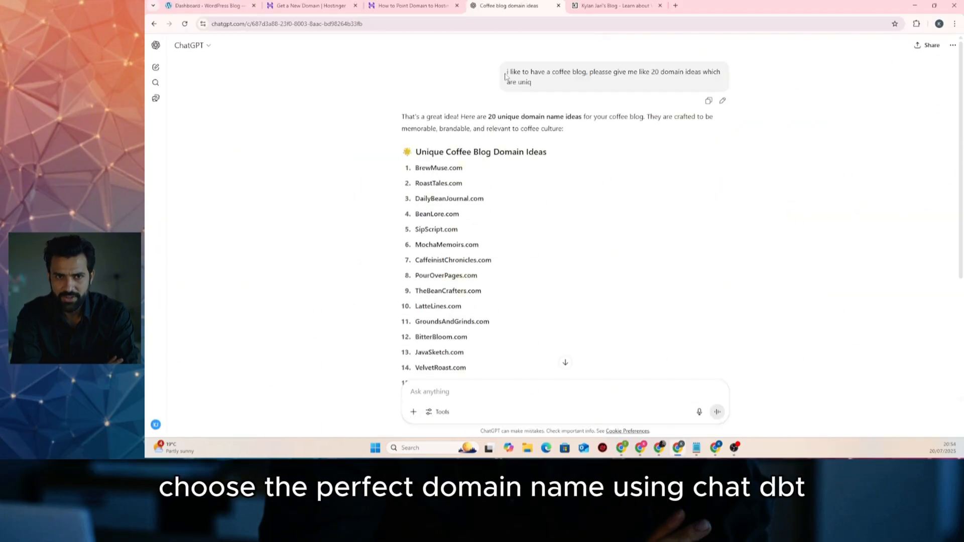
# Go from the CupsAndCulture.com domain check and WordPress install to the blog's live home page
pyautogui.scroll(-3, 542, 98)
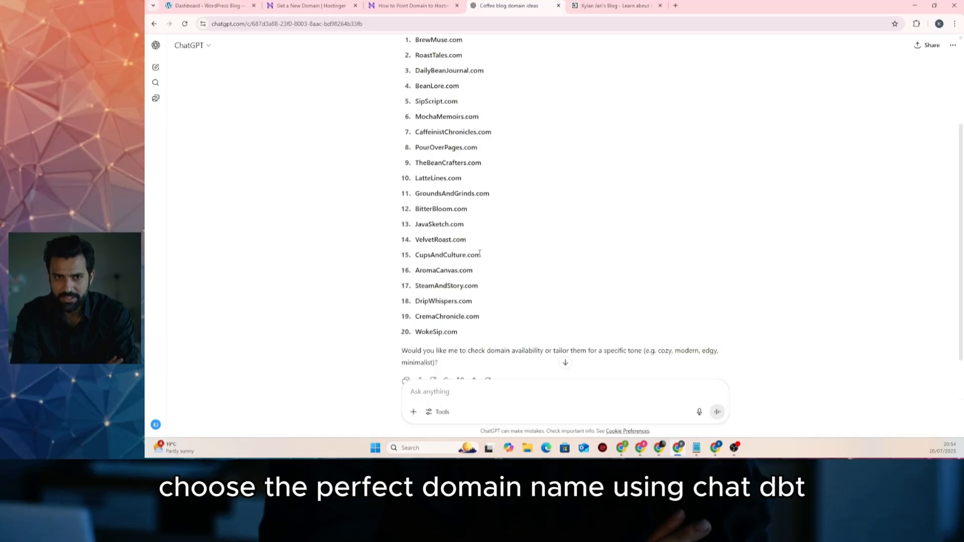
pyautogui.scroll(-1, 541, 98)
pyautogui.doubleClick(448, 201)
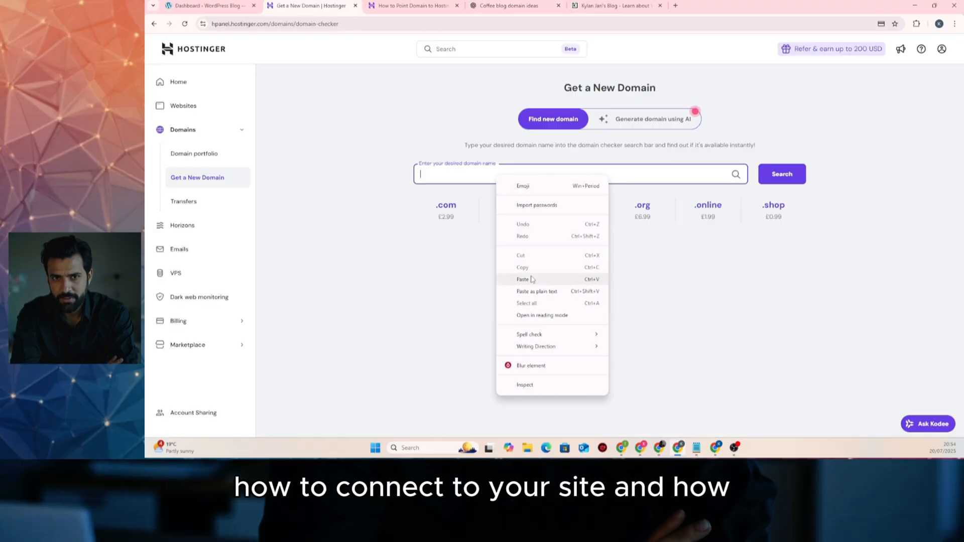
pyautogui.click(555, 275)
pyautogui.press('Return')
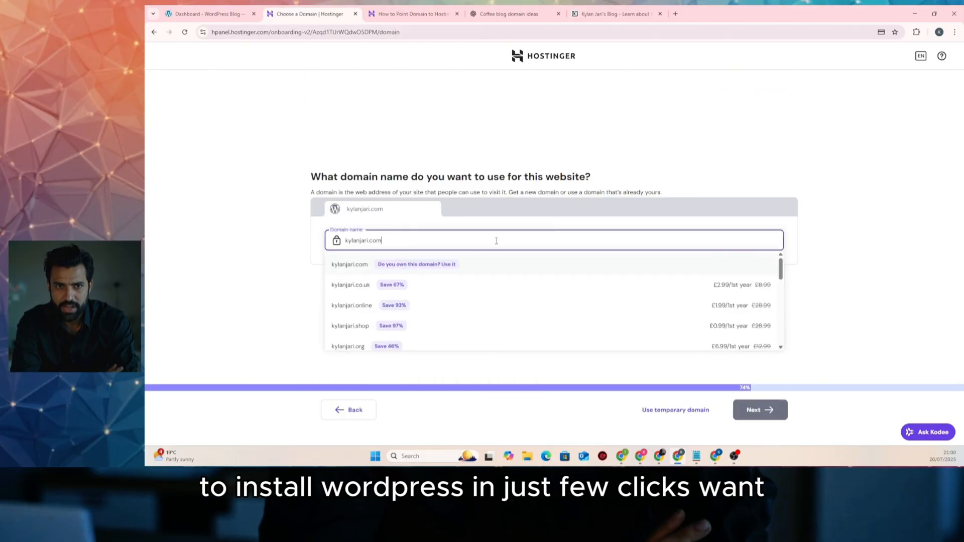
pyautogui.press('Return')
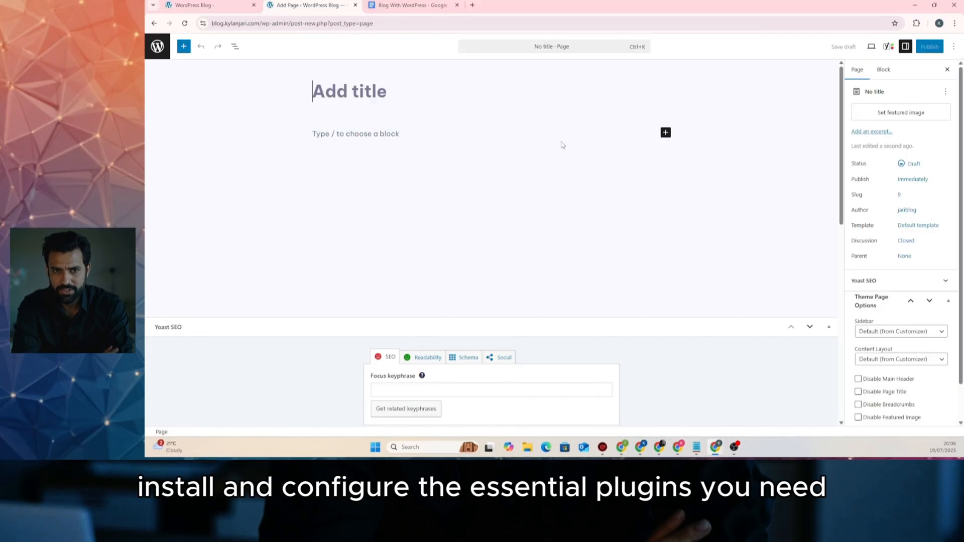
pyautogui.write('Con')
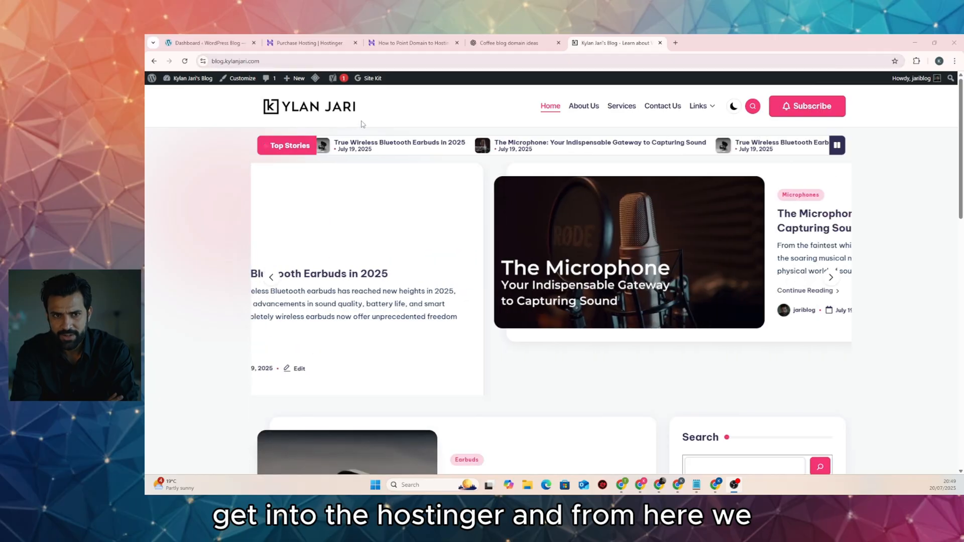
# Compare the Web Hosting plans with the Cloud Hosting plans on Hostinger's purchase page
pyautogui.click(317, 44)
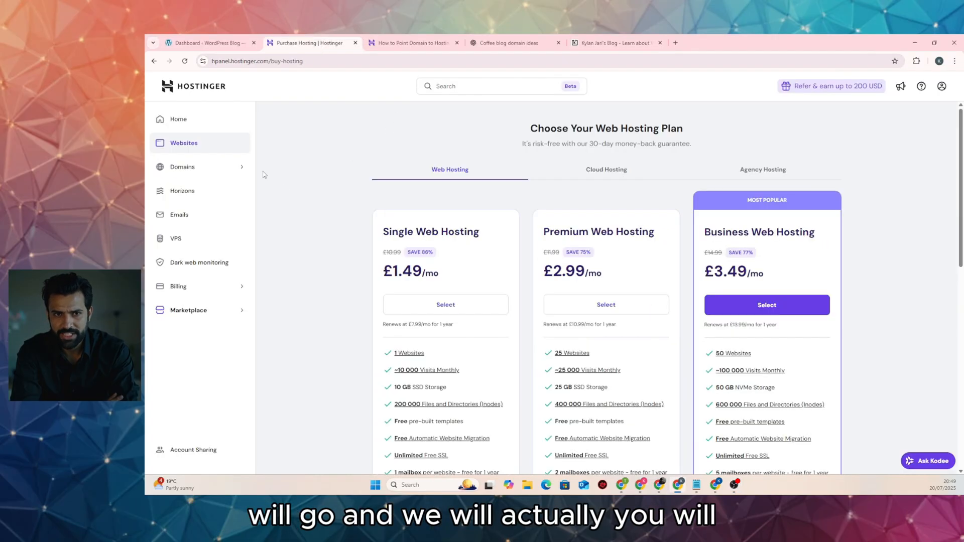
pyautogui.scroll(-1, 380, 215)
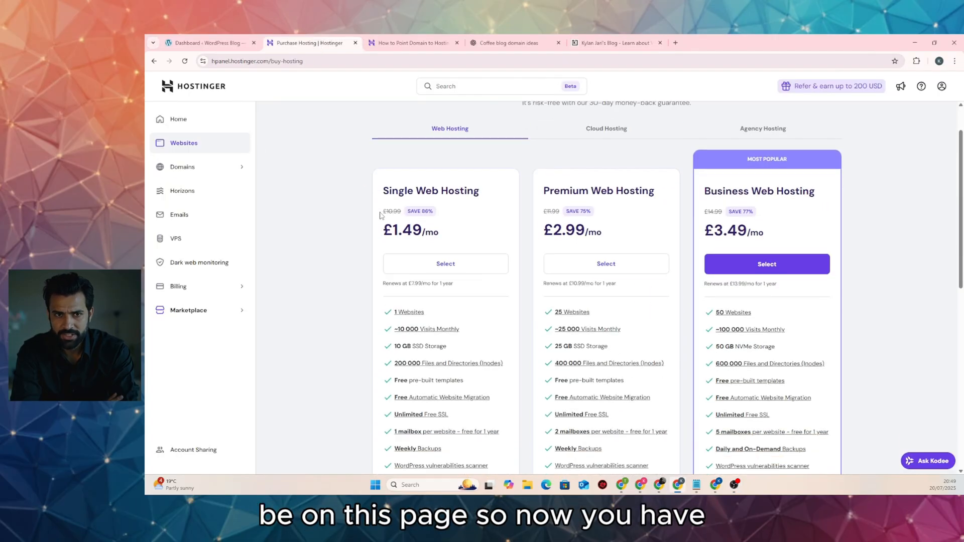
pyautogui.scroll(-2, 380, 215)
pyautogui.scroll(3, 380, 214)
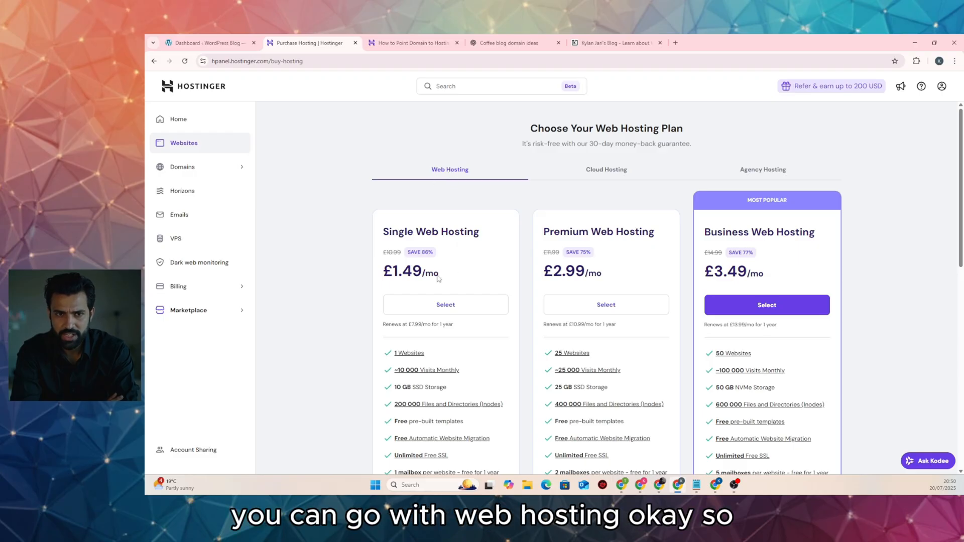
pyautogui.scroll(-2, 428, 259)
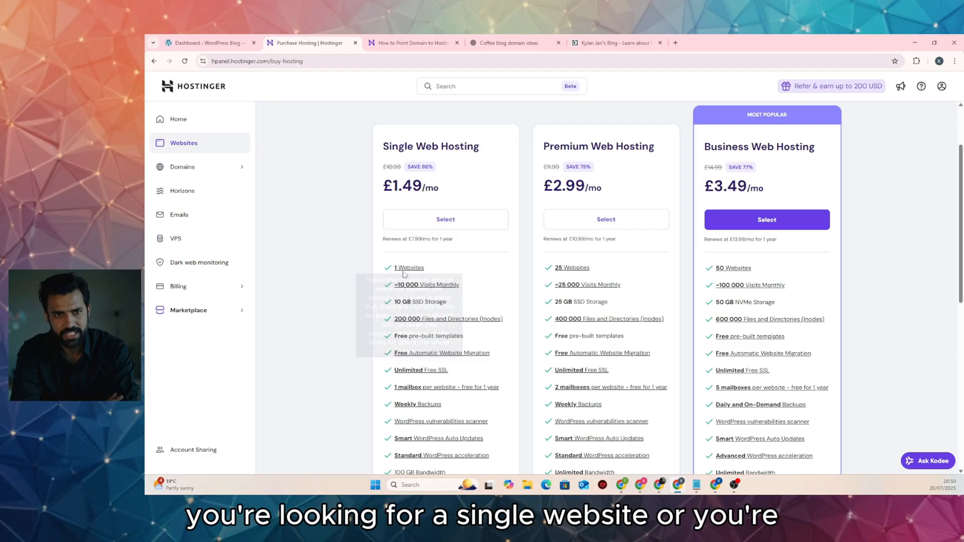
pyautogui.moveTo(574, 269)
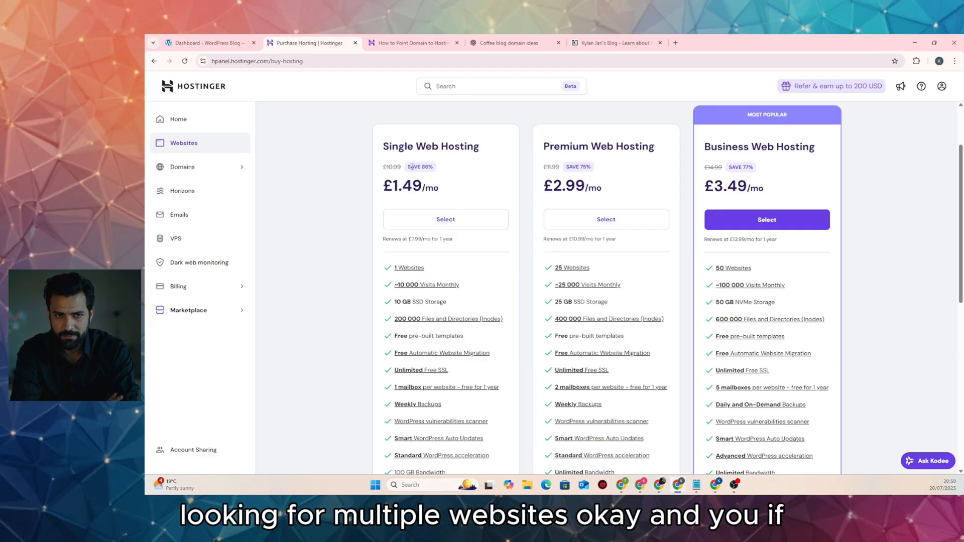
pyautogui.scroll(2, 467, 212)
pyautogui.click(589, 171)
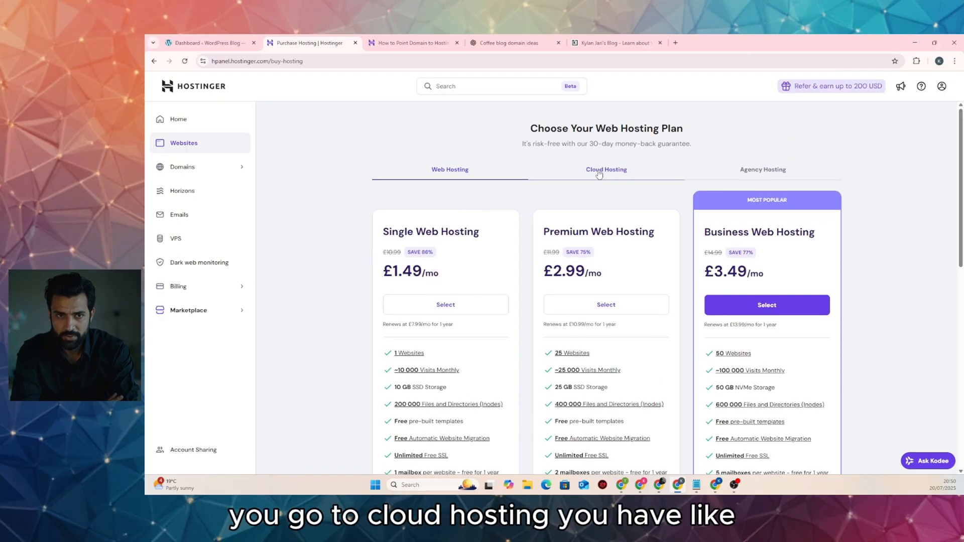
pyautogui.scroll(-3, 509, 235)
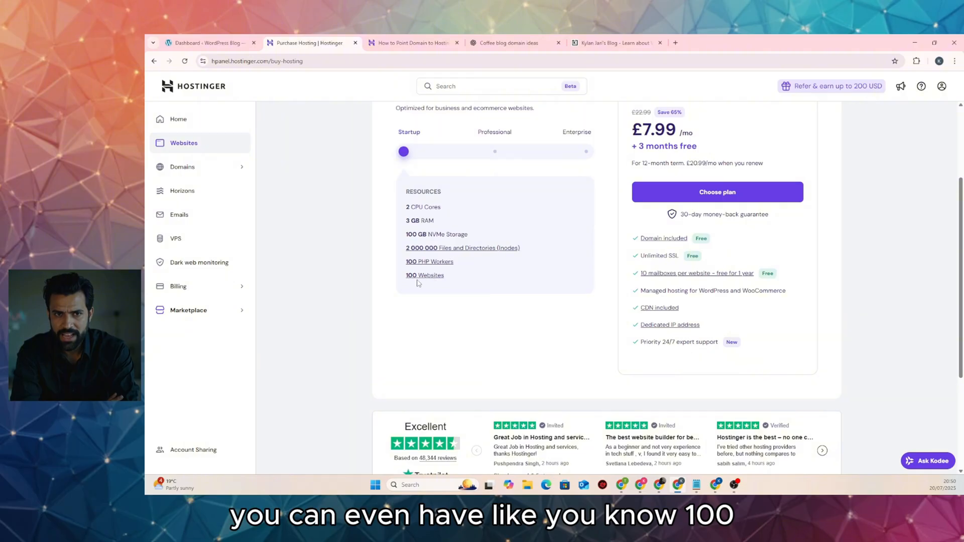
pyautogui.moveTo(417, 281)
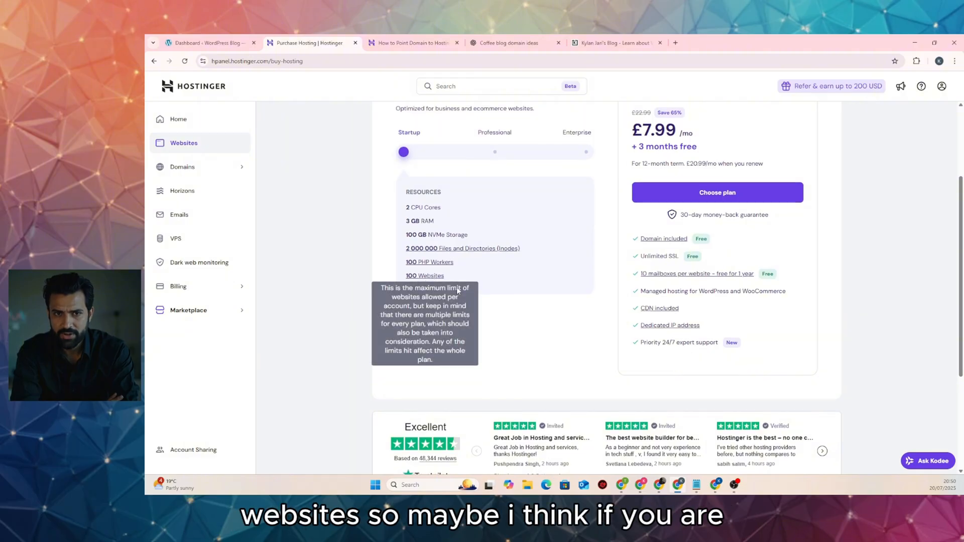
pyautogui.scroll(3, 456, 287)
# Return to the Web Hosting plans and select Premium Web Hosting
pyautogui.click(457, 175)
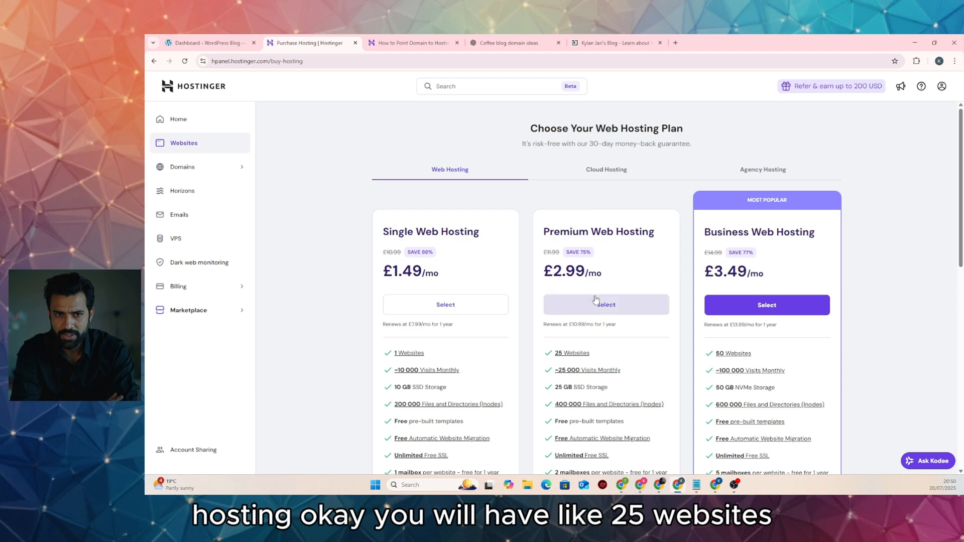
pyautogui.scroll(-2, 577, 296)
pyautogui.moveTo(571, 271)
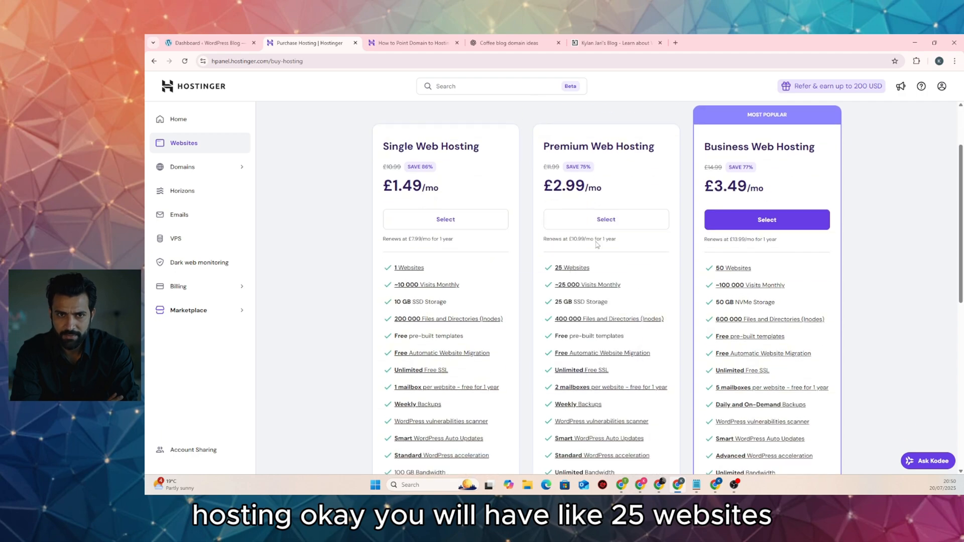
pyautogui.scroll(-2, 599, 226)
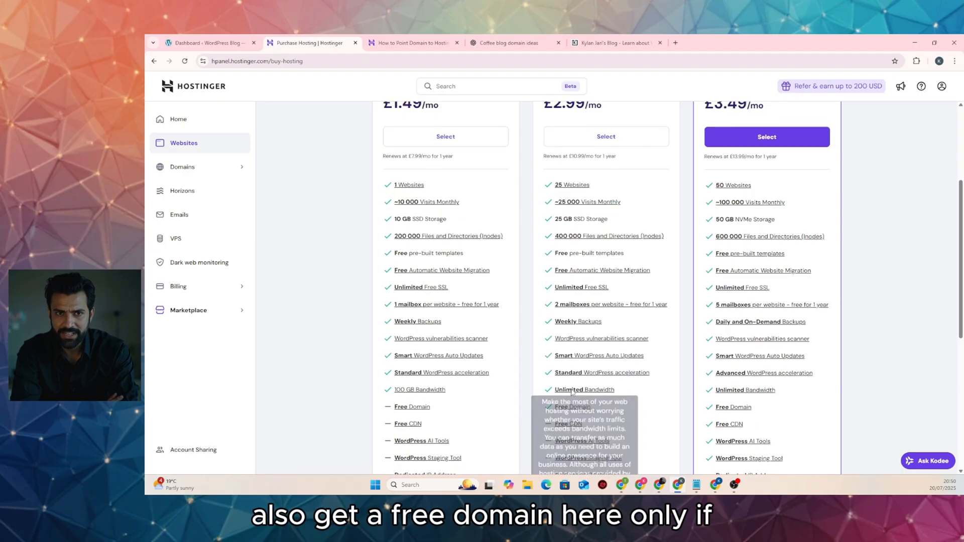
pyautogui.scroll(4, 565, 401)
pyautogui.scroll(-1, 573, 306)
pyautogui.click(577, 266)
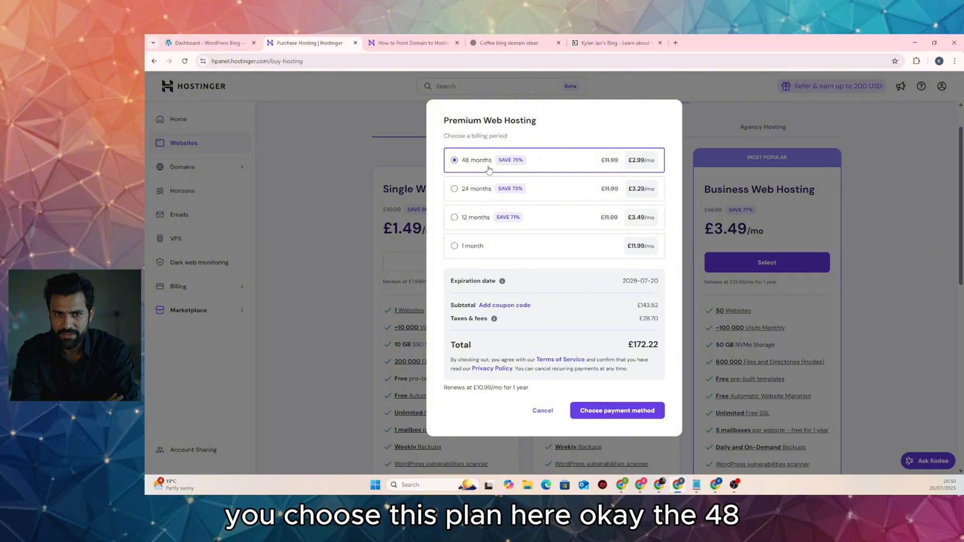
# Choose the billing period, enter the card details and complete the £14.39 payment
pyautogui.click(455, 247)
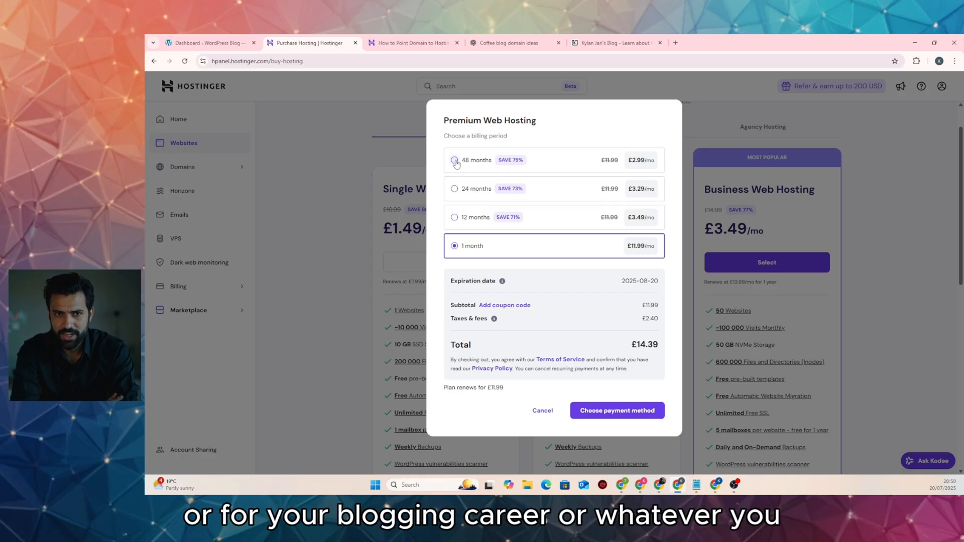
pyautogui.click(454, 160)
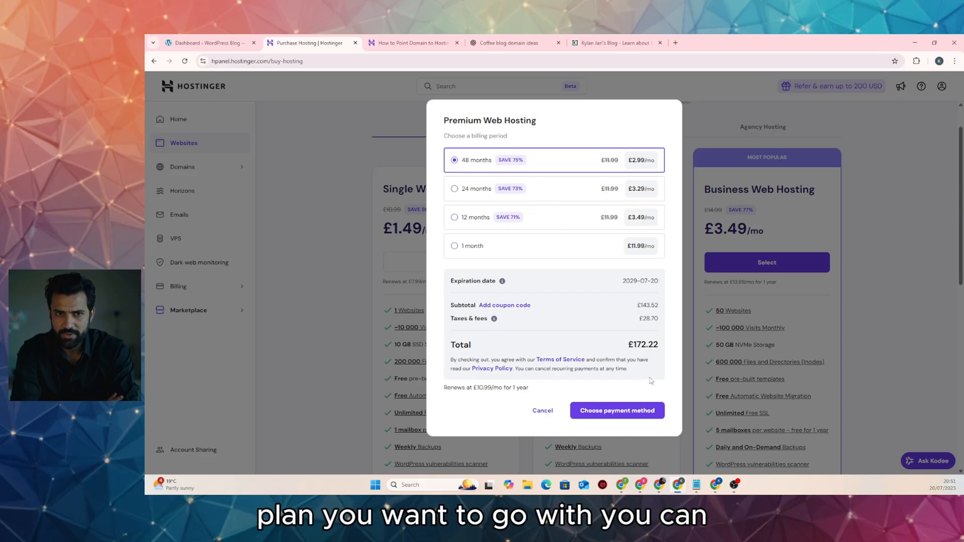
pyautogui.click(610, 417)
pyautogui.click(516, 193)
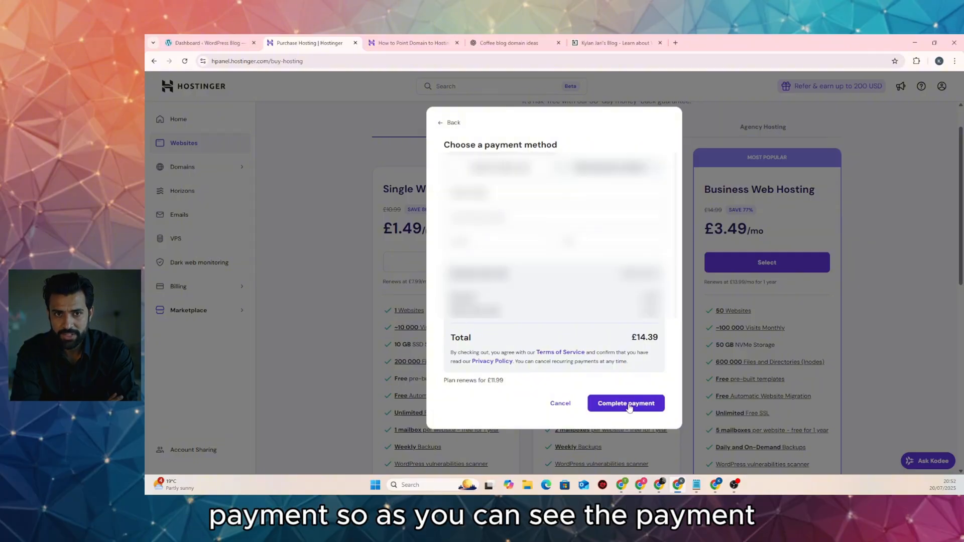
pyautogui.click(627, 407)
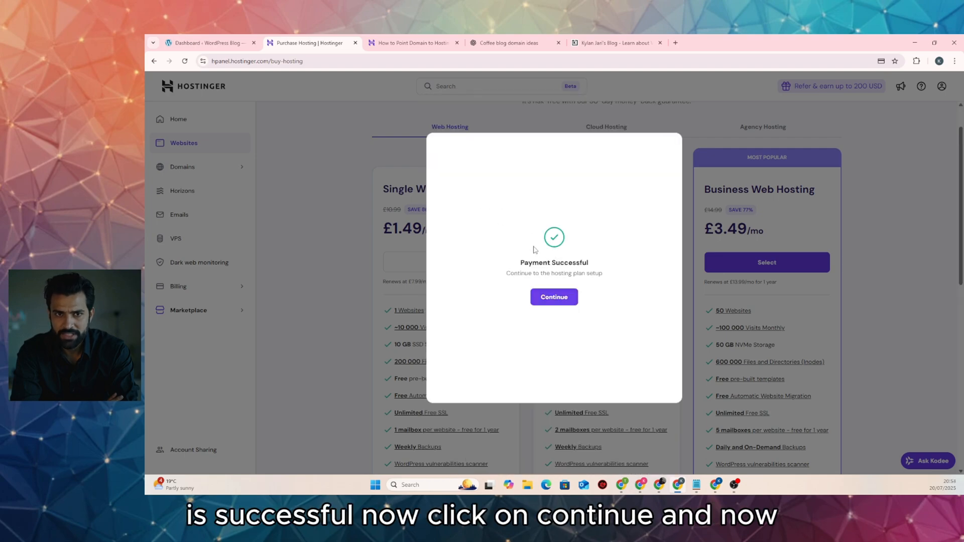
# Continue past the payment confirmation to Domains > Get a New Domain, then return to the domain ideas chat
pyautogui.click(555, 297)
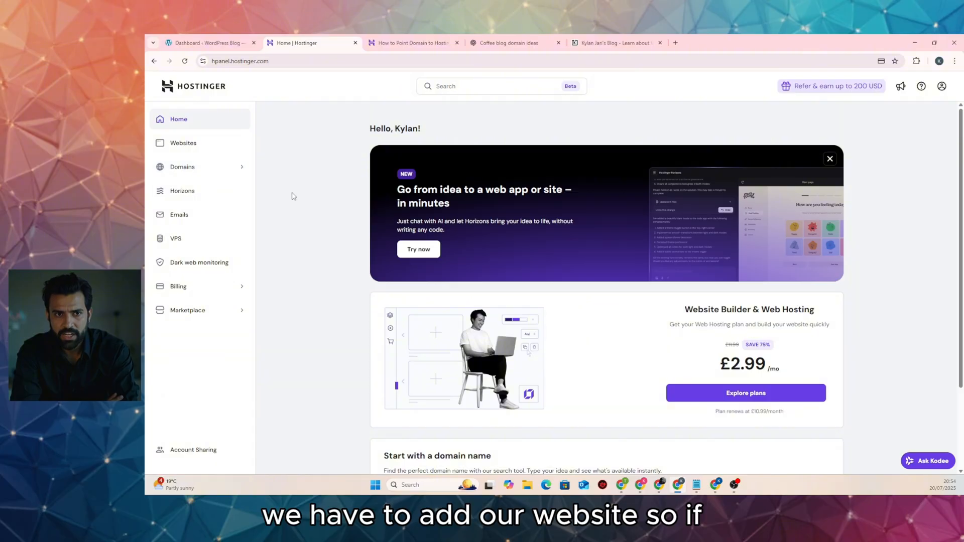
pyautogui.scroll(-2, 409, 234)
pyautogui.scroll(2, 409, 234)
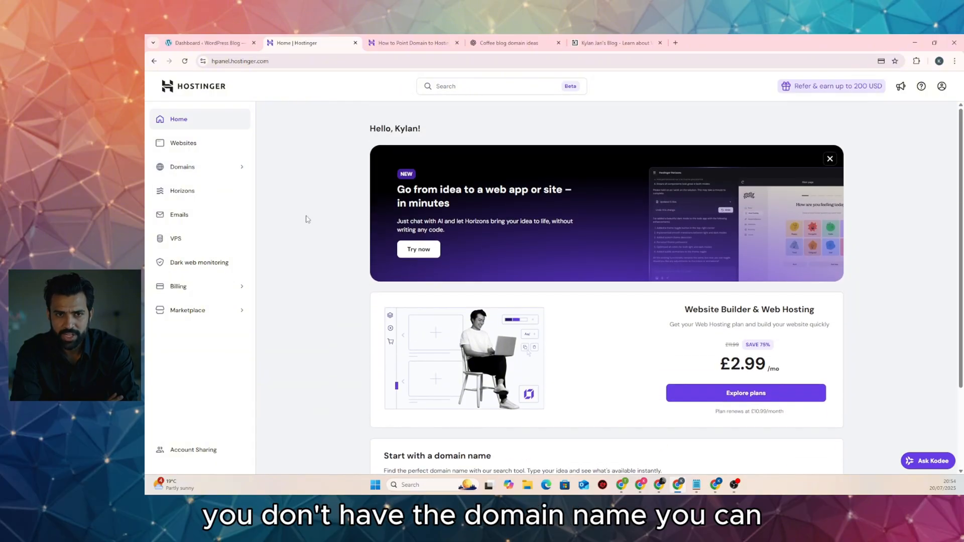
pyautogui.click(191, 168)
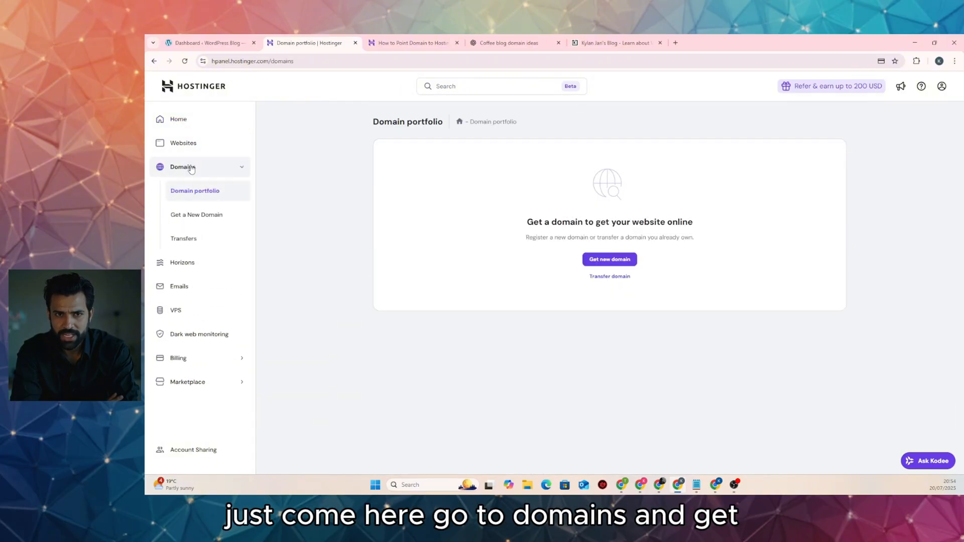
pyautogui.click(201, 221)
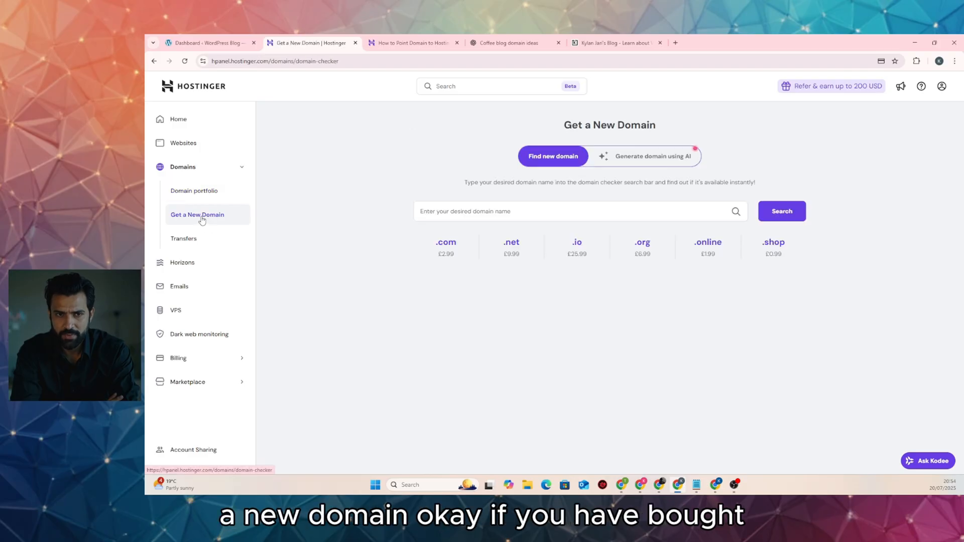
pyautogui.click(199, 143)
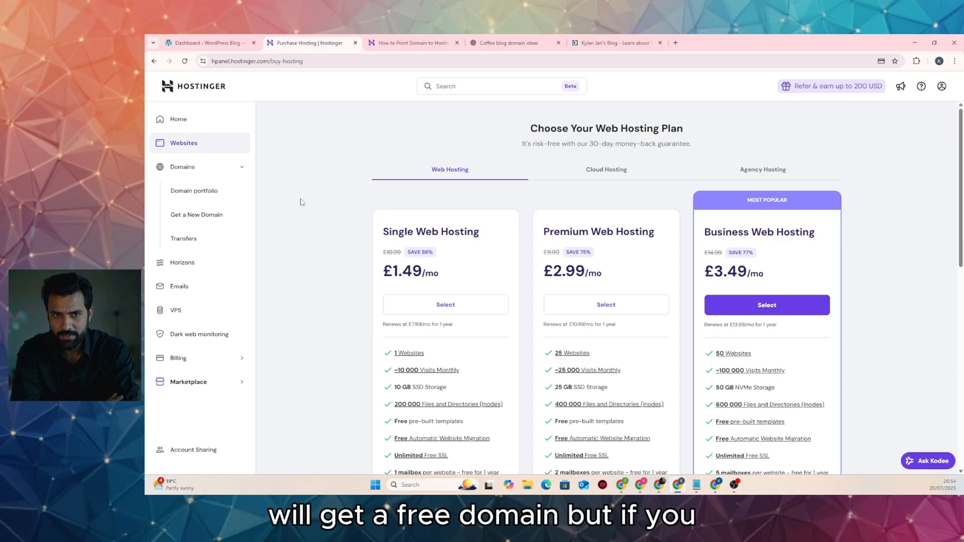
pyautogui.click(205, 216)
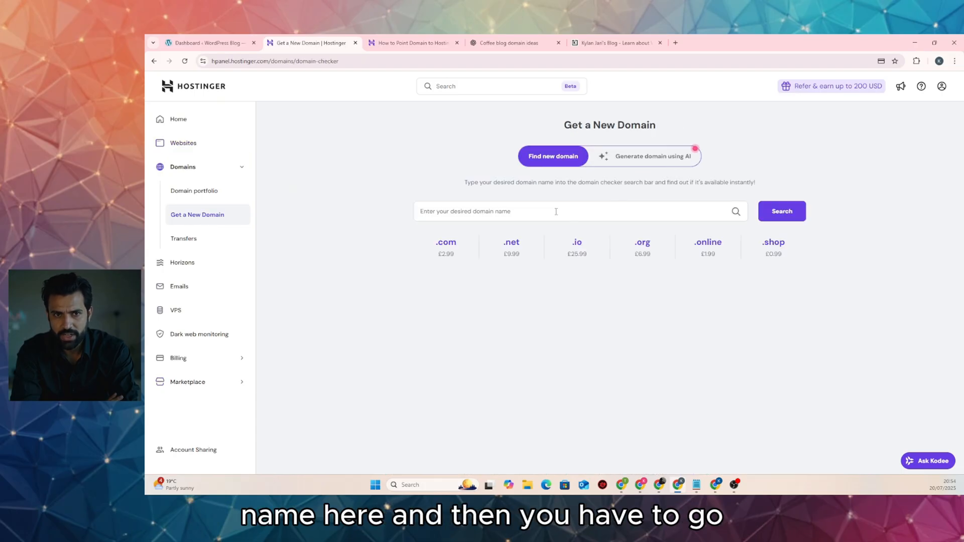
pyautogui.click(508, 42)
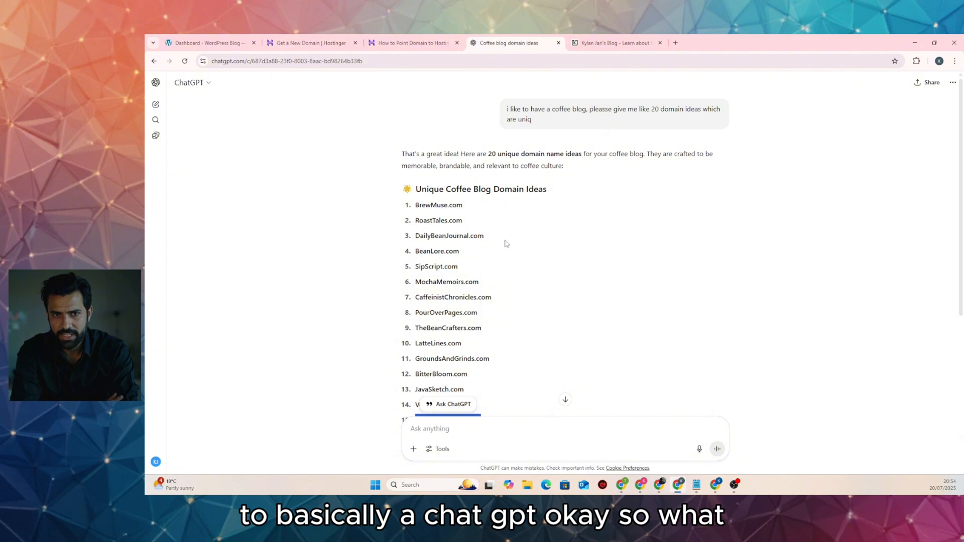
# Copy CupsAndCulture.com from ChatGPT's list of coffee blog domain ideas
pyautogui.scroll(-5, 495, 262)
pyautogui.click(531, 249)
pyautogui.scroll(5, 531, 253)
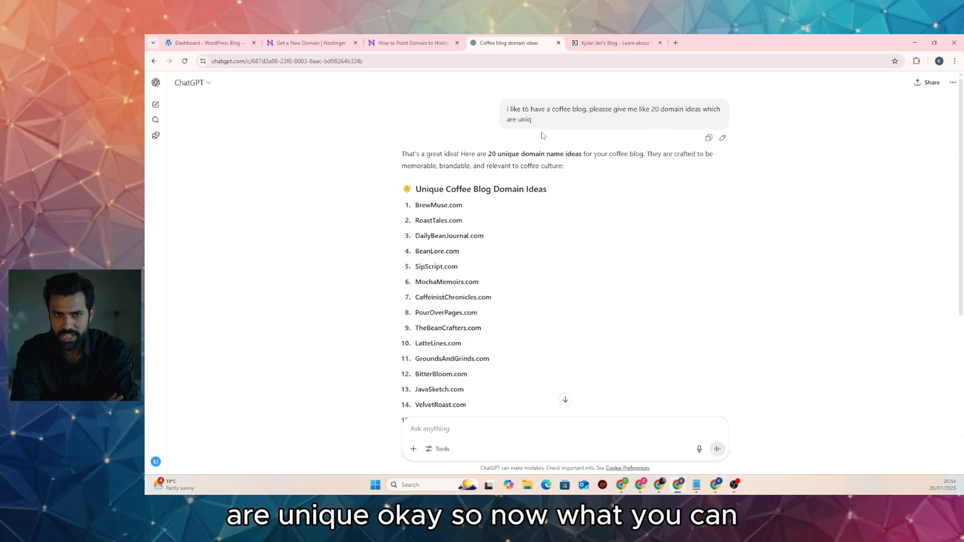
pyautogui.scroll(-3, 430, 139)
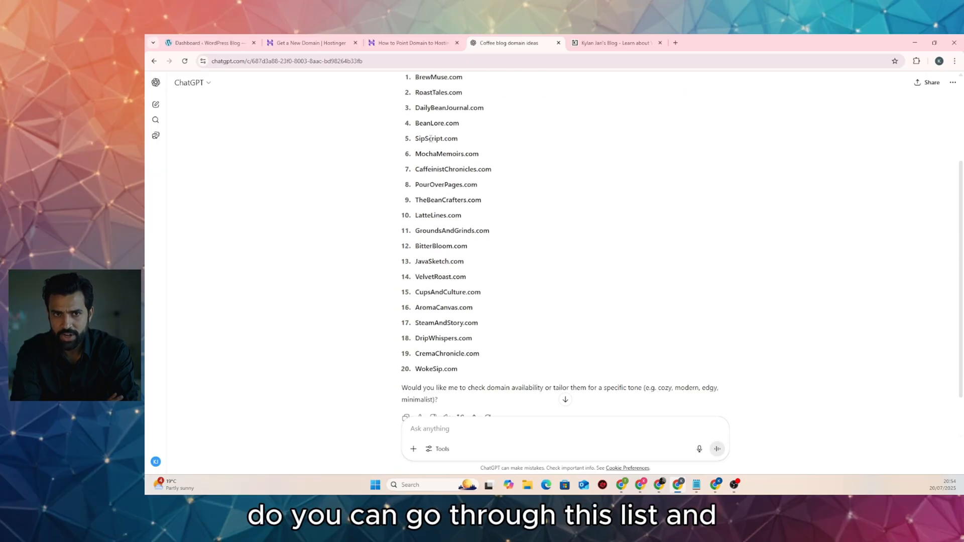
pyautogui.moveTo(427, 120); pyautogui.dragTo(477, 246)
pyautogui.click(483, 247)
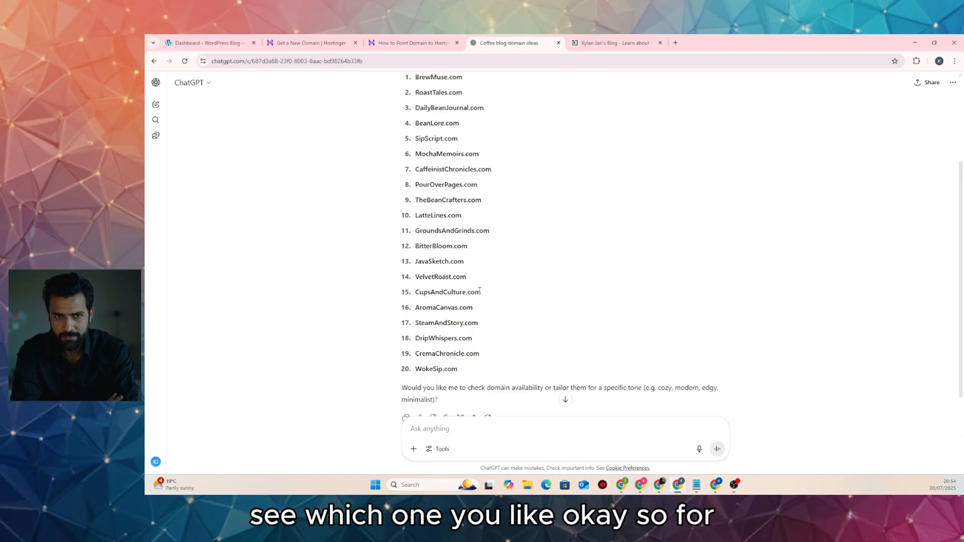
pyautogui.scroll(-1, 417, 256)
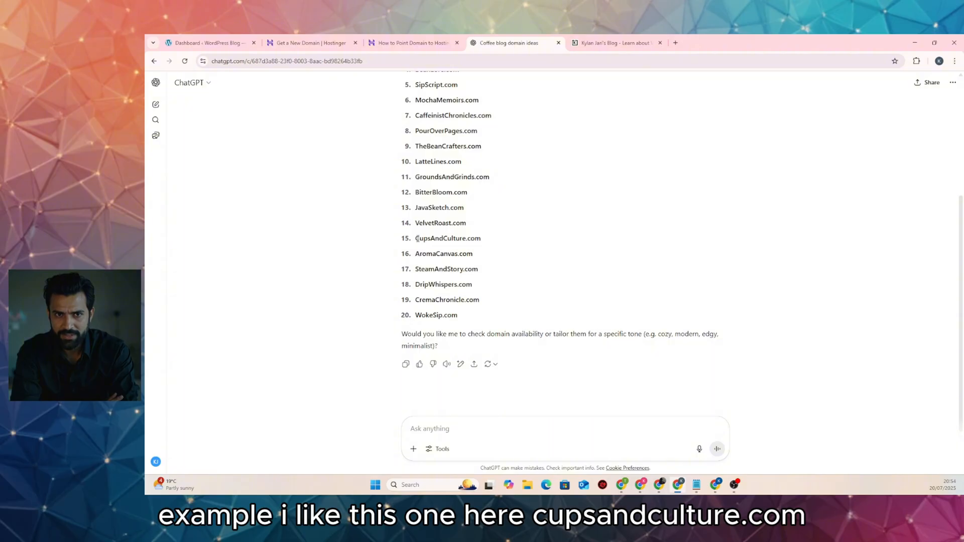
pyautogui.moveTo(417, 238); pyautogui.dragTo(479, 241)
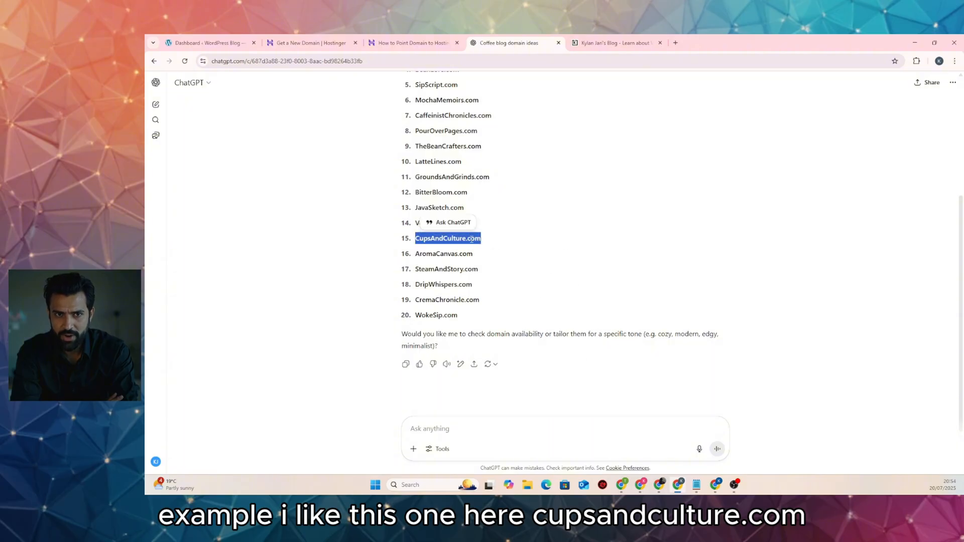
pyautogui.rightClick(474, 243)
pyautogui.click(486, 250)
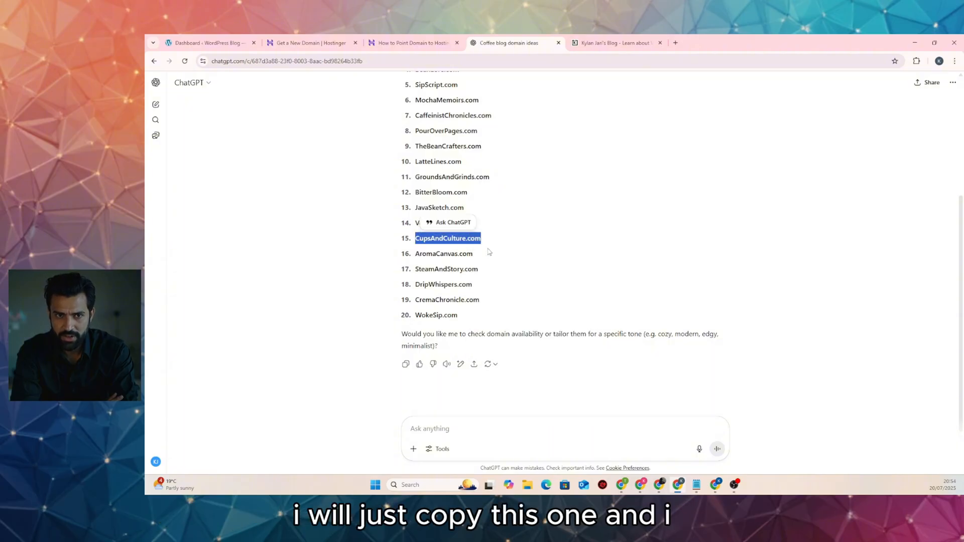
# Switch to Hostinger's domain checker and ready its domain field for pasting
pyautogui.click(311, 43)
pyautogui.click(494, 214)
pyautogui.rightClick(497, 213)
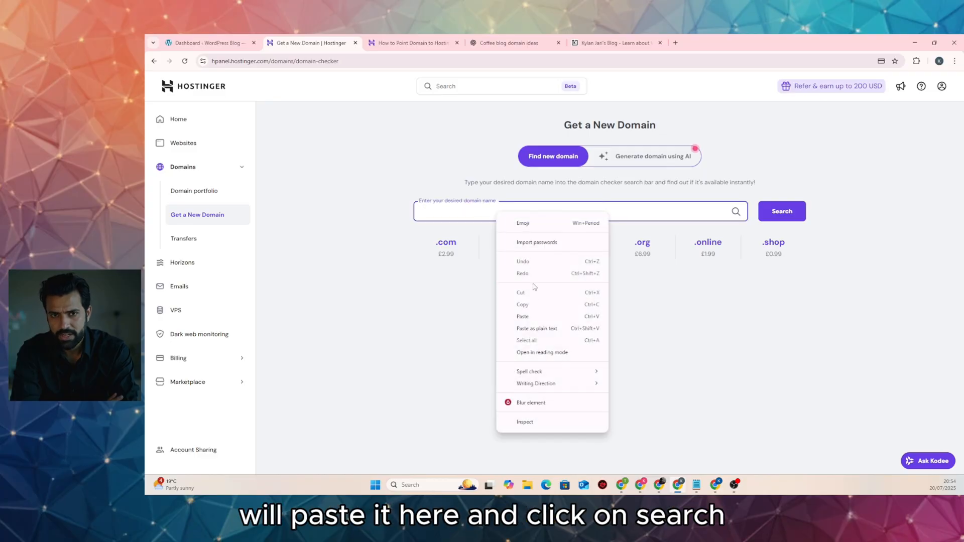
# Search CupsAndCulture.com in the checker and confirm it's available at £2.99 for the first year
pyautogui.click(533, 316)
pyautogui.click(769, 213)
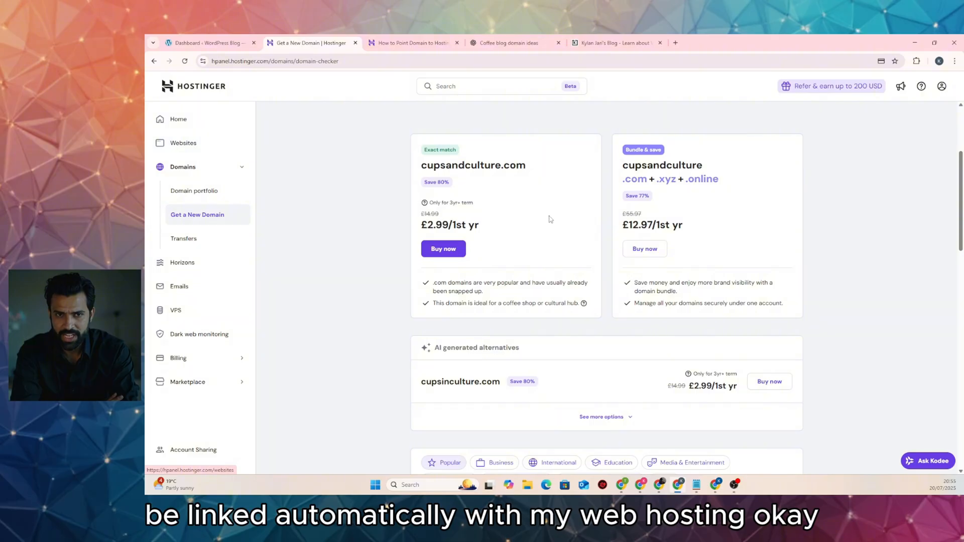
pyautogui.scroll(-3, 391, 262)
pyautogui.scroll(3, 390, 262)
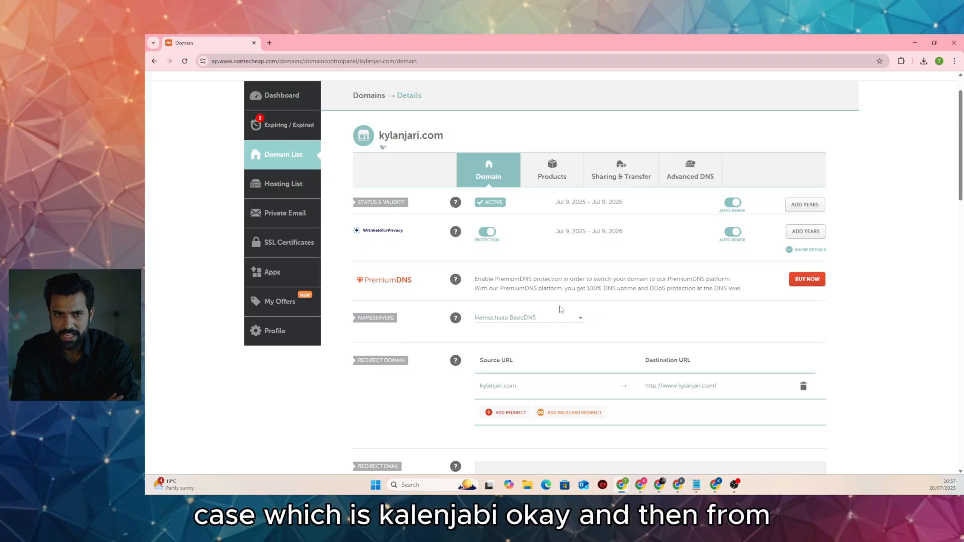
# Switch Namecheap to Custom DNS and set nameserver 1 to ns1.dns-parking.com
pyautogui.click(550, 318)
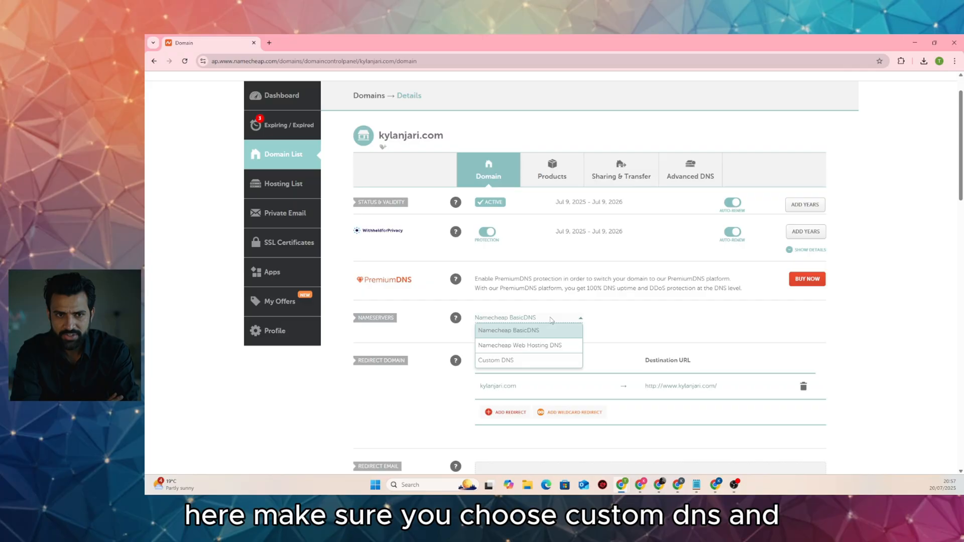
pyautogui.click(529, 361)
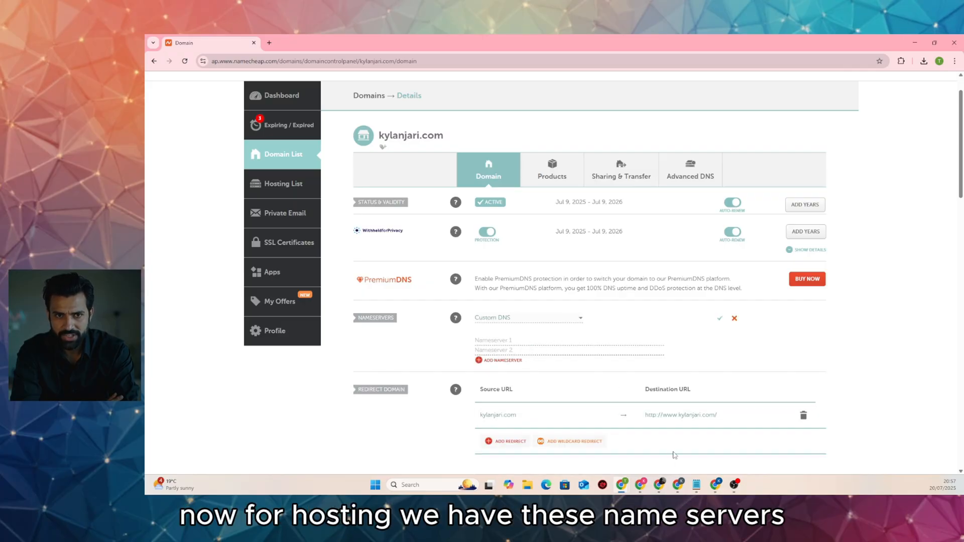
pyautogui.click(678, 485)
pyautogui.click(445, 237)
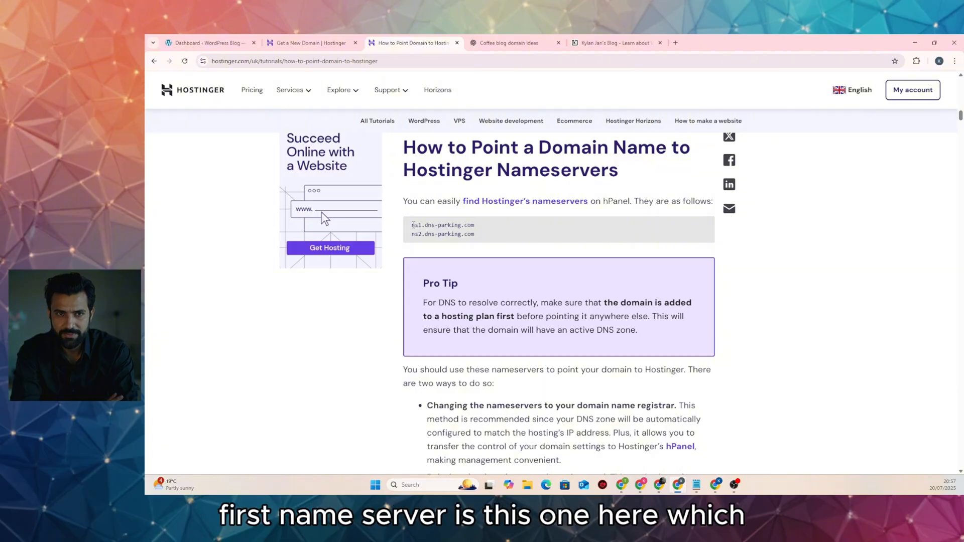
pyautogui.moveTo(412, 225); pyautogui.dragTo(473, 225)
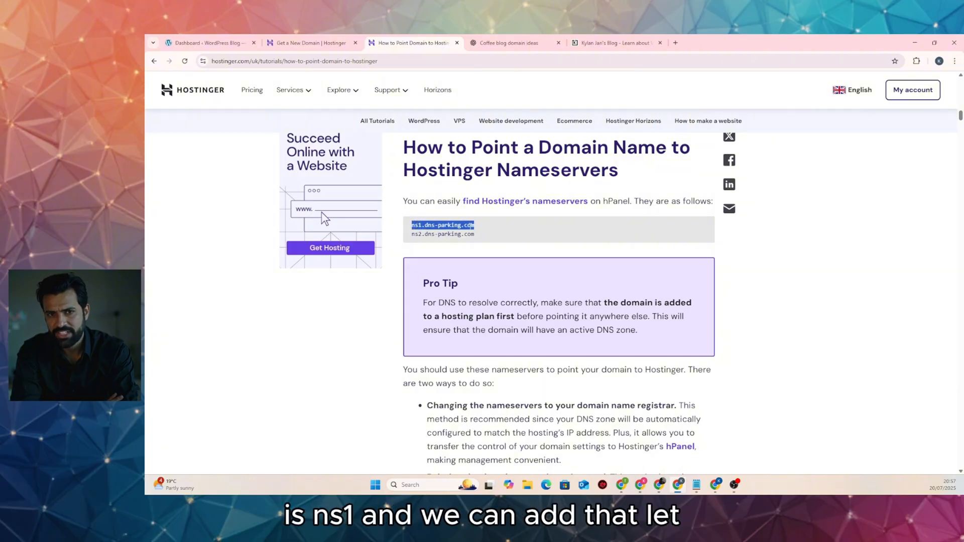
pyautogui.rightClick(472, 226)
pyautogui.click(493, 238)
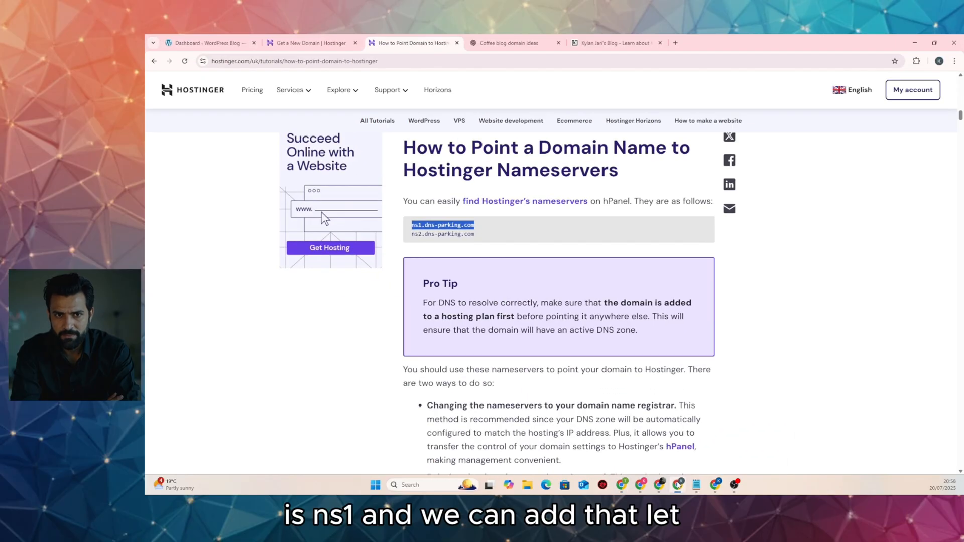
pyautogui.click(621, 484)
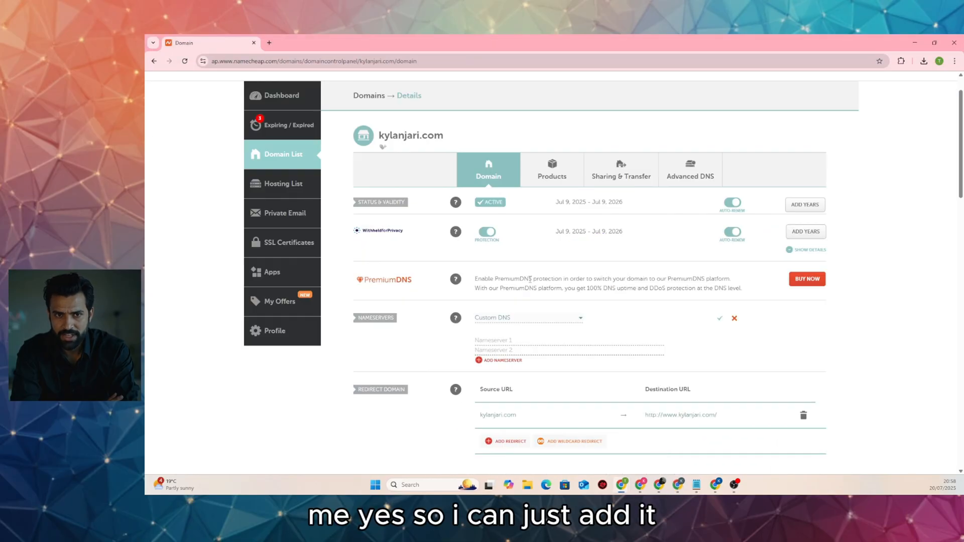
pyautogui.rightClick(518, 340)
pyautogui.click(546, 210)
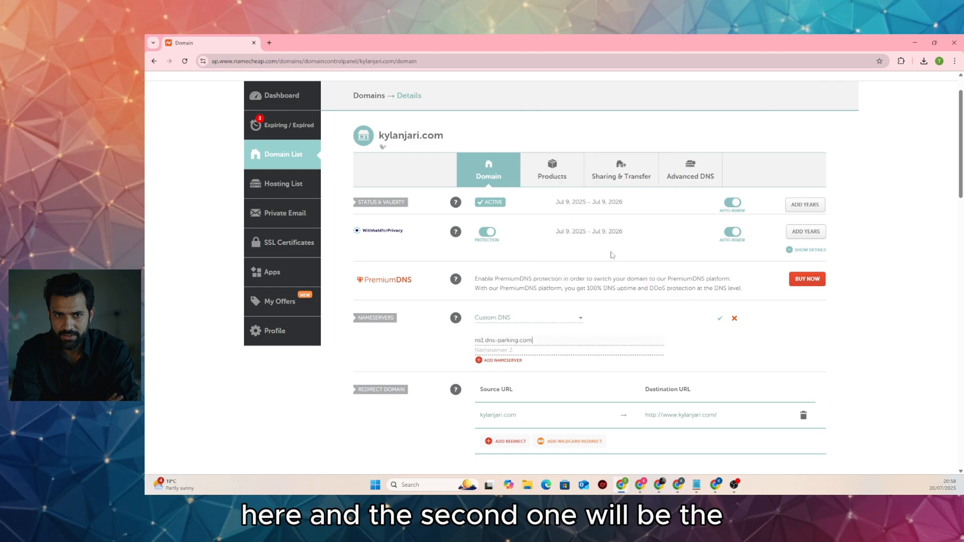
# Set nameserver 2 to ns2.dns-parking.com from the tutorial and save the custom nameservers
pyautogui.scroll(-2, 639, 316)
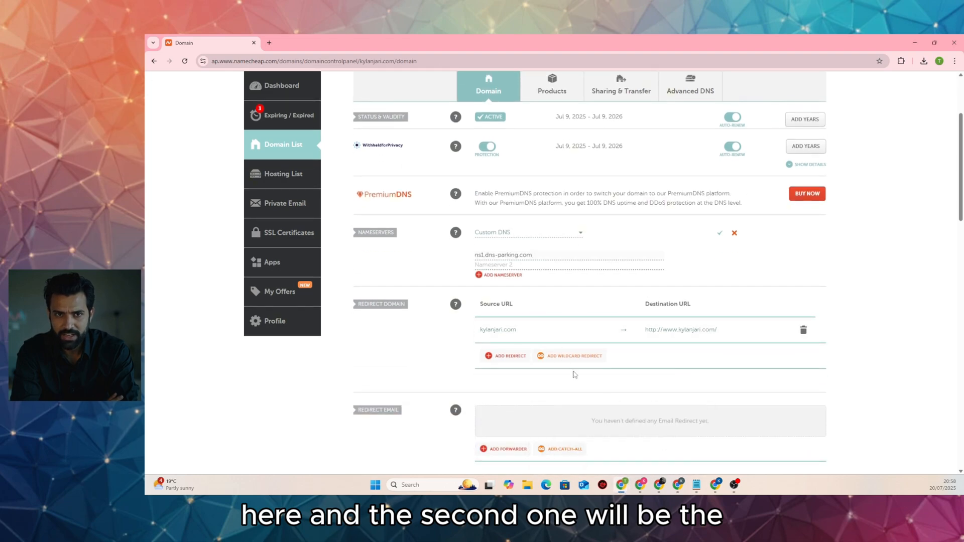
pyautogui.moveTo(683, 486)
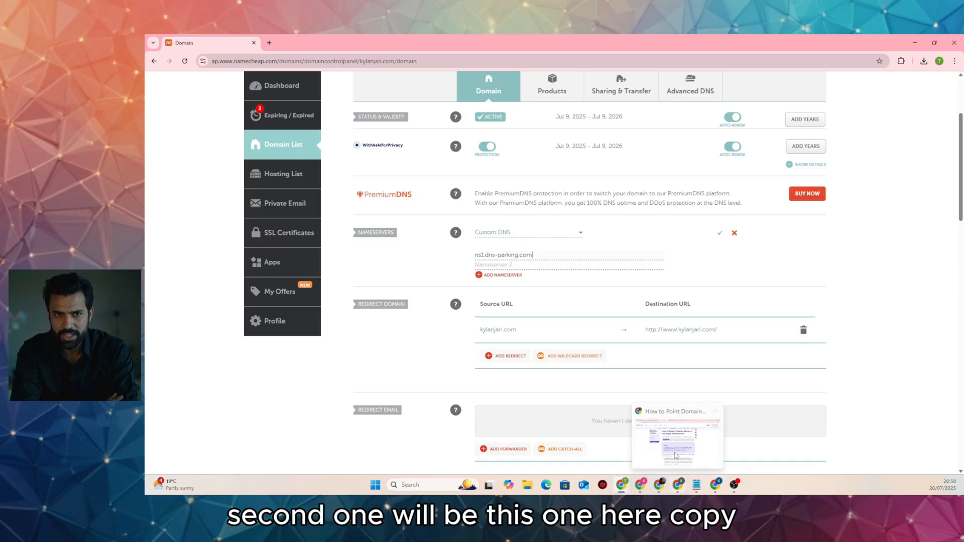
pyautogui.click(654, 443)
pyautogui.moveTo(412, 234); pyautogui.dragTo(474, 234)
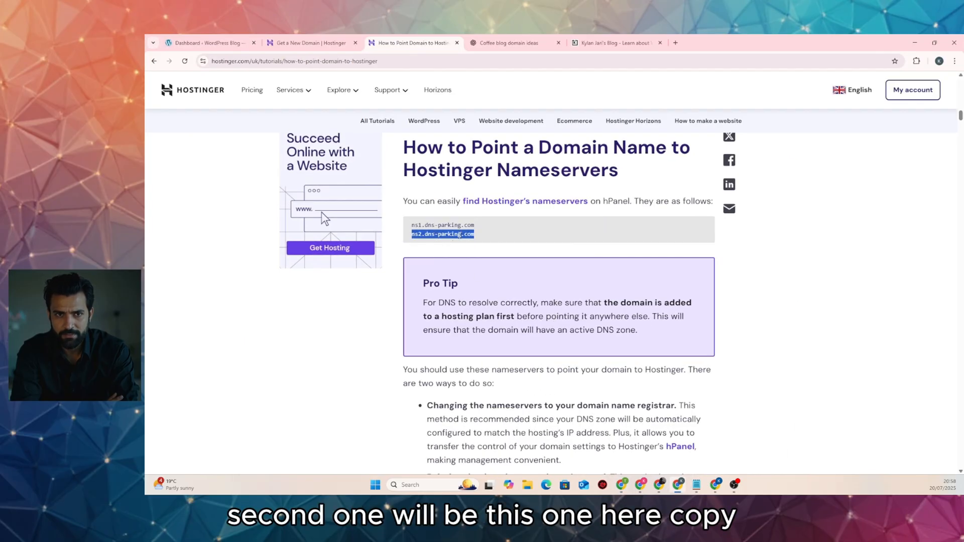
pyautogui.rightClick(459, 235)
pyautogui.click(468, 246)
pyautogui.click(622, 484)
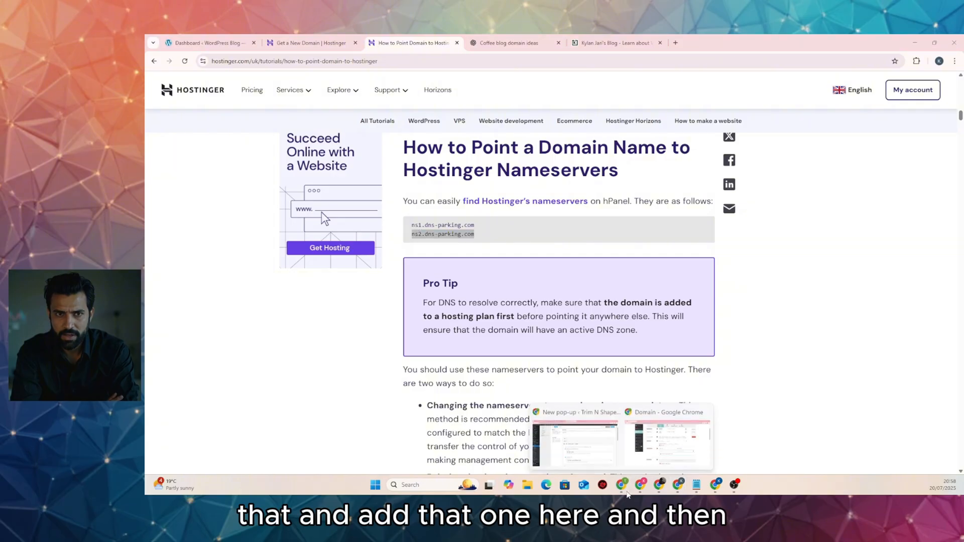
pyautogui.click(667, 459)
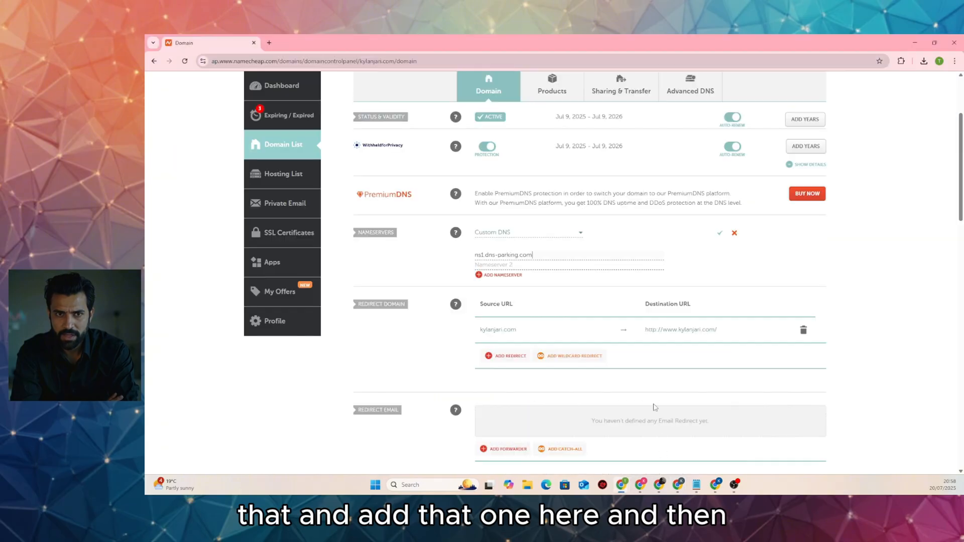
pyautogui.rightClick(516, 265)
pyautogui.click(540, 347)
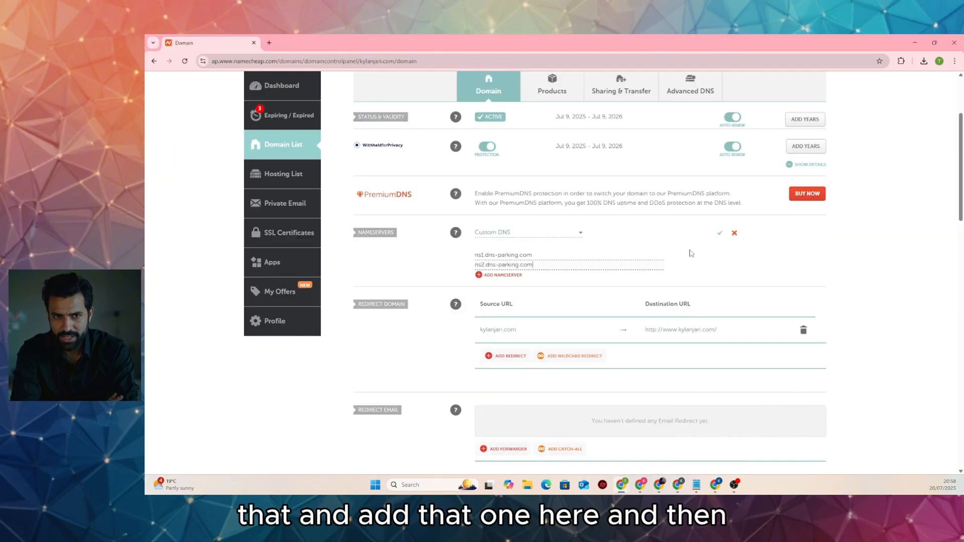
pyautogui.click(719, 233)
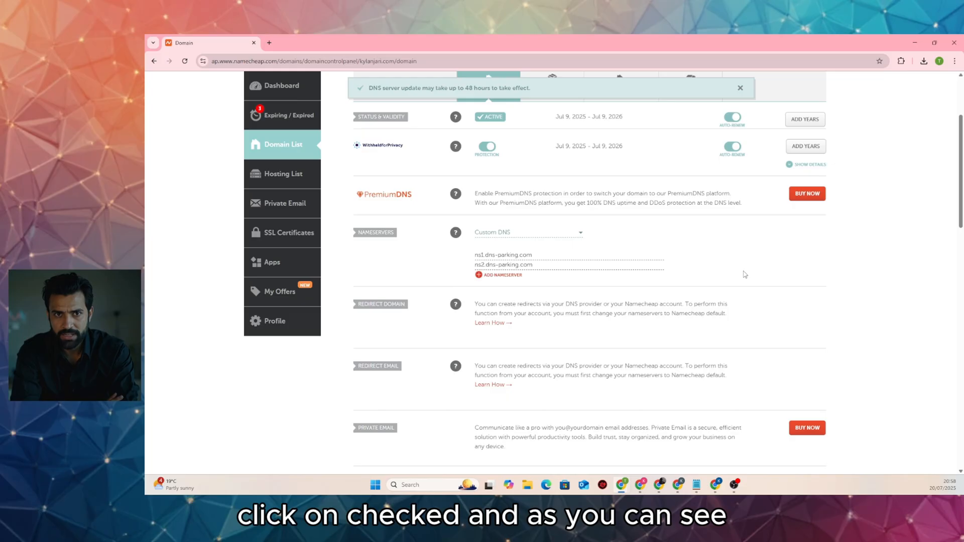
pyautogui.scroll(1, 651, 312)
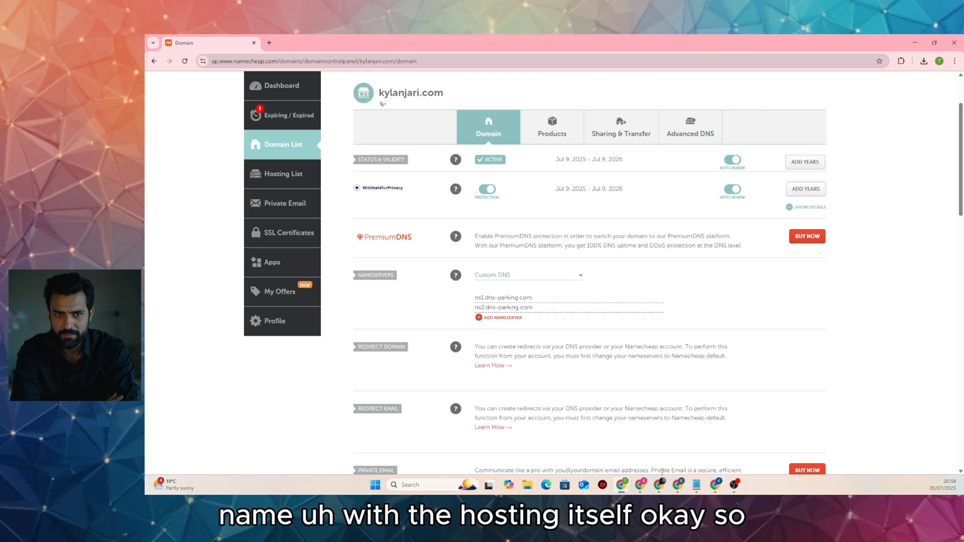
pyautogui.click(678, 452)
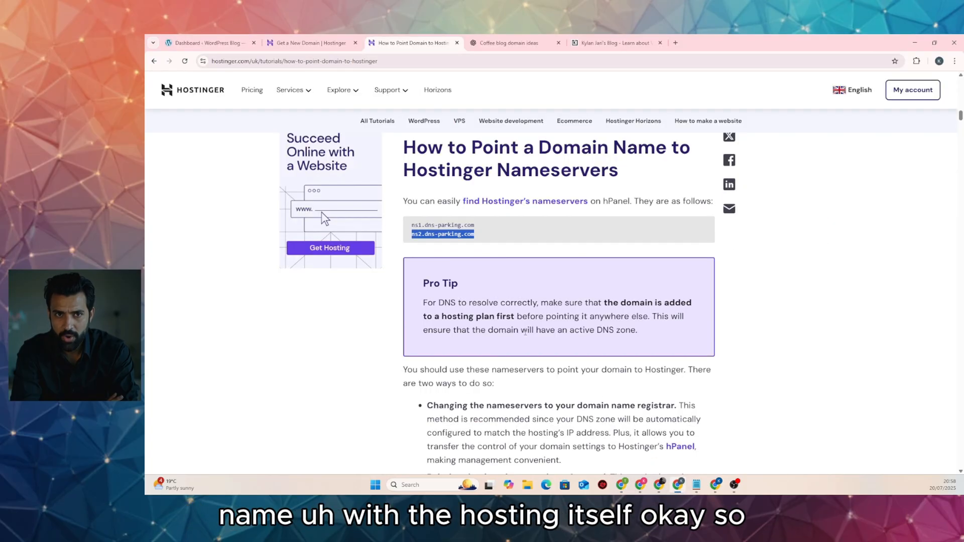
# Go back to the Hostinger tab and reach the hPanel Home page with its to-dos
pyautogui.click(311, 42)
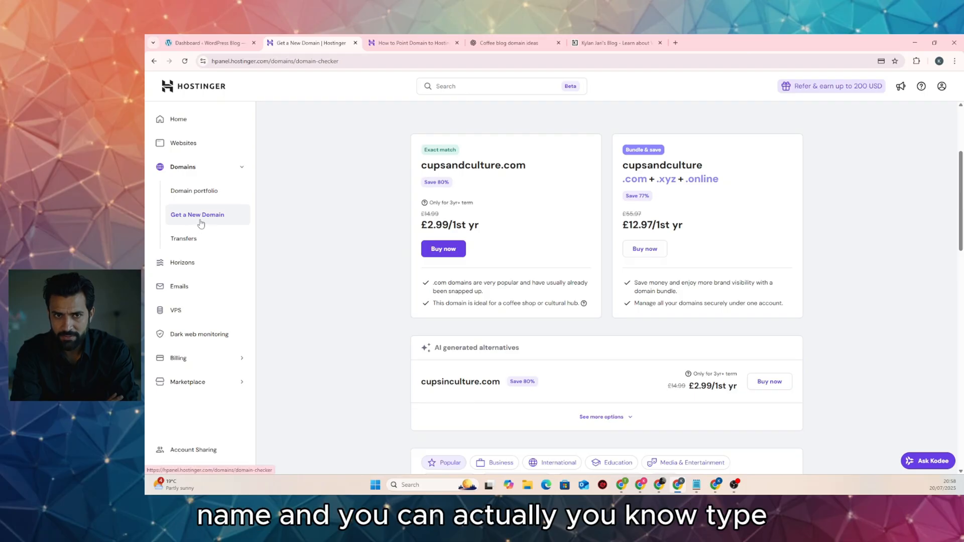
pyautogui.scroll(-4, 411, 199)
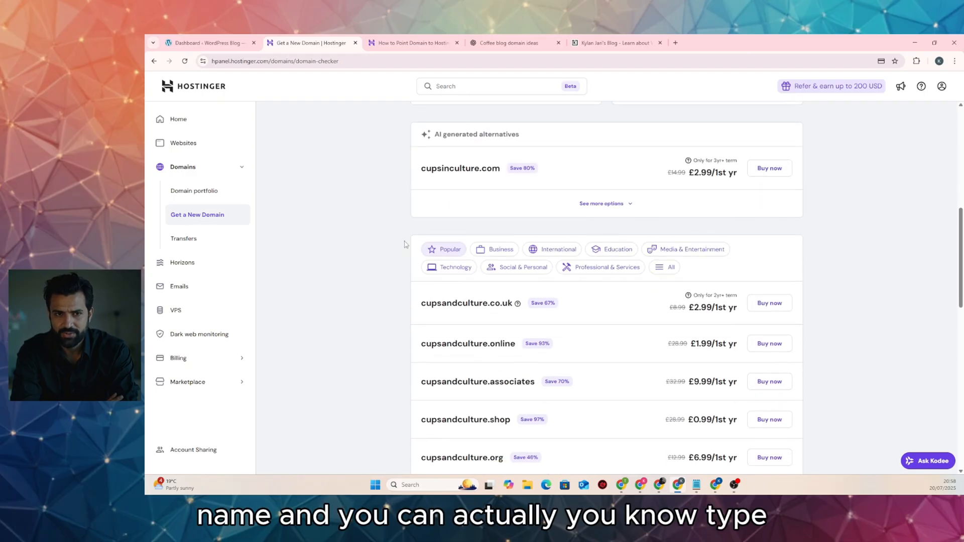
pyautogui.scroll(-2, 345, 233)
pyautogui.scroll(4, 345, 234)
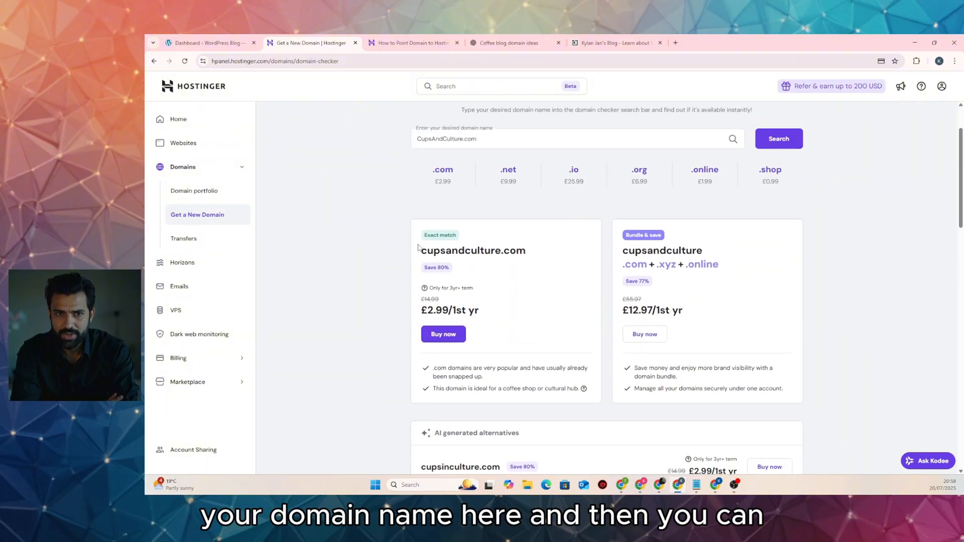
pyautogui.scroll(1, 352, 236)
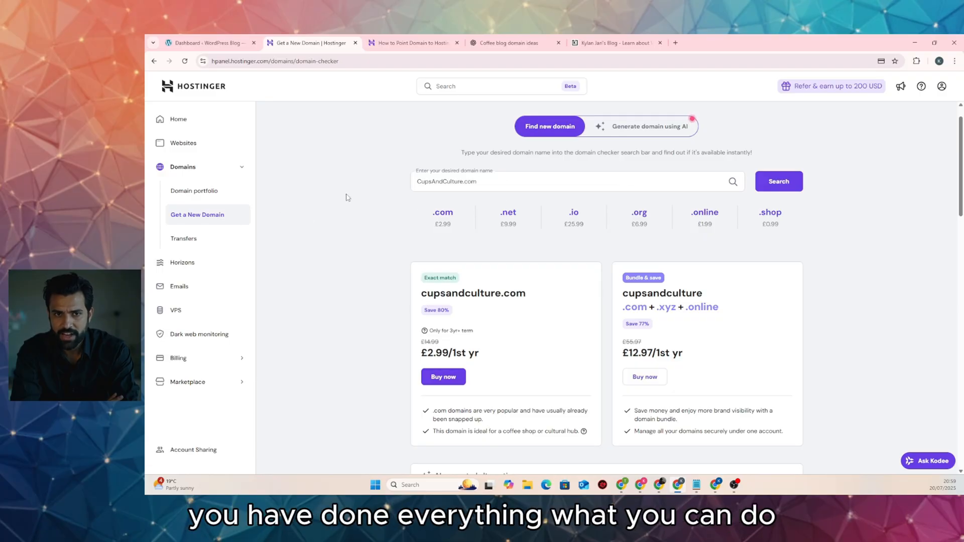
pyautogui.click(184, 144)
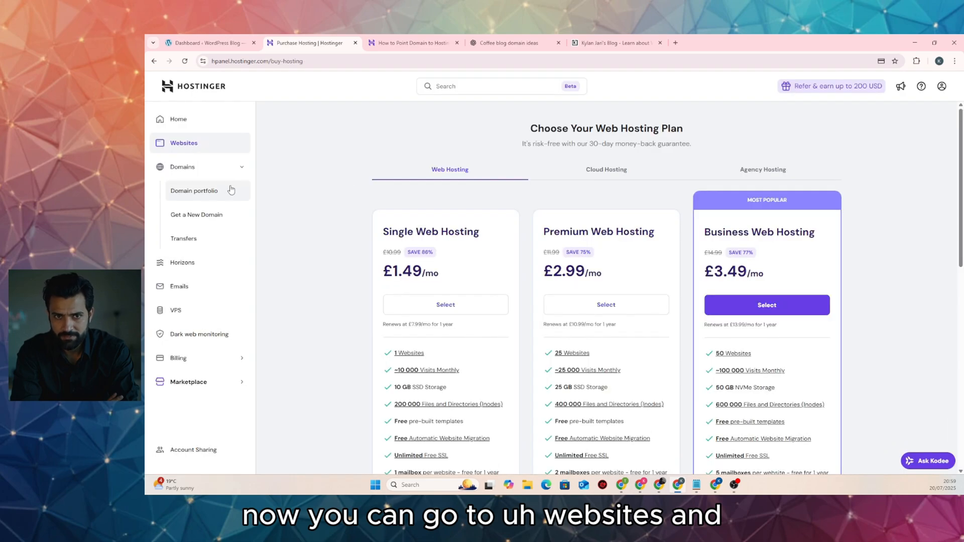
pyautogui.click(180, 121)
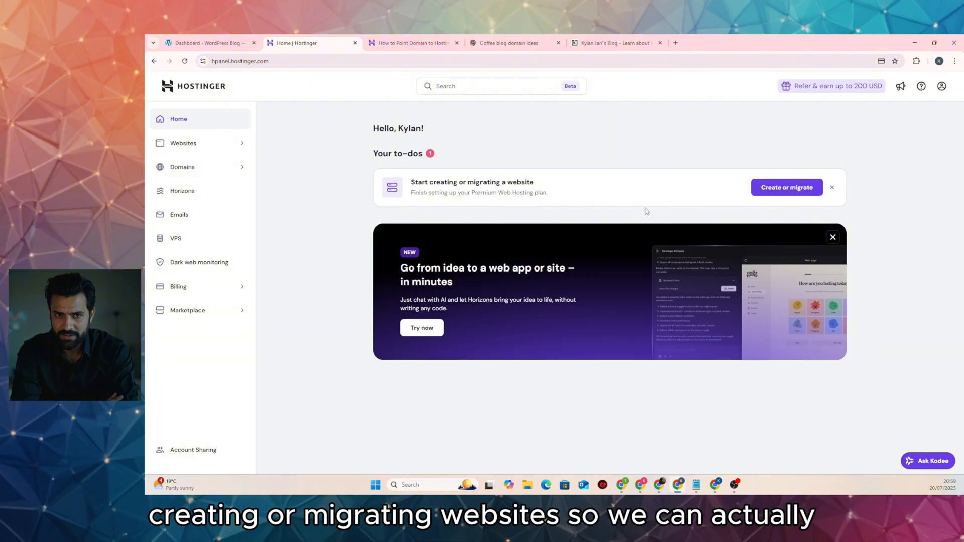
# Start a new WordPress website for myself or my business and accept the admin login details
pyautogui.click(778, 193)
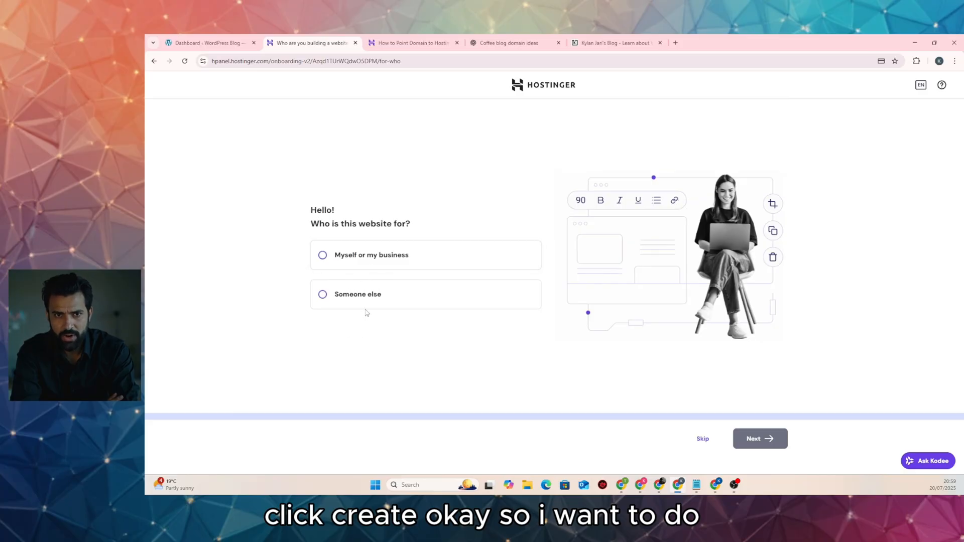
pyautogui.click(332, 261)
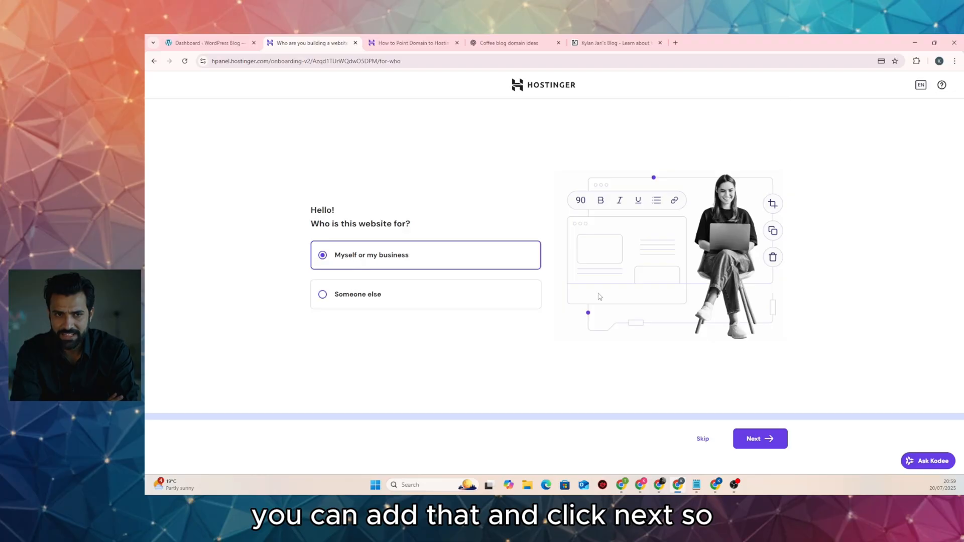
pyautogui.click(767, 439)
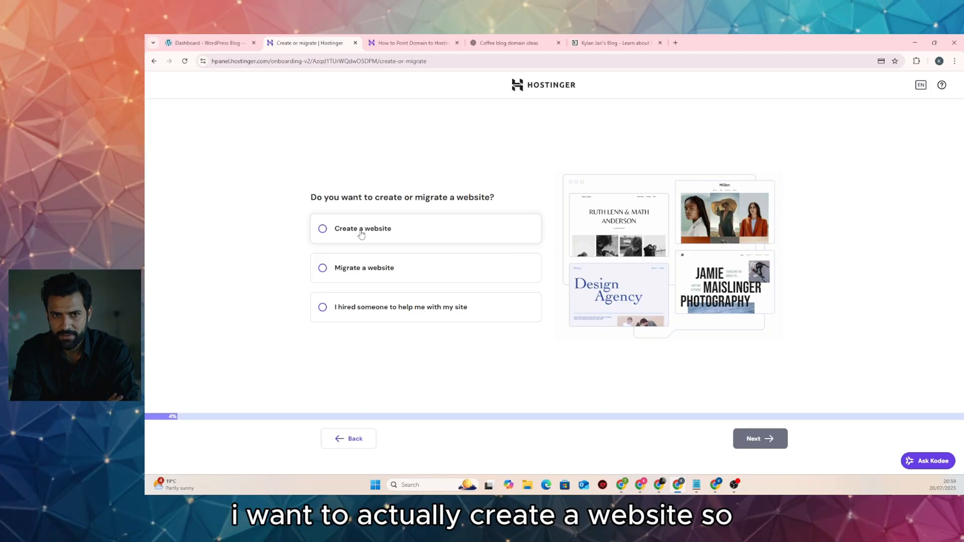
pyautogui.click(361, 232)
pyautogui.click(762, 437)
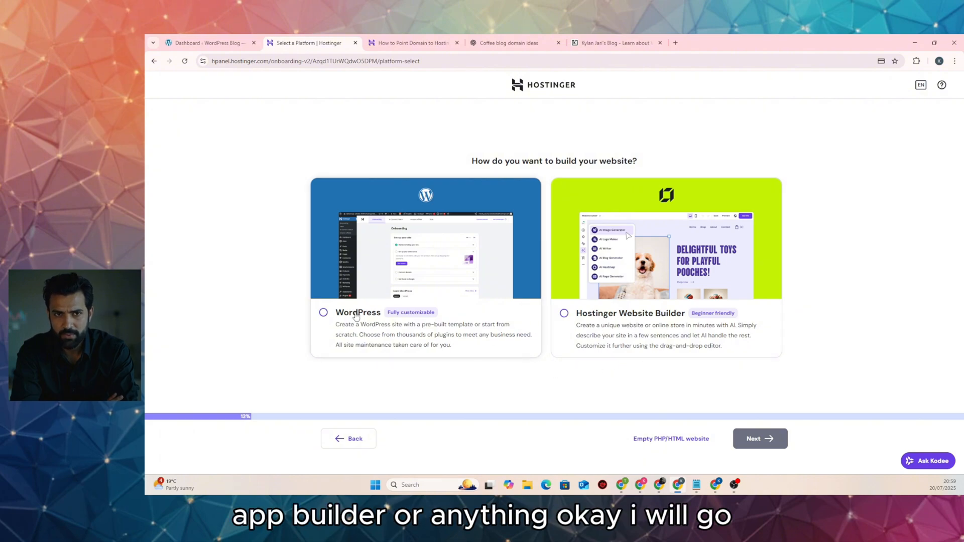
pyautogui.click(357, 316)
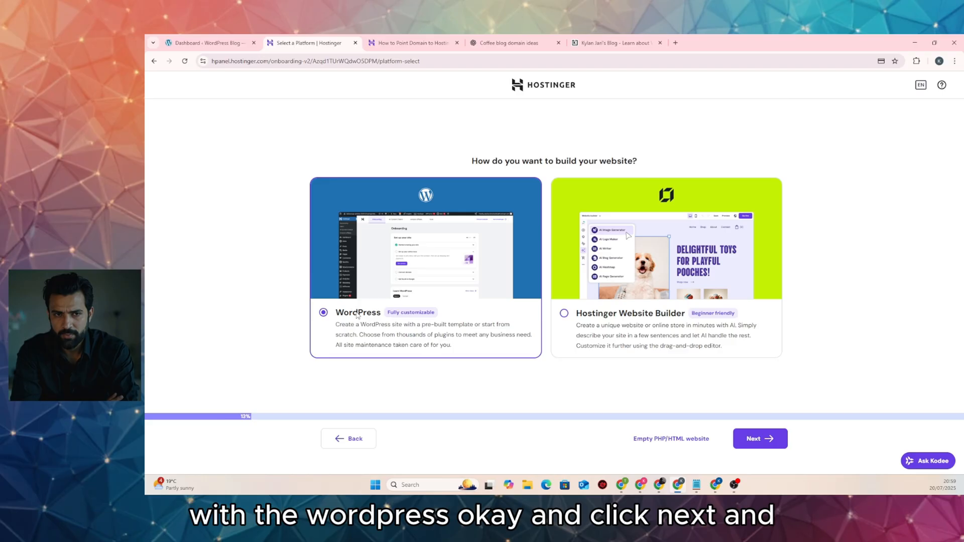
pyautogui.click(771, 443)
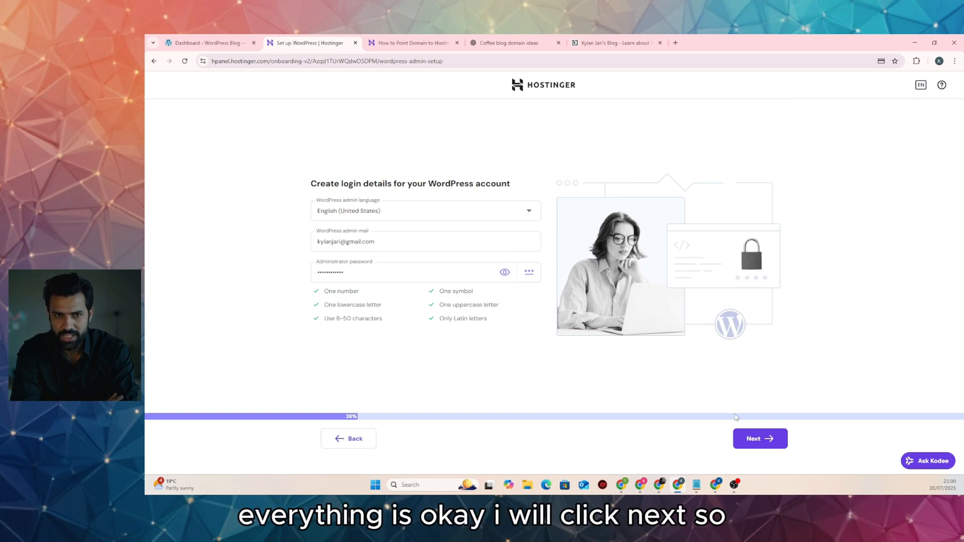
pyautogui.click(748, 438)
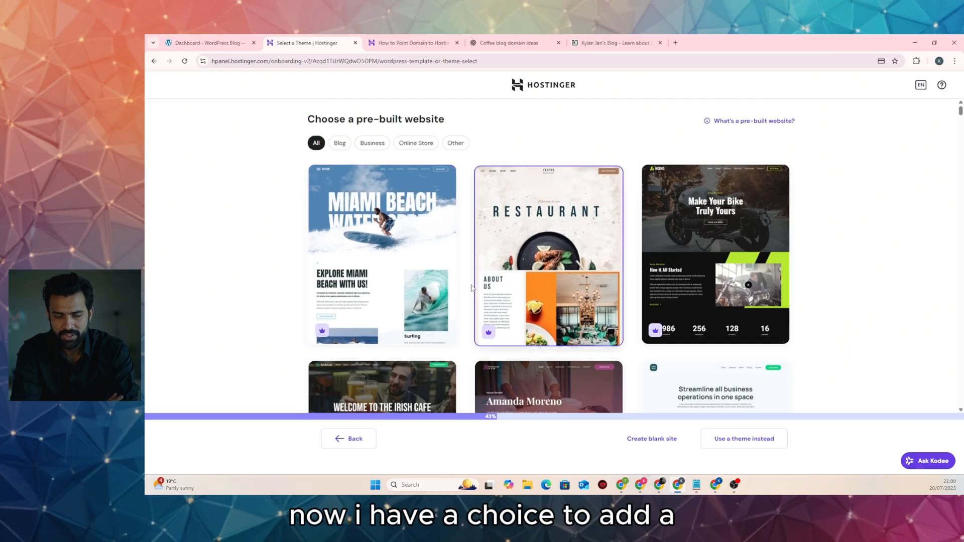
# Scroll past the pre-built website templates and choose Create blank site
pyautogui.scroll(-4, 621, 306)
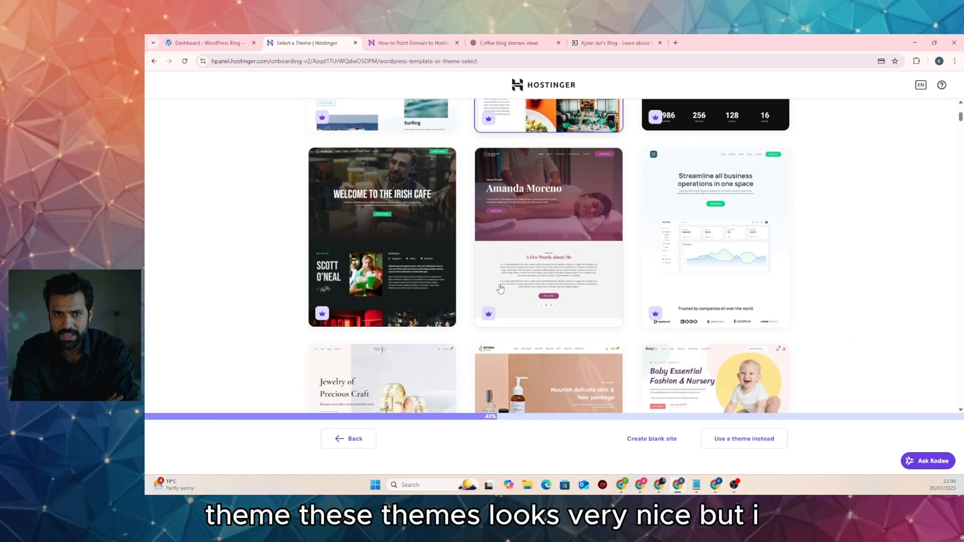
pyautogui.scroll(-7, 610, 258)
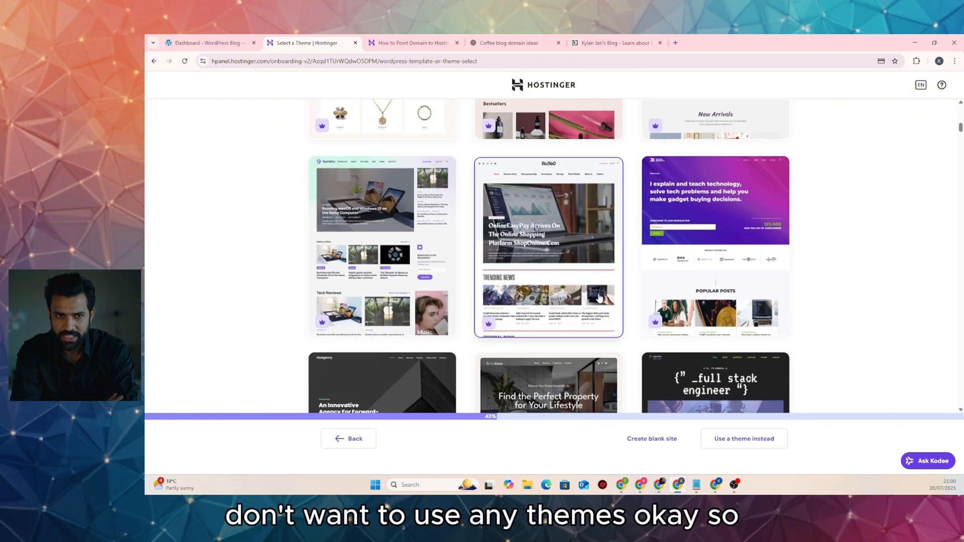
pyautogui.click(656, 447)
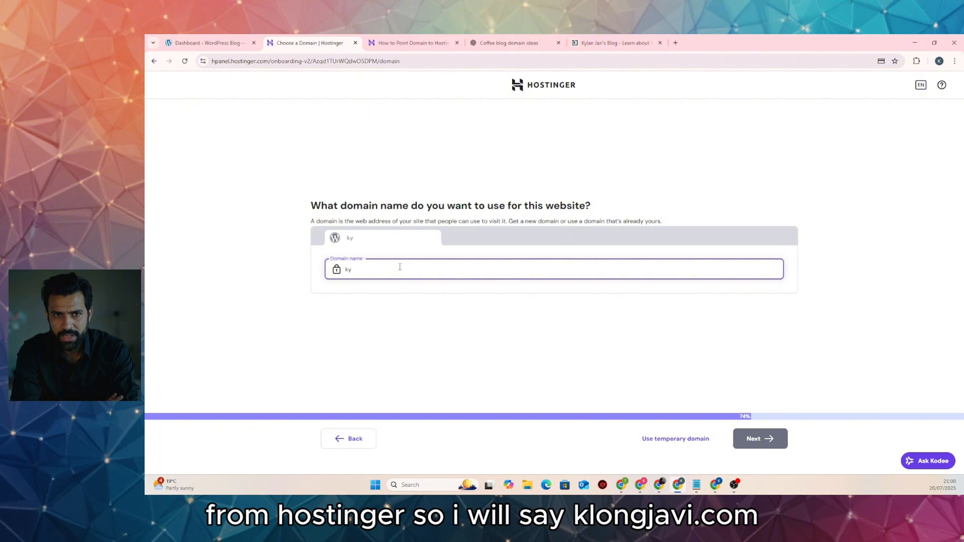
# Enter jari.com as an already-owned domain and continue to the data-center location step
pyautogui.write('ja')
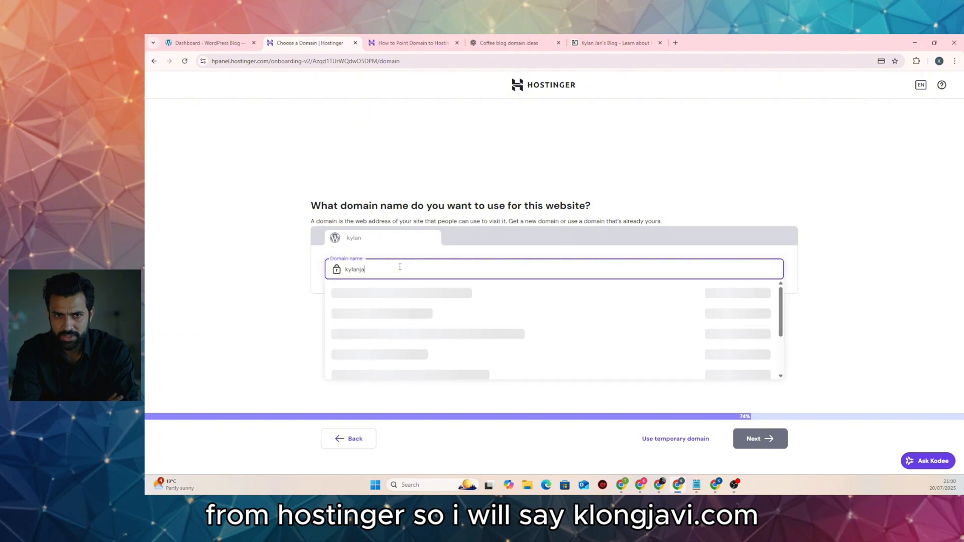
pyautogui.write('ri.com')
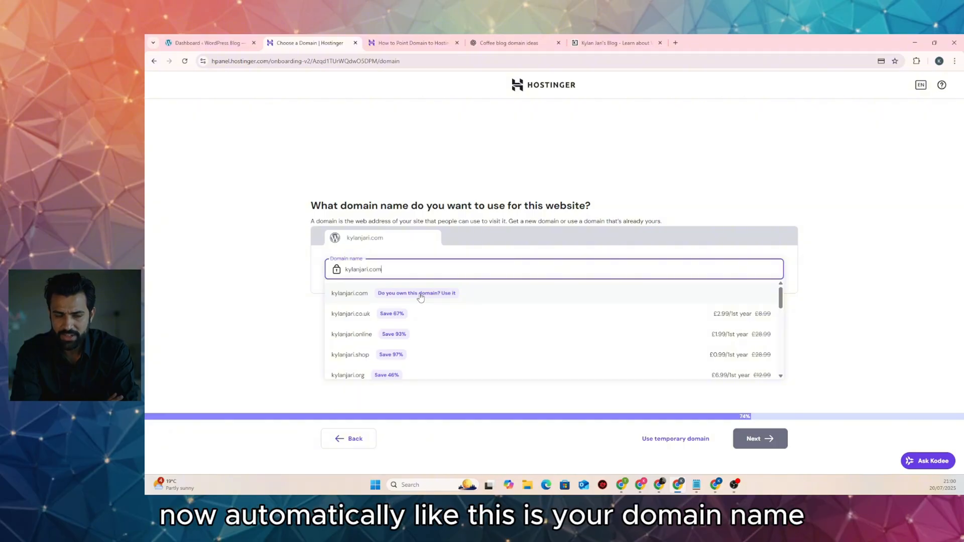
pyautogui.click(479, 298)
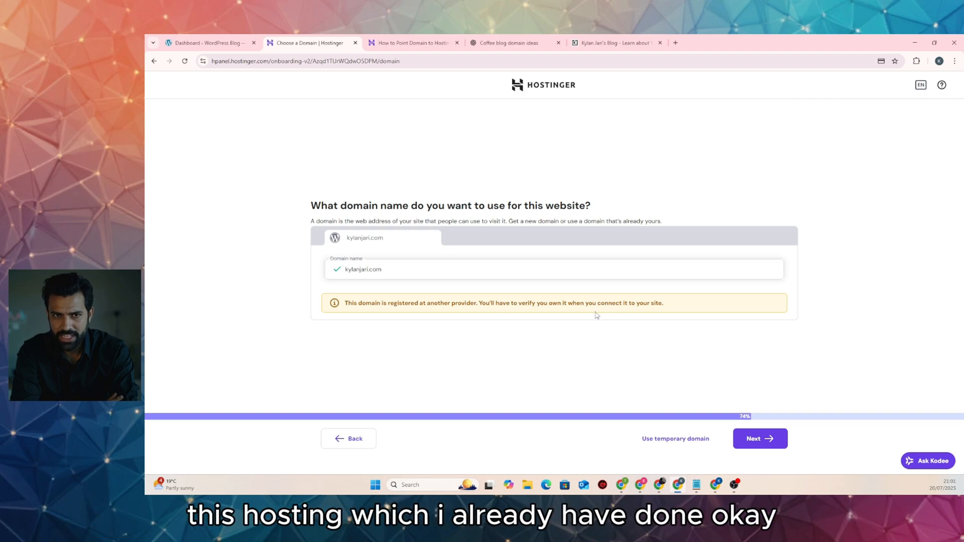
pyautogui.click(761, 439)
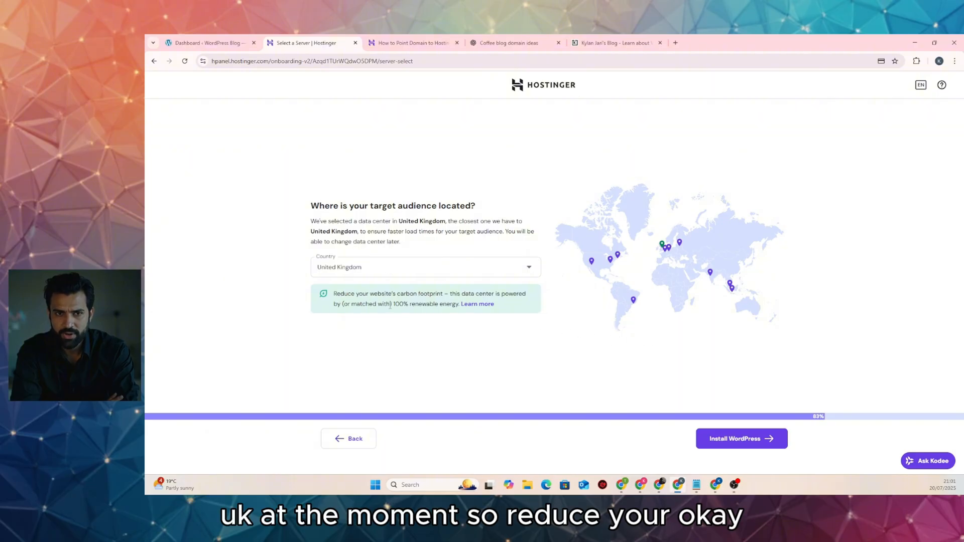
# Install WordPress on the United Kingdom data center
pyautogui.click(757, 444)
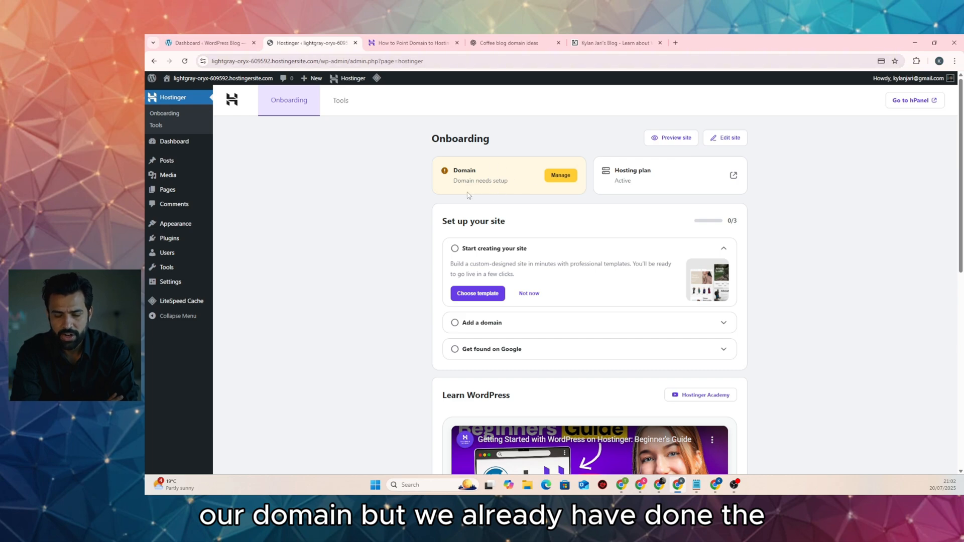
# Open the site's domain setup from the Domain card on the WordPress onboarding page
pyautogui.click(399, 43)
pyautogui.click(303, 44)
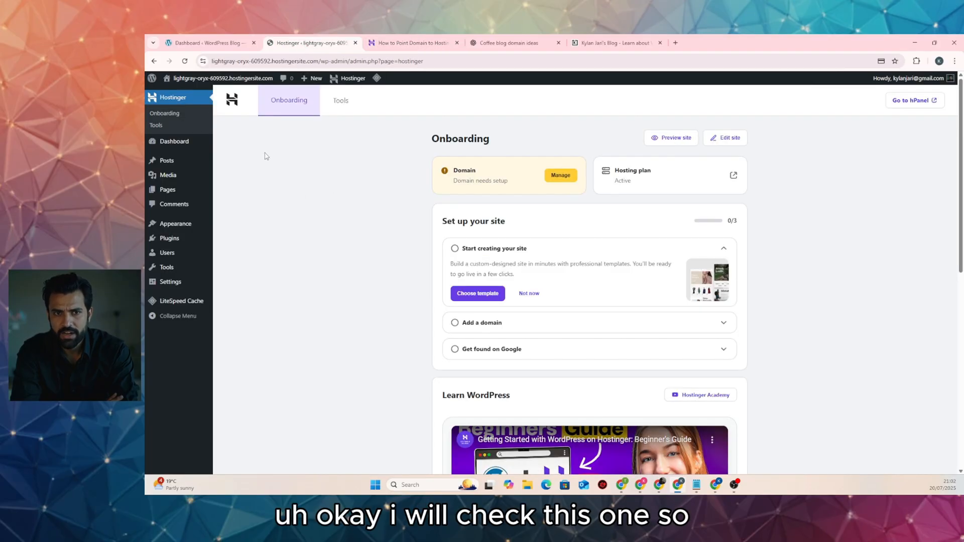
pyautogui.click(571, 183)
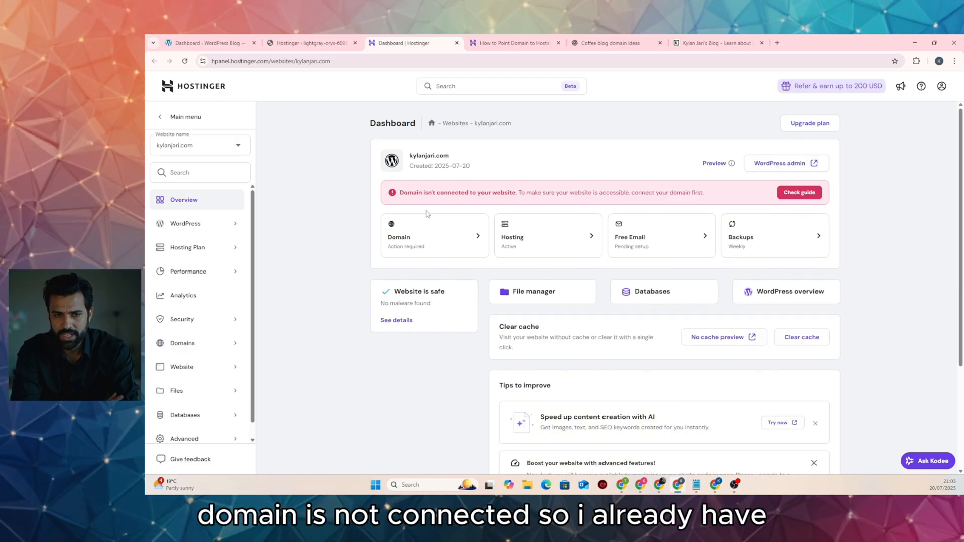
# Open the connect-domain guide and copy the first nameserver, hermes.dns-parking.com
pyautogui.click(799, 193)
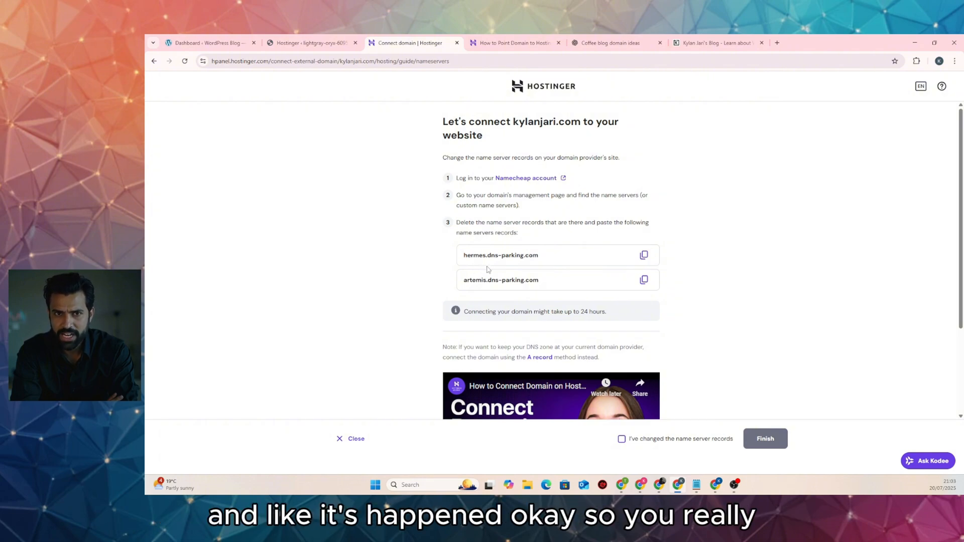
pyautogui.scroll(-3, 489, 270)
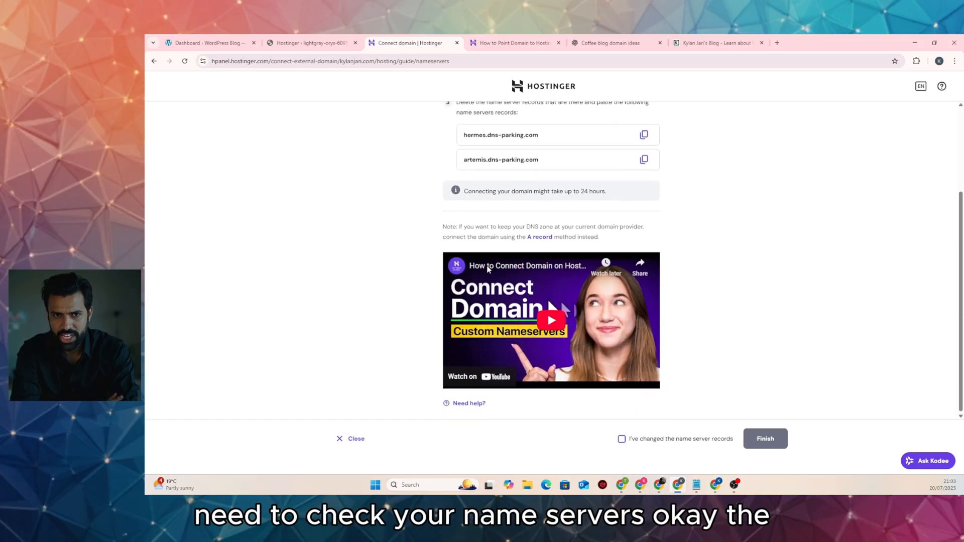
pyautogui.scroll(3, 525, 264)
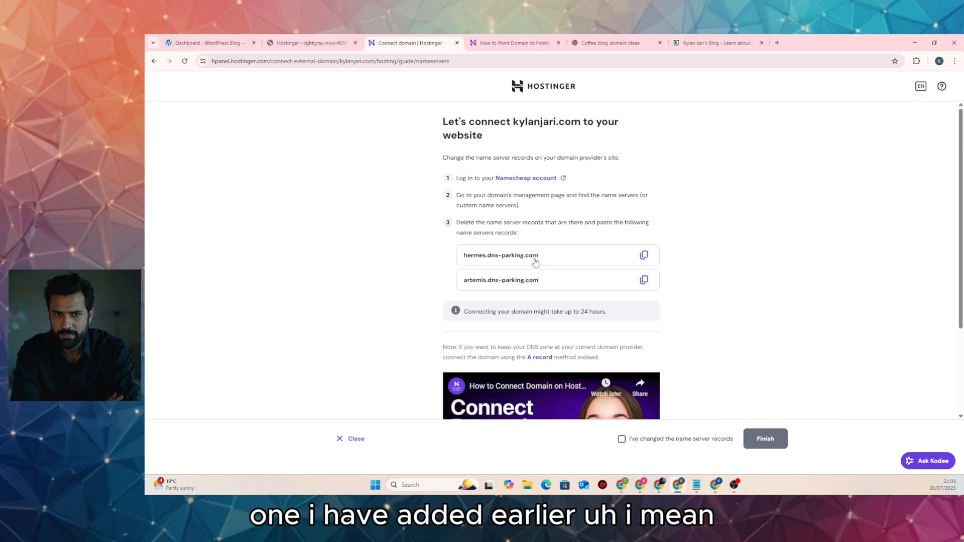
pyautogui.click(643, 256)
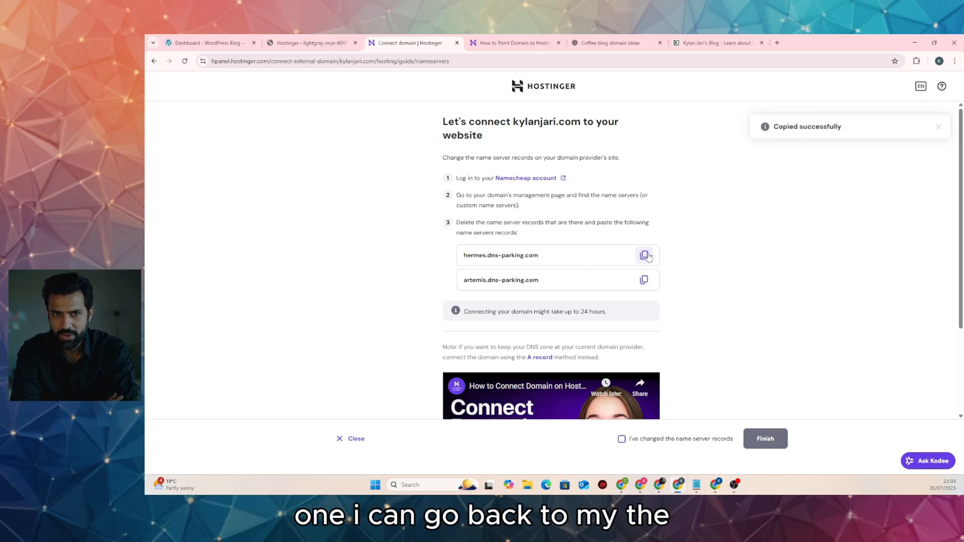
# Replace the first Namecheap nameserver entry with hermes.dns-parking.com
pyautogui.moveTo(625, 485)
pyautogui.click(667, 436)
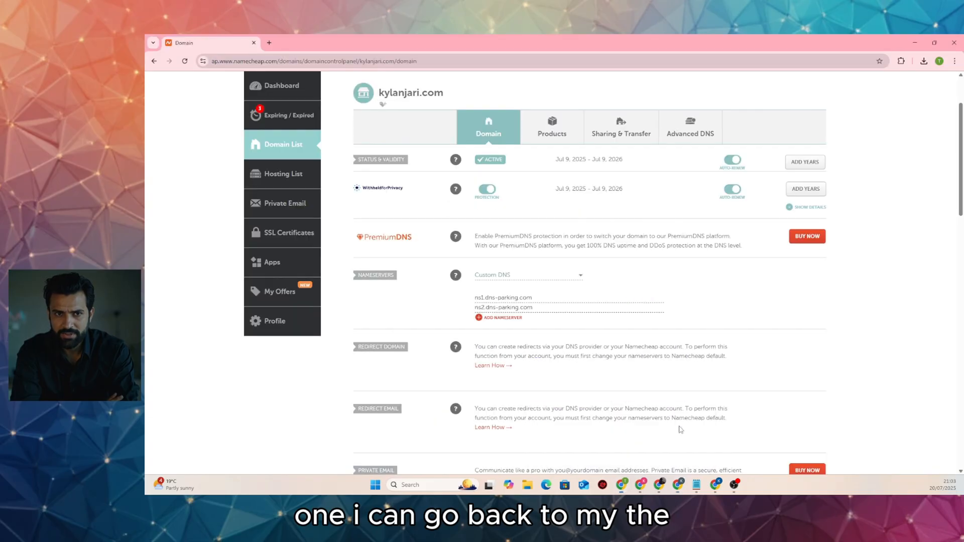
pyautogui.tripleClick(535, 296)
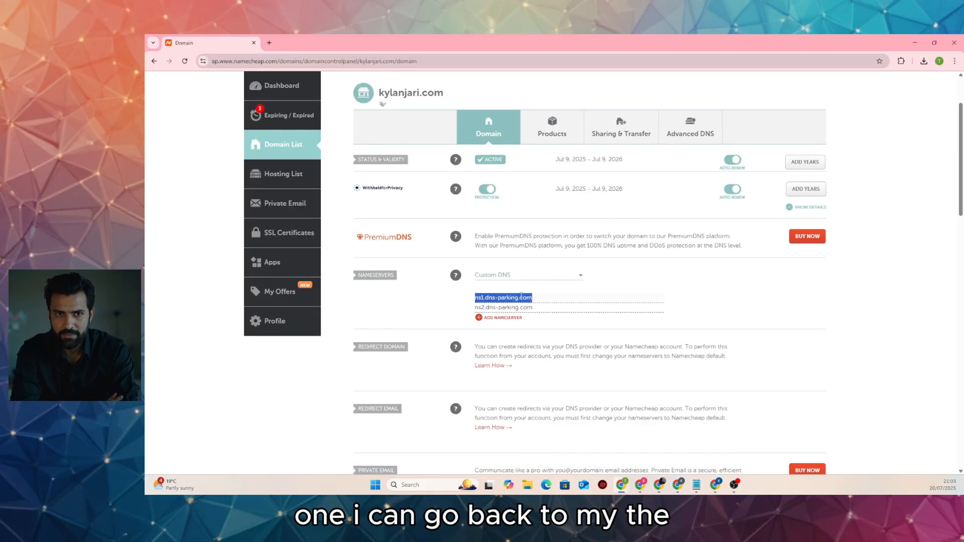
pyautogui.rightClick(520, 296)
pyautogui.click(558, 115)
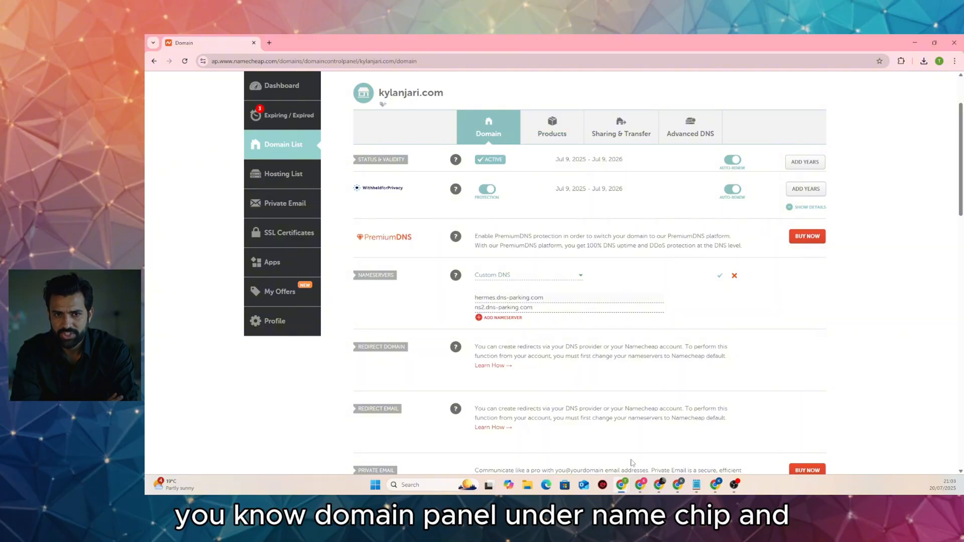
# Paste artemis.dns-parking.com into the second nameserver entry and save the custom DNS
pyautogui.click(678, 485)
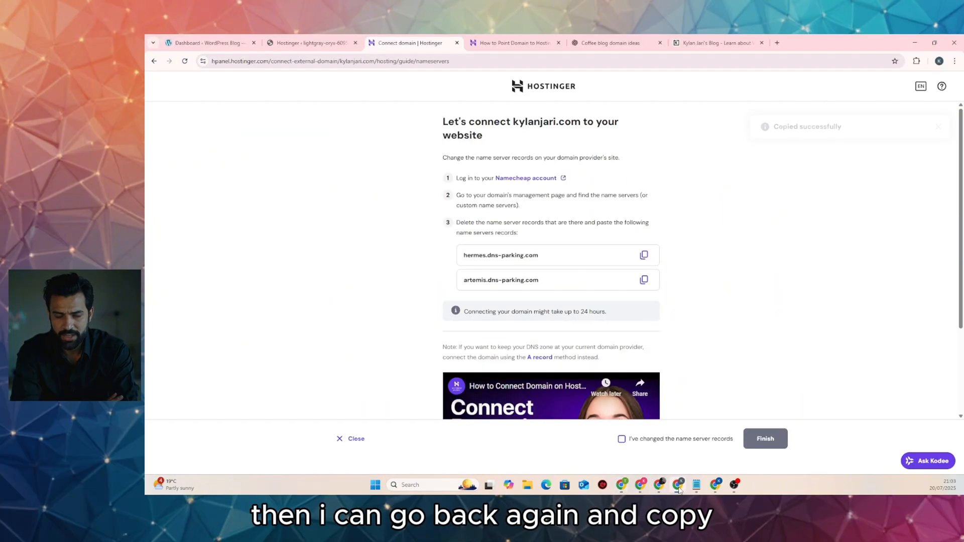
pyautogui.click(644, 280)
pyautogui.moveTo(625, 485)
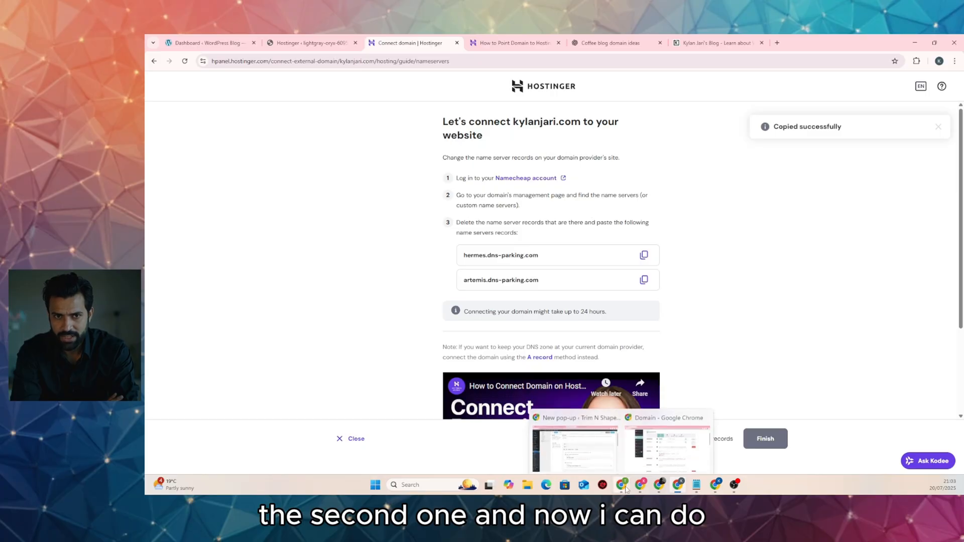
pyautogui.click(575, 444)
pyautogui.doubleClick(529, 308)
pyautogui.tripleClick(528, 307)
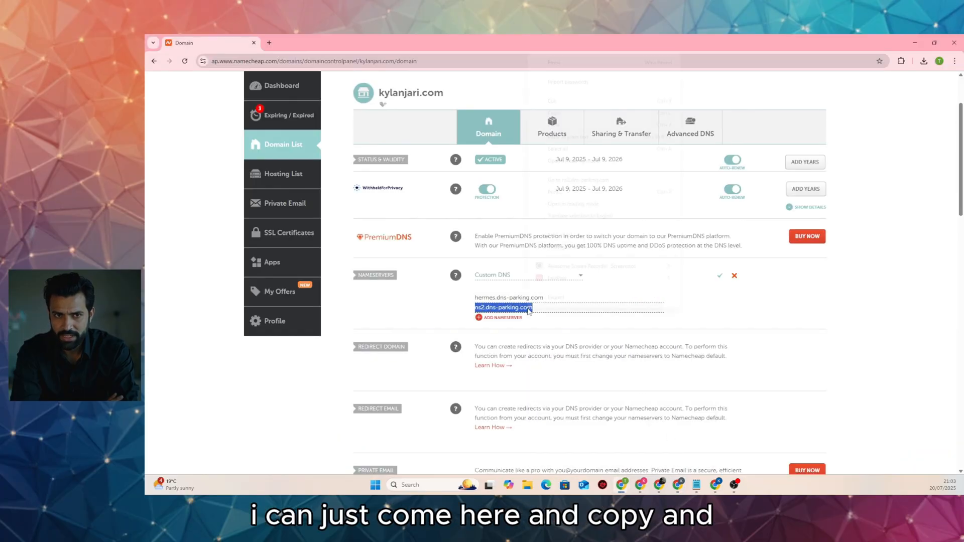
pyautogui.rightClick(525, 314)
pyautogui.click(562, 128)
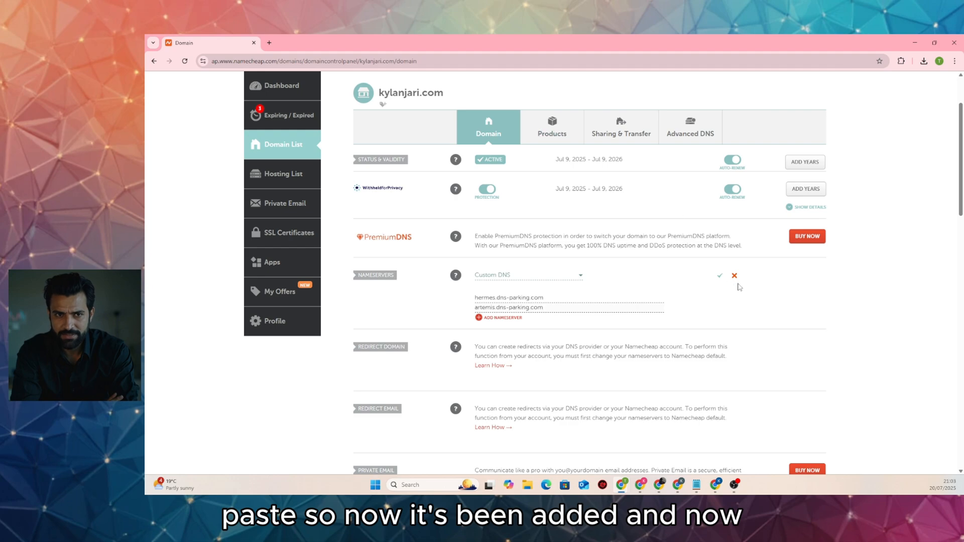
pyautogui.click(720, 276)
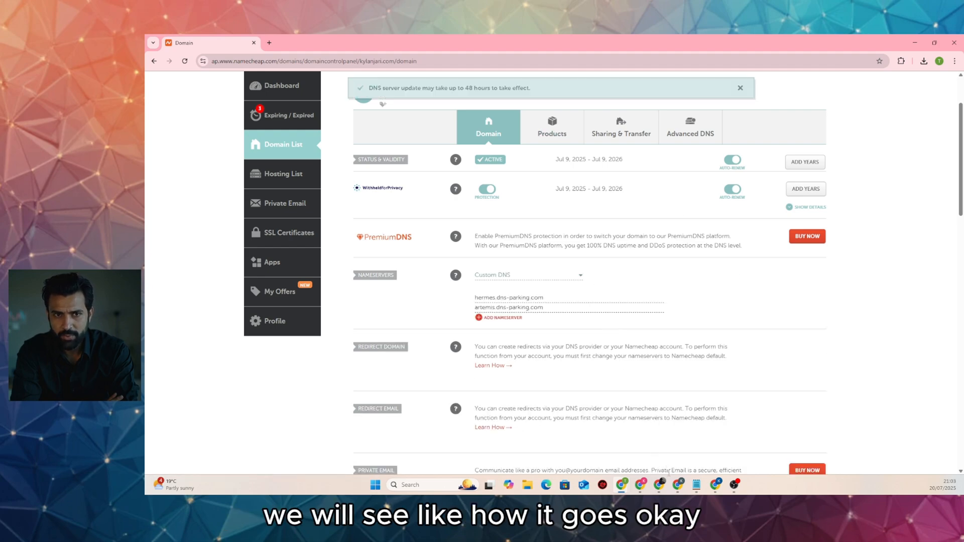
pyautogui.click(678, 484)
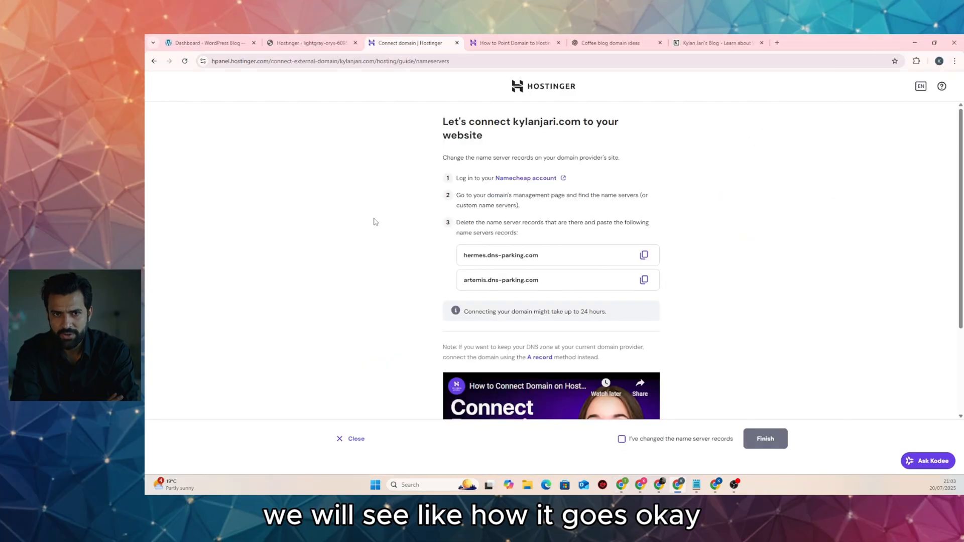
# Confirm the nameserver records were changed, finish the setup, and open WordPress admin
pyautogui.scroll(-3, 374, 222)
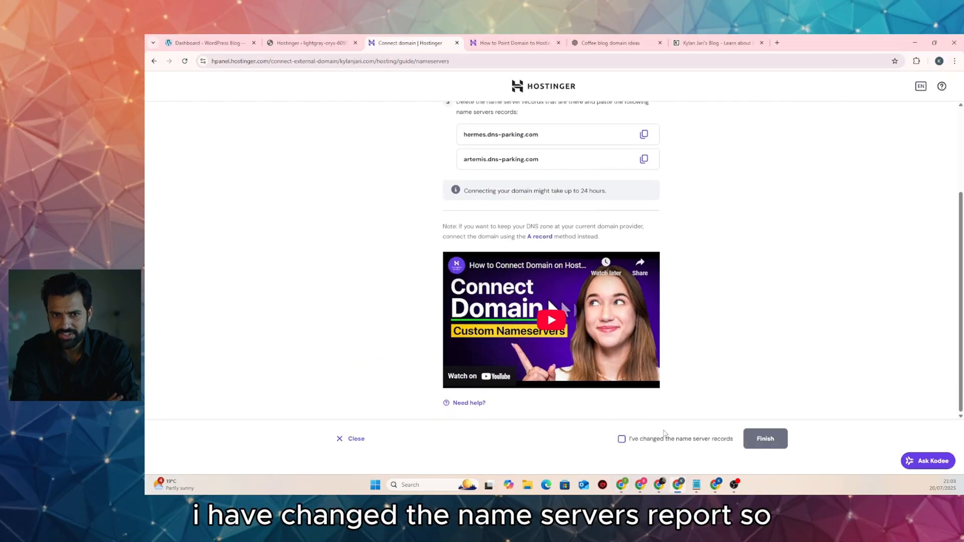
pyautogui.click(622, 440)
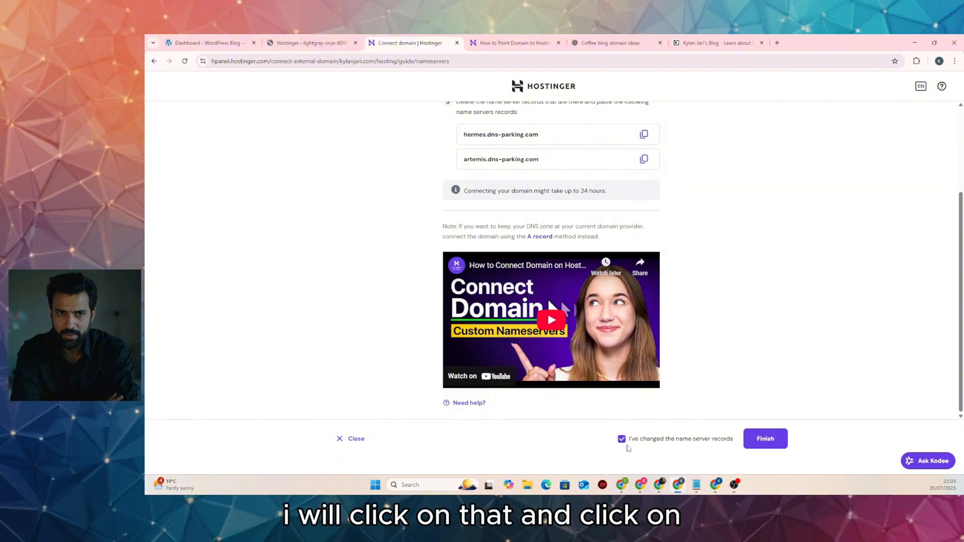
pyautogui.click(763, 440)
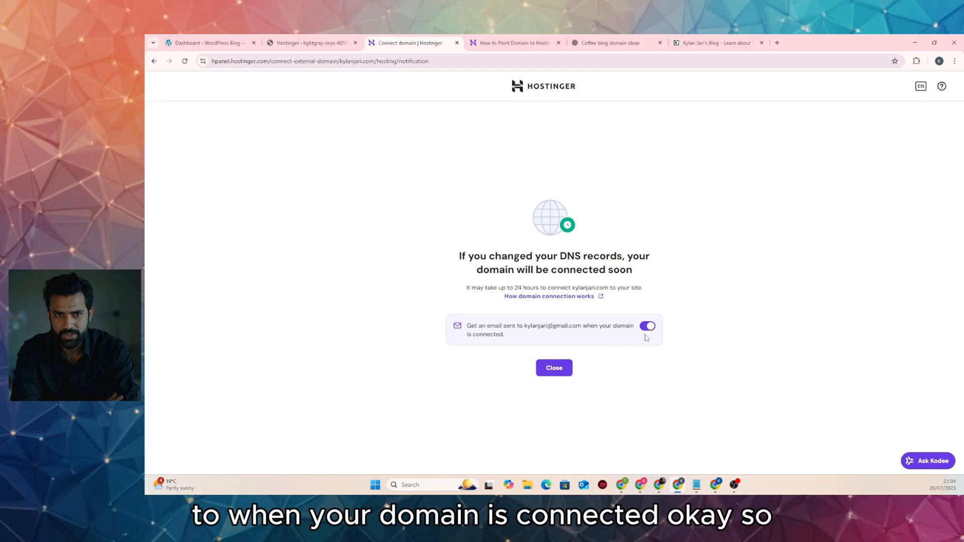
pyautogui.click(560, 370)
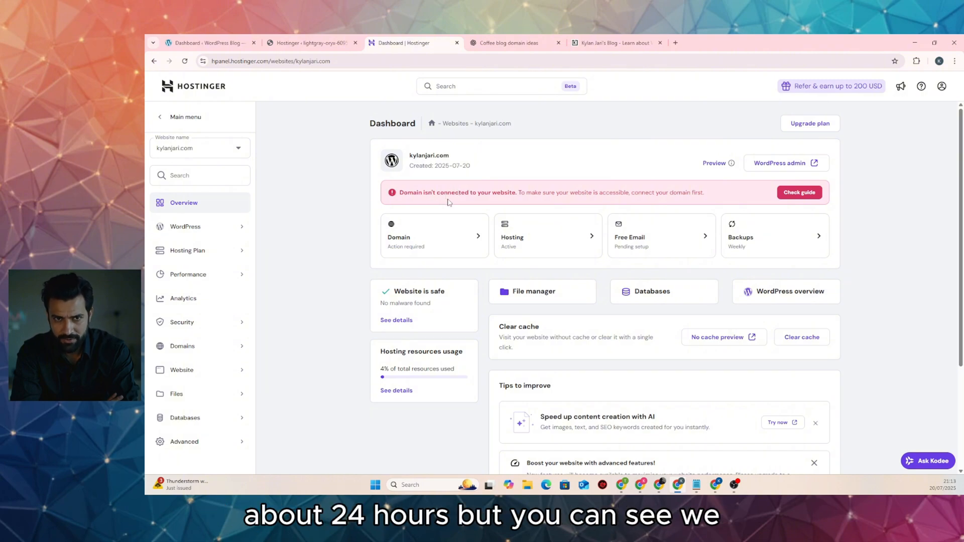
pyautogui.click(783, 173)
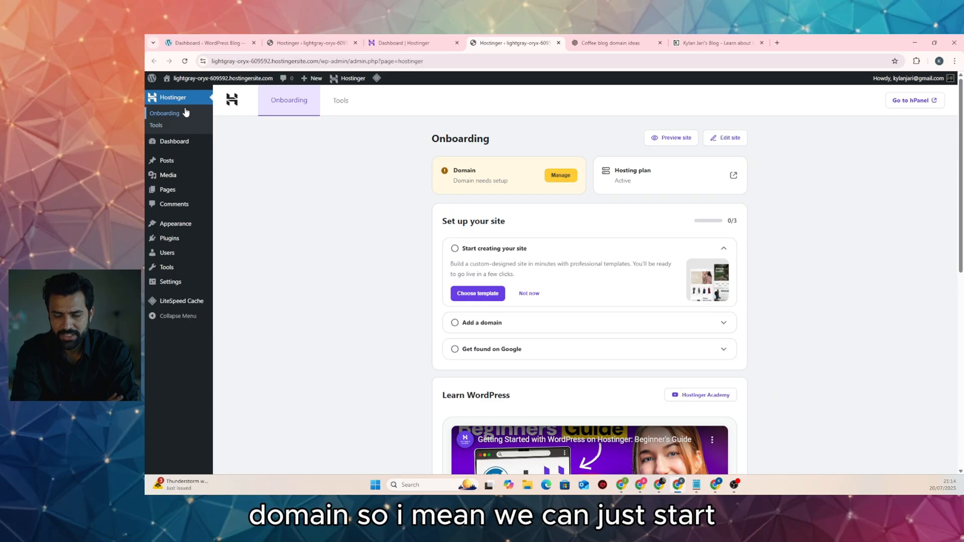
# Open the WordPress admin Dashboard, then switch back to the hPanel website dashboard
pyautogui.click(180, 141)
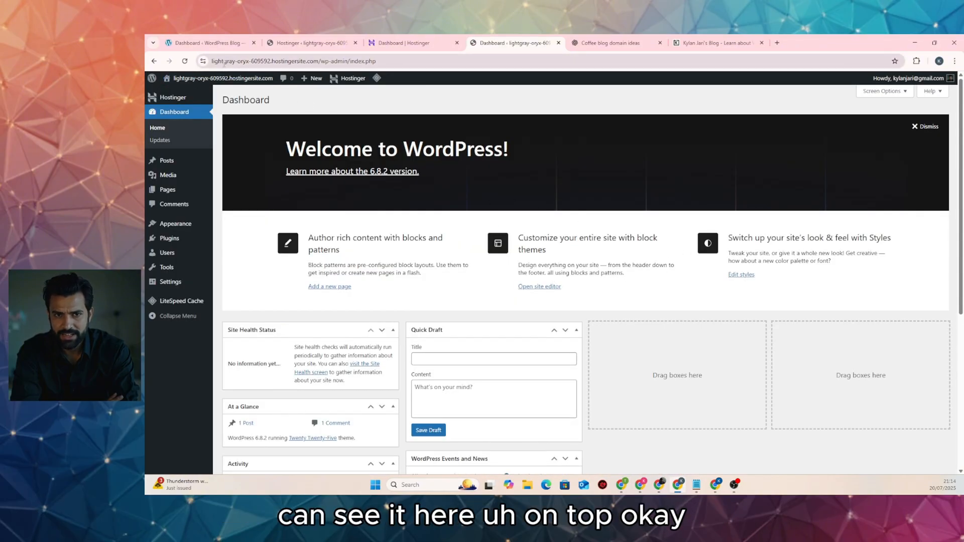
pyautogui.click(421, 43)
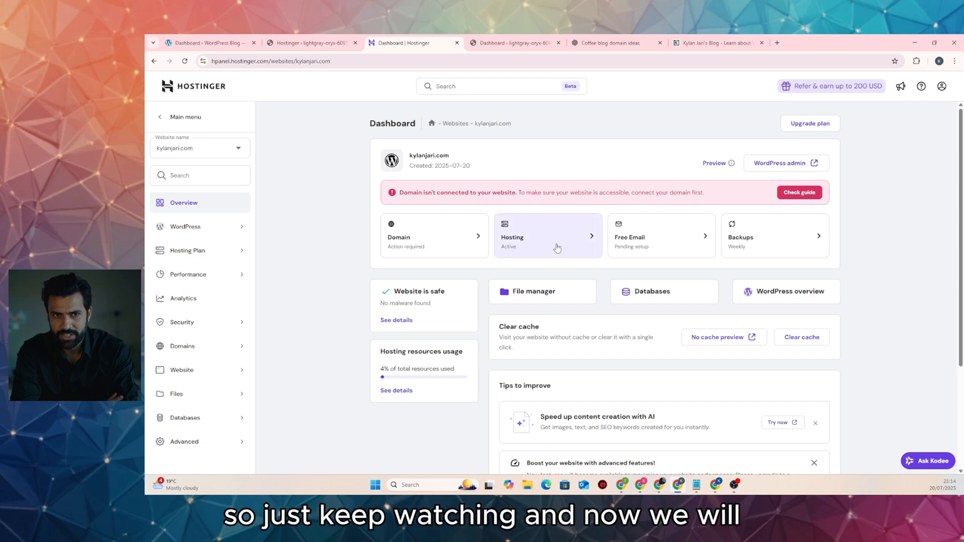
pyautogui.click(514, 49)
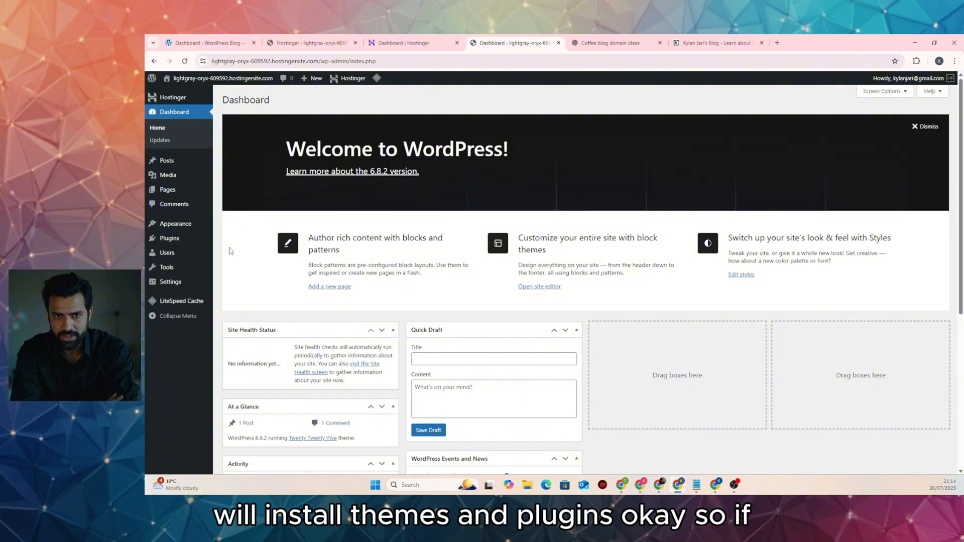
pyautogui.click(402, 47)
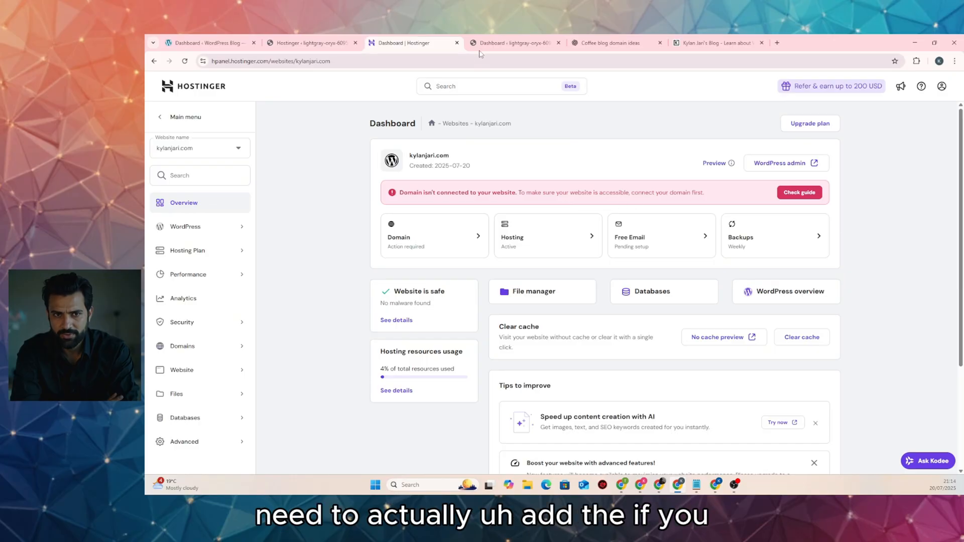
# Review the name server records in the domain connection guide, then close it
pyautogui.click(798, 194)
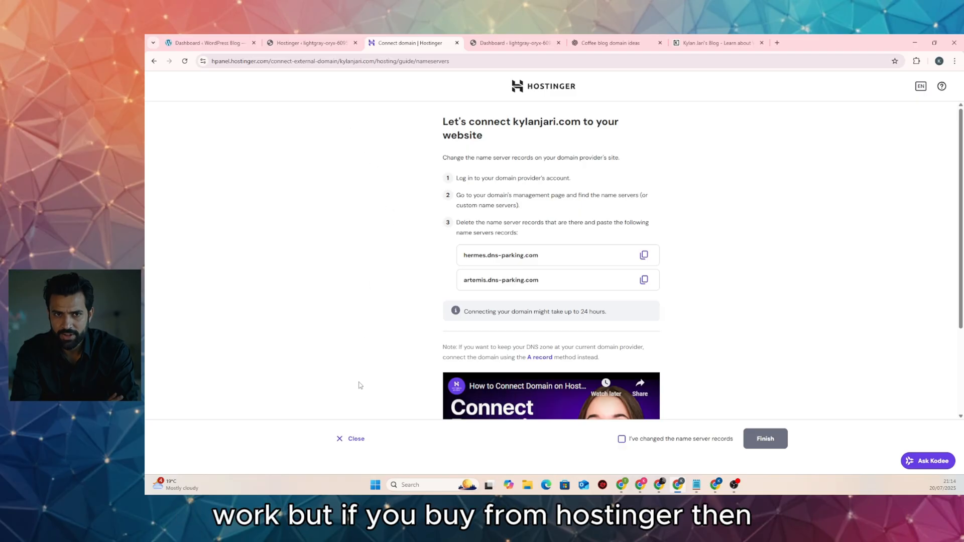
pyautogui.click(351, 438)
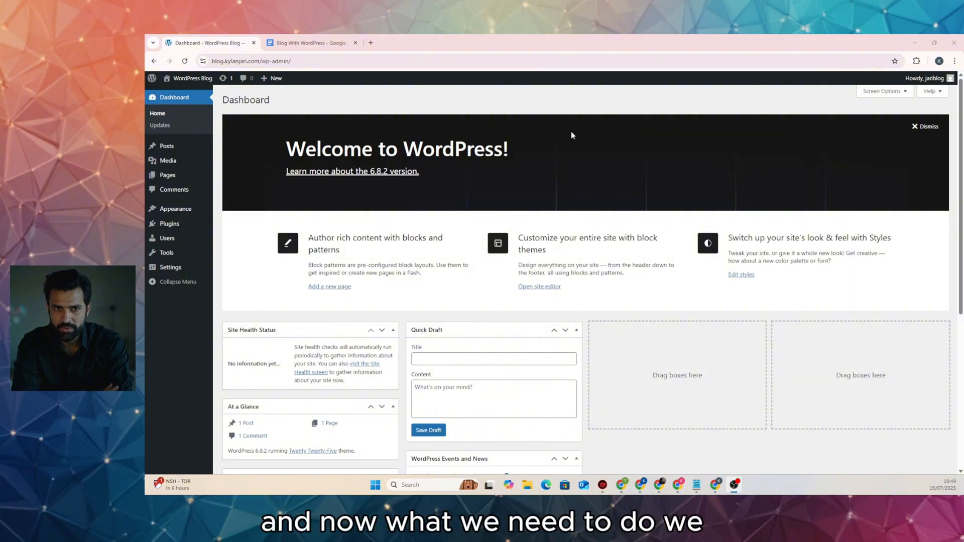
pyautogui.click(309, 43)
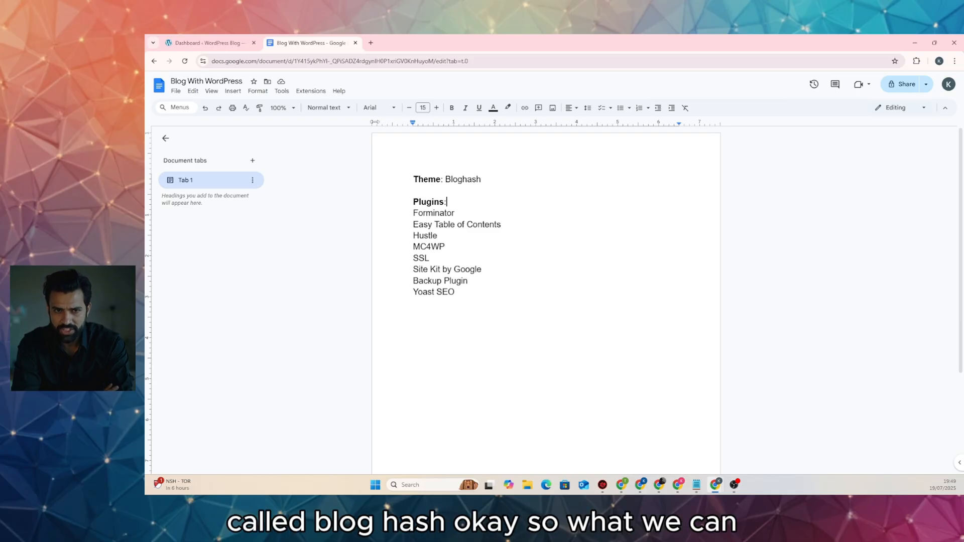
pyautogui.click(206, 42)
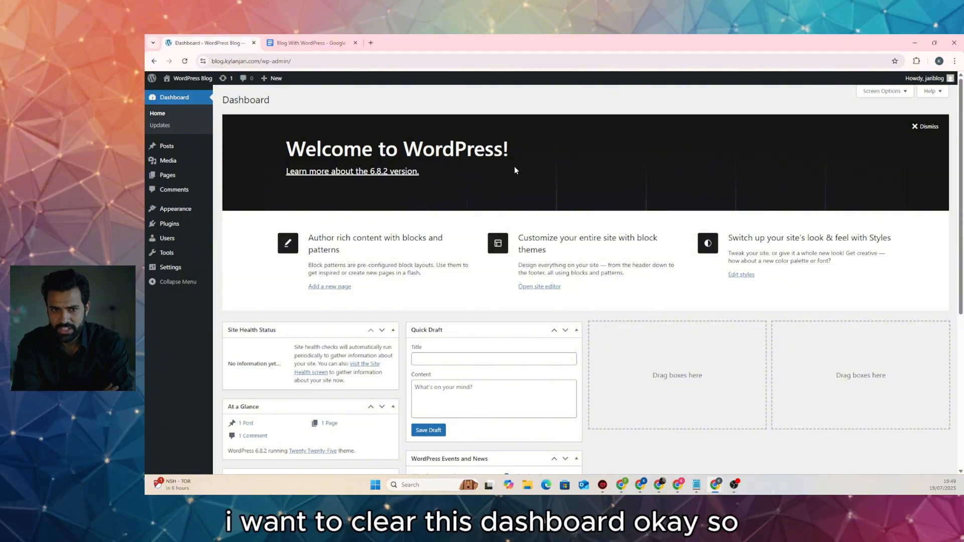
# Uncheck Site Health Status, At a Glance, Activity, Quick Draft, Events and News, and Welcome in Screen Options
pyautogui.click(879, 92)
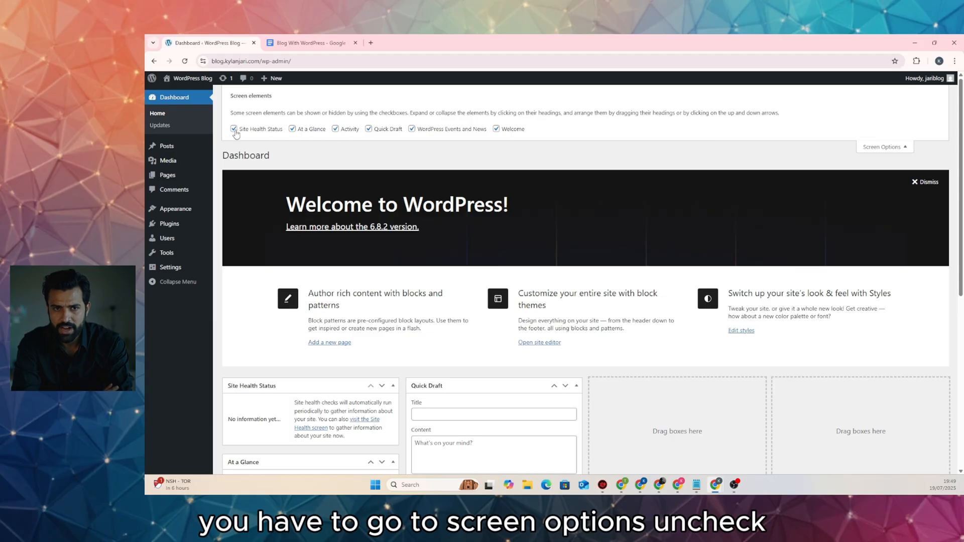
pyautogui.click(234, 130)
pyautogui.click(292, 129)
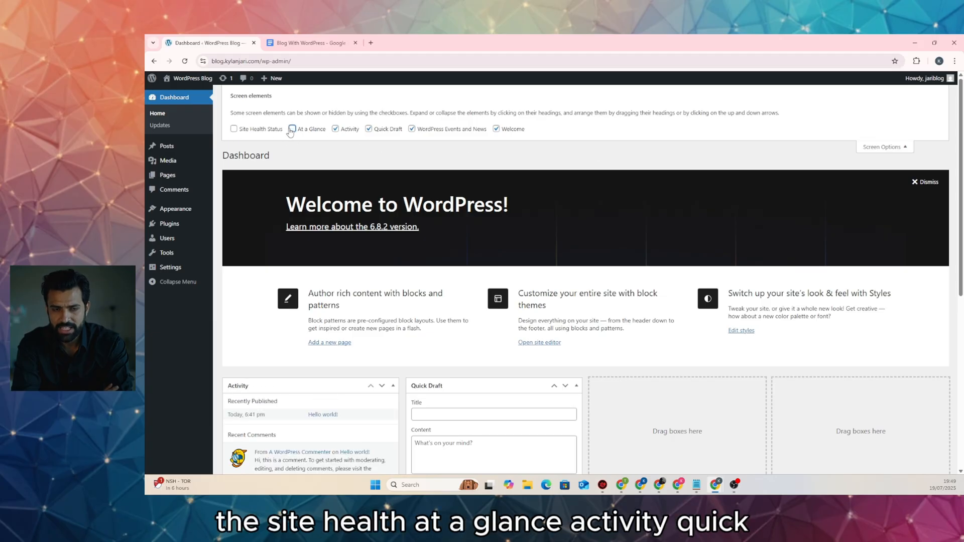
pyautogui.click(336, 129)
pyautogui.click(369, 130)
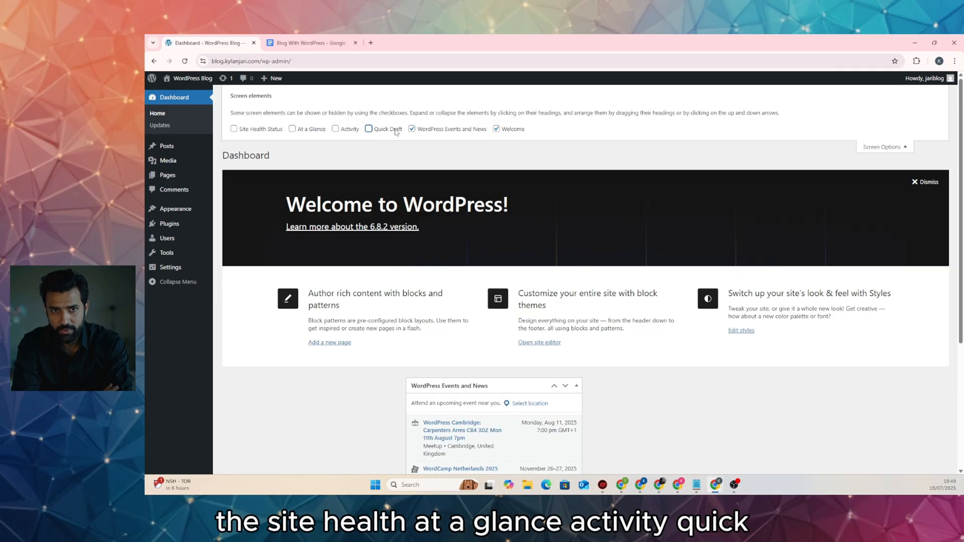
pyautogui.click(411, 129)
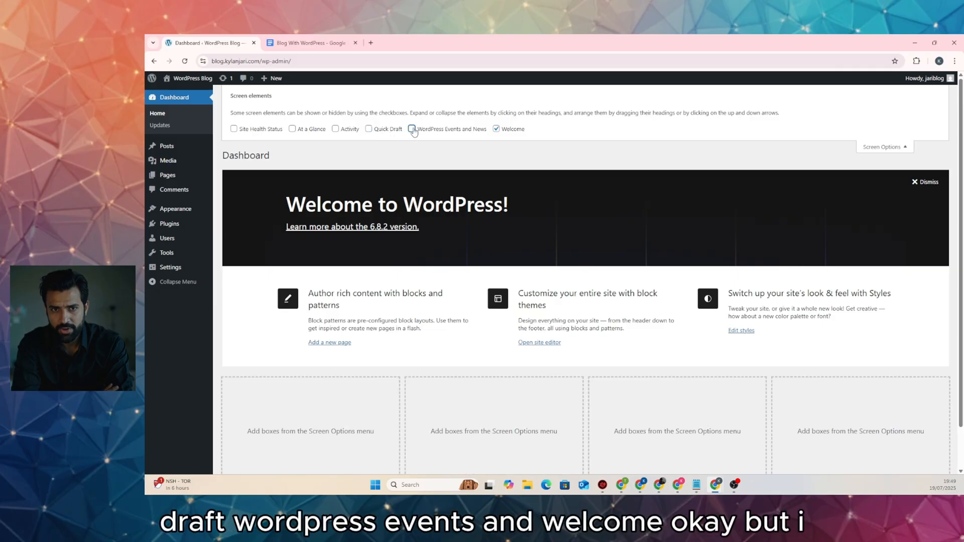
pyautogui.click(496, 130)
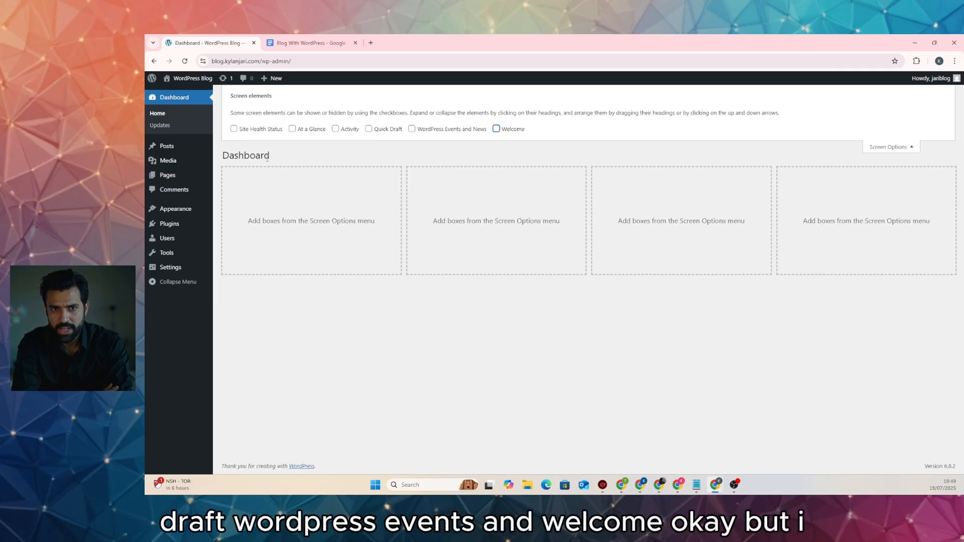
pyautogui.click(335, 129)
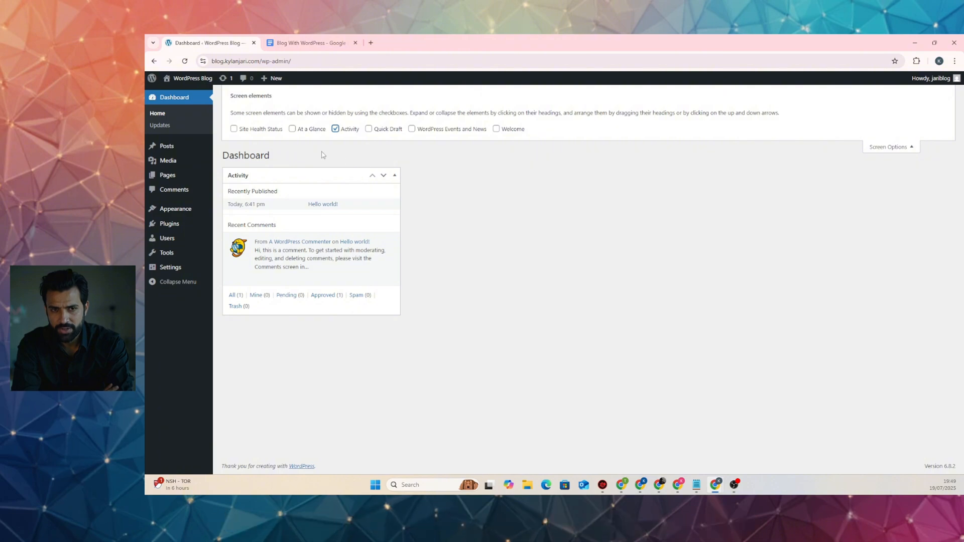
pyautogui.click(335, 130)
pyautogui.click(878, 149)
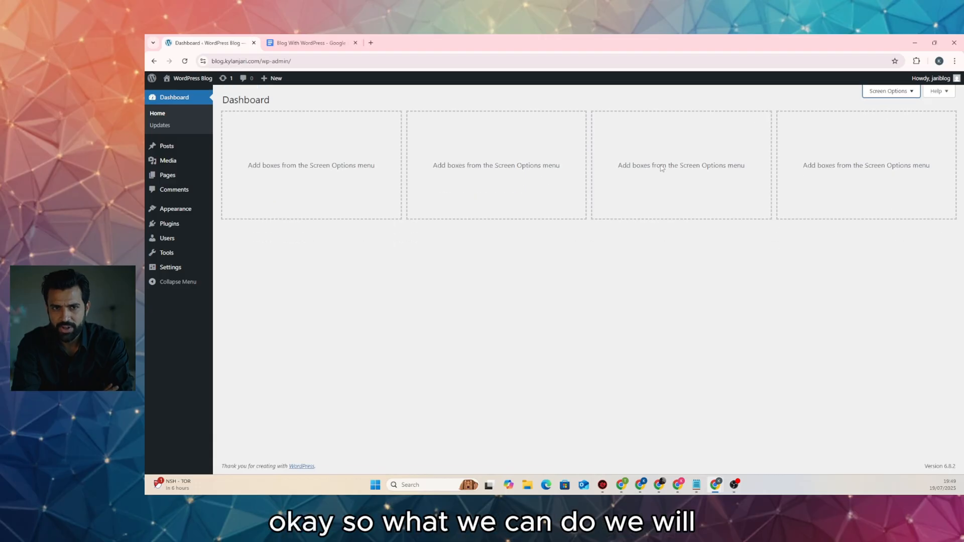
# Go to the Themes page and open Add Themes
pyautogui.moveTo(196, 210)
pyautogui.click(231, 208)
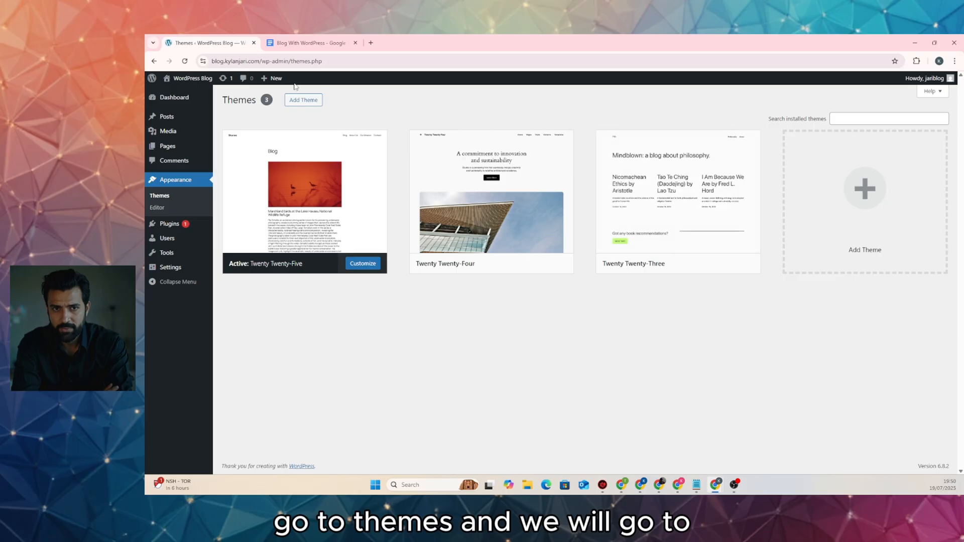
pyautogui.click(297, 100)
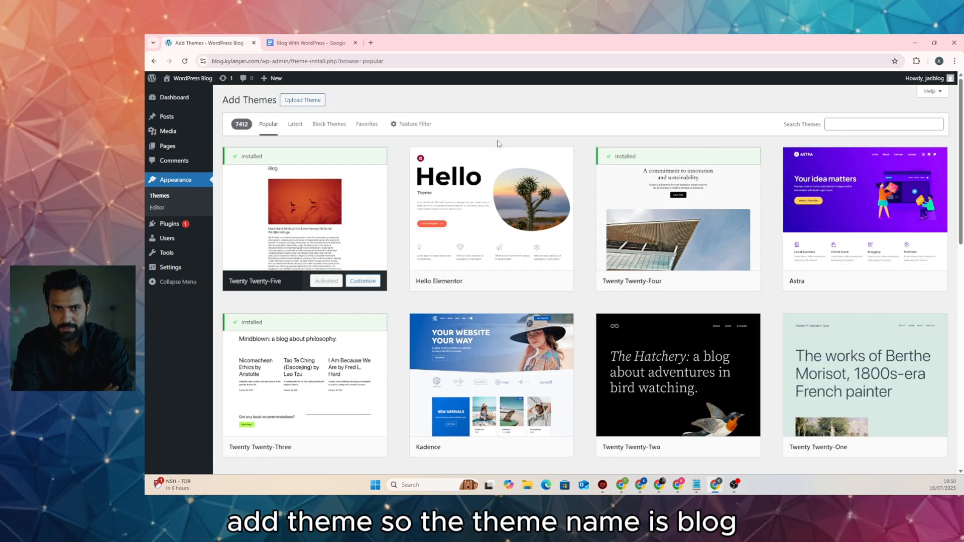
pyautogui.click(303, 43)
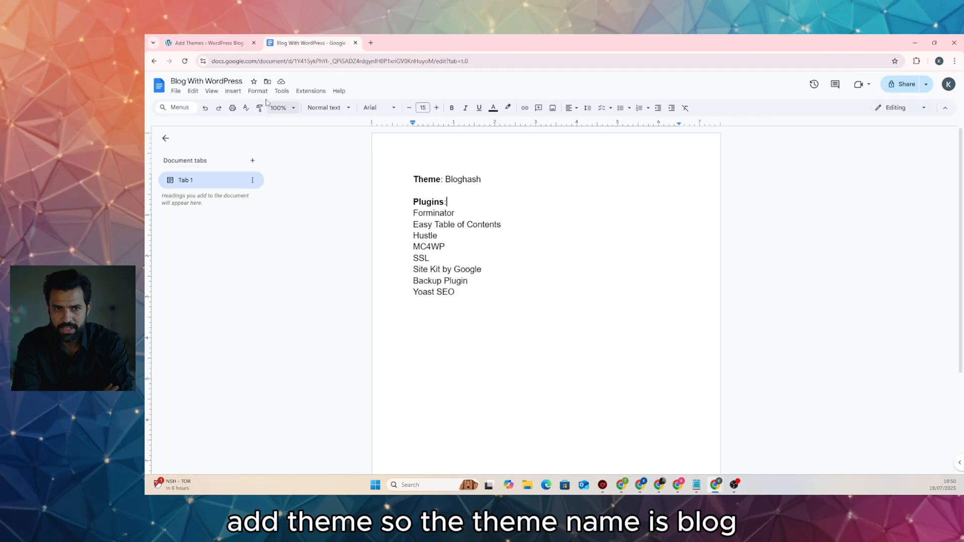
pyautogui.click(209, 43)
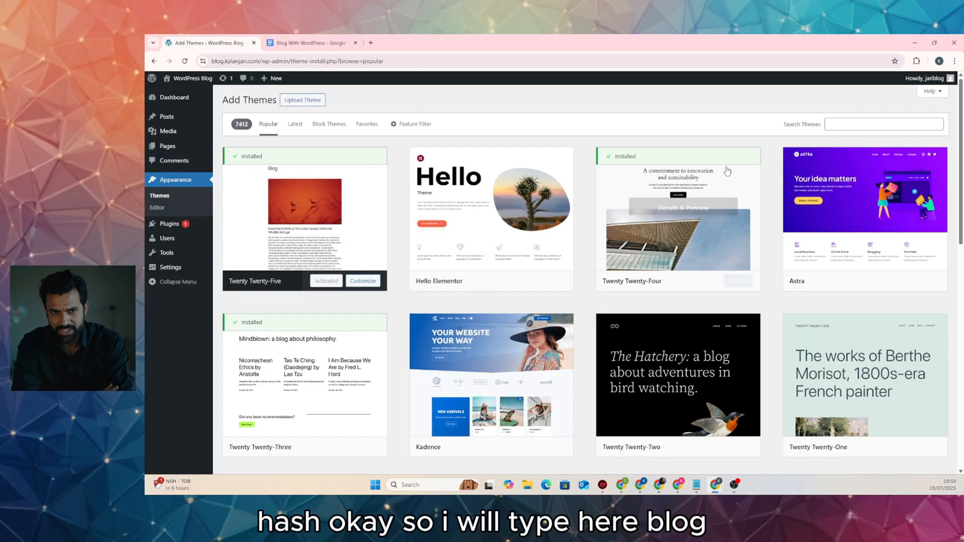
# Search for 'bloghash', then install and activate the BlogHash theme
pyautogui.click(861, 129)
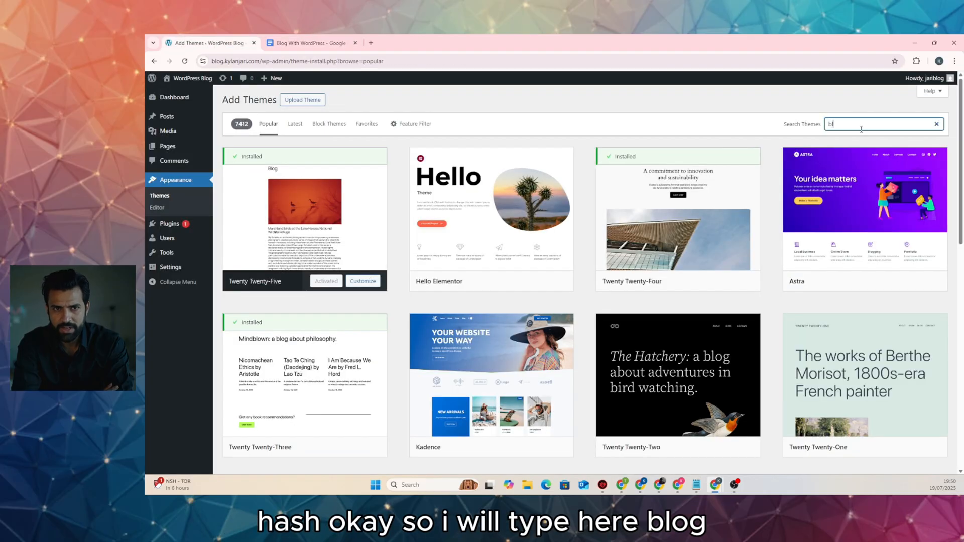
pyautogui.write('bloghash')
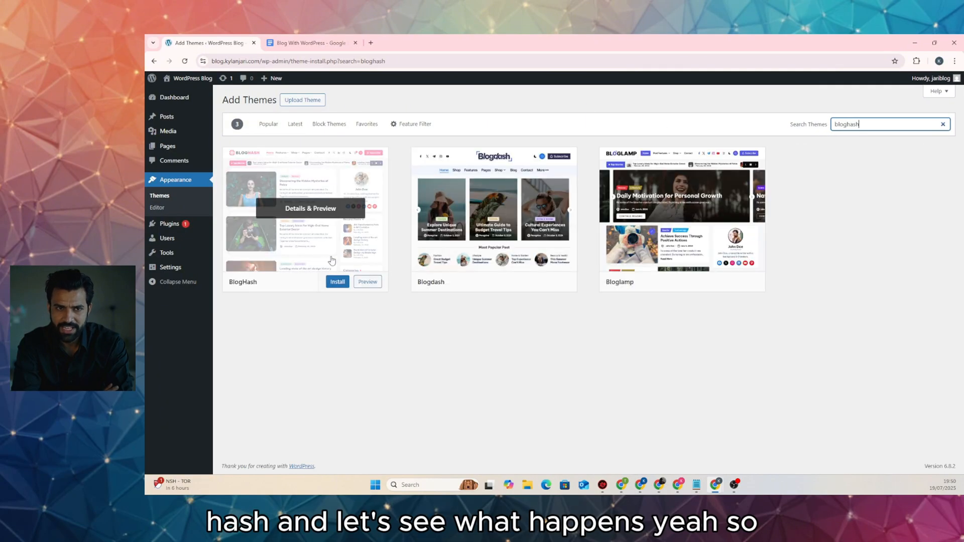
pyautogui.click(274, 214)
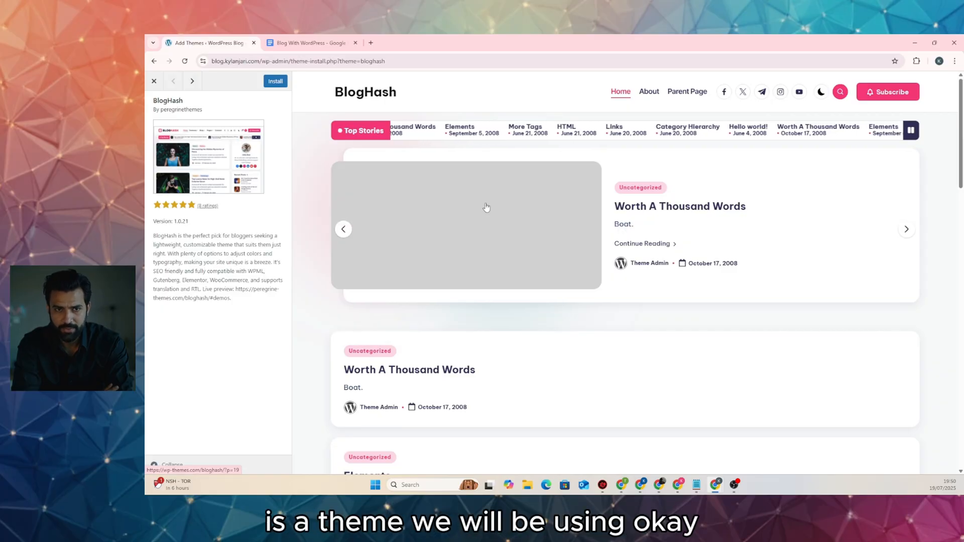
pyautogui.scroll(-10, 555, 213)
pyautogui.scroll(10, 561, 217)
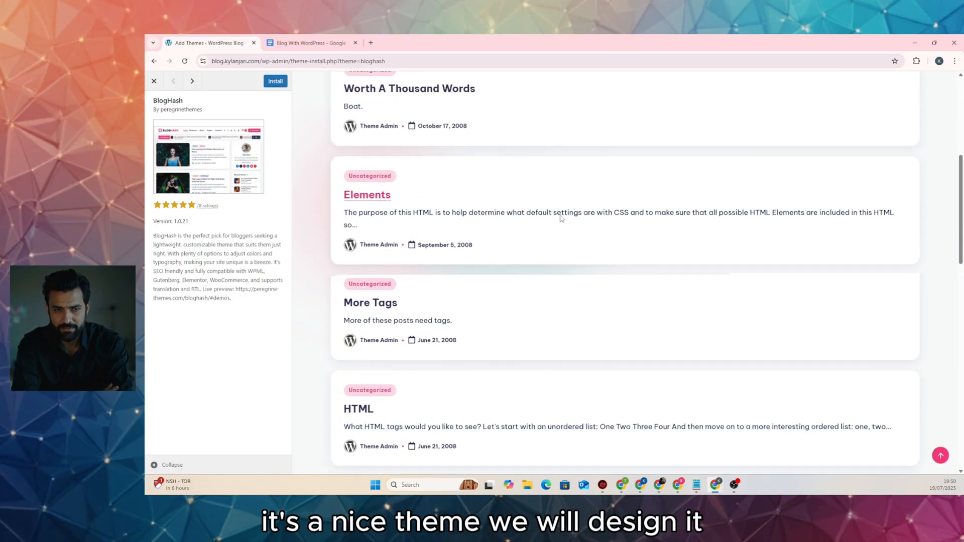
pyautogui.click(275, 80)
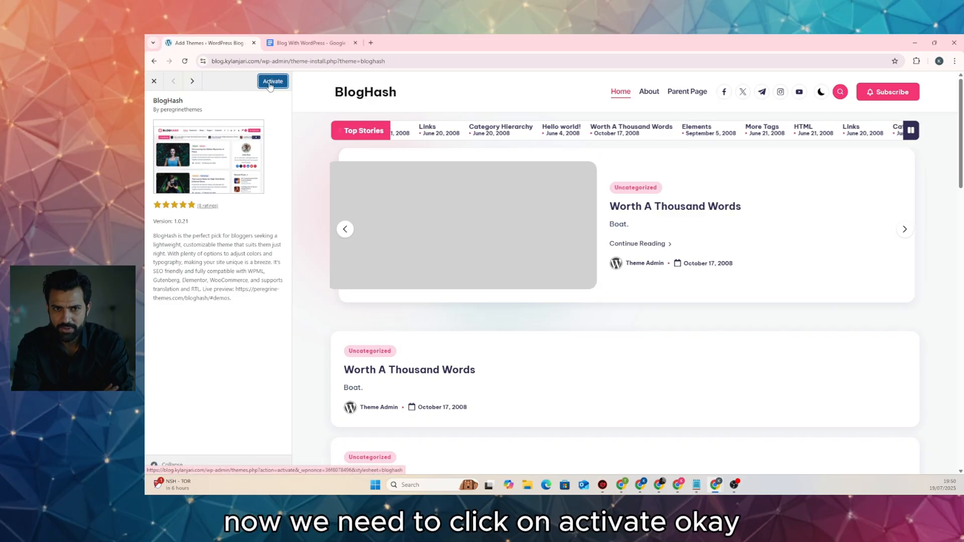
pyautogui.click(272, 81)
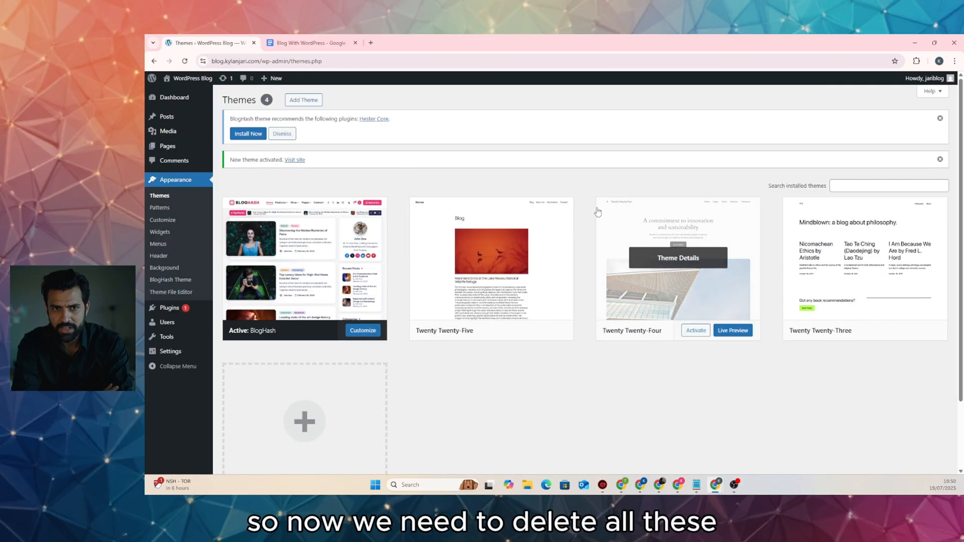
# Install and activate BlogHash's recommended Hester Core plugin, then go back to Appearance > Themes
pyautogui.scroll(-1, 577, 231)
pyautogui.scroll(1, 665, 235)
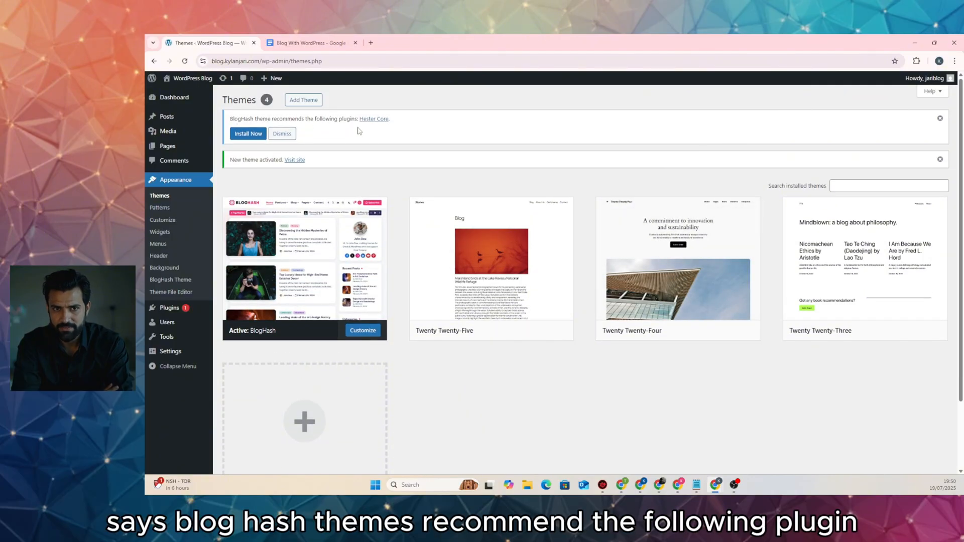
pyautogui.click(242, 134)
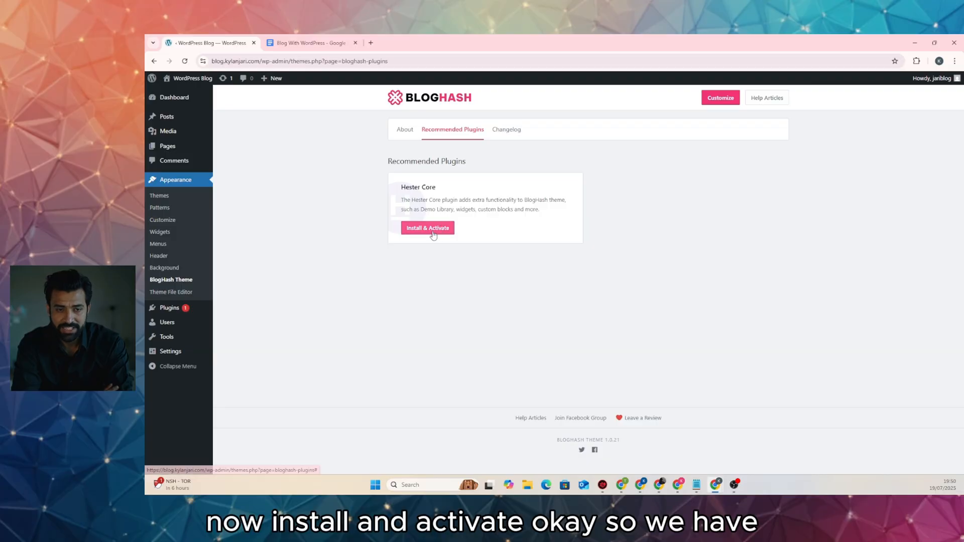
pyautogui.click(434, 233)
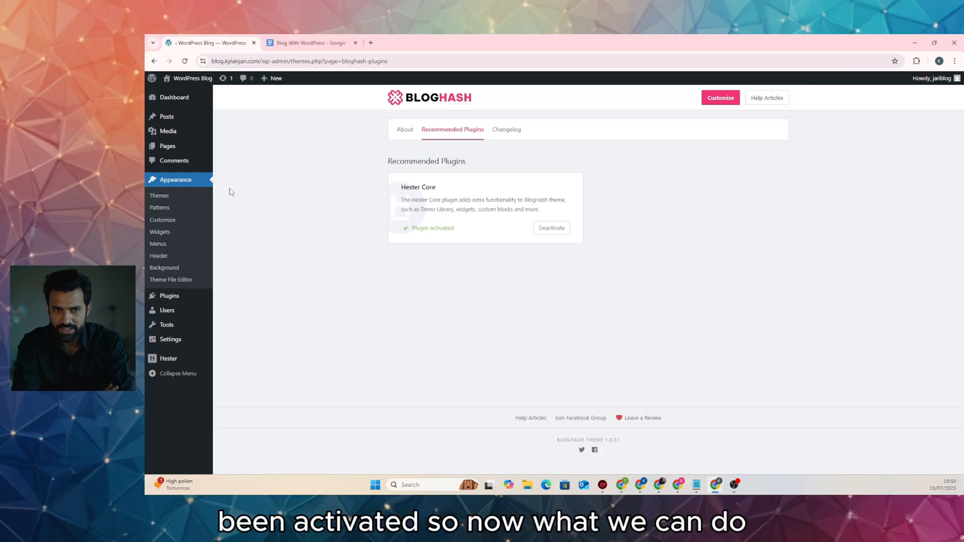
pyautogui.click(170, 196)
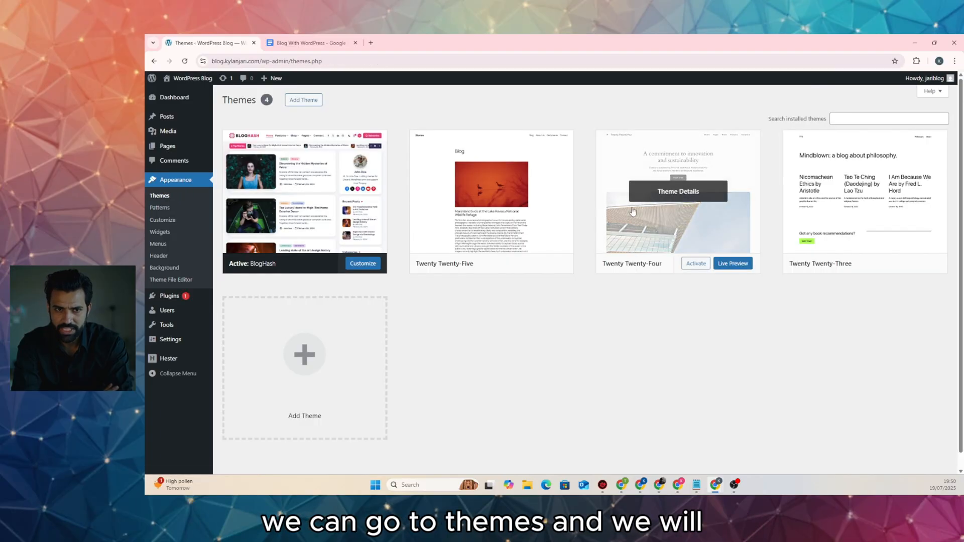
# Delete Twenty Twenty-Three, Twenty Twenty-Four and Twenty Twenty-Five from their Theme Details, confirming each deletion
pyautogui.click(833, 168)
pyautogui.click(603, 452)
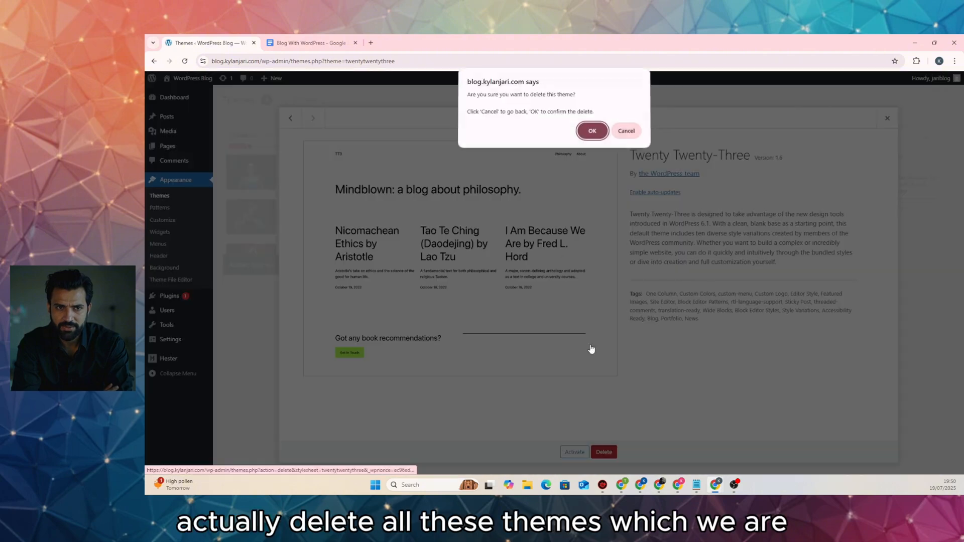
pyautogui.click(591, 131)
pyautogui.click(623, 196)
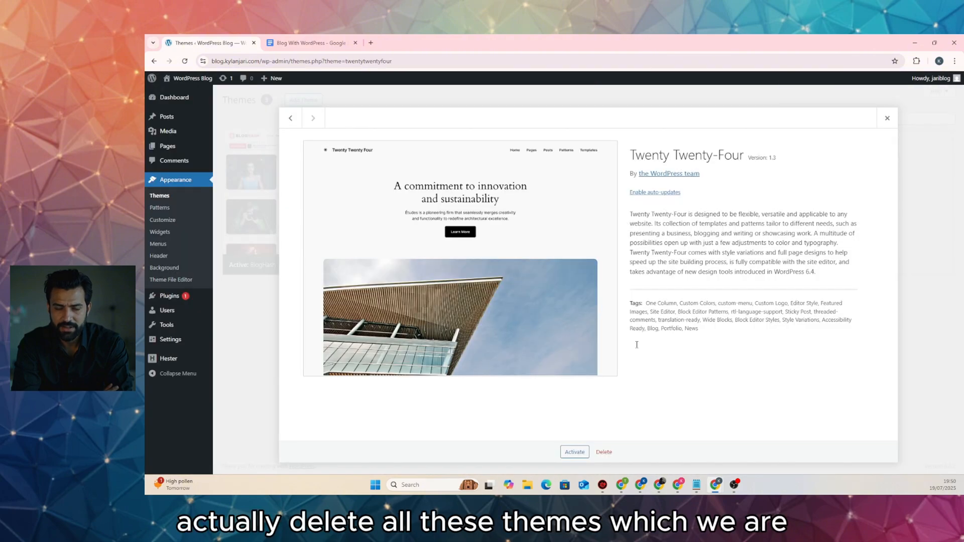
pyautogui.click(604, 452)
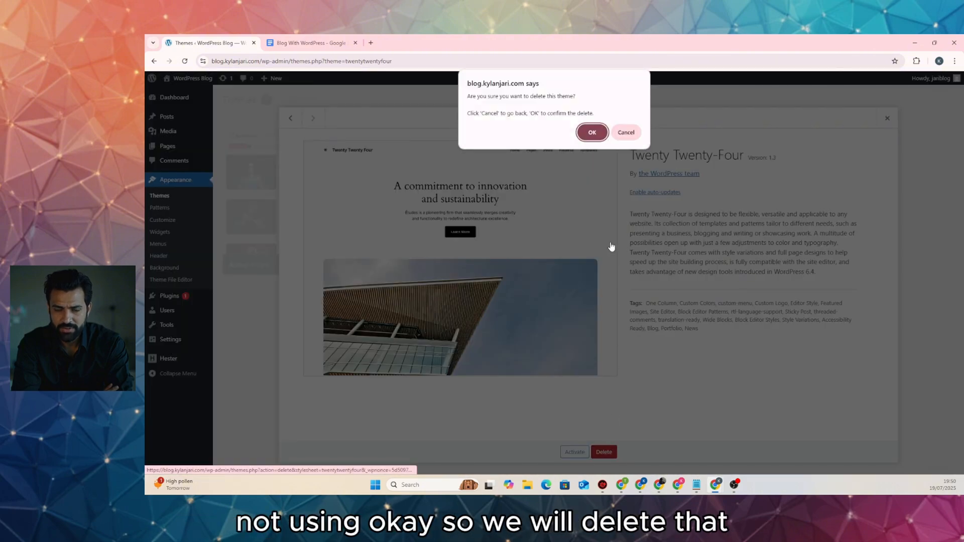
pyautogui.click(594, 134)
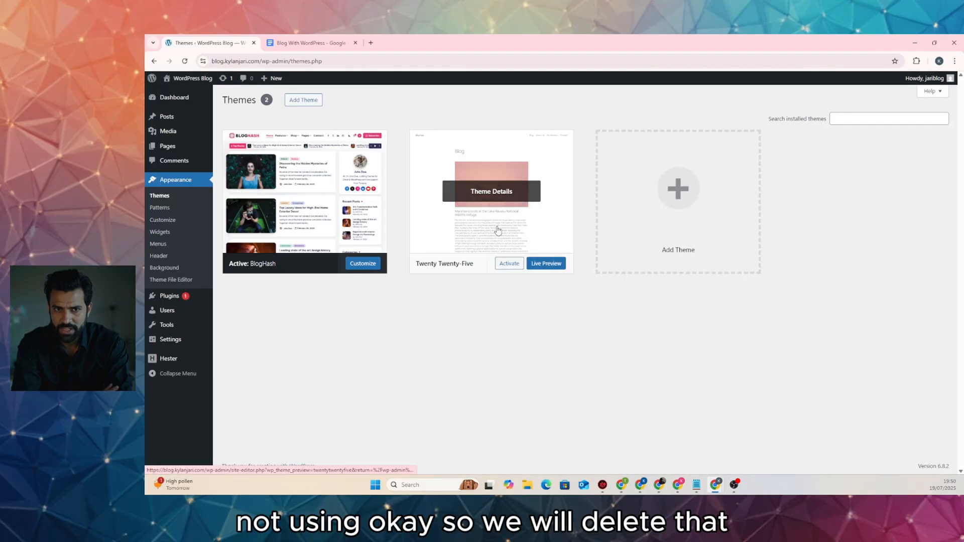
pyautogui.click(522, 211)
pyautogui.click(603, 451)
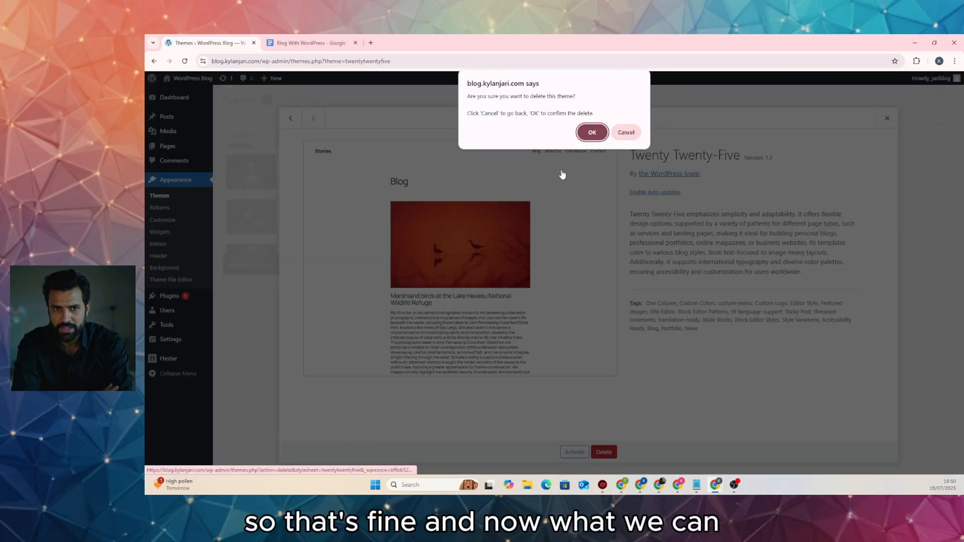
pyautogui.click(592, 131)
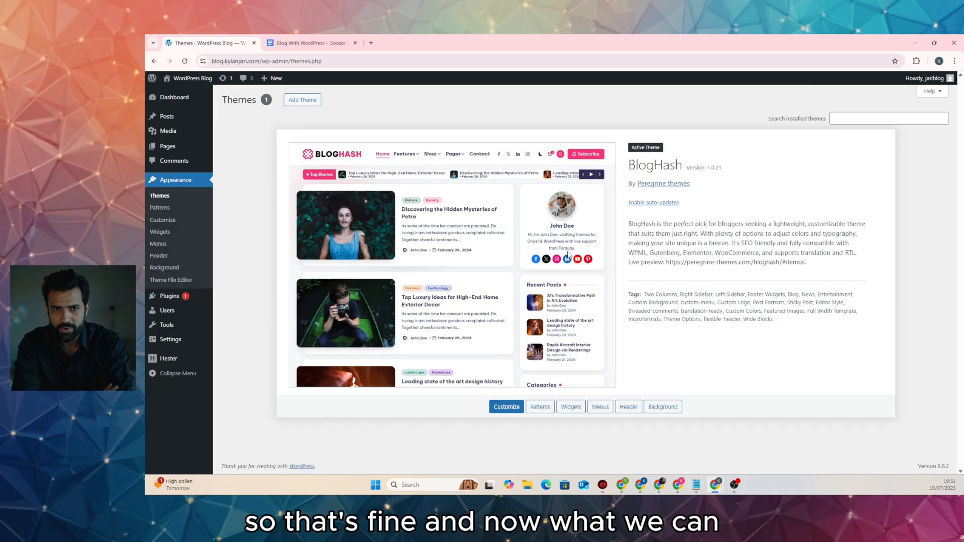
# Delete Akismet Anti-spam and Hello Dolly from Installed Plugins, then check the planned plugin list
pyautogui.click(180, 296)
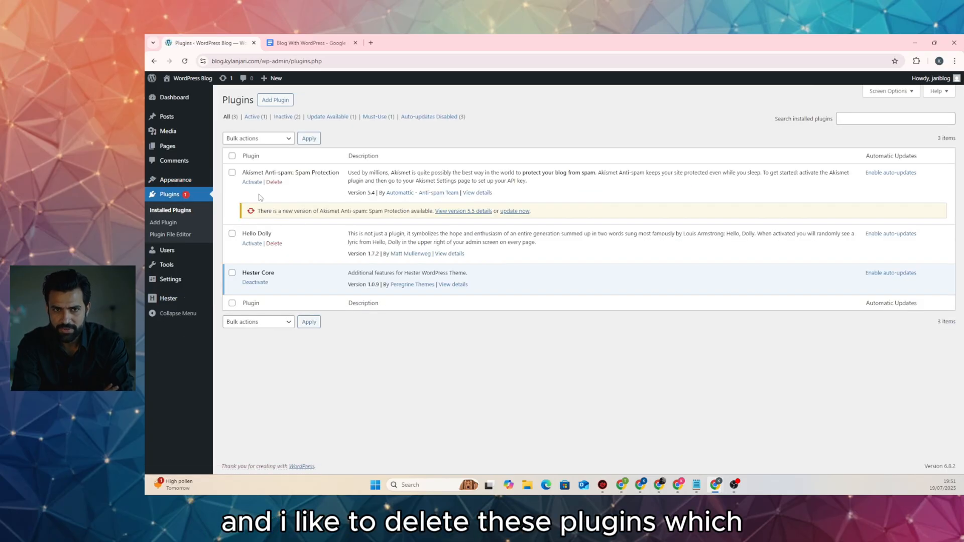
pyautogui.click(274, 182)
pyautogui.click(590, 121)
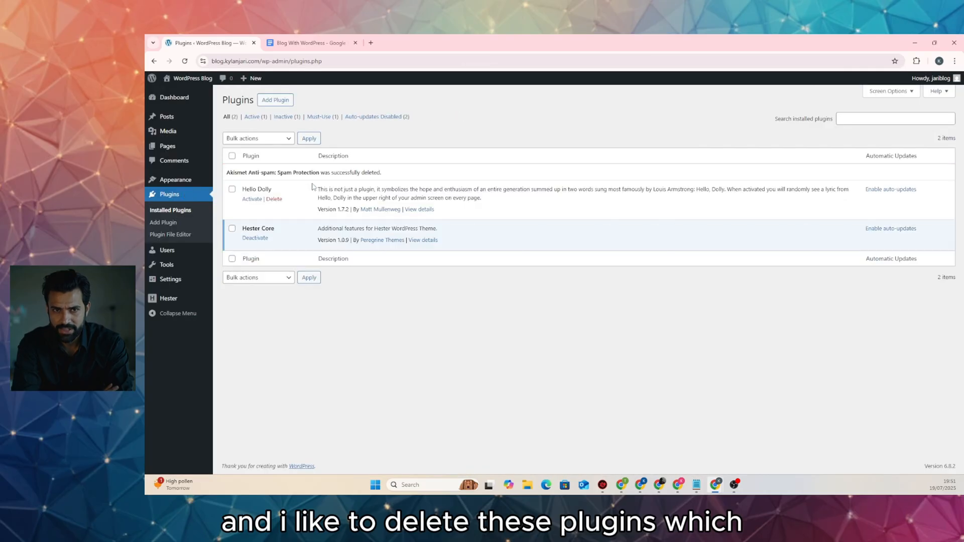
pyautogui.click(274, 199)
pyautogui.click(592, 117)
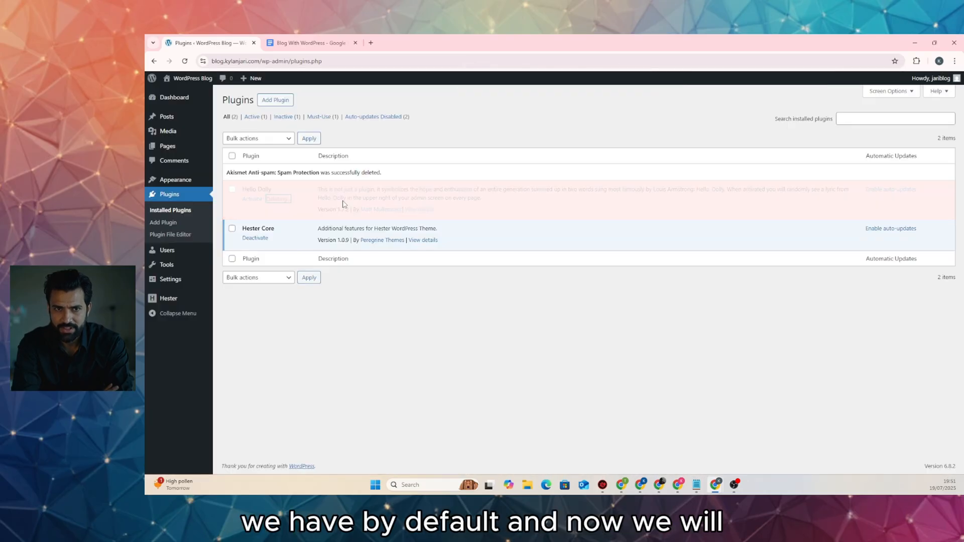
pyautogui.click(316, 43)
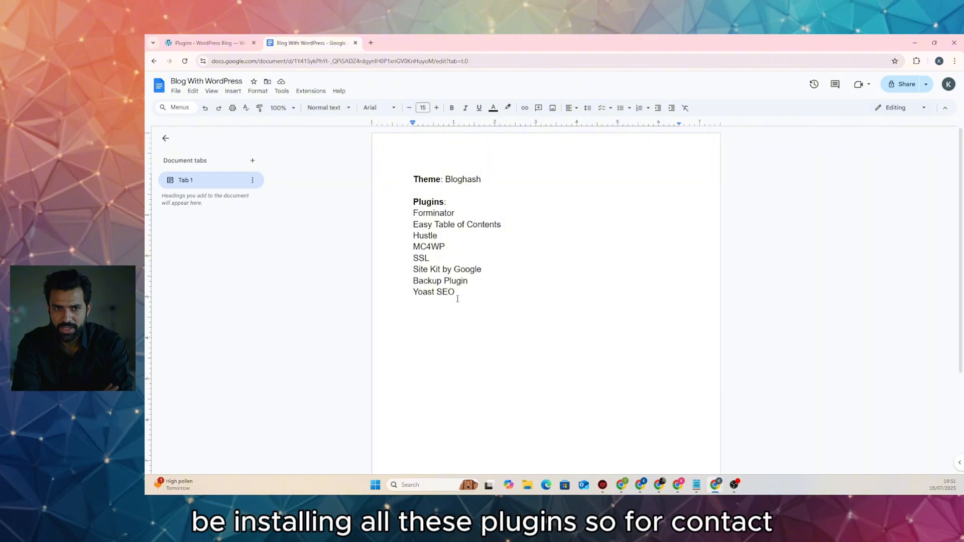
pyautogui.click(206, 43)
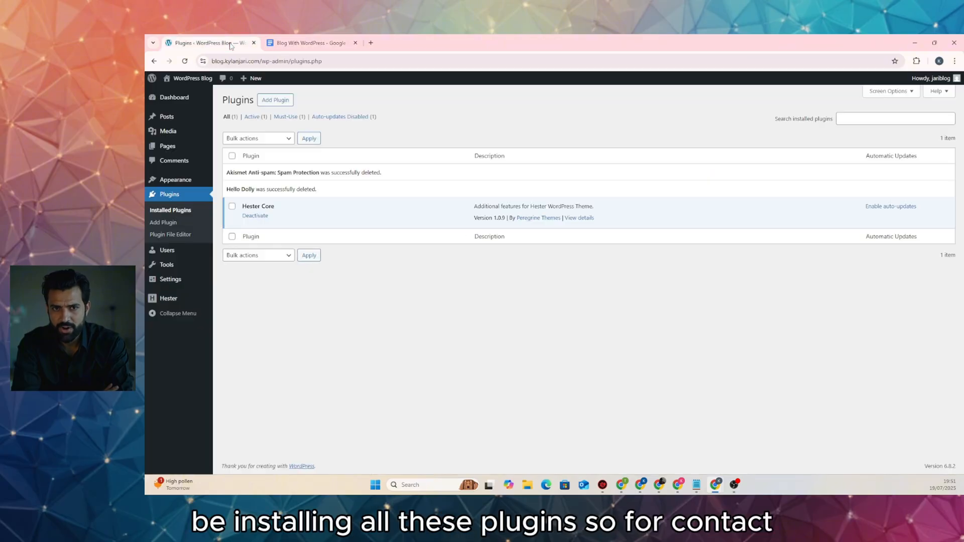
# Search the plugin directory for 'forminator', install and activate Forminator Forms, then view the plugin plan
pyautogui.click(275, 100)
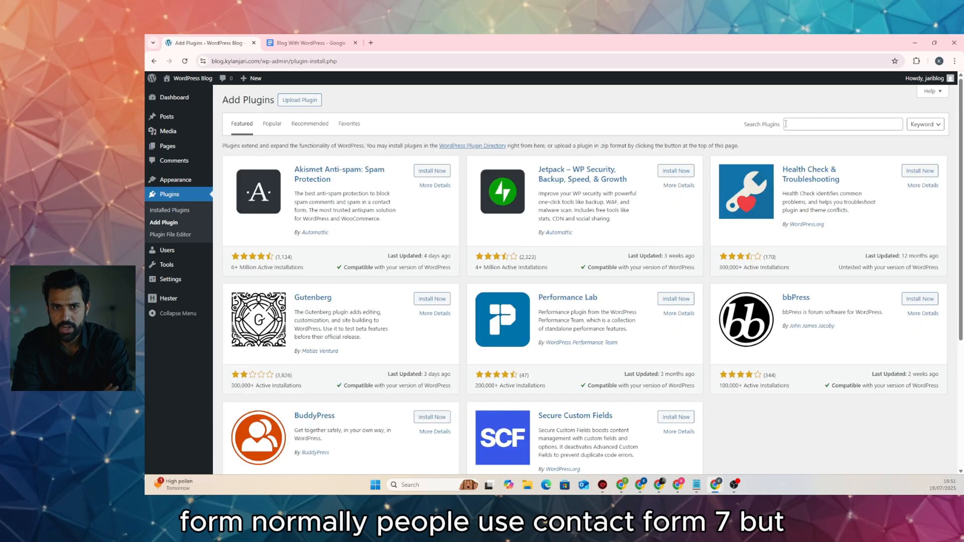
pyautogui.click(786, 124)
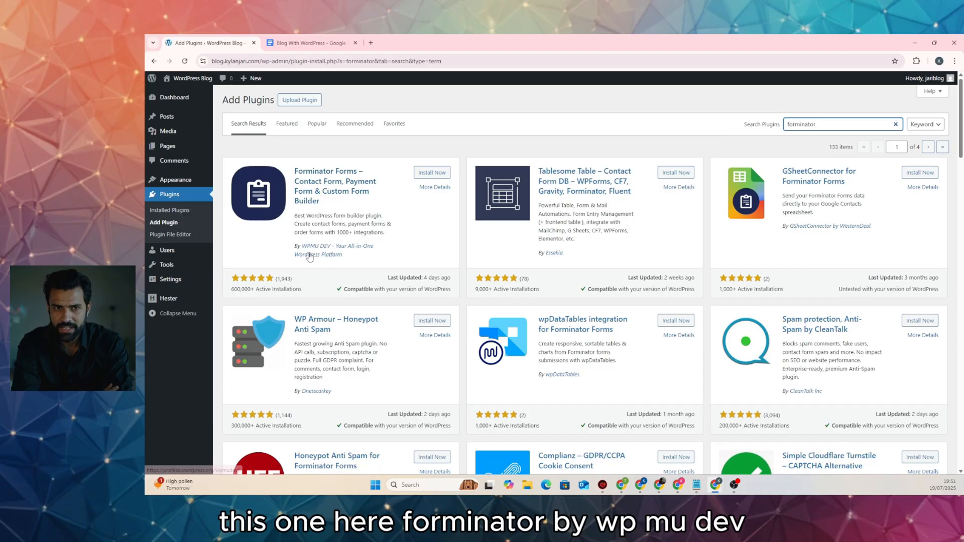
pyautogui.click(432, 172)
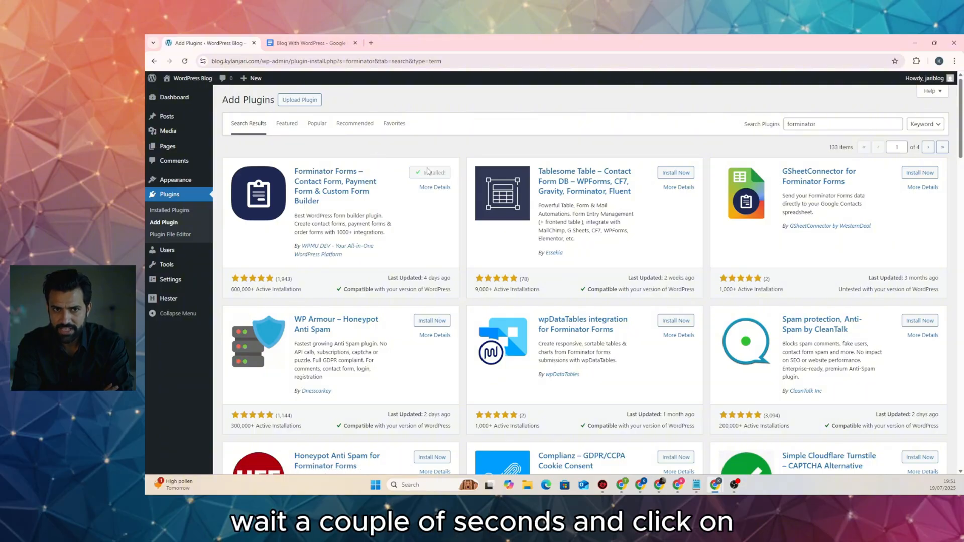
pyautogui.click(438, 175)
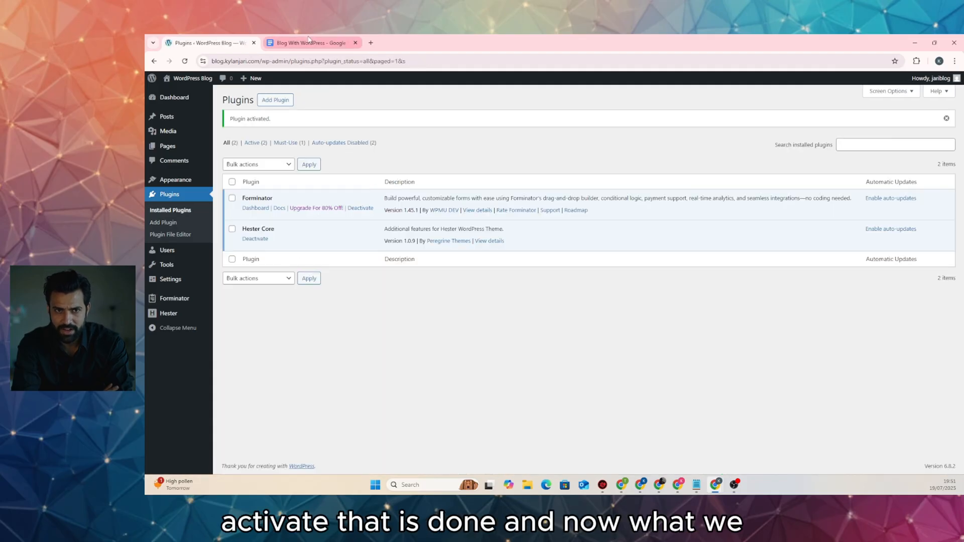
pyautogui.click(308, 42)
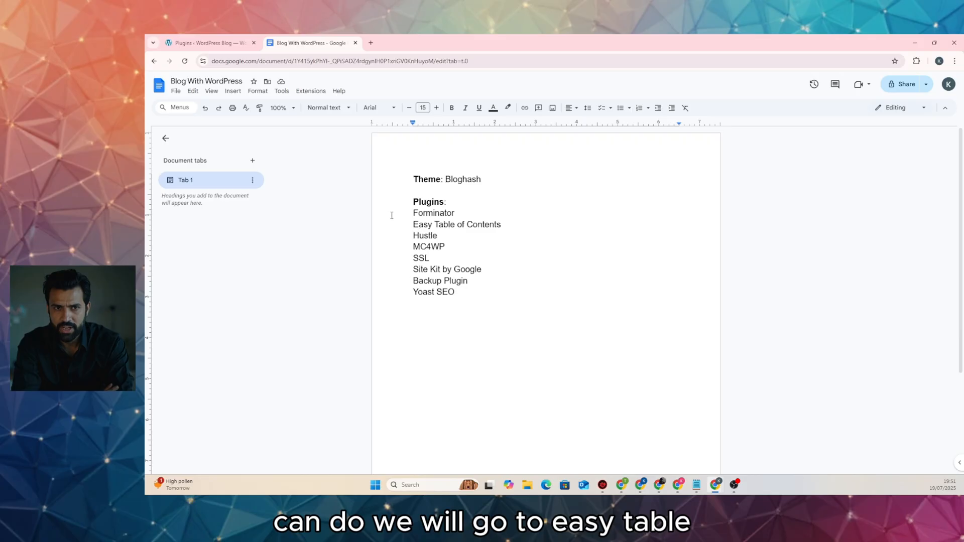
# Search for 'table of contents' and install and activate the Easy Table of Contents plugin
pyautogui.click(198, 42)
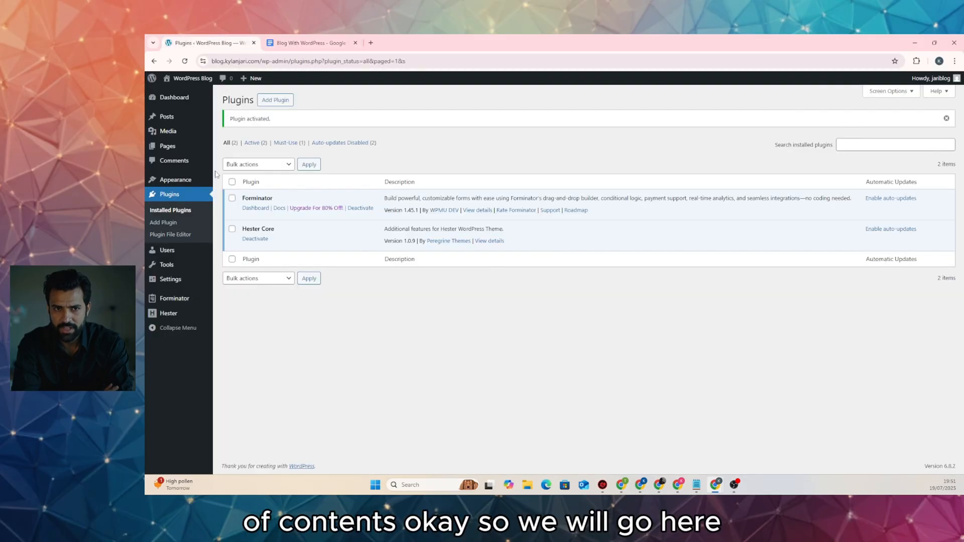
pyautogui.click(164, 222)
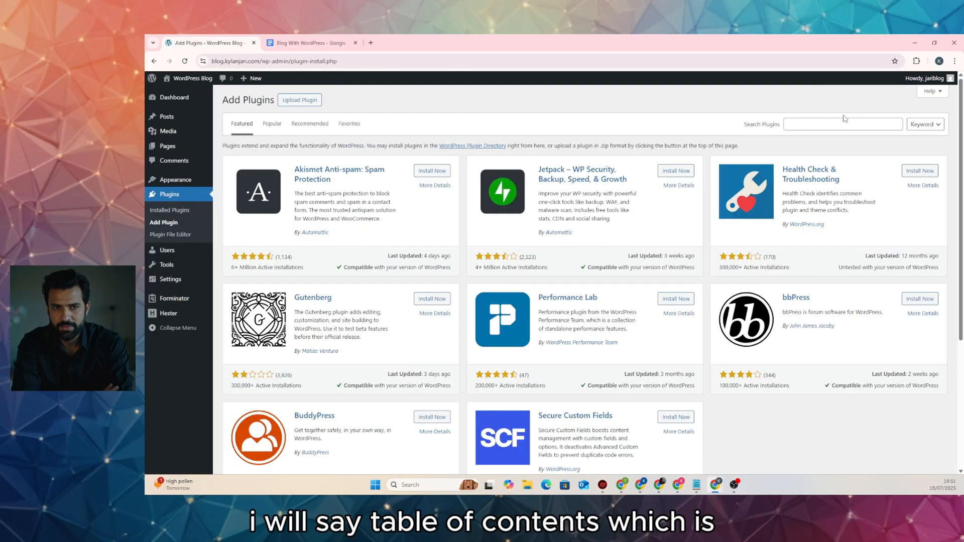
pyautogui.click(837, 124)
pyautogui.write('table of contents')
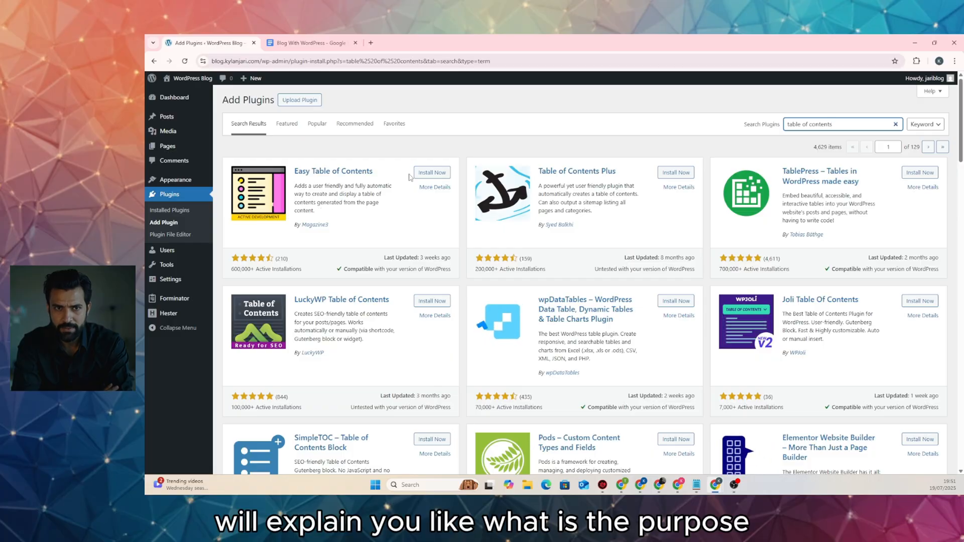
pyautogui.click(431, 172)
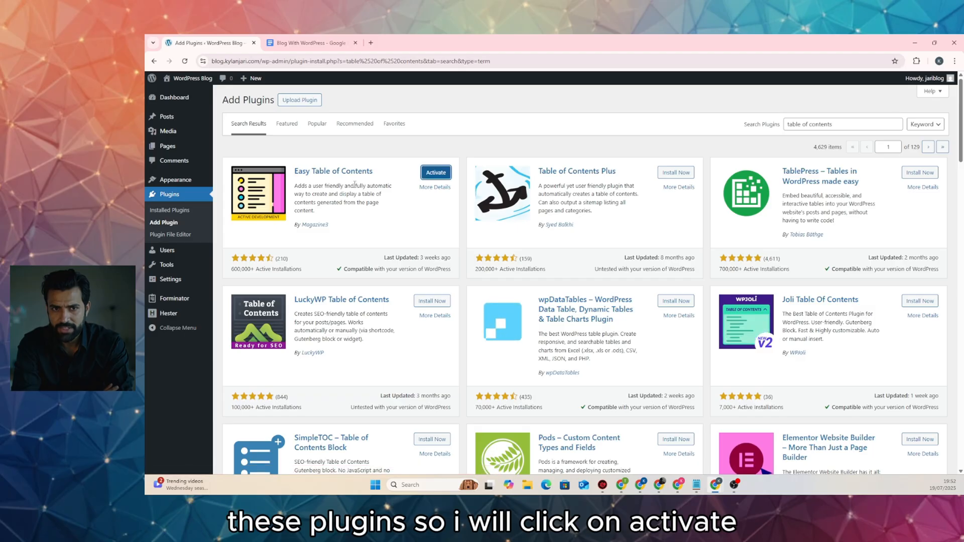
pyautogui.click(431, 175)
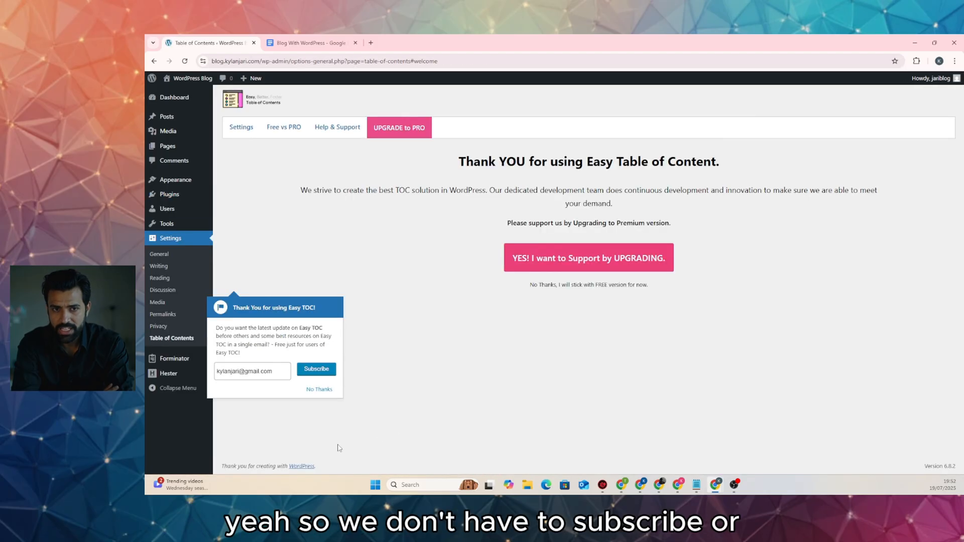
# Decline the Easy TOC newsletter and upgrade, untick Auto Insert on Pages, and save settings
pyautogui.click(320, 389)
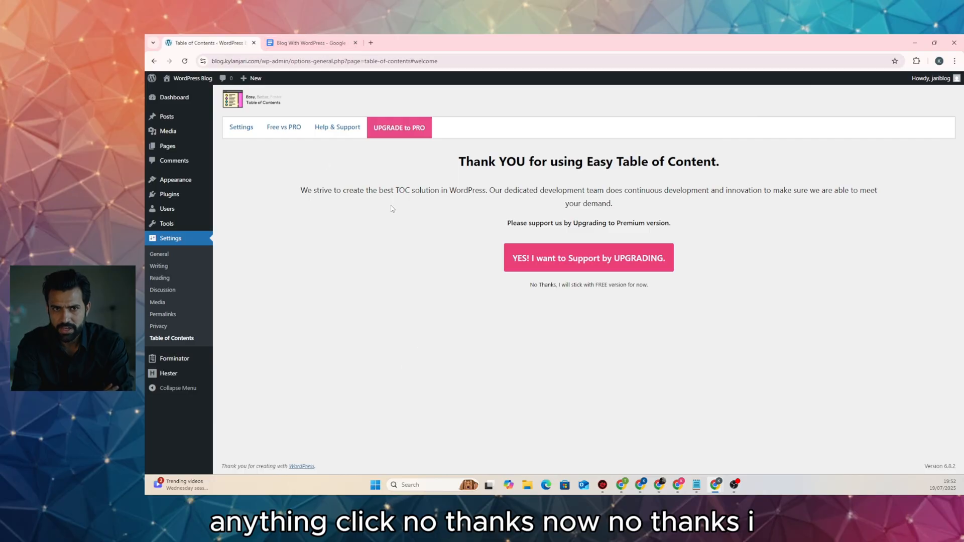
pyautogui.click(624, 285)
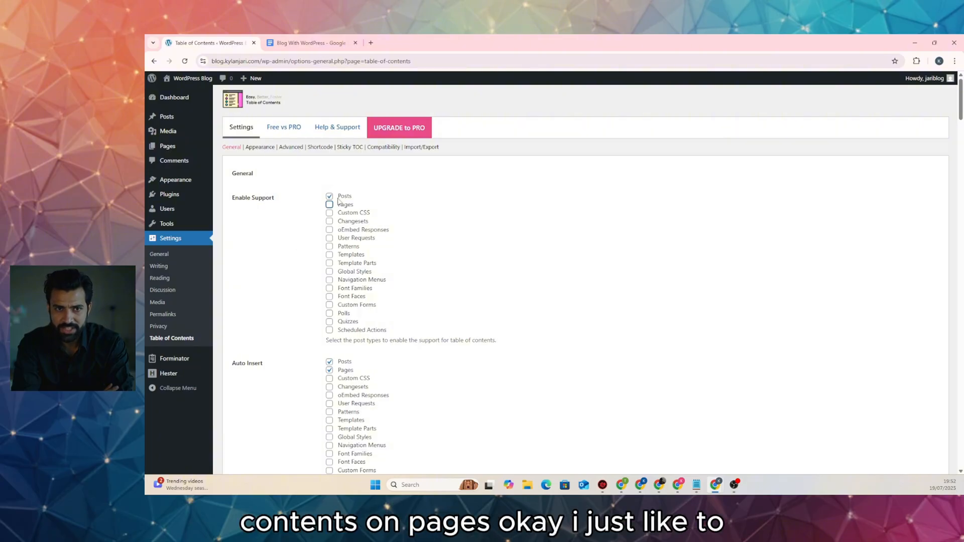
pyautogui.click(329, 370)
pyautogui.scroll(-7, 307, 349)
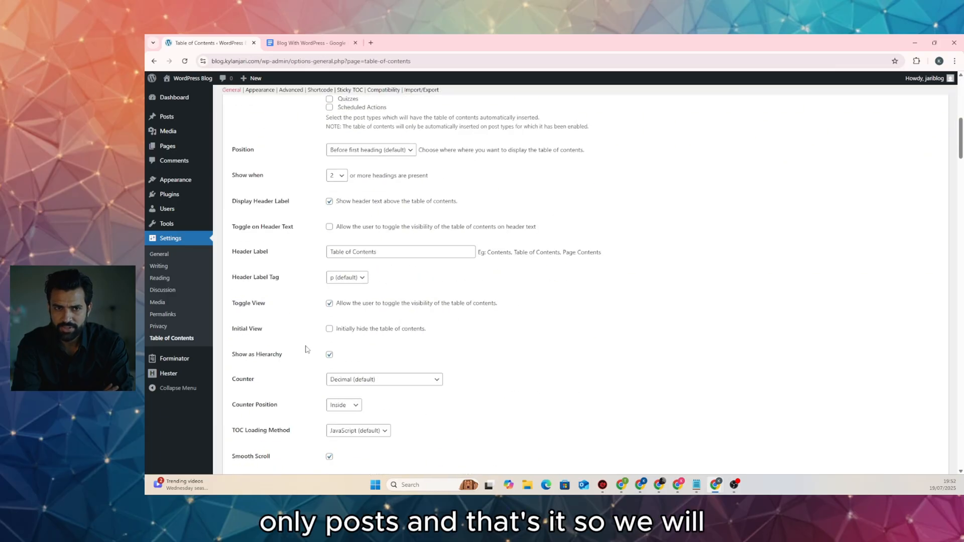
pyautogui.scroll(-20, 307, 349)
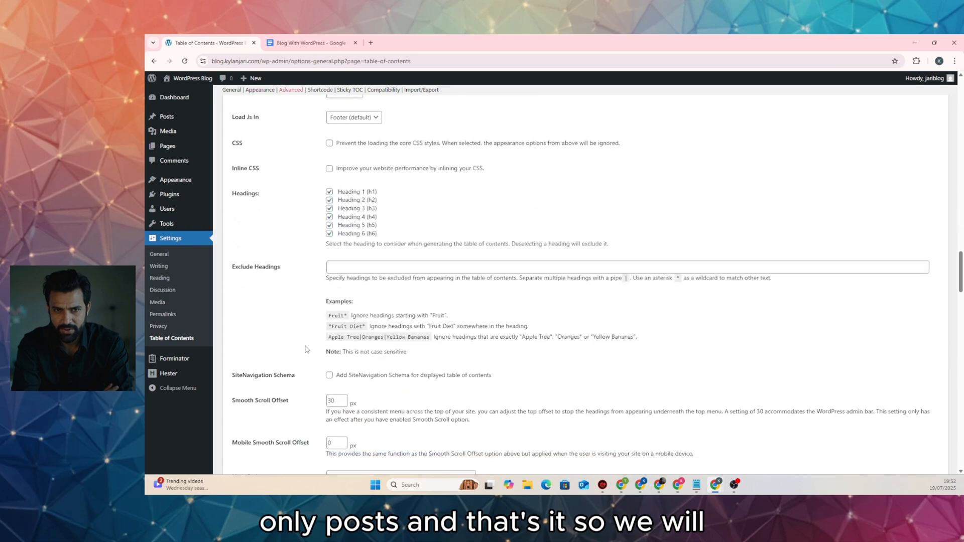
pyautogui.scroll(-20, 308, 349)
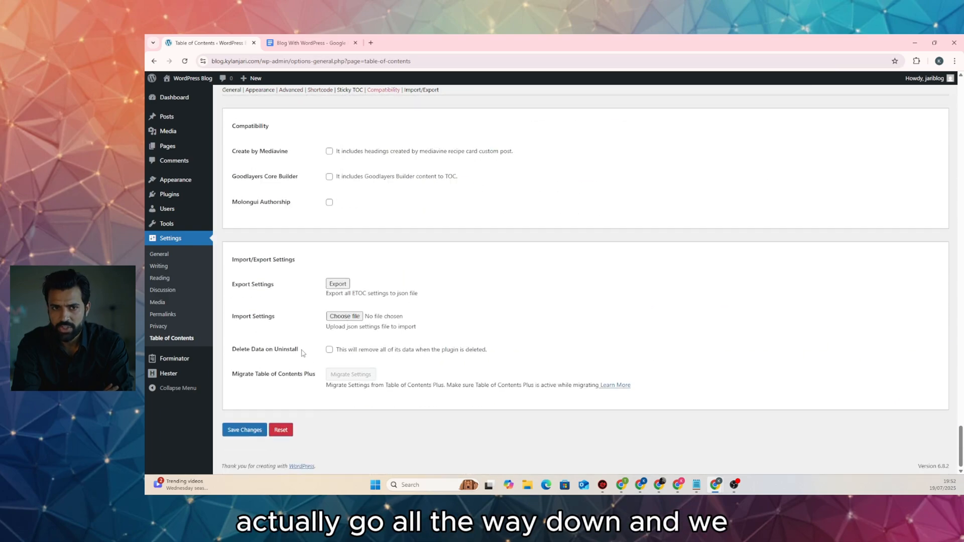
pyautogui.click(257, 432)
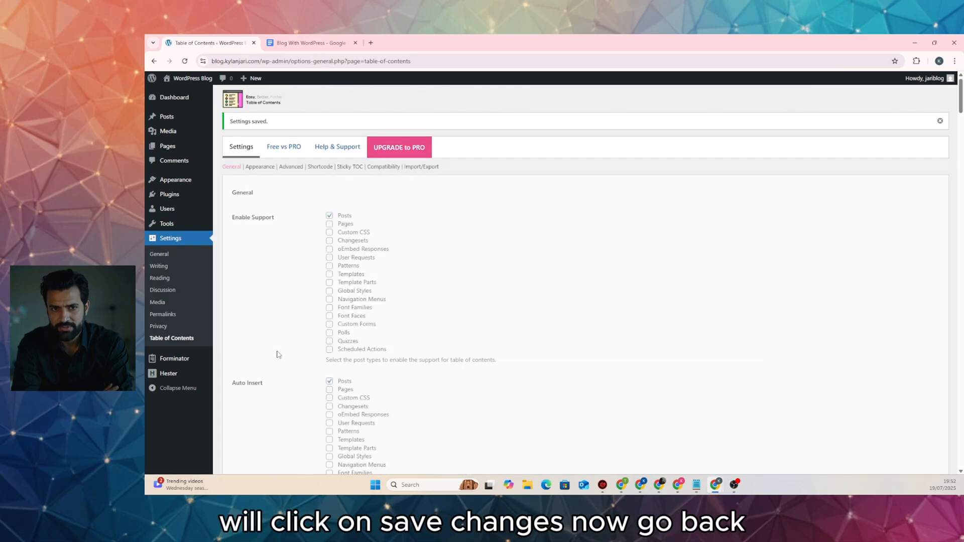
# After checking the plugin plan, search 'hustle' and install and activate the Hustle plugin
pyautogui.click(170, 195)
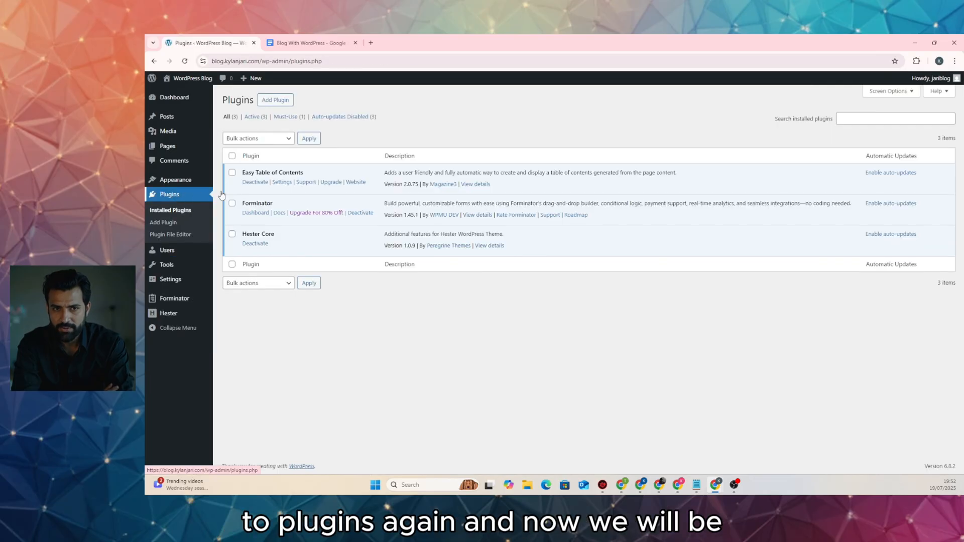
pyautogui.click(303, 42)
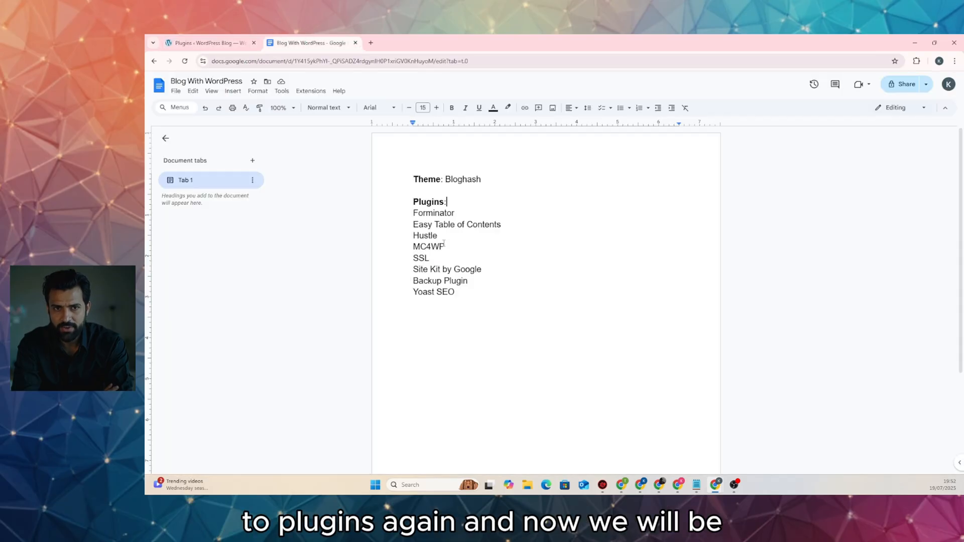
pyautogui.click(253, 48)
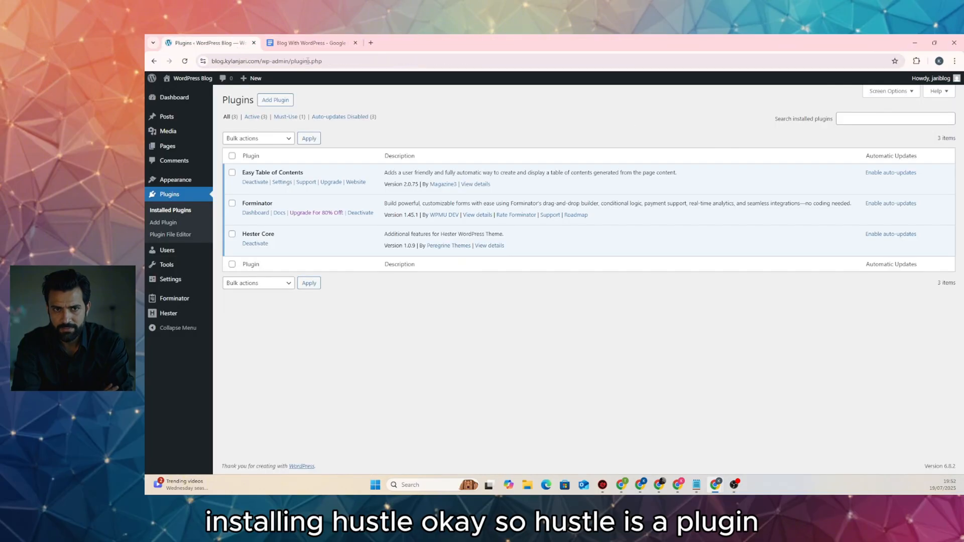
pyautogui.click(275, 100)
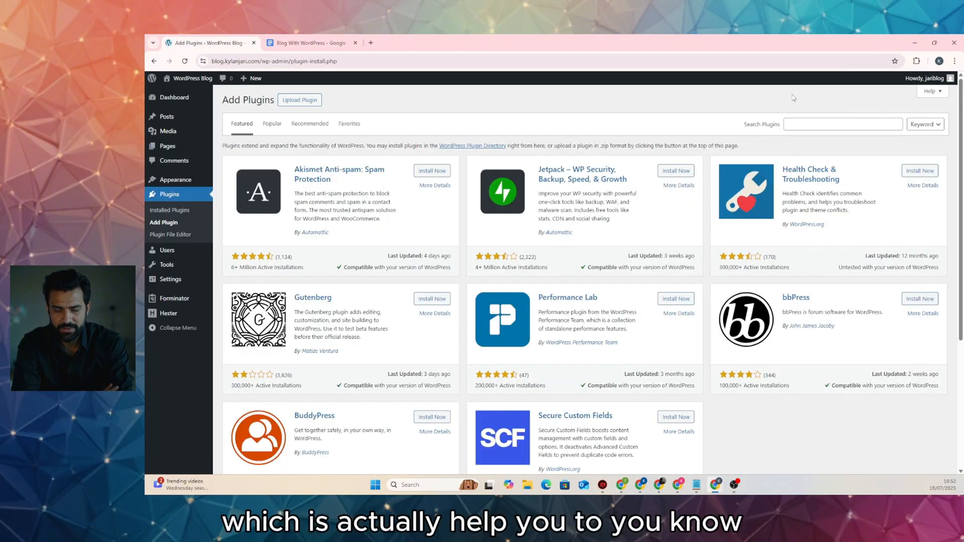
pyautogui.click(797, 121)
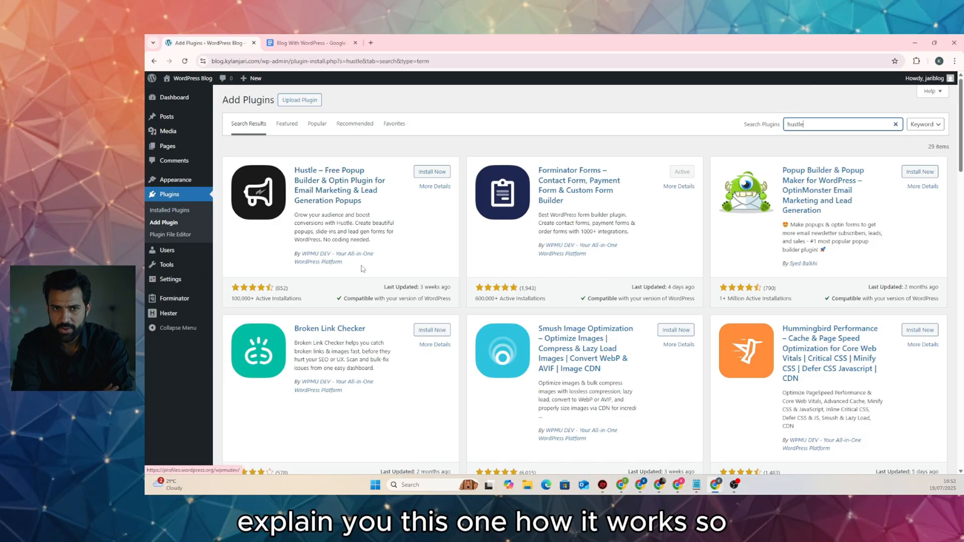
pyautogui.click(423, 172)
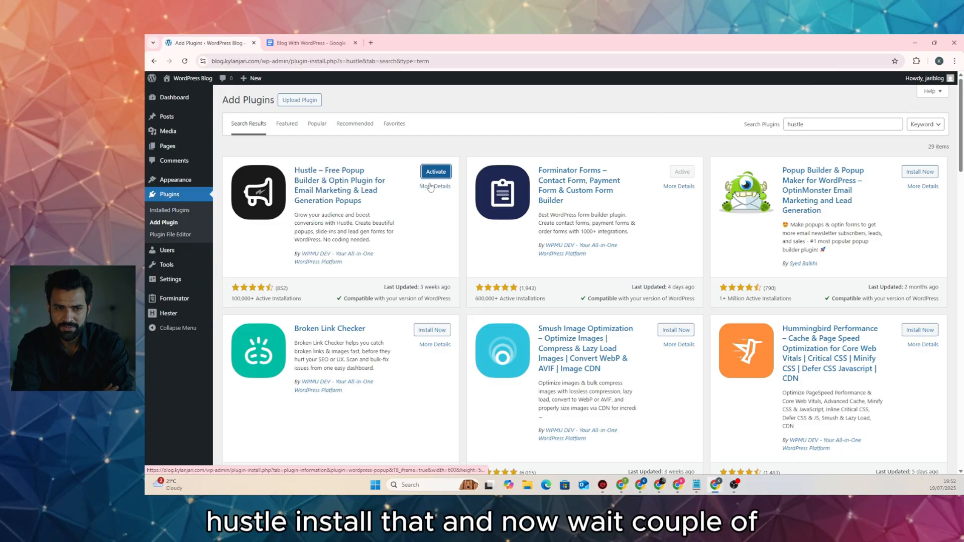
pyautogui.click(430, 172)
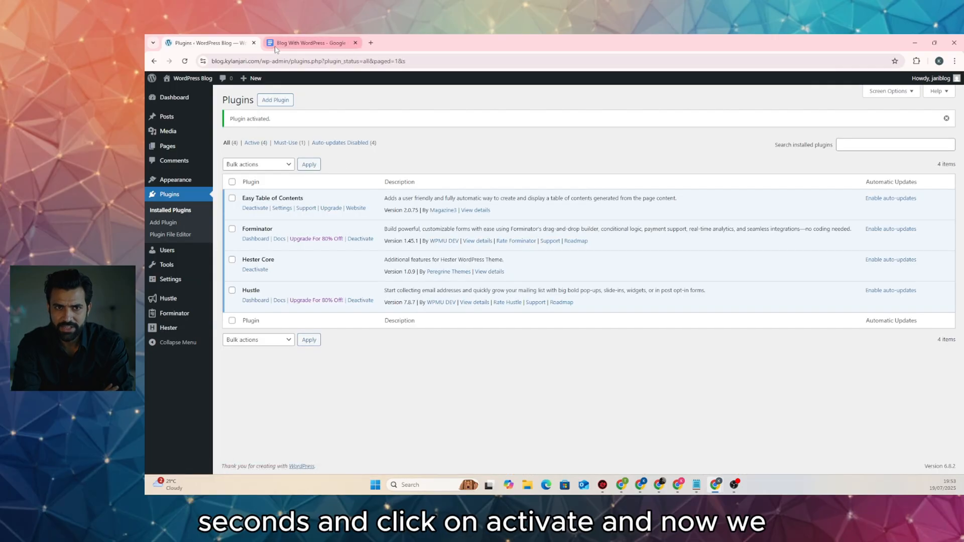
pyautogui.click(308, 43)
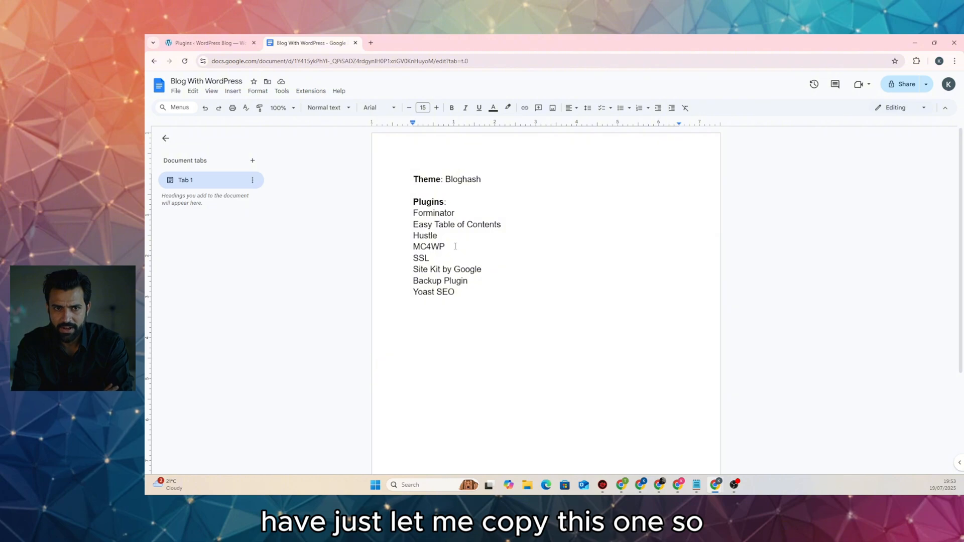
# Copy MC4WP from the notes, then search it and install and activate MC4WP: Mailchimp for WordPress
pyautogui.moveTo(446, 246); pyautogui.dragTo(418, 246)
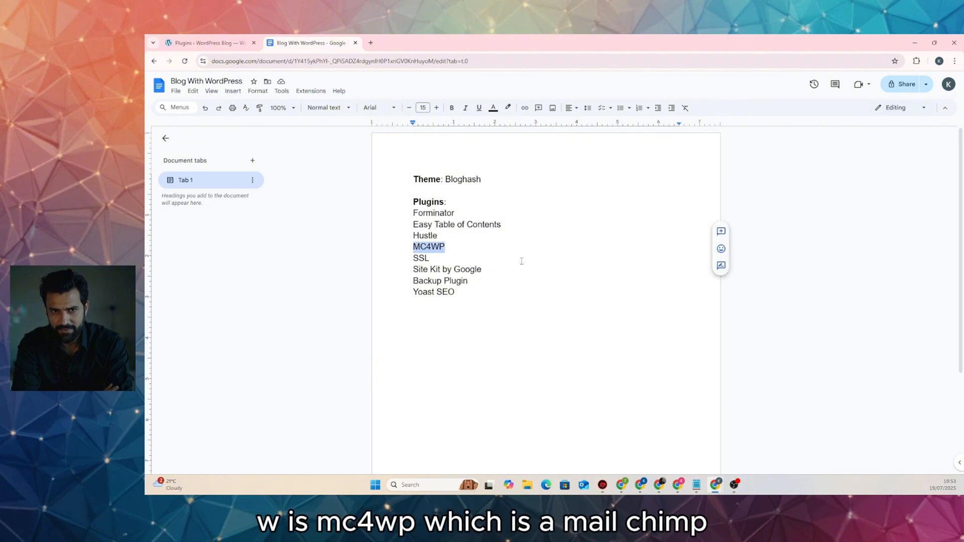
pyautogui.click(208, 43)
pyautogui.click(281, 100)
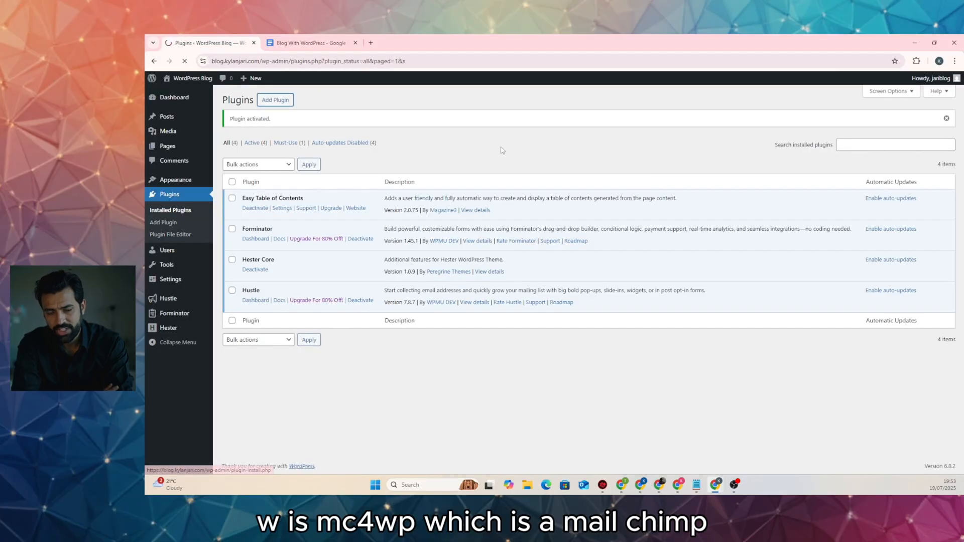
pyautogui.click(820, 124)
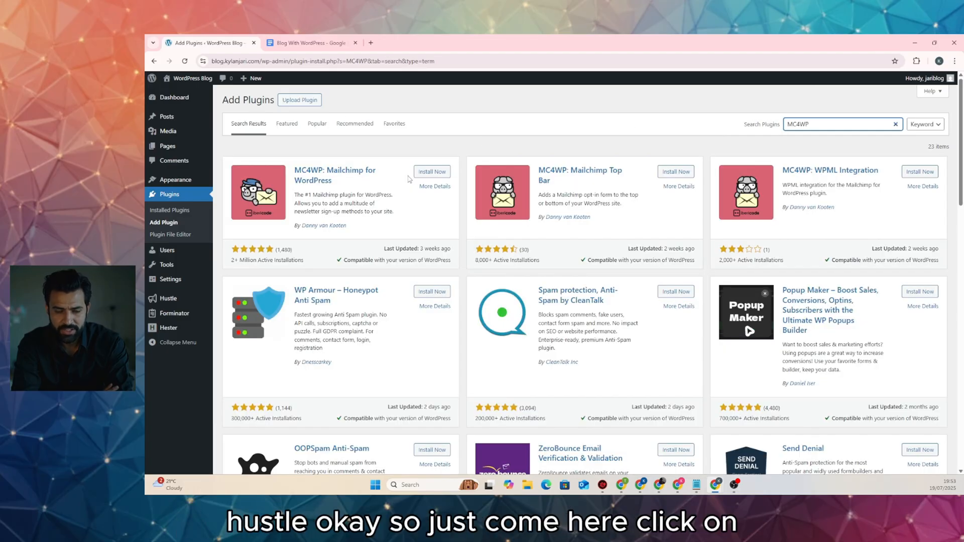
pyautogui.click(432, 171)
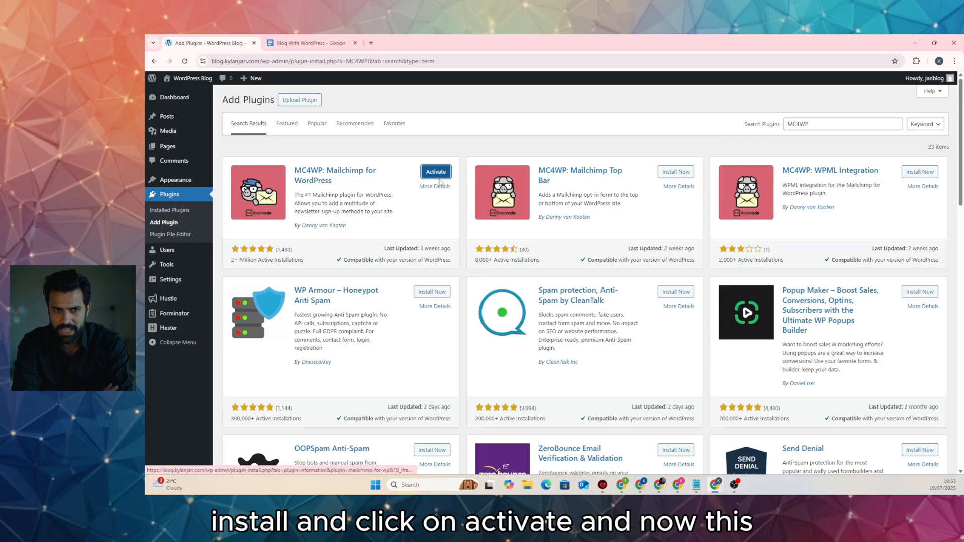
pyautogui.click(435, 172)
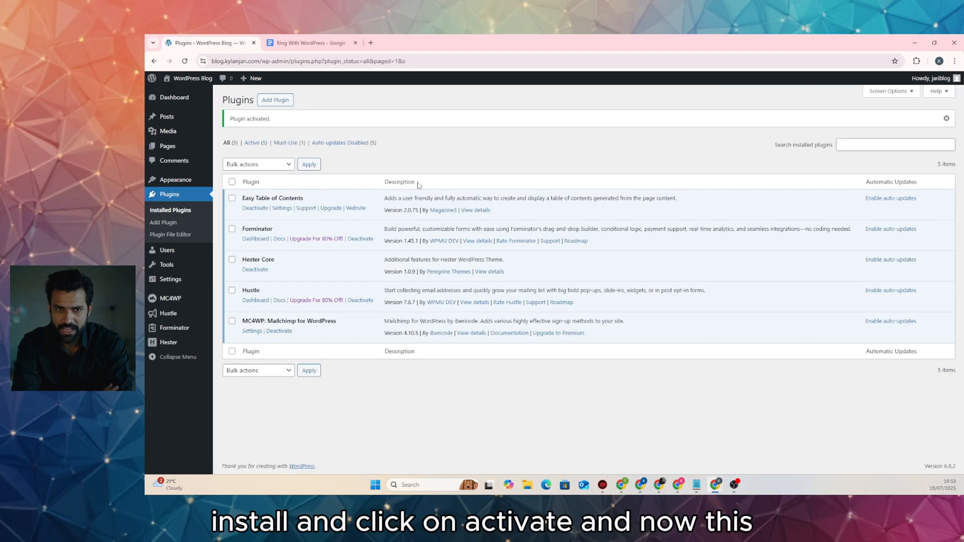
pyautogui.hotkey('ctrl', 'Tab')
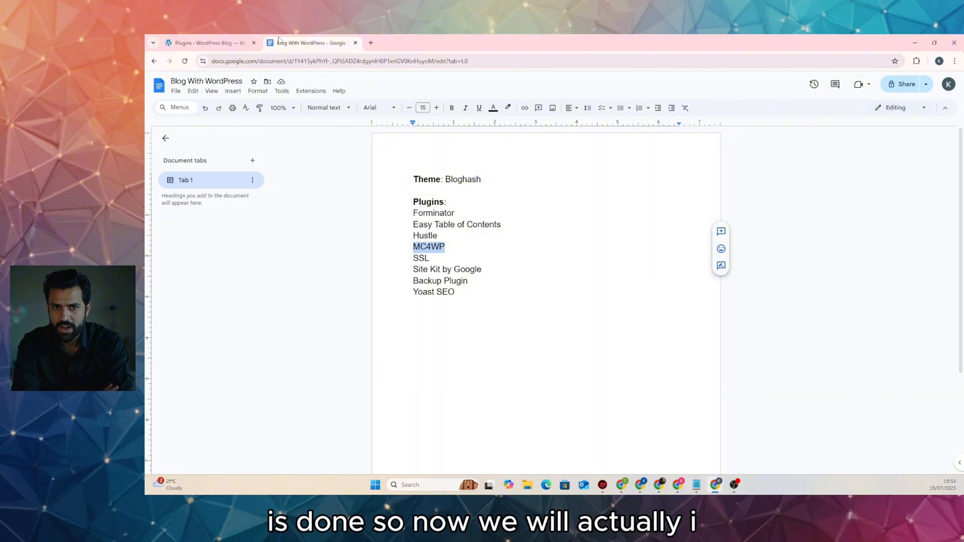
pyautogui.click(208, 43)
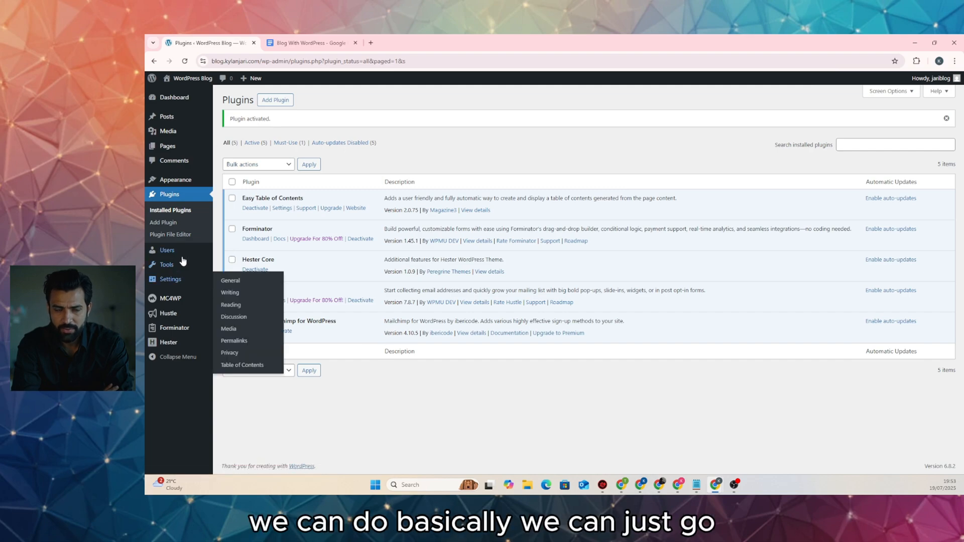
# Search the plugin directory for 'ssl' and install and activate Really Simple Security
pyautogui.click(170, 222)
pyautogui.click(825, 123)
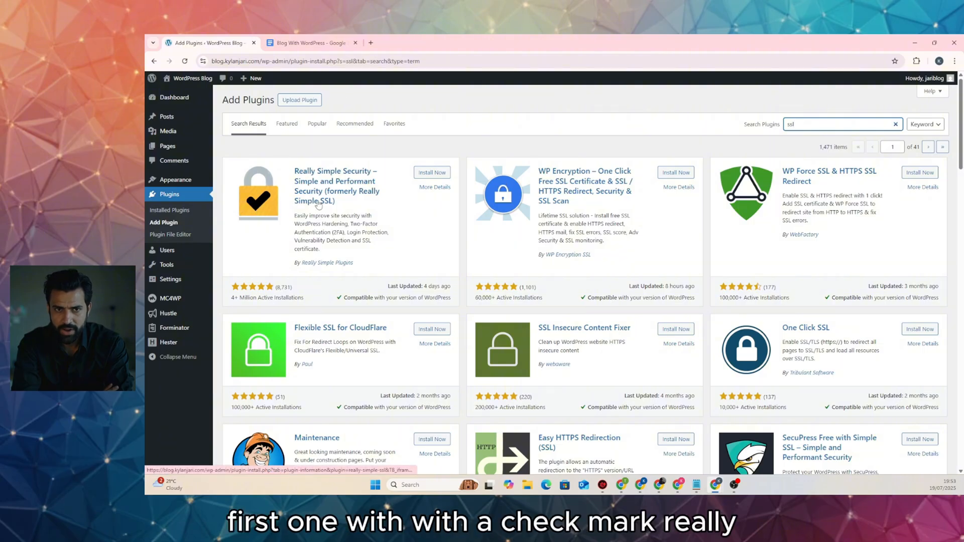
pyautogui.click(431, 173)
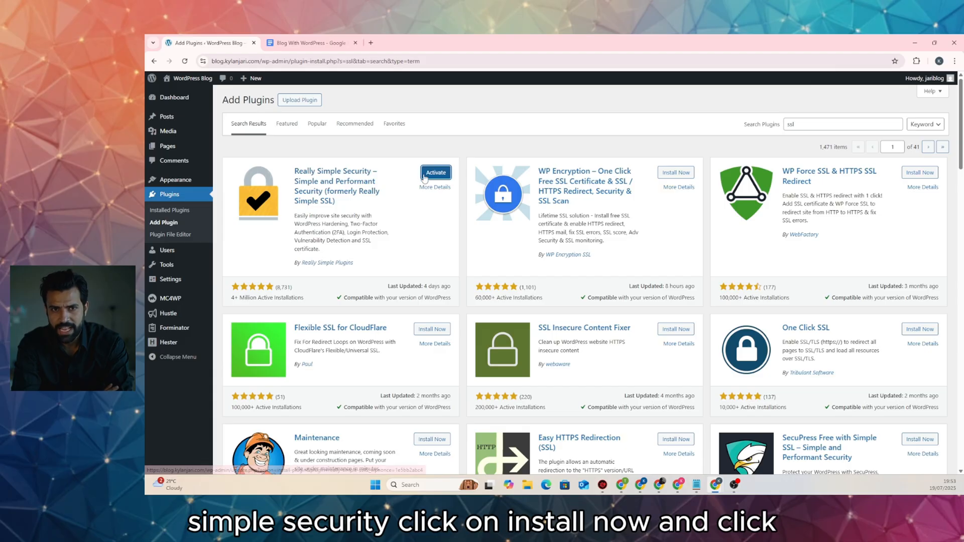
pyautogui.click(422, 173)
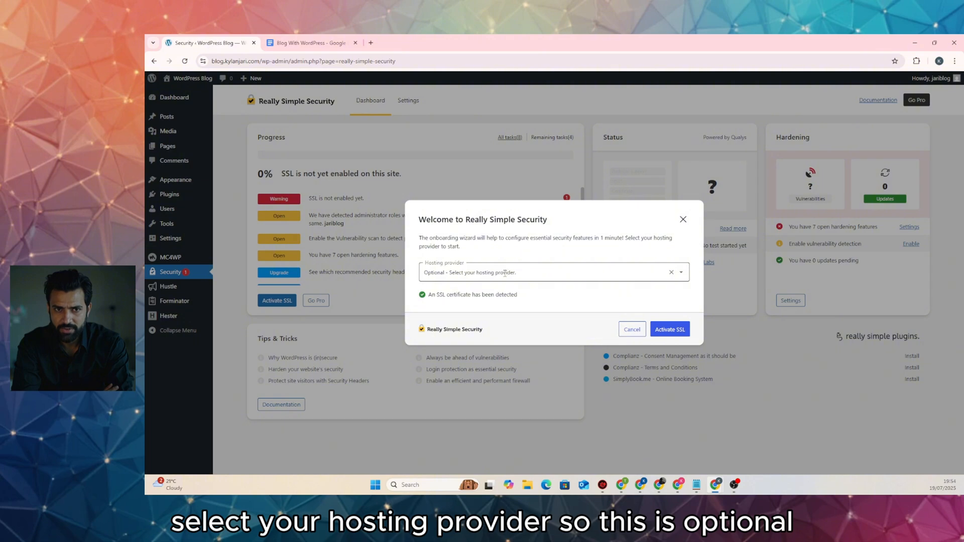
# Activate SSL and essential security in the wizard, skipping email and suggested plugins, then finish
pyautogui.click(677, 333)
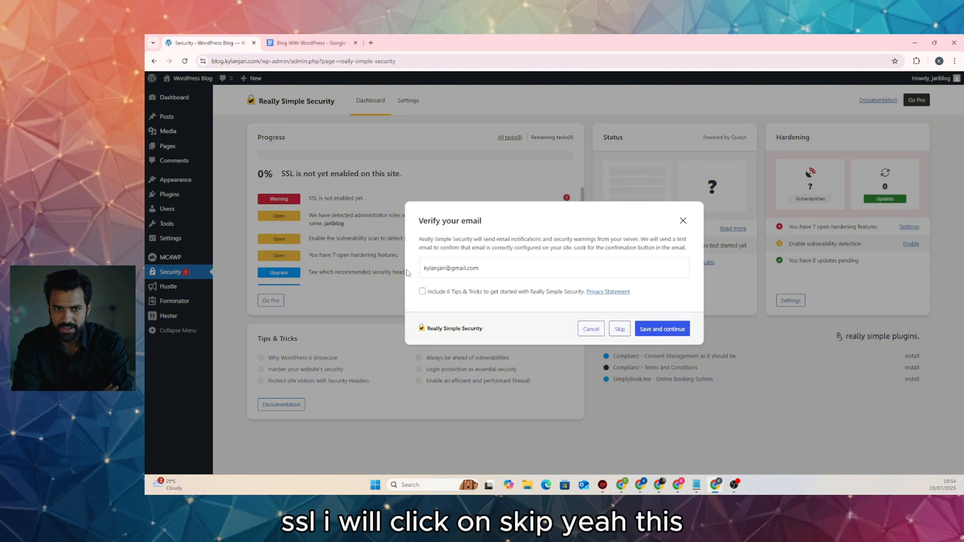
pyautogui.click(623, 331)
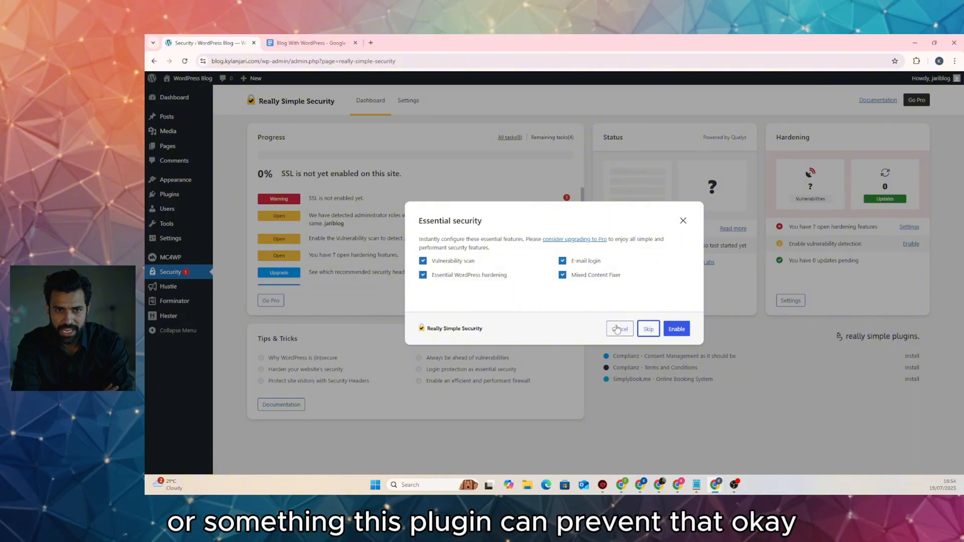
pyautogui.click(676, 329)
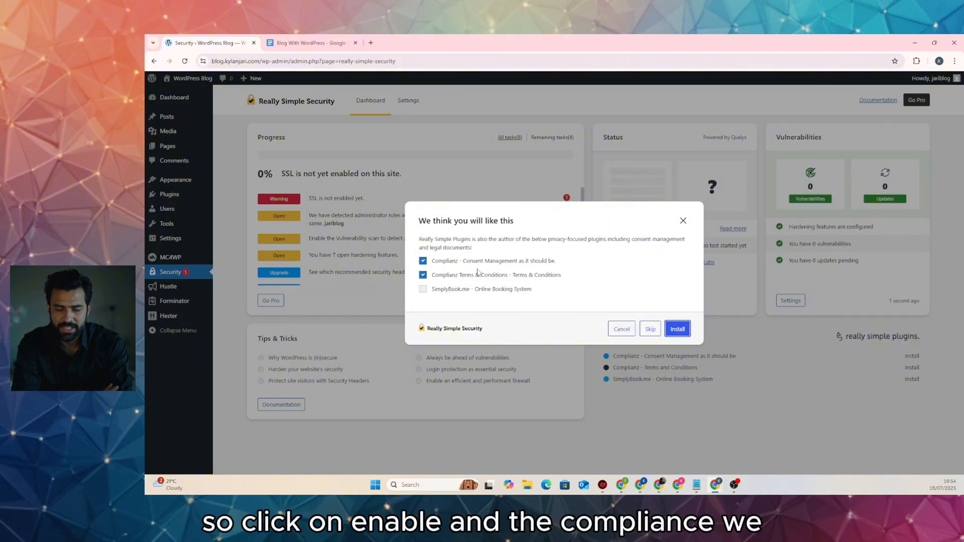
pyautogui.click(650, 329)
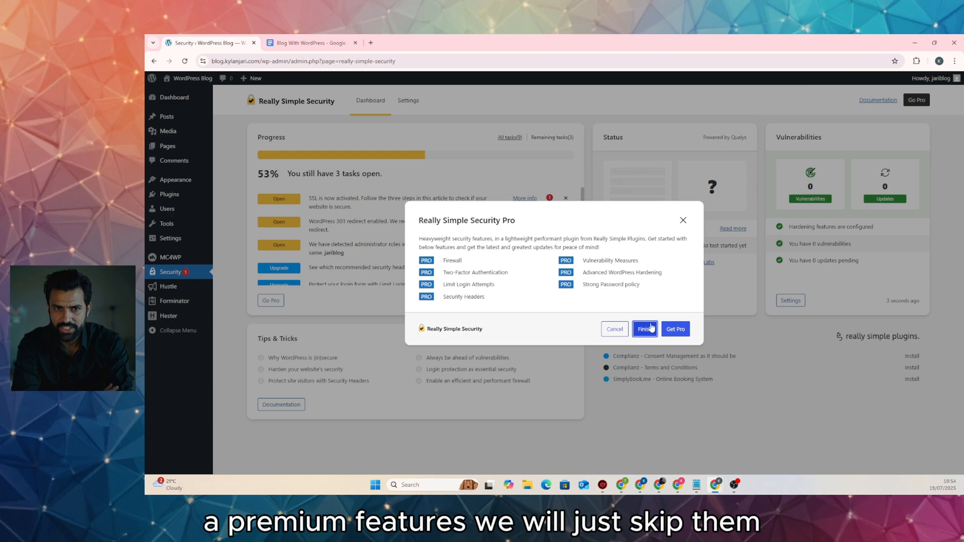
pyautogui.click(645, 329)
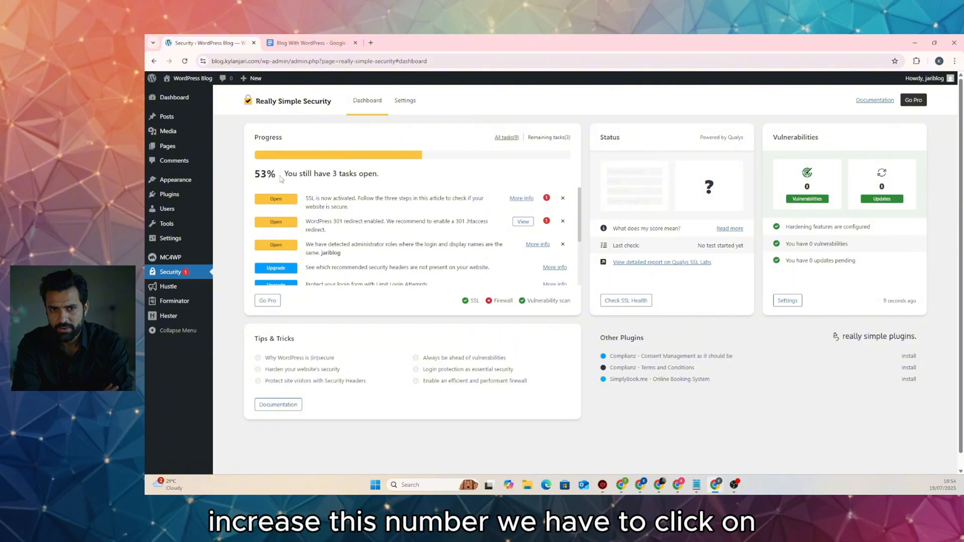
# Use the 301 .htaccess SSL redirect, turn on init hook and back-end fixers, save, and view the dashboard
pyautogui.click(522, 222)
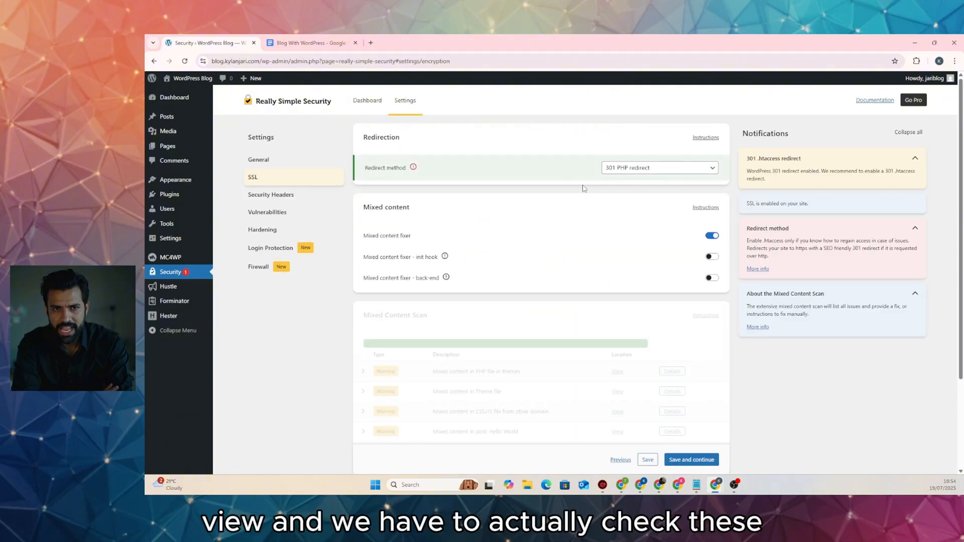
pyautogui.click(632, 173)
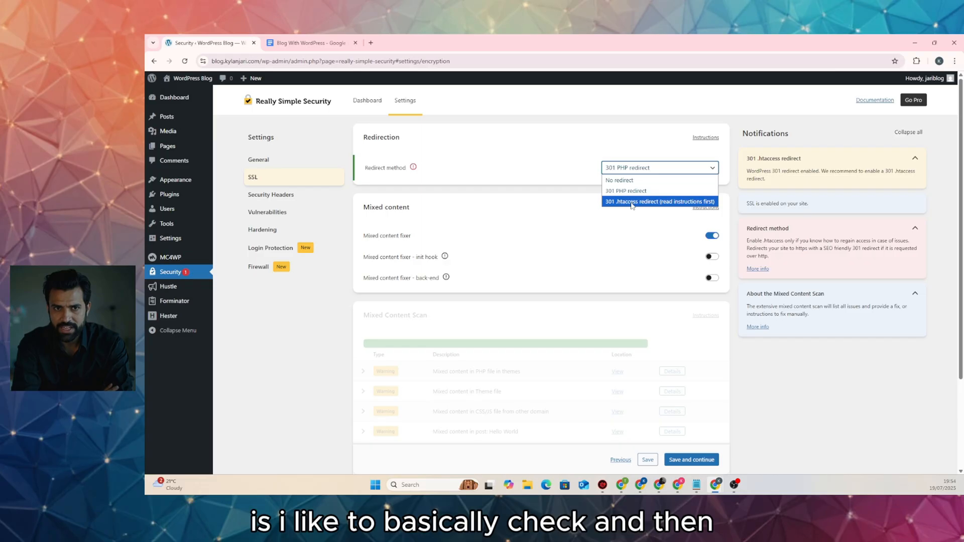
pyautogui.click(632, 201)
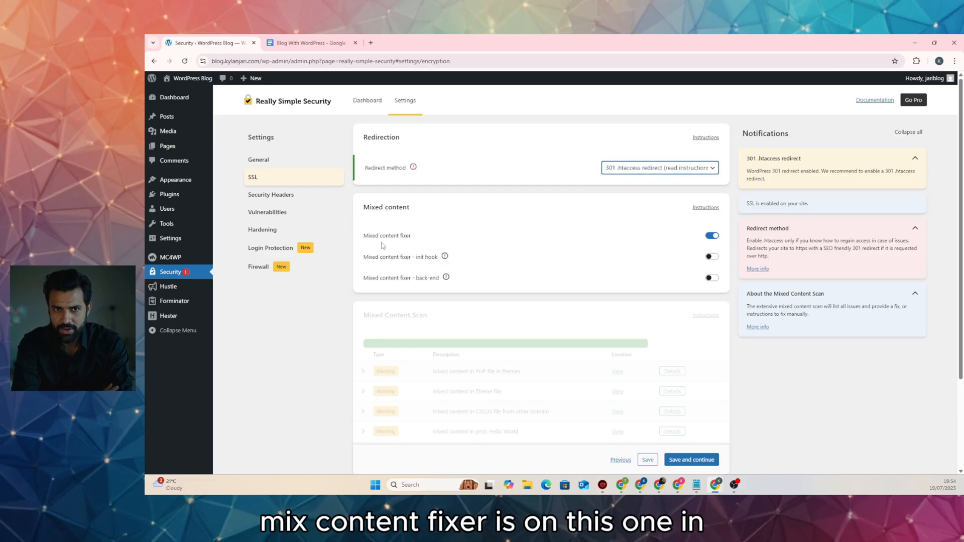
pyautogui.click(710, 259)
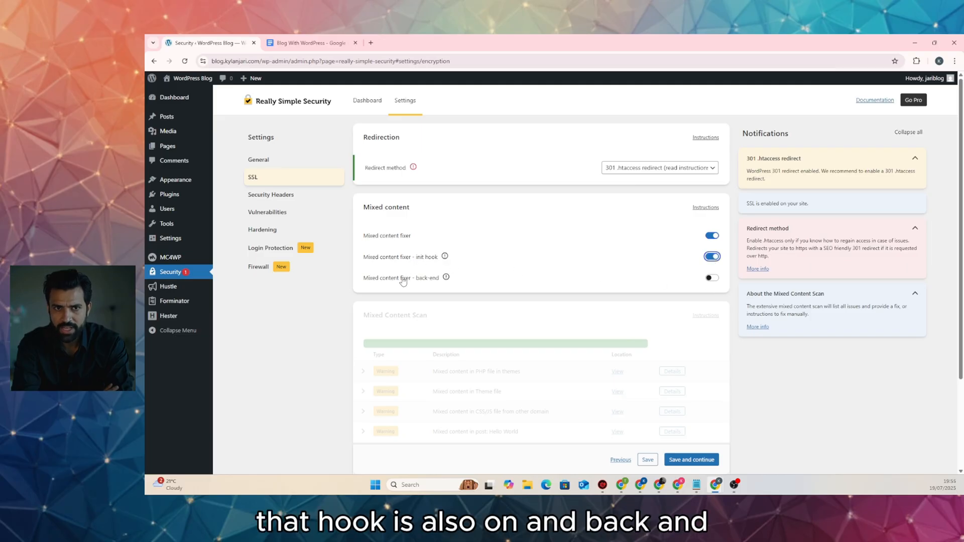
pyautogui.click(712, 277)
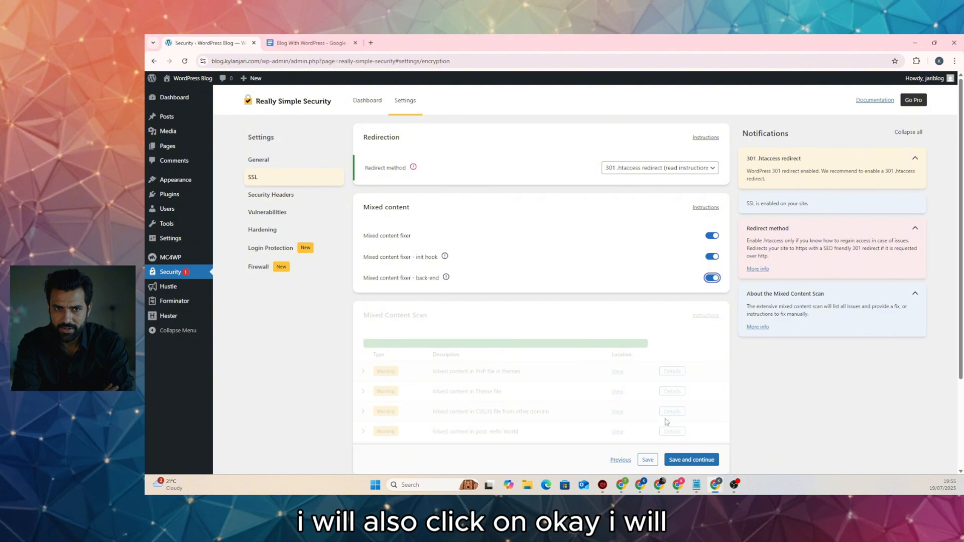
pyautogui.click(647, 460)
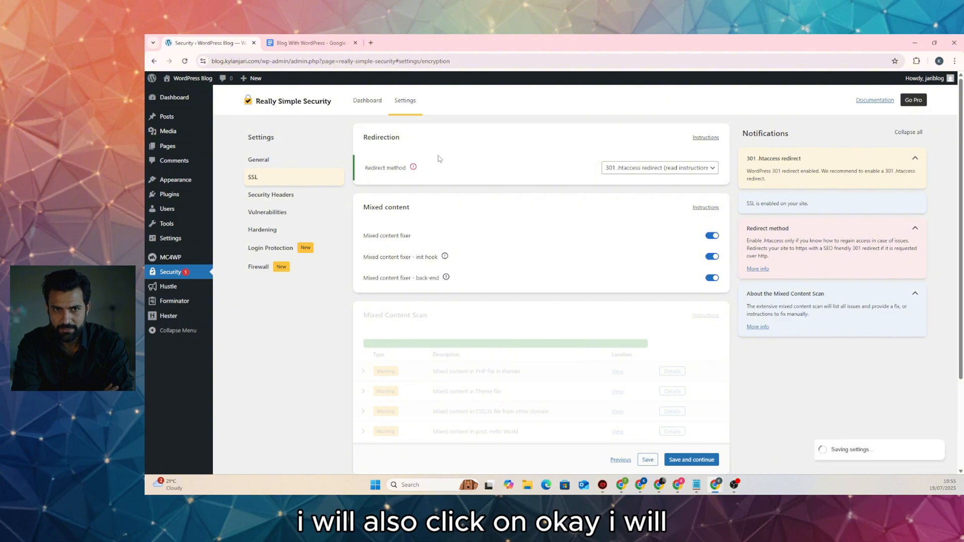
pyautogui.click(367, 102)
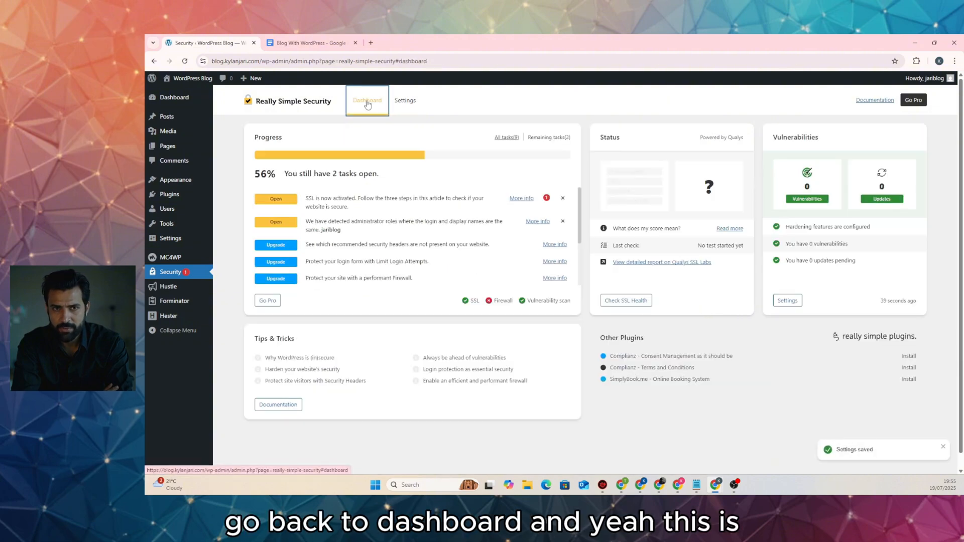
# Dismiss both open security tasks to reach 77% progress, then go to Plugins > Add Plugin
pyautogui.click(562, 199)
pyautogui.click(563, 199)
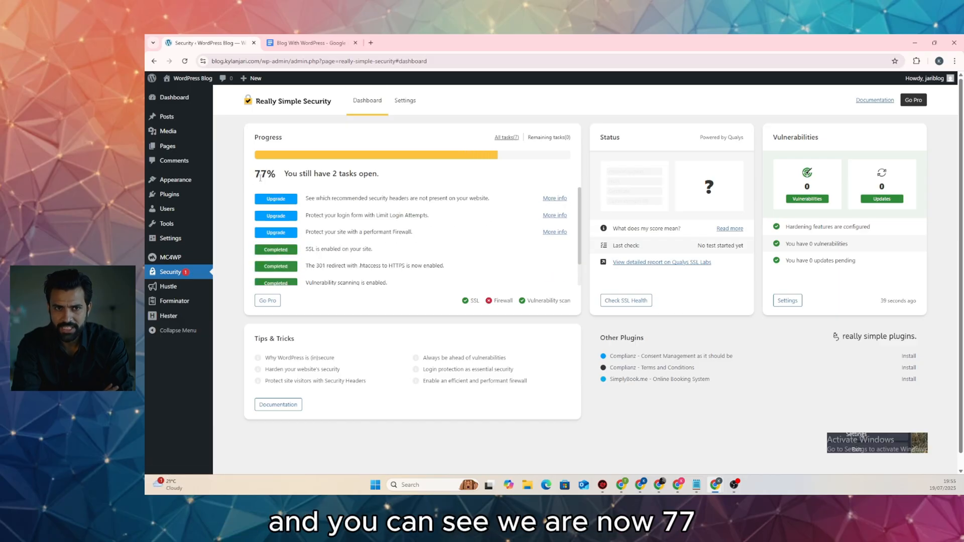
pyautogui.scroll(-2, 454, 234)
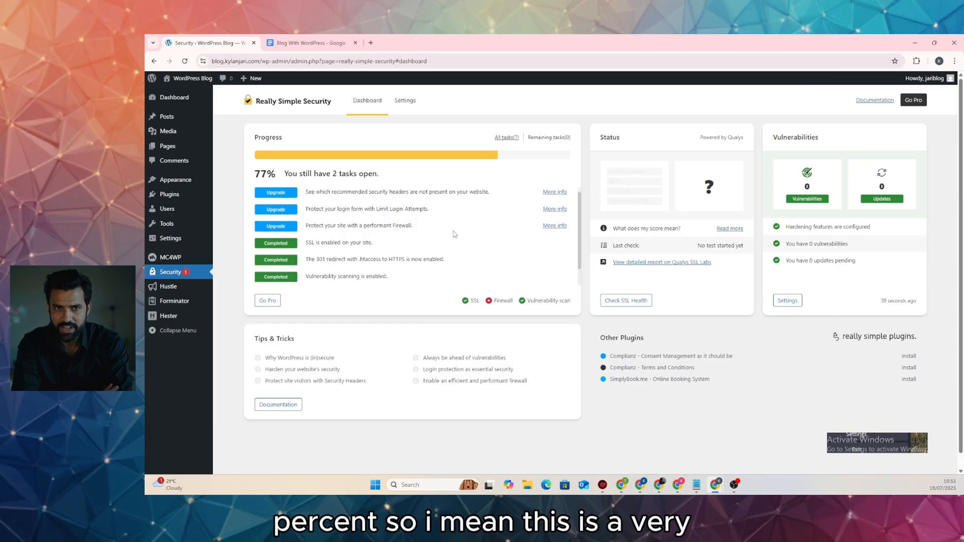
pyautogui.scroll(2, 454, 234)
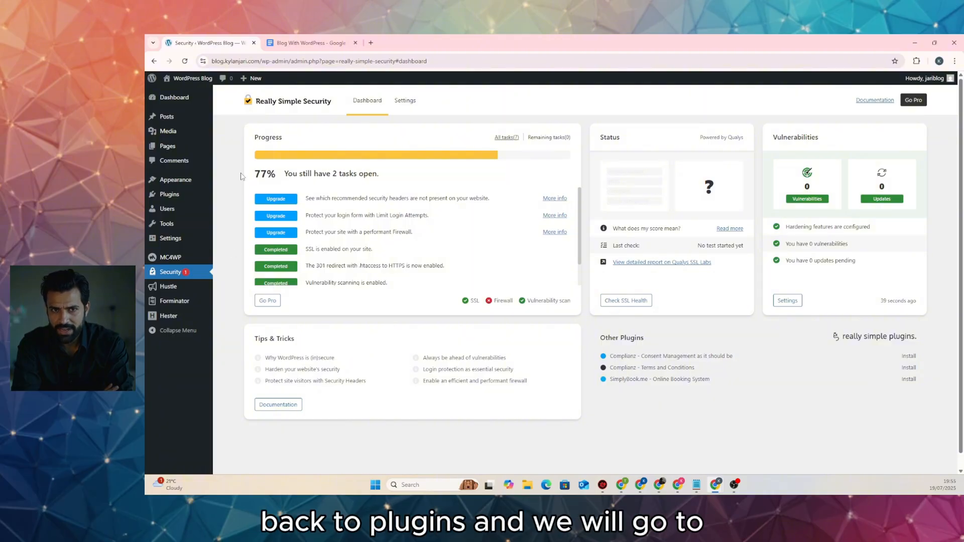
pyautogui.click(169, 195)
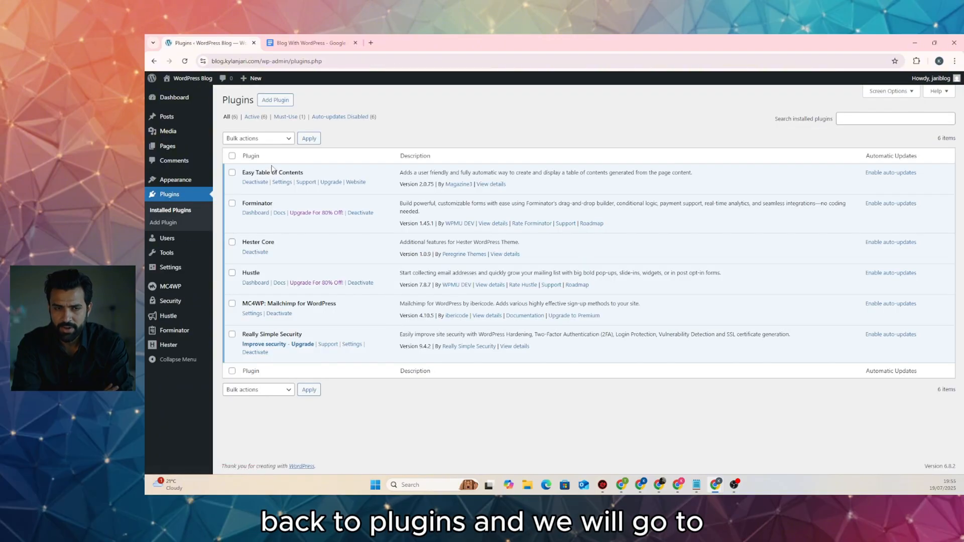
pyautogui.click(291, 99)
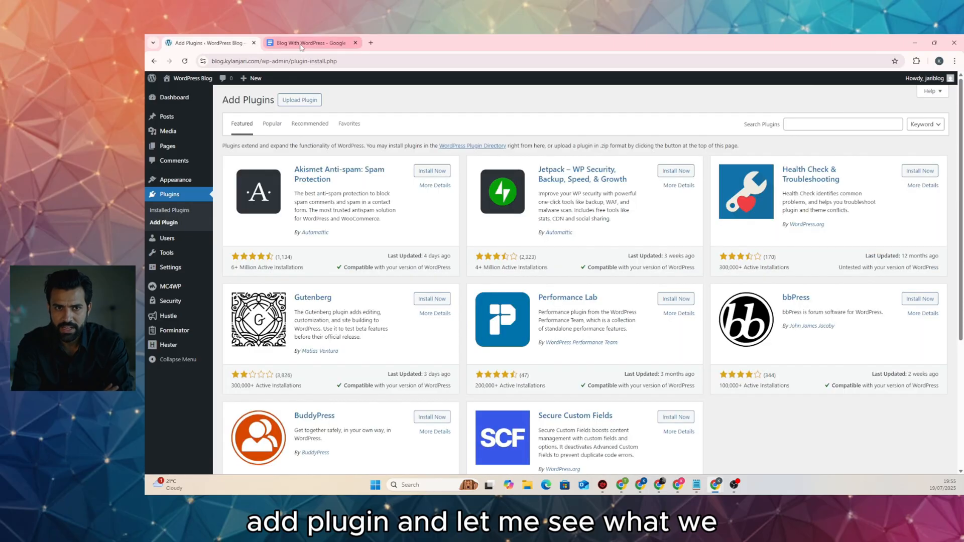
# Check Site Kit in the planning doc, then search 'site kit' and install and activate Site Kit by Google
pyautogui.click(303, 44)
pyautogui.click(447, 270)
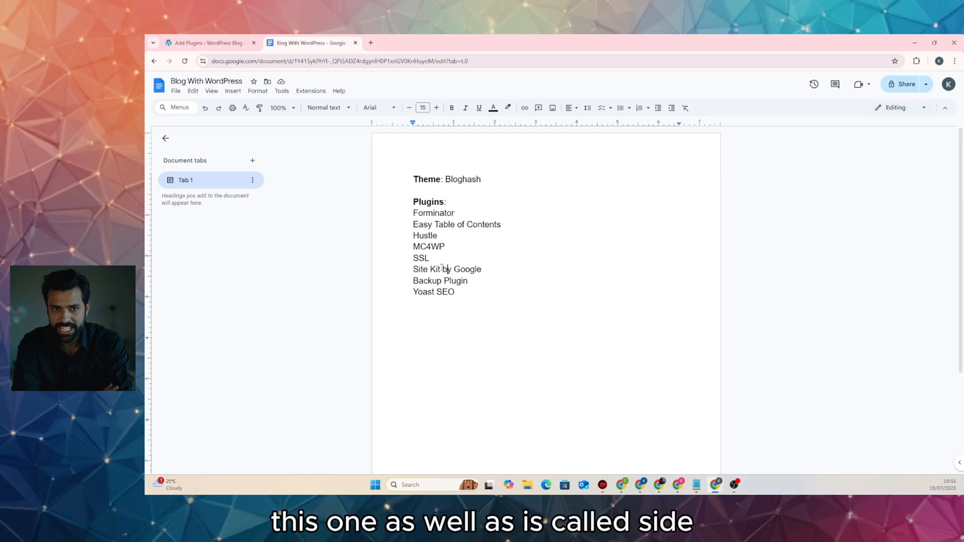
pyautogui.click(208, 42)
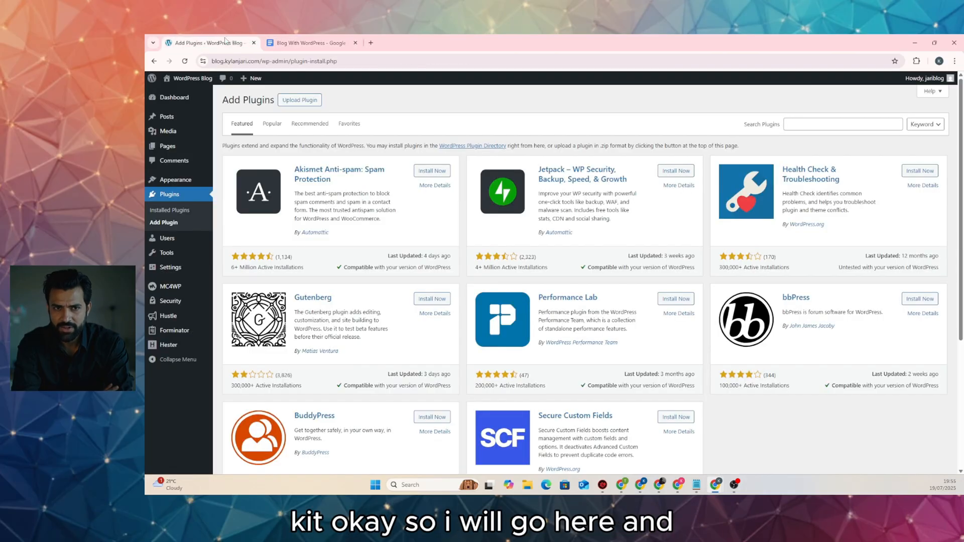
pyautogui.click(840, 125)
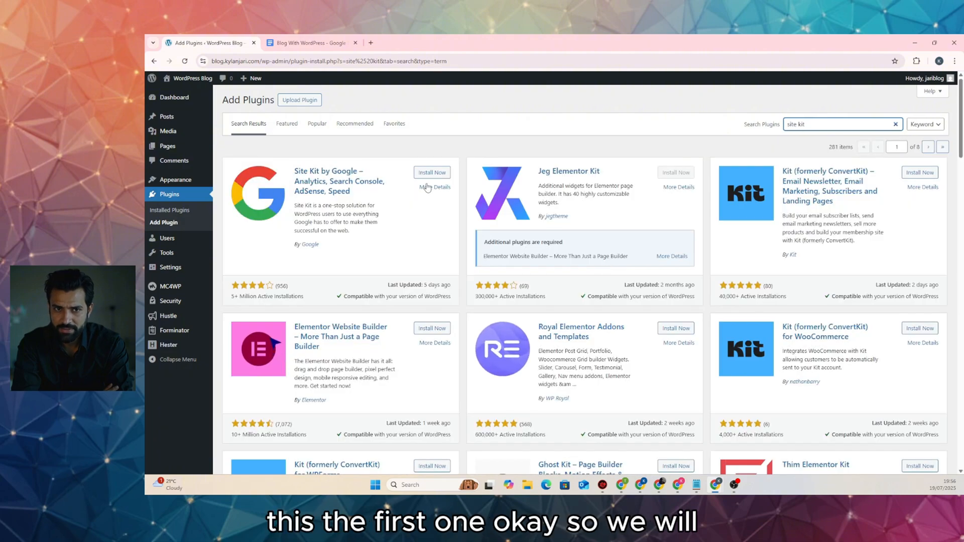
pyautogui.click(430, 173)
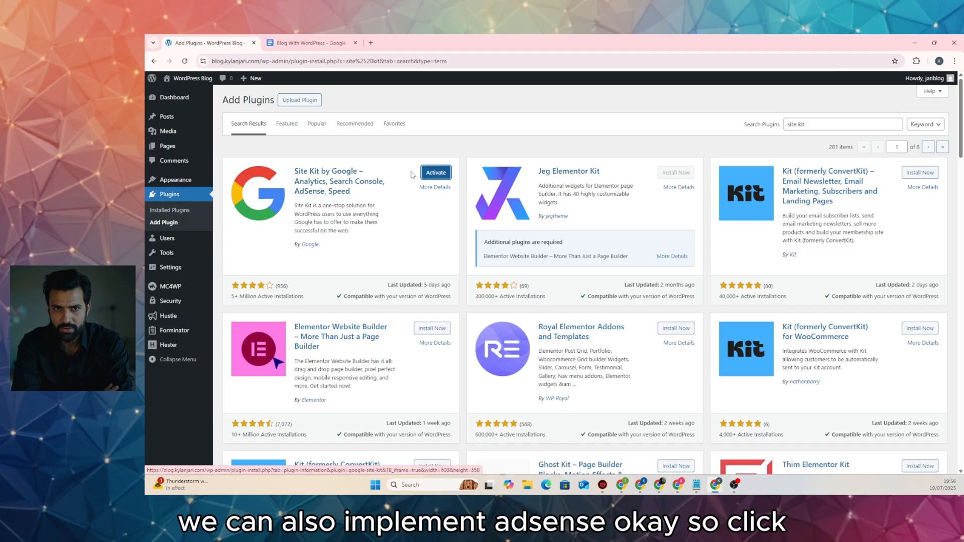
pyautogui.click(437, 175)
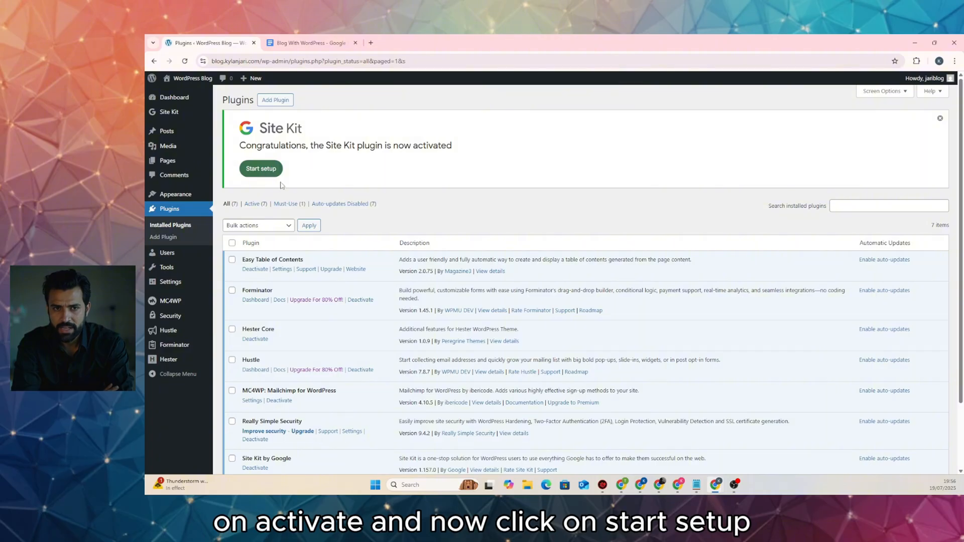
# Start Site Kit setup with Google Analytics included, sign in with Google, and grant all requested permissions
pyautogui.click(265, 171)
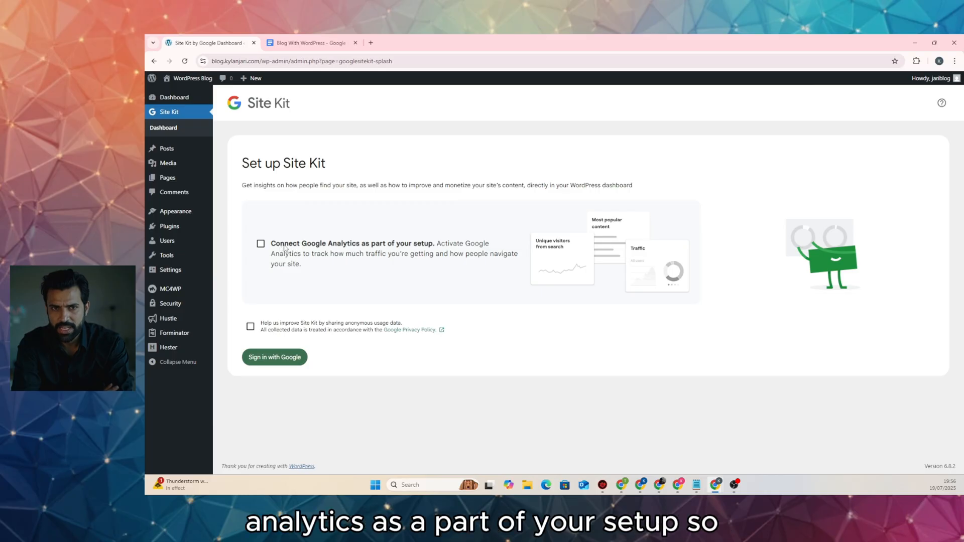
pyautogui.click(261, 243)
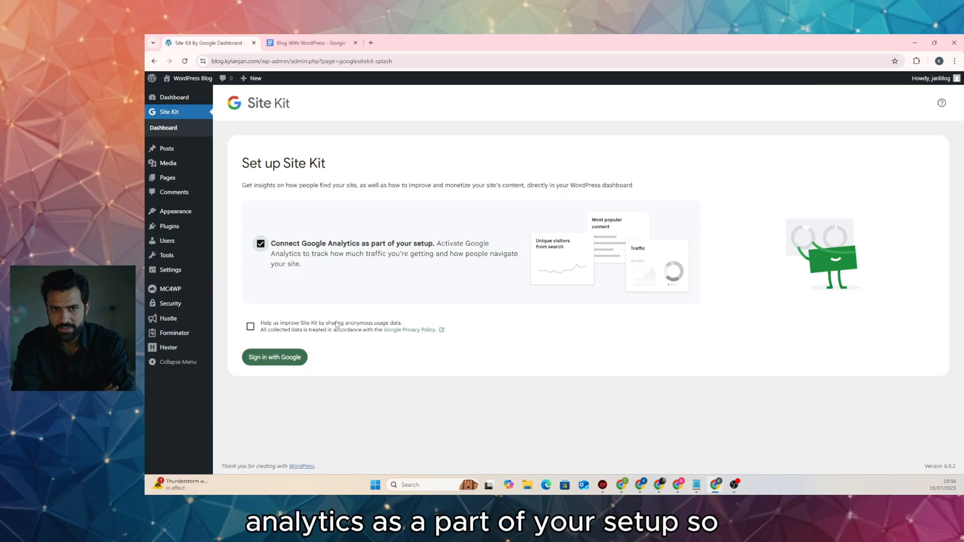
pyautogui.click(275, 362)
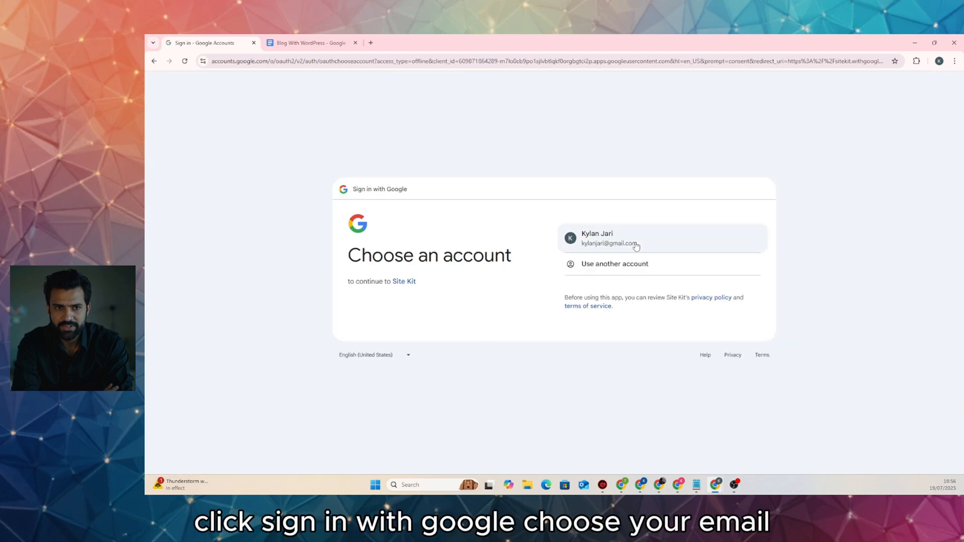
pyautogui.click(632, 245)
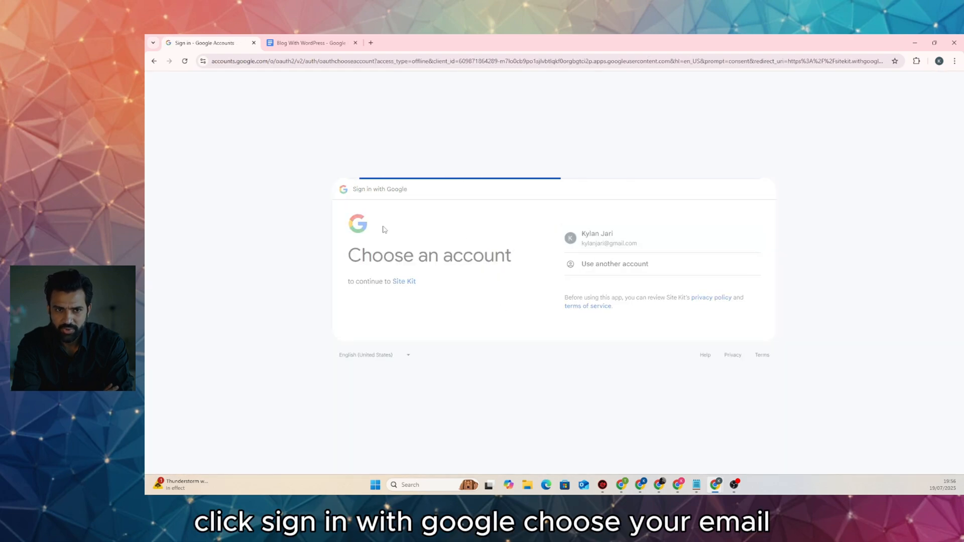
pyautogui.click(687, 316)
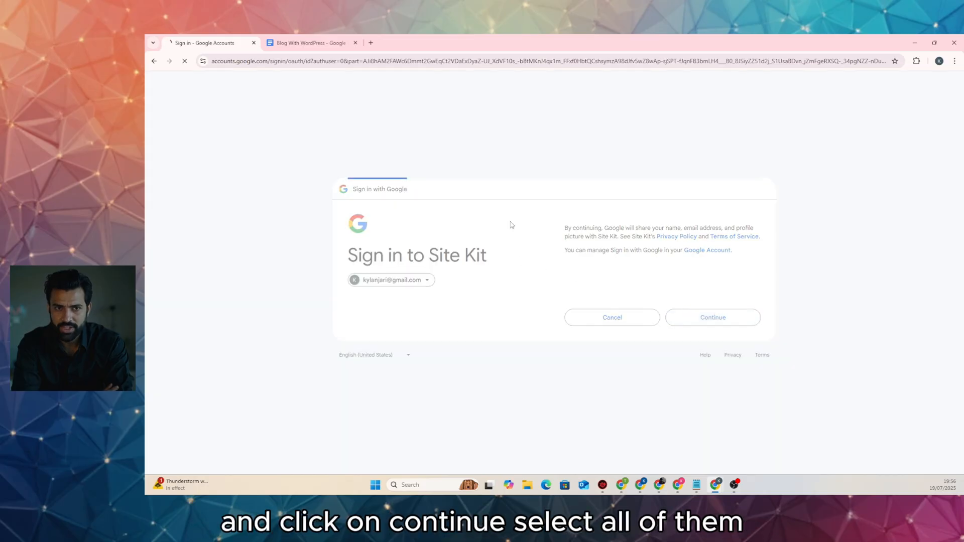
pyautogui.click(573, 162)
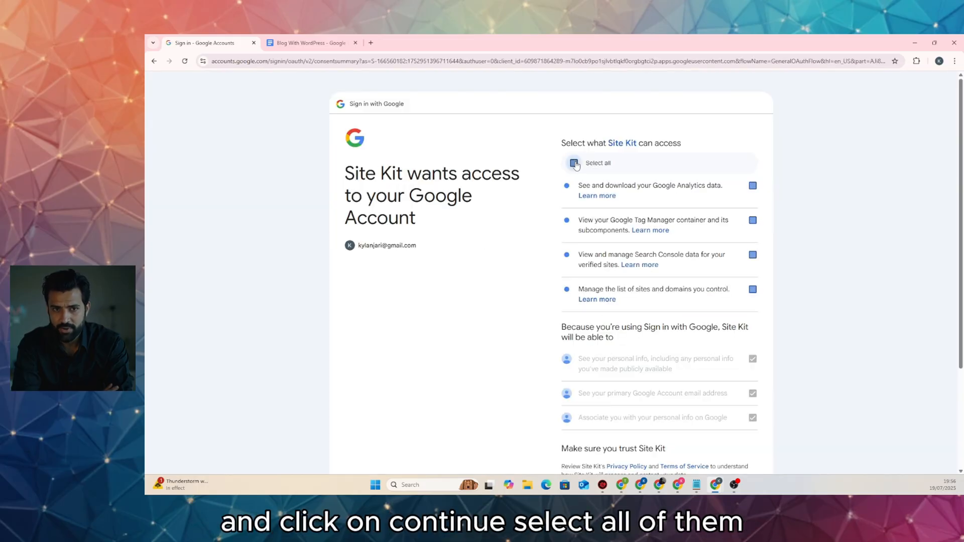
pyautogui.scroll(-3, 526, 206)
pyautogui.click(702, 405)
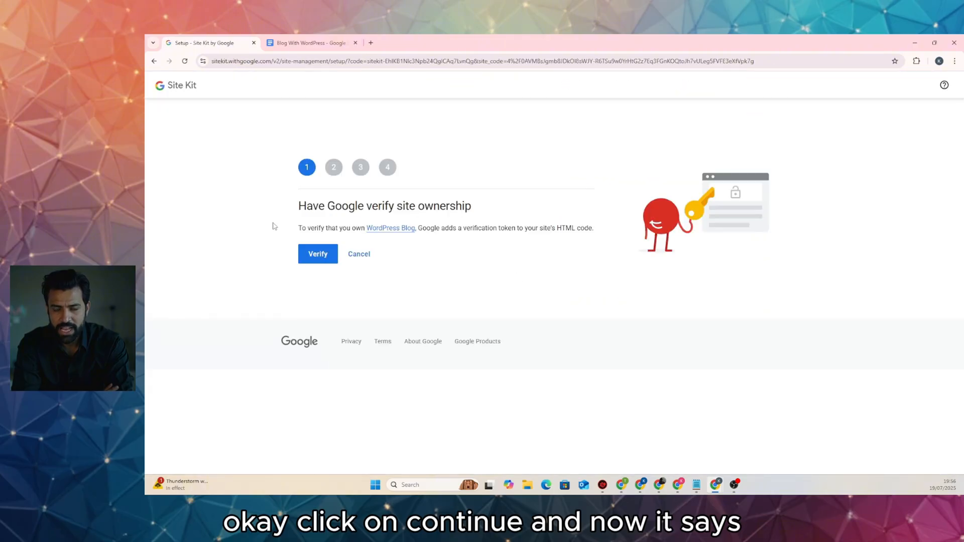
# Verify site ownership, allow dashboard metrics, set up Search Console, and continue to Google Analytics setup
pyautogui.click(319, 254)
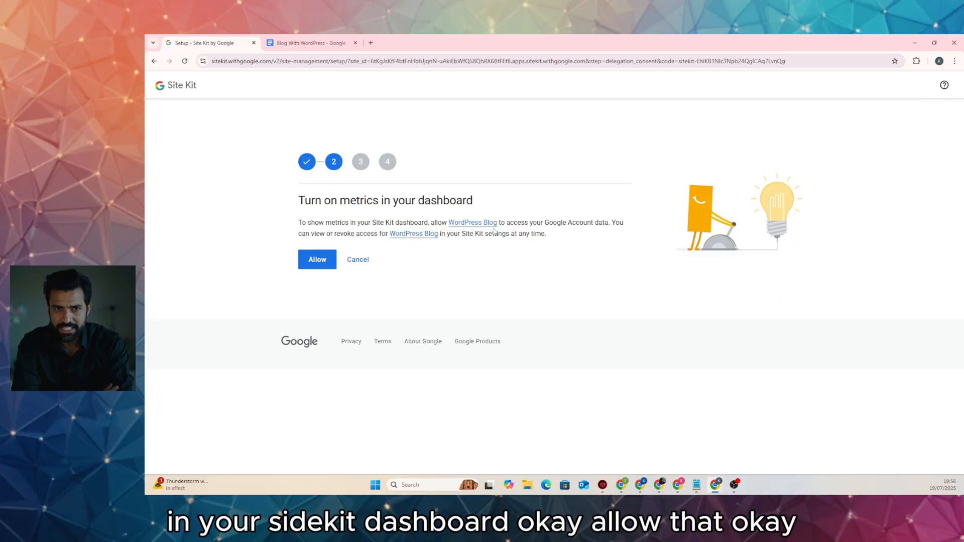
pyautogui.click(316, 260)
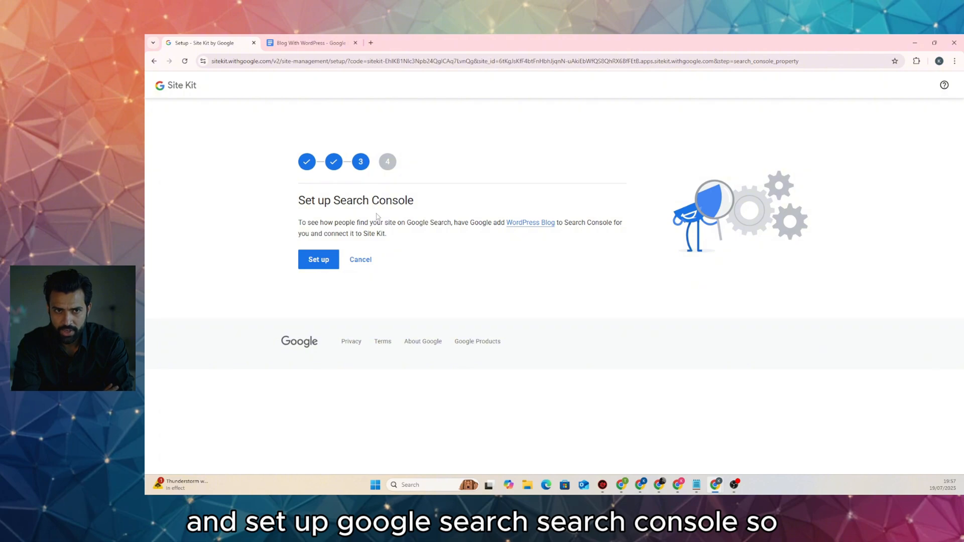
pyautogui.click(319, 259)
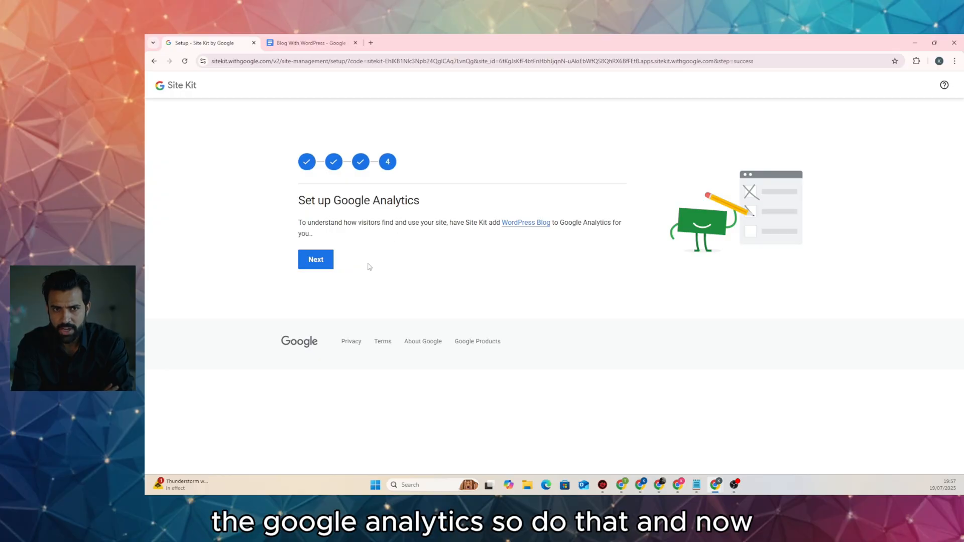
pyautogui.click(317, 261)
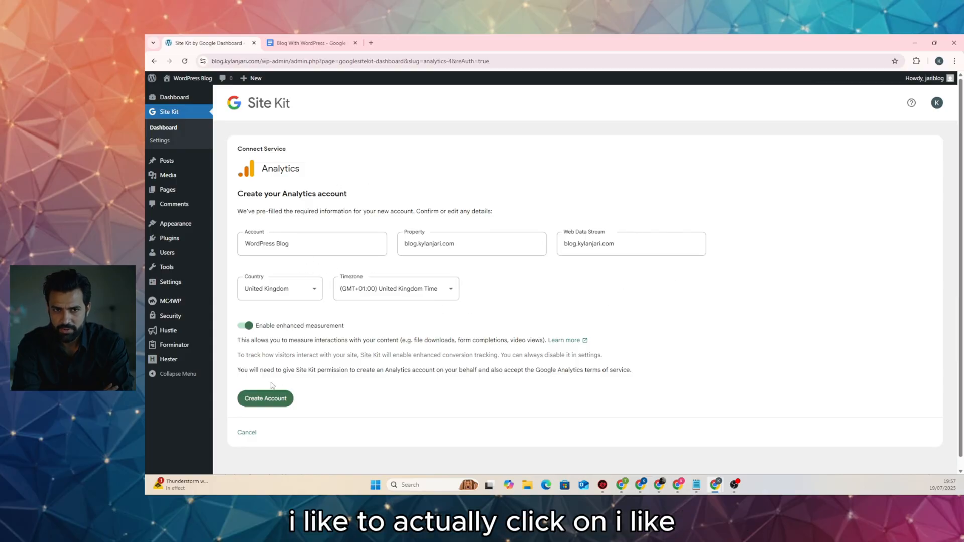
# Create the Analytics account, sign back in with Google, and grant Site Kit the additional Analytics access
pyautogui.click(271, 400)
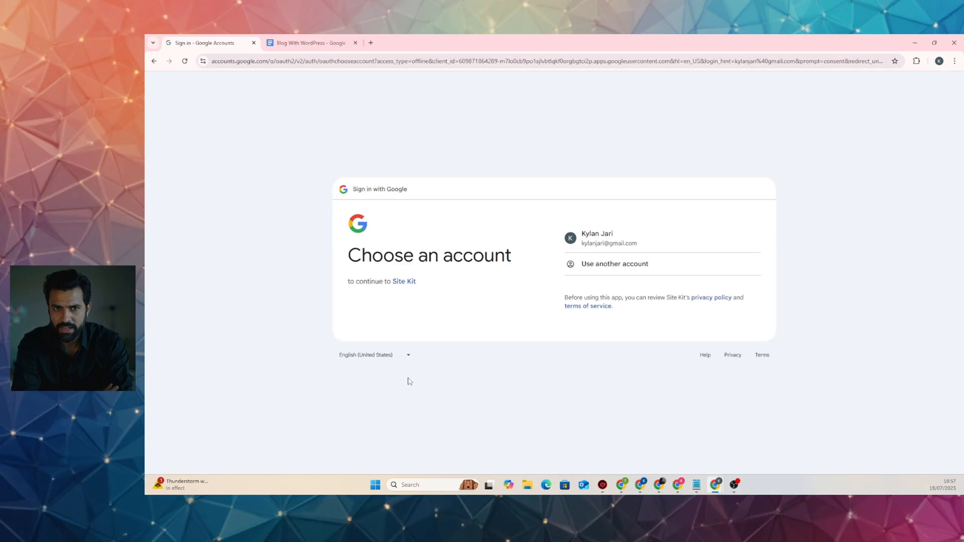
pyautogui.click(597, 238)
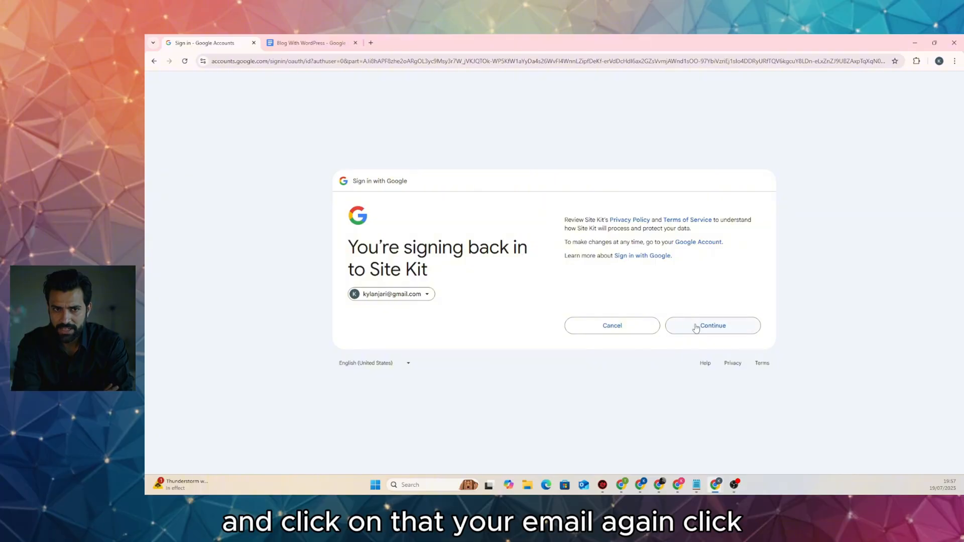
pyautogui.click(693, 325)
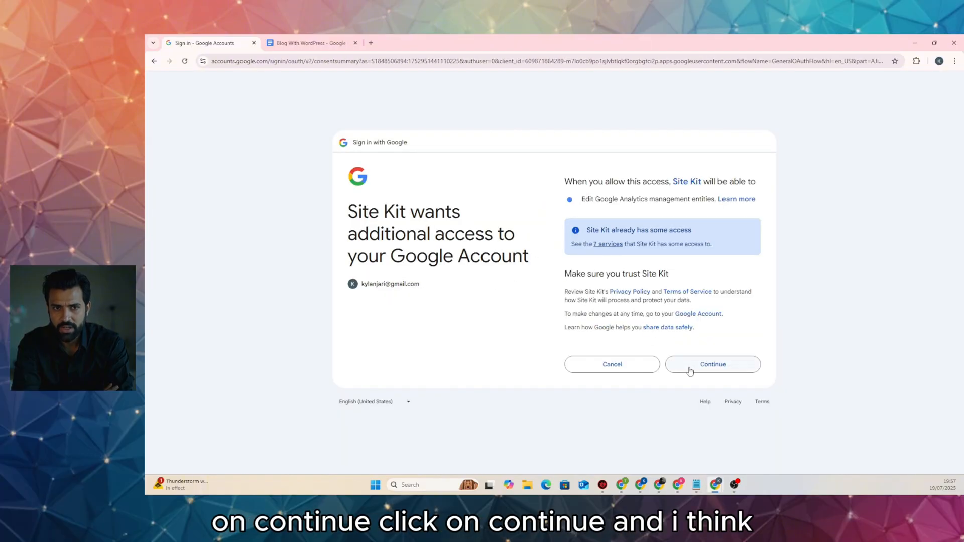
pyautogui.click(695, 367)
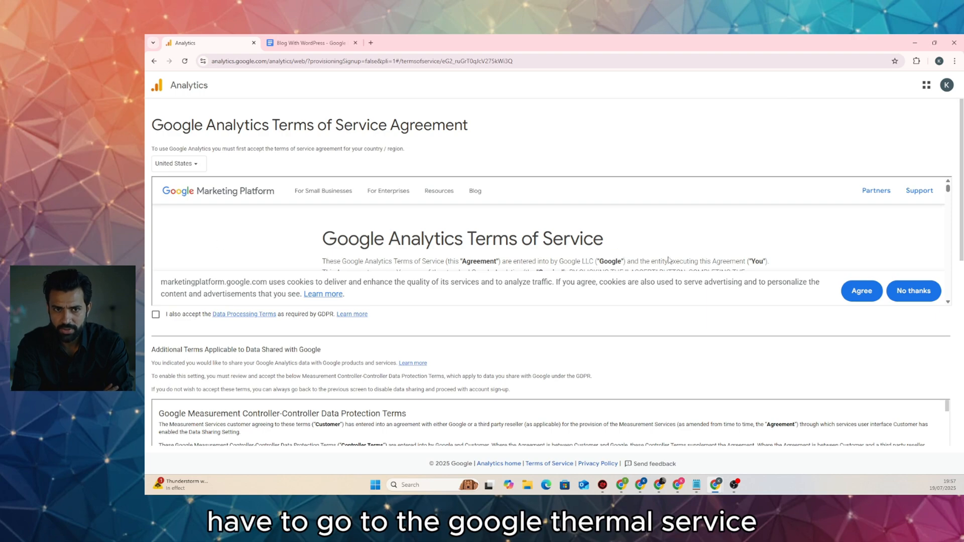
# Agree to cookies, tick the GDPR and Controller-Controller data terms, and accept the Analytics terms of service
pyautogui.click(861, 291)
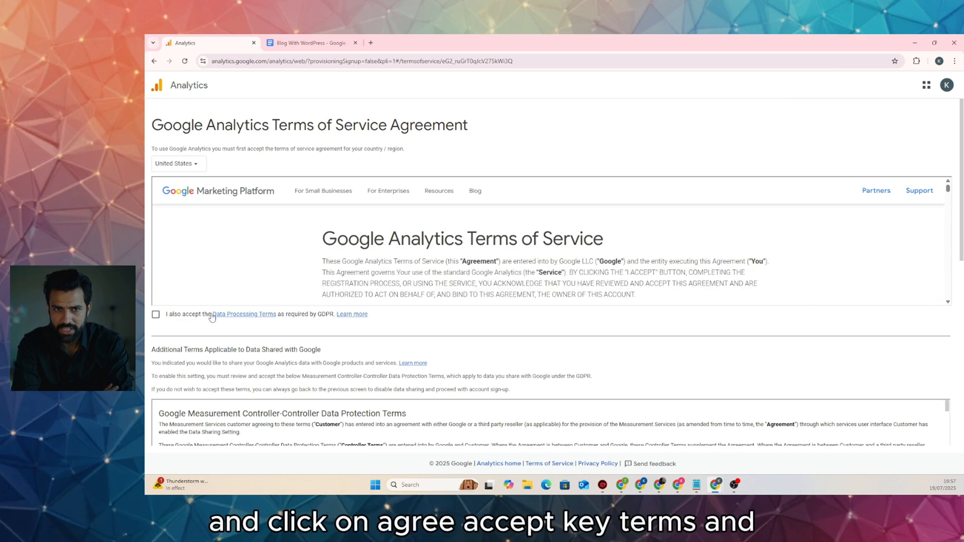
pyautogui.click(155, 314)
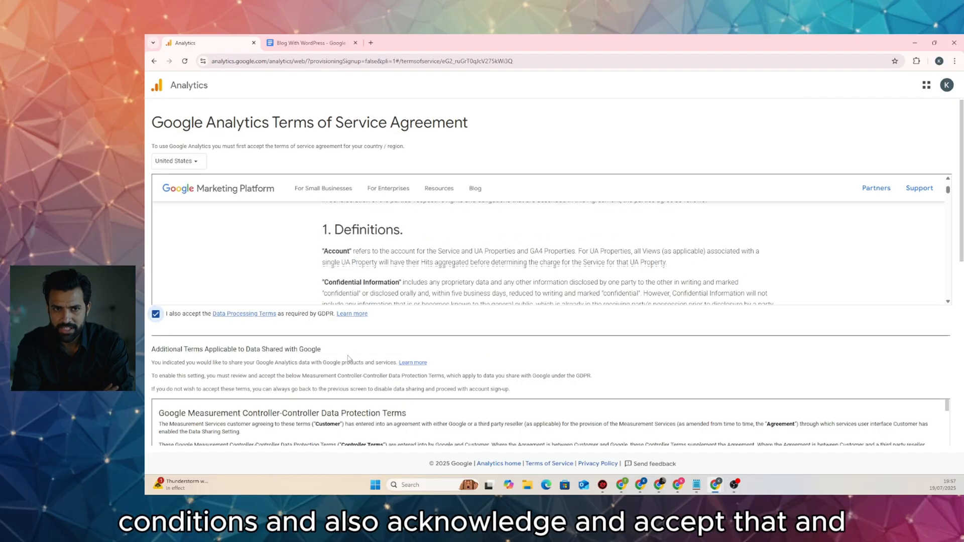
pyautogui.scroll(-5, 348, 357)
pyautogui.click(157, 295)
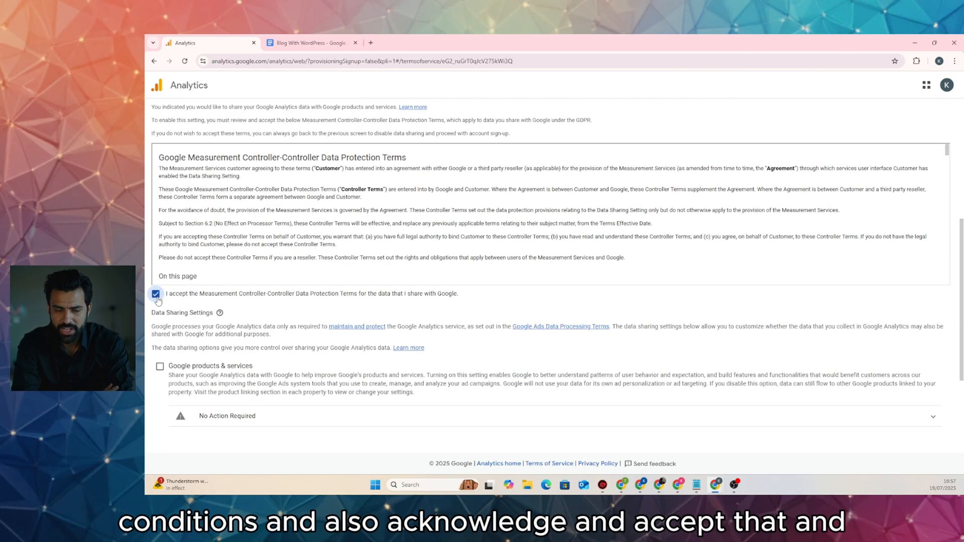
pyautogui.scroll(-3, 351, 304)
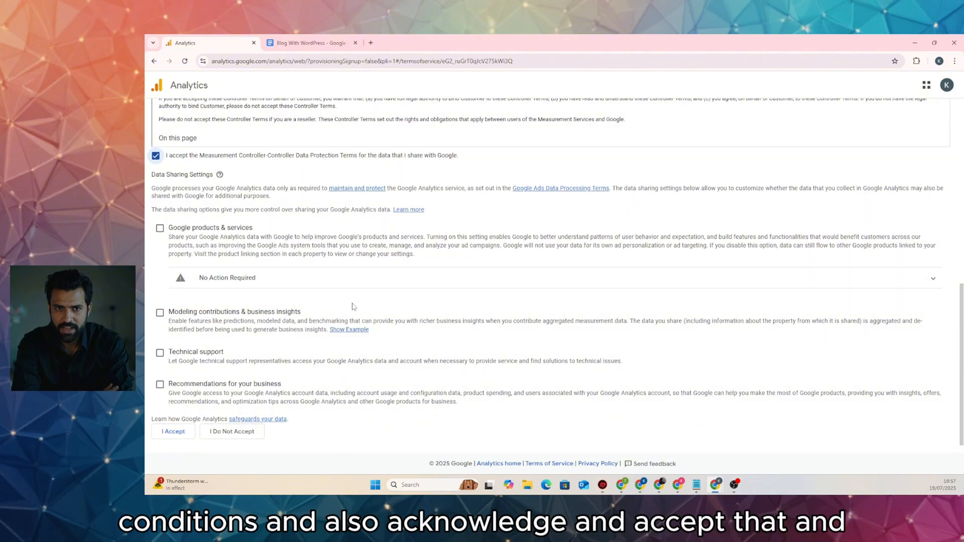
pyautogui.click(172, 432)
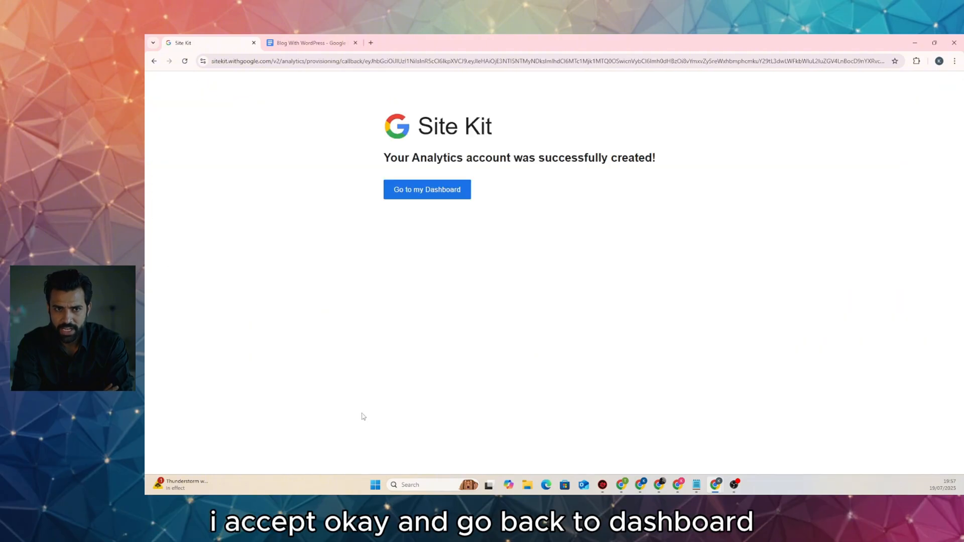
# Back on the Site Kit dashboard, enable auto-updates, dismiss notices, and postpone Sign in with Google and revenue setup
pyautogui.click(430, 193)
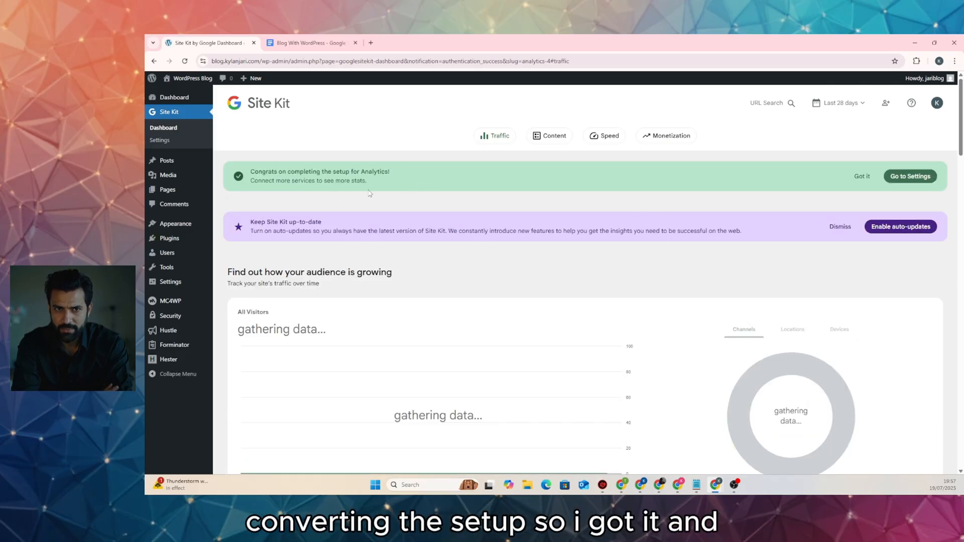
pyautogui.click(862, 176)
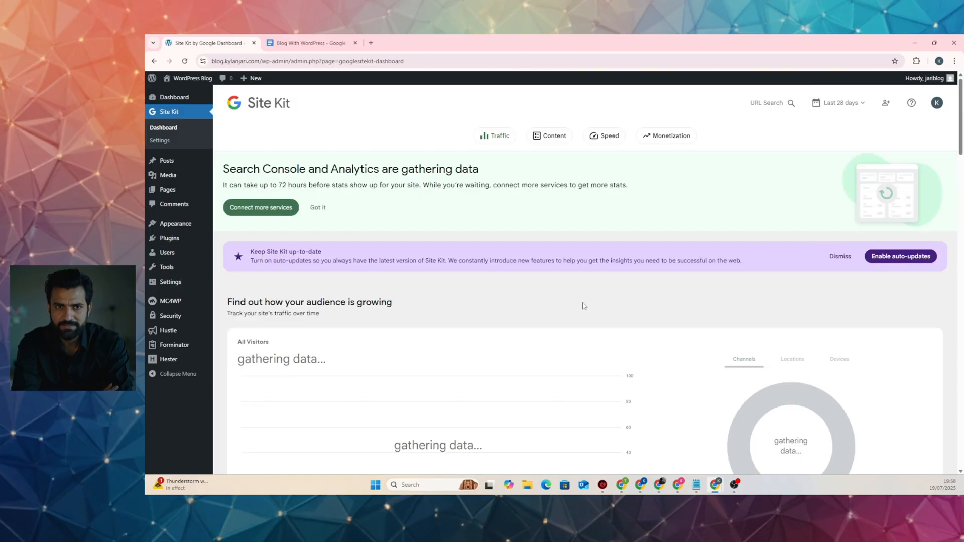
pyautogui.click(891, 262)
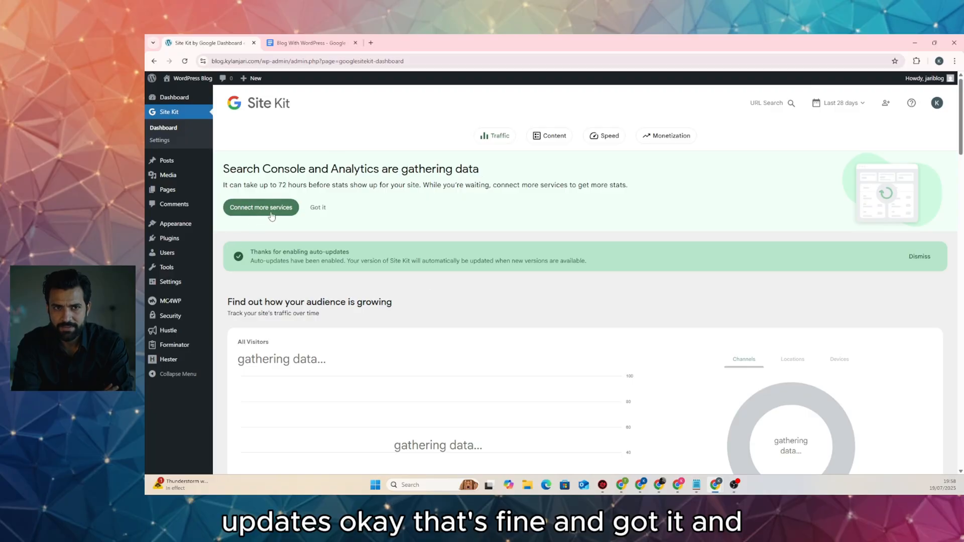
pyautogui.click(318, 208)
pyautogui.click(919, 176)
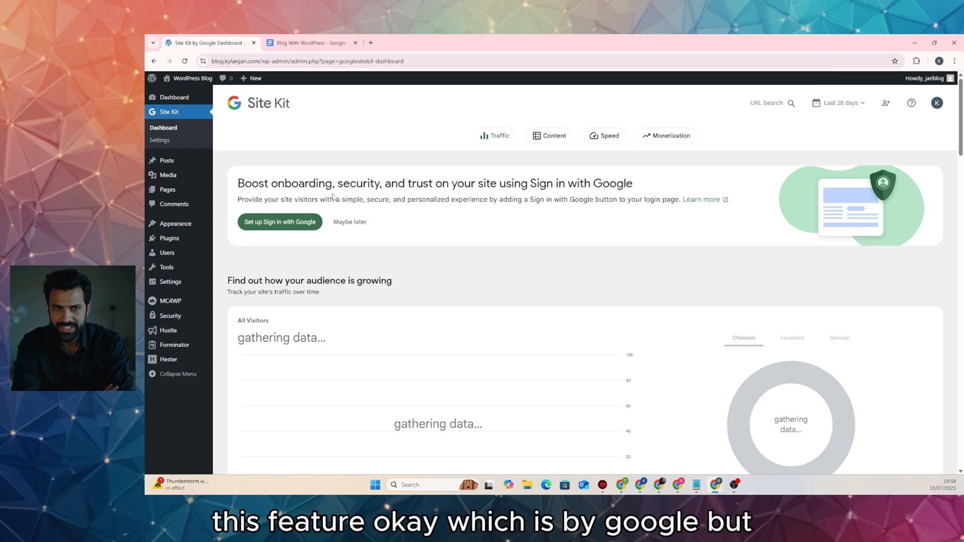
pyautogui.click(348, 230)
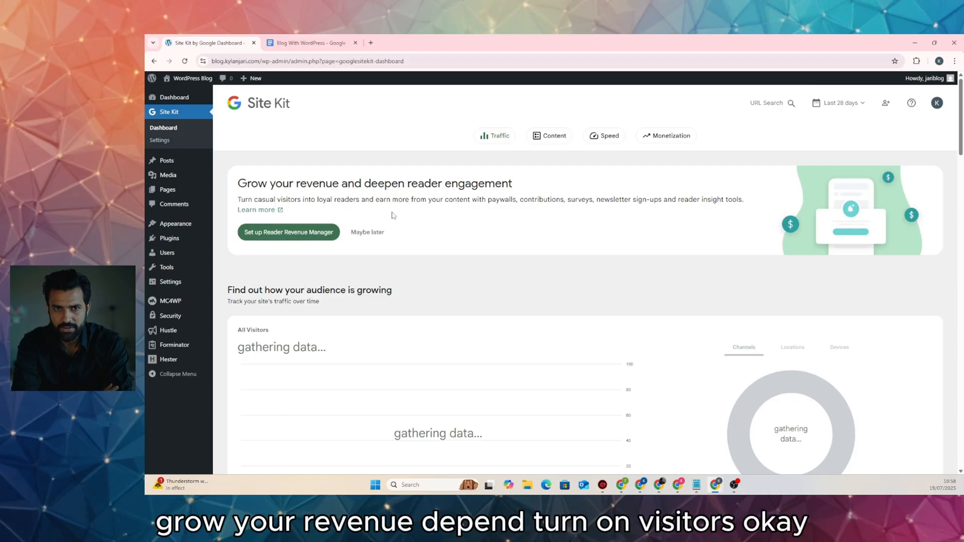
pyautogui.click(367, 232)
# Dismiss the Site Kit reminder tooltip and switch to the Blog With WordPress planning doc
pyautogui.click(361, 154)
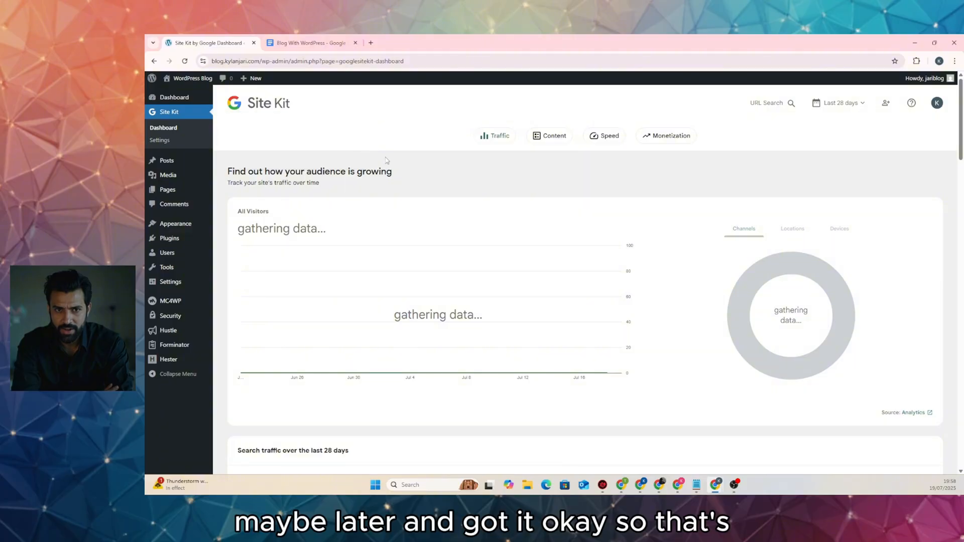
pyautogui.scroll(-10, 419, 271)
pyautogui.scroll(8, 421, 272)
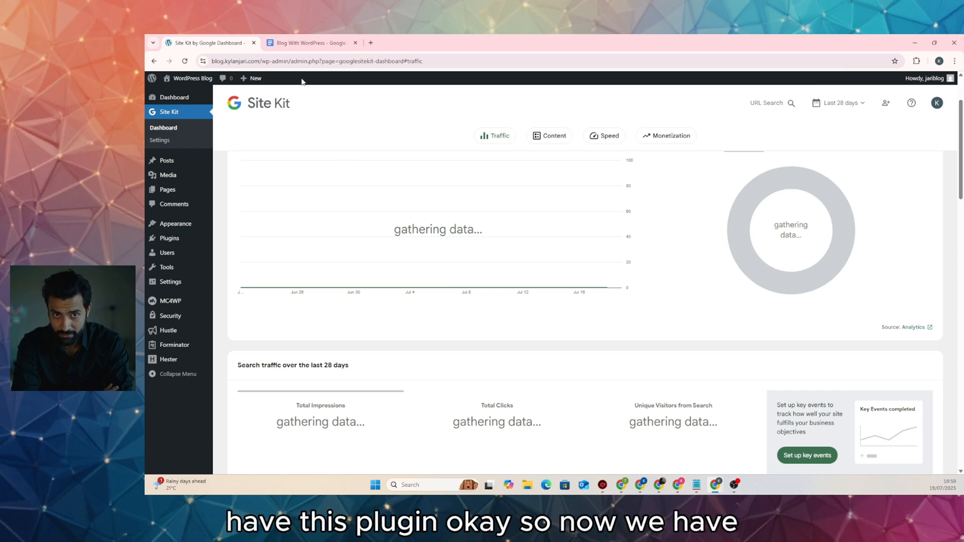
pyautogui.hotkey('ctrl', 'Tab')
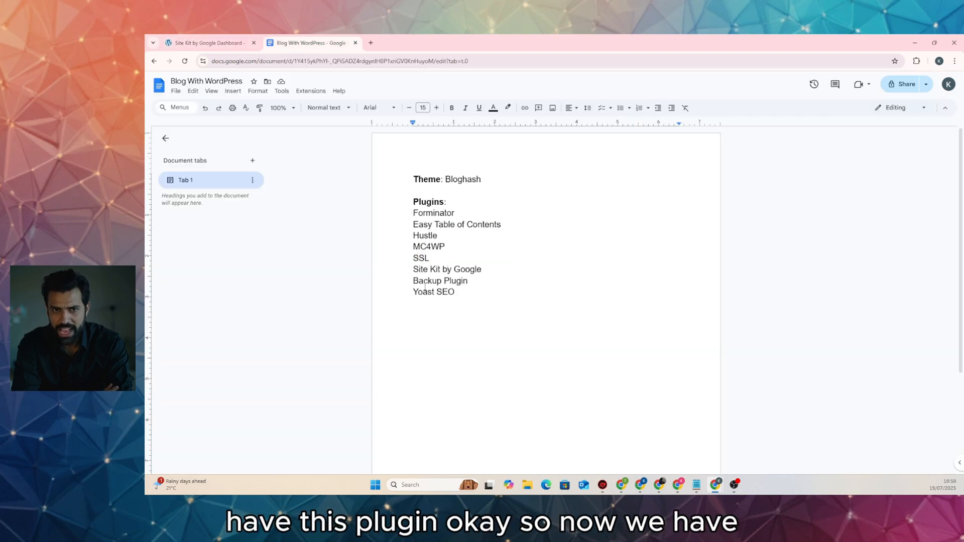
# Search the plugin directory for 'backup', then install and activate WPvivid Backup & Migration
pyautogui.click(219, 44)
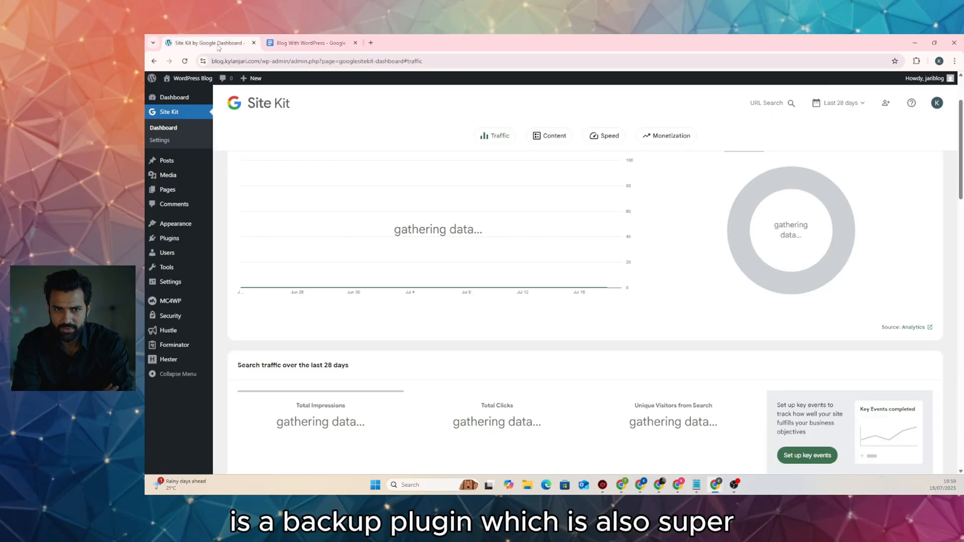
pyautogui.click(181, 239)
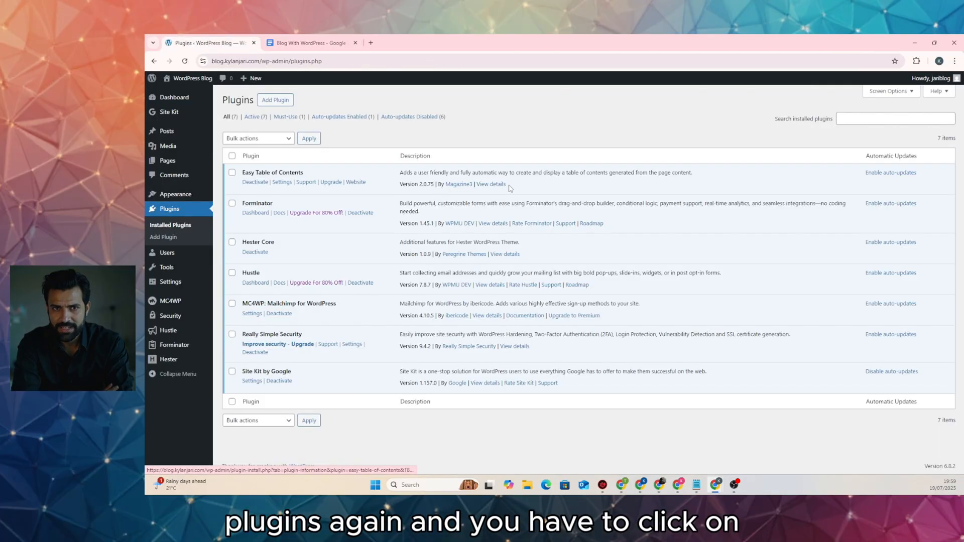
pyautogui.click(271, 102)
pyautogui.click(796, 127)
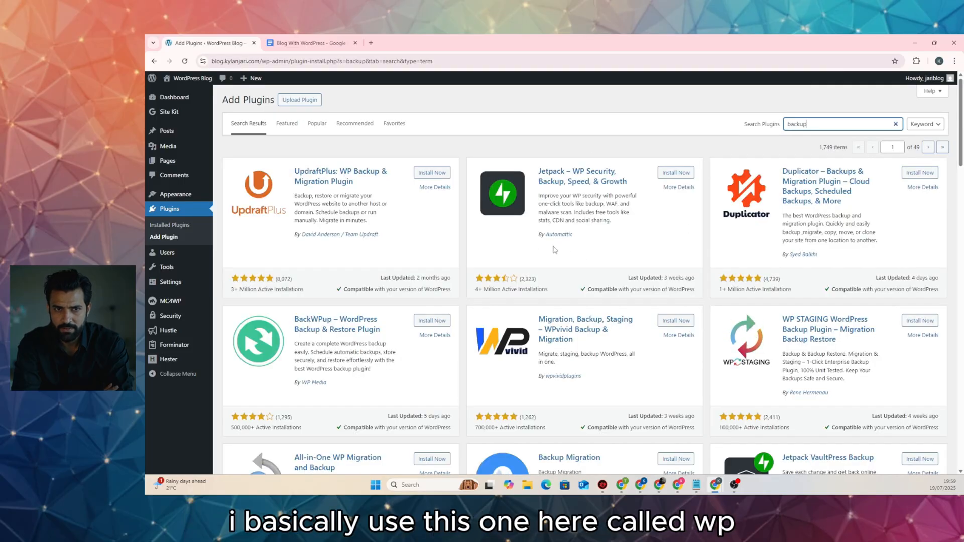
pyautogui.scroll(-2, 562, 336)
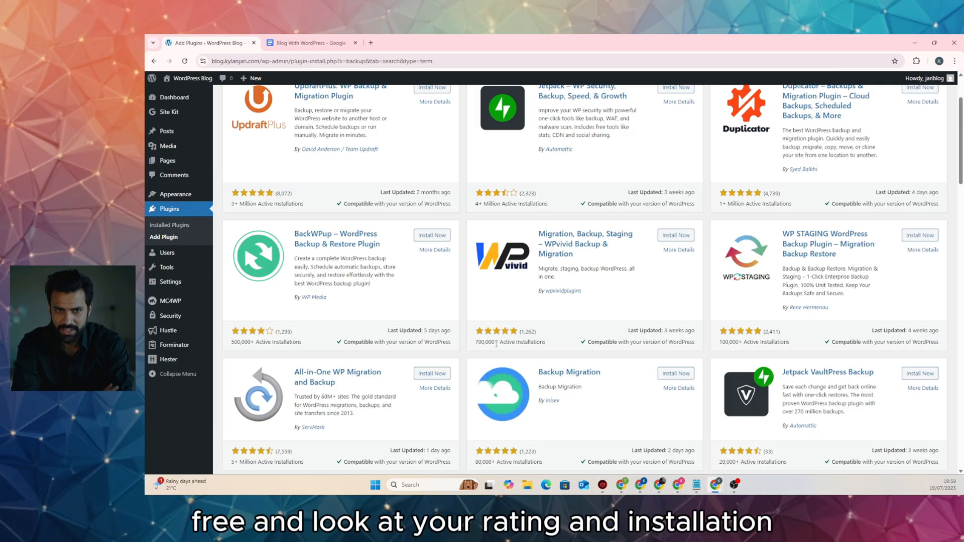
pyautogui.scroll(3, 578, 341)
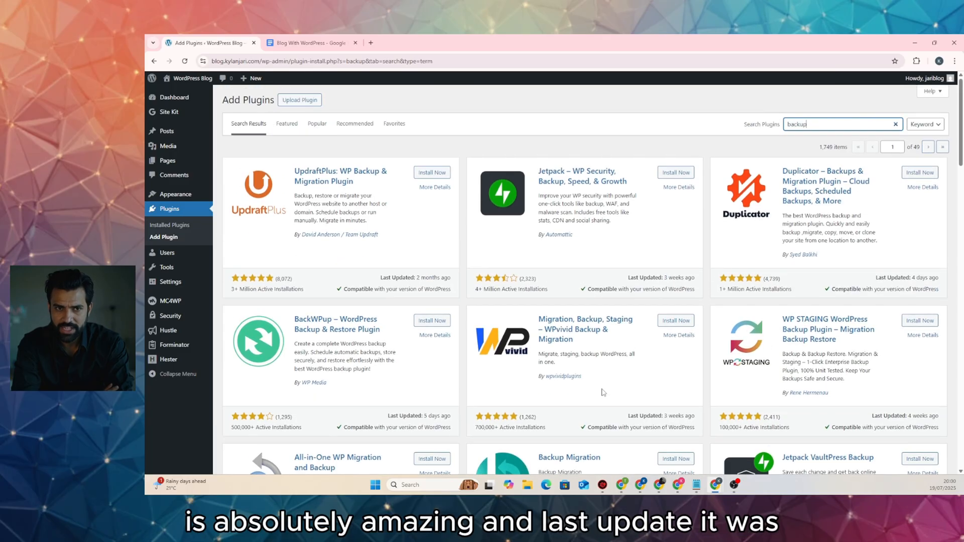
pyautogui.scroll(-3, 625, 335)
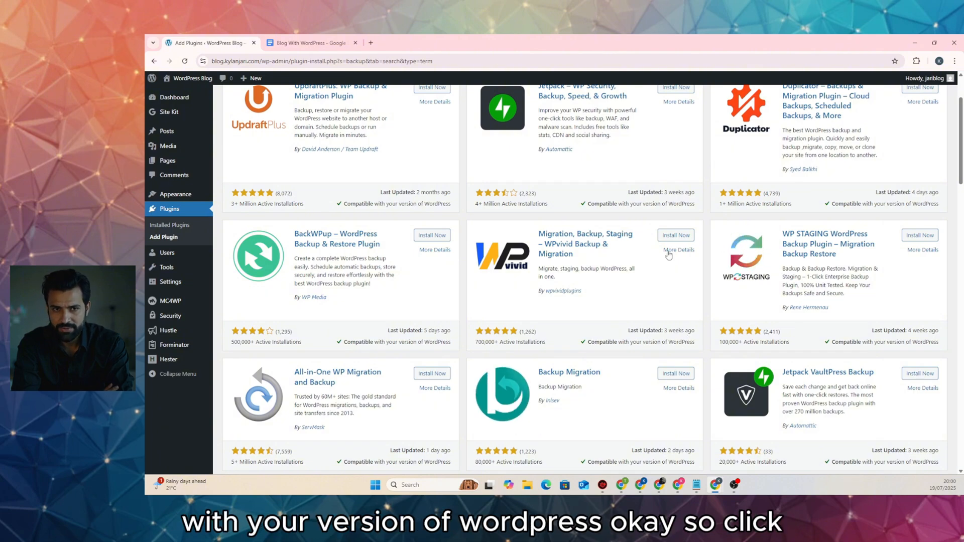
pyautogui.click(676, 235)
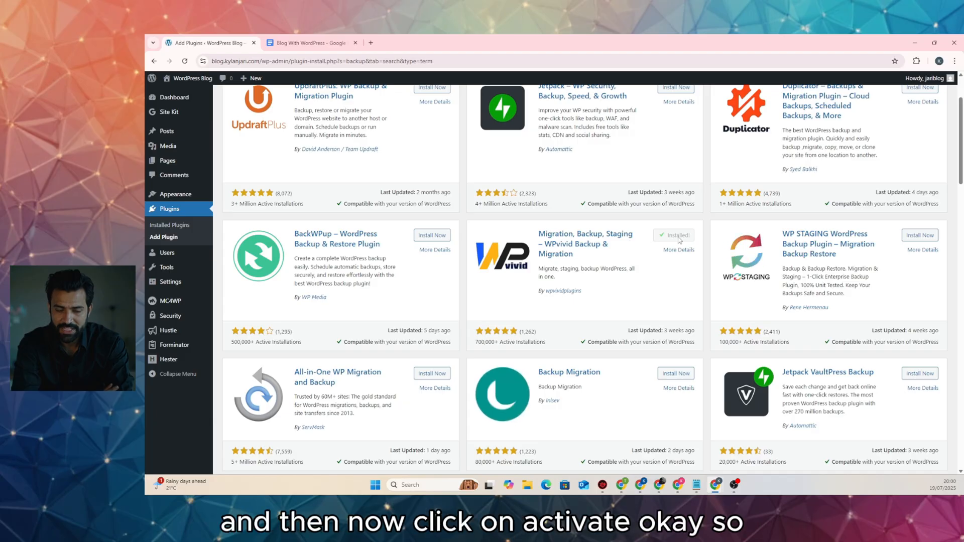
pyautogui.click(679, 236)
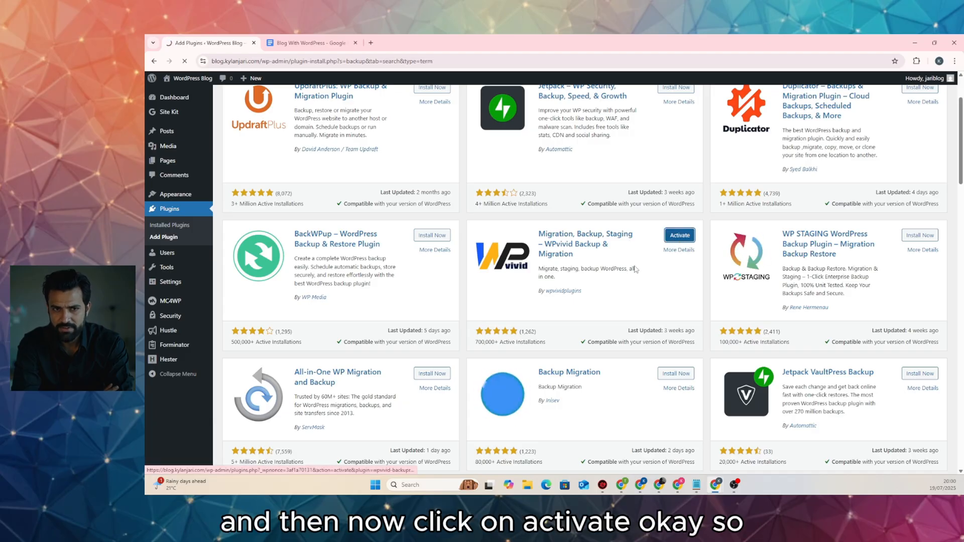
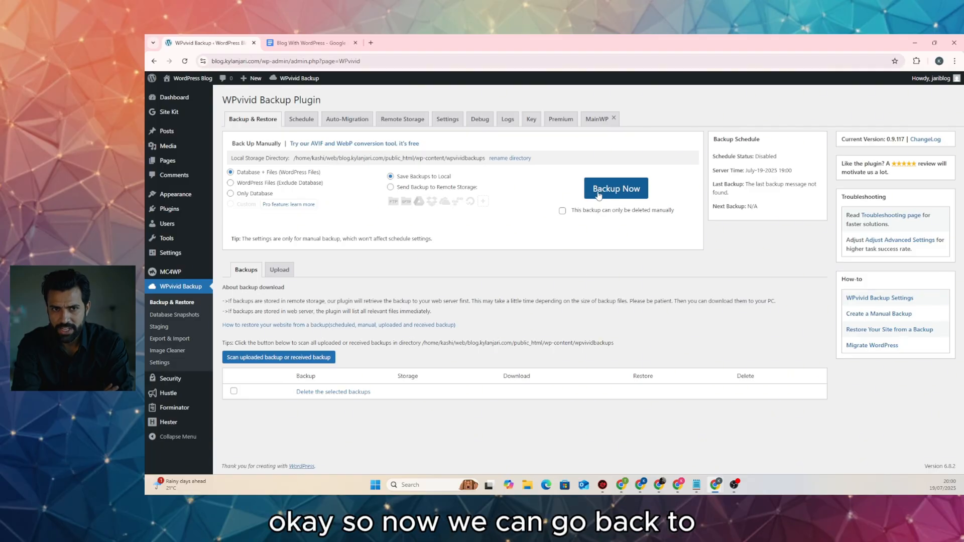
# Search the plugin directory for 'seo', then install and activate Yoast SEO
pyautogui.click(181, 212)
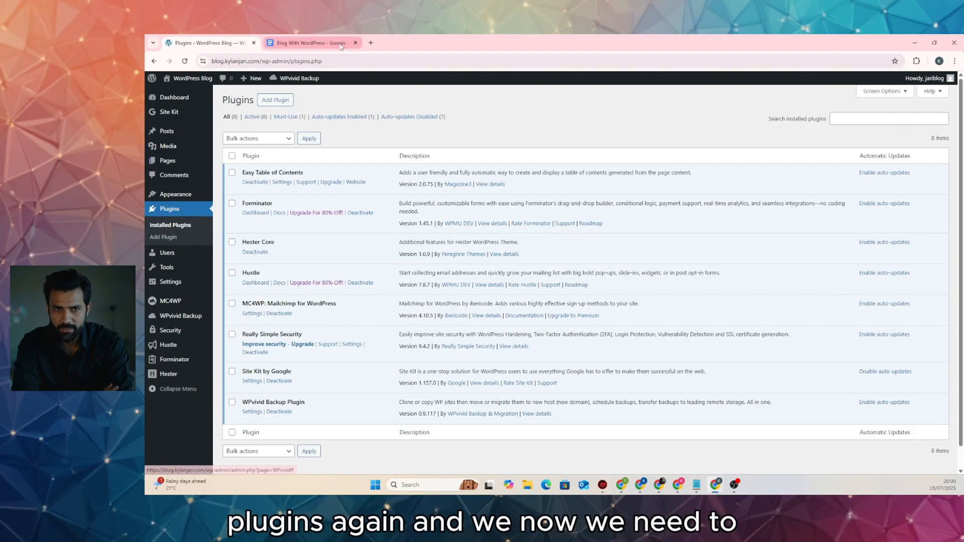
pyautogui.click(341, 46)
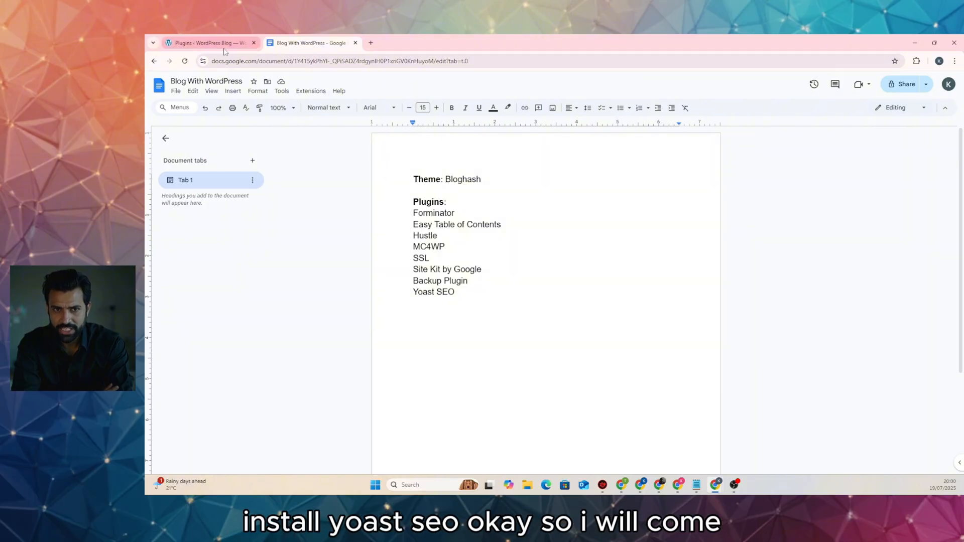
pyautogui.click(206, 43)
pyautogui.click(877, 116)
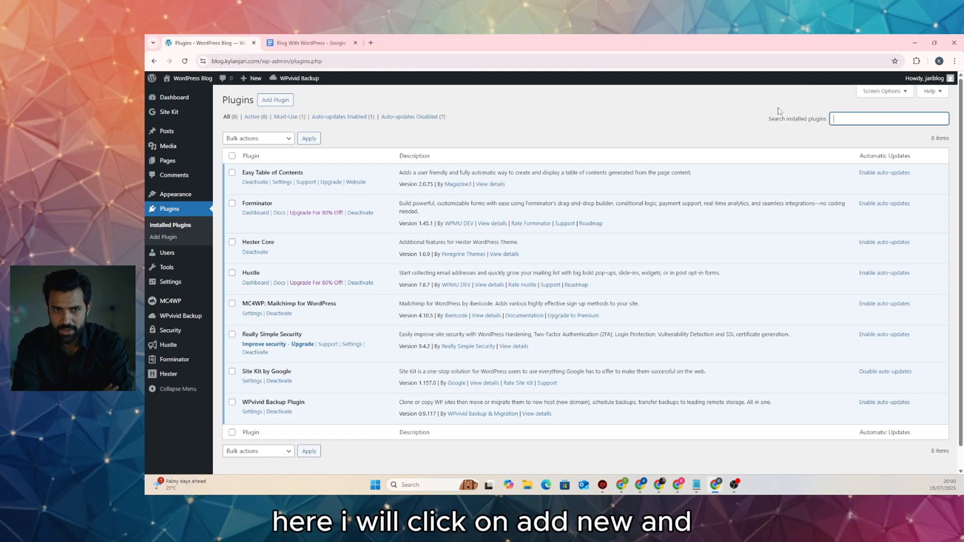
pyautogui.click(276, 103)
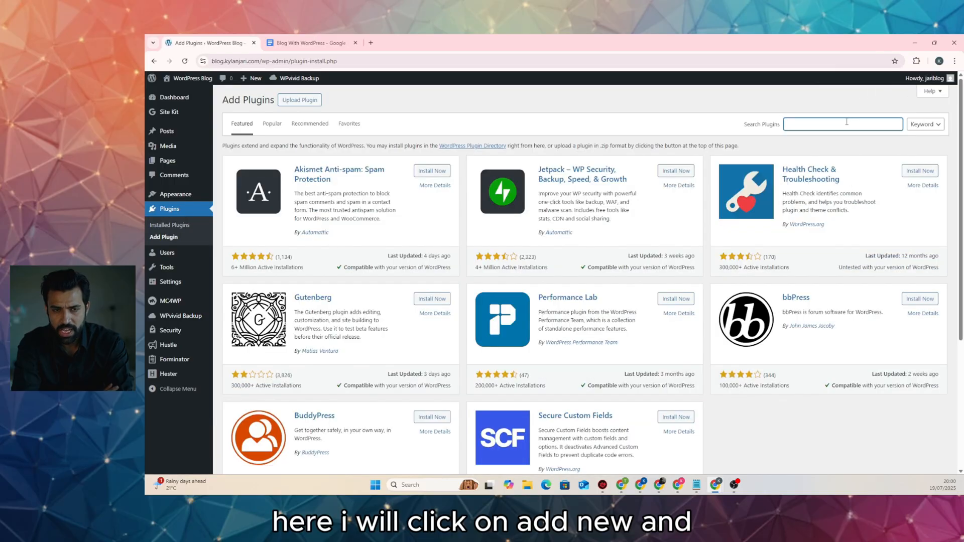
pyautogui.write('seo')
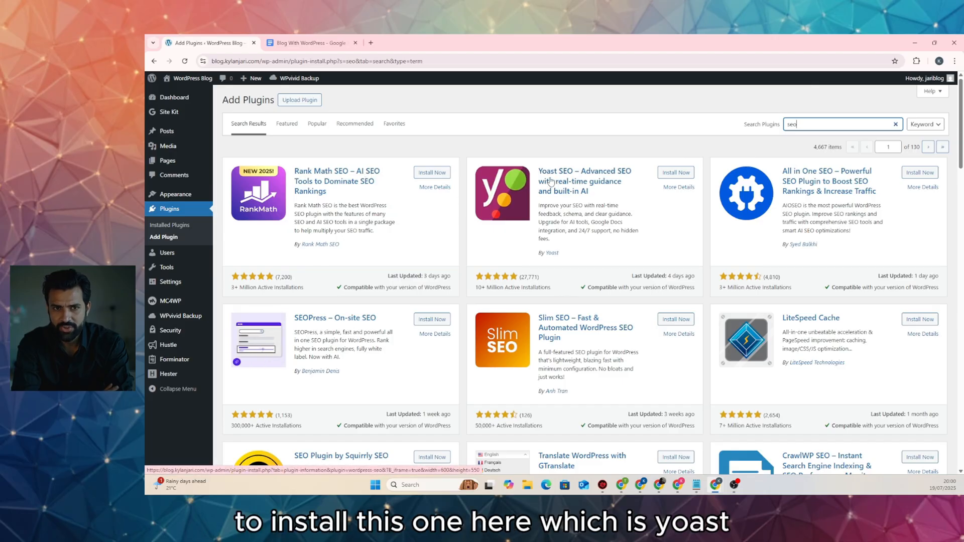
pyautogui.click(673, 172)
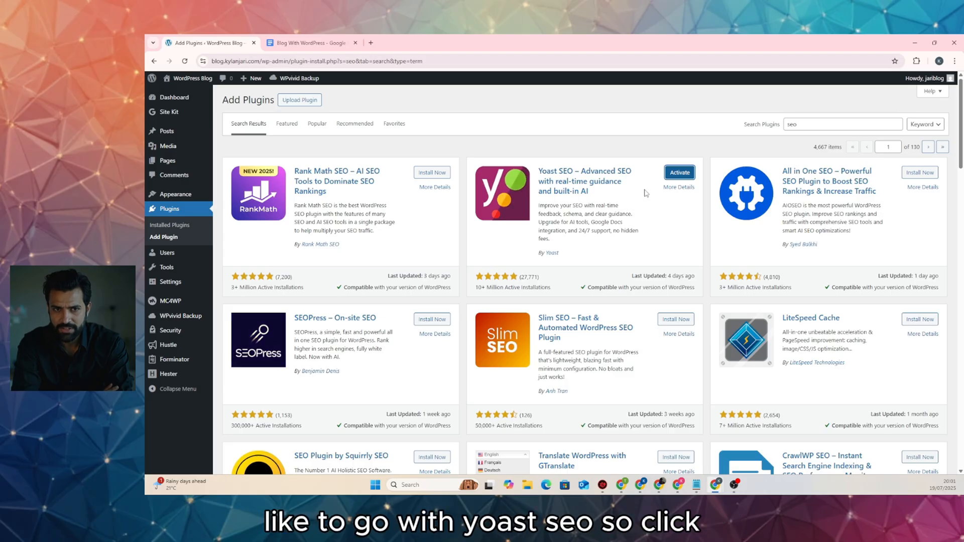
pyautogui.click(671, 175)
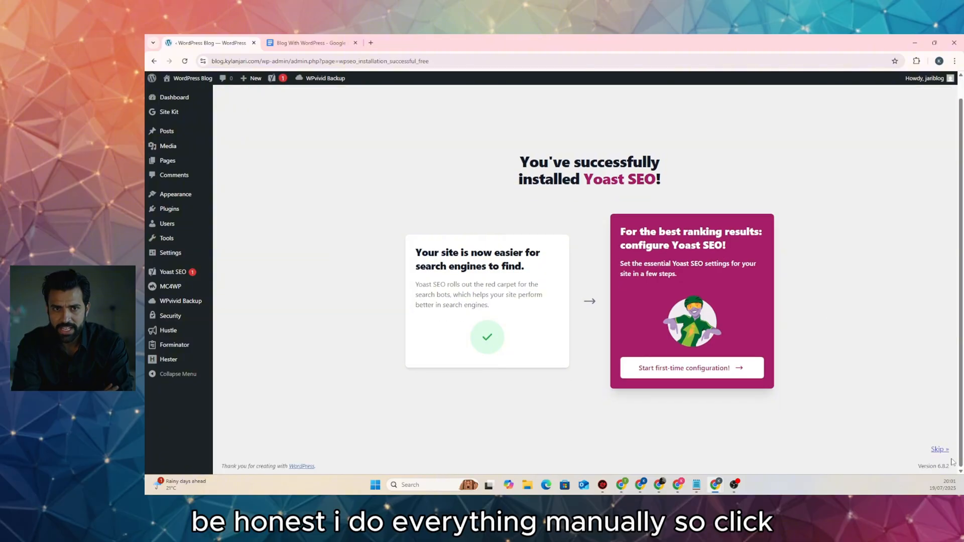
# Skip the Yoast first-time configuration and dismiss the Google Docs add-on promotion
pyautogui.click(937, 470)
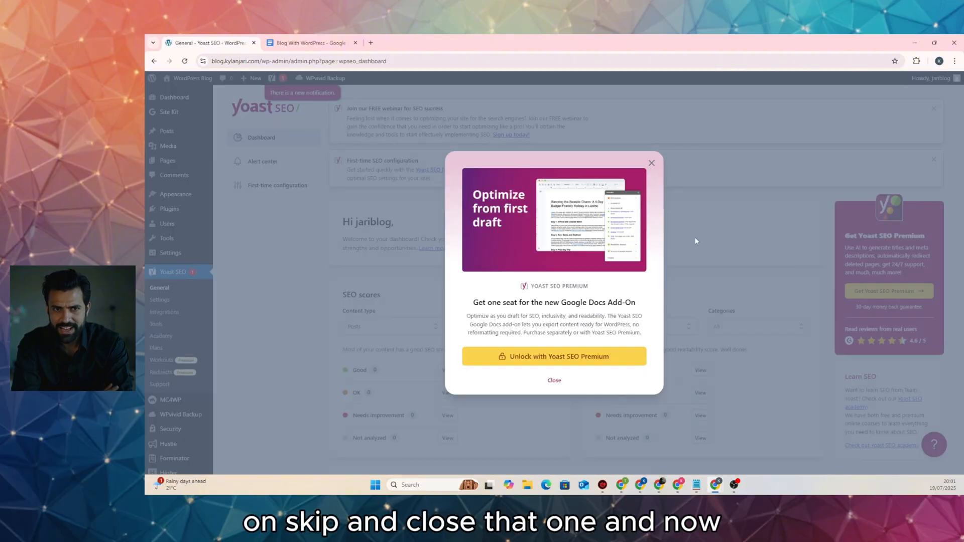
pyautogui.click(552, 381)
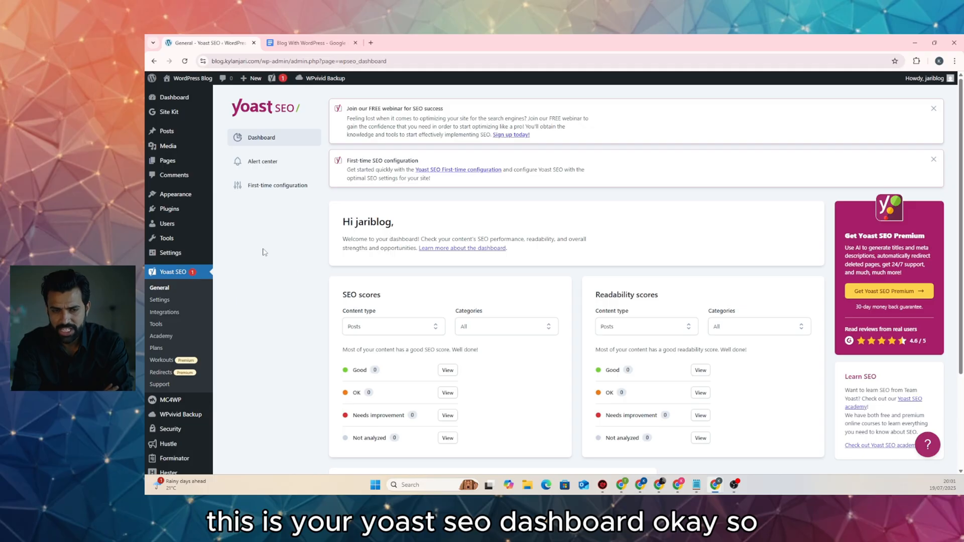
pyautogui.click(285, 40)
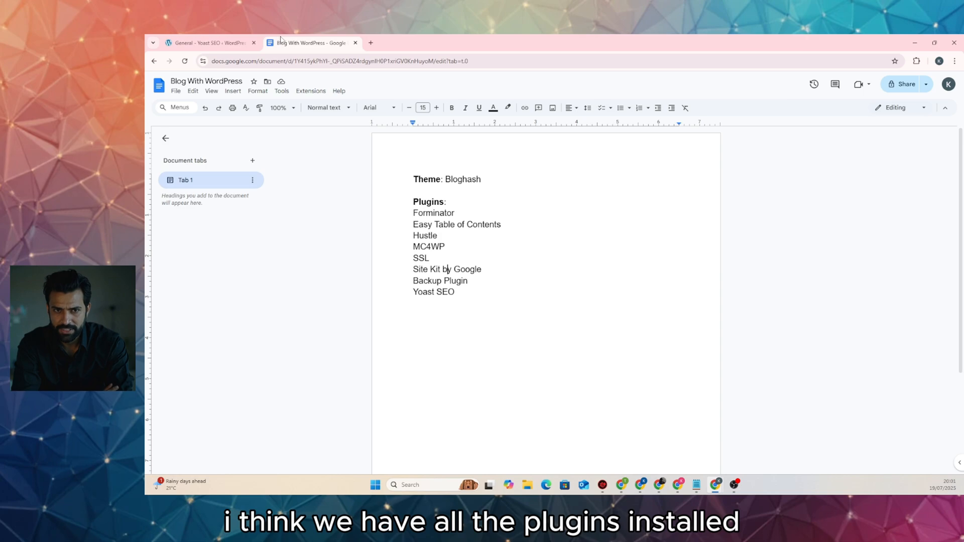
pyautogui.click(216, 43)
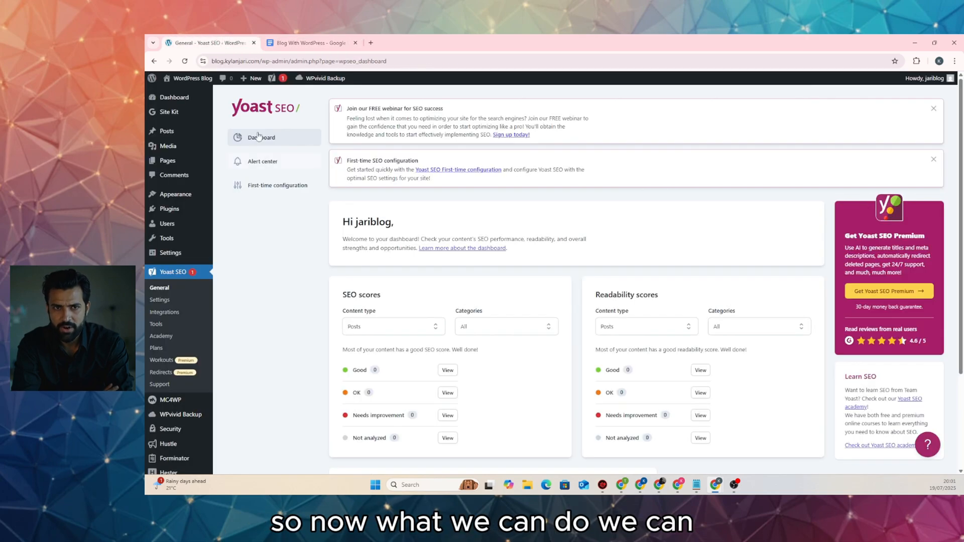
# Visit the live site and scroll through the front page with its Hello world post
pyautogui.click(184, 94)
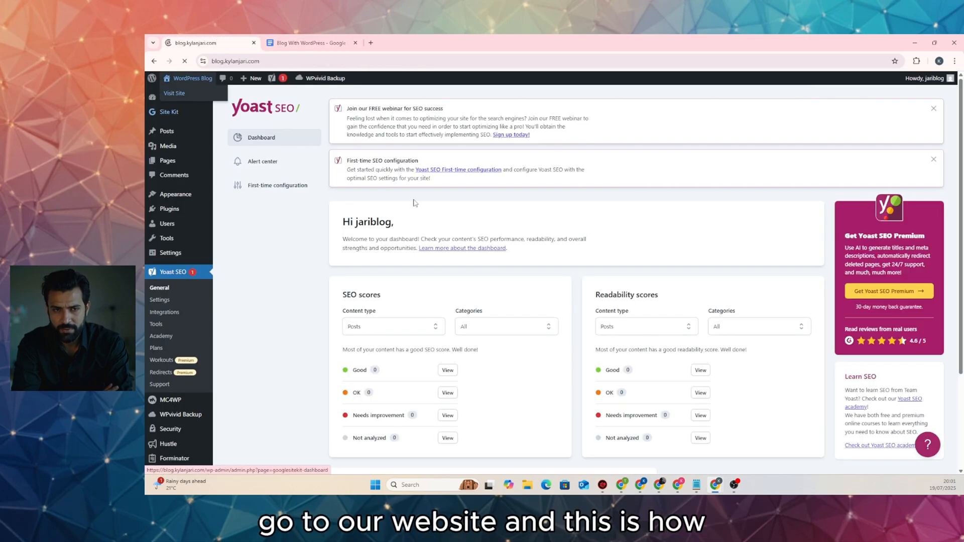
pyautogui.scroll(-4, 659, 242)
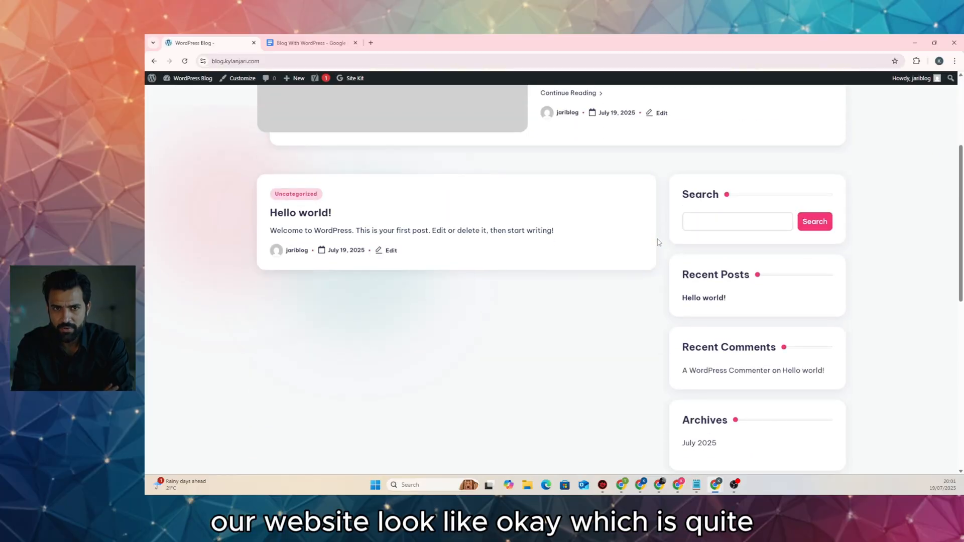
pyautogui.scroll(-7, 659, 243)
pyautogui.scroll(9, 659, 242)
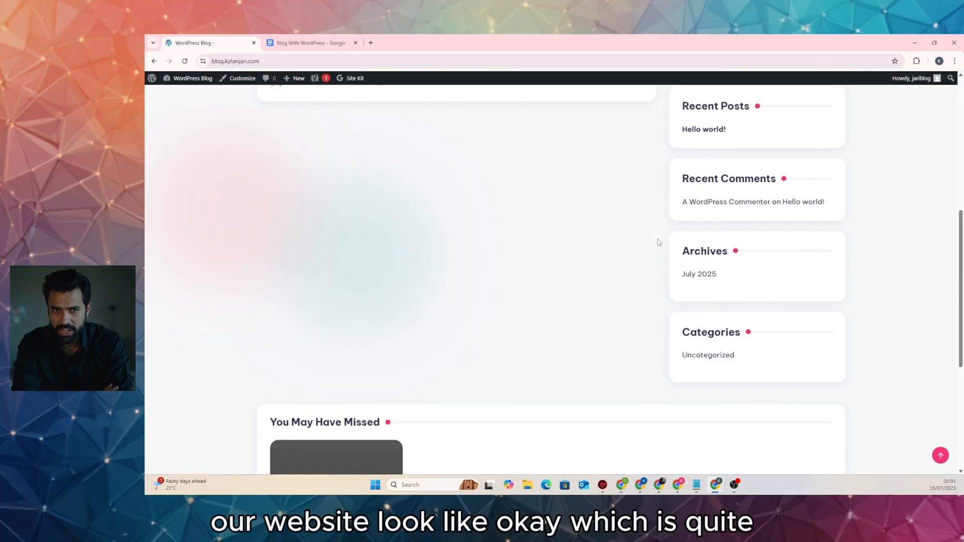
pyautogui.scroll(3, 658, 243)
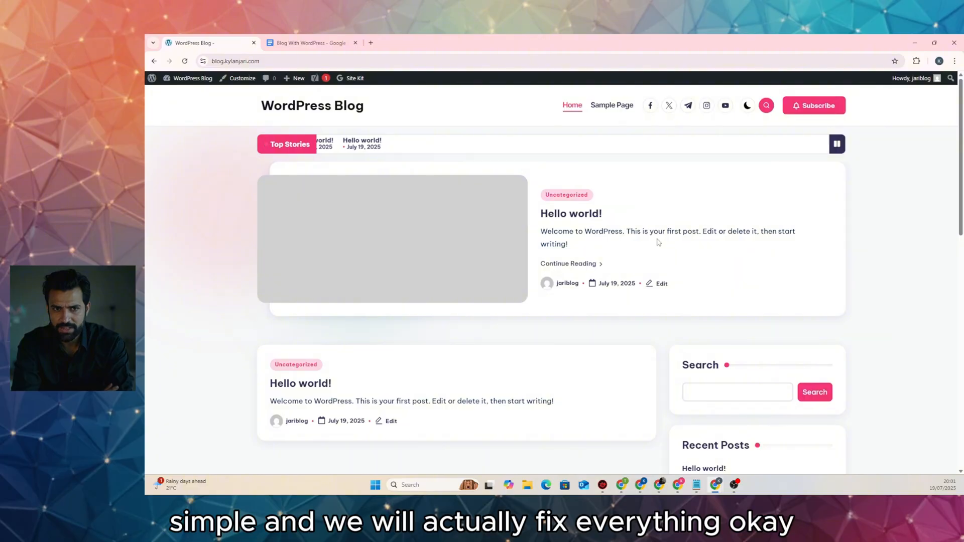
pyautogui.scroll(-8, 647, 199)
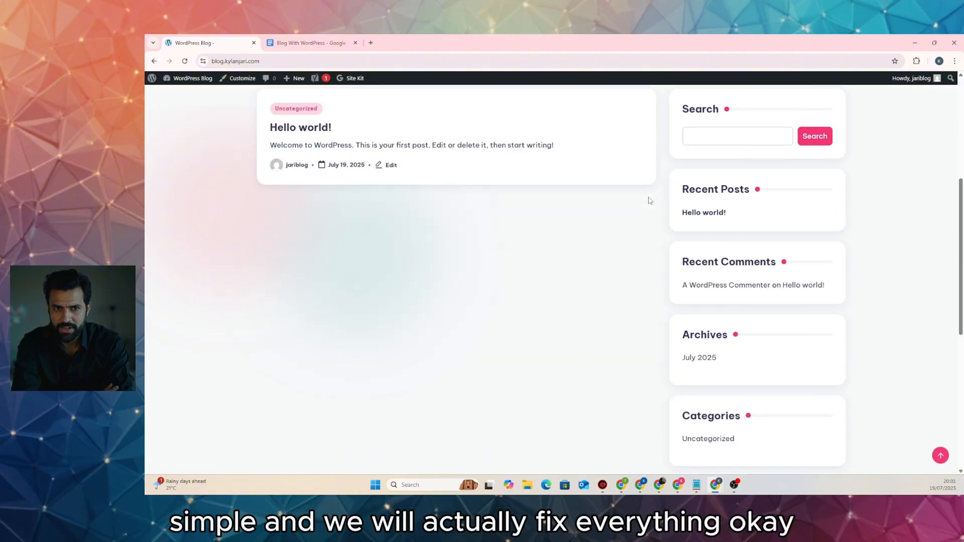
pyautogui.scroll(-3, 647, 199)
pyautogui.scroll(10, 647, 199)
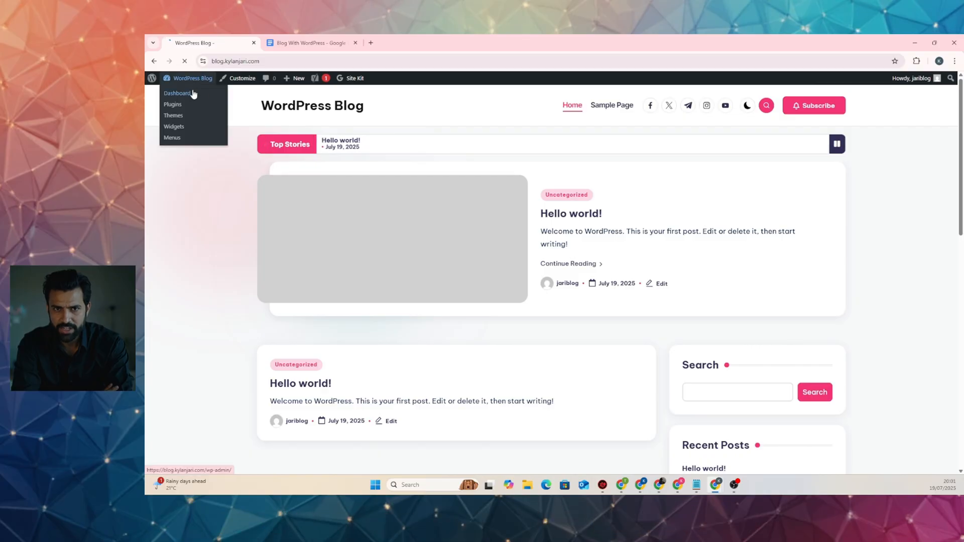
# Go to Appearance > Themes > Add Theme and browse the popular themes grid
pyautogui.click(203, 92)
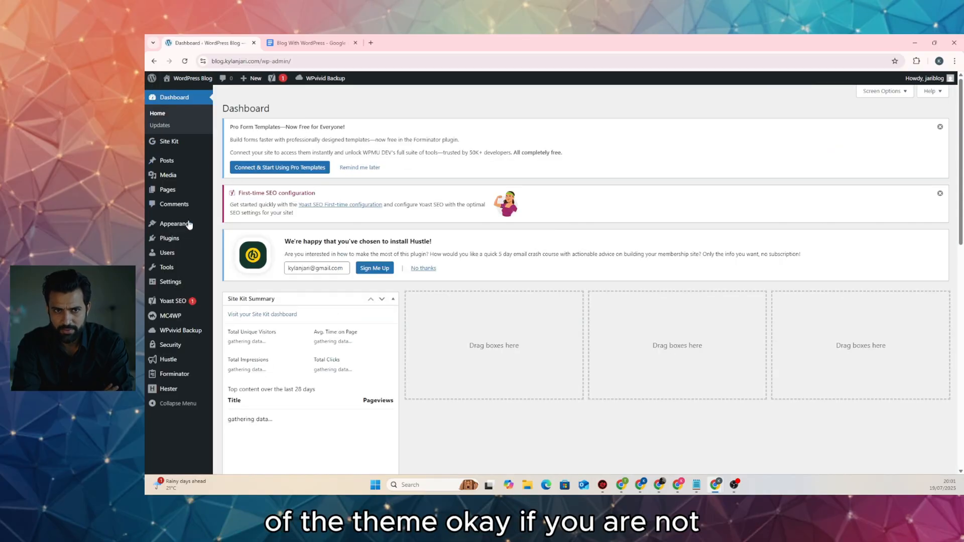
pyautogui.moveTo(186, 227)
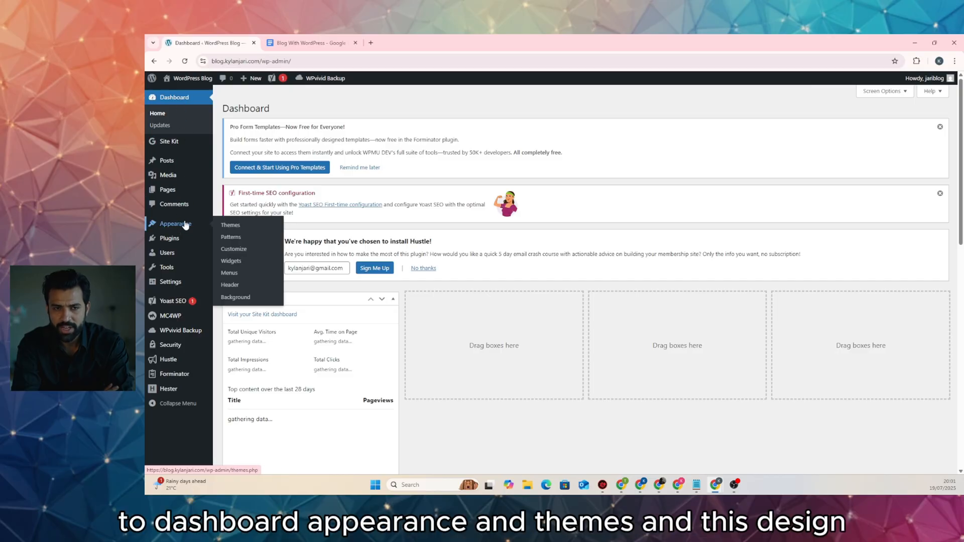
pyautogui.click(227, 226)
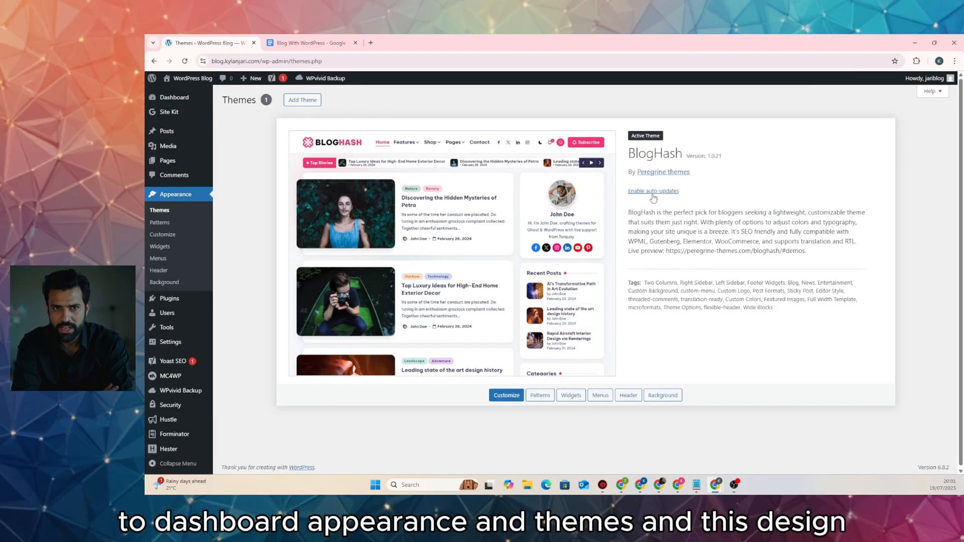
pyautogui.click(299, 103)
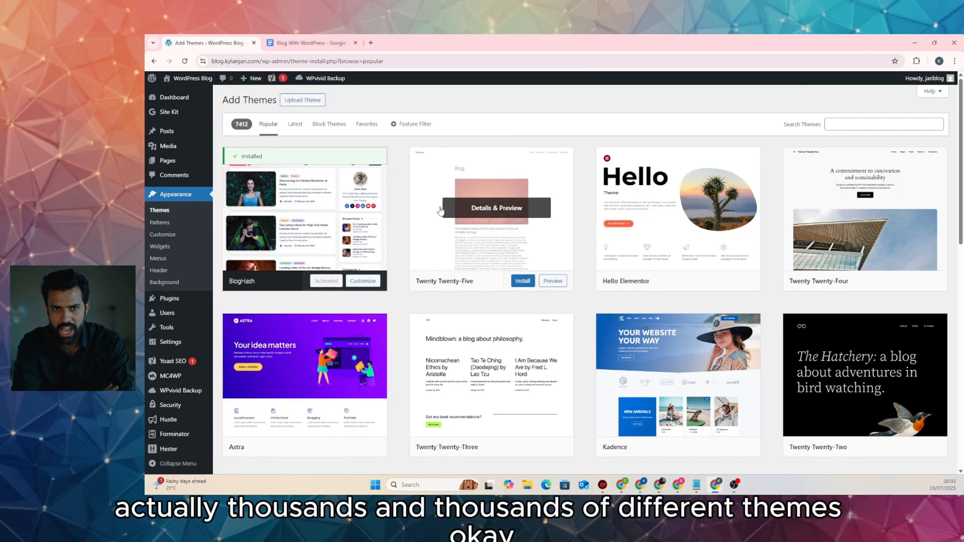
pyautogui.scroll(-12, 656, 255)
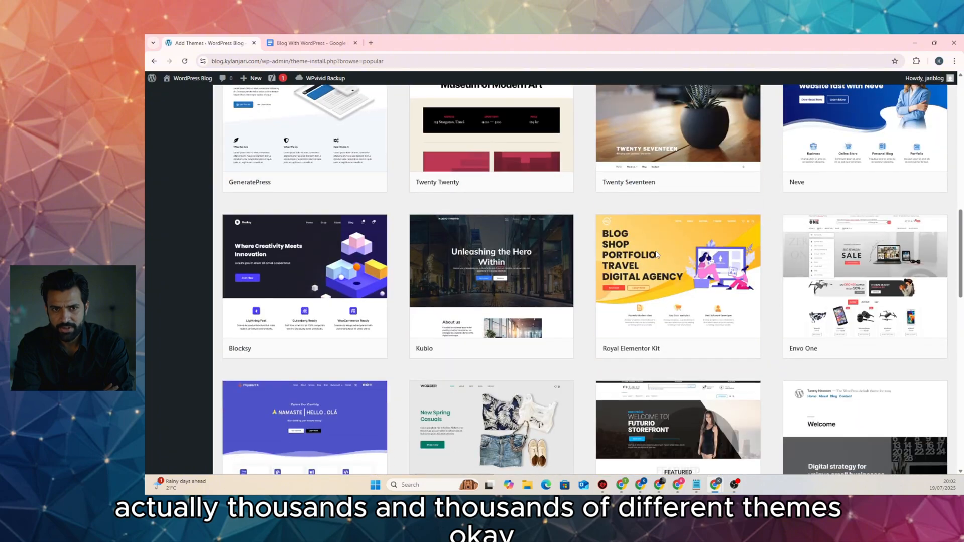
pyautogui.scroll(-3, 657, 254)
pyautogui.scroll(-5, 657, 254)
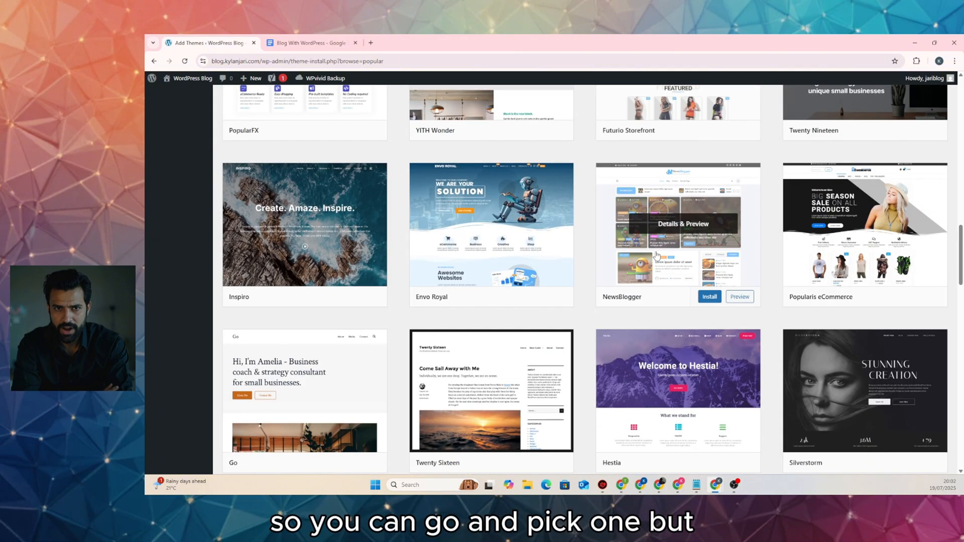
pyautogui.scroll(12, 590, 241)
pyautogui.scroll(6, 590, 241)
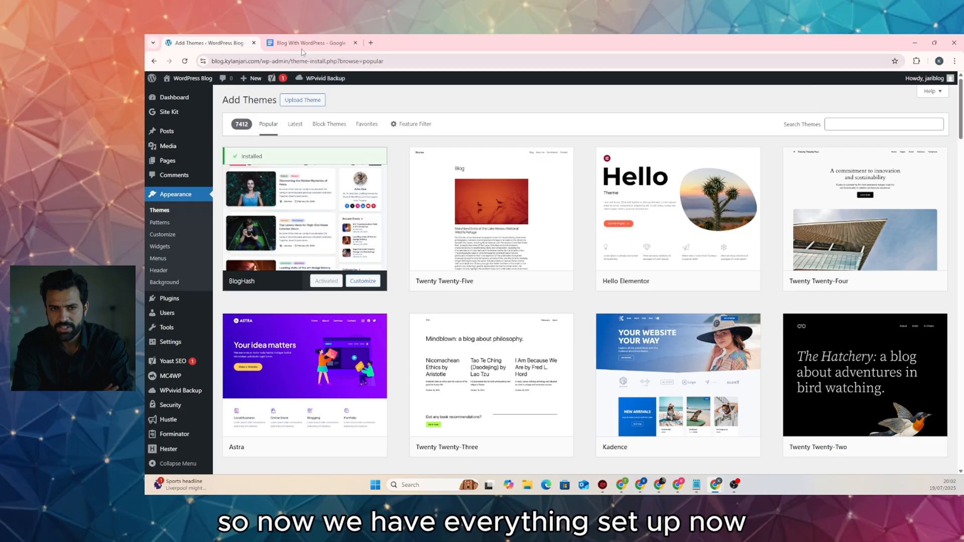
# Visit the live site, now styled by BlogHash, and try its Subscribe link
pyautogui.moveTo(193, 78)
pyautogui.click(178, 94)
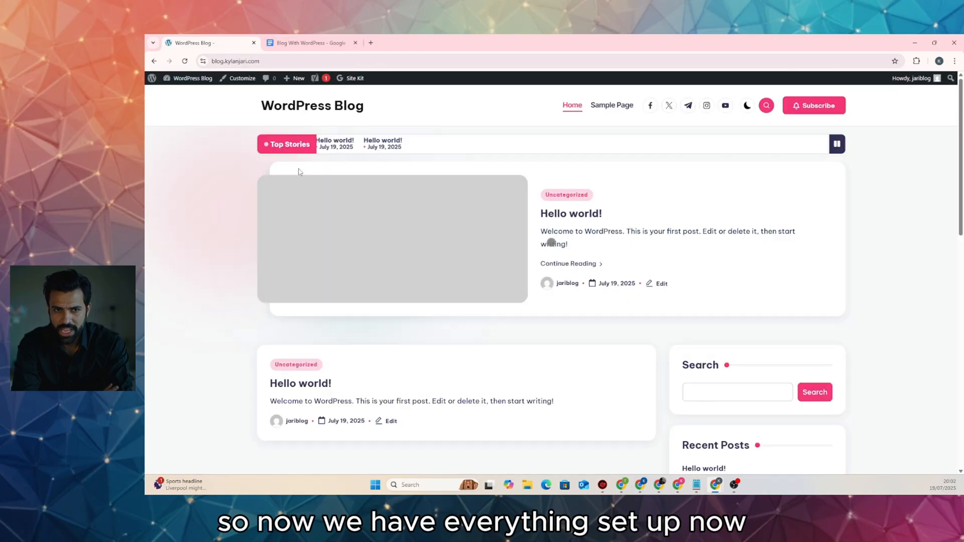
pyautogui.scroll(-4, 427, 218)
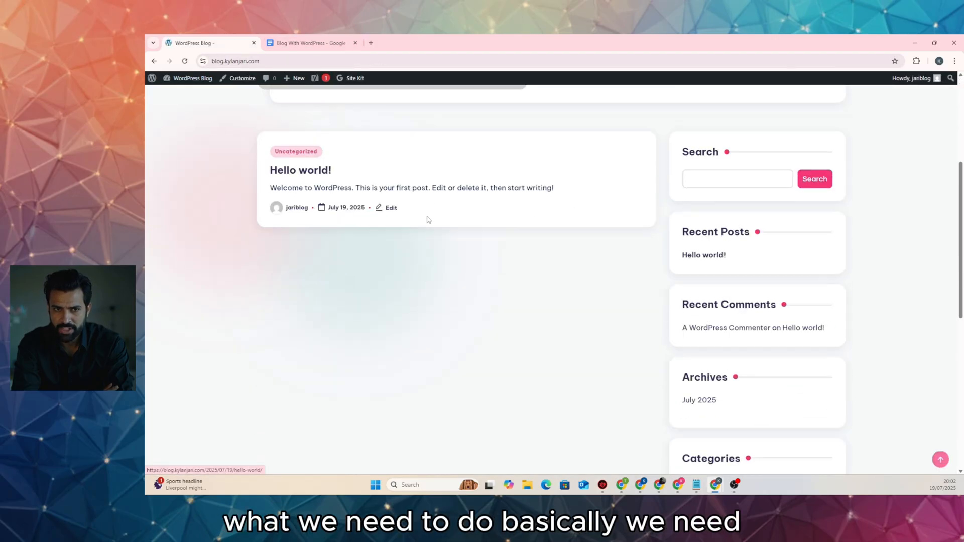
pyautogui.scroll(4, 427, 219)
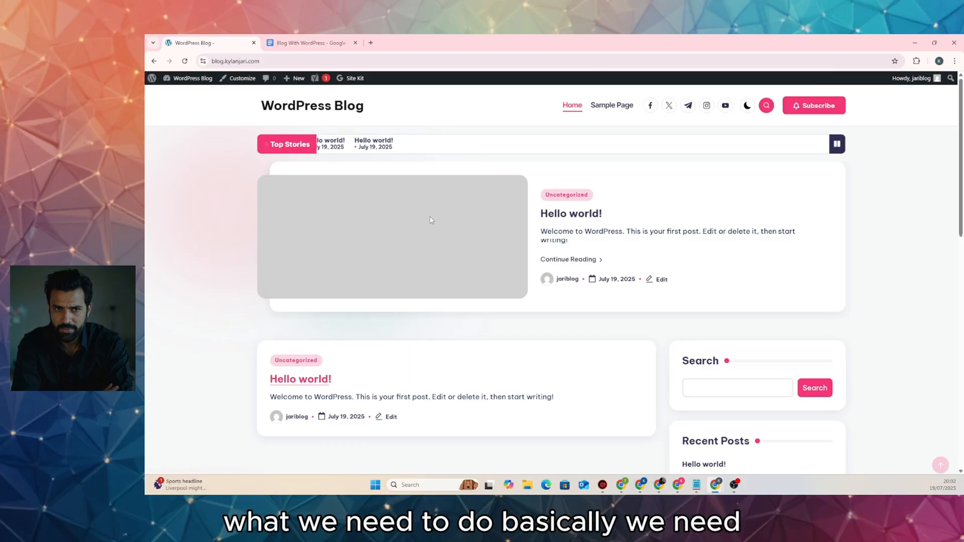
pyautogui.click(813, 105)
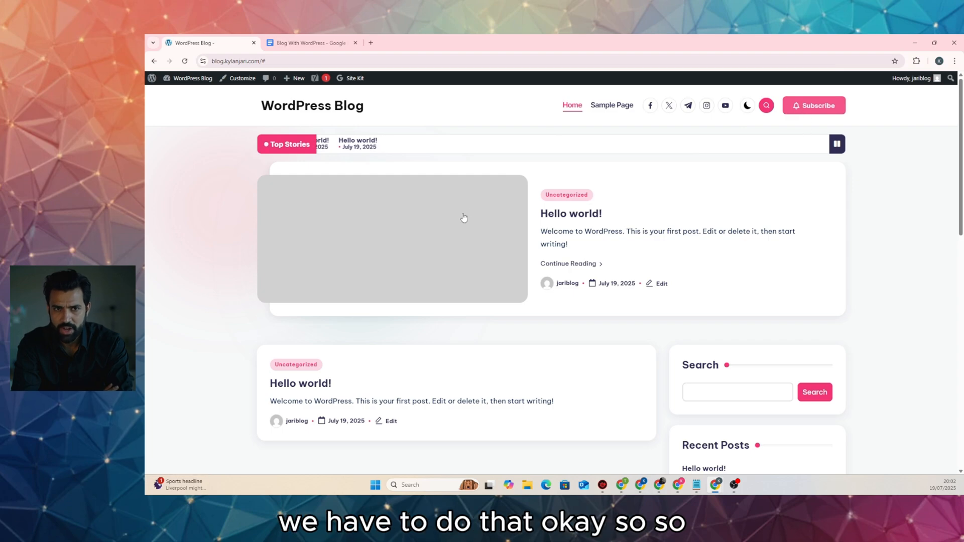
pyautogui.scroll(-3, 383, 223)
pyautogui.scroll(3, 383, 224)
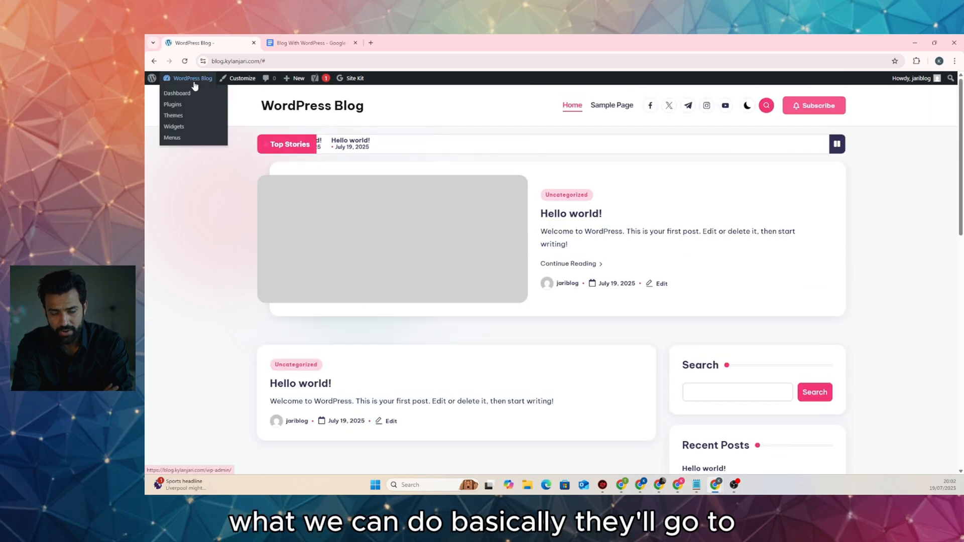
# Return to the dashboard and dismiss the Forminator and Yoast configuration notices
pyautogui.click(187, 94)
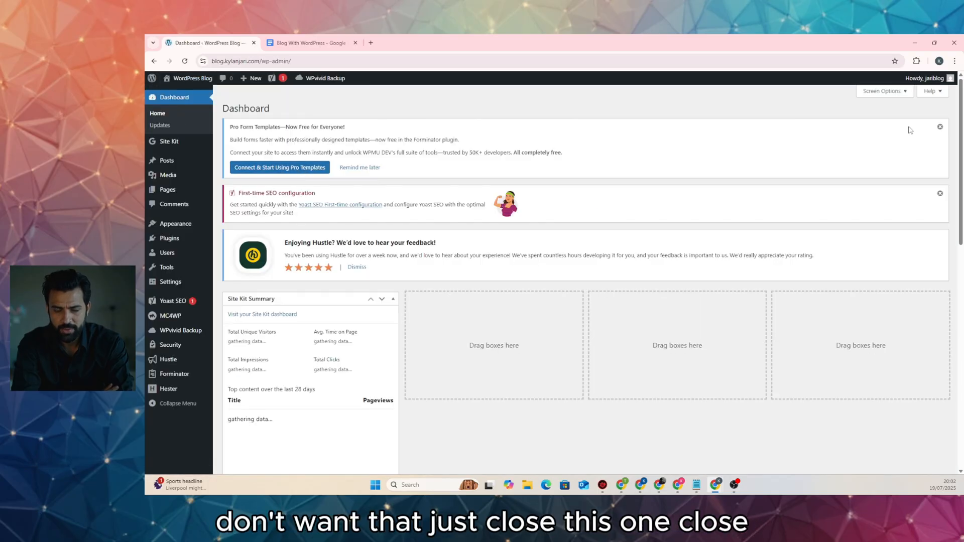
pyautogui.click(939, 128)
pyautogui.click(939, 128)
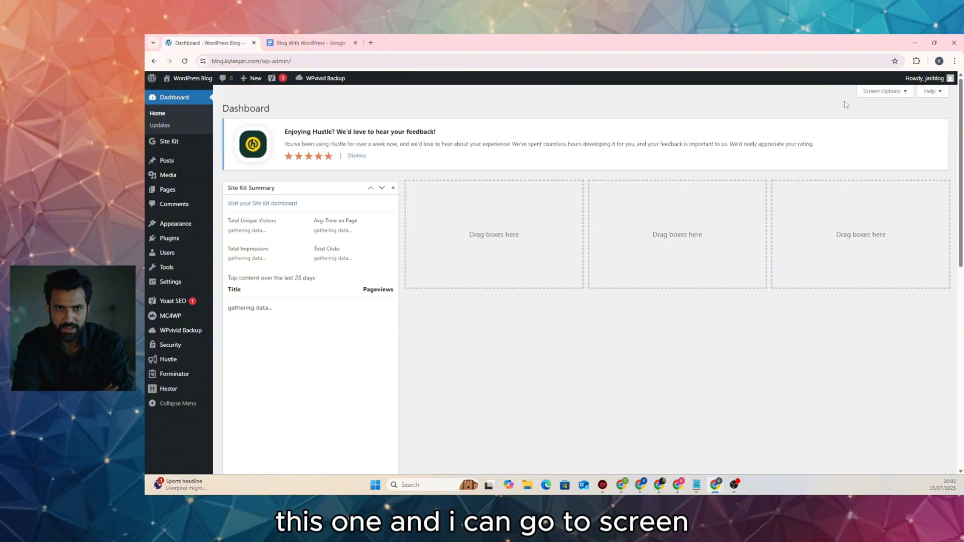
# In Screen Options, uncheck Site Kit Summary and Yoast SEO Posts Overview
pyautogui.click(888, 93)
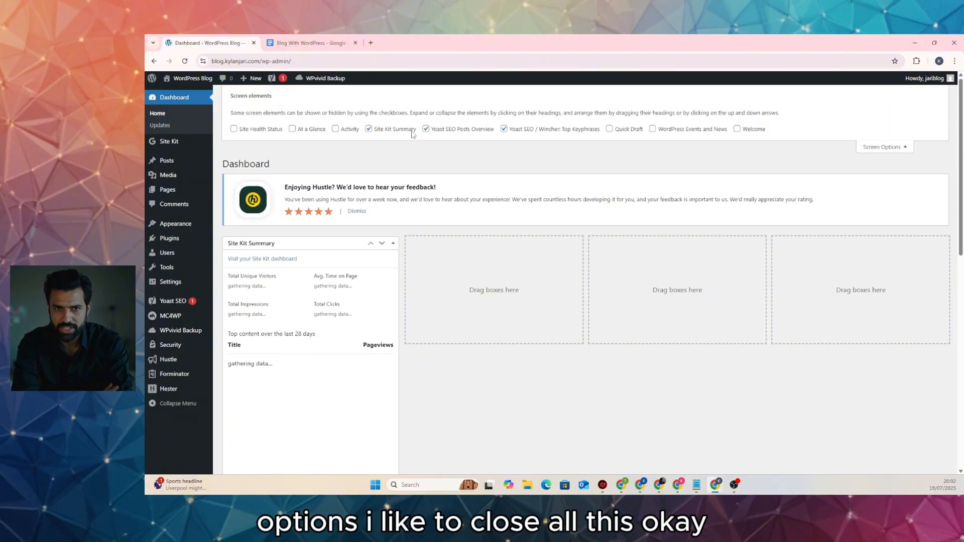
pyautogui.click(416, 129)
pyautogui.click(426, 129)
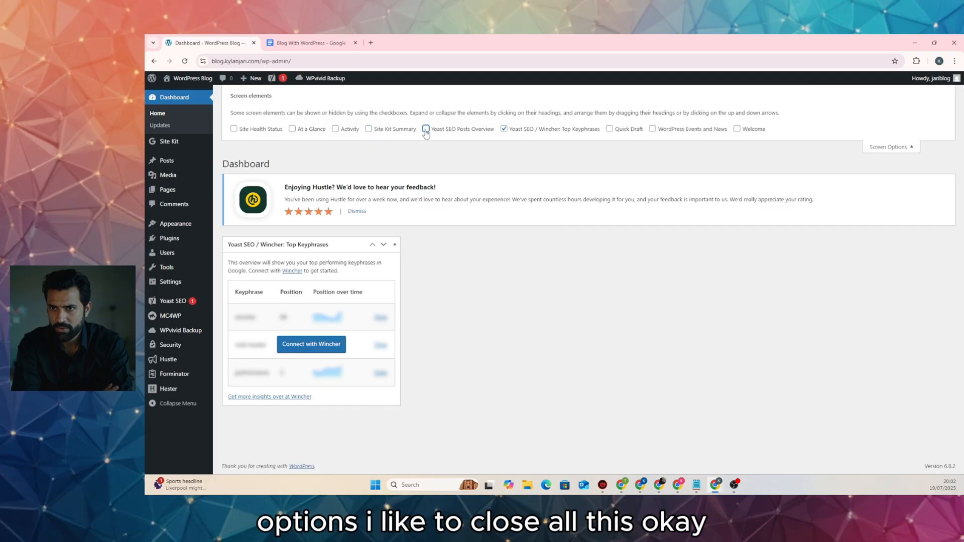
pyautogui.click(886, 148)
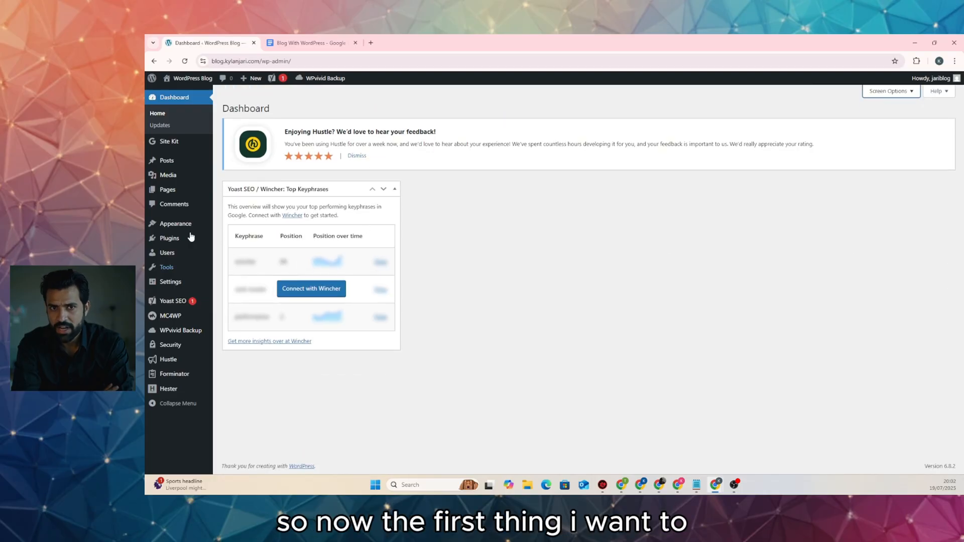
pyautogui.moveTo(191, 282)
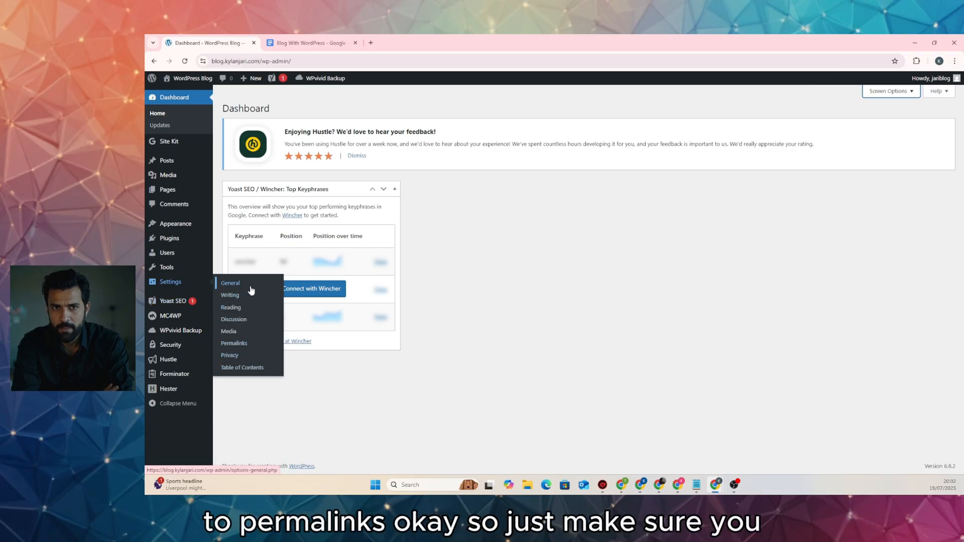
# Open Permalink settings and compare the Plain, Day and name, and Numeric example addresses
pyautogui.click(236, 344)
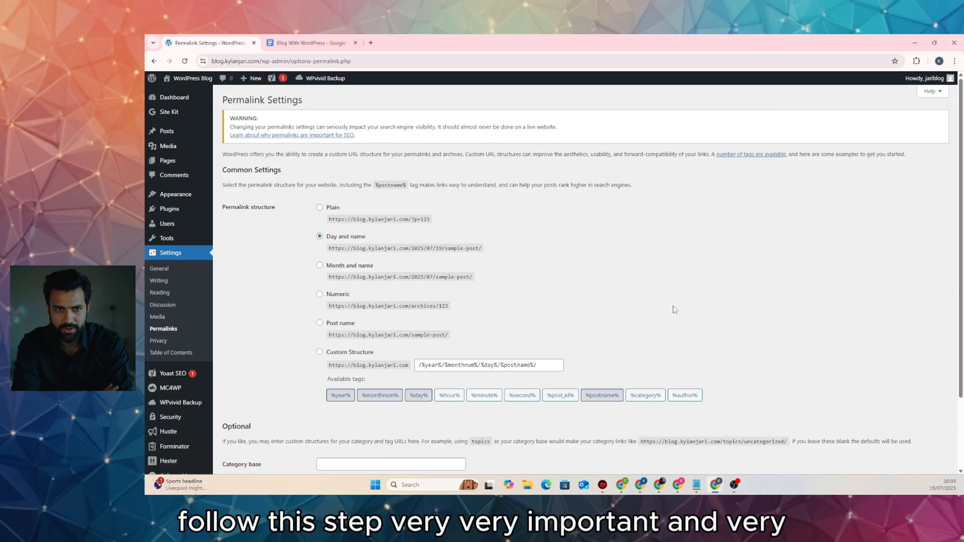
pyautogui.scroll(-2, 674, 309)
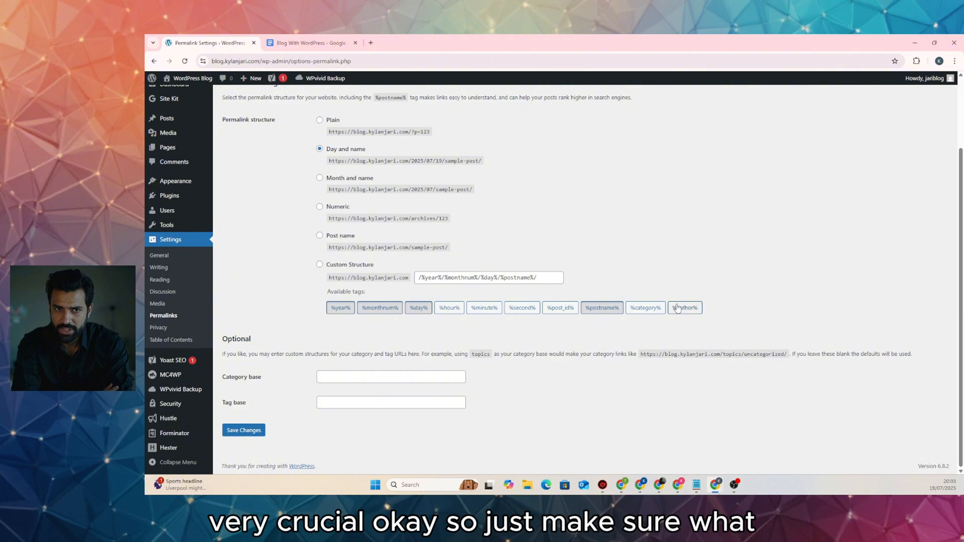
pyautogui.scroll(2, 677, 309)
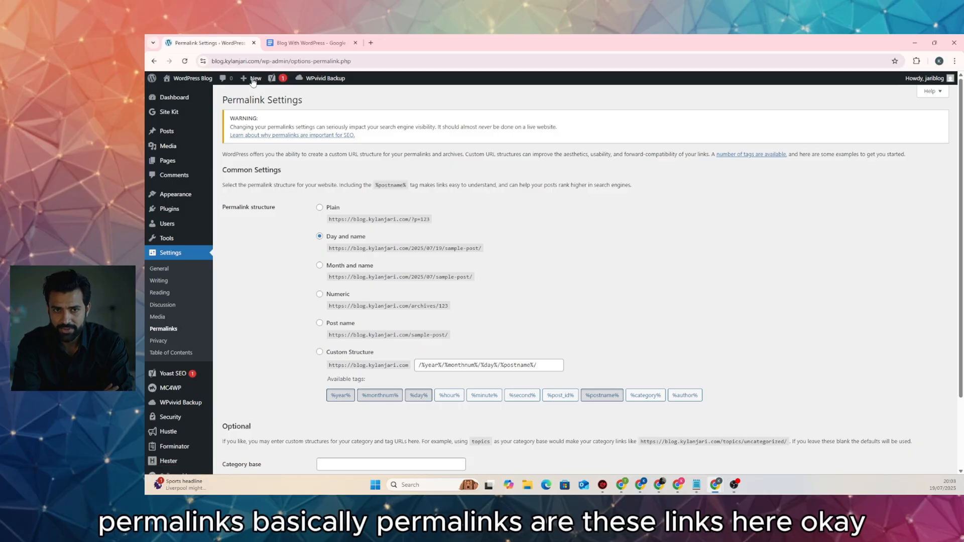
pyautogui.click(259, 60)
pyautogui.click(281, 60)
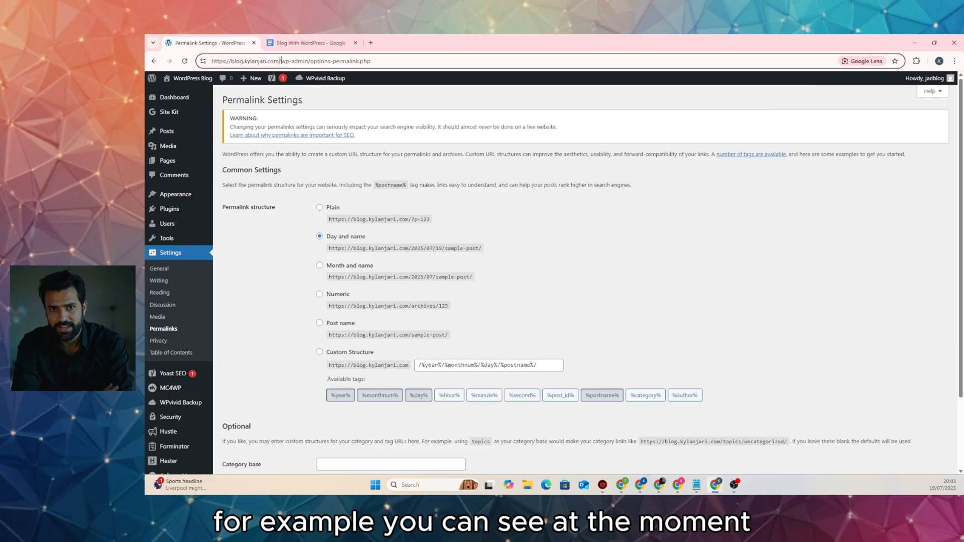
pyautogui.moveTo(280, 61); pyautogui.dragTo(255, 61)
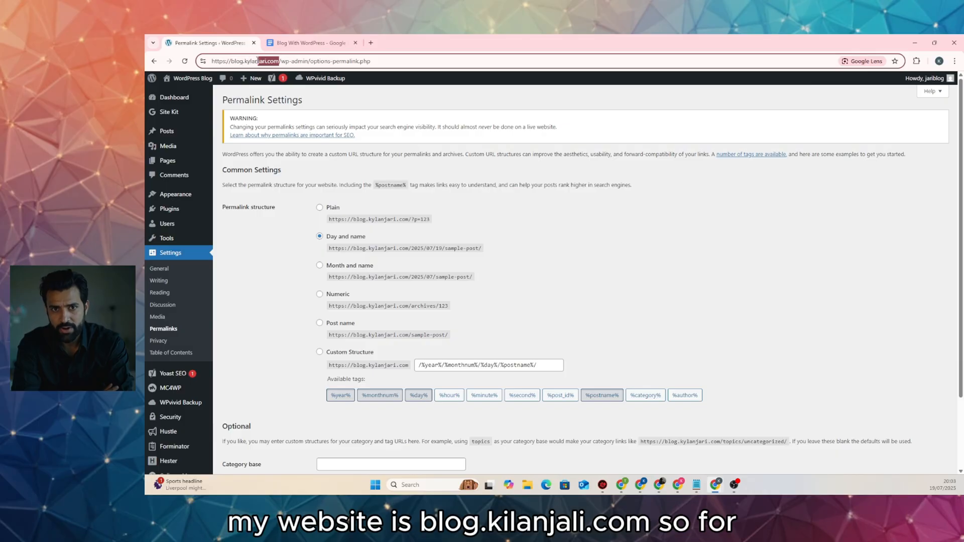
pyautogui.click(249, 236)
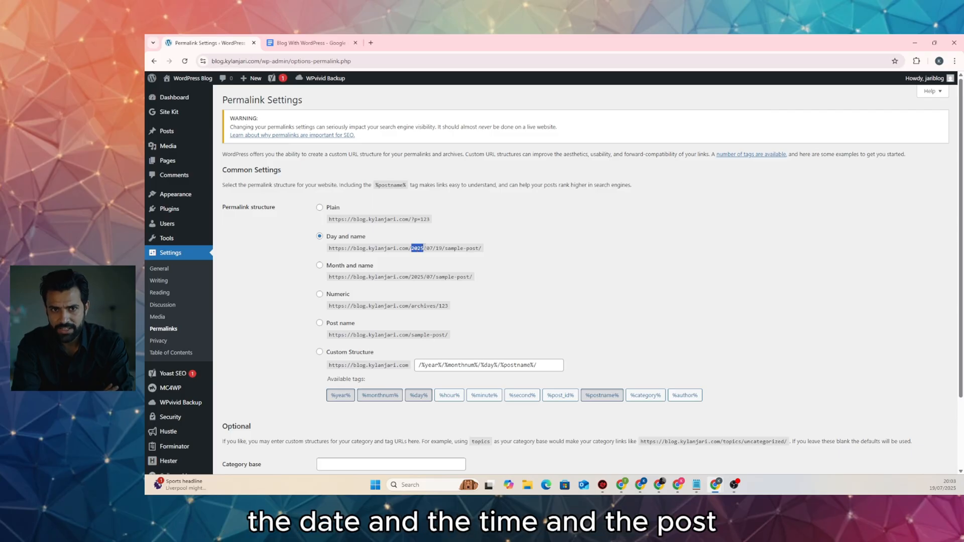
pyautogui.moveTo(426, 248); pyautogui.dragTo(485, 254)
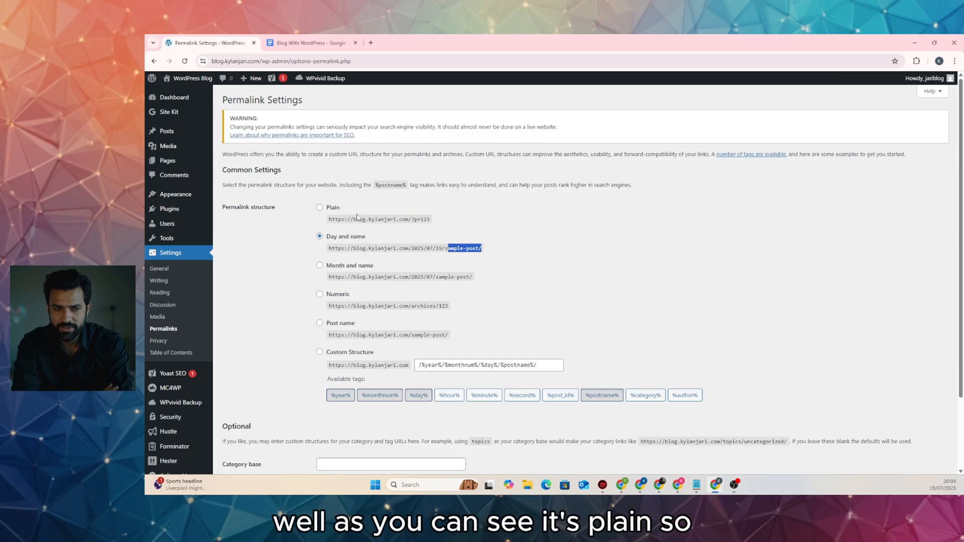
pyautogui.moveTo(433, 221); pyautogui.dragTo(417, 220)
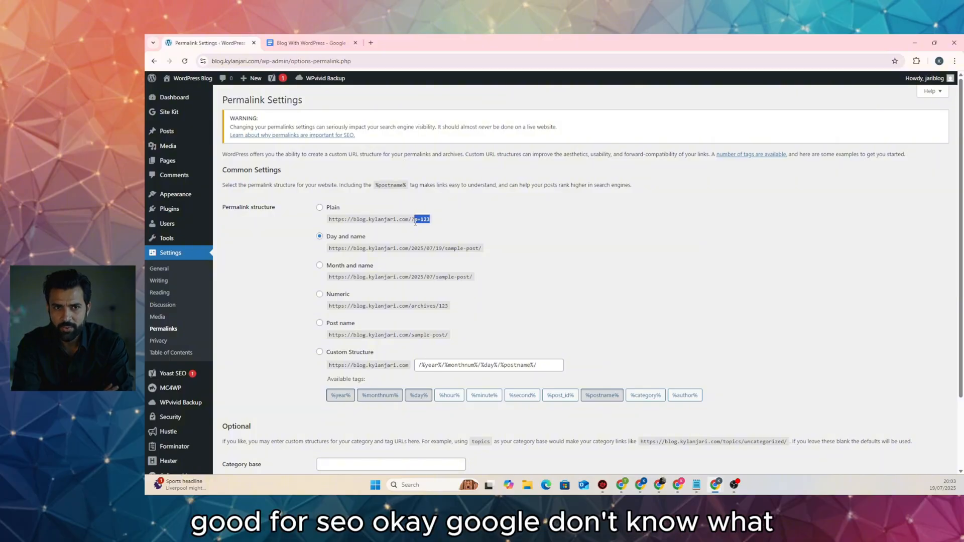
pyautogui.moveTo(387, 248); pyautogui.dragTo(442, 248)
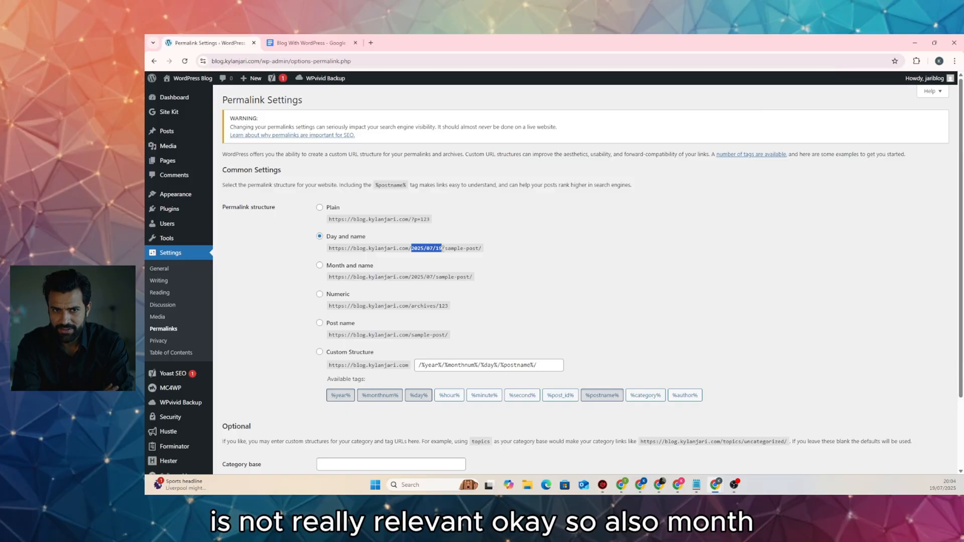
pyautogui.click(405, 259)
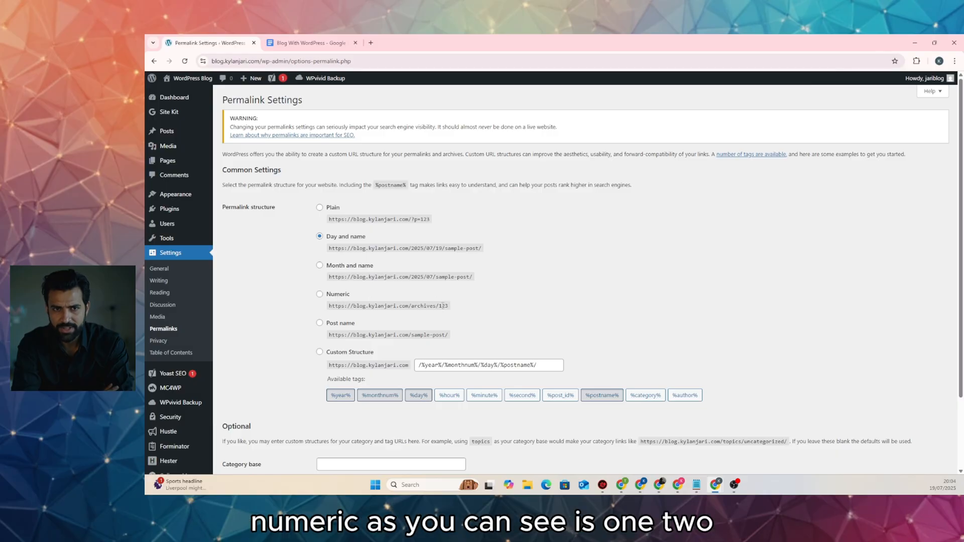
pyautogui.moveTo(443, 307); pyautogui.dragTo(448, 306)
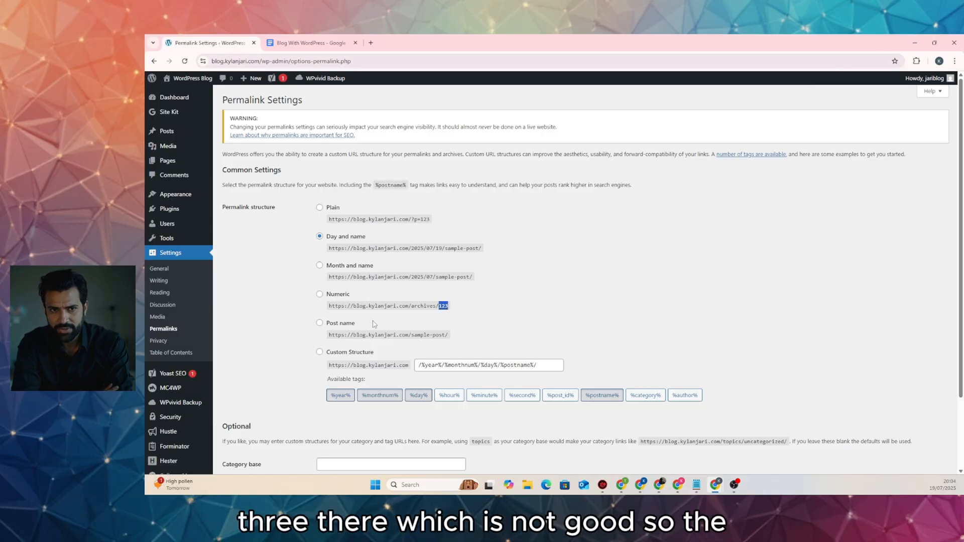
# Select the Post name permalink structure and save the change
pyautogui.click(320, 325)
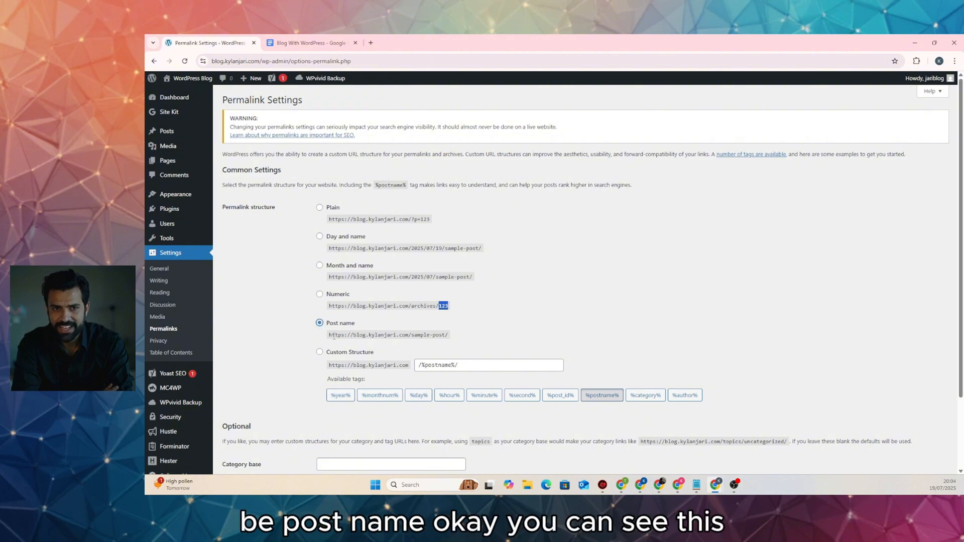
pyautogui.moveTo(359, 335); pyautogui.dragTo(414, 337)
pyautogui.click(426, 335)
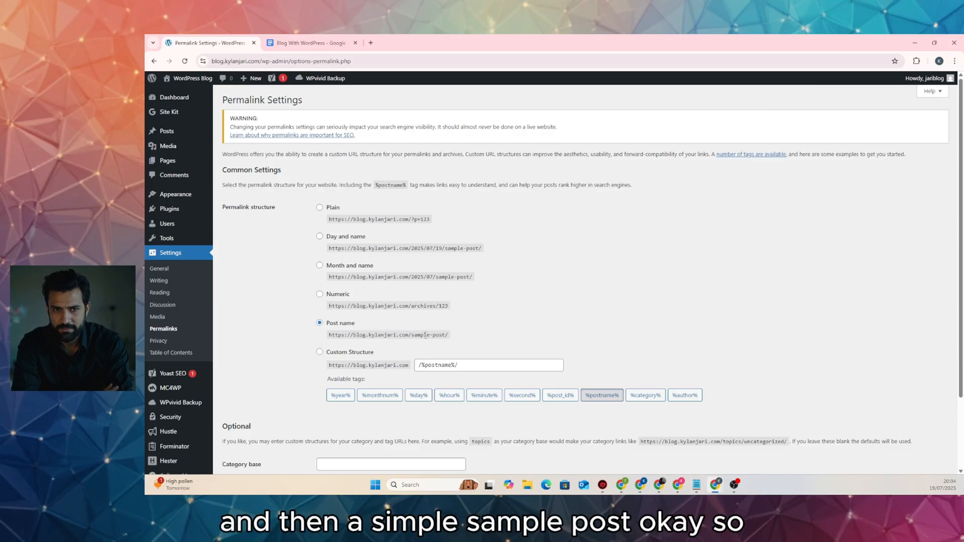
pyautogui.click(428, 335)
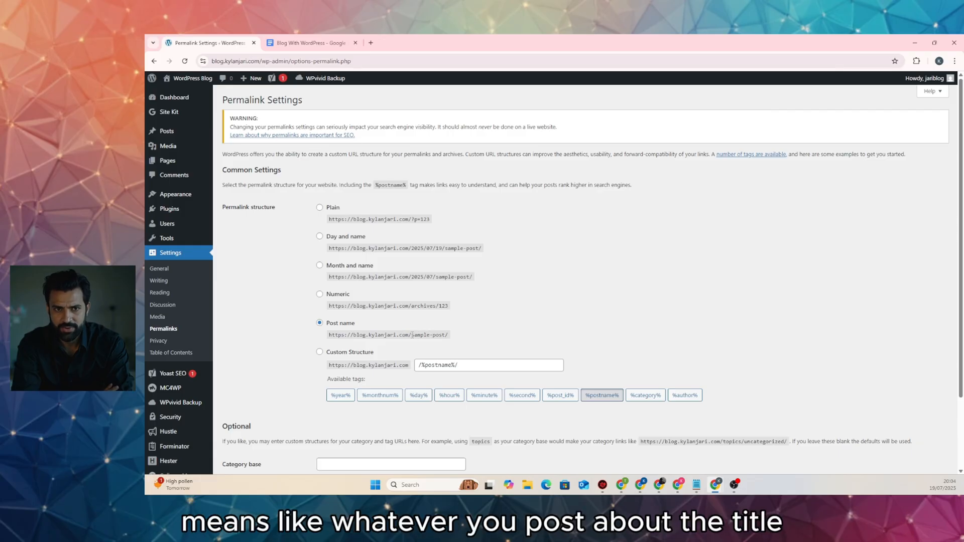
pyautogui.moveTo(413, 335); pyautogui.dragTo(445, 336)
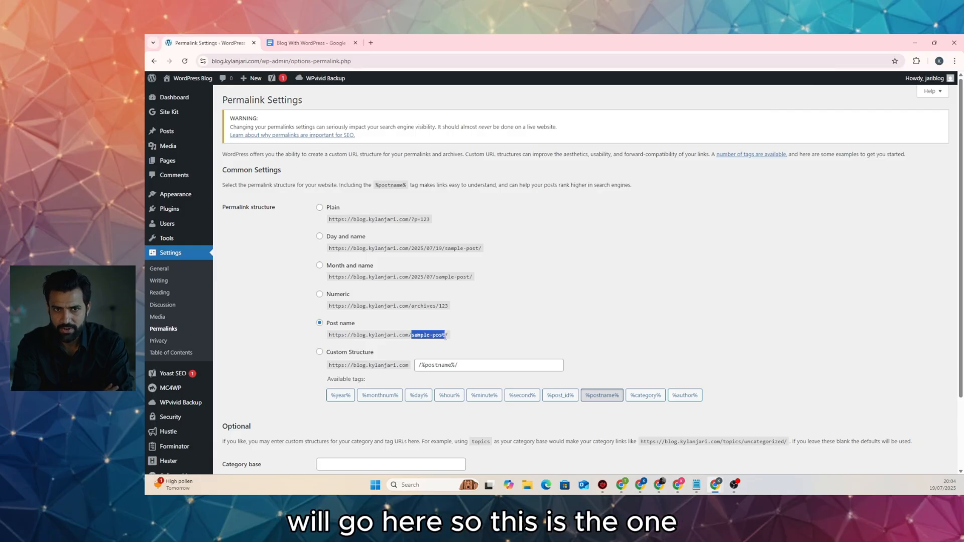
pyautogui.click(412, 334)
pyautogui.scroll(-2, 434, 336)
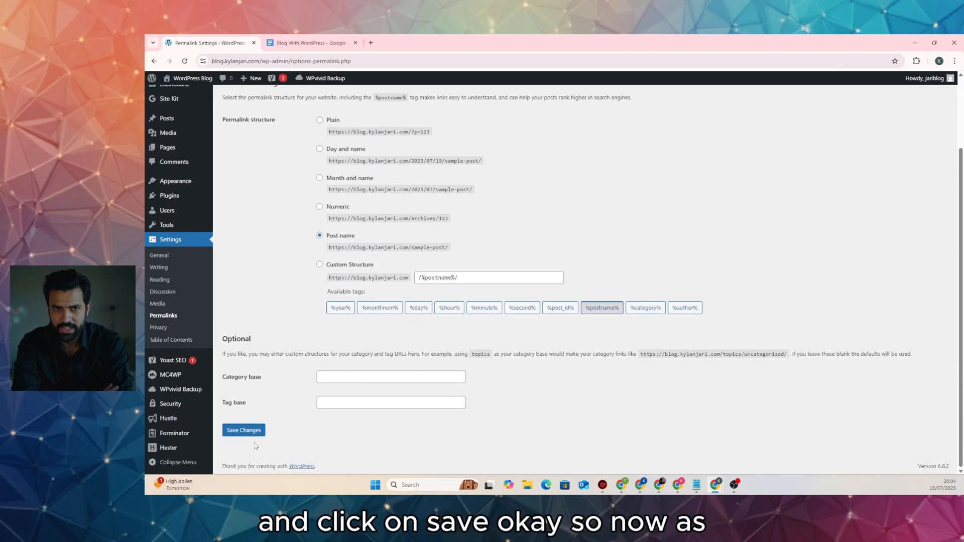
pyautogui.click(251, 433)
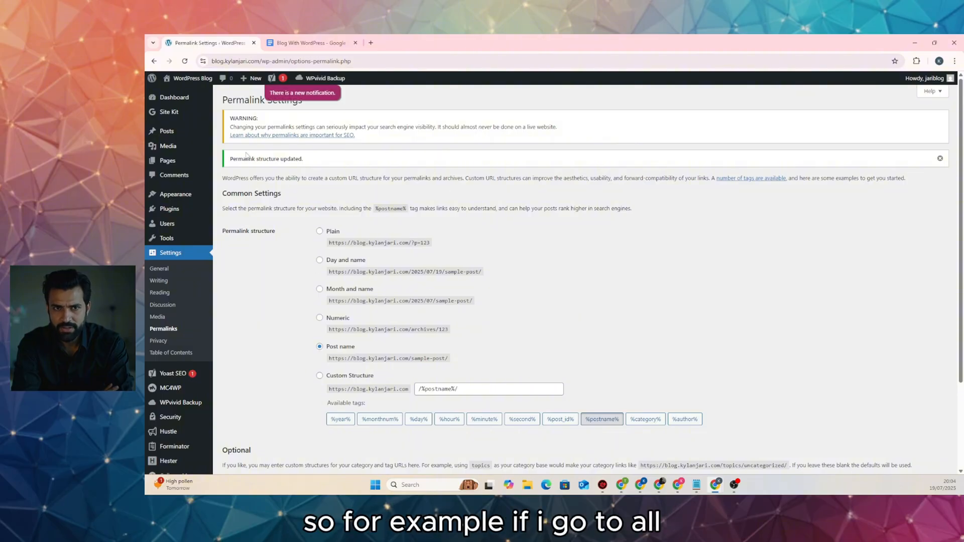
# View Hello world! live, confirm its /hello-world/ address, then go to the home page
pyautogui.moveTo(193, 132)
pyautogui.click(233, 133)
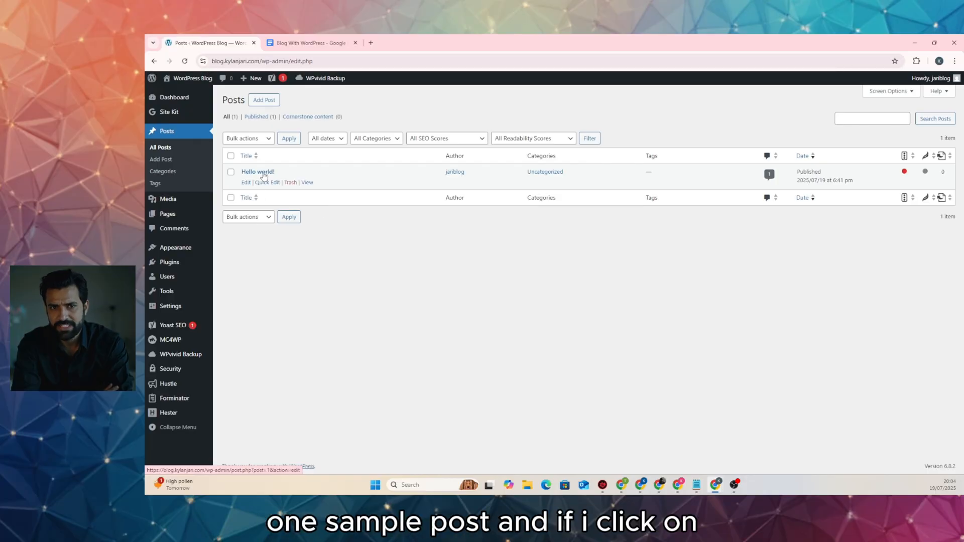
pyautogui.click(307, 184)
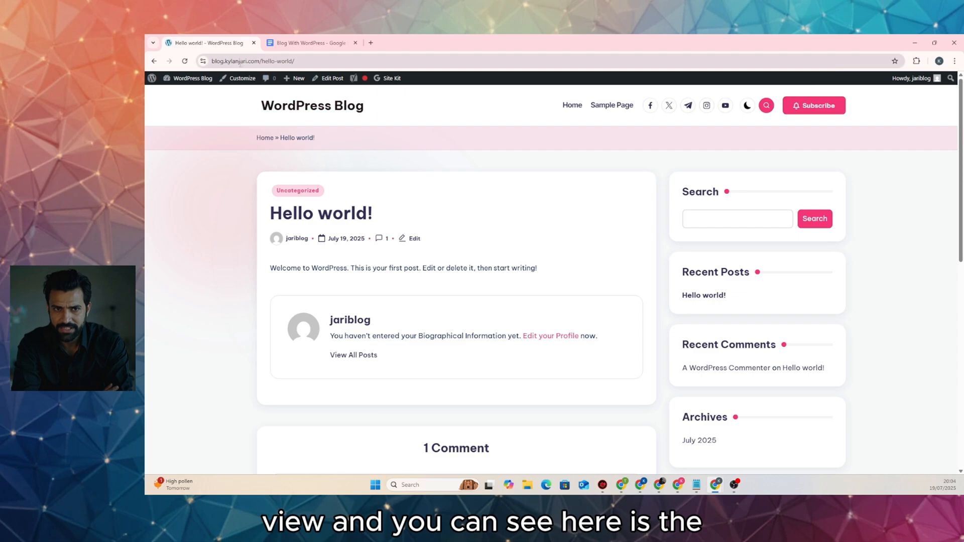
pyautogui.click(240, 61)
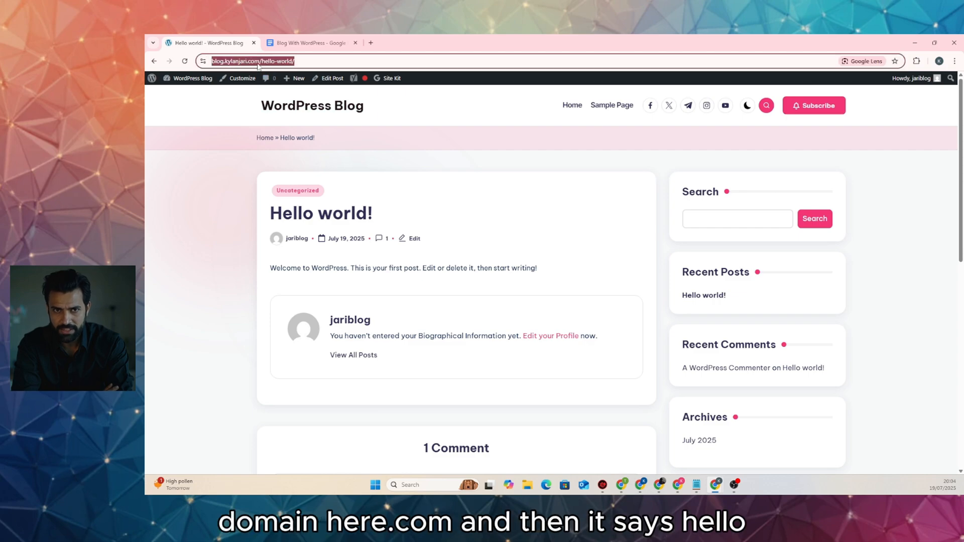
pyautogui.click(277, 61)
pyautogui.moveTo(317, 62); pyautogui.dragTo(285, 61)
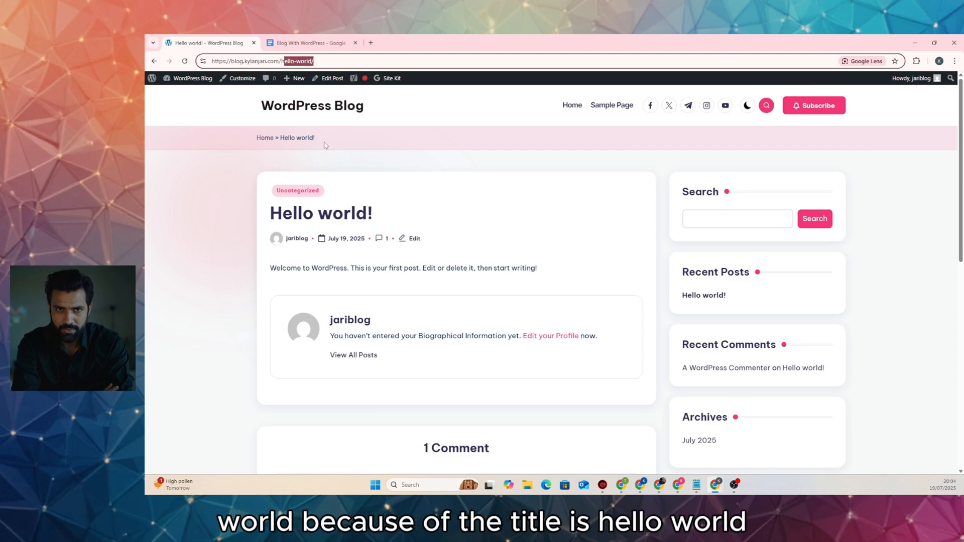
pyautogui.click(311, 106)
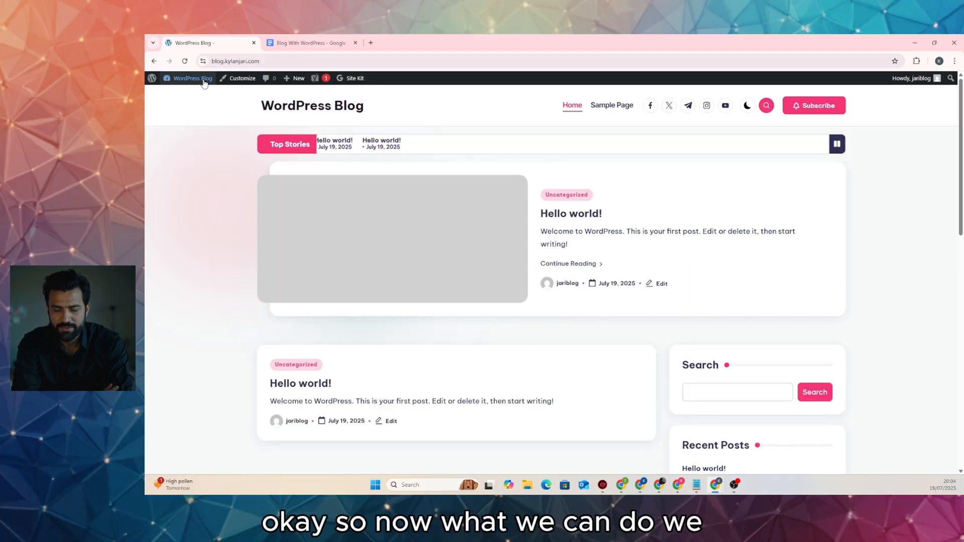
# Move the Hello world! post to the trash and dismiss the Yoast traffic notice
pyautogui.moveTo(192, 78)
pyautogui.click(191, 95)
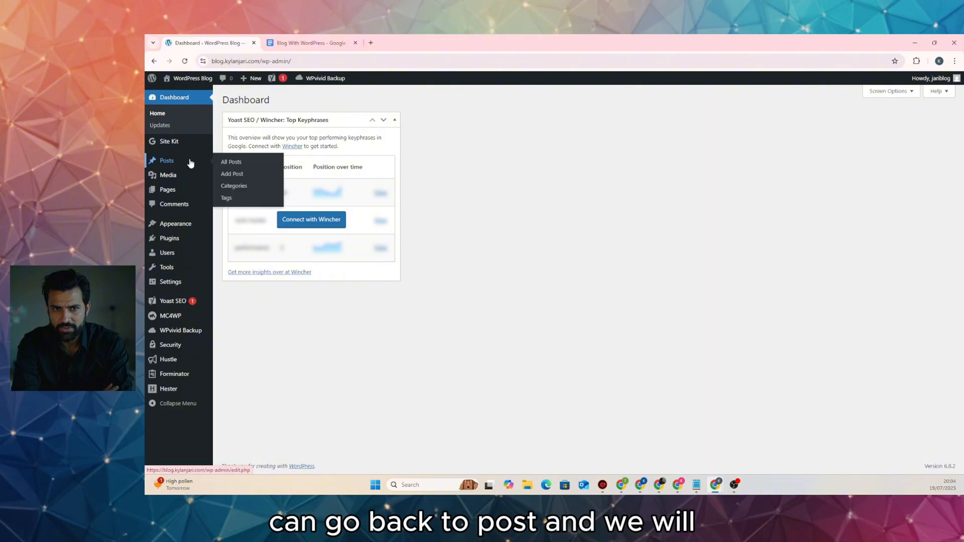
pyautogui.click(188, 159)
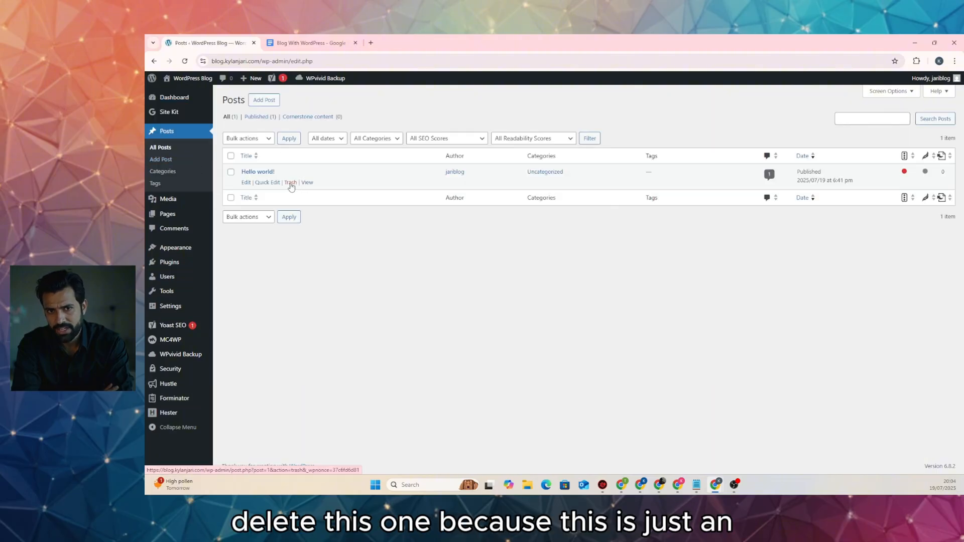
pyautogui.click(293, 184)
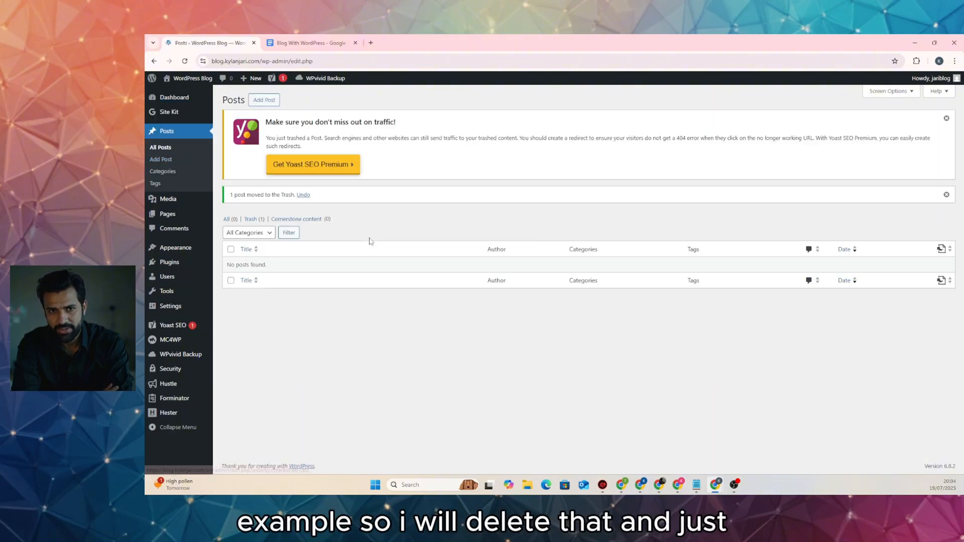
pyautogui.click(946, 118)
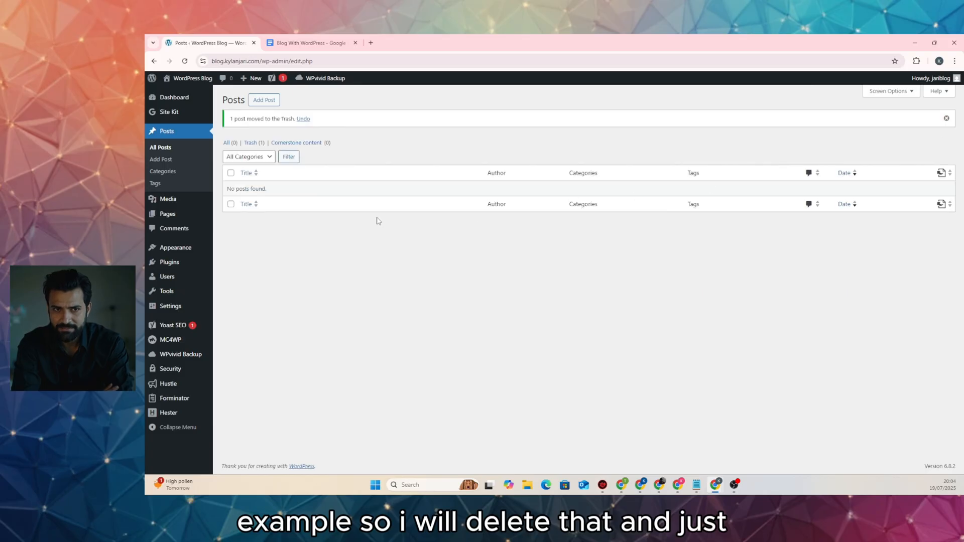
# Trash the Sample Page, dismiss the plugin notice, and open the live front page
pyautogui.click(184, 219)
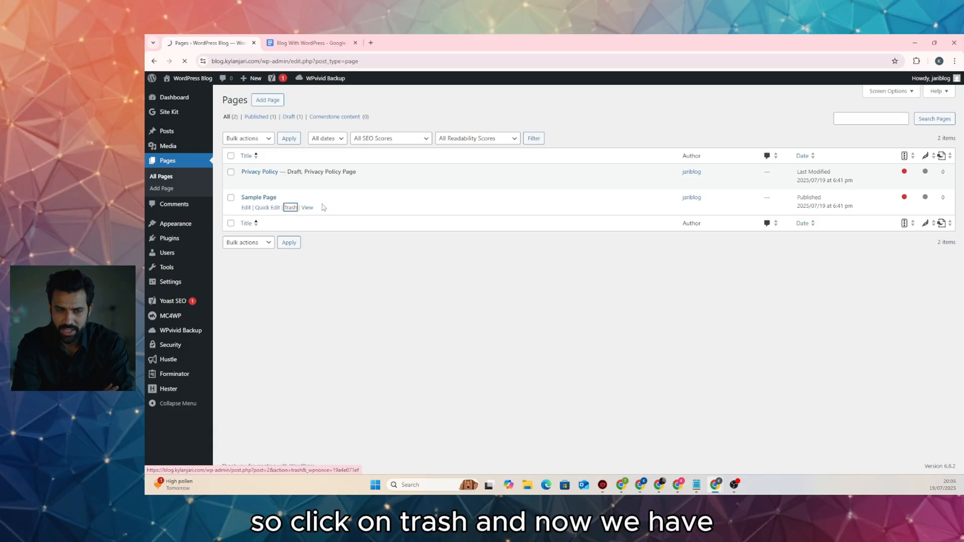
pyautogui.click(290, 207)
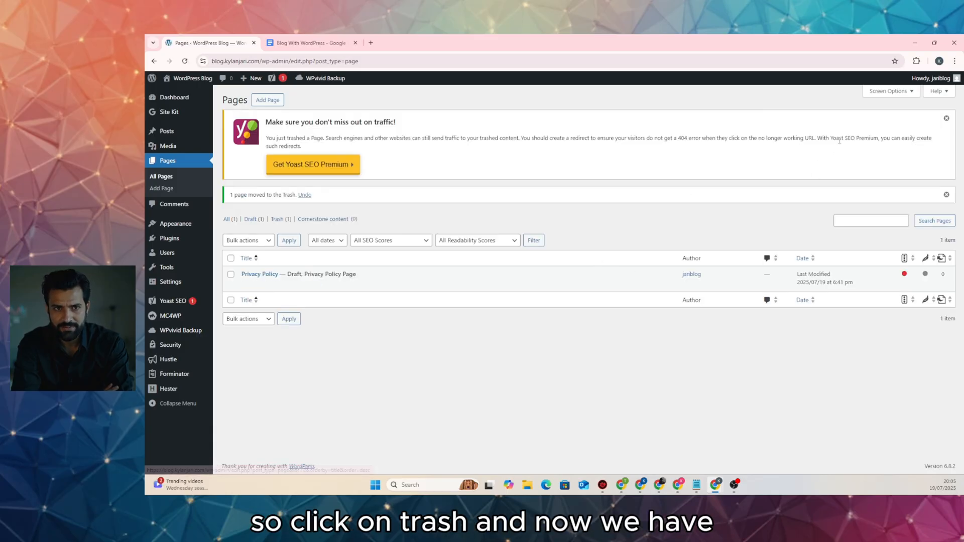
pyautogui.click(944, 121)
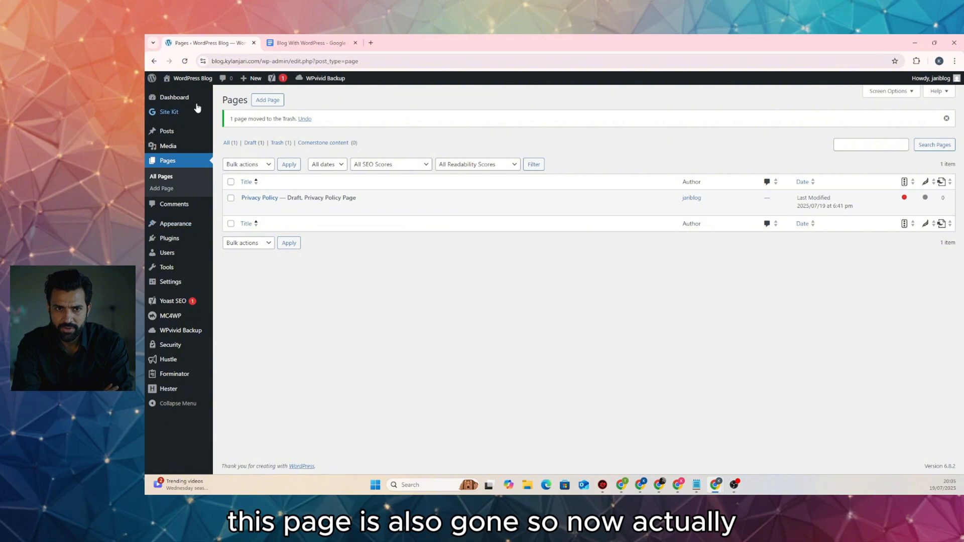
pyautogui.click(185, 93)
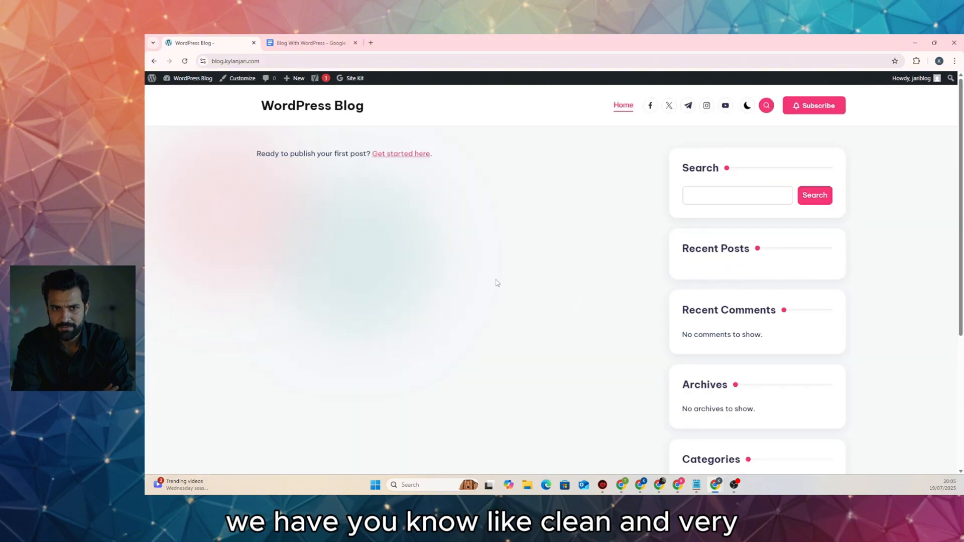
pyautogui.scroll(-4, 494, 281)
pyautogui.scroll(4, 492, 282)
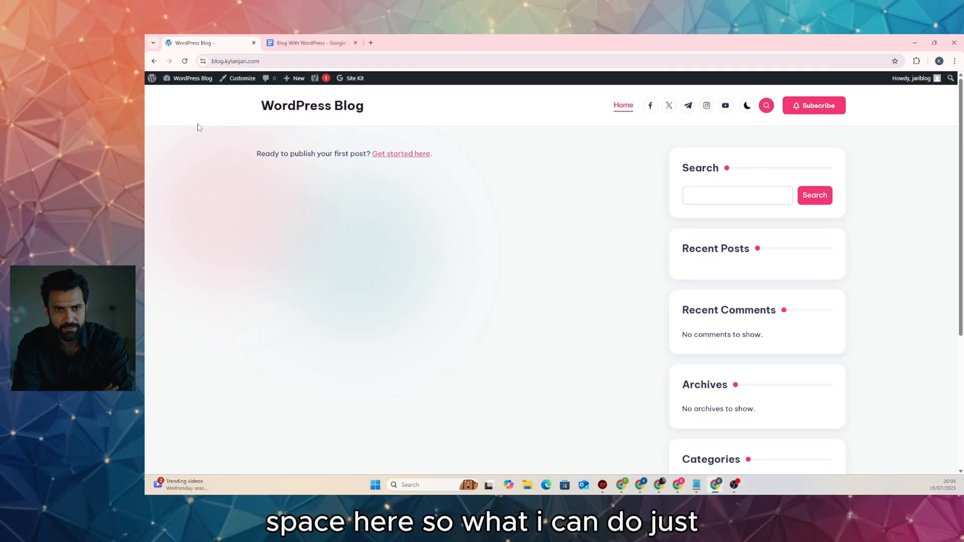
# Open the Customizer in a new tab and look through its Header and General settings
pyautogui.rightClick(238, 85)
pyautogui.click(280, 92)
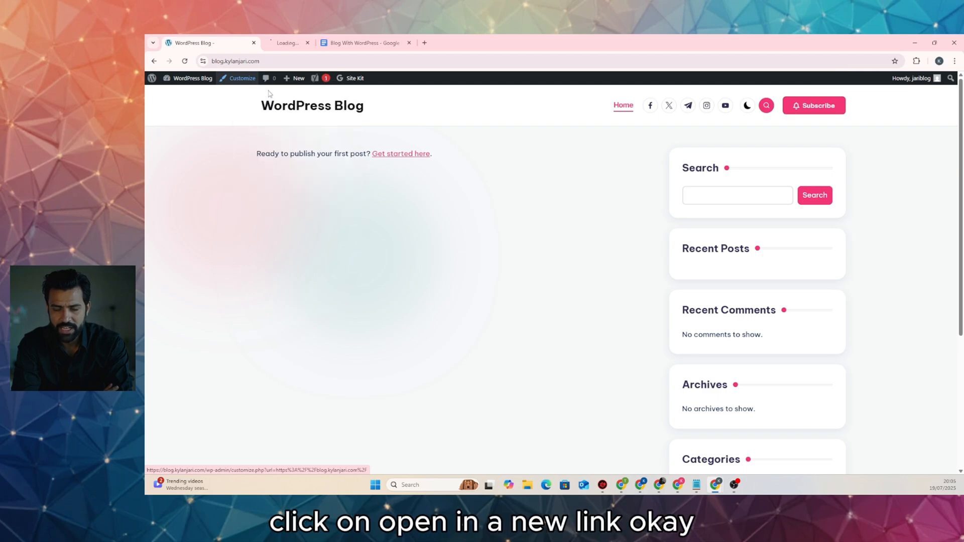
pyautogui.click(308, 43)
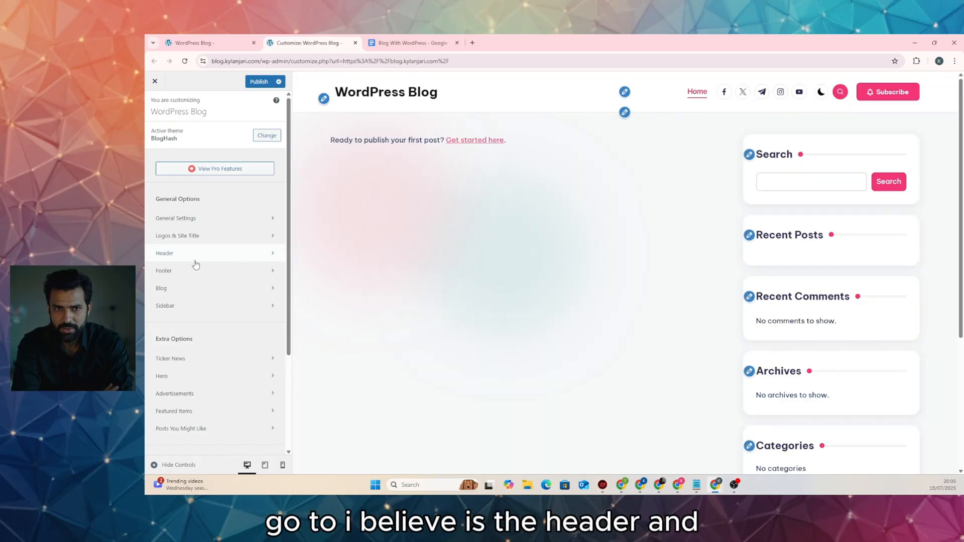
pyautogui.click(214, 254)
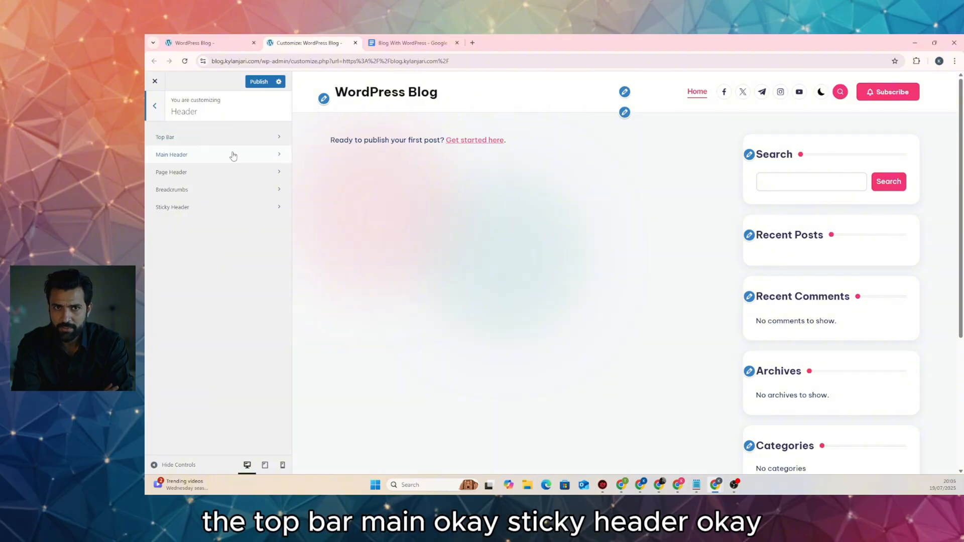
pyautogui.click(155, 106)
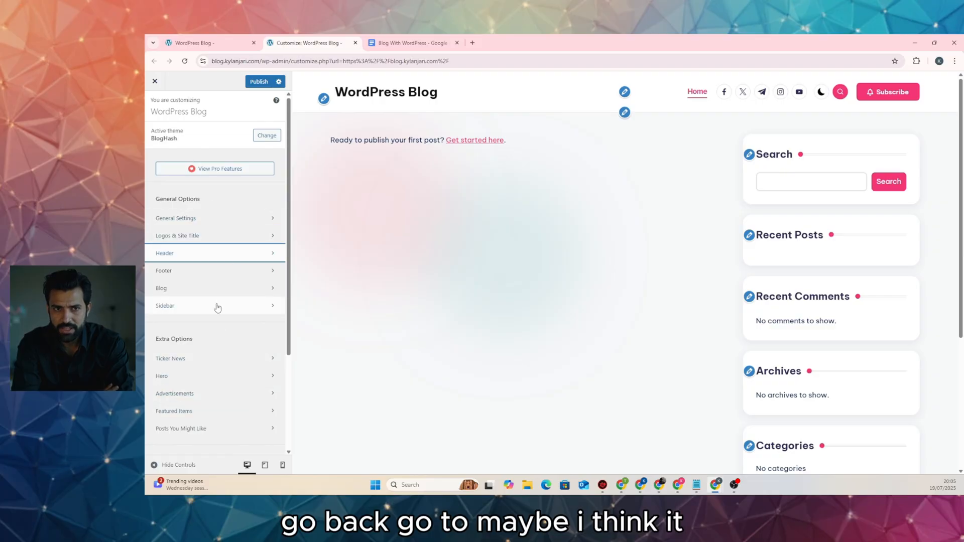
pyautogui.click(230, 220)
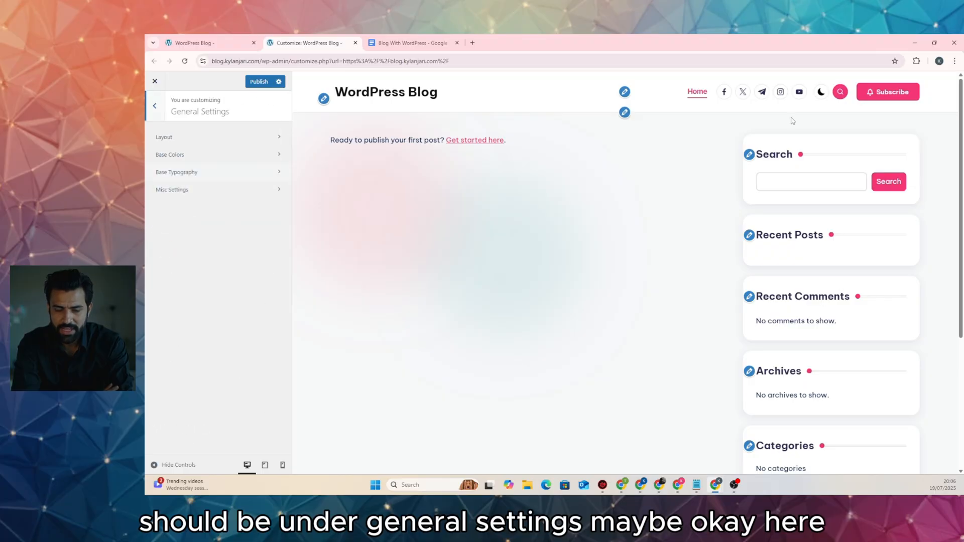
pyautogui.click(155, 106)
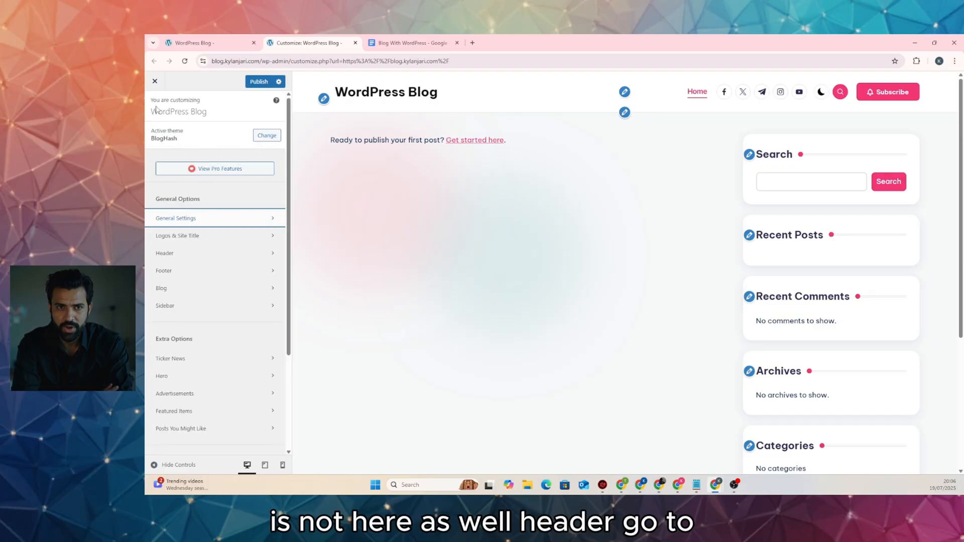
# Delete the Social Links widget under Header > Main Header and publish the change
pyautogui.click(239, 253)
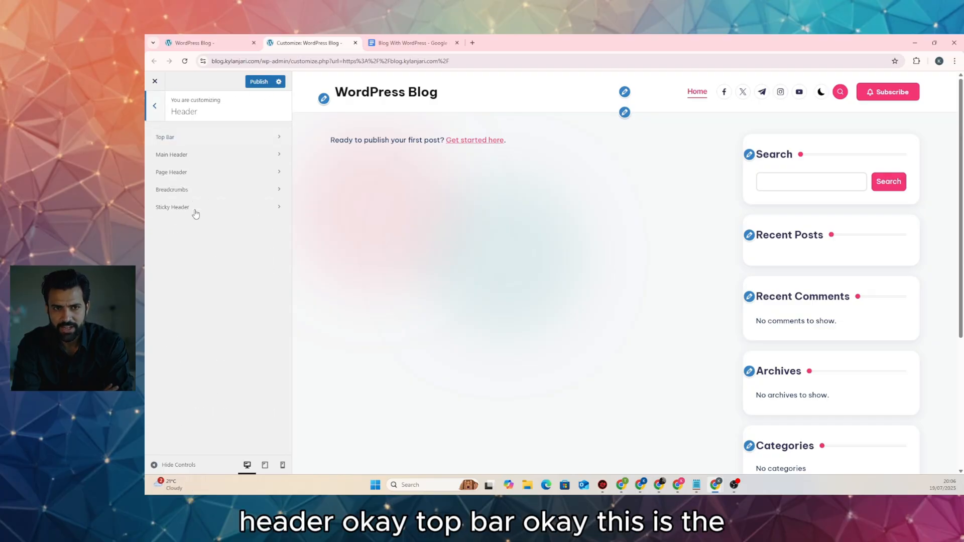
pyautogui.click(191, 143)
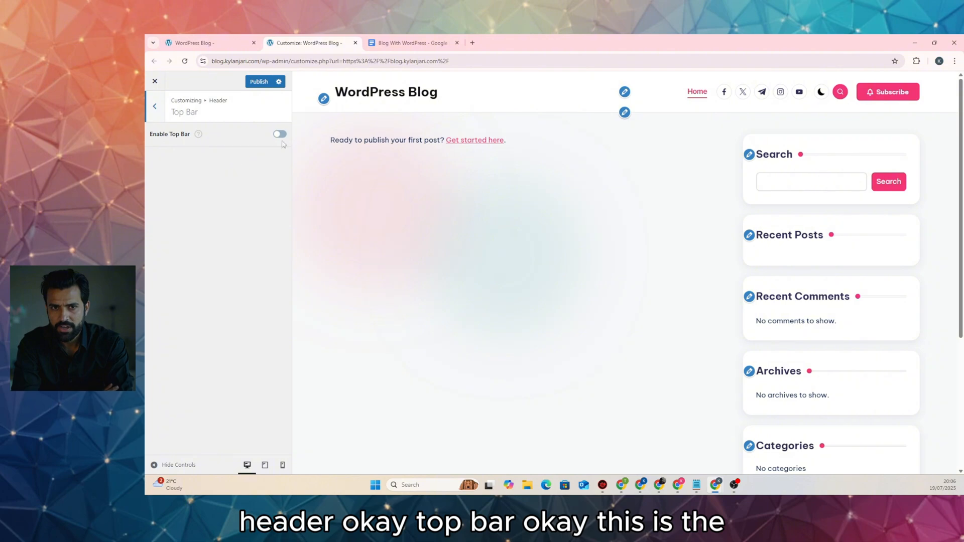
pyautogui.click(156, 109)
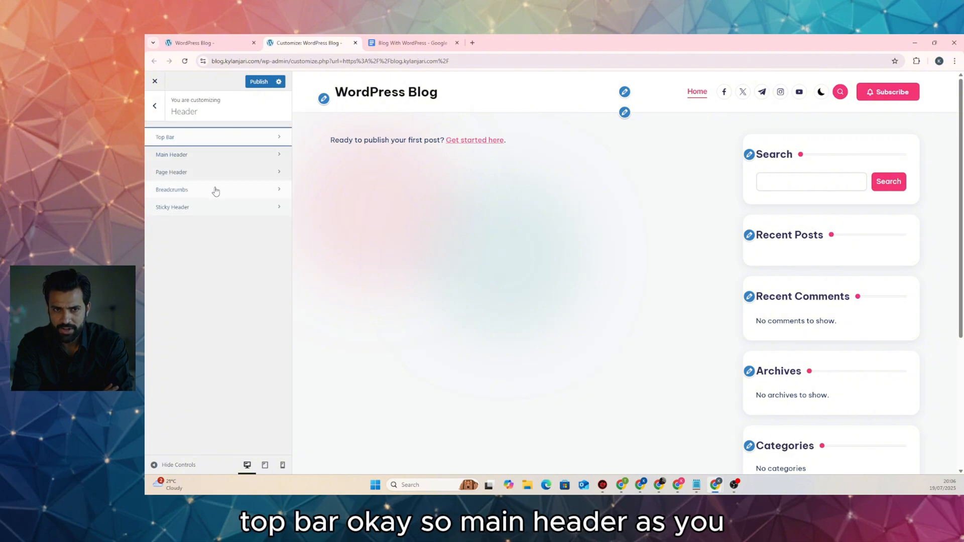
pyautogui.click(219, 159)
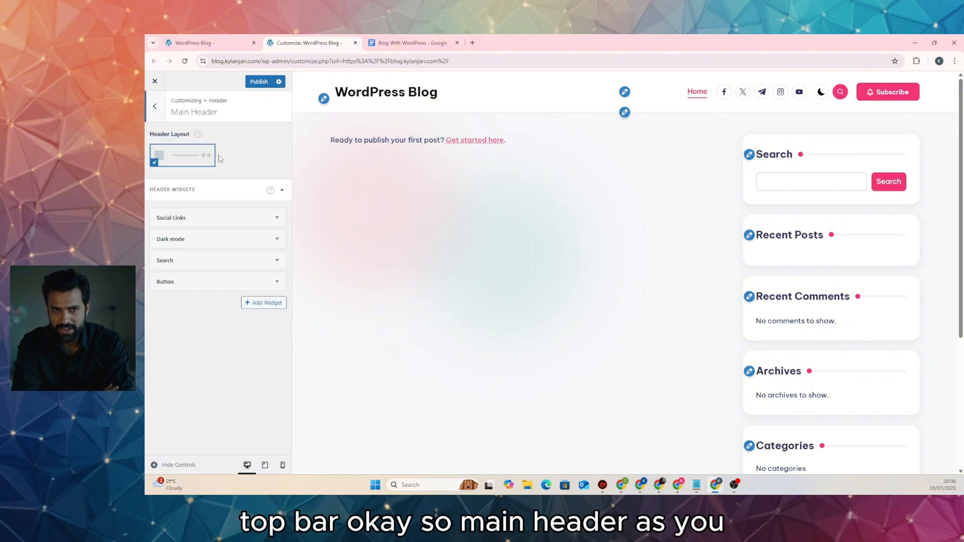
pyautogui.click(277, 220)
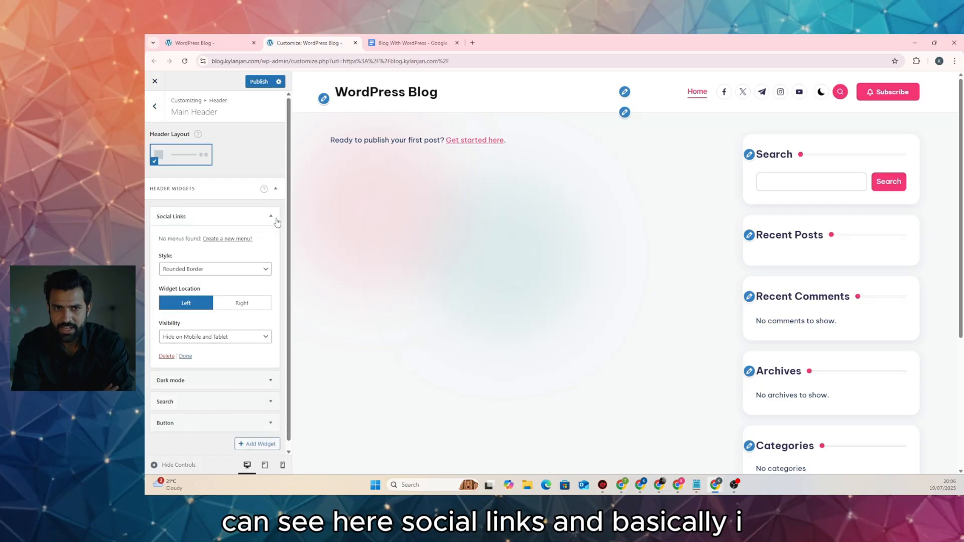
pyautogui.click(166, 358)
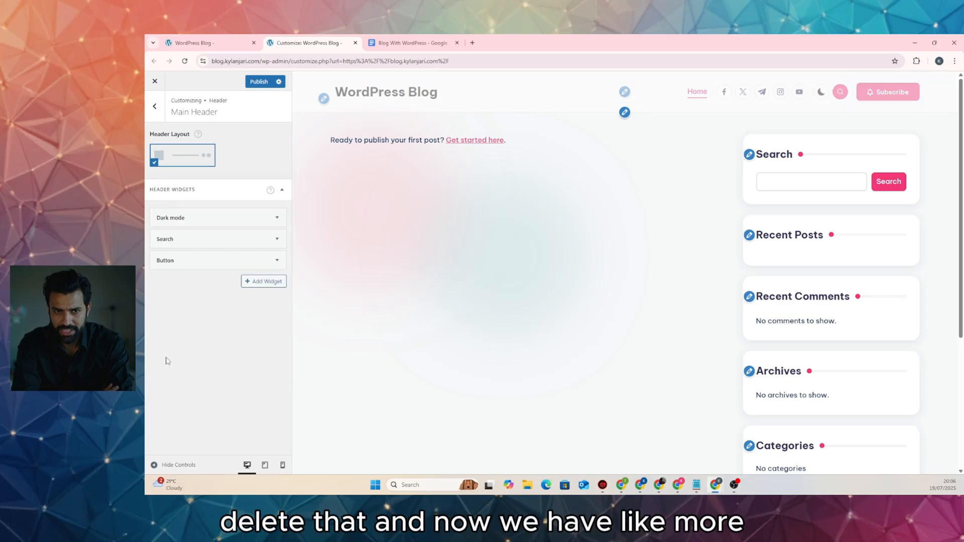
pyautogui.click(259, 81)
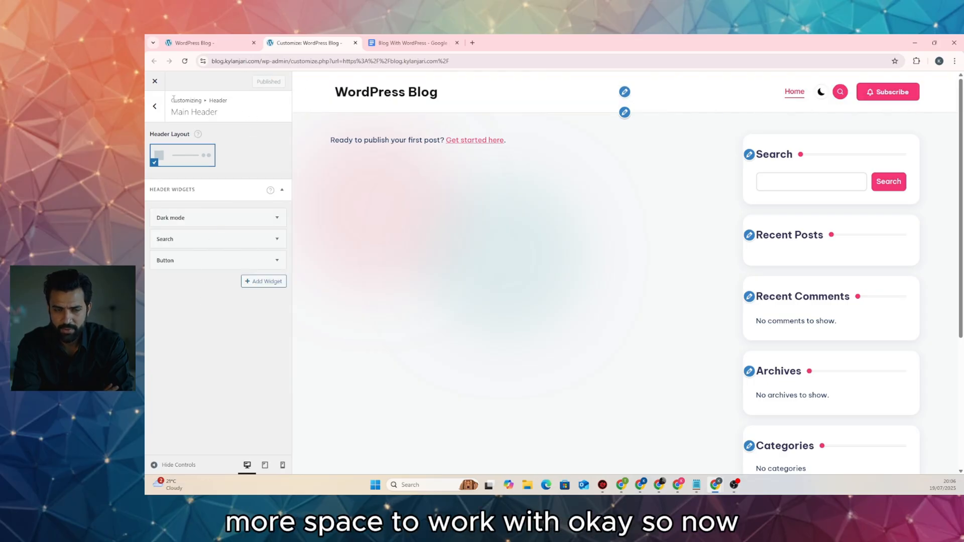
pyautogui.click(155, 81)
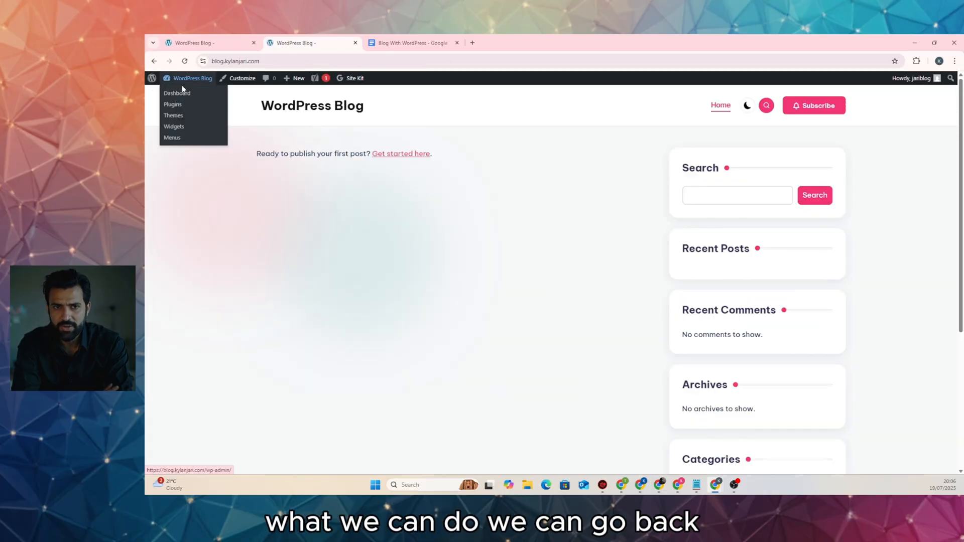
# Start a new page from Pages > Add Page and dismiss the editor welcome tour
pyautogui.click(180, 92)
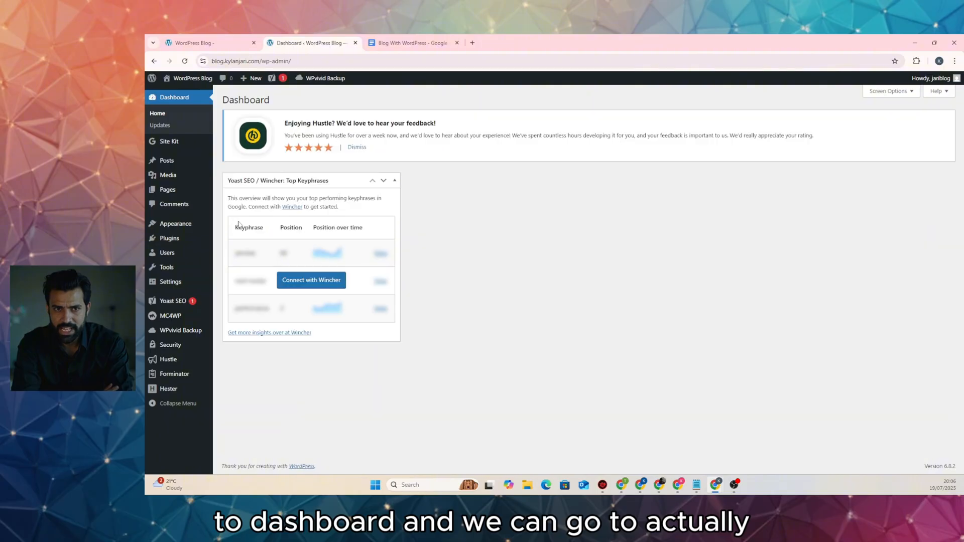
pyautogui.click(175, 193)
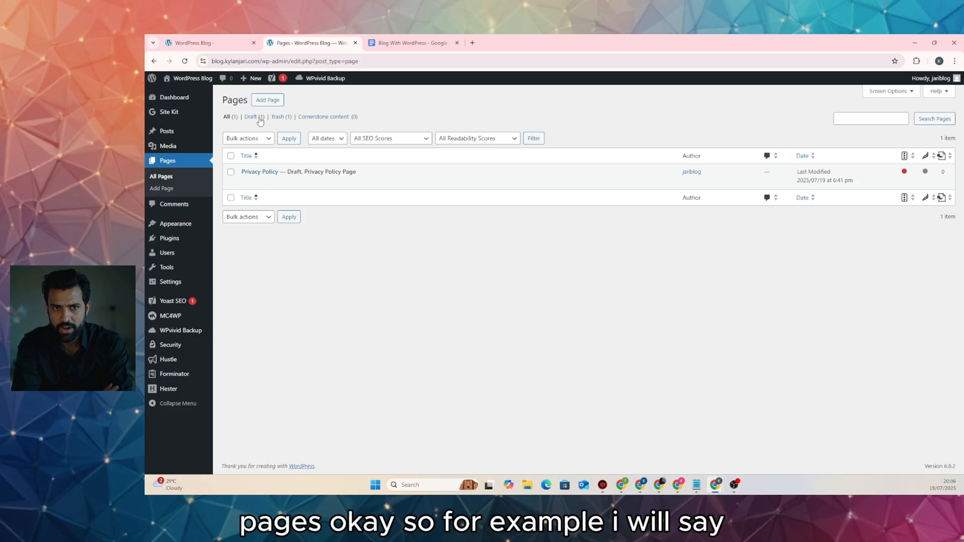
pyautogui.click(267, 99)
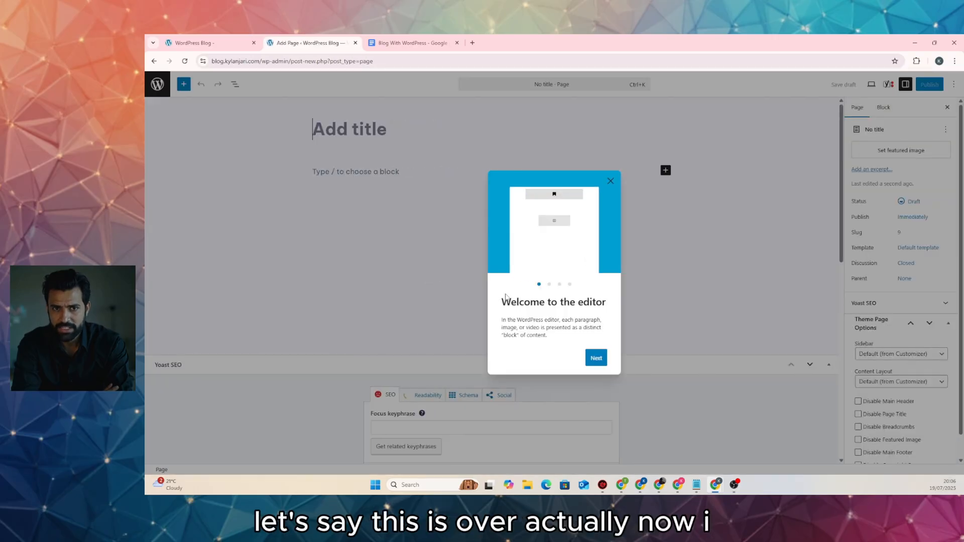
pyautogui.click(608, 185)
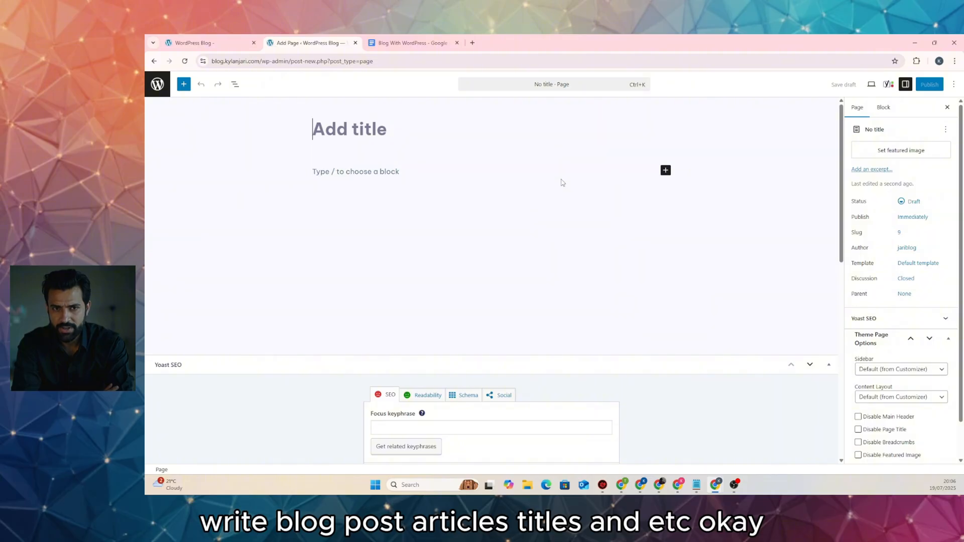
pyautogui.scroll(-5, 333, 332)
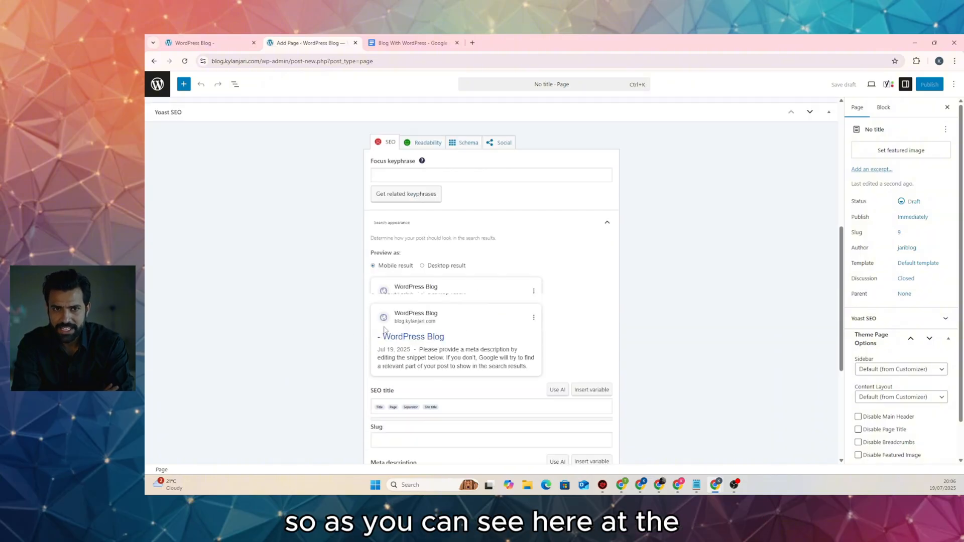
pyautogui.scroll(-4, 384, 329)
pyautogui.scroll(5, 406, 252)
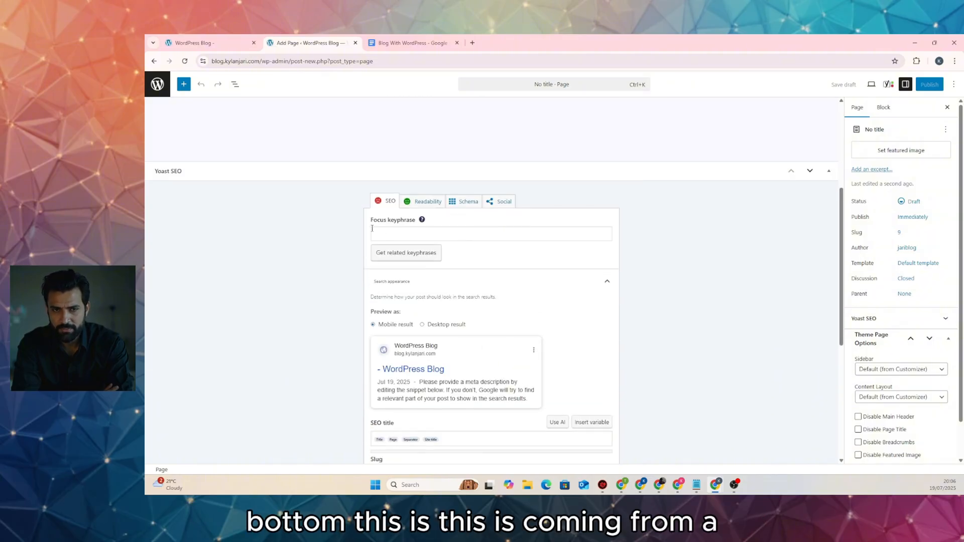
pyautogui.scroll(2, 634, 216)
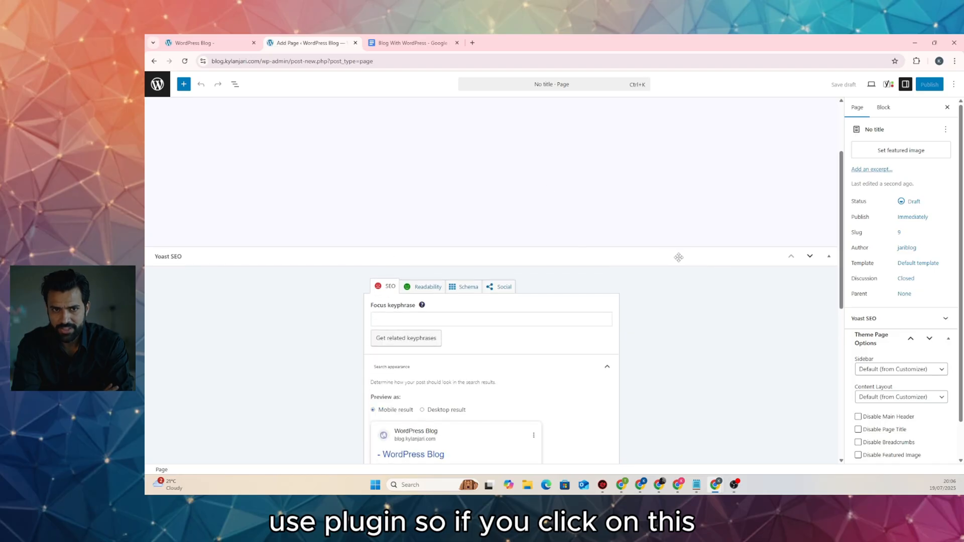
# Collapse the Yoast SEO panel, title the page 'About Us', and publish it
pyautogui.click(660, 256)
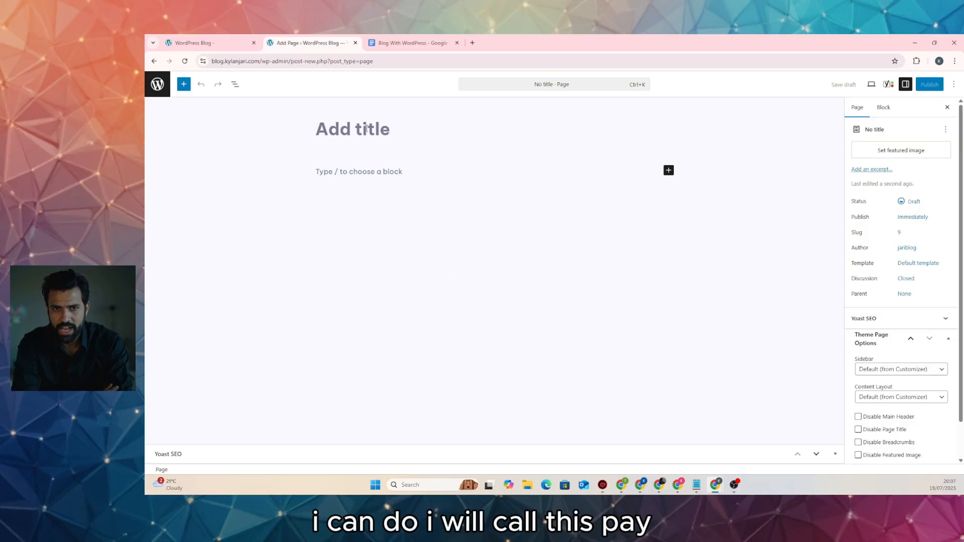
pyautogui.write('Ab')
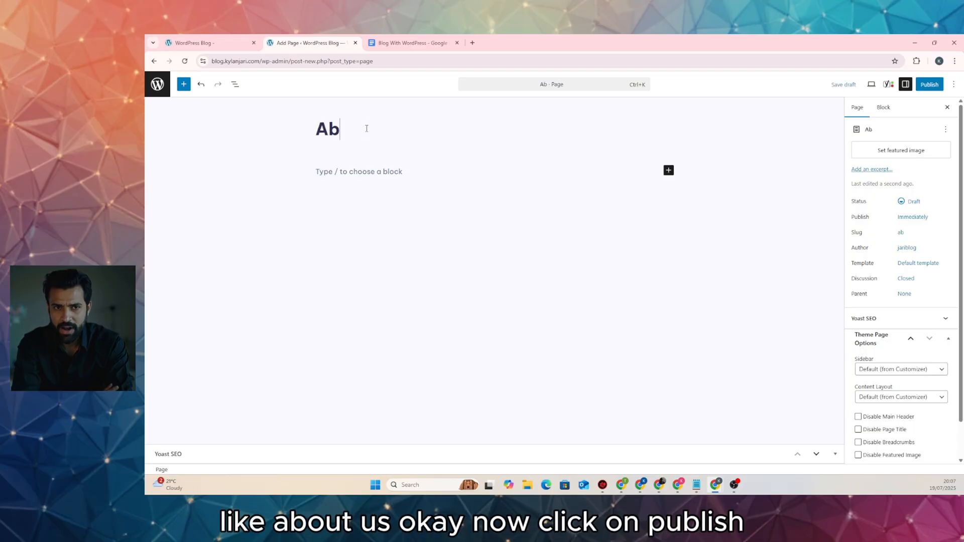
pyautogui.write('out Us')
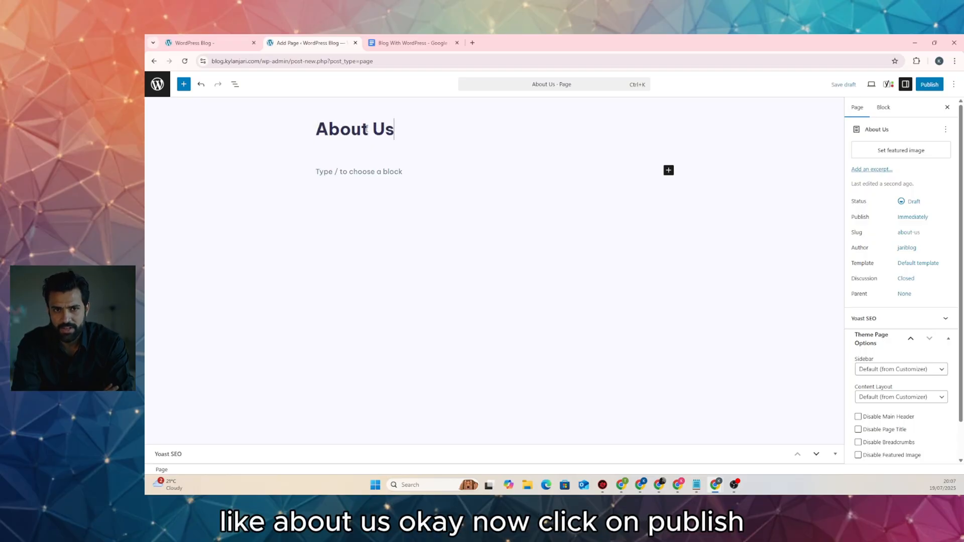
pyautogui.click(929, 84)
pyautogui.click(926, 84)
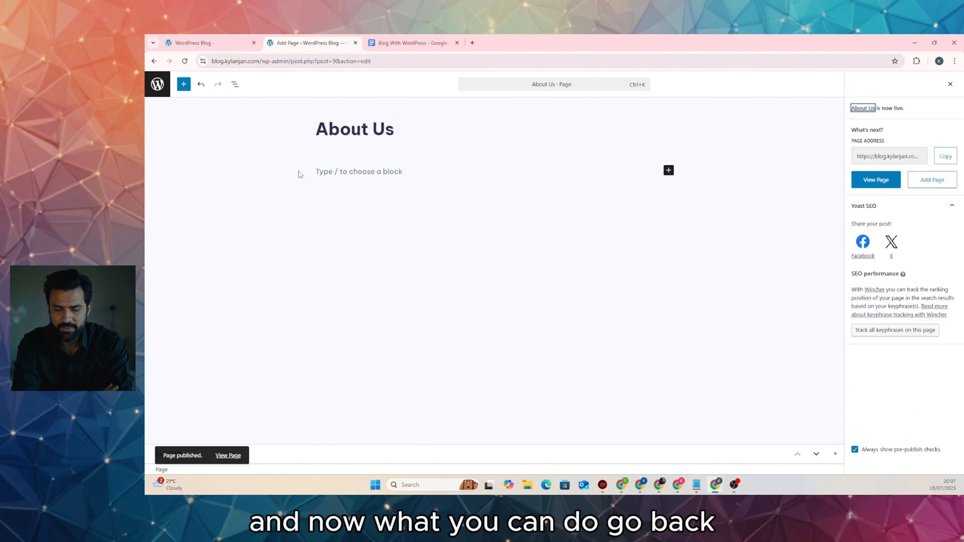
# Create and publish a new page titled 'Contact Us'
pyautogui.click(933, 185)
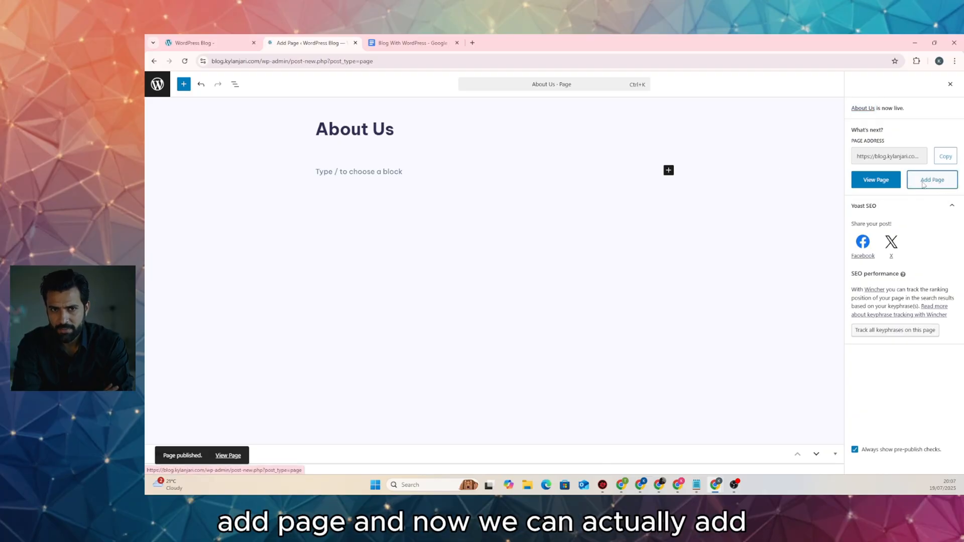
pyautogui.click(373, 137)
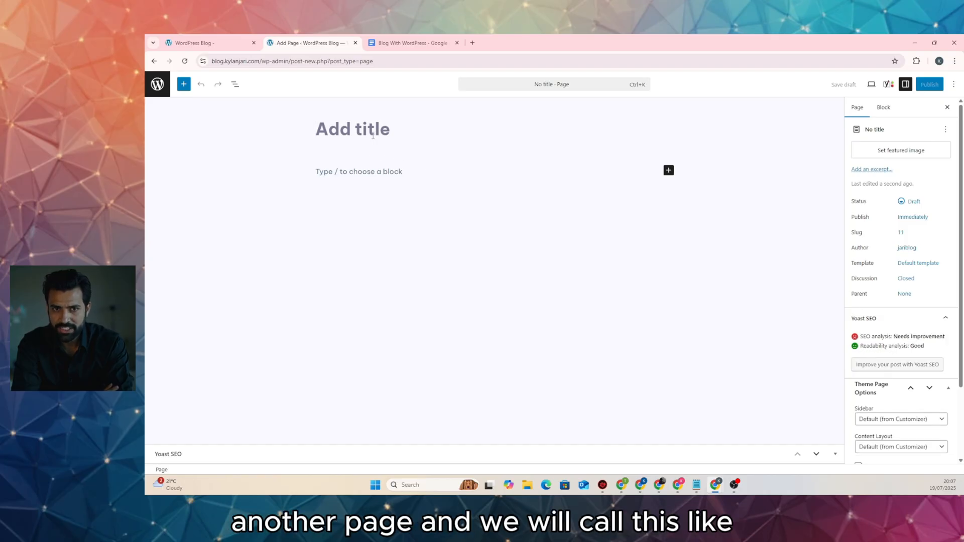
pyautogui.write('Contac')
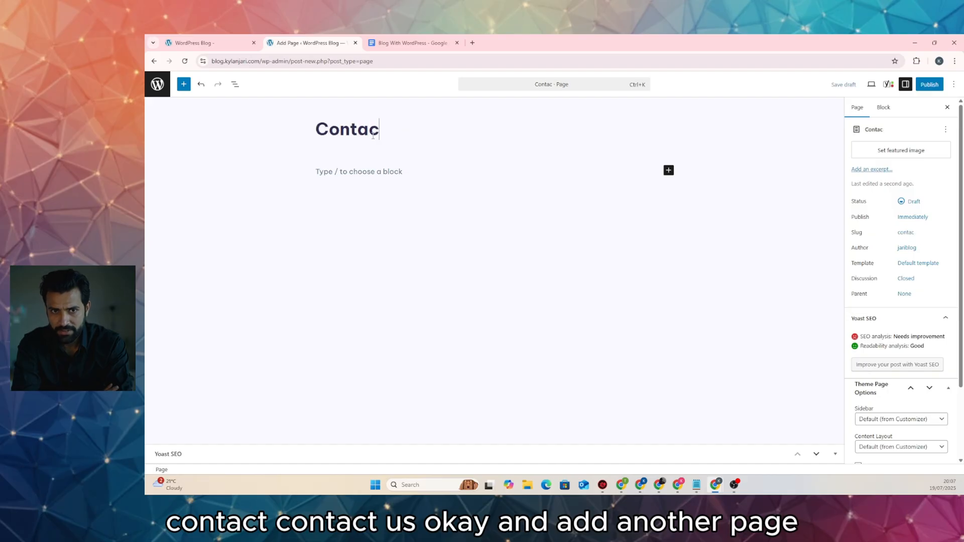
pyautogui.write('t Us')
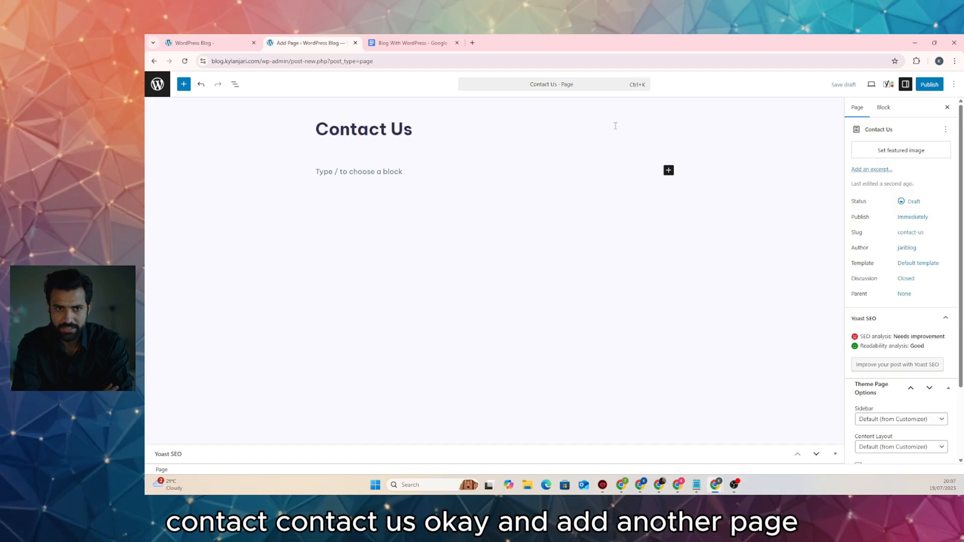
pyautogui.click(929, 85)
pyautogui.click(926, 85)
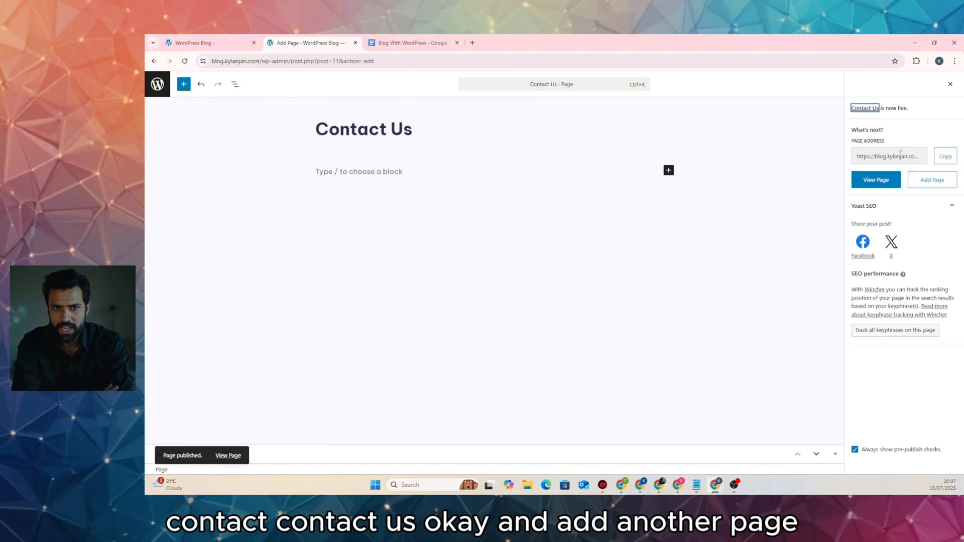
# Create and publish another new page titled 'Services'
pyautogui.click(936, 180)
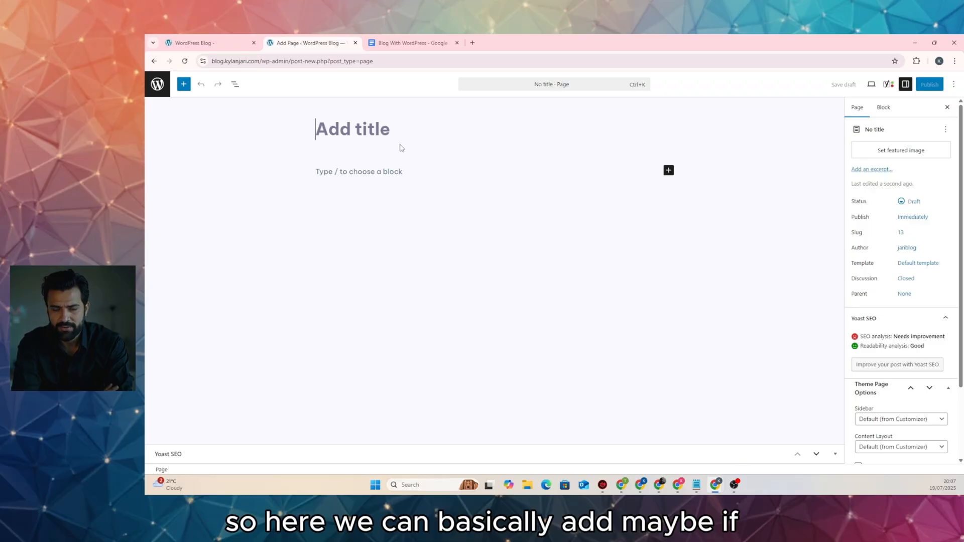
pyautogui.write('S')
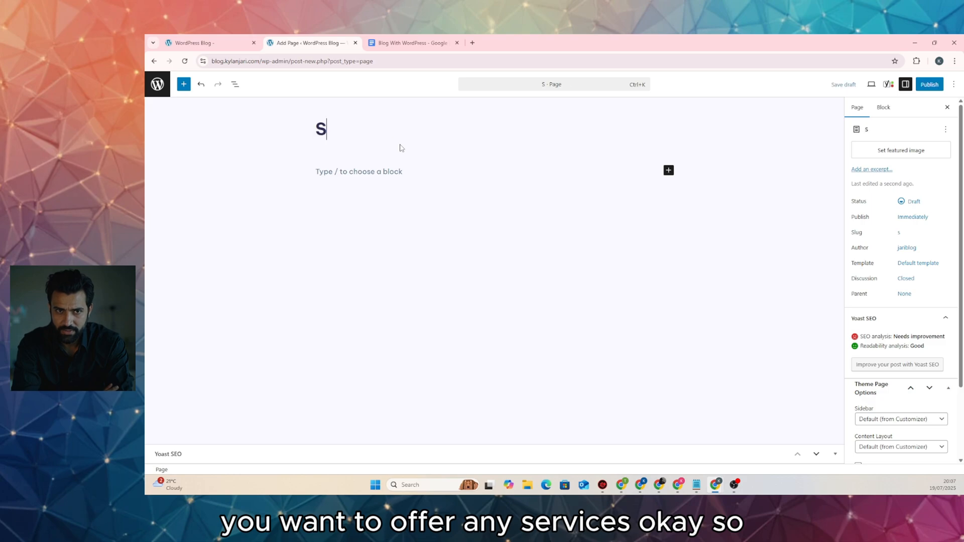
pyautogui.write('erviv')
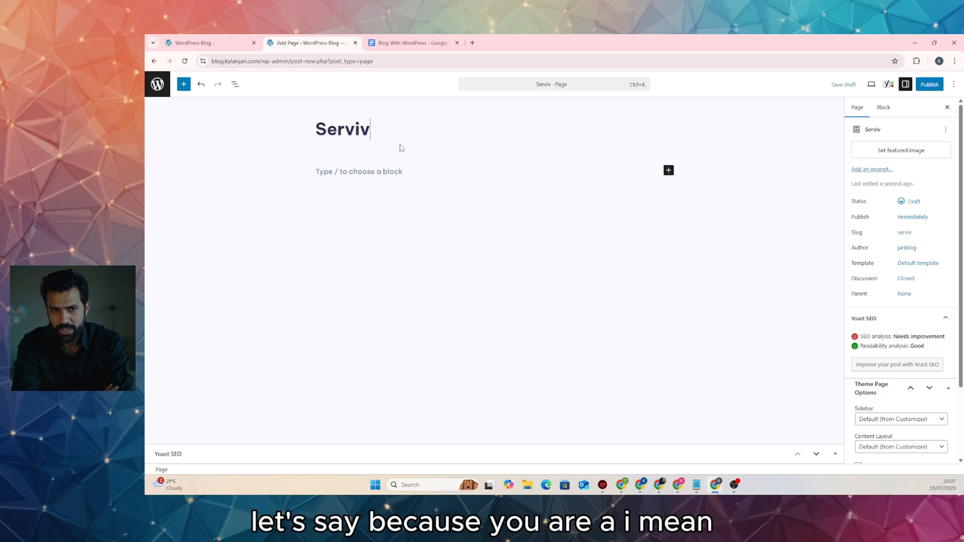
pyautogui.press('BackSpace')
pyautogui.write('ces')
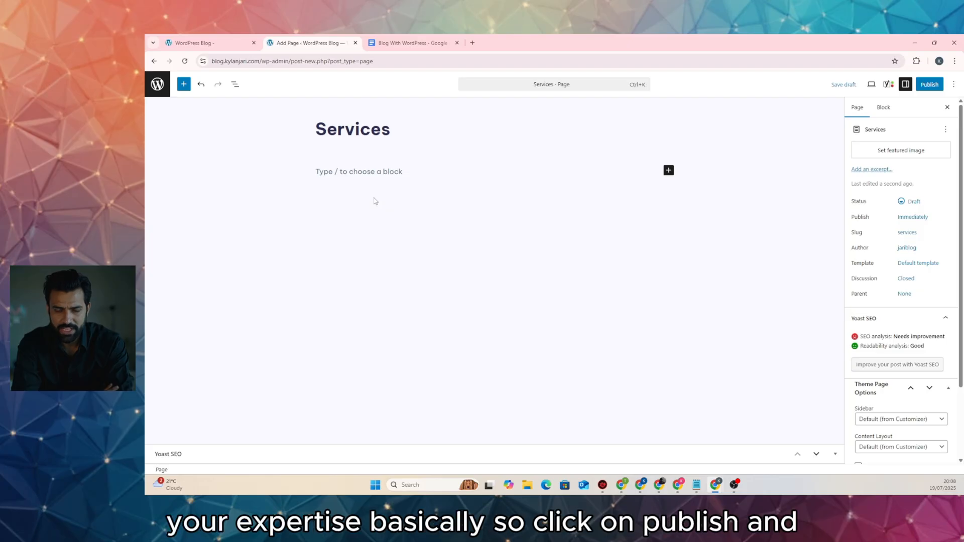
pyautogui.click(929, 85)
pyautogui.click(929, 85)
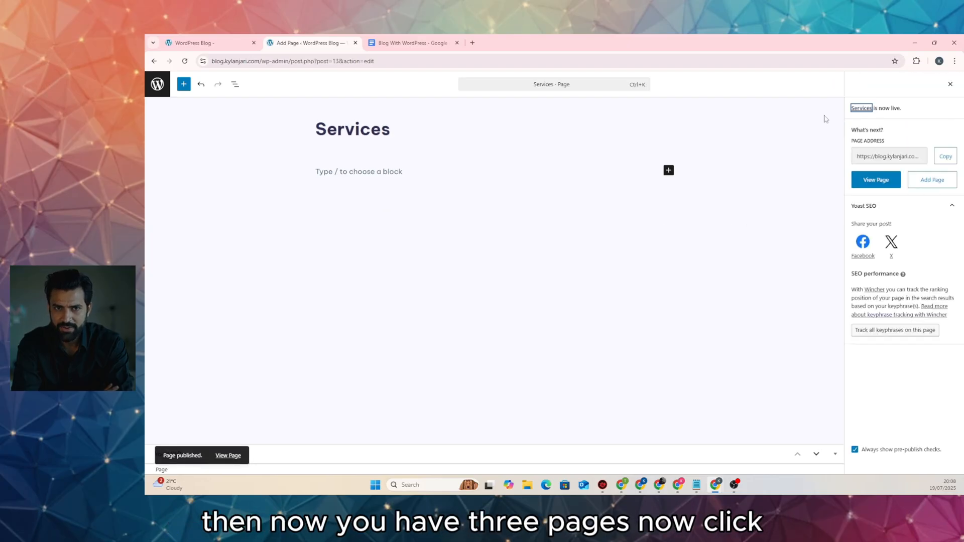
# Publish a new 'Terms & Conditions' page and go back to the Pages list
pyautogui.click(932, 180)
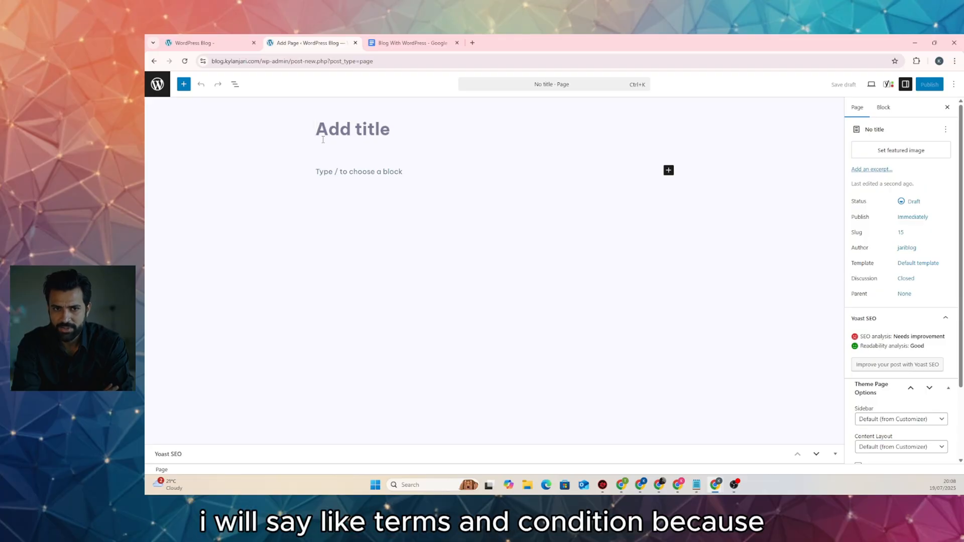
pyautogui.write('Terms ')
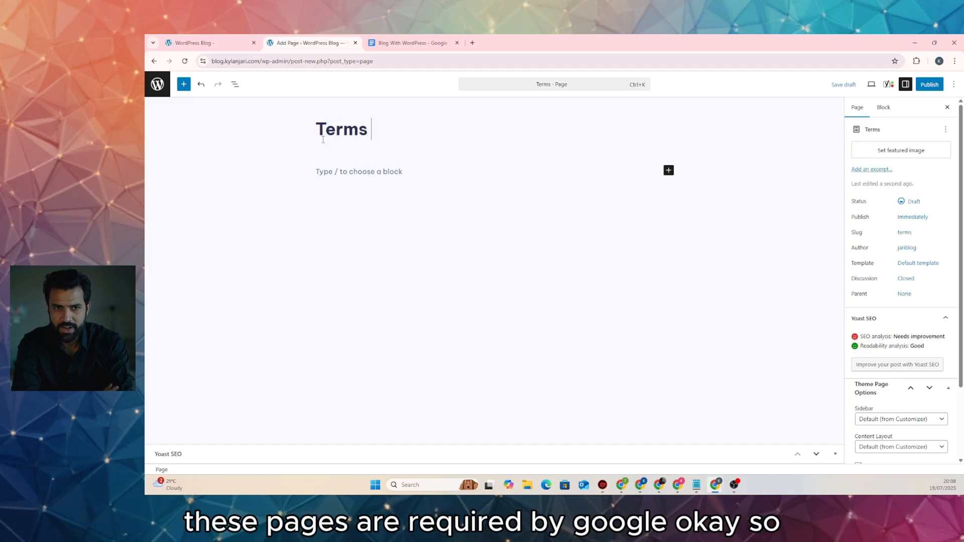
pyautogui.write('&')
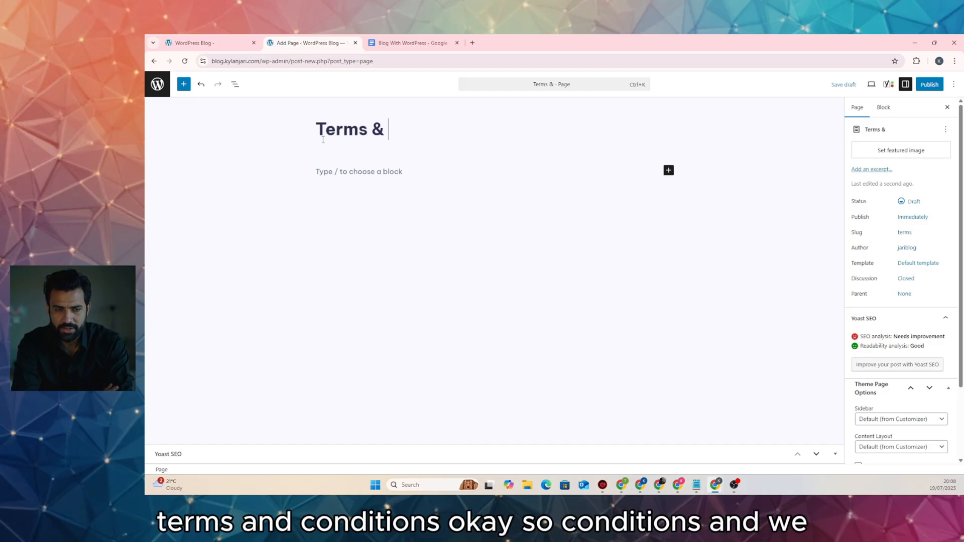
pyautogui.write(' Con')
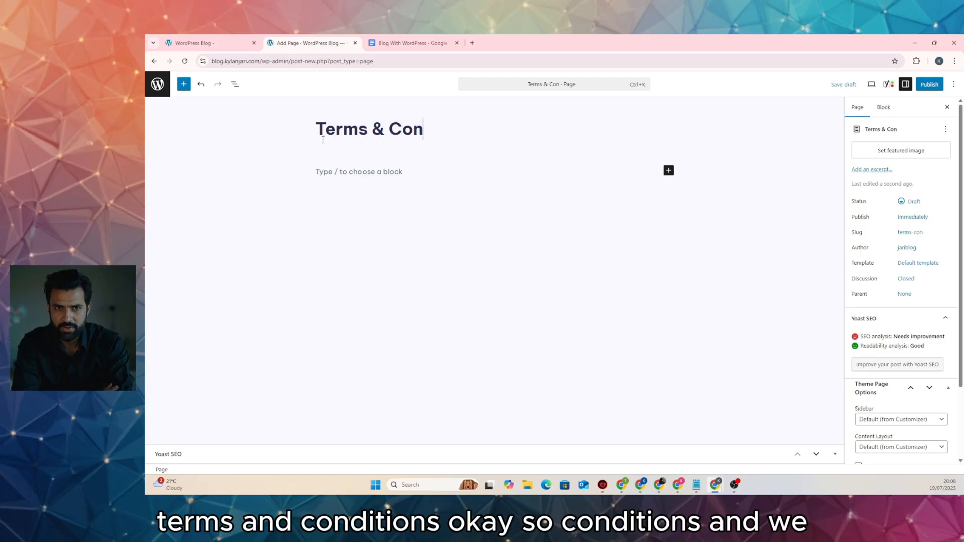
pyautogui.write('ditions')
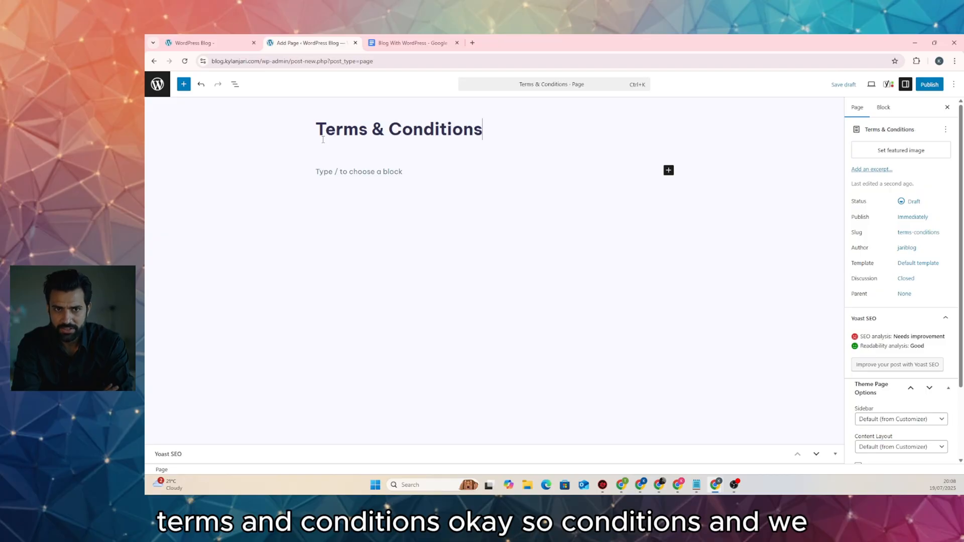
pyautogui.click(929, 84)
pyautogui.click(926, 84)
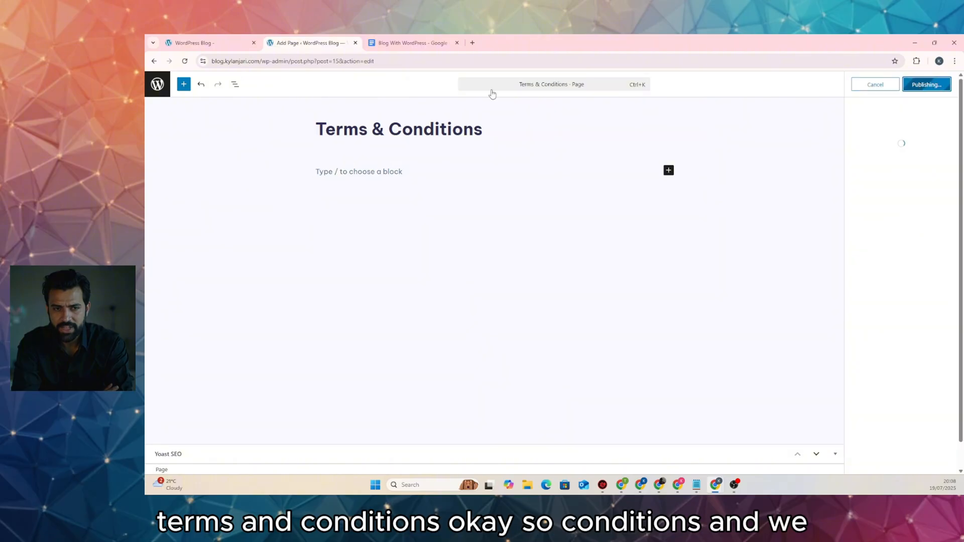
pyautogui.click(157, 84)
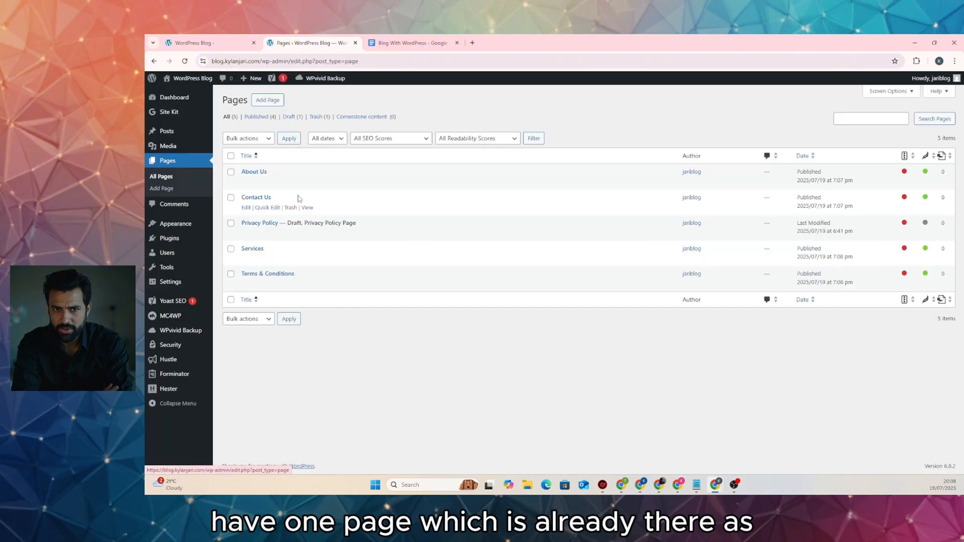
# Publish the draft Privacy Policy page and go back to All Pages
pyautogui.click(270, 225)
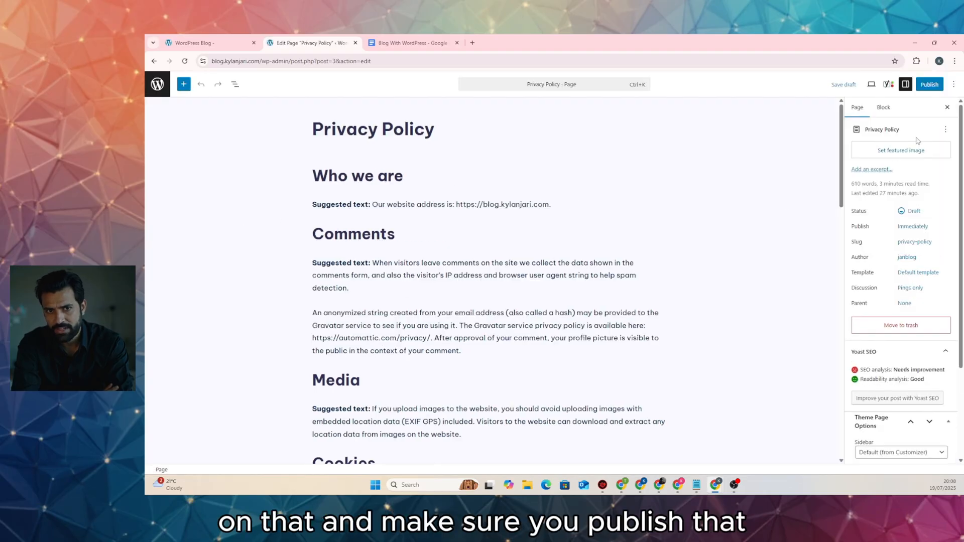
pyautogui.click(933, 84)
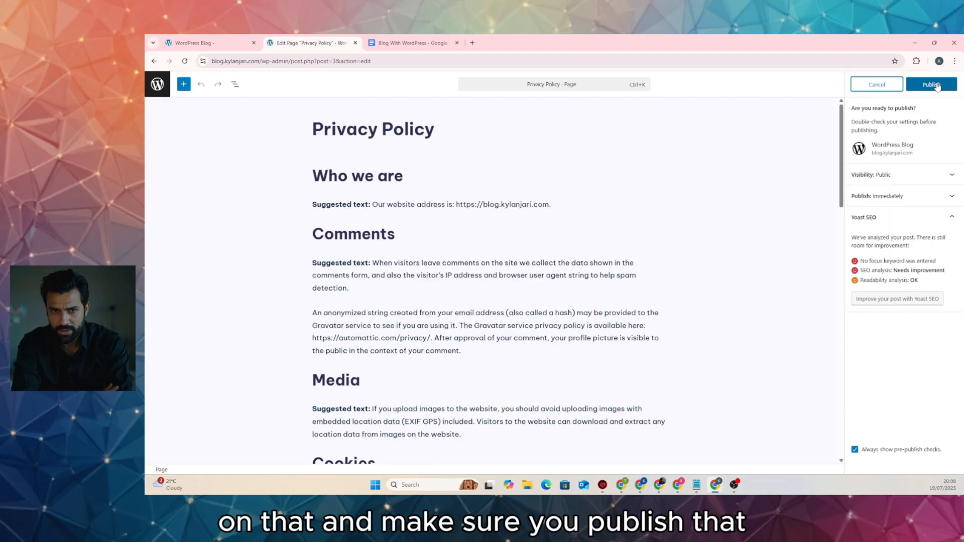
pyautogui.click(937, 86)
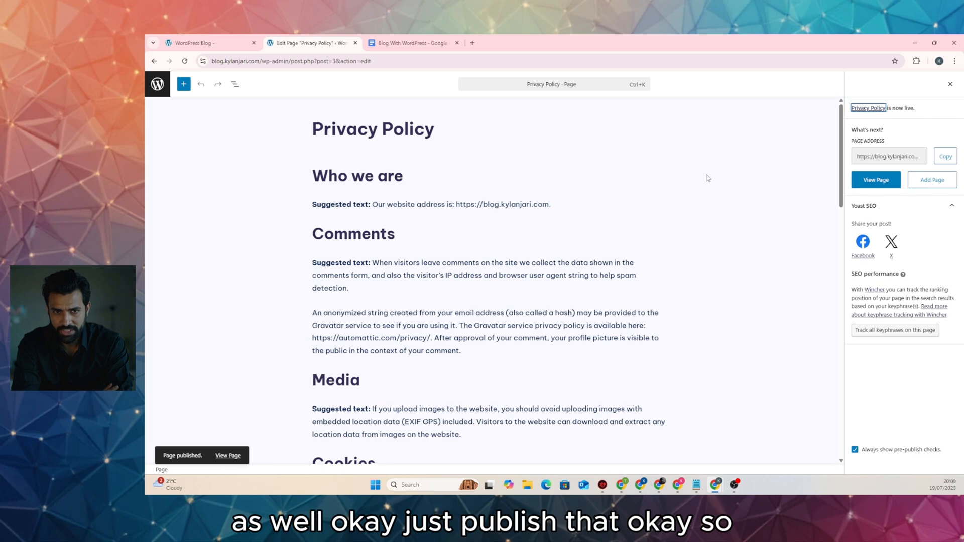
pyautogui.click(157, 84)
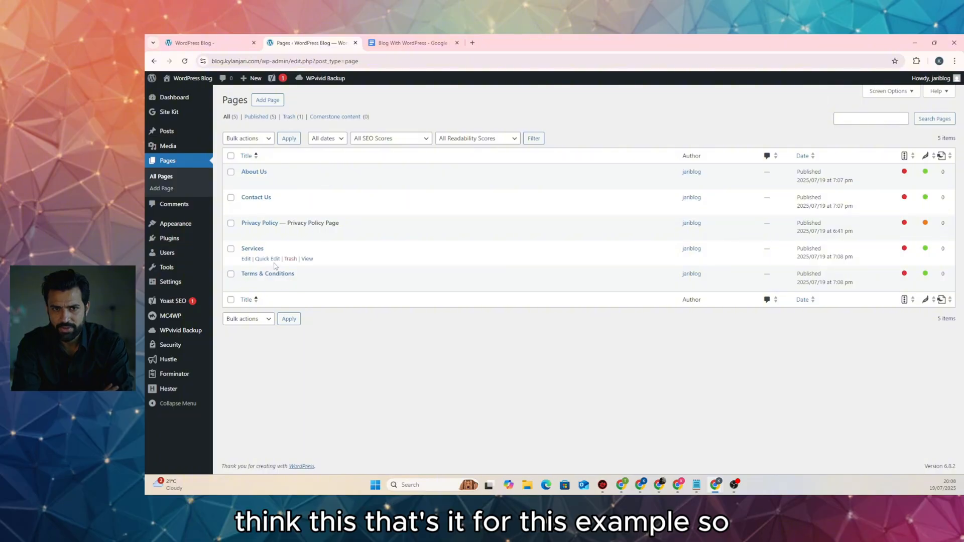
# Create a menu named 'Main Menu' under Appearance > Menus
pyautogui.moveTo(197, 228)
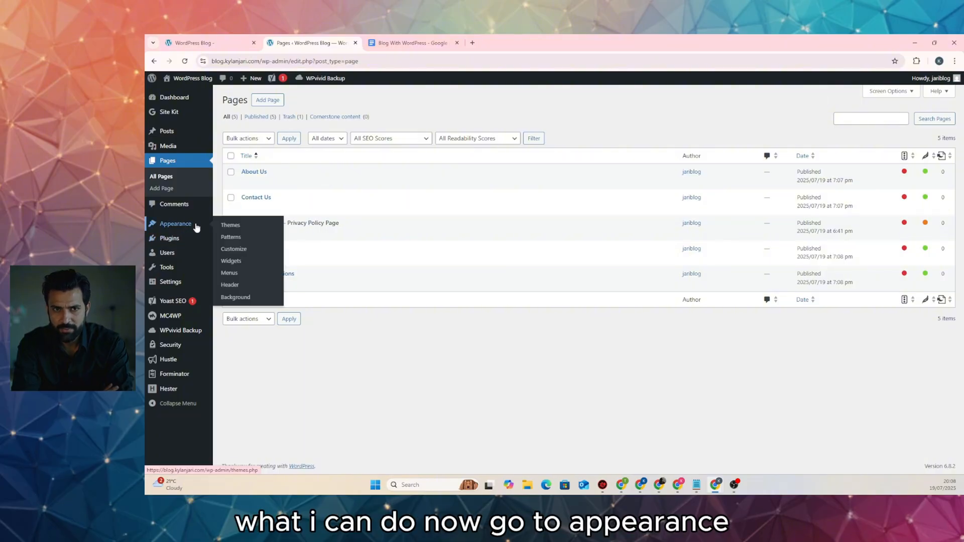
pyautogui.click(233, 272)
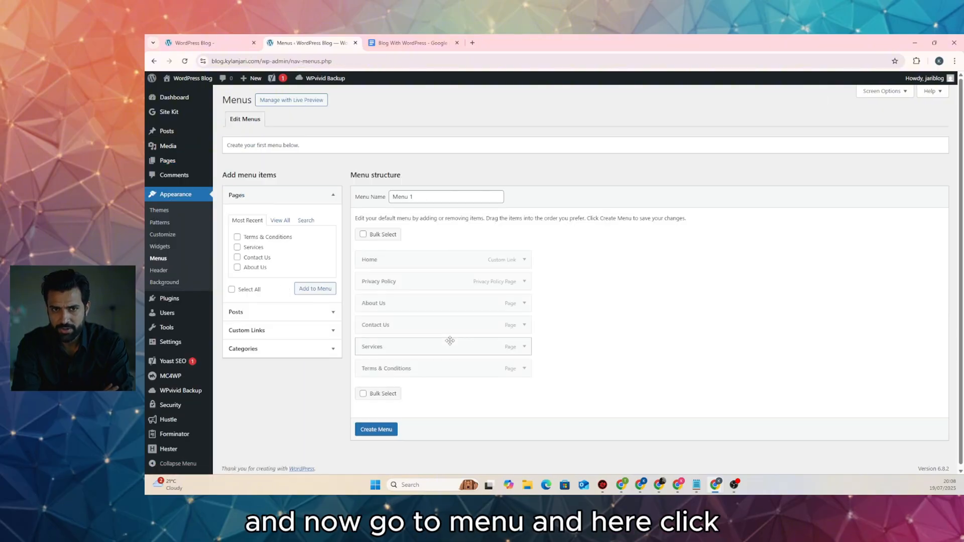
pyautogui.tripleClick(424, 197)
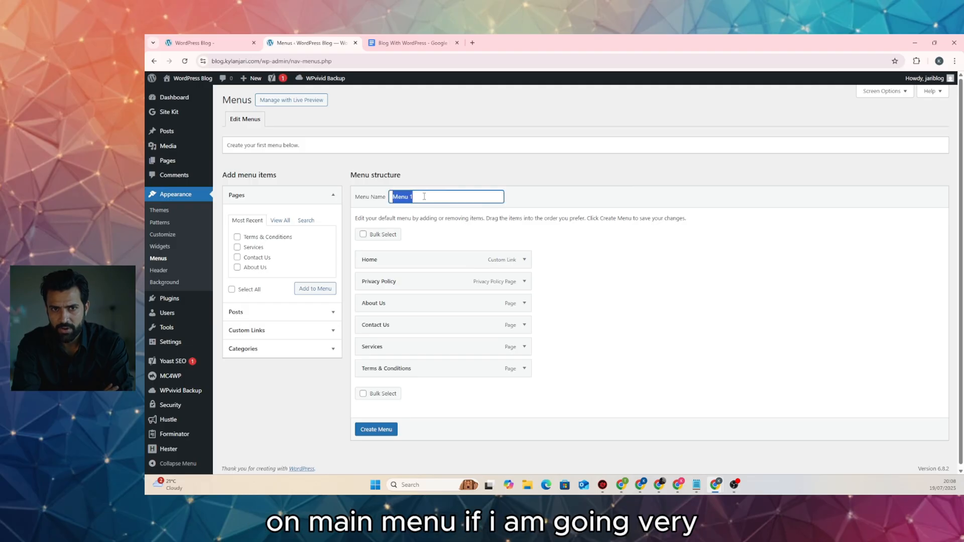
pyautogui.write('Main')
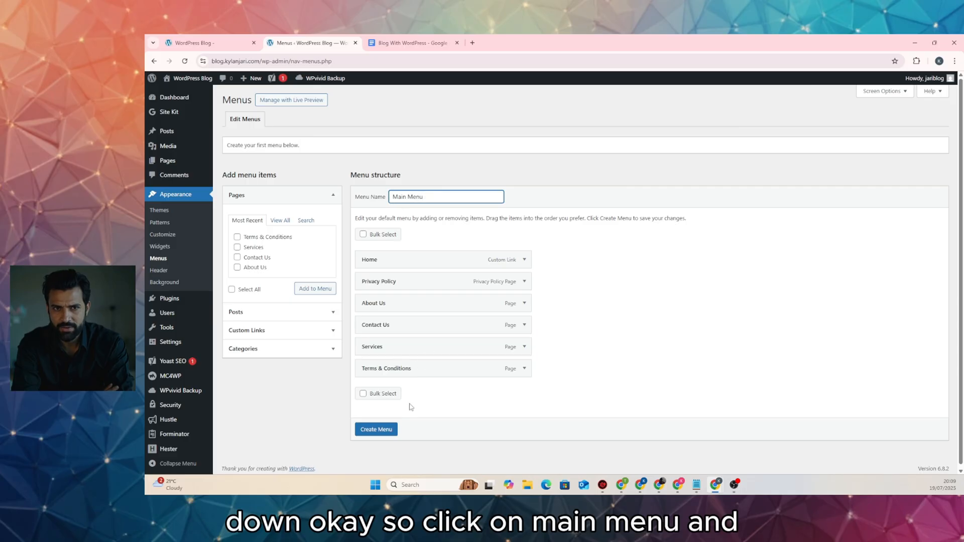
pyautogui.click(385, 431)
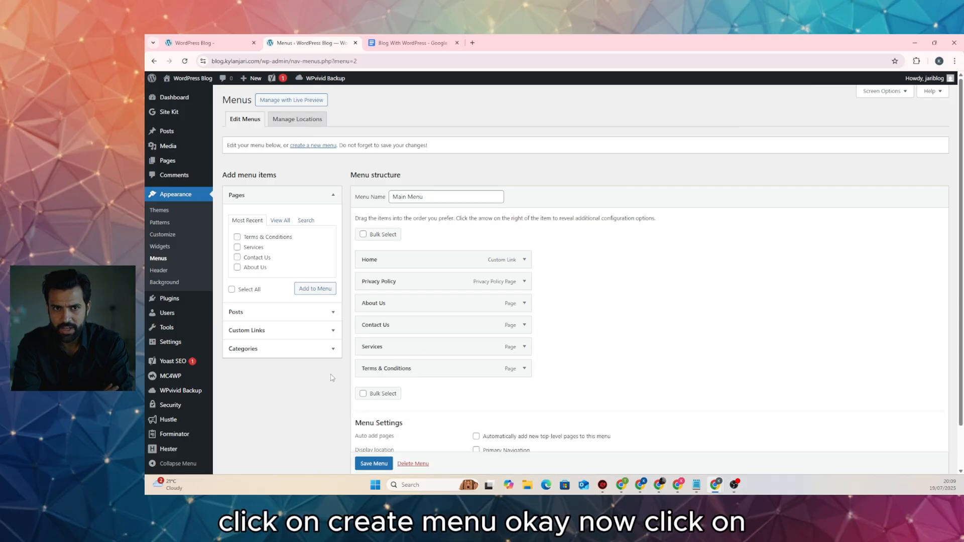
# Make Main Menu the primary navigation, with About Us second and Services third
pyautogui.scroll(-1, 331, 377)
pyautogui.click(476, 403)
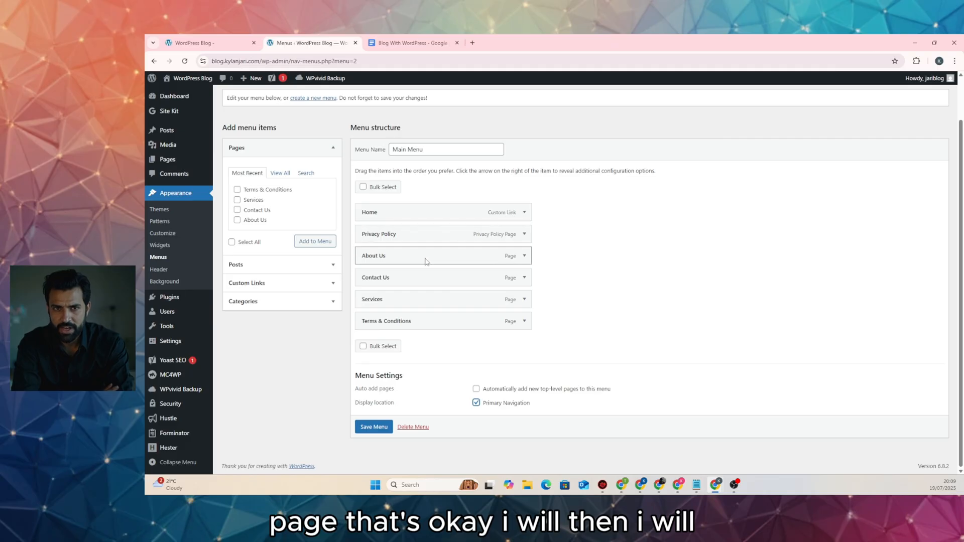
pyautogui.moveTo(424, 258); pyautogui.dragTo(421, 235)
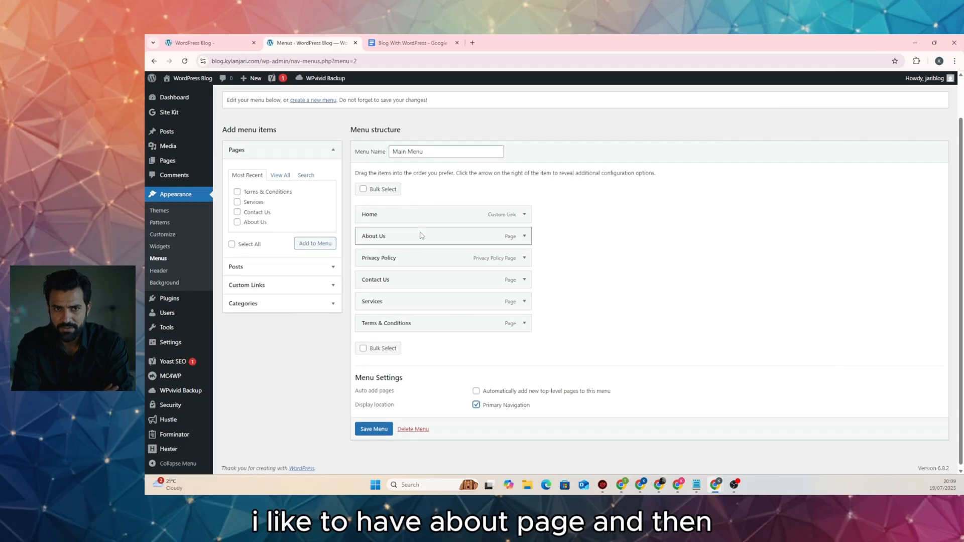
pyautogui.moveTo(400, 301); pyautogui.dragTo(384, 258)
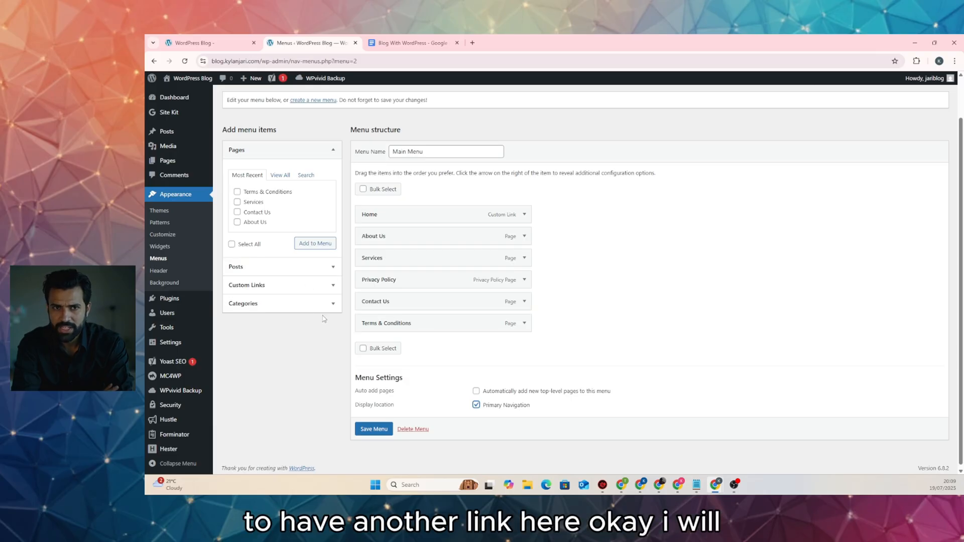
# Add a custom link with URL '#' and label 'Links' to the menu
pyautogui.click(316, 286)
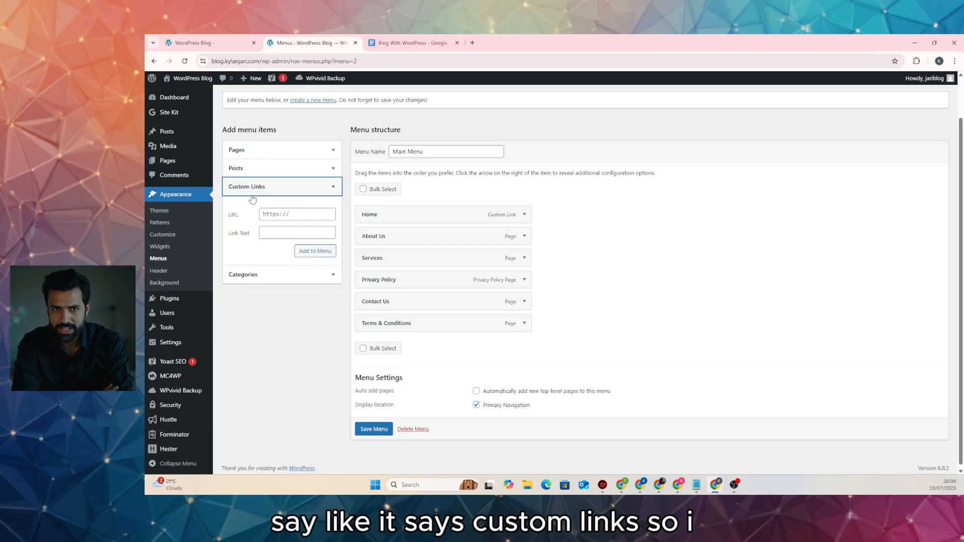
pyautogui.click(291, 216)
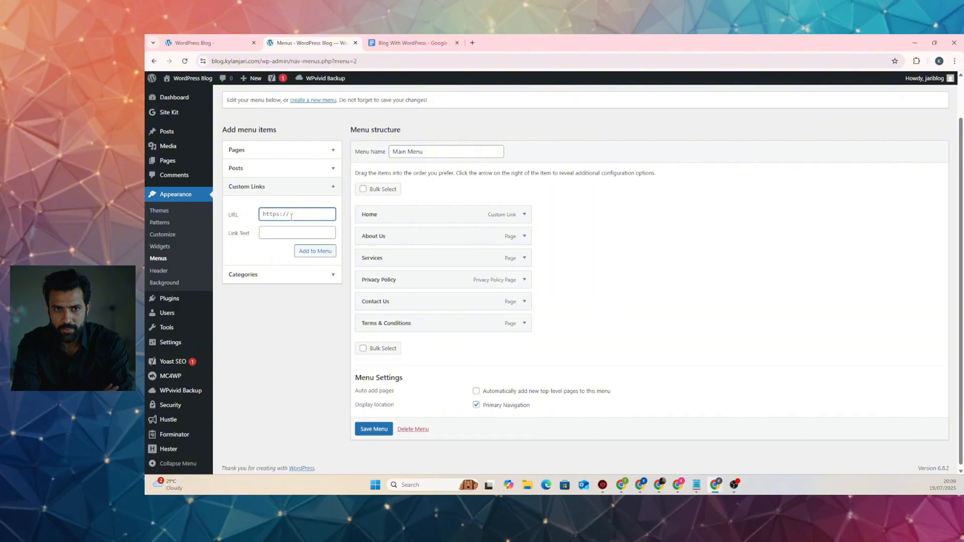
pyautogui.write('#')
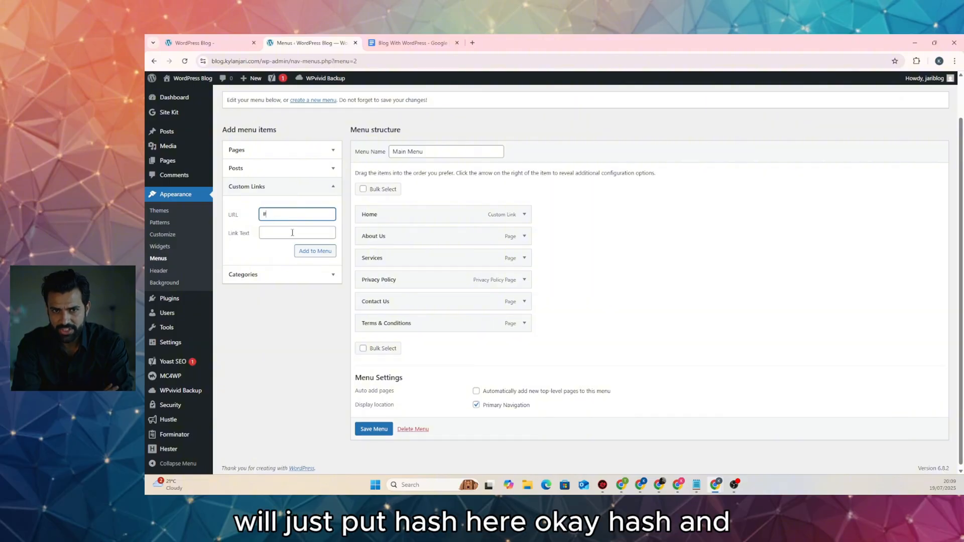
pyautogui.click(292, 232)
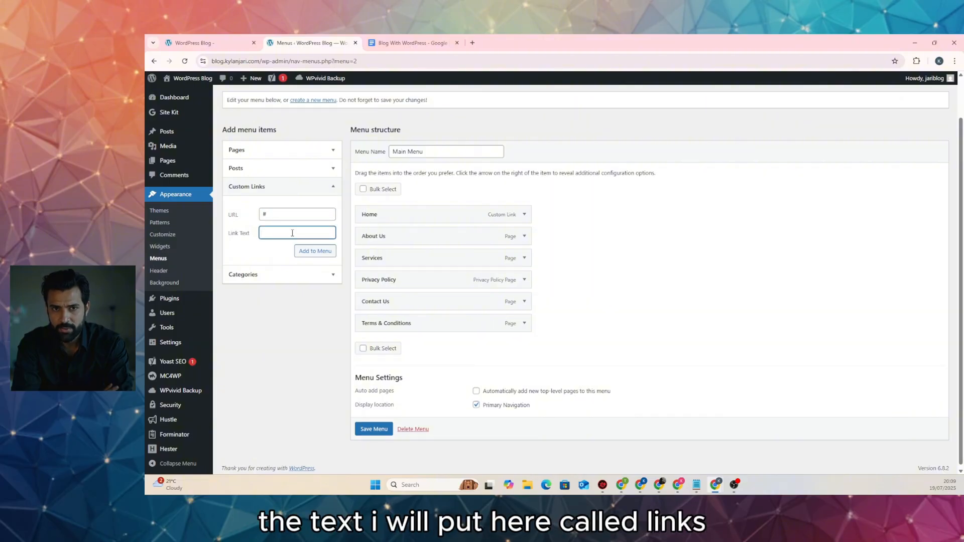
pyautogui.write('Links')
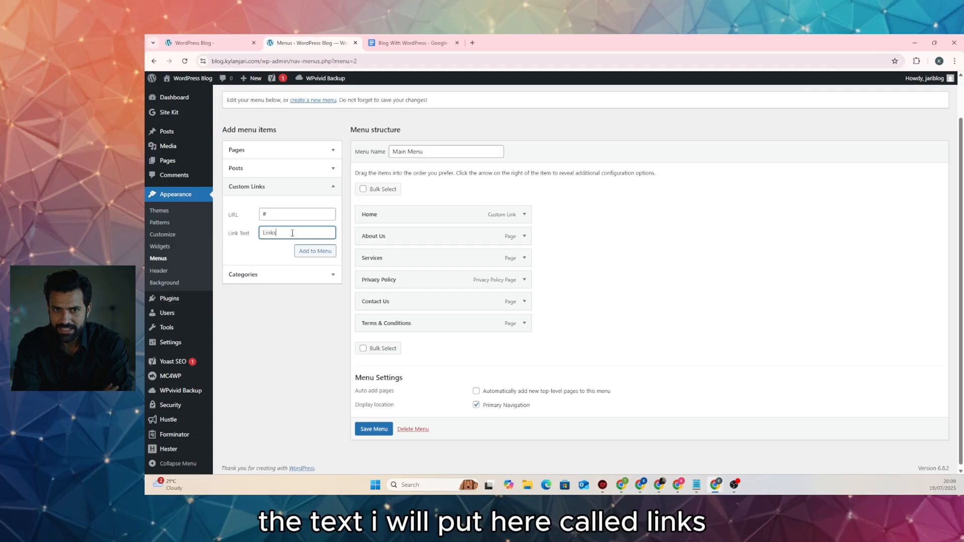
pyautogui.click(314, 250)
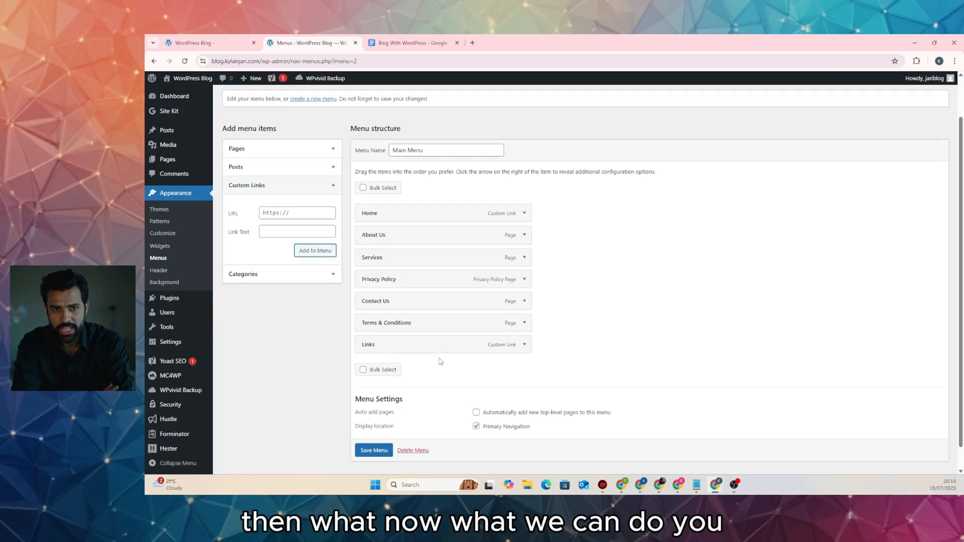
# Nest Privacy Policy and Terms & Conditions under Links and save the menu
pyautogui.scroll(-1, 440, 361)
pyautogui.moveTo(392, 260); pyautogui.dragTo(407, 327)
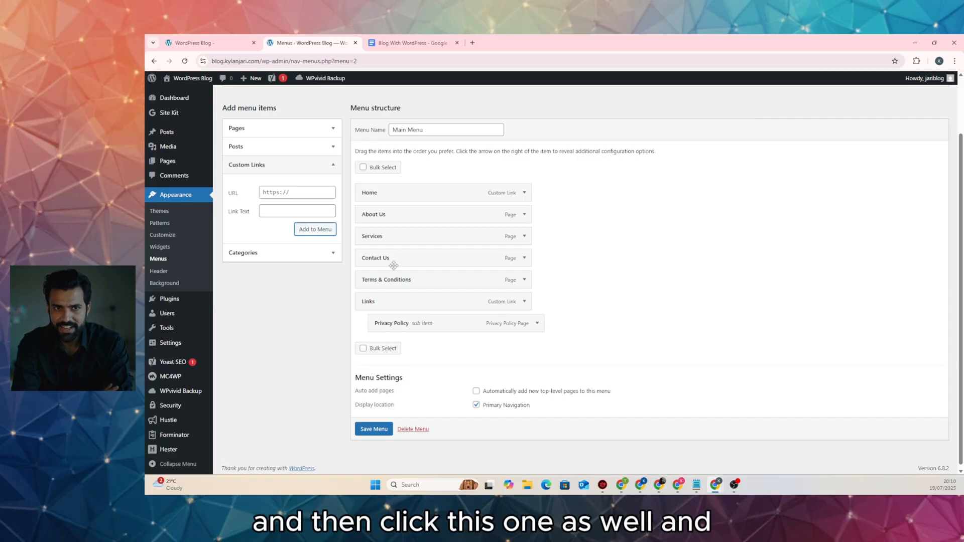
pyautogui.moveTo(394, 280); pyautogui.dragTo(407, 294)
pyautogui.moveTo(417, 329); pyautogui.dragTo(411, 325)
pyautogui.click(522, 283)
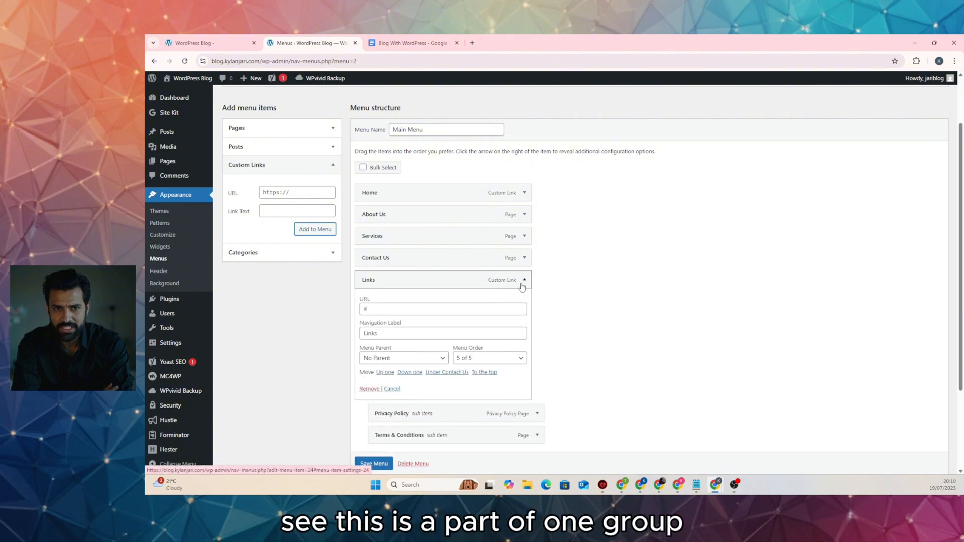
pyautogui.click(523, 283)
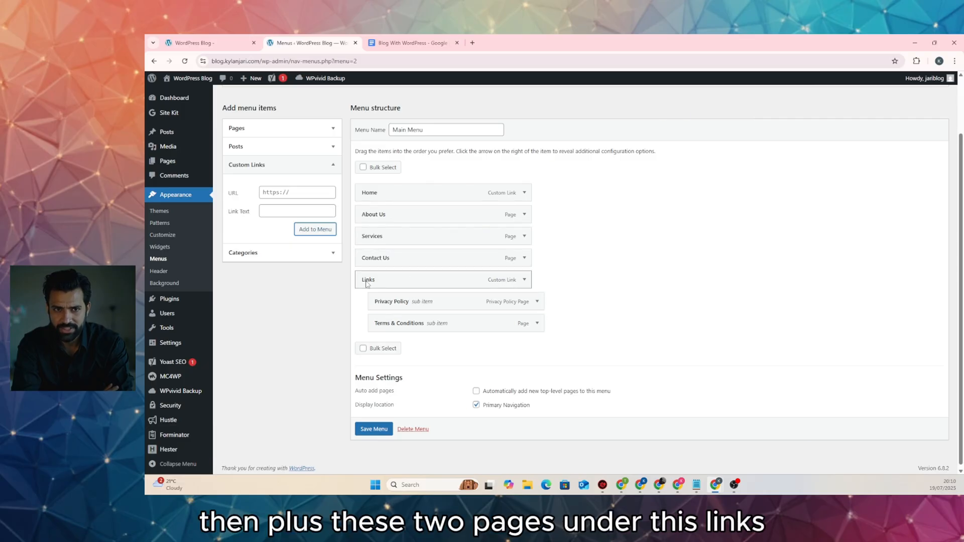
pyautogui.click(374, 431)
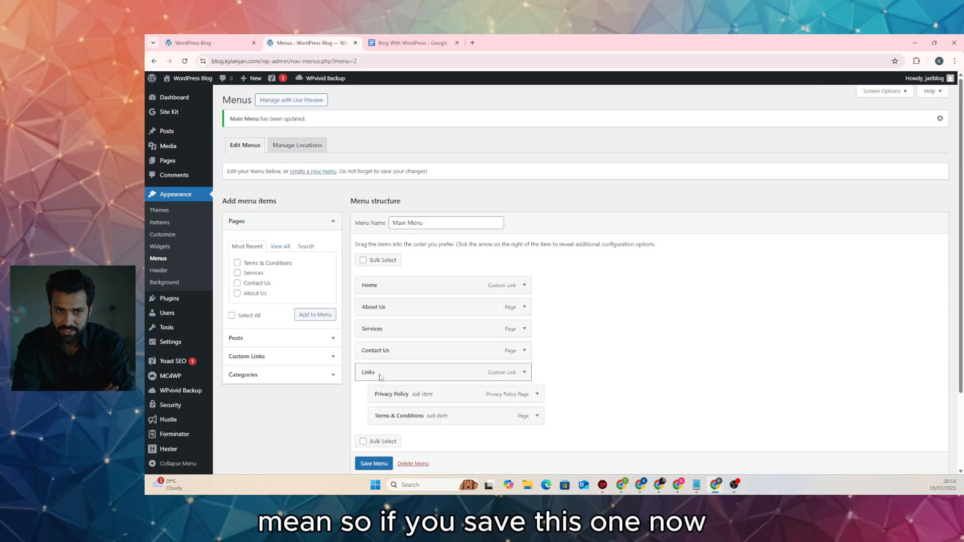
# Reload the blog to check the new header menu and Links submenu, then open Customize
pyautogui.click(198, 44)
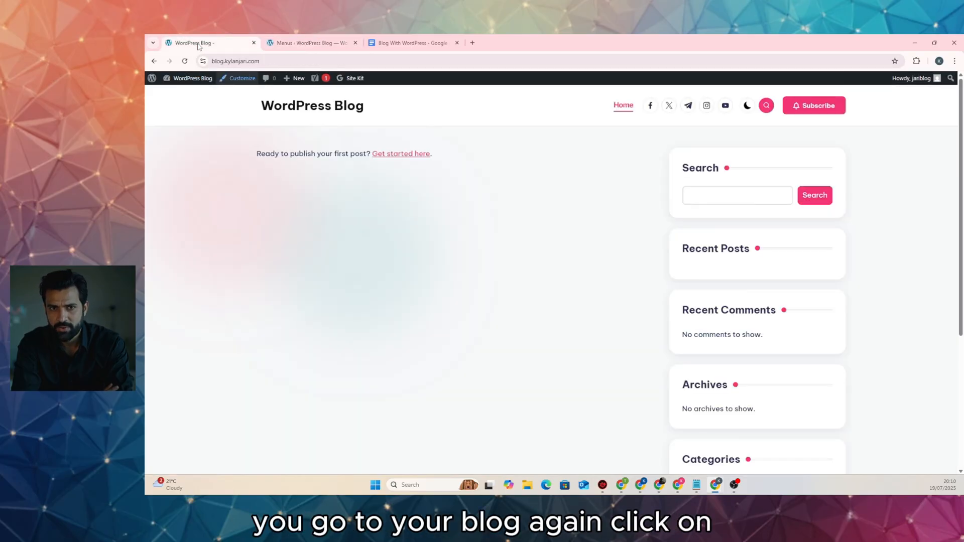
pyautogui.click(185, 61)
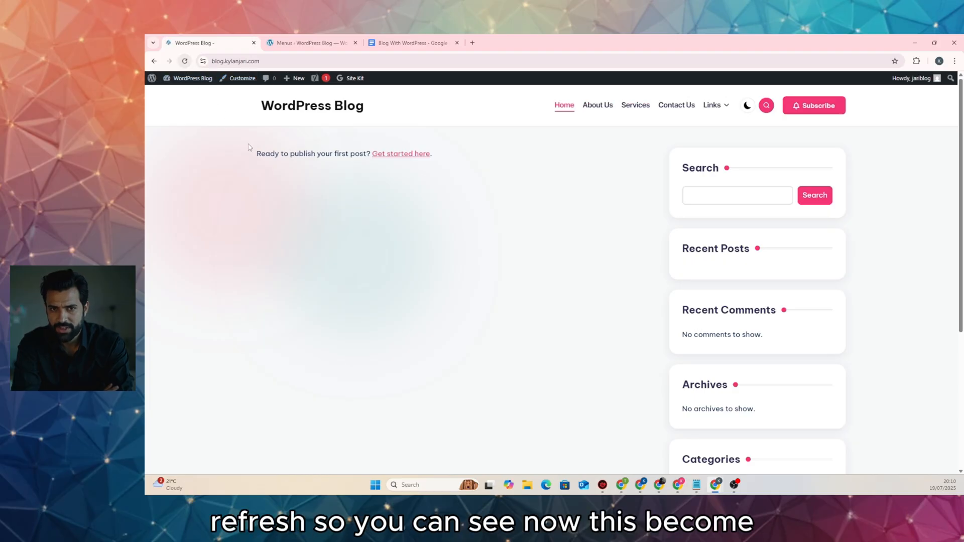
pyautogui.moveTo(725, 120)
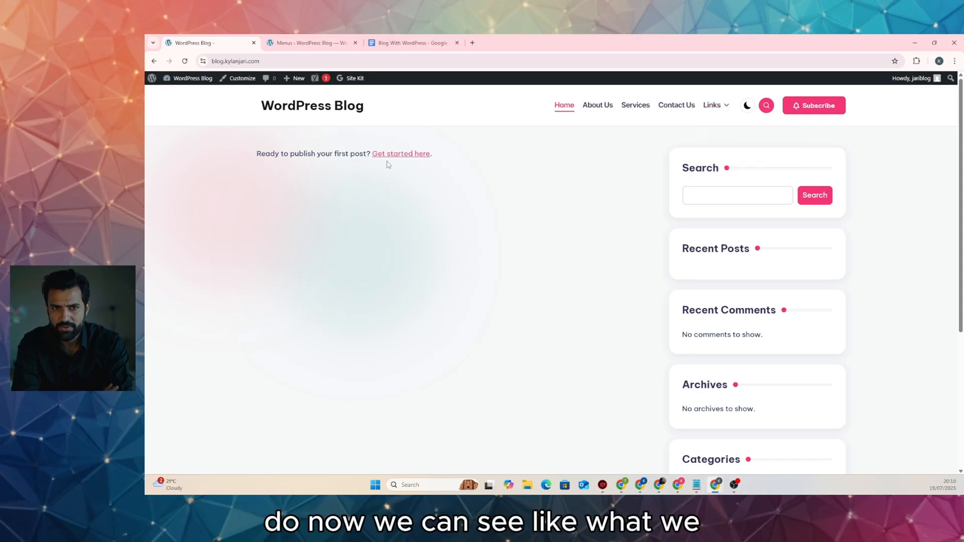
pyautogui.scroll(-5, 452, 249)
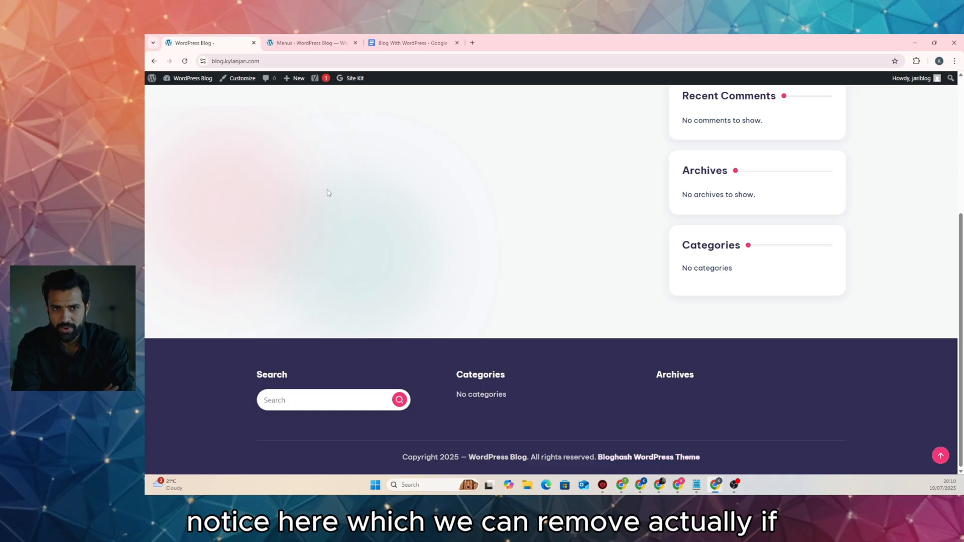
pyautogui.click(243, 79)
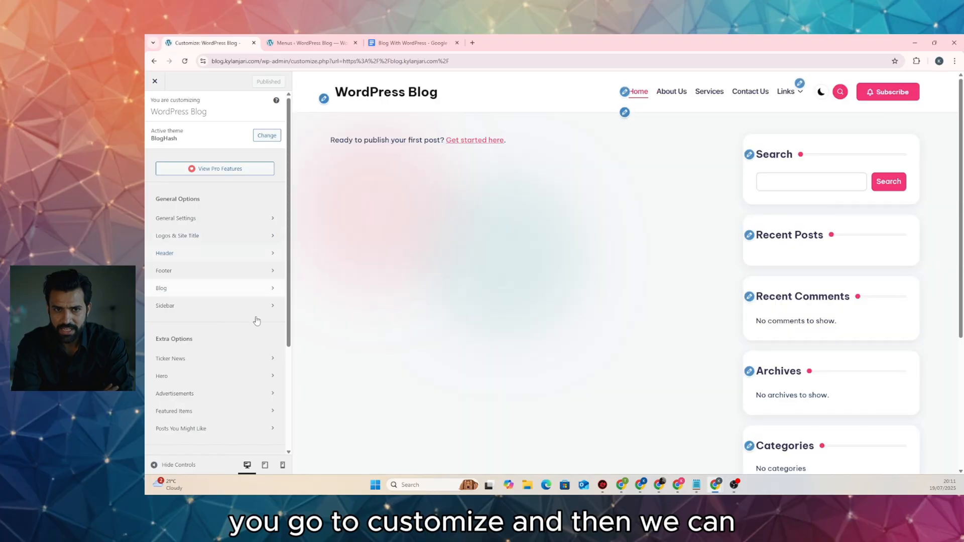
# Delete the <b>{{theme_link}}</b> credit from the Footer > Copyright Bar text and publish
pyautogui.click(250, 275)
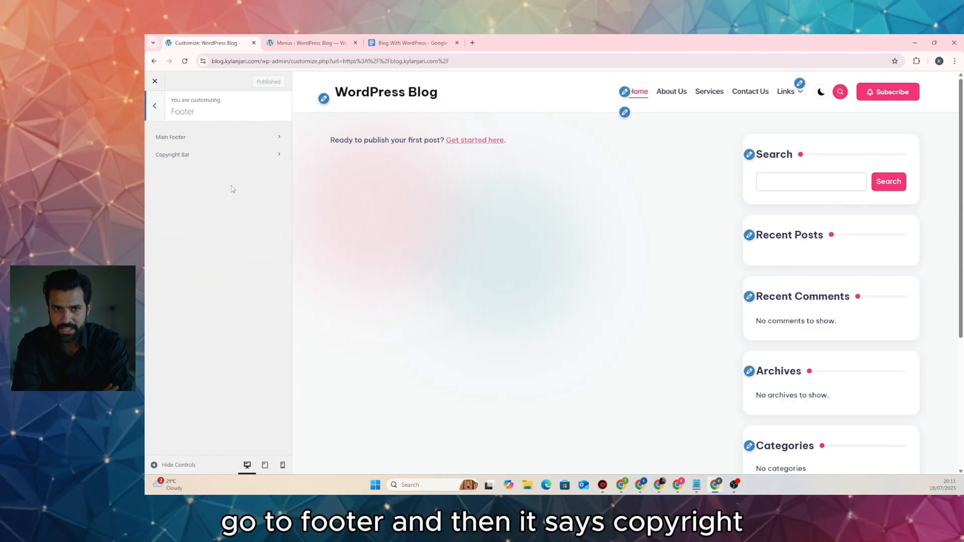
pyautogui.click(224, 159)
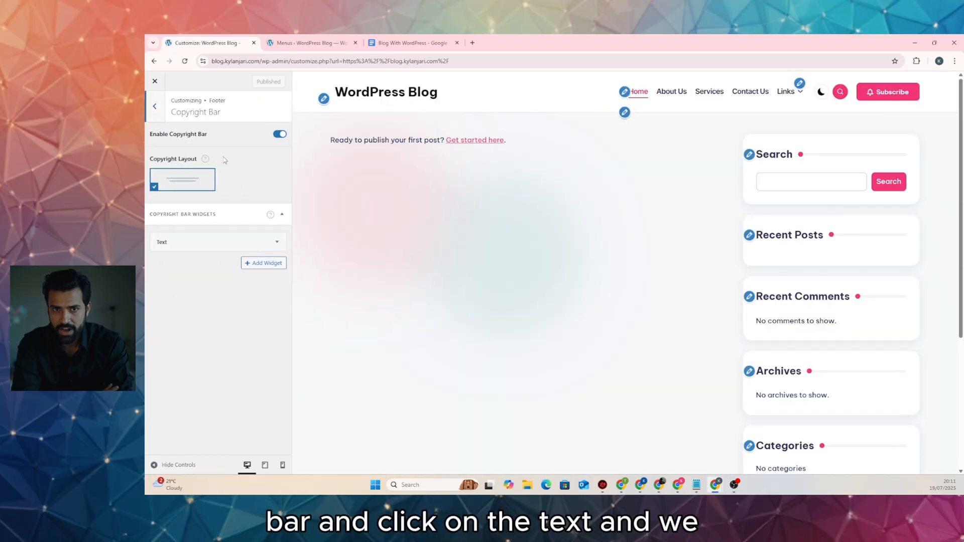
pyautogui.click(250, 241)
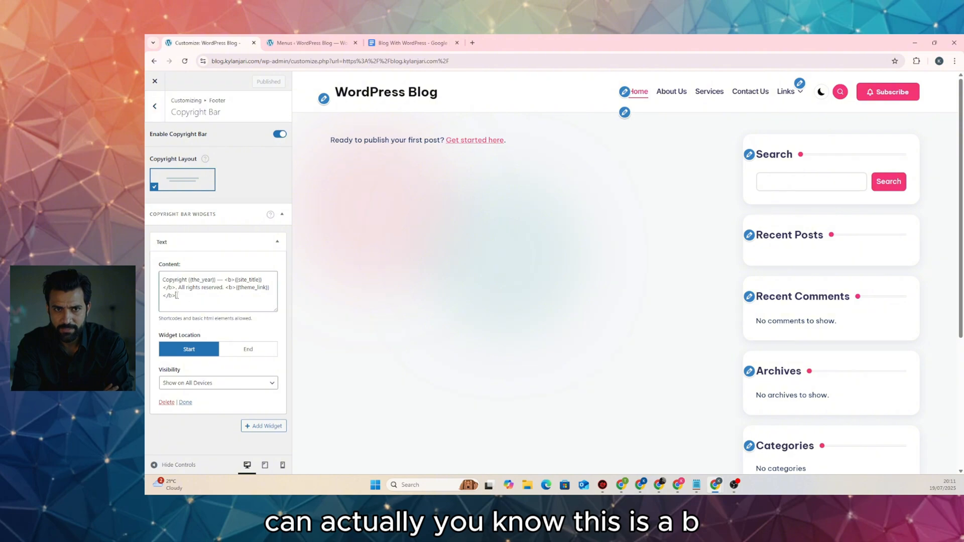
pyautogui.moveTo(178, 296); pyautogui.dragTo(223, 289)
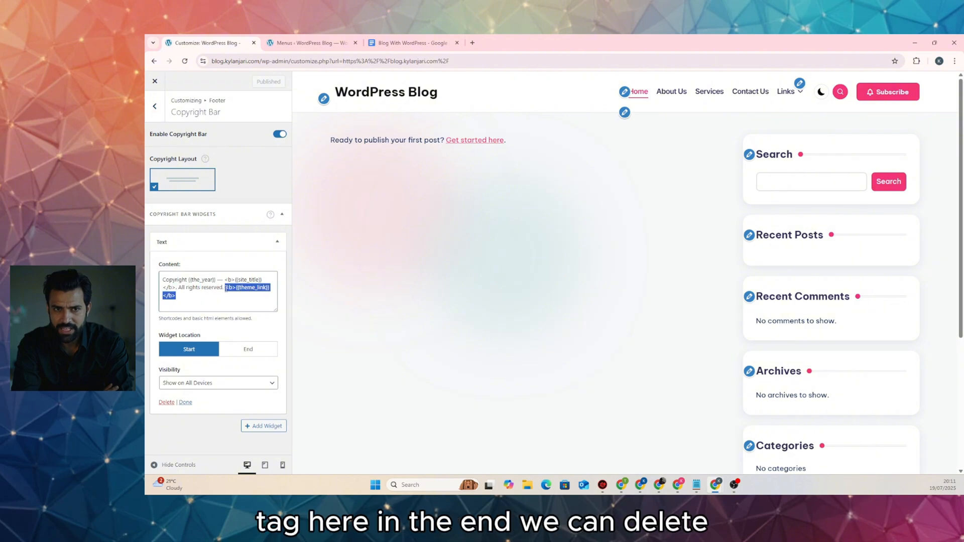
pyautogui.press('BackSpace')
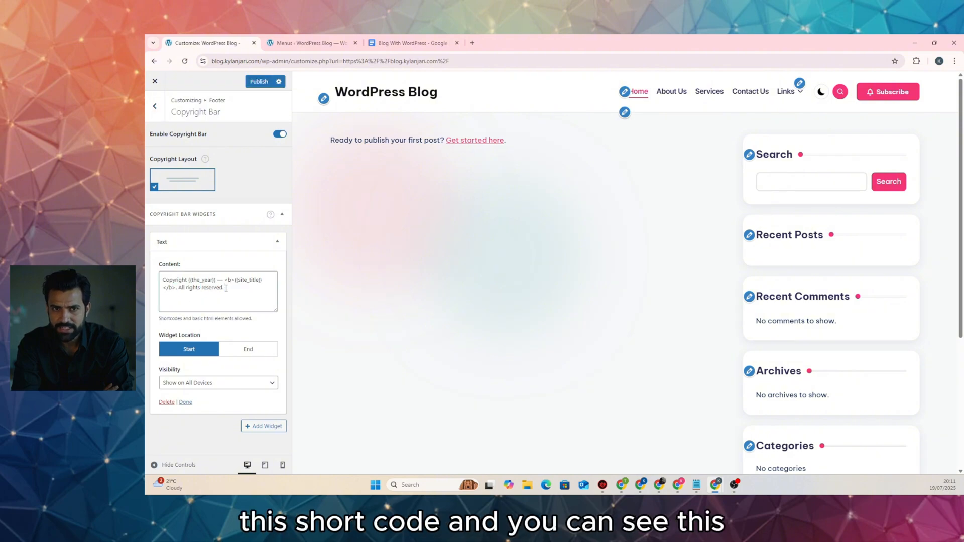
pyautogui.scroll(-5, 551, 313)
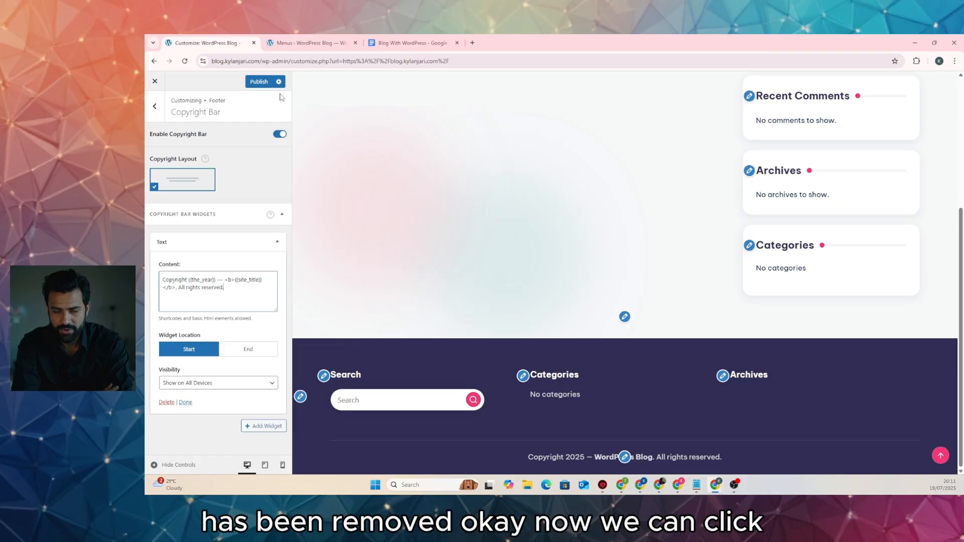
pyautogui.click(259, 82)
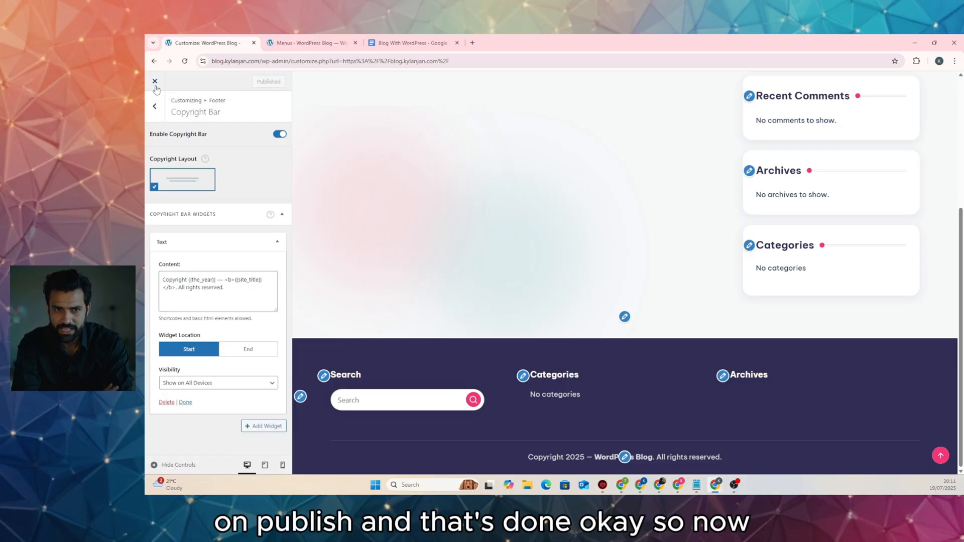
pyautogui.click(154, 81)
pyautogui.scroll(-4, 463, 231)
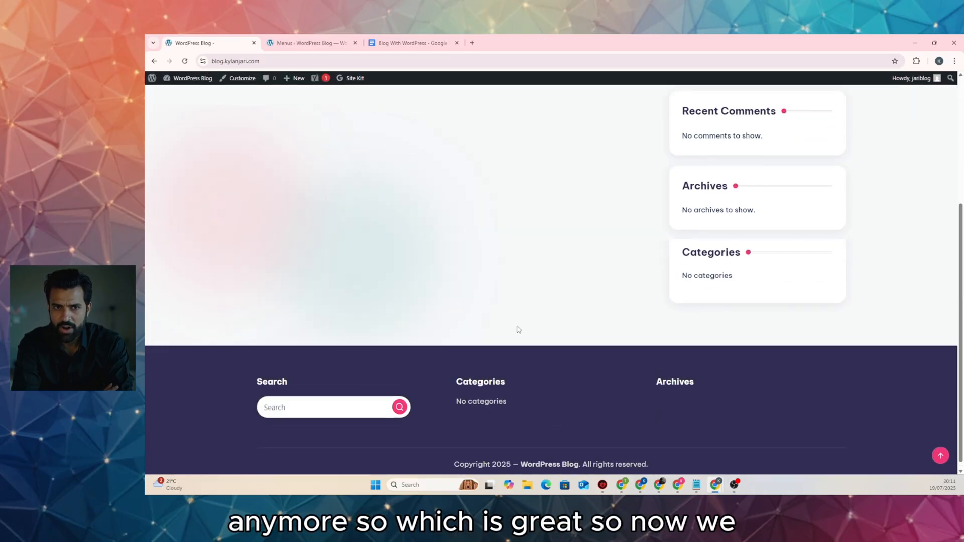
pyautogui.scroll(5, 517, 329)
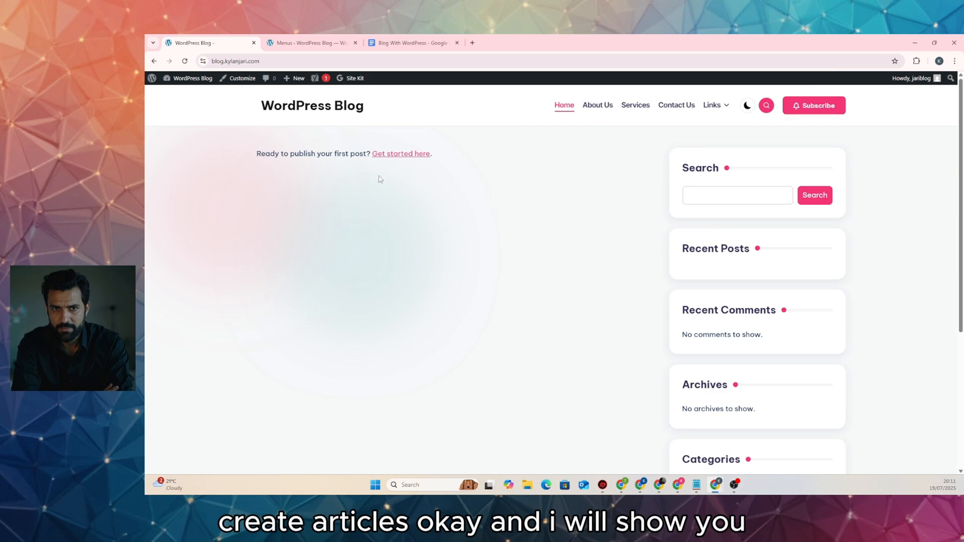
pyautogui.scroll(-4, 378, 179)
pyautogui.scroll(3, 378, 187)
pyautogui.scroll(1, 381, 187)
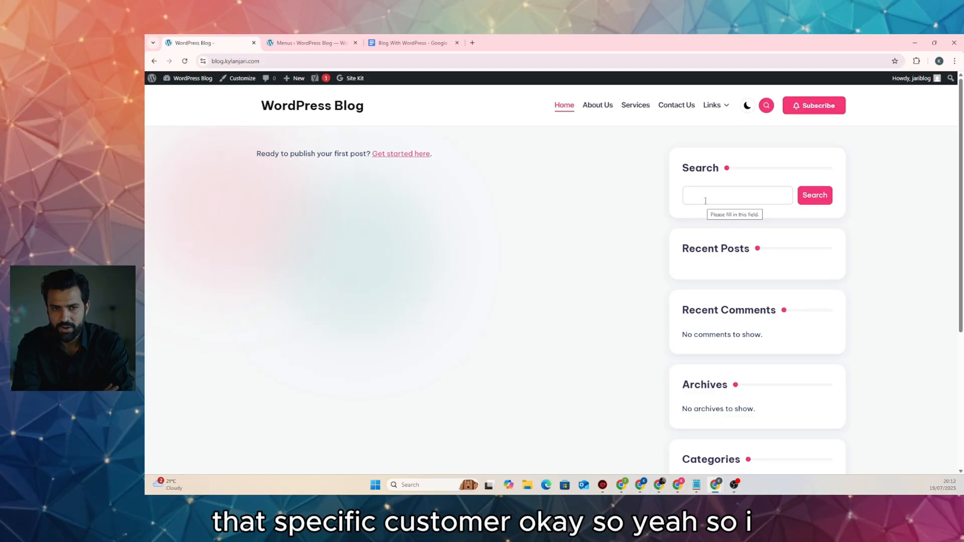
pyautogui.scroll(-5, 323, 256)
pyautogui.scroll(5, 607, 243)
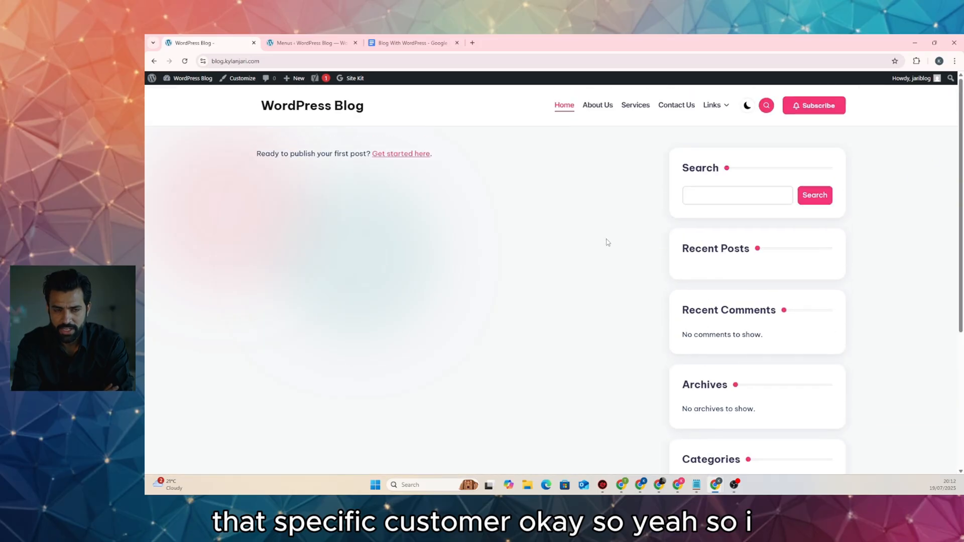
pyautogui.scroll(-5, 511, 229)
pyautogui.scroll(3, 419, 226)
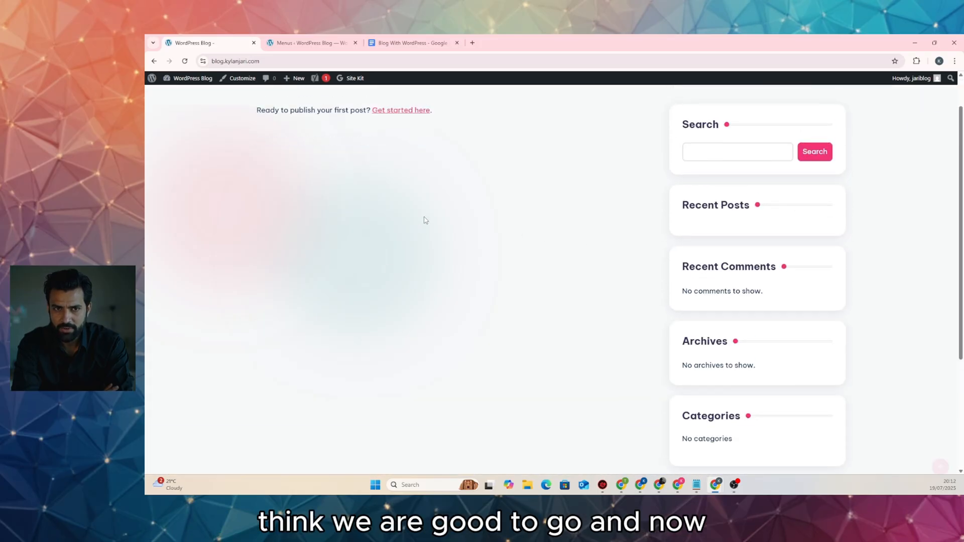
pyautogui.scroll(1, 470, 214)
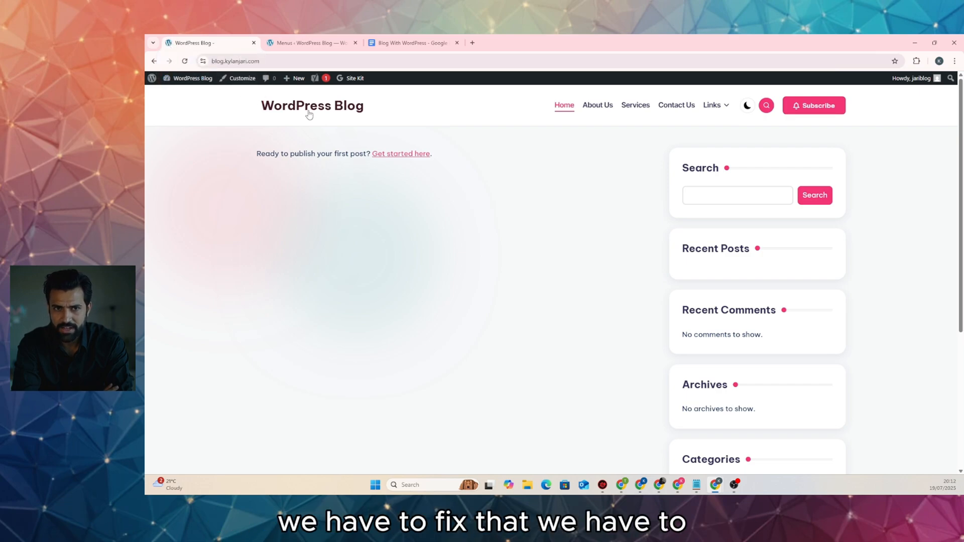
pyautogui.scroll(-5, 402, 251)
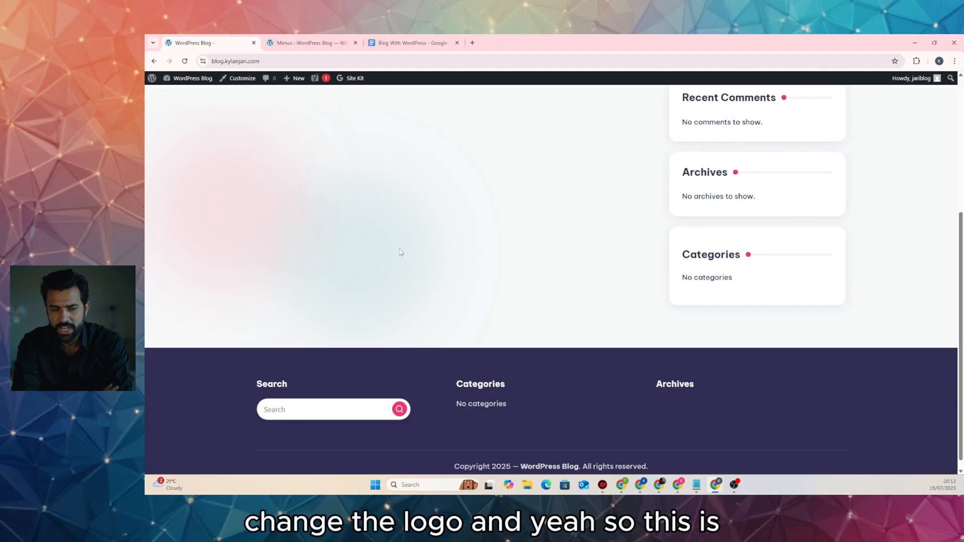
pyautogui.scroll(5, 400, 251)
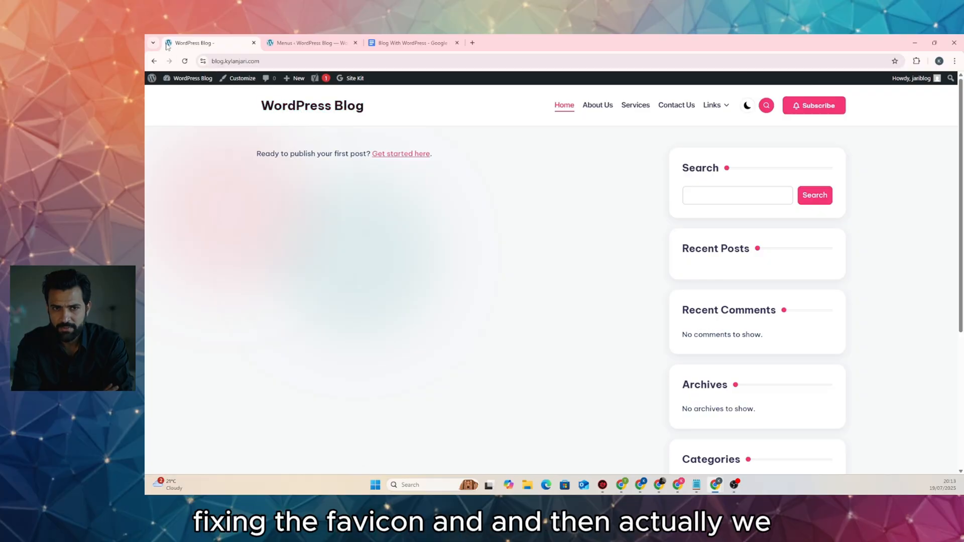
pyautogui.scroll(-4, 274, 255)
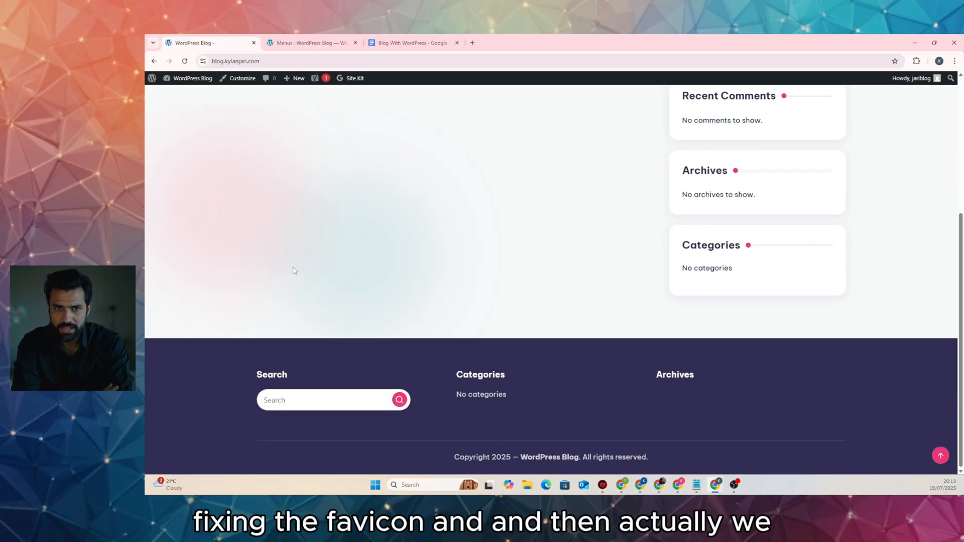
pyautogui.scroll(4, 293, 270)
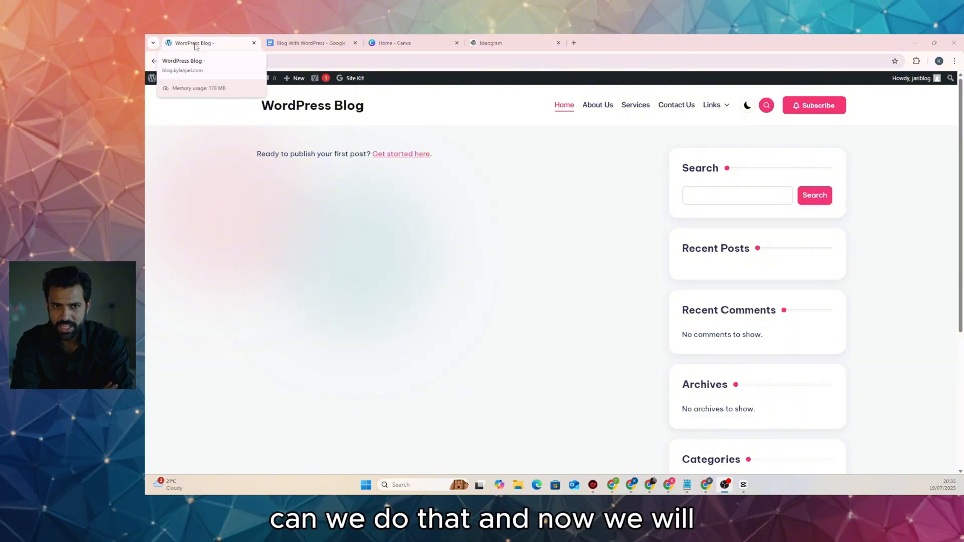
pyautogui.click(411, 45)
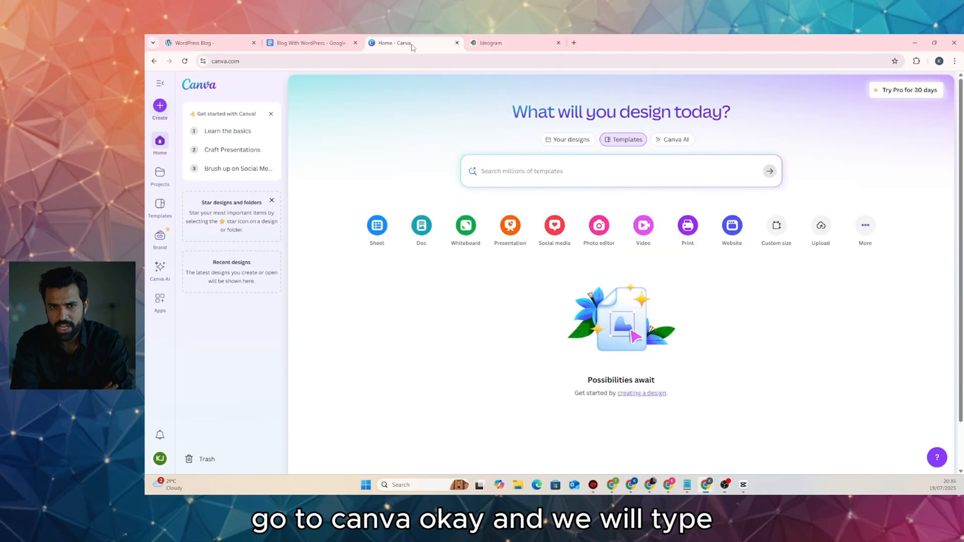
pyautogui.click(570, 160)
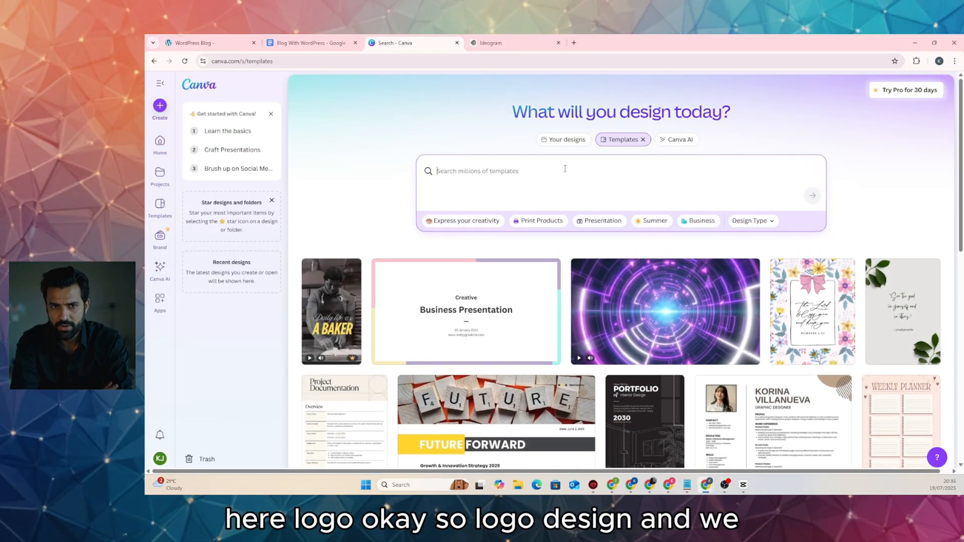
pyautogui.write('logo')
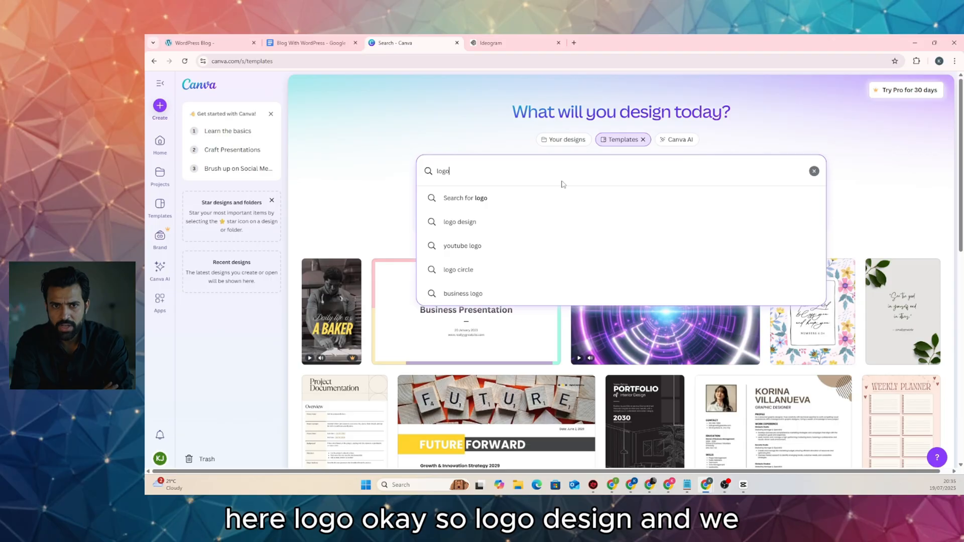
pyautogui.click(492, 222)
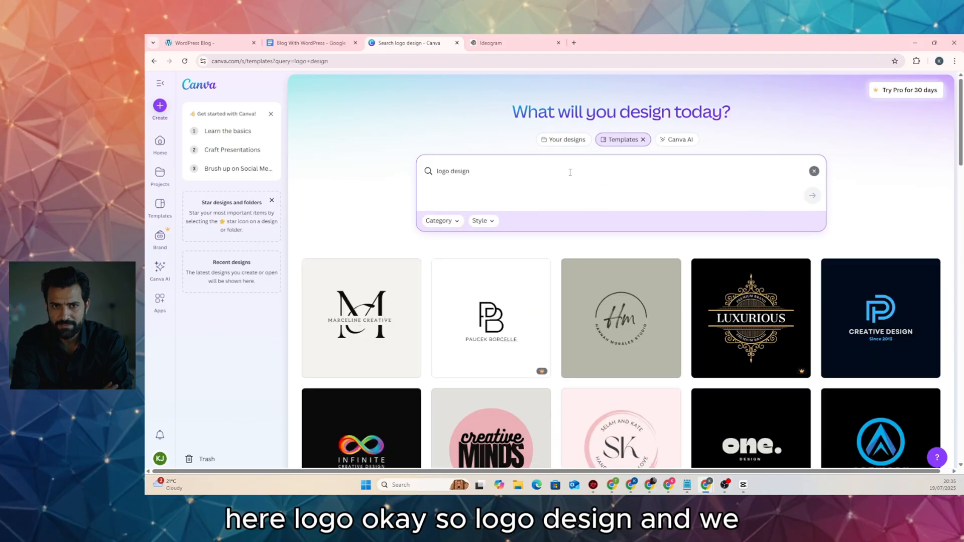
pyautogui.scroll(-3, 548, 166)
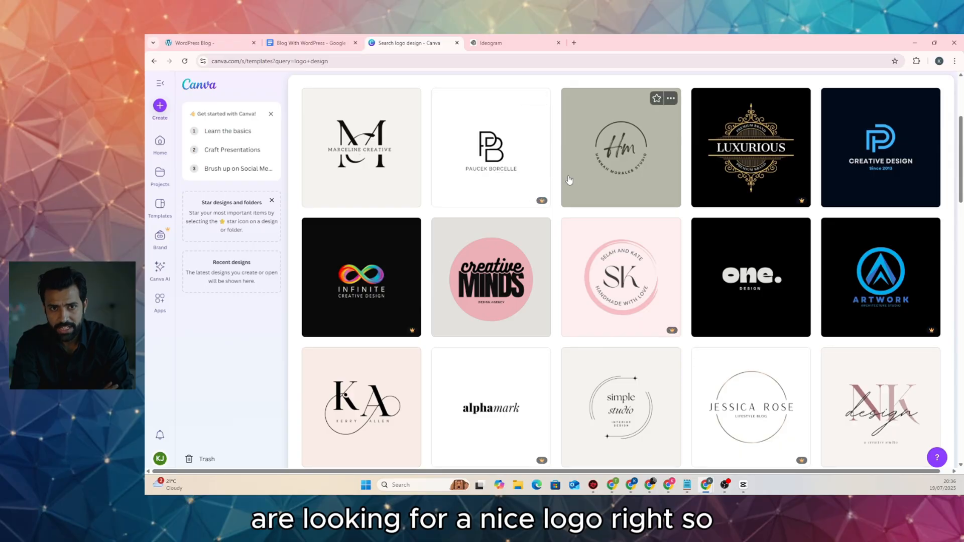
pyautogui.scroll(-3, 569, 180)
pyautogui.scroll(-2, 570, 179)
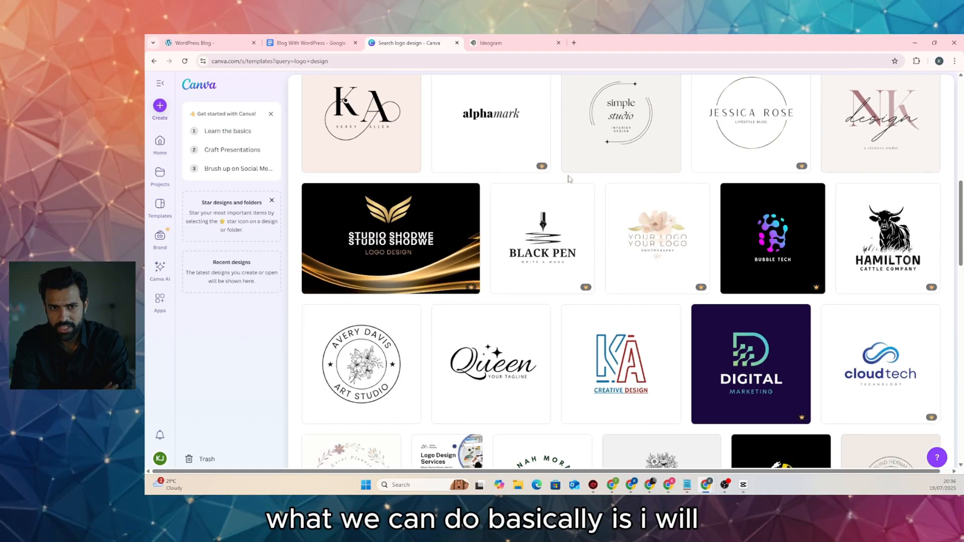
pyautogui.scroll(-3, 569, 179)
pyautogui.scroll(2, 569, 179)
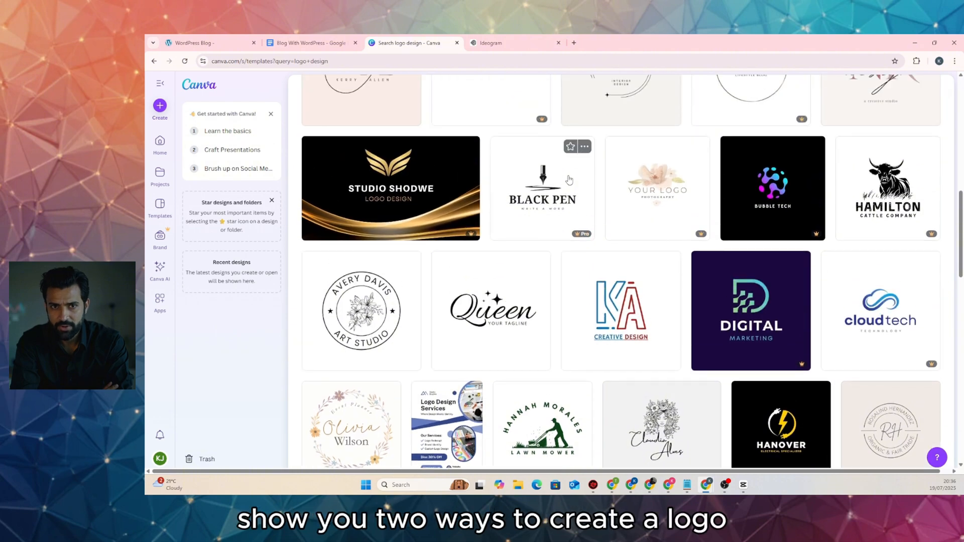
pyautogui.scroll(-2, 569, 179)
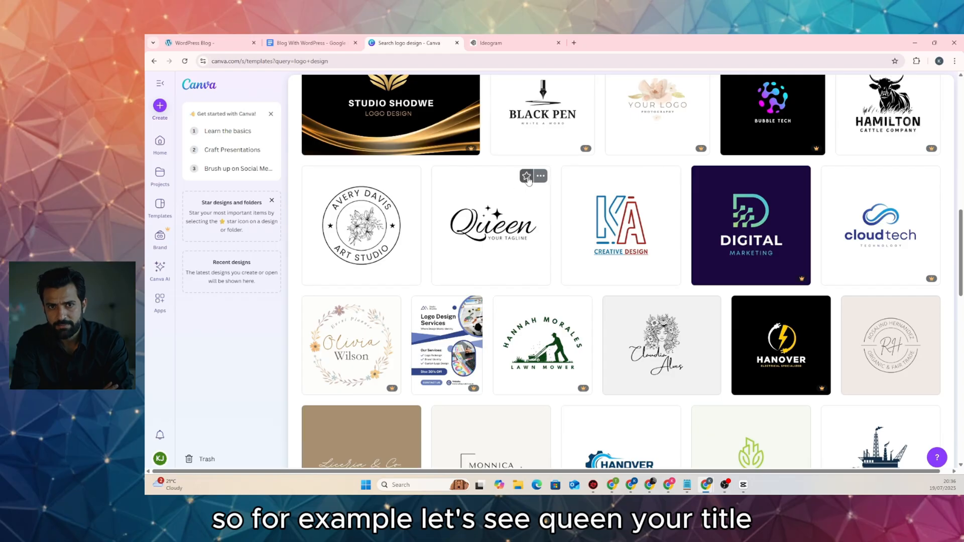
pyautogui.scroll(-2, 527, 181)
pyautogui.scroll(2, 573, 215)
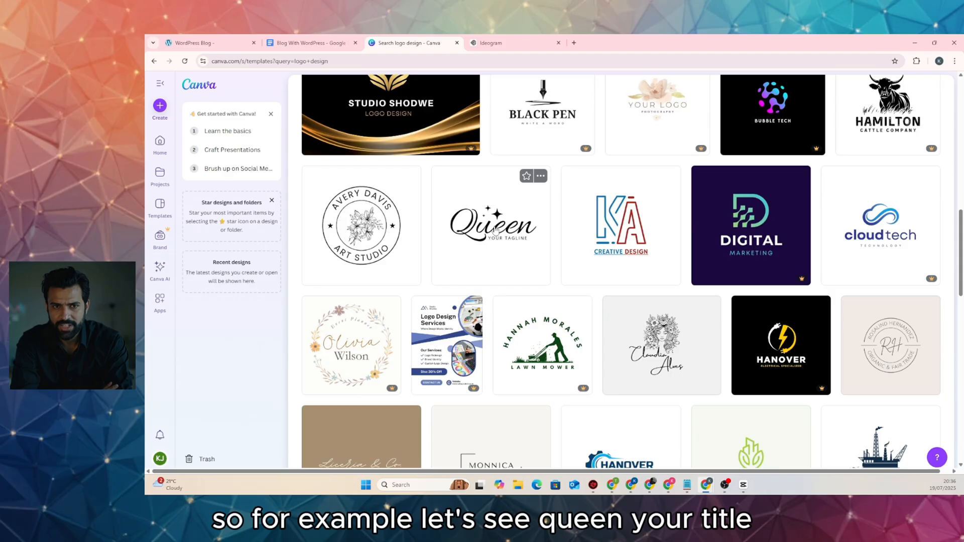
pyautogui.scroll(2, 655, 269)
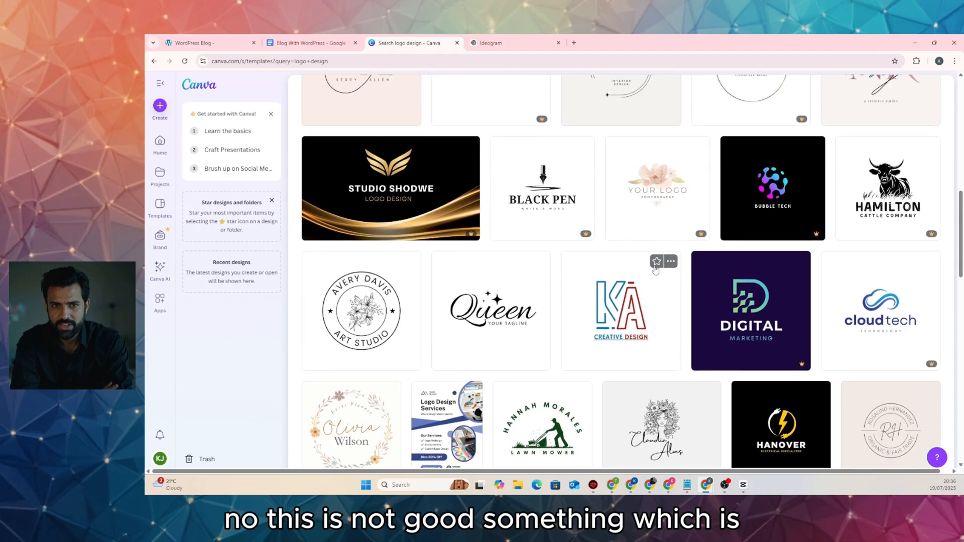
pyautogui.scroll(1, 760, 306)
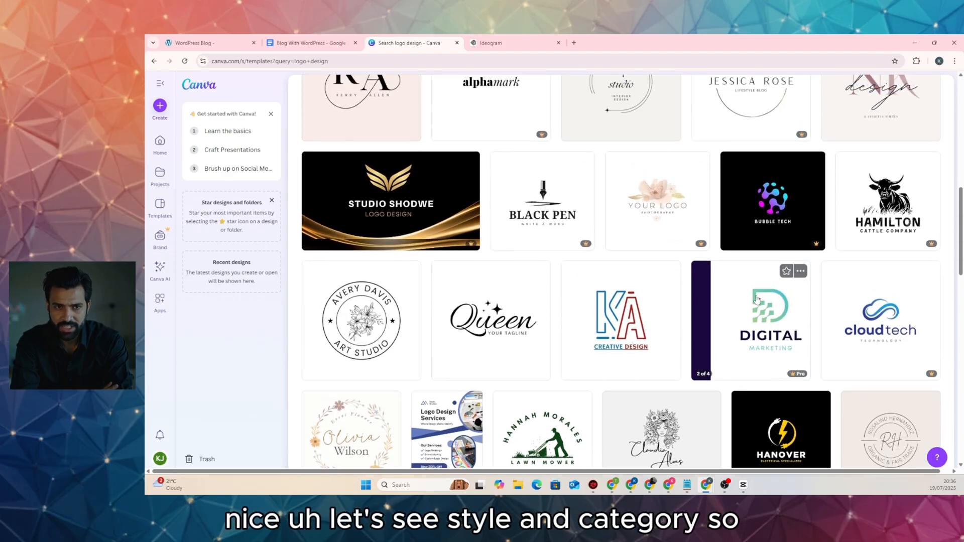
pyautogui.scroll(10, 757, 299)
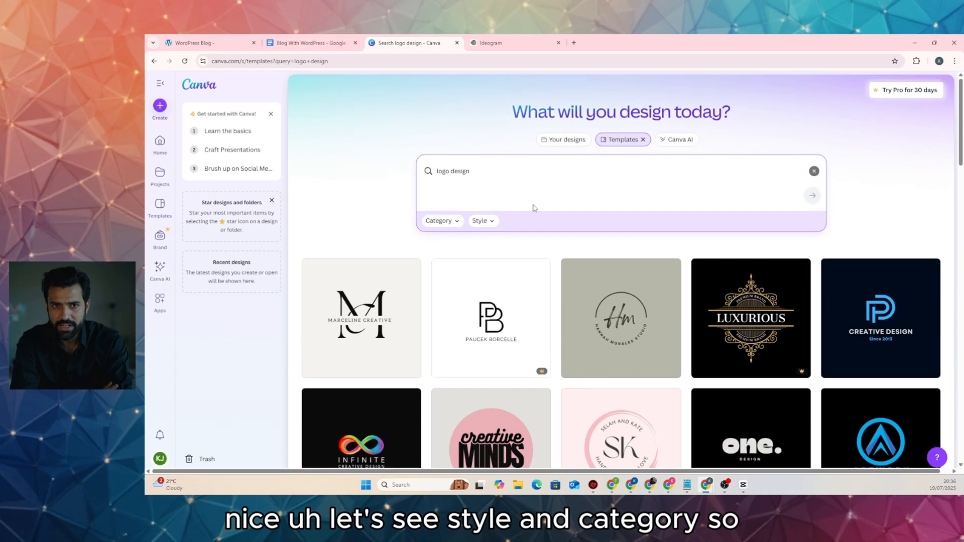
# Look through the Style and Category filter options for the logo design results
pyautogui.click(494, 225)
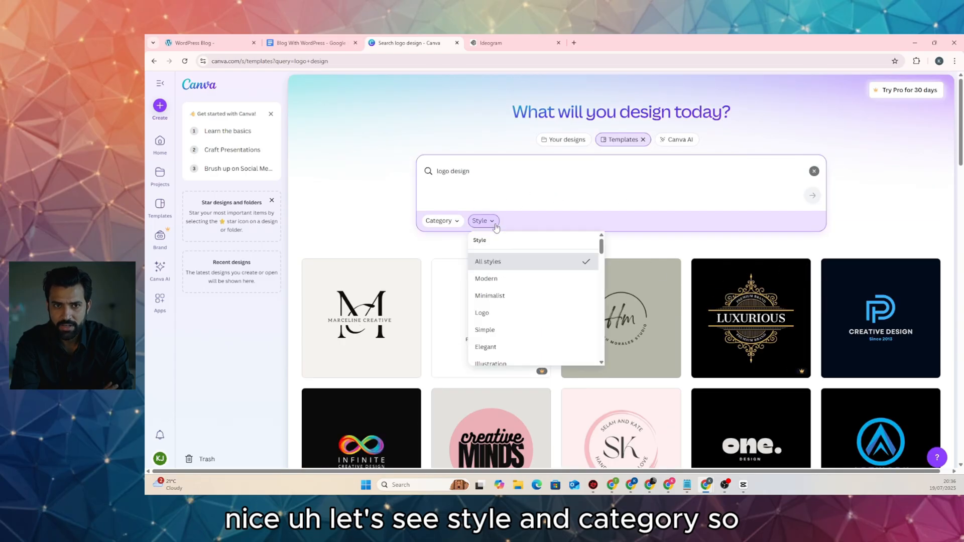
pyautogui.click(453, 225)
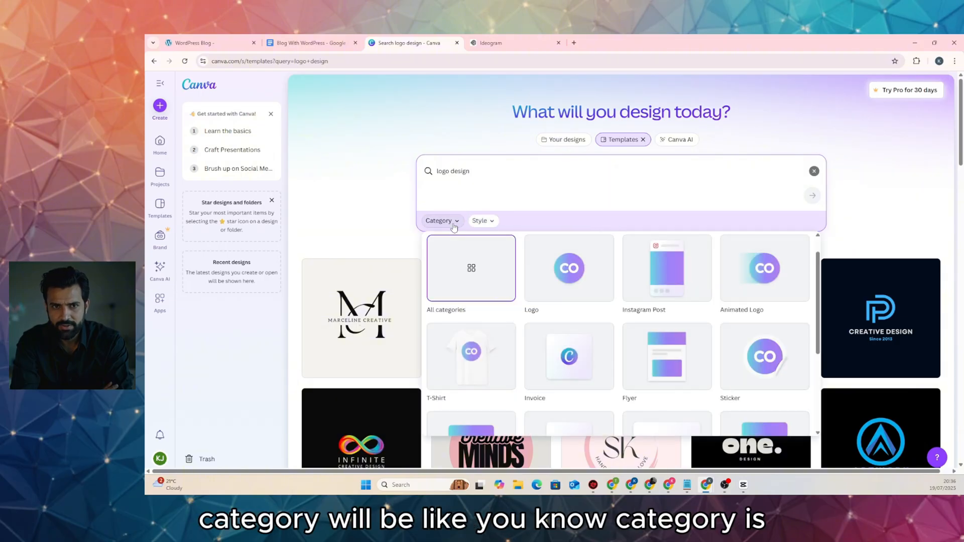
pyautogui.scroll(-3, 485, 245)
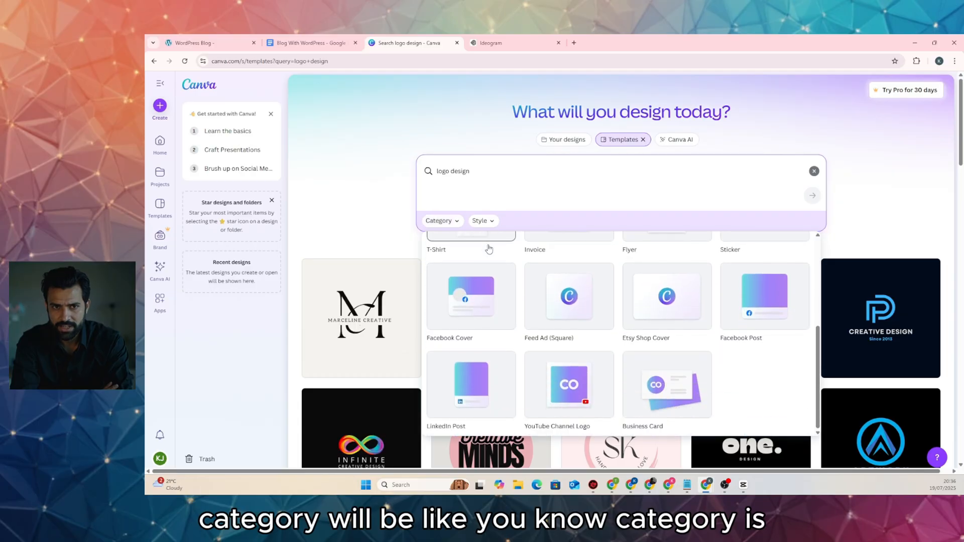
pyautogui.scroll(-1, 489, 249)
pyautogui.click(441, 177)
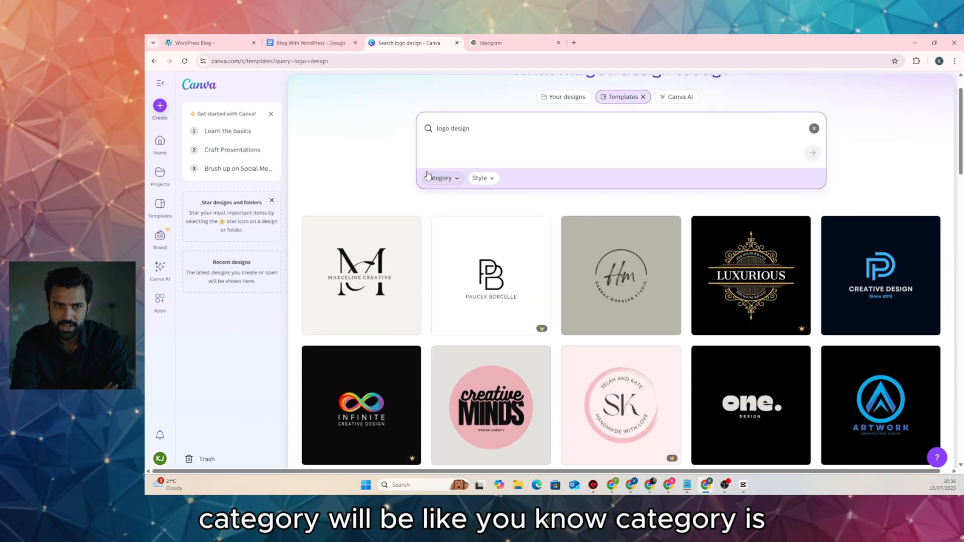
# Scroll down the logo results to find the Monogram Creative template
pyautogui.scroll(-4, 432, 245)
pyautogui.scroll(-4, 460, 260)
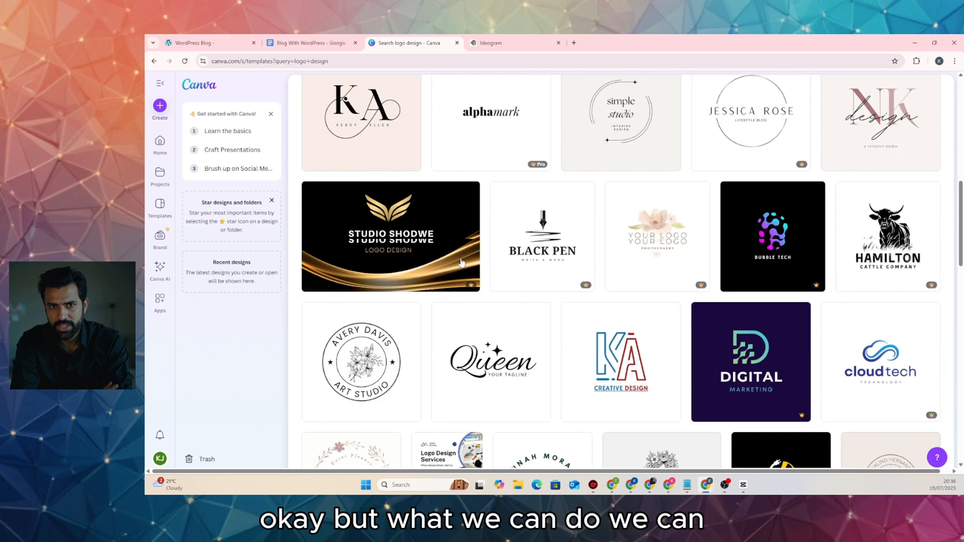
pyautogui.scroll(-2, 463, 260)
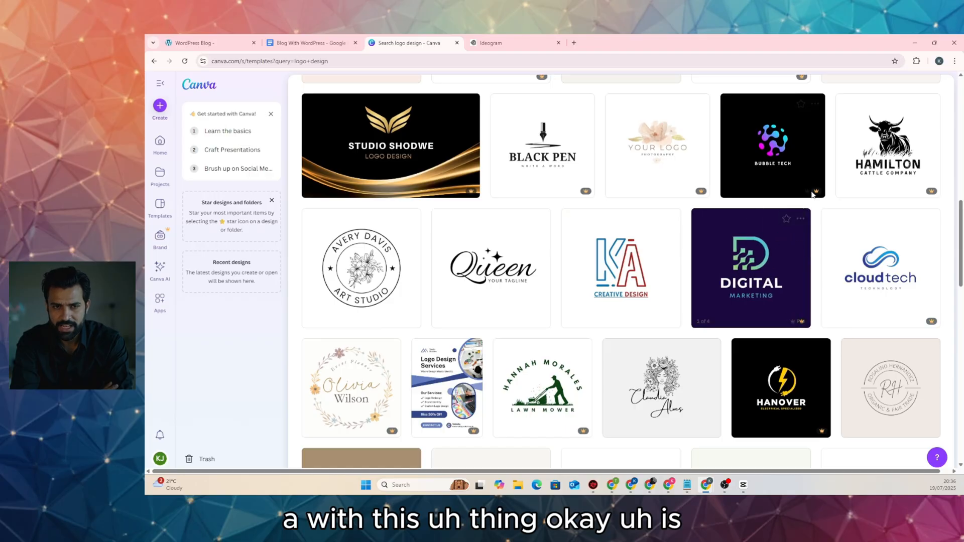
pyautogui.scroll(-5, 542, 266)
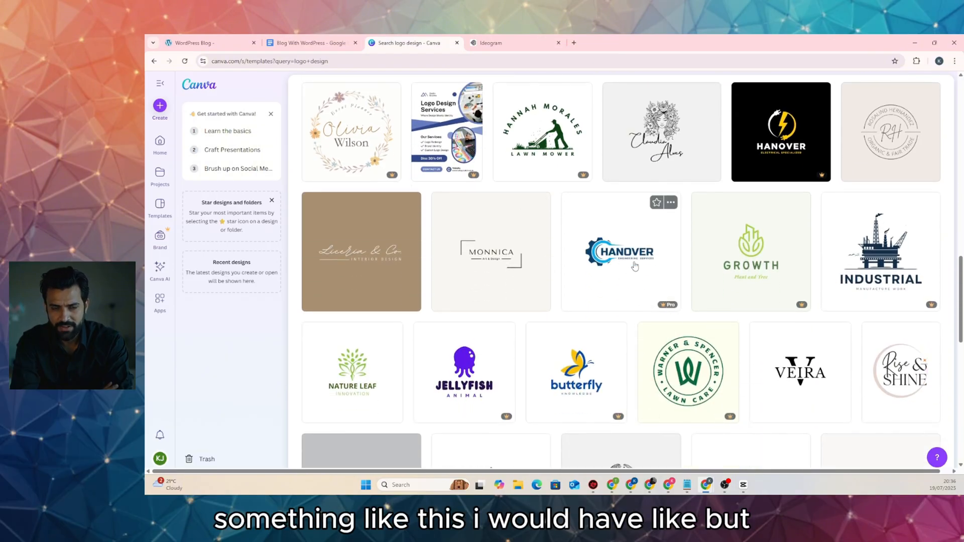
pyautogui.moveTo(668, 307)
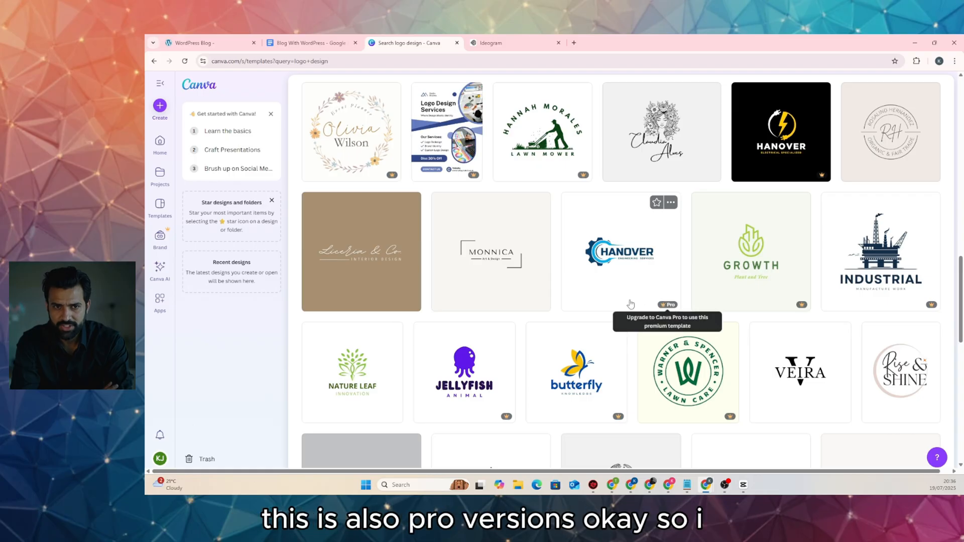
pyautogui.scroll(-3, 629, 303)
pyautogui.scroll(-2, 628, 302)
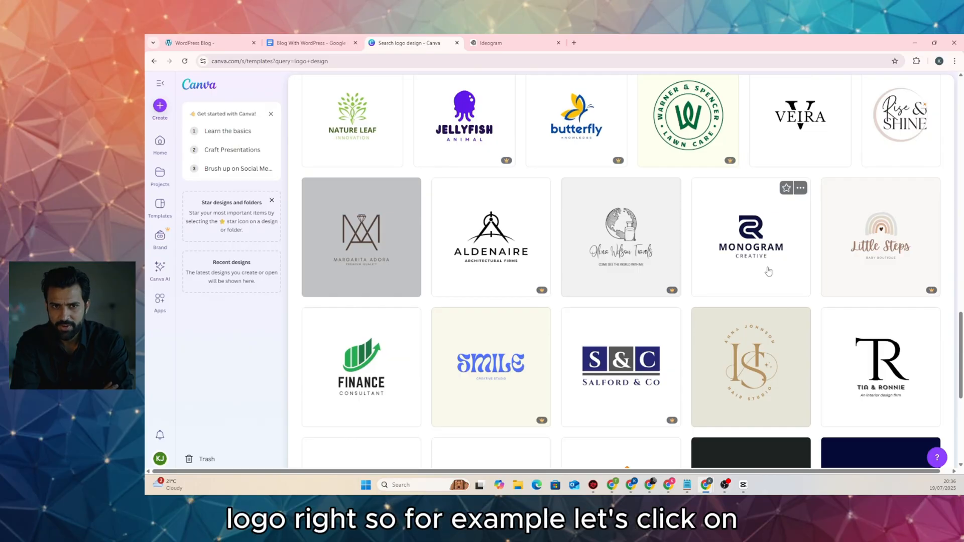
# Open the Monogram Creative template for customising and delete its CR logo mark
pyautogui.click(751, 261)
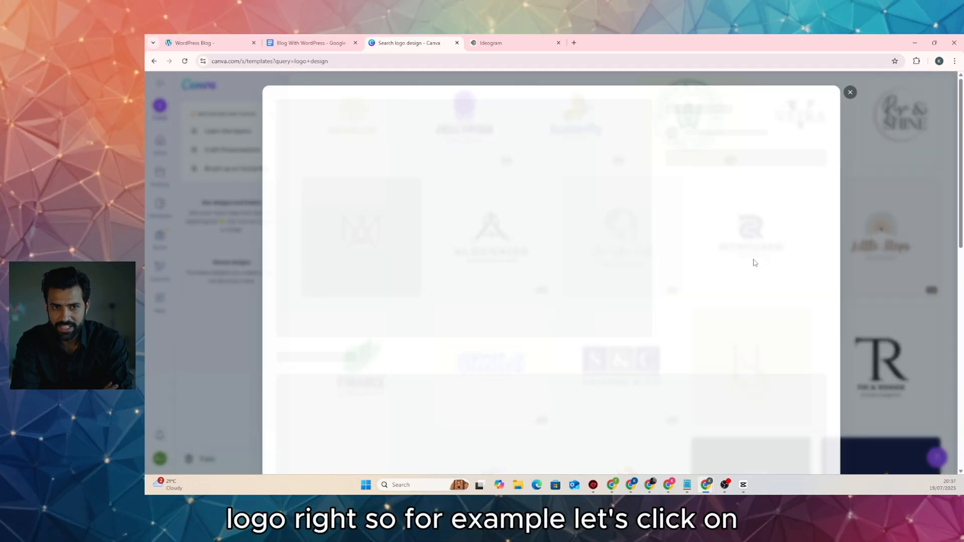
pyautogui.click(718, 186)
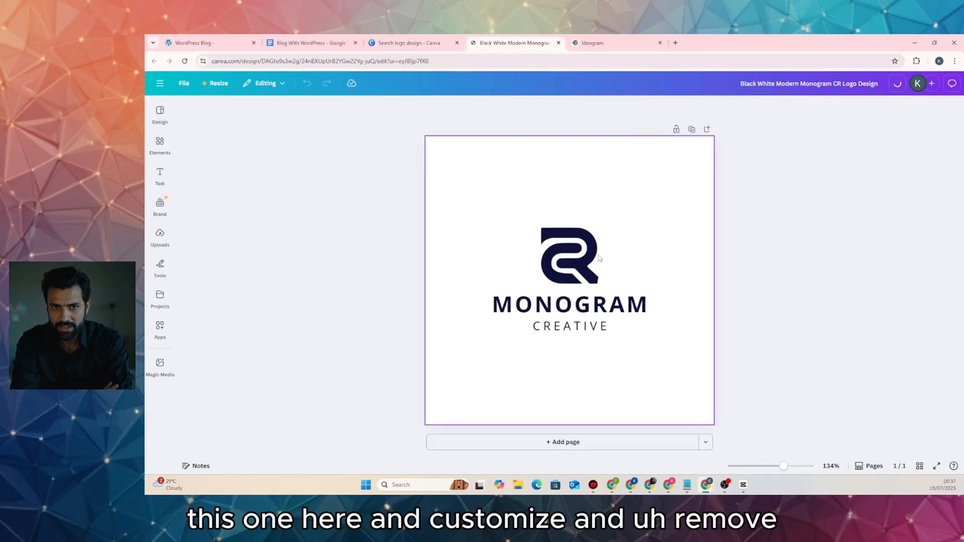
pyautogui.click(590, 258)
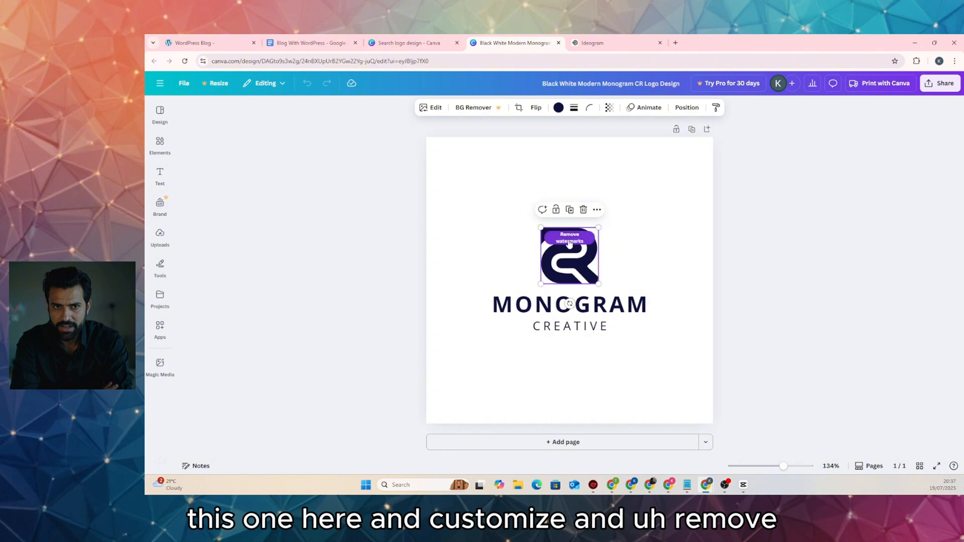
pyautogui.click(572, 238)
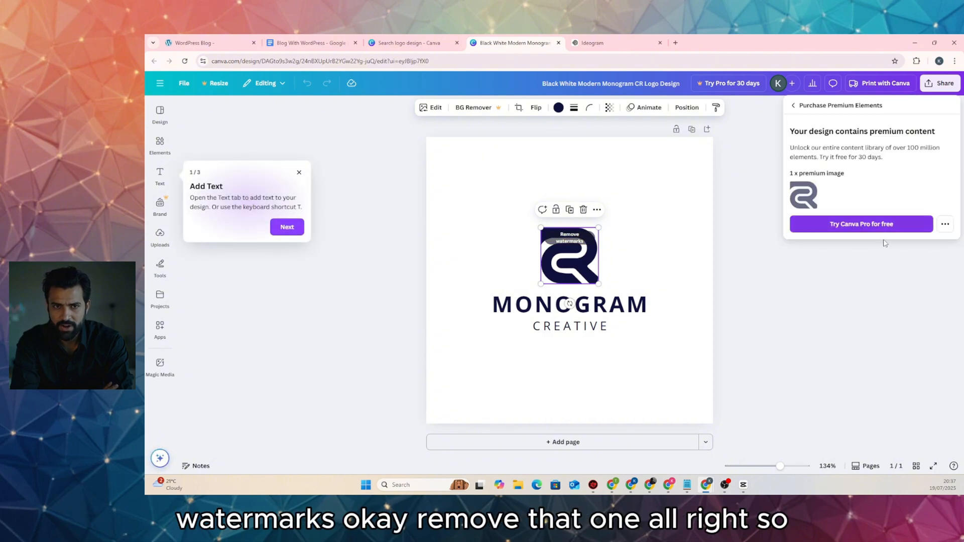
pyautogui.click(866, 281)
pyautogui.click(584, 210)
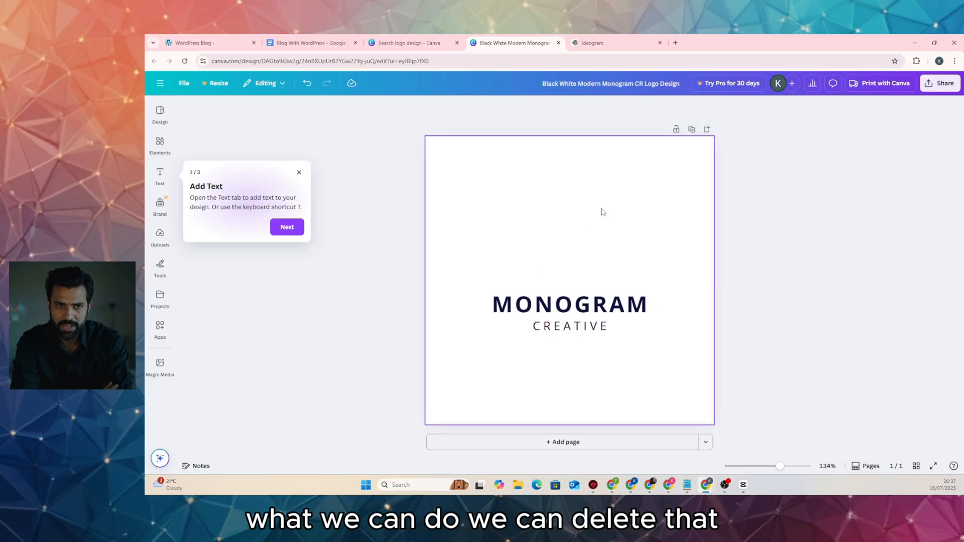
# Replace MONOGRAM with the owner's name and CREATIVE with 'BLOGGER'
pyautogui.click(576, 307)
pyautogui.click(576, 306)
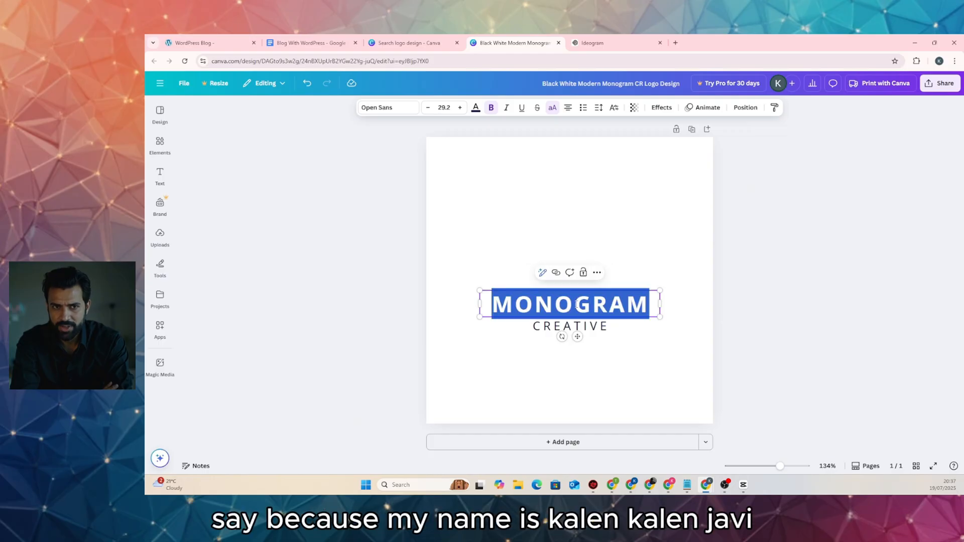
pyautogui.write('KYLAN')
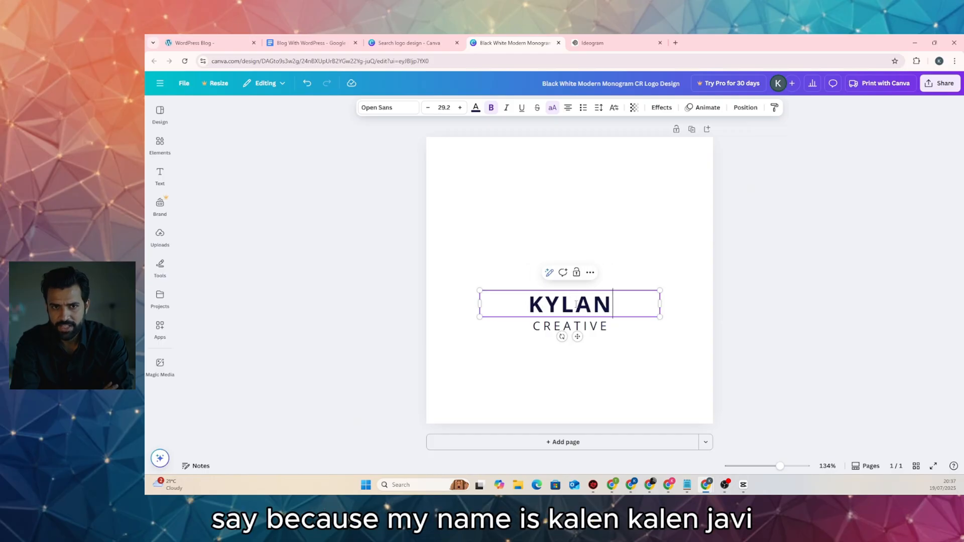
pyautogui.write(' JARI')
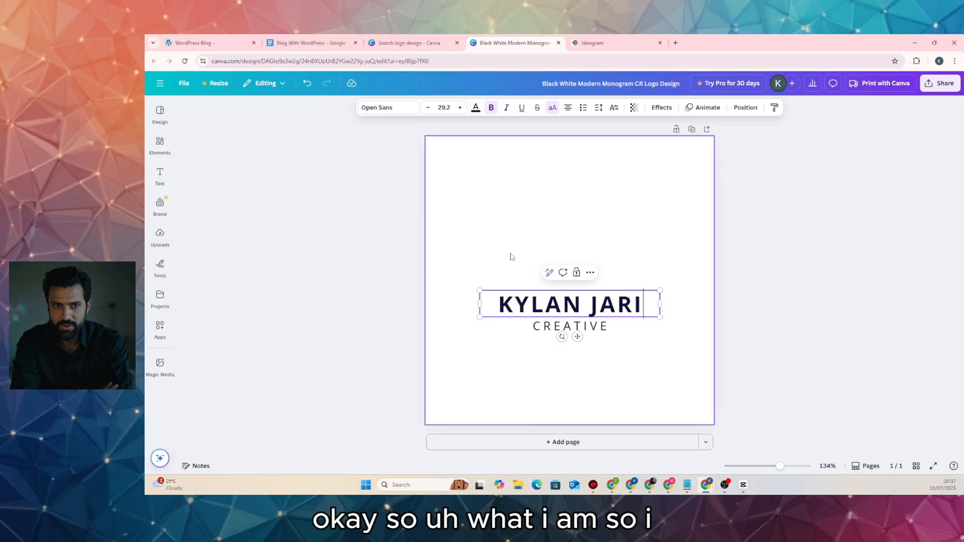
pyautogui.click(602, 327)
pyautogui.click(602, 326)
pyautogui.click(602, 326)
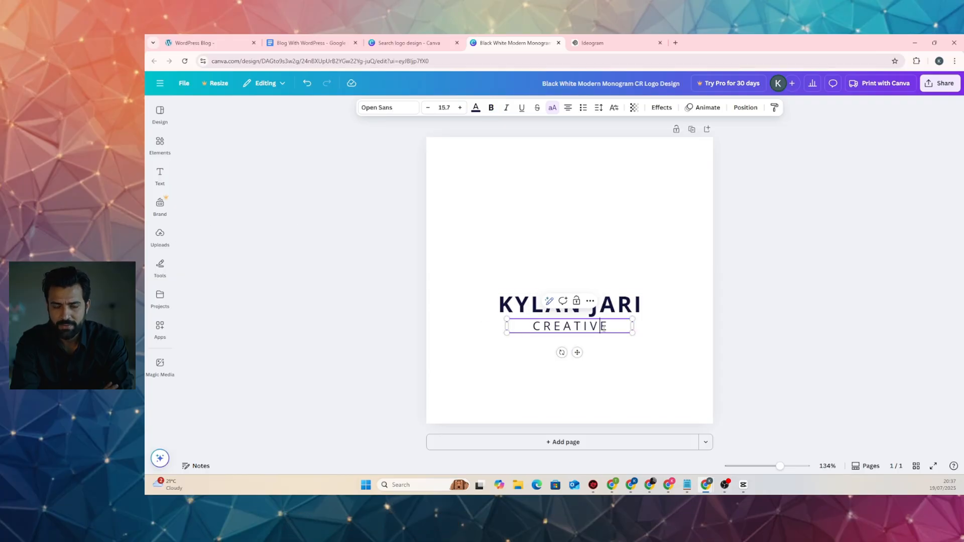
pyautogui.doubleClick(602, 326)
pyautogui.write('BLOGGER')
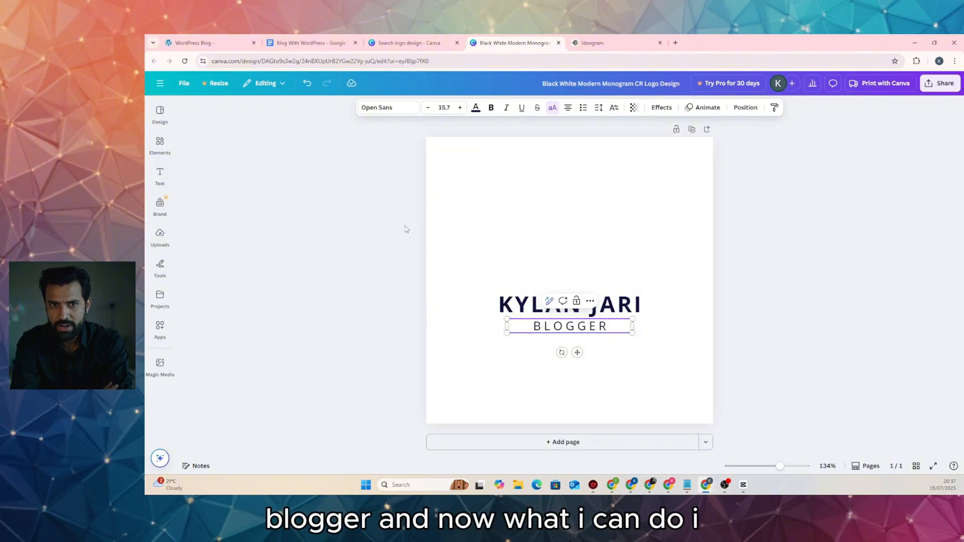
pyautogui.click(386, 222)
pyautogui.click(159, 143)
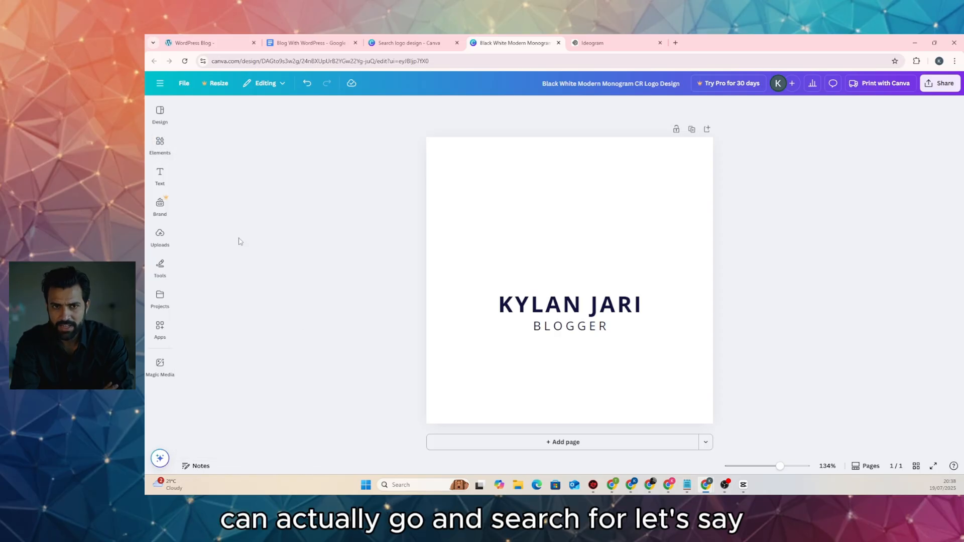
# Search templates for 'K' and replace the page with the boxed-K logo template
pyautogui.moveTo(168, 122)
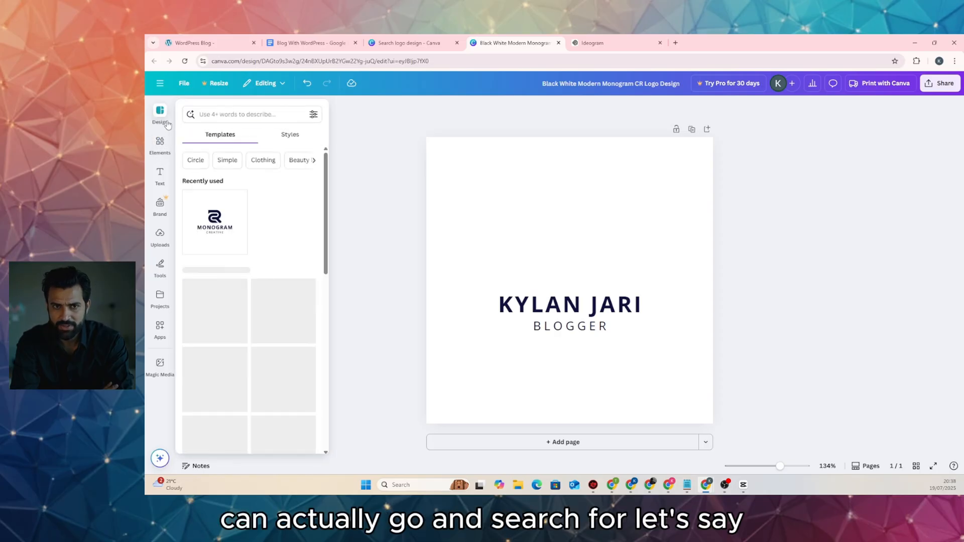
pyautogui.click(216, 113)
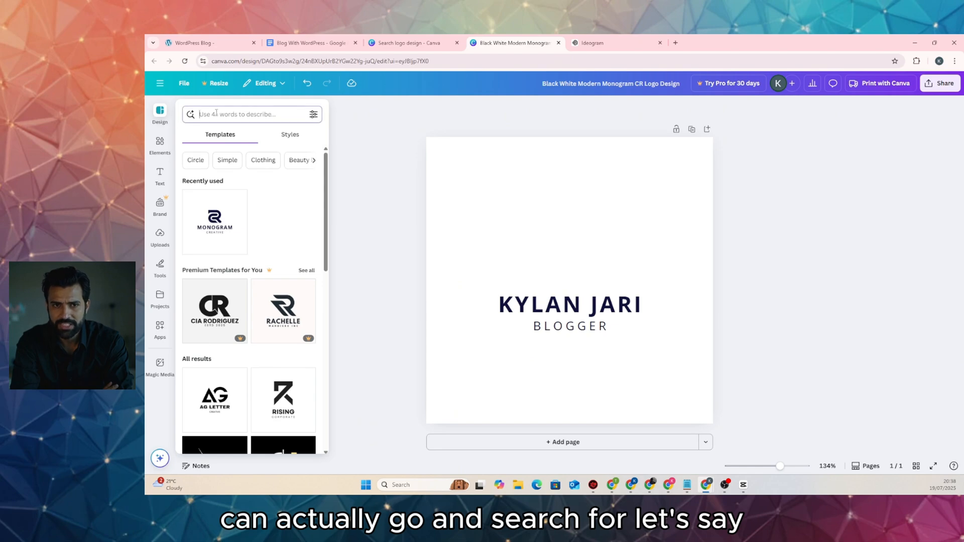
pyautogui.write('K')
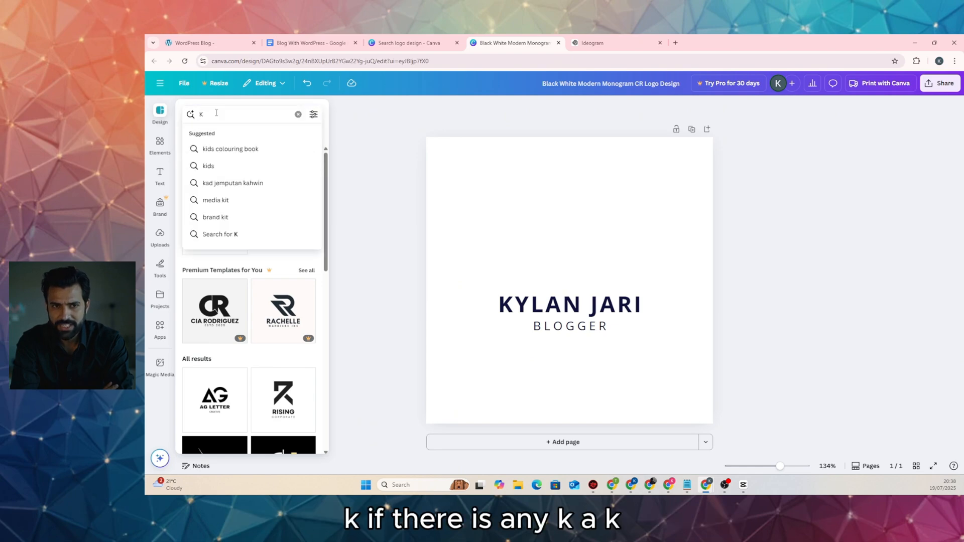
pyautogui.press('Return')
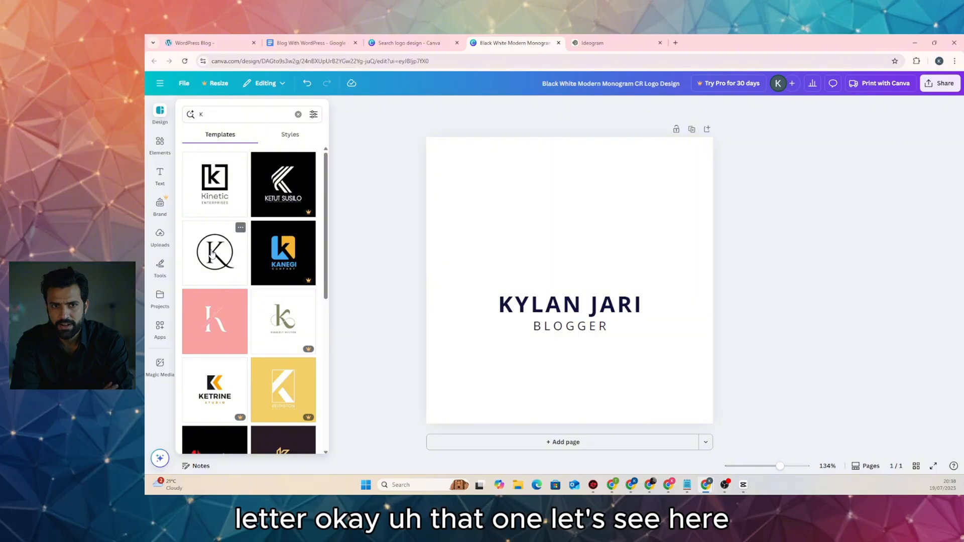
pyautogui.scroll(-5, 212, 255)
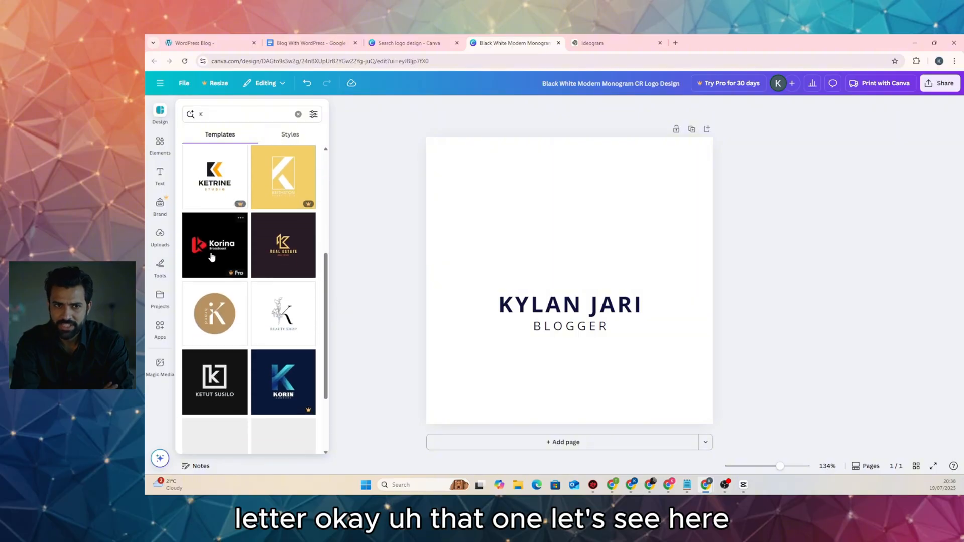
pyautogui.scroll(-3, 212, 257)
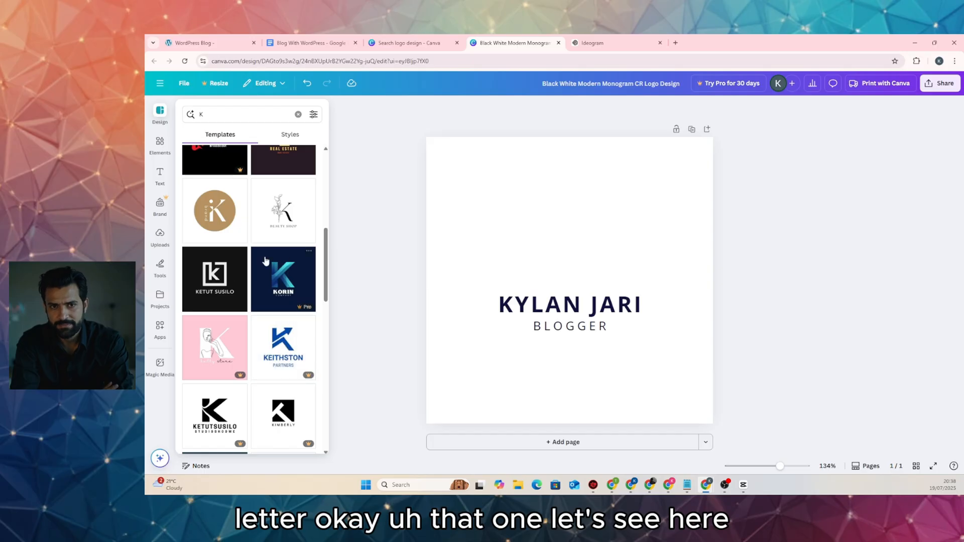
pyautogui.click(214, 277)
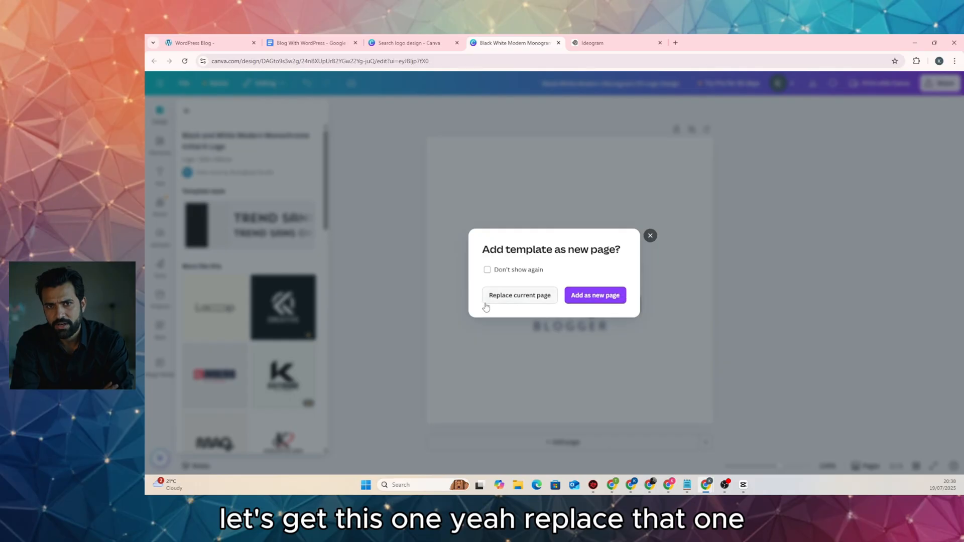
pyautogui.click(515, 301)
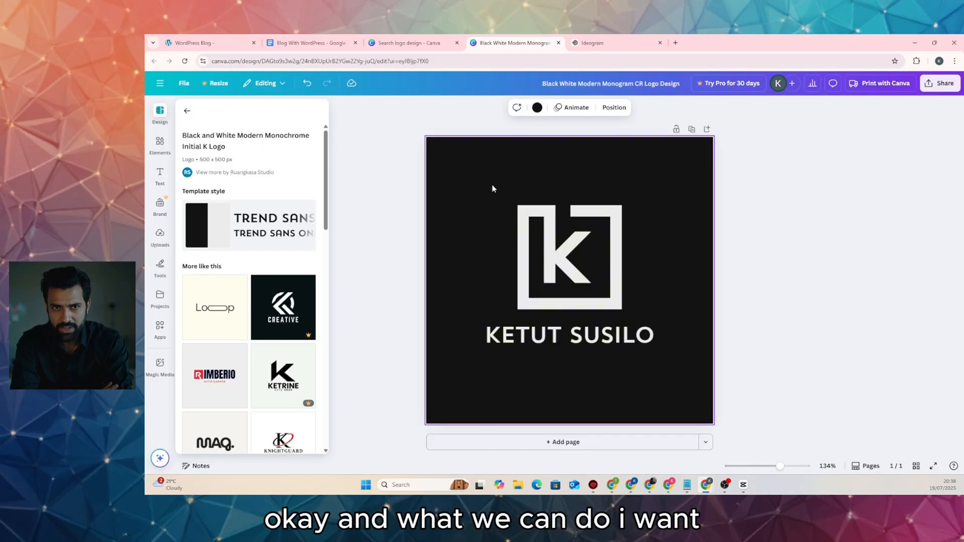
# Remove the black page background and make the K monogram black
pyautogui.click(477, 161)
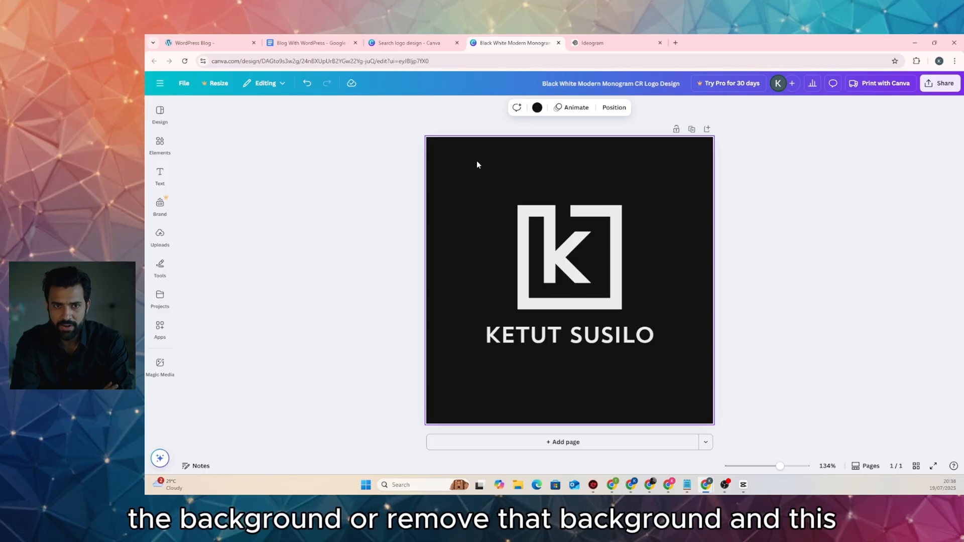
pyautogui.press('Delete')
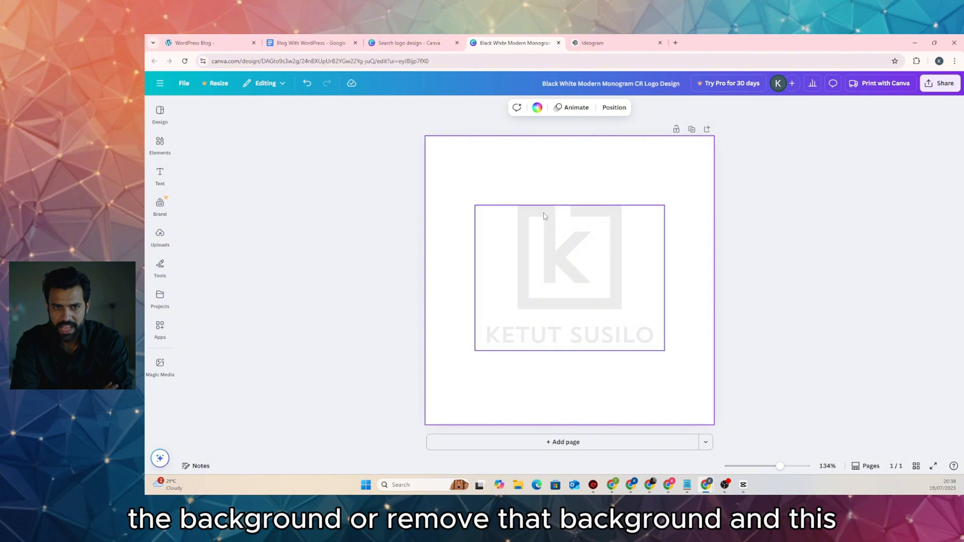
pyautogui.click(500, 317)
pyautogui.click(538, 108)
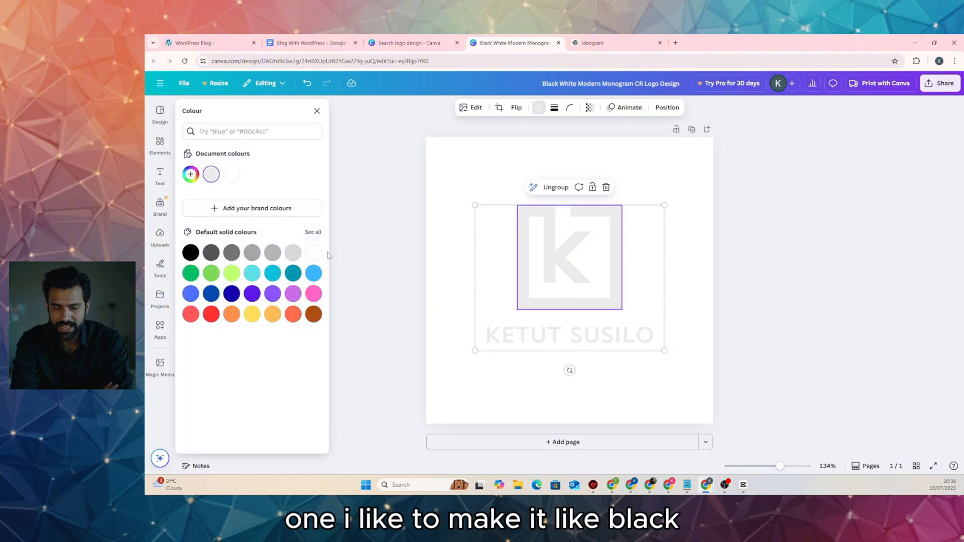
pyautogui.click(191, 253)
pyautogui.click(533, 332)
# Make the name text black and replace the template's sample name with the owner's name
pyautogui.click(533, 333)
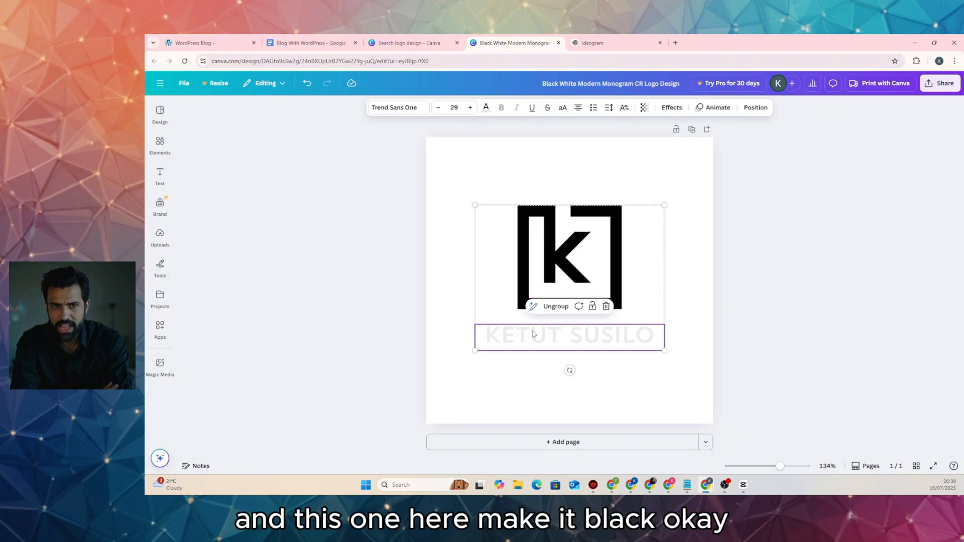
pyautogui.click(486, 107)
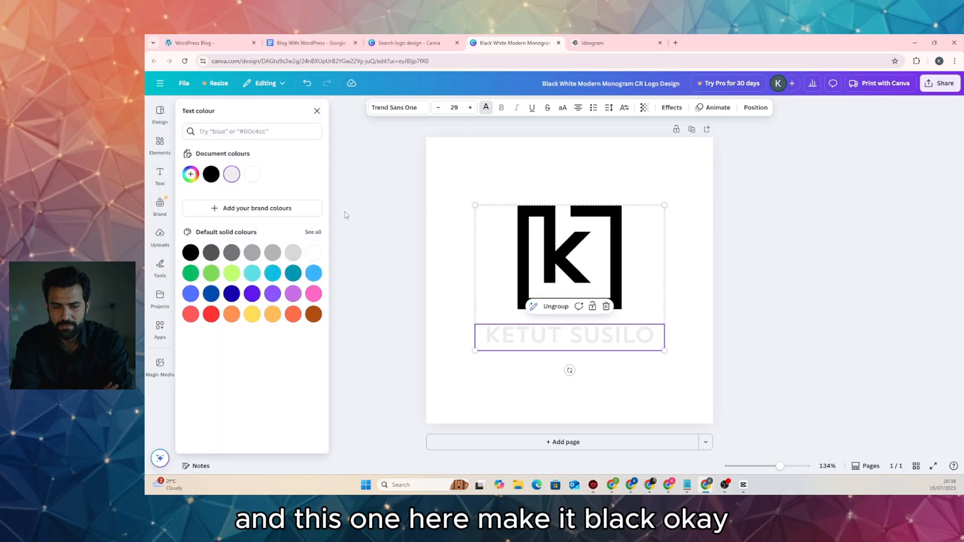
pyautogui.click(191, 253)
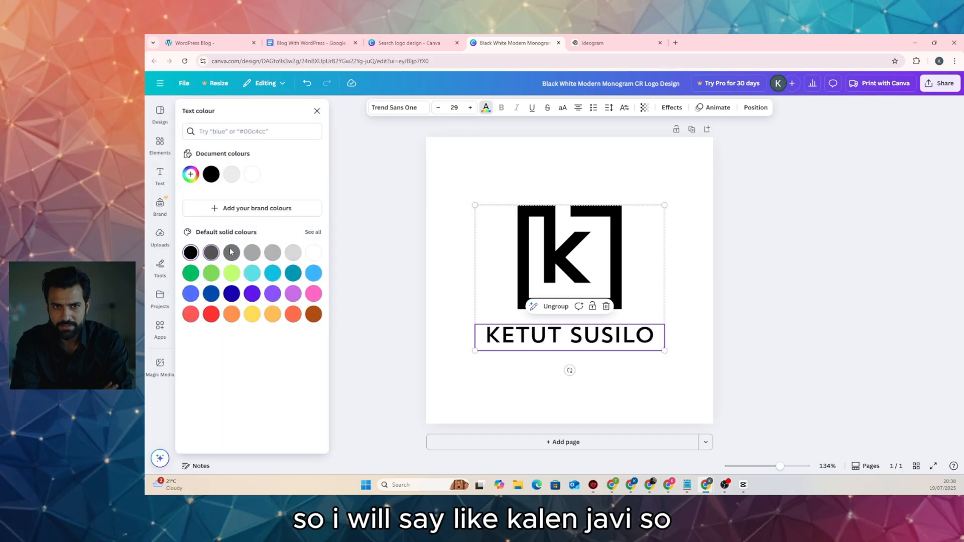
pyautogui.click(555, 339)
pyautogui.doubleClick(555, 339)
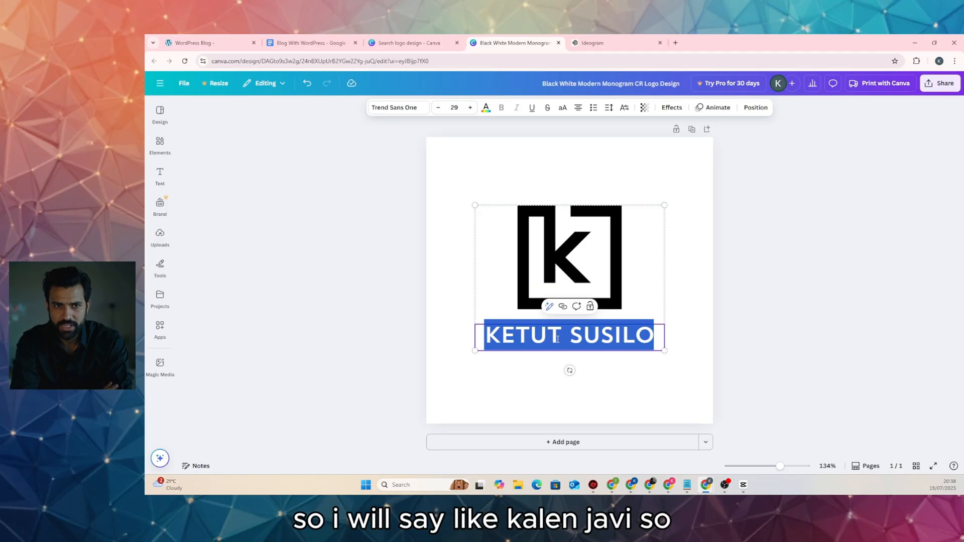
pyautogui.write('KYL')
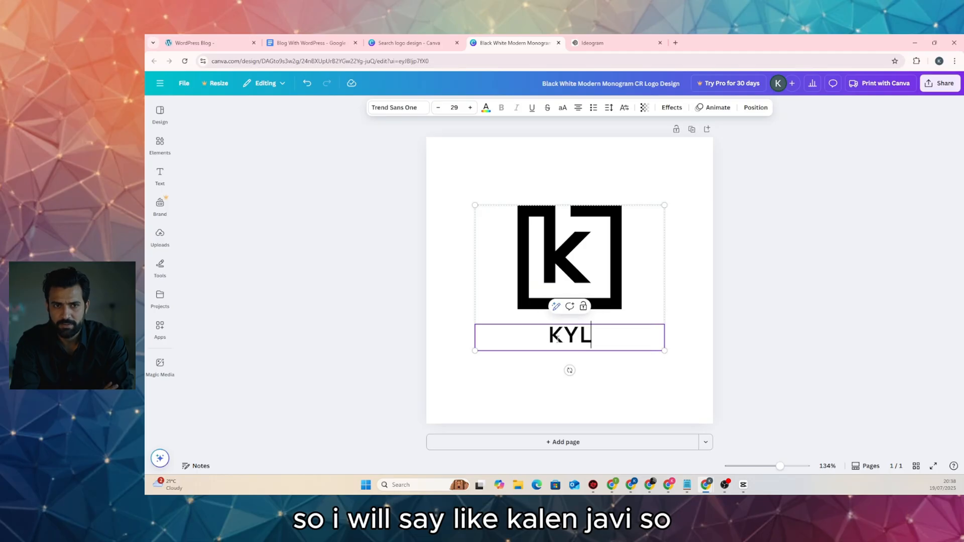
pyautogui.write('AN JARI')
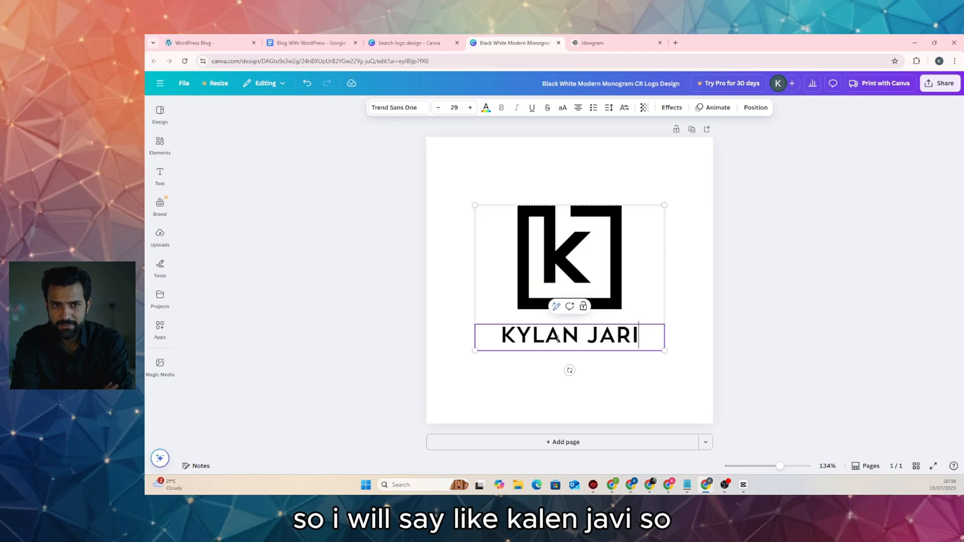
pyautogui.click(341, 222)
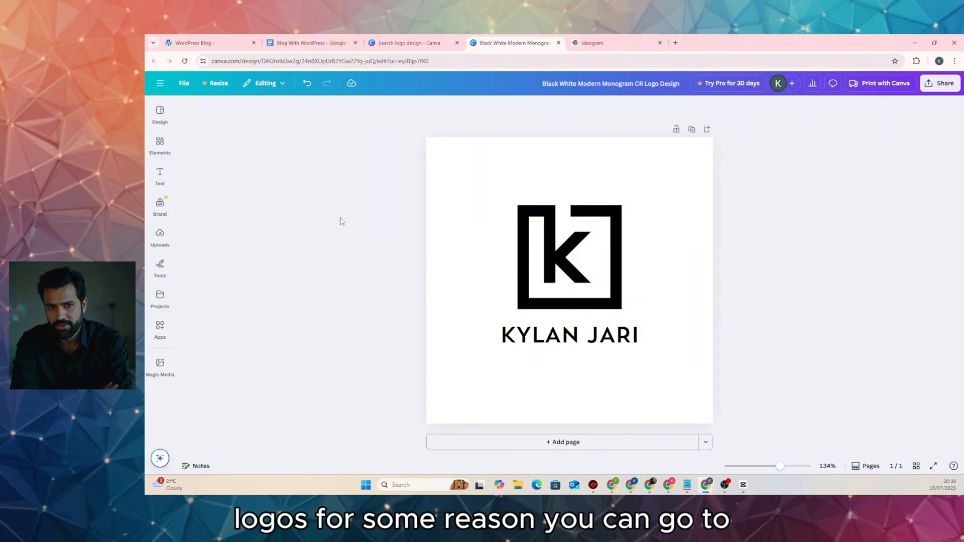
# On Ideogram's create page, enter the owner's name in quotes followed by 'logo' as the prompt
pyautogui.click(596, 44)
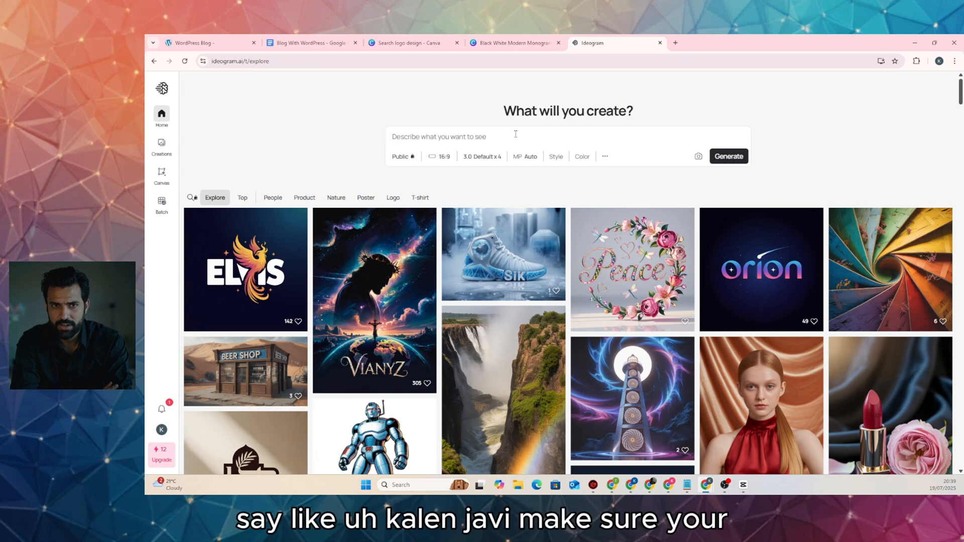
pyautogui.write('Kylan Jari')
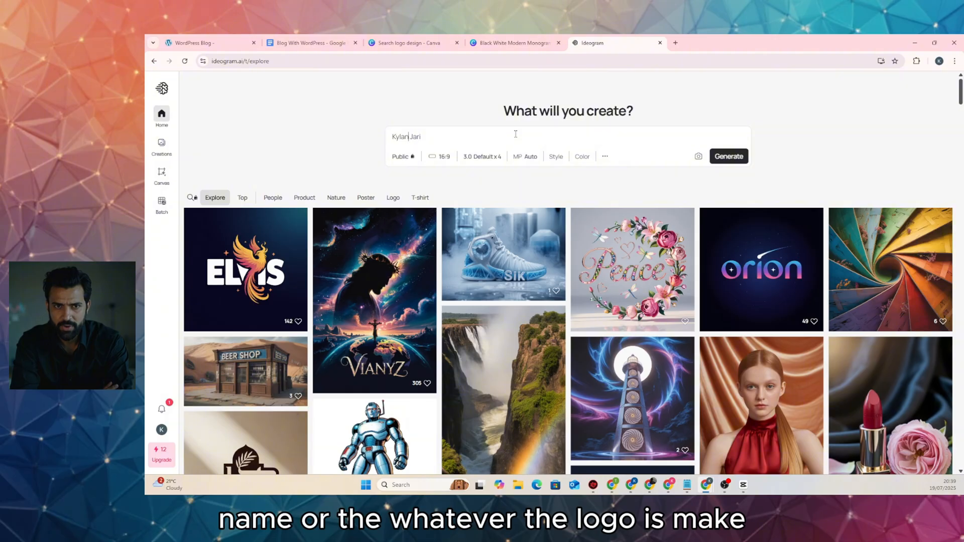
pyautogui.write('"')
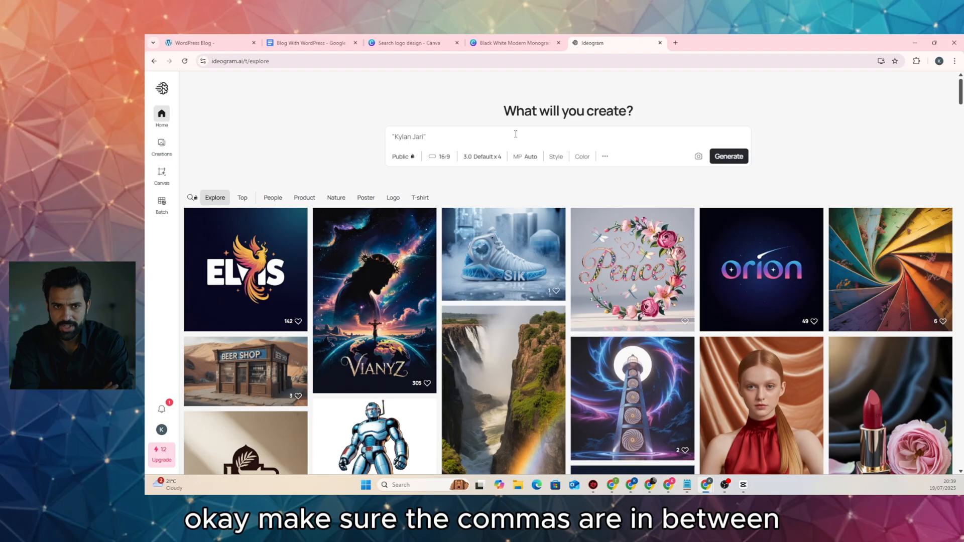
pyautogui.write(' logo')
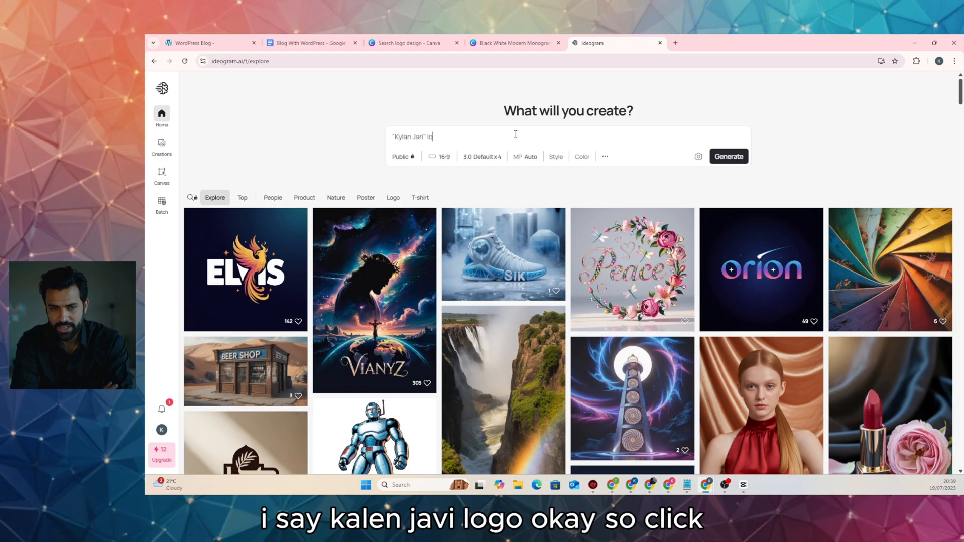
# Generate logos, add 'on white background horizontal' to the prompt, regenerate, and open the second result
pyautogui.click(728, 157)
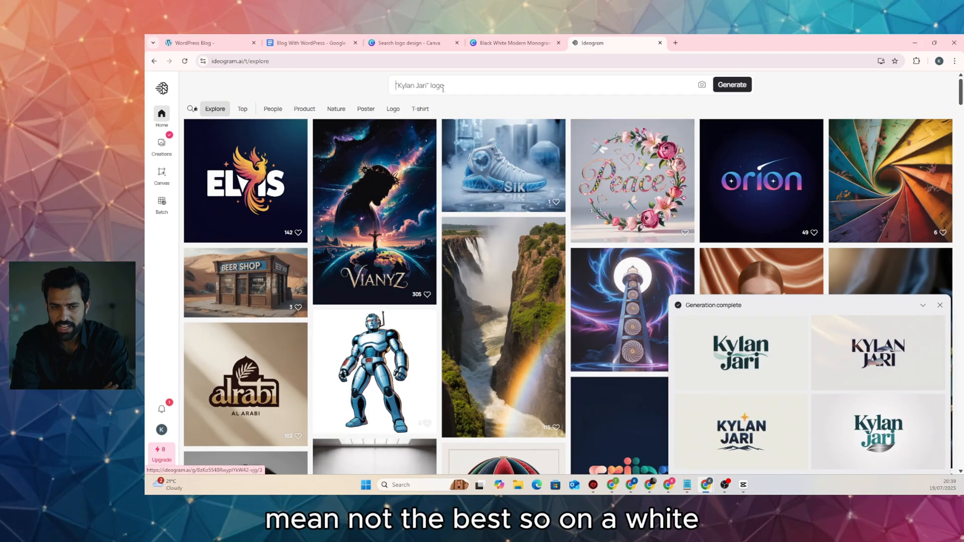
pyautogui.click(471, 88)
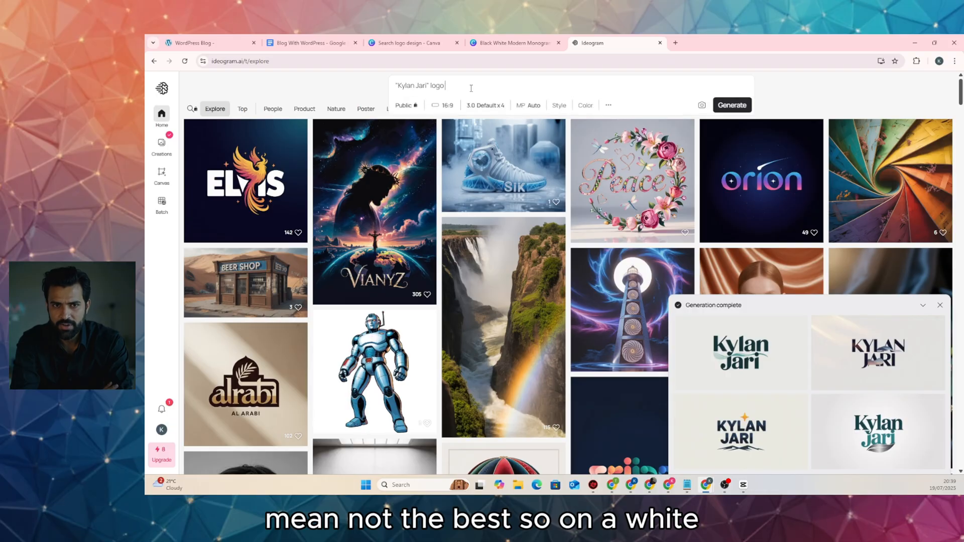
pyautogui.write('on whi')
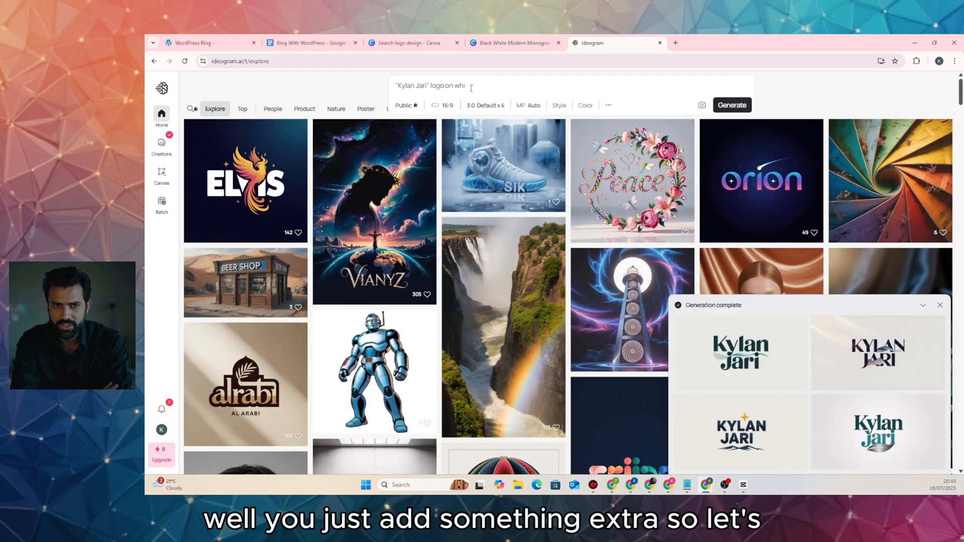
pyautogui.write('te background horizental')
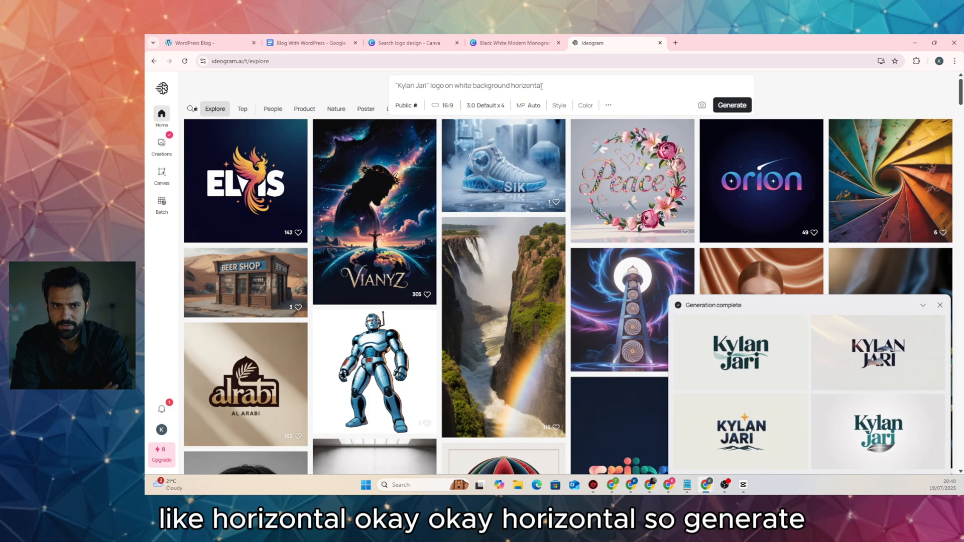
pyautogui.click(732, 105)
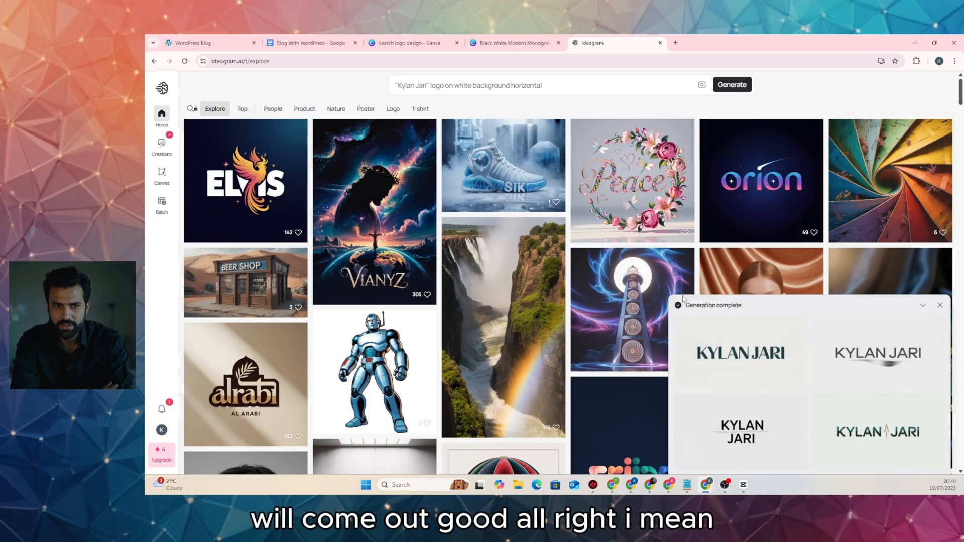
pyautogui.click(890, 373)
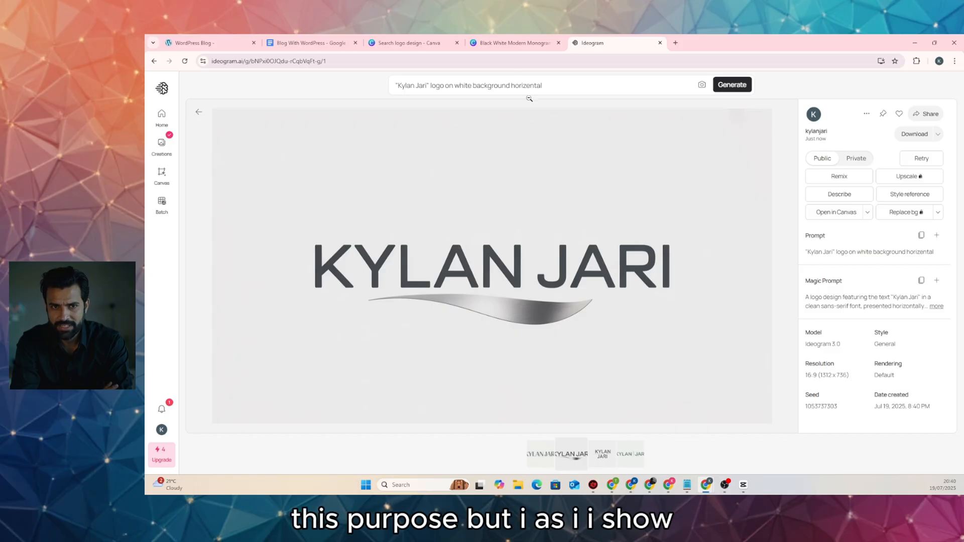
# Ungroup the K monogram from the name text and shrink the K square to about 85 px
pyautogui.click(509, 46)
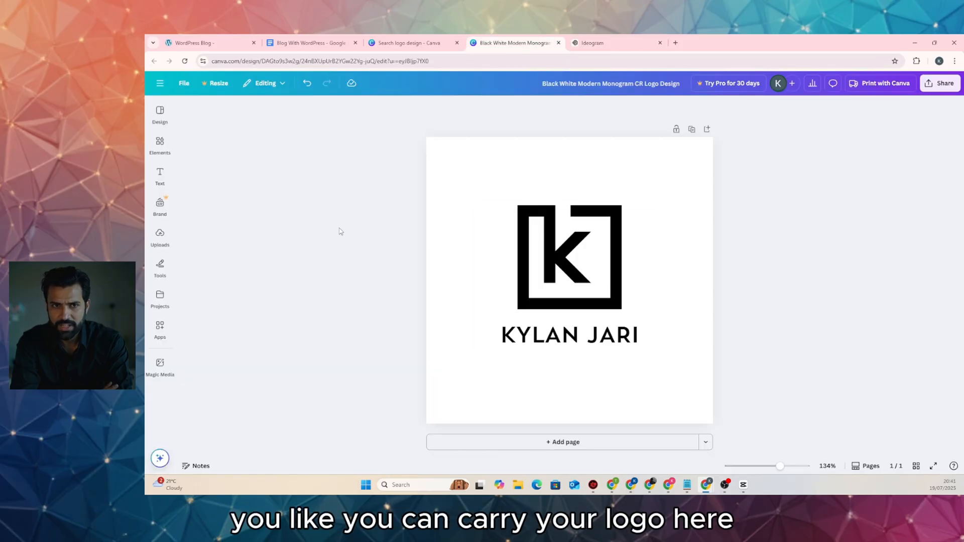
pyautogui.hotkey('ctrl', 'Tab')
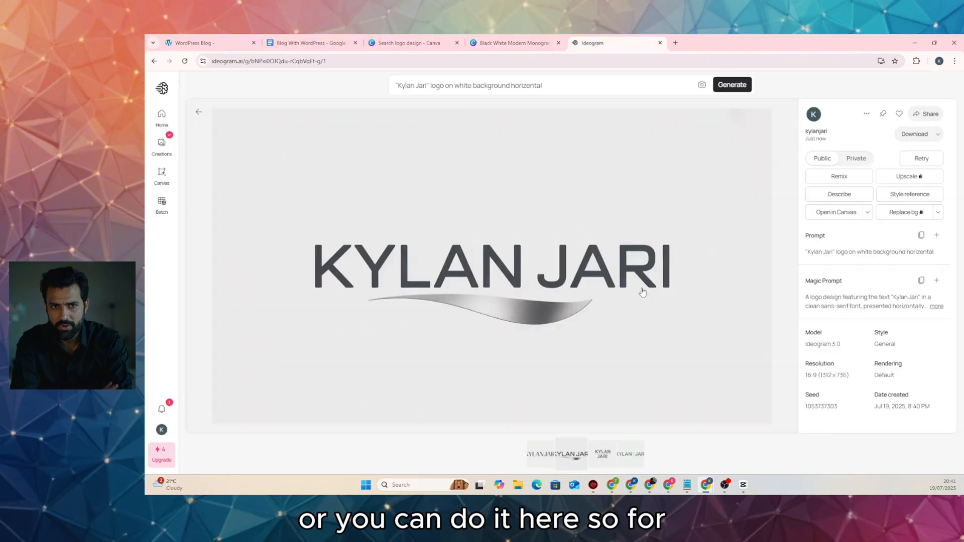
pyautogui.click(522, 44)
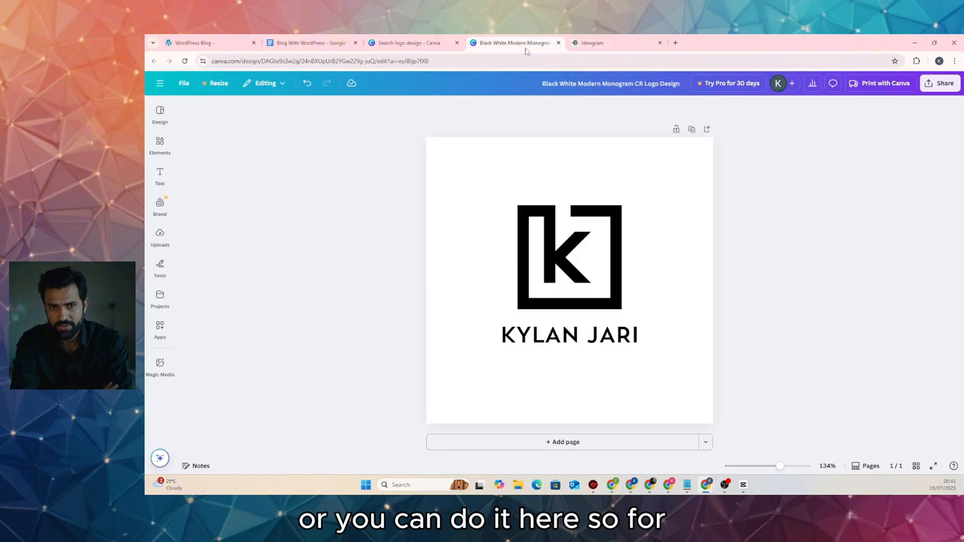
pyautogui.click(434, 261)
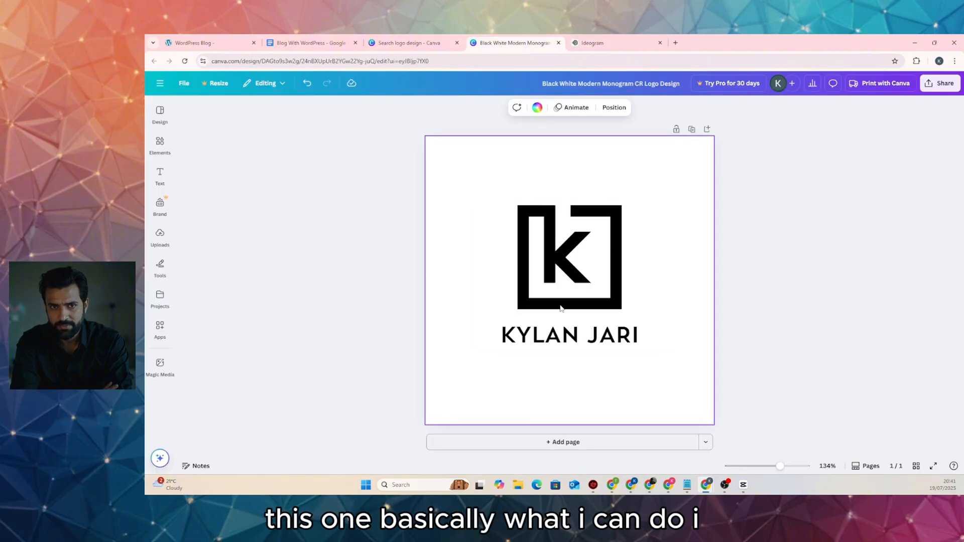
pyautogui.click(574, 228)
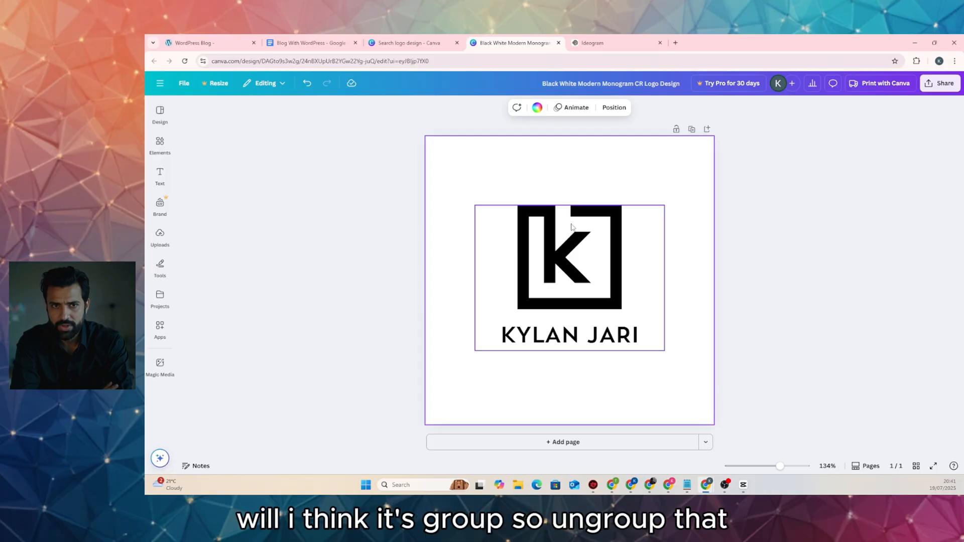
pyautogui.click(576, 215)
pyautogui.rightClick(591, 226)
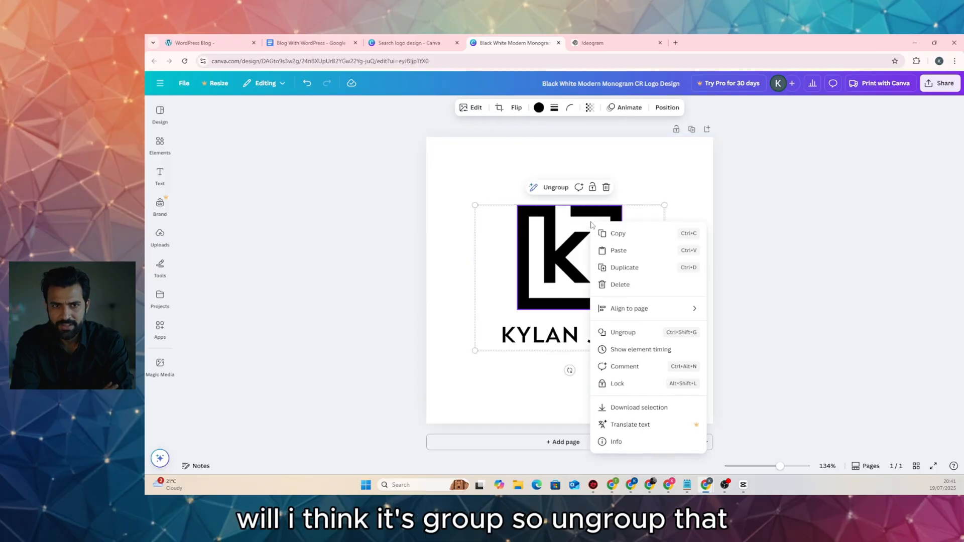
pyautogui.click(622, 332)
pyautogui.click(686, 240)
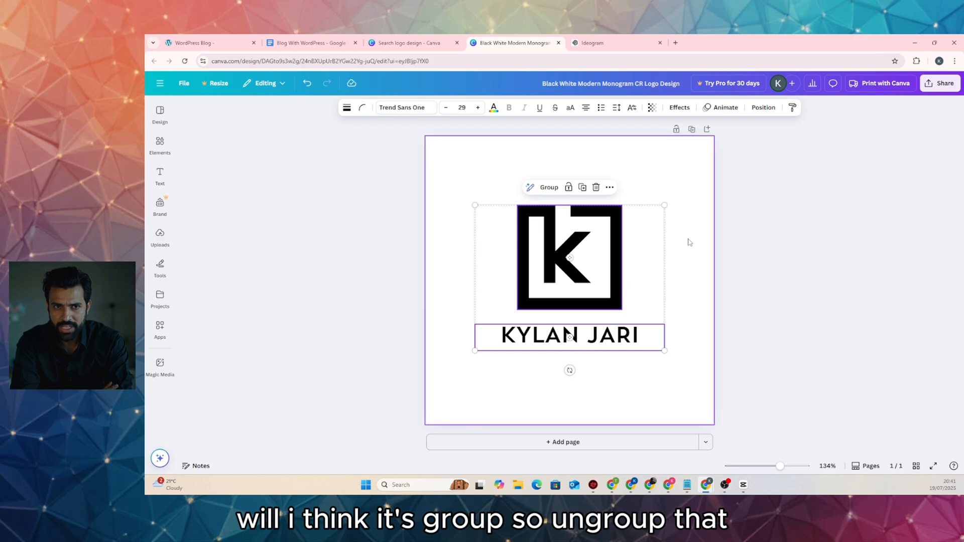
pyautogui.click(624, 252)
pyautogui.moveTo(622, 205); pyautogui.dragTo(498, 332)
# Delete the leading K from the name text so the K square acts as its first letter
pyautogui.click(509, 342)
pyautogui.doubleClick(512, 336)
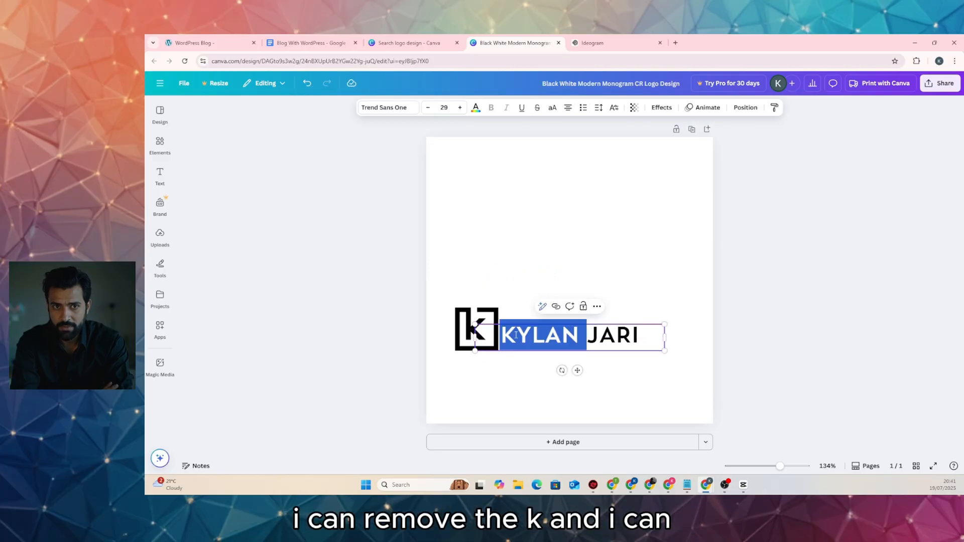
pyautogui.click(515, 335)
pyautogui.press('BackSpace')
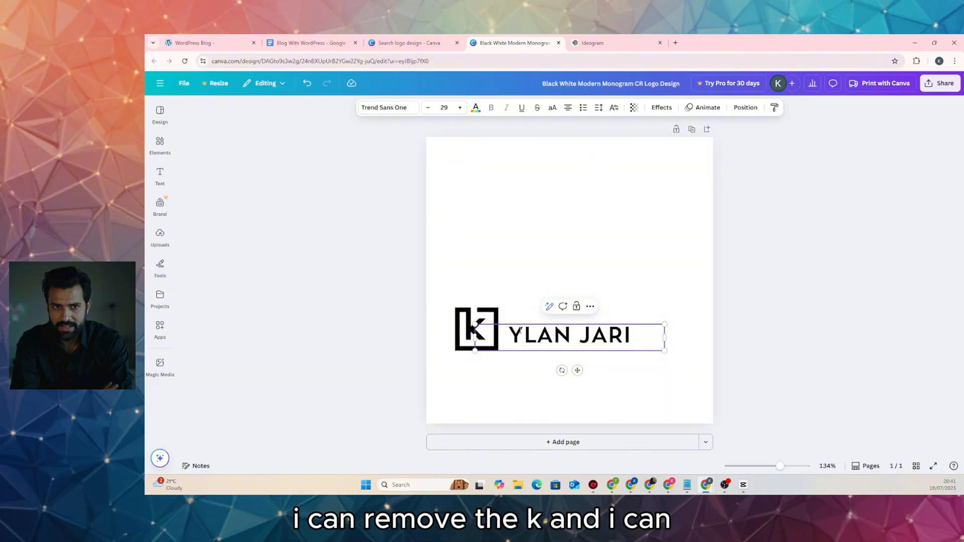
# Enlarge the remaining name text to about size 36 and move it up against the K
pyautogui.moveTo(663, 325); pyautogui.dragTo(710, 318)
pyautogui.moveTo(473, 335); pyautogui.dragTo(551, 337)
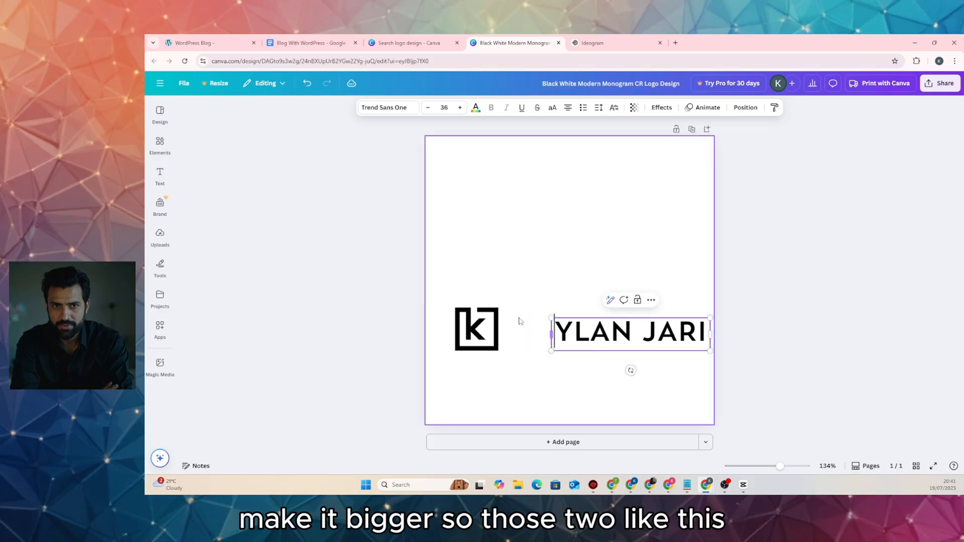
pyautogui.click(258, 152)
pyautogui.moveTo(644, 323); pyautogui.dragTo(590, 335)
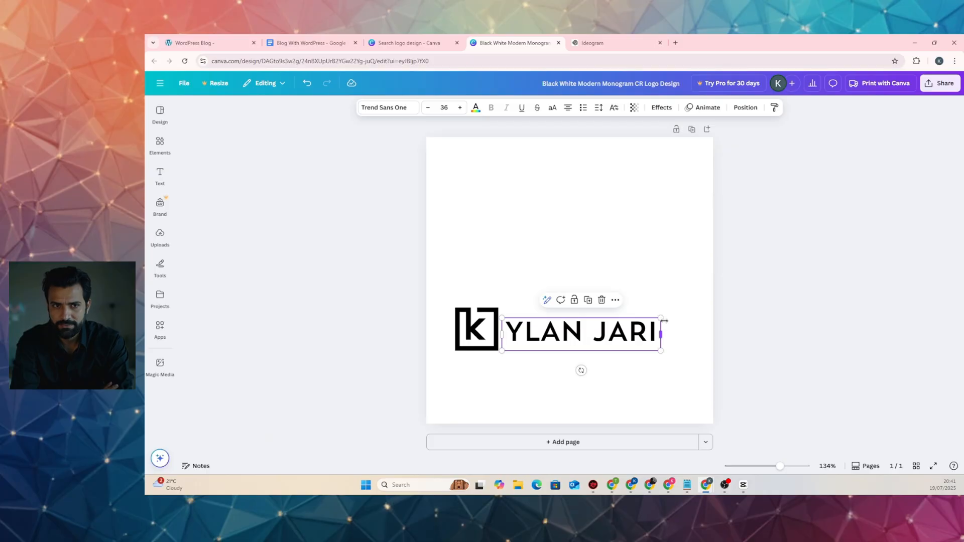
pyautogui.moveTo(660, 318); pyautogui.dragTo(693, 305)
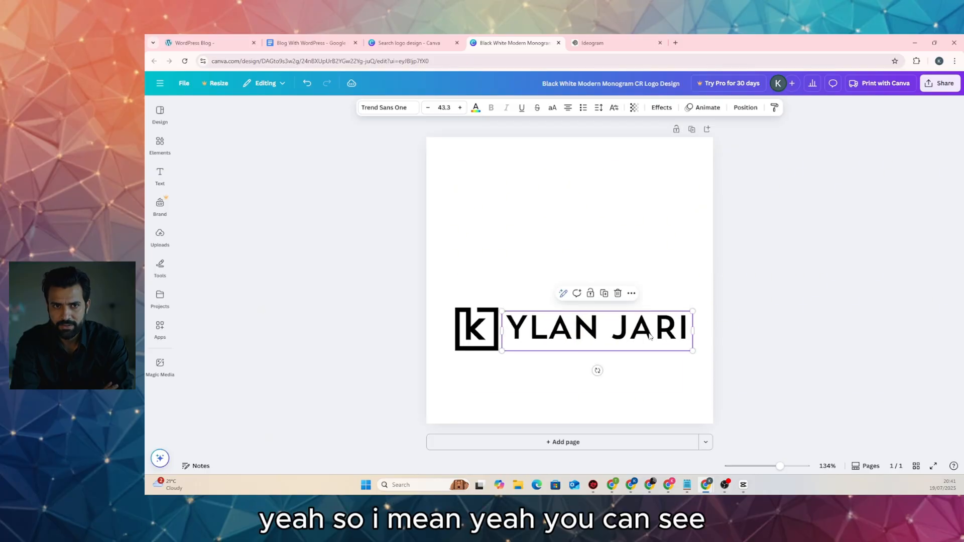
pyautogui.moveTo(651, 335); pyautogui.dragTo(646, 334)
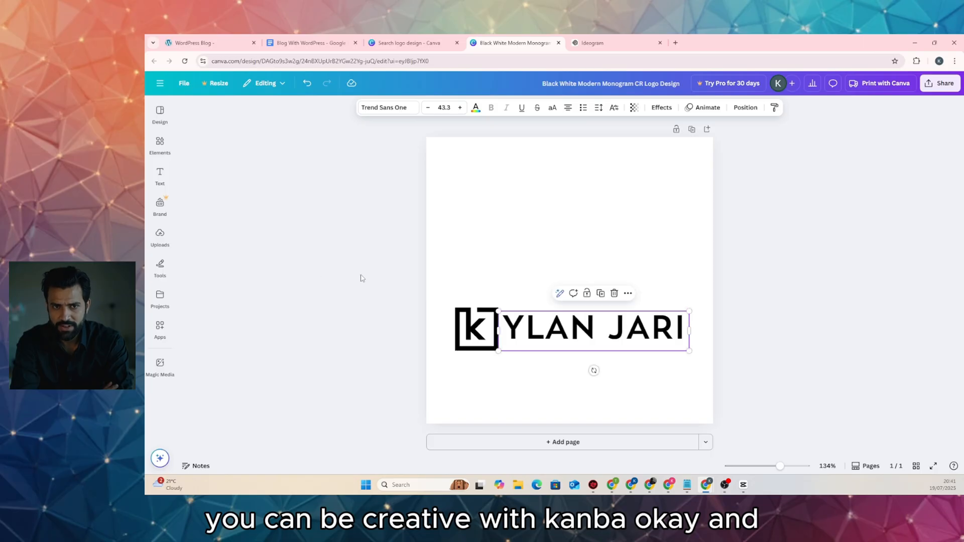
pyautogui.click(354, 290)
# Shrink the K monogram and compare the result with the Ideogram logo
pyautogui.click(479, 334)
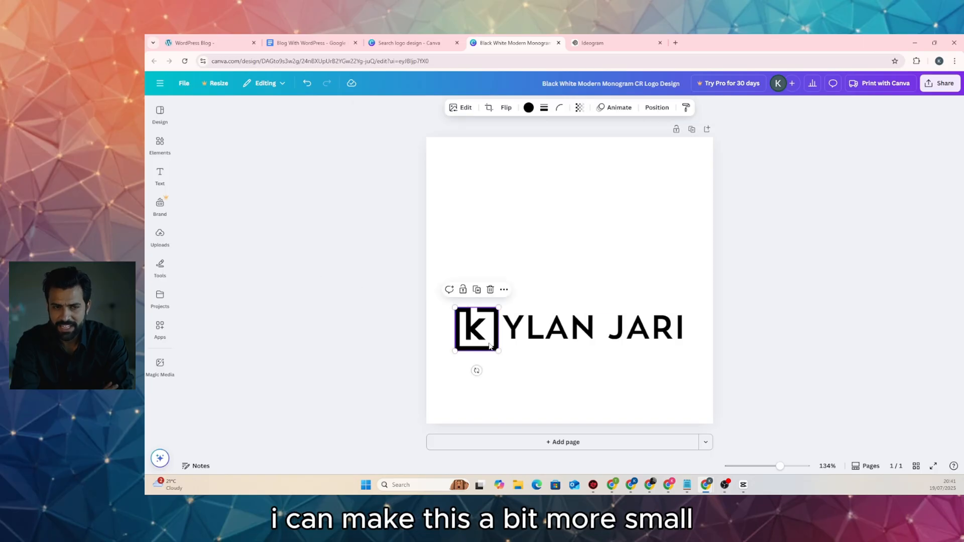
pyautogui.moveTo(499, 350); pyautogui.dragTo(477, 336)
pyautogui.click(377, 323)
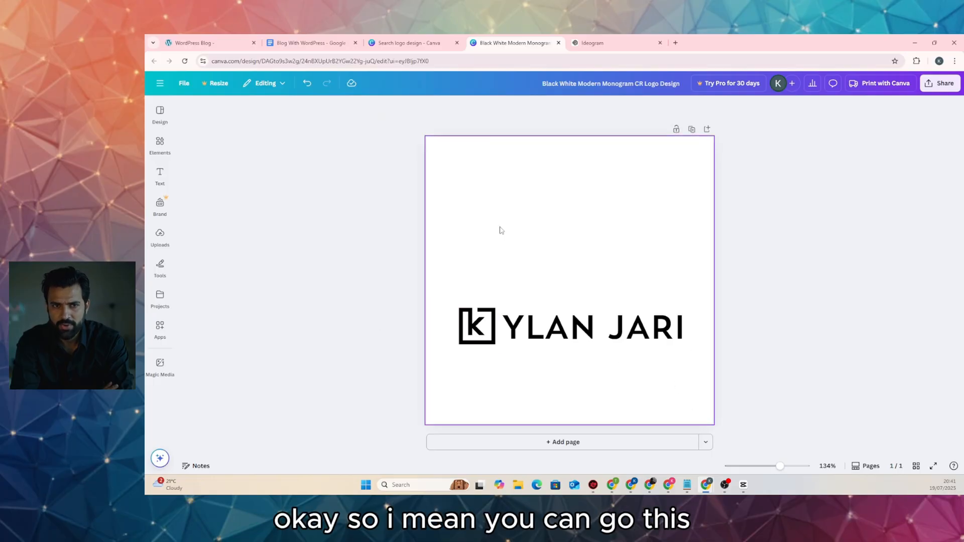
pyautogui.click(592, 43)
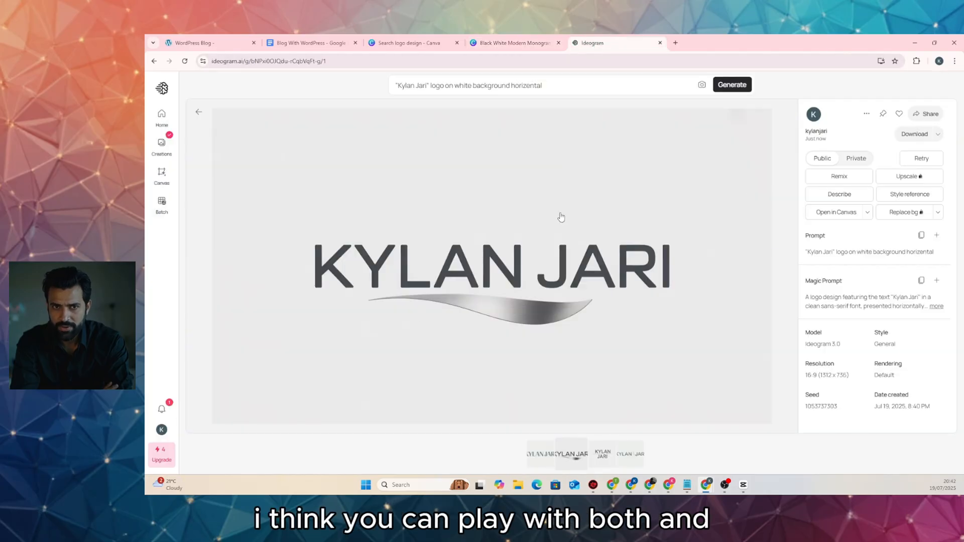
pyautogui.click(513, 43)
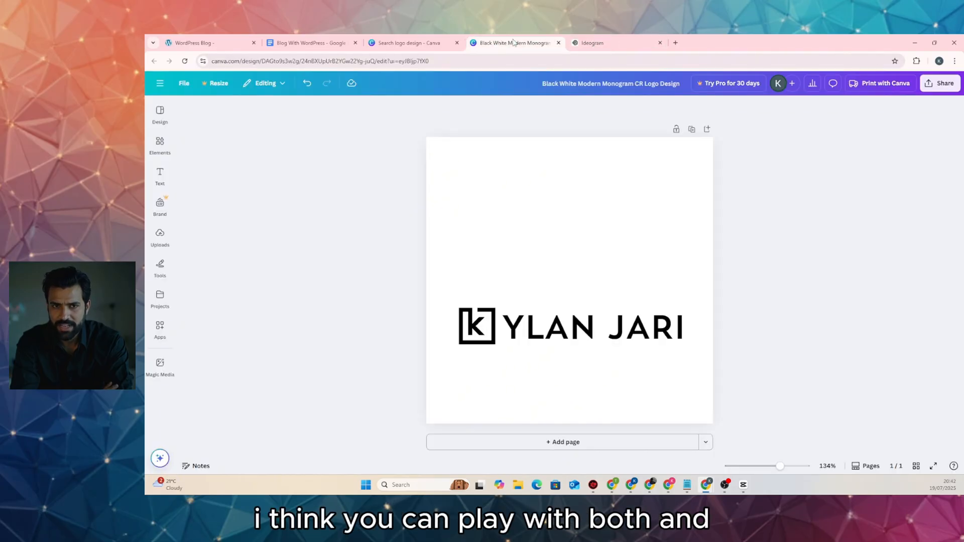
# Nudge the name text up and back down to fine-tune its alignment beside the K
pyautogui.click(531, 327)
pyautogui.press('Up')
pyautogui.press('Up')
pyautogui.press('Up')
pyautogui.press('Up')
pyautogui.press('Up')
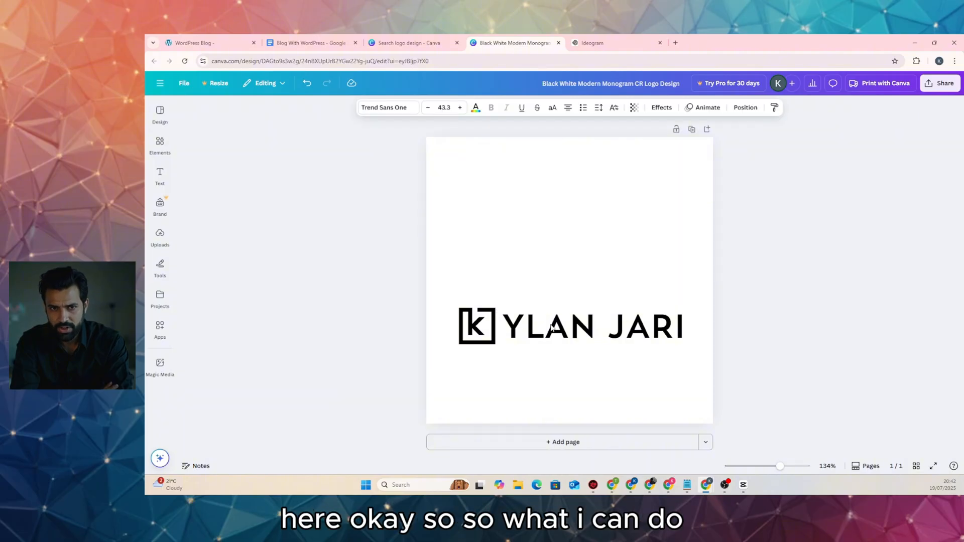
pyautogui.press('Down')
pyautogui.press('Down')
pyautogui.press('Down')
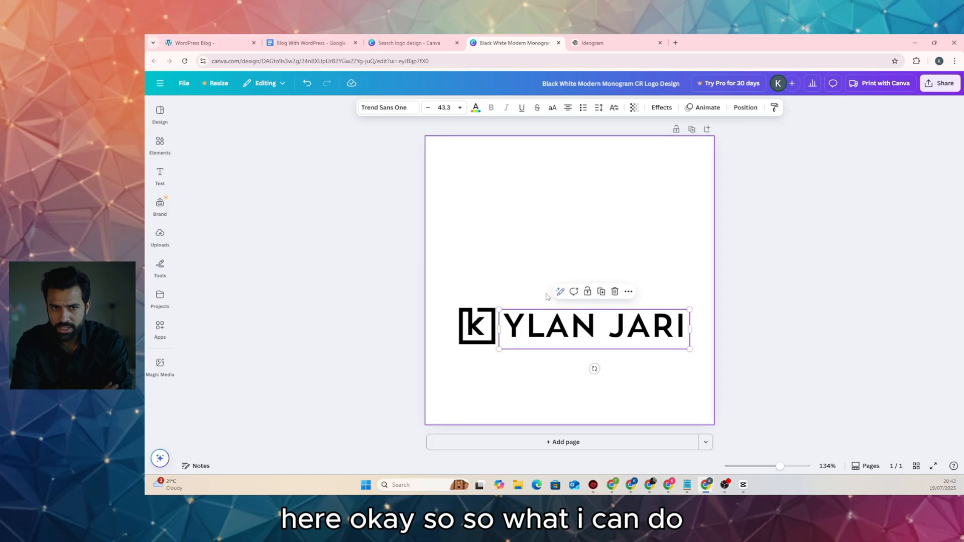
pyautogui.click(673, 200)
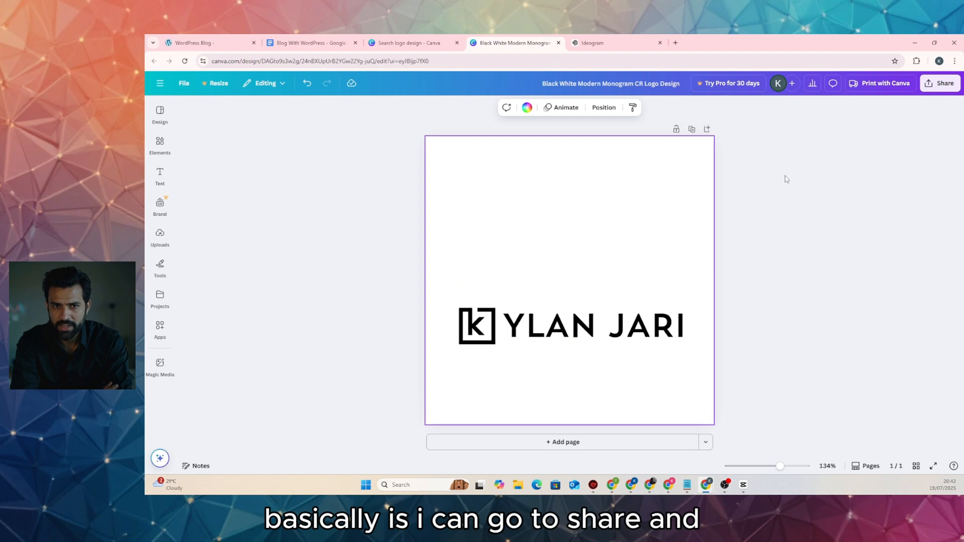
pyautogui.click(736, 185)
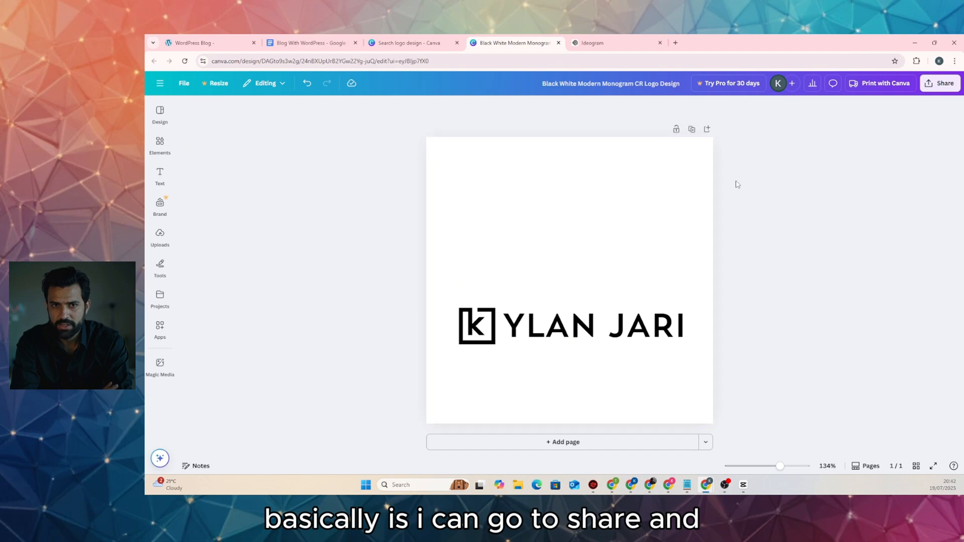
# Download the horizontal logo from Canva as a PNG saved as logo.png
pyautogui.click(934, 87)
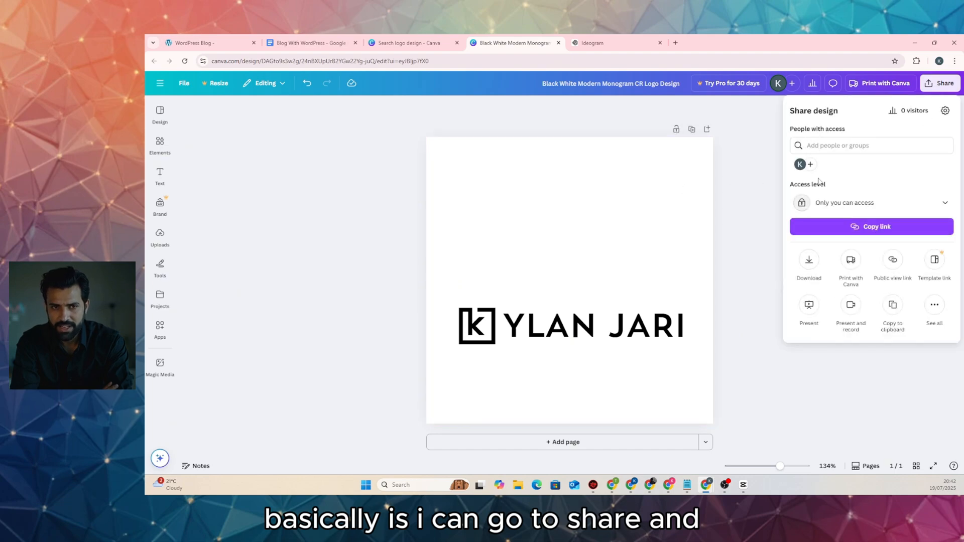
pyautogui.click(803, 259)
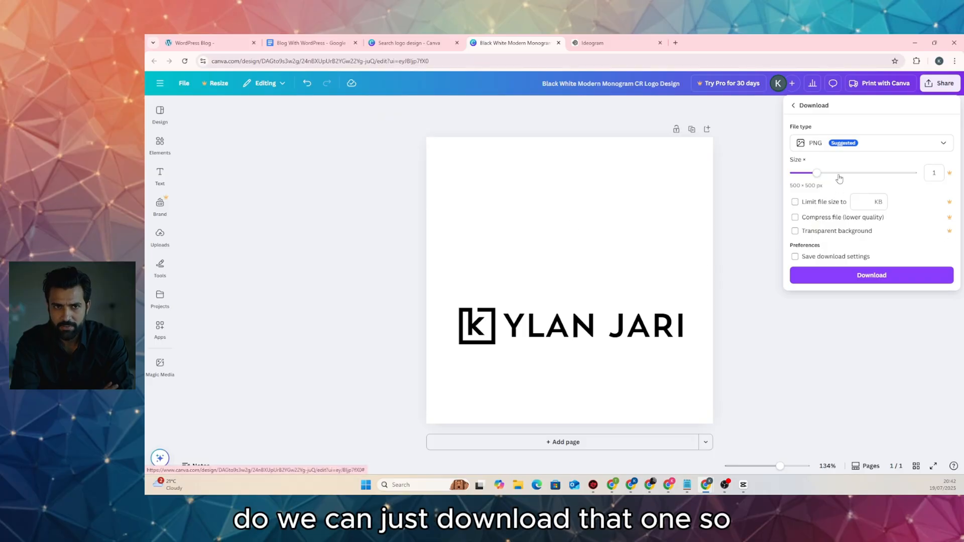
pyautogui.click(847, 275)
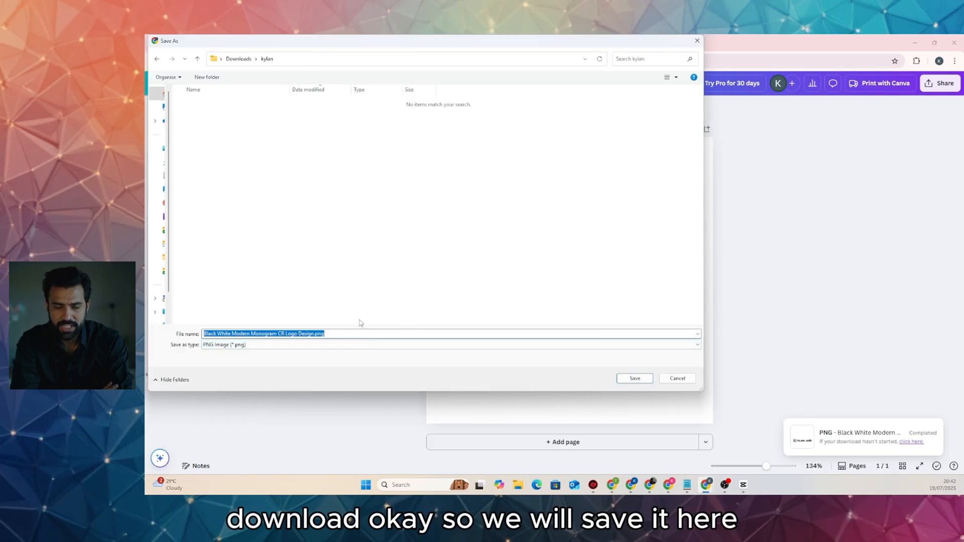
pyautogui.write('logo')
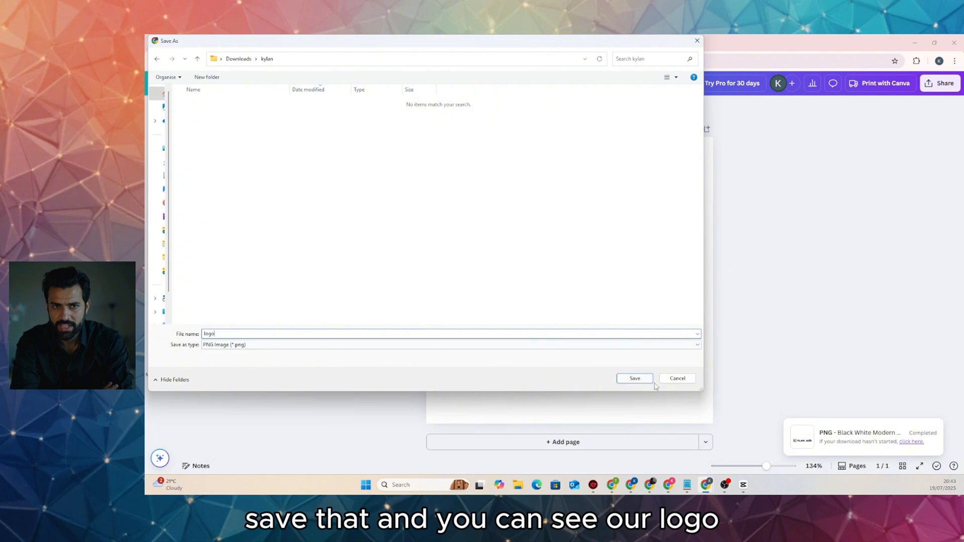
pyautogui.click(648, 380)
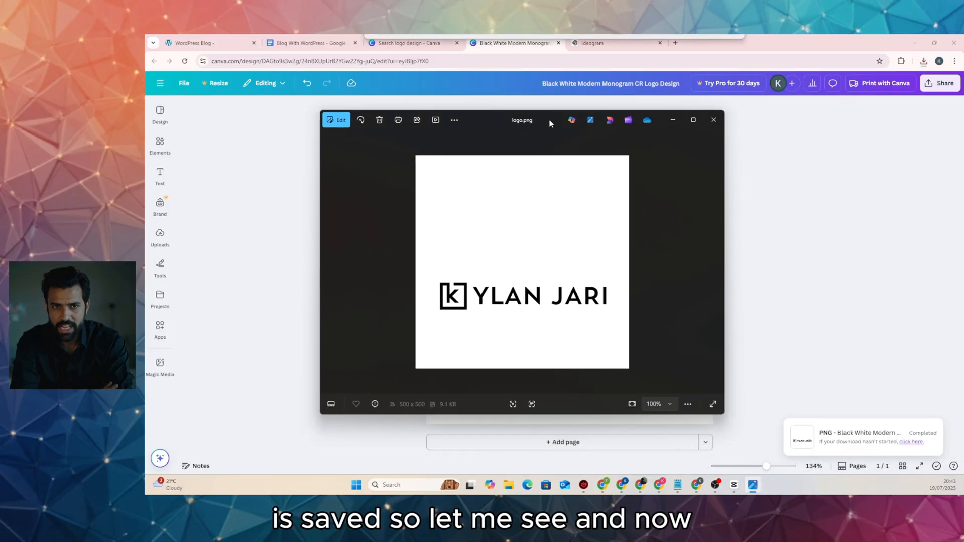
# Close the logo.png preview, delete the name text, and enlarge the K square to fill the page
pyautogui.click(713, 126)
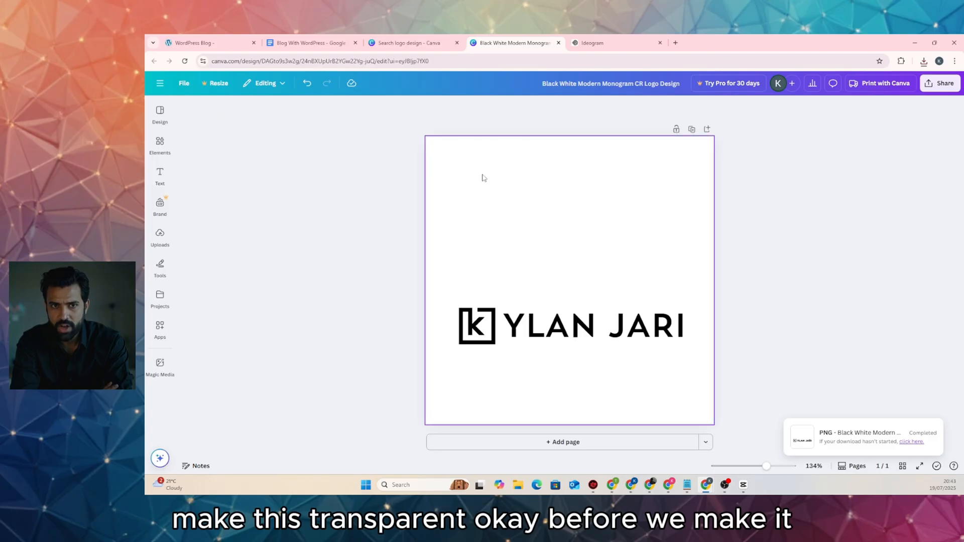
pyautogui.click(585, 331)
pyautogui.press('Delete')
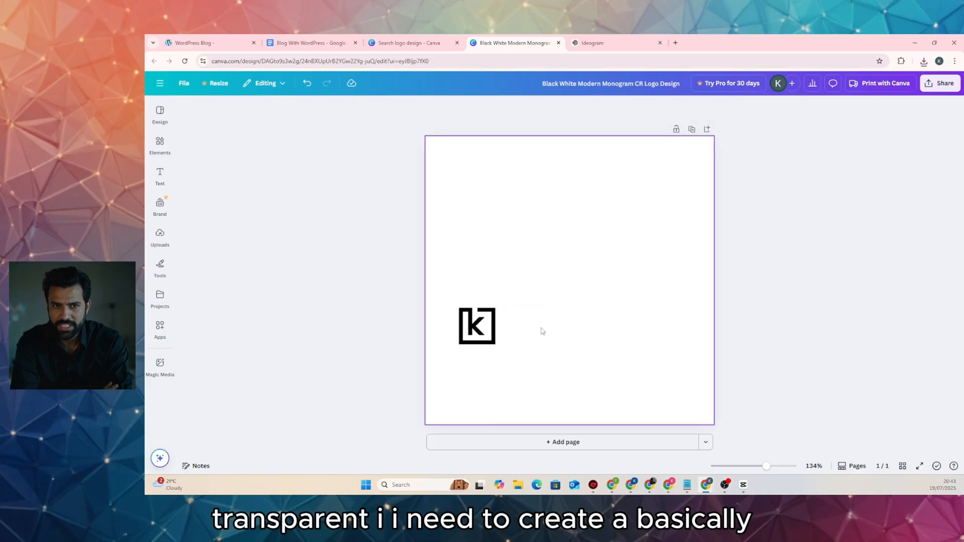
pyautogui.click(494, 328)
pyautogui.moveTo(496, 308); pyautogui.dragTo(703, 201)
pyautogui.moveTo(628, 279); pyautogui.dragTo(647, 318)
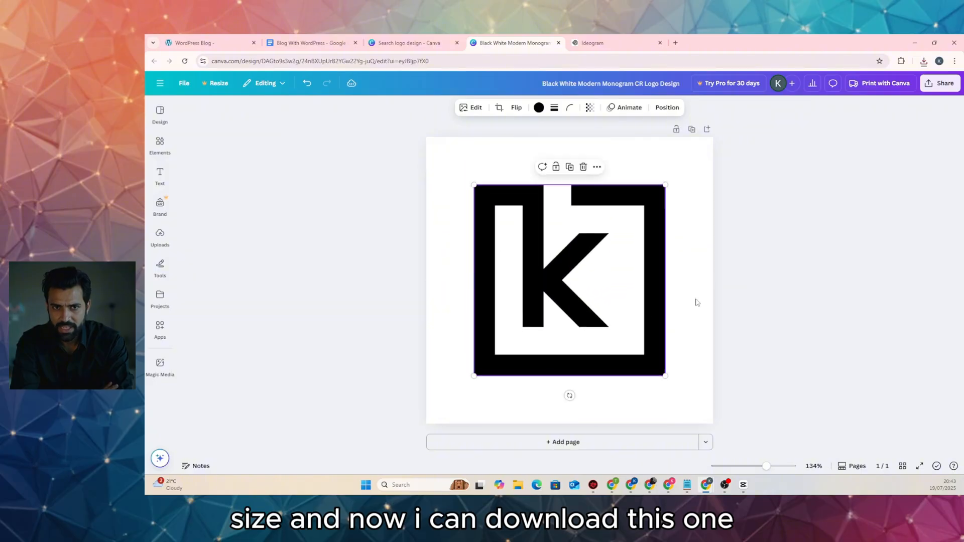
pyautogui.click(785, 269)
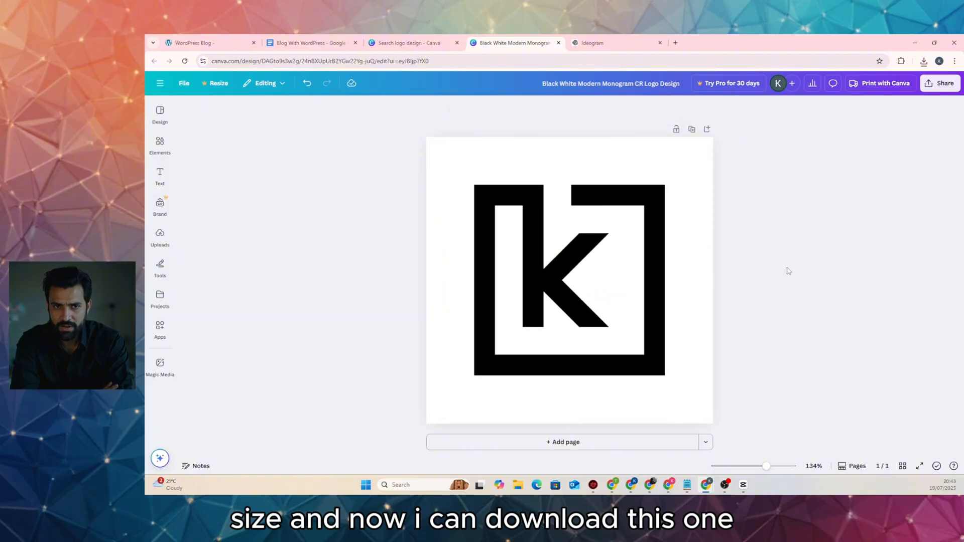
# Download the K-square design as a PNG, saving it as favicon.png in the downloads folder
pyautogui.click(937, 90)
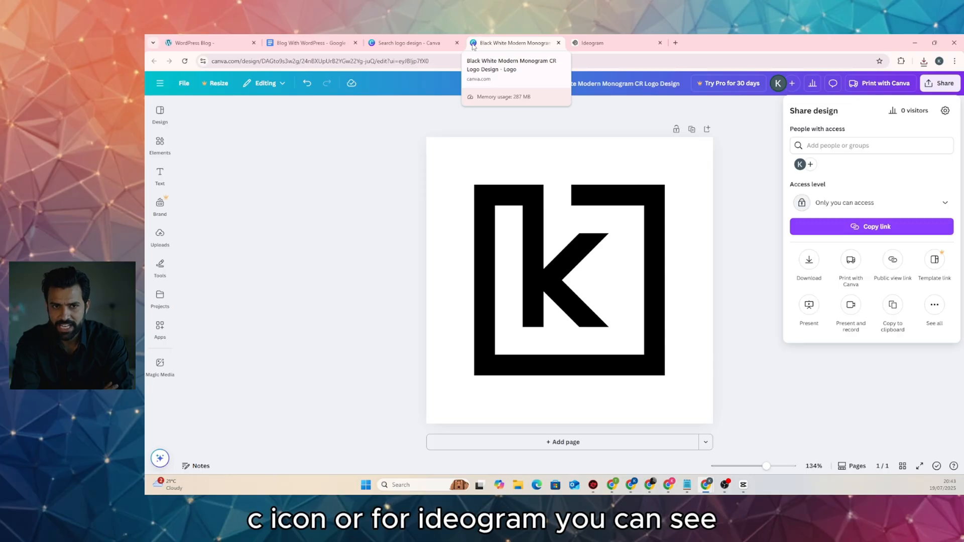
pyautogui.moveTo(589, 46)
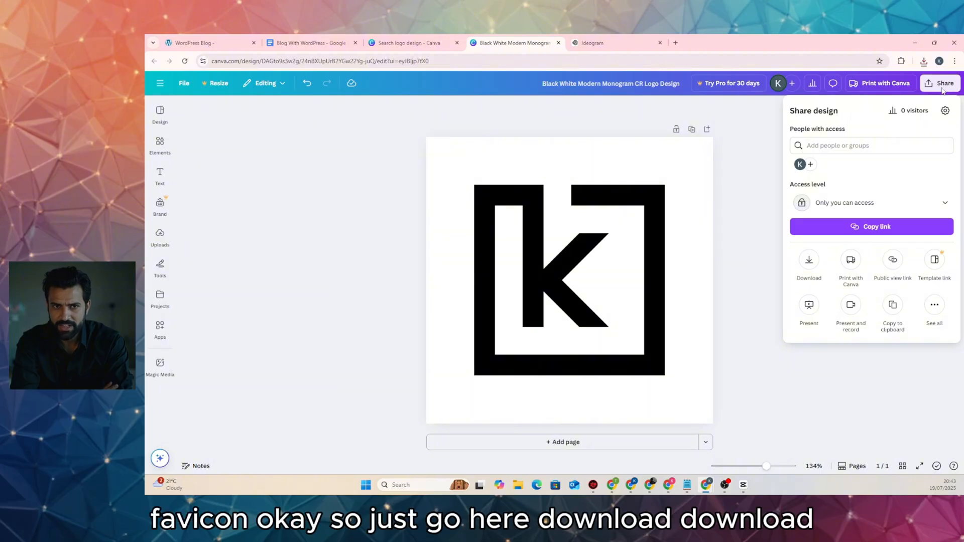
pyautogui.click(809, 260)
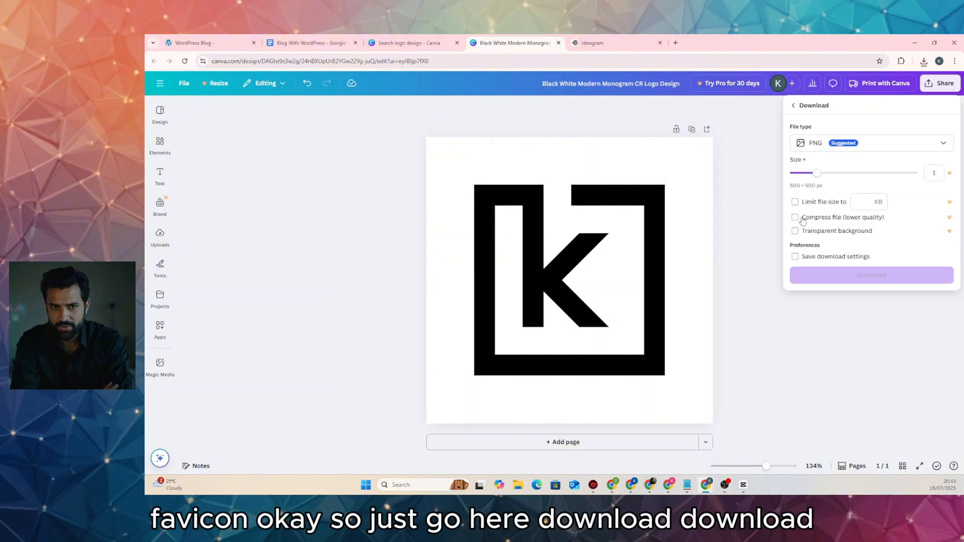
pyautogui.click(838, 271)
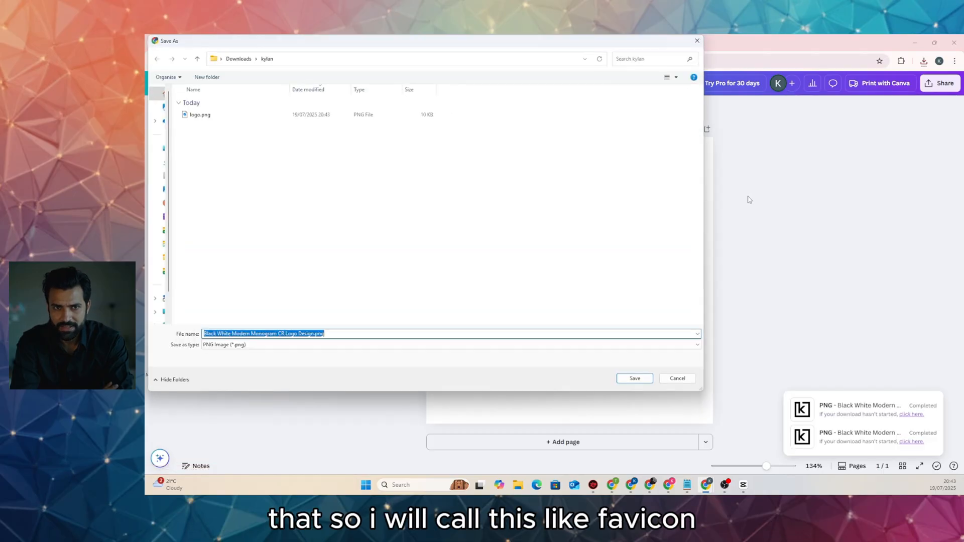
pyautogui.write('favicon')
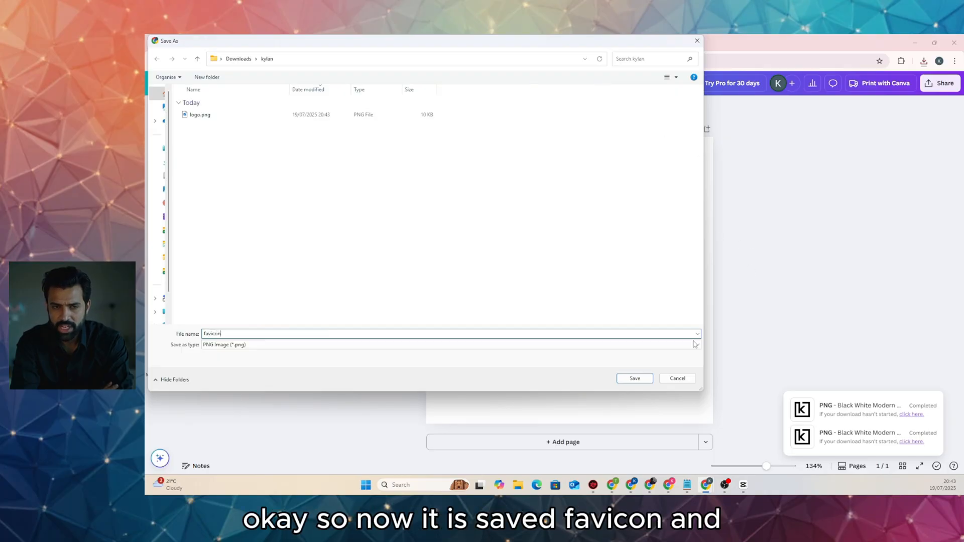
pyautogui.click(631, 382)
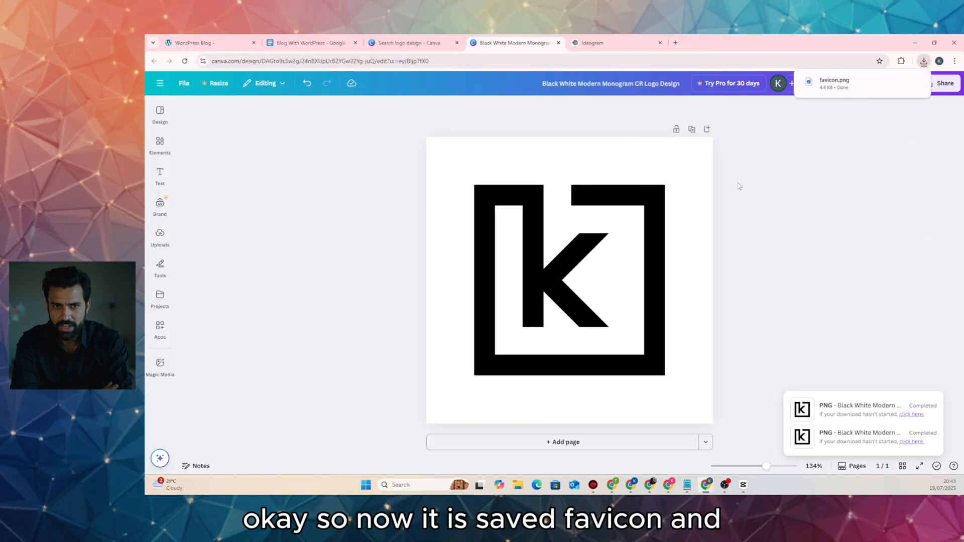
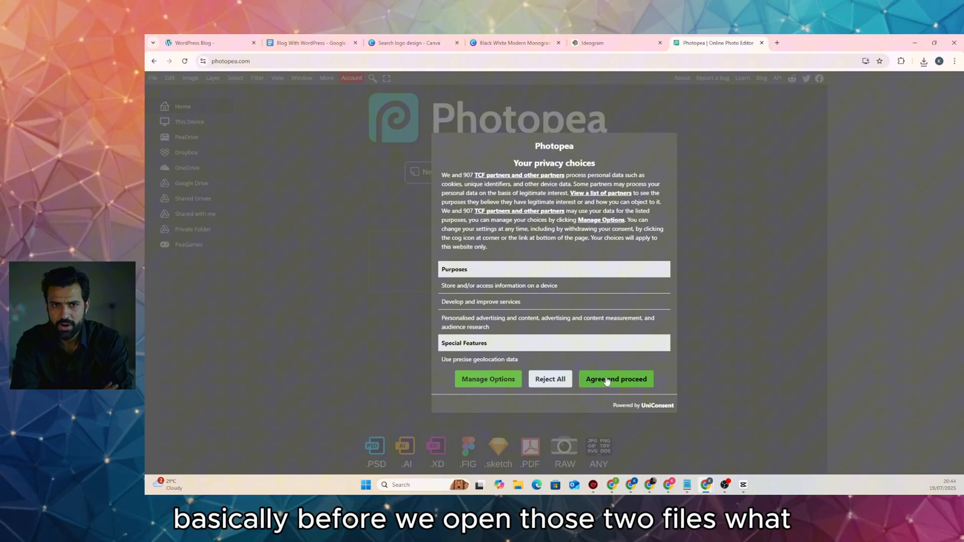
# Accept Photopea's privacy notice and open favicon.png and logo.png from Downloads > kylan
pyautogui.click(606, 380)
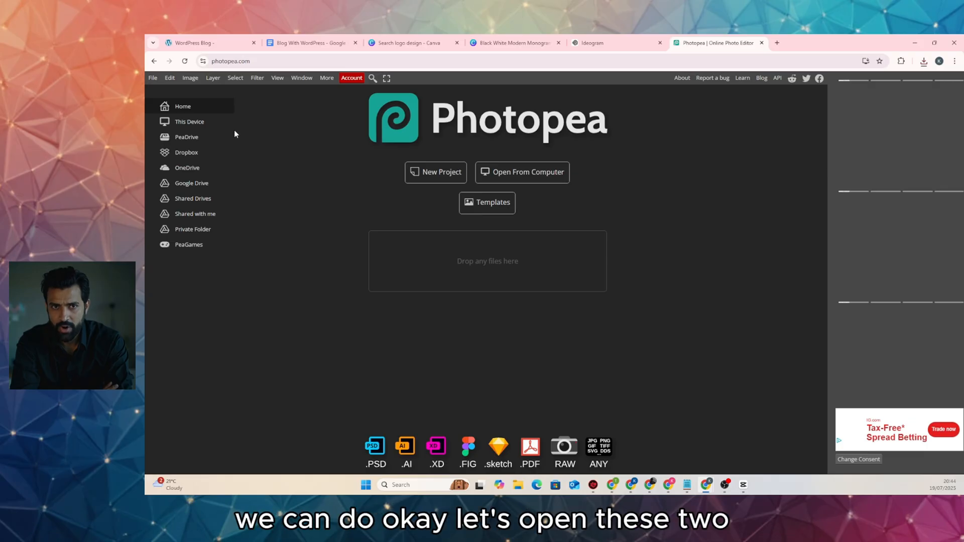
pyautogui.click(158, 79)
pyautogui.click(168, 102)
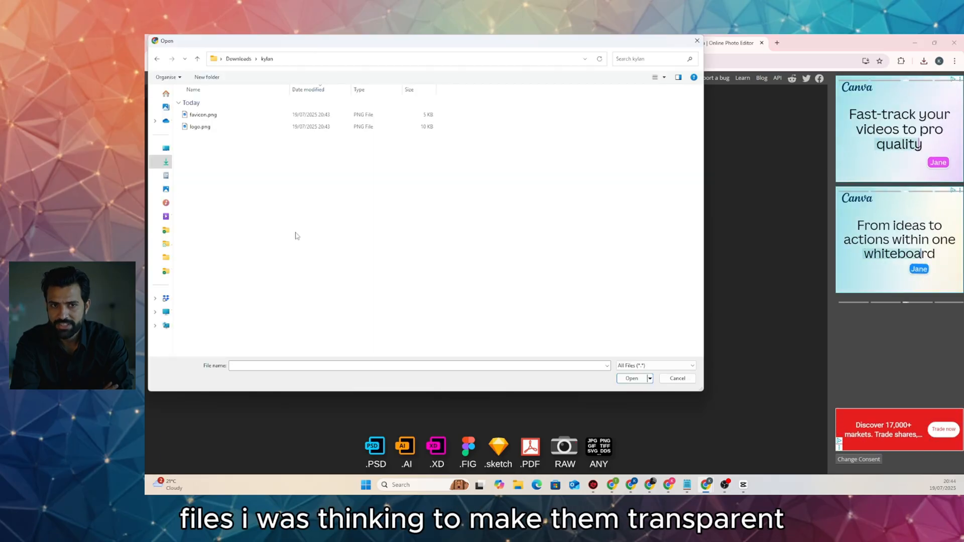
pyautogui.moveTo(220, 163); pyautogui.dragTo(211, 111)
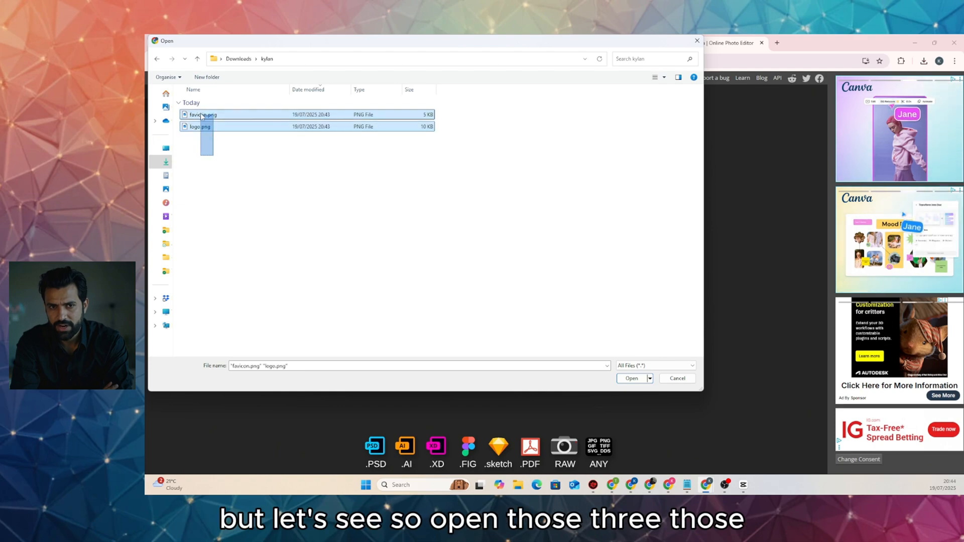
pyautogui.press('Return')
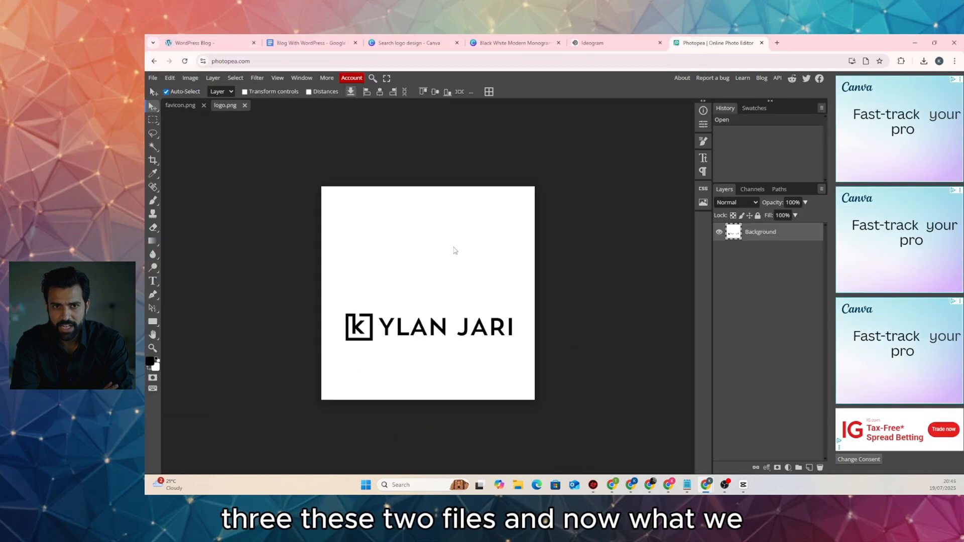
# Crop logo.png tightly around the KYLAN JARI wordmark, trimming all four edges, and apply it
pyautogui.click(153, 161)
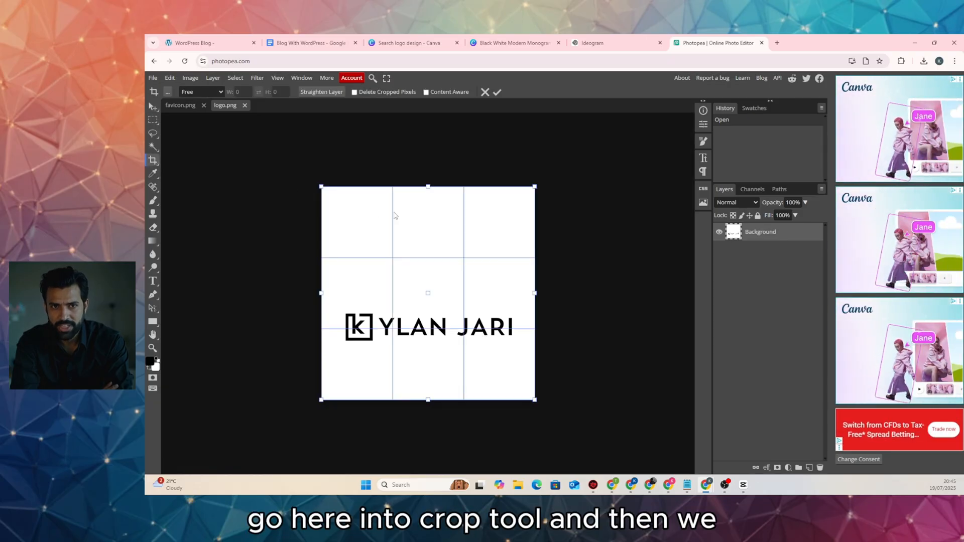
pyautogui.moveTo(428, 188); pyautogui.dragTo(428, 306)
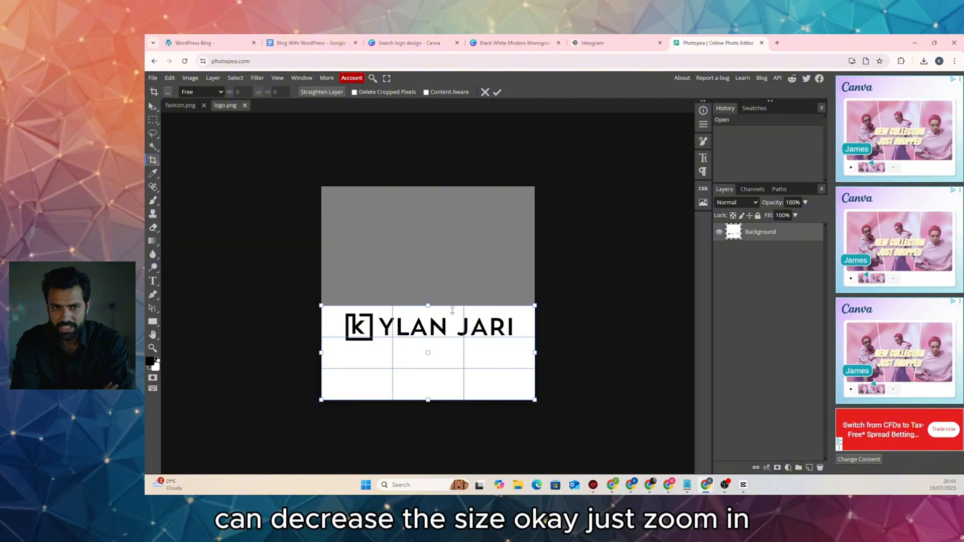
pyautogui.moveTo(427, 400); pyautogui.dragTo(440, 346)
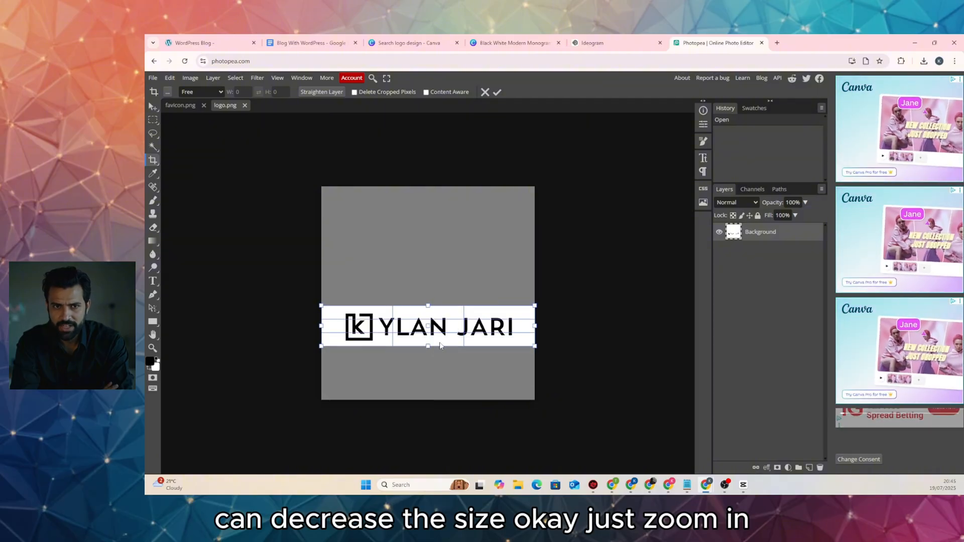
pyautogui.hotkey('ctrl', '+')
pyautogui.hotkey('ctrl', '+')
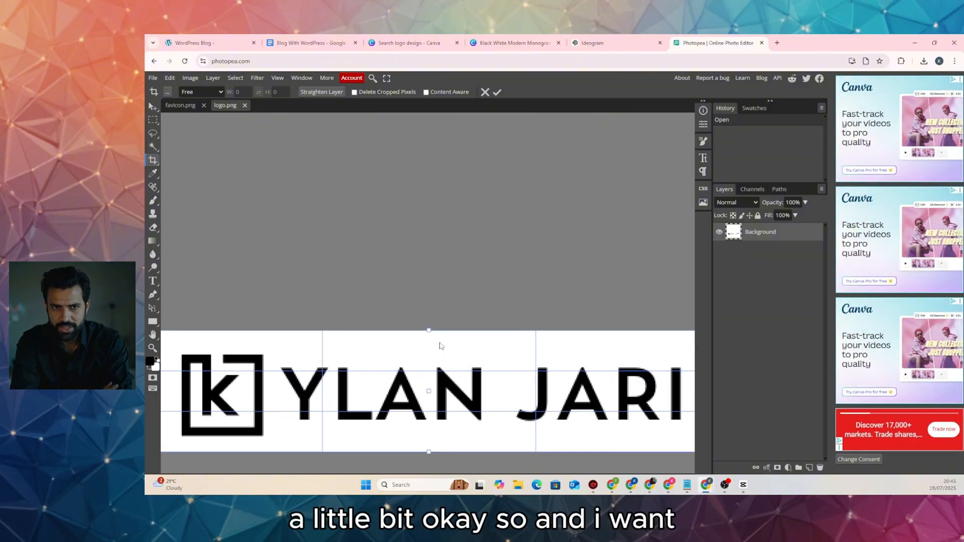
pyautogui.moveTo(426, 342); pyautogui.dragTo(457, 183)
pyautogui.hotkey('ctrl', '-')
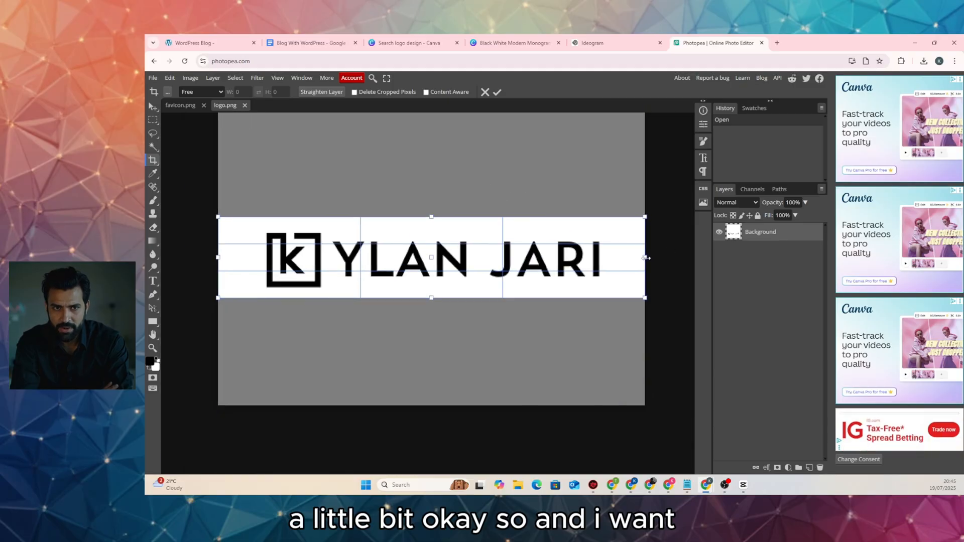
pyautogui.moveTo(644, 258); pyautogui.dragTo(608, 261)
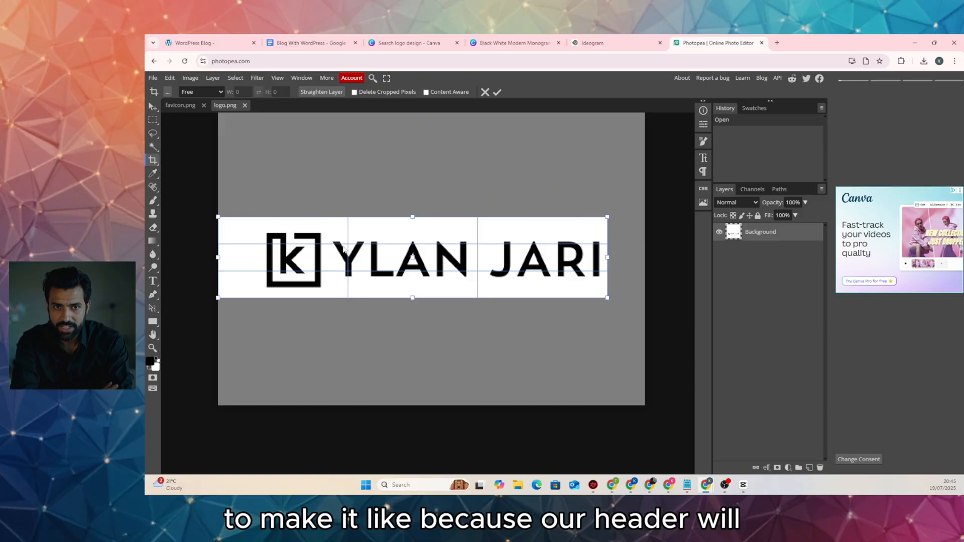
pyautogui.moveTo(230, 259); pyautogui.dragTo(269, 259)
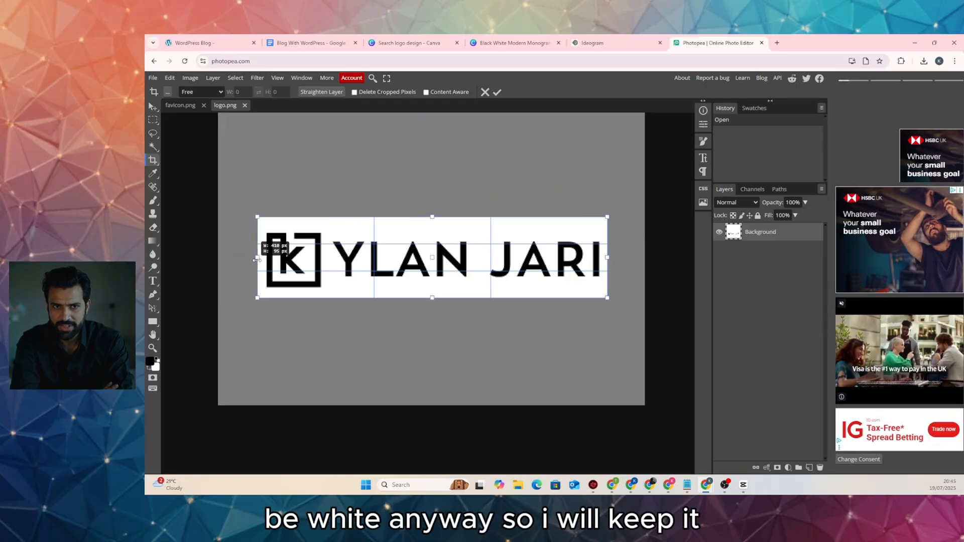
pyautogui.moveTo(432, 217); pyautogui.dragTo(432, 223)
pyautogui.moveTo(434, 300); pyautogui.dragTo(435, 296)
pyautogui.click(498, 93)
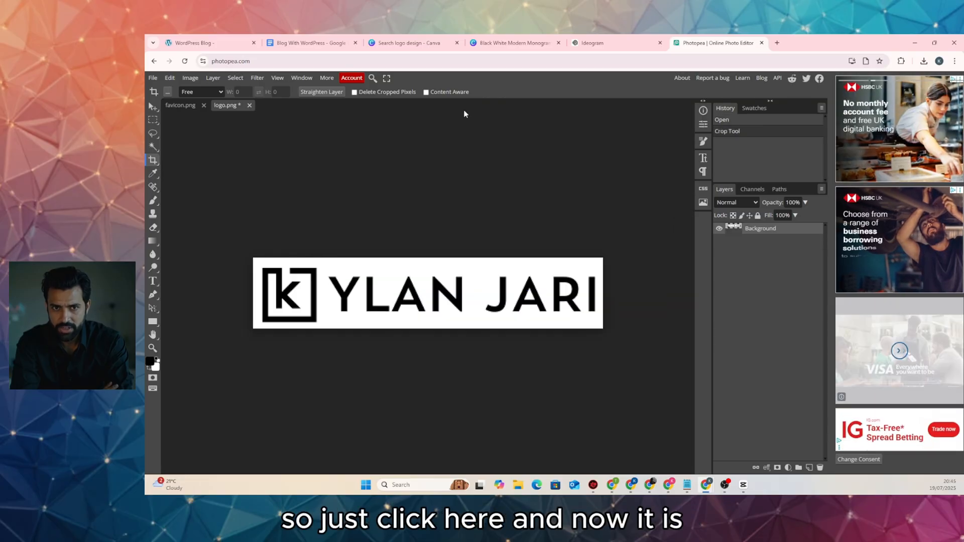
# Export the cropped logo as a WEBP image named kylan-jari-logo
pyautogui.click(152, 78)
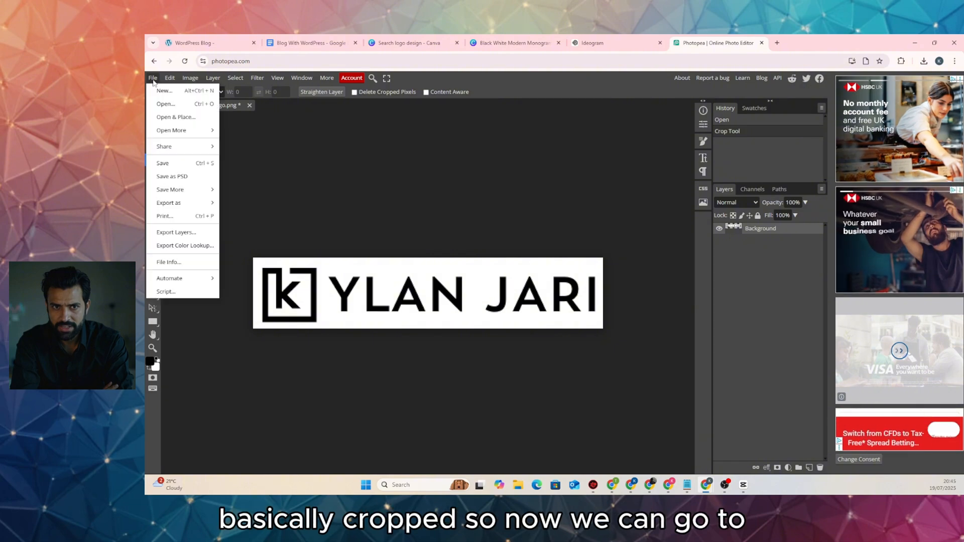
pyautogui.moveTo(170, 205)
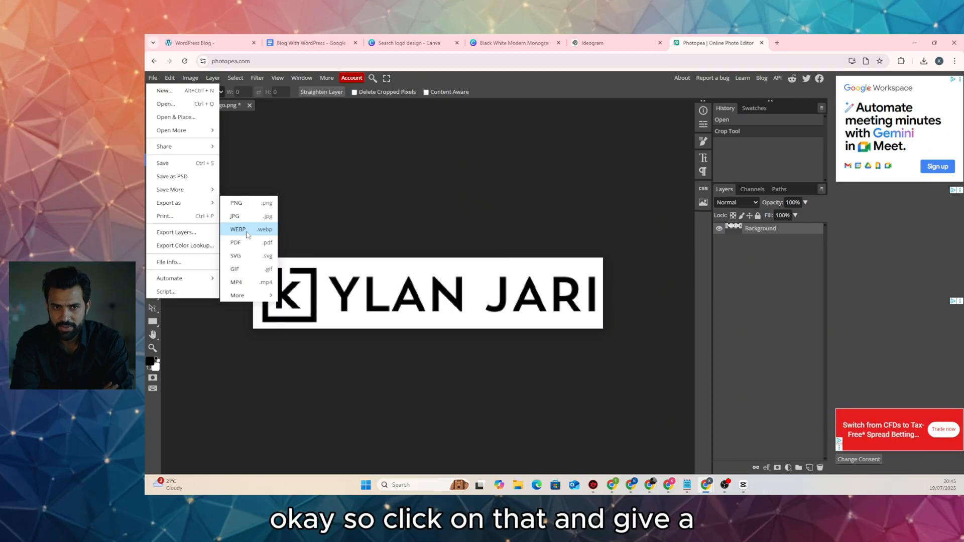
pyautogui.click(246, 234)
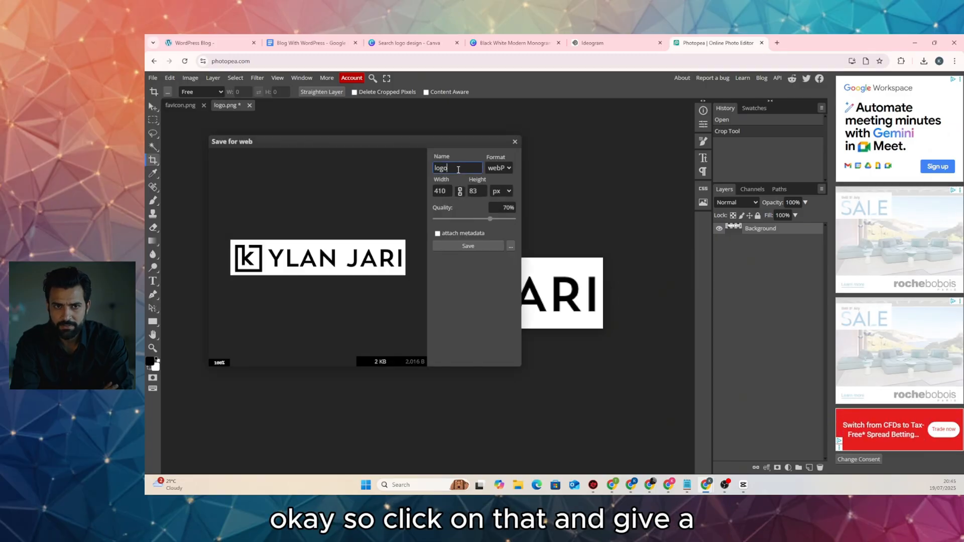
pyautogui.press('BackSpace')
pyautogui.press('BackSpace')
pyautogui.press('BackSpace')
pyautogui.press('BackSpace')
pyautogui.write('k')
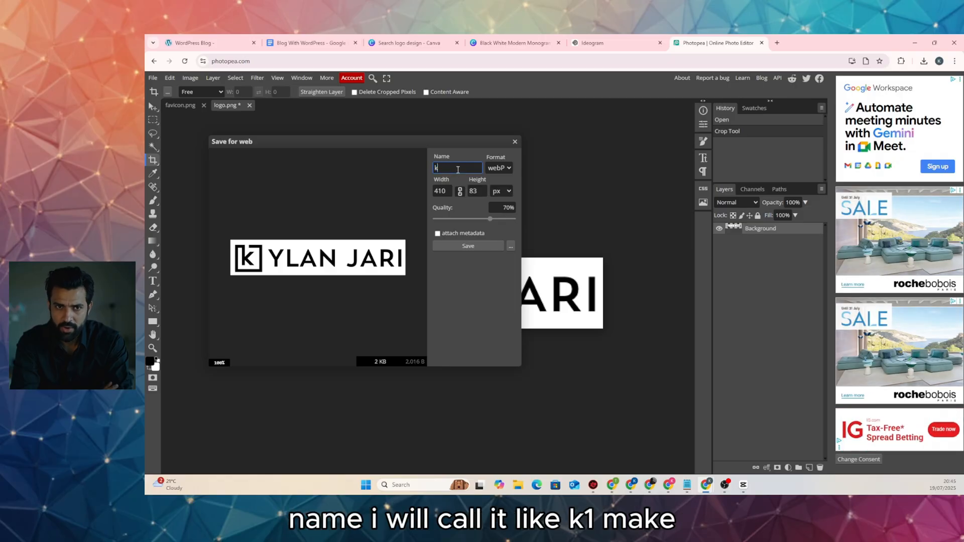
pyautogui.write('ylan')
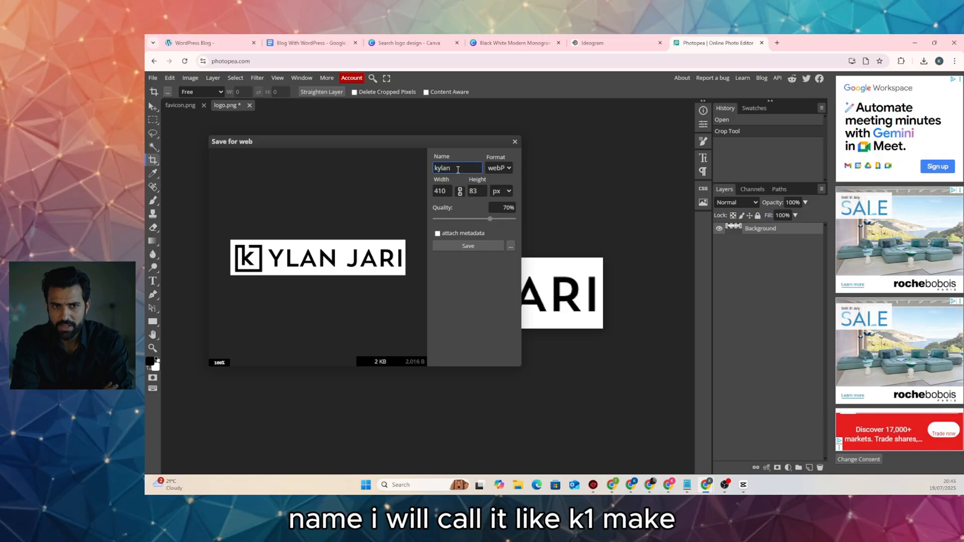
pyautogui.write('-jar')
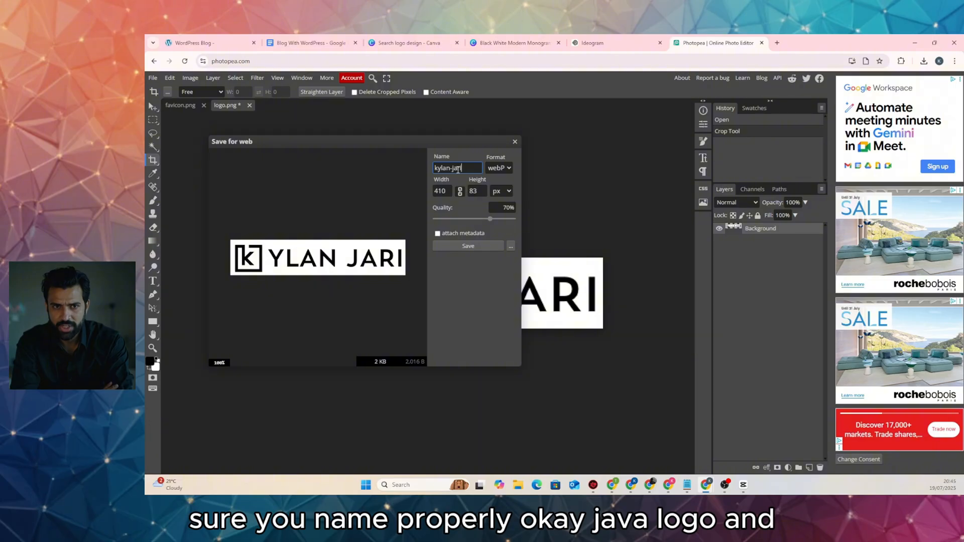
pyautogui.write('i-')
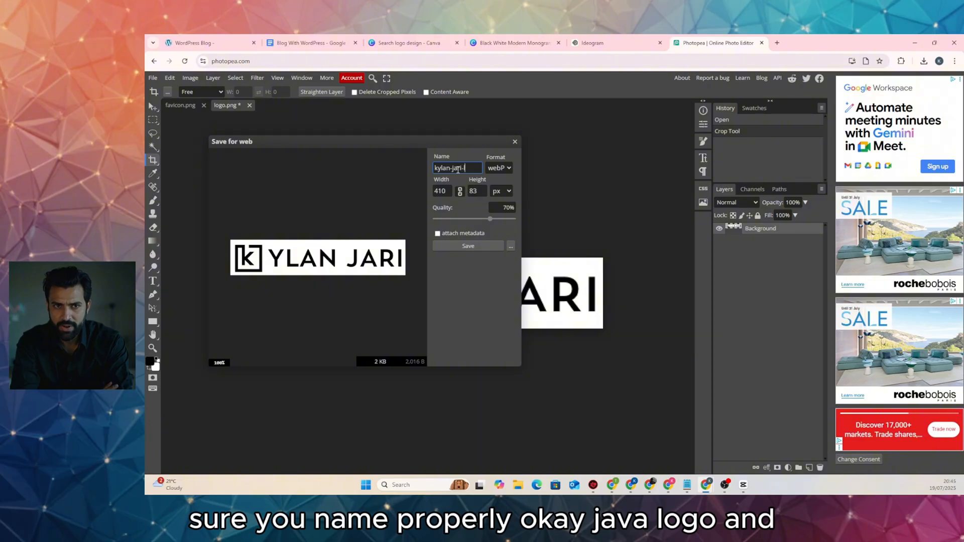
pyautogui.write('logo')
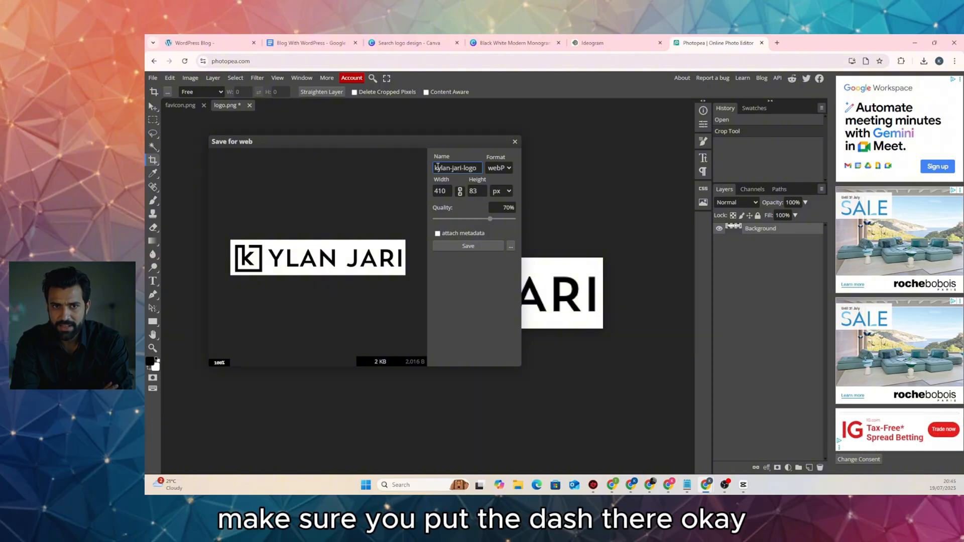
pyautogui.click(479, 245)
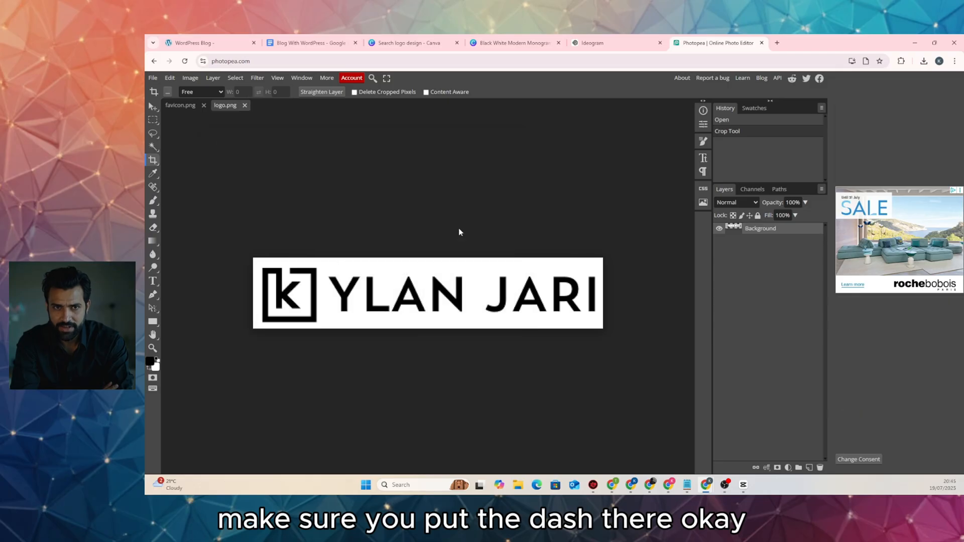
# Save kylan-jari-logo.webp into a new webp folder, then bring up the favicon.png document
pyautogui.hotkey('ctrl', 'shift', 'n')
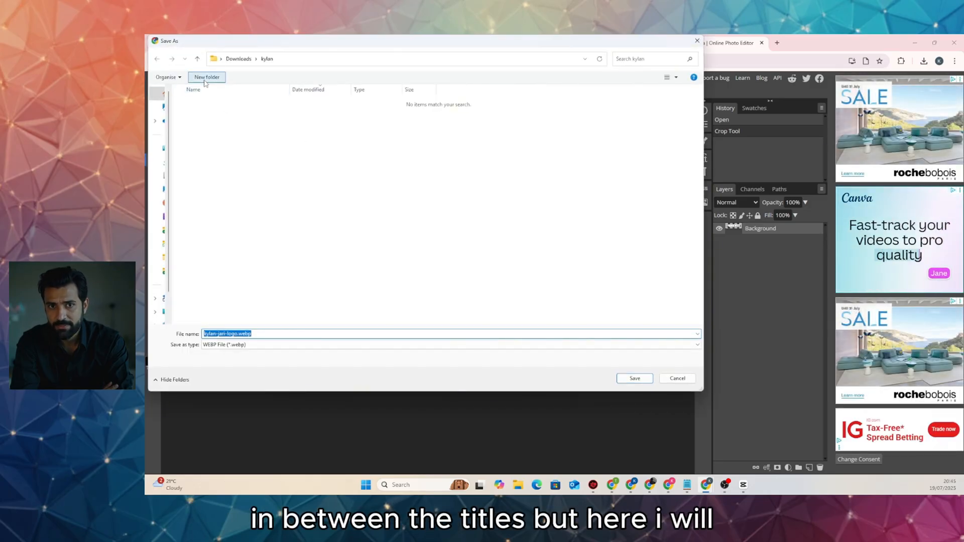
pyautogui.write('webp')
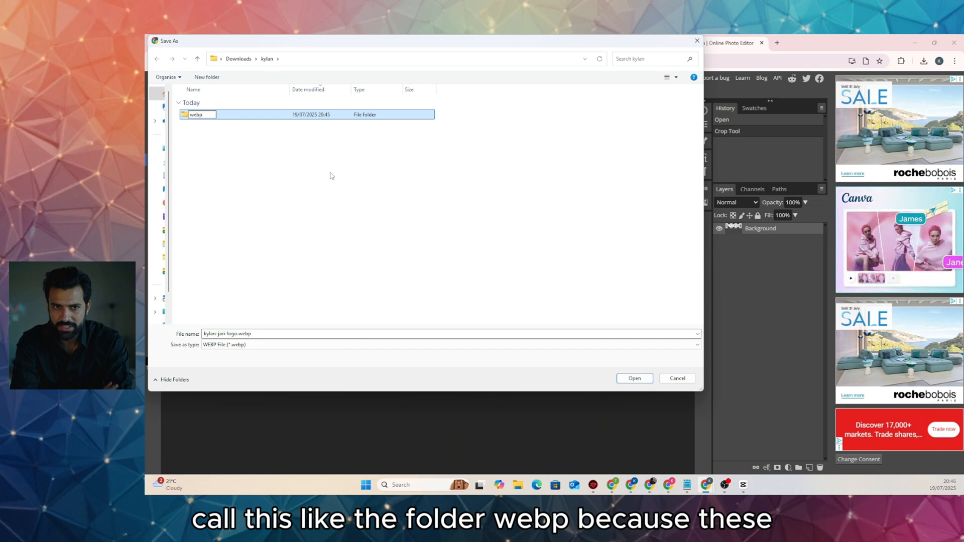
pyautogui.press('Return')
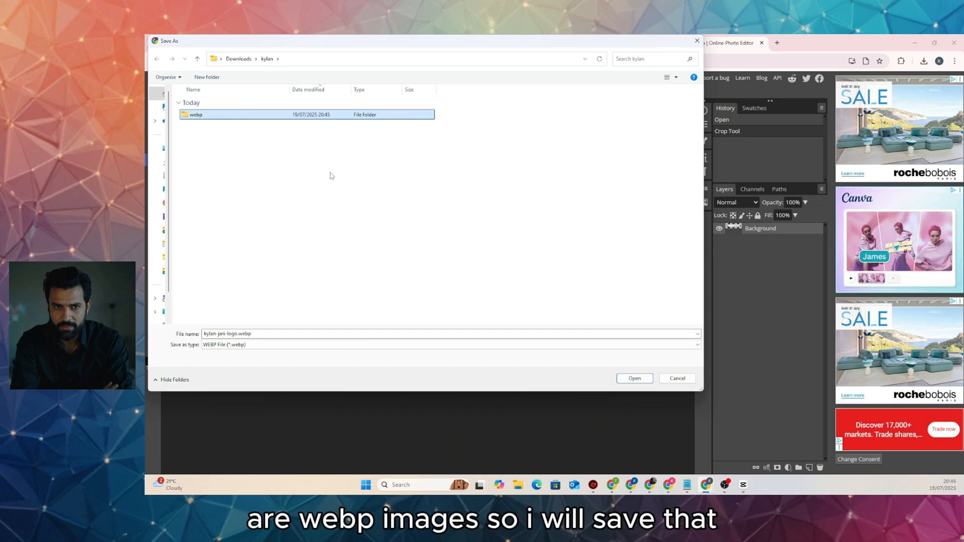
pyautogui.press('Return')
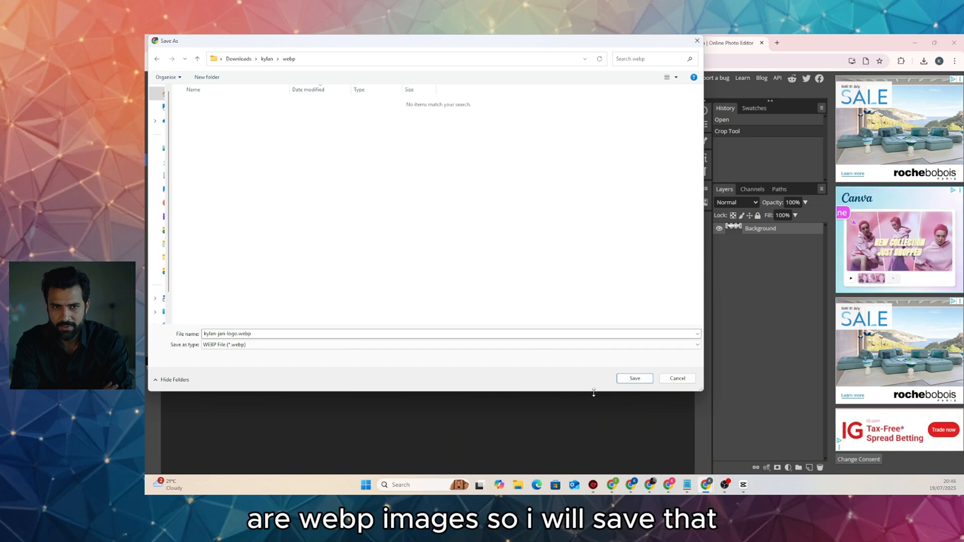
pyautogui.press('Return')
pyautogui.click(193, 107)
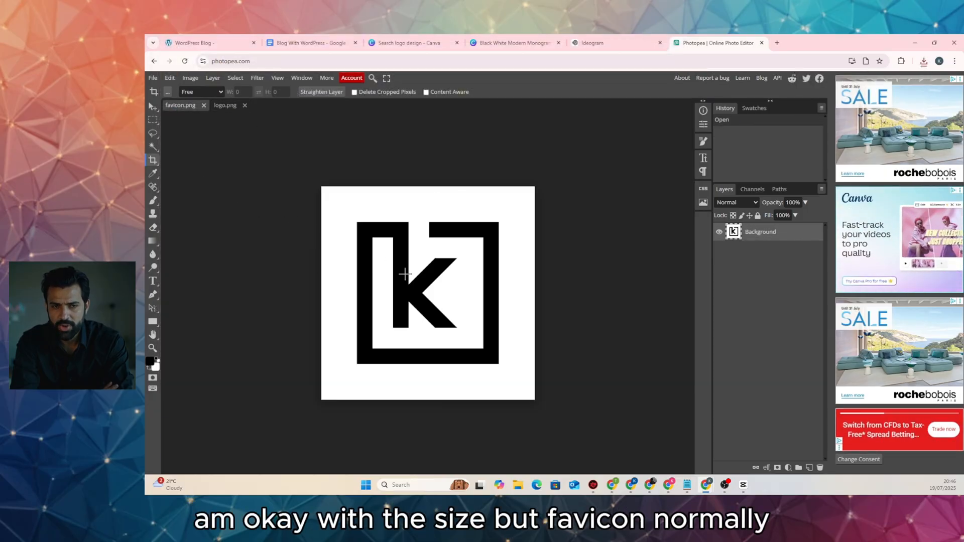
# Create a new 128×128 pixel project in Photopea
pyautogui.click(152, 78)
pyautogui.click(159, 91)
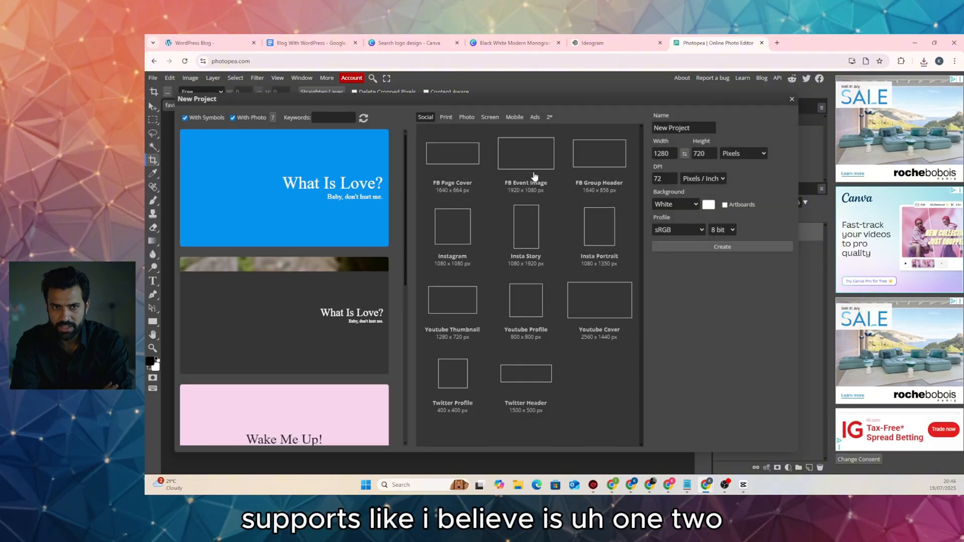
pyautogui.click(658, 154)
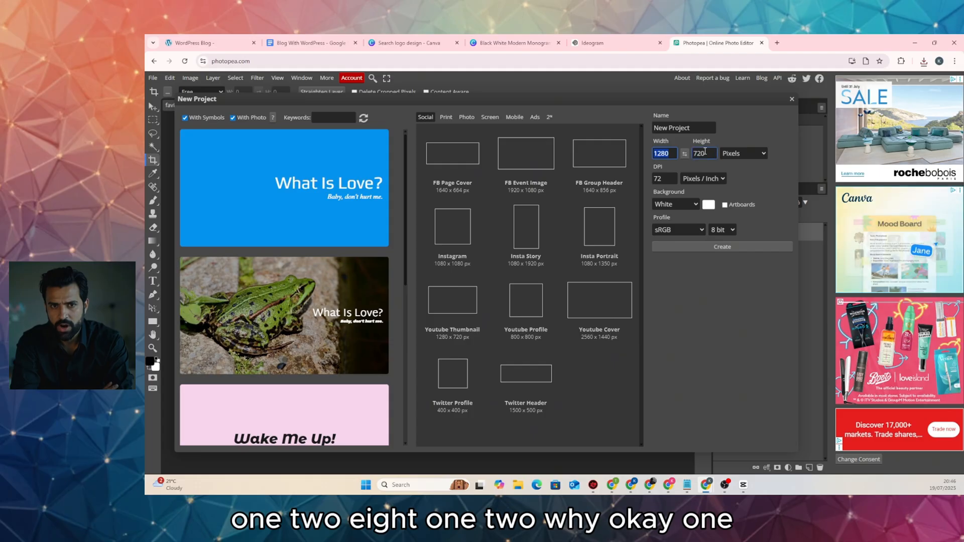
pyautogui.write('12')
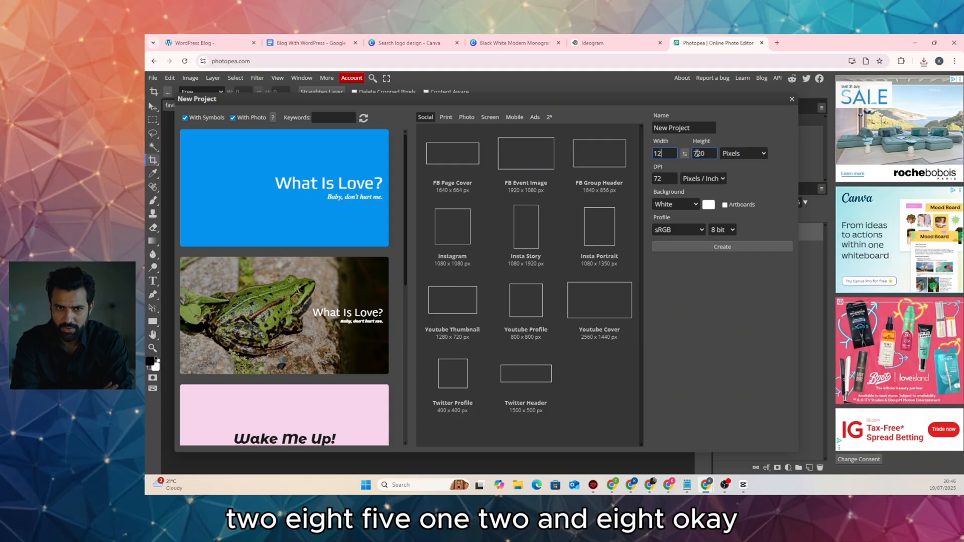
pyautogui.click(705, 153)
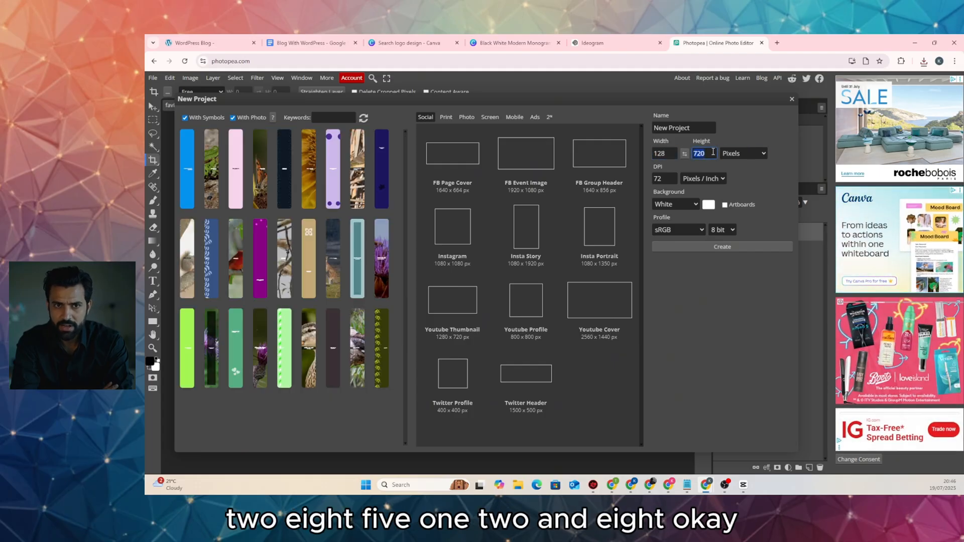
pyautogui.write('12')
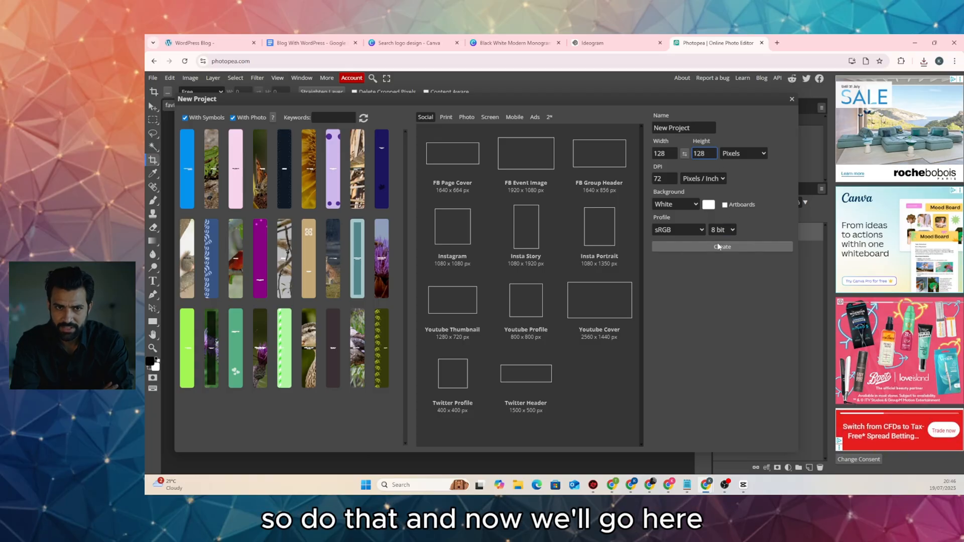
pyautogui.write('8')
pyautogui.click(719, 246)
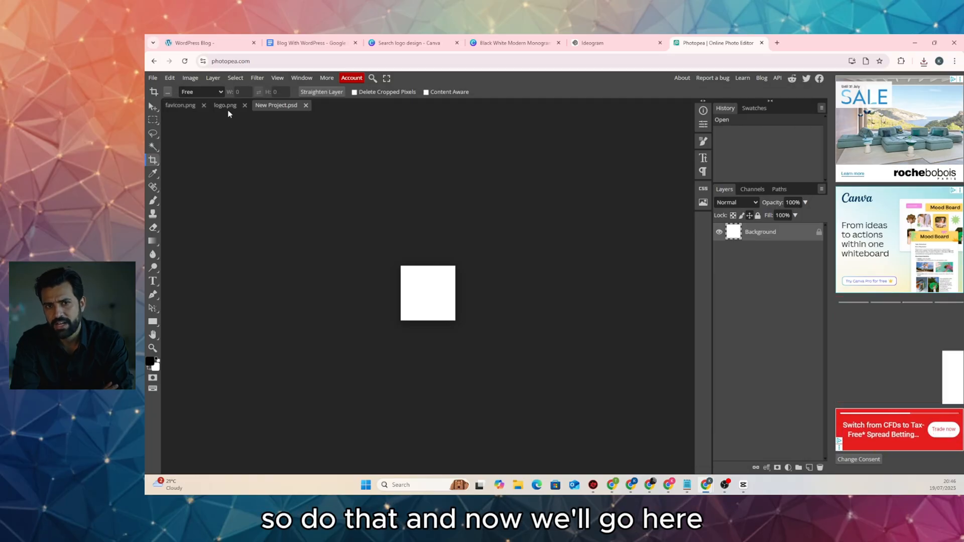
# Move the K logo from favicon.png into the new canvas, scale it to 30%, and nudge it left
pyautogui.click(180, 105)
pyautogui.click(150, 107)
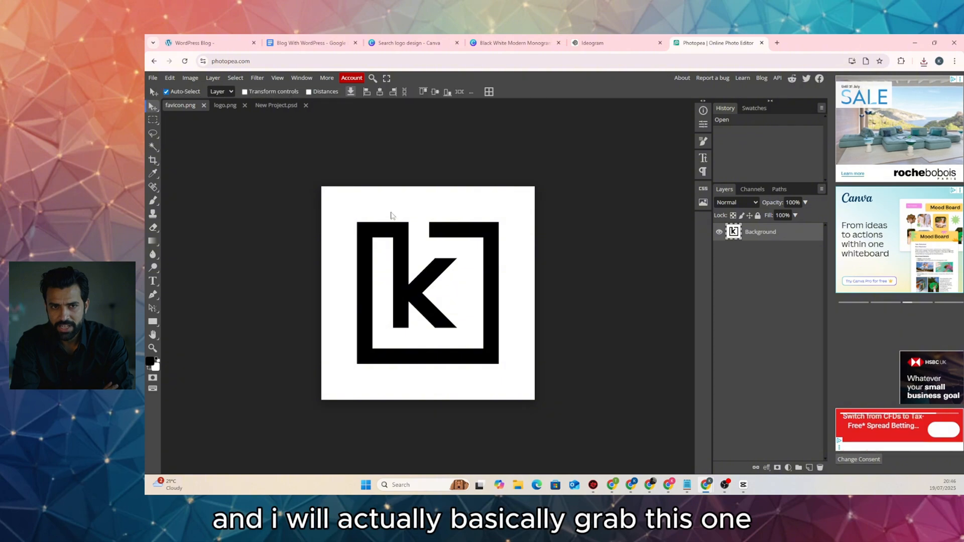
pyautogui.moveTo(445, 230); pyautogui.dragTo(487, 275)
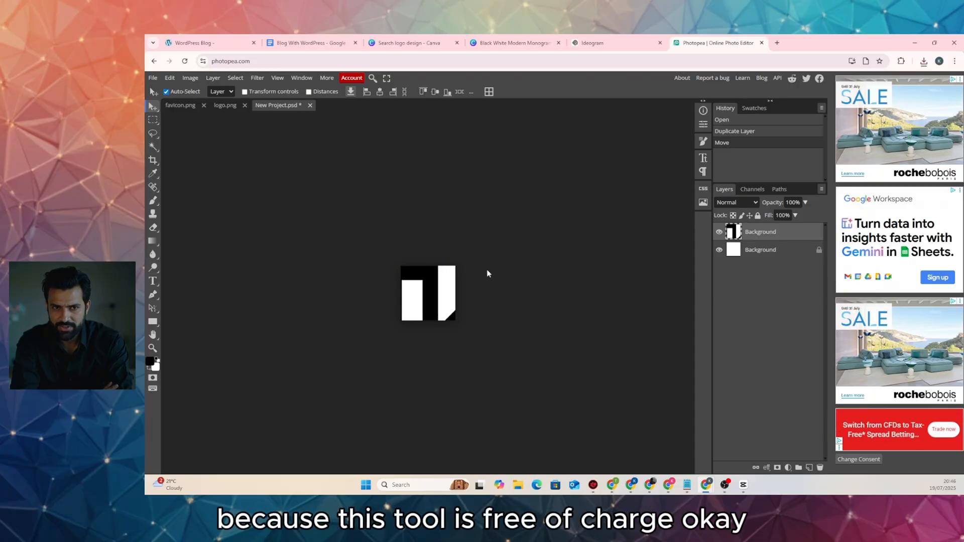
pyautogui.hotkey('ctrl', 'alt', 't')
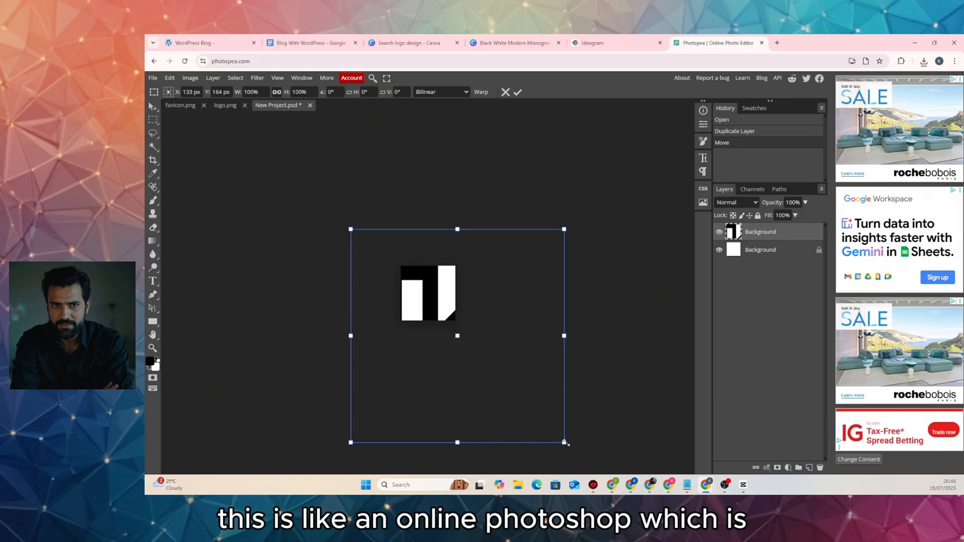
pyautogui.moveTo(564, 443); pyautogui.dragTo(446, 319)
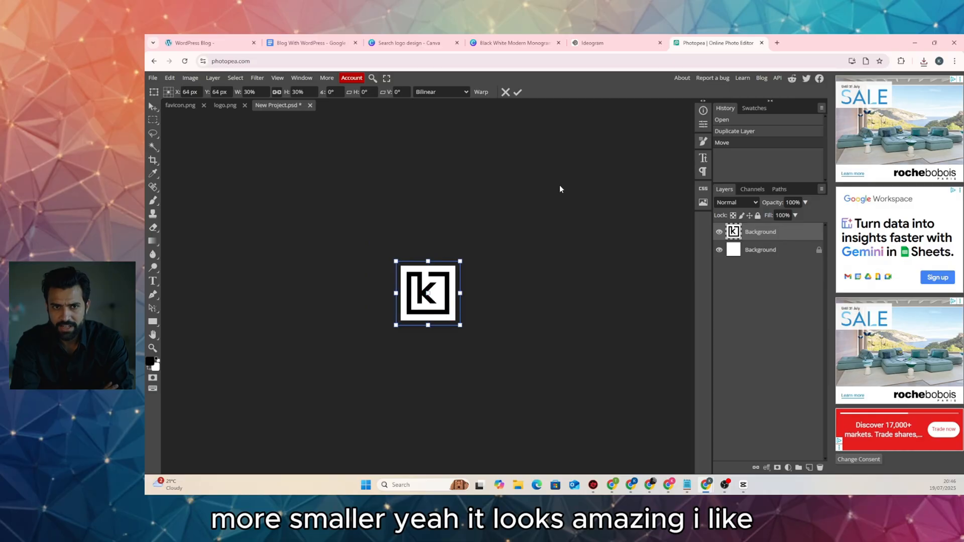
pyautogui.click(518, 93)
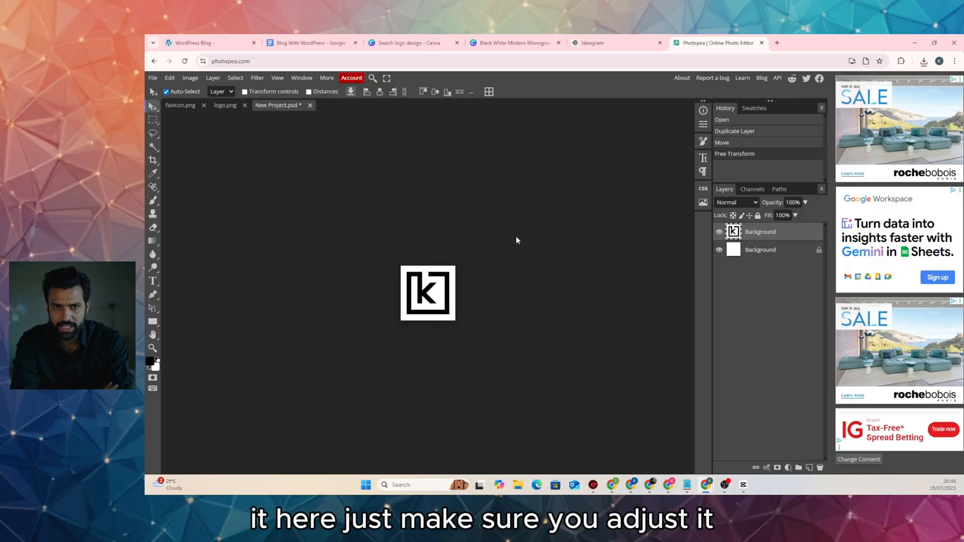
pyautogui.press('Left')
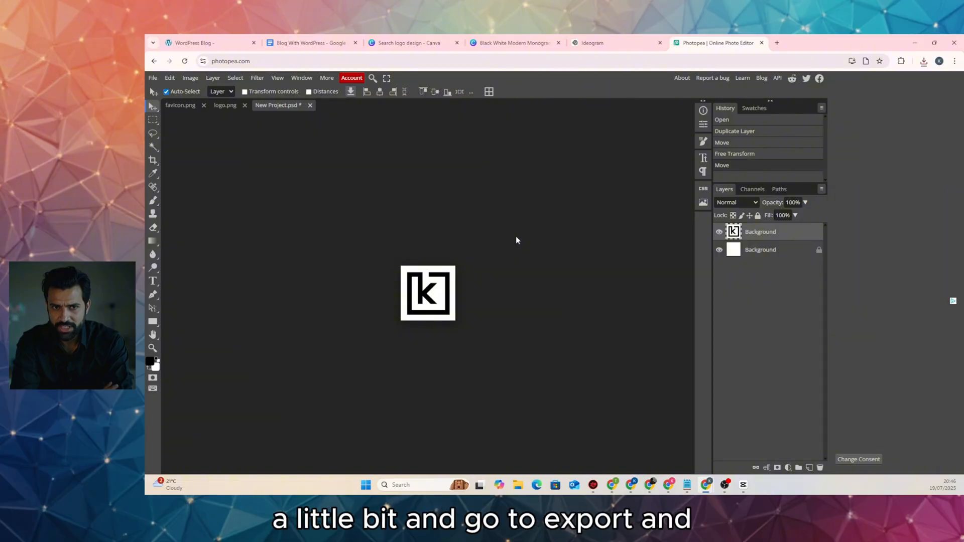
# Export the 128×128 K icon as favicon.webp into the webp folder, then return to WordPress
pyautogui.click(153, 78)
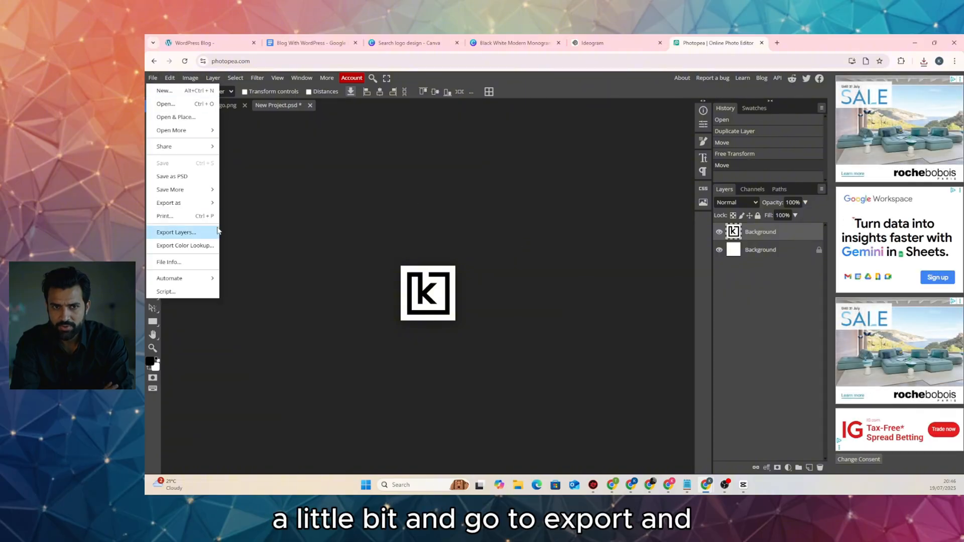
pyautogui.moveTo(201, 203)
pyautogui.click(241, 227)
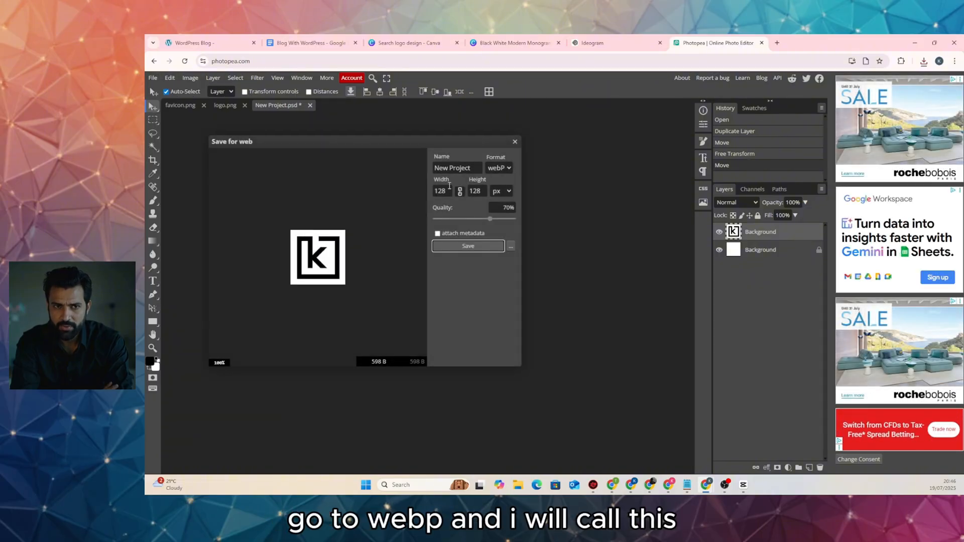
pyautogui.tripleClick(445, 169)
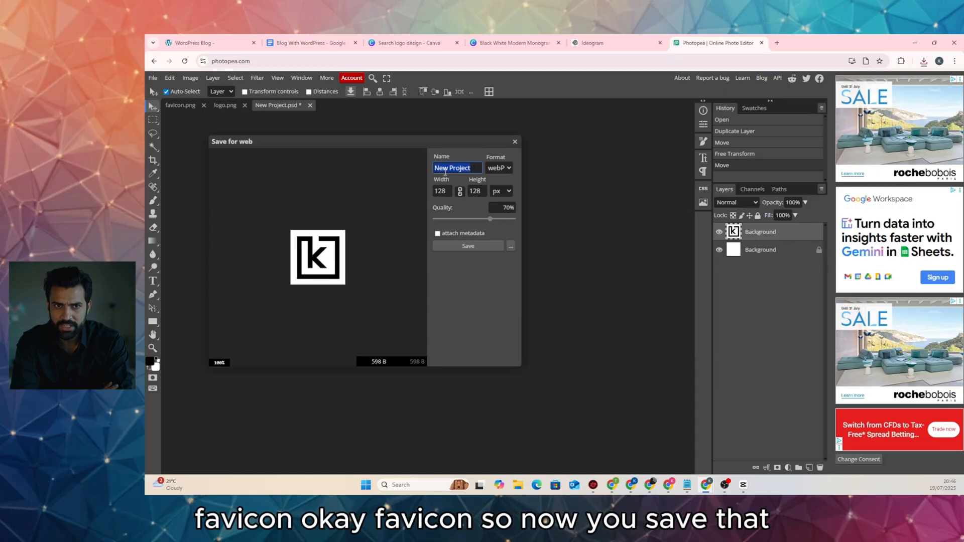
pyautogui.write('favicon')
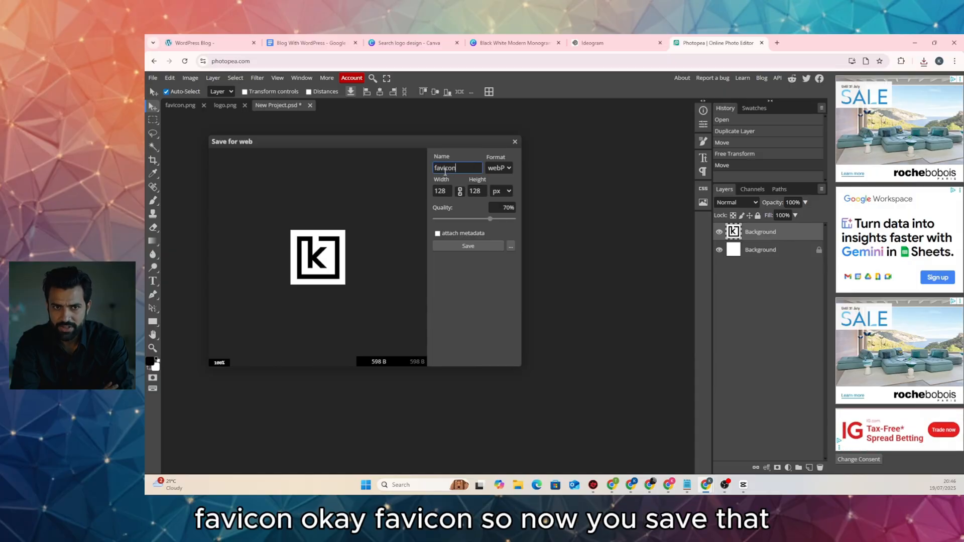
pyautogui.click(486, 245)
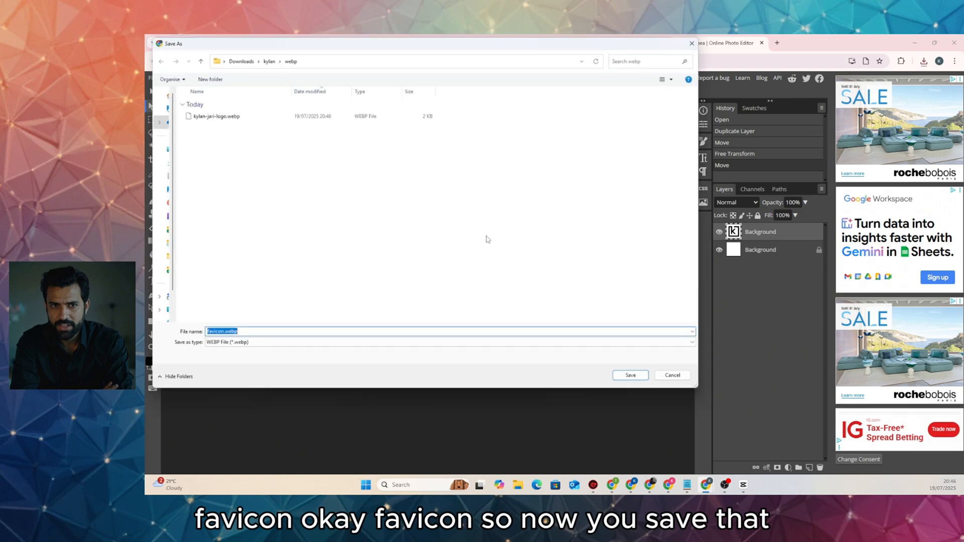
pyautogui.click(631, 377)
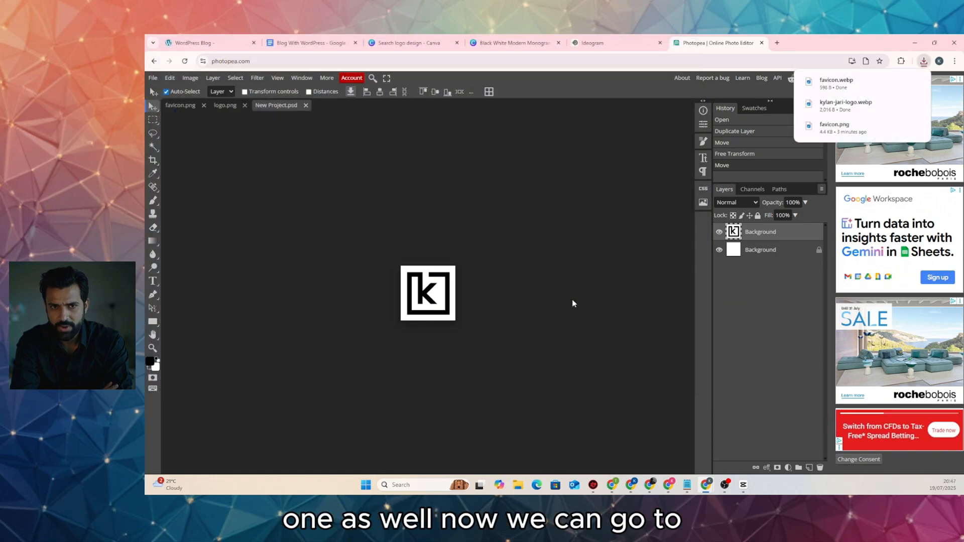
pyautogui.click(201, 43)
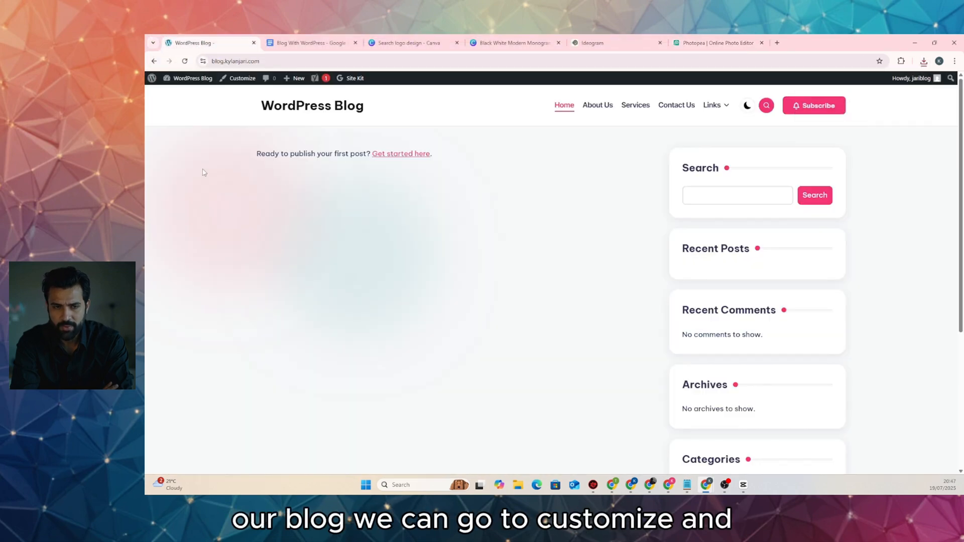
# In Customizer's Logos & Site Title, upload kylan-jari-logo.webp from the webp folder as the logo
pyautogui.click(238, 78)
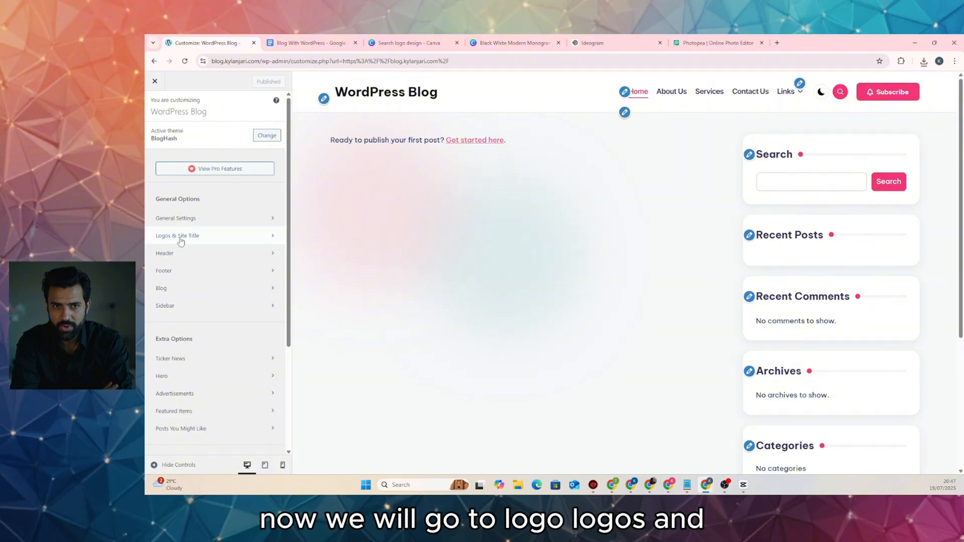
pyautogui.click(226, 242)
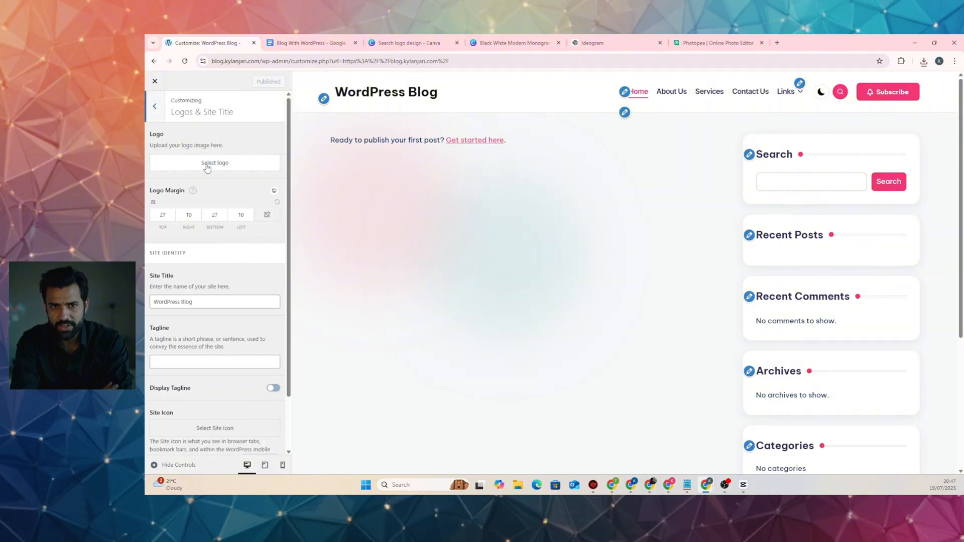
pyautogui.click(211, 166)
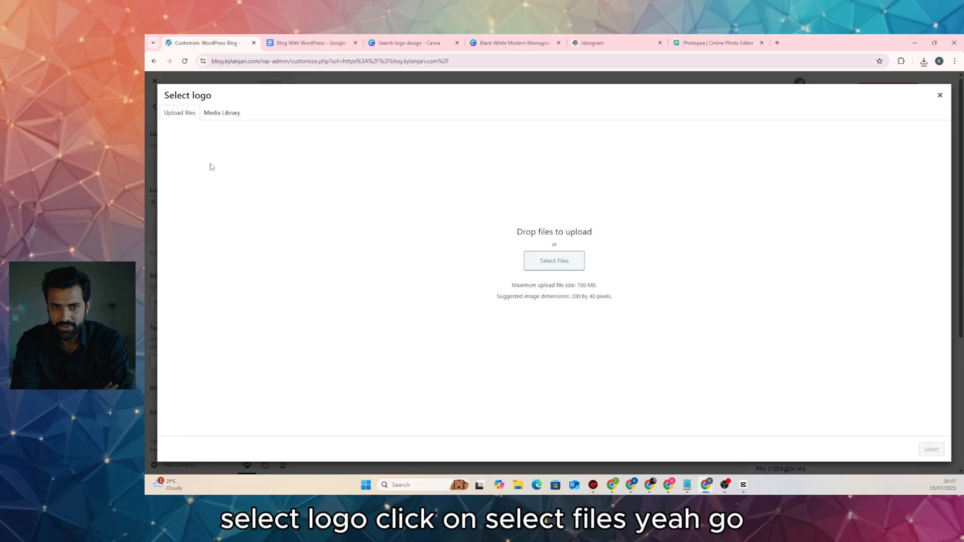
pyautogui.click(551, 262)
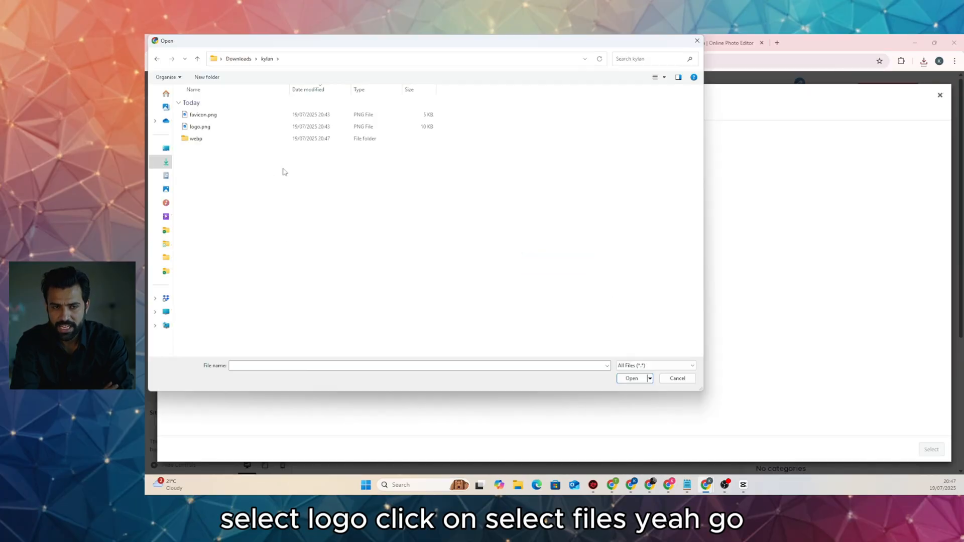
pyautogui.doubleClick(216, 140)
pyautogui.doubleClick(226, 129)
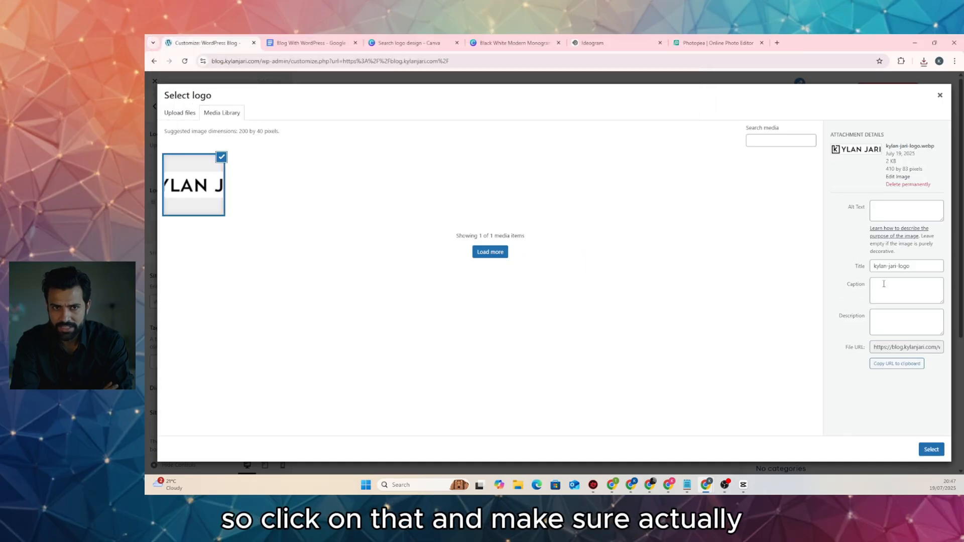
# Set the logo's alt text to 'kylan jari logo' and continue to the crop step
pyautogui.tripleClick(922, 269)
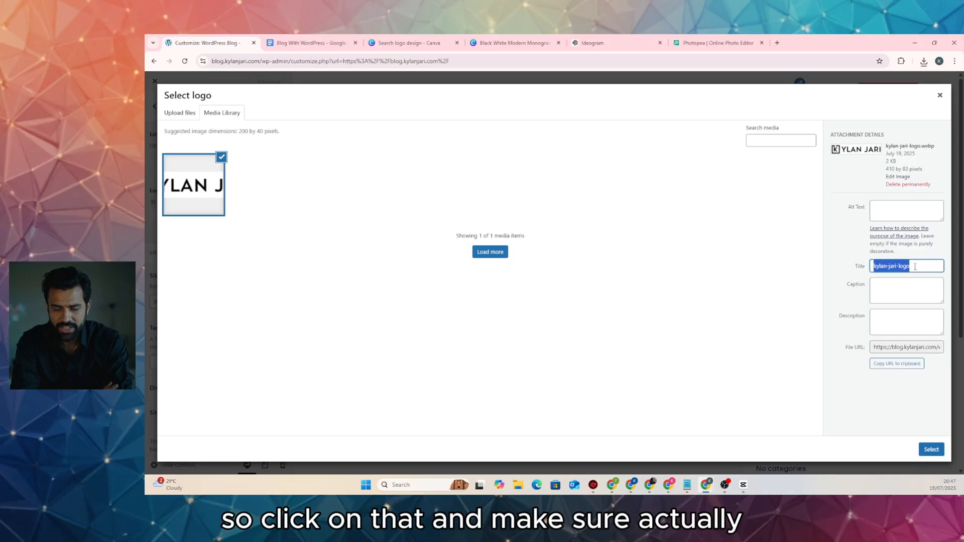
pyautogui.hotkey('ctrl', 'c')
pyautogui.click(912, 203)
pyautogui.hotkey('ctrl', 'v')
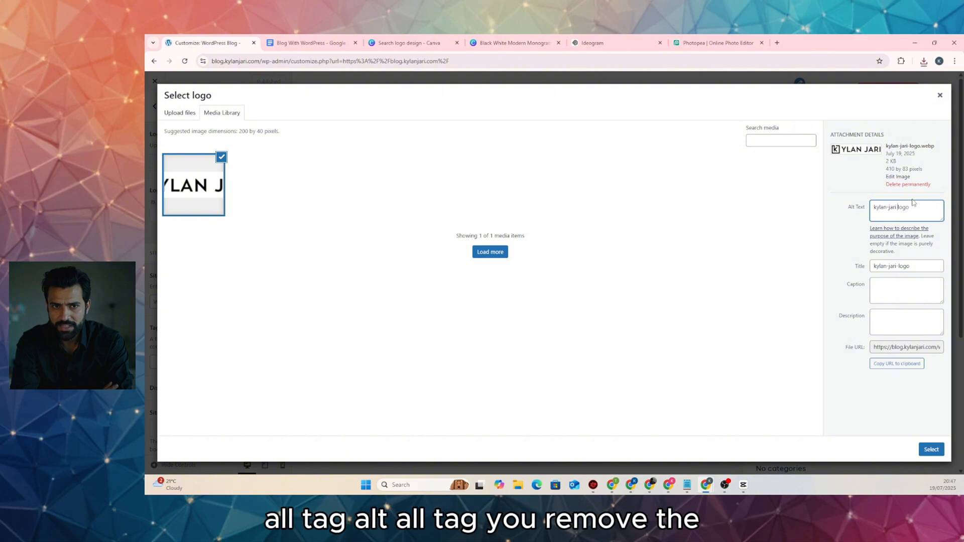
pyautogui.press('BackSpace')
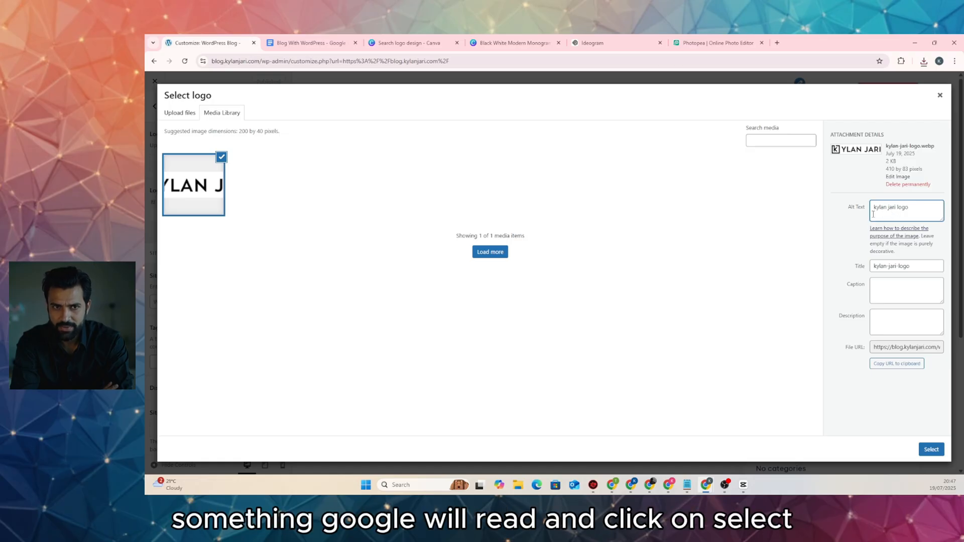
pyautogui.click(931, 449)
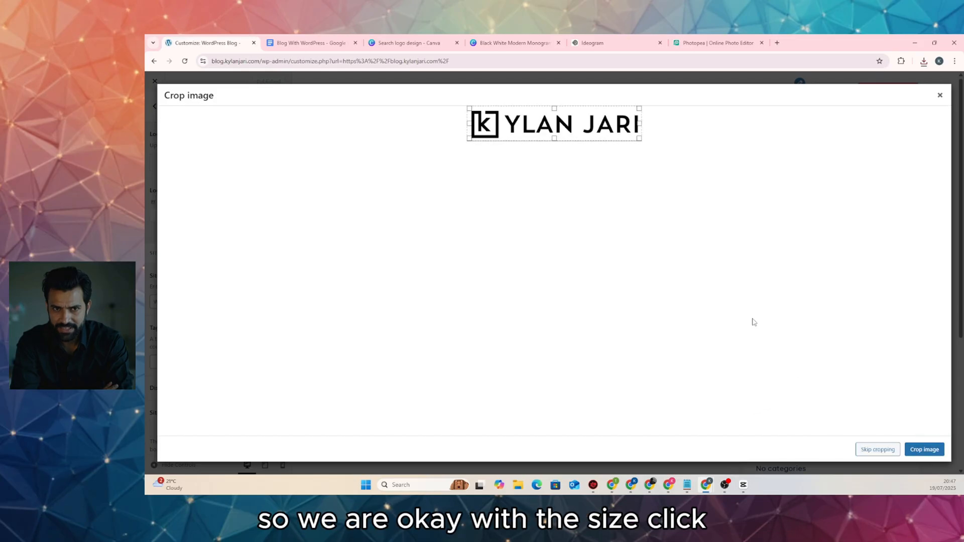
# Crop and apply the KYLAN JARI logo so it replaces the WordPress Blog header title
pyautogui.click(926, 449)
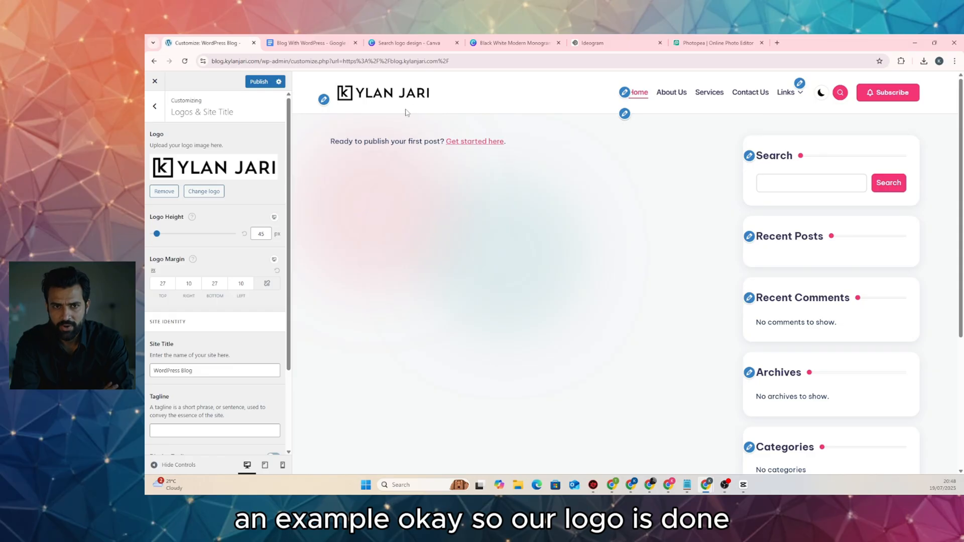
# Upload favicon.webp as the site icon, crop it, and publish the Customizer changes
pyautogui.scroll(-2, 214, 174)
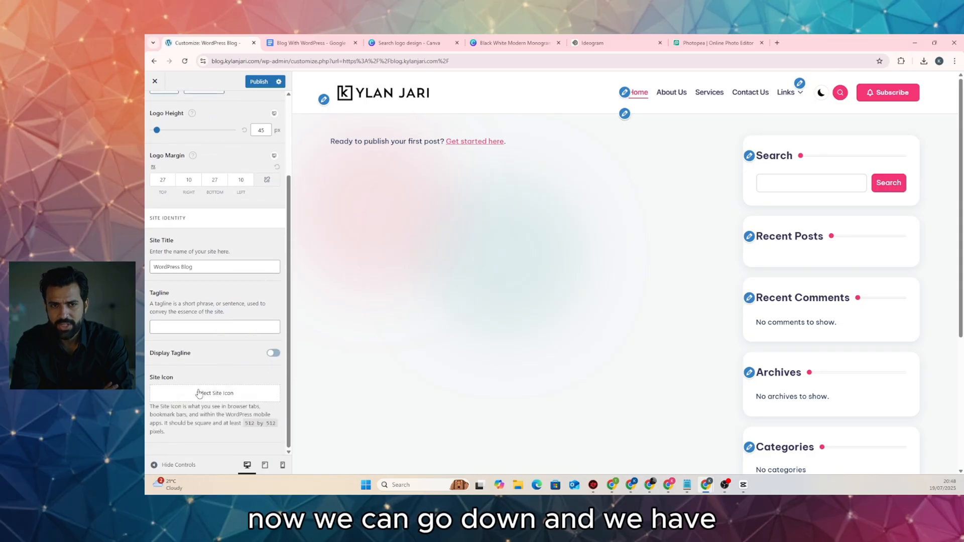
pyautogui.click(222, 399)
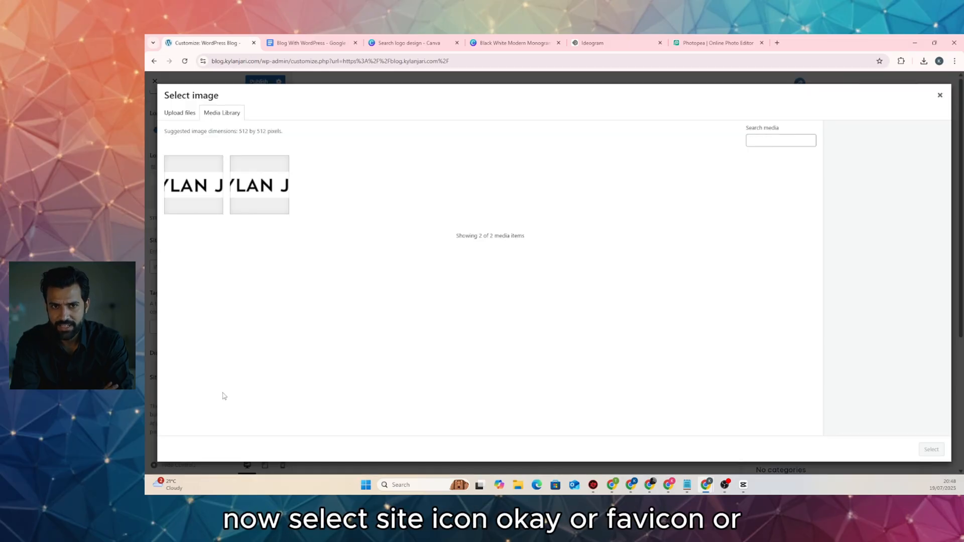
pyautogui.click(180, 113)
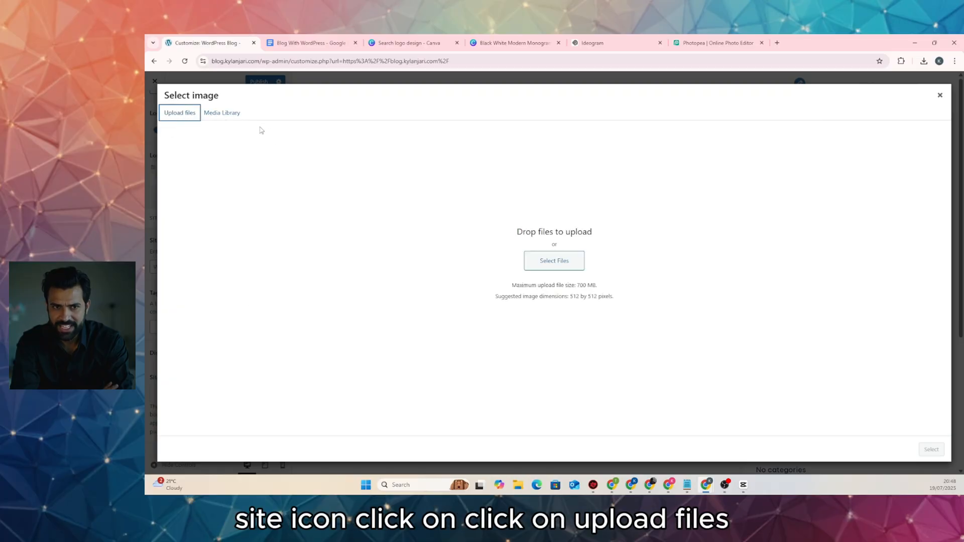
pyautogui.click(552, 262)
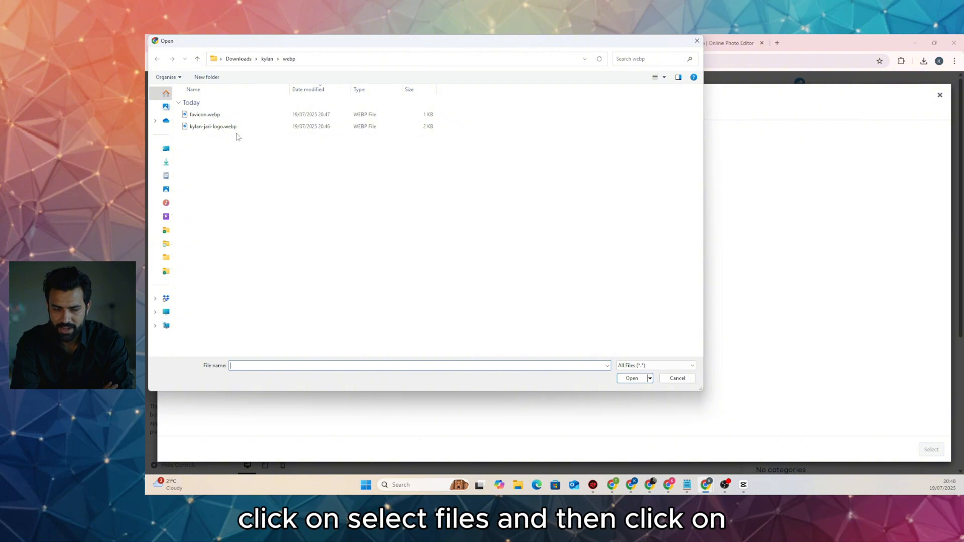
pyautogui.doubleClick(205, 114)
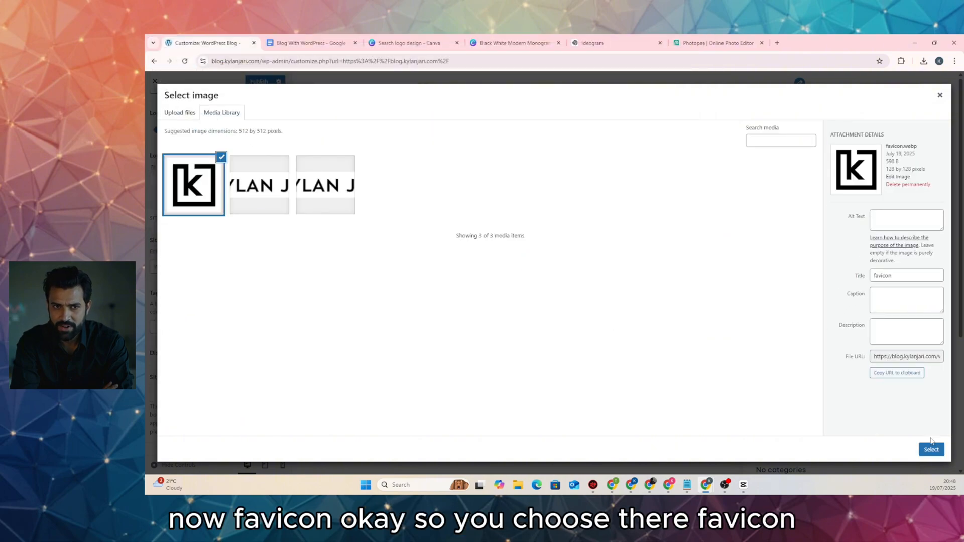
pyautogui.click(931, 448)
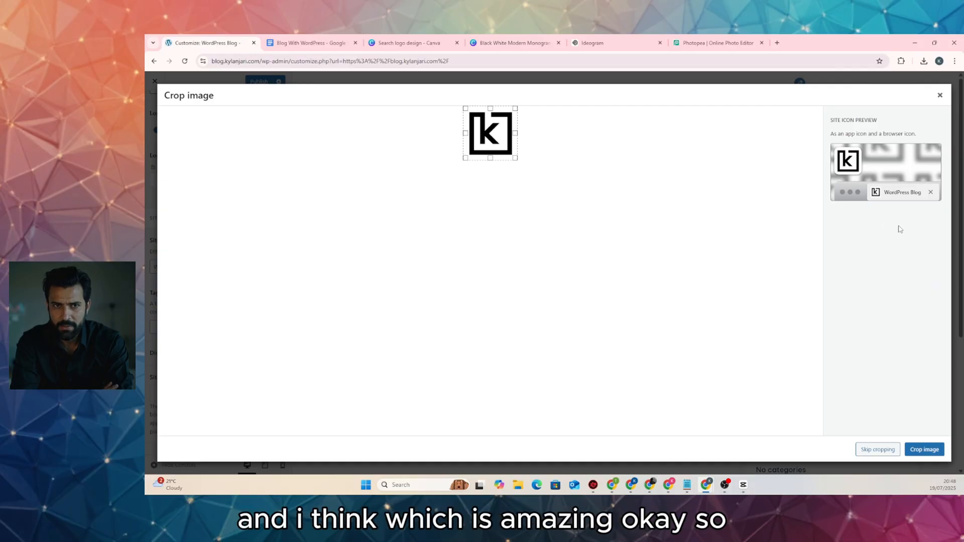
pyautogui.click(923, 450)
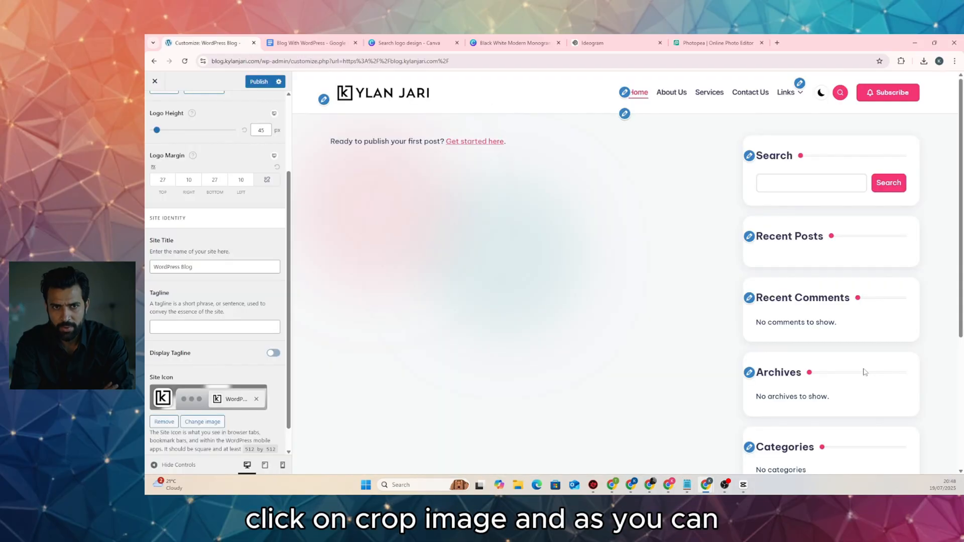
pyautogui.click(259, 82)
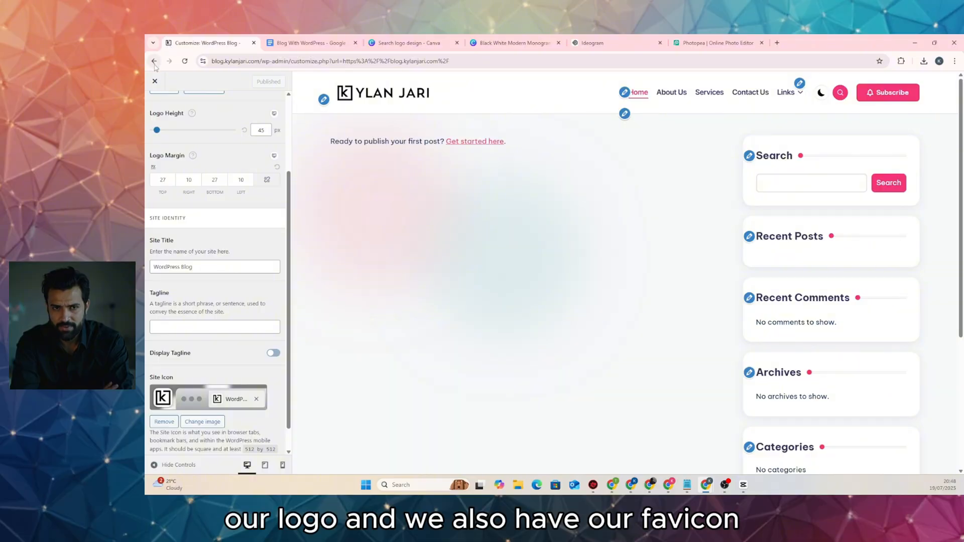
# Close the Customizer and scroll the live homepage to check the KYLAN JARI header logo
pyautogui.click(153, 81)
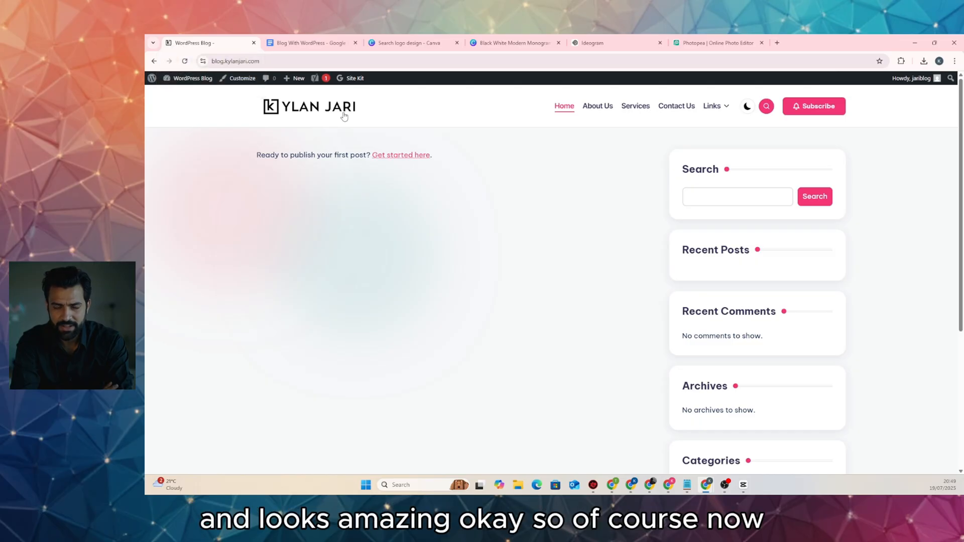
pyautogui.scroll(-10, 430, 278)
pyautogui.scroll(10, 424, 272)
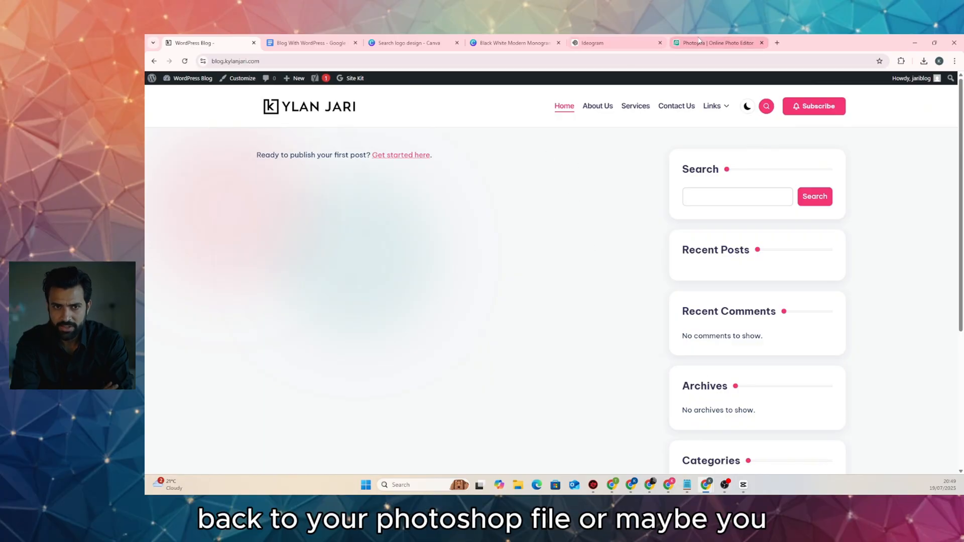
# In Canva, undo twice to restore the K monogram beside YLAN JARI, then return to the blog
pyautogui.click(718, 43)
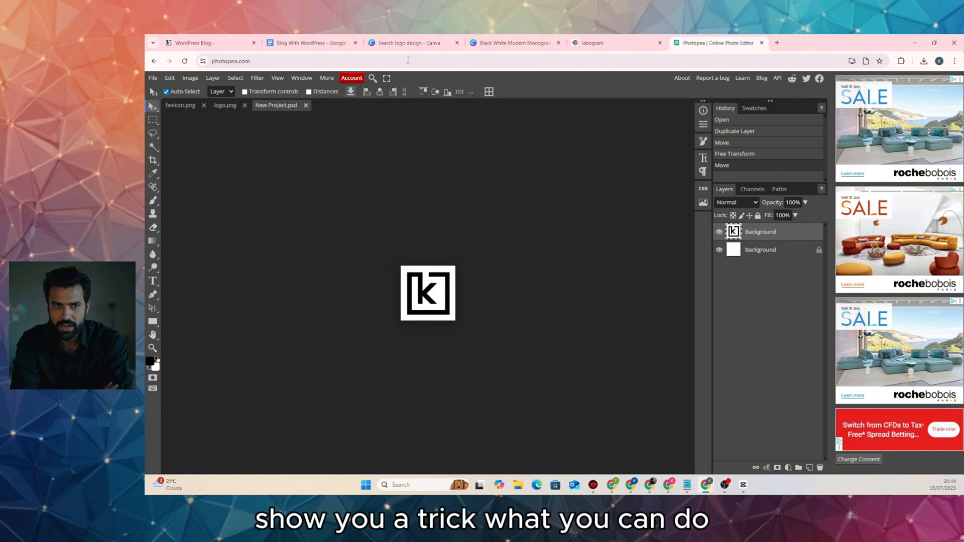
pyautogui.click(507, 43)
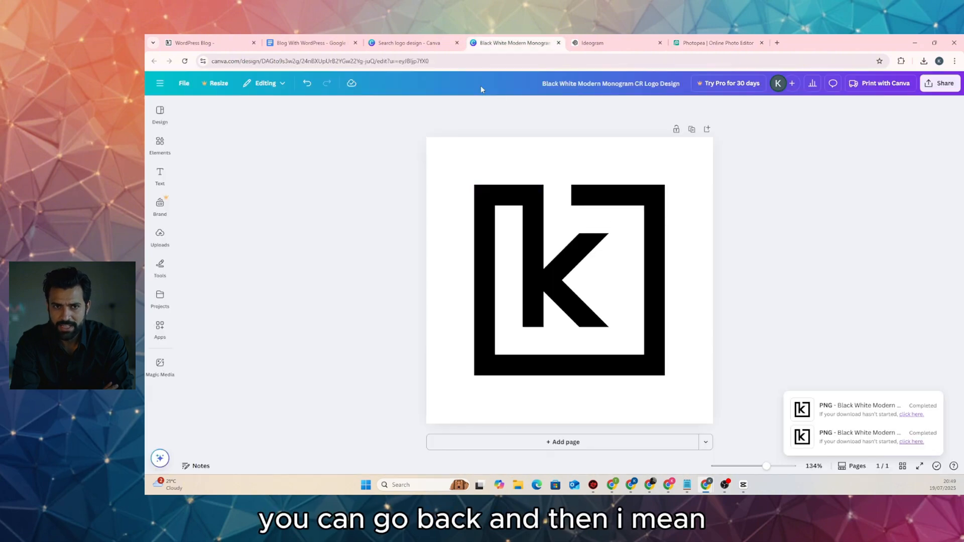
pyautogui.click(409, 43)
pyautogui.click(512, 43)
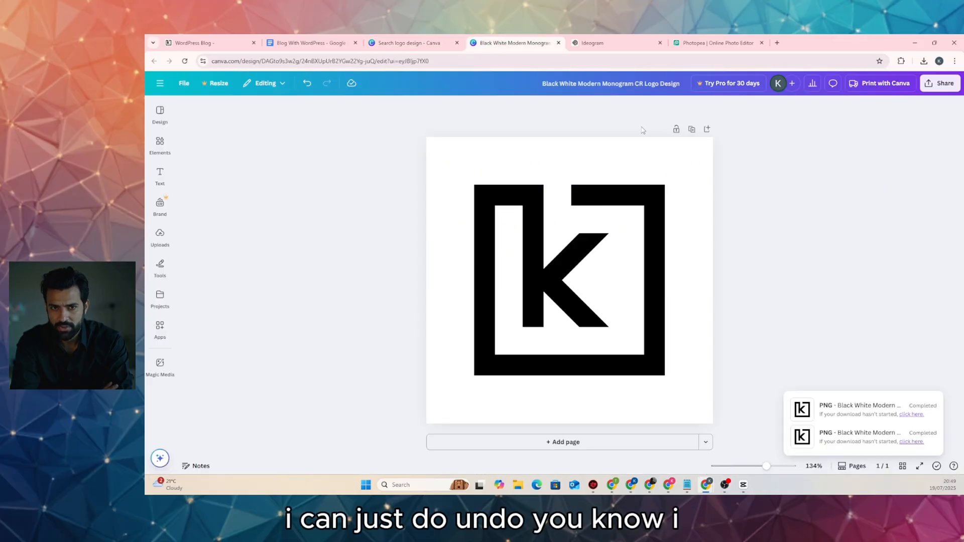
pyautogui.click(308, 84)
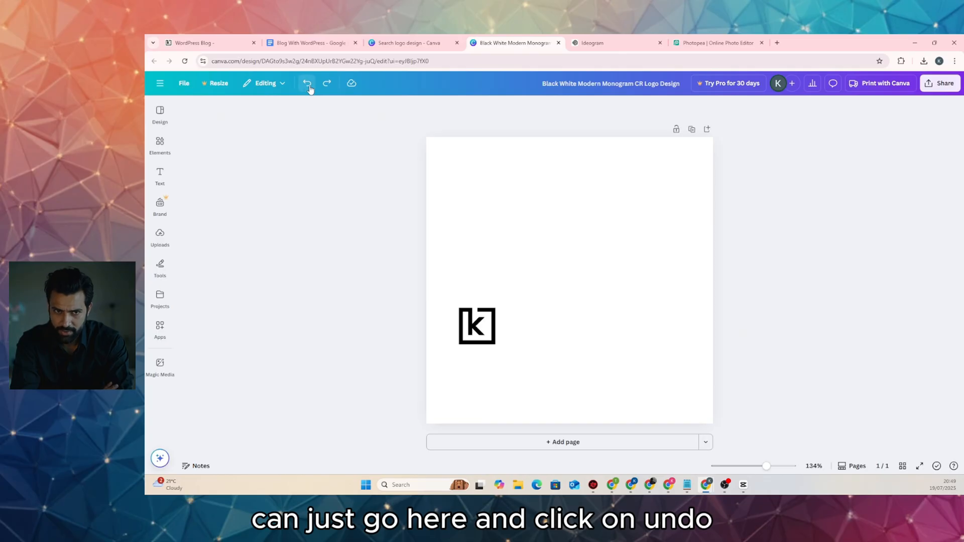
pyautogui.click(308, 84)
pyautogui.click(474, 329)
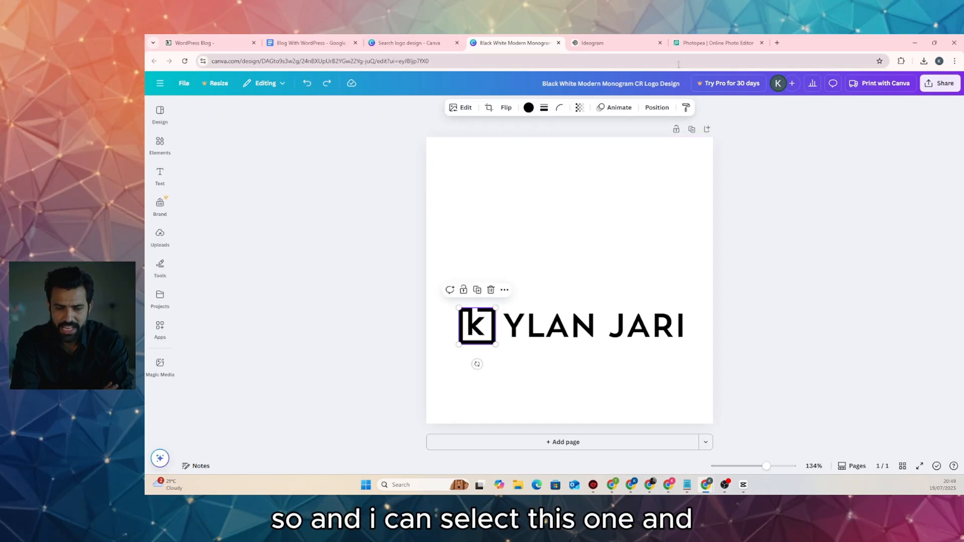
pyautogui.click(206, 44)
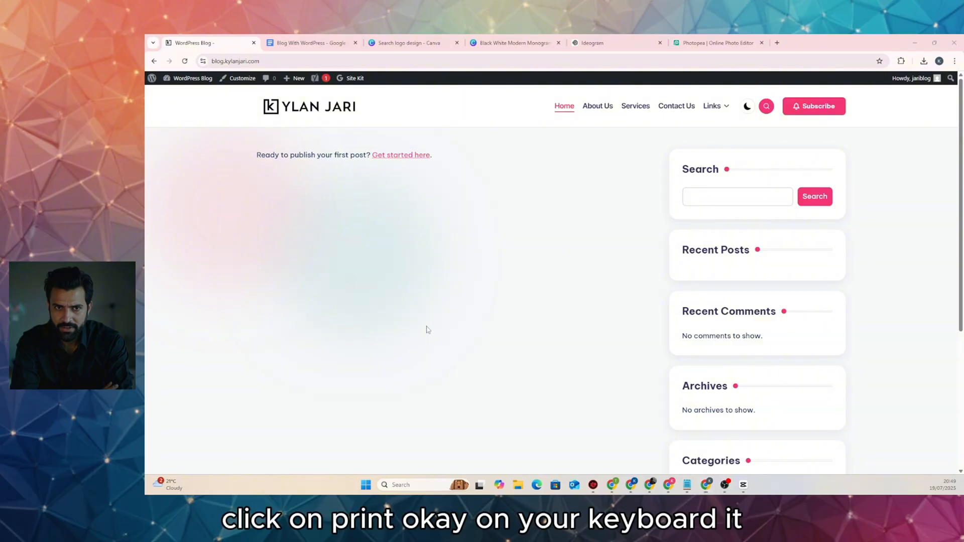
# Snip a screenshot of the blog's navigation bar and Search widget
pyautogui.press('Print')
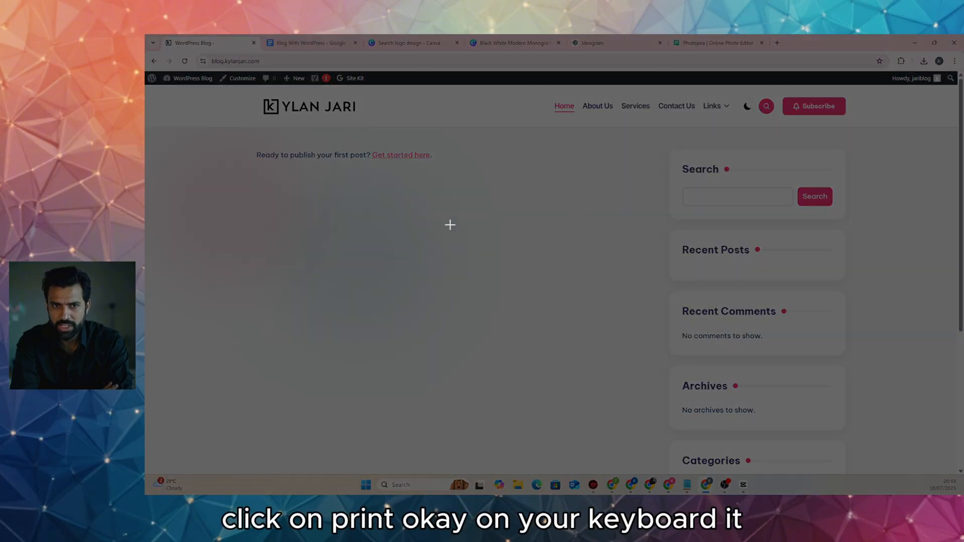
pyautogui.moveTo(525, 87); pyautogui.dragTo(874, 230)
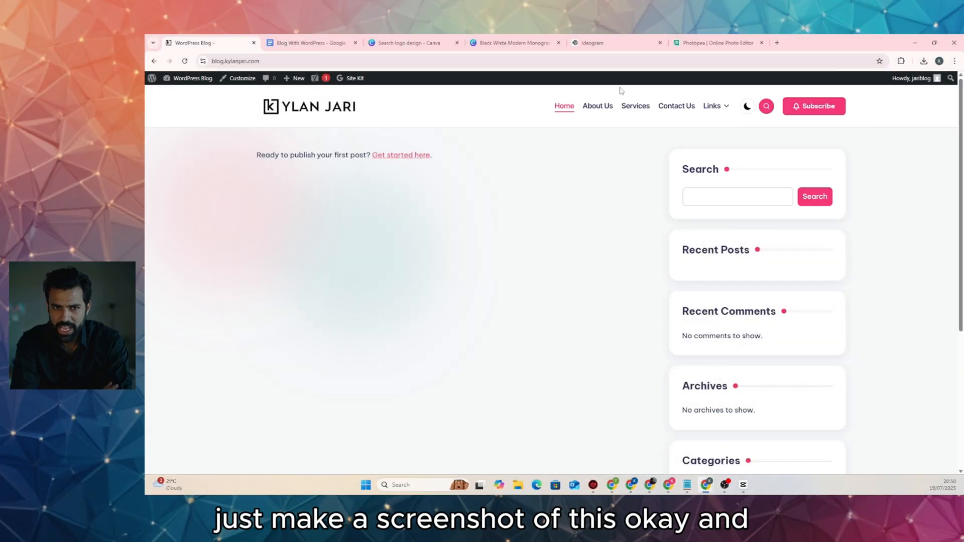
pyautogui.click(696, 46)
# Paste the blog screenshot onto the Canva logo design
pyautogui.click(615, 46)
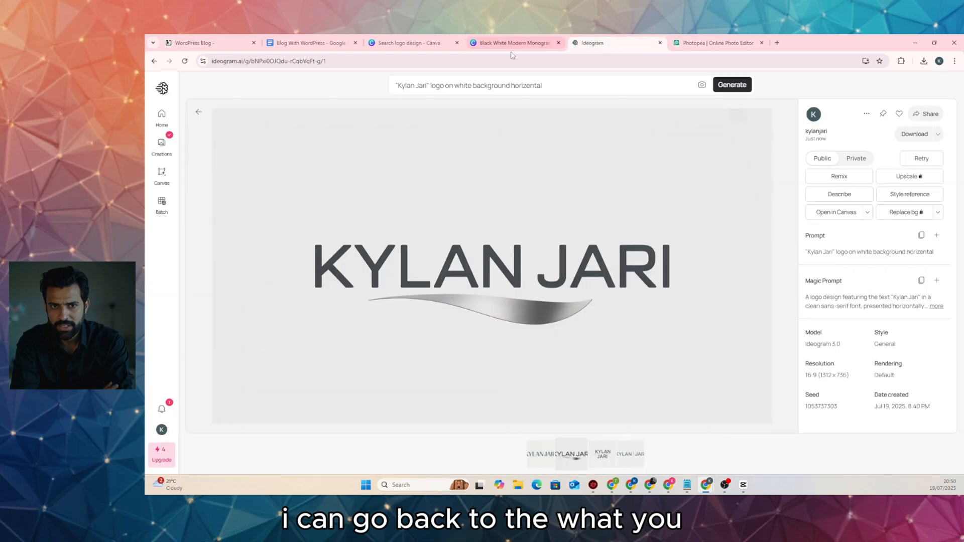
pyautogui.click(511, 44)
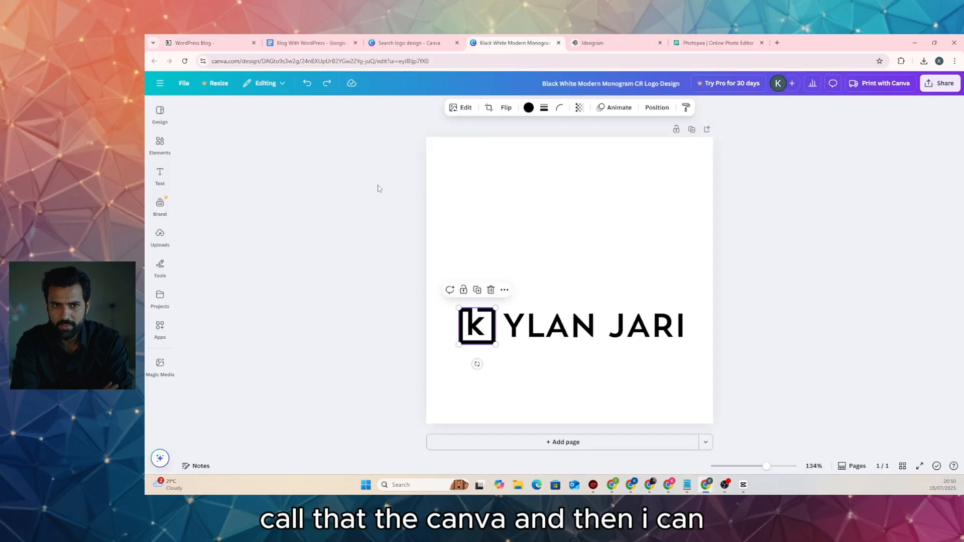
pyautogui.click(379, 188)
pyautogui.hotkey('ctrl', 'v')
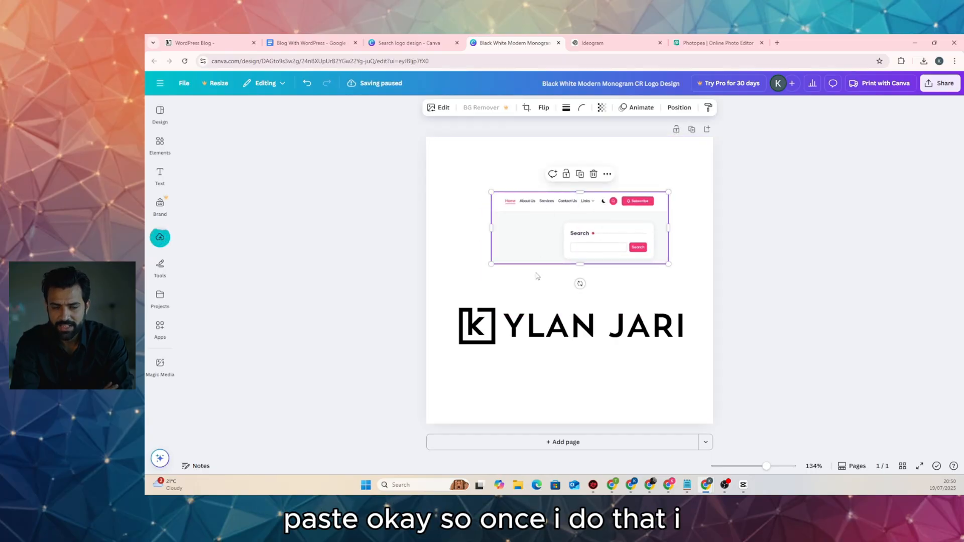
# Recolour the K monogram to the Vivid crimson pink #f33977
pyautogui.click(474, 327)
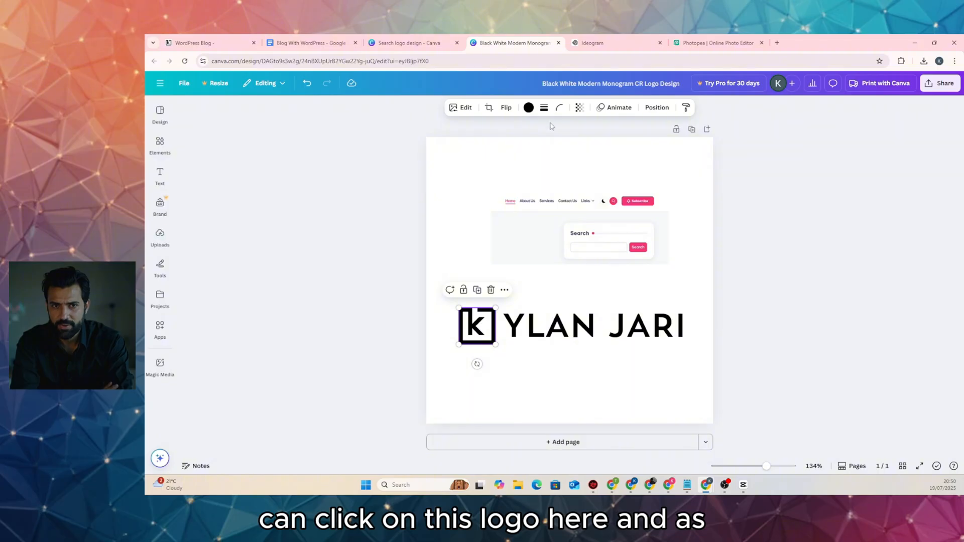
pyautogui.click(528, 107)
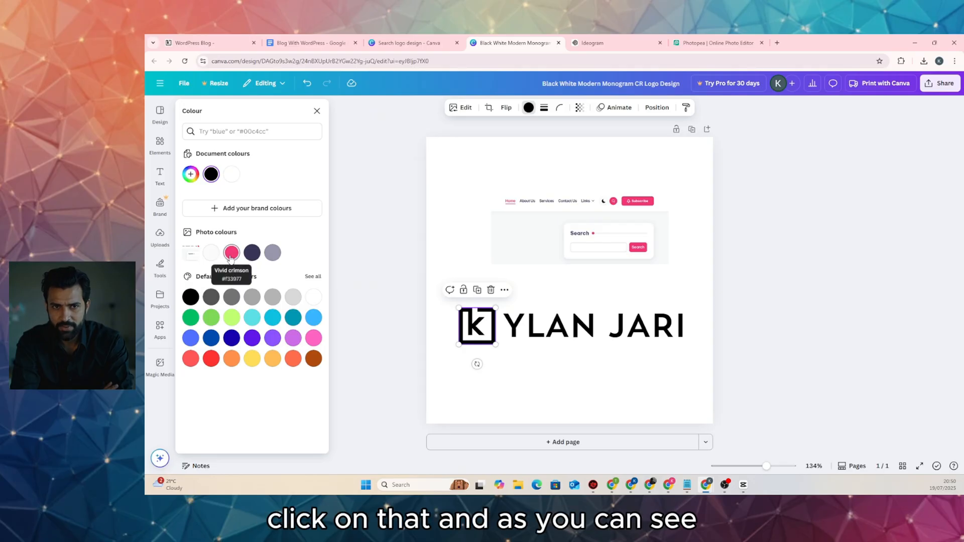
pyautogui.click(231, 257)
pyautogui.click(381, 248)
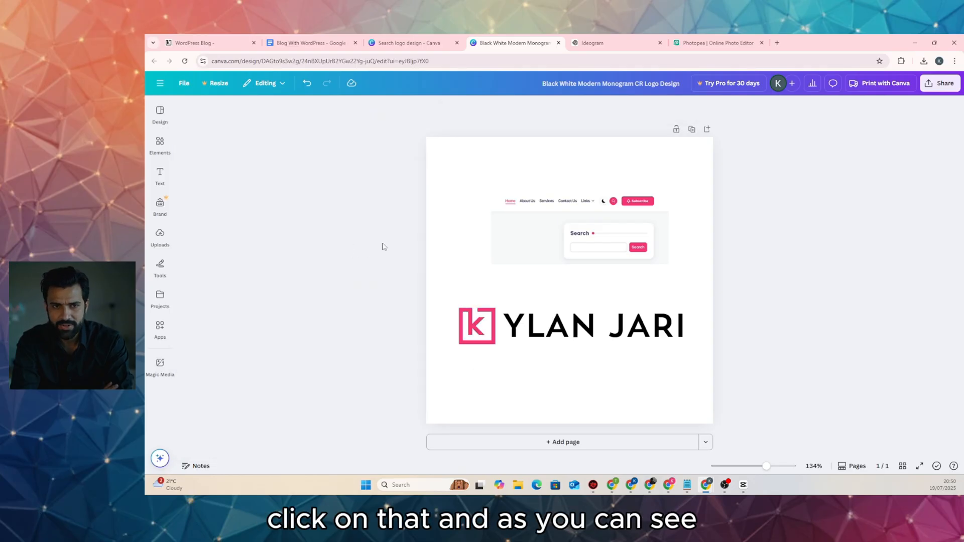
# Delete the pasted screenshot from the design and return to the WordPress blog
pyautogui.click(582, 239)
pyautogui.press('Delete')
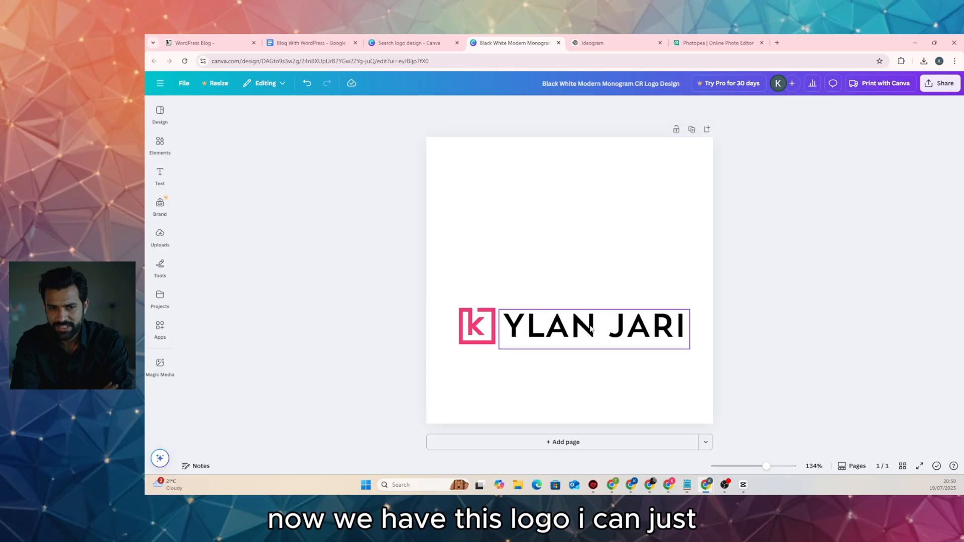
pyautogui.click(585, 327)
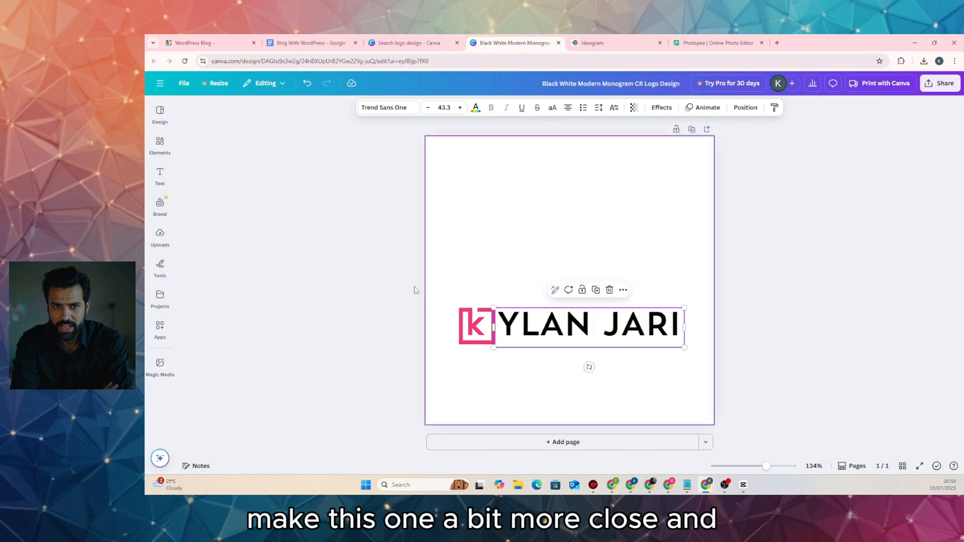
pyautogui.click(336, 273)
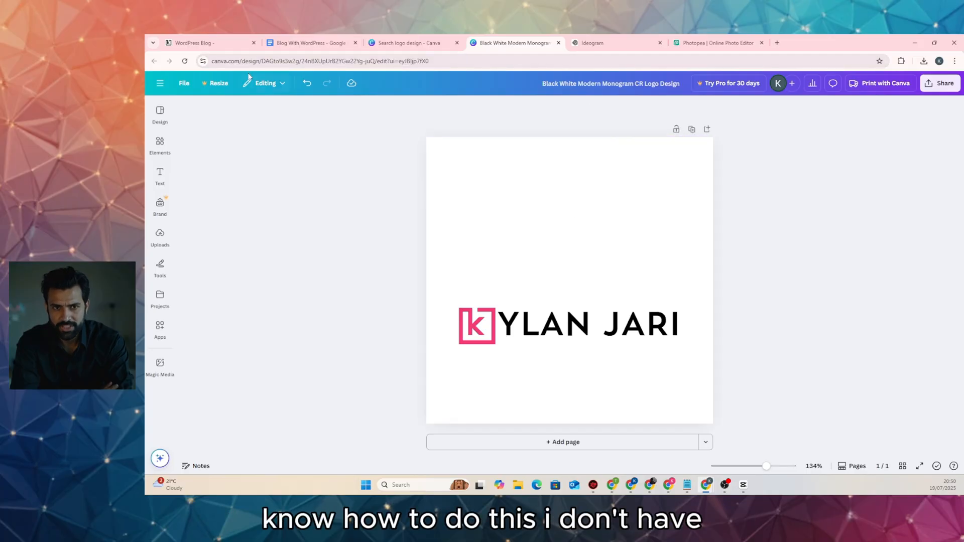
pyautogui.click(209, 43)
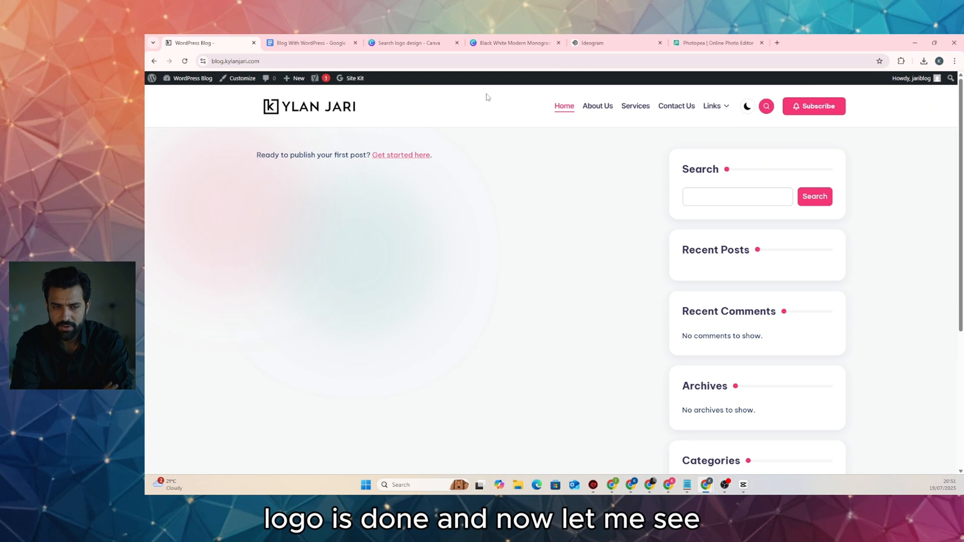
pyautogui.click(308, 43)
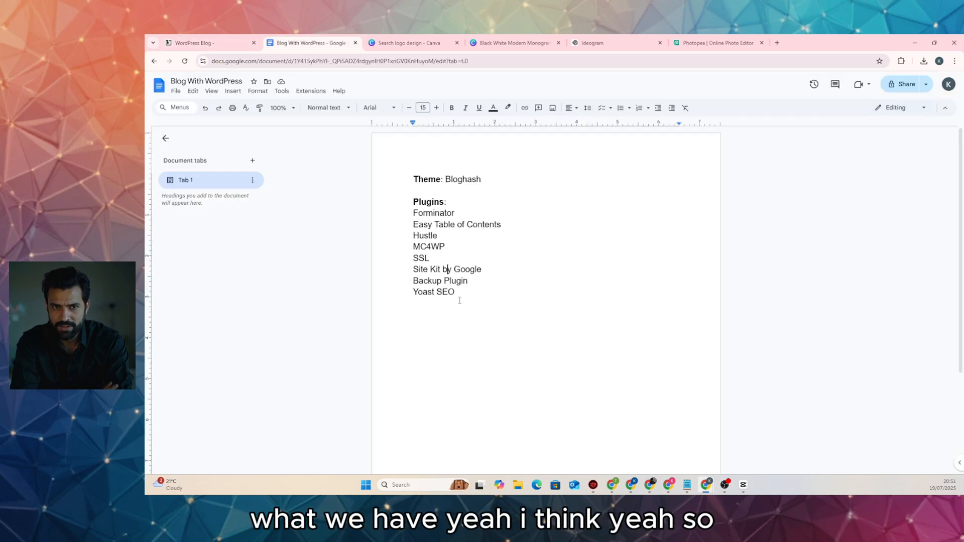
pyautogui.click(226, 43)
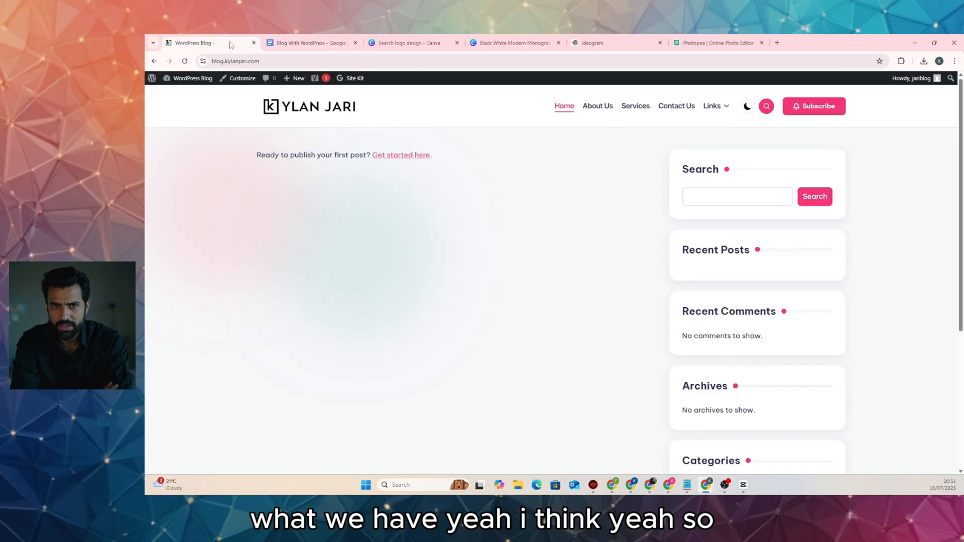
pyautogui.scroll(-4, 457, 234)
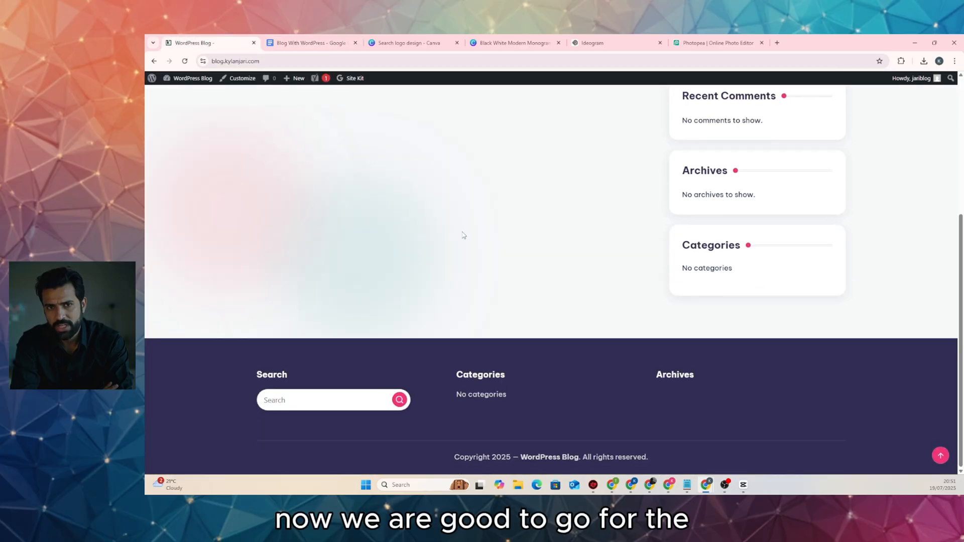
pyautogui.scroll(5, 463, 234)
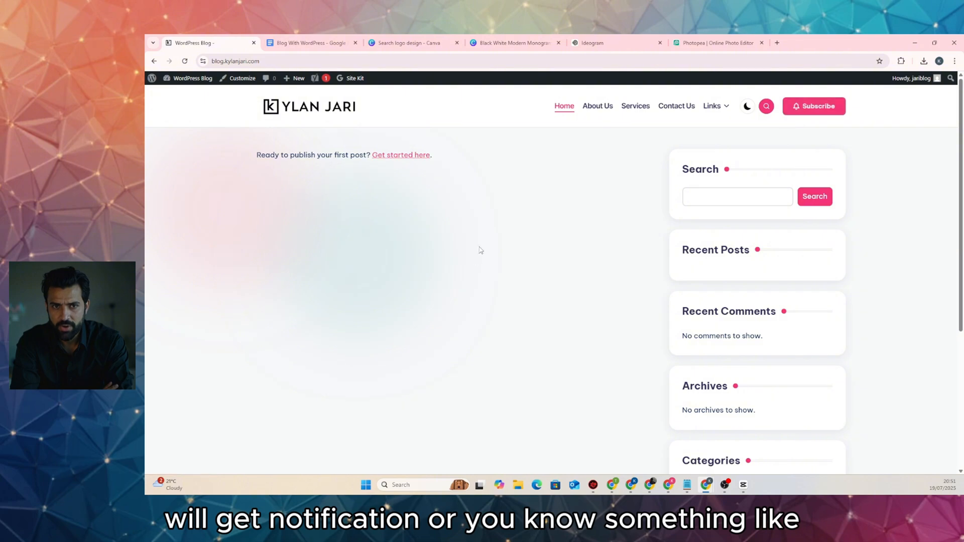
pyautogui.click(598, 106)
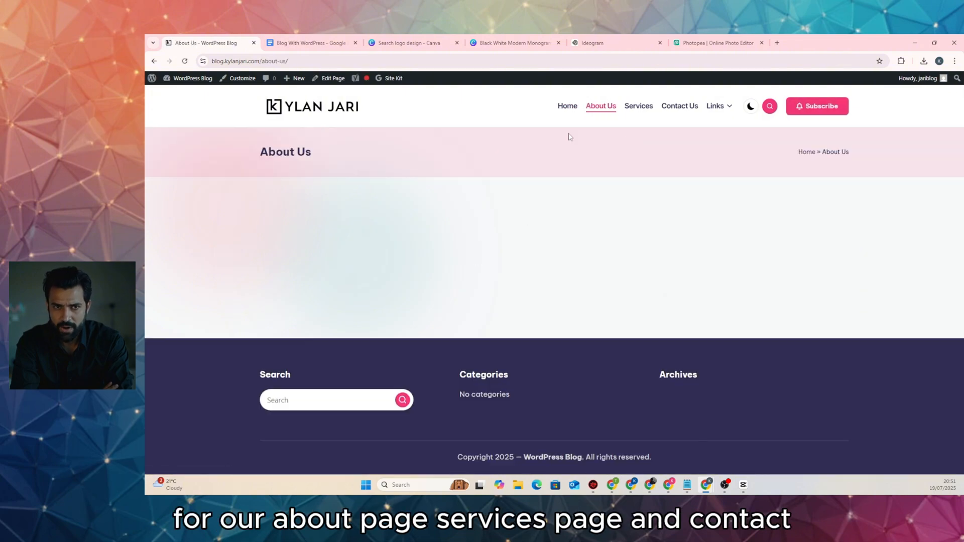
pyautogui.click(634, 108)
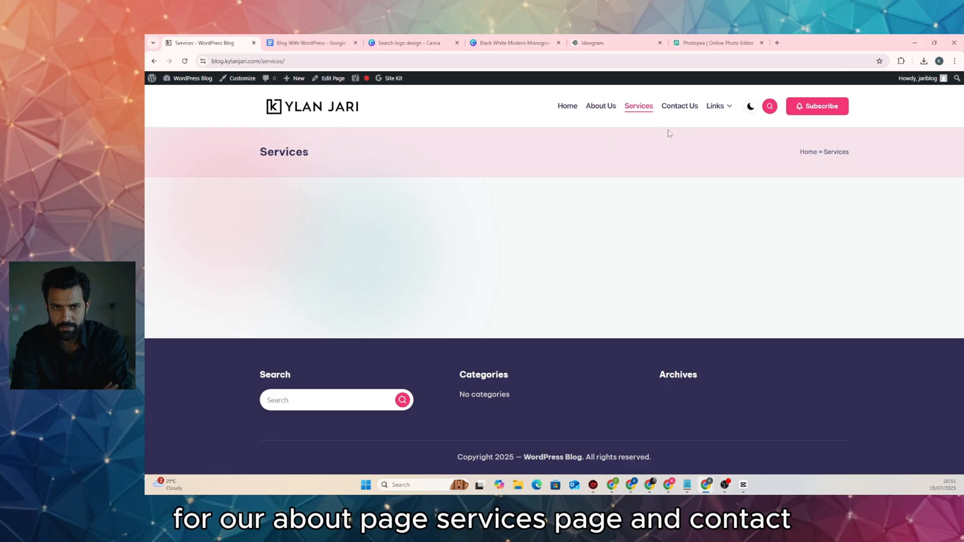
pyautogui.click(681, 107)
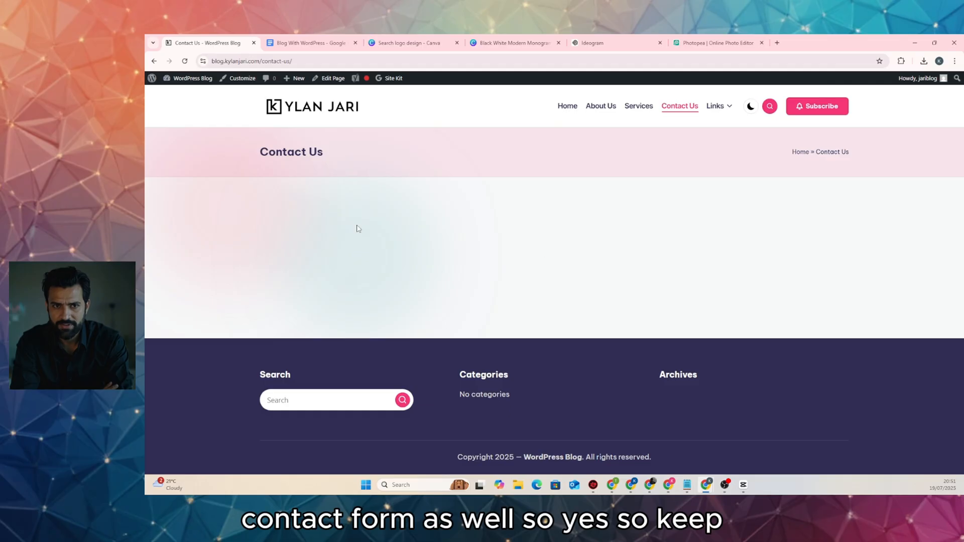
pyautogui.click(308, 114)
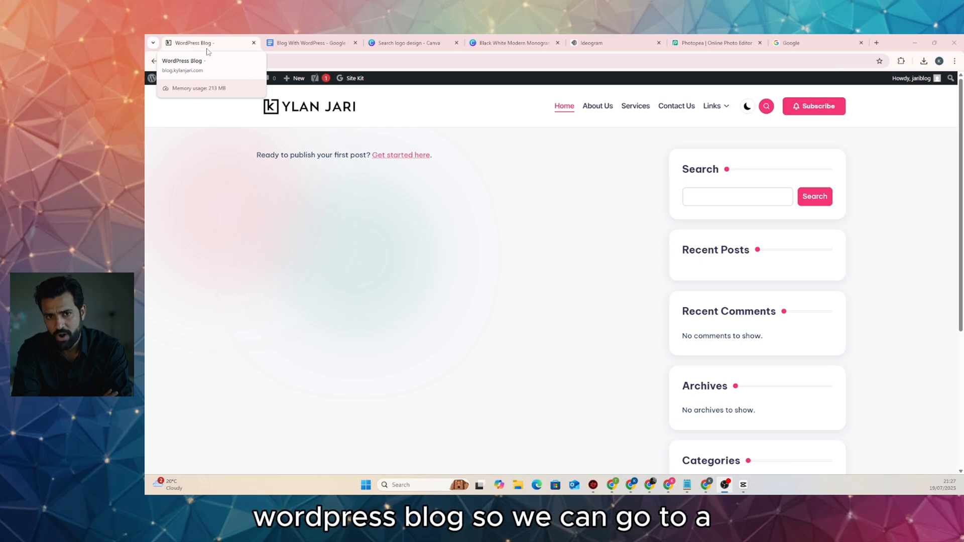
# Go to the admin Dashboard from the site-name menu in the admin bar
pyautogui.moveTo(190, 79)
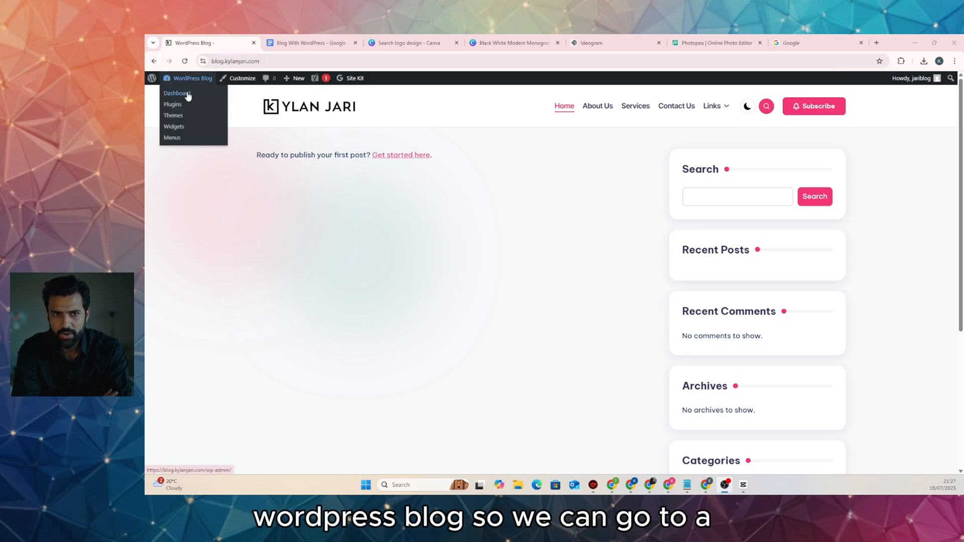
pyautogui.click(187, 94)
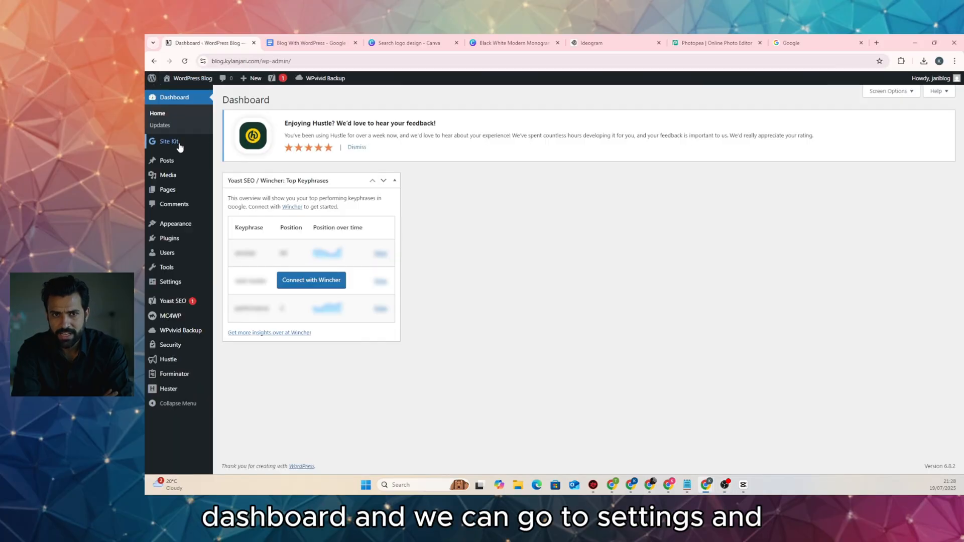
# Set the owner's blog title, tagline 'Learn about WordPress & AI', open registration, and save General Settings
pyautogui.click(171, 282)
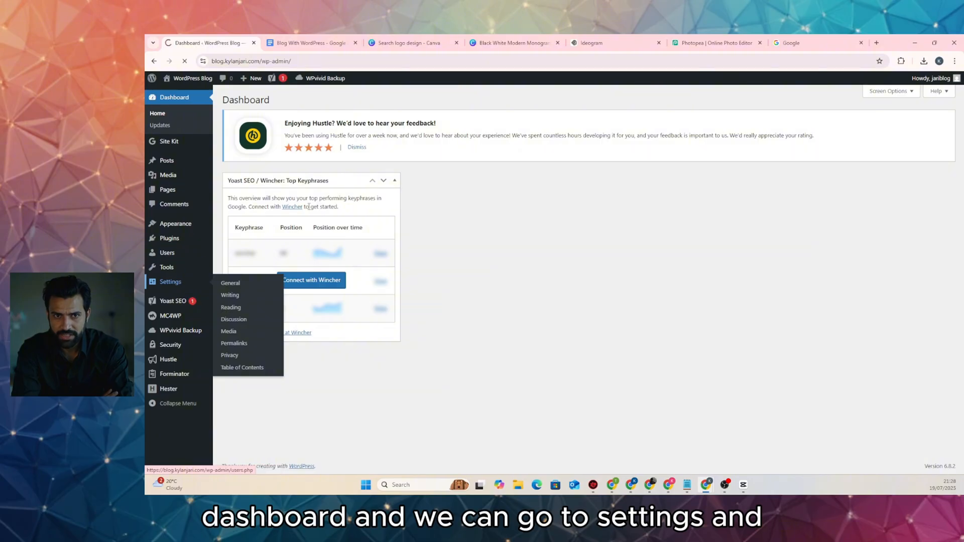
pyautogui.tripleClick(367, 125)
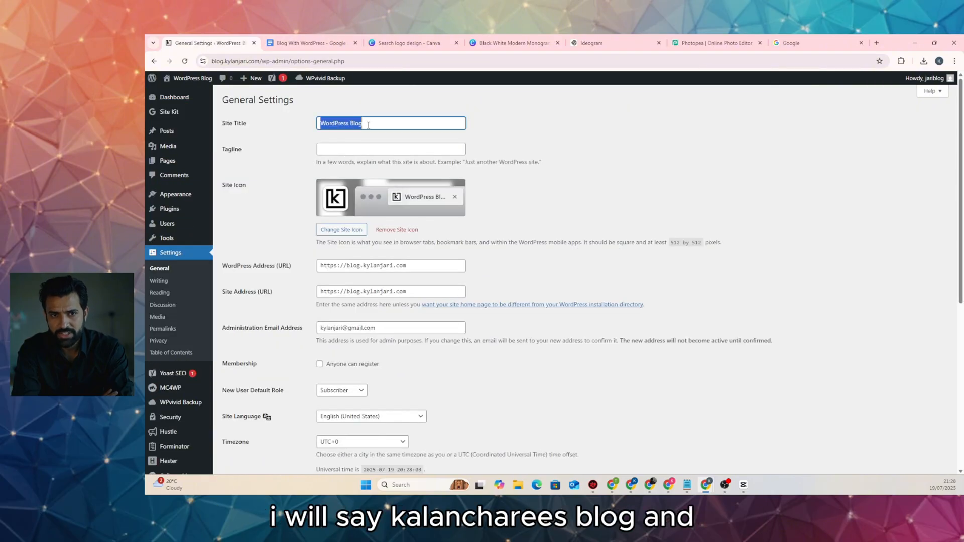
pyautogui.write('Kylan')
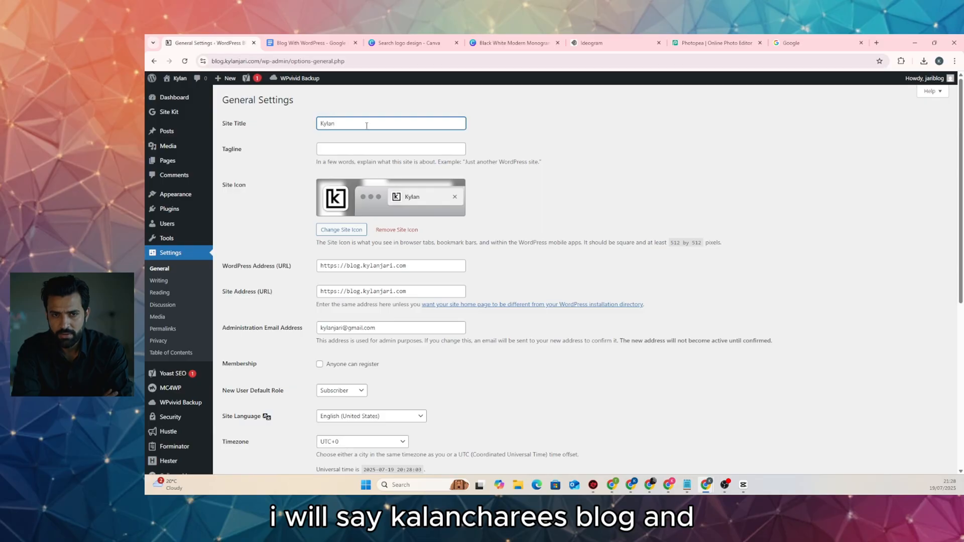
pyautogui.write(' Jari')
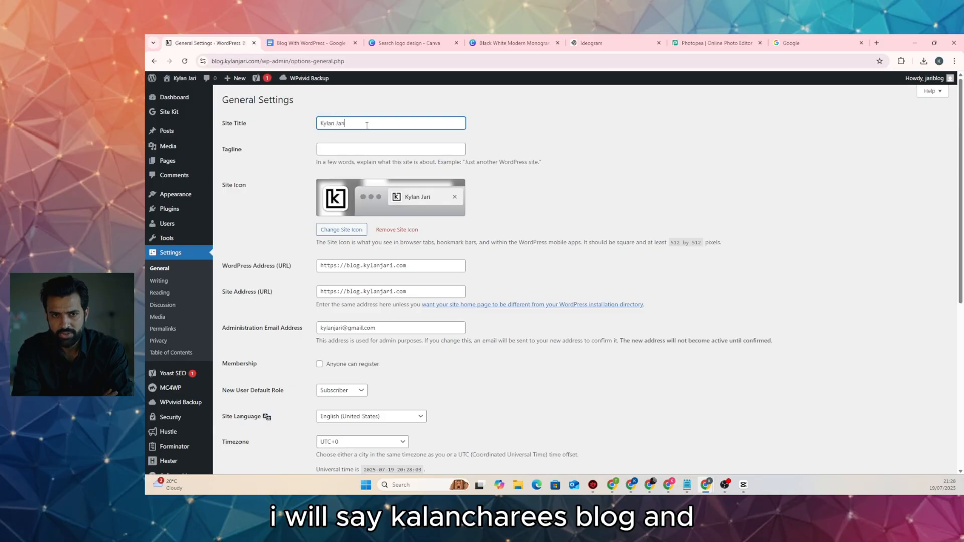
pyautogui.write("'s B")
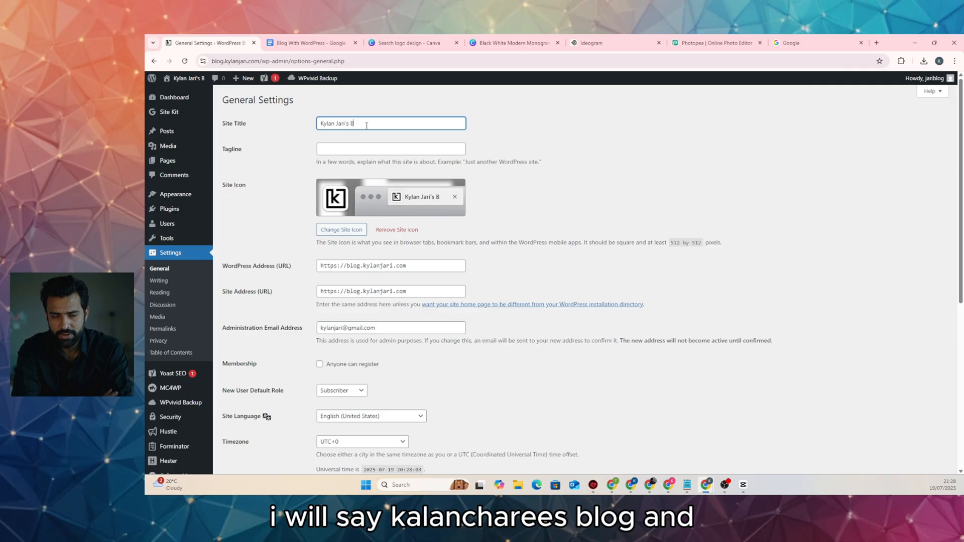
pyautogui.write('log')
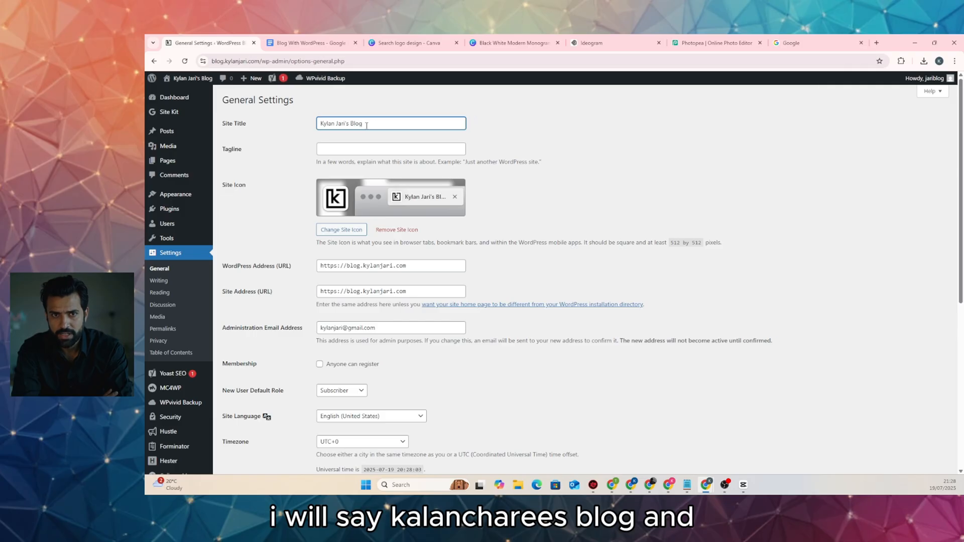
pyautogui.click(360, 147)
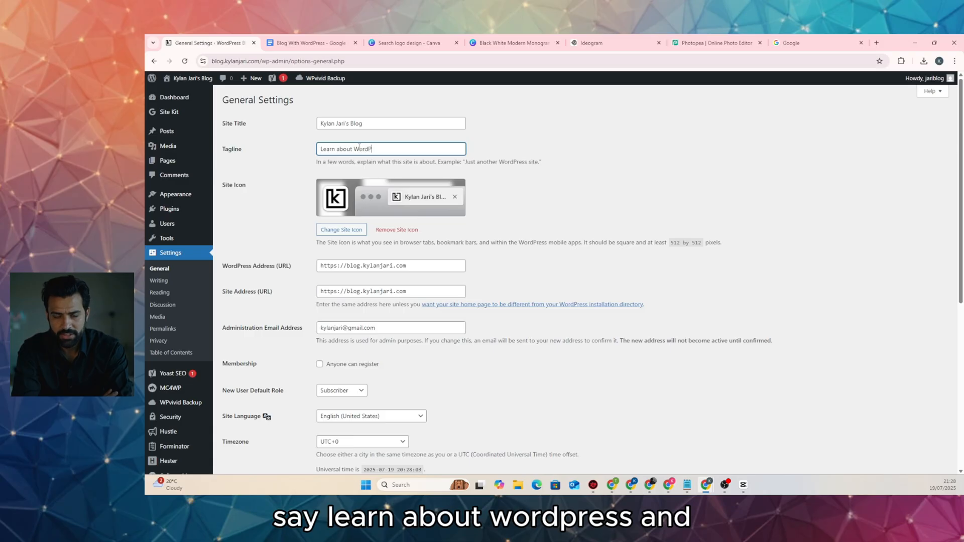
pyautogui.write('ress')
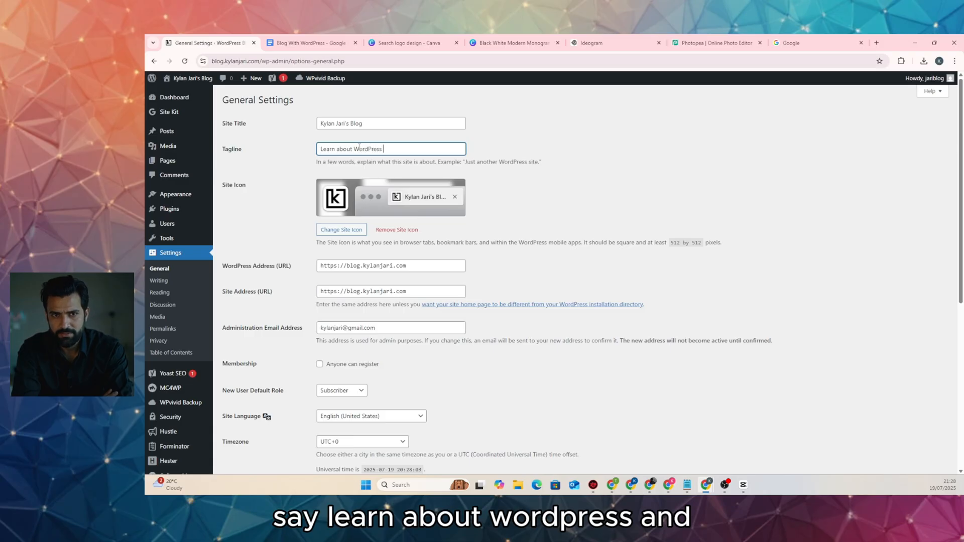
pyautogui.write(' &')
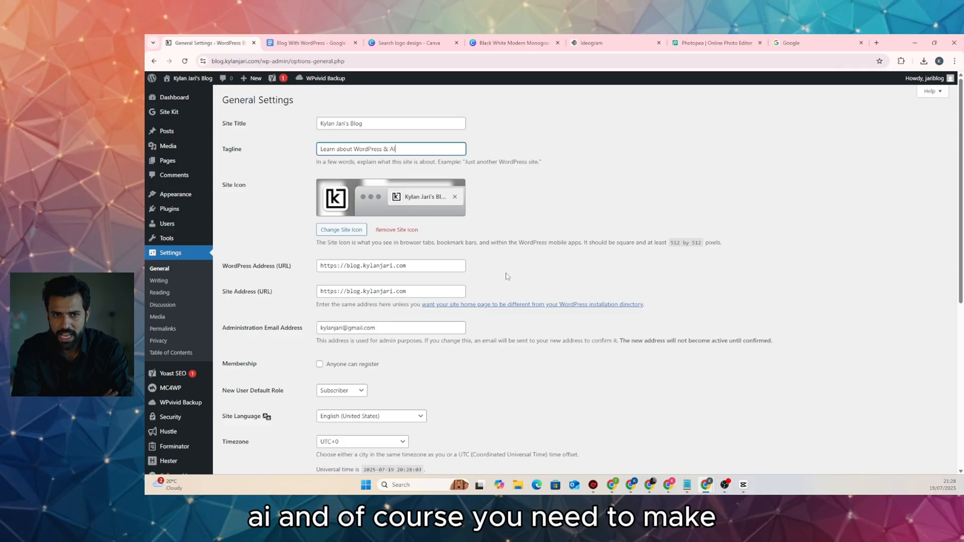
pyautogui.write(' AI')
pyautogui.scroll(-2, 502, 307)
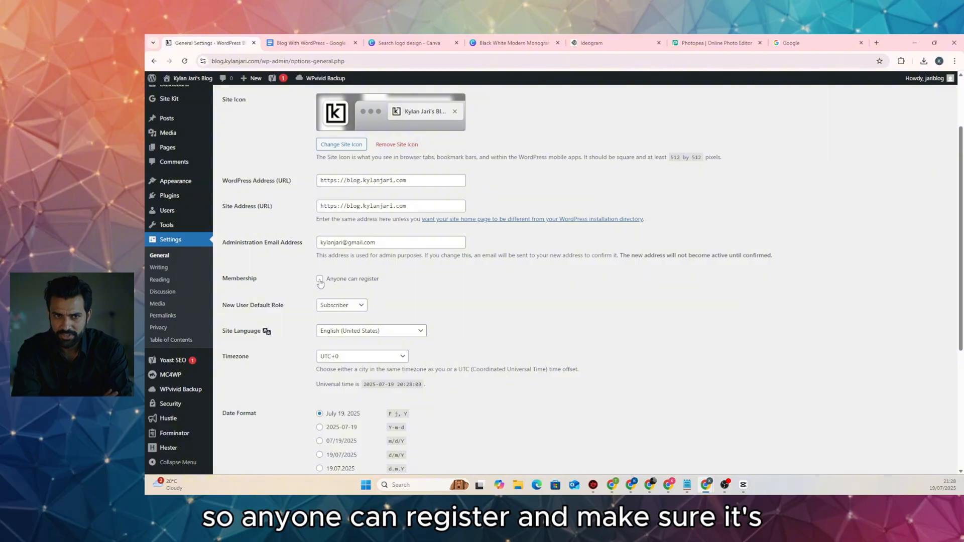
pyautogui.click(320, 280)
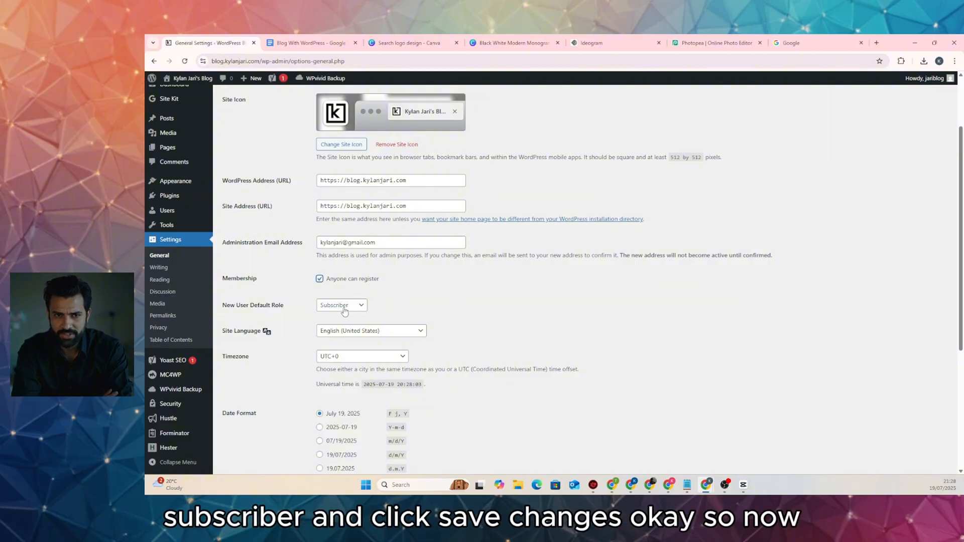
pyautogui.scroll(-4, 469, 312)
pyautogui.click(260, 429)
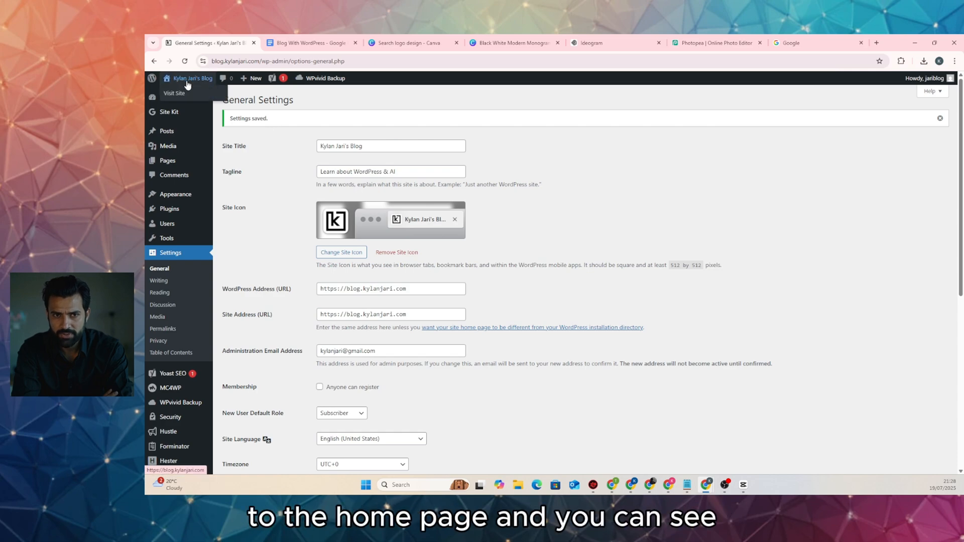
# Visit the live blog and scroll the home page to check the new title
pyautogui.click(183, 95)
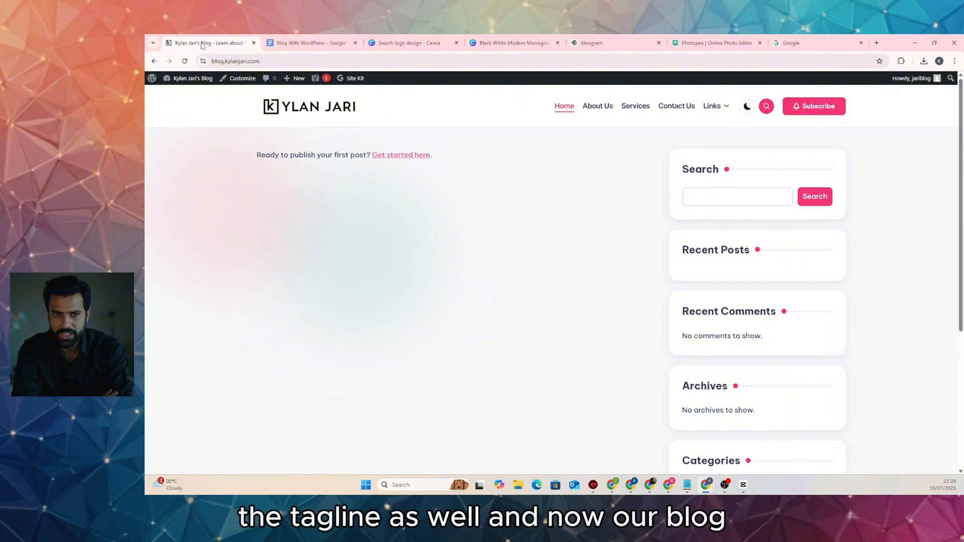
pyautogui.scroll(-5, 351, 166)
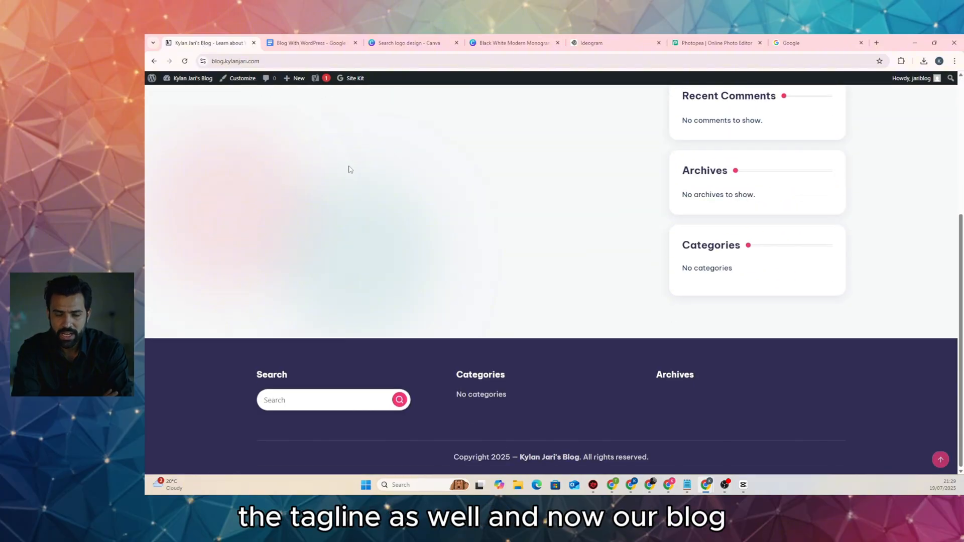
pyautogui.scroll(5, 351, 168)
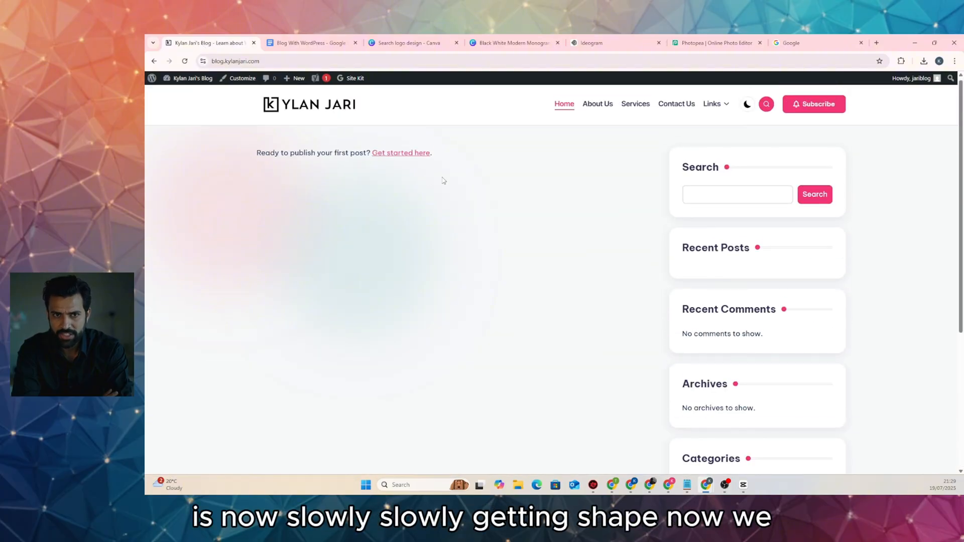
pyautogui.scroll(-5, 502, 211)
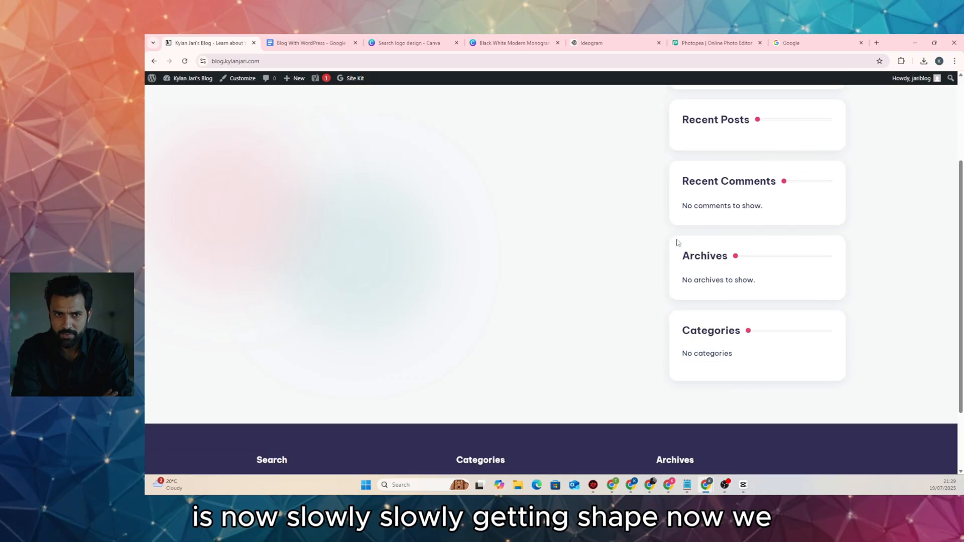
pyautogui.scroll(5, 594, 243)
pyautogui.scroll(-3, 594, 243)
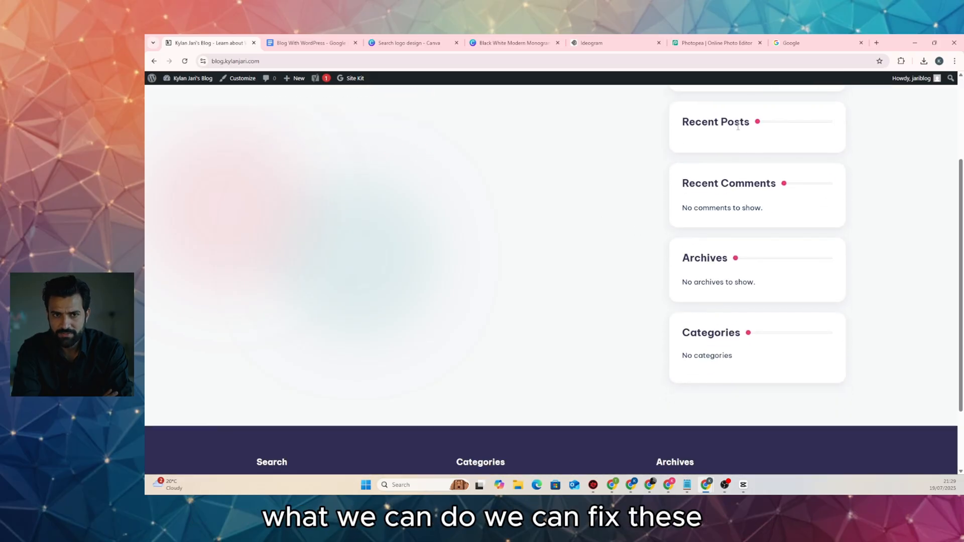
pyautogui.scroll(3, 733, 170)
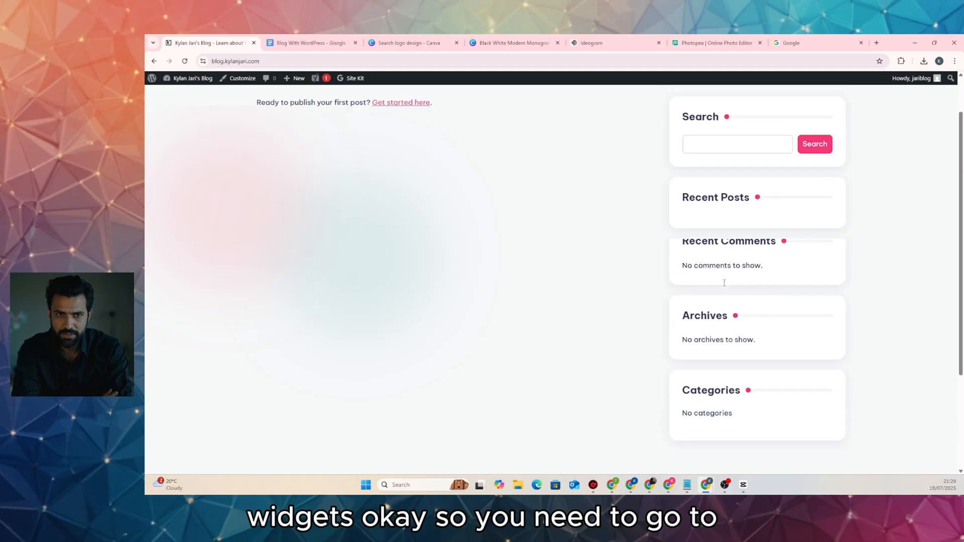
pyautogui.moveTo(200, 86)
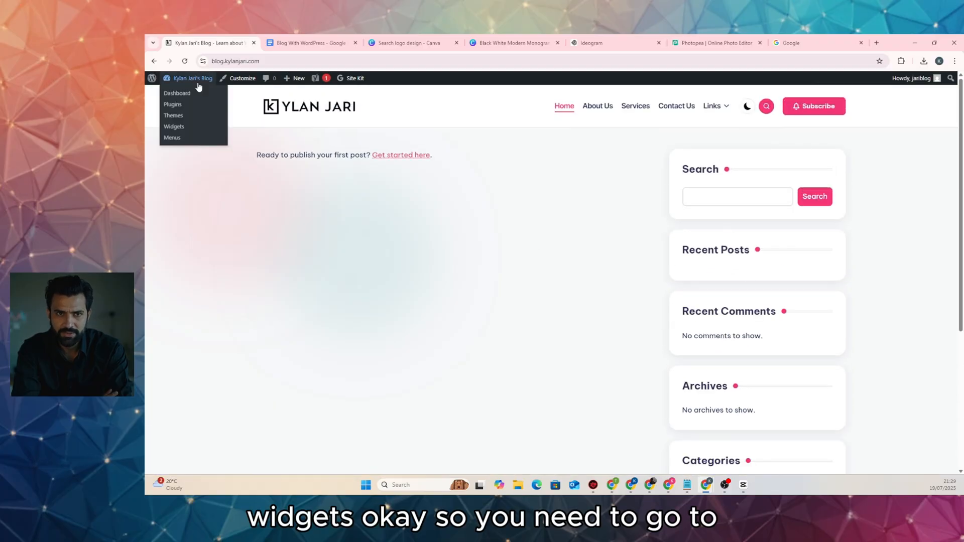
# Open the Widgets editor and dismiss the block widgets welcome message
pyautogui.click(183, 129)
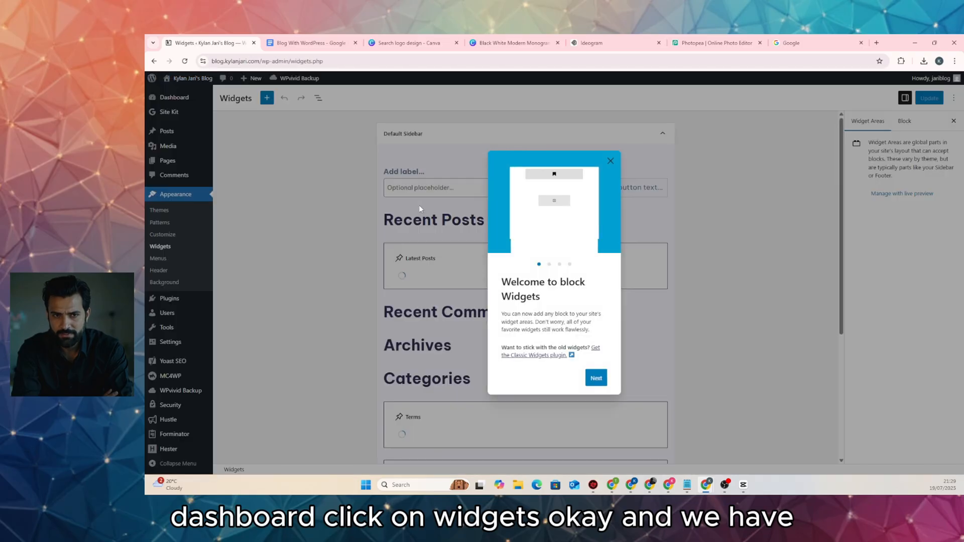
pyautogui.click(609, 162)
pyautogui.scroll(-5, 448, 296)
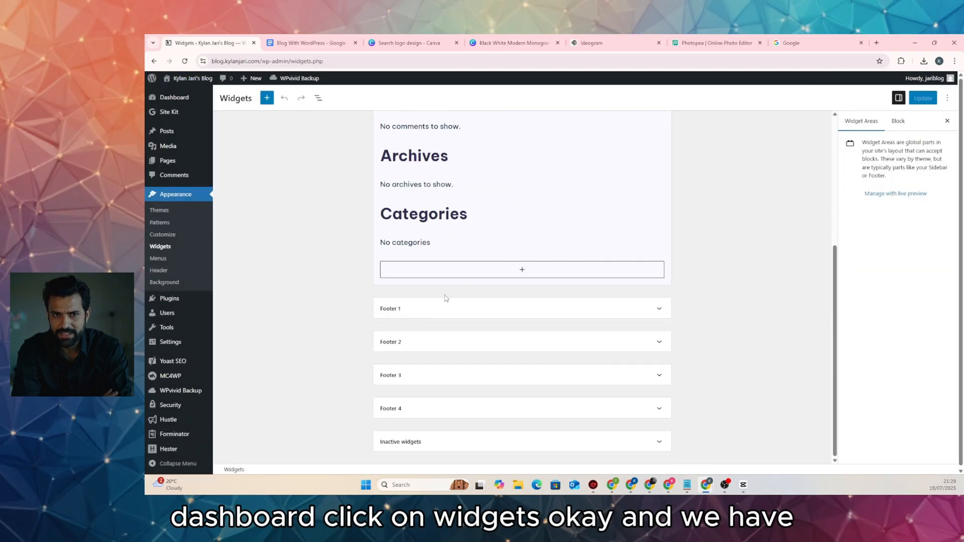
pyautogui.scroll(3, 450, 293)
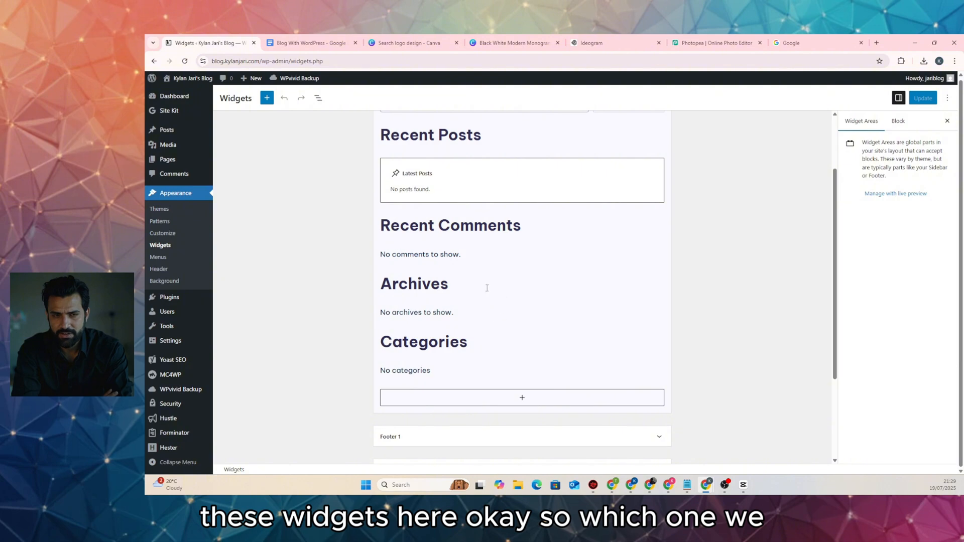
pyautogui.scroll(2, 487, 287)
pyautogui.scroll(-2, 523, 277)
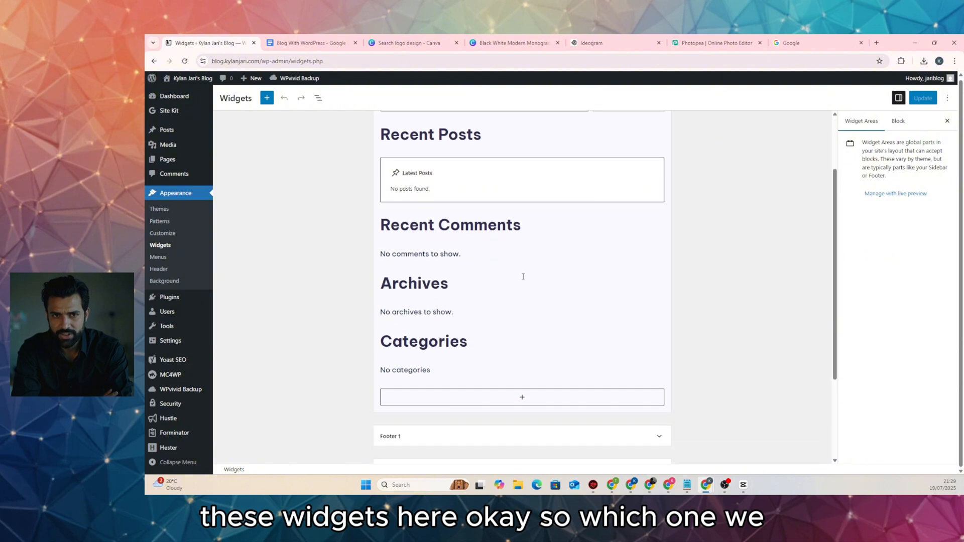
# Delete the Recent Comments heading, Categories List, Categories heading and leftover group block
pyautogui.click(494, 227)
pyautogui.click(585, 200)
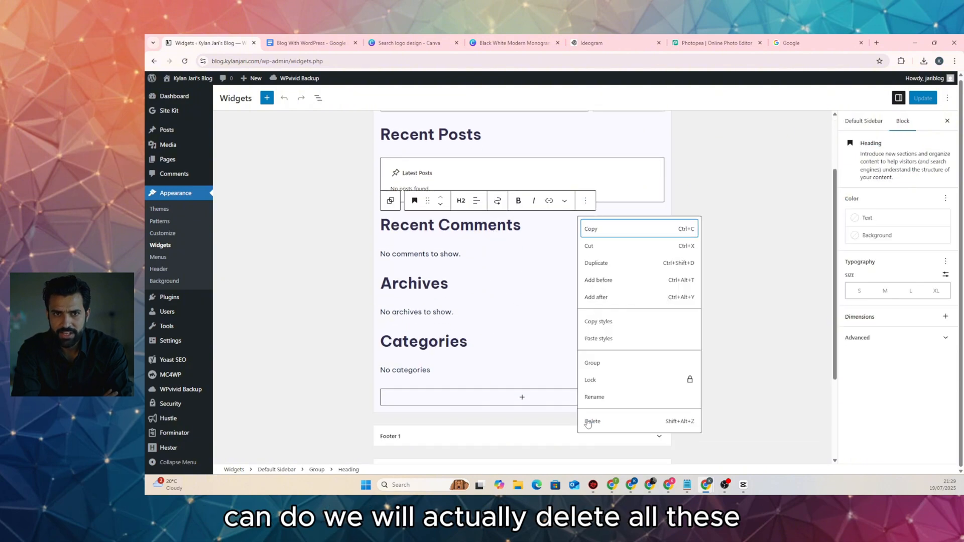
pyautogui.click(588, 423)
pyautogui.click(471, 360)
pyautogui.click(502, 317)
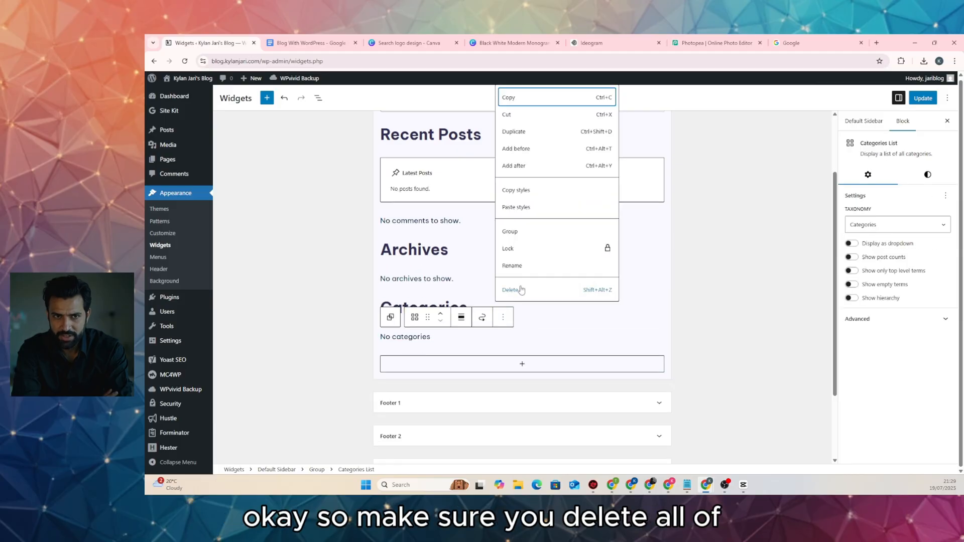
pyautogui.click(521, 290)
pyautogui.click(585, 283)
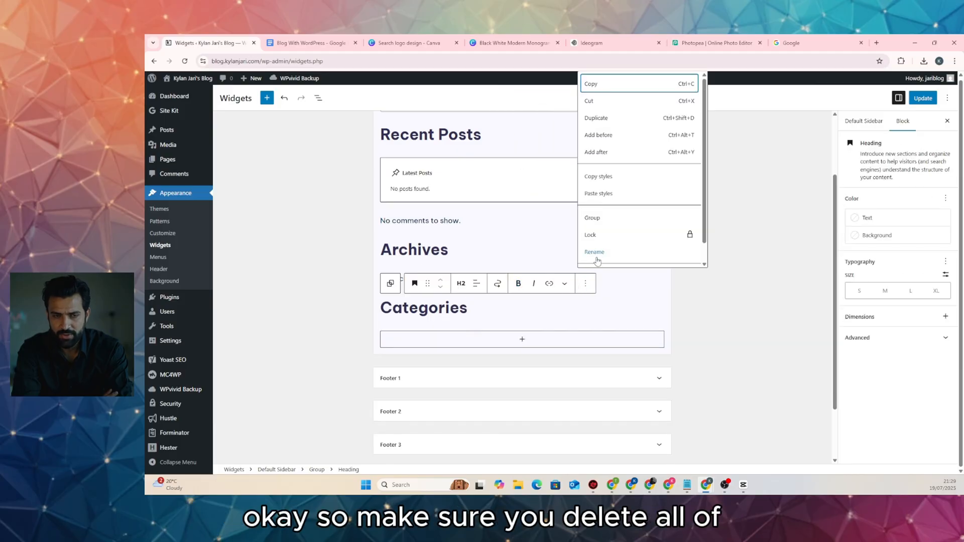
pyautogui.scroll(-1, 623, 253)
pyautogui.click(612, 259)
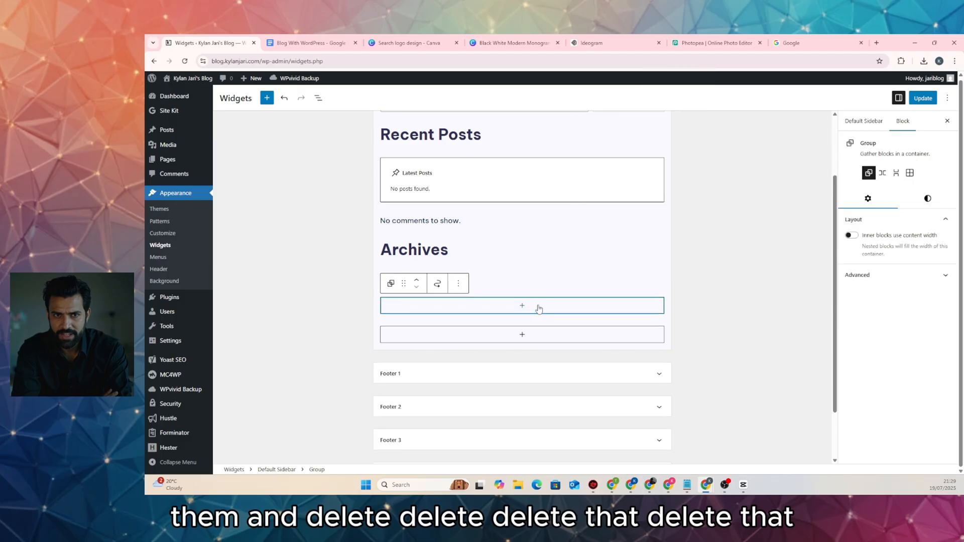
pyautogui.click(459, 285)
pyautogui.scroll(-1, 476, 253)
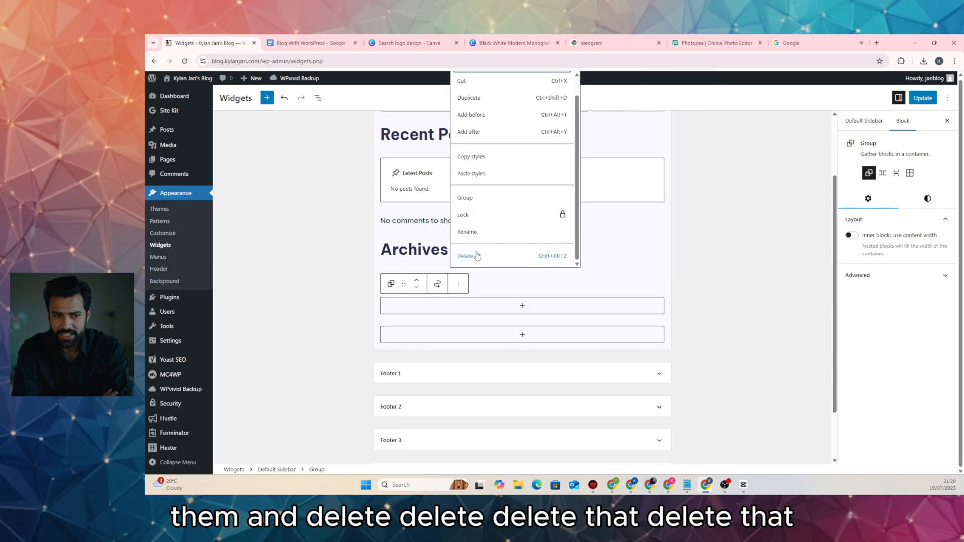
pyautogui.click(477, 256)
# Delete the Archives, No comments and Recent Posts groups and the Search block, then Update
pyautogui.click(458, 225)
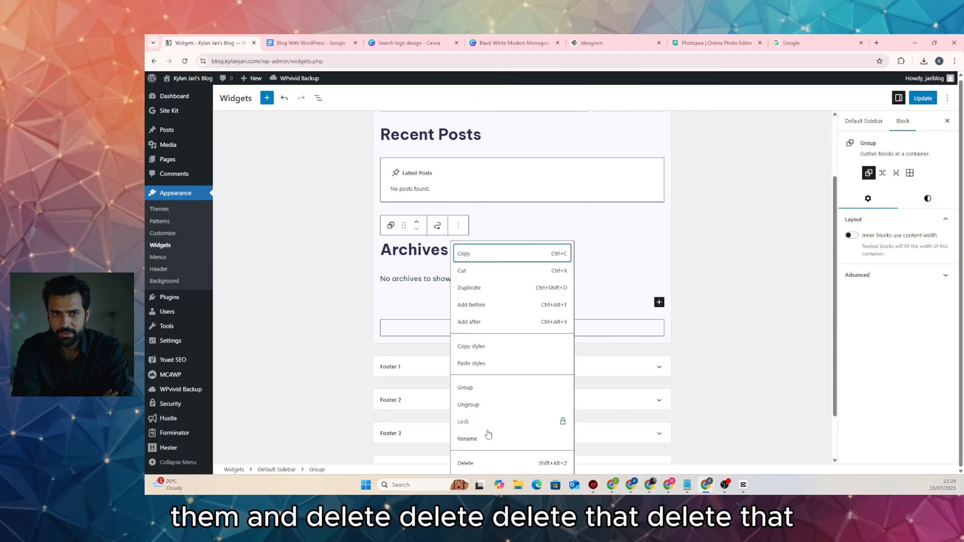
pyautogui.scroll(-1, 467, 468)
pyautogui.click(464, 468)
pyautogui.click(462, 202)
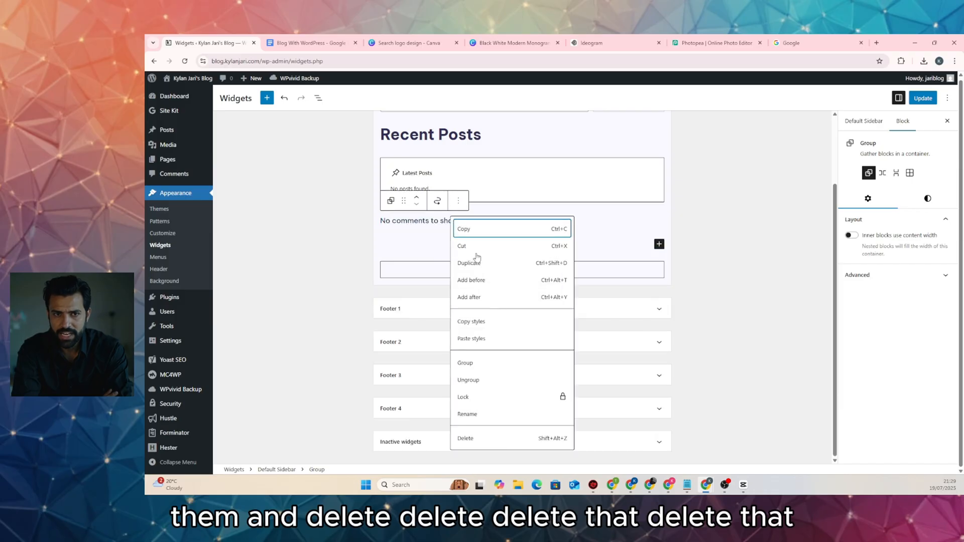
pyautogui.click(468, 437)
pyautogui.click(459, 136)
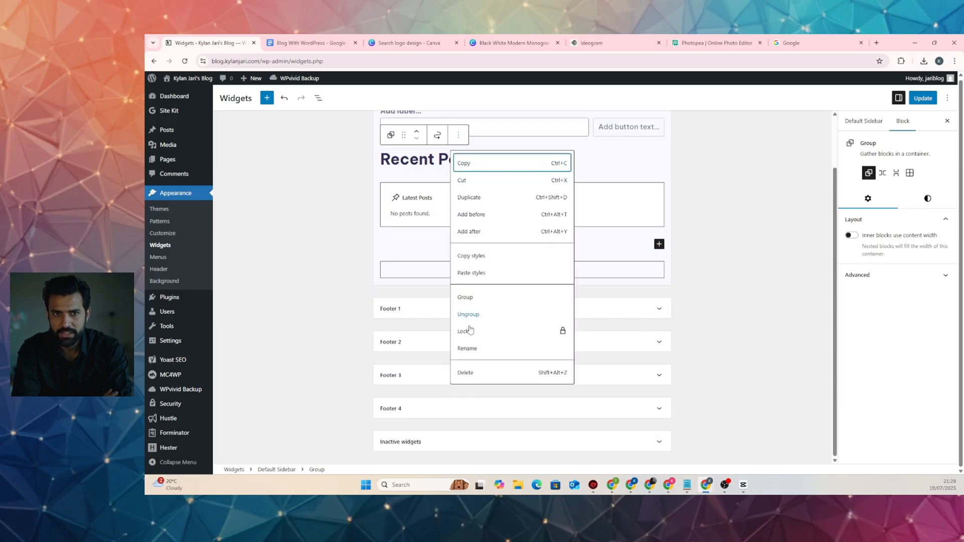
pyautogui.click(465, 371)
pyautogui.click(586, 152)
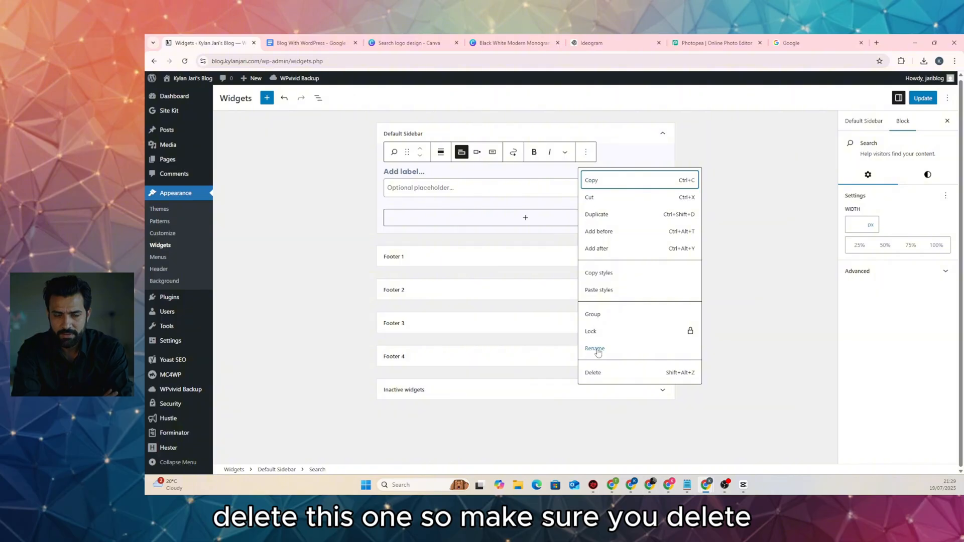
pyautogui.click(593, 370)
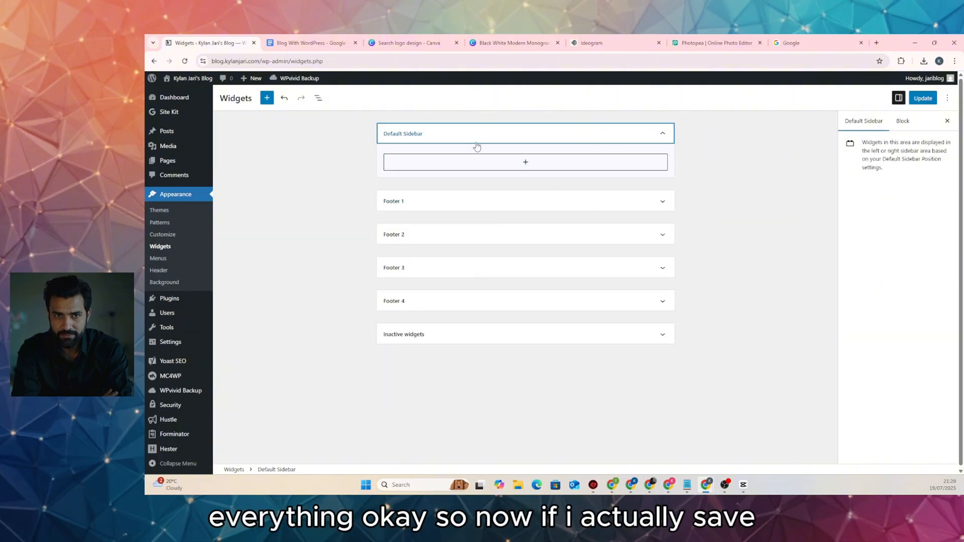
pyautogui.click(922, 101)
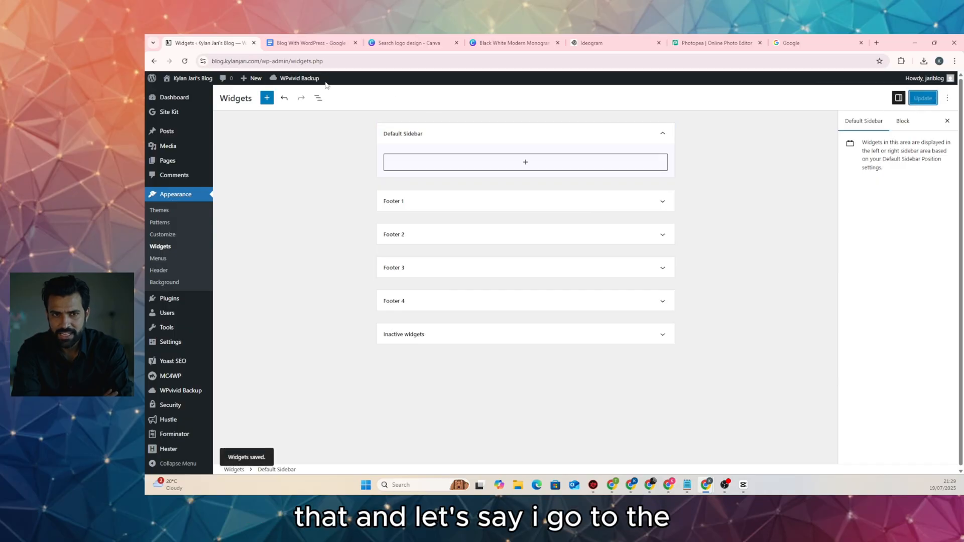
# Open the live blog in a new tab to confirm the empty sidebar, then return to Widgets
pyautogui.rightClick(179, 90)
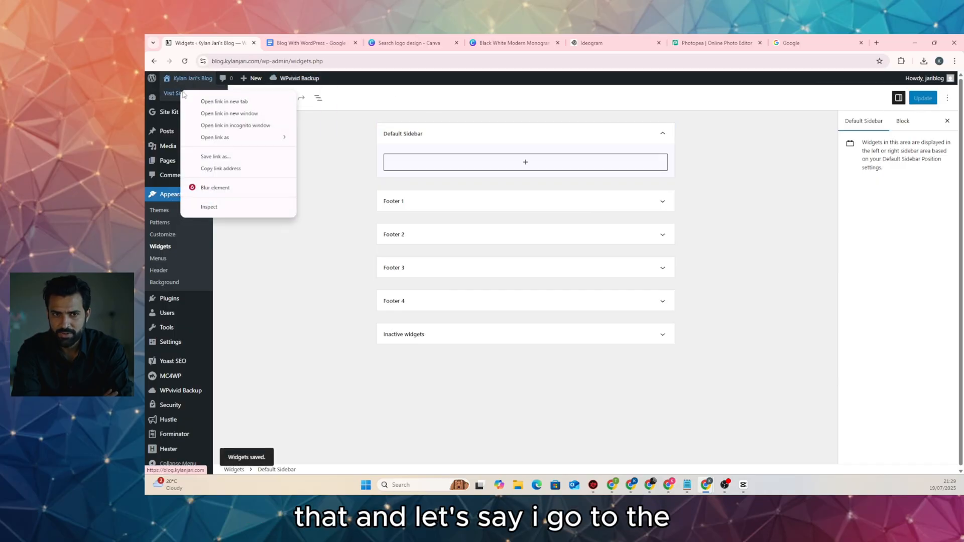
pyautogui.click(205, 99)
pyautogui.click(292, 48)
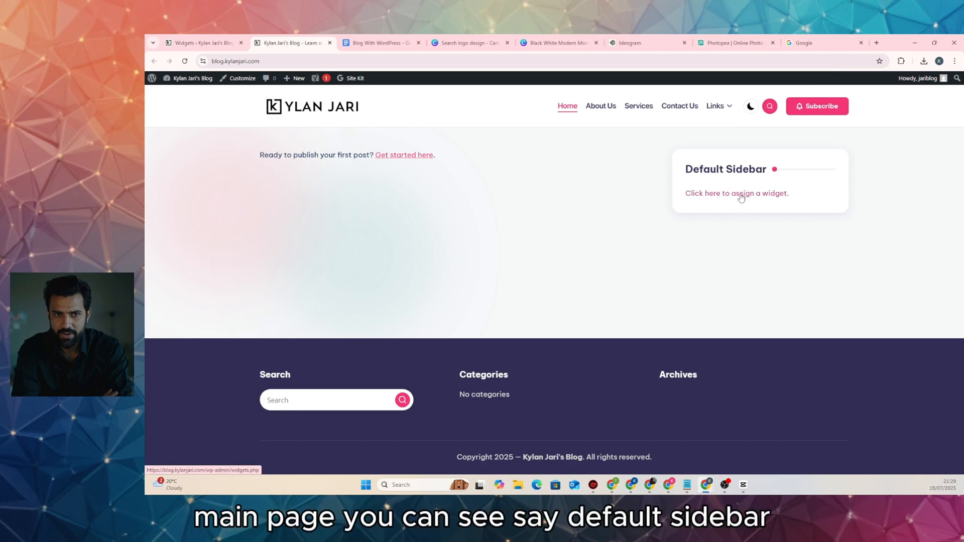
pyautogui.click(200, 42)
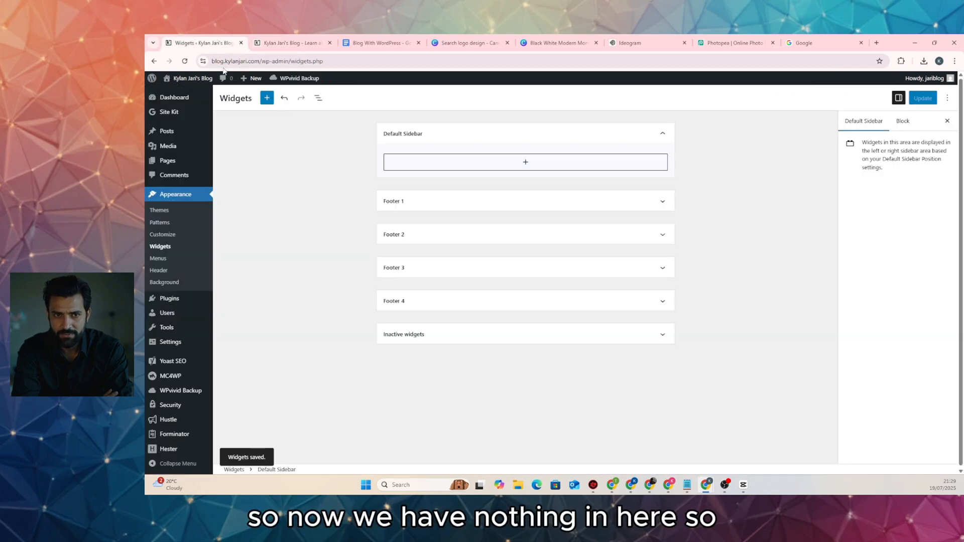
# Add a Search block with an icon button inside the field, save, and view it on the blog
pyautogui.click(525, 163)
pyautogui.write('sea')
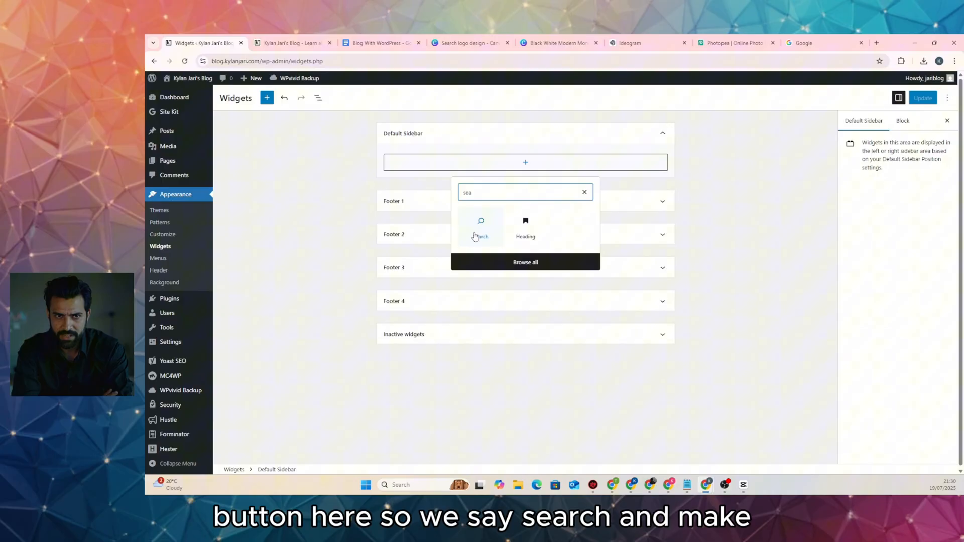
pyautogui.click(477, 228)
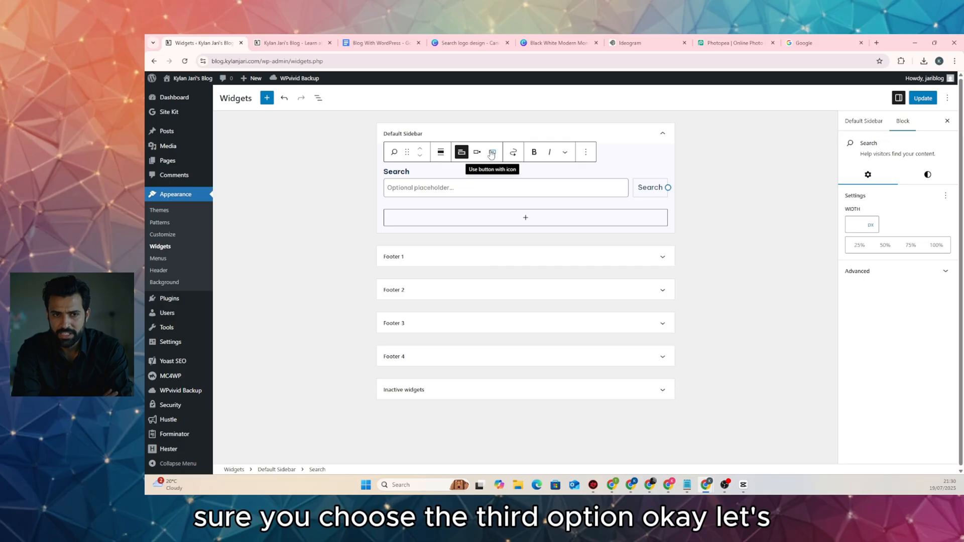
pyautogui.click(491, 153)
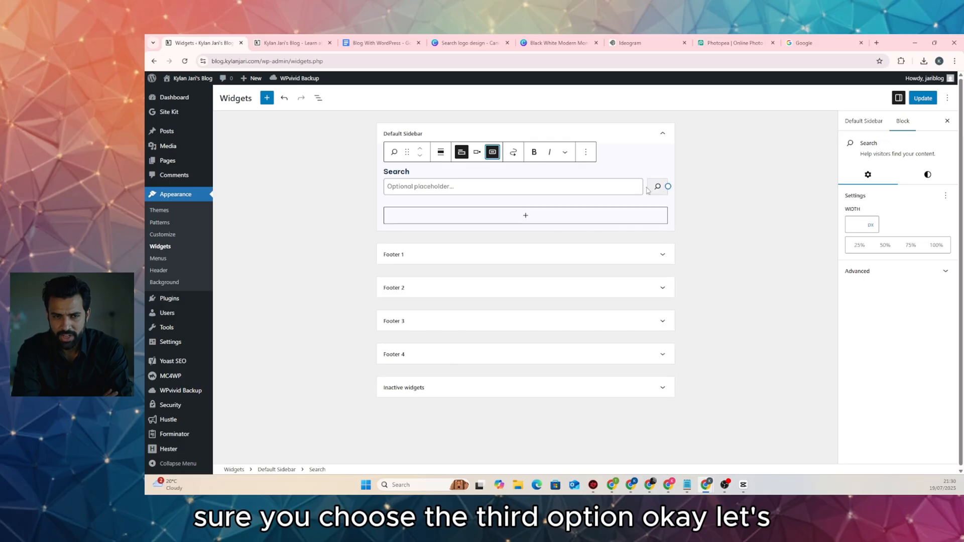
pyautogui.click(476, 152)
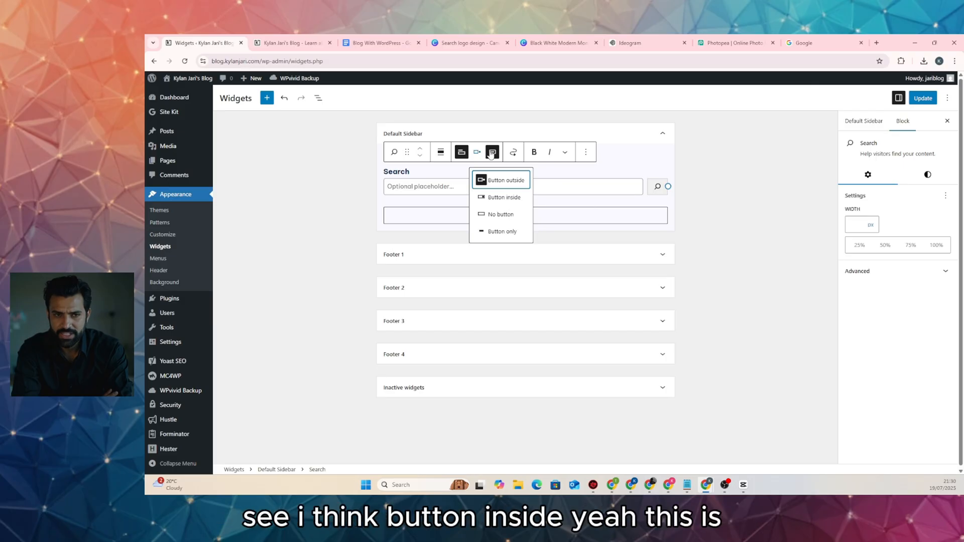
pyautogui.click(505, 197)
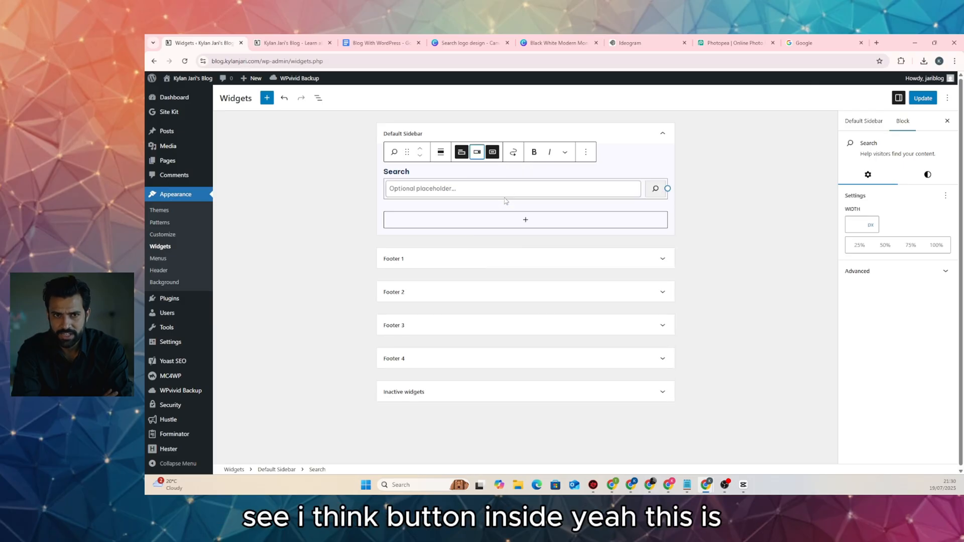
pyautogui.click(922, 98)
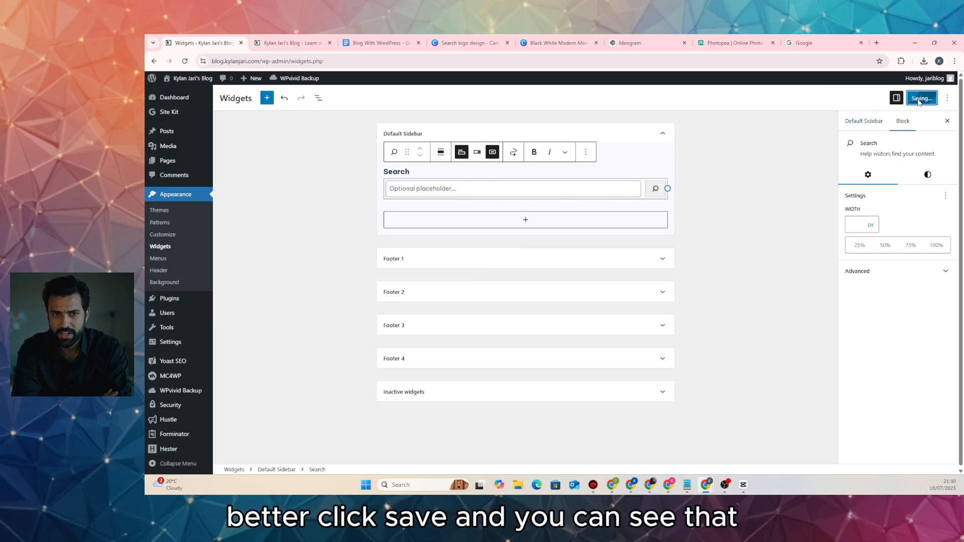
pyautogui.click(294, 43)
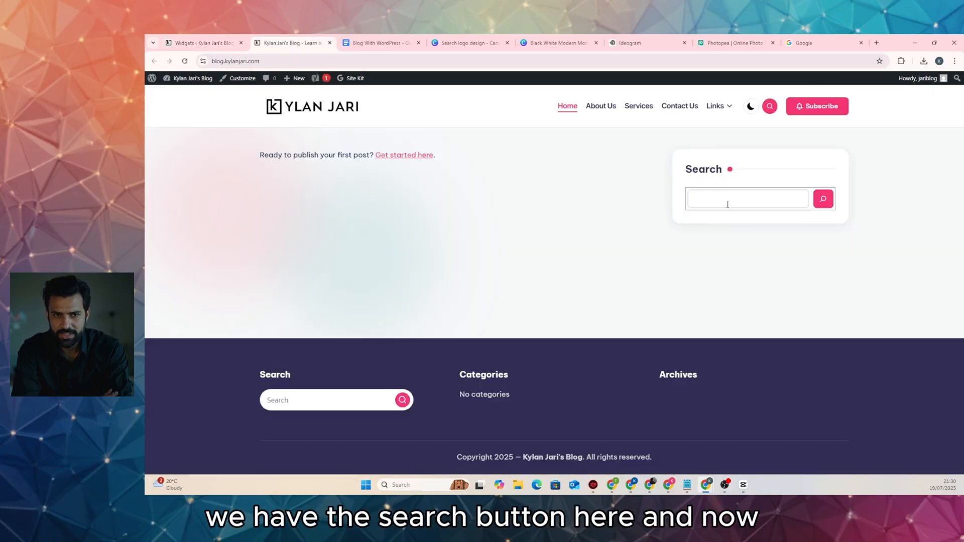
# Add a Latest Posts block showing featured images at 50% size, and save the widgets
pyautogui.click(221, 43)
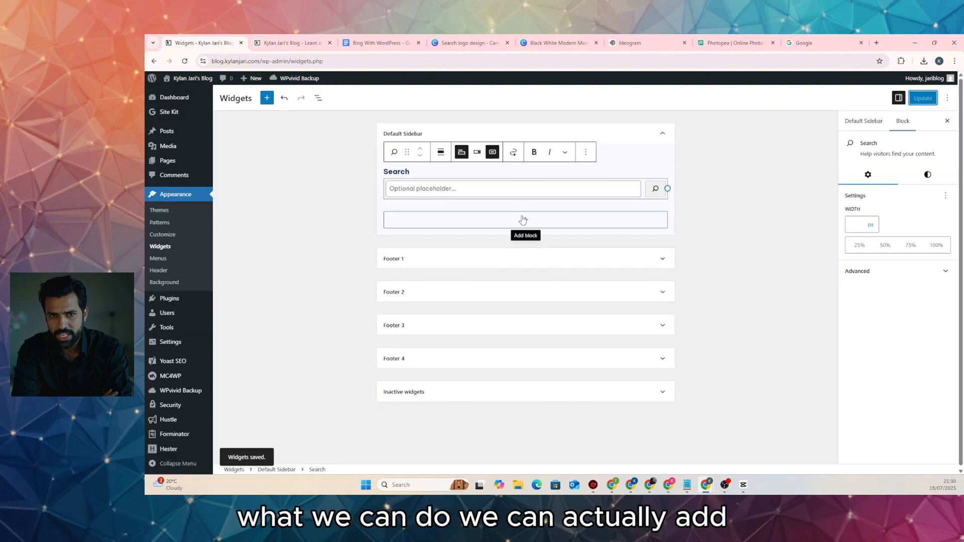
pyautogui.click(525, 221)
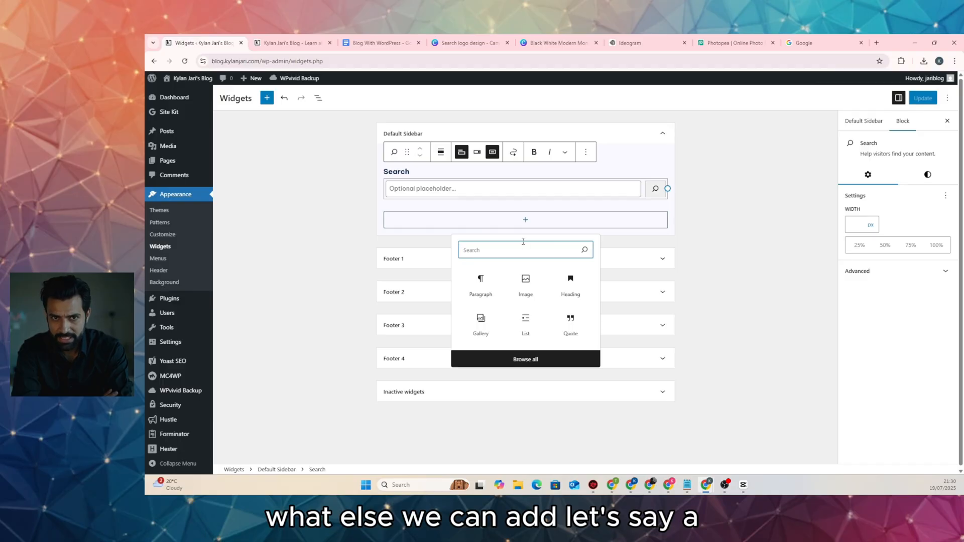
pyautogui.write('recen')
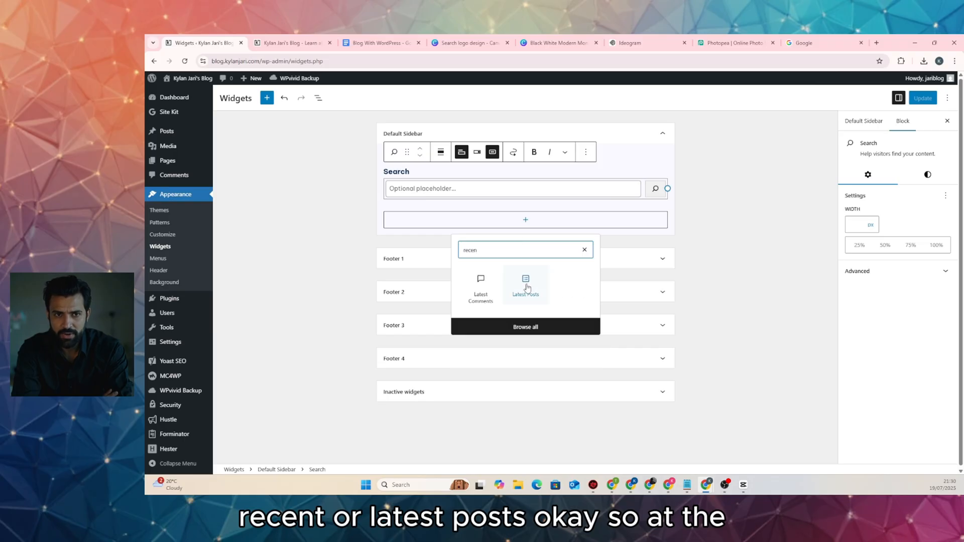
pyautogui.click(525, 286)
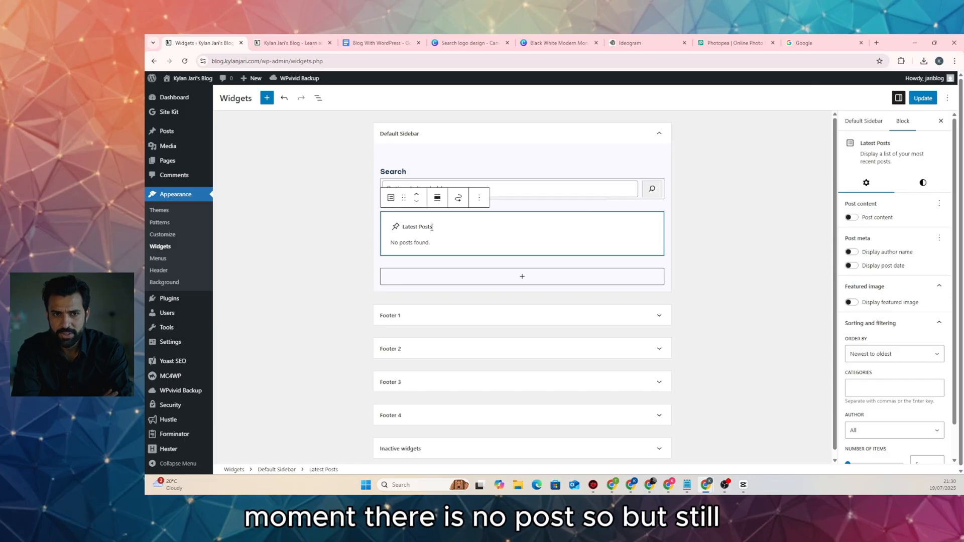
pyautogui.click(849, 303)
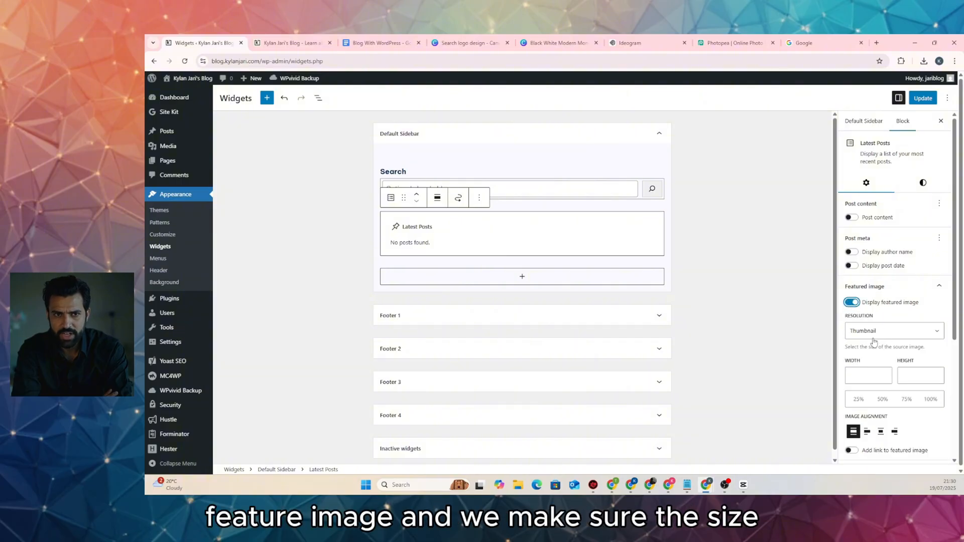
pyautogui.scroll(-2, 891, 333)
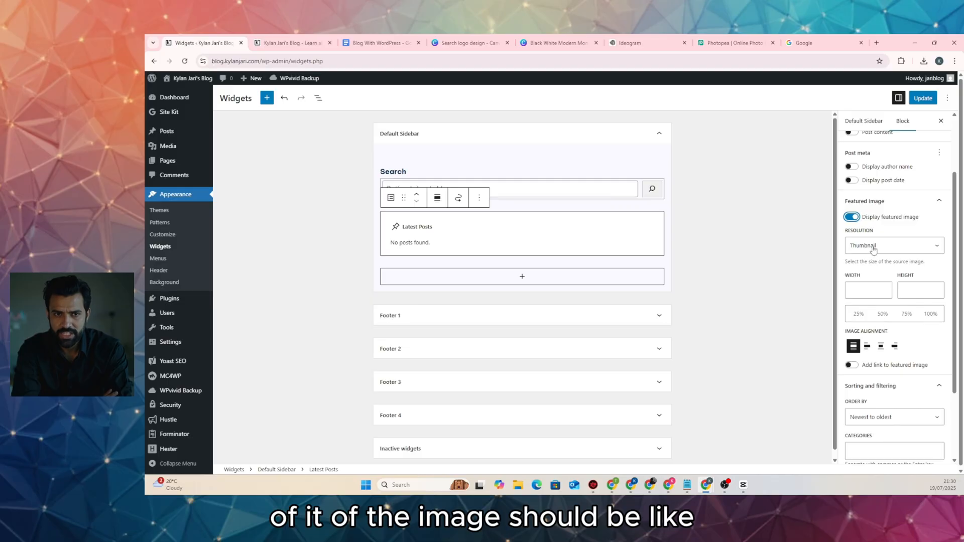
pyautogui.click(882, 314)
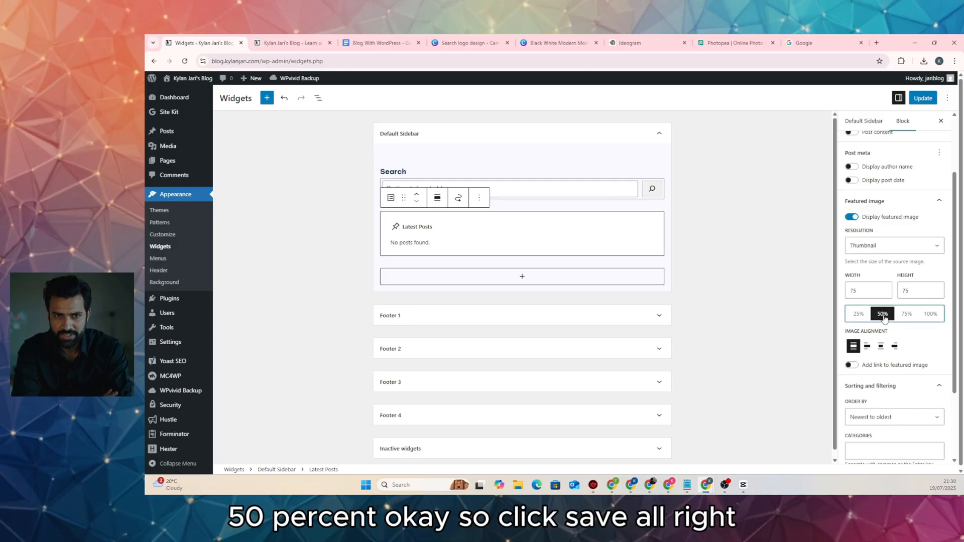
pyautogui.click(923, 98)
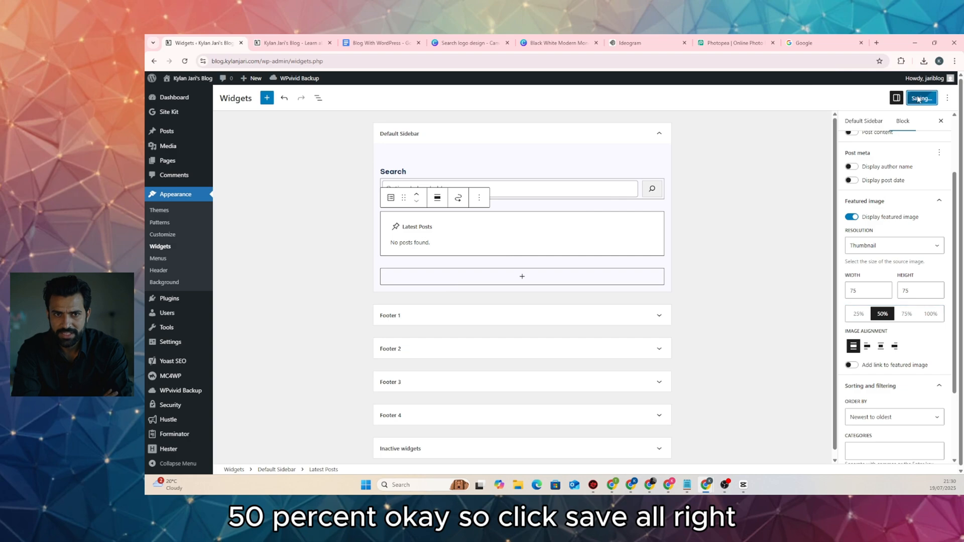
pyautogui.scroll(-1, 387, 234)
pyautogui.scroll(1, 388, 234)
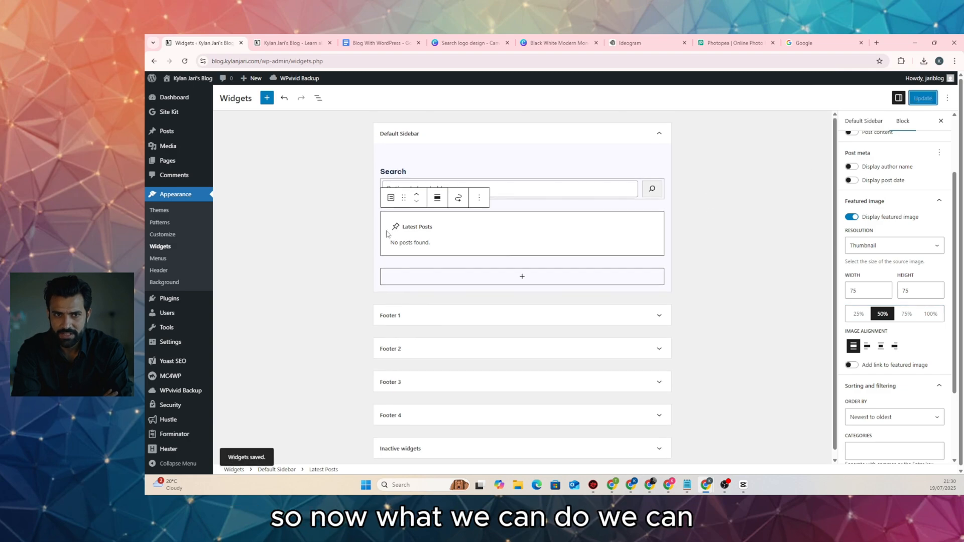
pyautogui.scroll(-1, 388, 233)
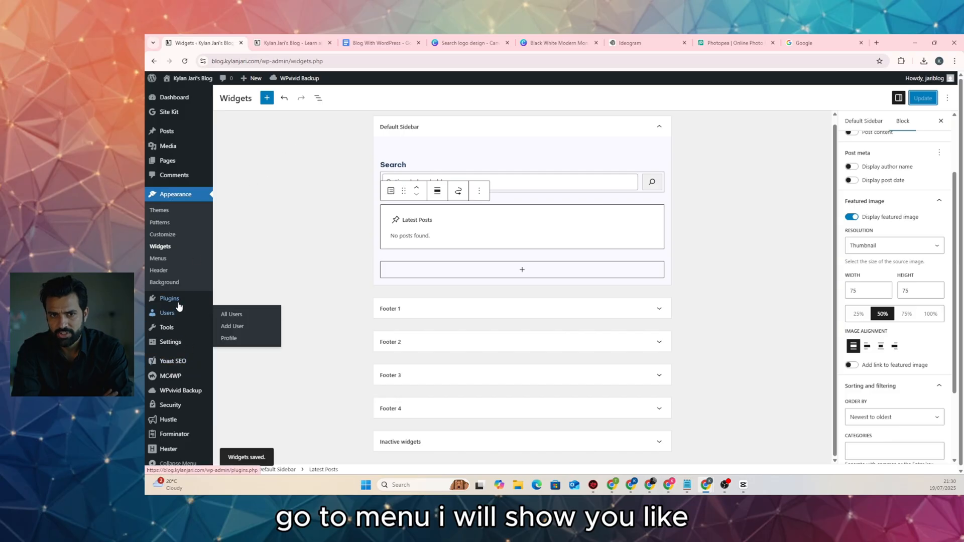
# Create a new menu named Footer 1 in Appearance > Menus
pyautogui.click(165, 257)
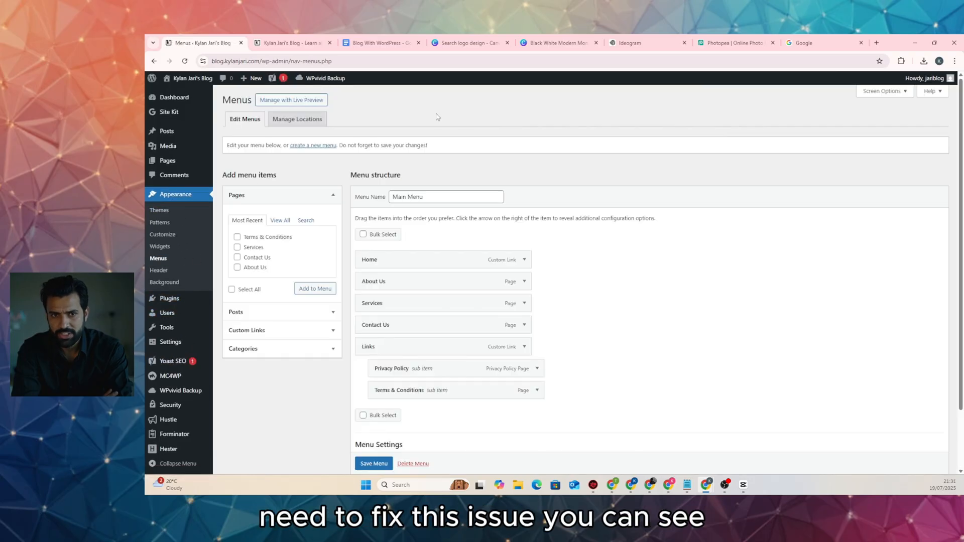
pyautogui.click(297, 42)
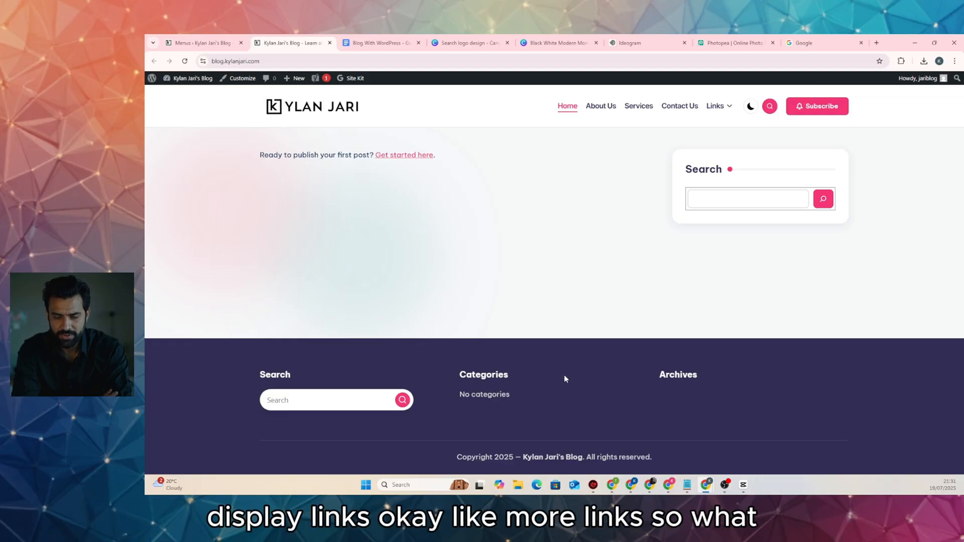
pyautogui.click(201, 42)
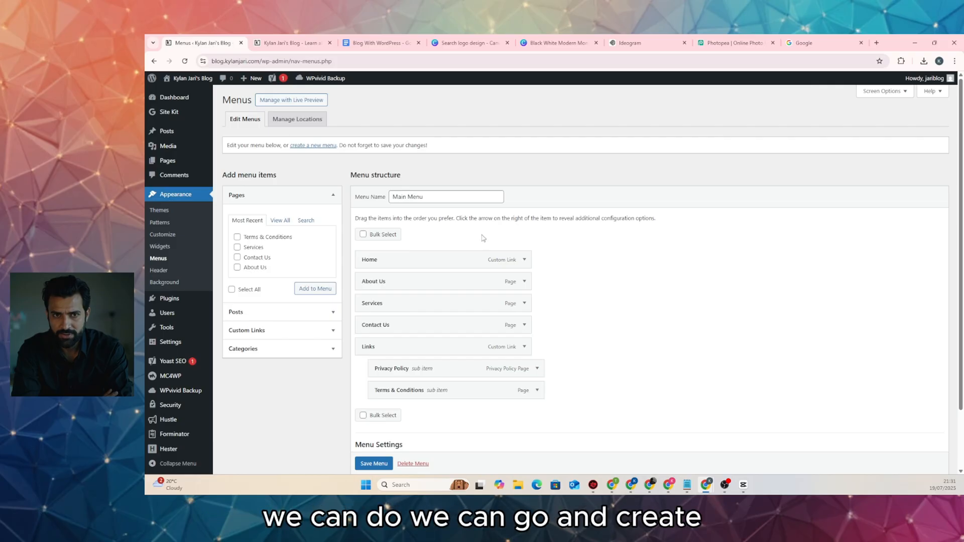
pyautogui.click(306, 145)
pyautogui.click(419, 196)
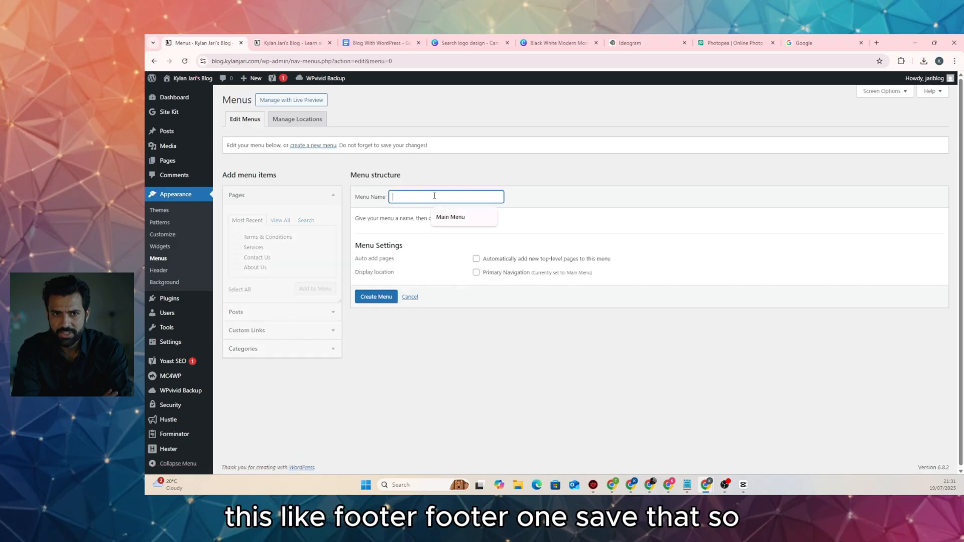
pyautogui.write('Footer 1')
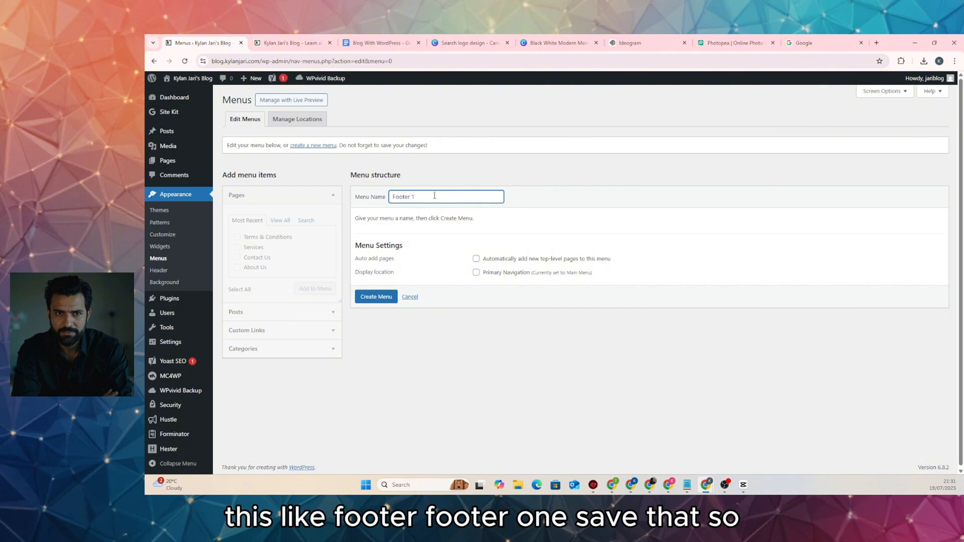
pyautogui.click(362, 301)
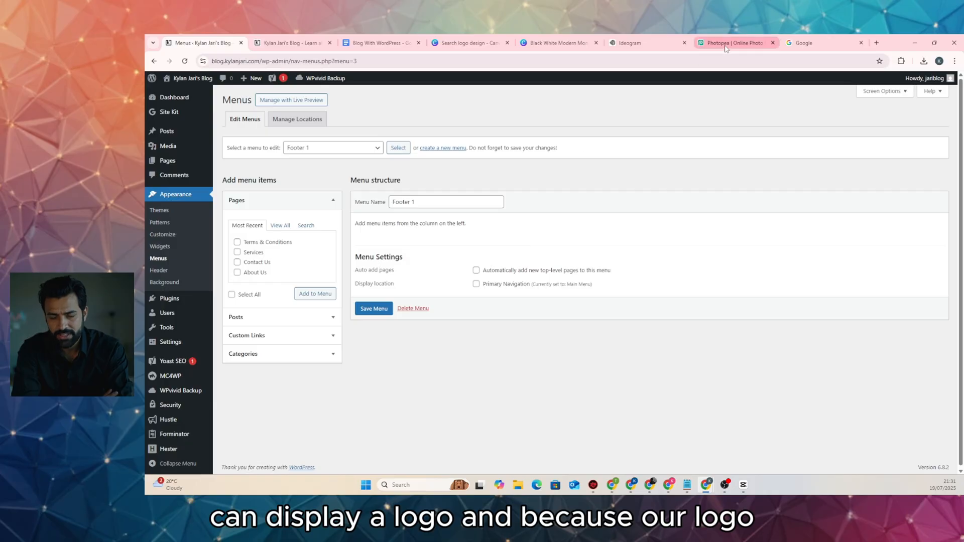
# Add Home, About Us, Contact Us and Services to Footer 1 and save it
pyautogui.click(648, 43)
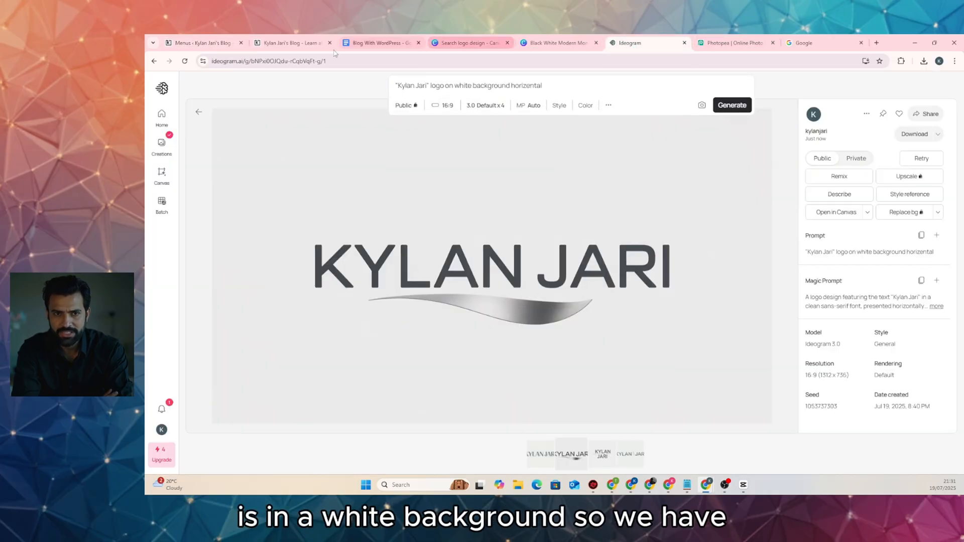
pyautogui.click(287, 49)
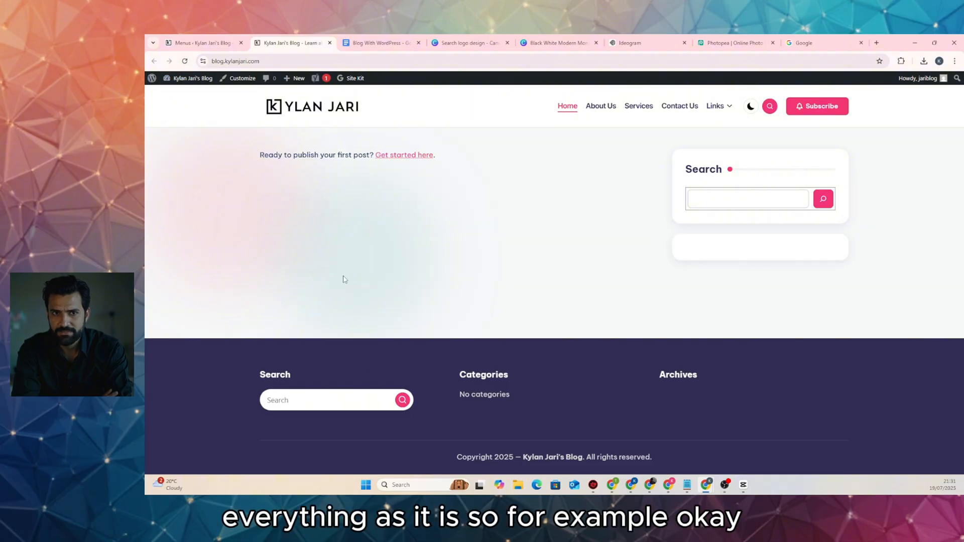
pyautogui.click(198, 43)
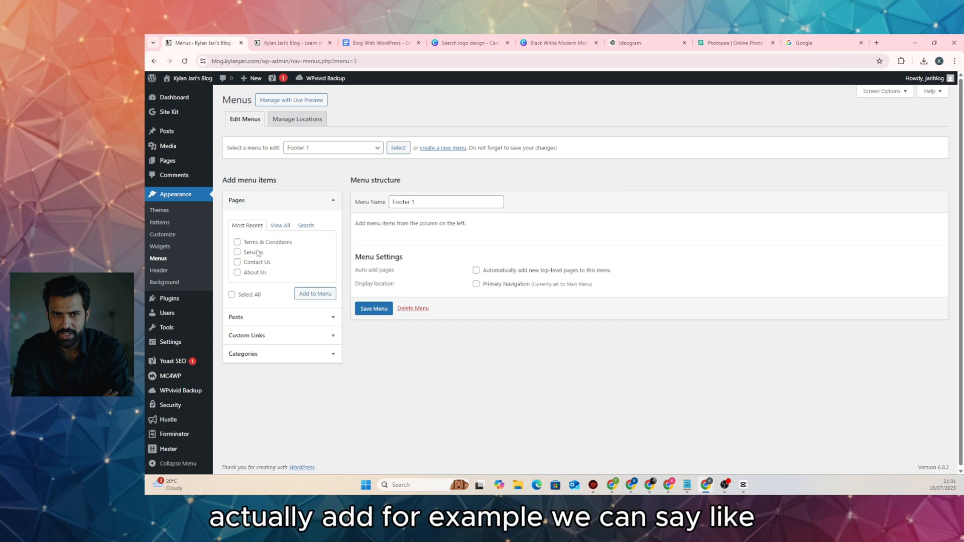
pyautogui.click(280, 226)
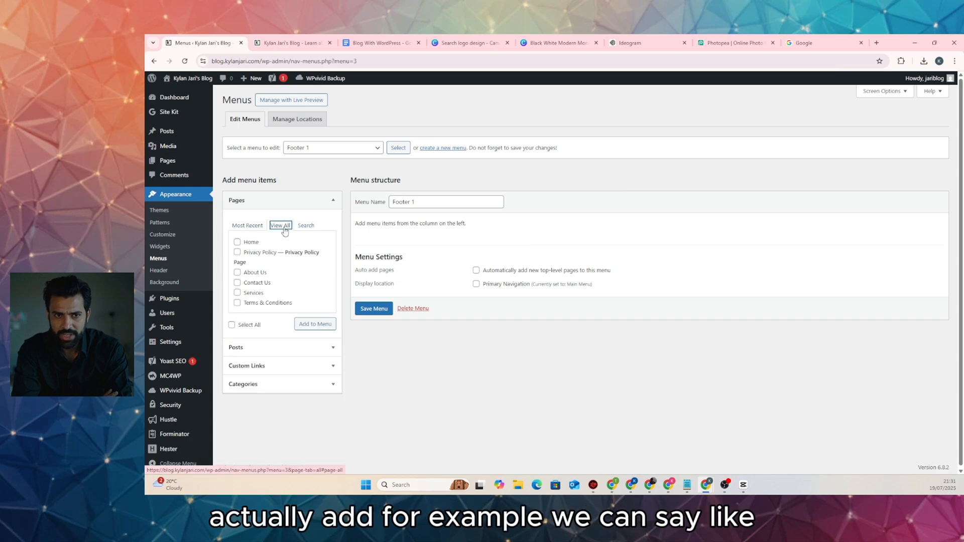
pyautogui.click(237, 243)
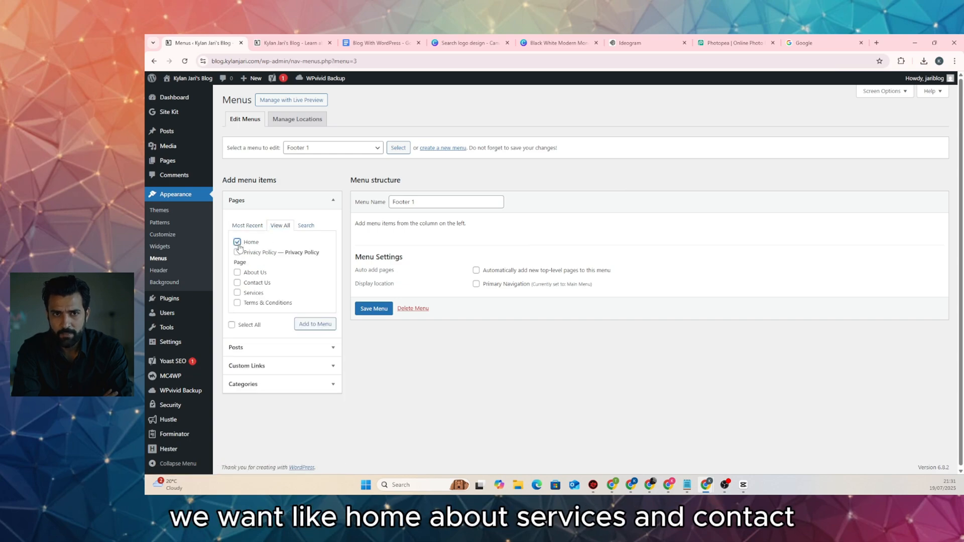
pyautogui.click(237, 273)
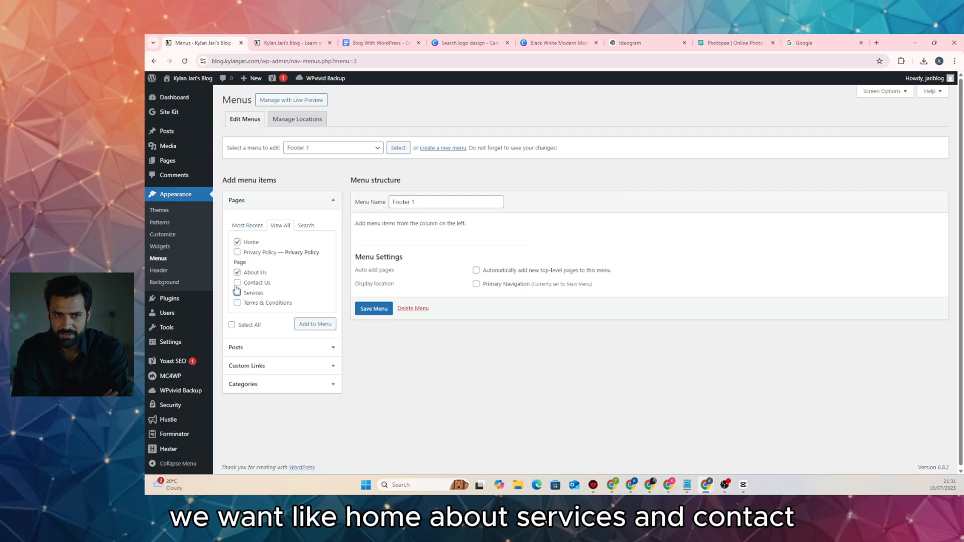
pyautogui.click(237, 293)
pyautogui.click(237, 283)
pyautogui.click(315, 324)
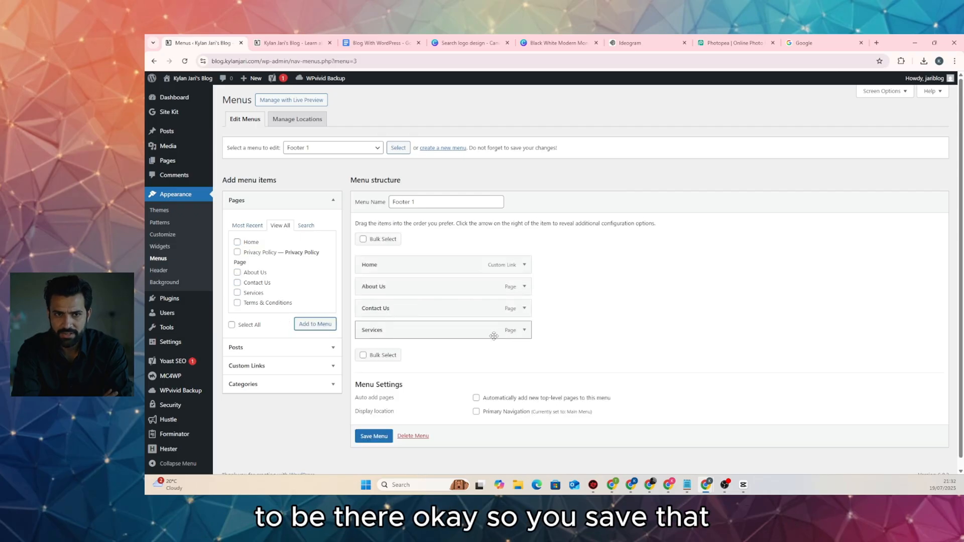
pyautogui.click(373, 435)
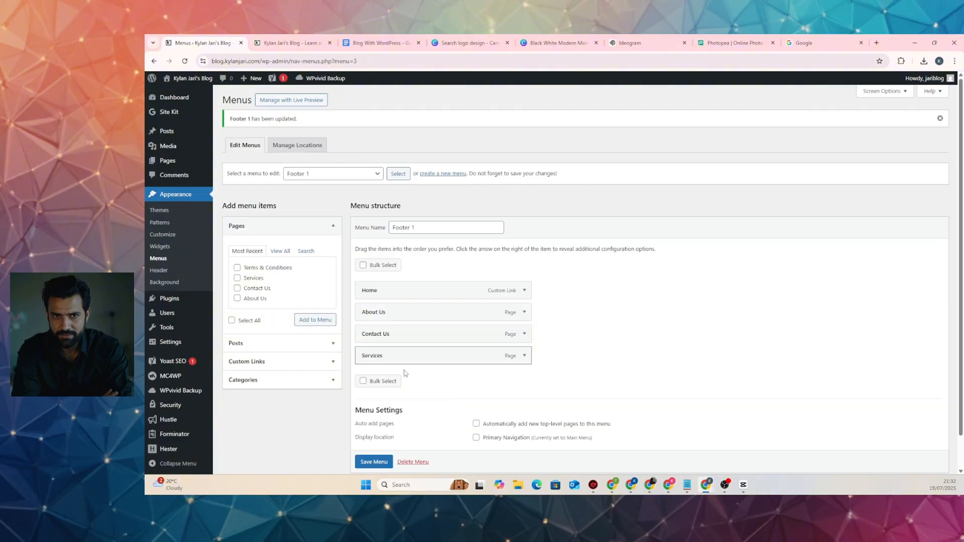
pyautogui.scroll(-1, 401, 402)
pyautogui.click(373, 438)
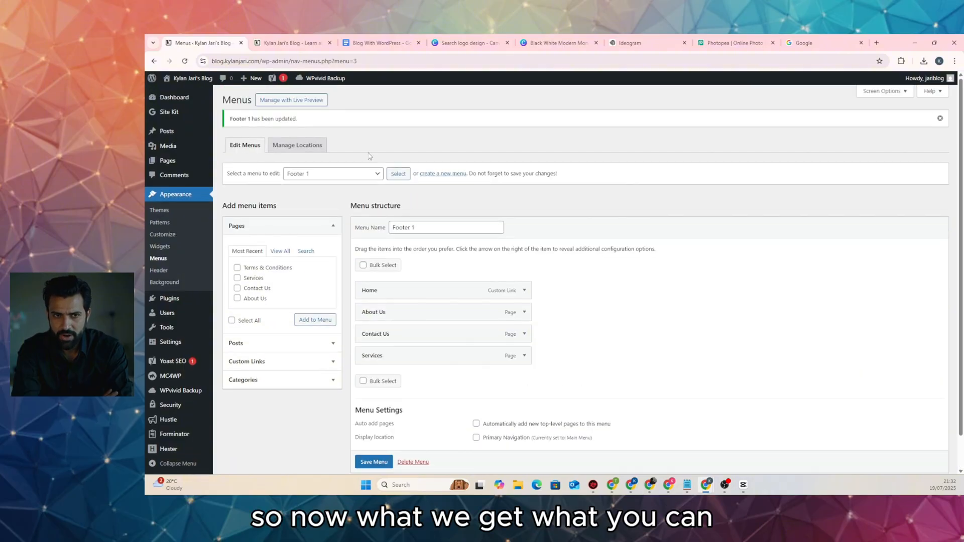
# Create a second menu named Footer 2
pyautogui.click(454, 174)
pyautogui.click(429, 201)
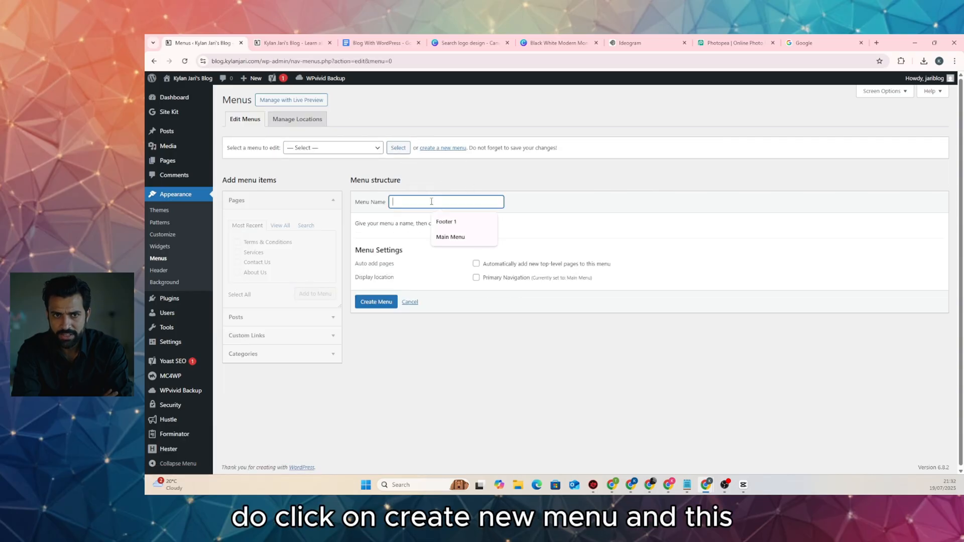
pyautogui.click(446, 221)
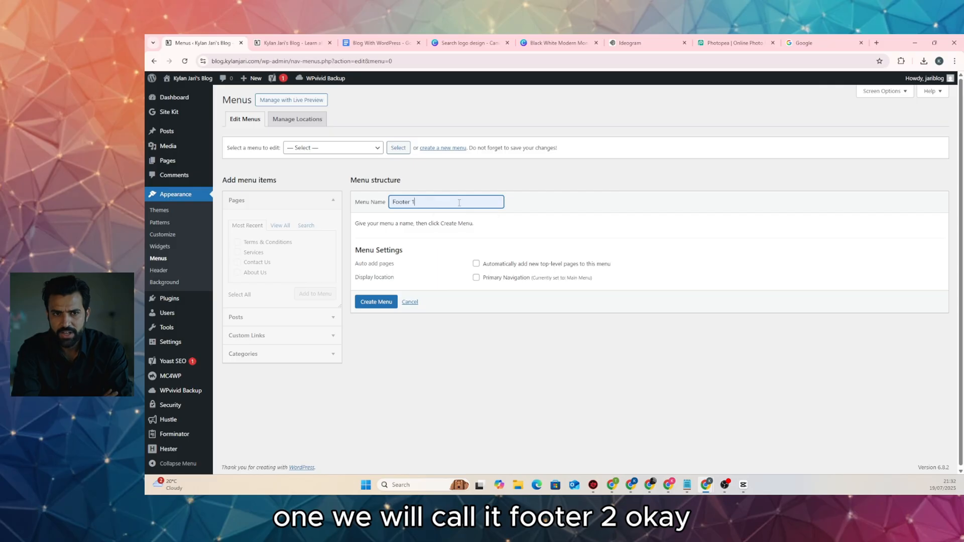
pyautogui.press('BackSpace')
pyautogui.write('2')
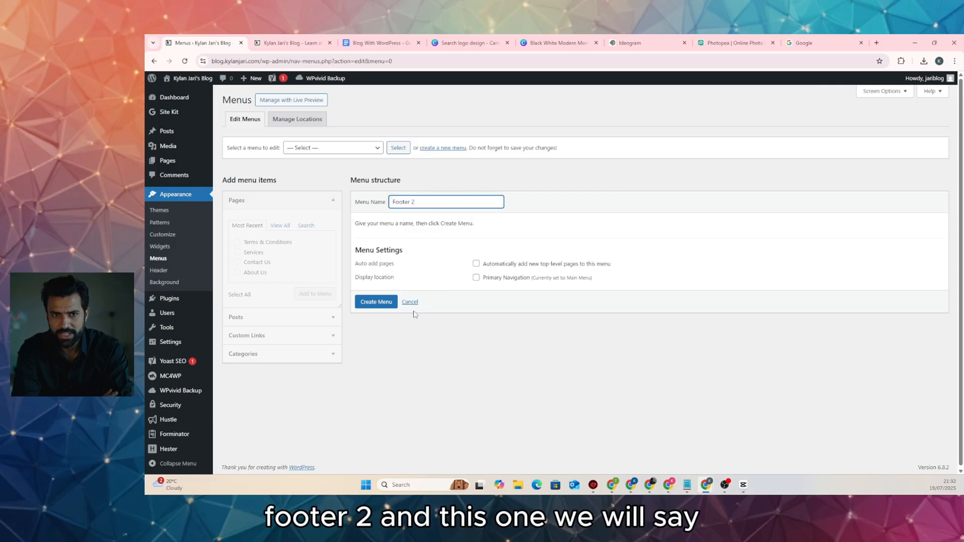
pyautogui.click(395, 305)
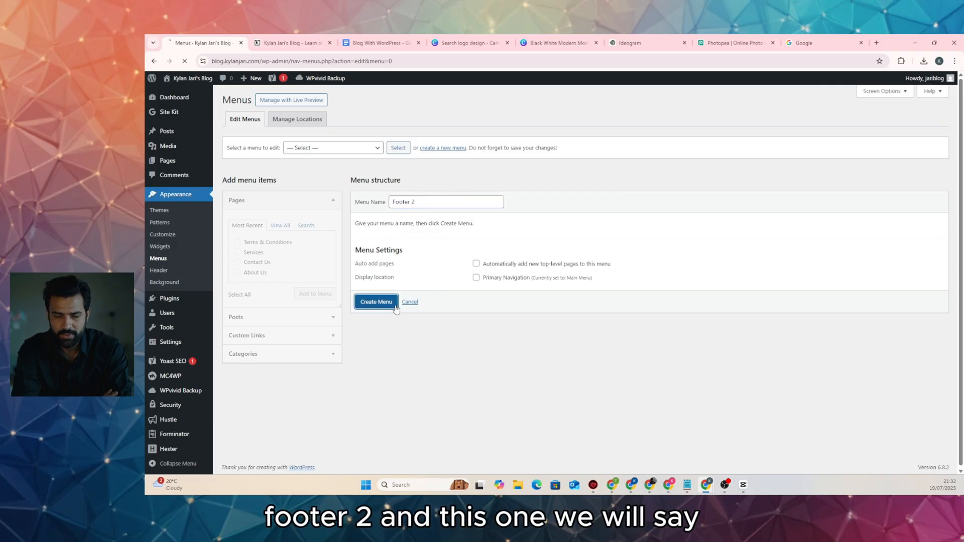
# Add Privacy Policy and Terms & Conditions to Footer 2 and save it
pyautogui.click(280, 225)
pyautogui.click(246, 263)
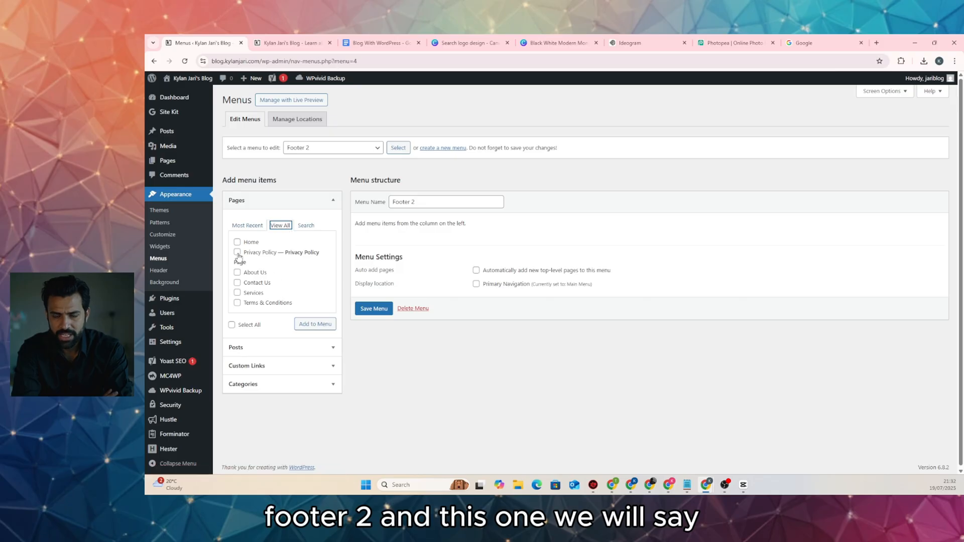
pyautogui.click(237, 304)
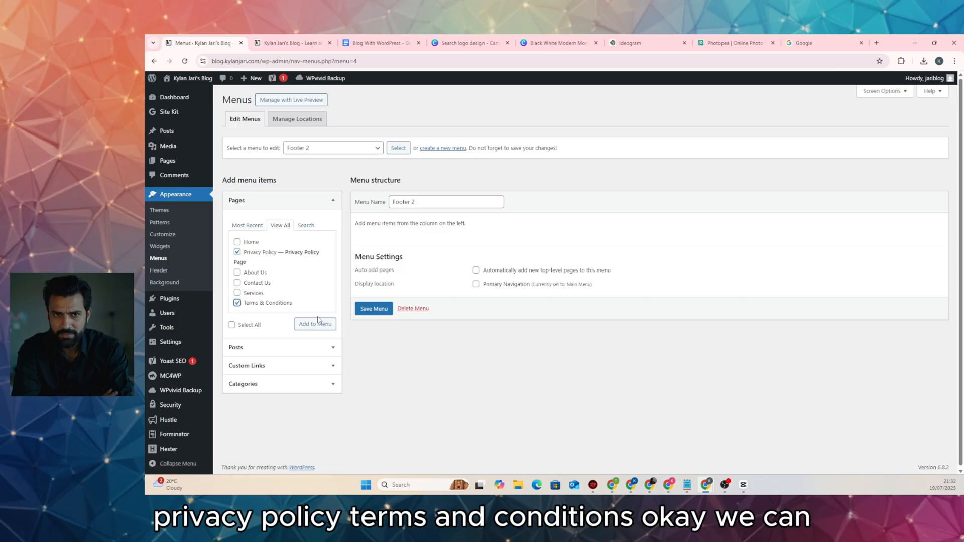
pyautogui.click(315, 324)
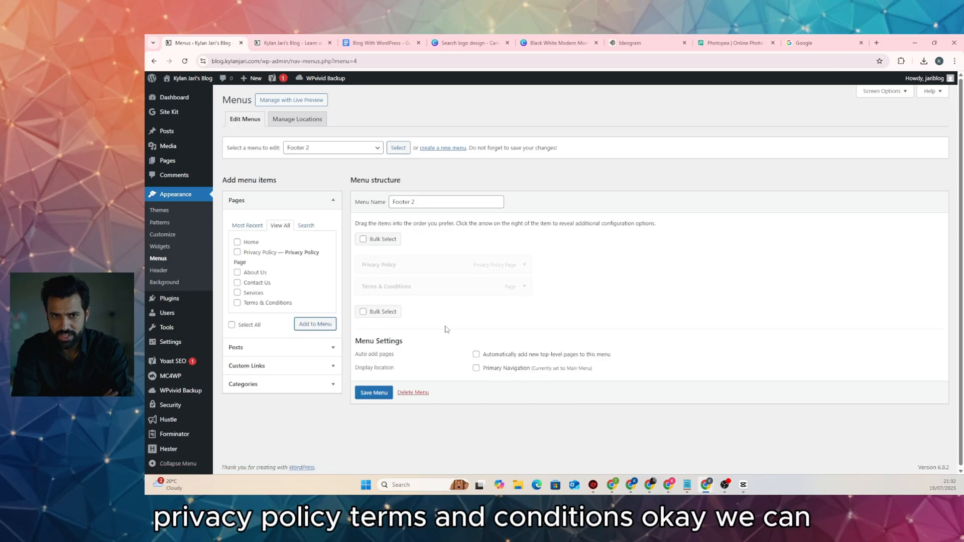
pyautogui.click(371, 393)
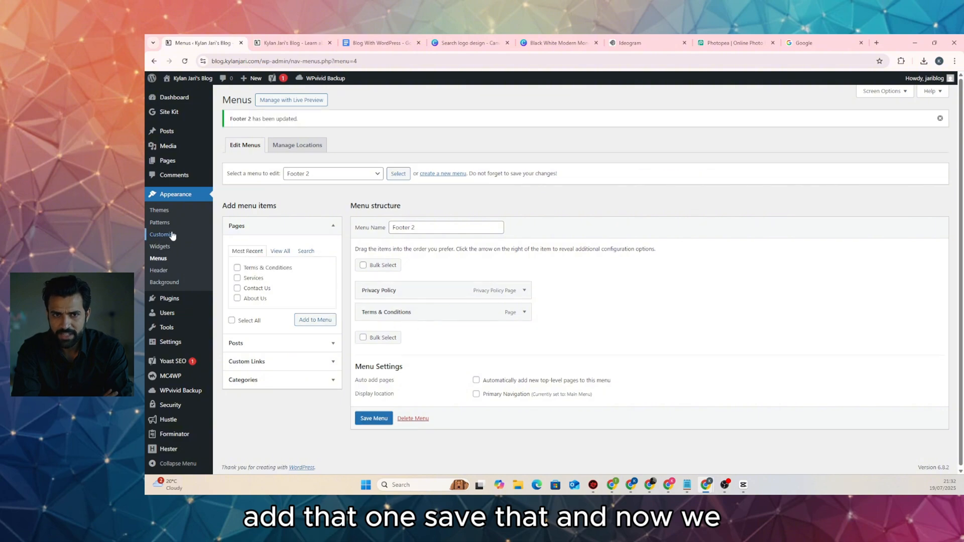
pyautogui.click(164, 249)
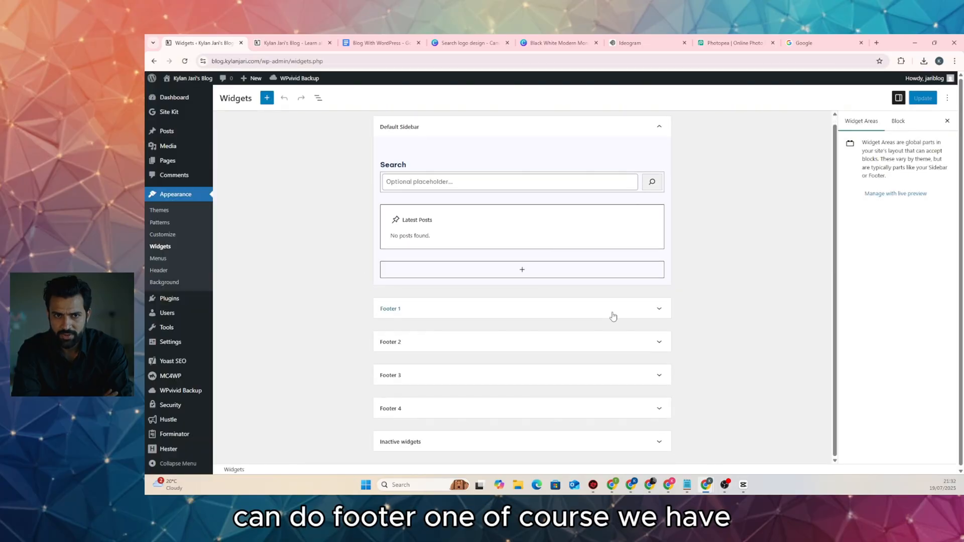
# Delete the Categories widget from the Footer 2 widget area
pyautogui.click(612, 313)
pyautogui.scroll(-2, 486, 350)
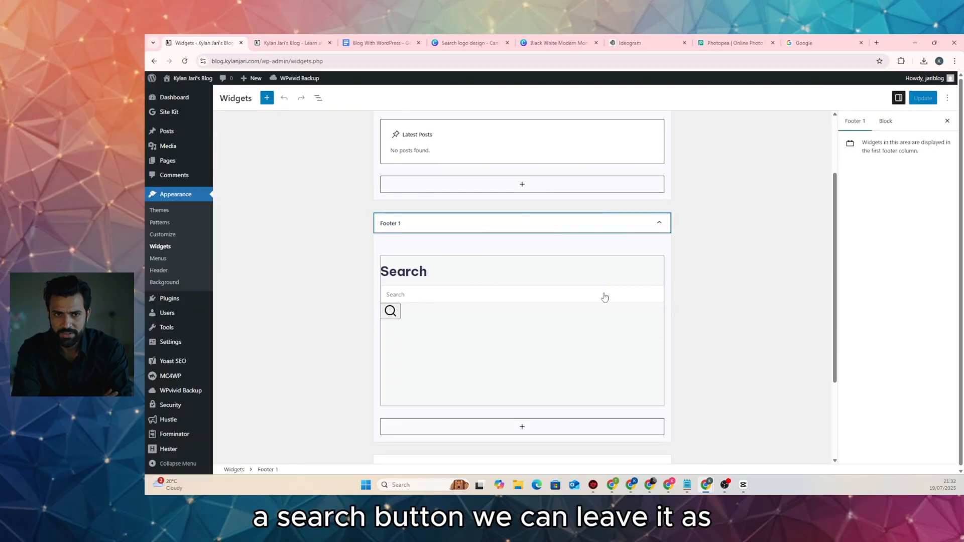
pyautogui.click(659, 224)
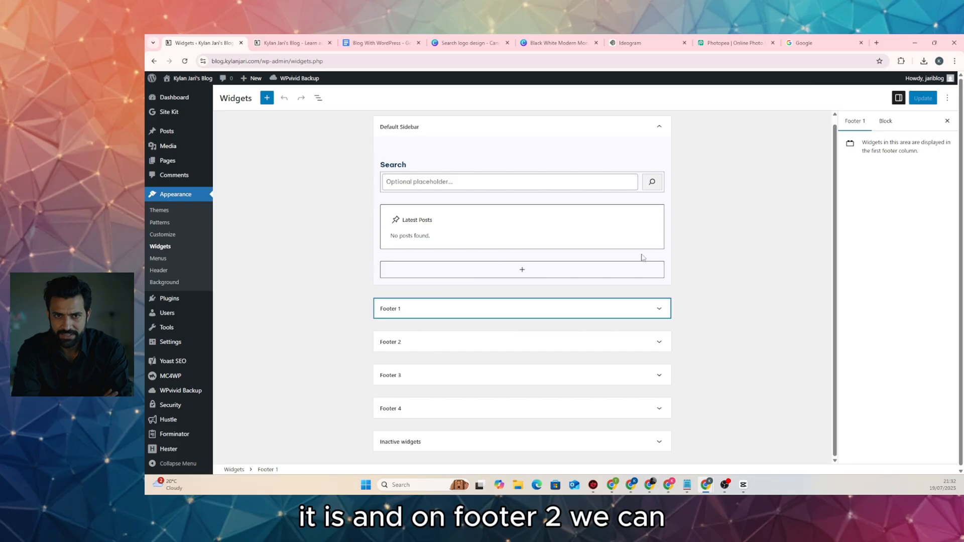
pyautogui.click(656, 341)
pyautogui.scroll(-3, 597, 263)
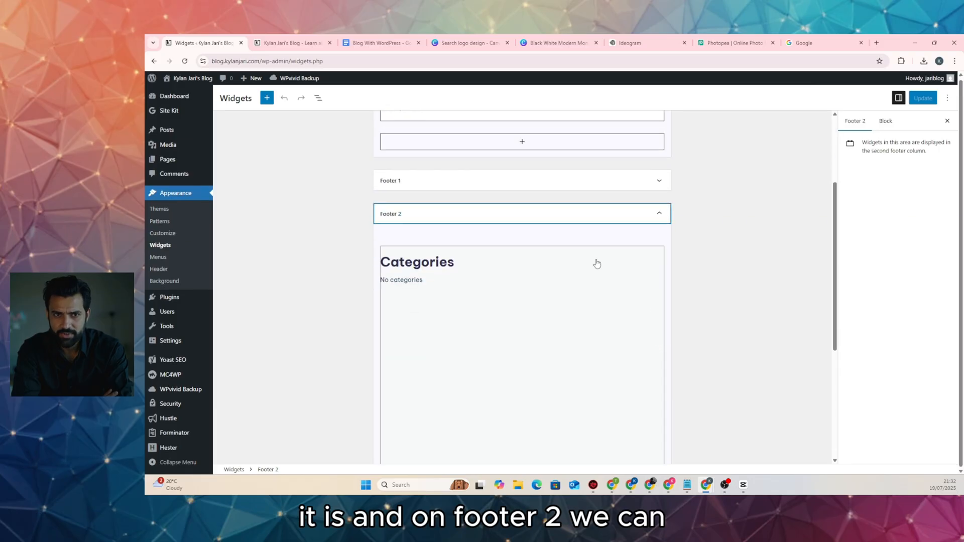
pyautogui.click(473, 271)
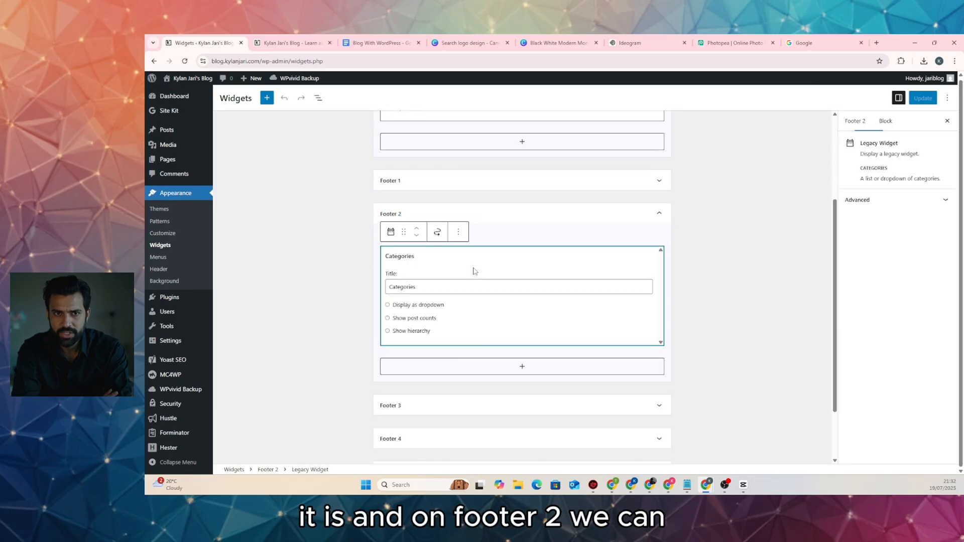
pyautogui.click(458, 232)
pyautogui.click(484, 412)
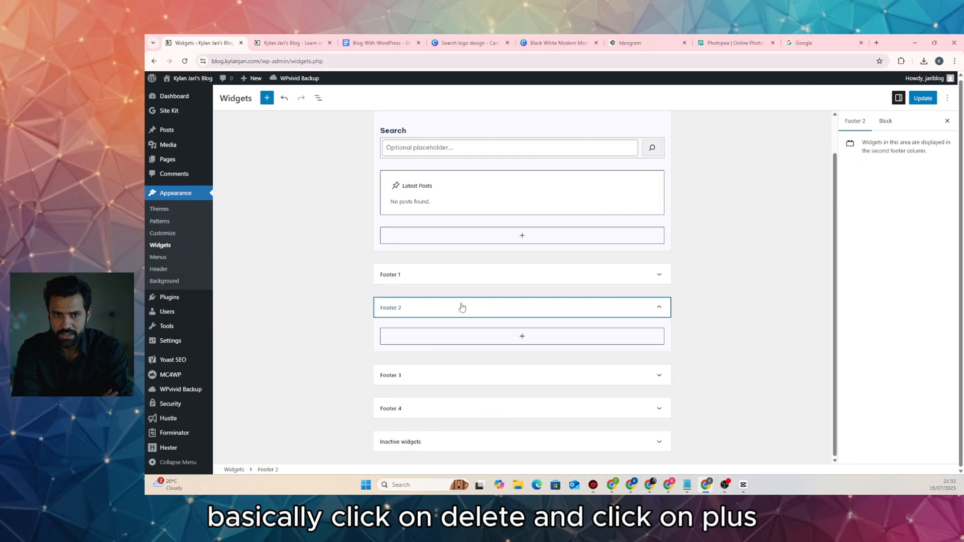
pyautogui.click(506, 317)
# Add a Navigation Menu widget to Footer 2 showing the Footer 1 menu, titled Menu, and save
pyautogui.click(517, 314)
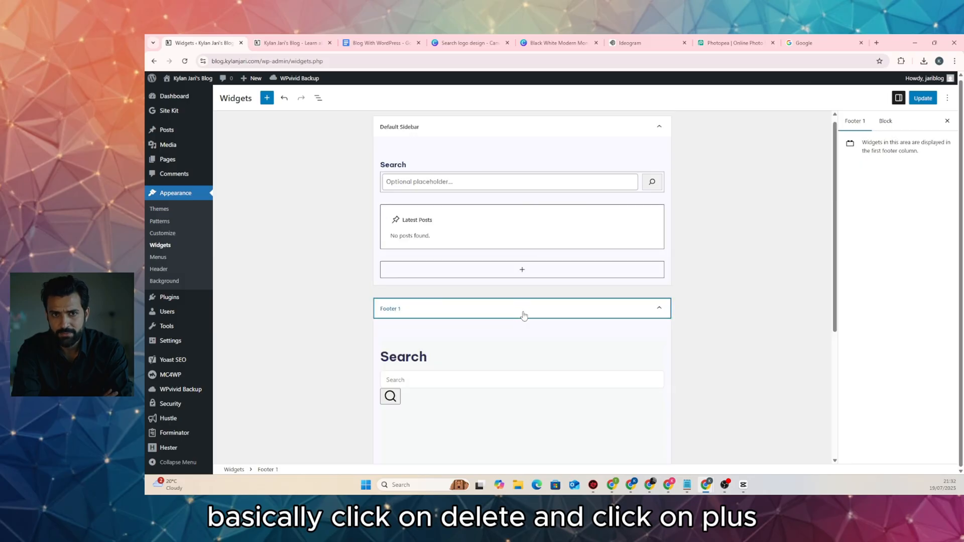
pyautogui.click(521, 312)
pyautogui.click(522, 345)
pyautogui.click(522, 347)
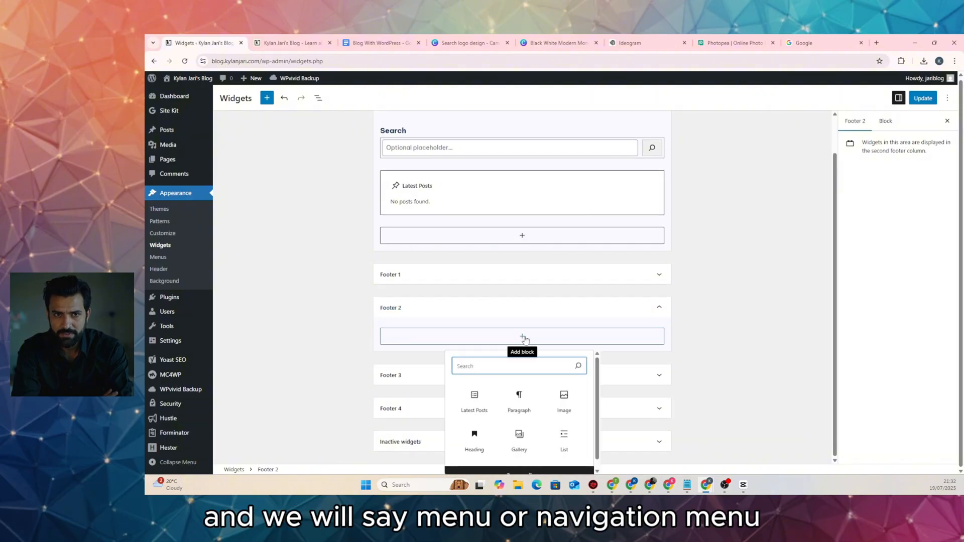
pyautogui.write('menu')
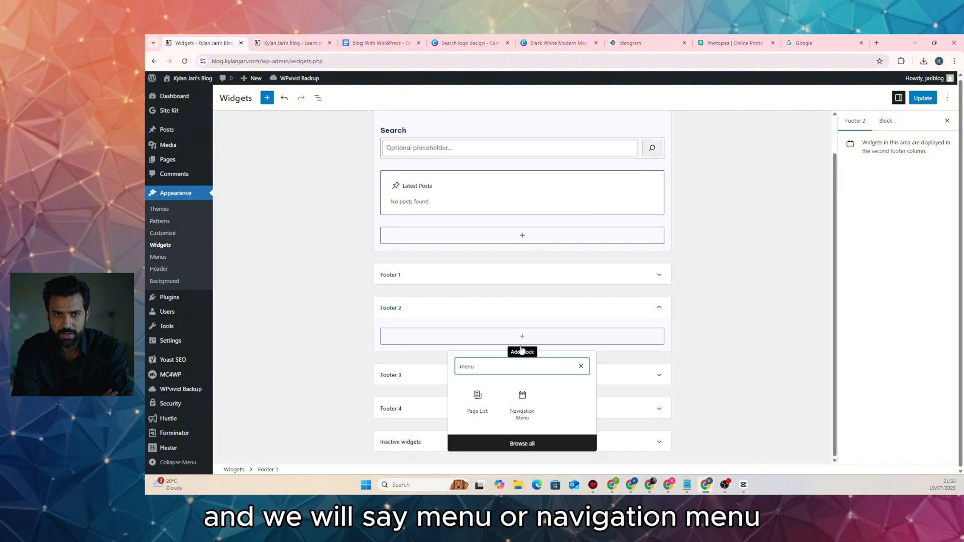
pyautogui.click(522, 402)
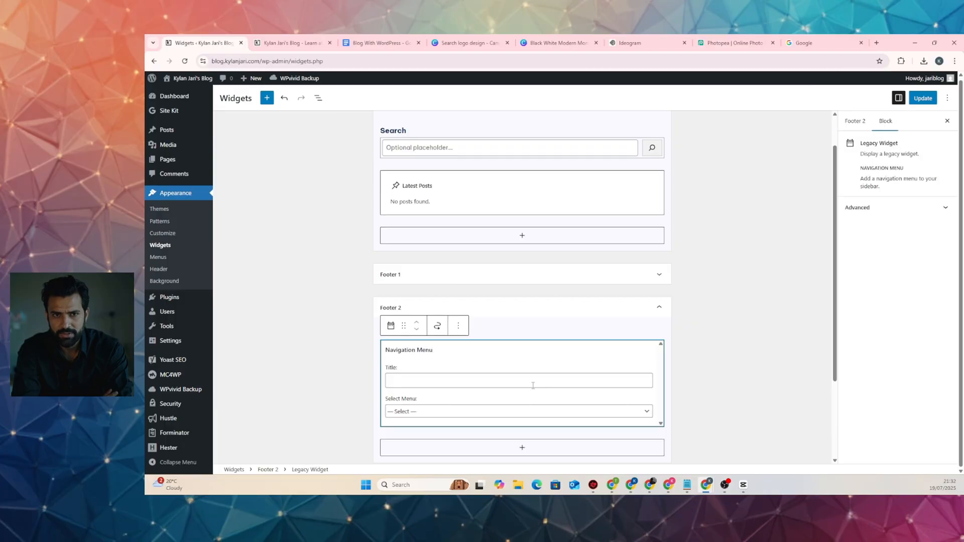
pyautogui.click(531, 412)
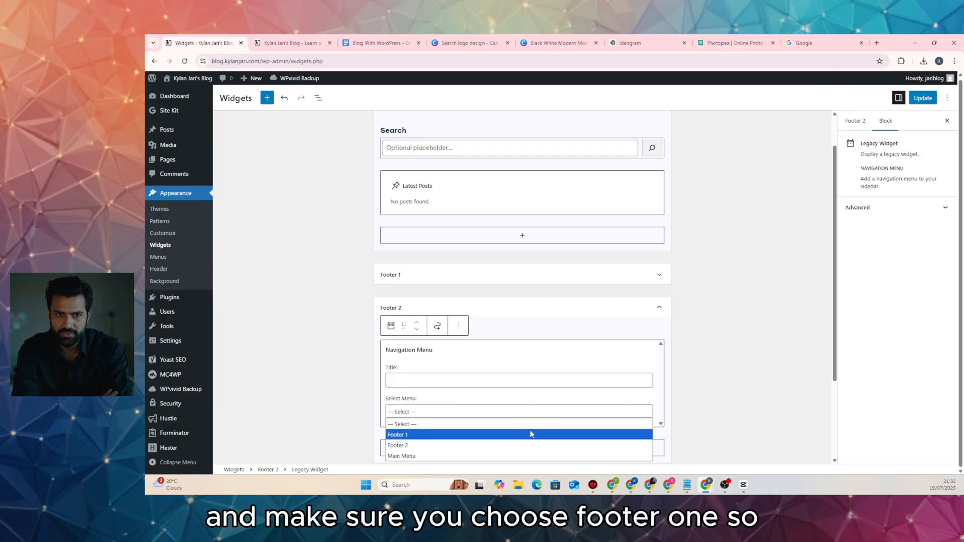
pyautogui.click(531, 434)
pyautogui.click(479, 380)
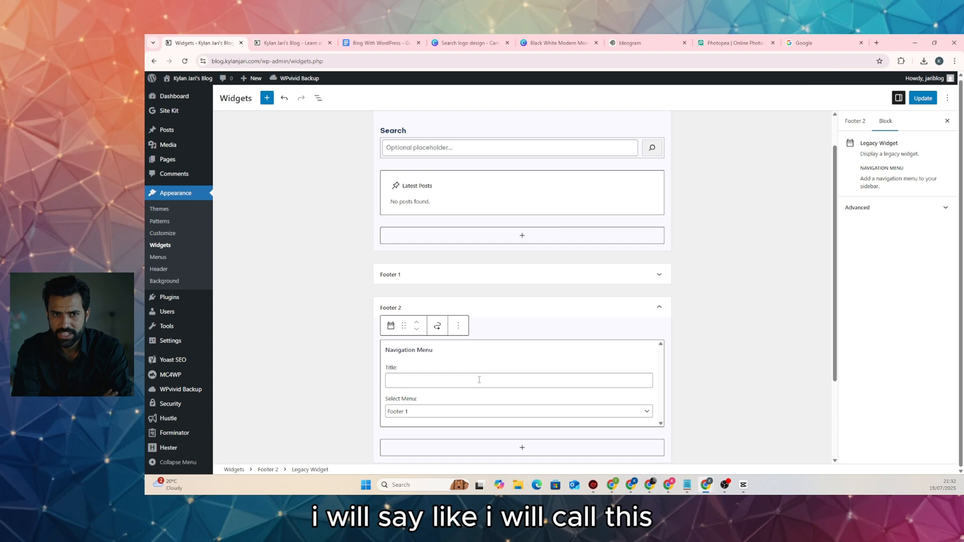
pyautogui.write('Menu')
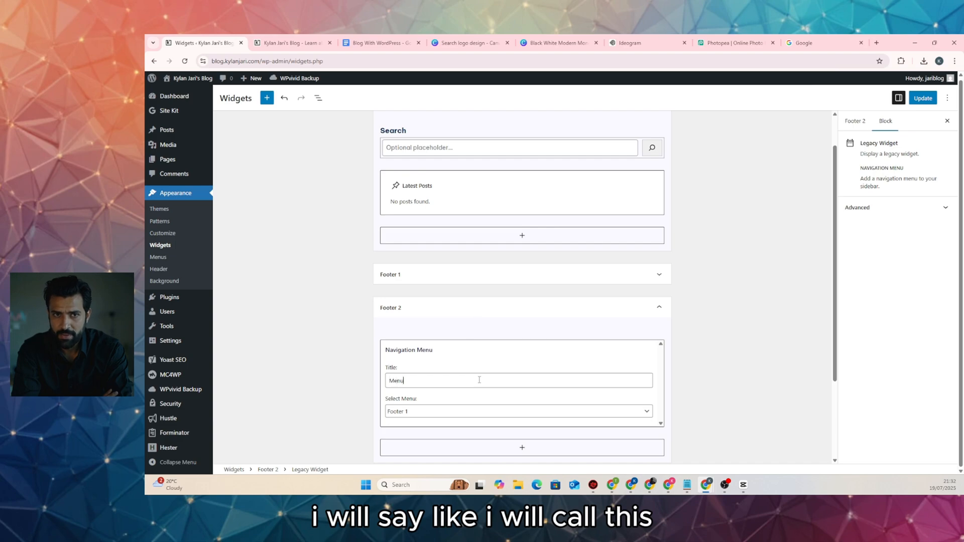
pyautogui.click(923, 98)
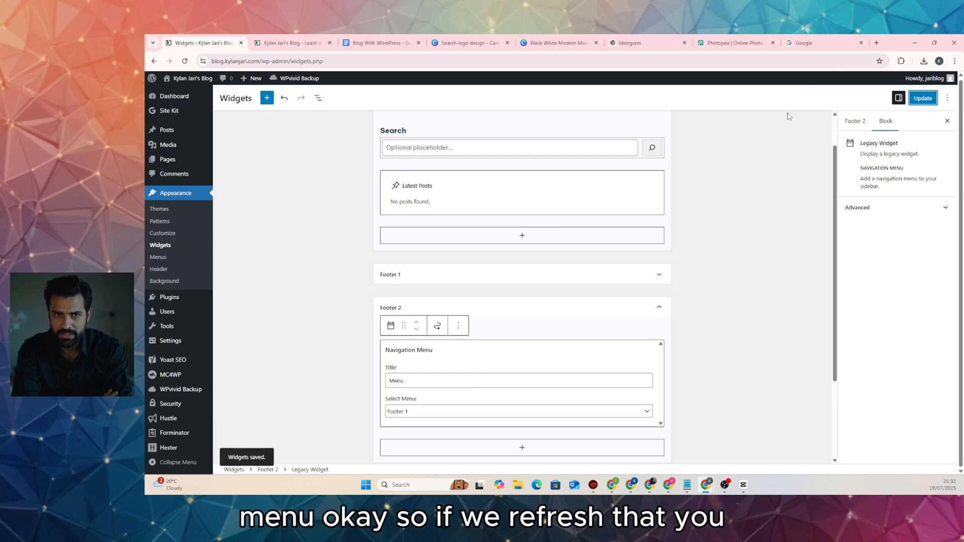
# Reload the live blog to check the new Menu footer column, then expand Footer 3
pyautogui.hotkey('ctrl', 'Tab')
pyautogui.press('F5')
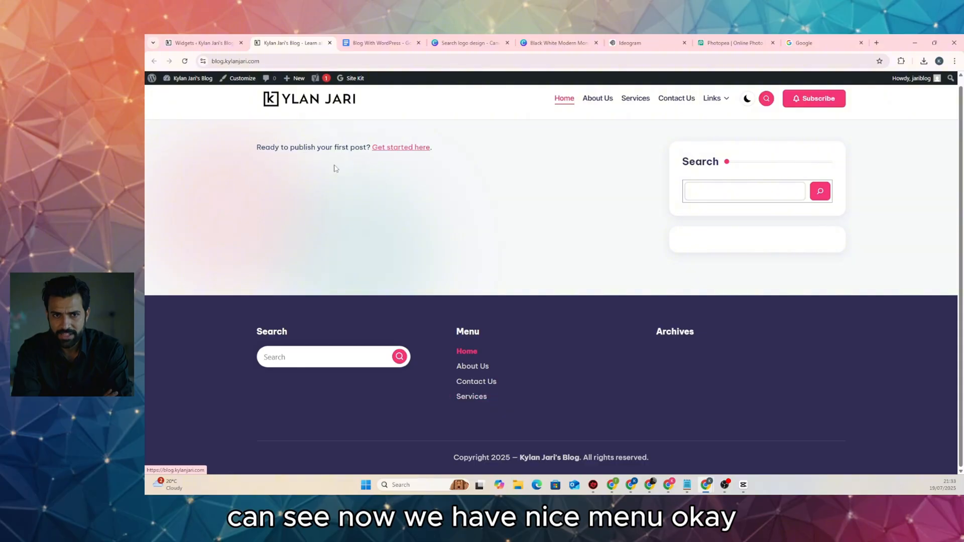
pyautogui.hotkey('ctrl', 'shift', 'Tab')
pyautogui.scroll(-2, 502, 282)
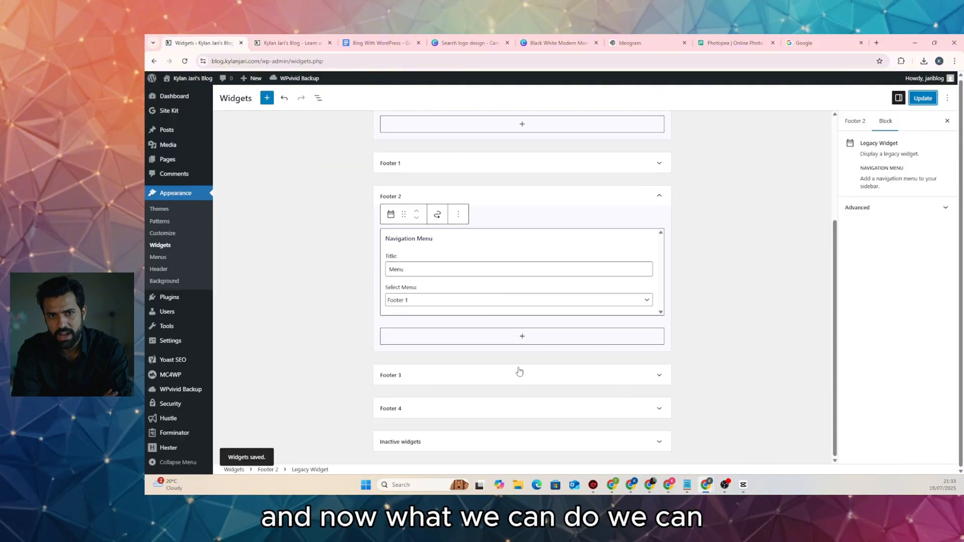
pyautogui.click(561, 375)
pyautogui.scroll(-3, 552, 384)
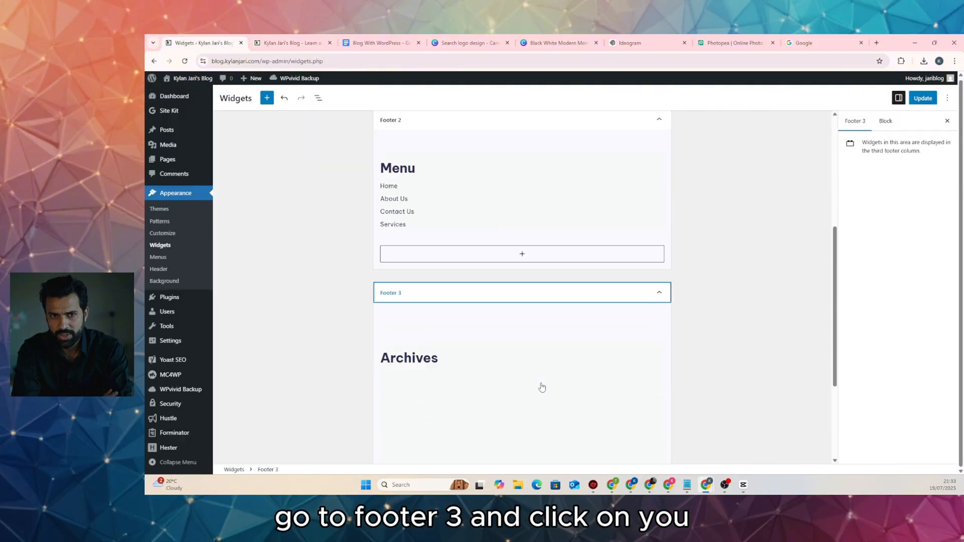
# Delete the Archives widget from the Footer 3 widget area
pyautogui.click(471, 300)
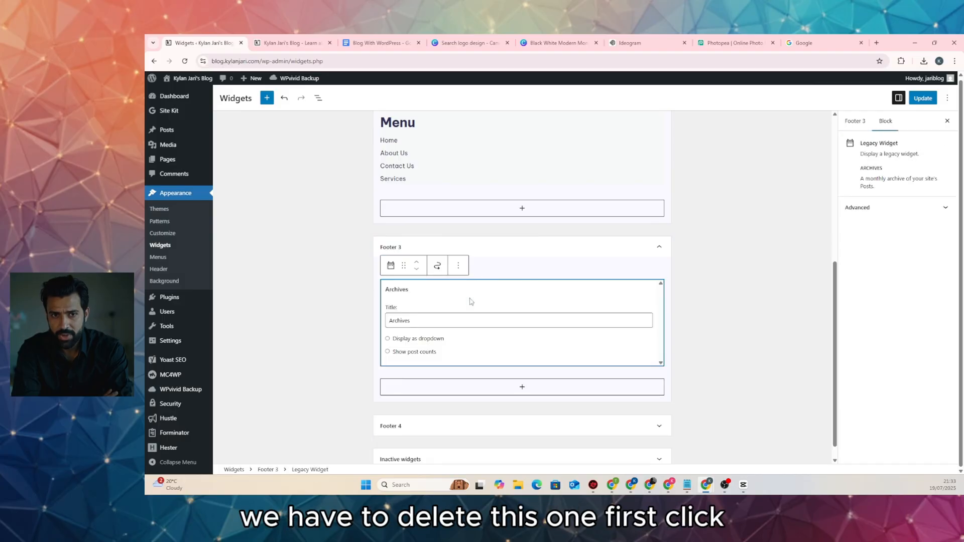
pyautogui.click(461, 263)
pyautogui.click(488, 442)
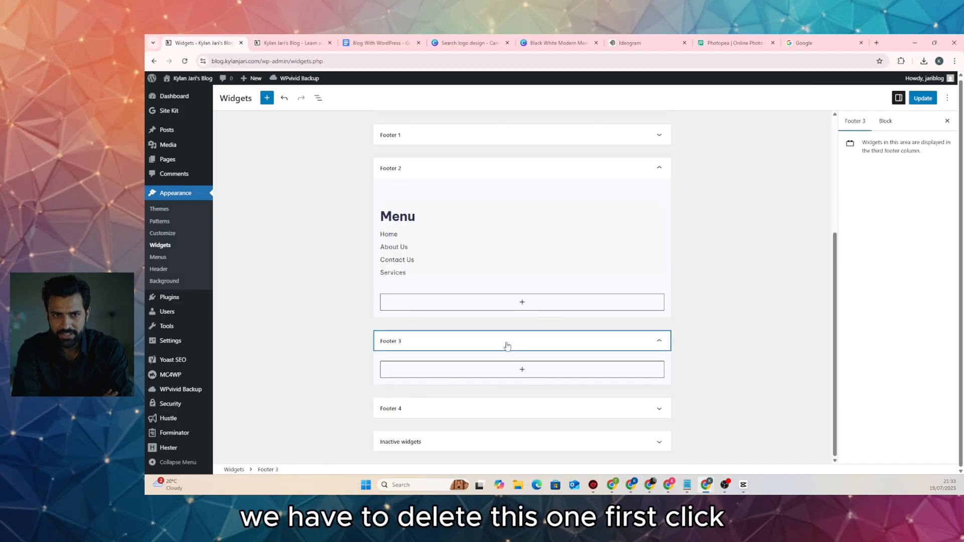
# Add a Navigation Menu widget to Footer 3 showing the Footer 2 menu, titled Links, and save
pyautogui.click(521, 372)
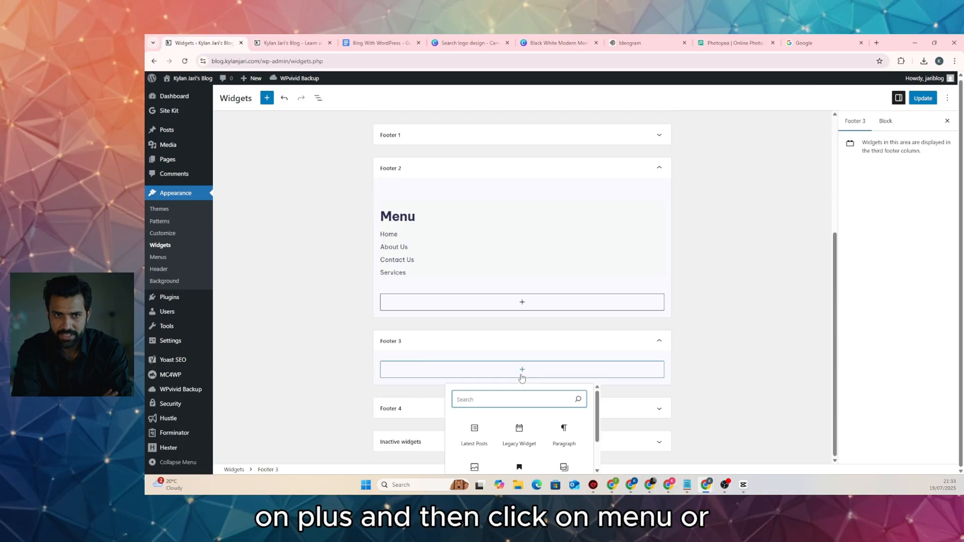
pyautogui.write('menu')
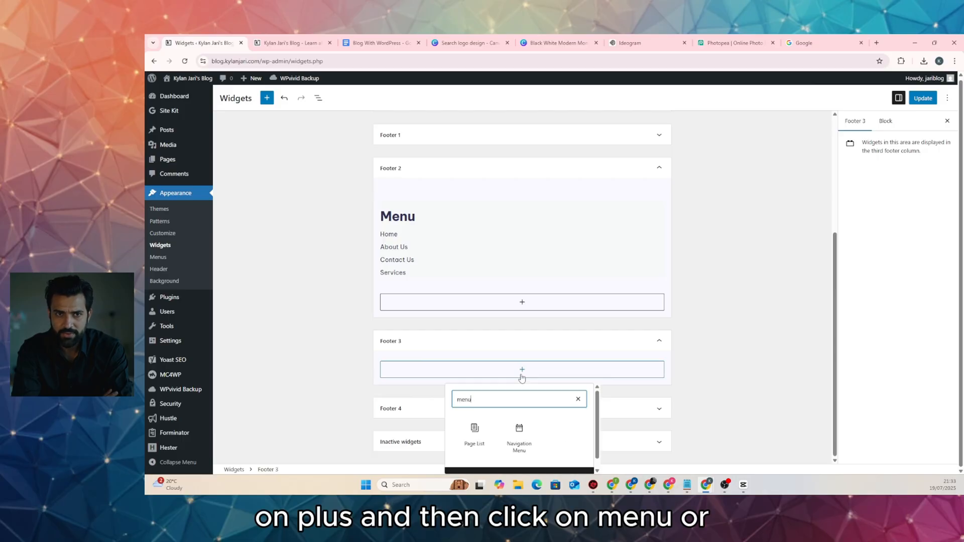
pyautogui.click(519, 431)
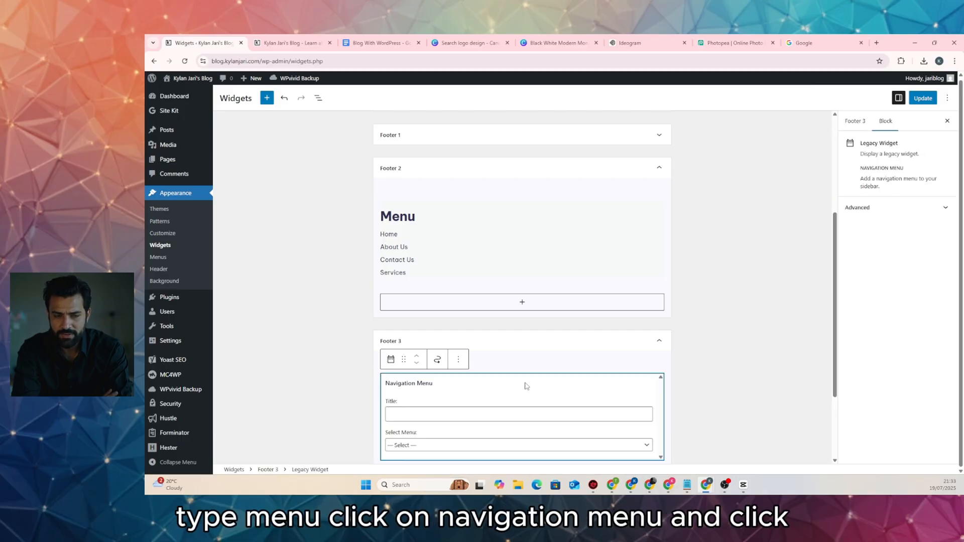
pyautogui.click(495, 445)
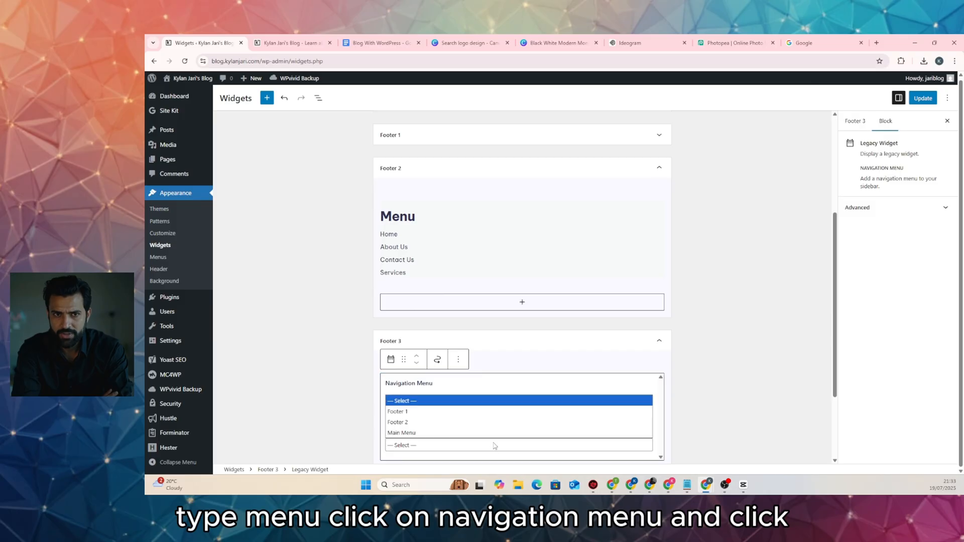
pyautogui.click(470, 422)
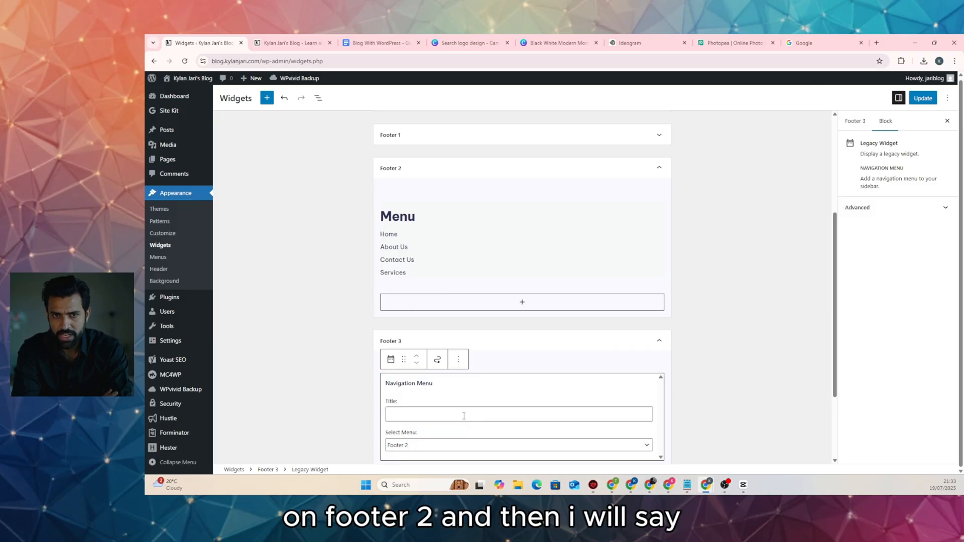
pyautogui.click(463, 416)
pyautogui.write('u')
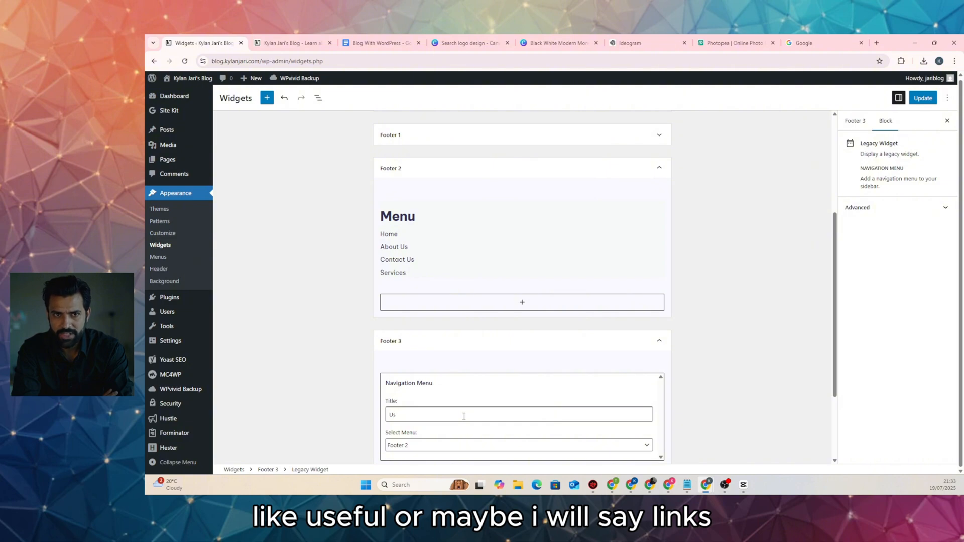
pyautogui.write('Link')
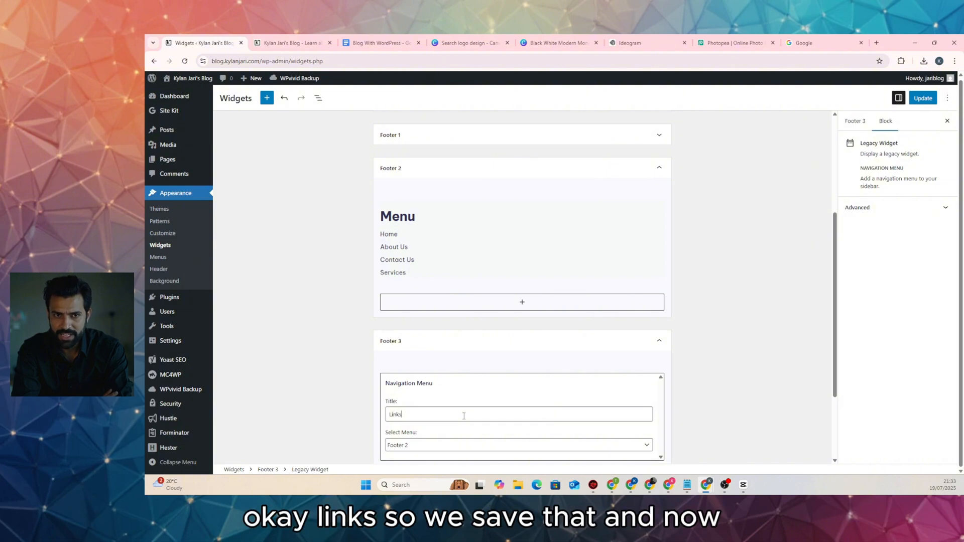
pyautogui.scroll(-3, 307, 289)
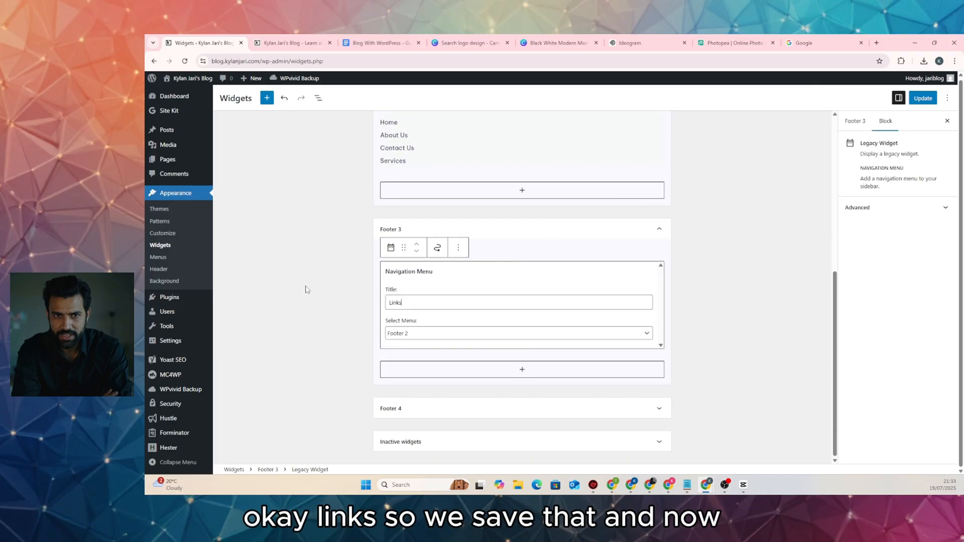
pyautogui.click(922, 98)
# Reload the live blog and look over the footer for the new Links column
pyautogui.click(291, 43)
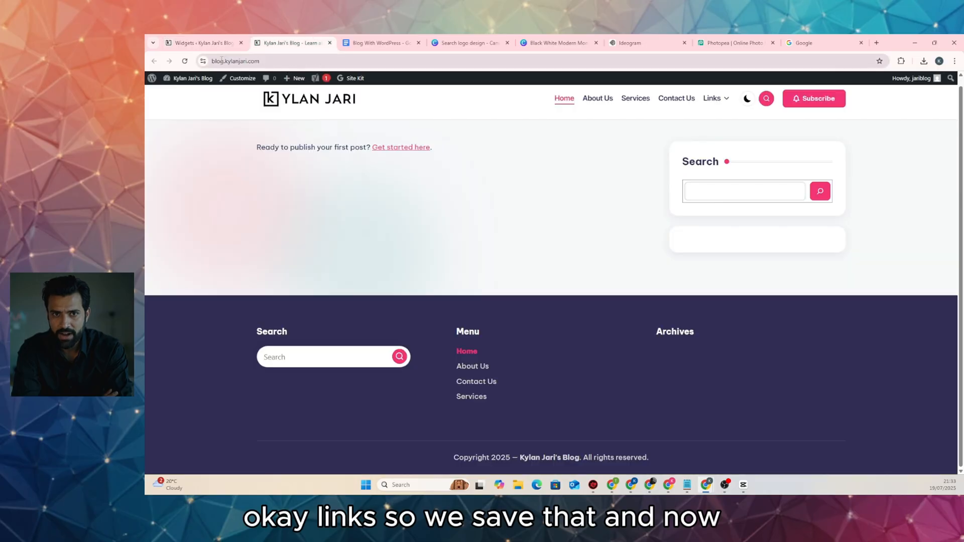
pyautogui.click(185, 60)
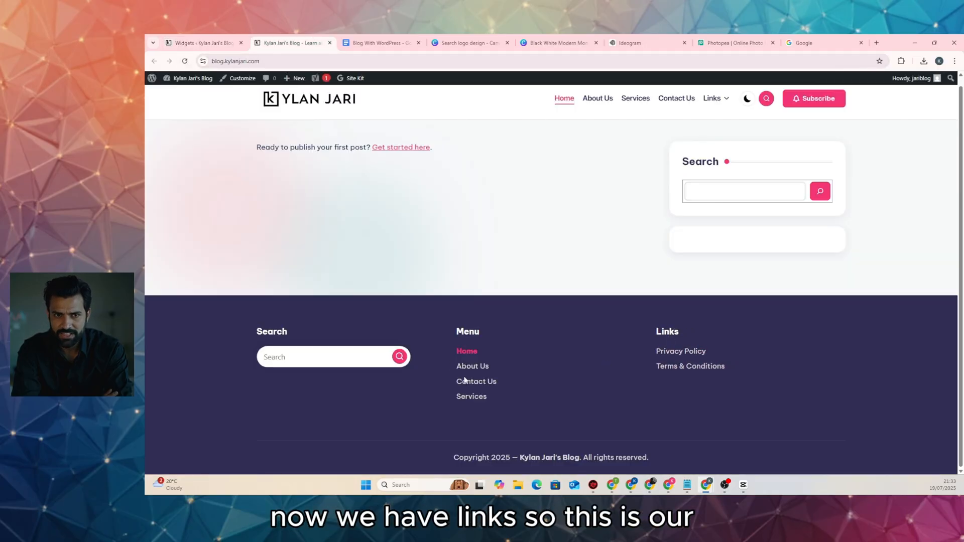
pyautogui.scroll(1, 755, 392)
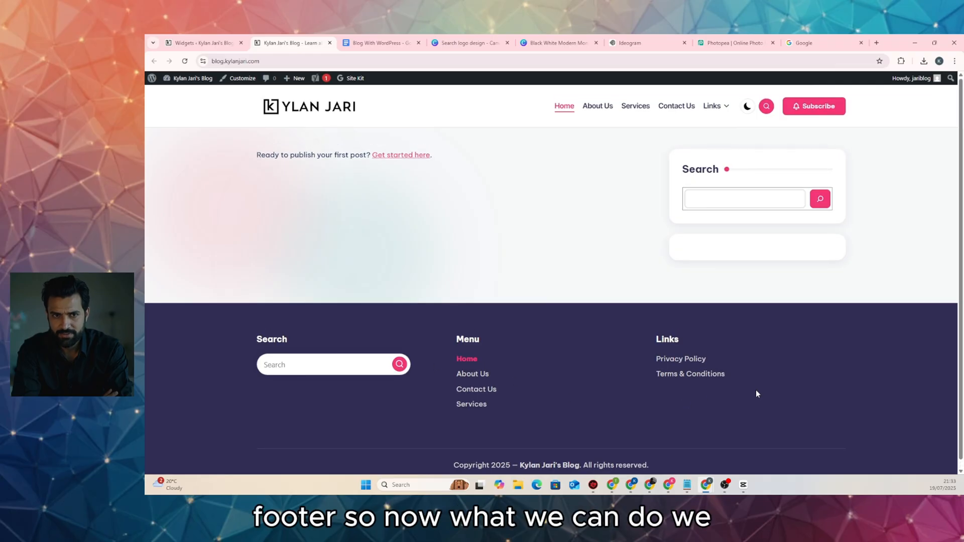
pyautogui.scroll(-1, 754, 390)
pyautogui.scroll(1, 752, 389)
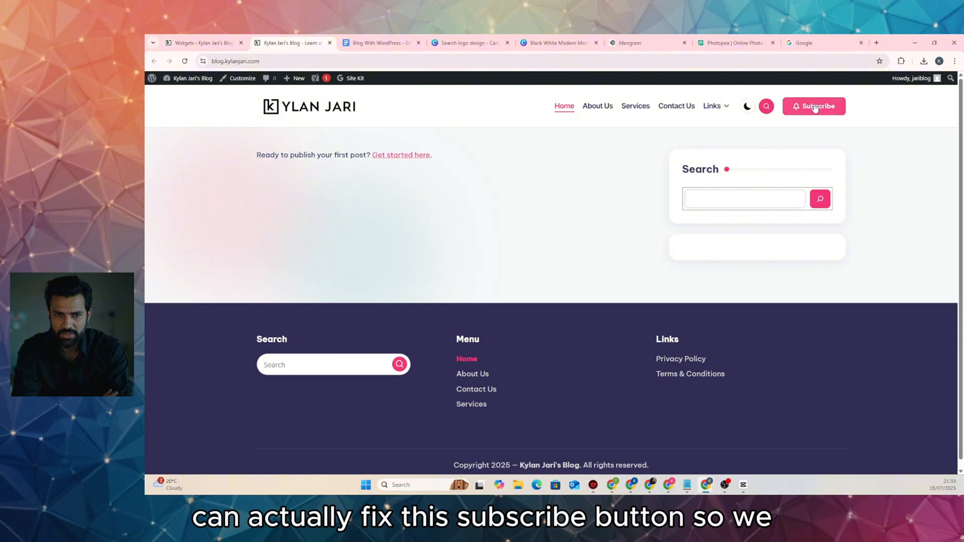
# Stay on the widgets page to save the changes with Ctrl+S, then open the Hustle dashboard
pyautogui.click(208, 44)
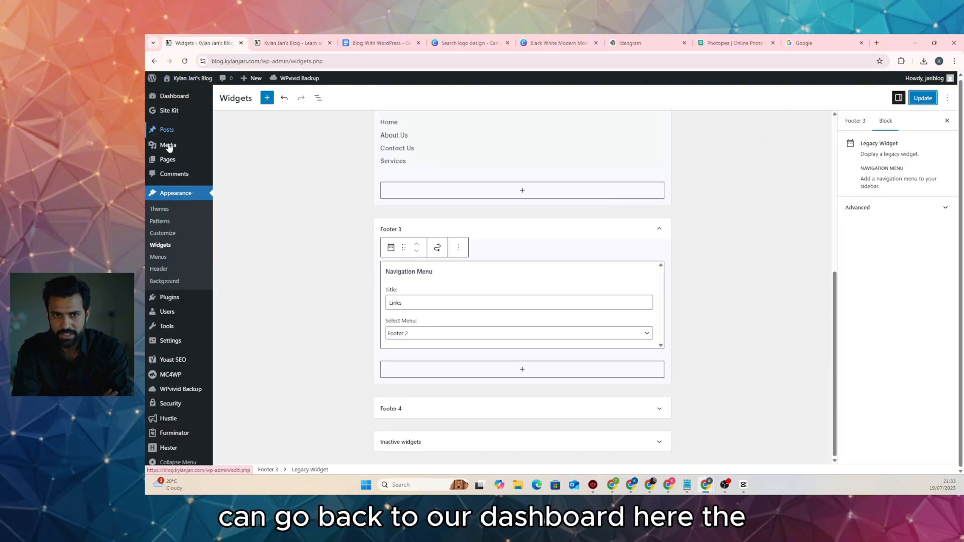
pyautogui.moveTo(170, 331)
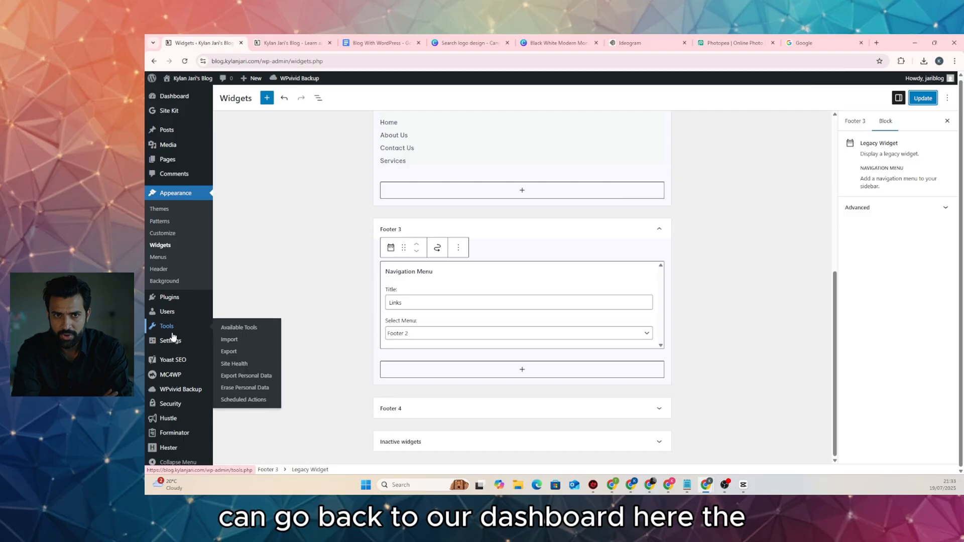
pyautogui.click(169, 418)
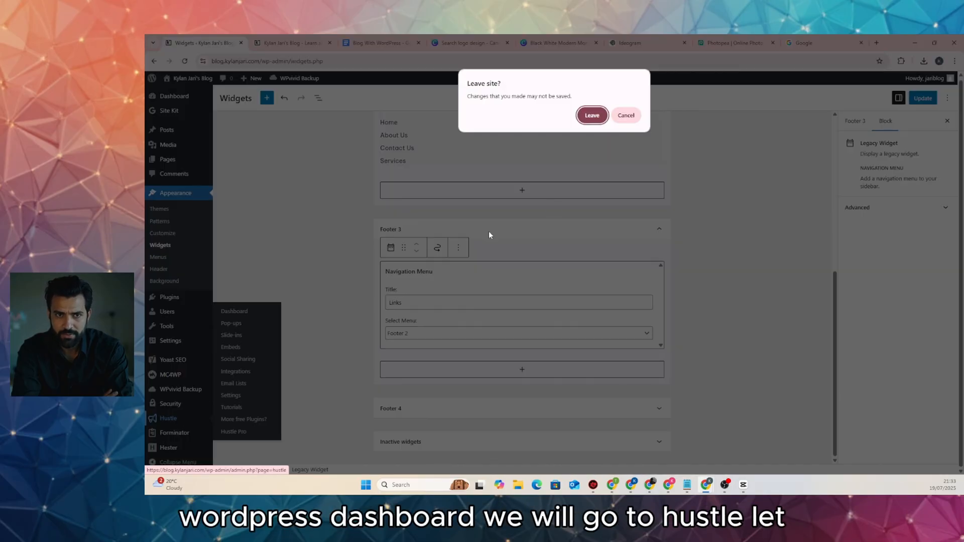
pyautogui.click(628, 115)
pyautogui.hotkey('ctrl', 's')
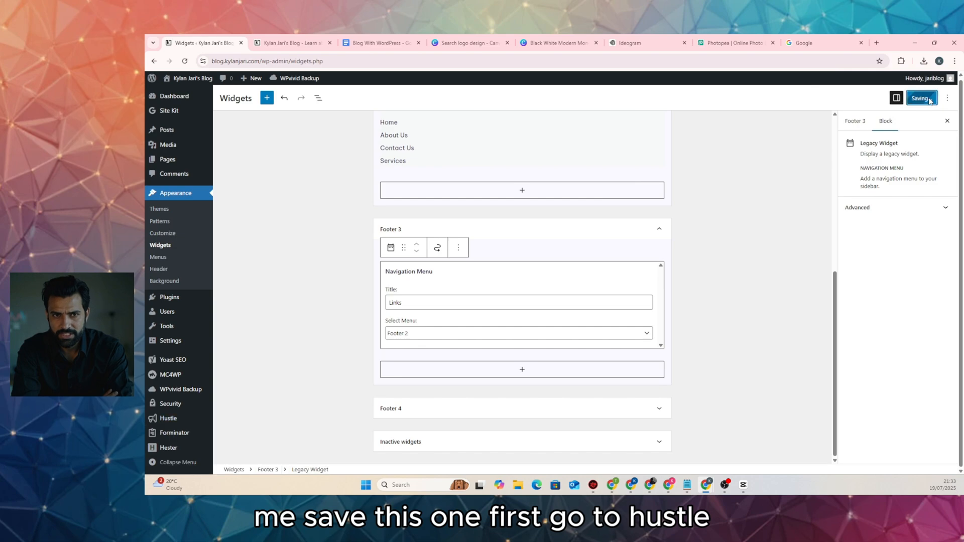
pyautogui.click(169, 418)
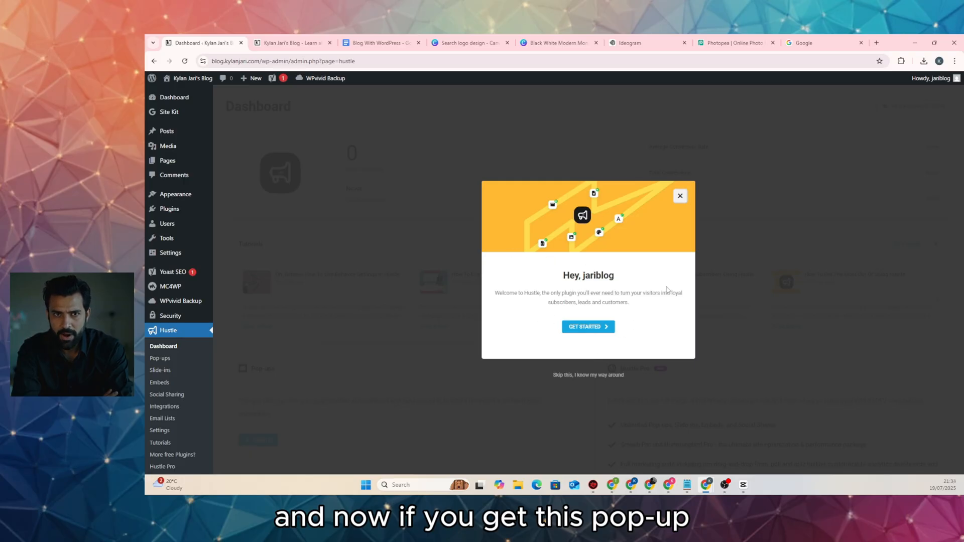
# Create a new Hustle pop-up module named popup
pyautogui.click(590, 328)
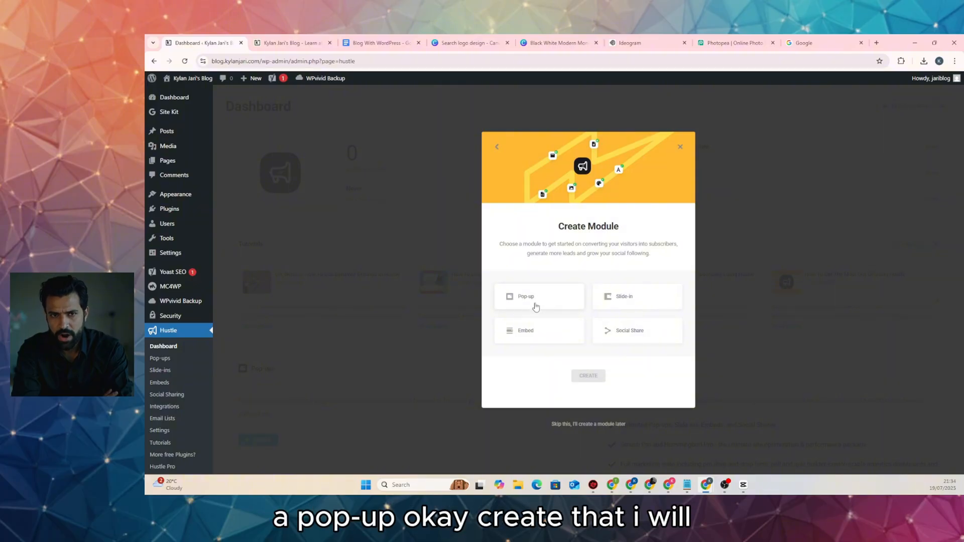
pyautogui.click(534, 304)
pyautogui.click(583, 376)
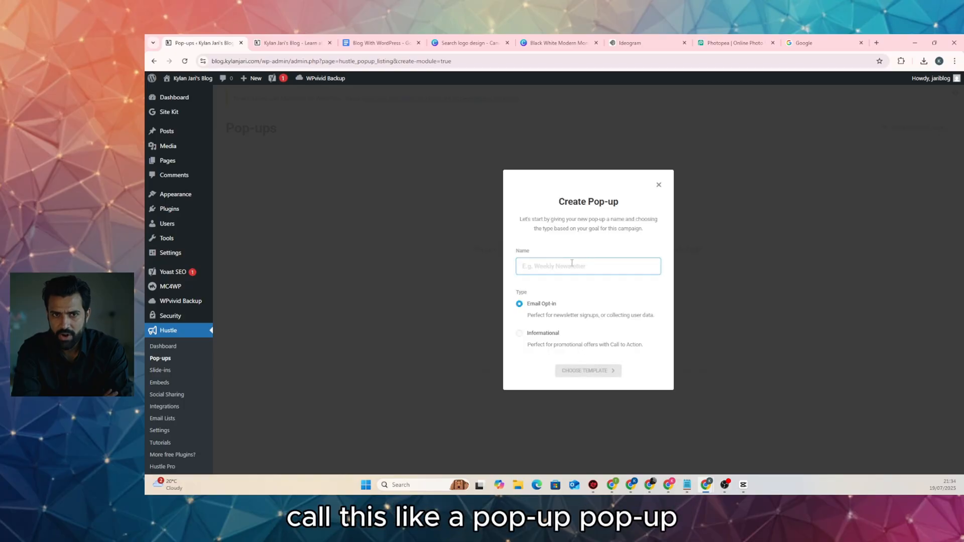
pyautogui.write('popup')
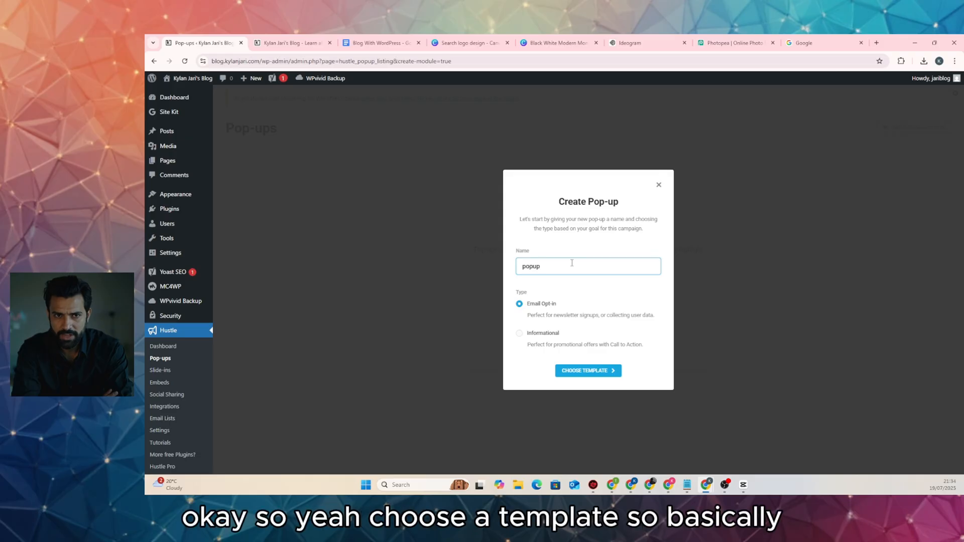
# Preview the Newsletter Signup template and choose it for the pop-up
pyautogui.click(598, 374)
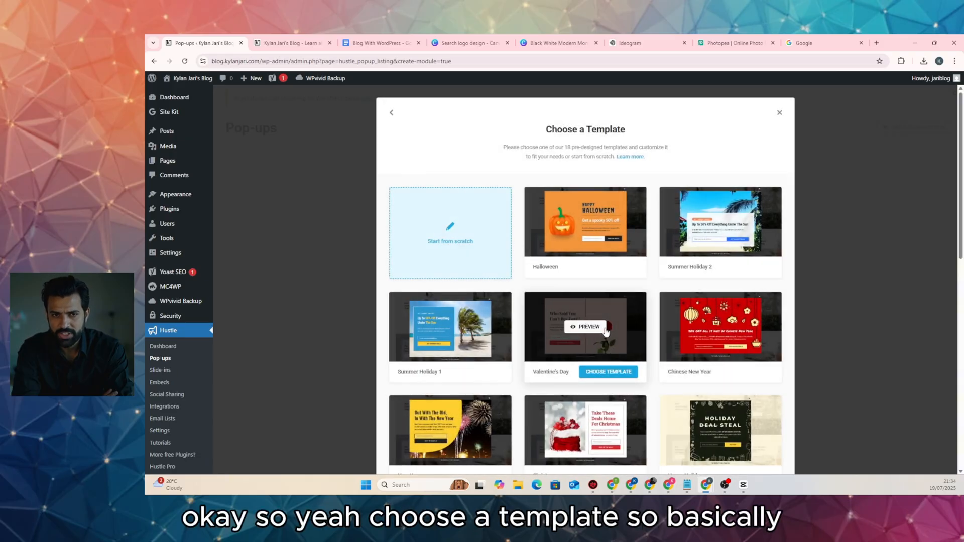
pyautogui.scroll(-3, 606, 332)
pyautogui.scroll(-6, 606, 332)
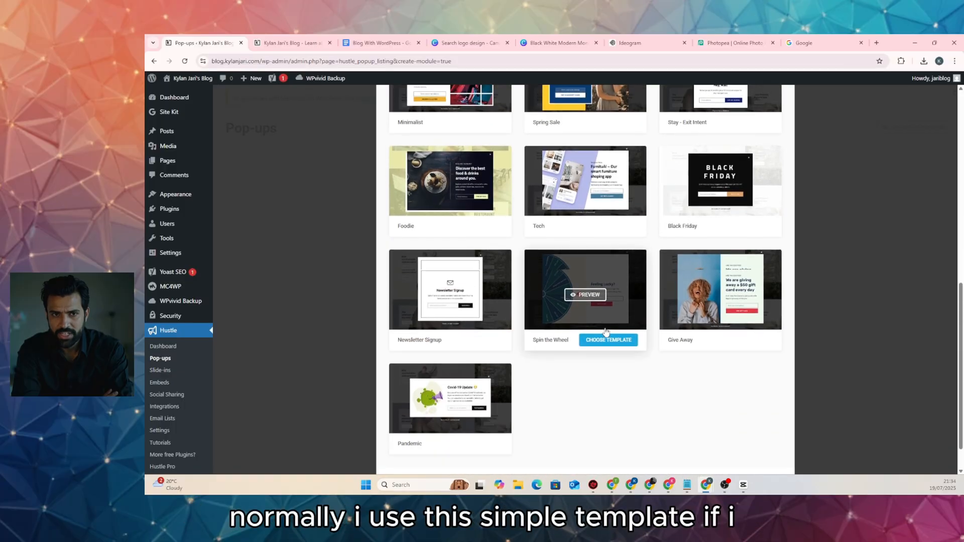
pyautogui.click(451, 254)
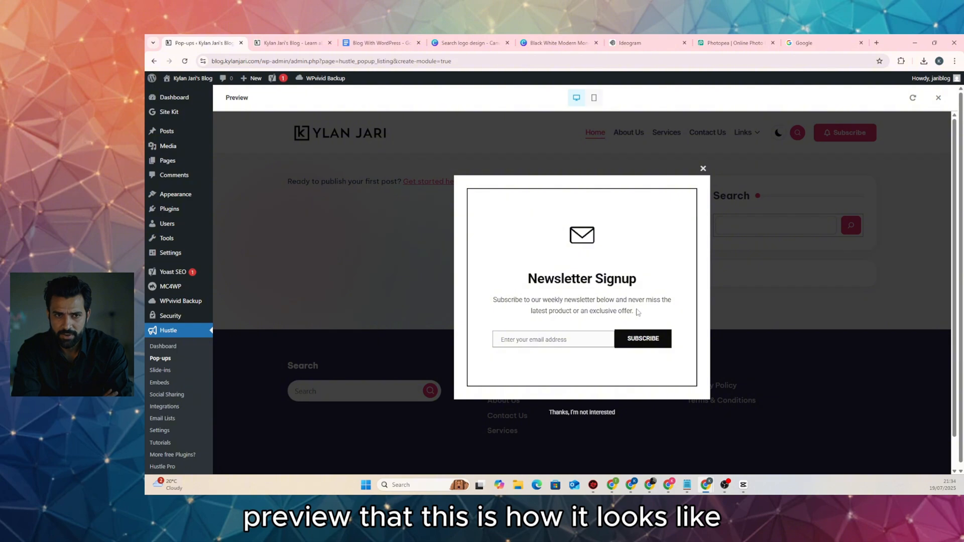
pyautogui.click(703, 169)
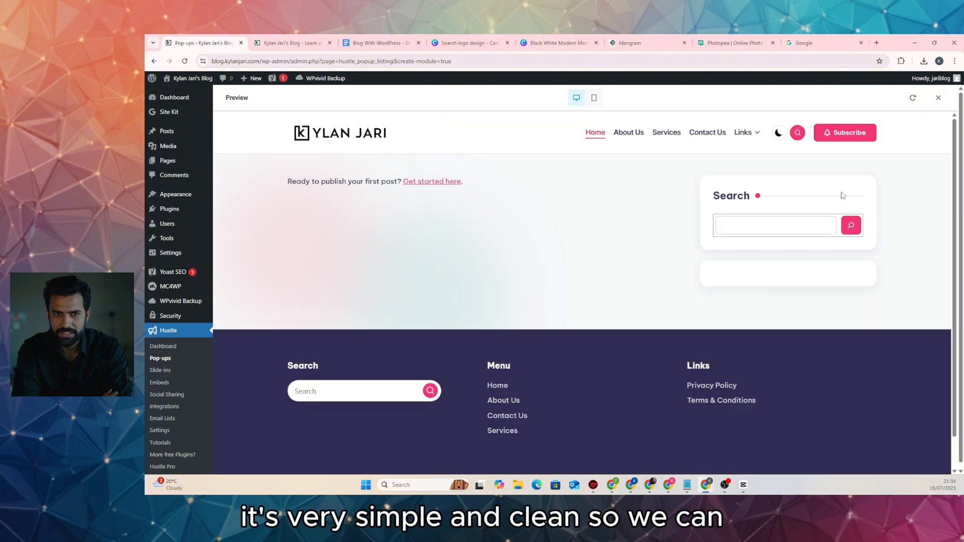
pyautogui.click(937, 97)
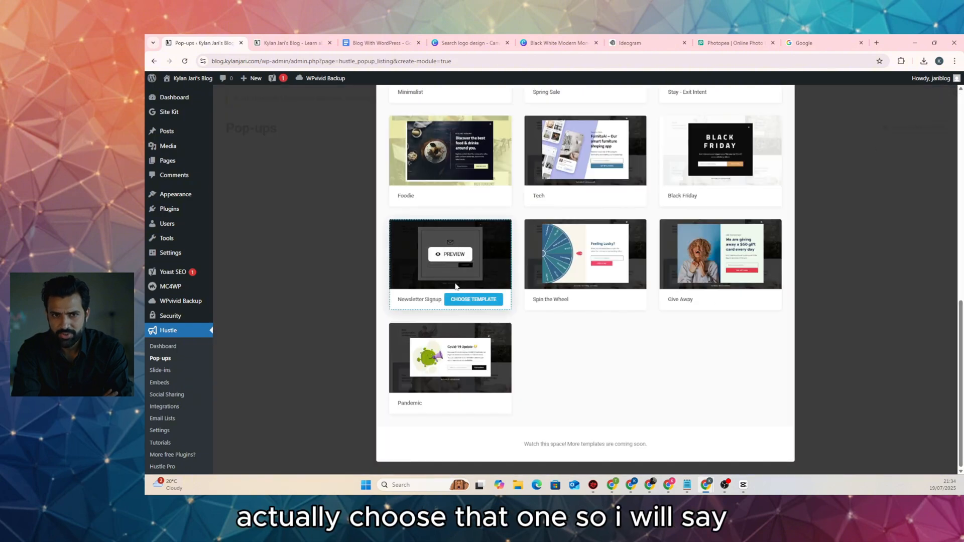
pyautogui.click(461, 300)
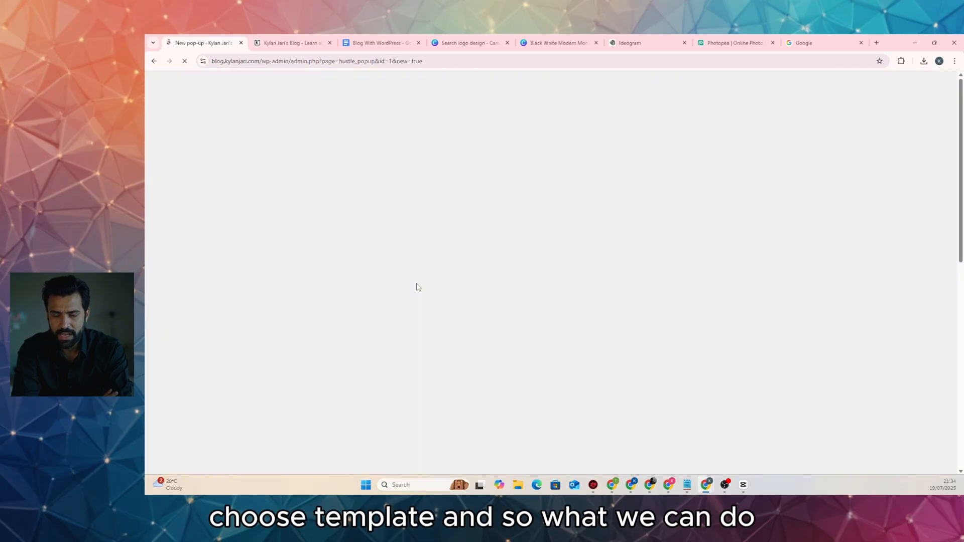
# Preview the pop-up as it appears on the site, then close the preview
pyautogui.scroll(-8, 417, 284)
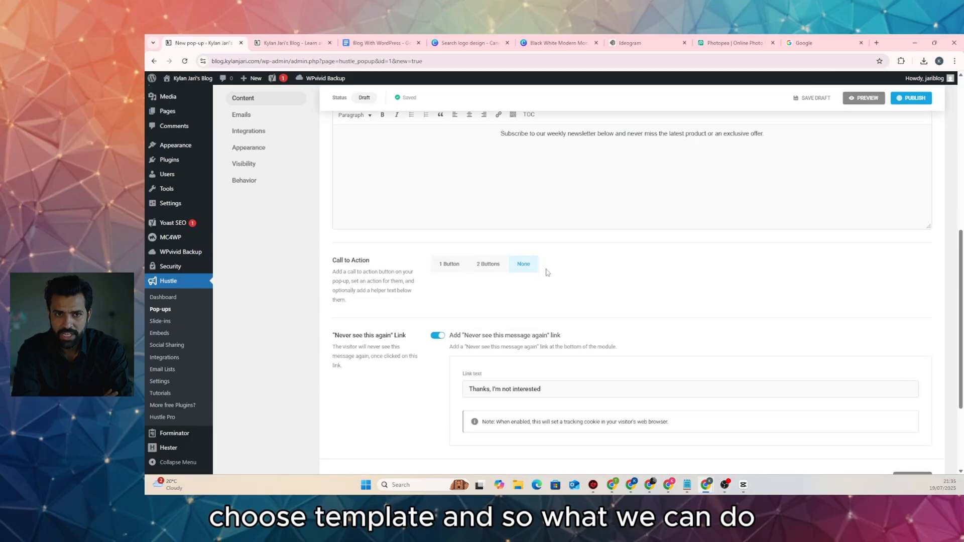
pyautogui.scroll(5, 547, 272)
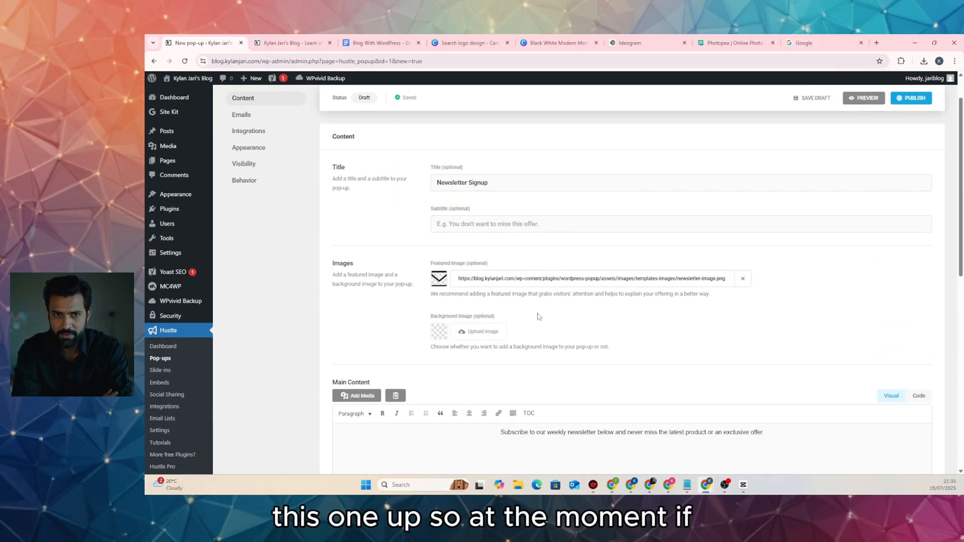
pyautogui.click(864, 98)
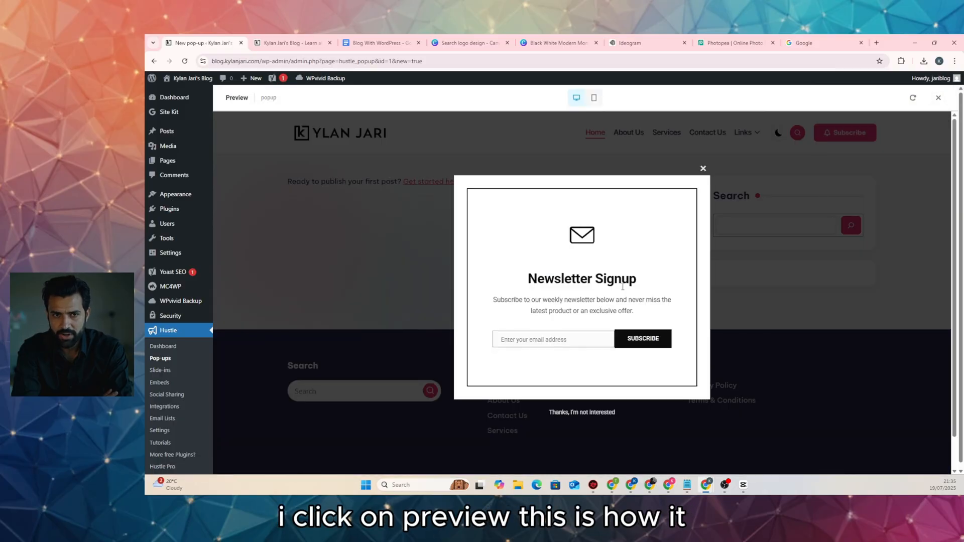
pyautogui.click(703, 169)
pyautogui.click(937, 98)
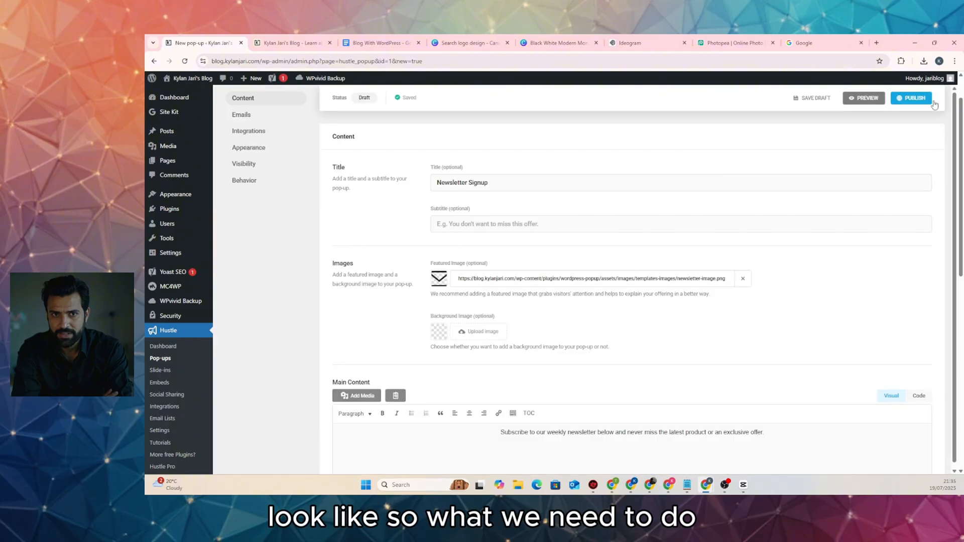
# Replace 'product or an exclusive offer.' in the main content with 'blog articles.'
pyautogui.scroll(-3, 513, 257)
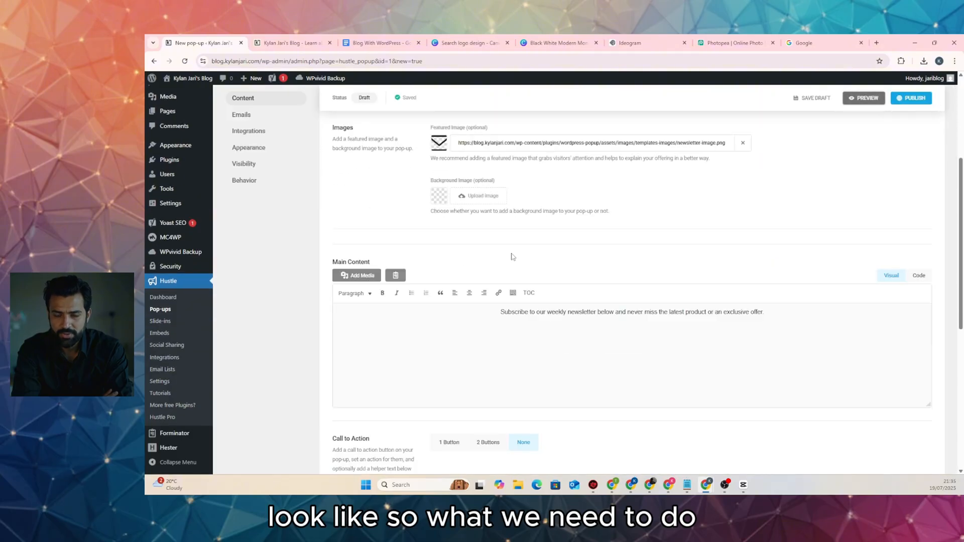
pyautogui.scroll(-1, 513, 256)
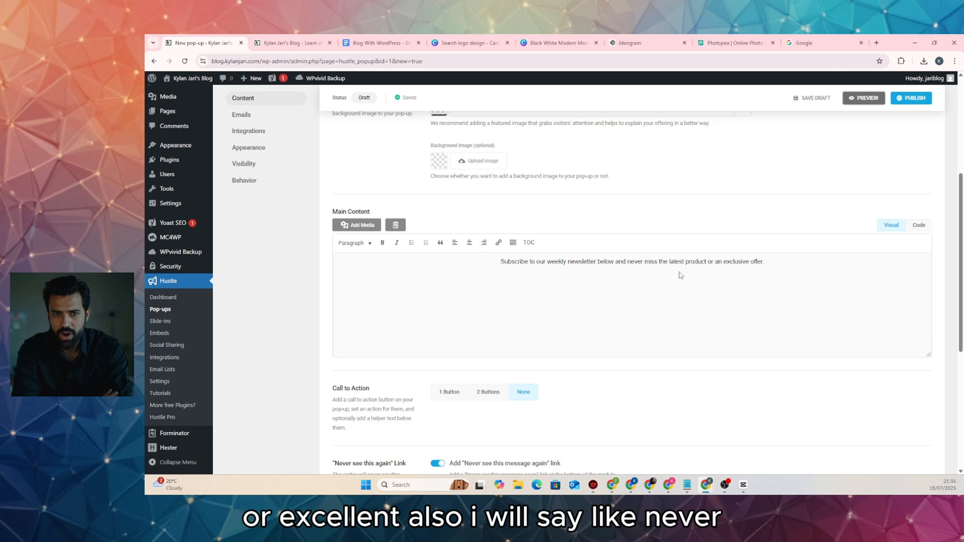
pyautogui.moveTo(770, 261); pyautogui.dragTo(686, 261)
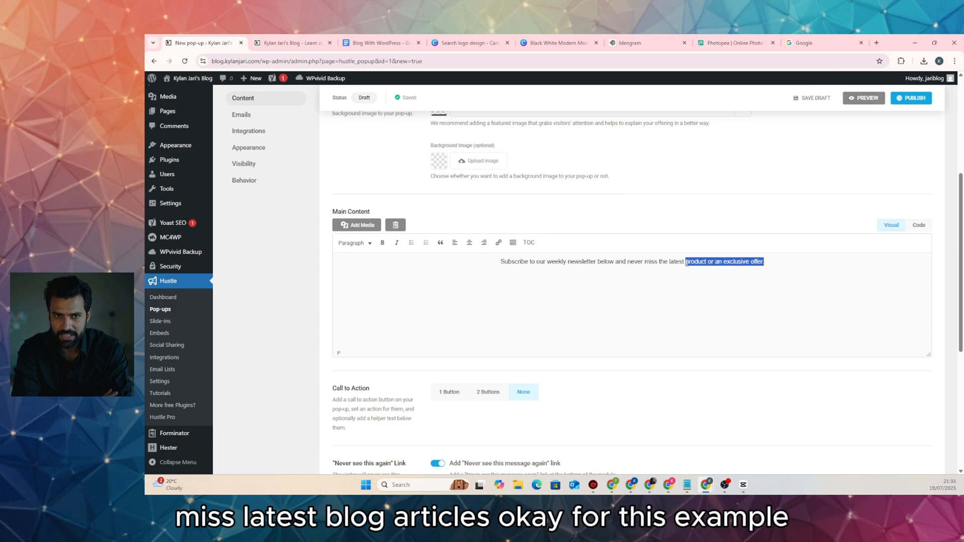
pyautogui.write('blog ')
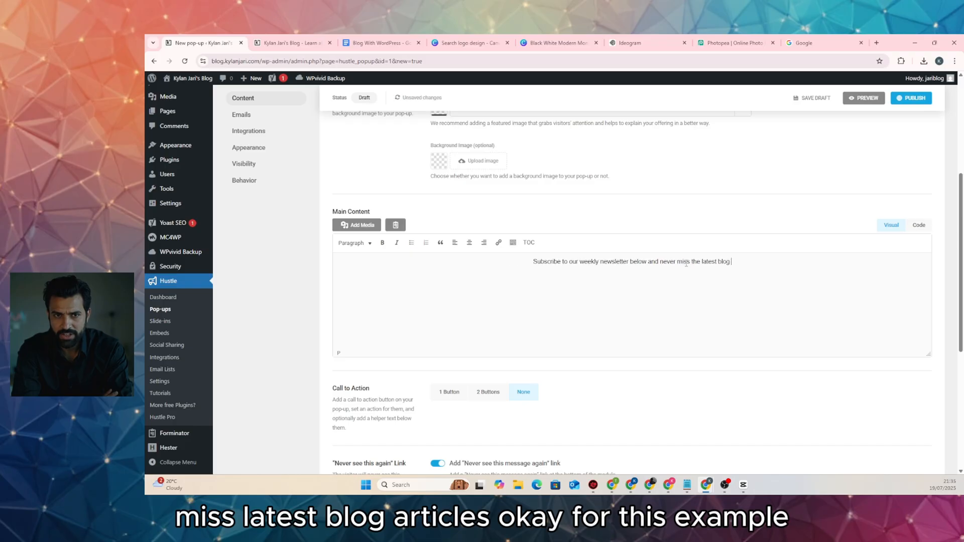
pyautogui.write('artices.')
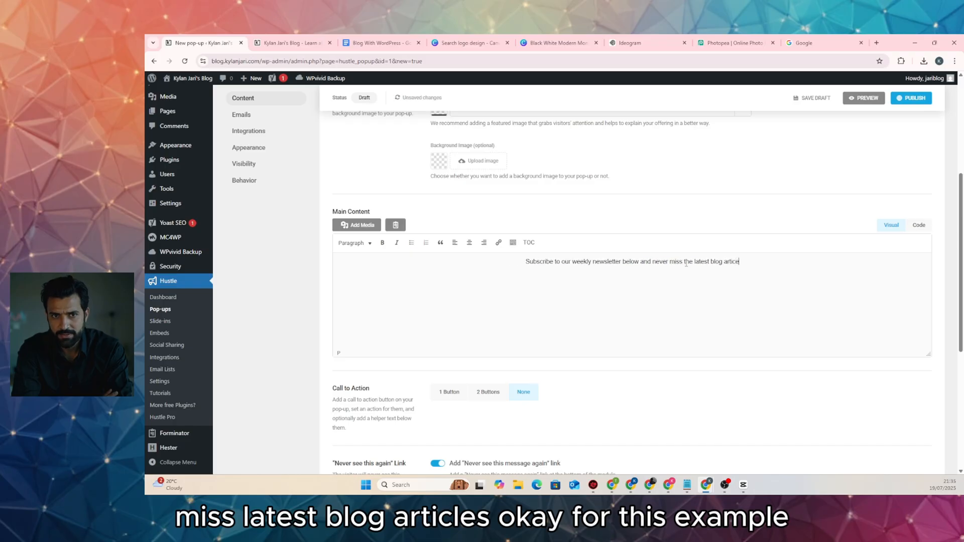
pyautogui.scroll(-5, 602, 313)
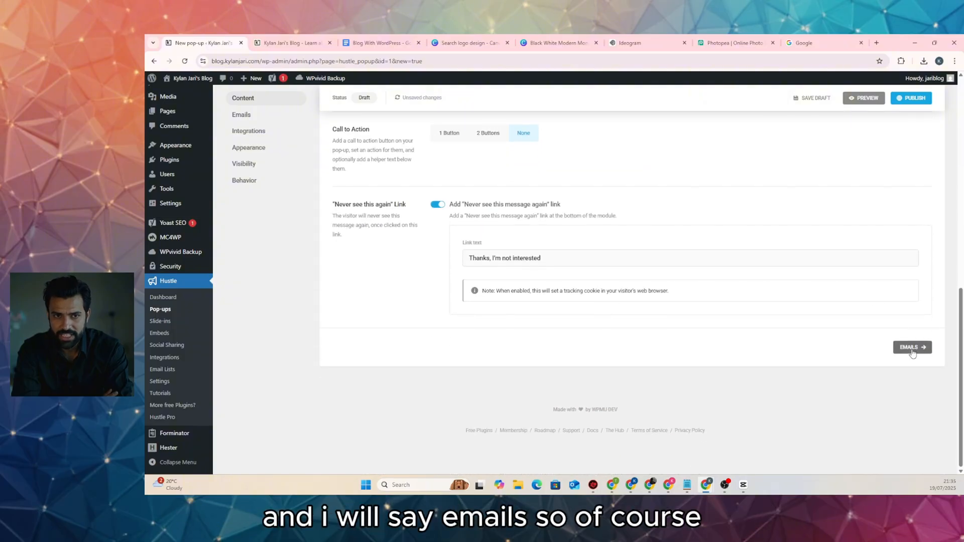
# Review the pop-up's Emails settings and subscription success message, then continue to Integrations
pyautogui.click(910, 347)
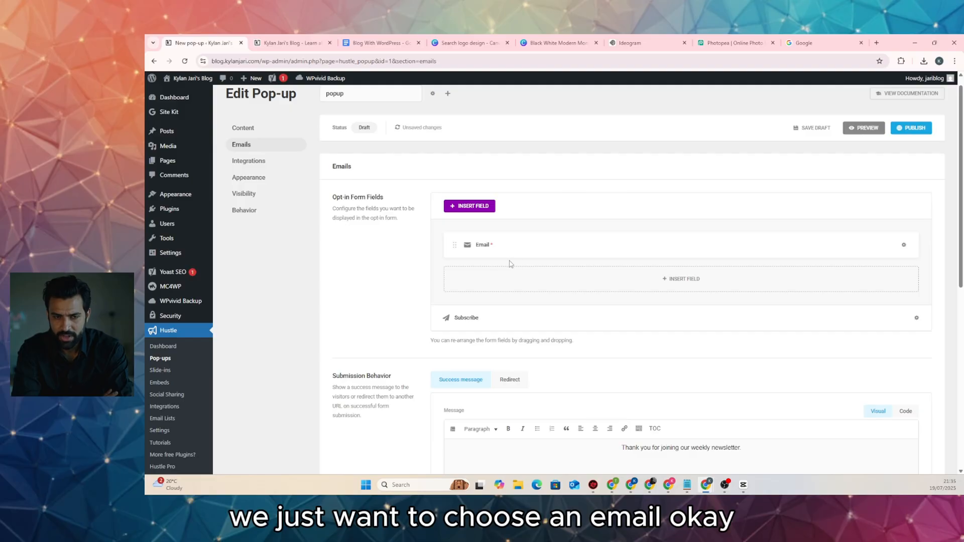
pyautogui.scroll(-5, 510, 263)
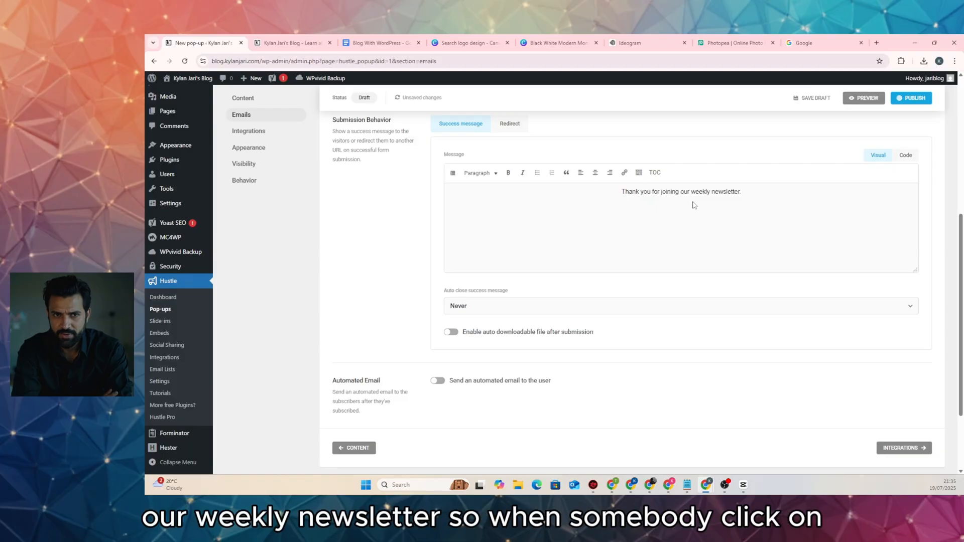
pyautogui.scroll(2, 617, 229)
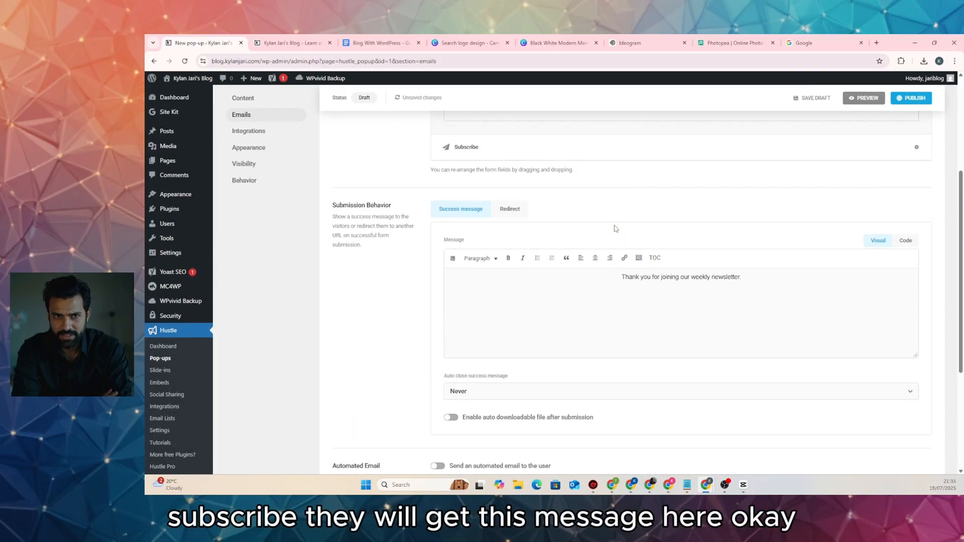
pyautogui.moveTo(635, 272); pyautogui.dragTo(726, 275)
pyautogui.click(753, 275)
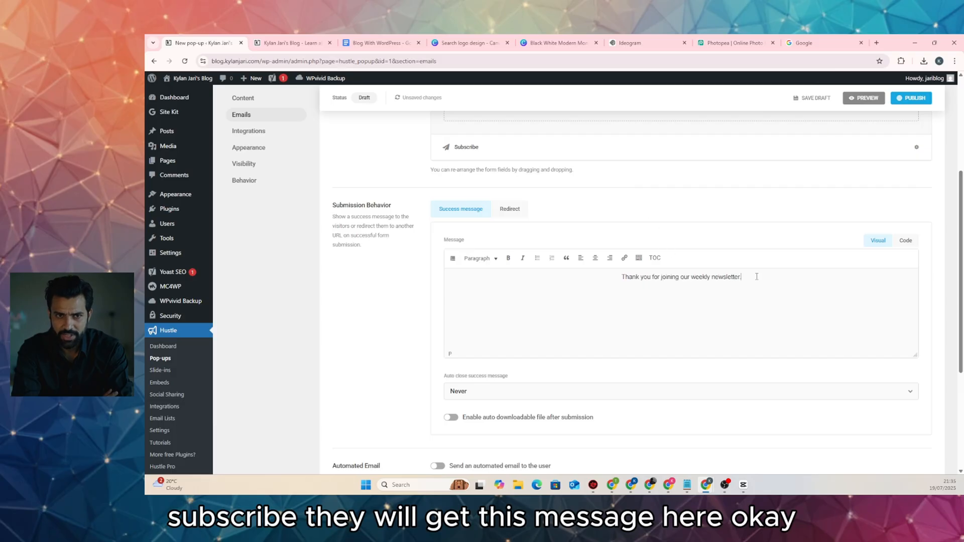
pyautogui.scroll(-3, 757, 277)
pyautogui.scroll(-2, 759, 281)
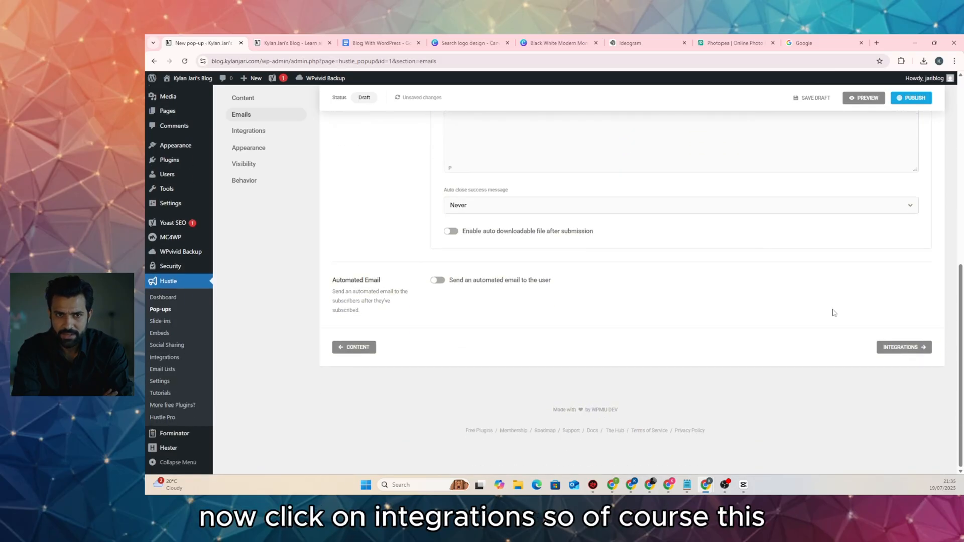
pyautogui.click(903, 352)
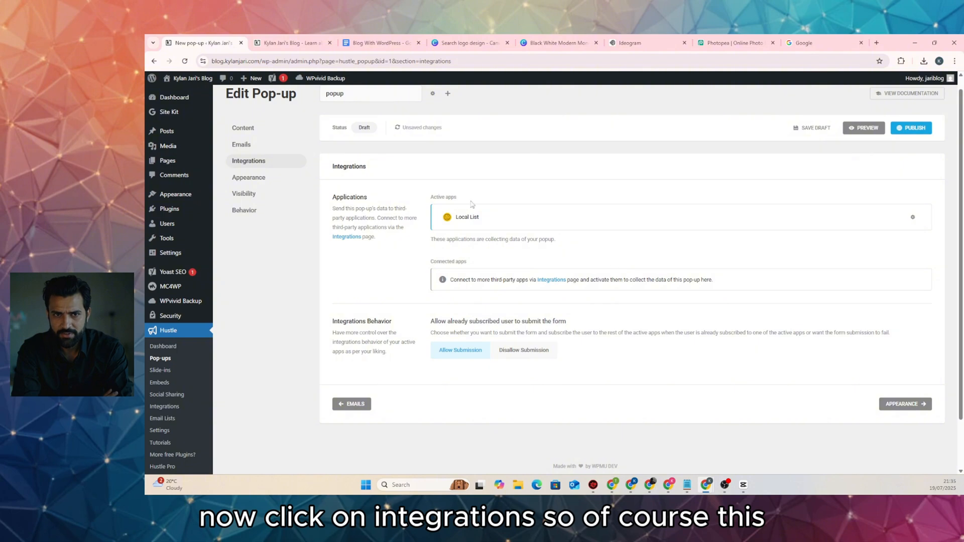
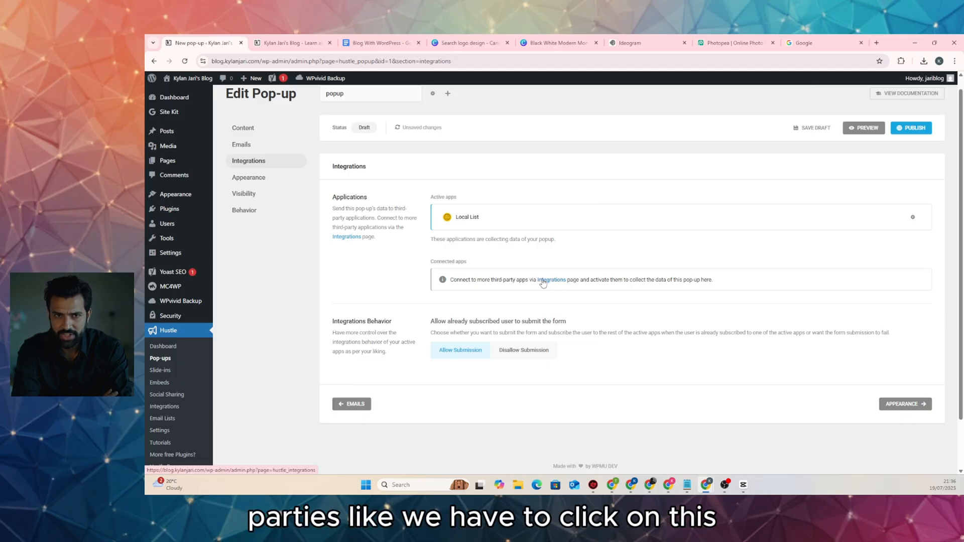
# Stay on the unsaved editor, publish the 'popup' pop-up, and dismiss the Ready to go! confirmation
pyautogui.click(545, 284)
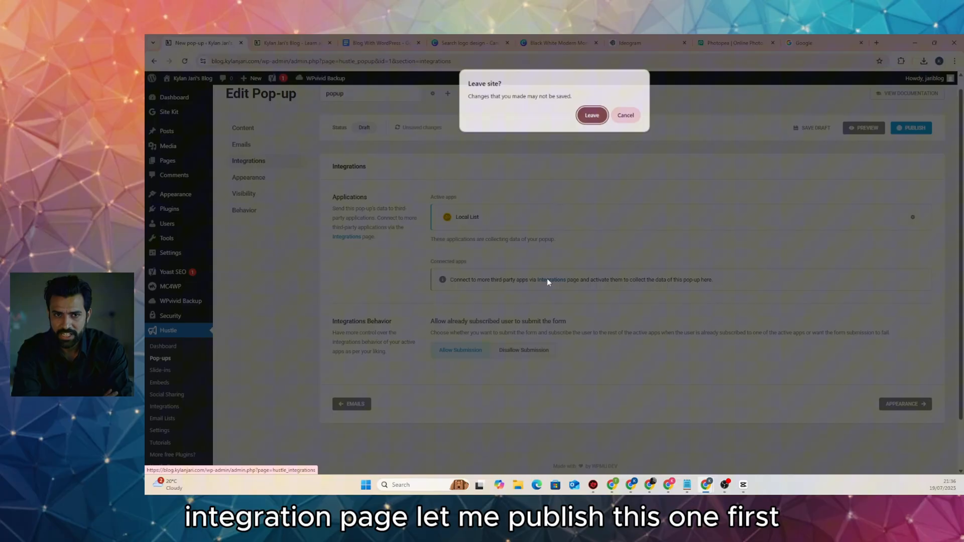
pyautogui.click(625, 115)
pyautogui.click(908, 128)
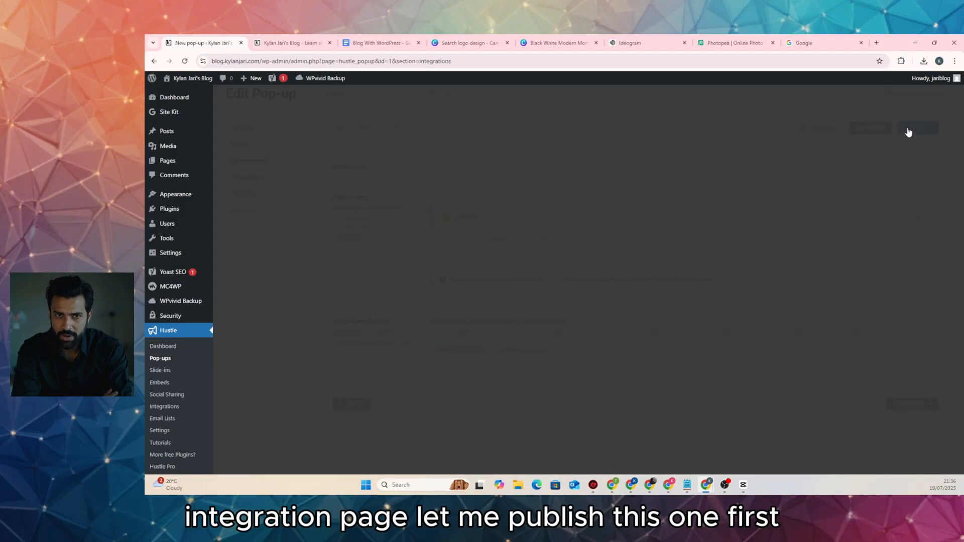
pyautogui.click(659, 235)
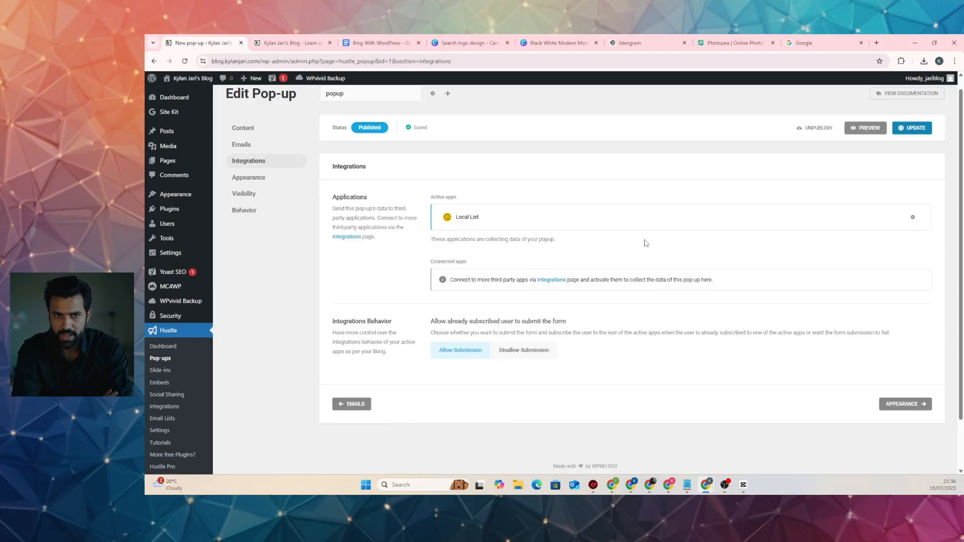
# Start connecting Mailchimp from Hustle's Available Apps, then move to the Google tab
pyautogui.click(551, 280)
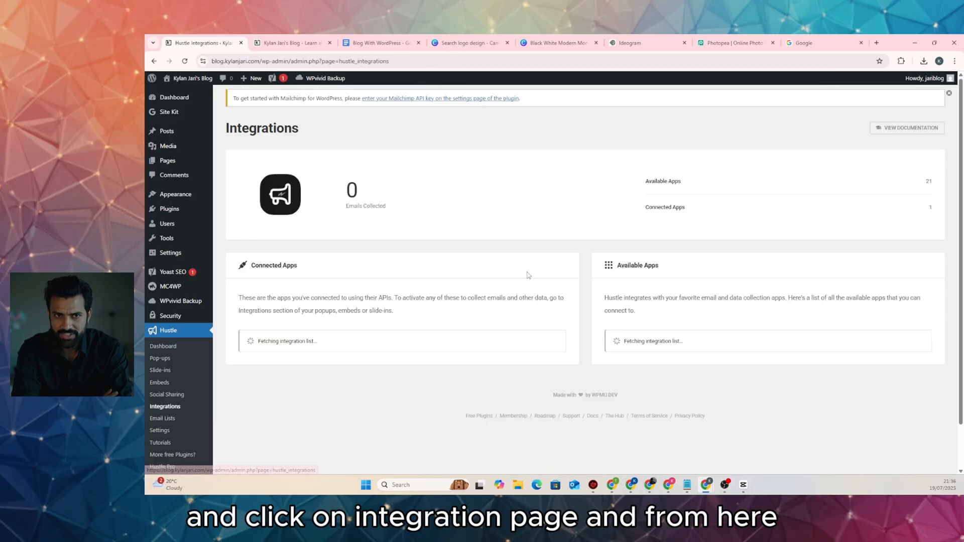
pyautogui.scroll(-8, 541, 275)
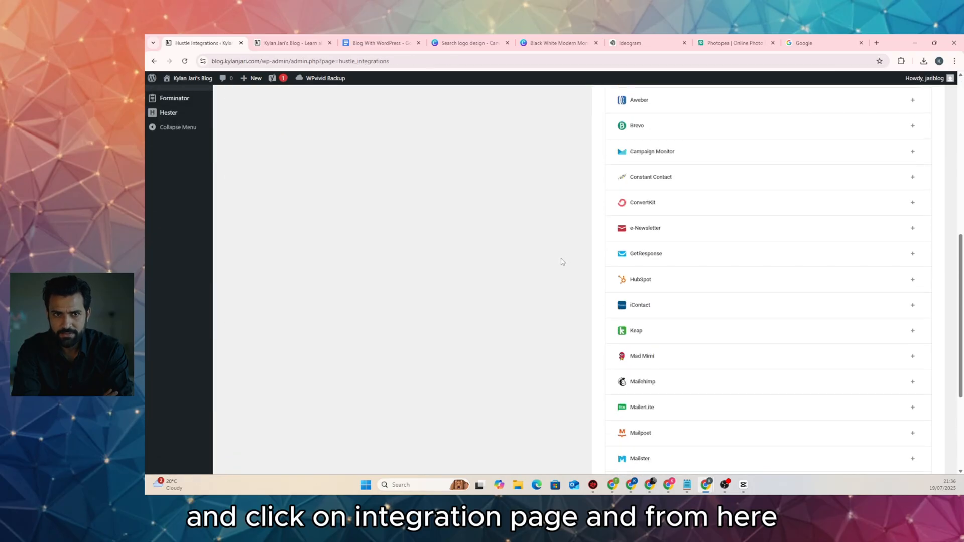
pyautogui.scroll(-3, 557, 265)
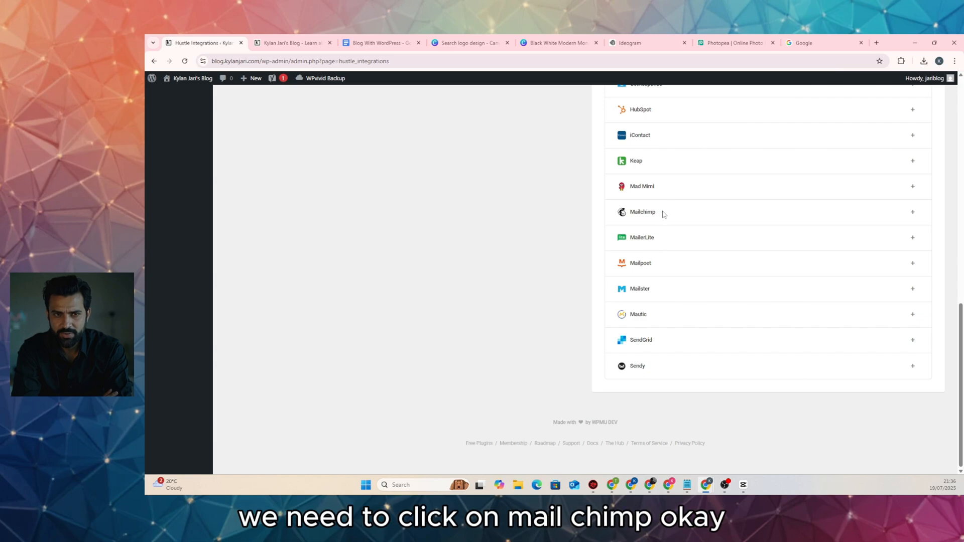
pyautogui.click(912, 213)
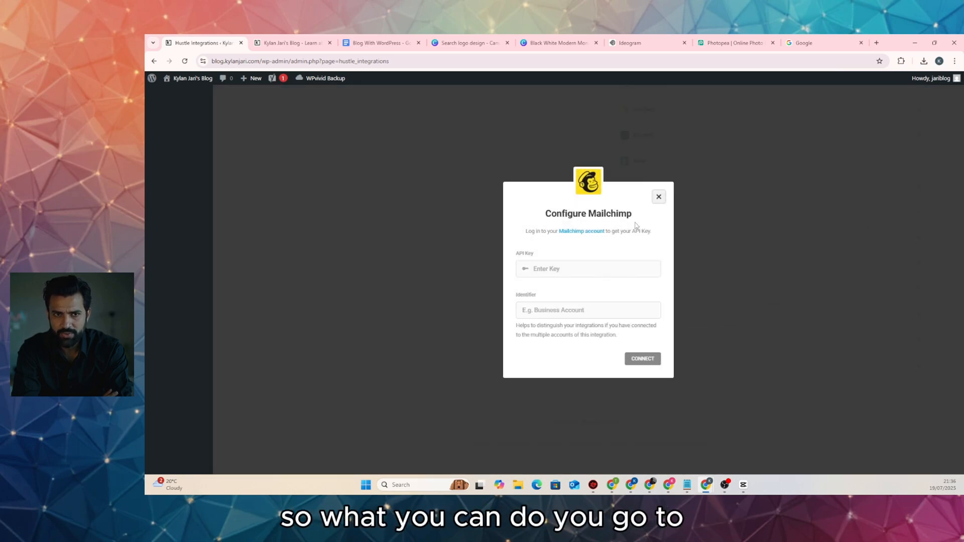
pyautogui.click(809, 44)
# Search Google for 'mailchimp' and open the Mailchimp: Marketing, Automation & Email Platform result
pyautogui.write('mailchimp')
pyautogui.press('Return')
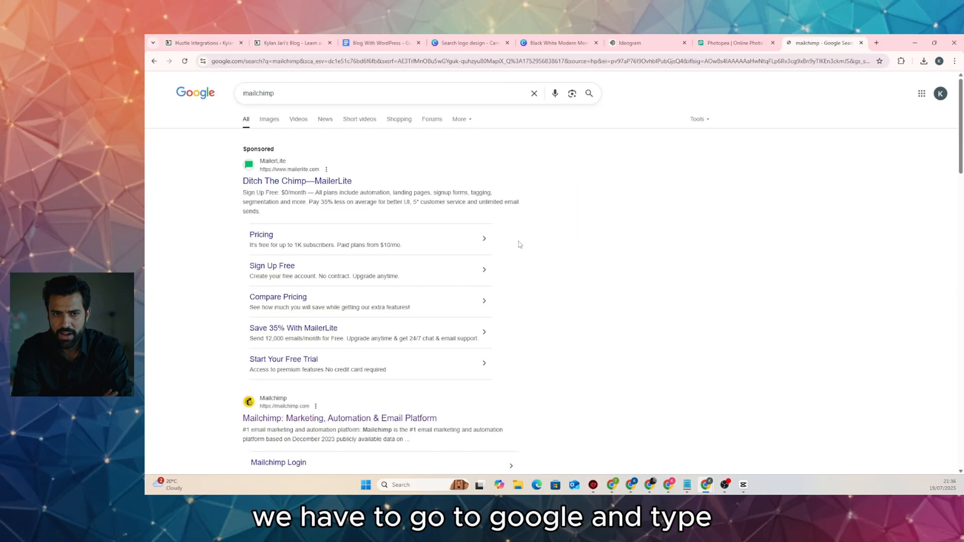
pyautogui.scroll(-3, 344, 126)
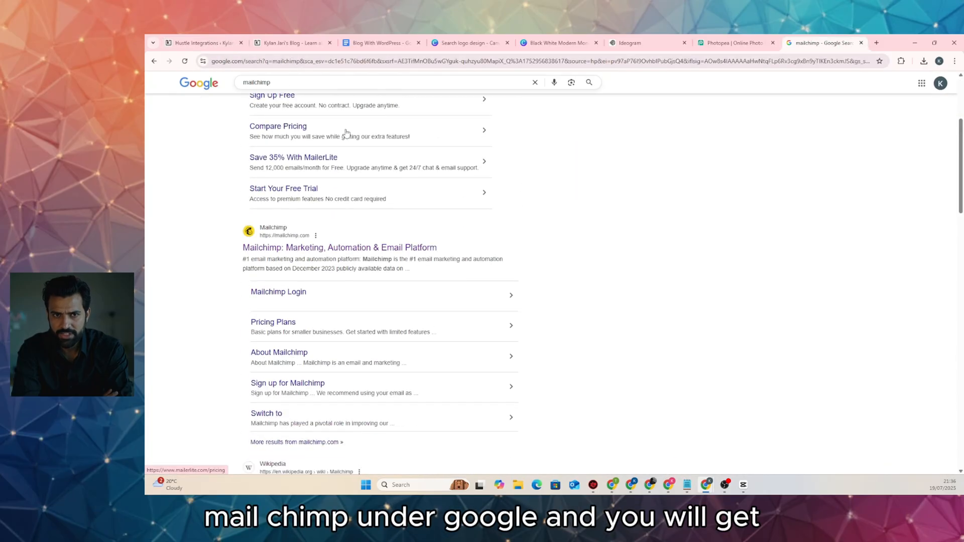
pyautogui.scroll(3, 340, 132)
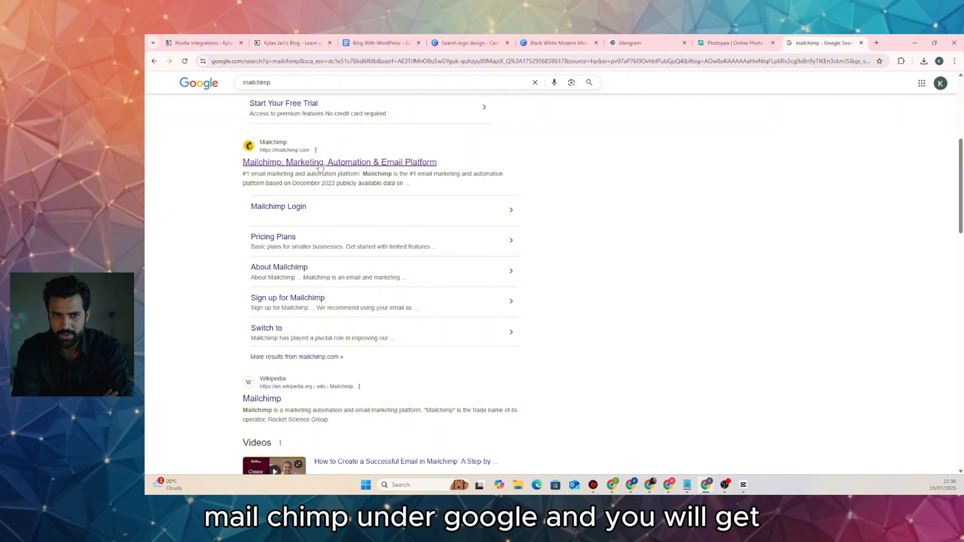
pyautogui.click(319, 166)
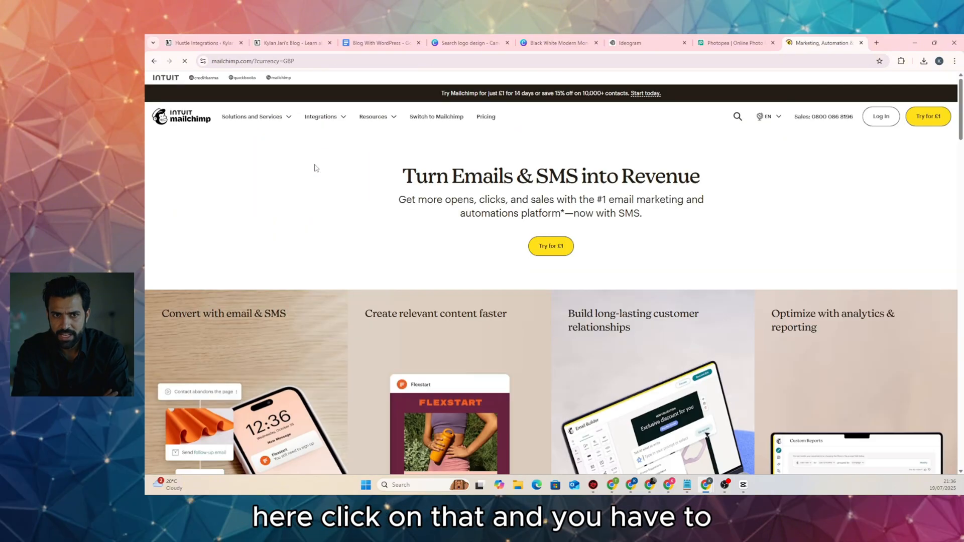
# Sign in to Mailchimp with Google and open the account Profile page
pyautogui.click(883, 121)
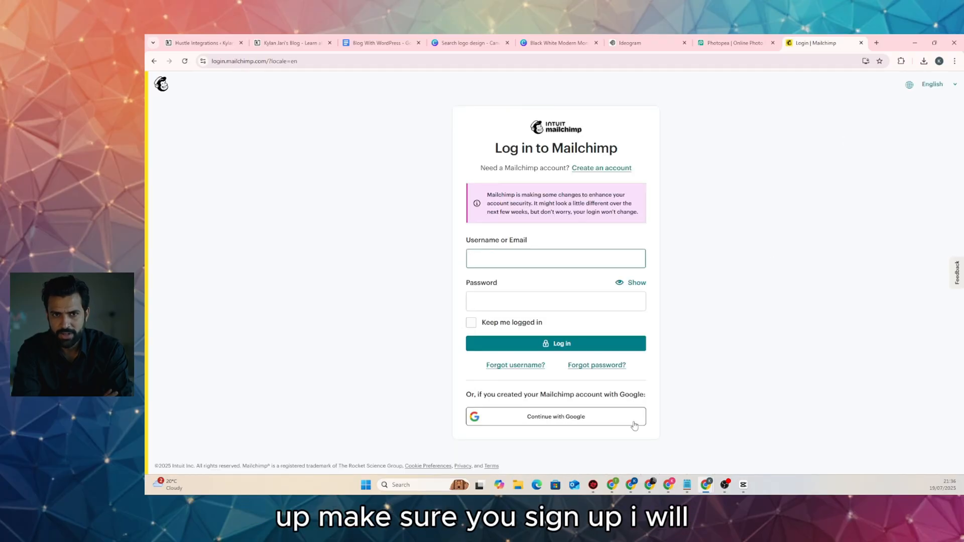
pyautogui.click(536, 422)
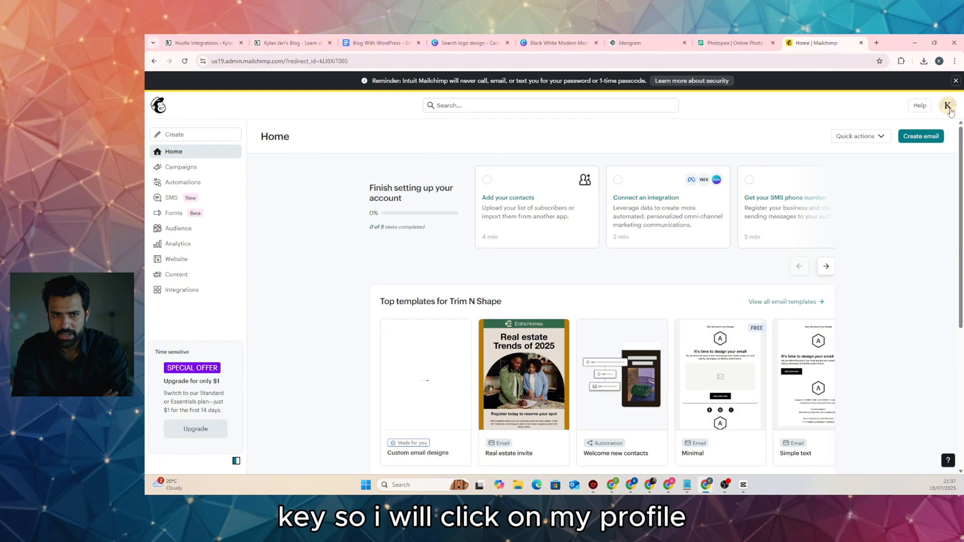
pyautogui.click(949, 109)
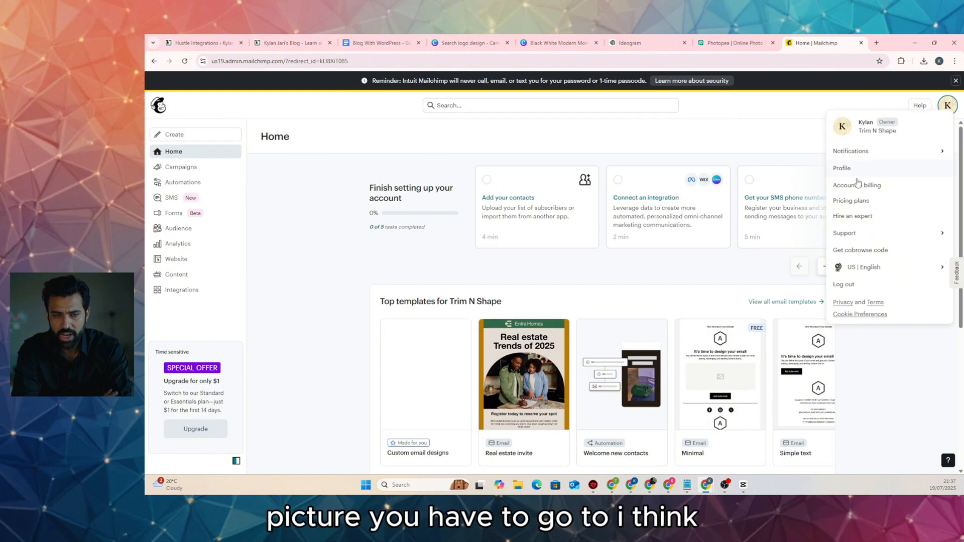
pyautogui.click(860, 203)
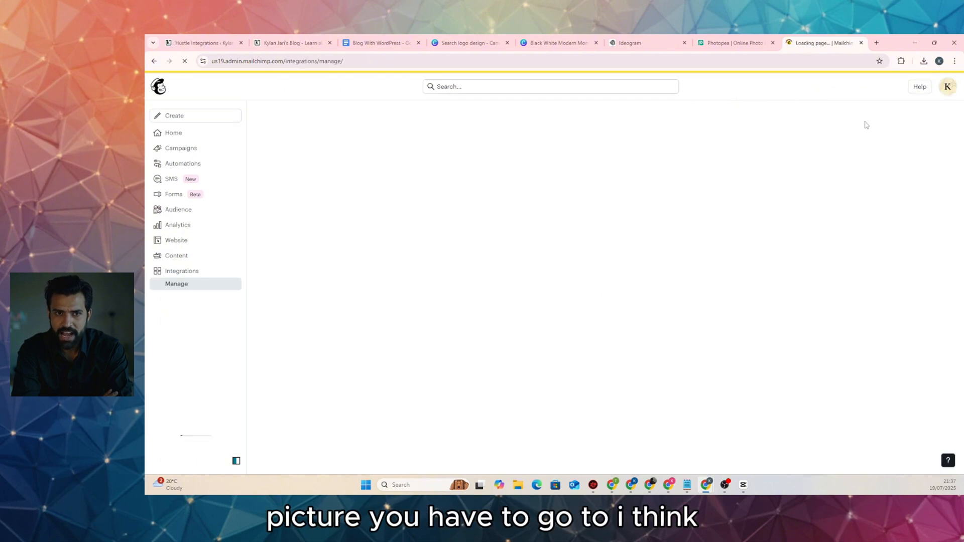
pyautogui.click(949, 86)
pyautogui.click(858, 149)
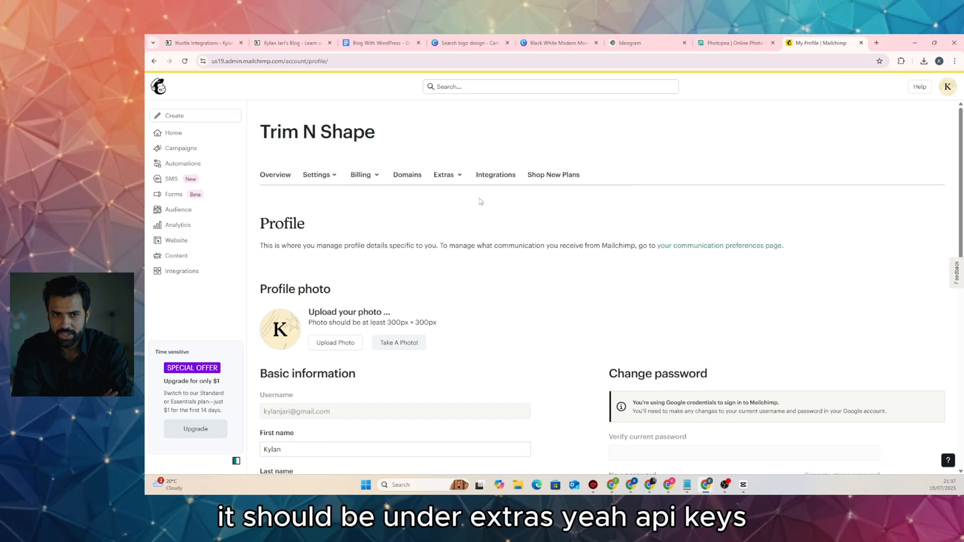
# Generate a new API key named 'popup' under Extras > API keys and copy it
pyautogui.click(454, 175)
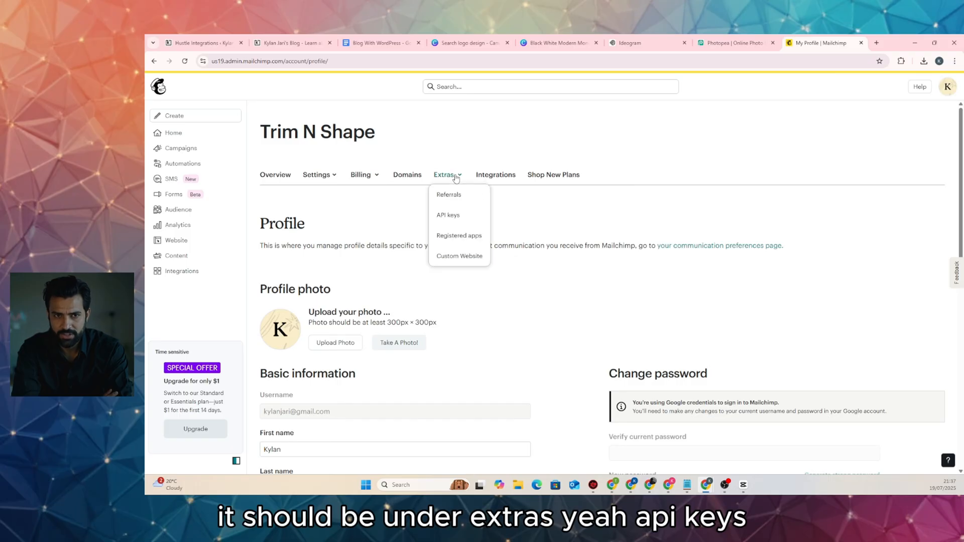
pyautogui.click(454, 216)
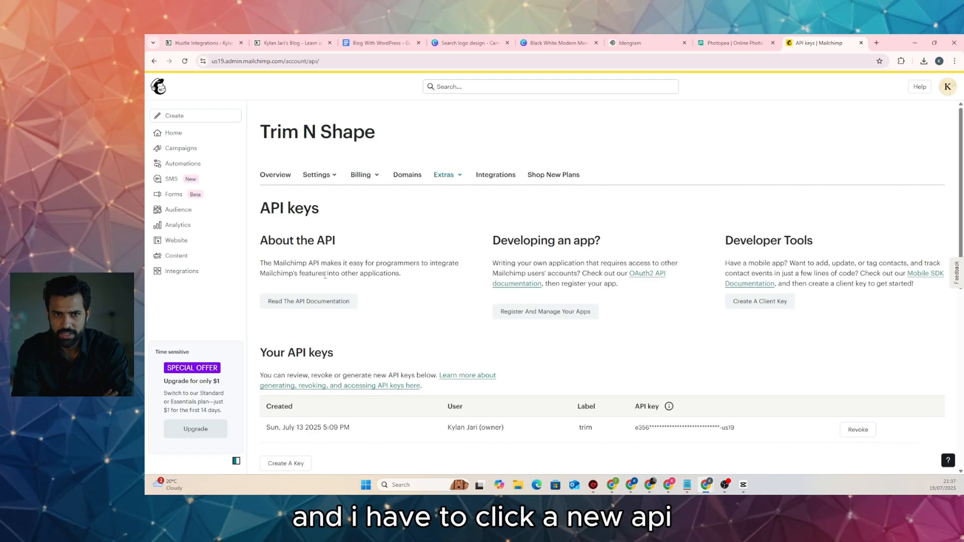
pyautogui.scroll(-2, 325, 275)
pyautogui.click(284, 377)
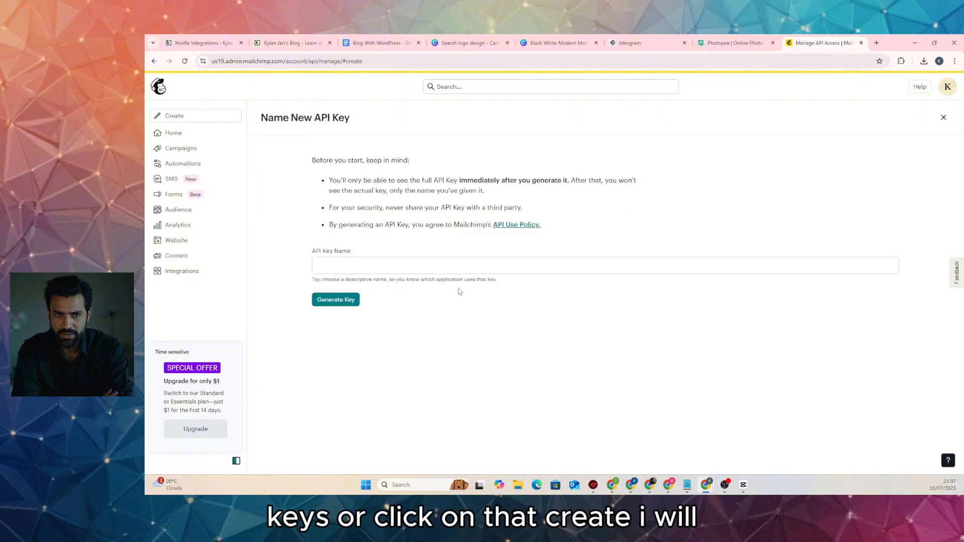
pyautogui.click(435, 267)
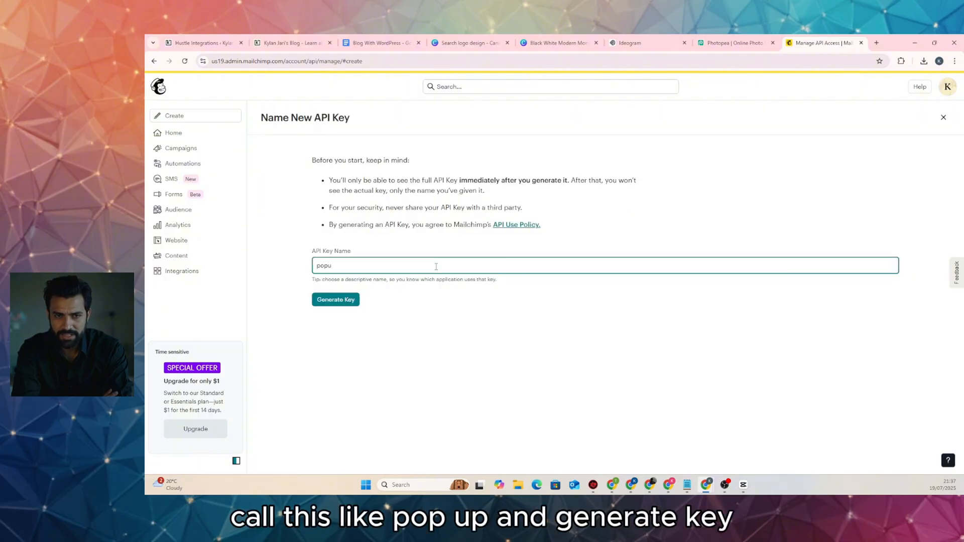
pyautogui.click(344, 299)
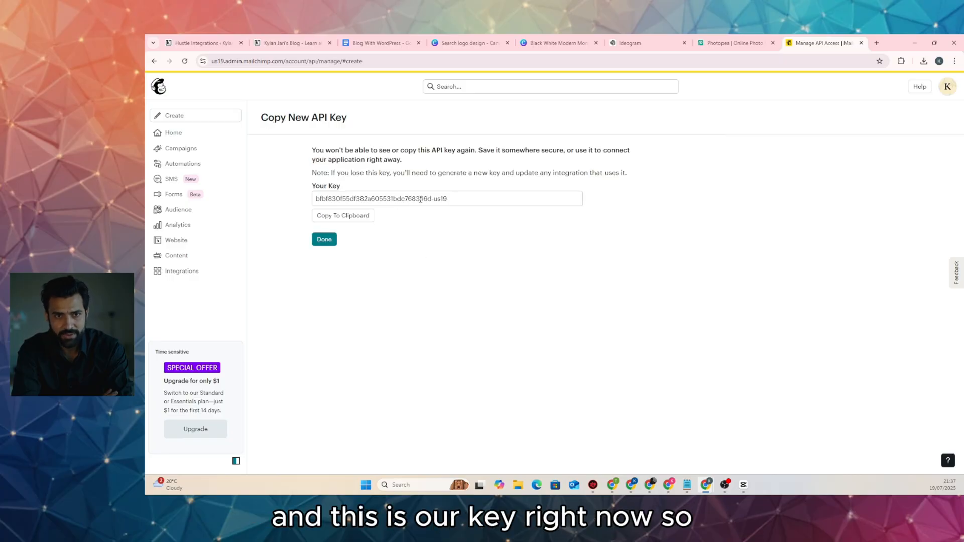
pyautogui.click(354, 220)
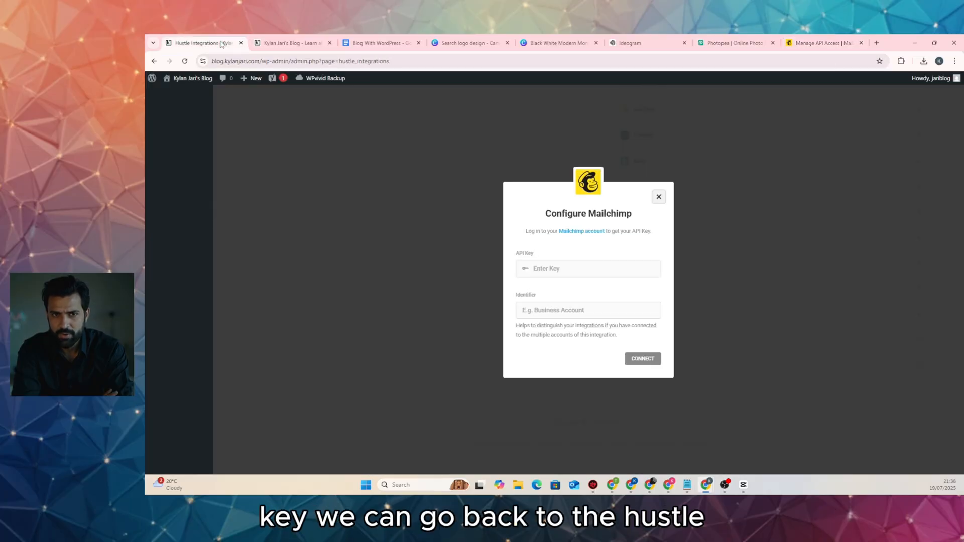
# Paste the Mailchimp API key into Hustle, enter identifier 'popup', and connect
pyautogui.click(201, 43)
pyautogui.click(577, 267)
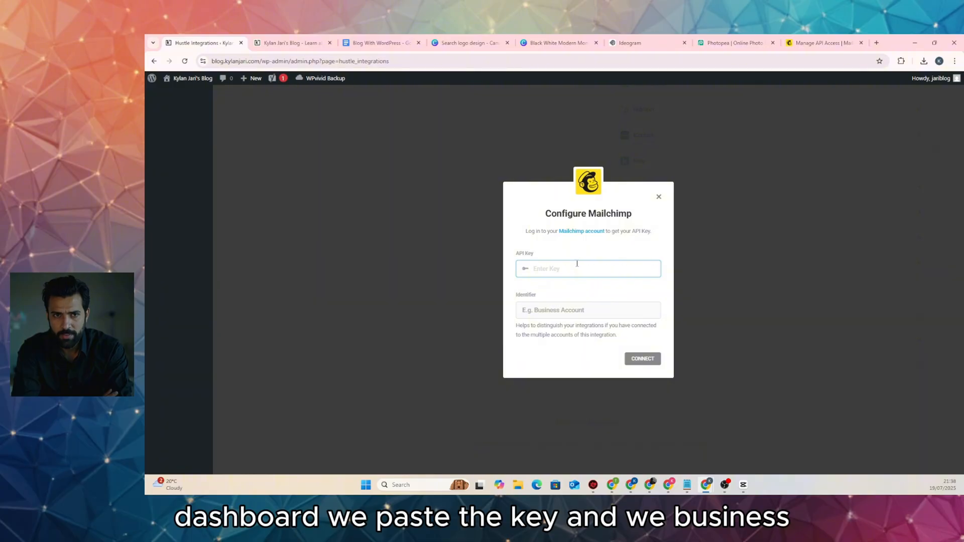
pyautogui.hotkey('ctrl', 'v')
pyautogui.click(603, 316)
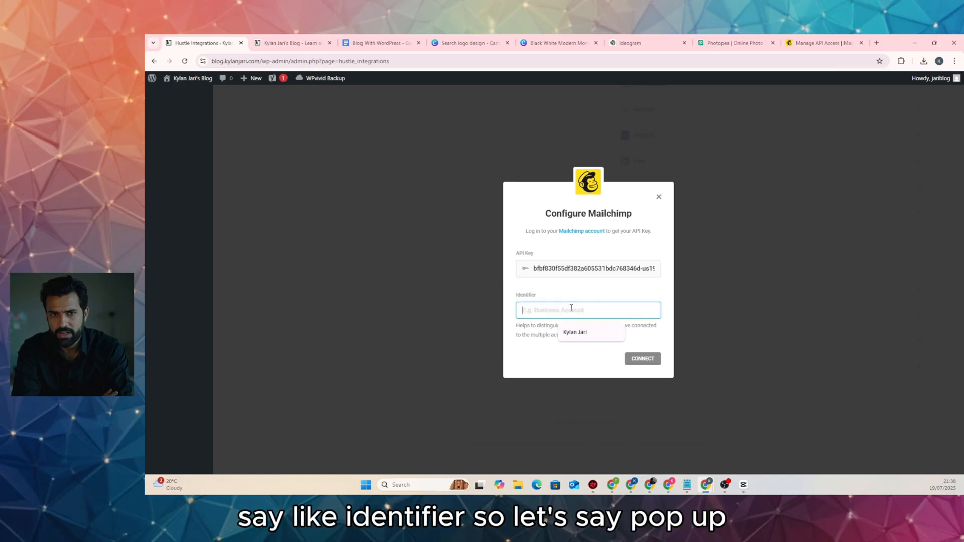
pyautogui.write('popup')
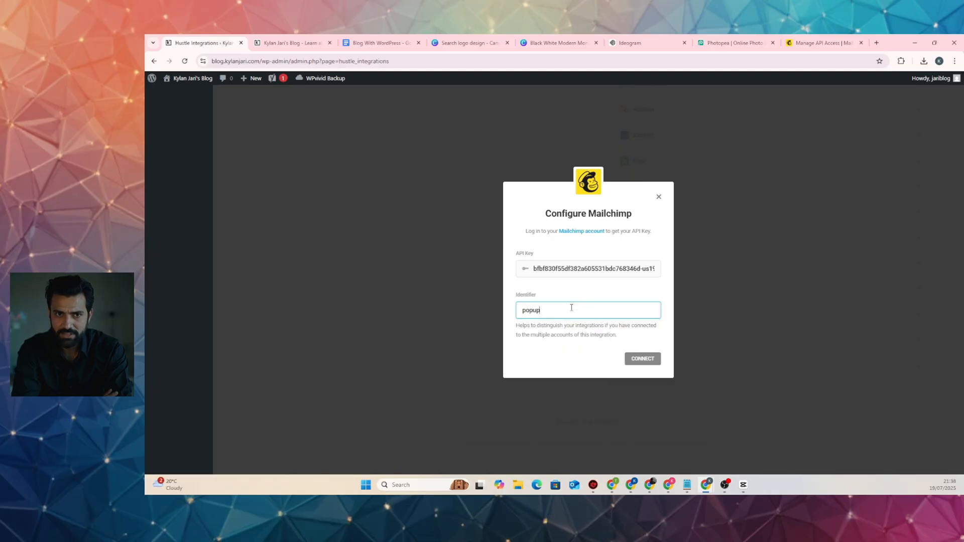
pyautogui.click(649, 358)
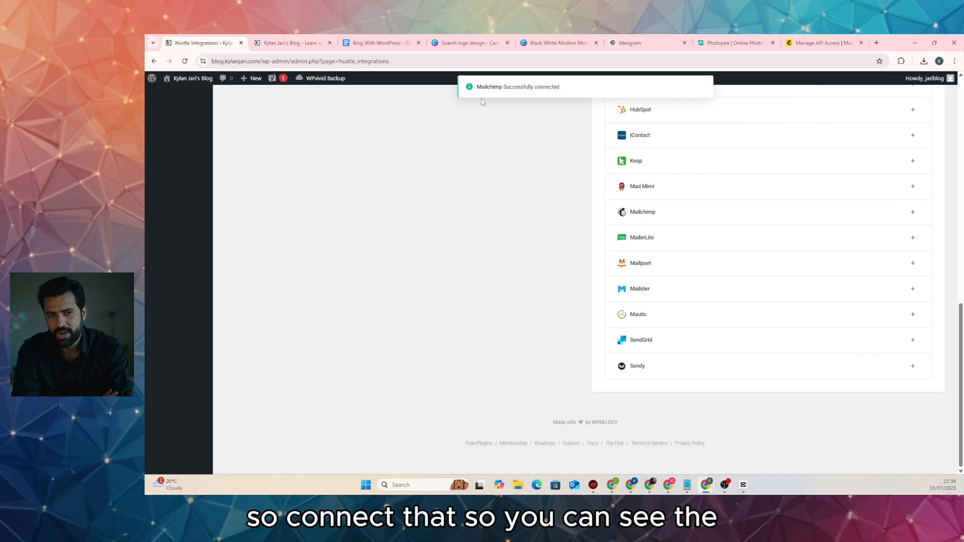
pyautogui.scroll(15, 549, 129)
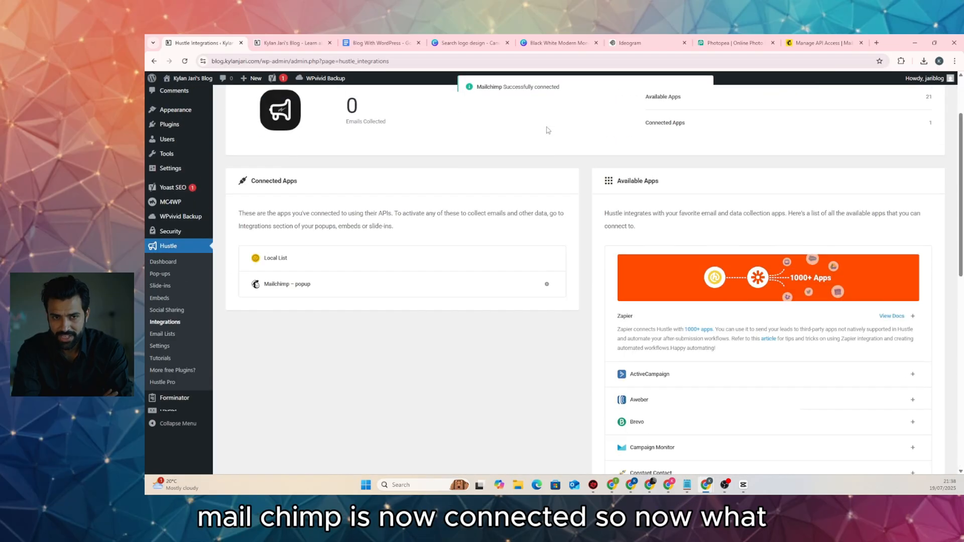
pyautogui.scroll(-3, 537, 129)
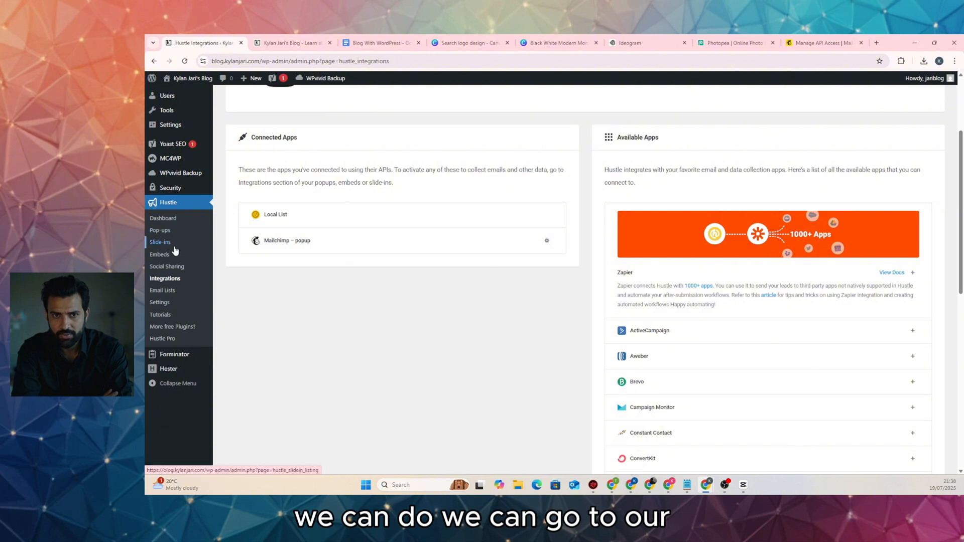
pyautogui.click(169, 231)
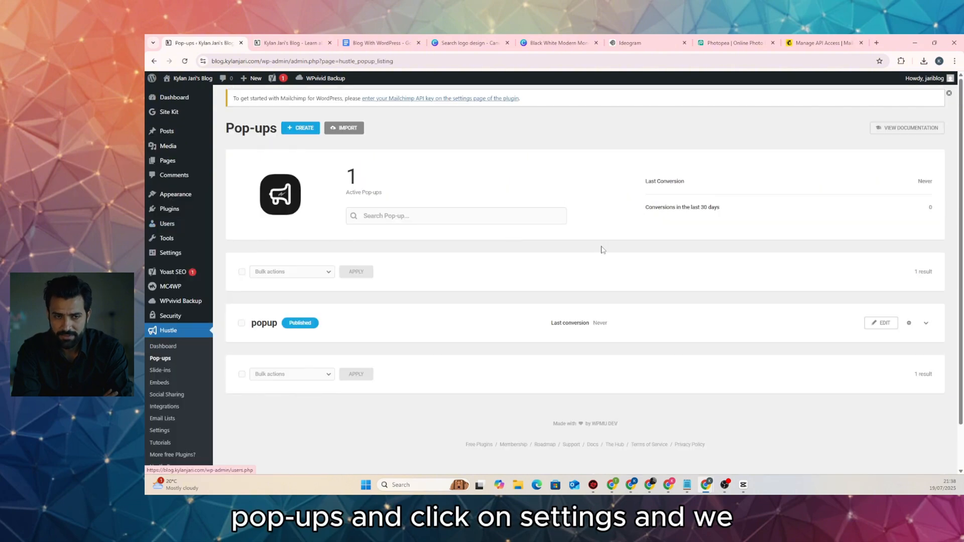
pyautogui.click(908, 322)
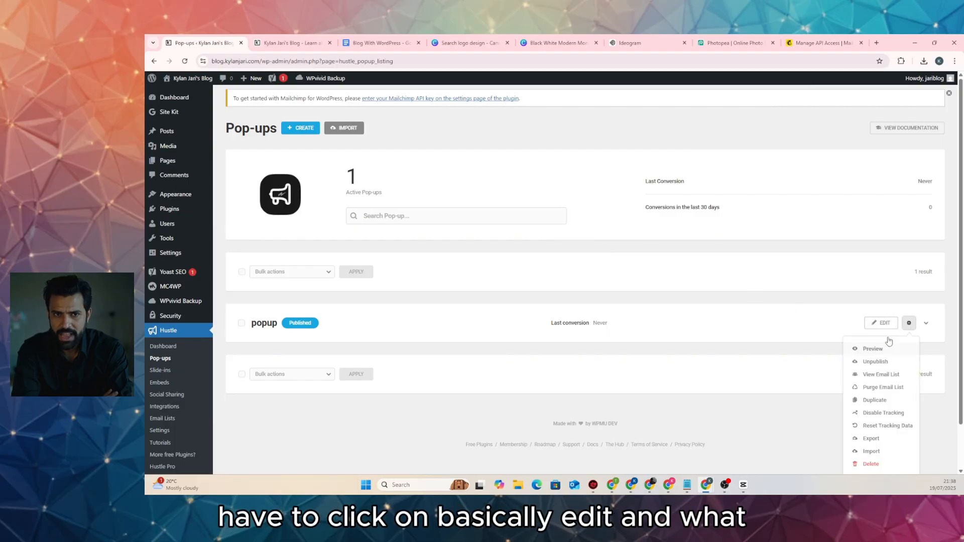
pyautogui.click(887, 324)
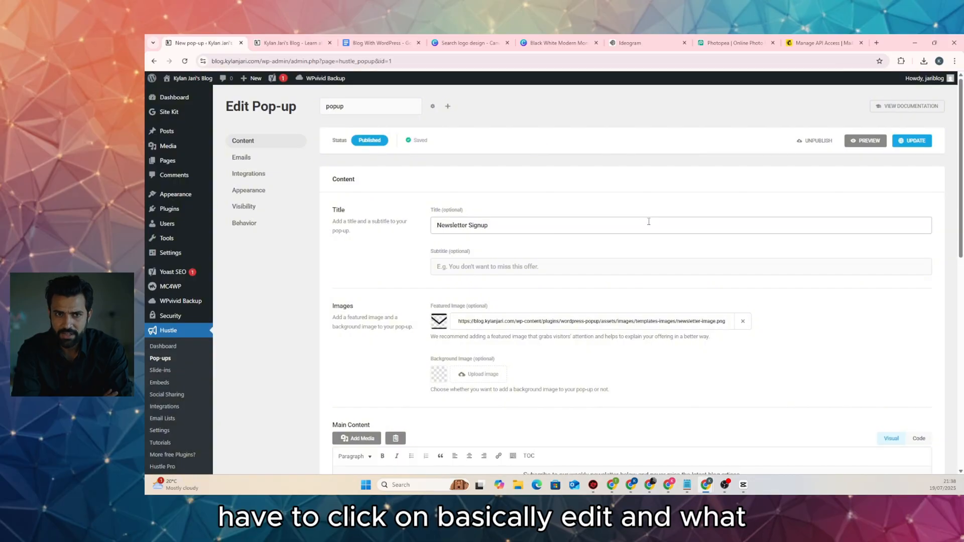
pyautogui.scroll(-8, 648, 221)
pyautogui.scroll(2, 649, 223)
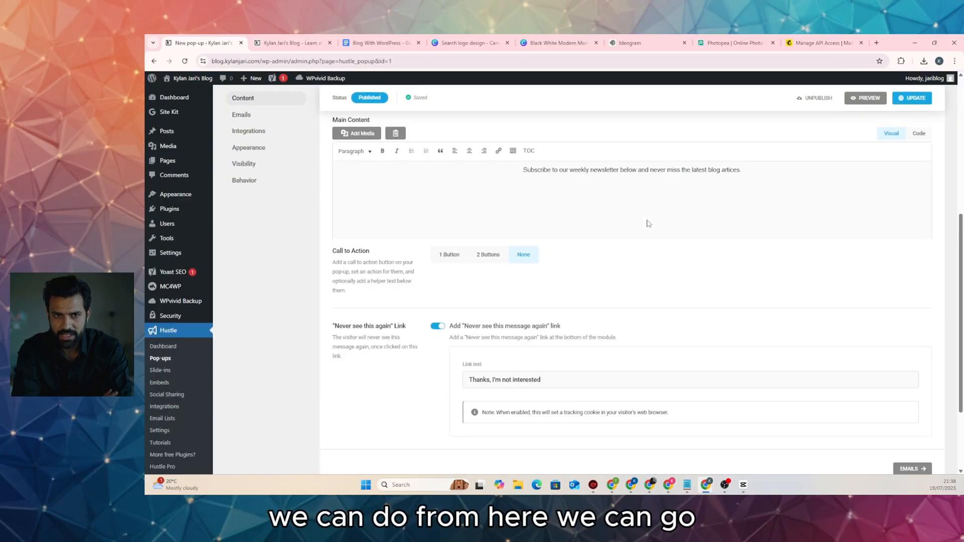
pyautogui.scroll(5, 649, 223)
# Add the Mailchimp - popup account to the pop-up's integrations with auto opt-in and no tags
pyautogui.click(244, 169)
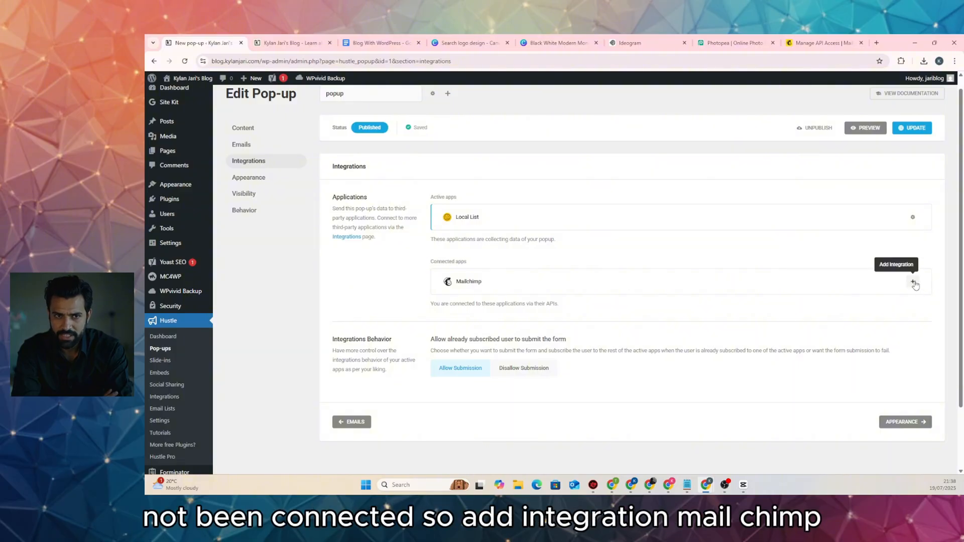
pyautogui.click(913, 283)
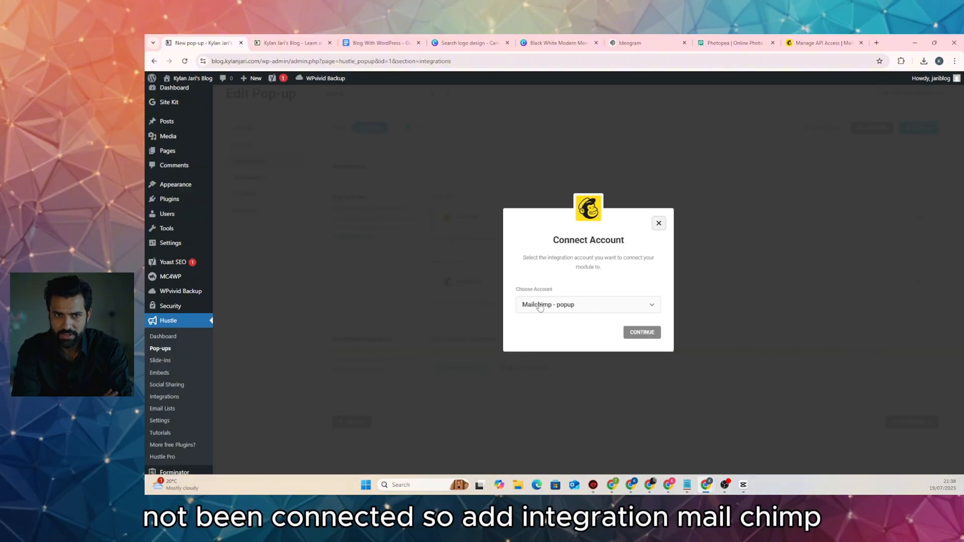
pyautogui.click(640, 331)
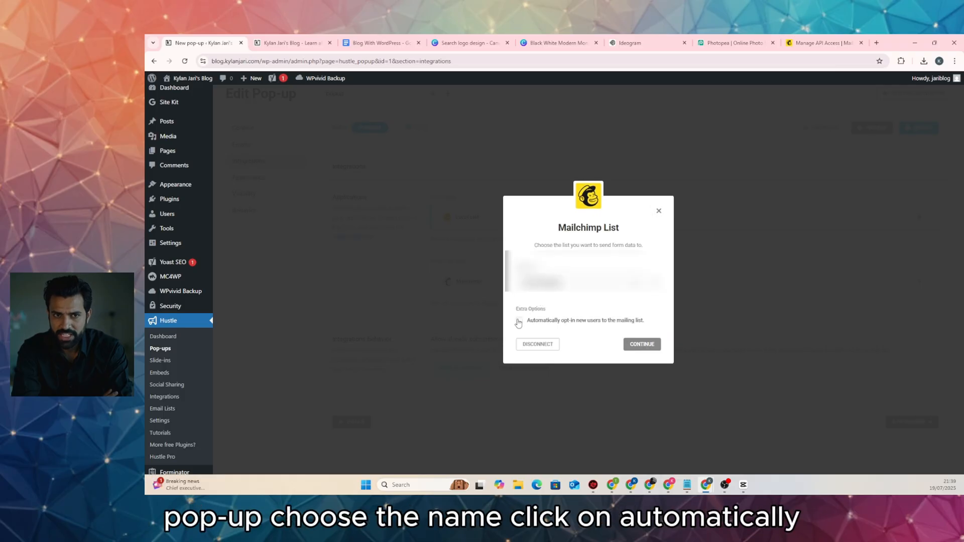
pyautogui.click(520, 322)
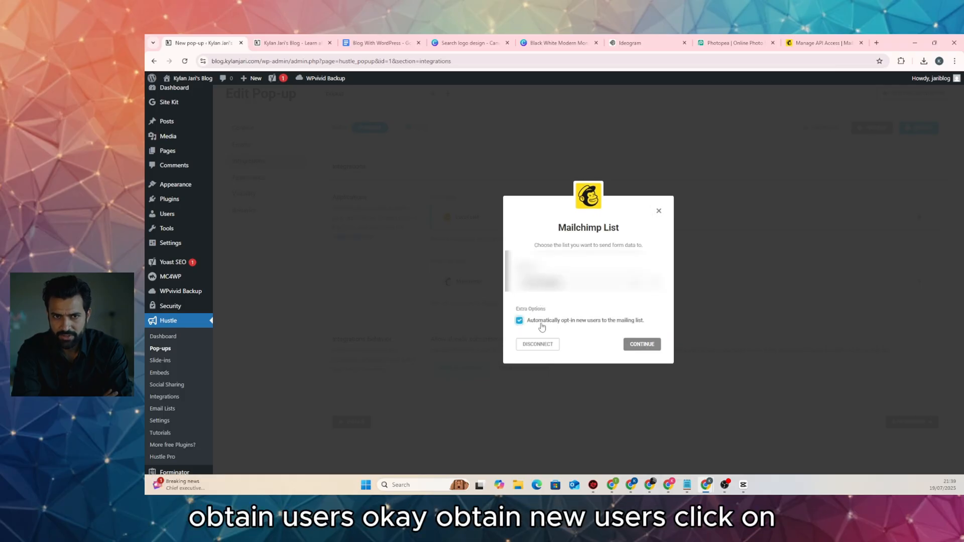
pyautogui.click(639, 345)
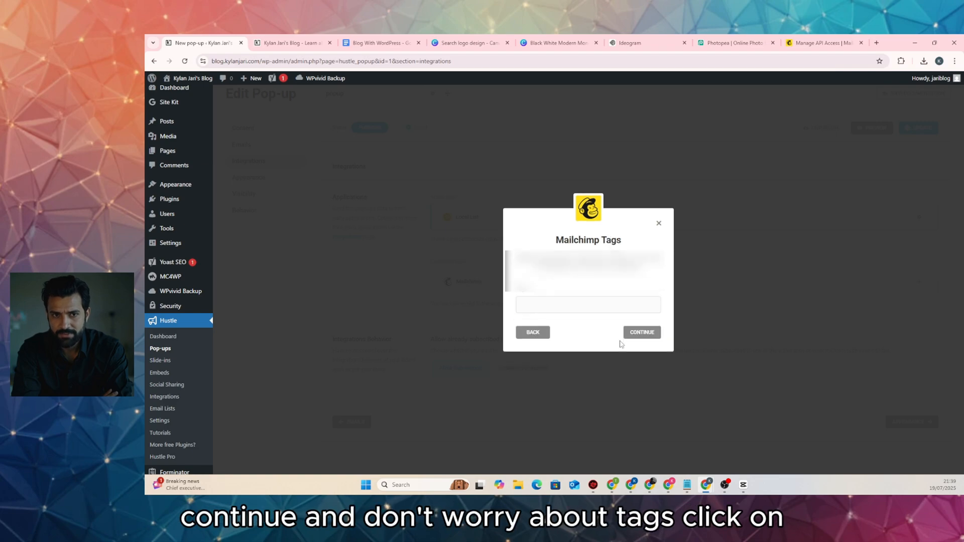
pyautogui.click(590, 307)
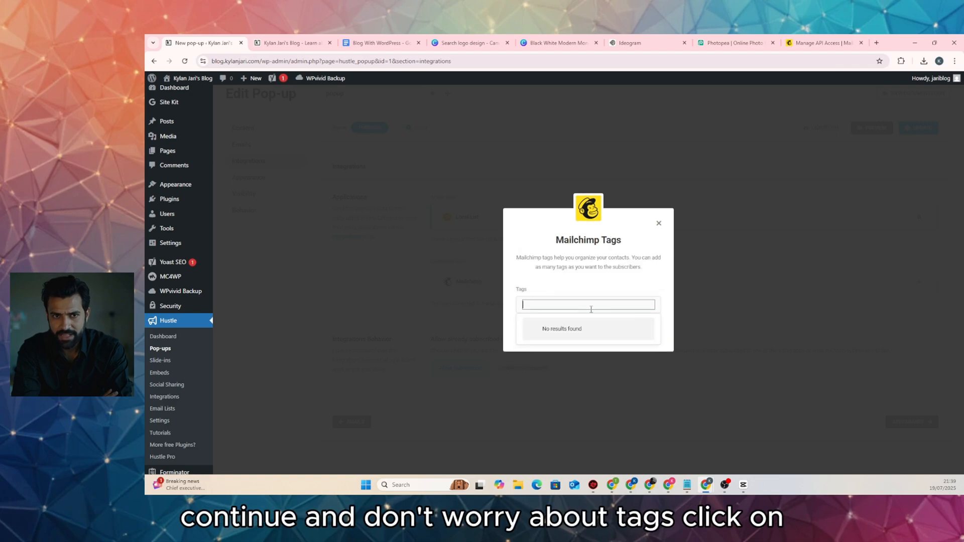
pyautogui.click(633, 275)
pyautogui.click(647, 333)
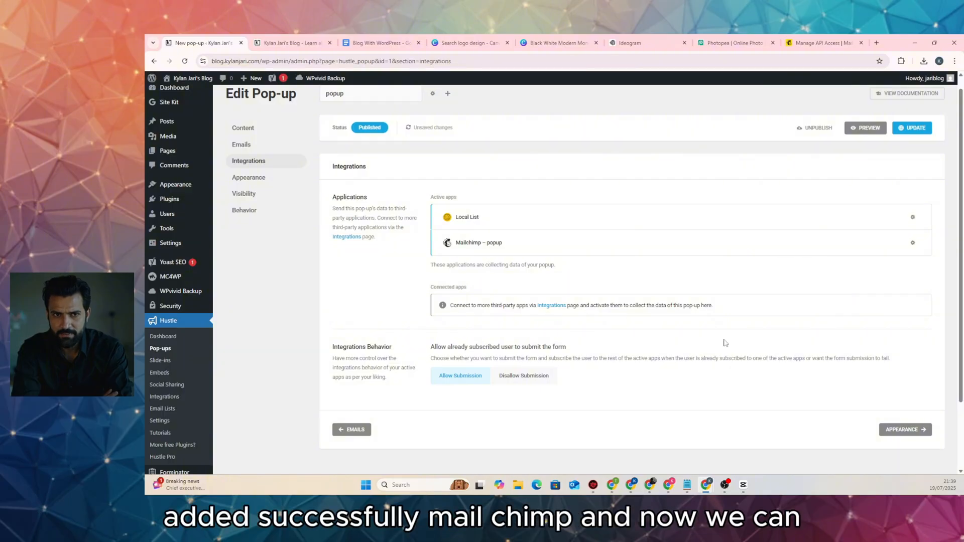
# Step through the pop-up's Appearance and Visibility sections unchanged to reach Behavior
pyautogui.click(901, 429)
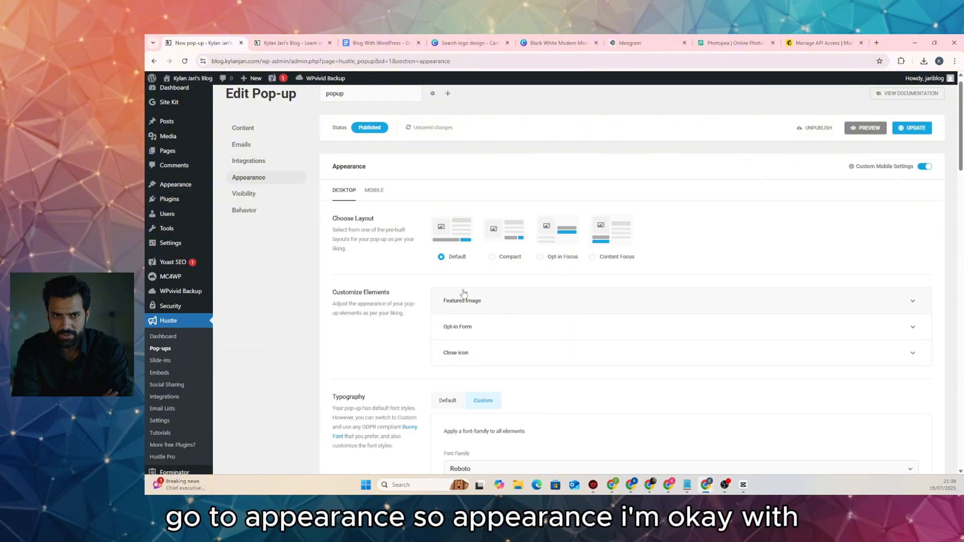
pyautogui.scroll(-3, 612, 261)
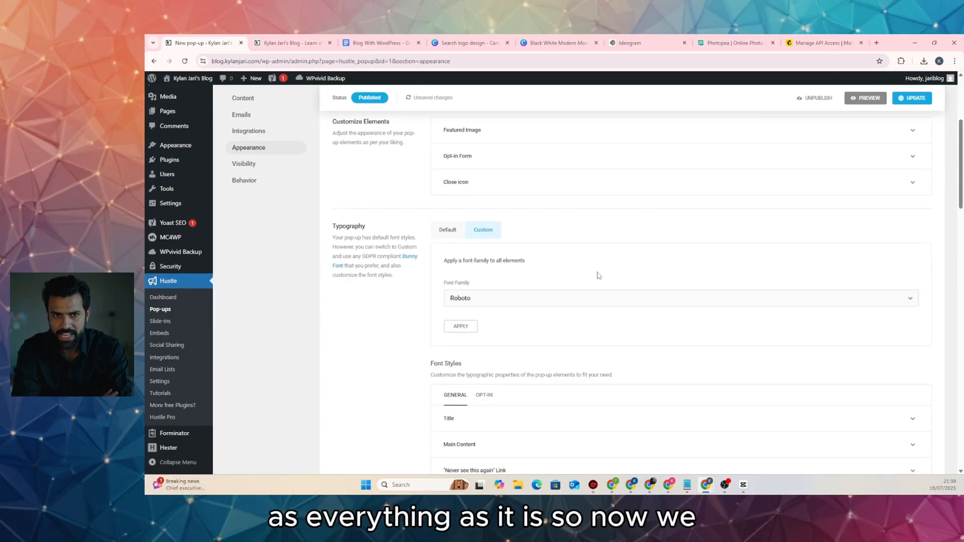
pyautogui.scroll(-15, 622, 279)
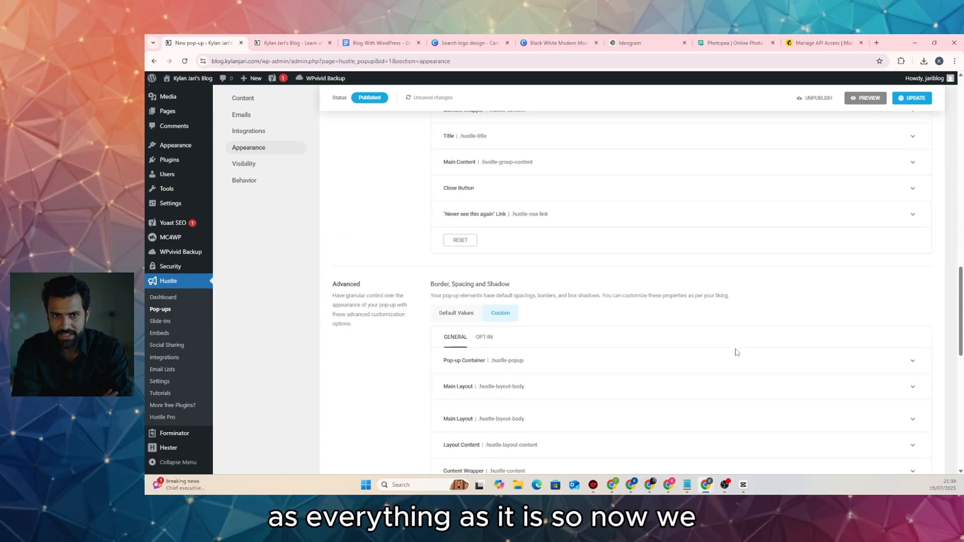
pyautogui.scroll(-10, 737, 353)
pyautogui.click(900, 351)
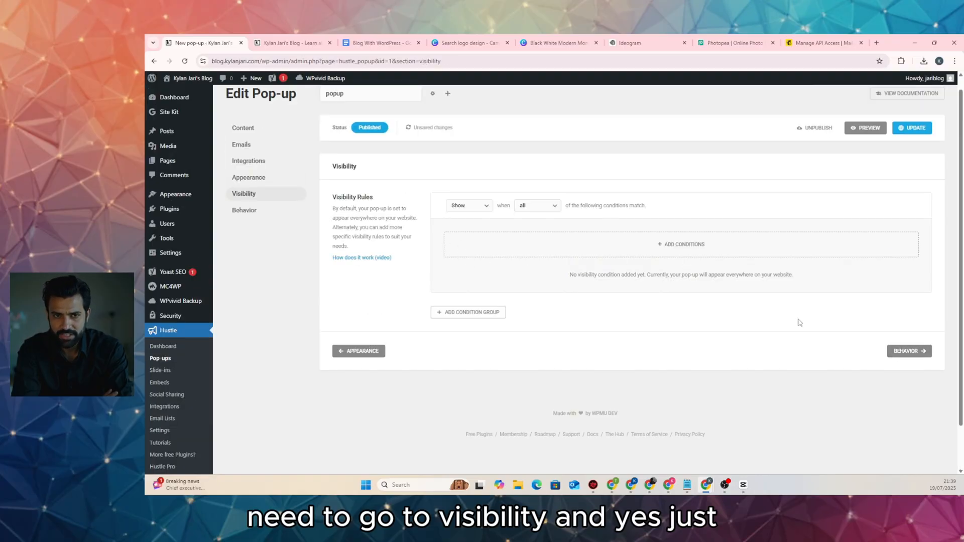
pyautogui.click(906, 352)
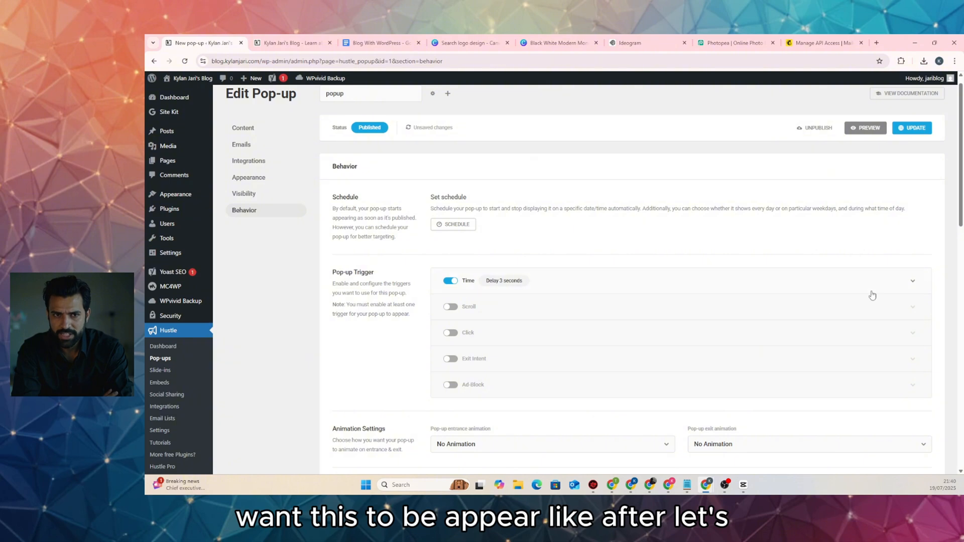
# Set the time-delay trigger to 10 seconds and check the blog homepage
pyautogui.click(911, 282)
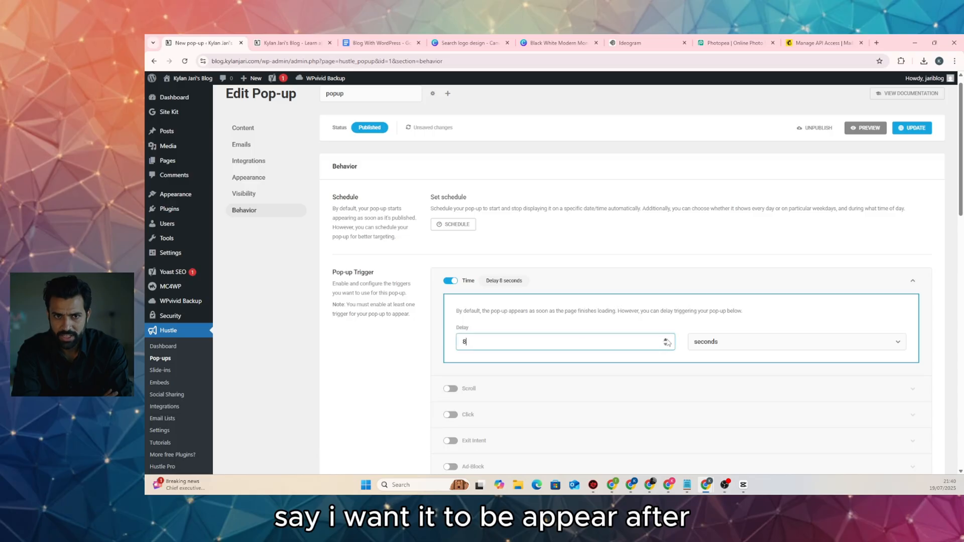
pyautogui.click(665, 339)
pyautogui.click(665, 339)
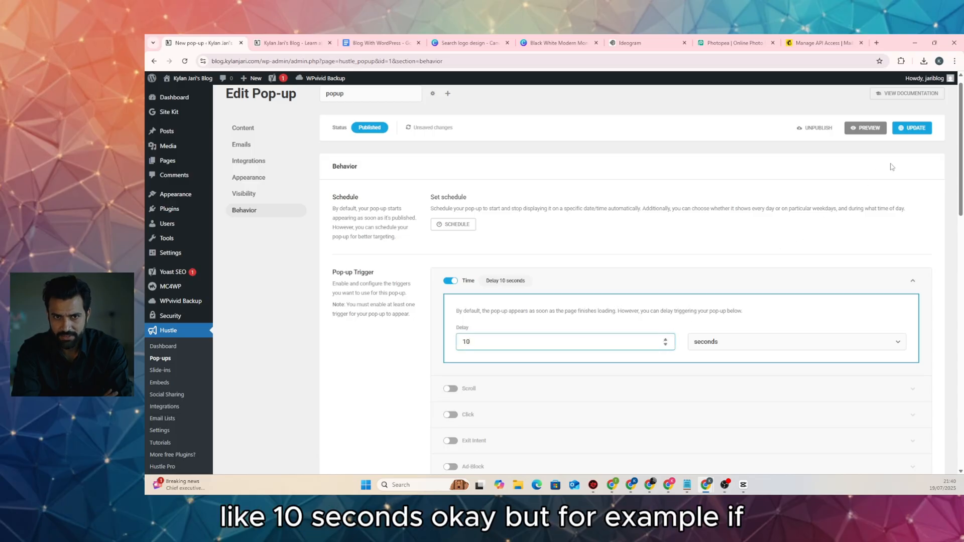
pyautogui.click(657, 261)
pyautogui.scroll(-4, 564, 261)
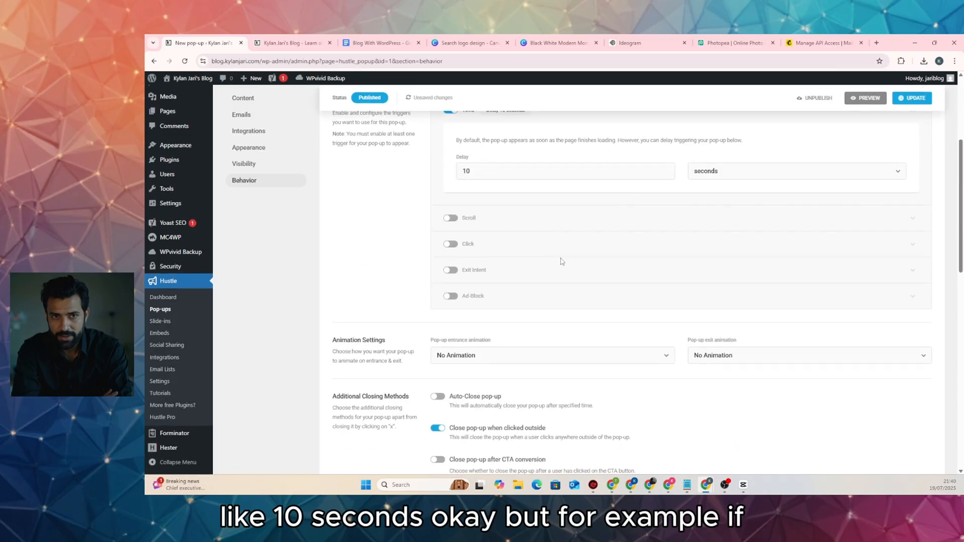
pyautogui.scroll(2, 482, 262)
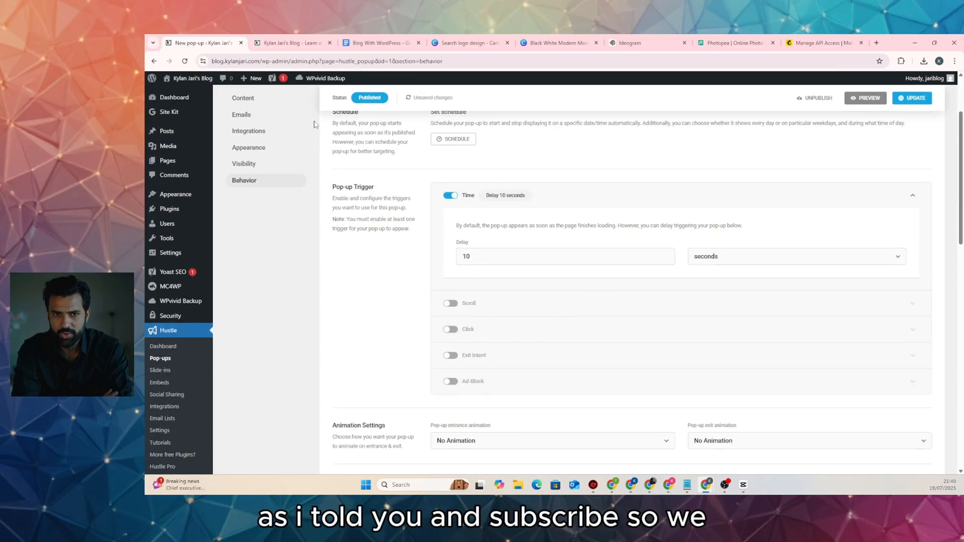
pyautogui.click(291, 43)
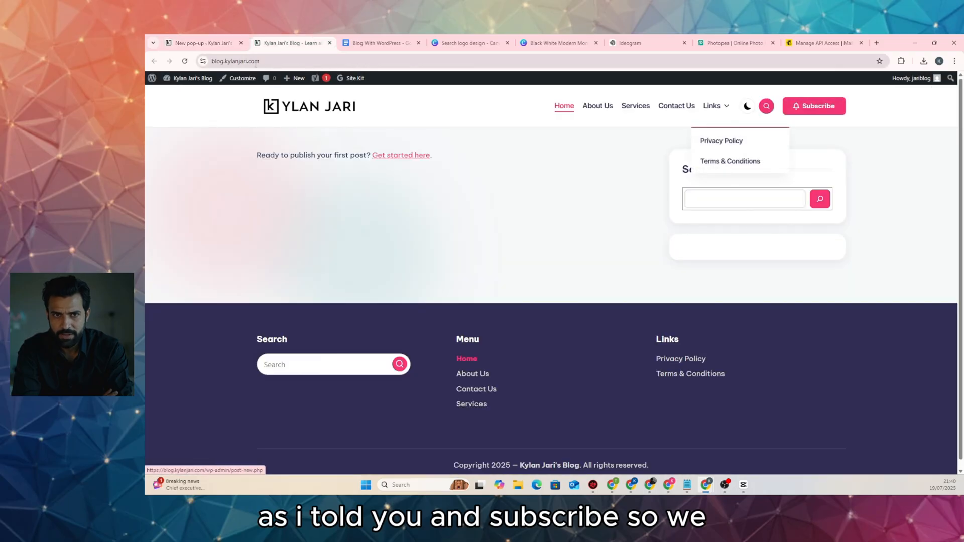
pyautogui.click(201, 43)
# Replace the time trigger with a Click trigger on CSS selector '.popup' and update the pop-up
pyautogui.click(451, 198)
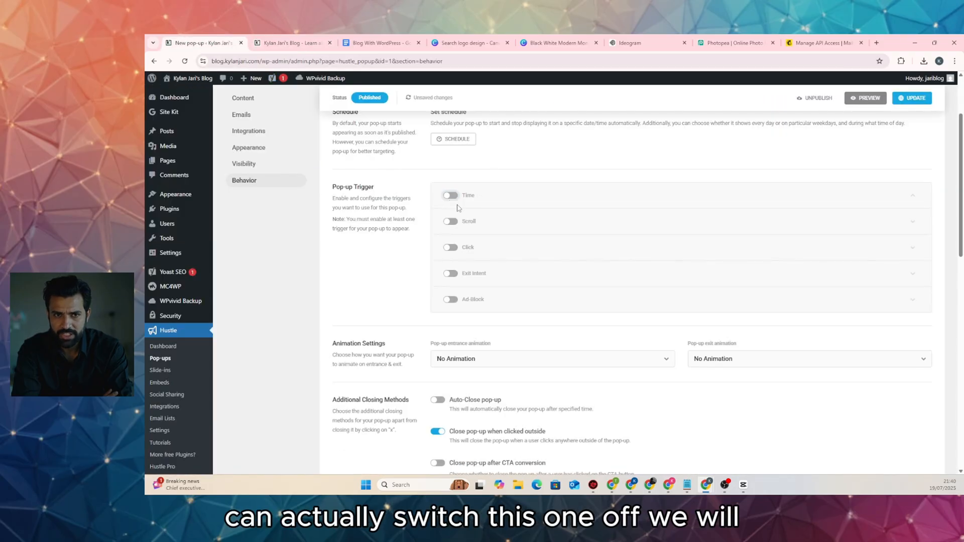
pyautogui.click(451, 248)
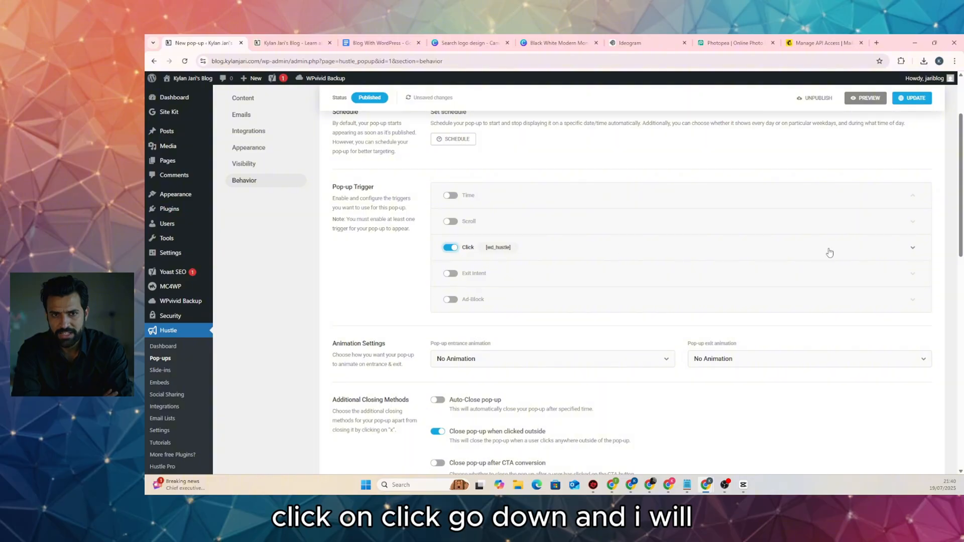
pyautogui.click(849, 250)
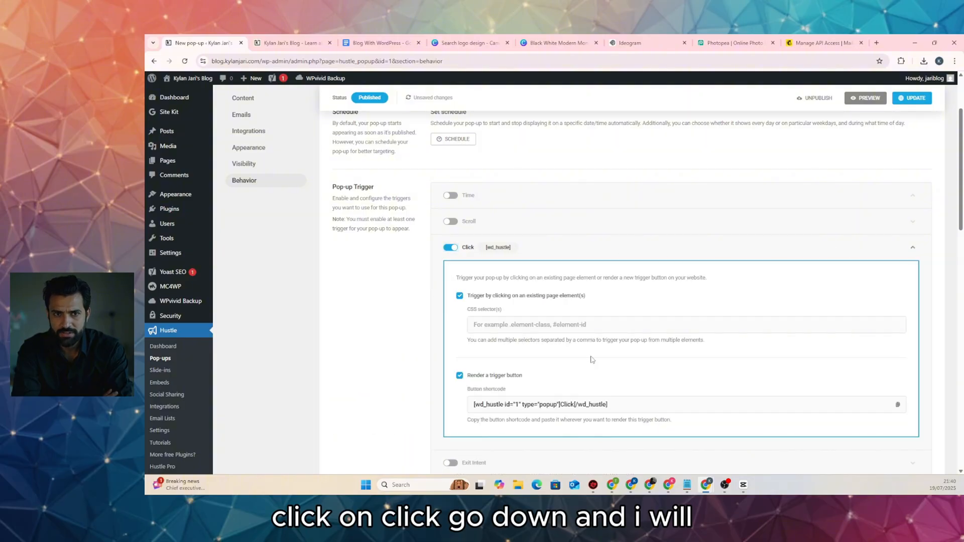
pyautogui.click(571, 330)
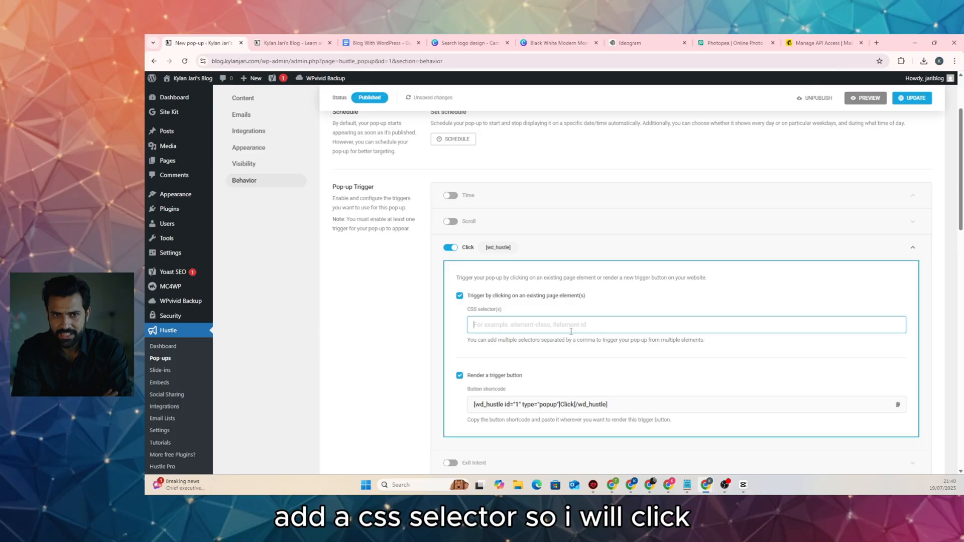
pyautogui.write('.')
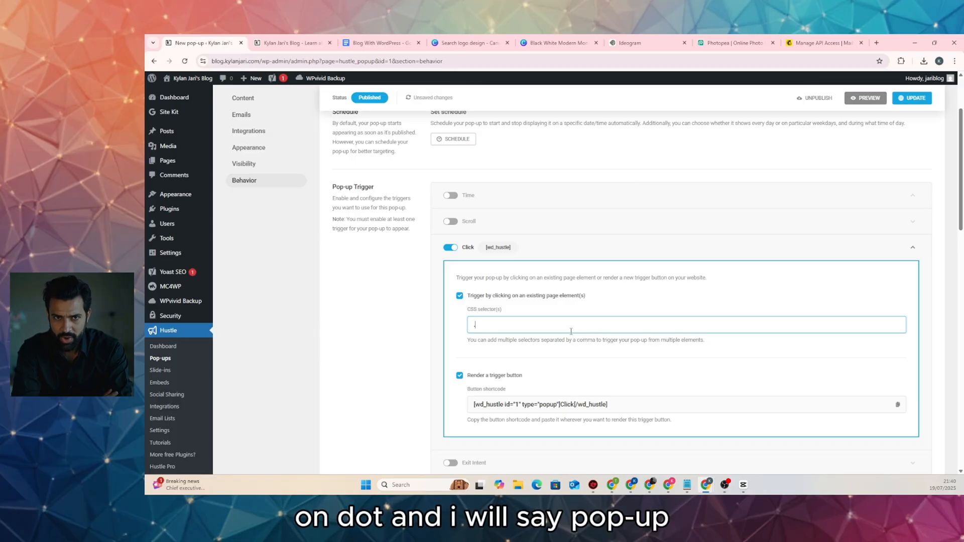
pyautogui.write('pop')
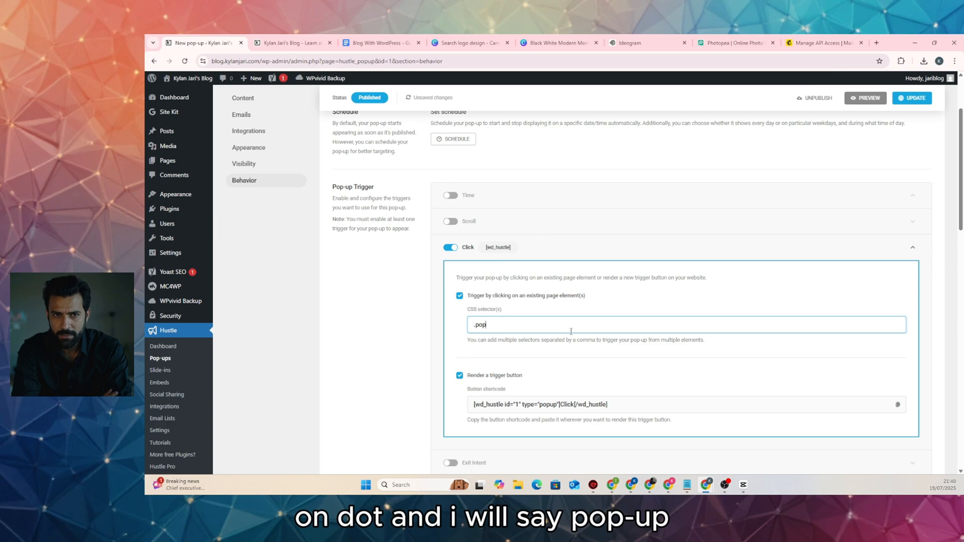
pyautogui.write('up')
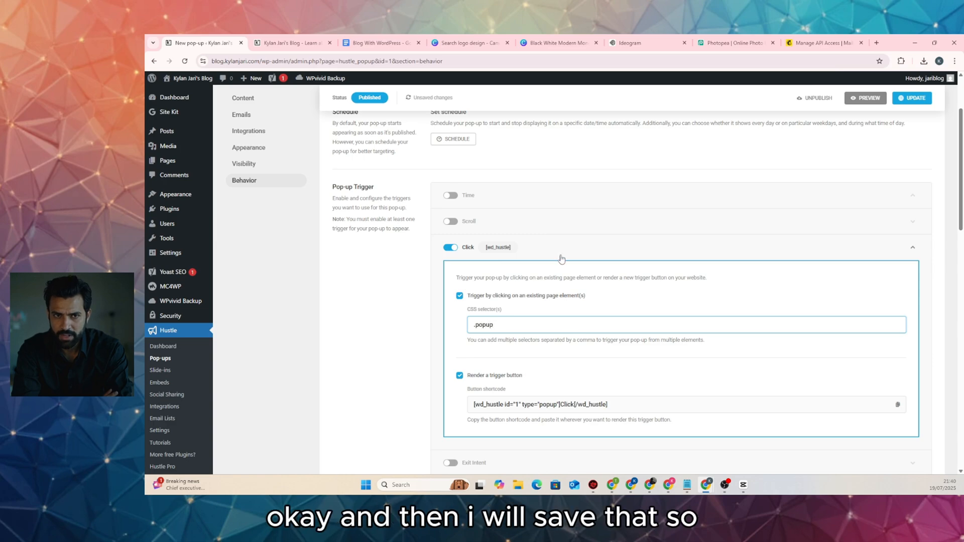
pyautogui.click(911, 98)
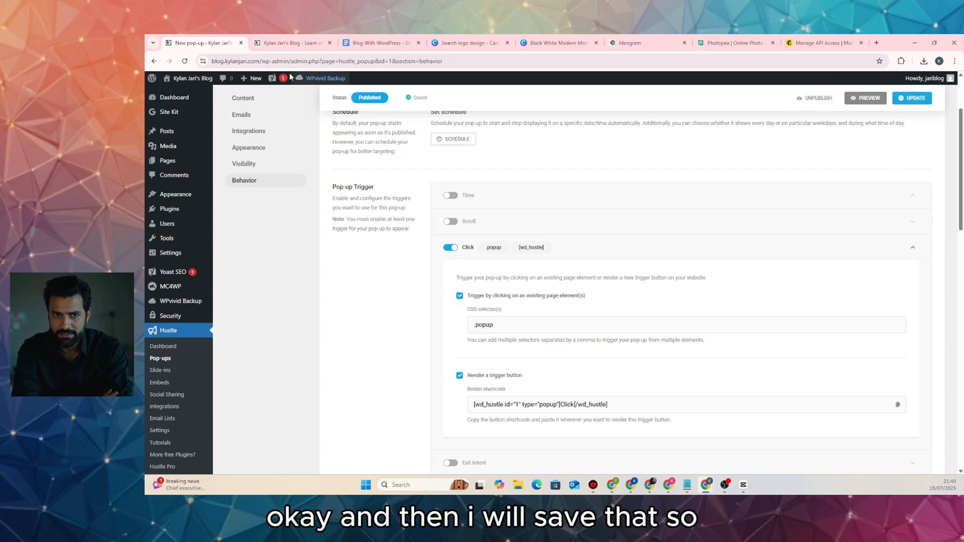
pyautogui.click(280, 47)
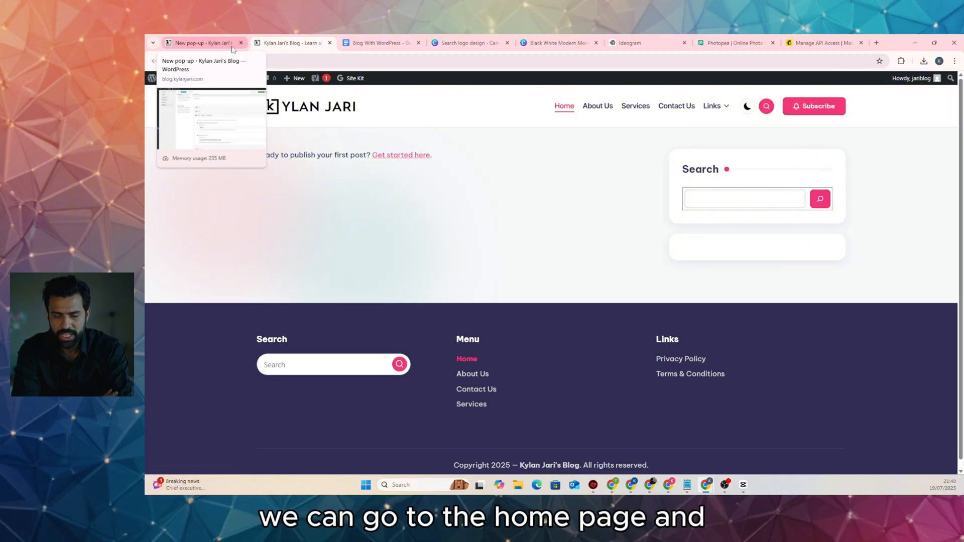
# In the Customizer, add ', popup' after btn-small on the header Subscribe button, publish, and reload the homepage
pyautogui.click(216, 44)
pyautogui.click(183, 95)
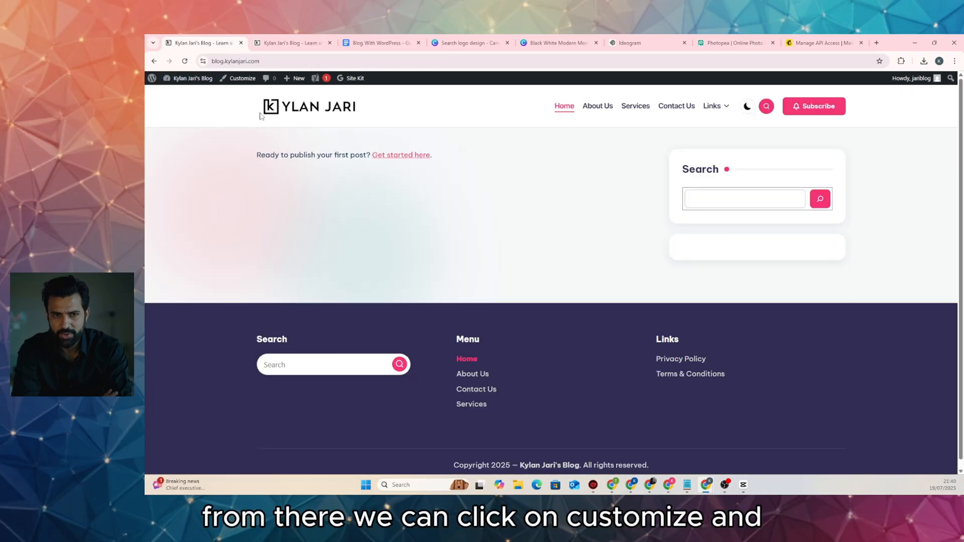
pyautogui.click(245, 78)
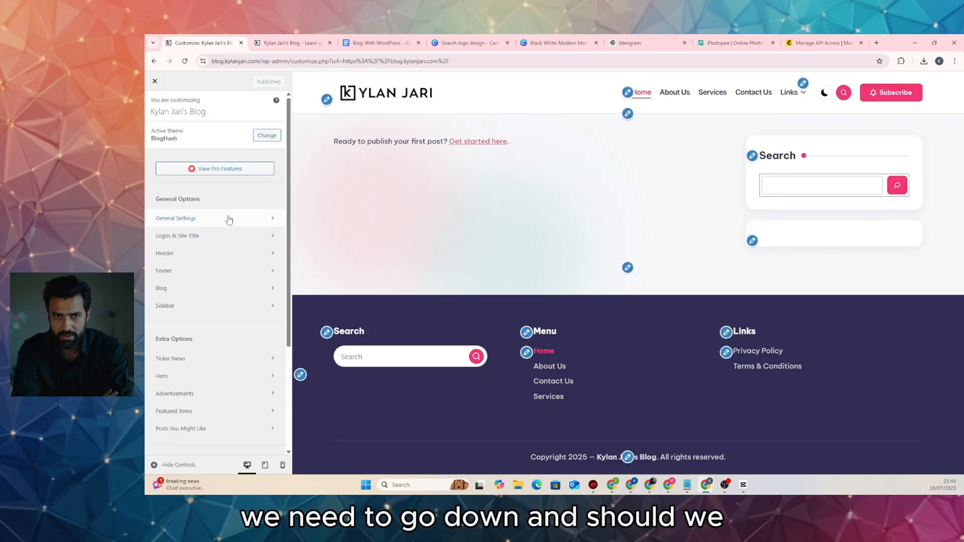
pyautogui.click(224, 255)
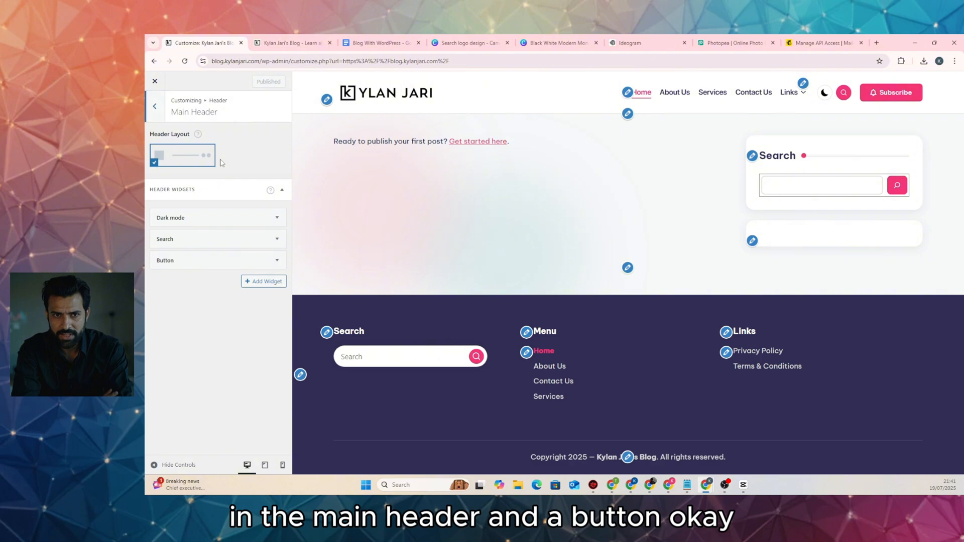
pyautogui.click(274, 261)
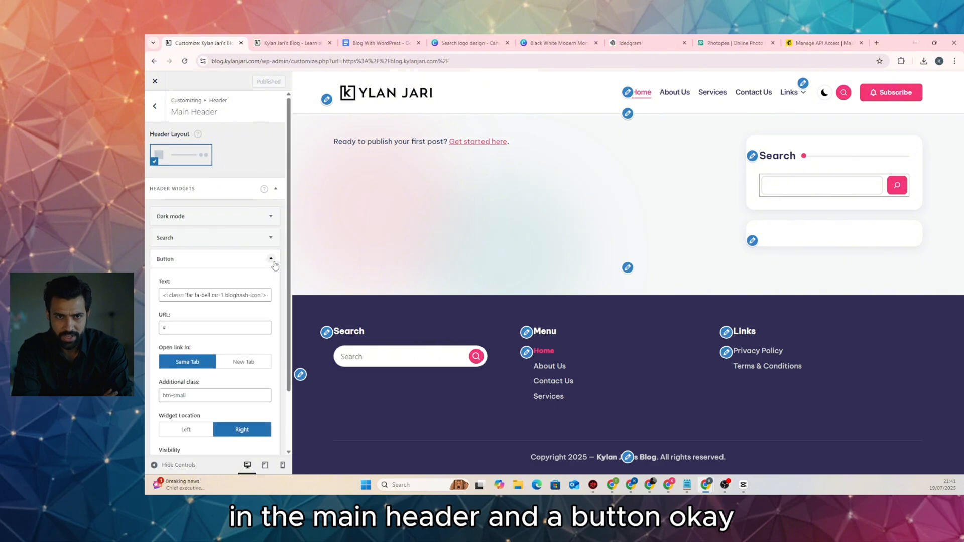
pyautogui.click(238, 325)
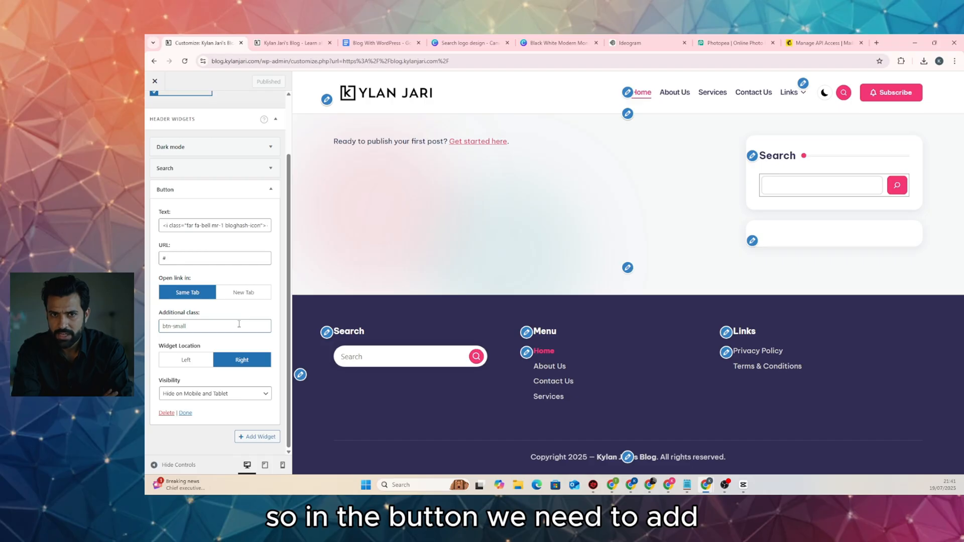
pyautogui.write(', ')
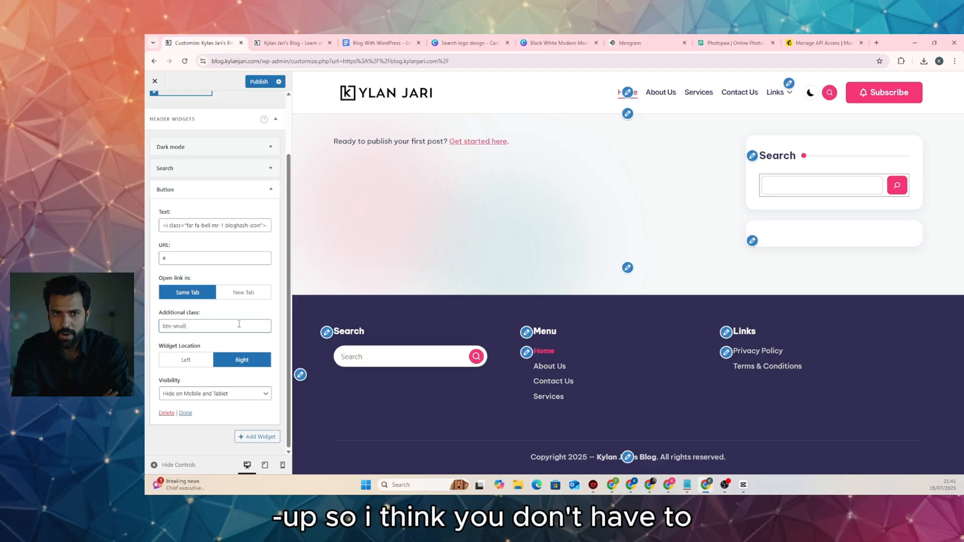
pyautogui.write('po')
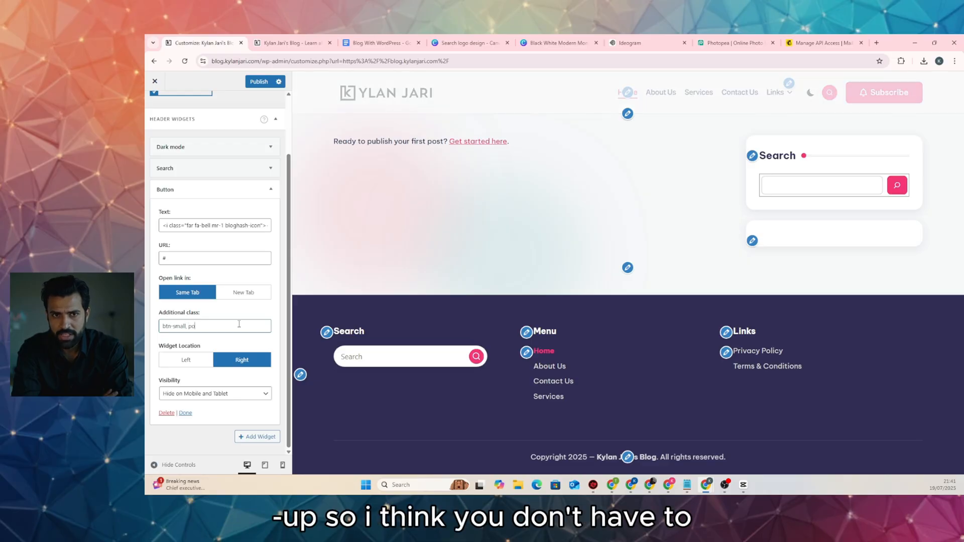
pyautogui.write('pup')
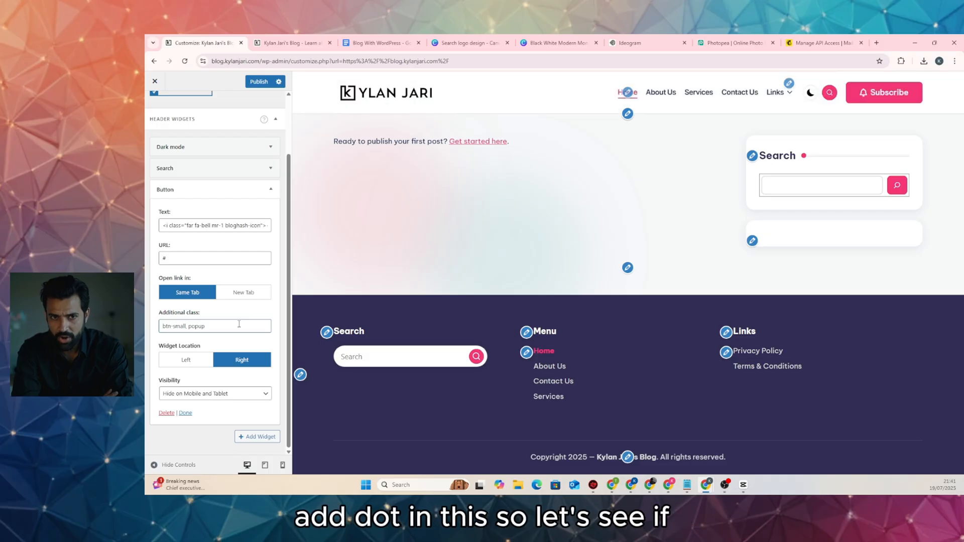
pyautogui.click(259, 81)
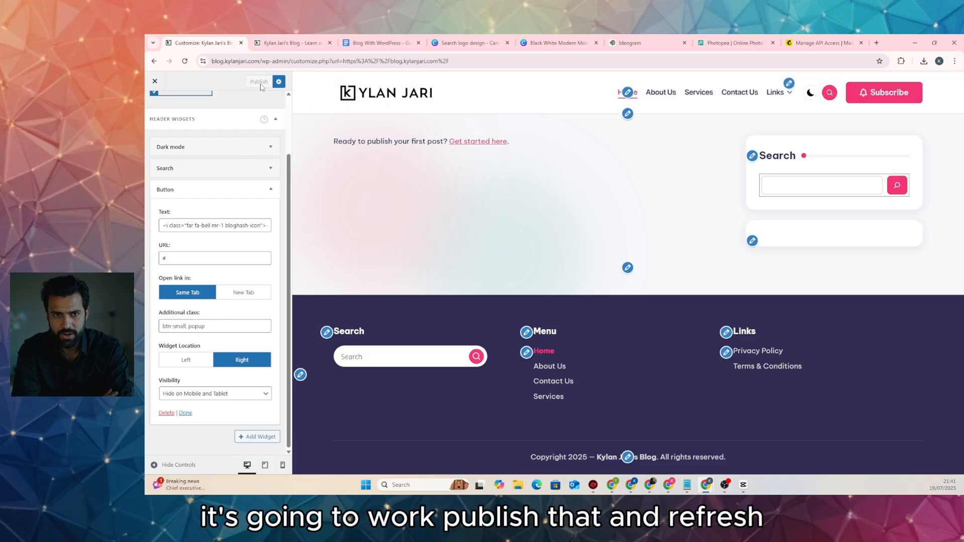
pyautogui.click(287, 45)
pyautogui.press('F5')
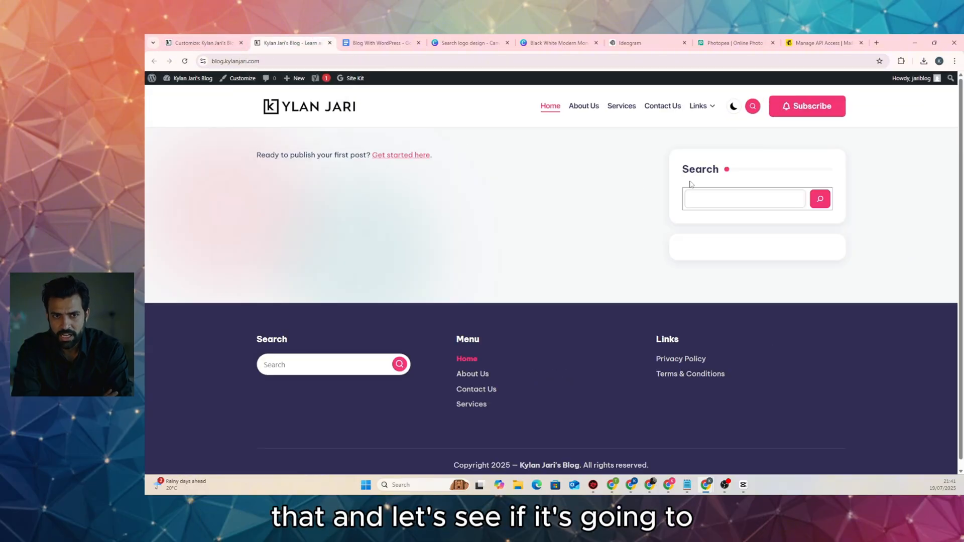
pyautogui.click(800, 113)
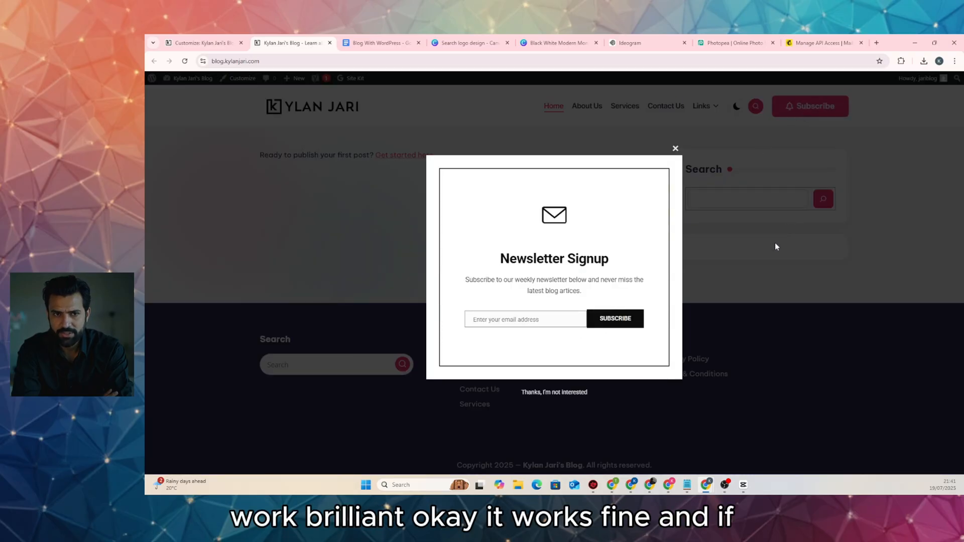
pyautogui.click(542, 392)
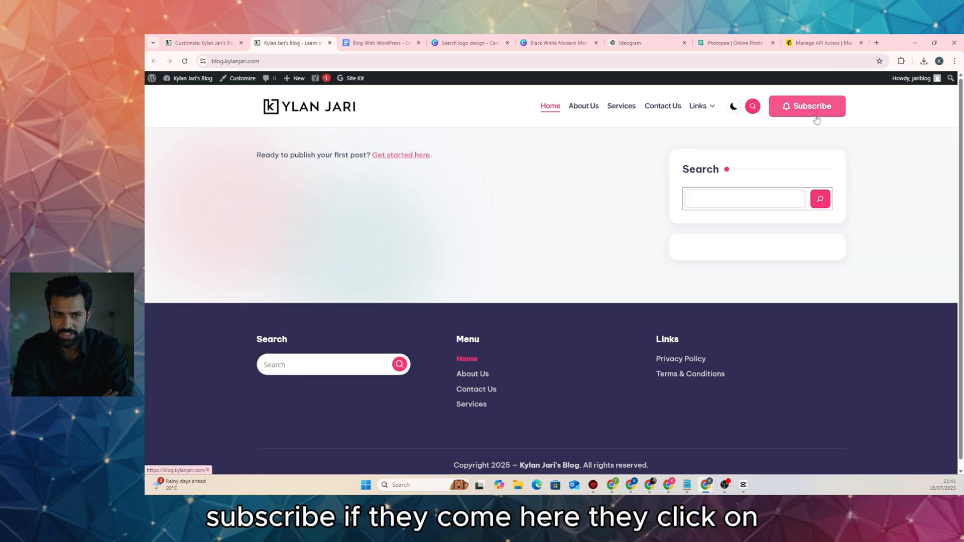
pyautogui.click(185, 60)
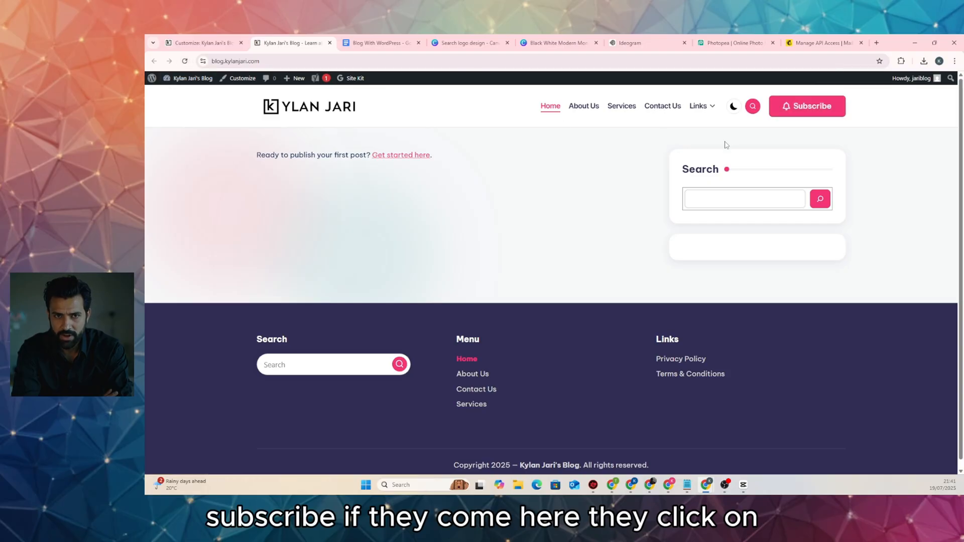
pyautogui.click(792, 112)
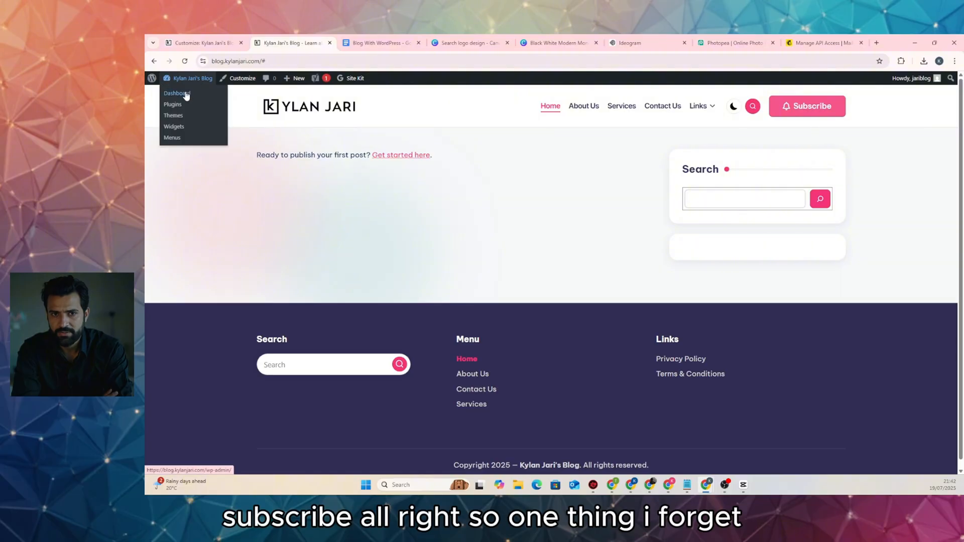
# Install and activate LiteSpeed Cache from a 'cache' plugin search, then visit the live site
pyautogui.click(173, 91)
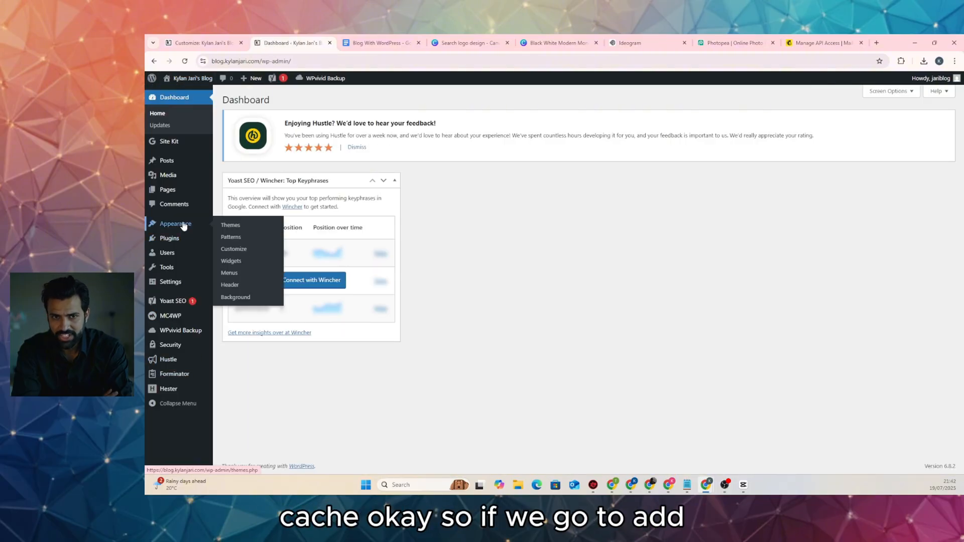
pyautogui.click(237, 253)
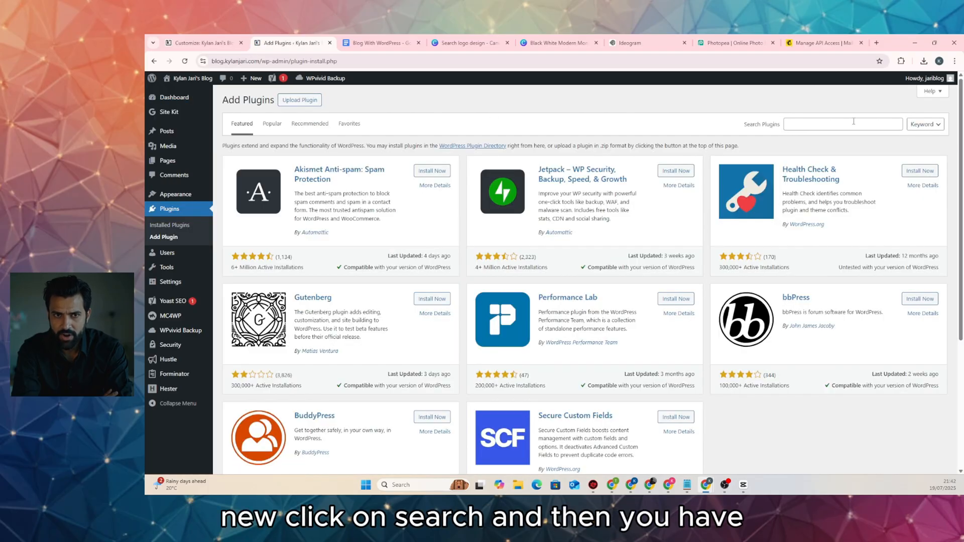
pyautogui.click(854, 122)
pyautogui.write('c')
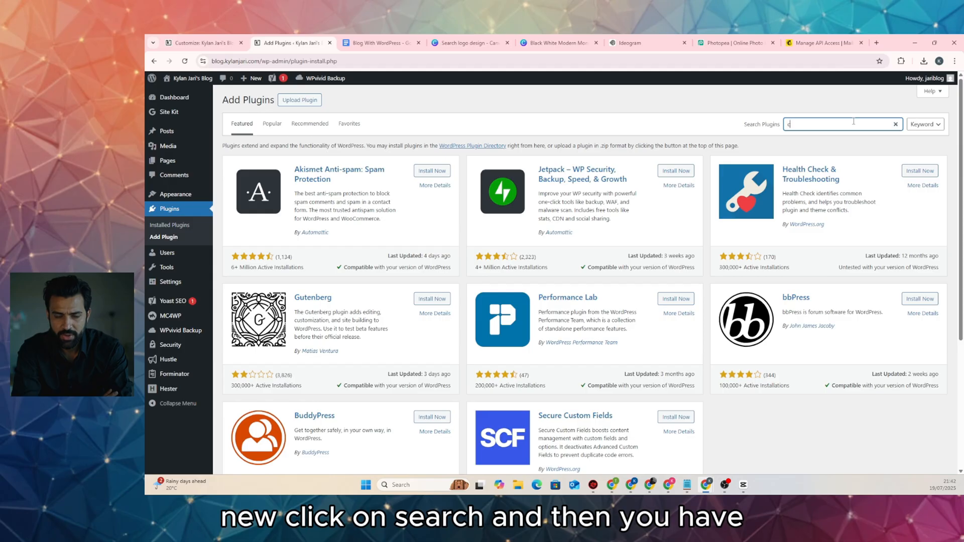
pyautogui.write('ache')
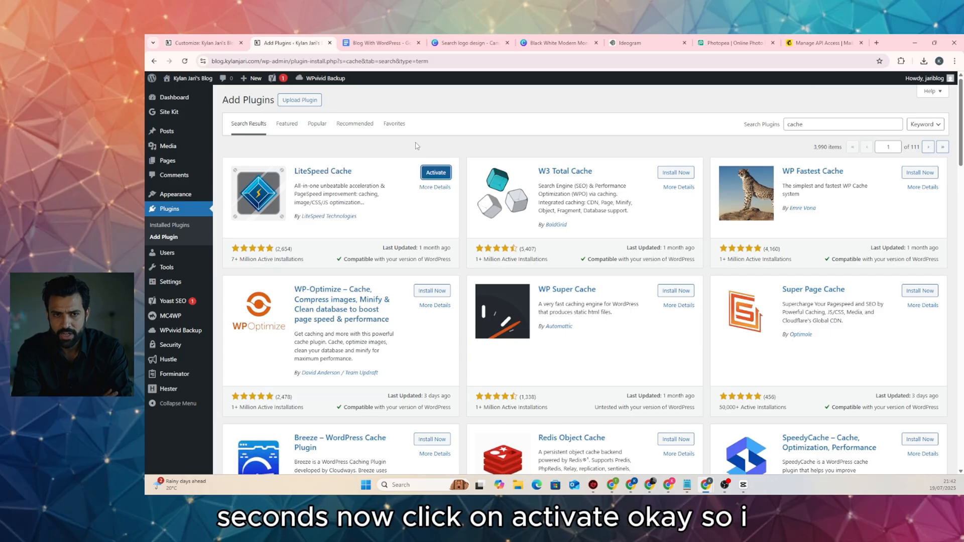
pyautogui.click(435, 173)
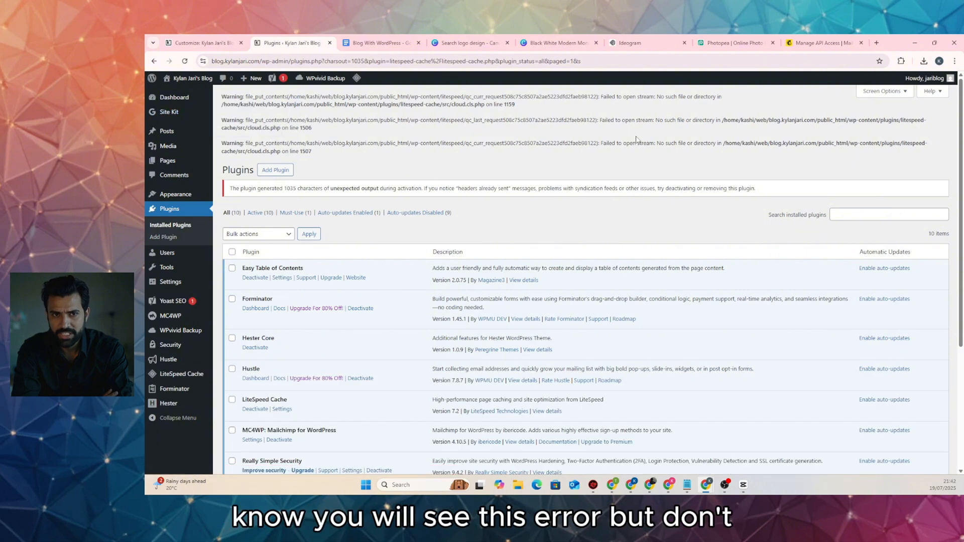
pyautogui.click(185, 61)
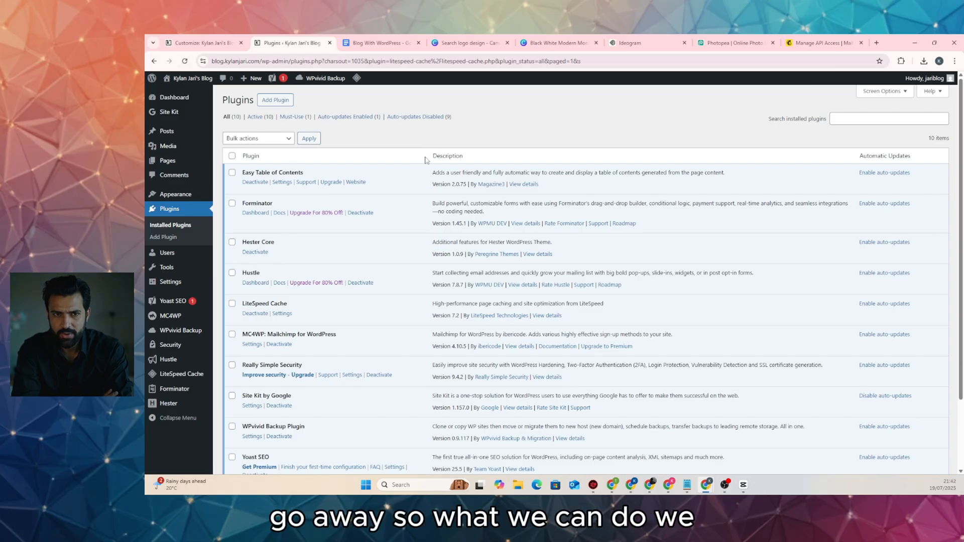
pyautogui.click(174, 94)
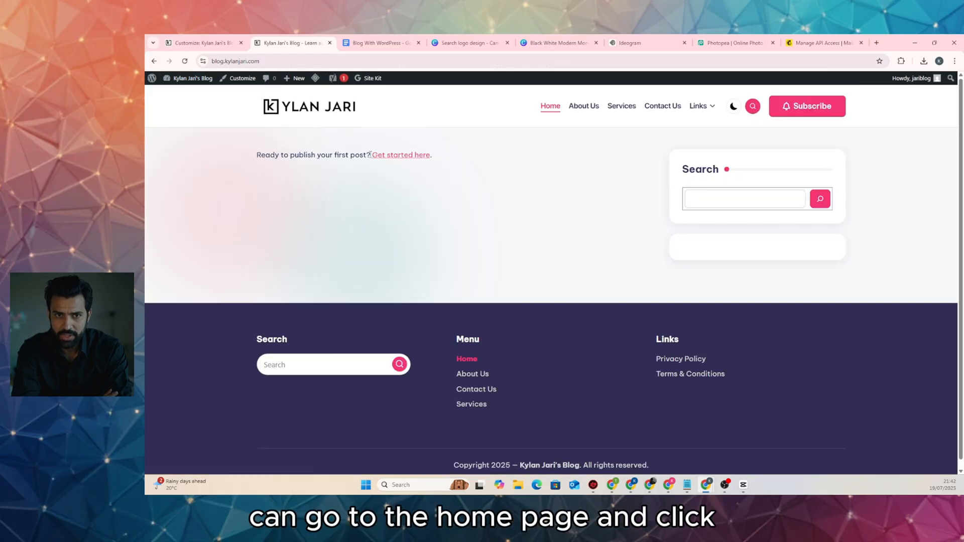
# Purge all LiteSpeed cached pages and reload the site
pyautogui.moveTo(315, 78)
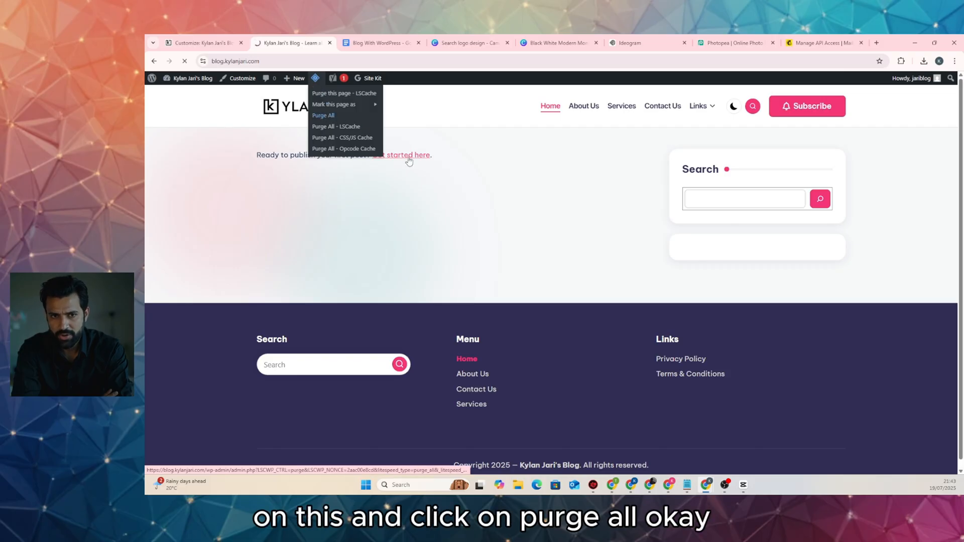
pyautogui.click(329, 116)
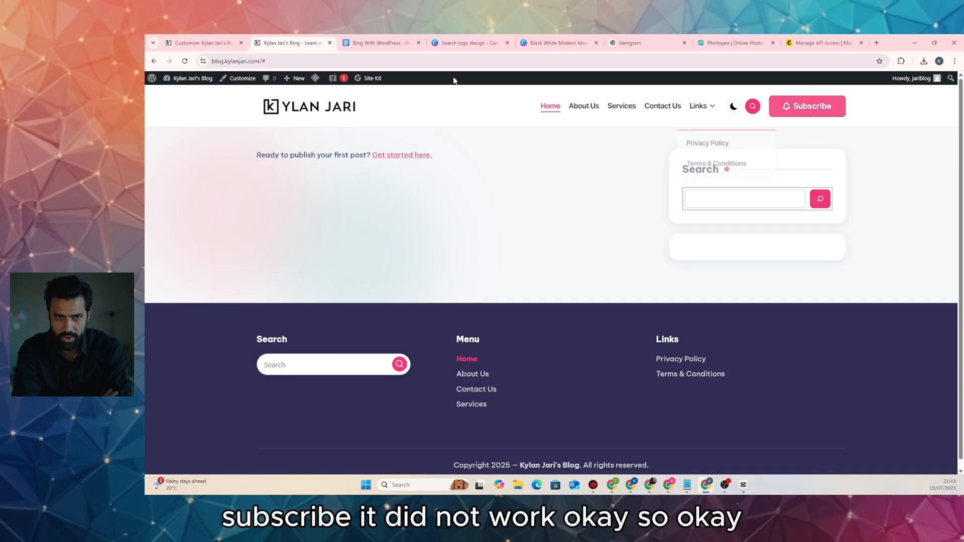
pyautogui.click(460, 62)
pyautogui.click(461, 62)
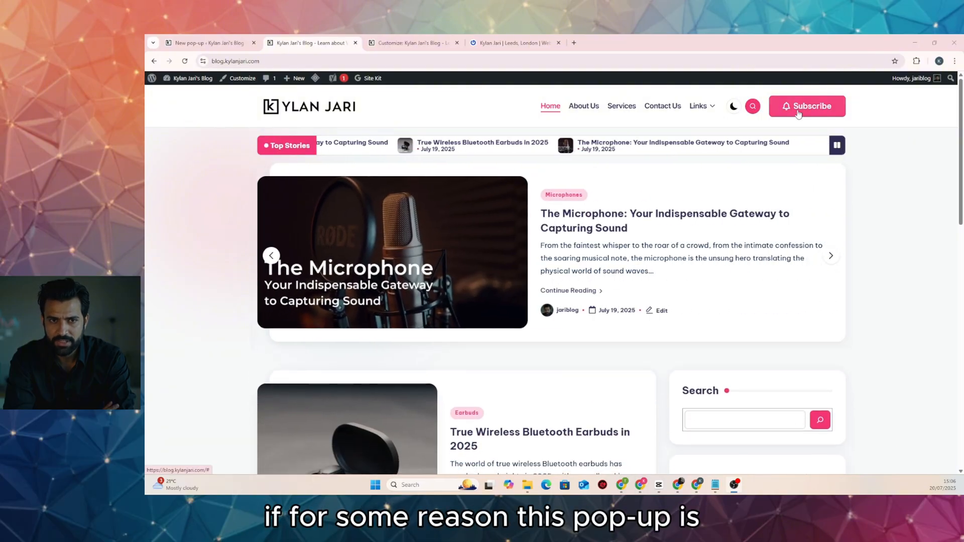
# Confirm Subscribe still opens and closes the Newsletter Signup pop-up, then view Hustle's Behavior settings
pyautogui.click(798, 106)
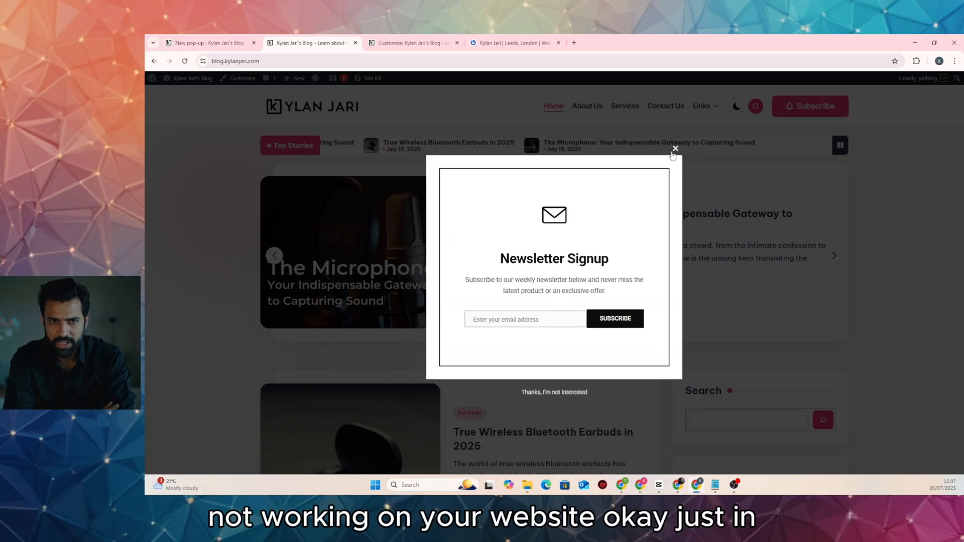
pyautogui.click(676, 150)
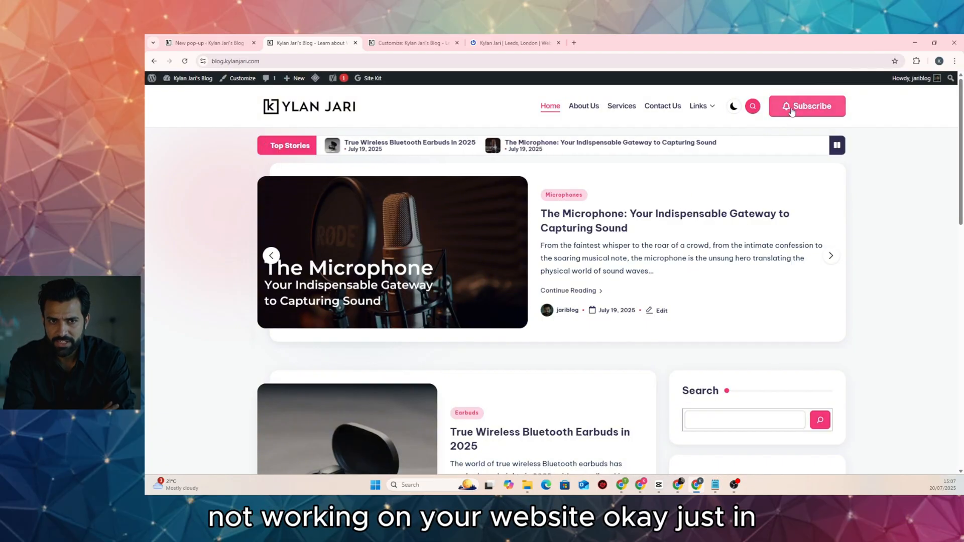
pyautogui.click(809, 106)
pyautogui.click(675, 149)
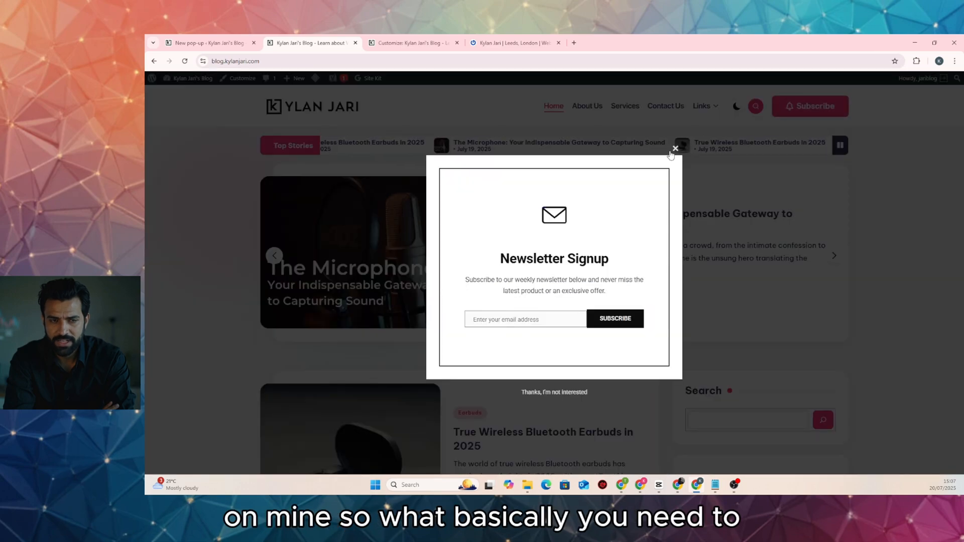
pyautogui.click(675, 149)
pyautogui.click(778, 113)
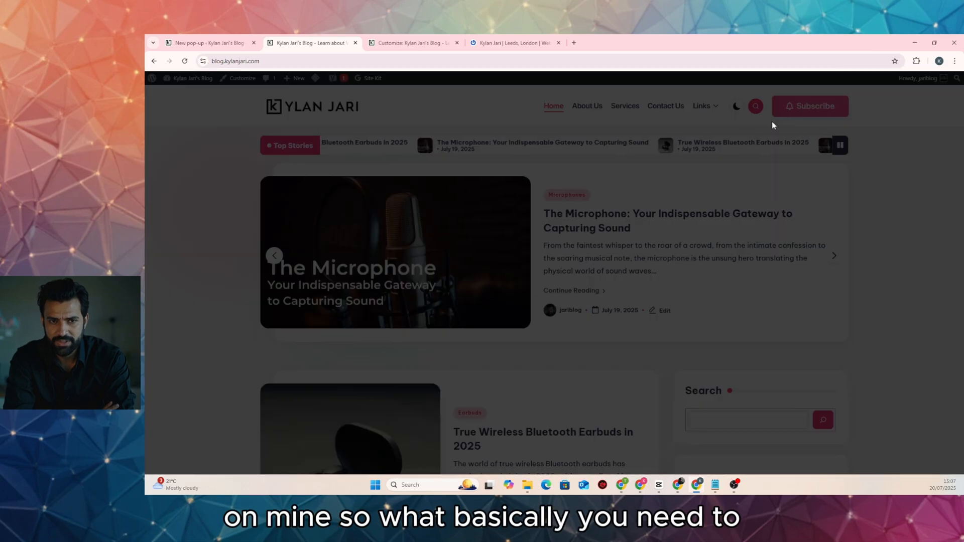
pyautogui.click(675, 149)
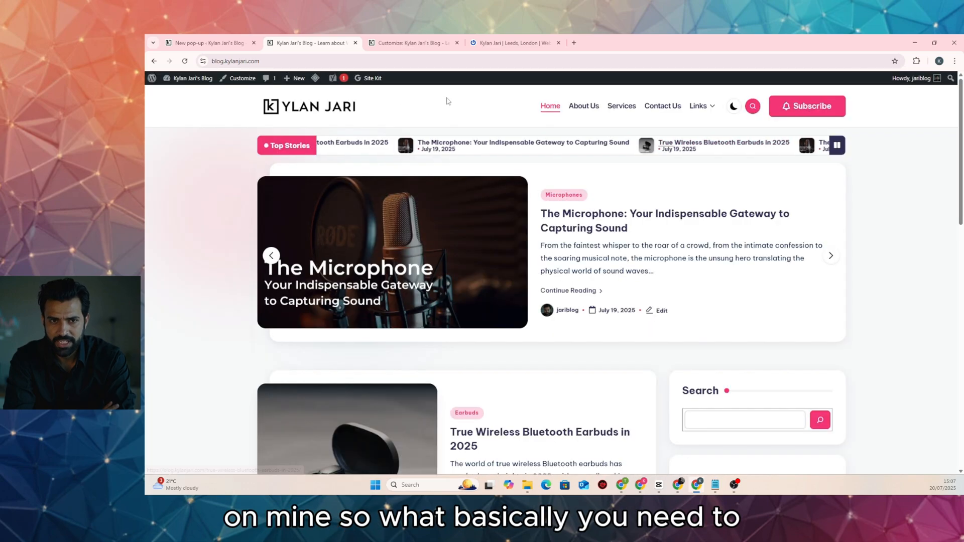
pyautogui.click(217, 45)
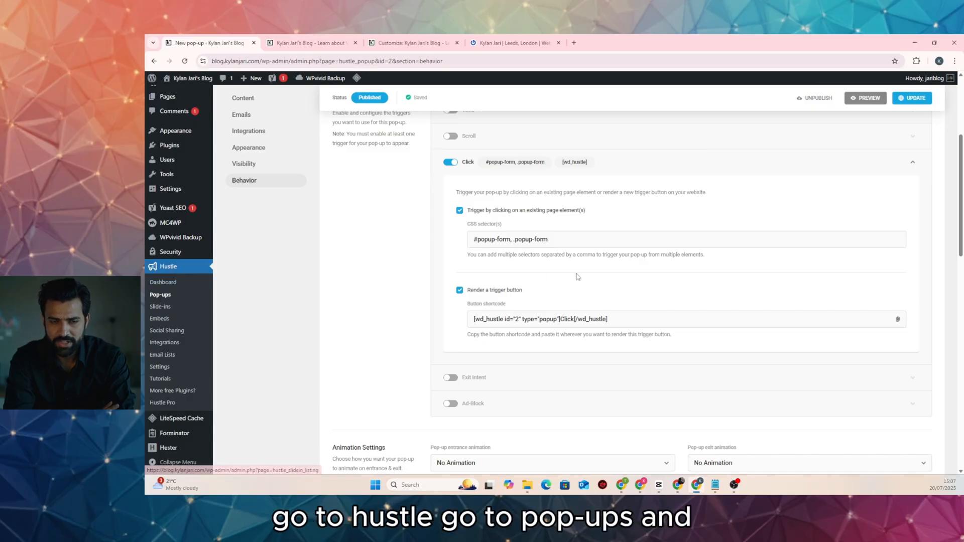
# Check that the Hustle click trigger's CSS selectors read '#popup-form, .popup-form', then return to the Customizer
pyautogui.scroll(3, 430, 187)
pyautogui.scroll(-2, 460, 195)
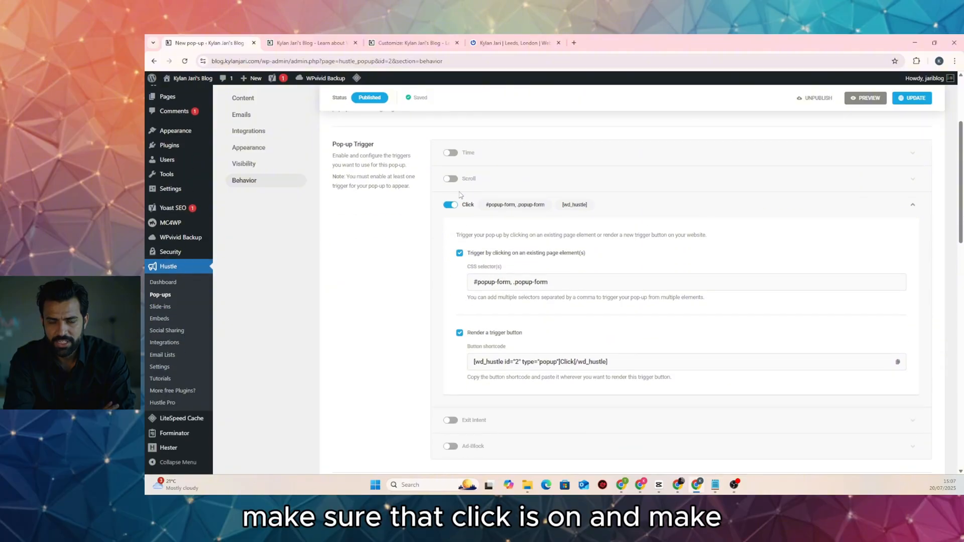
pyautogui.scroll(-2, 558, 246)
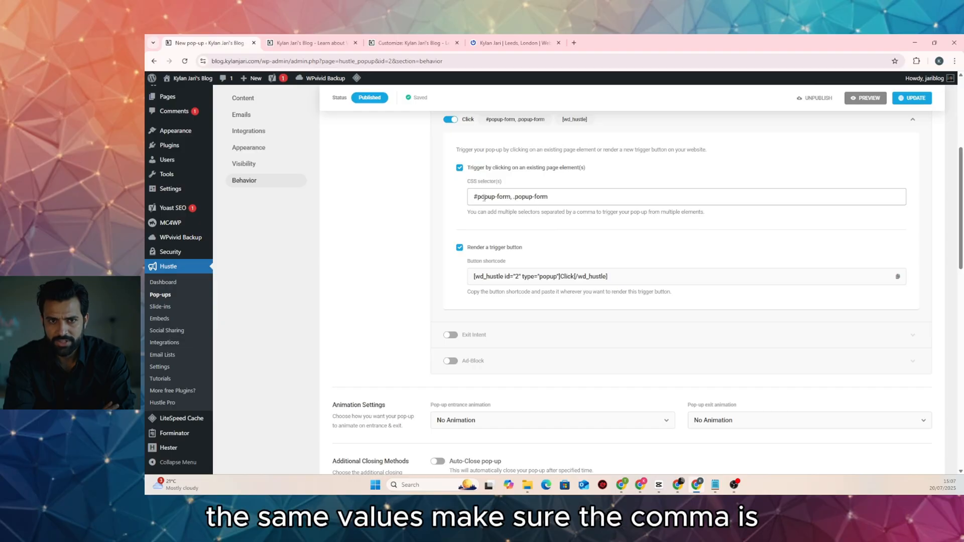
pyautogui.click(511, 200)
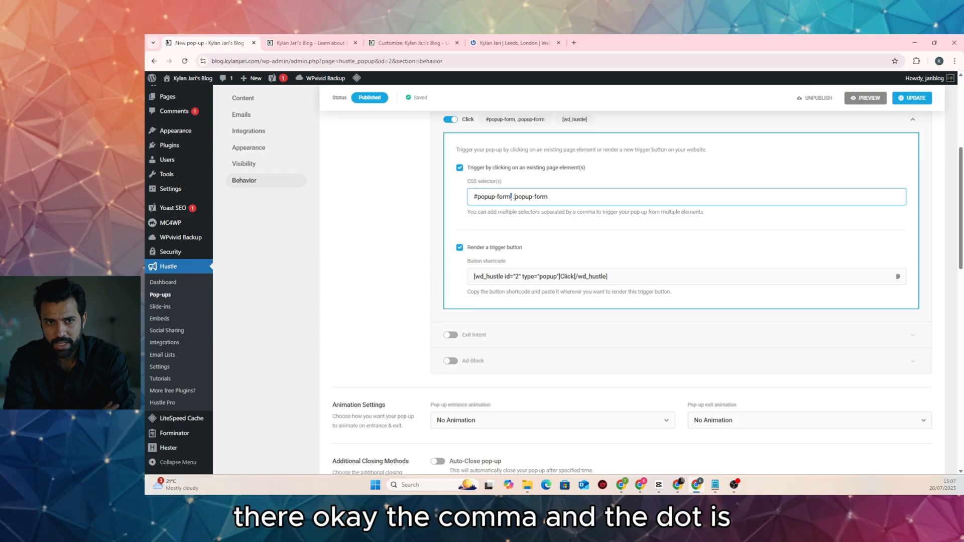
pyautogui.moveTo(512, 197); pyautogui.dragTo(517, 197)
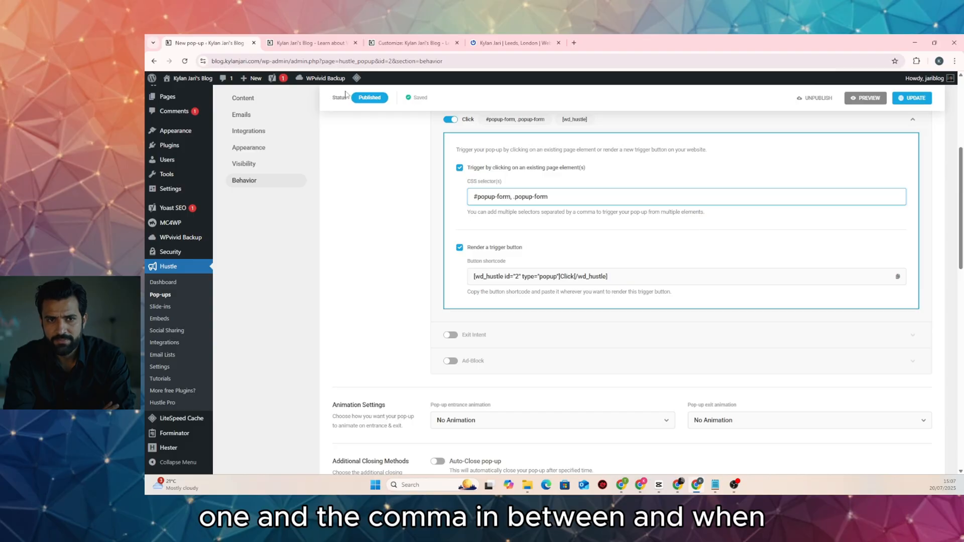
pyautogui.click(402, 43)
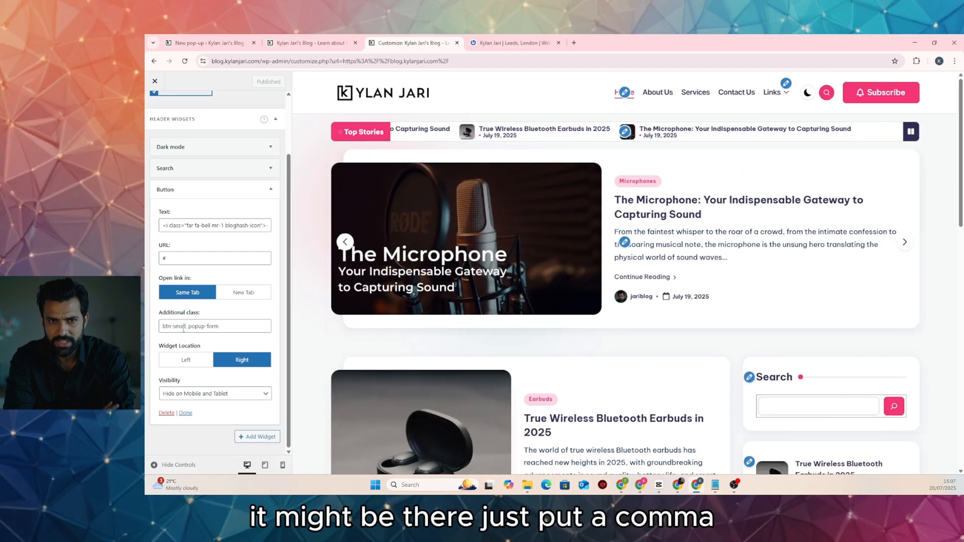
# Add a comma after btn-small, then reload the live homepage and dismiss the Newsletter Signup popup
pyautogui.click(185, 326)
pyautogui.write(',')
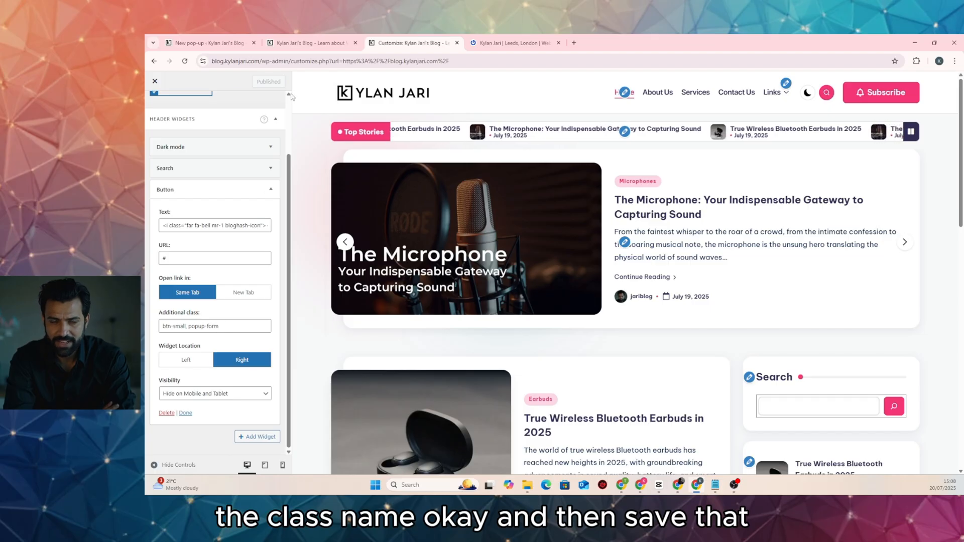
pyautogui.click(316, 43)
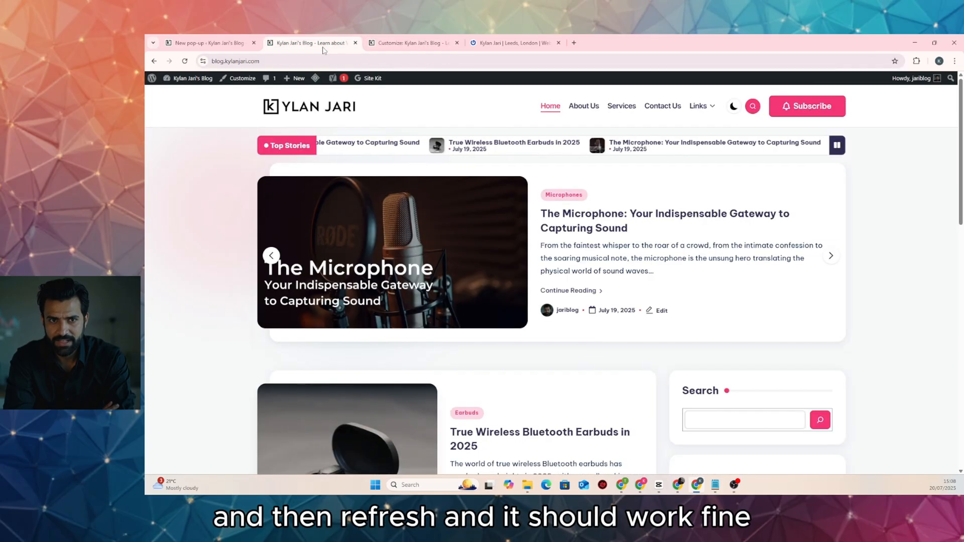
pyautogui.click(186, 61)
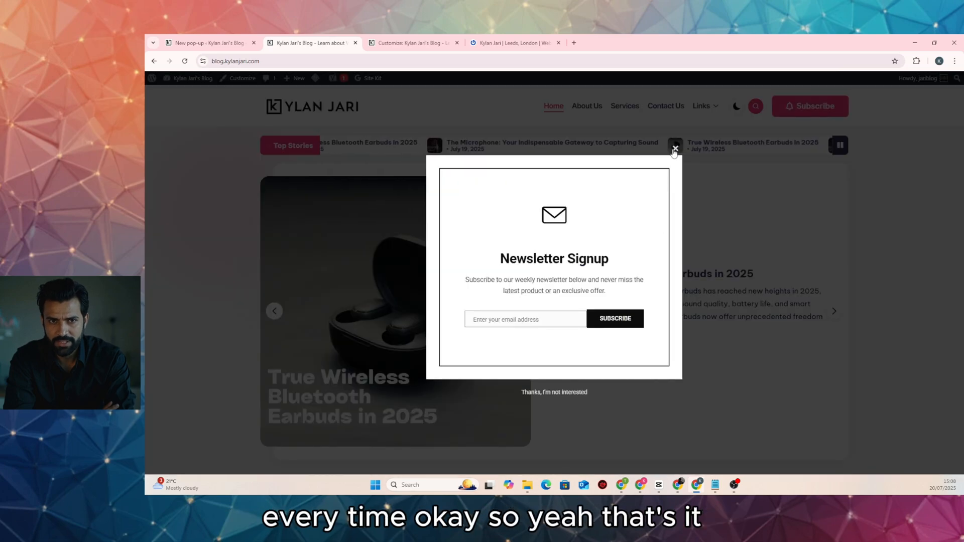
pyautogui.click(675, 147)
pyautogui.click(772, 105)
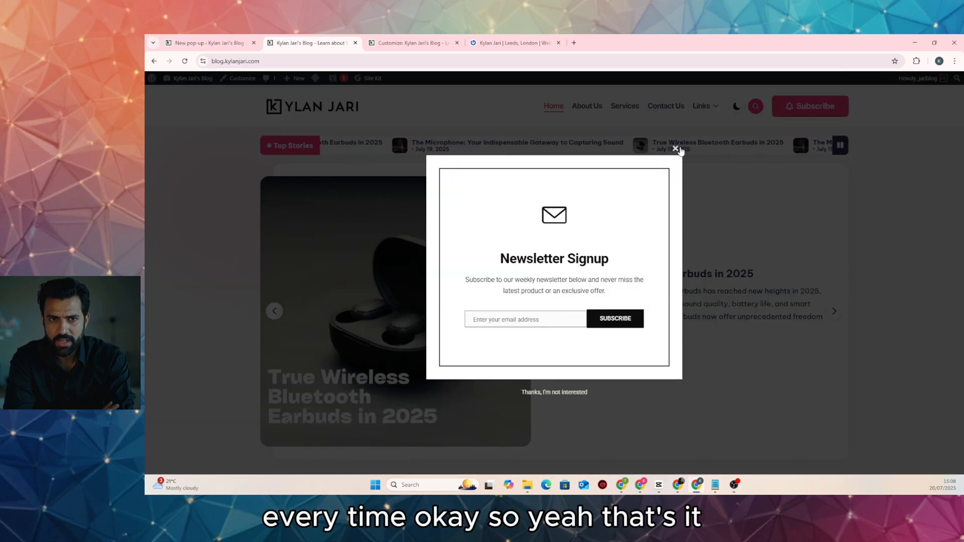
pyautogui.click(673, 148)
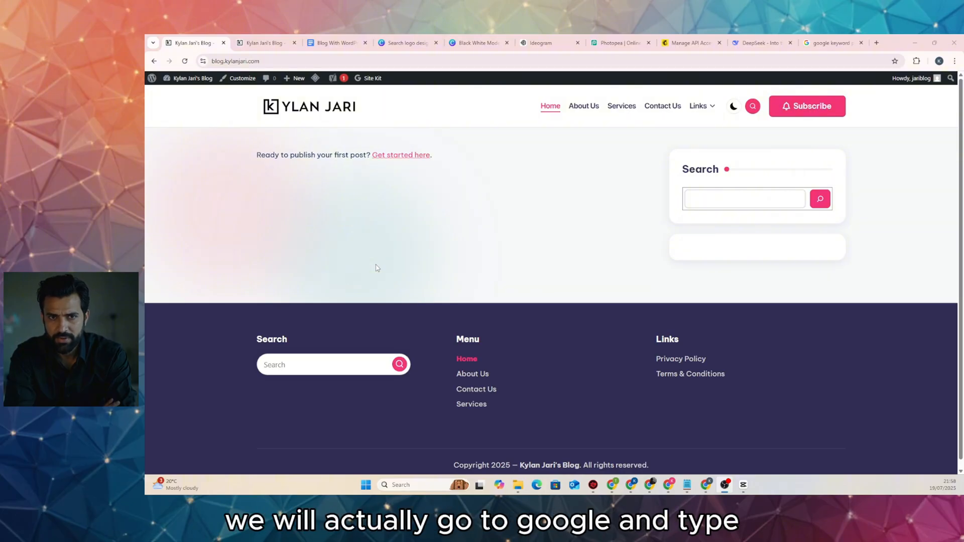
# Scan the 'google keyword planner' search results, then switch to the Google Ads Keyword Planner window
pyautogui.click(826, 43)
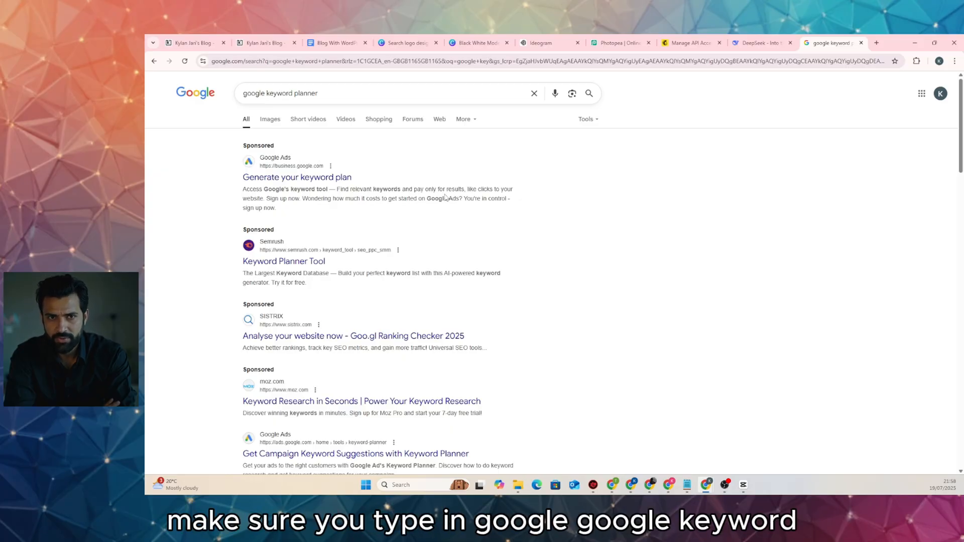
pyautogui.scroll(-5, 444, 197)
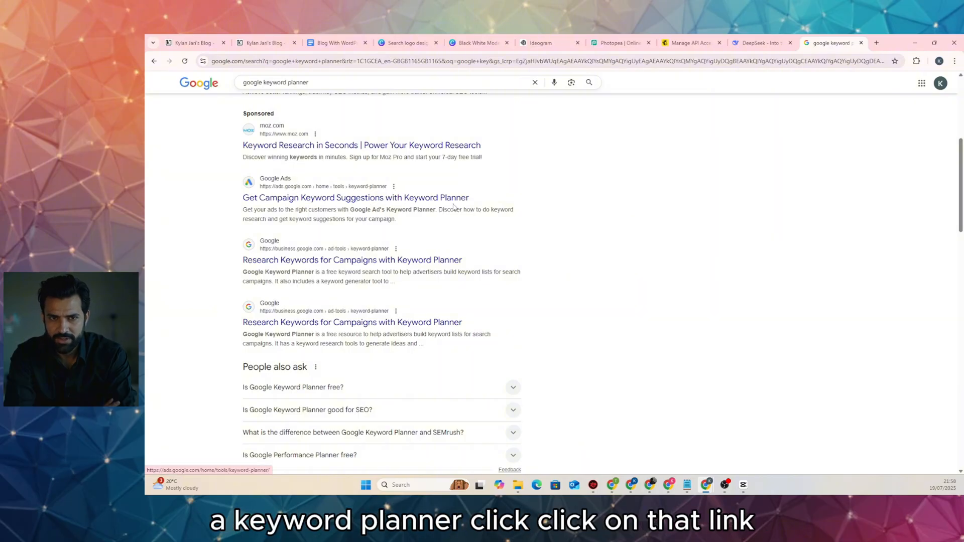
pyautogui.scroll(3, 407, 219)
pyautogui.scroll(3, 362, 333)
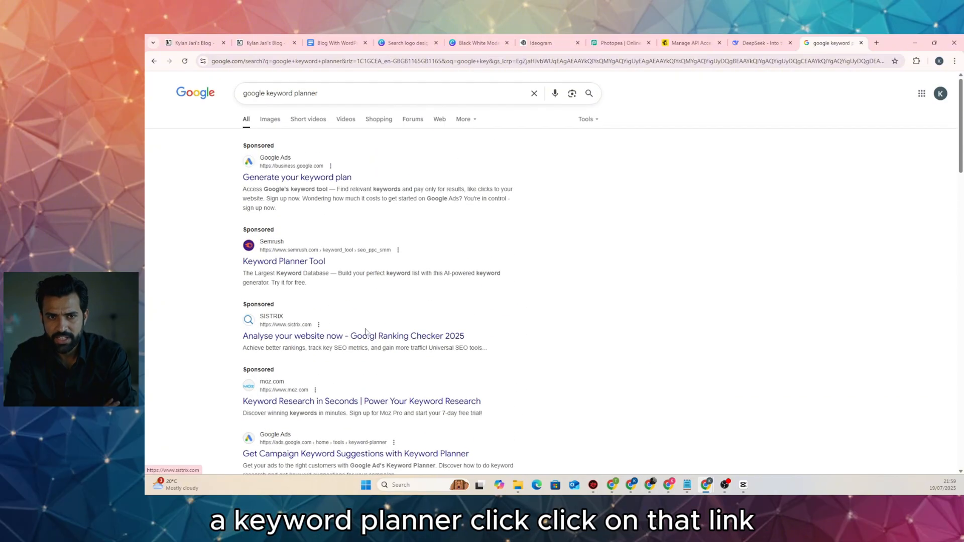
pyautogui.scroll(-4, 376, 318)
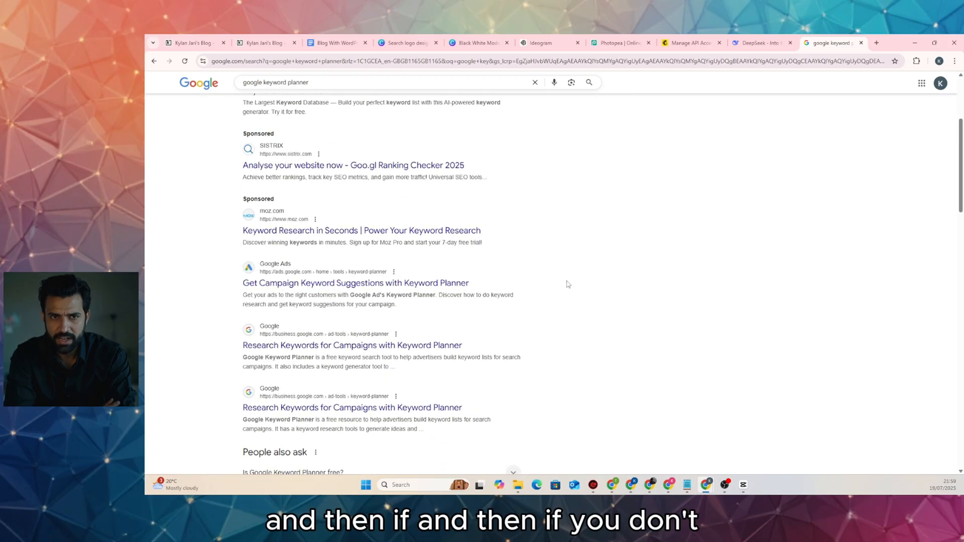
pyautogui.scroll(-3, 508, 264)
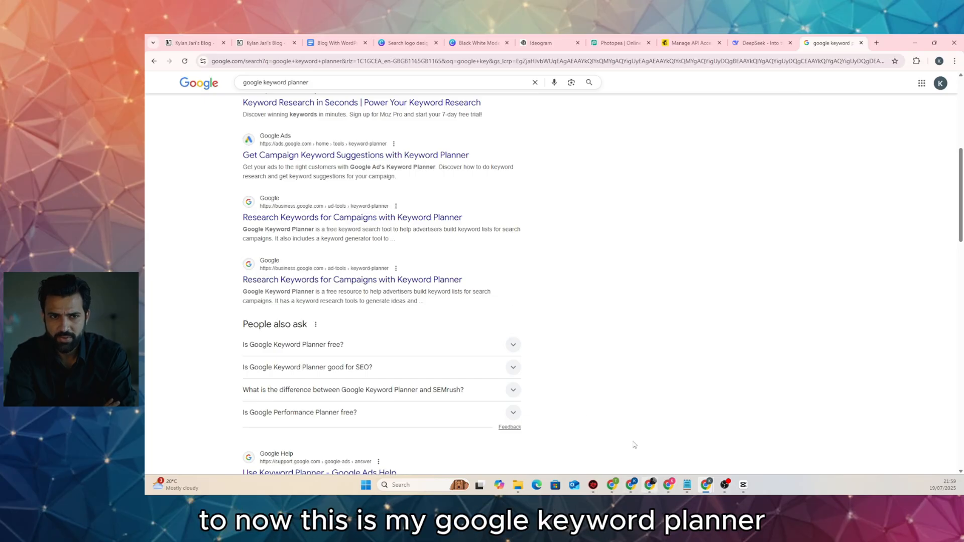
pyautogui.click(649, 484)
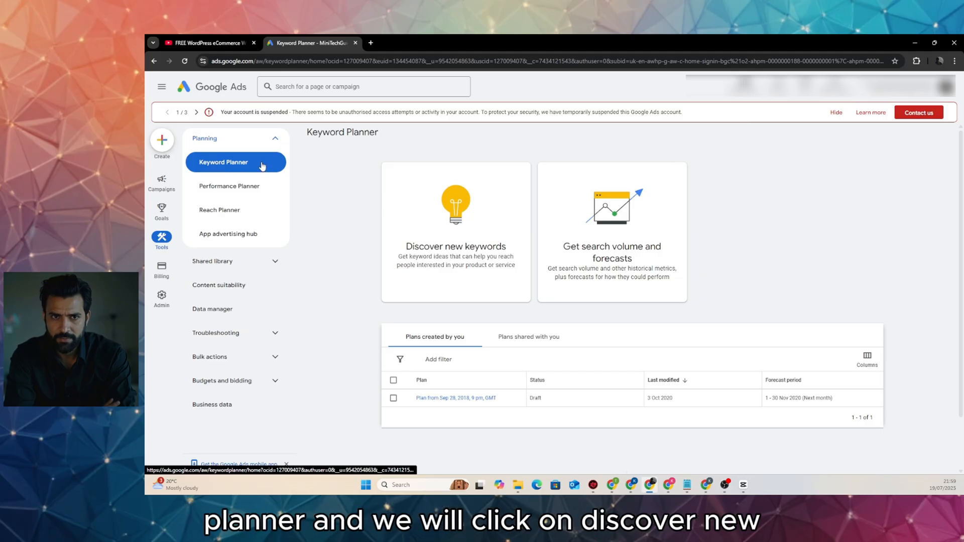
# Start Discover new keywords and remove United Kingdom so the search covers all locations
pyautogui.click(458, 253)
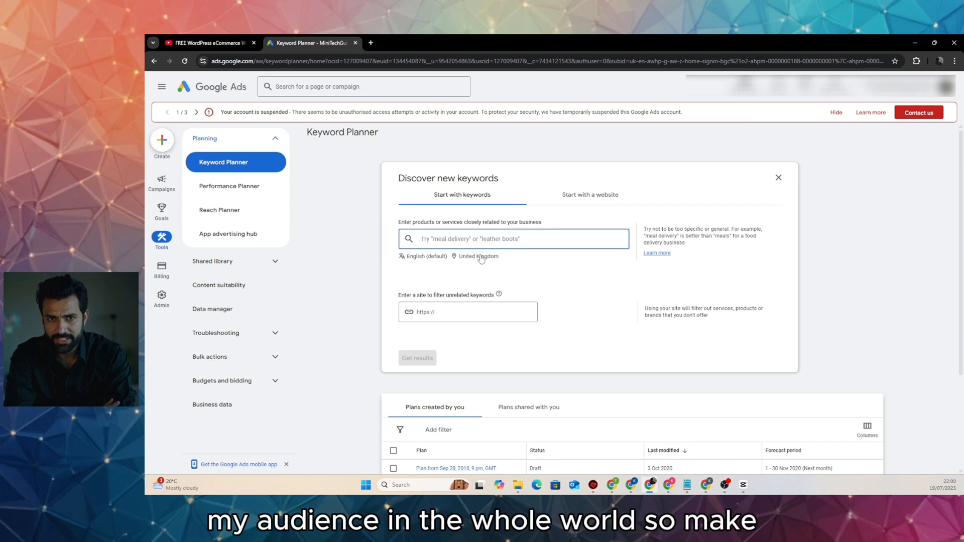
pyautogui.click(473, 258)
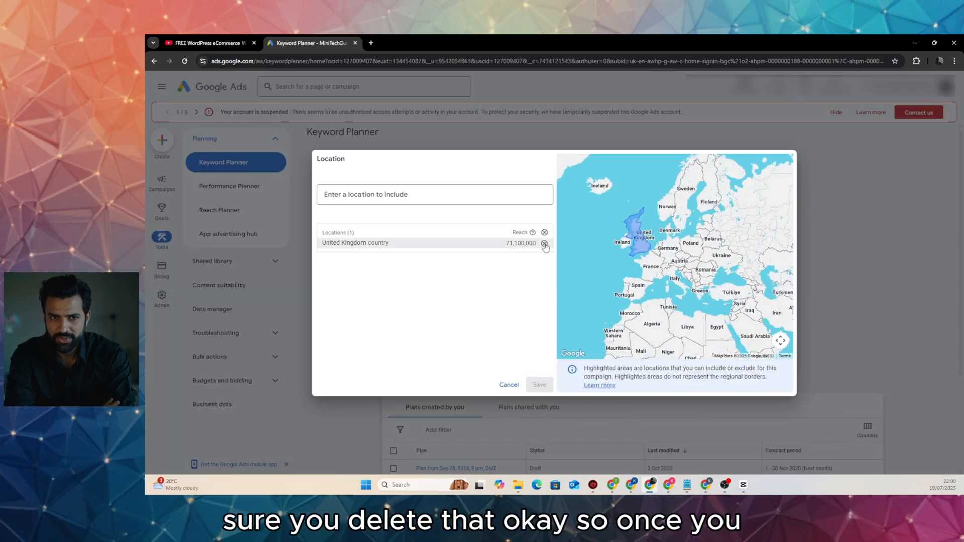
pyautogui.click(544, 244)
pyautogui.click(540, 383)
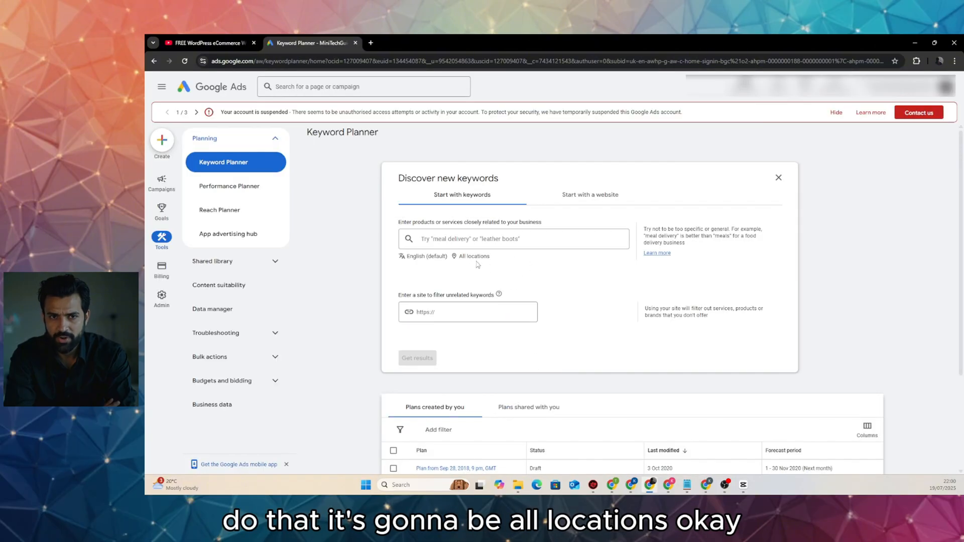
# Enter 'best wireless microphone' and 'microphones' as keywords and get keyword ideas
pyautogui.click(478, 240)
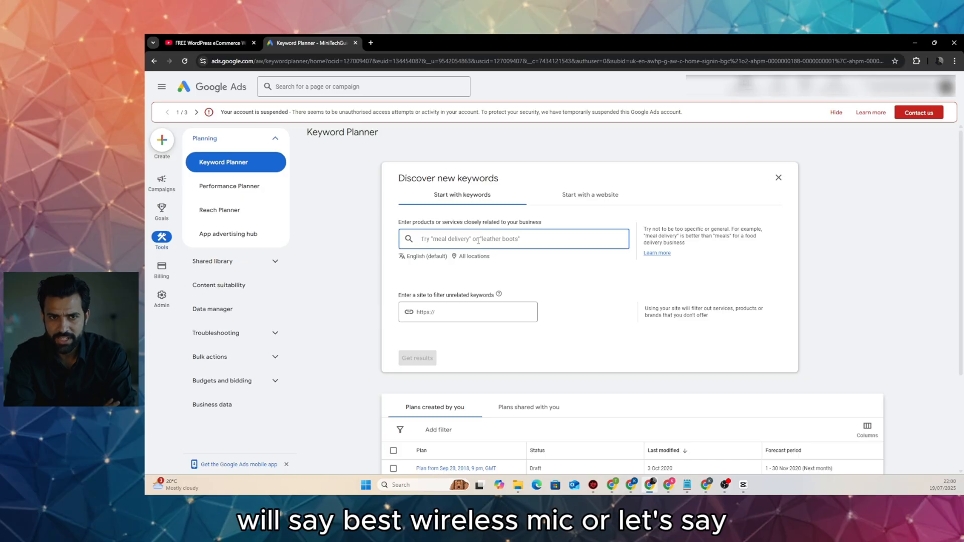
pyautogui.write('best w')
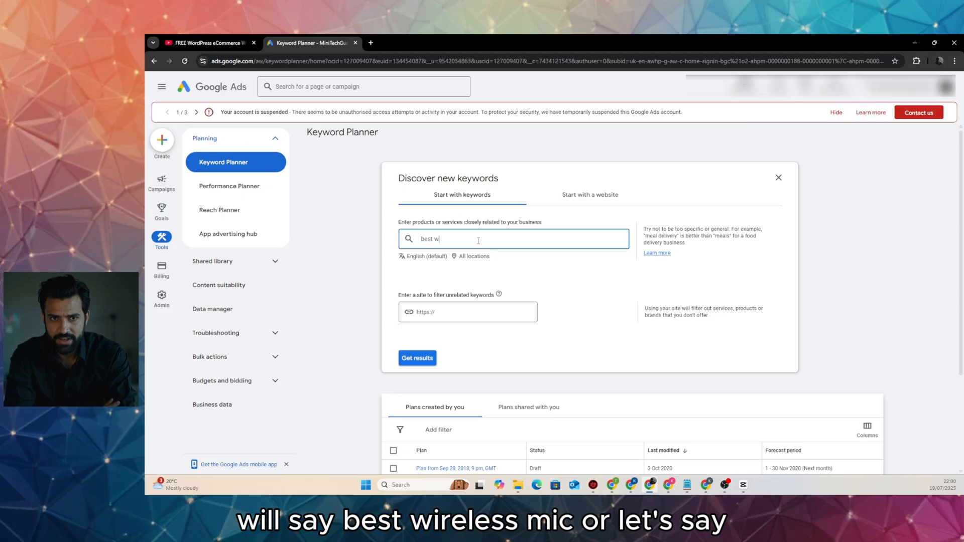
pyautogui.write('ireless ')
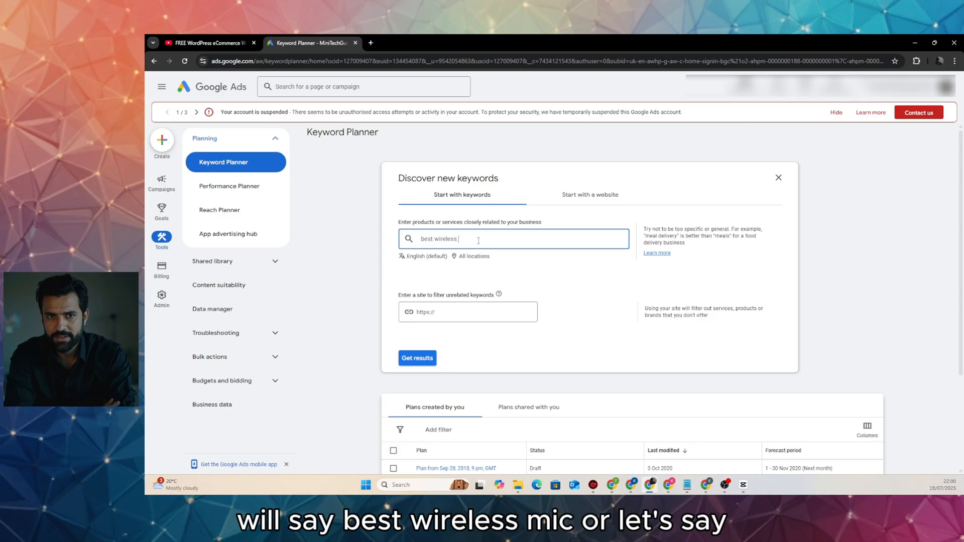
pyautogui.write('mic')
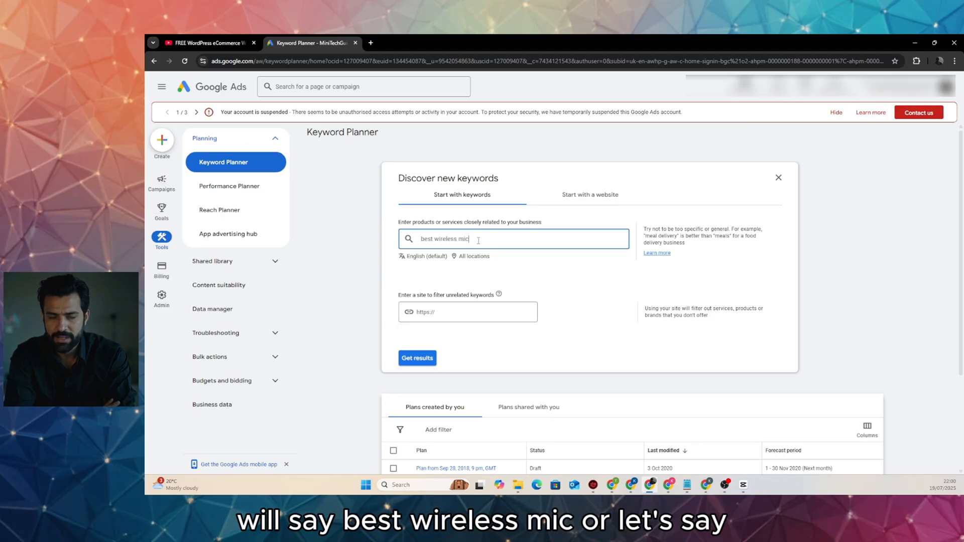
pyautogui.write('rophone')
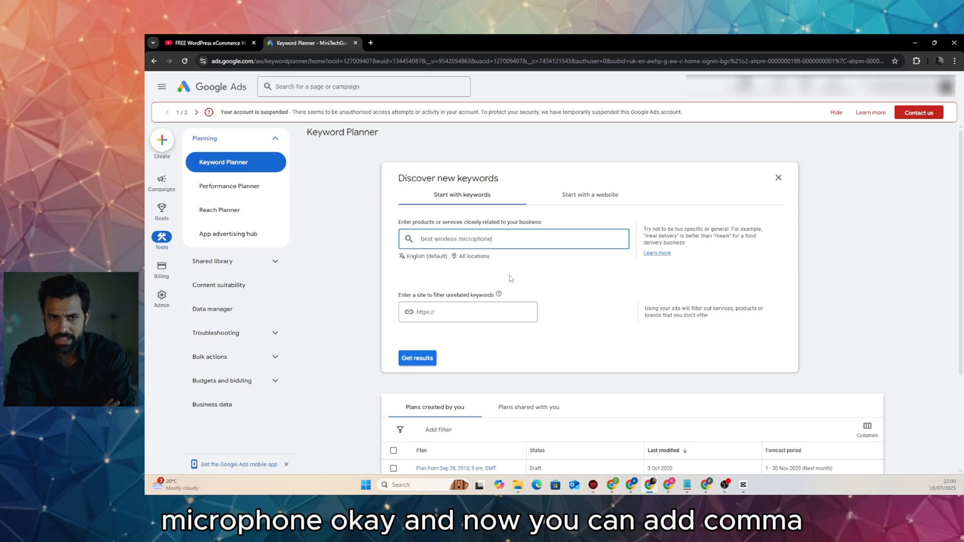
pyautogui.write(',')
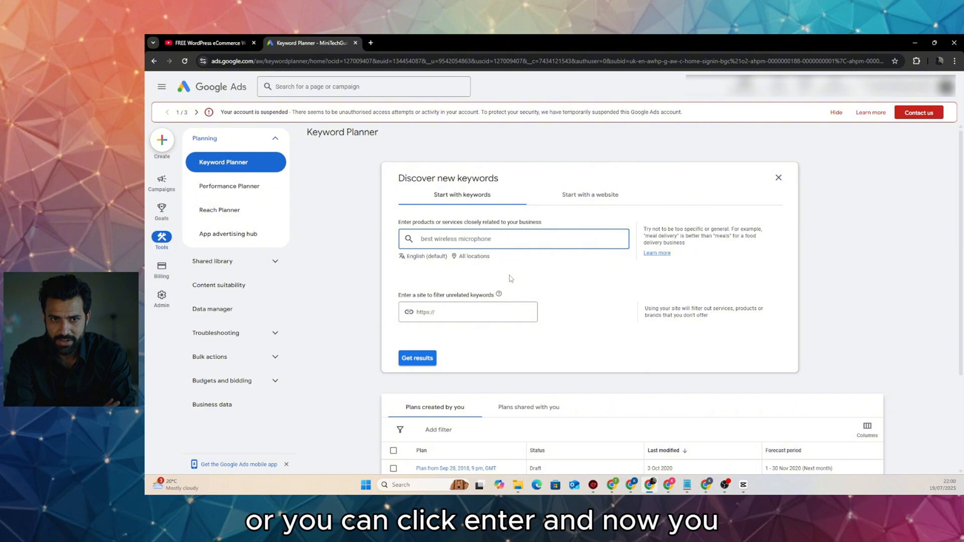
pyautogui.press('Return')
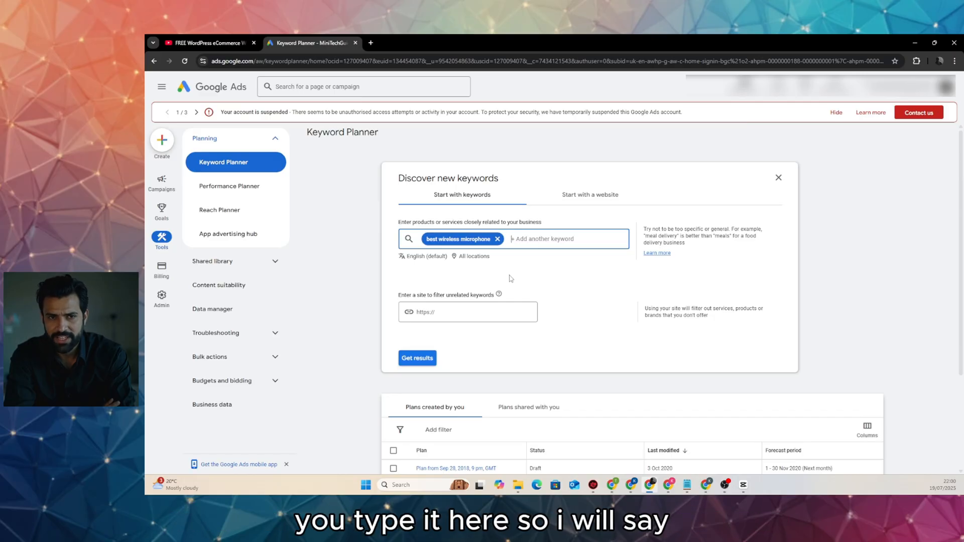
pyautogui.write('mi')
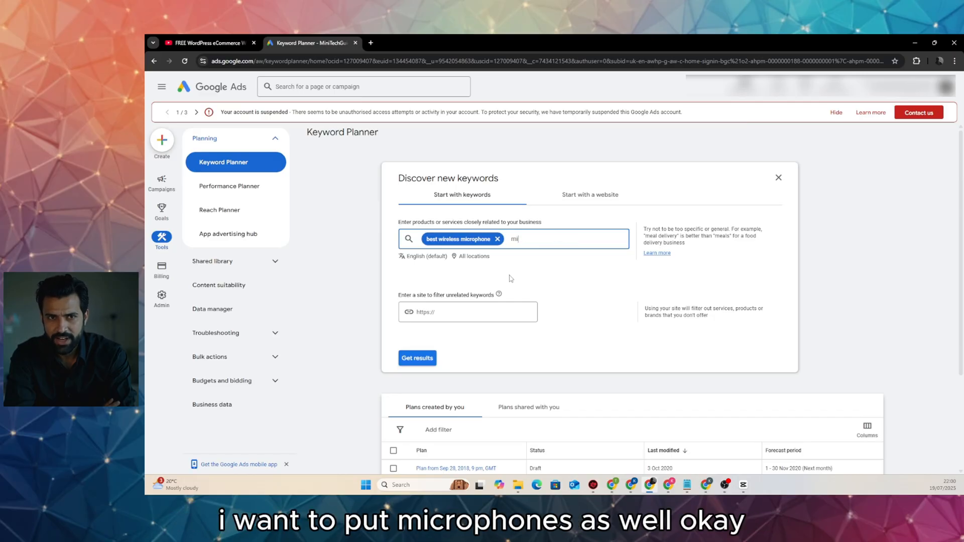
pyautogui.write('cropho')
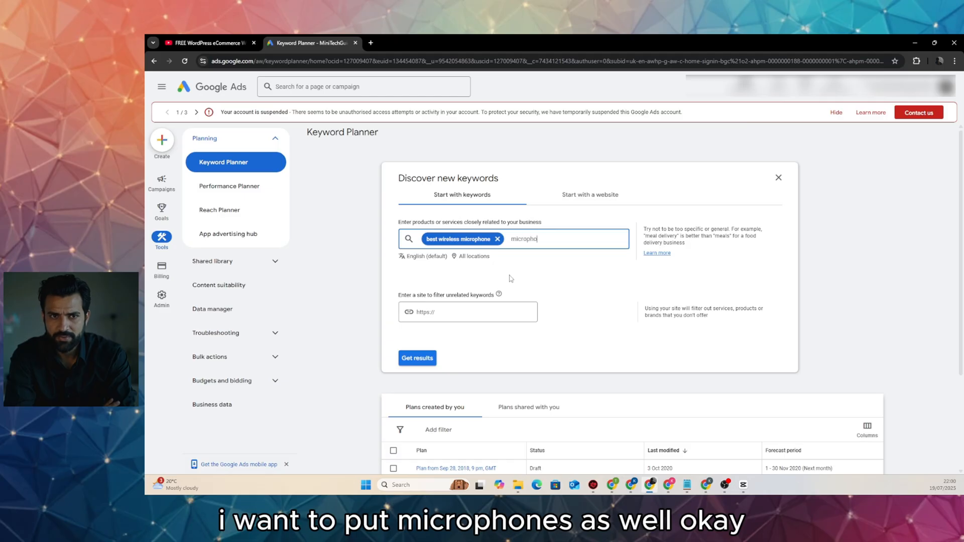
pyautogui.write('nes')
pyautogui.press('Return')
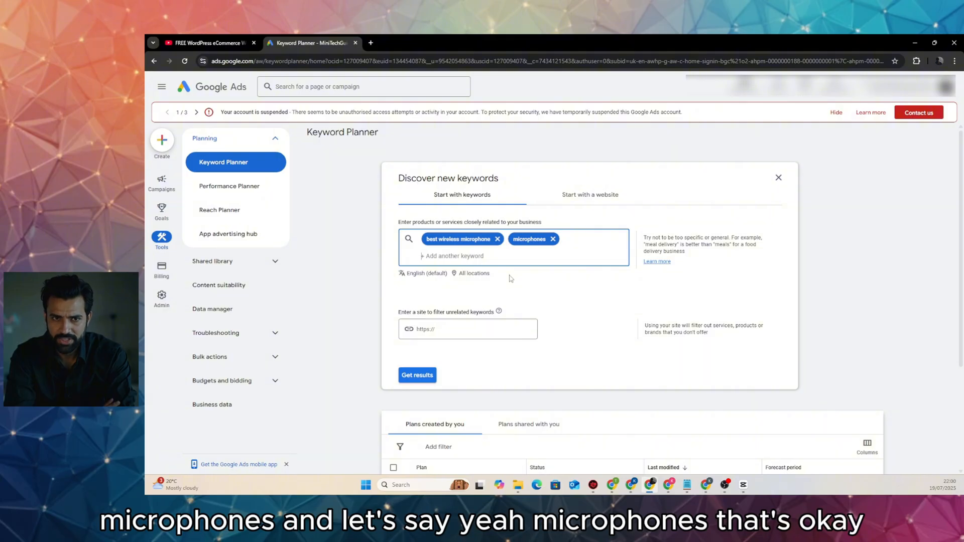
pyautogui.click(424, 378)
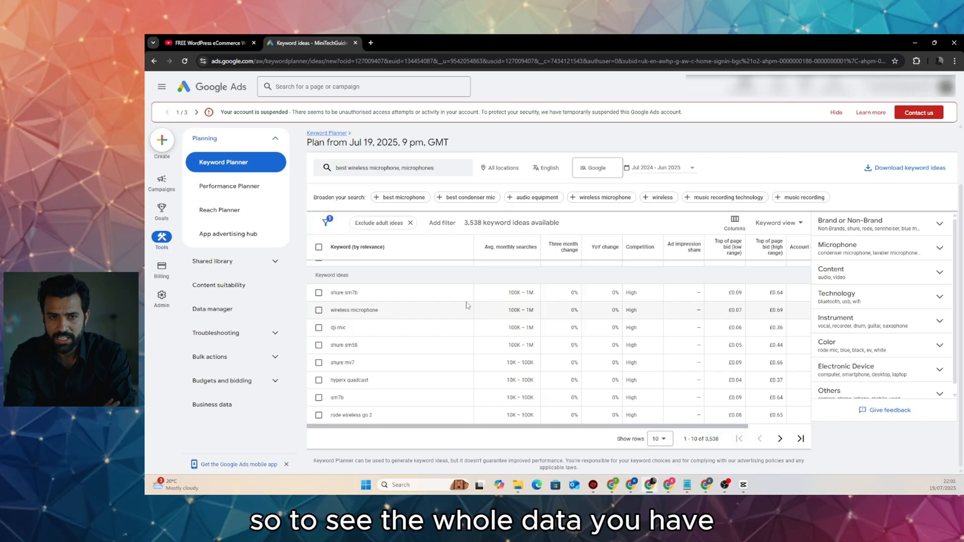
pyautogui.click(662, 442)
pyautogui.click(666, 394)
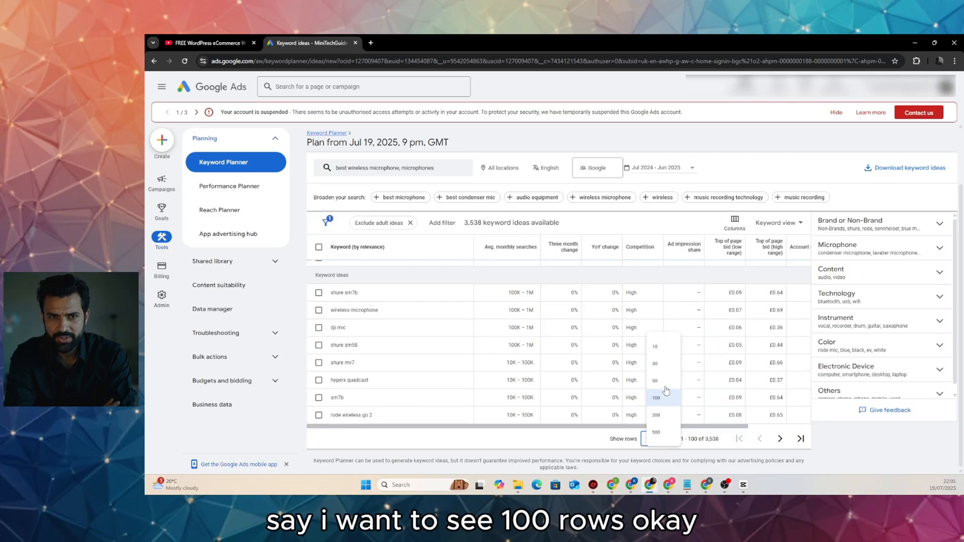
pyautogui.scroll(-5, 547, 382)
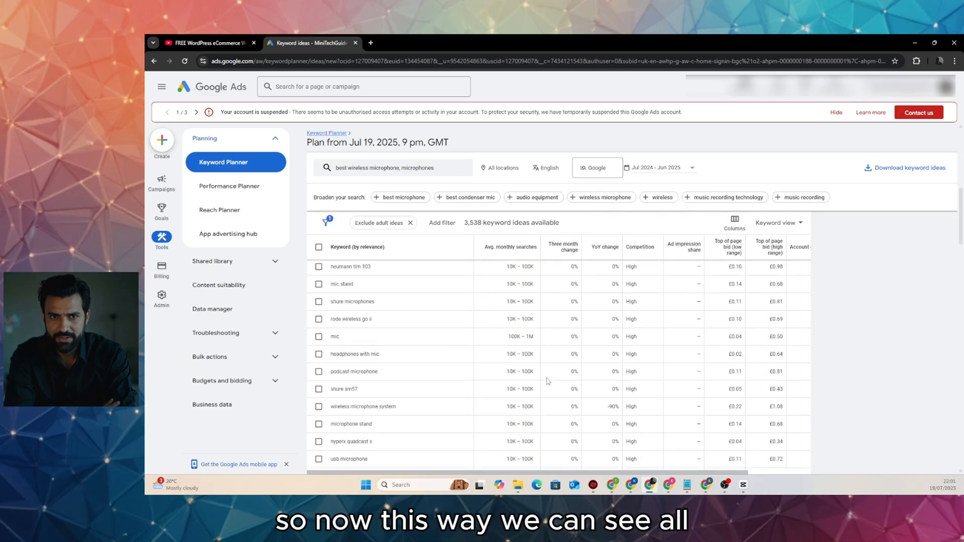
pyautogui.scroll(-6, 547, 382)
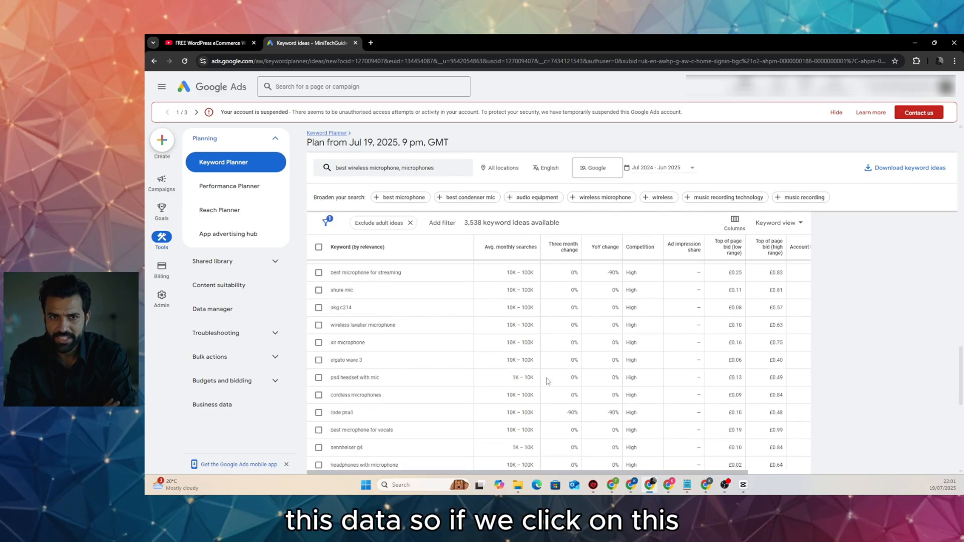
pyautogui.scroll(10, 547, 381)
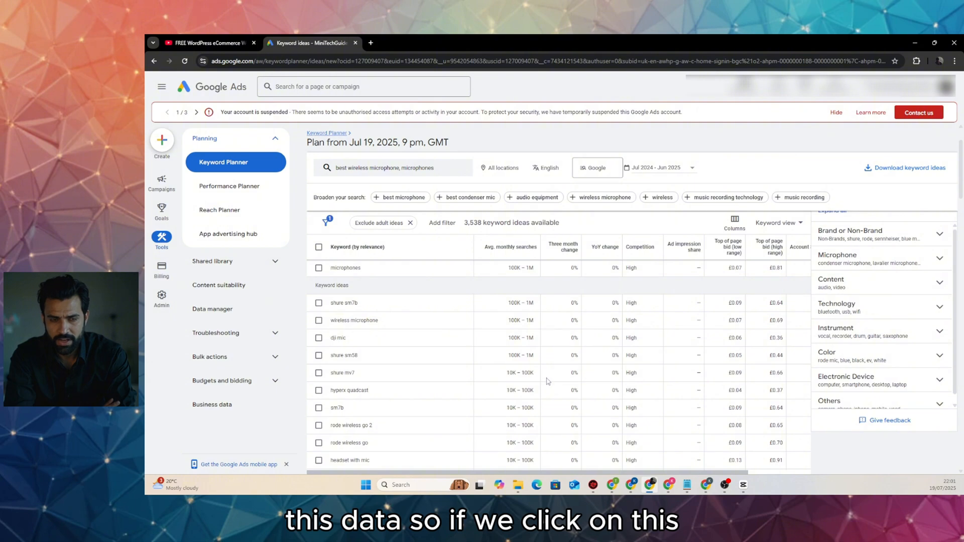
pyautogui.scroll(2, 547, 381)
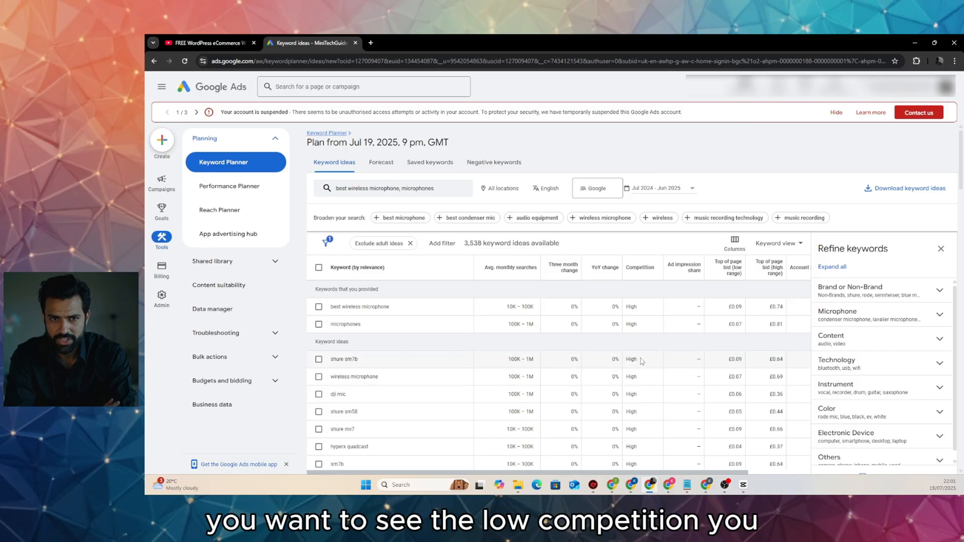
pyautogui.click(638, 270)
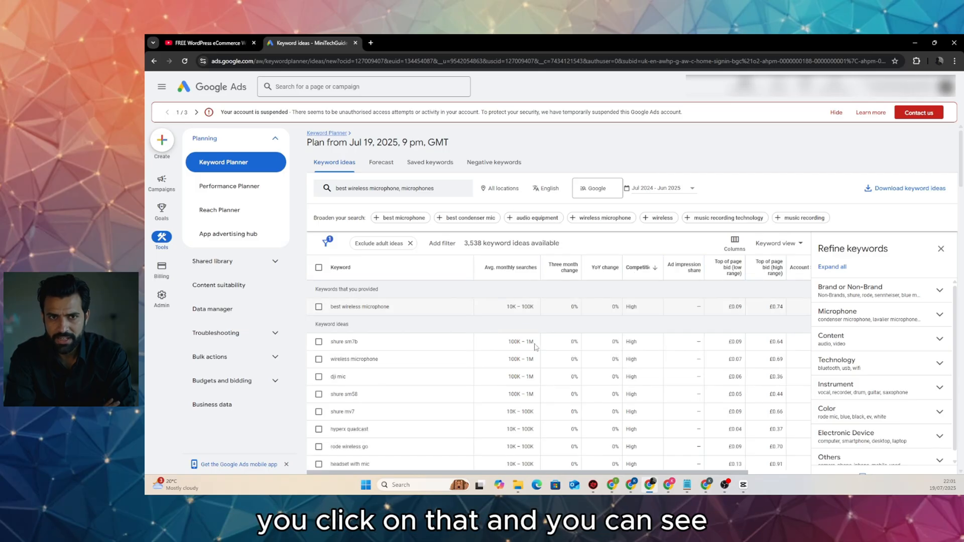
pyautogui.scroll(-3, 628, 397)
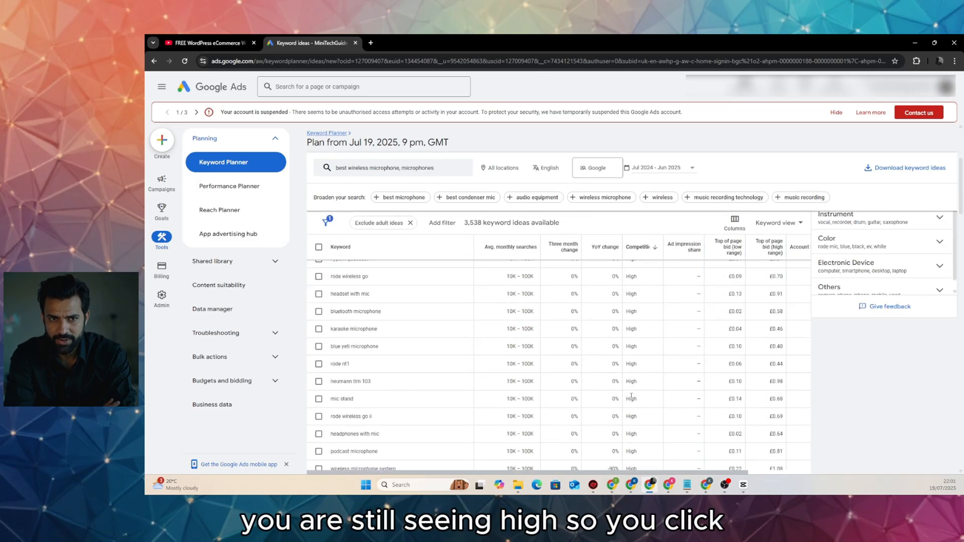
pyautogui.scroll(3, 630, 397)
pyautogui.click(642, 270)
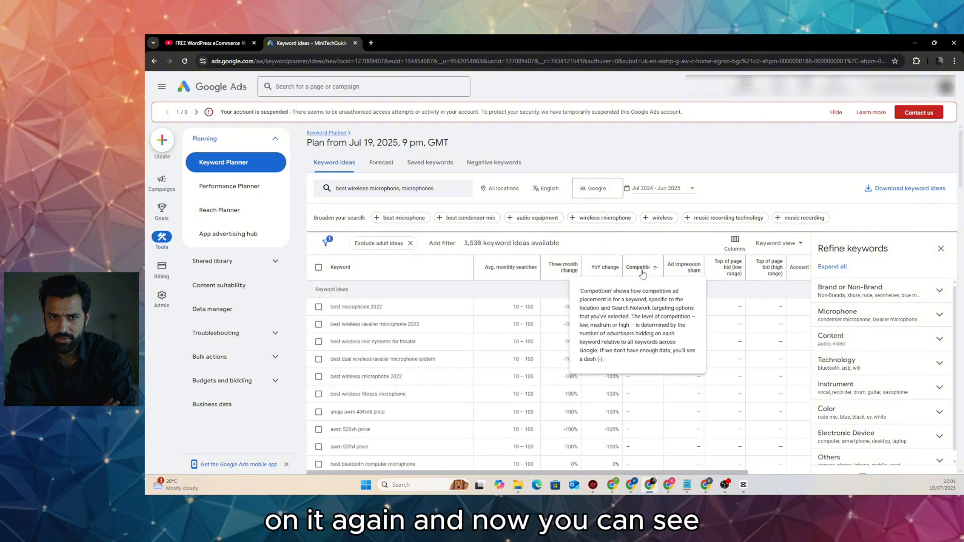
pyautogui.scroll(-3, 636, 370)
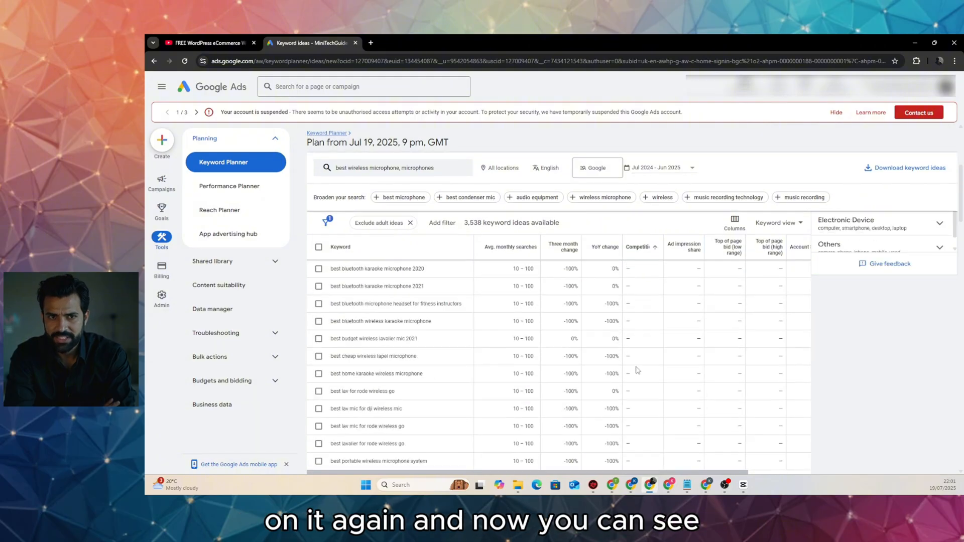
pyautogui.scroll(-10, 637, 369)
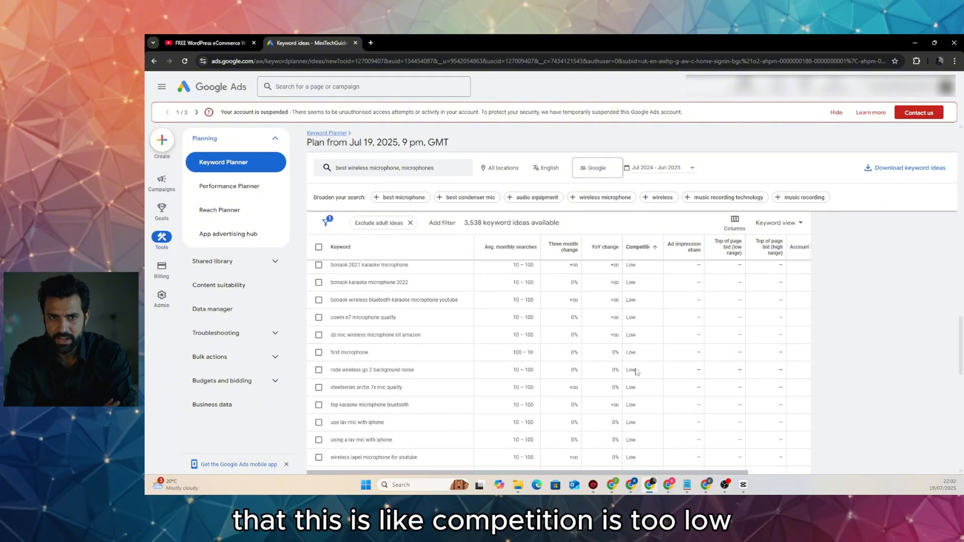
pyautogui.scroll(4, 632, 366)
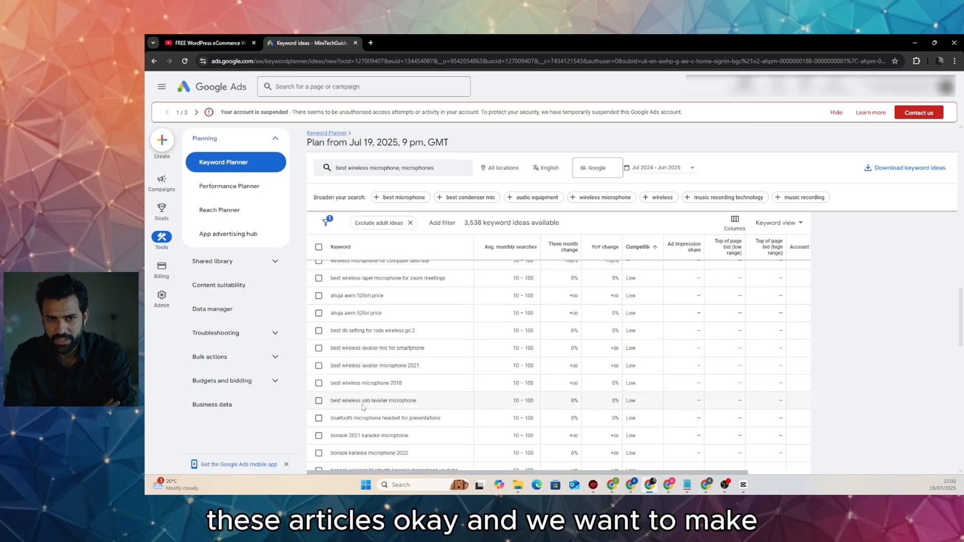
pyautogui.scroll(-3, 362, 404)
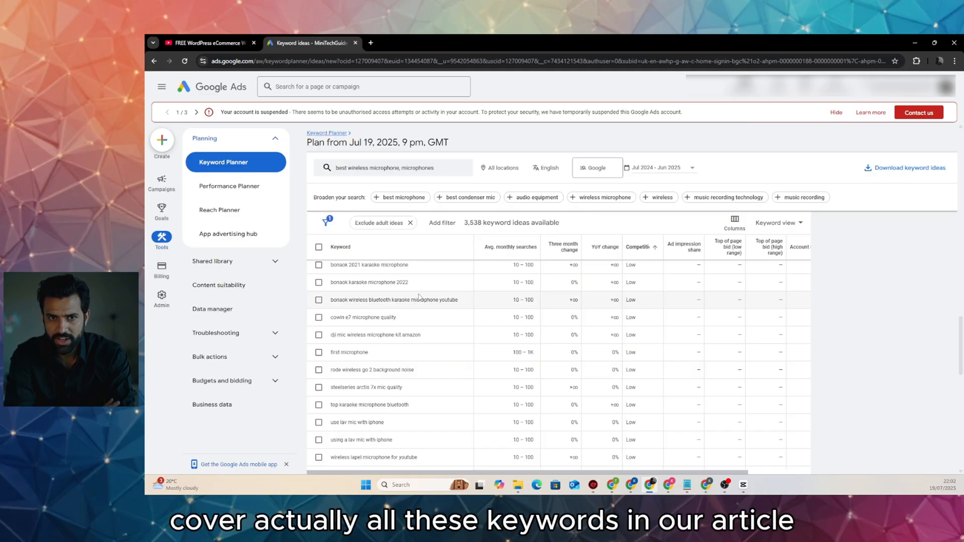
pyautogui.scroll(-10, 469, 338)
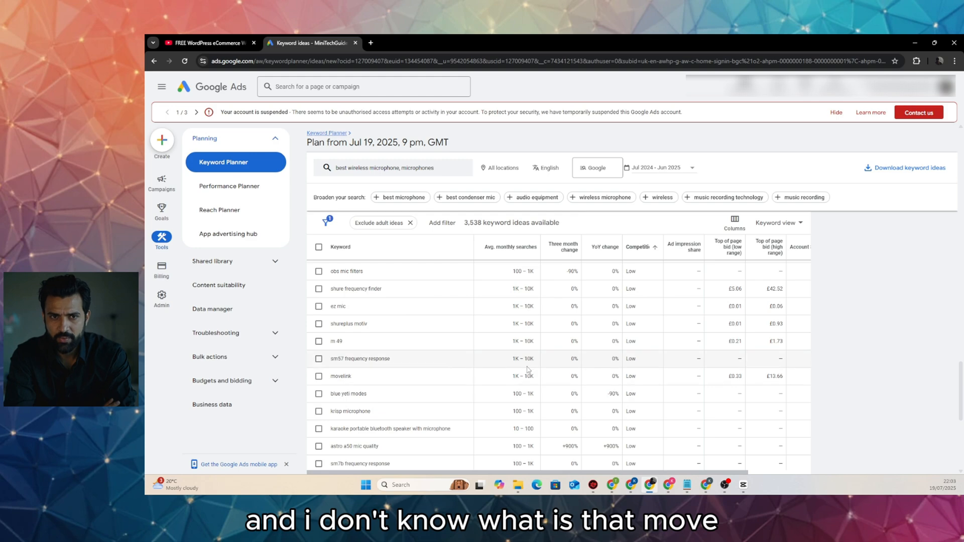
pyautogui.scroll(-2, 527, 369)
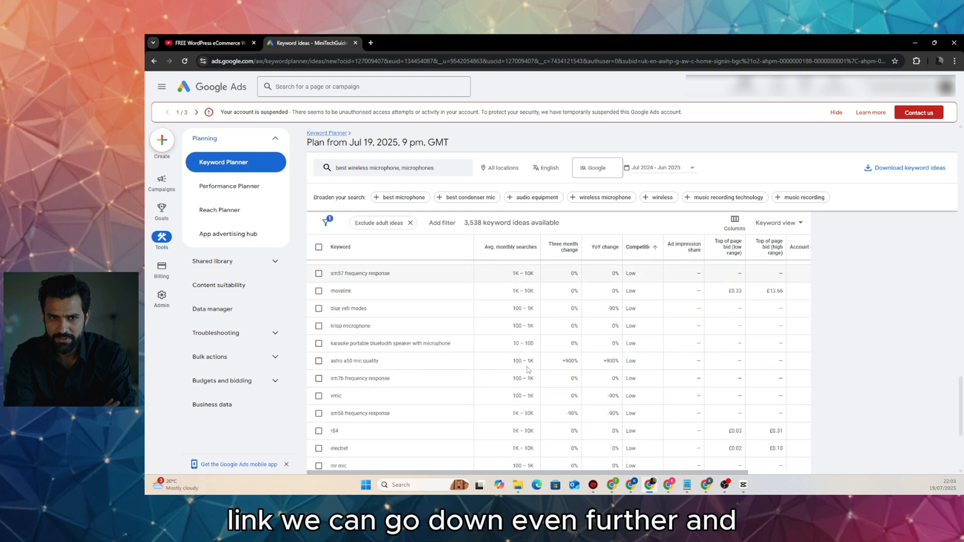
pyautogui.scroll(-1, 528, 369)
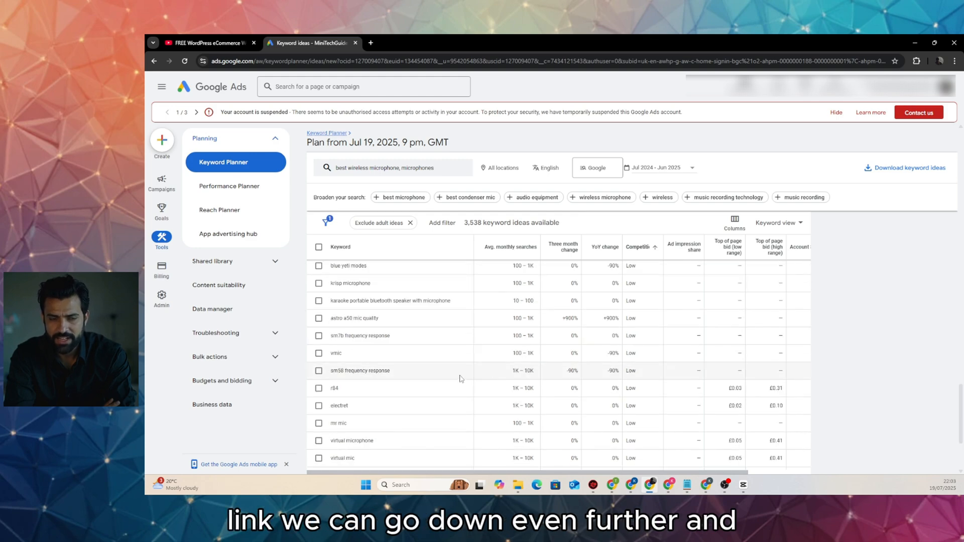
pyautogui.scroll(-1, 461, 379)
pyautogui.scroll(-1, 460, 379)
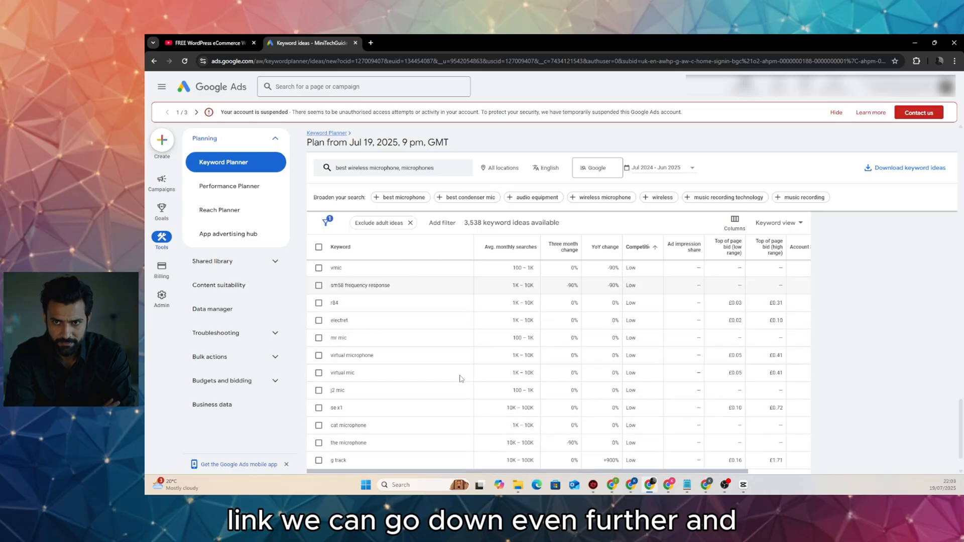
pyautogui.scroll(-1, 461, 379)
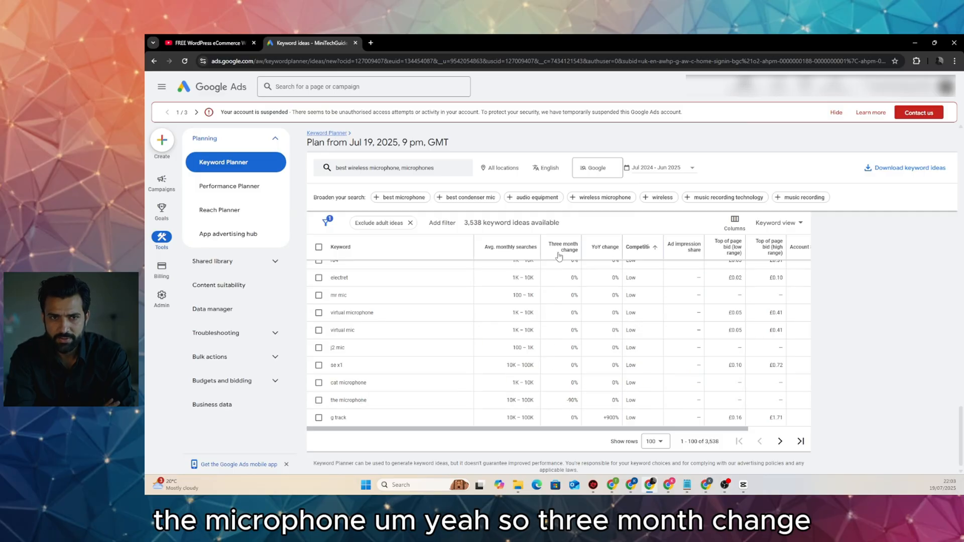
pyautogui.moveTo(575, 255)
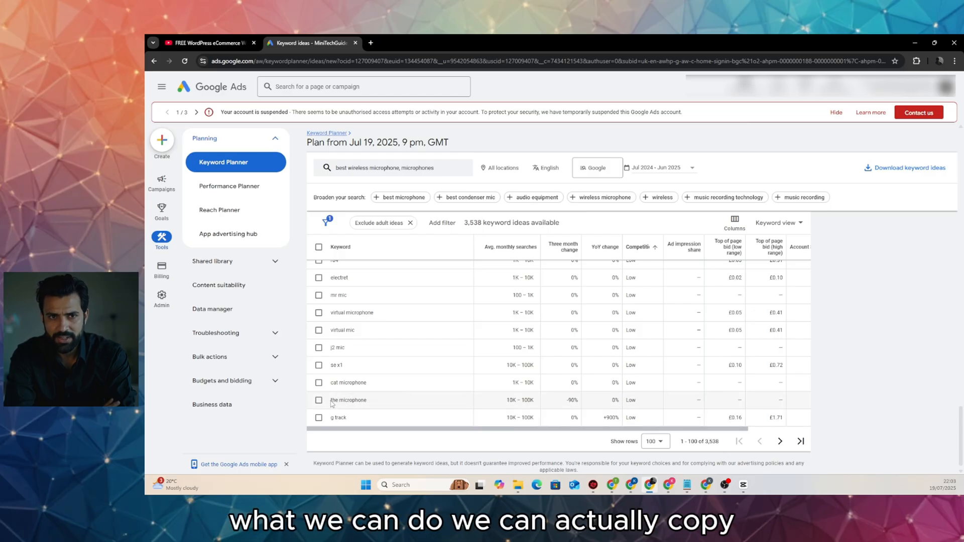
# Copy the keyword 'the microphone' from the ideas list and switch to the blog's browser window
pyautogui.moveTo(331, 403); pyautogui.dragTo(365, 399)
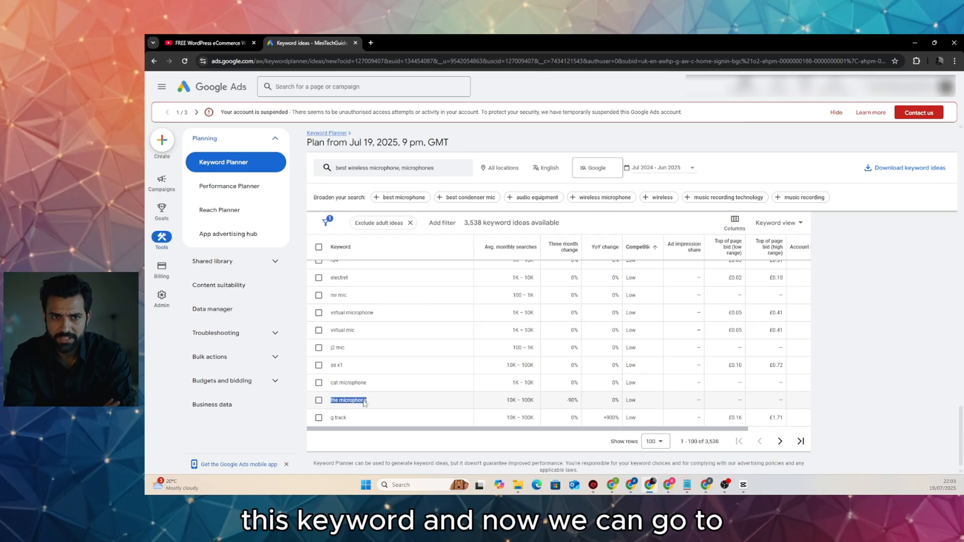
pyautogui.rightClick(365, 402)
pyautogui.click(389, 314)
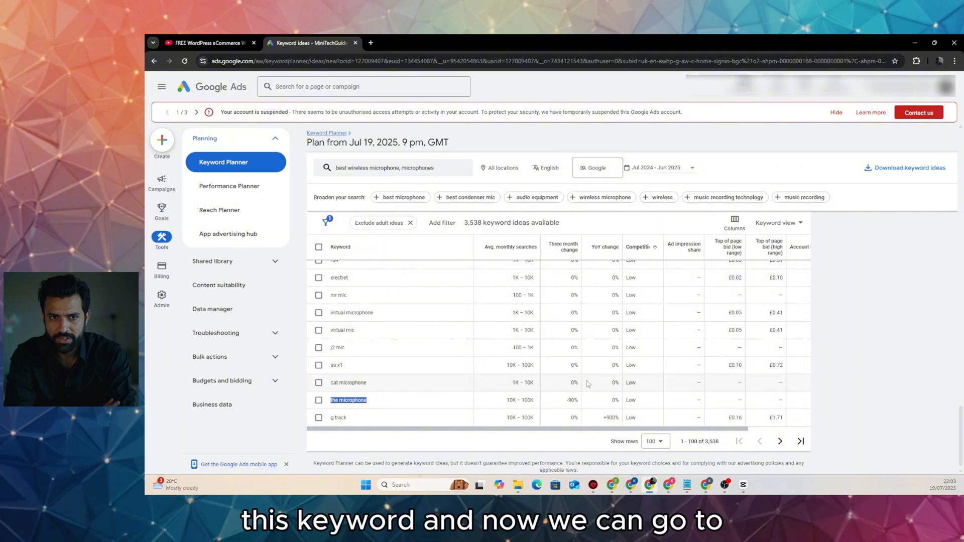
pyautogui.click(707, 484)
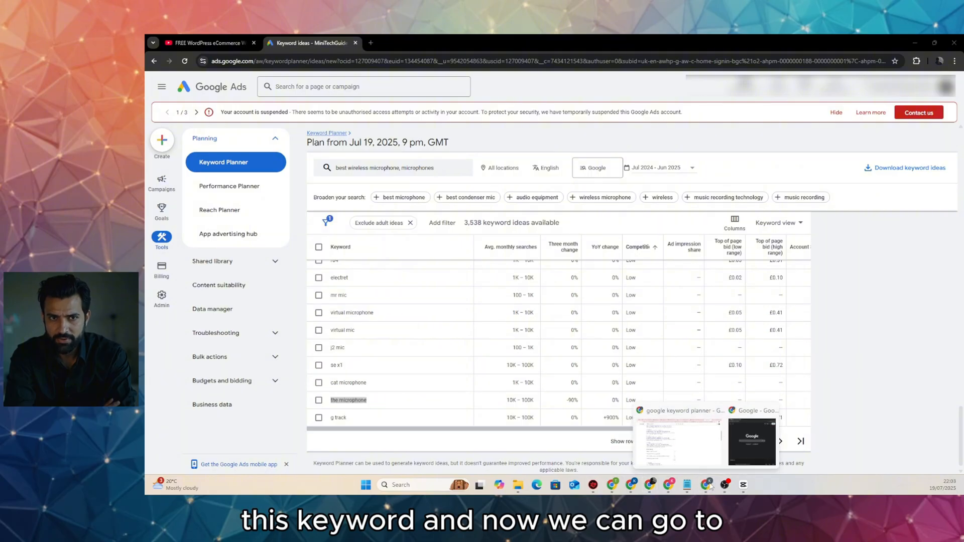
pyautogui.click(677, 442)
# Go from the blog to Dashboard > Posts and start a new post
pyautogui.click(208, 44)
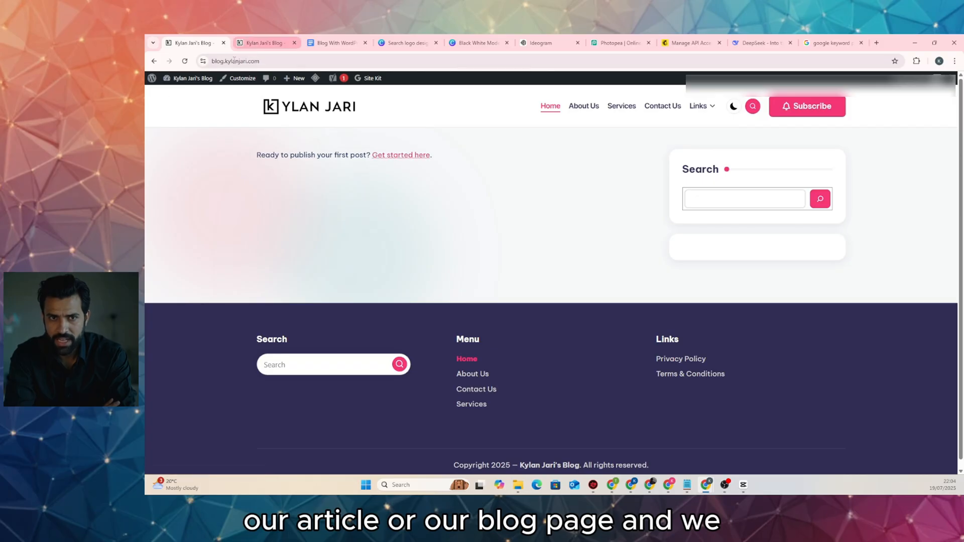
pyautogui.click(185, 94)
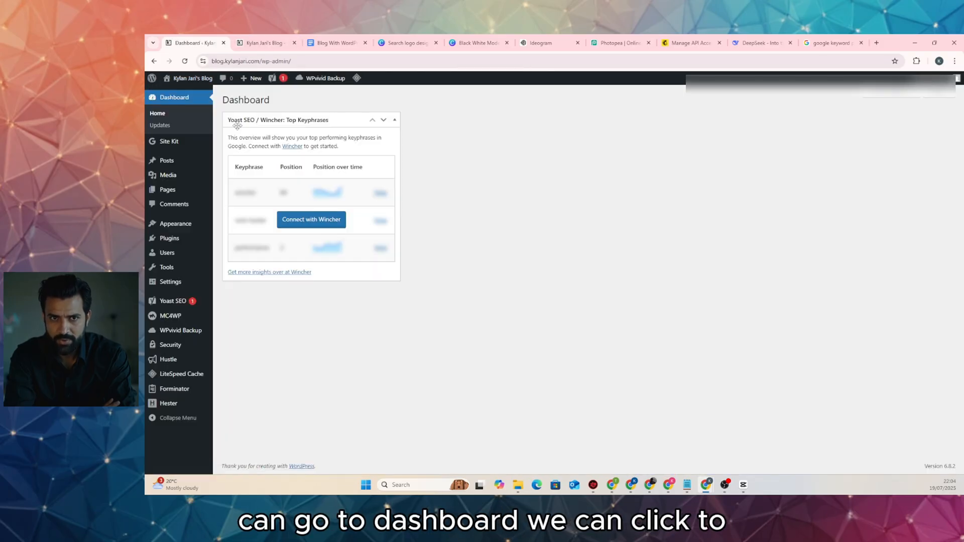
pyautogui.click(164, 160)
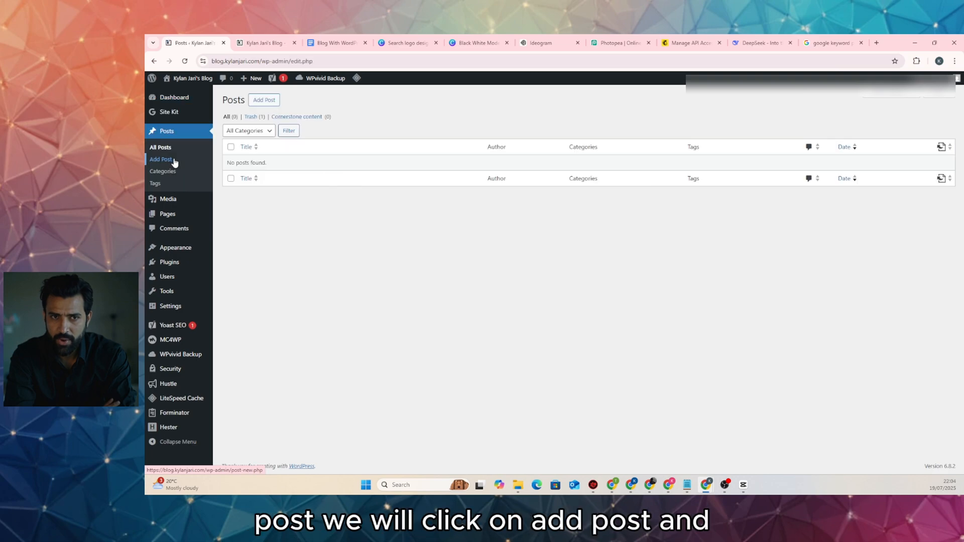
pyautogui.click(263, 103)
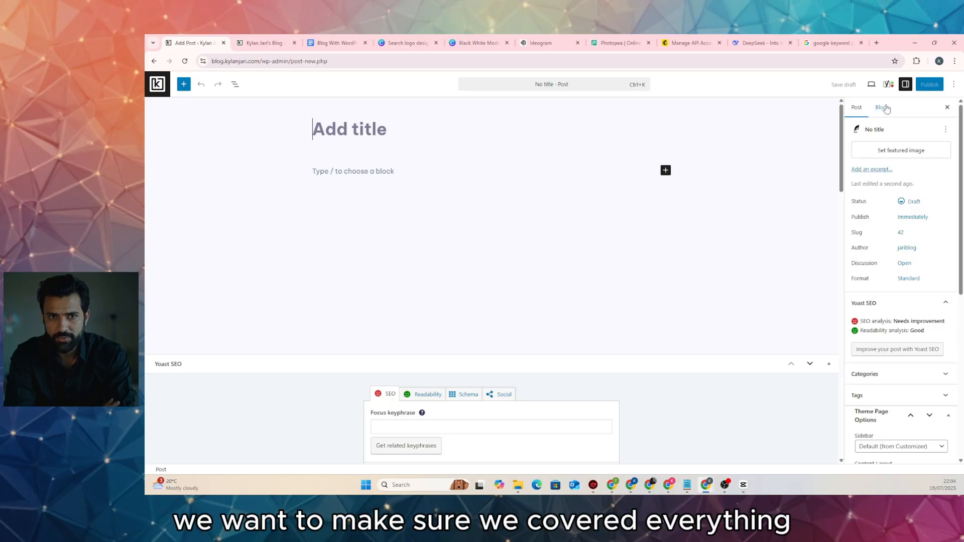
# Fold away the Yoast SEO and Table of Contents panels in the post editor
pyautogui.click(491, 365)
pyautogui.click(474, 364)
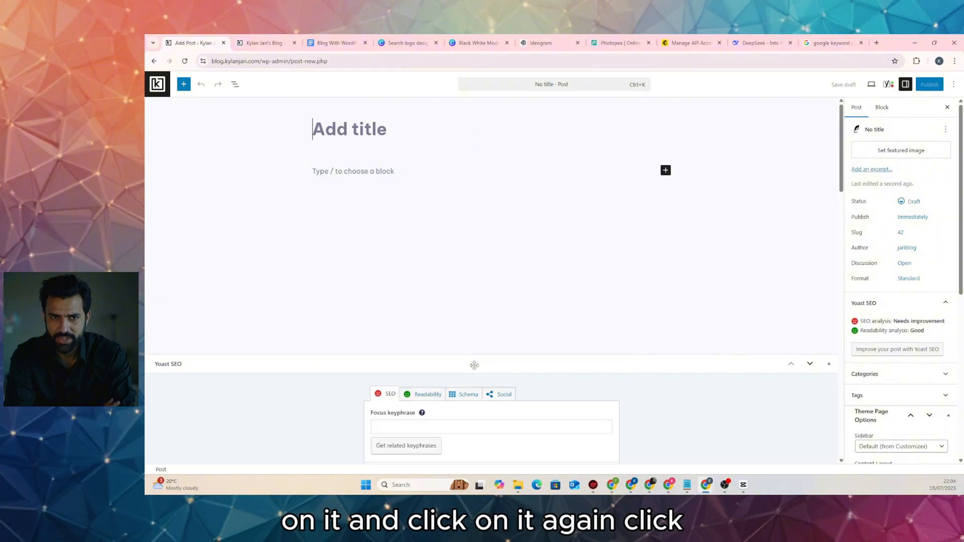
pyautogui.click(529, 363)
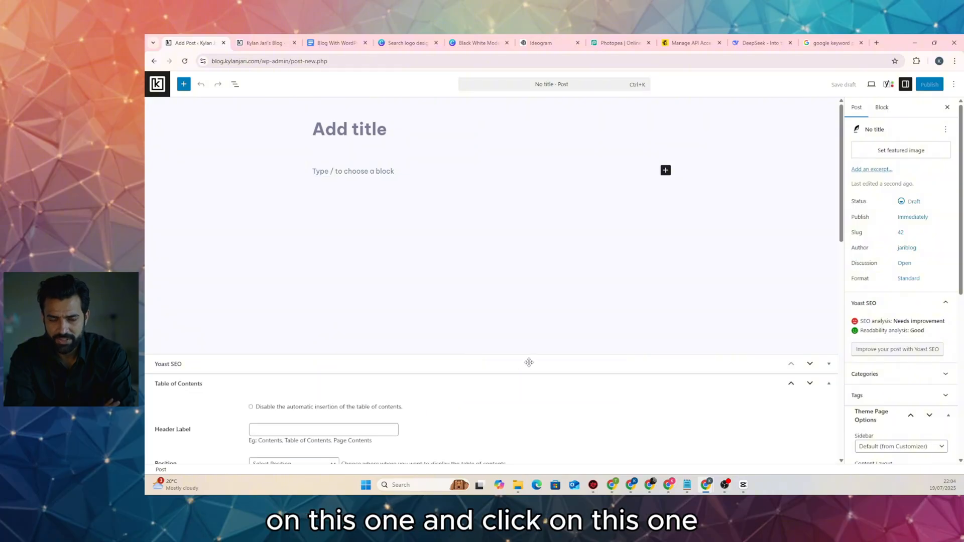
pyautogui.click(529, 363)
pyautogui.scroll(-4, 529, 362)
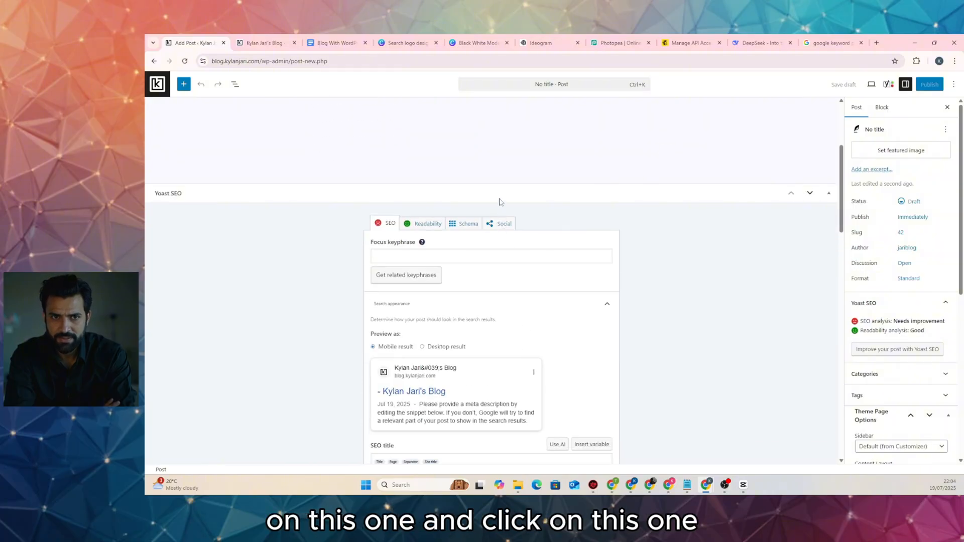
pyautogui.click(500, 201)
pyautogui.click(507, 213)
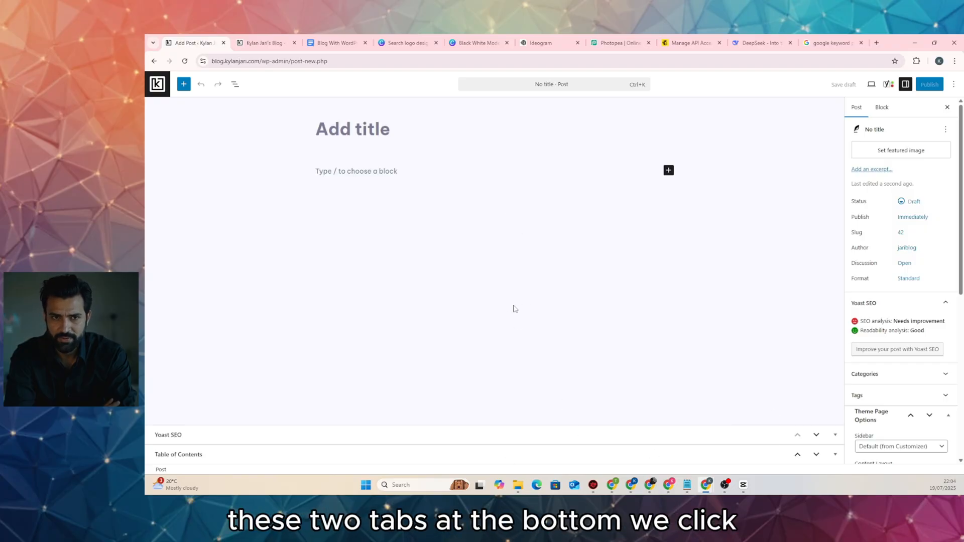
# Paste 'the microphone' as plain text into the Yoast SEO Focus keyphrase field
pyautogui.click(887, 84)
pyautogui.scroll(-5, 923, 190)
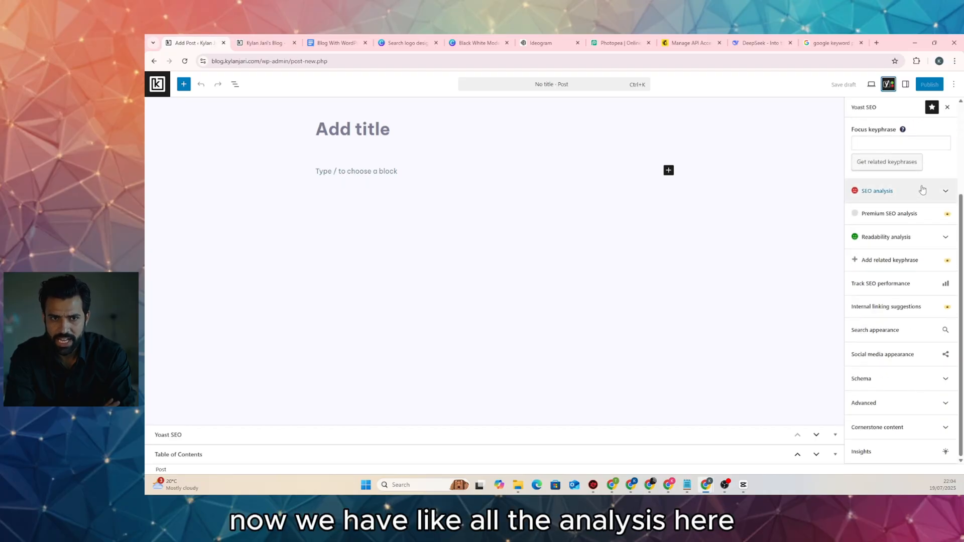
pyautogui.click(922, 190)
pyautogui.scroll(-5, 921, 221)
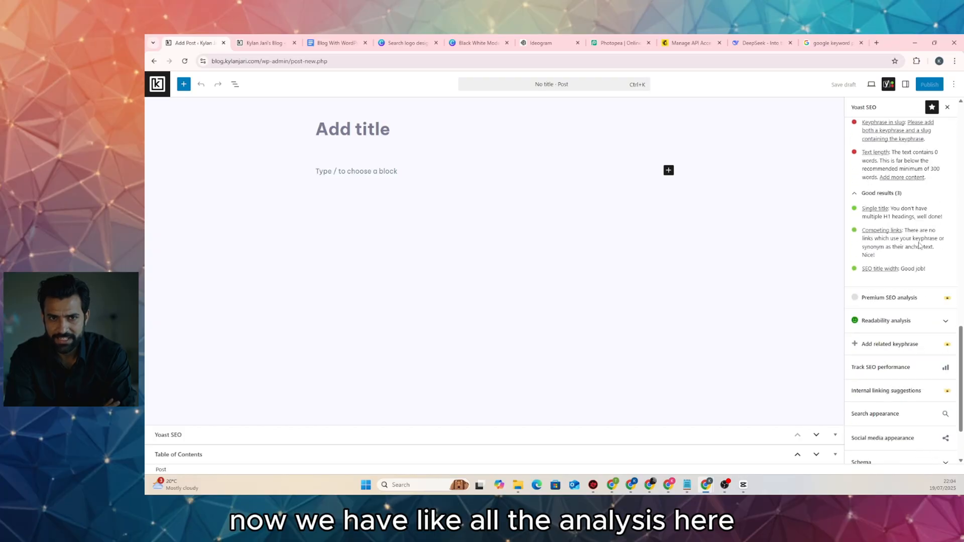
pyautogui.scroll(-2, 920, 246)
pyautogui.scroll(10, 919, 246)
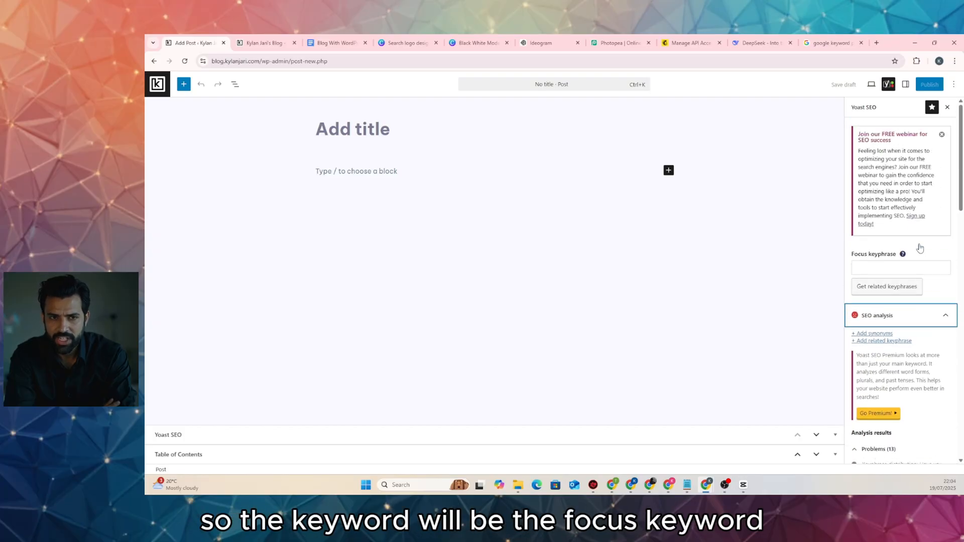
pyautogui.click(892, 261)
pyautogui.rightClick(887, 262)
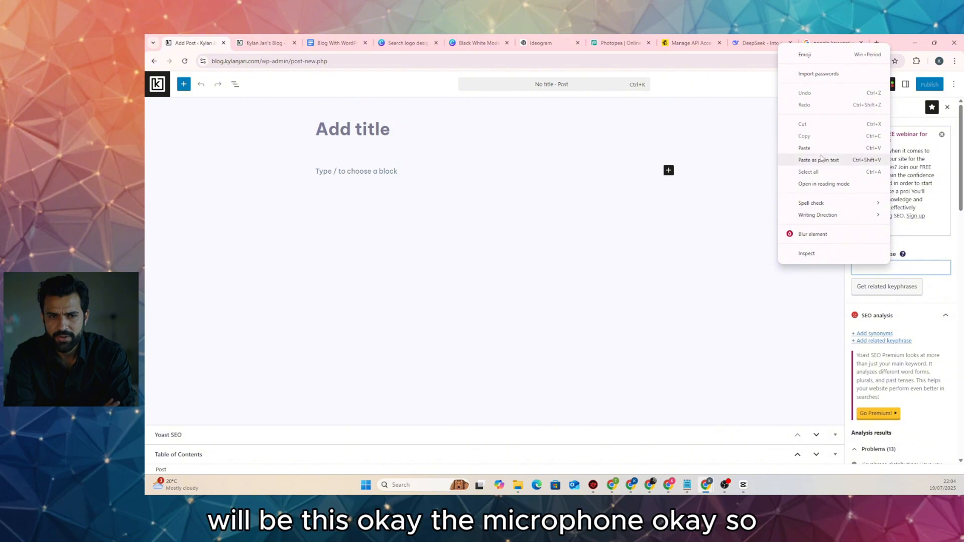
pyautogui.click(821, 159)
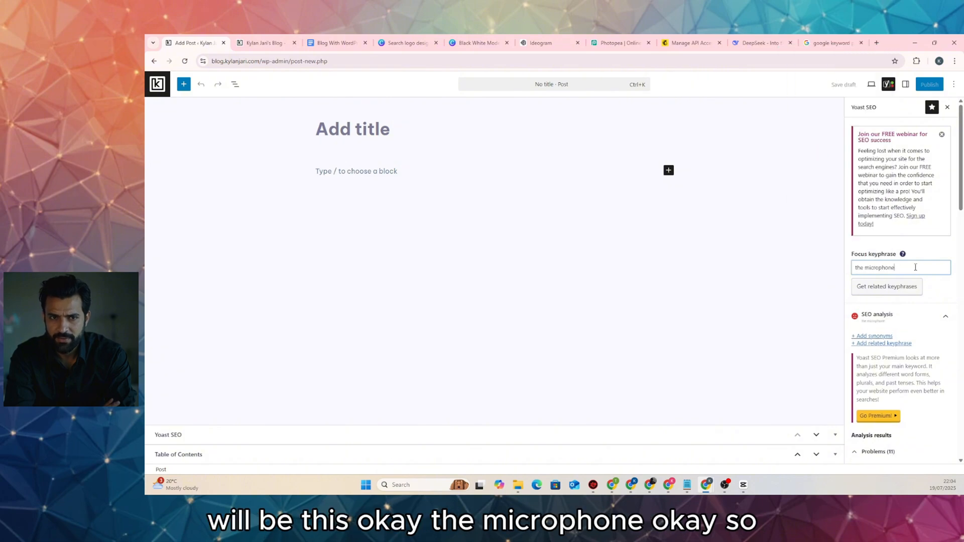
pyautogui.click(759, 43)
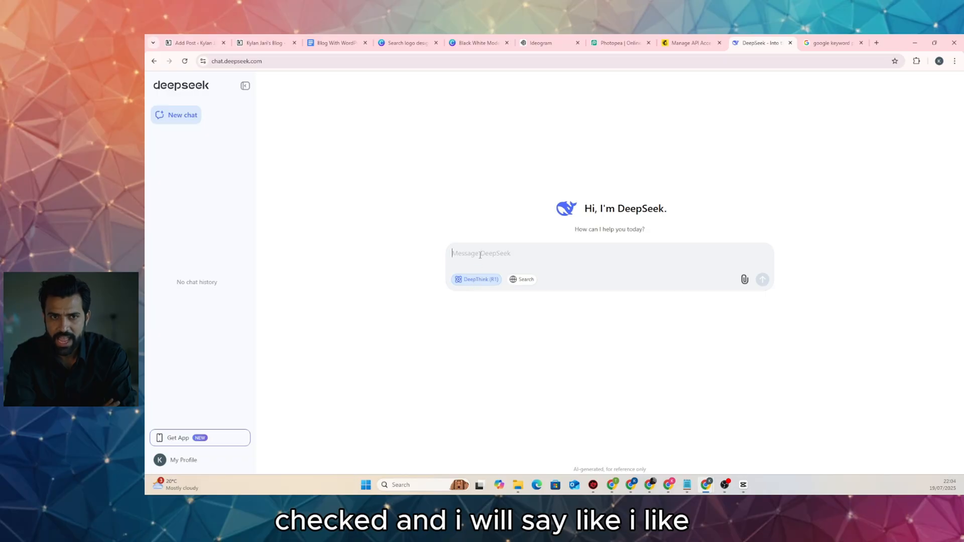
# Type a prompt requesting a 1400-word article on 'the microphone' following Yoast SEO guidelines
pyautogui.write('i')
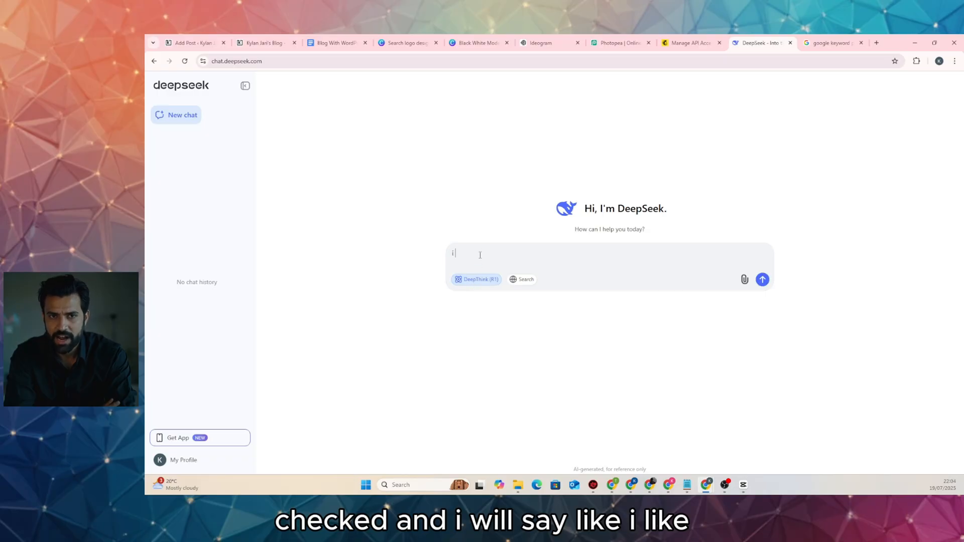
pyautogui.write(' like to c')
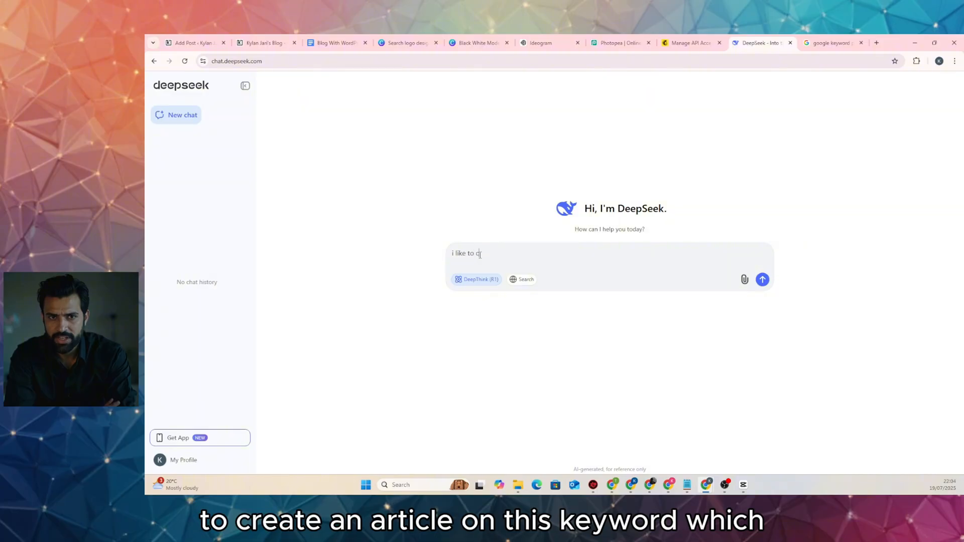
pyautogui.write('reate an article o')
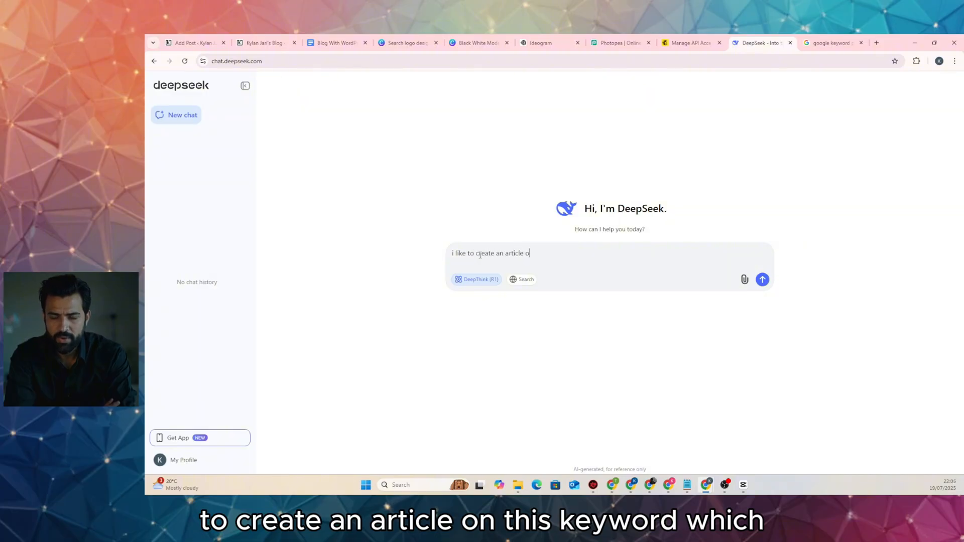
pyautogui.write('n this keyword which is')
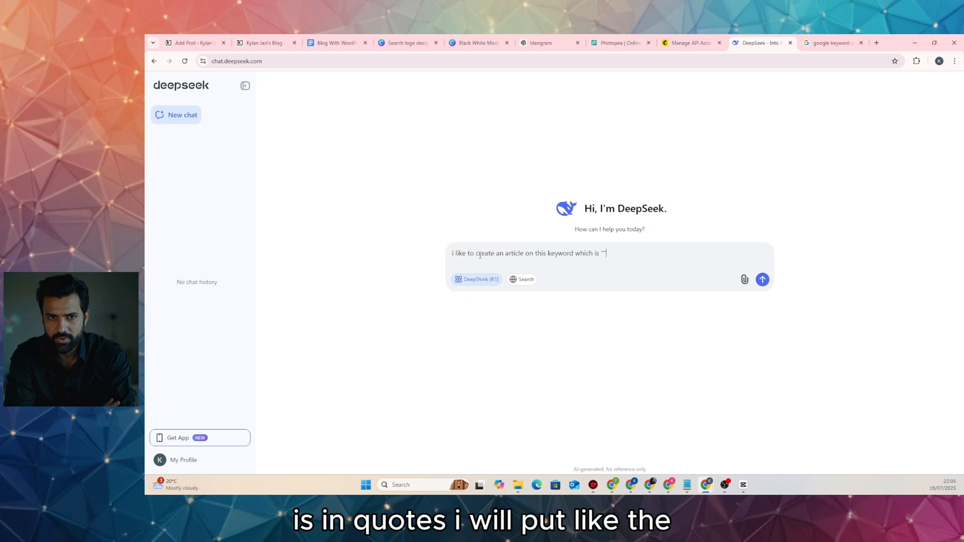
pyautogui.write('"the microphone"')
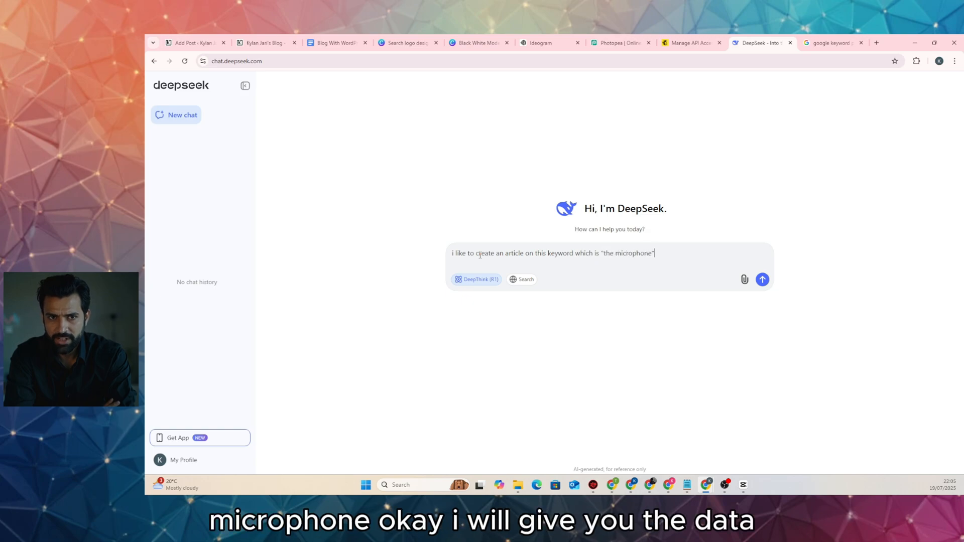
pyautogui.write('I will give ')
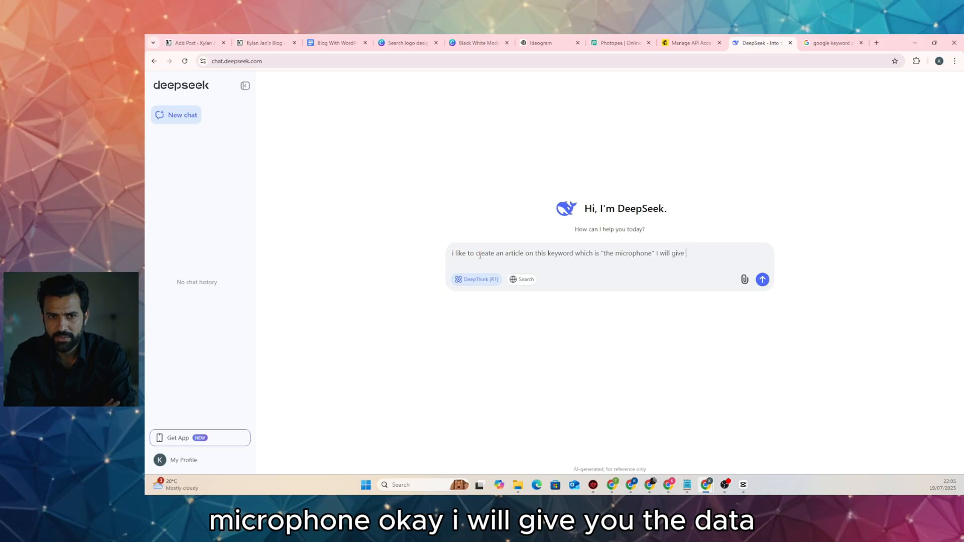
pyautogui.write('you the d')
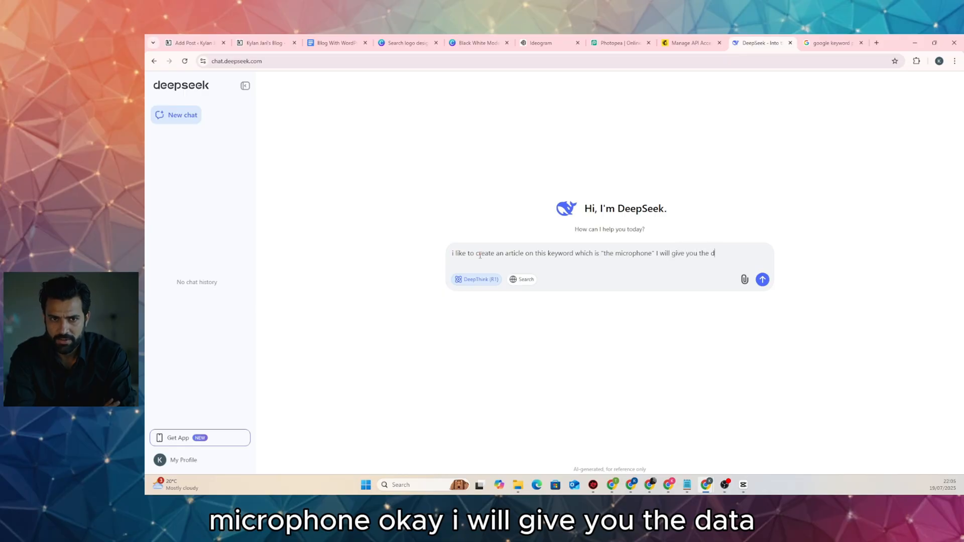
pyautogui.write('ata from')
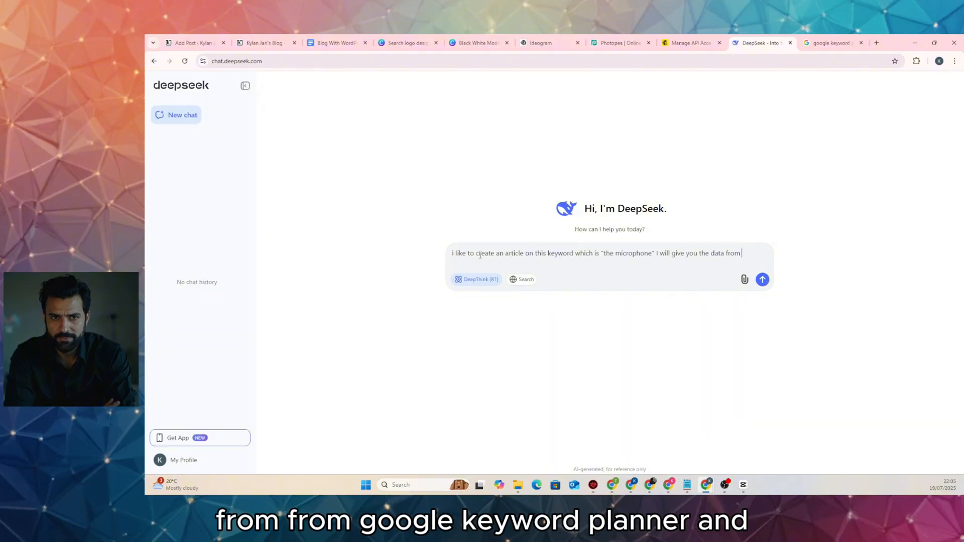
pyautogui.write(' Google ')
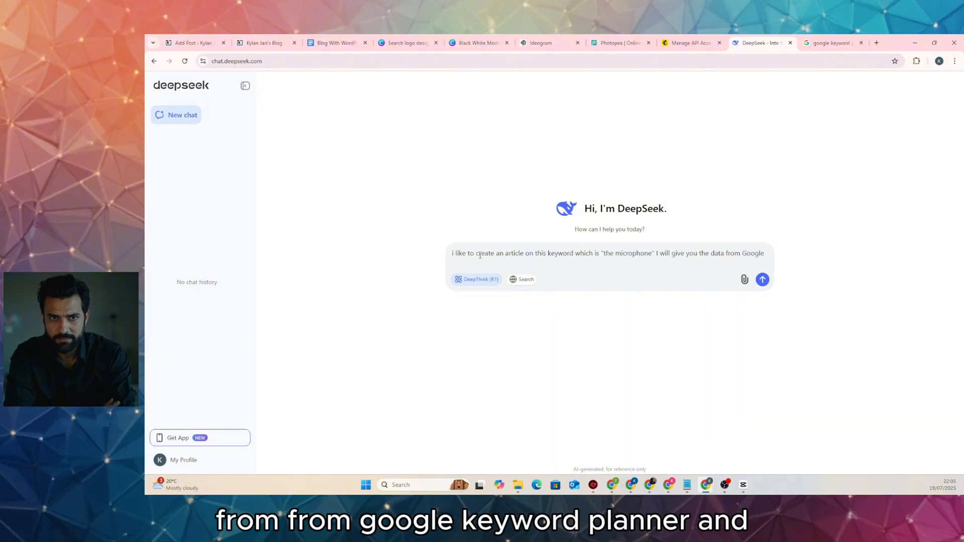
pyautogui.write('key')
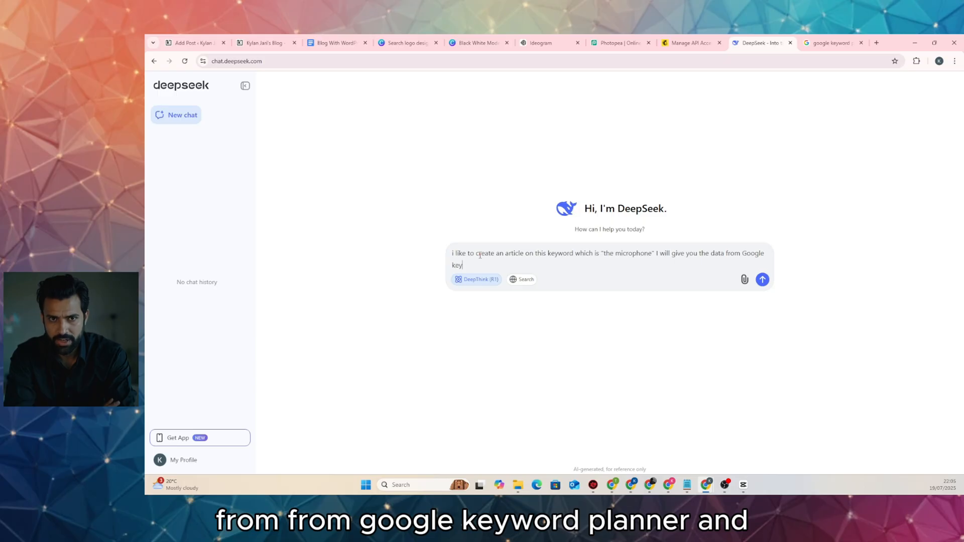
pyautogui.write('word ')
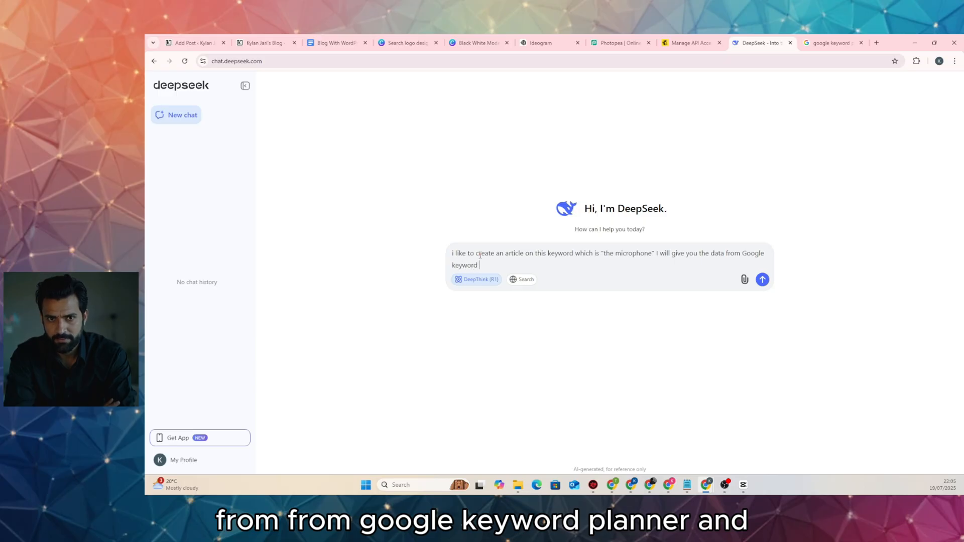
pyautogui.write('planner anmd')
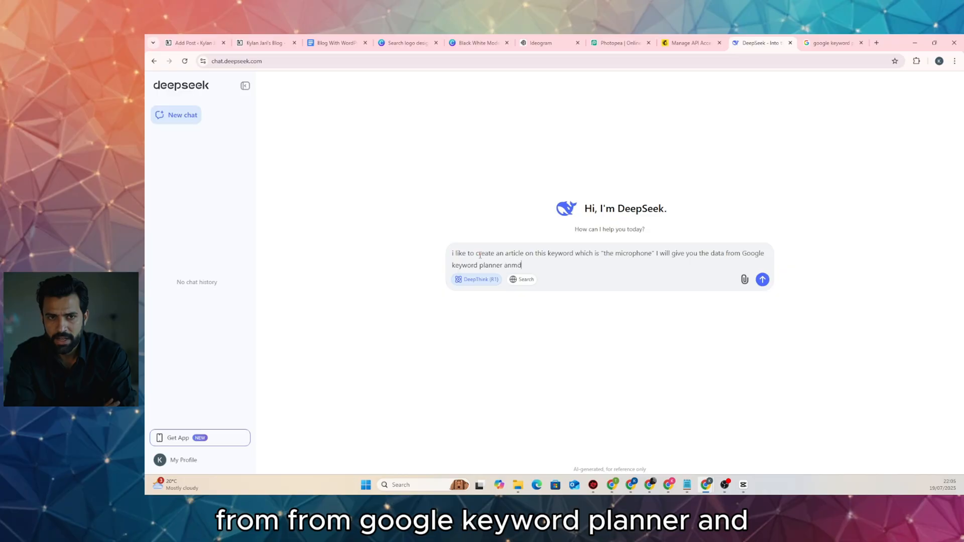
pyautogui.write('d ')
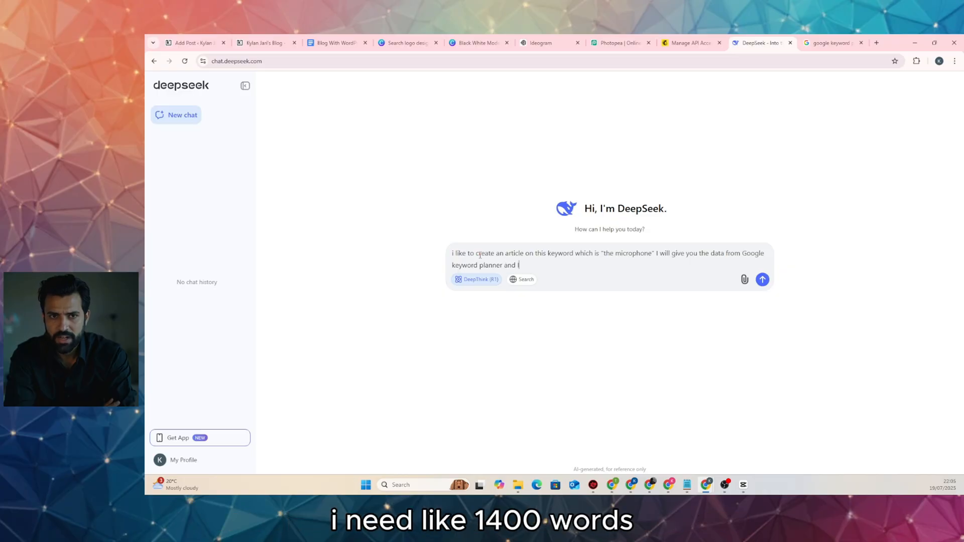
pyautogui.write('I w')
pyautogui.press('BackSpace')
pyautogui.write('need ')
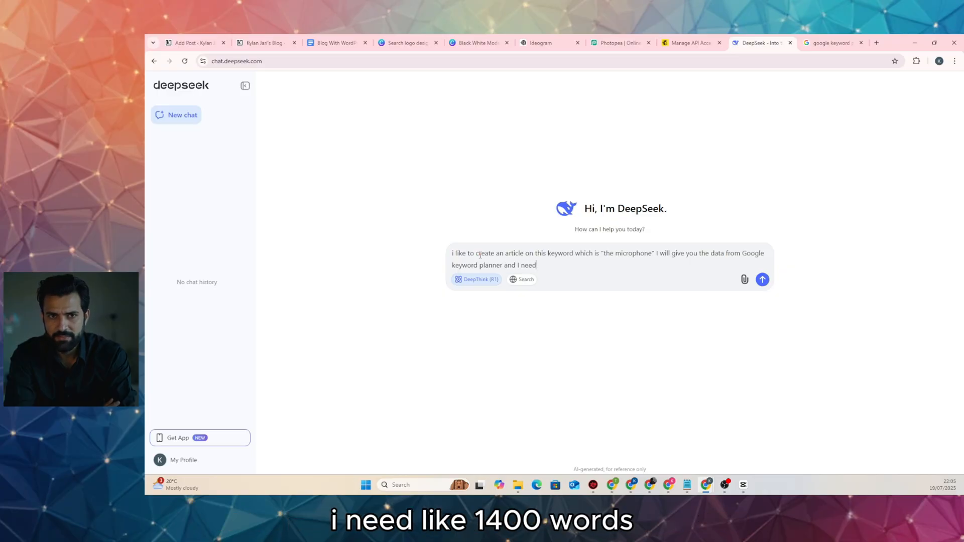
pyautogui.write('like ')
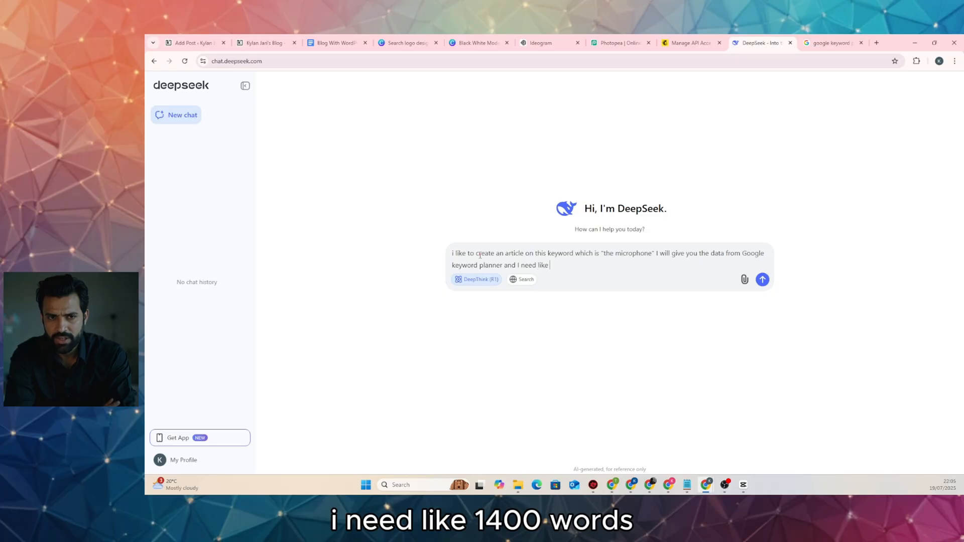
pyautogui.write('1400 words')
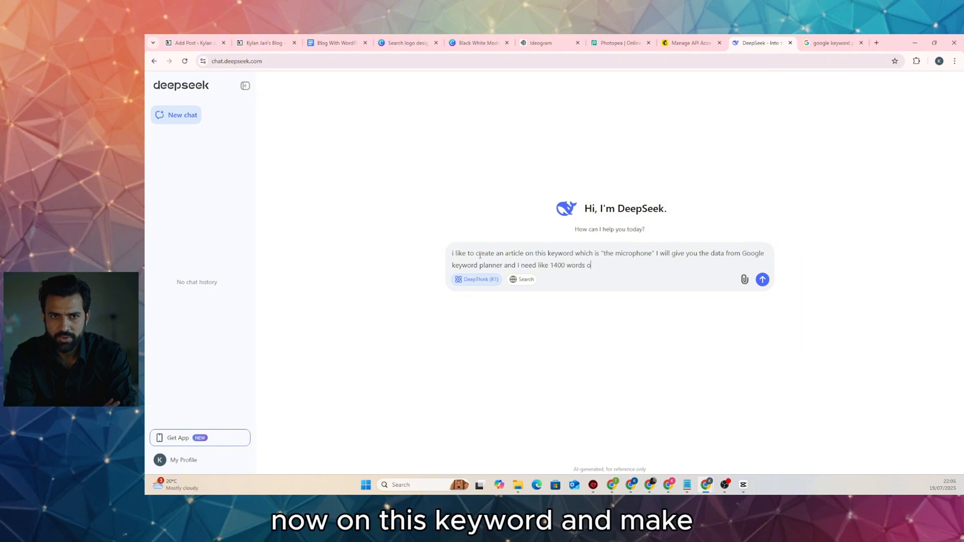
pyautogui.write('on this k')
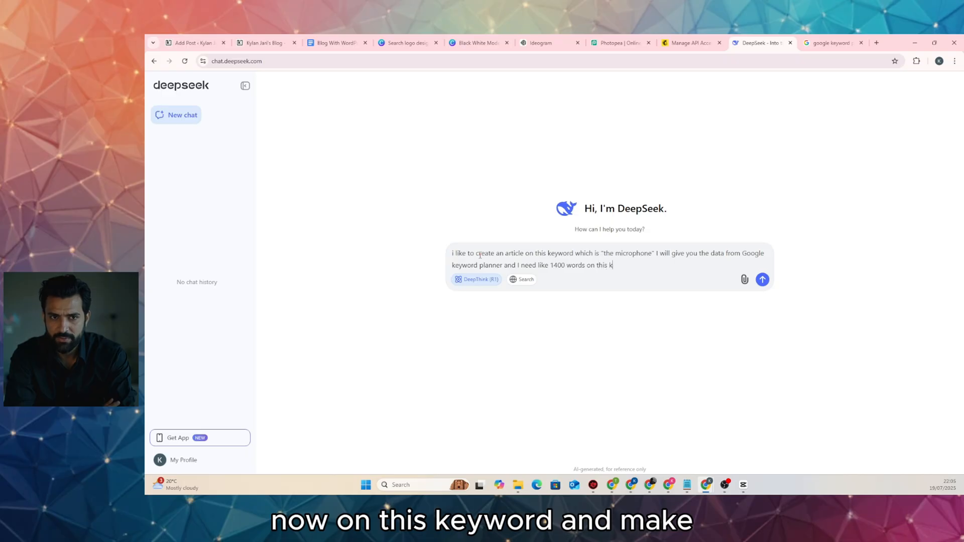
pyautogui.write('eyword')
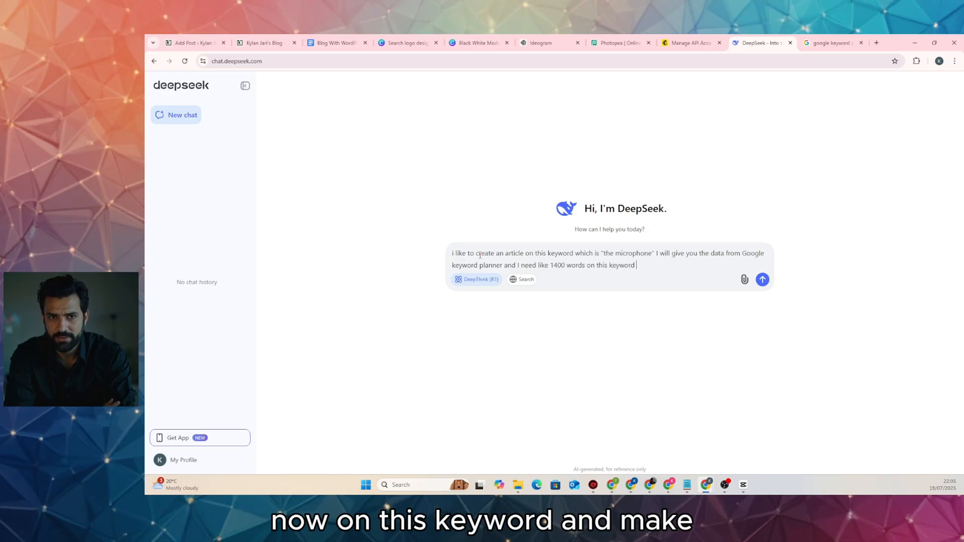
pyautogui.write(' a')
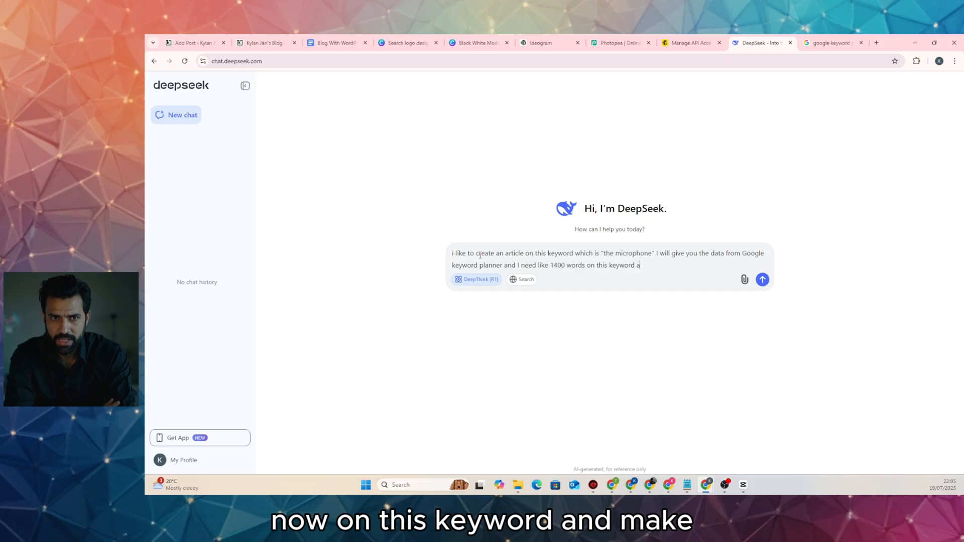
pyautogui.write('nd make sur')
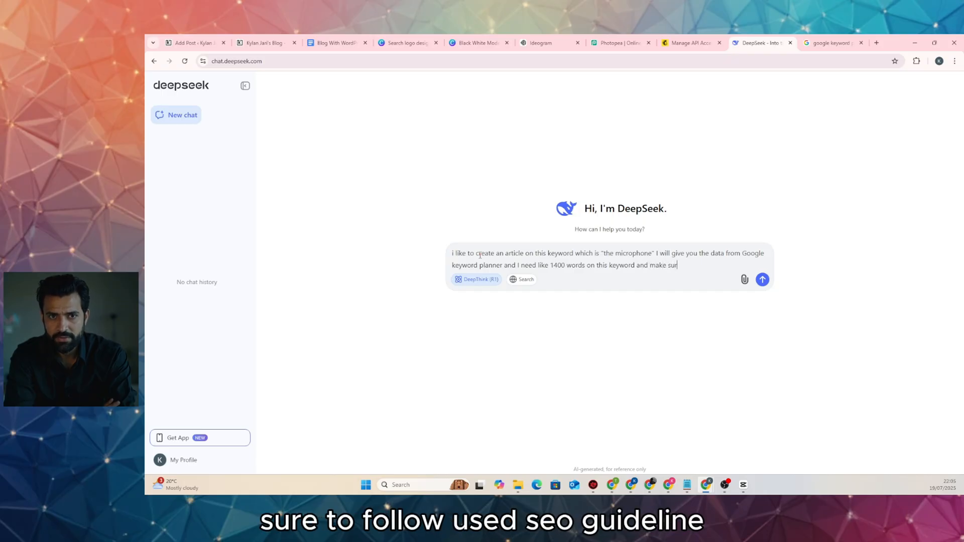
pyautogui.write('e to ')
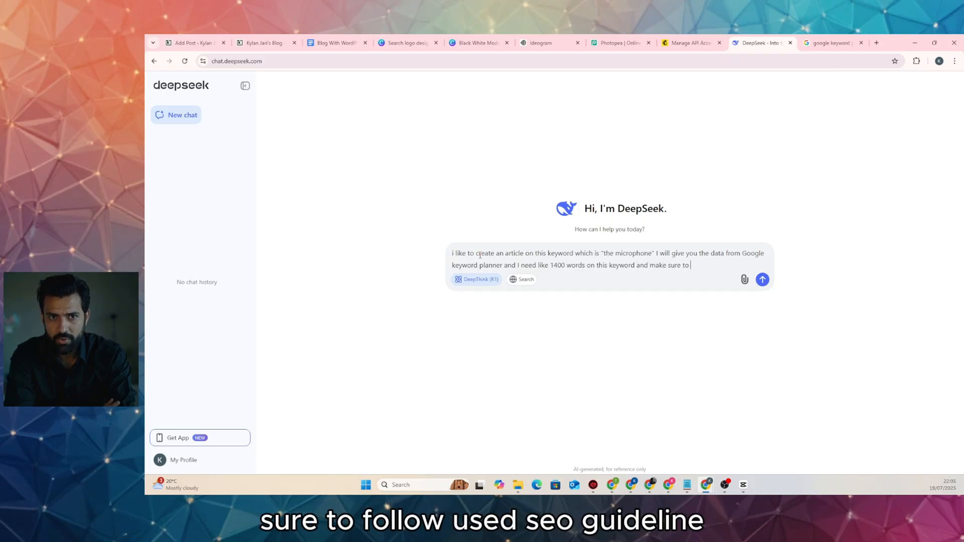
pyautogui.write('follow yoast seo')
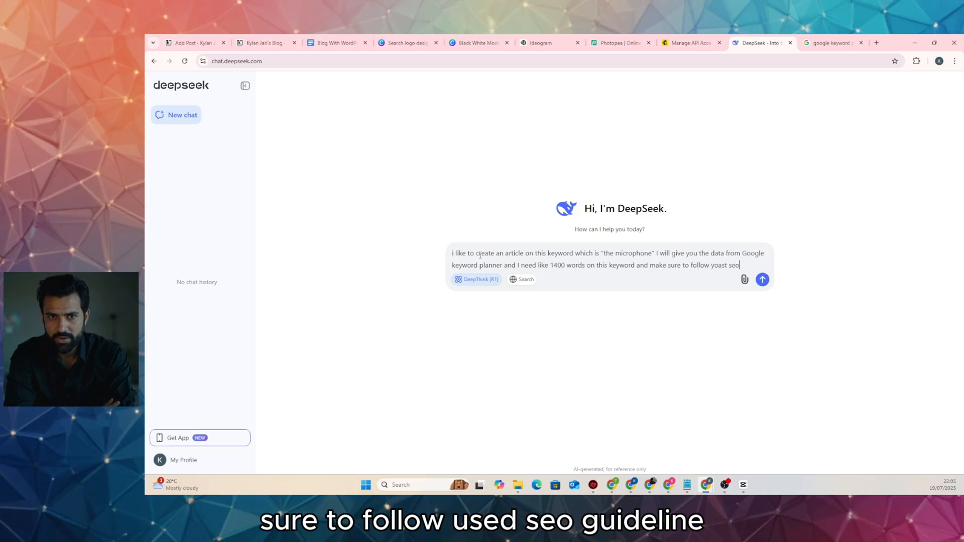
pyautogui.write(' g')
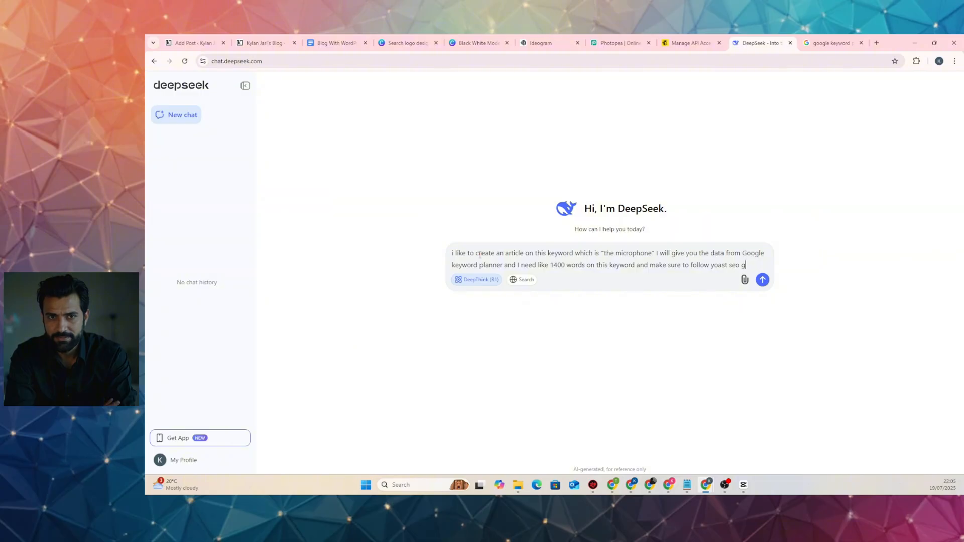
pyautogui.write('ide')
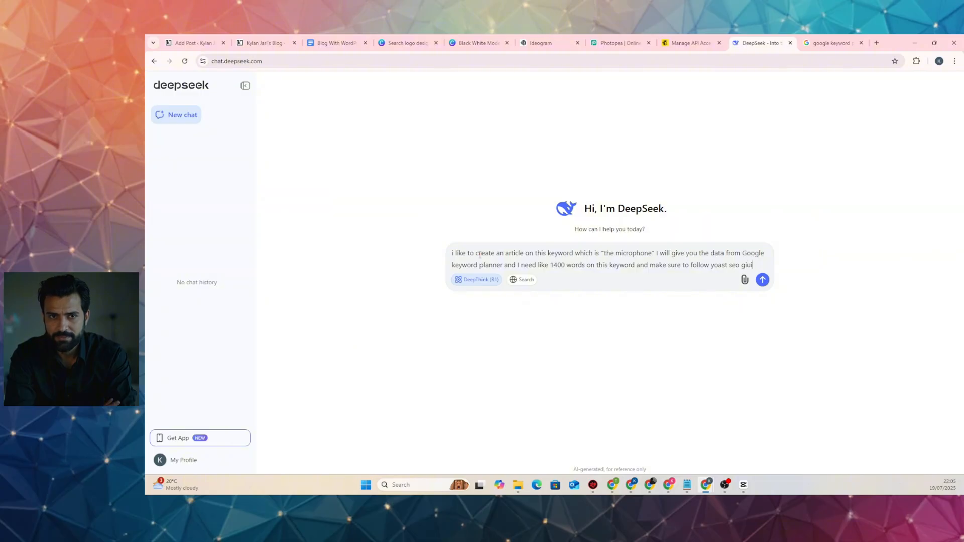
pyautogui.write('ide lin')
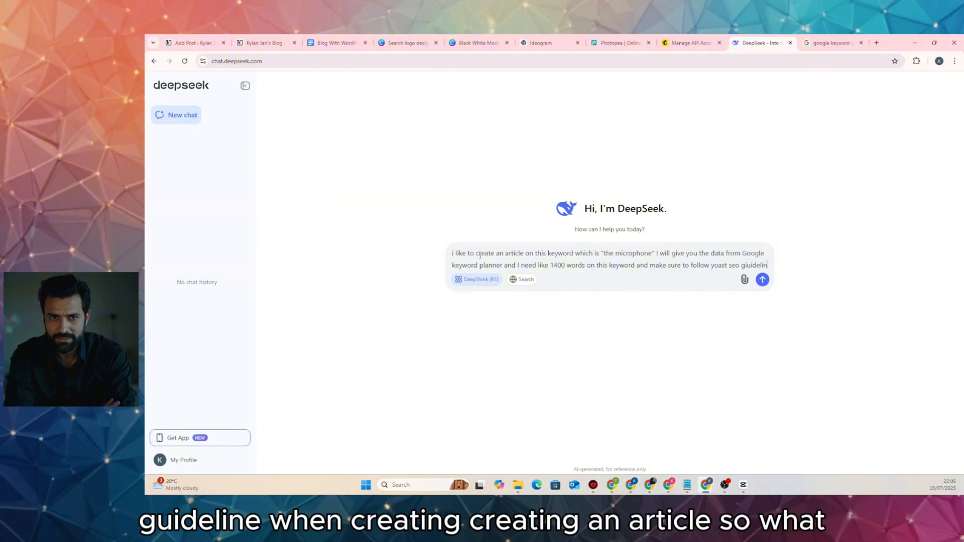
pyautogui.write('e w')
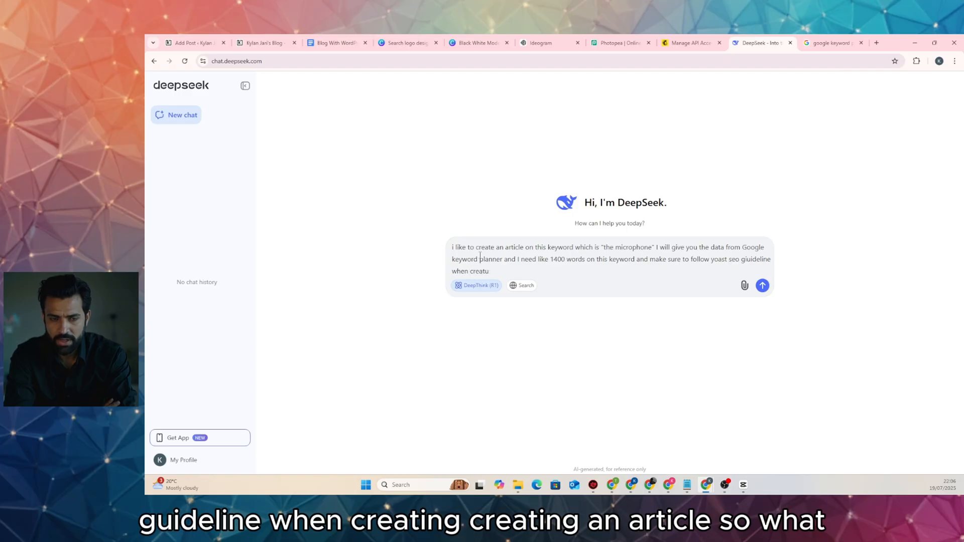
pyautogui.write('hen creating an article')
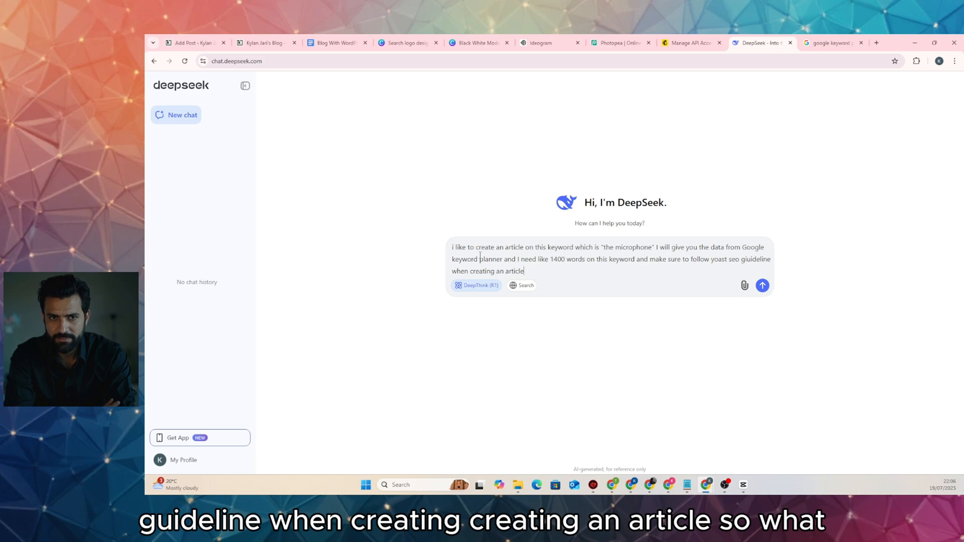
pyautogui.write('.')
pyautogui.hotkey('shift', 'Return')
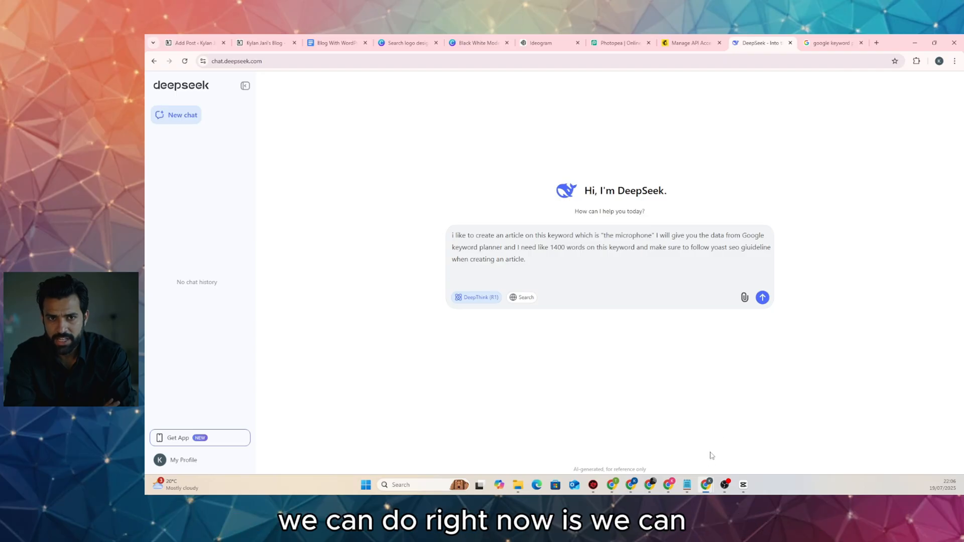
# Return to Keyword Planner and drag-select the rows of the keyword ideas table
pyautogui.click(649, 484)
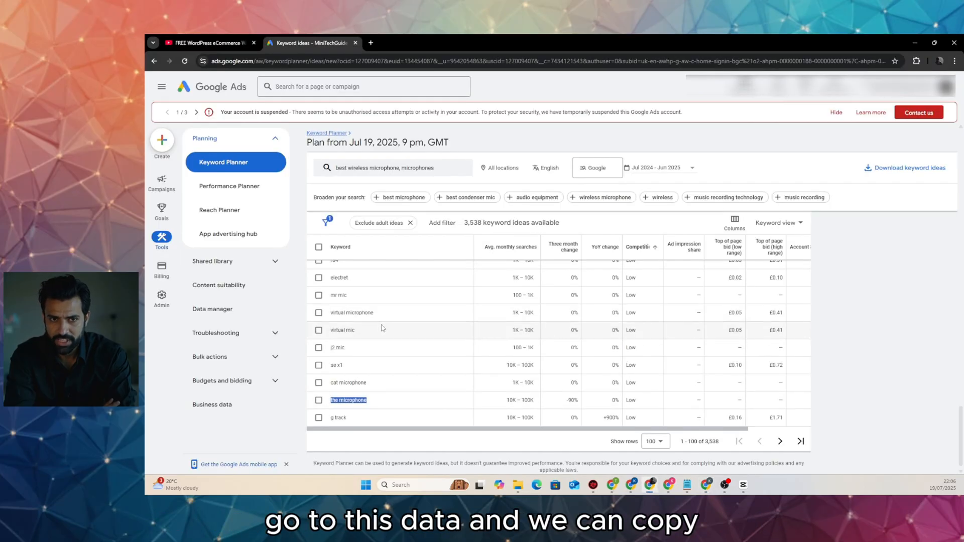
pyautogui.scroll(10, 381, 346)
pyautogui.scroll(5, 378, 351)
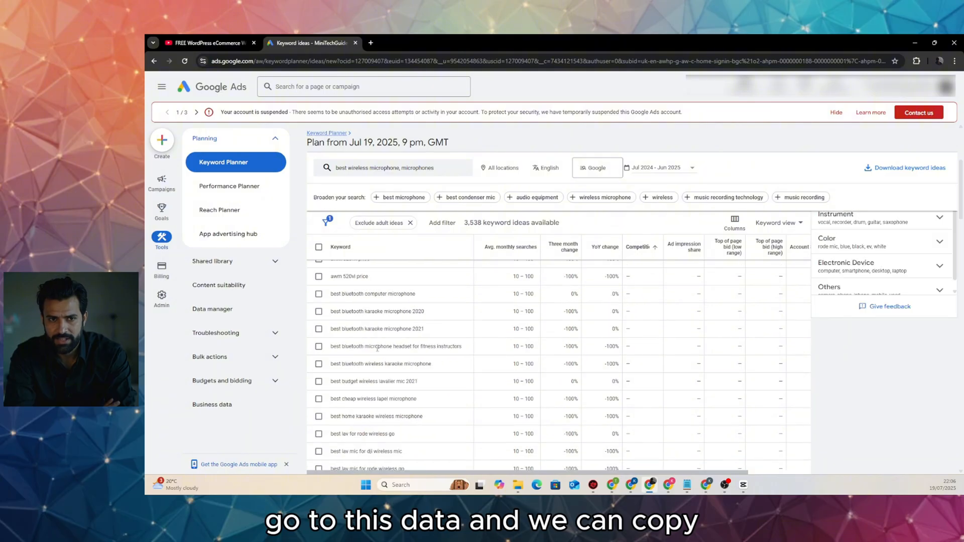
pyautogui.moveTo(331, 306); pyautogui.dragTo(400, 415)
pyautogui.scroll(20, 437, 394)
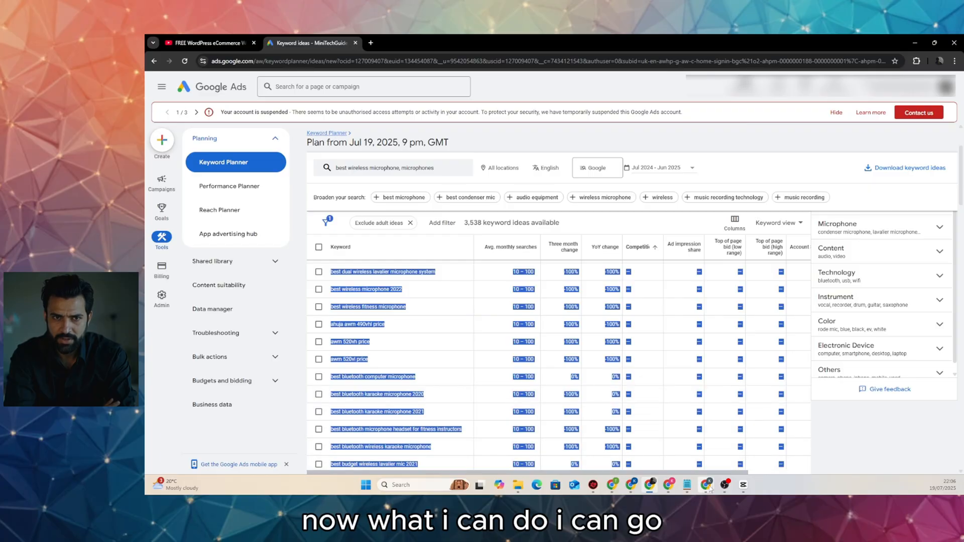
# Paste the Keyword Planner data under the article prompt in DeepSeek and send it
pyautogui.moveTo(705, 485)
pyautogui.click(680, 442)
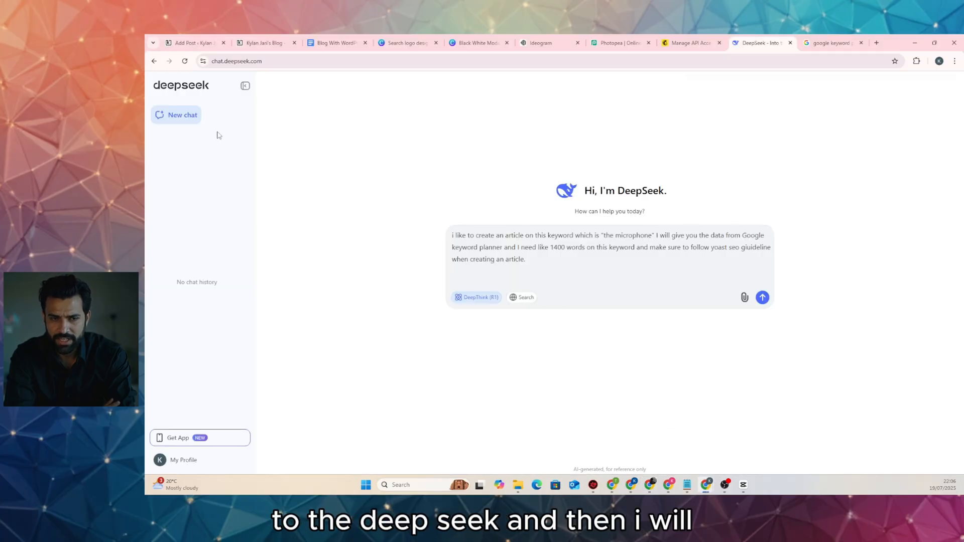
pyautogui.hotkey('ctrl', 'v')
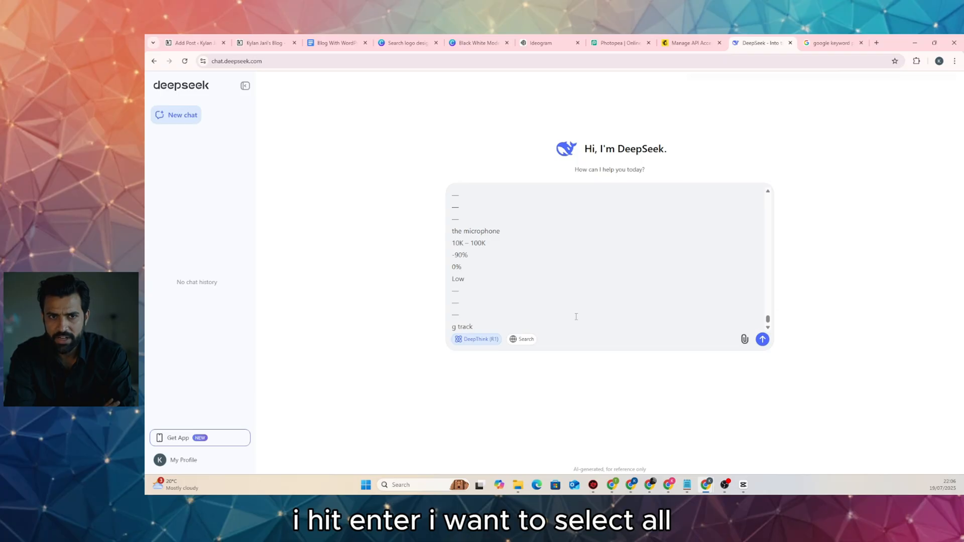
pyautogui.hotkey('ctrl', 'a')
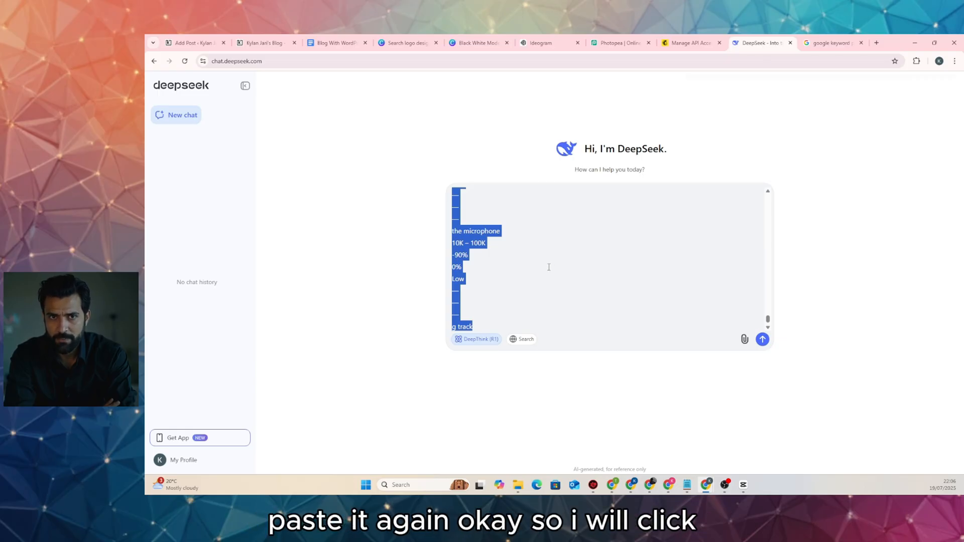
pyautogui.click(762, 339)
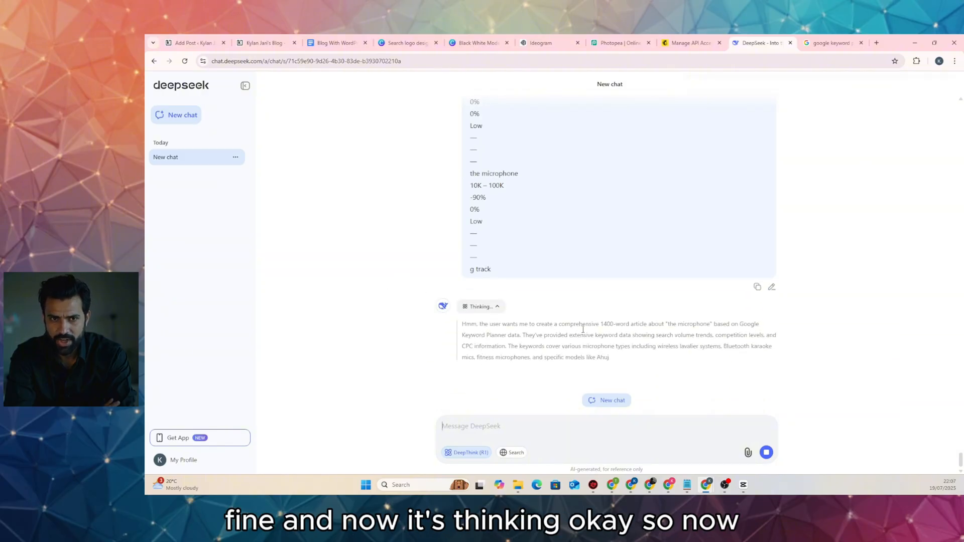
# Scroll through the DeepSeek chat while it reasons and streams the microphone article
pyautogui.scroll(5, 552, 316)
pyautogui.scroll(-5, 539, 306)
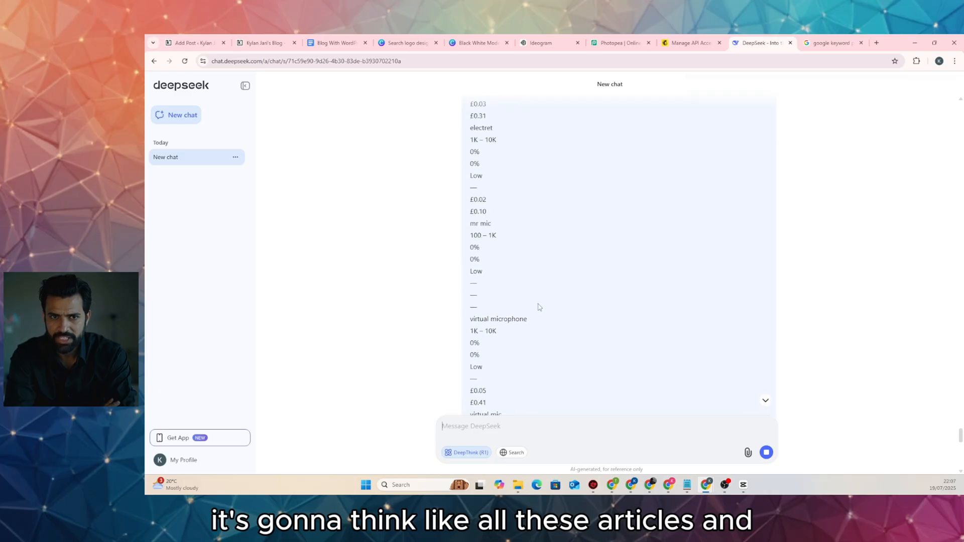
pyautogui.scroll(-4, 537, 306)
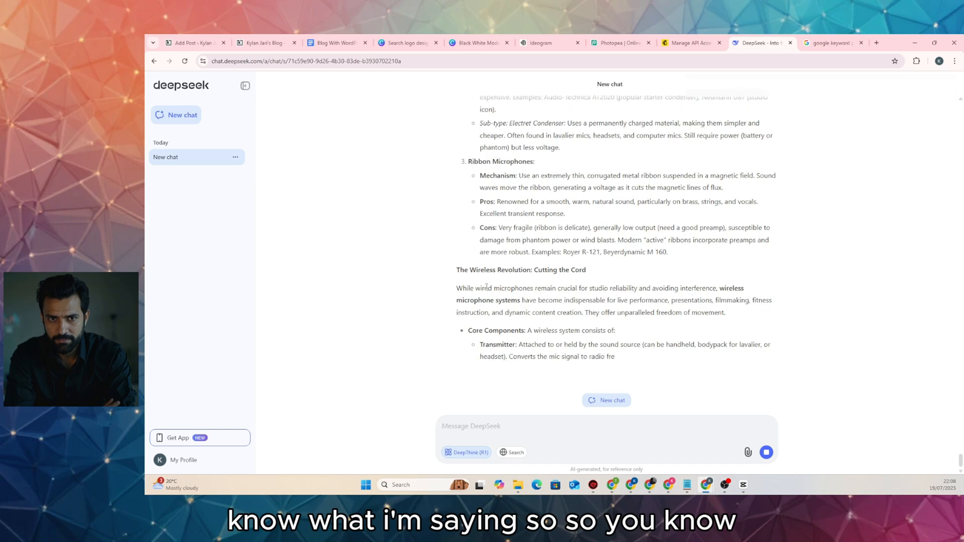
pyautogui.moveTo(516, 496)
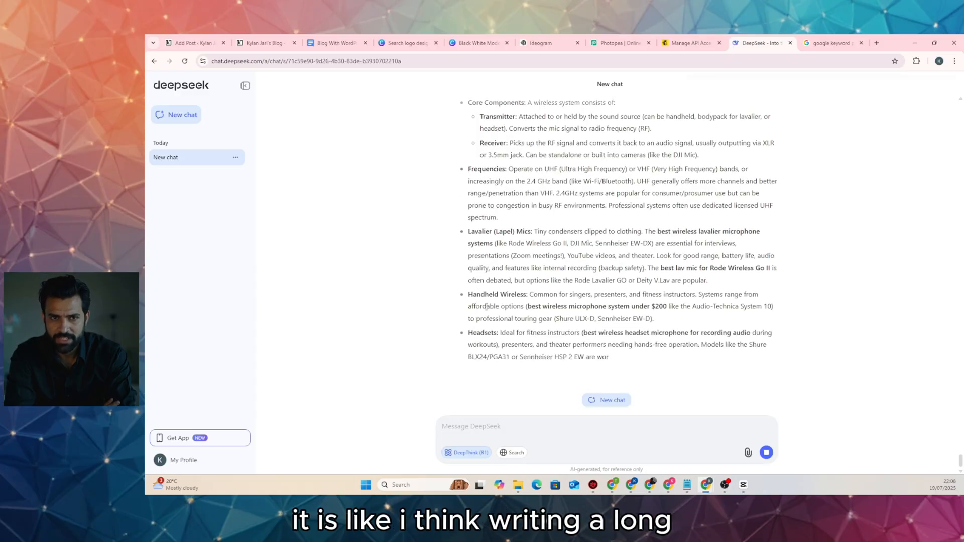
pyautogui.scroll(10, 532, 297)
pyautogui.scroll(15, 532, 298)
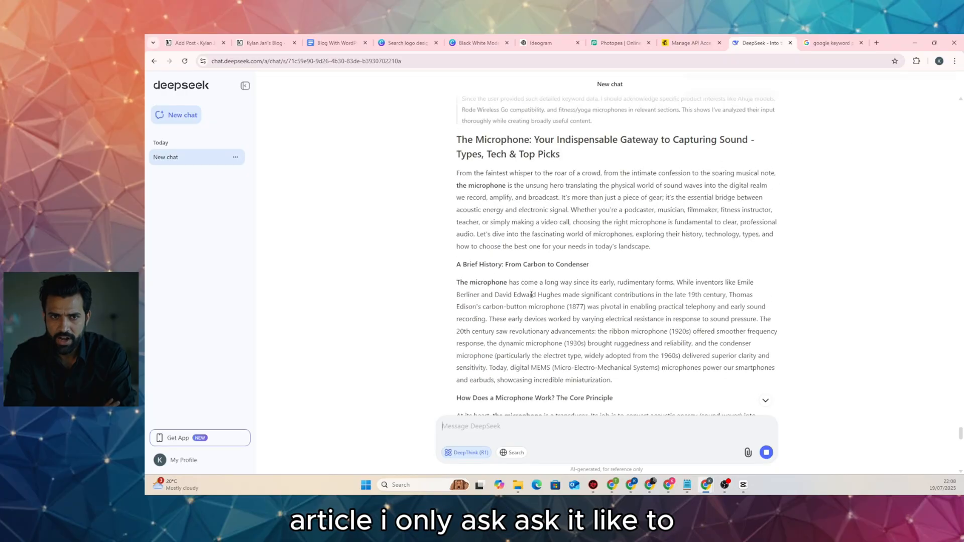
pyautogui.scroll(-15, 531, 297)
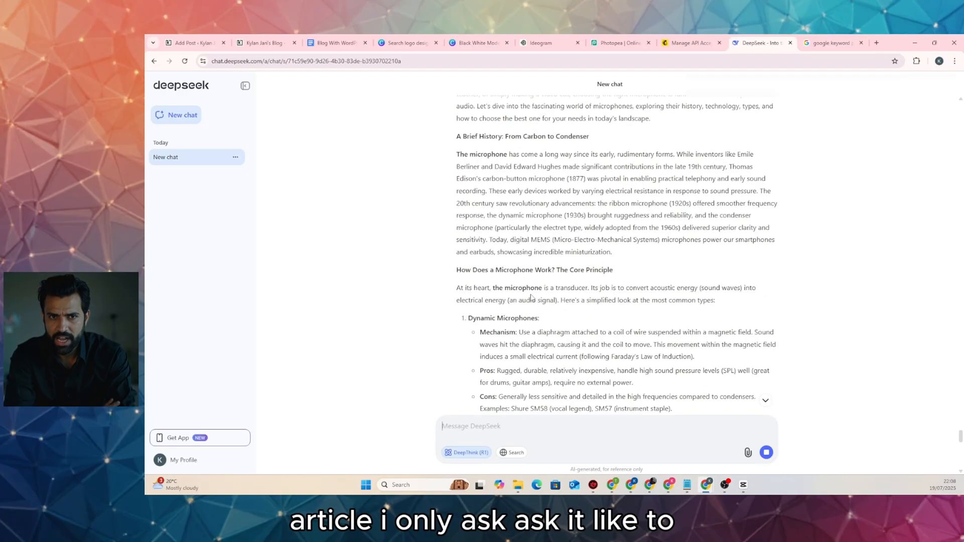
pyautogui.scroll(-5, 531, 300)
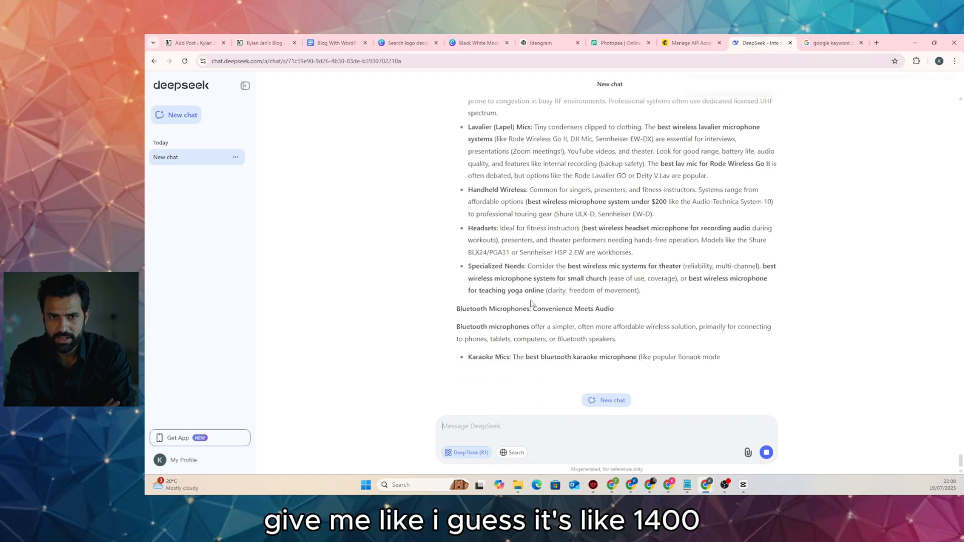
pyautogui.scroll(15, 531, 301)
pyautogui.scroll(5, 531, 302)
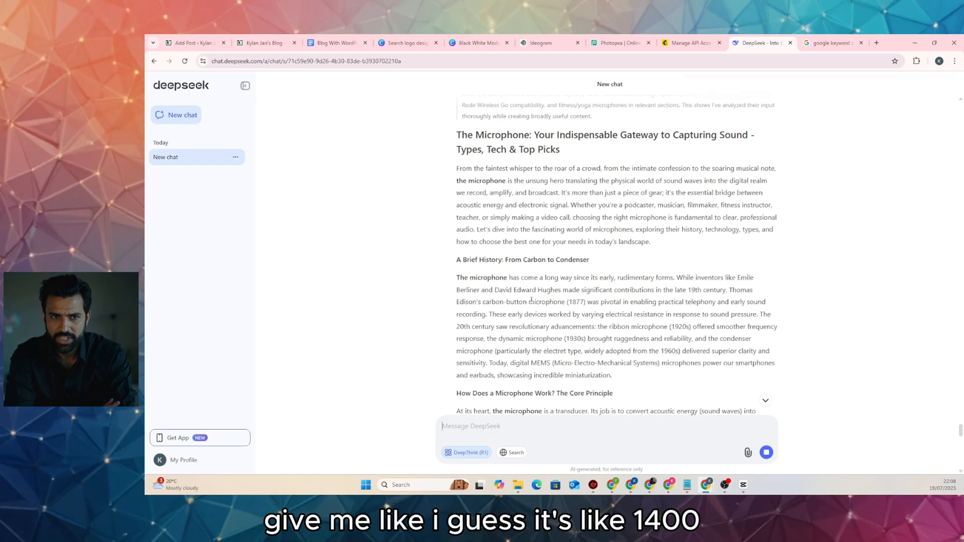
pyautogui.scroll(4, 531, 300)
pyautogui.scroll(-20, 531, 300)
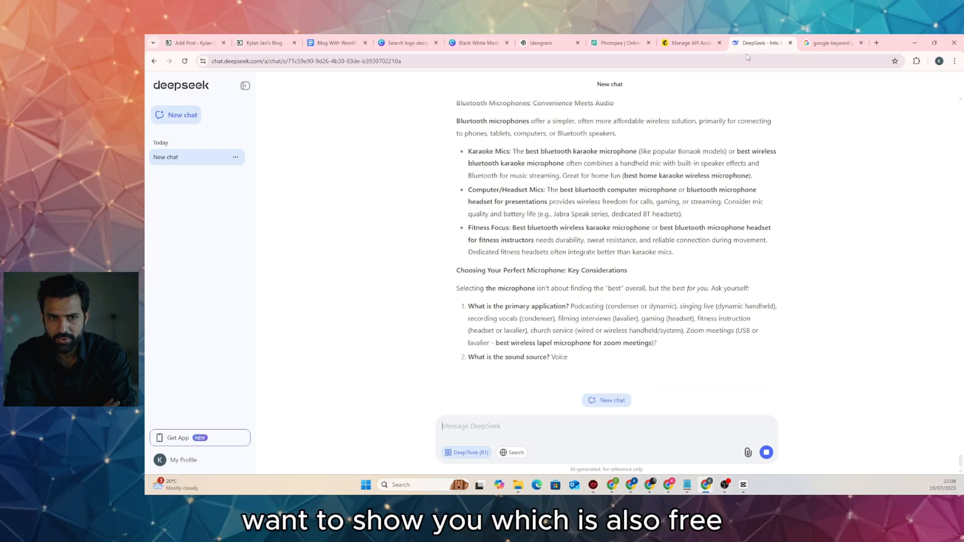
# Search Google for 'markdown to html', open the markdowntohtml.com converter, then return to DeepSeek
pyautogui.click(818, 47)
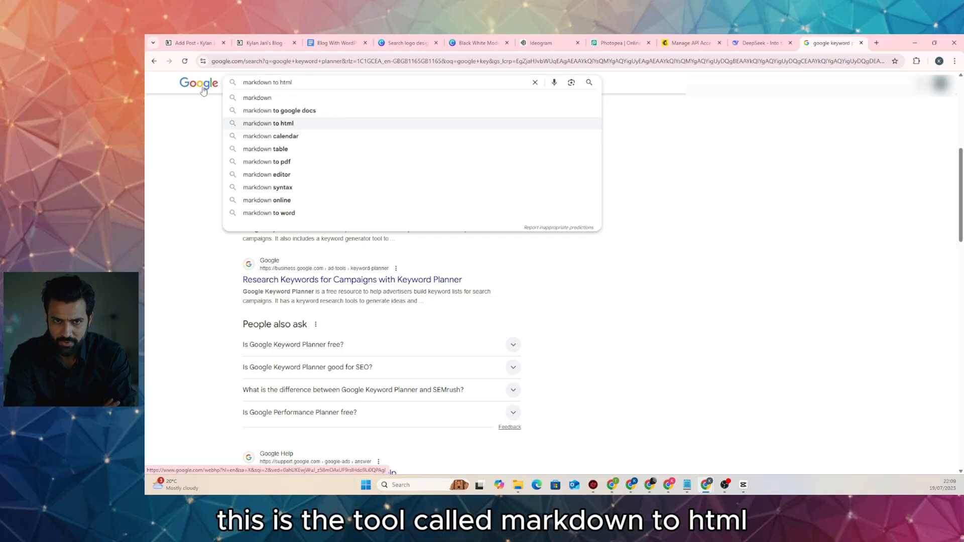
pyautogui.press('Return')
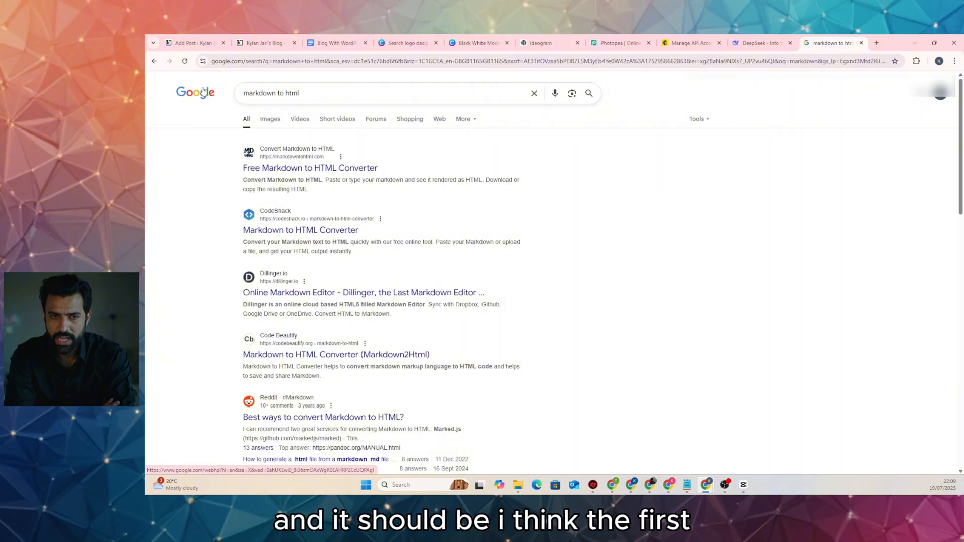
pyautogui.click(328, 170)
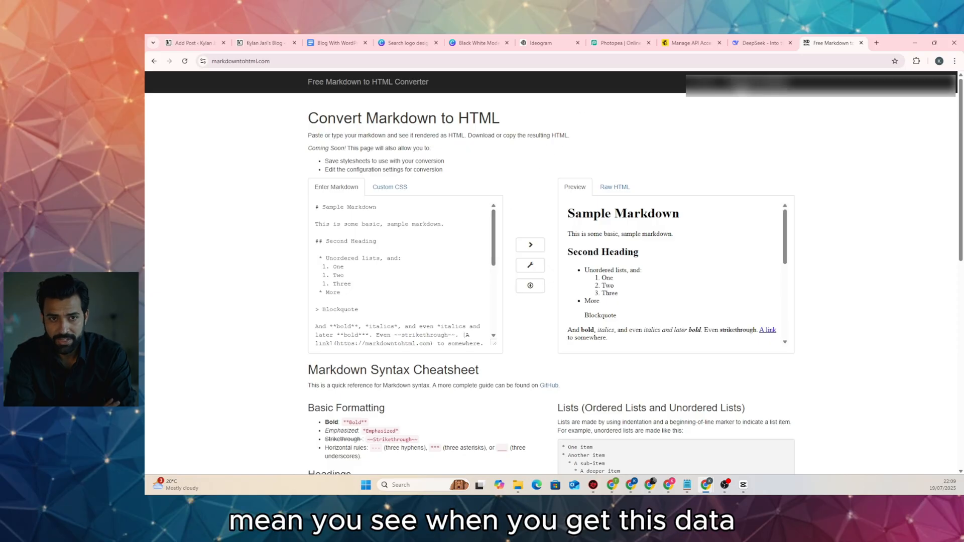
pyautogui.click(751, 44)
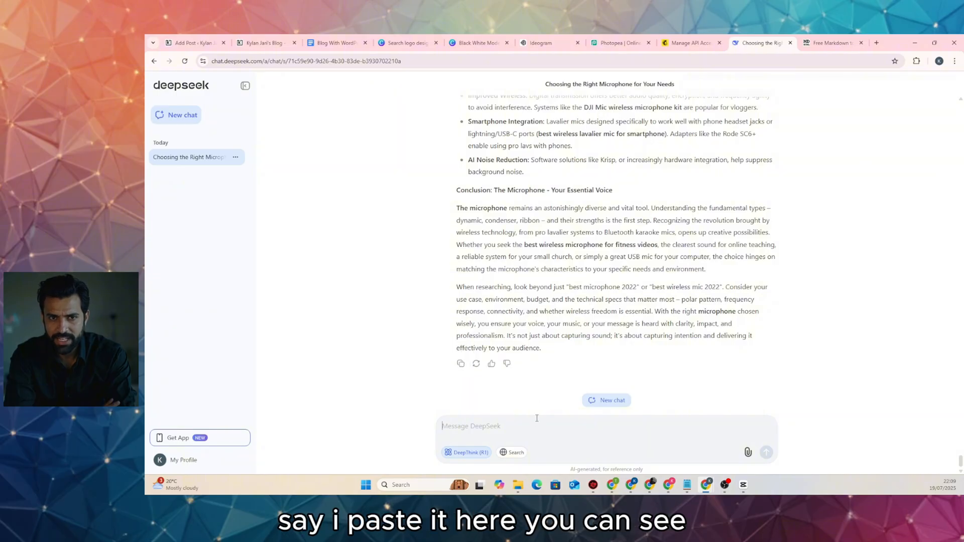
# Paste the article into DeepSeek's message box, inspect its ** and * Markdown markers, then clear it
pyautogui.hotkey('ctrl', 'v')
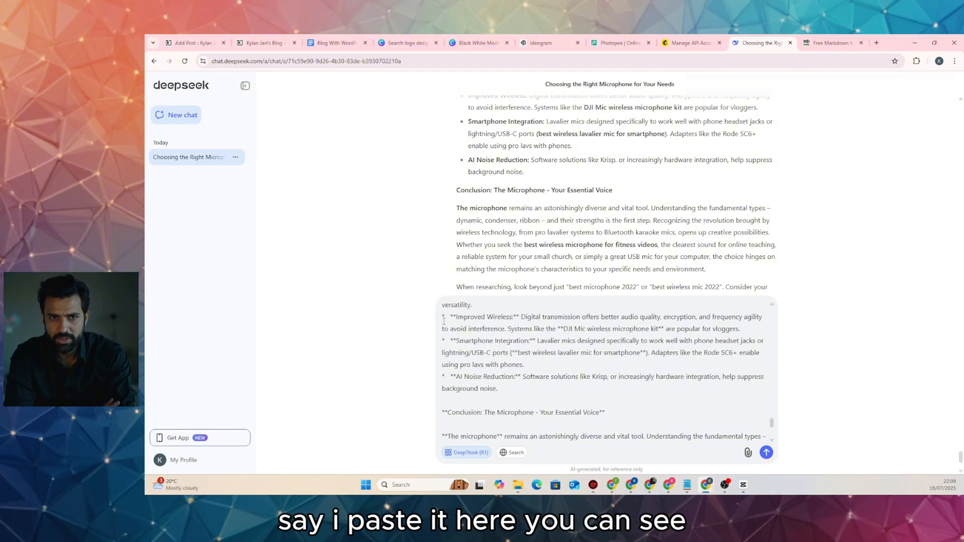
pyautogui.moveTo(453, 317); pyautogui.dragTo(439, 339)
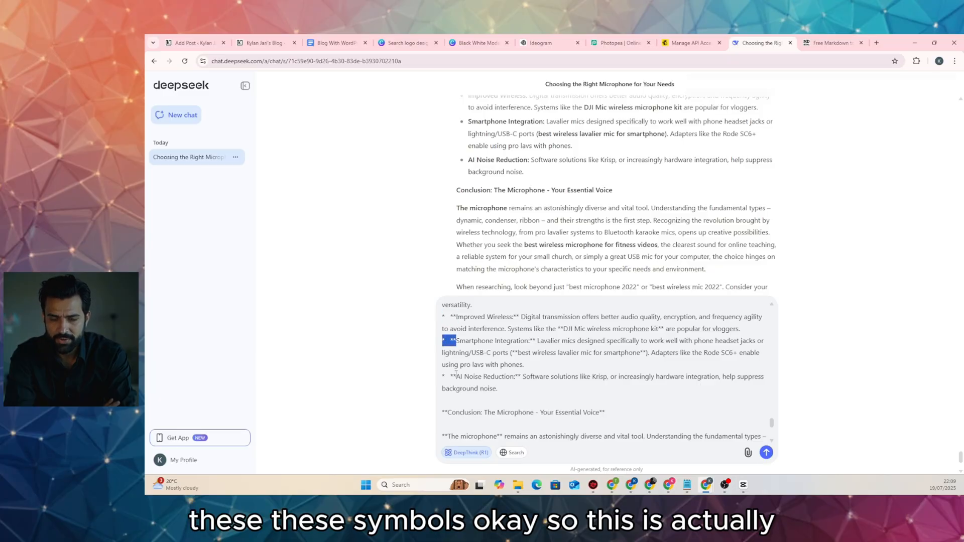
pyautogui.moveTo(456, 375); pyautogui.dragTo(441, 375)
pyautogui.scroll(-2, 499, 383)
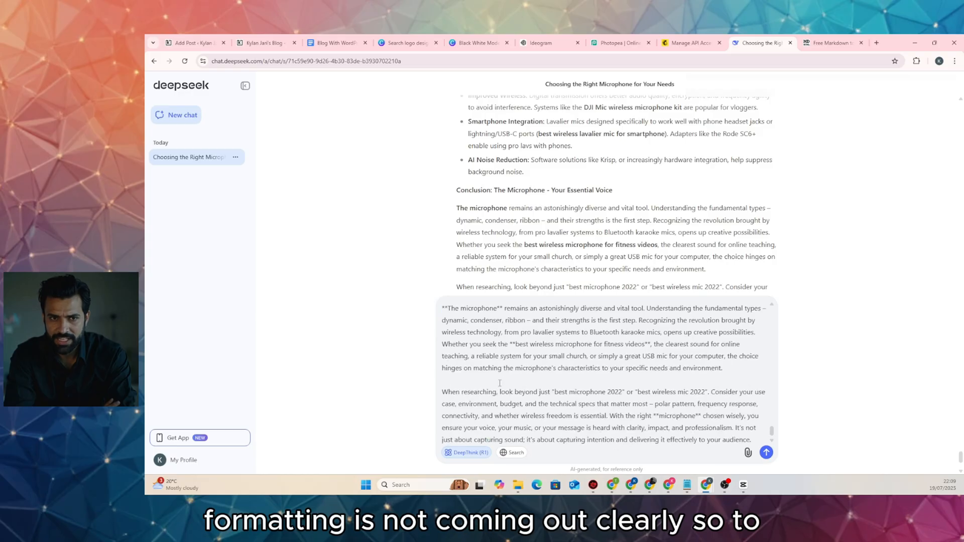
pyautogui.scroll(1, 500, 383)
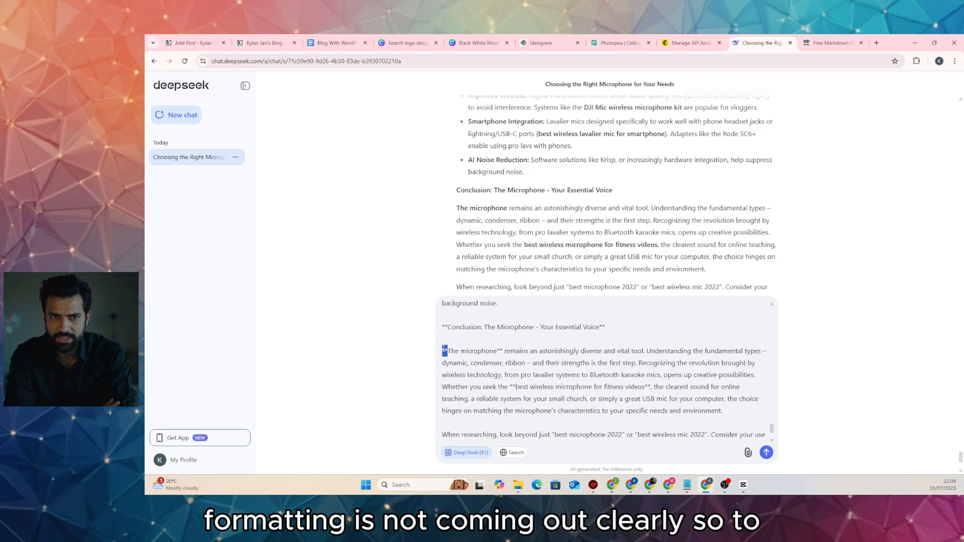
pyautogui.hotkey('ctrl', 'a')
pyautogui.press('BackSpace')
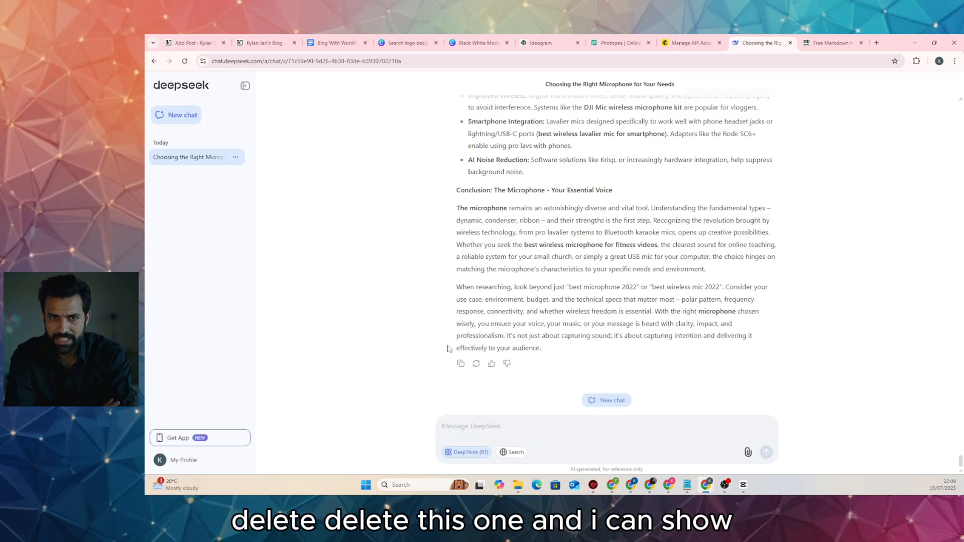
pyautogui.click(823, 43)
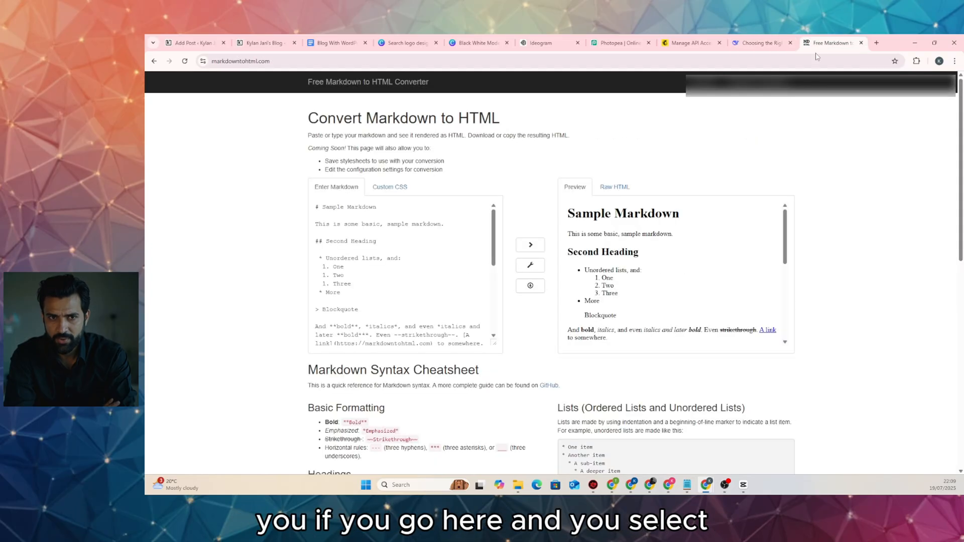
# Swap the converter's sample Markdown for the microphone article and select all of the rendered preview
pyautogui.click(389, 240)
pyautogui.hotkey('ctrl', 'a')
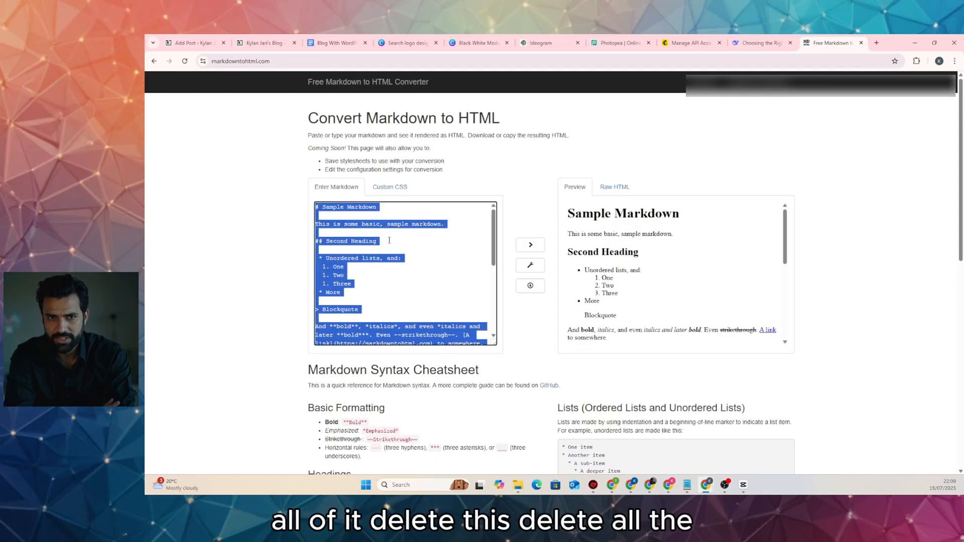
pyautogui.press('BackSpace')
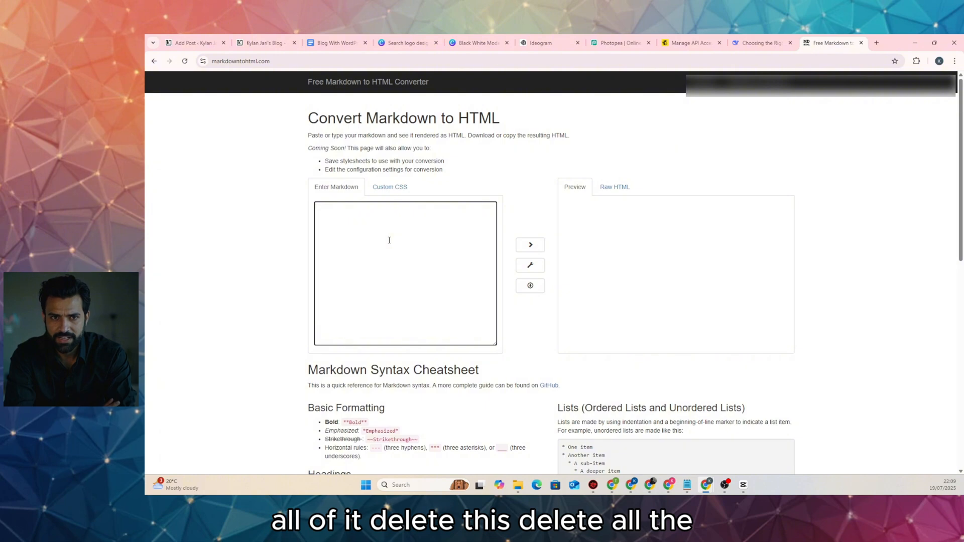
pyautogui.hotkey('ctrl', 'v')
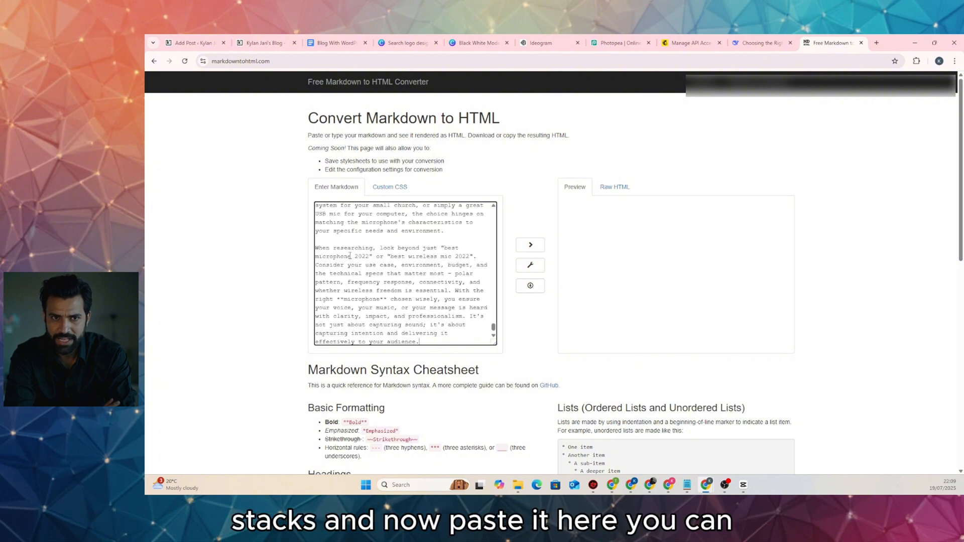
pyautogui.scroll(-10, 606, 262)
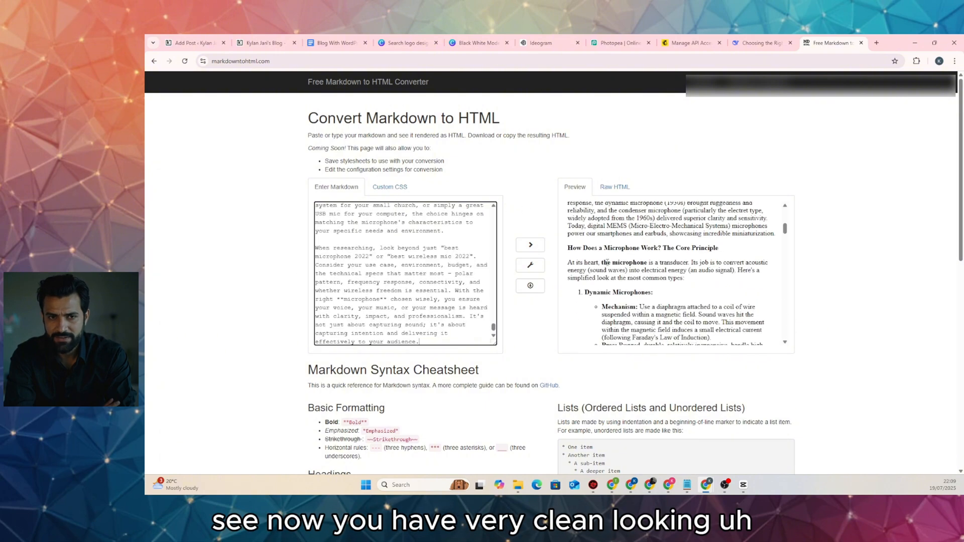
pyautogui.scroll(10, 605, 256)
pyautogui.click(600, 239)
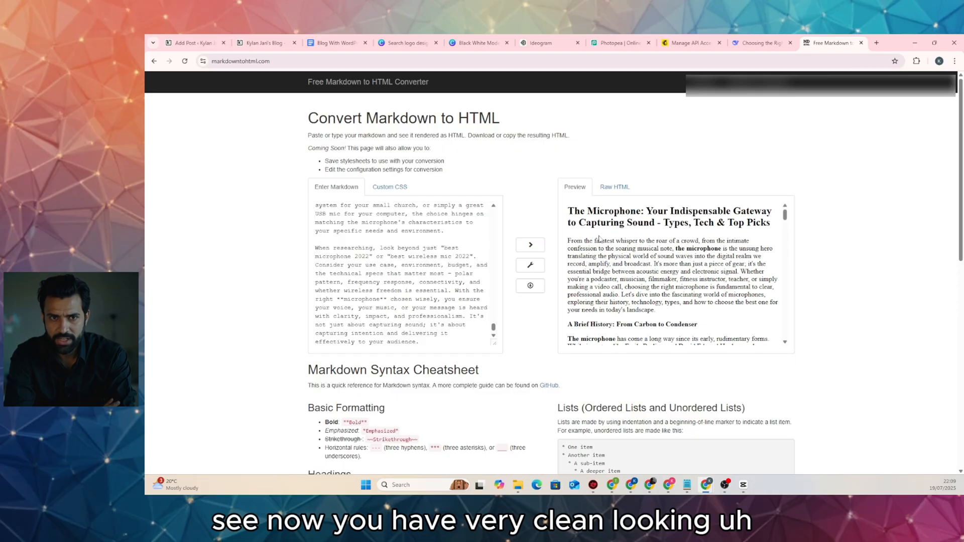
pyautogui.hotkey('ctrl', 'a')
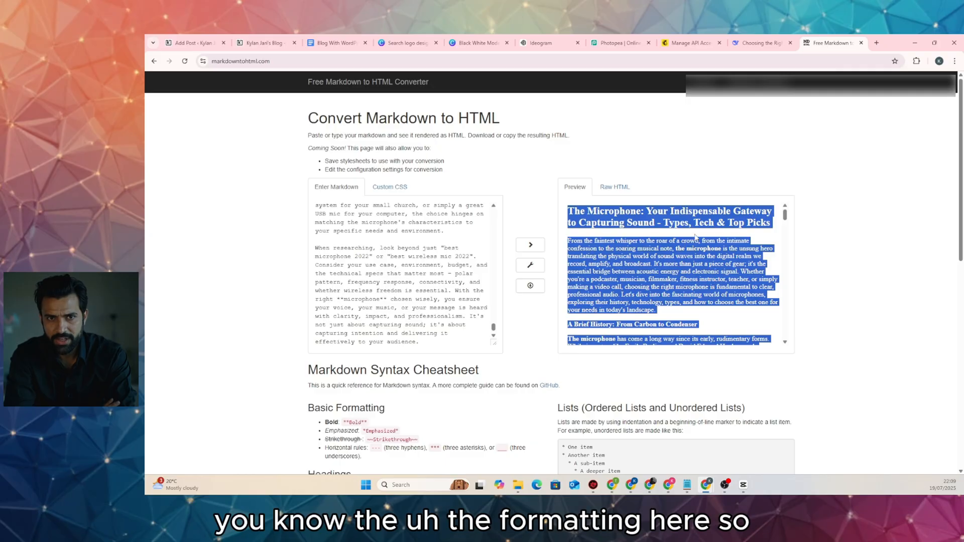
# Paste the formatted microphone article into the empty WordPress post body
pyautogui.click(196, 43)
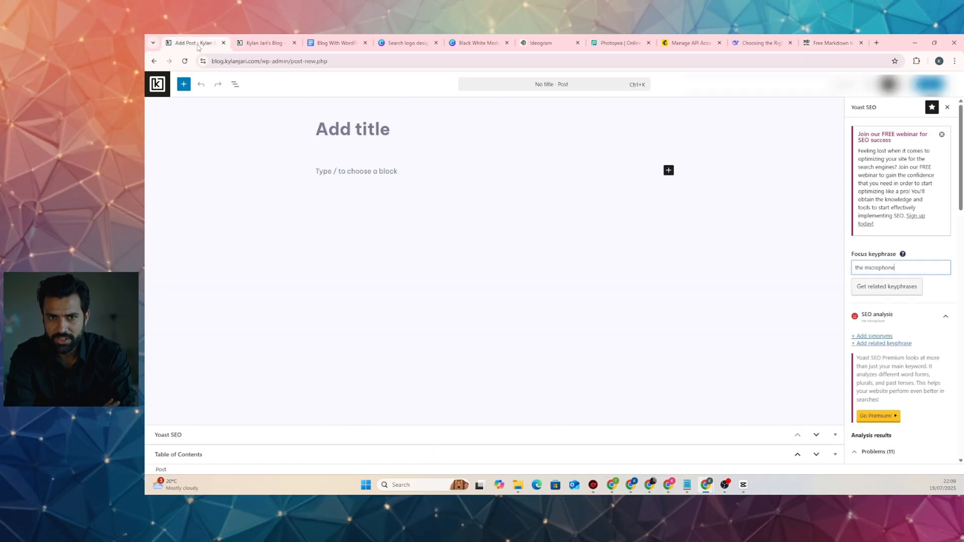
pyautogui.click(381, 172)
pyautogui.rightClick(382, 172)
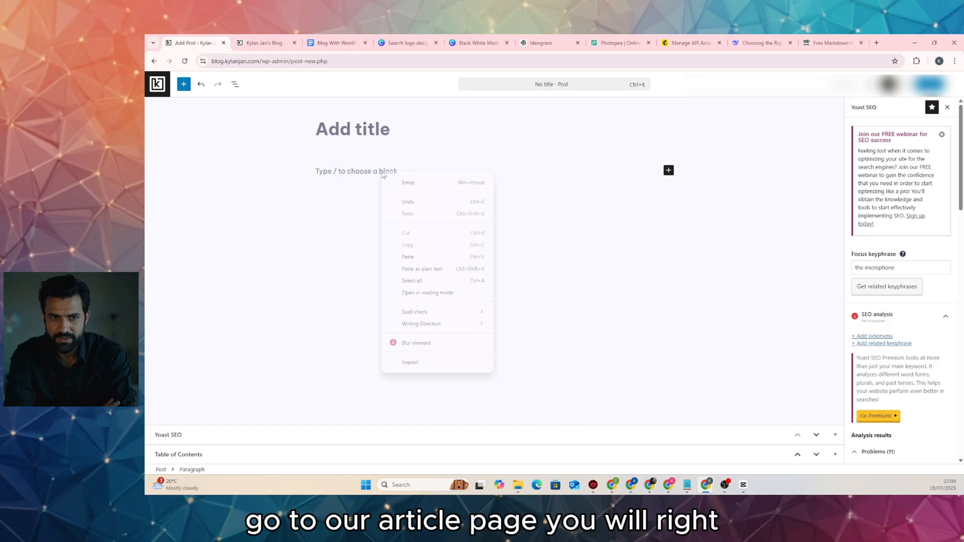
pyautogui.click(413, 257)
pyautogui.scroll(10, 452, 201)
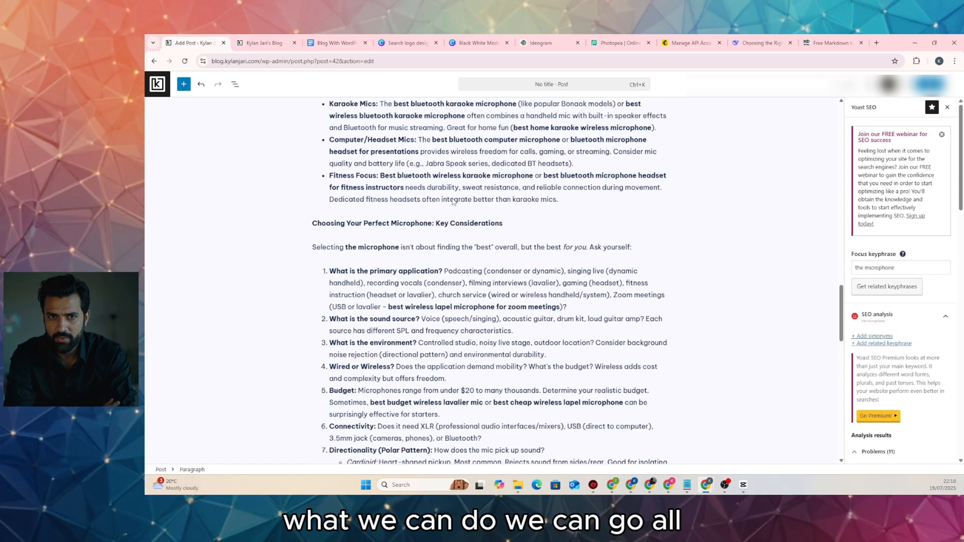
pyautogui.scroll(15, 452, 201)
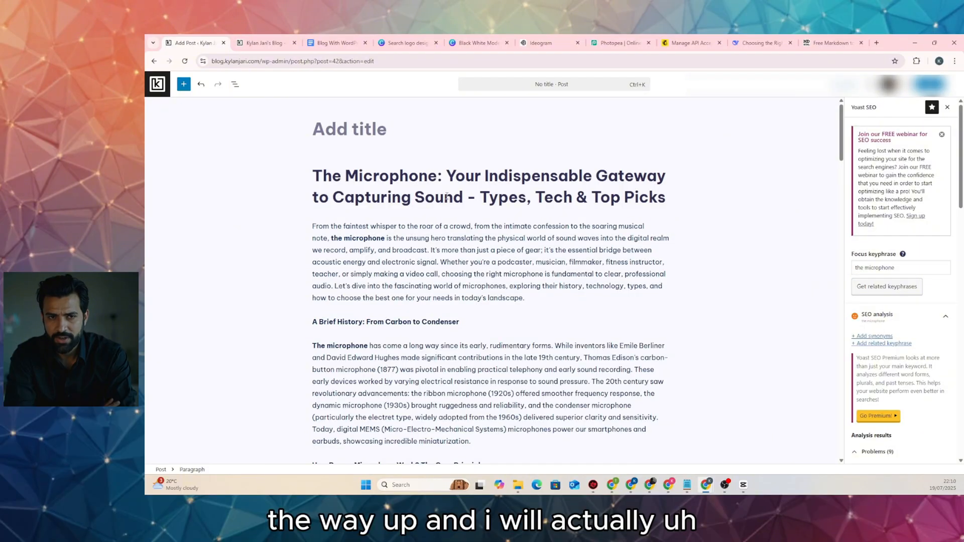
# Move the article's H2 heading into the post title and delete the leftover empty Heading block
pyautogui.tripleClick(382, 182)
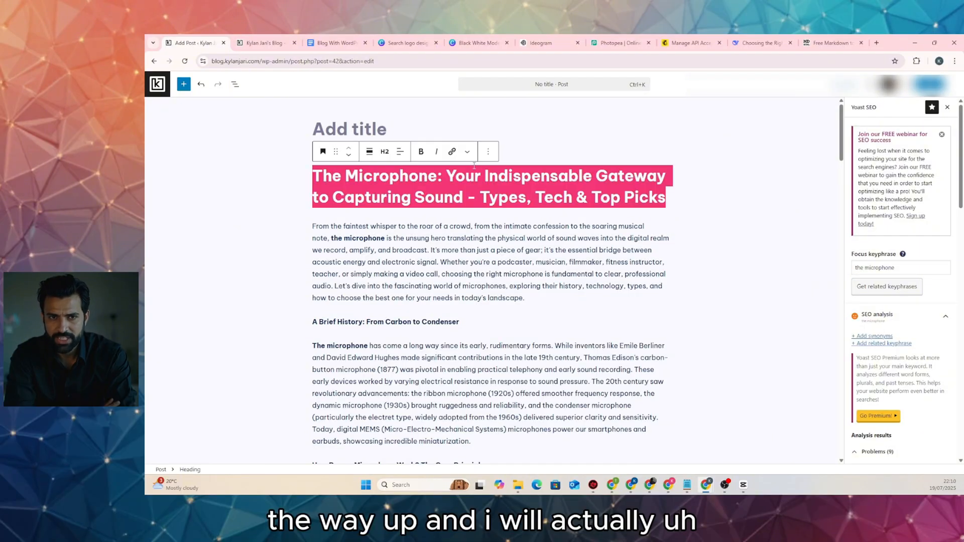
pyautogui.rightClick(509, 189)
pyautogui.click(532, 216)
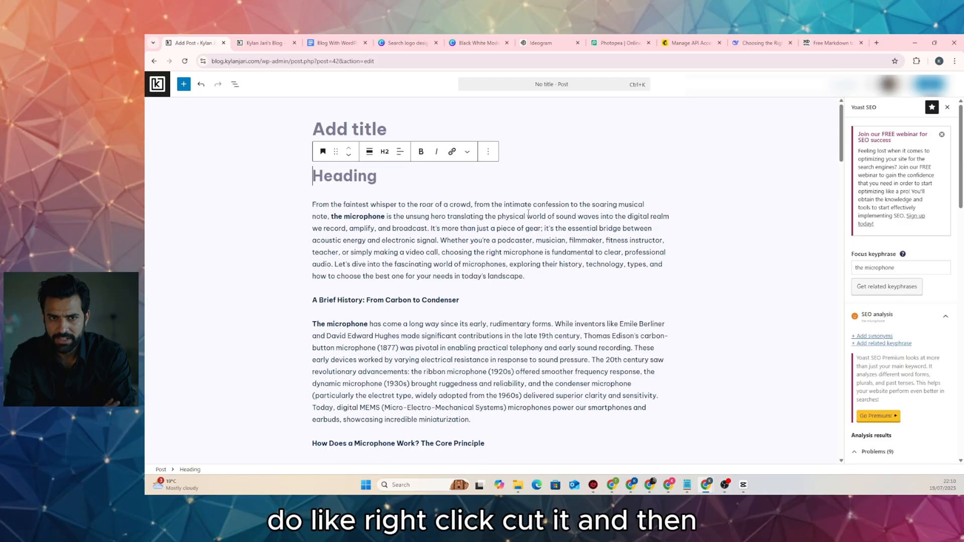
pyautogui.click(382, 132)
pyautogui.write('The Microphone: Your Indispensable Gateway to Capturing Sound - Types, Tech & Top Picks')
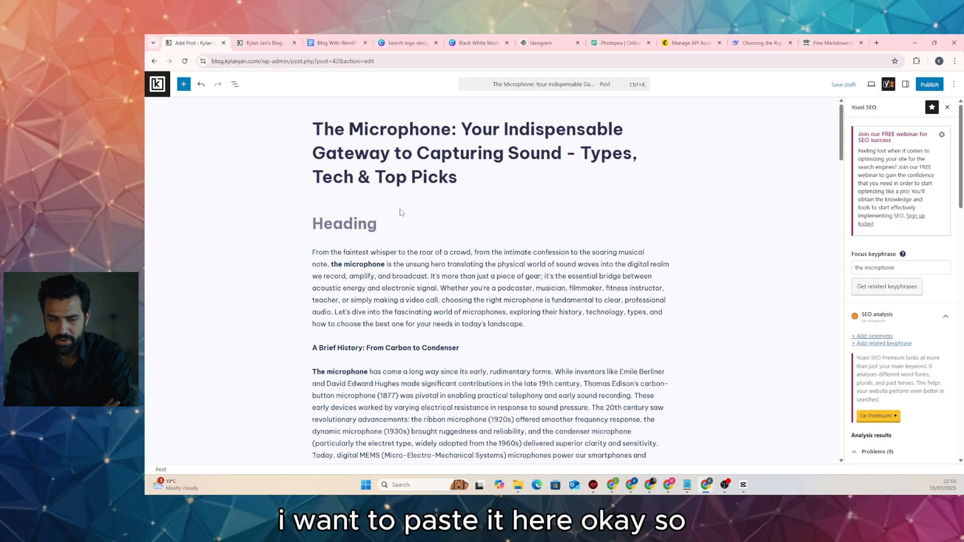
pyautogui.click(396, 222)
pyautogui.click(487, 200)
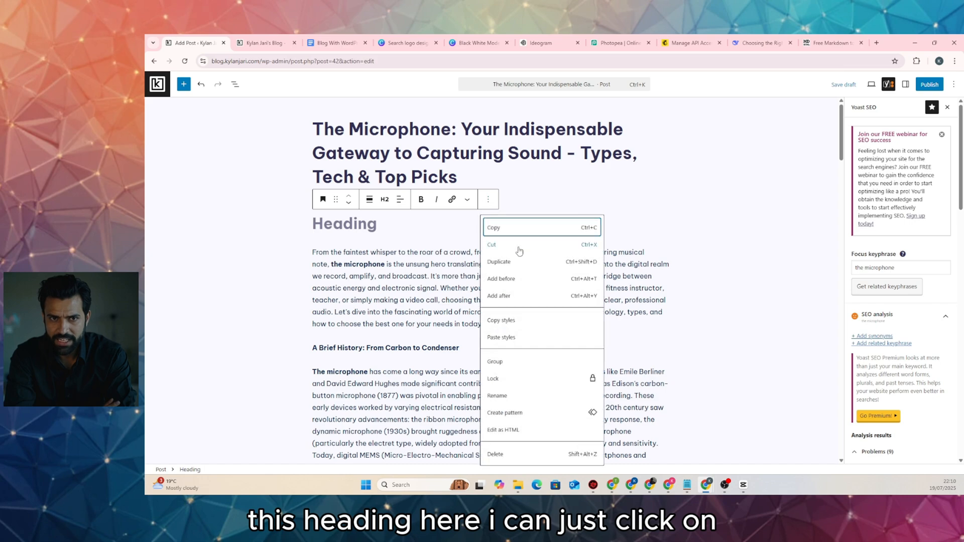
pyautogui.click(514, 454)
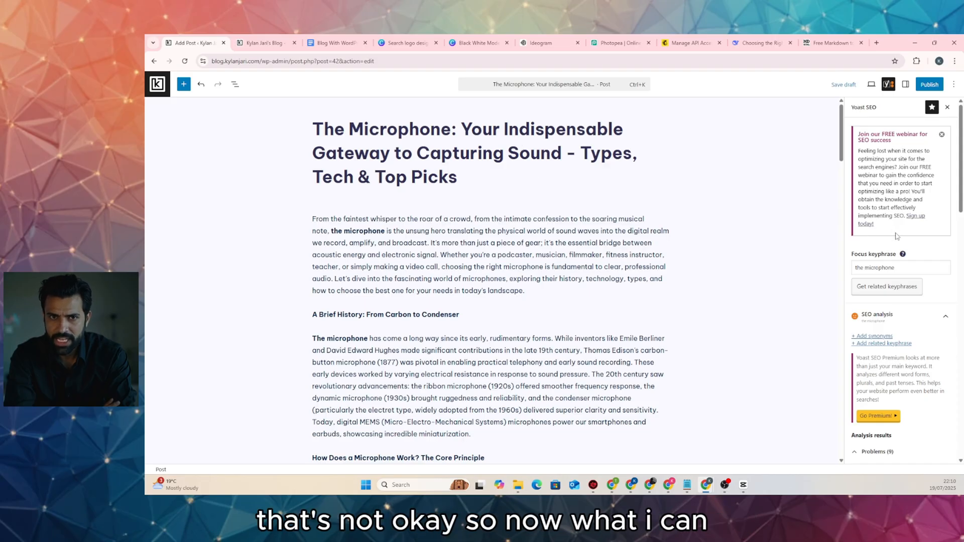
# Show the Yoast SEO sidebar panel and check the focus keyphrase 'the microphone'
pyautogui.scroll(-5, 891, 233)
pyautogui.scroll(5, 897, 236)
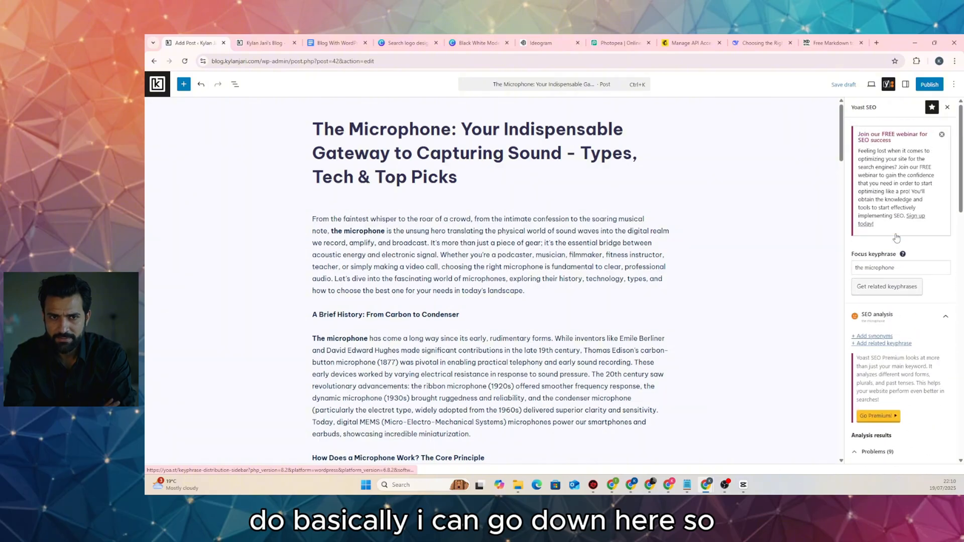
pyautogui.click(888, 85)
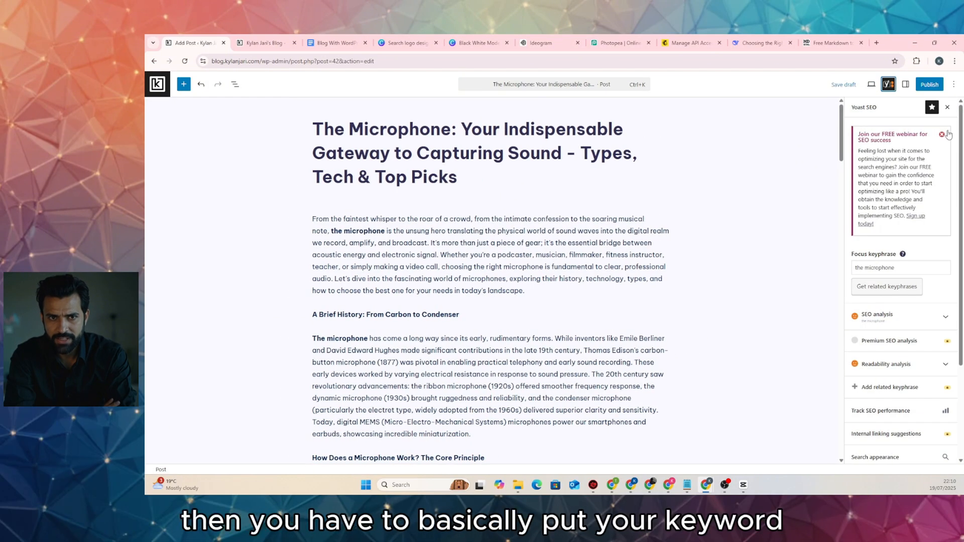
pyautogui.scroll(-2, 931, 153)
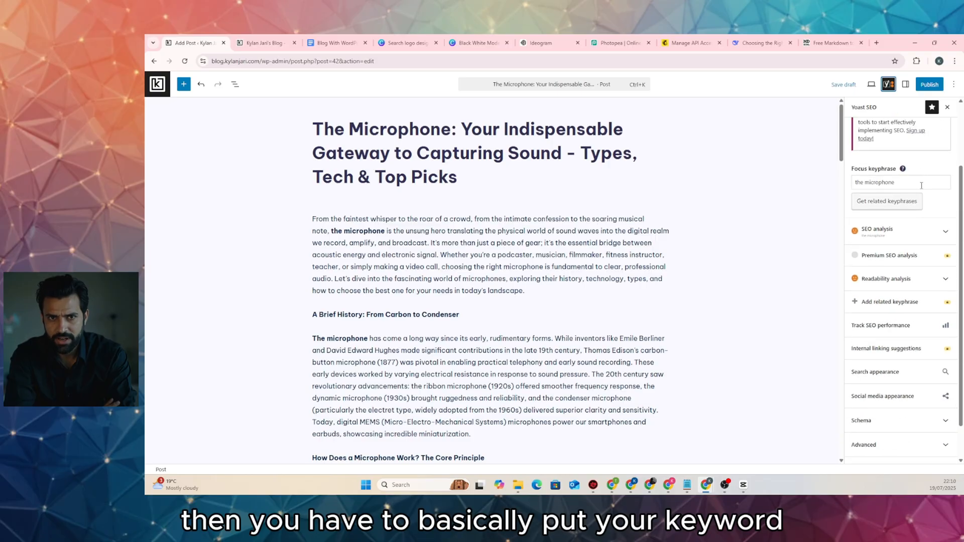
pyautogui.click(911, 183)
pyautogui.scroll(1, 904, 210)
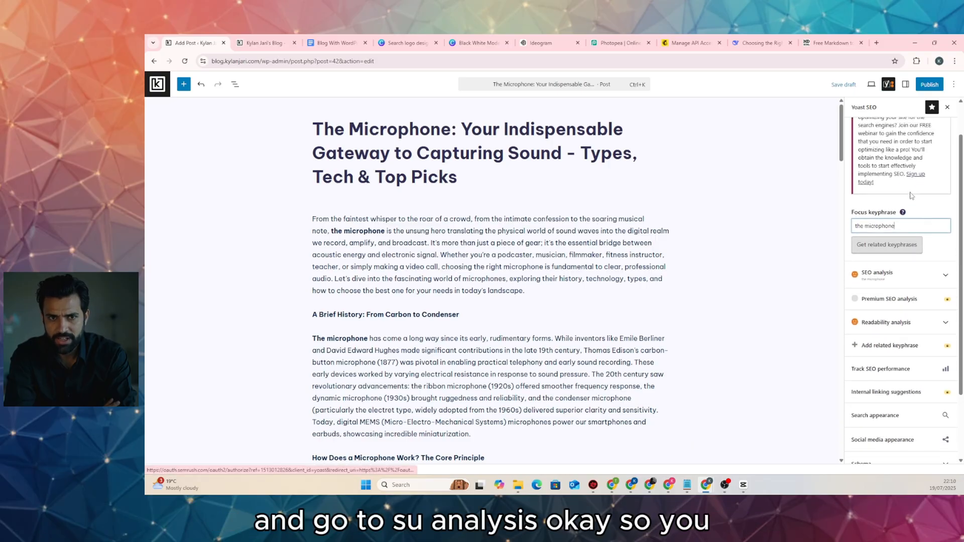
# Expand the SEO analysis and review its Problems and Good results
pyautogui.click(909, 282)
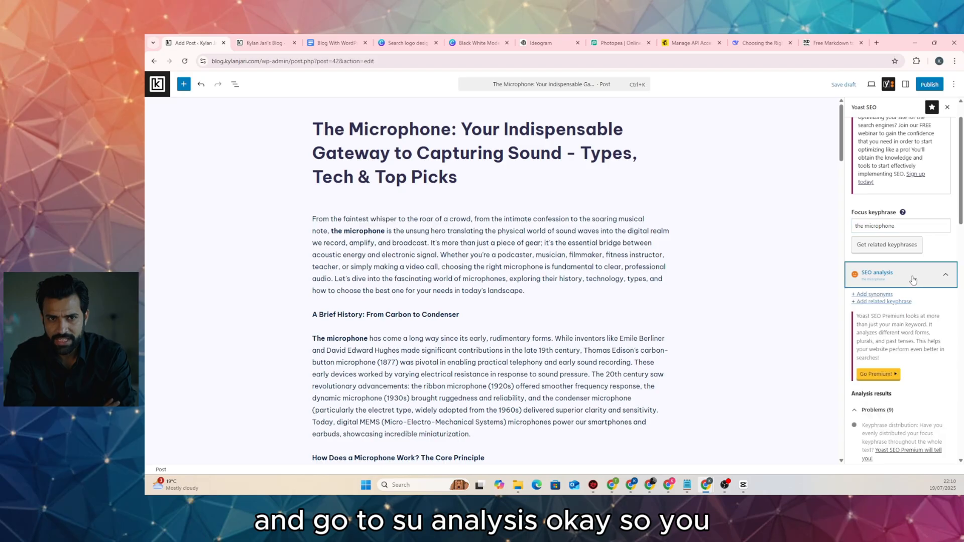
pyautogui.scroll(-3, 913, 280)
pyautogui.scroll(-7, 911, 279)
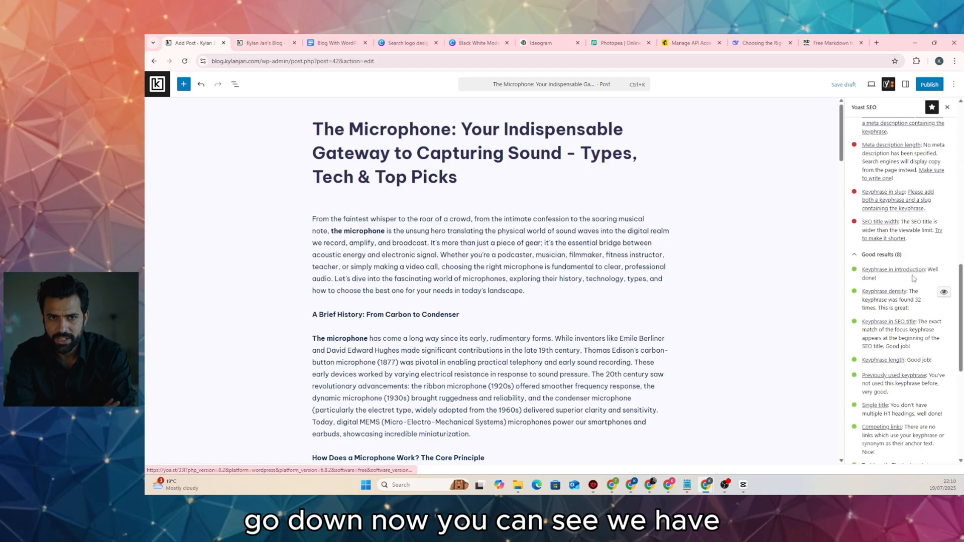
pyautogui.scroll(-3, 909, 277)
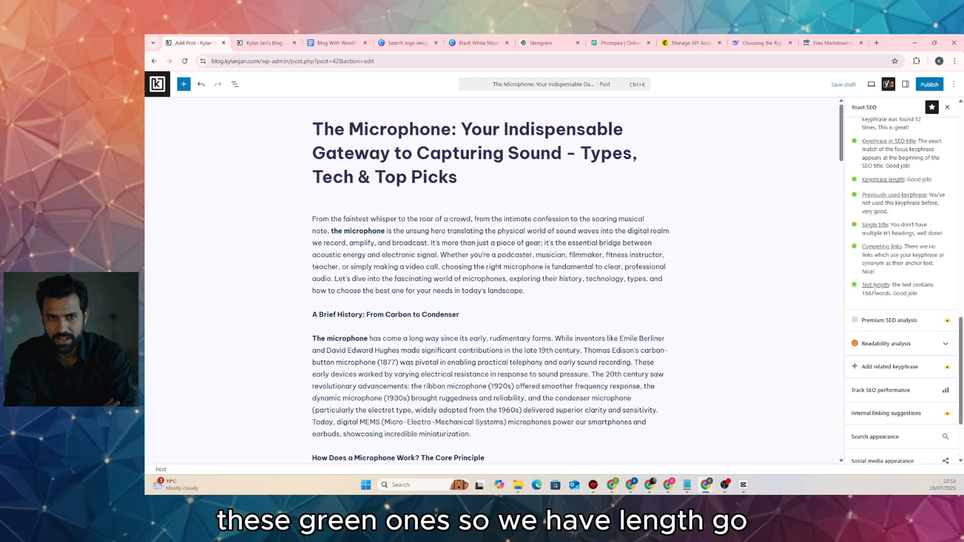
pyautogui.scroll(1, 874, 291)
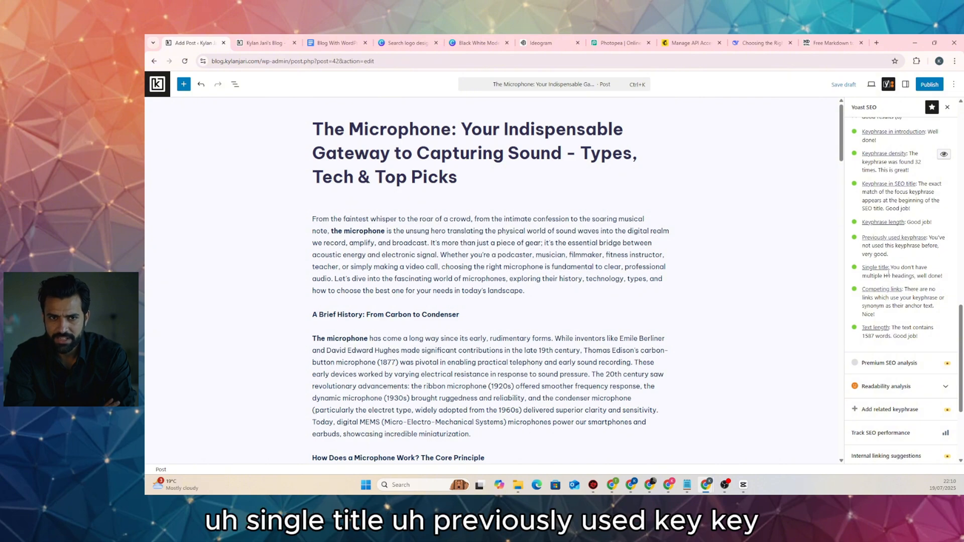
pyautogui.scroll(2, 887, 273)
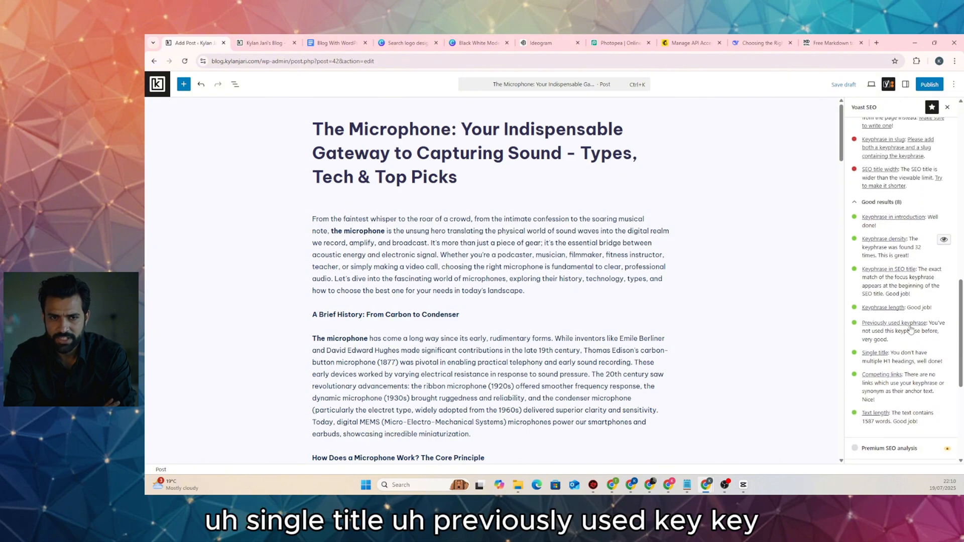
pyautogui.scroll(2, 877, 346)
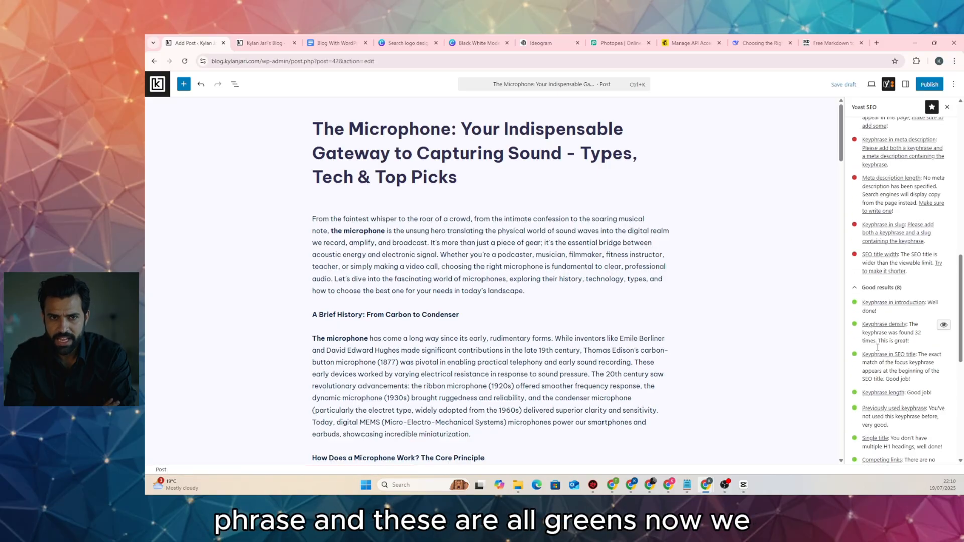
pyautogui.scroll(2, 878, 347)
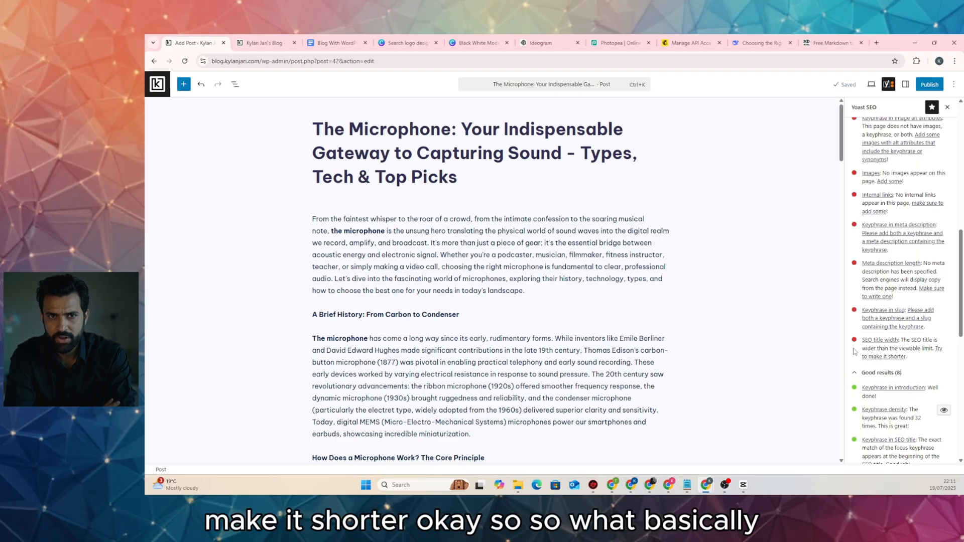
pyautogui.scroll(-15, 651, 298)
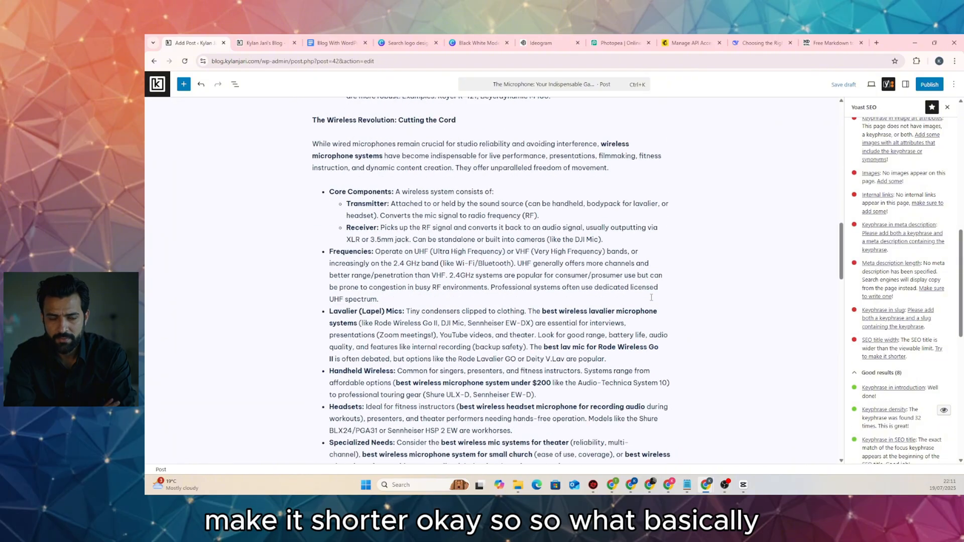
pyautogui.scroll(-20, 651, 297)
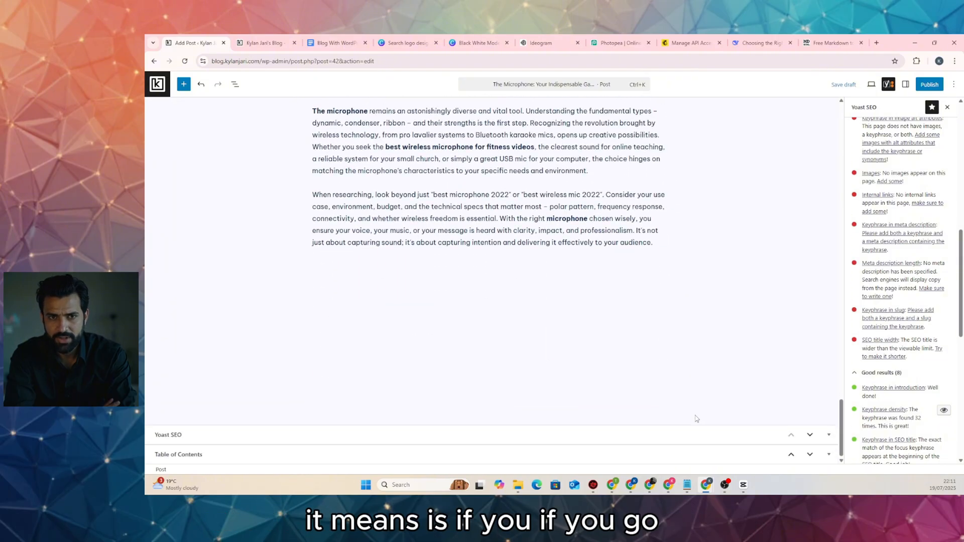
# Expand the Yoast SEO box below the post and check the snippet preview and SEO title width
pyautogui.click(344, 435)
pyautogui.scroll(-3, 515, 373)
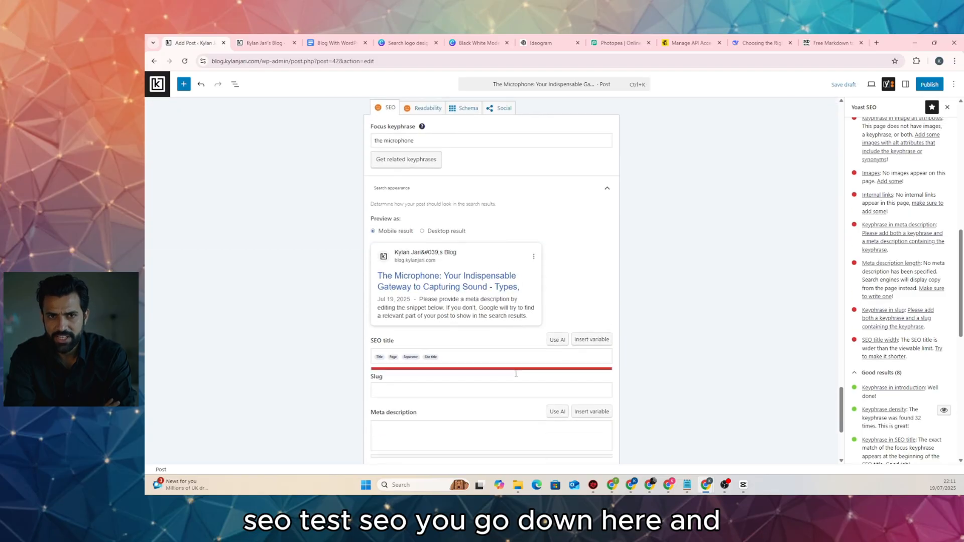
pyautogui.scroll(-2, 516, 374)
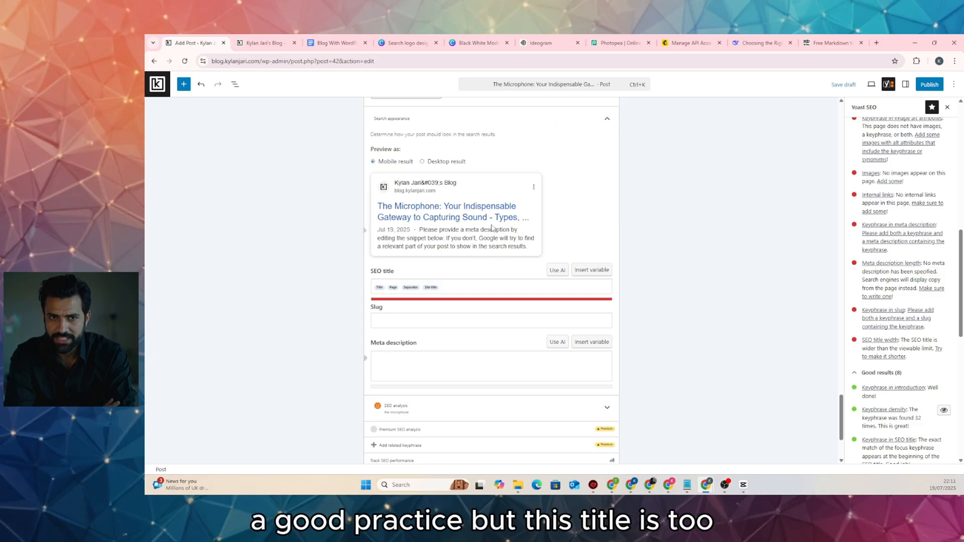
pyautogui.scroll(20, 479, 220)
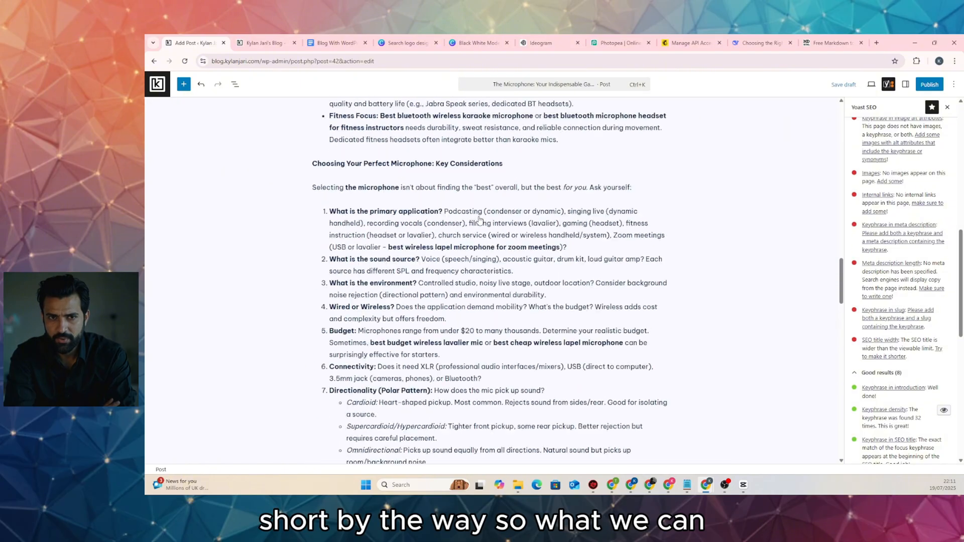
pyautogui.scroll(20, 479, 221)
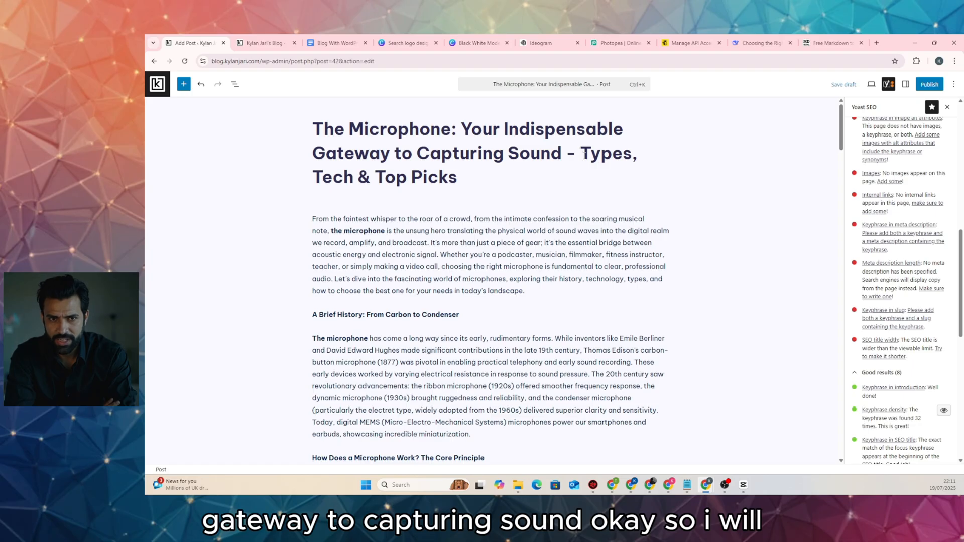
# Remove '- Types, Tech & Top Picks' from the title, save the draft, and recheck Yoast's results
pyautogui.moveTo(566, 154); pyautogui.dragTo(606, 178)
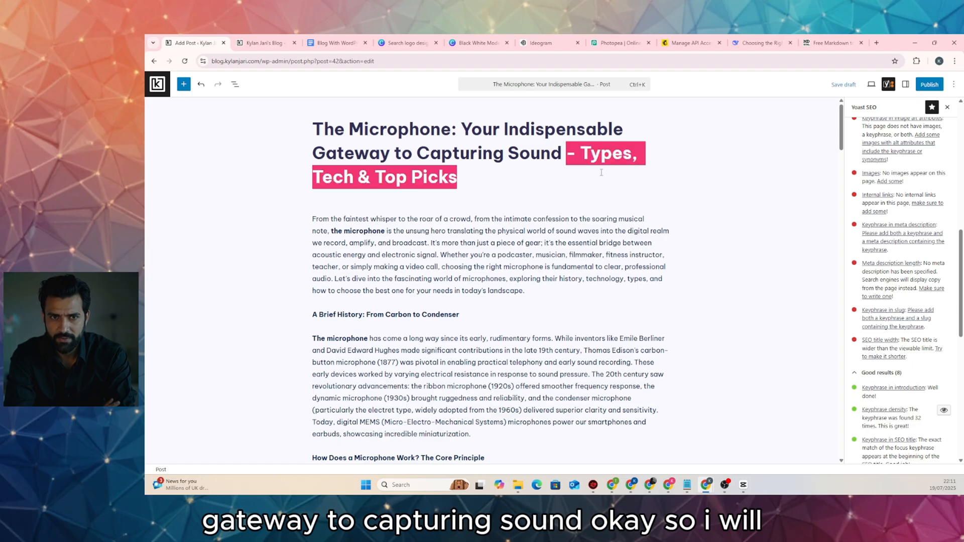
pyautogui.press('BackSpace')
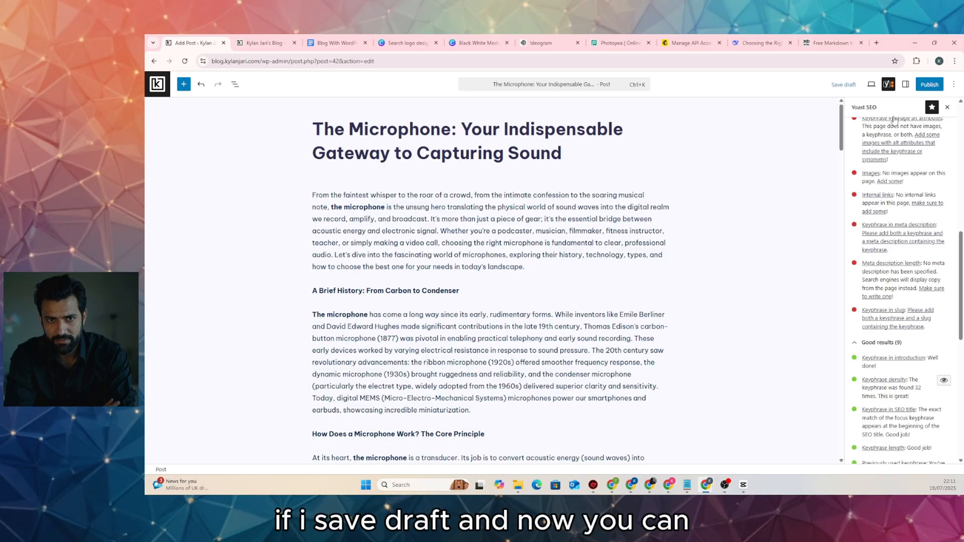
pyautogui.click(847, 84)
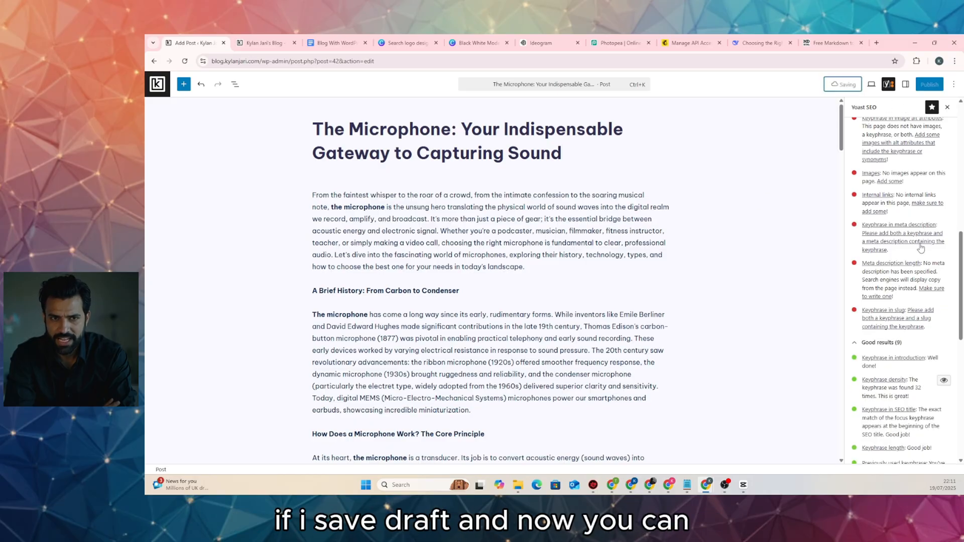
pyautogui.scroll(-1, 920, 248)
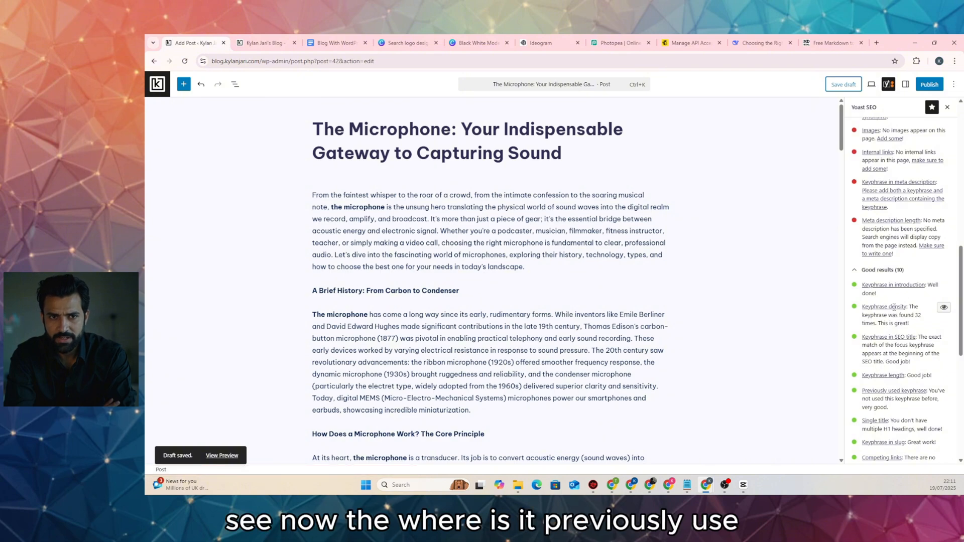
pyautogui.scroll(-1, 893, 312)
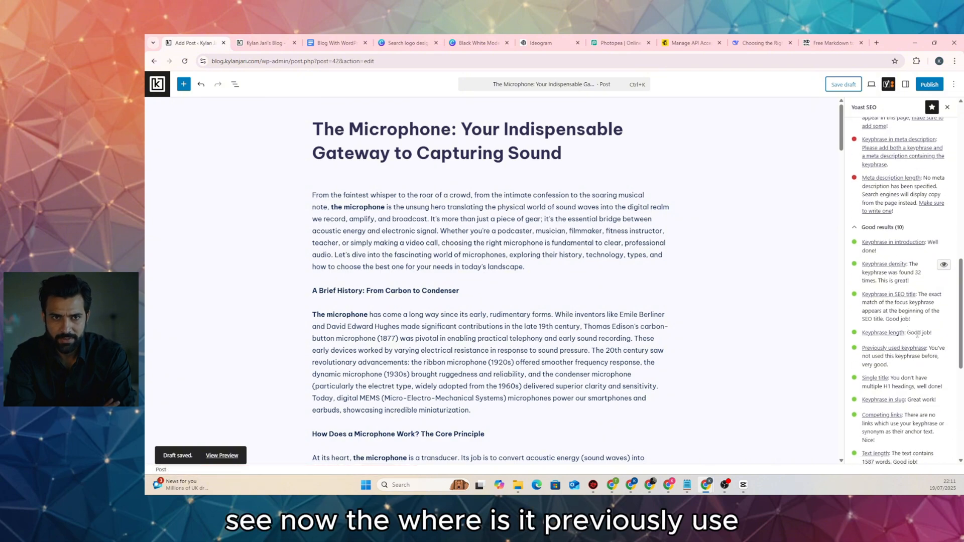
pyautogui.scroll(-1, 917, 334)
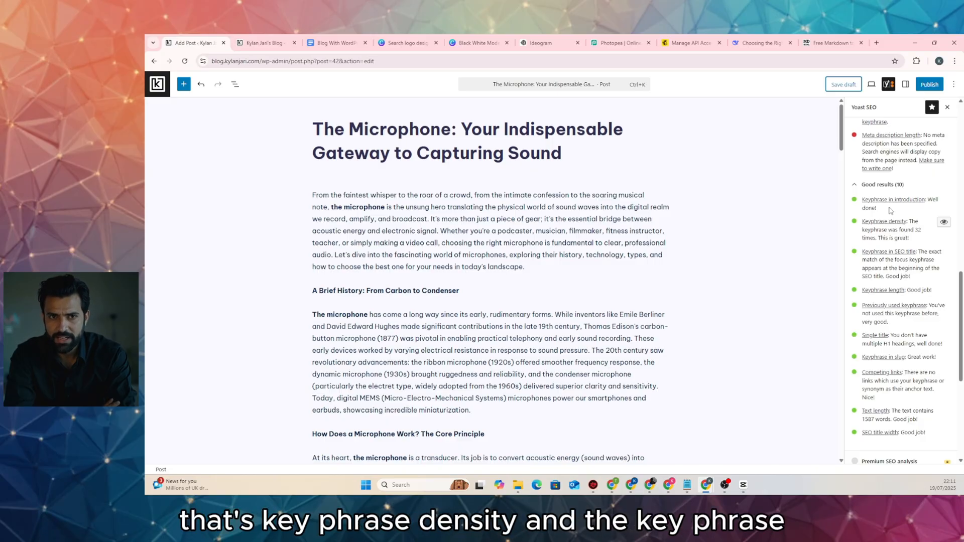
pyautogui.scroll(2, 920, 213)
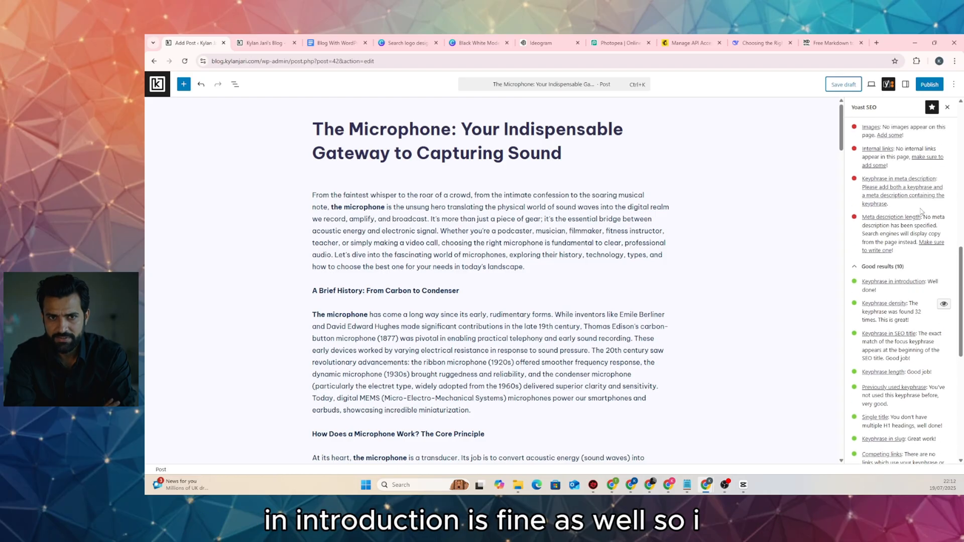
pyautogui.scroll(1, 933, 282)
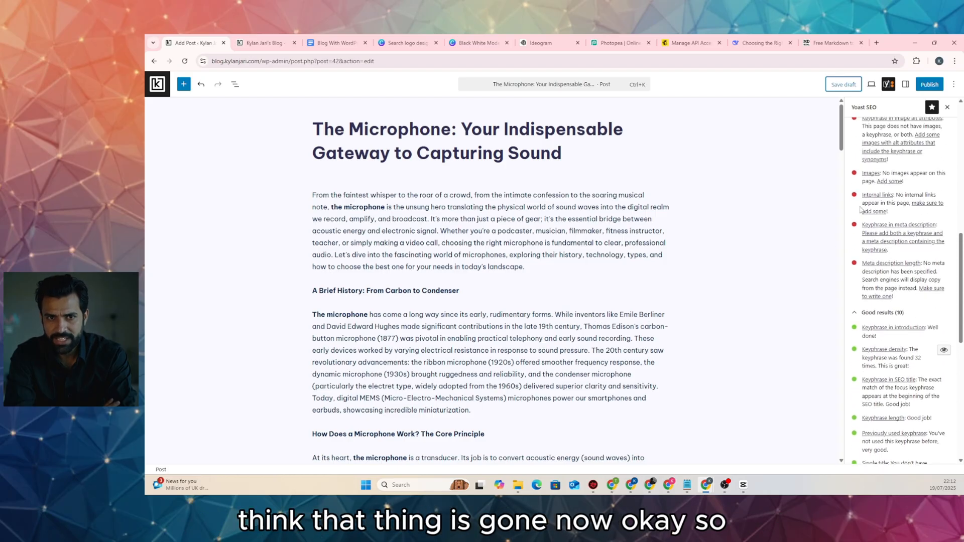
pyautogui.scroll(-6, 898, 335)
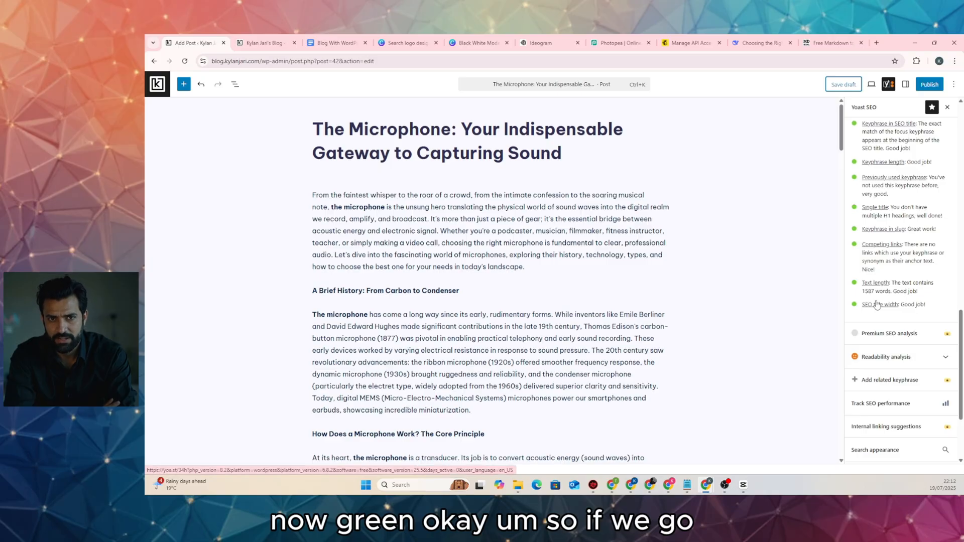
pyautogui.scroll(4, 888, 306)
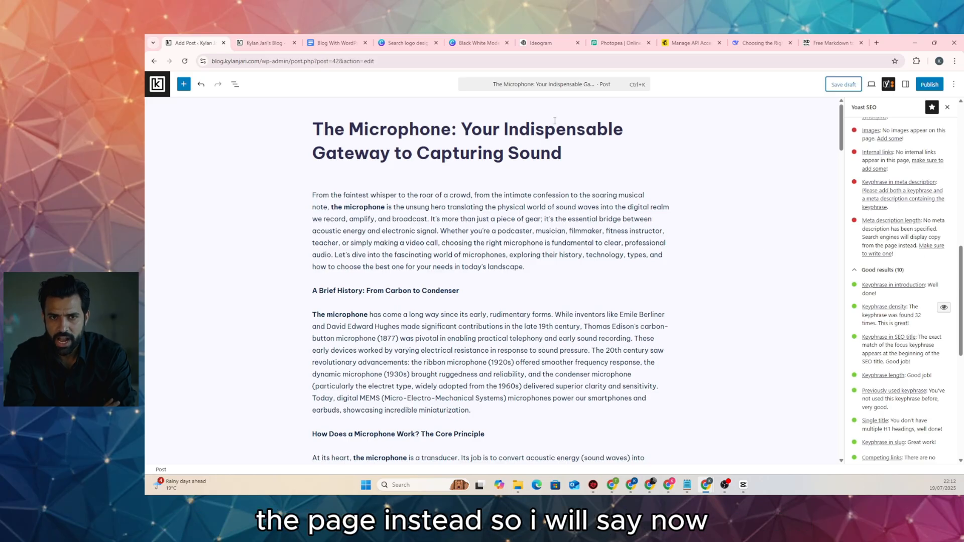
# In the microphone chat, send DeepSeek the request 'write me a short meta des'
pyautogui.click(760, 44)
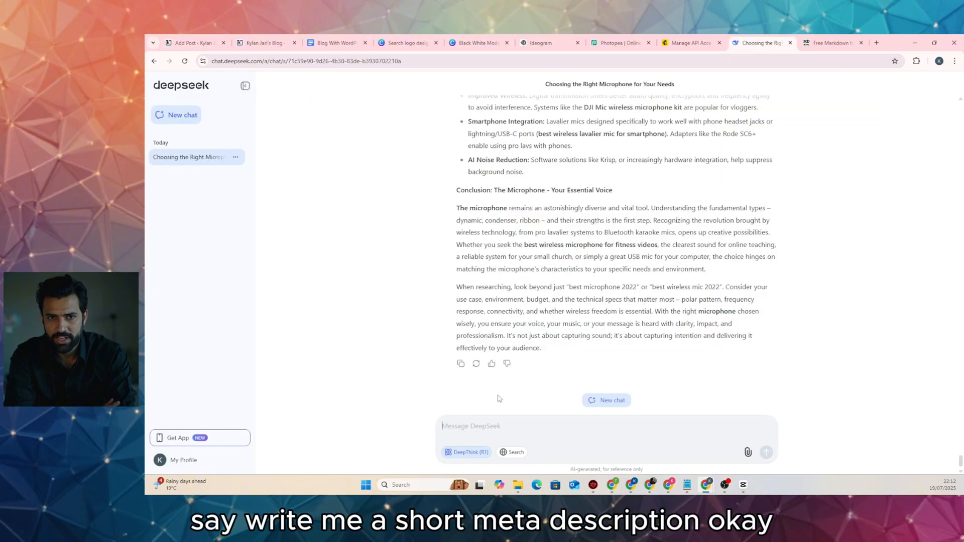
pyautogui.write('write me a ')
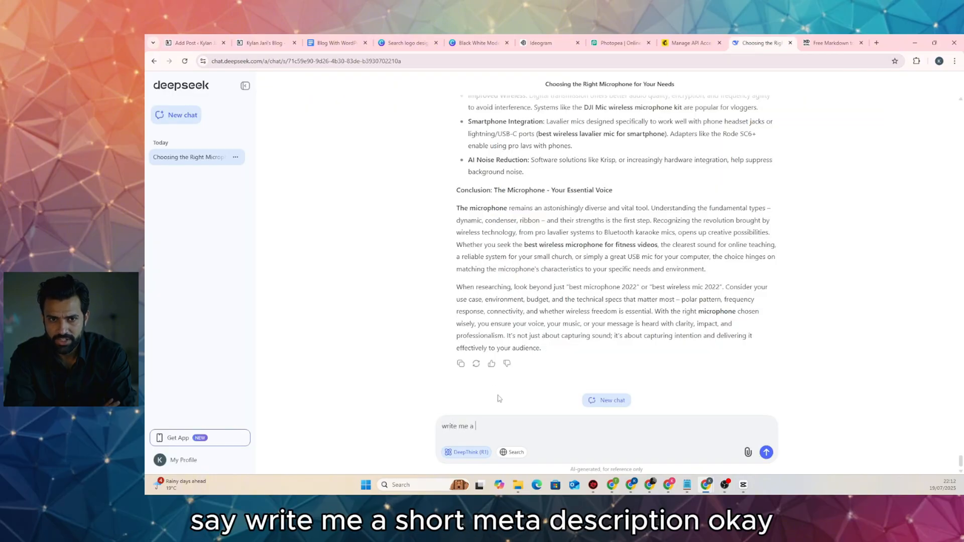
pyautogui.write('short meta')
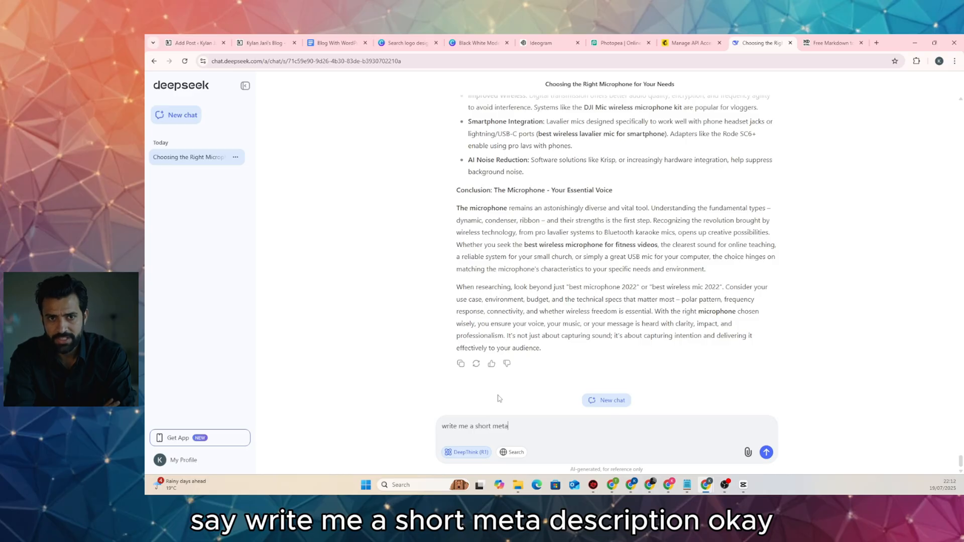
pyautogui.write(' desciption')
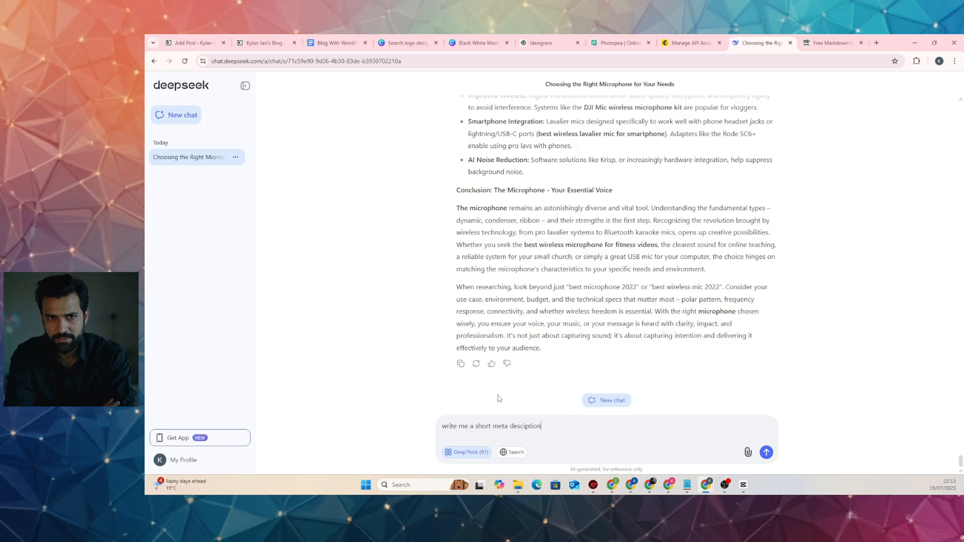
pyautogui.press('Return')
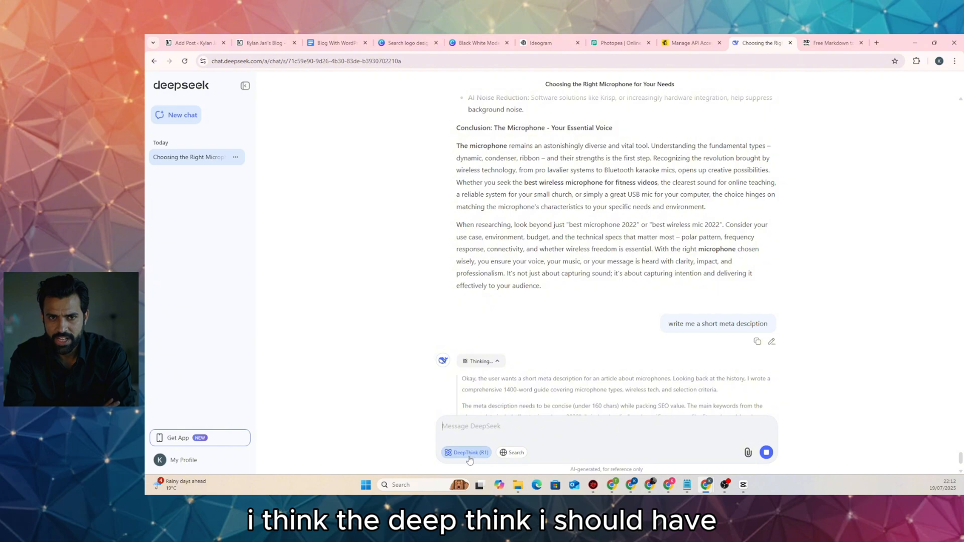
pyautogui.scroll(-2, 502, 381)
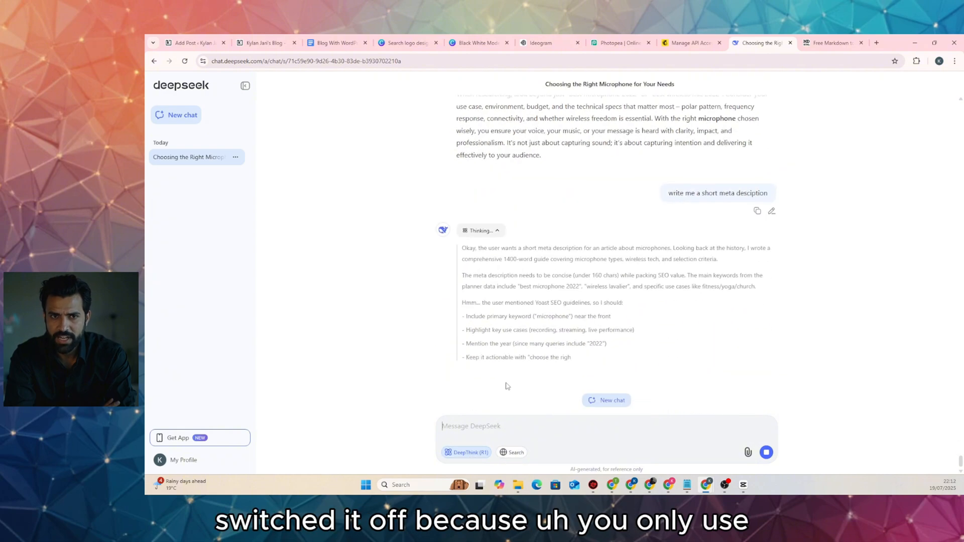
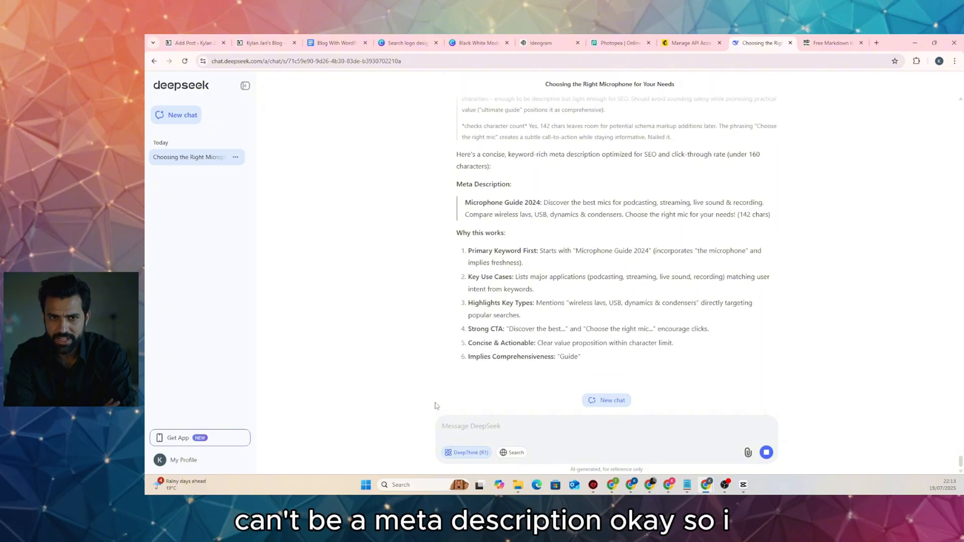
# With DeepThink off, ask DeepSeek for a very short paragraph-mode meta description and select the reply
pyautogui.click(467, 453)
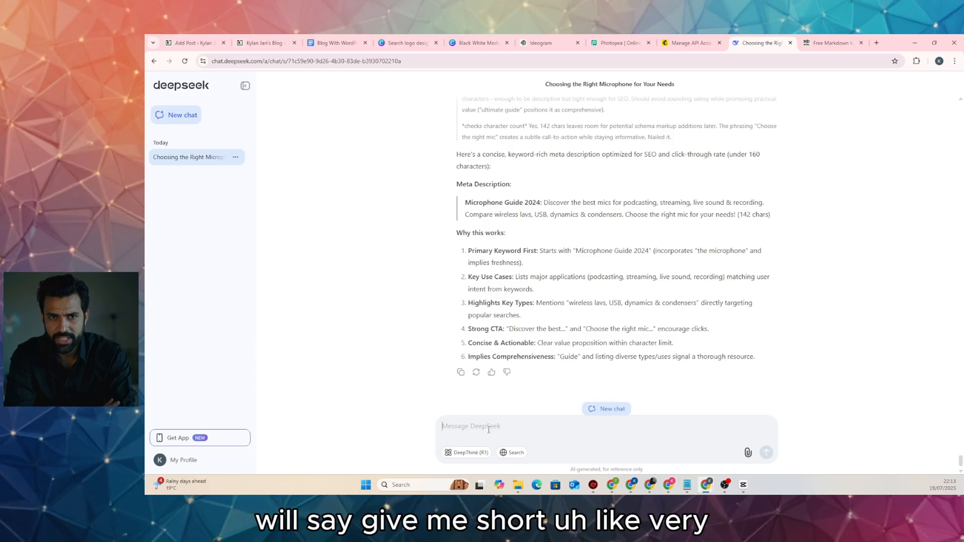
pyautogui.write('give me short')
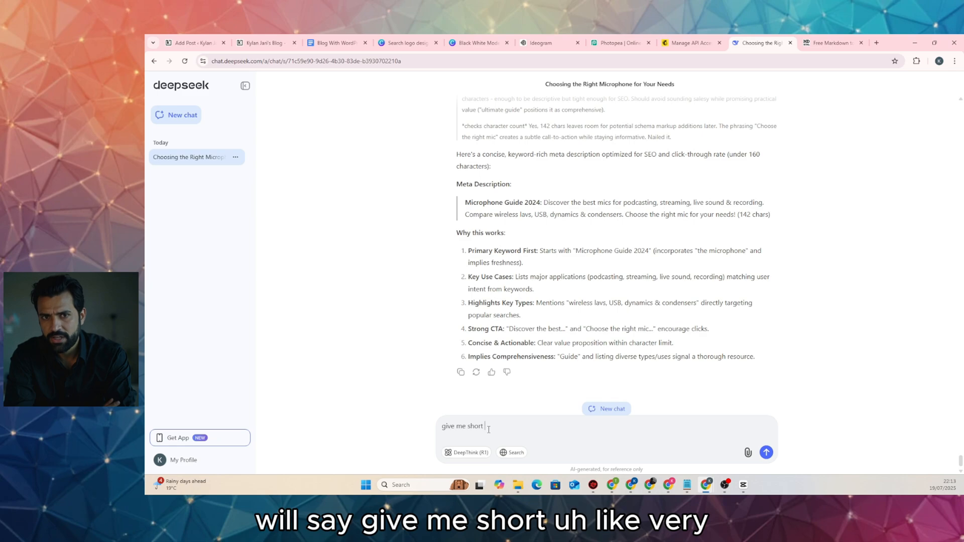
pyautogui.press('BackSpace')
pyautogui.press('BackSpace')
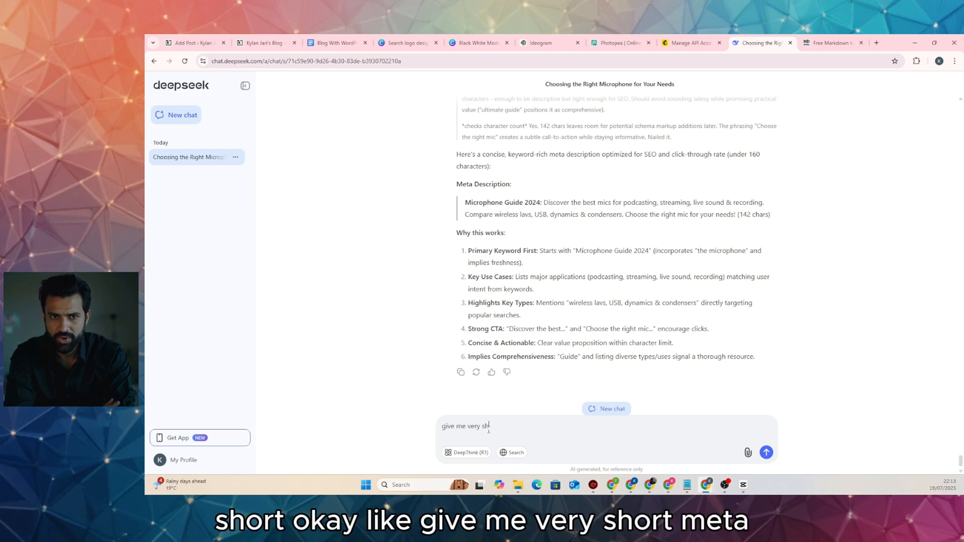
pyautogui.write('a descriotion')
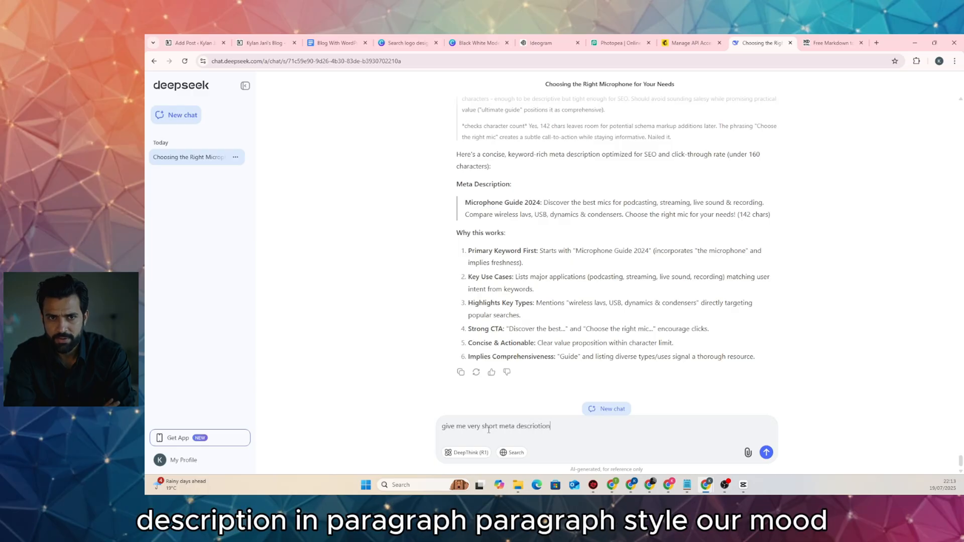
pyautogui.write(' in paraggraph')
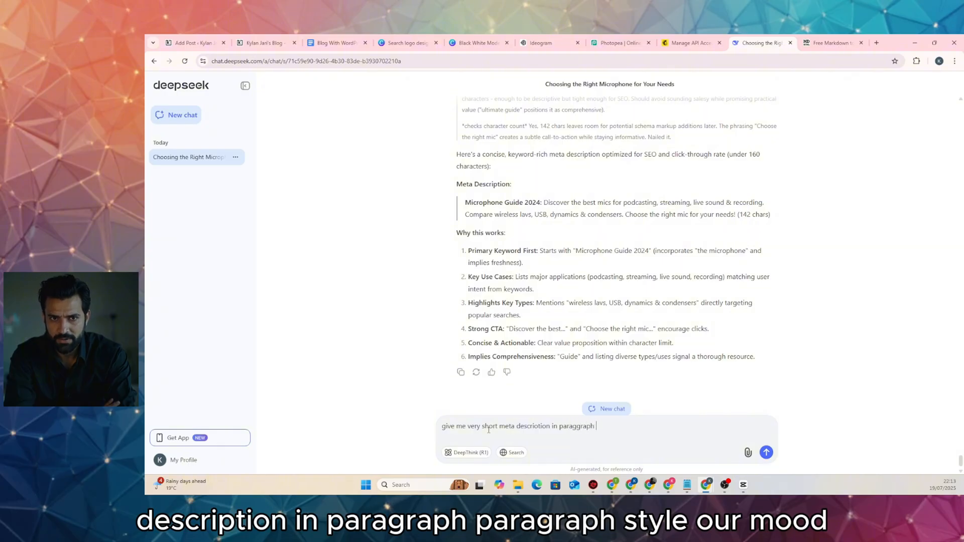
pyautogui.press('BackSpace')
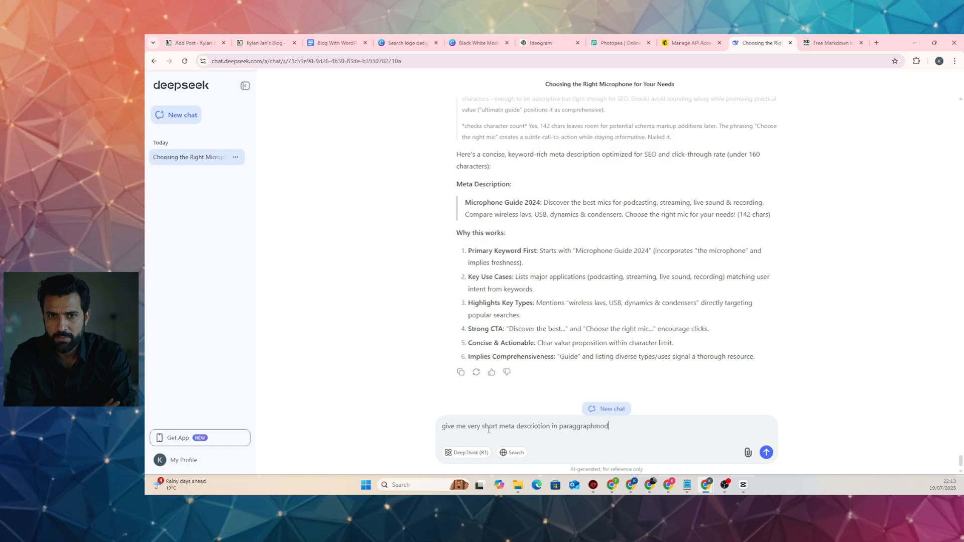
pyautogui.write('mod')
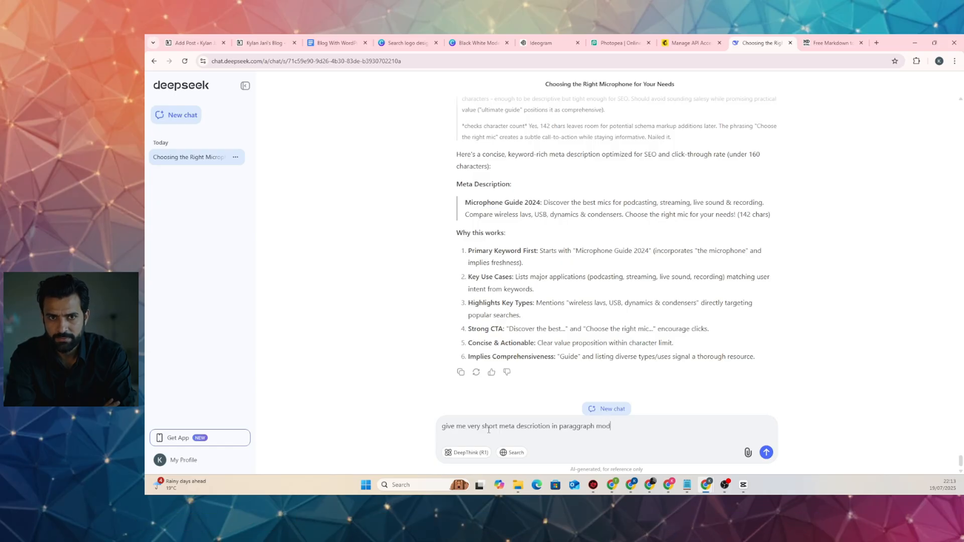
pyautogui.write('e')
pyautogui.press('Return')
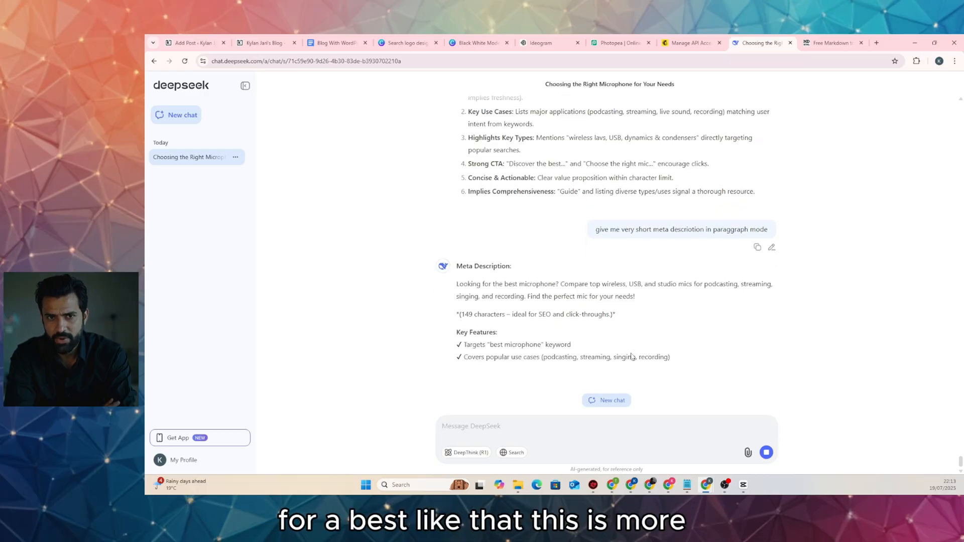
pyautogui.scroll(1, 631, 354)
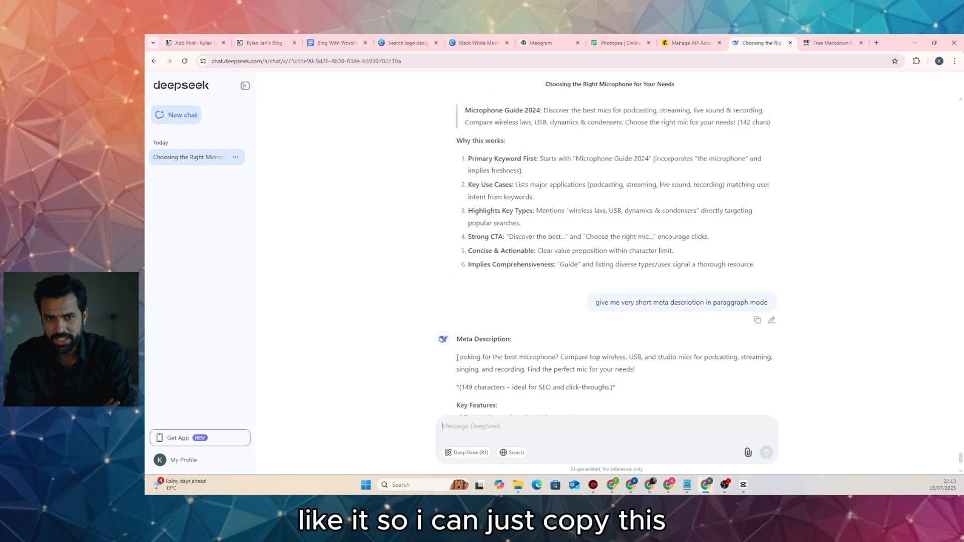
pyautogui.moveTo(456, 358); pyautogui.dragTo(636, 370)
pyautogui.hotkey('ctrl', 'c')
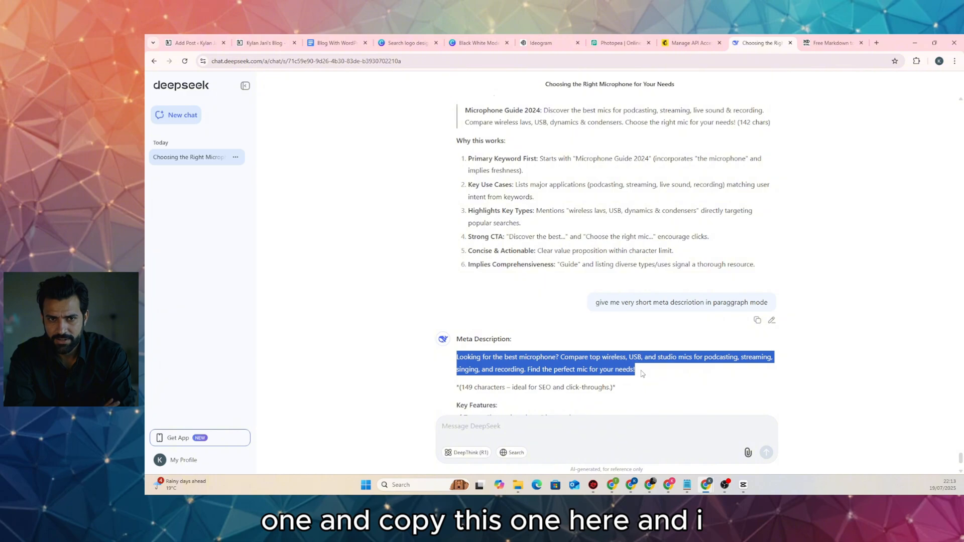
# Paste the DeepSeek meta description into the post's Yoast SEO meta description field
pyautogui.click(195, 42)
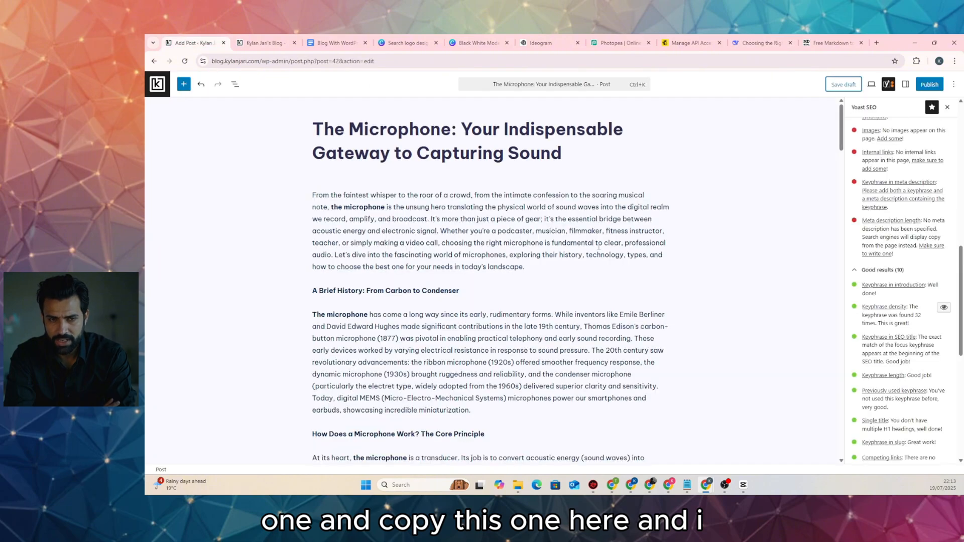
pyautogui.scroll(-5, 739, 278)
pyautogui.scroll(-20, 739, 278)
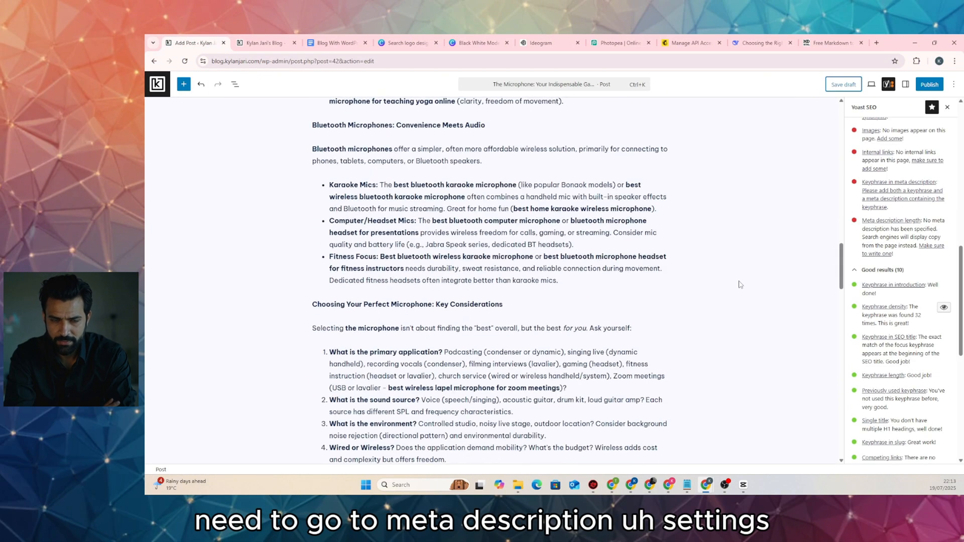
pyautogui.scroll(-5, 739, 284)
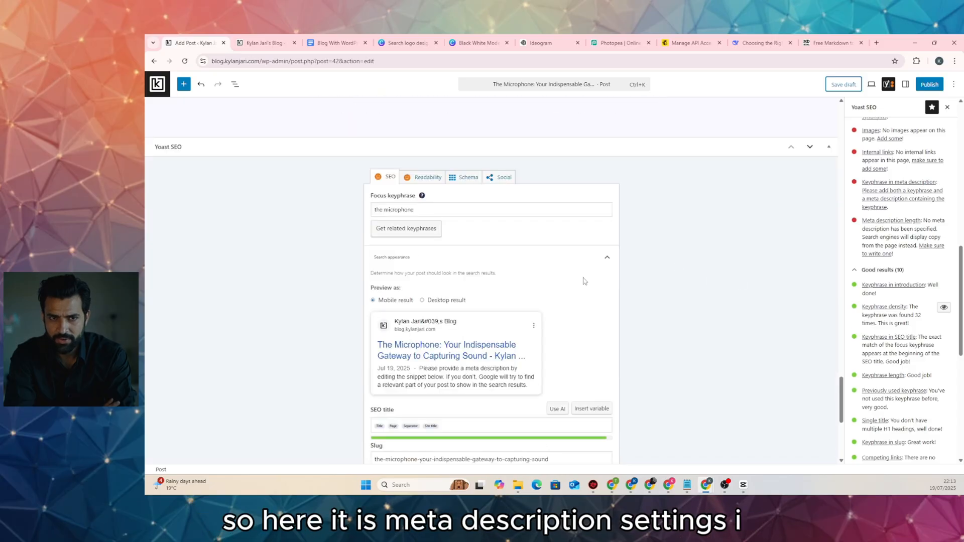
pyautogui.scroll(-3, 584, 281)
pyautogui.click(427, 333)
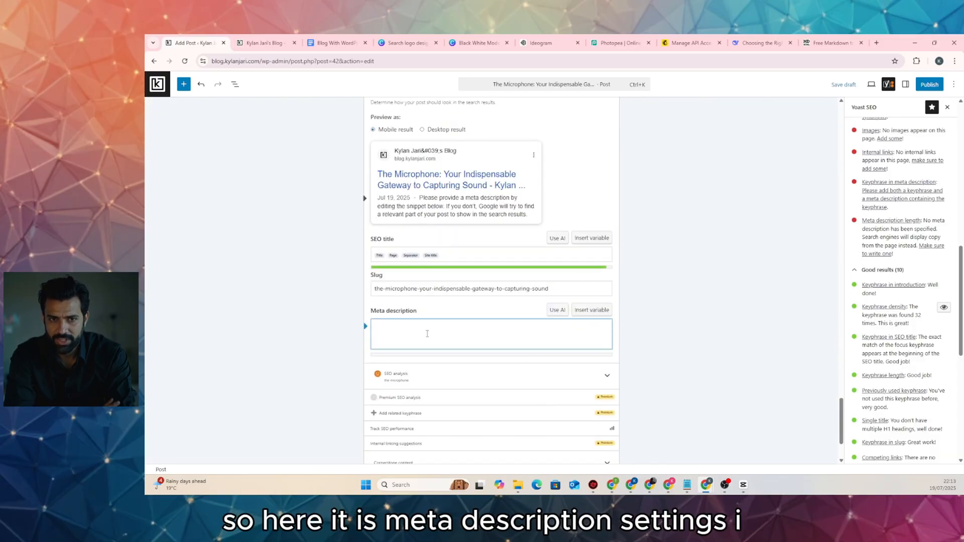
pyautogui.hotkey('ctrl', 'v')
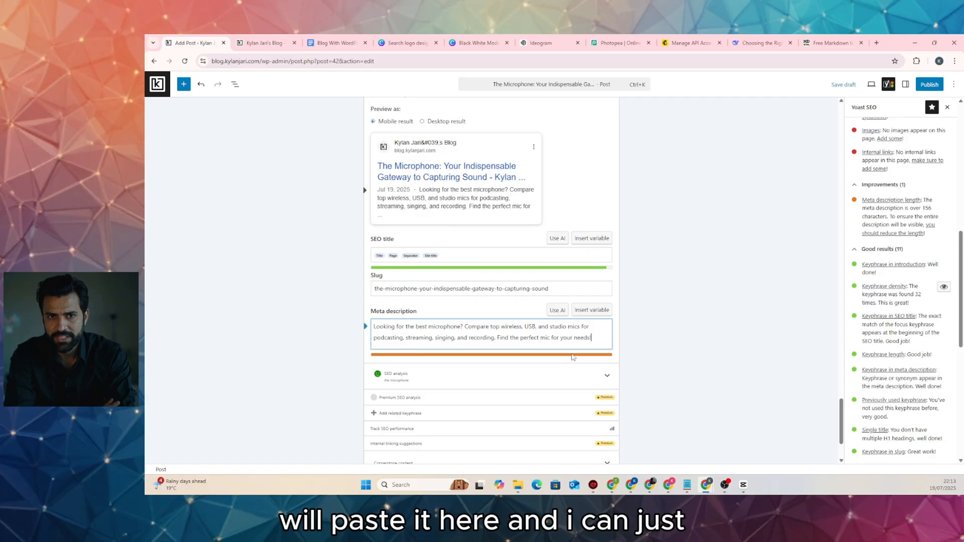
# Delete the description's closing sentence so Yoast's meta description length check turns green
pyautogui.moveTo(601, 337); pyautogui.dragTo(500, 337)
pyautogui.press('BackSpace')
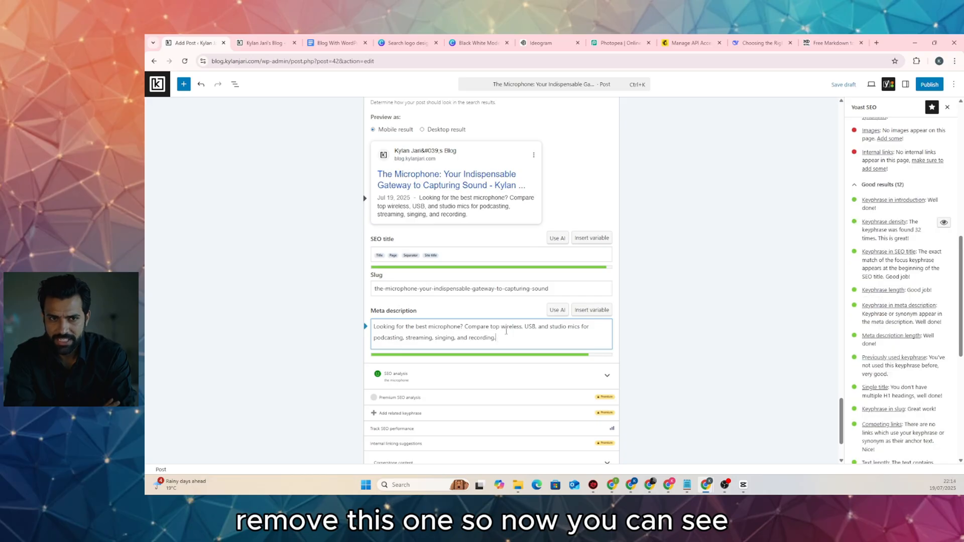
pyautogui.scroll(-1, 508, 346)
pyautogui.scroll(3, 897, 312)
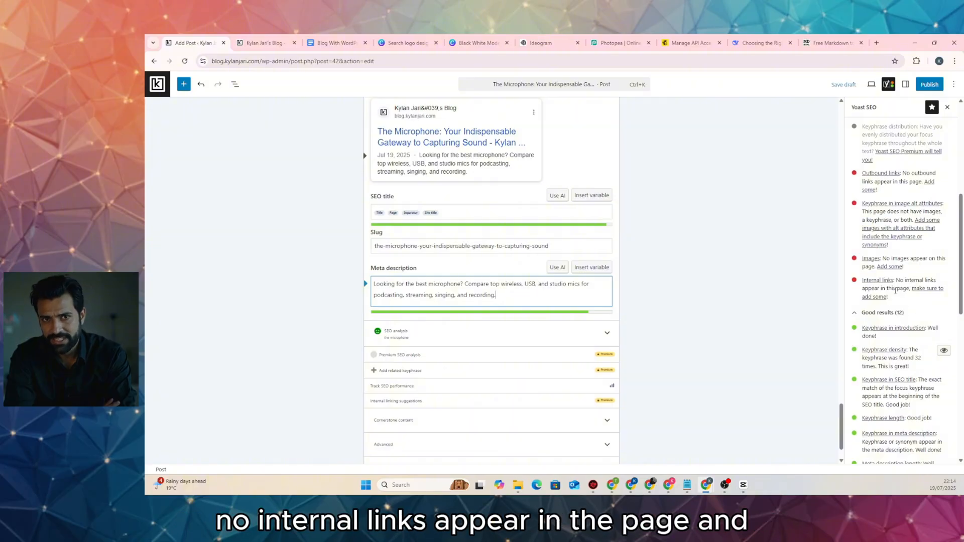
pyautogui.scroll(10, 570, 206)
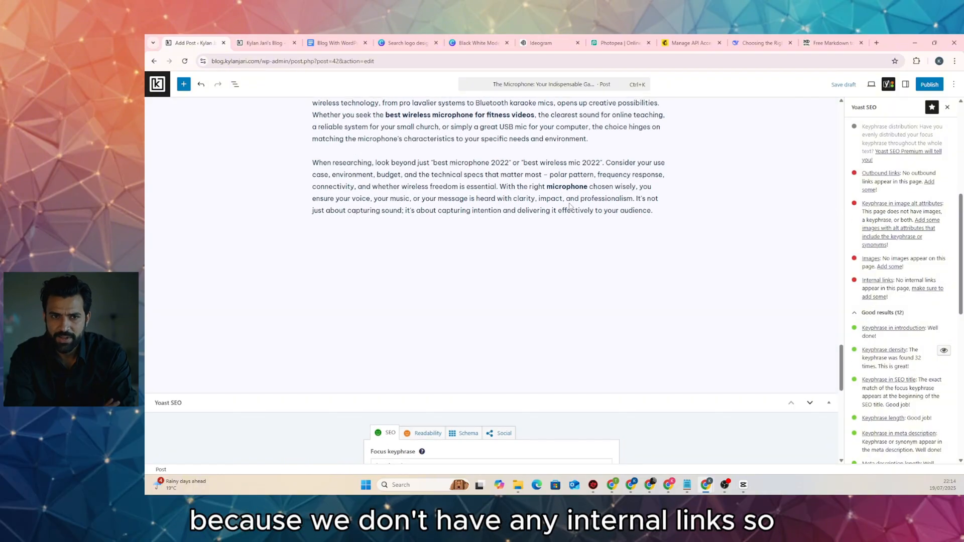
pyautogui.scroll(15, 570, 206)
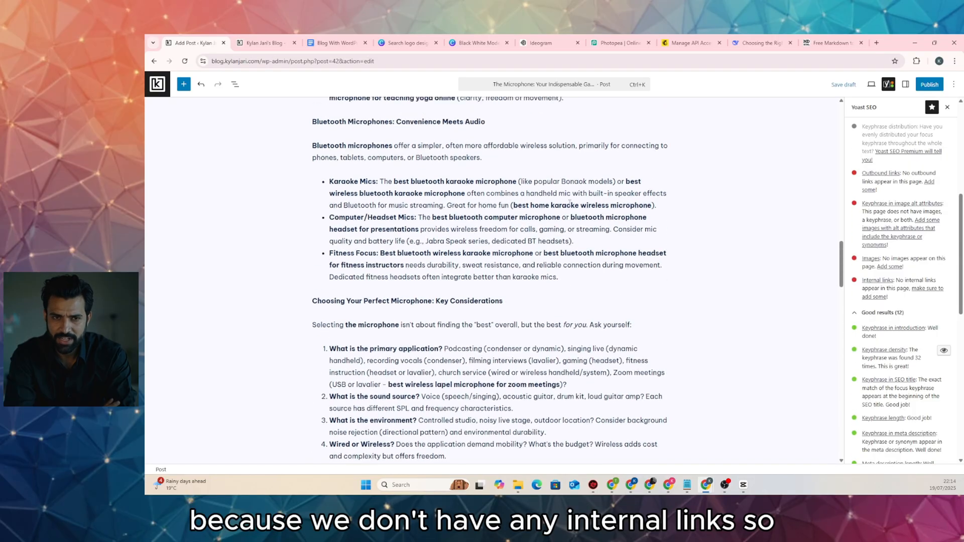
pyautogui.scroll(20, 570, 203)
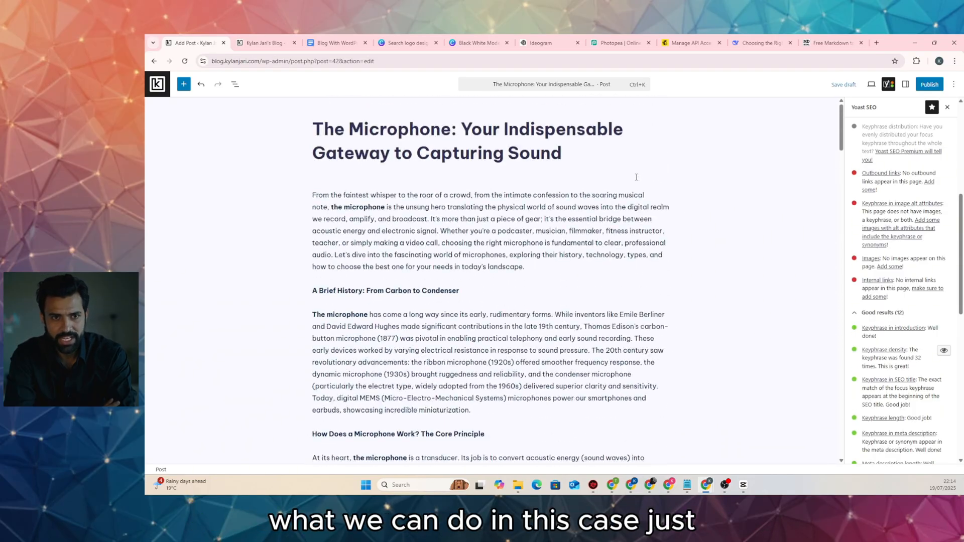
# Save the post draft and view the blog's Contact Us page
pyautogui.click(843, 85)
pyautogui.click(258, 45)
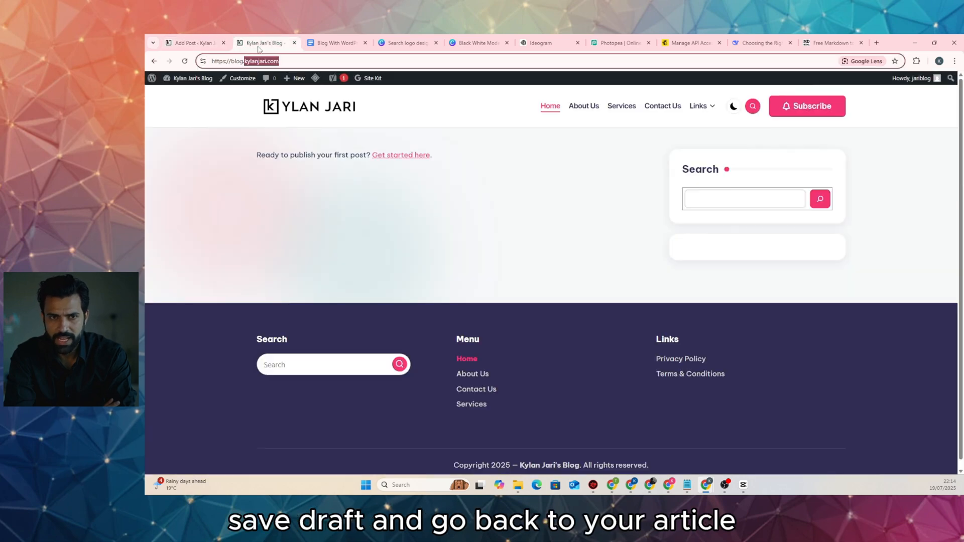
pyautogui.click(224, 145)
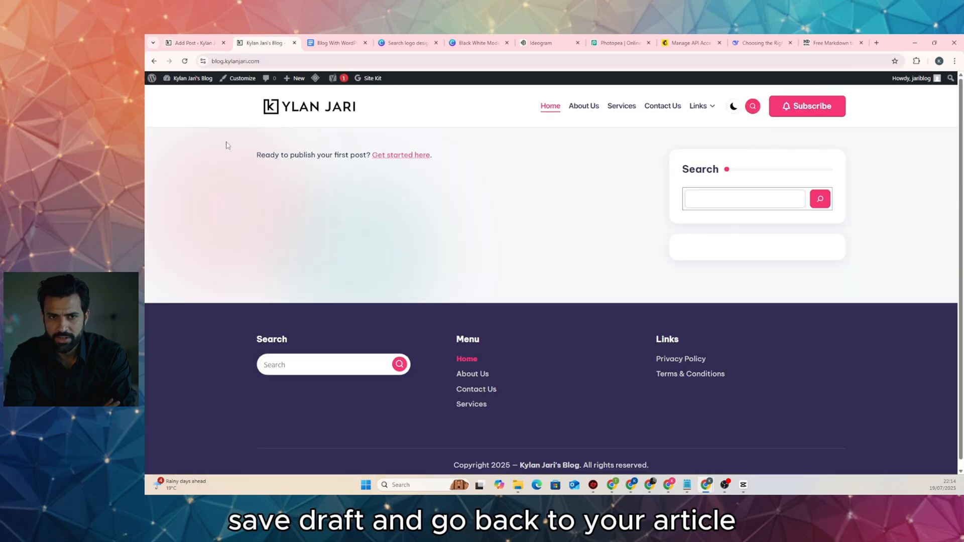
pyautogui.click(664, 107)
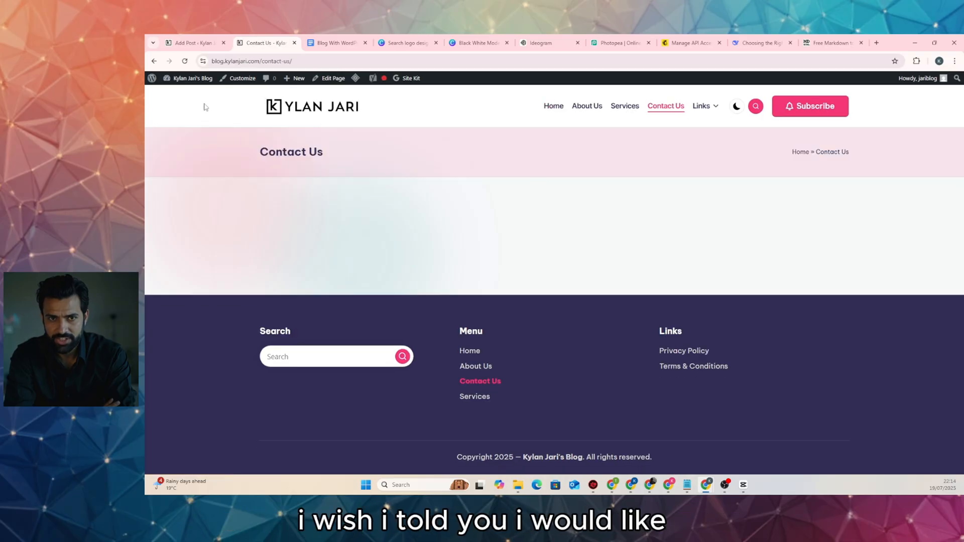
# Create a new Forminator form from the Contact Form template
pyautogui.click(190, 95)
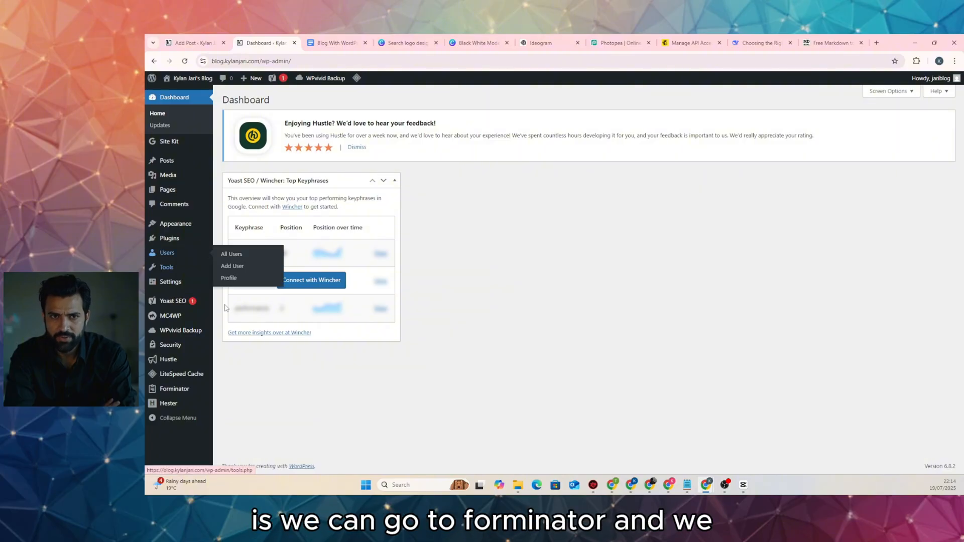
pyautogui.click(183, 395)
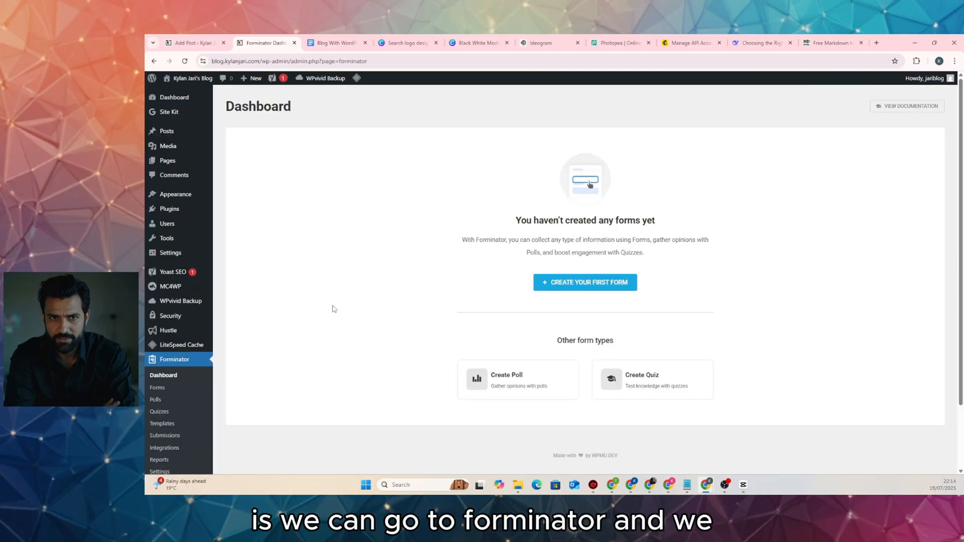
pyautogui.click(597, 285)
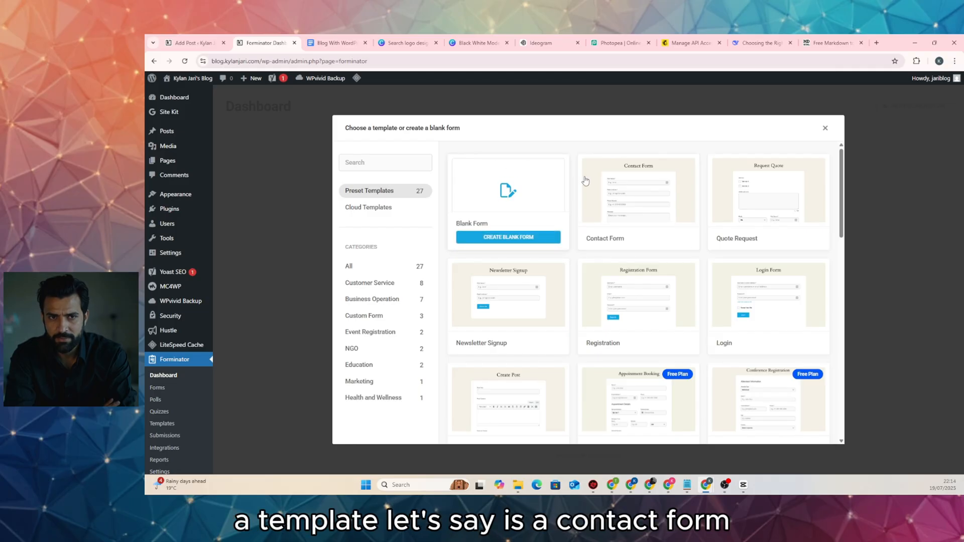
pyautogui.moveTo(616, 191)
pyautogui.click(637, 237)
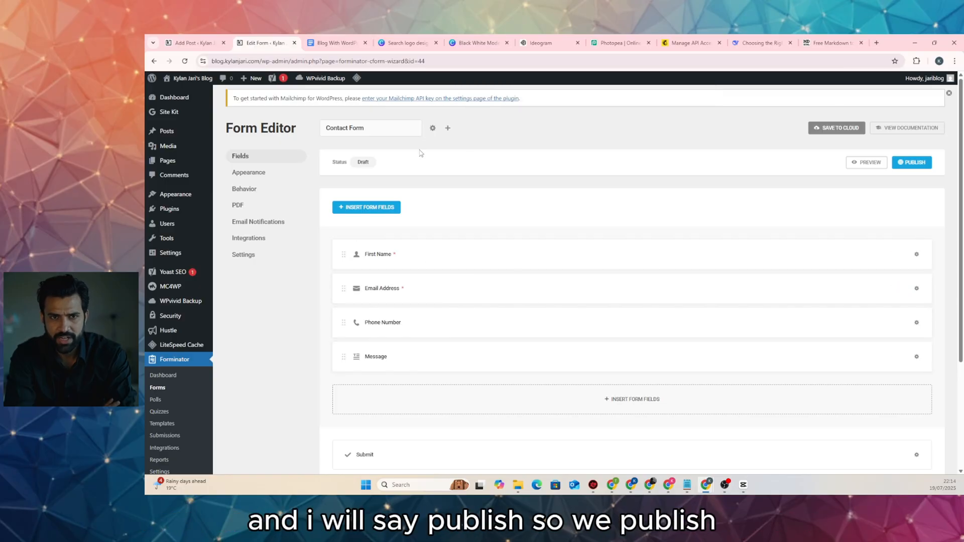
# Publish the Forminator contact form and copy its embed shortcode
pyautogui.click(923, 164)
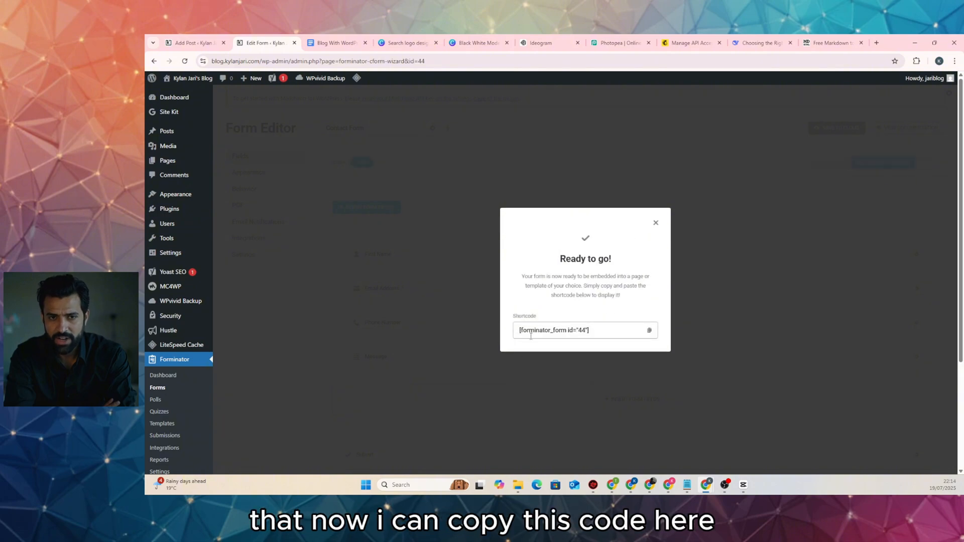
pyautogui.click(649, 330)
pyautogui.click(656, 223)
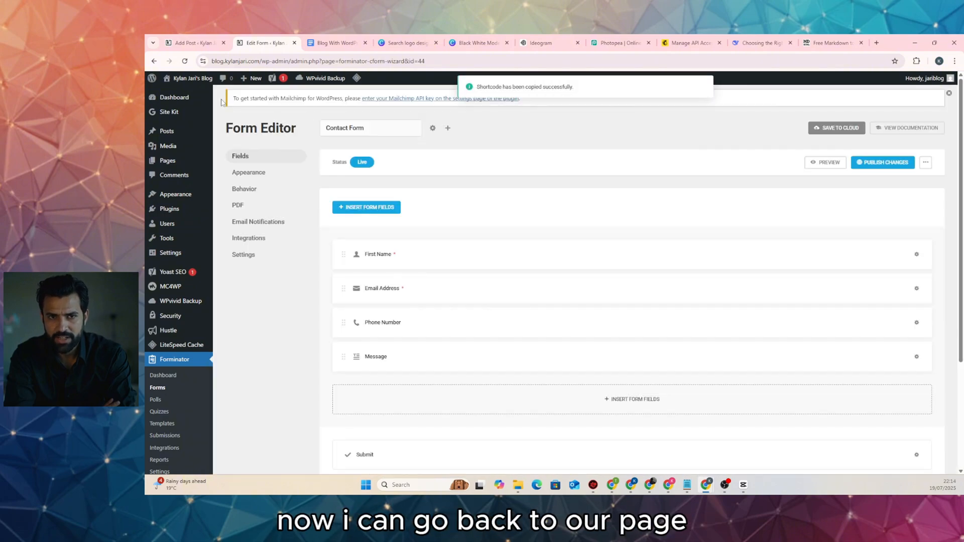
pyautogui.click(187, 95)
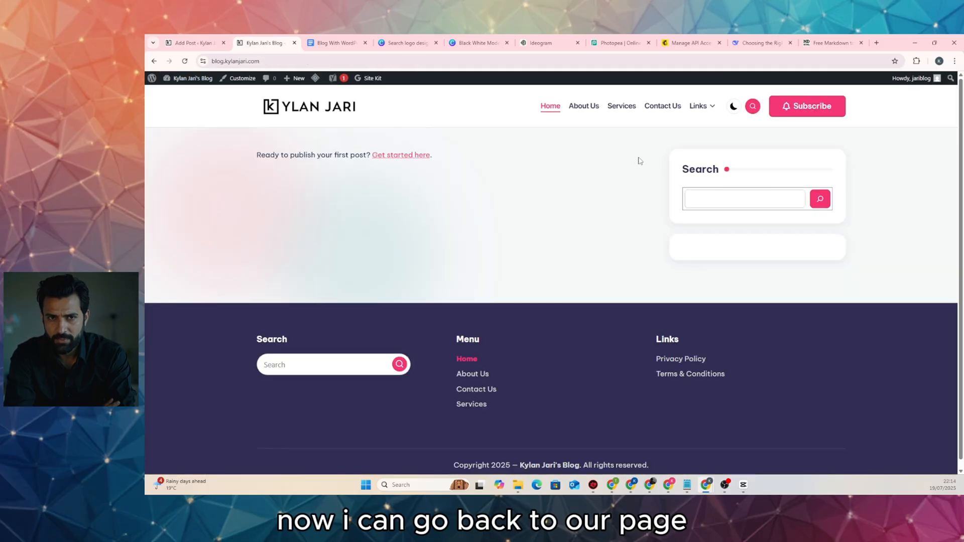
# Edit the Contact Us page and add a Row block to it
pyautogui.click(663, 108)
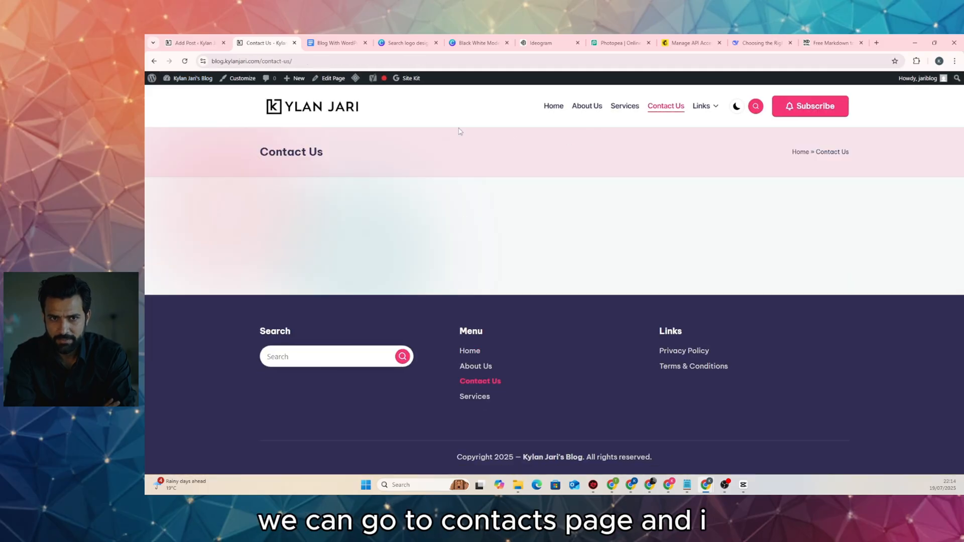
pyautogui.click(331, 78)
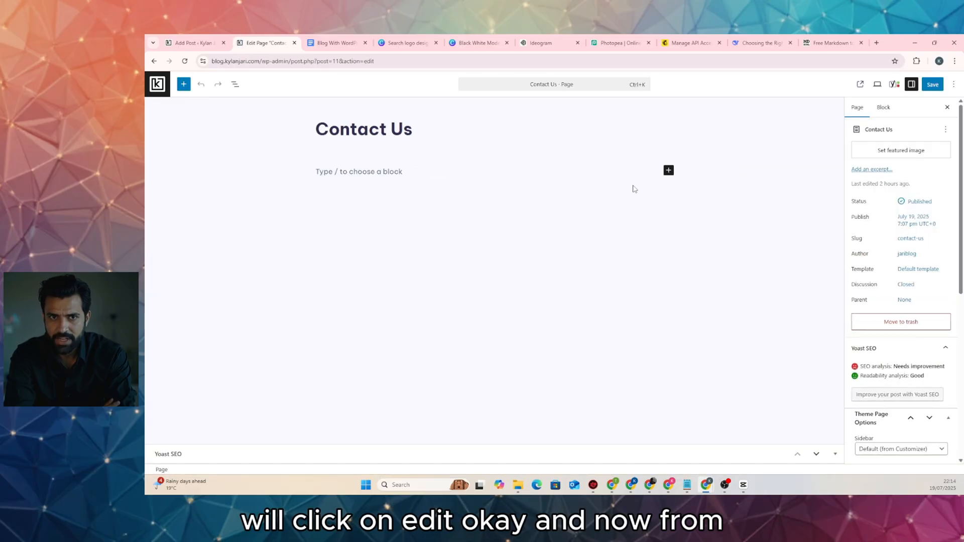
pyautogui.click(668, 170)
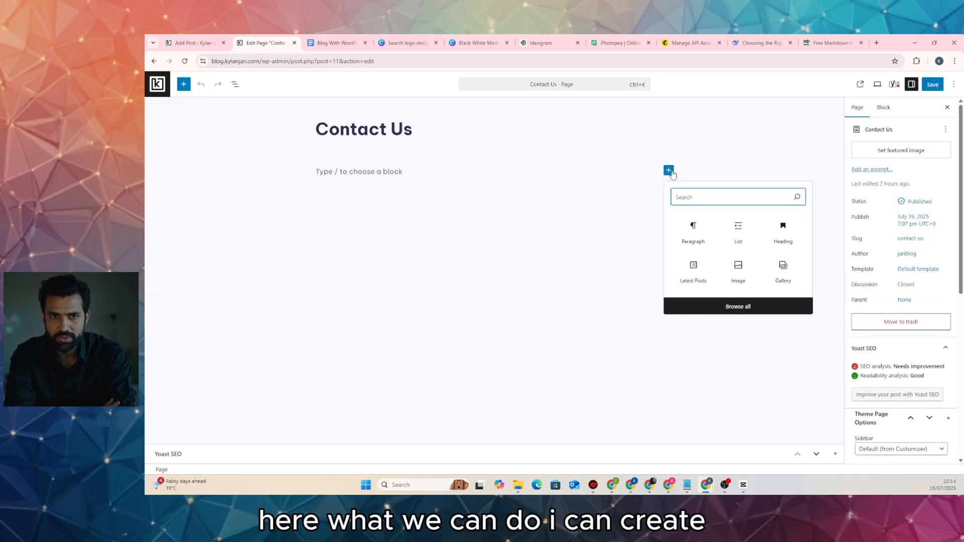
pyautogui.write('row')
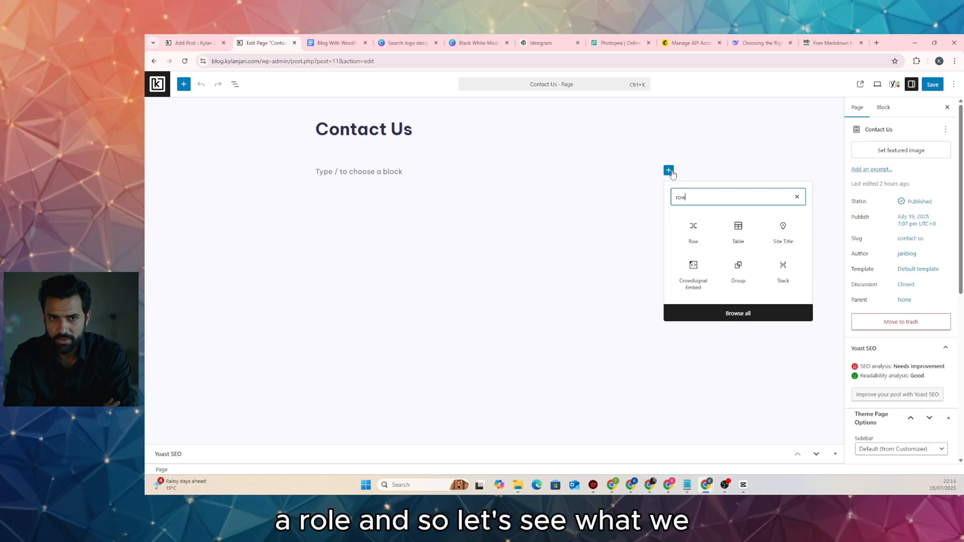
pyautogui.click(691, 229)
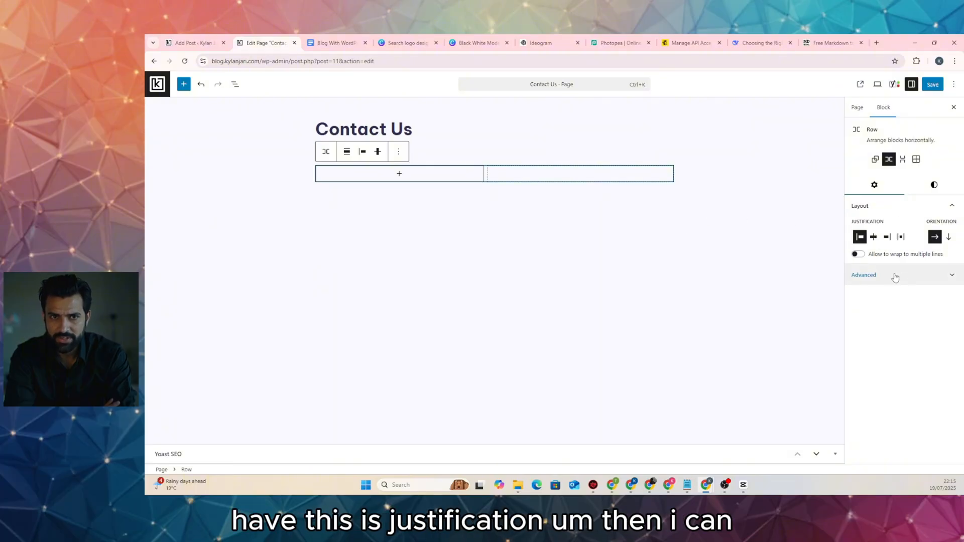
# Insert a Shortcode block with [forminator_form id="44"] in the row and save the page
pyautogui.click(401, 174)
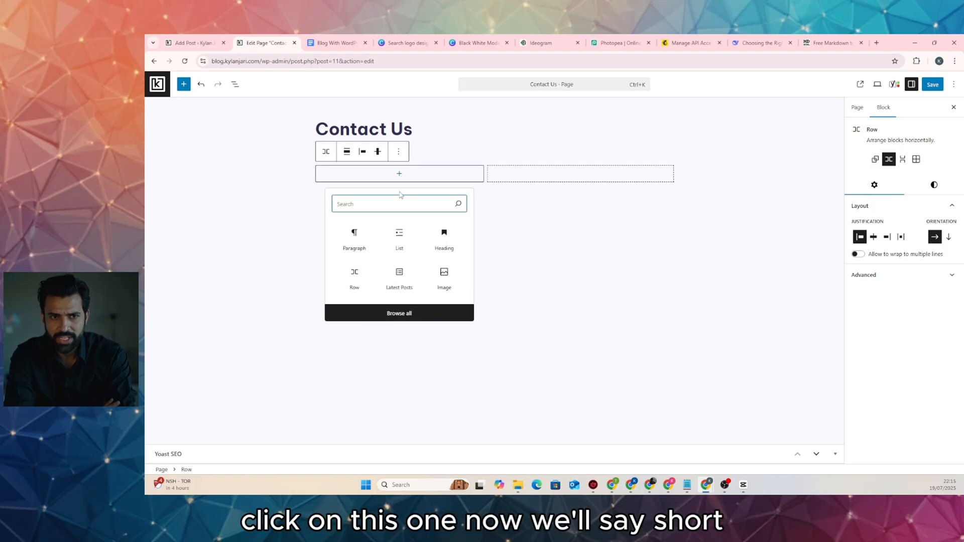
pyautogui.write('sho')
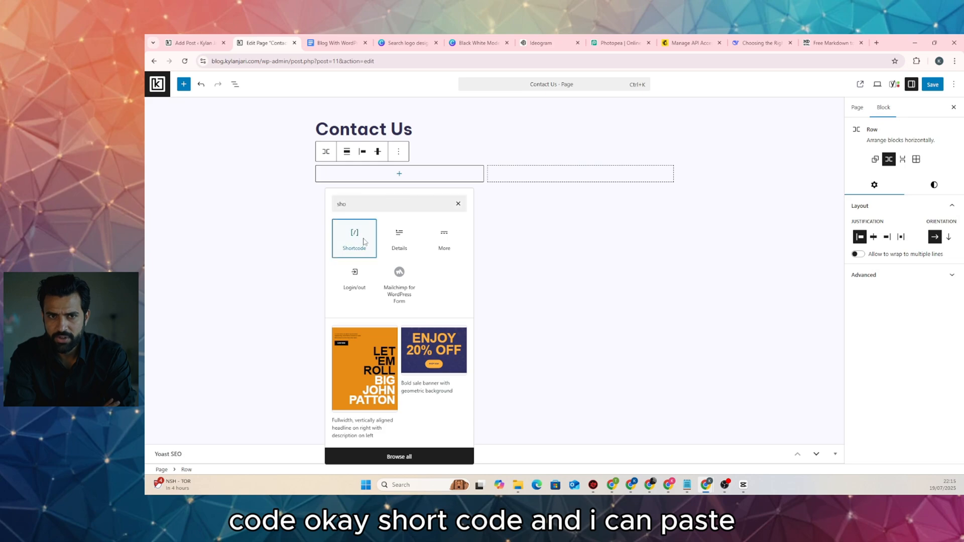
pyautogui.click(362, 239)
pyautogui.write('[forminator_form id="44"]')
pyautogui.click(929, 85)
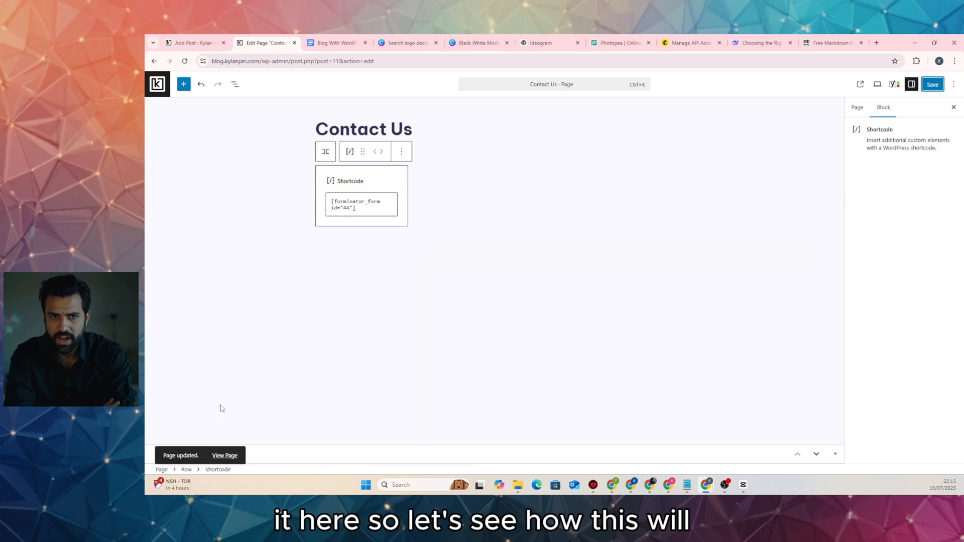
# Open the live Contact Us page in a new tab to check the contact form
pyautogui.rightClick(221, 454)
pyautogui.click(266, 336)
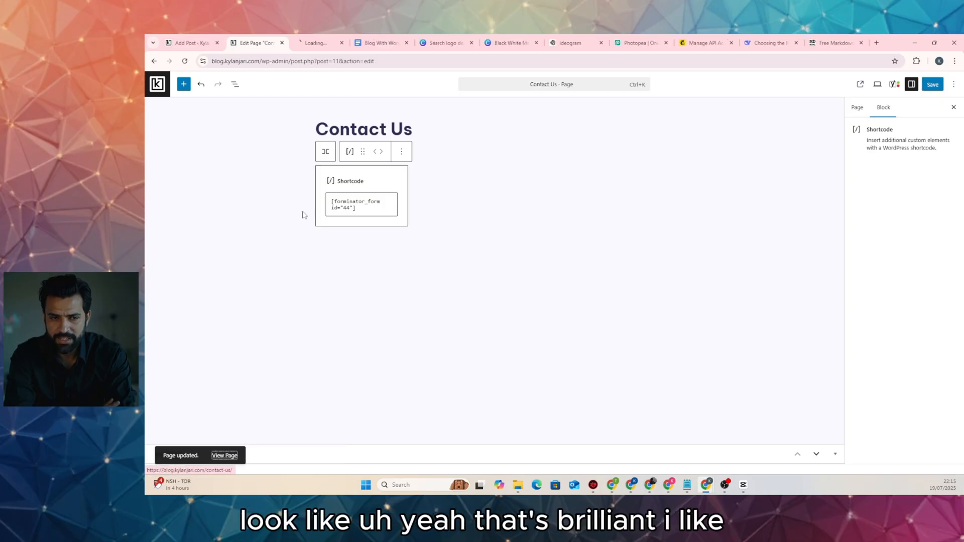
pyautogui.click(321, 44)
pyautogui.scroll(-3, 355, 298)
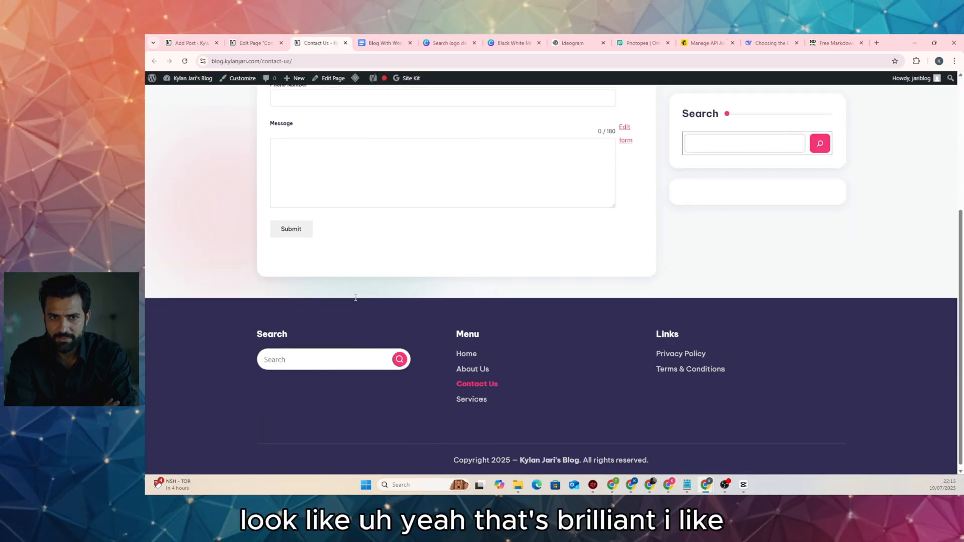
pyautogui.scroll(2, 355, 297)
pyautogui.scroll(1, 356, 297)
pyautogui.scroll(-4, 355, 295)
pyautogui.scroll(4, 355, 299)
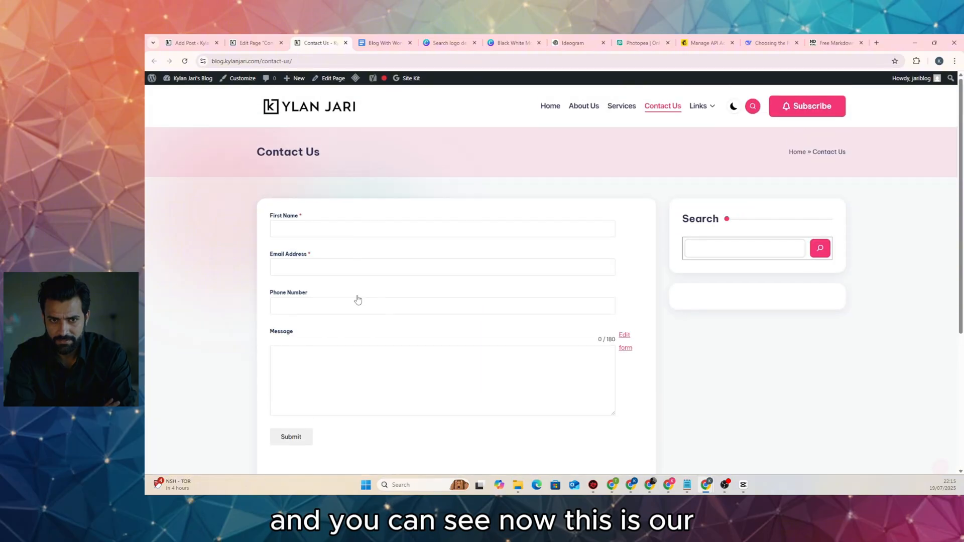
pyautogui.scroll(-4, 326, 245)
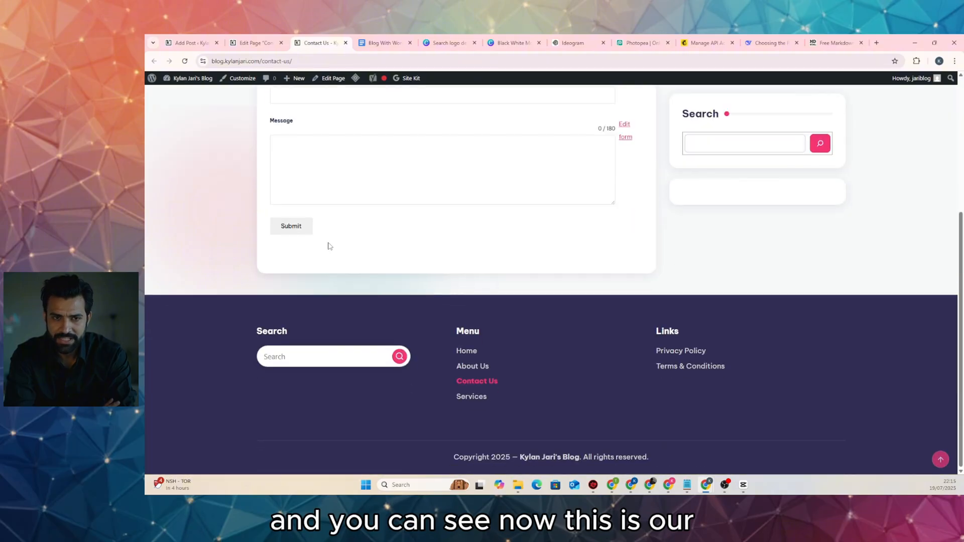
pyautogui.scroll(4, 329, 244)
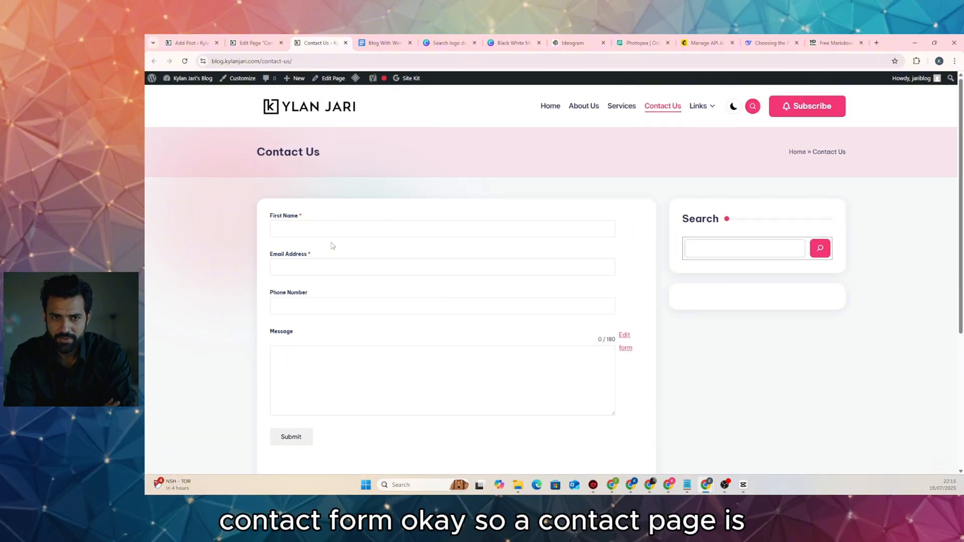
# Copy the live Contact Us page's web address
pyautogui.click(251, 43)
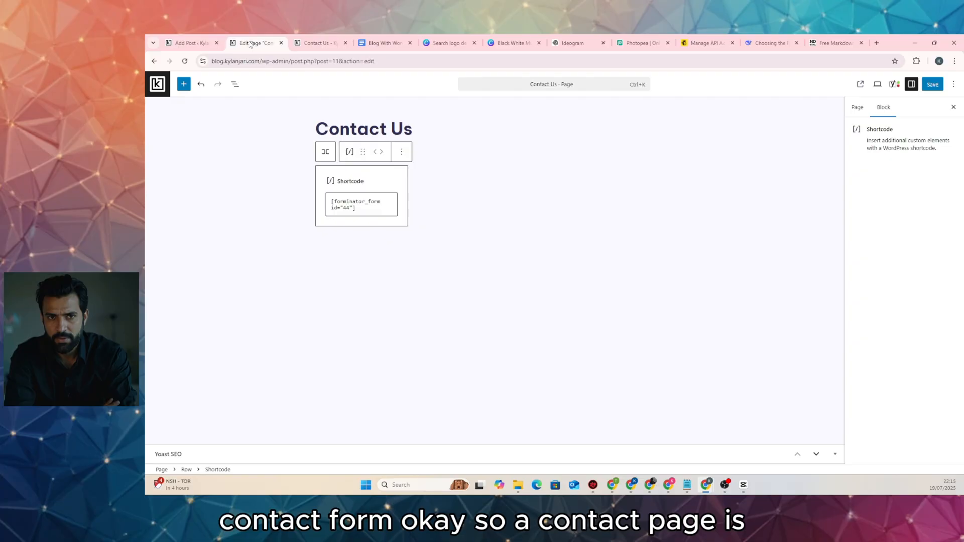
pyautogui.click(313, 44)
pyautogui.scroll(-4, 479, 295)
pyautogui.scroll(4, 329, 239)
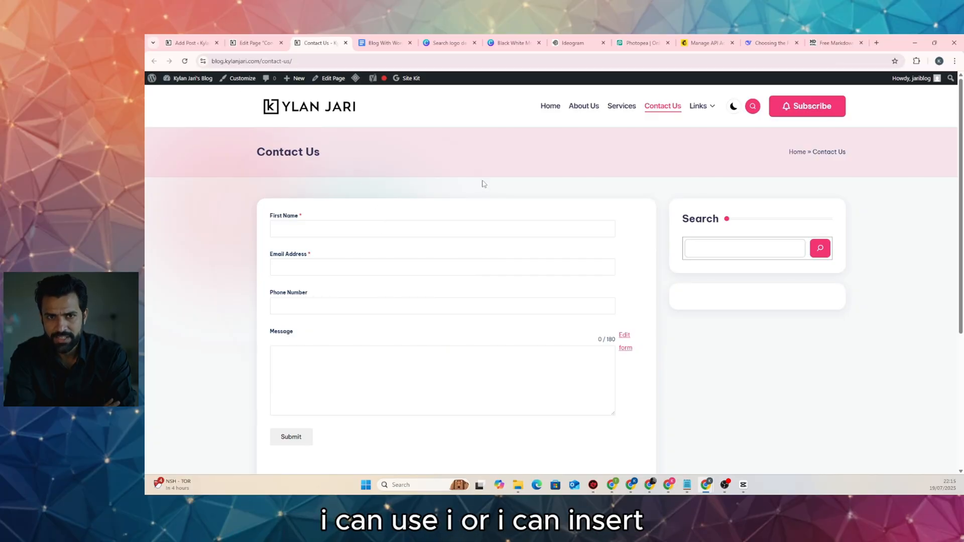
pyautogui.click(276, 63)
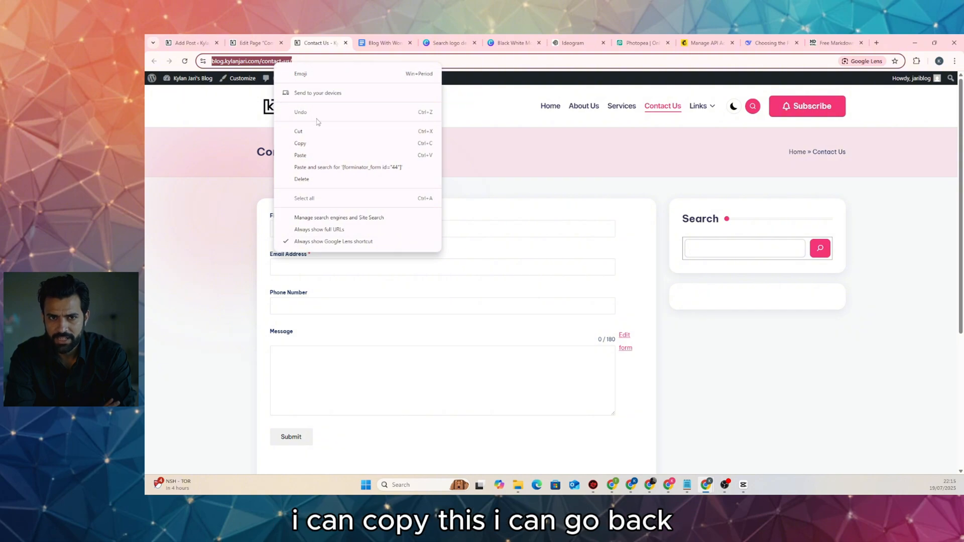
pyautogui.click(316, 143)
pyautogui.click(255, 44)
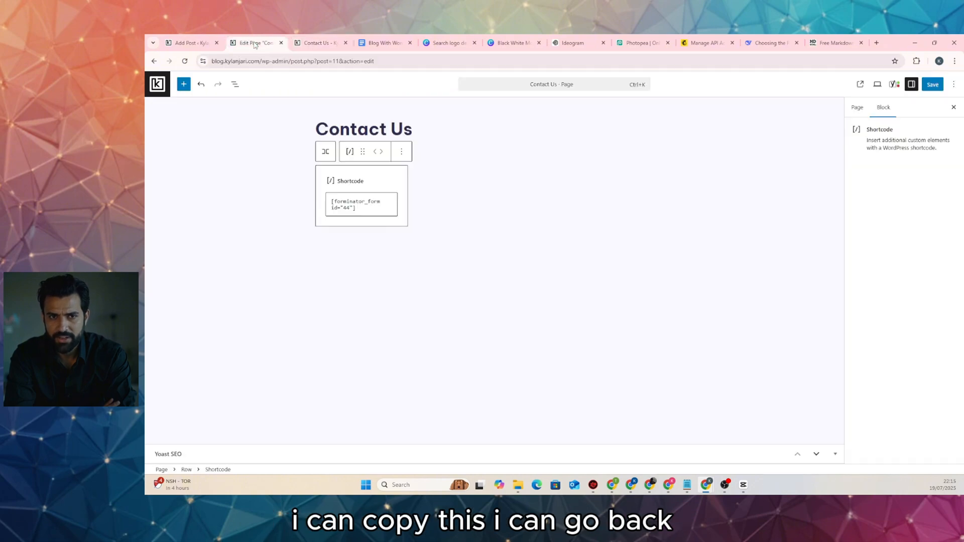
# Add an empty paragraph after the microphone post's conclusion and save the draft
pyautogui.click(206, 44)
pyautogui.scroll(-20, 559, 277)
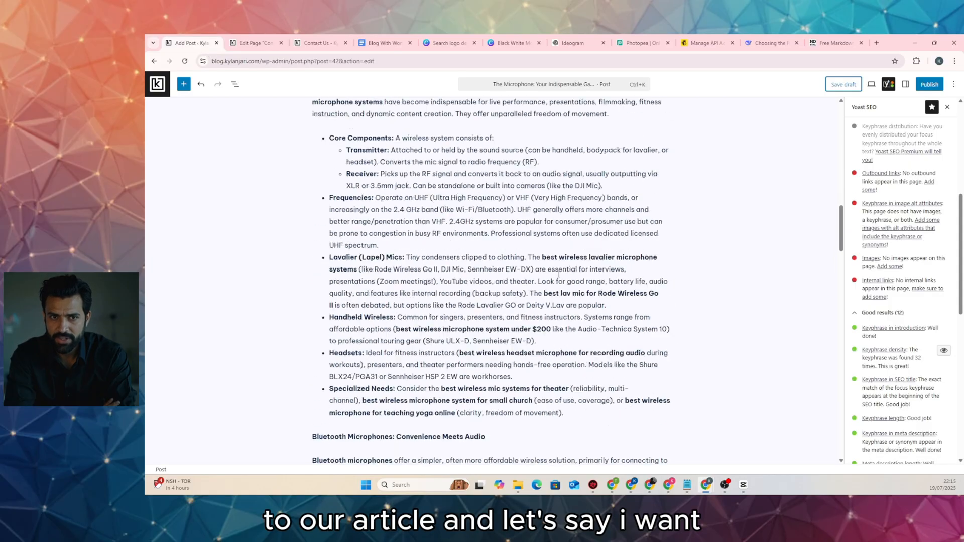
pyautogui.scroll(-4, 558, 274)
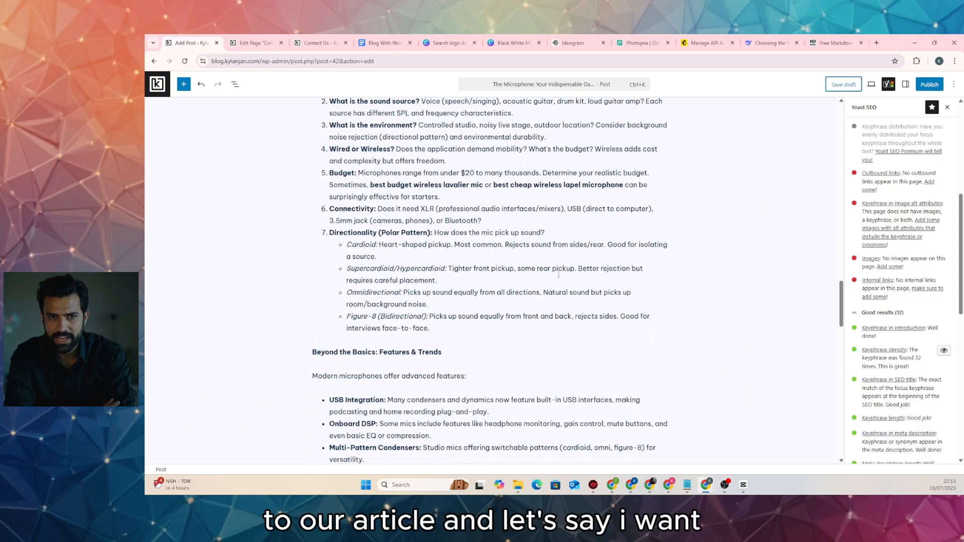
pyautogui.scroll(-8, 559, 274)
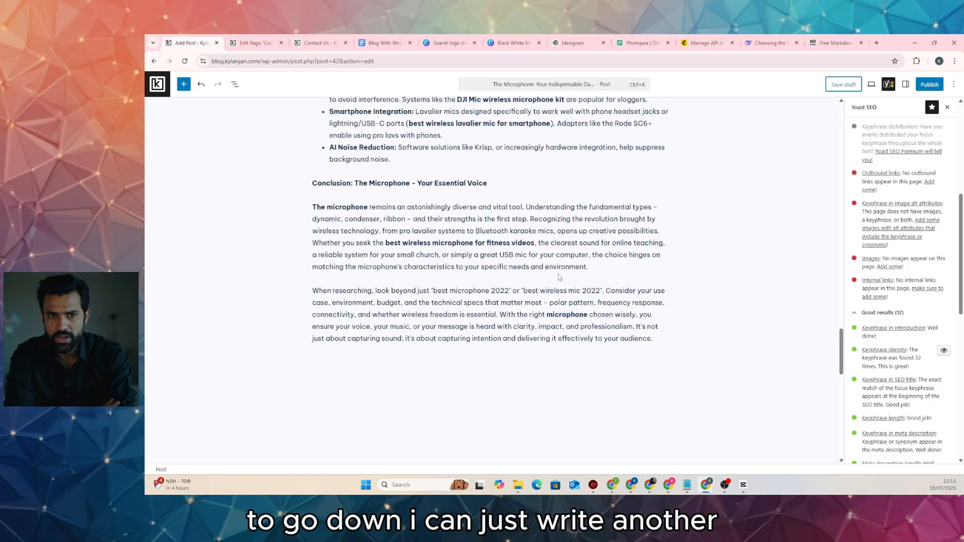
pyautogui.click(658, 340)
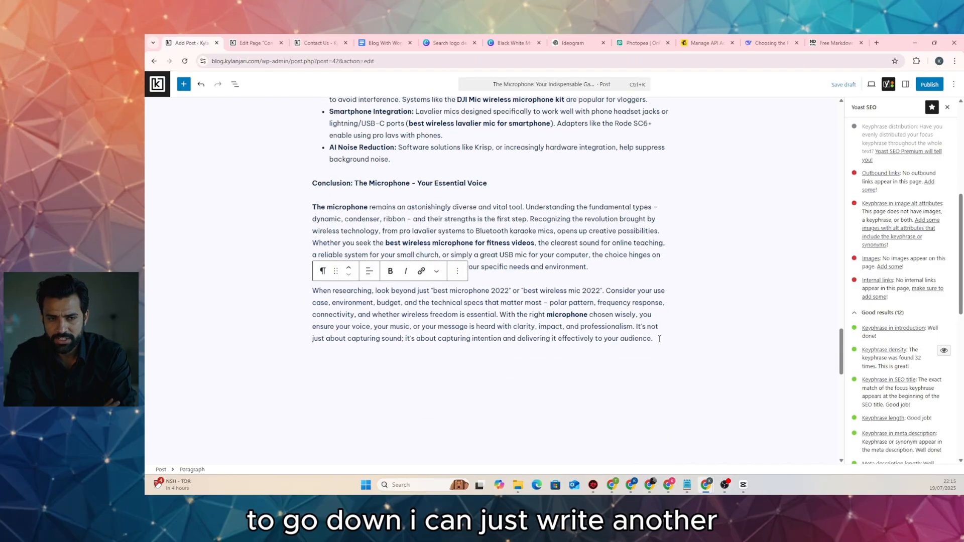
pyautogui.press('Return')
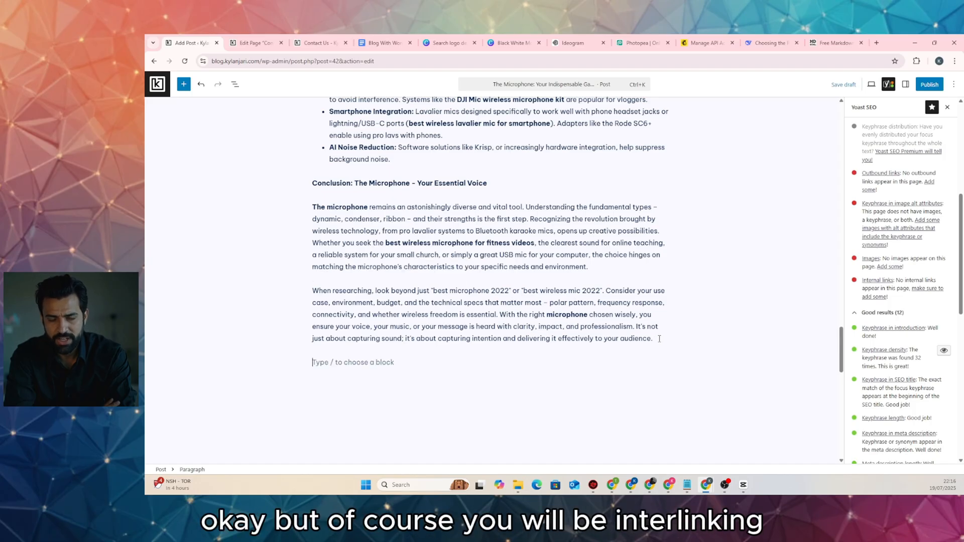
pyautogui.hotkey('ctrl', 's')
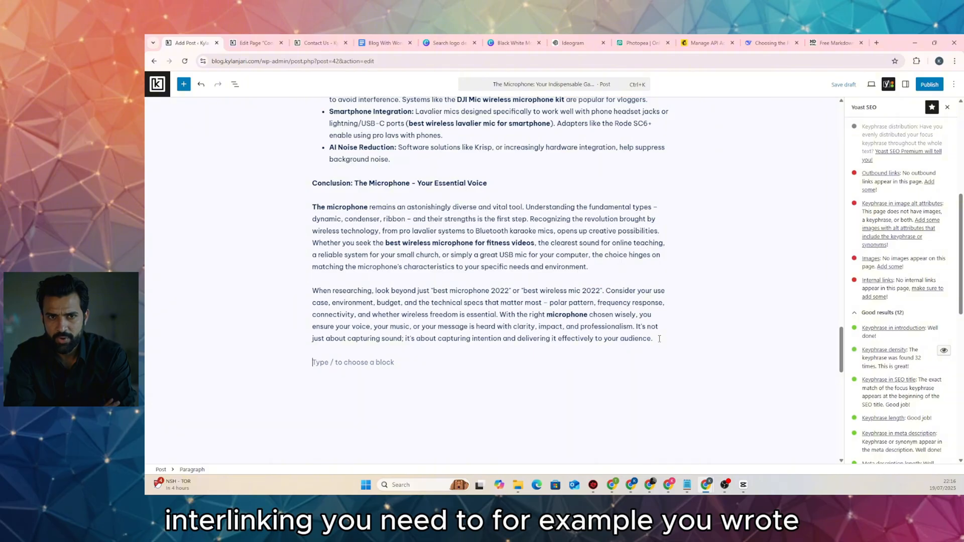
# Write 'You can contact us by using this link.' and link 'link' to the Contact Us page
pyautogui.moveTo(523, 292); pyautogui.dragTo(601, 291)
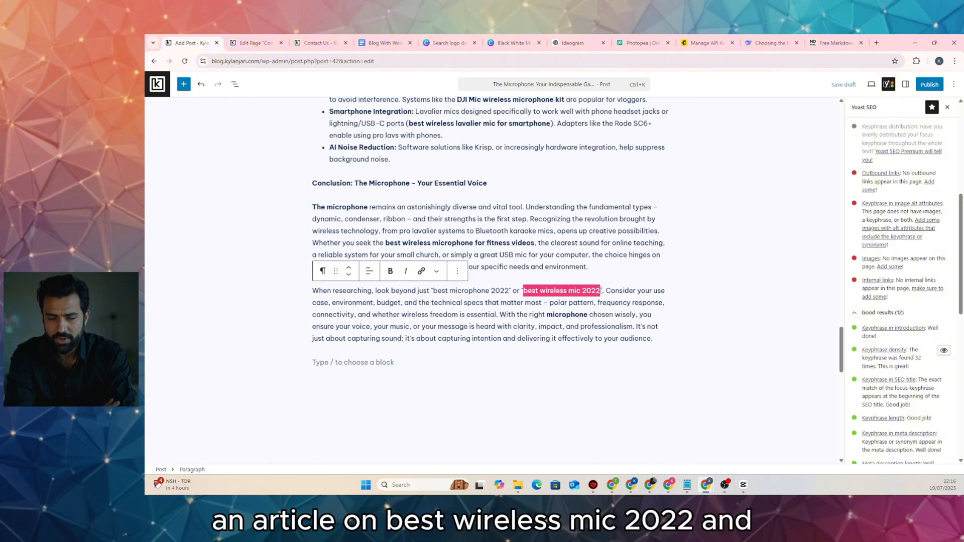
pyautogui.click(421, 271)
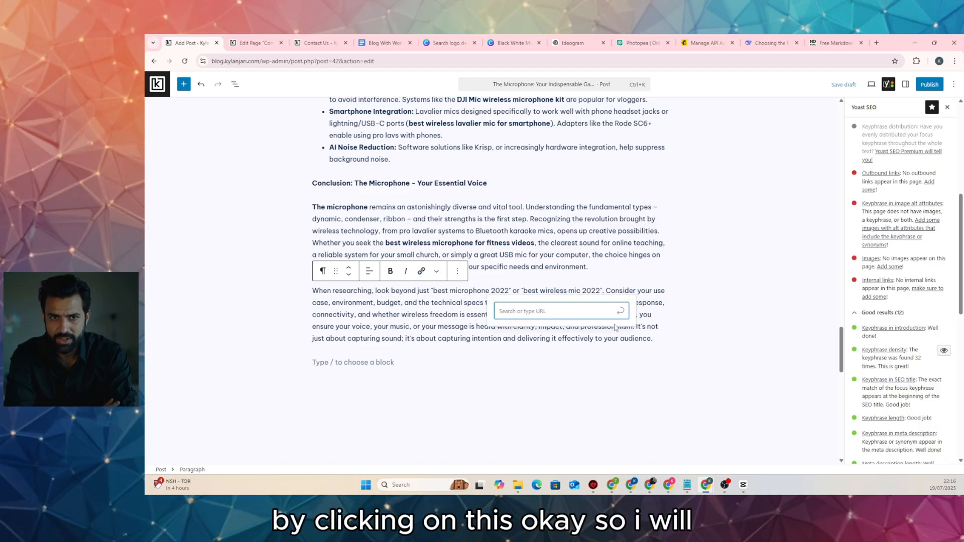
pyautogui.click(396, 362)
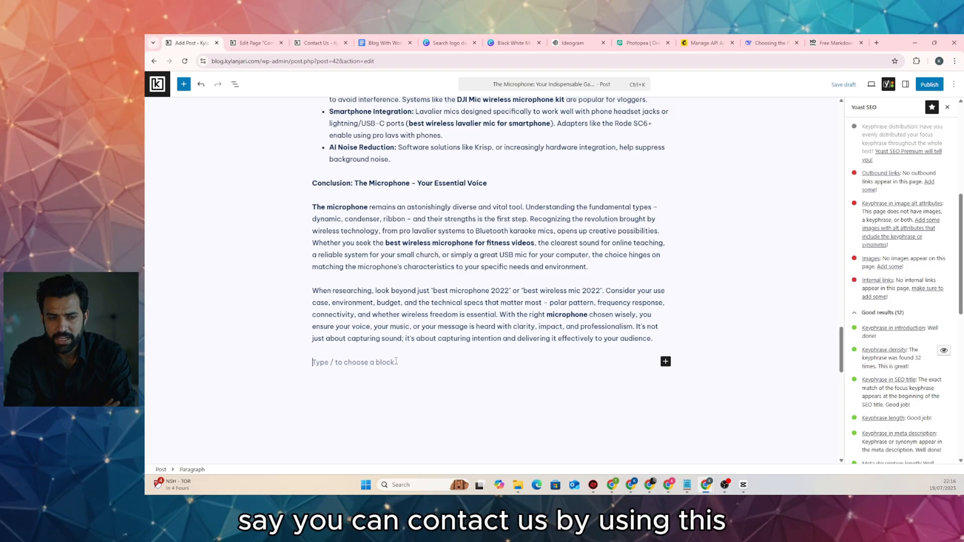
pyautogui.write('You can contact')
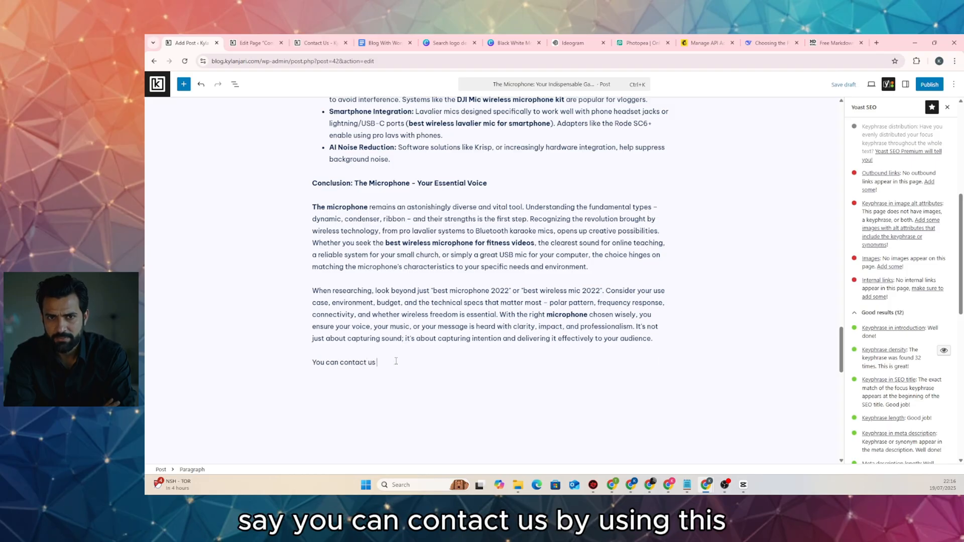
pyautogui.write('using t')
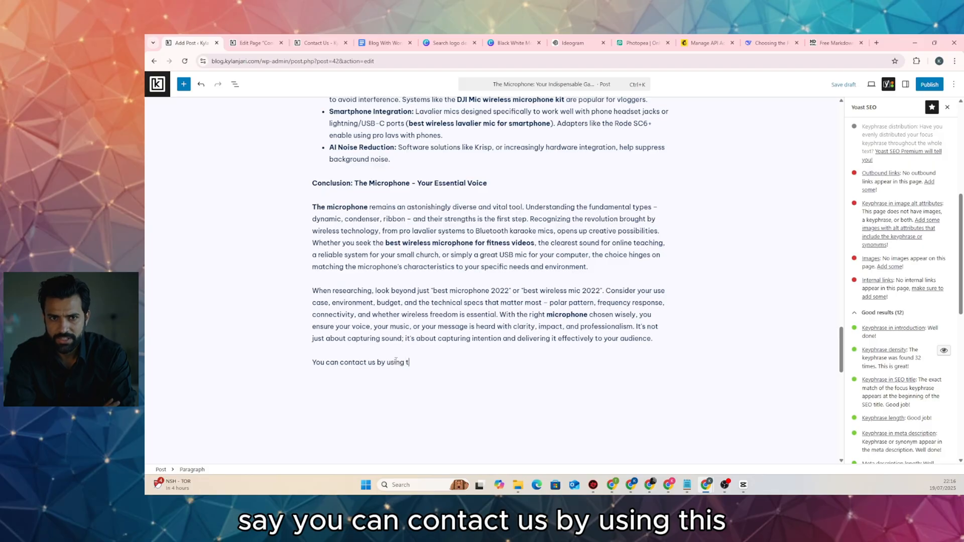
pyautogui.write('his link.')
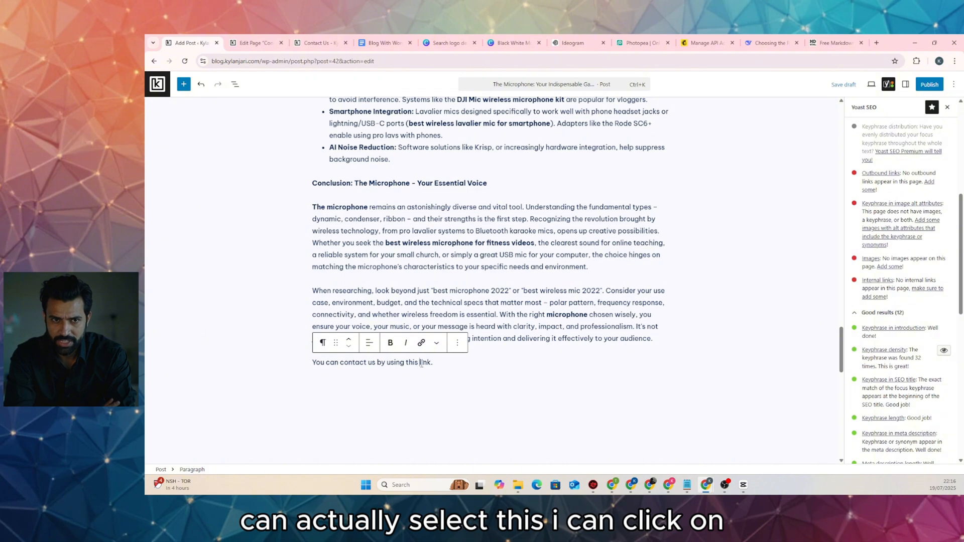
pyautogui.moveTo(419, 362); pyautogui.dragTo(430, 362)
pyautogui.click(421, 345)
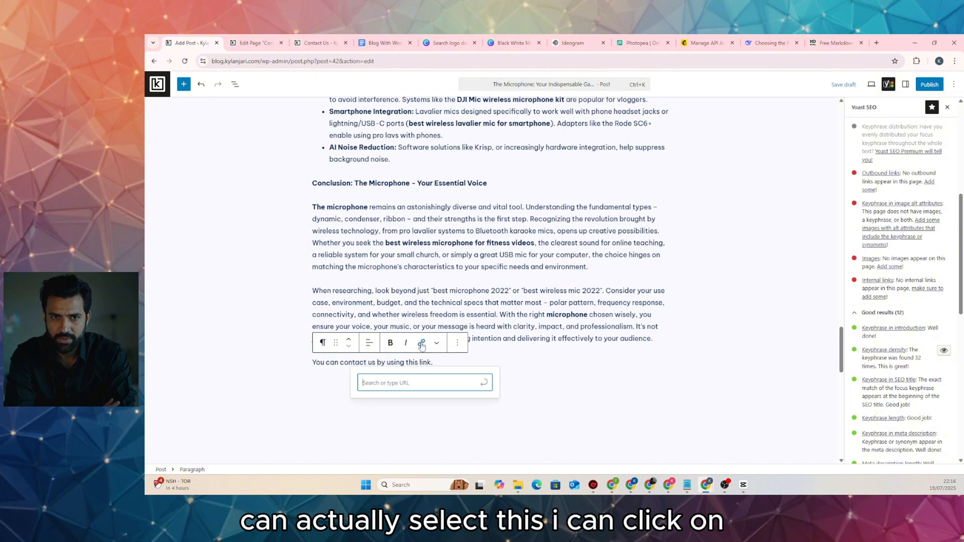
pyautogui.write('contact')
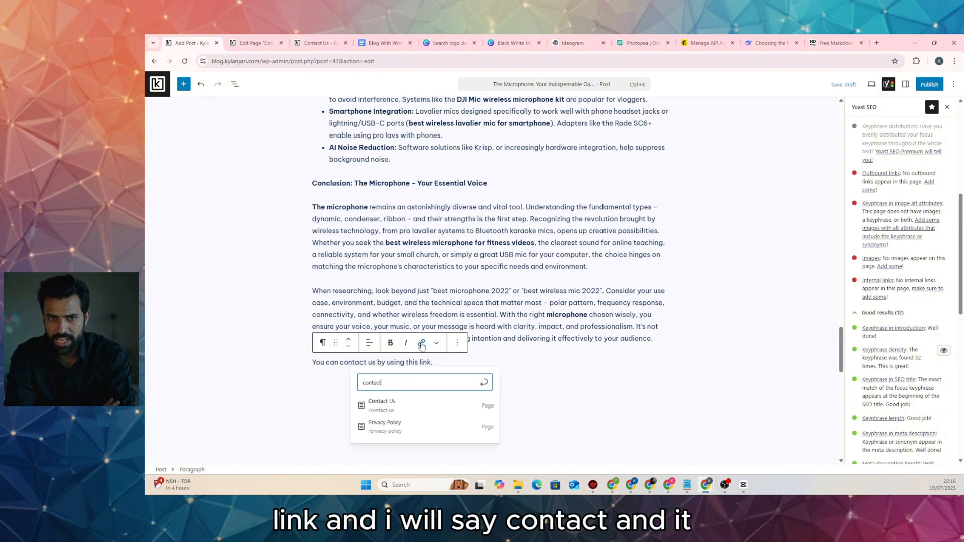
pyautogui.click(412, 407)
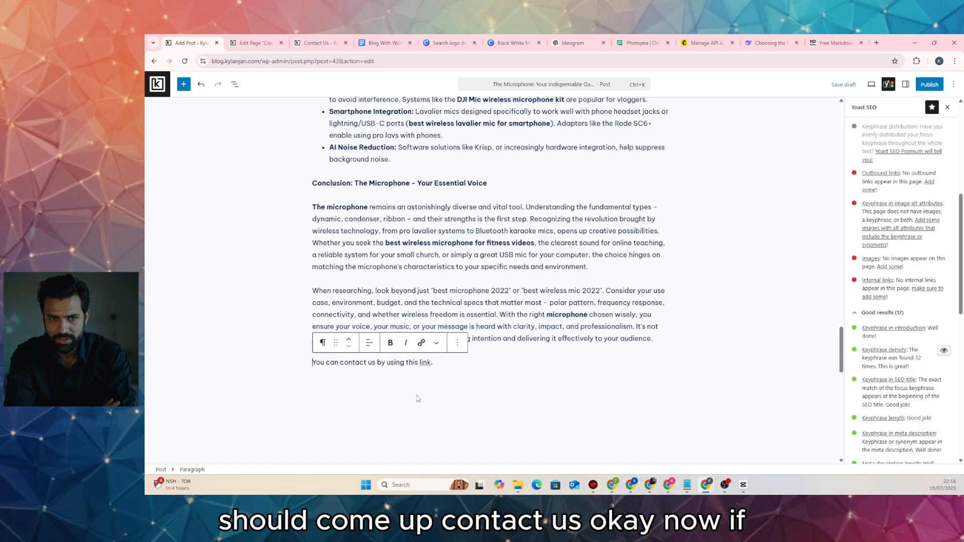
pyautogui.click(905, 84)
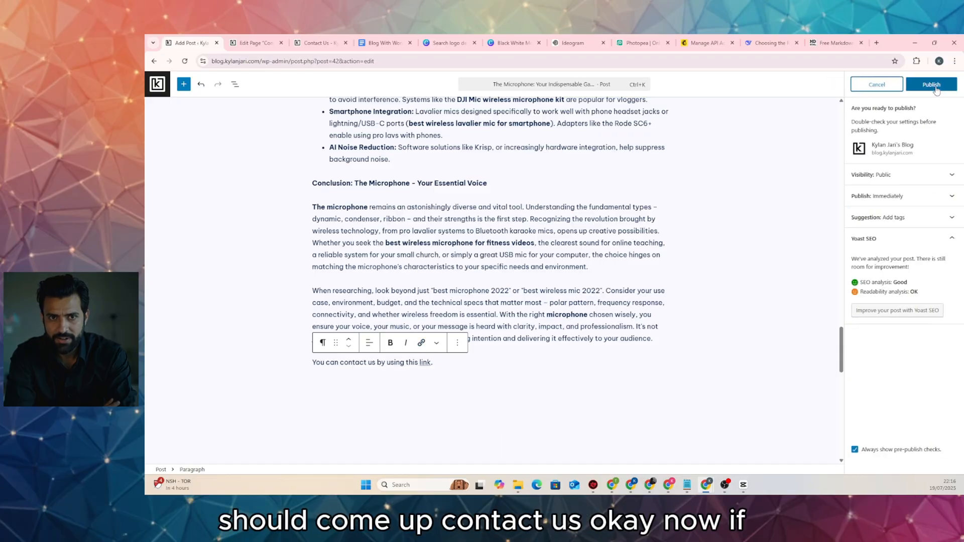
# Cancel the pre-publish checks, save the microphone post as a draft, and return to the top
pyautogui.click(892, 86)
pyautogui.click(849, 85)
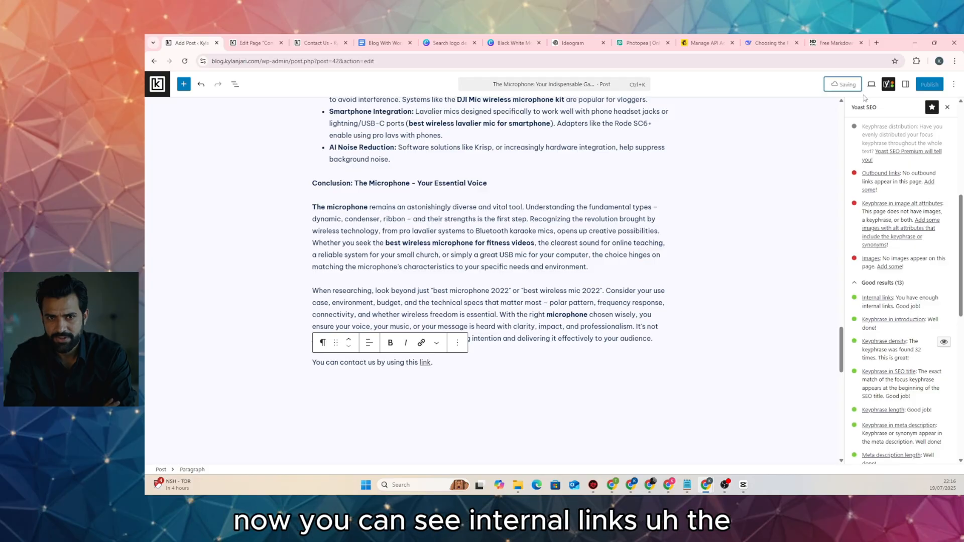
pyautogui.scroll(-2, 926, 181)
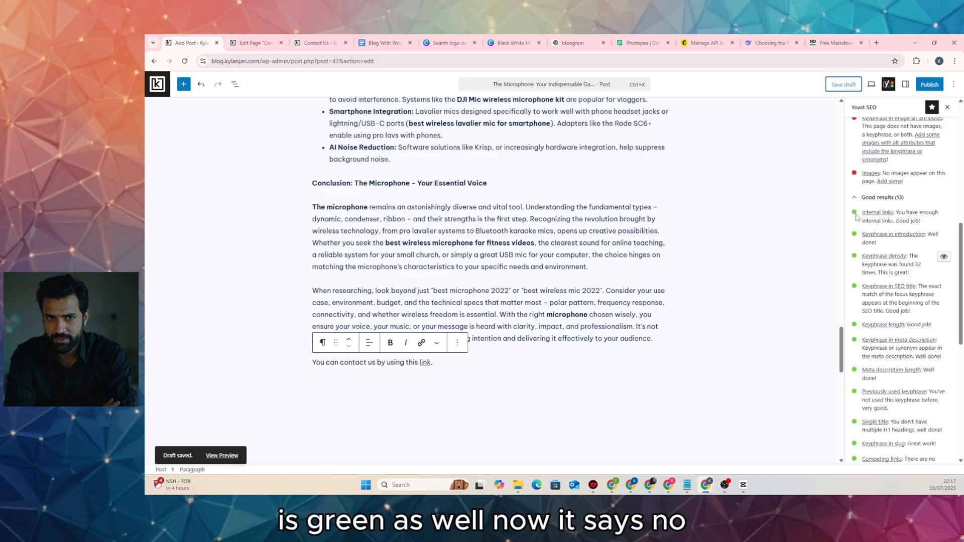
pyautogui.scroll(2, 877, 239)
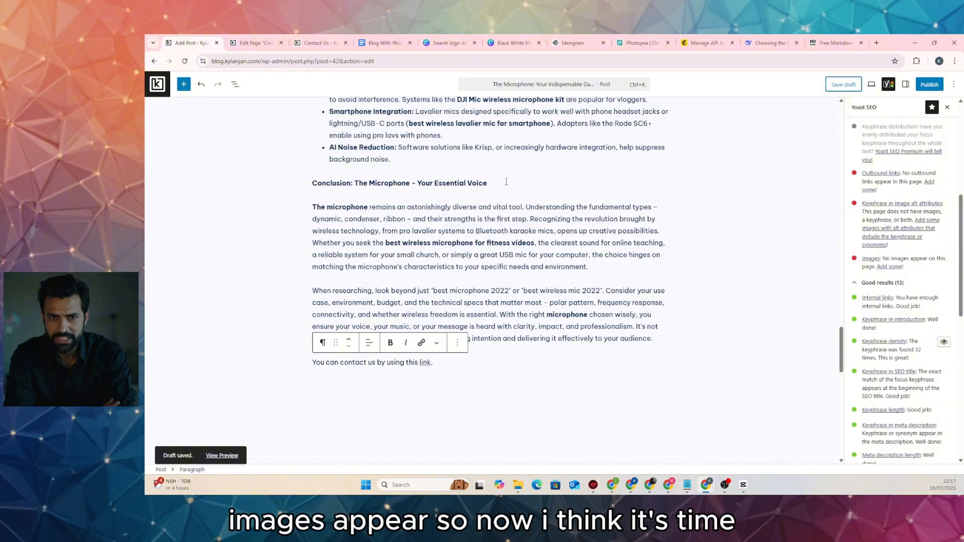
pyautogui.scroll(10, 512, 185)
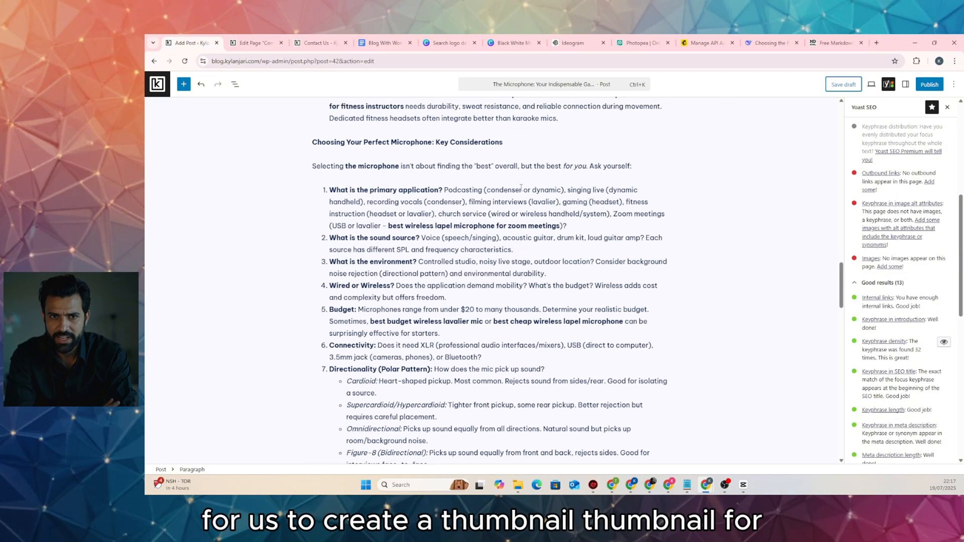
pyautogui.scroll(15, 520, 188)
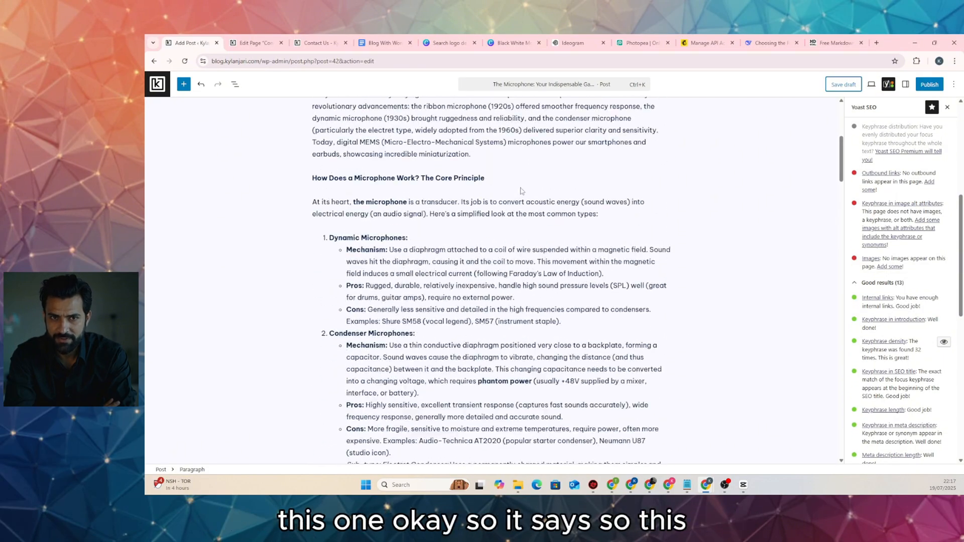
pyautogui.scroll(5, 521, 191)
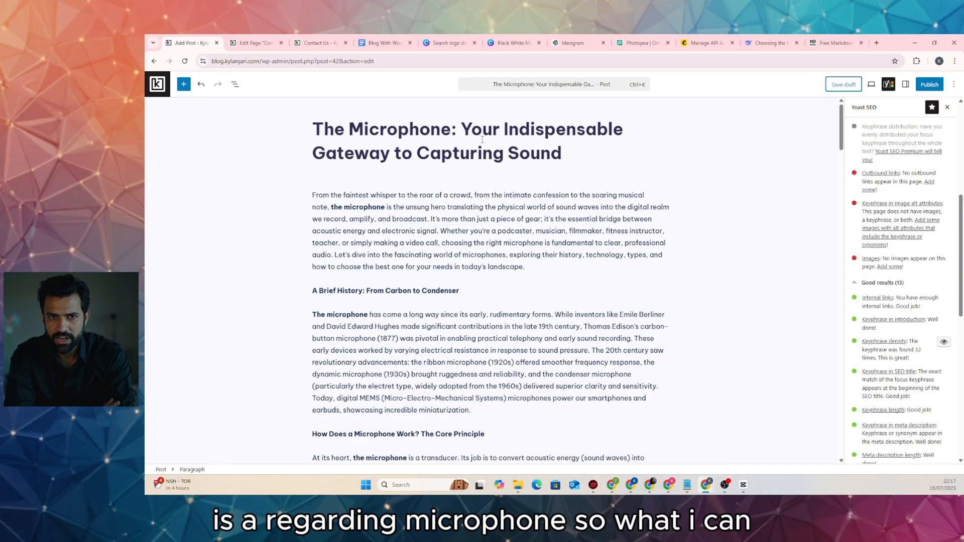
# Go from the Canva logo design to the Canva home page
pyautogui.click(508, 42)
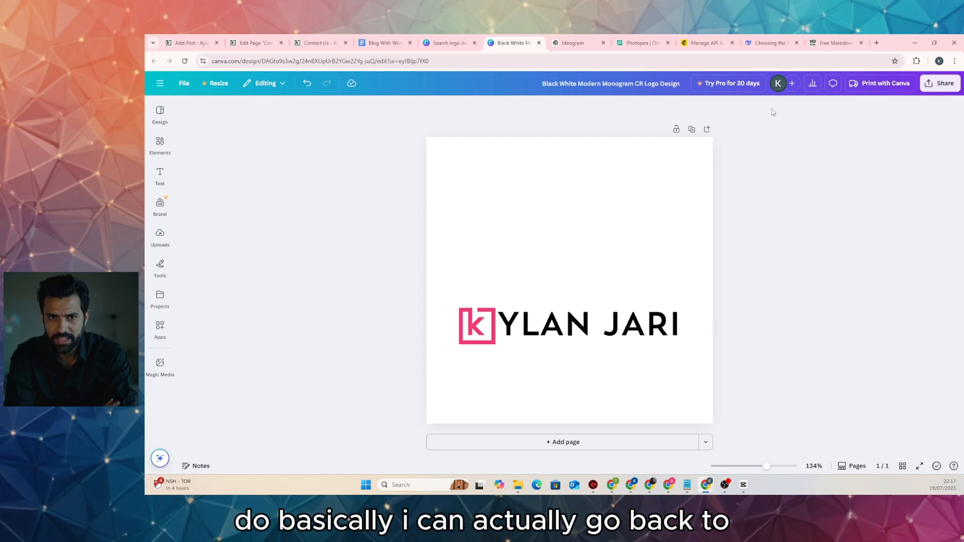
pyautogui.click(161, 83)
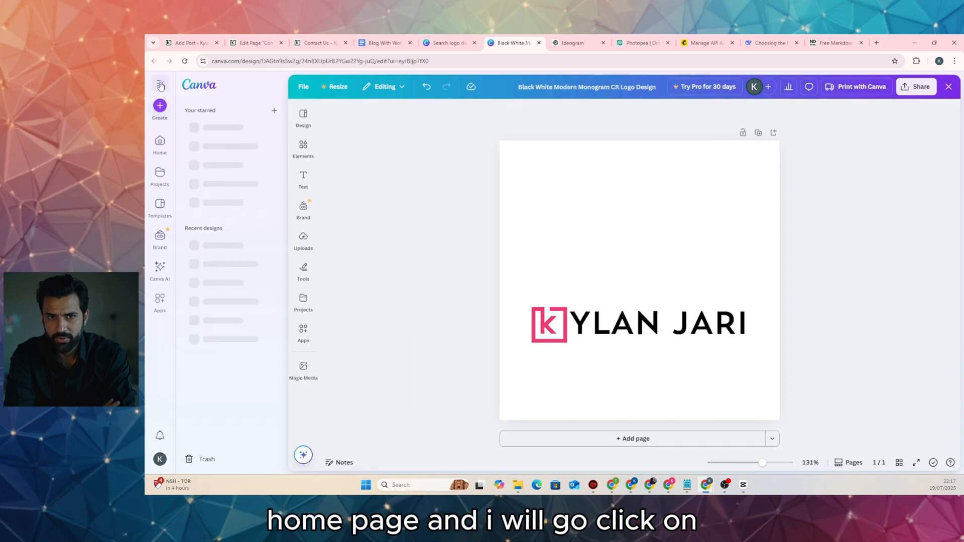
pyautogui.click(212, 85)
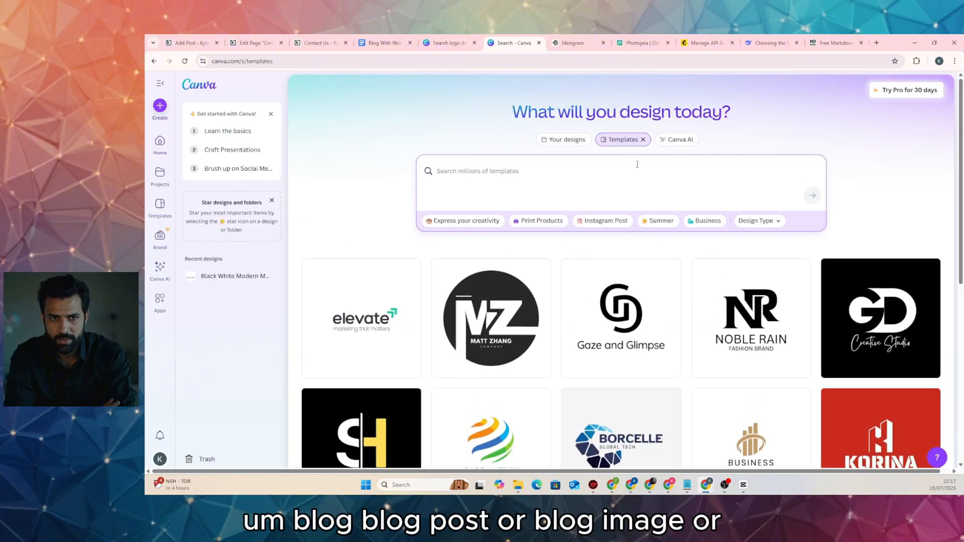
# Search Canva templates for 'blog image'
pyautogui.write('blog')
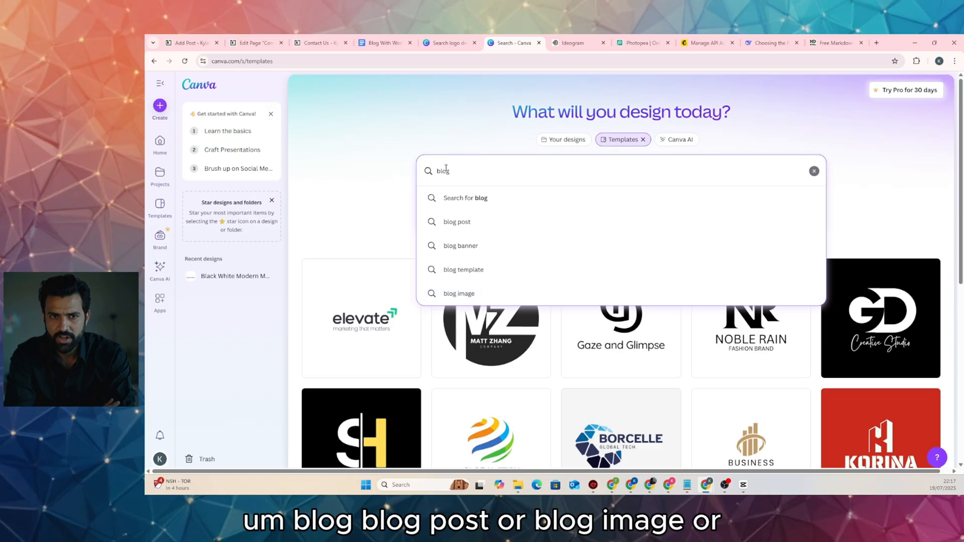
pyautogui.moveTo(451, 171); pyautogui.dragTo(429, 173)
pyautogui.write('art')
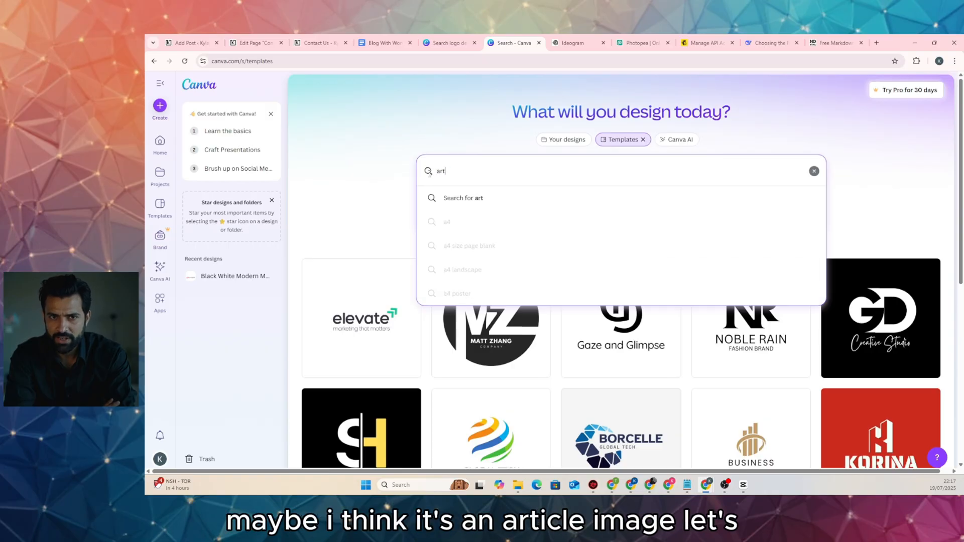
pyautogui.write('icle')
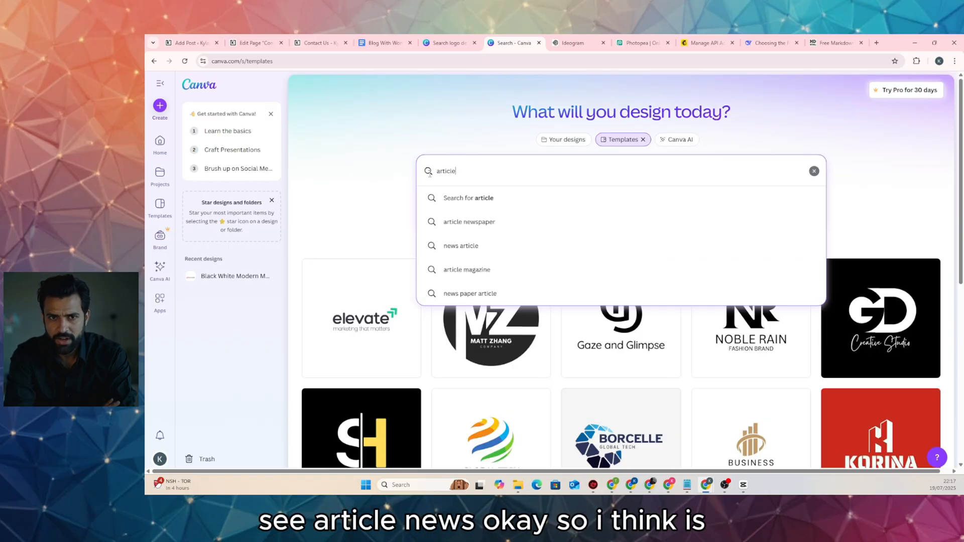
pyautogui.doubleClick(467, 178)
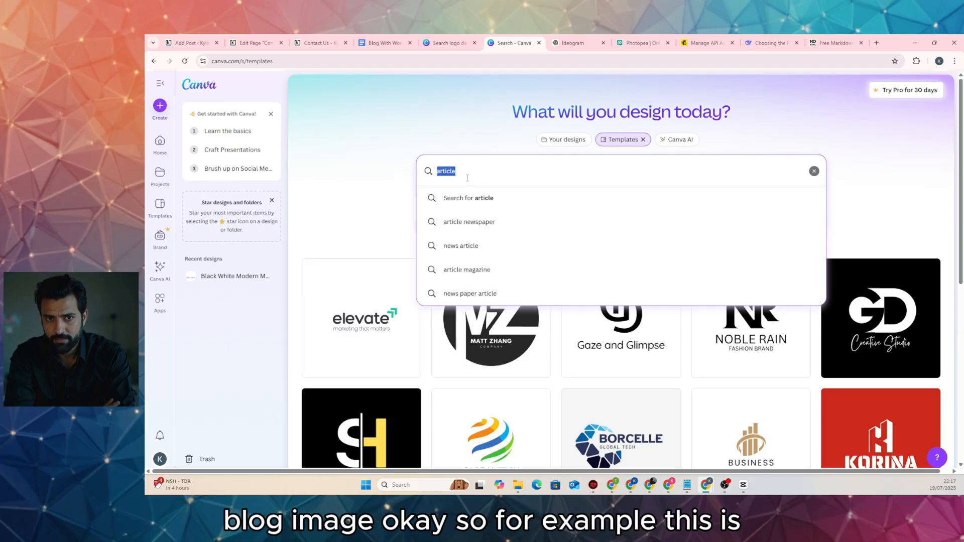
pyautogui.write('blog')
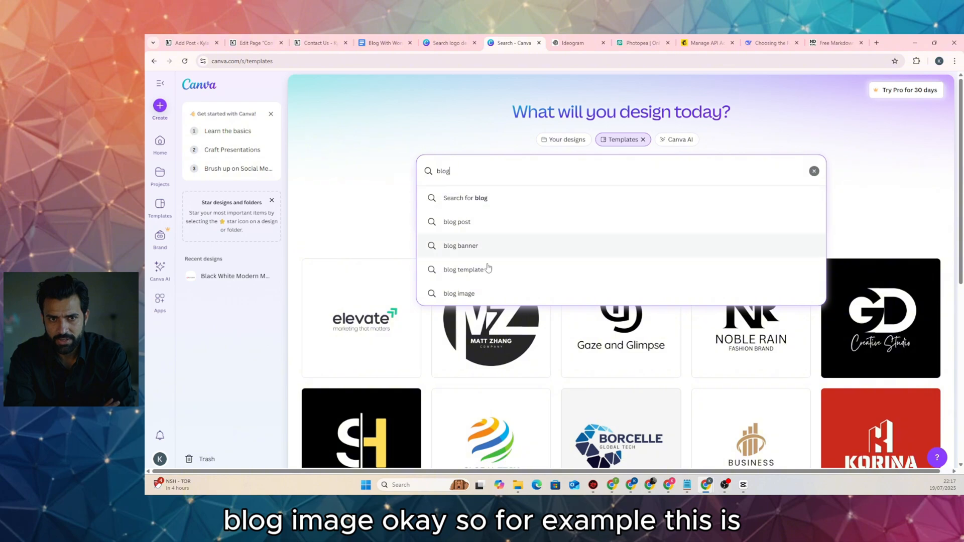
pyautogui.click(484, 293)
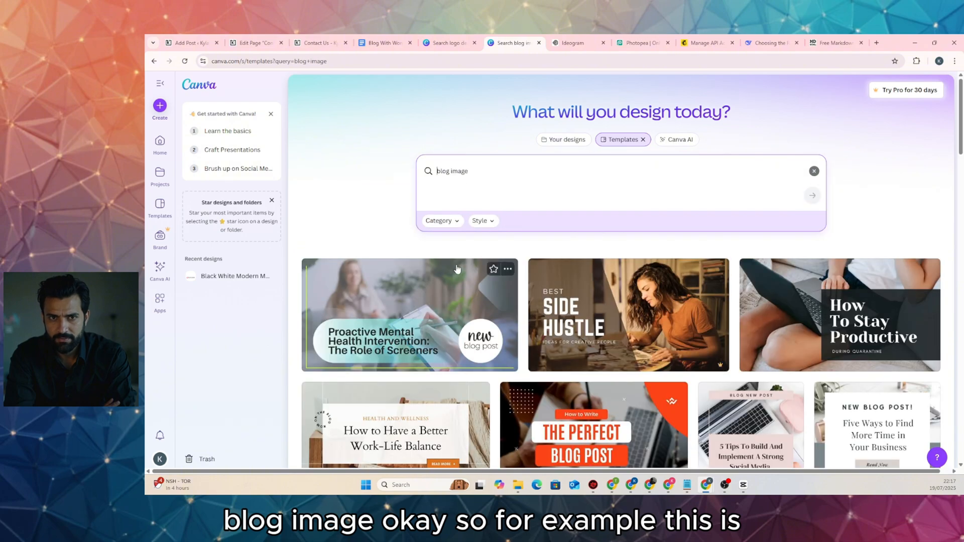
# Browse the blog image results, previewing and passing over the microphone podcast banner
pyautogui.scroll(-6, 753, 232)
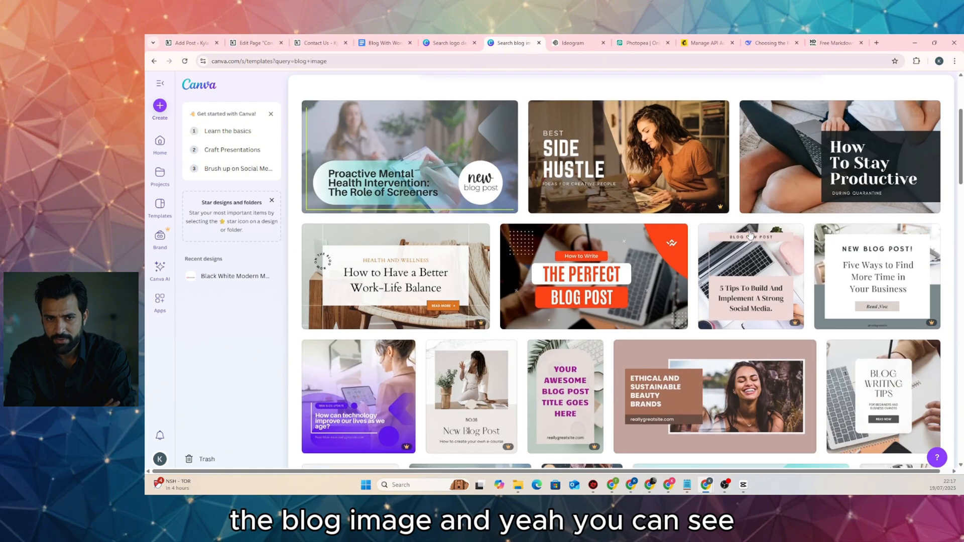
pyautogui.scroll(-4, 750, 234)
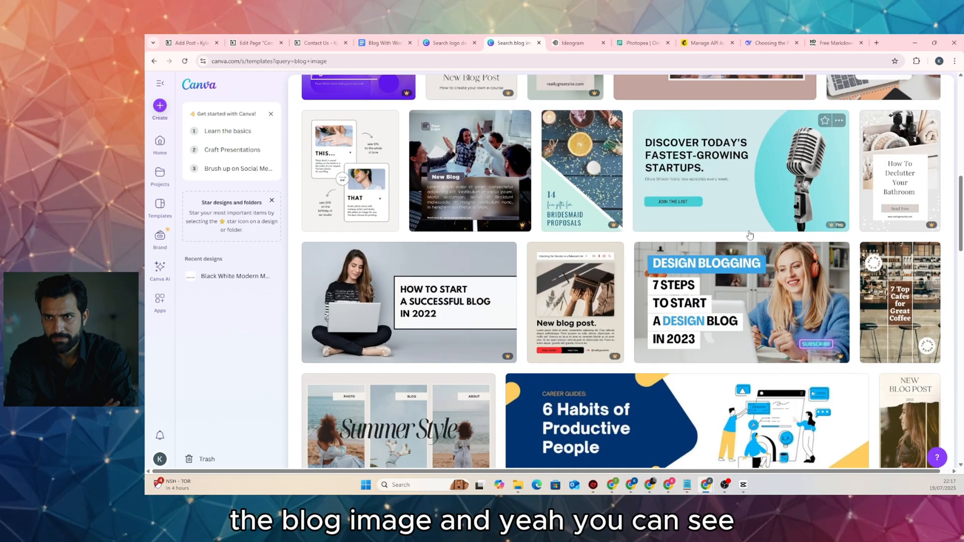
pyautogui.scroll(1, 721, 220)
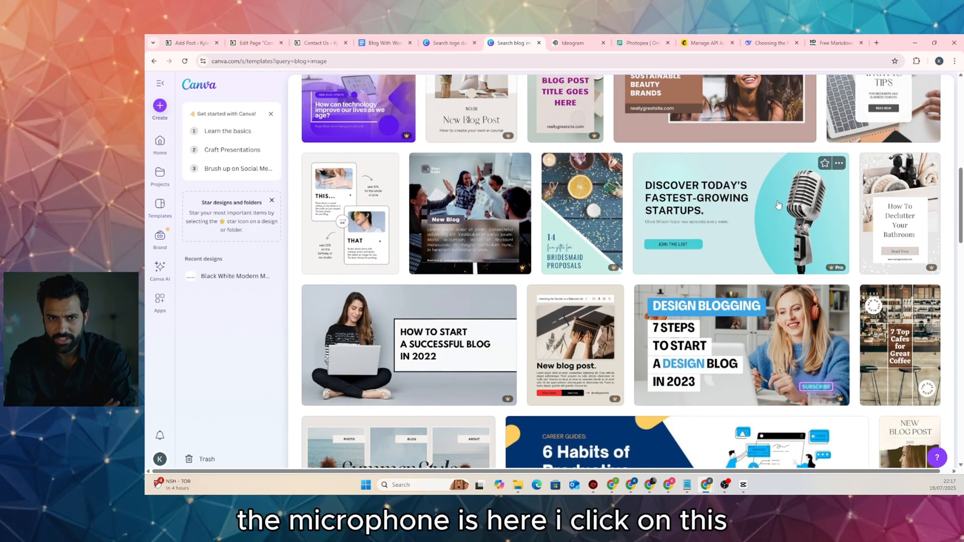
pyautogui.click(776, 221)
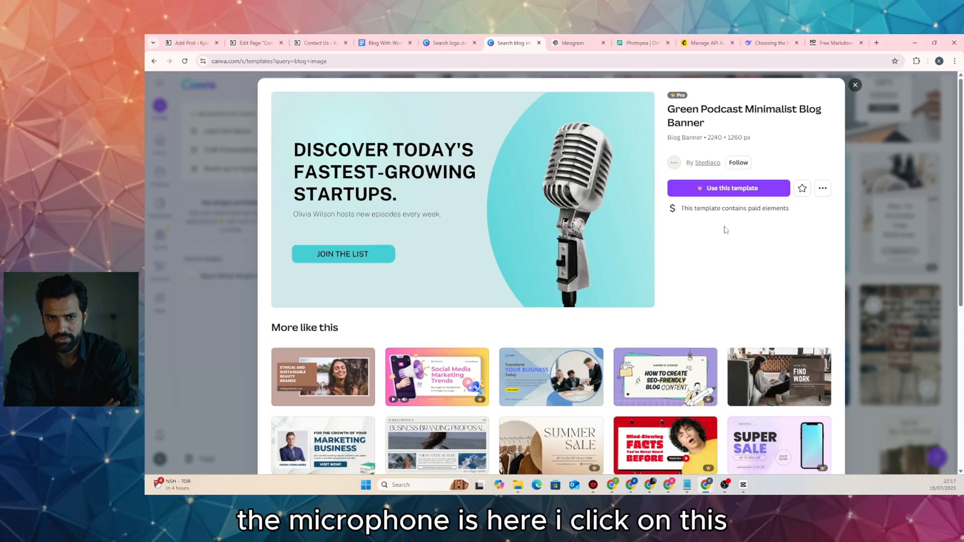
pyautogui.click(854, 85)
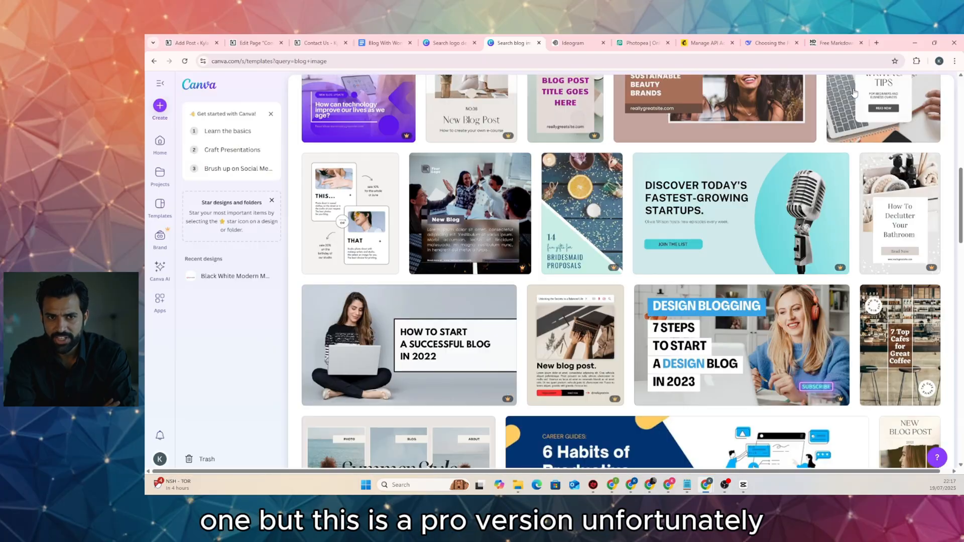
pyautogui.scroll(-4, 420, 244)
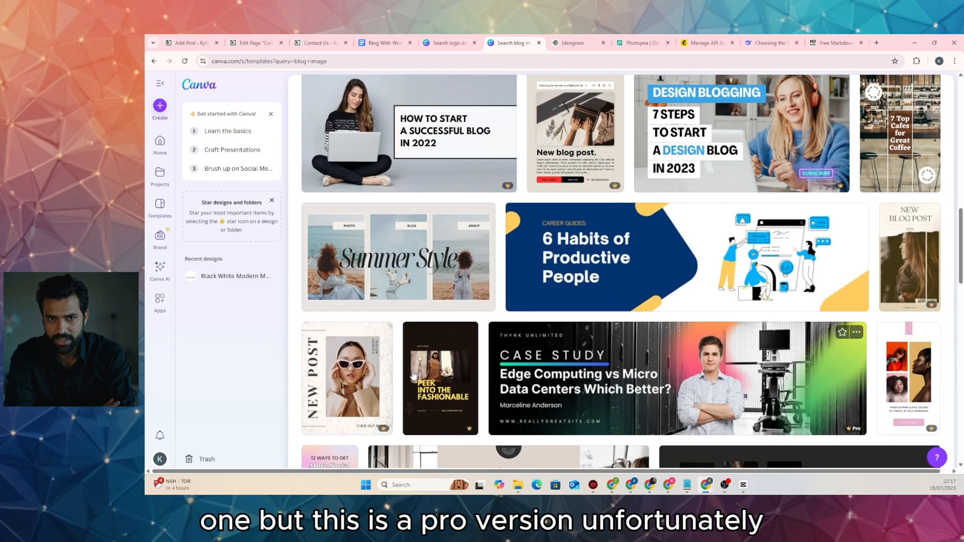
pyautogui.scroll(-5, 539, 394)
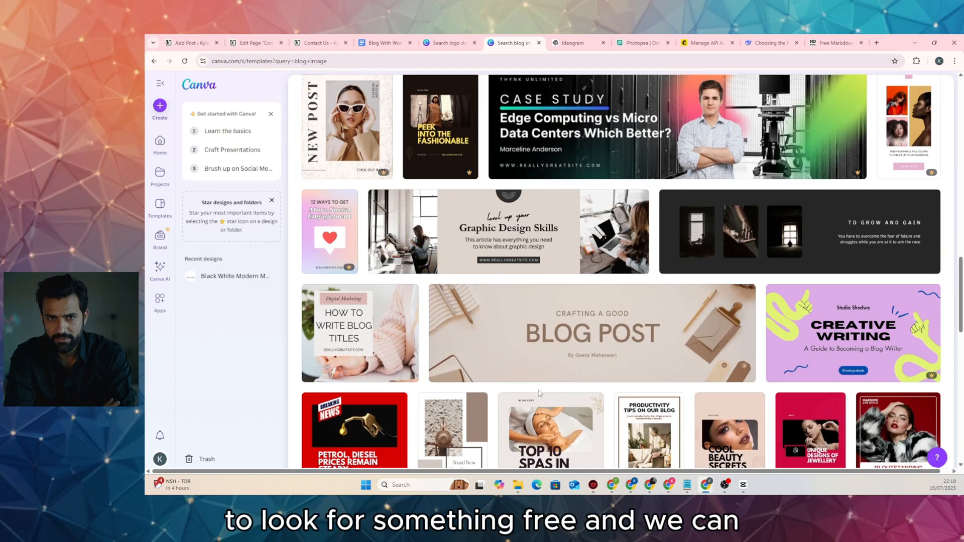
pyautogui.scroll(10, 539, 394)
pyautogui.scroll(1, 439, 333)
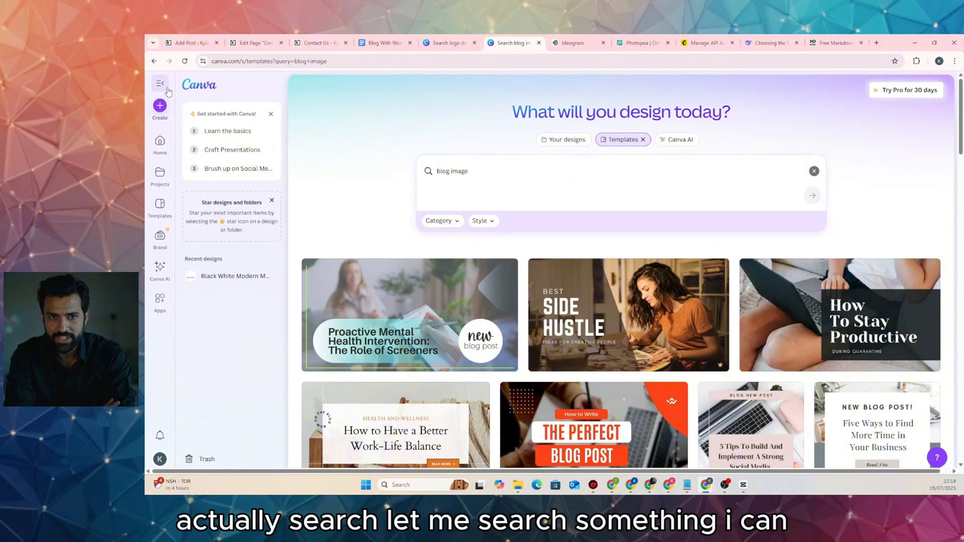
# Search Canva templates for 'microphone' and customise the NEW PODCAST template
pyautogui.click(199, 85)
pyautogui.click(528, 170)
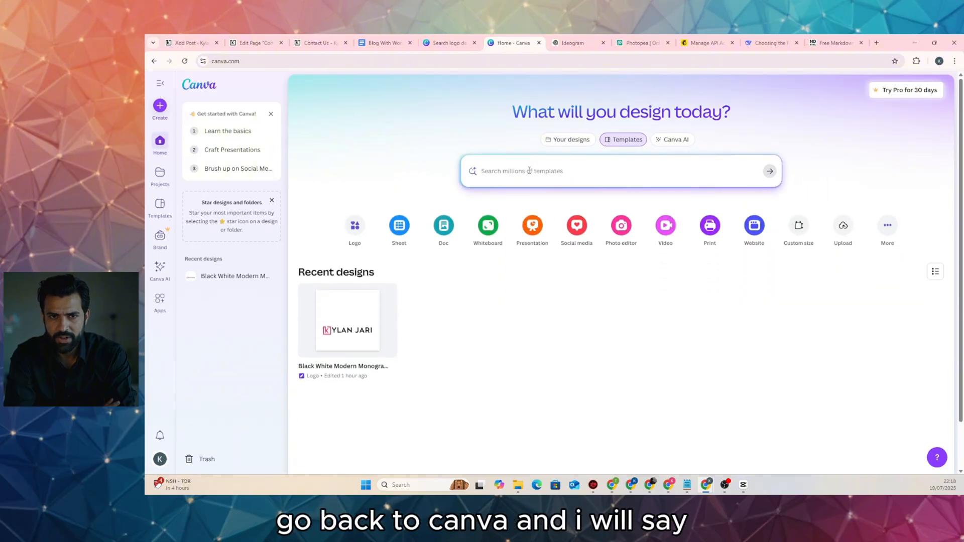
pyautogui.write('mic')
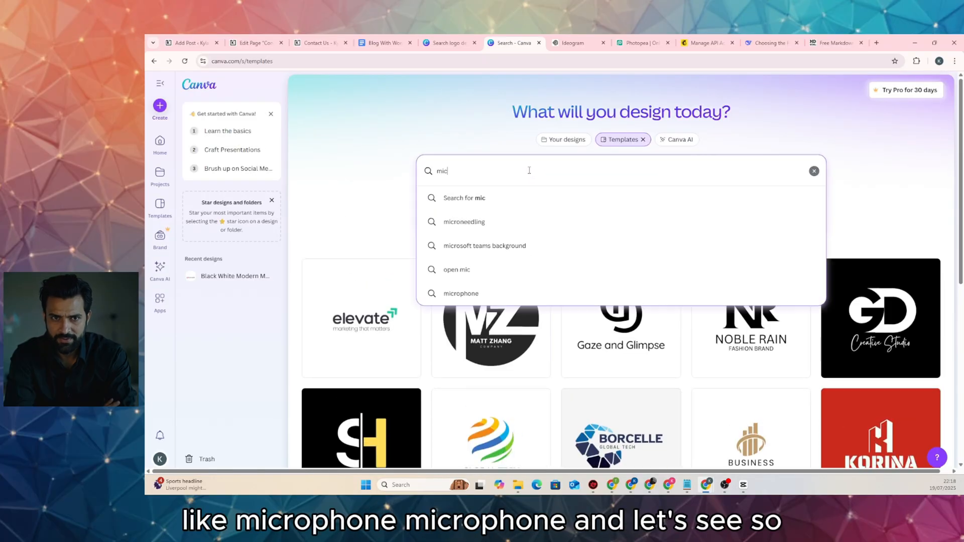
pyautogui.write('rop')
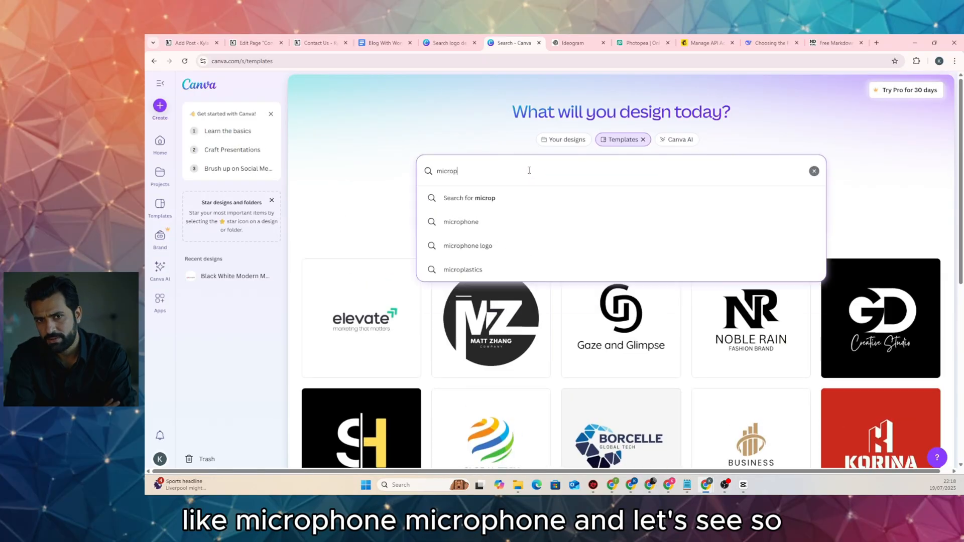
pyautogui.click(485, 228)
pyautogui.scroll(-2, 441, 222)
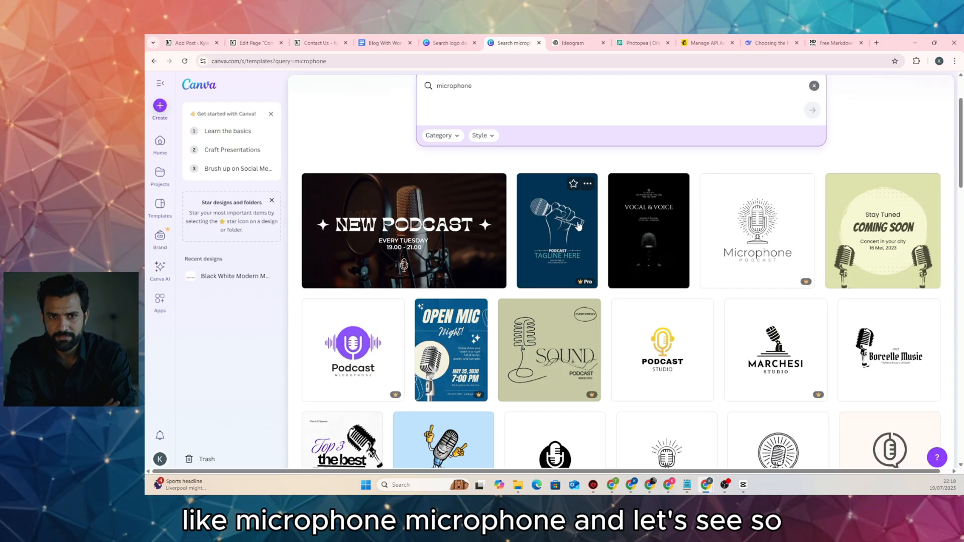
pyautogui.scroll(-2, 578, 226)
pyautogui.scroll(2, 569, 274)
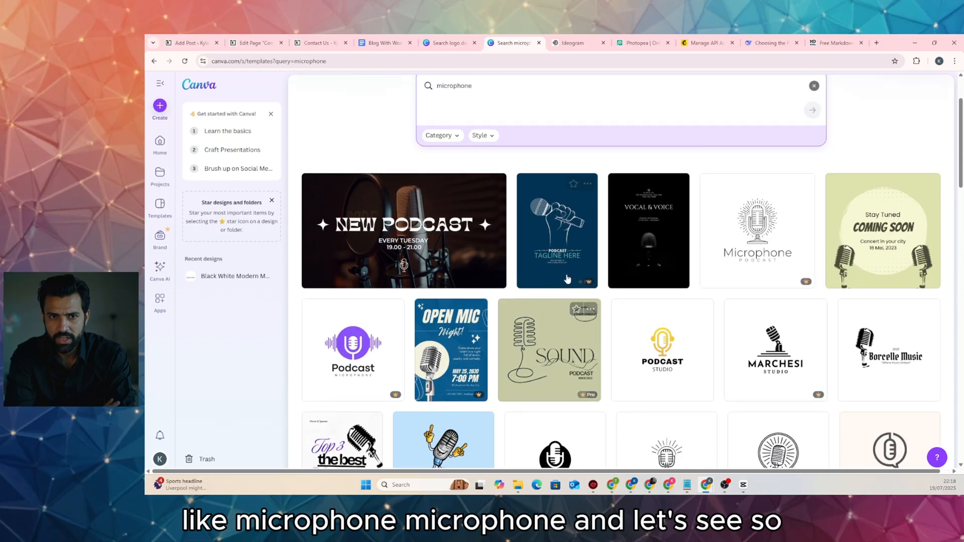
pyautogui.click(406, 232)
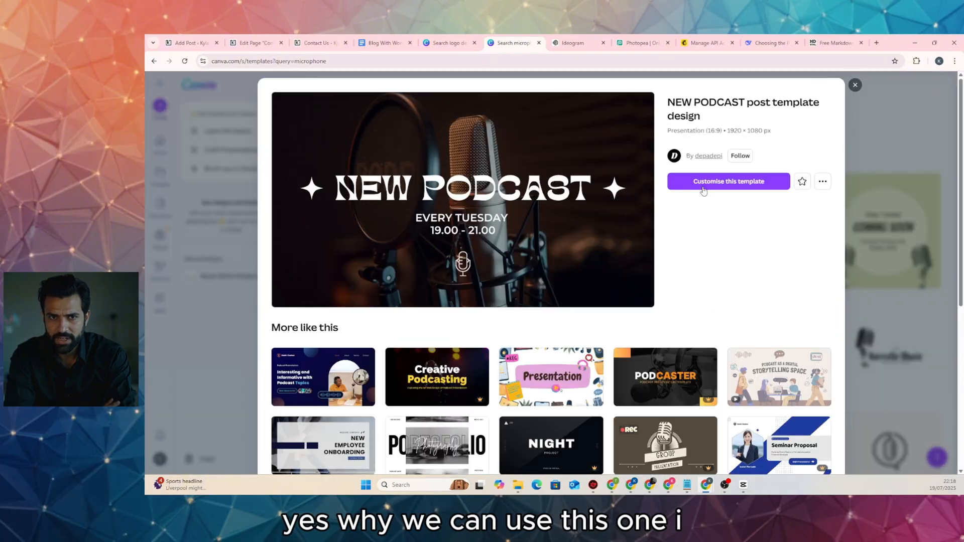
pyautogui.click(703, 184)
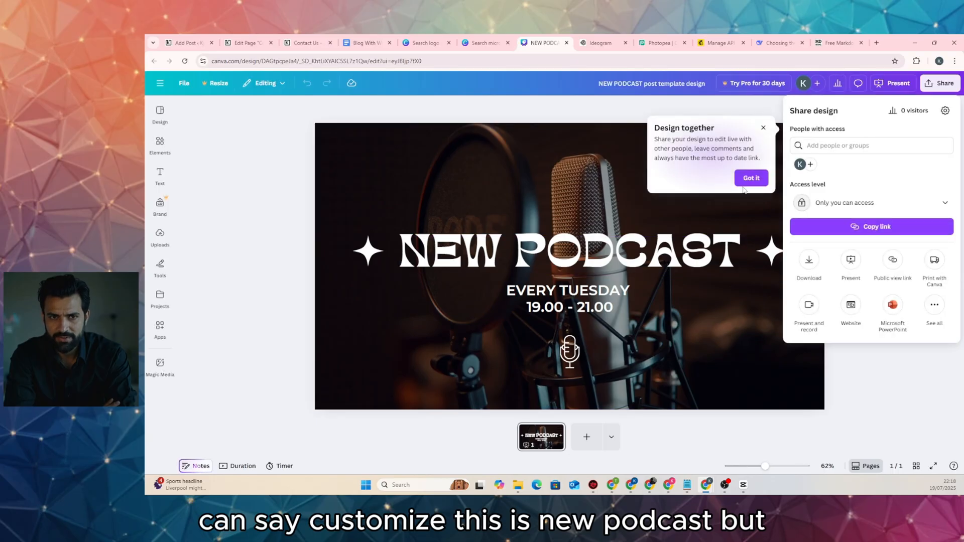
# Delete the NEW PODCAST title, both sparkle stars, the mic icon and the 19.00 - 21.00 time
pyautogui.click(764, 132)
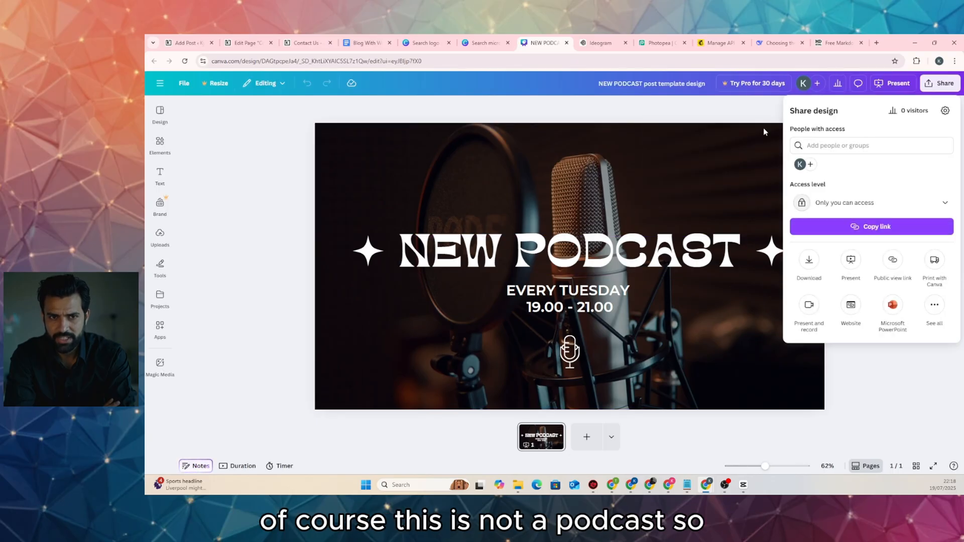
pyautogui.click(640, 255)
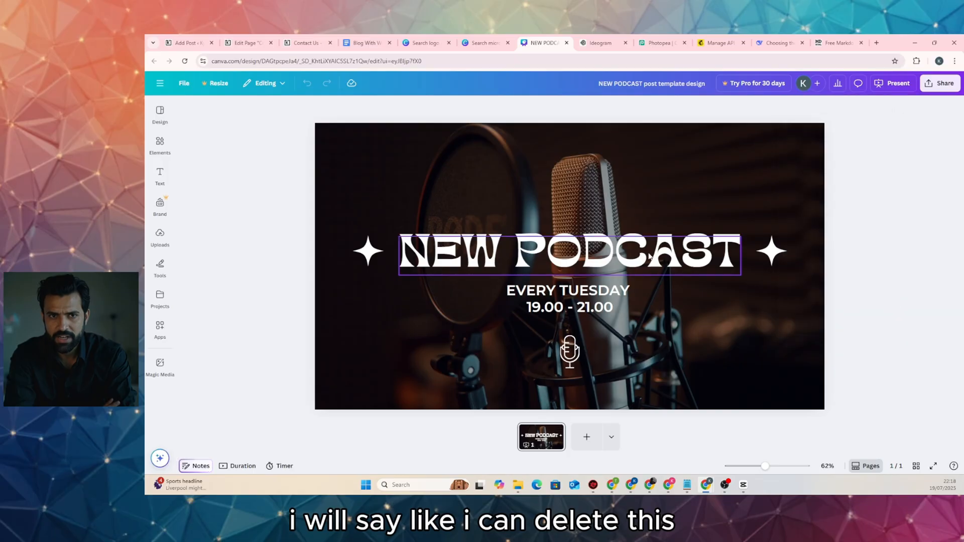
pyautogui.press('Delete')
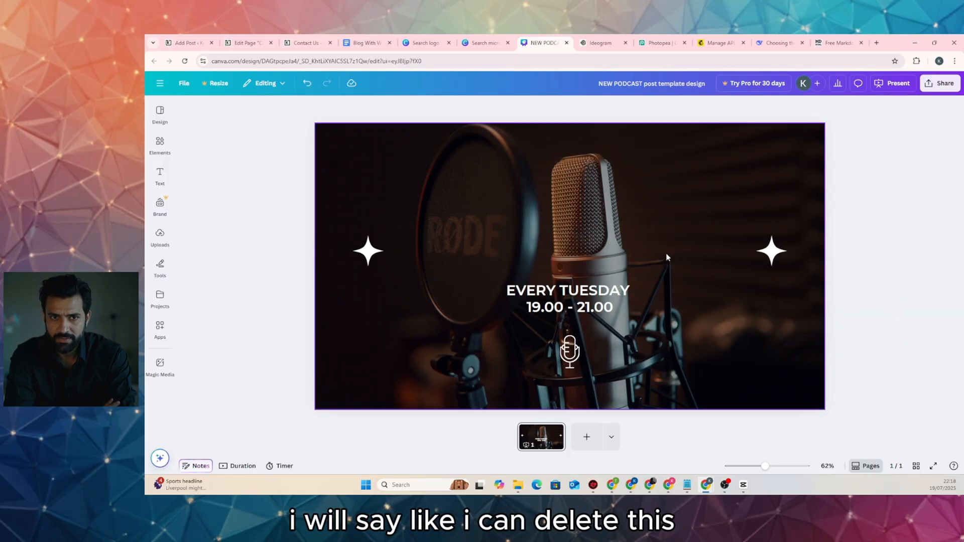
pyautogui.click(770, 253)
pyautogui.press('Delete')
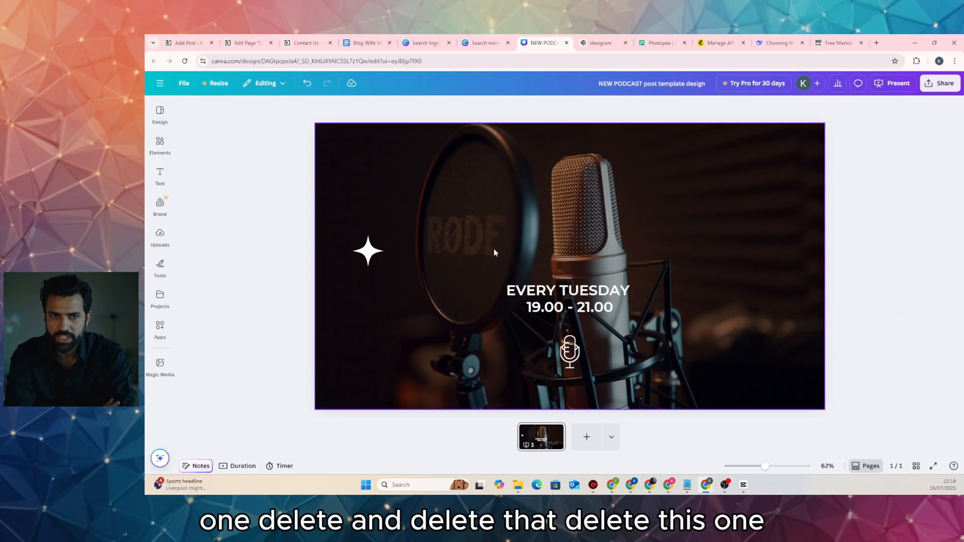
pyautogui.click(368, 251)
pyautogui.press('Delete')
pyautogui.click(568, 355)
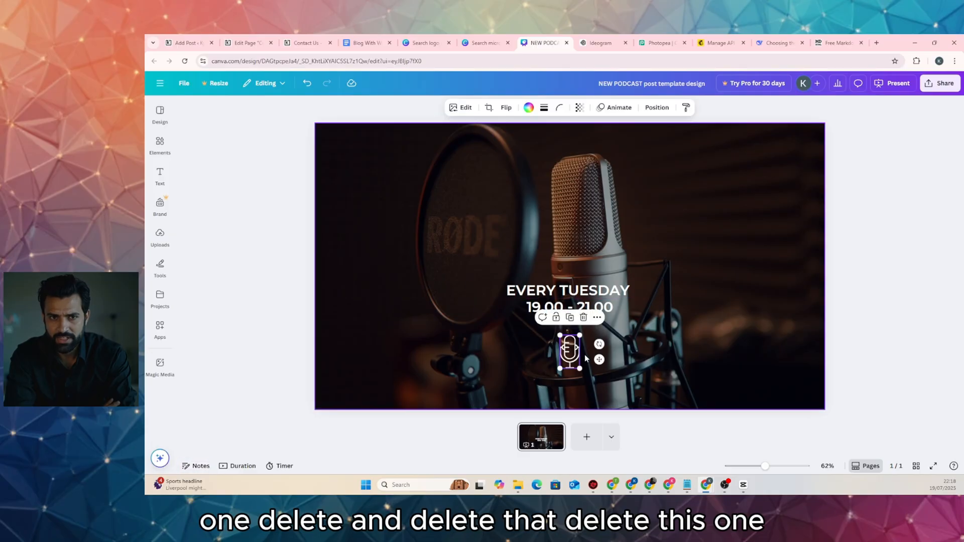
pyautogui.press('Delete')
pyautogui.click(581, 302)
pyautogui.press('Delete')
# Enlarge EVERY TUESDAY to size 67, left-align it and move it to the left
pyautogui.click(602, 296)
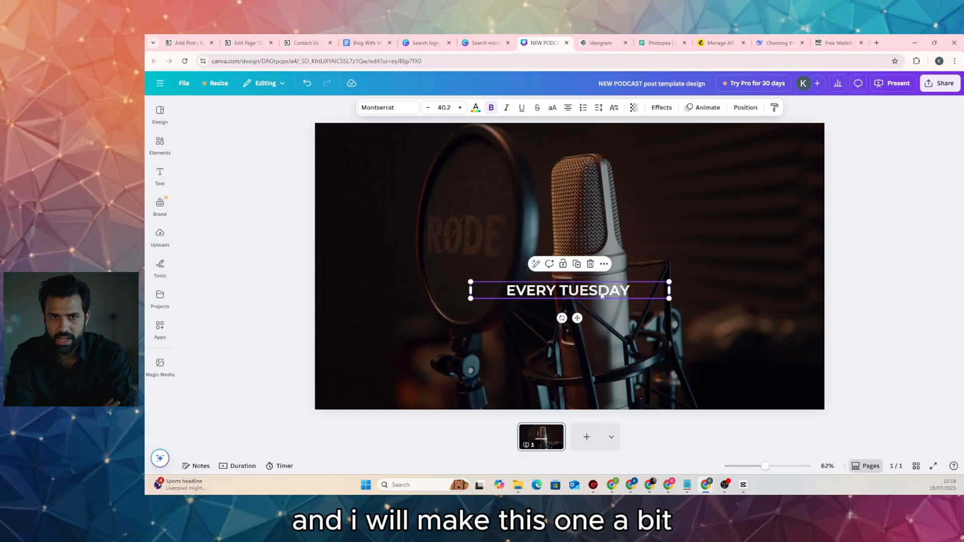
pyautogui.moveTo(669, 299); pyautogui.dragTo(803, 312)
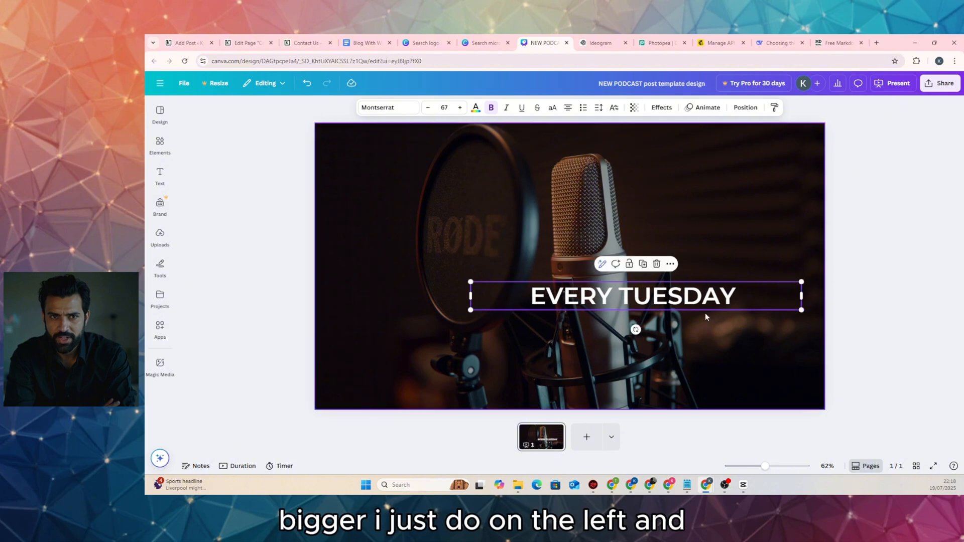
pyautogui.moveTo(705, 312); pyautogui.dragTo(597, 292)
pyautogui.click(568, 108)
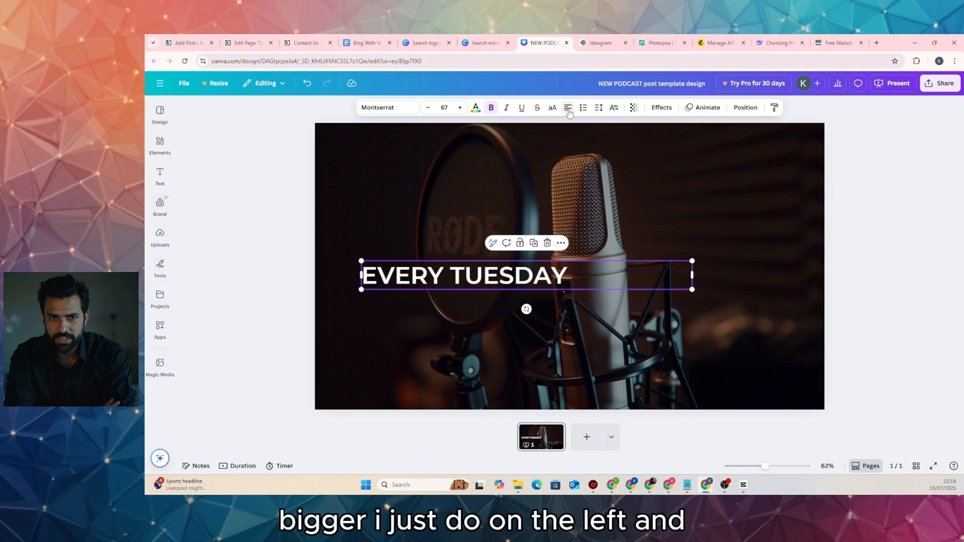
pyautogui.moveTo(485, 281); pyautogui.dragTo(453, 293)
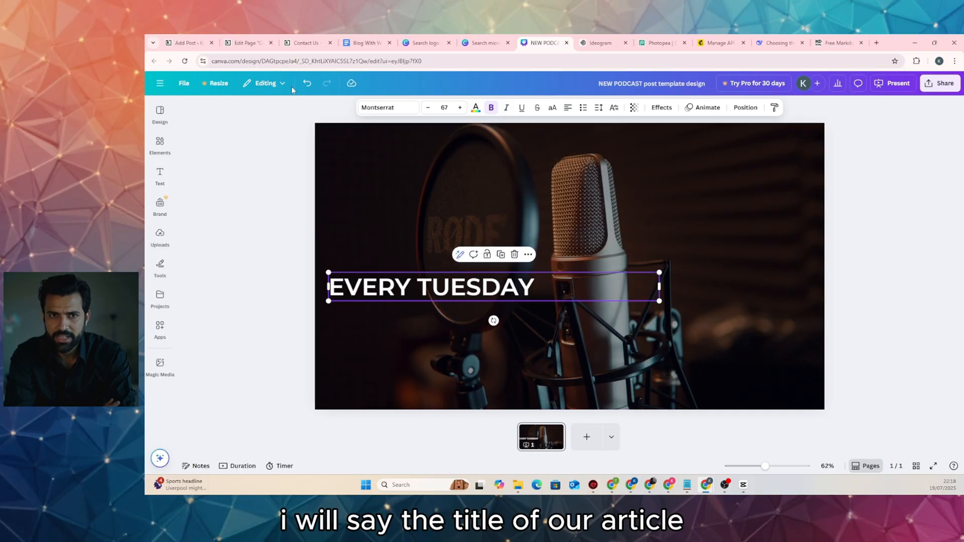
# Replace EVERY TUESDAY in Canva with 'The Microphone' taken from the post title
pyautogui.click(194, 44)
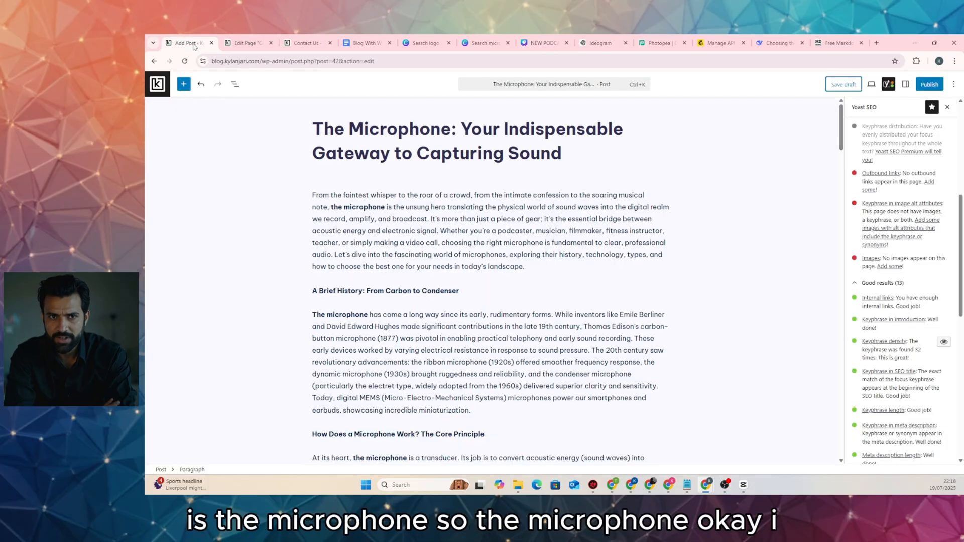
pyautogui.doubleClick(406, 128)
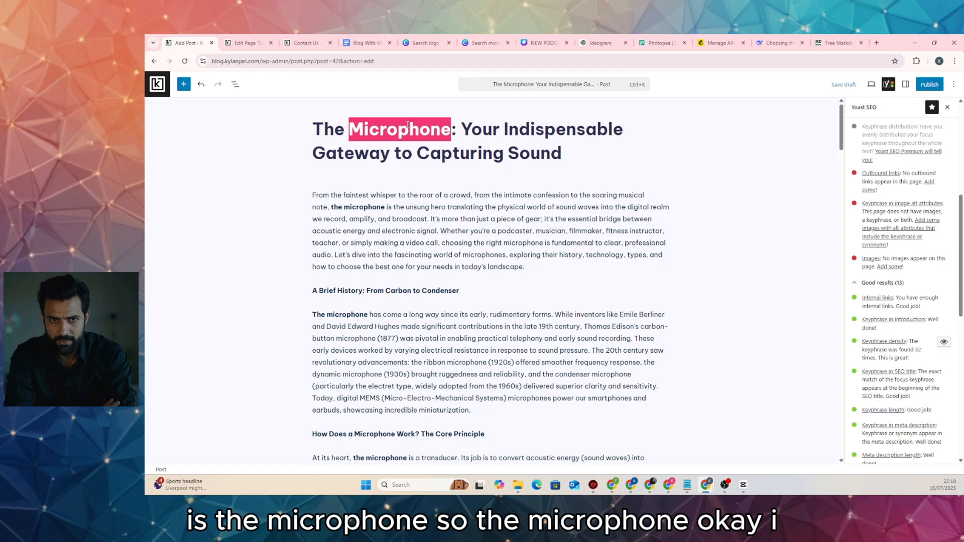
pyautogui.click(383, 128)
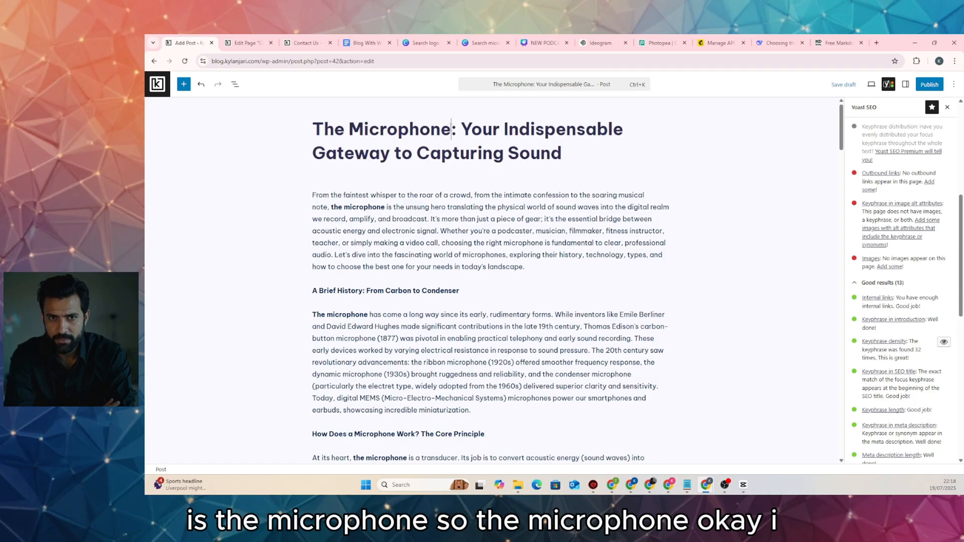
pyautogui.moveTo(451, 129); pyautogui.dragTo(317, 119)
pyautogui.hotkey('ctrl', 'c')
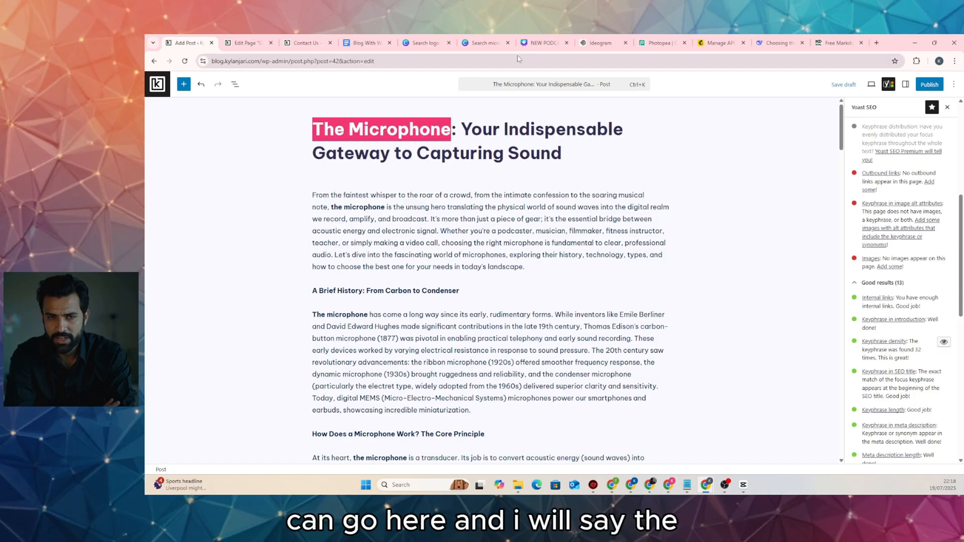
pyautogui.click(542, 42)
pyautogui.doubleClick(446, 284)
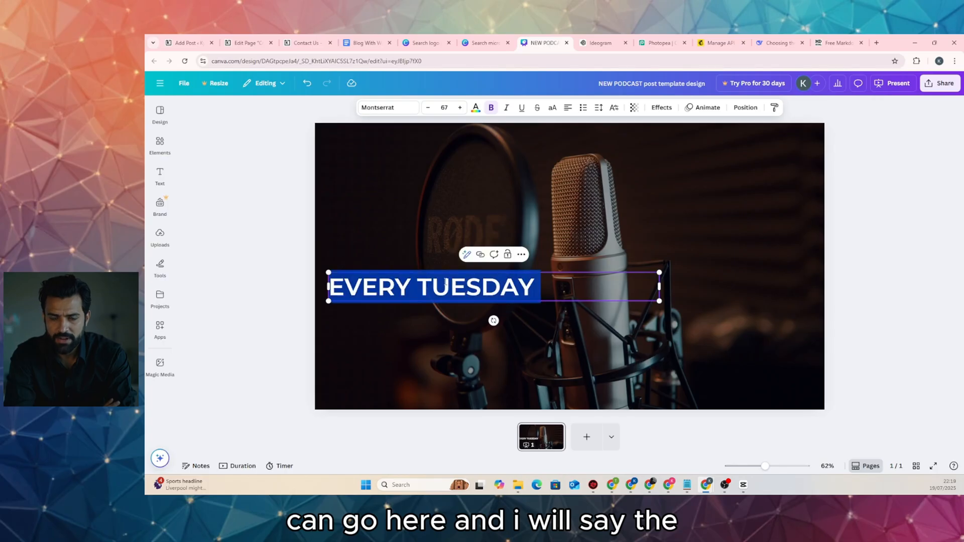
pyautogui.hotkey('ctrl', 'v')
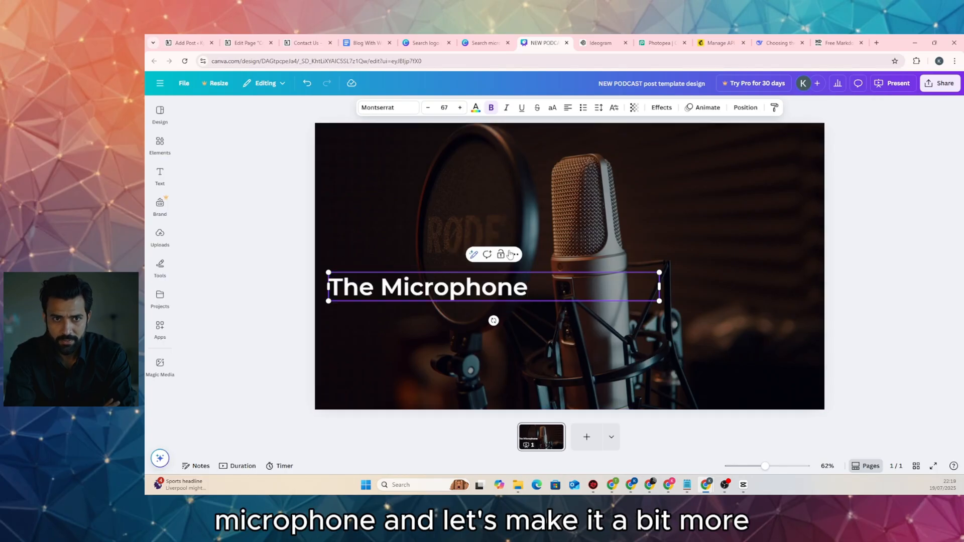
# Enlarge 'The Microphone' text to font size 83
pyautogui.click(459, 108)
pyautogui.click(459, 109)
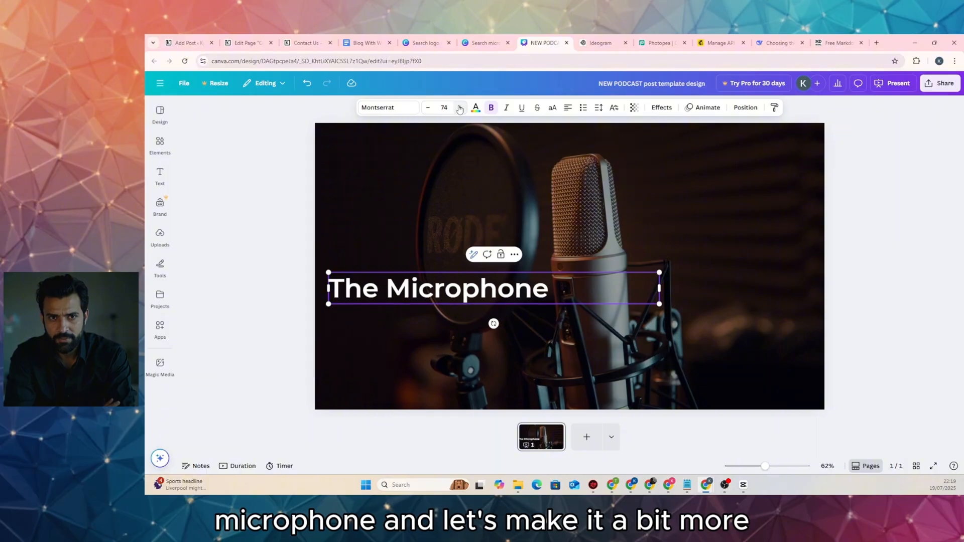
pyautogui.click(459, 109)
pyautogui.click(459, 109)
pyautogui.click(459, 109)
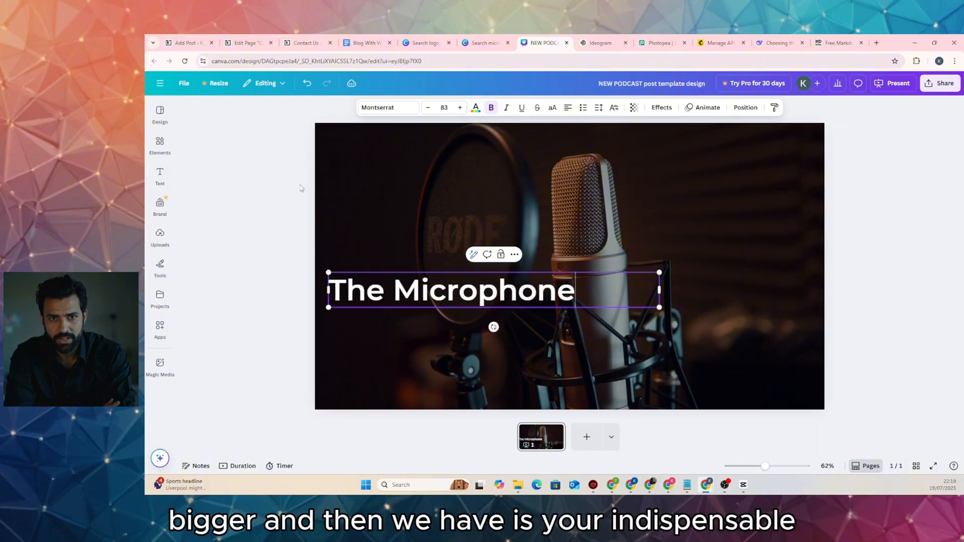
pyautogui.click(297, 185)
# Select 'Your Indispensable Gateway to Capturing Sound' in the post title, then reselect the Canva title box
pyautogui.hotkey('ctrl', '1')
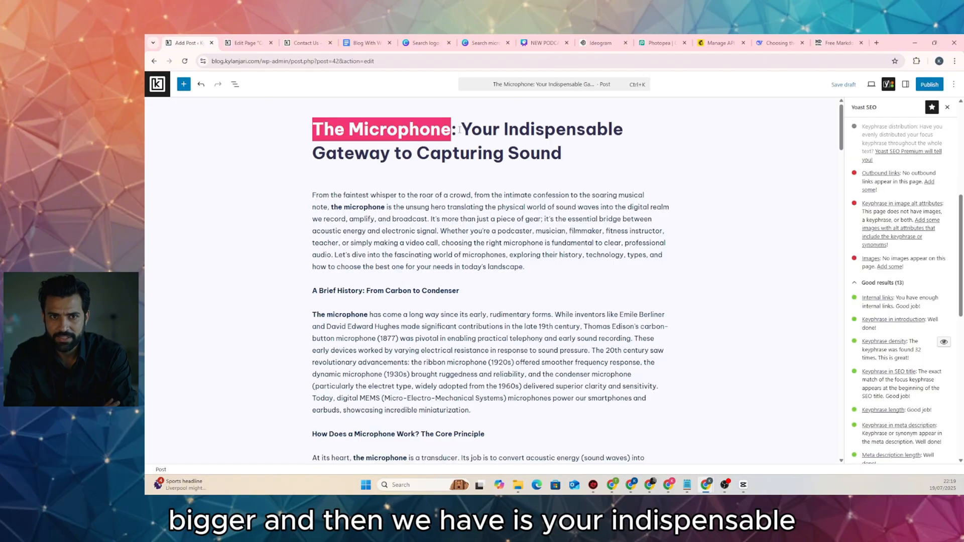
pyautogui.click(460, 129)
pyautogui.moveTo(466, 129); pyautogui.dragTo(568, 153)
pyautogui.hotkey('ctrl', 'c')
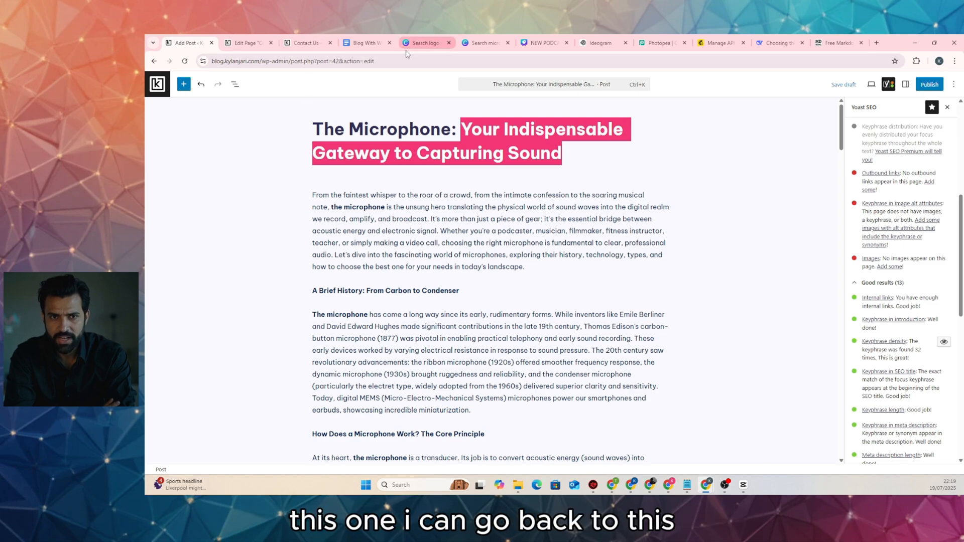
pyautogui.click(546, 47)
pyautogui.click(464, 290)
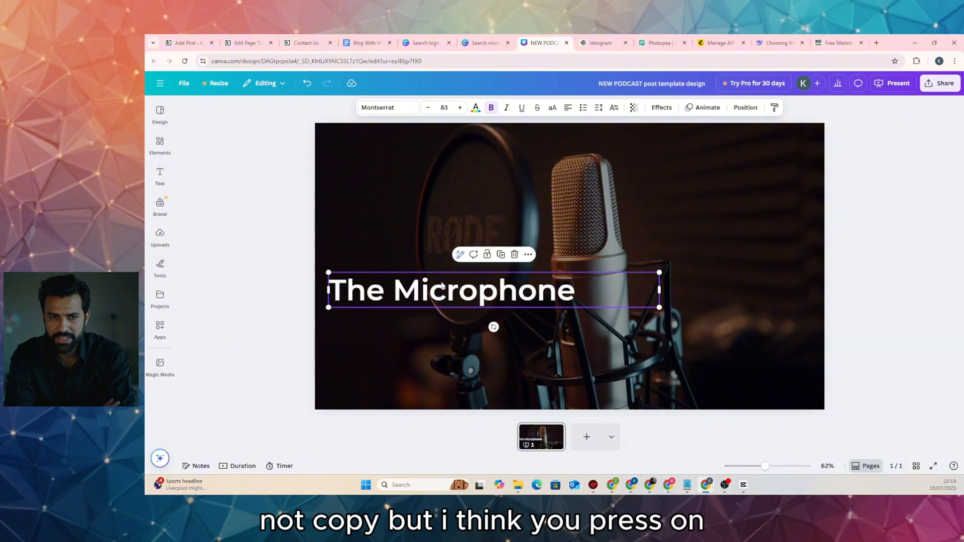
# Duplicate the title below itself, set it to size 24, and paste the subtitle text in
pyautogui.moveTo(442, 292); pyautogui.dragTo(450, 337)
pyautogui.doubleClick(449, 338)
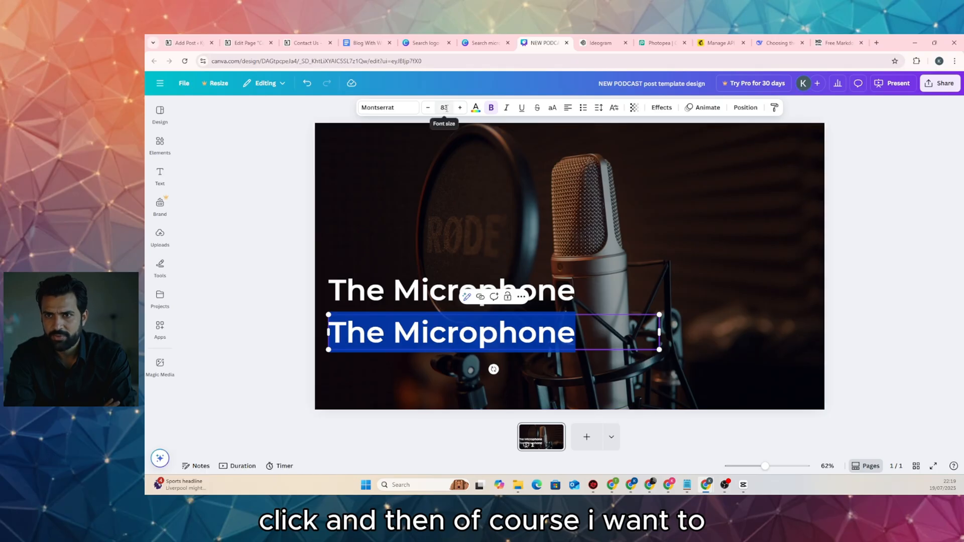
pyautogui.click(446, 108)
pyautogui.click(446, 109)
pyautogui.click(444, 108)
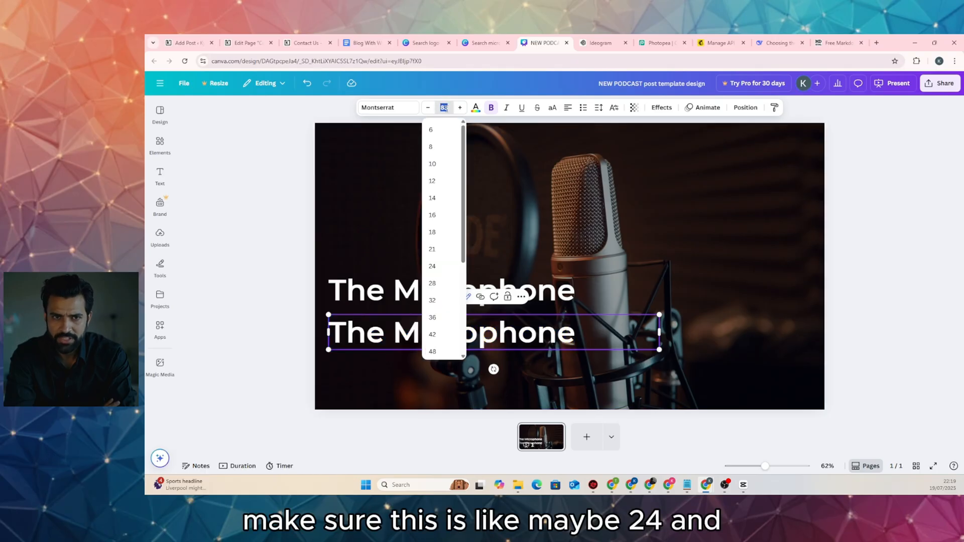
pyautogui.click(438, 264)
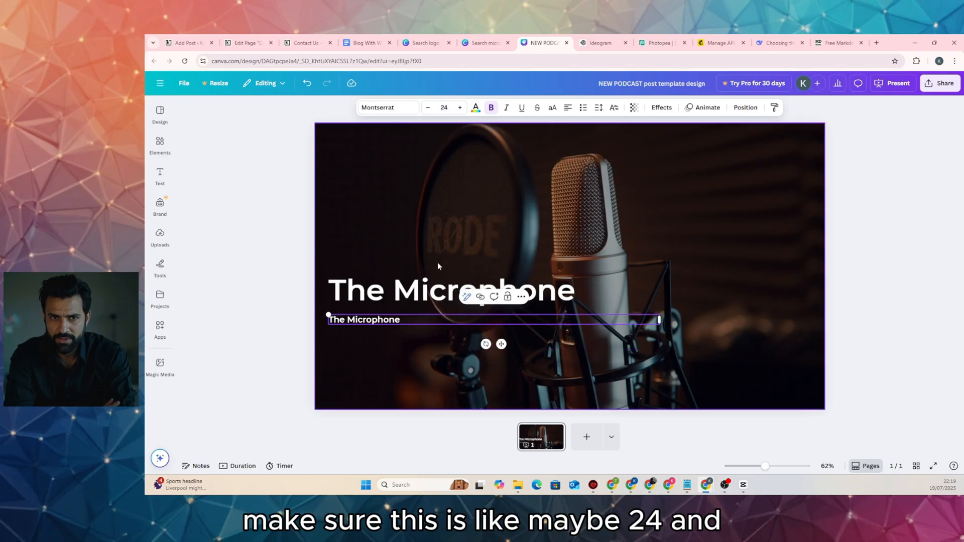
pyautogui.tripleClick(385, 320)
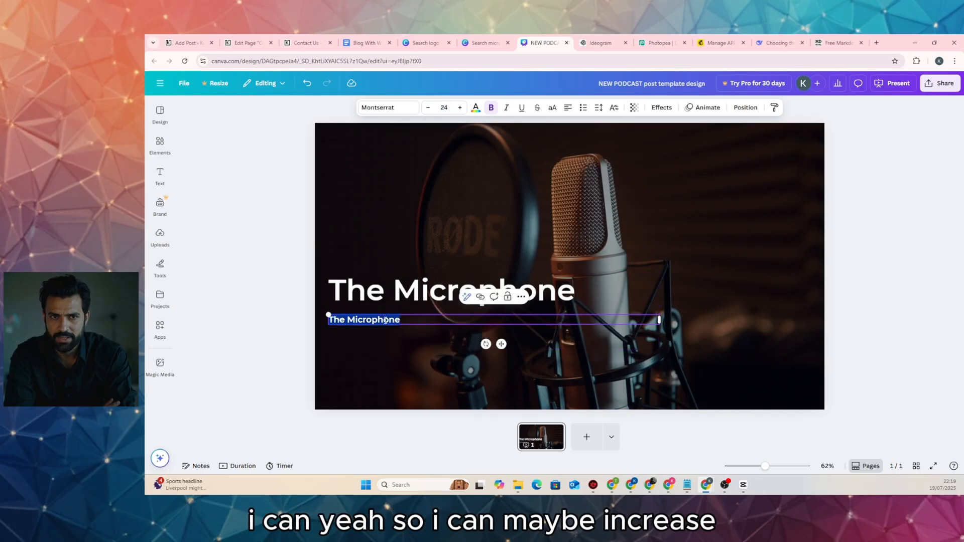
pyautogui.hotkey('ctrl', 'v')
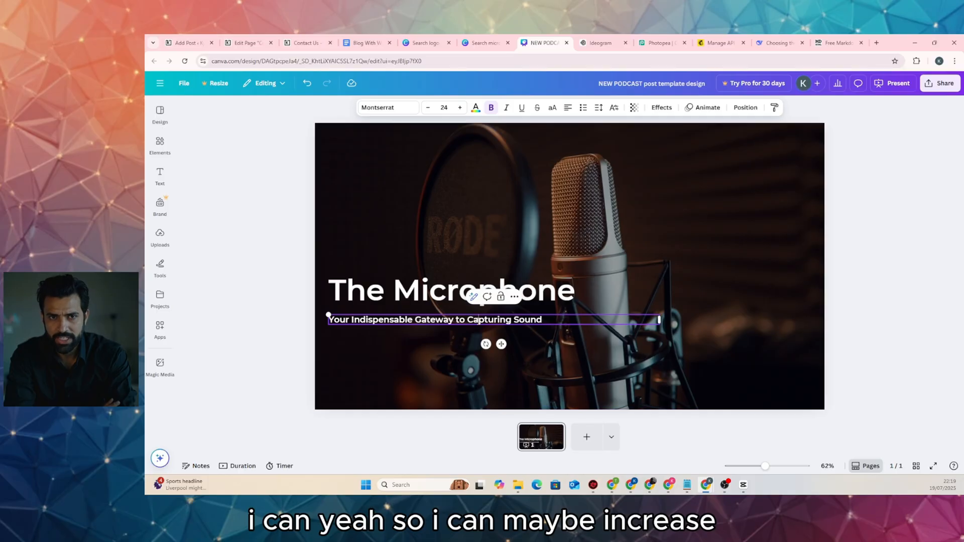
# Enlarge the subtitle to size 63 so it wraps onto two lines
pyautogui.tripleClick(478, 319)
pyautogui.click(459, 108)
pyautogui.click(459, 108)
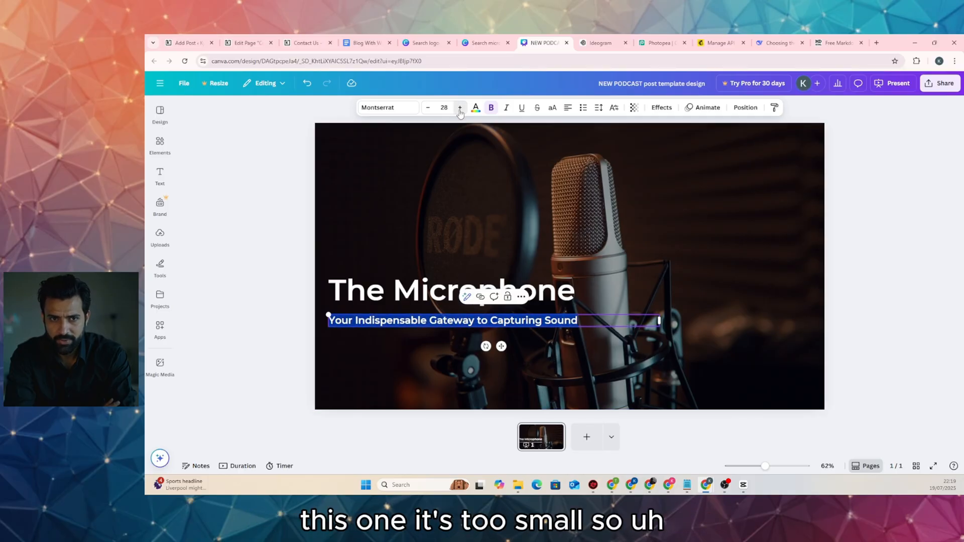
pyautogui.click(459, 108)
pyautogui.click(459, 108)
pyautogui.click(460, 108)
pyautogui.click(459, 108)
pyautogui.click(459, 108)
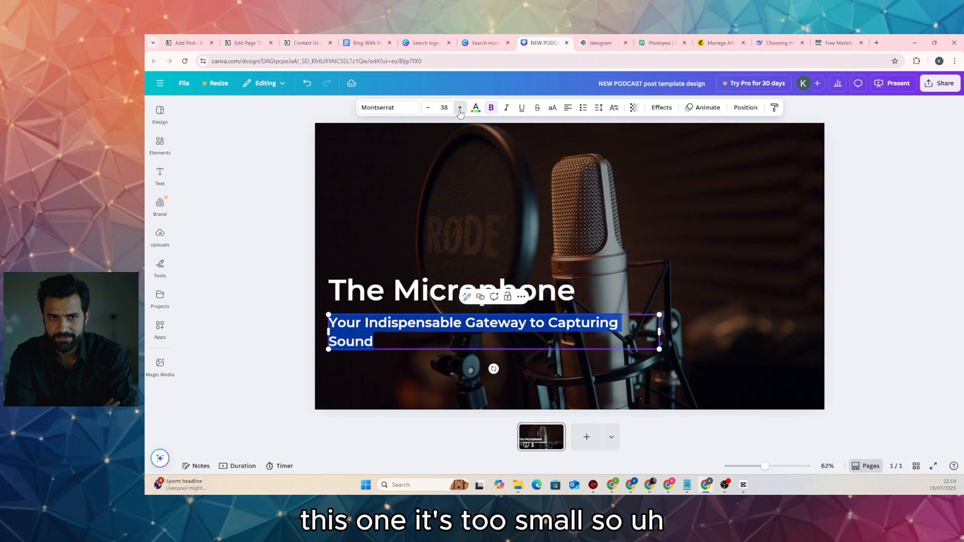
pyautogui.click(459, 108)
pyautogui.click(460, 108)
pyautogui.click(459, 108)
pyautogui.click(459, 108)
pyautogui.click(459, 108)
pyautogui.click(459, 108)
pyautogui.click(459, 108)
pyautogui.click(459, 108)
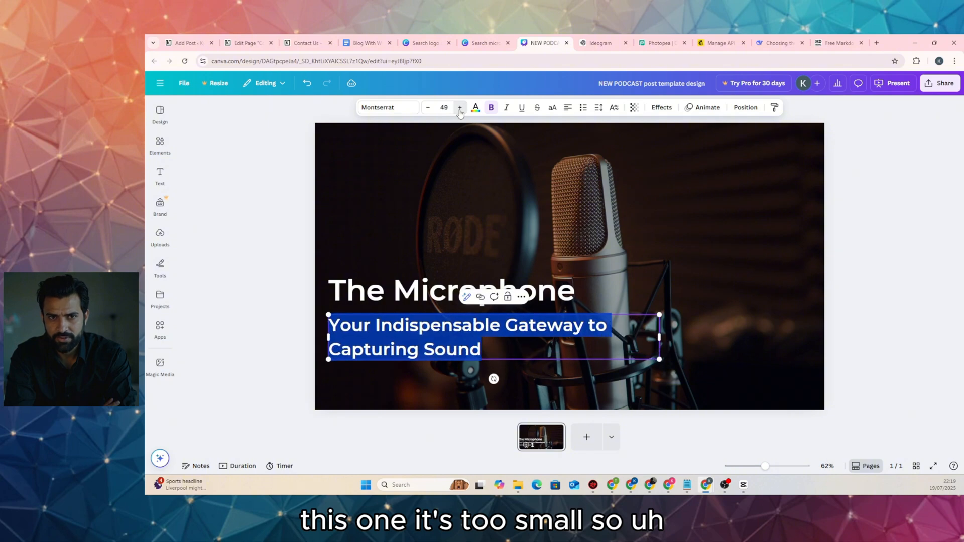
pyautogui.click(459, 108)
pyautogui.click(459, 108)
pyautogui.click(459, 108)
pyautogui.click(459, 108)
pyautogui.click(459, 108)
pyautogui.click(459, 108)
pyautogui.click(460, 109)
pyautogui.click(459, 109)
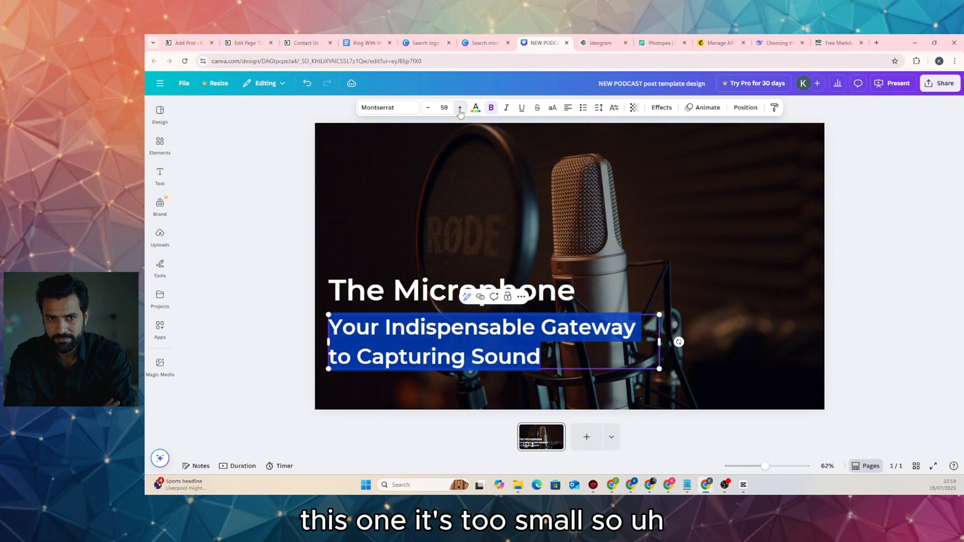
pyautogui.click(459, 109)
pyautogui.click(459, 110)
pyautogui.click(460, 110)
pyautogui.click(459, 109)
pyautogui.click(459, 110)
pyautogui.click(459, 110)
pyautogui.click(460, 111)
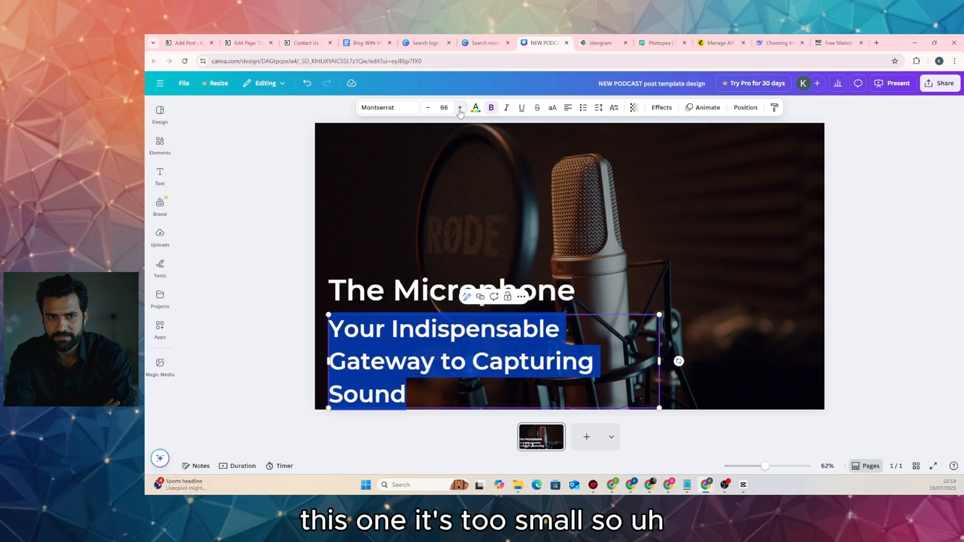
pyautogui.click(460, 111)
pyautogui.click(429, 109)
pyautogui.click(429, 109)
pyautogui.click(429, 109)
pyautogui.click(429, 109)
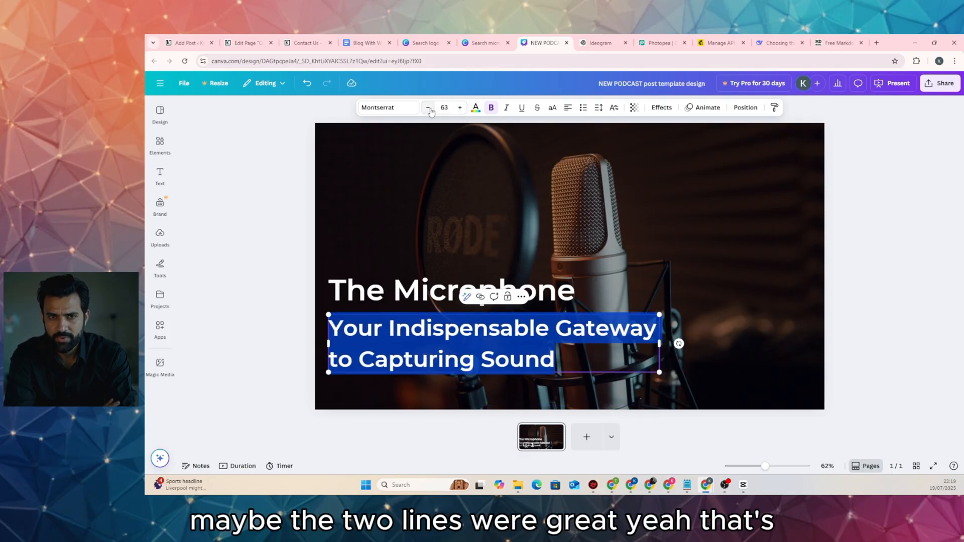
pyautogui.click(429, 109)
pyautogui.click(429, 109)
pyautogui.click(284, 132)
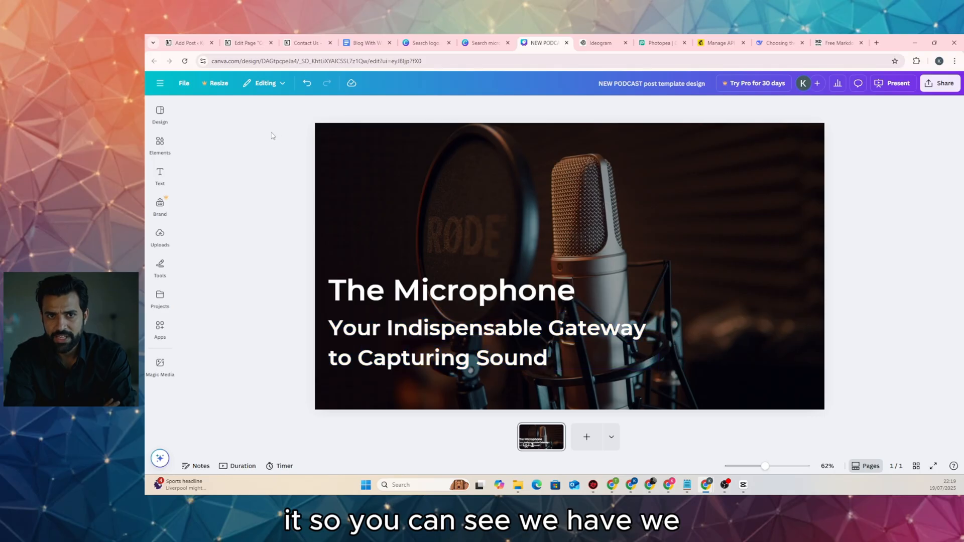
pyautogui.click(405, 297)
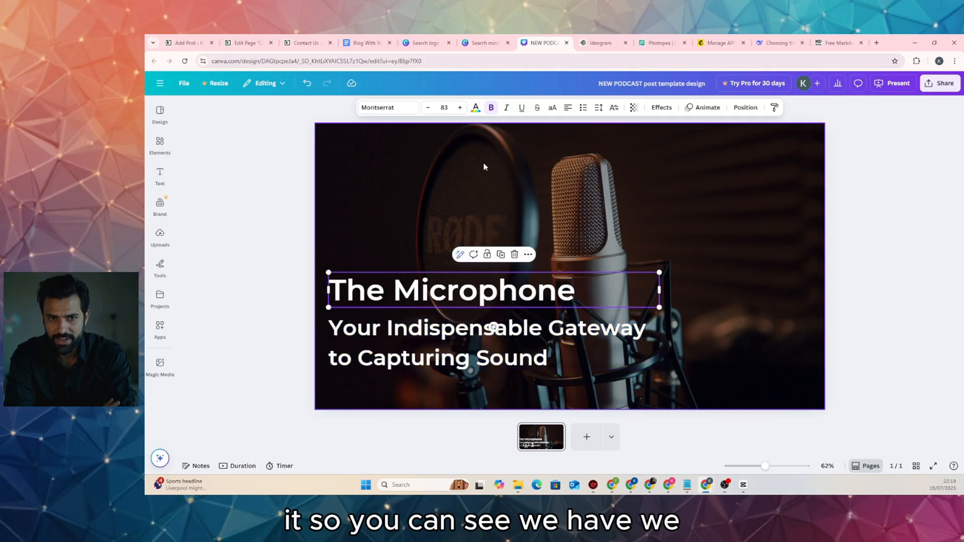
# Enlarge 'The Microphone' title to about 102 above the subtitle
pyautogui.click(459, 108)
pyautogui.click(460, 108)
pyautogui.click(460, 107)
pyautogui.click(460, 108)
pyautogui.click(460, 107)
pyautogui.click(460, 107)
pyautogui.click(460, 107)
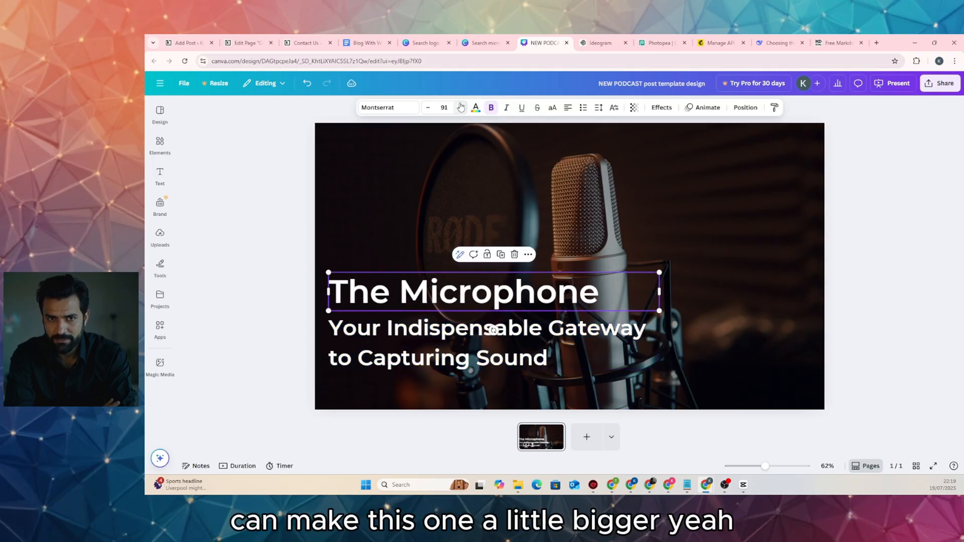
pyautogui.click(460, 107)
pyautogui.click(460, 107)
pyautogui.click(460, 108)
pyautogui.click(460, 108)
pyautogui.click(459, 107)
pyautogui.click(459, 108)
pyautogui.click(459, 107)
pyautogui.click(460, 108)
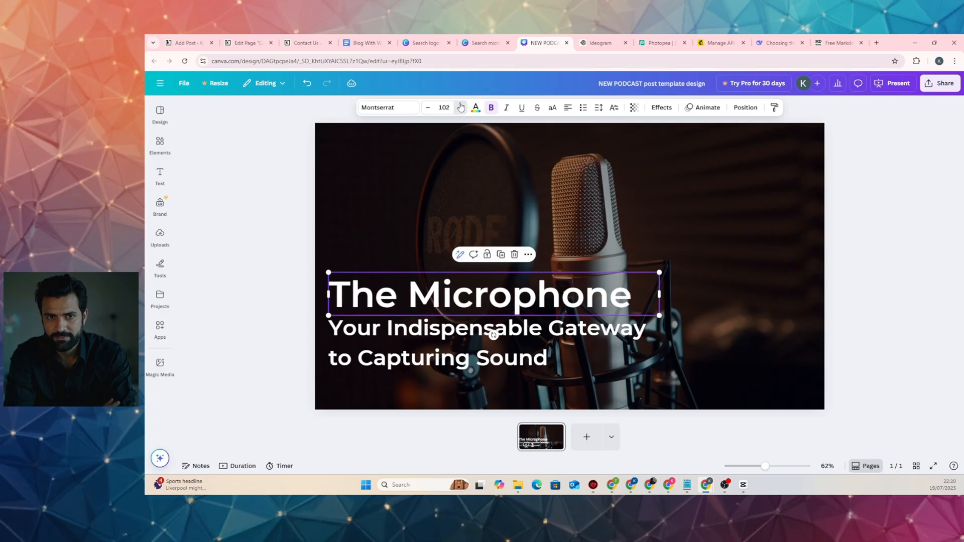
pyautogui.click(460, 108)
pyautogui.click(460, 108)
pyautogui.click(460, 107)
pyautogui.click(459, 107)
pyautogui.click(259, 196)
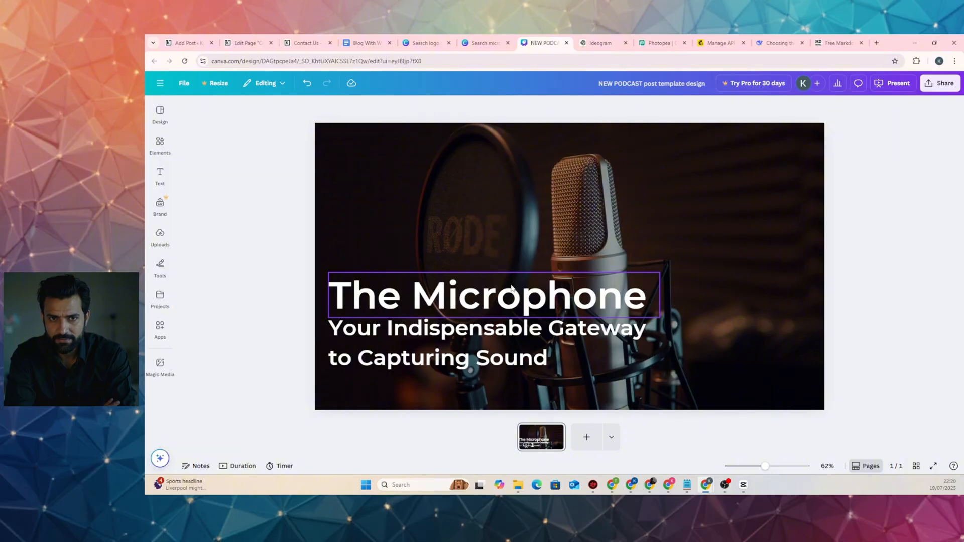
# Select the background microphone photo and check its Position settings
pyautogui.click(645, 203)
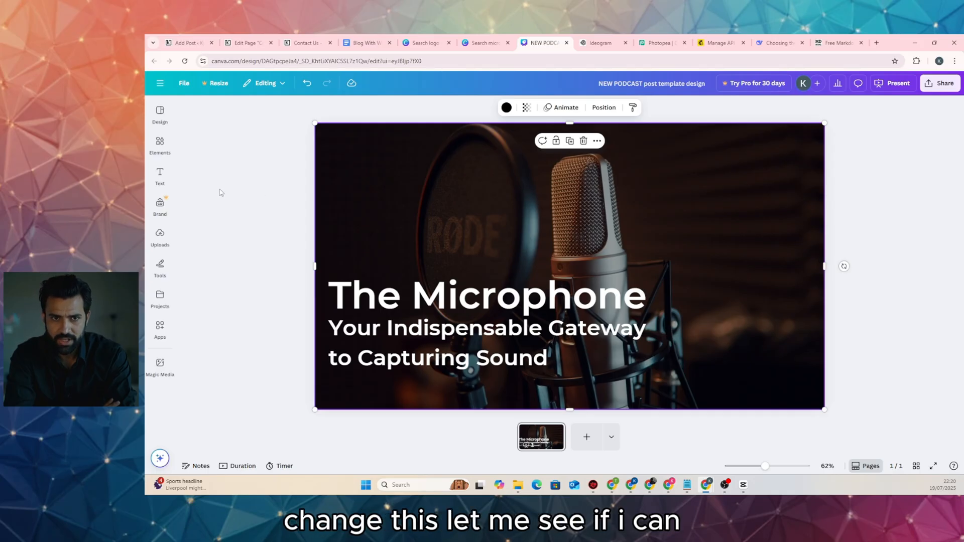
pyautogui.moveTo(315, 123)
pyautogui.mouseDown()
pyautogui.moveTo(294, 109)
pyautogui.moveTo(315, 123)
pyautogui.mouseUp()
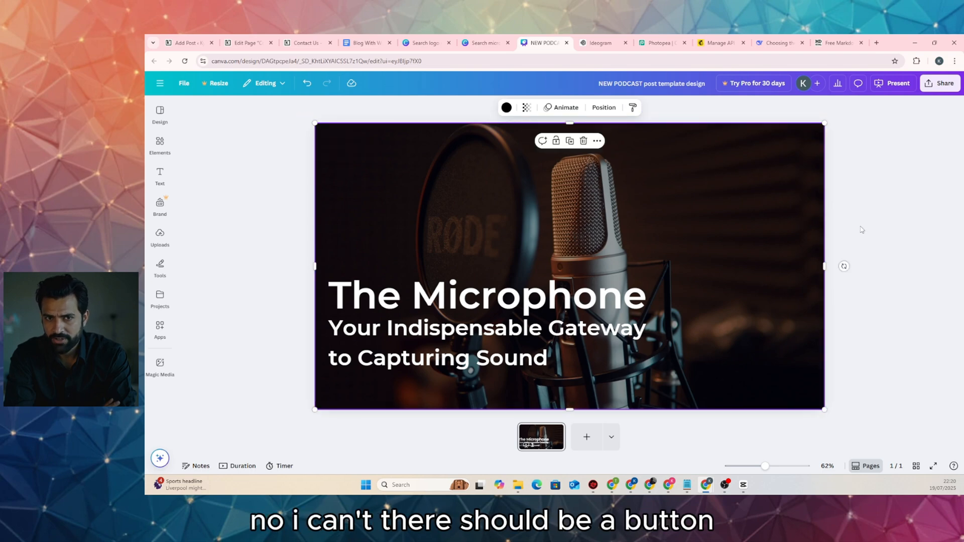
pyautogui.click(606, 109)
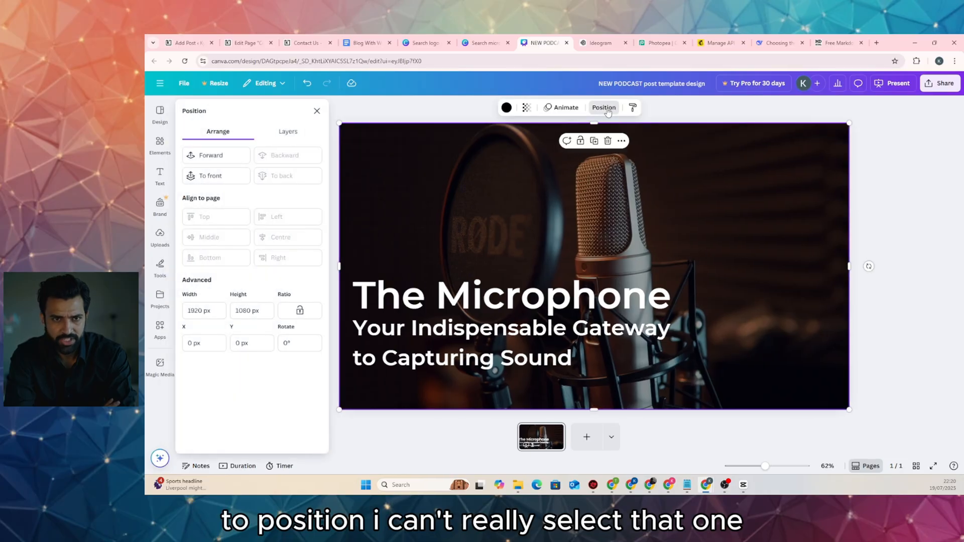
pyautogui.click(606, 108)
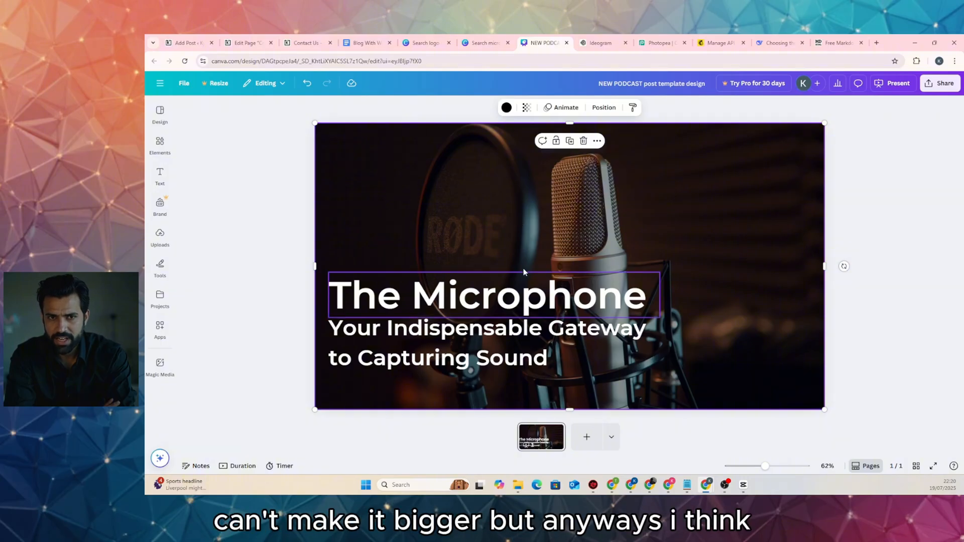
# Start a JPG download of the Canva design, then cancel the Save As dialog
pyautogui.click(937, 86)
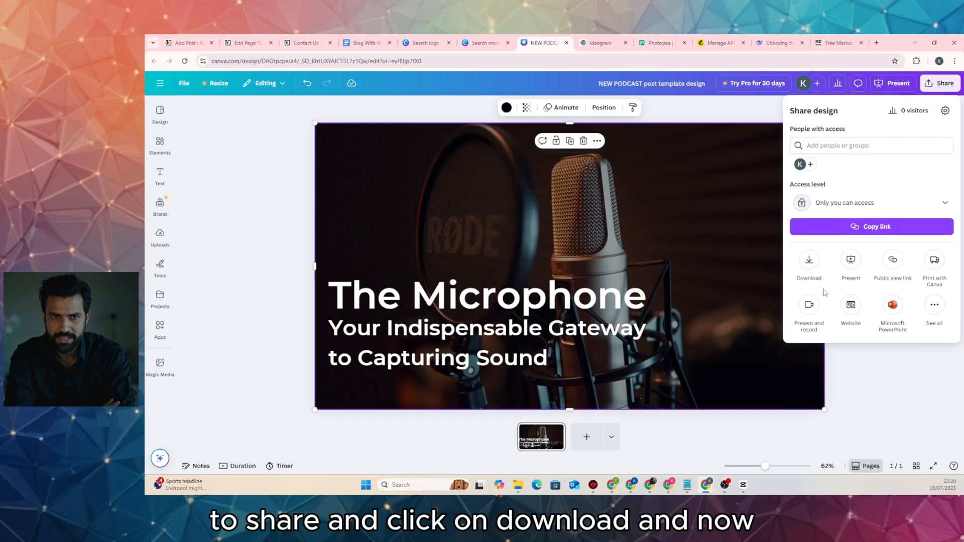
pyautogui.click(807, 259)
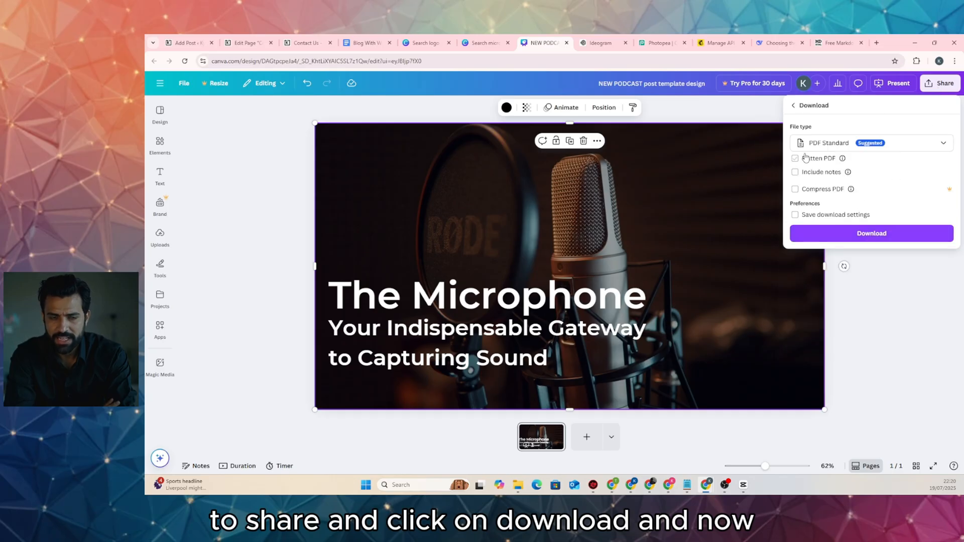
pyautogui.click(848, 145)
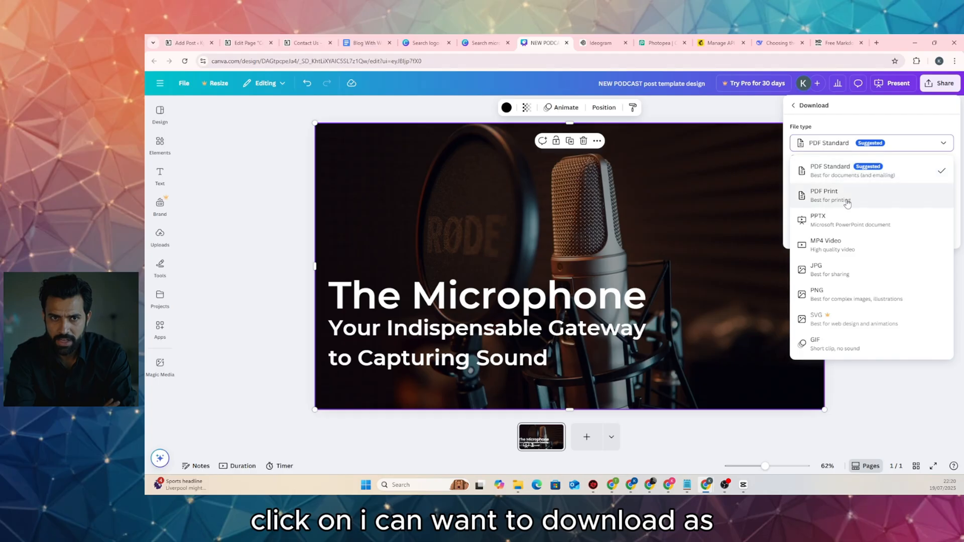
pyautogui.click(852, 269)
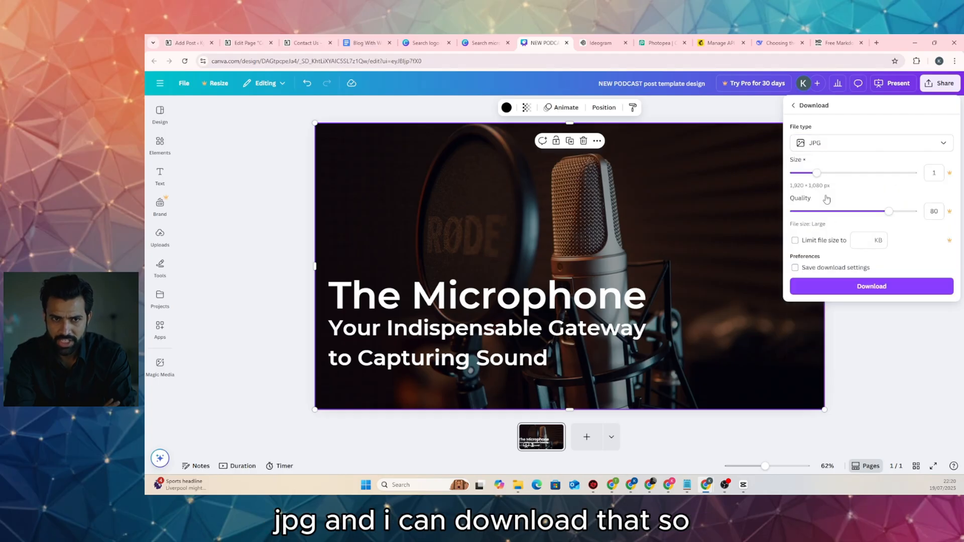
pyautogui.click(874, 291)
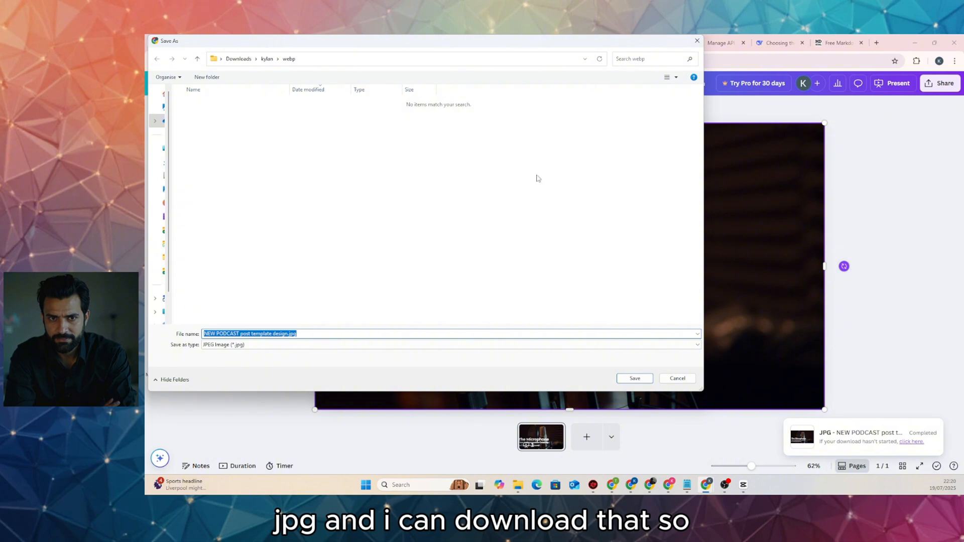
pyautogui.click(269, 60)
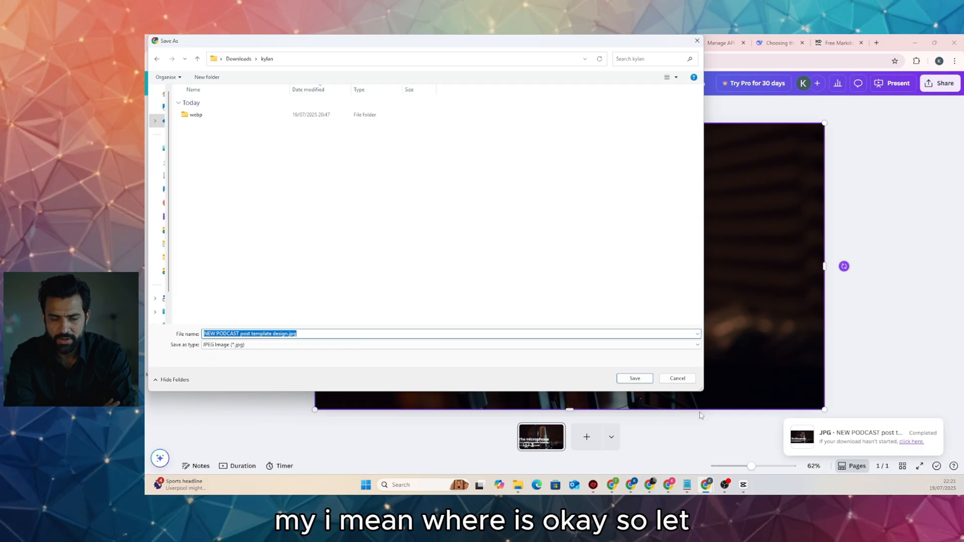
pyautogui.click(677, 378)
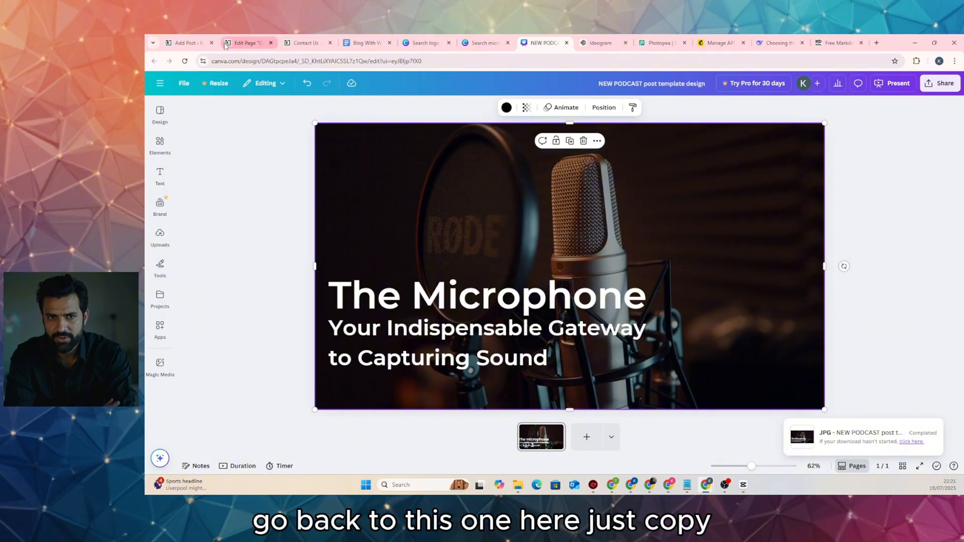
pyautogui.click(193, 44)
# Copy the full post title 'The Microphone: Your Indispensable Gateway to Capturing Sound'
pyautogui.click(459, 143)
pyautogui.tripleClick(360, 127)
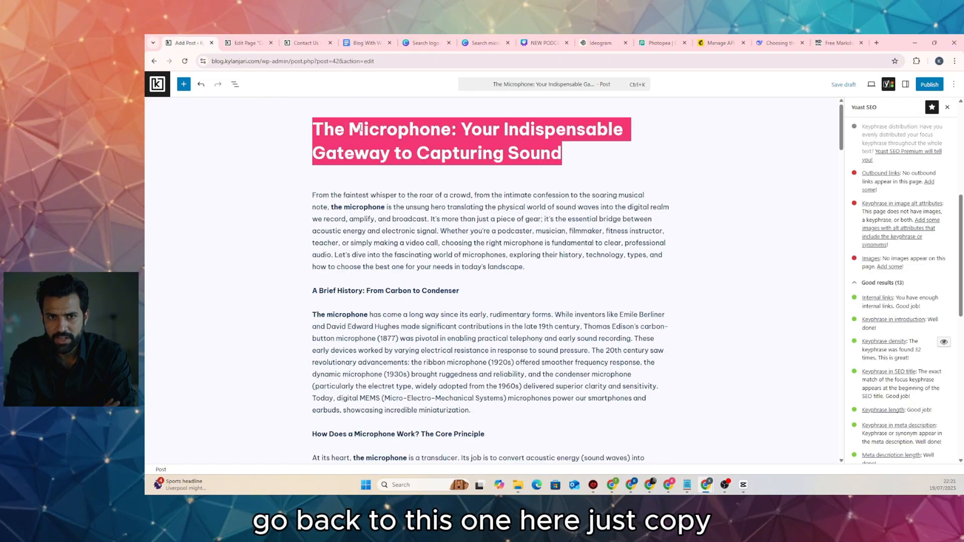
pyautogui.rightClick(360, 128)
pyautogui.click(396, 172)
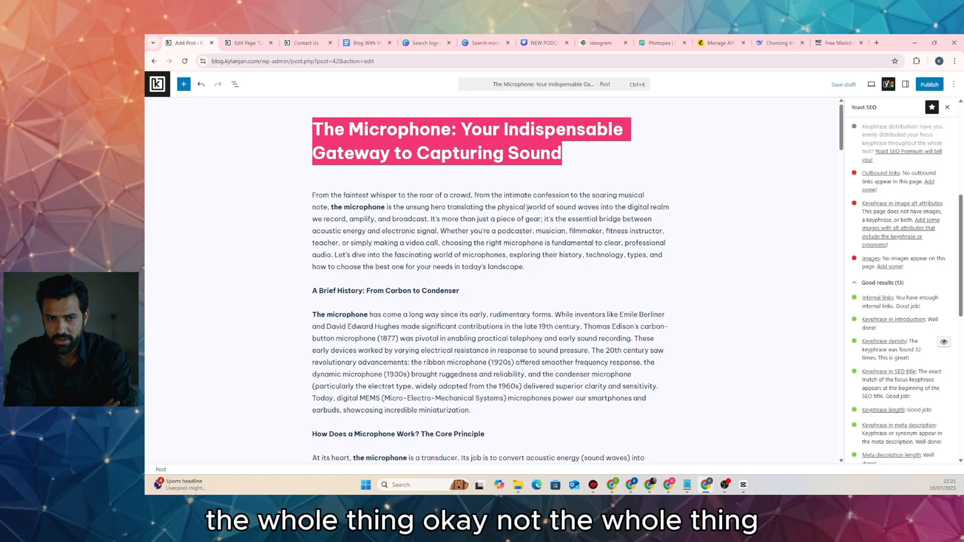
pyautogui.click(522, 170)
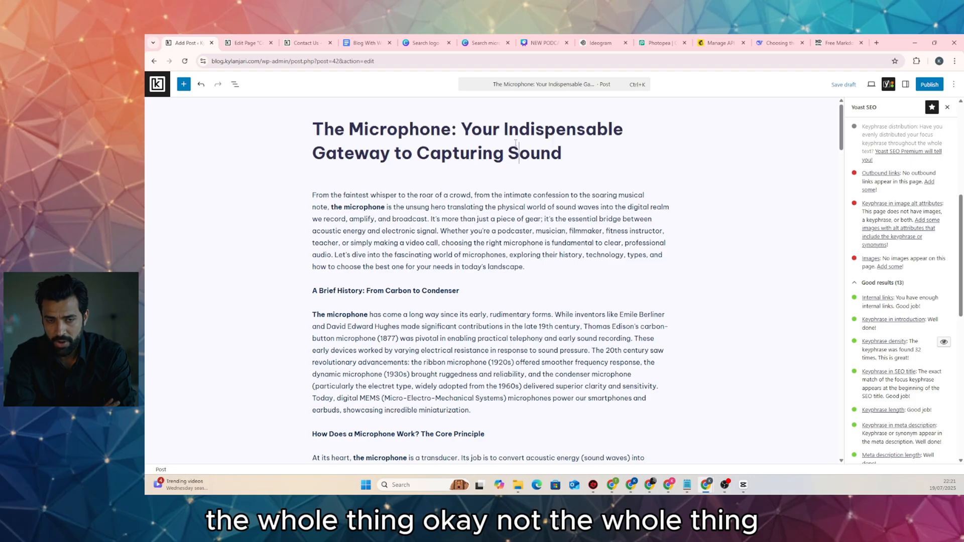
pyautogui.tripleClick(364, 129)
pyautogui.rightClick(362, 129)
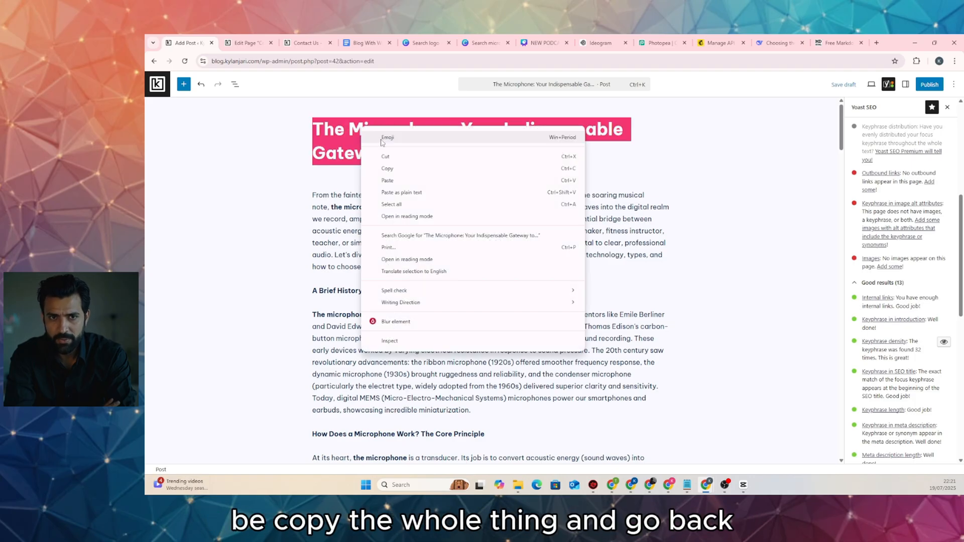
pyautogui.click(395, 172)
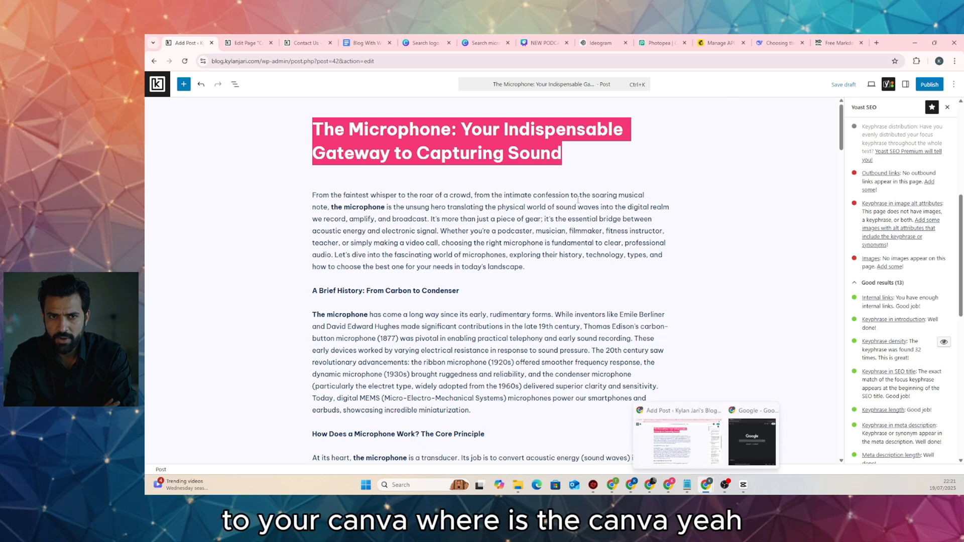
# Download the Canva microphone design as a JPG
pyautogui.click(542, 43)
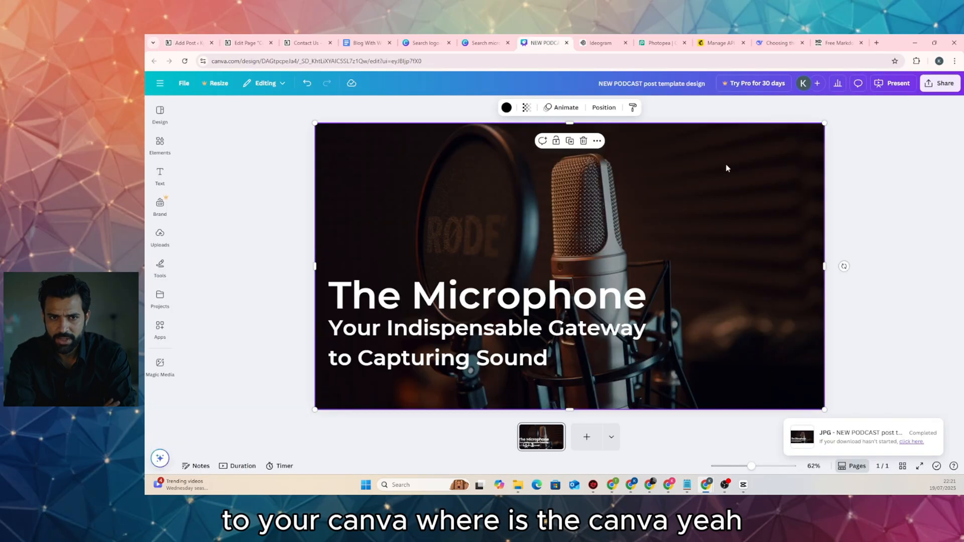
pyautogui.click(933, 85)
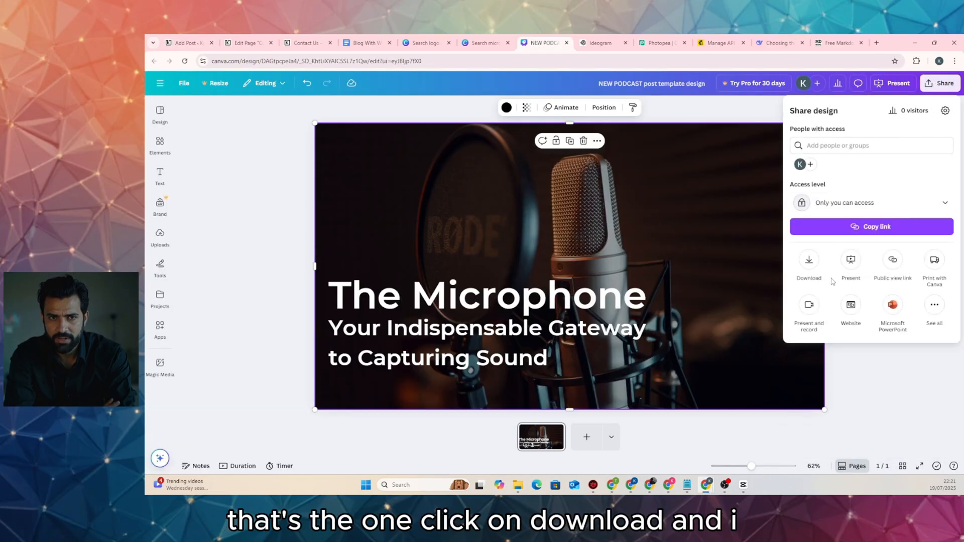
pyautogui.click(810, 264)
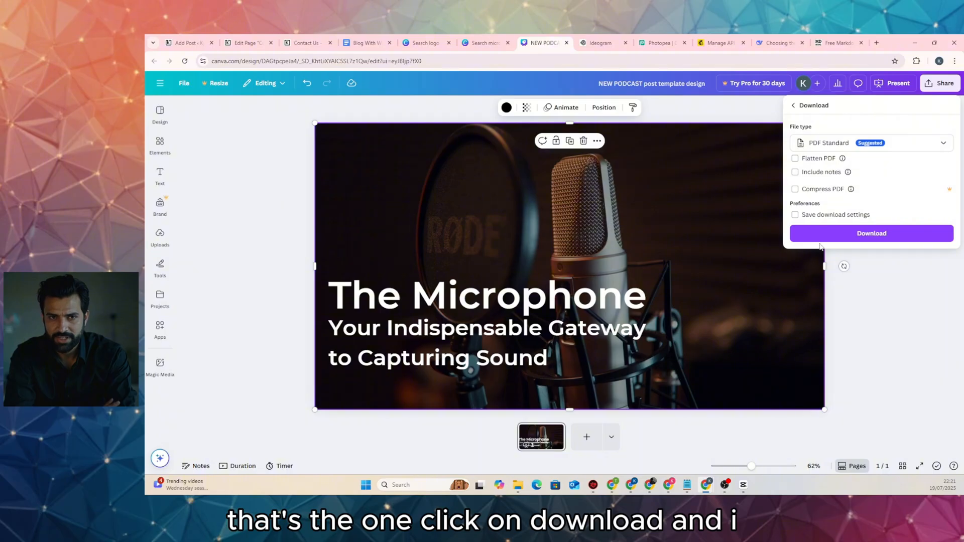
pyautogui.click(833, 146)
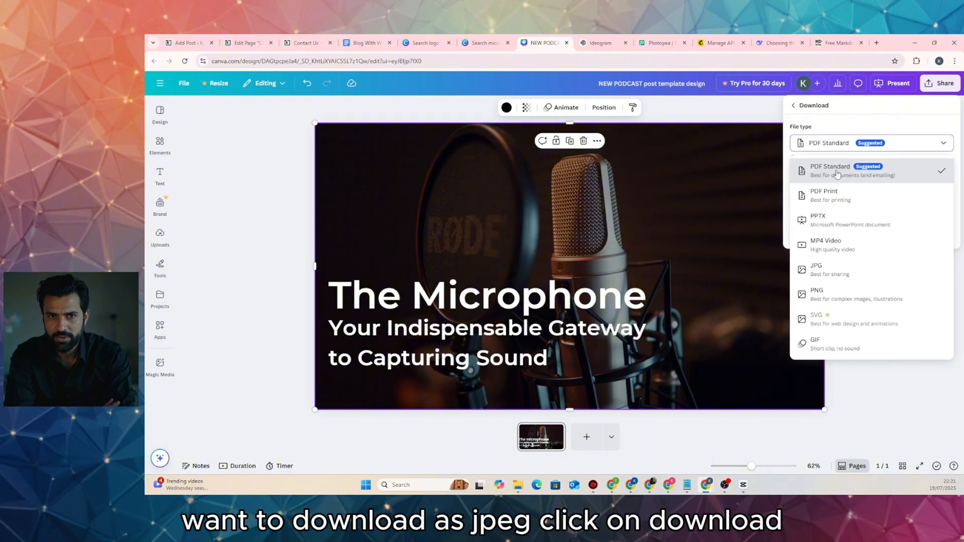
pyautogui.click(845, 268)
pyautogui.click(854, 285)
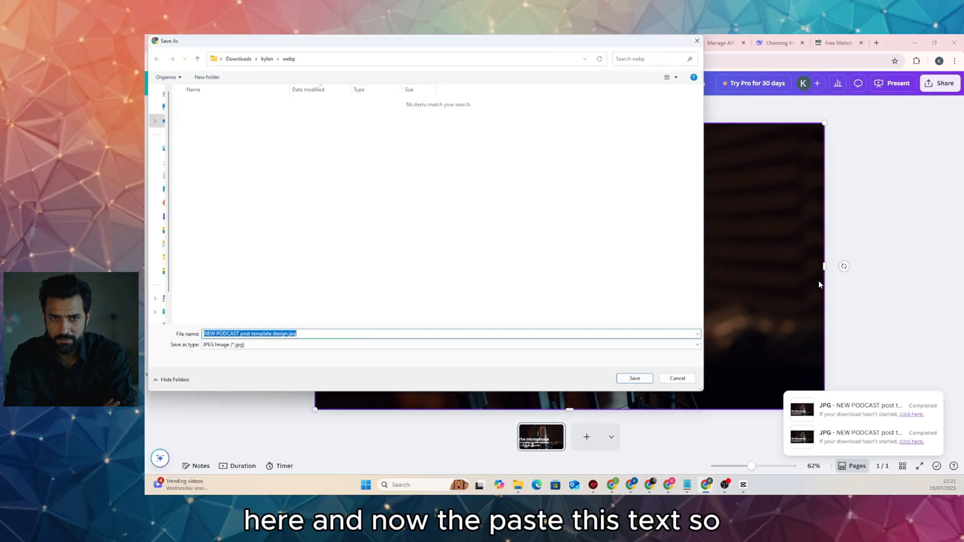
# Save it as the-microphone-your-indispensable-gateway-to-capturing-sound.jpg in the kylan folder
pyautogui.hotkey('ctrl', 'v')
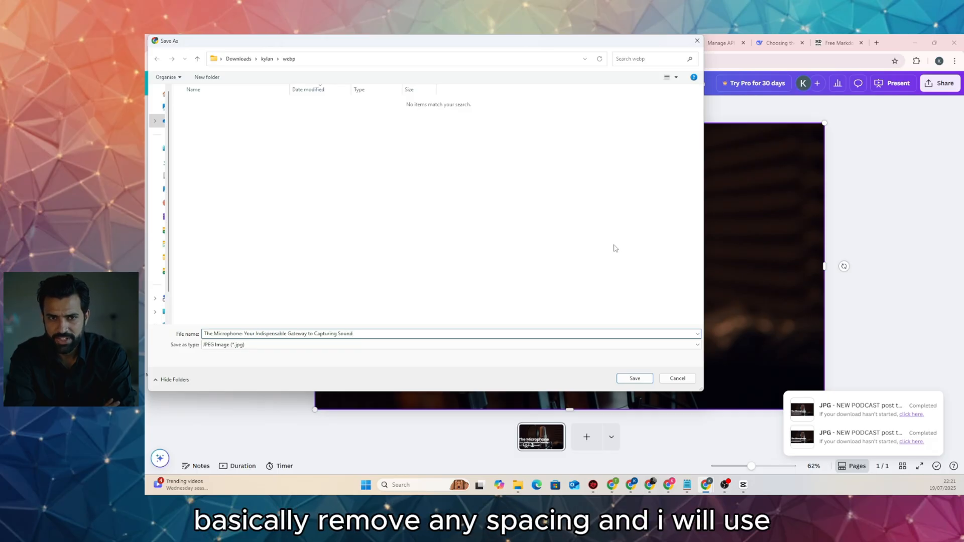
pyautogui.press('BackSpace')
pyautogui.press('BackSpace')
pyautogui.write('-')
pyautogui.press('Left')
pyautogui.press('Left')
pyautogui.press('BackSpace')
pyautogui.write('m')
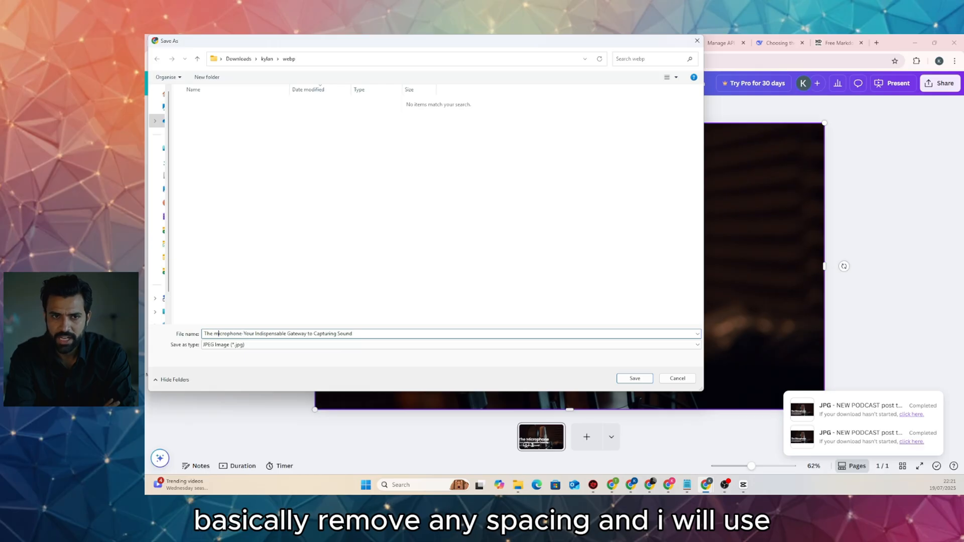
pyautogui.press('BackSpace')
pyautogui.write('-')
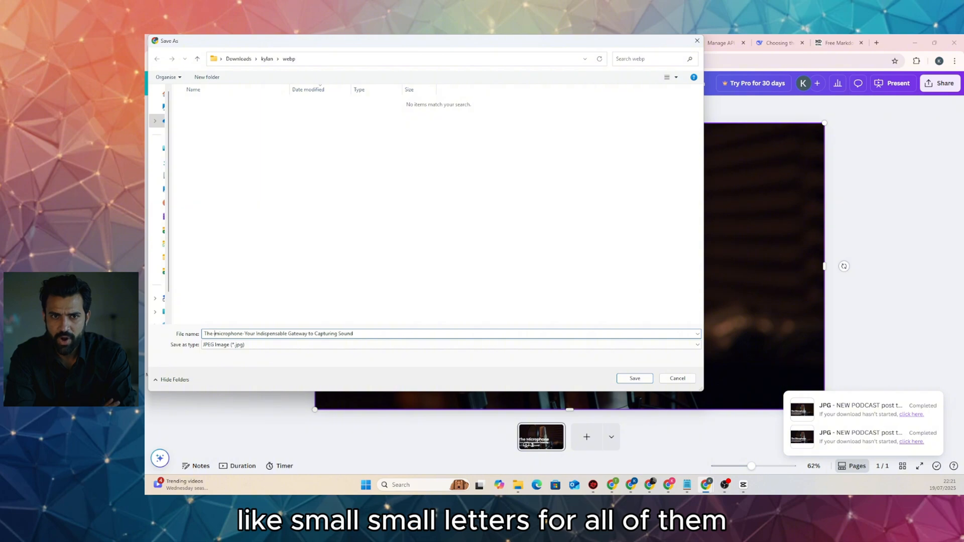
pyautogui.press('BackSpace')
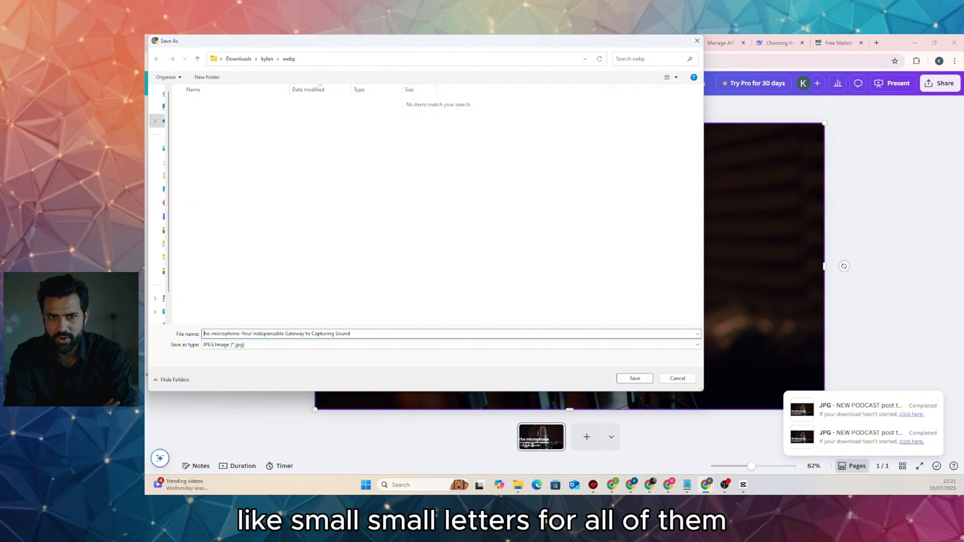
pyautogui.write('t')
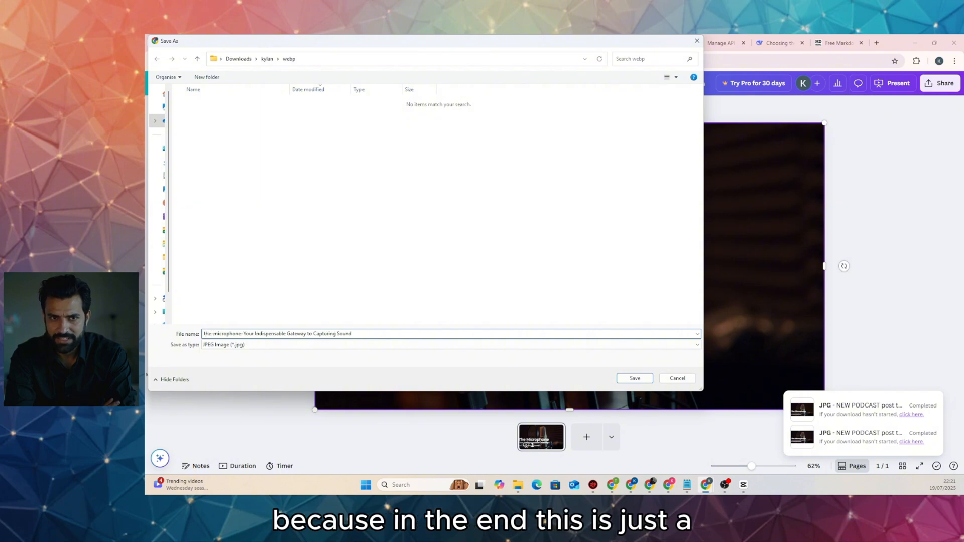
pyautogui.press('BackSpace')
pyautogui.write('y')
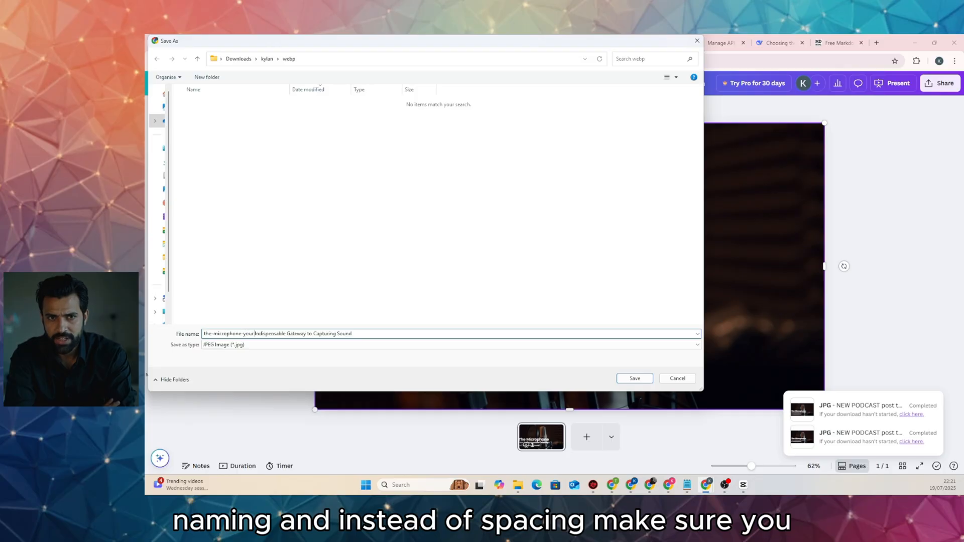
pyautogui.press('BackSpace')
pyautogui.write('-')
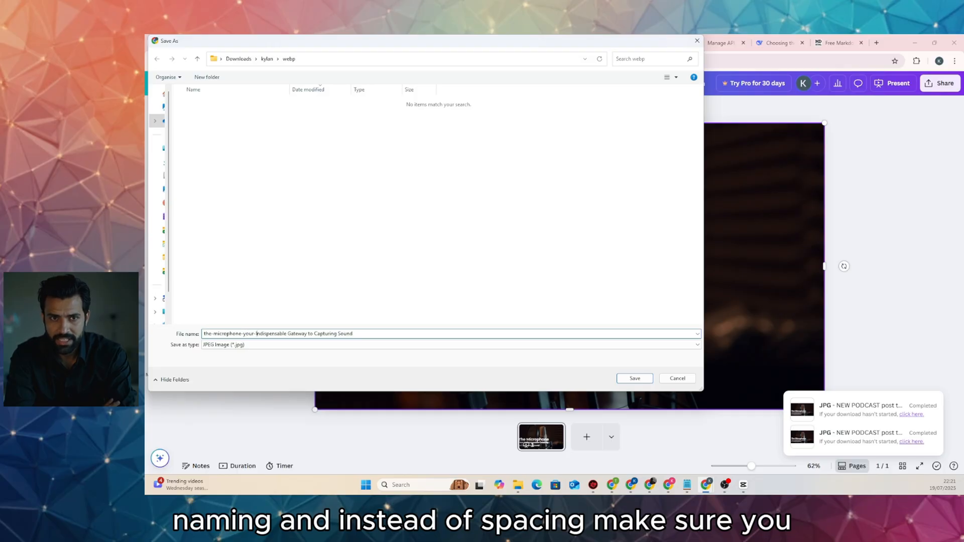
pyautogui.press('Delete')
pyautogui.write('i')
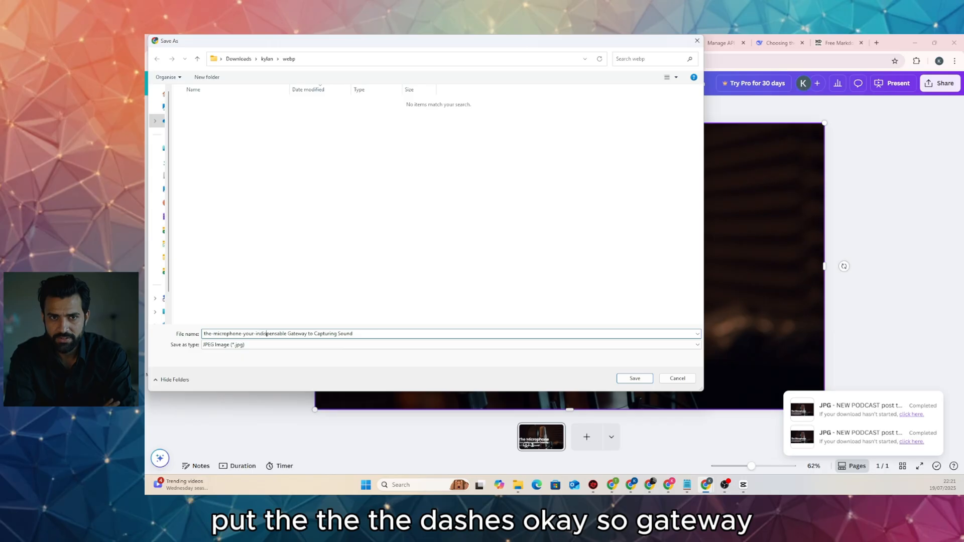
pyautogui.press('BackSpace')
pyautogui.write('-')
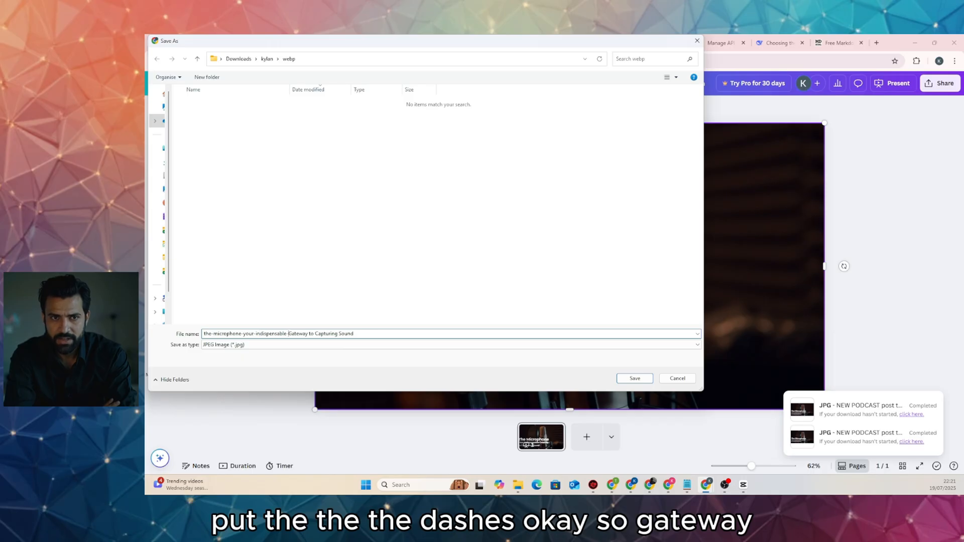
pyautogui.press('Delete')
pyautogui.write('g')
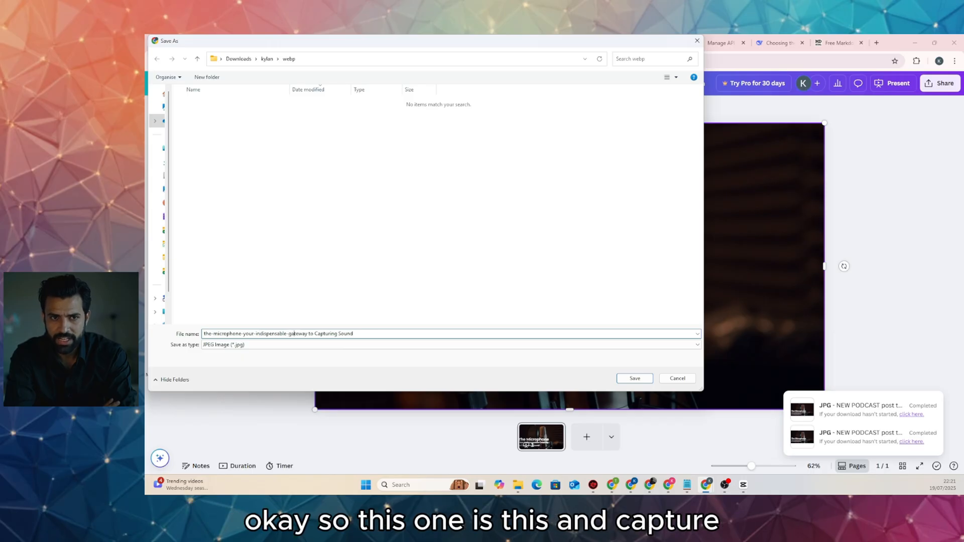
pyautogui.press('BackSpace')
pyautogui.write('-')
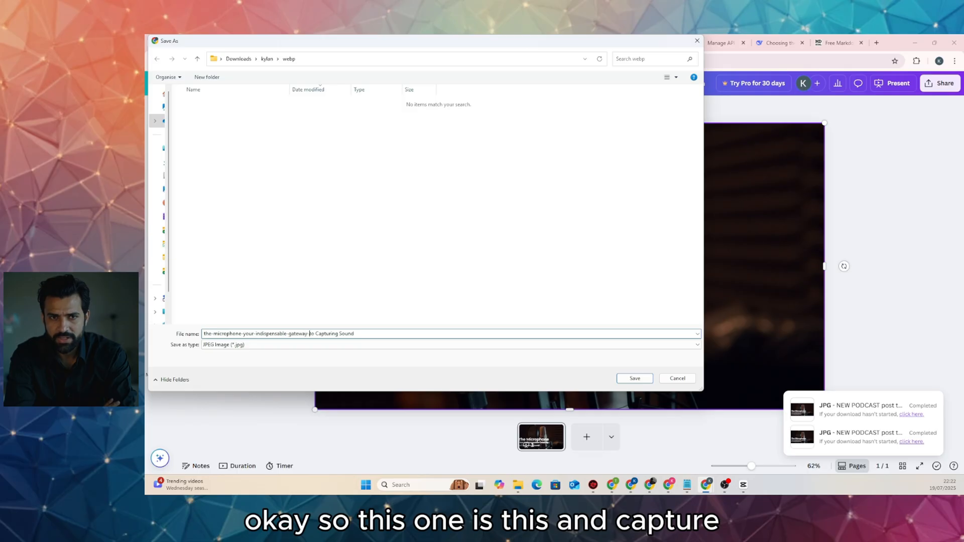
pyautogui.press('Right')
pyautogui.write('0')
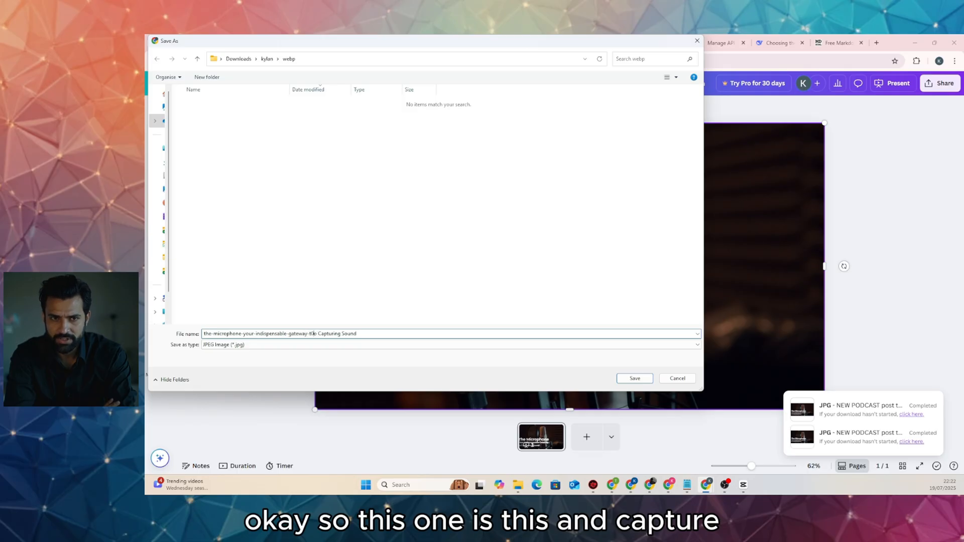
pyautogui.press('BackSpace')
pyautogui.press('BackSpace')
pyautogui.write('-')
pyautogui.press('BackSpace')
pyautogui.write('c')
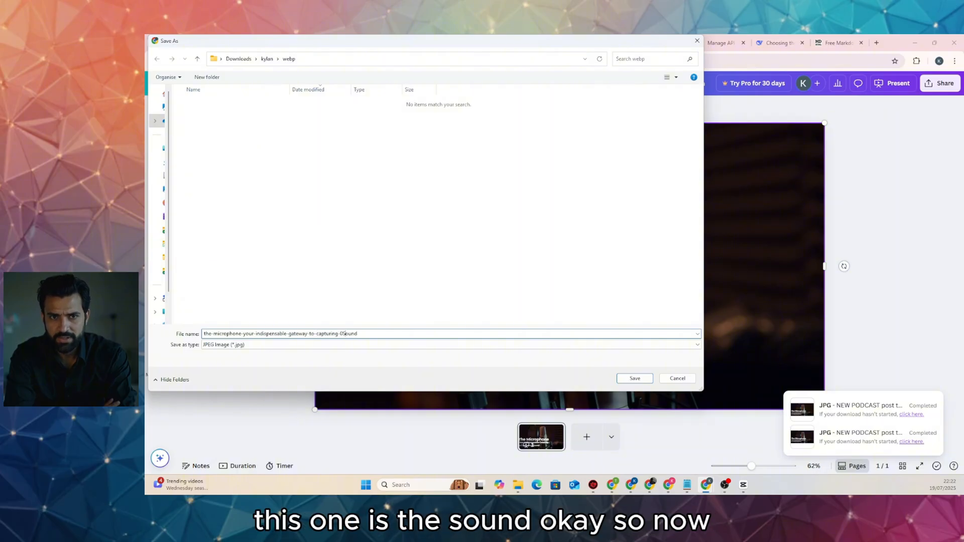
pyautogui.press('BackSpace')
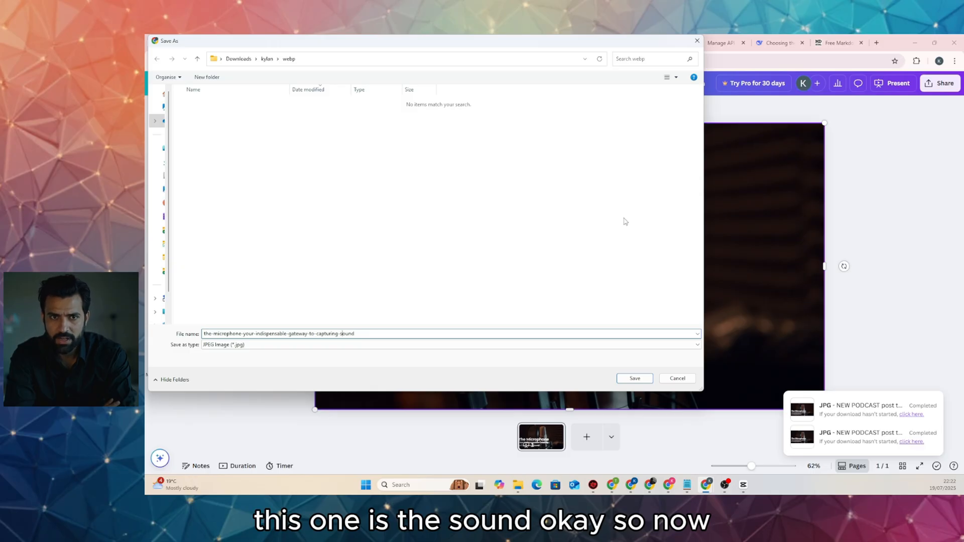
pyautogui.click(267, 59)
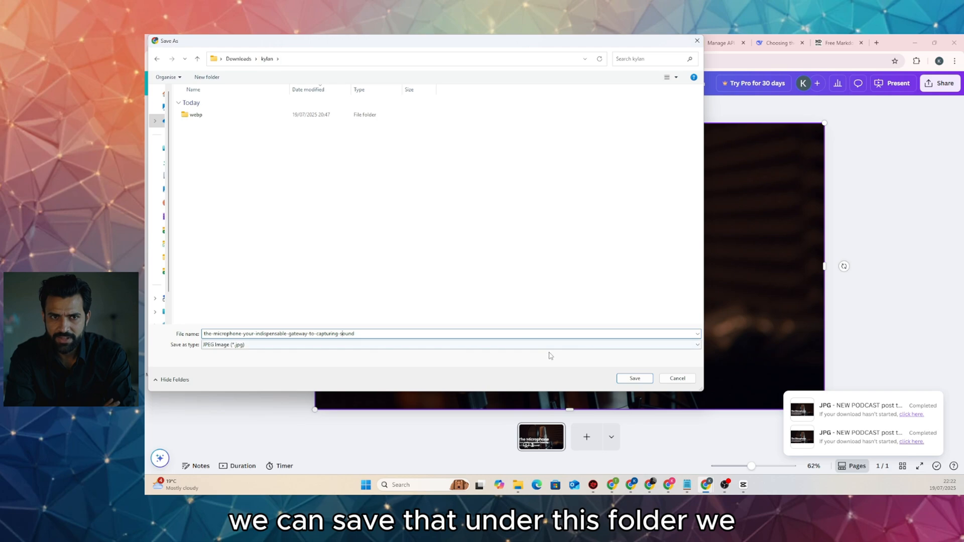
pyautogui.click(634, 378)
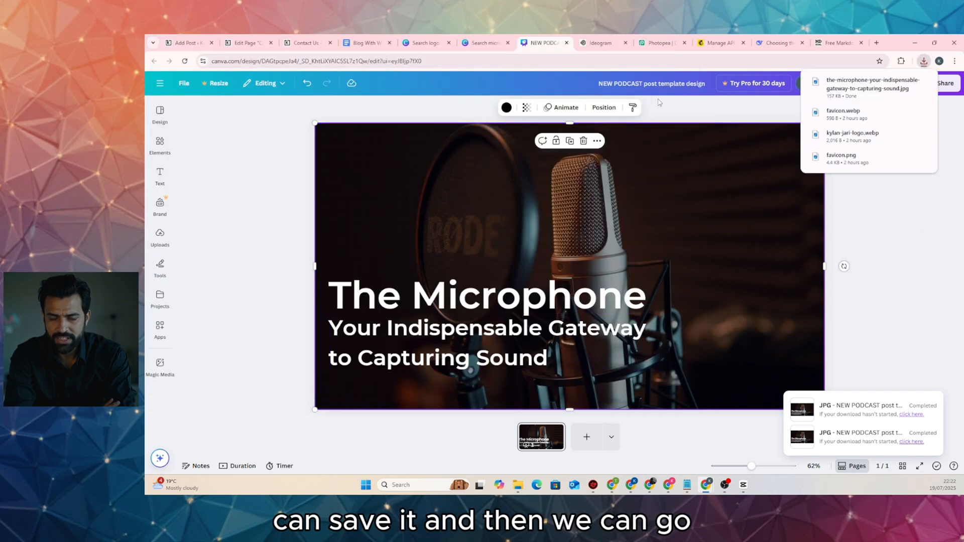
# Close New Project.psd, logo.png and favicon.png in Photopea, discarding unsaved changes
pyautogui.click(654, 45)
pyautogui.click(306, 105)
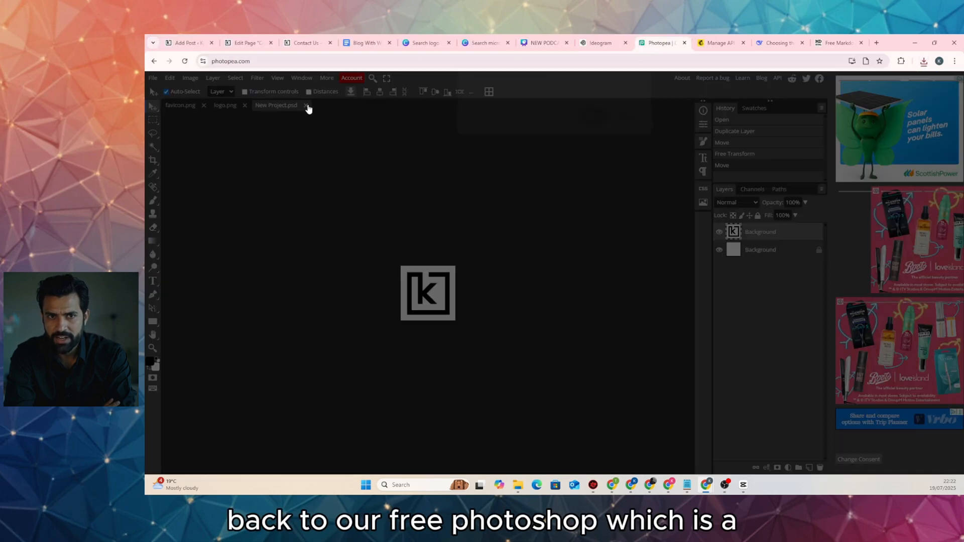
pyautogui.click(591, 124)
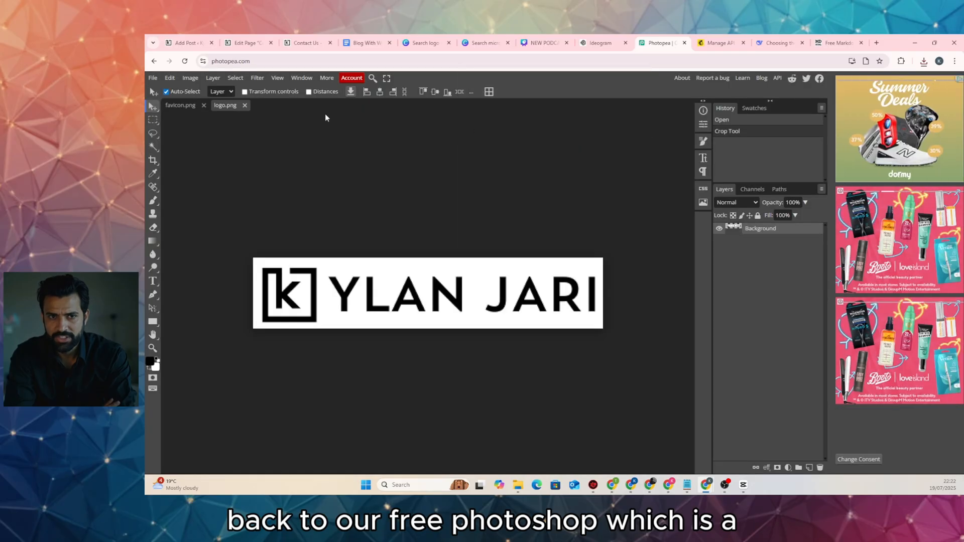
pyautogui.click(245, 105)
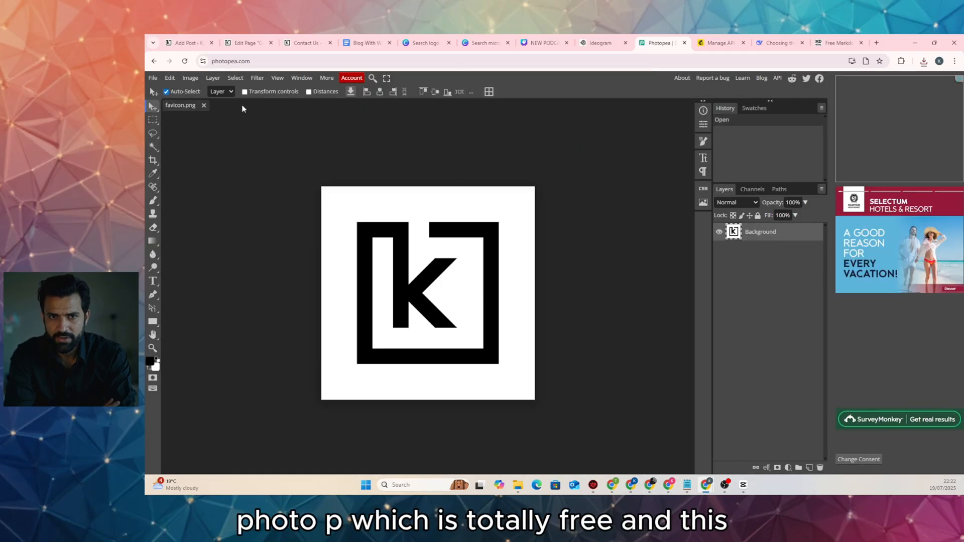
pyautogui.click(203, 105)
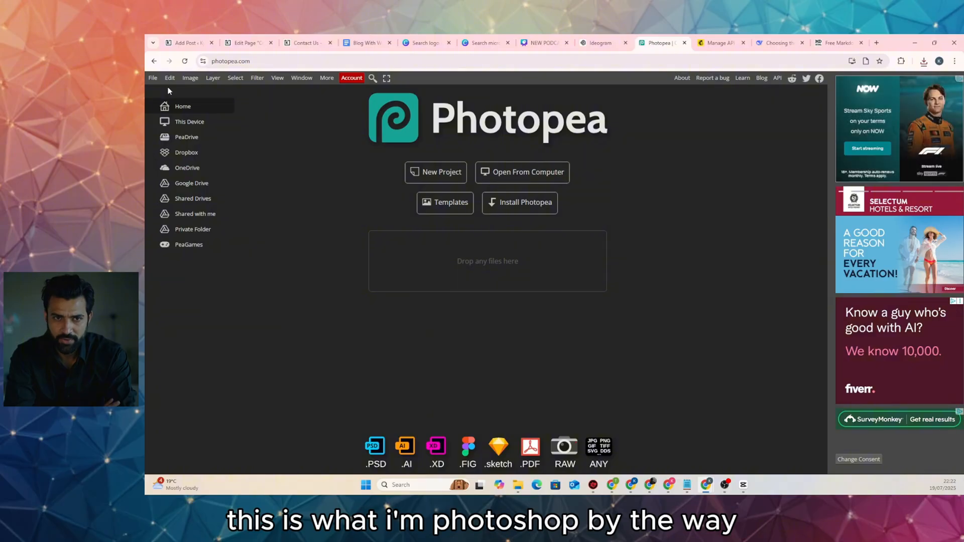
# Open the microphone banner JPG in Photopea
pyautogui.click(152, 77)
pyautogui.click(165, 101)
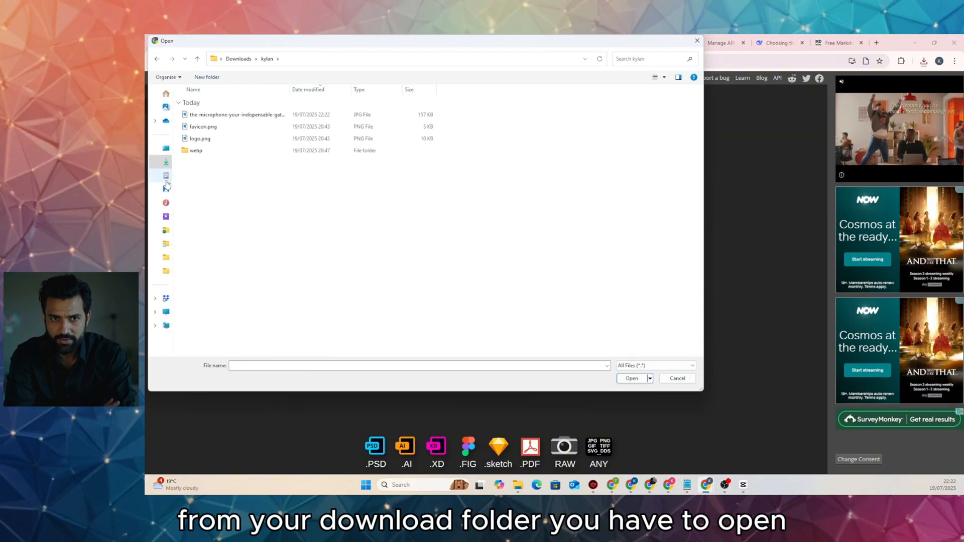
pyautogui.click(229, 115)
pyautogui.doubleClick(229, 116)
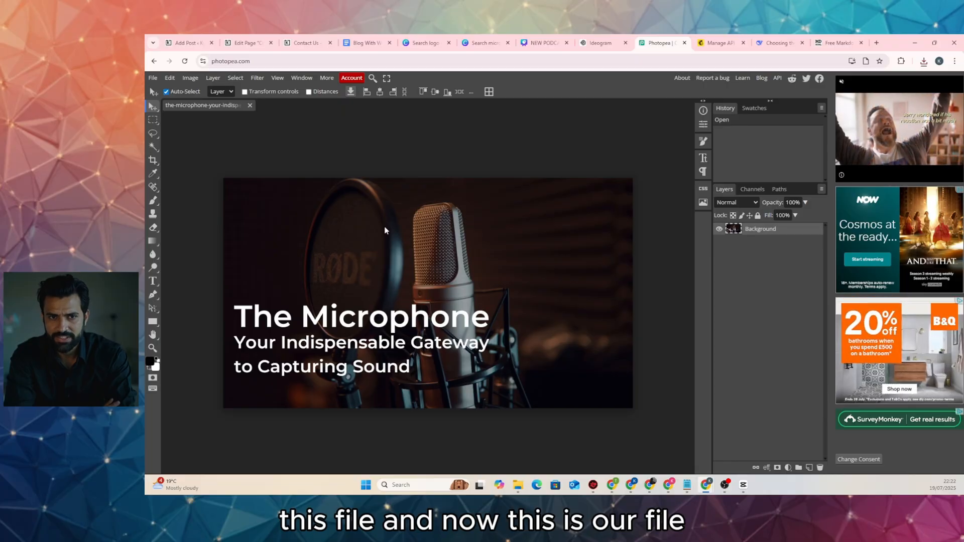
# Export the image as a WEBP file into the webp folder
pyautogui.click(153, 77)
pyautogui.moveTo(188, 205)
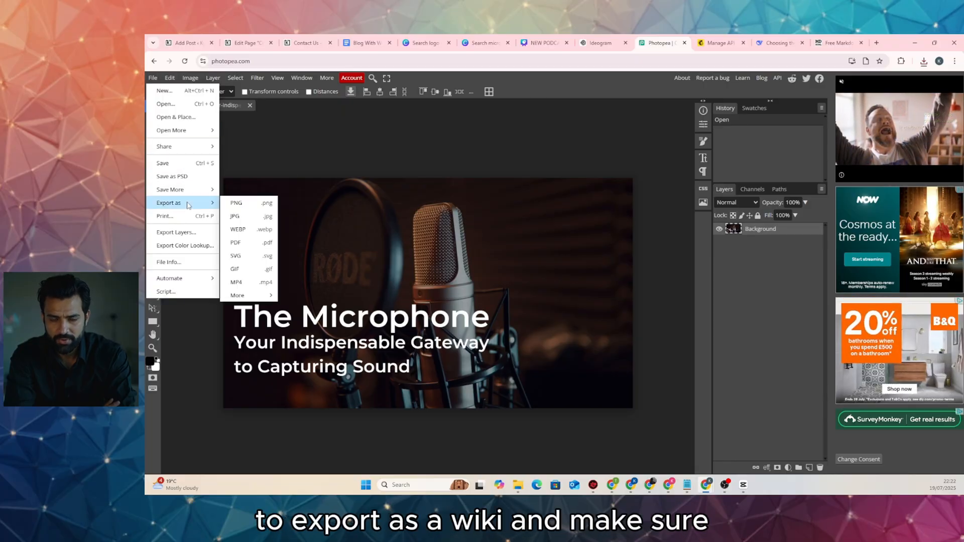
pyautogui.click(238, 229)
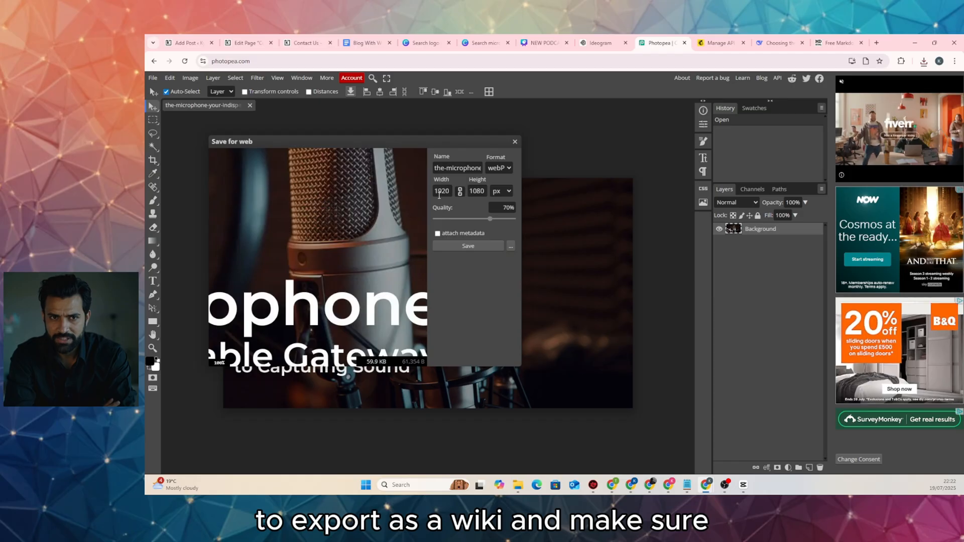
pyautogui.click(458, 243)
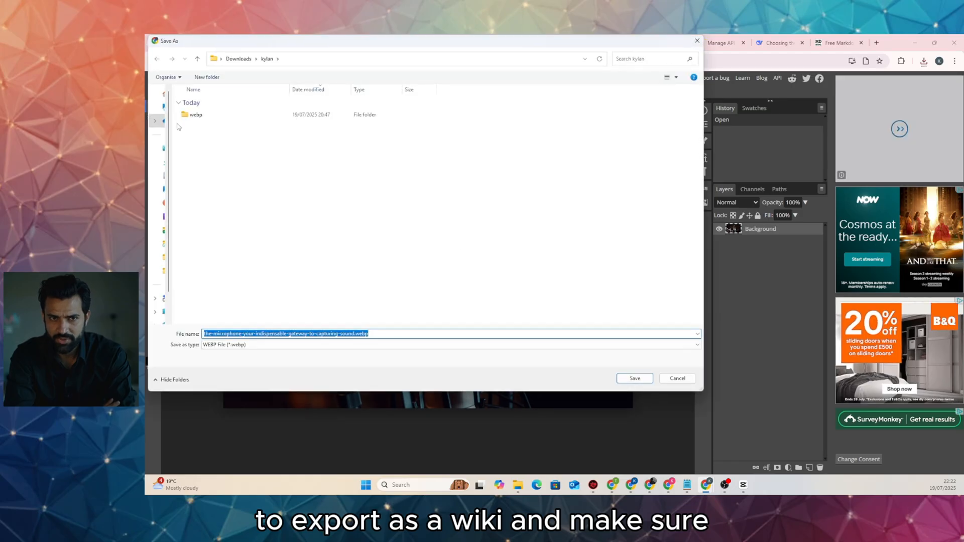
pyautogui.doubleClick(187, 115)
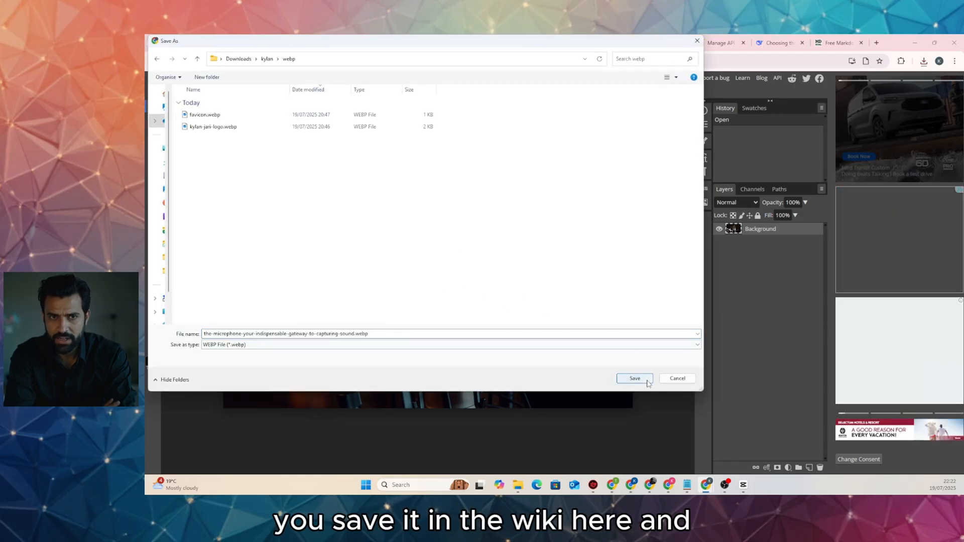
pyautogui.click(634, 378)
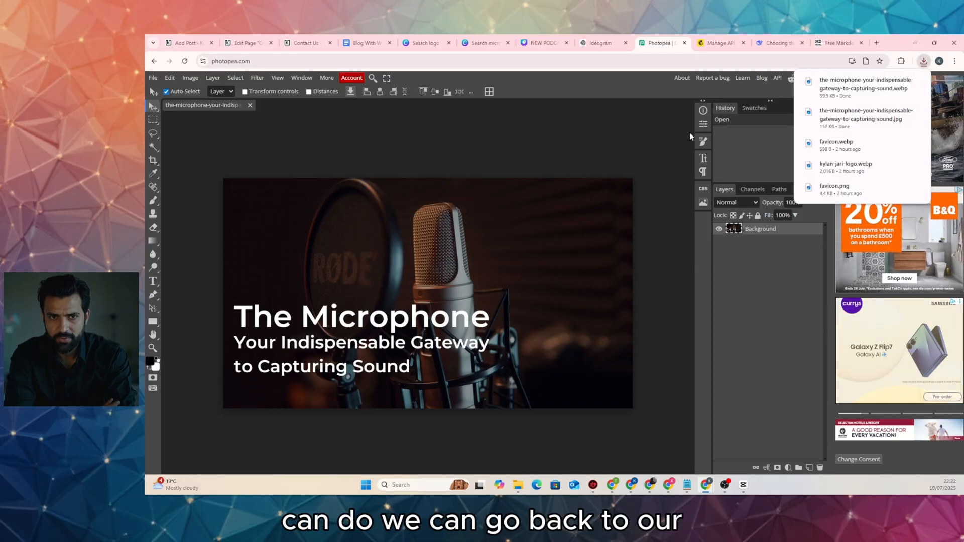
pyautogui.click(246, 43)
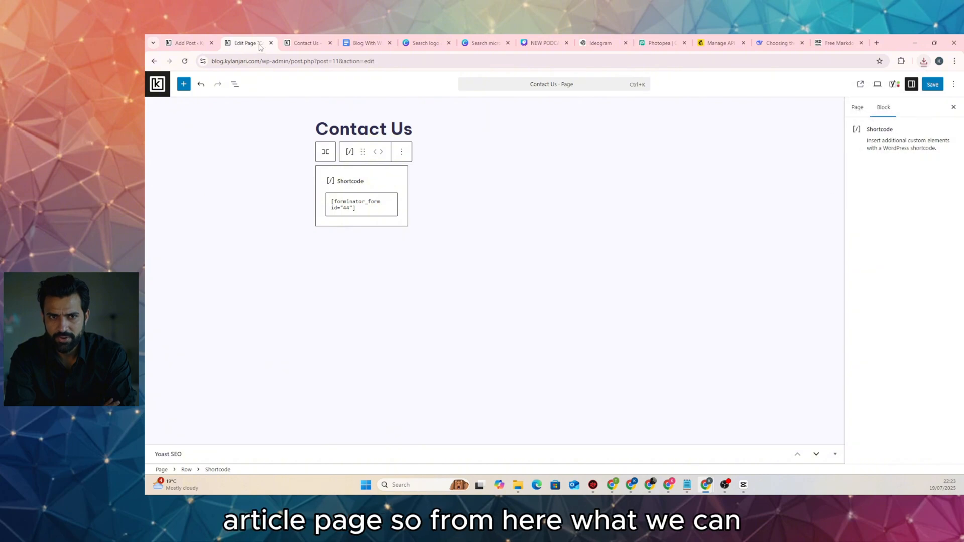
# Open the Set featured image media picker from the microphone post's Post settings
pyautogui.click(185, 45)
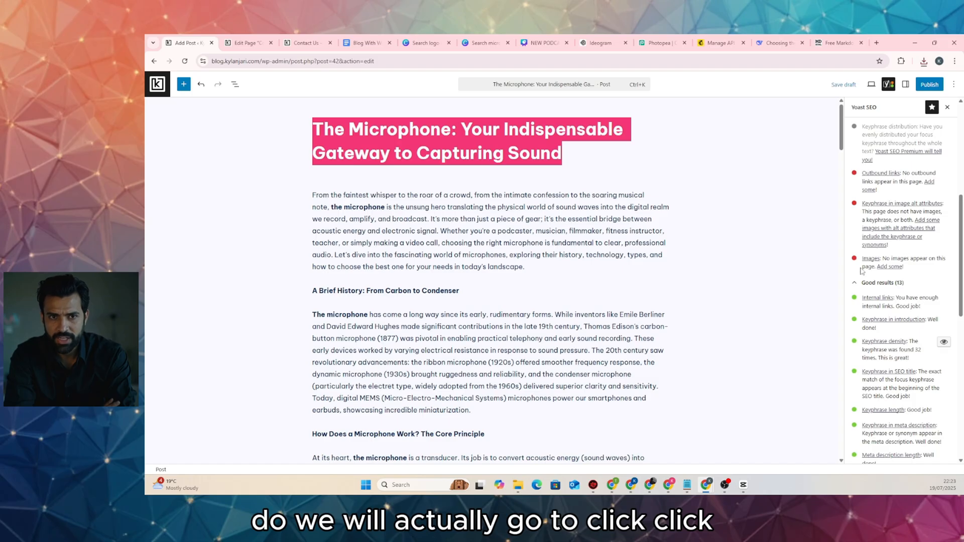
pyautogui.scroll(1, 890, 102)
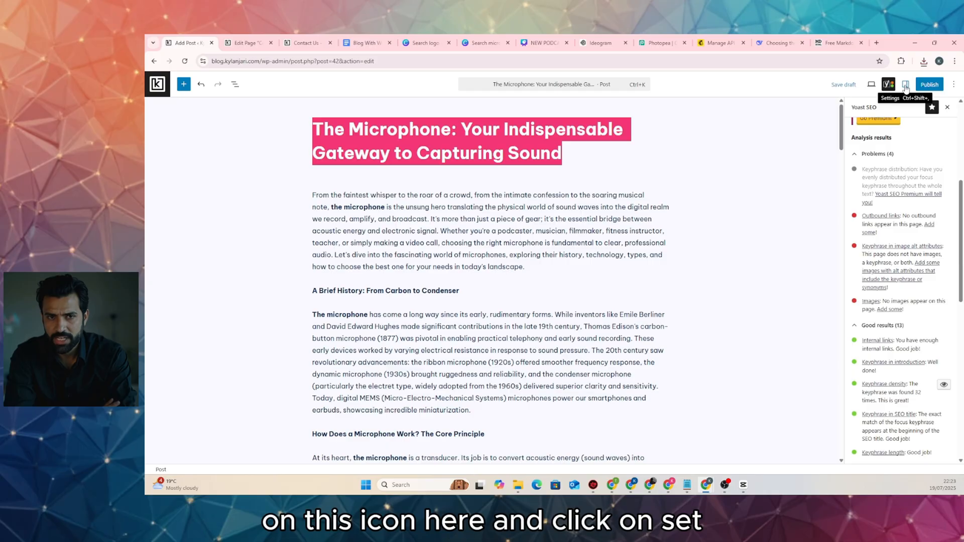
pyautogui.click(906, 84)
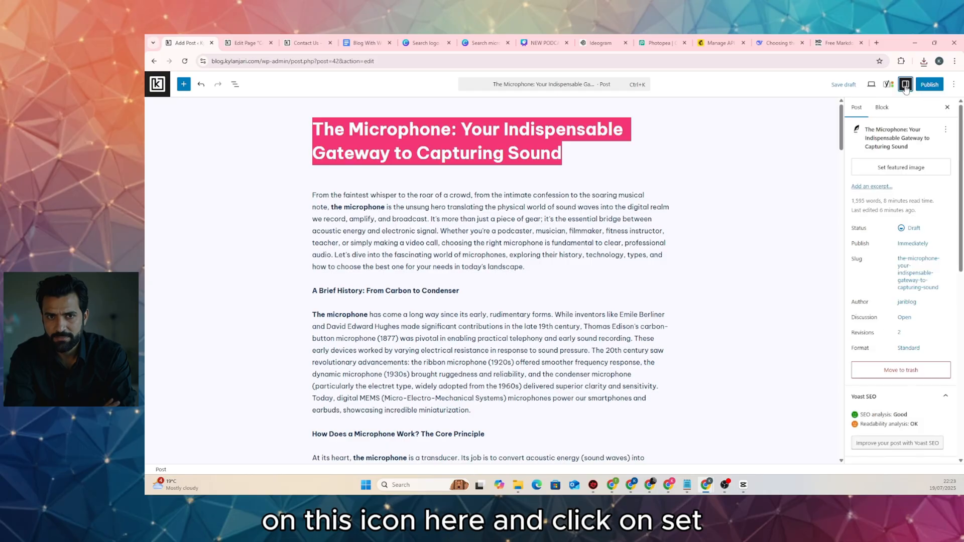
pyautogui.click(886, 171)
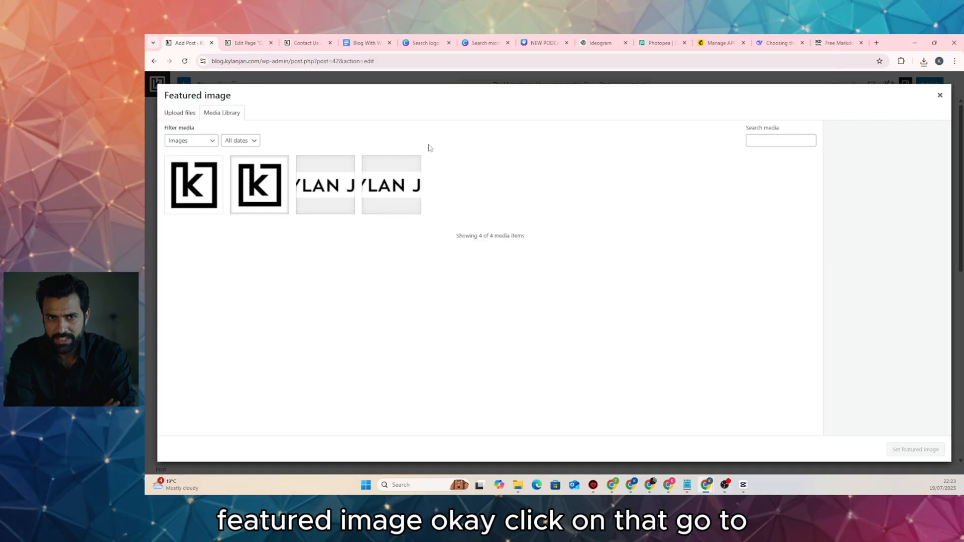
# Upload the microphone WebP image from the computer to the media library
pyautogui.click(186, 113)
pyautogui.click(548, 258)
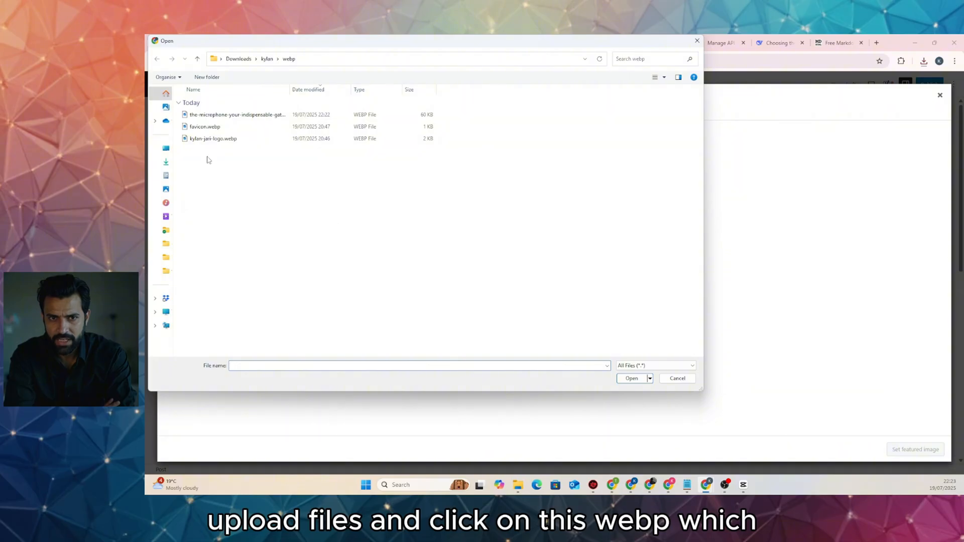
pyautogui.doubleClick(273, 118)
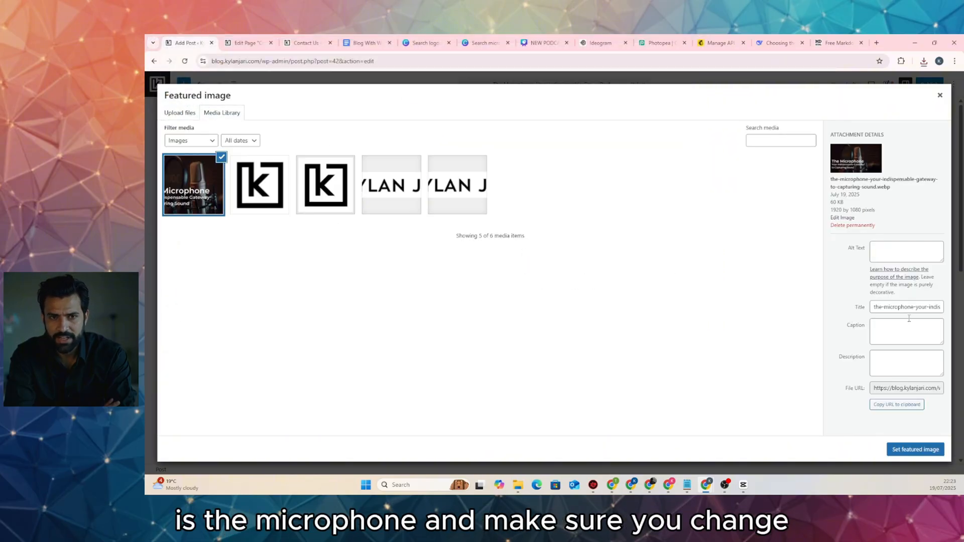
pyautogui.tripleClick(894, 307)
pyautogui.hotkey('ctrl', 'c')
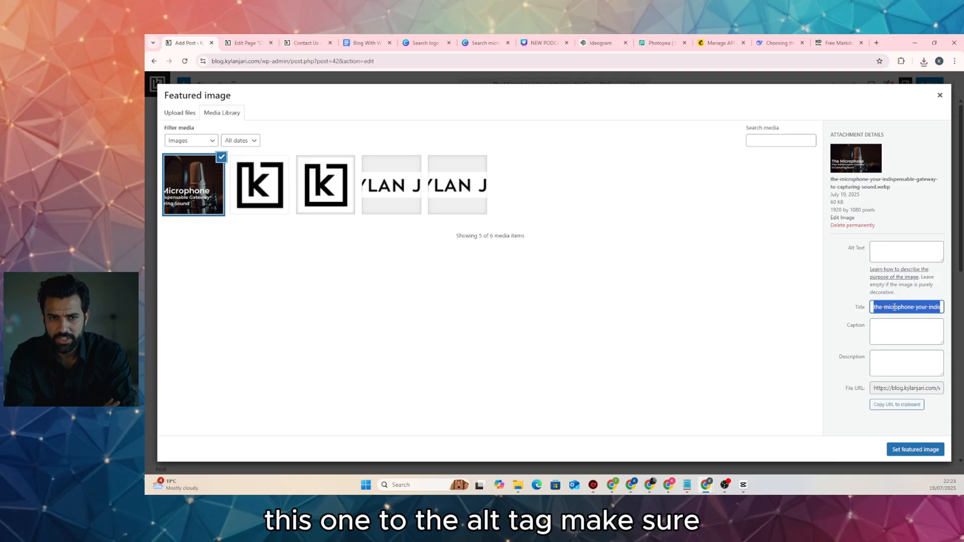
# Paste the file name as alt text, replacing its dashes with spaces
pyautogui.click(884, 250)
pyautogui.hotkey('ctrl', 'v')
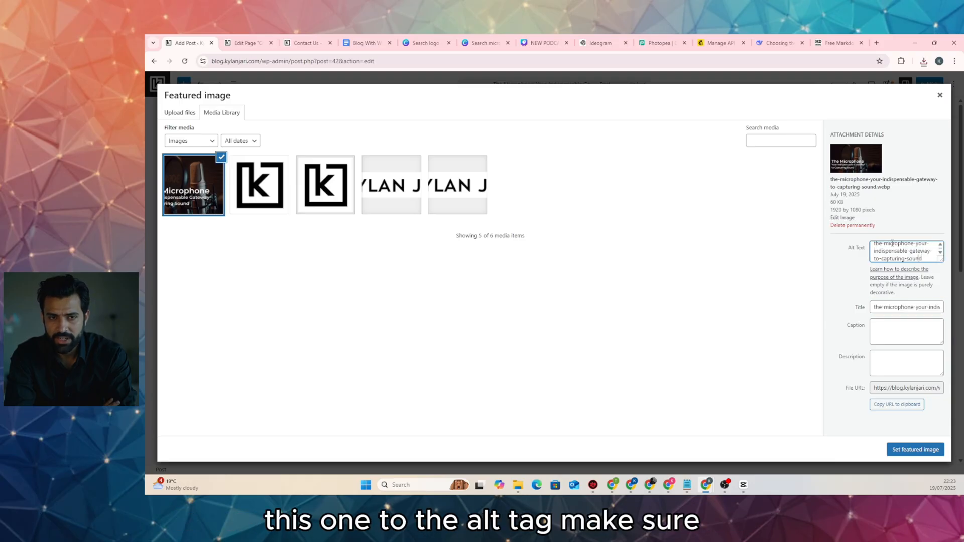
pyautogui.press('Left')
pyautogui.press('Left')
pyautogui.press('Left')
pyautogui.press('Left')
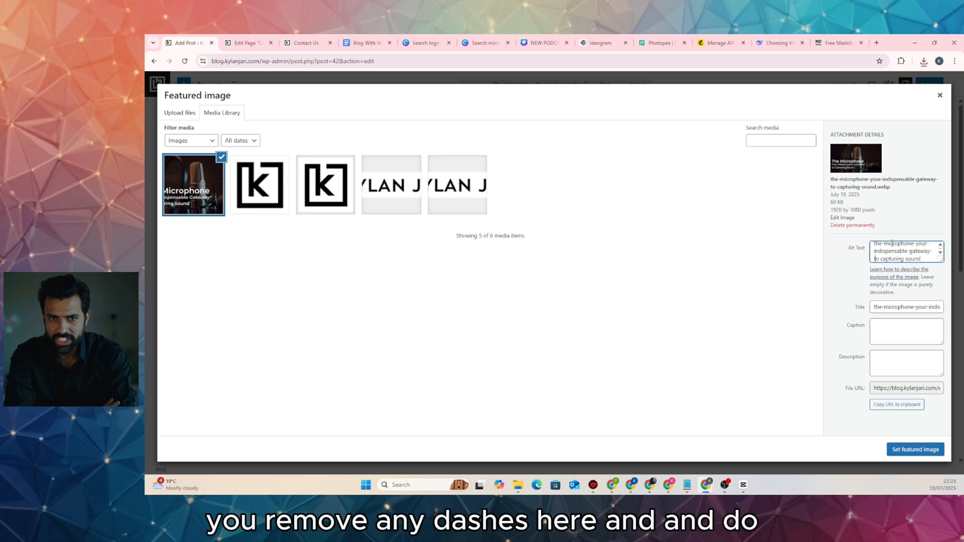
pyautogui.press('BackSpace')
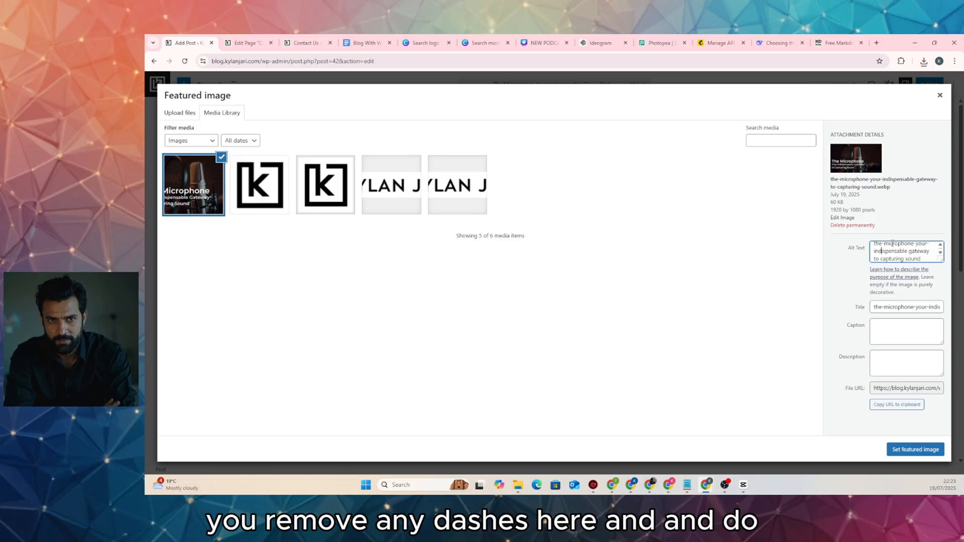
pyautogui.press('BackSpace')
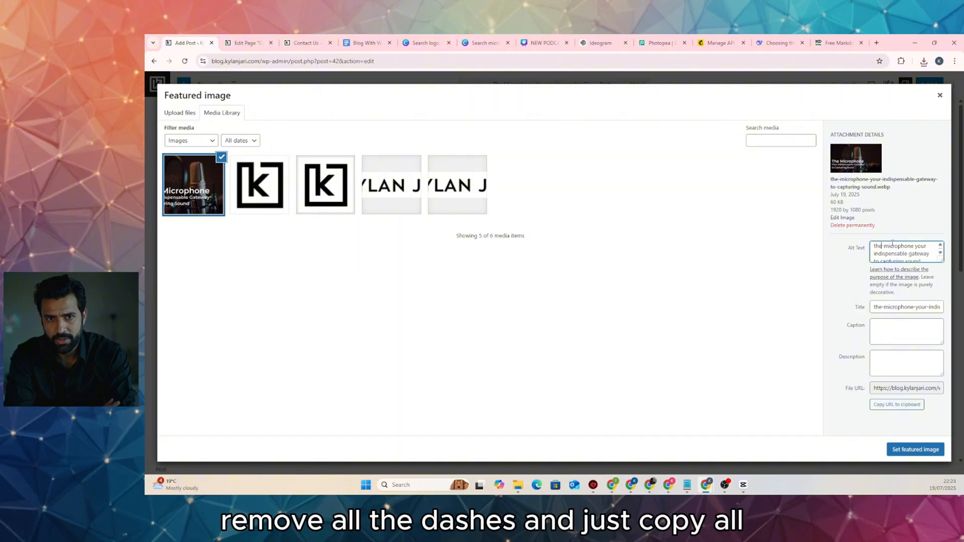
pyautogui.hotkey('ctrl', 'a')
pyautogui.hotkey('ctrl', 'c')
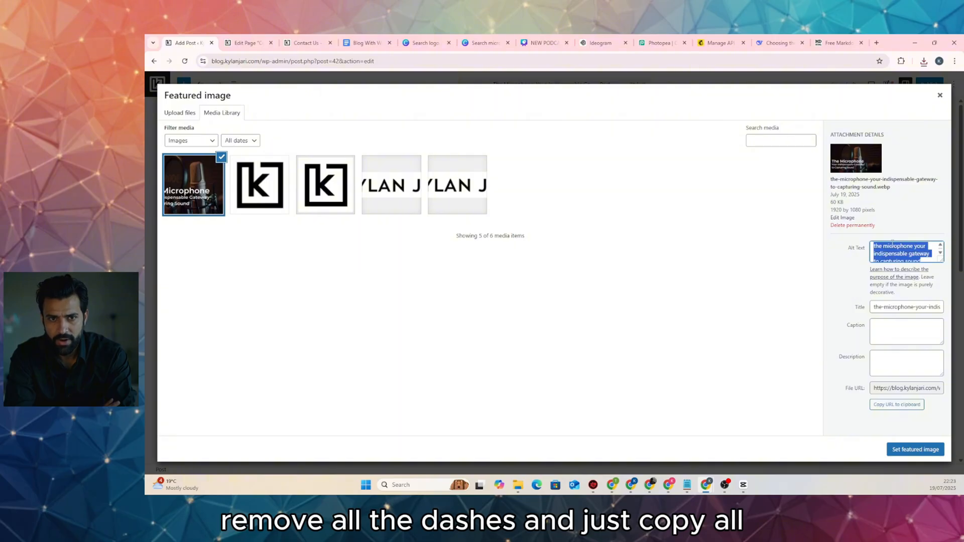
# Copy the cleaned alt text into title and description, then set the image as featured
pyautogui.click(900, 306)
pyautogui.hotkey('ctrl', 'a')
pyautogui.hotkey('ctrl', 'v')
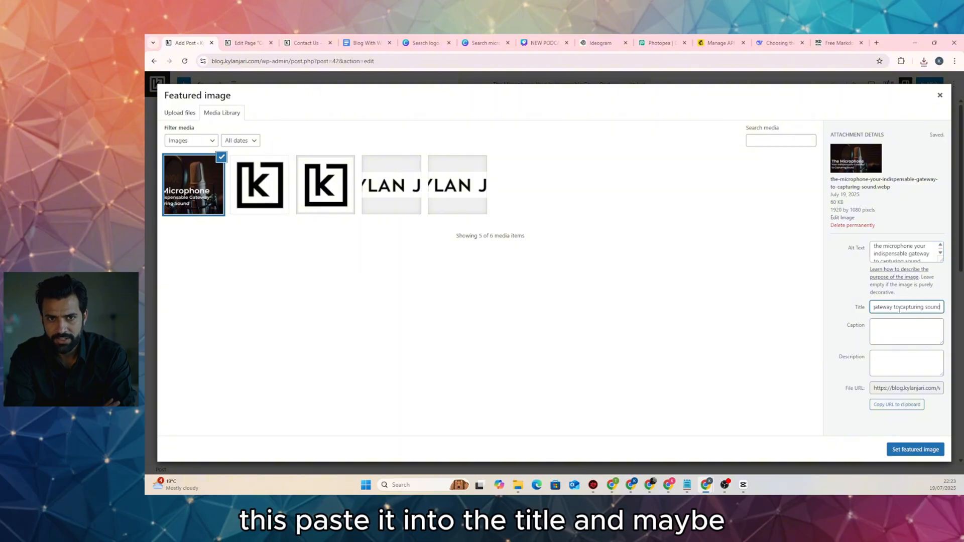
pyautogui.click(926, 374)
pyautogui.hotkey('ctrl', 'v')
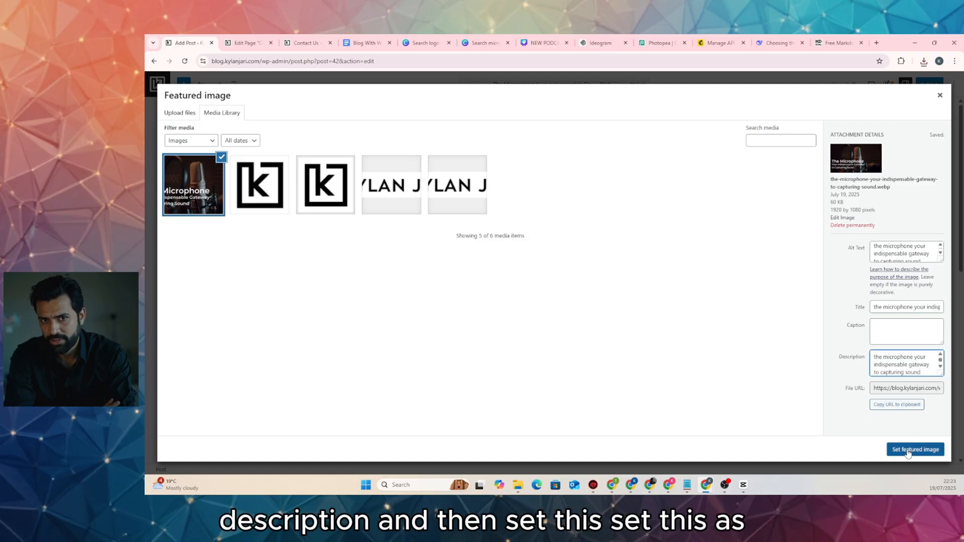
pyautogui.click(915, 449)
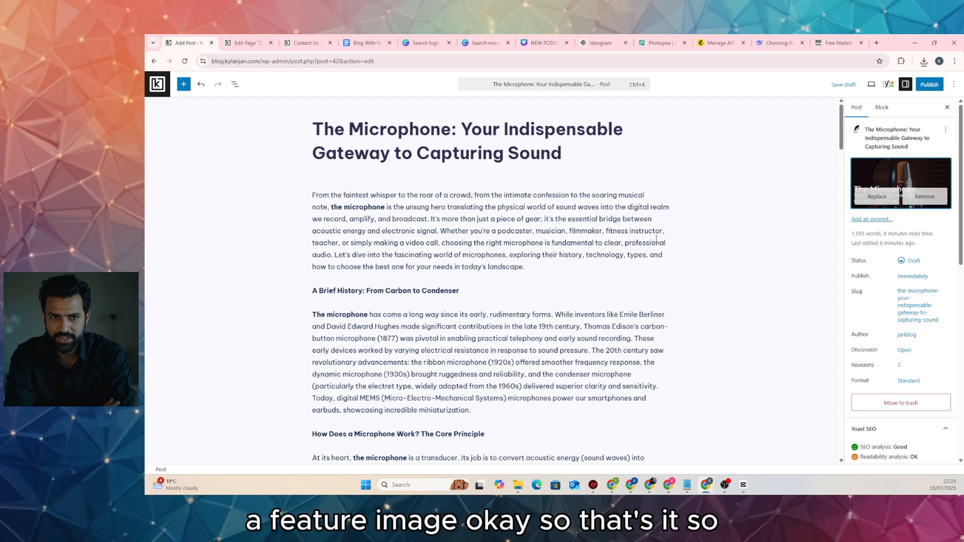
# Publish the microphone post, confirm in the pre-publish panel, and view the live post
pyautogui.scroll(-20, 587, 230)
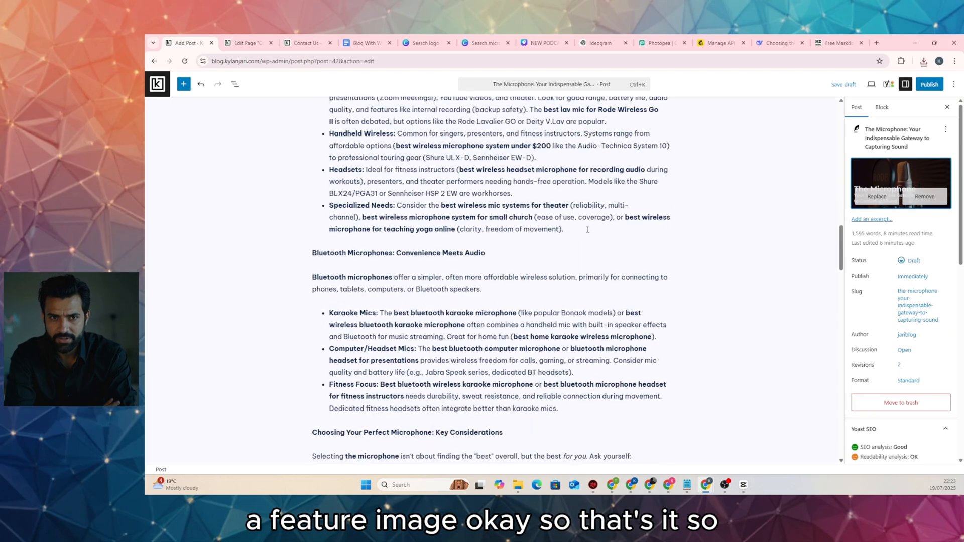
pyautogui.scroll(-10, 587, 230)
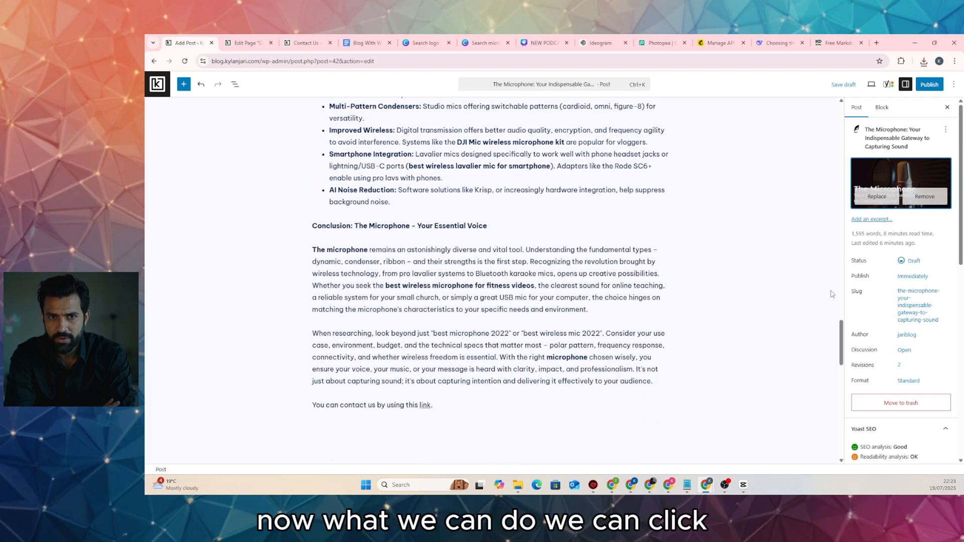
pyautogui.scroll(10, 755, 247)
pyautogui.click(923, 88)
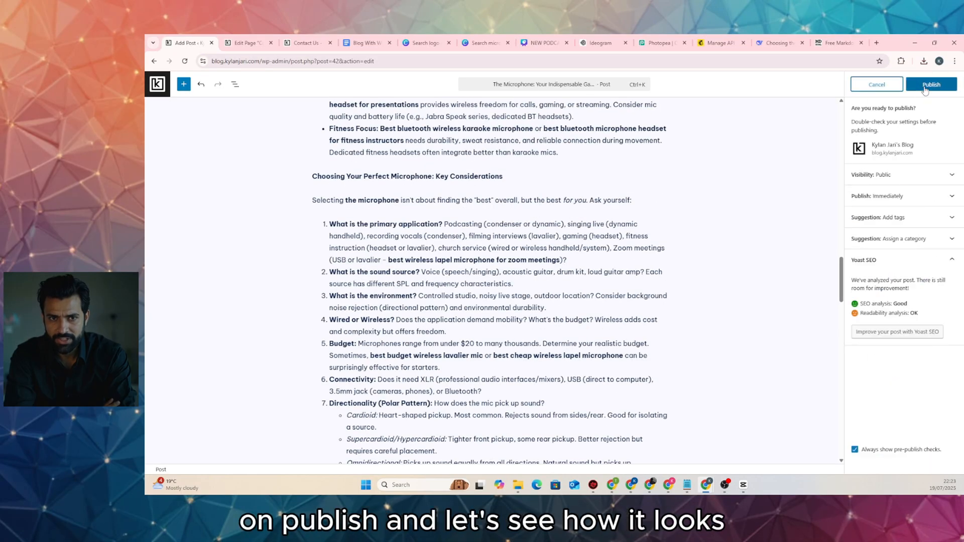
pyautogui.click(926, 84)
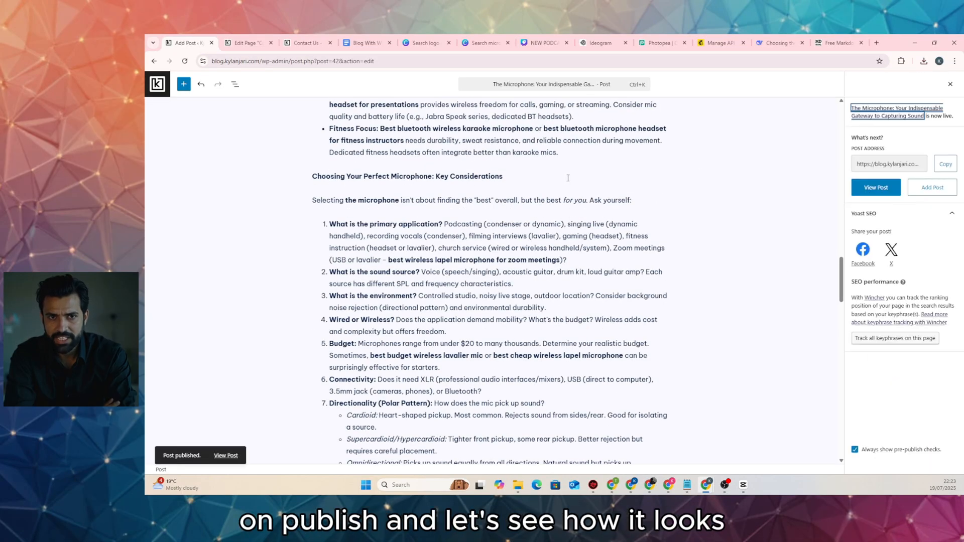
pyautogui.click(226, 455)
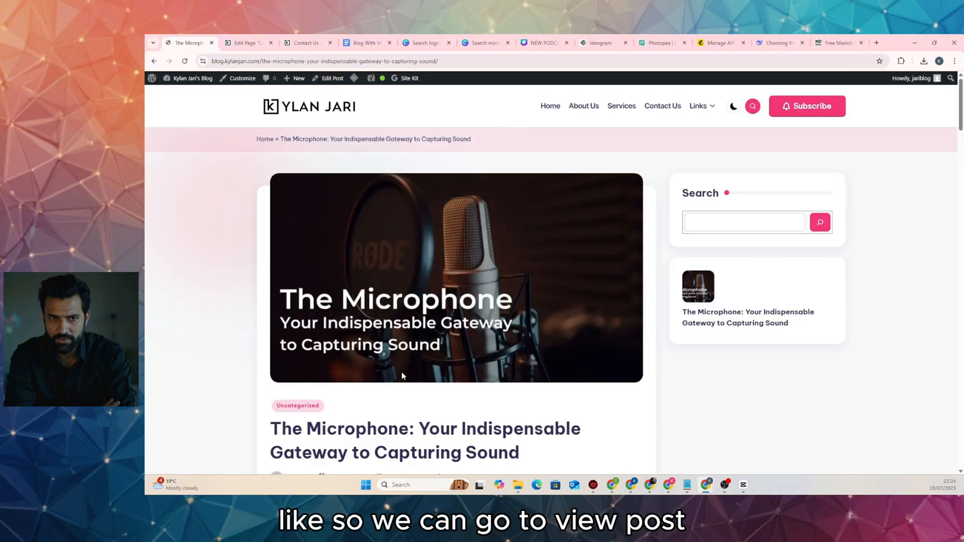
pyautogui.scroll(-15, 293, 264)
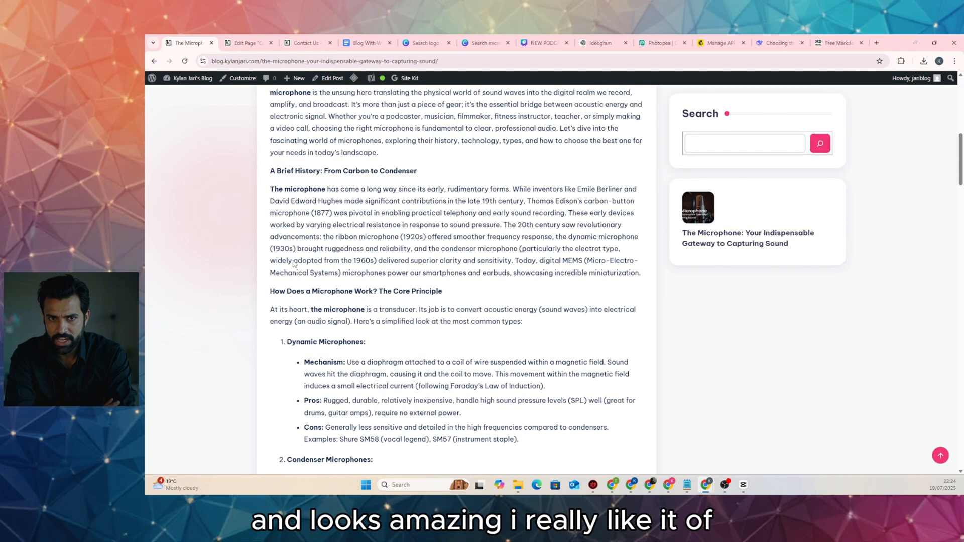
pyautogui.scroll(-20, 294, 264)
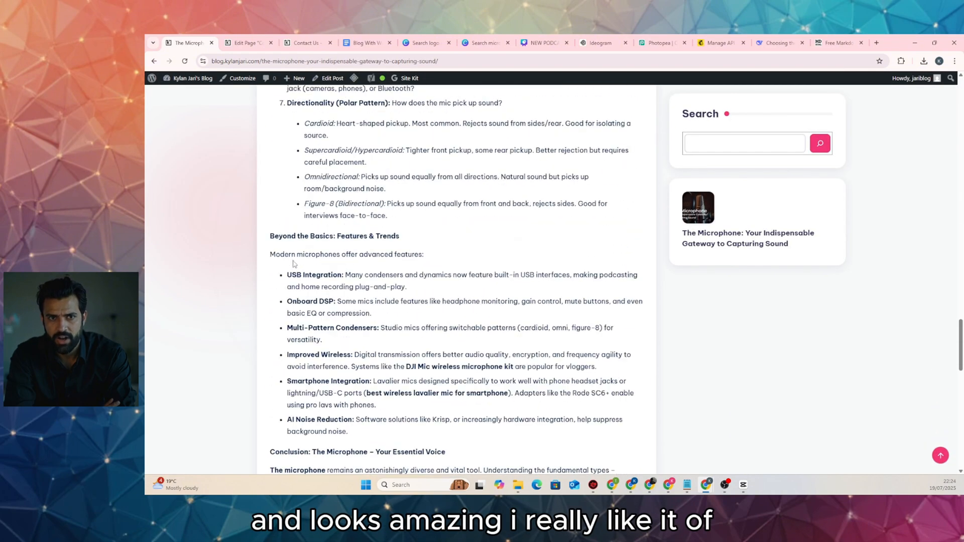
pyautogui.moveTo(363, 183); pyautogui.dragTo(449, 250)
pyautogui.click(447, 253)
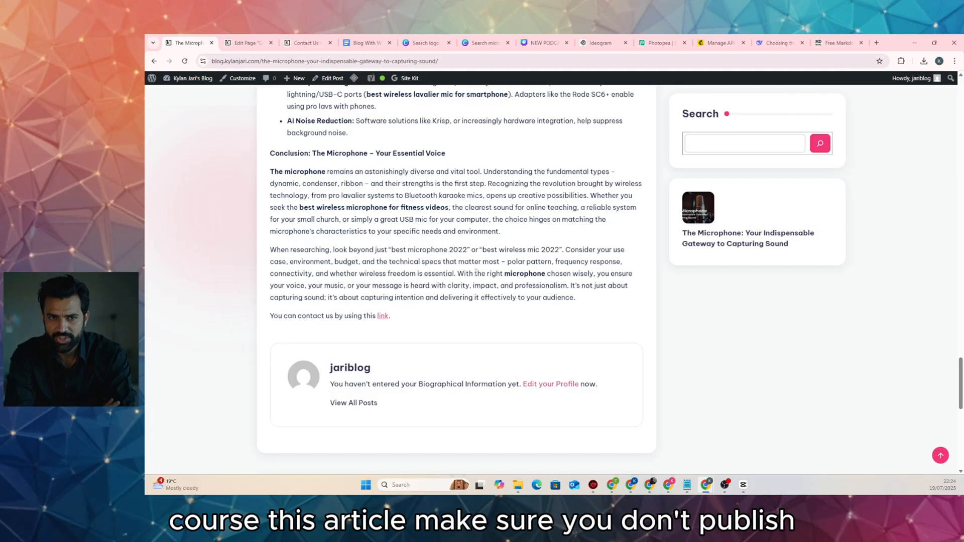
pyautogui.scroll(1, 427, 264)
pyautogui.scroll(10, 427, 265)
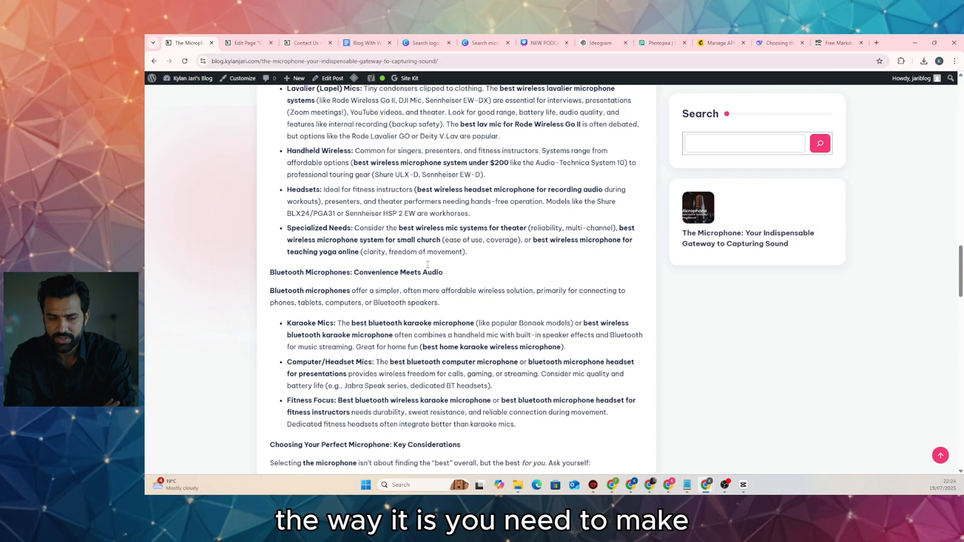
pyautogui.scroll(15, 427, 265)
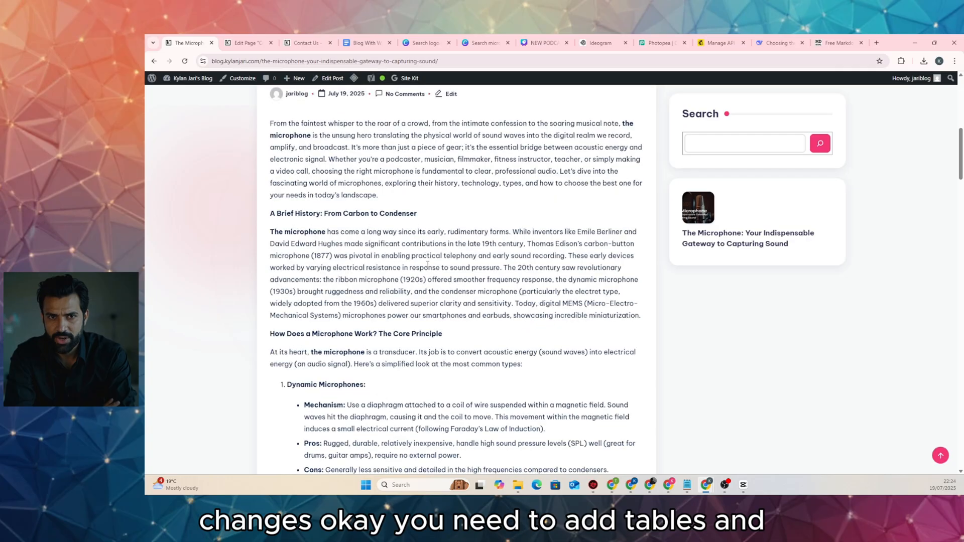
pyautogui.scroll(8, 441, 257)
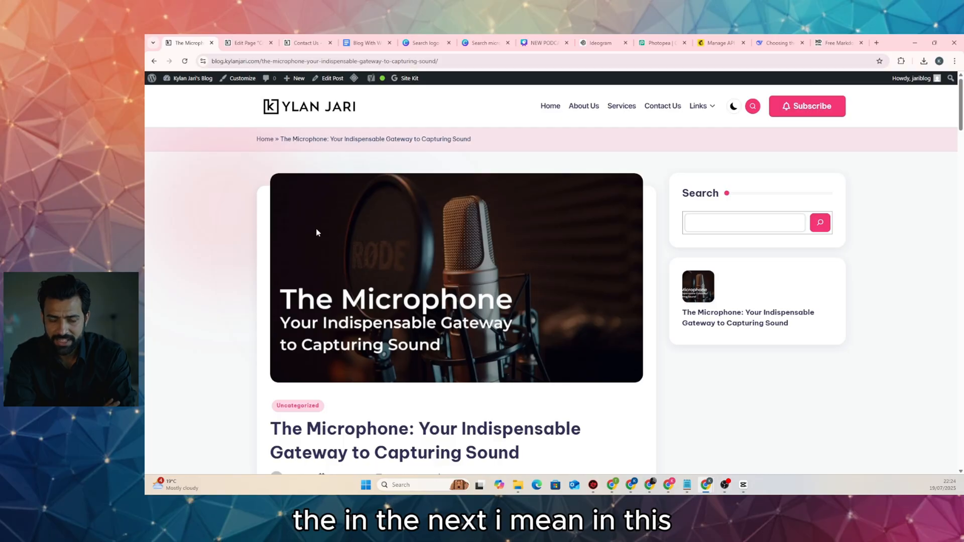
pyautogui.scroll(-8, 358, 266)
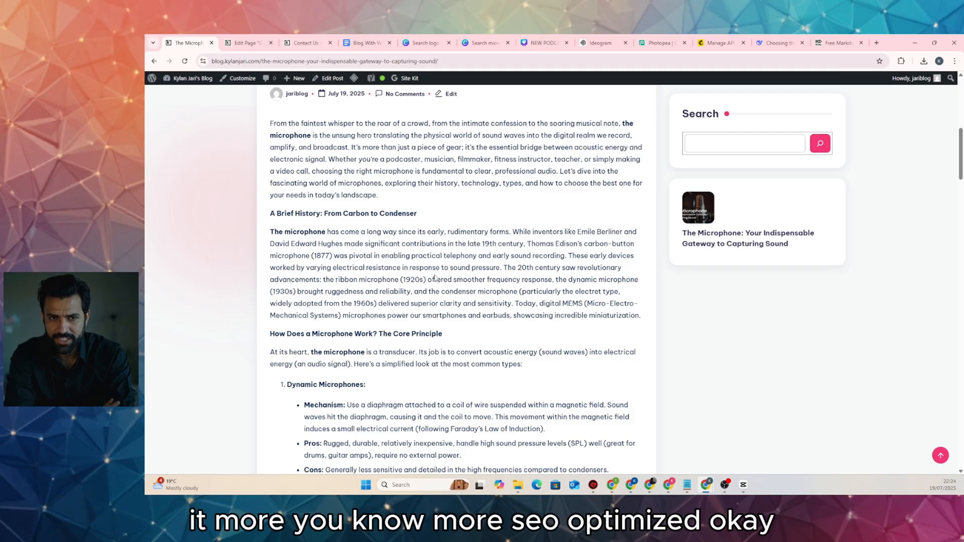
pyautogui.scroll(8, 435, 277)
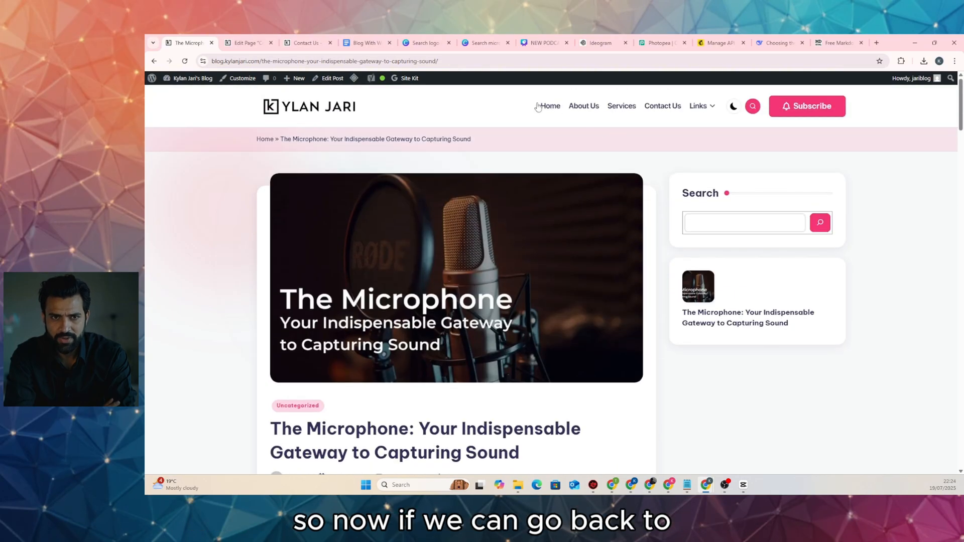
pyautogui.click(344, 111)
pyautogui.scroll(-9, 520, 276)
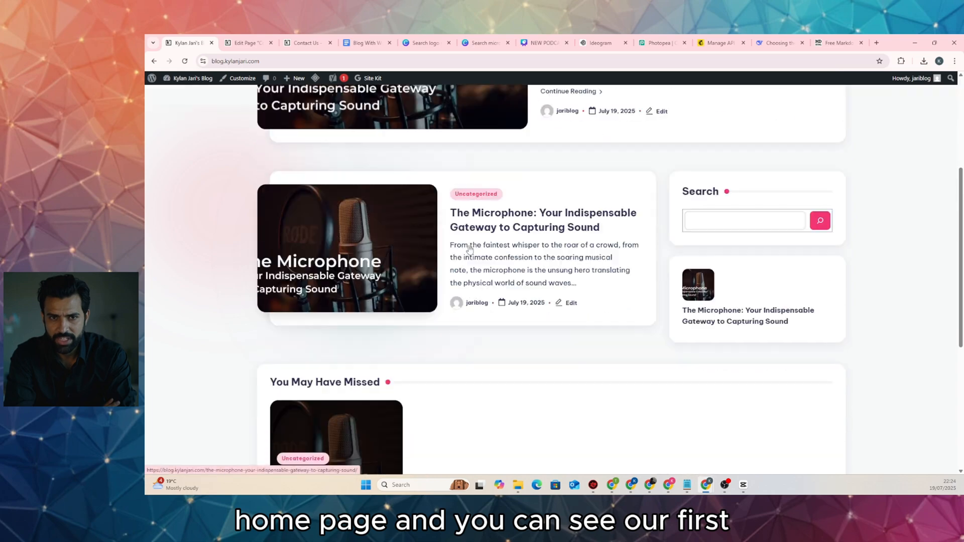
pyautogui.scroll(-3, 520, 276)
pyautogui.scroll(10, 552, 294)
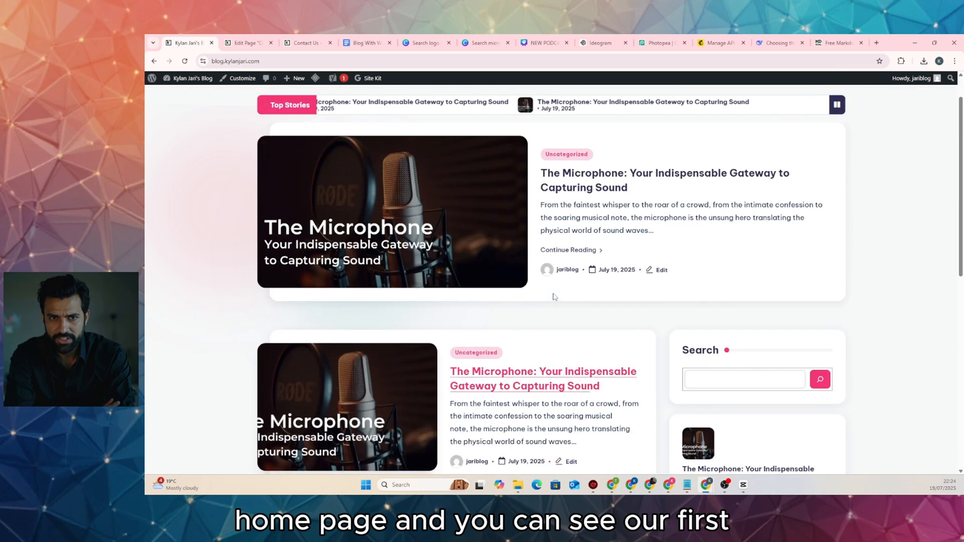
pyautogui.scroll(1, 455, 207)
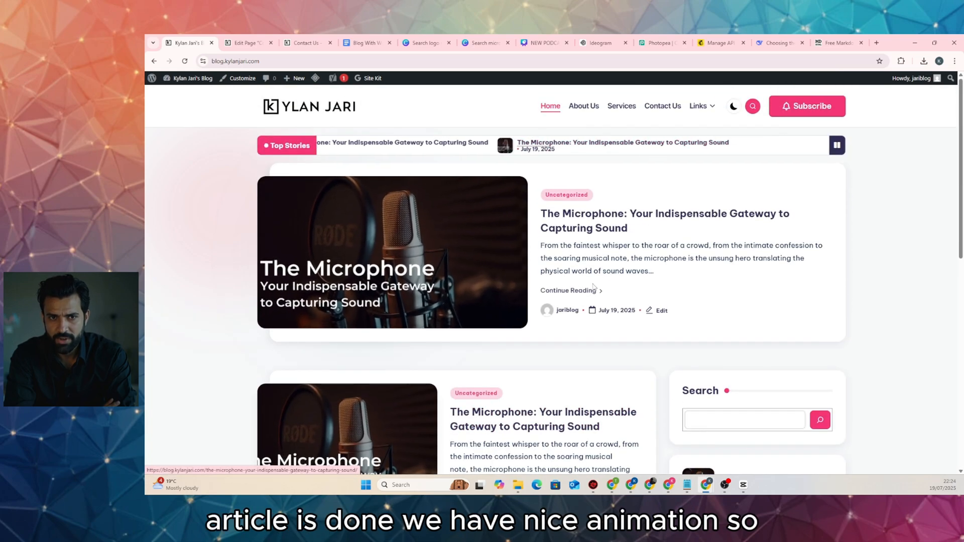
pyautogui.scroll(-1, 472, 259)
pyautogui.scroll(-8, 472, 259)
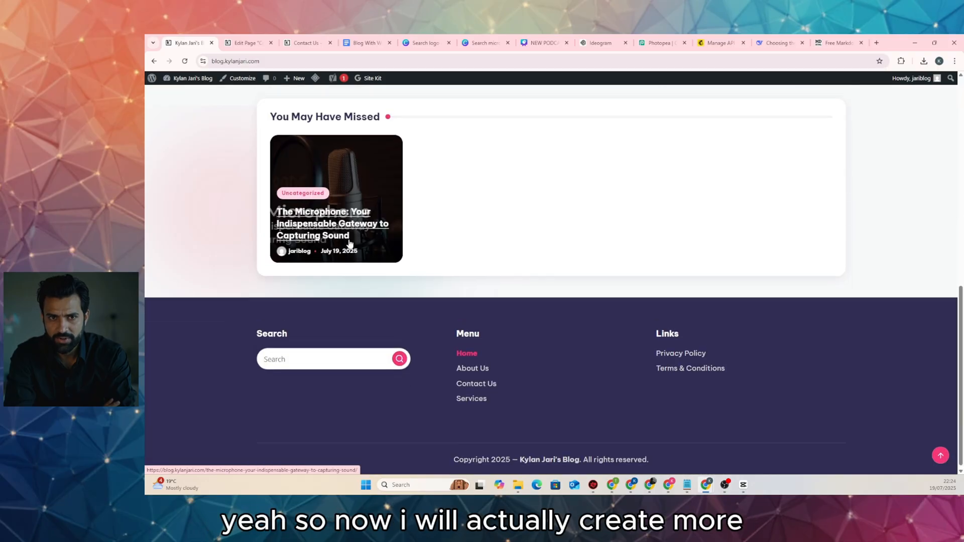
pyautogui.scroll(5, 342, 241)
pyautogui.scroll(3, 337, 232)
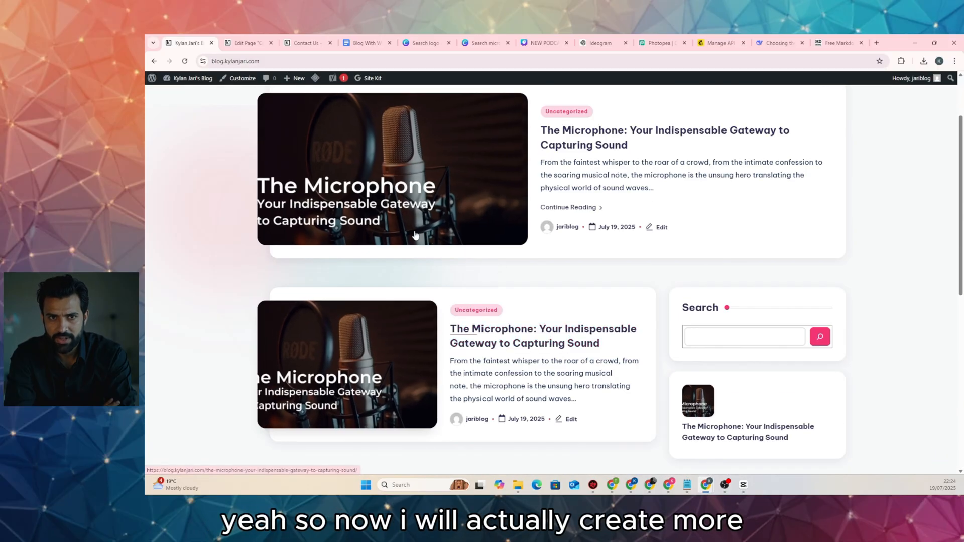
pyautogui.scroll(2, 492, 236)
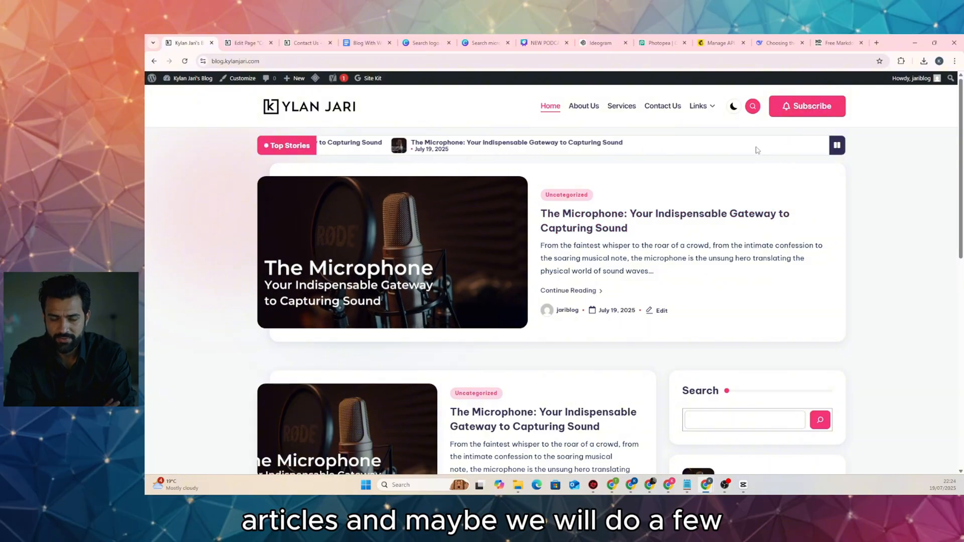
pyautogui.click(597, 113)
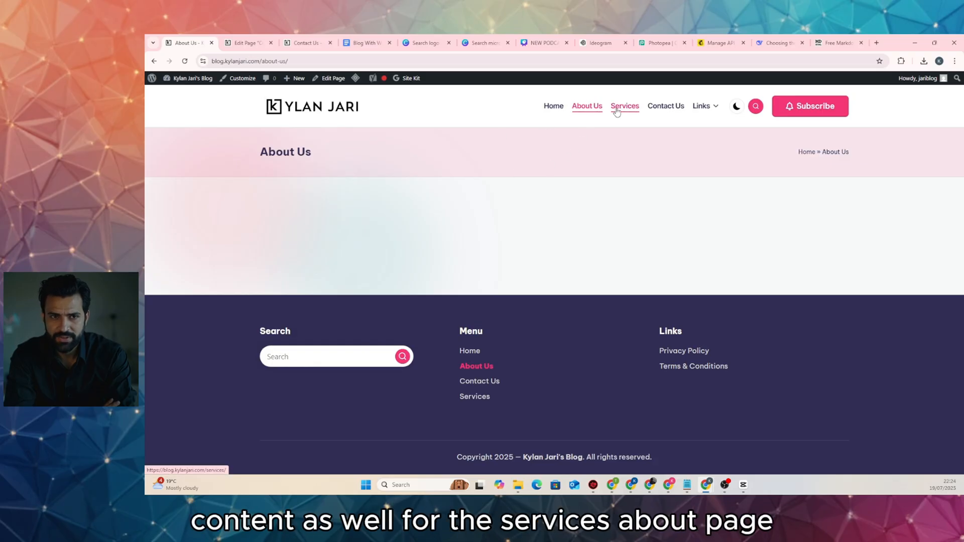
pyautogui.click(665, 108)
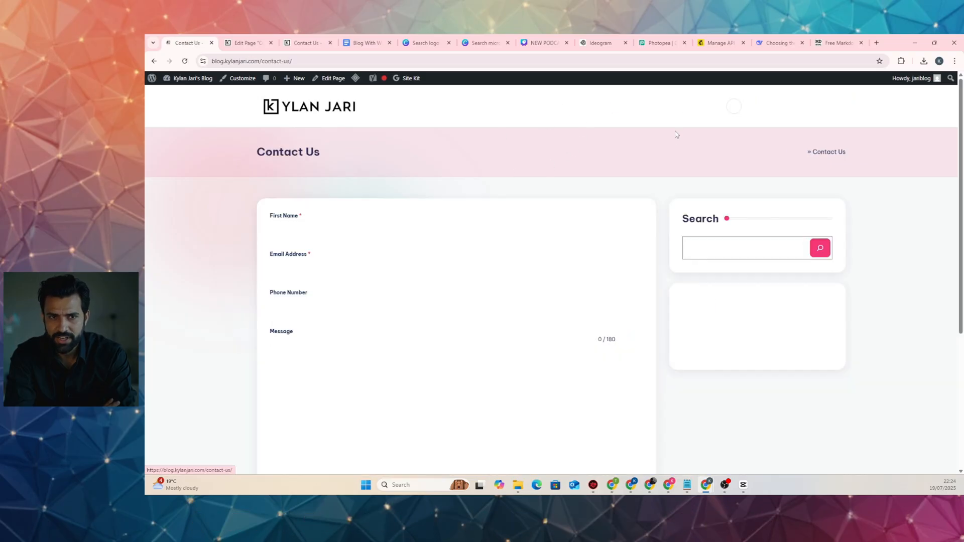
pyautogui.scroll(-5, 422, 228)
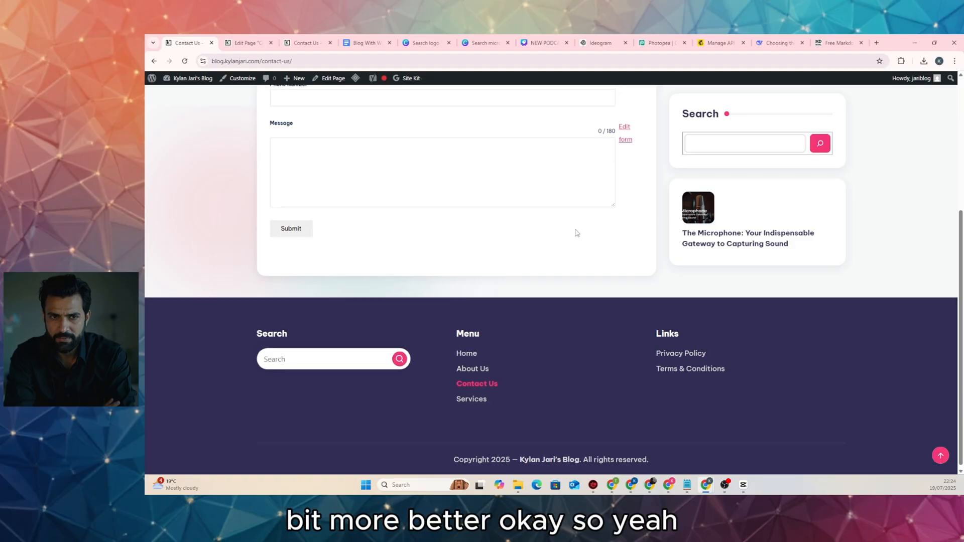
pyautogui.scroll(5, 576, 233)
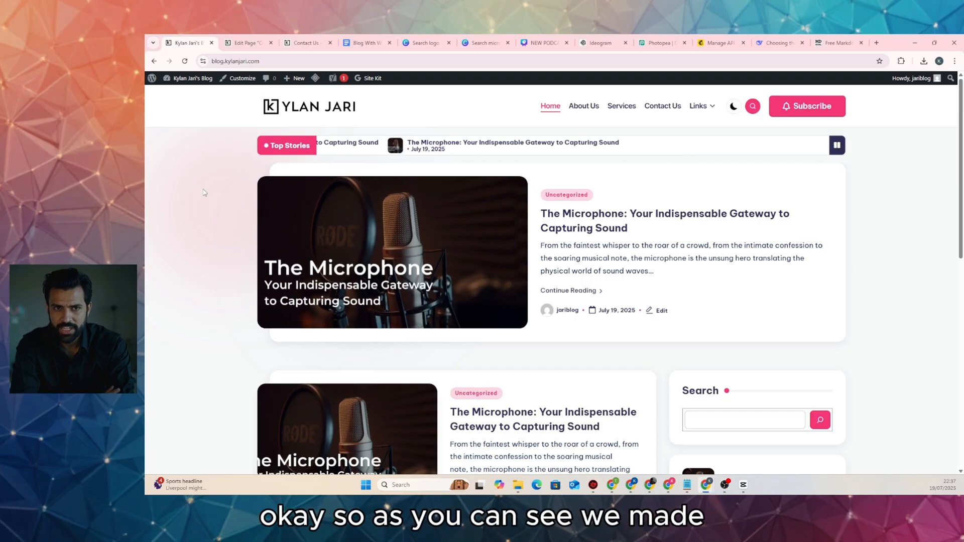
pyautogui.scroll(-5, 231, 204)
pyautogui.scroll(5, 231, 204)
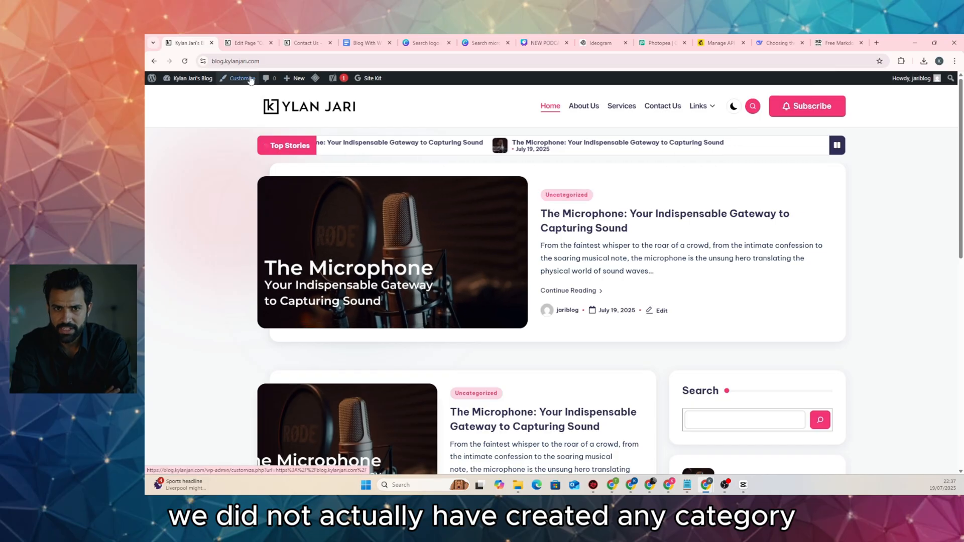
# Go from the Contact Us editor to the posts list and open the microphone post
pyautogui.click(245, 44)
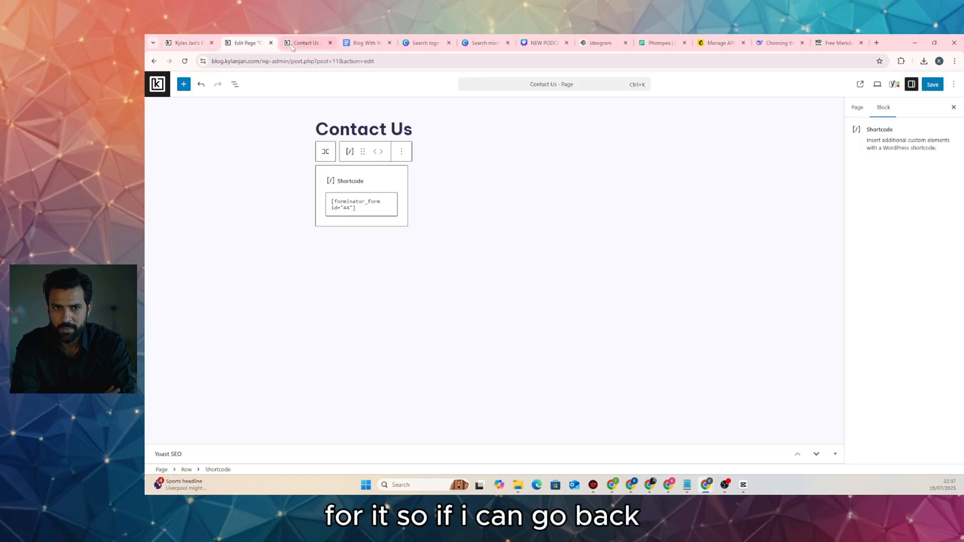
pyautogui.click(157, 84)
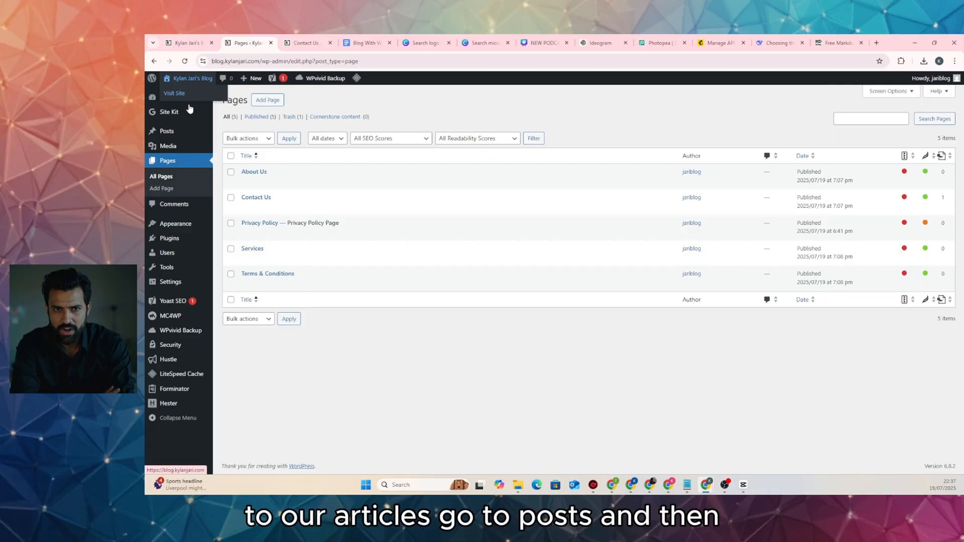
pyautogui.click(168, 131)
pyautogui.click(284, 171)
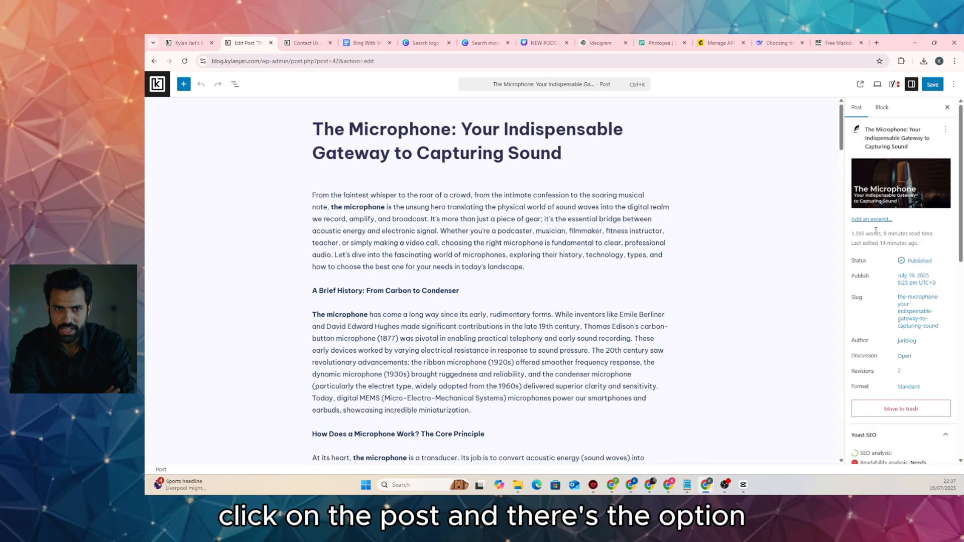
# Untick Uncategorized, enter 'Microphones' as a new category name, and save the post
pyautogui.scroll(-2, 901, 276)
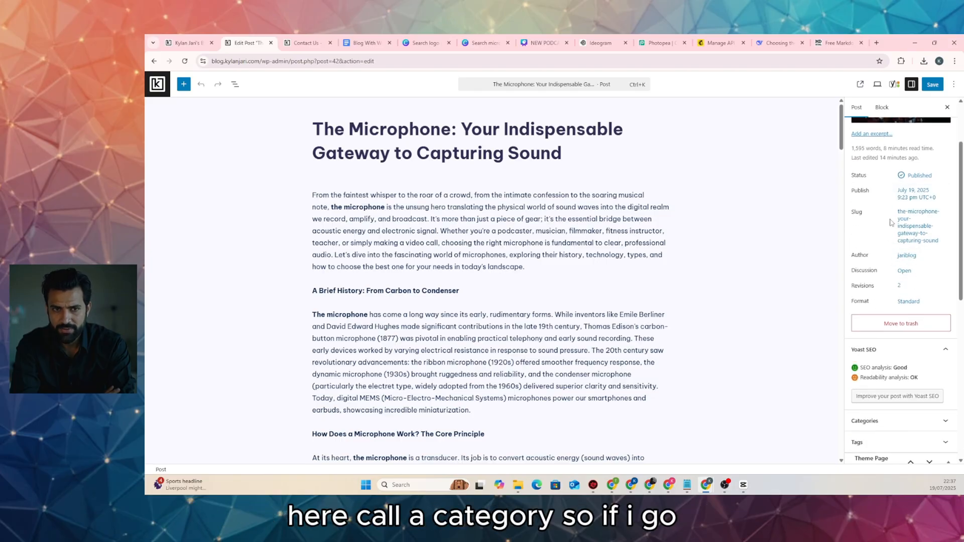
pyautogui.scroll(-4, 891, 223)
pyautogui.click(911, 251)
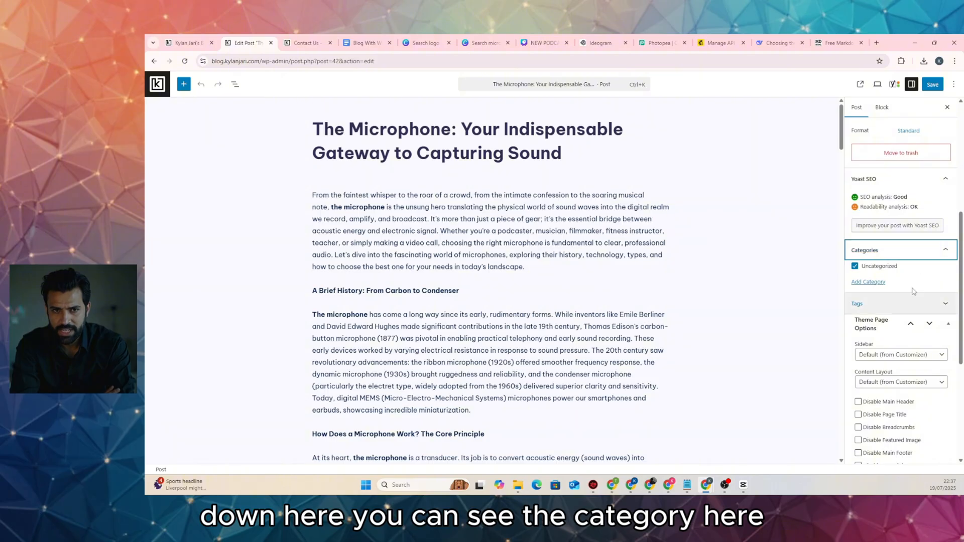
pyautogui.click(855, 268)
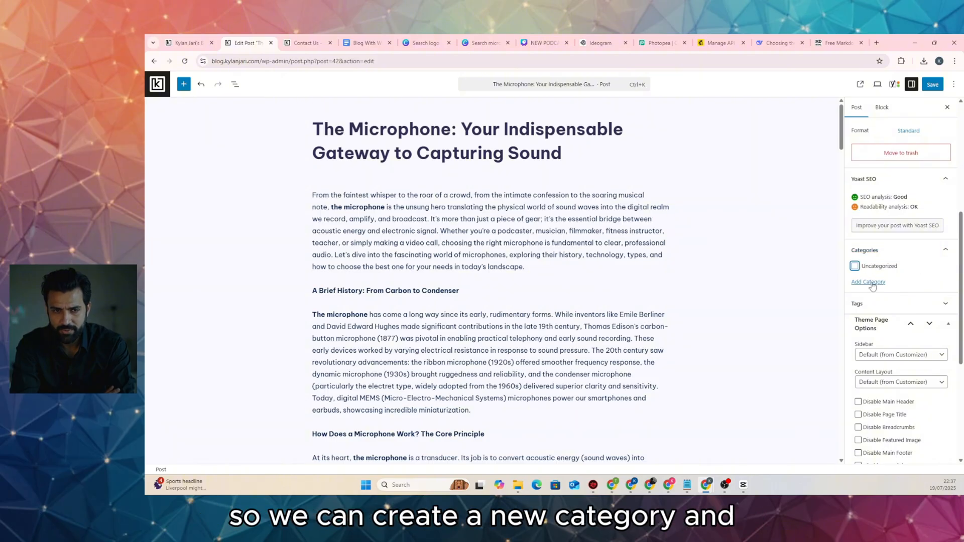
pyautogui.click(871, 283)
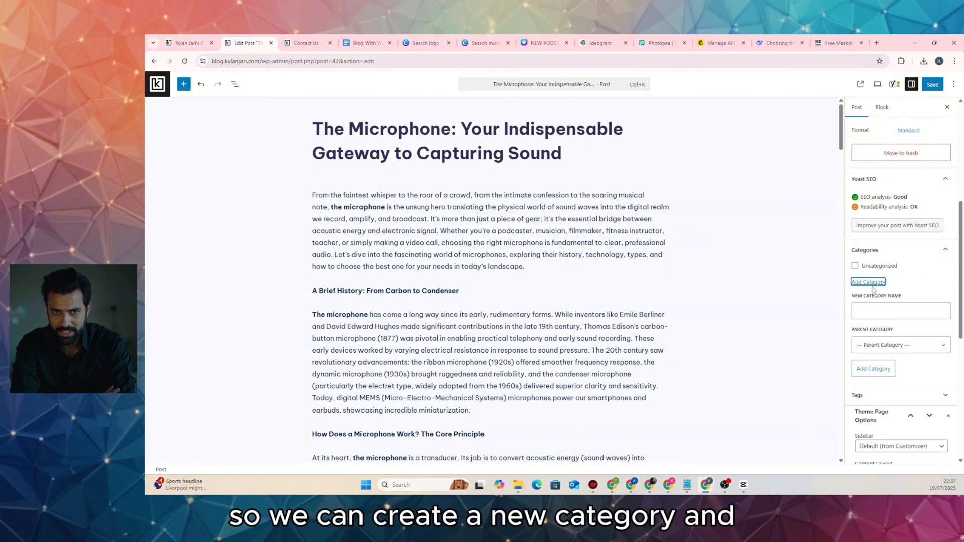
pyautogui.click(873, 307)
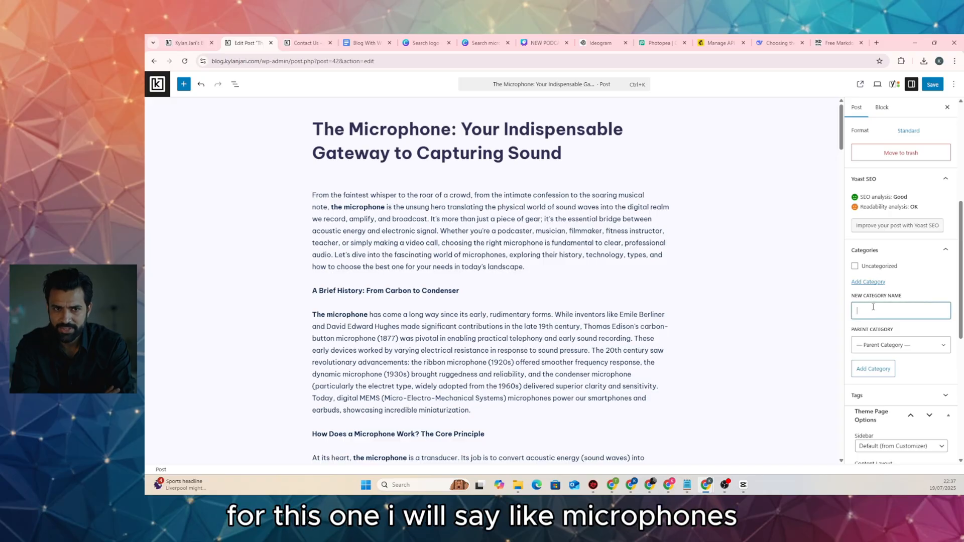
pyautogui.write('Microphones')
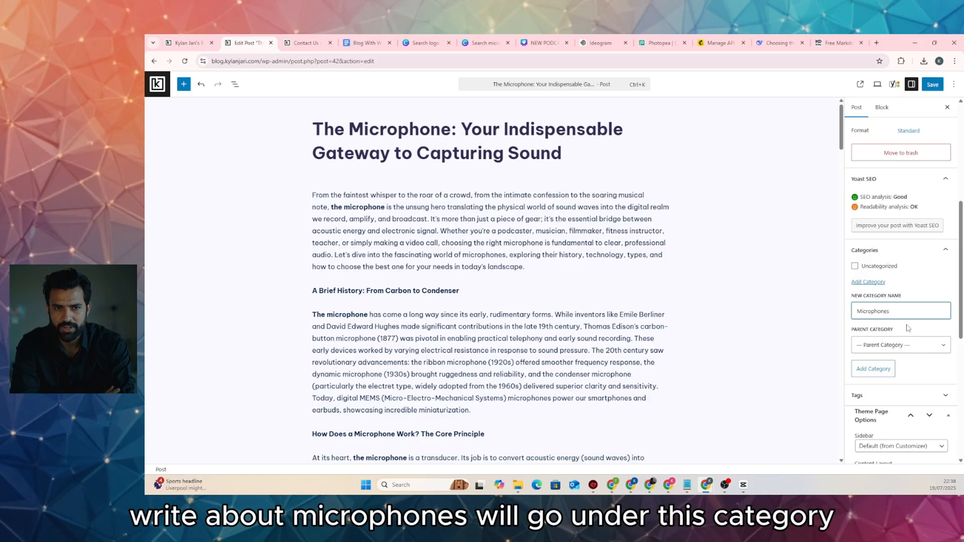
pyautogui.click(931, 85)
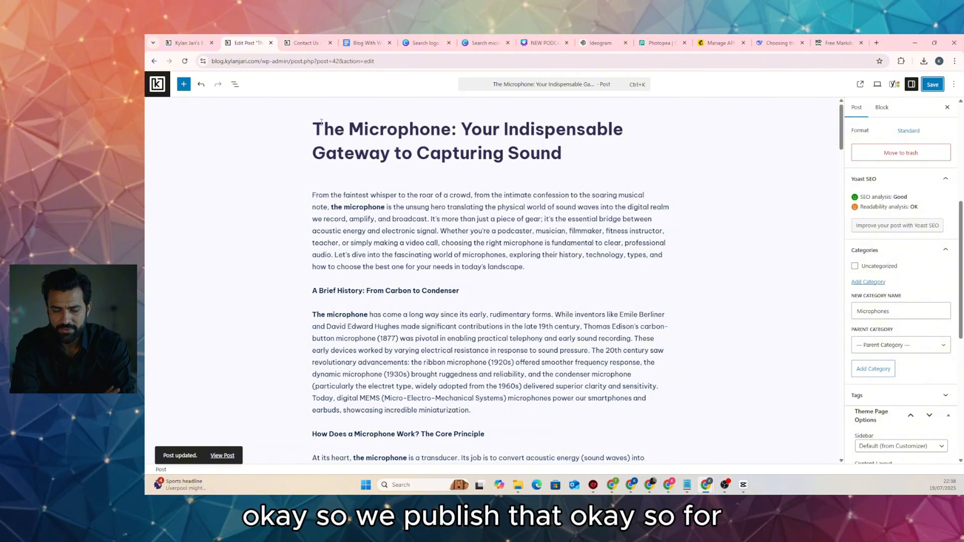
# Check the categories on a new blank post and reload the blog homepage
pyautogui.click(157, 84)
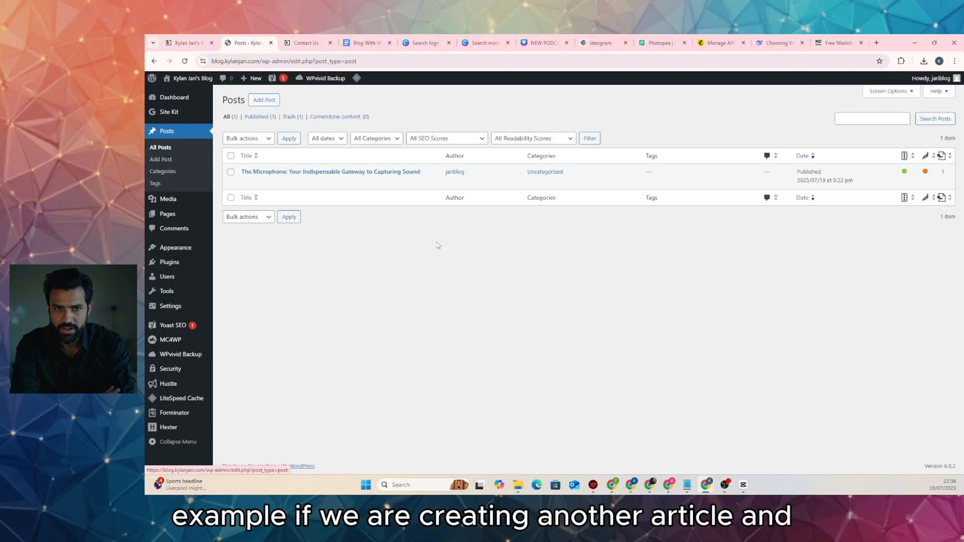
pyautogui.click(266, 101)
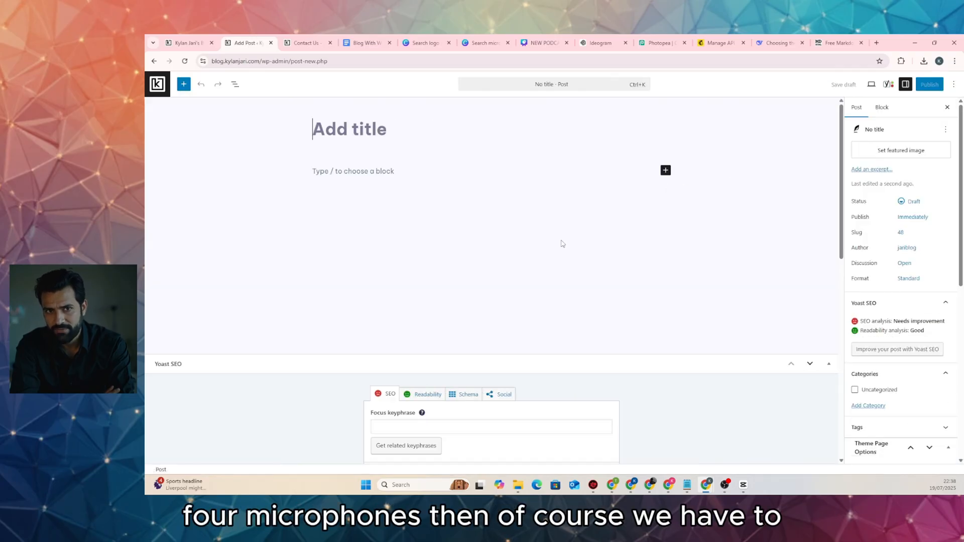
pyautogui.scroll(-2, 910, 368)
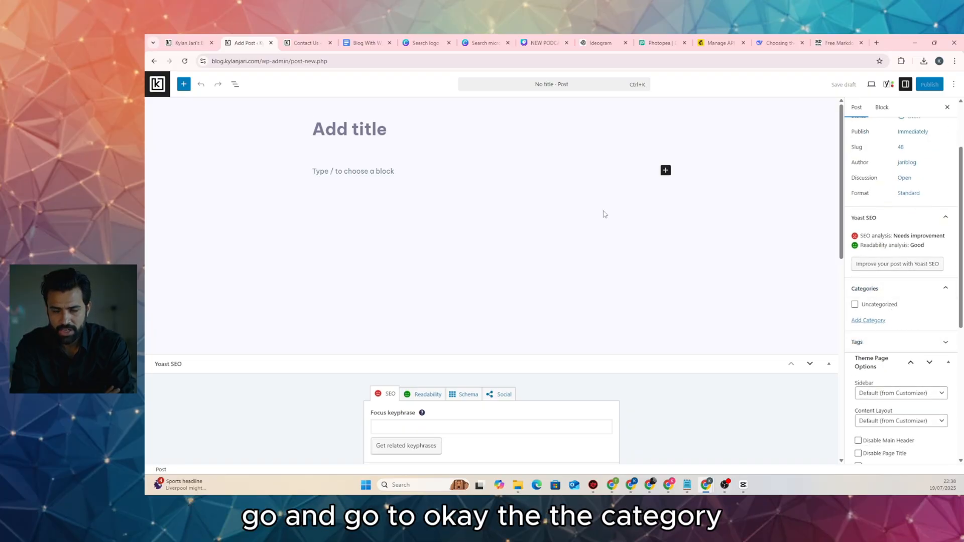
pyautogui.click(188, 42)
pyautogui.click(185, 61)
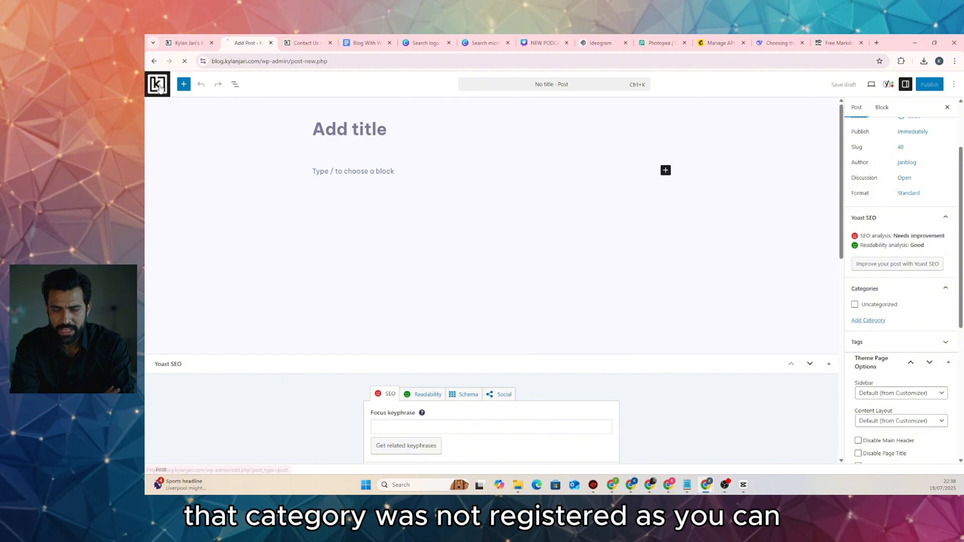
# Purge all LiteSpeed cache, then reopen the microphone post in the editor
pyautogui.click(157, 84)
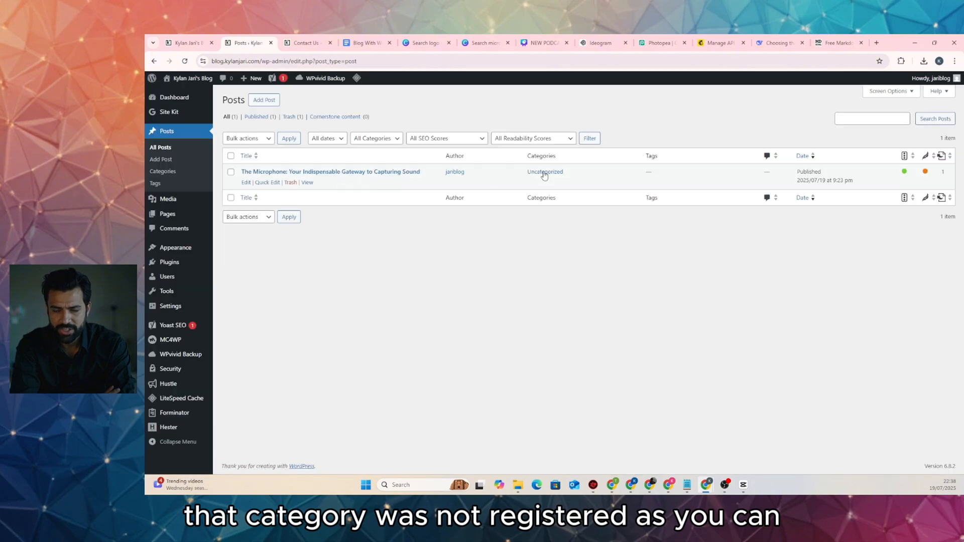
pyautogui.click(389, 173)
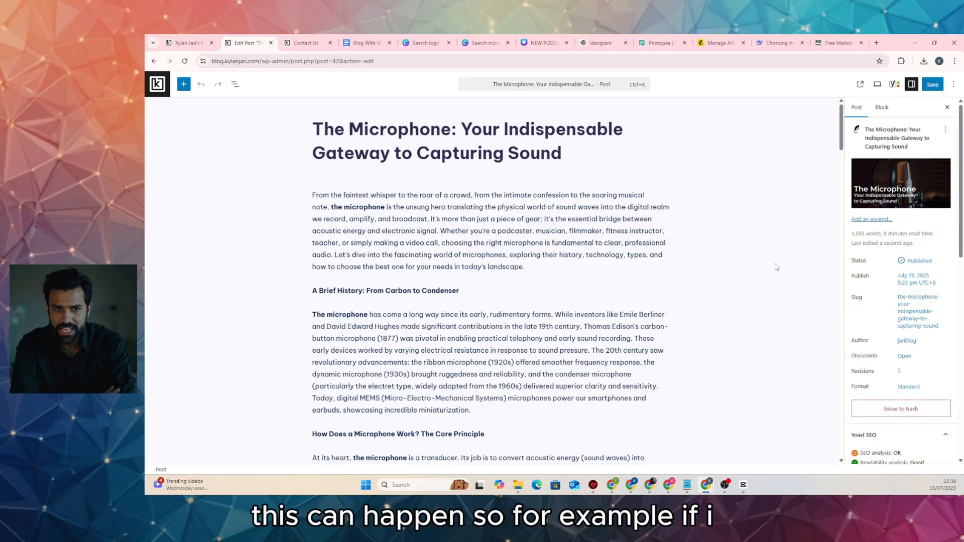
pyautogui.click(157, 84)
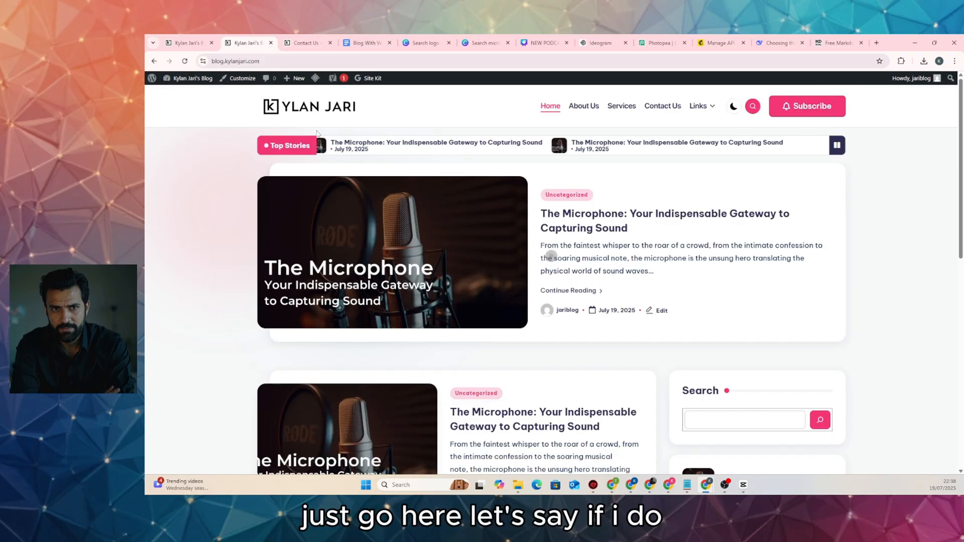
pyautogui.moveTo(315, 80)
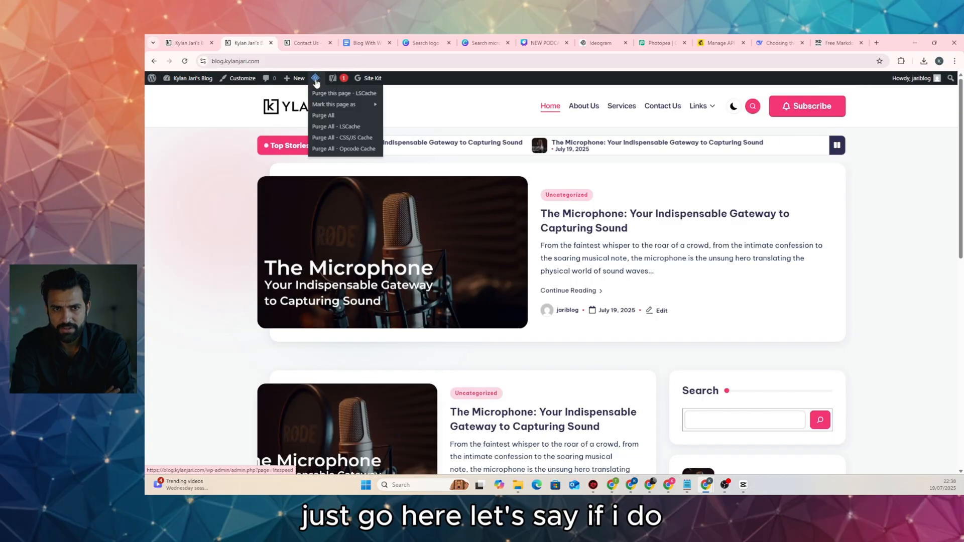
pyautogui.click(323, 115)
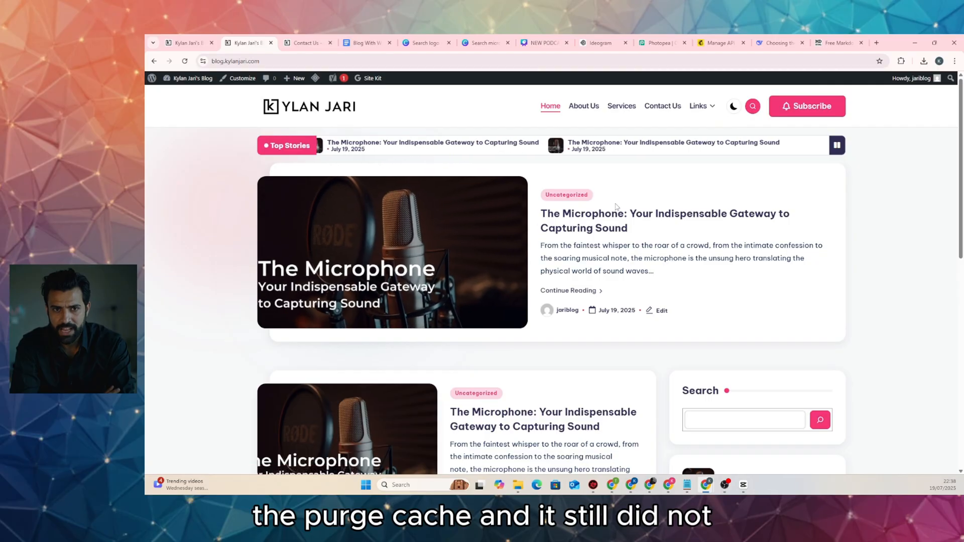
pyautogui.click(476, 221)
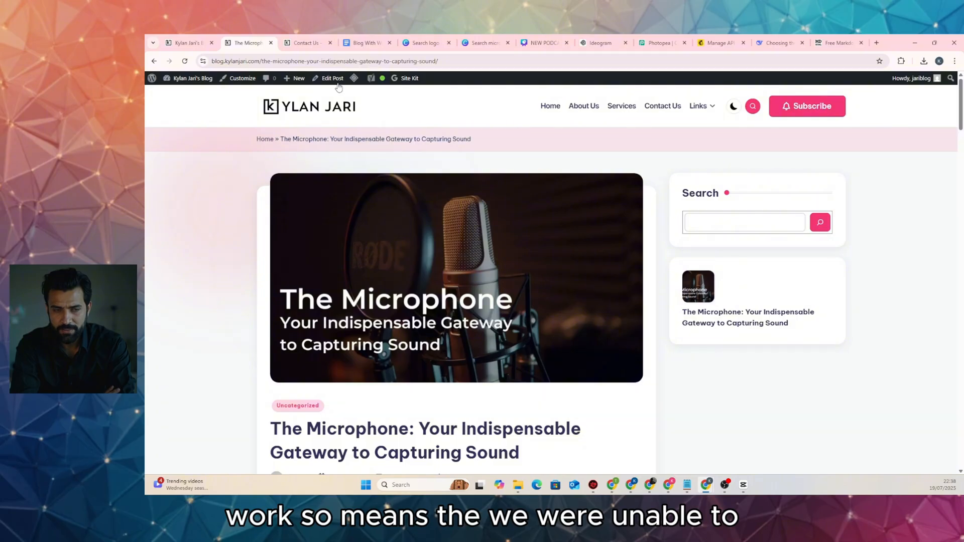
pyautogui.click(331, 77)
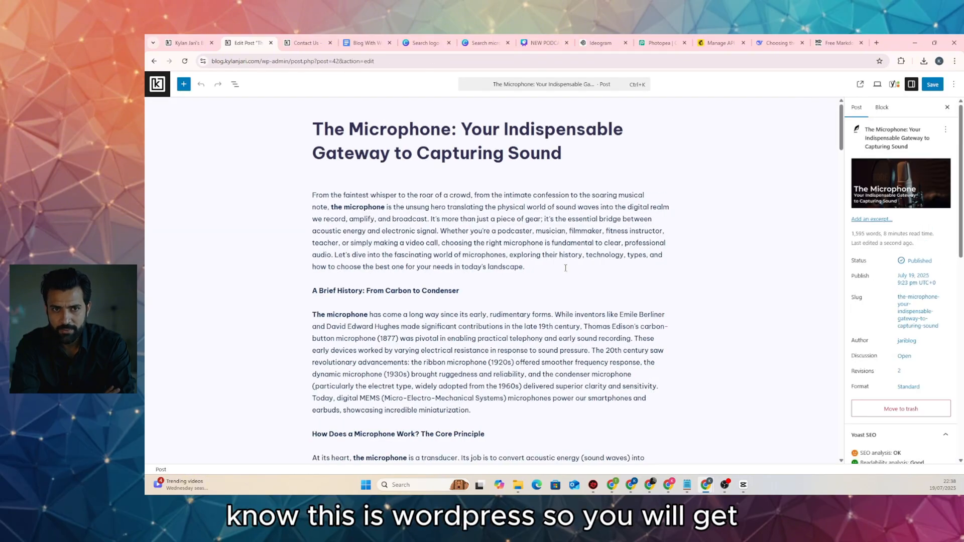
# Swap Uncategorized for a new 'Microphones' category, save, and reload the blog homepage
pyautogui.scroll(-4, 863, 347)
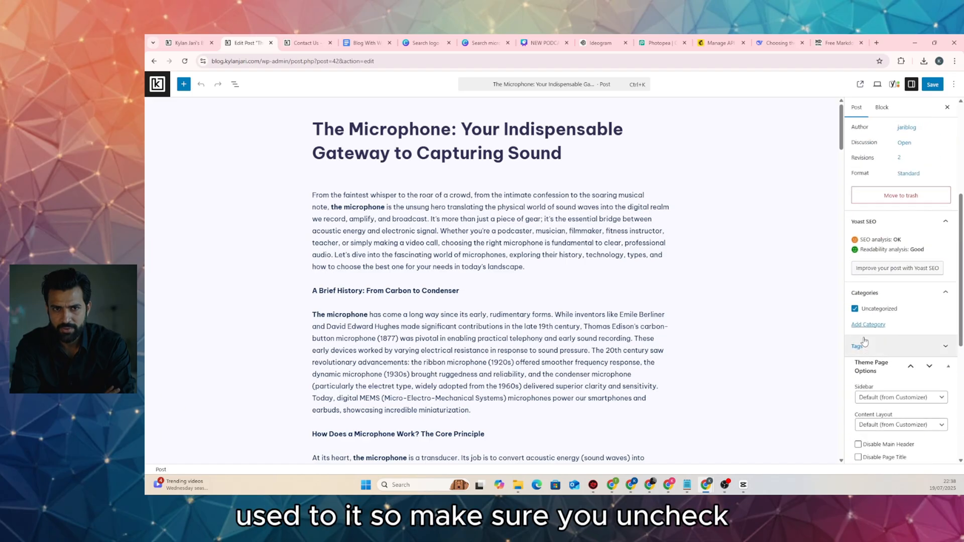
pyautogui.click(854, 309)
pyautogui.click(868, 324)
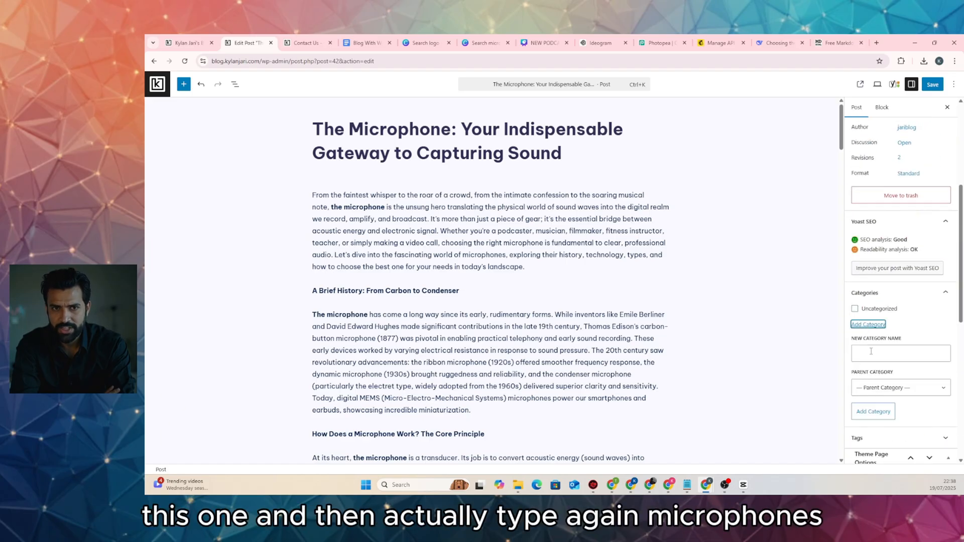
pyautogui.click(871, 352)
pyautogui.write('Mi')
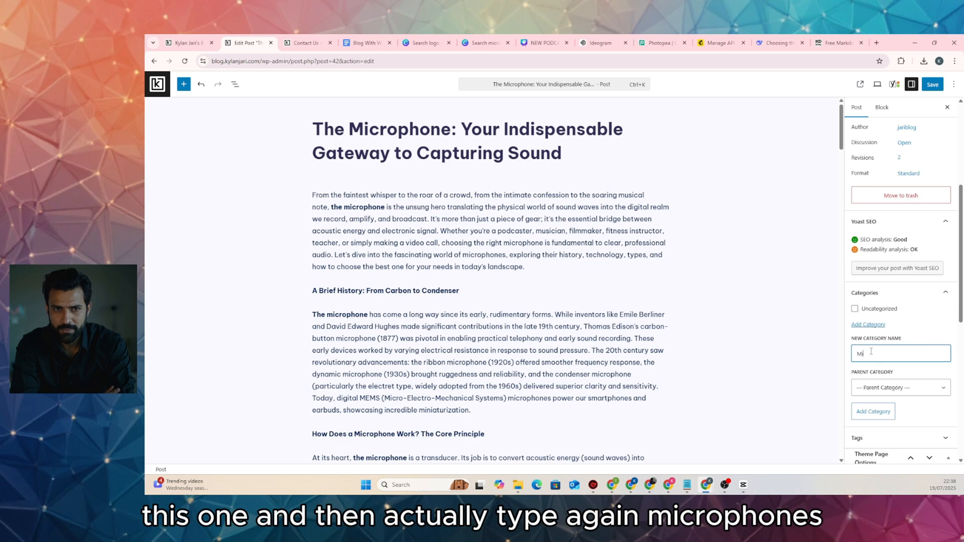
pyautogui.write('crophones')
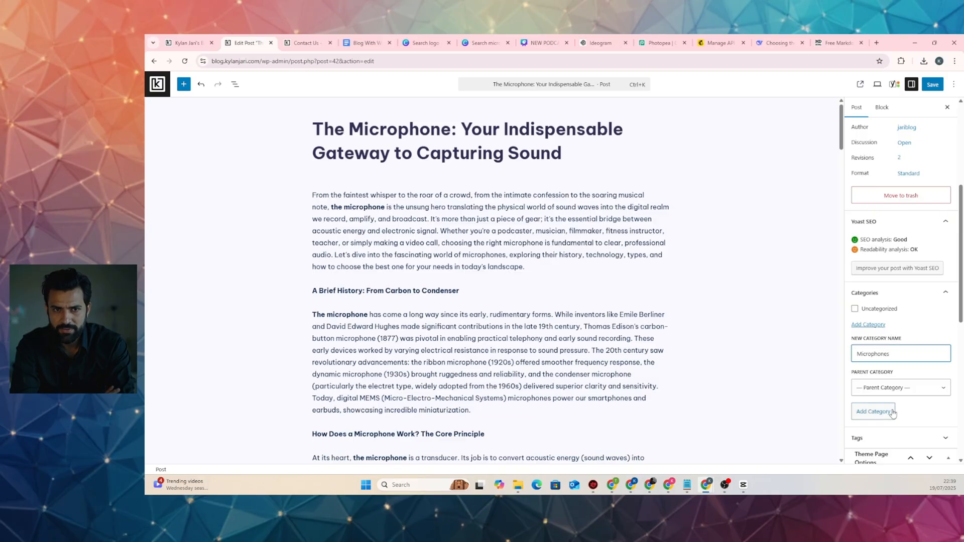
pyautogui.click(873, 411)
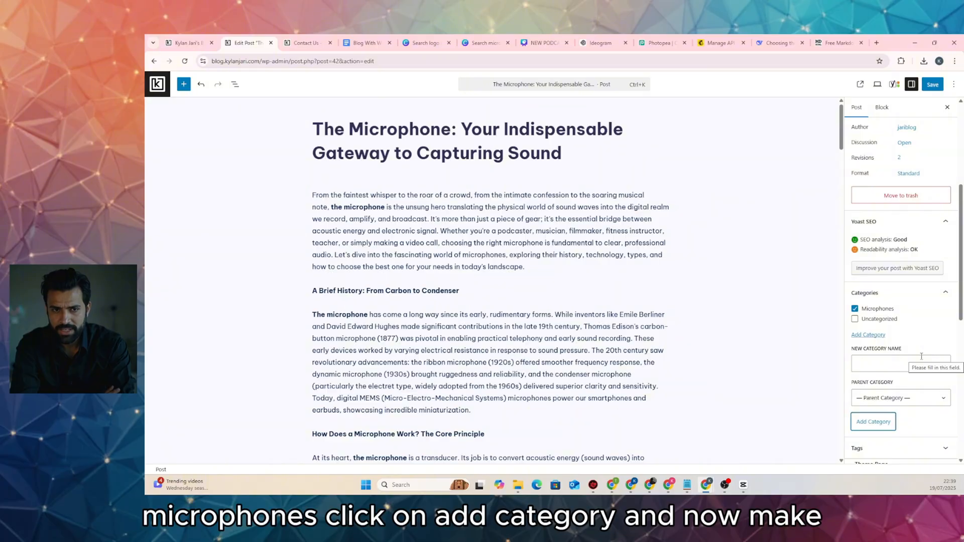
pyautogui.click(932, 84)
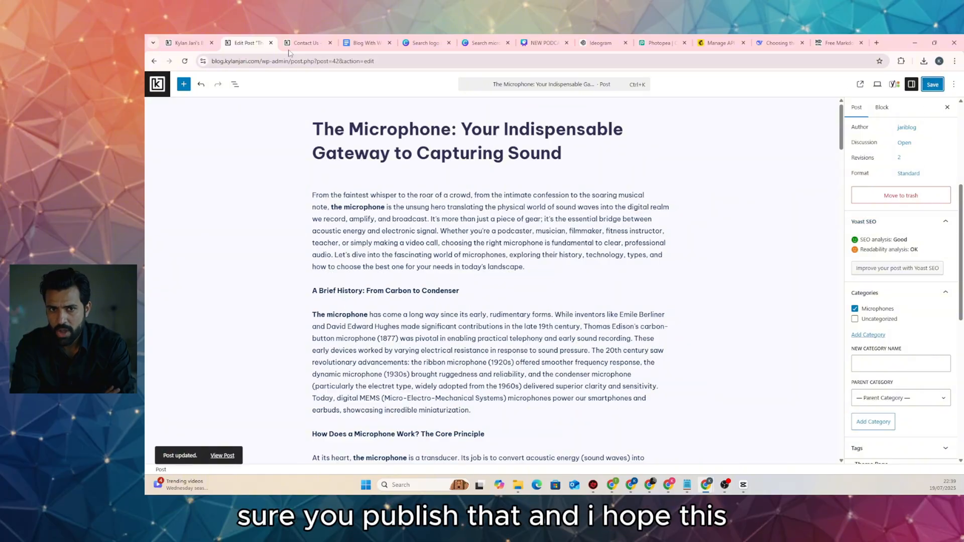
pyautogui.click(187, 42)
pyautogui.click(185, 61)
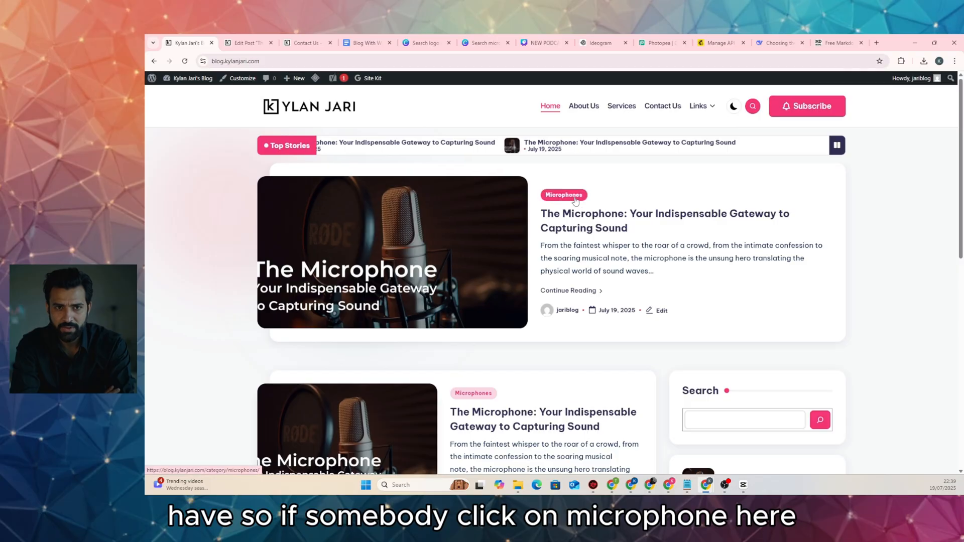
# Open the Microphones category archive page on the blog
pyautogui.click(577, 197)
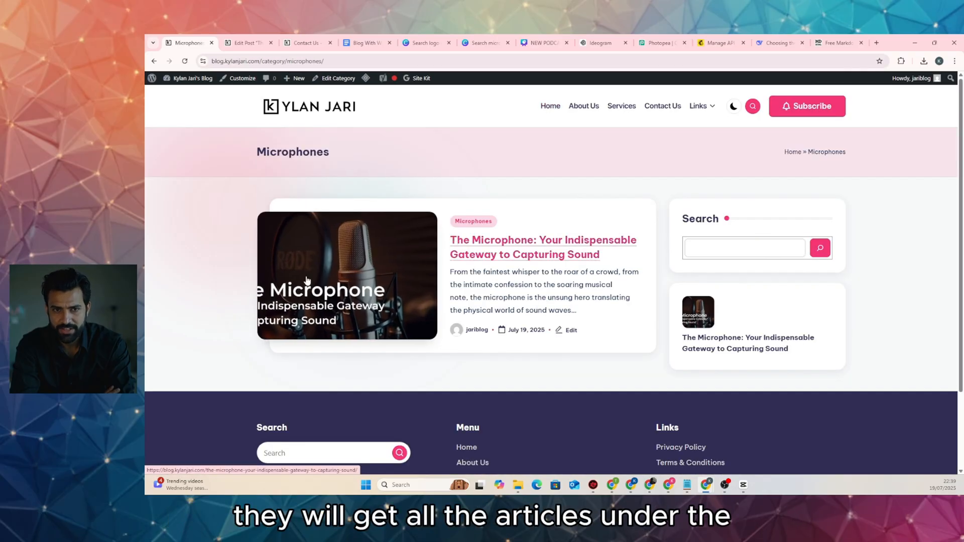
pyautogui.doubleClick(345, 159)
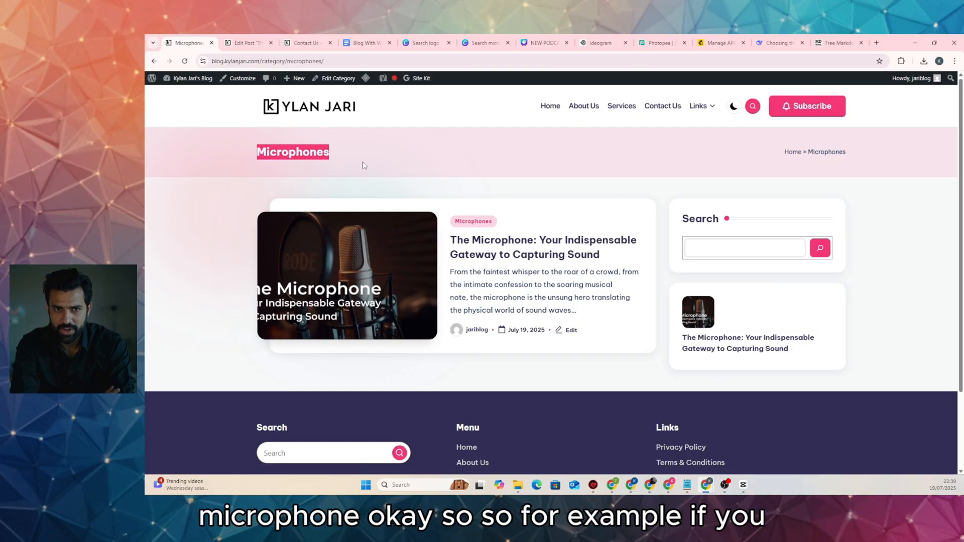
pyautogui.click(377, 155)
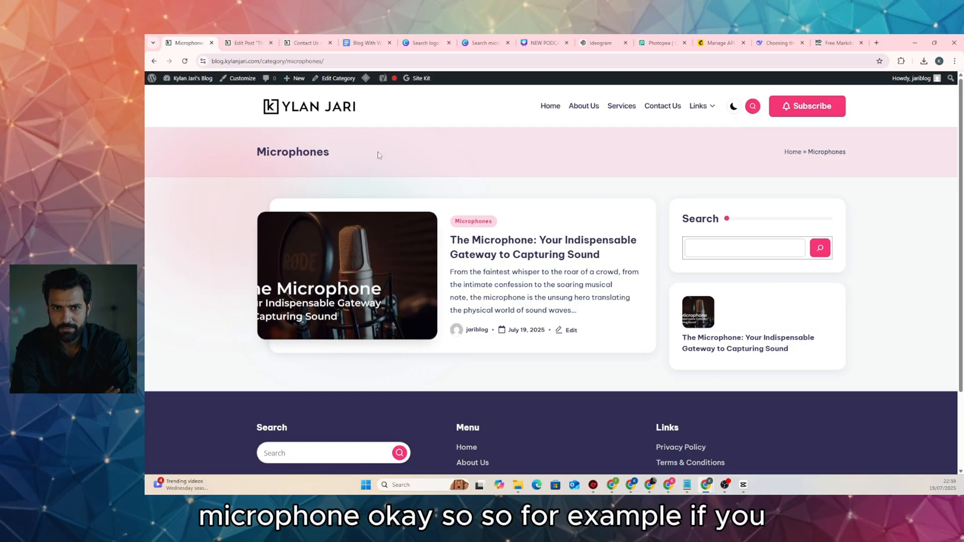
# Add a new blank post and tick the Microphones category for it
pyautogui.click(247, 43)
pyautogui.click(307, 43)
pyautogui.click(259, 45)
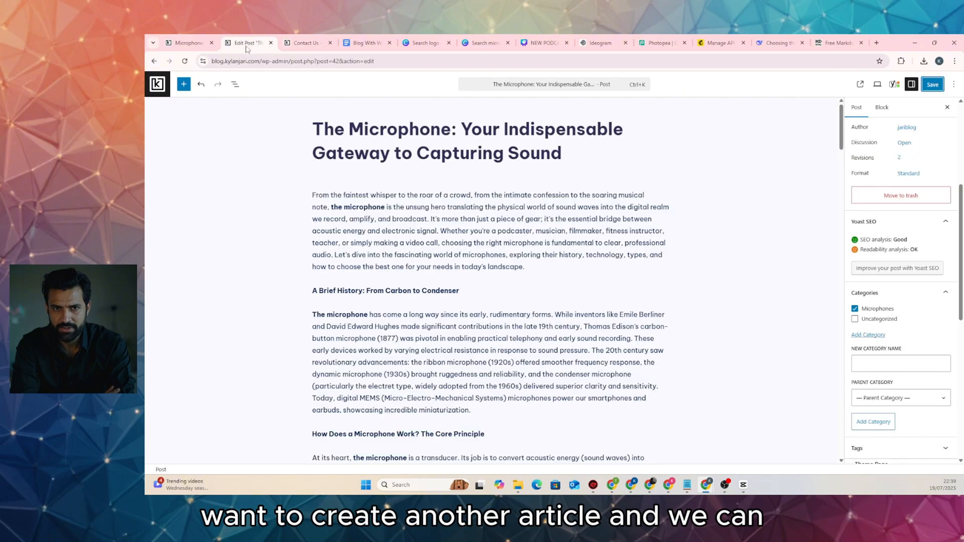
pyautogui.click(158, 85)
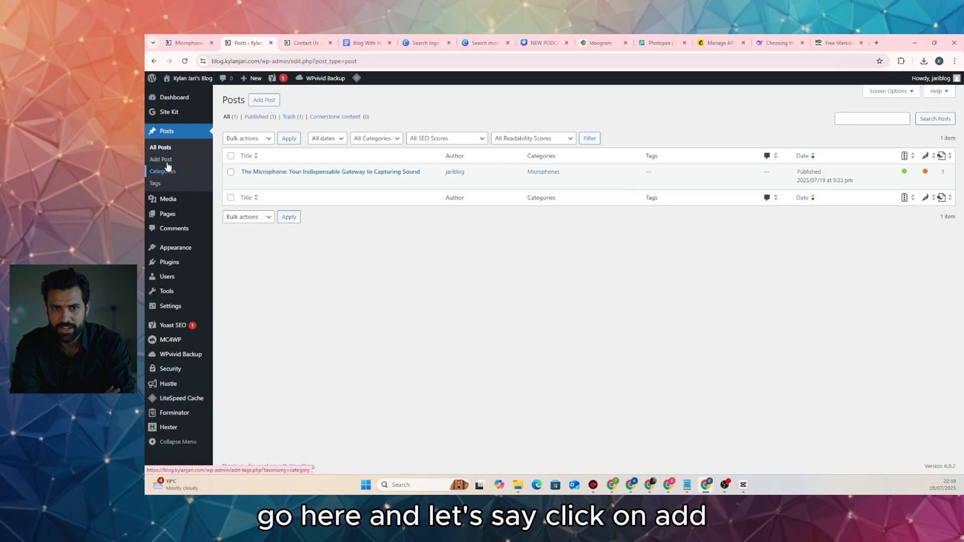
pyautogui.click(161, 159)
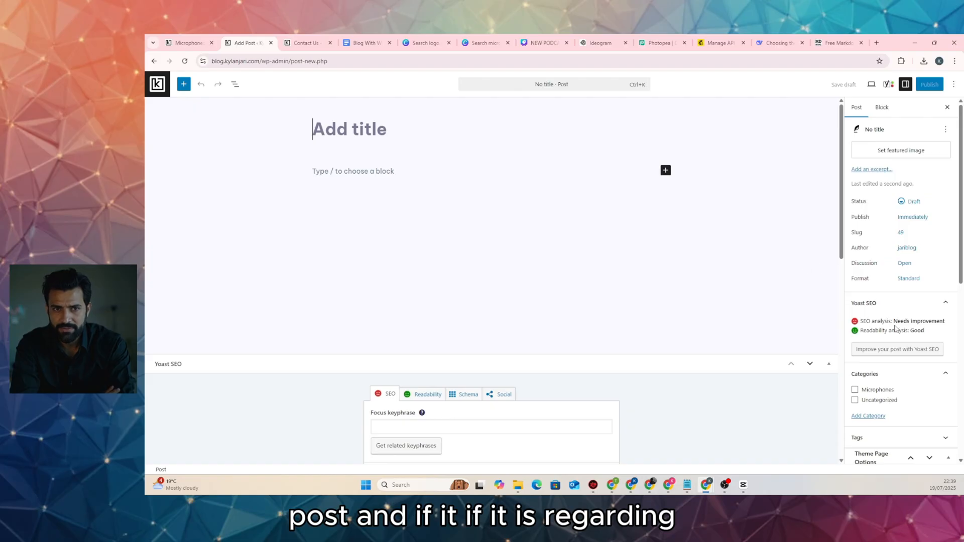
pyautogui.click(855, 391)
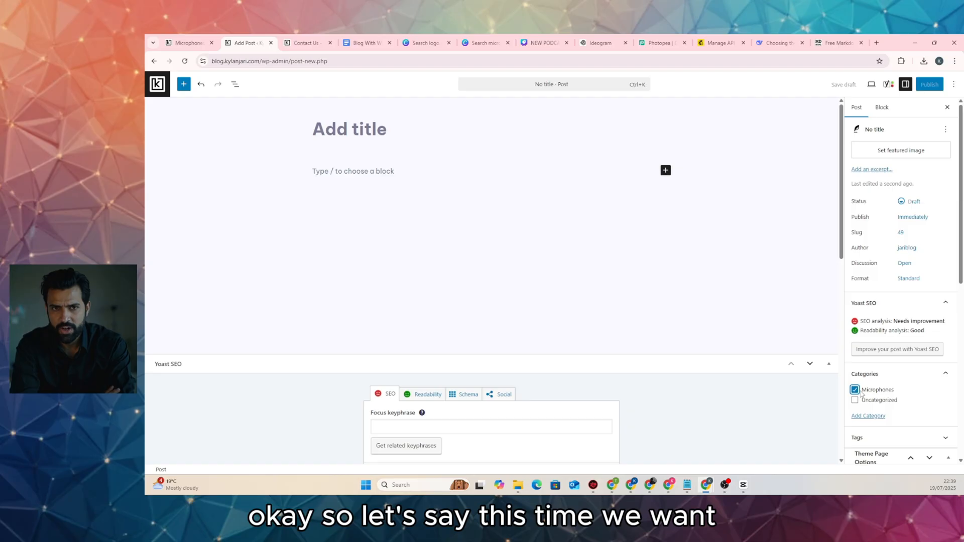
# Replace the post's Microphones category with a newly created 'Earbuds' category
pyautogui.click(854, 391)
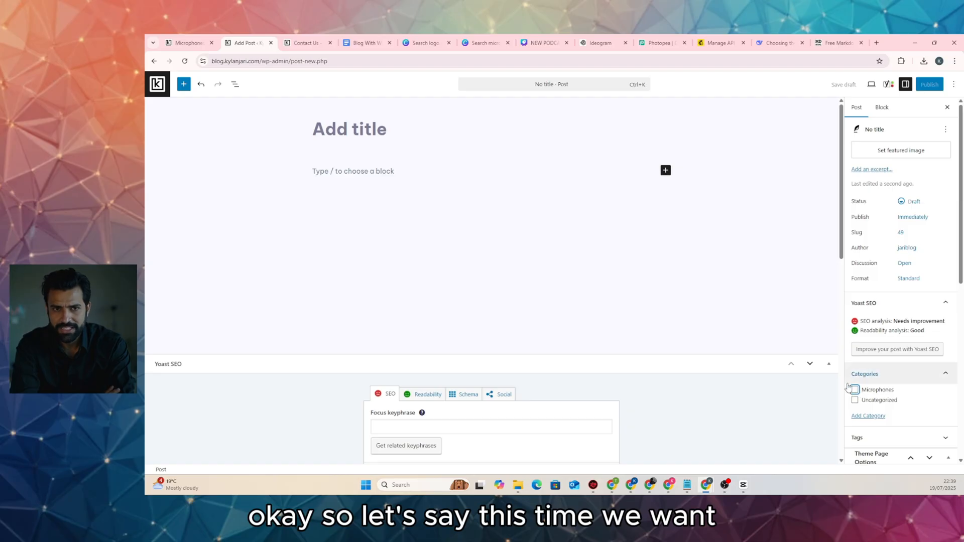
pyautogui.click(867, 417)
pyautogui.scroll(-2, 870, 421)
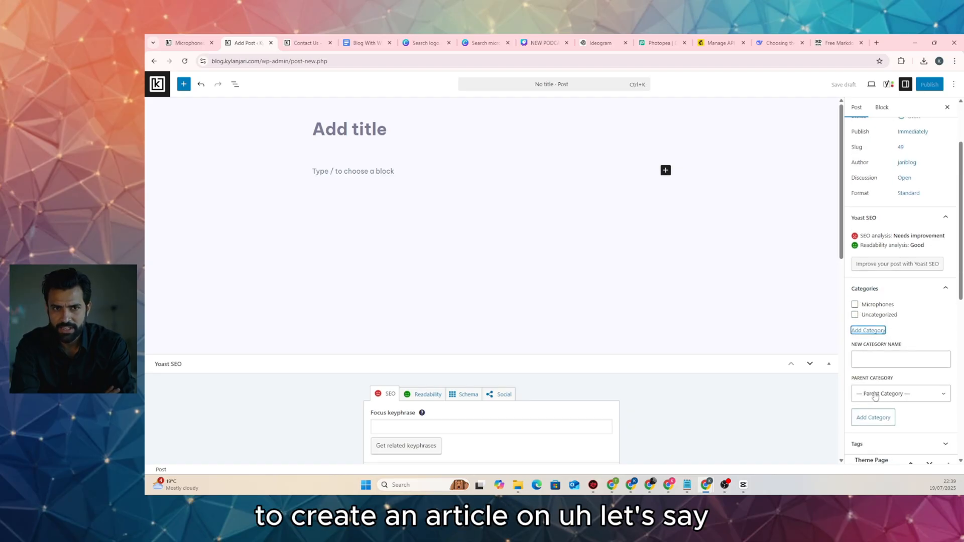
pyautogui.click(876, 355)
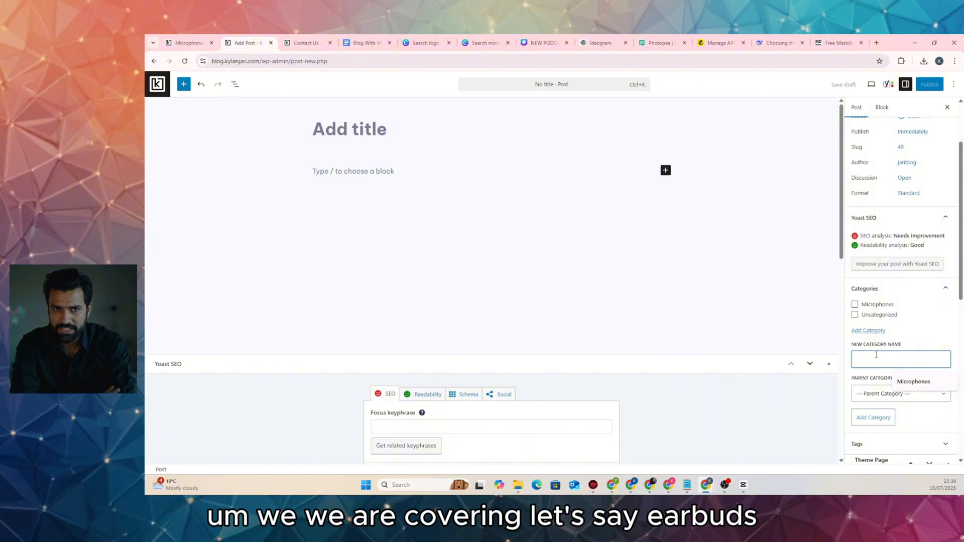
pyautogui.write('Earbuds')
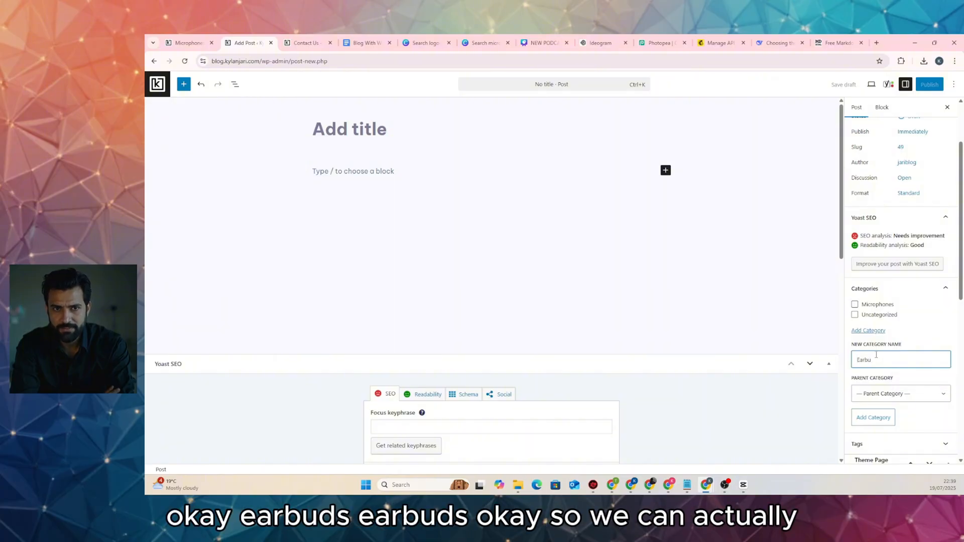
pyautogui.click(881, 418)
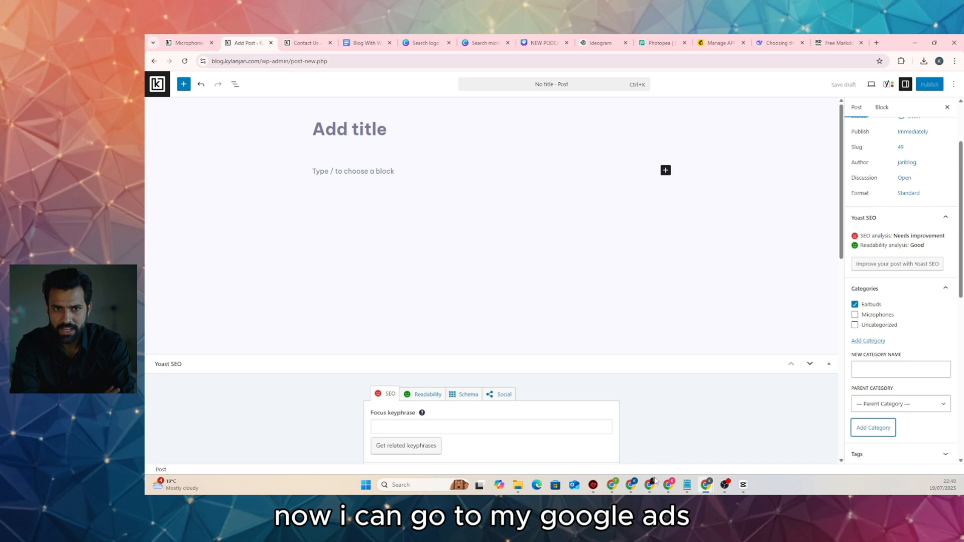
pyautogui.click(647, 437)
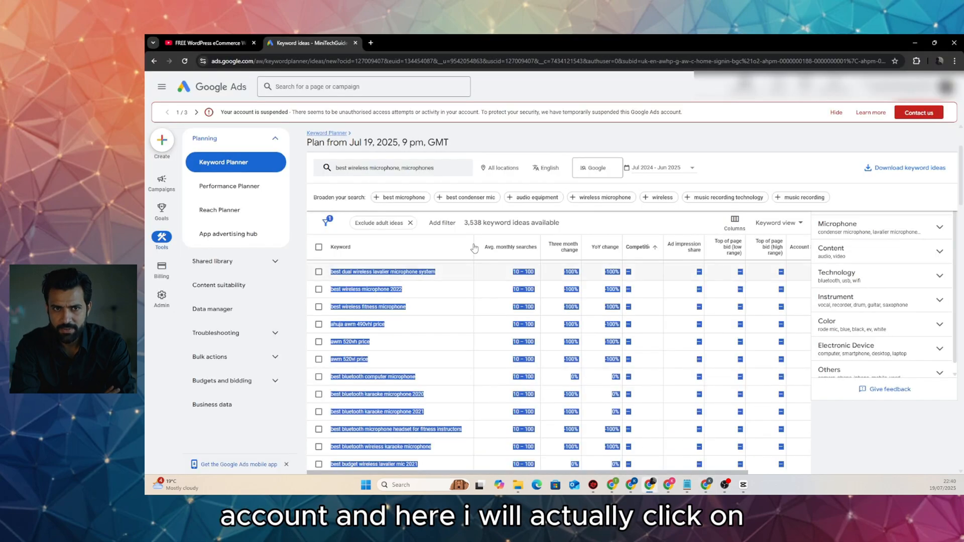
# Replace the seed keywords with 'earbuds' and 'best earbuds 2025' and get keyword ideas
pyautogui.click(400, 168)
pyautogui.click(480, 231)
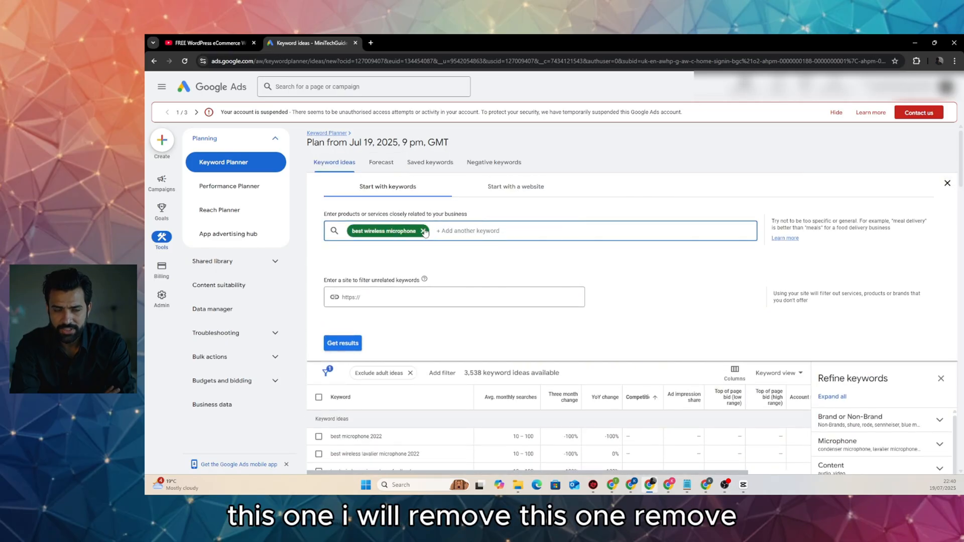
pyautogui.click(423, 231)
pyautogui.write('ea')
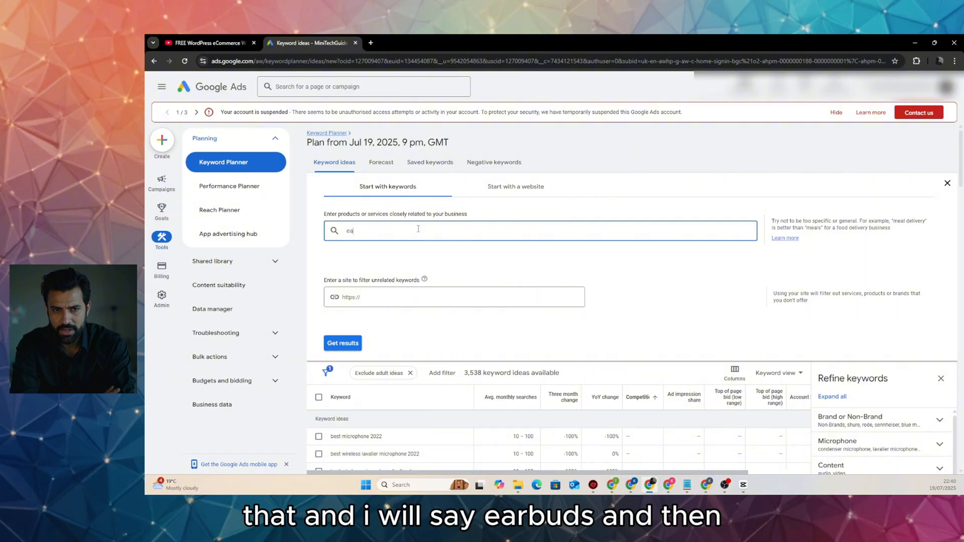
pyautogui.write('rbuds')
pyautogui.press('Return')
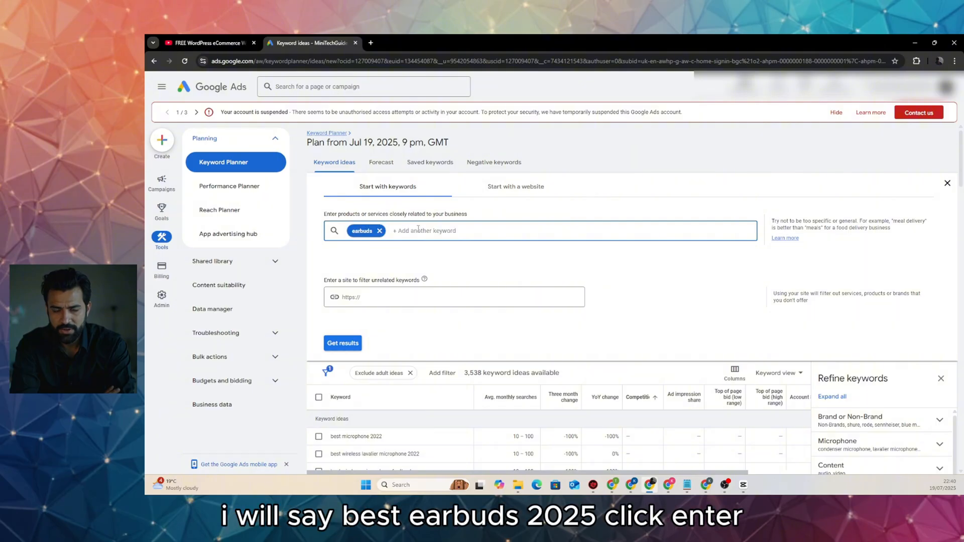
pyautogui.write('best earbuds 2025')
pyautogui.press('Return')
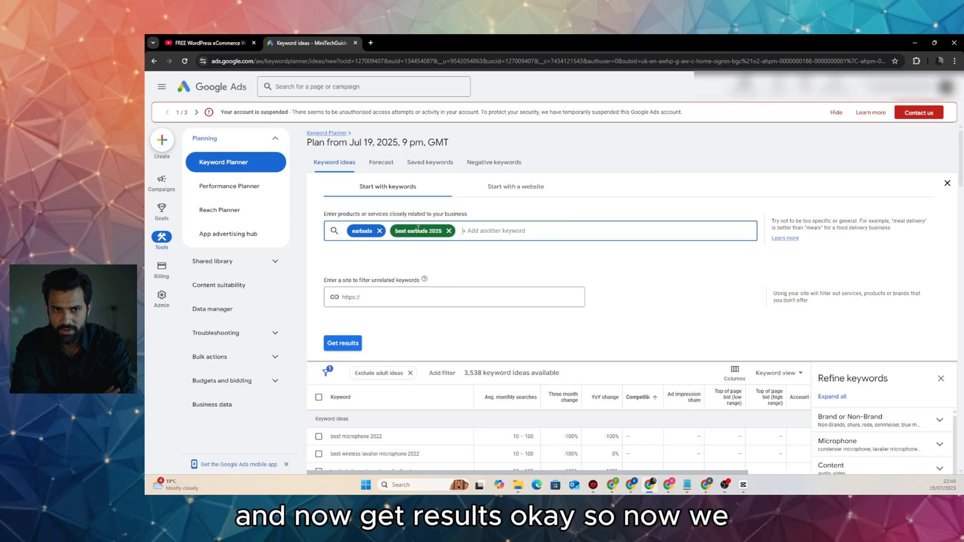
pyautogui.click(351, 343)
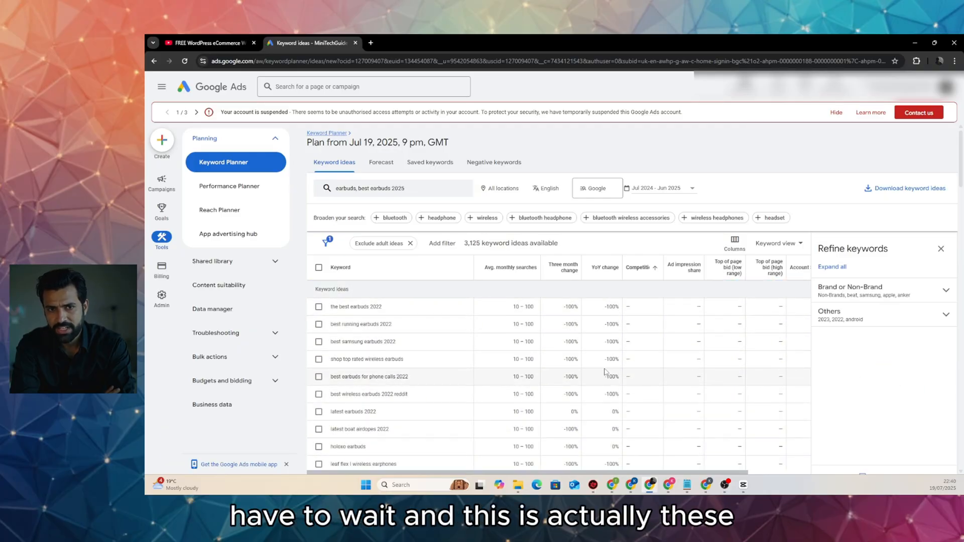
# Copy the keyword 'true wireless bluetooth earbuds' from the idea list
pyautogui.scroll(-10, 576, 372)
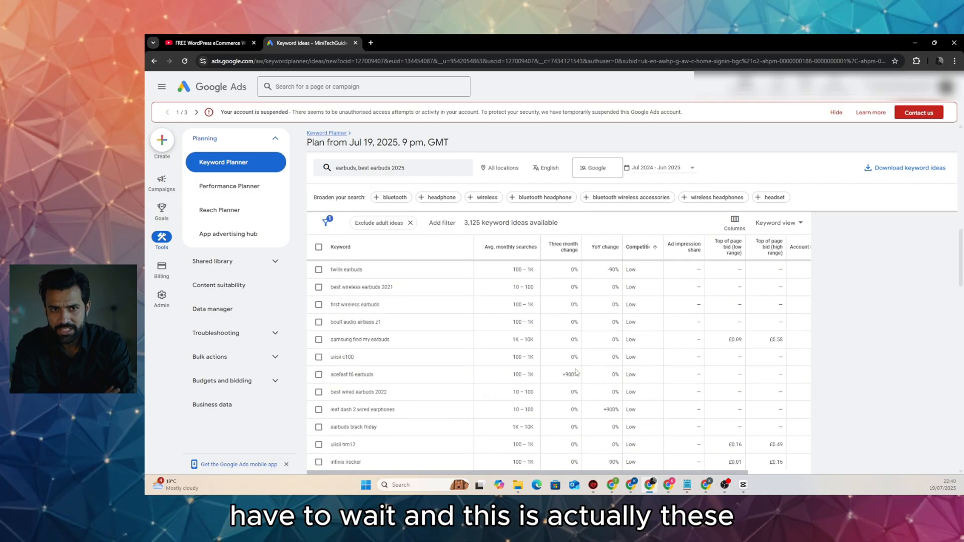
pyautogui.scroll(-10, 576, 372)
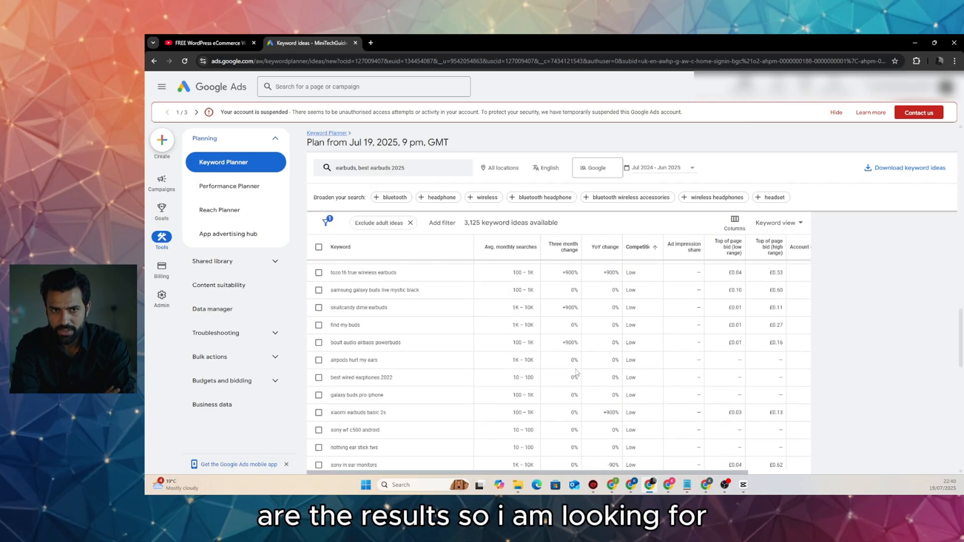
pyautogui.scroll(-3, 576, 372)
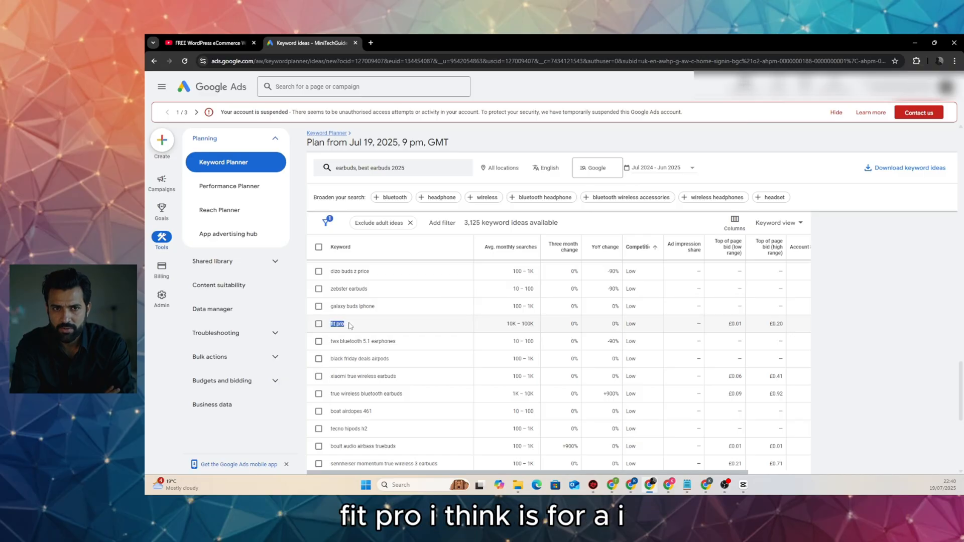
pyautogui.scroll(-1, 364, 301)
pyautogui.scroll(-15, 366, 289)
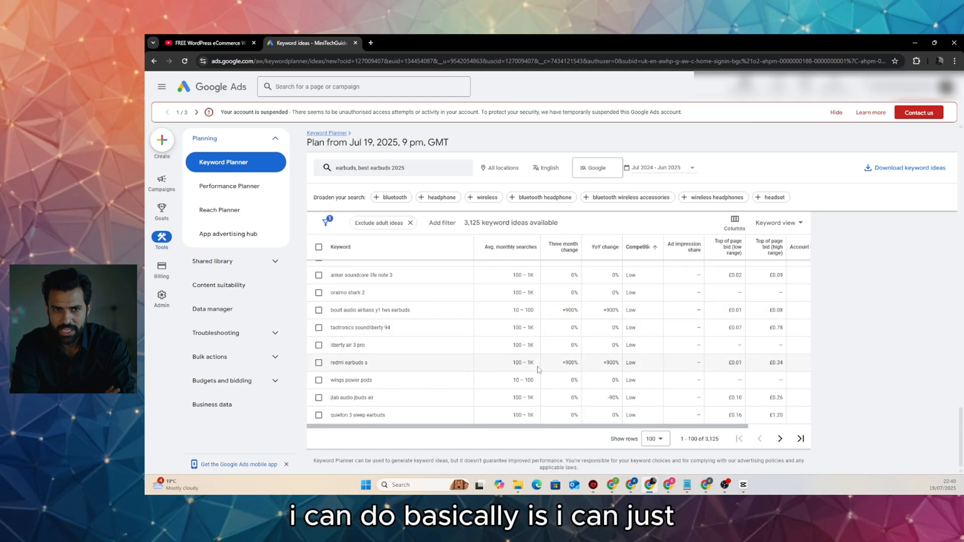
pyautogui.scroll(4, 551, 383)
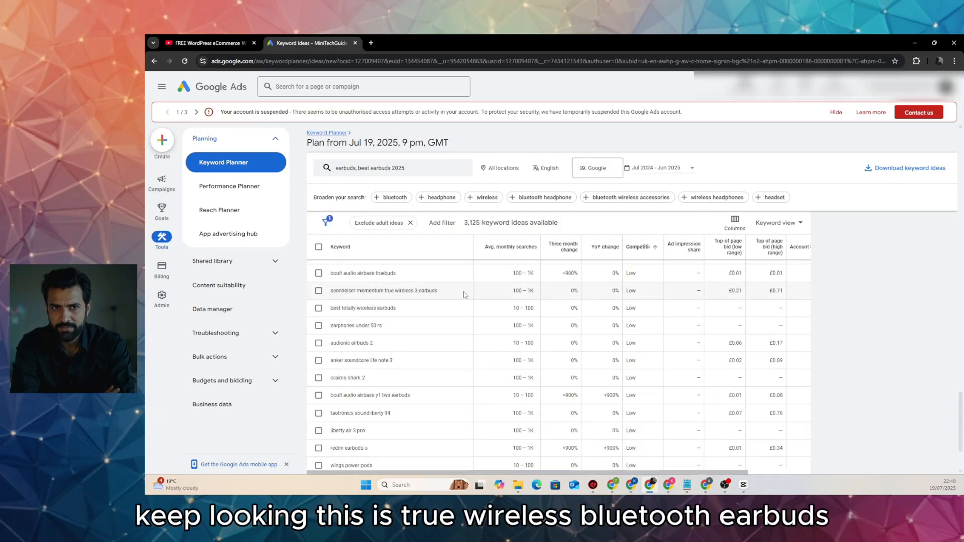
pyautogui.scroll(3, 472, 360)
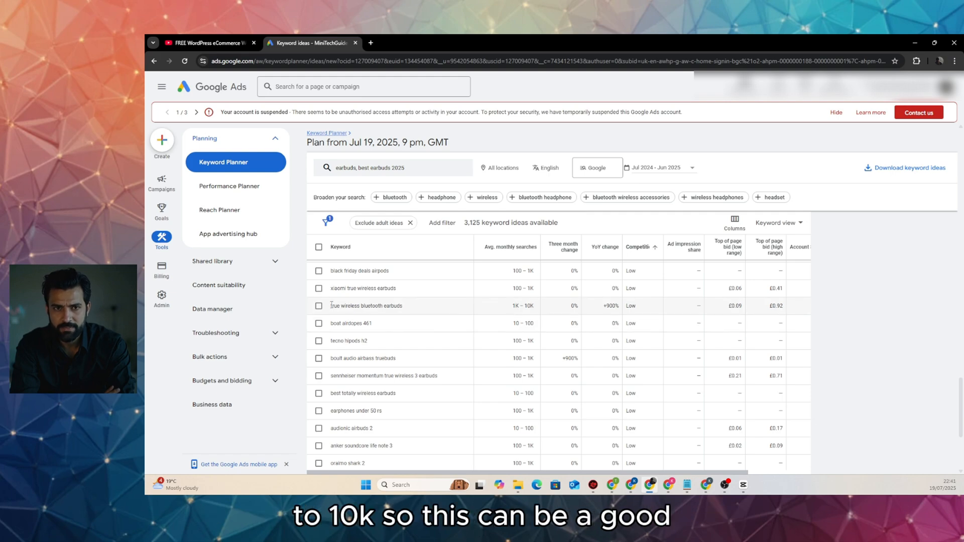
pyautogui.moveTo(332, 305); pyautogui.dragTo(401, 306)
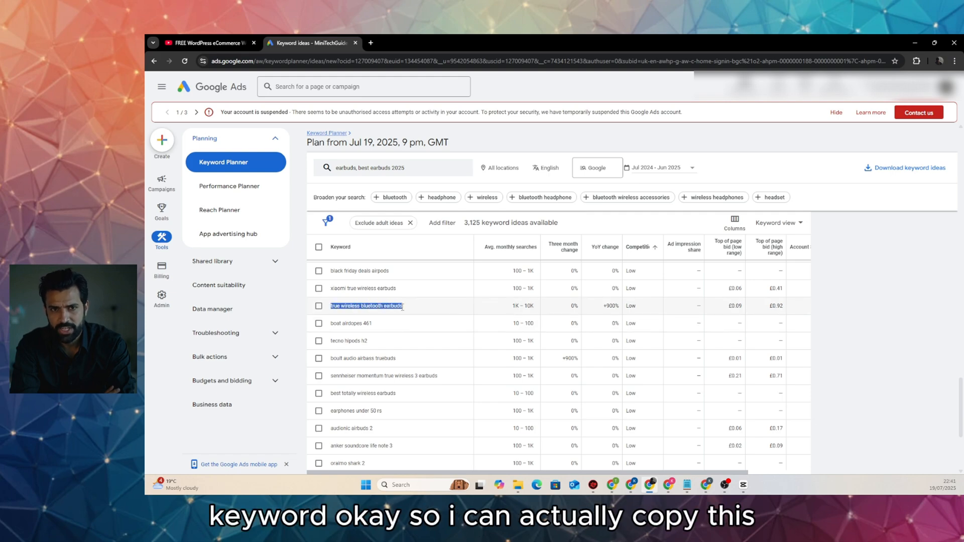
pyautogui.rightClick(402, 307)
pyautogui.click(426, 319)
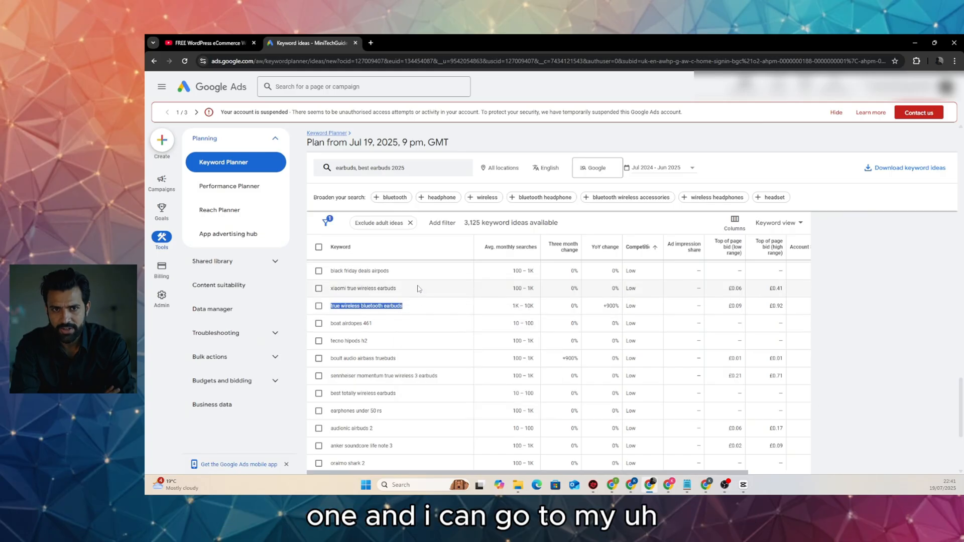
pyautogui.moveTo(710, 474)
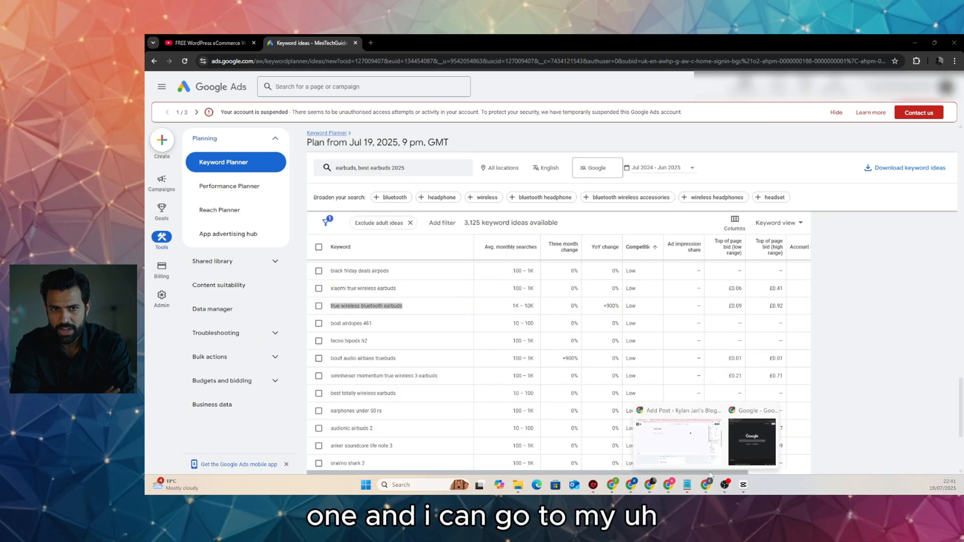
pyautogui.click(683, 439)
# Write the DeepSeek prompt requesting an article on 'true wireless bluetooth earbuds' with Google Ads keywords
pyautogui.click(777, 43)
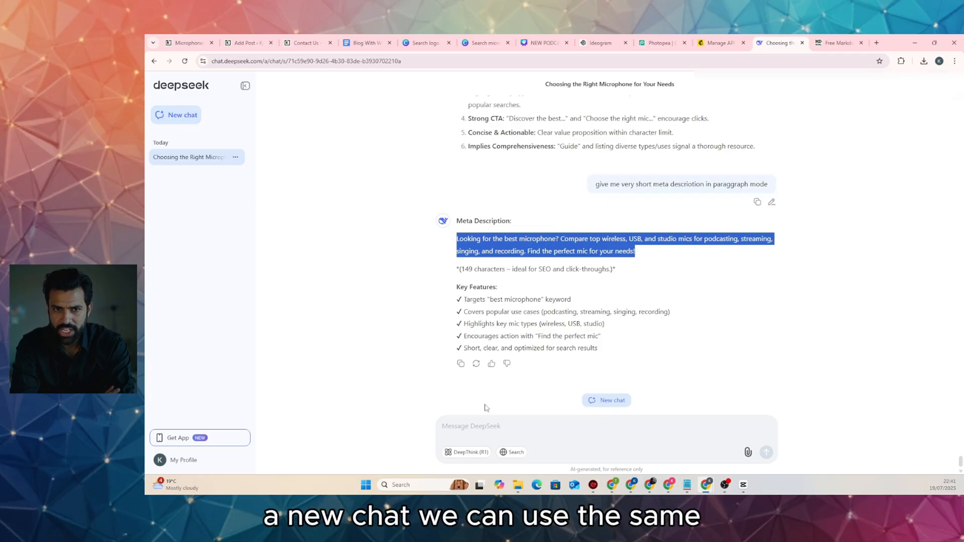
pyautogui.click(496, 420)
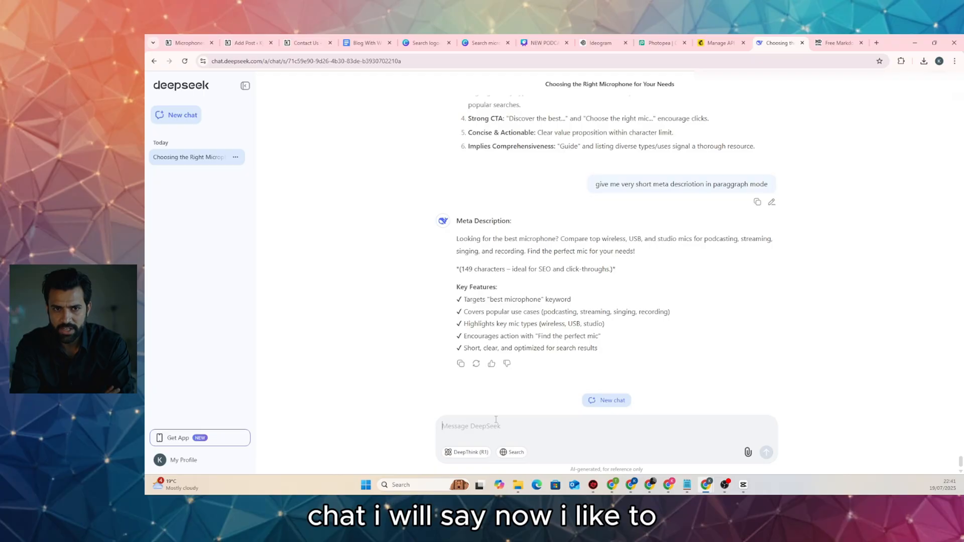
pyautogui.write('now I')
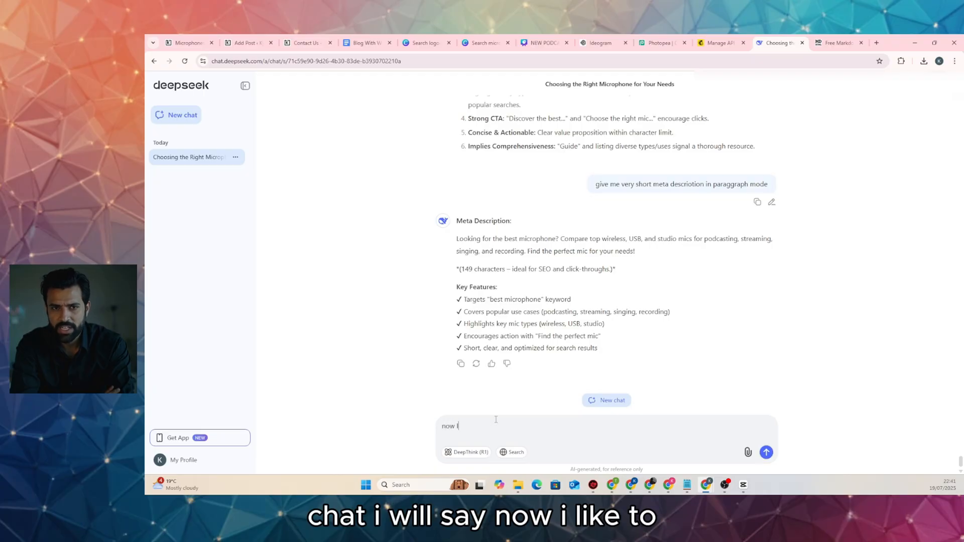
pyautogui.write(' like to cre')
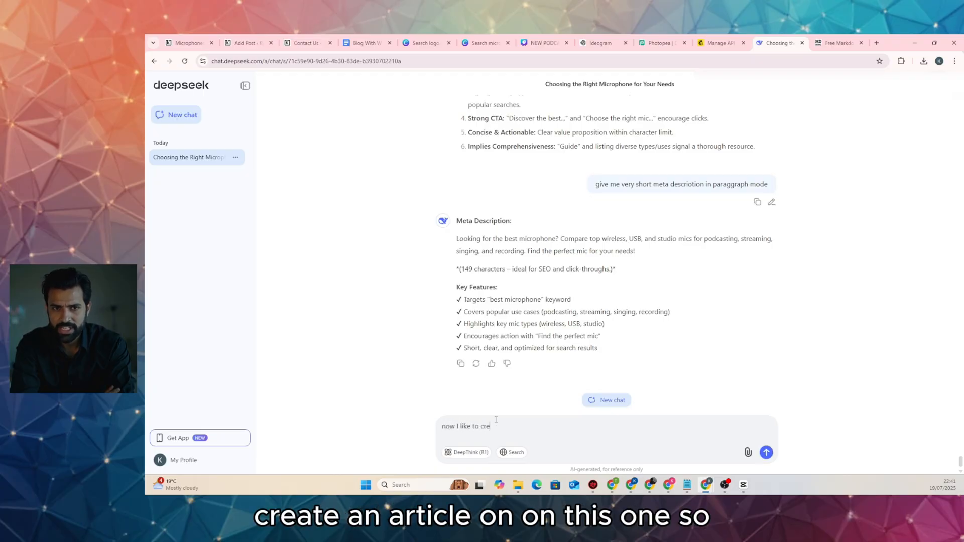
pyautogui.write('ate an arti')
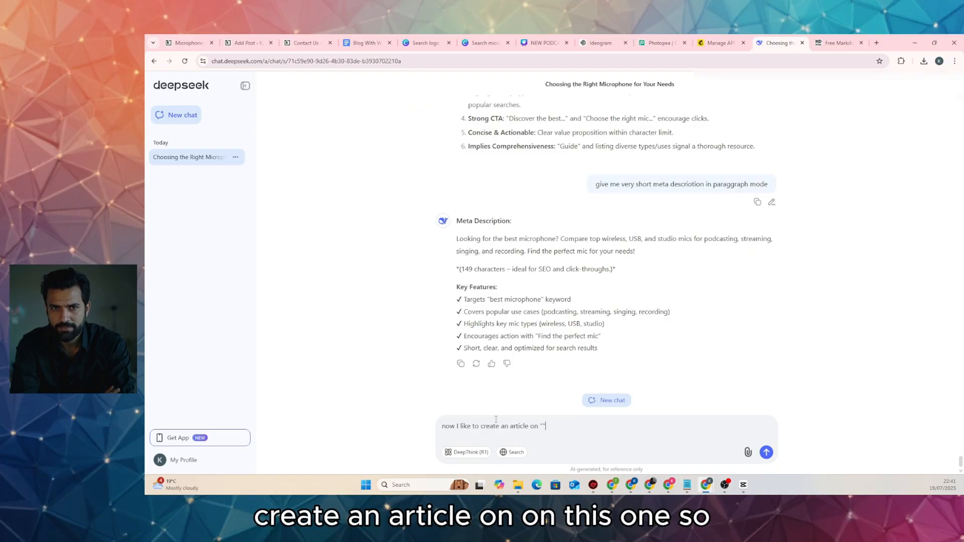
pyautogui.write('cle on')
pyautogui.hotkey('ctrl', 'v')
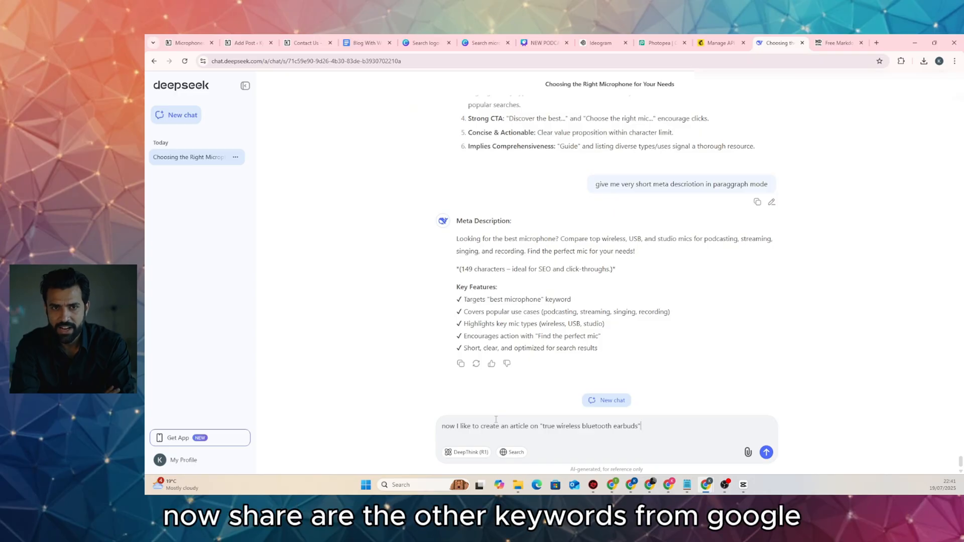
pyautogui.write('here are the other keywords from')
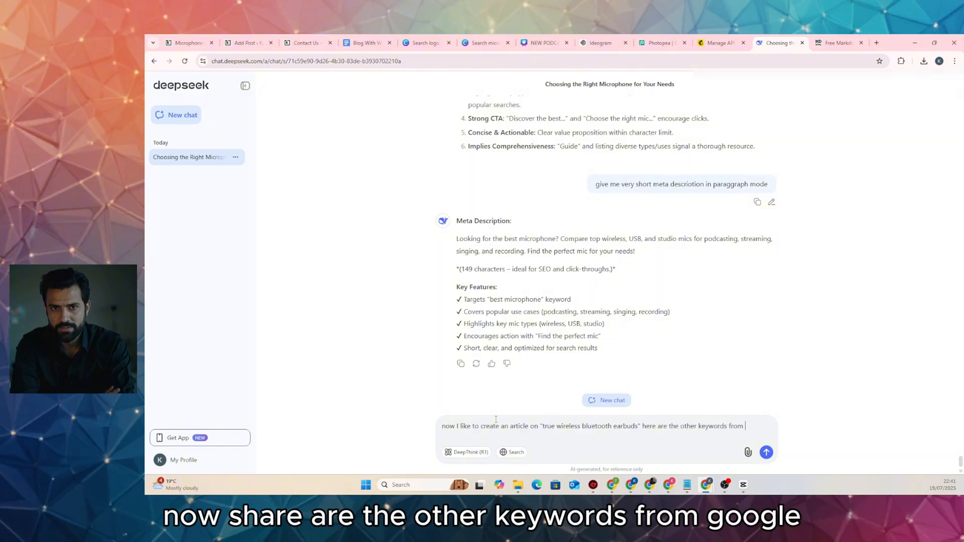
pyautogui.write('google')
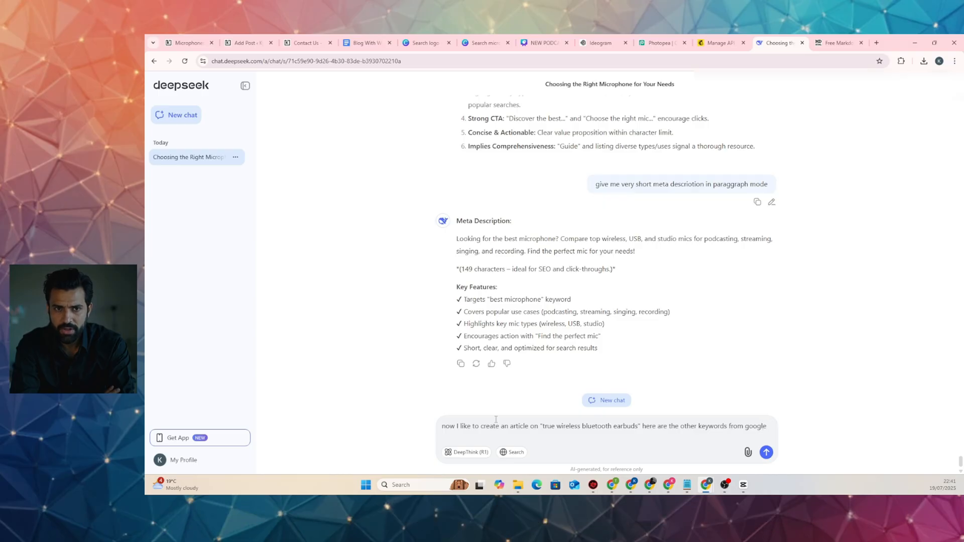
pyautogui.write(' ads keyword planner')
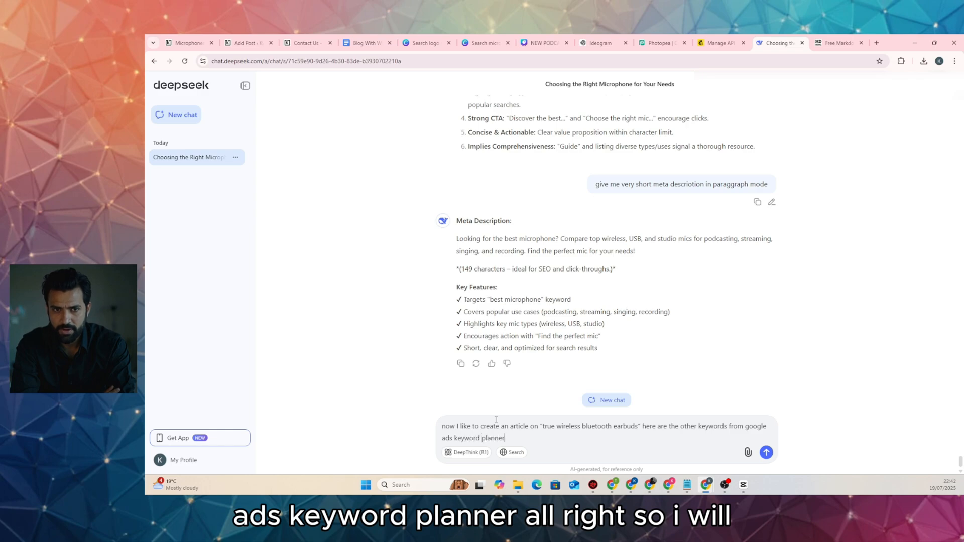
pyautogui.hotkey('shift', 'Return')
pyautogui.hotkey('shift', 'Return')
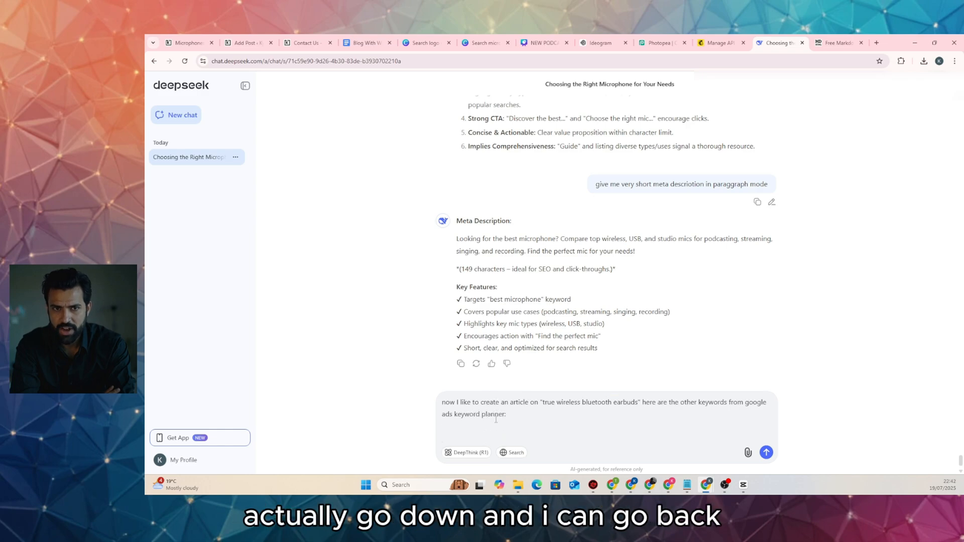
# Select all earbud keyword rows with their metrics in Keyword Planner, then return to DeepSeek
pyautogui.click(649, 484)
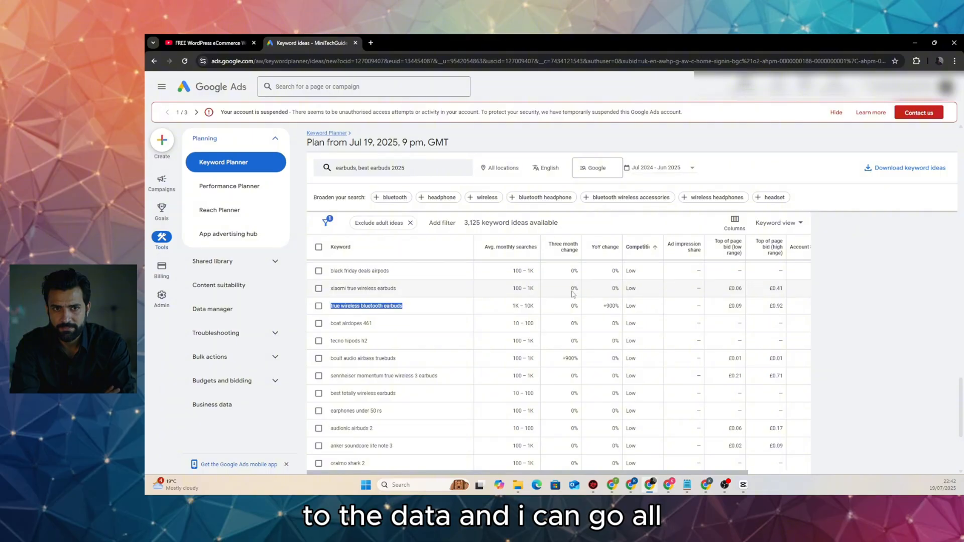
pyautogui.scroll(5, 412, 331)
pyautogui.scroll(10, 420, 336)
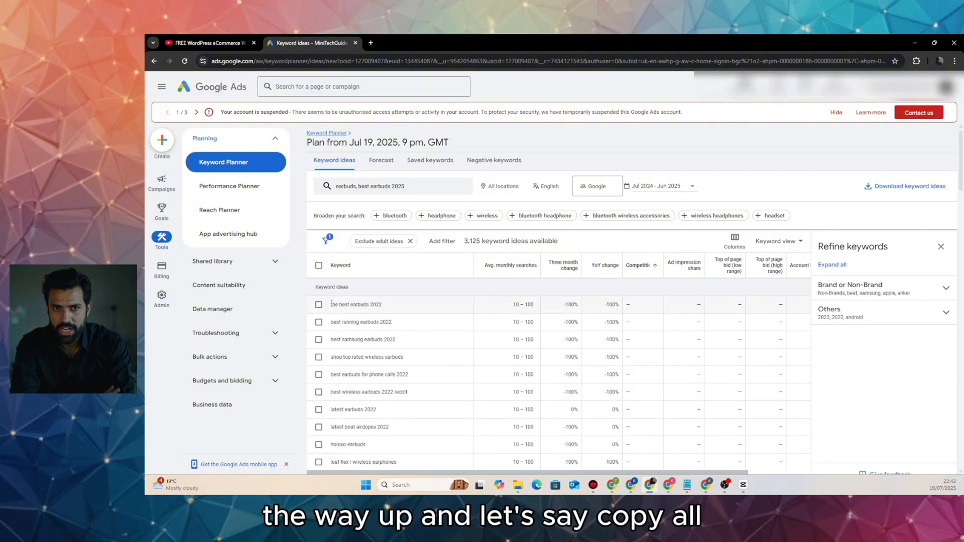
pyautogui.moveTo(330, 305); pyautogui.dragTo(464, 368)
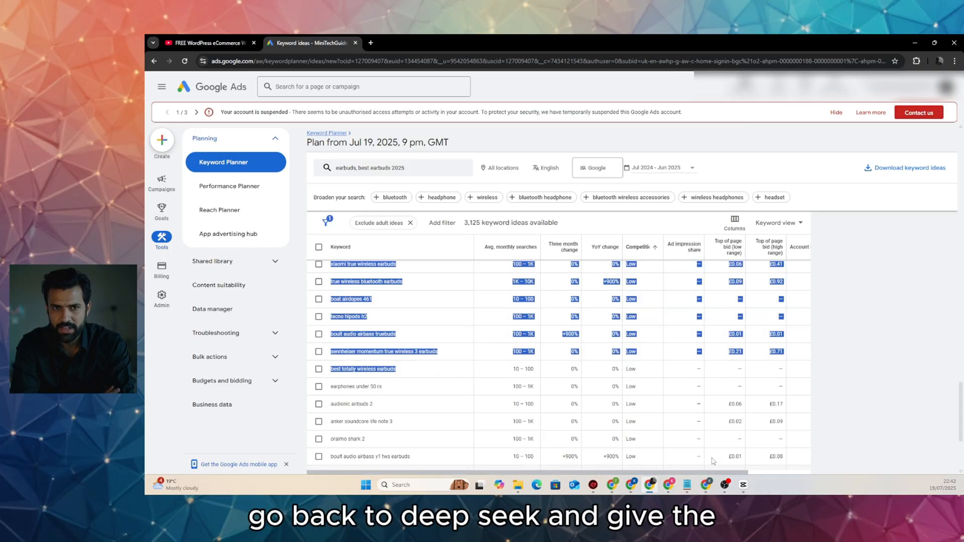
pyautogui.click(676, 442)
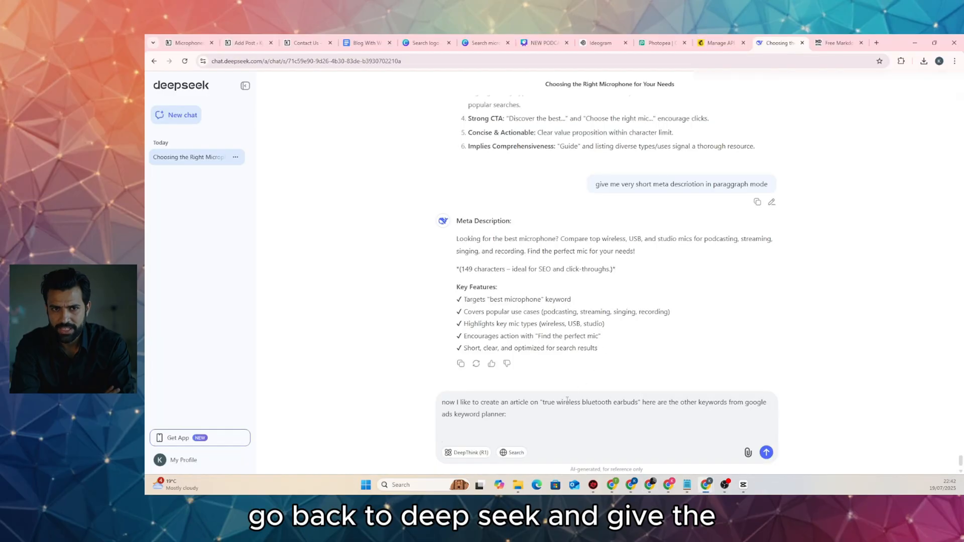
# Send DeepSeek the article request with the pasted Keyword Planner keyword table
pyautogui.hotkey('ctrl', 'v')
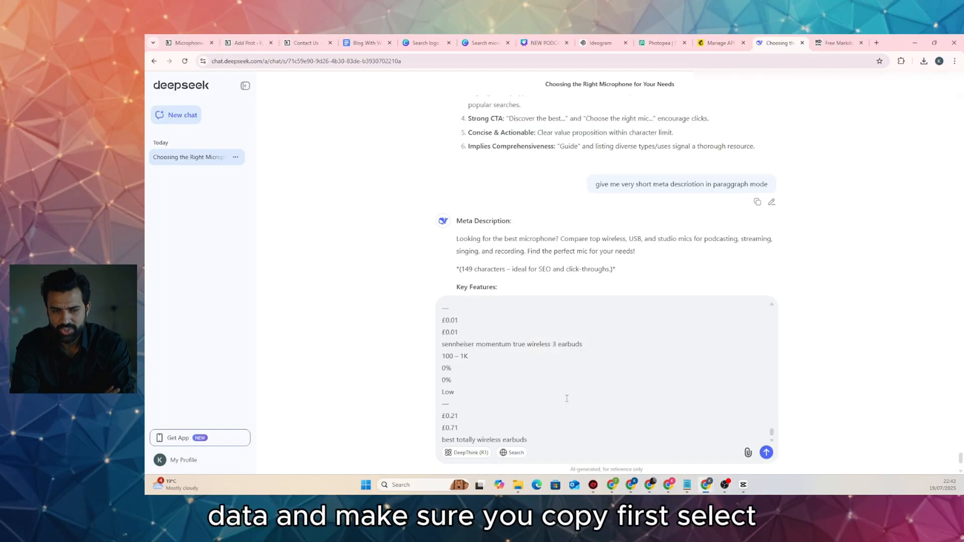
pyautogui.hotkey('ctrl', 'a')
pyautogui.click(566, 398)
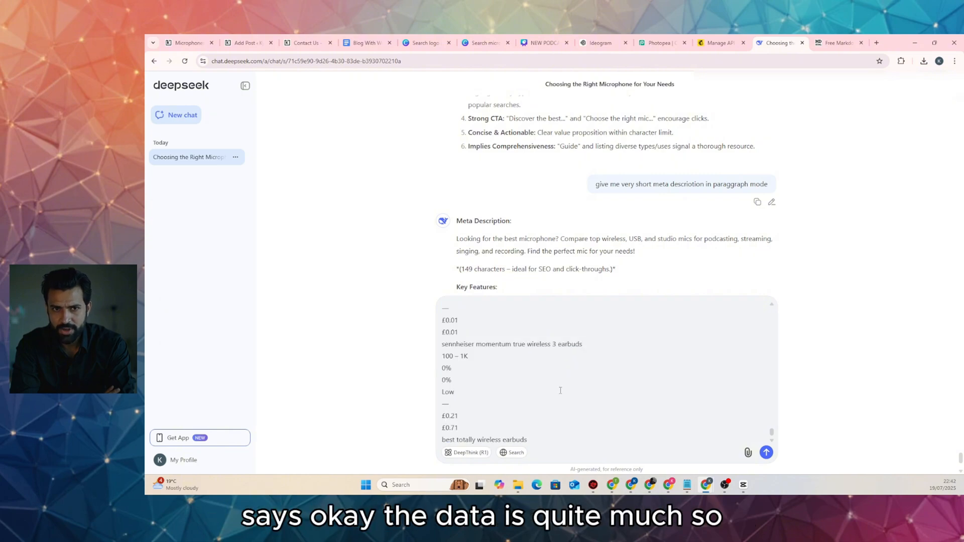
pyautogui.press('Return')
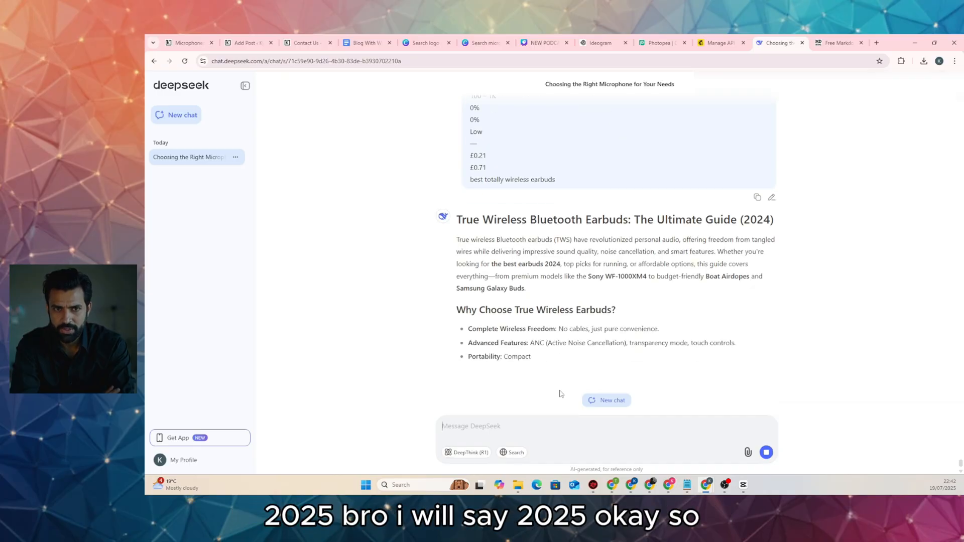
# Stop the 2024 earbuds guide mid-reply and ask DeepSeek to update it to 2025
pyautogui.click(766, 452)
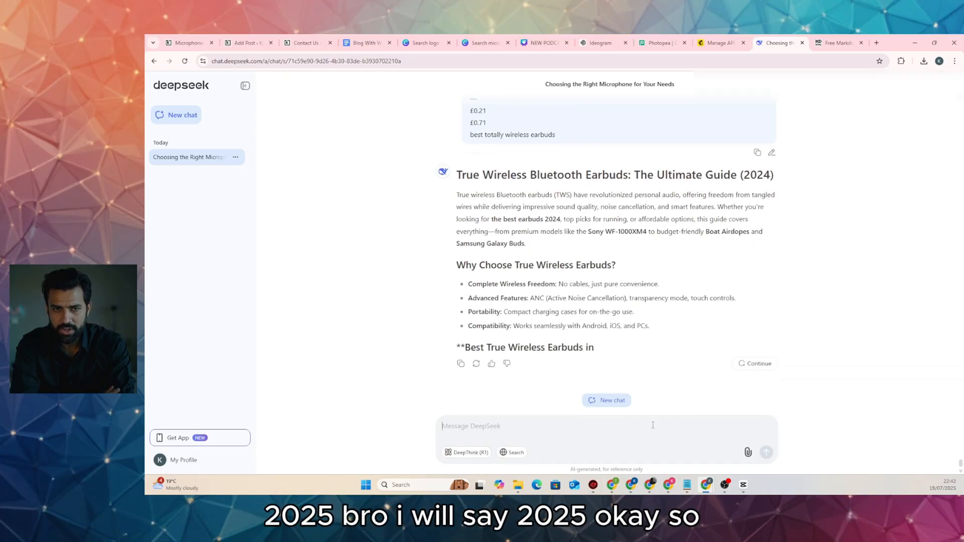
pyautogui.write('2025')
pyautogui.press('Return')
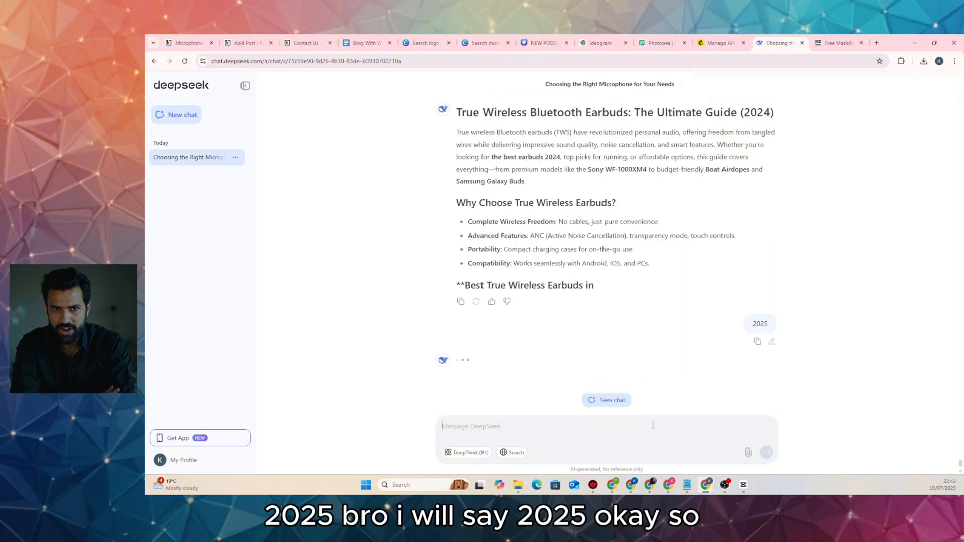
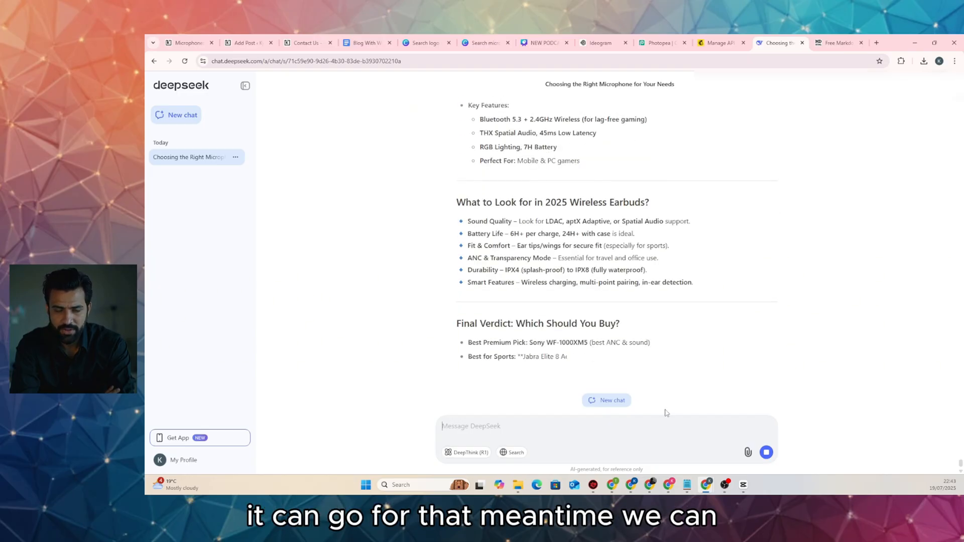
# Look over the live blog's Microphones category page
pyautogui.click(188, 43)
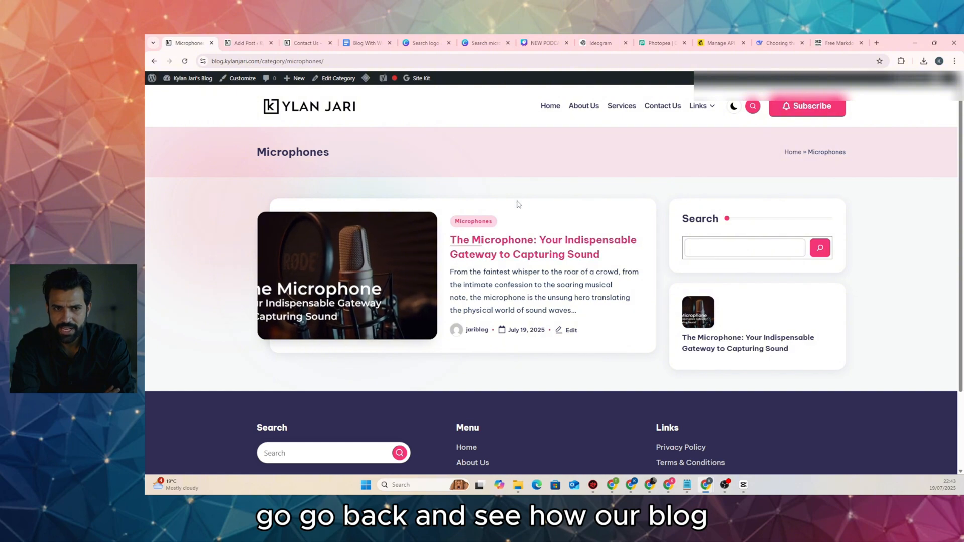
pyautogui.scroll(-2, 518, 204)
pyautogui.scroll(2, 518, 201)
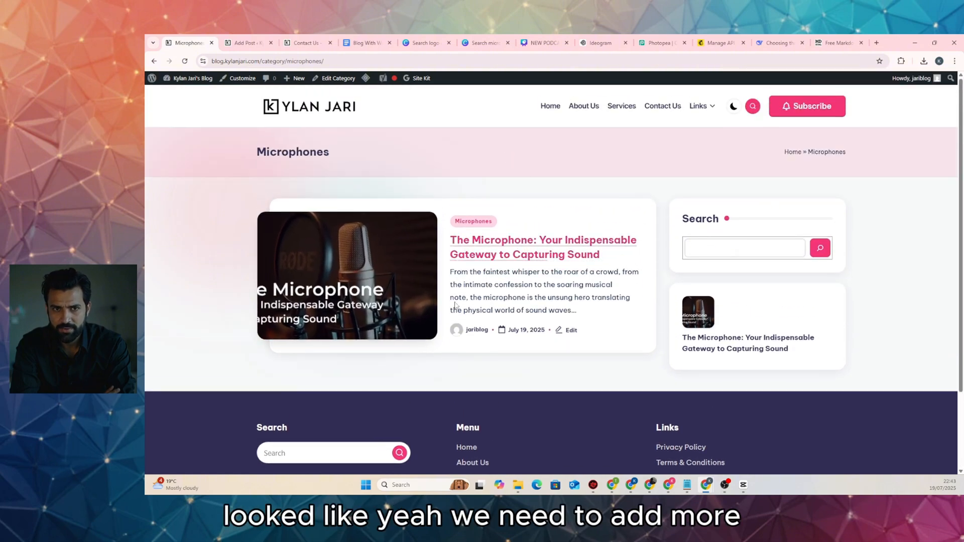
pyautogui.scroll(-2, 415, 291)
pyautogui.scroll(2, 414, 287)
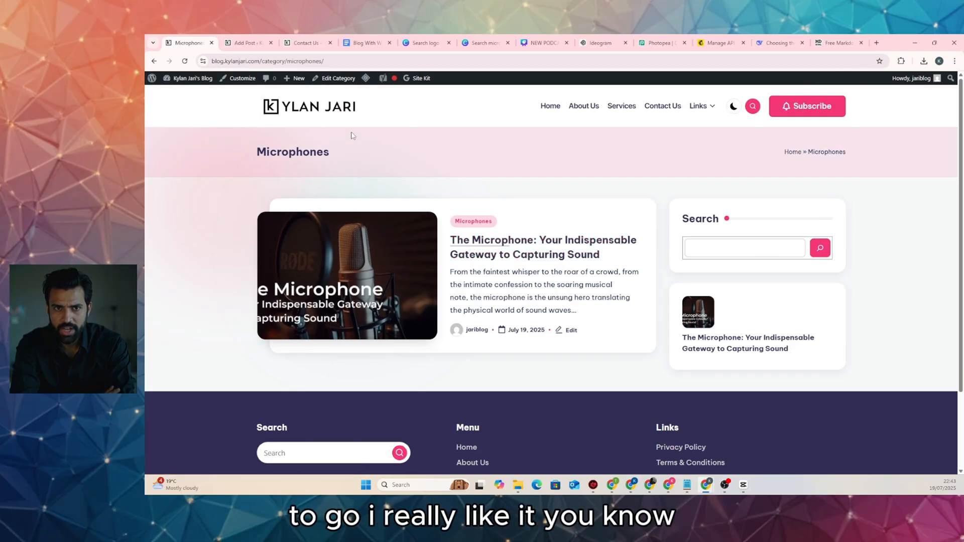
# Visit the blog's home page, then the Services, Contact Us and About Us pages
pyautogui.click(342, 114)
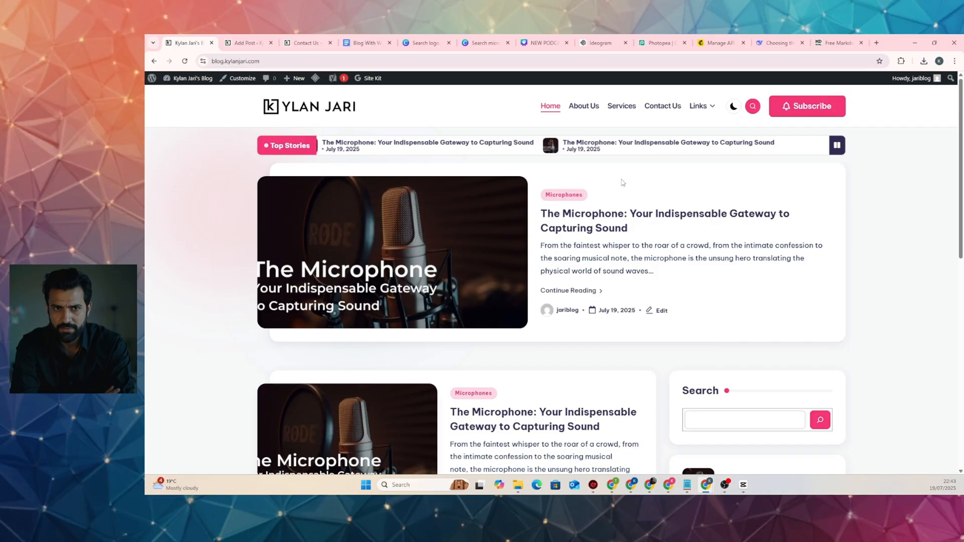
pyautogui.scroll(-3, 522, 214)
pyautogui.scroll(-5, 522, 215)
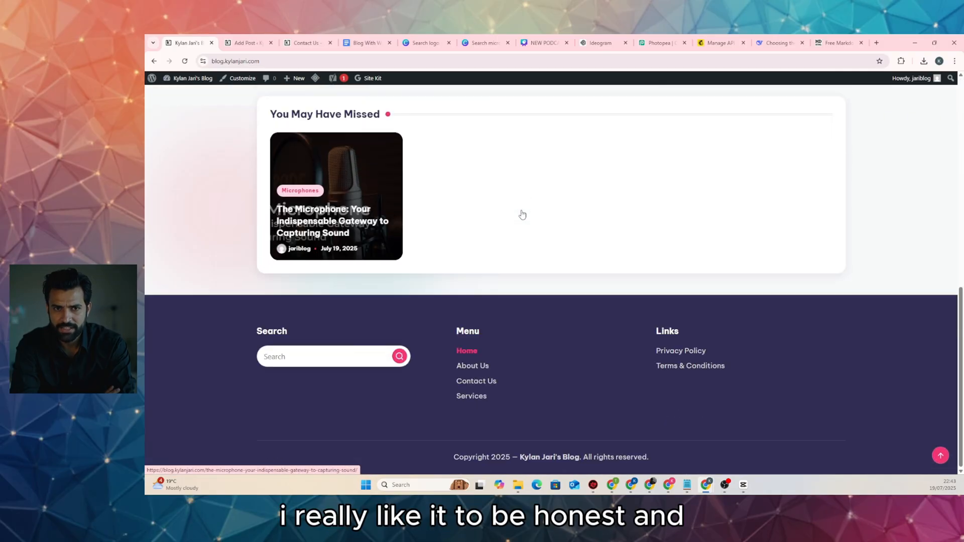
pyautogui.click(474, 396)
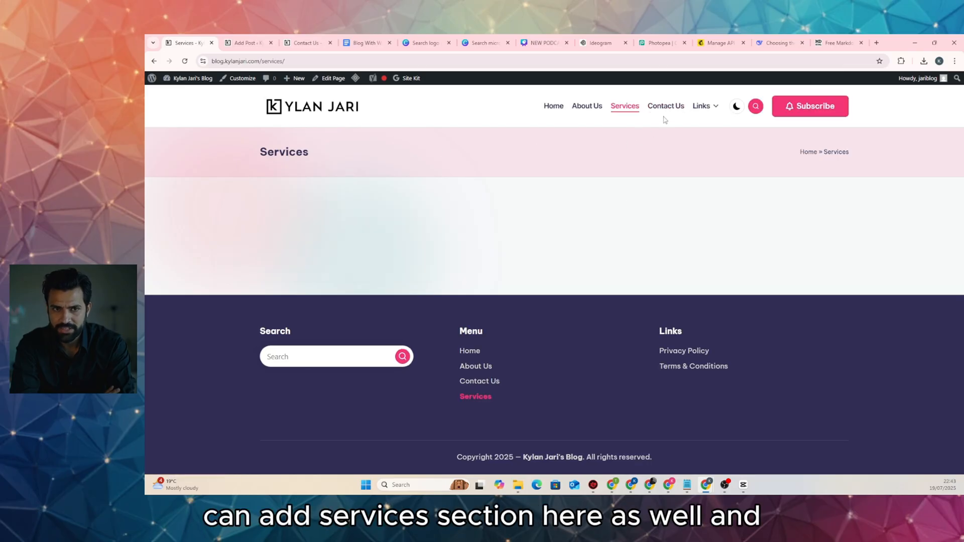
pyautogui.click(666, 106)
pyautogui.scroll(-4, 637, 216)
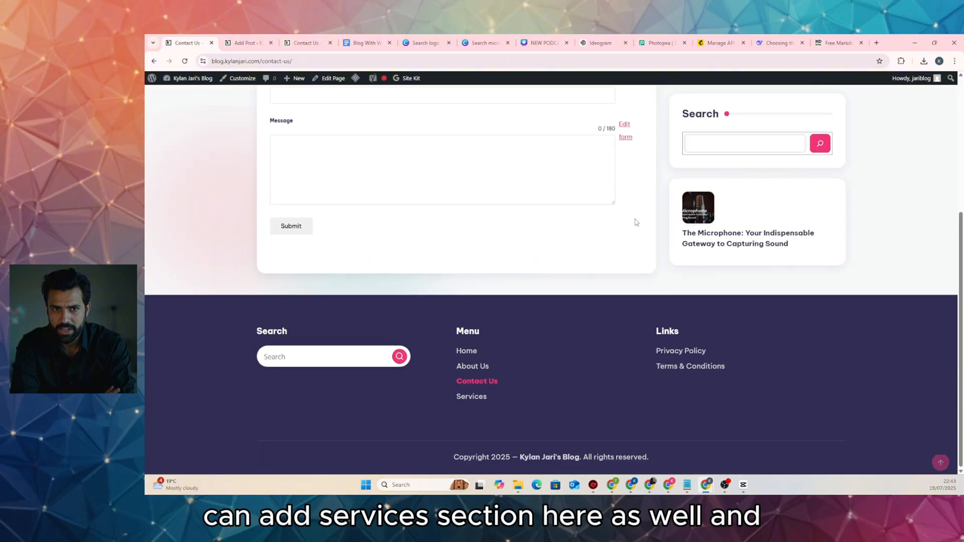
pyautogui.scroll(4, 636, 222)
pyautogui.click(589, 106)
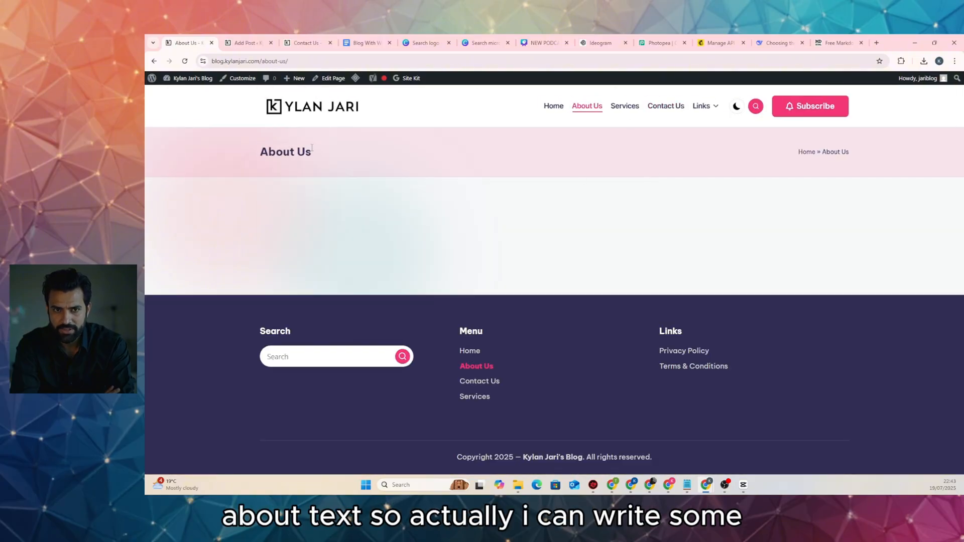
# Scroll through DeepSeek's 2025 true wireless earbuds buyer's guide and copy the full response
pyautogui.click(778, 43)
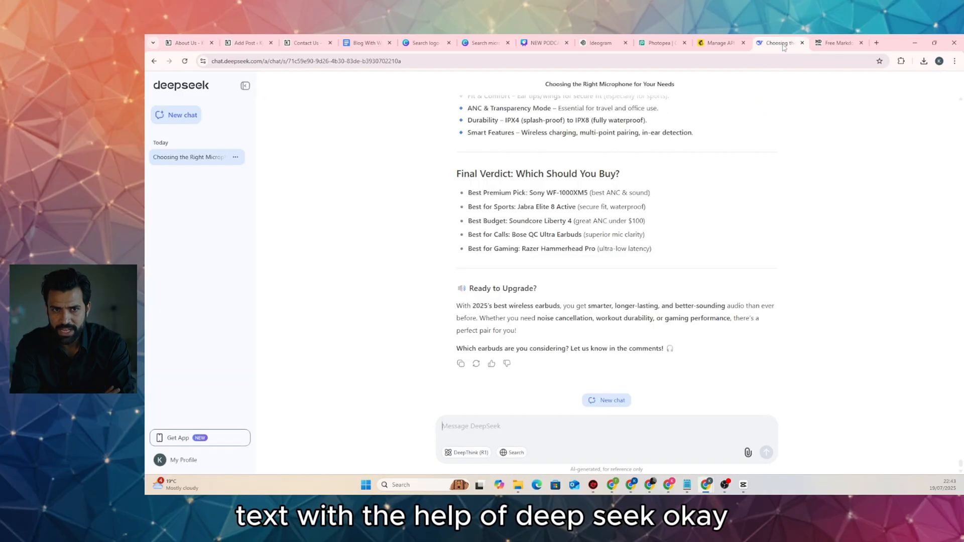
pyautogui.scroll(3, 567, 295)
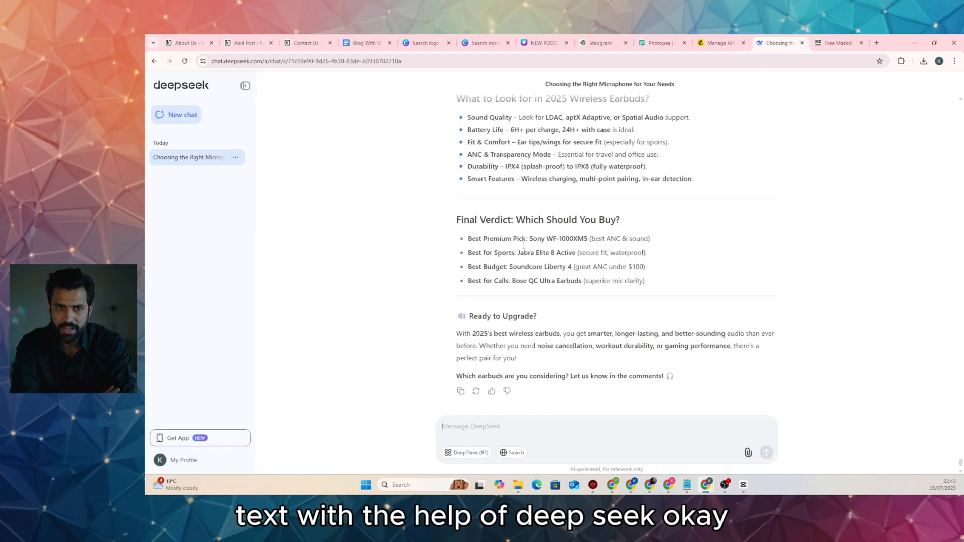
pyautogui.scroll(-3, 527, 266)
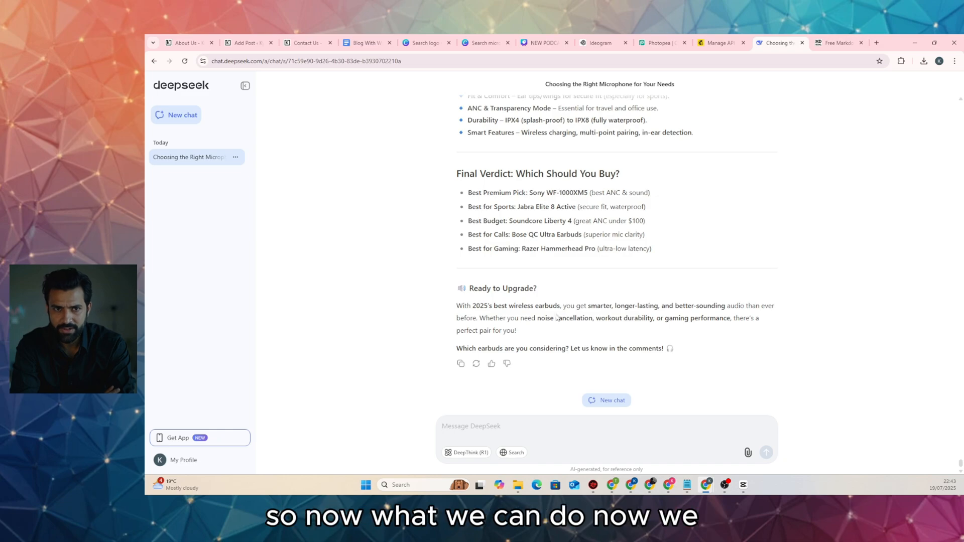
pyautogui.scroll(15, 560, 380)
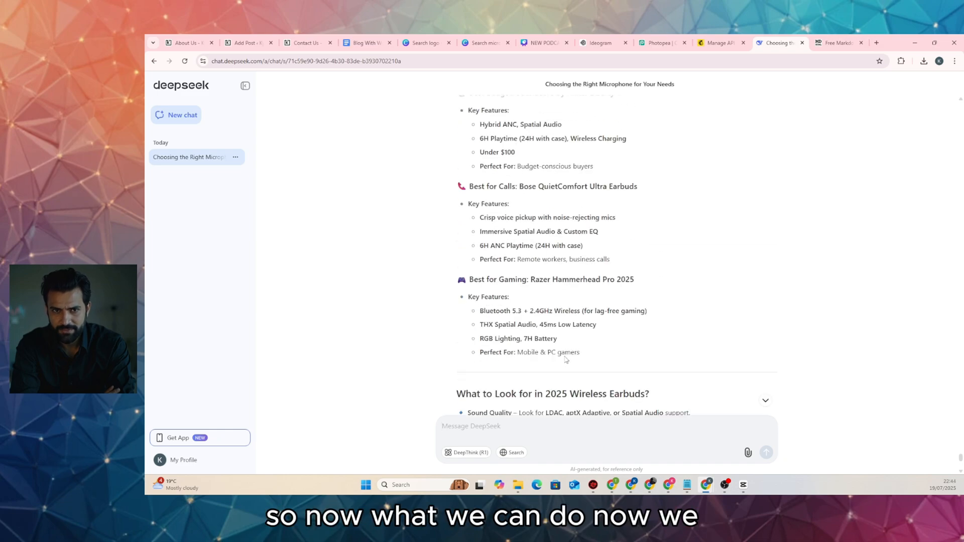
pyautogui.scroll(3, 566, 357)
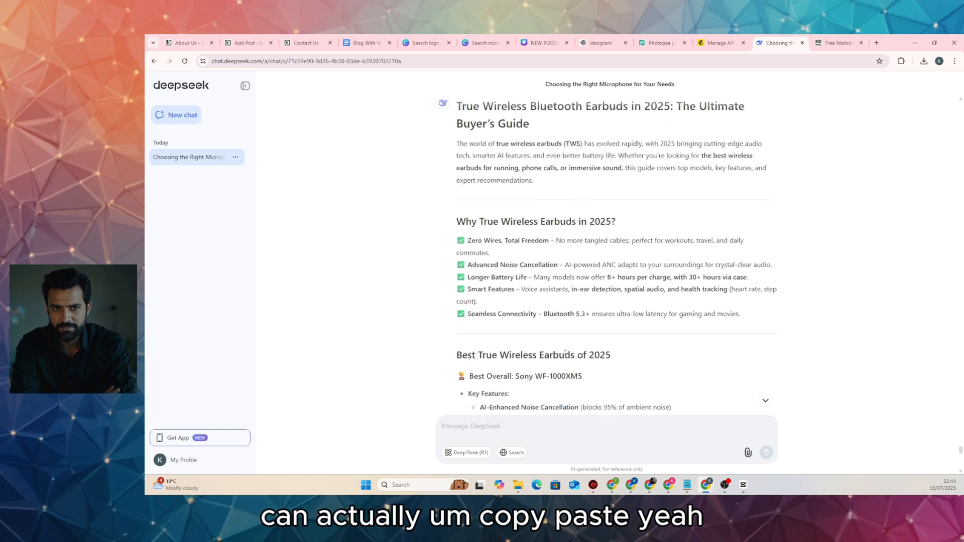
pyautogui.scroll(-5, 570, 352)
pyautogui.scroll(-1, 569, 351)
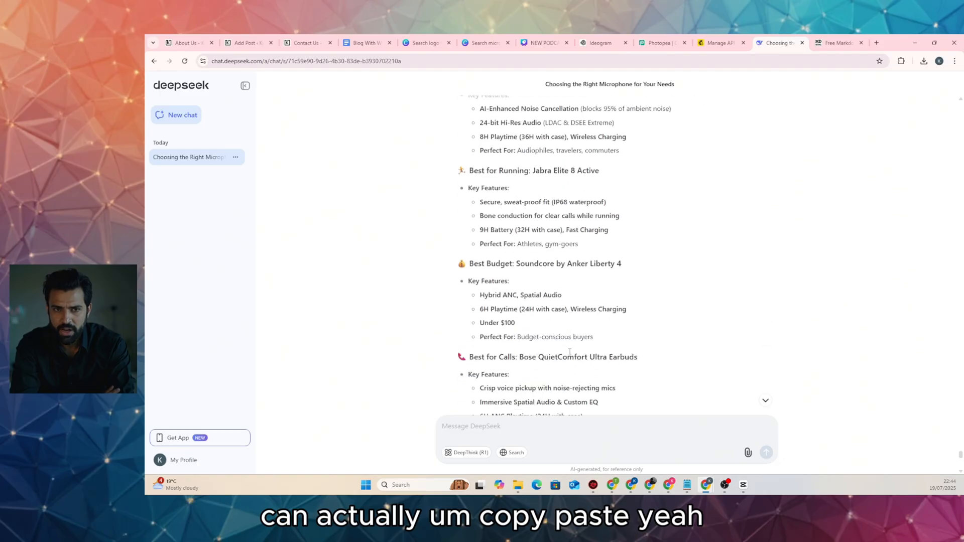
pyautogui.scroll(-8, 569, 352)
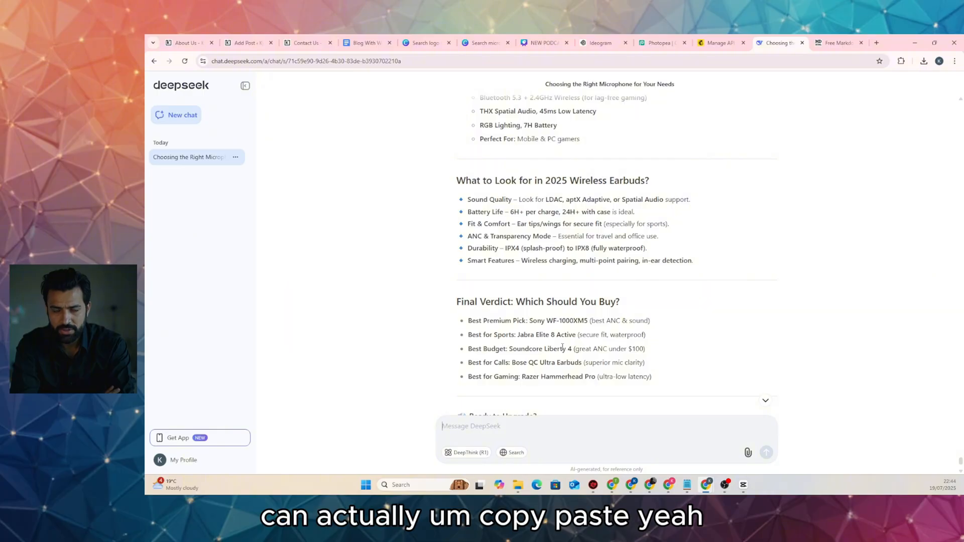
pyautogui.scroll(-3, 562, 346)
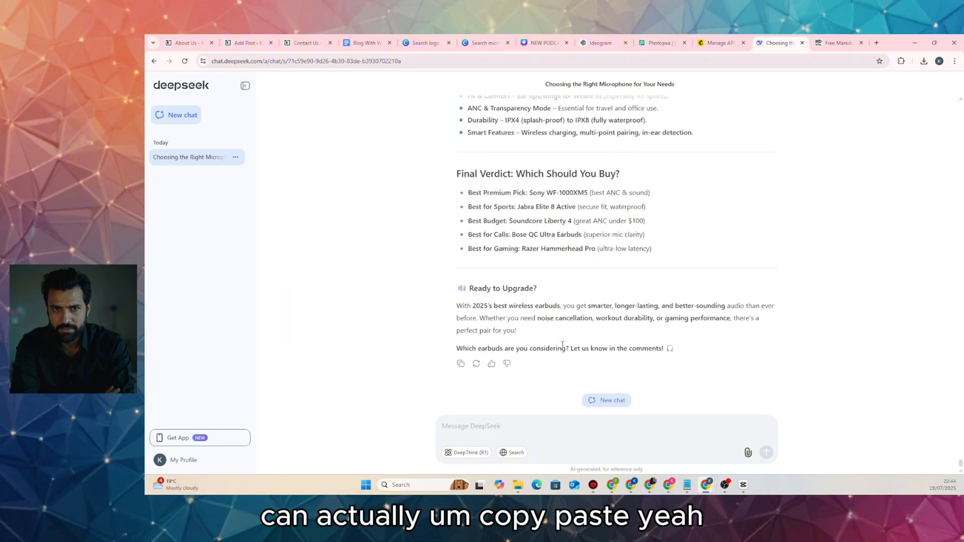
pyautogui.click(460, 363)
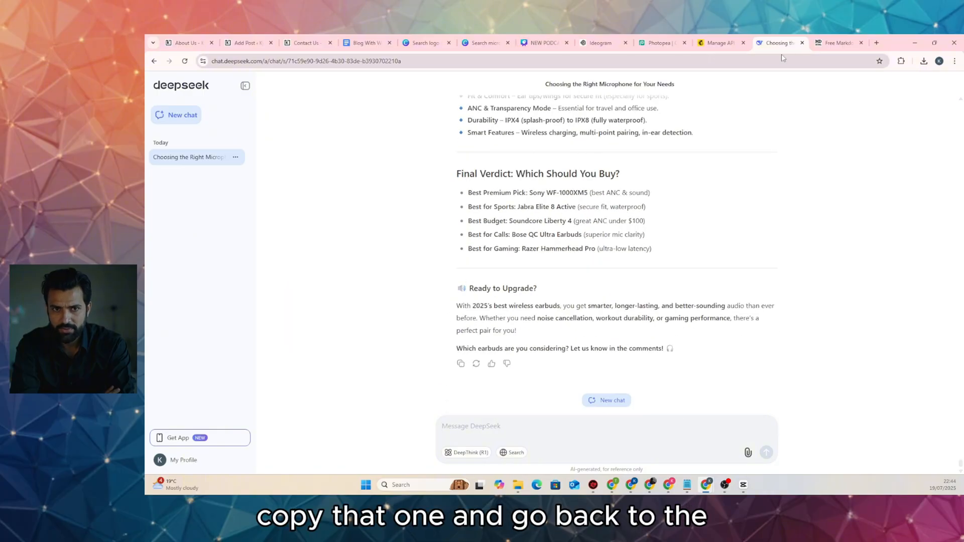
pyautogui.click(837, 43)
# Swap the old microphone markdown for the earbuds guide and copy the rendered HTML preview
pyautogui.click(355, 234)
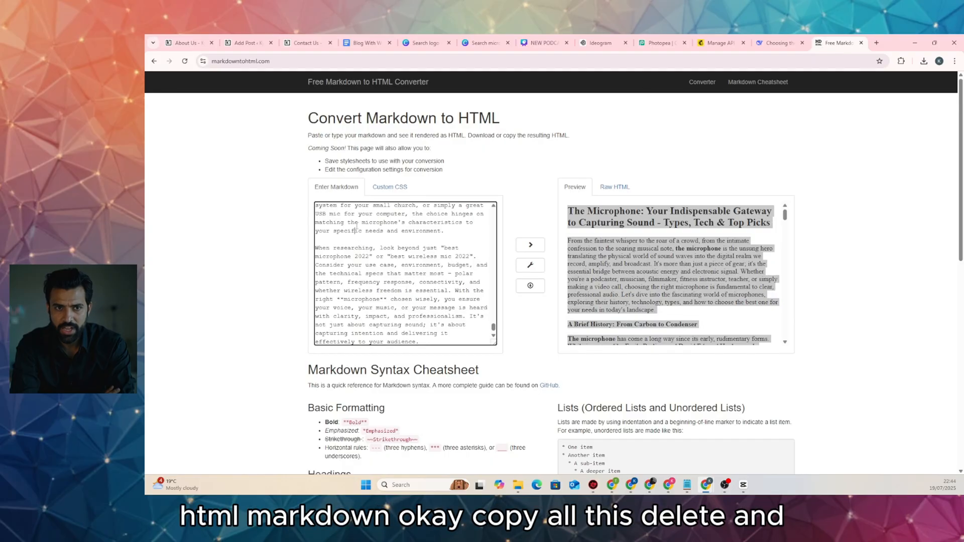
pyautogui.hotkey('ctrl', 'a')
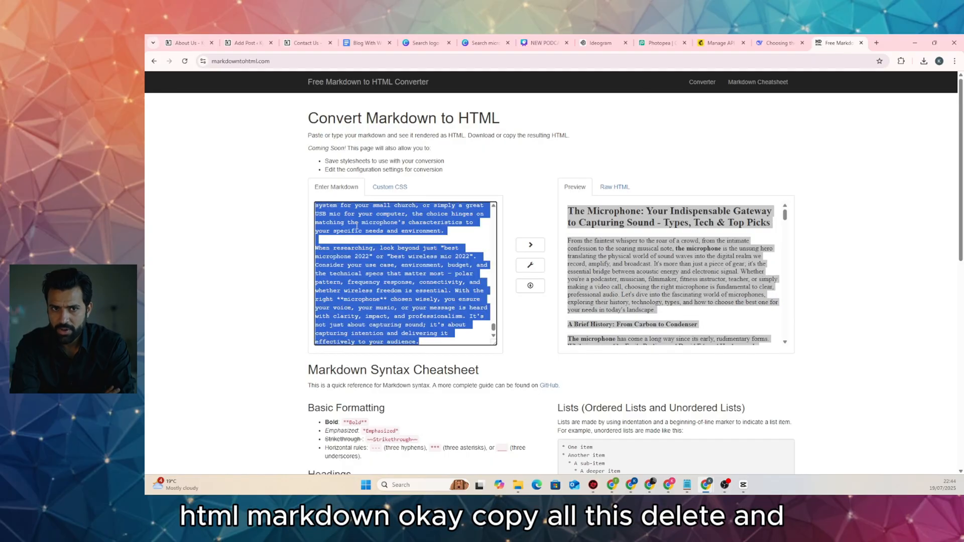
pyautogui.press('Delete')
pyautogui.hotkey('ctrl', 'v')
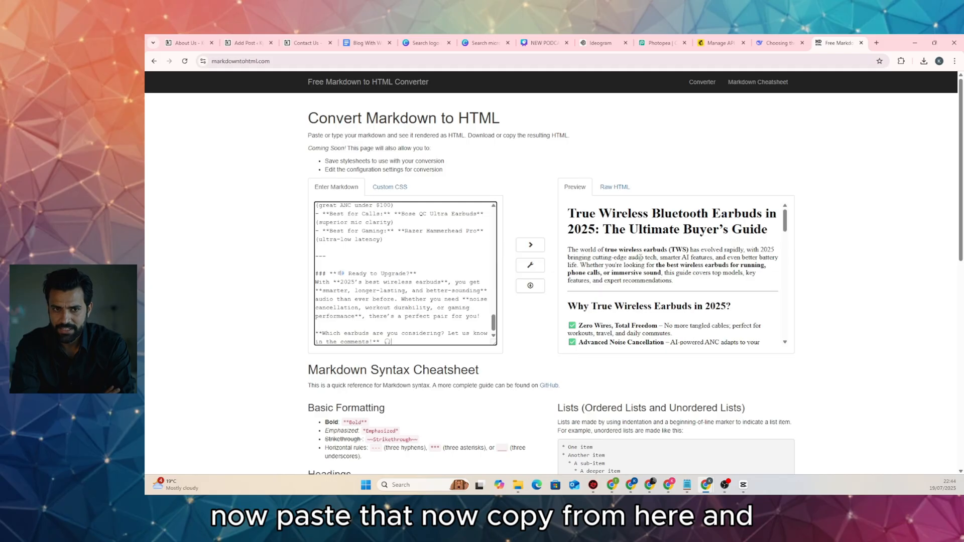
pyautogui.click(640, 257)
pyautogui.hotkey('ctrl', 'a')
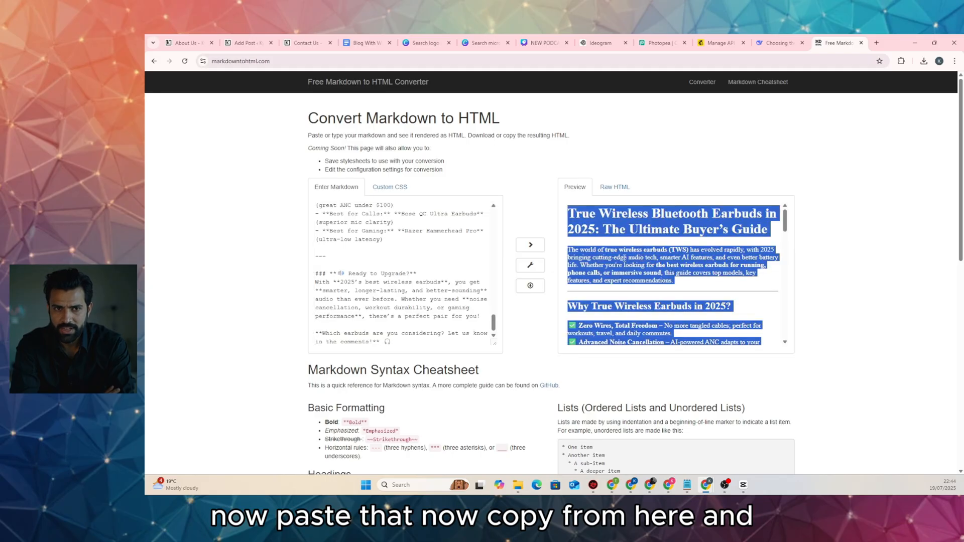
pyautogui.click(246, 43)
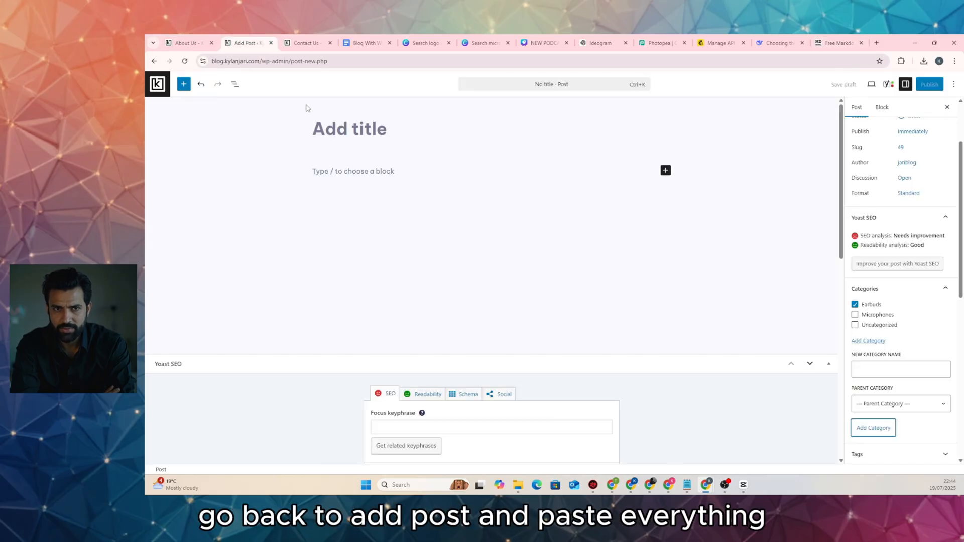
# Paste the rendered earbuds guide into the empty post body and collapse the Yoast SEO panel
pyautogui.click(352, 171)
pyautogui.hotkey('ctrl', 'v')
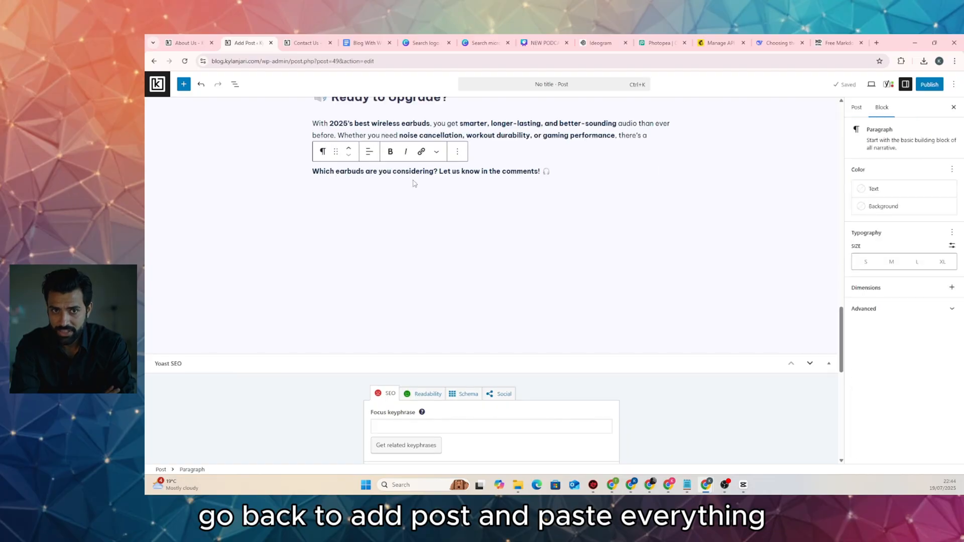
pyautogui.click(518, 365)
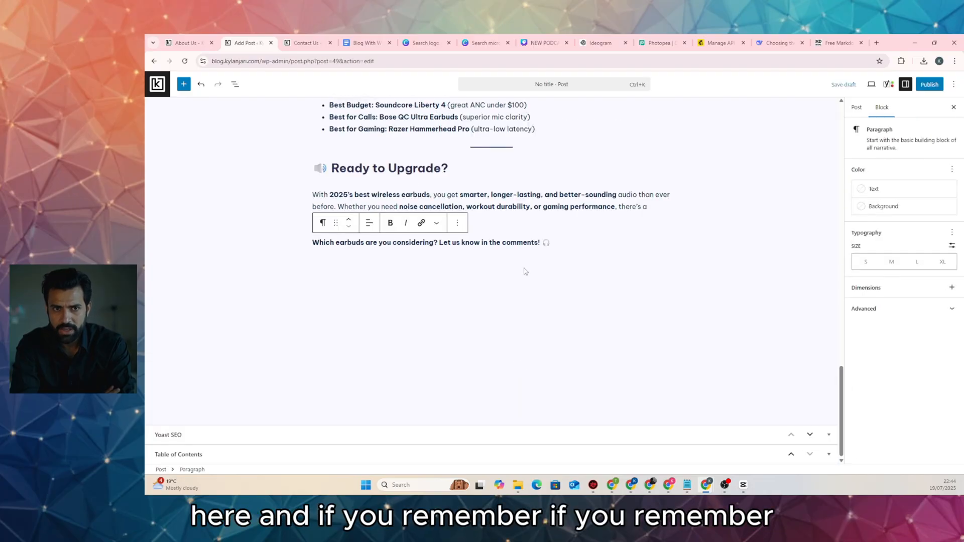
pyautogui.scroll(20, 525, 271)
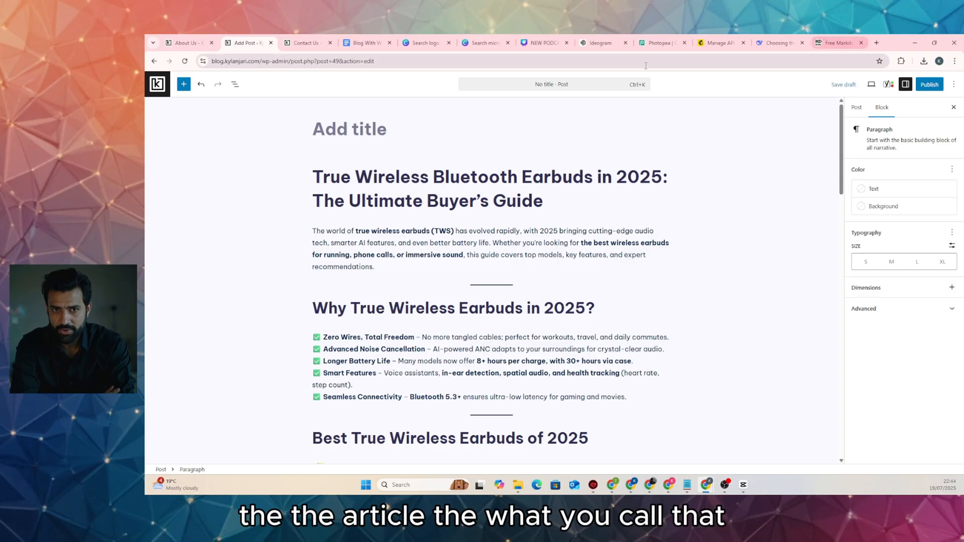
# Review the keyword data in DeepSeek and highlight 'true wireless bluetooth earbuds' in the prompt
pyautogui.click(777, 43)
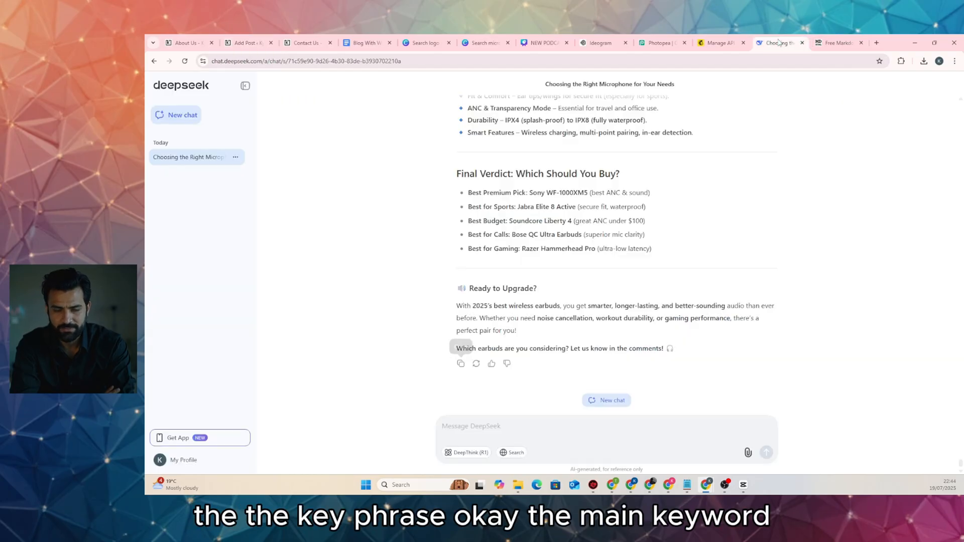
pyautogui.scroll(5, 526, 199)
pyautogui.scroll(20, 526, 200)
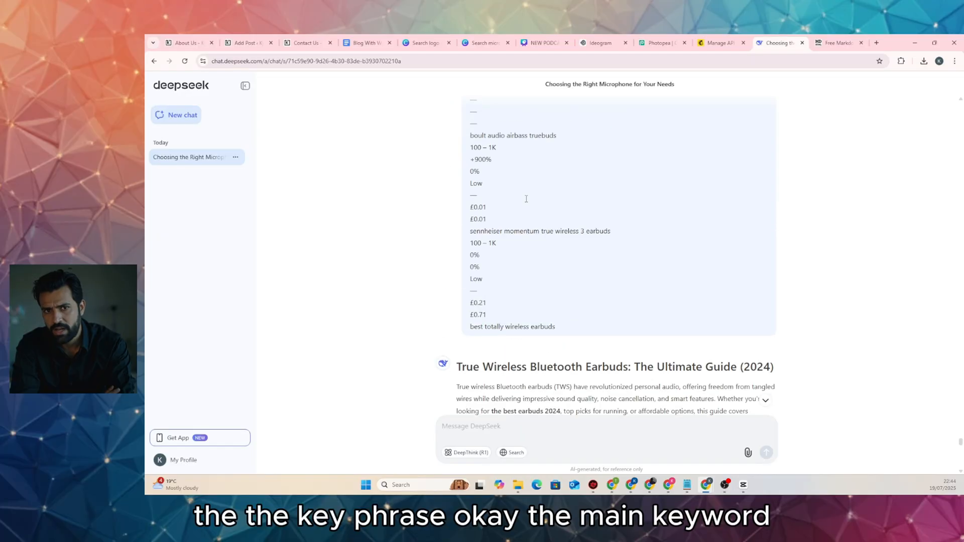
pyautogui.scroll(15, 526, 201)
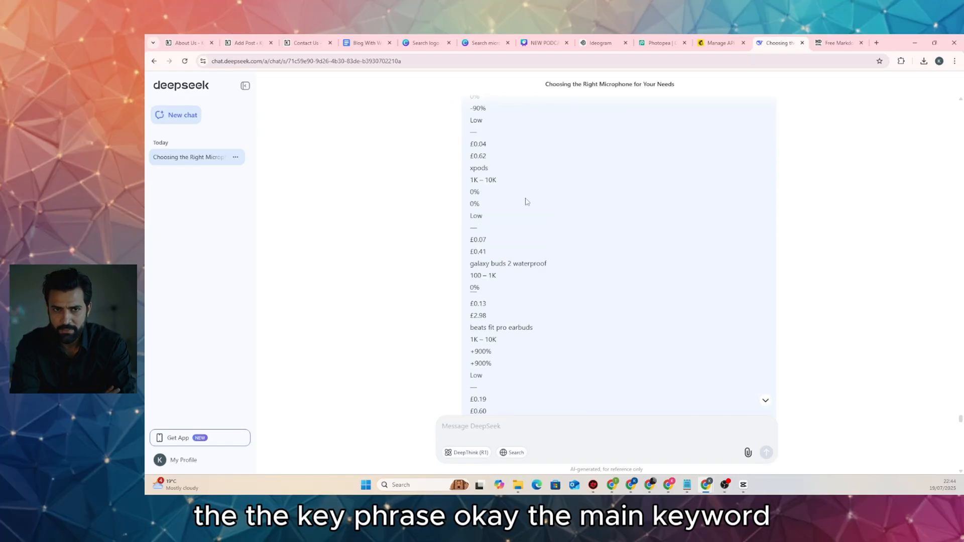
pyautogui.scroll(15, 526, 201)
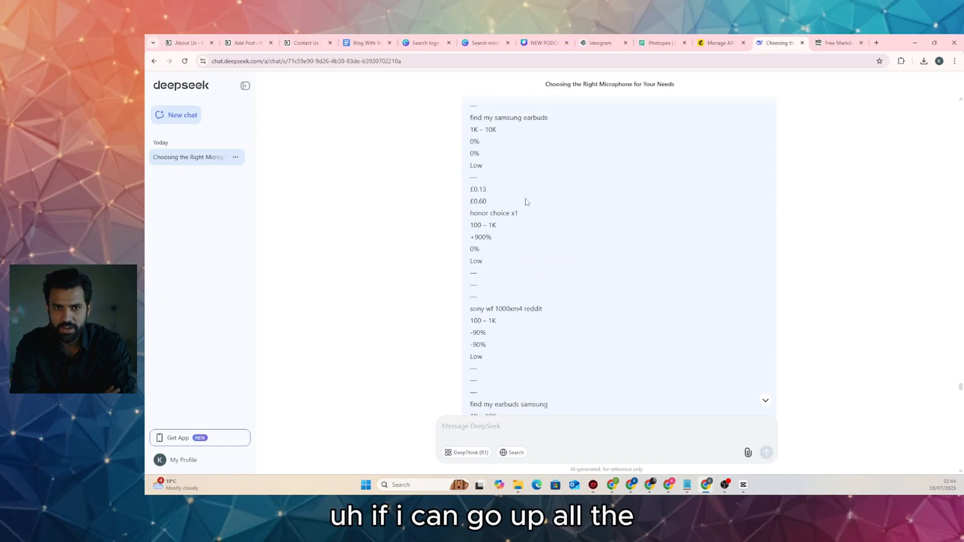
pyautogui.scroll(15, 526, 201)
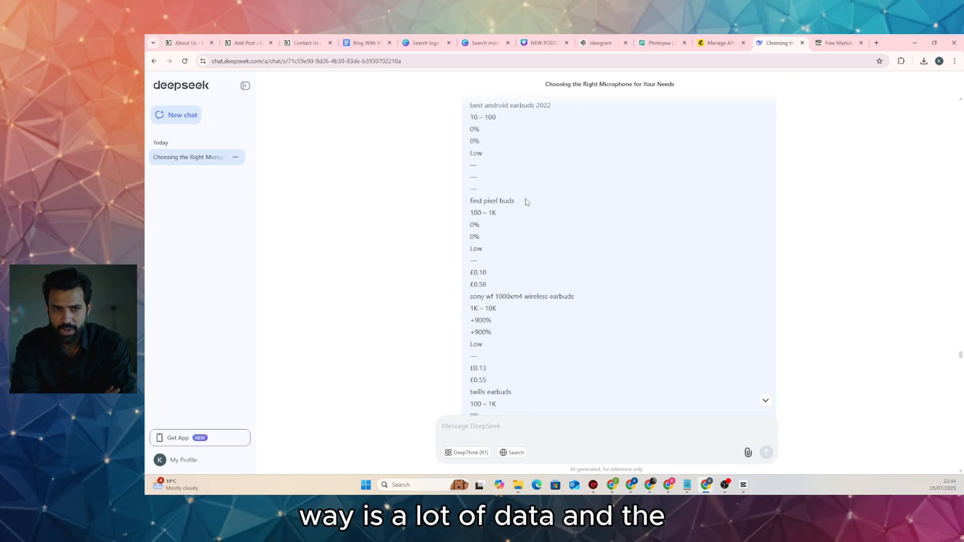
pyautogui.scroll(20, 526, 201)
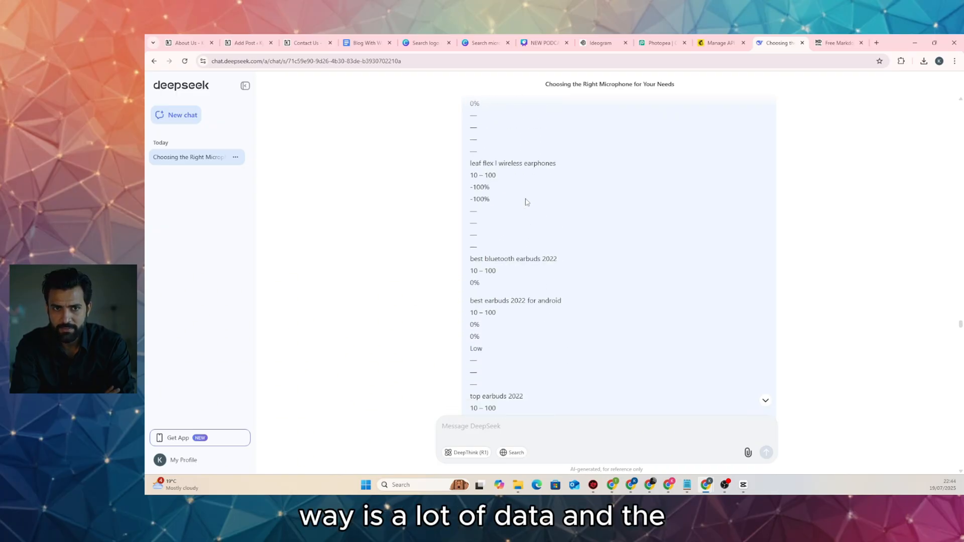
pyautogui.scroll(-2, 526, 201)
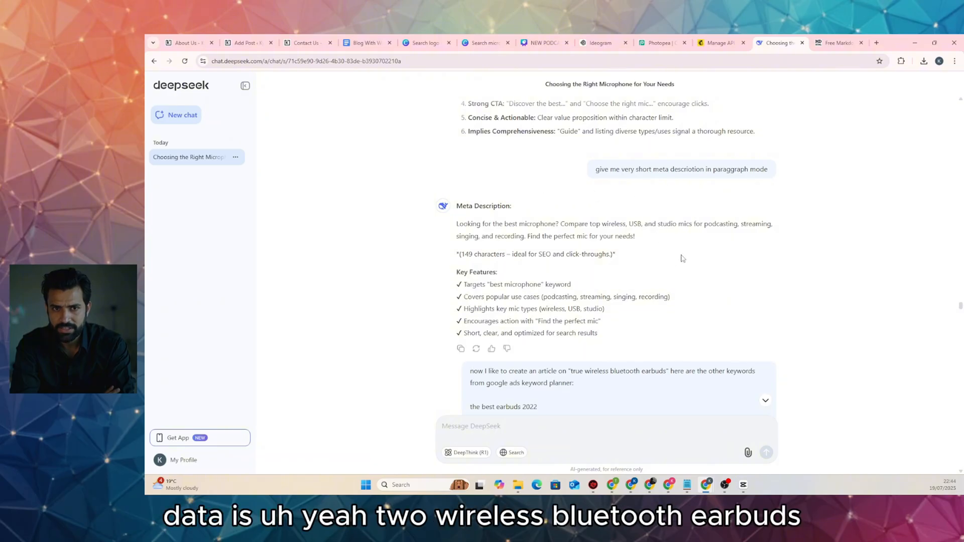
pyautogui.scroll(-4, 685, 257)
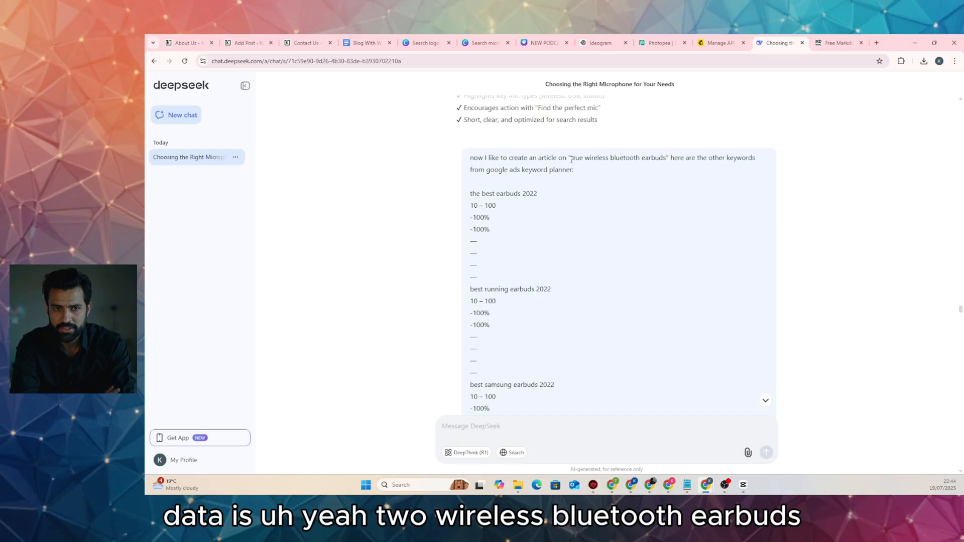
pyautogui.moveTo(571, 159); pyautogui.dragTo(666, 161)
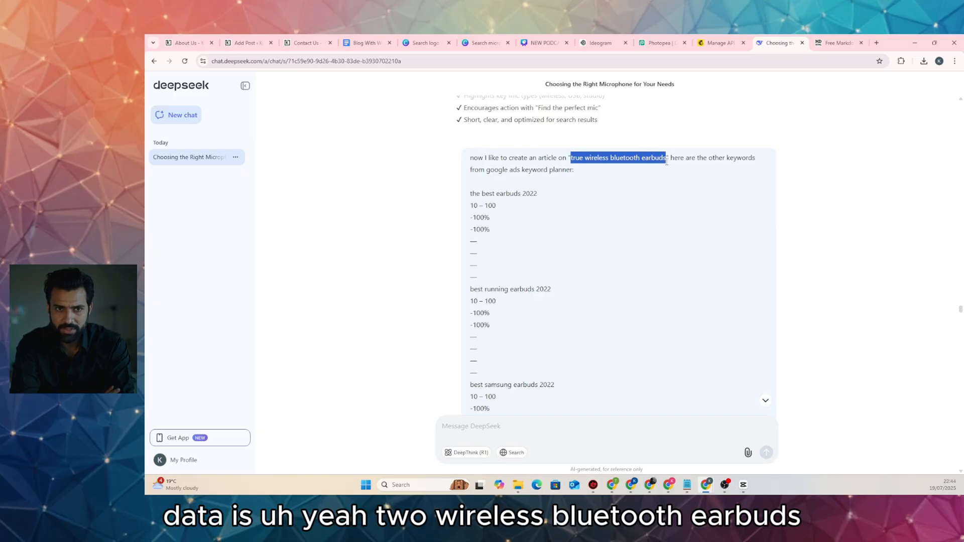
# Jump to the end of the generated earbuds article and scroll back up through it
pyautogui.scroll(-13, 913, 175)
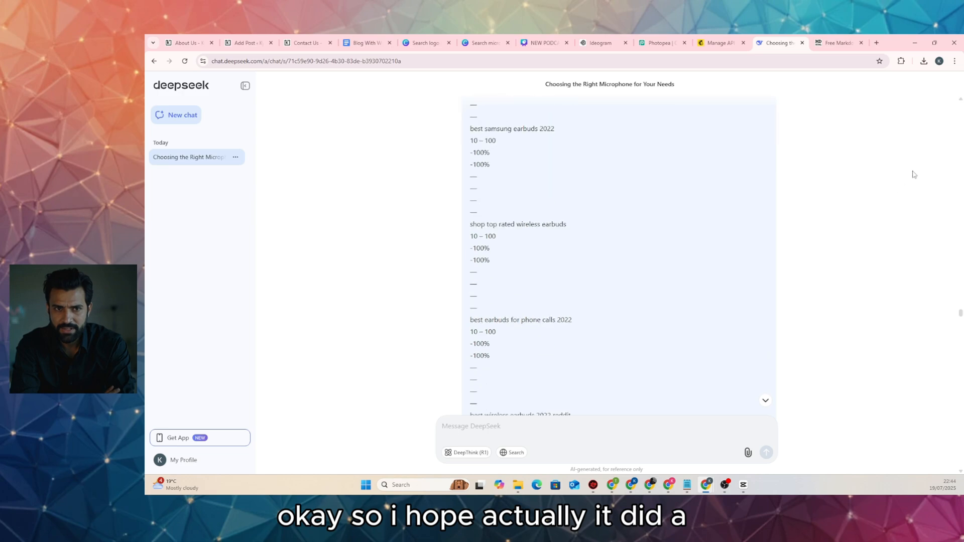
pyautogui.click(765, 400)
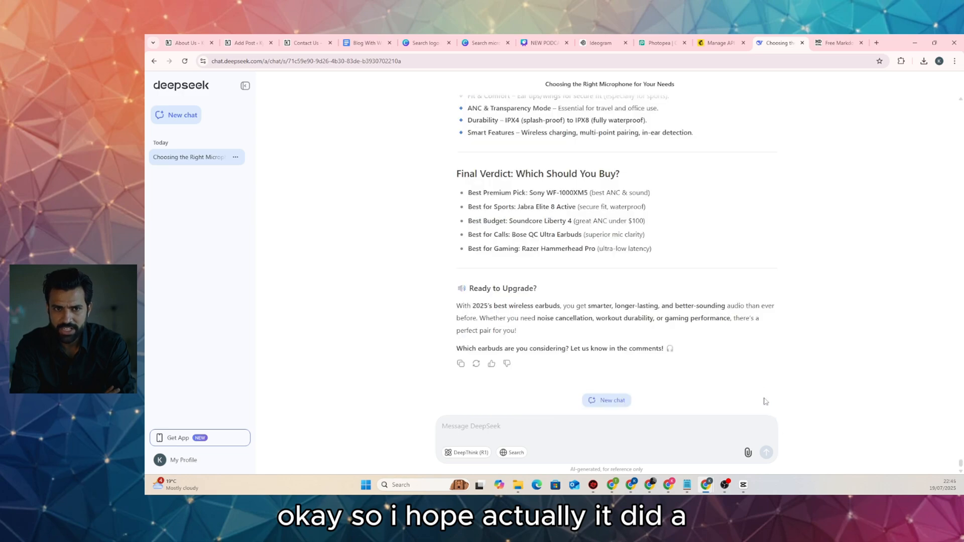
pyautogui.scroll(15, 572, 241)
pyautogui.scroll(1, 573, 241)
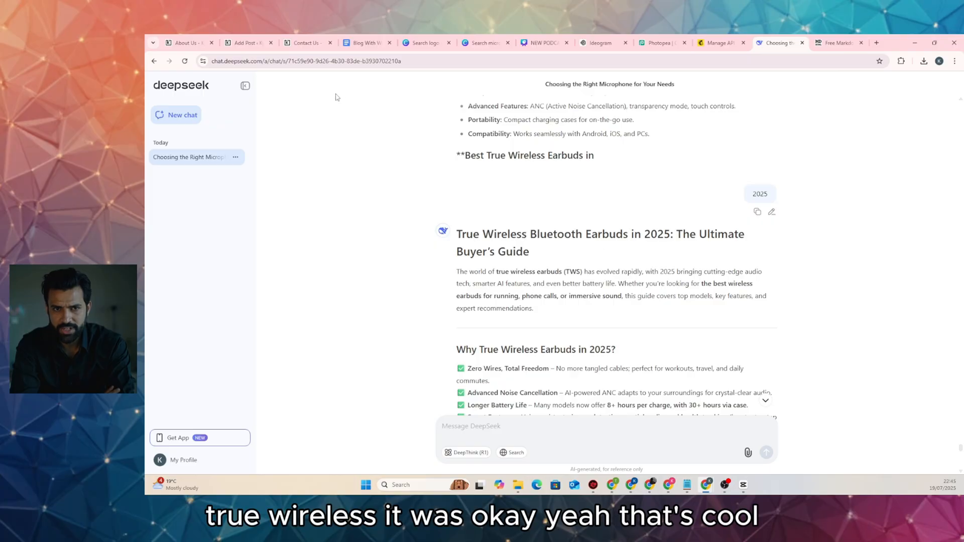
# Set the Yoast focus keyphrase to 'true wireless bluetooth earbuds'
pyautogui.click(245, 42)
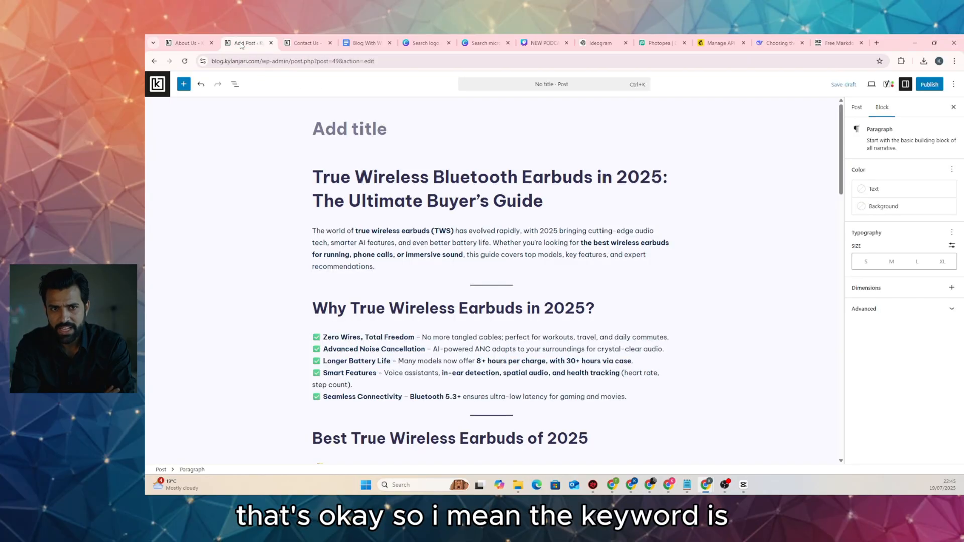
pyautogui.click(390, 133)
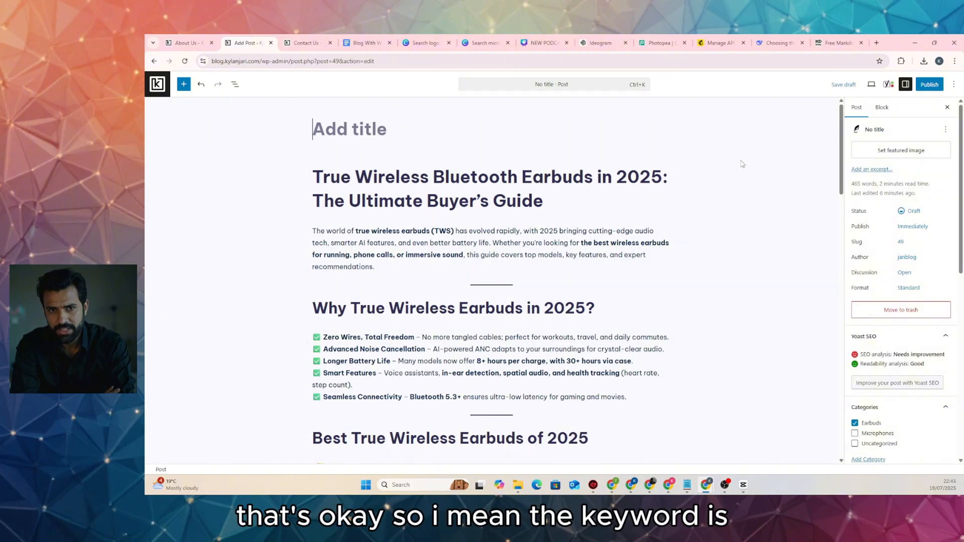
pyautogui.click(889, 85)
pyautogui.click(902, 270)
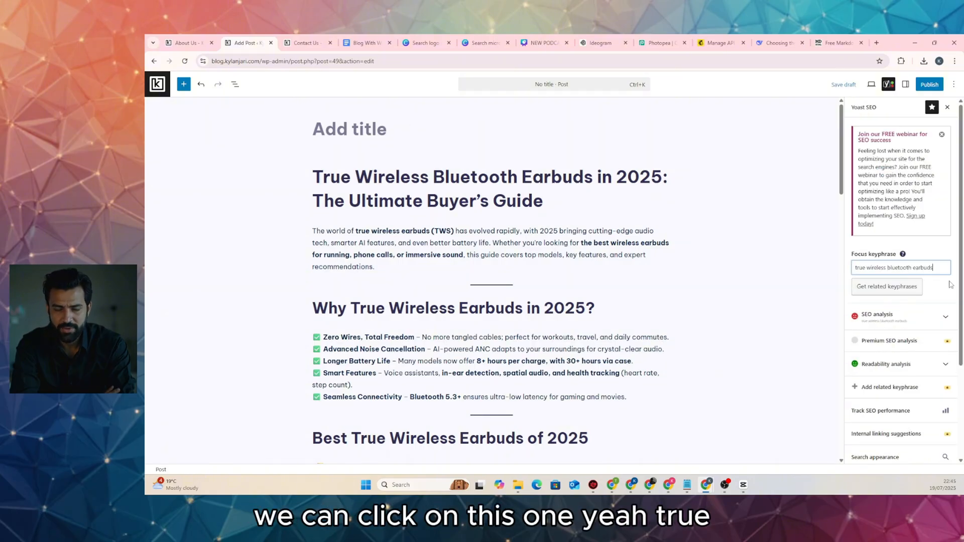
pyautogui.click(904, 281)
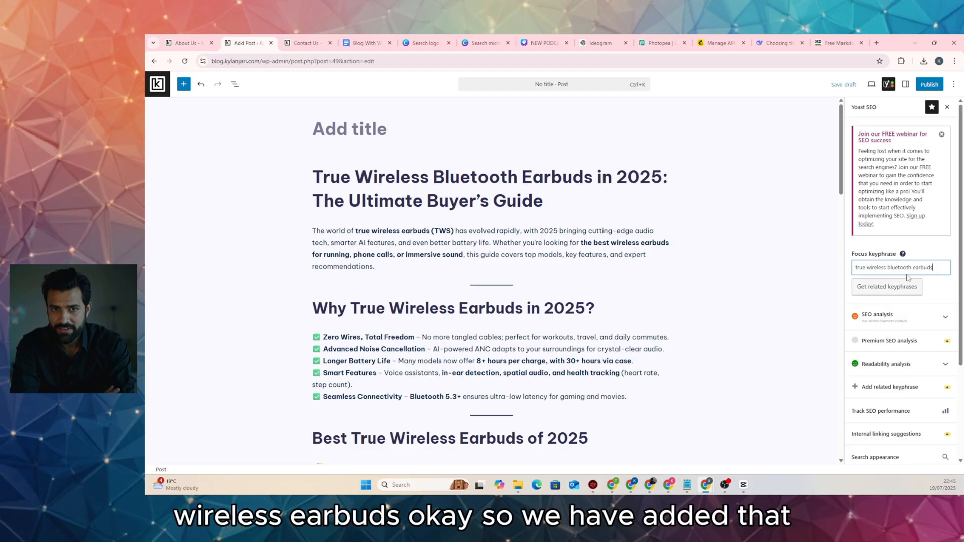
# Move the article's H1 text into the post title field
pyautogui.click(450, 177)
pyautogui.hotkey('ctrl', 'a')
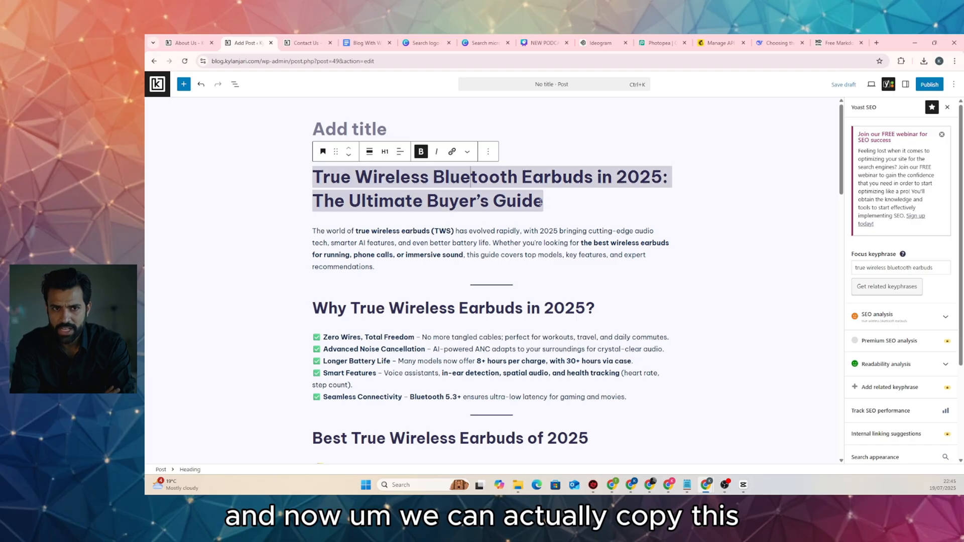
pyautogui.moveTo(540, 202); pyautogui.dragTo(303, 176)
pyautogui.hotkey('ctrl', 'x')
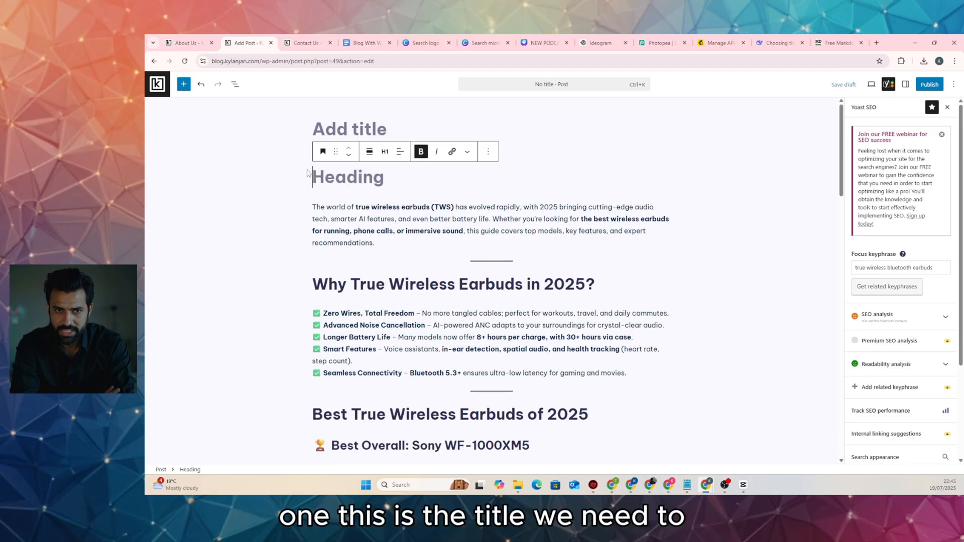
pyautogui.click(328, 137)
pyautogui.hotkey('ctrl', 'v')
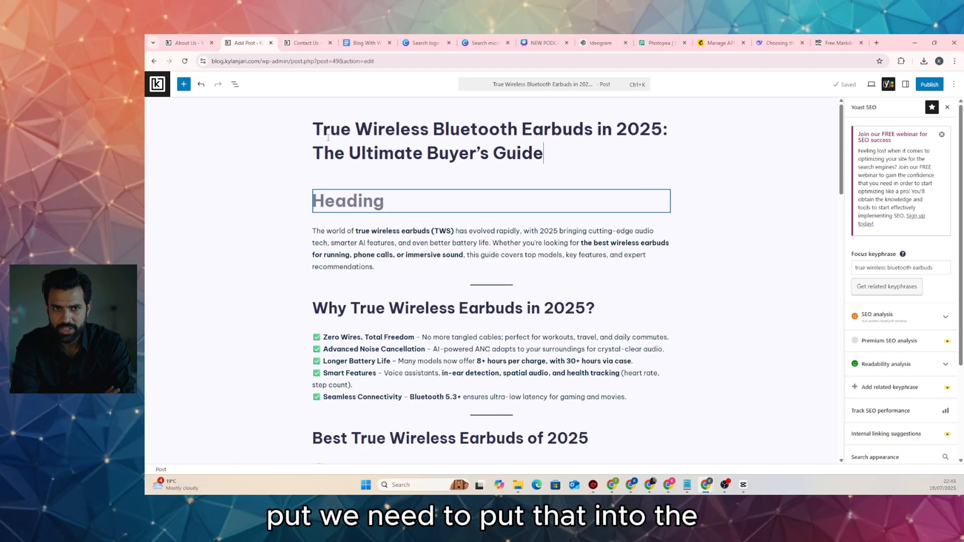
# Delete the now-empty heading block from the post body
pyautogui.click(430, 201)
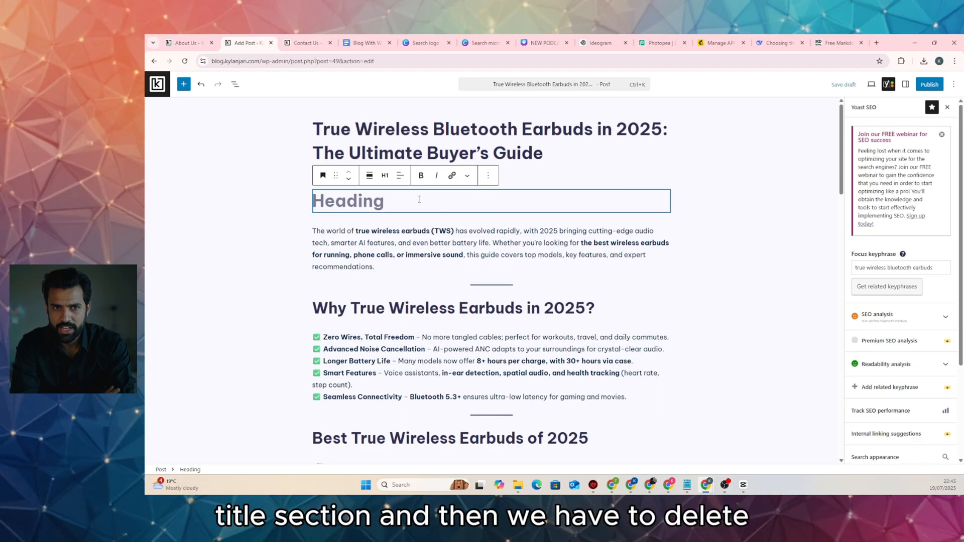
pyautogui.click(489, 176)
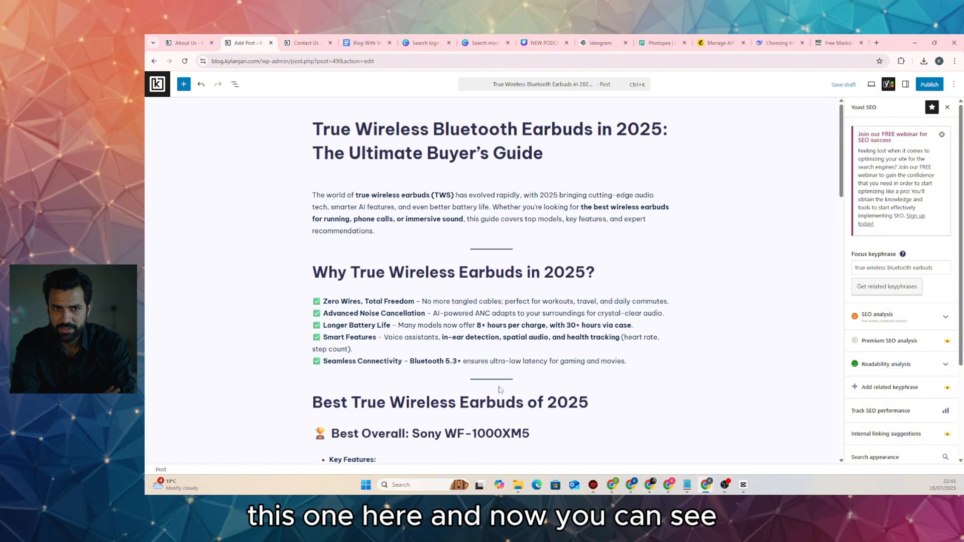
pyautogui.click(505, 432)
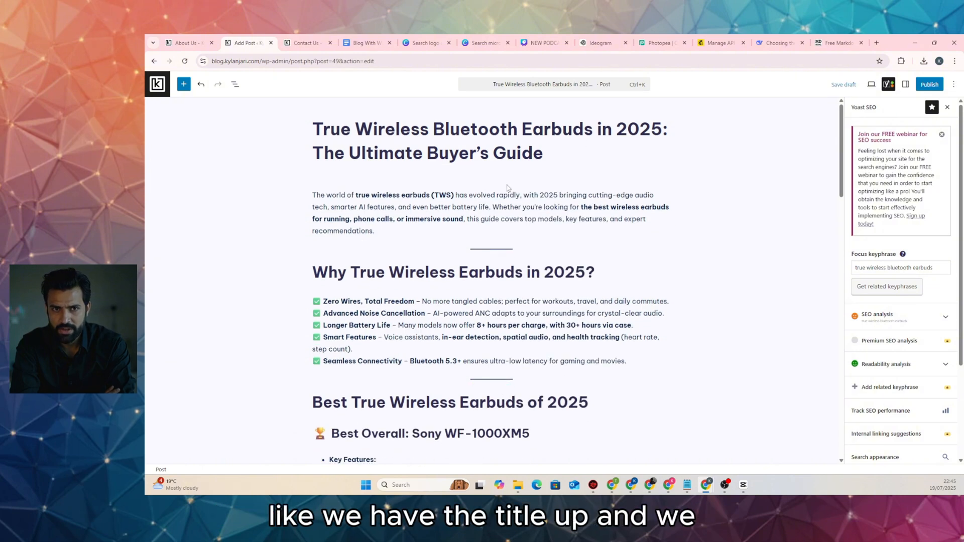
pyautogui.scroll(-3, 507, 188)
pyautogui.scroll(2, 506, 191)
pyautogui.scroll(-1, 505, 194)
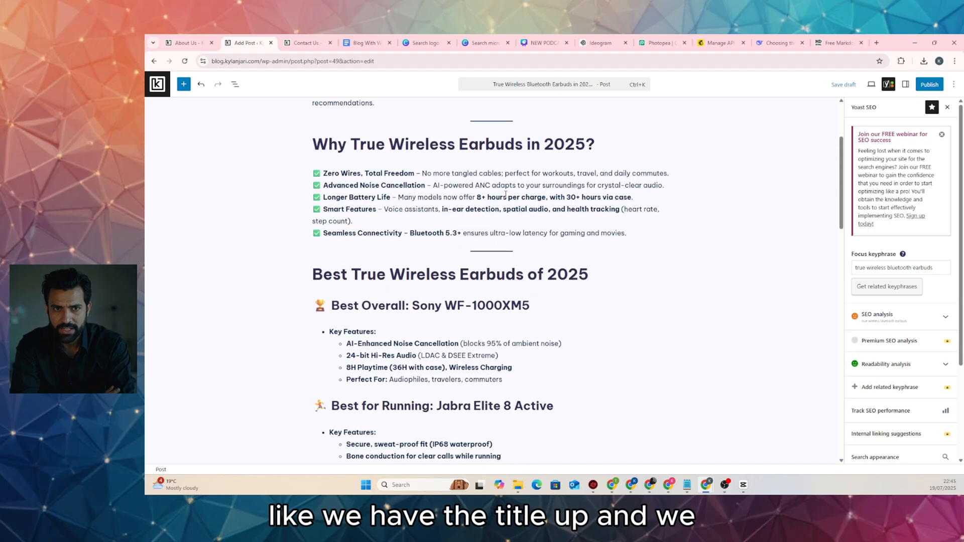
pyautogui.scroll(2, 489, 190)
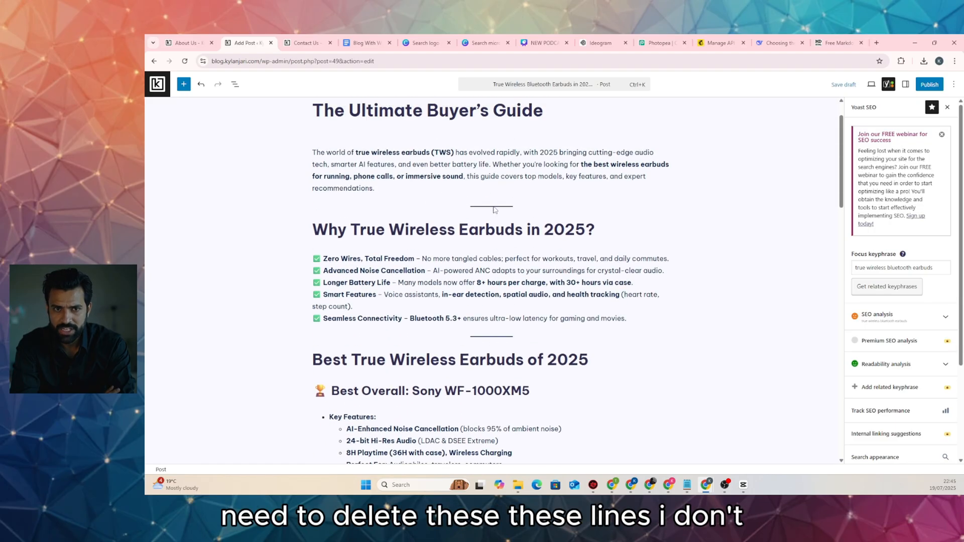
# Delete the divider lines below the intro and below the checklist
pyautogui.click(495, 207)
pyautogui.click(547, 201)
pyautogui.click(556, 445)
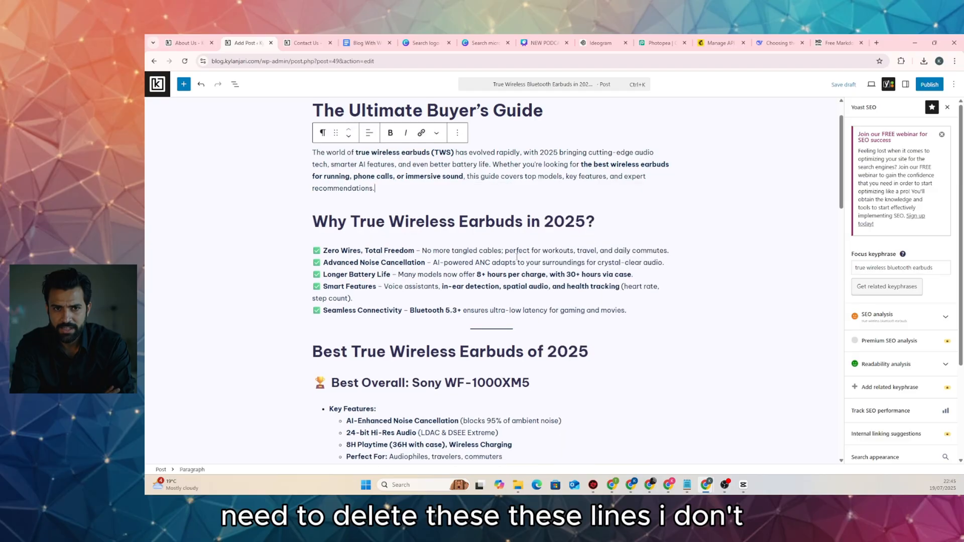
pyautogui.click(500, 324)
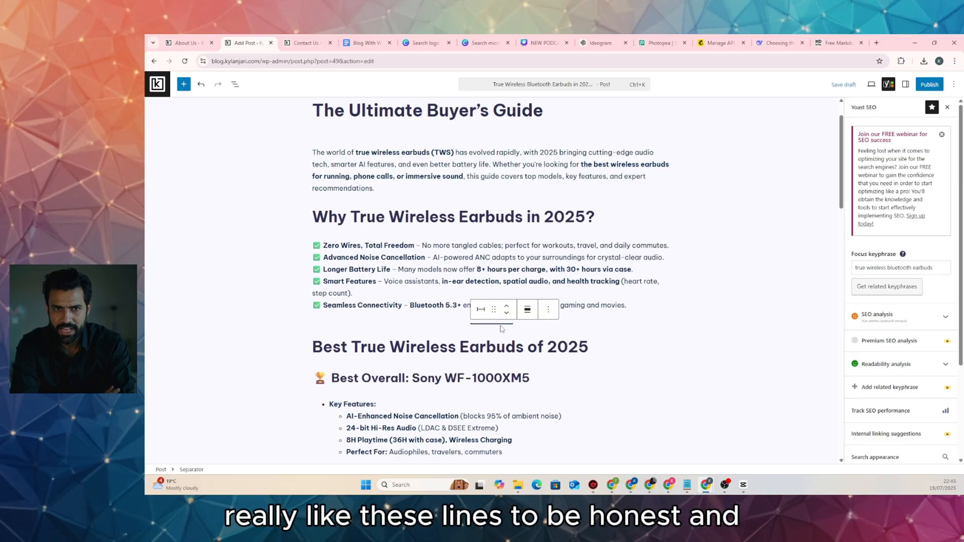
pyautogui.click(548, 309)
pyautogui.scroll(-2, 561, 257)
pyautogui.click(559, 278)
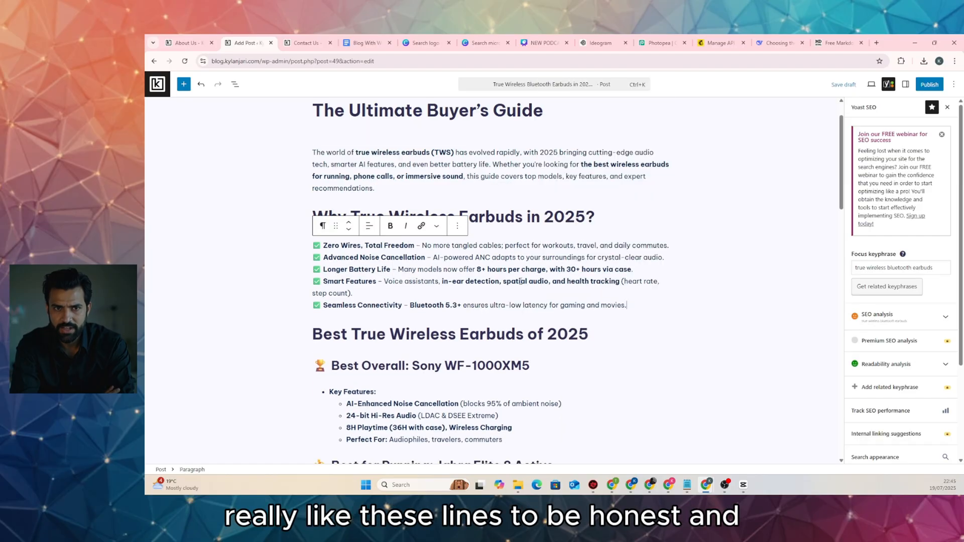
pyautogui.scroll(-5, 520, 282)
pyautogui.scroll(-4, 521, 281)
pyautogui.scroll(6, 353, 261)
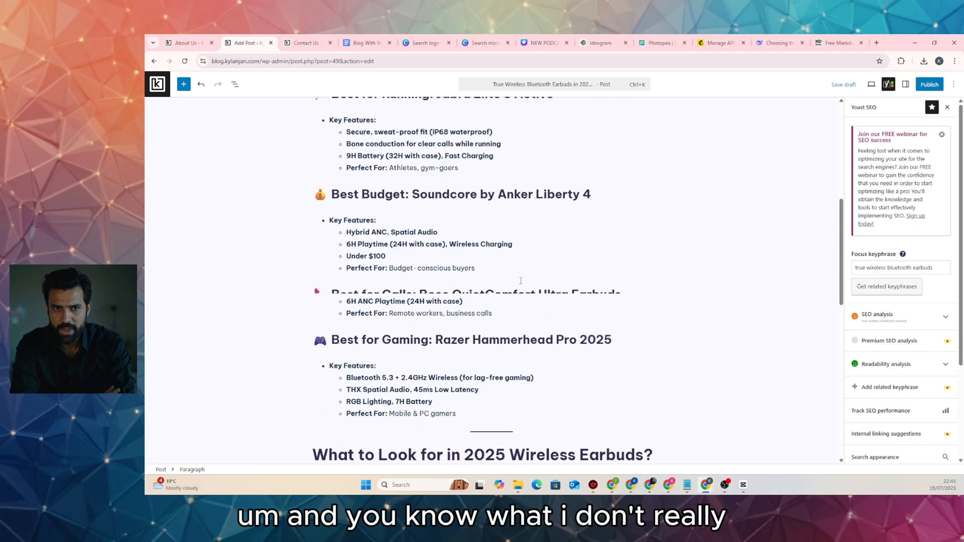
pyautogui.scroll(2, 353, 261)
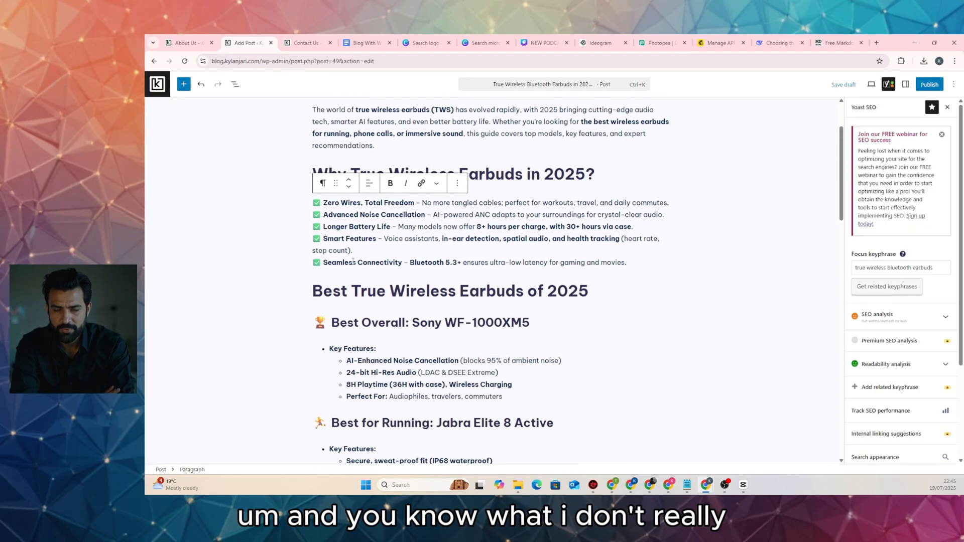
# Remove the emojis from the Best Overall, Running, Budget, Calls and Gaming headings
pyautogui.tripleClick(331, 322)
pyautogui.press('BackSpace')
pyautogui.press('BackSpace')
pyautogui.scroll(-3, 332, 318)
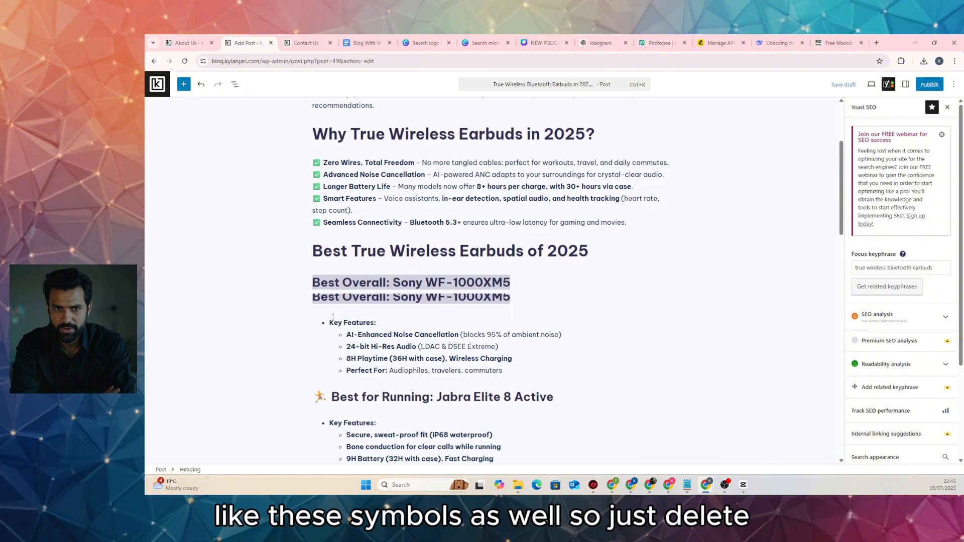
pyautogui.click(330, 295)
pyautogui.press('BackSpace')
pyautogui.press('BackSpace')
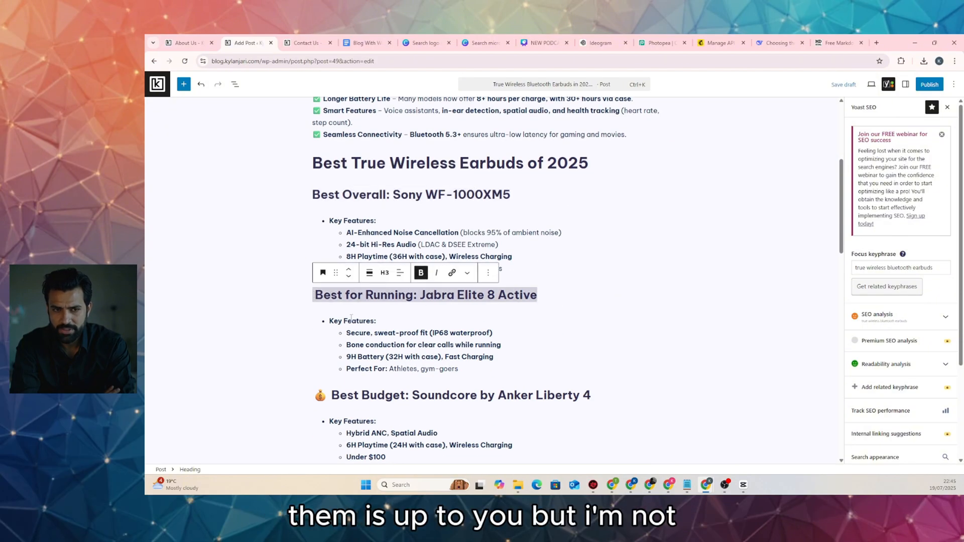
pyautogui.scroll(-2, 330, 295)
pyautogui.click(331, 309)
pyautogui.press('BackSpace')
pyautogui.press('BackSpace')
pyautogui.scroll(-3, 332, 309)
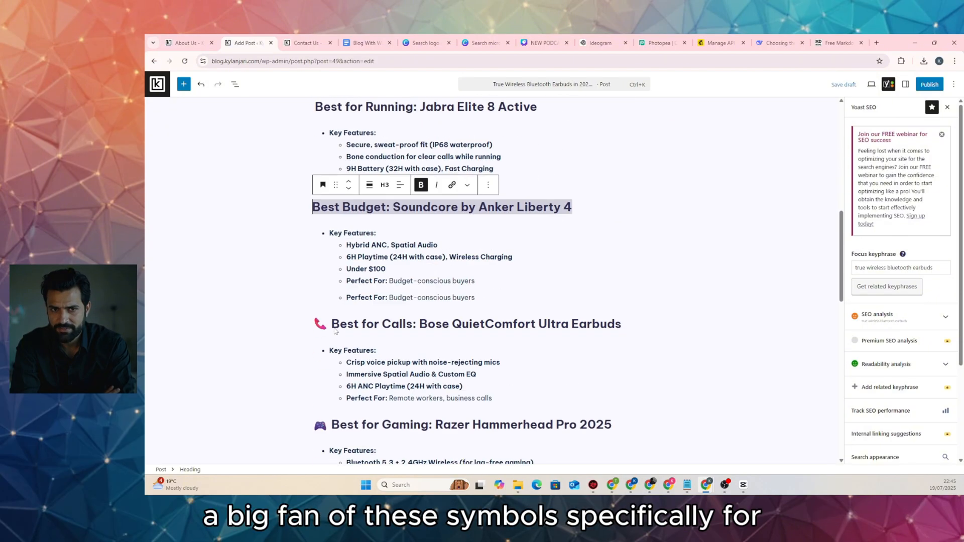
pyautogui.click(329, 283)
pyautogui.press('BackSpace')
pyautogui.press('BackSpace')
pyautogui.scroll(-2, 331, 284)
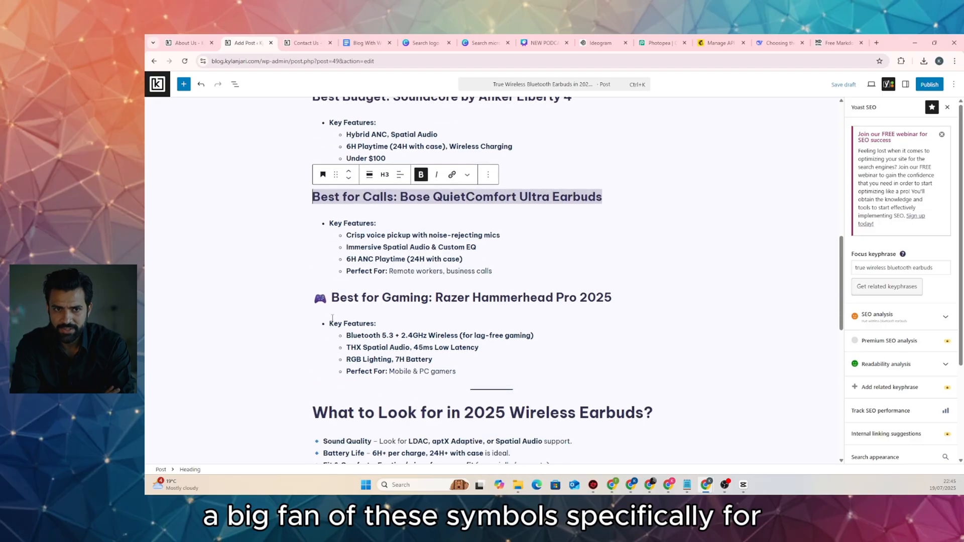
pyautogui.click(329, 297)
pyautogui.press('BackSpace')
pyautogui.press('BackSpace')
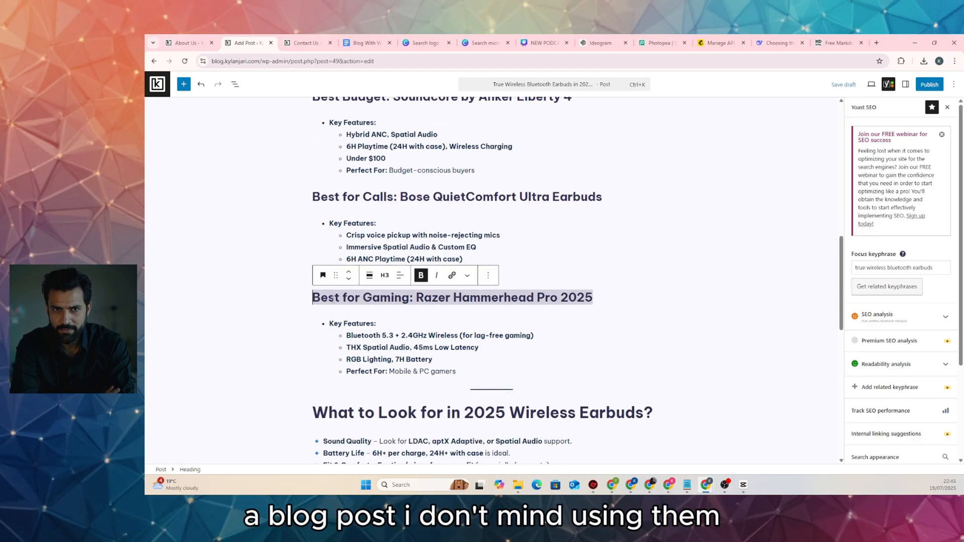
pyautogui.scroll(-4, 462, 259)
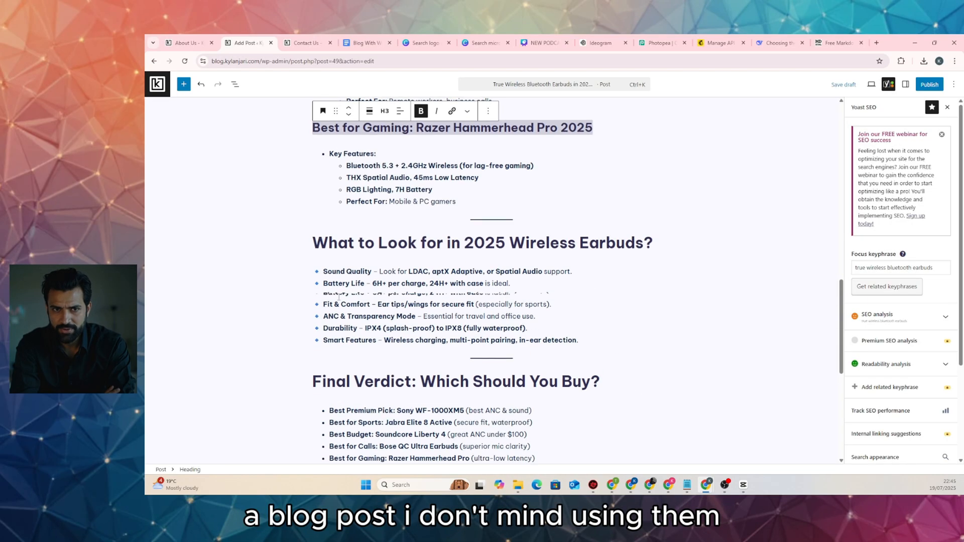
# Delete the dividers after the gaming section, before Final Verdict and under its list
pyautogui.click(481, 224)
pyautogui.click(511, 221)
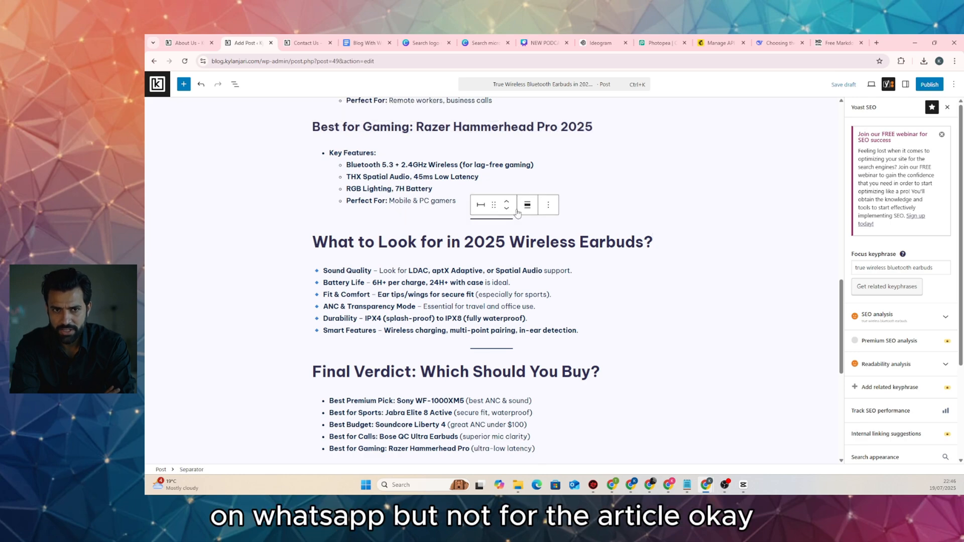
pyautogui.click(548, 205)
pyautogui.click(566, 458)
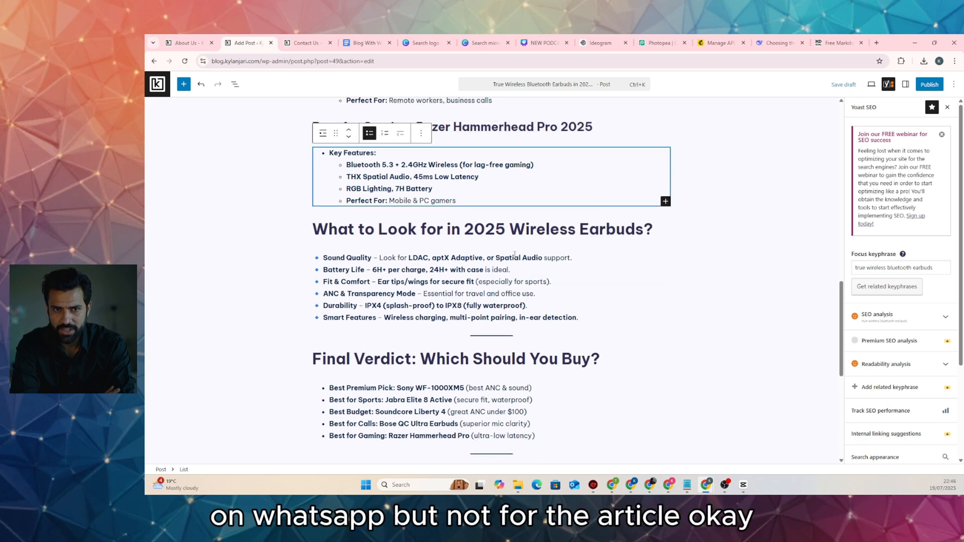
pyautogui.click(507, 337)
pyautogui.click(549, 321)
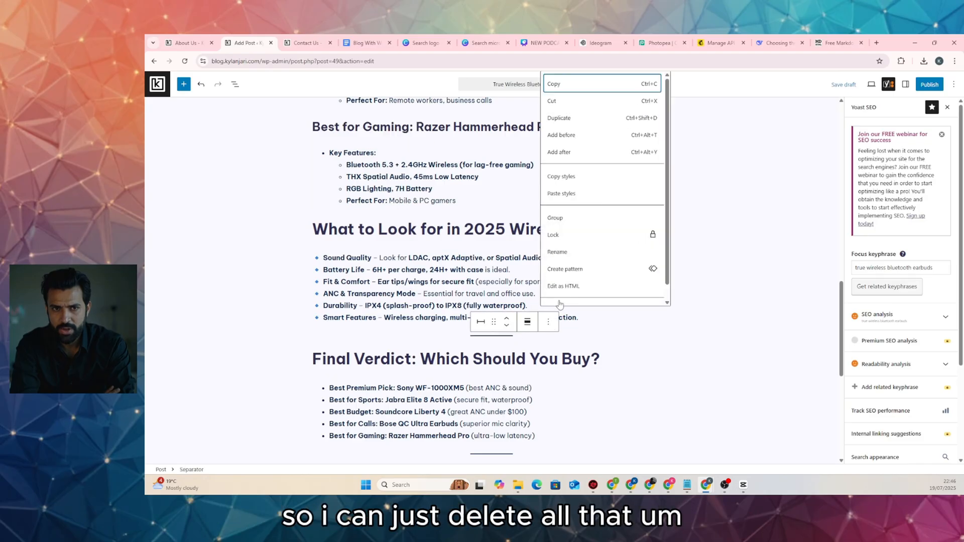
pyautogui.scroll(-1, 566, 289)
pyautogui.click(555, 295)
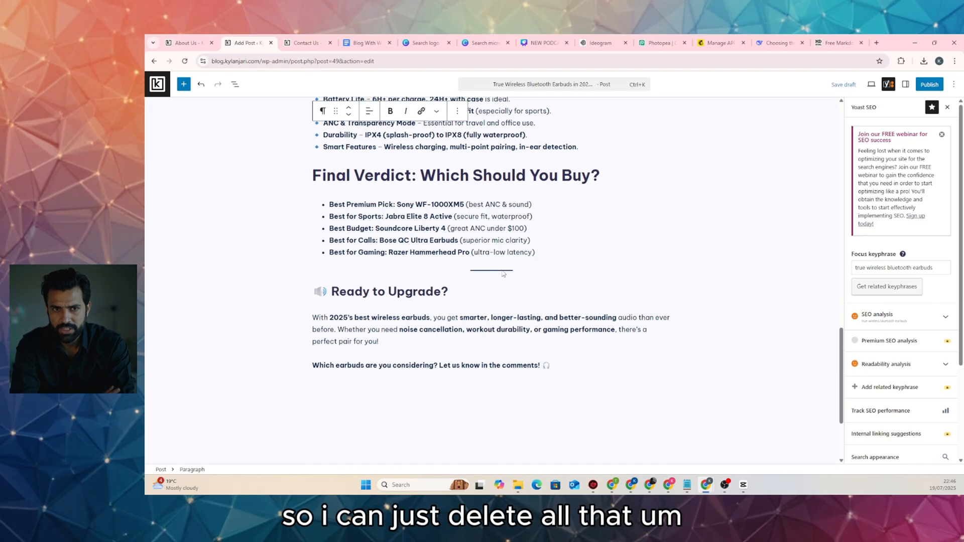
pyautogui.click(513, 271)
pyautogui.click(548, 257)
pyautogui.scroll(-1, 589, 430)
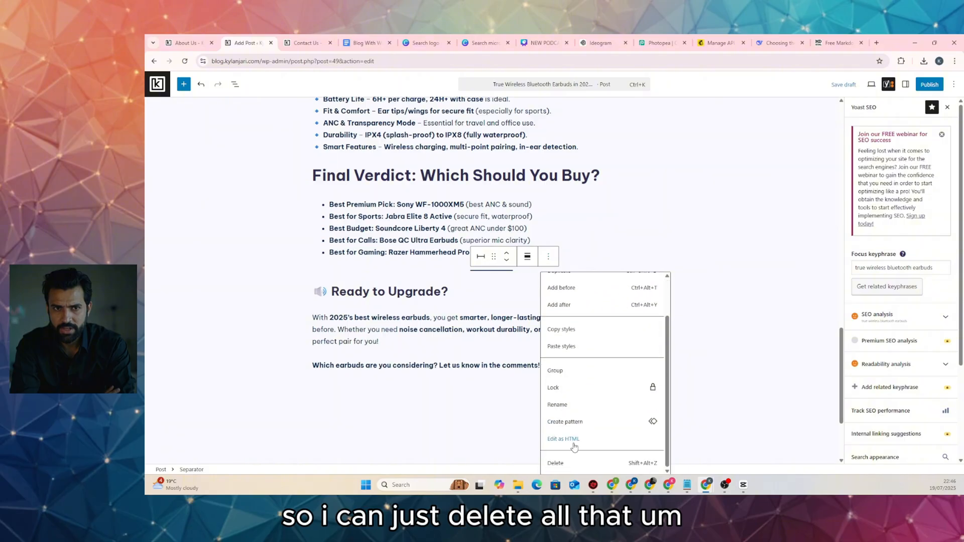
pyautogui.click(566, 464)
pyautogui.click(571, 350)
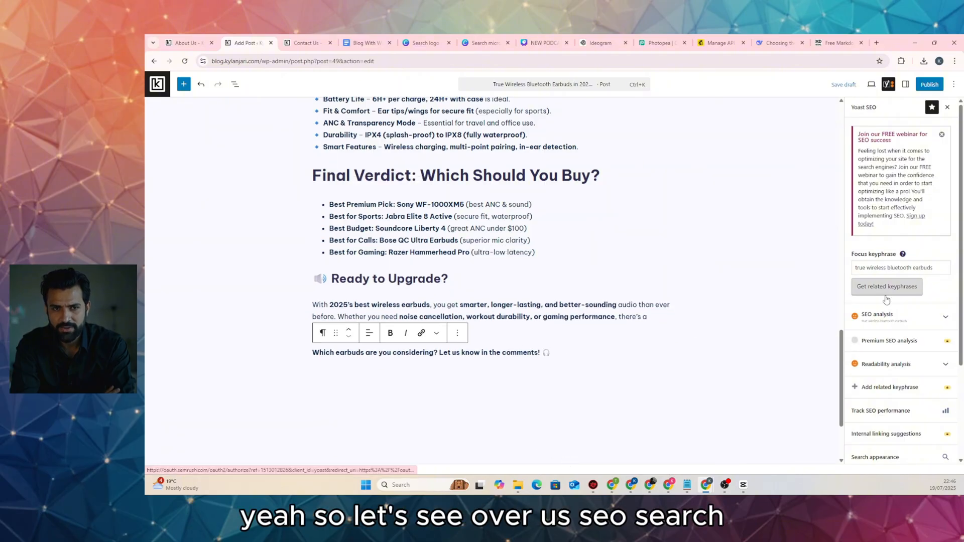
# Expand and read through Yoast's SEO analysis results
pyautogui.click(906, 318)
pyautogui.scroll(-5, 906, 318)
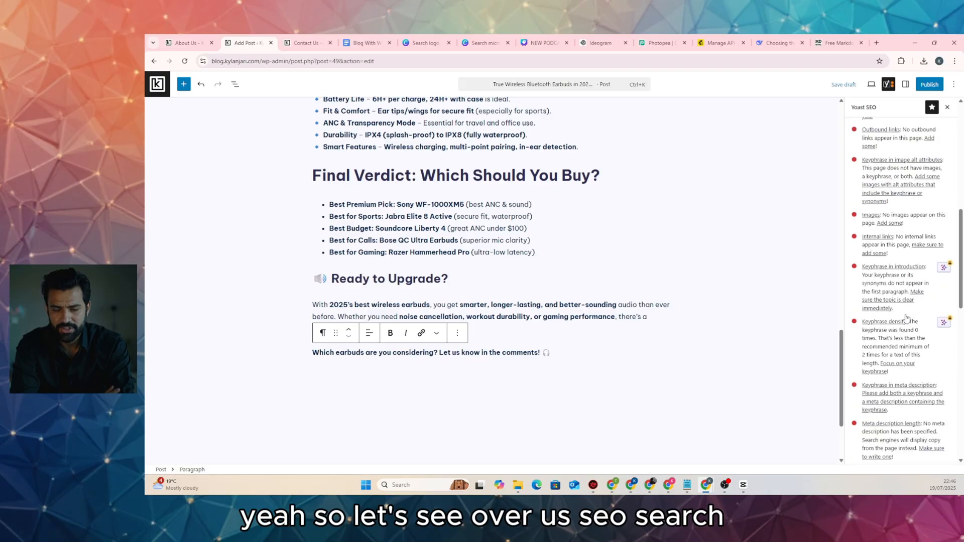
pyautogui.scroll(-5, 906, 318)
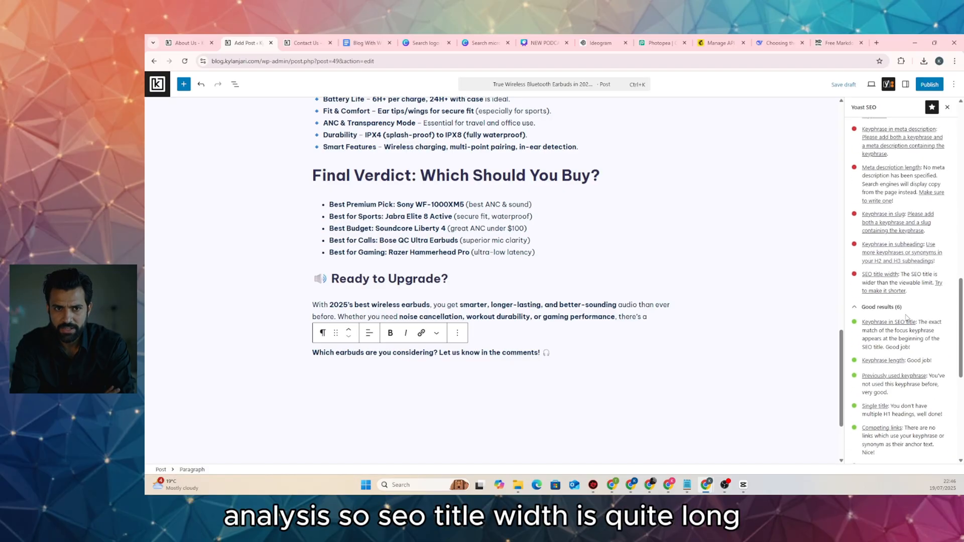
pyautogui.scroll(20, 680, 277)
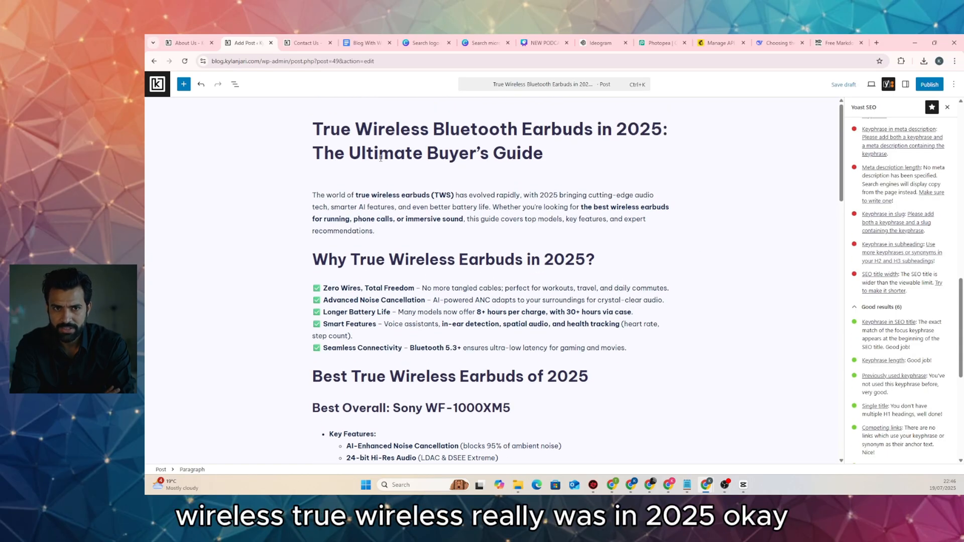
# Cut ': The Ultimate Buyer's Guide' from the title, leaving 'True Wireless Bluetooth Earbuds in 2025', and save the draft
pyautogui.click(669, 134)
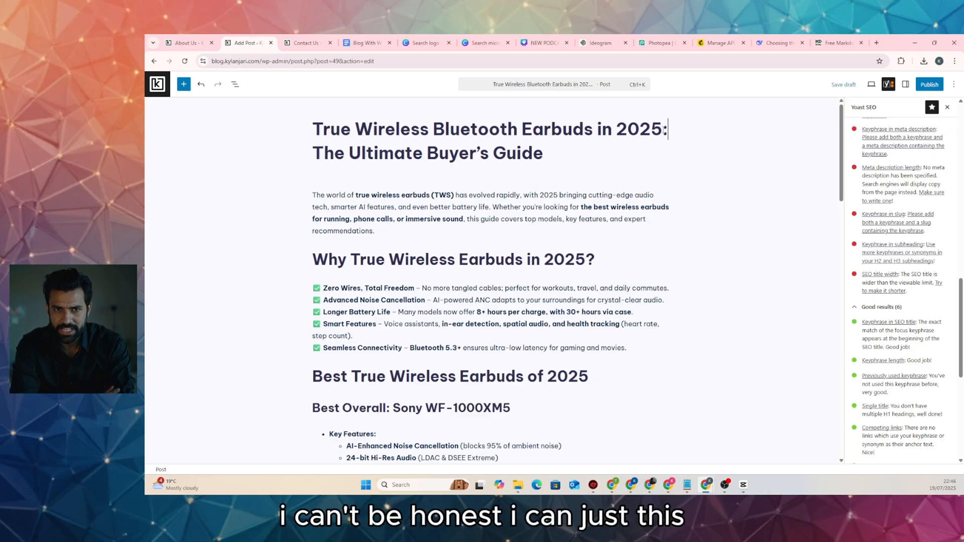
pyautogui.moveTo(668, 131); pyautogui.dragTo(557, 147)
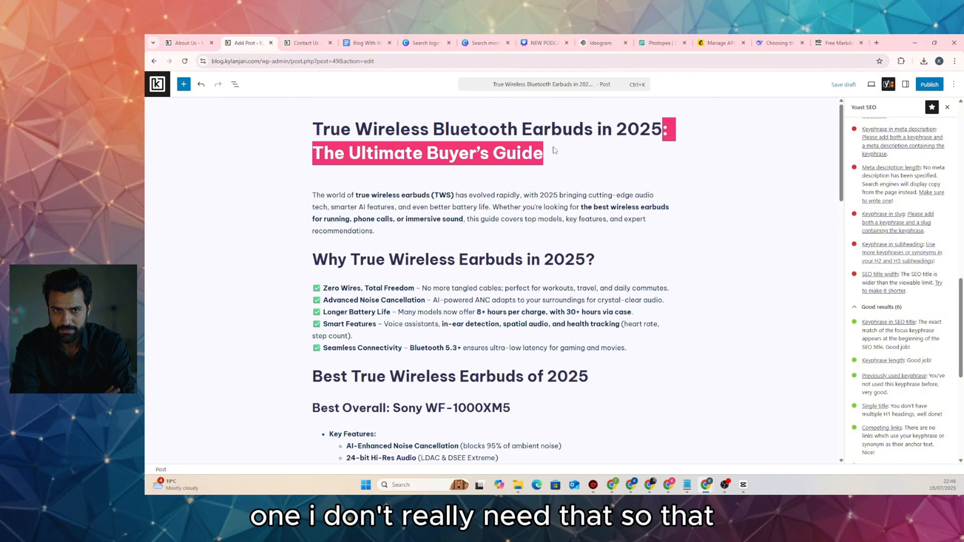
pyautogui.press('BackSpace')
pyautogui.click(853, 86)
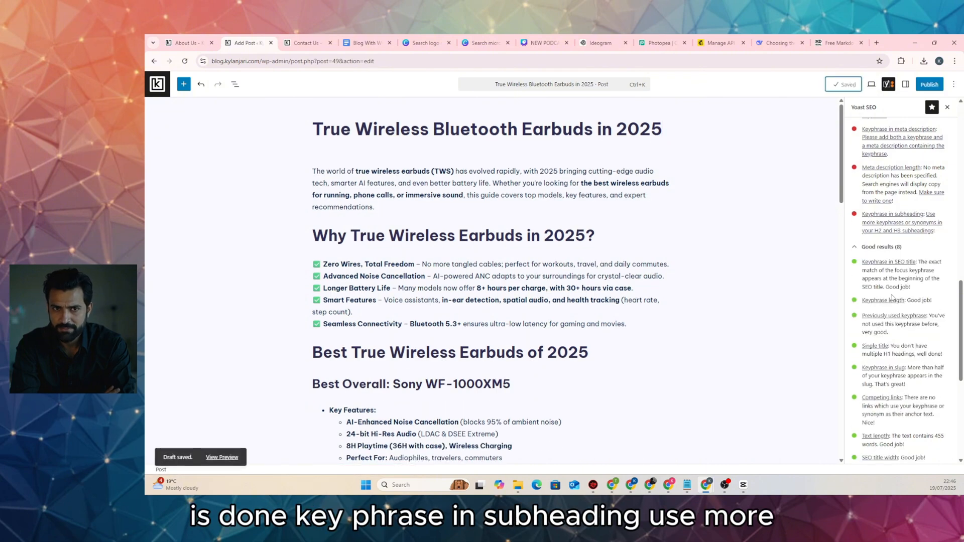
pyautogui.scroll(1, 891, 297)
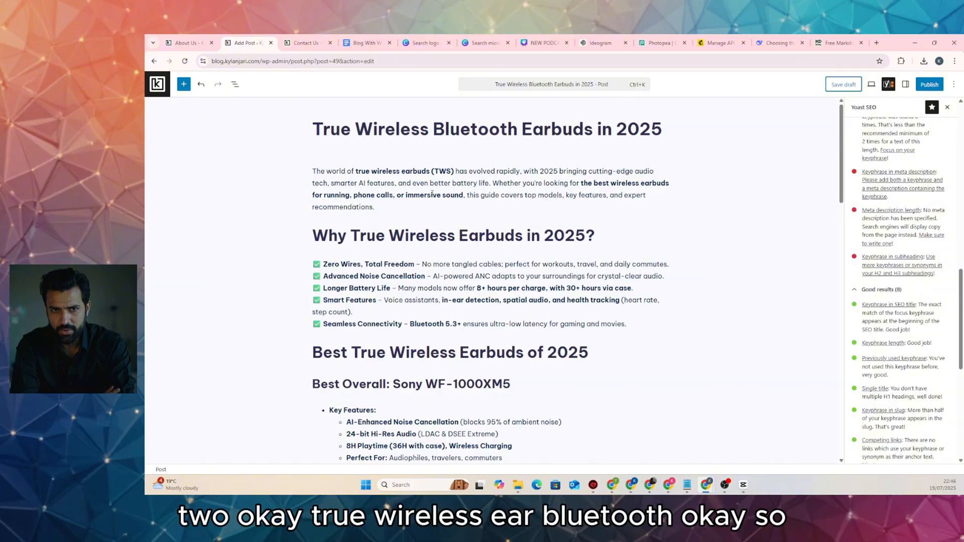
# Insert 'Bluetooth' from the post title into the 'Why True Wireless' heading and save the draft
pyautogui.moveTo(518, 129); pyautogui.dragTo(434, 129)
pyautogui.hotkey('ctrl', 'c')
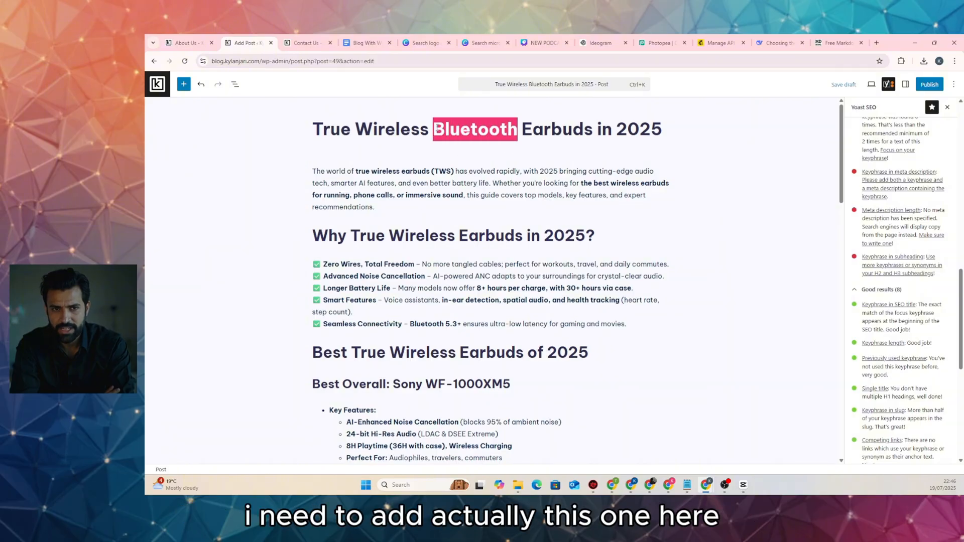
pyautogui.click(457, 239)
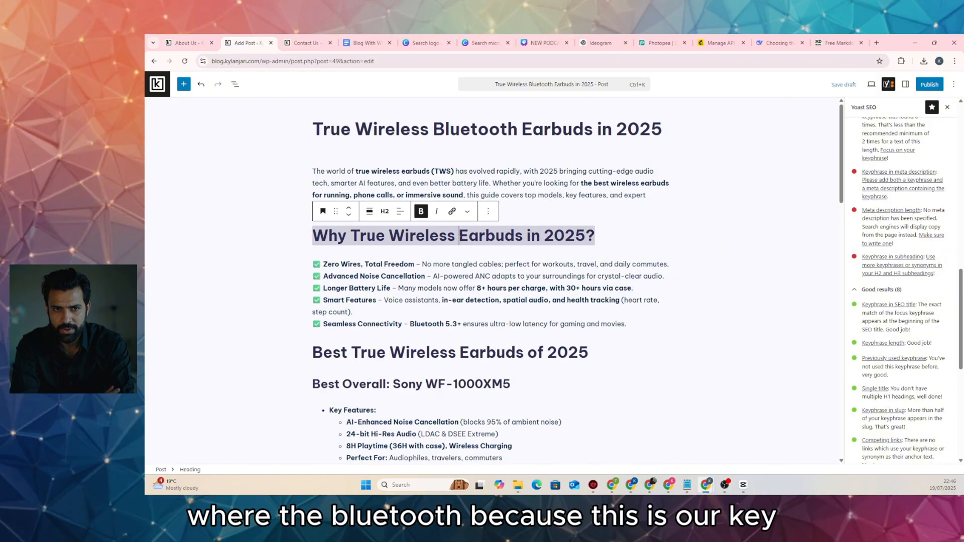
pyautogui.hotkey('ctrl', 'v')
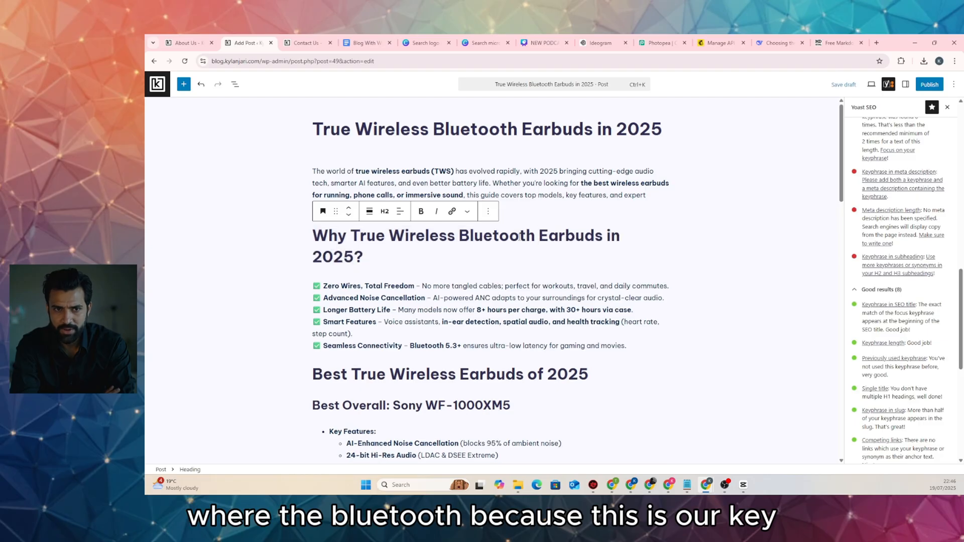
pyautogui.hotkey('ctrl', 's')
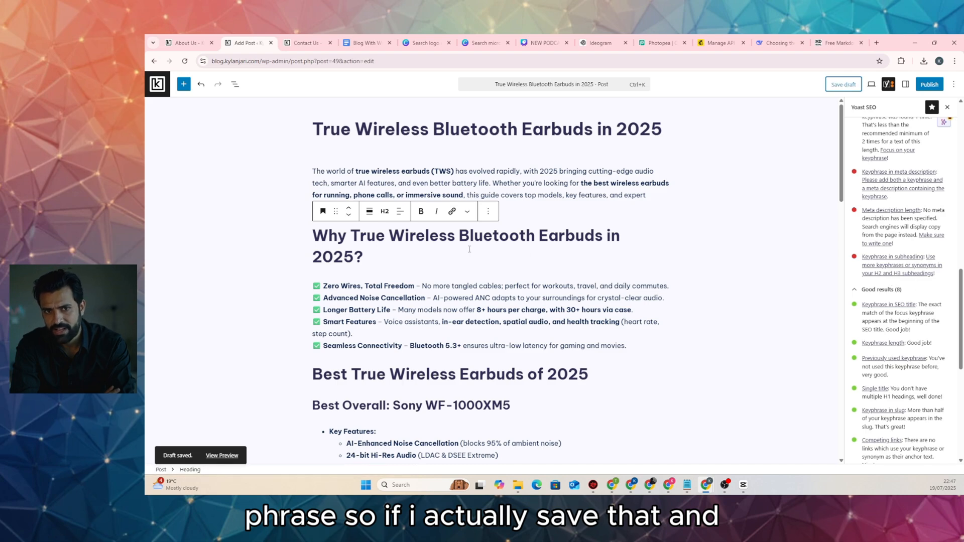
# Add 'Bluetooth' to the 'Best True Wireless' heading, fix its spacing, and save the draft
pyautogui.scroll(-2, 397, 297)
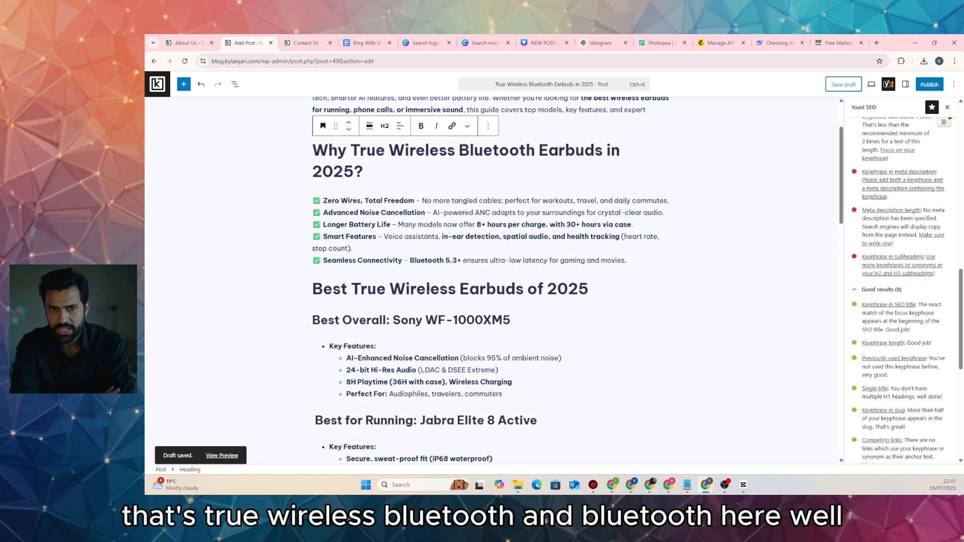
pyautogui.click(458, 288)
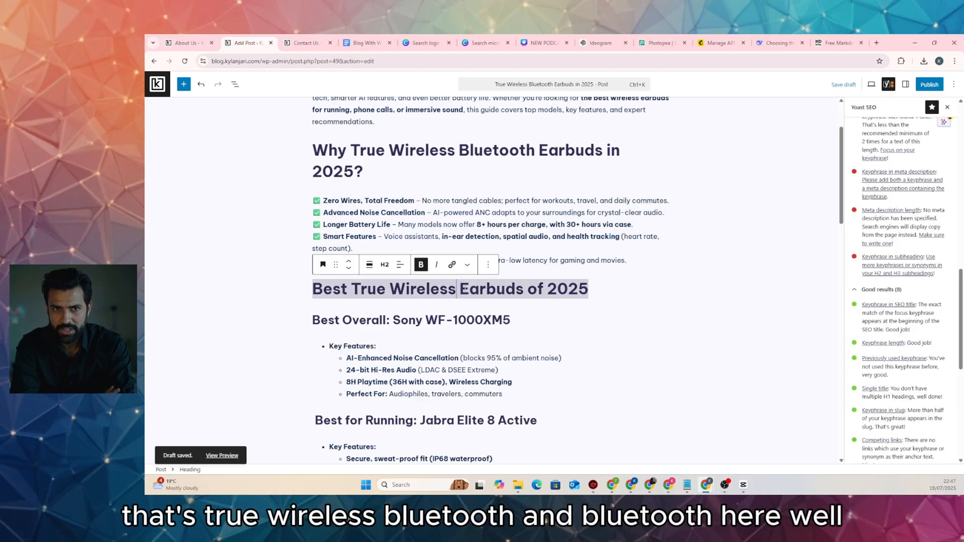
pyautogui.hotkey('ctrl', 'v')
pyautogui.click(457, 289)
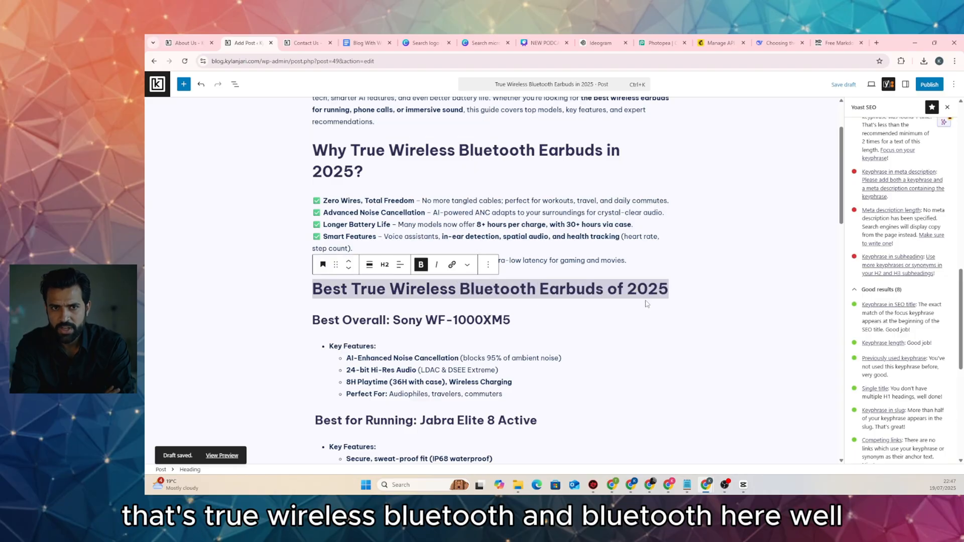
pyautogui.click(785, 257)
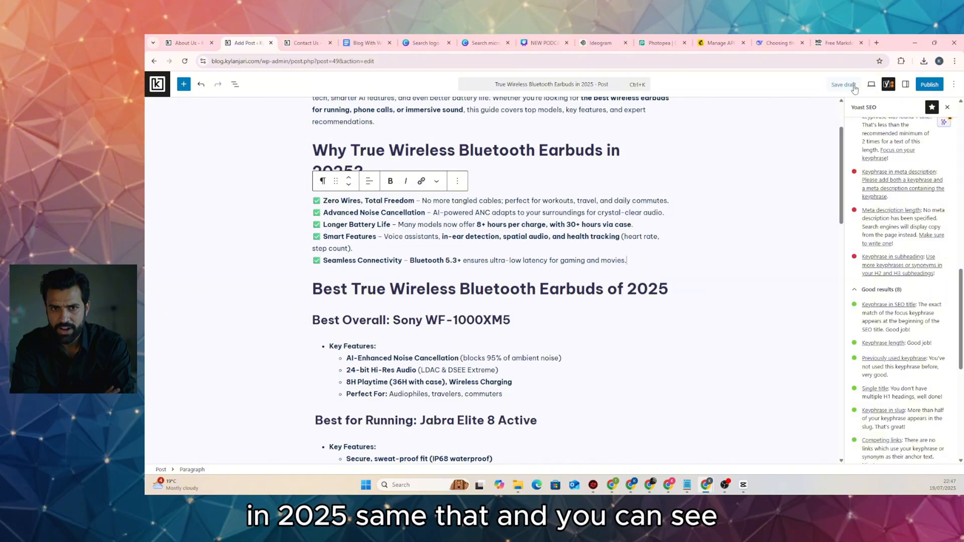
pyautogui.hotkey('ctrl', 's')
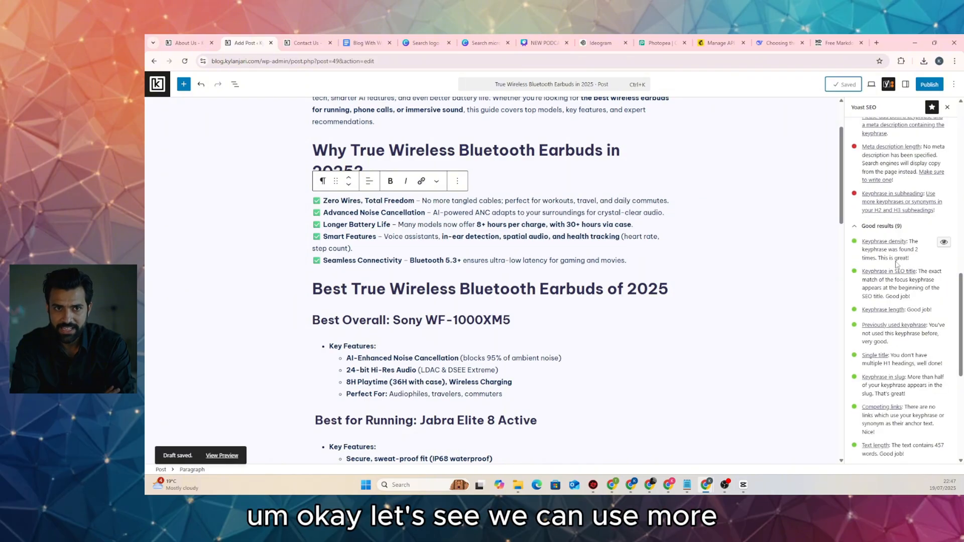
# Review the top of the post and select the 'Why True Wireless Bluetooth' heading
pyautogui.scroll(1, 899, 257)
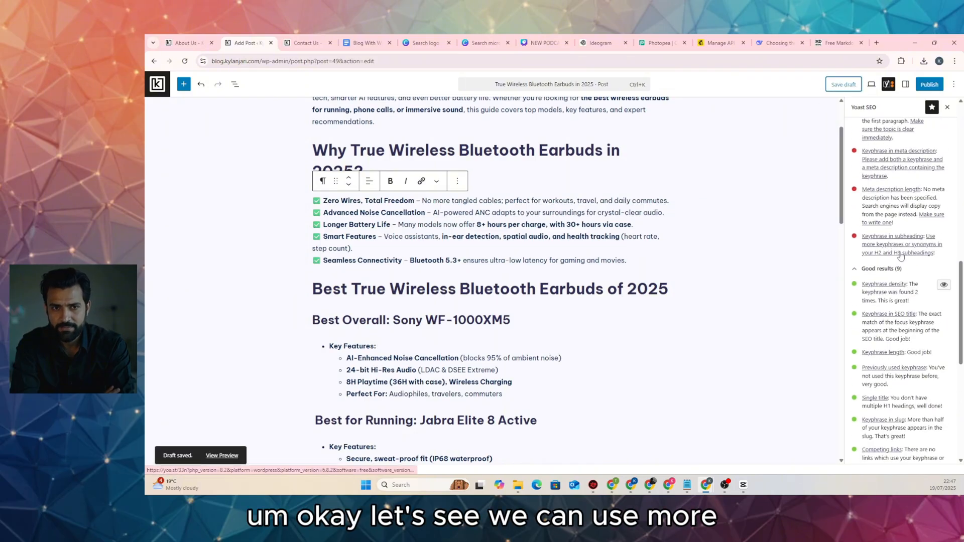
pyautogui.scroll(2, 558, 281)
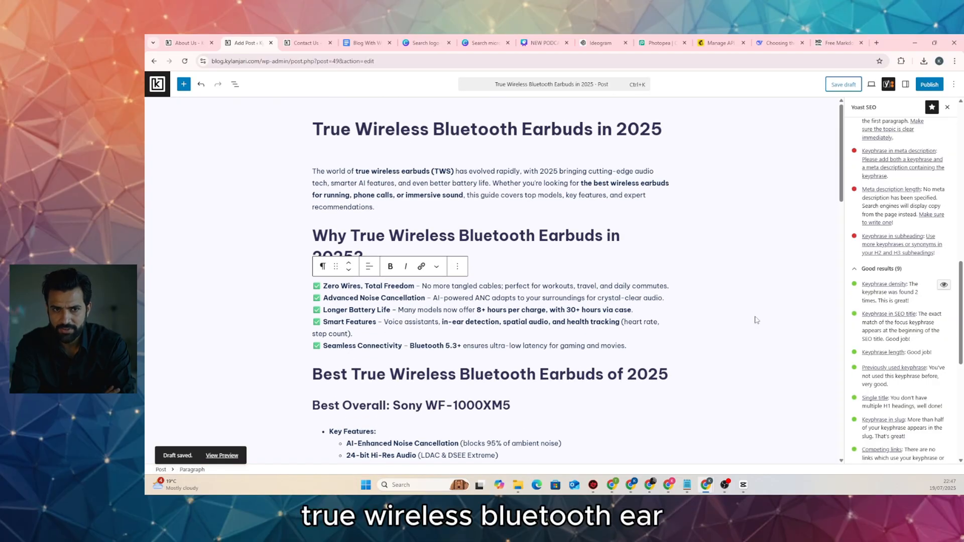
pyautogui.scroll(10, 888, 251)
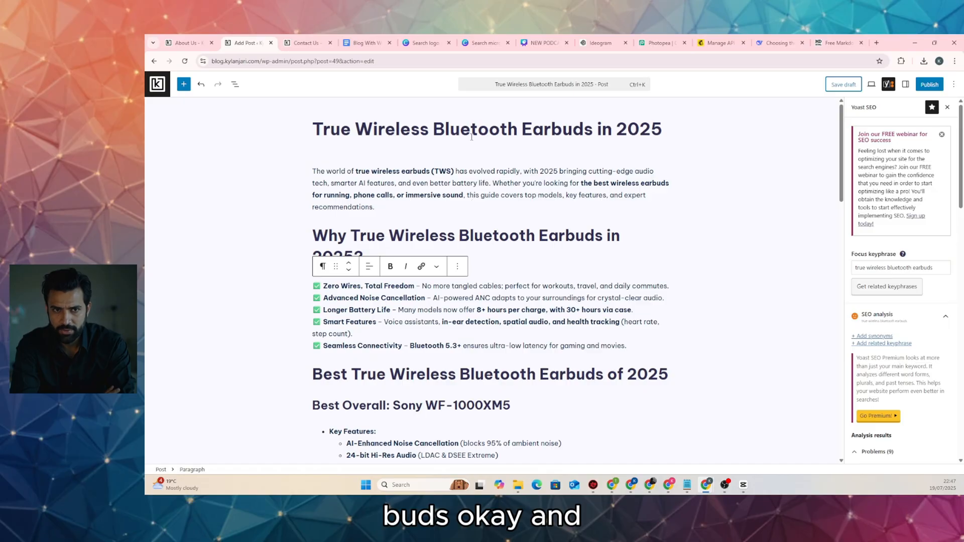
pyautogui.scroll(-1, 529, 190)
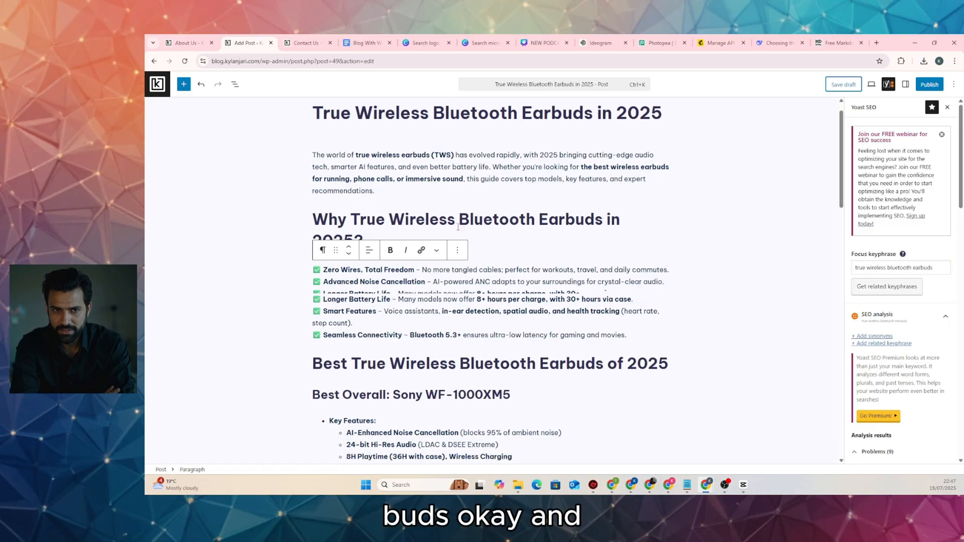
pyautogui.tripleClick(407, 200)
# Find Yoast's Problems list and select the 'Keyphrase in subheading' feedback text
pyautogui.scroll(-2, 435, 279)
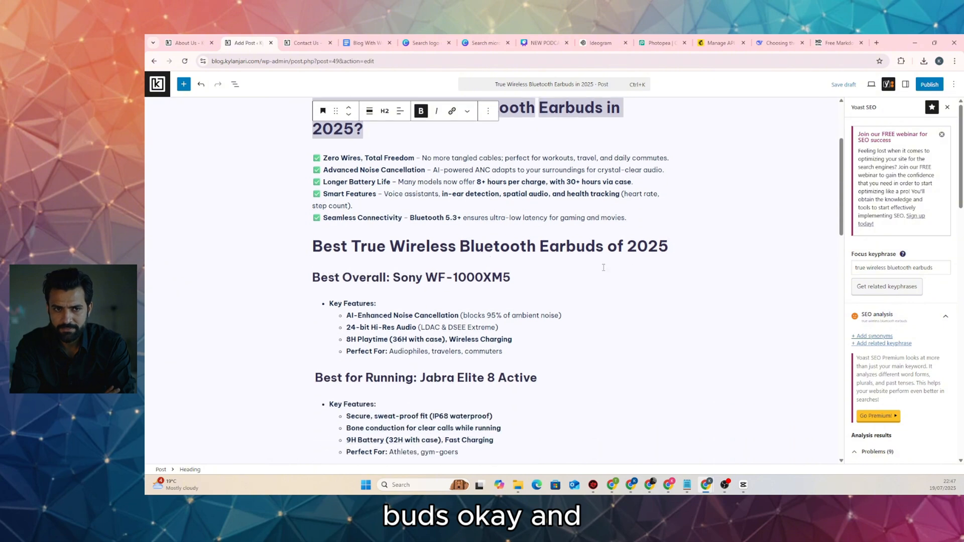
pyautogui.scroll(-2, 322, 285)
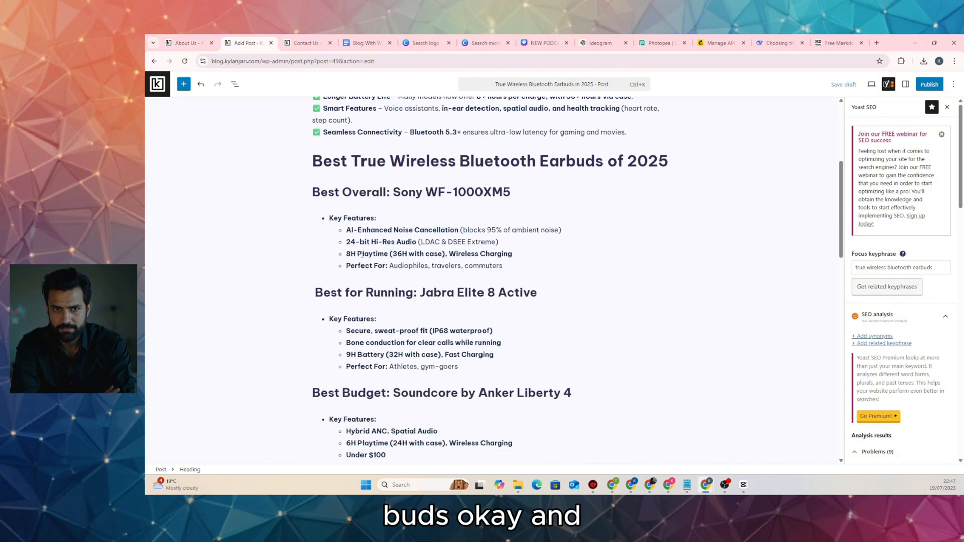
pyautogui.scroll(-4, 402, 260)
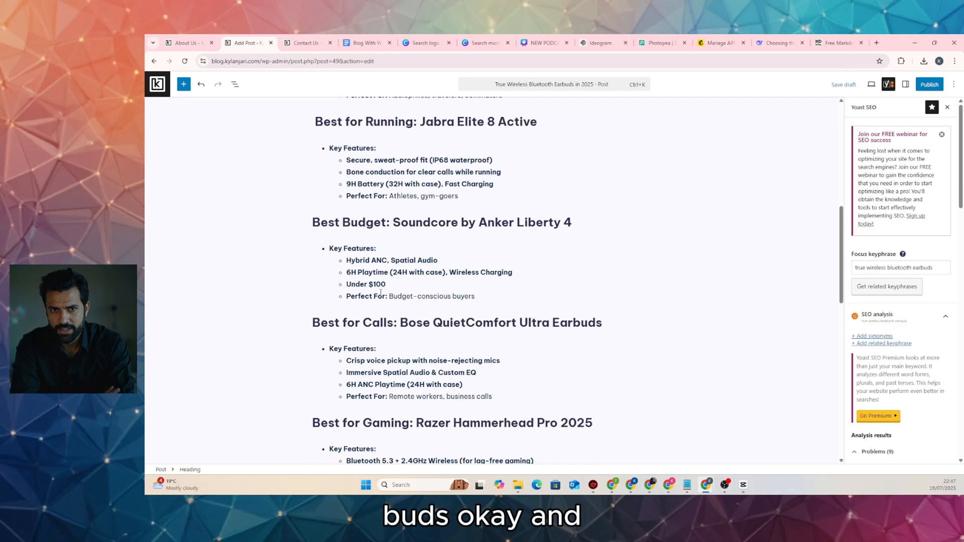
pyautogui.scroll(-5, 380, 293)
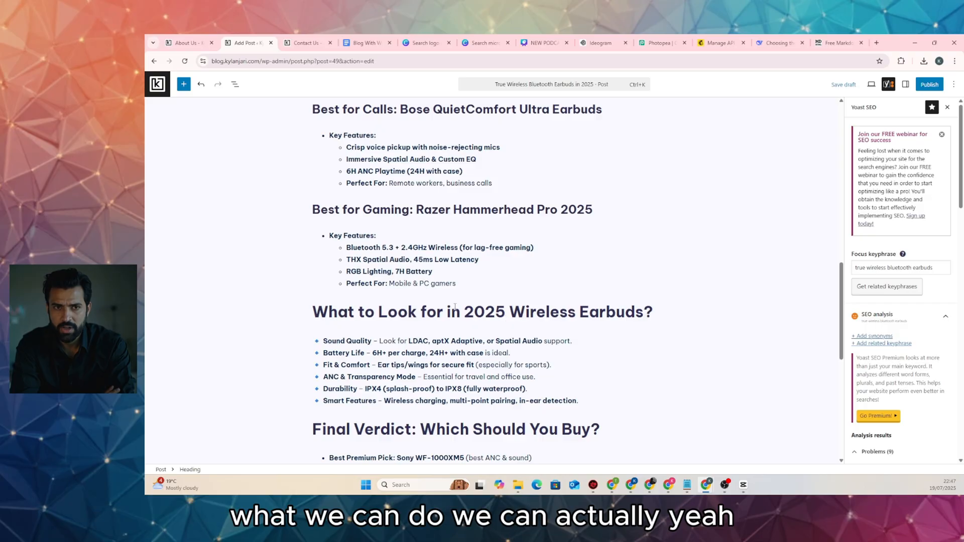
pyautogui.scroll(-4, 393, 236)
pyautogui.scroll(-4, 392, 234)
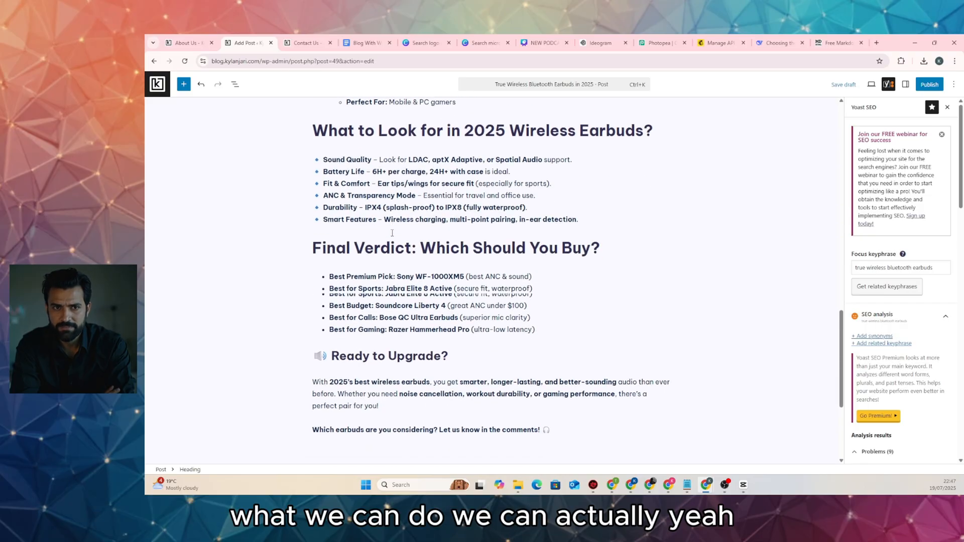
pyautogui.scroll(15, 393, 234)
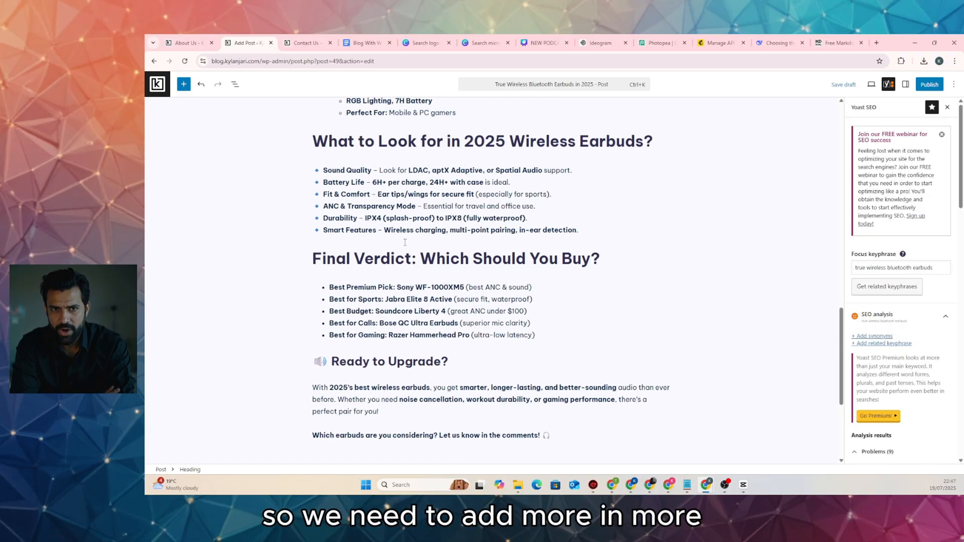
pyautogui.scroll(3, 405, 239)
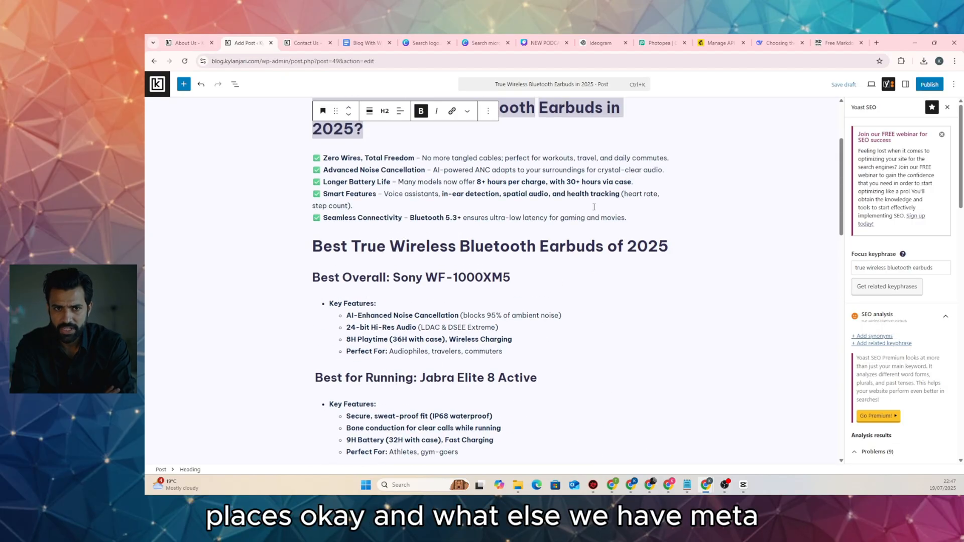
pyautogui.scroll(-5, 890, 262)
pyautogui.scroll(-7, 890, 262)
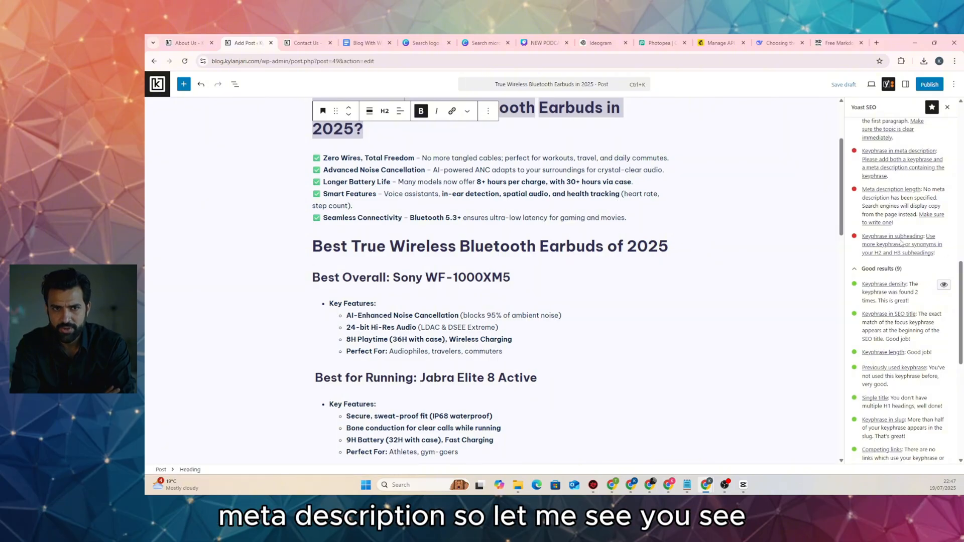
pyautogui.moveTo(861, 236); pyautogui.dragTo(933, 253)
pyautogui.hotkey('ctrl', 'c')
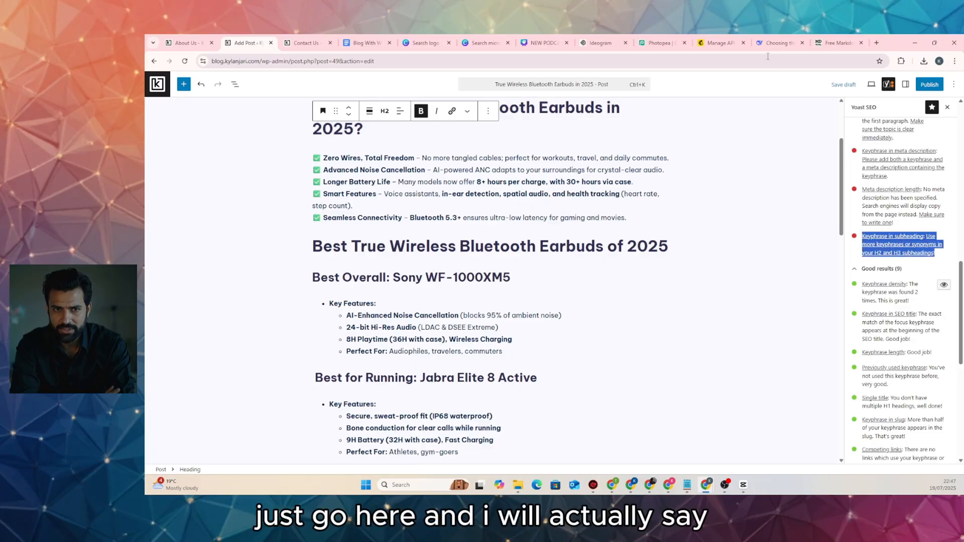
# Send DeepSeek the Yoast feedback with the request 'create like 2 more paragraphs and fix this is'
pyautogui.click(776, 43)
pyautogui.scroll(-4, 536, 387)
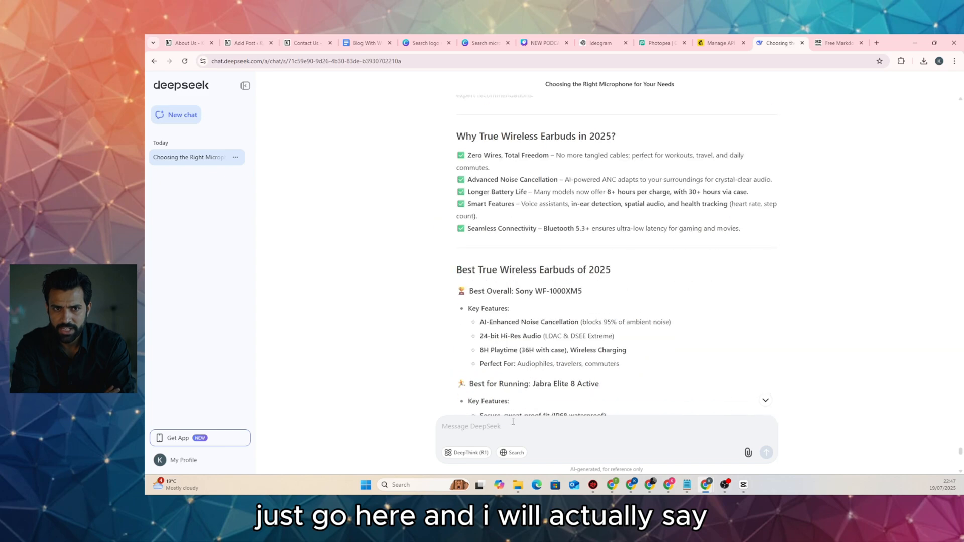
pyautogui.click(514, 424)
pyautogui.hotkey('ctrl', 'v')
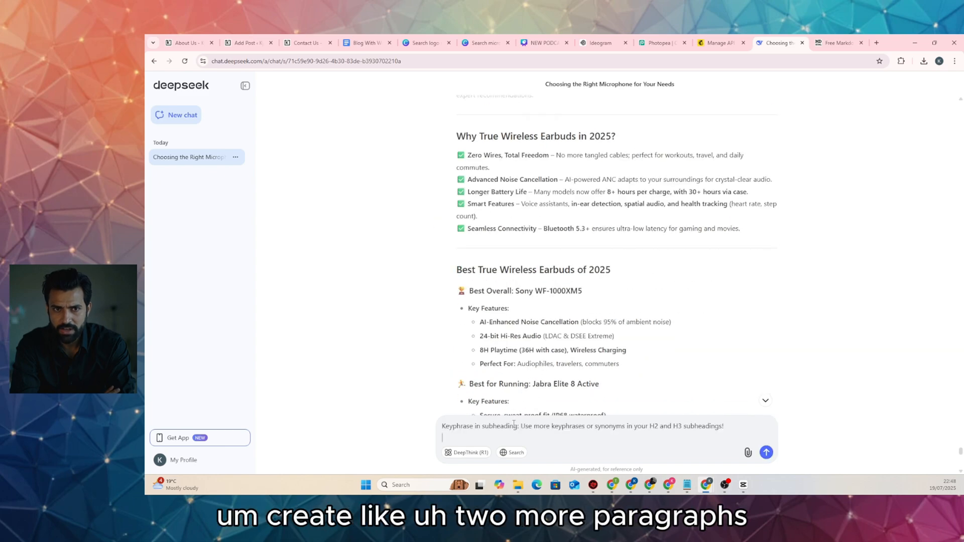
pyautogui.hotkey('shift', 'Return')
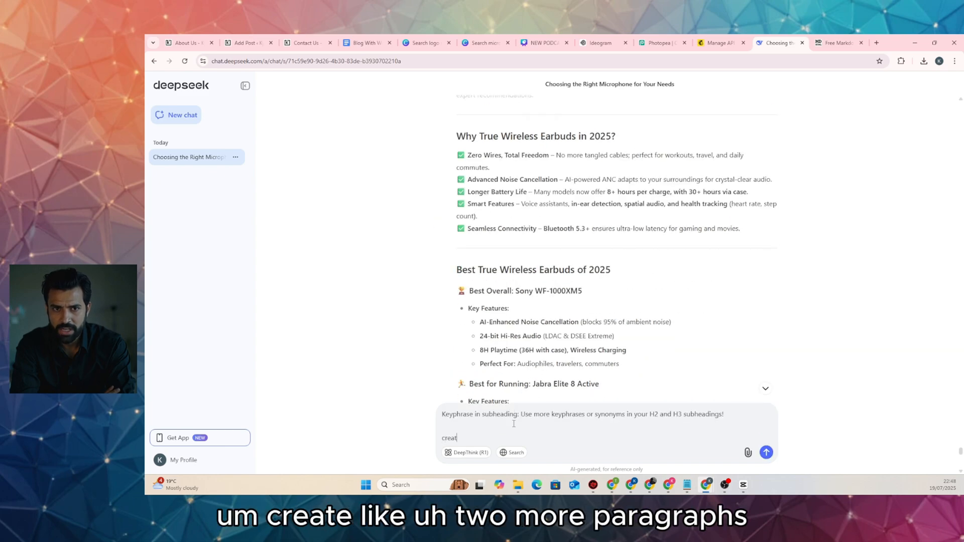
pyautogui.write('create like 2 ')
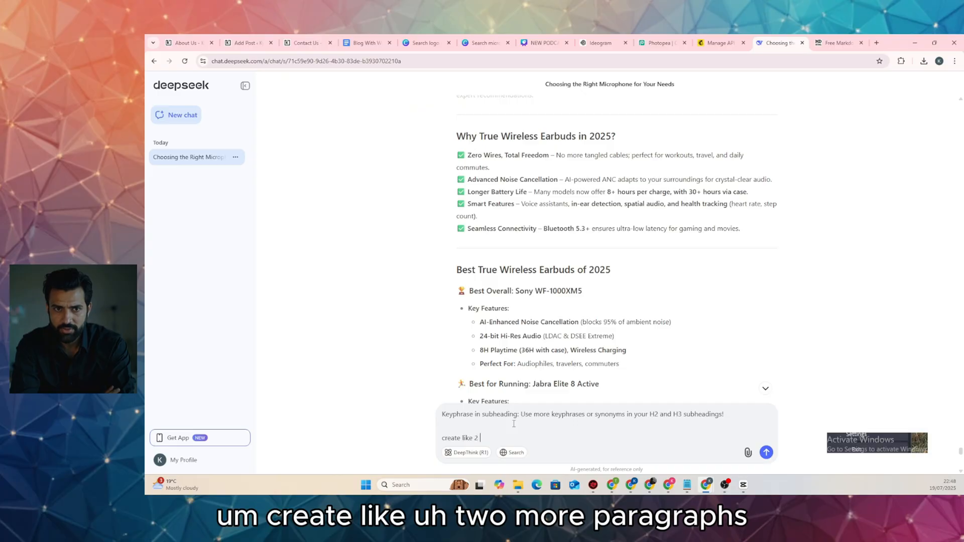
pyautogui.write('more pa')
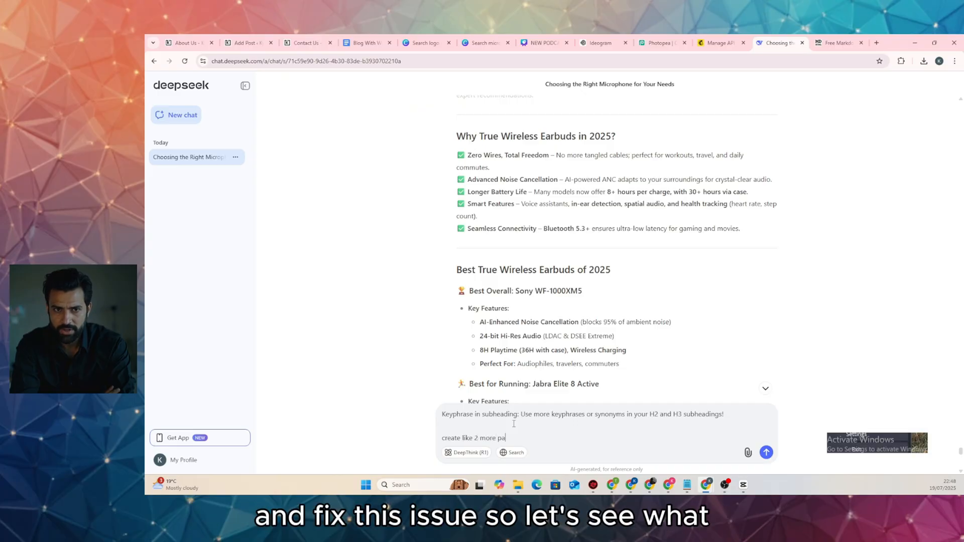
pyautogui.write('ragraphs ')
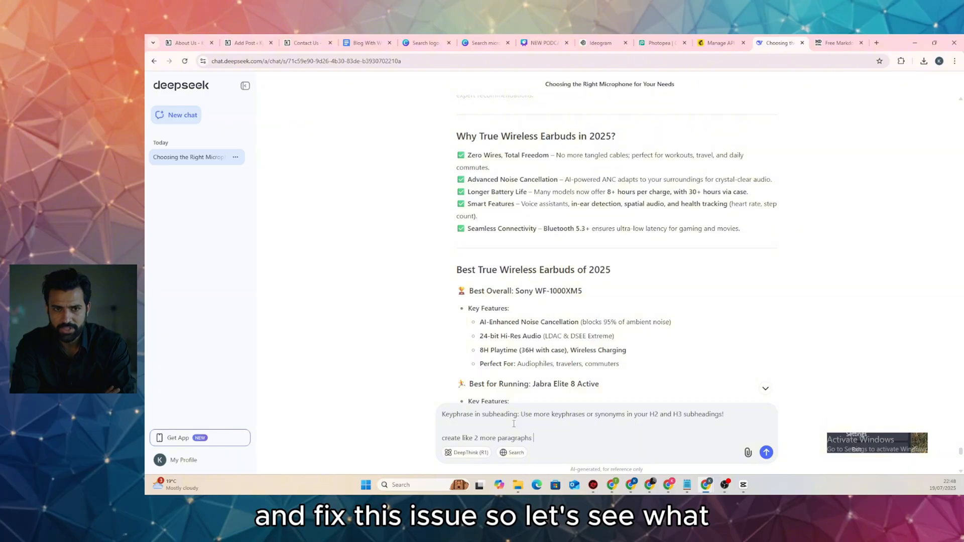
pyautogui.write('and fix this issue')
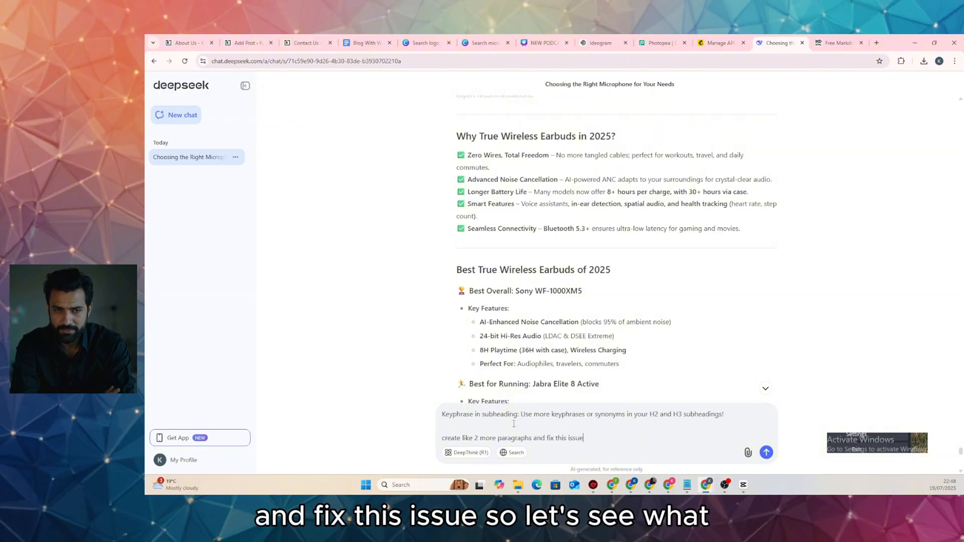
pyautogui.press('Return')
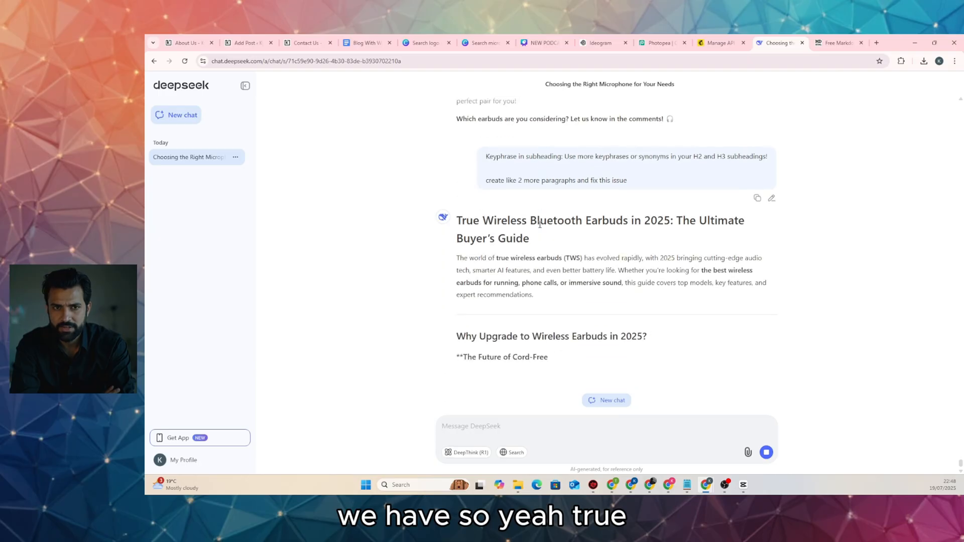
pyautogui.scroll(1, 555, 280)
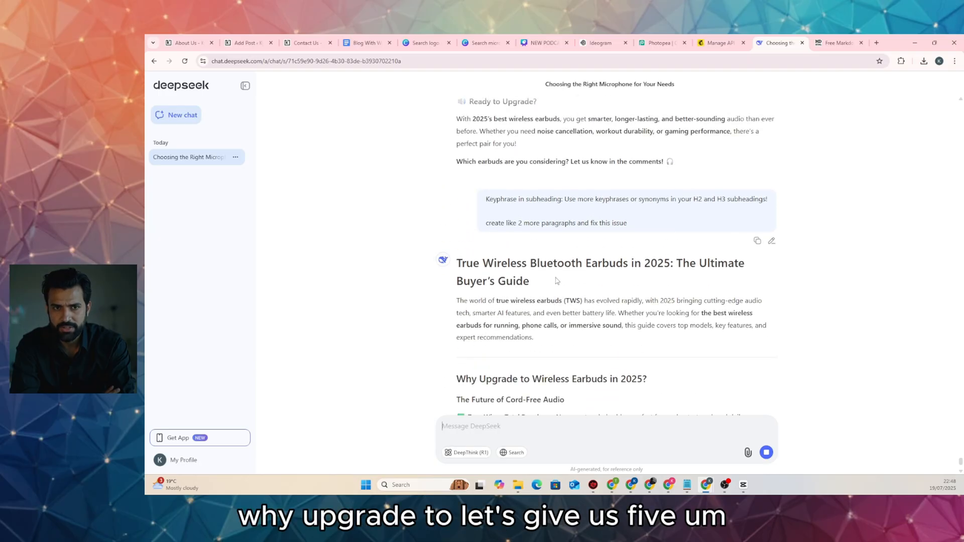
pyautogui.scroll(2, 555, 280)
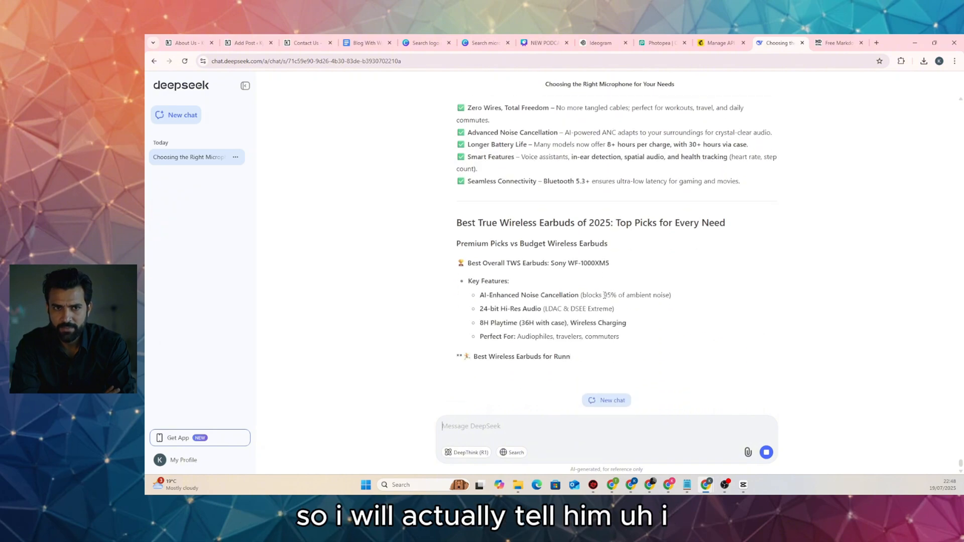
pyautogui.scroll(3, 605, 299)
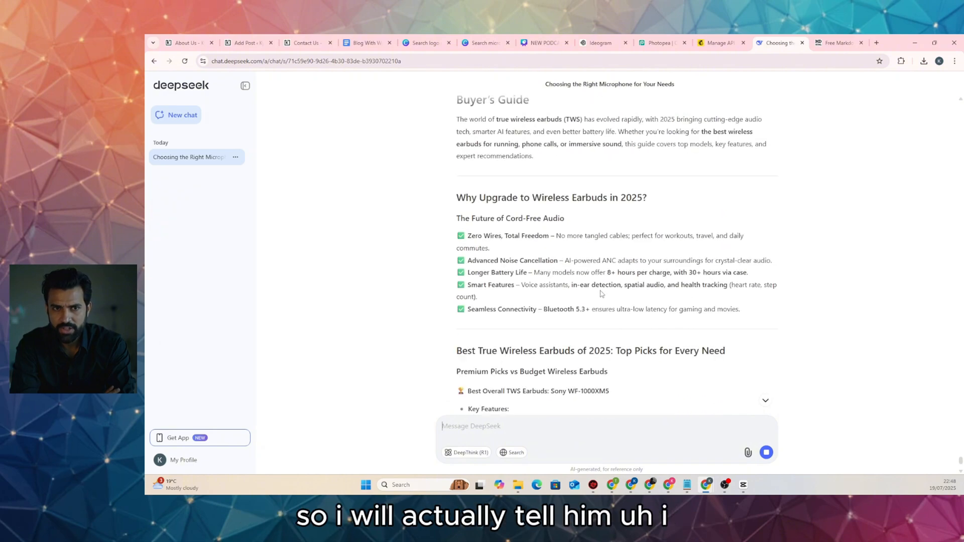
# Copy the post's focus keyphrase from the Yoast panel in WordPress
pyautogui.click(248, 43)
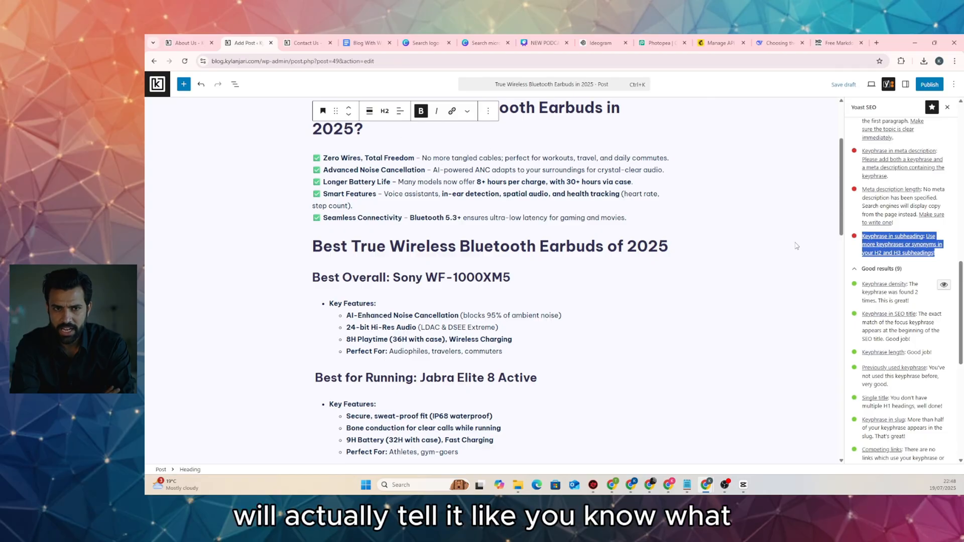
pyautogui.scroll(10, 899, 251)
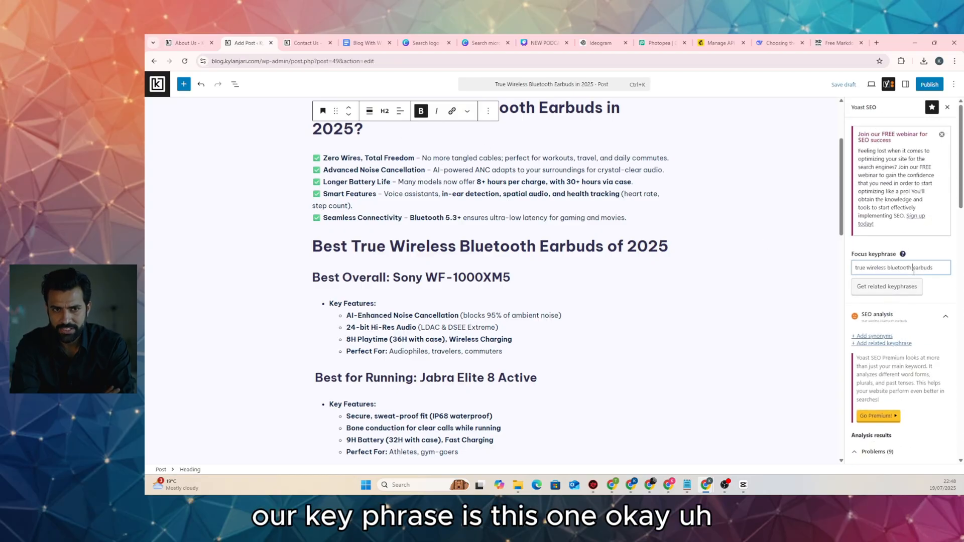
pyautogui.tripleClick(913, 269)
pyautogui.rightClick(913, 270)
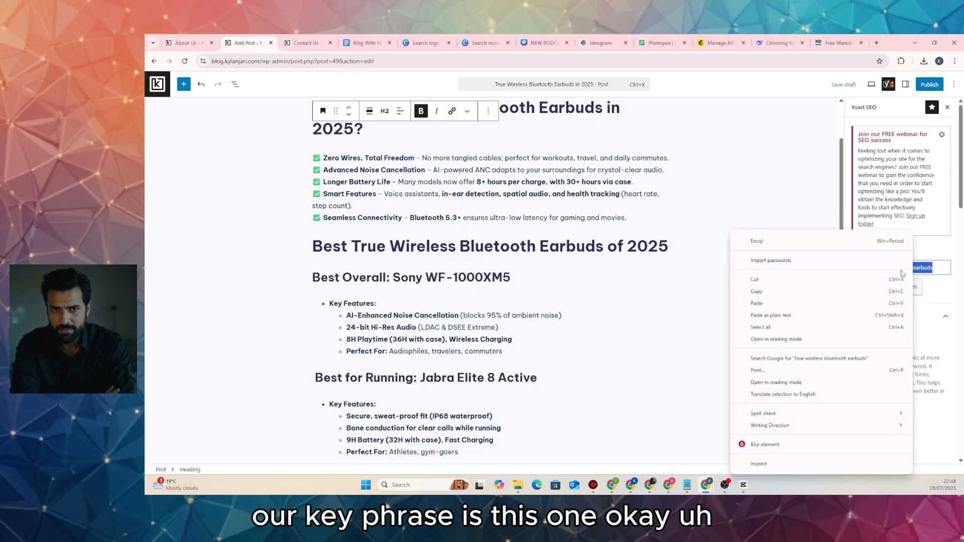
pyautogui.click(833, 291)
pyautogui.click(778, 43)
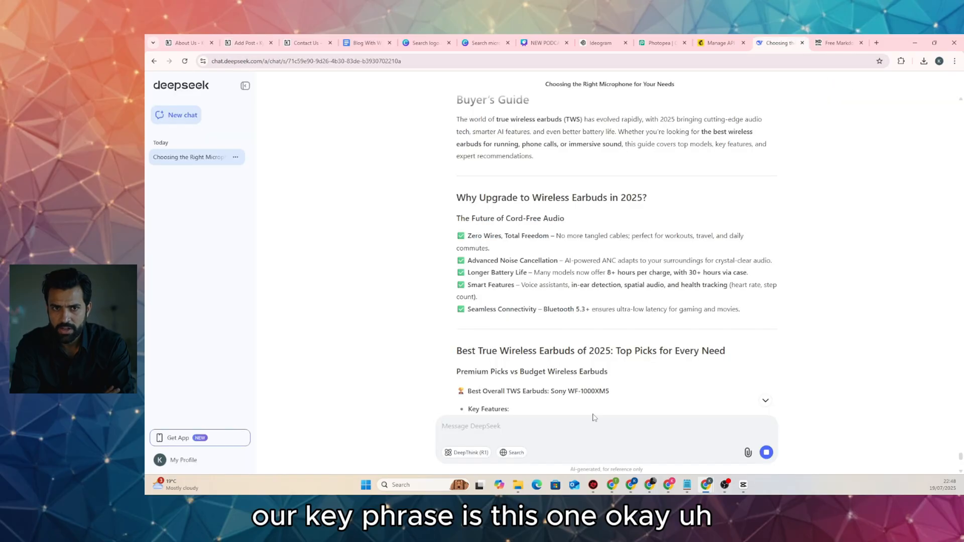
# Stop the running reply and send DeepSeek 'keyphrase it:' followed by the pasted focus keyphrase
pyautogui.write('keyphrase')
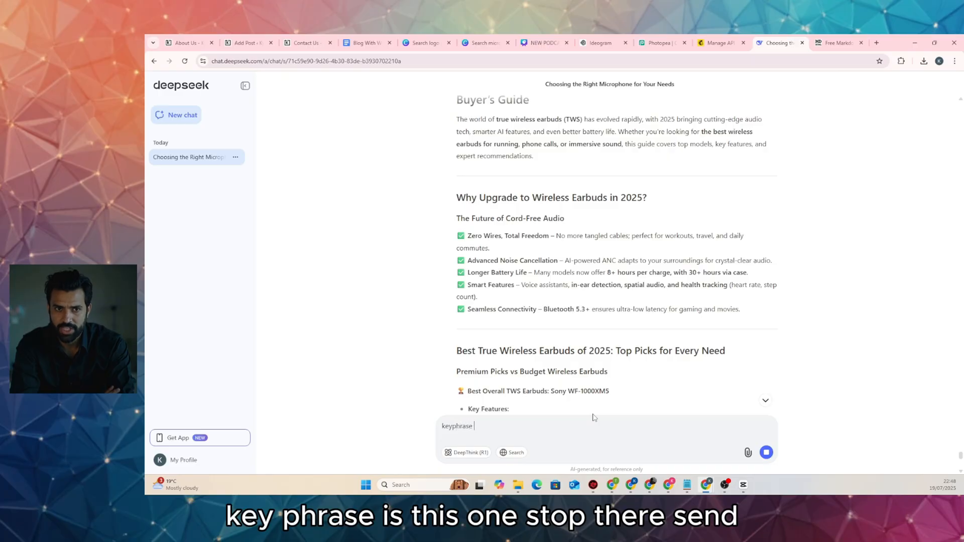
pyautogui.write(' it:')
pyautogui.hotkey('ctrl', 'v')
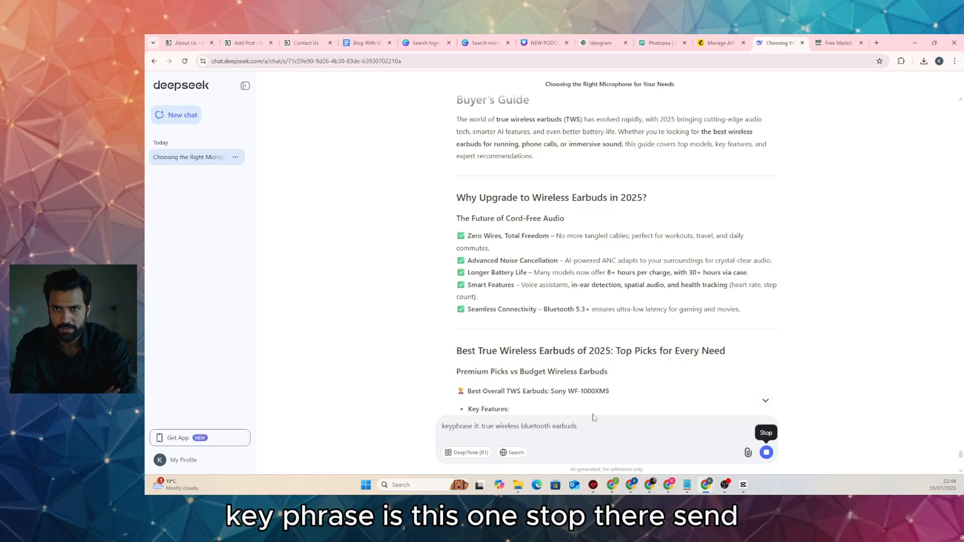
pyautogui.click(767, 452)
pyautogui.click(766, 453)
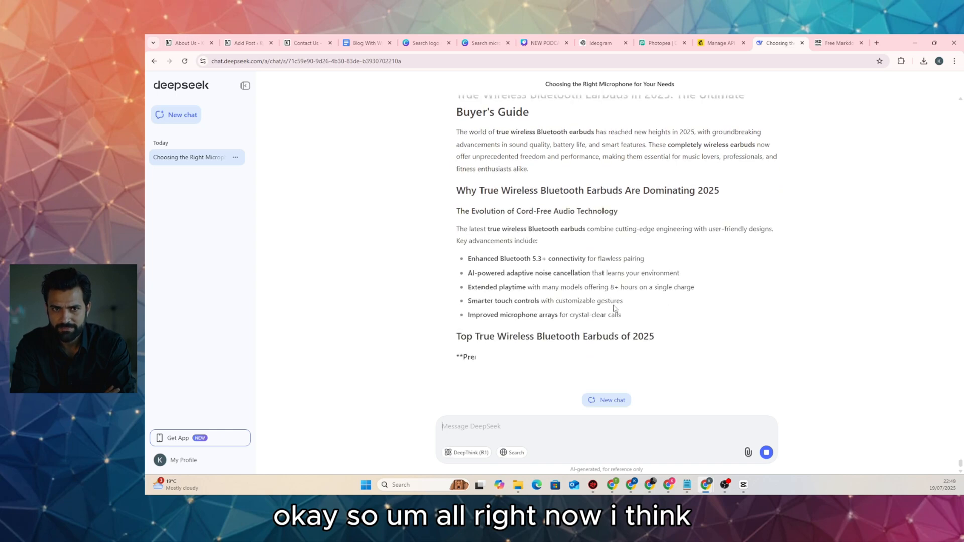
pyautogui.scroll(1, 698, 343)
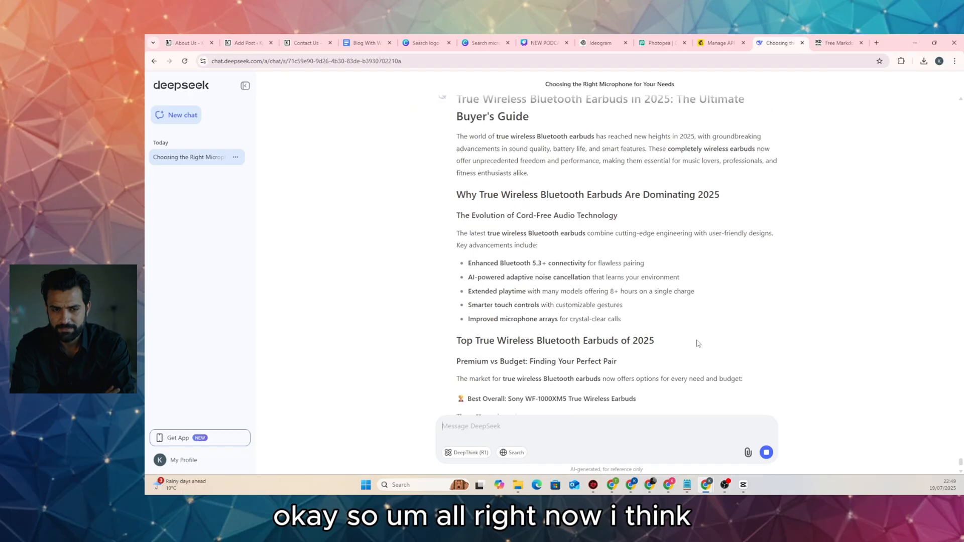
pyautogui.scroll(-3, 620, 355)
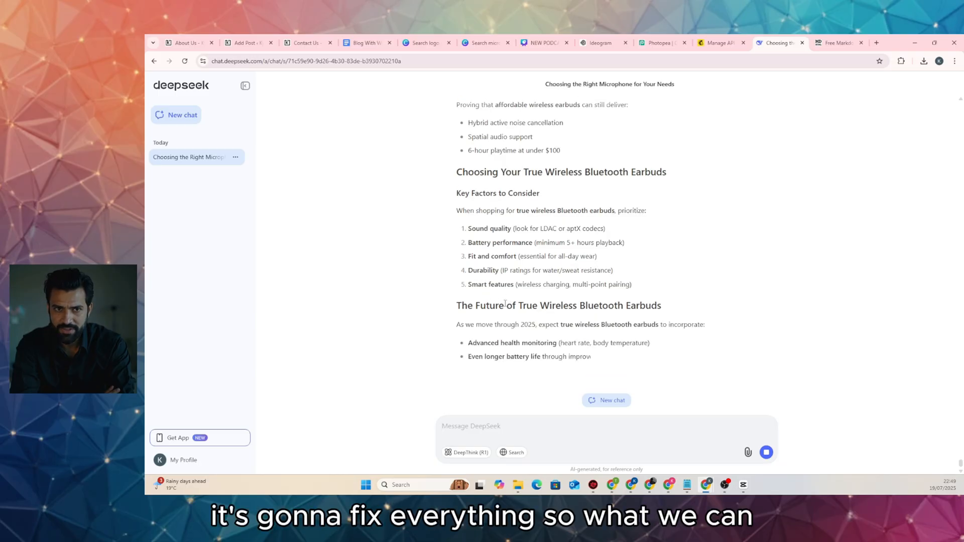
pyautogui.click(188, 42)
# Select and delete the entire old article body of the earbuds post
pyautogui.click(247, 41)
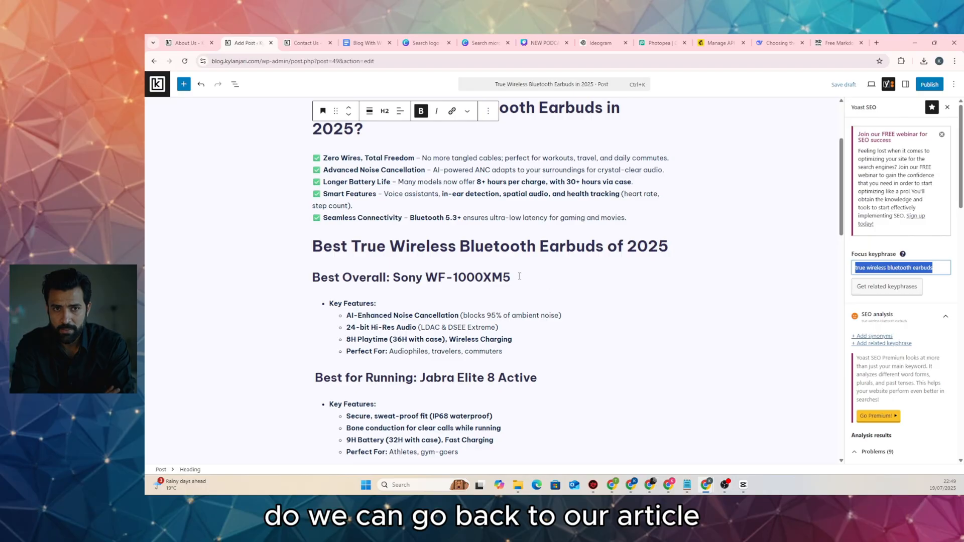
pyautogui.scroll(-20, 519, 276)
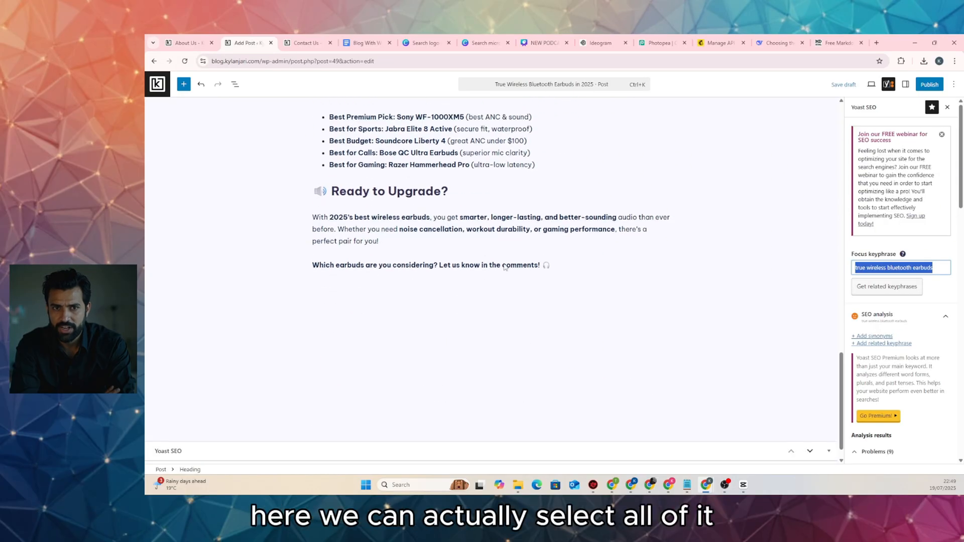
pyautogui.scroll(1, 505, 267)
pyautogui.moveTo(554, 281); pyautogui.dragTo(323, 87)
pyautogui.moveTo(327, 166); pyautogui.dragTo(313, 171)
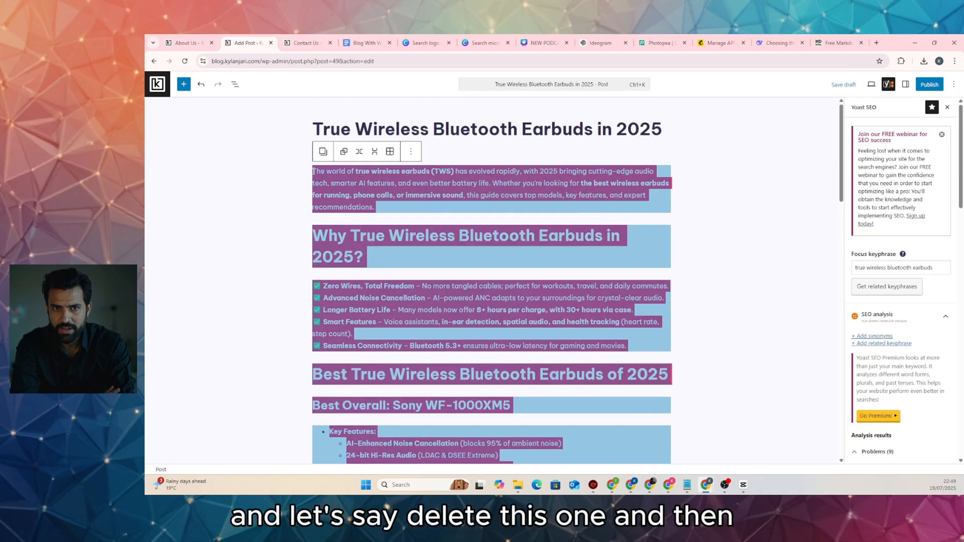
pyautogui.press('BackSpace')
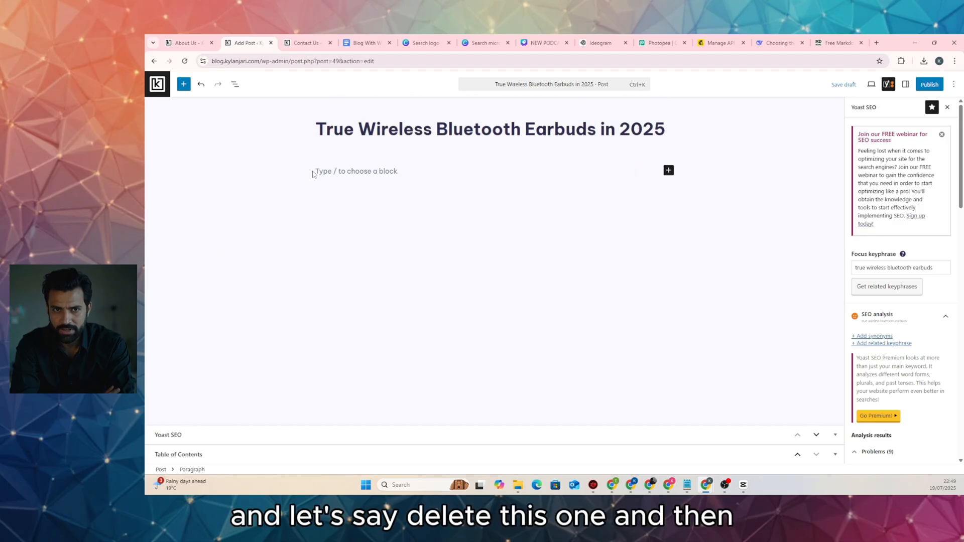
# Convert DeepSeek's revised earbuds article in Markdown to HTML and select the rendered preview
pyautogui.click(775, 43)
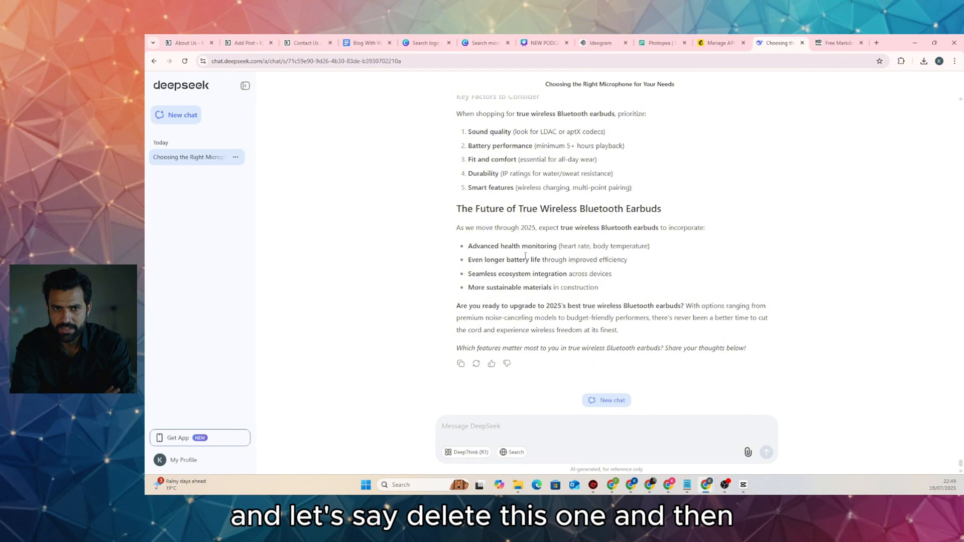
pyautogui.click(460, 365)
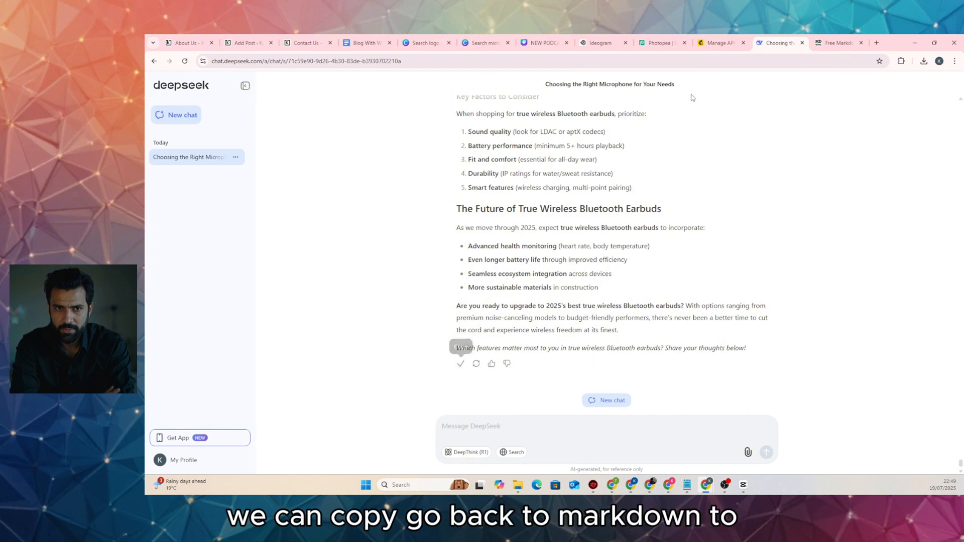
pyautogui.click(818, 43)
pyautogui.click(362, 232)
pyautogui.hotkey('ctrl', 'a')
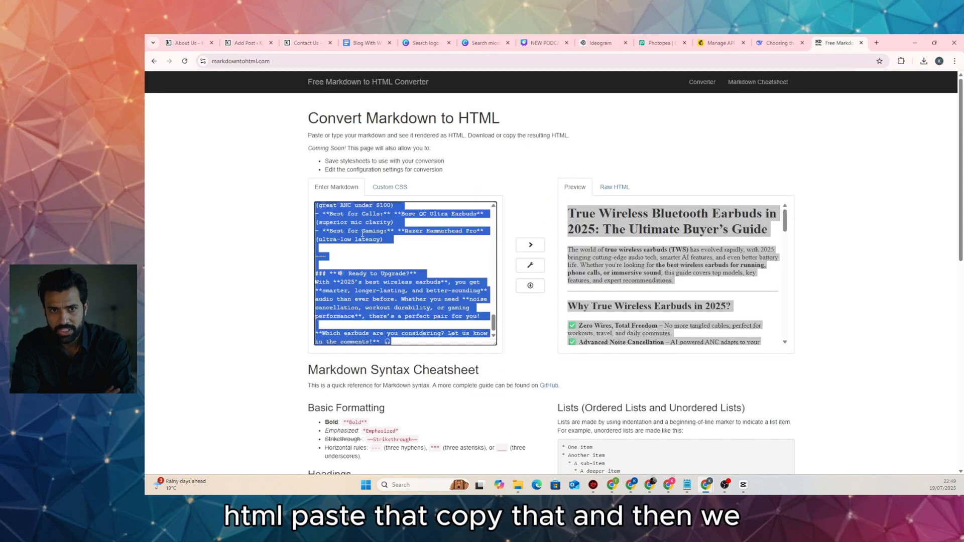
pyautogui.press('BackSpace')
pyautogui.hotkey('ctrl', 'v')
pyautogui.click(618, 274)
pyautogui.hotkey('ctrl', 'a')
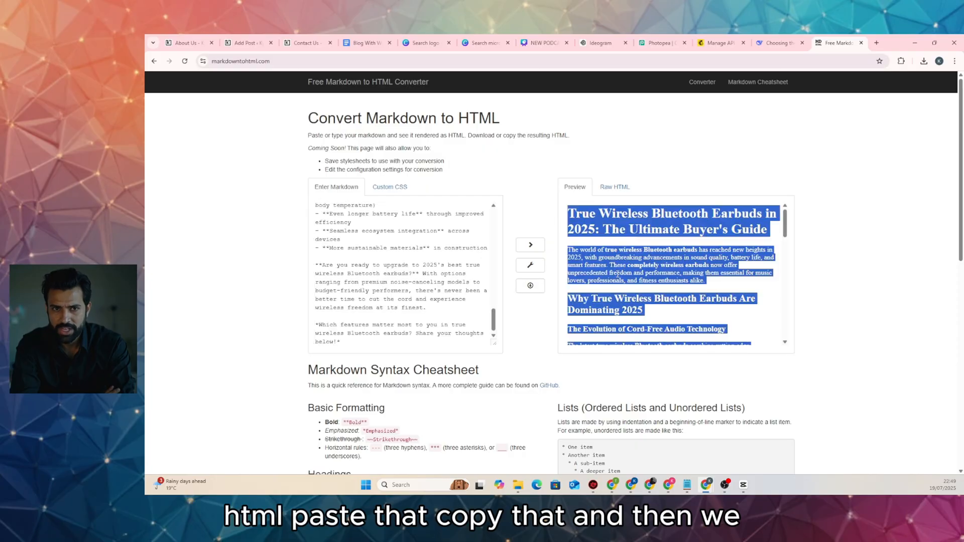
# Paste the converted earbuds article into the empty post body
pyautogui.click(246, 43)
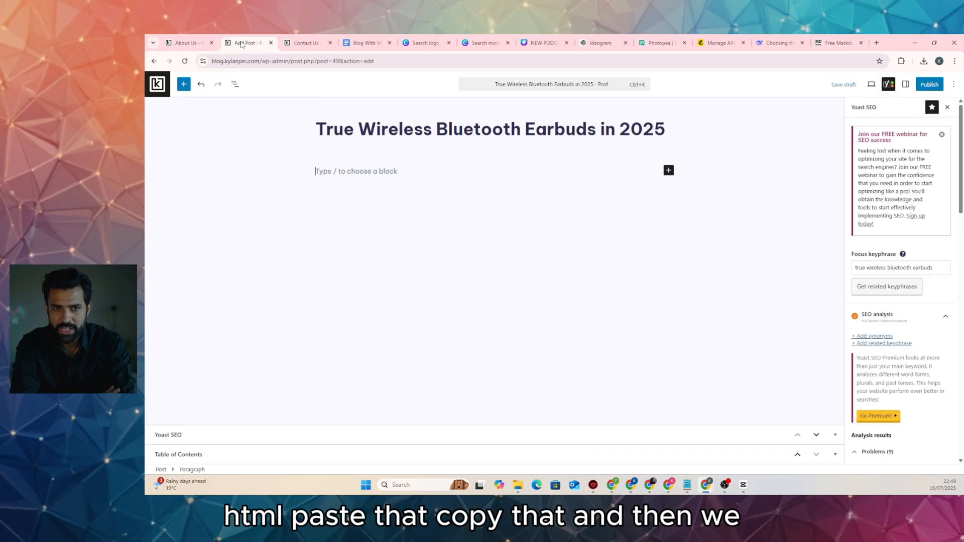
pyautogui.hotkey('ctrl', 'v')
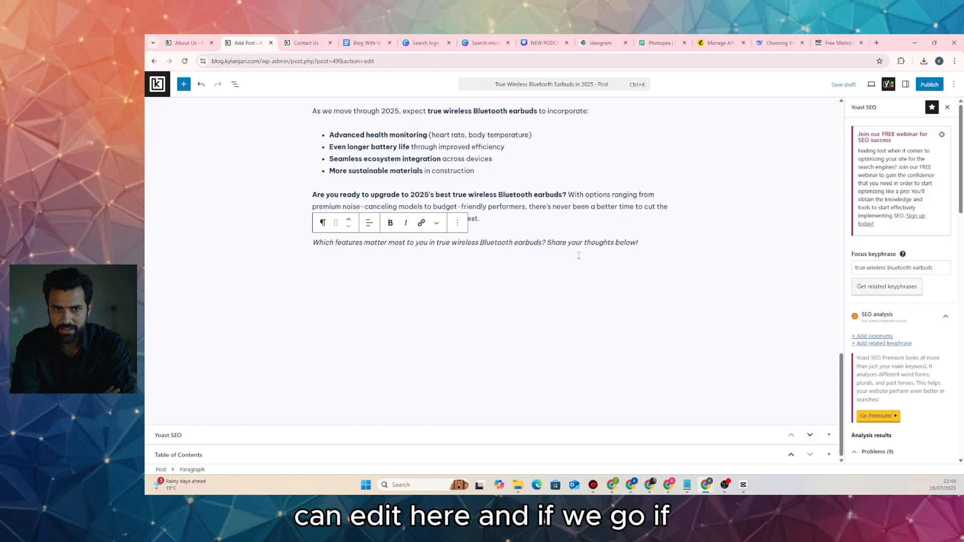
pyautogui.scroll(5, 578, 256)
# Review Yoast's SEO analysis results for the new article, including the keyphrase density warning
pyautogui.click(887, 84)
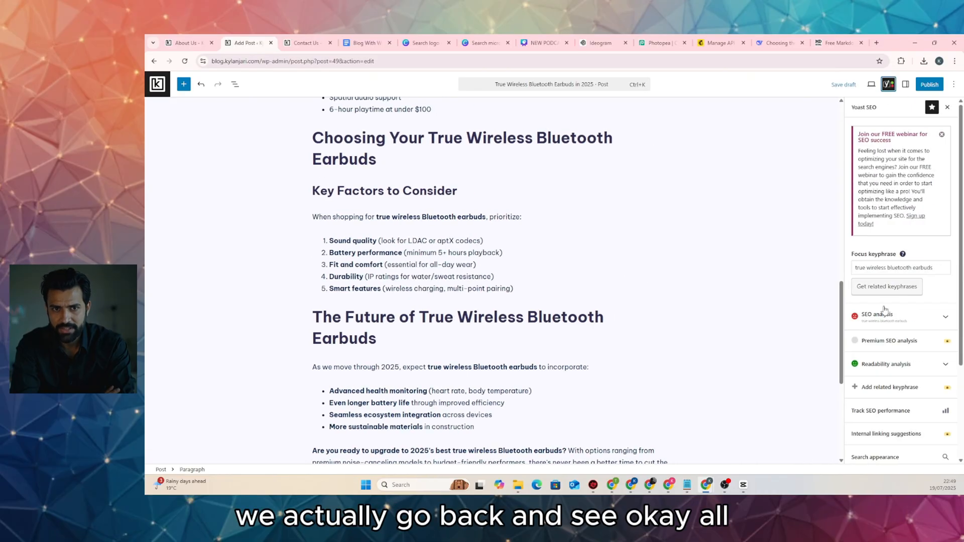
pyautogui.click(883, 313)
pyautogui.scroll(-5, 913, 319)
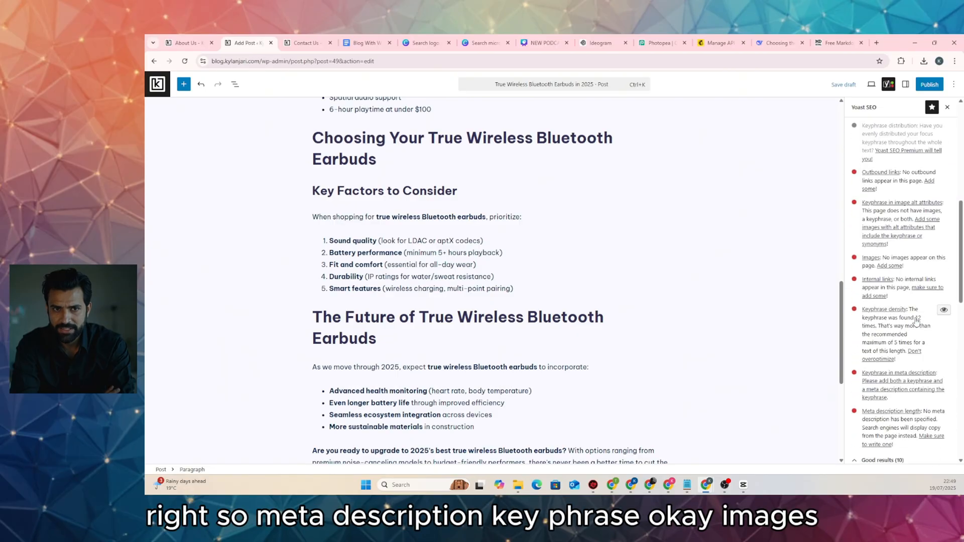
pyautogui.scroll(-4, 916, 320)
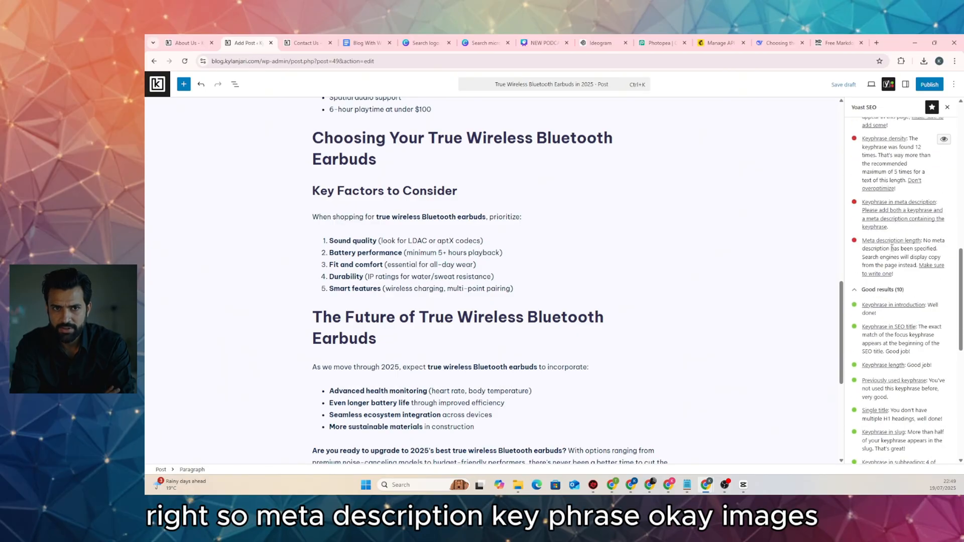
pyautogui.scroll(3, 891, 213)
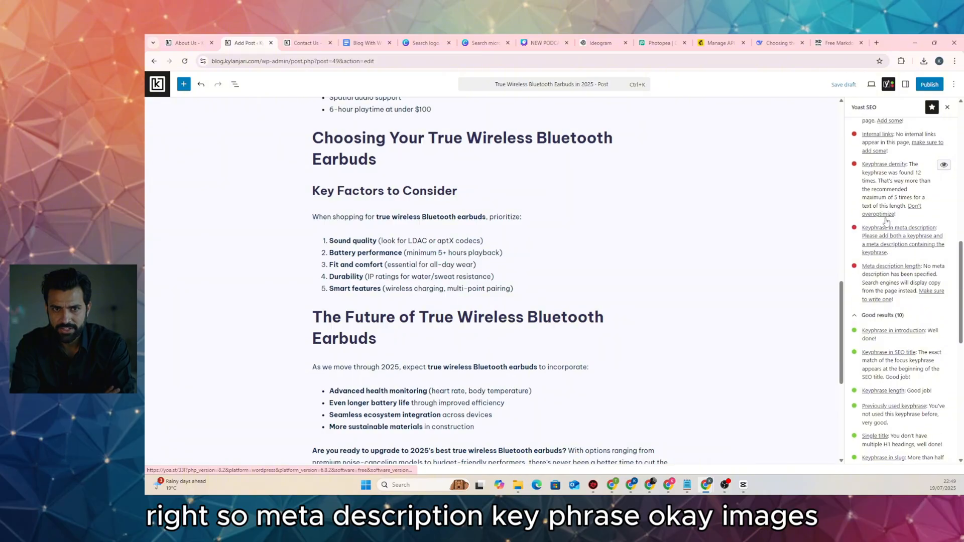
pyautogui.scroll(3, 909, 271)
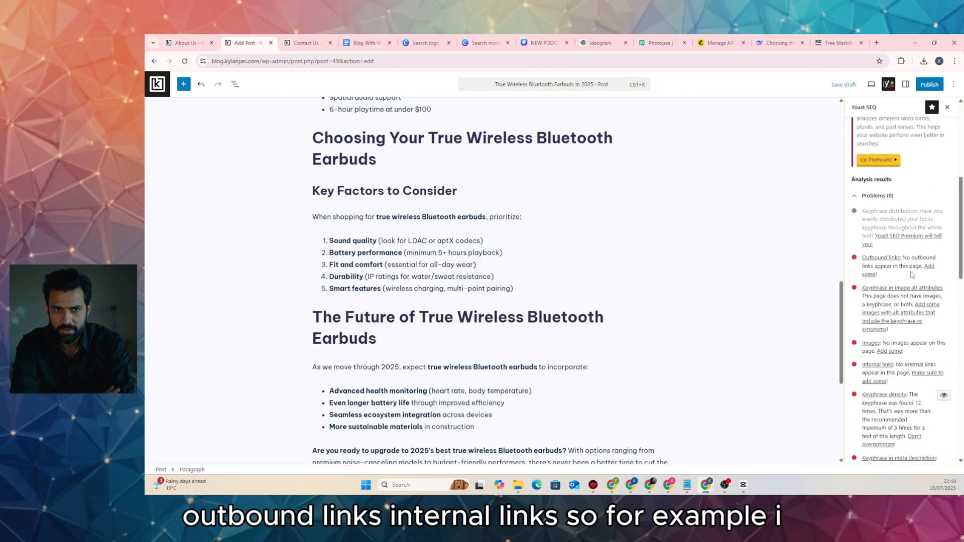
pyautogui.scroll(-4, 909, 271)
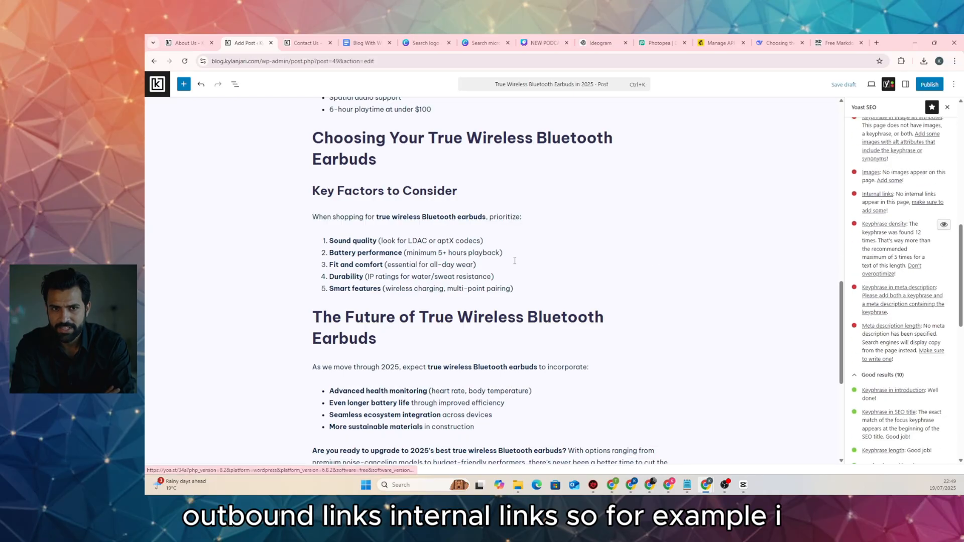
pyautogui.scroll(12, 505, 264)
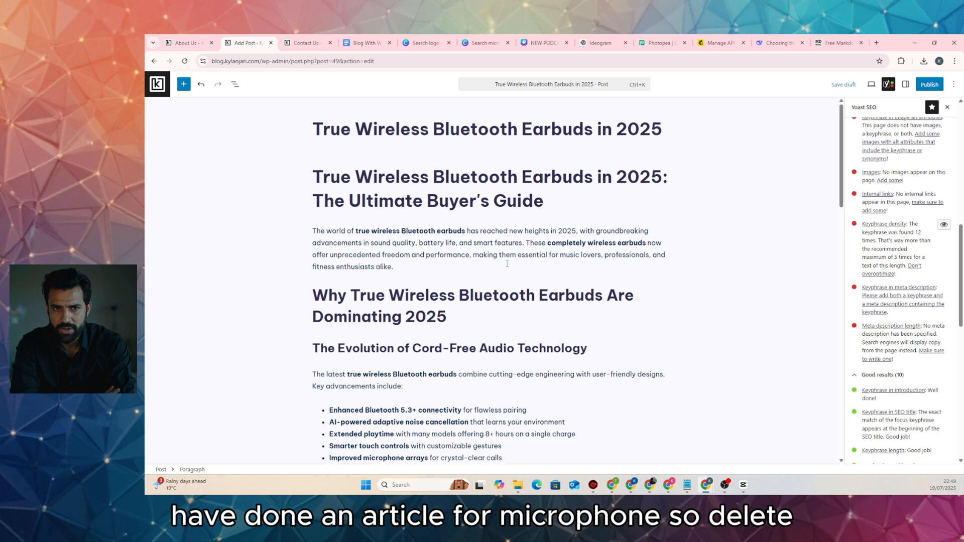
# Clear the duplicate 'True Wireless Bluetooth Earbuds in 2025: The Ultimate Buyer's Guide' heading and delete its block
pyautogui.tripleClick(497, 169)
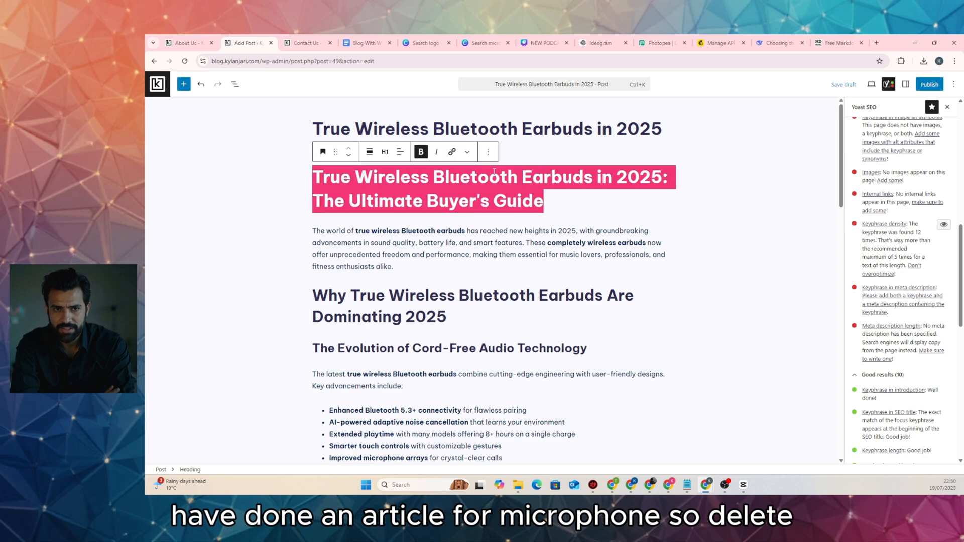
pyautogui.press('BackSpace')
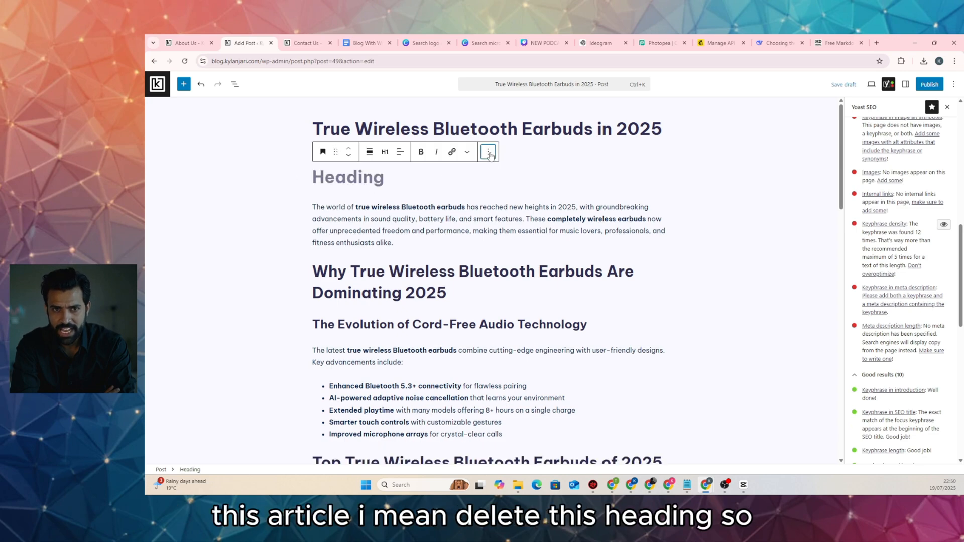
pyautogui.click(488, 151)
pyautogui.click(495, 406)
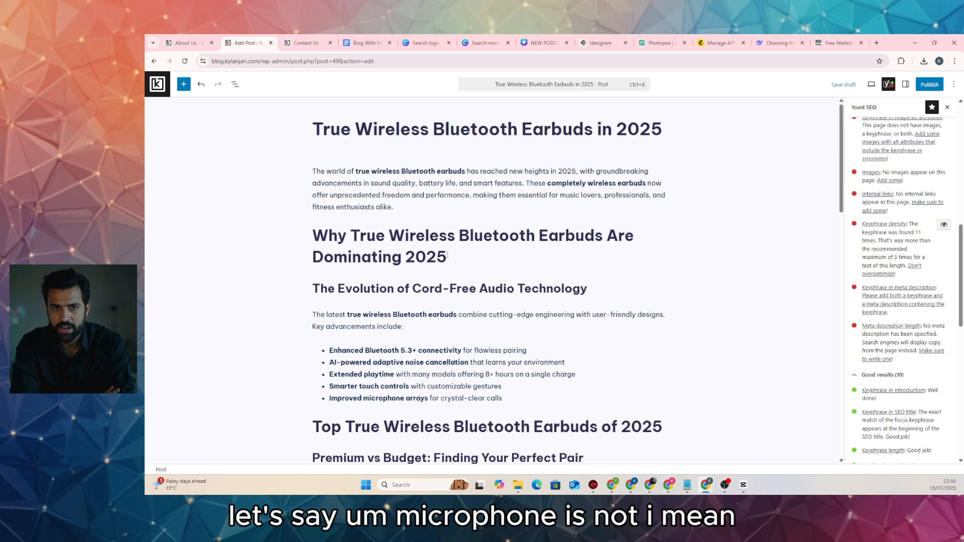
pyautogui.scroll(-4, 475, 281)
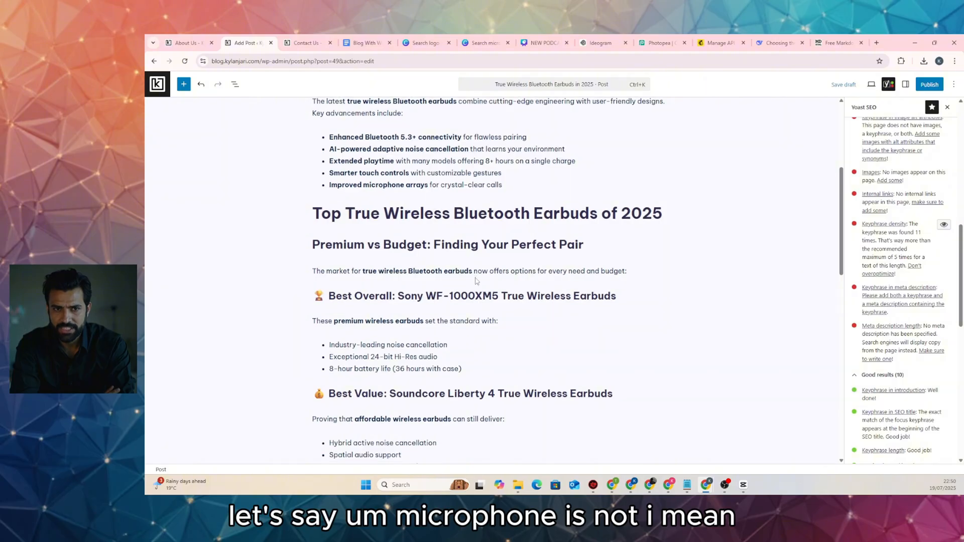
pyautogui.scroll(-3, 403, 306)
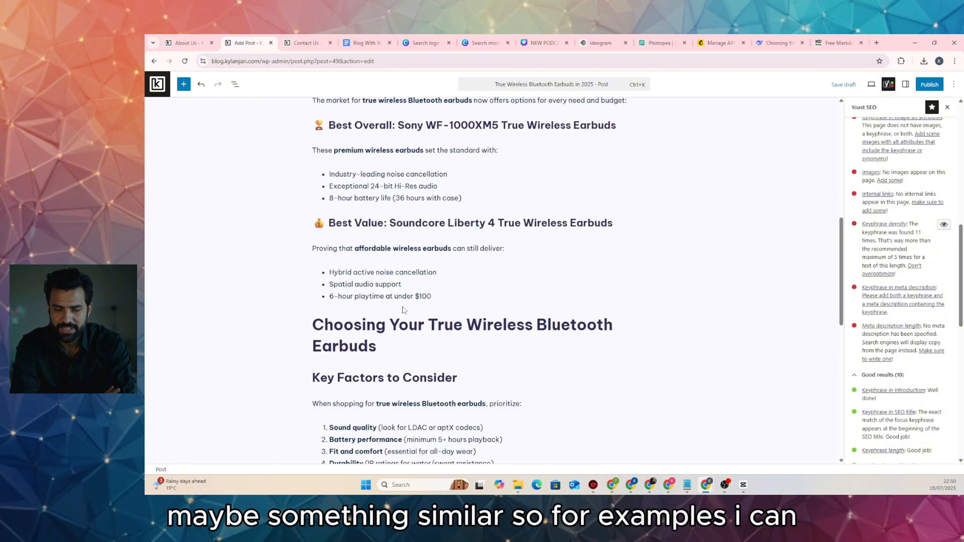
pyautogui.scroll(-3, 403, 310)
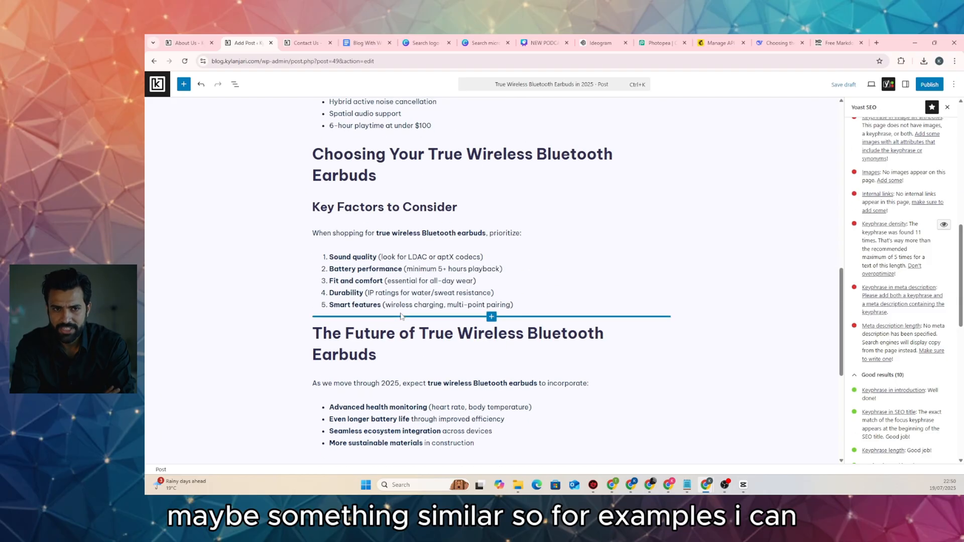
# Link 'Sound quality' to the microphone post found by searching 'mic', then save the draft
pyautogui.moveTo(377, 257); pyautogui.dragTo(334, 256)
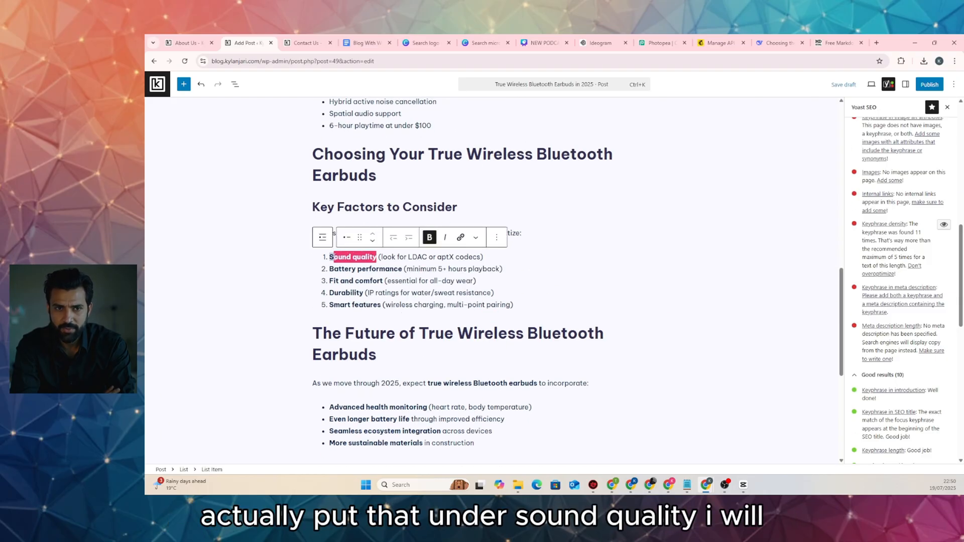
pyautogui.click(460, 237)
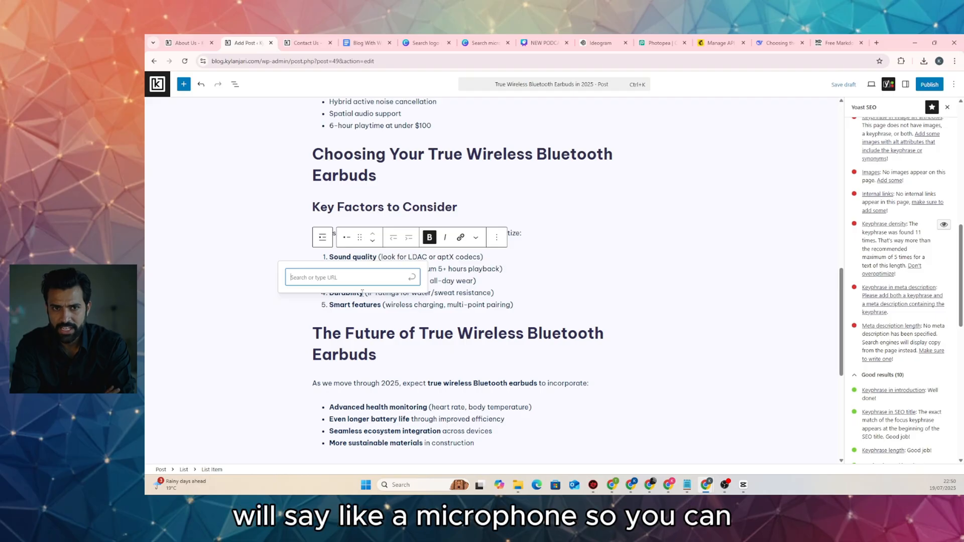
pyautogui.write('mic')
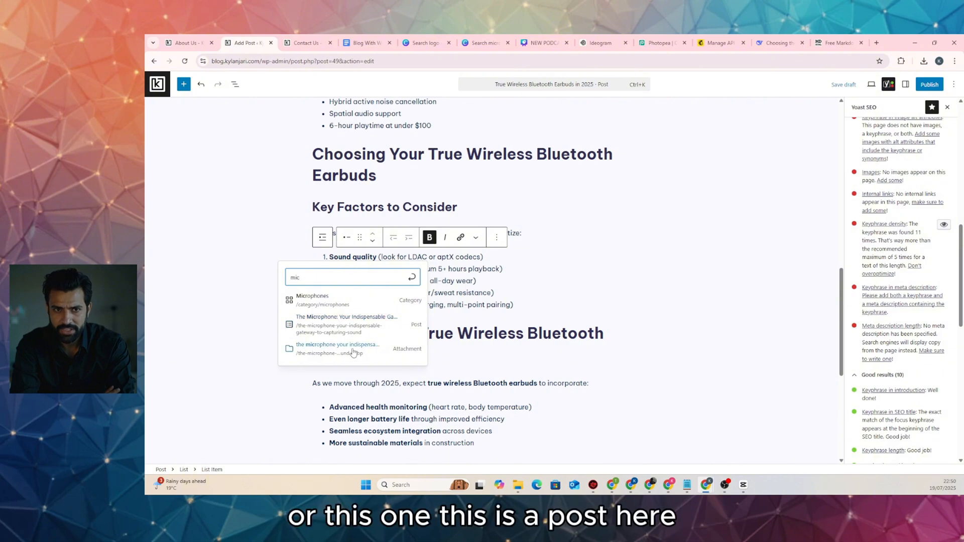
pyautogui.click(350, 324)
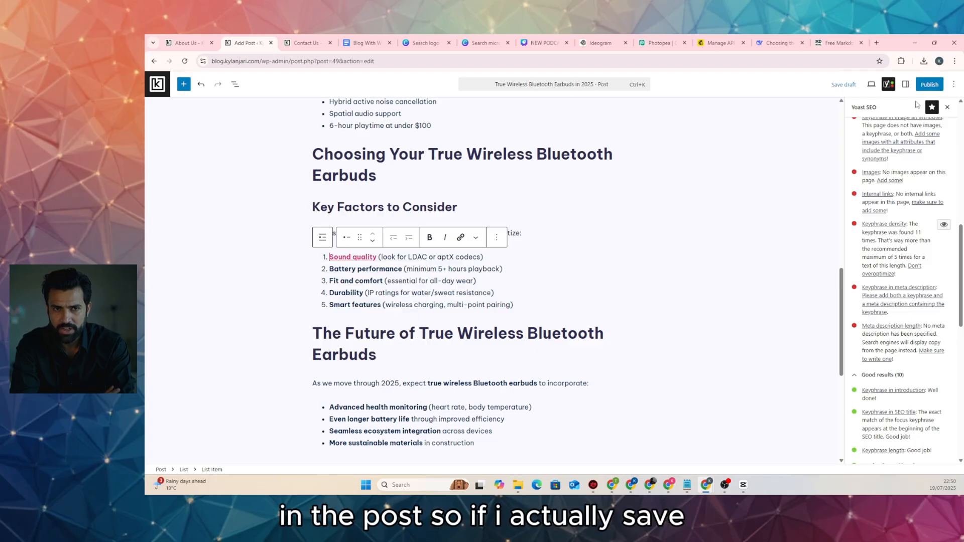
pyautogui.click(853, 85)
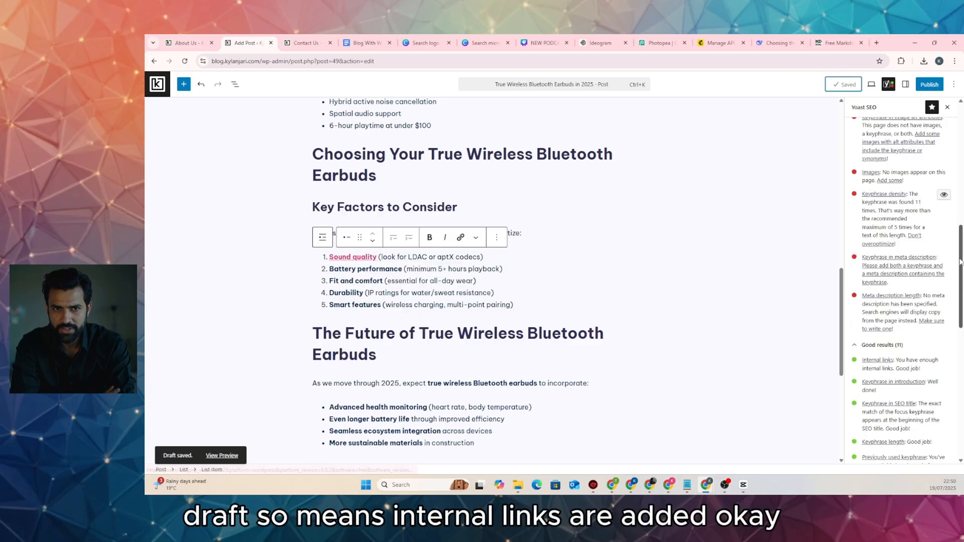
pyautogui.scroll(-1, 927, 306)
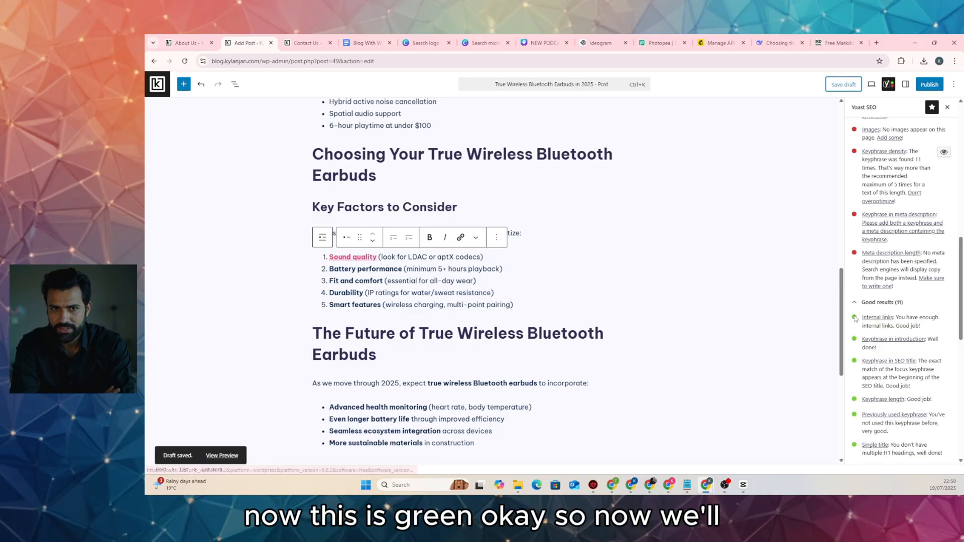
# Ask DeepSeek 'i need very short meta description' and select the suggested description
pyautogui.click(778, 43)
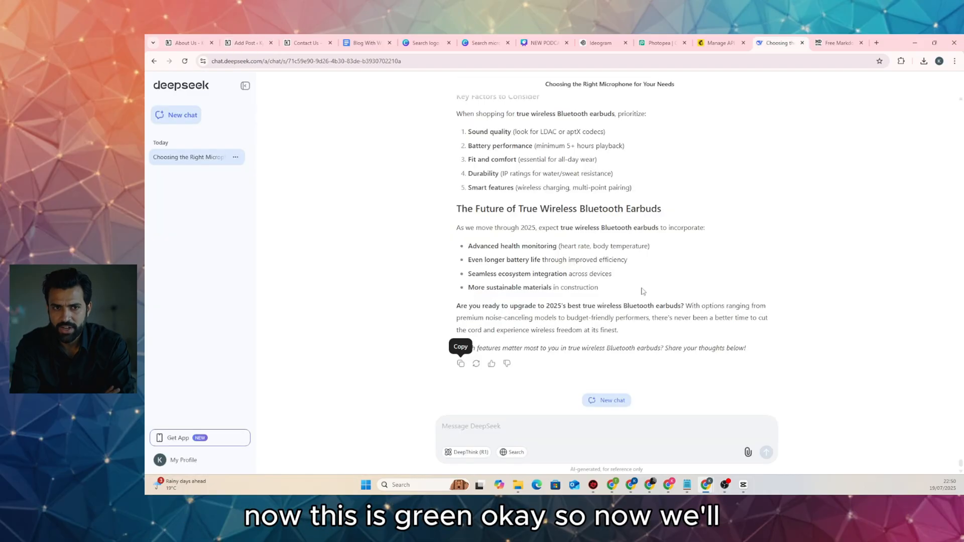
pyautogui.click(532, 428)
pyautogui.write('i need very short me')
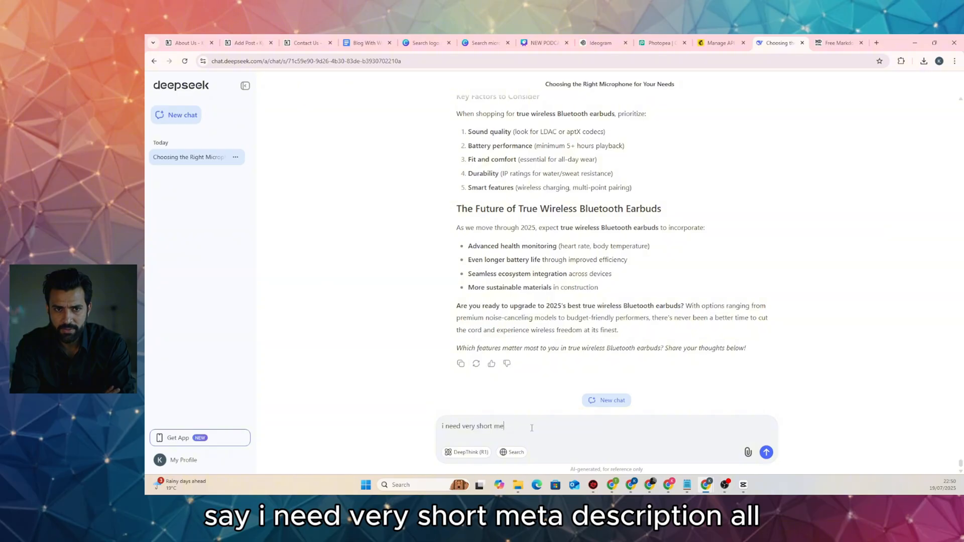
pyautogui.write('ta descri')
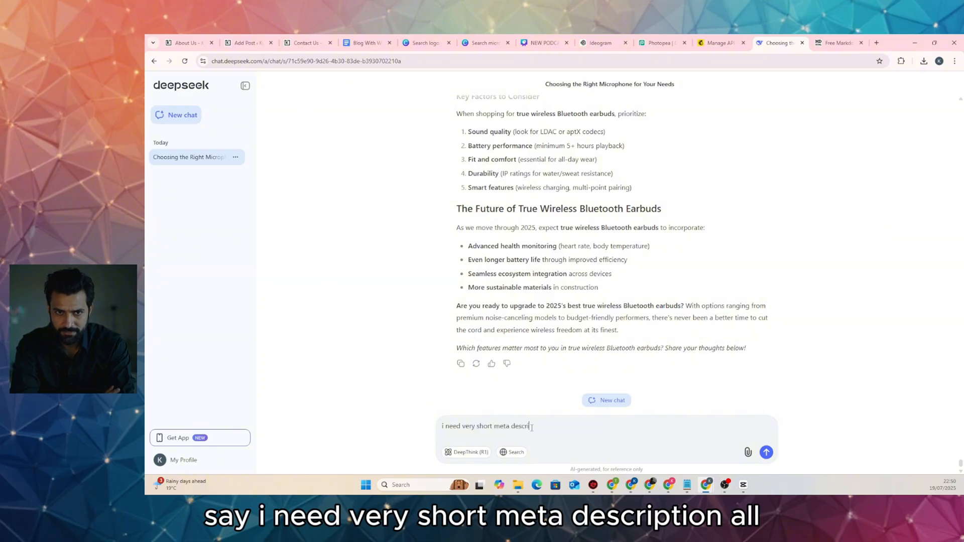
pyautogui.write('ption')
pyautogui.press('Return')
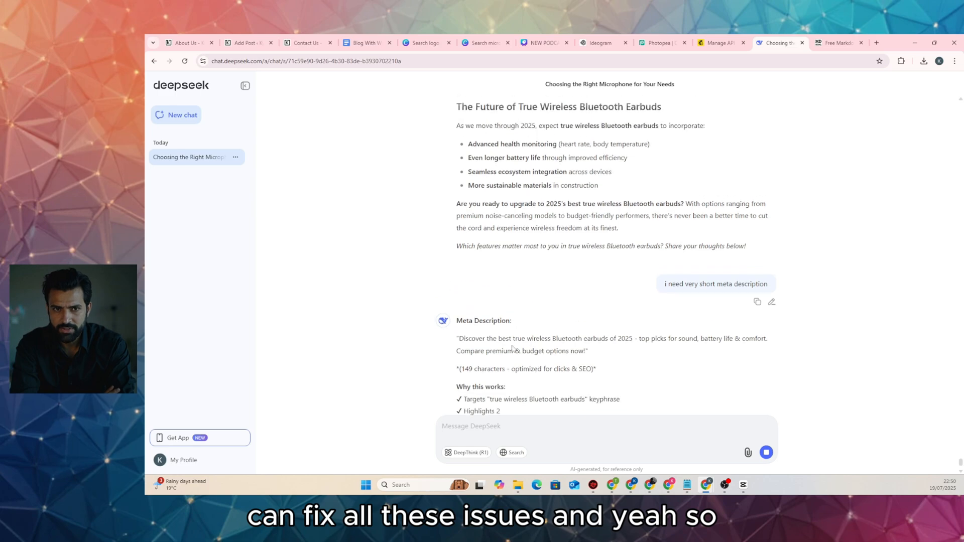
pyautogui.moveTo(461, 339); pyautogui.dragTo(586, 350)
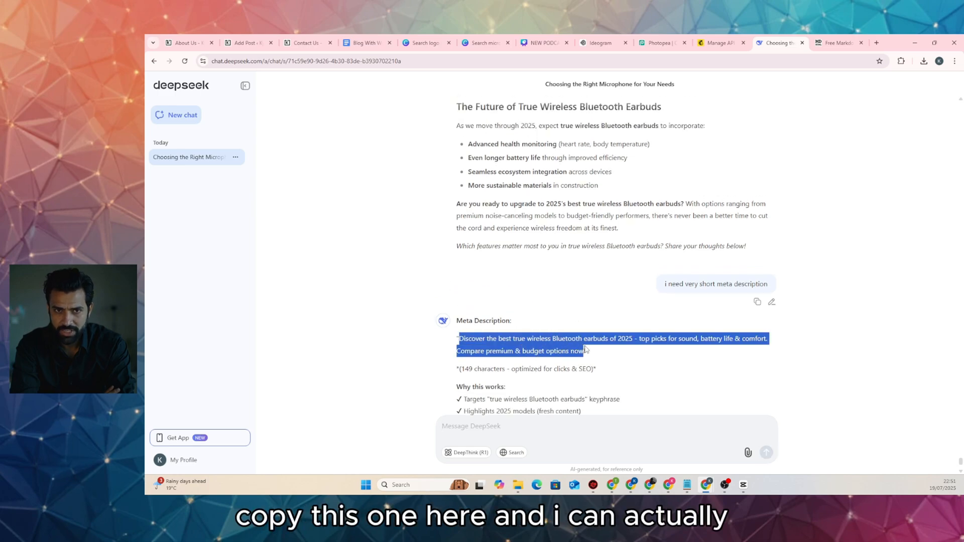
pyautogui.click(186, 43)
pyautogui.click(246, 42)
# Paste the DeepSeek text into the Yoast meta description and cut its closing sentence
pyautogui.scroll(-5, 433, 317)
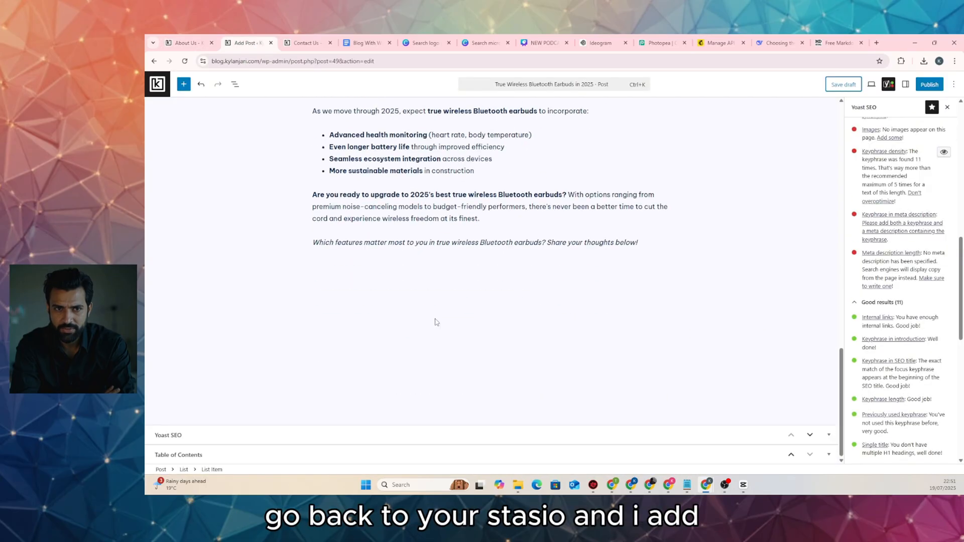
pyautogui.click(492, 434)
pyautogui.scroll(-7, 510, 341)
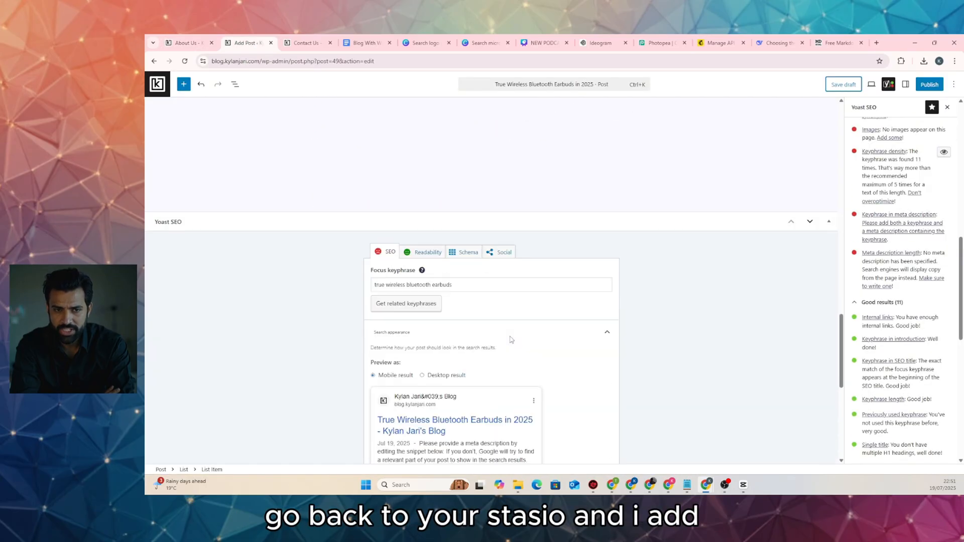
pyautogui.scroll(-3, 510, 339)
pyautogui.click(509, 239)
pyautogui.write('Discover the best true wireless Bluetooth earbuds of 2025 - top picks for sound, battery life & comfort. Compare premium & budget options now!')
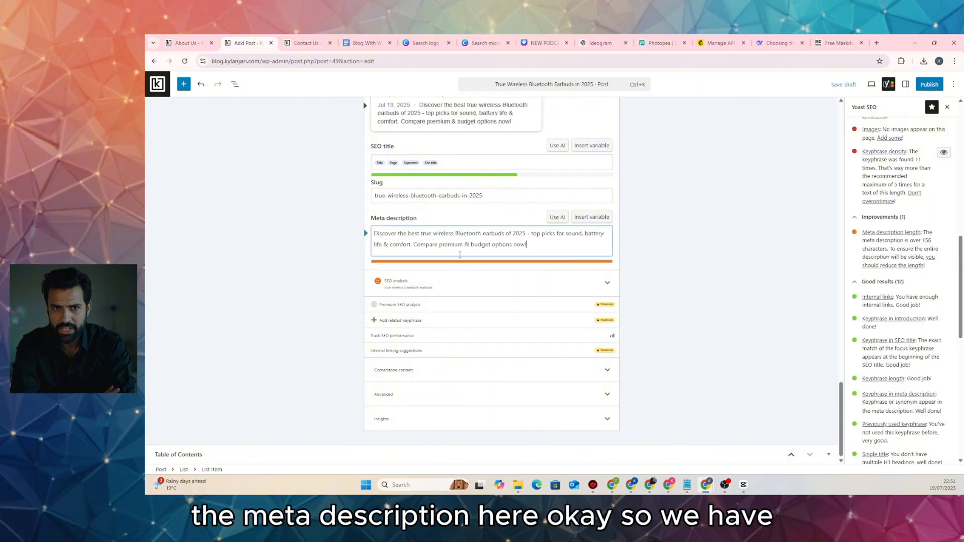
pyautogui.click(287, 228)
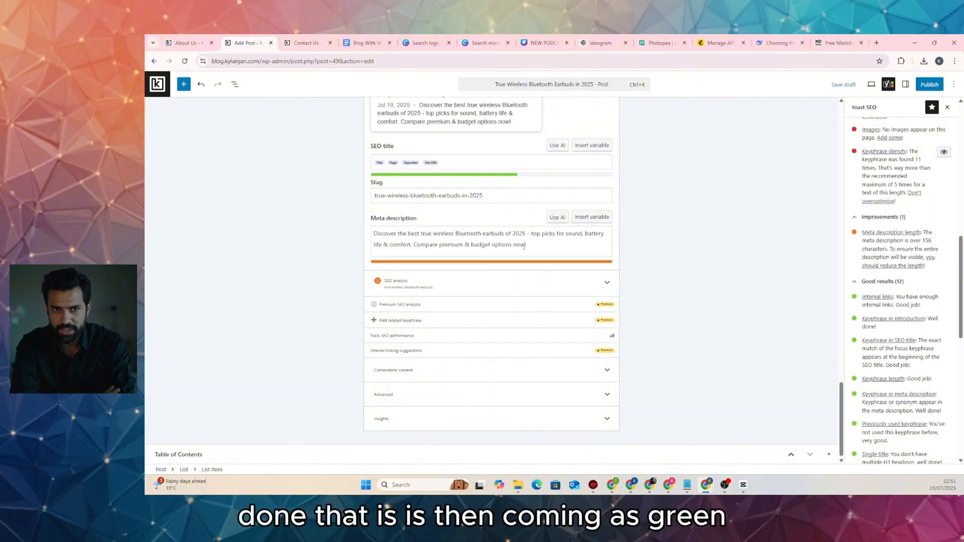
pyautogui.moveTo(529, 244); pyautogui.dragTo(417, 243)
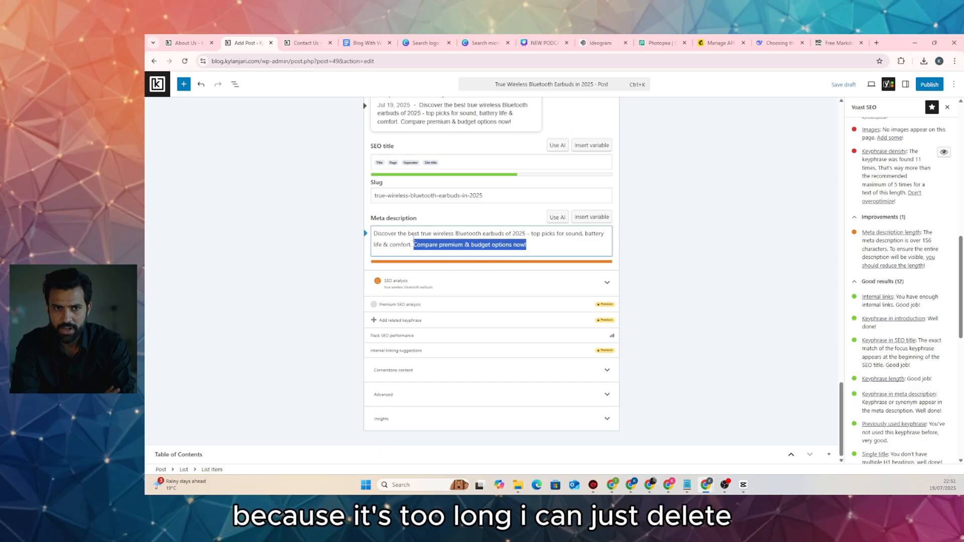
pyautogui.press('BackSpace')
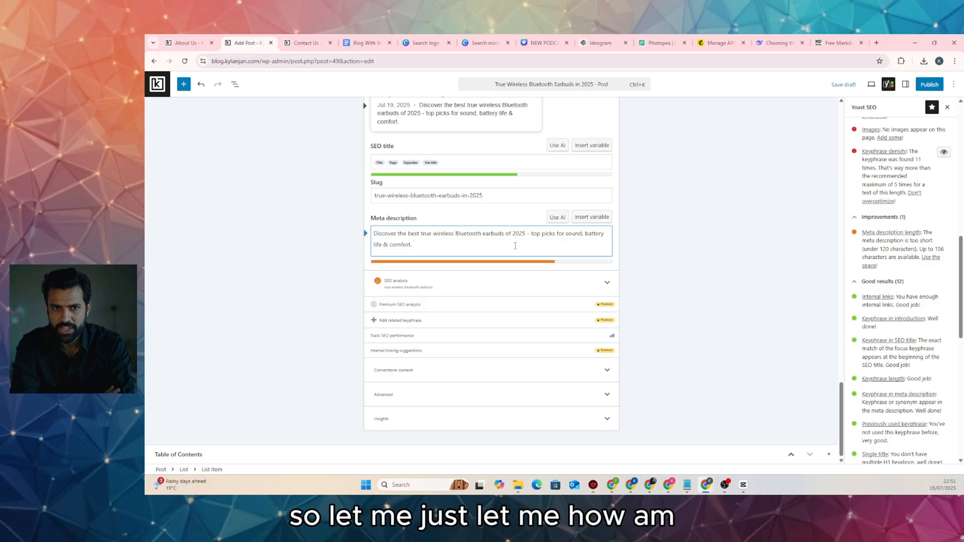
# Delete the empty Heading block below the post title
pyautogui.hotkey('ctrl', 'z')
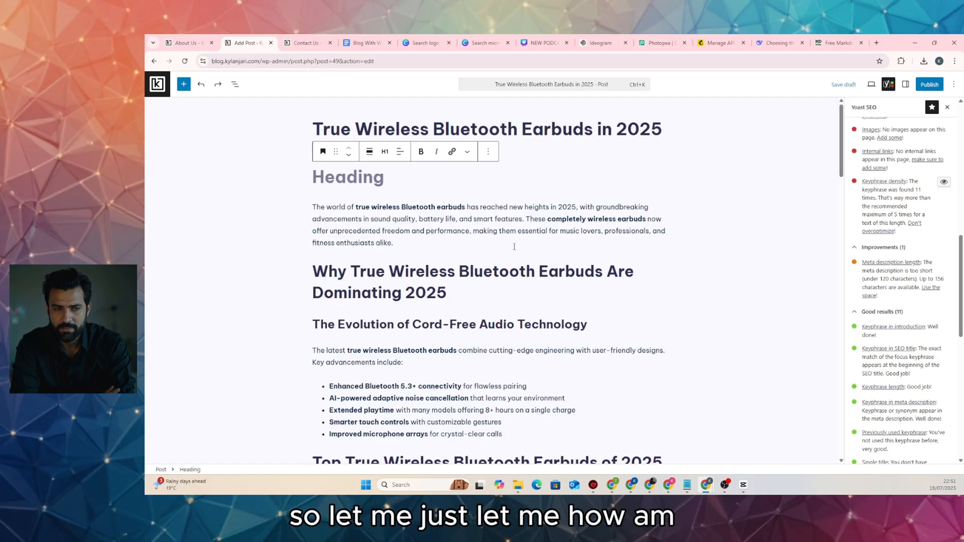
pyautogui.click(487, 151)
pyautogui.click(501, 406)
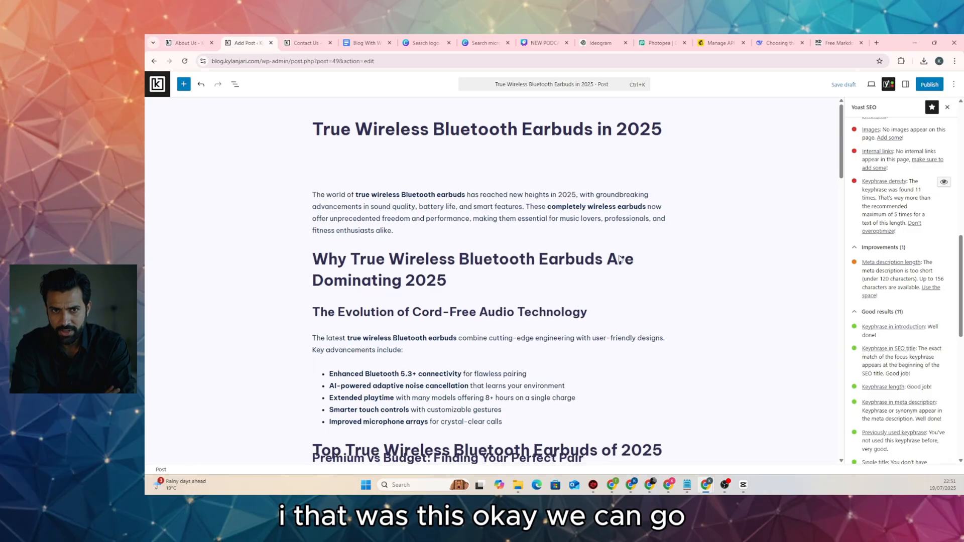
# Replace the meta description with the full DeepSeek text, dropping its final punctuation to fit the length
pyautogui.click(777, 43)
pyautogui.scroll(-2, 492, 261)
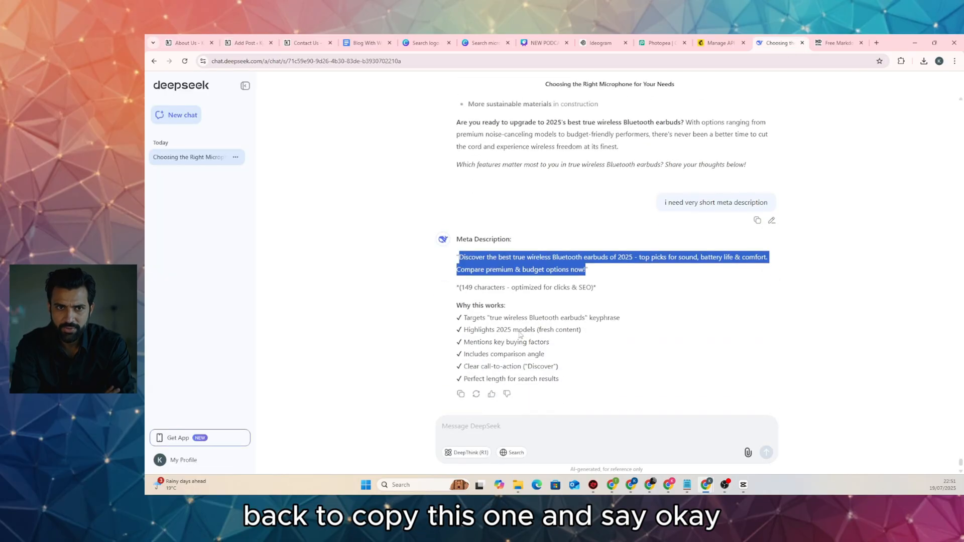
pyautogui.rightClick(517, 262)
pyautogui.click(541, 267)
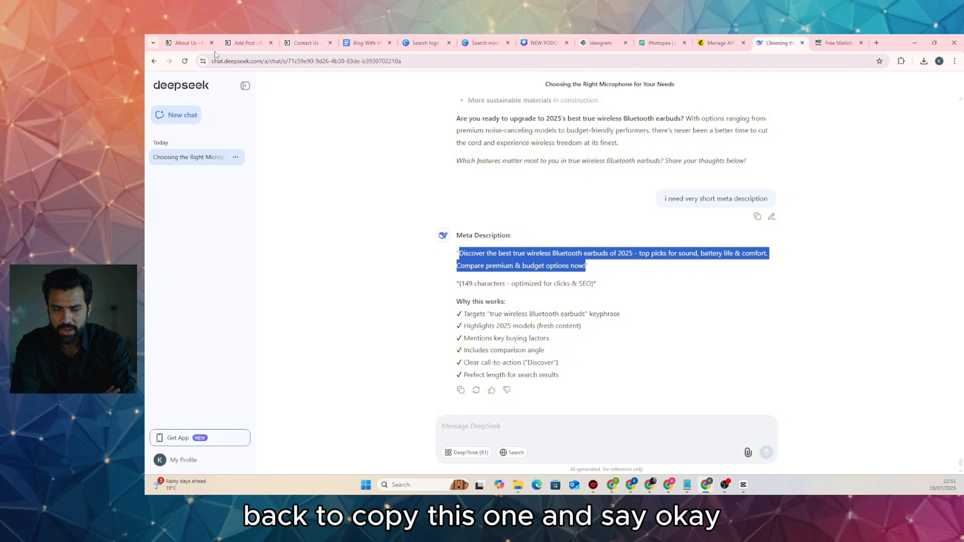
pyautogui.click(246, 42)
pyautogui.scroll(-10, 481, 333)
pyautogui.scroll(-15, 480, 333)
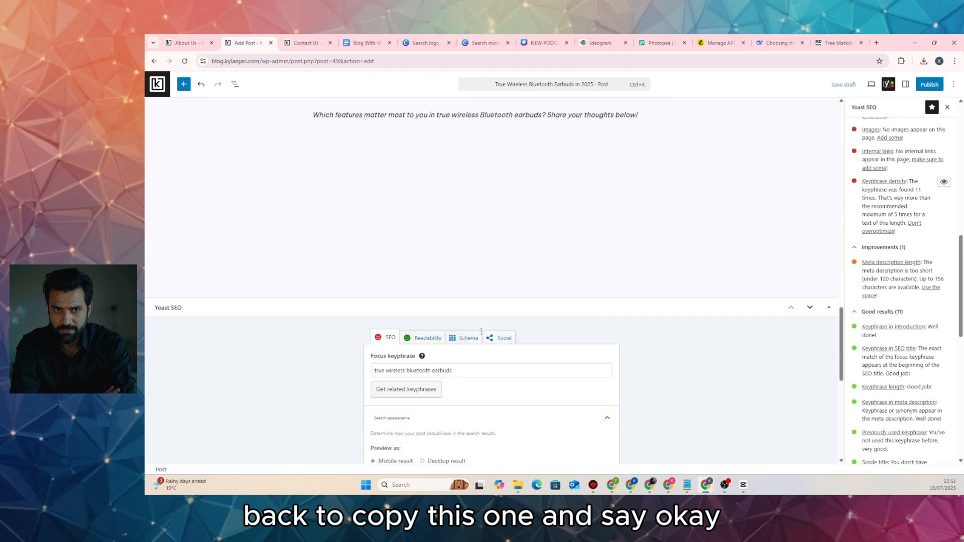
pyautogui.tripleClick(473, 233)
pyautogui.hotkey('ctrl', 'v')
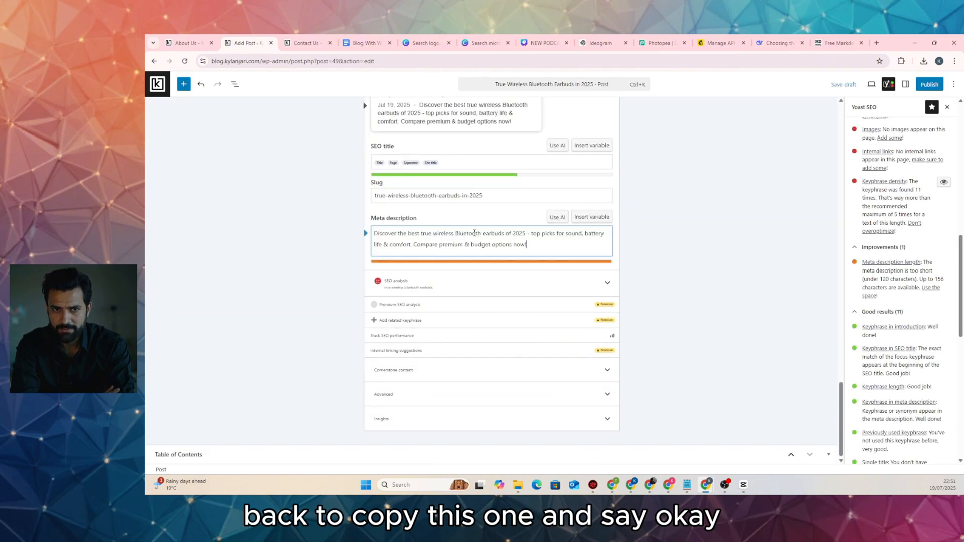
pyautogui.press('BackSpace')
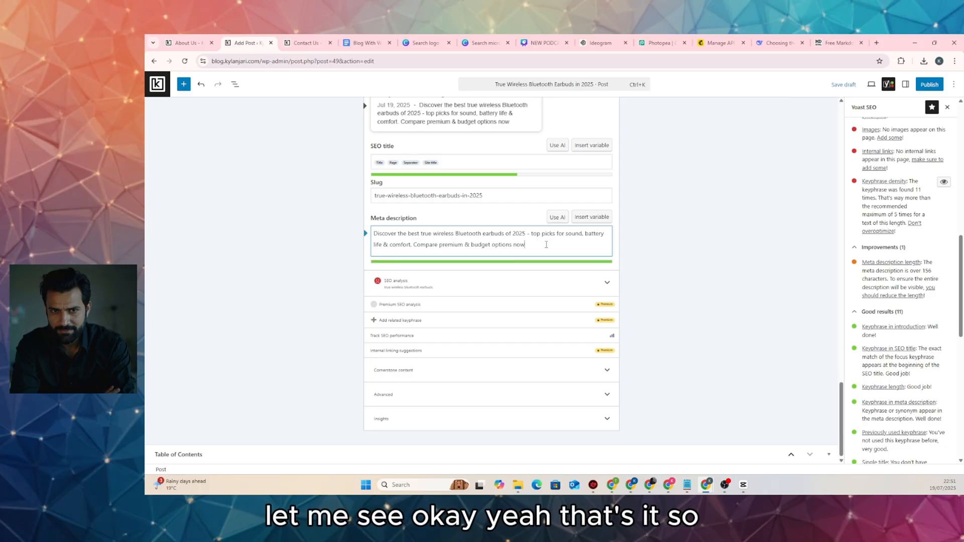
pyautogui.write('.')
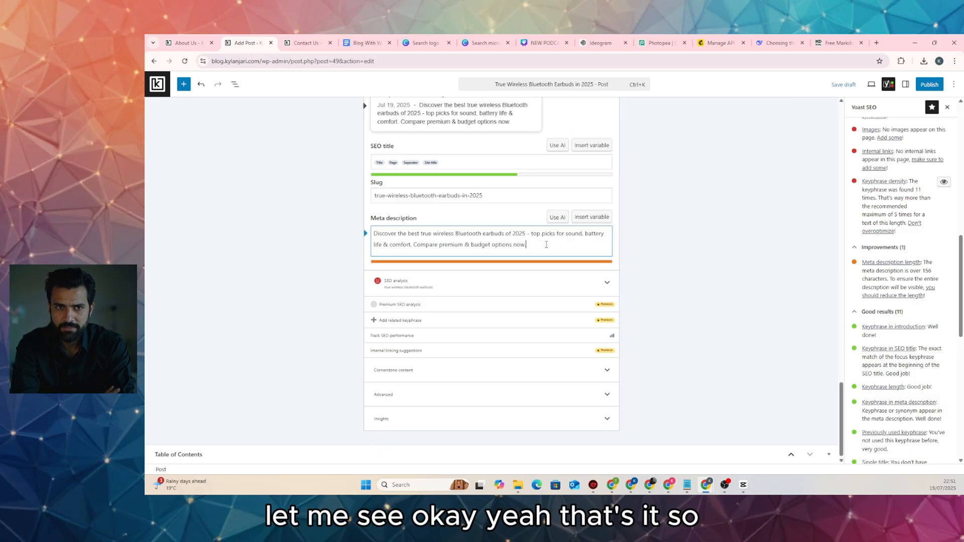
pyautogui.press('BackSpace')
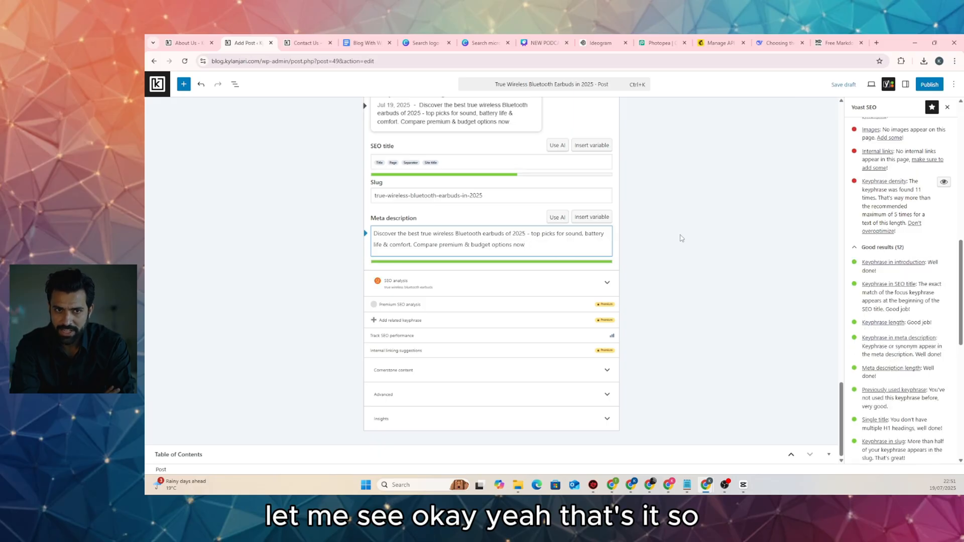
pyautogui.click(681, 238)
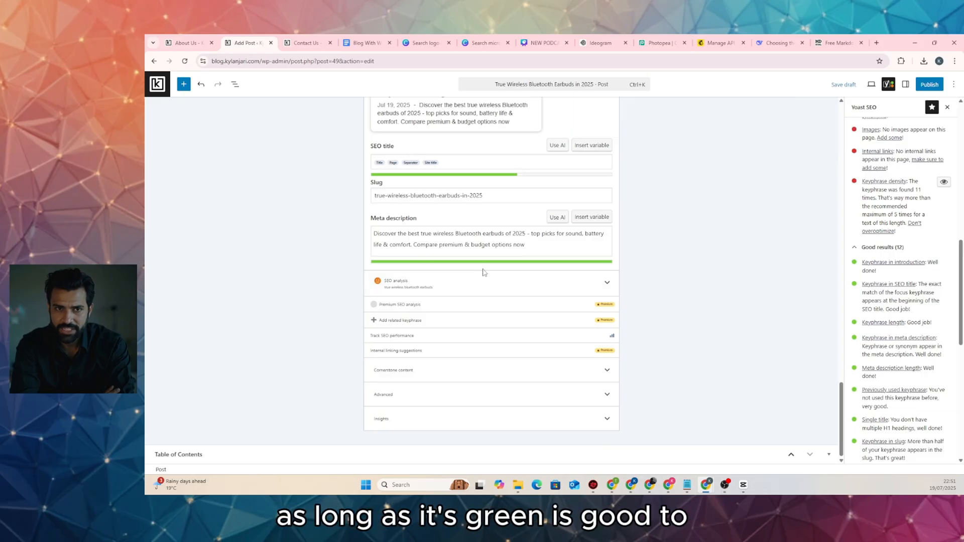
pyautogui.scroll(7, 509, 225)
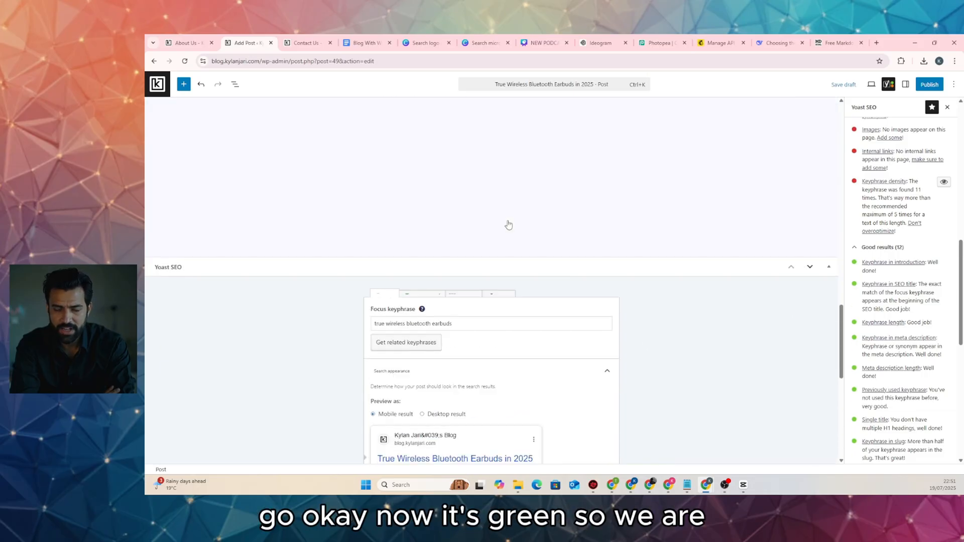
pyautogui.scroll(5, 509, 223)
# Save the draft and remove 'Bluetooth' from the Future heading
pyautogui.click(848, 84)
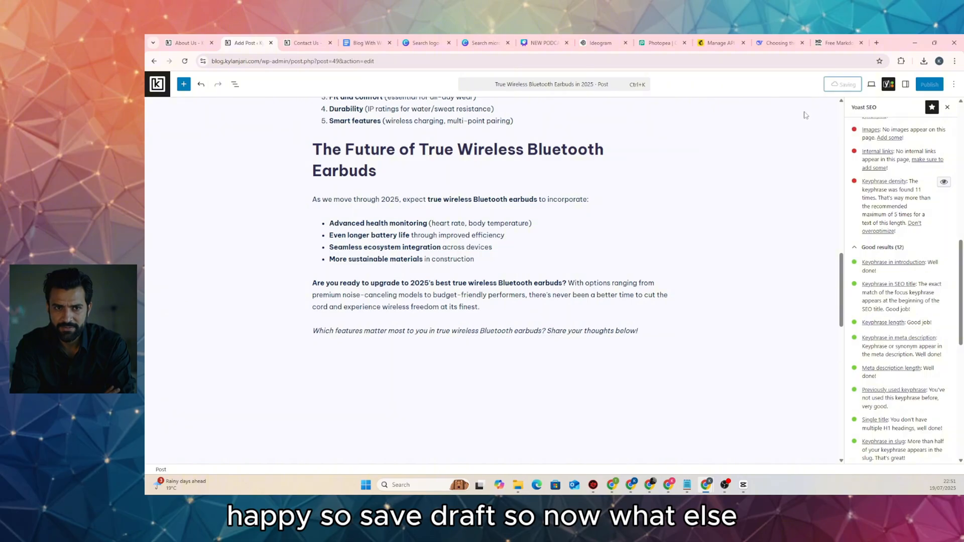
pyautogui.scroll(3, 903, 201)
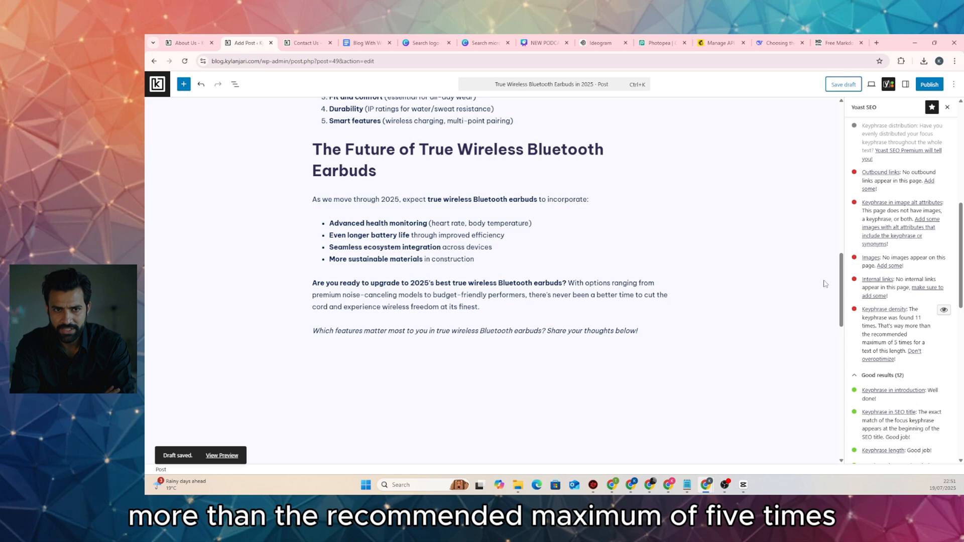
pyautogui.scroll(10, 886, 317)
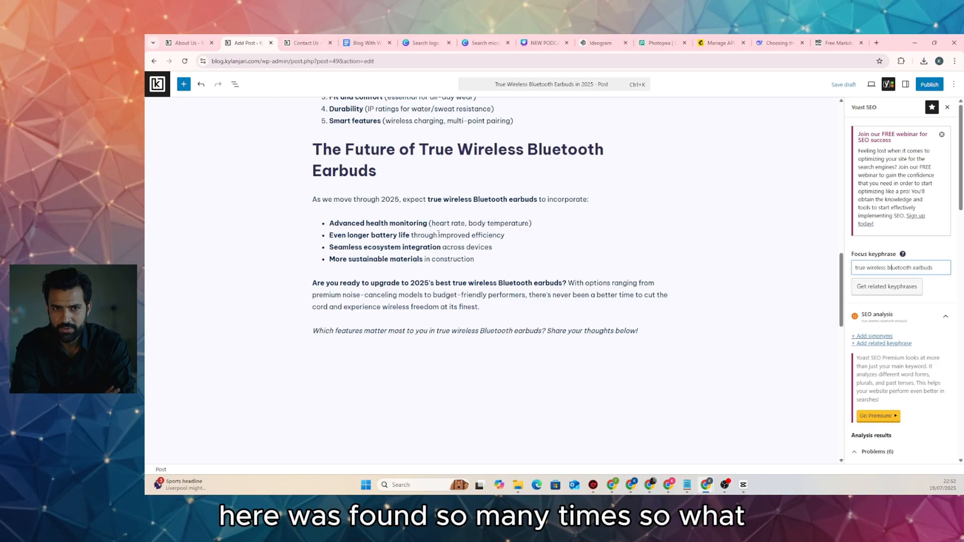
pyautogui.scroll(1, 423, 199)
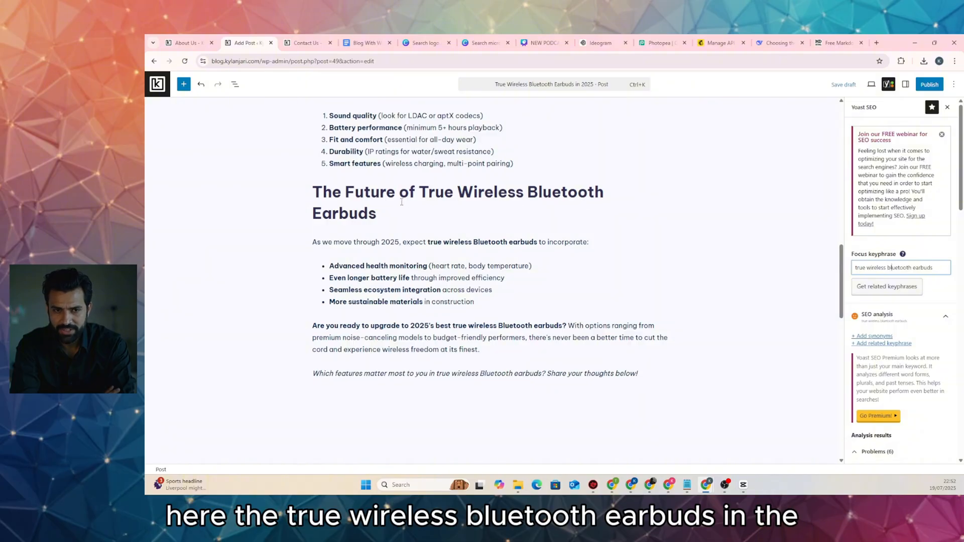
pyautogui.scroll(5, 380, 201)
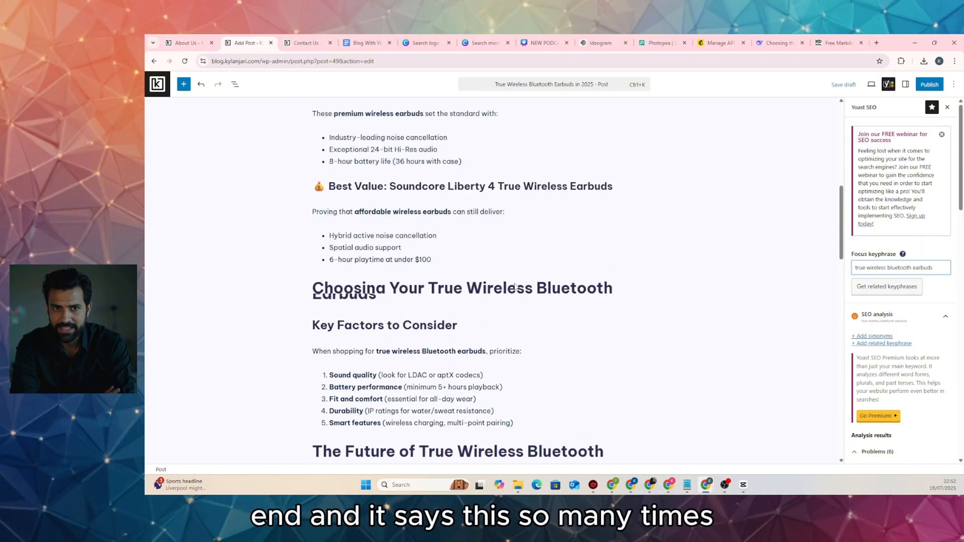
pyautogui.scroll(-5, 495, 274)
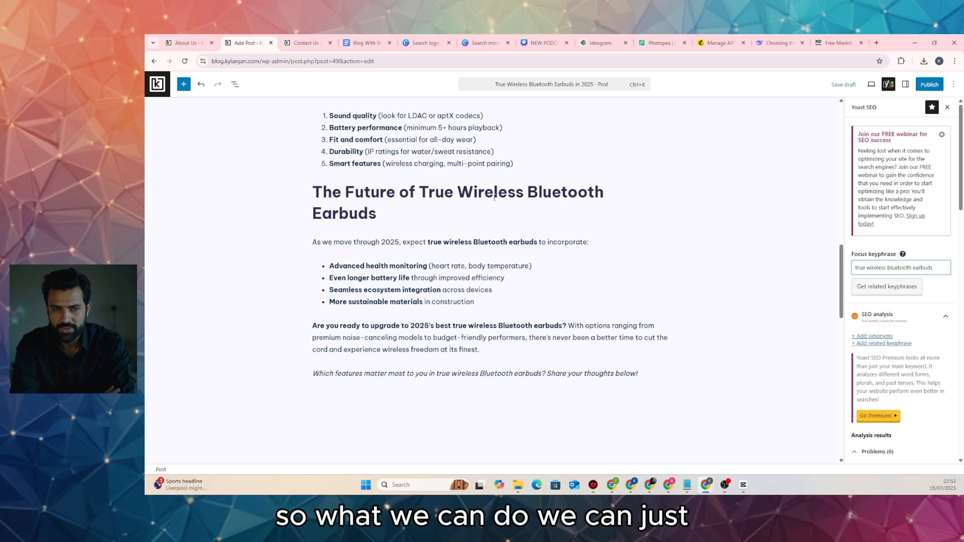
pyautogui.moveTo(528, 192); pyautogui.dragTo(604, 193)
pyautogui.press('BackSpace')
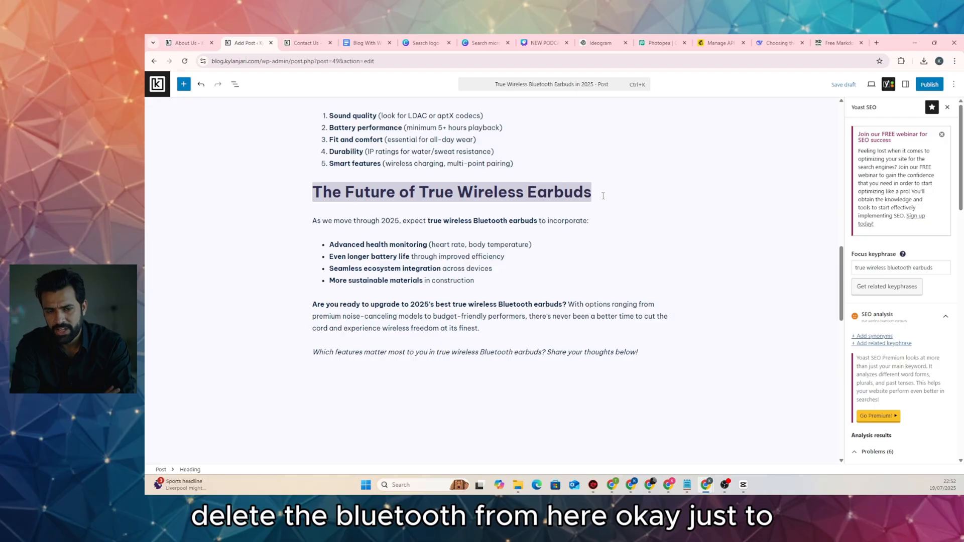
# Delete 'Bluetooth' from the shopping paragraph and the Choosing heading, bringing the keyphrase count to 9
pyautogui.scroll(-6, 881, 211)
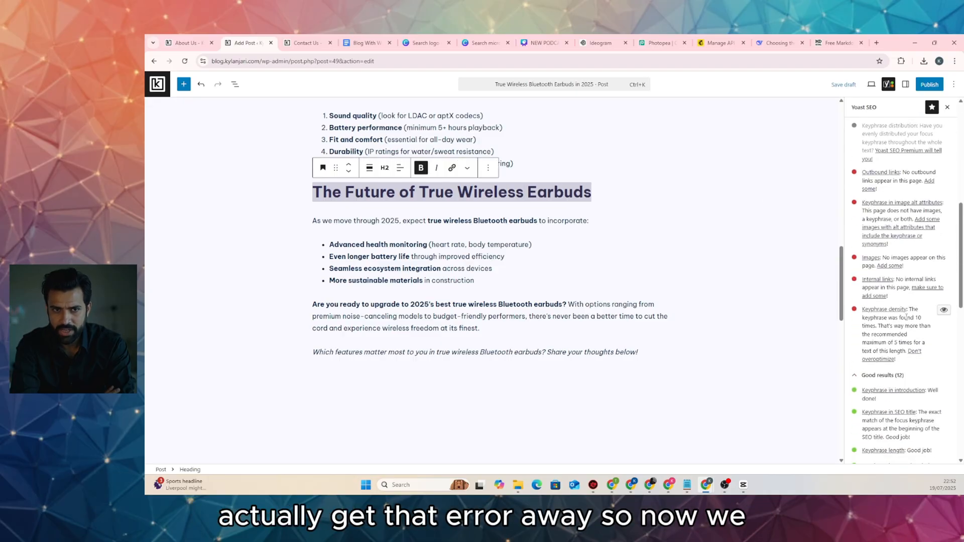
pyautogui.scroll(3, 502, 257)
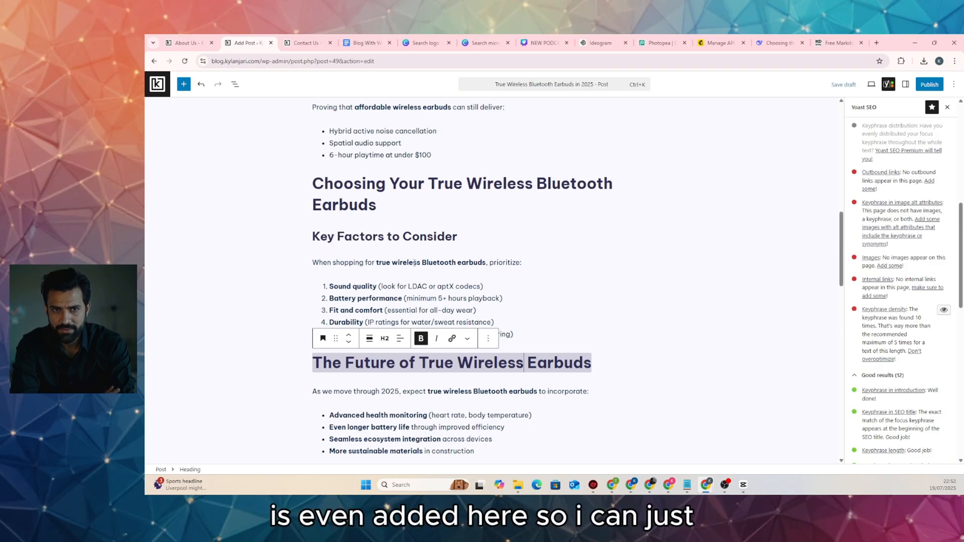
pyautogui.moveTo(456, 261); pyautogui.dragTo(423, 261)
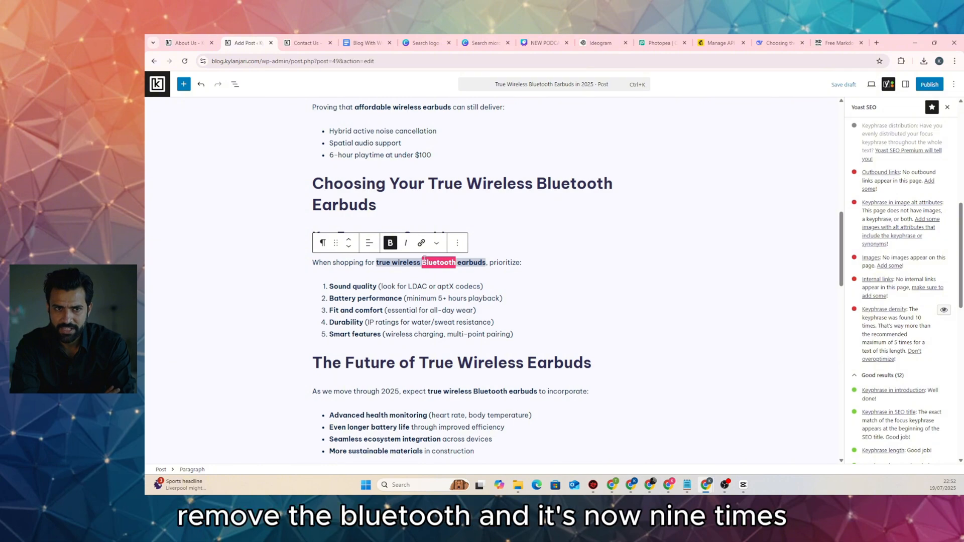
pyautogui.press('BackSpace')
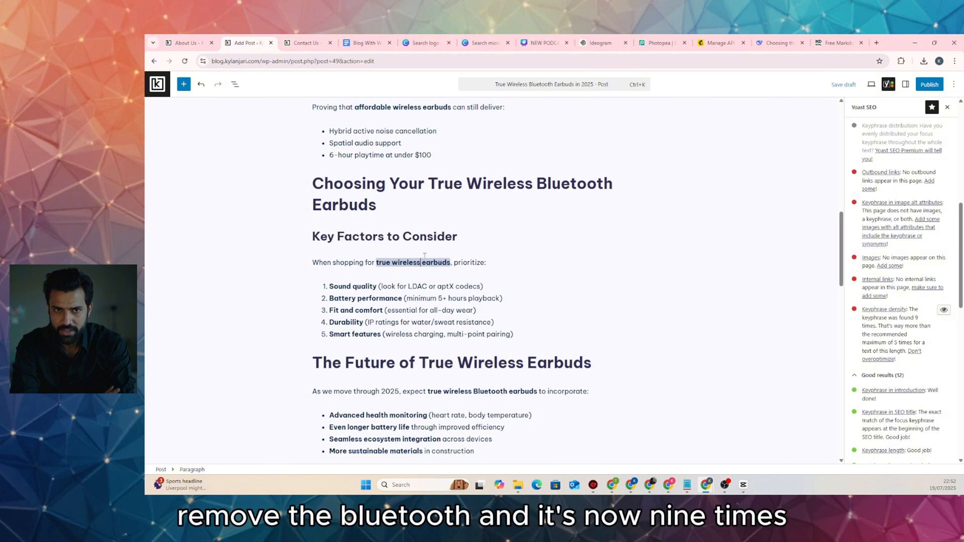
pyautogui.doubleClick(915, 318)
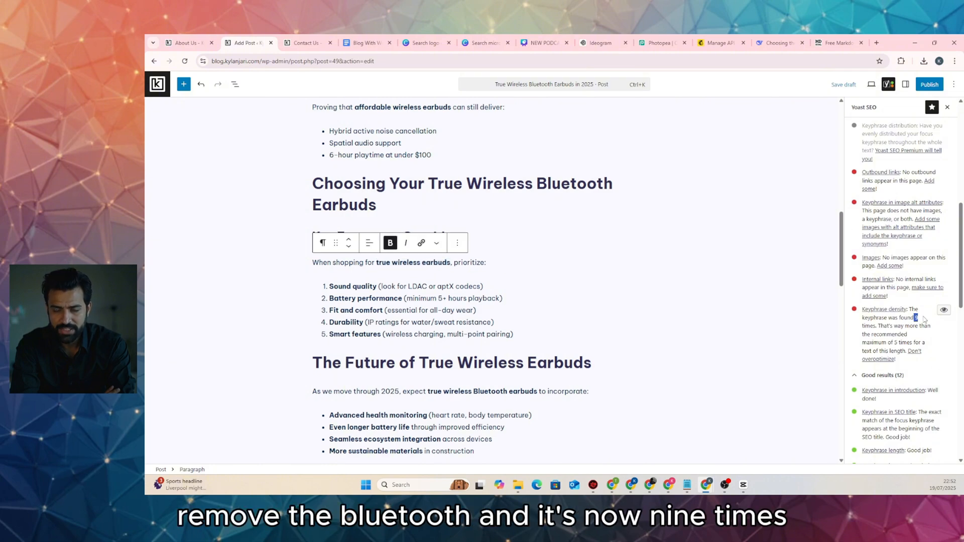
pyautogui.scroll(3, 508, 312)
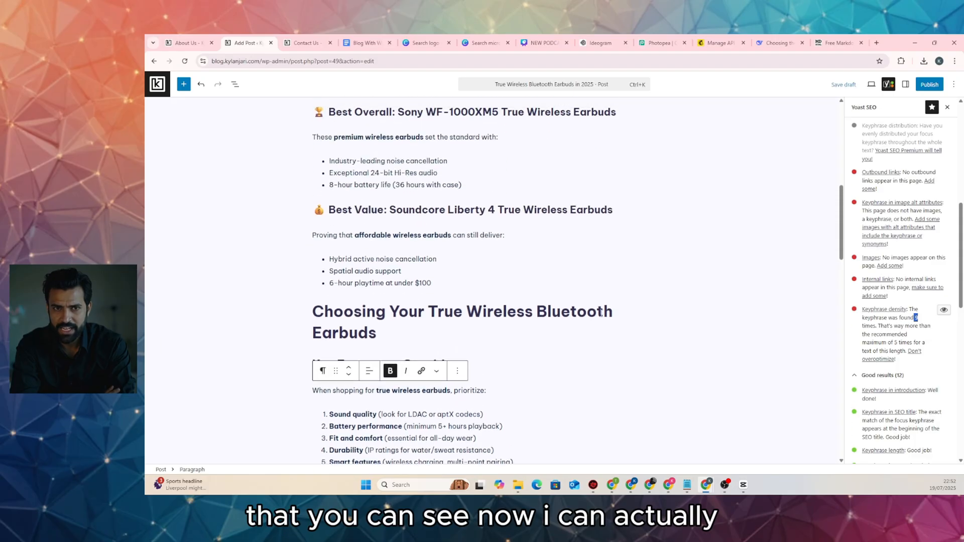
pyautogui.moveTo(615, 312); pyautogui.dragTo(538, 309)
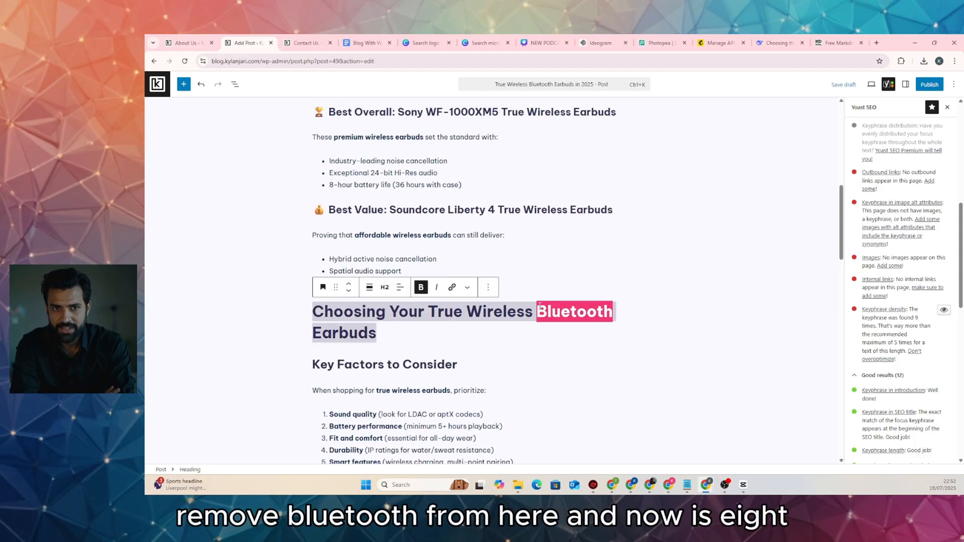
pyautogui.press('BackSpace')
pyautogui.press('BackSpace')
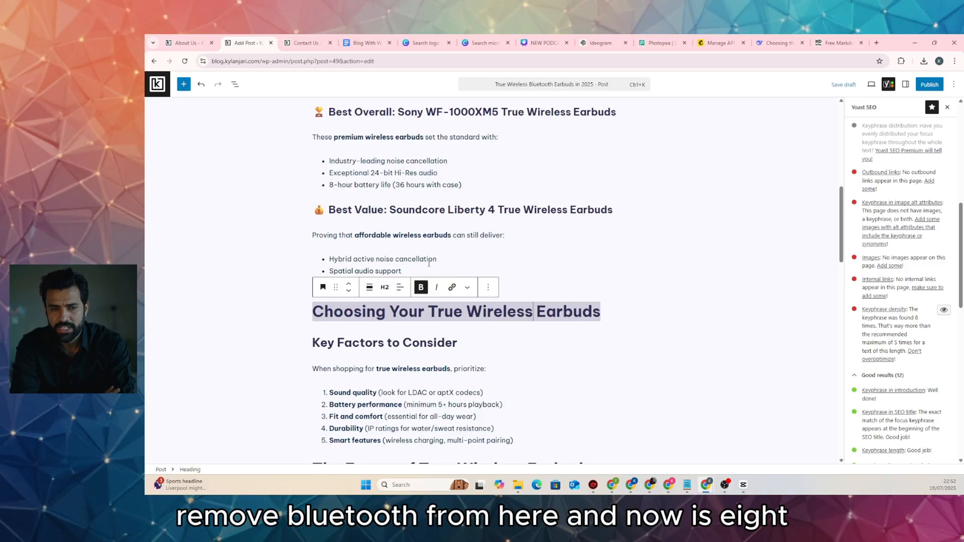
# Remove 'Wireless' from the Top True Wireless heading, dropping the keyphrase count to 7
pyautogui.scroll(2, 429, 263)
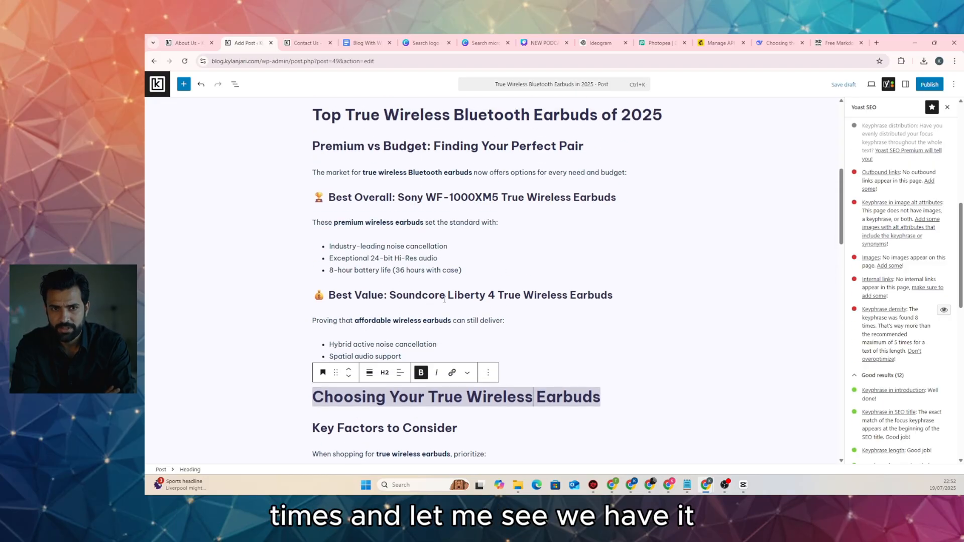
pyautogui.scroll(2, 450, 298)
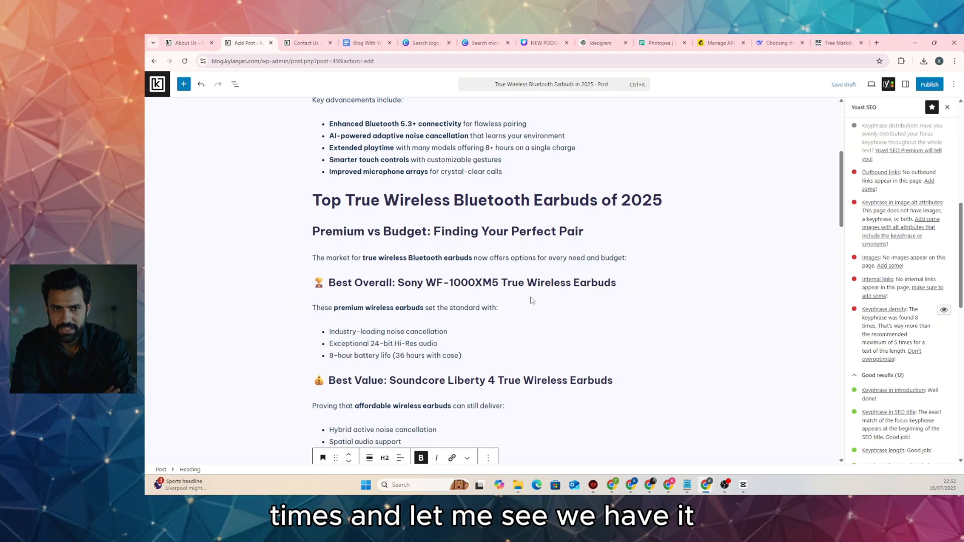
pyautogui.scroll(3, 532, 300)
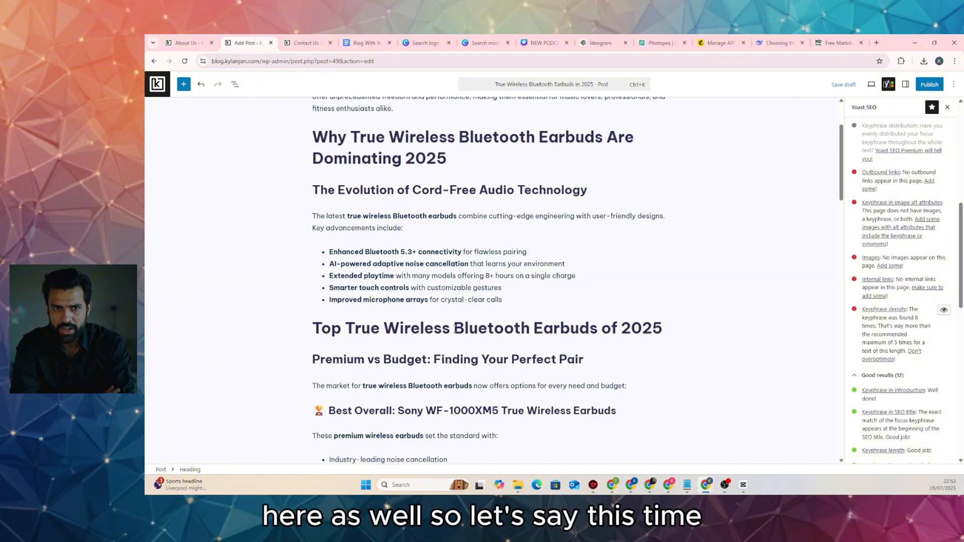
pyautogui.click(454, 329)
pyautogui.moveTo(451, 329); pyautogui.dragTo(383, 328)
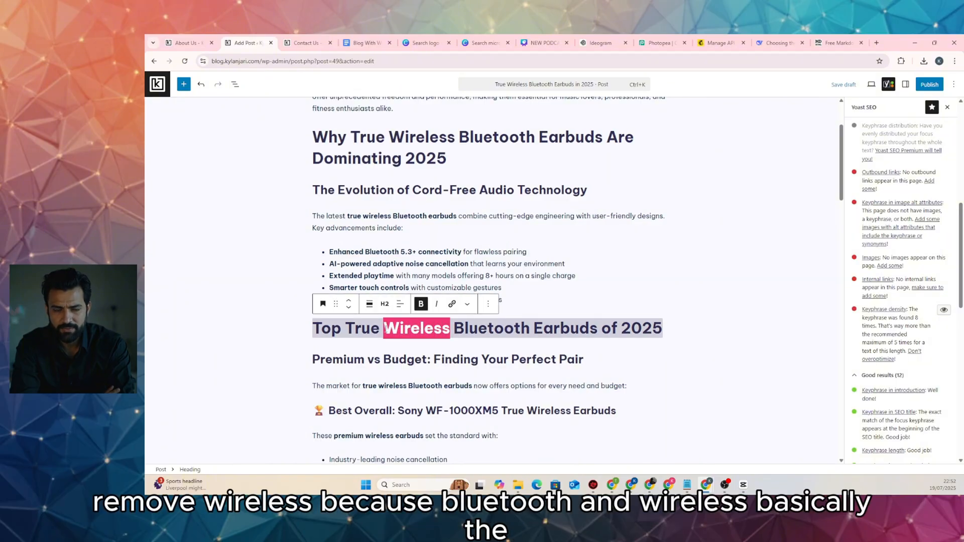
pyautogui.press('BackSpace')
pyautogui.press('BackSpace')
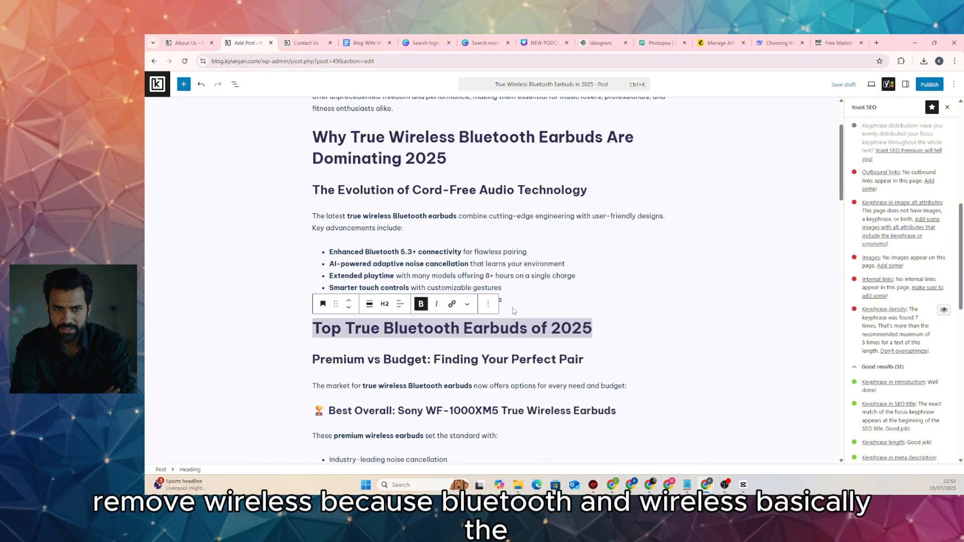
pyautogui.doubleClick(916, 318)
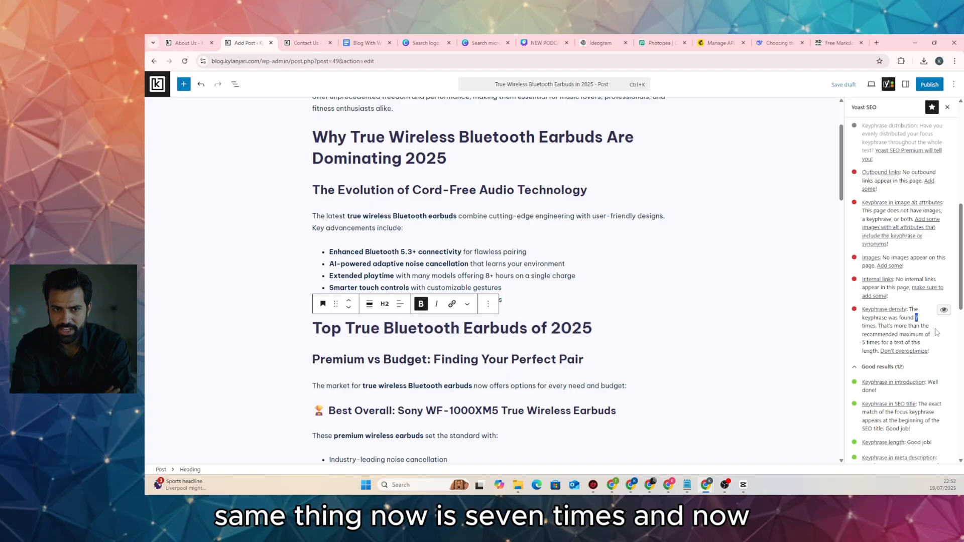
# Cut 'Wireless' from the Why heading and 'wireless' from the latest-earbuds paragraph, removing the double space
pyautogui.scroll(2, 444, 311)
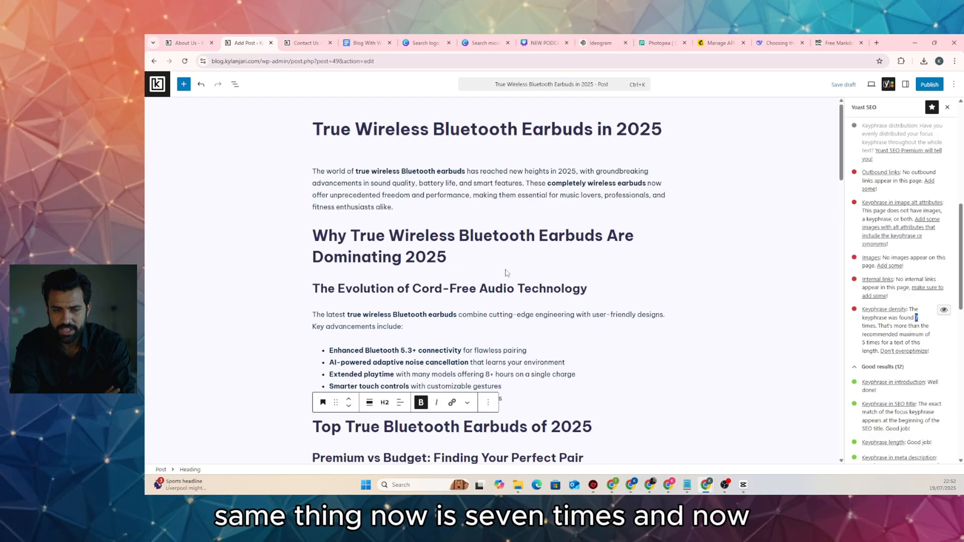
pyautogui.doubleClick(452, 236)
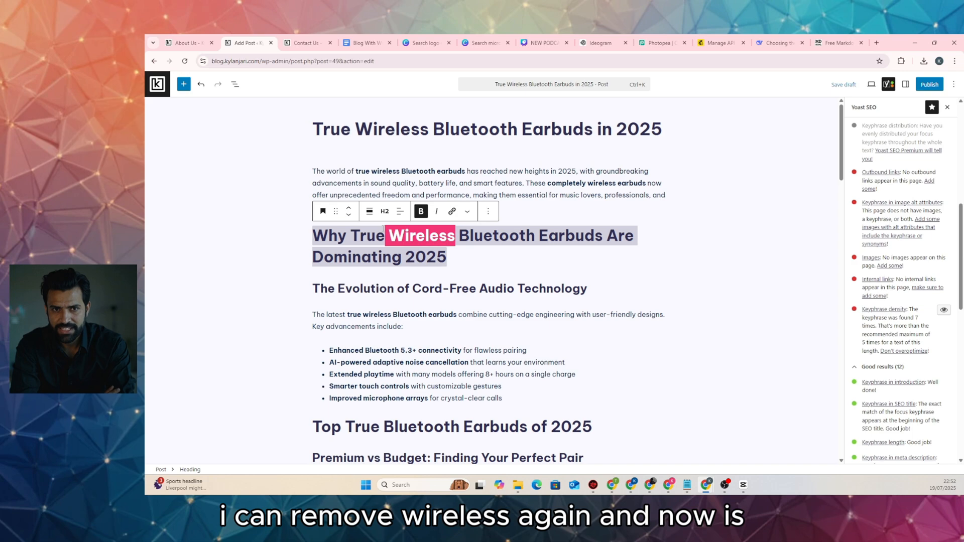
pyautogui.press('BackSpace')
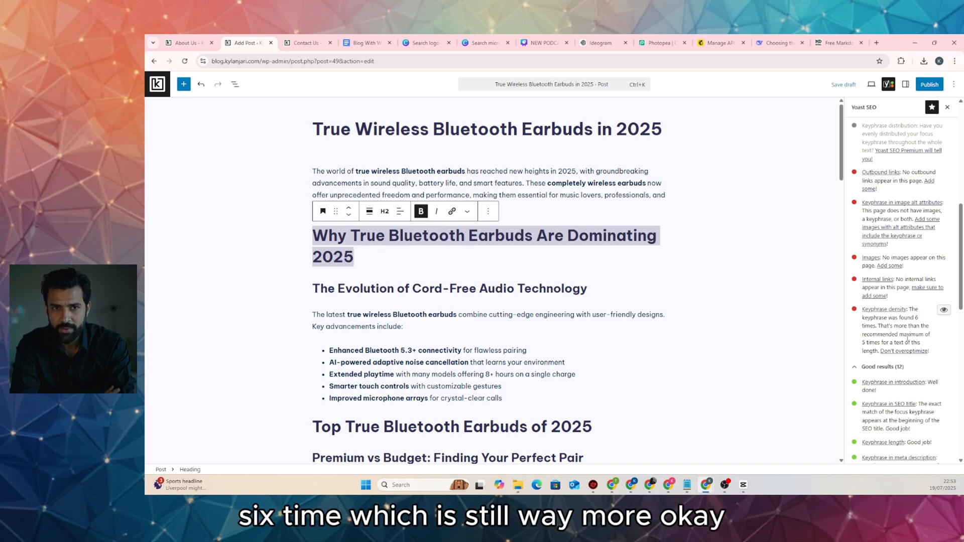
pyautogui.click(510, 260)
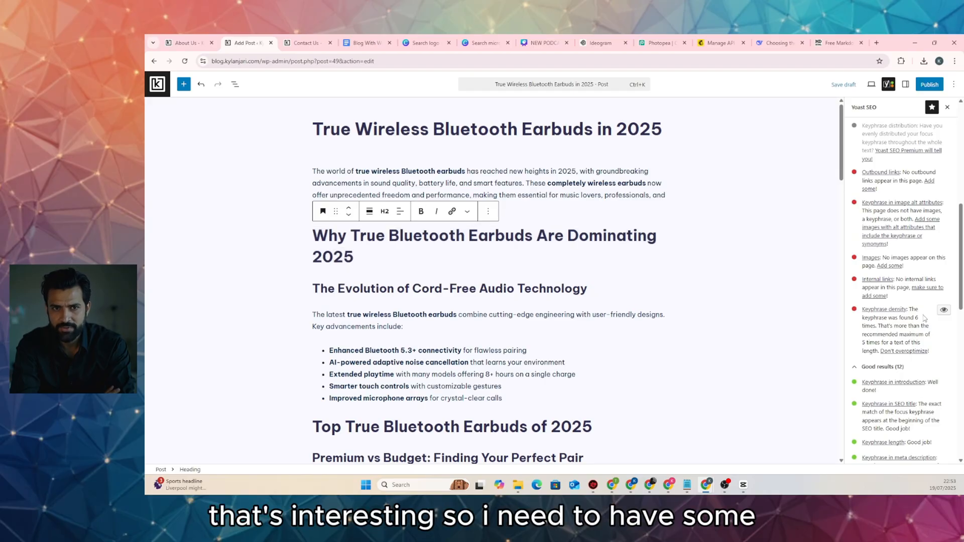
pyautogui.scroll(-2, 370, 291)
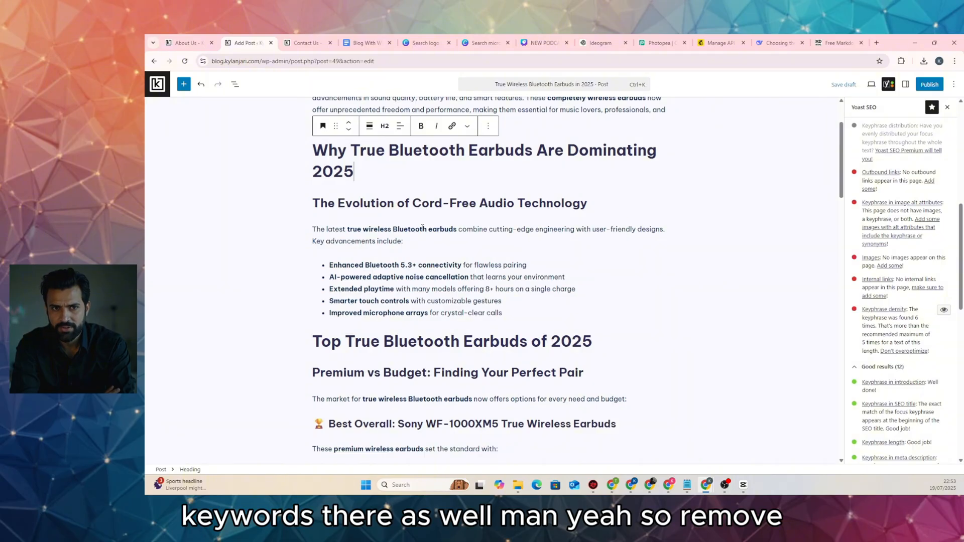
pyautogui.moveTo(391, 229); pyautogui.dragTo(364, 230)
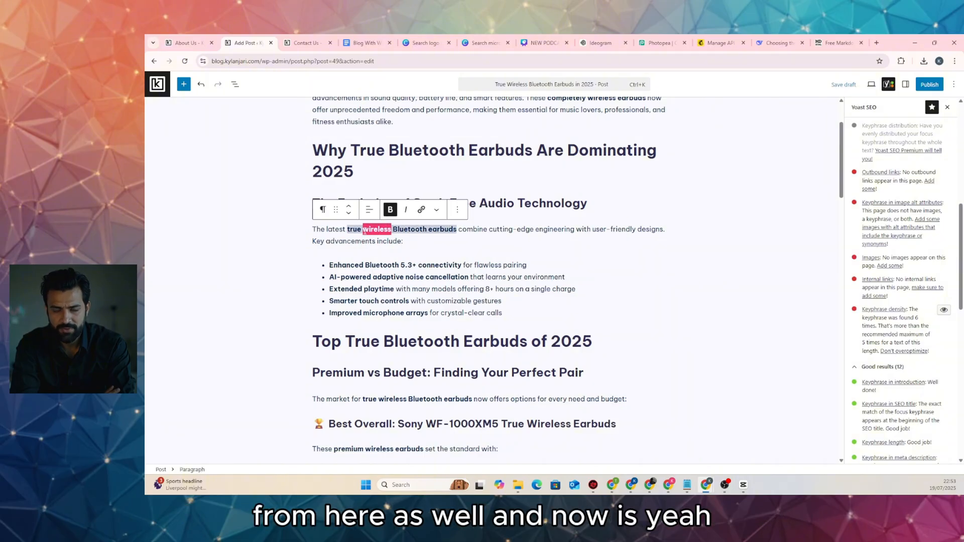
pyautogui.press('BackSpace')
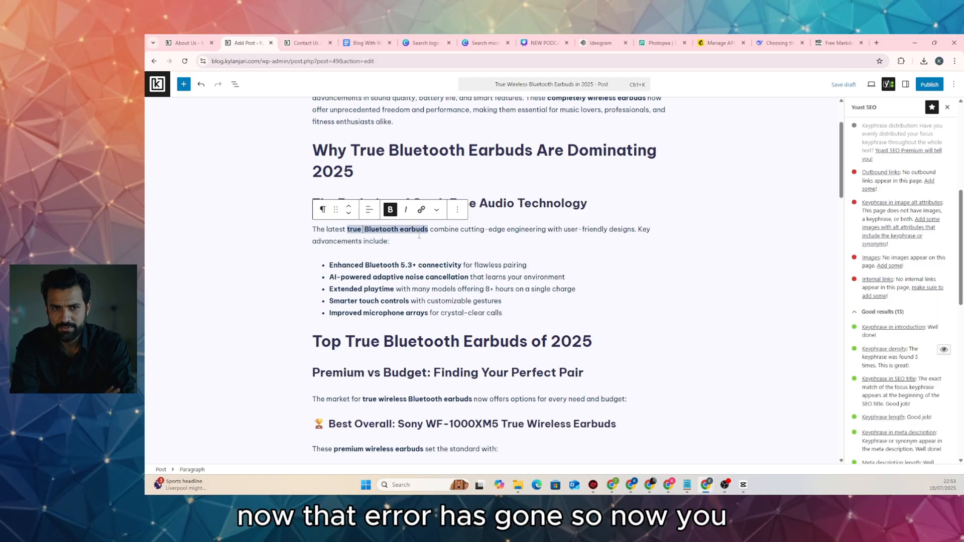
pyautogui.press('BackSpace')
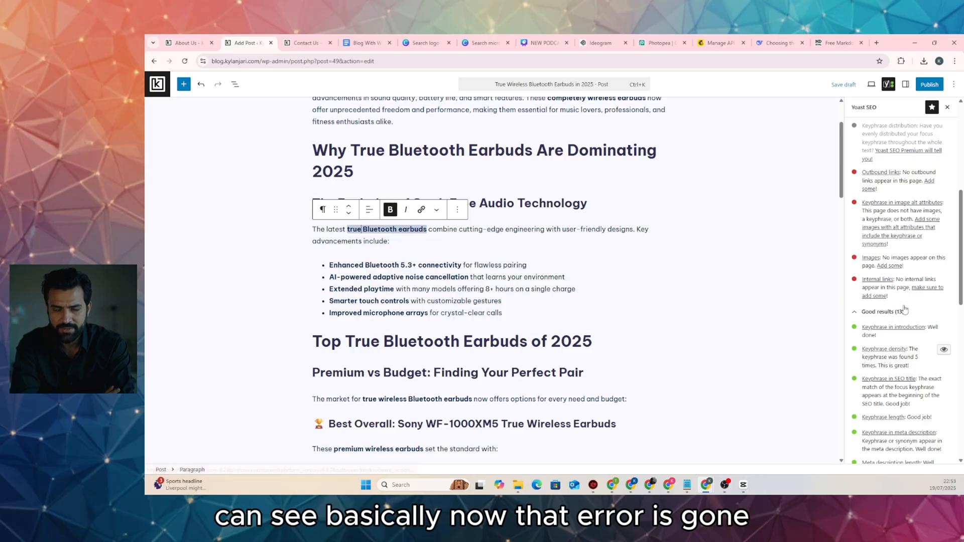
pyautogui.scroll(-3, 885, 213)
pyautogui.scroll(-2, 885, 253)
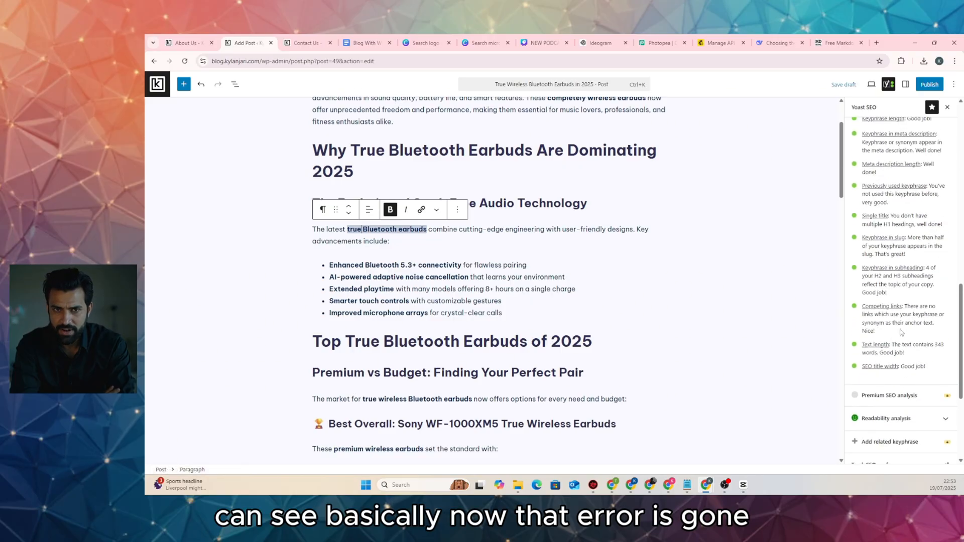
pyautogui.scroll(4, 888, 316)
pyautogui.scroll(2, 888, 316)
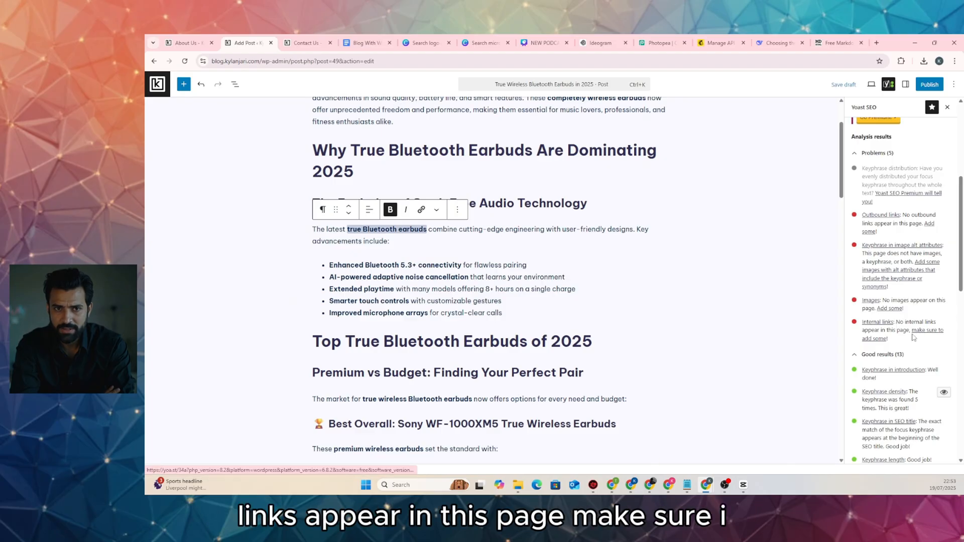
pyautogui.click(514, 298)
pyautogui.scroll(-20, 514, 297)
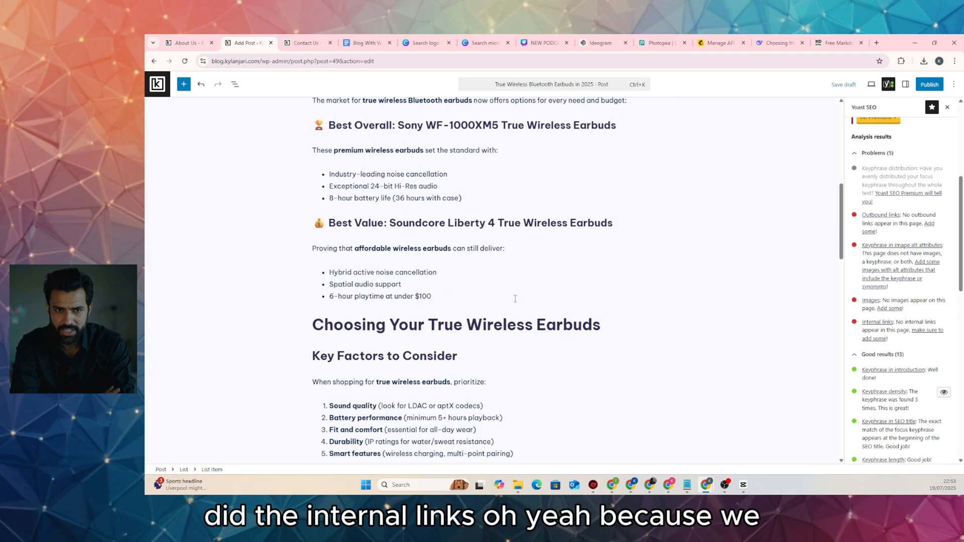
pyautogui.scroll(5, 515, 300)
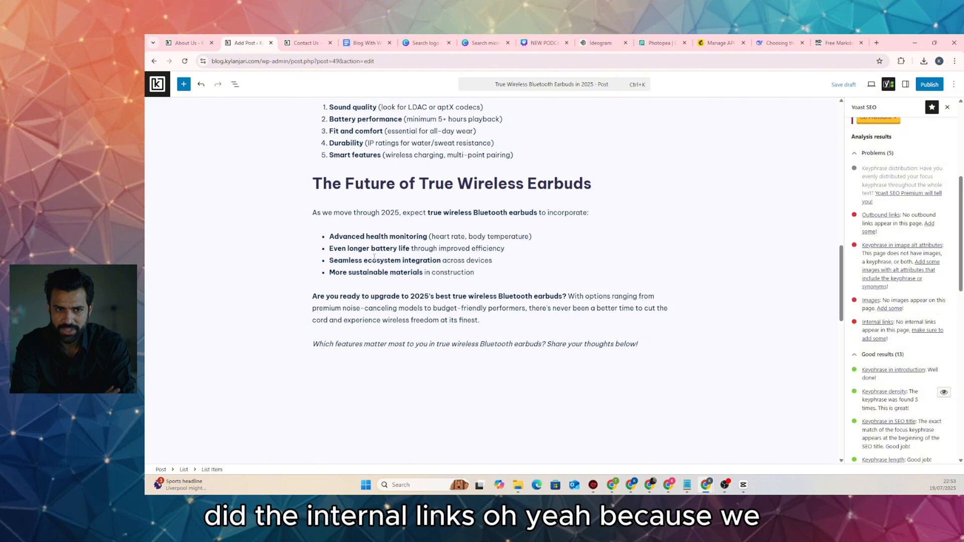
pyautogui.scroll(5, 374, 257)
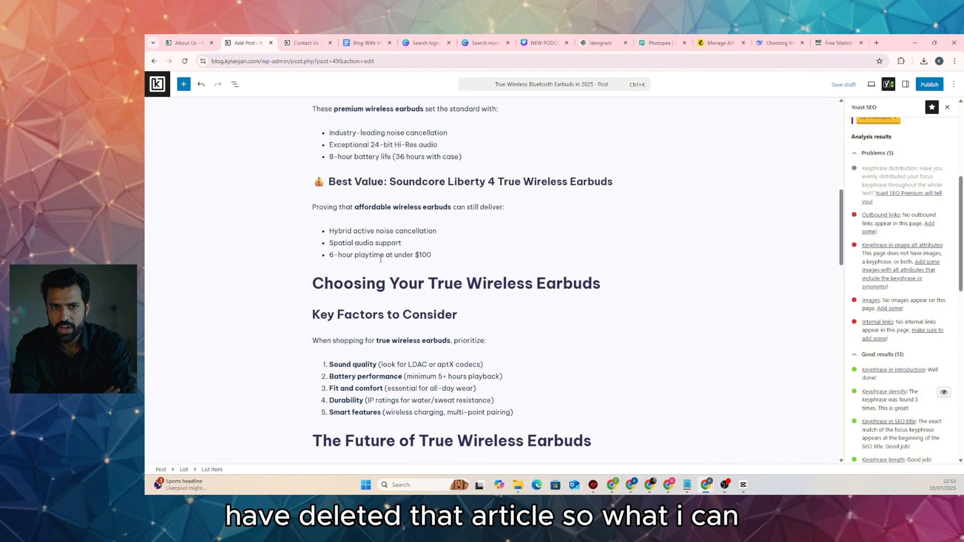
pyautogui.scroll(3, 380, 259)
pyautogui.tripleClick(332, 210)
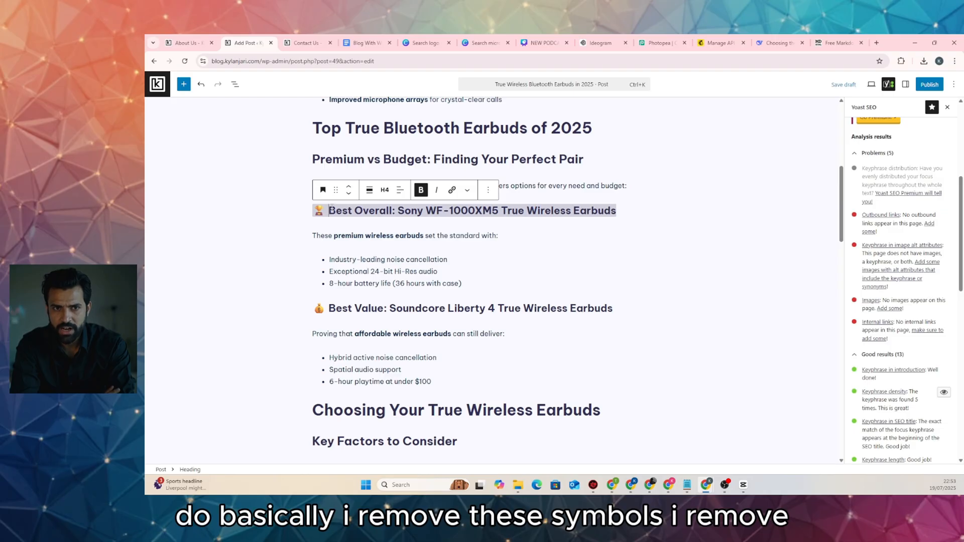
pyautogui.press('BackSpace')
pyautogui.press('BackSpace')
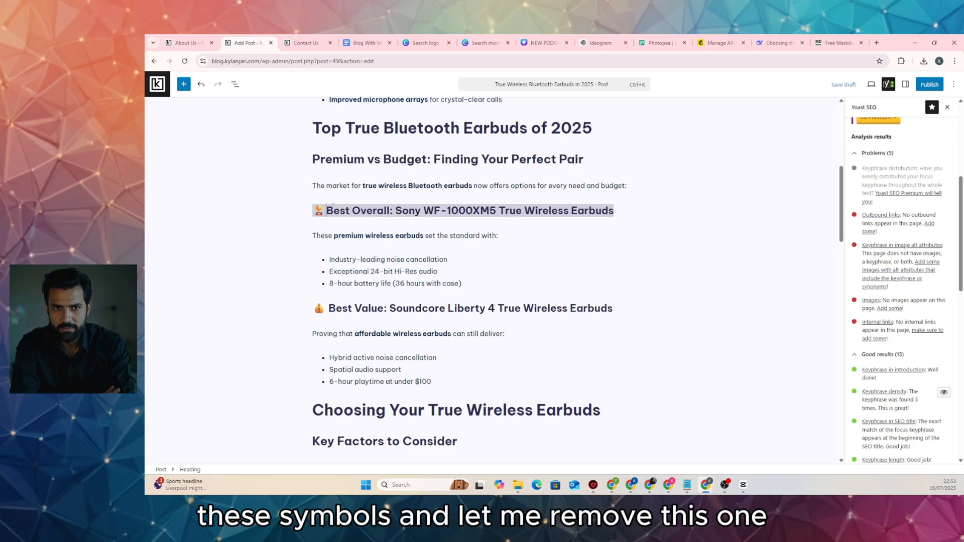
pyautogui.click(329, 305)
pyautogui.press('BackSpace')
pyautogui.press('BackSpace')
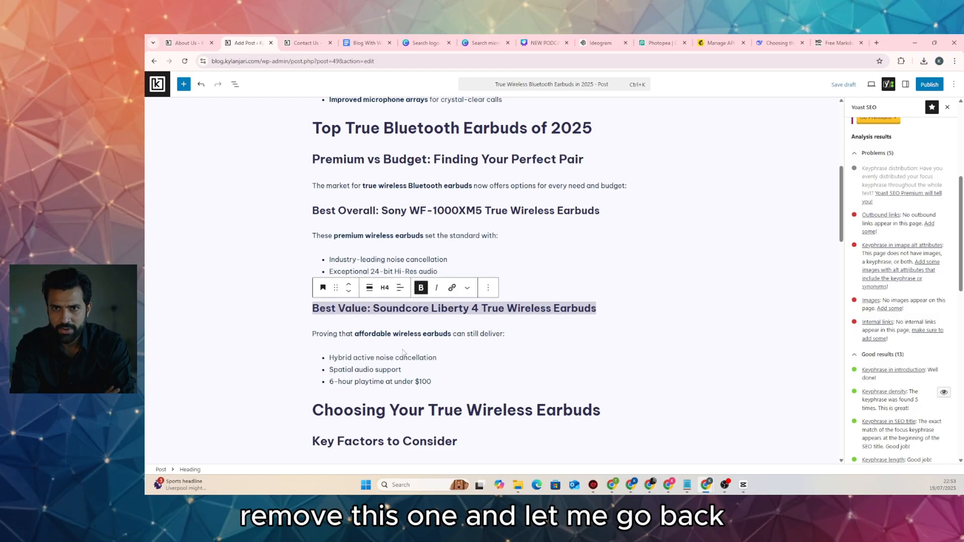
pyautogui.scroll(4, 402, 352)
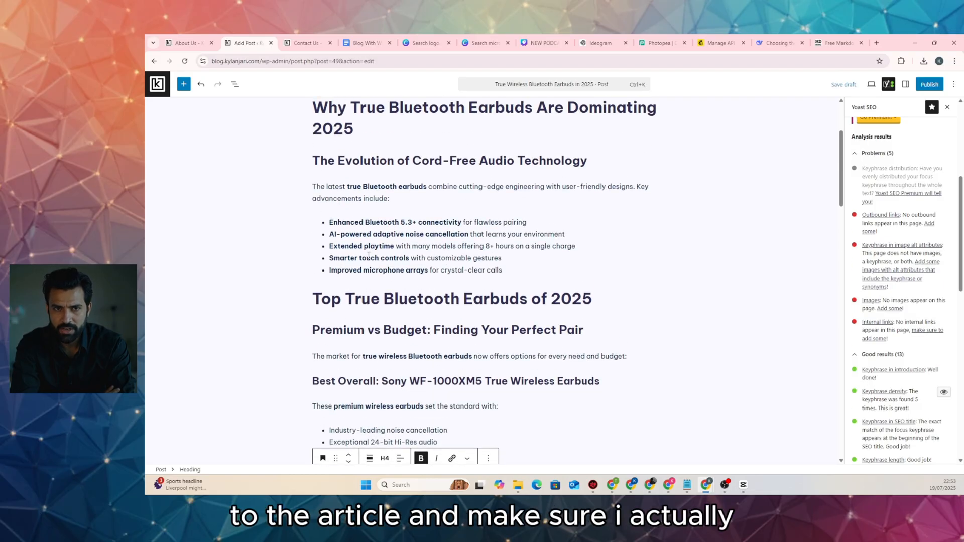
pyautogui.scroll(2, 372, 271)
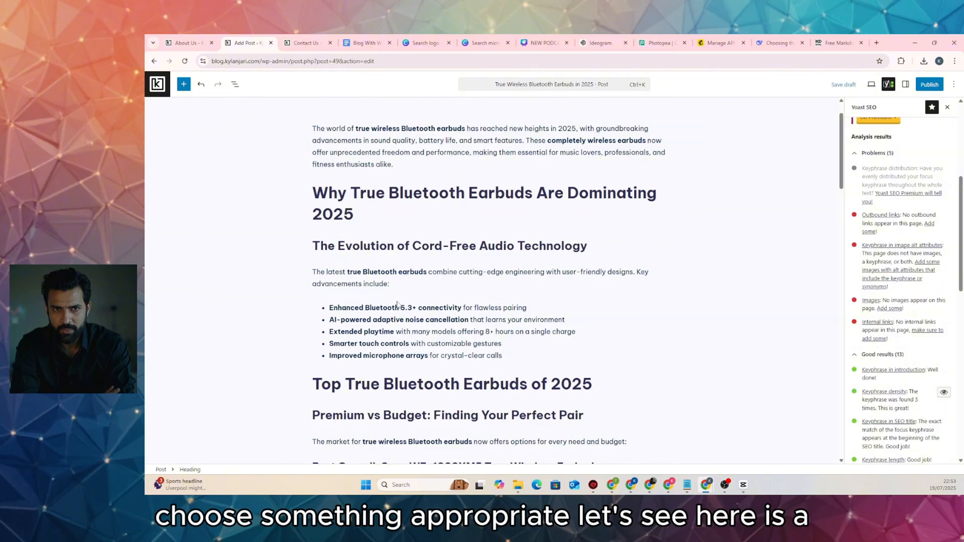
# Link 'microphone' in the last bullet to the microphone post found by searching 'micro', then save the draft
pyautogui.scroll(-3, 397, 301)
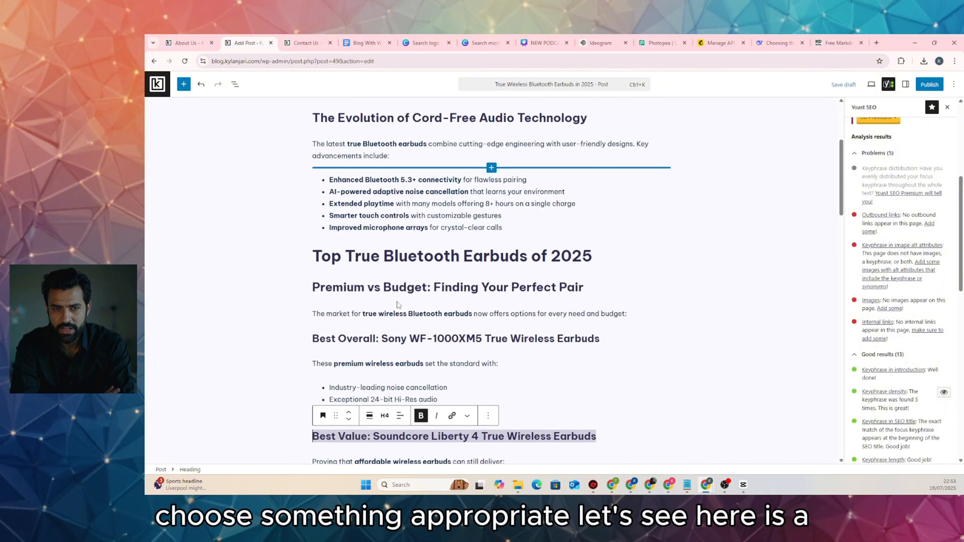
pyautogui.doubleClick(403, 229)
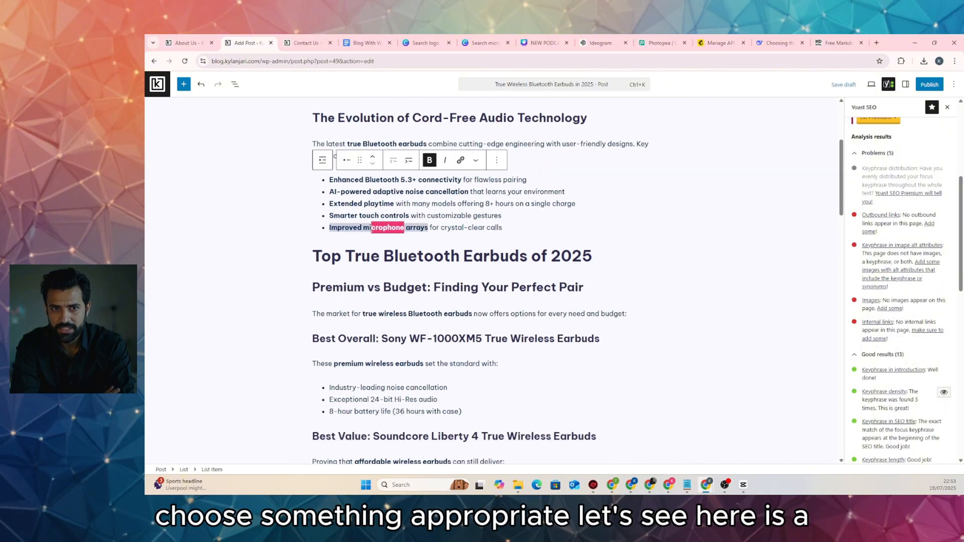
pyautogui.click(461, 160)
pyautogui.write('mi')
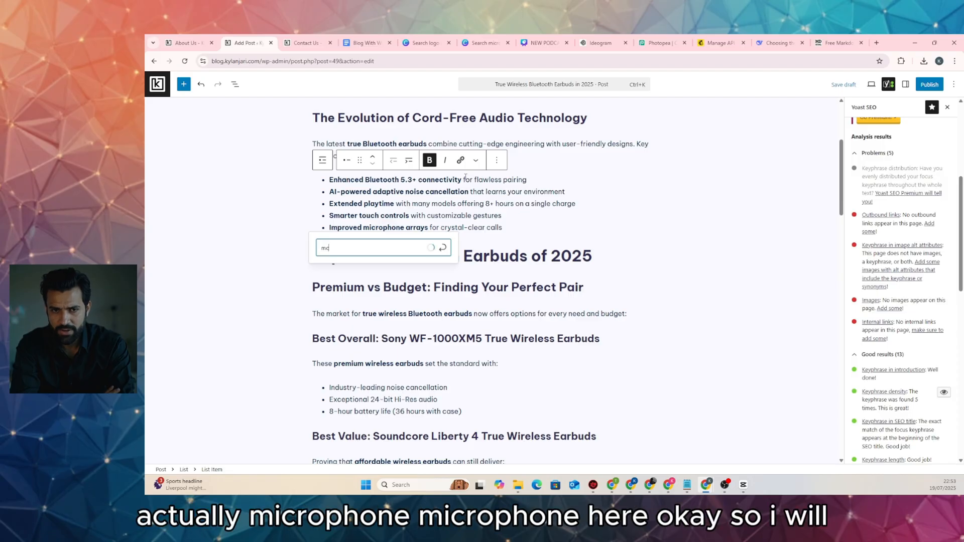
pyautogui.write('cro')
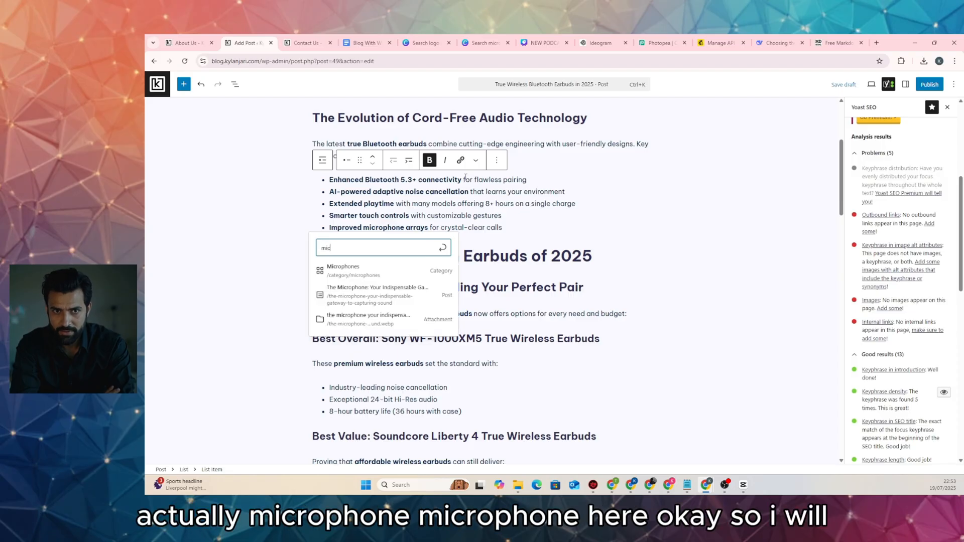
pyautogui.click(420, 294)
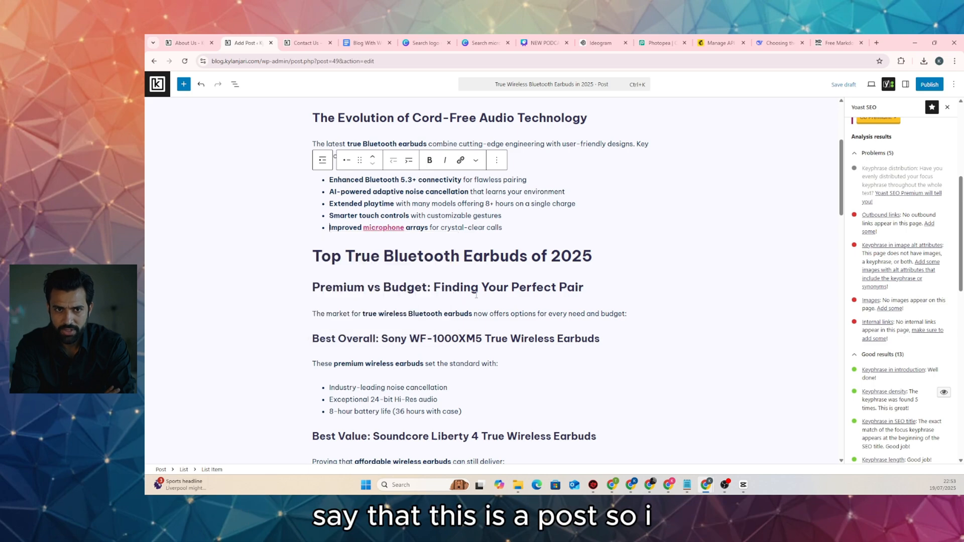
pyautogui.click(853, 85)
pyautogui.scroll(-6, 907, 341)
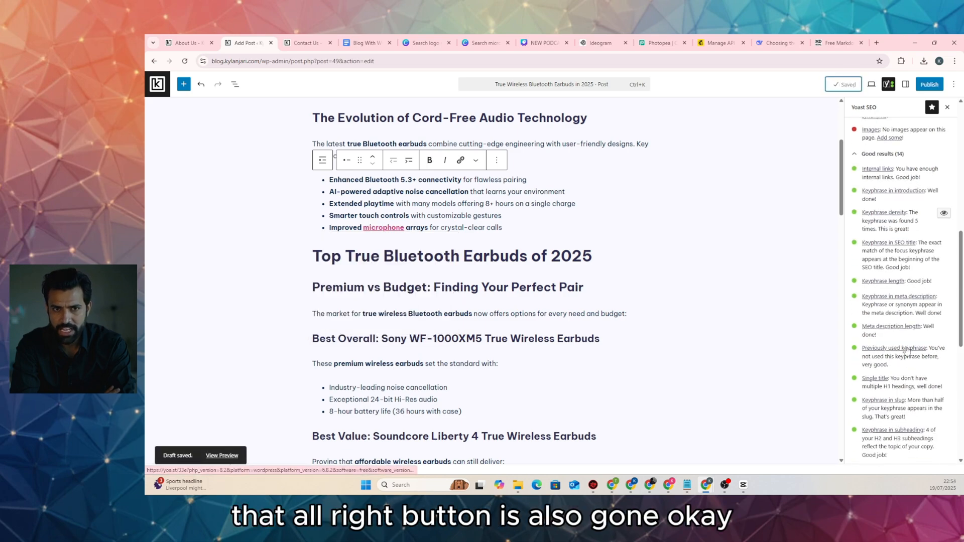
pyautogui.scroll(7, 880, 332)
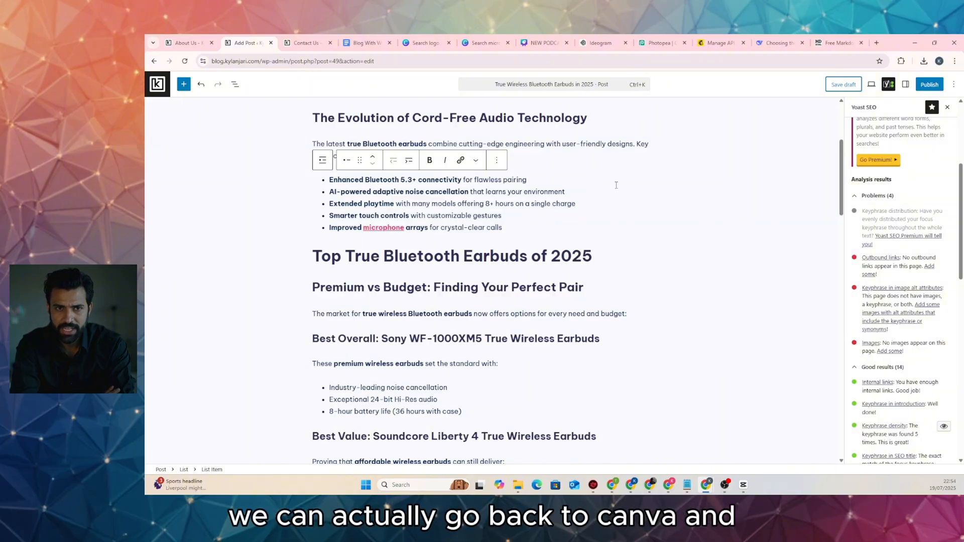
# Close the podcast template preview and search Canva templates for 'earbuds' instead of 'microphone'
pyautogui.click(491, 44)
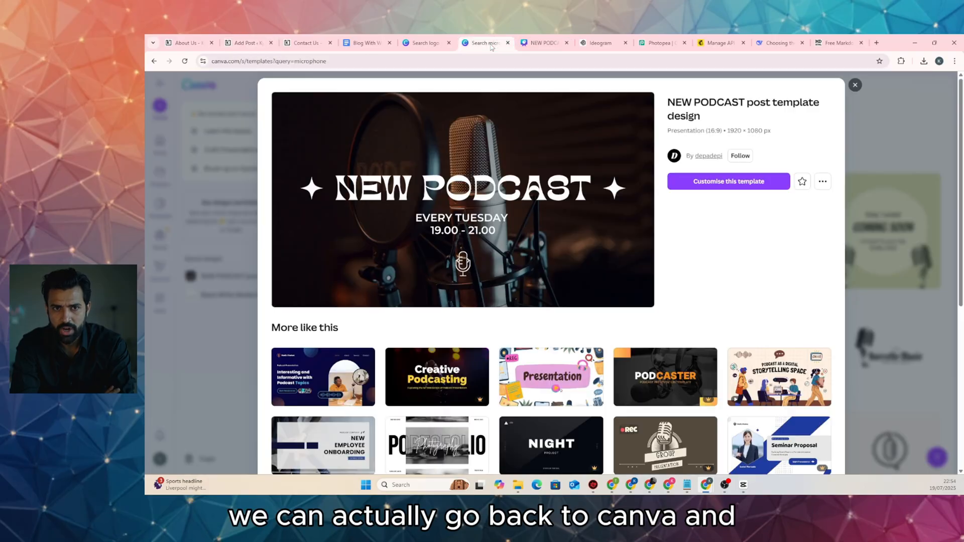
pyautogui.click(855, 85)
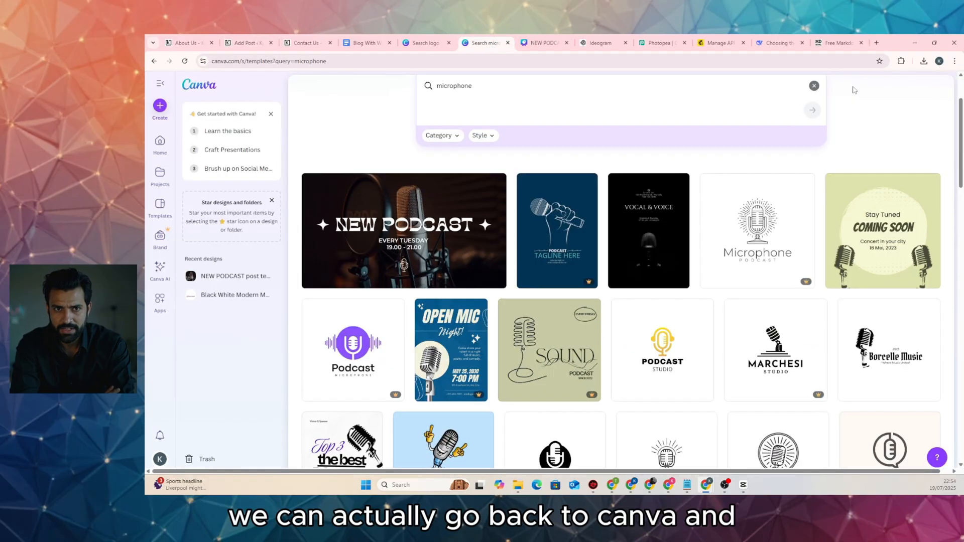
pyautogui.click(499, 86)
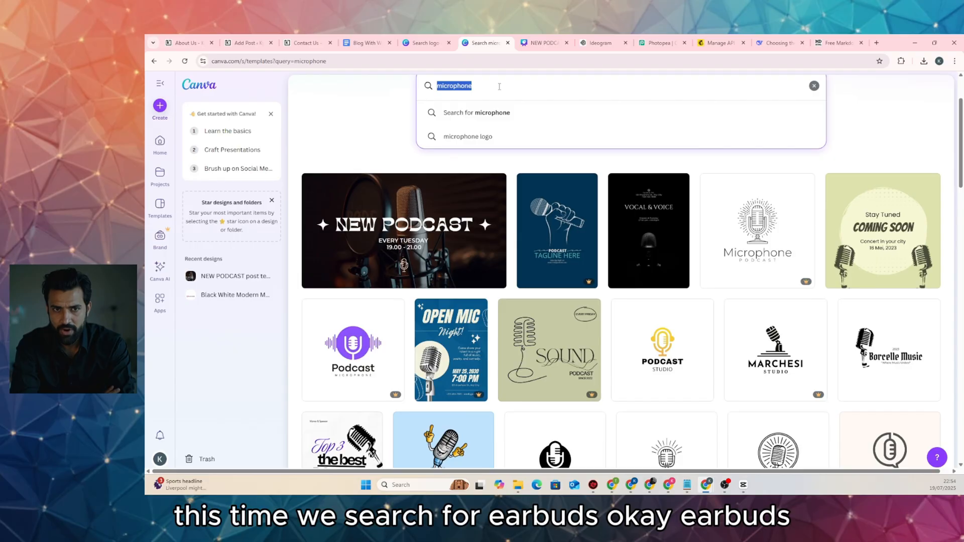
pyautogui.write('earbud')
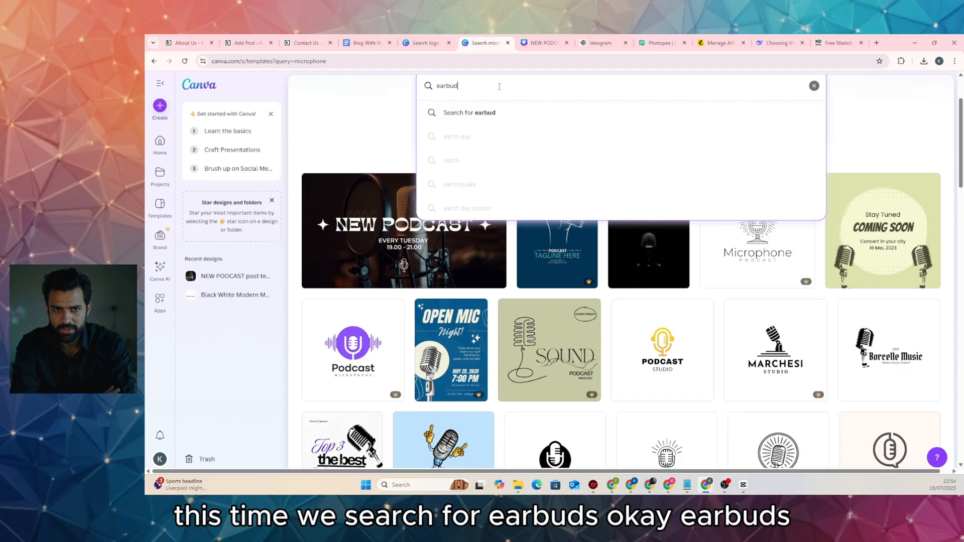
pyautogui.write('s')
pyautogui.press('Return')
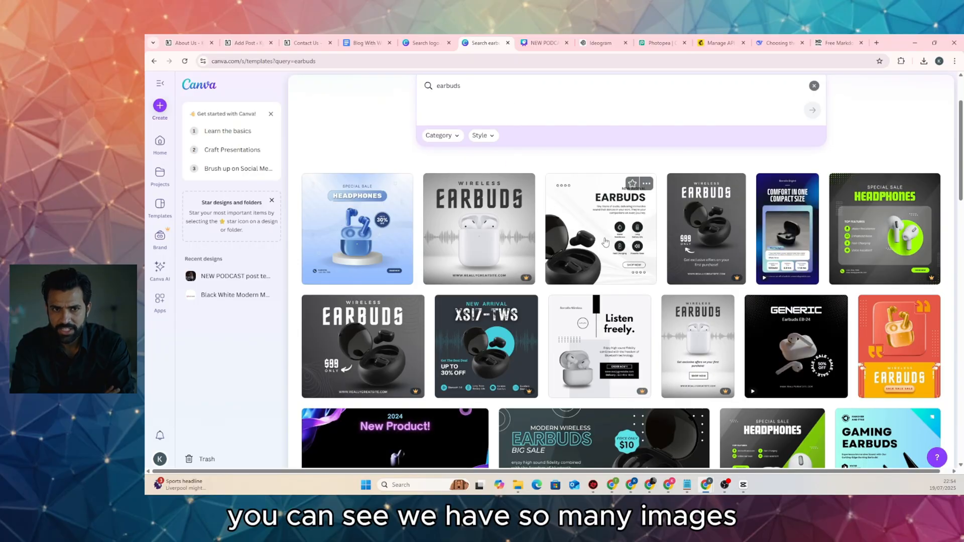
# Browse the earbuds results and open the Doff Earbuds template preview
pyautogui.scroll(-10, 417, 252)
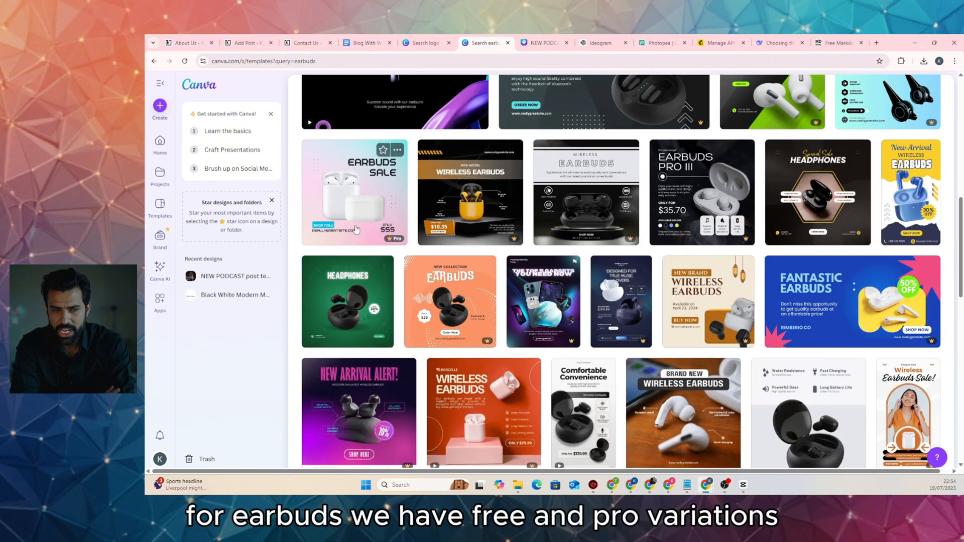
pyautogui.scroll(-3, 387, 252)
pyautogui.scroll(-8, 402, 246)
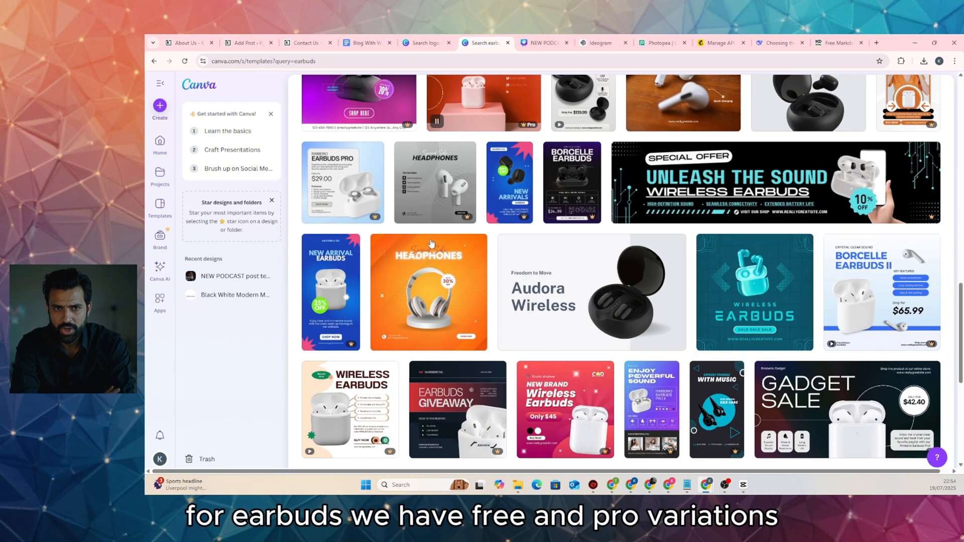
pyautogui.scroll(3, 430, 244)
pyautogui.moveTo(606, 252)
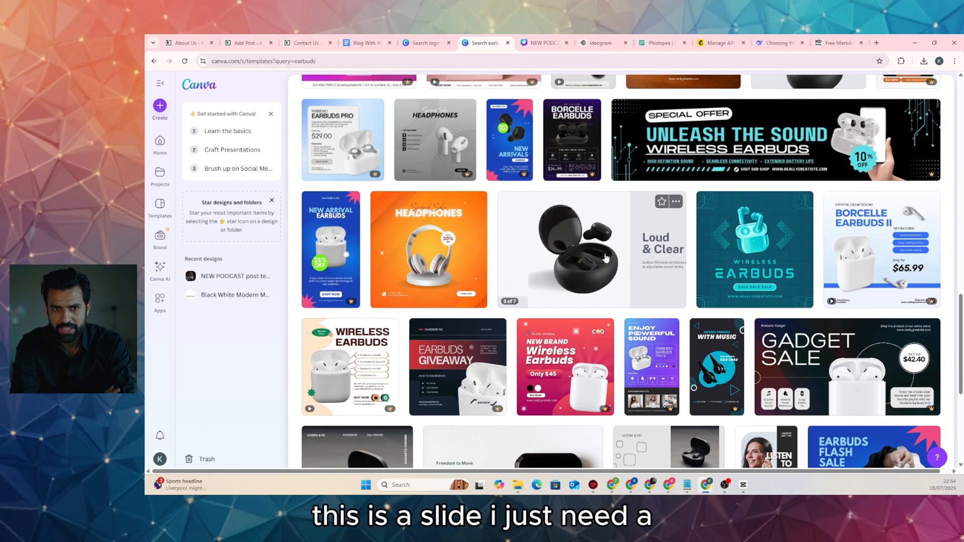
pyautogui.scroll(-3, 604, 258)
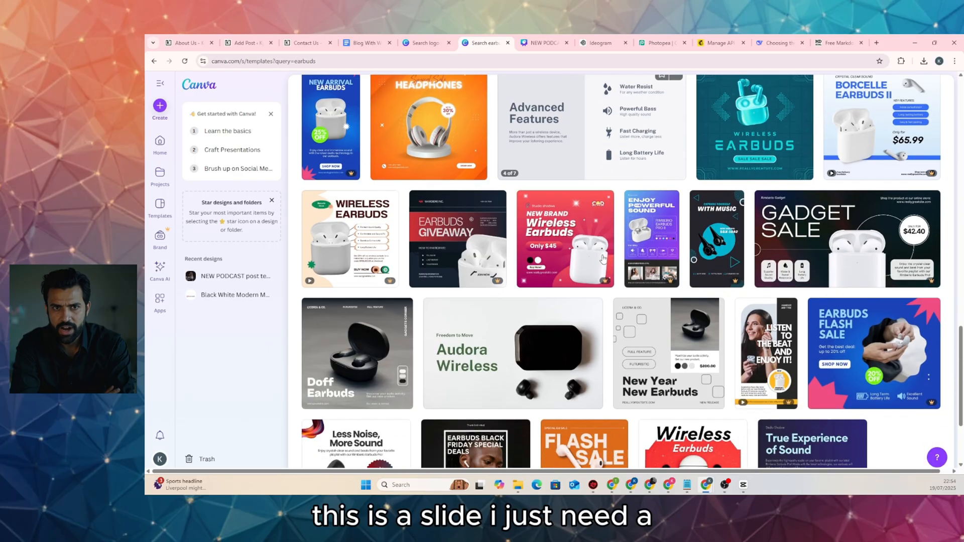
pyautogui.scroll(-2, 603, 259)
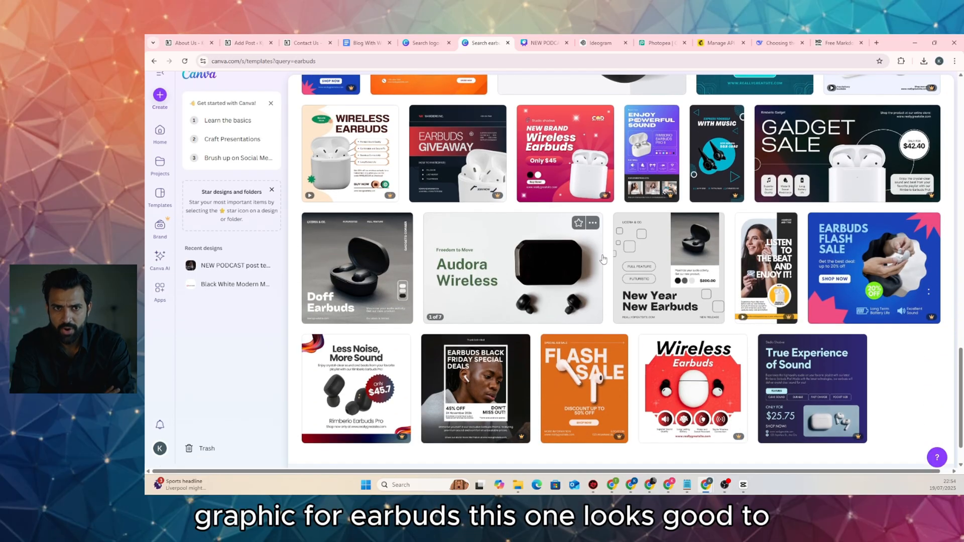
pyautogui.click(380, 266)
# Start a design from the Doff Earbuds template and delete the LICERIA & CO., FULL FEATURE and FUTURISTIC texts
pyautogui.click(703, 186)
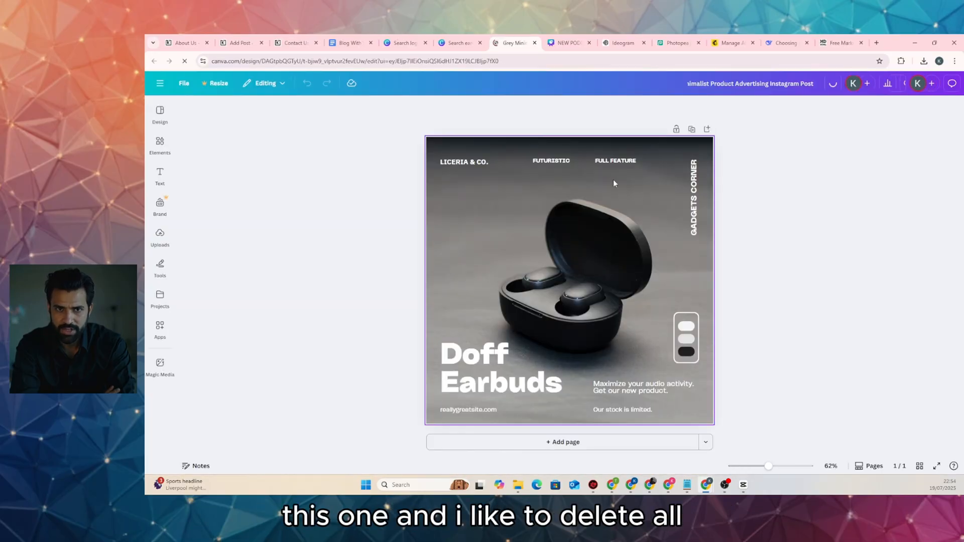
pyautogui.click(481, 162)
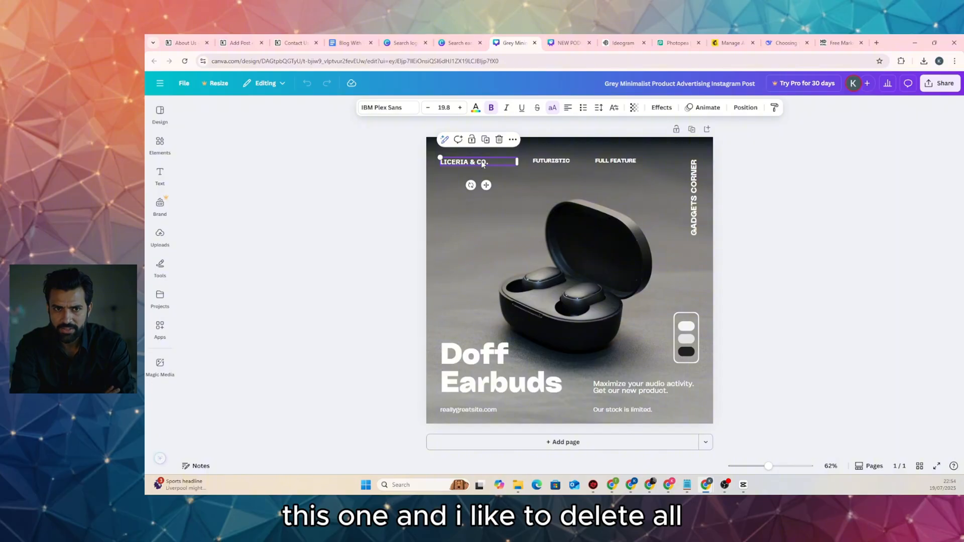
pyautogui.press('Delete')
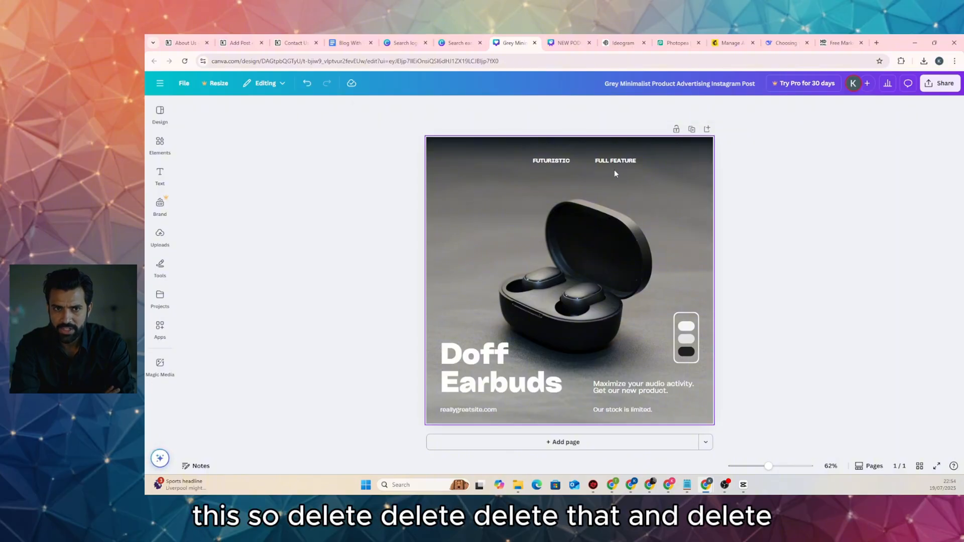
pyautogui.click(619, 162)
pyautogui.press('Delete')
pyautogui.click(551, 161)
pyautogui.press('Delete')
# Delete the toggle graphic and the 'Maximize your audio activity', 'Our stock is limited.' and reallygreatsite.com texts
pyautogui.click(691, 337)
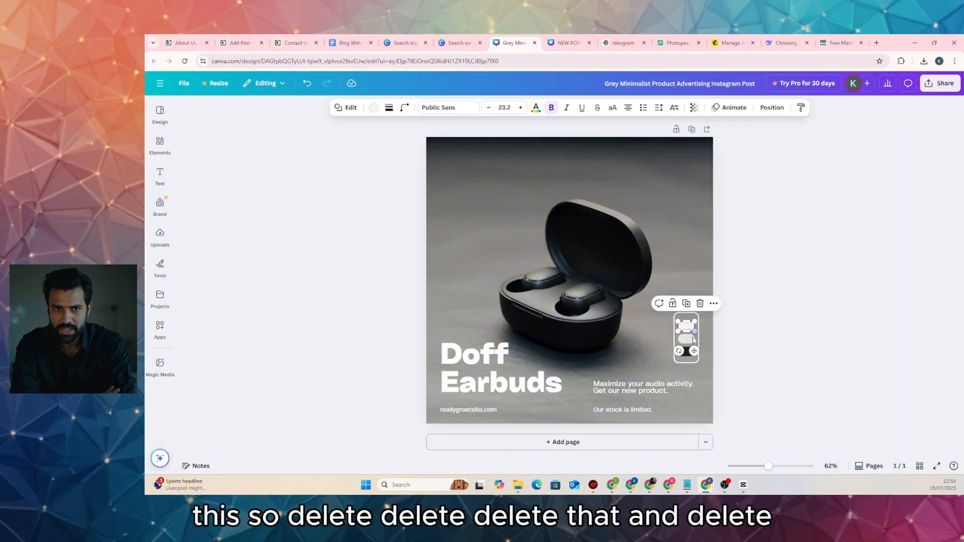
pyautogui.press('Delete')
pyautogui.press('Delete')
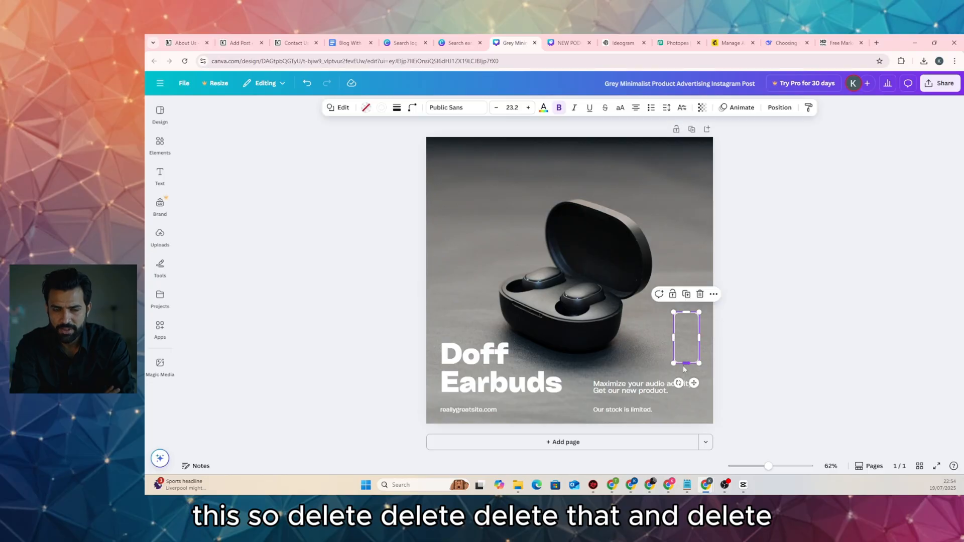
pyautogui.press('Delete')
pyautogui.click(652, 387)
pyautogui.press('Delete')
pyautogui.click(648, 410)
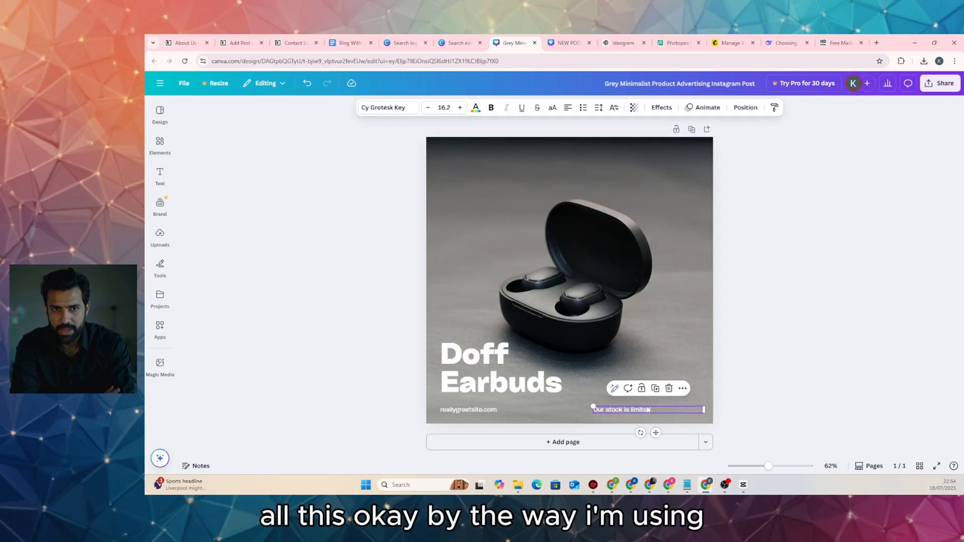
pyautogui.press('Delete')
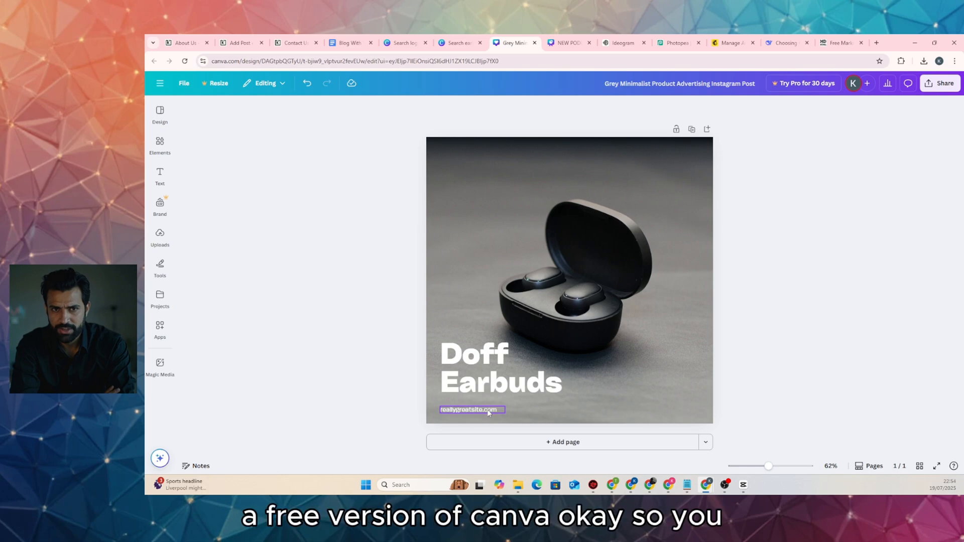
pyautogui.click(488, 410)
pyautogui.press('Delete')
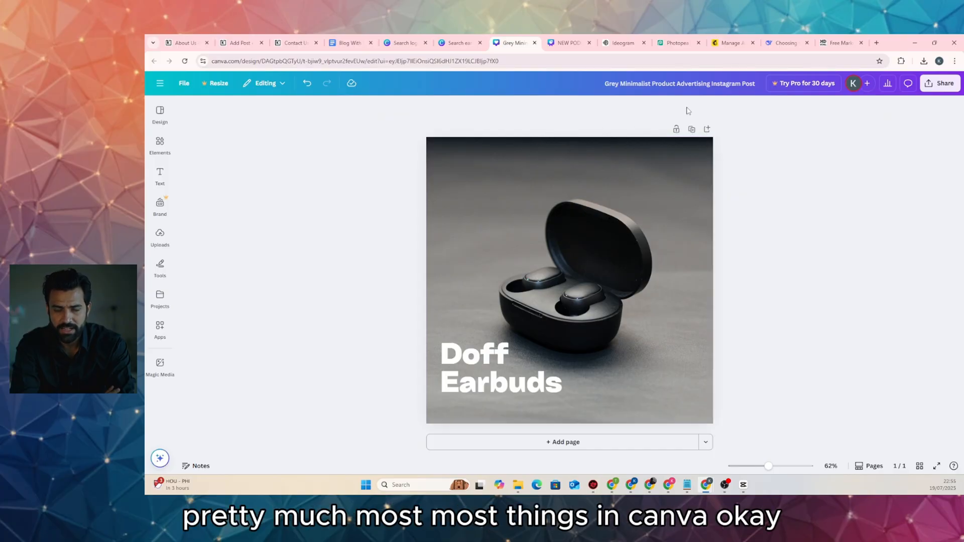
# Select 'True Wireless Bluetooth Earbuds in 2025' in DeepSeek's article title, then return to the Canva earbuds design
pyautogui.click(779, 44)
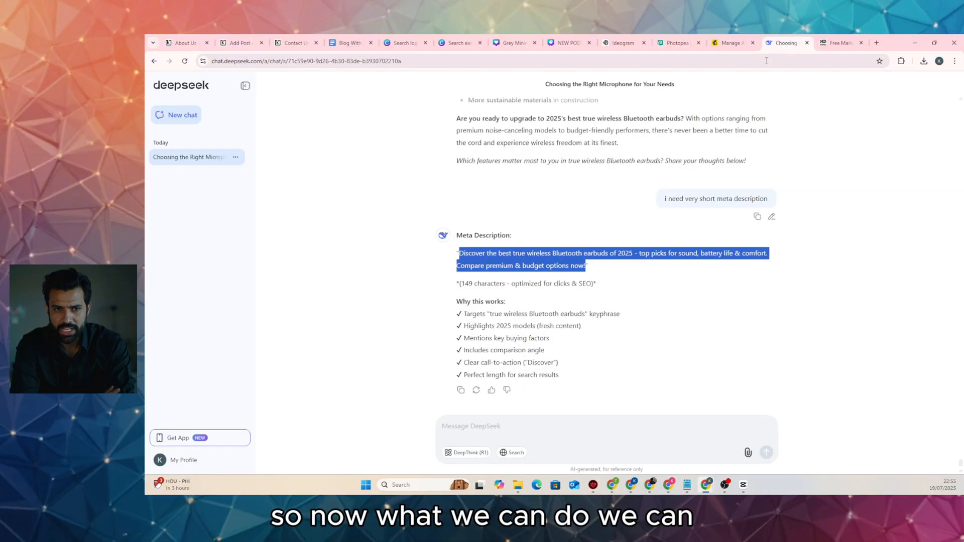
pyautogui.scroll(15, 546, 222)
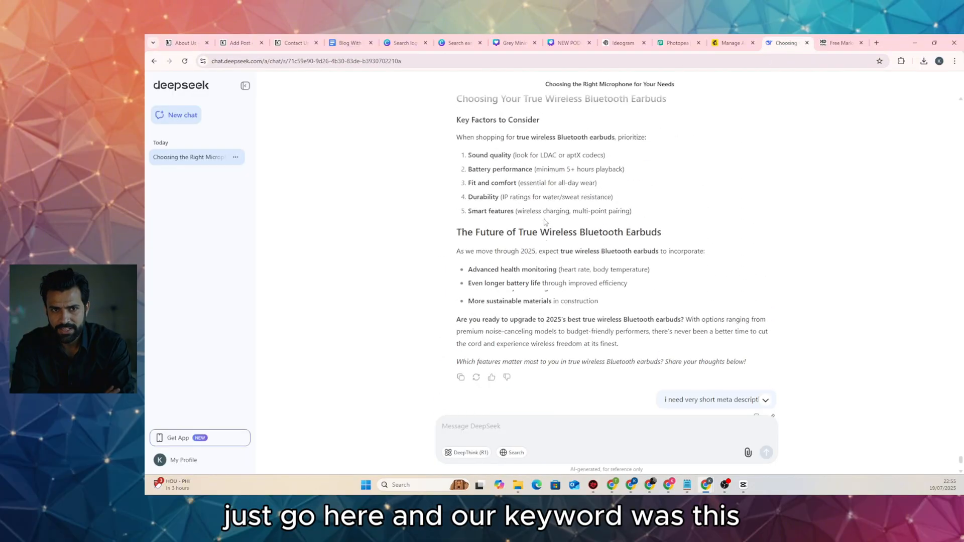
pyautogui.scroll(5, 546, 218)
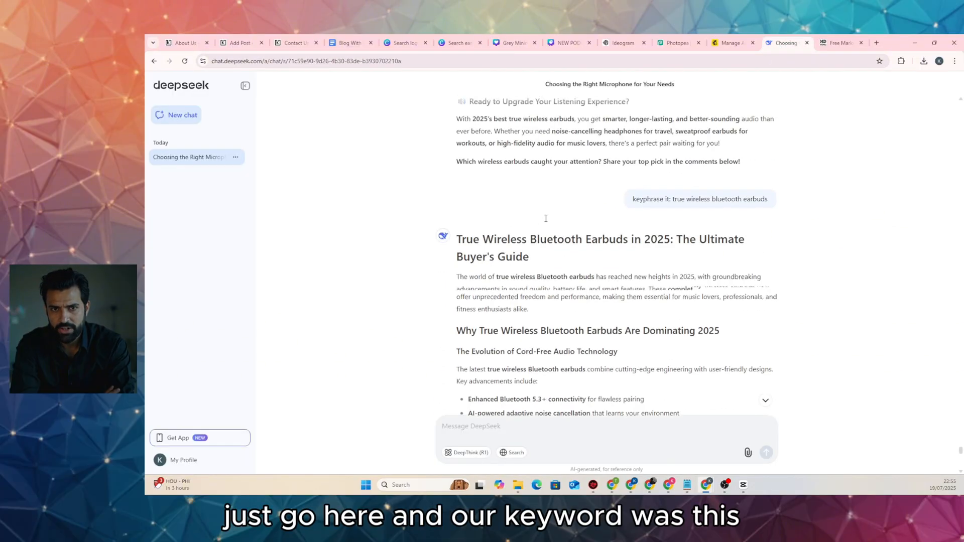
pyautogui.moveTo(459, 272); pyautogui.dragTo(671, 272)
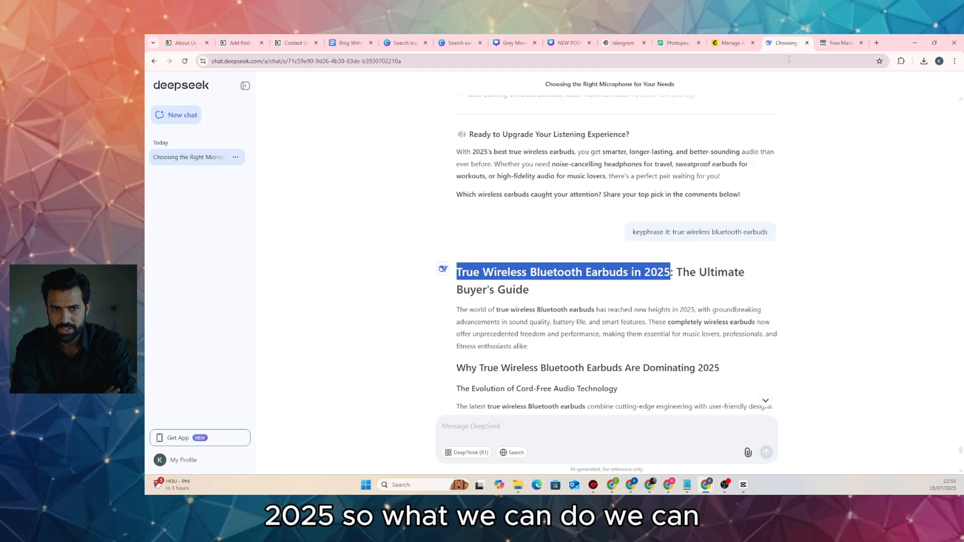
pyautogui.click(569, 43)
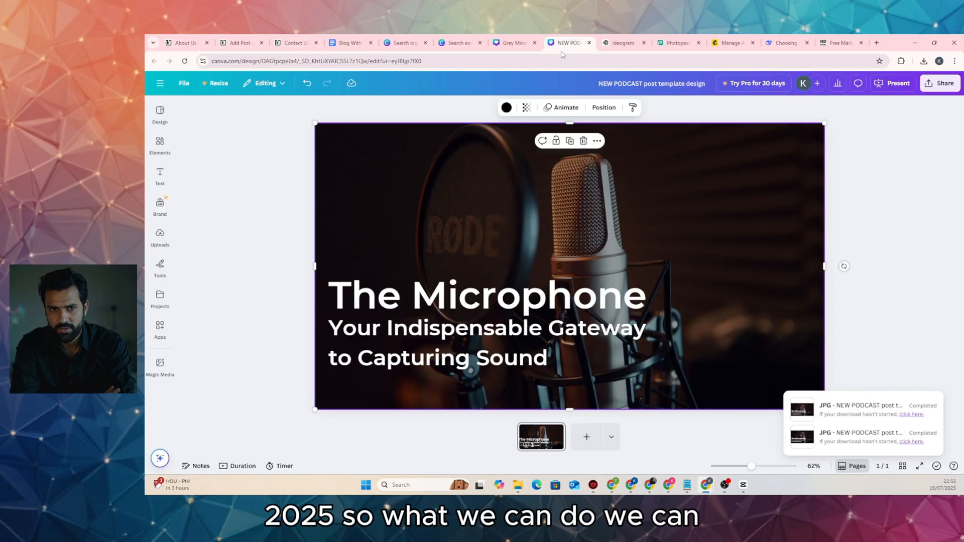
pyautogui.click(513, 42)
# Paste 'True Wireless Bluetooth Earbuds in 2025' over the Doff Earbuds headline, widen and shrink it, and move it up
pyautogui.doubleClick(485, 354)
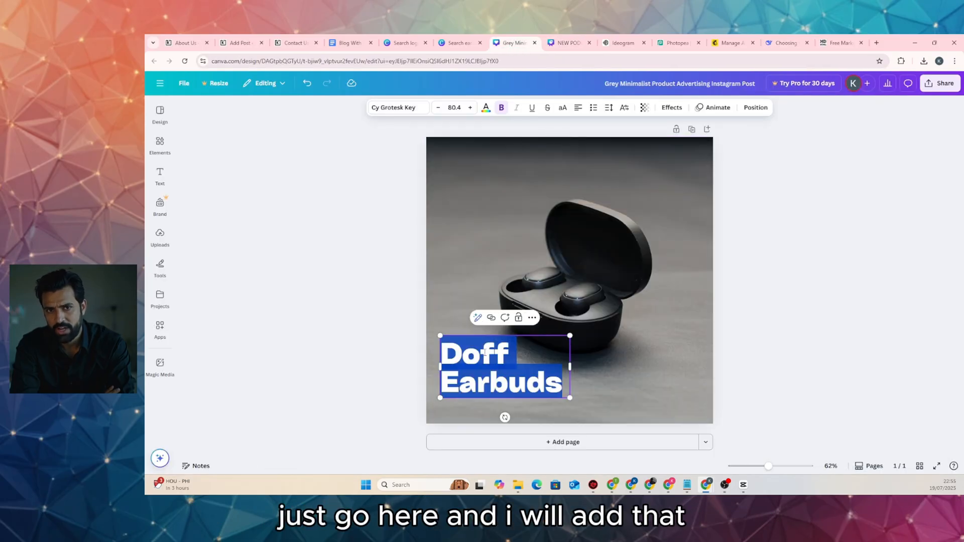
pyautogui.write('True Wireless Bluetooth')
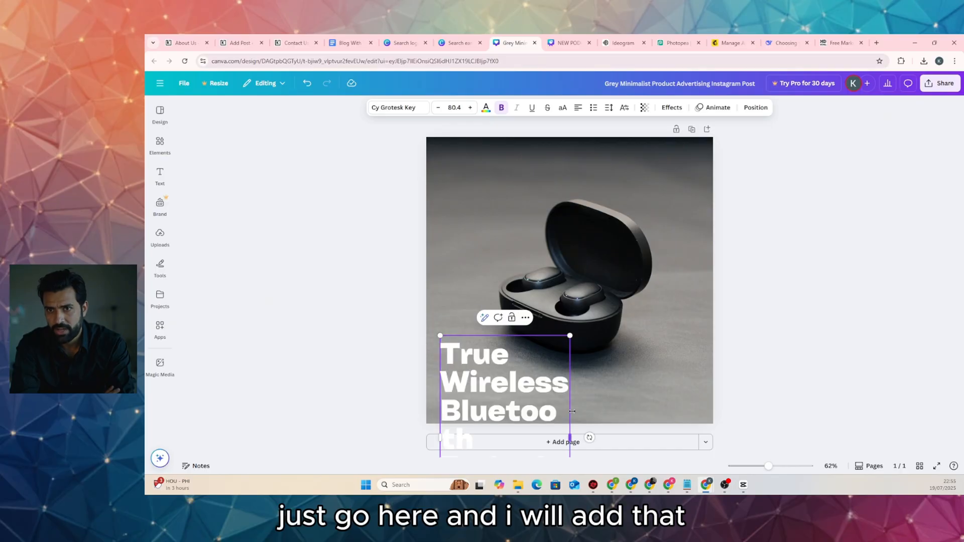
pyautogui.moveTo(572, 411); pyautogui.dragTo(707, 412)
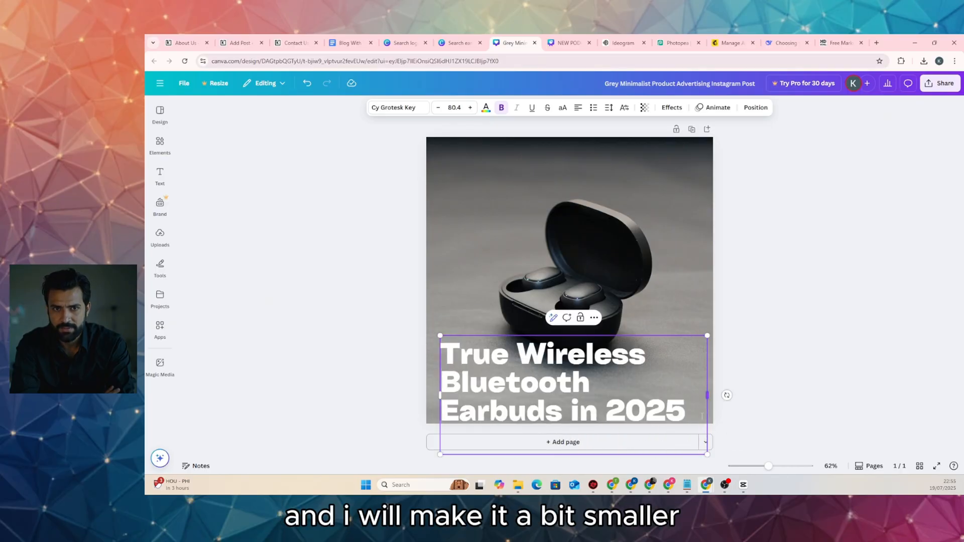
pyautogui.moveTo(706, 335); pyautogui.dragTo(636, 367)
pyautogui.moveTo(455, 381); pyautogui.dragTo(548, 358)
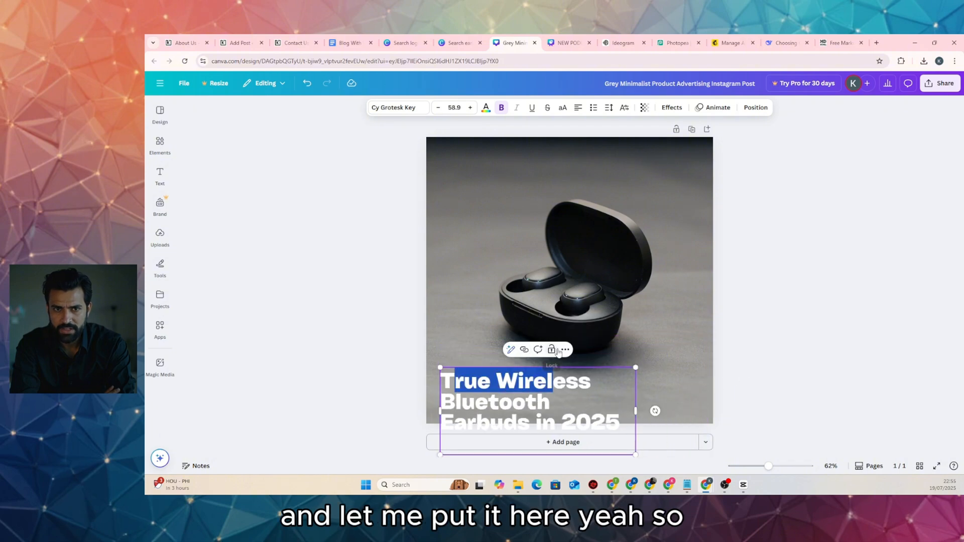
pyautogui.click(791, 356)
pyautogui.moveTo(521, 389); pyautogui.dragTo(516, 357)
pyautogui.click(335, 300)
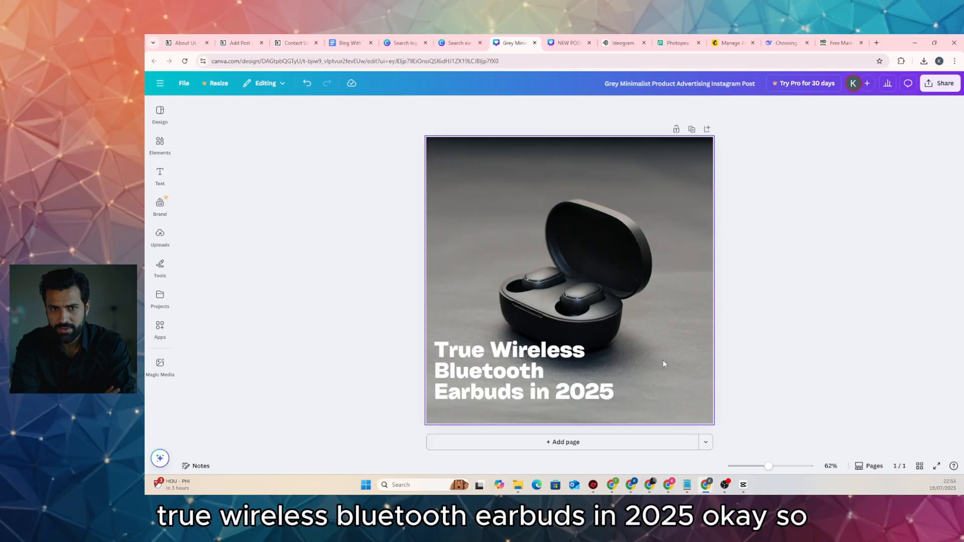
# Select the earbuds photo and open then close its editing options without changes
pyautogui.click(453, 205)
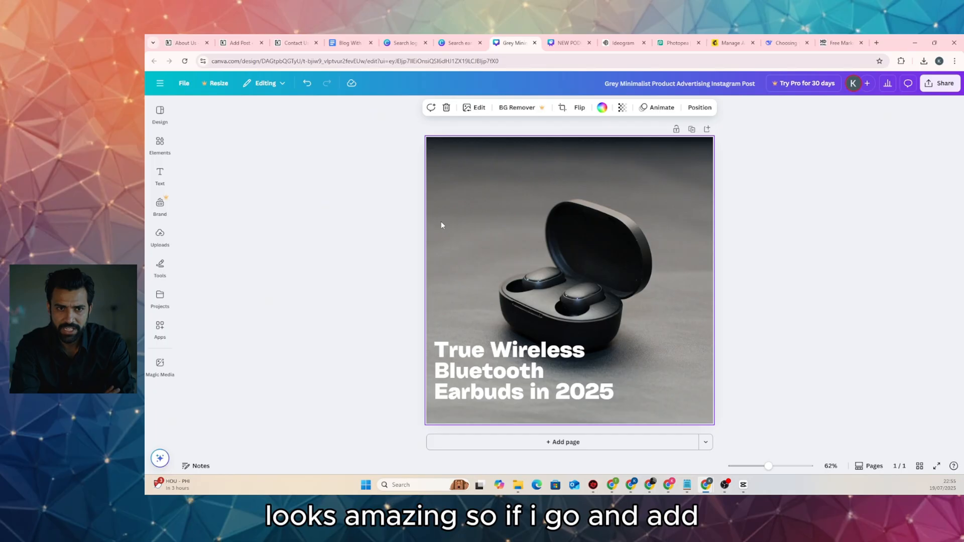
pyautogui.click(474, 108)
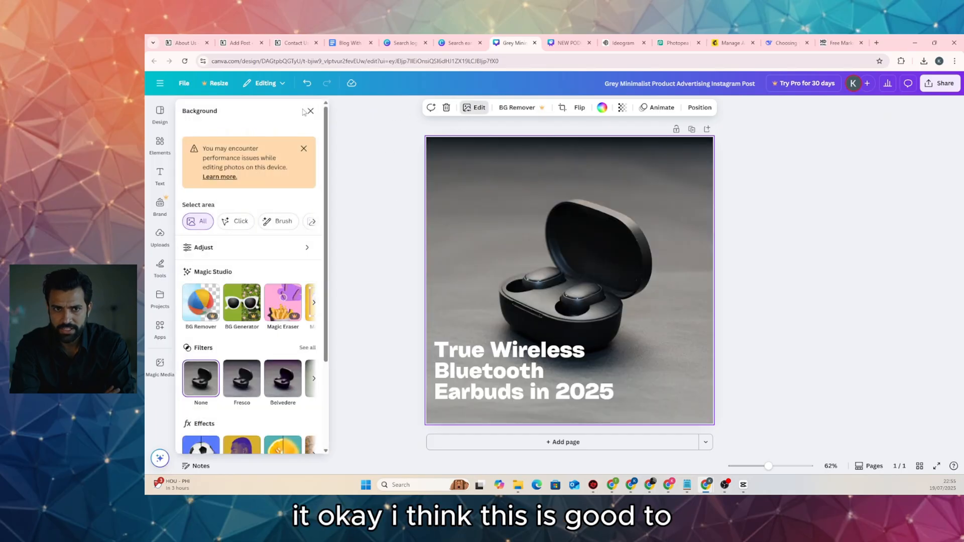
pyautogui.click(310, 112)
pyautogui.click(855, 264)
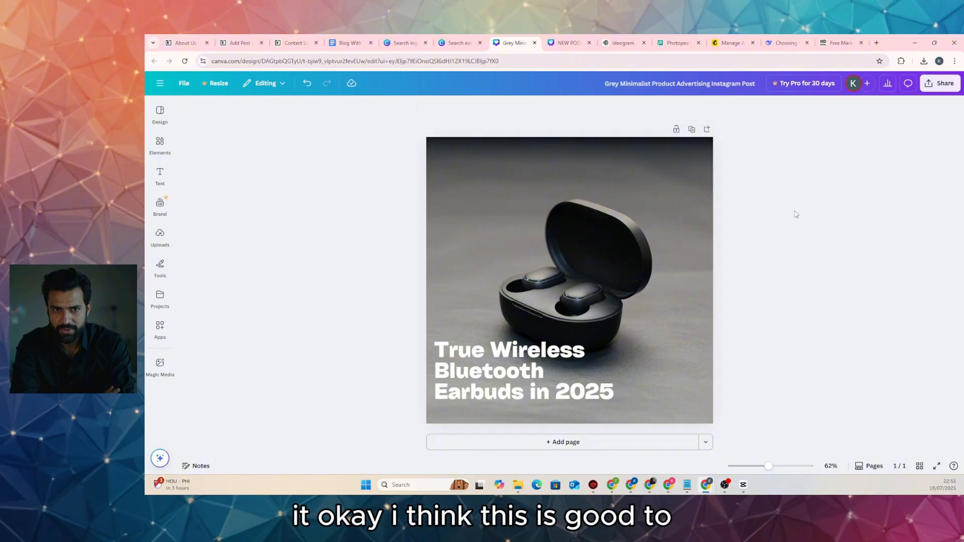
# Request a JPG download of the design through Share > Download, then cancel the Save As dialog
pyautogui.click(940, 85)
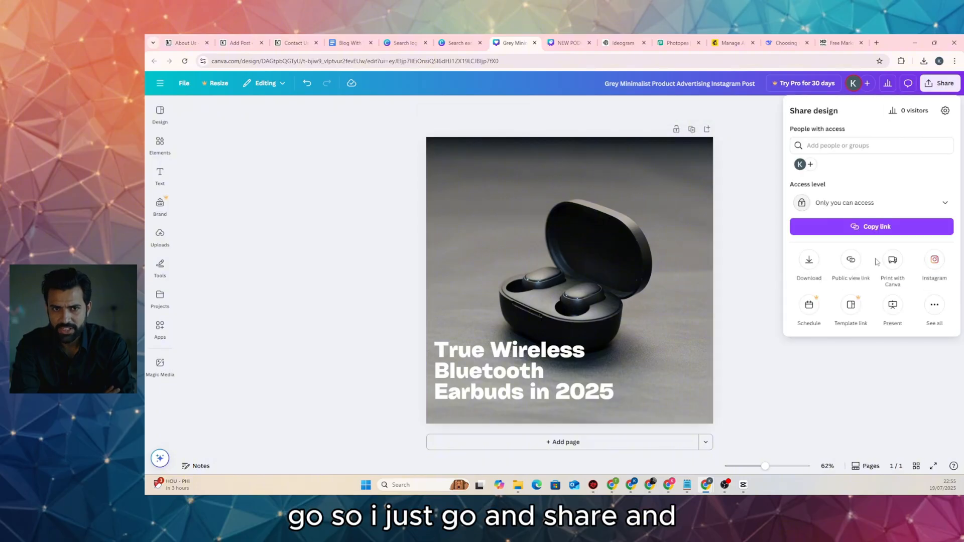
pyautogui.click(810, 268)
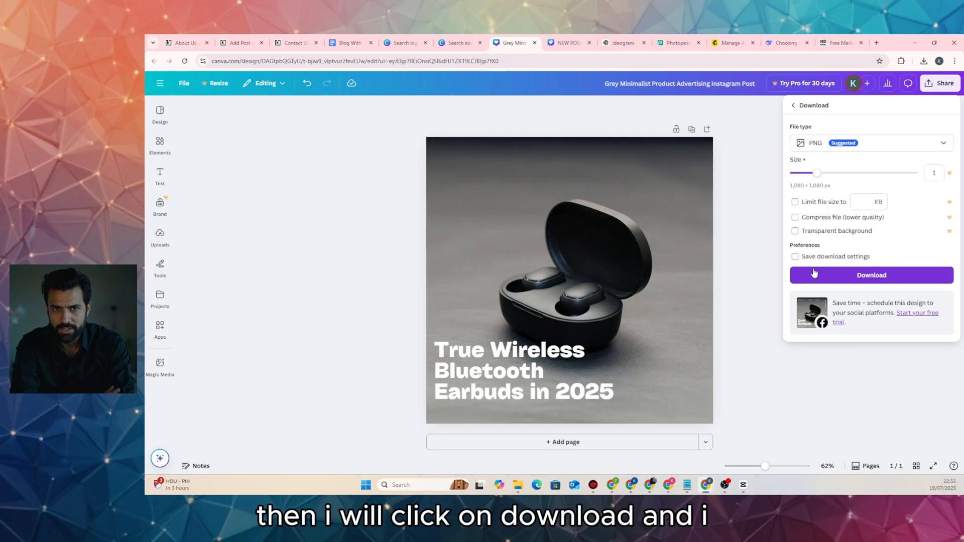
pyautogui.click(825, 144)
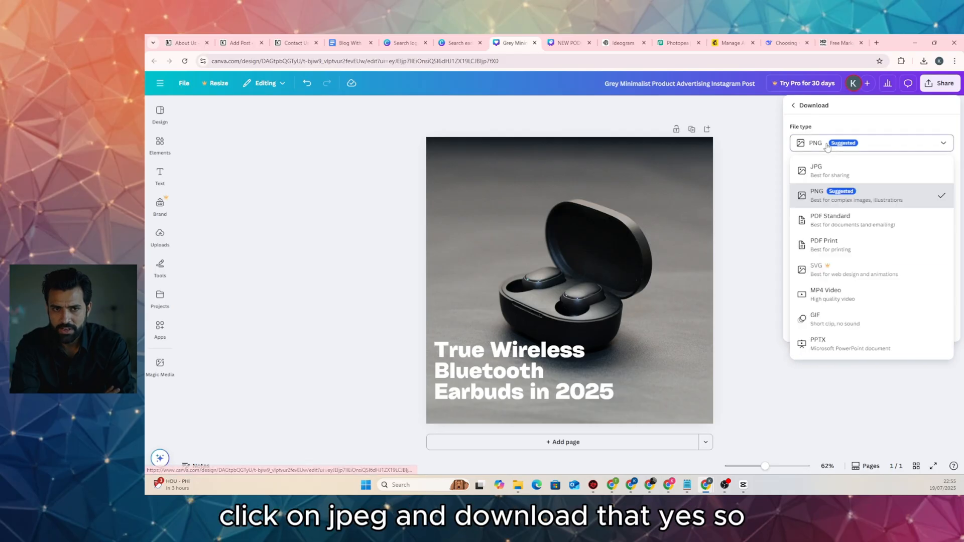
pyautogui.click(845, 172)
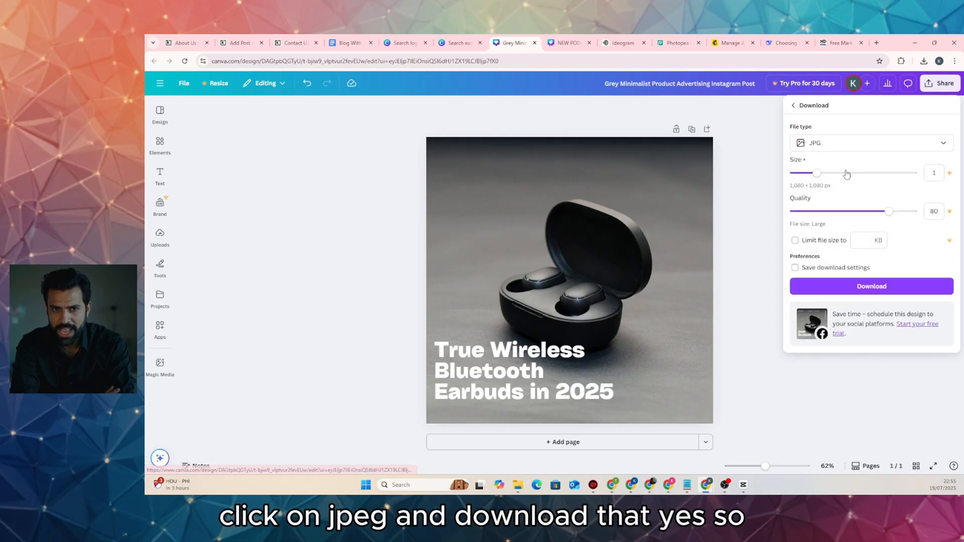
pyautogui.click(866, 291)
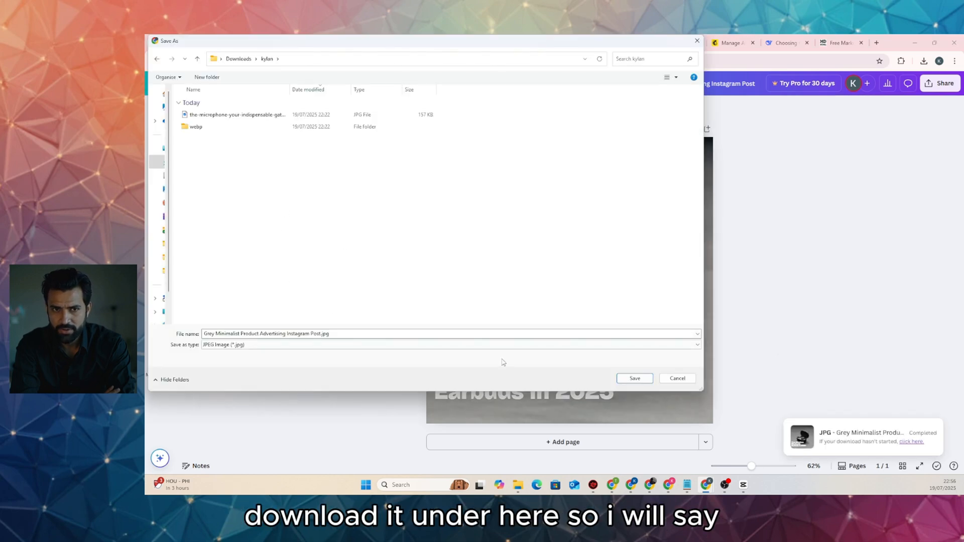
pyautogui.click(419, 334)
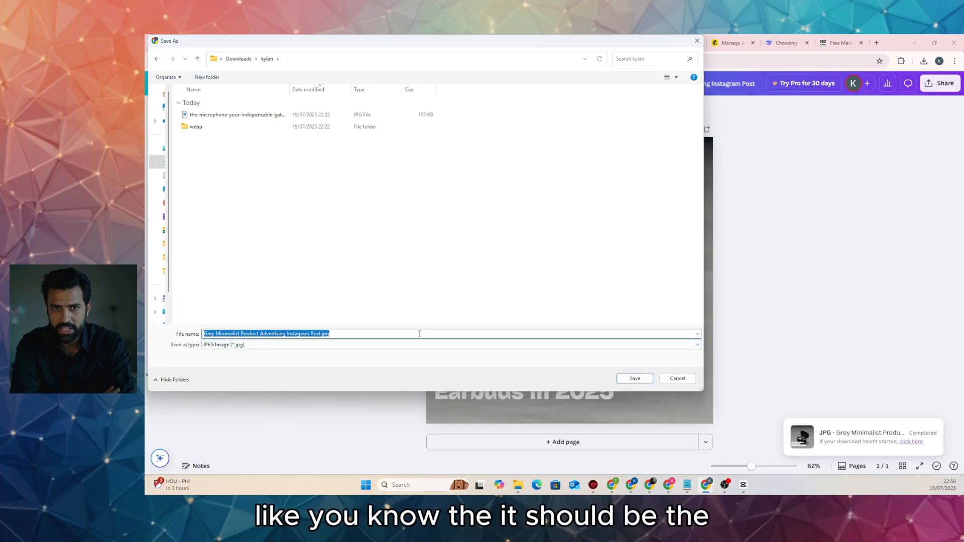
pyautogui.click(676, 378)
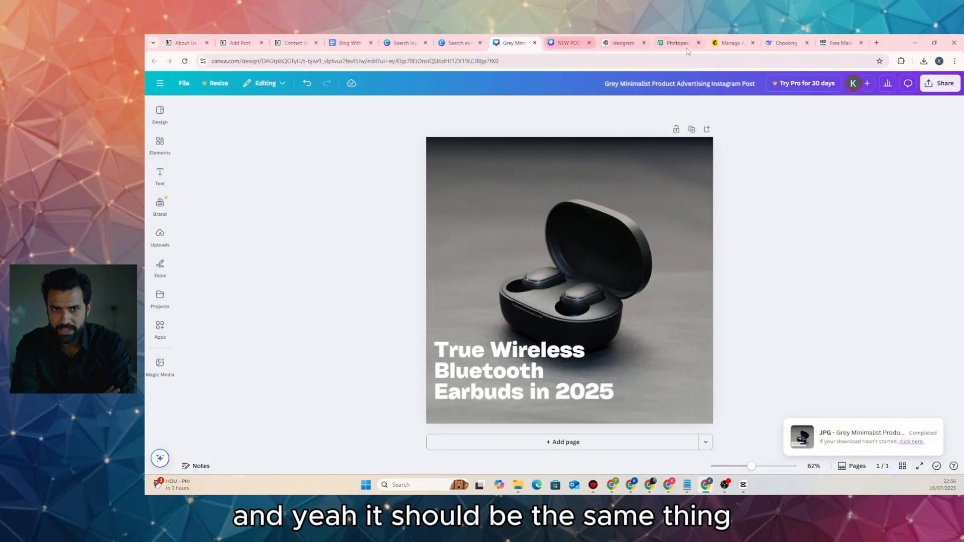
# Copy the 'True Wireless Bluetooth Earbuds in 2025' title from DeepSeek and return to Canva
pyautogui.click(784, 43)
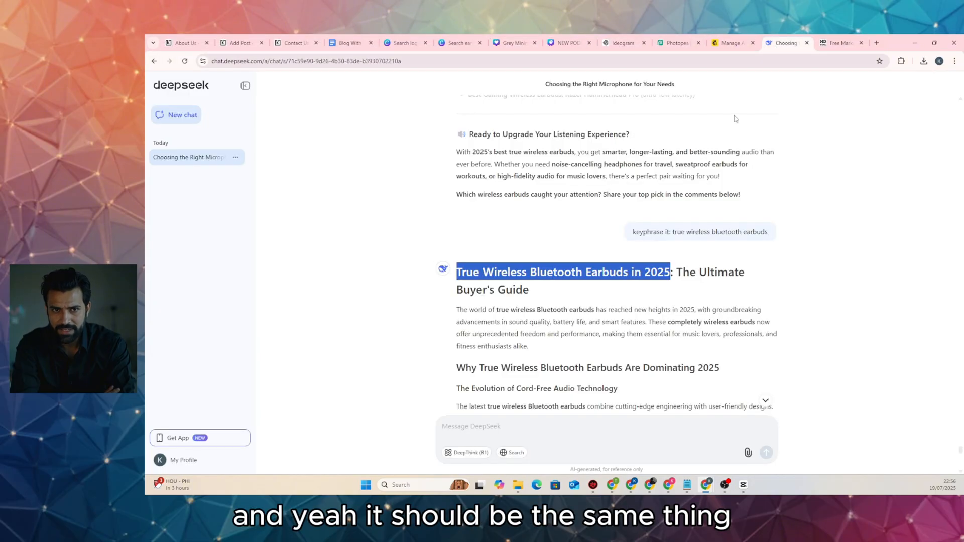
pyautogui.rightClick(563, 273)
pyautogui.click(586, 284)
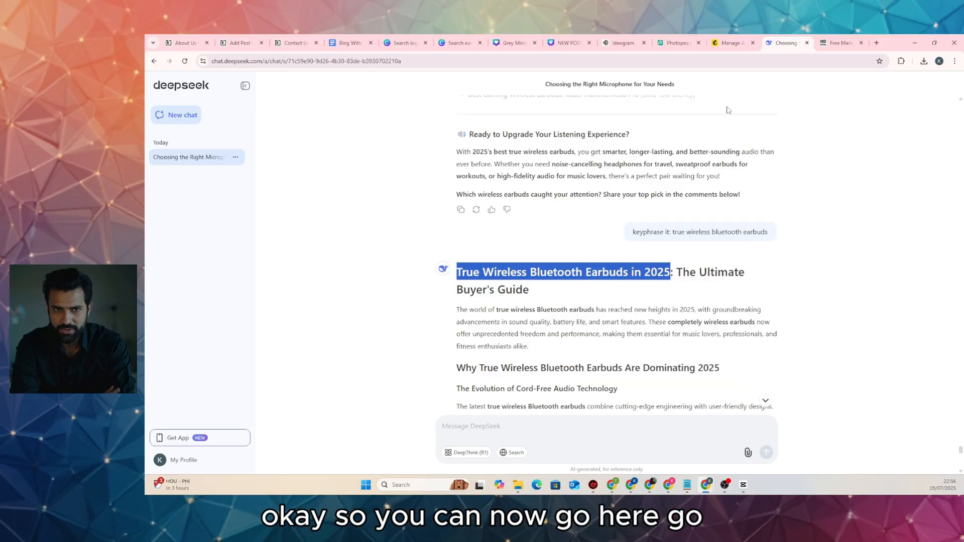
pyautogui.click(512, 43)
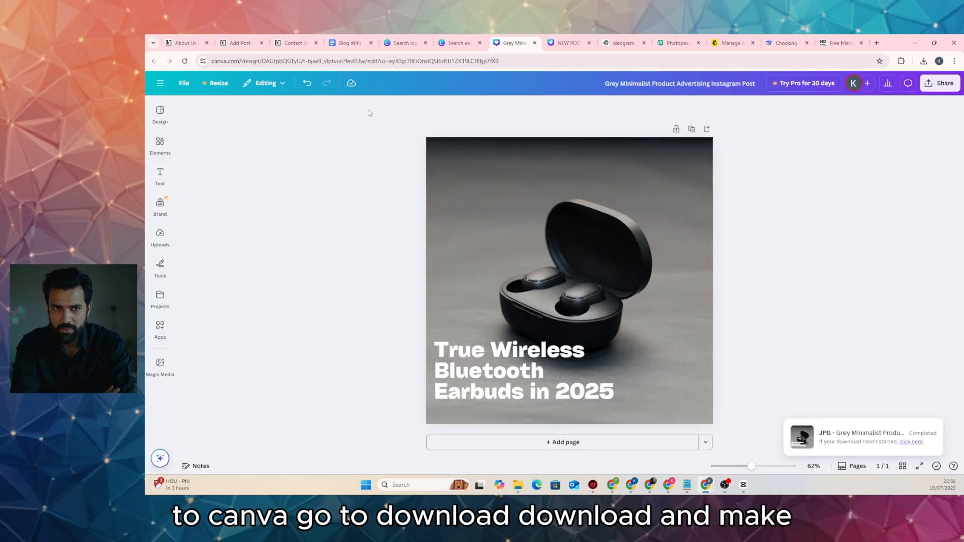
# Download the design as JPG, leave the webp folder, and name the file 'True Wireless Bluetooth Earbuds in-2025'
pyautogui.click(939, 84)
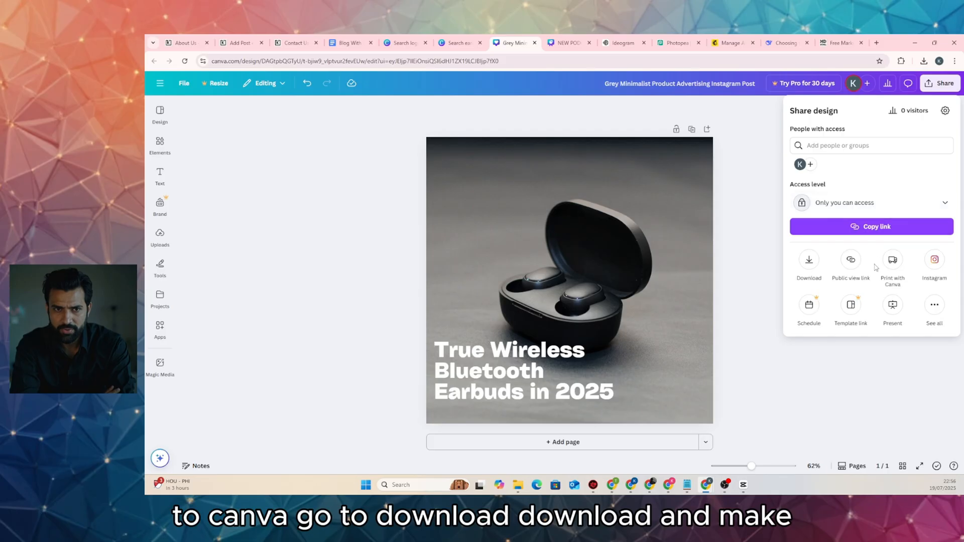
pyautogui.click(810, 261)
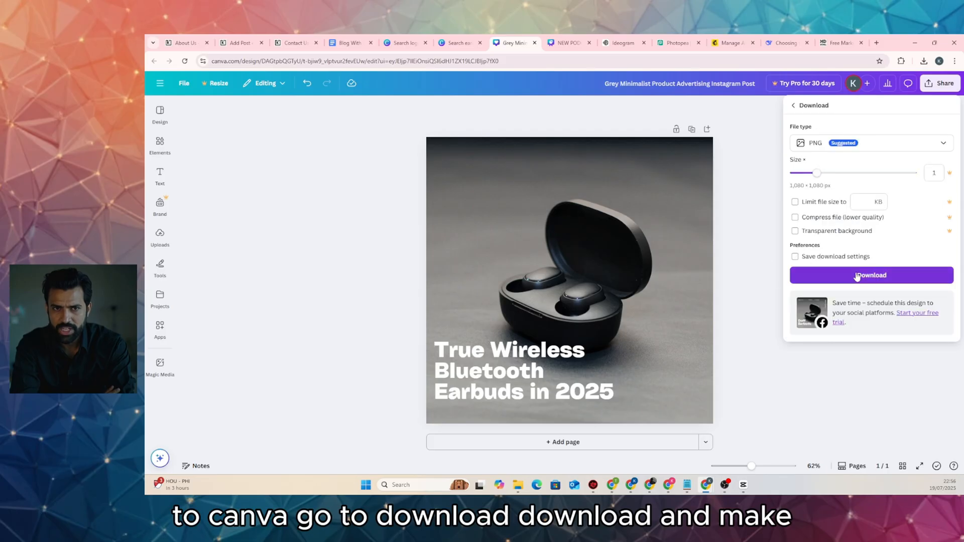
pyautogui.click(871, 143)
pyautogui.click(833, 167)
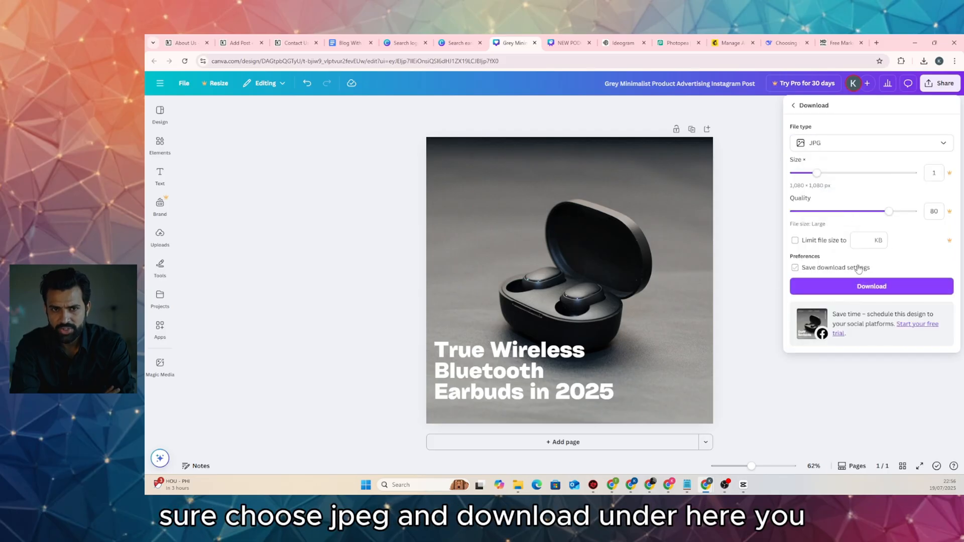
pyautogui.click(871, 286)
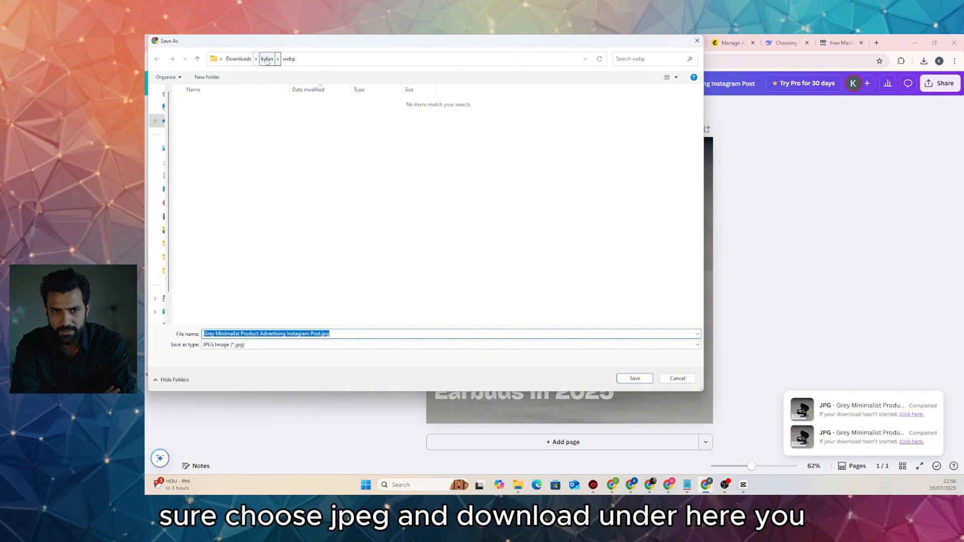
pyautogui.click(267, 58)
pyautogui.hotkey('ctrl', 'v')
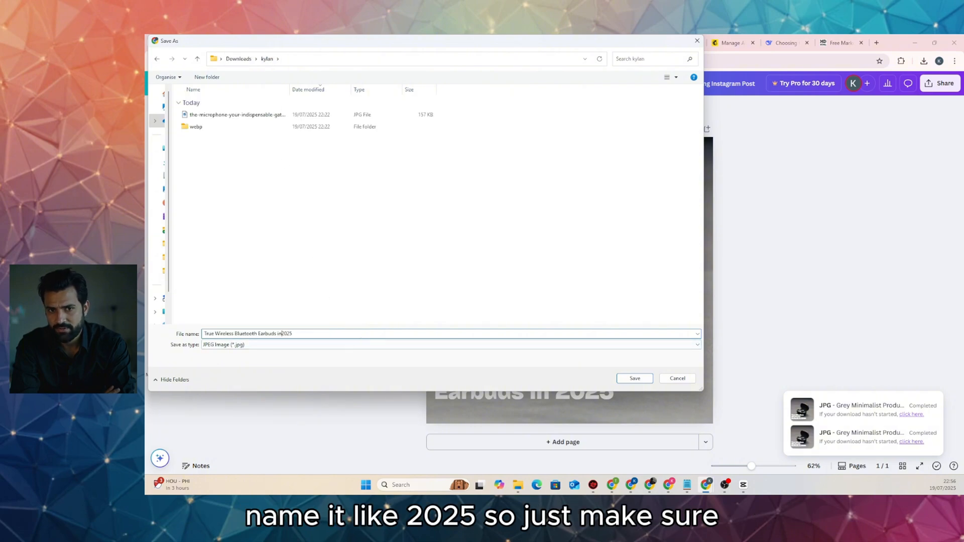
pyautogui.press('BackSpace')
pyautogui.write('-b')
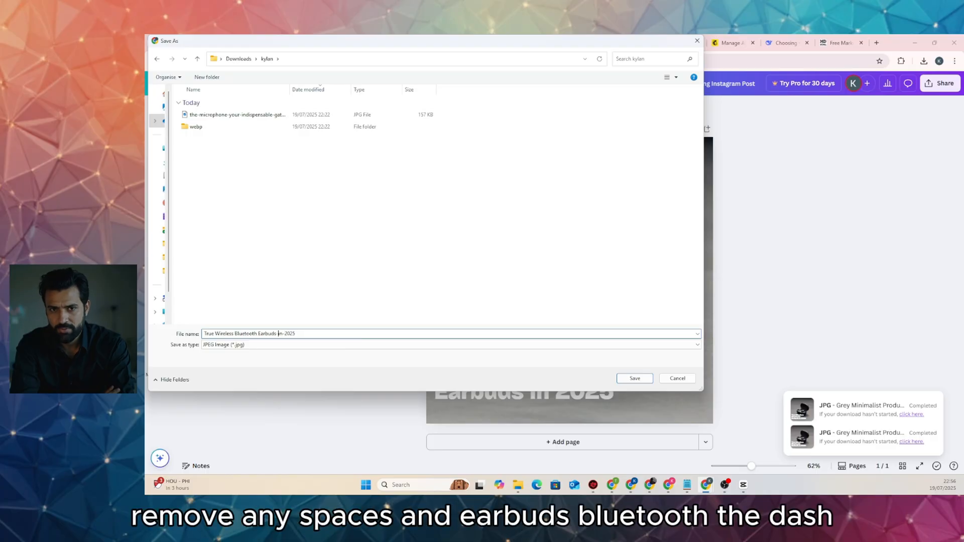
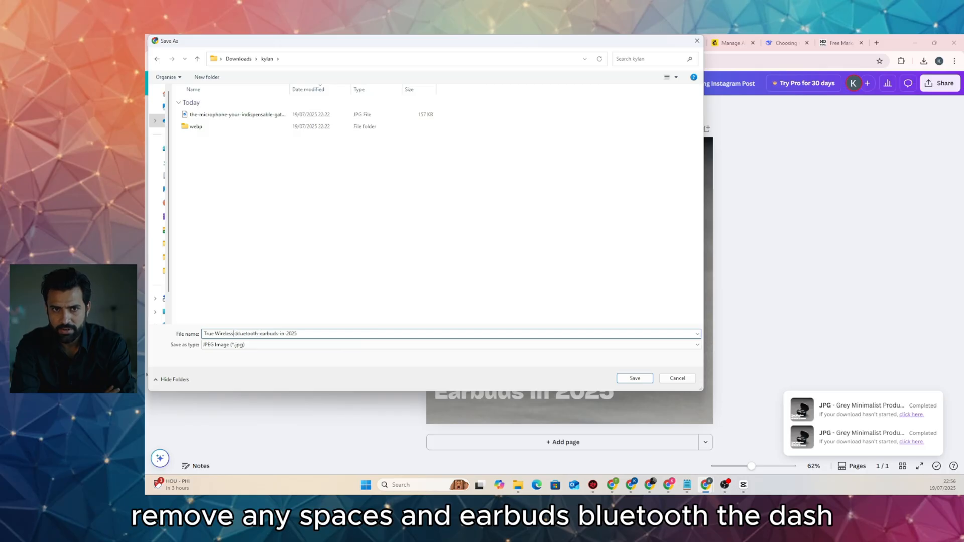
# Save the JPG as 'true-wireless-bluetooth-earbuds-in-2025', lowercased and hyphenated
pyautogui.press('Left')
pyautogui.press('Left')
pyautogui.press('Left')
pyautogui.press('BackSpace')
pyautogui.write('w')
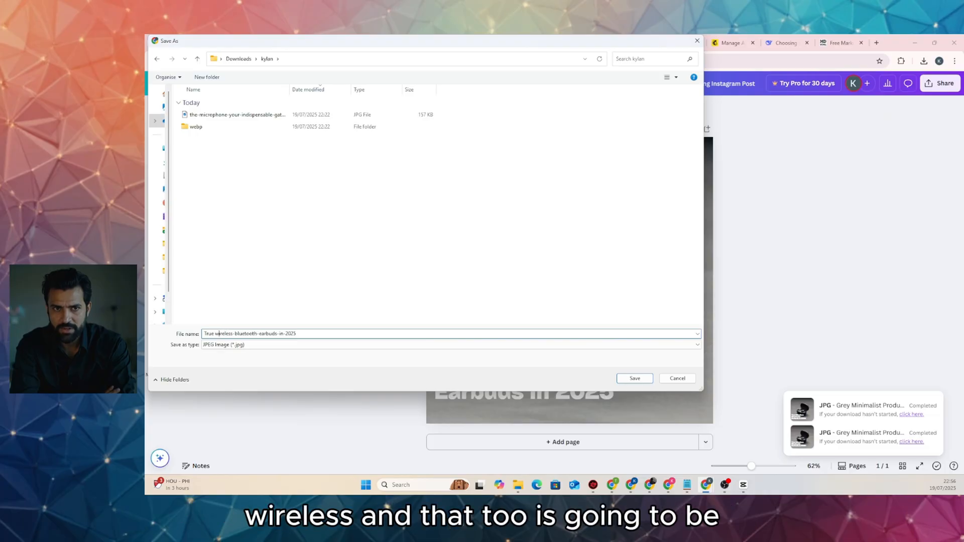
pyautogui.press('BackSpace')
pyautogui.write('-')
pyautogui.press('BackSpace')
pyautogui.write('t')
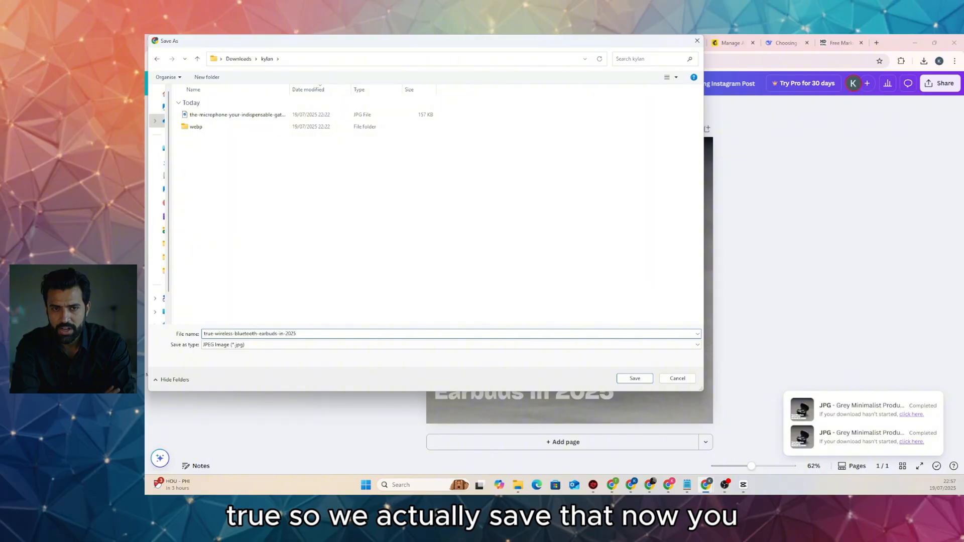
pyautogui.click(635, 378)
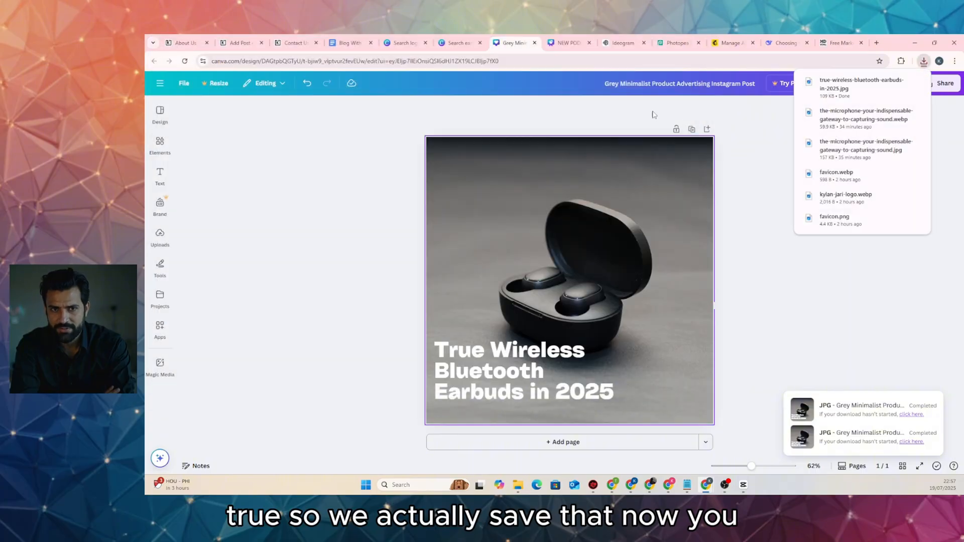
# Open the downloaded earbuds JPG in Photopea
pyautogui.click(665, 46)
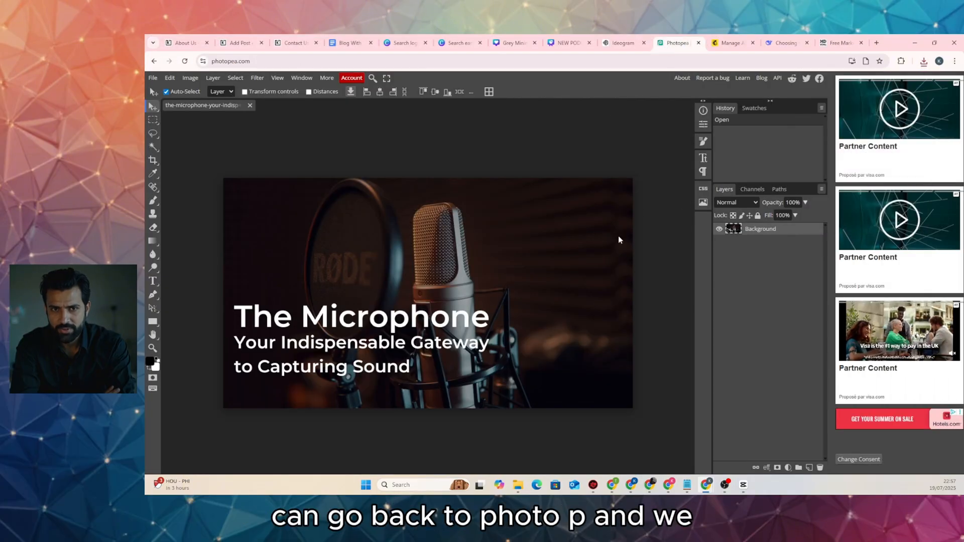
pyautogui.click(153, 77)
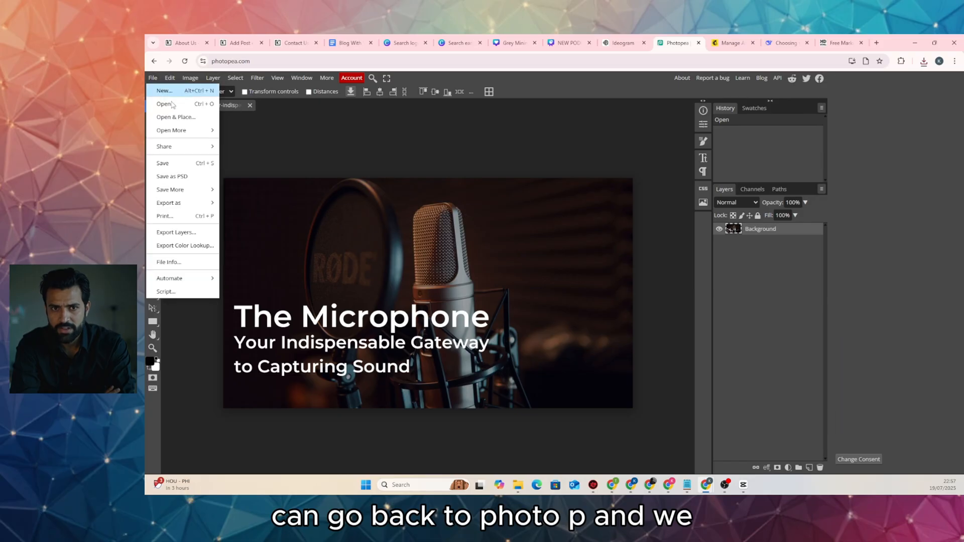
pyautogui.click(164, 104)
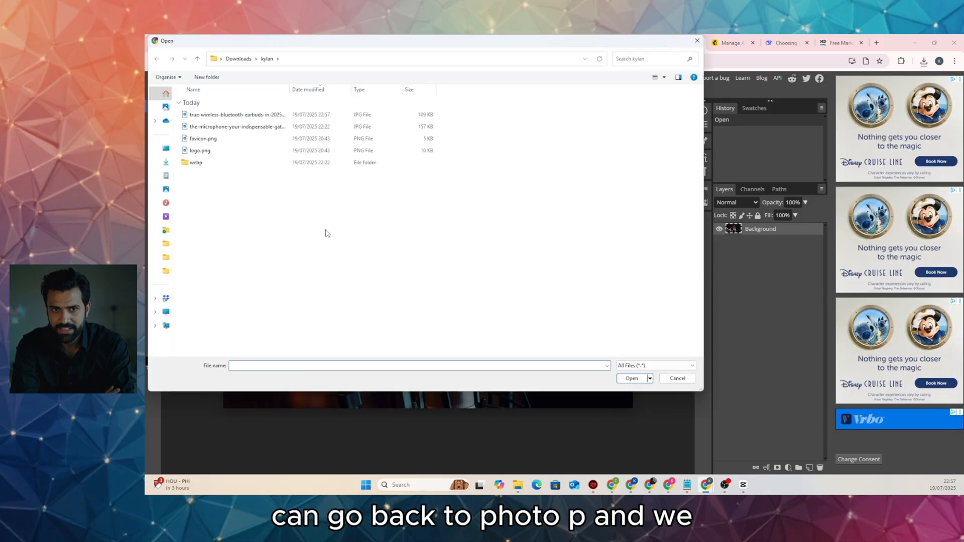
pyautogui.doubleClick(251, 114)
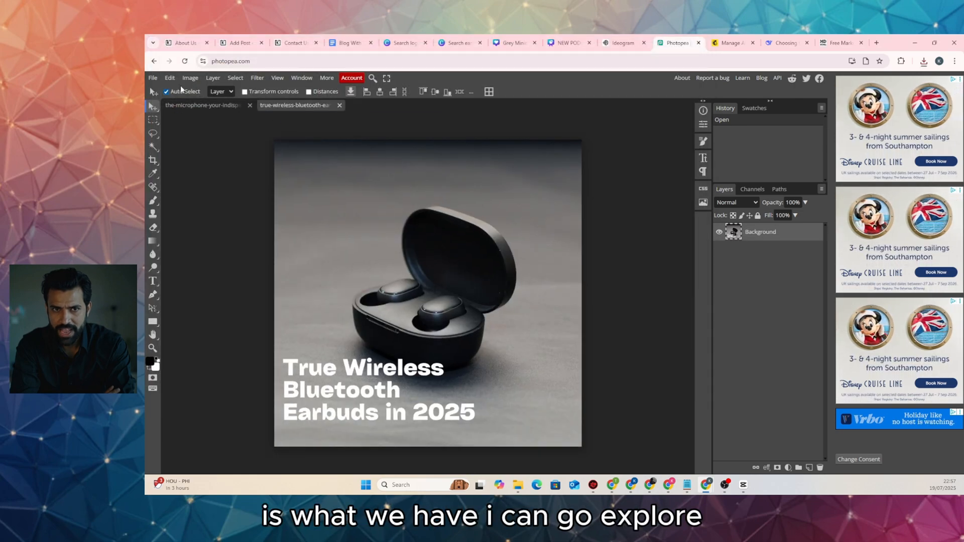
# Export the earbuds image as WEBP and save it into the webp folder
pyautogui.click(153, 78)
pyautogui.moveTo(209, 203)
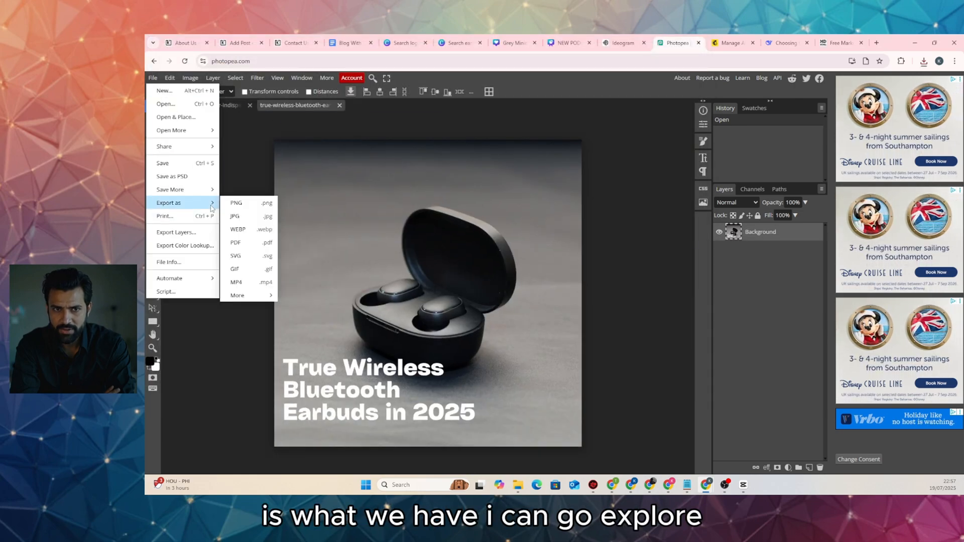
pyautogui.click(250, 227)
pyautogui.click(472, 246)
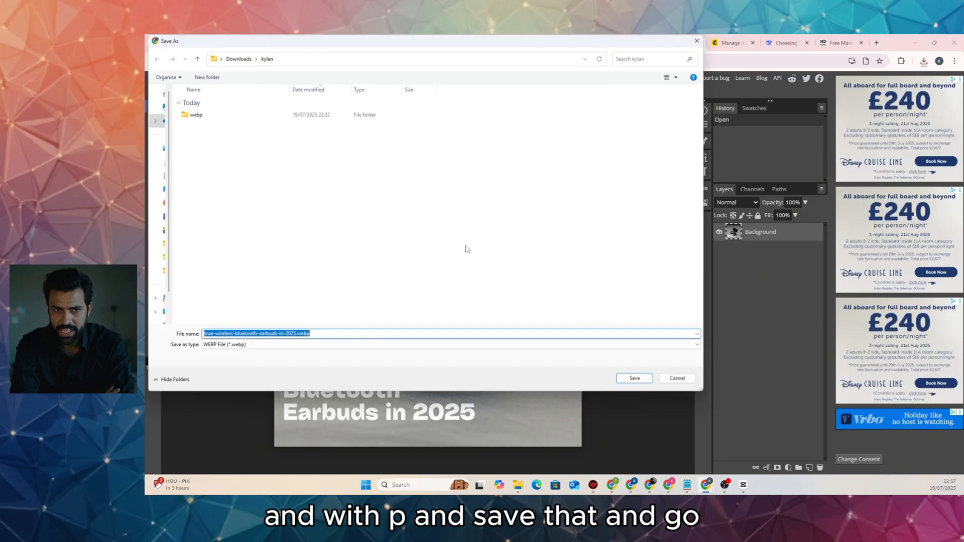
pyautogui.click(228, 115)
pyautogui.doubleClick(228, 115)
pyautogui.click(634, 378)
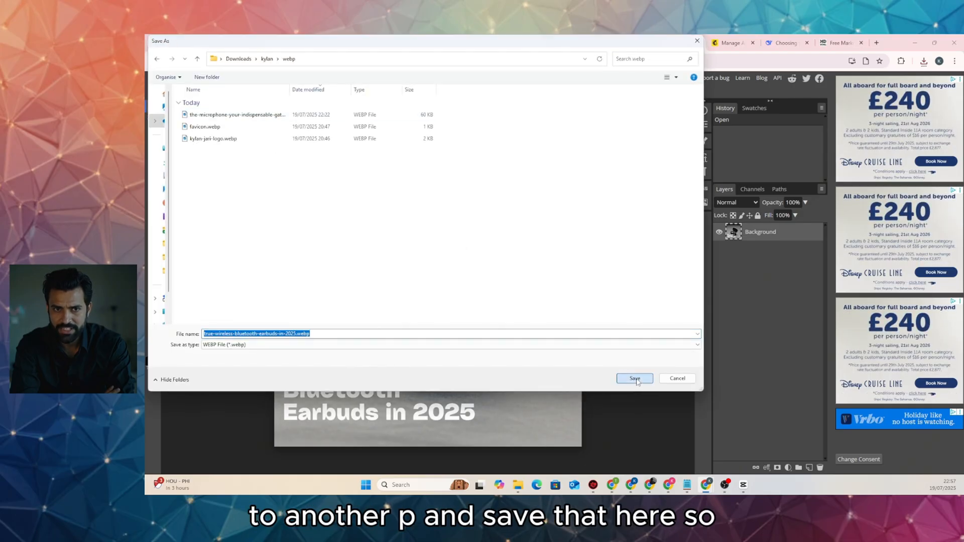
# Upload the earbuds WEBP from the computer as the post's featured image
pyautogui.click(235, 43)
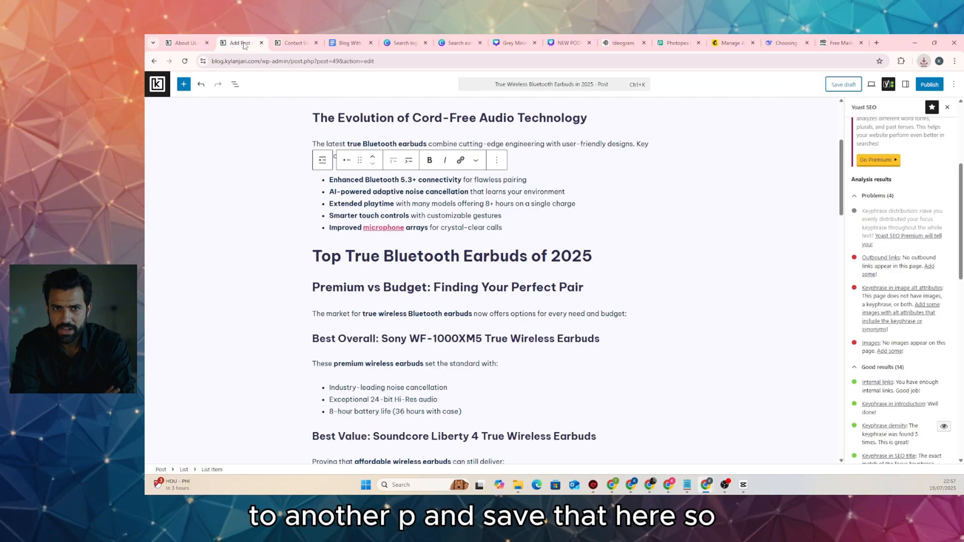
pyautogui.scroll(5, 908, 178)
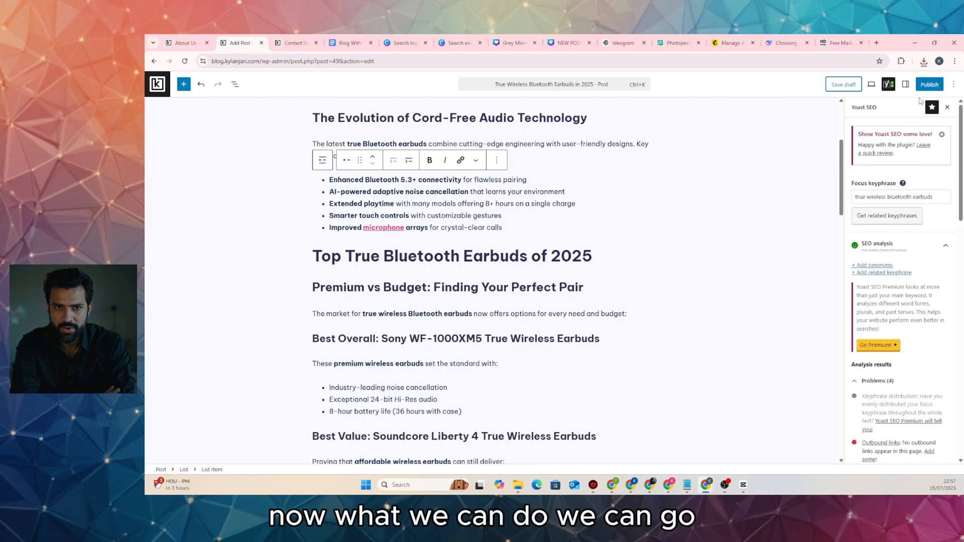
pyautogui.click(905, 84)
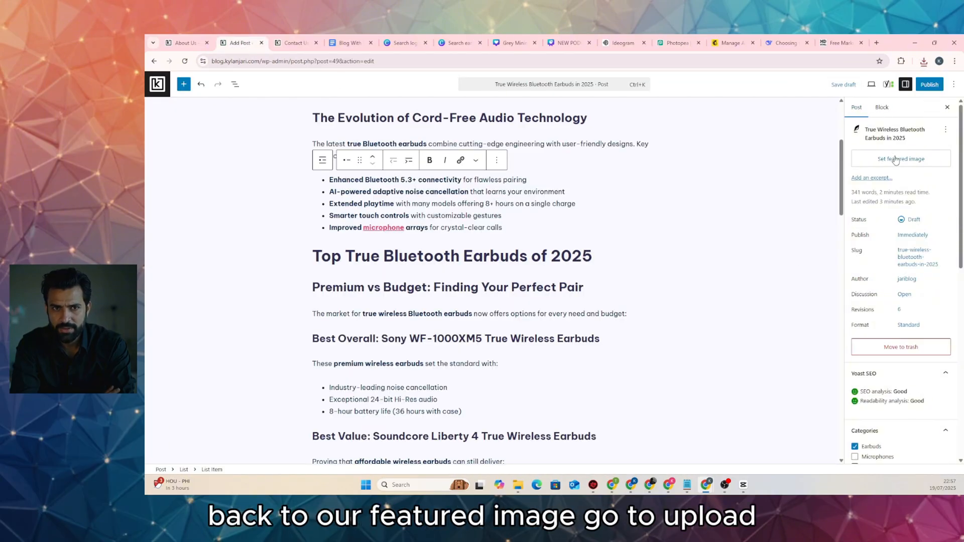
pyautogui.click(895, 160)
pyautogui.click(182, 115)
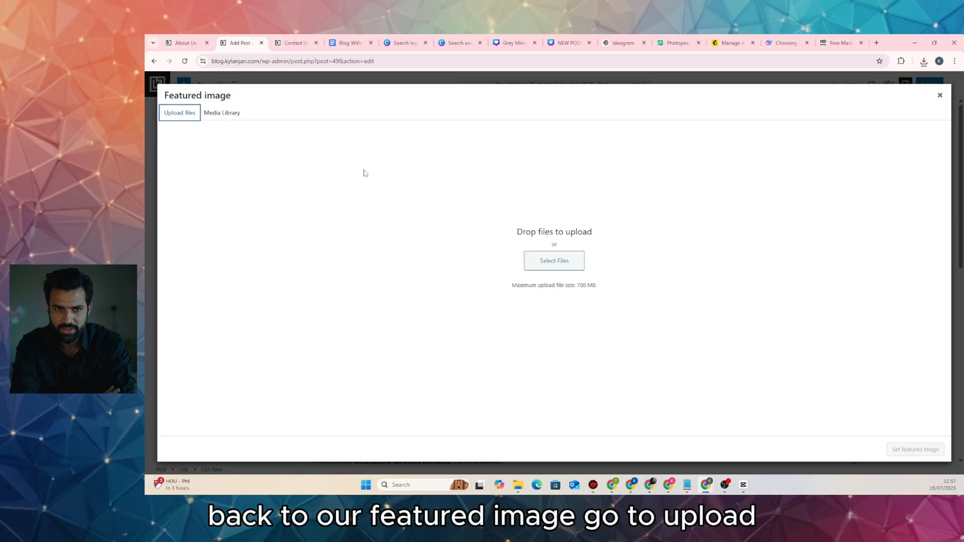
pyautogui.click(552, 262)
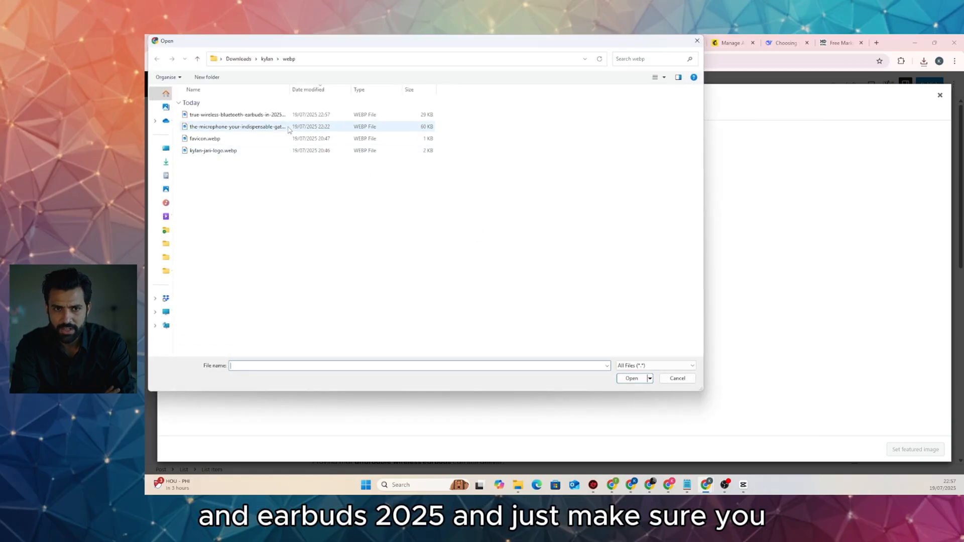
pyautogui.click(288, 116)
pyautogui.doubleClick(289, 116)
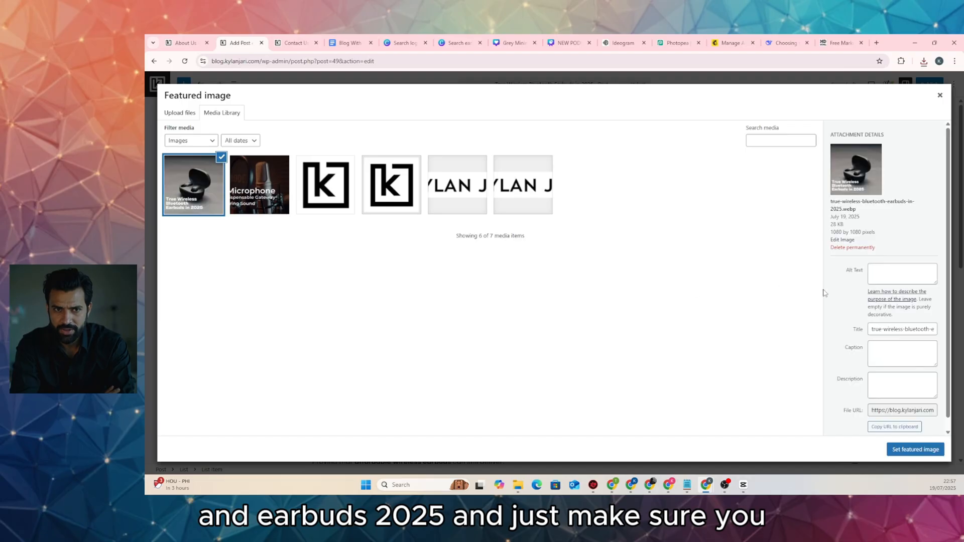
# Set the image alt text to 'true wireless bluetooth earbuds in 2025', replacing dashes with spaces
pyautogui.tripleClick(910, 329)
pyautogui.hotkey('ctrl', 'c')
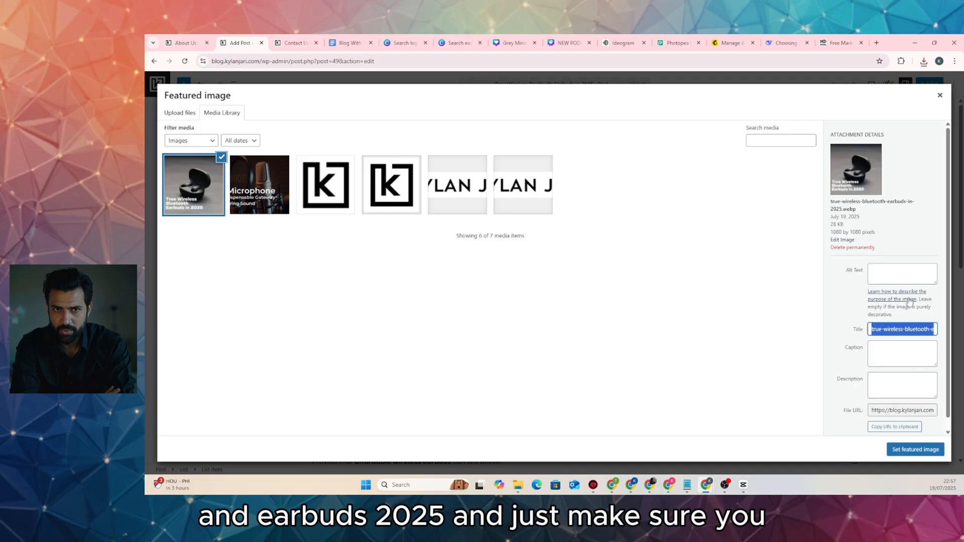
pyautogui.click(904, 271)
pyautogui.hotkey('ctrl', 'v')
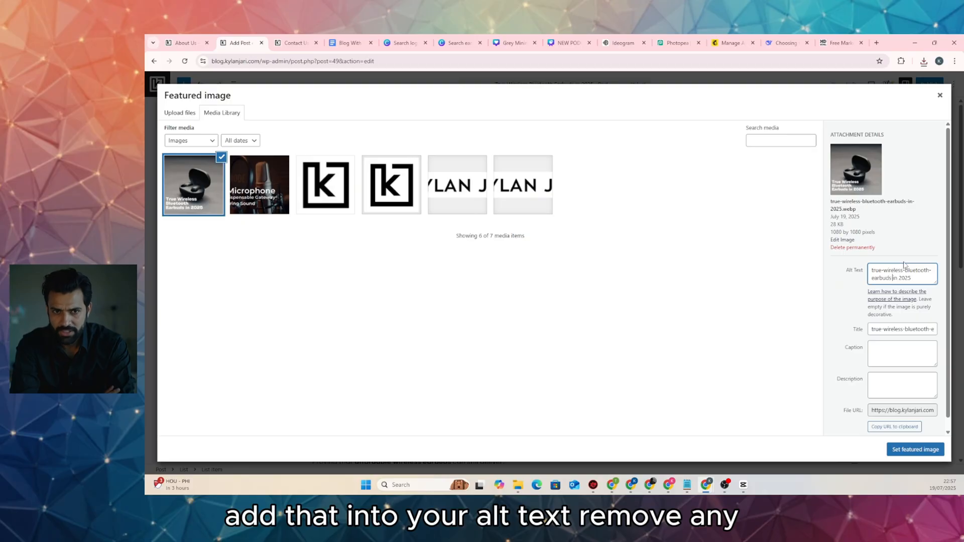
pyautogui.press('Left')
pyautogui.press('Left')
pyautogui.press('BackSpace')
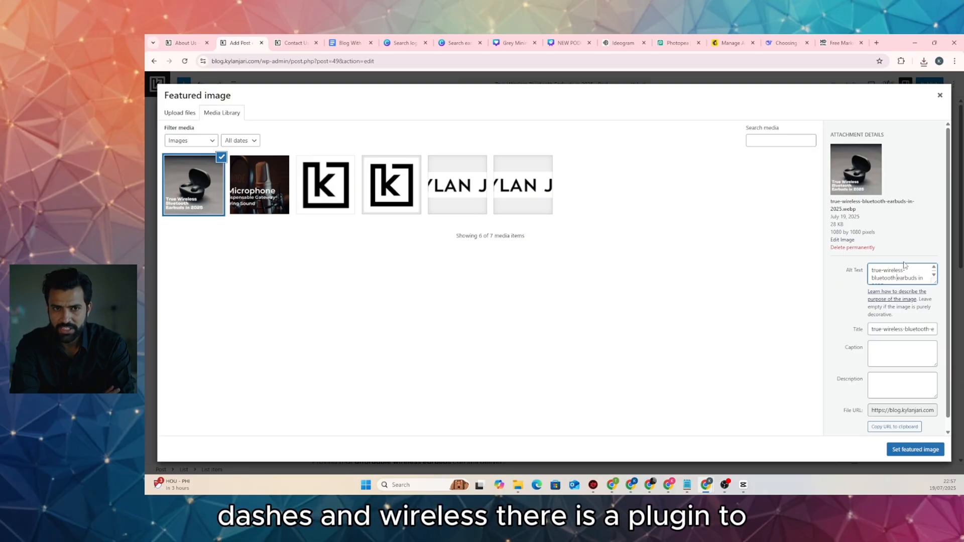
pyautogui.press('BackSpace')
pyautogui.hotkey('ctrl', 'a')
pyautogui.hotkey('ctrl', 'c')
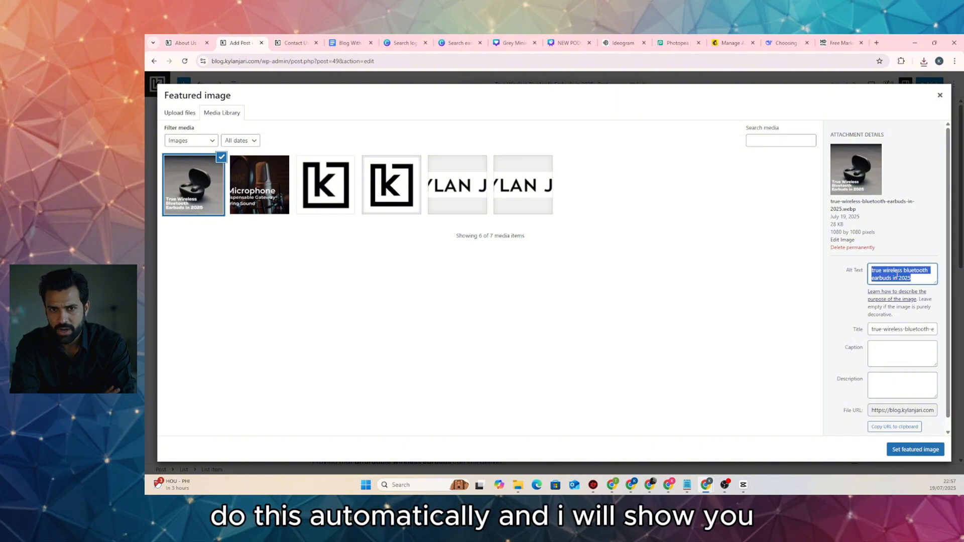
# Use the same text for the image title and description, then apply it as featured image
pyautogui.doubleClick(910, 330)
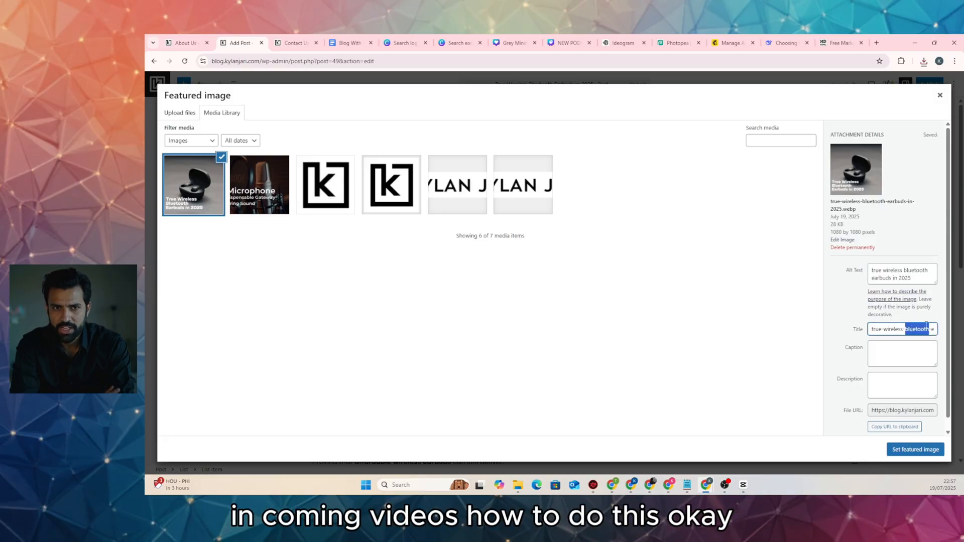
pyautogui.hotkey('ctrl', 'v')
pyautogui.tripleClick(911, 331)
pyautogui.click(905, 388)
pyautogui.hotkey('ctrl', 'v')
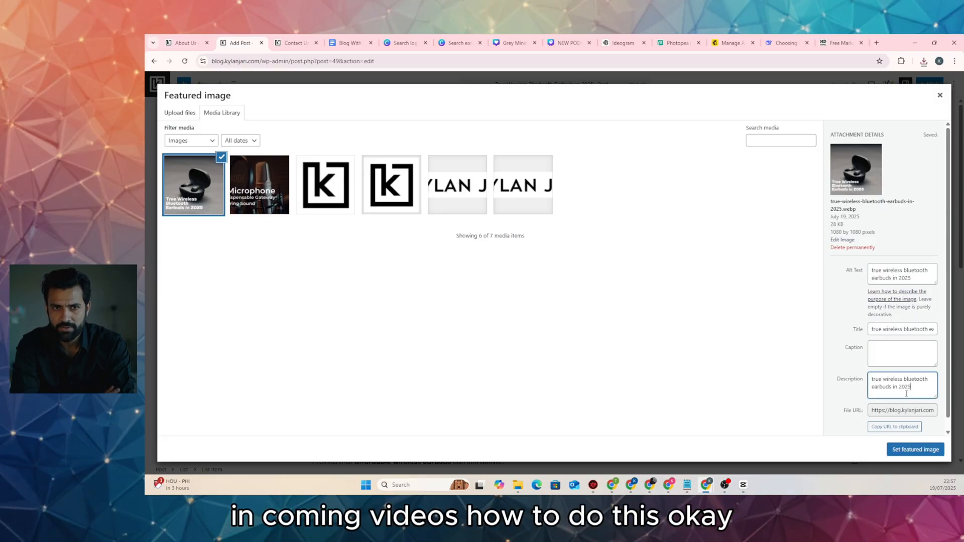
pyautogui.click(915, 449)
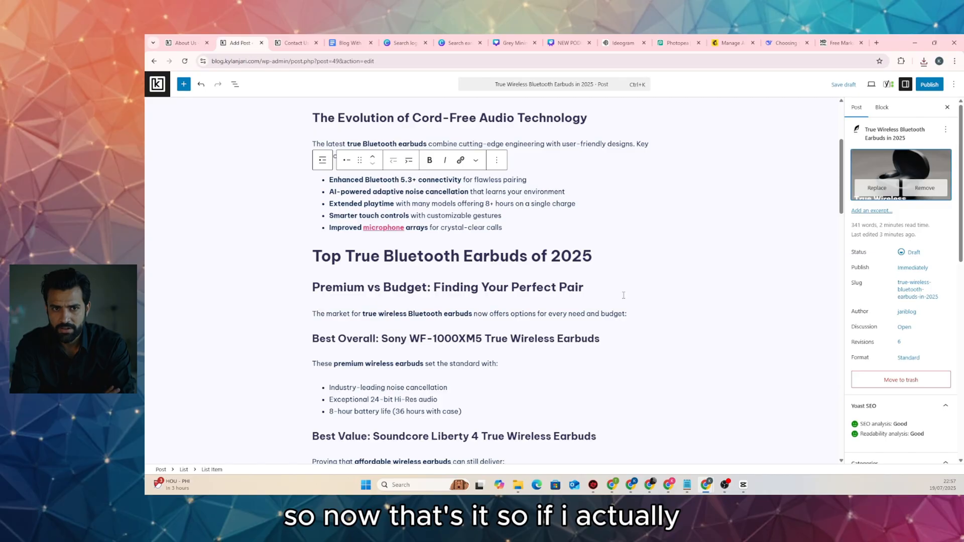
# Publish the 'True Wireless Bluetooth Earbuds in 2025' post and view its live page
pyautogui.scroll(3, 623, 295)
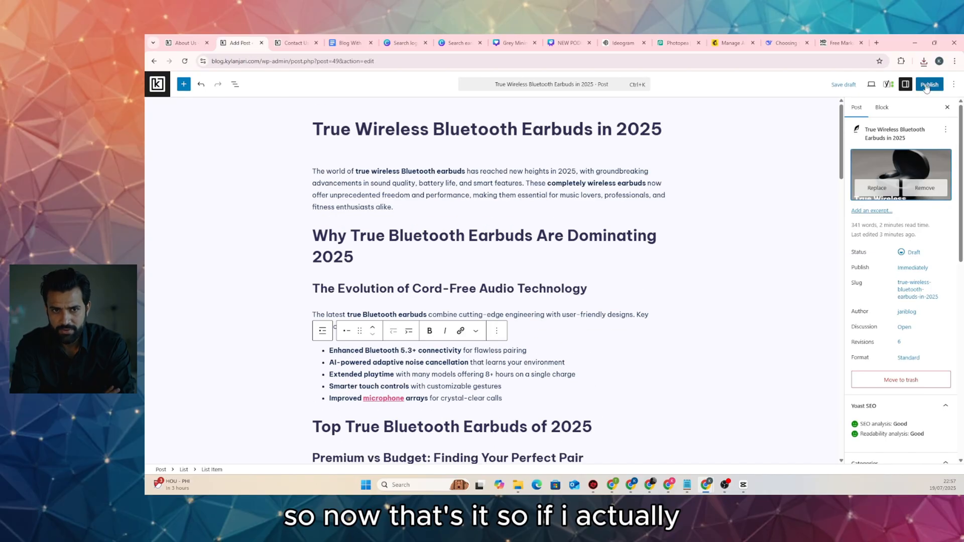
pyautogui.scroll(-3, 937, 172)
pyautogui.scroll(-2, 884, 321)
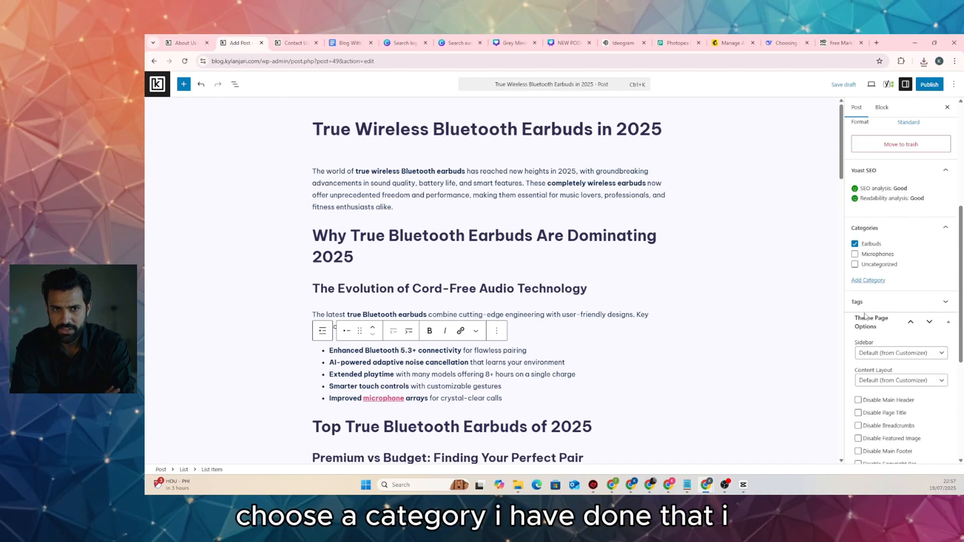
pyautogui.scroll(5, 898, 250)
pyautogui.click(929, 84)
pyautogui.click(931, 86)
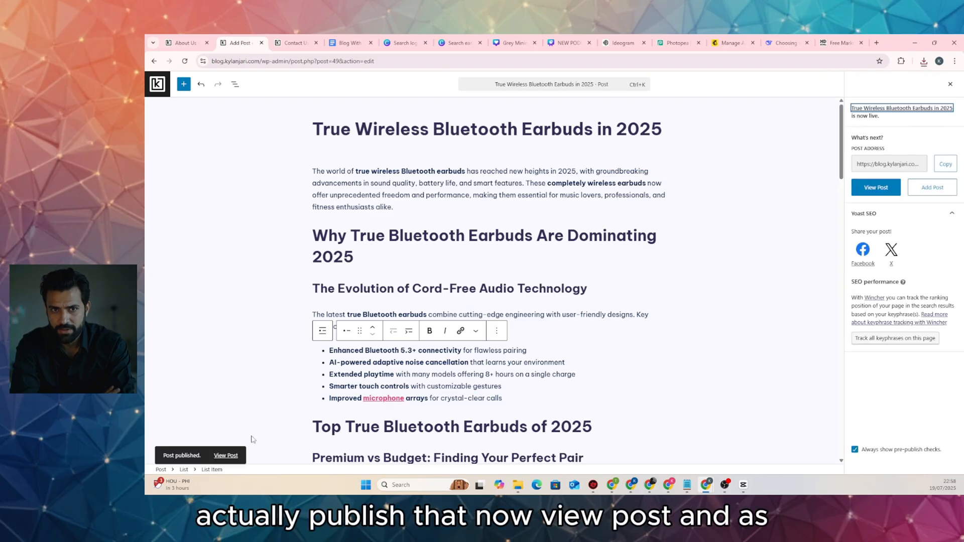
pyautogui.click(225, 455)
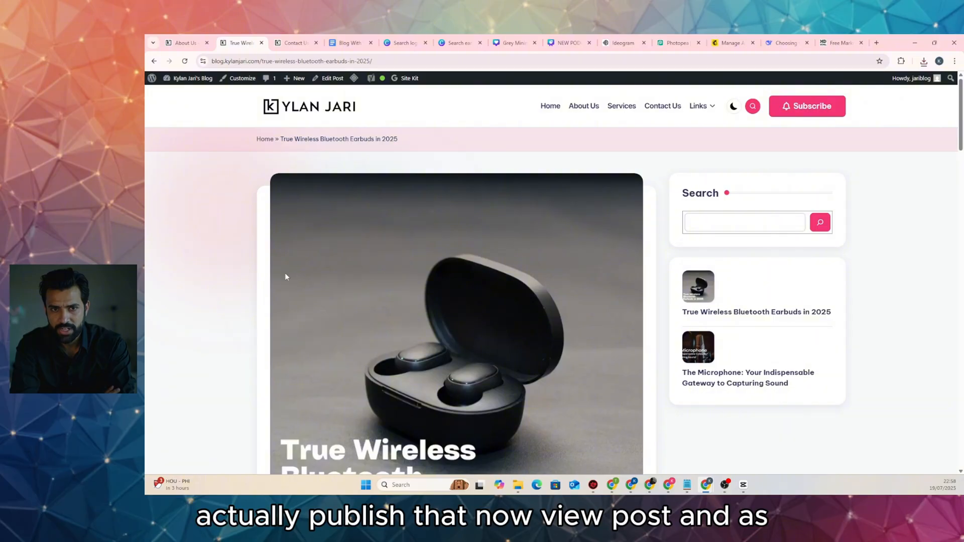
# From the blog home page, open the True Wireless Bluetooth Earbuds in 2025 article
pyautogui.scroll(-3, 280, 274)
pyautogui.scroll(3, 280, 274)
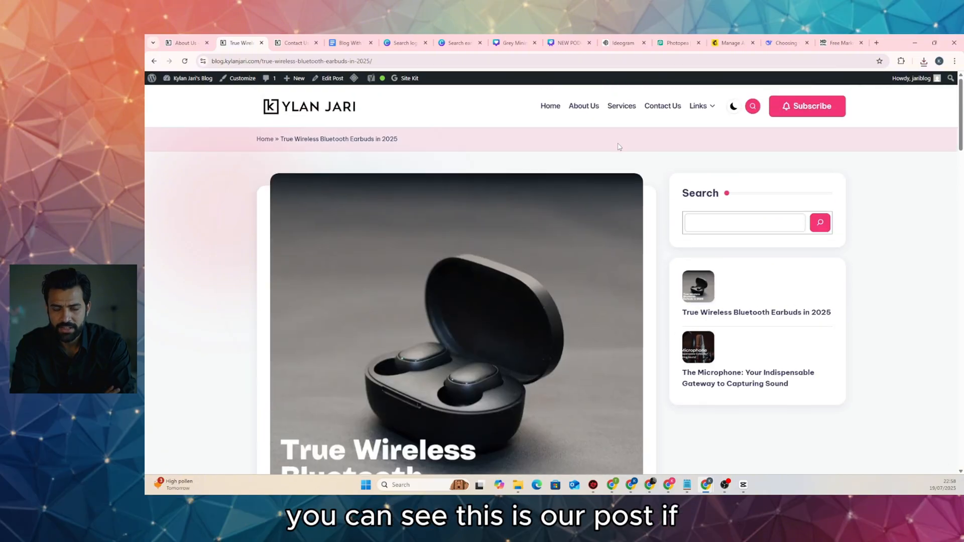
pyautogui.click(349, 110)
pyautogui.scroll(-5, 231, 175)
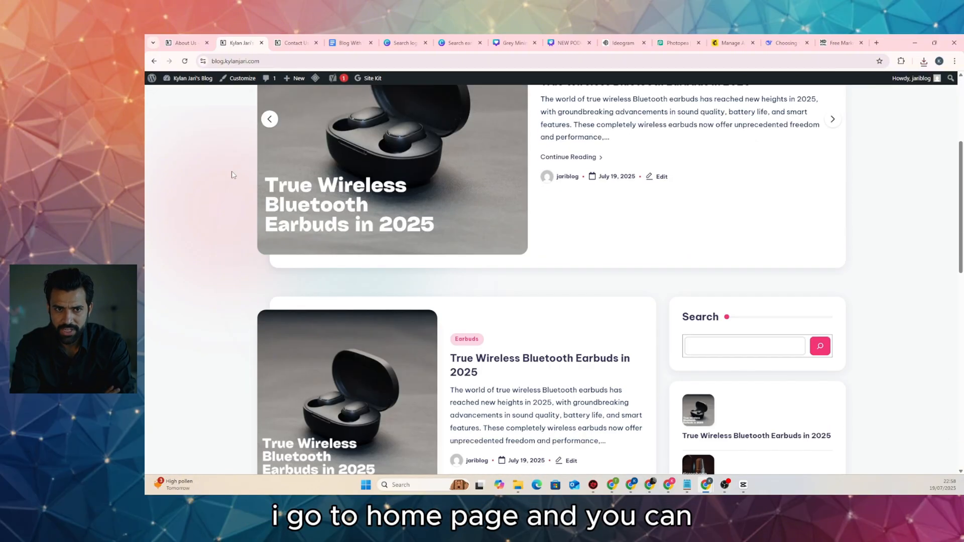
pyautogui.scroll(-8, 232, 175)
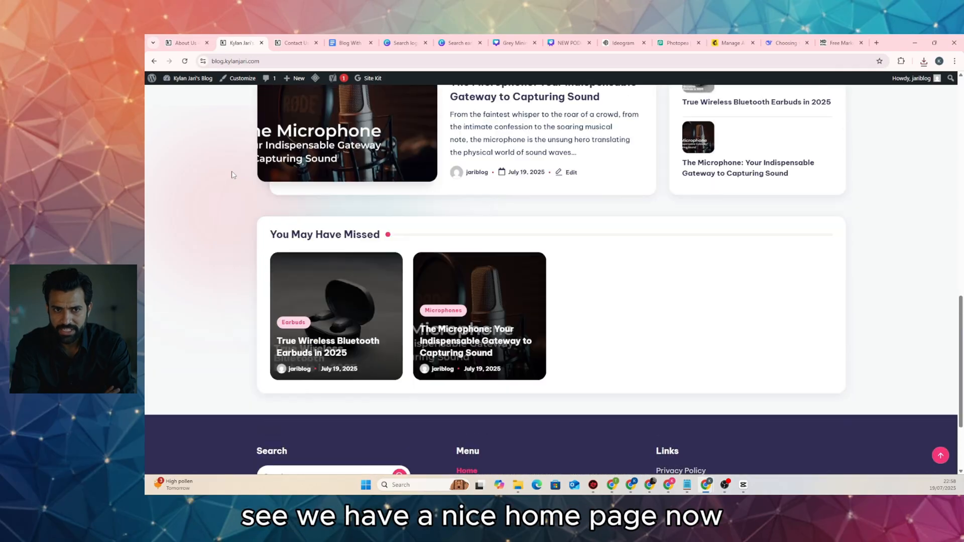
pyautogui.scroll(7, 231, 175)
pyautogui.scroll(-8, 231, 174)
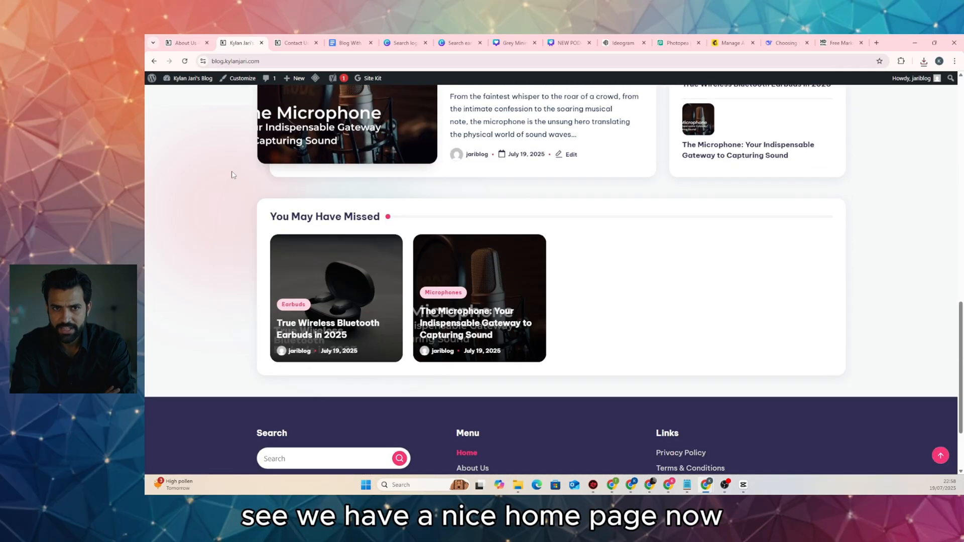
pyautogui.scroll(3, 232, 174)
pyautogui.scroll(10, 232, 174)
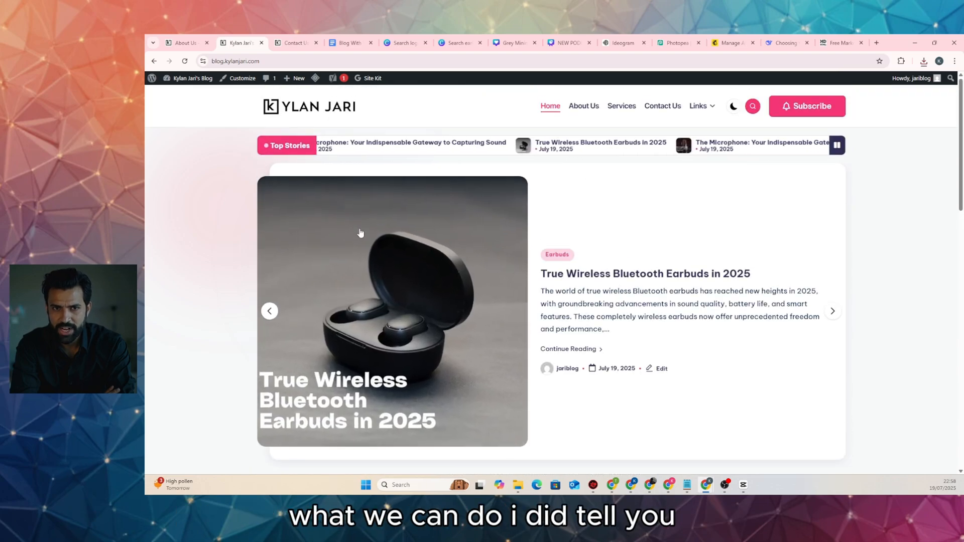
pyautogui.click(311, 199)
# Test the Cord-Free Audio Technology and Sony WF-1000XM5 contents links, then return to the article
pyautogui.scroll(-12, 311, 199)
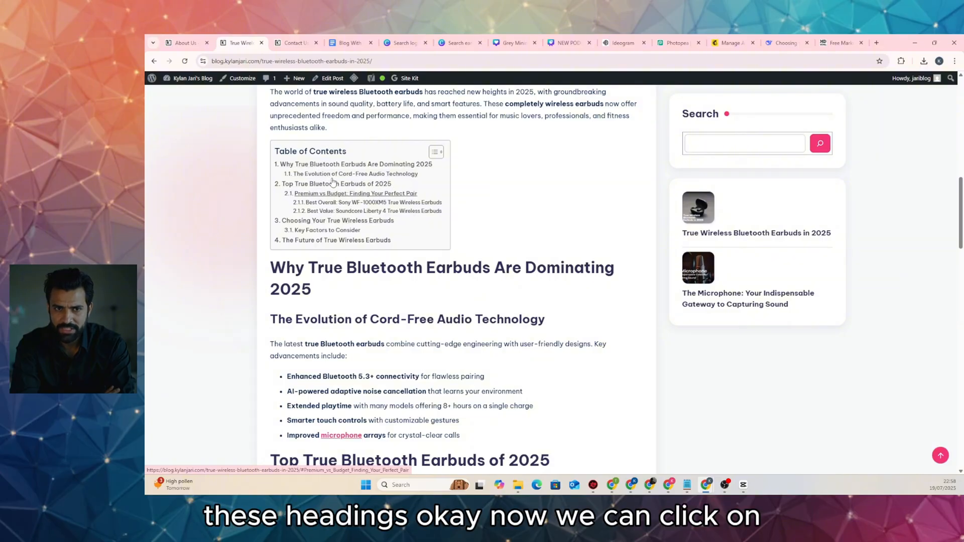
pyautogui.click(337, 175)
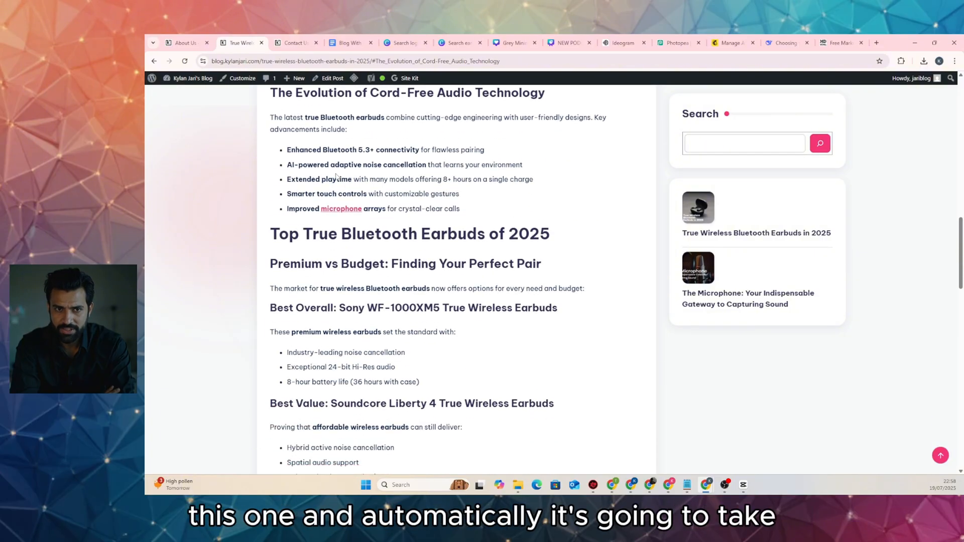
pyautogui.click(357, 190)
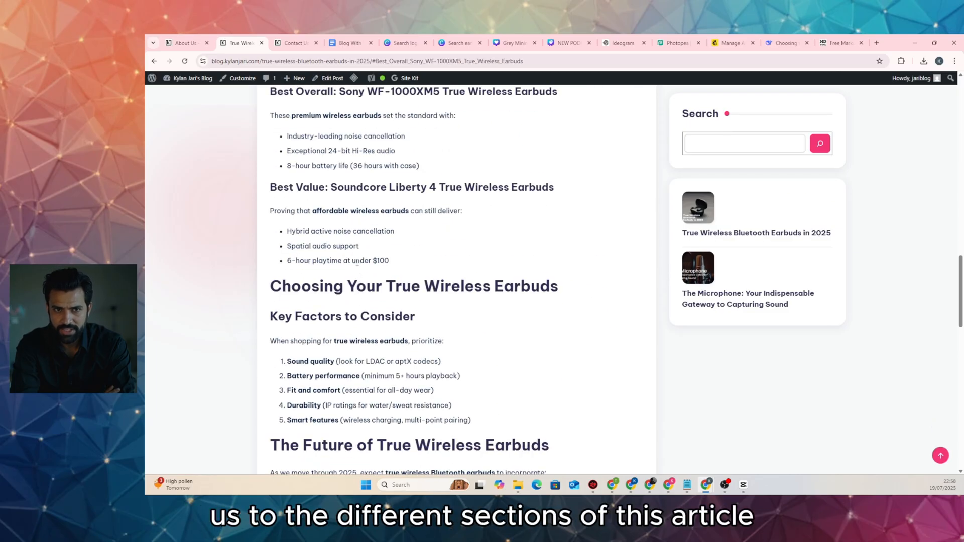
pyautogui.scroll(8, 359, 256)
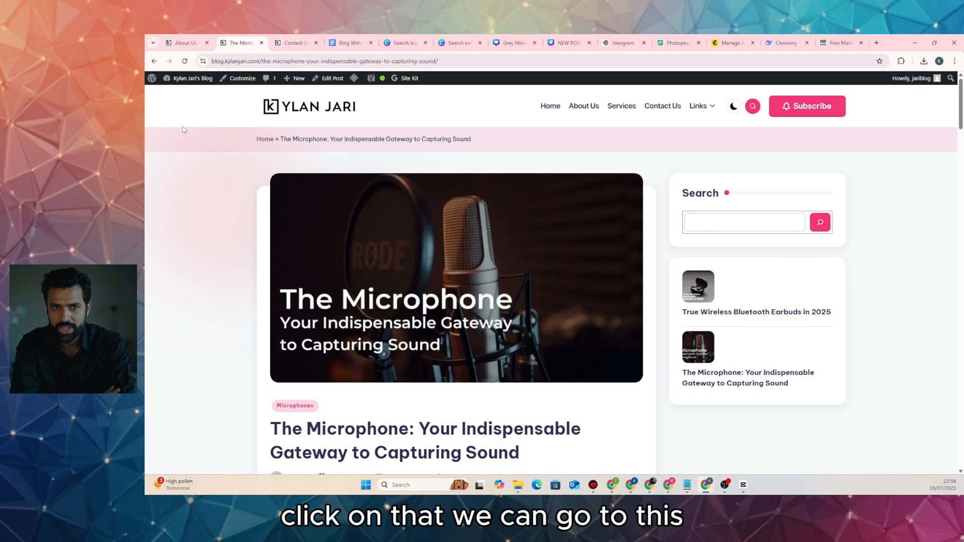
pyautogui.click(154, 61)
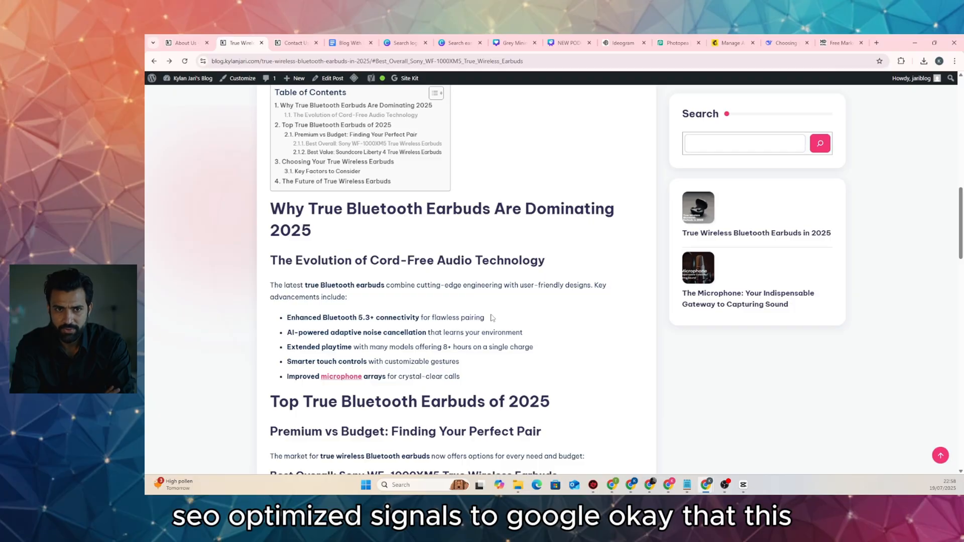
# Review the article and reopen the earbuds post in the editor
pyautogui.scroll(-9, 492, 322)
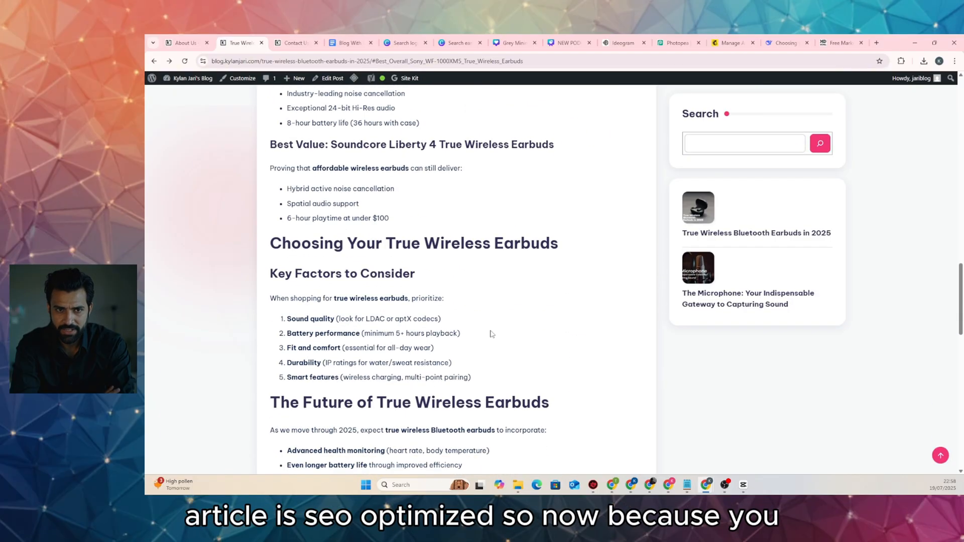
pyautogui.scroll(-6, 491, 334)
pyautogui.scroll(-5, 491, 334)
pyautogui.scroll(6, 490, 329)
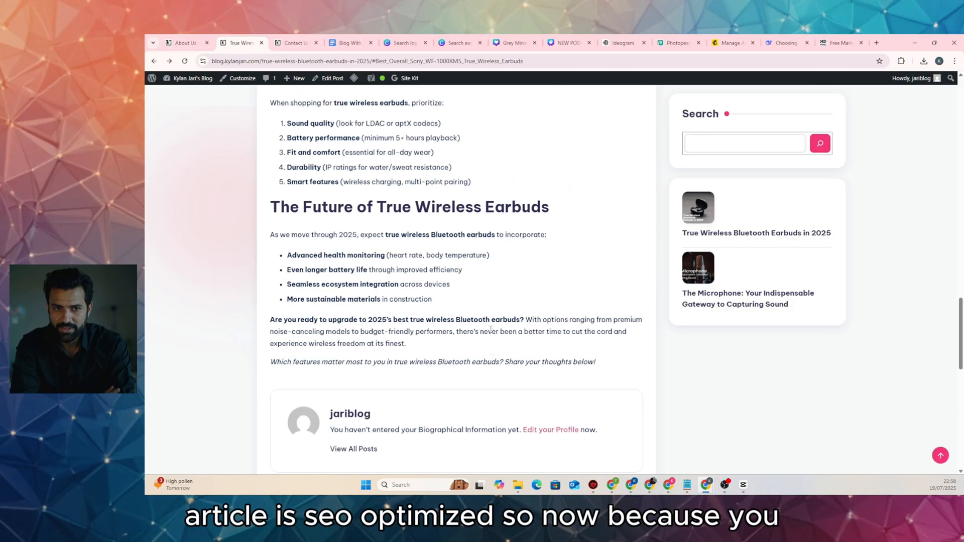
pyautogui.scroll(20, 490, 329)
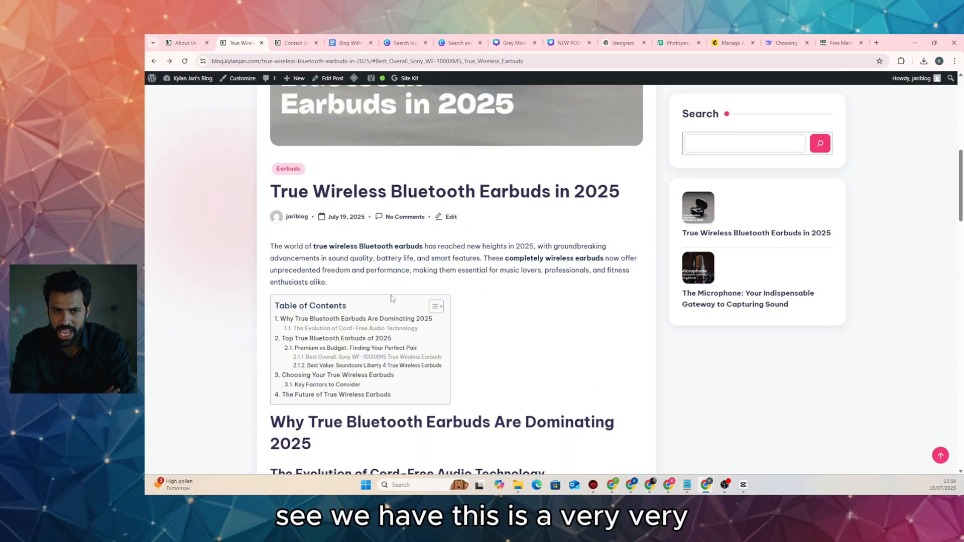
pyautogui.scroll(-8, 392, 298)
pyautogui.scroll(-4, 330, 219)
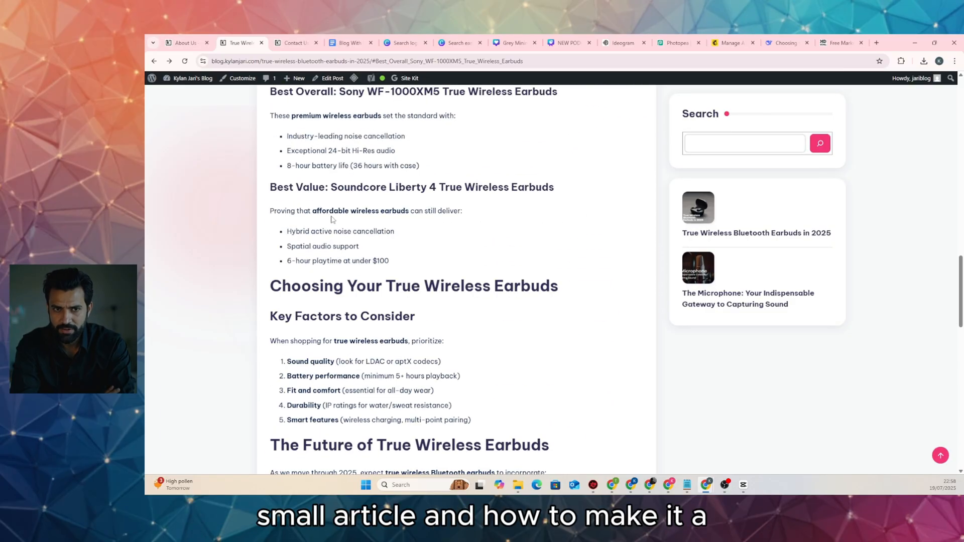
pyautogui.scroll(-3, 330, 219)
pyautogui.scroll(7, 330, 219)
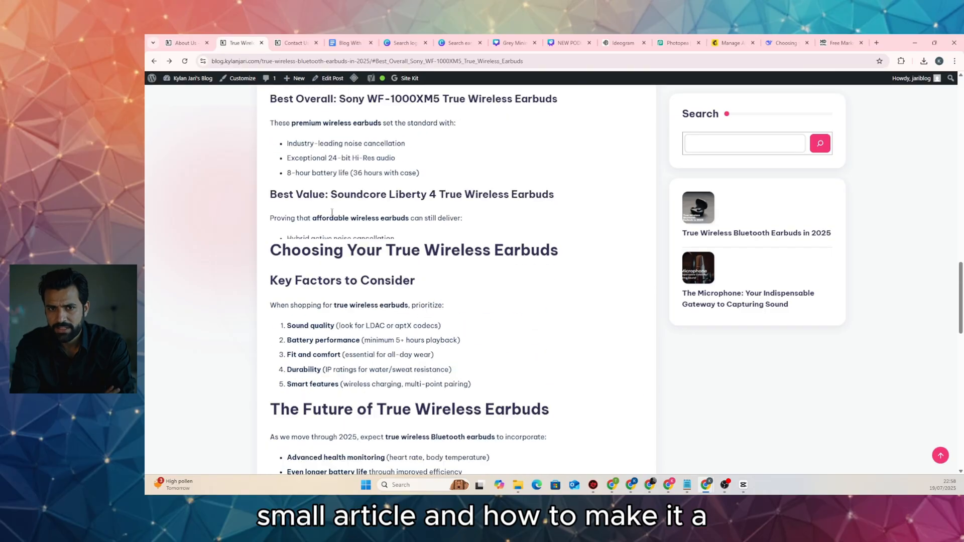
pyautogui.click(333, 78)
# Ask DeepSeek for a responsive 2025 earbuds info table as doctype-free HTML for a WordPress block
pyautogui.click(786, 44)
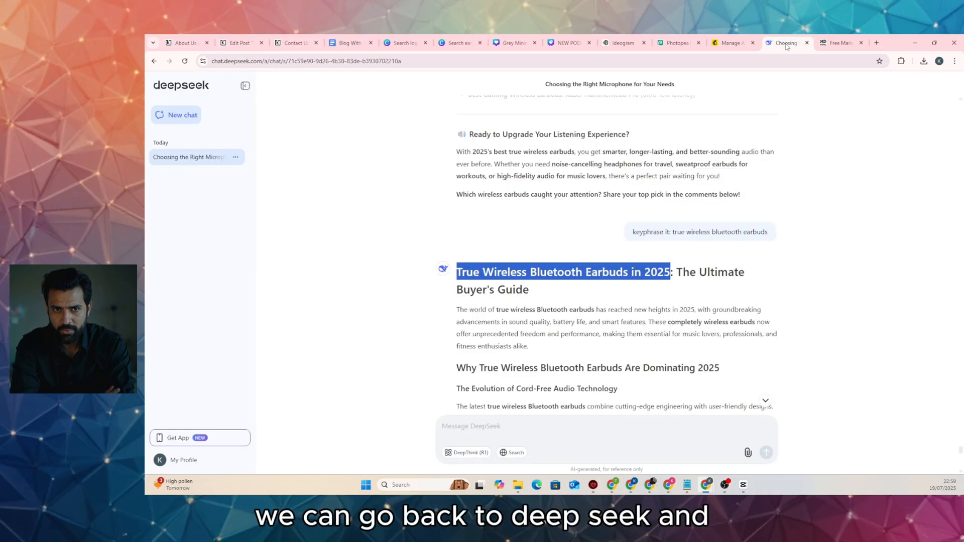
pyautogui.scroll(-20, 571, 318)
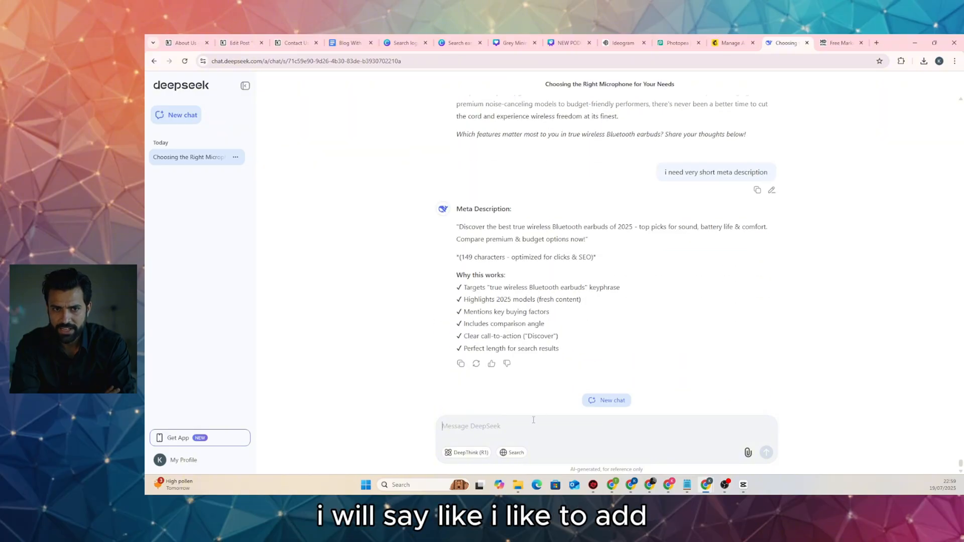
pyautogui.write('i like to a')
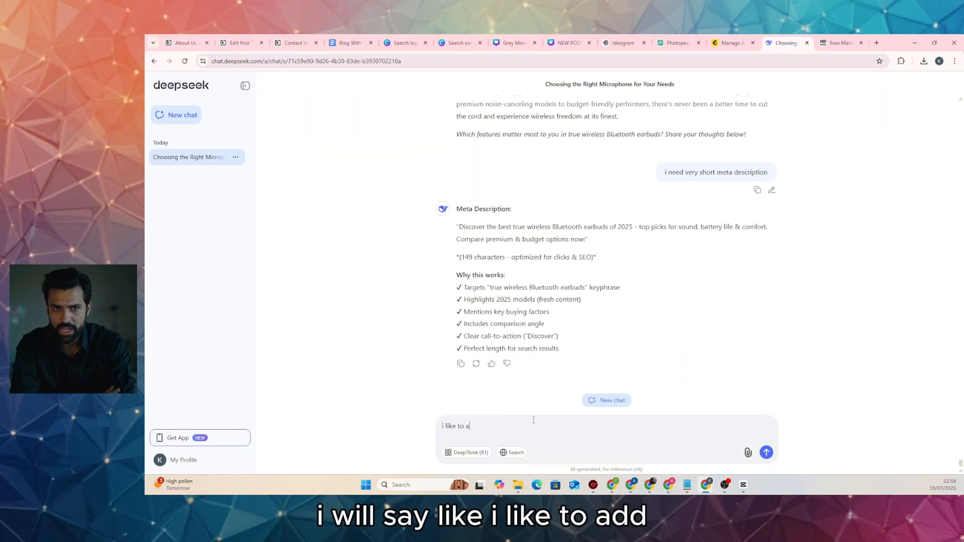
pyautogui.write('dd a table')
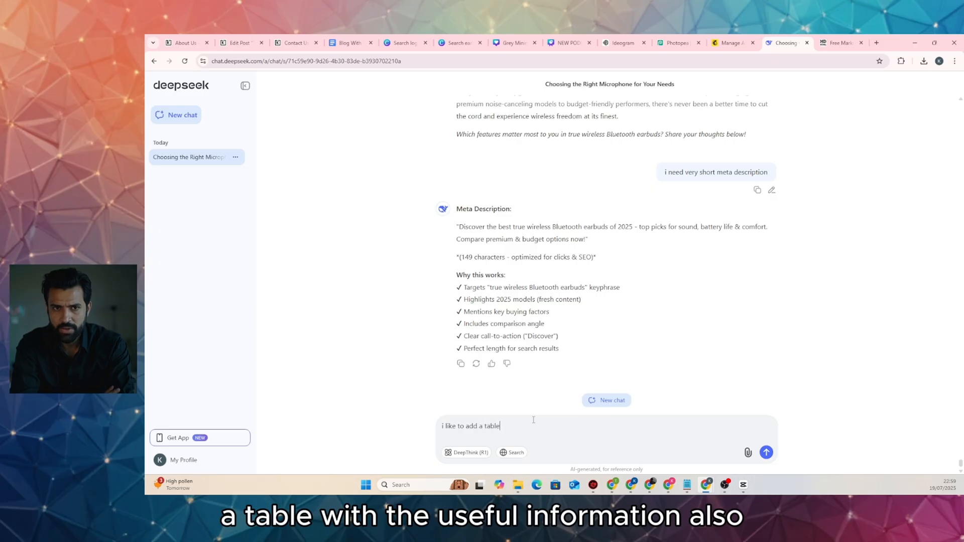
pyautogui.write(' with useful information')
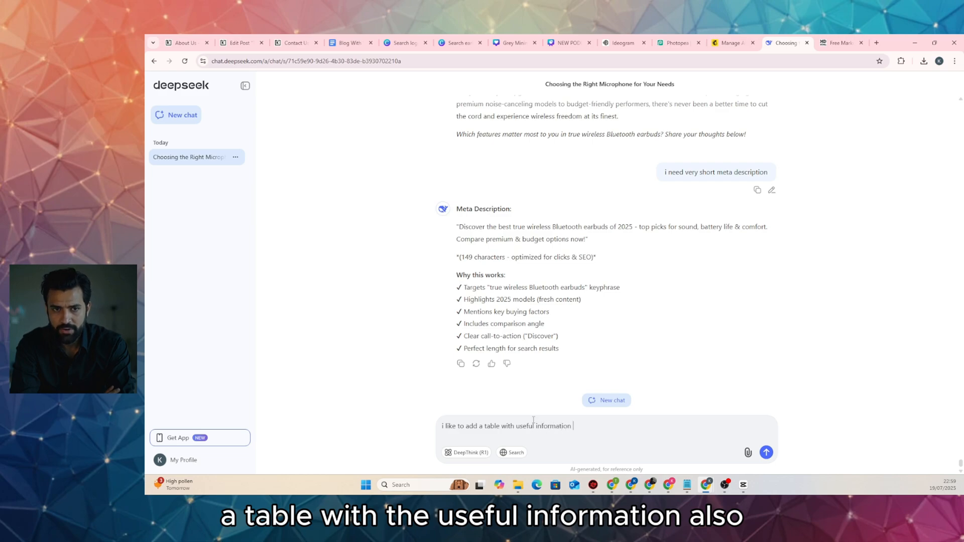
pyautogui.write(' of 2025')
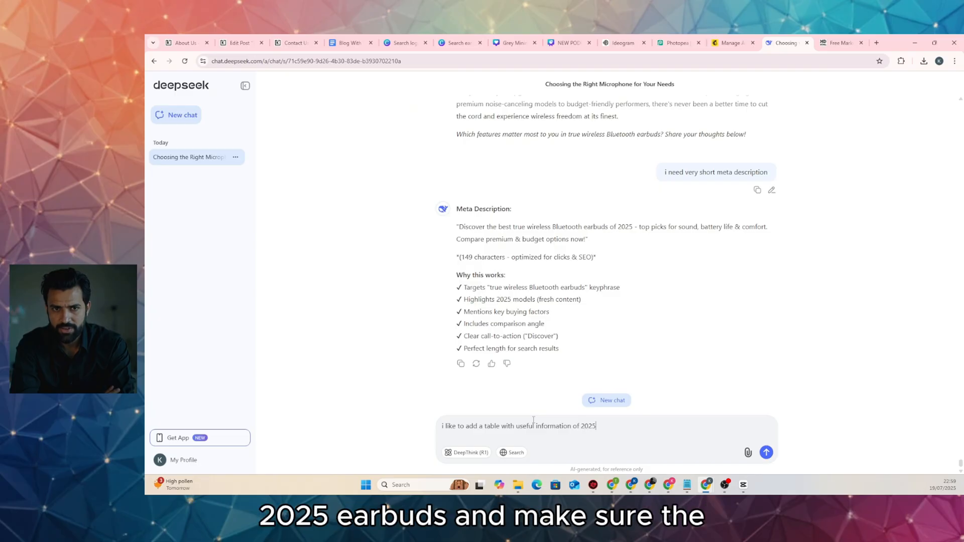
pyautogui.write(' E')
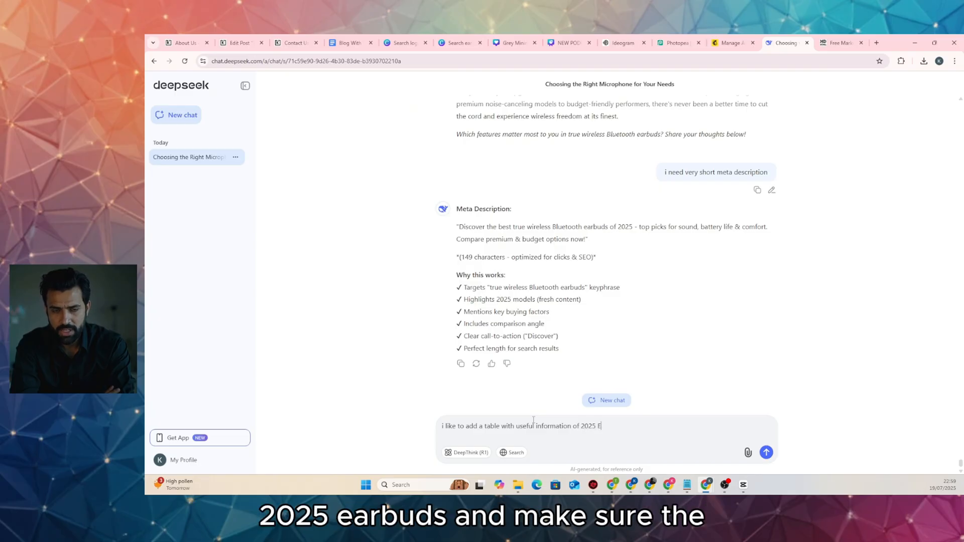
pyautogui.write('arbuds')
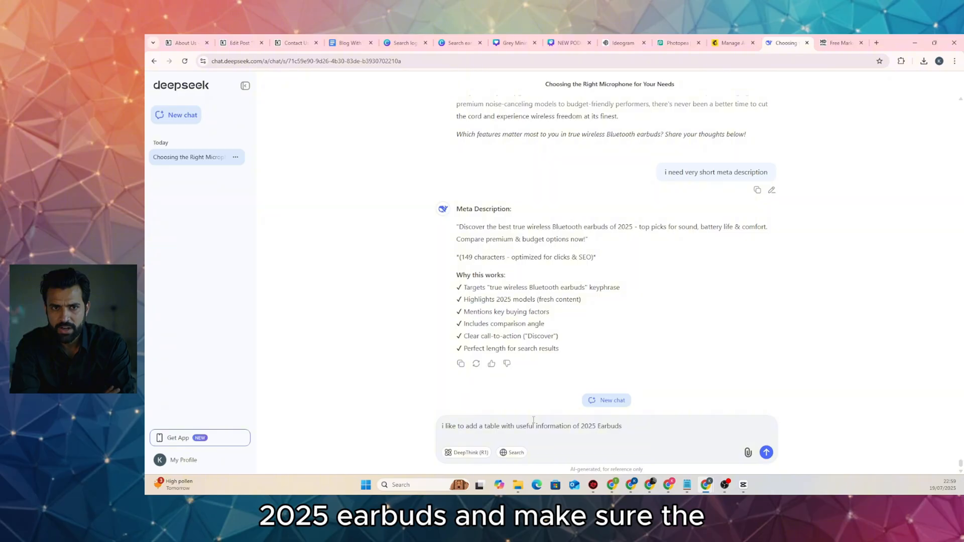
pyautogui.write(', m')
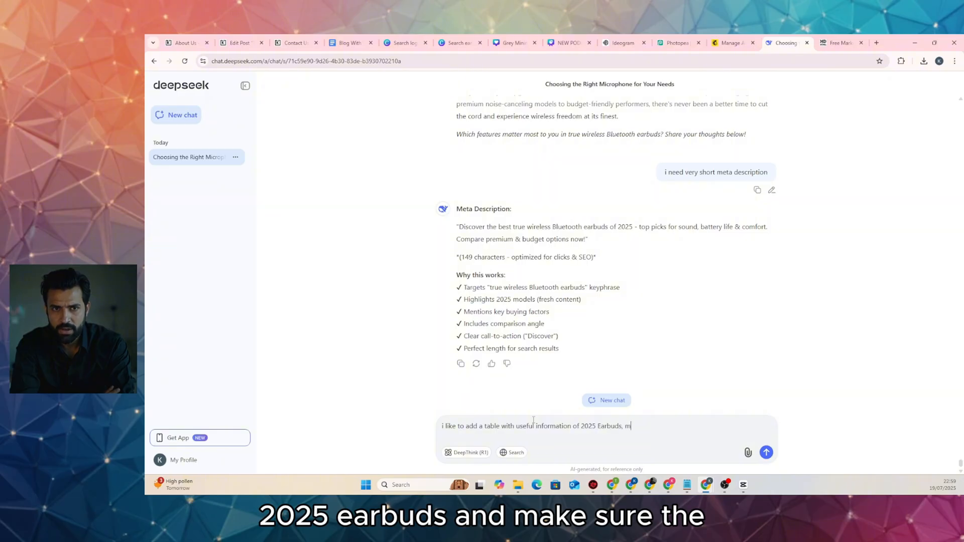
pyautogui.write('ake sure th')
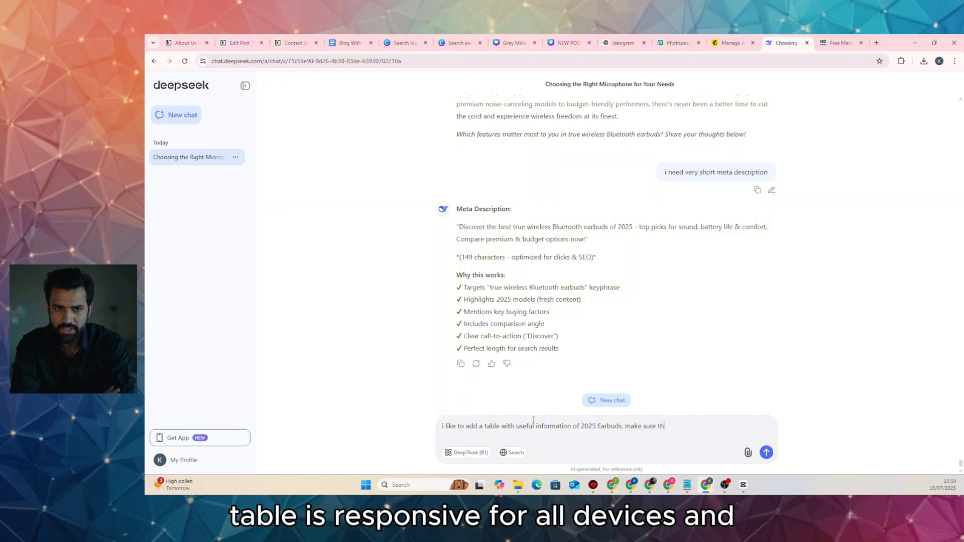
pyautogui.write('e tab')
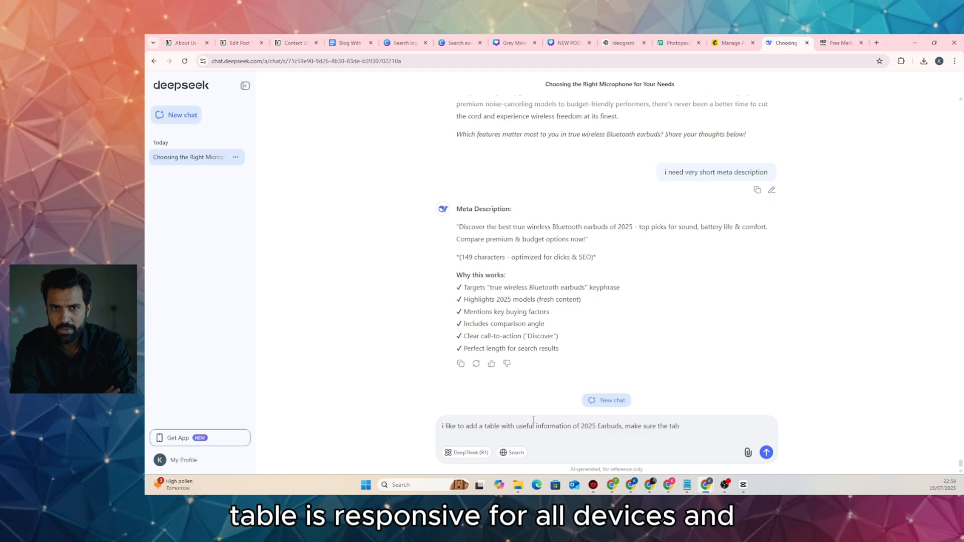
pyautogui.write('le is responsive fo')
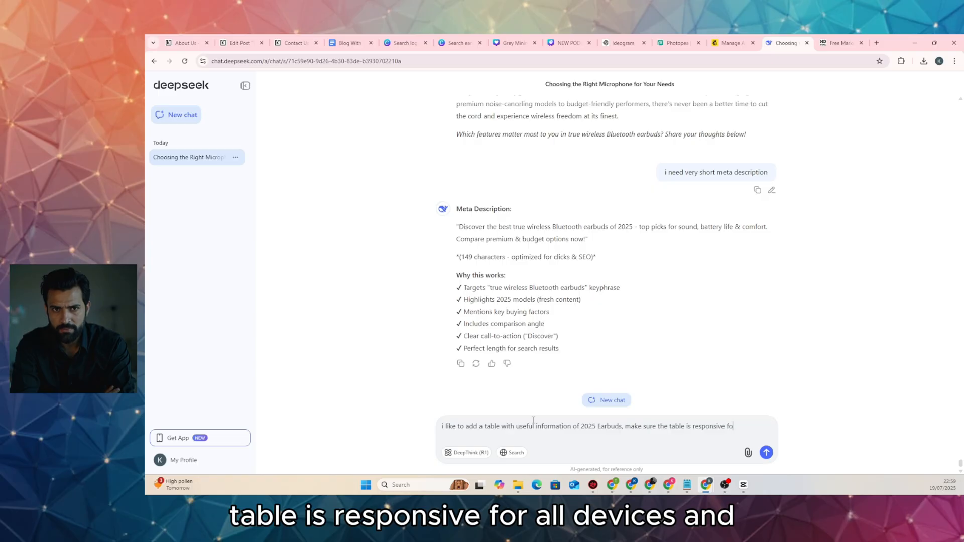
pyautogui.write('r all devices a')
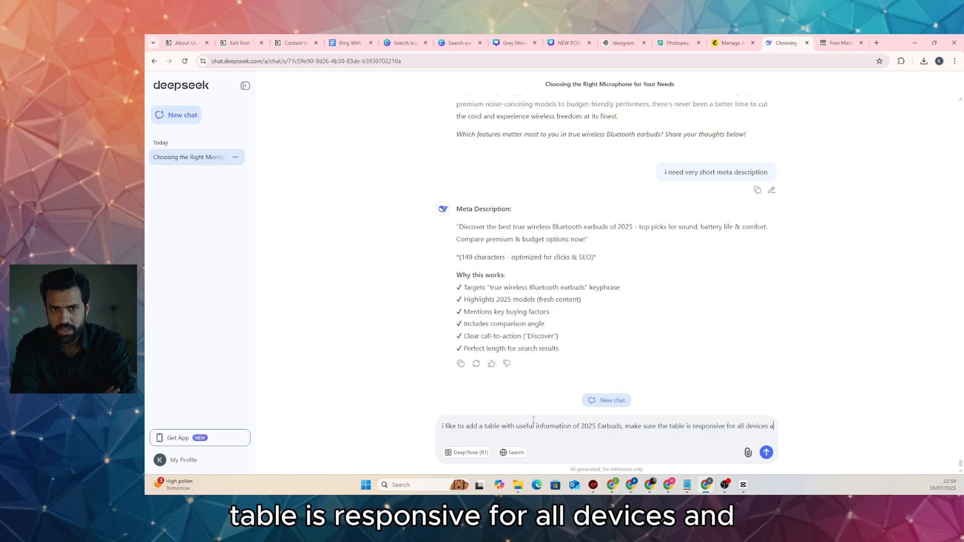
pyautogui.write('nd make sure not to ad')
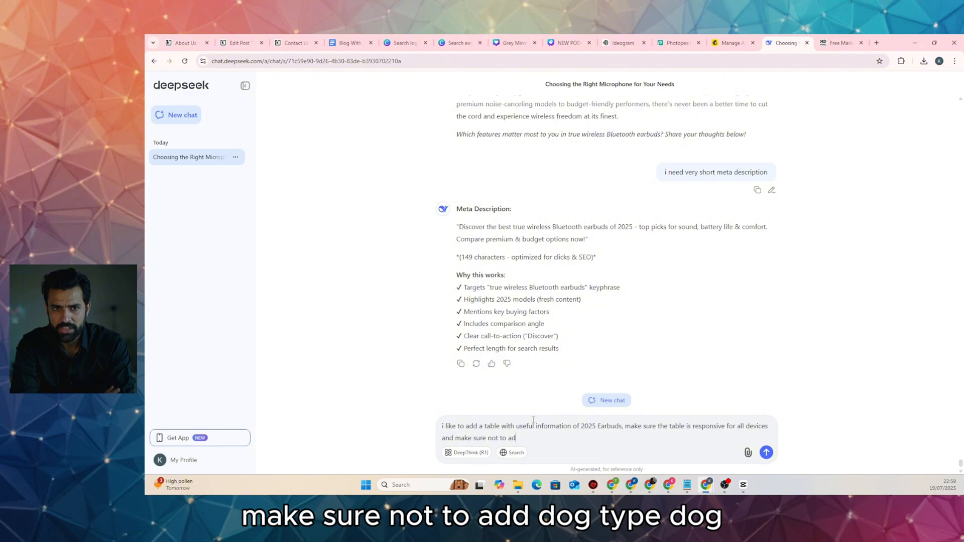
pyautogui.write('d doct')
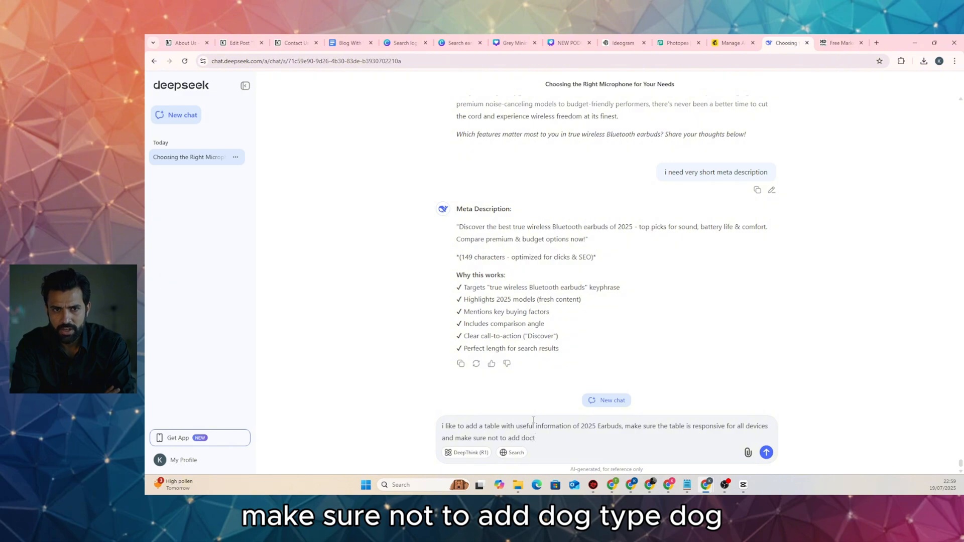
pyautogui.write('ype')
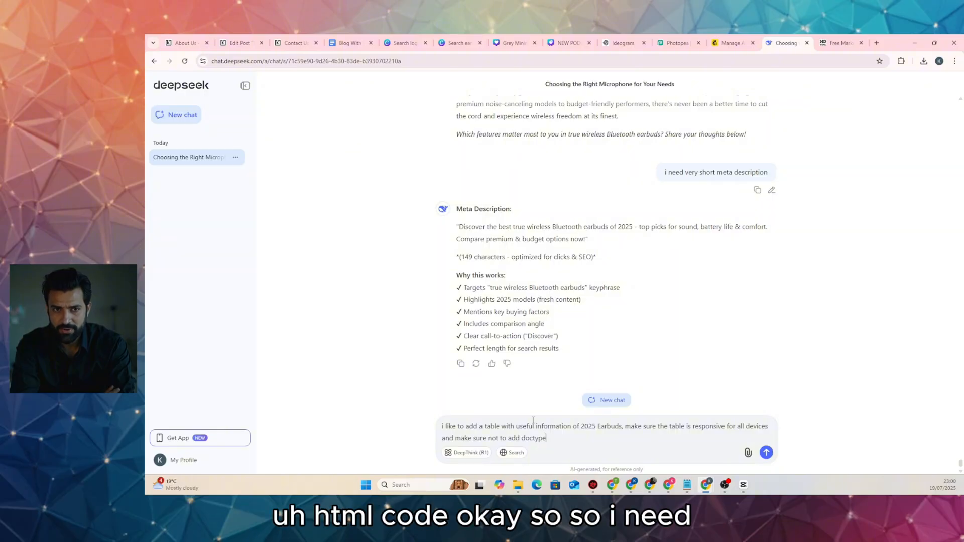
pyautogui.write('s')
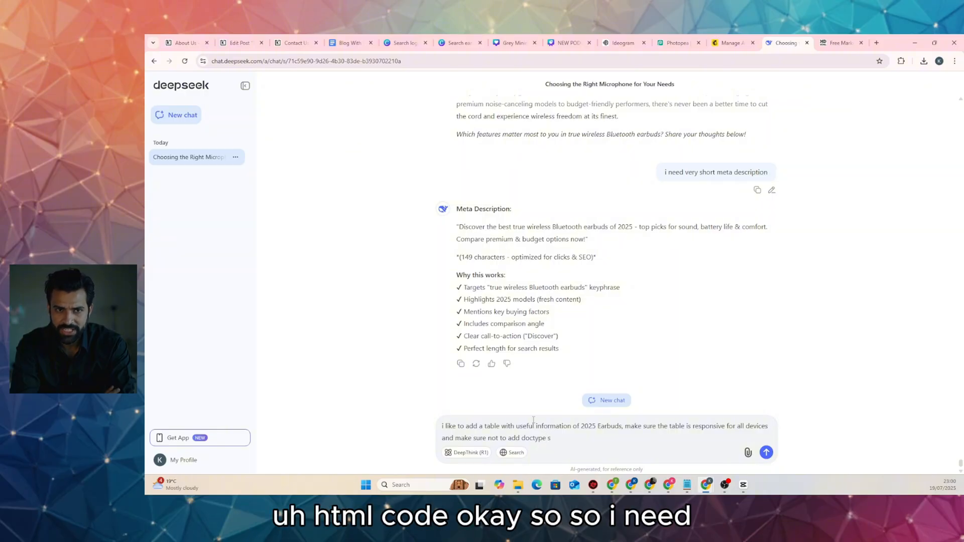
pyautogui.write('o i need ta')
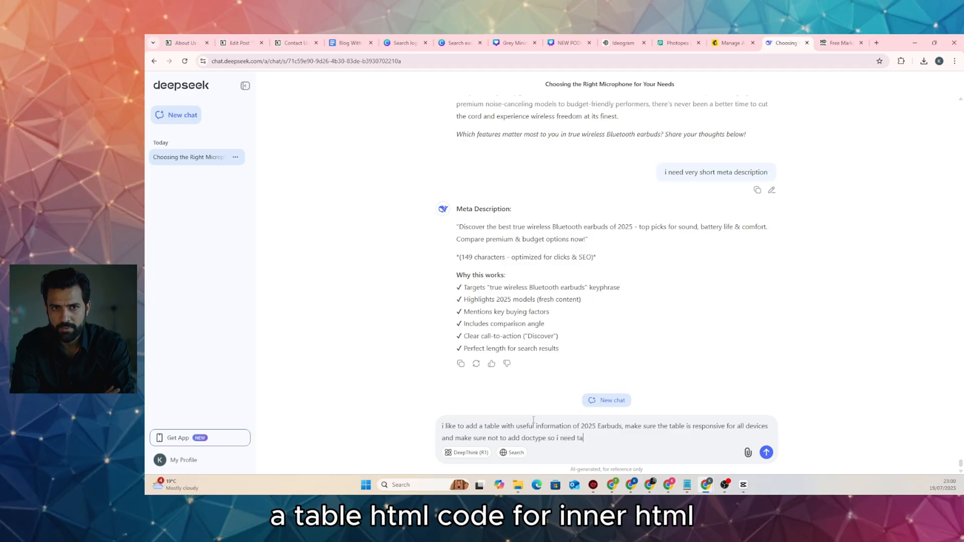
pyautogui.write('ble code fo')
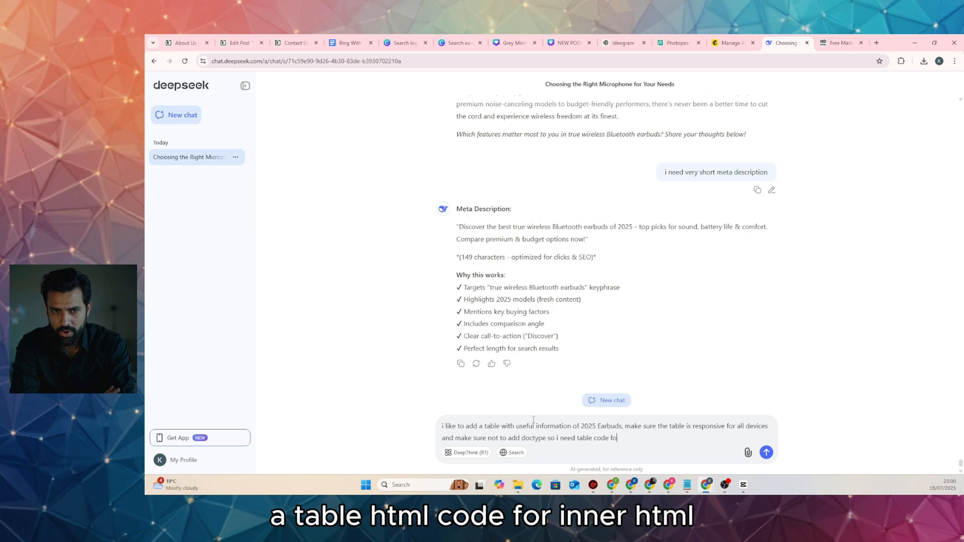
pyautogui.write('r inne')
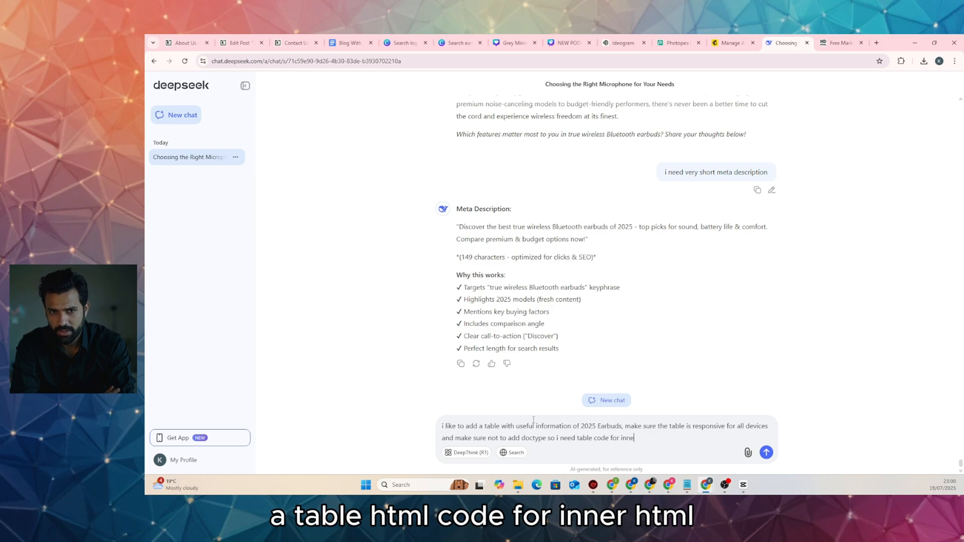
pyautogui.write('r html w')
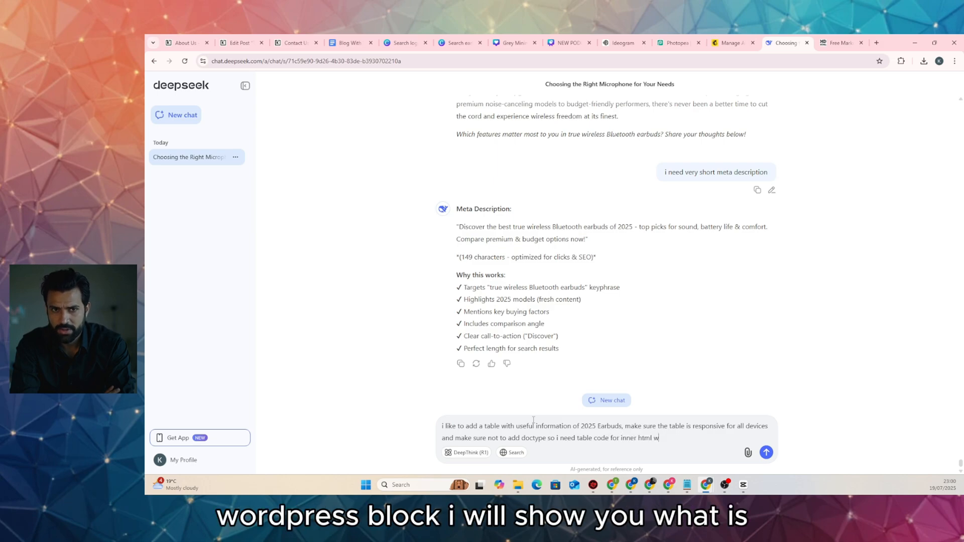
pyautogui.write('ordpres')
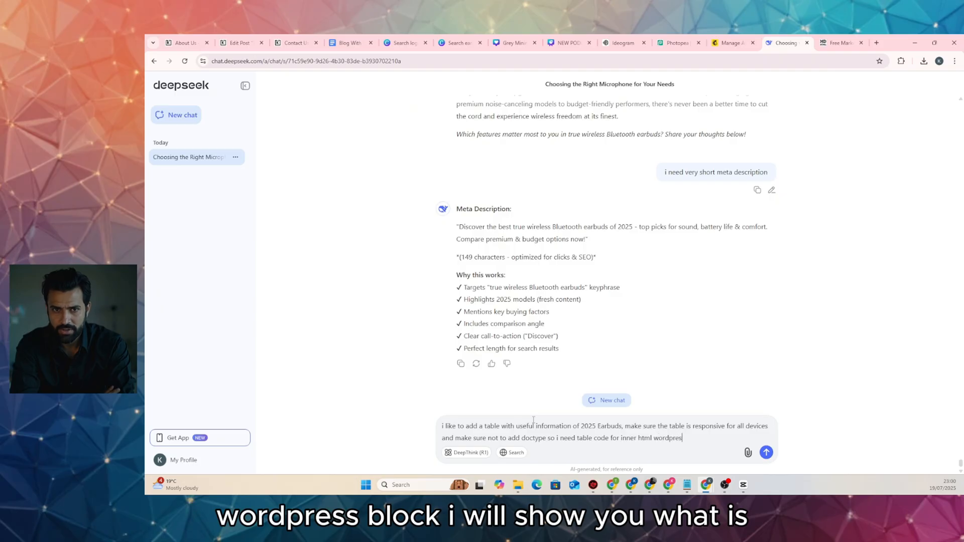
pyautogui.write('s block')
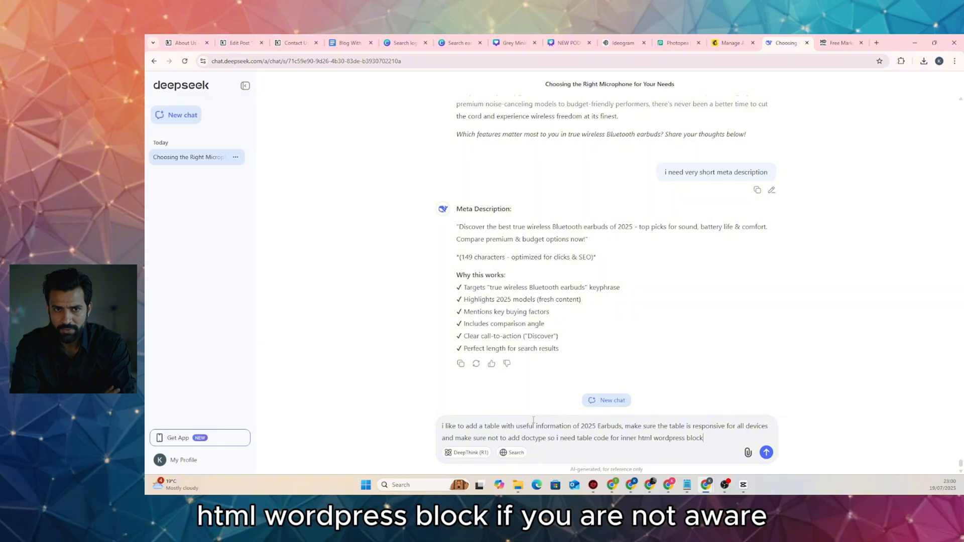
pyautogui.press('Return')
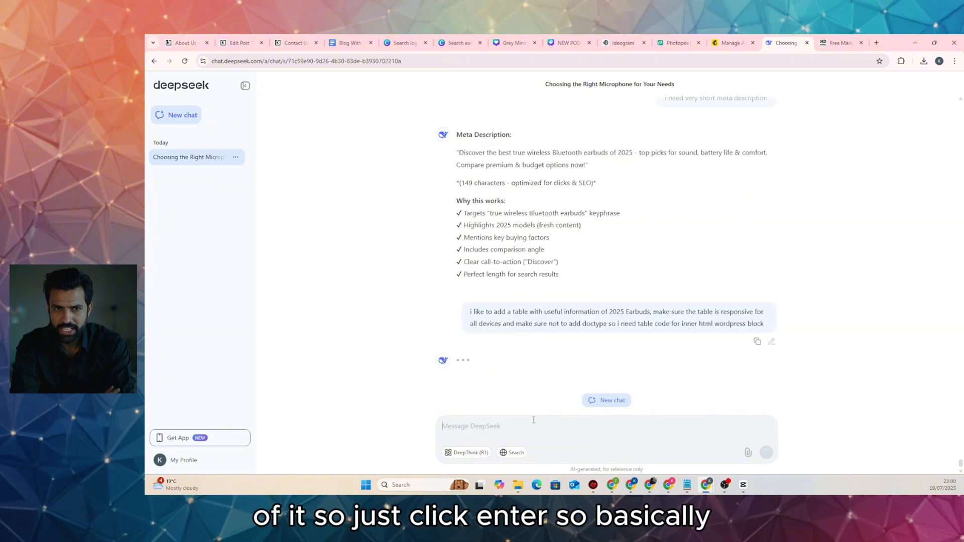
# Insert a Custom HTML block below the earbuds post's closing paragraph
pyautogui.click(244, 43)
pyautogui.scroll(-5, 590, 254)
pyautogui.scroll(5, 552, 241)
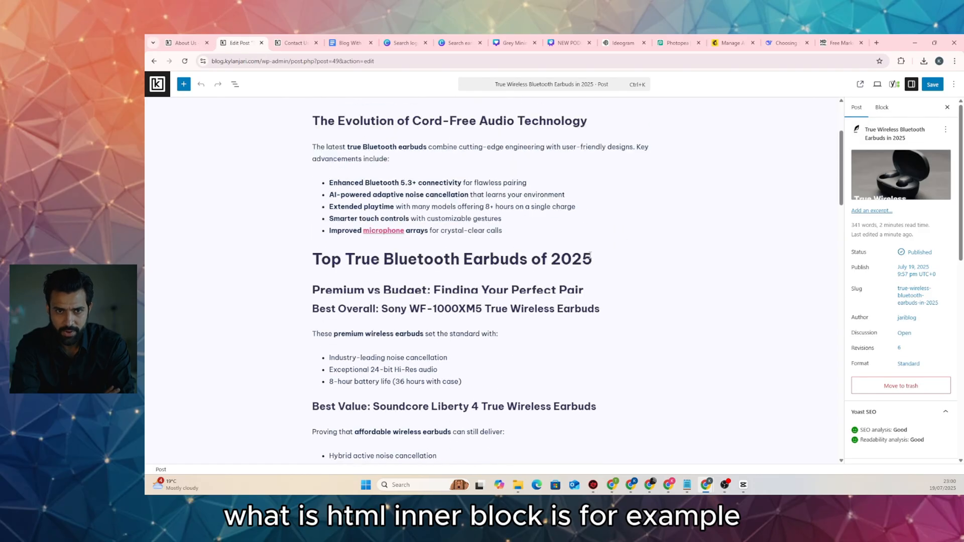
pyautogui.scroll(-6, 495, 222)
pyautogui.scroll(-7, 494, 221)
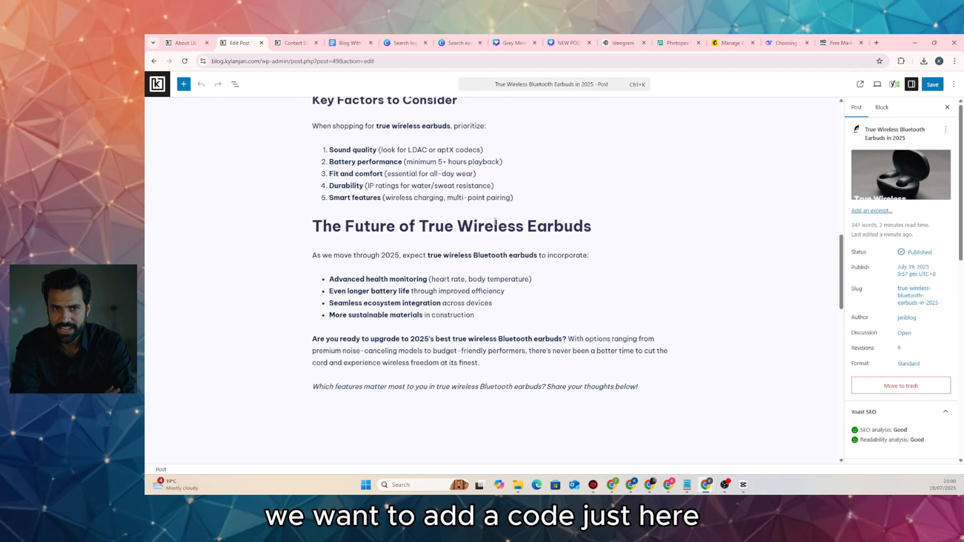
pyautogui.scroll(-5, 576, 250)
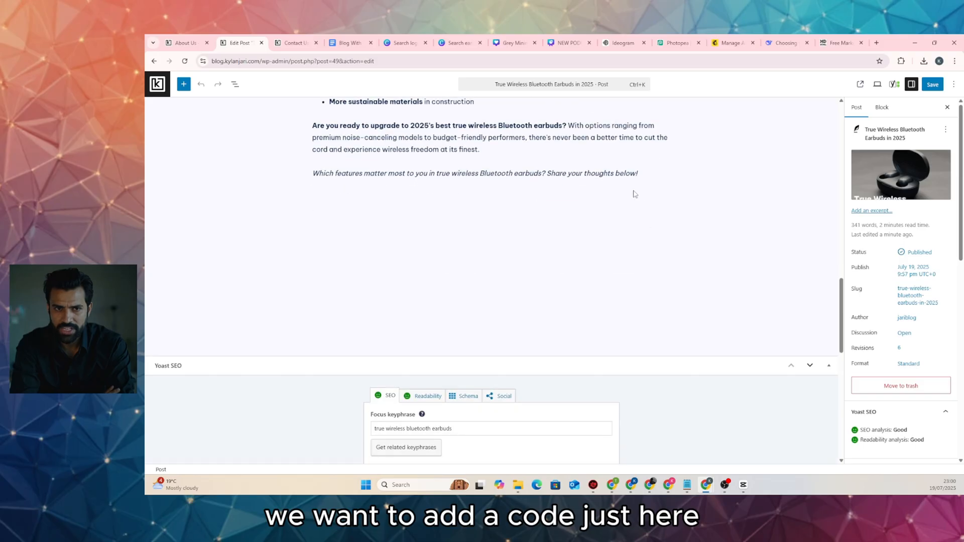
pyautogui.scroll(1, 620, 248)
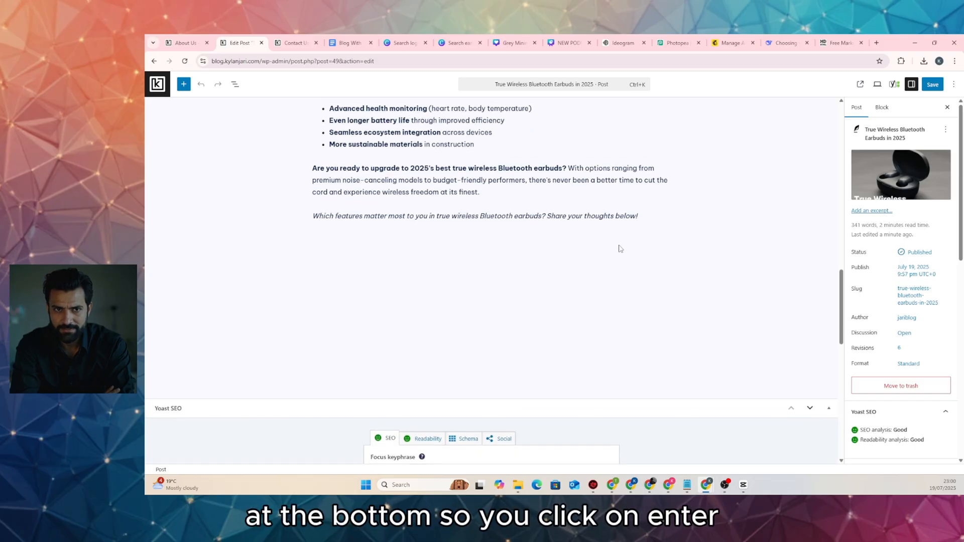
pyautogui.click(643, 214)
pyautogui.press('Return')
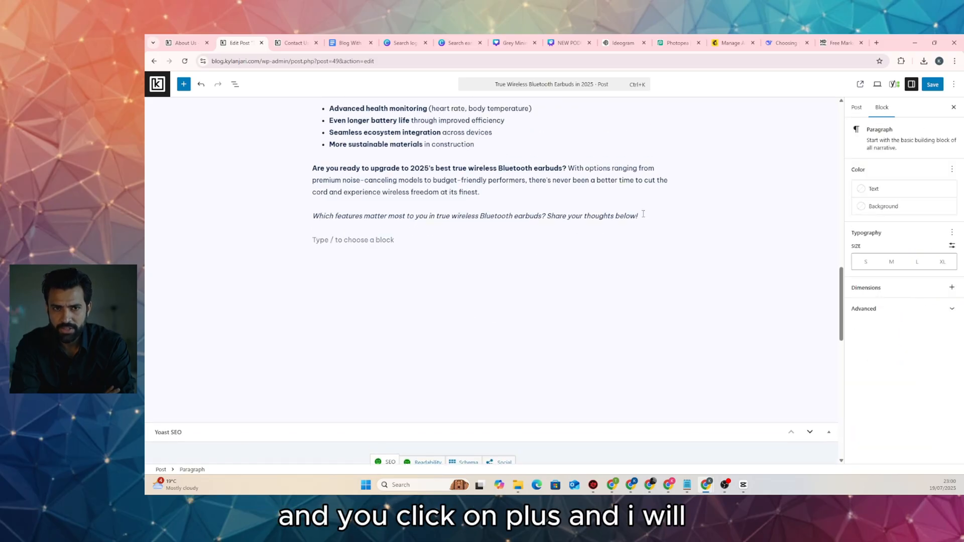
pyautogui.click(665, 240)
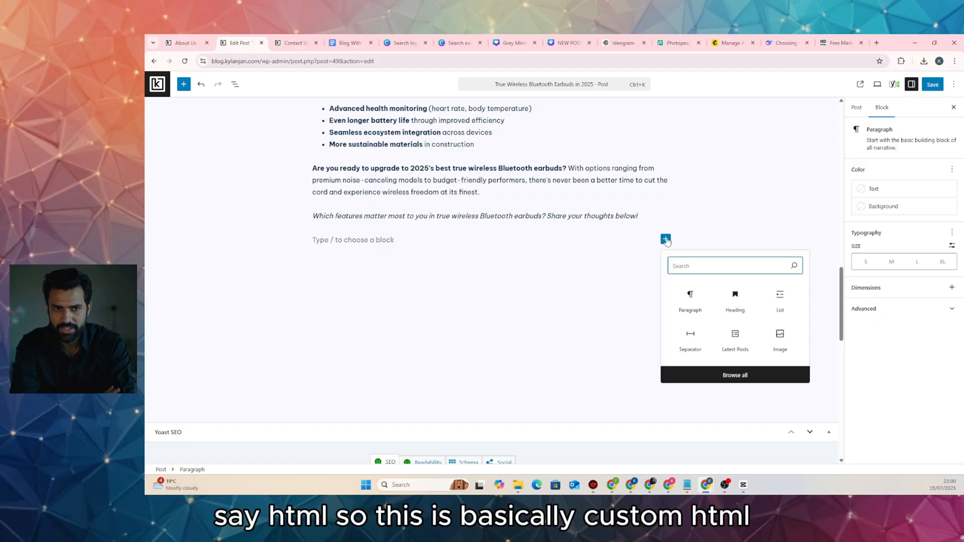
pyautogui.write('html')
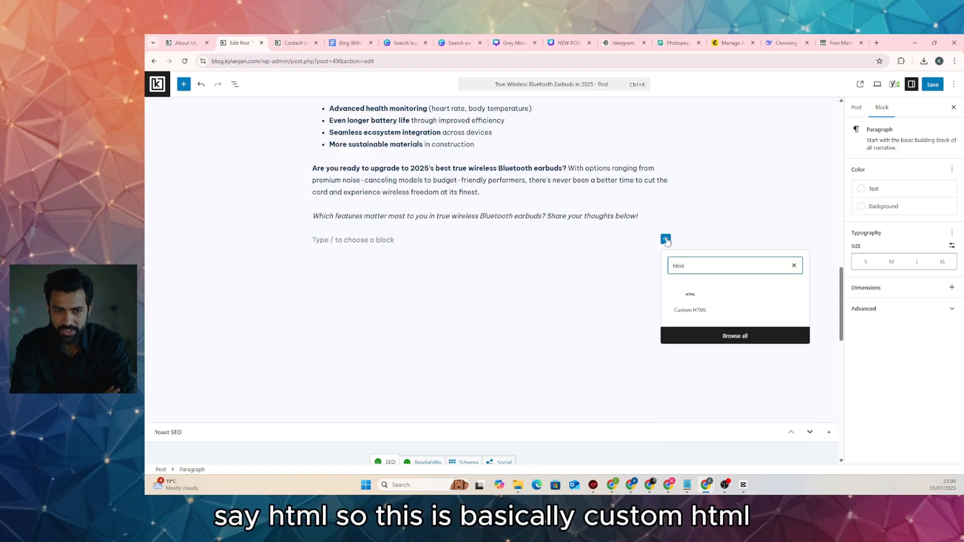
pyautogui.click(696, 311)
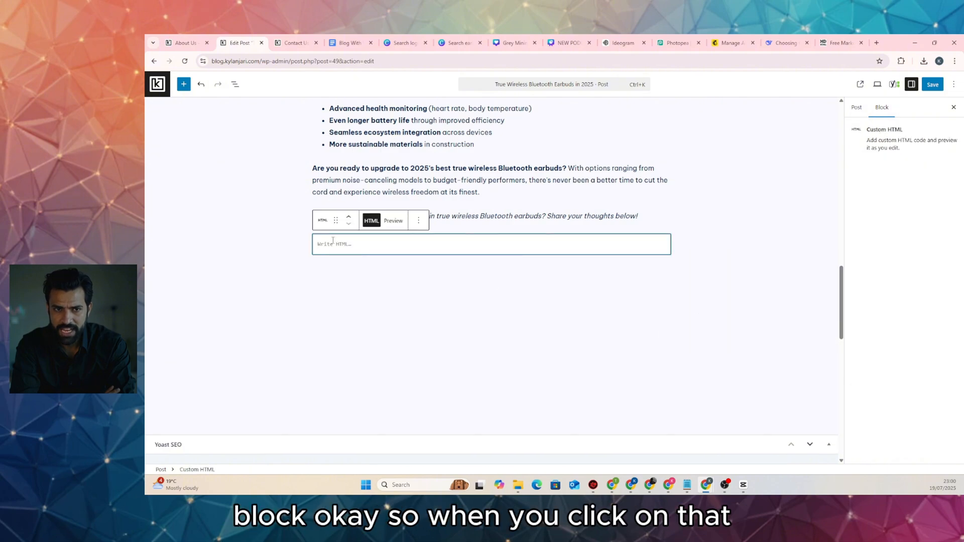
pyautogui.click(783, 42)
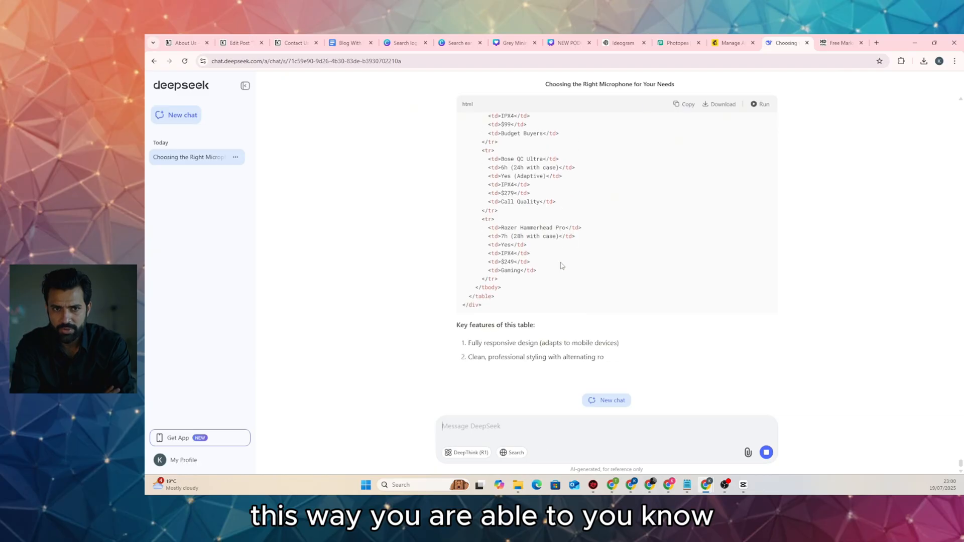
# Copy the finished earbuds comparison table HTML code from DeepSeek's reply
pyautogui.scroll(10, 552, 251)
pyautogui.scroll(10, 495, 212)
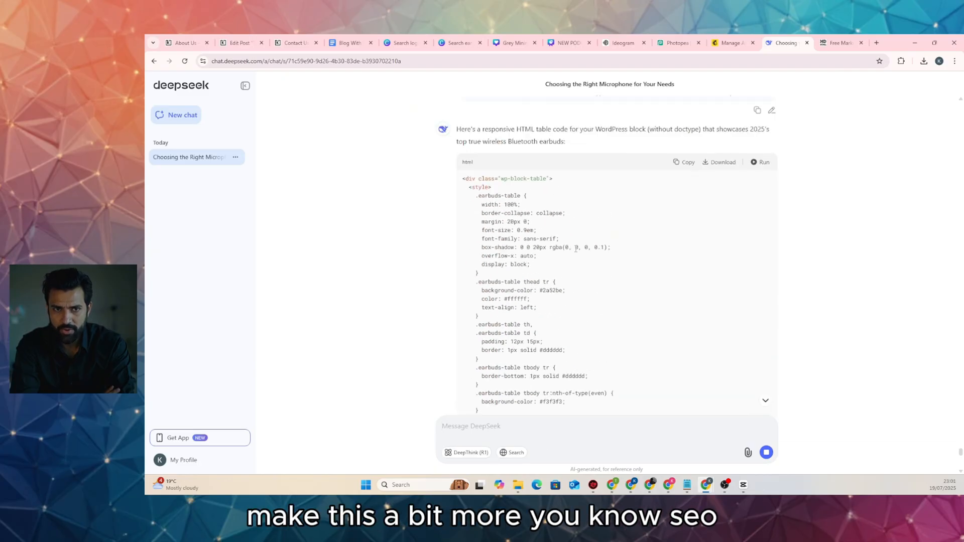
pyautogui.scroll(-3, 602, 211)
pyautogui.click(693, 206)
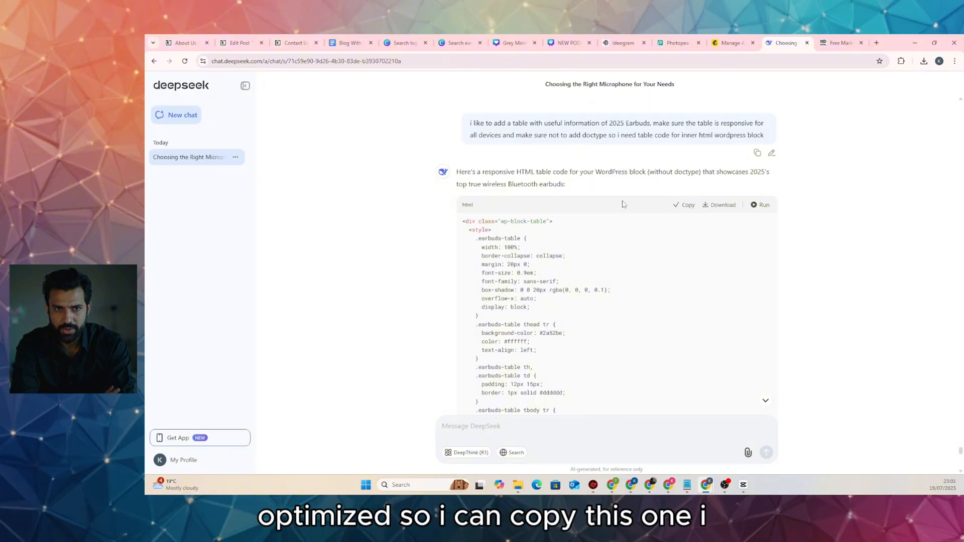
# Paste the table code into the Custom HTML block, preview it, save and view the post
pyautogui.click(237, 44)
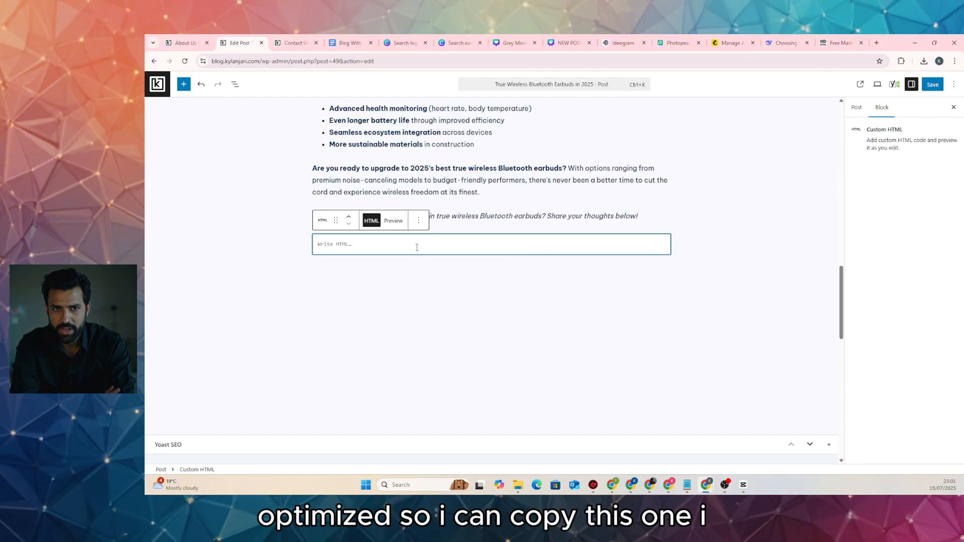
pyautogui.hotkey('ctrl', 'v')
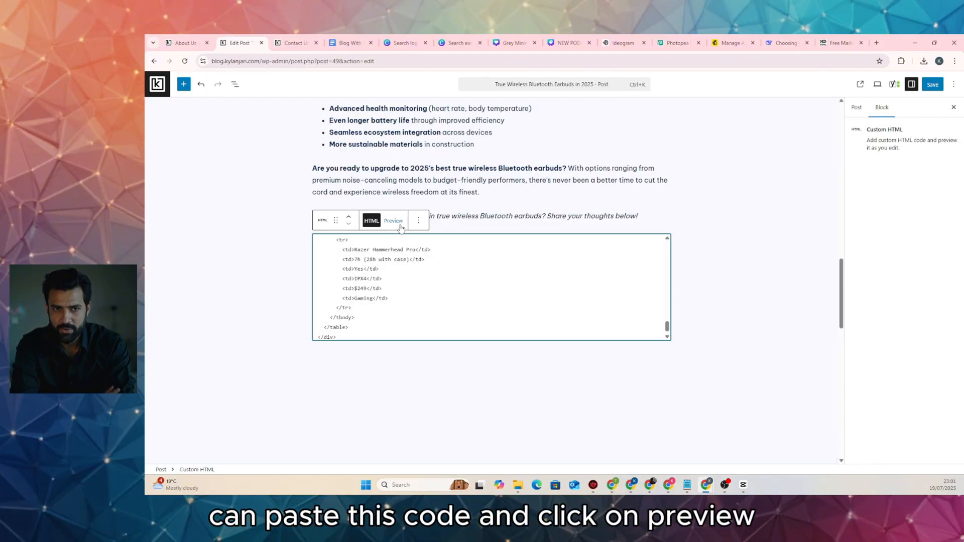
pyautogui.click(393, 221)
pyautogui.scroll(-2, 536, 312)
pyautogui.scroll(2, 527, 301)
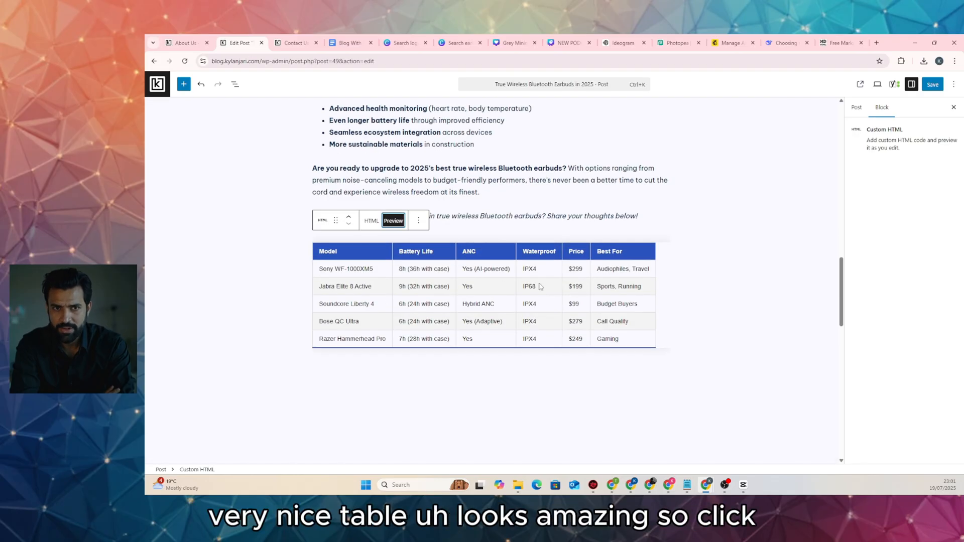
pyautogui.scroll(4, 713, 203)
pyautogui.click(932, 84)
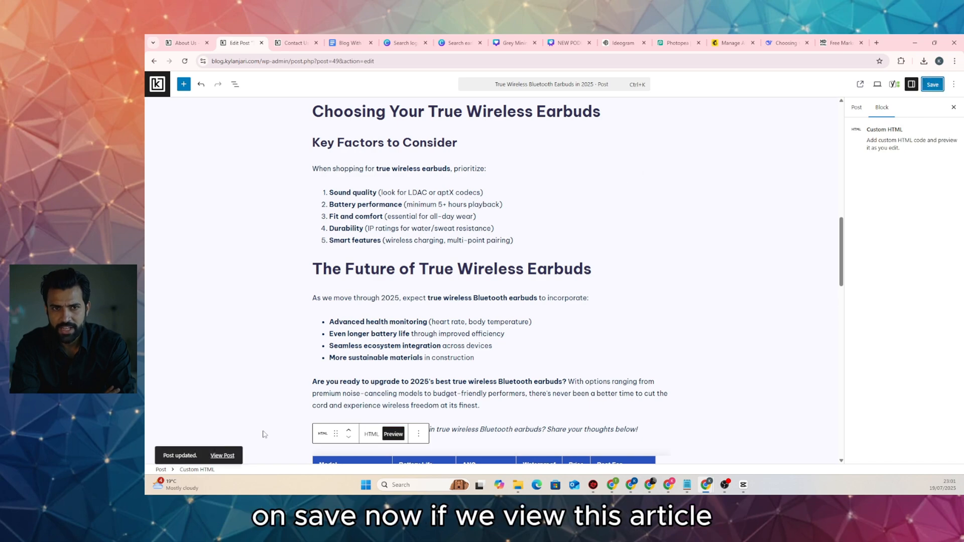
pyautogui.click(223, 455)
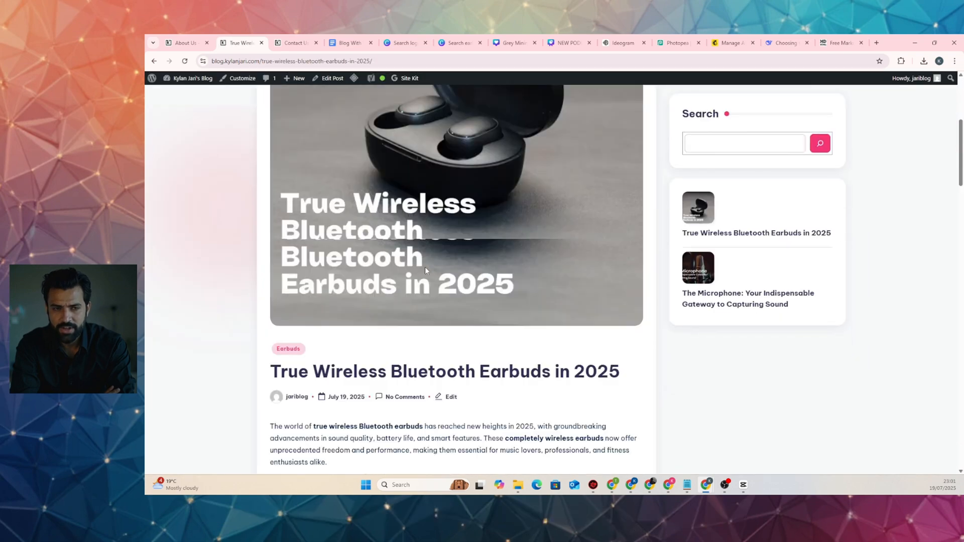
# Scroll to the comparison table on the live post and highlight its faint header row
pyautogui.scroll(-20, 424, 267)
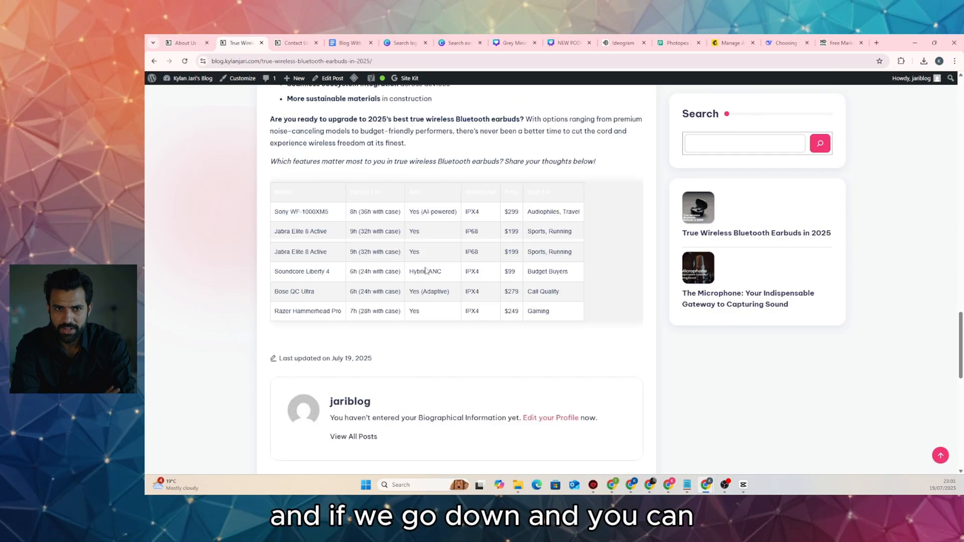
pyautogui.scroll(-4, 424, 271)
pyautogui.scroll(4, 425, 274)
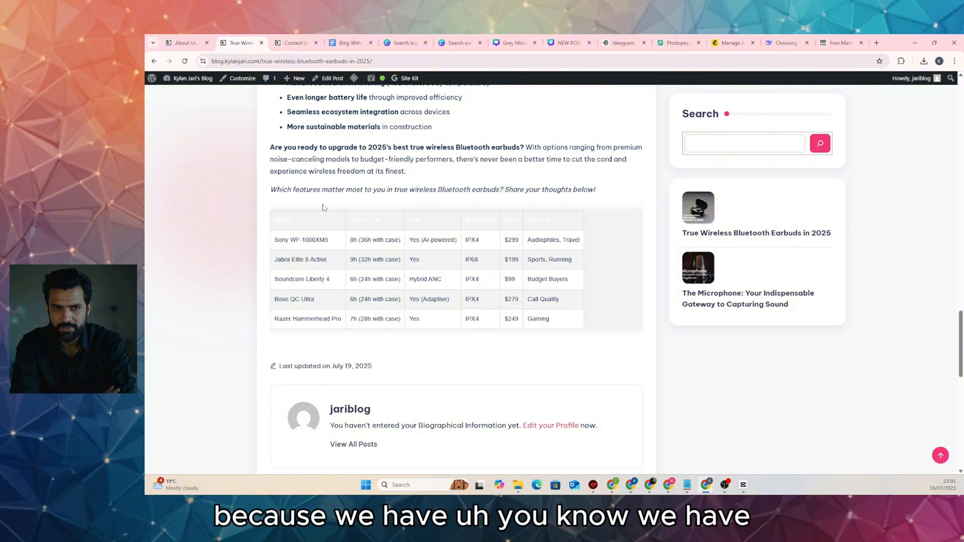
pyautogui.scroll(3, 448, 176)
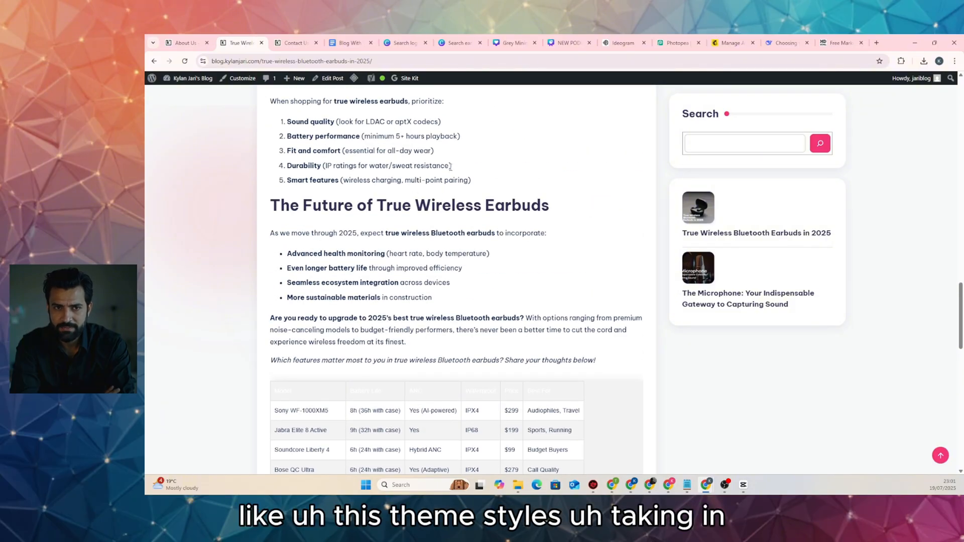
pyautogui.scroll(-3, 450, 170)
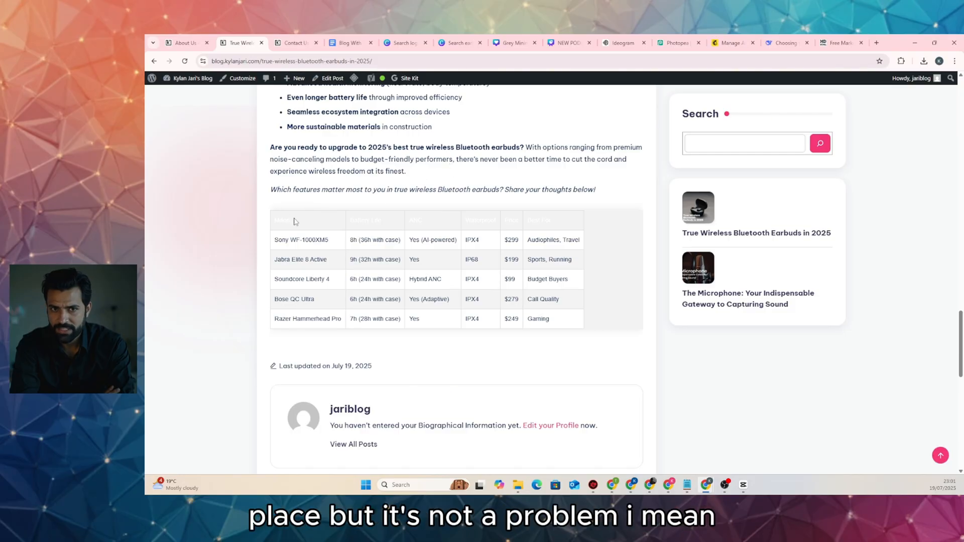
pyautogui.moveTo(341, 224); pyautogui.dragTo(576, 225)
pyautogui.click(577, 226)
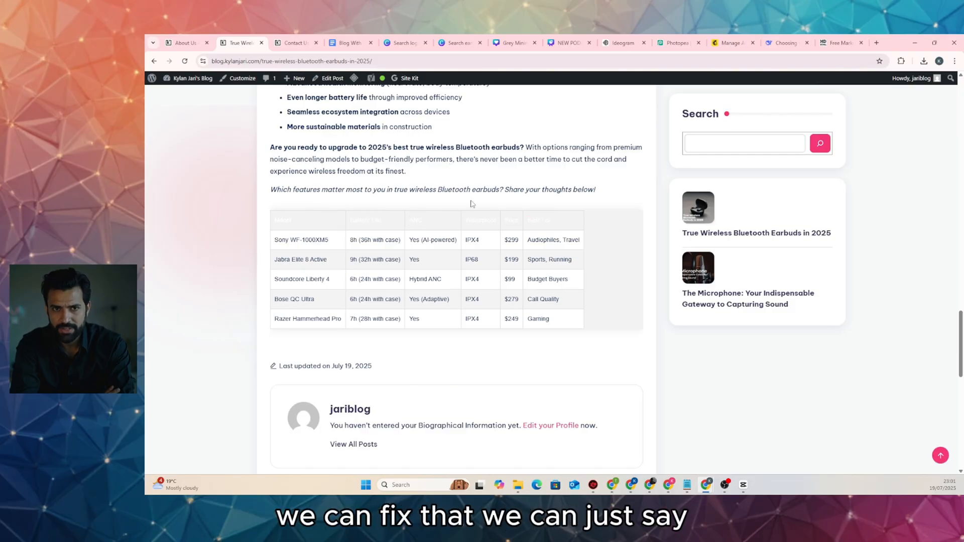
# Ask DeepSeek: 'for heading please use black text' for the comparison table
pyautogui.click(784, 43)
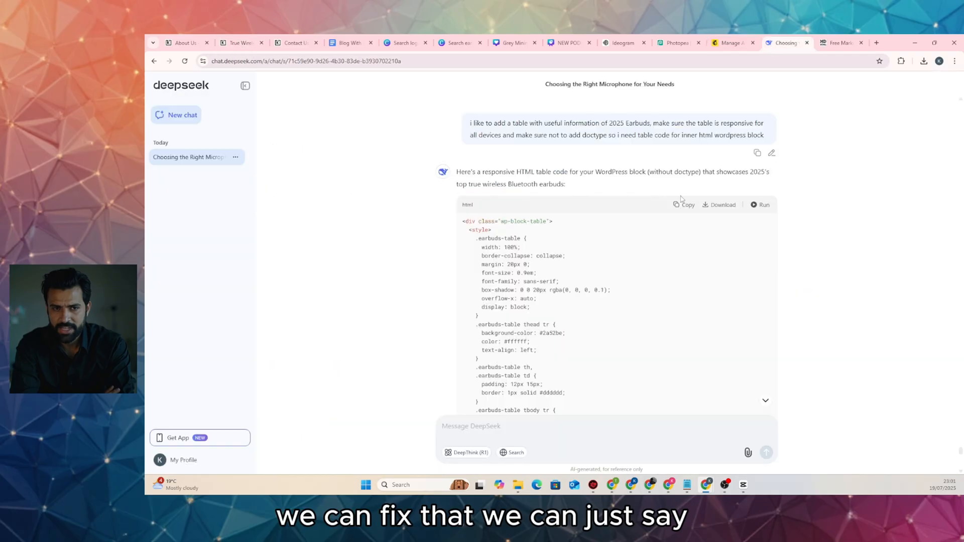
pyautogui.scroll(-20, 681, 198)
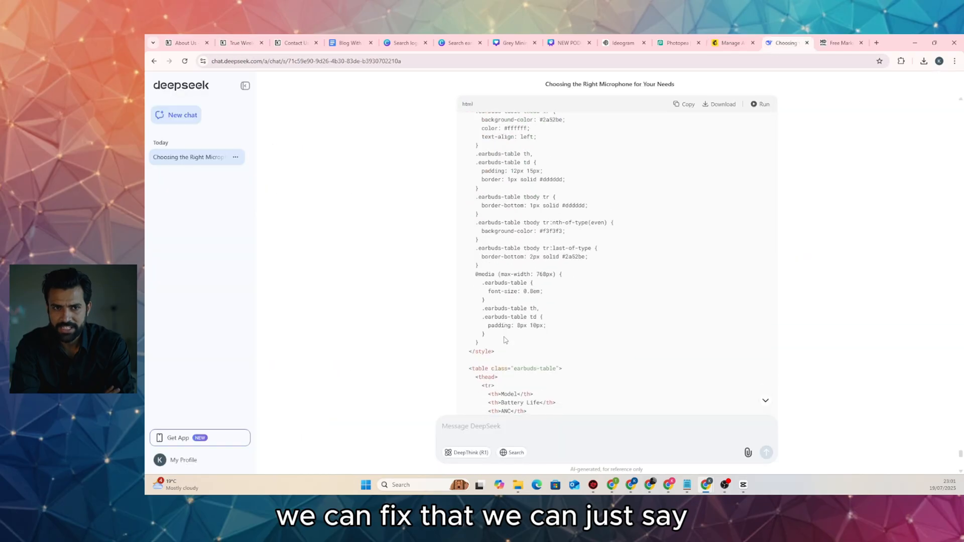
pyautogui.click(504, 416)
pyautogui.write('for head')
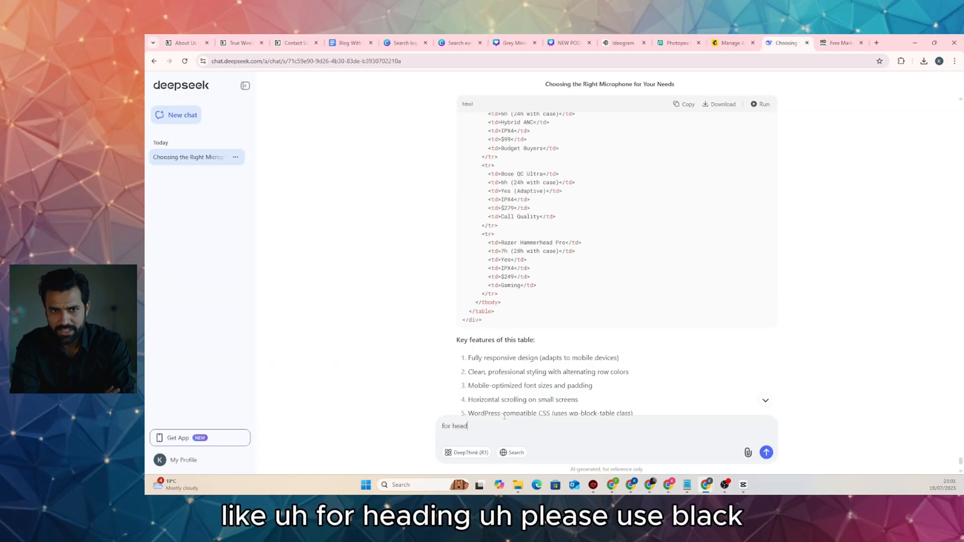
pyautogui.write('ing please ')
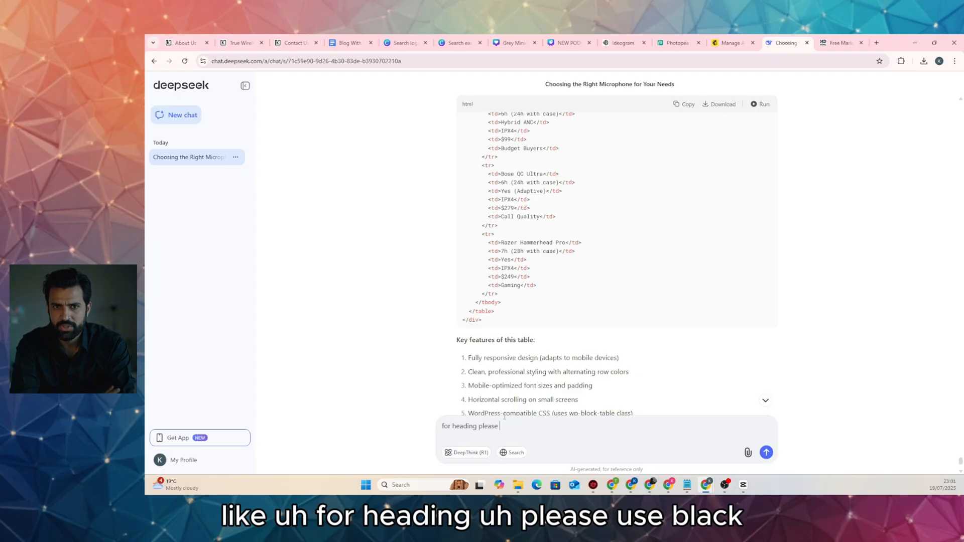
pyautogui.write('use black')
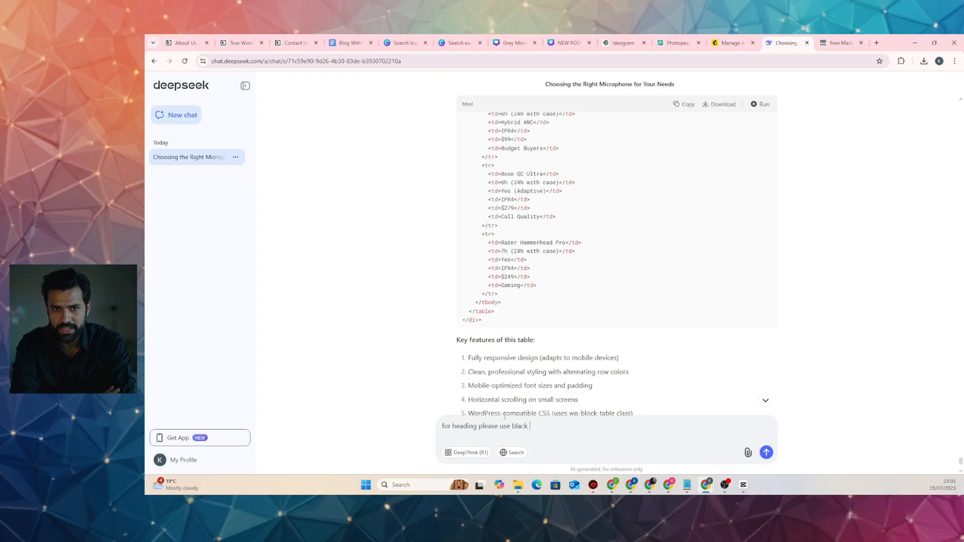
pyautogui.write(' text')
pyautogui.press('Return')
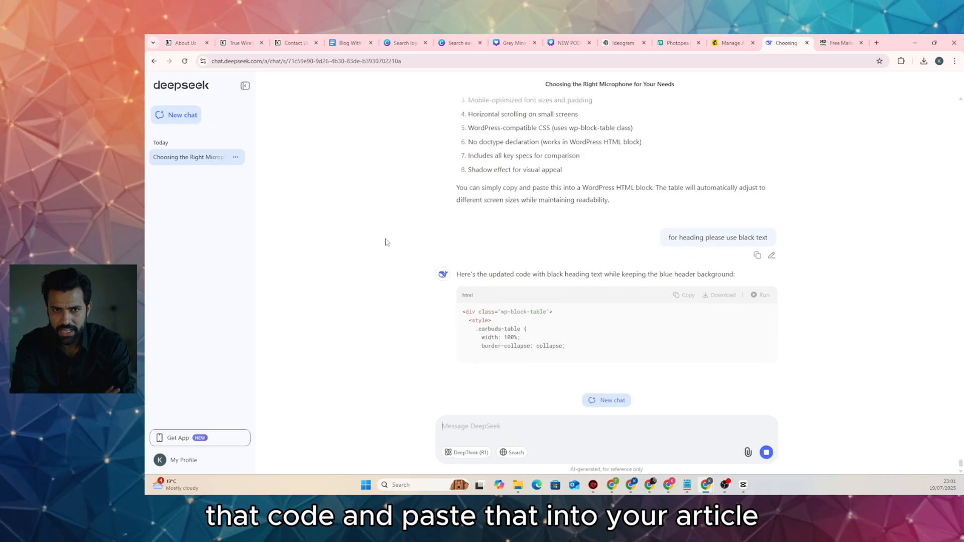
# Open the 'True Wireless Bluetooth Earbuds in 2025' post in the editor and review its Custom HTML table code
pyautogui.click(187, 43)
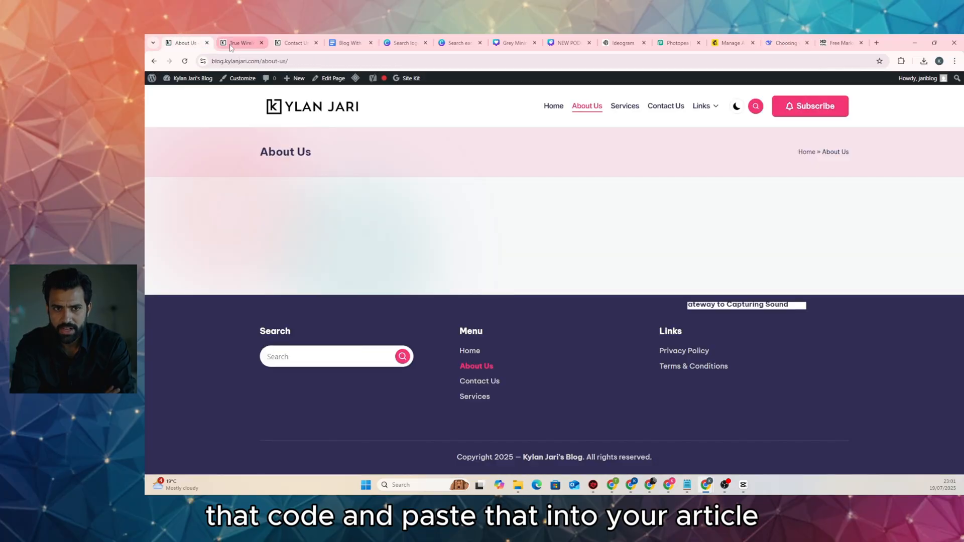
pyautogui.click(231, 46)
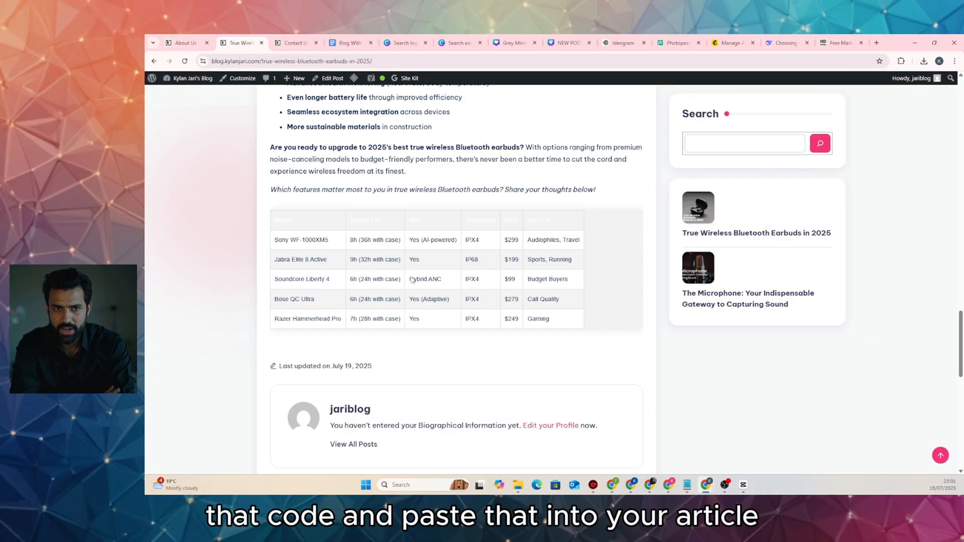
pyautogui.click(326, 82)
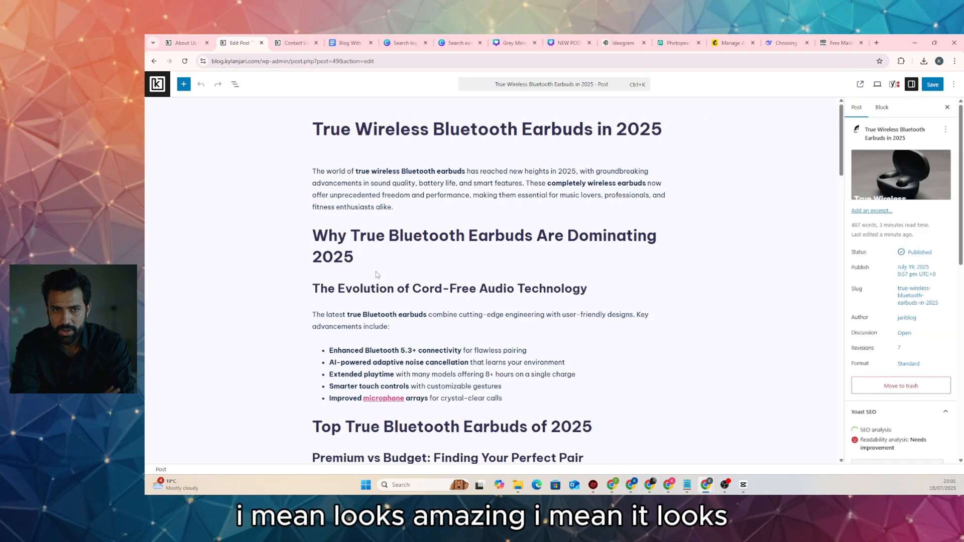
pyautogui.scroll(-20, 376, 274)
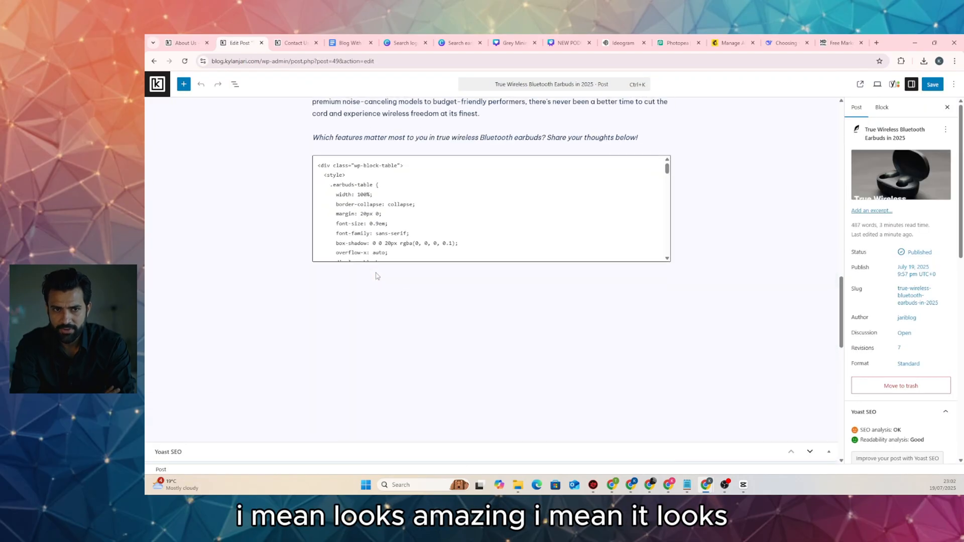
pyautogui.scroll(3, 376, 275)
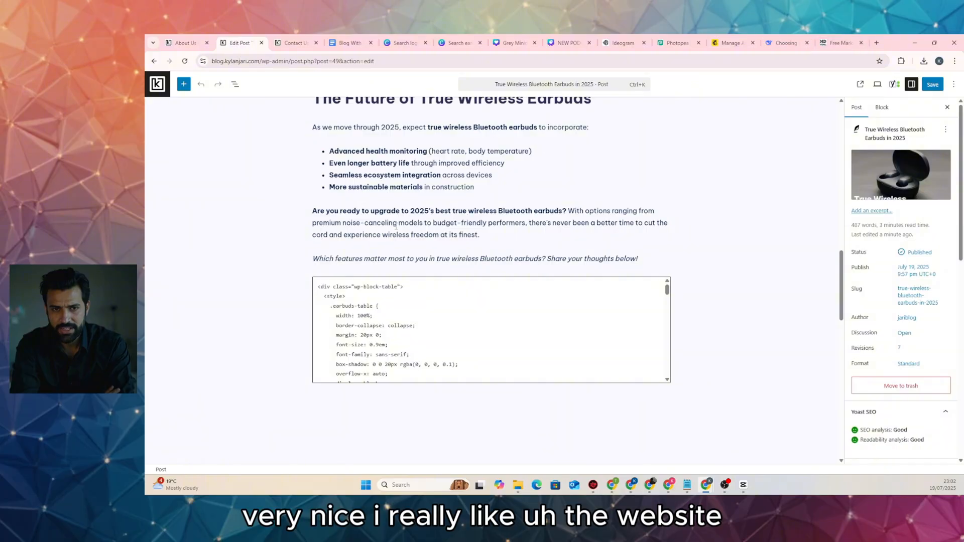
pyautogui.scroll(20, 398, 222)
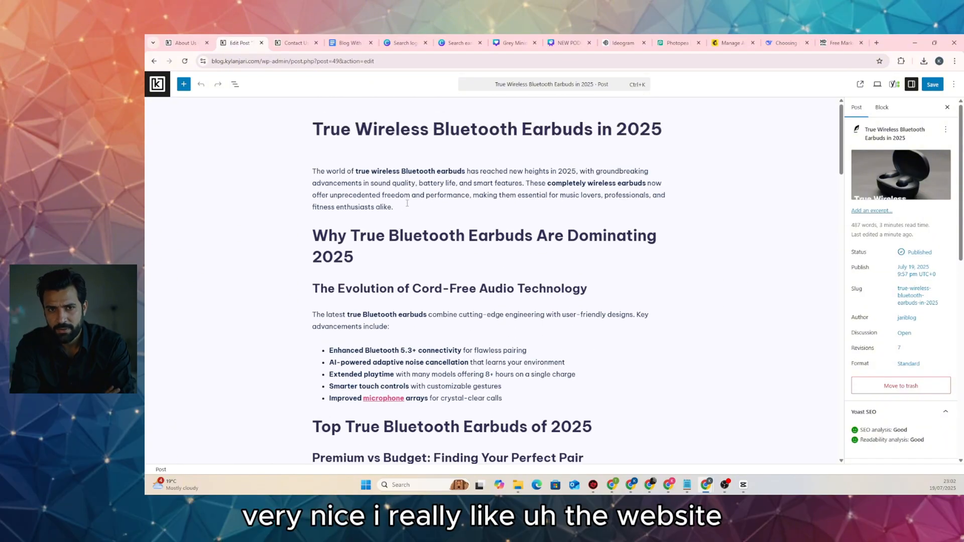
pyautogui.scroll(-5, 407, 203)
pyautogui.scroll(-11, 408, 198)
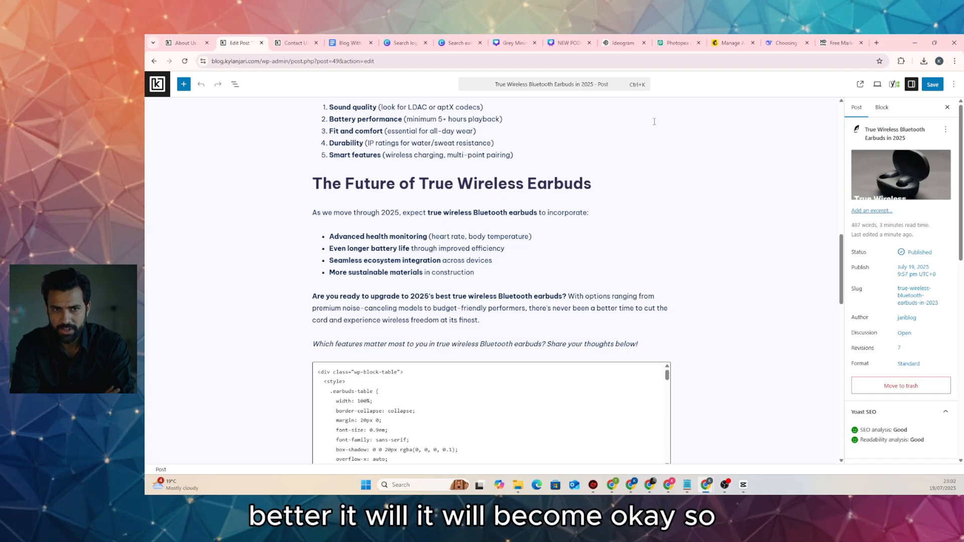
pyautogui.click(783, 42)
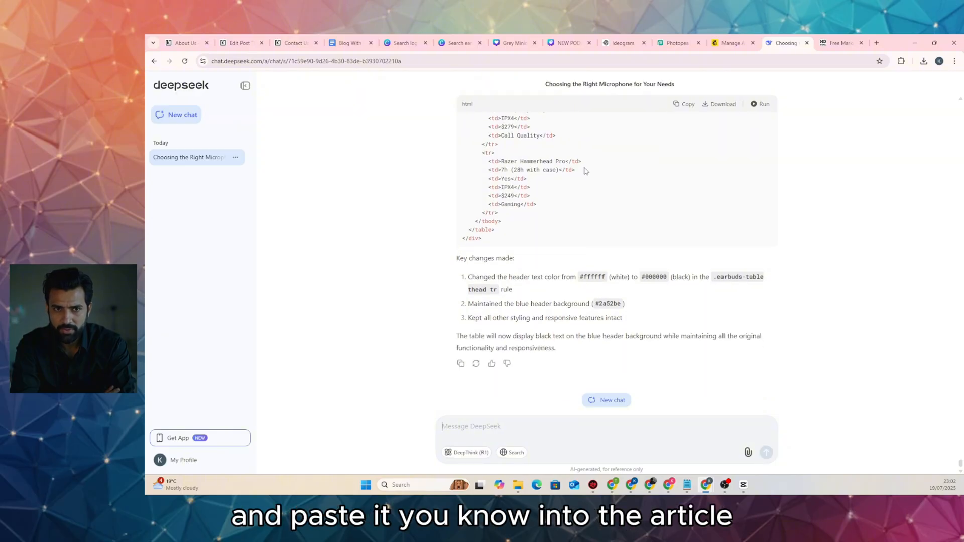
# Paste DeepSeek's black-header table code over the old Custom HTML block code and save the post
pyautogui.scroll(10, 602, 170)
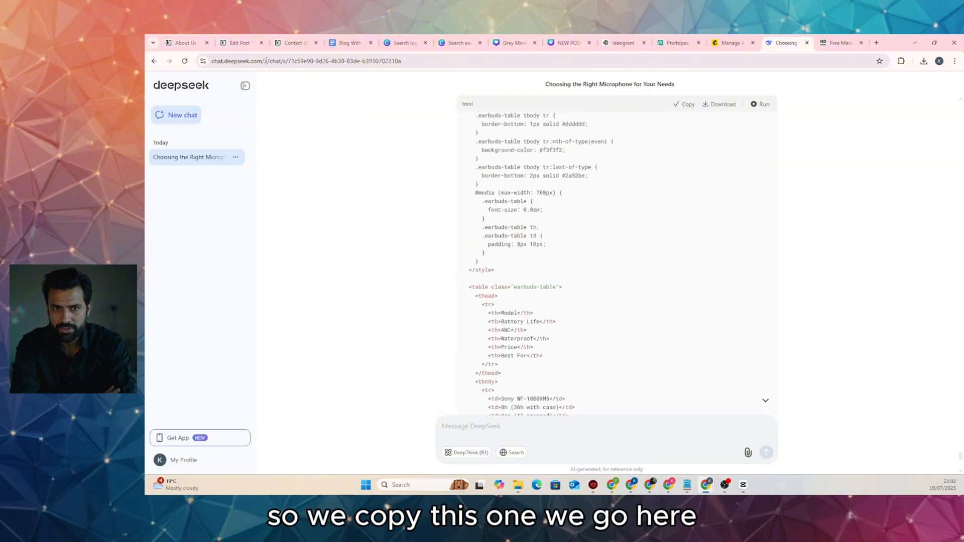
pyautogui.click(239, 43)
pyautogui.click(486, 409)
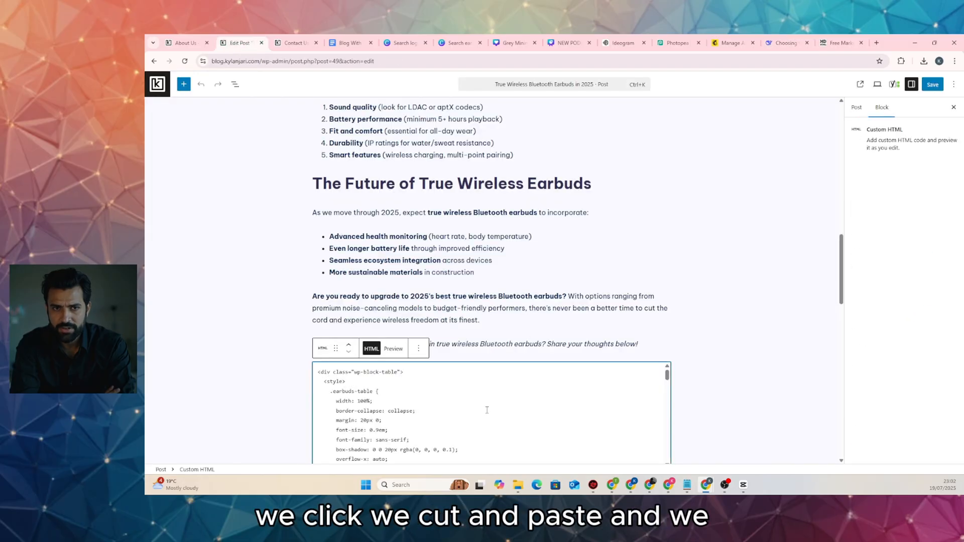
pyautogui.hotkey('ctrl', 'a')
pyautogui.hotkey('ctrl', 'x')
pyautogui.hotkey('ctrl', 'v')
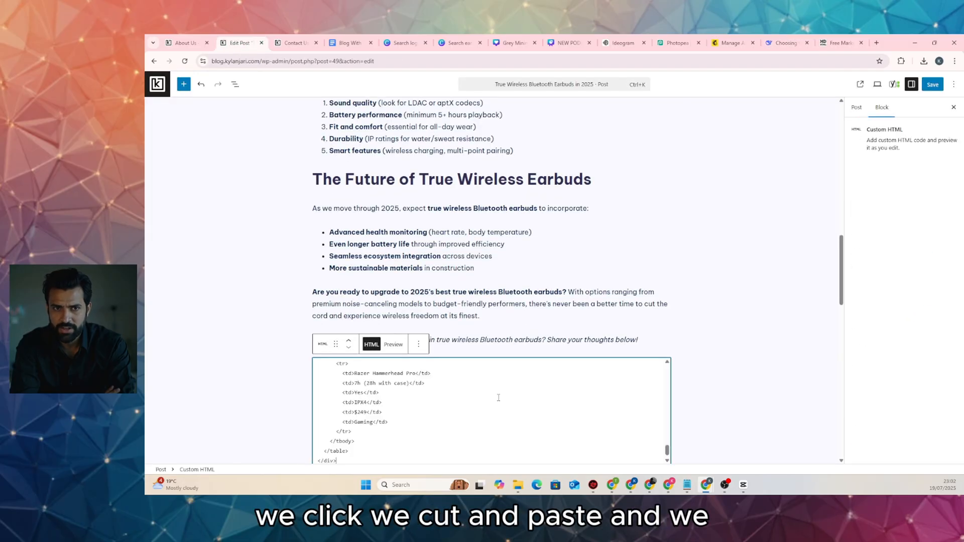
pyautogui.click(927, 90)
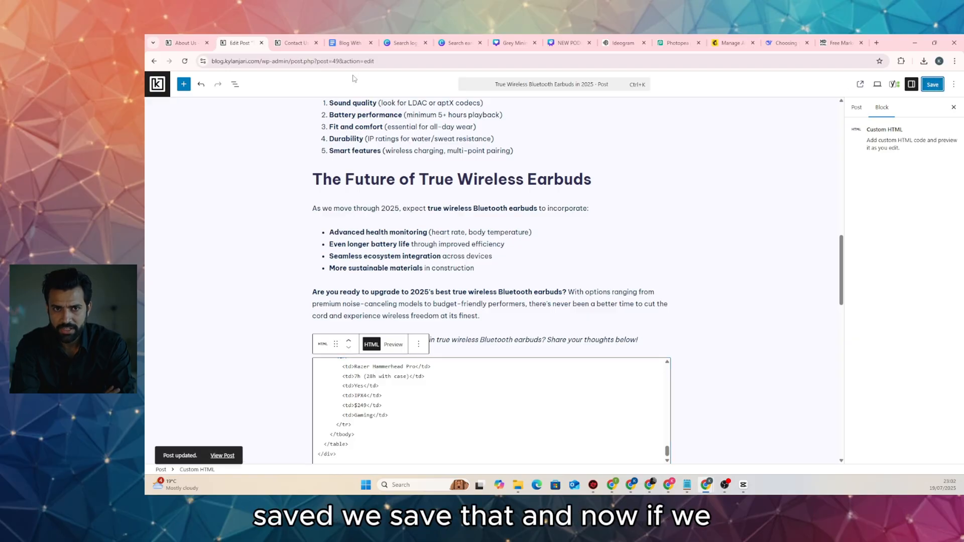
# View the published earbuds post and inspect the comparison table's black header row
pyautogui.click(223, 455)
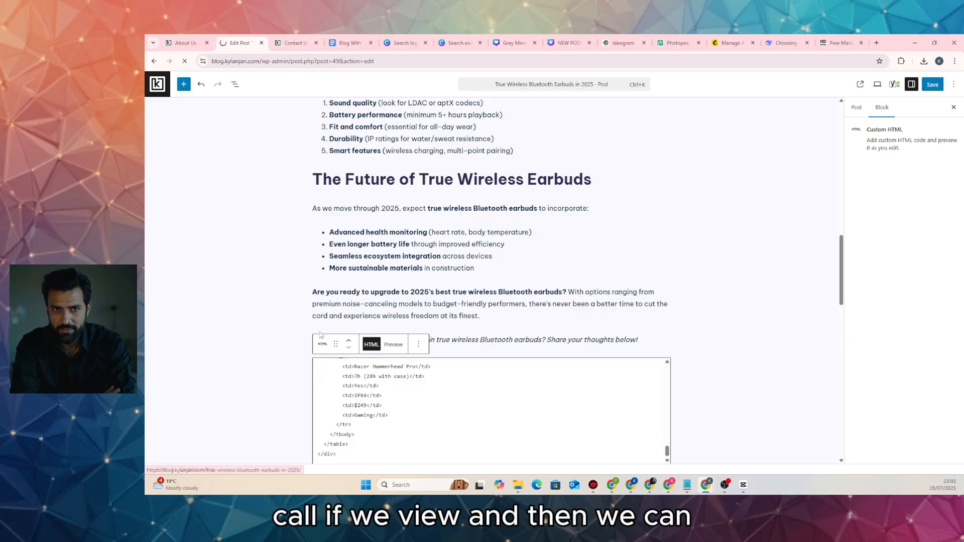
pyautogui.scroll(-20, 325, 322)
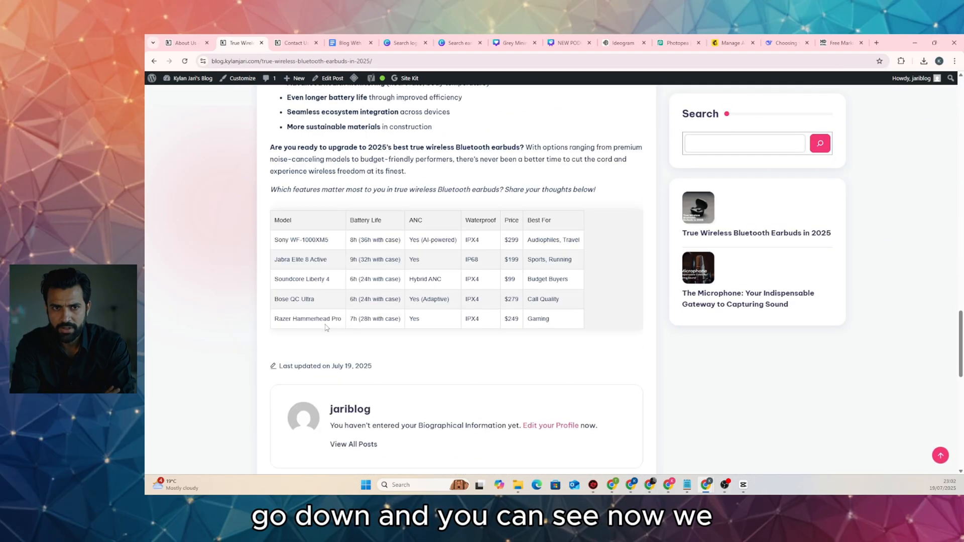
pyautogui.scroll(-4, 326, 327)
pyautogui.scroll(5, 327, 311)
pyautogui.moveTo(284, 262); pyautogui.dragTo(563, 265)
pyautogui.click(592, 312)
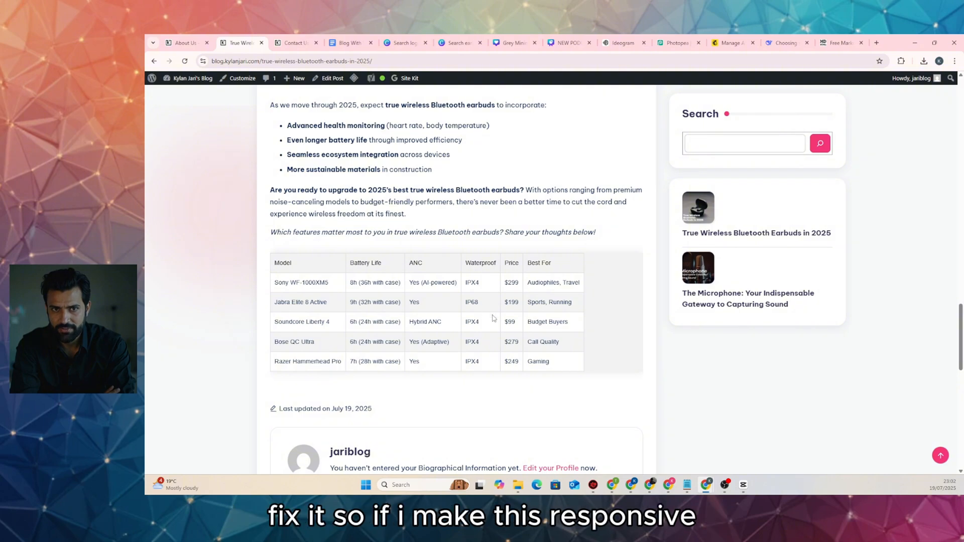
pyautogui.scroll(2, 841, 96)
# Check the table scrolls in a narrow browser window, then restore full size and open the blog home page
pyautogui.click(935, 42)
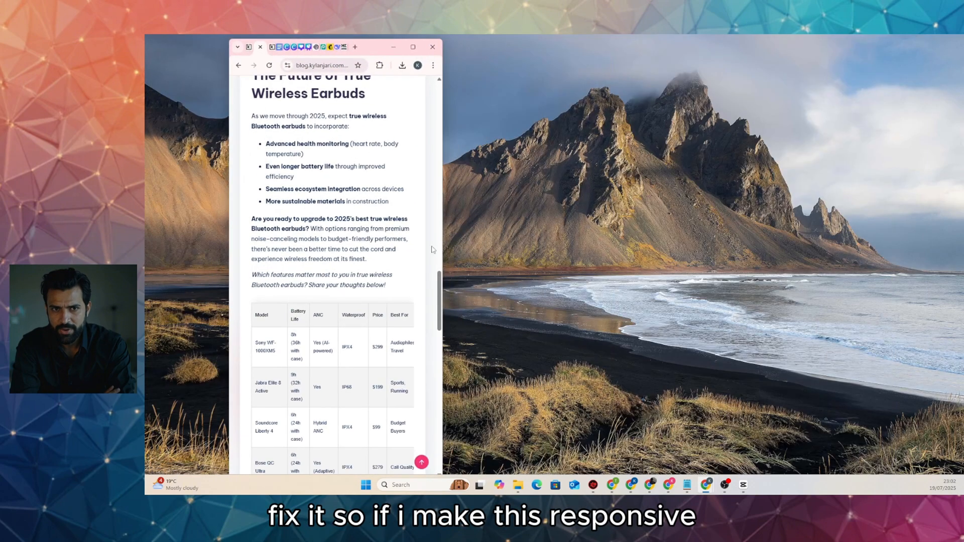
pyautogui.scroll(-3, 398, 254)
pyautogui.moveTo(374, 318)
pyautogui.mouseDown()
pyautogui.moveTo(393, 319)
pyautogui.moveTo(346, 318)
pyautogui.moveTo(372, 321)
pyautogui.moveTo(355, 320)
pyautogui.mouseUp()
pyautogui.scroll(6, 359, 307)
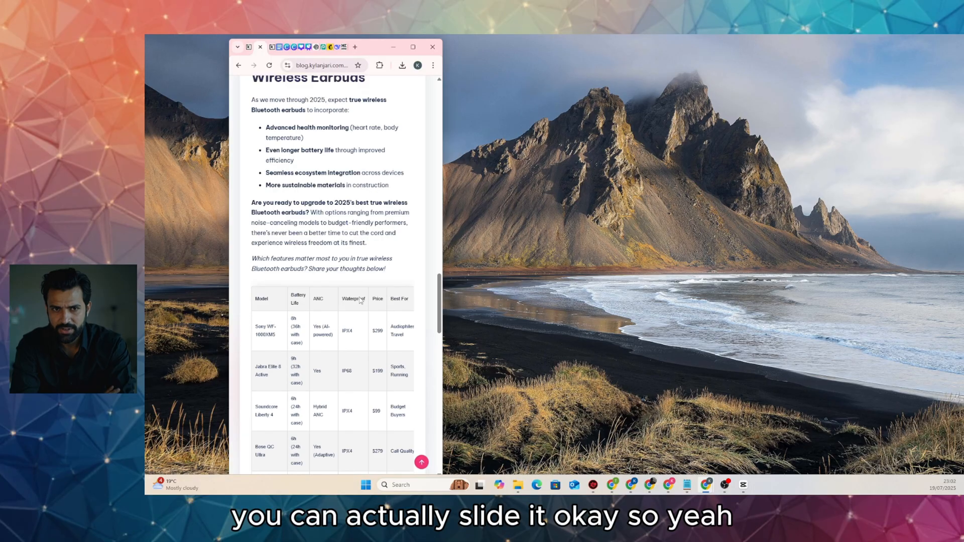
pyautogui.click(413, 47)
pyautogui.scroll(15, 576, 226)
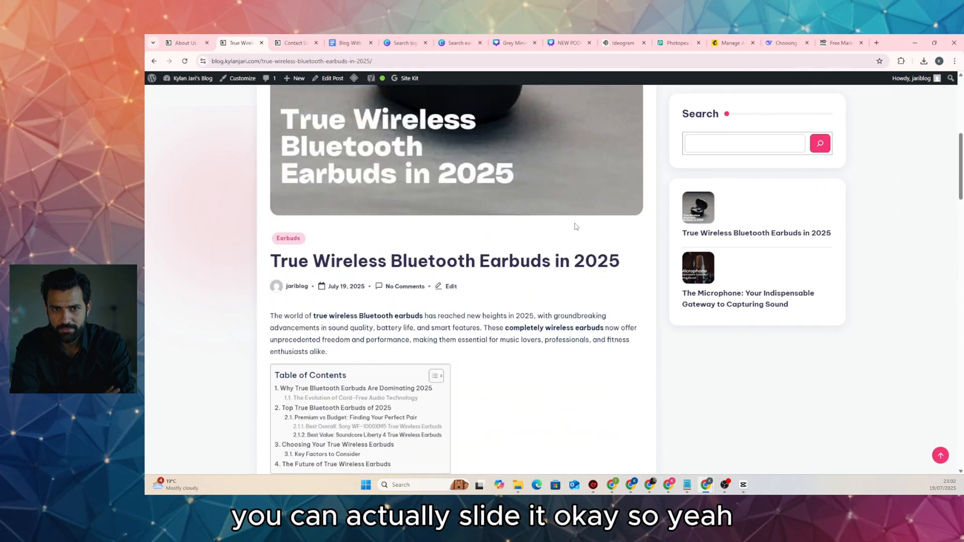
pyautogui.click(322, 106)
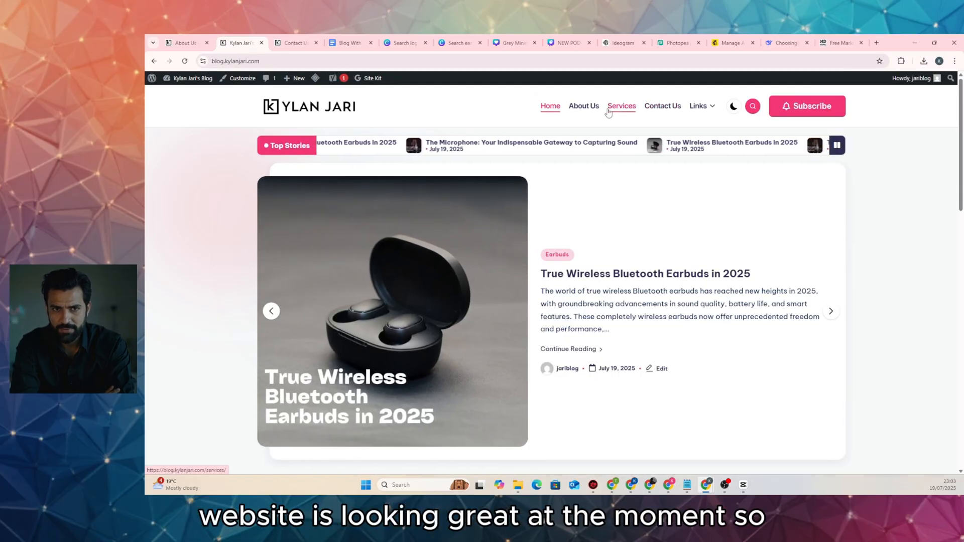
# Browse the About Us, Home, Services and Contact Us pages from the menu, ending on About Us
pyautogui.click(583, 106)
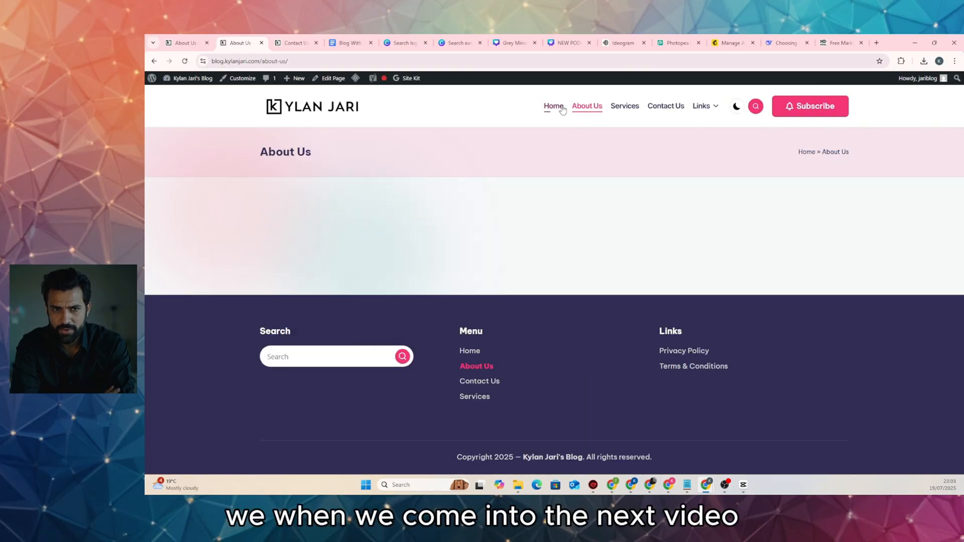
pyautogui.click(553, 106)
pyautogui.click(588, 106)
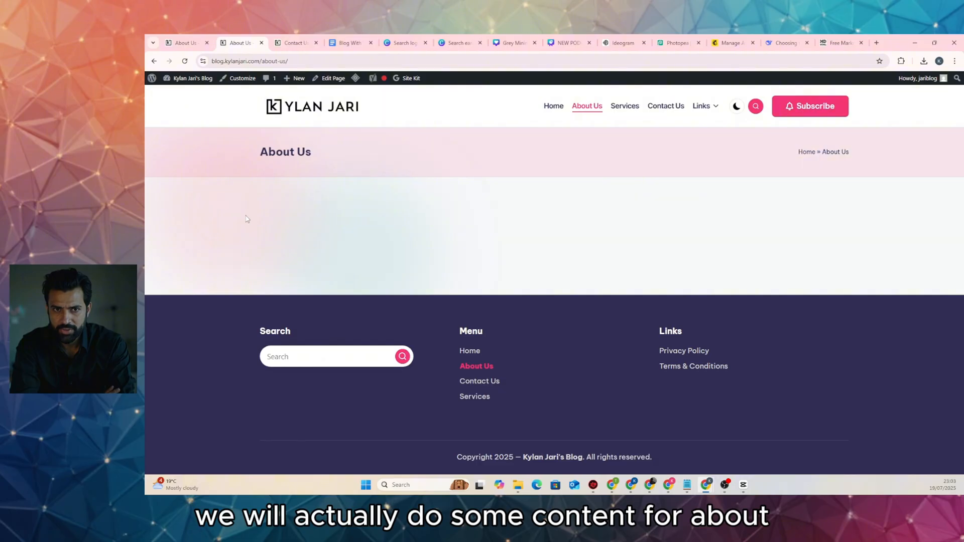
pyautogui.click(630, 111)
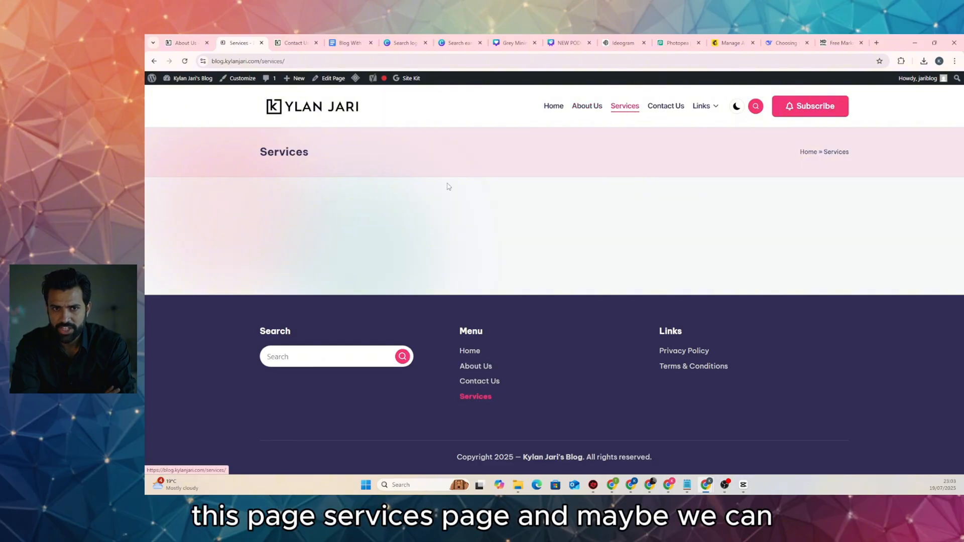
pyautogui.click(666, 111)
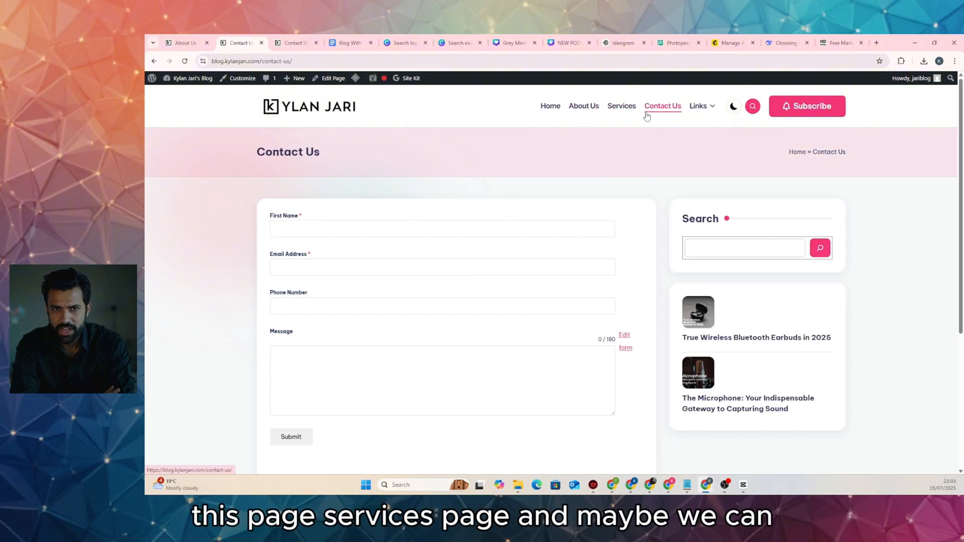
pyautogui.scroll(-5, 368, 254)
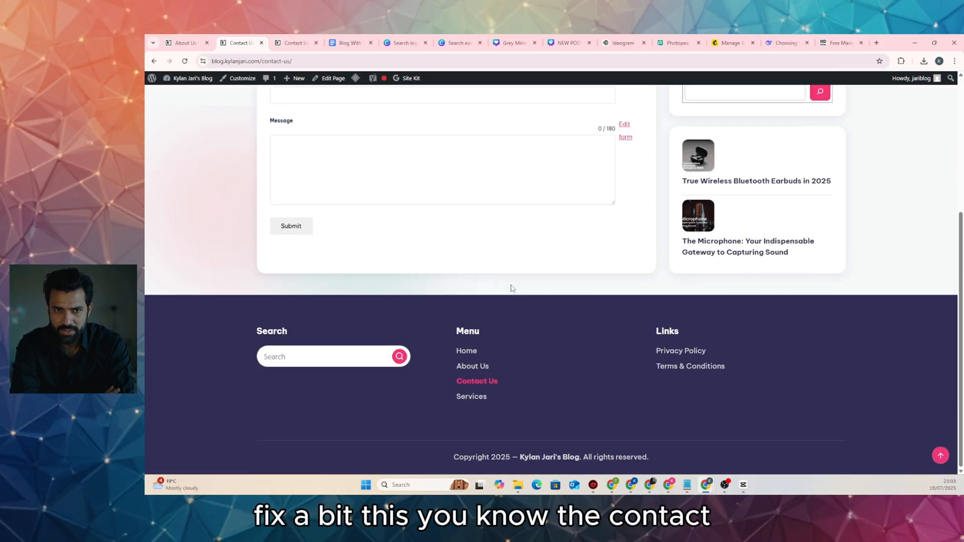
pyautogui.scroll(5, 452, 271)
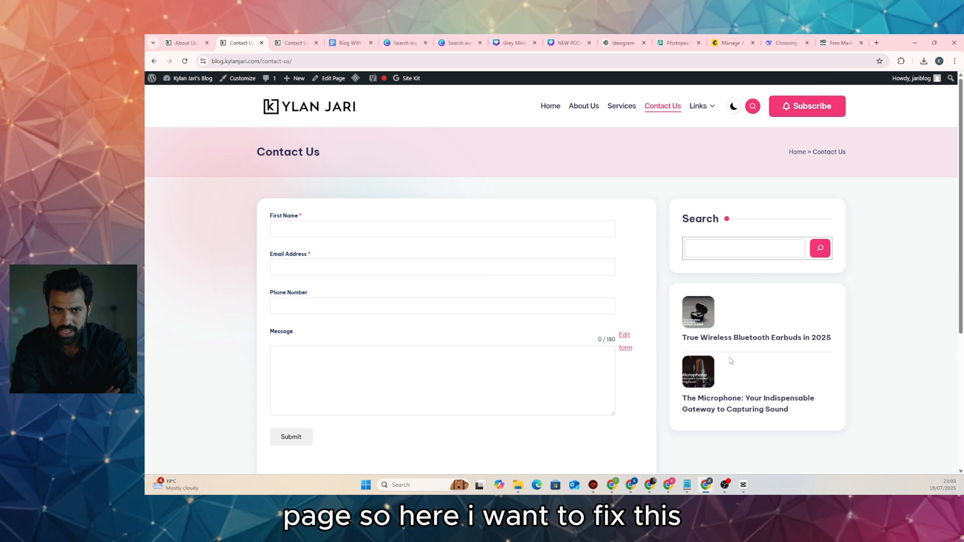
pyautogui.click(186, 43)
# In Appearance > Widgets, set the Latest Posts block's image alignment to left and save
pyautogui.moveTo(211, 79)
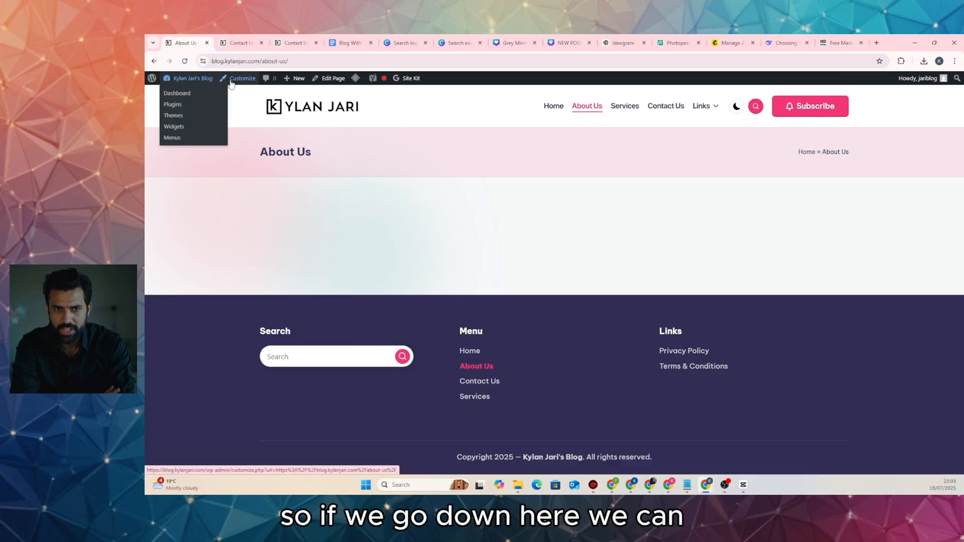
pyautogui.click(184, 129)
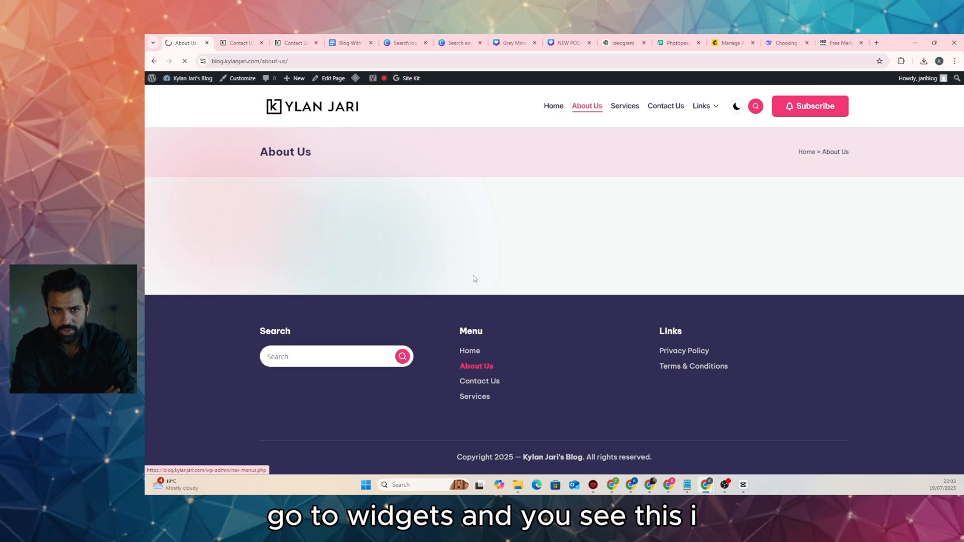
pyautogui.scroll(-1, 598, 344)
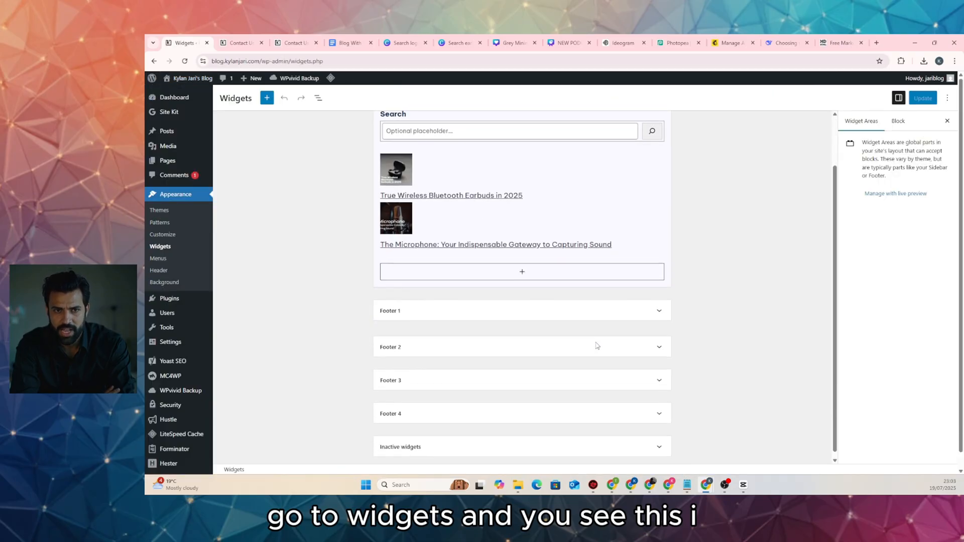
pyautogui.scroll(1, 595, 344)
pyautogui.click(409, 229)
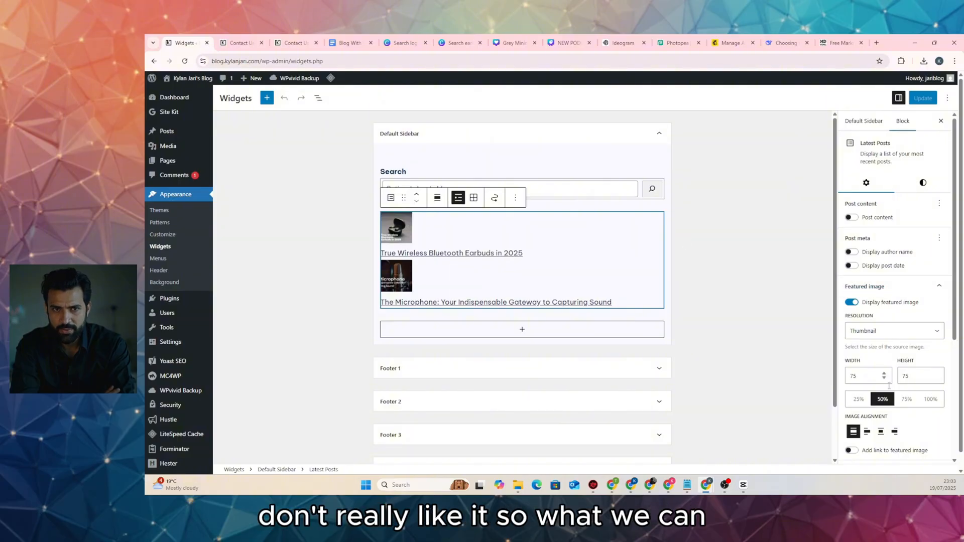
pyautogui.click(866, 431)
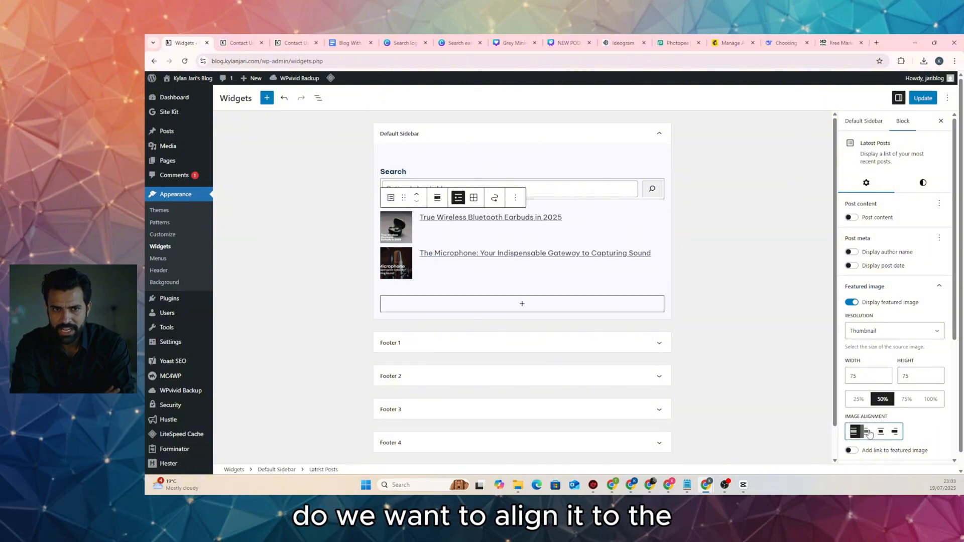
pyautogui.click(923, 97)
# Reload the Contact Us page to confirm the left-aligned sidebar thumbnails
pyautogui.click(234, 43)
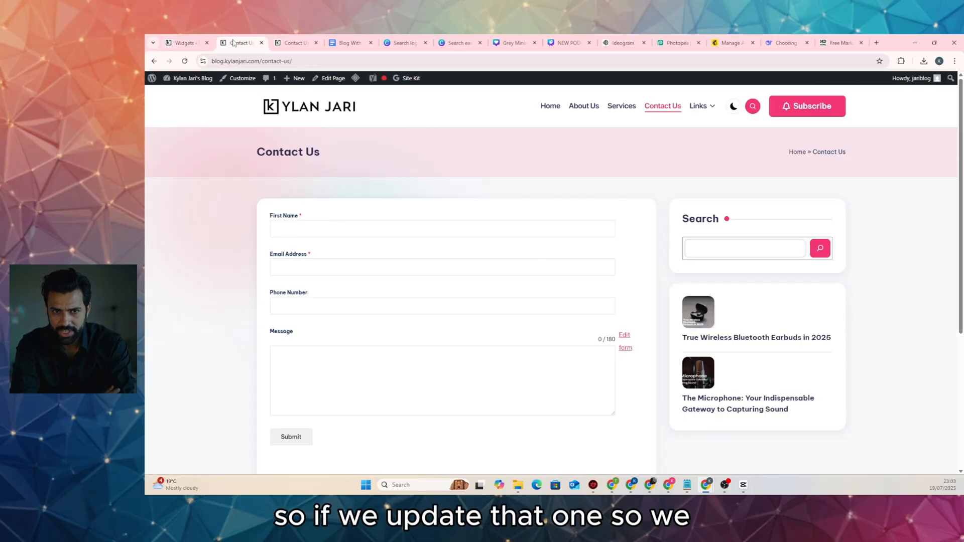
pyautogui.click(185, 61)
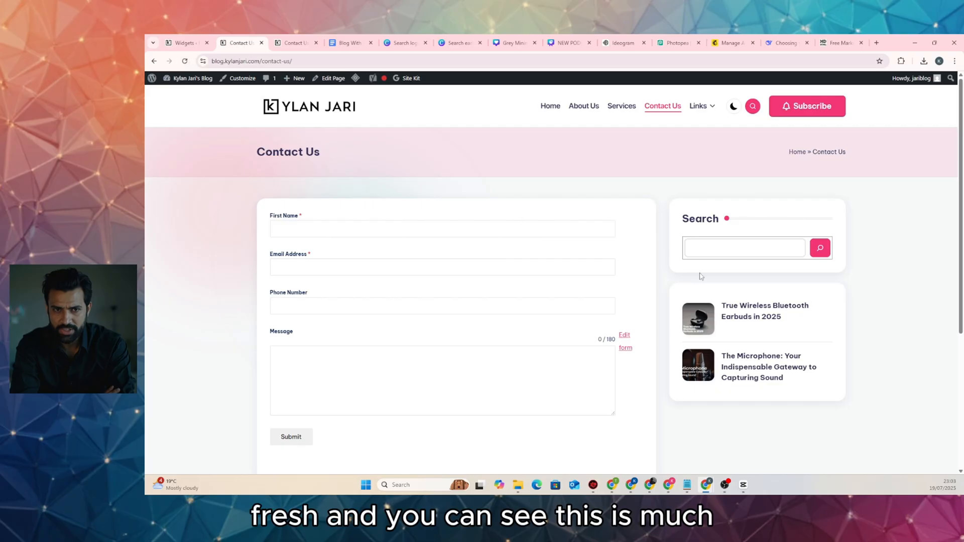
pyautogui.scroll(-5, 753, 383)
pyautogui.scroll(1, 502, 250)
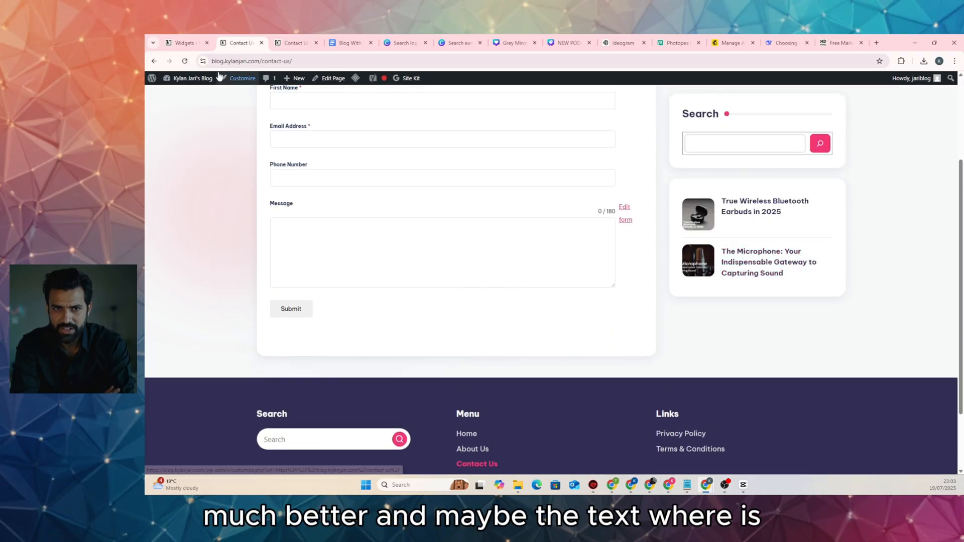
pyautogui.click(186, 43)
pyautogui.scroll(-3, 902, 345)
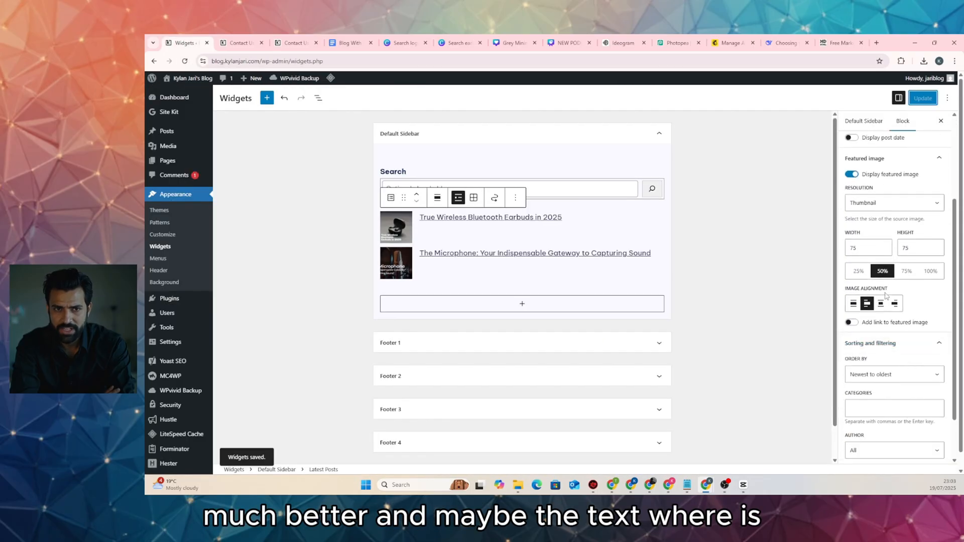
# Turn on Display post date for the Latest Posts block, leaving Display author name off
pyautogui.scroll(2, 868, 271)
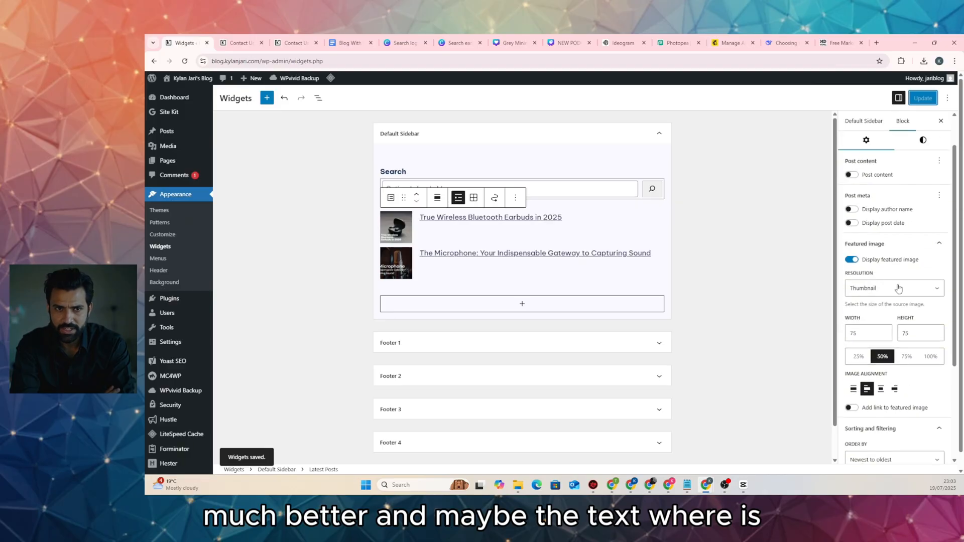
pyautogui.scroll(-3, 899, 291)
pyautogui.scroll(1, 883, 271)
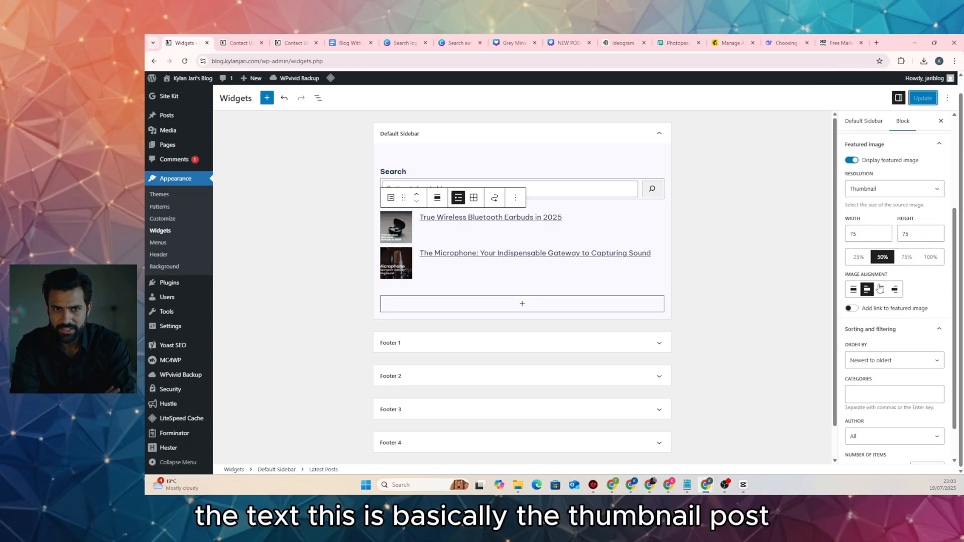
pyautogui.scroll(3, 883, 259)
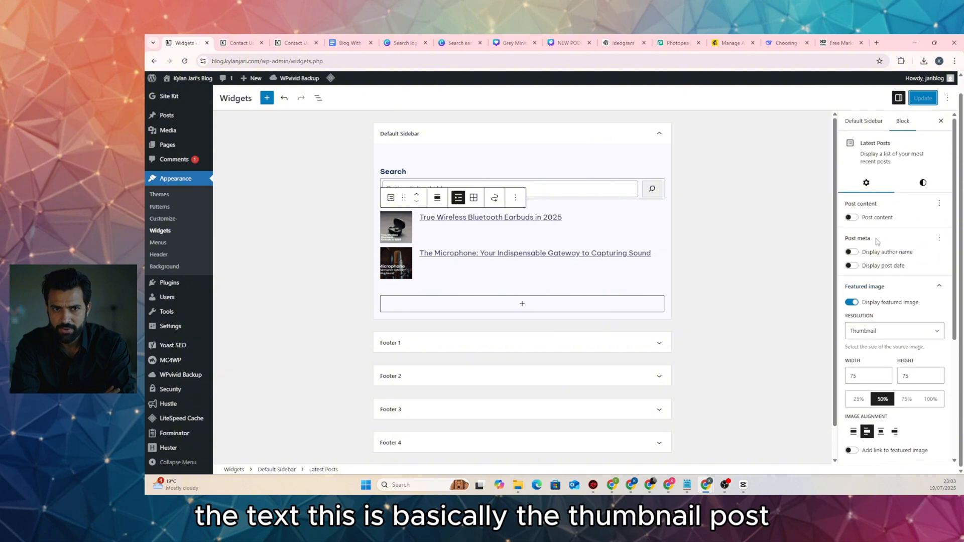
pyautogui.click(851, 266)
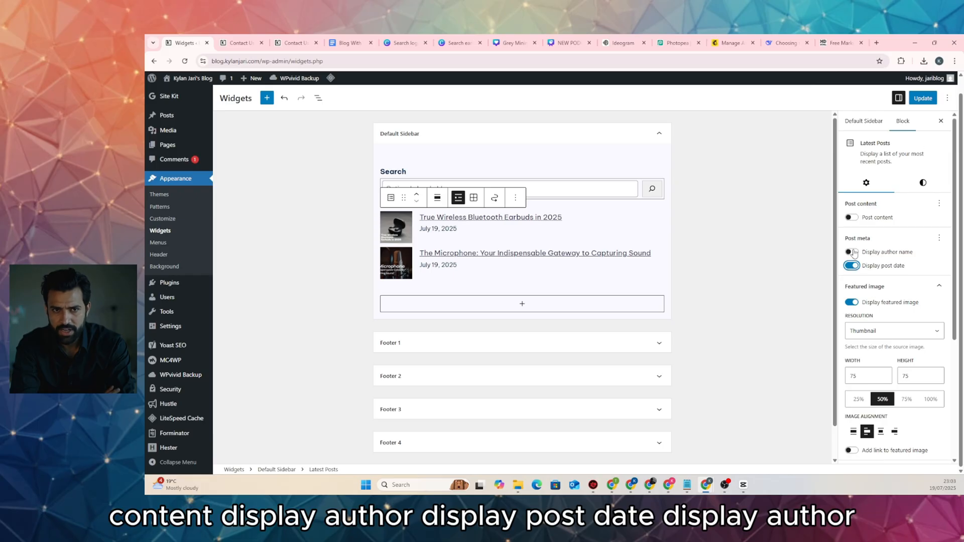
pyautogui.click(852, 252)
pyautogui.click(853, 252)
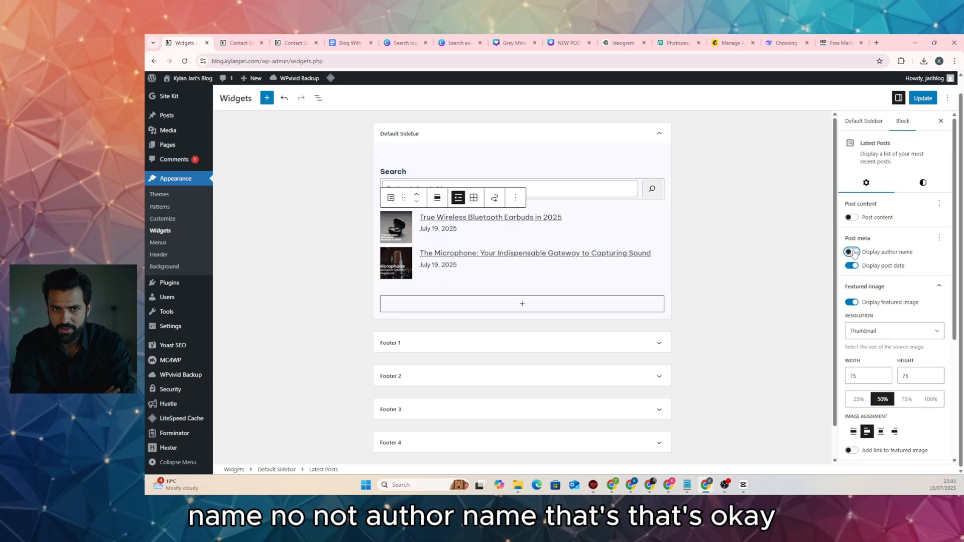
pyautogui.scroll(-3, 858, 297)
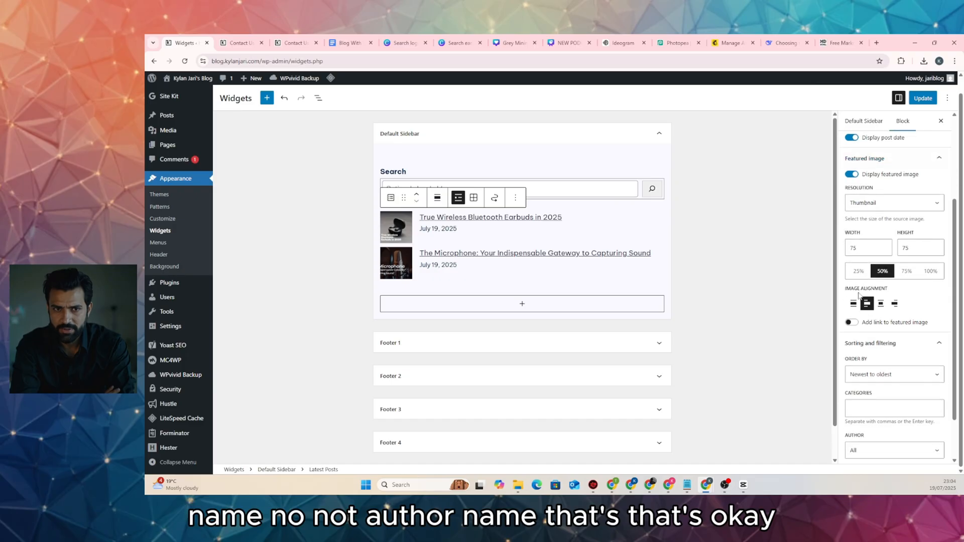
pyautogui.scroll(-1, 873, 349)
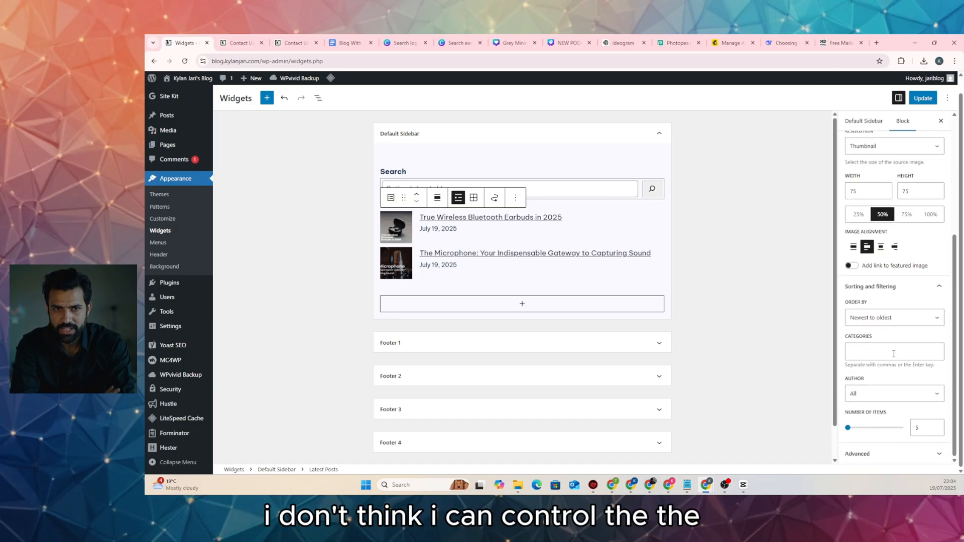
pyautogui.scroll(4, 896, 352)
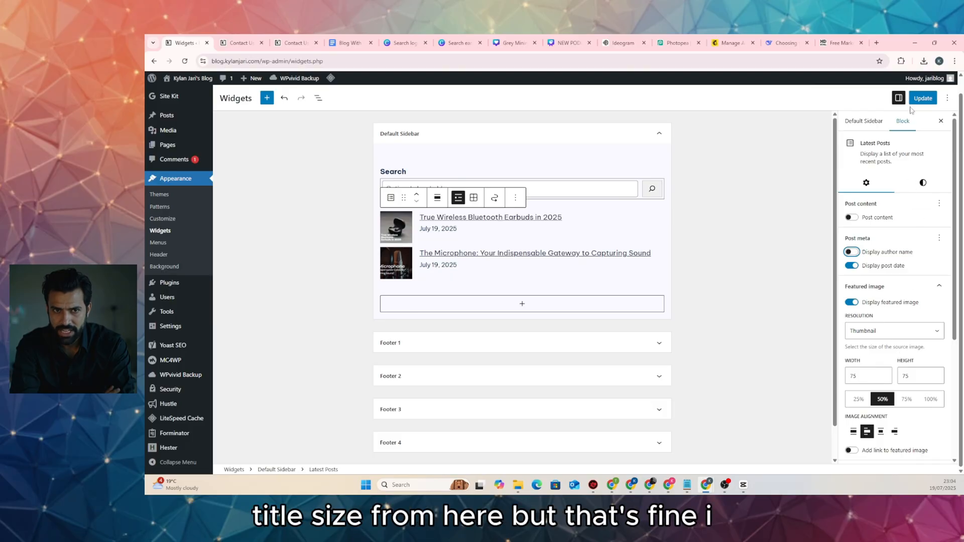
# Save the widget settings and confirm post dates appear in the Contact Us page sidebar
pyautogui.click(922, 98)
pyautogui.click(237, 43)
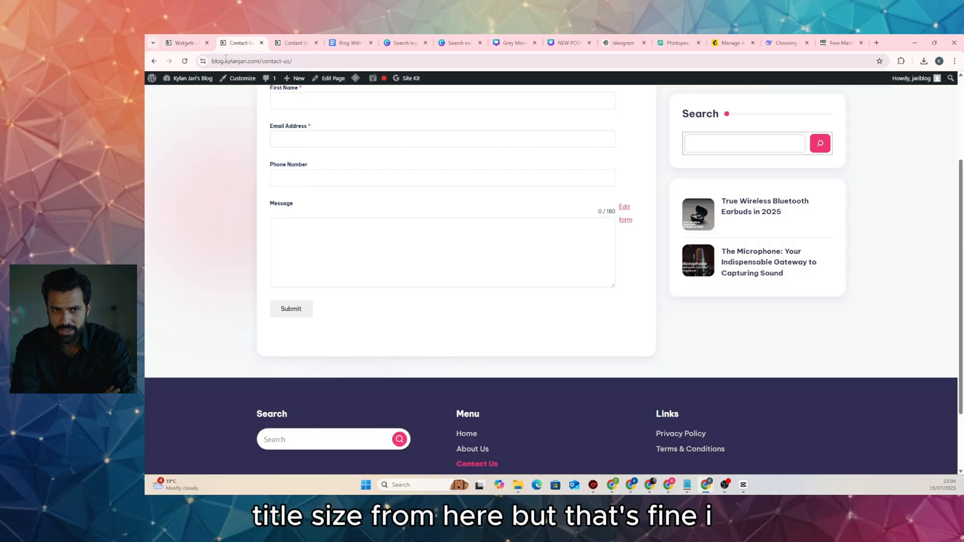
pyautogui.scroll(-2, 710, 200)
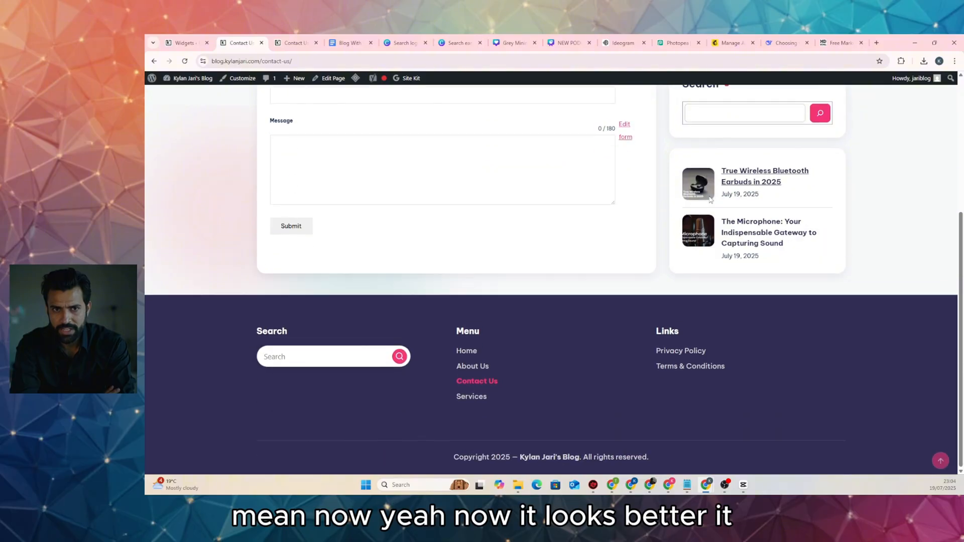
pyautogui.scroll(5, 711, 200)
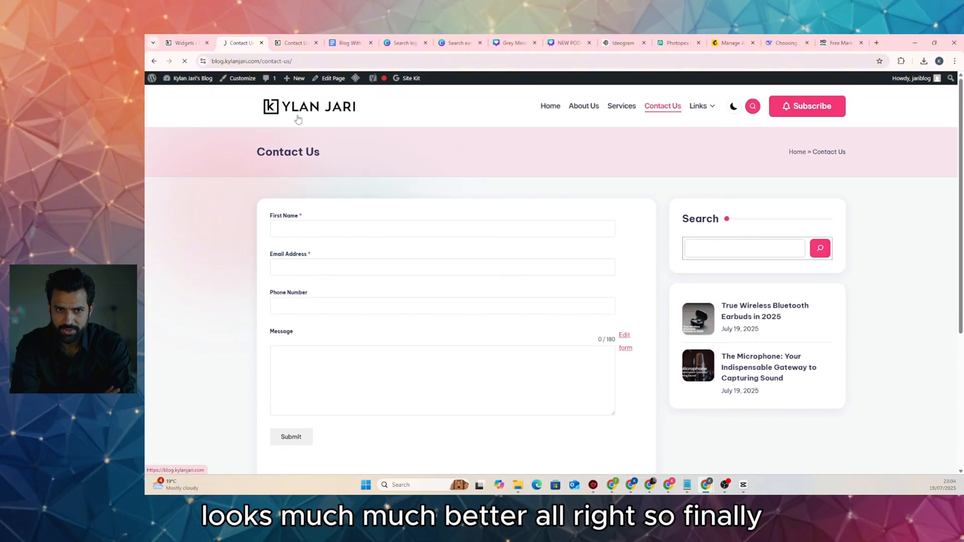
# Browse the home, About Us, Services and Contact Us pages, returning to the blog homepage
pyautogui.click(298, 118)
pyautogui.scroll(-5, 296, 118)
pyautogui.scroll(-10, 296, 119)
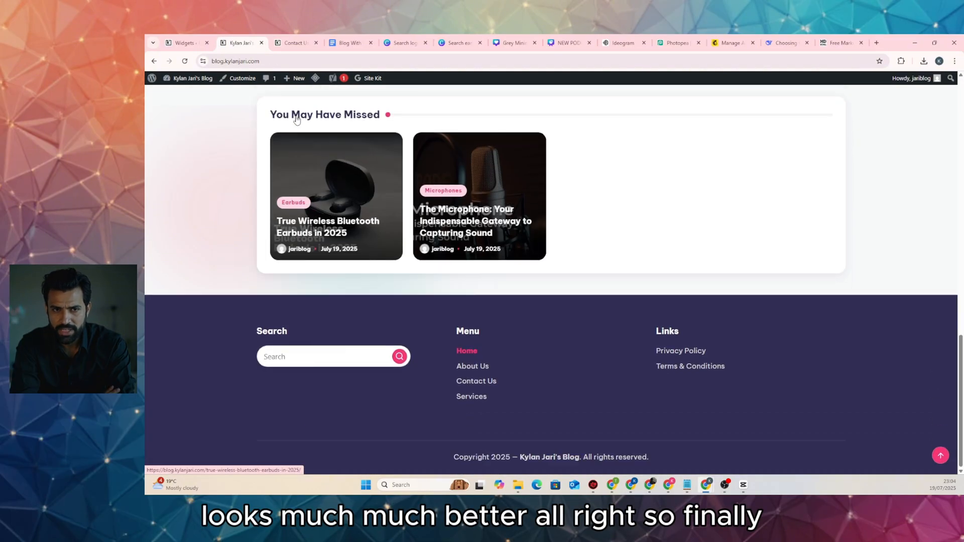
pyautogui.scroll(15, 297, 116)
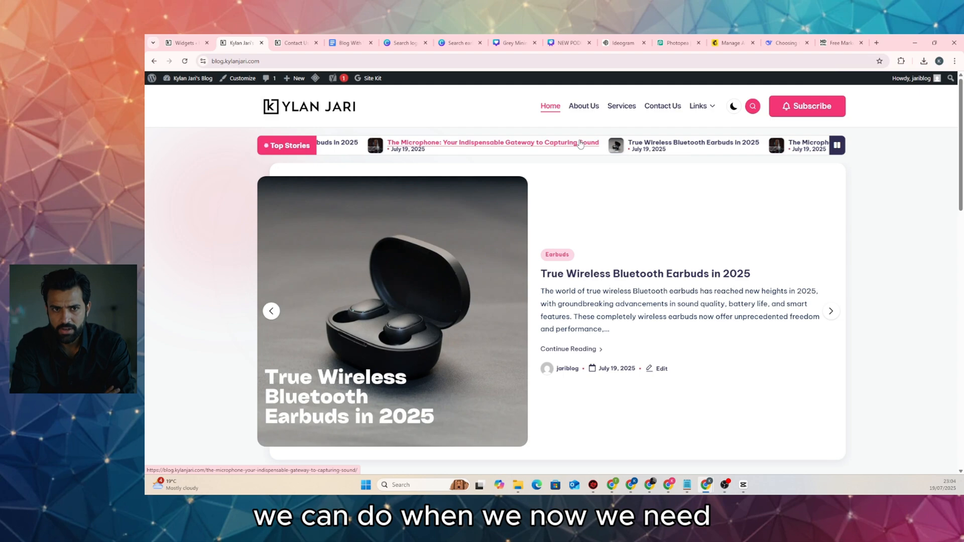
pyautogui.click(583, 106)
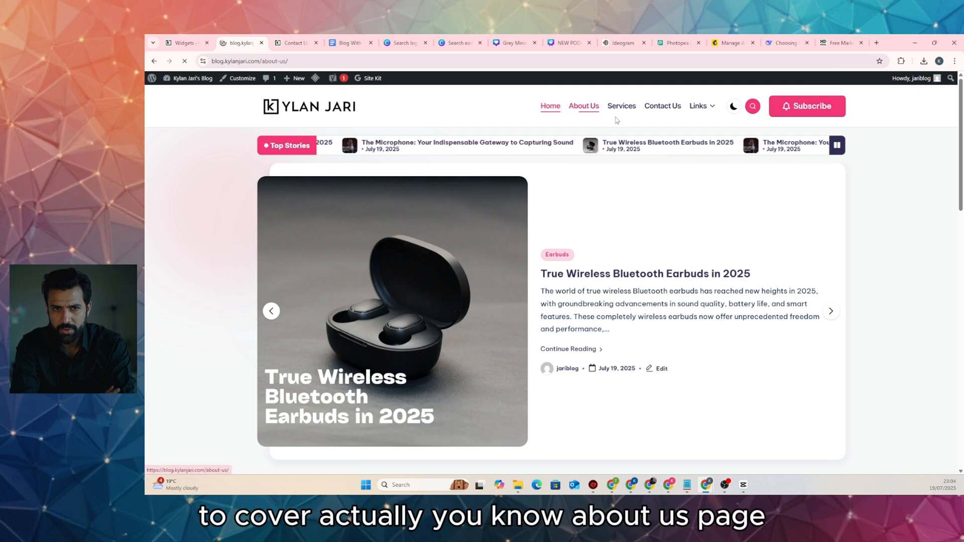
pyautogui.click(627, 111)
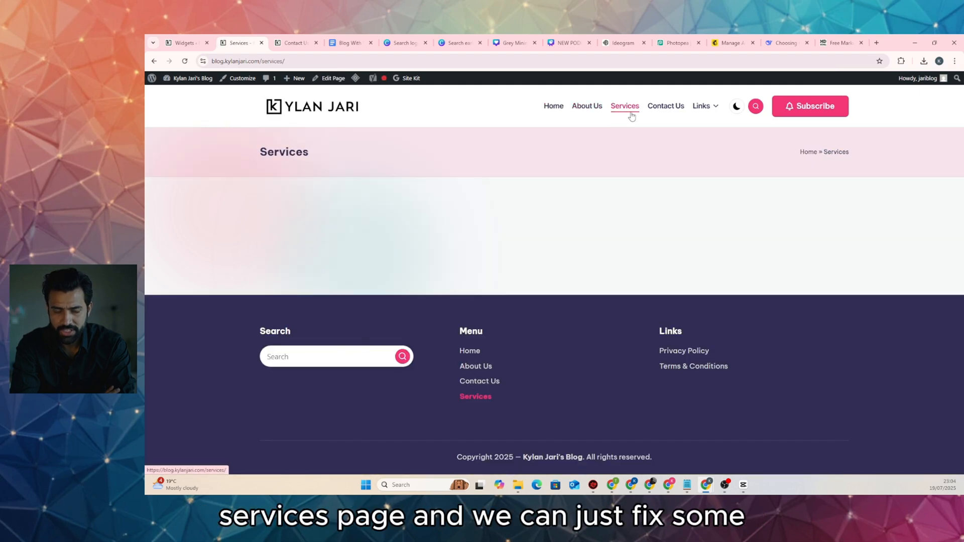
pyautogui.click(656, 110)
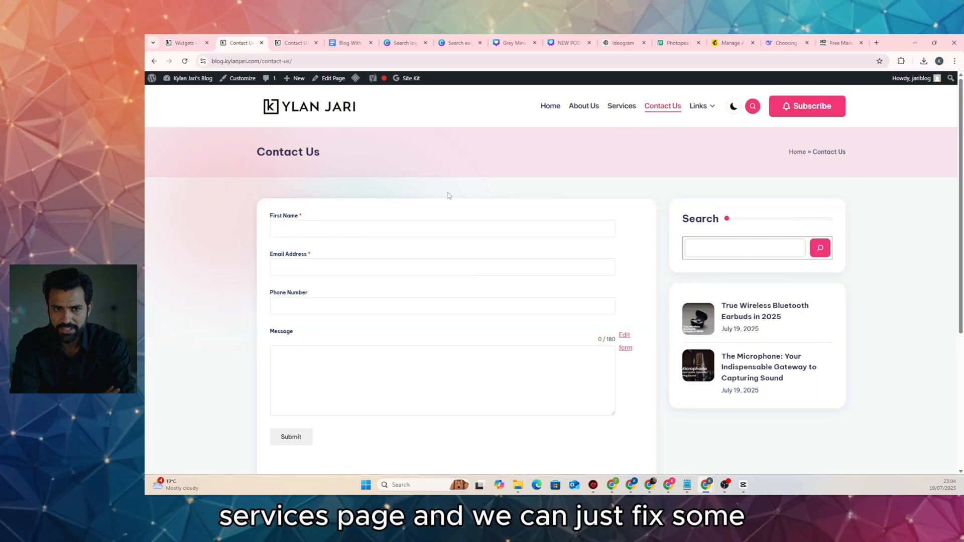
pyautogui.scroll(-4, 426, 267)
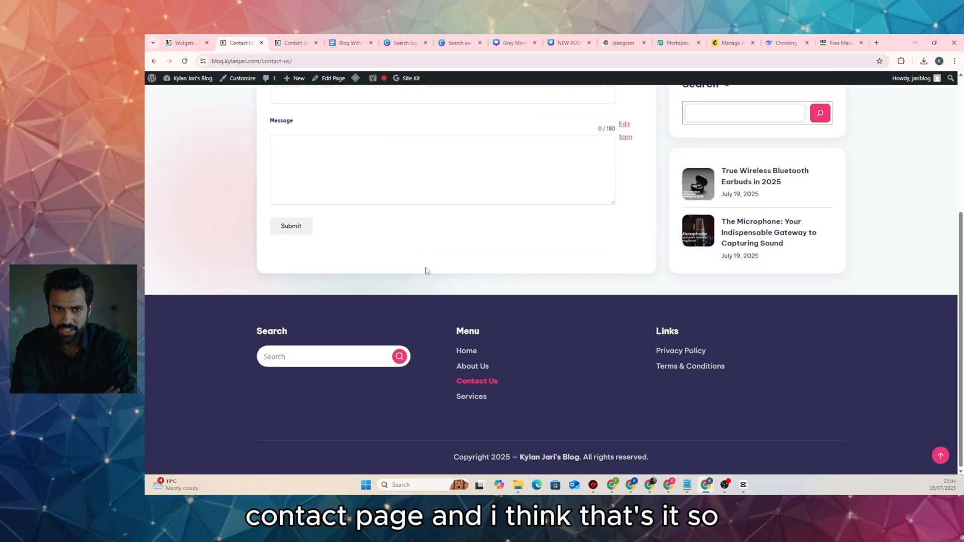
pyautogui.scroll(3, 427, 270)
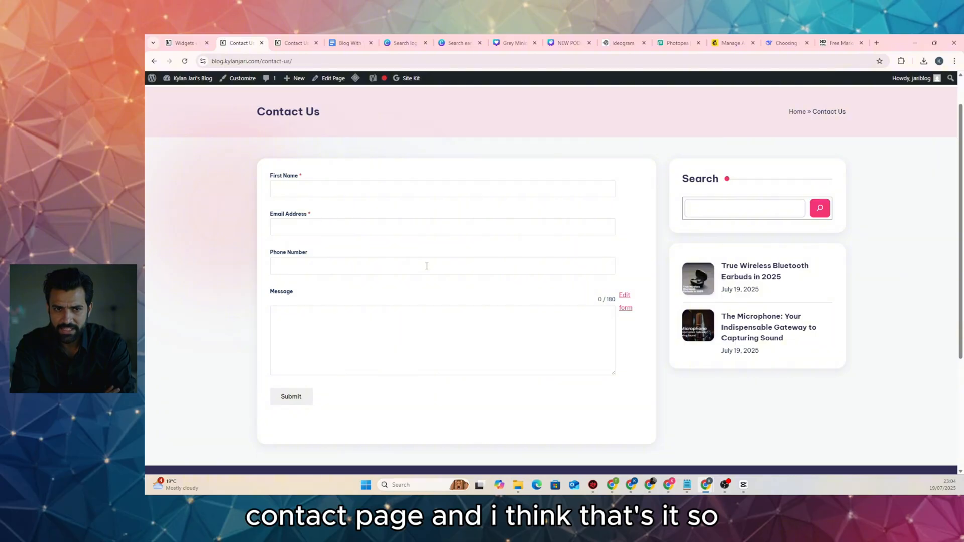
pyautogui.scroll(1, 426, 266)
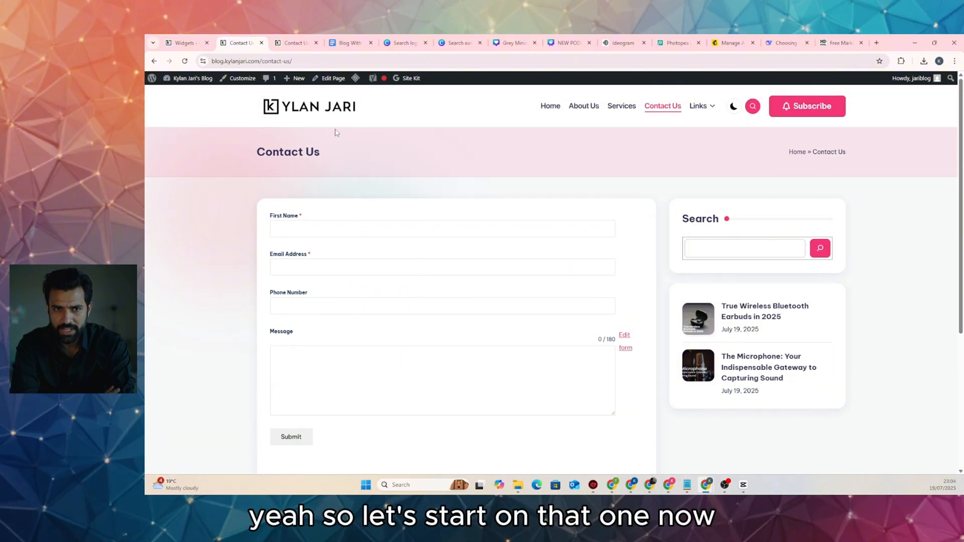
pyautogui.click(312, 106)
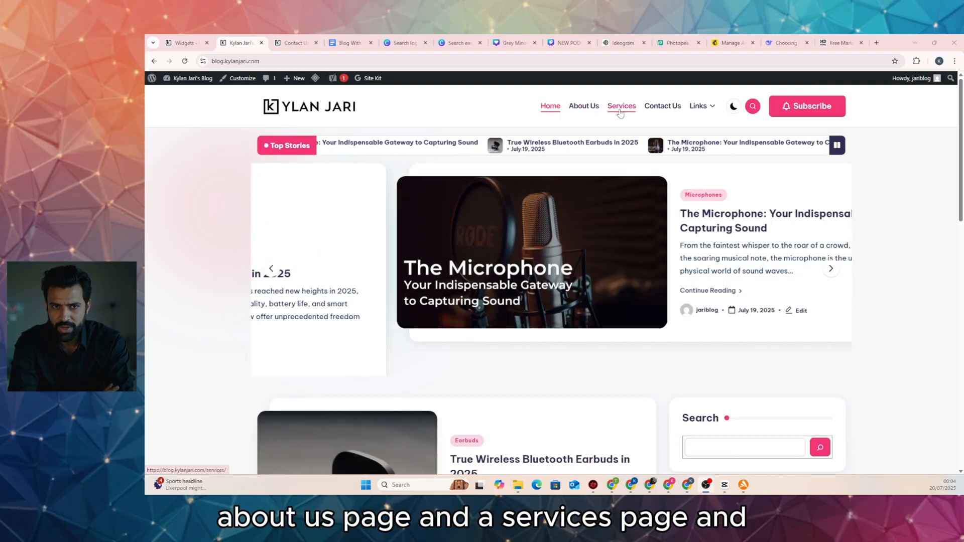
# Open the About Us page editor, then ask DeepSeek for SEO-optimised About content for the electronics reviewer
pyautogui.click(586, 109)
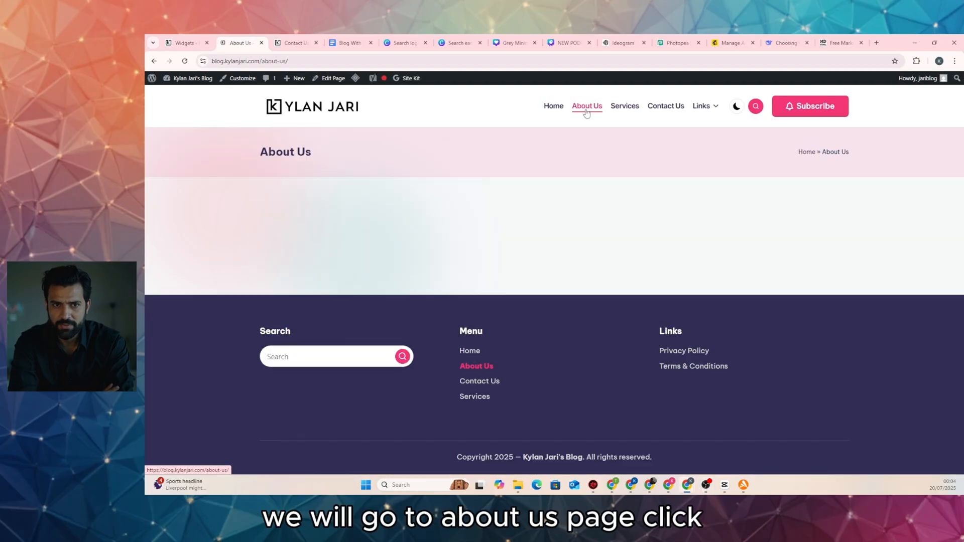
pyautogui.click(333, 78)
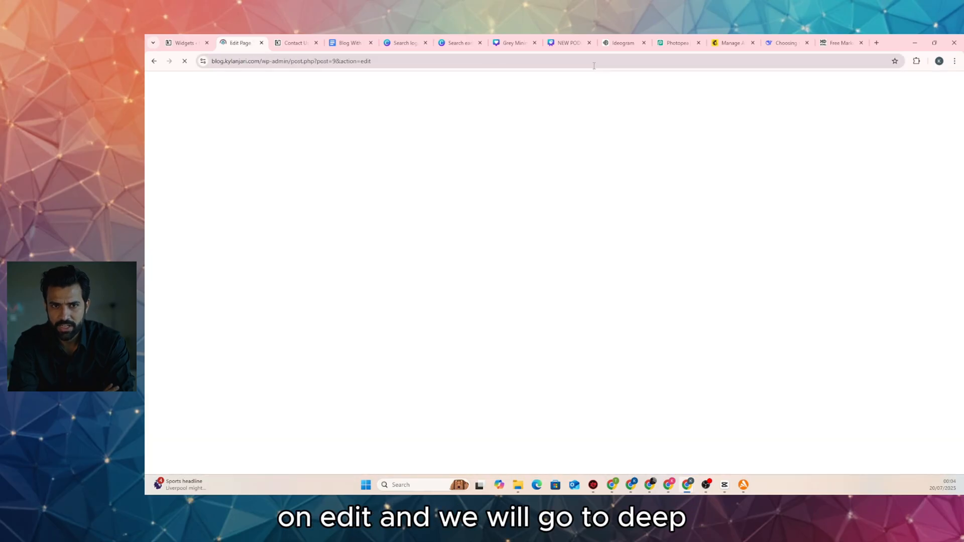
pyautogui.click(776, 45)
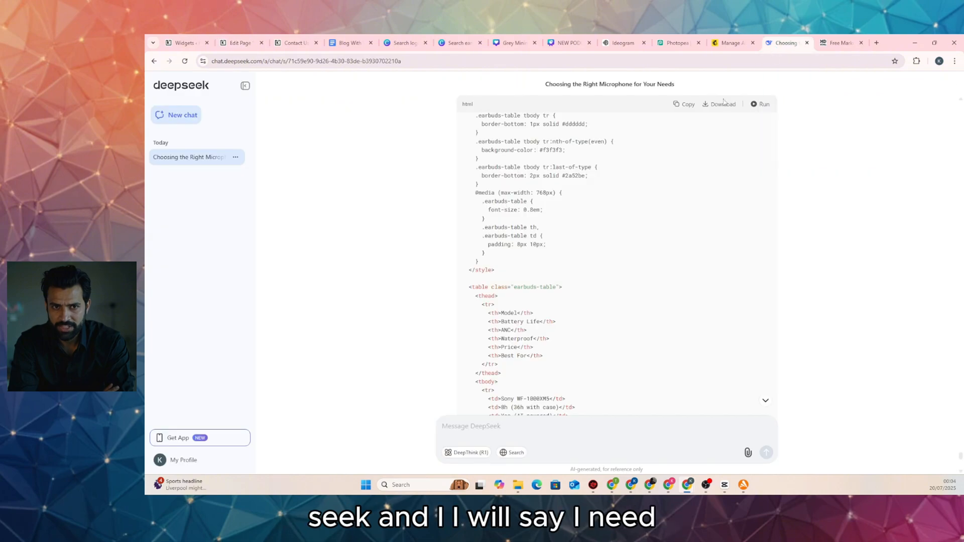
pyautogui.scroll(-5, 382, 257)
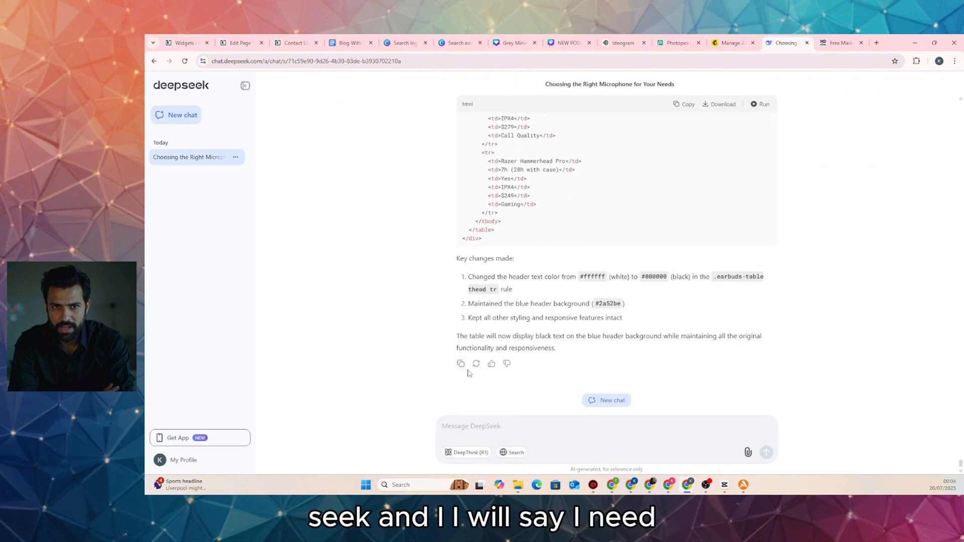
pyautogui.click(513, 428)
pyautogui.write('I')
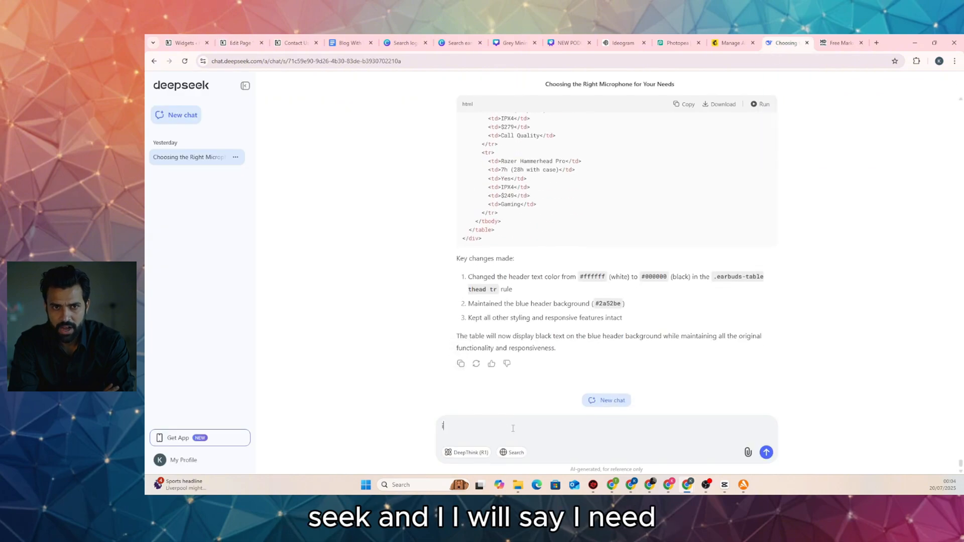
pyautogui.write(' ne')
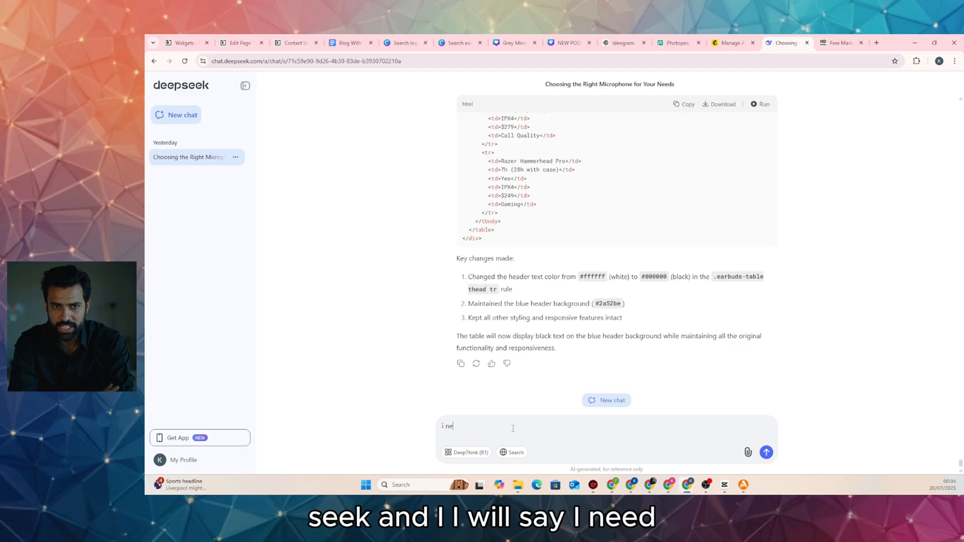
pyautogui.write('ed a content for about pa')
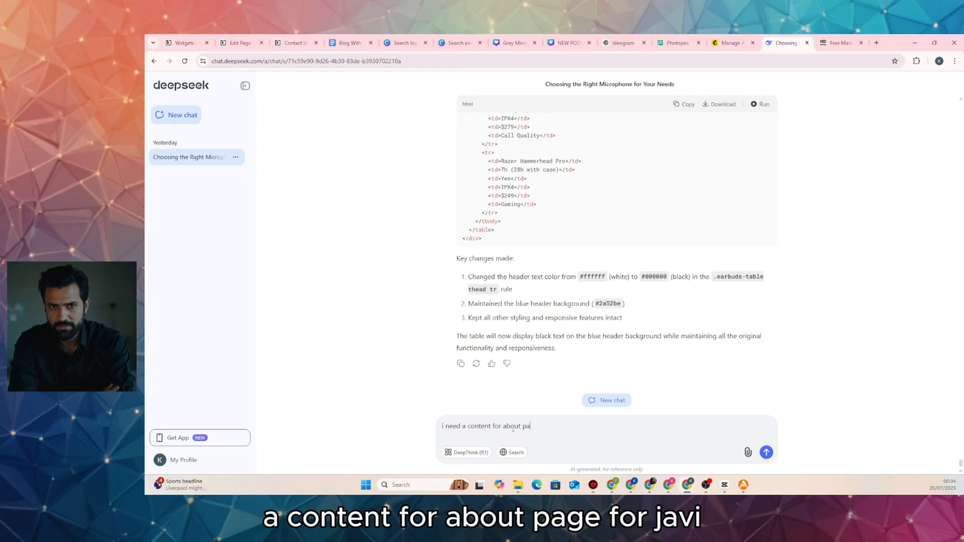
pyautogui.write('r ')
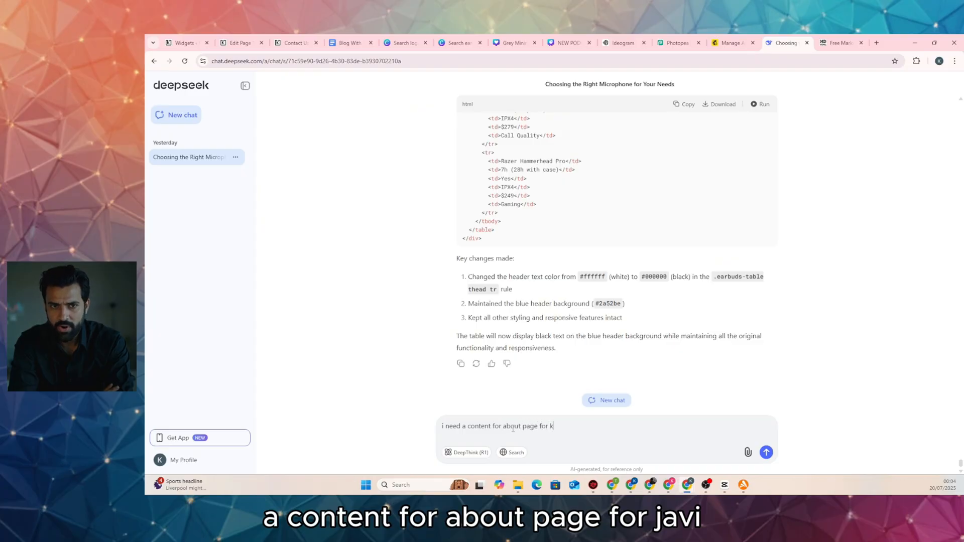
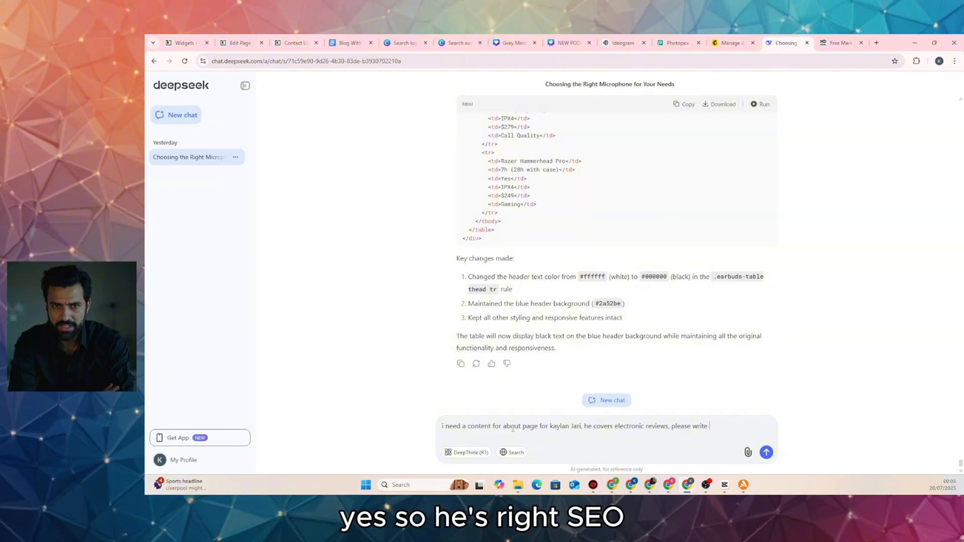
pyautogui.write('SEO optimise co')
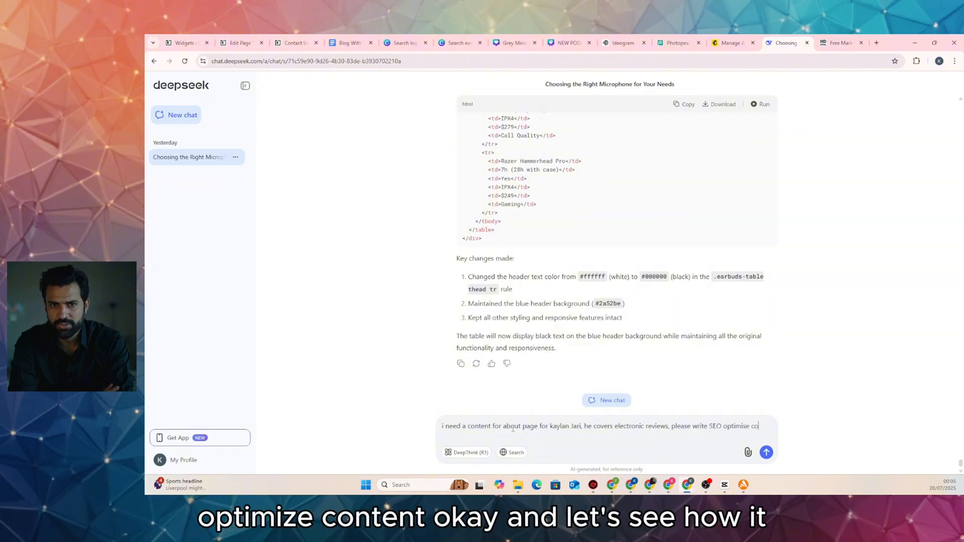
pyautogui.write('ntent')
pyautogui.press('Return')
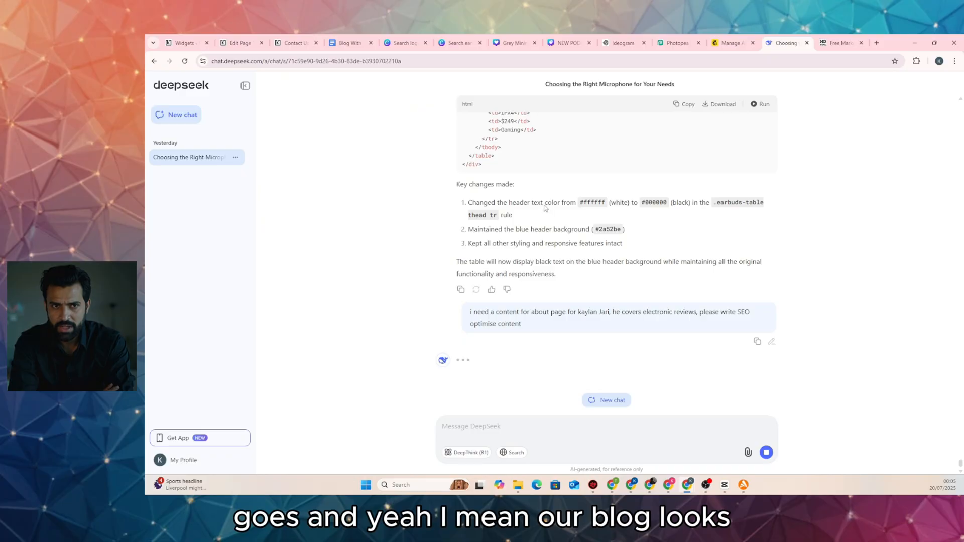
# Visit the live blog homepage from the widgets editor and scroll through its posts
pyautogui.click(190, 45)
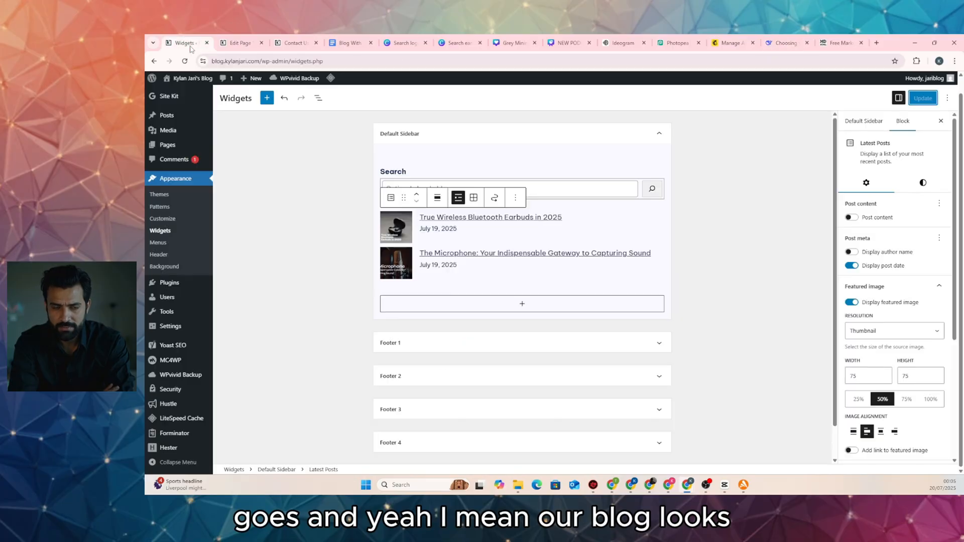
pyautogui.click(191, 93)
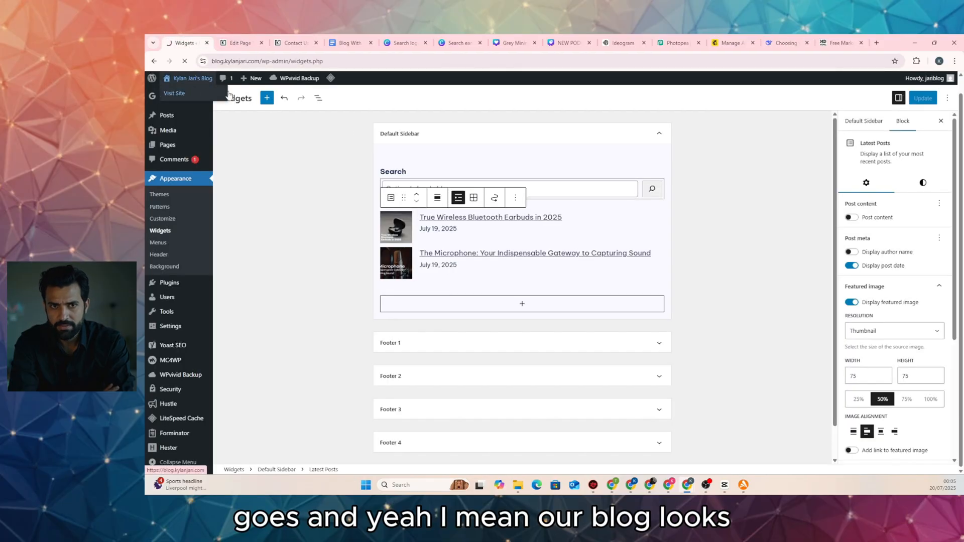
pyautogui.scroll(-10, 542, 205)
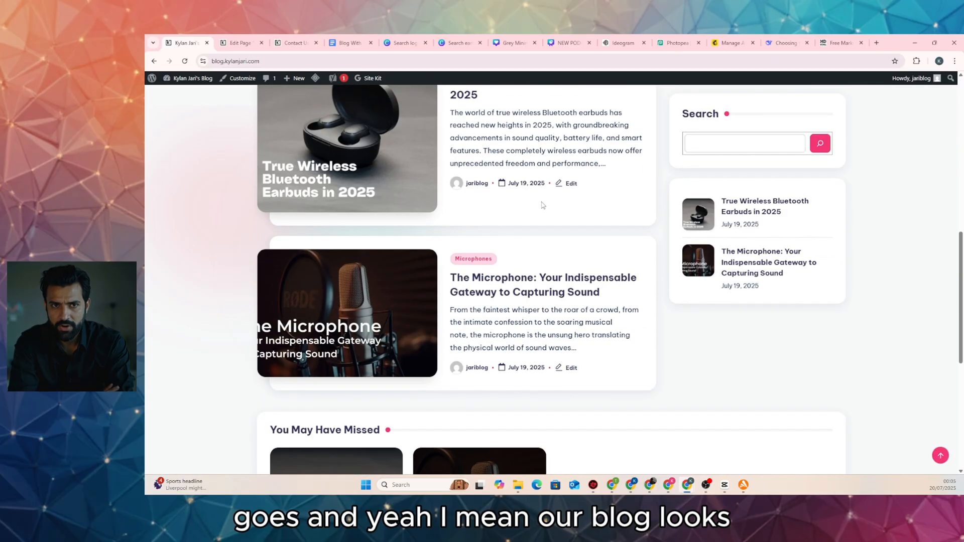
pyautogui.scroll(-5, 542, 205)
pyautogui.scroll(15, 543, 205)
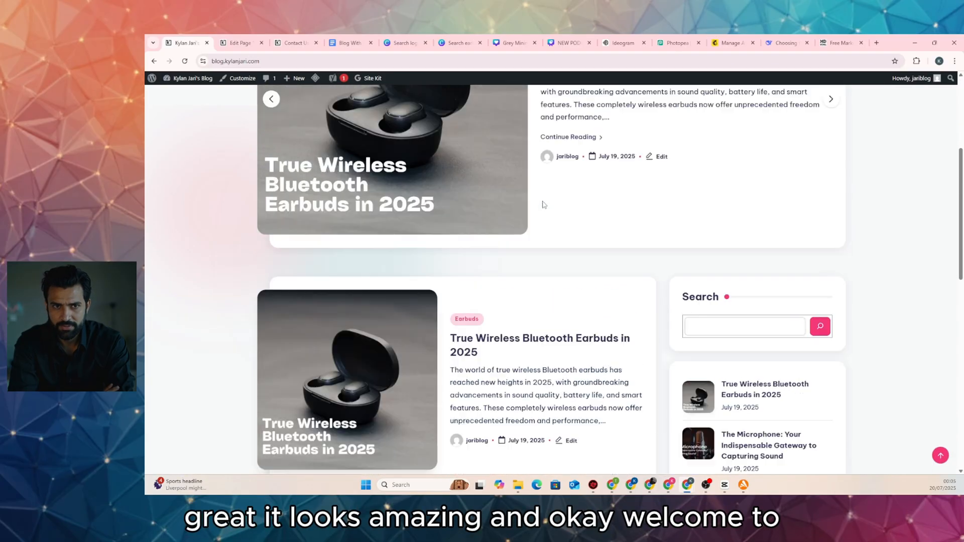
pyautogui.click(783, 43)
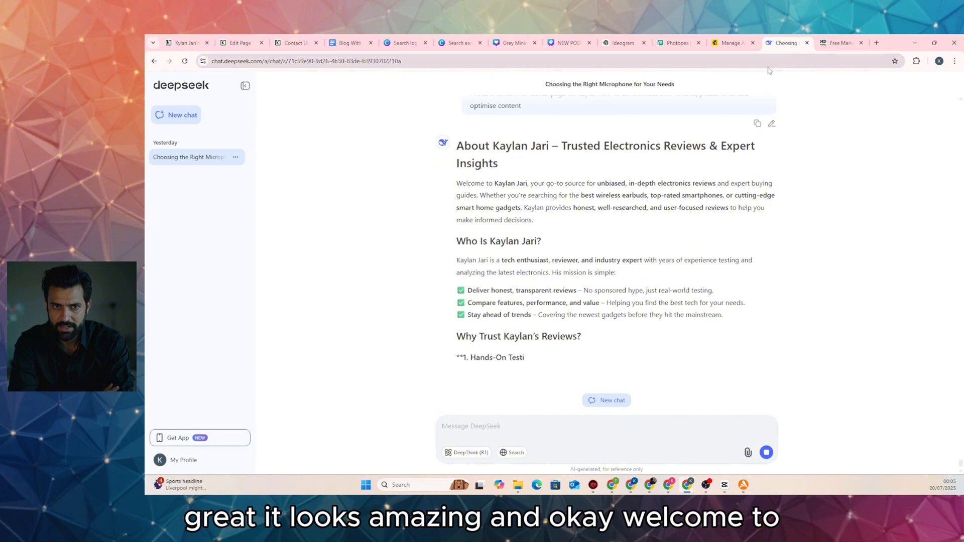
# Copy DeepSeek's 'Welcome to…' paragraph and switch back to the About Us page editor
pyautogui.scroll(3, 651, 229)
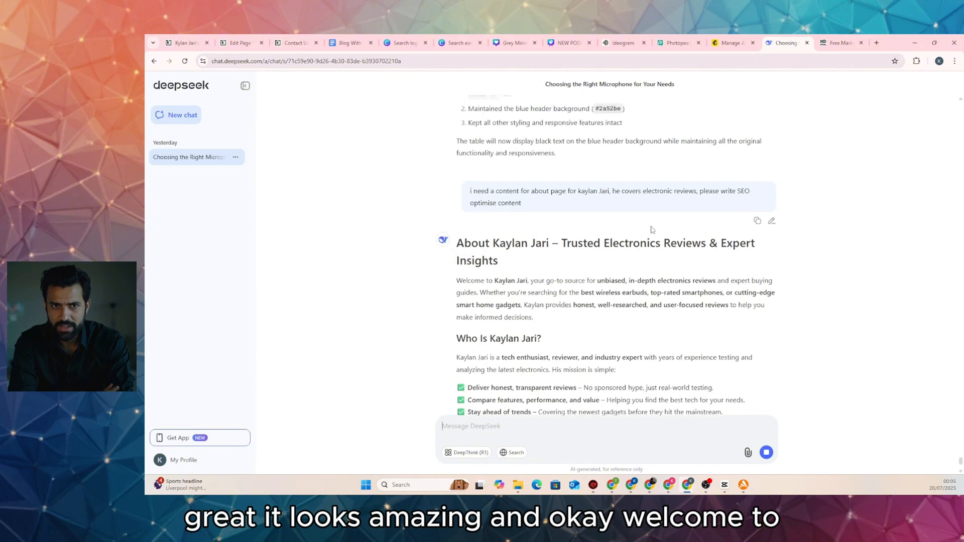
pyautogui.tripleClick(550, 281)
pyautogui.rightClick(556, 288)
pyautogui.click(573, 293)
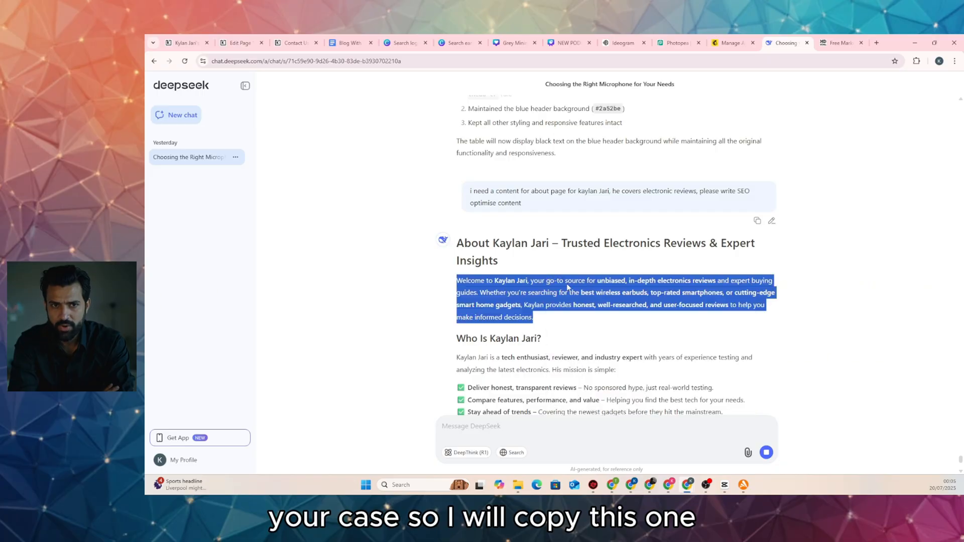
pyautogui.click(241, 44)
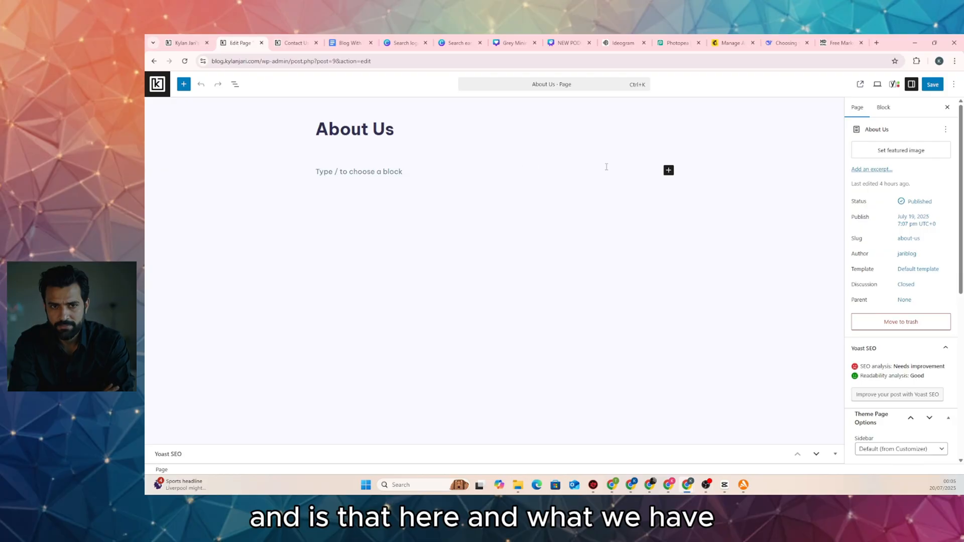
# Paste the welcome paragraph under the About Us title and start a new empty block
pyautogui.click(630, 171)
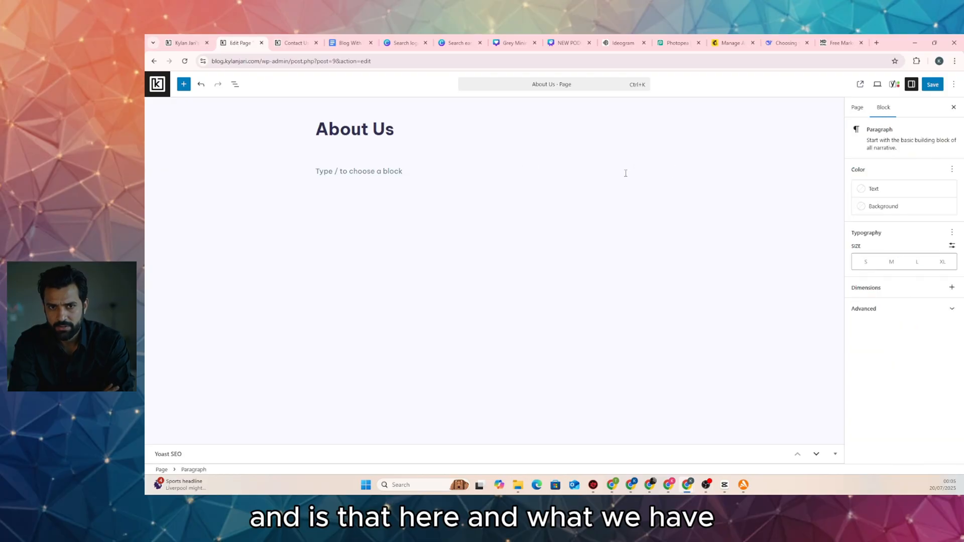
pyautogui.hotkey('ctrl', 'v')
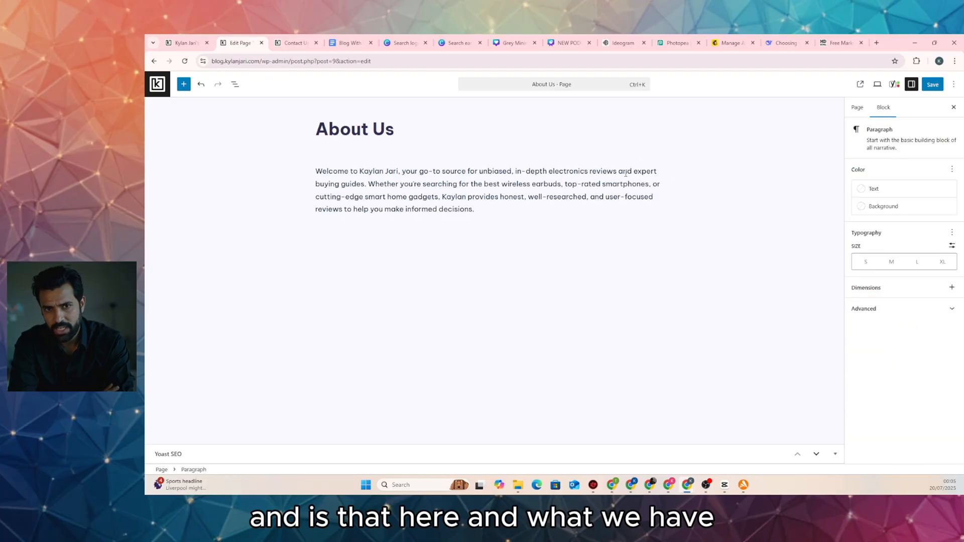
pyautogui.press('Return')
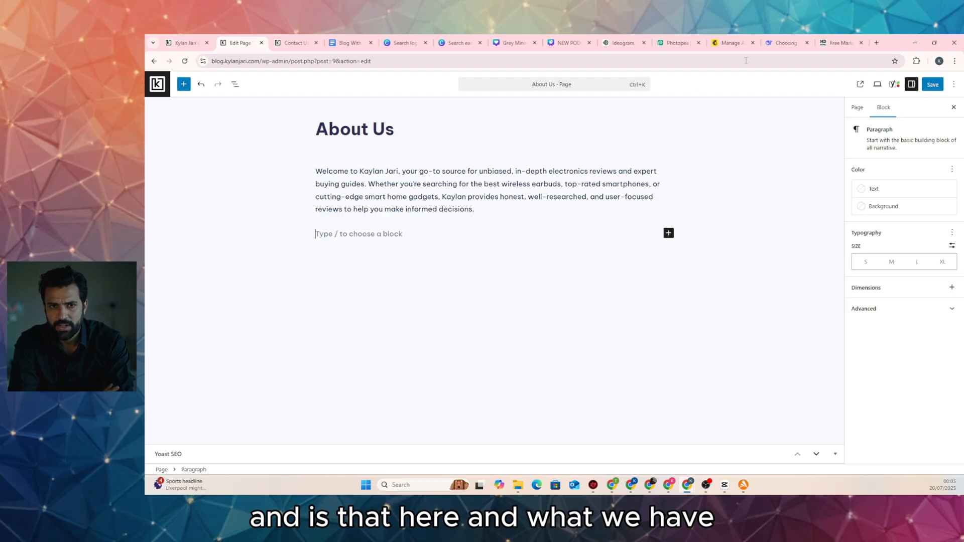
# Copy the remaining article sections from the DeepSeek answer
pyautogui.click(783, 43)
pyautogui.scroll(-4, 630, 223)
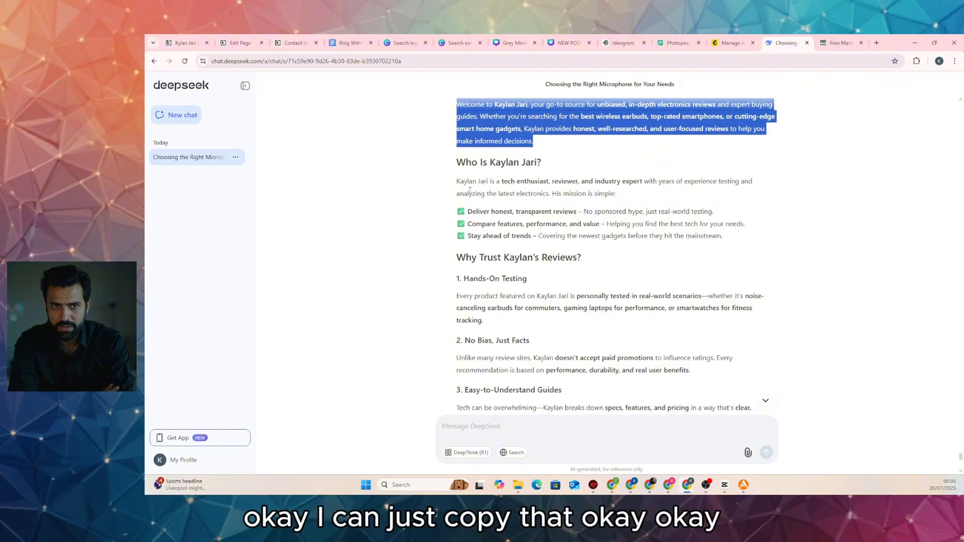
pyautogui.scroll(-3, 479, 189)
pyautogui.scroll(3, 480, 190)
pyautogui.click(459, 171)
pyautogui.moveTo(458, 171); pyautogui.dragTo(788, 280)
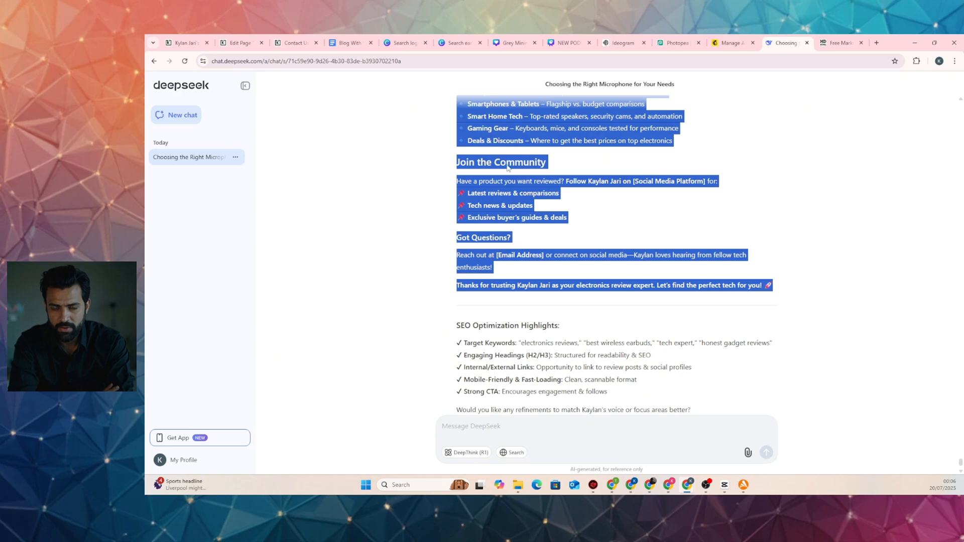
pyautogui.hotkey('ctrl', 'c')
# Paste the copied sections into the About Us page, then undo that paste
pyautogui.click(186, 43)
pyautogui.click(243, 44)
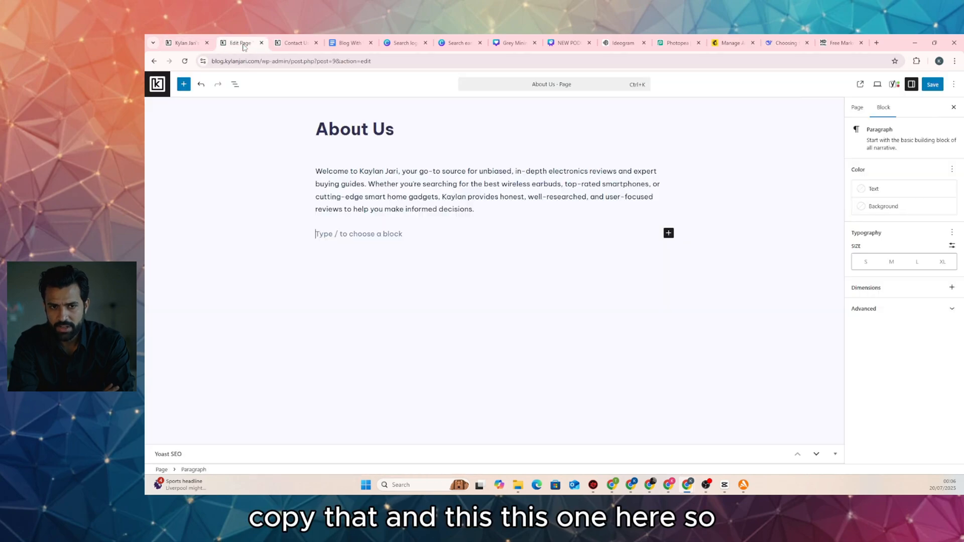
pyautogui.hotkey('ctrl', 'v')
pyautogui.scroll(10, 489, 252)
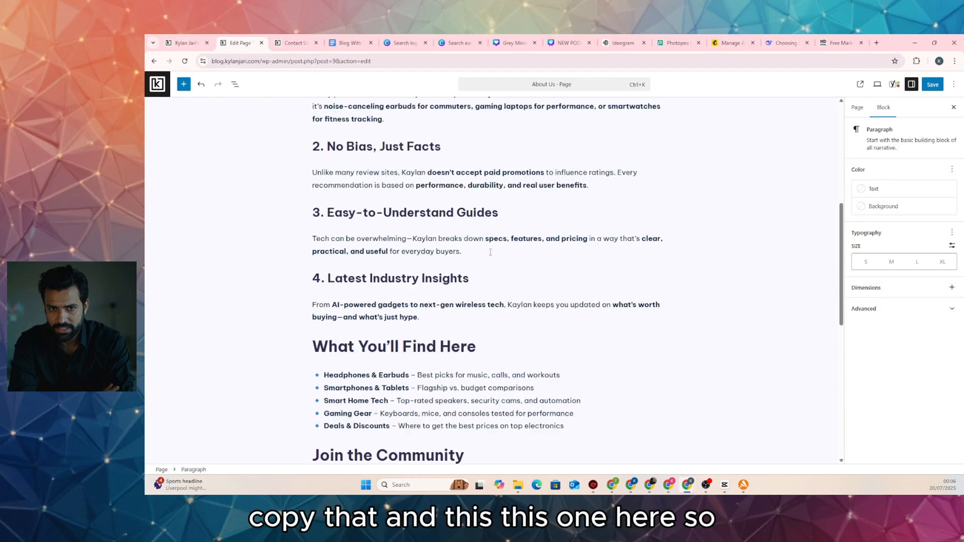
pyautogui.scroll(7, 490, 252)
pyautogui.scroll(-8, 441, 255)
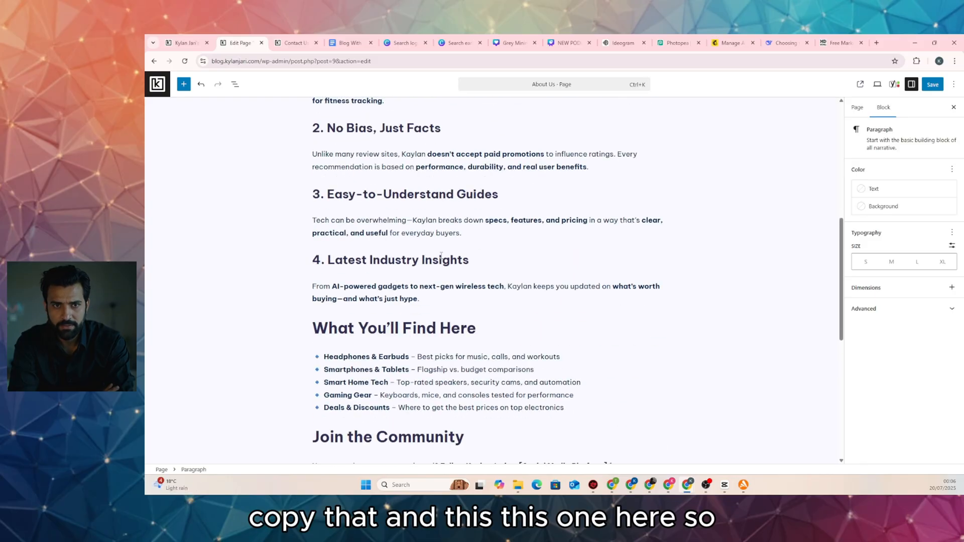
pyautogui.scroll(7, 441, 255)
pyautogui.scroll(-4, 443, 251)
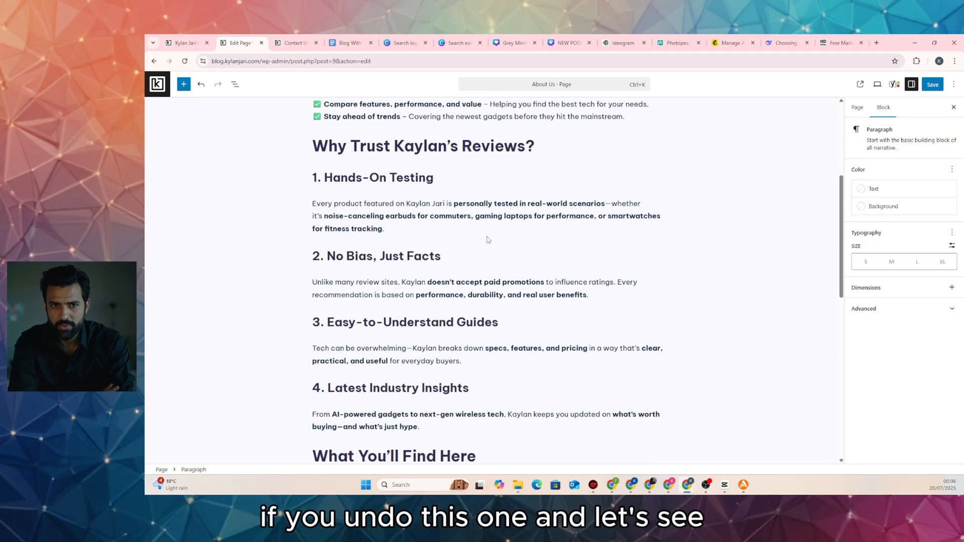
pyautogui.hotkey('ctrl', 'z')
# Insert a Row block below the welcome paragraph
pyautogui.click(667, 233)
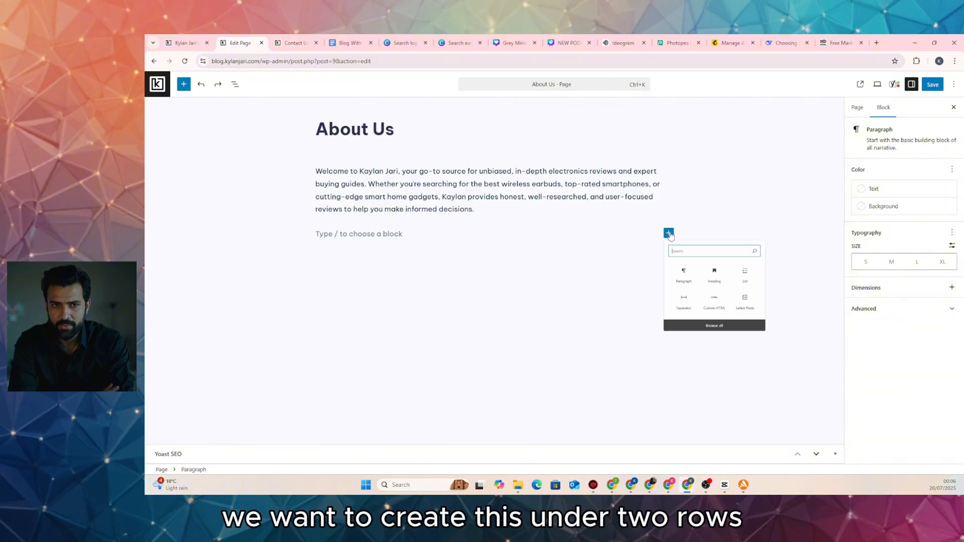
pyautogui.write('row')
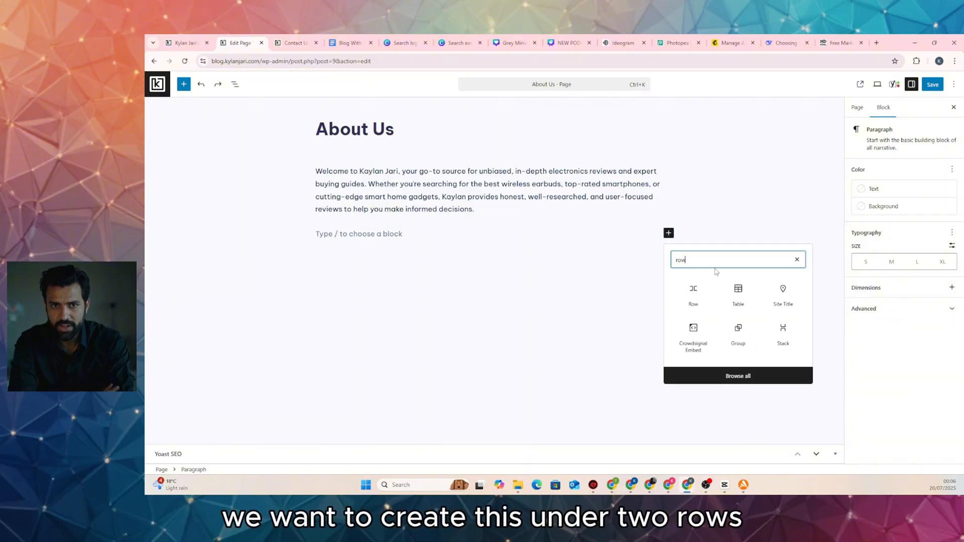
pyautogui.click(700, 292)
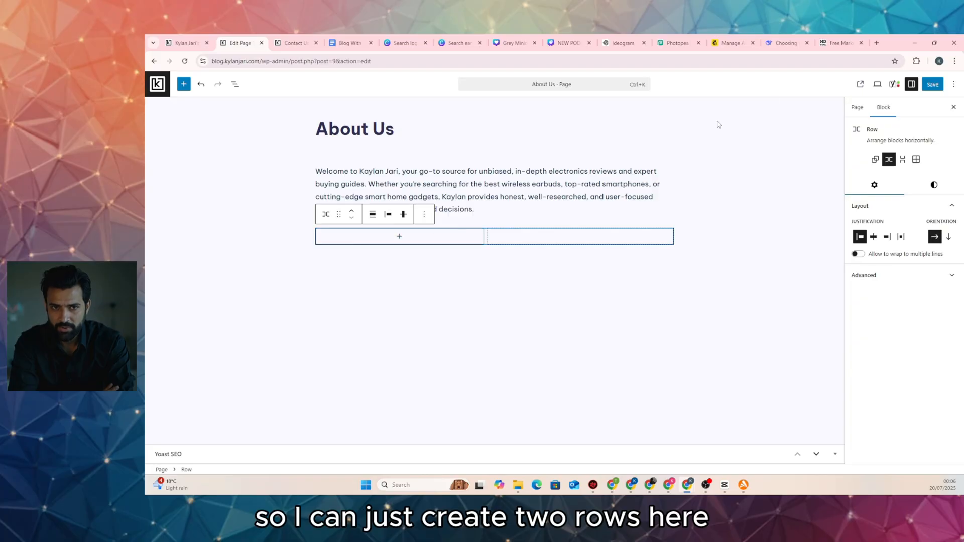
# Return to the DeepSeek answer and clear the earlier text selection
pyautogui.click(782, 43)
pyautogui.scroll(10, 589, 212)
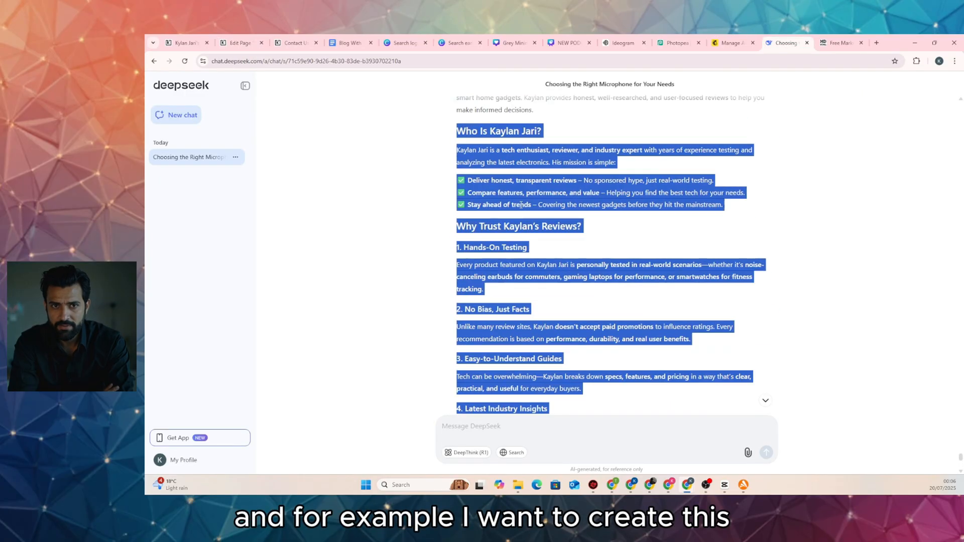
pyautogui.scroll(5, 520, 204)
pyautogui.scroll(-3, 521, 208)
pyautogui.click(488, 241)
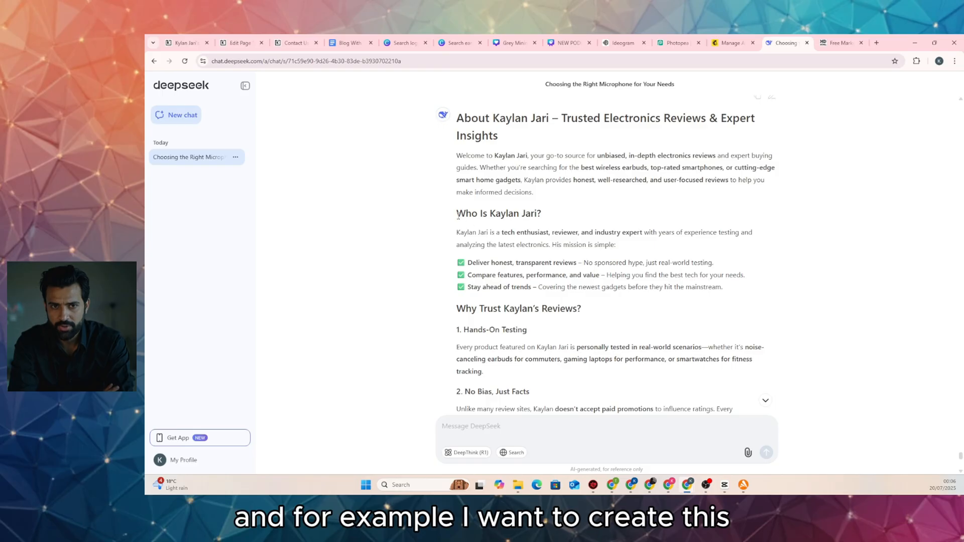
pyautogui.moveTo(458, 214); pyautogui.dragTo(726, 295)
pyautogui.hotkey('ctrl', 'c')
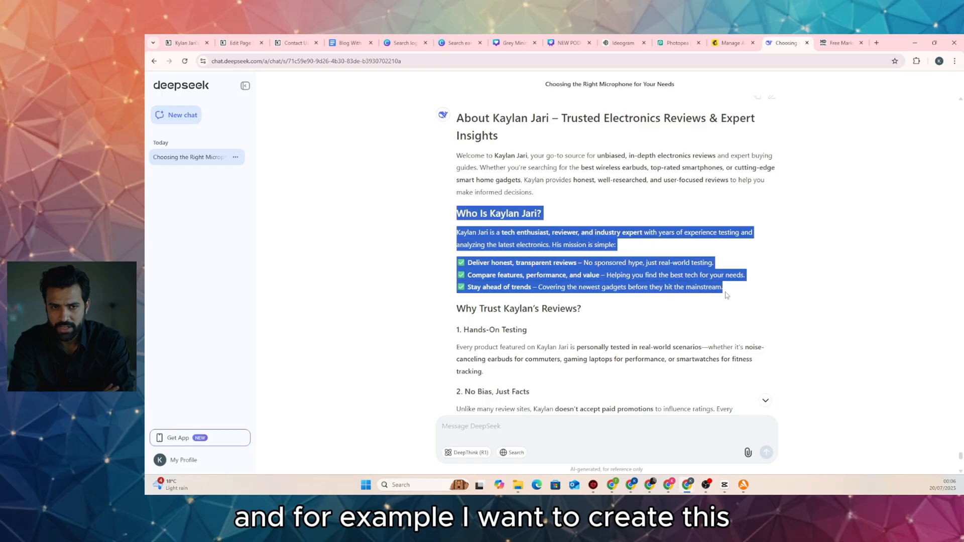
pyautogui.click(185, 43)
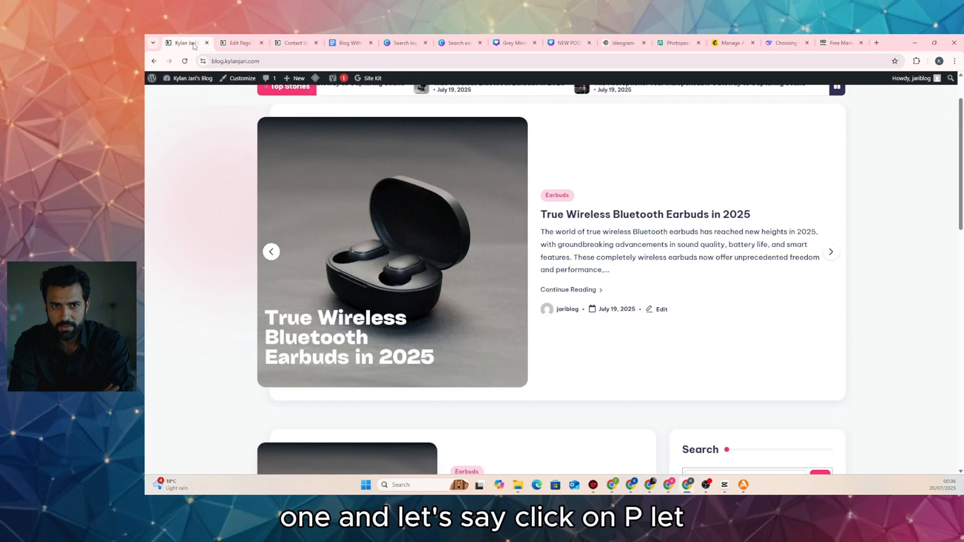
pyautogui.click(241, 45)
pyautogui.click(400, 236)
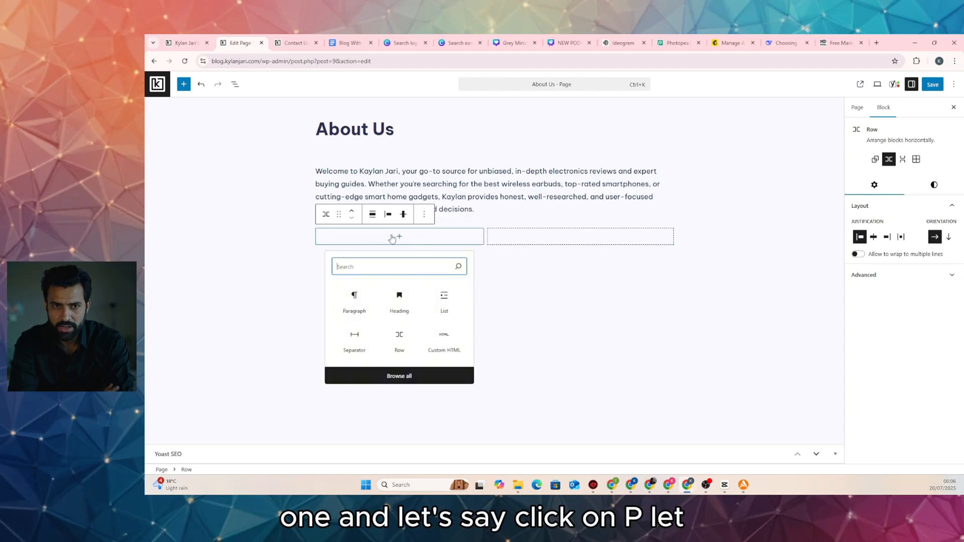
pyautogui.click(351, 295)
# Paste the 'Who Is' section twice, undoing each badly laid-out result
pyautogui.hotkey('ctrl', 'v')
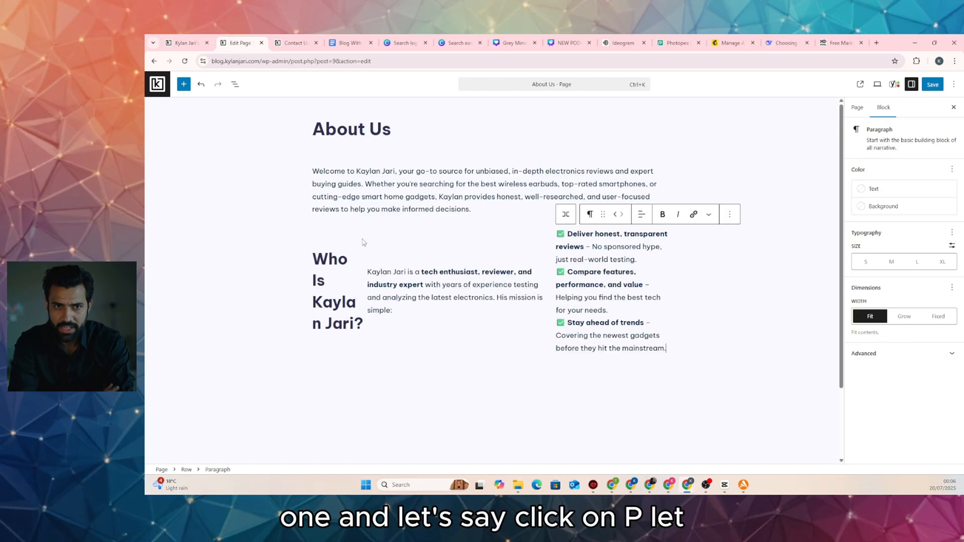
pyautogui.hotkey('ctrl', 'z')
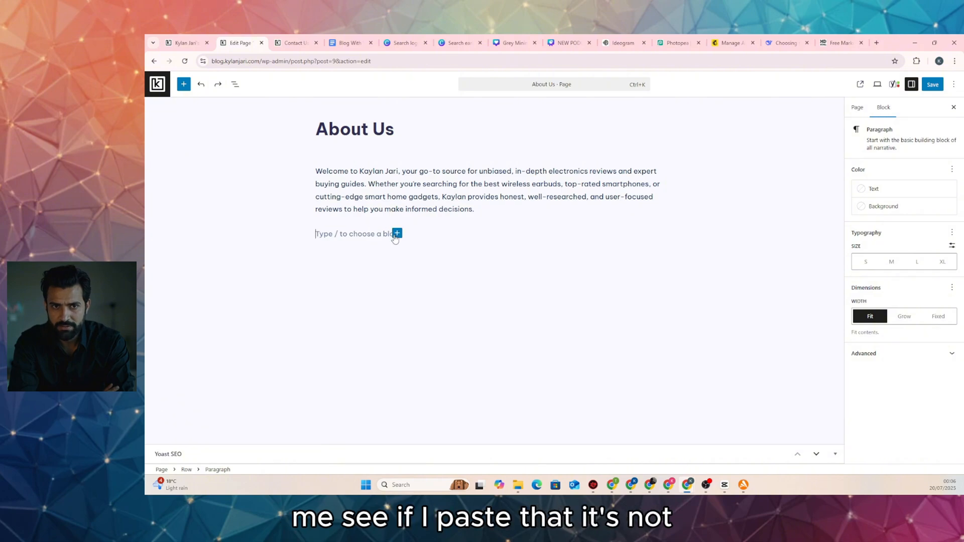
pyautogui.hotkey('ctrl', 'v')
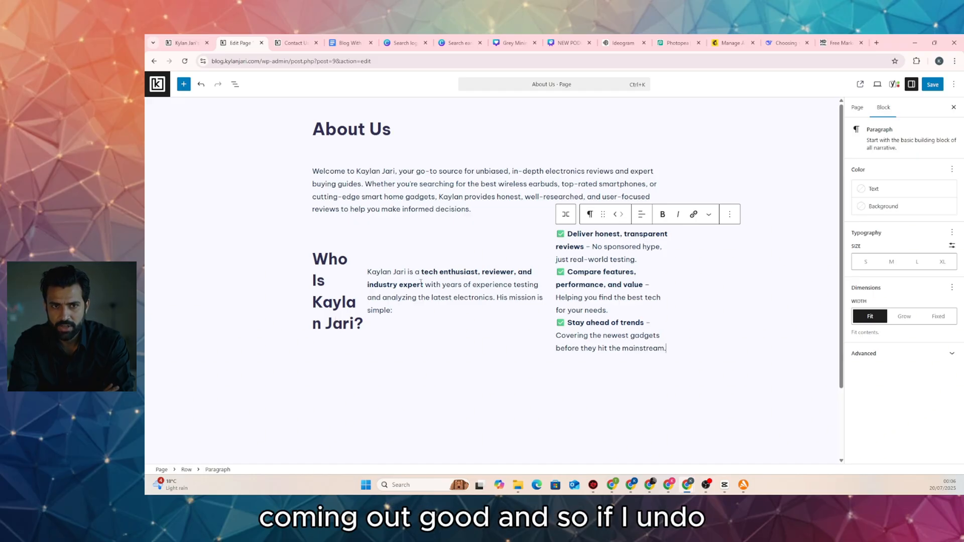
pyautogui.hotkey('ctrl', 'z')
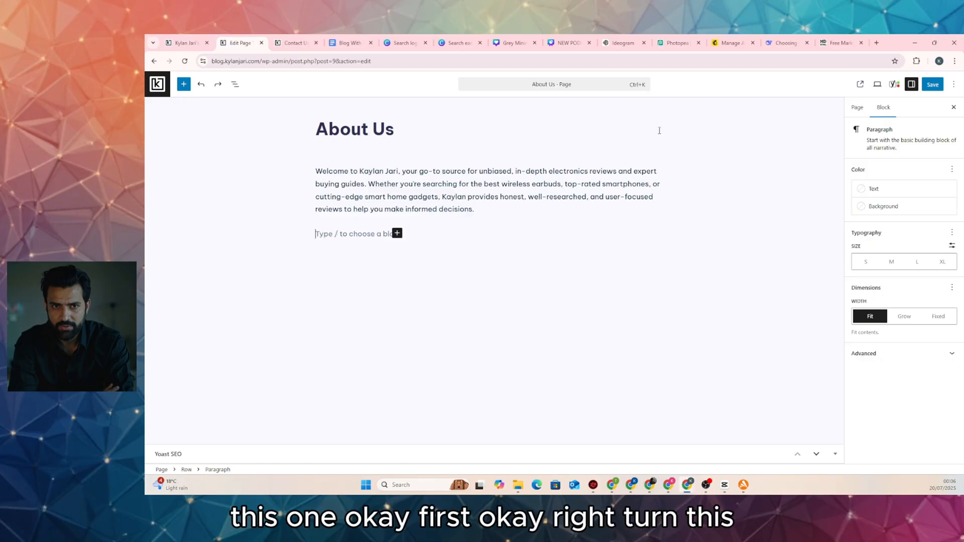
pyautogui.click(787, 45)
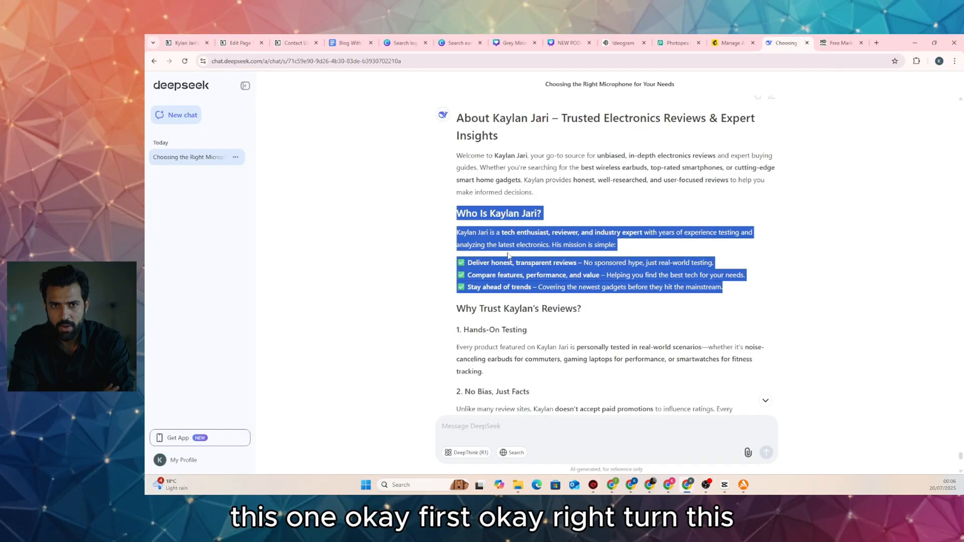
pyautogui.click(468, 227)
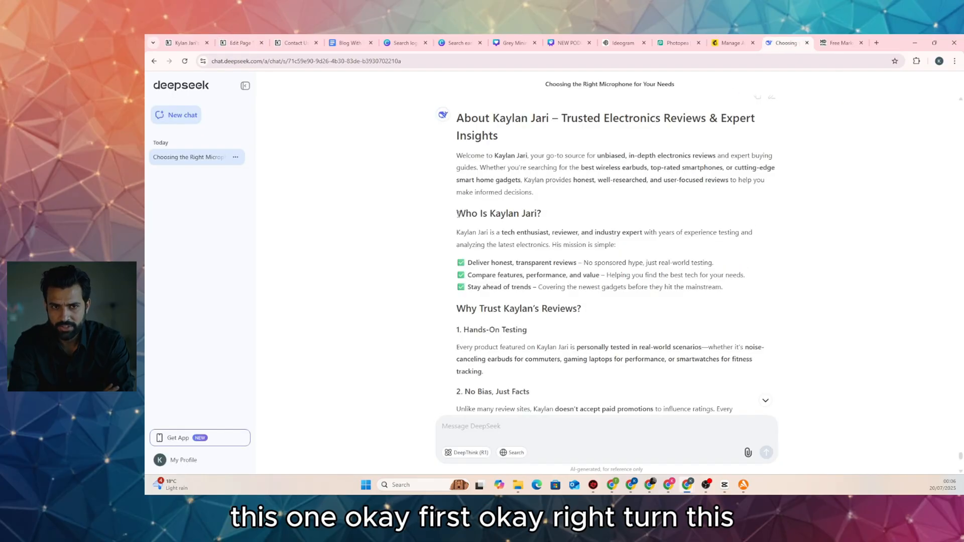
pyautogui.moveTo(458, 213); pyautogui.dragTo(636, 244)
pyautogui.hotkey('ctrl', 'c')
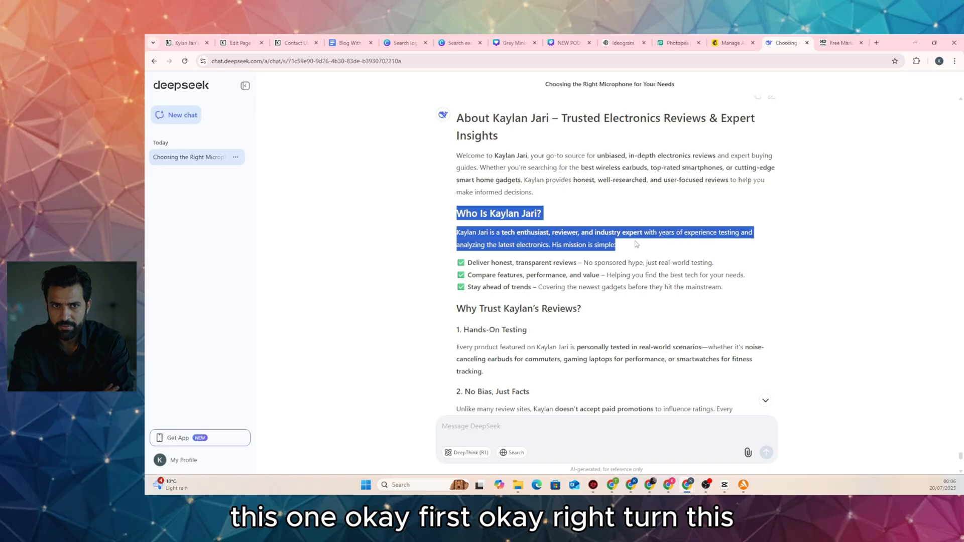
pyautogui.click(245, 44)
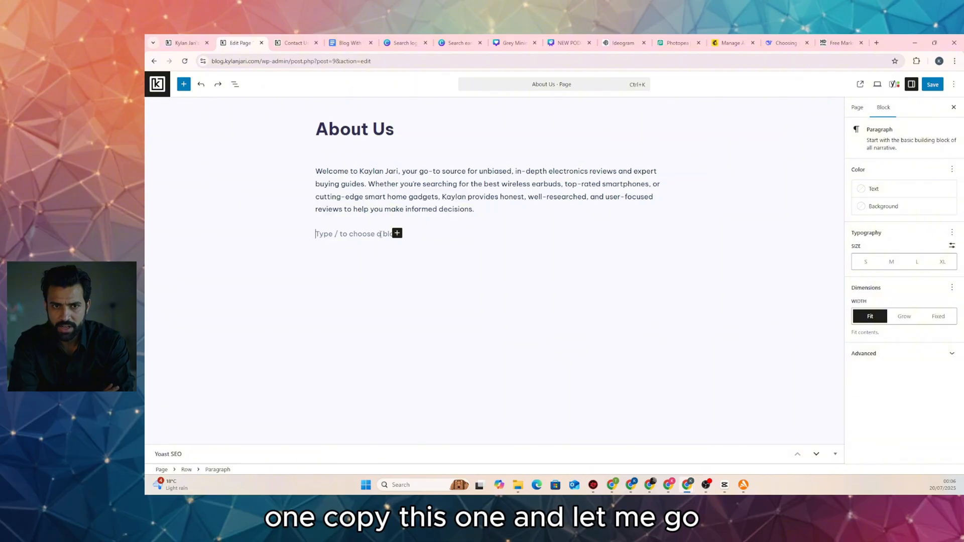
# Transform the Row into a Stack via List View and paste the heading and intro into it
pyautogui.click(235, 84)
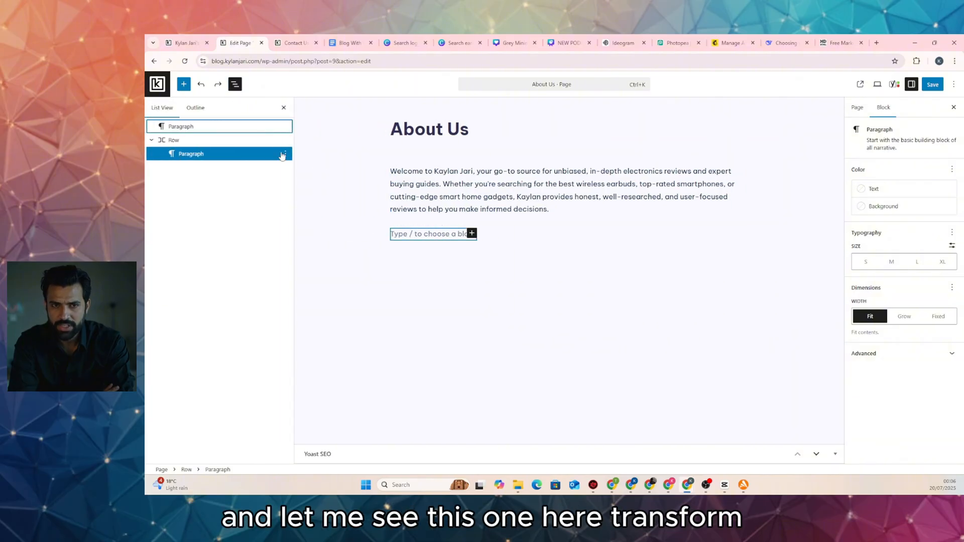
pyautogui.click(243, 140)
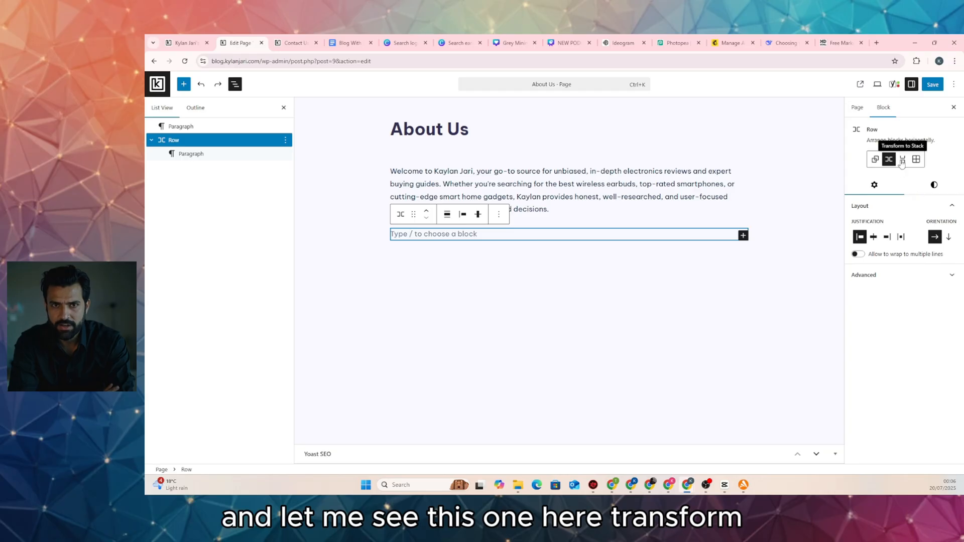
pyautogui.click(875, 160)
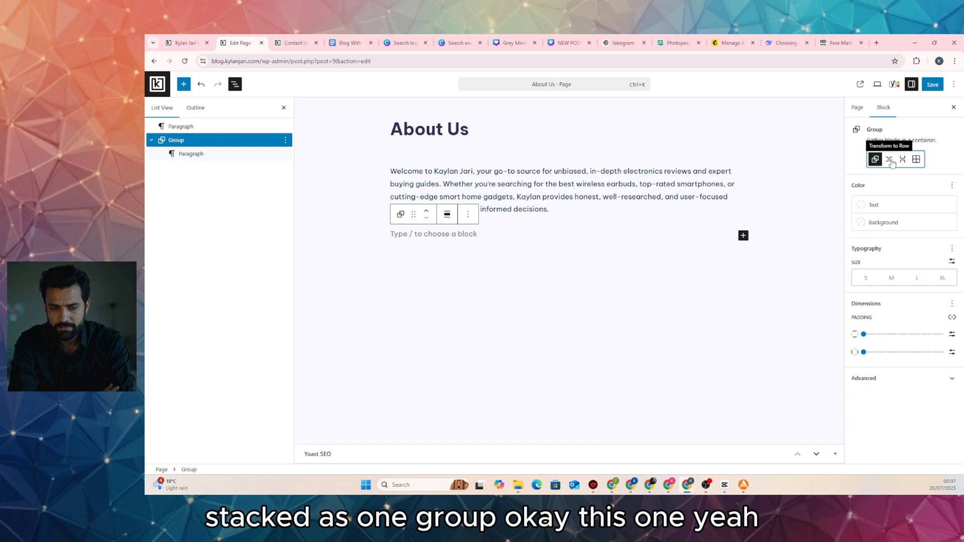
pyautogui.click(890, 160)
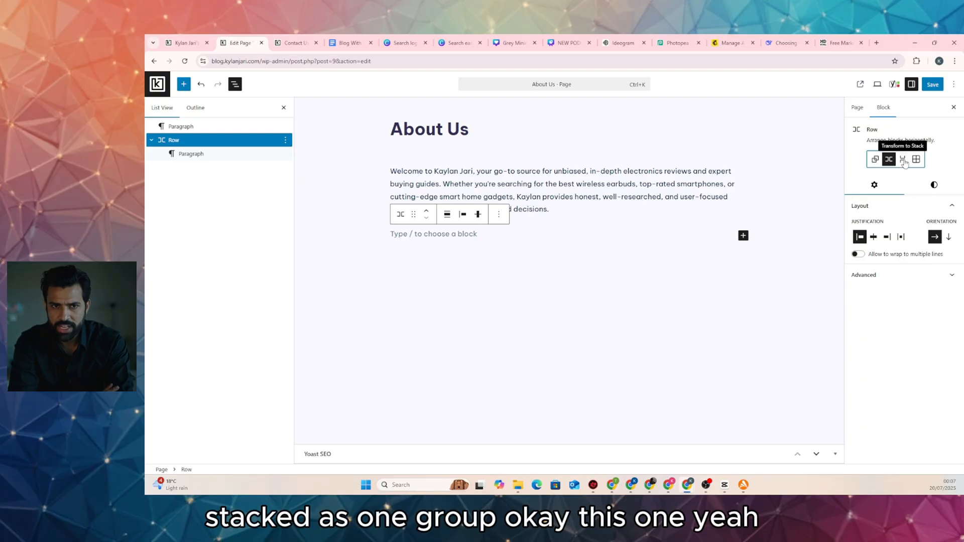
pyautogui.click(903, 161)
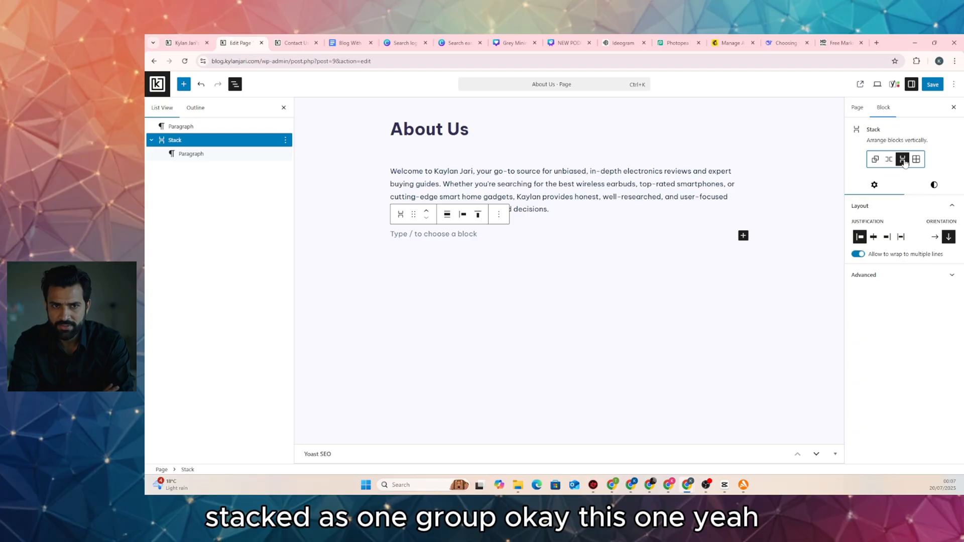
pyautogui.click(468, 238)
pyautogui.hotkey('ctrl', 'v')
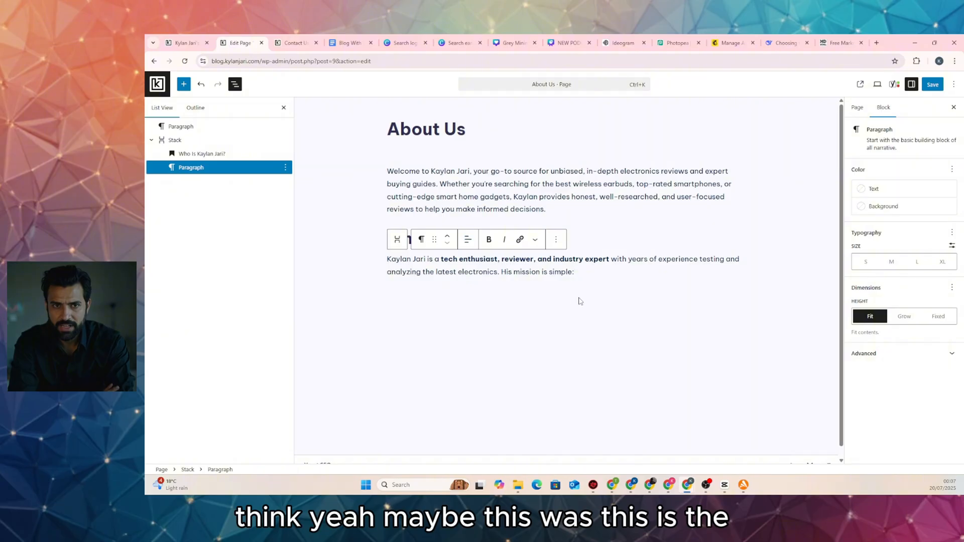
# Add a new empty paragraph below the Stack's heading and intro
pyautogui.scroll(-1, 611, 307)
pyautogui.click(533, 304)
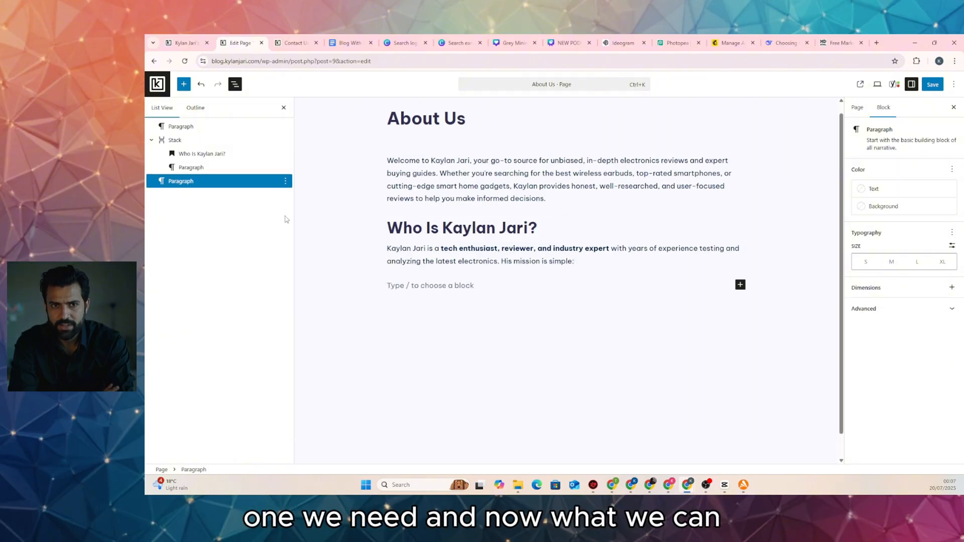
pyautogui.click(228, 155)
pyautogui.click(228, 167)
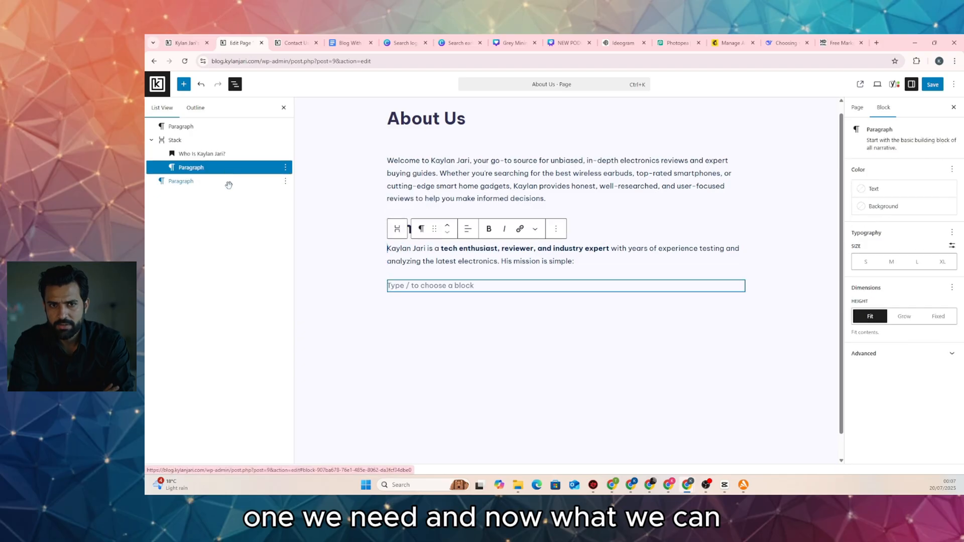
pyautogui.click(229, 183)
# Copy the three checkmark bullet lines from the DeepSeek answer
pyautogui.click(836, 43)
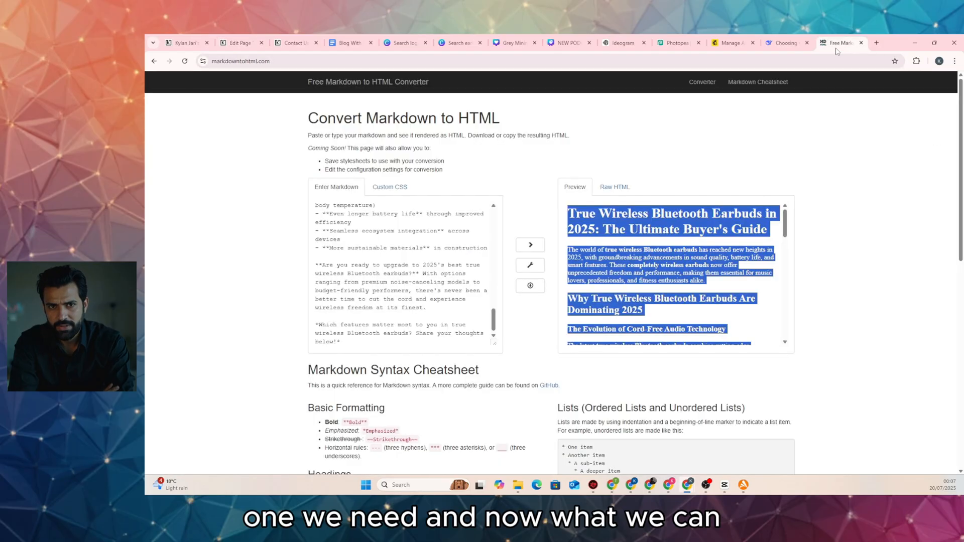
pyautogui.click(787, 42)
pyautogui.scroll(-1, 528, 265)
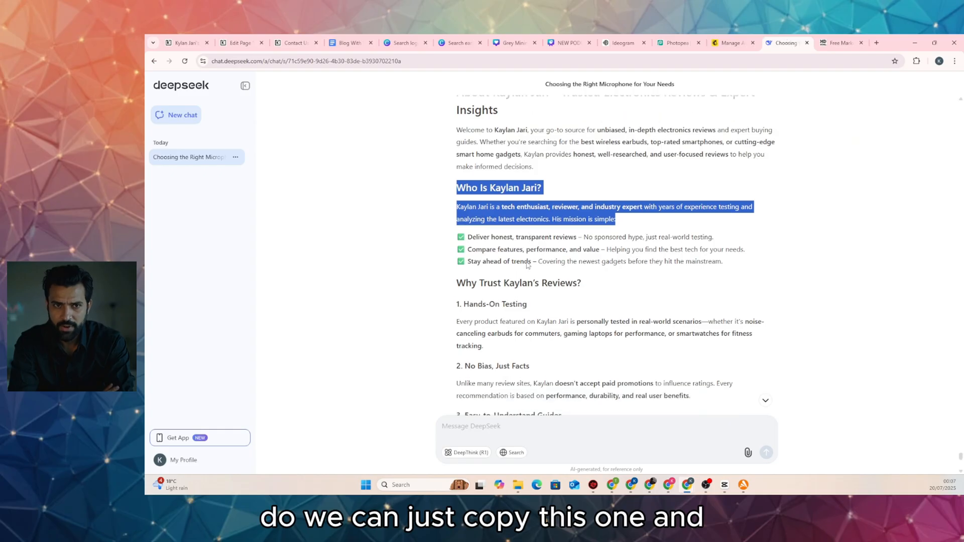
pyautogui.scroll(-1, 527, 265)
pyautogui.click(473, 185)
pyautogui.moveTo(457, 175); pyautogui.dragTo(748, 203)
pyautogui.hotkey('ctrl', 'c')
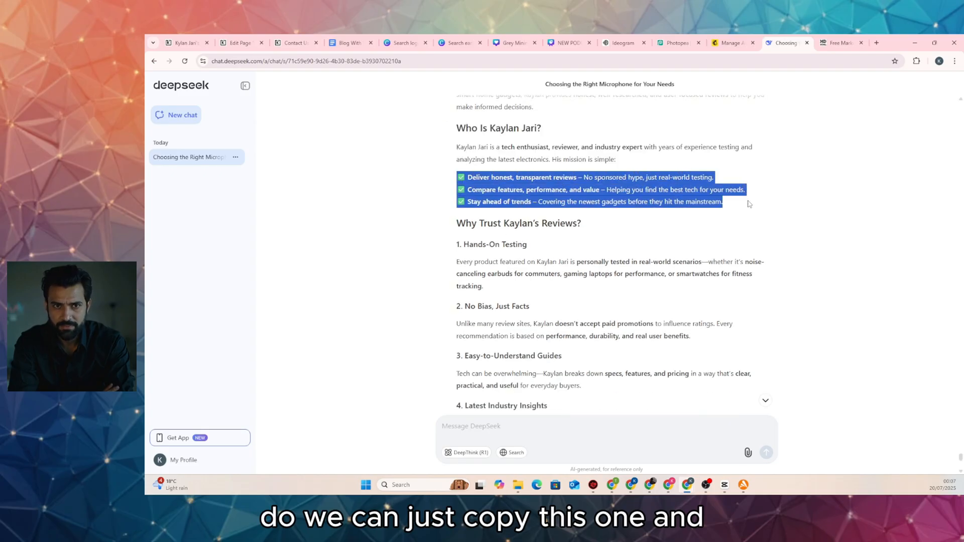
# Paste the three mission bullets into the empty paragraph and save the page
pyautogui.click(246, 44)
pyautogui.click(425, 276)
pyautogui.hotkey('ctrl', 'v')
pyautogui.scroll(2, 518, 251)
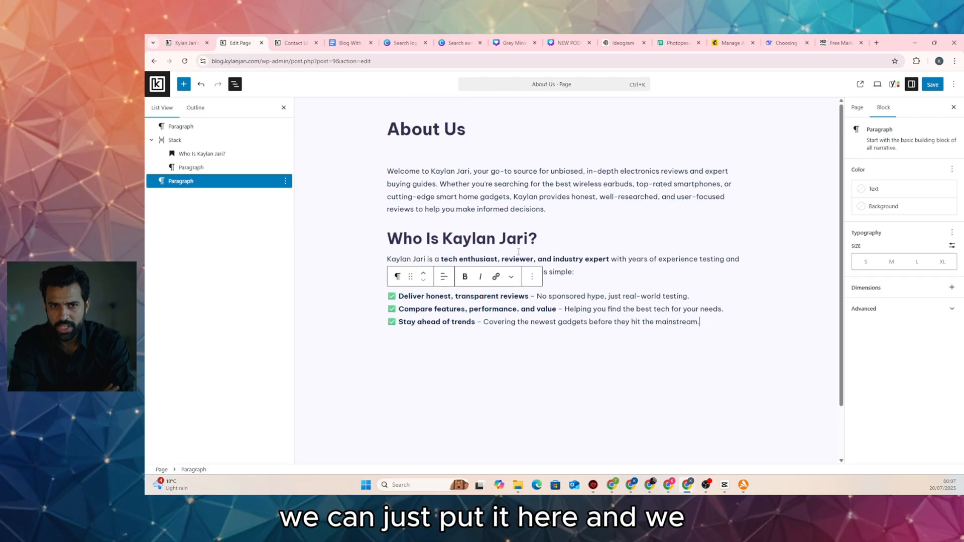
pyautogui.scroll(-2, 518, 252)
pyautogui.scroll(2, 730, 305)
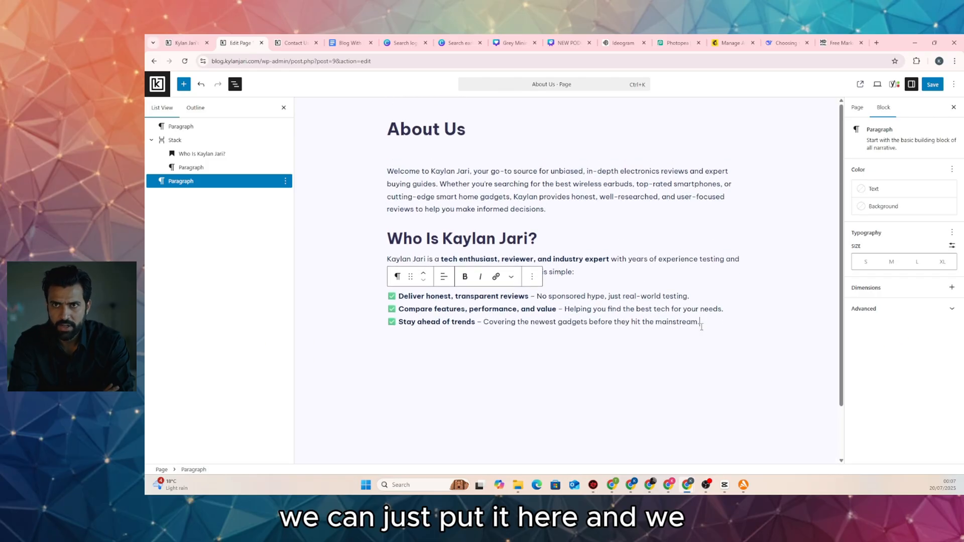
pyautogui.hotkey('ctrl', 's')
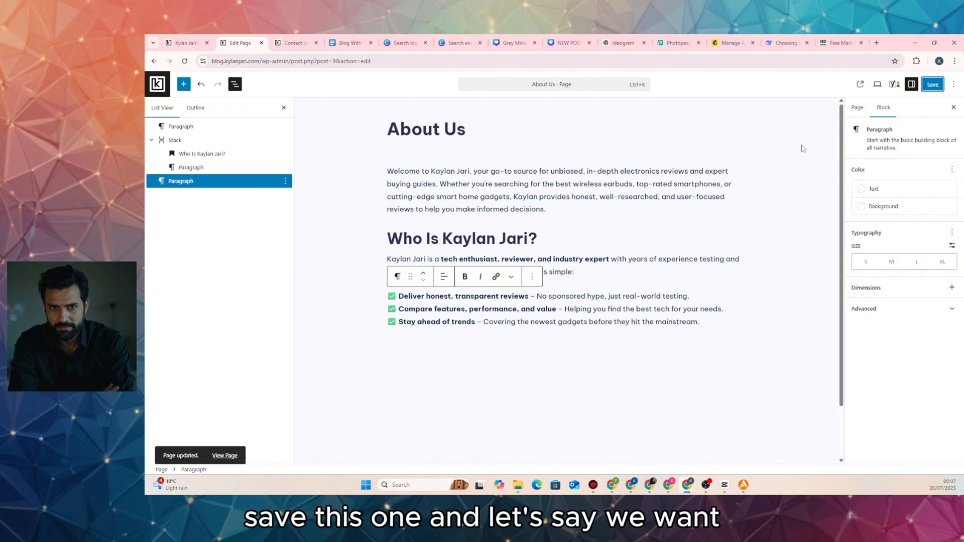
pyautogui.press('Return')
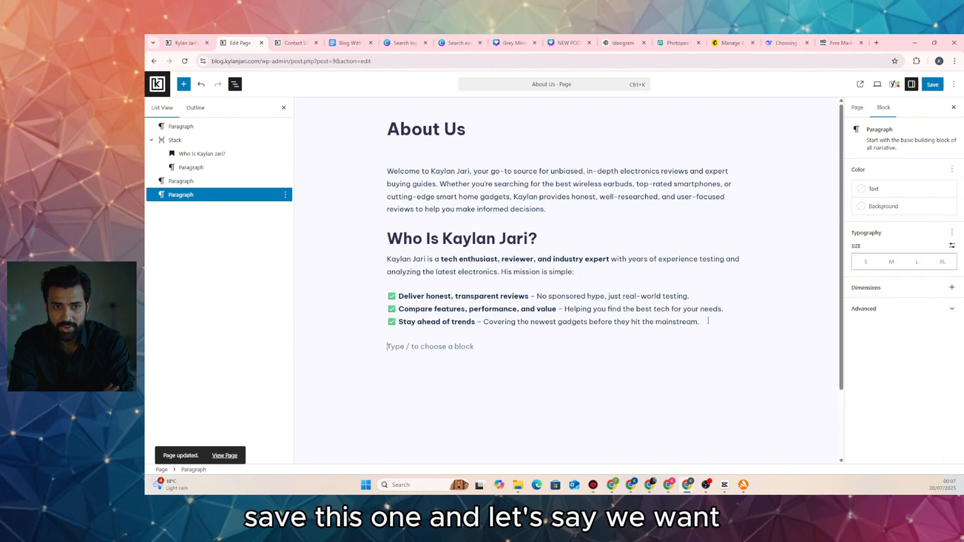
# Insert a Social Icons block below the mission bullets
pyautogui.click(740, 345)
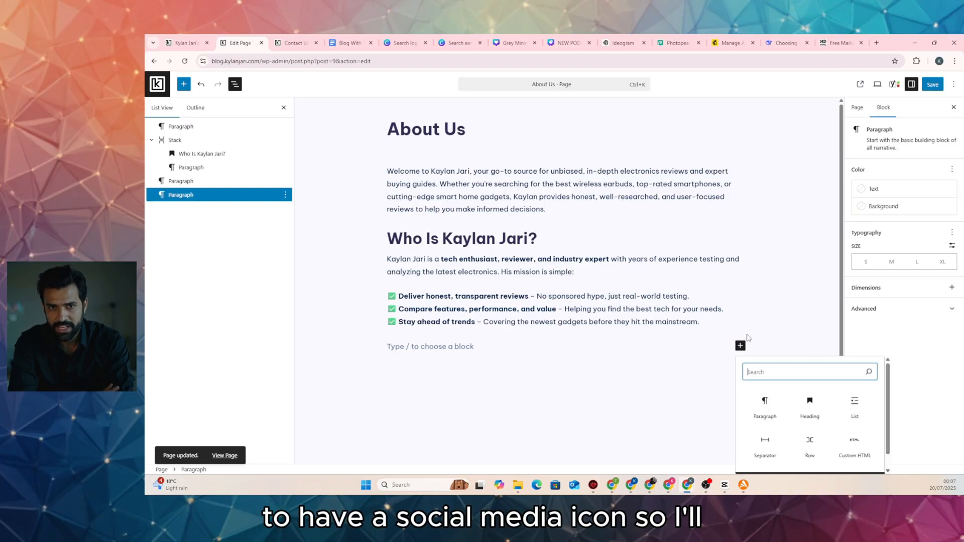
pyautogui.write('social')
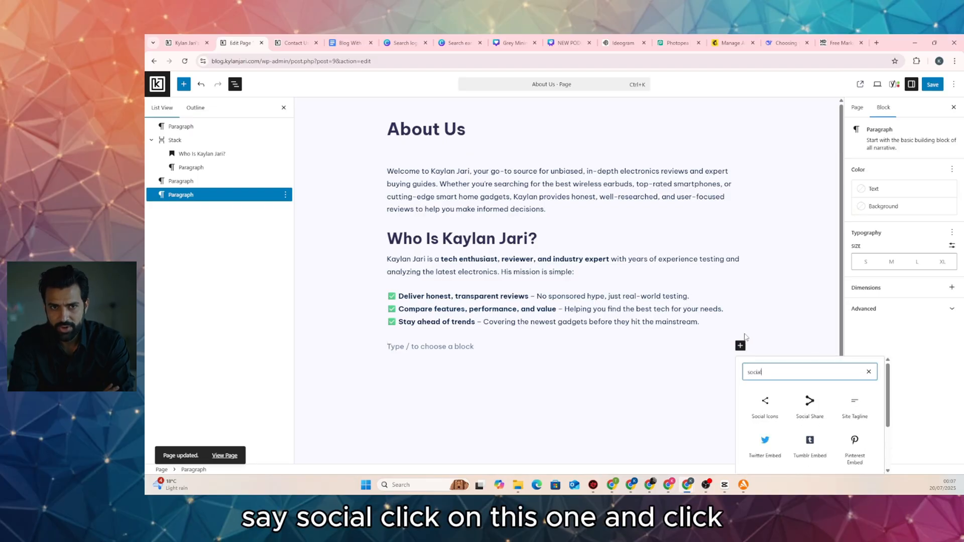
pyautogui.click(765, 405)
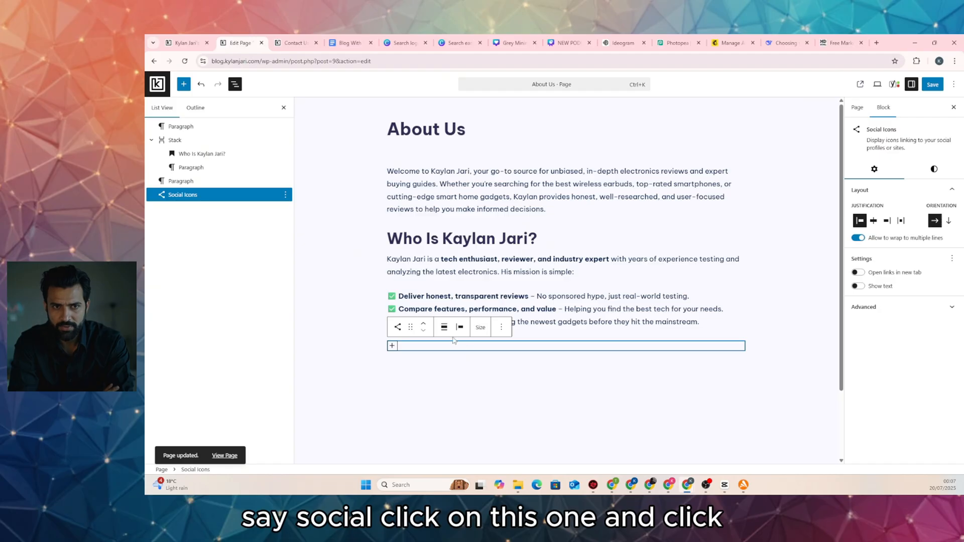
# Add Facebook, Instagram and X icons to the Social Icons block and save
pyautogui.click(392, 345)
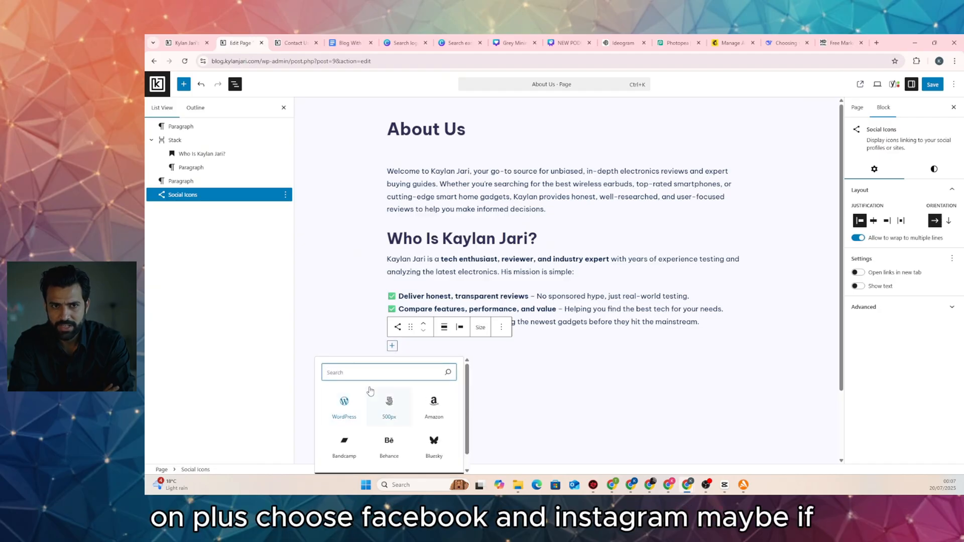
pyautogui.write('fac')
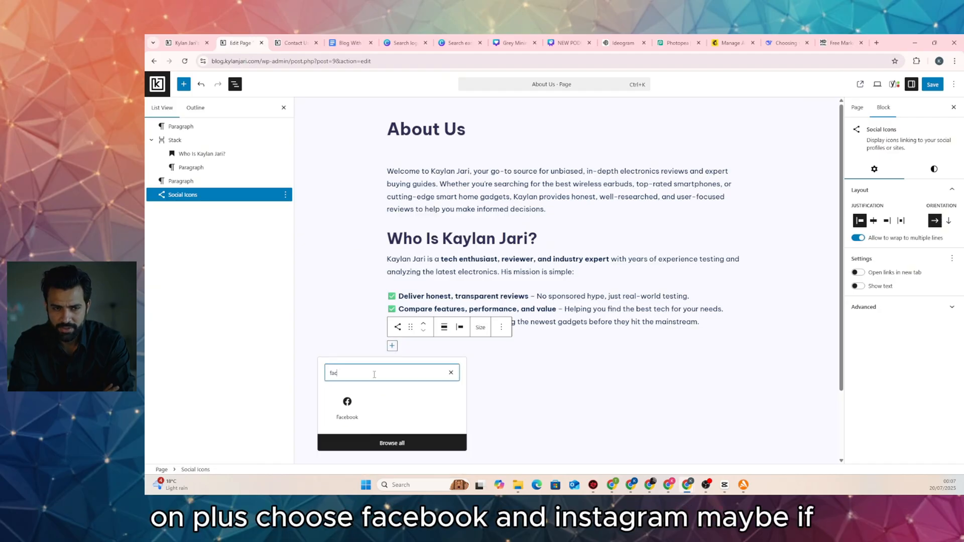
pyautogui.write('e')
pyautogui.click(347, 406)
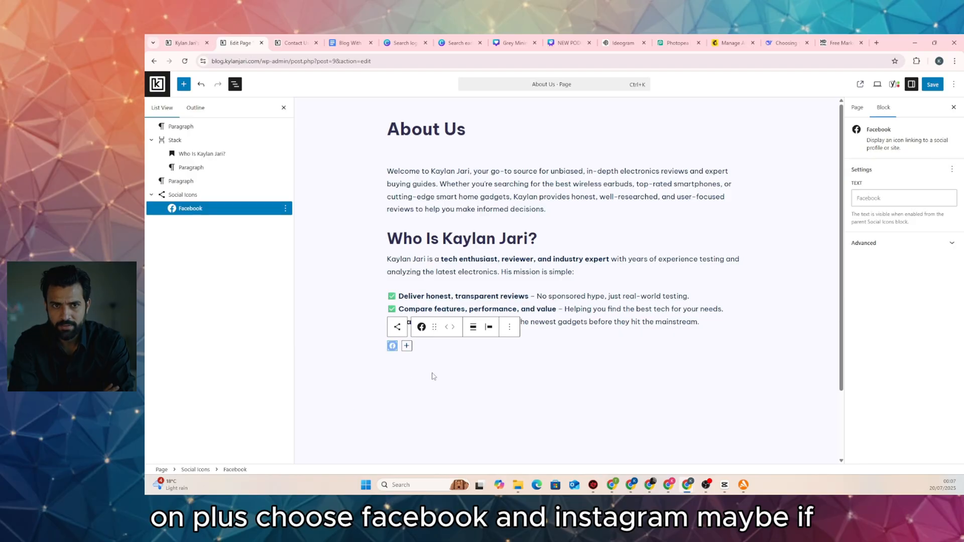
pyautogui.click(406, 347)
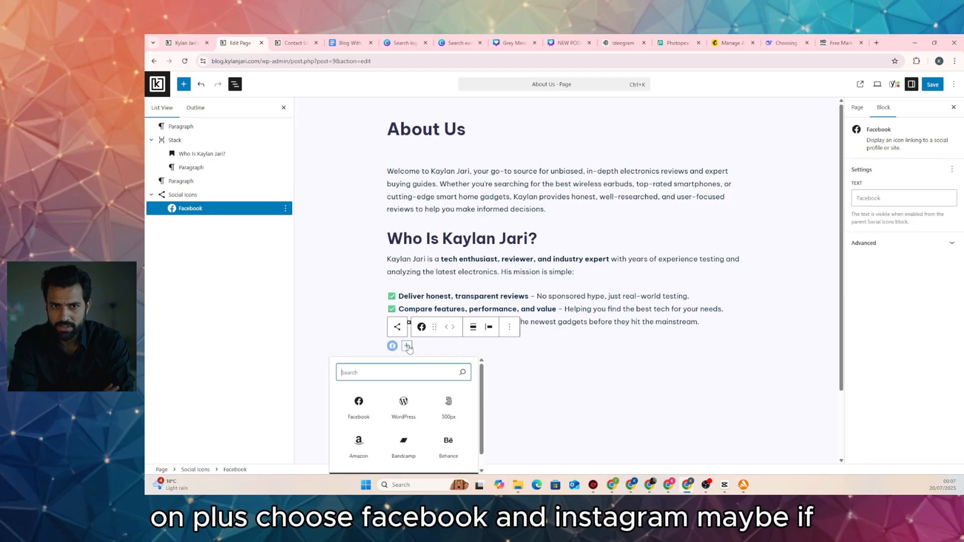
pyautogui.write('inst')
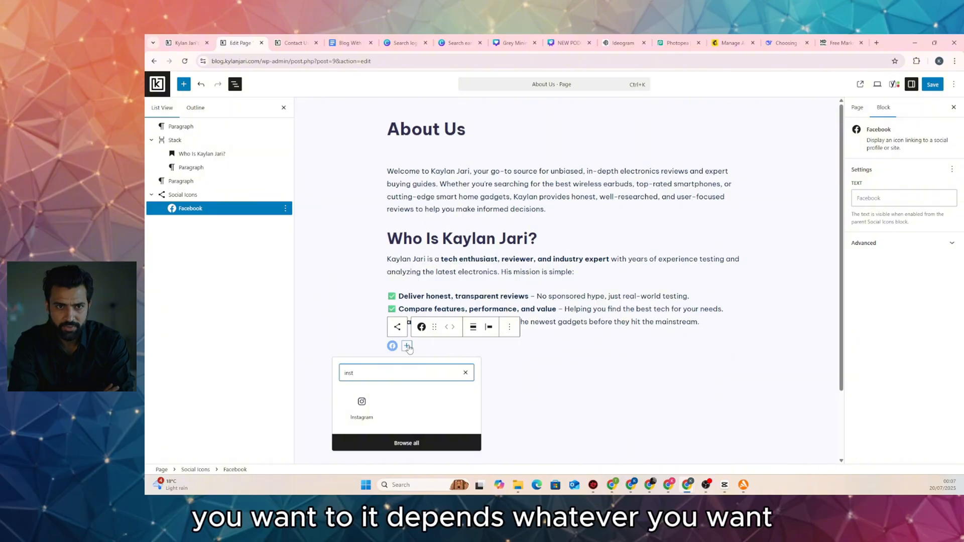
pyautogui.click(361, 404)
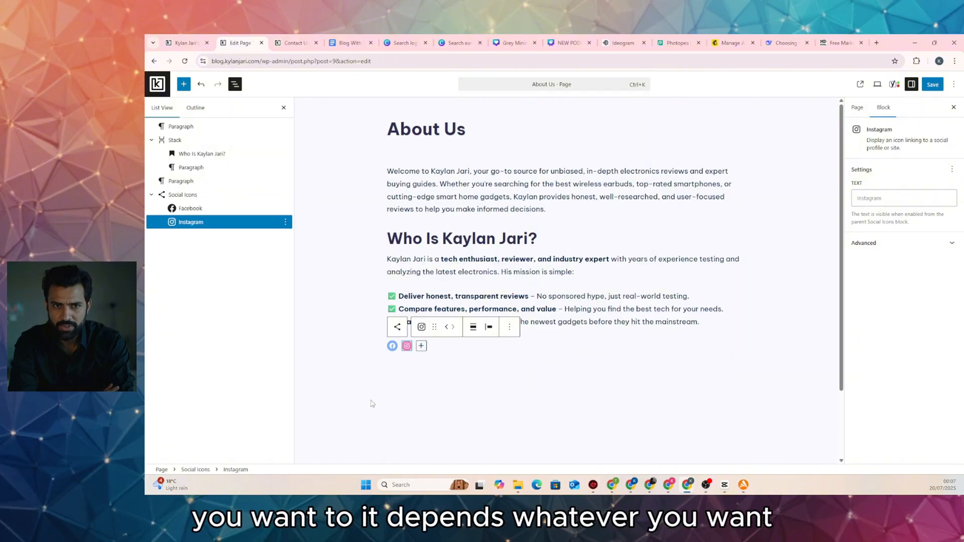
pyautogui.click(421, 346)
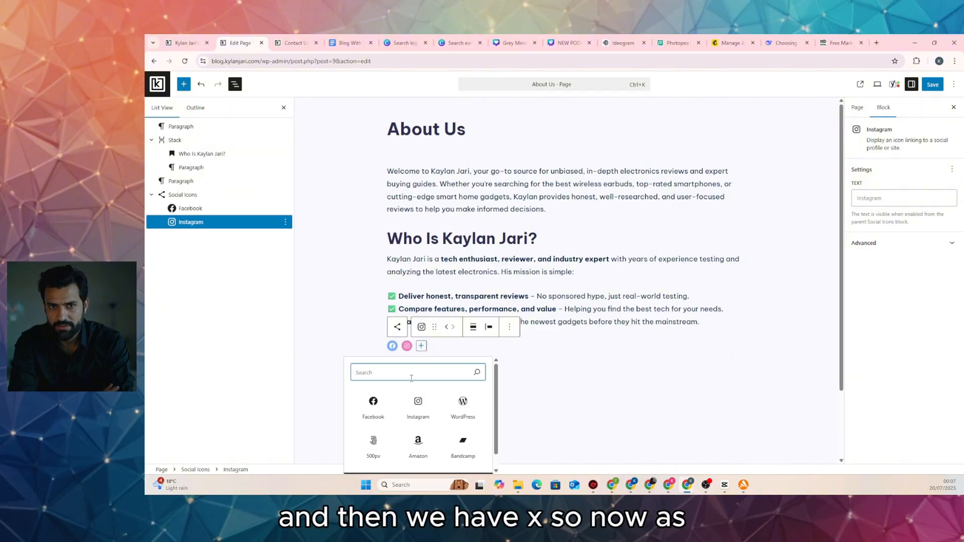
pyautogui.write('x')
pyautogui.click(375, 404)
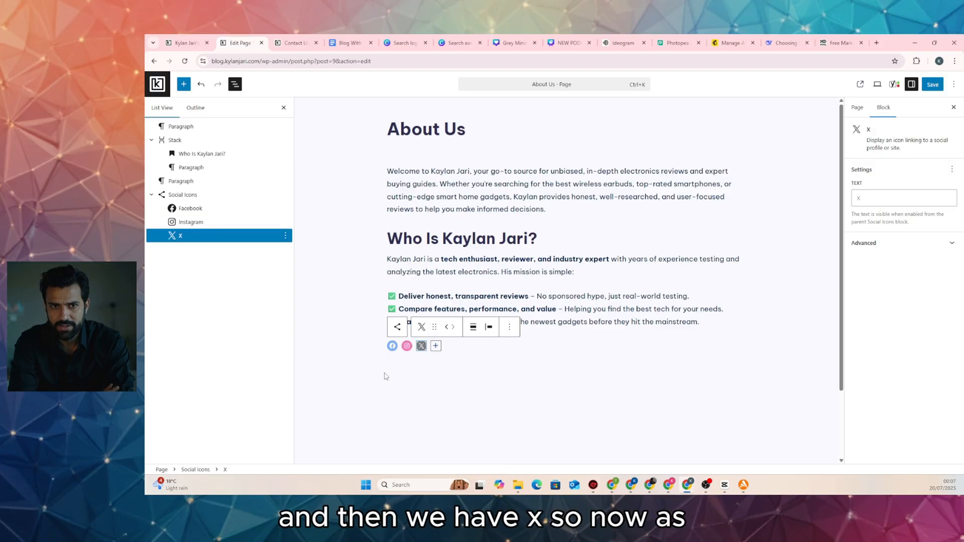
pyautogui.click(391, 346)
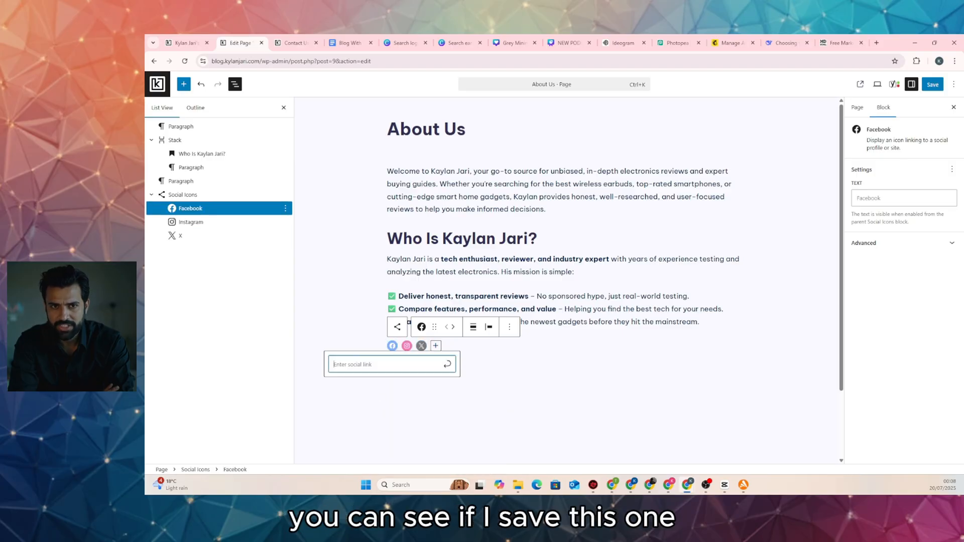
pyautogui.click(934, 86)
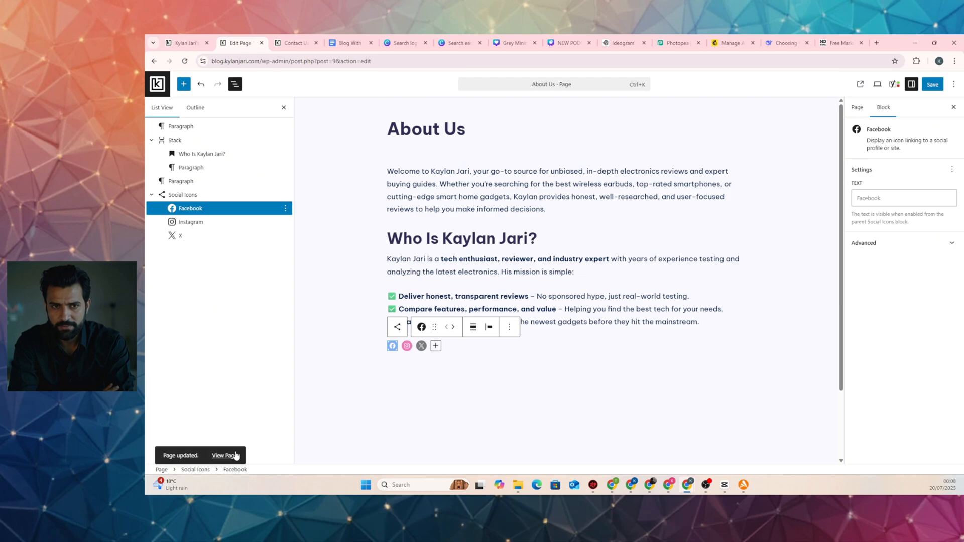
# Give the Facebook, Instagram and X icons '#' placeholder links and save the page
pyautogui.scroll(-3, 552, 194)
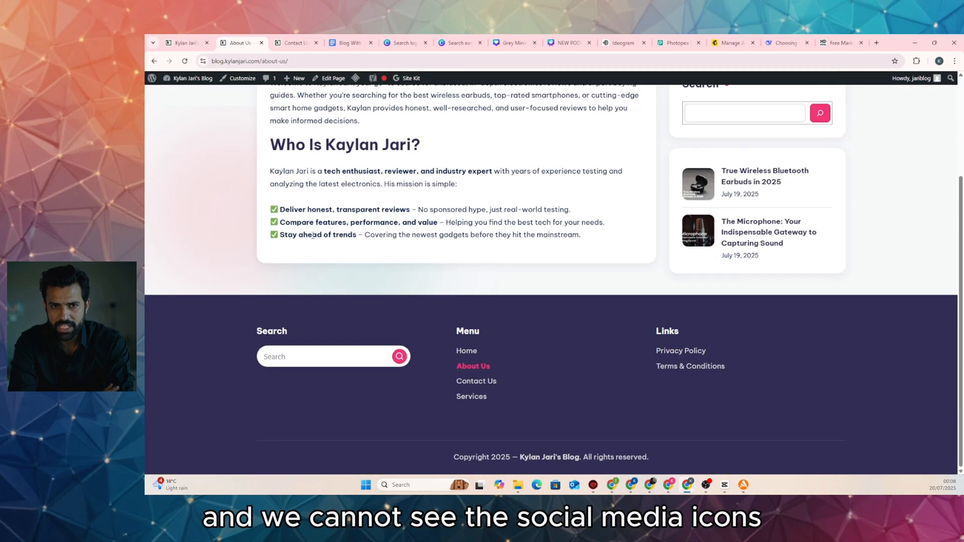
pyautogui.scroll(3, 312, 235)
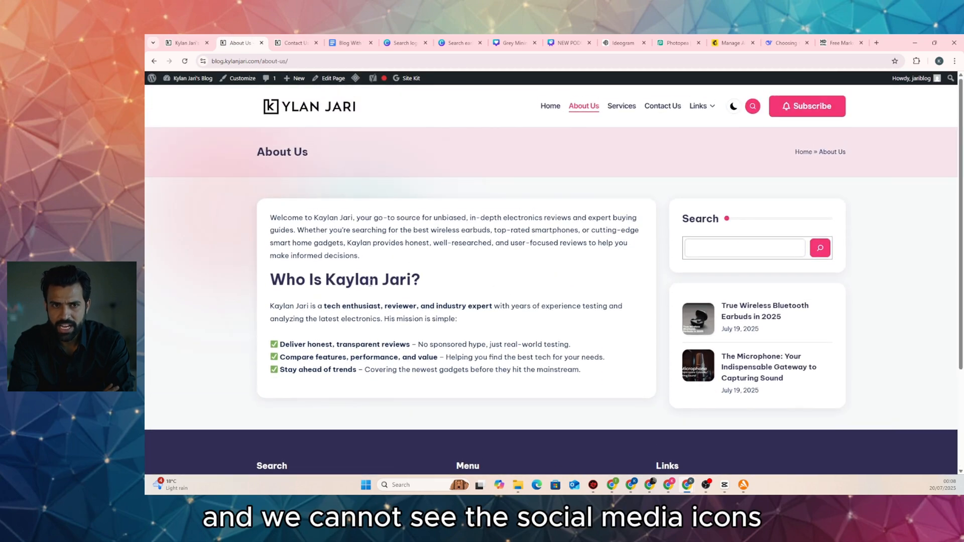
pyautogui.click(332, 78)
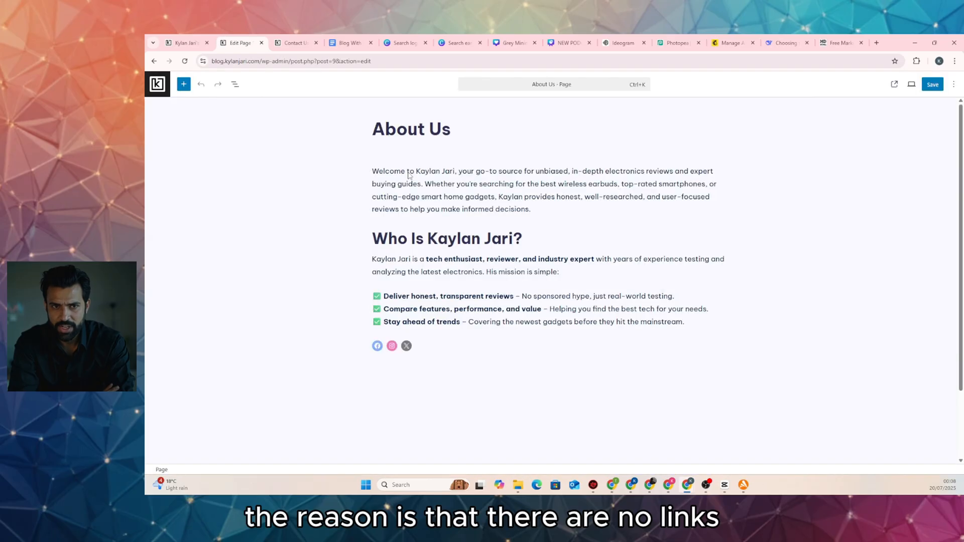
pyautogui.click(317, 346)
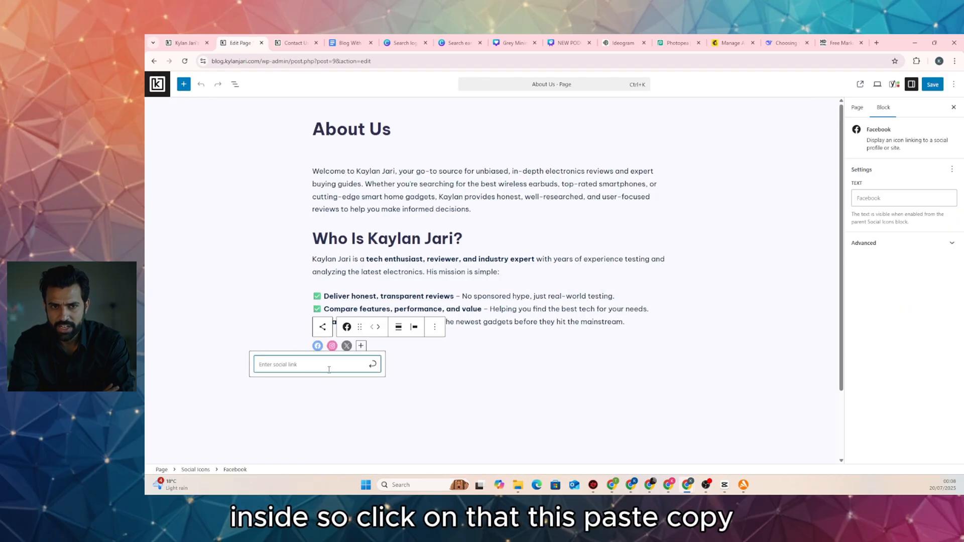
pyautogui.write('#')
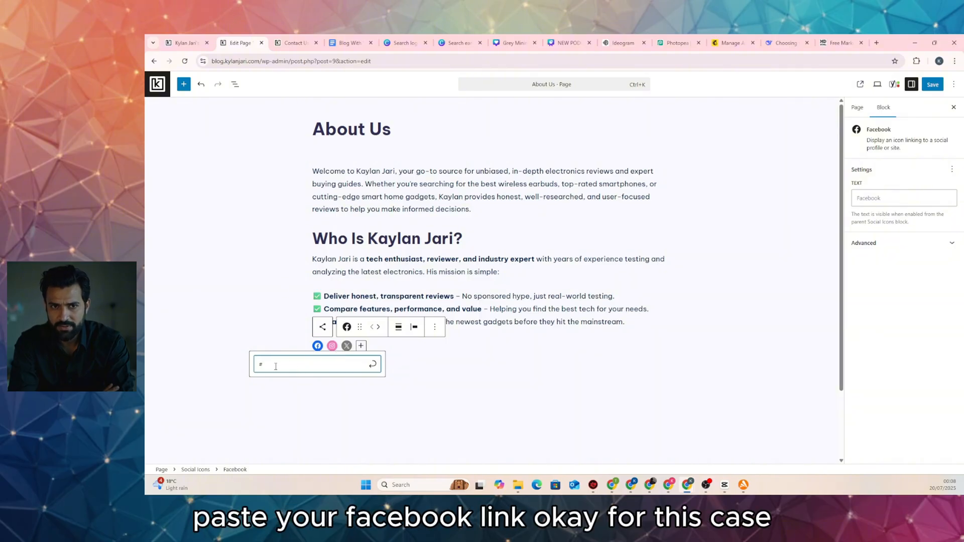
pyautogui.click(372, 363)
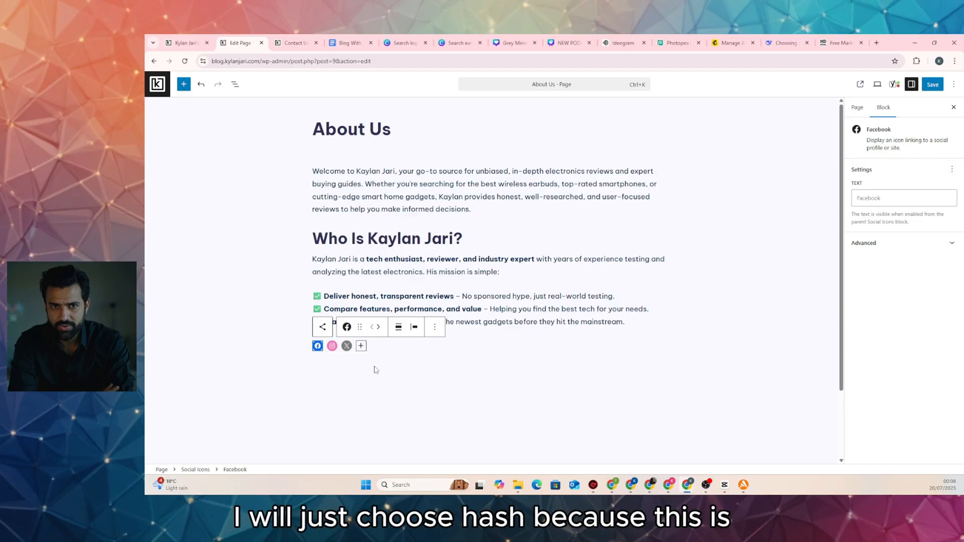
pyautogui.click(331, 348)
pyautogui.click(331, 347)
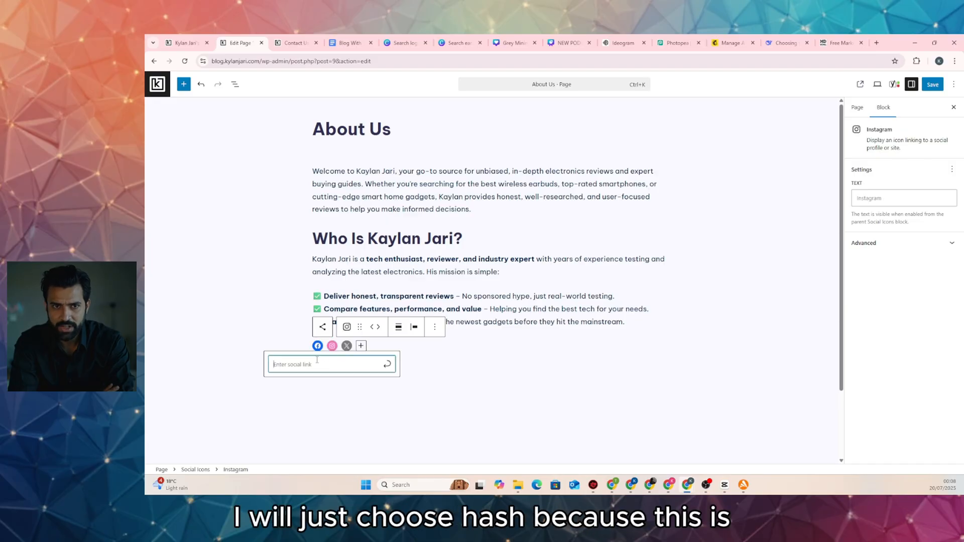
pyautogui.click(384, 365)
pyautogui.click(346, 345)
pyautogui.write('#')
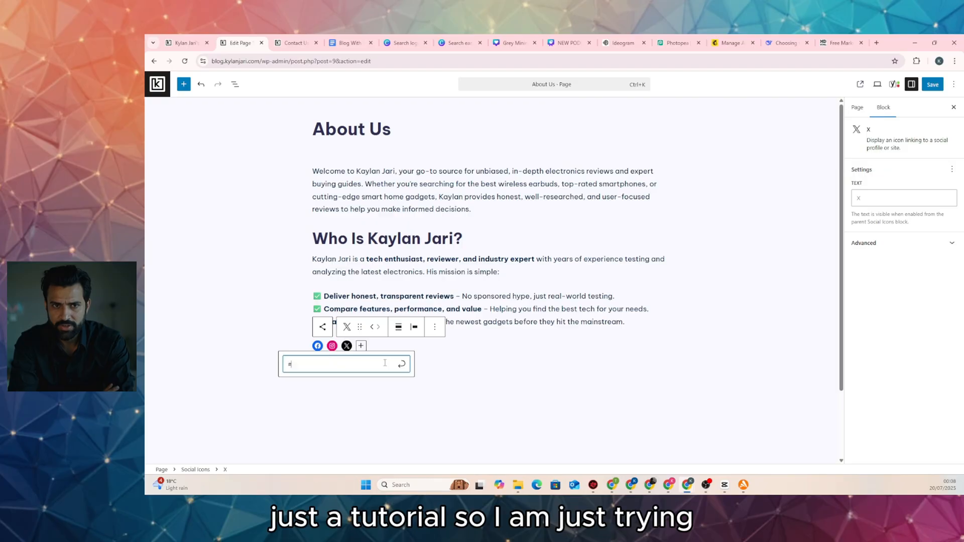
pyautogui.click(401, 364)
pyautogui.click(931, 84)
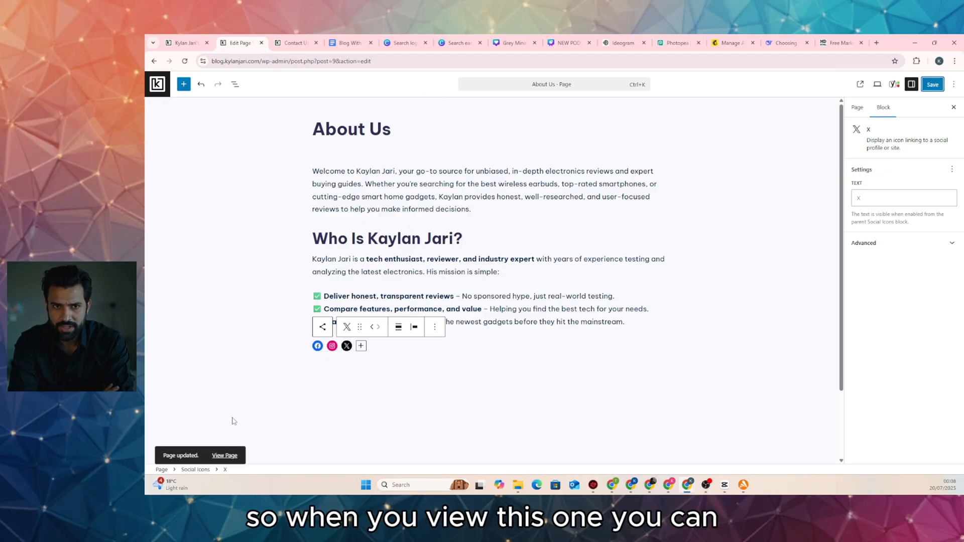
pyautogui.click(225, 456)
pyautogui.scroll(-3, 349, 230)
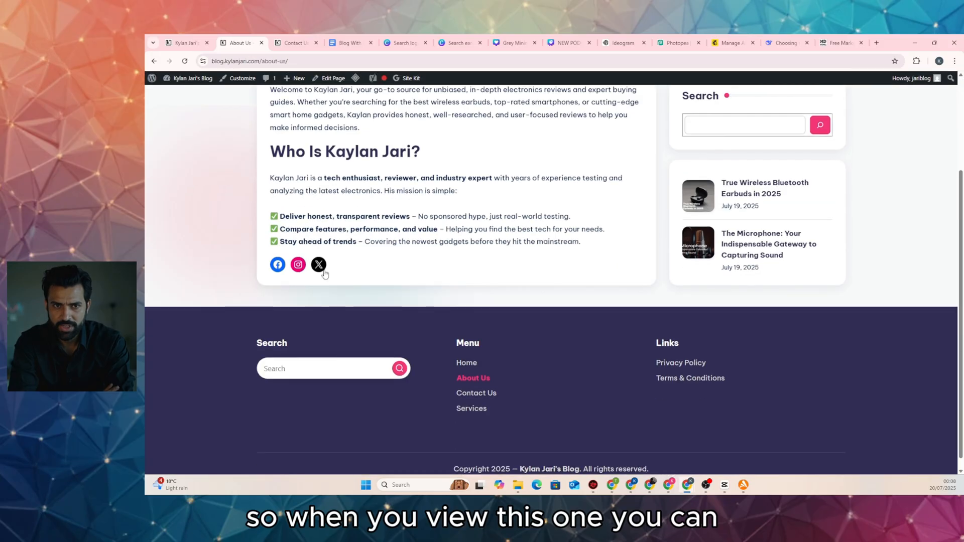
pyautogui.scroll(2, 362, 253)
pyautogui.scroll(1, 362, 252)
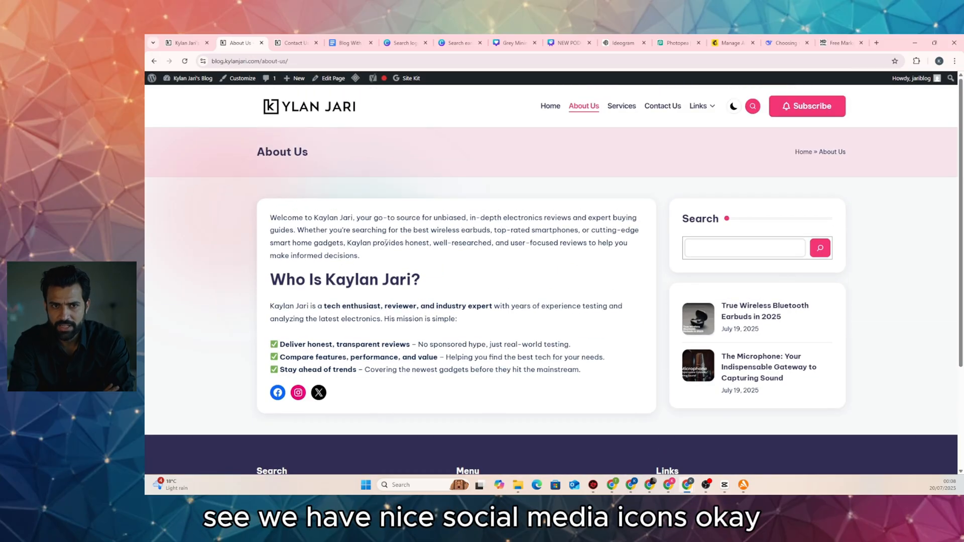
pyautogui.scroll(-4, 297, 394)
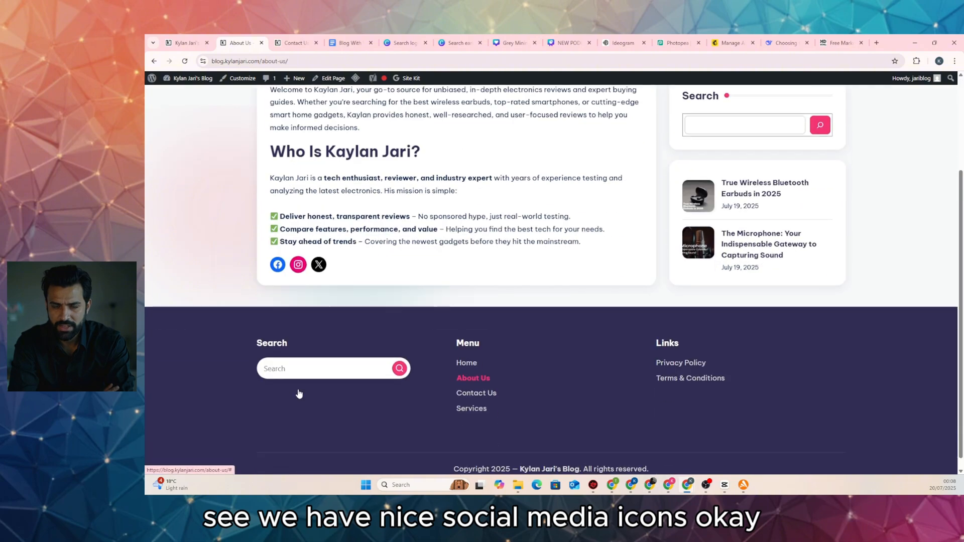
pyautogui.scroll(4, 297, 393)
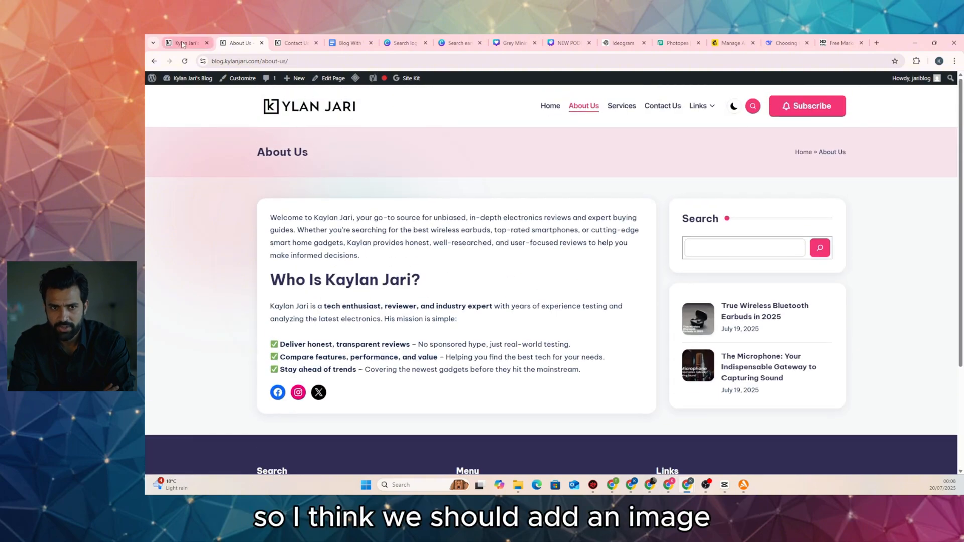
pyautogui.click(330, 78)
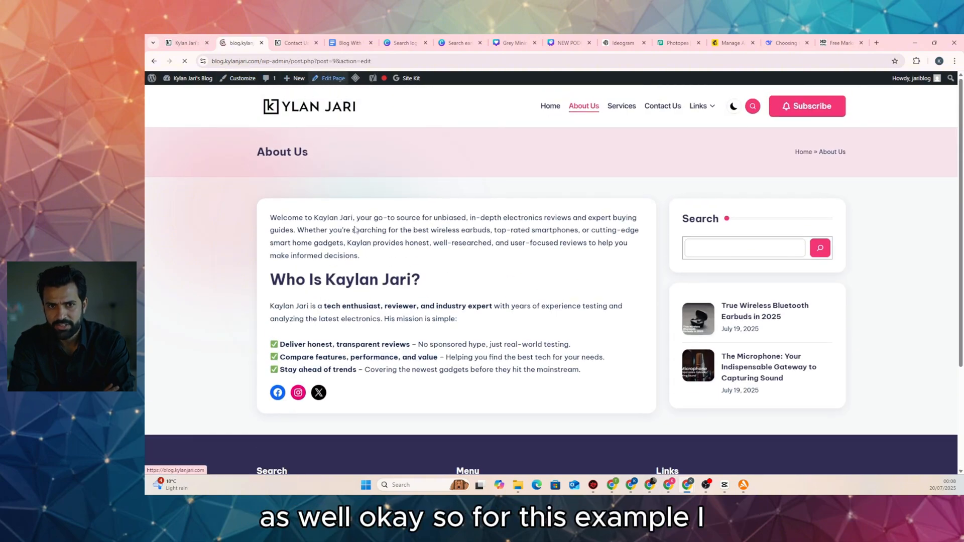
pyautogui.scroll(-3, 396, 266)
# Insert an Image block after the Social Icons block
pyautogui.click(396, 266)
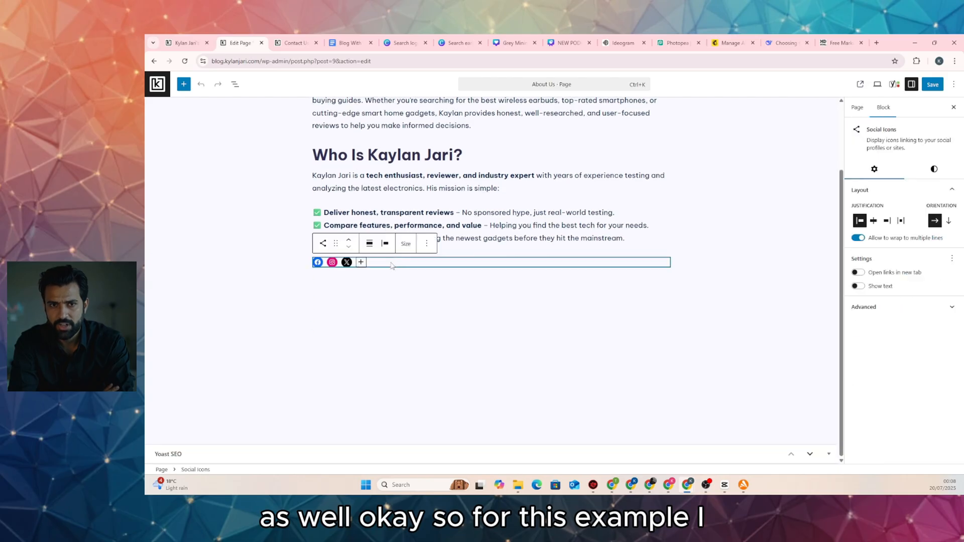
pyautogui.click(424, 248)
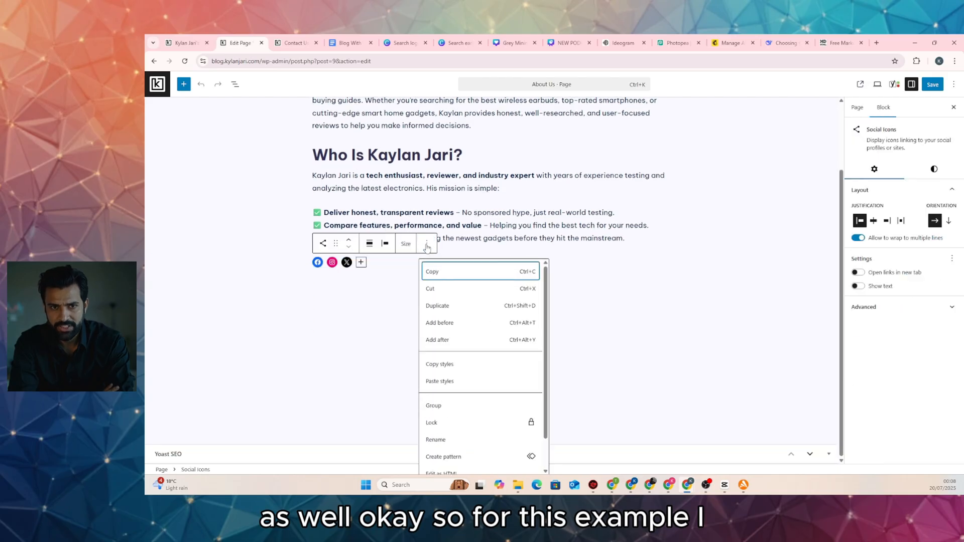
pyautogui.click(442, 342)
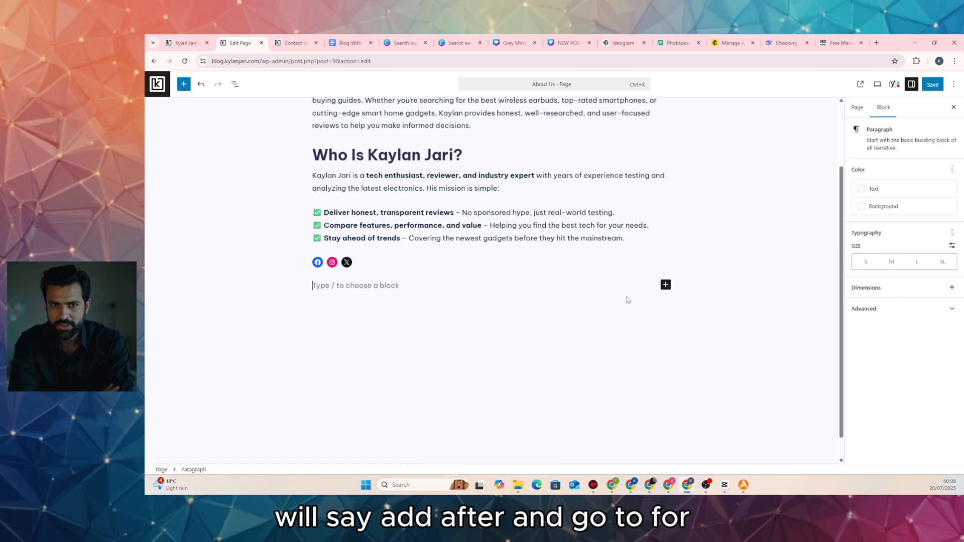
pyautogui.click(668, 284)
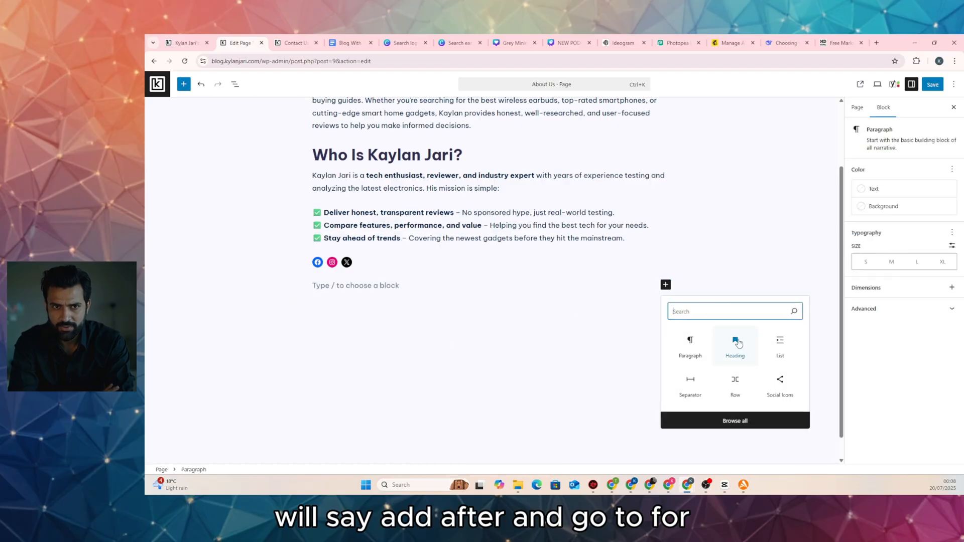
pyautogui.write('im')
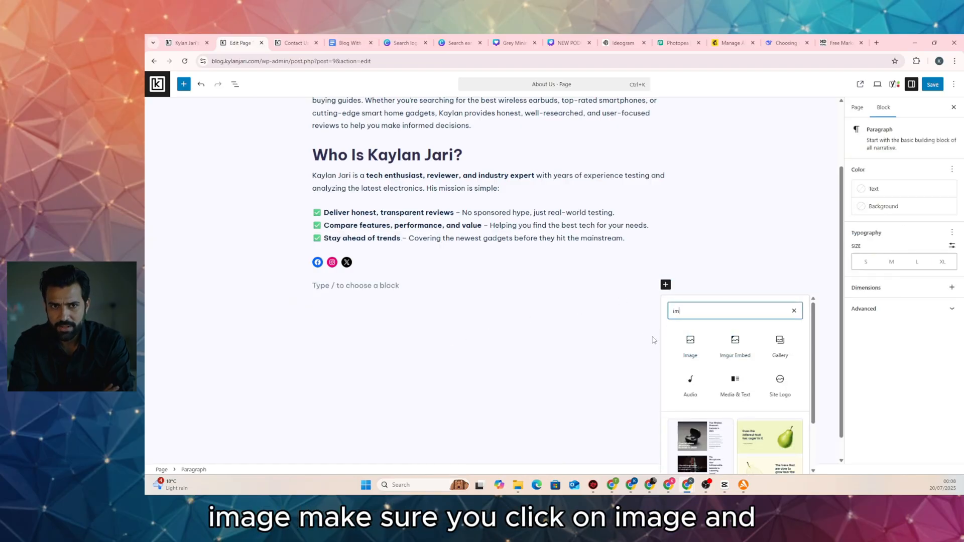
pyautogui.write('age')
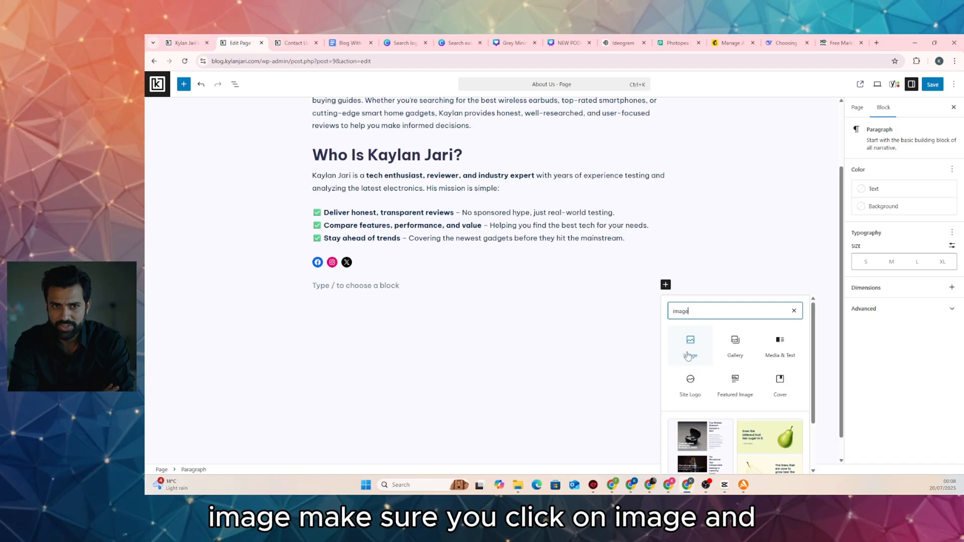
pyautogui.click(692, 349)
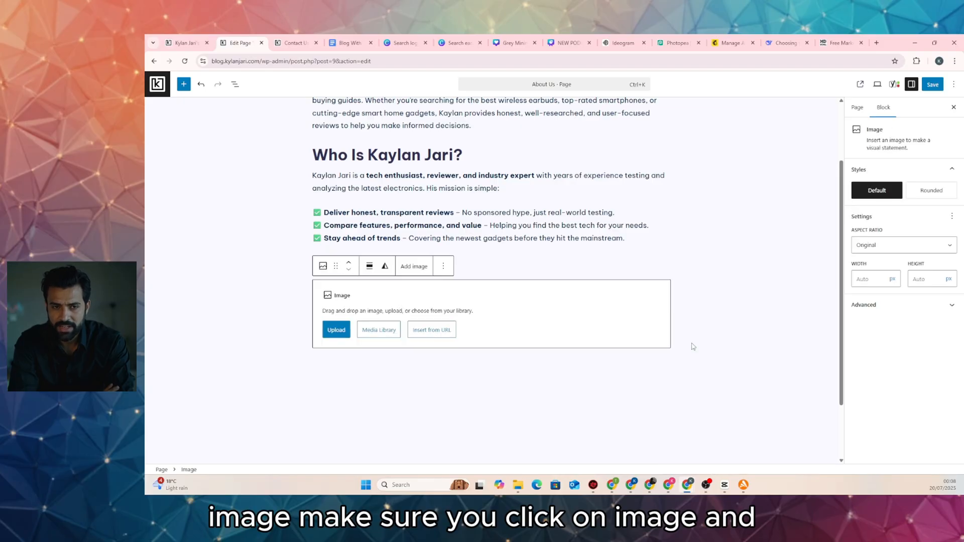
# Choose the K logo favicon from the Media Library, save, and view the live page
pyautogui.click(380, 331)
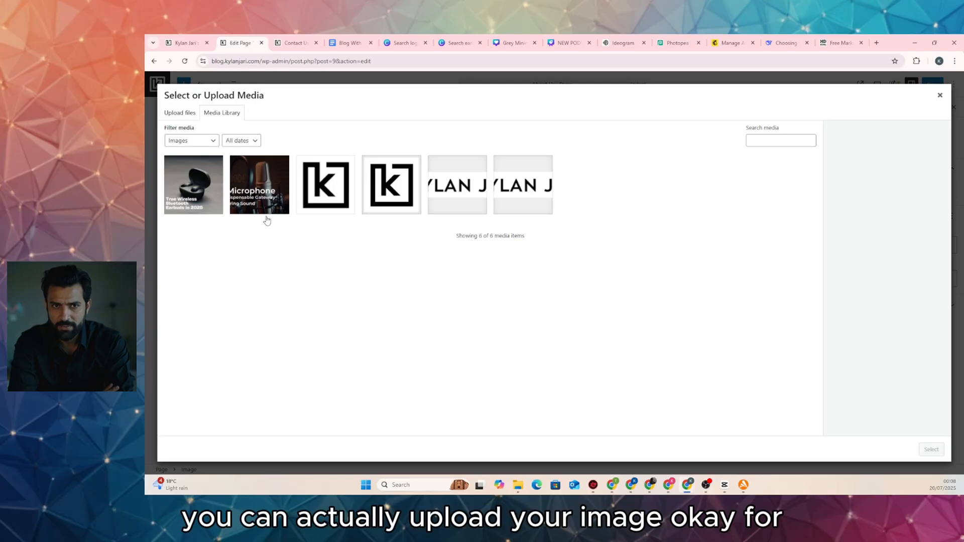
pyautogui.click(332, 197)
pyautogui.click(381, 195)
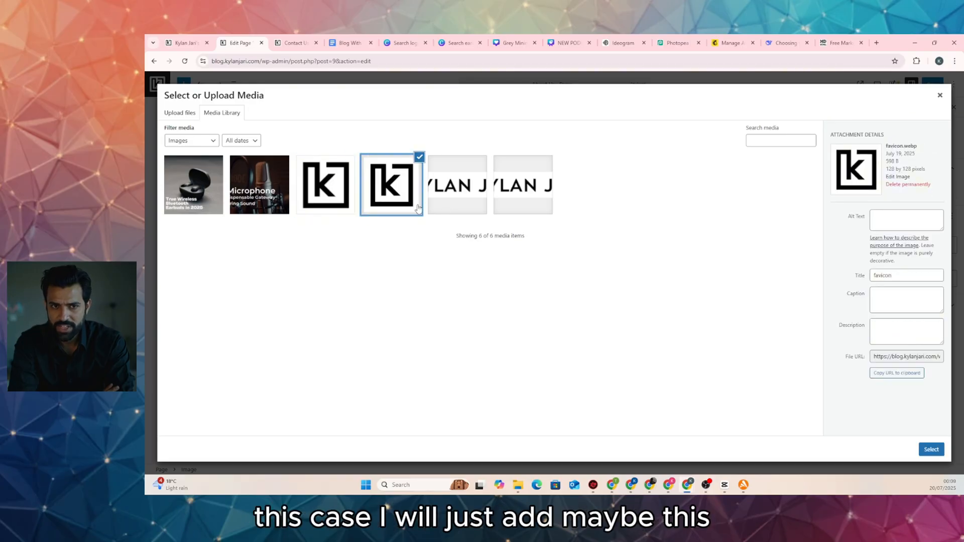
pyautogui.click(931, 449)
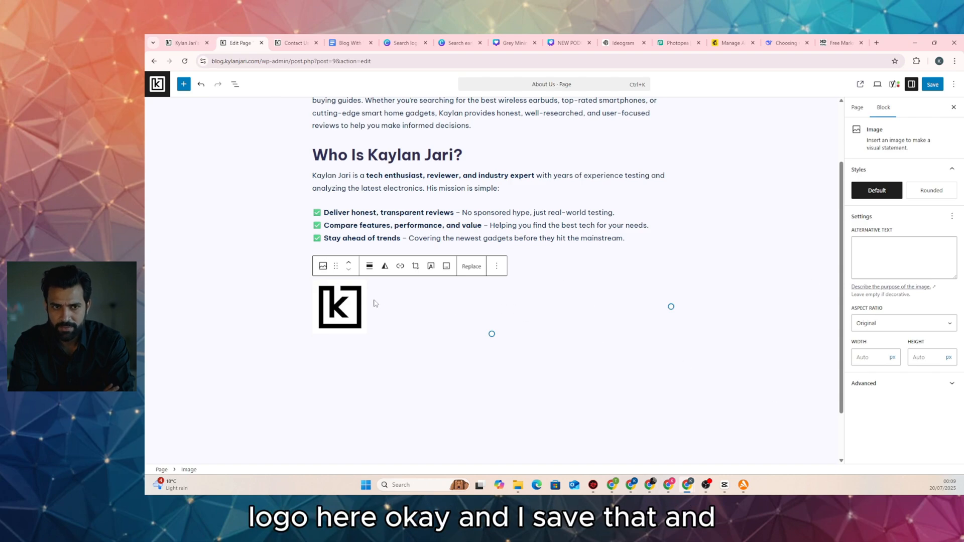
pyautogui.click(932, 84)
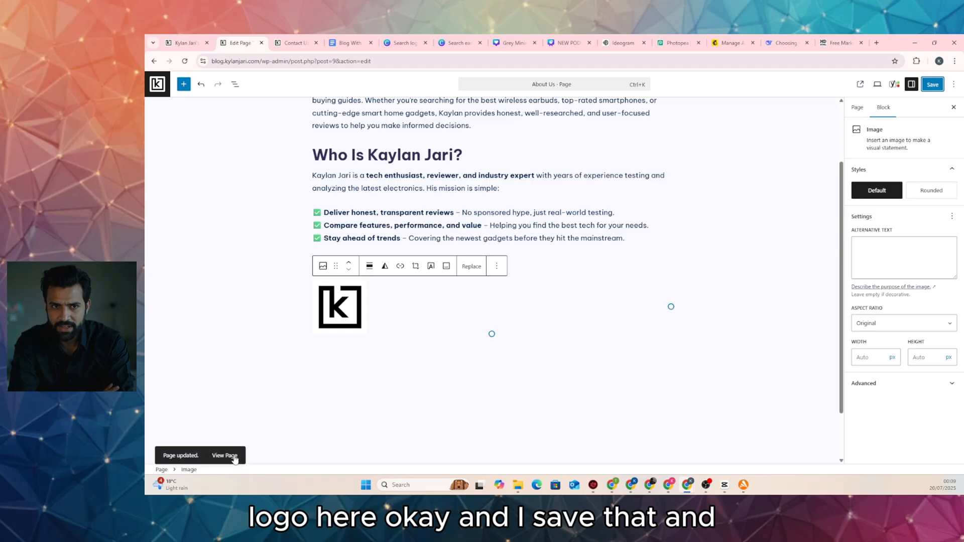
pyautogui.click(224, 455)
# Scroll through the live About Us page, then open the still-empty Services page
pyautogui.scroll(-4, 463, 295)
pyautogui.scroll(4, 401, 276)
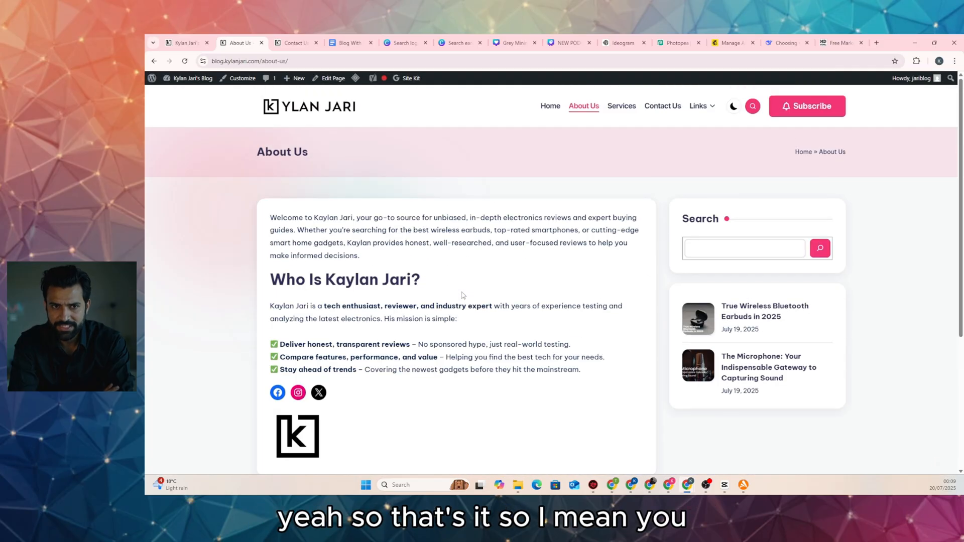
pyautogui.scroll(-4, 301, 241)
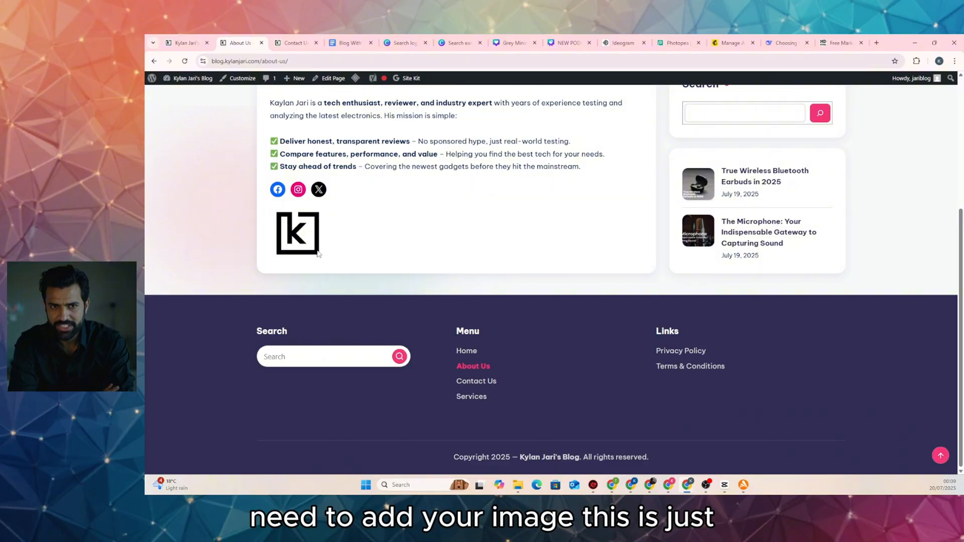
pyautogui.scroll(4, 314, 255)
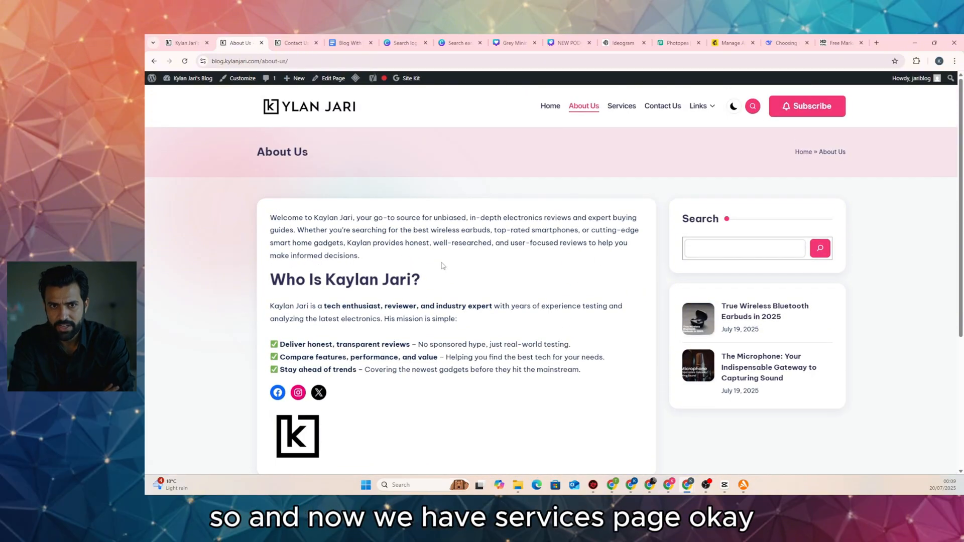
pyautogui.scroll(-4, 441, 269)
pyautogui.scroll(4, 428, 264)
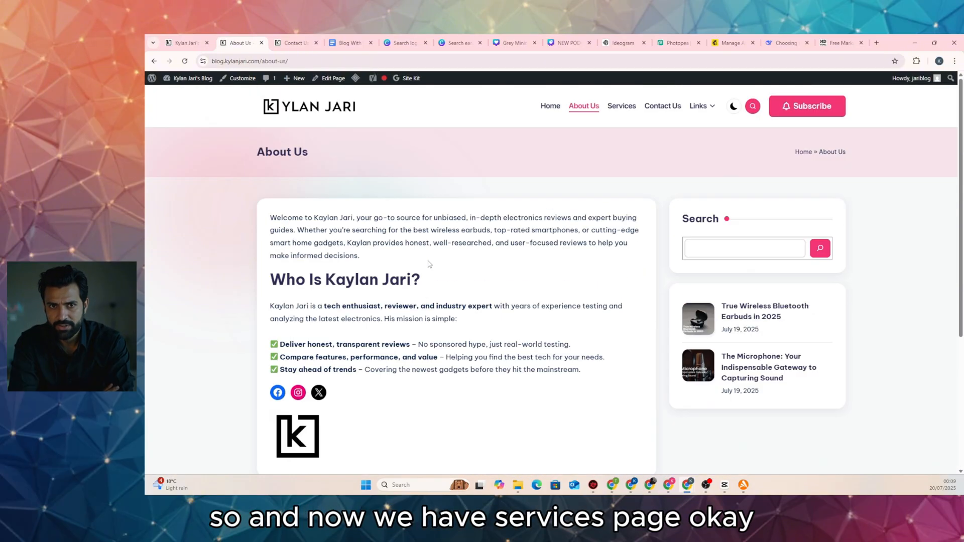
pyautogui.click(615, 106)
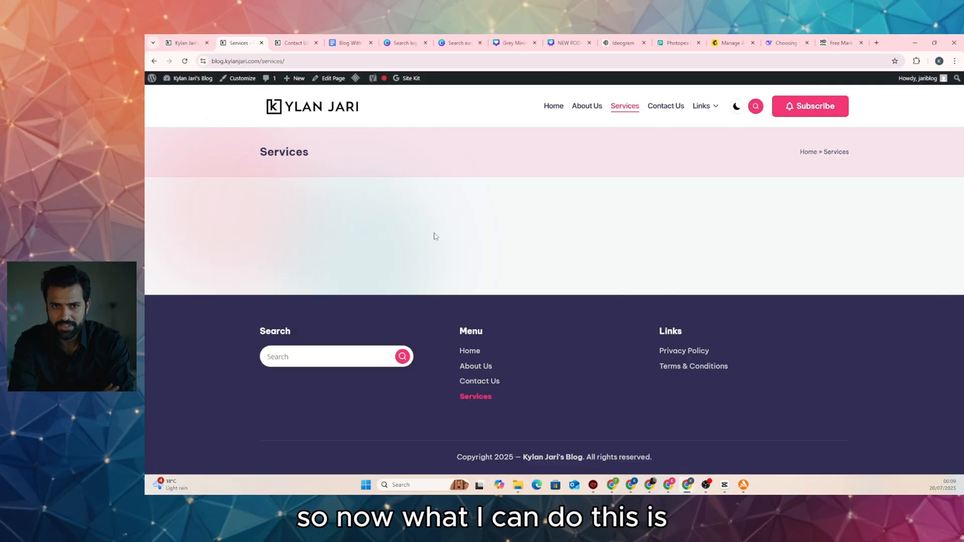
pyautogui.click(783, 43)
# Send DeepSeek a request for WordPress inner-HTML block Services page code: content writing, reviews, plus related services
pyautogui.scroll(-5, 474, 272)
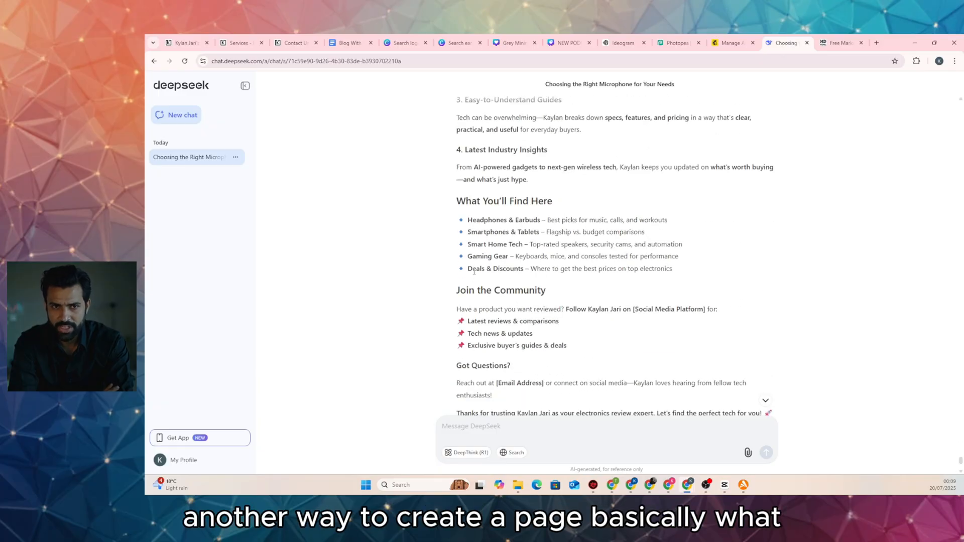
pyautogui.scroll(-4, 474, 272)
pyautogui.click(510, 427)
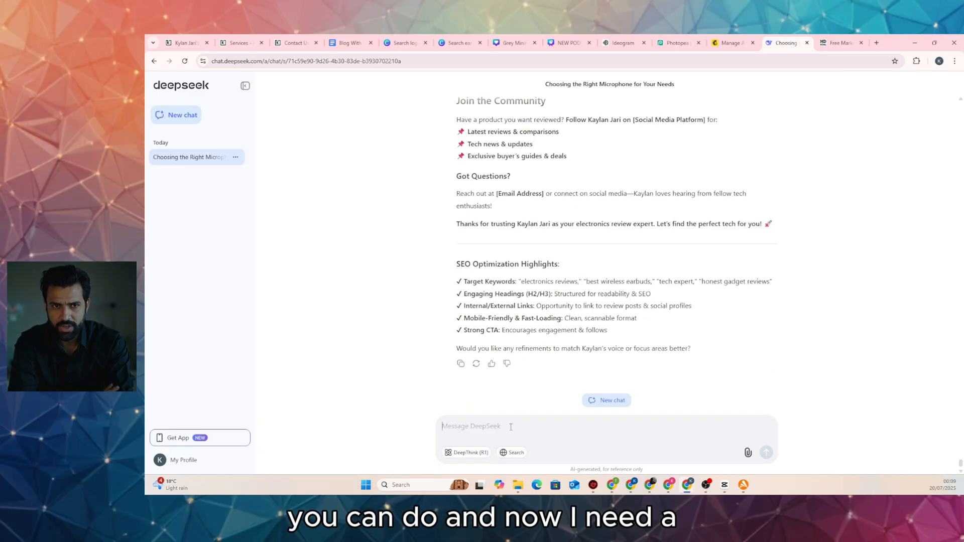
pyautogui.write('now I need a services page, code me that and')
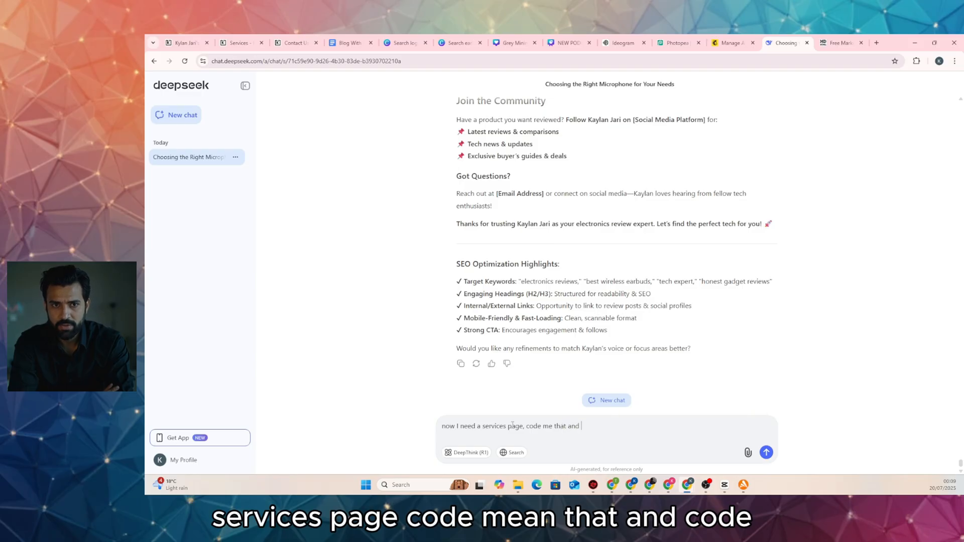
pyautogui.write('code it for')
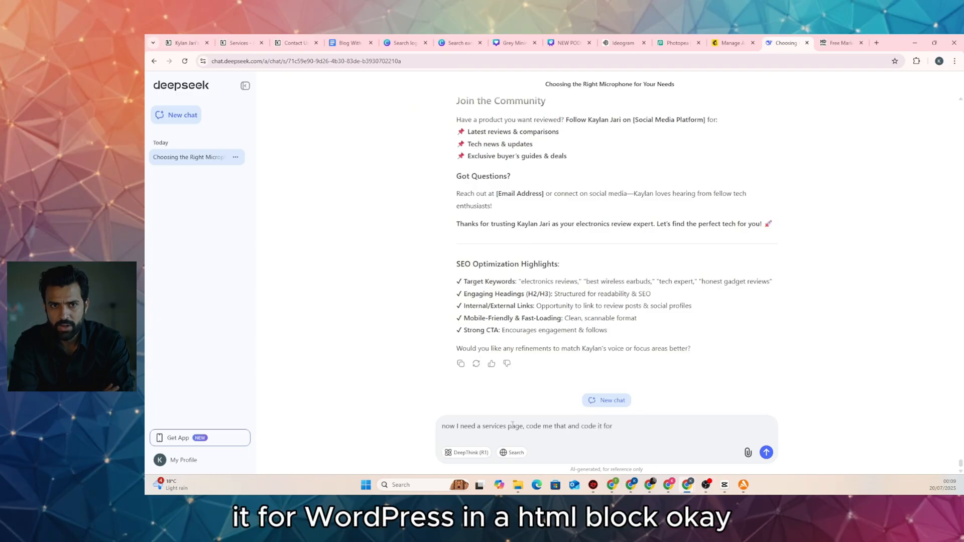
pyautogui.write(' wordpress')
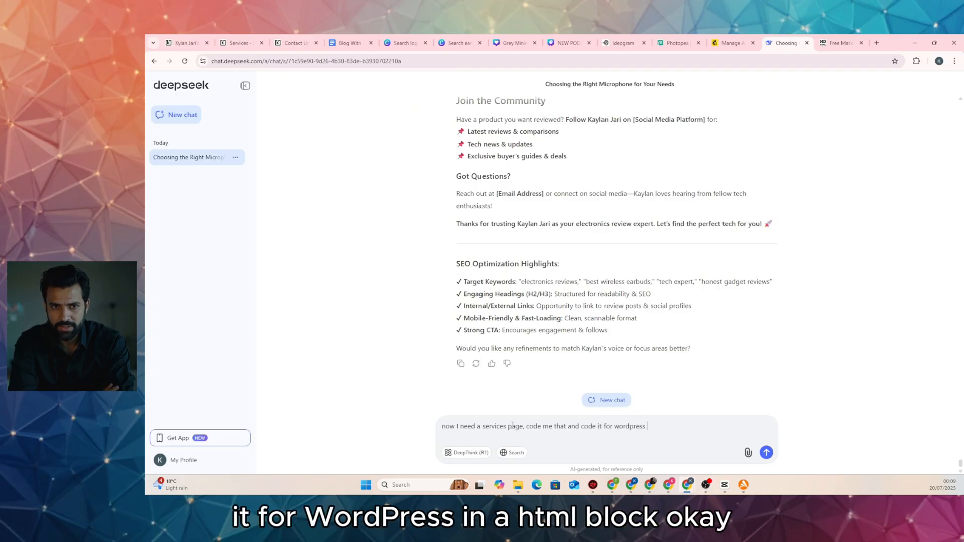
pyautogui.write(' inner ht,ml')
pyautogui.press('BackSpace')
pyautogui.press('BackSpace')
pyautogui.write('ml b')
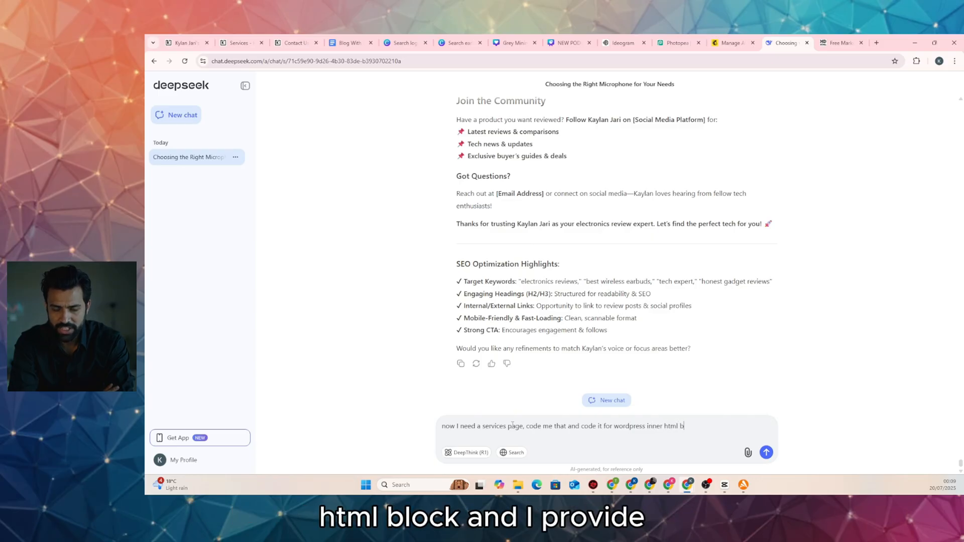
pyautogui.write('lock, ')
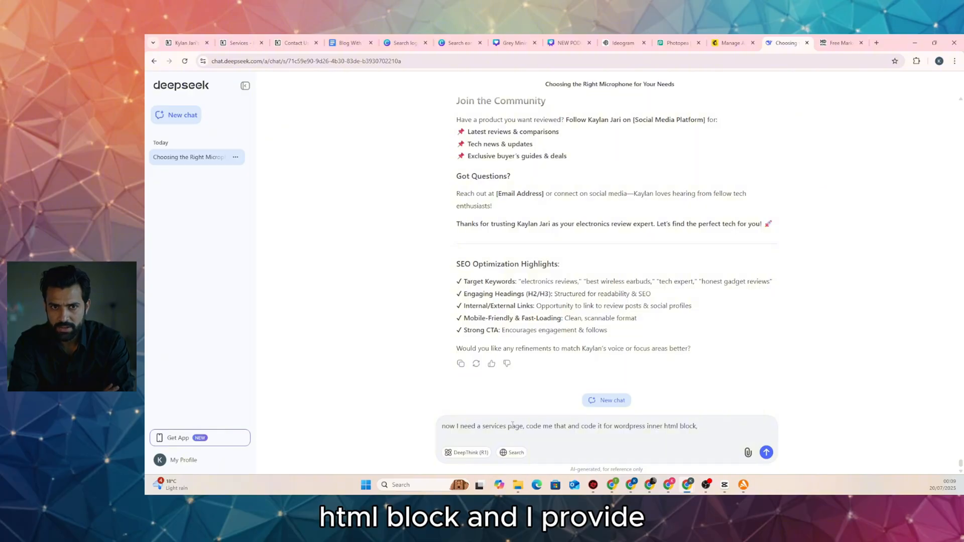
pyautogui.write('i p')
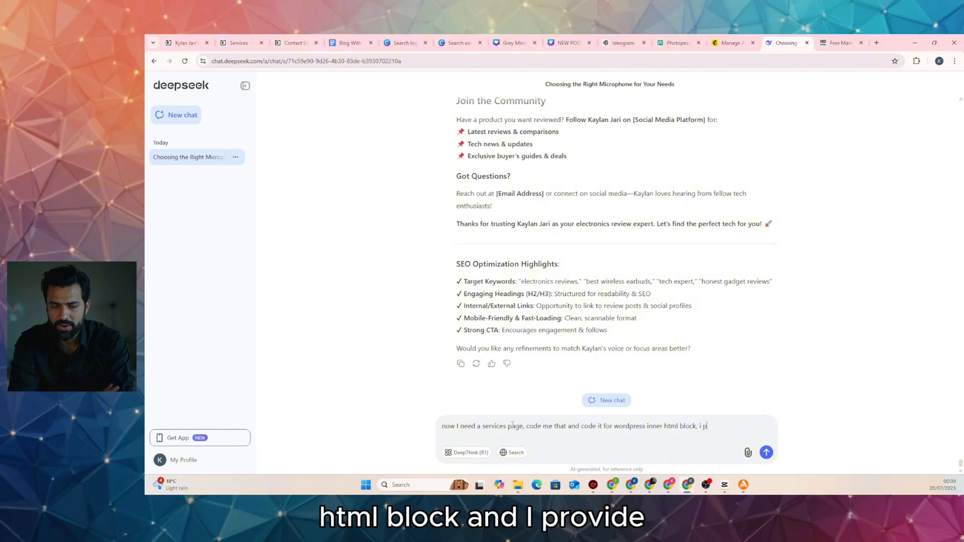
pyautogui.write('rovided con')
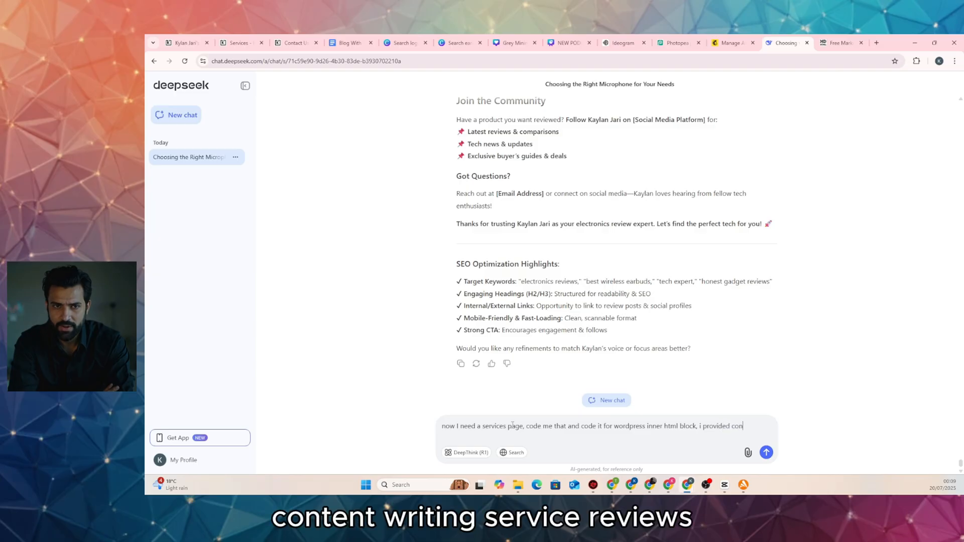
pyautogui.write('tent writing ser')
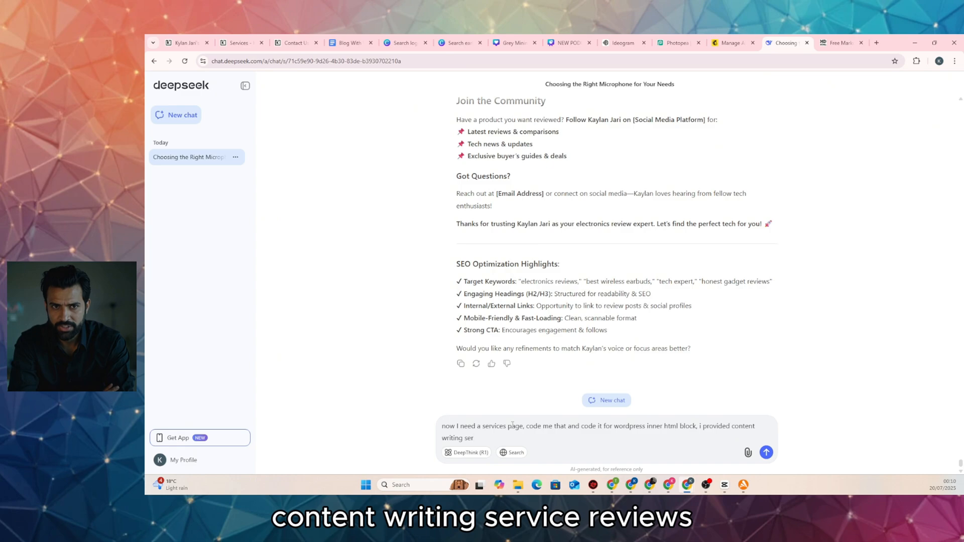
pyautogui.write('vice,')
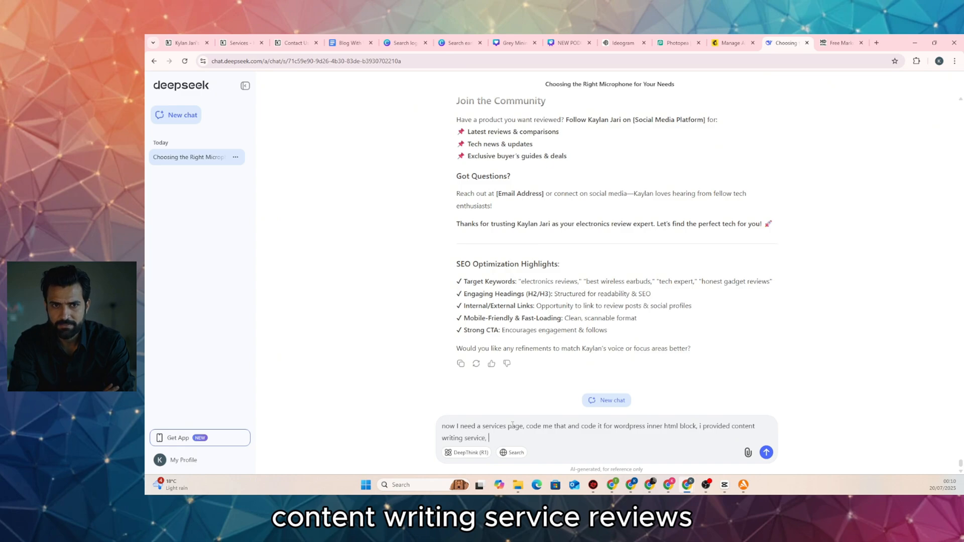
pyautogui.write(' revie')
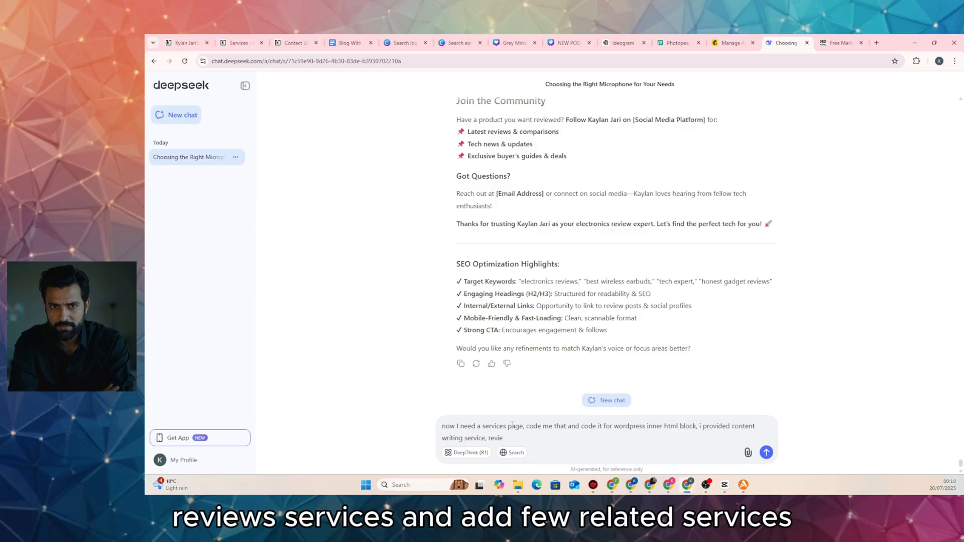
pyautogui.write('ws services and add')
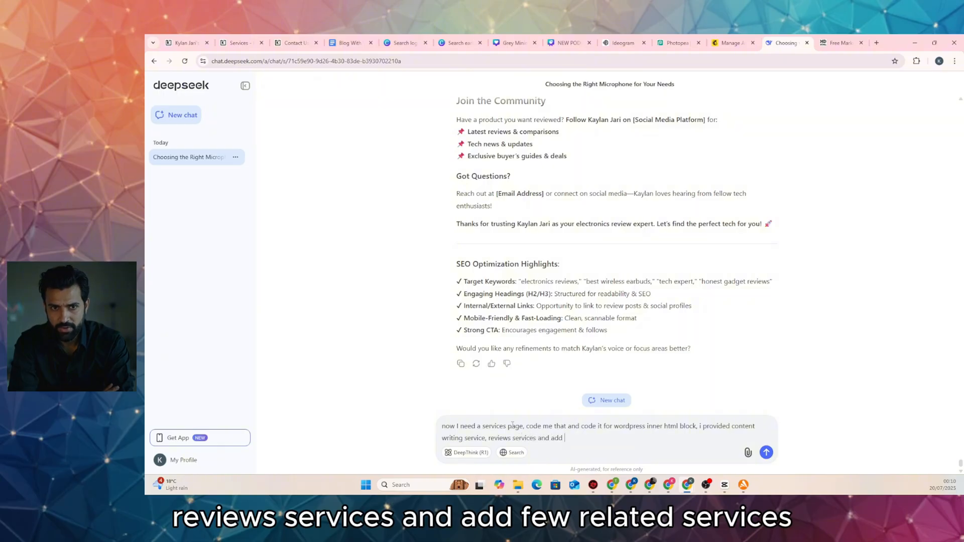
pyautogui.write(' few re')
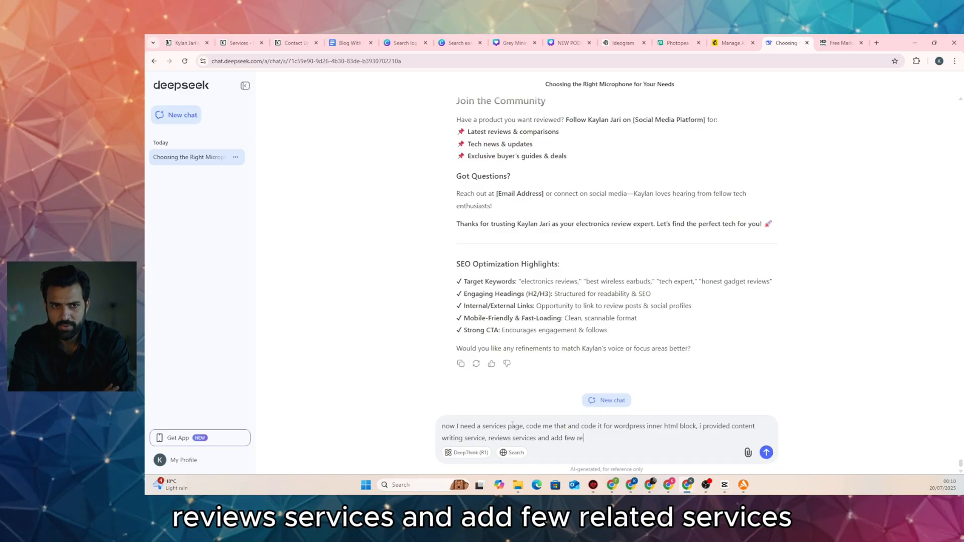
pyautogui.write('lated services.')
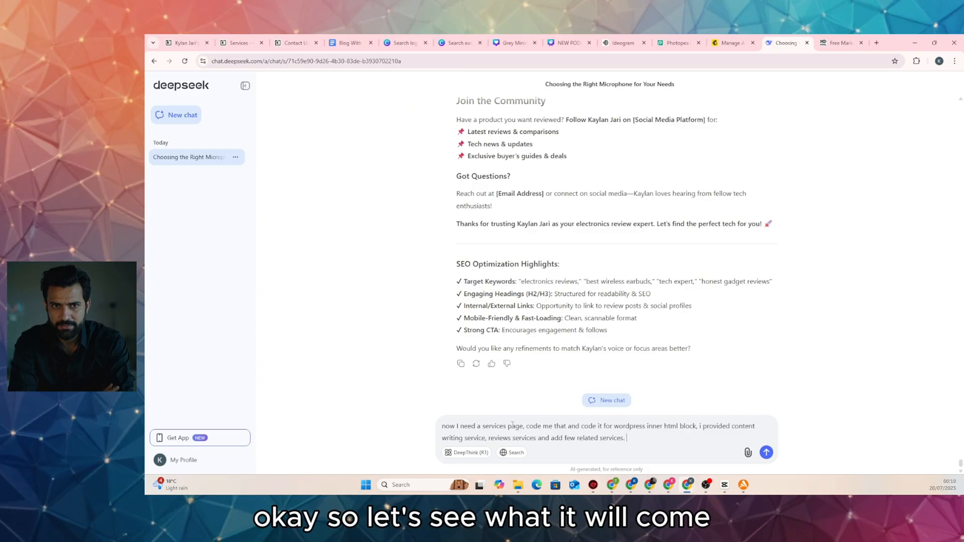
pyautogui.press('Return')
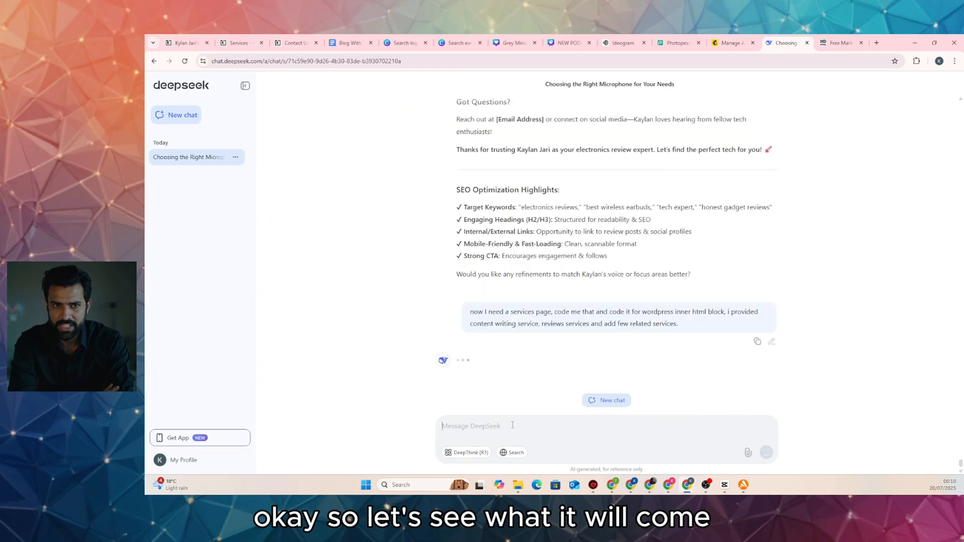
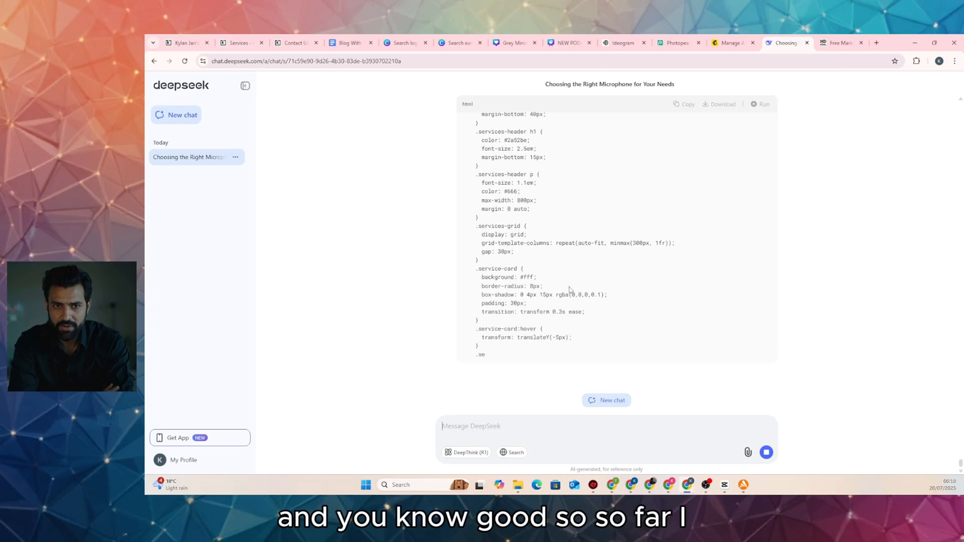
# Leave DeepSeek's generated services code and return to the Kylan Jari blog homepage tab
pyautogui.scroll(5, 570, 290)
pyautogui.click(186, 43)
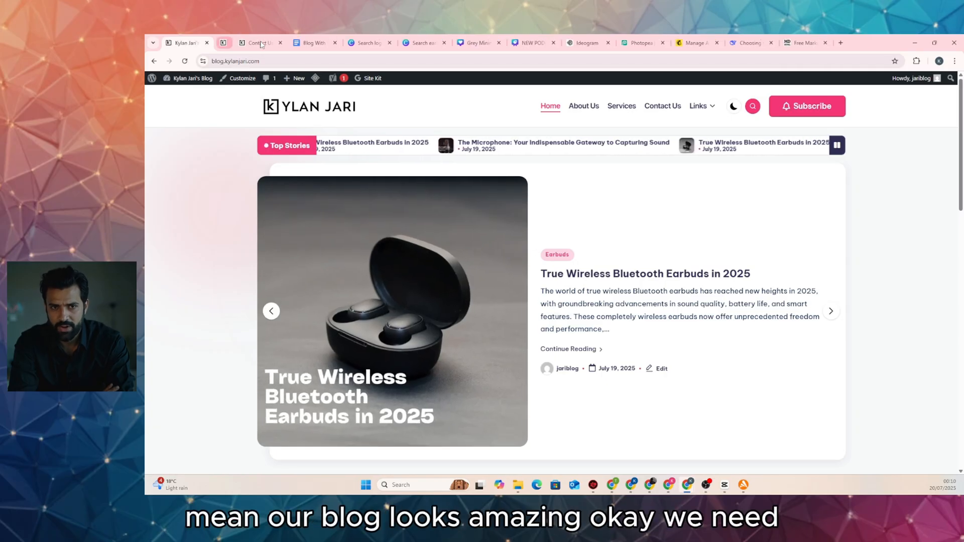
# Close the leftover Services and Contact Us tabs and open Contact Us in the editor
pyautogui.click(261, 42)
pyautogui.click(261, 42)
pyautogui.click(661, 106)
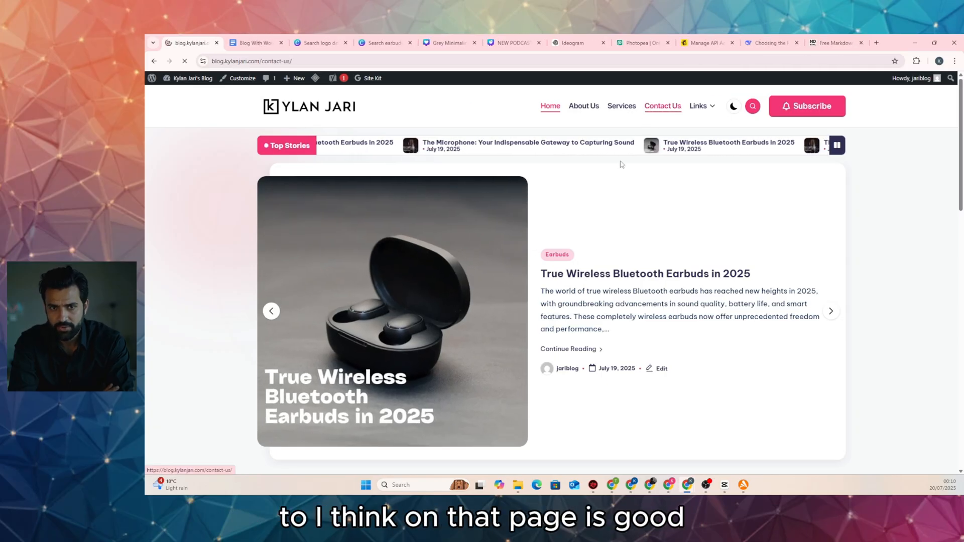
pyautogui.scroll(-3, 521, 260)
pyautogui.scroll(4, 519, 258)
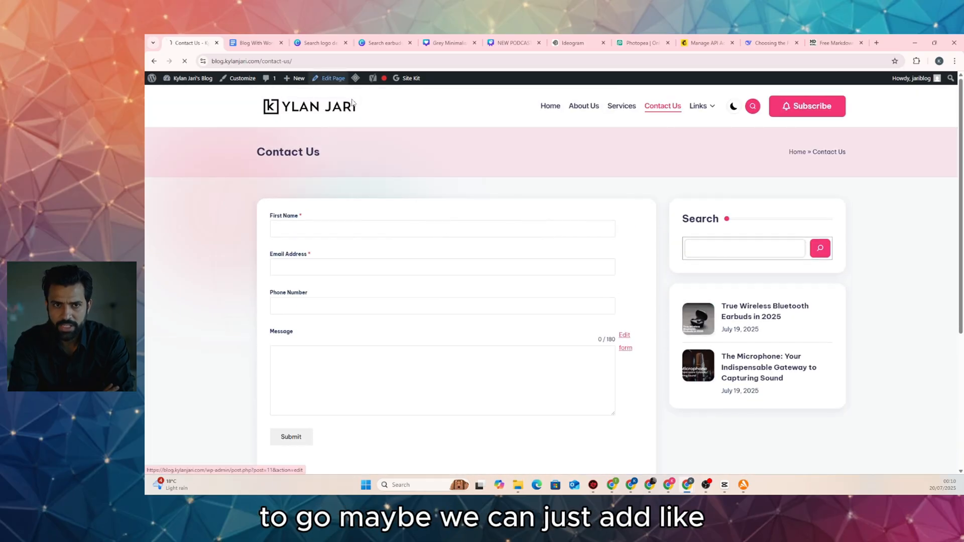
pyautogui.click(336, 79)
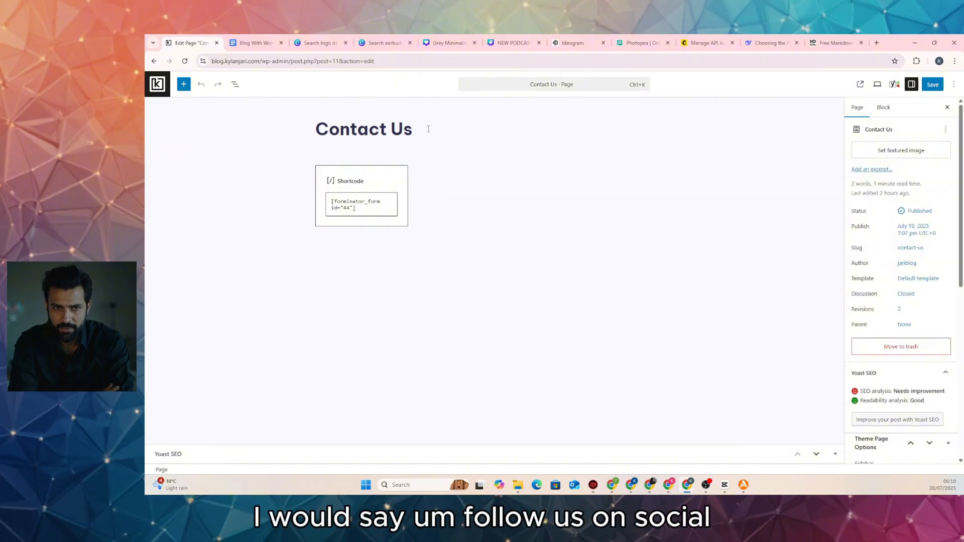
# Add 'Follow us on social media and send us a message via contact form below.' under the title
pyautogui.press('Return')
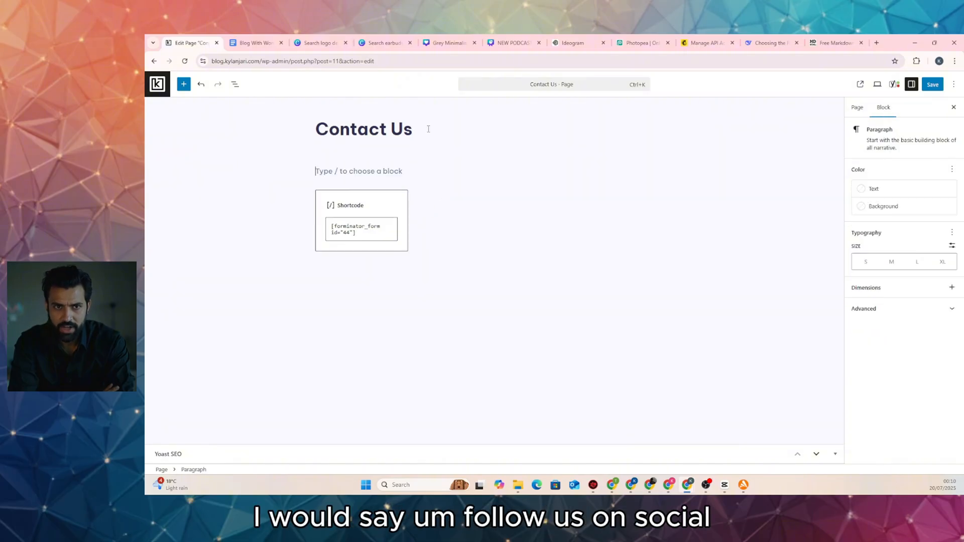
pyautogui.write('F')
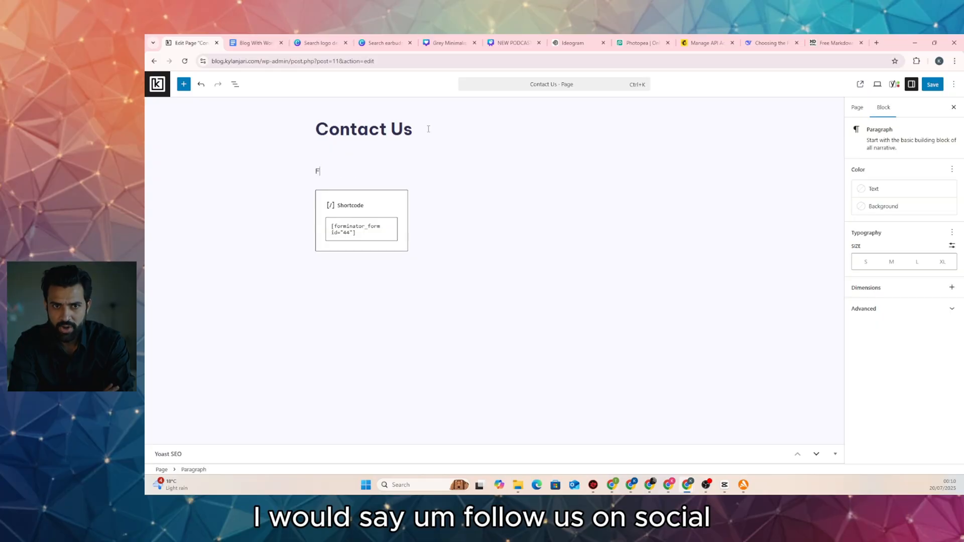
pyautogui.write('ollow us on S')
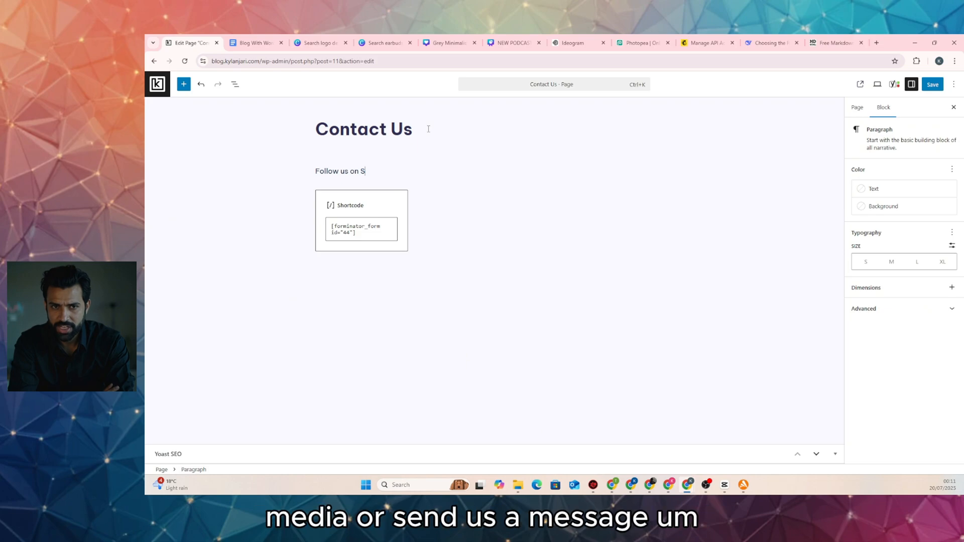
pyautogui.write('social medi')
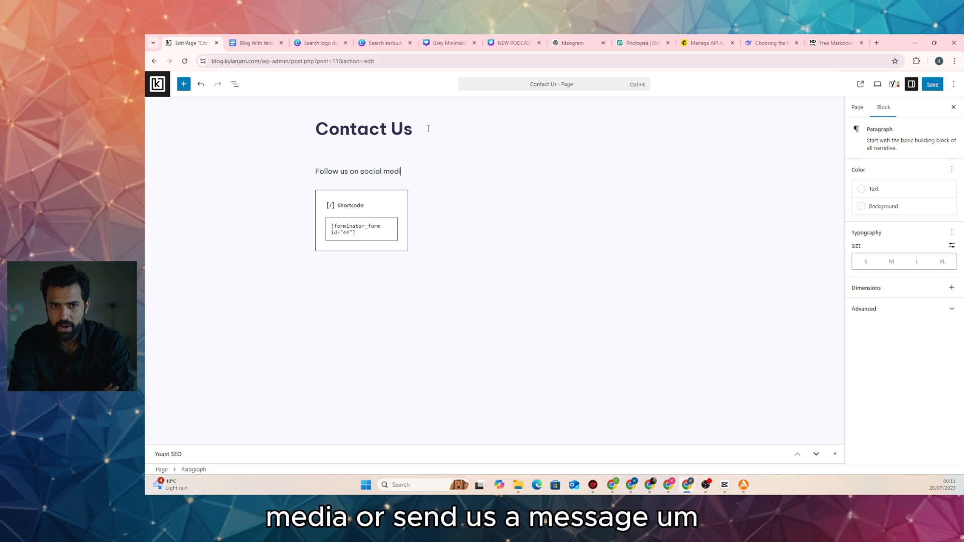
pyautogui.write('a and send us a messa')
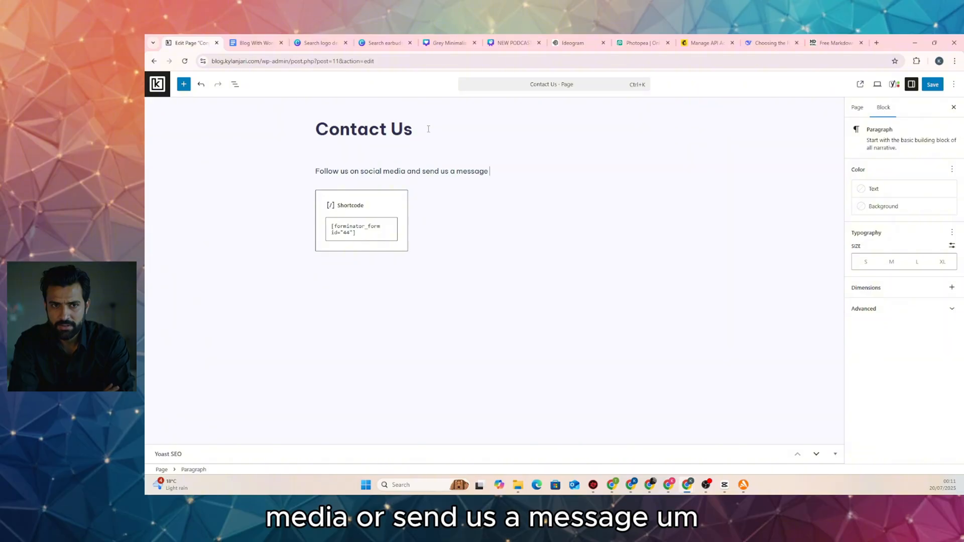
pyautogui.write('ge')
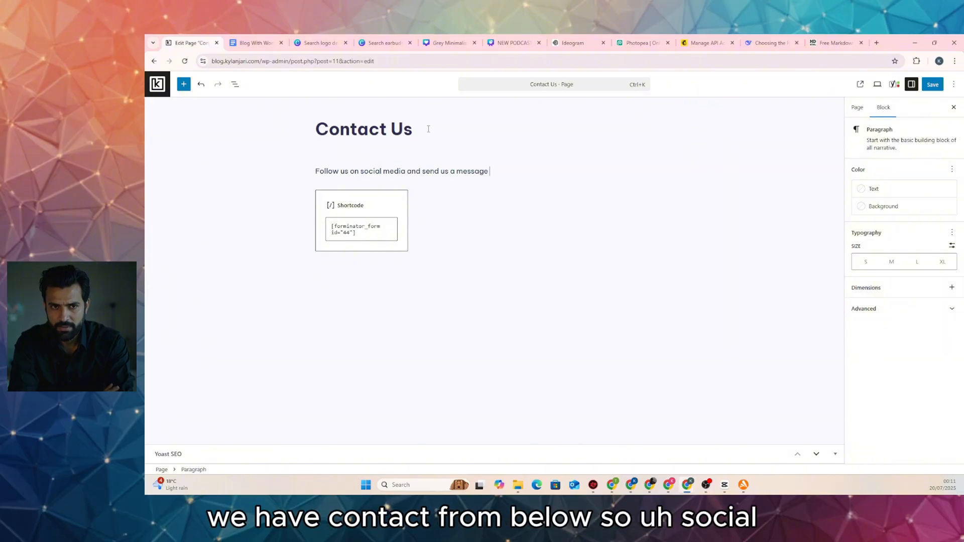
pyautogui.write(' via contact f')
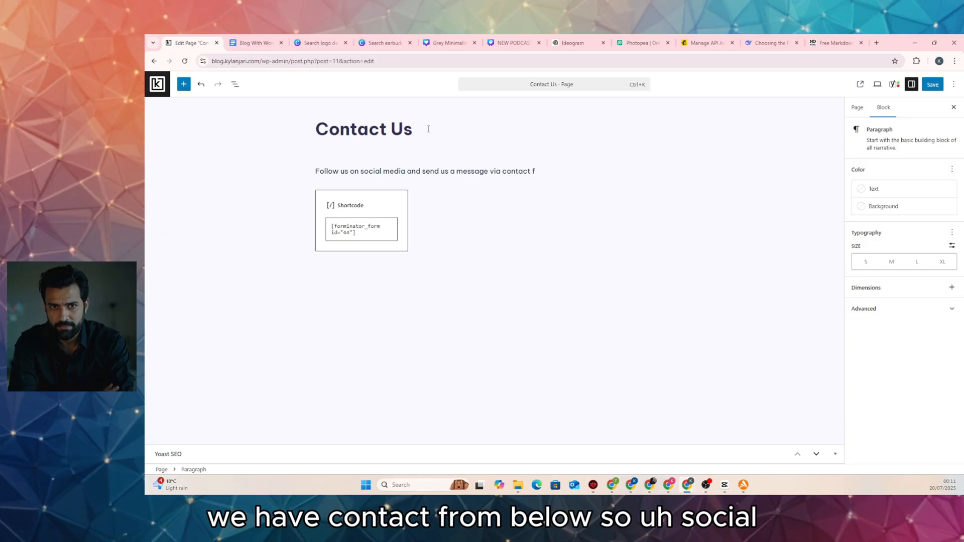
pyautogui.write('rorm below.')
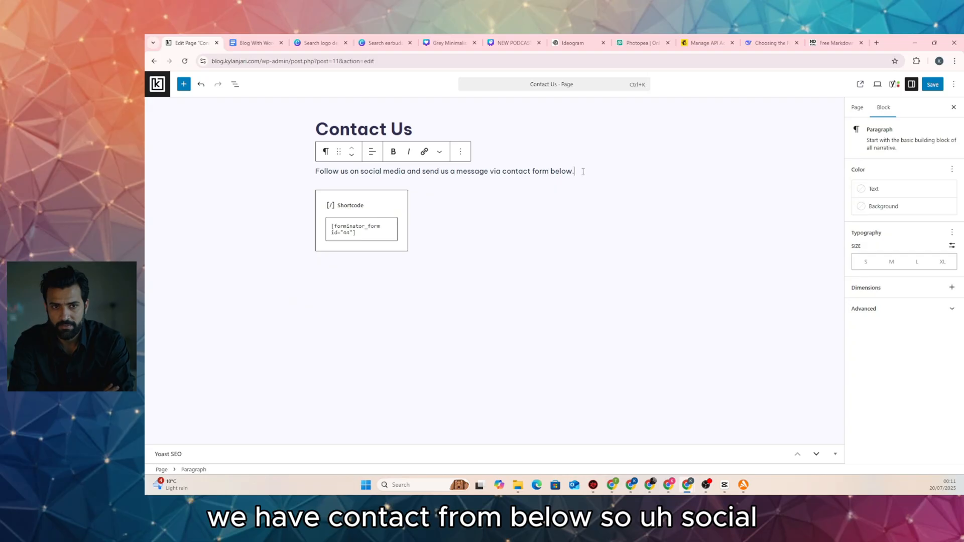
pyautogui.press('Return')
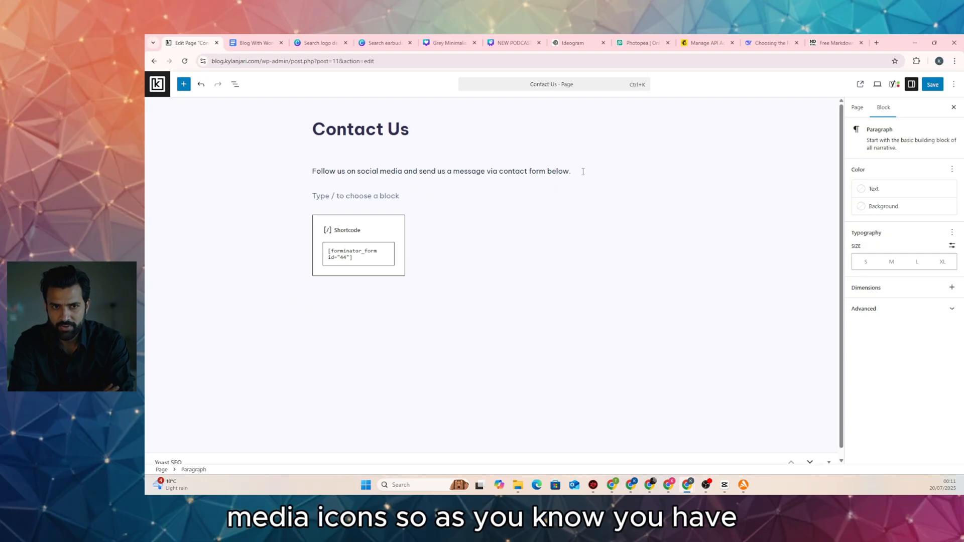
# Insert a Social Icons block containing Facebook, X and Instagram icons
pyautogui.click(666, 195)
pyautogui.write('s')
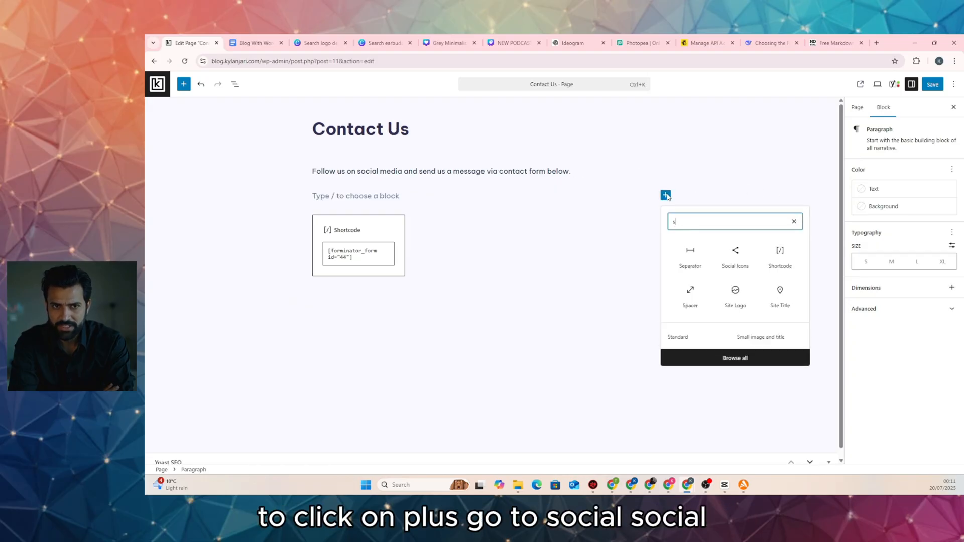
pyautogui.write('oc')
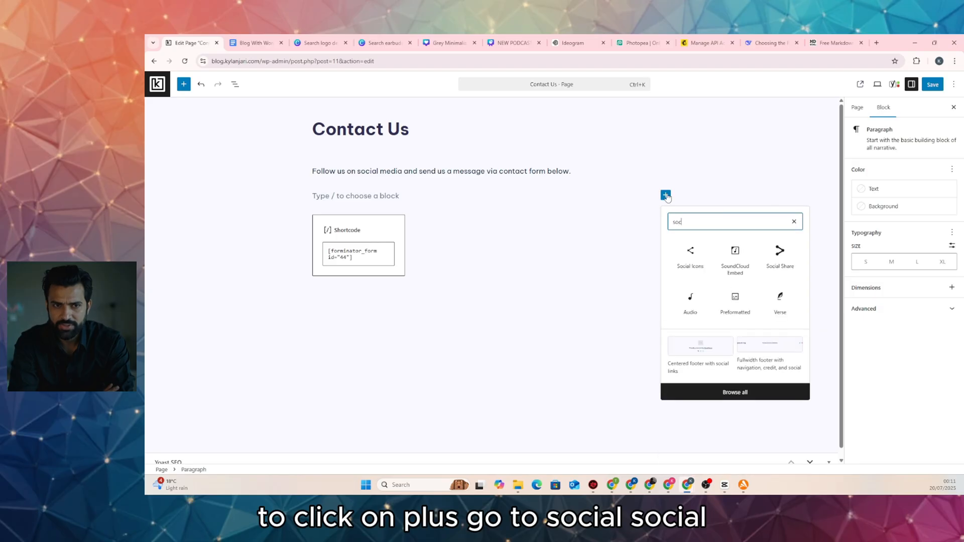
pyautogui.click(690, 251)
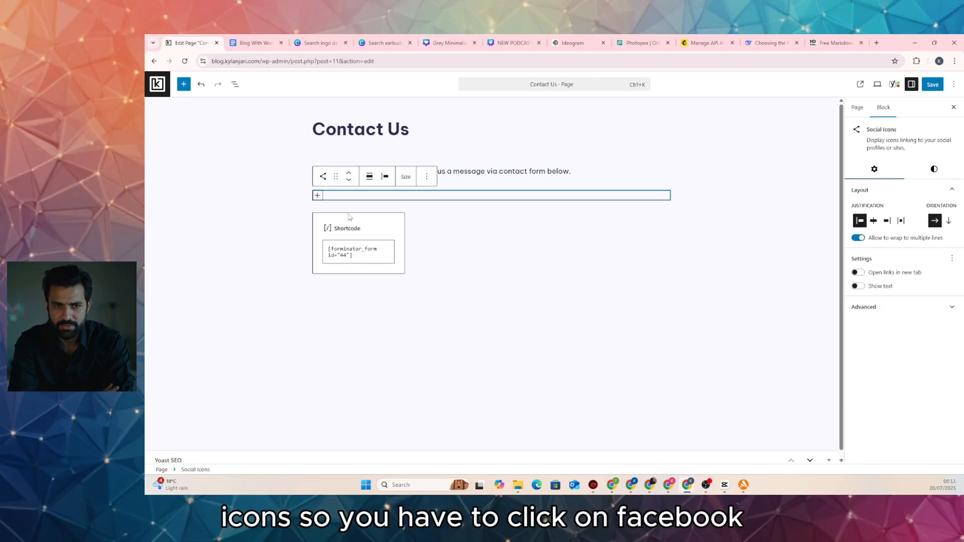
pyautogui.click(318, 196)
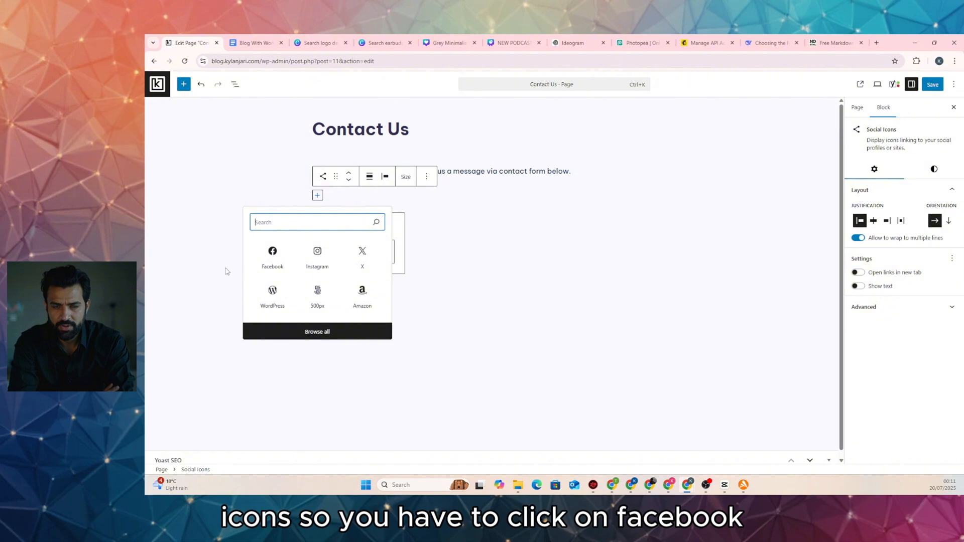
pyautogui.click(272, 254)
pyautogui.click(331, 195)
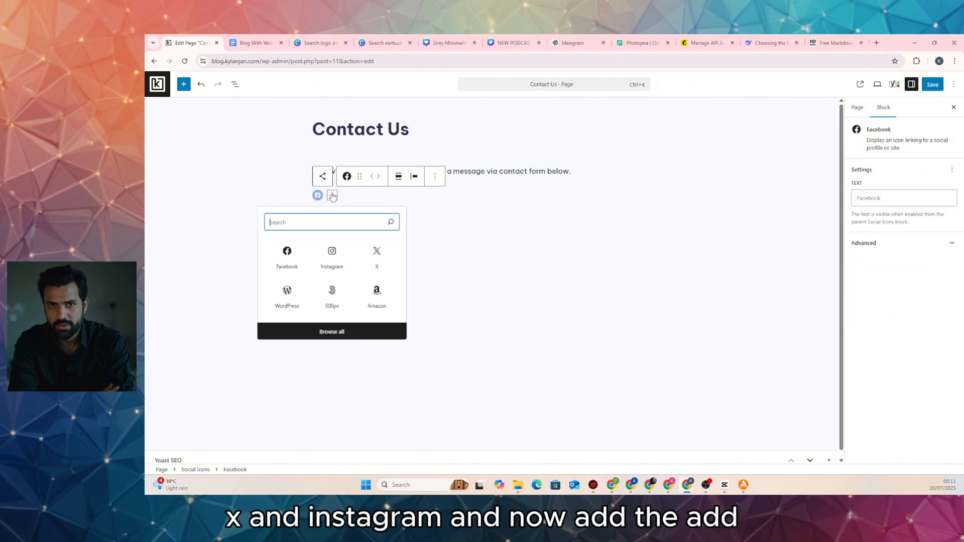
pyautogui.write('x')
pyautogui.click(287, 252)
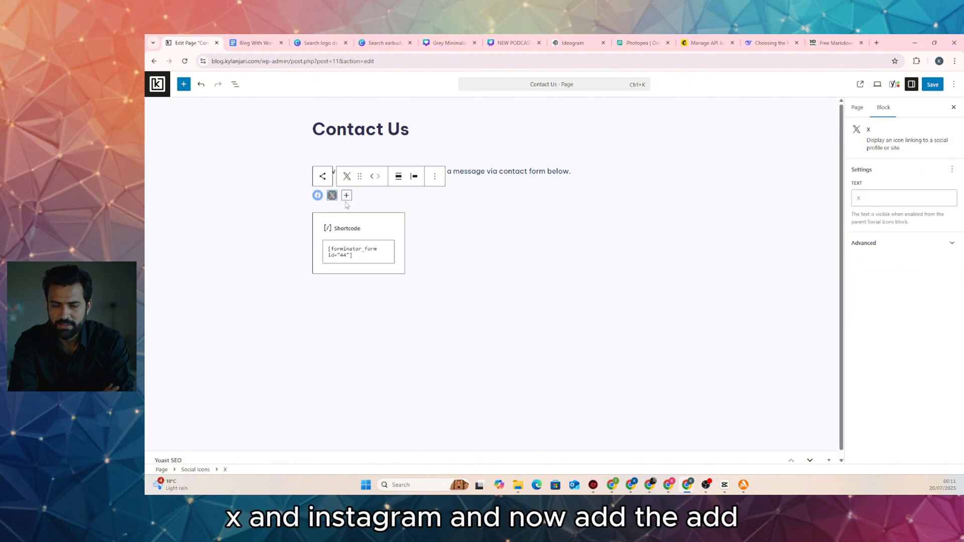
pyautogui.click(346, 196)
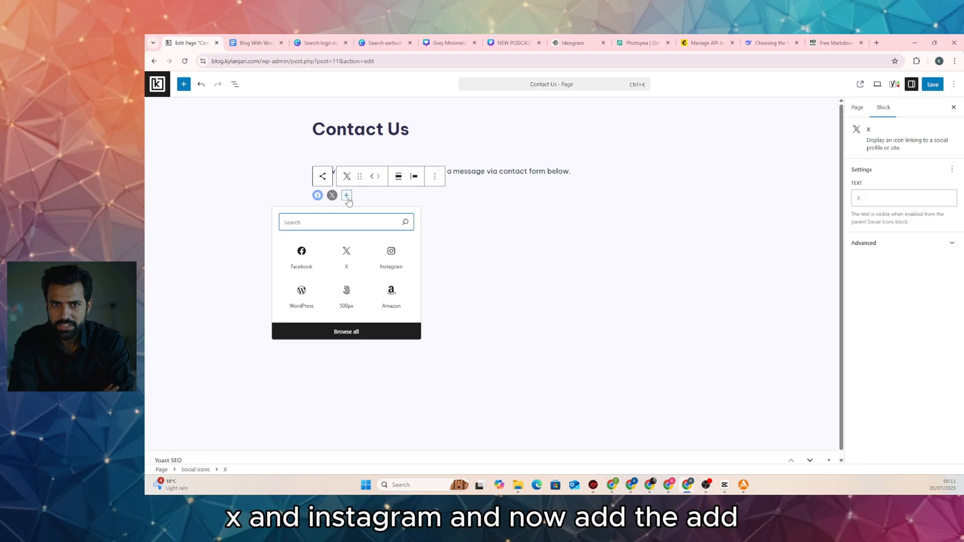
pyautogui.click(391, 251)
# Leave the three icons' link fields empty, save, and view the live Contact Us page
pyautogui.click(318, 196)
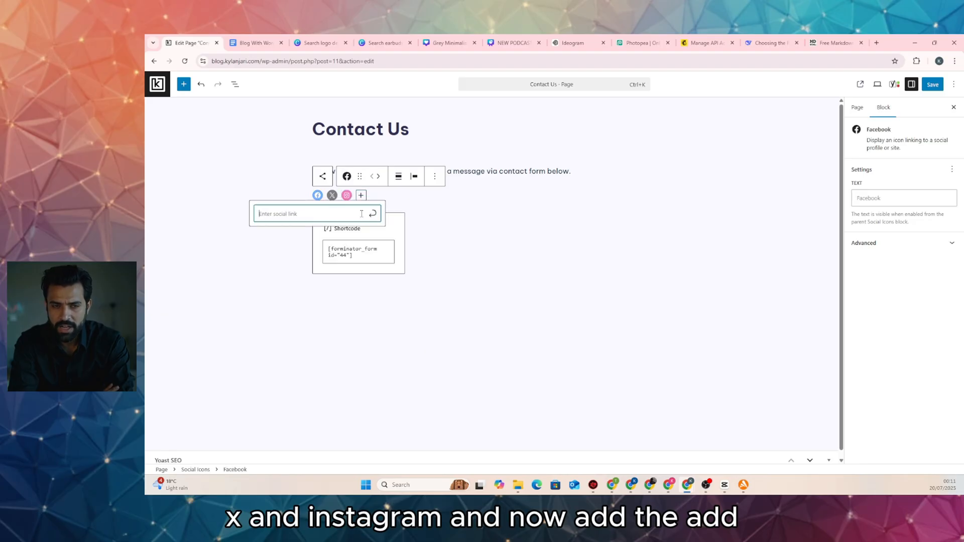
pyautogui.press('Escape')
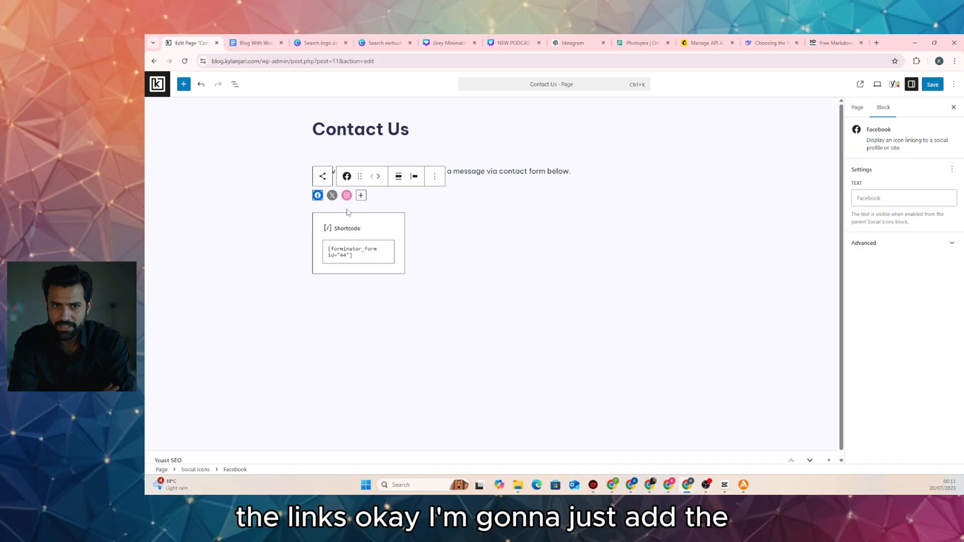
pyautogui.click(332, 196)
pyautogui.press('Escape')
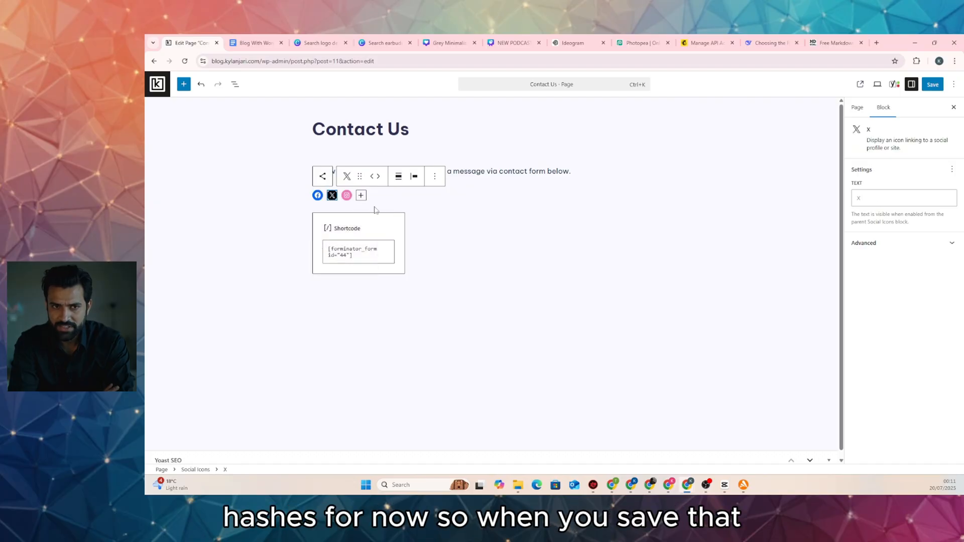
pyautogui.click(347, 195)
pyautogui.press('Escape')
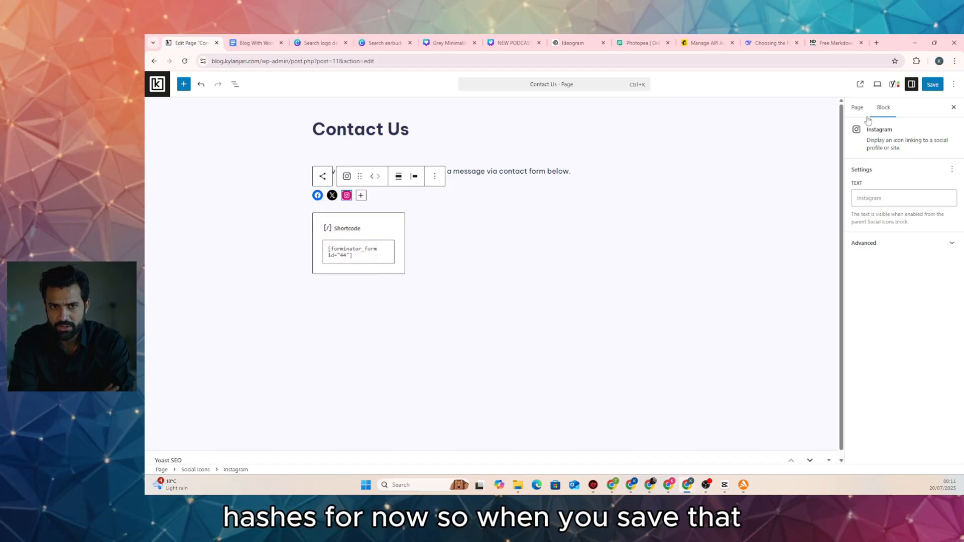
pyautogui.click(932, 85)
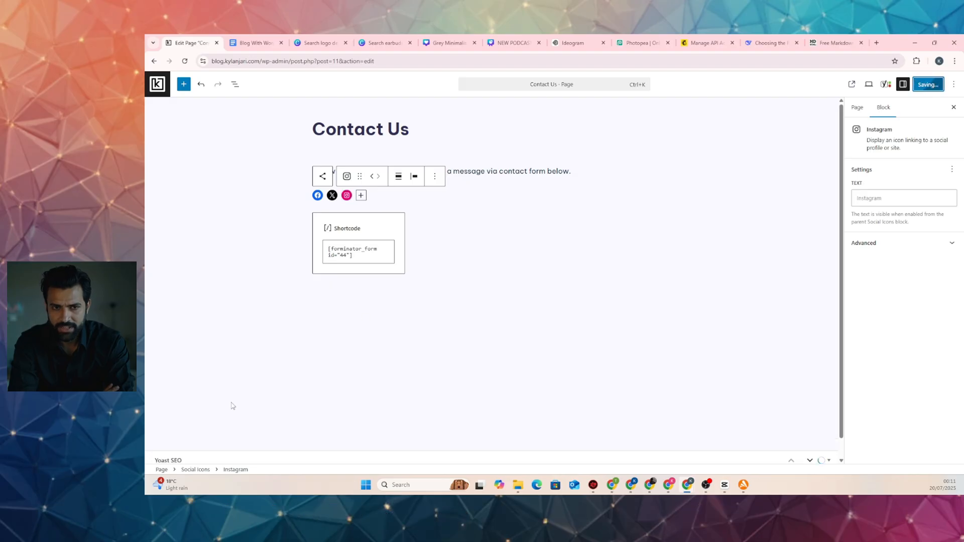
pyautogui.click(226, 459)
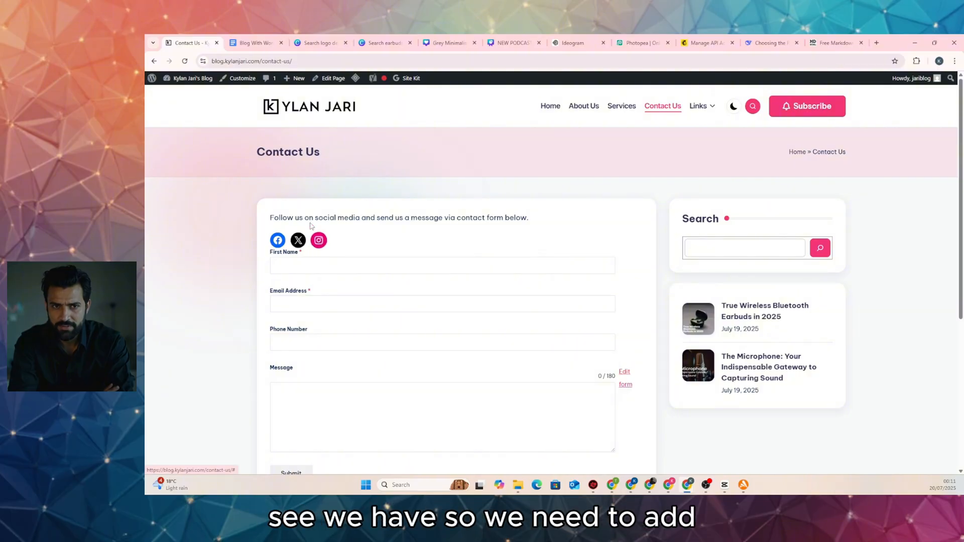
# Insert a Spacer block after the social icons and resize it to about 37 px
pyautogui.click(330, 78)
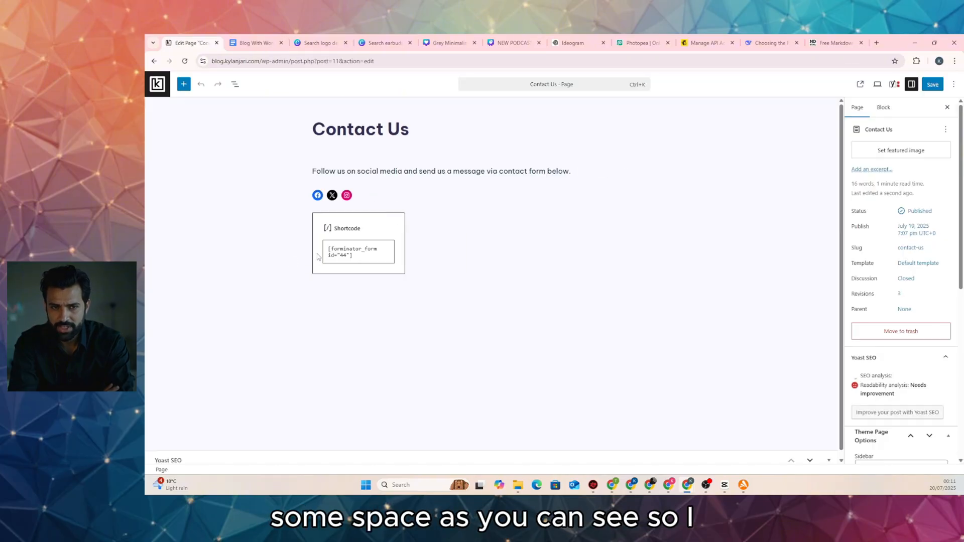
pyautogui.click(359, 196)
pyautogui.click(426, 182)
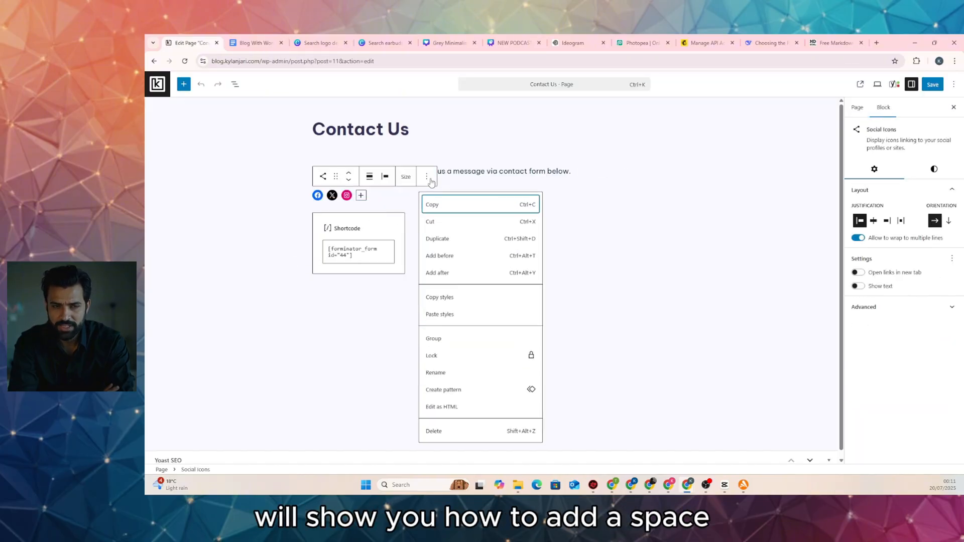
pyautogui.click(448, 274)
pyautogui.click(665, 218)
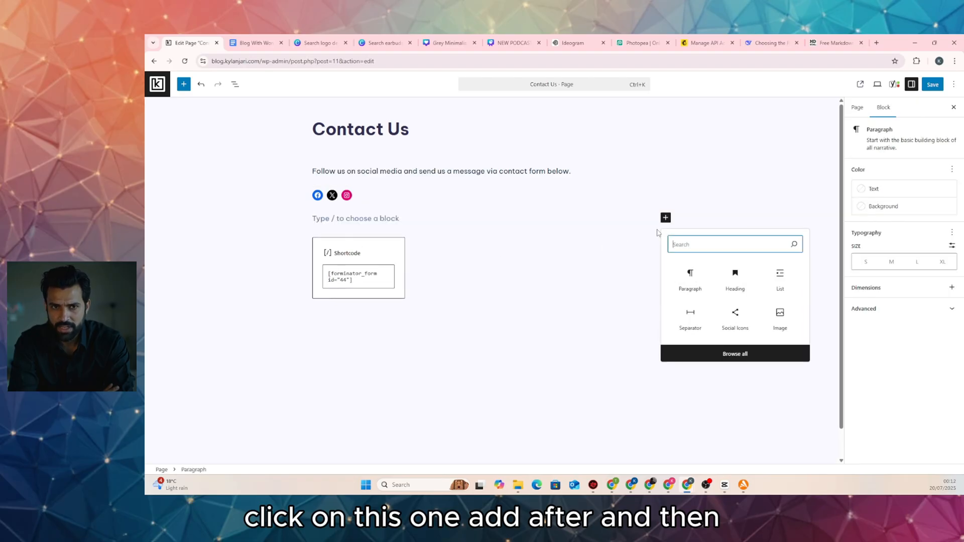
pyautogui.write('sp')
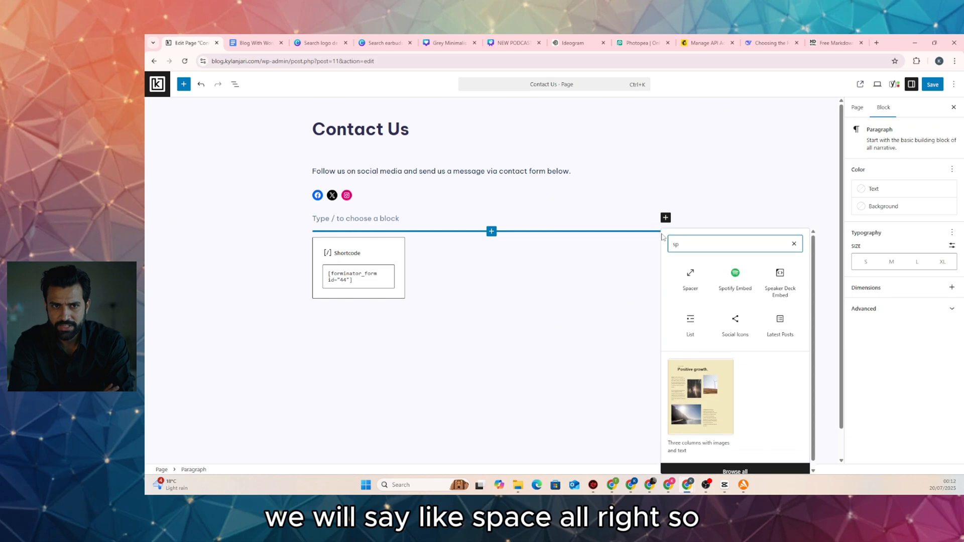
pyautogui.write('ace')
pyautogui.click(690, 276)
pyautogui.moveTo(492, 259); pyautogui.dragTo(490, 228)
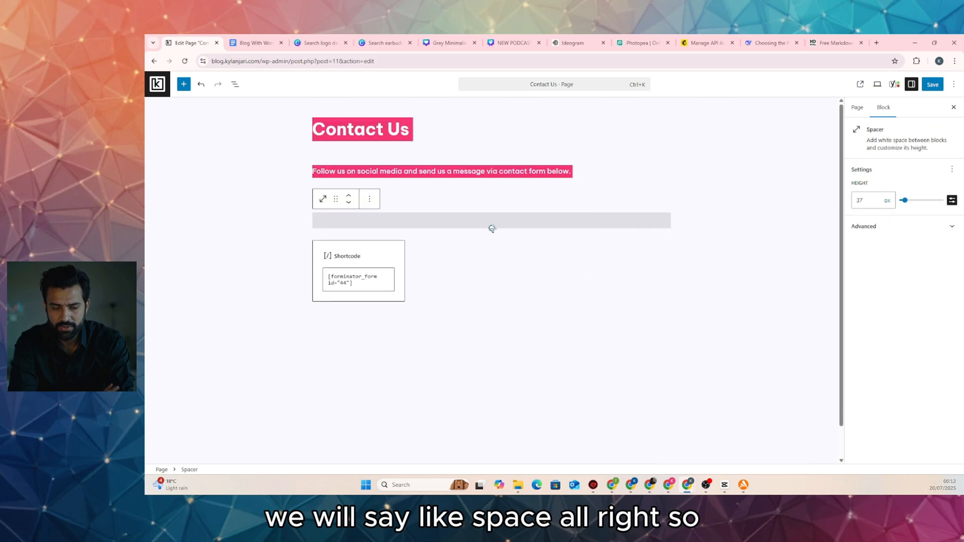
# Save the Contact Us page and check the spacing on the live page
pyautogui.click(930, 87)
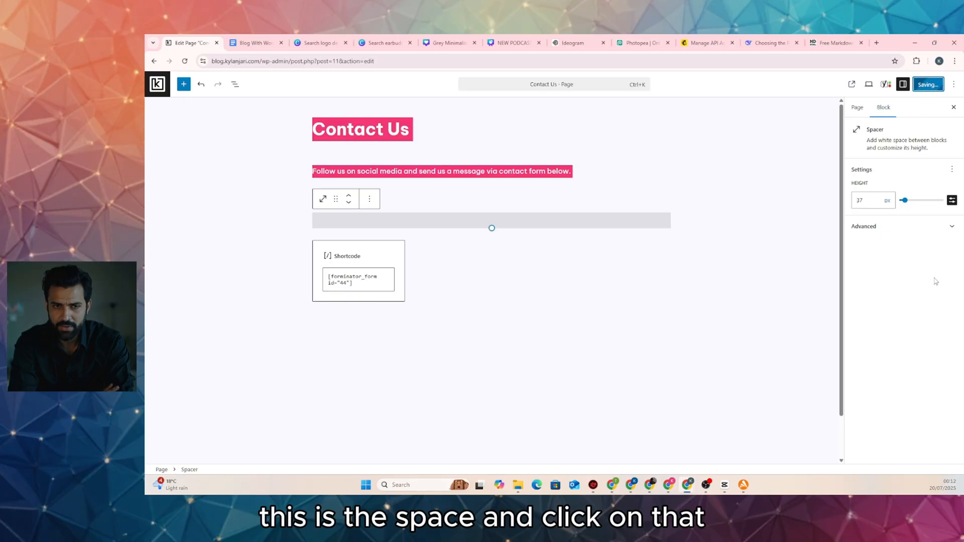
pyautogui.click(224, 454)
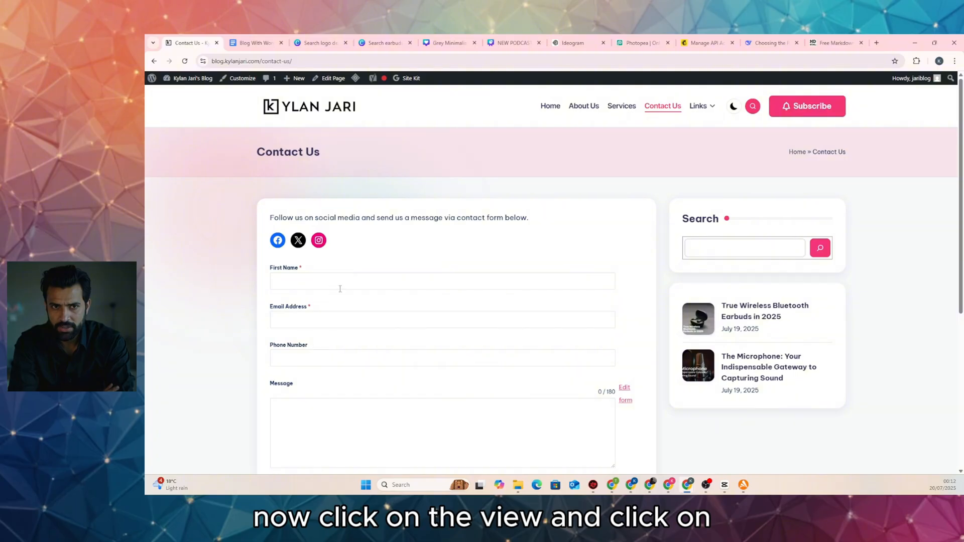
pyautogui.scroll(-5, 340, 289)
pyautogui.scroll(5, 315, 298)
pyautogui.scroll(-3, 298, 206)
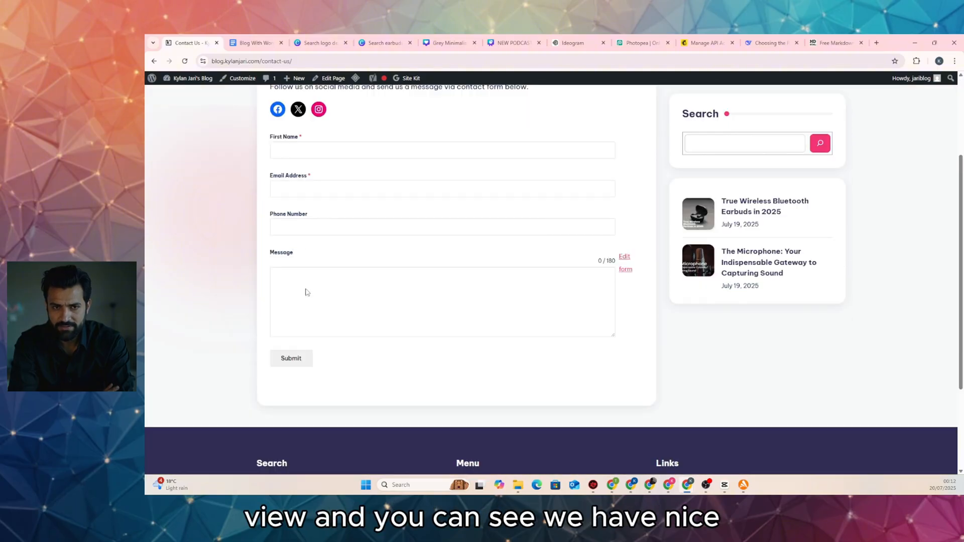
pyautogui.scroll(3, 305, 293)
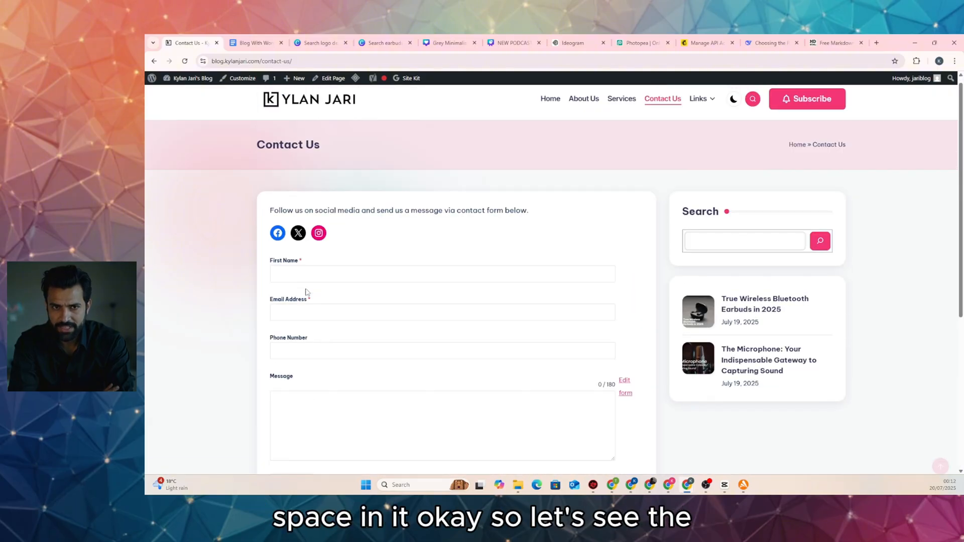
# Run DeepSeek's code to preview the 'Professional Content & Review Services' cards, then return to the blog
pyautogui.click(767, 43)
pyautogui.scroll(-2, 631, 243)
pyautogui.scroll(2, 744, 193)
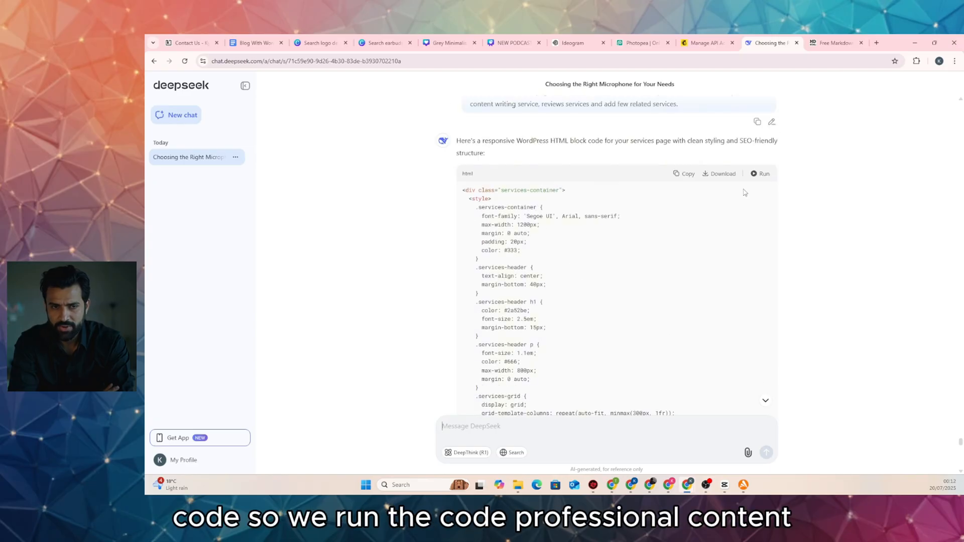
pyautogui.click(763, 174)
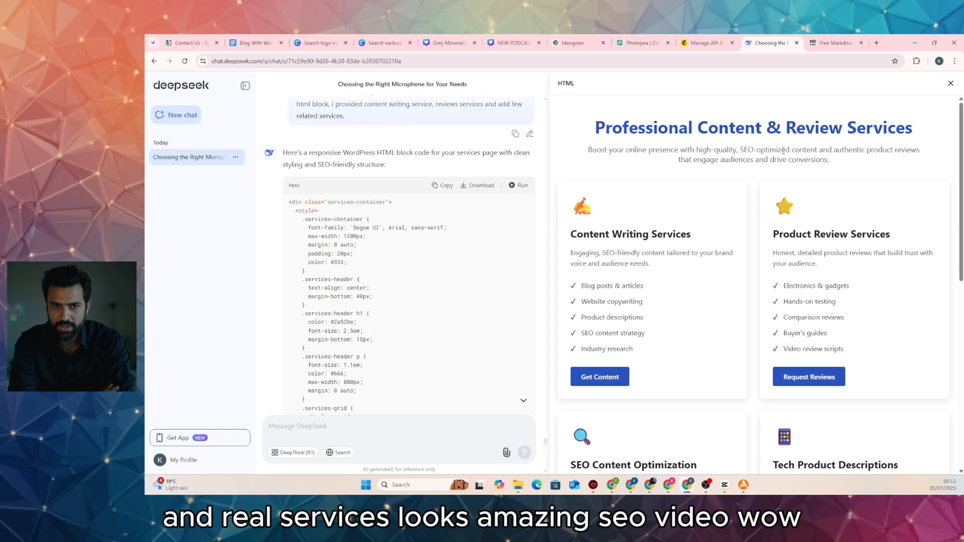
pyautogui.scroll(-8, 668, 171)
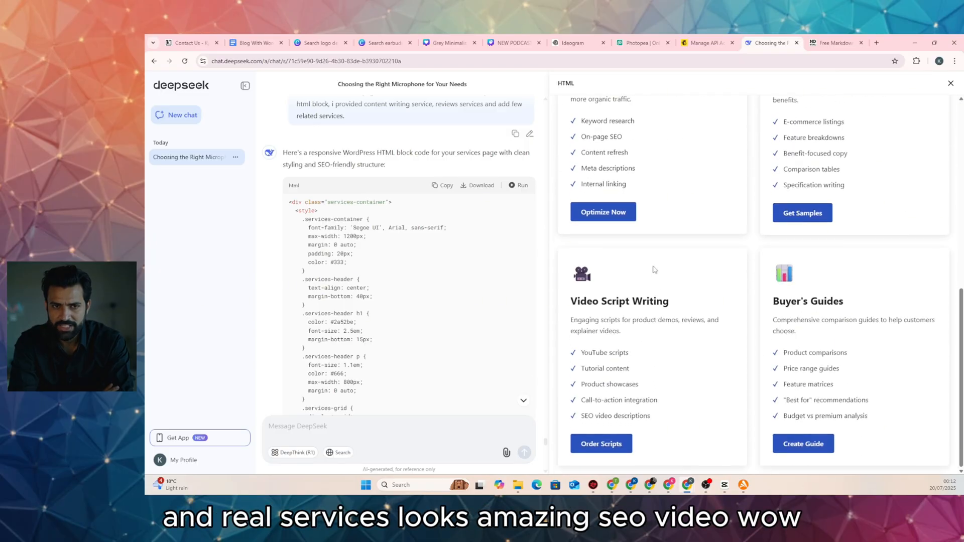
pyautogui.scroll(4, 778, 296)
pyautogui.scroll(4, 778, 295)
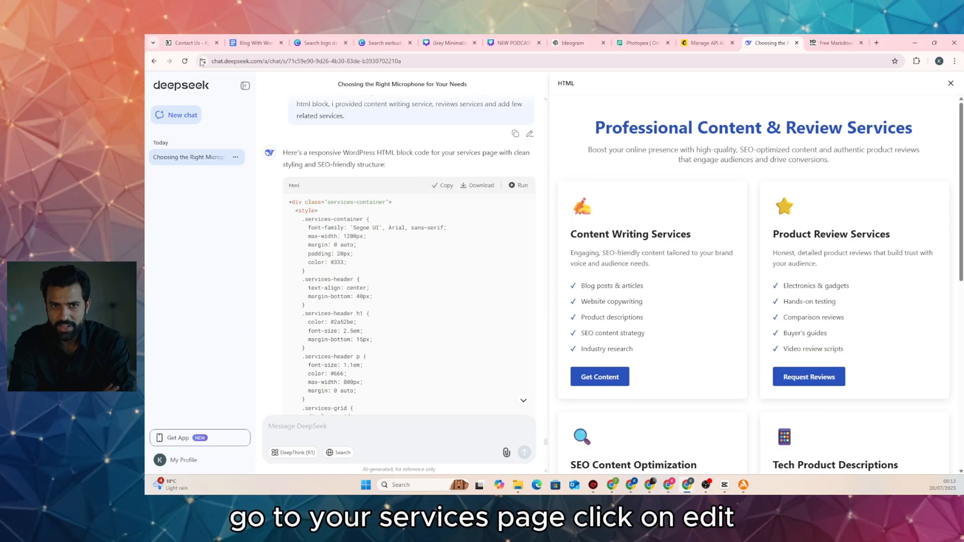
pyautogui.click(189, 41)
# Paste the DeepSeek services code into a new Custom HTML block on the Services page
pyautogui.click(621, 106)
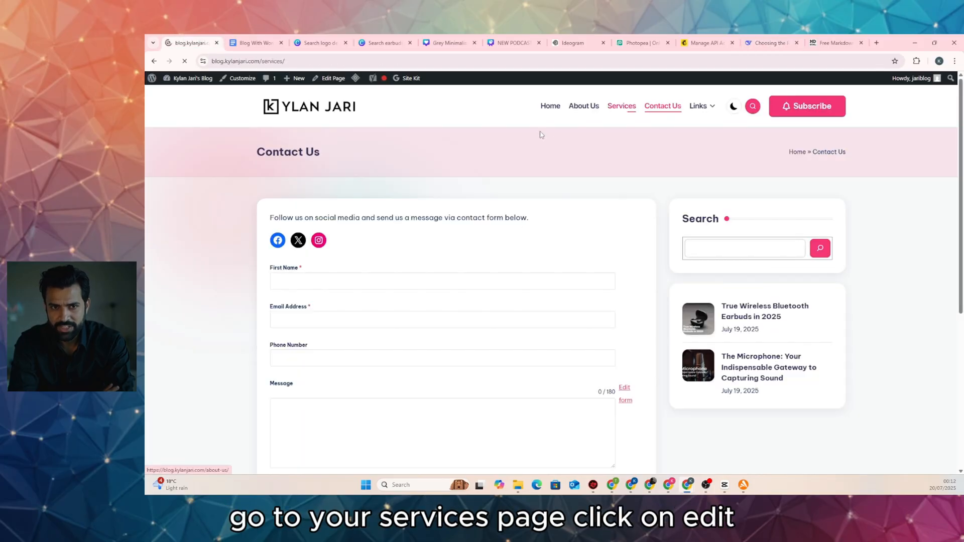
pyautogui.click(332, 78)
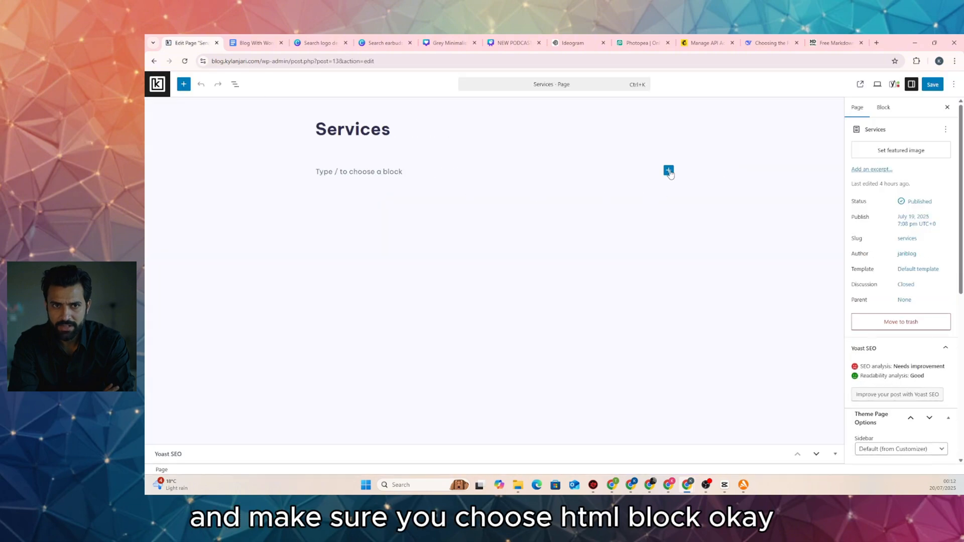
pyautogui.click(668, 170)
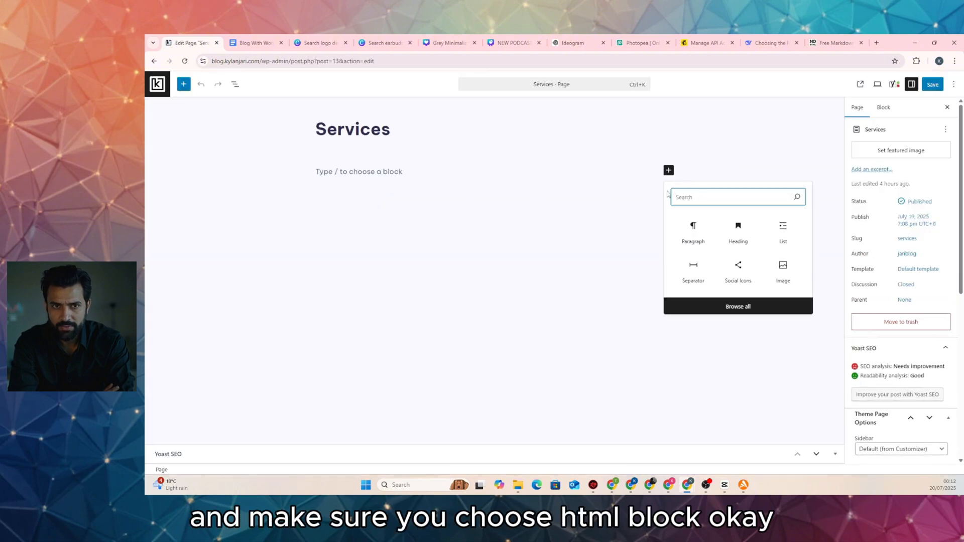
pyautogui.write('html')
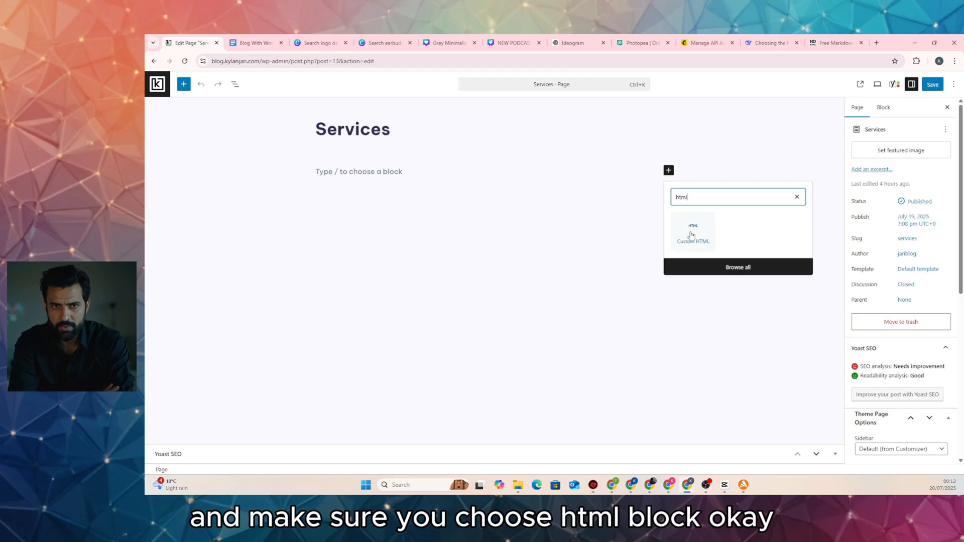
pyautogui.click(691, 235)
pyautogui.hotkey('ctrl', 'v')
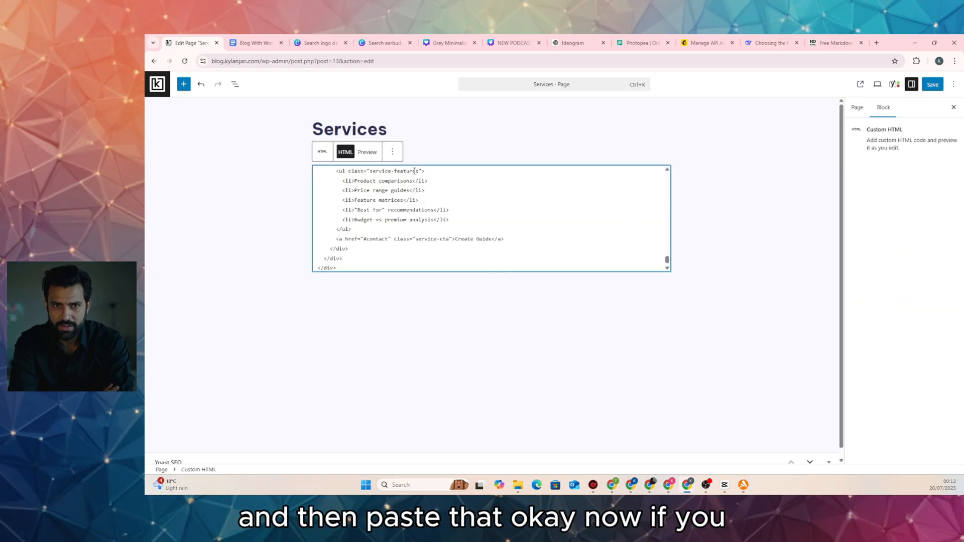
# Preview the HTML block as rendered service cards and save the Services page
pyautogui.click(367, 151)
pyautogui.scroll(-10, 526, 310)
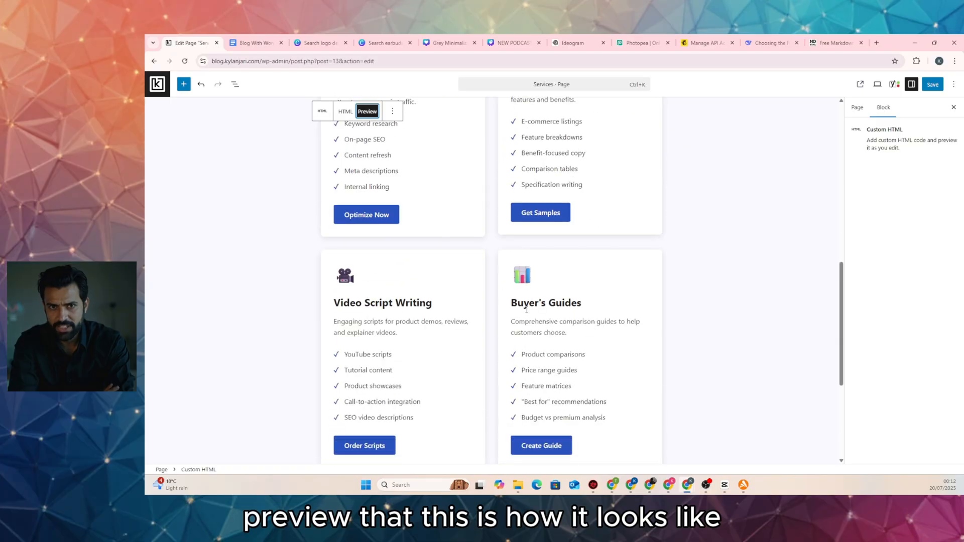
pyautogui.scroll(-4, 526, 310)
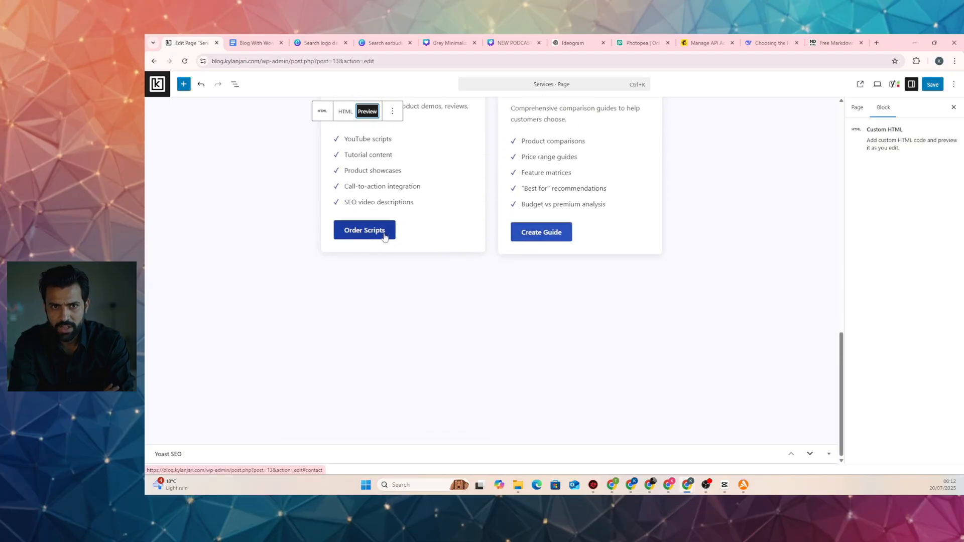
pyautogui.scroll(12, 385, 236)
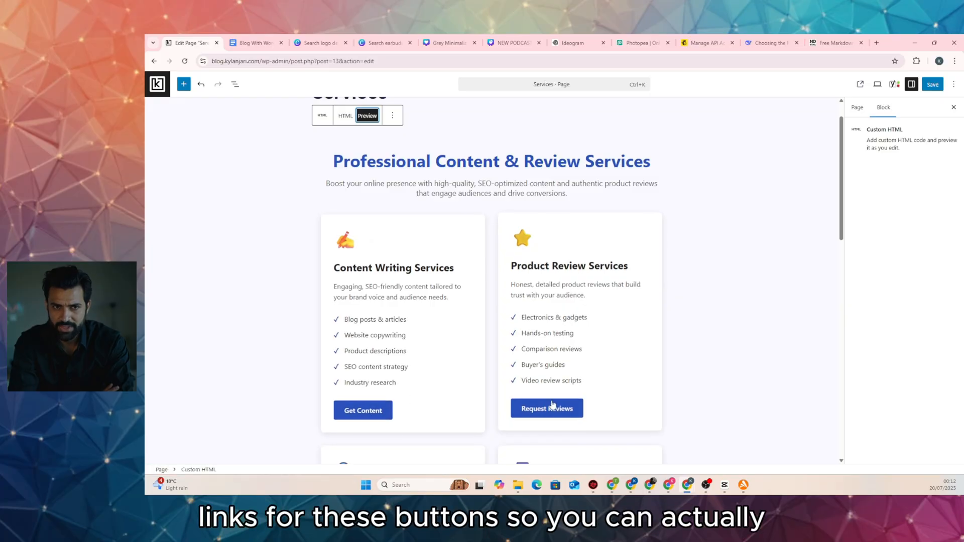
pyautogui.scroll(1, 552, 401)
pyautogui.scroll(-4, 723, 231)
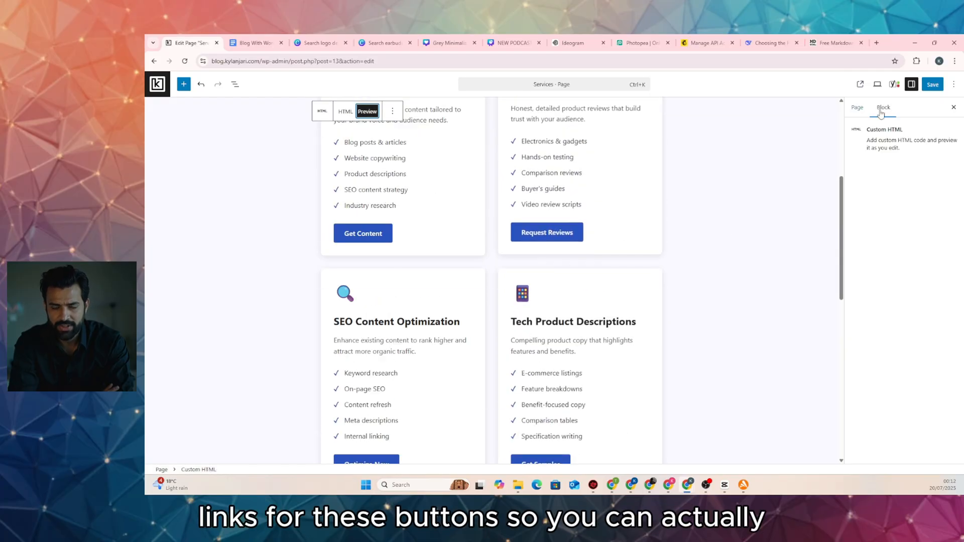
pyautogui.click(926, 86)
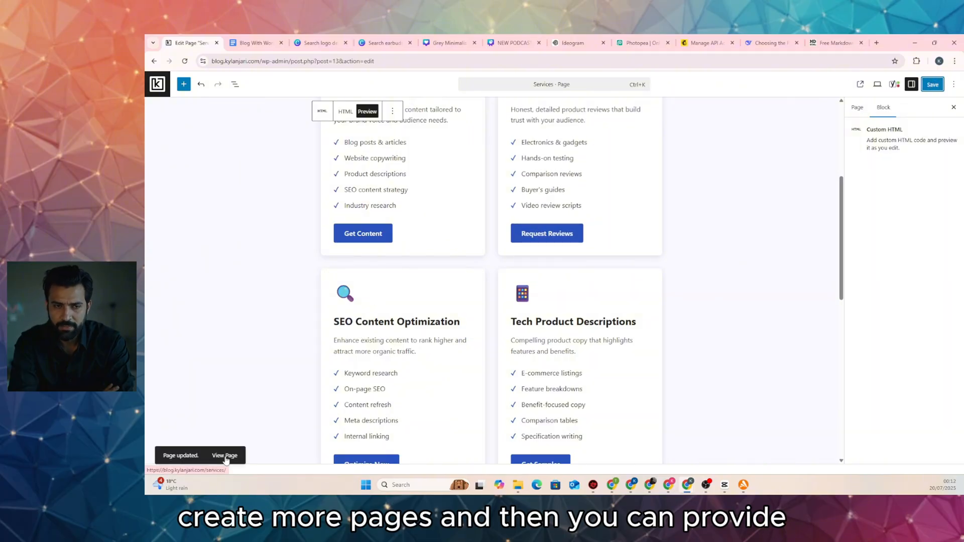
# View the live Services page to check how the service cards display
pyautogui.click(225, 455)
pyautogui.scroll(-8, 266, 324)
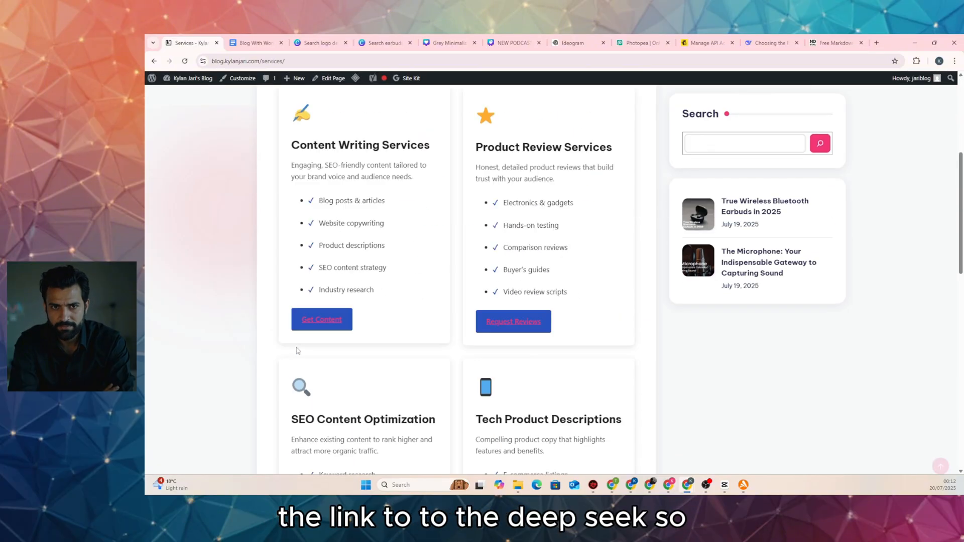
pyautogui.scroll(5, 297, 351)
pyautogui.scroll(3, 297, 351)
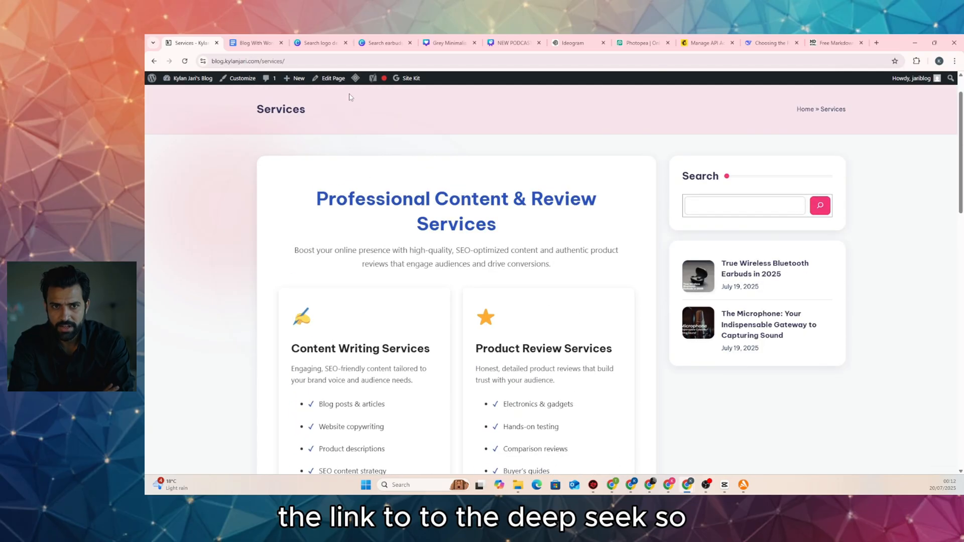
# Switch the Services page template to Bloghash Fullwidth, save, and view the live page
pyautogui.click(333, 78)
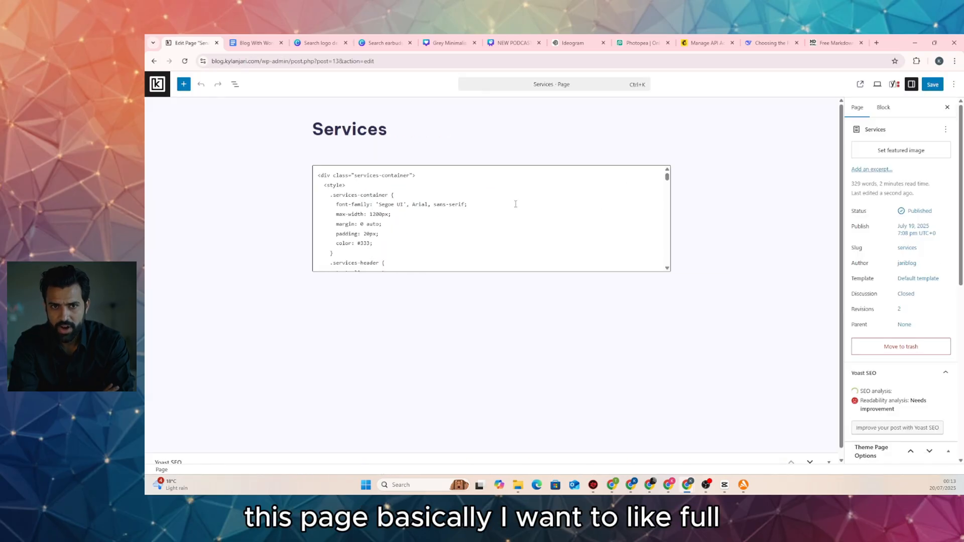
pyautogui.scroll(-7, 912, 314)
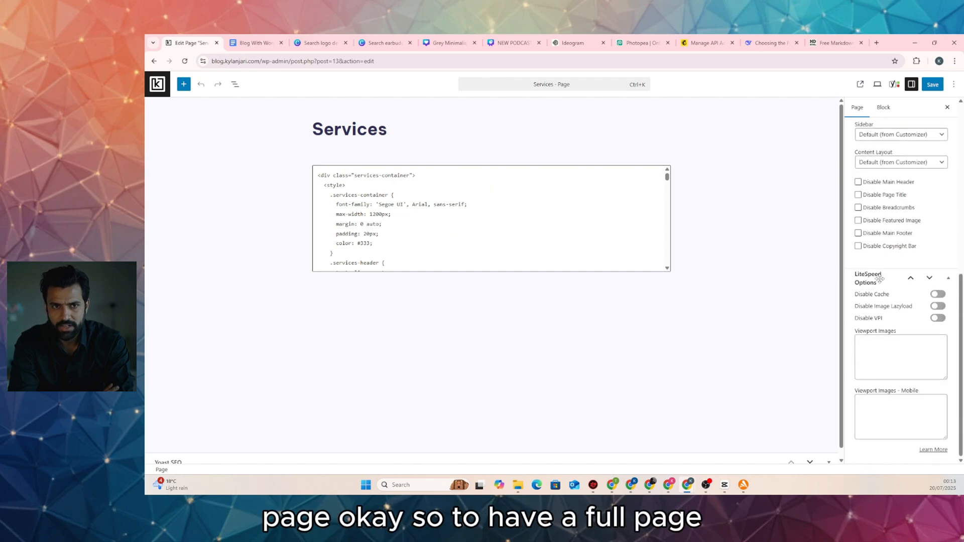
pyautogui.scroll(7, 880, 279)
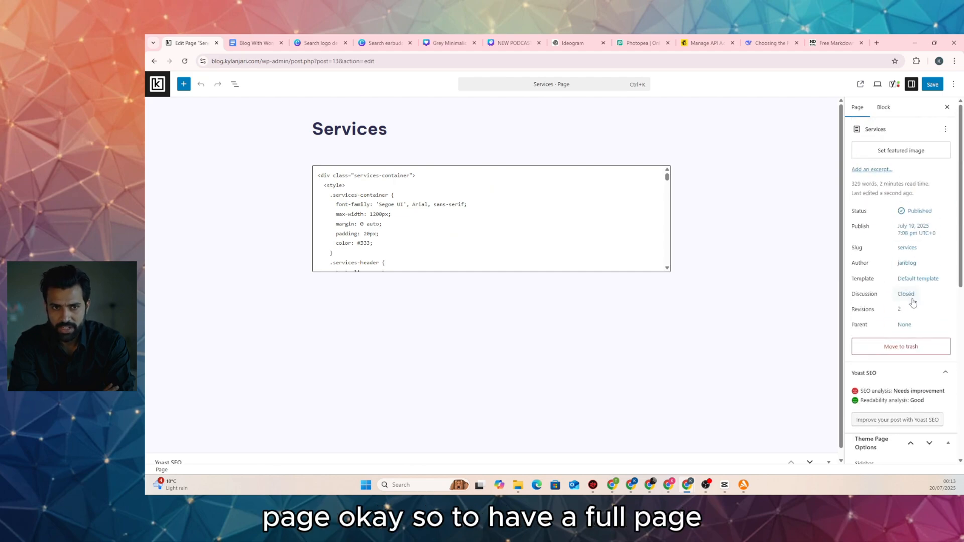
pyautogui.click(917, 279)
pyautogui.click(797, 325)
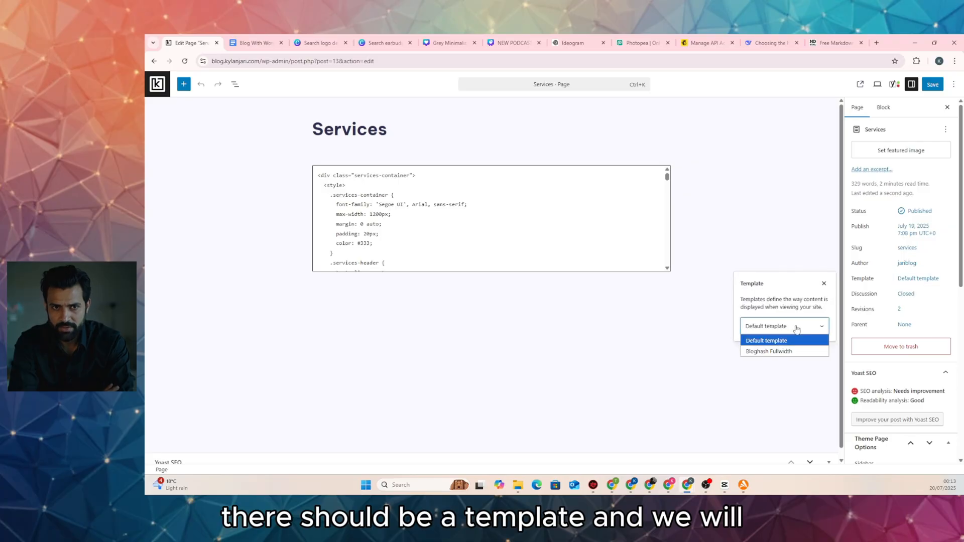
pyautogui.click(789, 352)
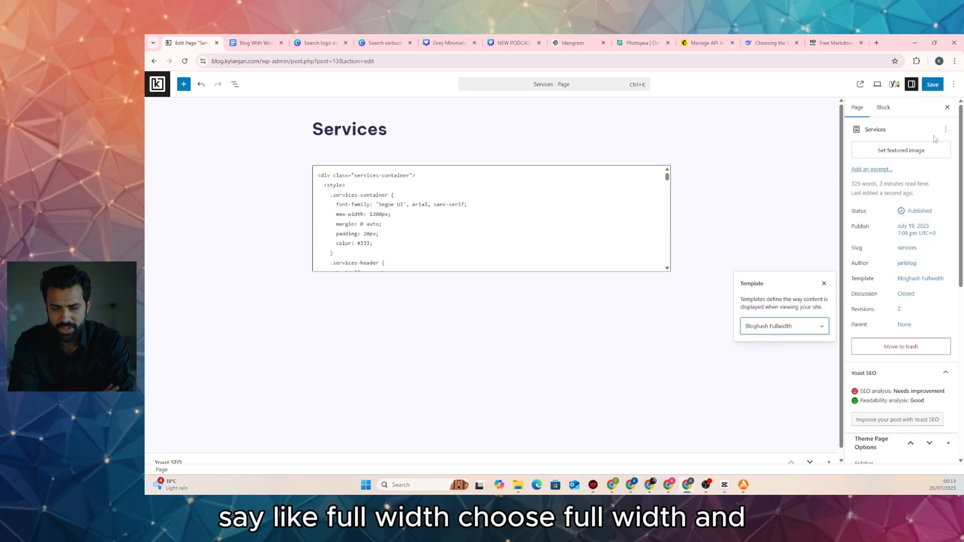
pyautogui.click(932, 84)
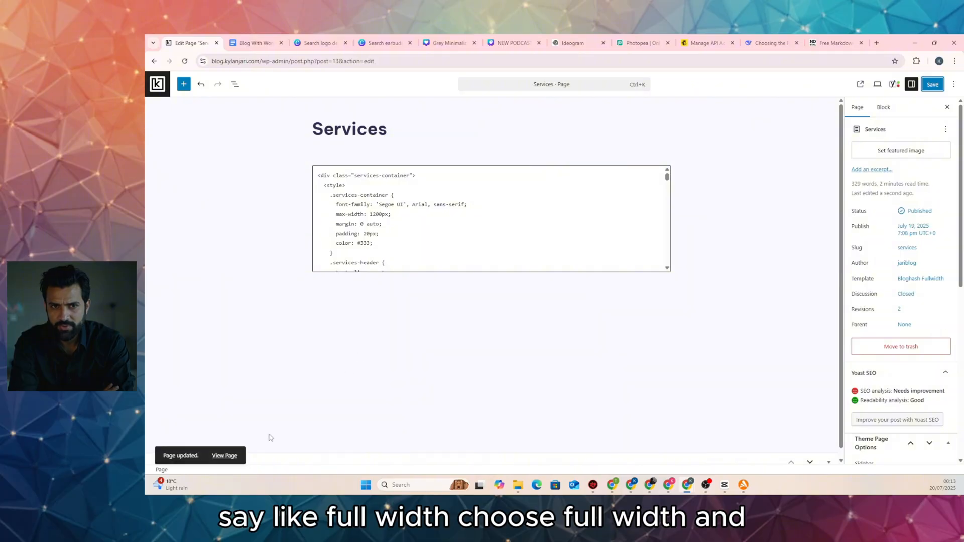
pyautogui.click(229, 457)
pyautogui.scroll(-10, 328, 324)
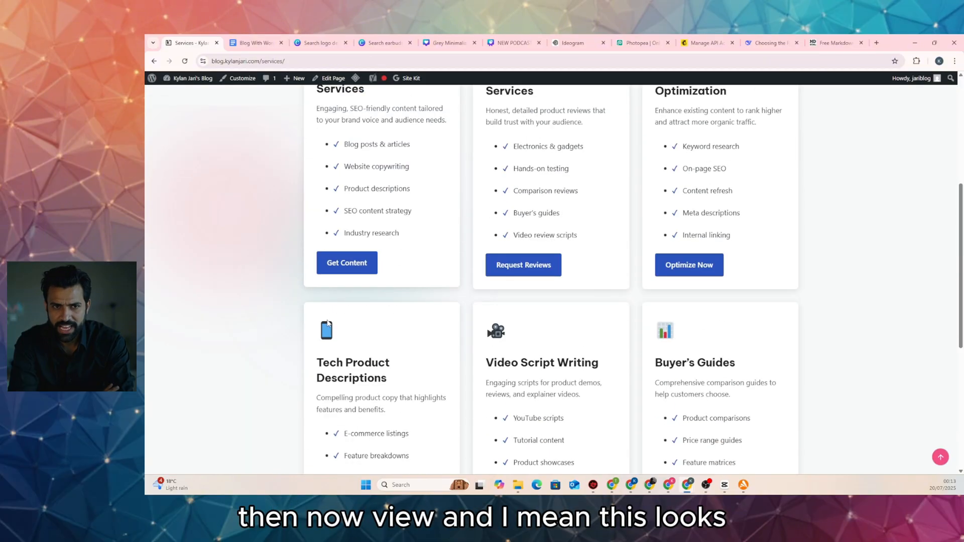
pyautogui.scroll(10, 390, 315)
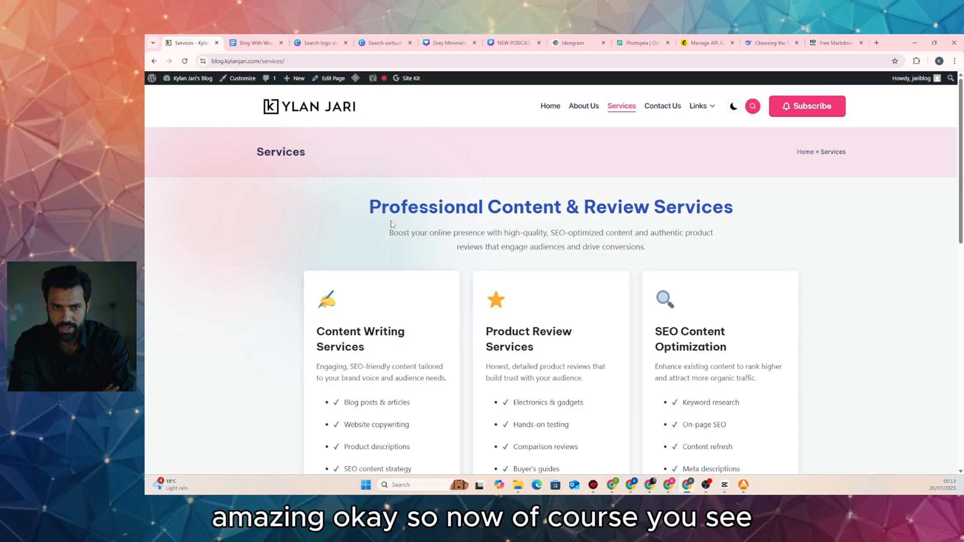
pyautogui.scroll(-6, 392, 224)
pyautogui.scroll(6, 399, 224)
pyautogui.scroll(-6, 404, 224)
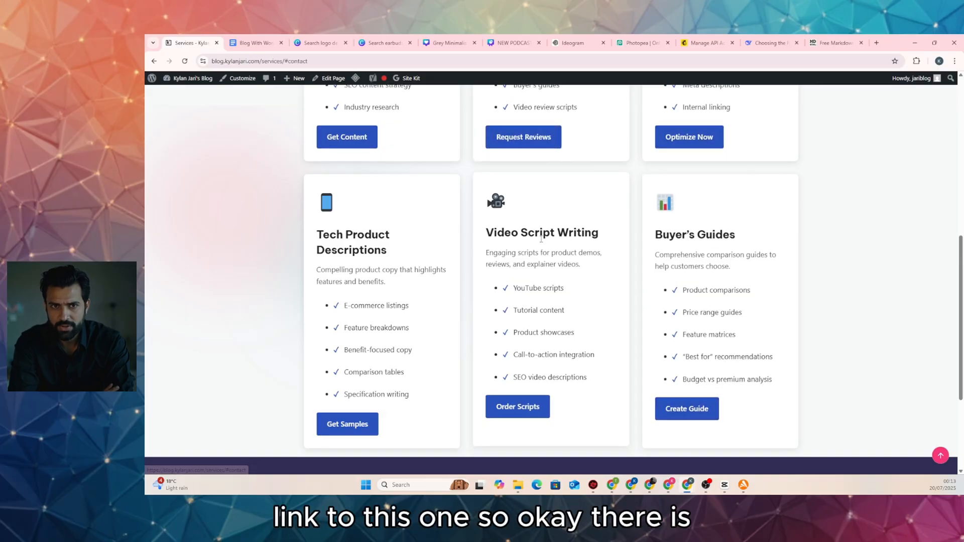
pyautogui.scroll(-3, 380, 217)
pyautogui.click(346, 261)
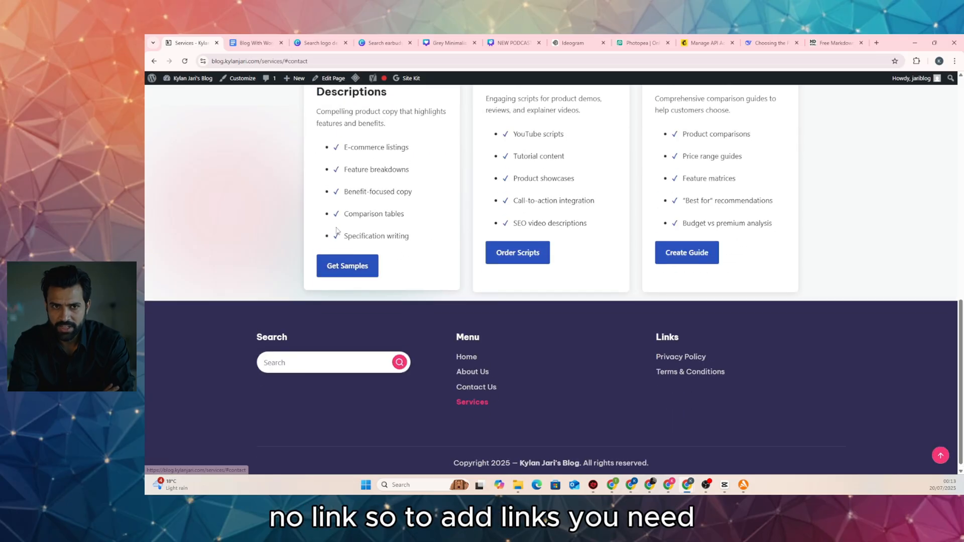
pyautogui.scroll(2, 416, 182)
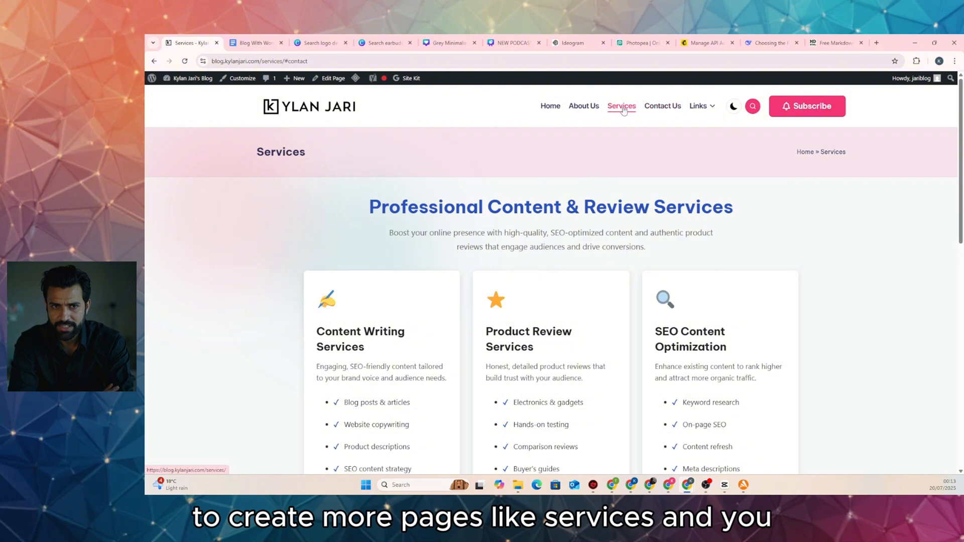
pyautogui.scroll(-8, 632, 191)
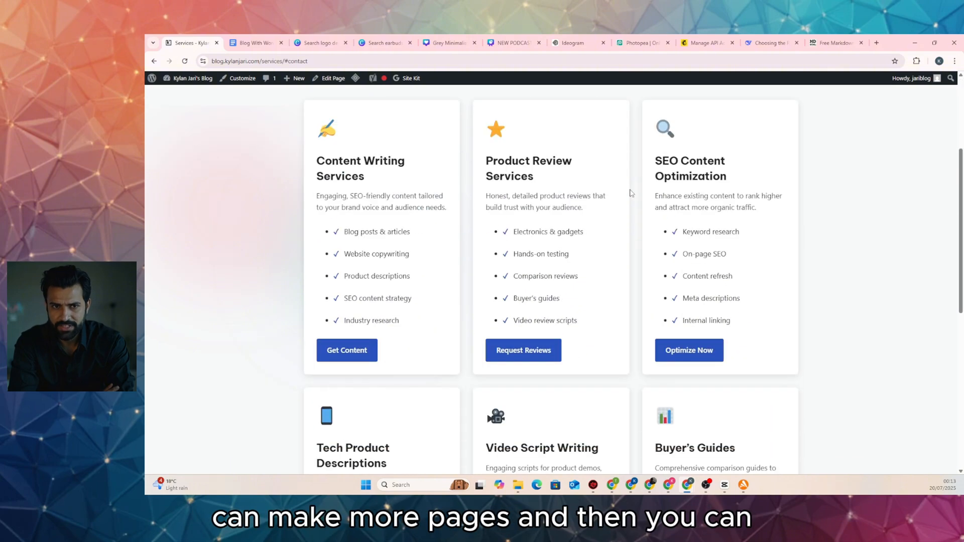
pyautogui.scroll(-2, 631, 193)
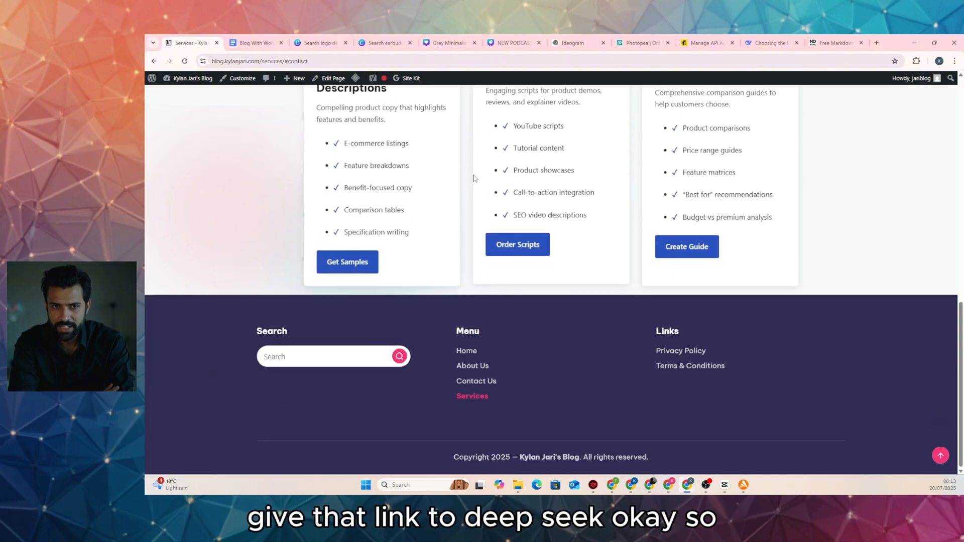
pyautogui.click(768, 44)
pyautogui.scroll(-3, 394, 188)
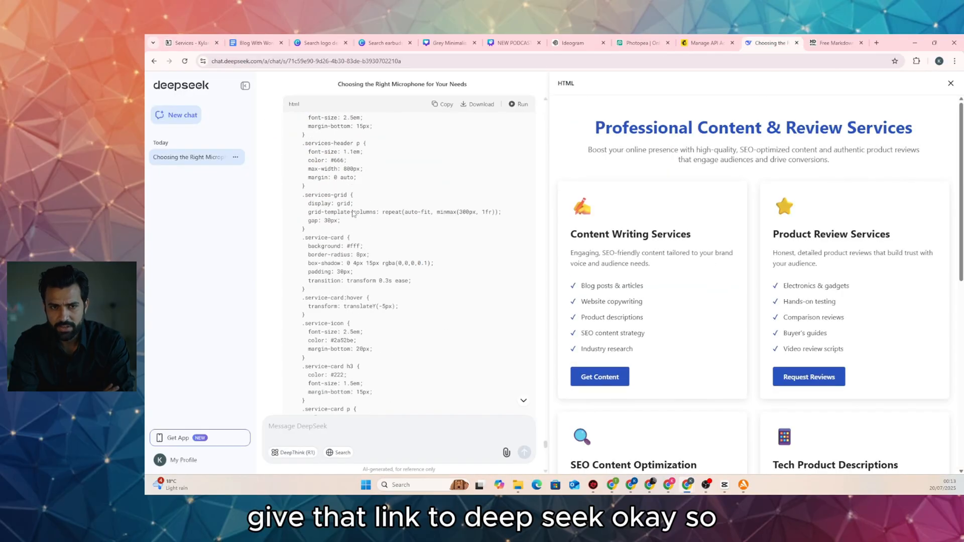
pyautogui.scroll(5, 394, 187)
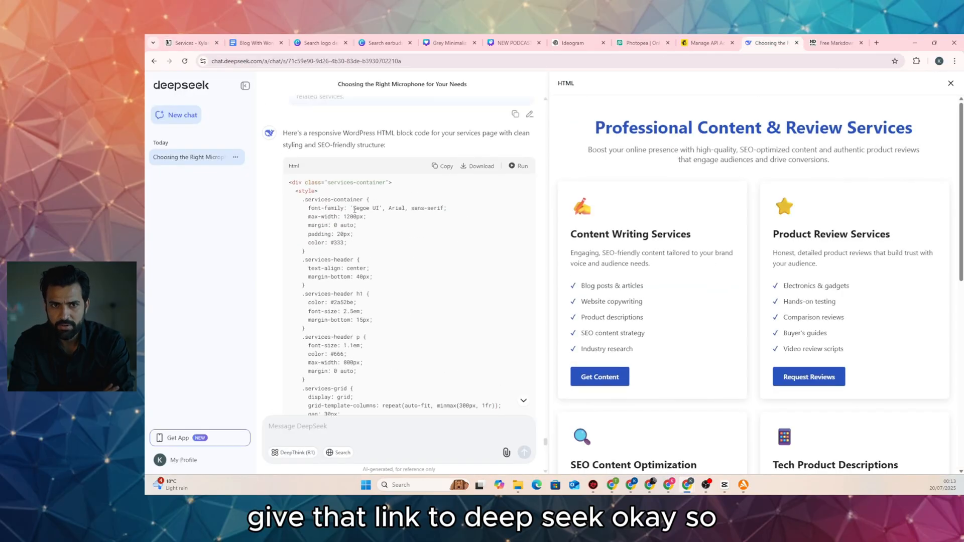
pyautogui.click(950, 83)
pyautogui.scroll(-10, 645, 243)
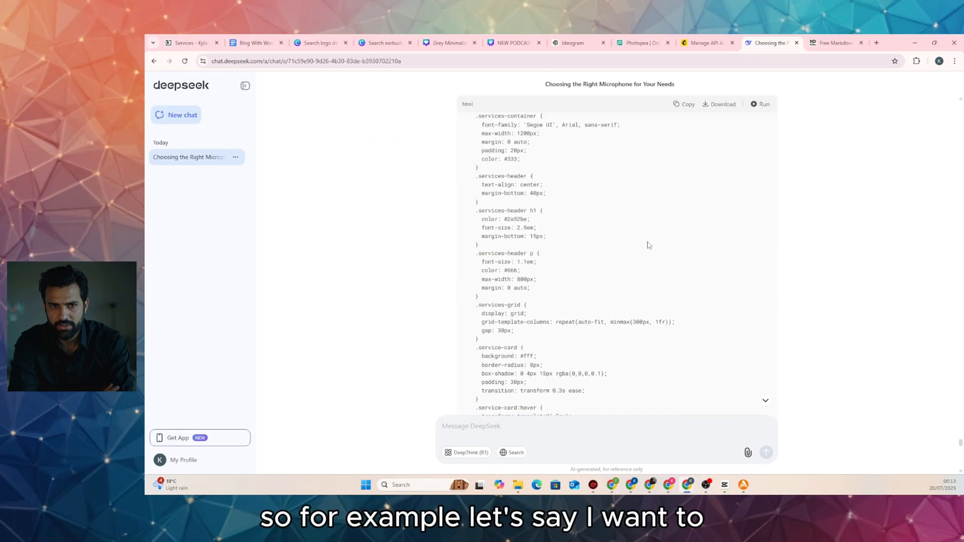
pyautogui.click(185, 42)
pyautogui.scroll(10, 244, 125)
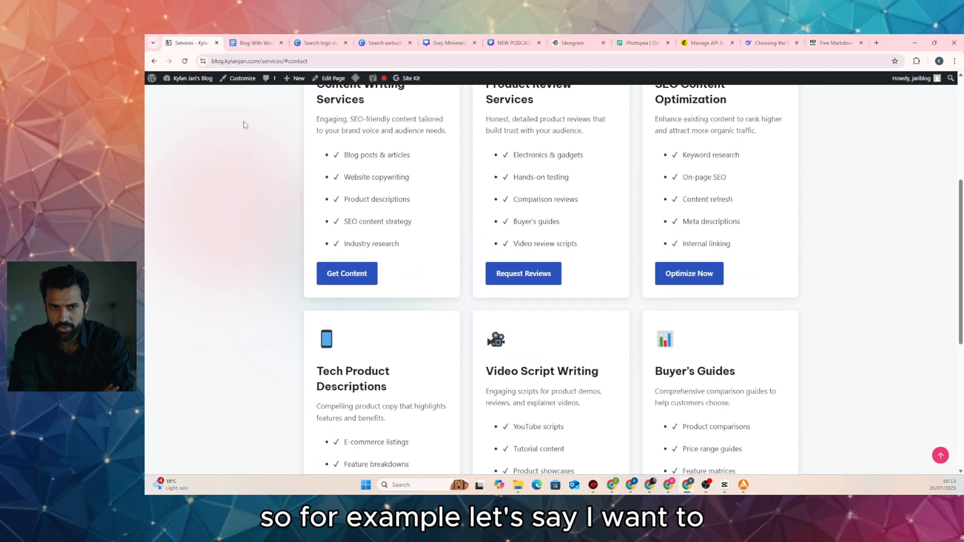
pyautogui.scroll(5, 321, 175)
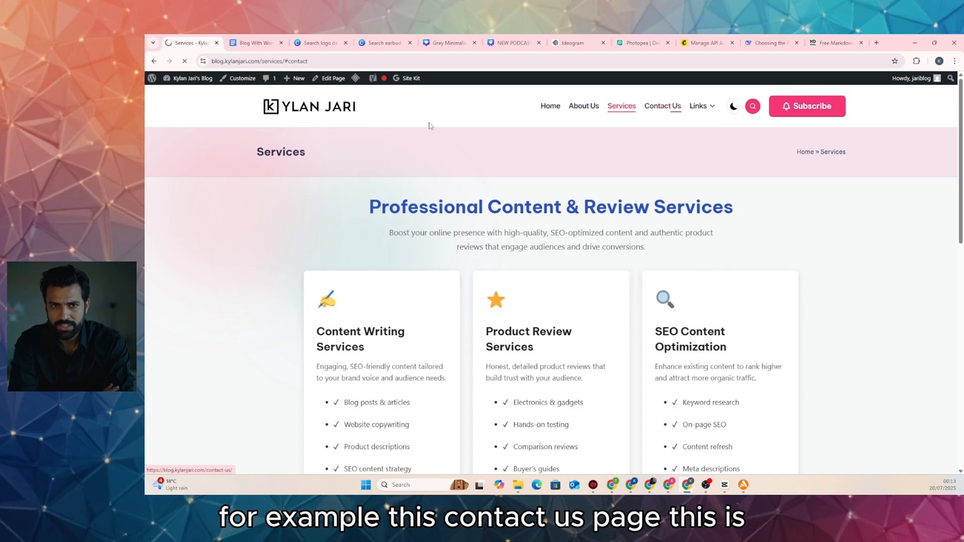
pyautogui.click(662, 106)
pyautogui.click(314, 61)
pyautogui.hotkey('ctrl', 'c')
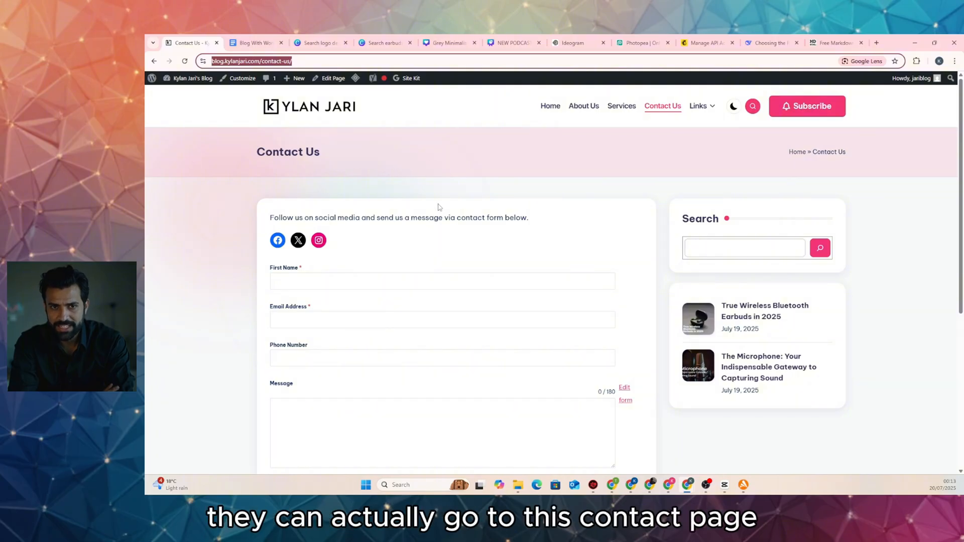
pyautogui.scroll(-3, 447, 215)
pyautogui.scroll(3, 410, 223)
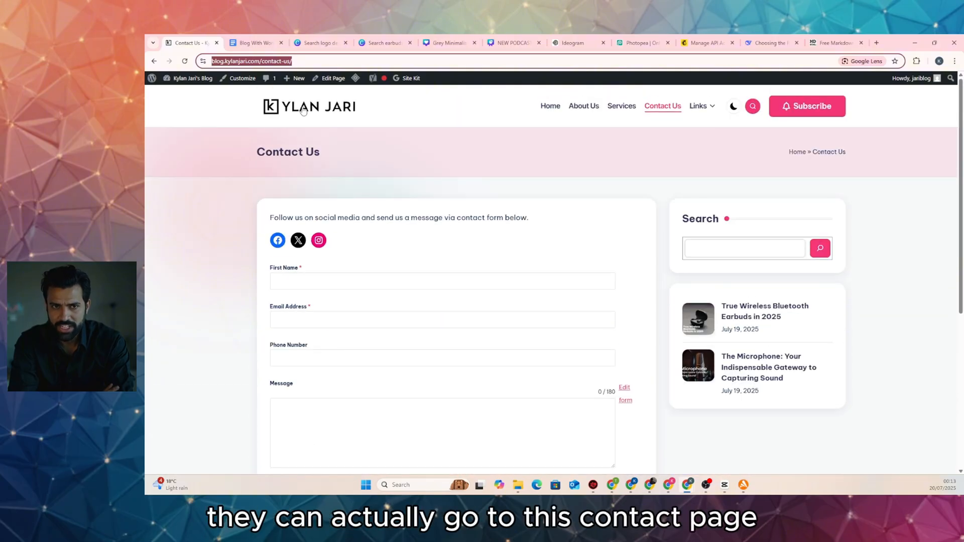
pyautogui.click(612, 104)
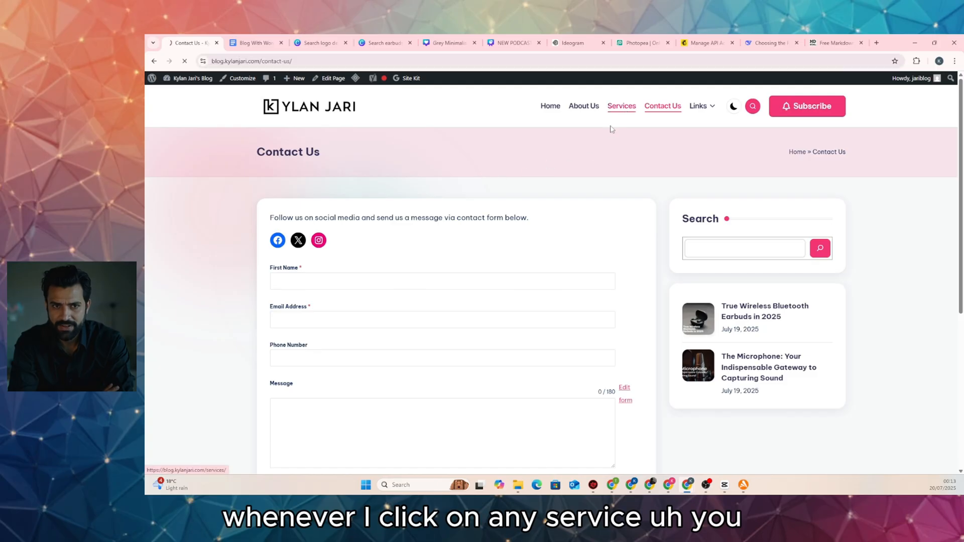
pyautogui.scroll(-2, 379, 235)
pyautogui.scroll(-2, 379, 236)
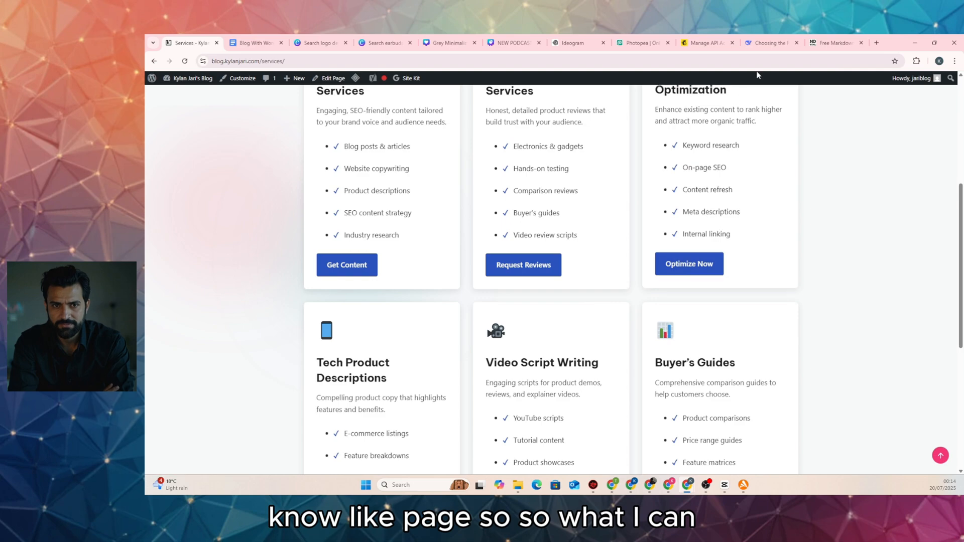
# Ask DeepSeek to make every service button link to the contact page, pasting its URL
pyautogui.click(768, 43)
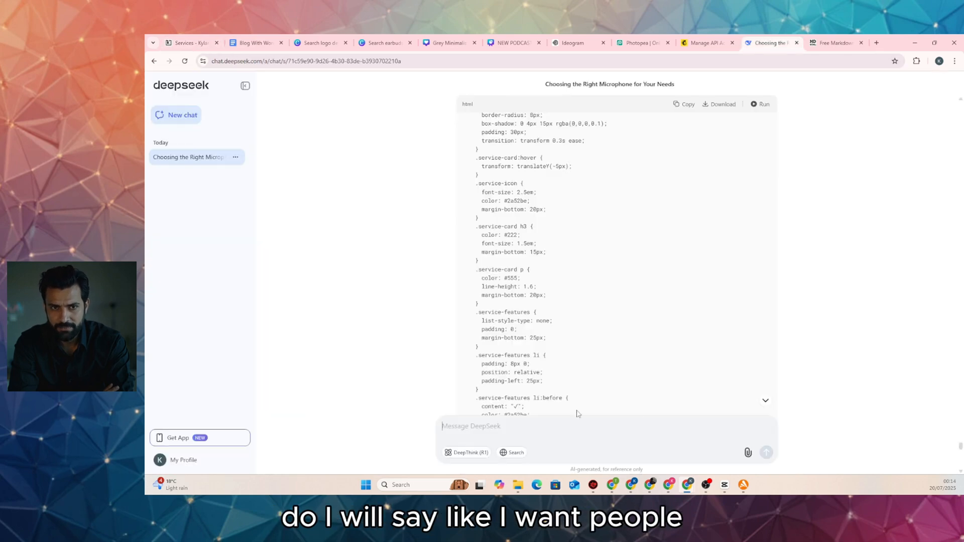
pyautogui.write('I')
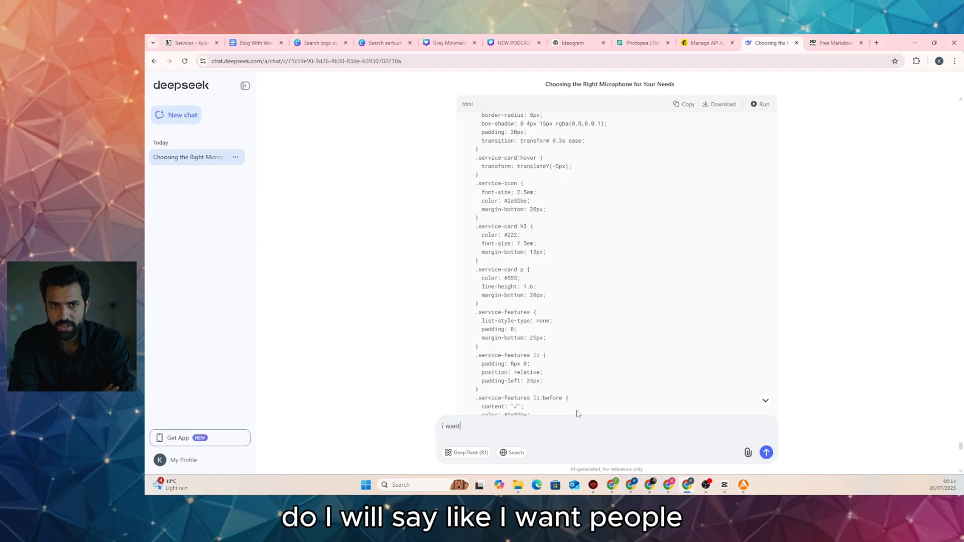
pyautogui.write(' want people to get to my contact page when')
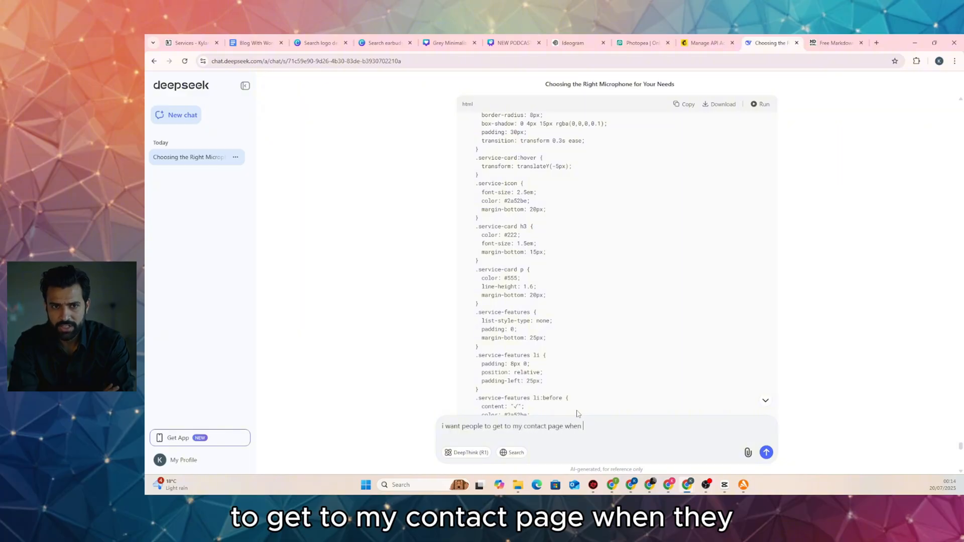
pyautogui.write('they click on each service')
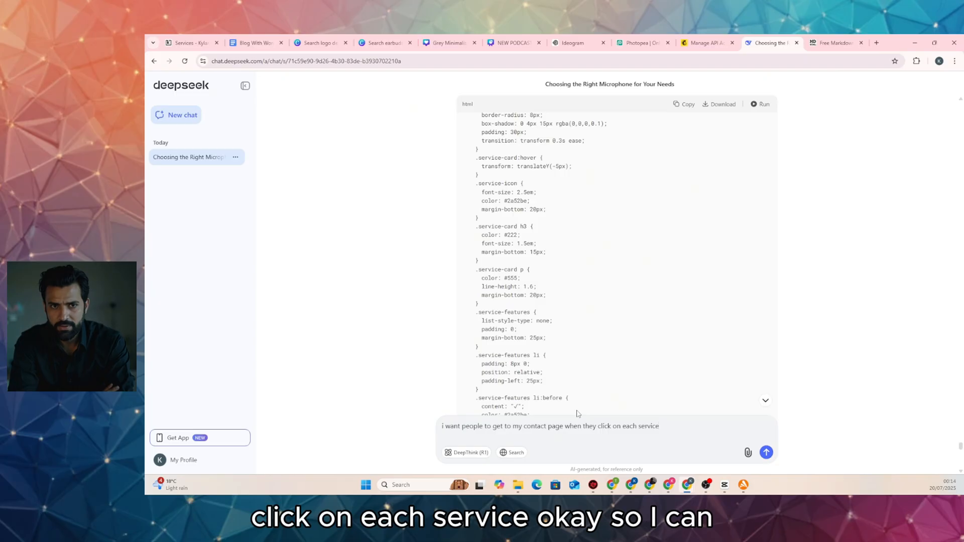
pyautogui.hotkey('shift', 'Return')
pyautogui.hotkey('shift', 'Return')
pyautogui.hotkey('ctrl', 'v')
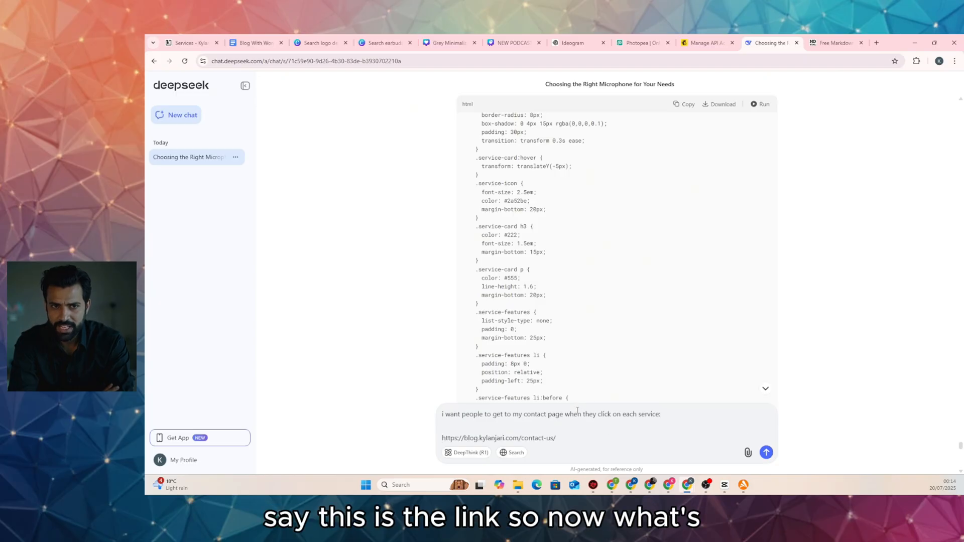
pyautogui.press('Return')
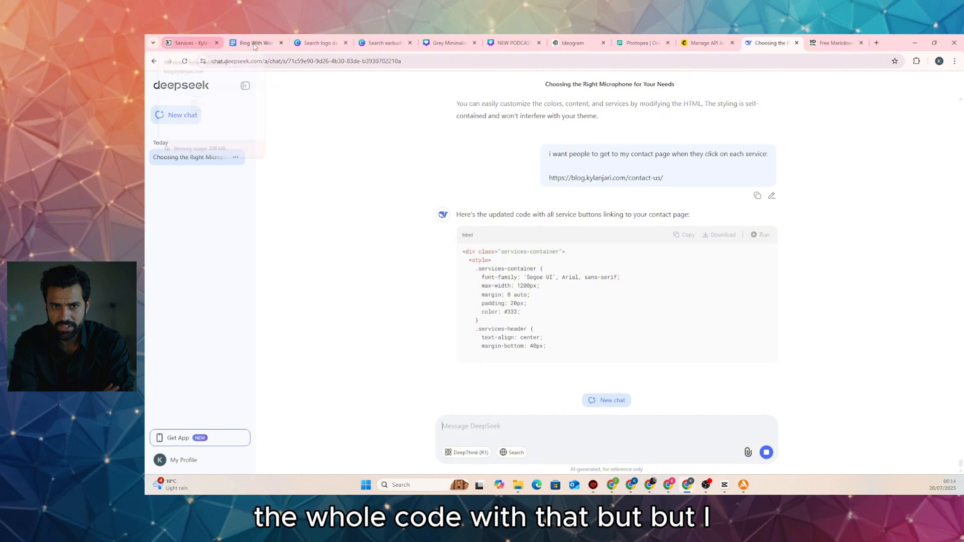
# Open the Services page in the editor and scroll down through its HTML code
pyautogui.click(184, 42)
pyautogui.scroll(5, 514, 282)
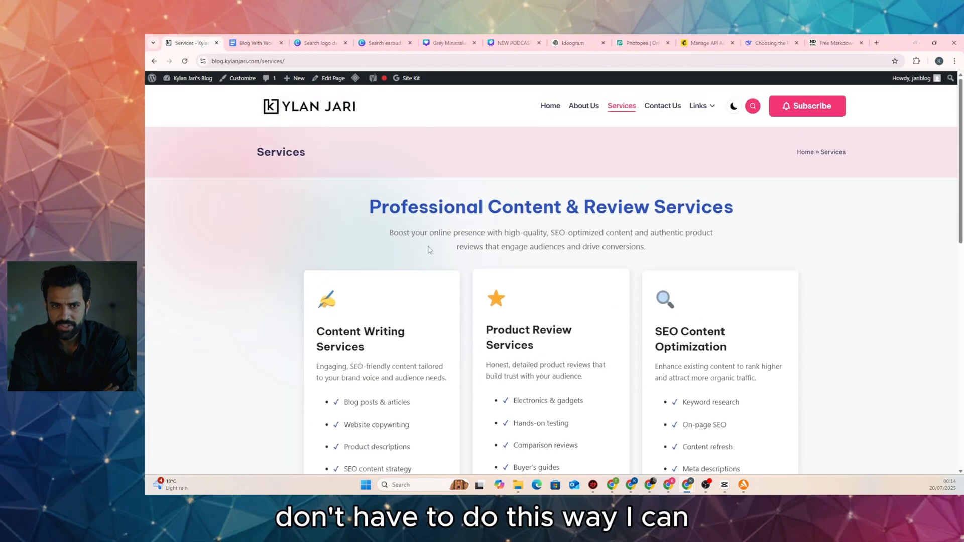
pyautogui.click(331, 79)
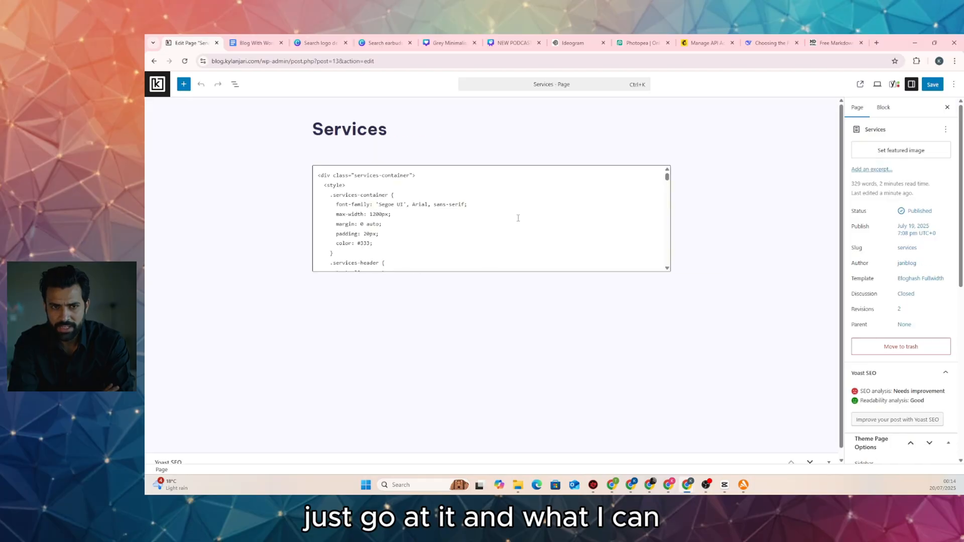
pyautogui.scroll(-10, 518, 218)
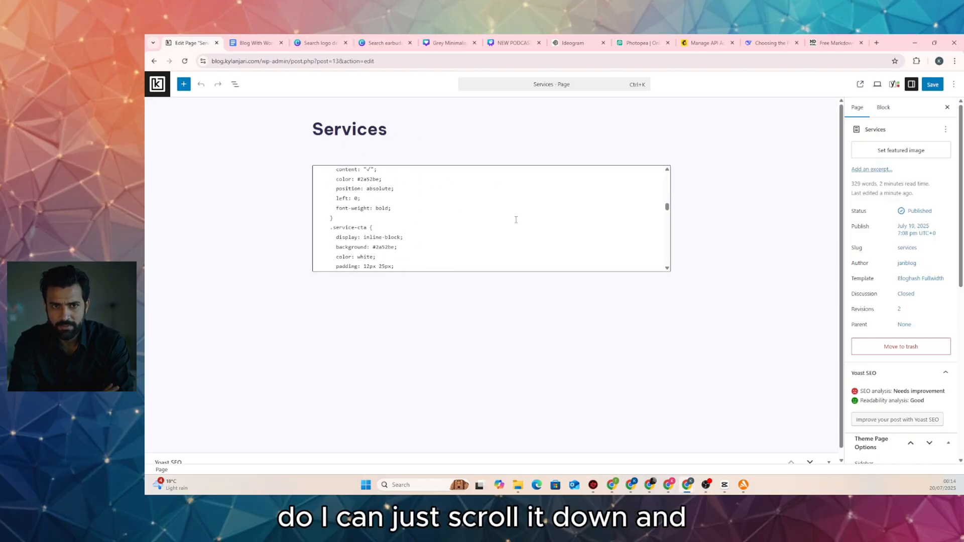
pyautogui.scroll(-10, 502, 219)
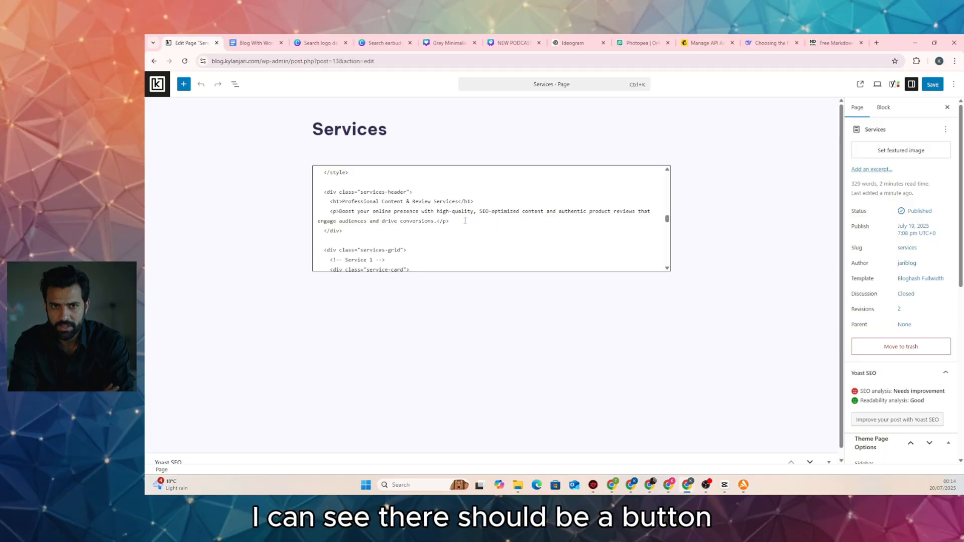
pyautogui.scroll(-2, 396, 215)
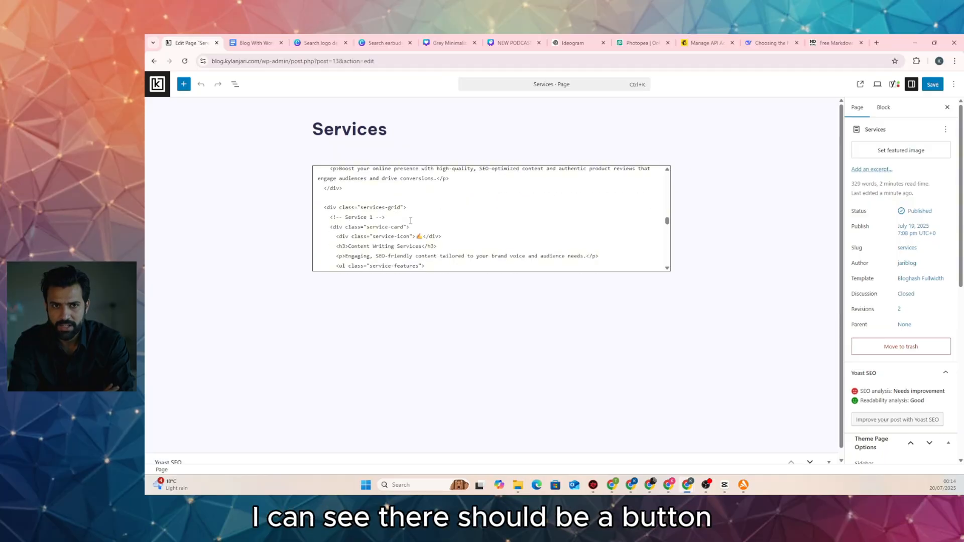
pyautogui.scroll(-2, 406, 223)
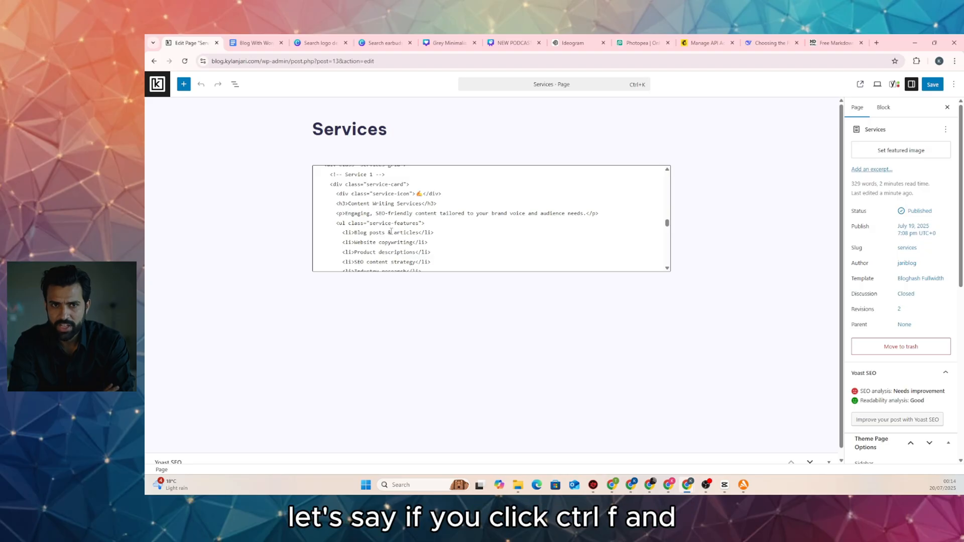
# Search the page code for 'link' and select the Custom HTML block
pyautogui.hotkey('ctrl', 'f')
pyautogui.write('b')
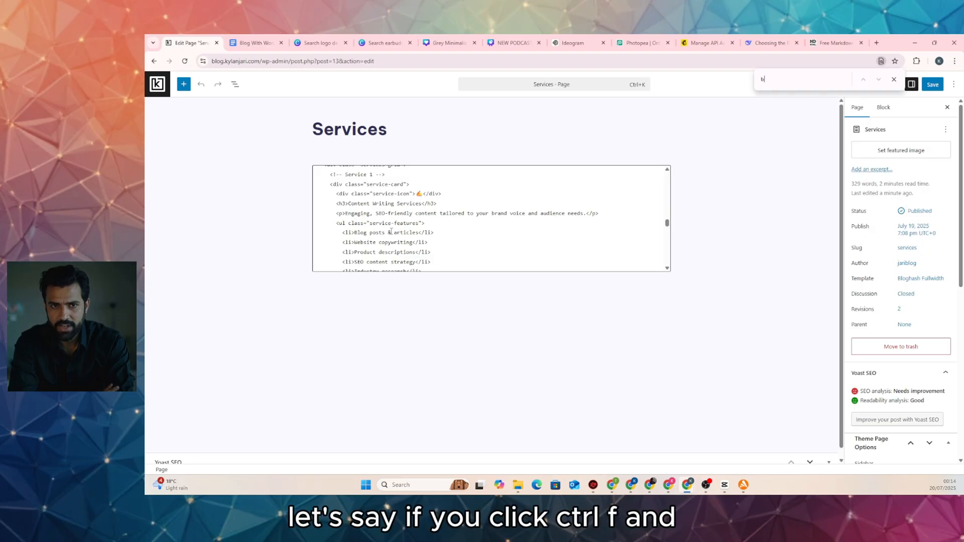
pyautogui.write('utton')
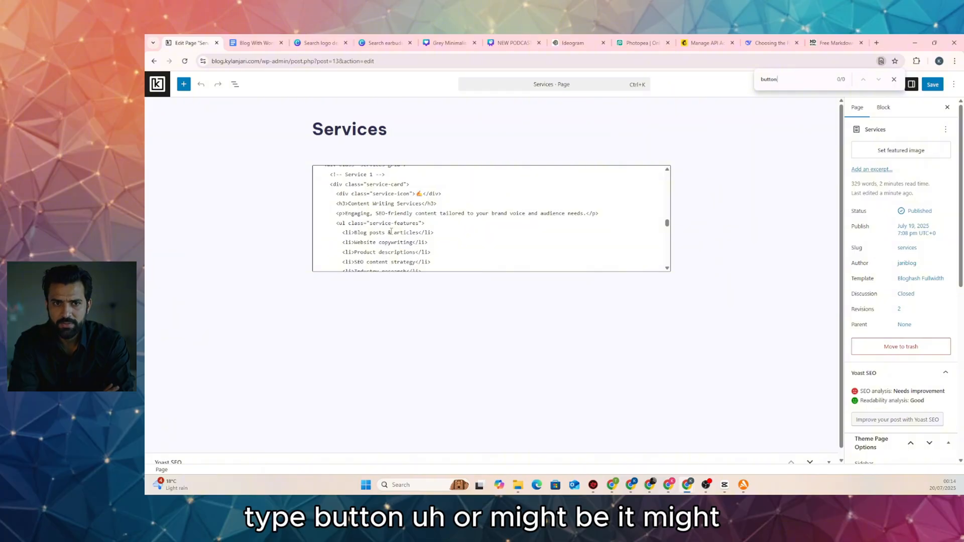
pyautogui.doubleClick(764, 80)
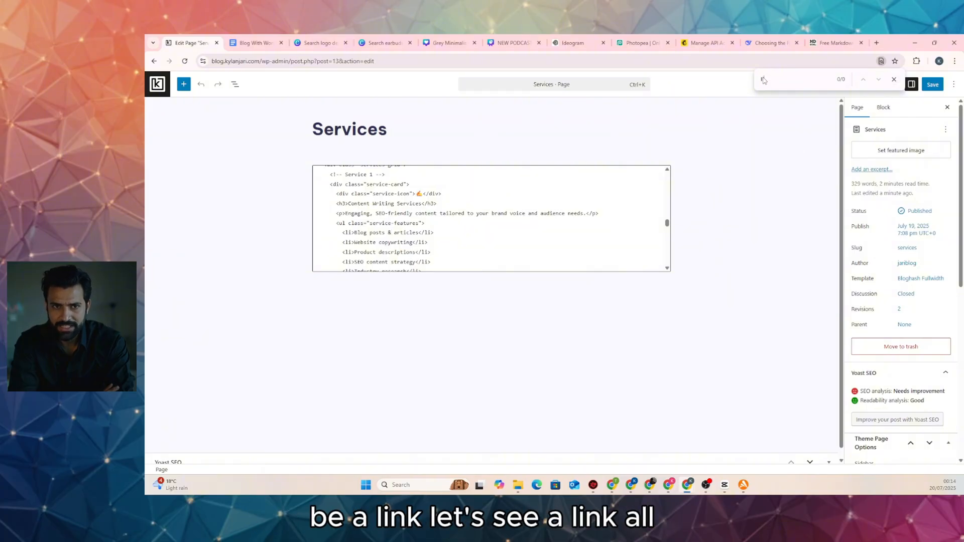
pyautogui.write('lik')
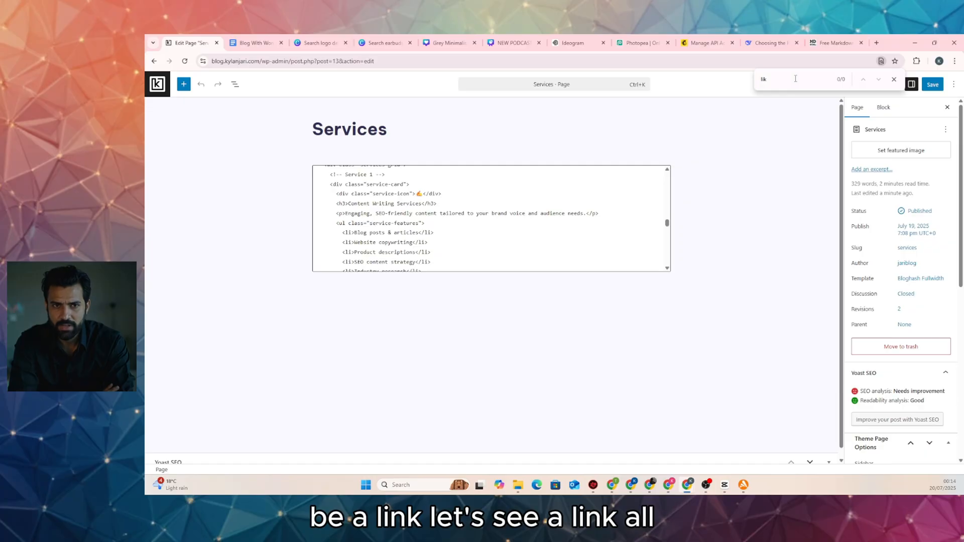
pyautogui.press('BackSpace')
pyautogui.write('nk')
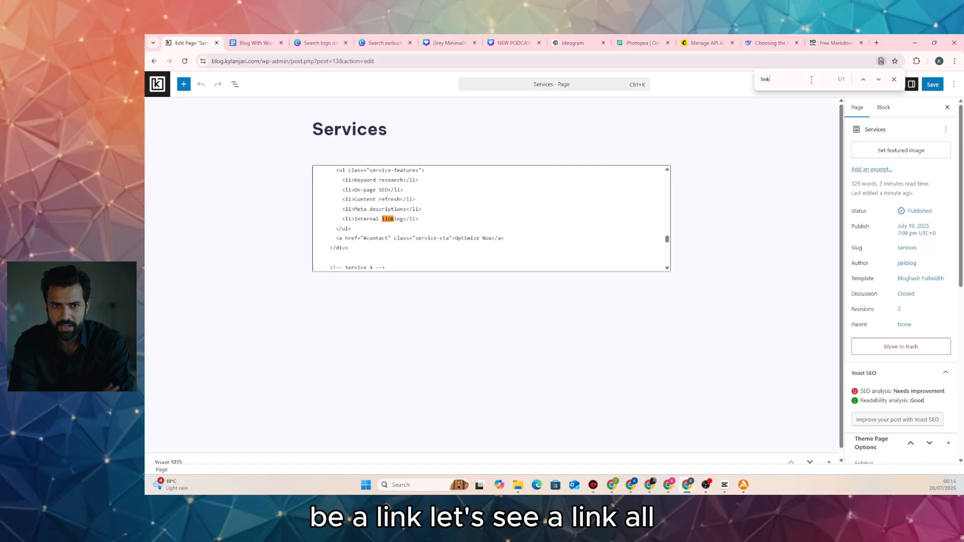
pyautogui.click(894, 81)
pyautogui.click(422, 242)
pyautogui.scroll(-3, 422, 243)
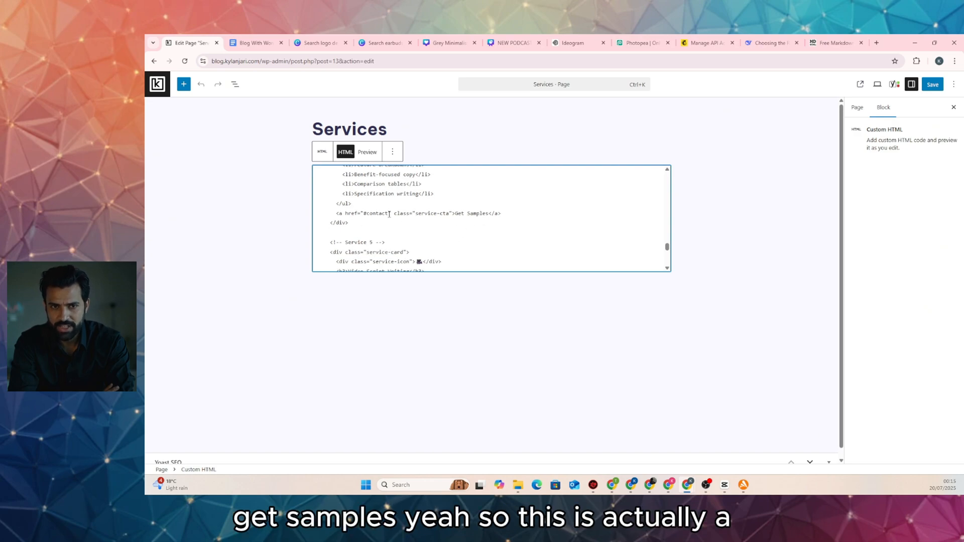
pyautogui.moveTo(389, 215); pyautogui.dragTo(372, 214)
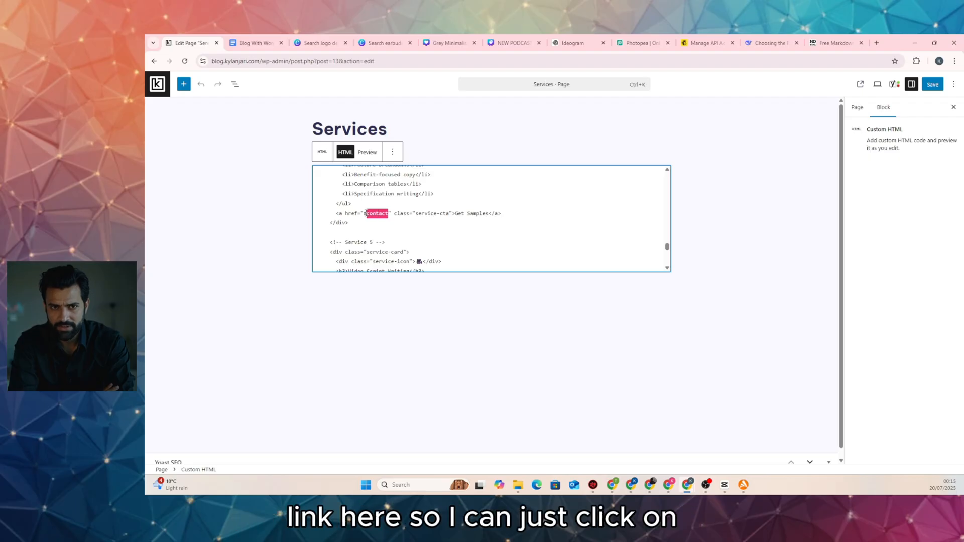
pyautogui.write('https://blog.kylanjari.com/contact-us/')
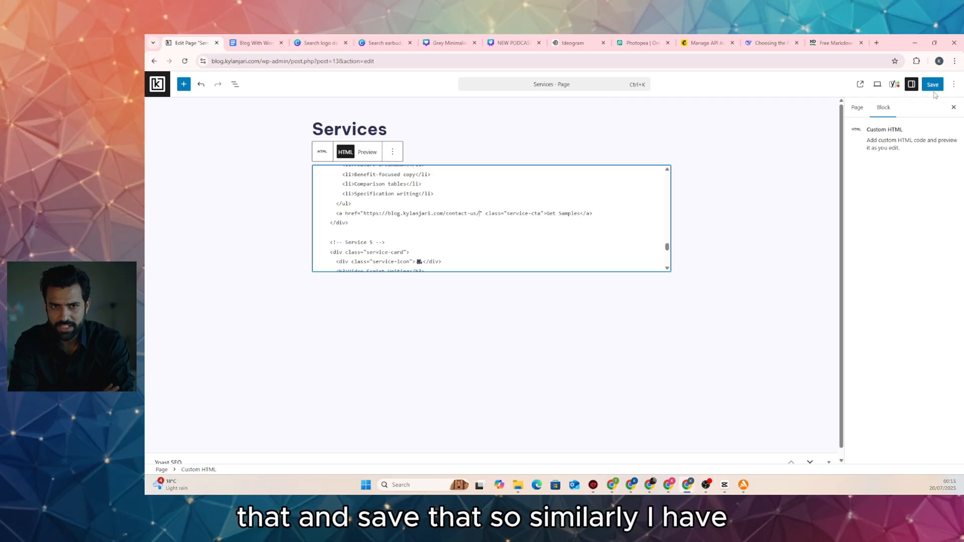
pyautogui.click(932, 85)
pyautogui.scroll(-5, 397, 223)
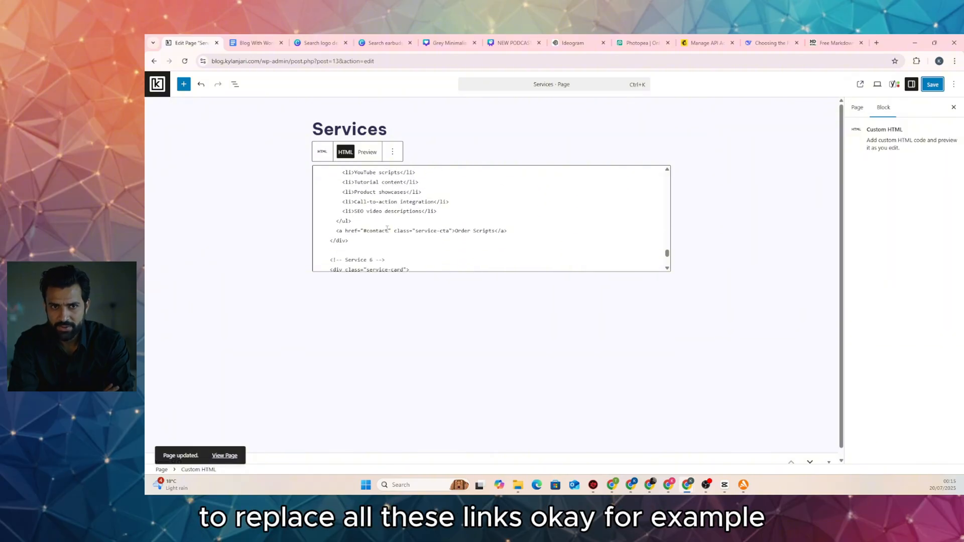
pyautogui.moveTo(389, 230); pyautogui.dragTo(370, 231)
pyautogui.write('https://blog.kylanjari.com/contact-us/')
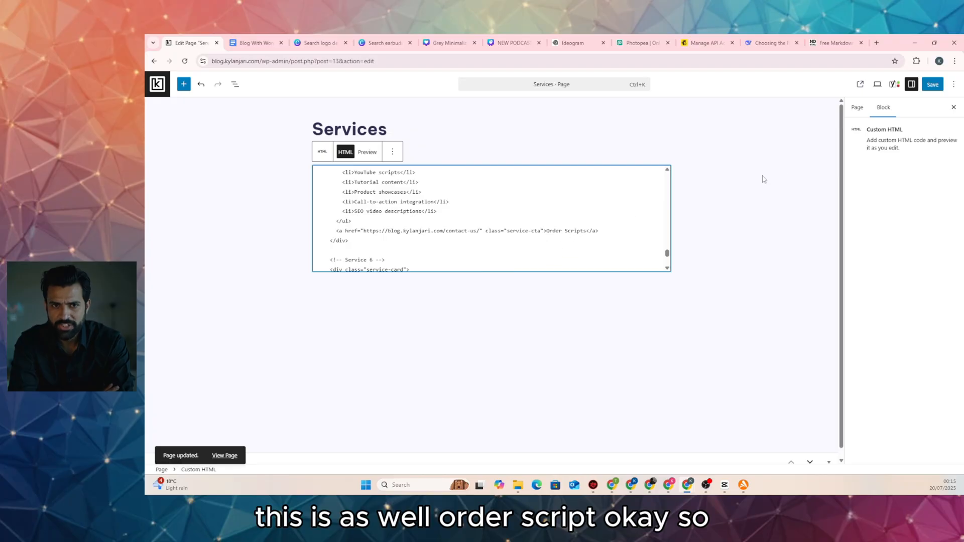
pyautogui.click(932, 84)
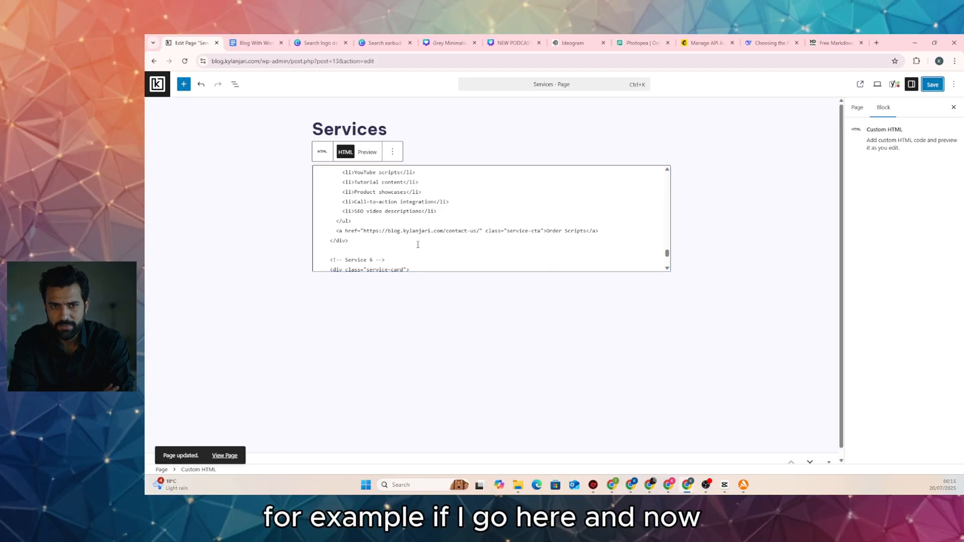
pyautogui.click(221, 455)
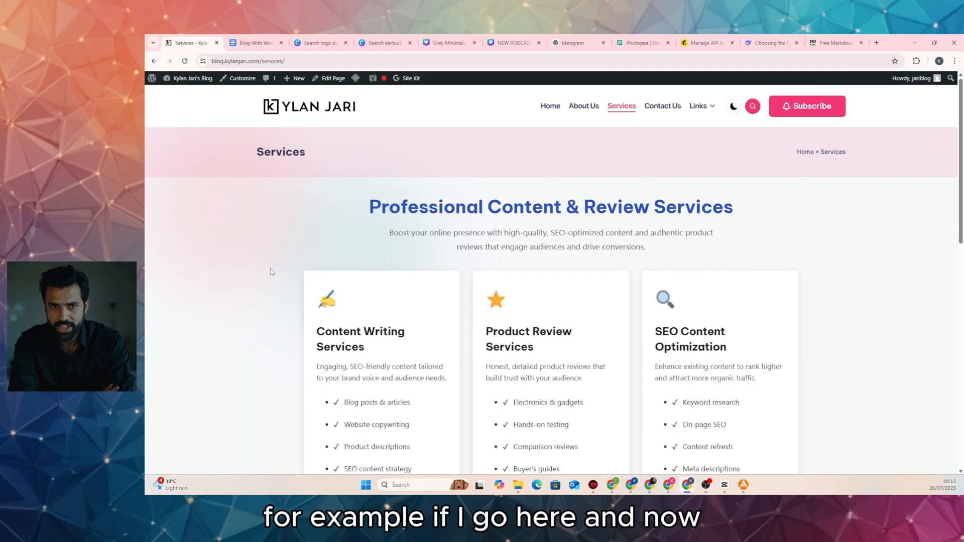
# Click Order Scripts on the live Services page and confirm the Contact Us page opens
pyautogui.scroll(-6, 281, 275)
pyautogui.scroll(-4, 314, 272)
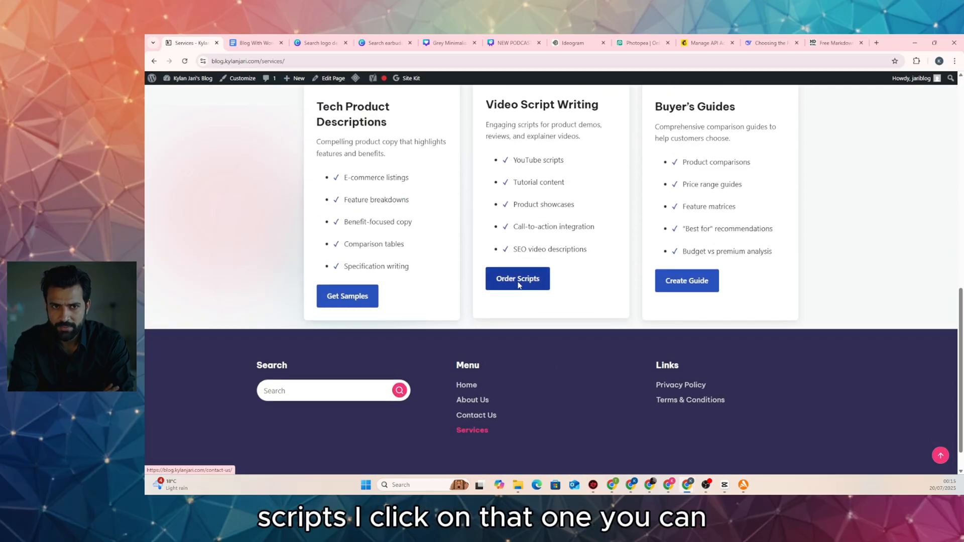
pyautogui.click(502, 279)
pyautogui.scroll(-5, 366, 290)
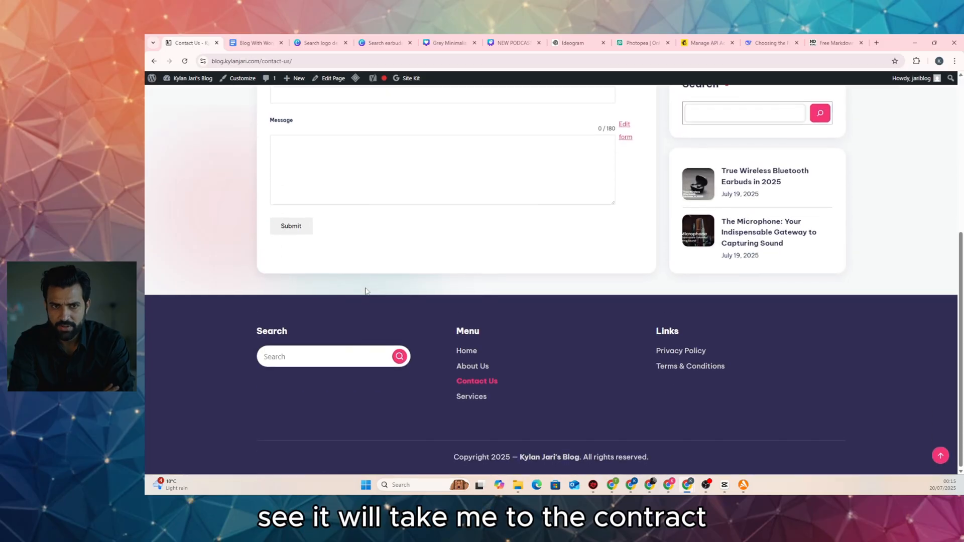
pyautogui.scroll(5, 430, 261)
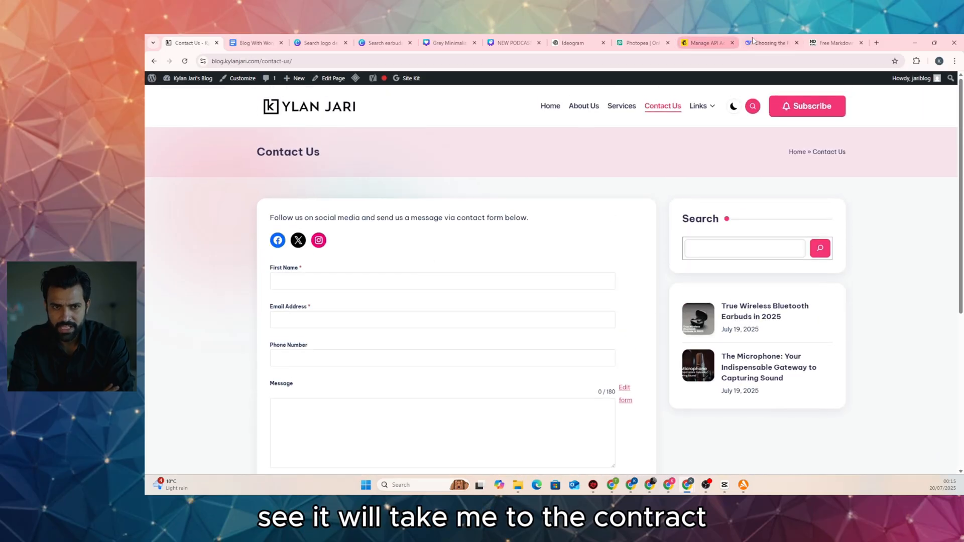
pyautogui.click(763, 43)
# Preview the updated services HTML in DeepSeek, copy the code, and return to the blog tab
pyautogui.scroll(10, 576, 225)
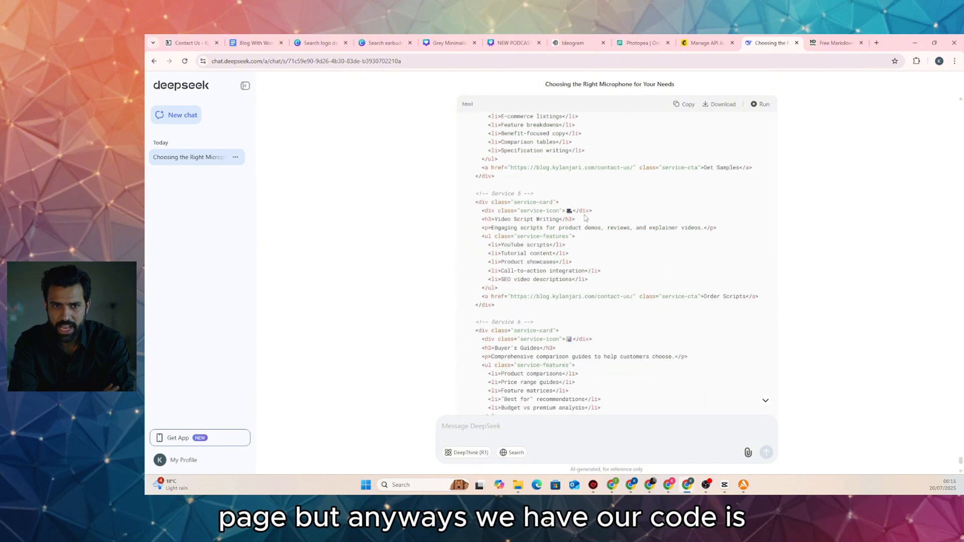
pyautogui.click(763, 104)
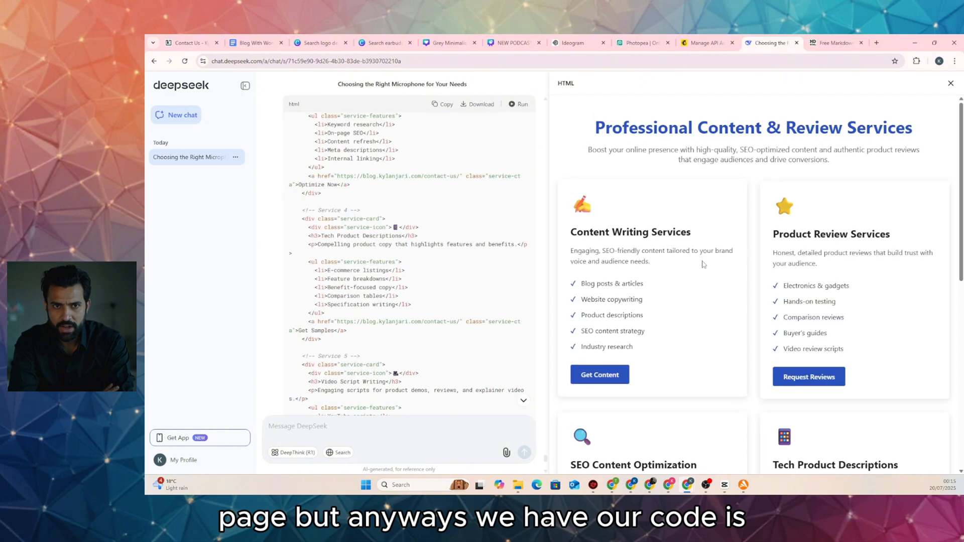
pyautogui.scroll(-4, 638, 197)
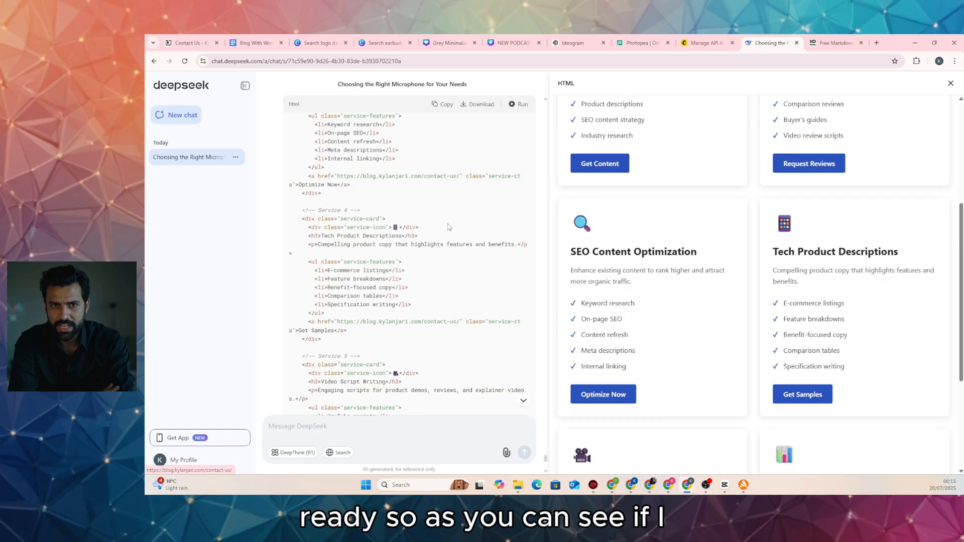
pyautogui.click(446, 107)
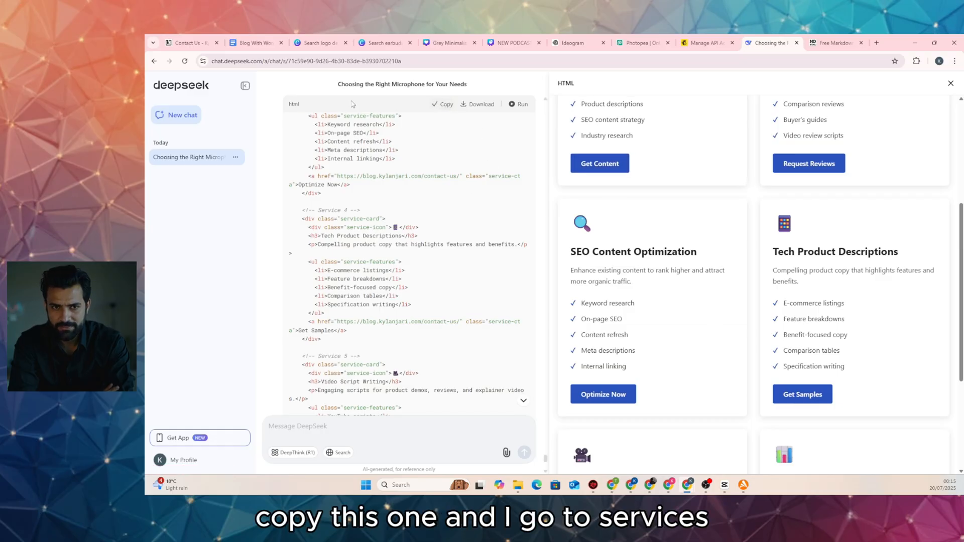
pyautogui.click(190, 43)
# Replace the Services page's custom HTML with the new DeepSeek code and save it
pyautogui.click(622, 105)
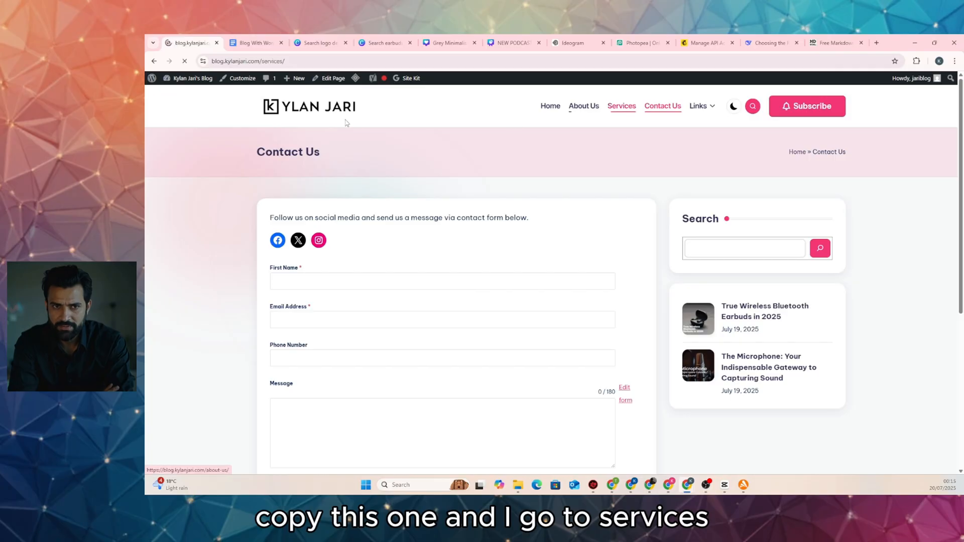
pyautogui.click(334, 78)
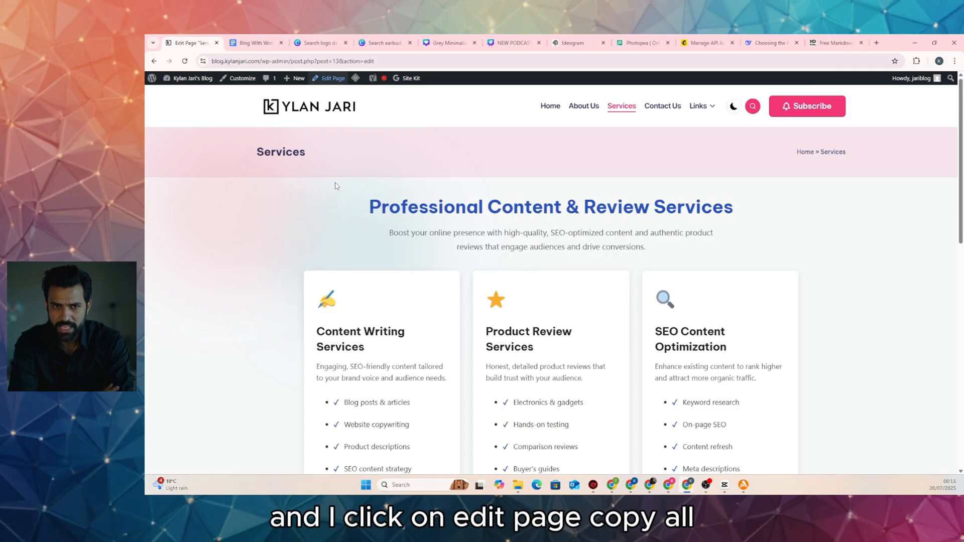
pyautogui.click(430, 239)
pyautogui.hotkey('ctrl', 'a')
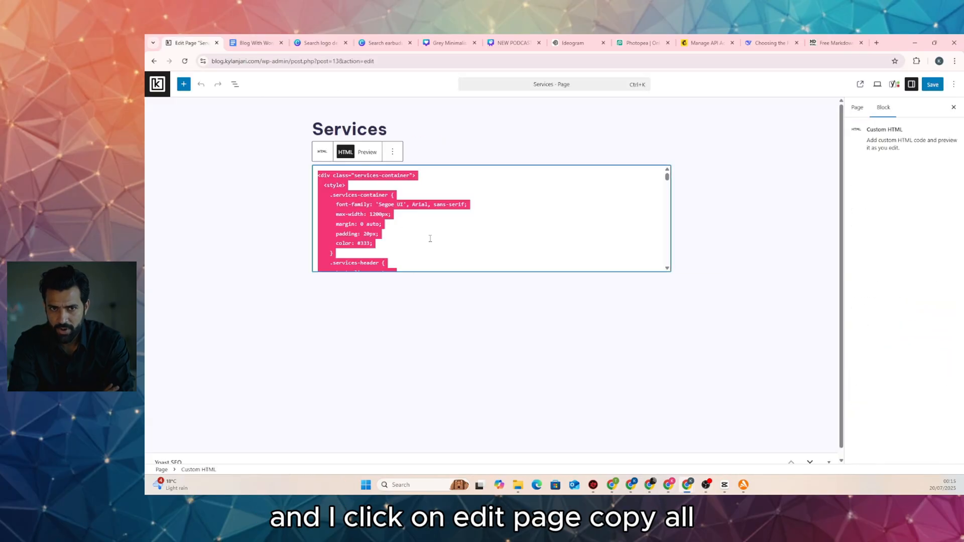
pyautogui.press('BackSpace')
pyautogui.hotkey('ctrl', 'v')
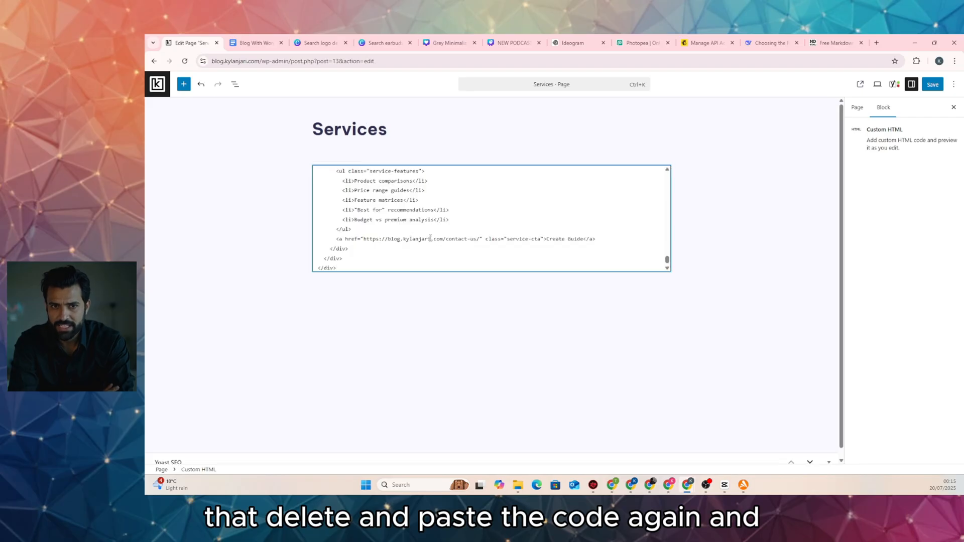
pyautogui.hotkey('ctrl', 's')
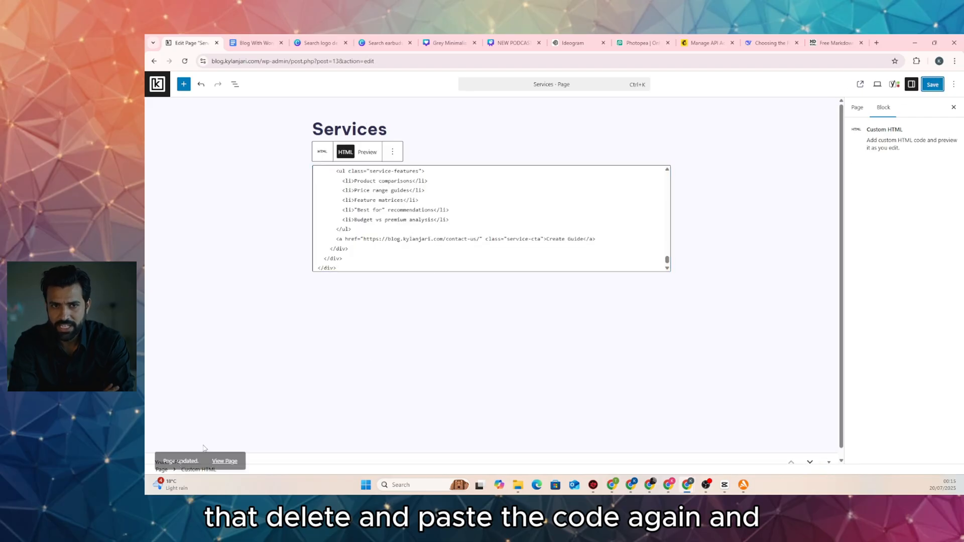
# View the live Services page and test where the Get Content button leads
pyautogui.click(224, 461)
pyautogui.scroll(-5, 348, 257)
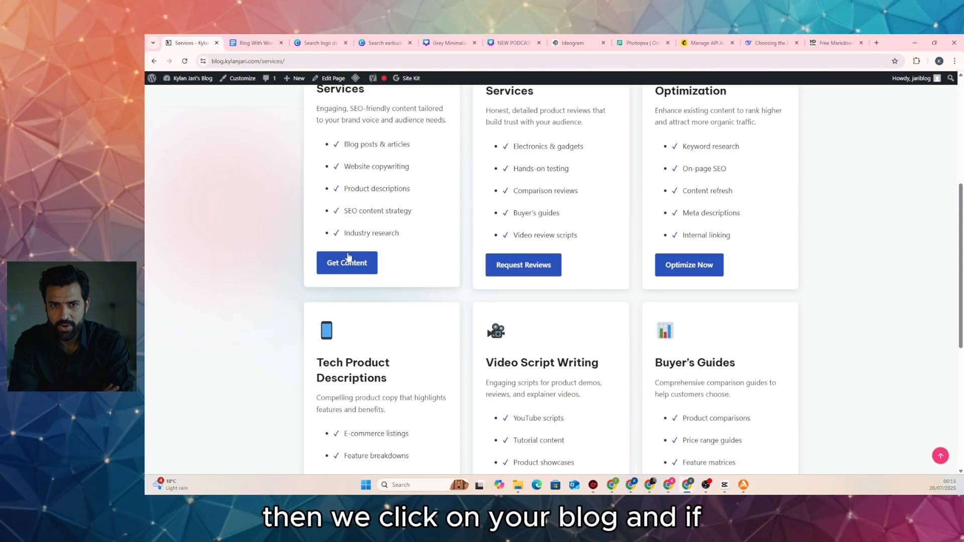
pyautogui.click(347, 260)
pyautogui.scroll(-5, 299, 250)
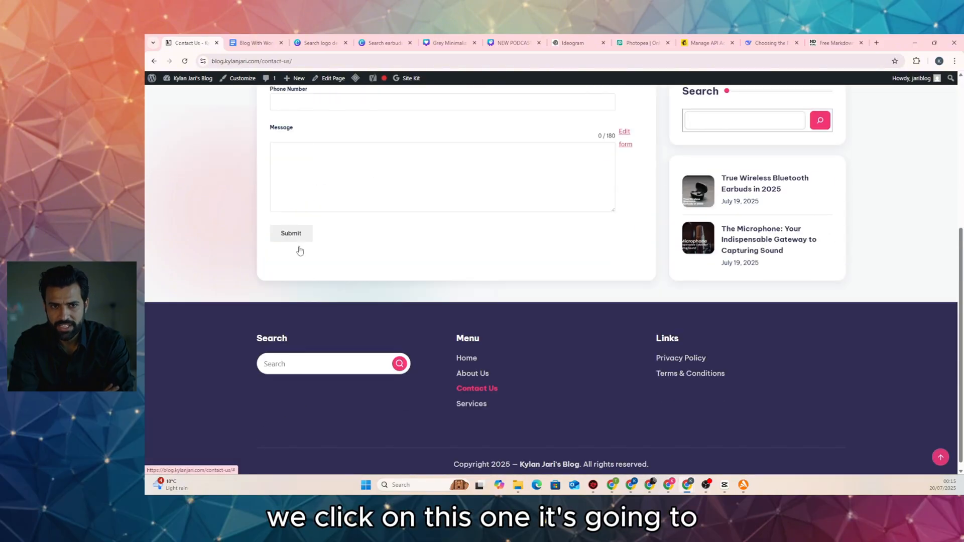
pyautogui.scroll(5, 300, 250)
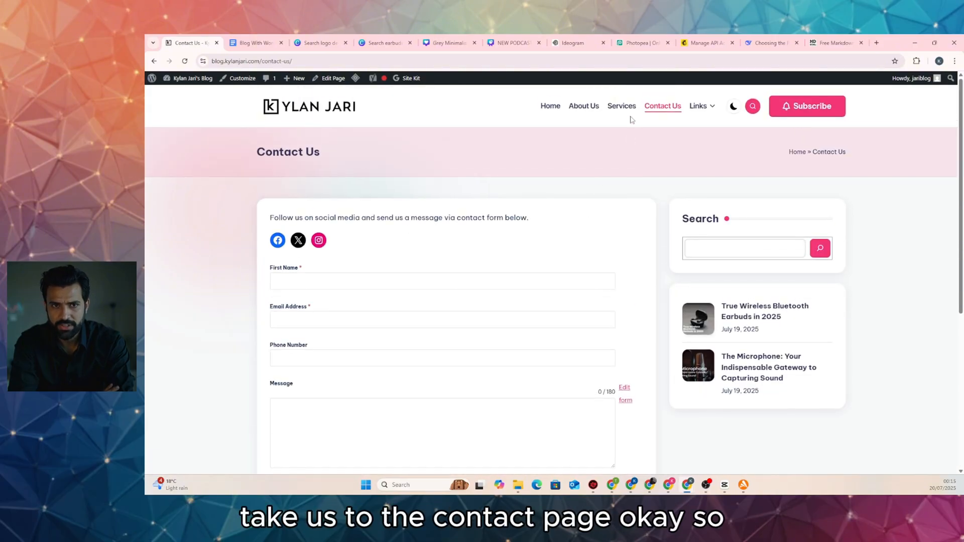
# Look over the live home and About Us pages, then return to the DeepSeek chat
pyautogui.click(550, 106)
pyautogui.scroll(-5, 556, 206)
pyautogui.scroll(5, 556, 205)
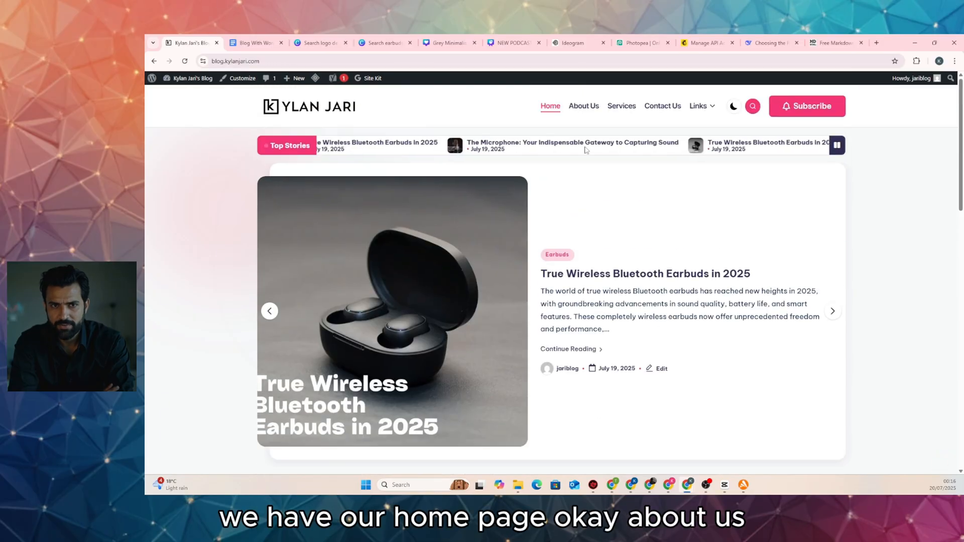
pyautogui.click(578, 104)
pyautogui.scroll(-5, 552, 150)
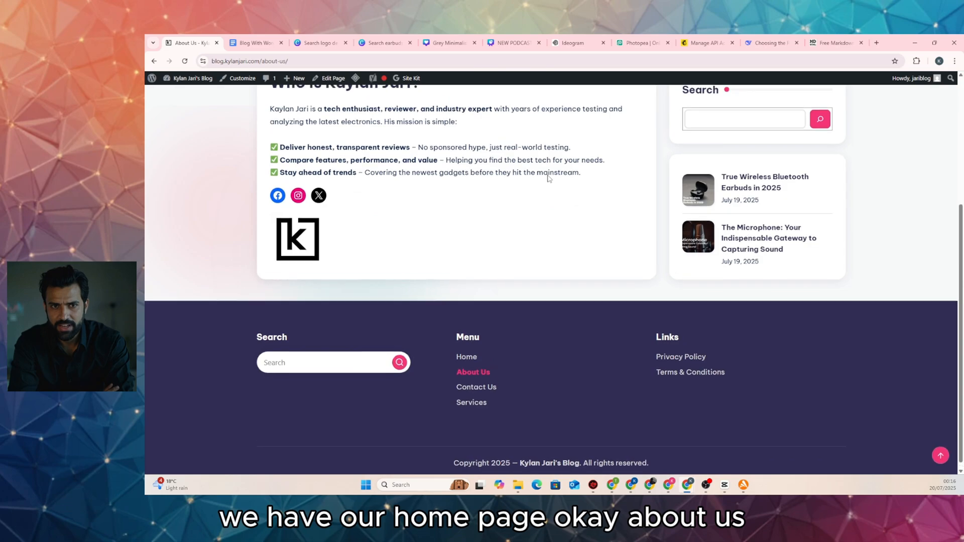
pyautogui.scroll(4, 548, 178)
pyautogui.scroll(-3, 359, 314)
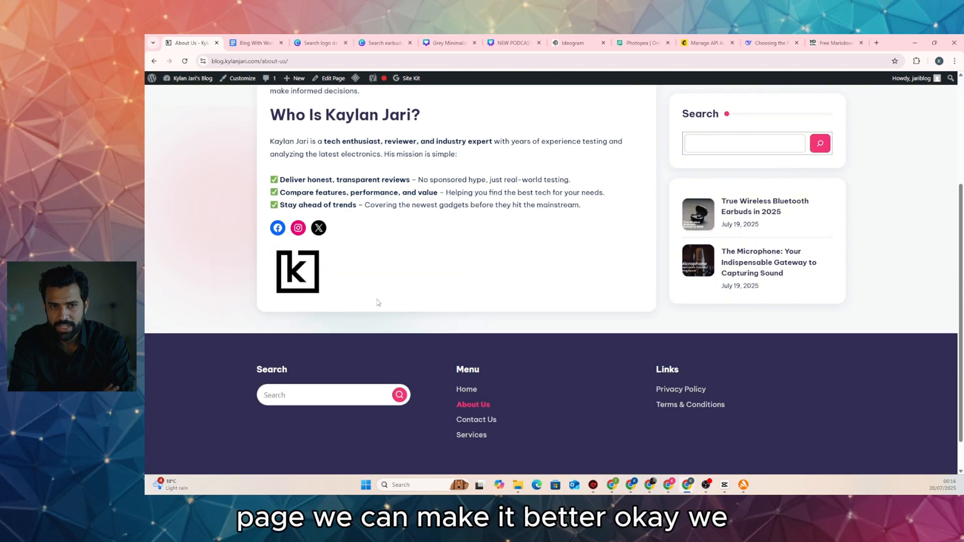
pyautogui.scroll(3, 393, 177)
pyautogui.scroll(-4, 407, 213)
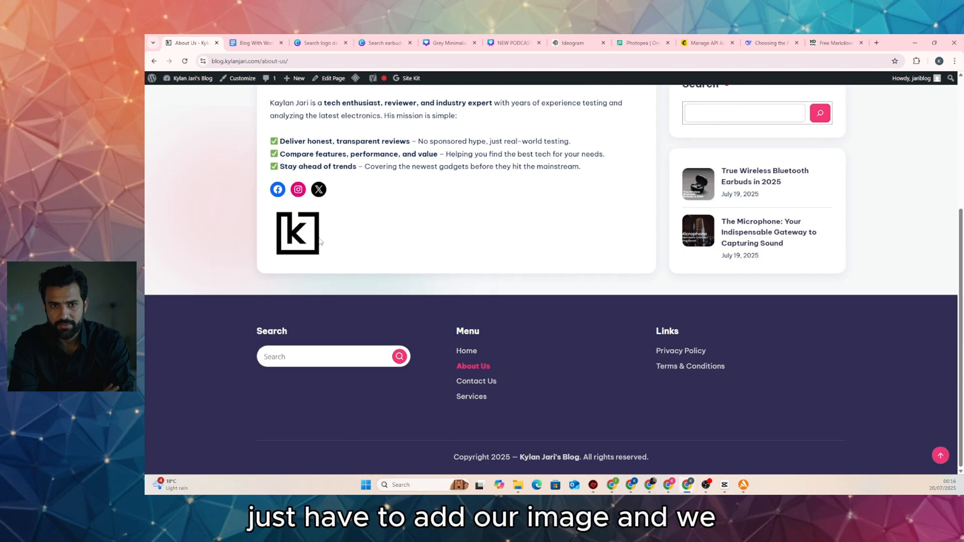
pyautogui.scroll(3, 395, 224)
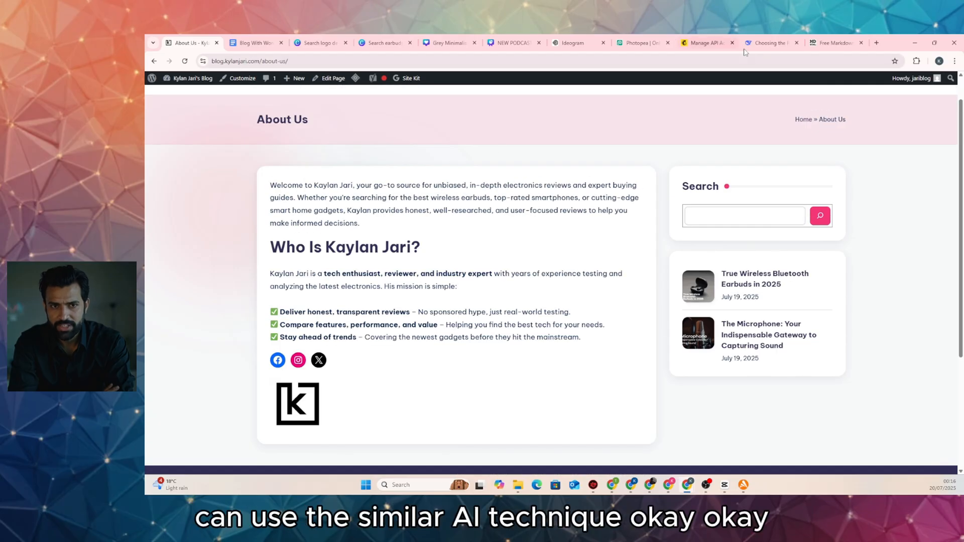
pyautogui.click(761, 44)
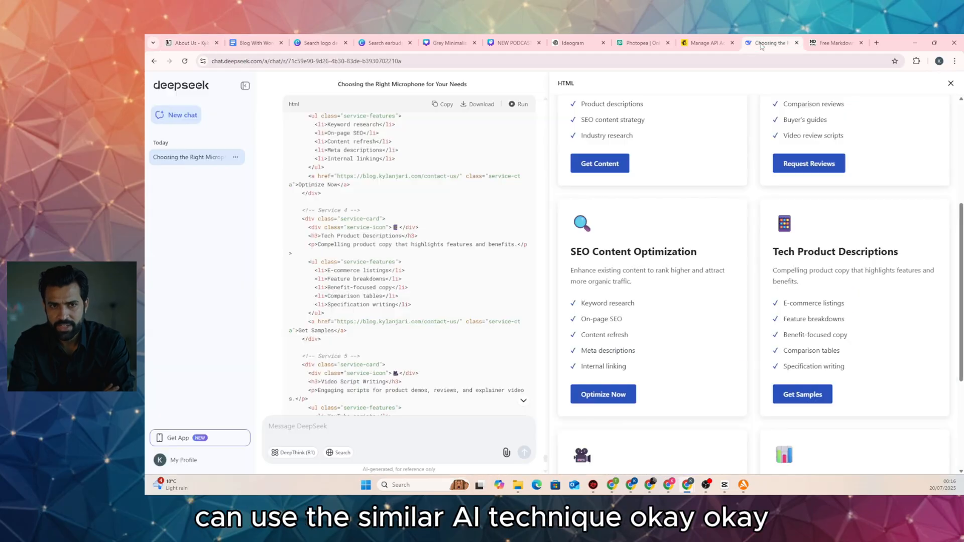
# Close the services preview and ask DeepSeek 'now give me about page as well'
pyautogui.click(950, 83)
pyautogui.scroll(-5, 587, 274)
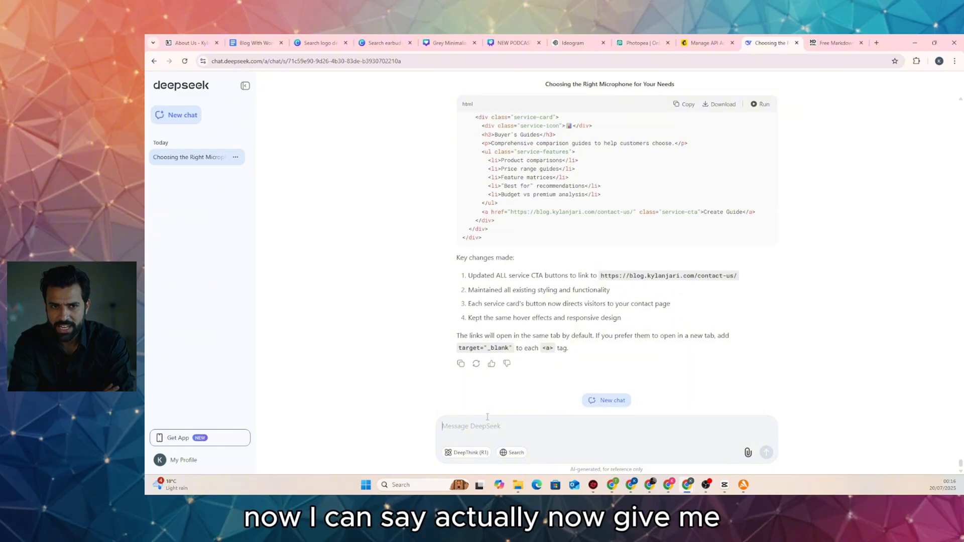
pyautogui.write('now g')
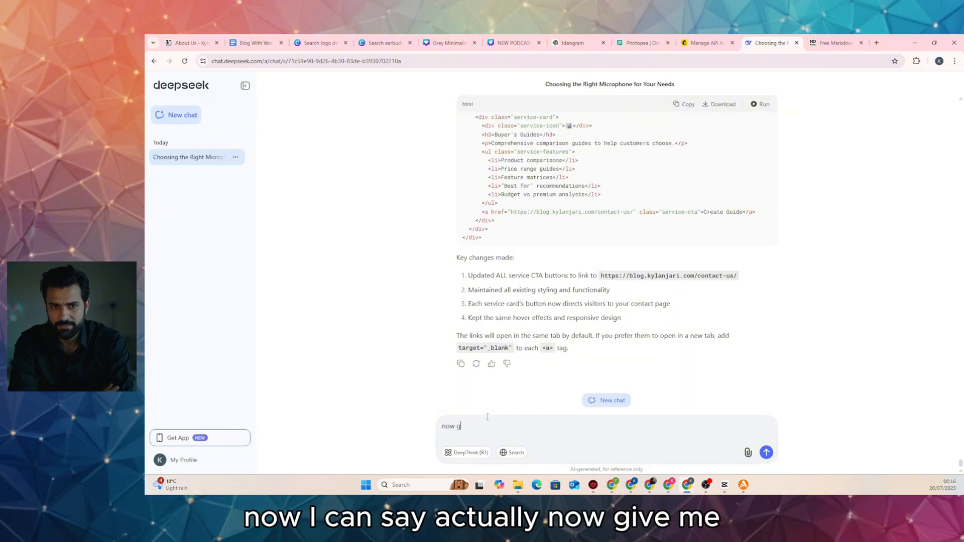
pyautogui.write('ive me about page as well')
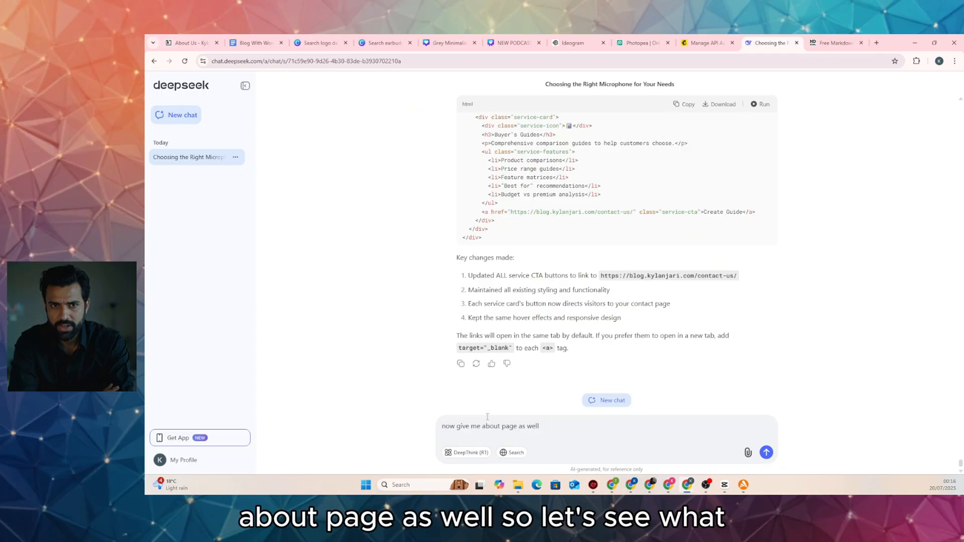
pyautogui.press('Return')
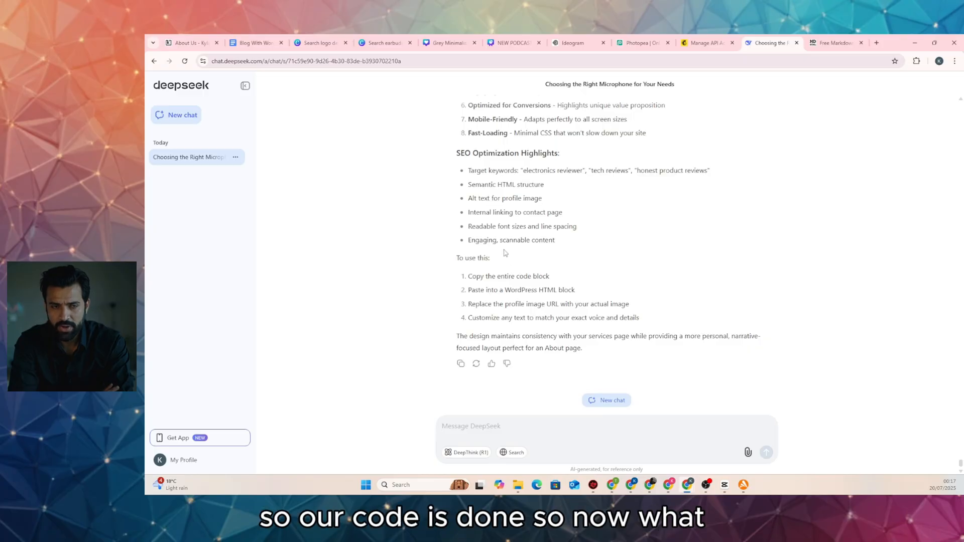
# Preview the generated About page layout, then return to the blog's About Us tab
pyautogui.scroll(10, 505, 253)
pyautogui.click(761, 104)
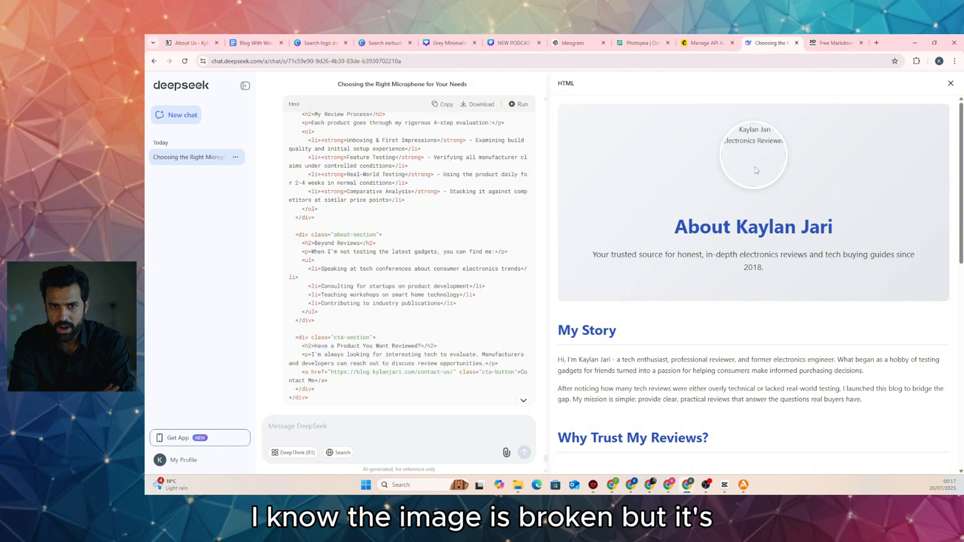
pyautogui.scroll(-8, 757, 151)
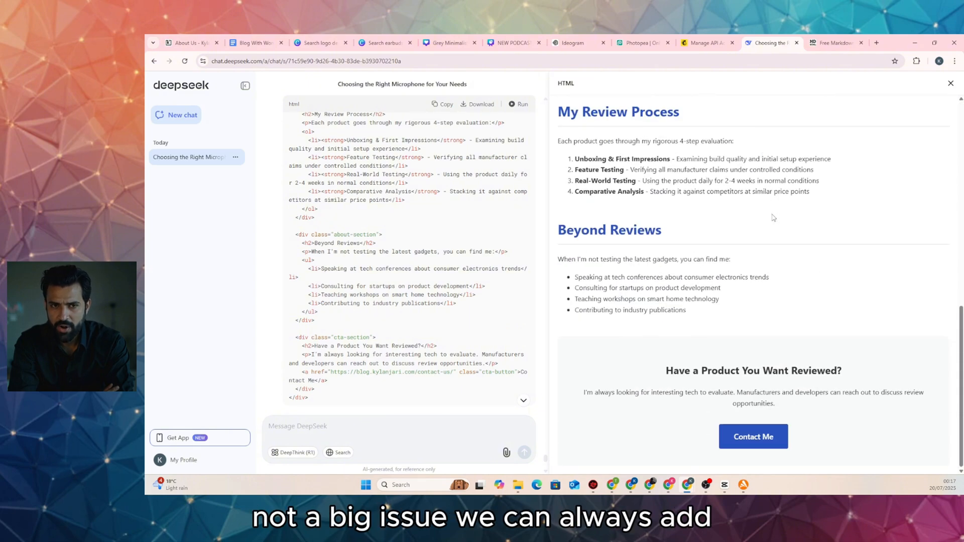
pyautogui.scroll(8, 773, 217)
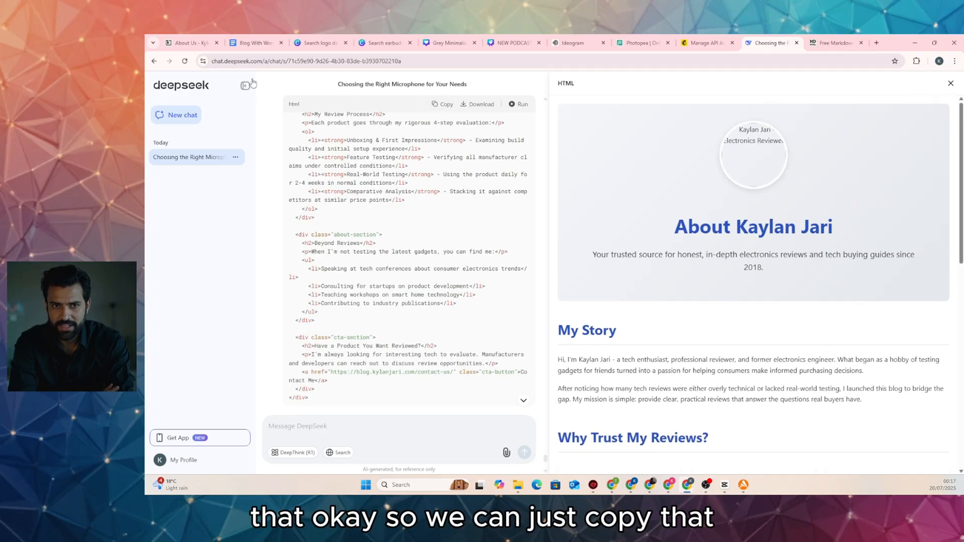
pyautogui.click(193, 45)
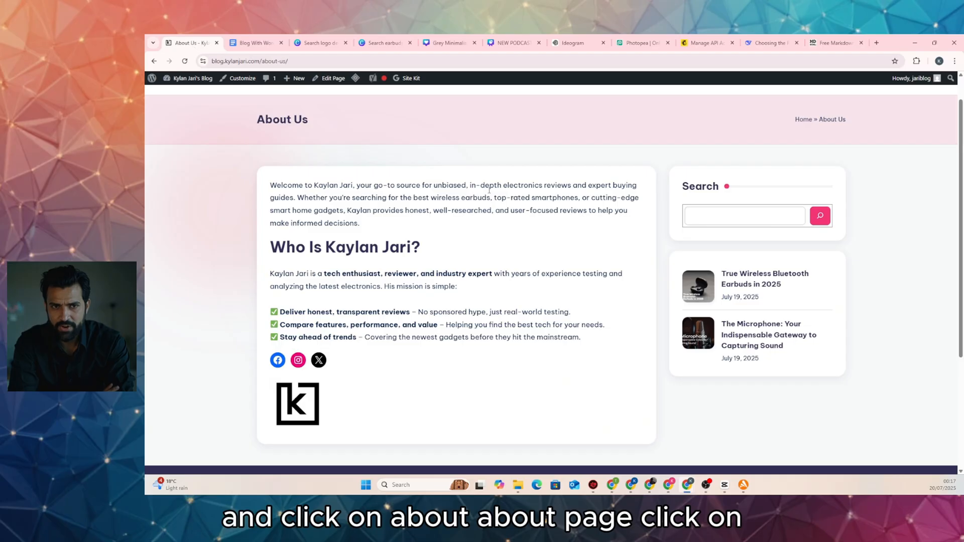
pyautogui.scroll(1, 489, 190)
# Delete the K logo image and the old text from the About Us page
pyautogui.click(331, 79)
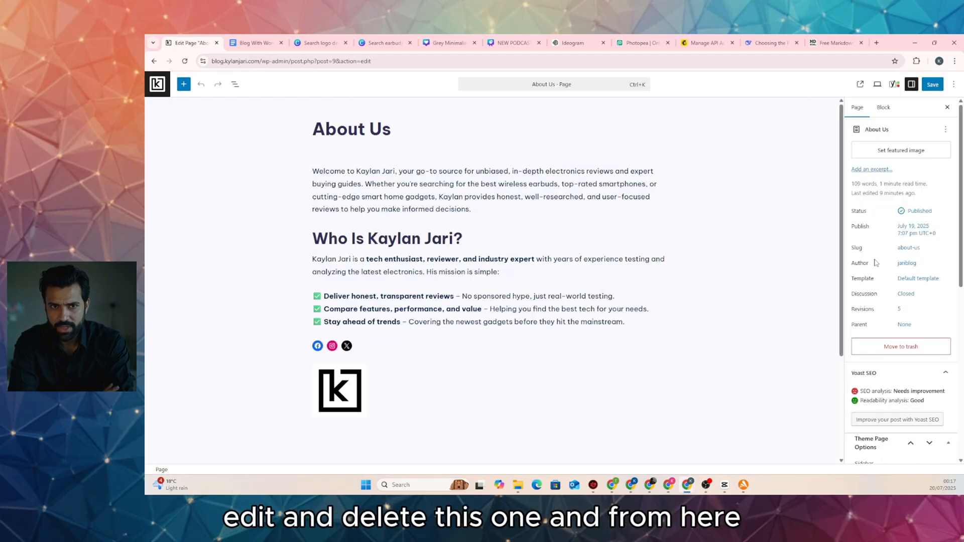
pyautogui.click(355, 377)
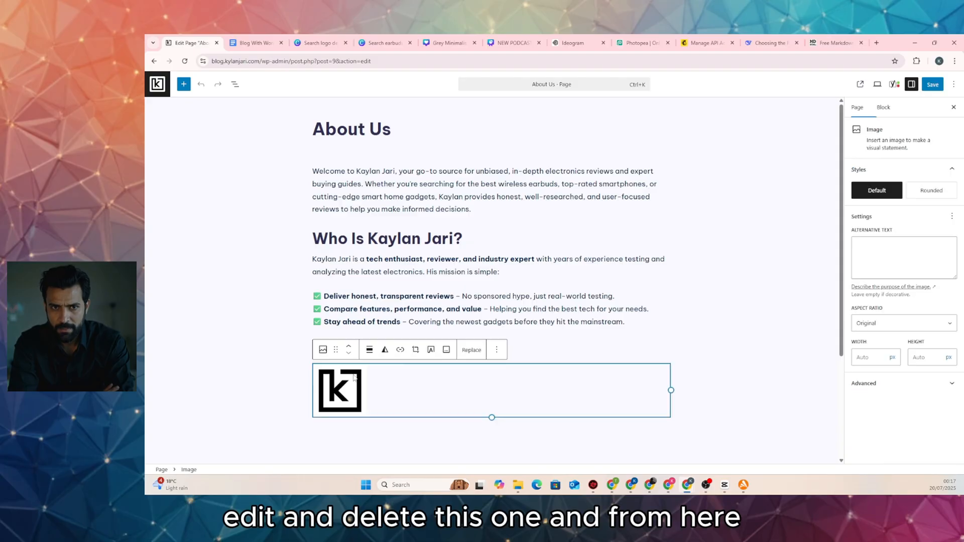
pyautogui.press('Delete')
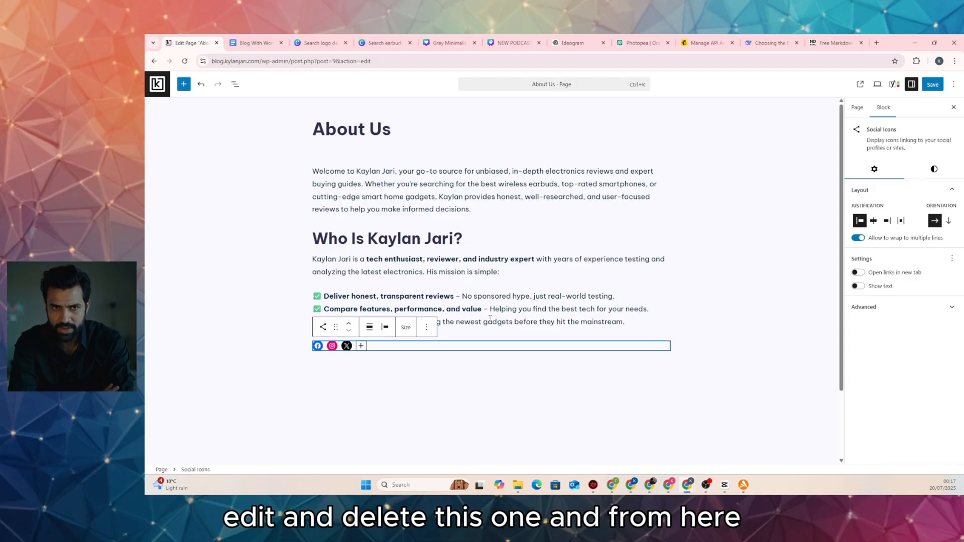
pyautogui.click(487, 320)
pyautogui.moveTo(625, 322); pyautogui.dragTo(294, 167)
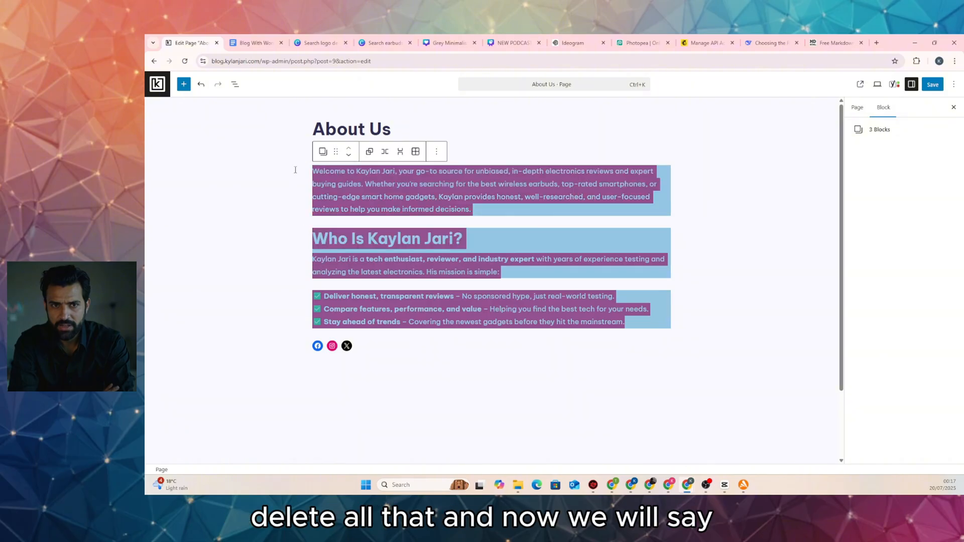
pyautogui.press('Delete')
# Add a Custom HTML block with the pasted About page code and preview it
pyautogui.click(669, 171)
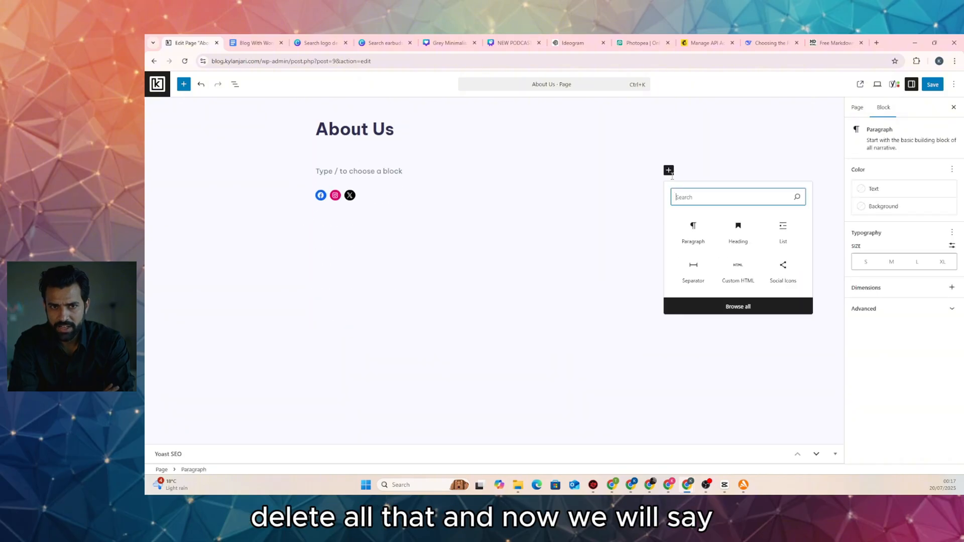
pyautogui.write('html')
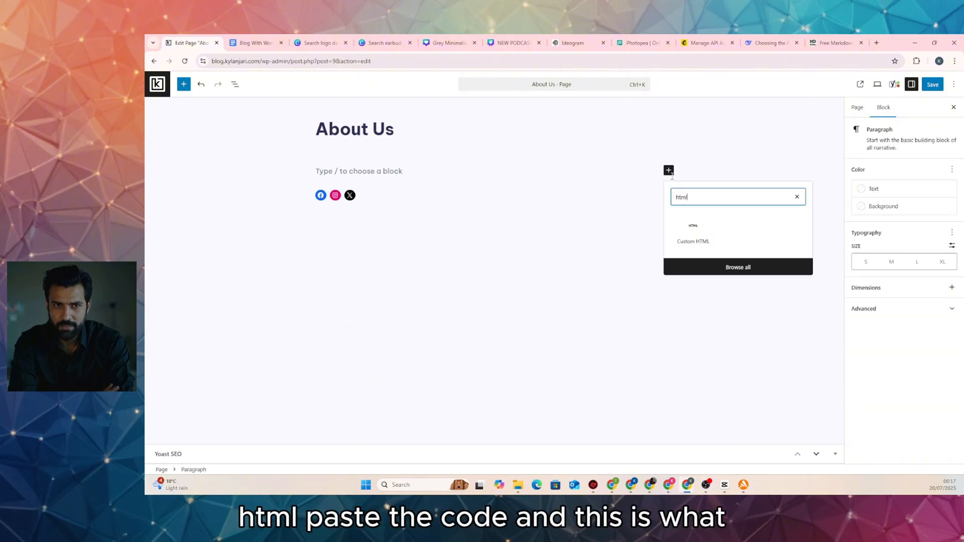
pyautogui.click(710, 228)
pyautogui.hotkey('ctrl', 'v')
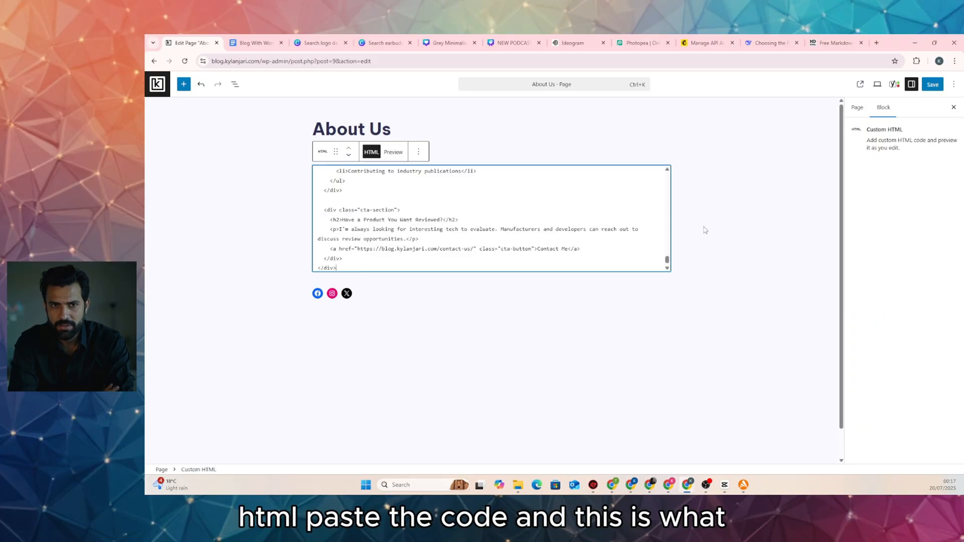
pyautogui.click(393, 151)
pyautogui.scroll(-8, 596, 266)
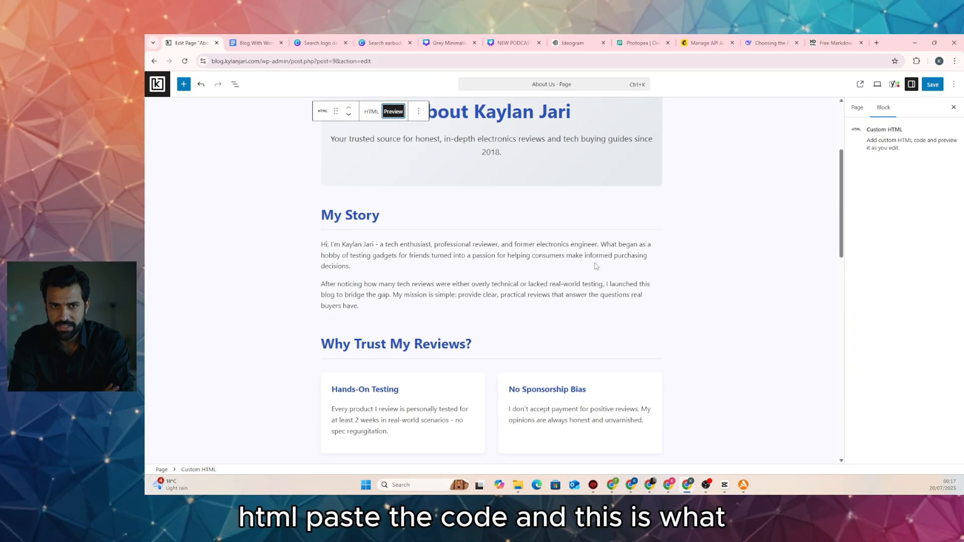
pyautogui.scroll(10, 597, 263)
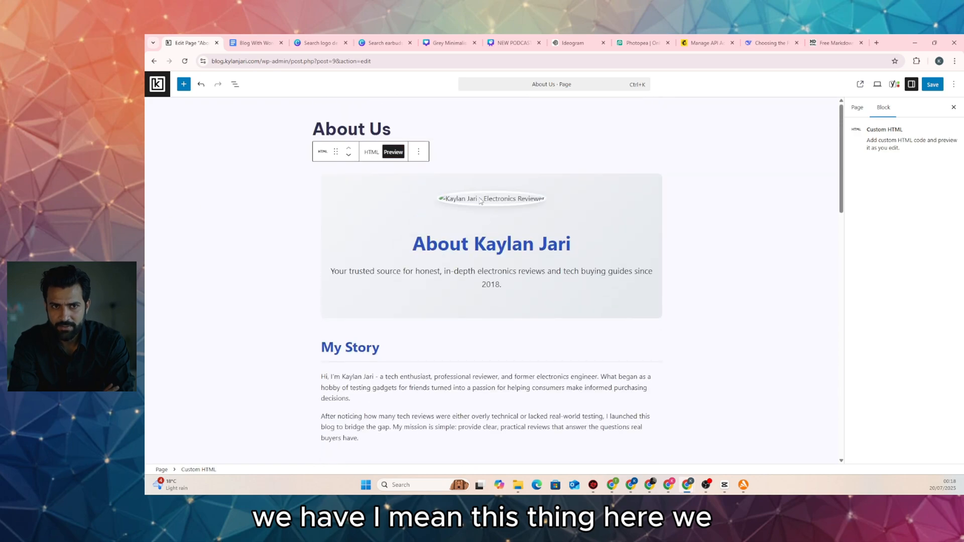
pyautogui.click(371, 152)
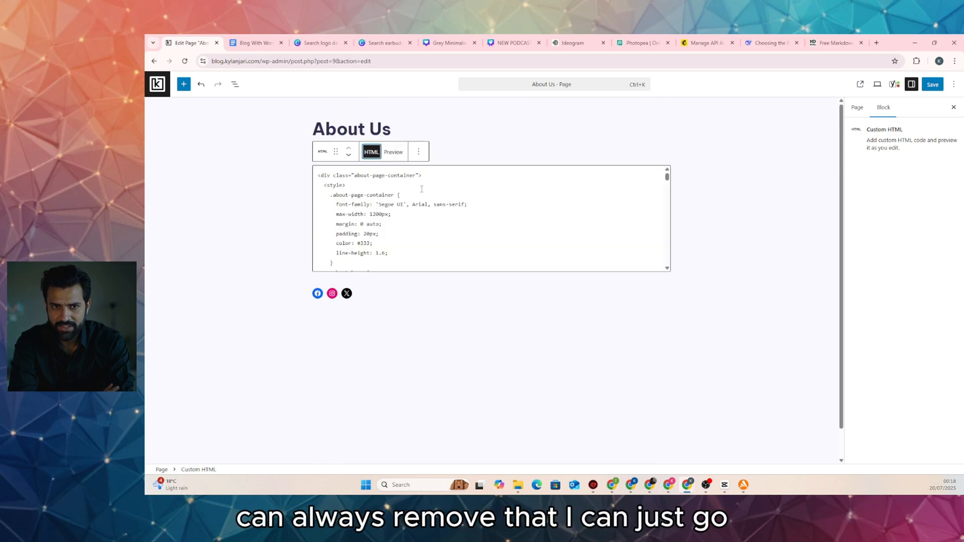
# Remove the about-hero section with the broken image, recheck the preview, and save the page
pyautogui.scroll(-3, 426, 191)
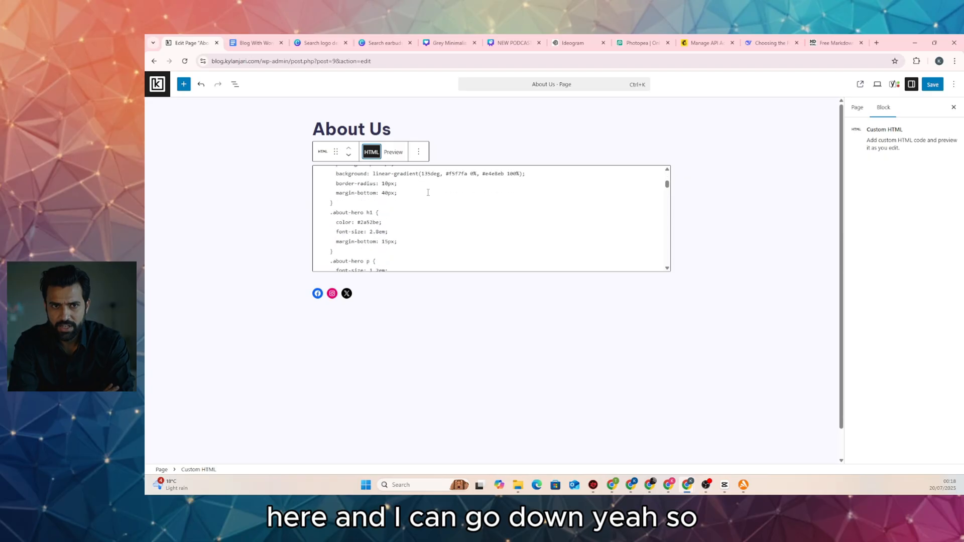
pyautogui.scroll(-10, 428, 192)
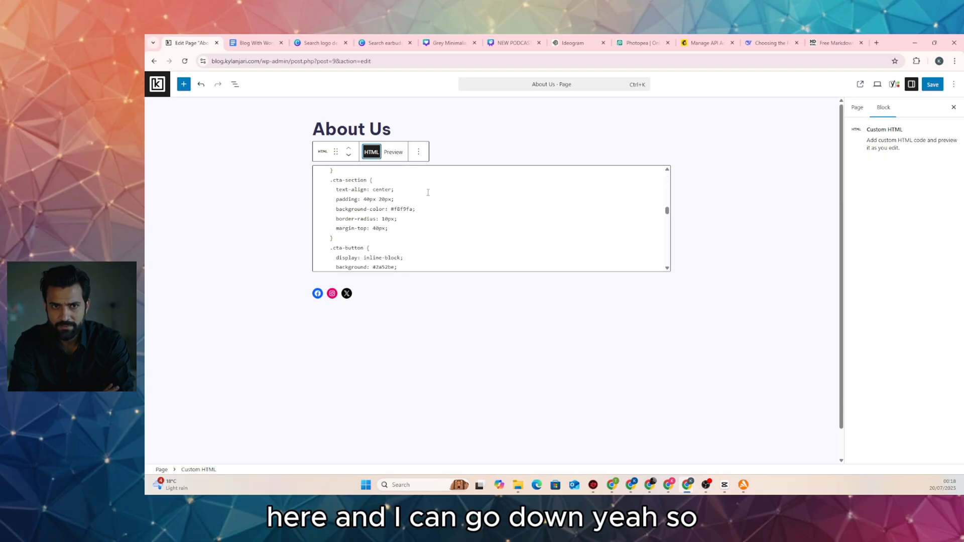
pyautogui.scroll(-10, 428, 192)
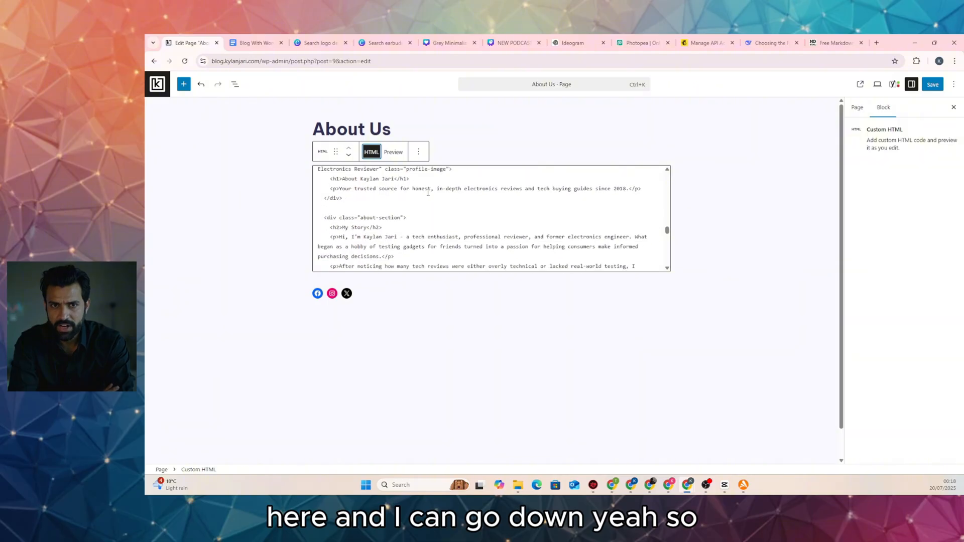
pyautogui.scroll(2, 435, 191)
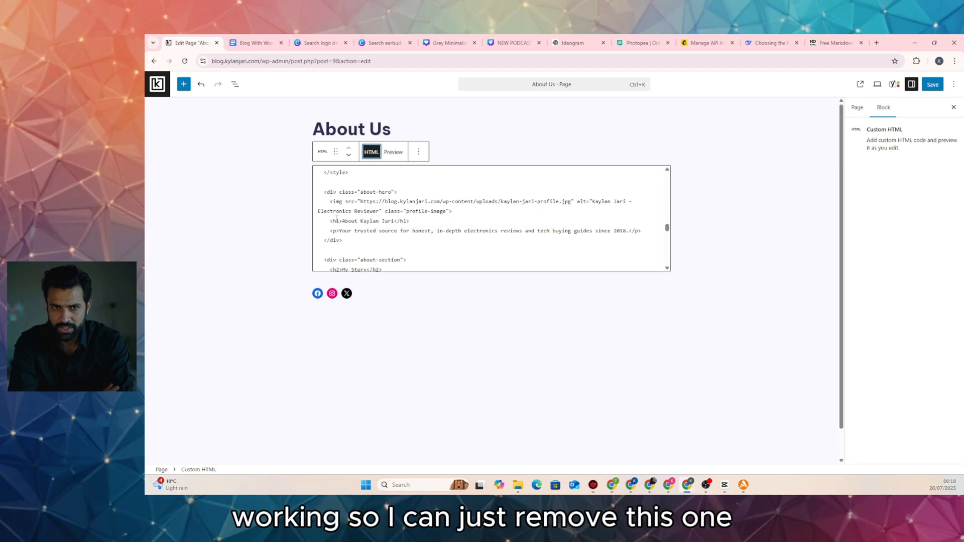
pyautogui.moveTo(344, 240); pyautogui.dragTo(322, 195)
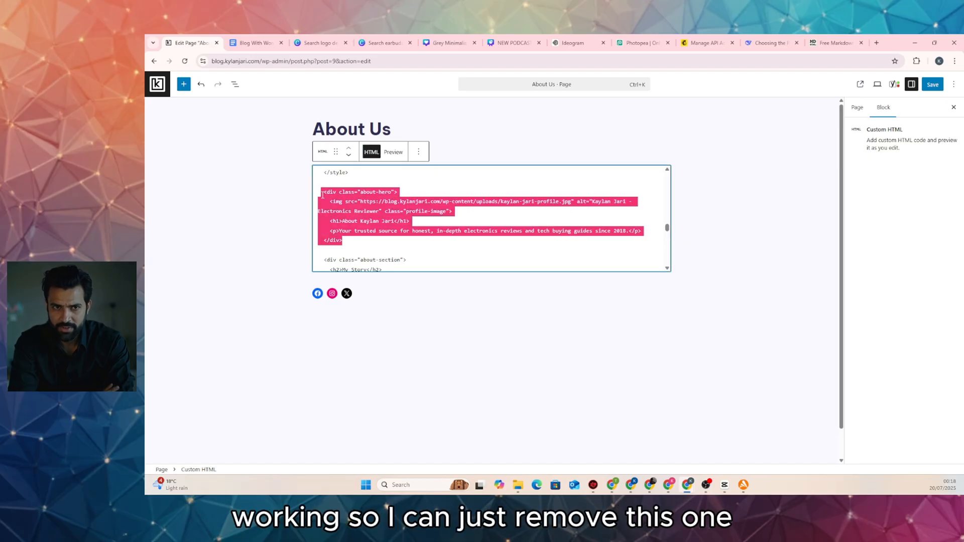
pyautogui.press('BackSpace')
pyautogui.press('BackSpace')
pyautogui.press('BackSpace')
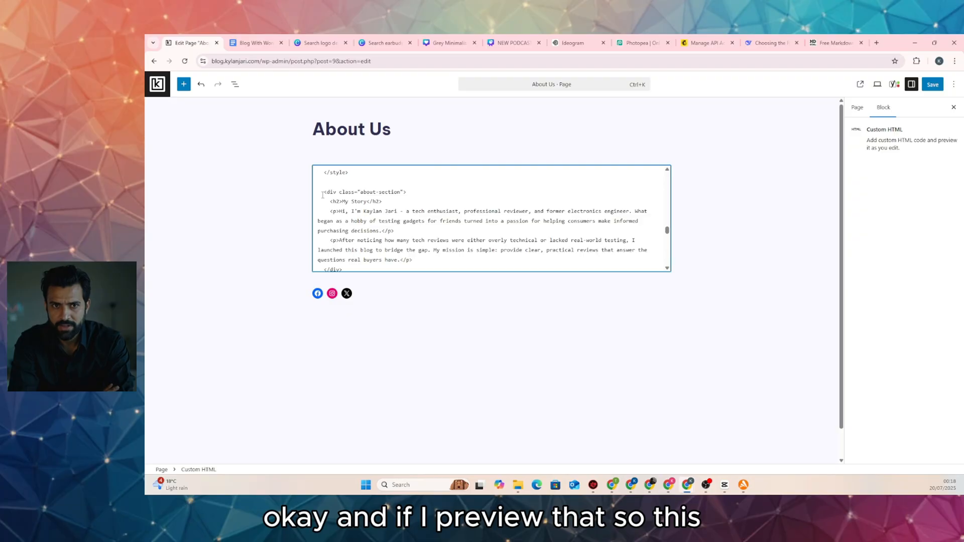
pyautogui.click(393, 152)
pyautogui.scroll(-9, 541, 273)
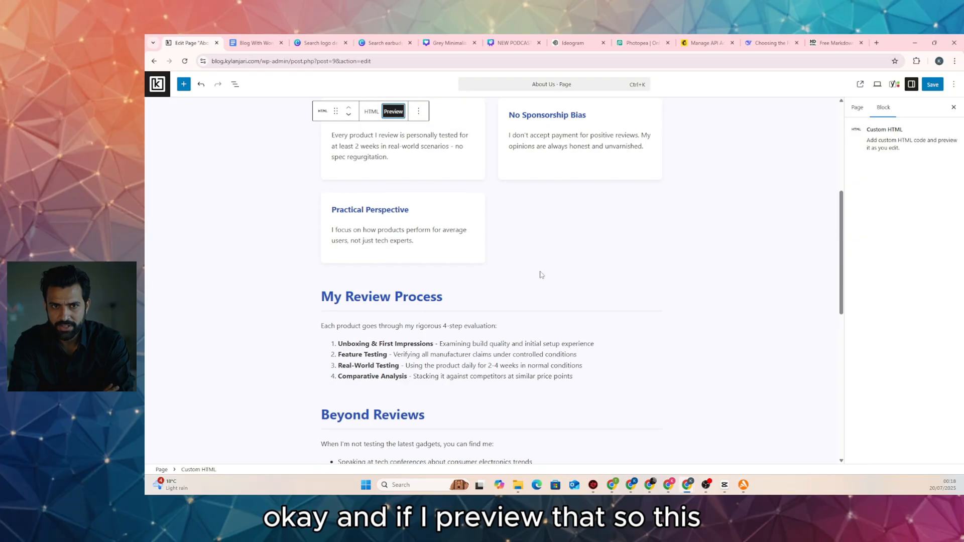
pyautogui.scroll(2, 538, 273)
pyautogui.click(936, 88)
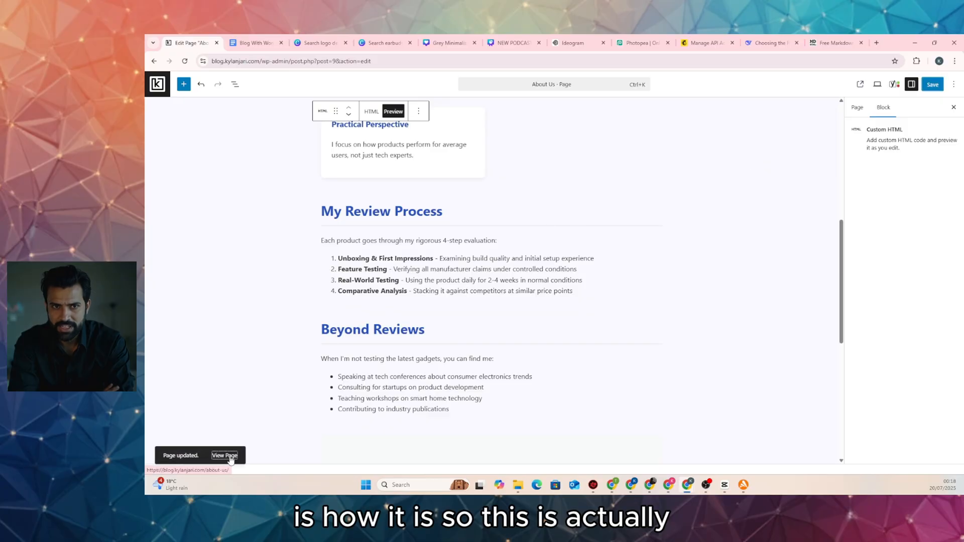
# View the live About Us page, scrolling through My Story, trust cards, review process and contact sections
pyautogui.click(224, 455)
pyautogui.scroll(-4, 310, 283)
pyautogui.scroll(-9, 311, 284)
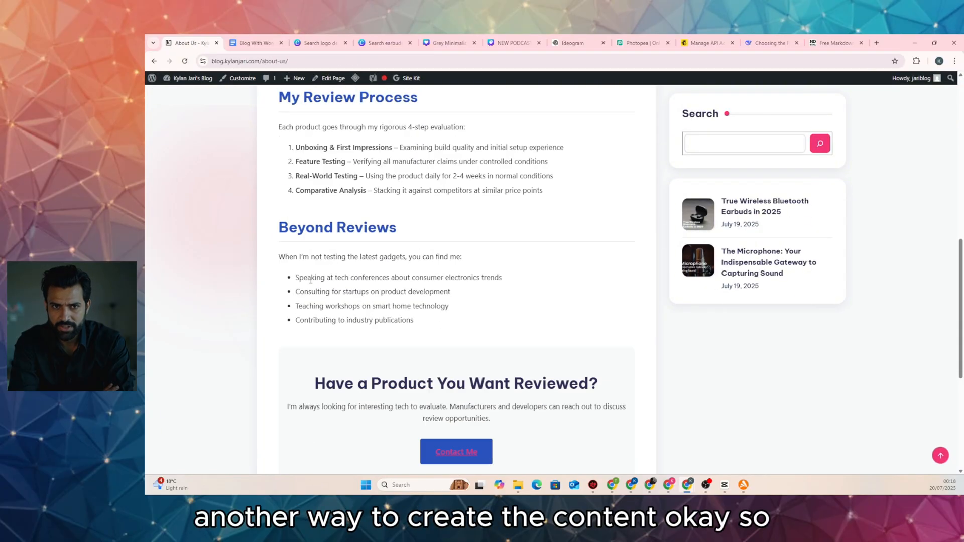
pyautogui.scroll(12, 337, 265)
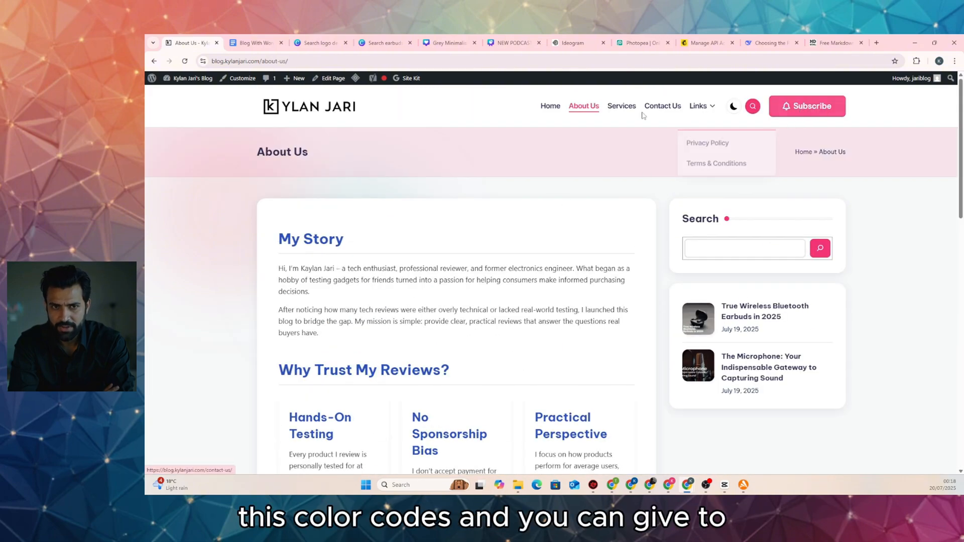
# Close DeepSeek's About page preview, read the closing usage notes, and return to About Us
pyautogui.click(768, 43)
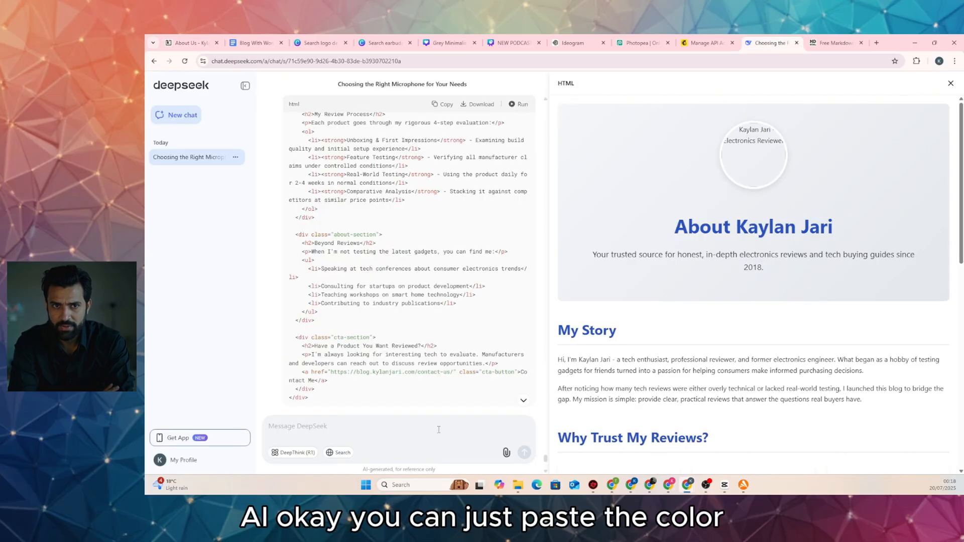
pyautogui.click(950, 83)
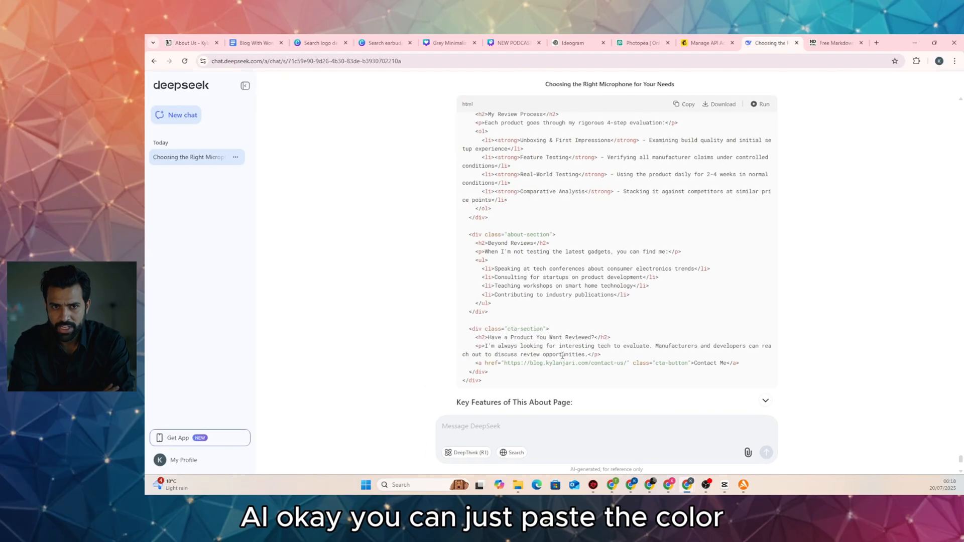
pyautogui.scroll(-7, 525, 346)
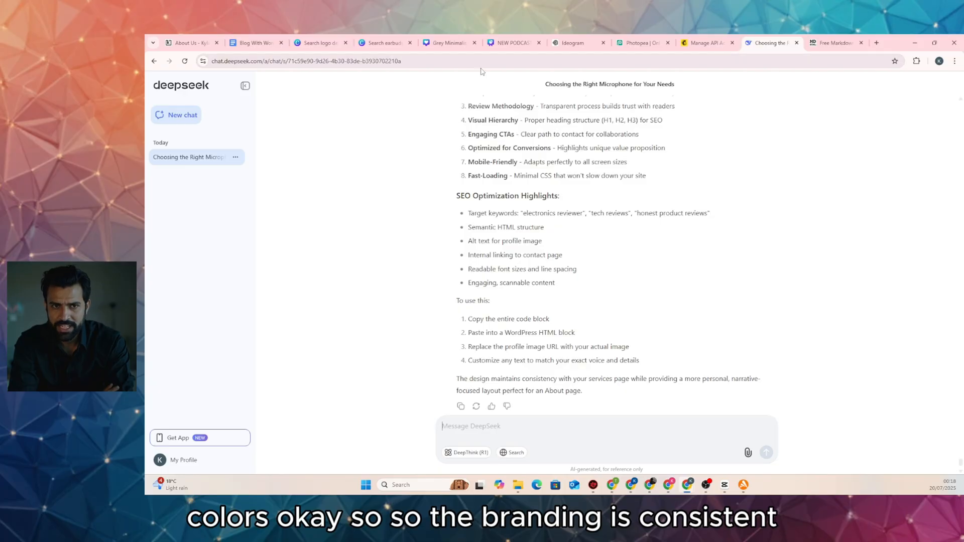
pyautogui.hotkey('ctrl', '1')
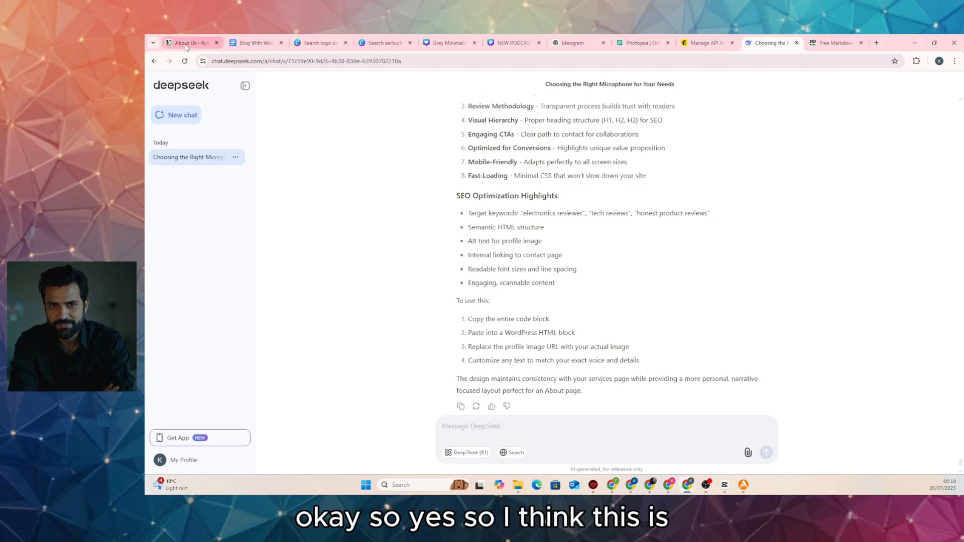
# Browse the live blog home page and the About Us page
pyautogui.click(301, 108)
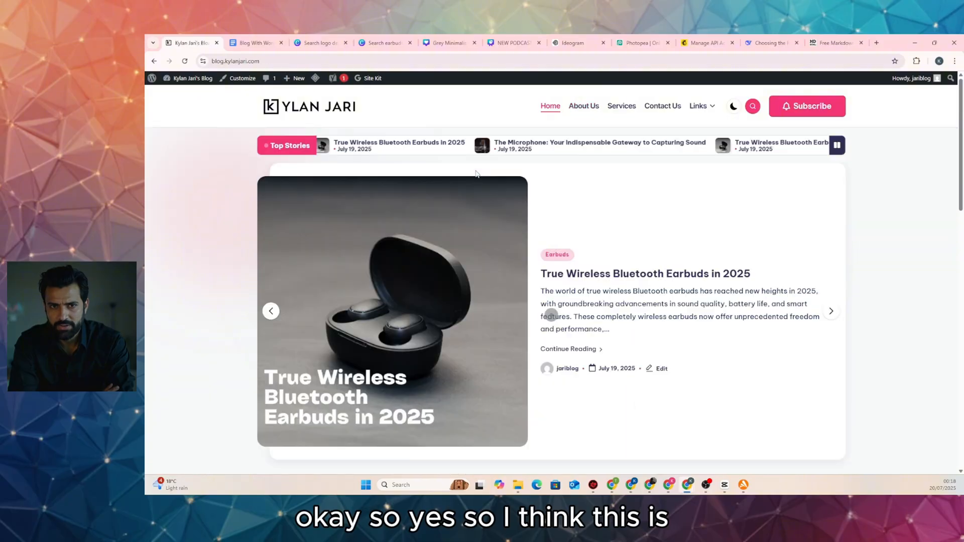
pyautogui.scroll(-5, 476, 174)
pyautogui.scroll(-8, 475, 174)
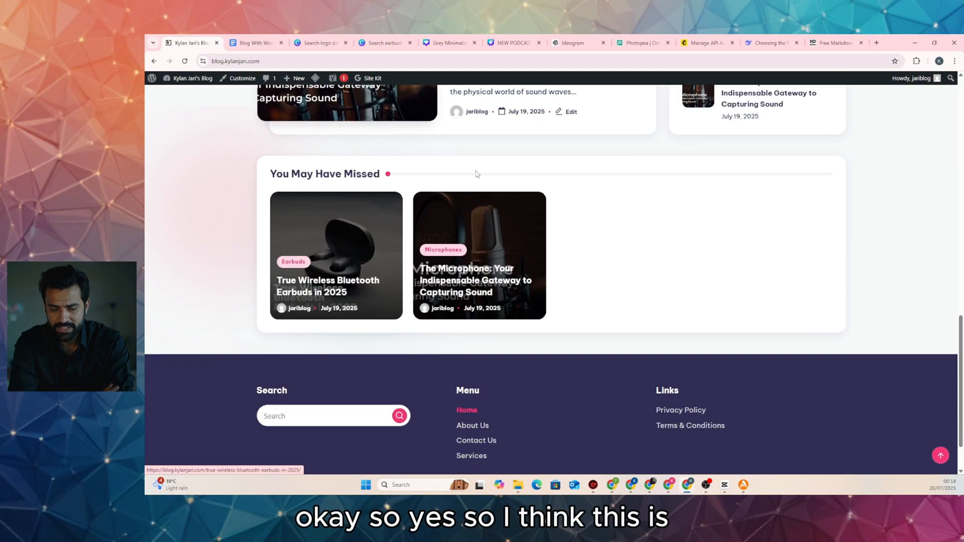
pyautogui.scroll(5, 476, 174)
pyautogui.scroll(8, 476, 174)
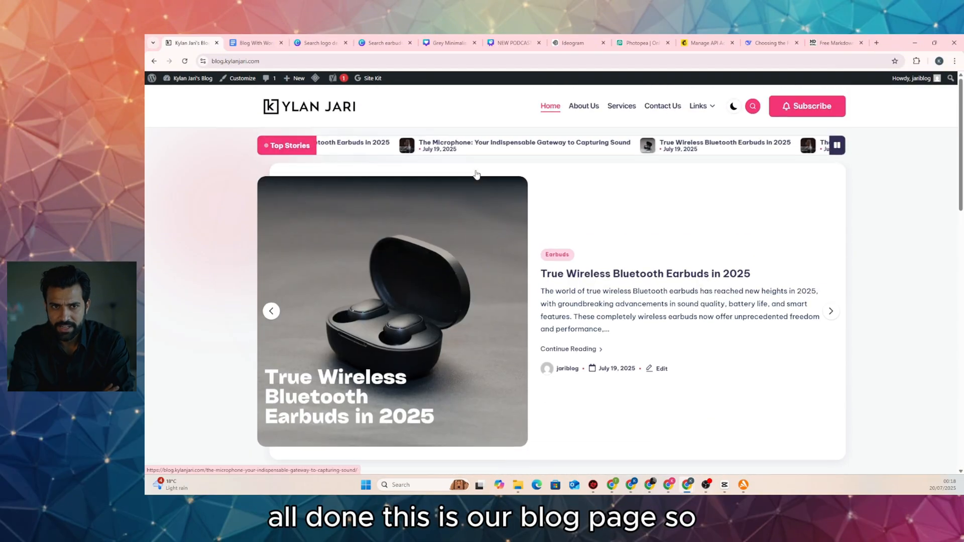
pyautogui.click(581, 110)
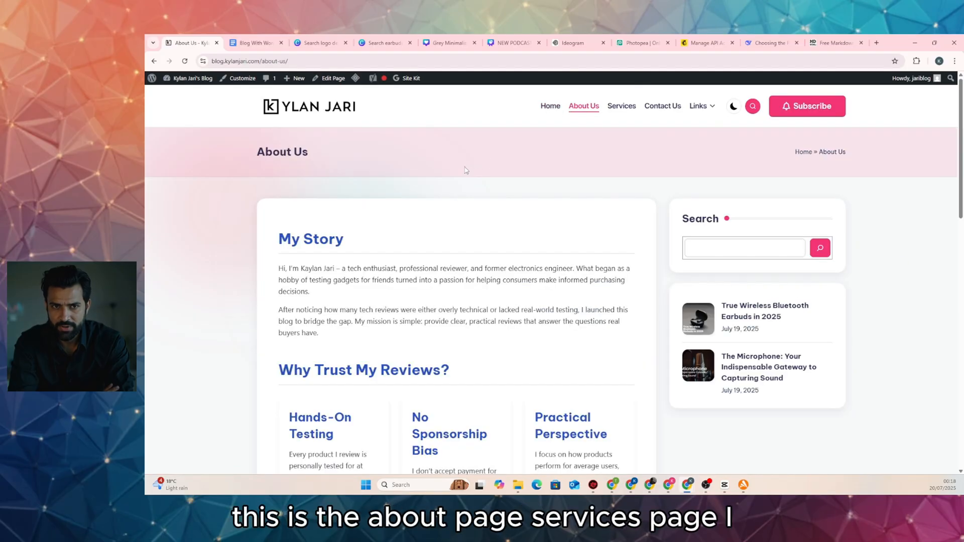
pyautogui.scroll(-5, 500, 157)
pyautogui.scroll(5, 499, 147)
pyautogui.scroll(1, 499, 146)
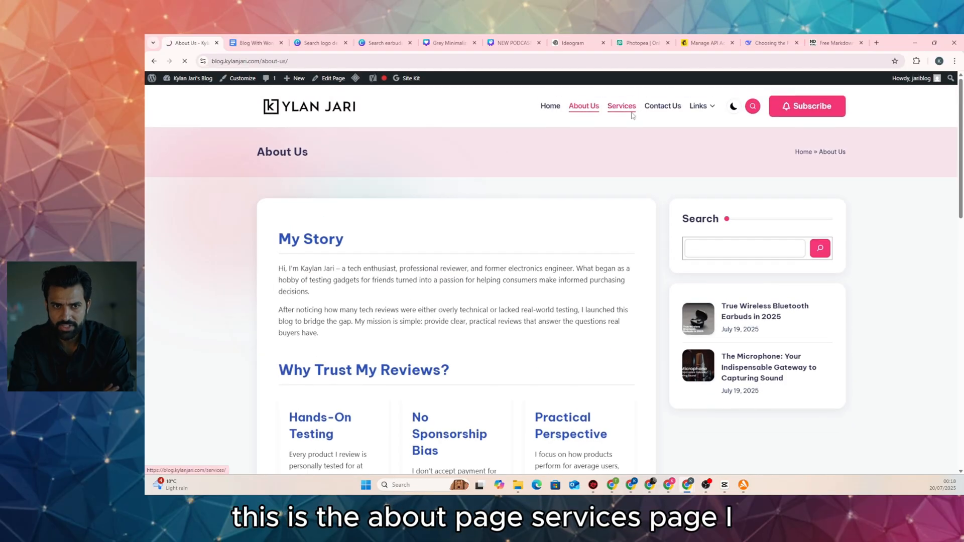
# Open the live Services page and scroll through its service cards
pyautogui.click(629, 111)
pyautogui.scroll(-5, 496, 167)
pyautogui.scroll(-5, 495, 167)
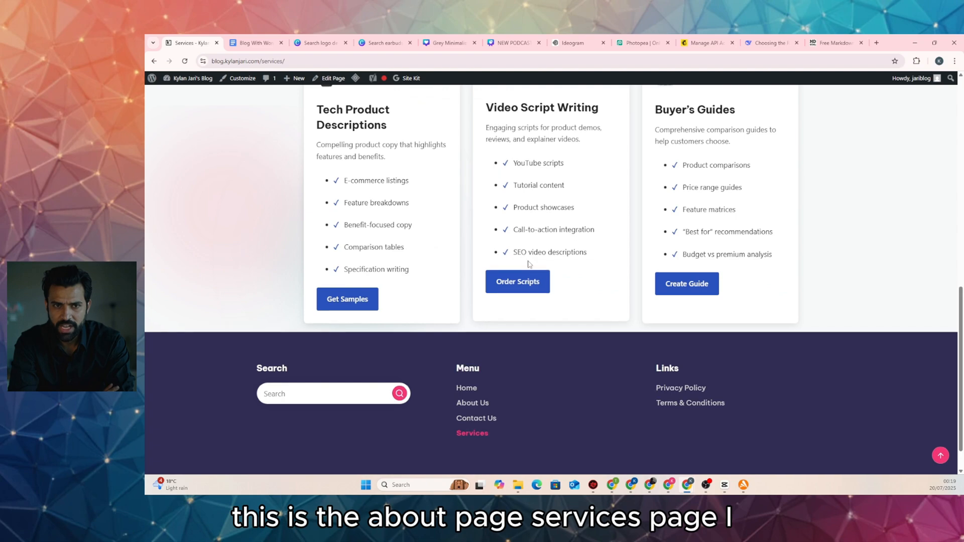
pyautogui.scroll(4, 527, 217)
pyautogui.scroll(5, 537, 226)
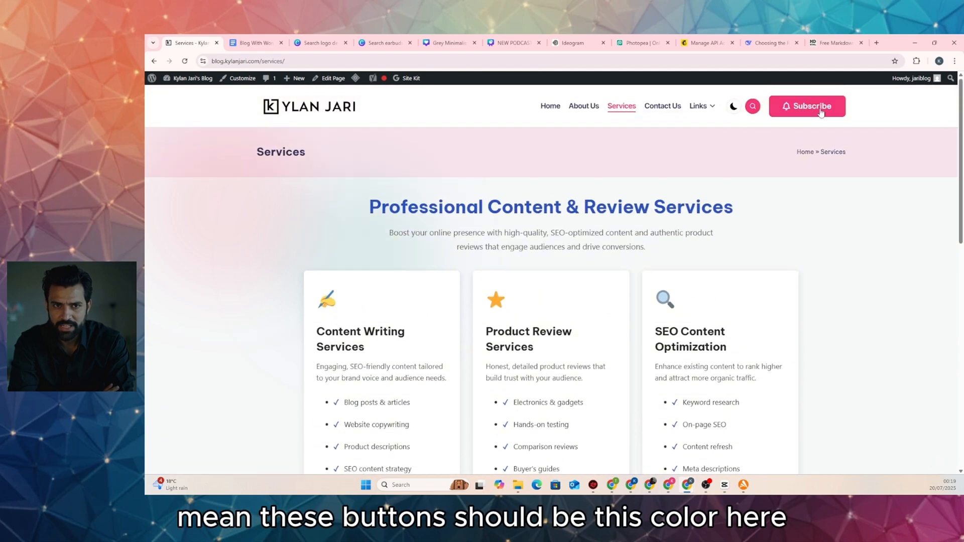
# Inspect the Subscribe button in DevTools and select its #f43676 background hex value
pyautogui.rightClick(796, 109)
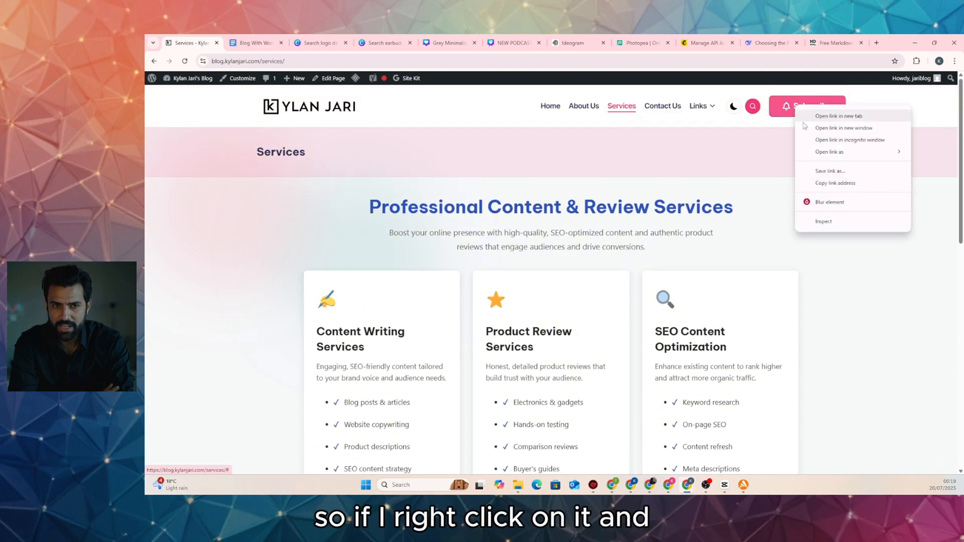
pyautogui.click(826, 225)
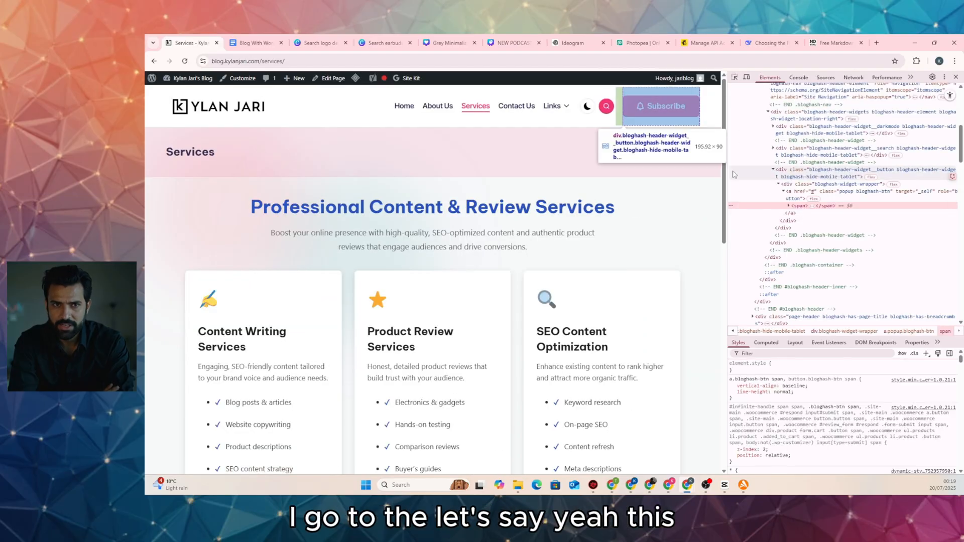
pyautogui.scroll(-6, 777, 421)
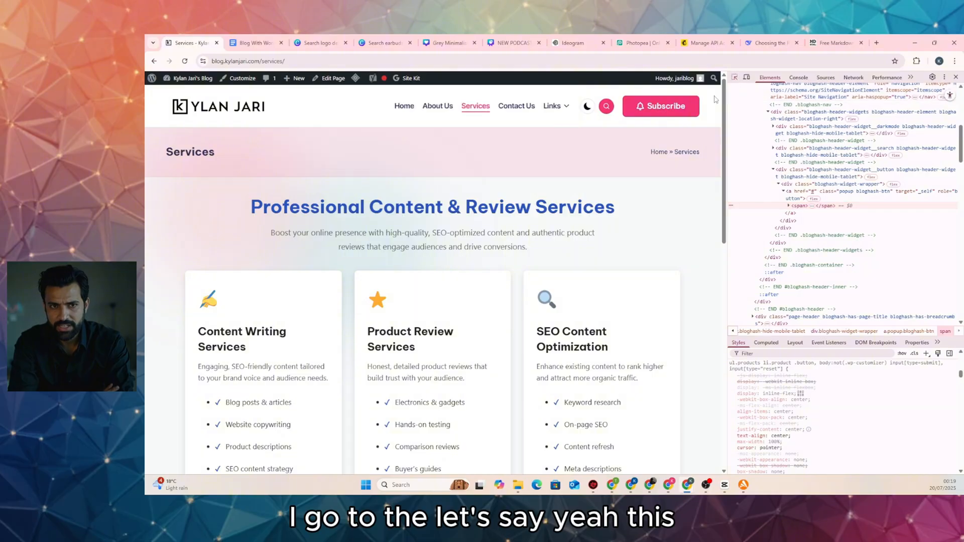
pyautogui.click(808, 191)
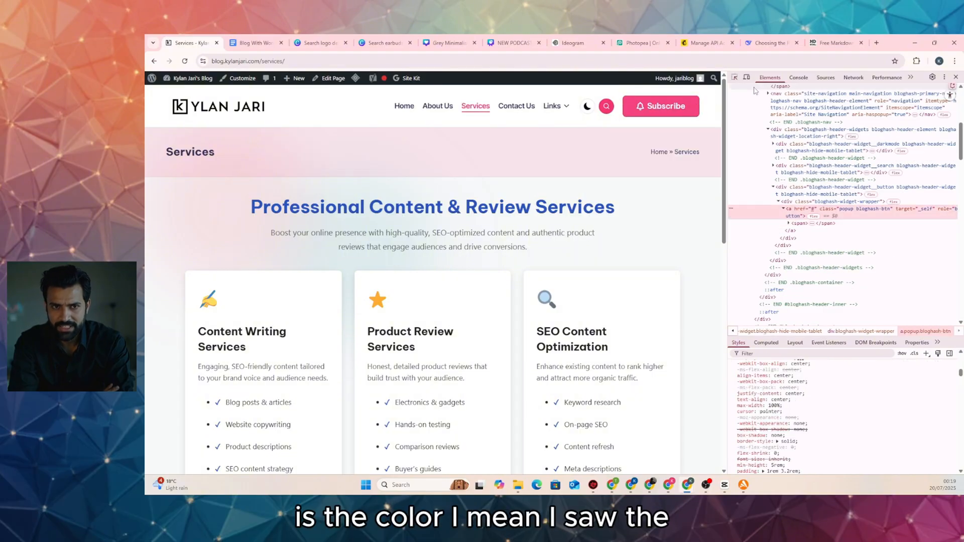
pyautogui.scroll(2, 833, 271)
pyautogui.scroll(-5, 824, 383)
pyautogui.scroll(-8, 824, 383)
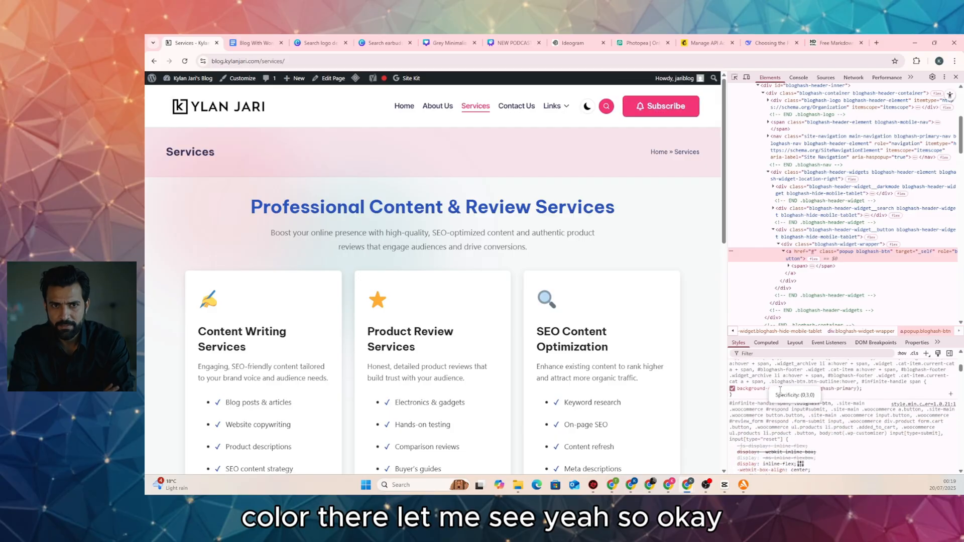
pyautogui.click(790, 388)
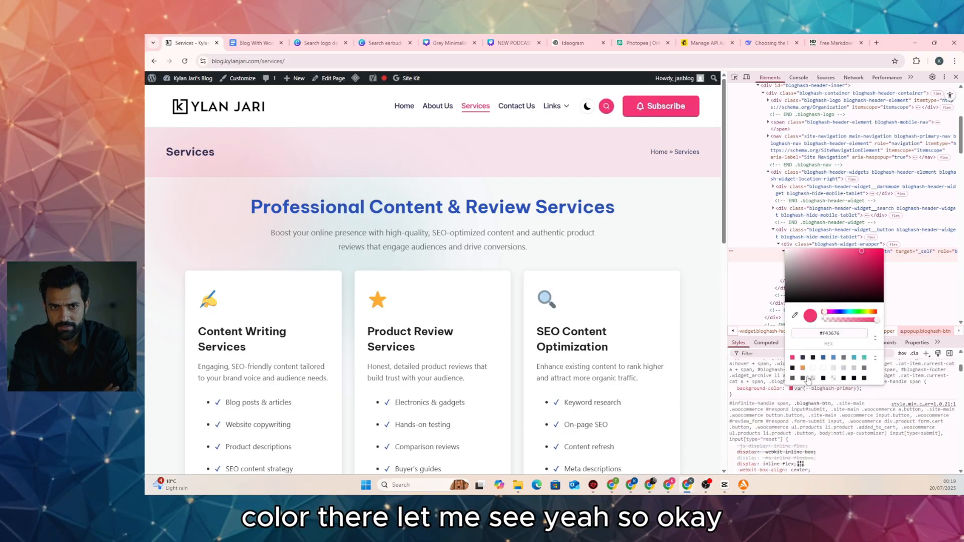
pyautogui.doubleClick(858, 334)
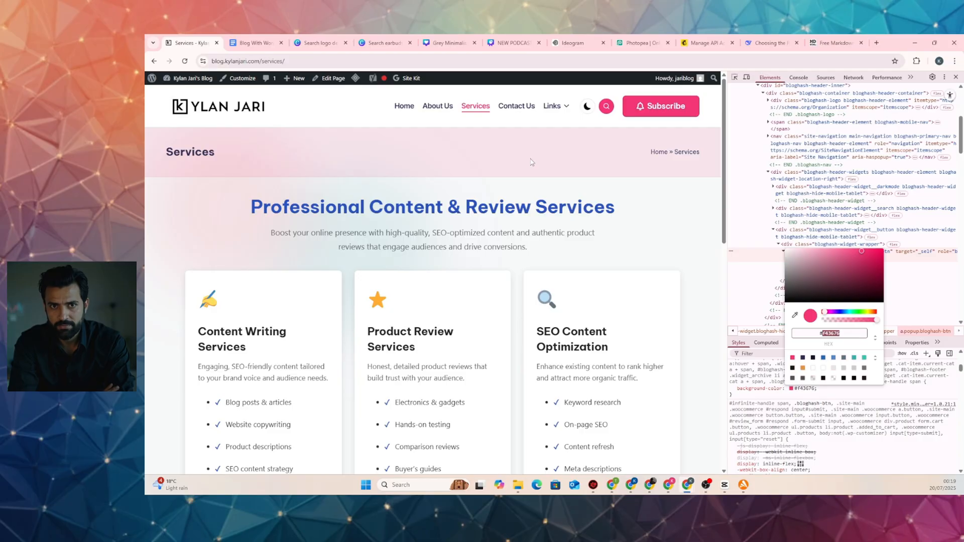
# Ask DeepSeek to regenerate the services page code with all buttons coloured #f43676
pyautogui.click(758, 44)
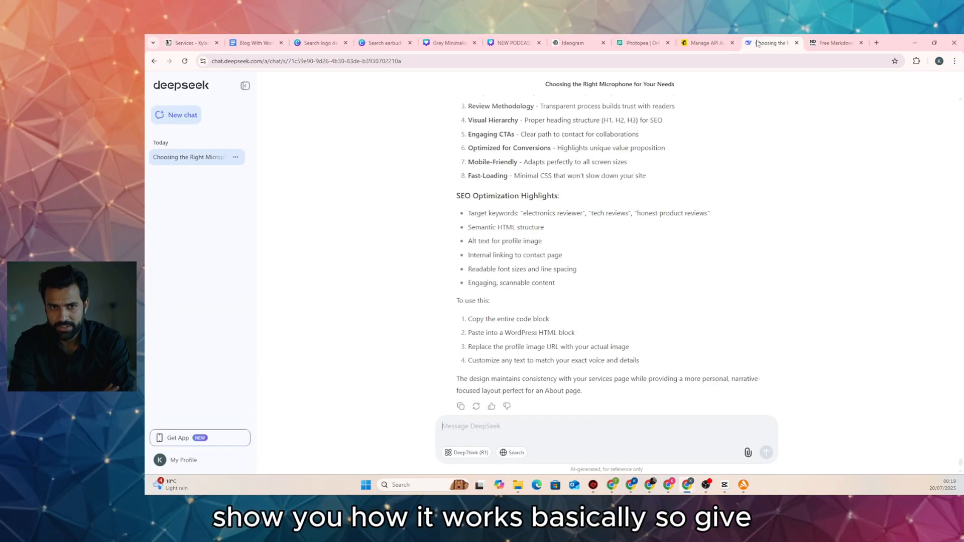
pyautogui.scroll(-1, 565, 341)
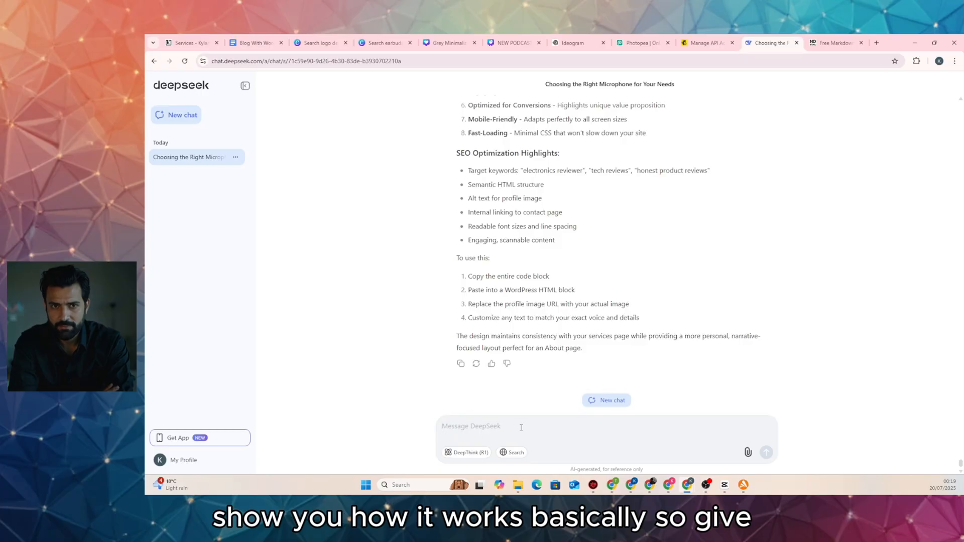
pyautogui.write('giv')
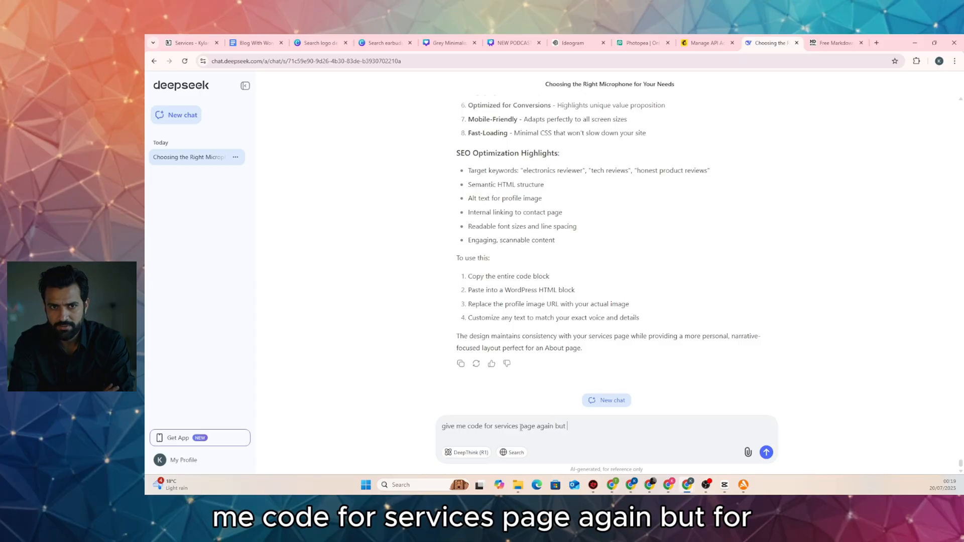
pyautogui.write('for')
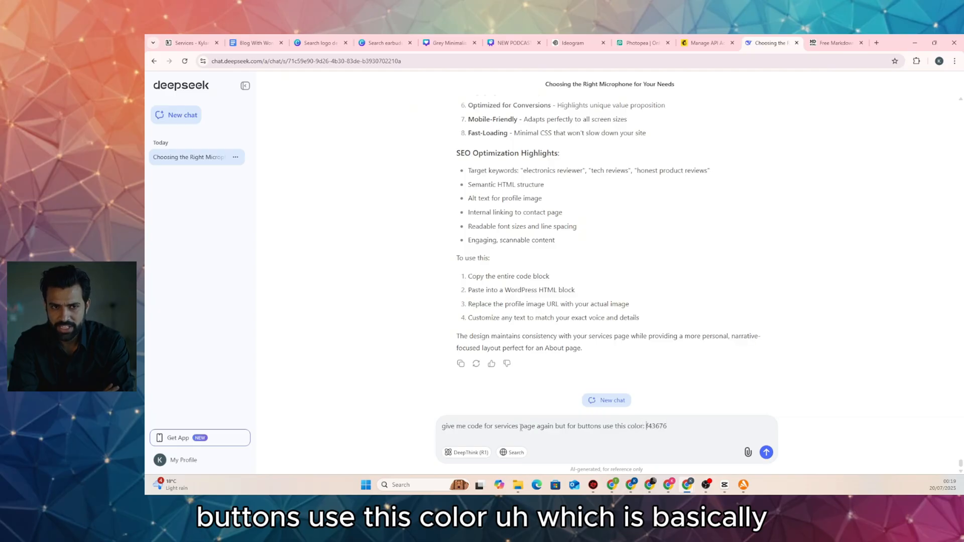
pyautogui.write('#')
pyautogui.press('Return')
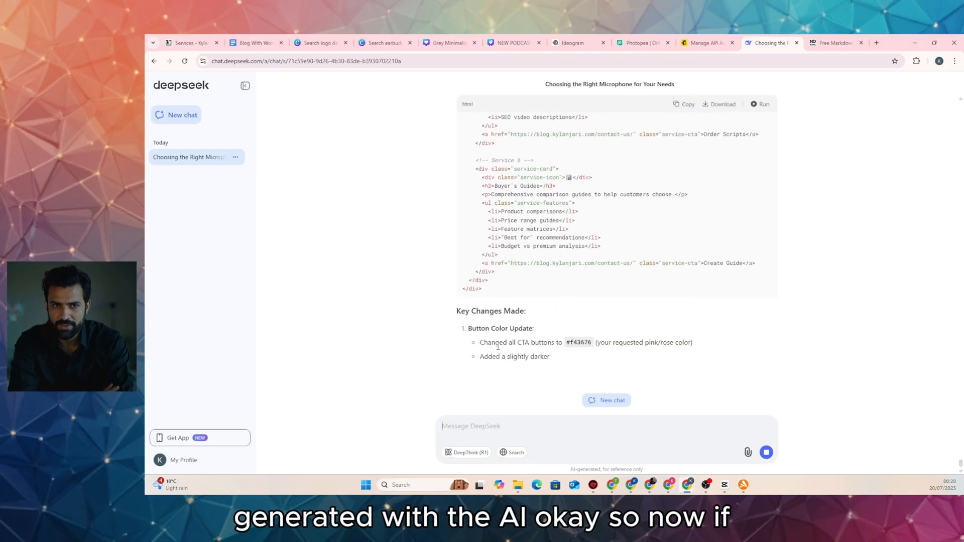
# Preview the regenerated service cards with #f43676 buttons, copy the code, and return to Services
pyautogui.scroll(3, 763, 123)
pyautogui.click(762, 105)
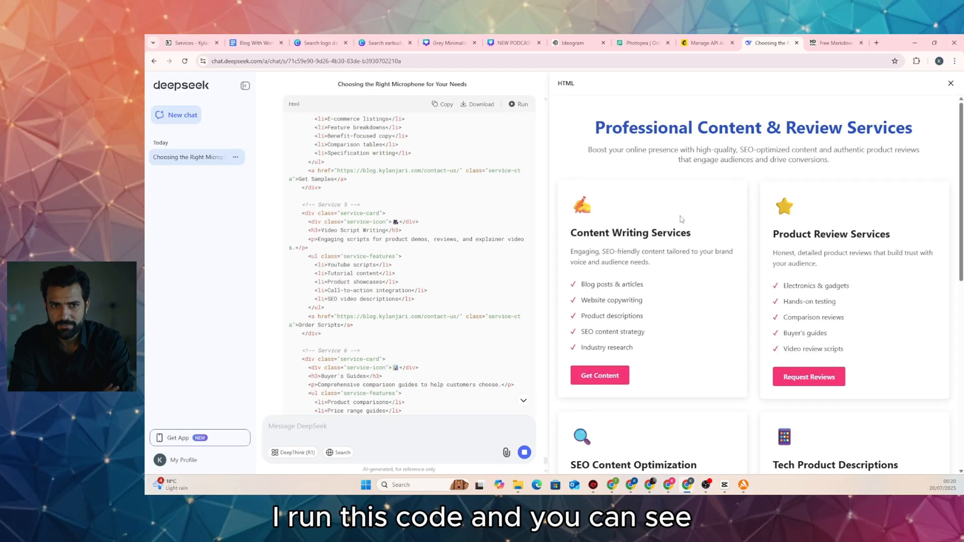
pyautogui.scroll(-5, 798, 357)
pyautogui.scroll(-4, 798, 356)
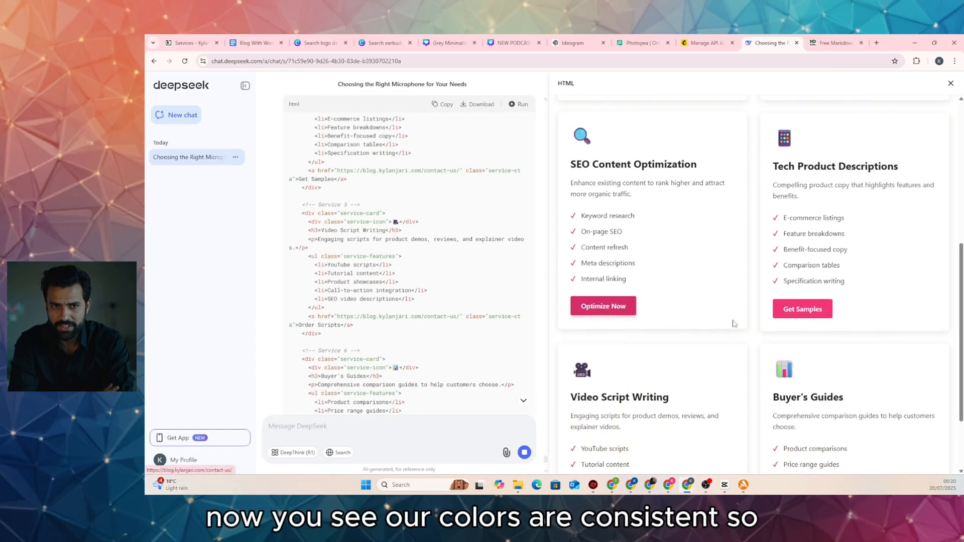
pyautogui.scroll(10, 800, 314)
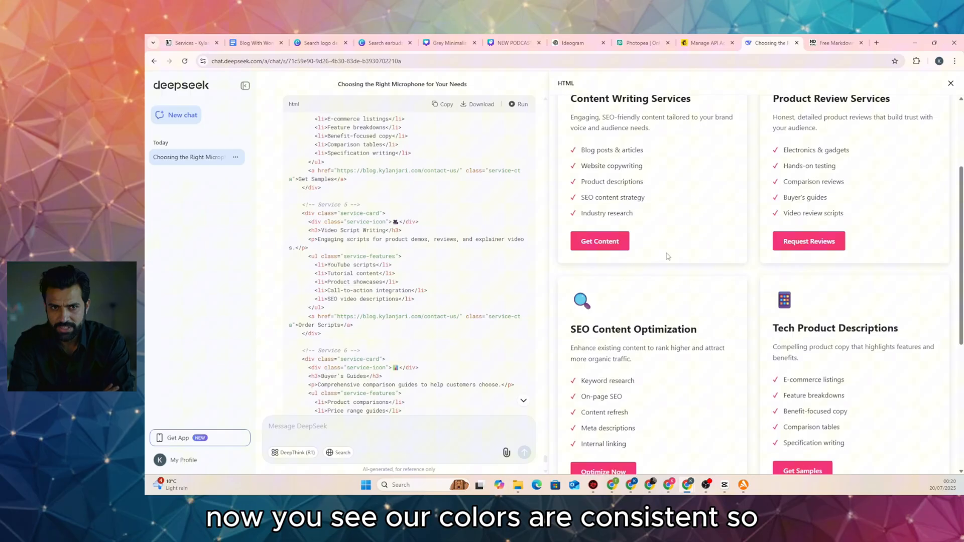
pyautogui.click(443, 104)
pyautogui.click(188, 43)
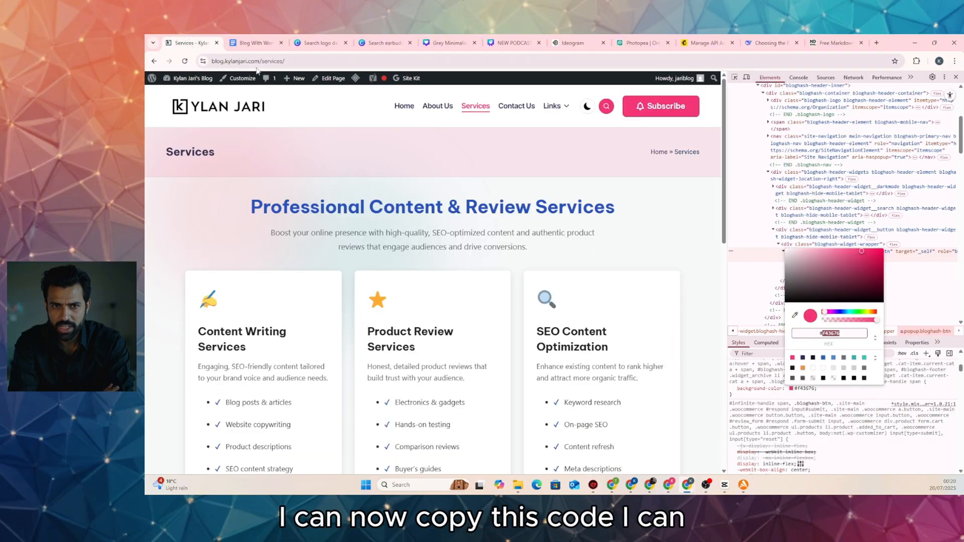
# Replace the Services page's Custom HTML block code with the new pink-button code and save
pyautogui.click(955, 77)
pyautogui.click(330, 78)
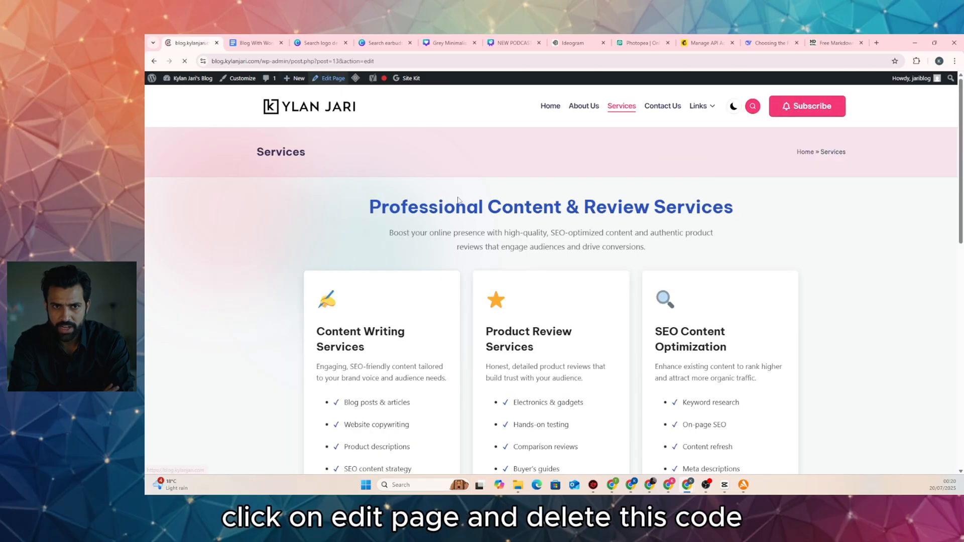
pyautogui.click(476, 217)
pyautogui.hotkey('ctrl', 'a')
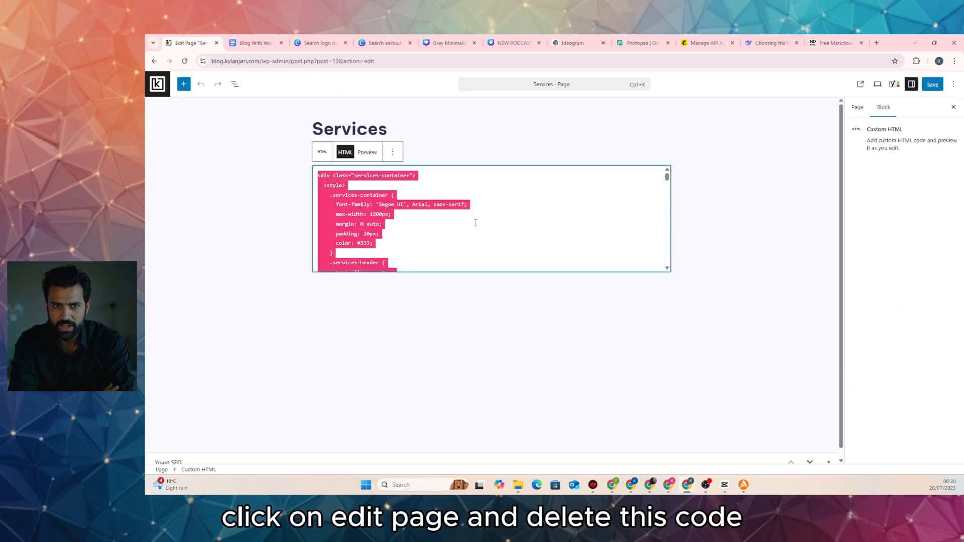
pyautogui.press('Delete')
pyautogui.hotkey('ctrl', 'v')
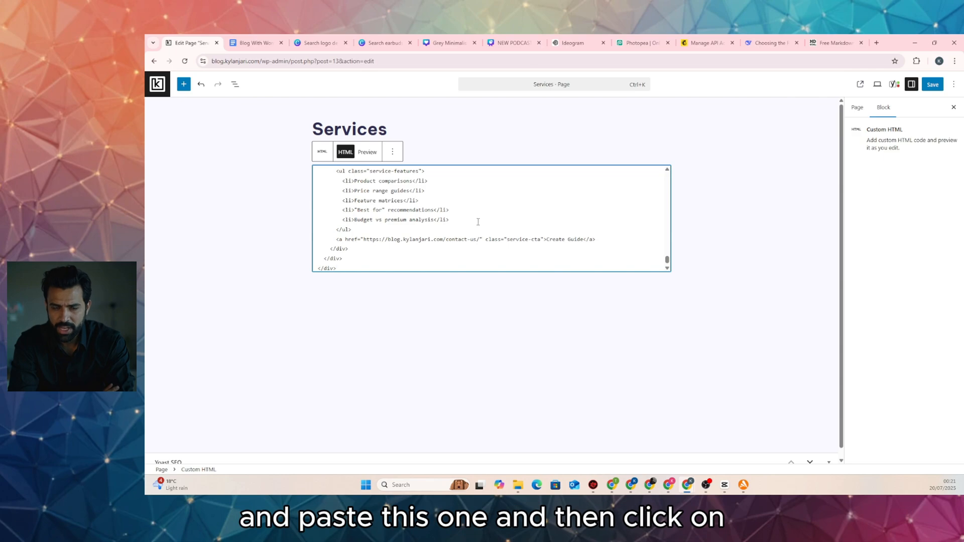
pyautogui.click(931, 85)
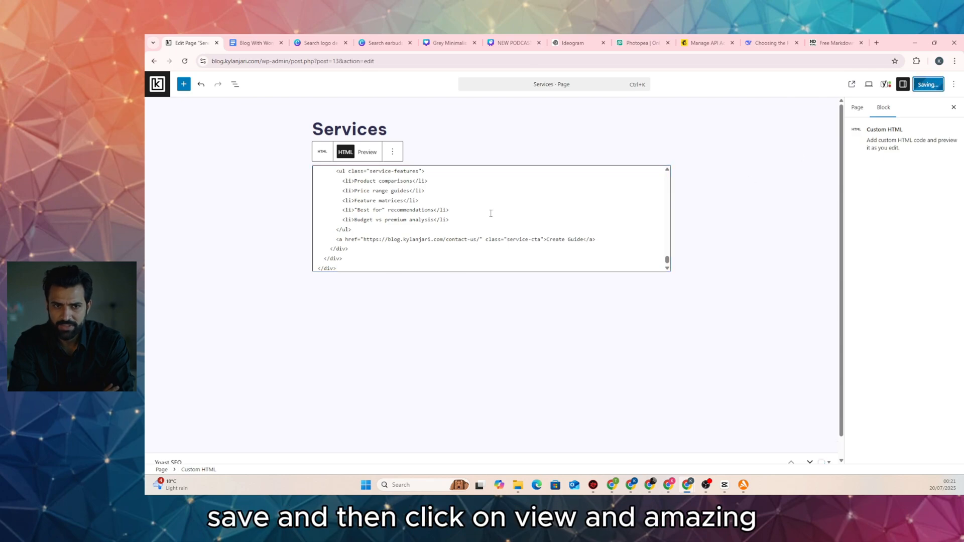
# View the live Services page and scroll through the recoloured service cards
pyautogui.click(232, 458)
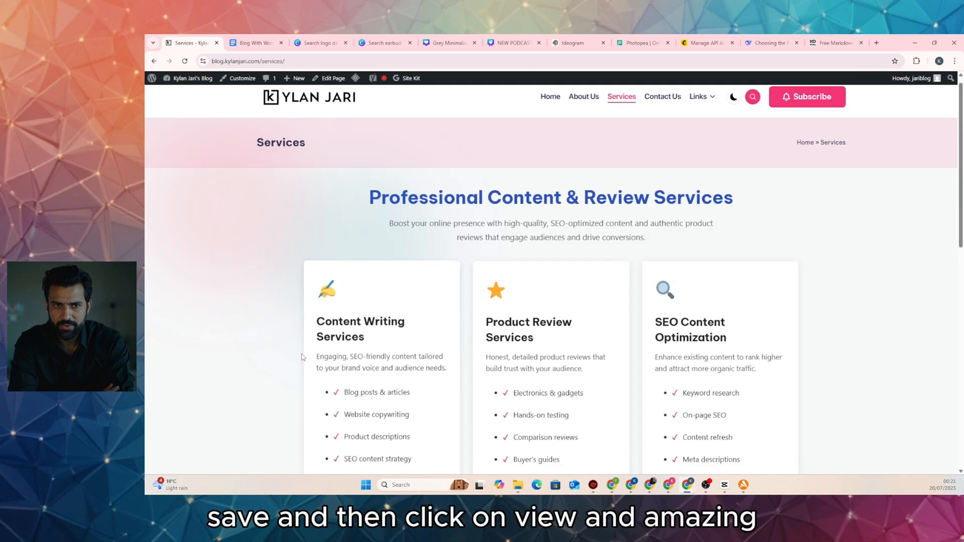
pyautogui.scroll(-5, 363, 312)
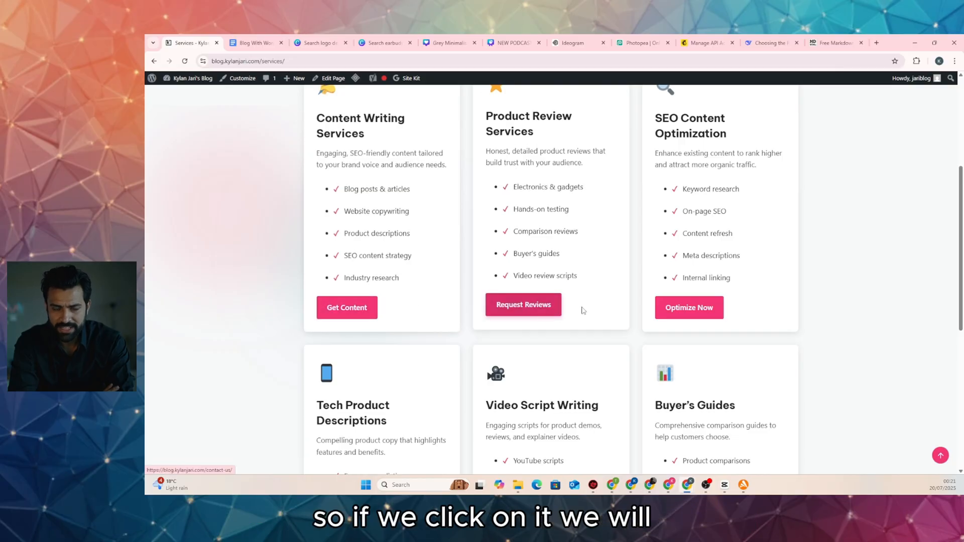
pyautogui.scroll(-5, 536, 324)
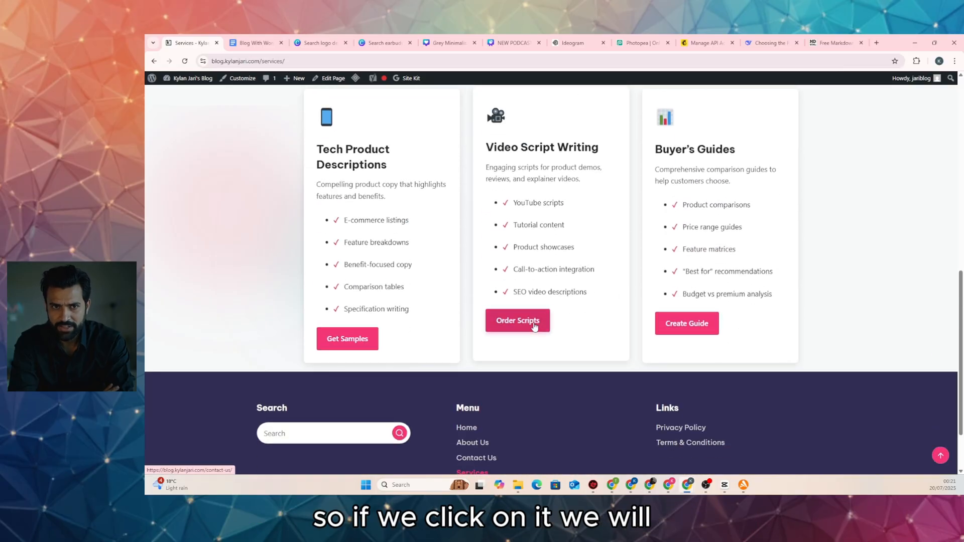
pyautogui.click(536, 324)
pyautogui.scroll(-4, 489, 294)
pyautogui.scroll(4, 604, 182)
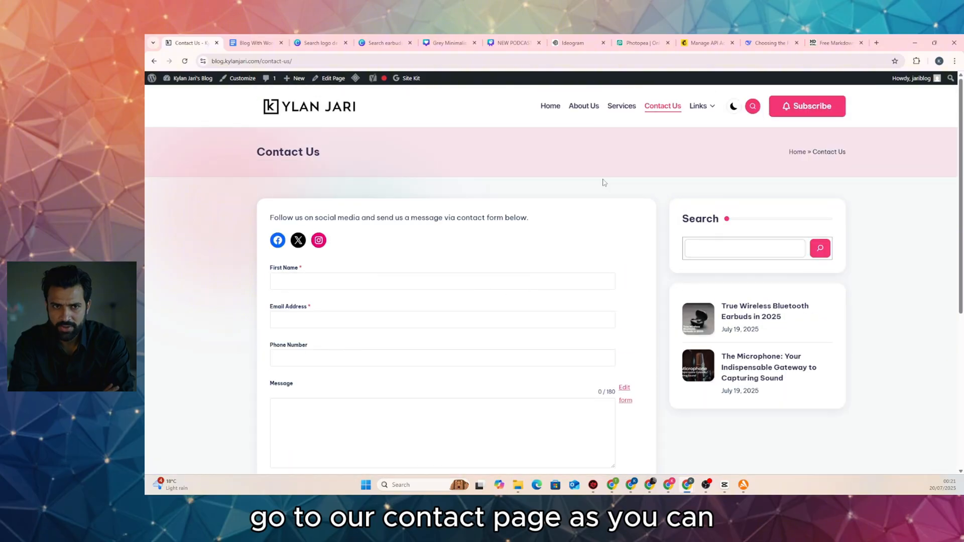
pyautogui.click(629, 110)
pyautogui.scroll(-6, 232, 239)
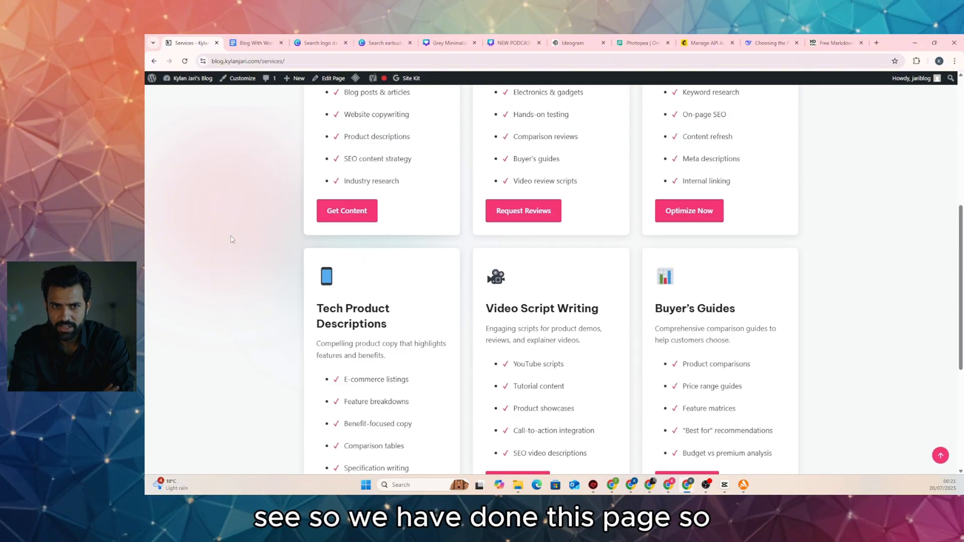
pyautogui.scroll(10, 232, 240)
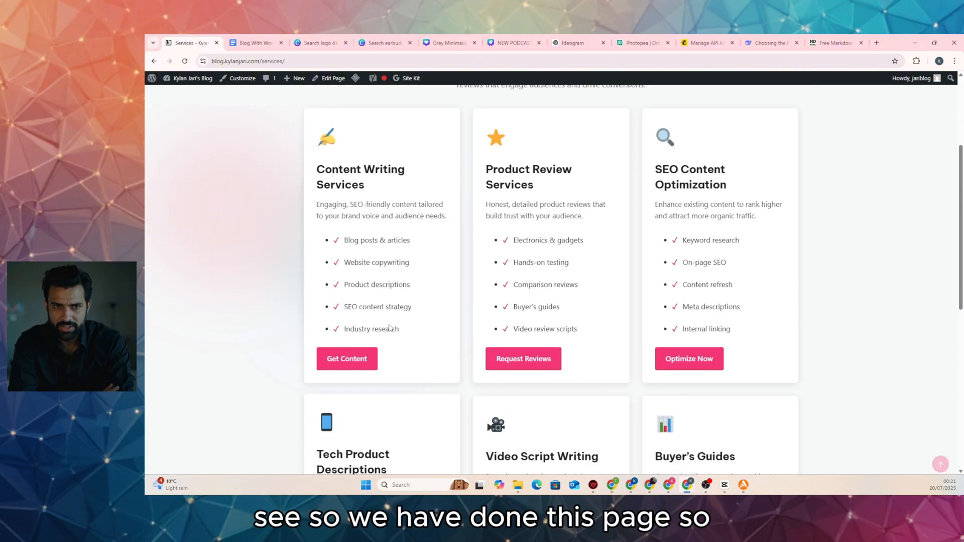
pyautogui.scroll(-4, 451, 277)
pyautogui.scroll(2, 321, 197)
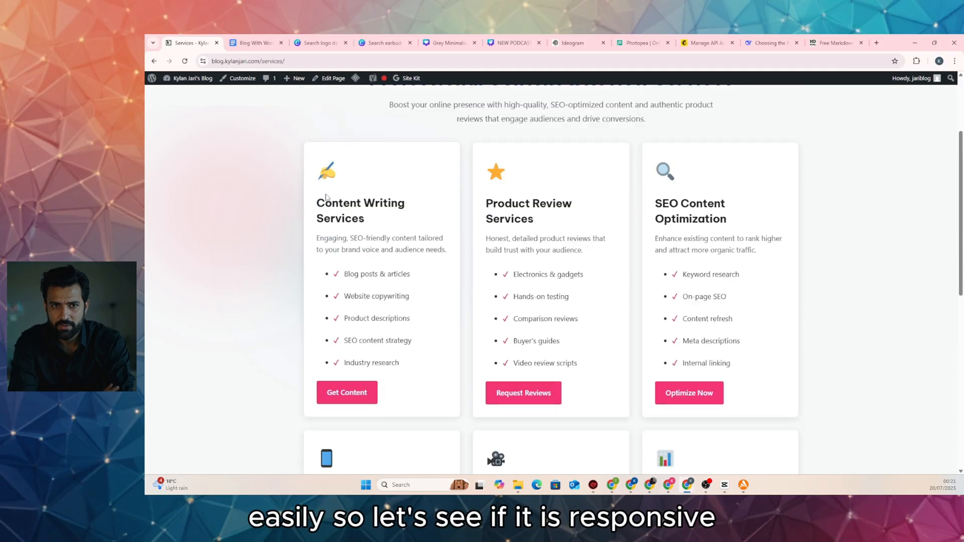
pyautogui.scroll(-6, 327, 197)
pyautogui.scroll(-2, 326, 197)
pyautogui.scroll(10, 327, 197)
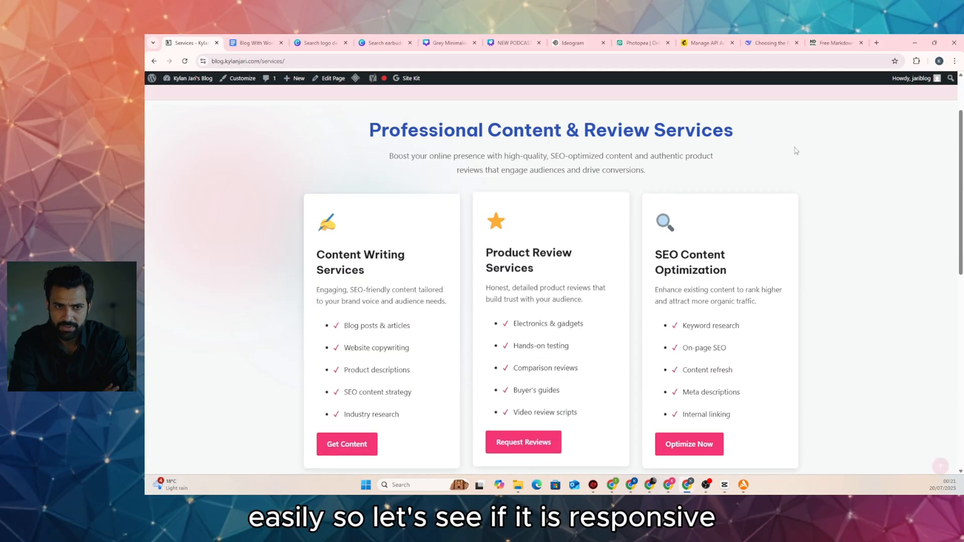
pyautogui.click(934, 43)
pyautogui.scroll(2, 400, 223)
pyautogui.scroll(-10, 387, 227)
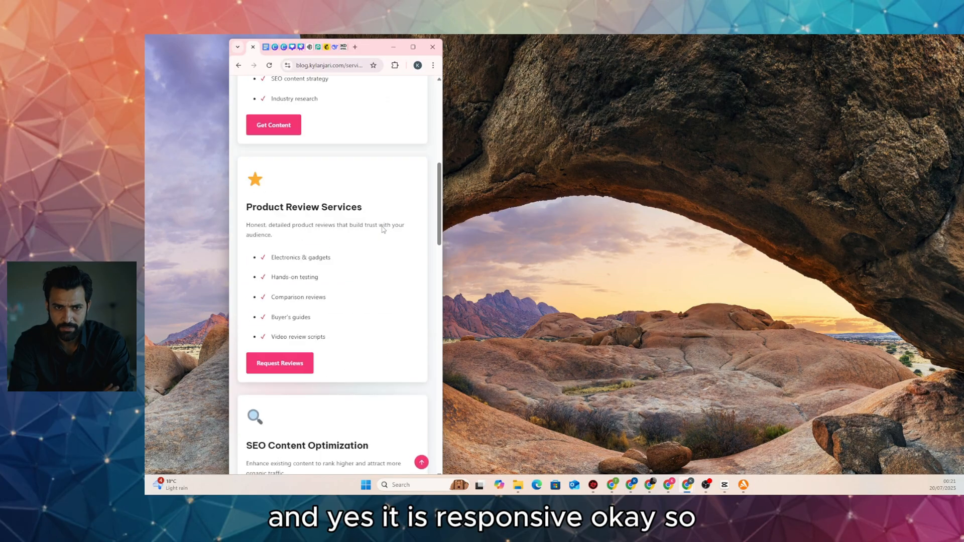
pyautogui.scroll(-6, 383, 229)
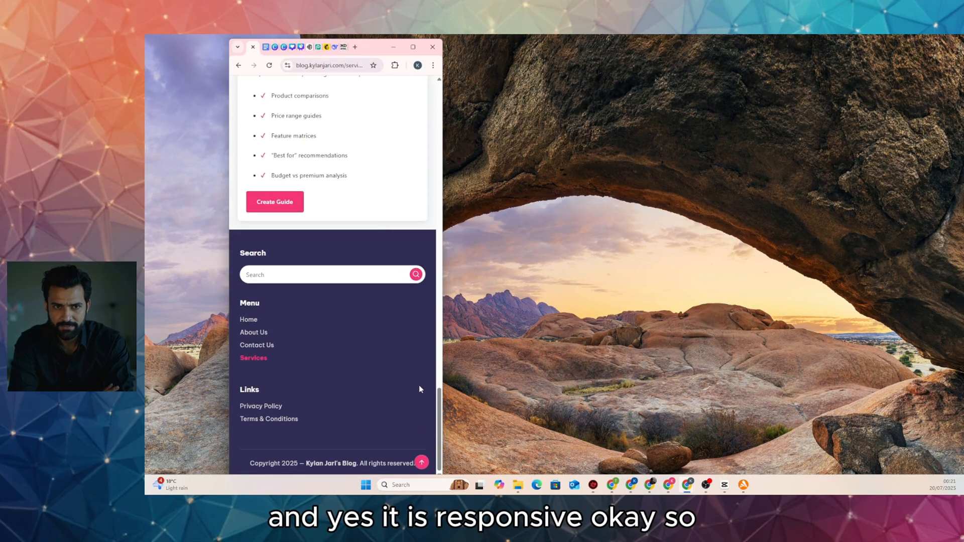
pyautogui.click(422, 462)
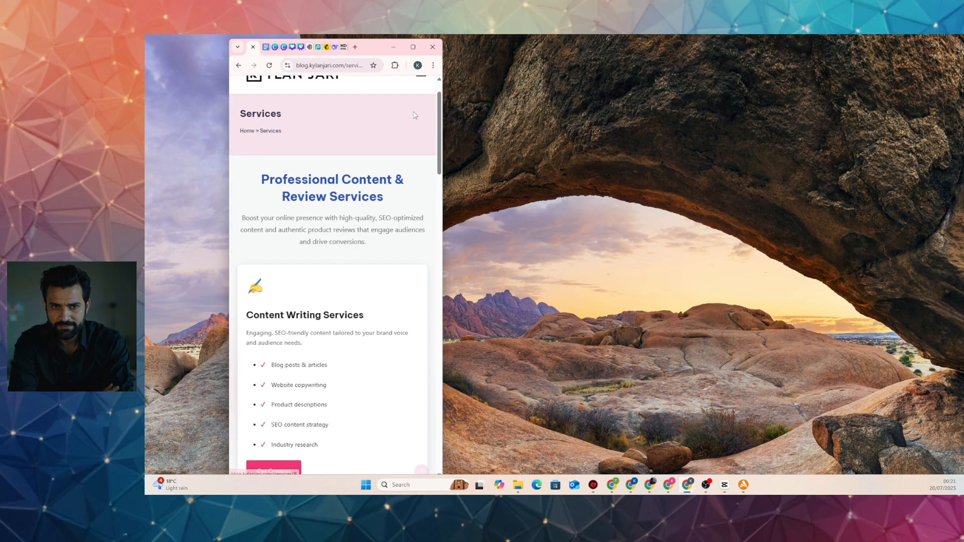
pyautogui.click(412, 46)
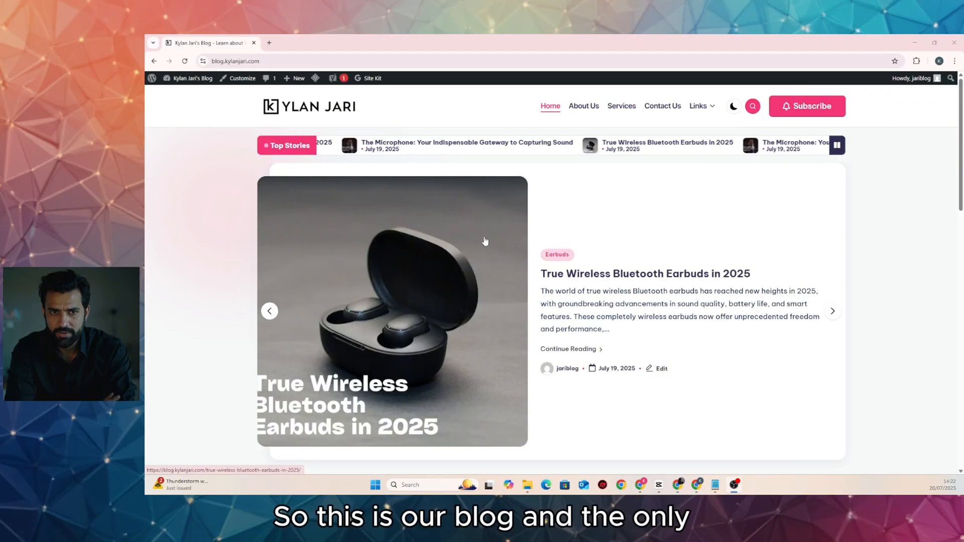
# Scroll through the True Wireless Bluetooth Earbuds in 2025 post and its sidebar
pyautogui.scroll(-5, 485, 242)
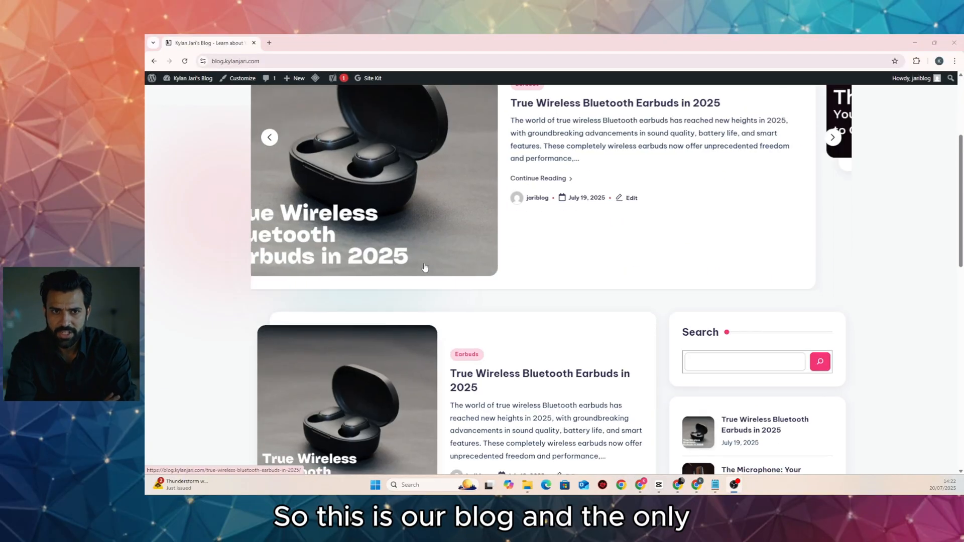
pyautogui.scroll(-4, 424, 269)
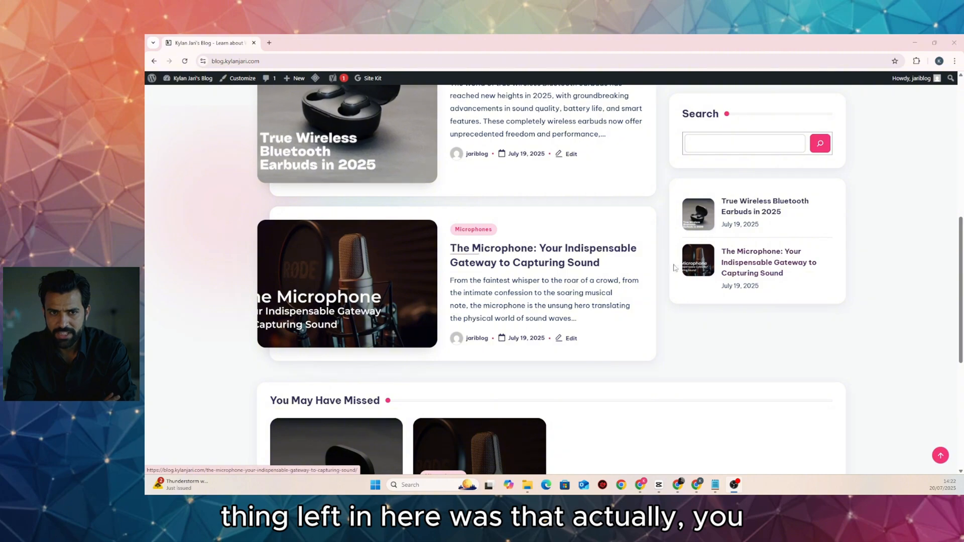
pyautogui.scroll(3, 467, 214)
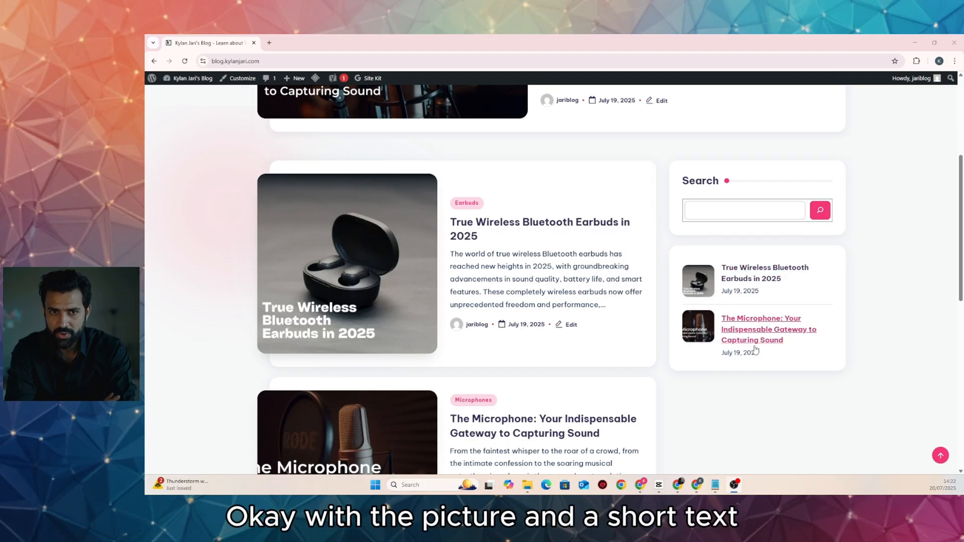
pyautogui.scroll(-3, 728, 311)
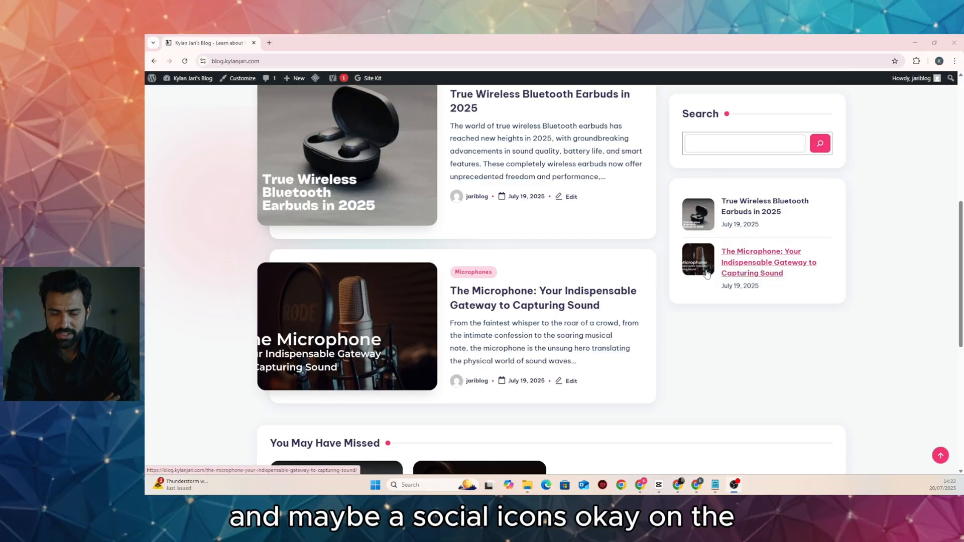
pyautogui.scroll(-3, 715, 284)
pyautogui.scroll(3, 712, 280)
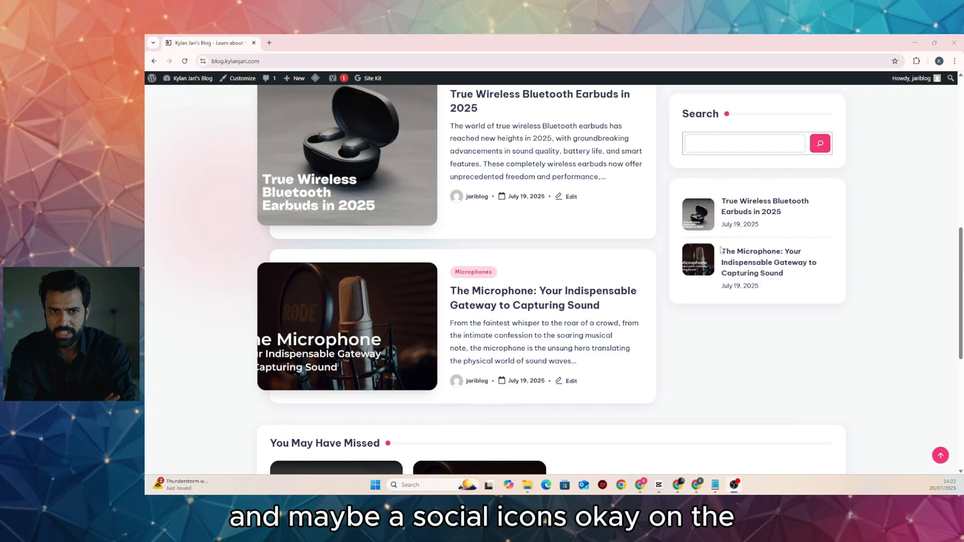
pyautogui.scroll(7, 516, 258)
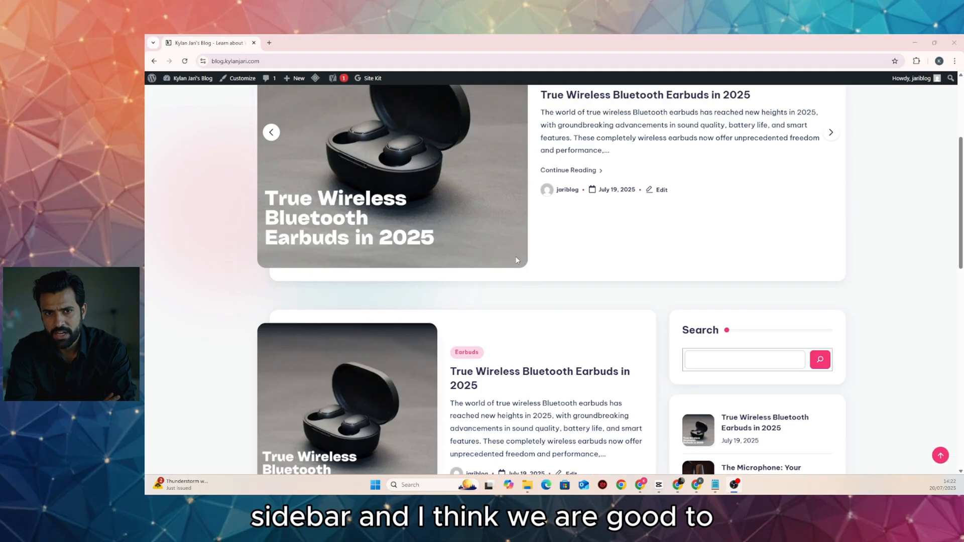
pyautogui.scroll(1, 516, 258)
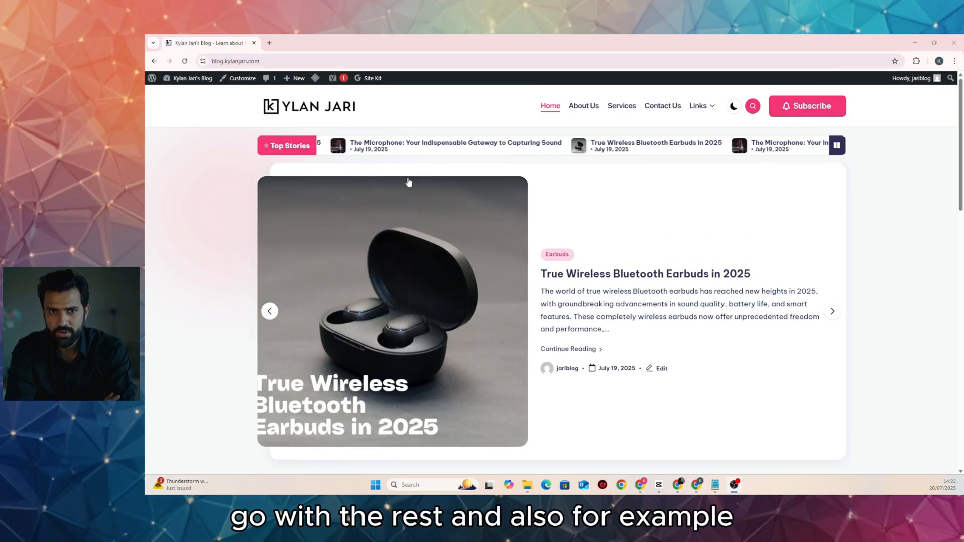
pyautogui.scroll(-7, 409, 183)
pyautogui.scroll(5, 409, 185)
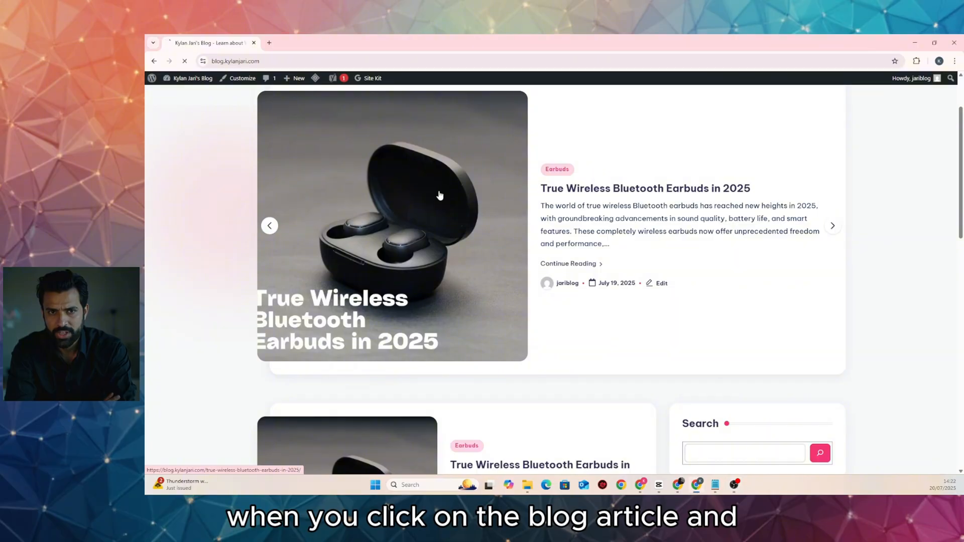
pyautogui.scroll(-10, 426, 193)
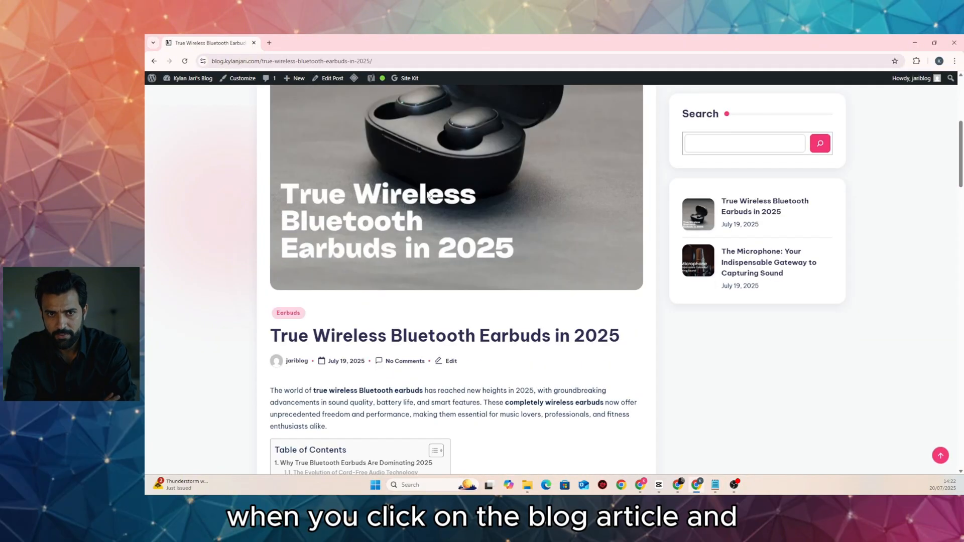
pyautogui.scroll(-20, 426, 194)
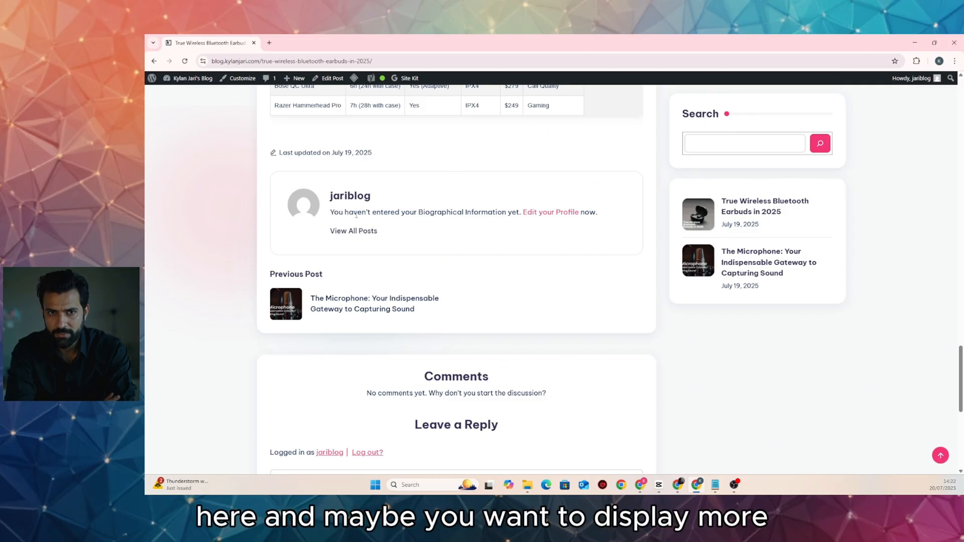
# Highlight the author box's missing biographical information notice, then scroll back up the post
pyautogui.moveTo(351, 211); pyautogui.dragTo(474, 214)
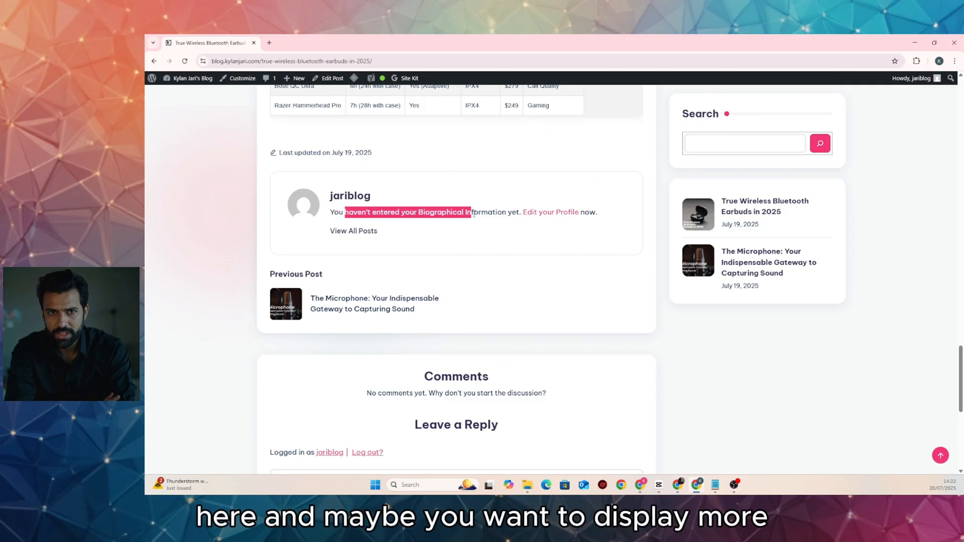
pyautogui.click(451, 233)
pyautogui.scroll(-4, 401, 231)
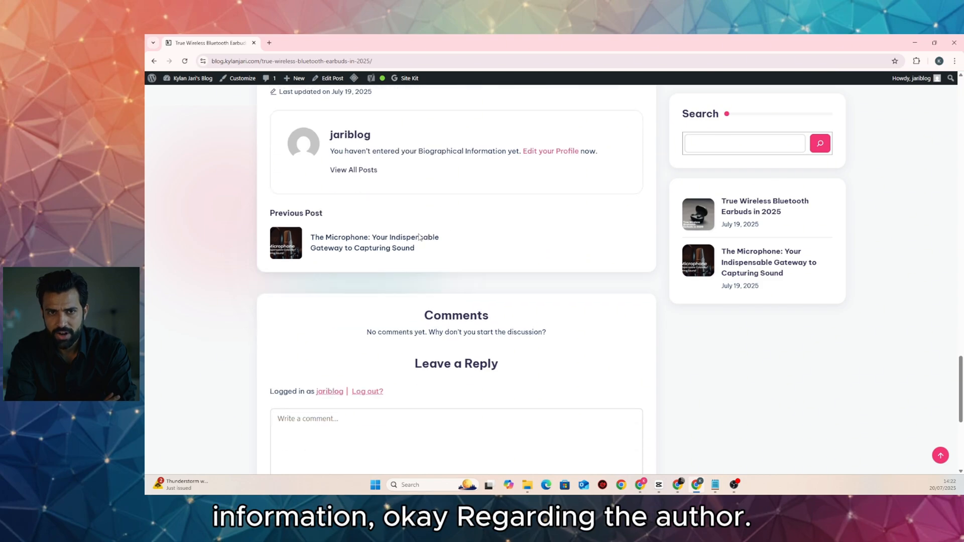
pyautogui.scroll(8, 327, 215)
pyautogui.scroll(5, 303, 211)
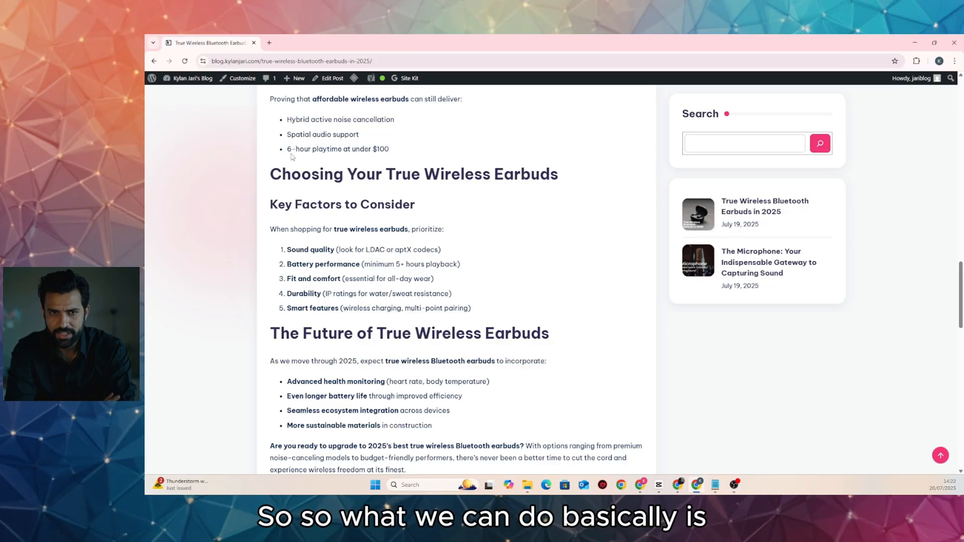
pyautogui.scroll(10, 291, 156)
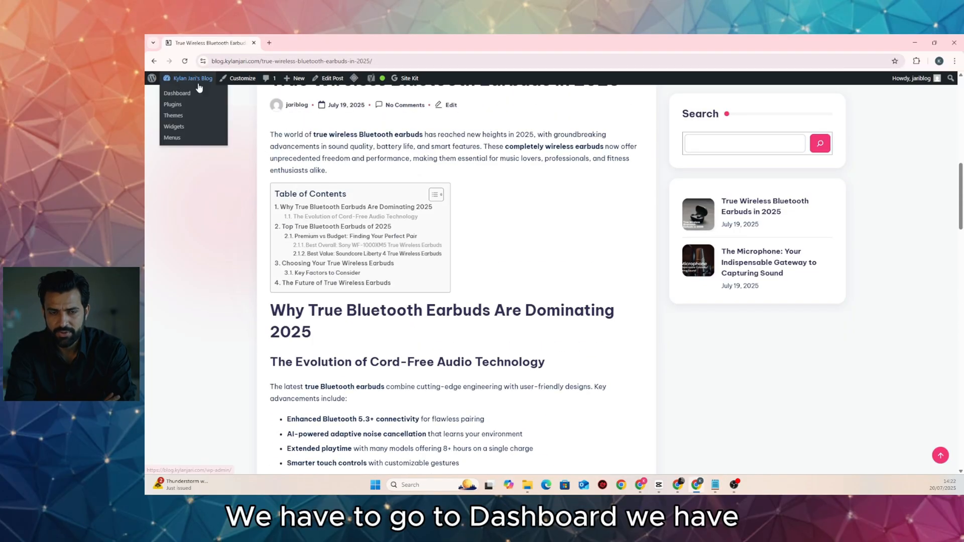
# In the Widgets editor, add a slightly shortened Spacer block below recent posts in Default Sidebar
pyautogui.click(192, 97)
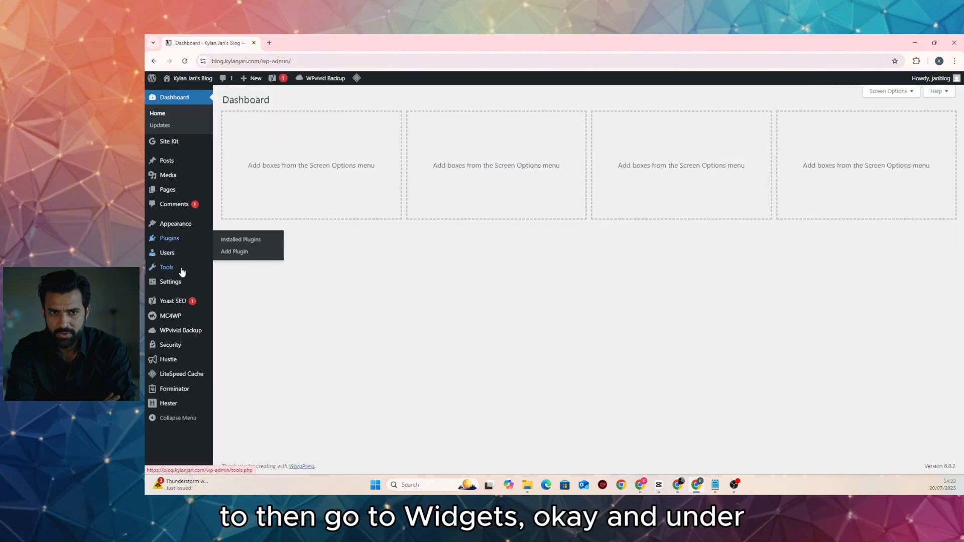
pyautogui.moveTo(195, 231)
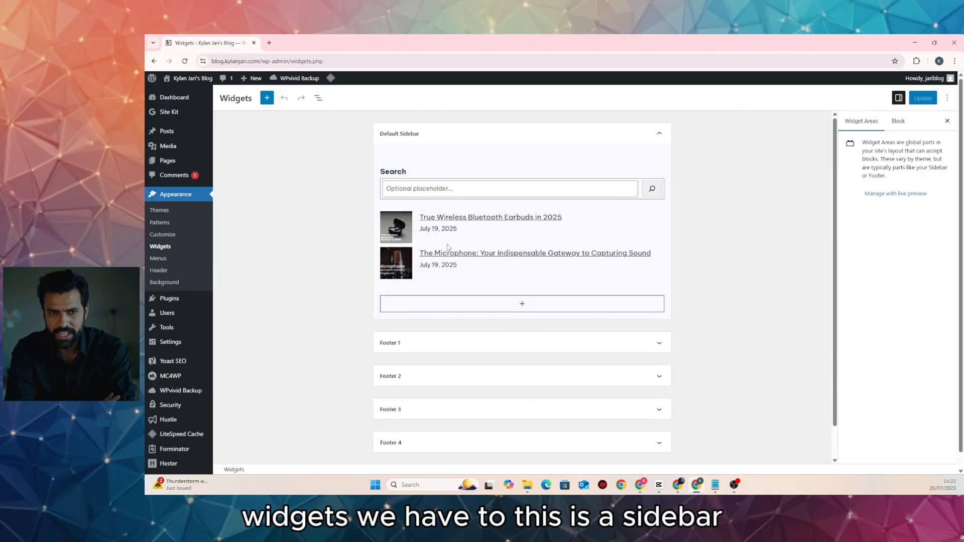
pyautogui.click(522, 305)
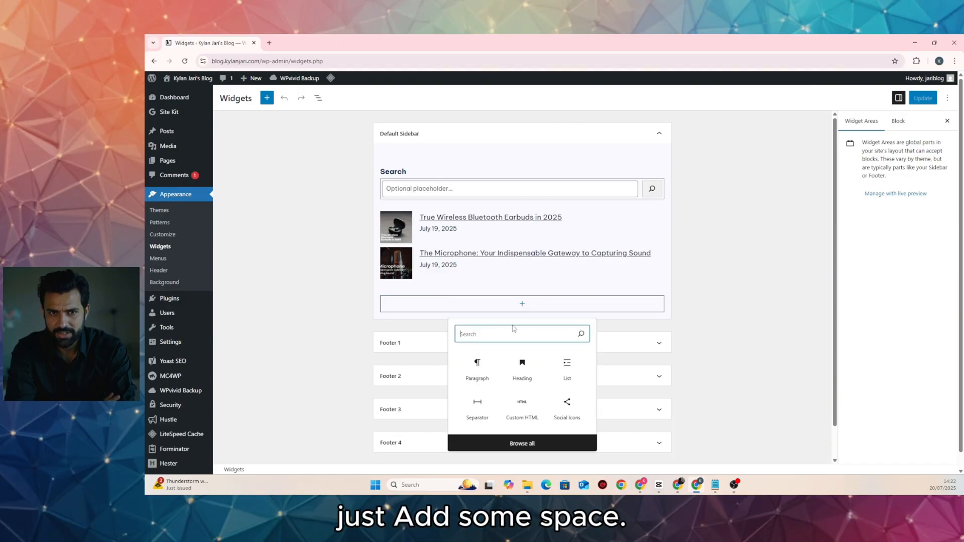
pyautogui.write('space')
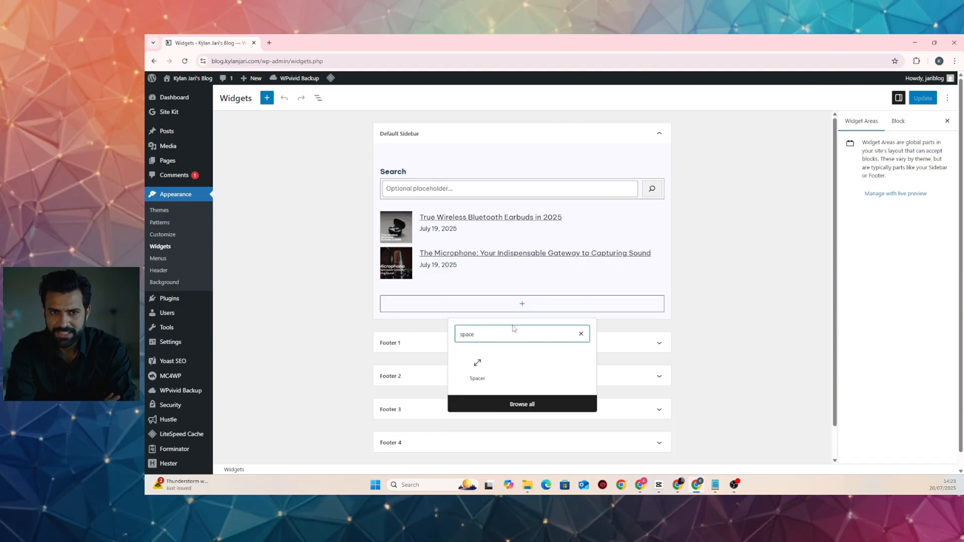
pyautogui.click(477, 368)
pyautogui.moveTo(518, 337); pyautogui.dragTo(522, 313)
# Insert an empty Image block after the spacer
pyautogui.click(458, 283)
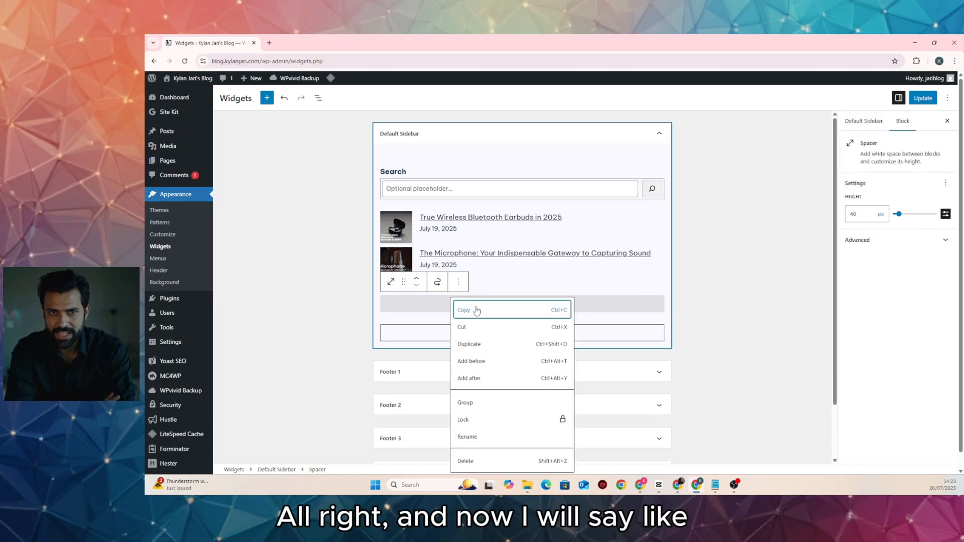
pyautogui.click(485, 379)
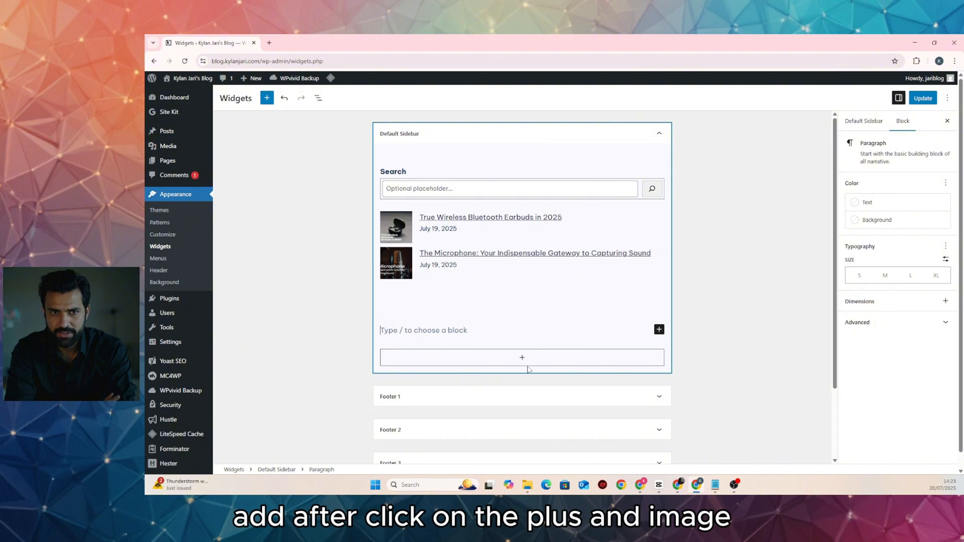
pyautogui.click(659, 331)
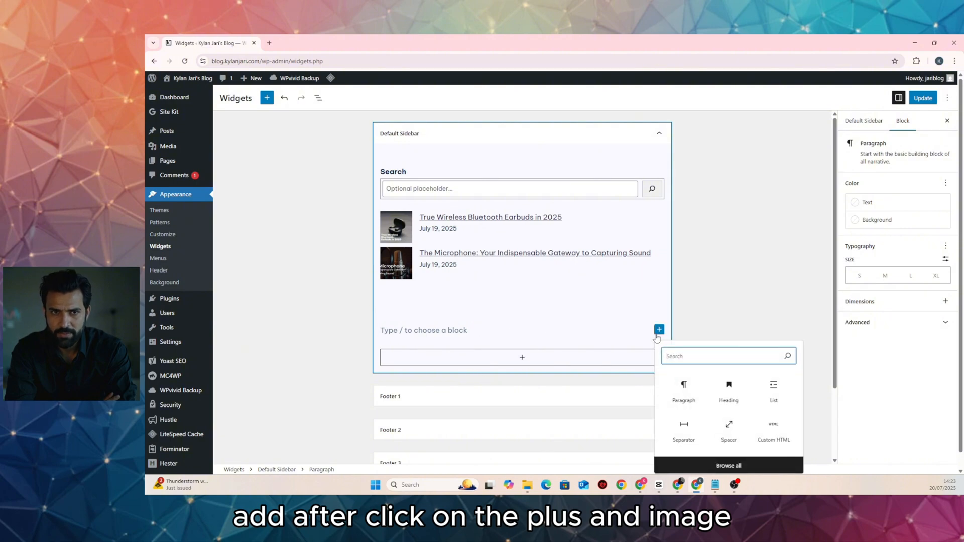
pyautogui.write('ima')
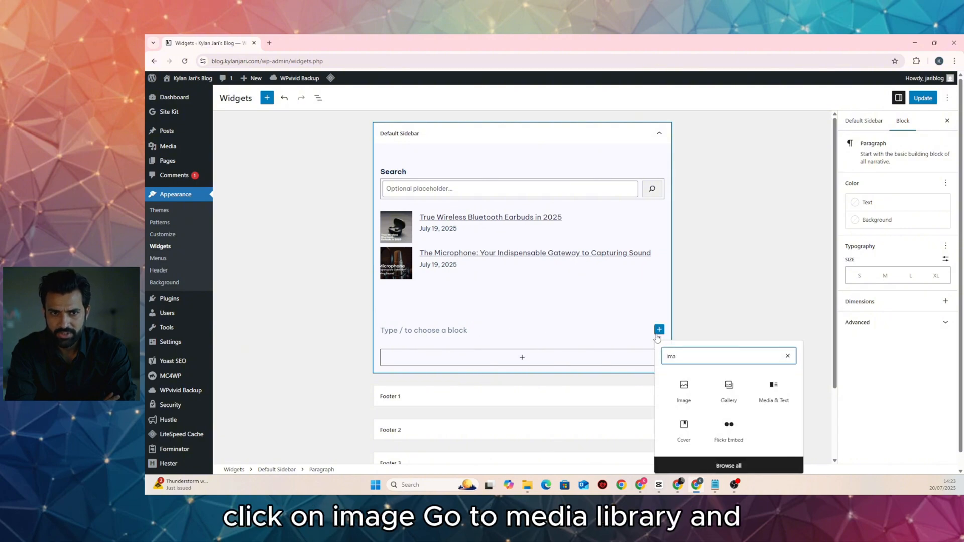
pyautogui.click(682, 384)
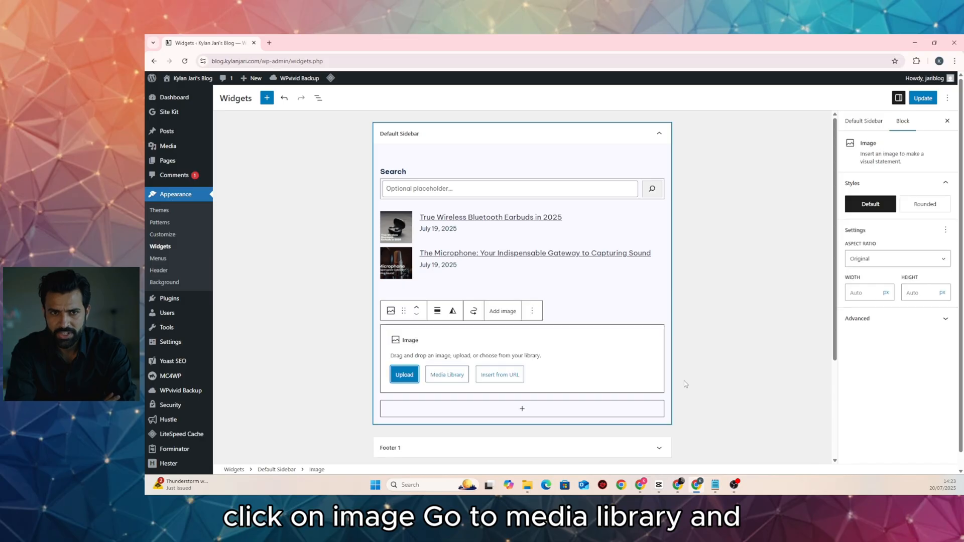
# Upload the author's portrait into the sidebar Image block and resize it to 251 px wide
pyautogui.click(448, 376)
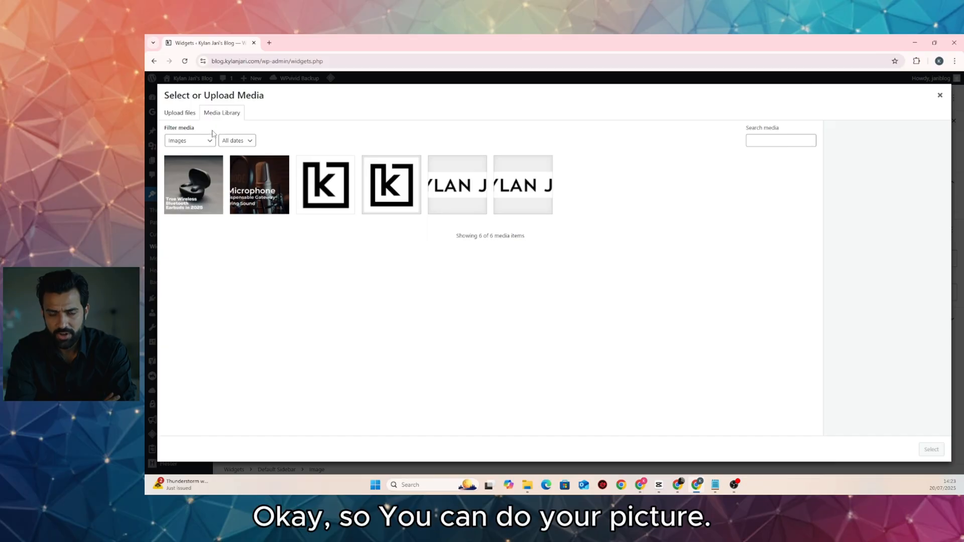
pyautogui.click(188, 115)
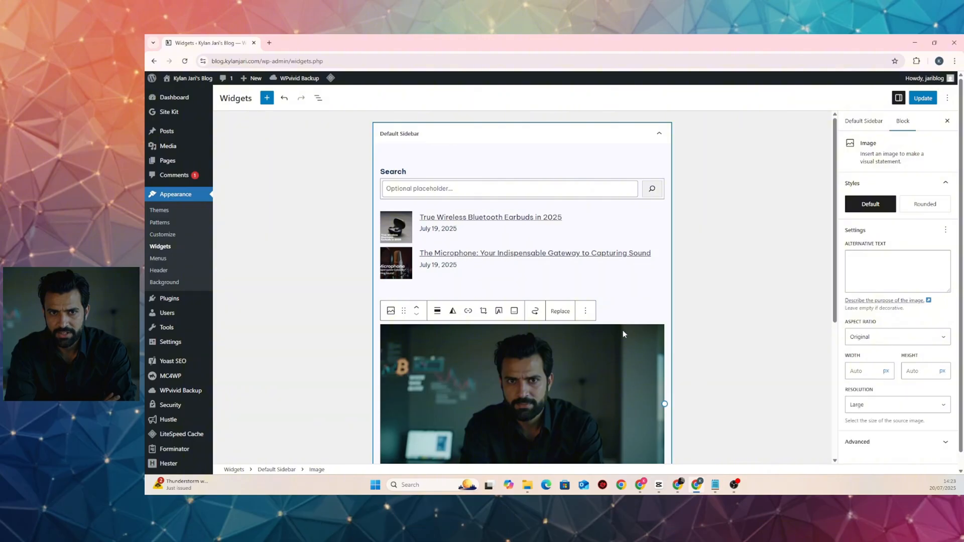
pyautogui.scroll(-3, 623, 330)
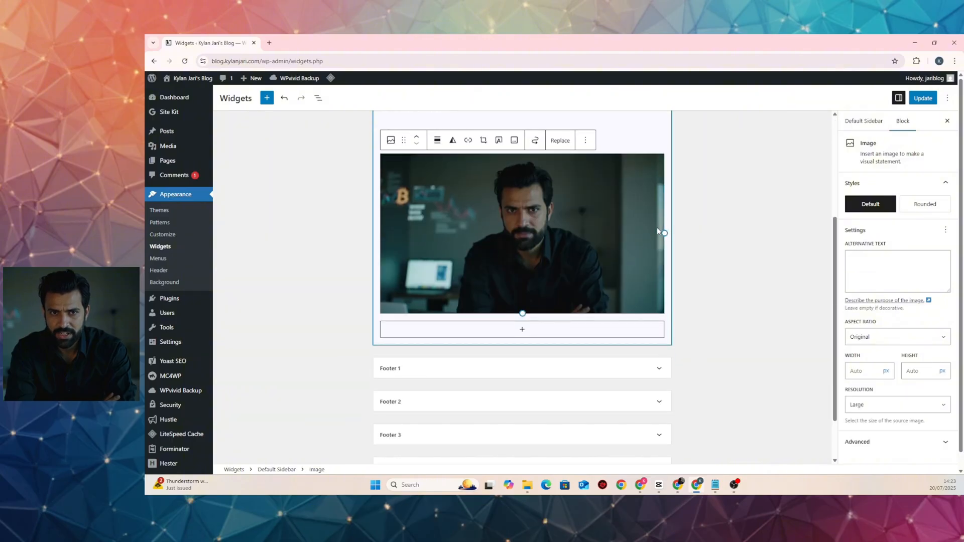
pyautogui.moveTo(663, 232); pyautogui.dragTo(487, 210)
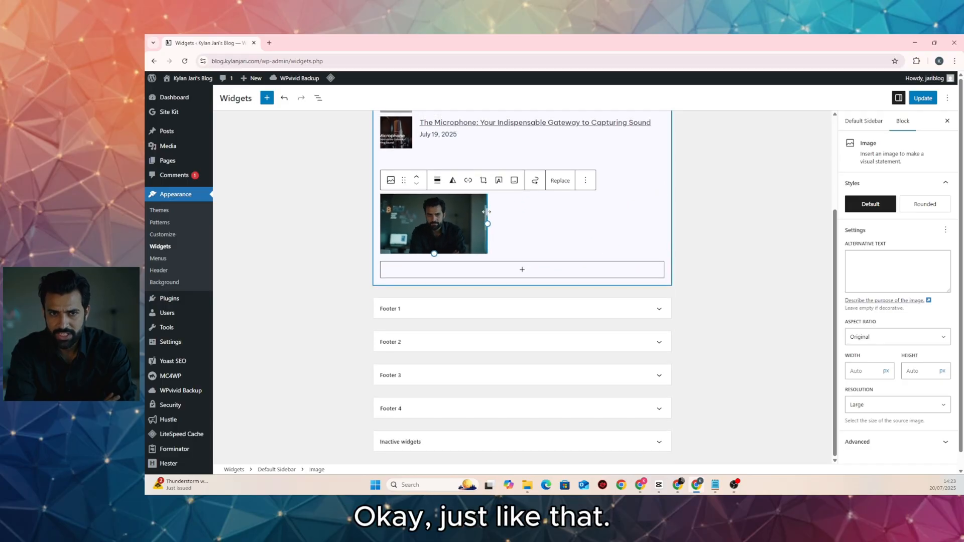
# Set the sidebar photo's alignment to center
pyautogui.scroll(1, 582, 250)
pyautogui.click(437, 223)
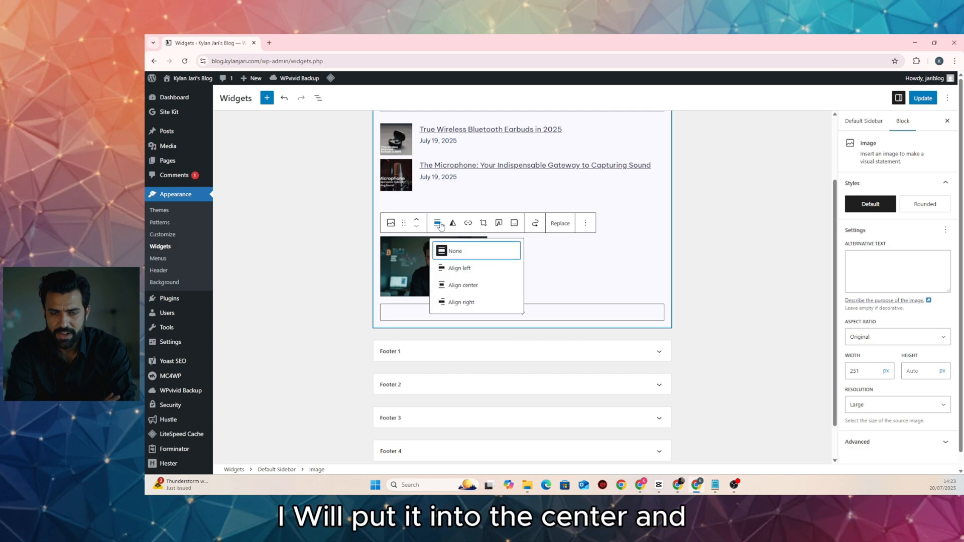
pyautogui.click(467, 285)
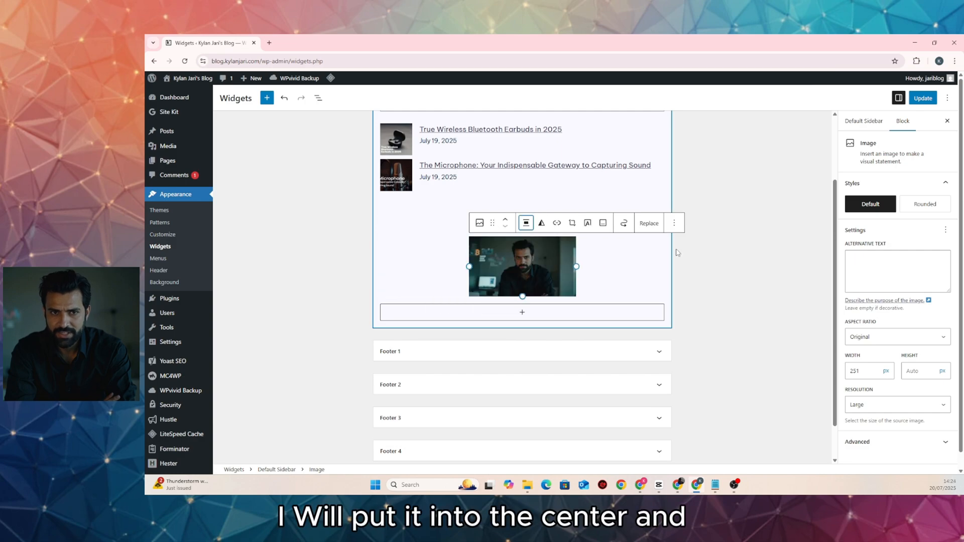
pyautogui.click(674, 223)
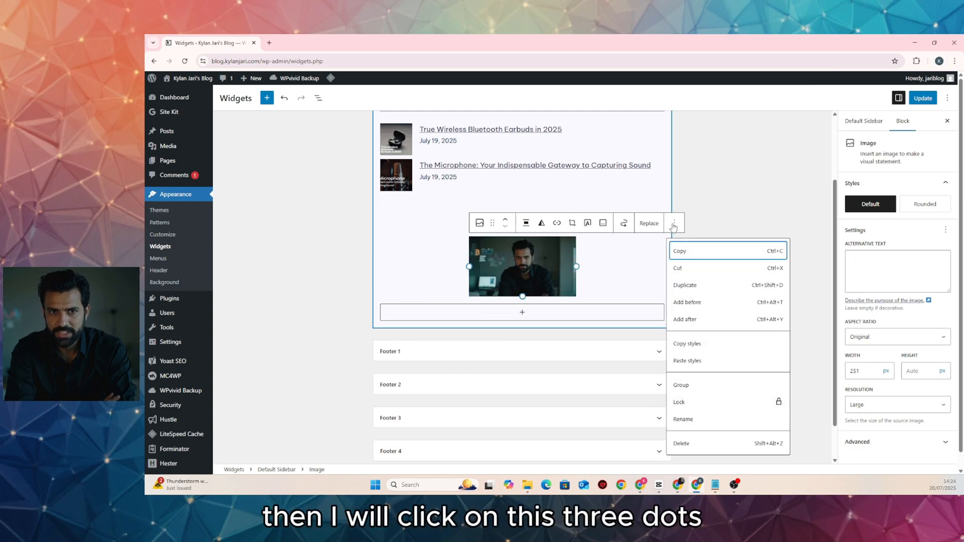
# Add a paragraph below the photo giving the author's name, 'WordPress Web Designer and a blogger', and a follow request
pyautogui.click(699, 320)
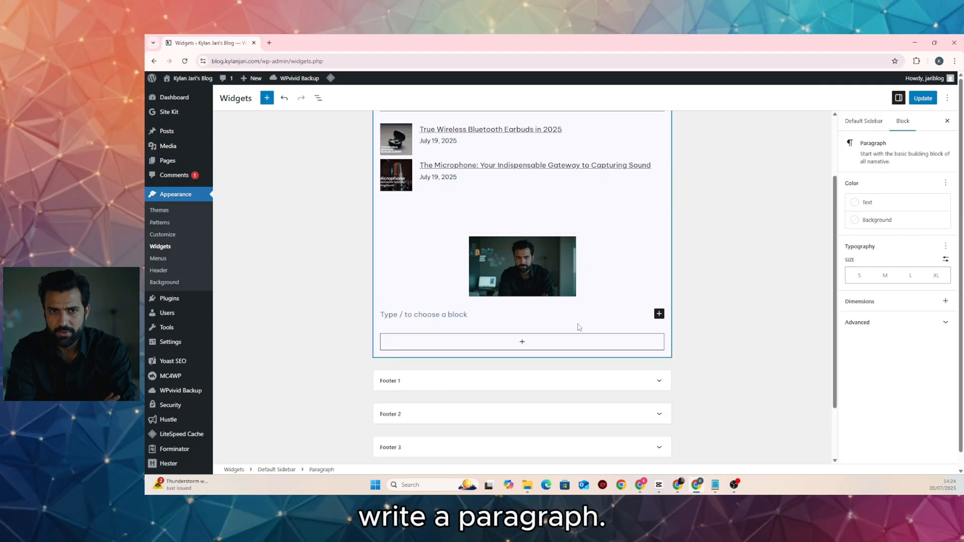
pyautogui.write('I am Ky')
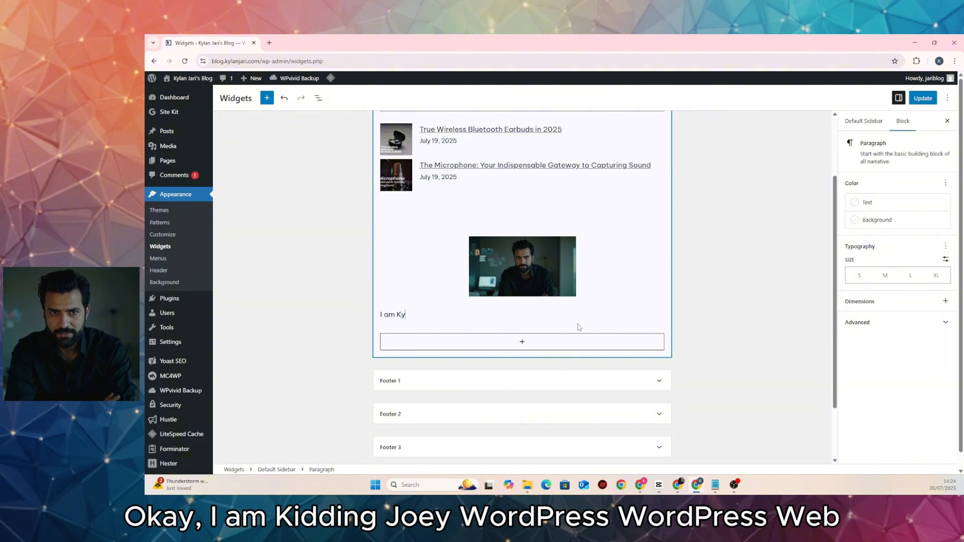
pyautogui.write('lan J')
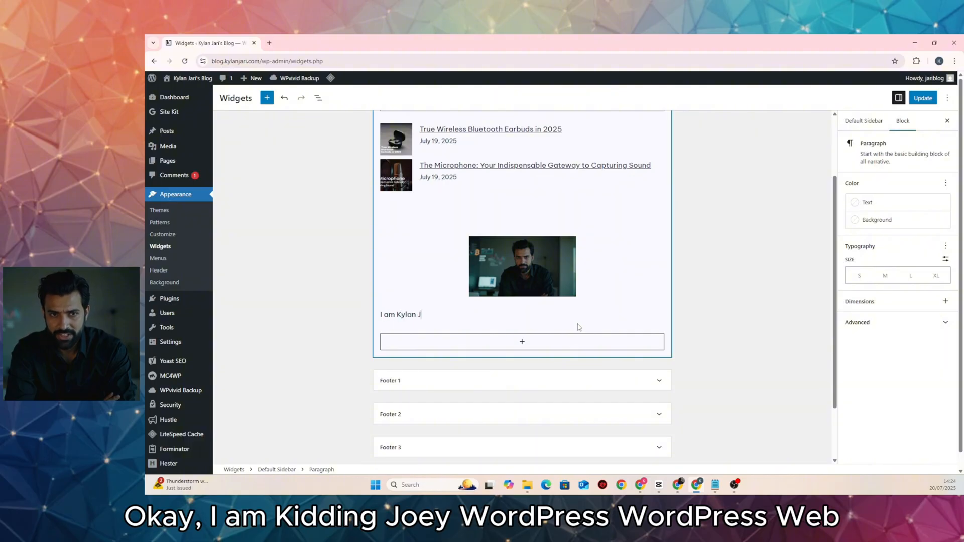
pyautogui.write('ari,')
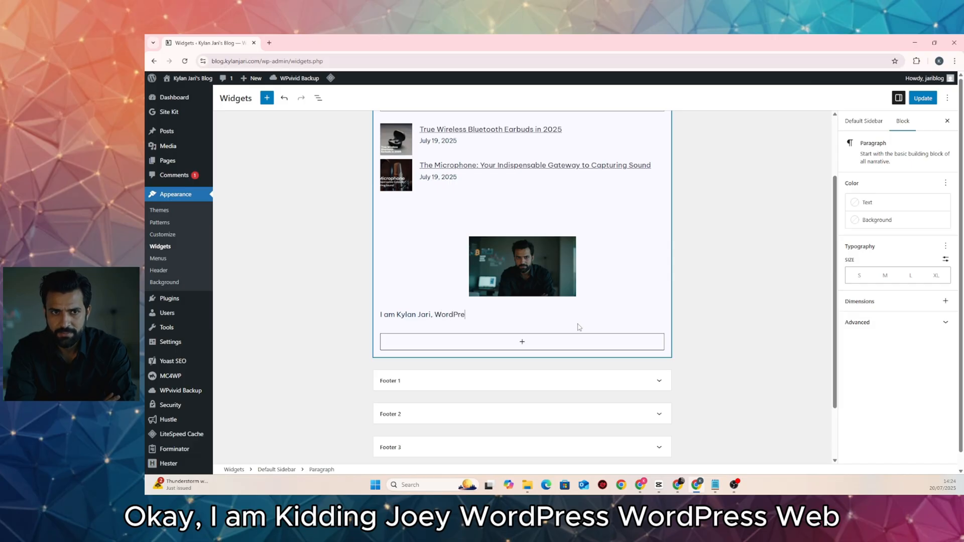
# End the bio with 'Please follow me on social', center it, and start a new block below
pyautogui.write('WordPress Web')
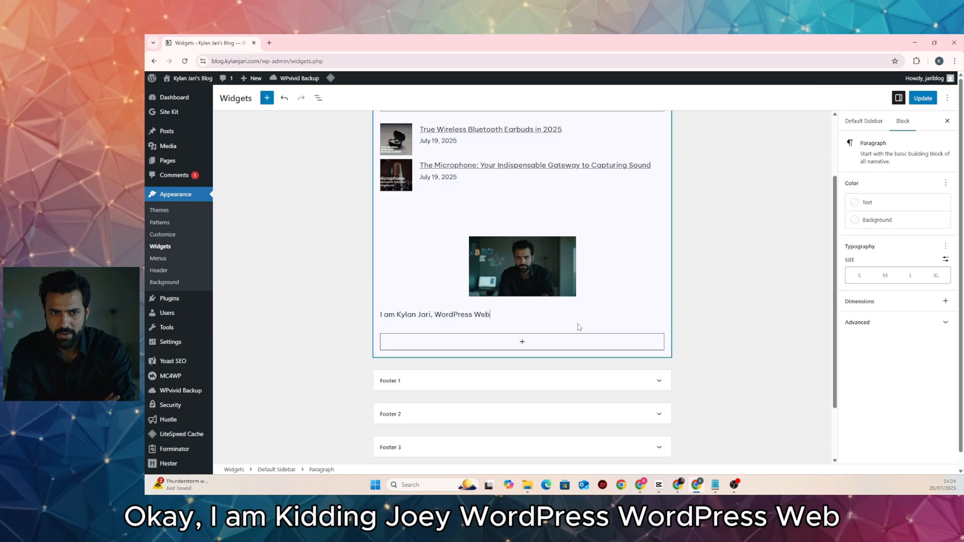
pyautogui.write(' Designer and a blogger. Please follow me on social media.')
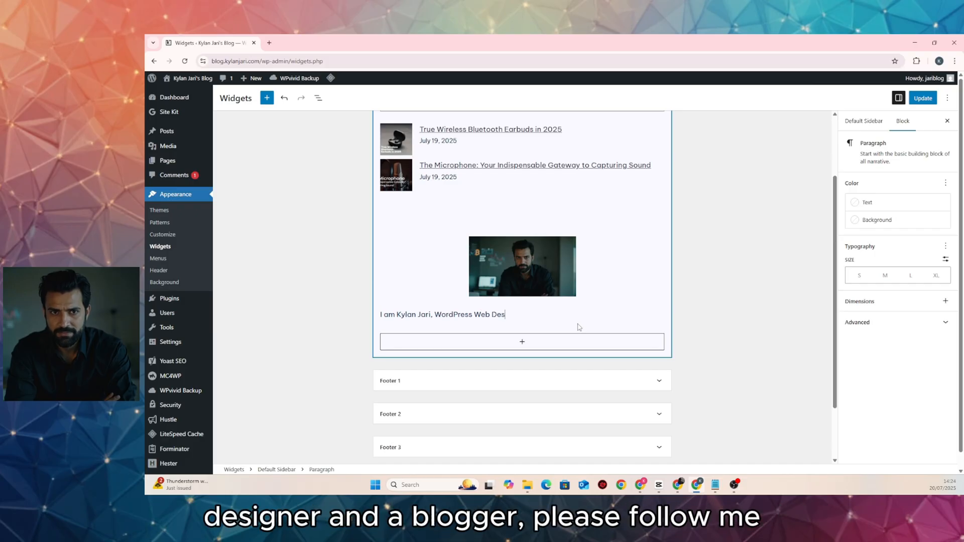
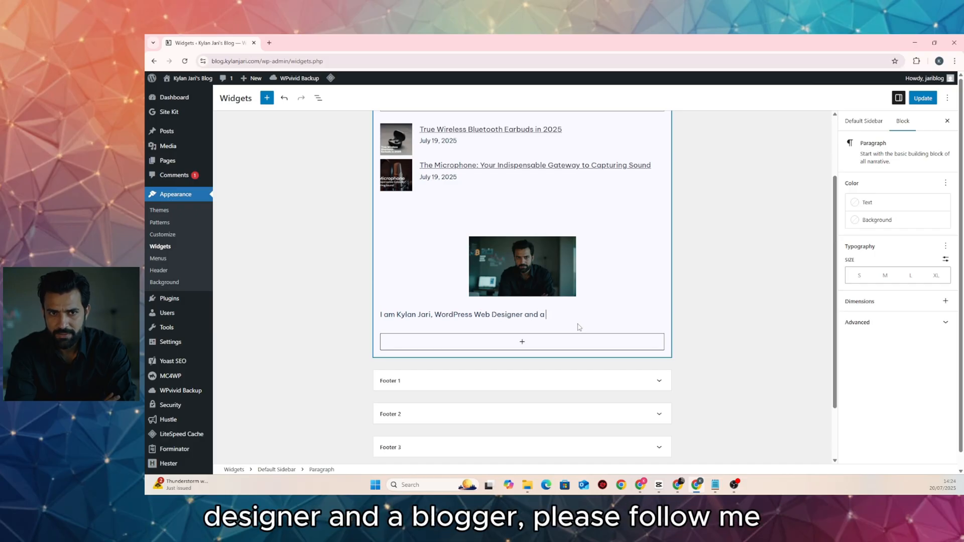
# End the bio with 'Please follow me on social', center it, and start a new block below
pyautogui.write('Designer and a blogger')
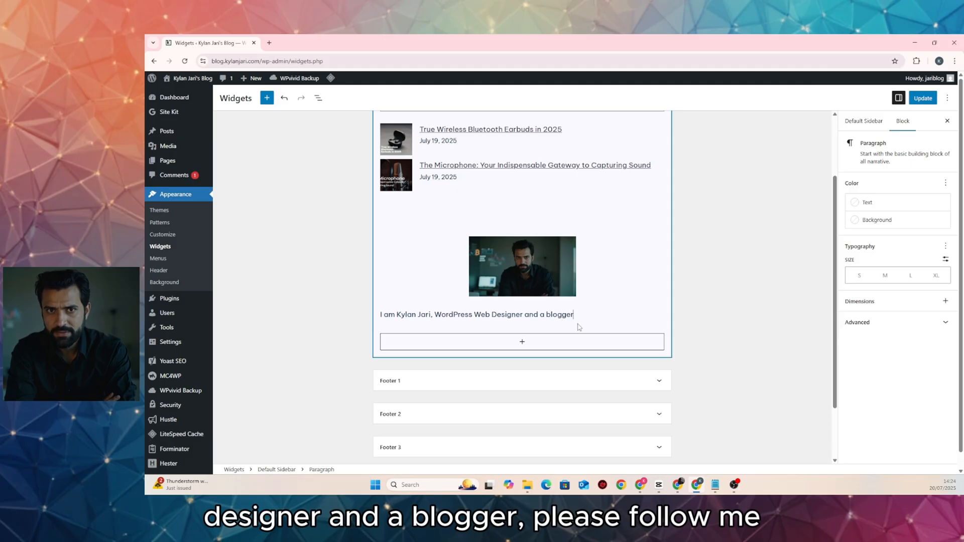
pyautogui.write('. Pleas')
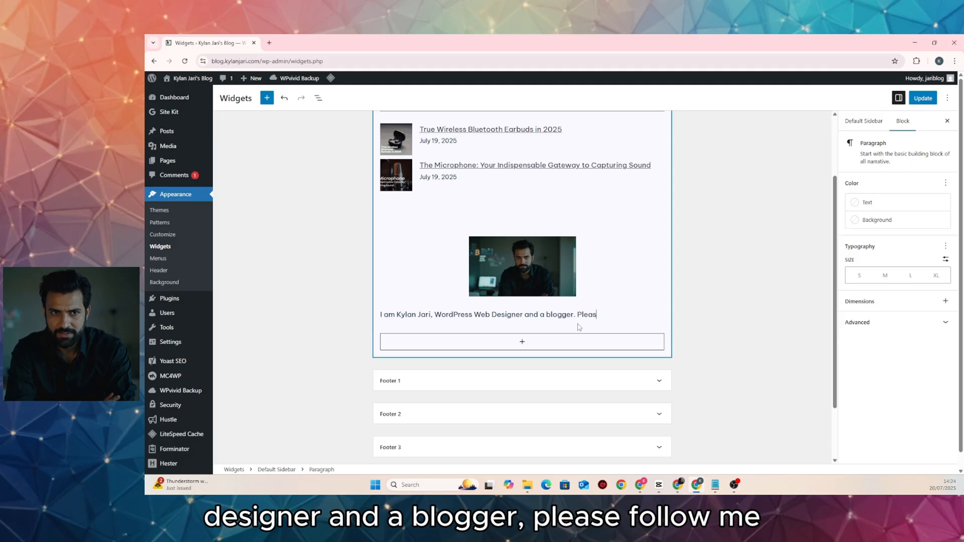
pyautogui.write('e follow me')
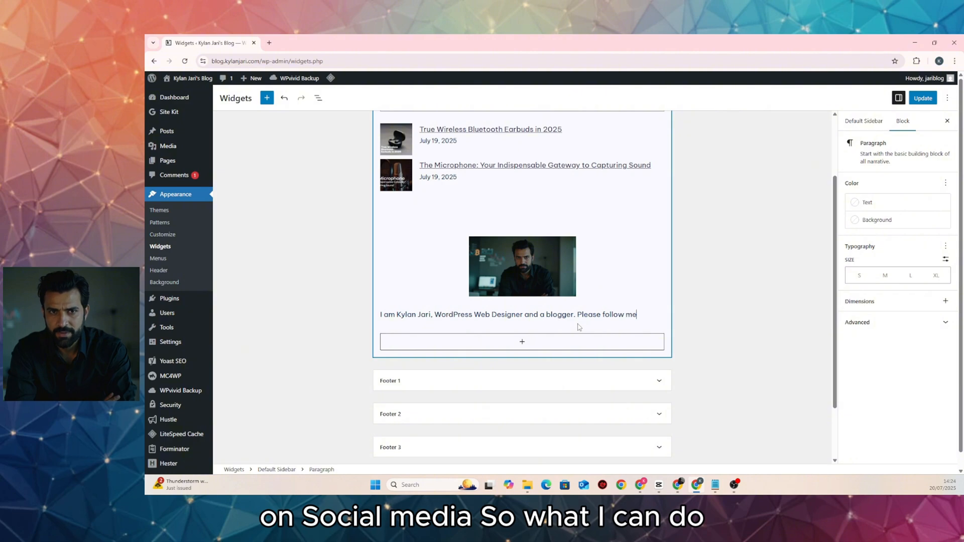
pyautogui.write(' on social media.')
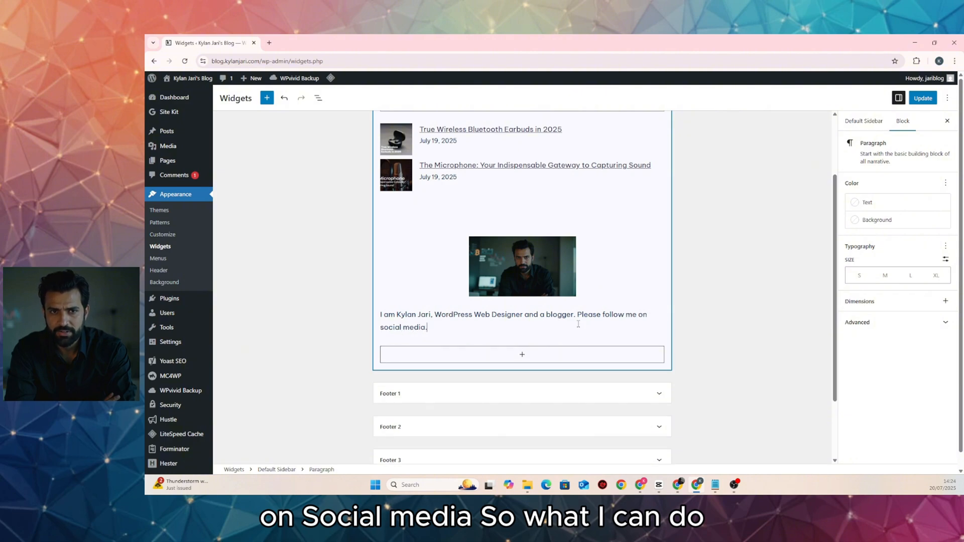
pyautogui.click(437, 295)
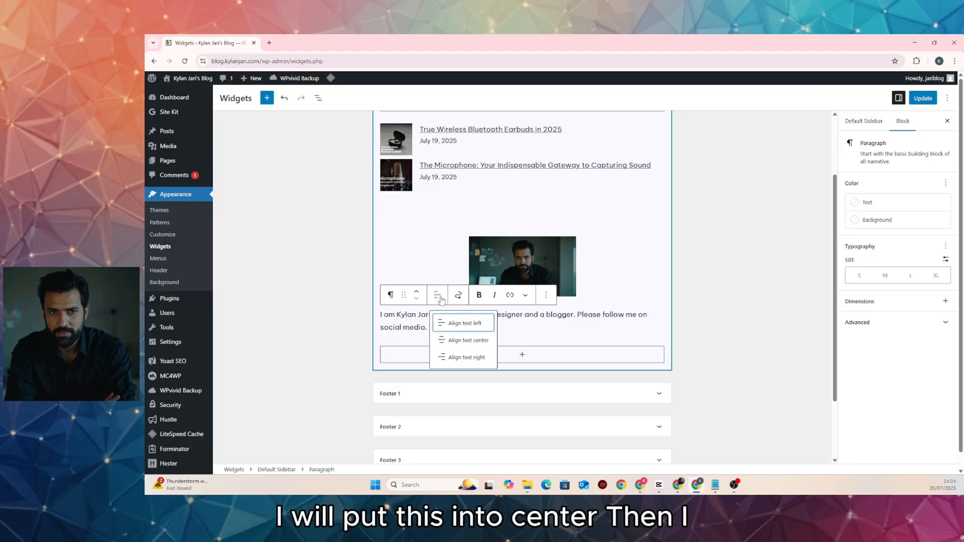
pyautogui.click(463, 342)
pyautogui.click(552, 327)
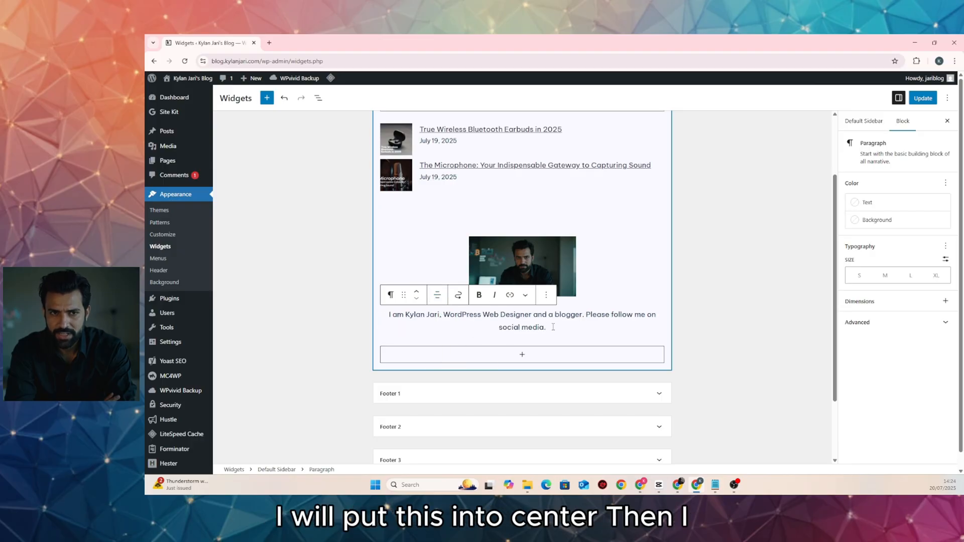
pyautogui.press('Return')
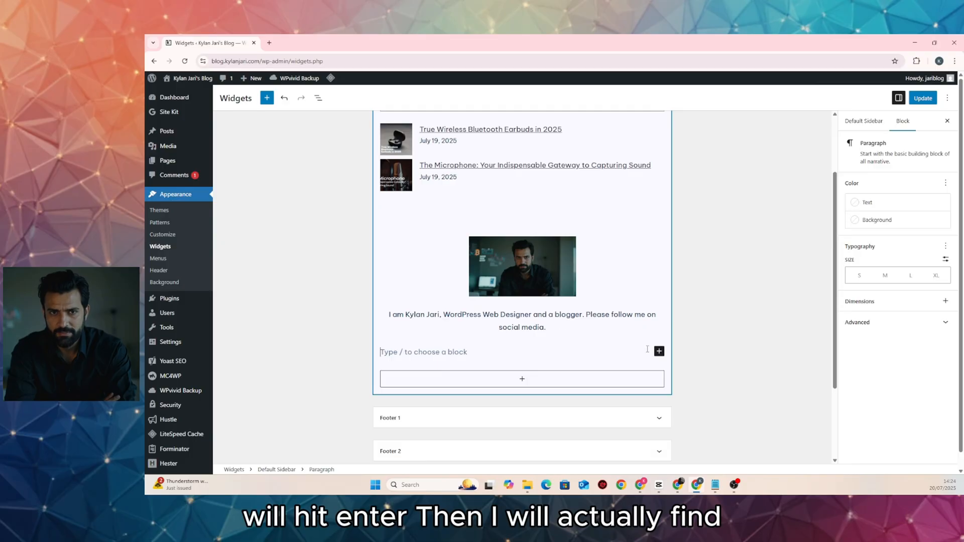
# Insert a Social Icons block containing Facebook, Instagram and X icons
pyautogui.click(660, 351)
pyautogui.write('social')
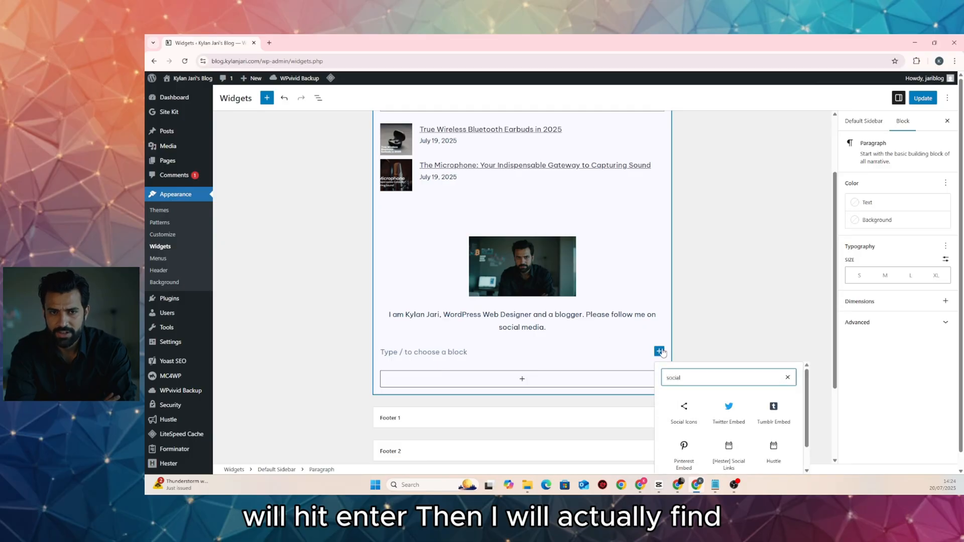
pyautogui.click(683, 411)
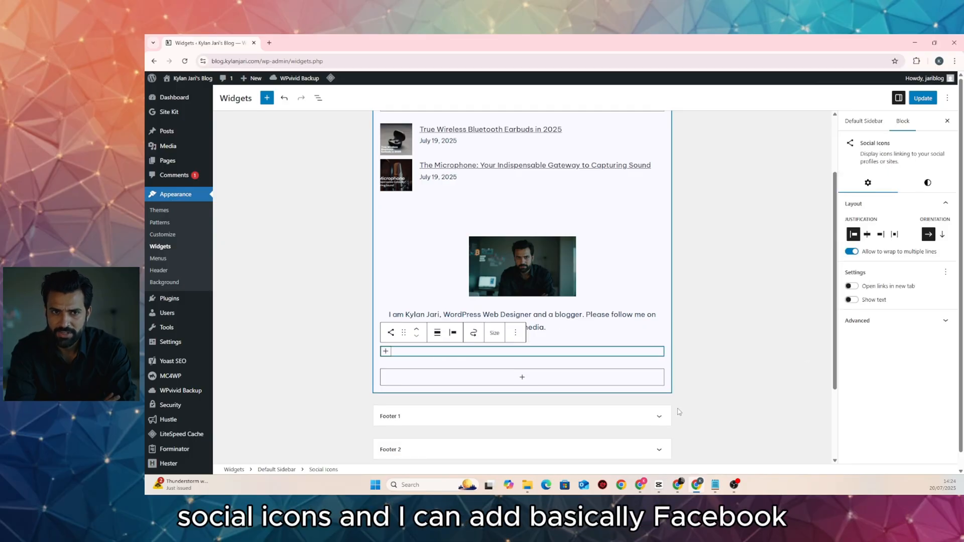
pyautogui.click(385, 352)
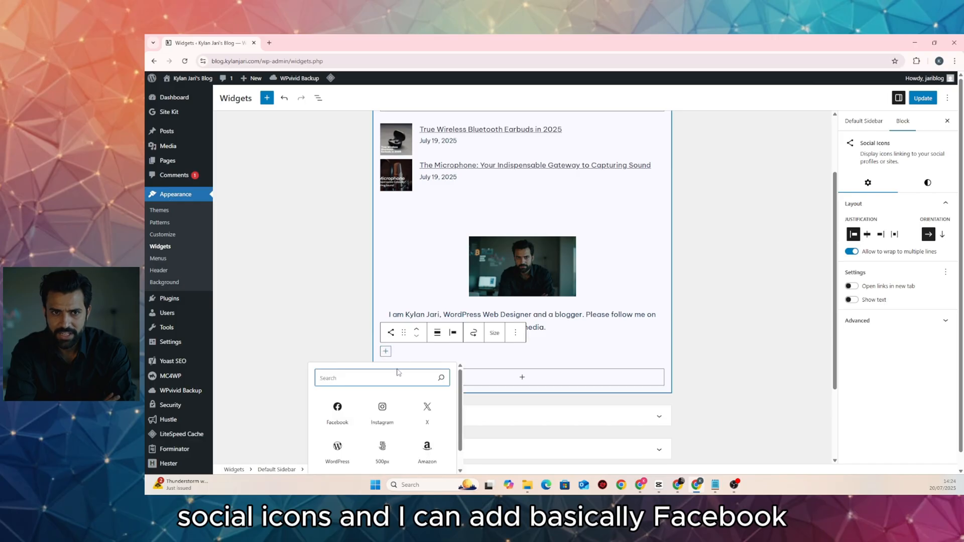
pyautogui.click(338, 405)
pyautogui.click(400, 352)
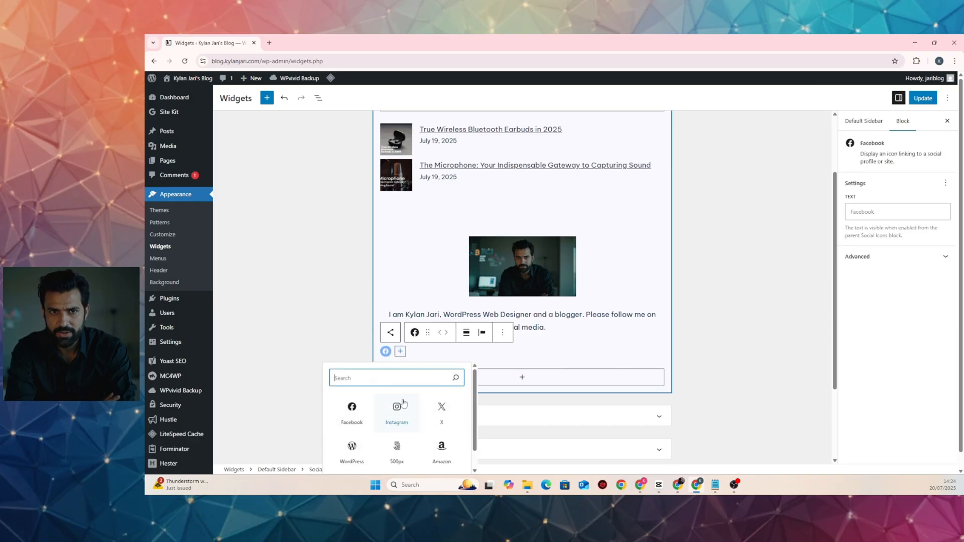
pyautogui.click(396, 405)
pyautogui.click(414, 351)
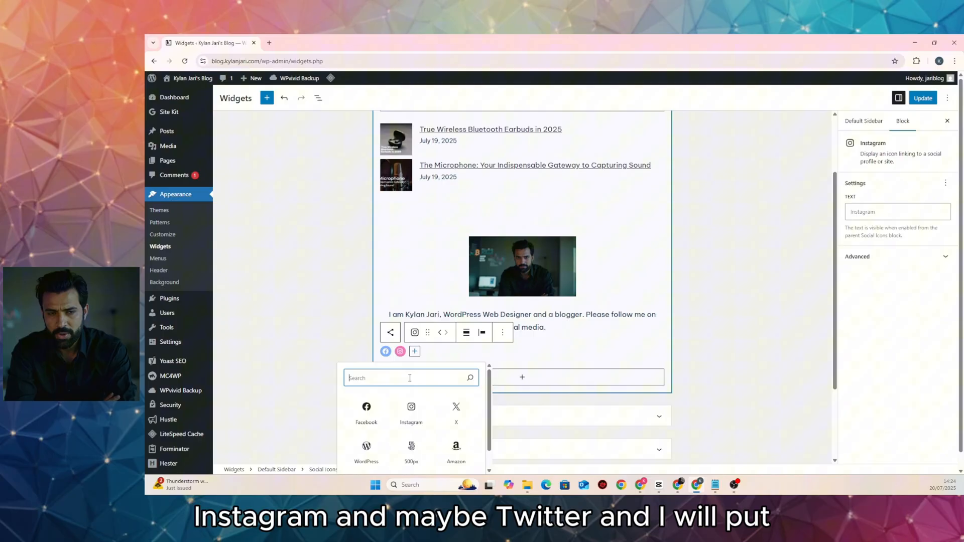
pyautogui.click(455, 409)
# Center the icons, give each a '#' placeholder link, and save the widgets
pyautogui.click(466, 333)
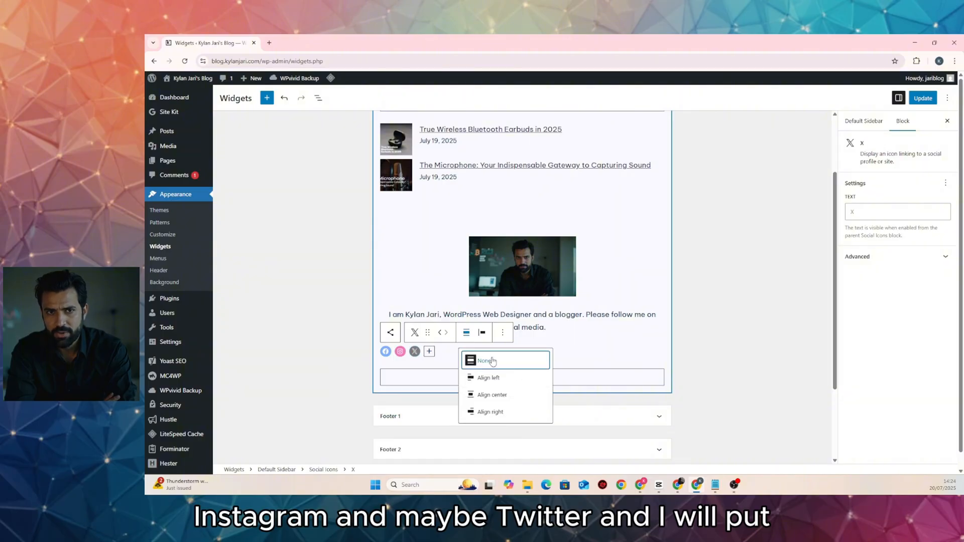
pyautogui.click(494, 377)
pyautogui.click(501, 351)
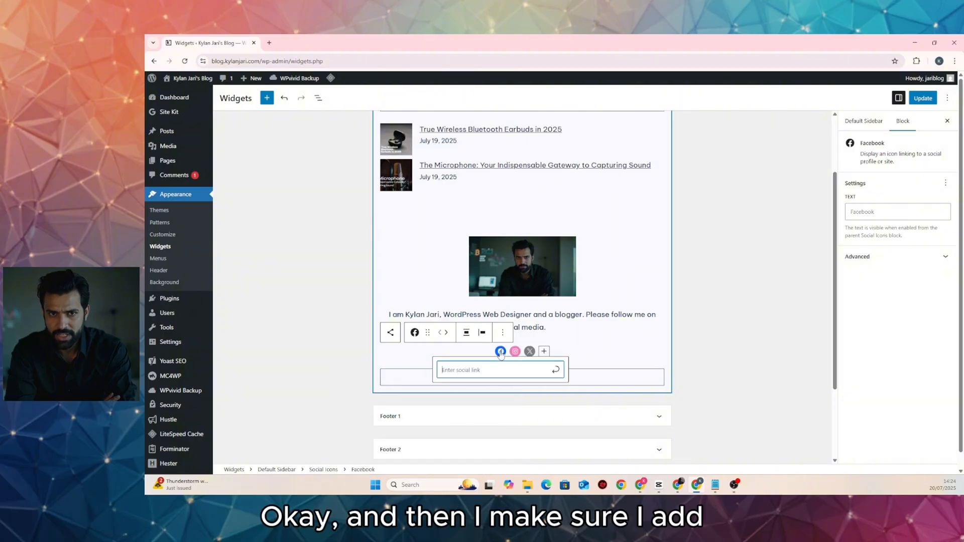
pyautogui.write('#')
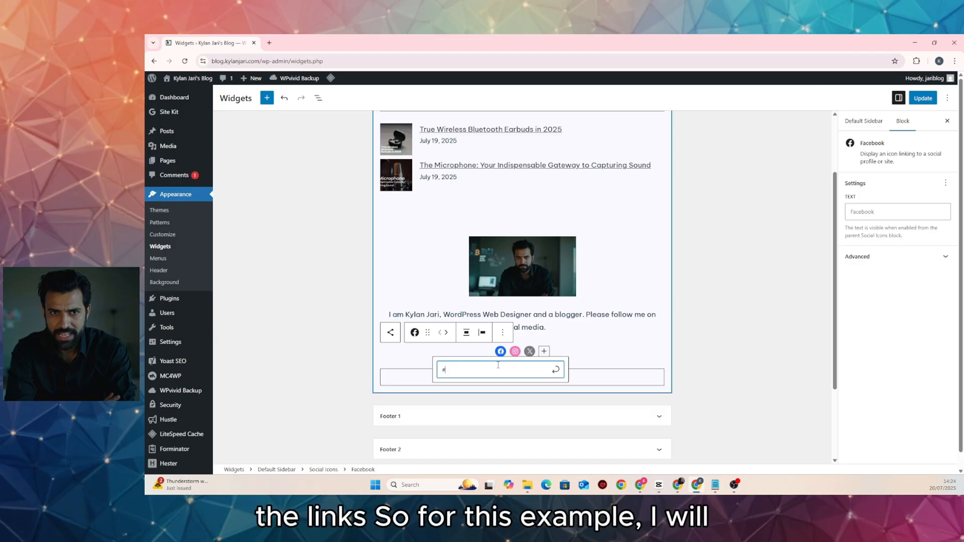
pyautogui.click(515, 351)
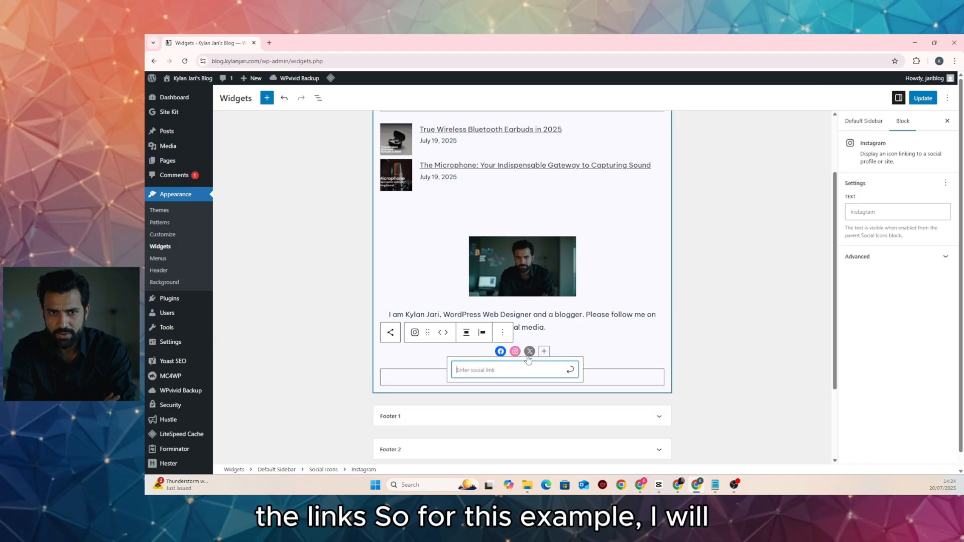
pyautogui.write('#')
pyautogui.click(570, 370)
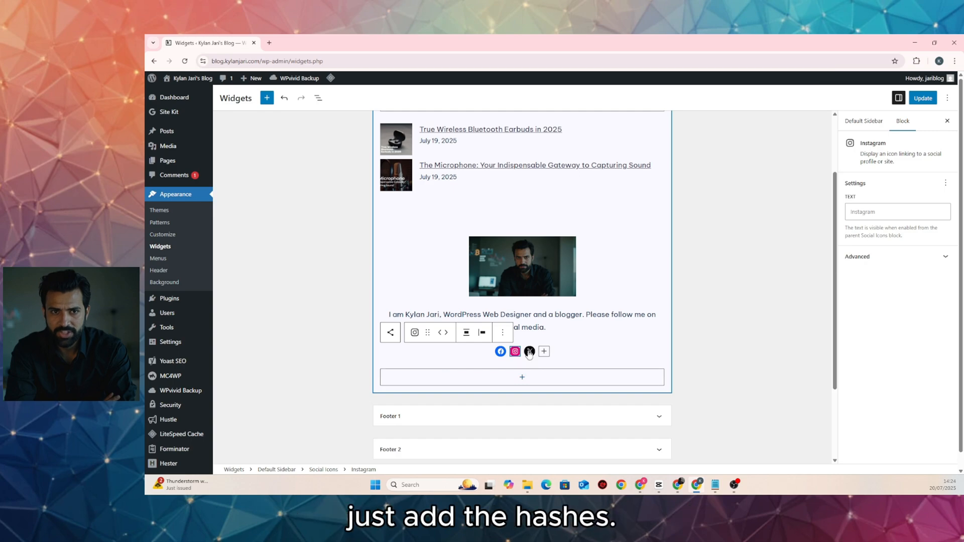
pyautogui.click(529, 351)
pyautogui.write('#')
pyautogui.click(584, 370)
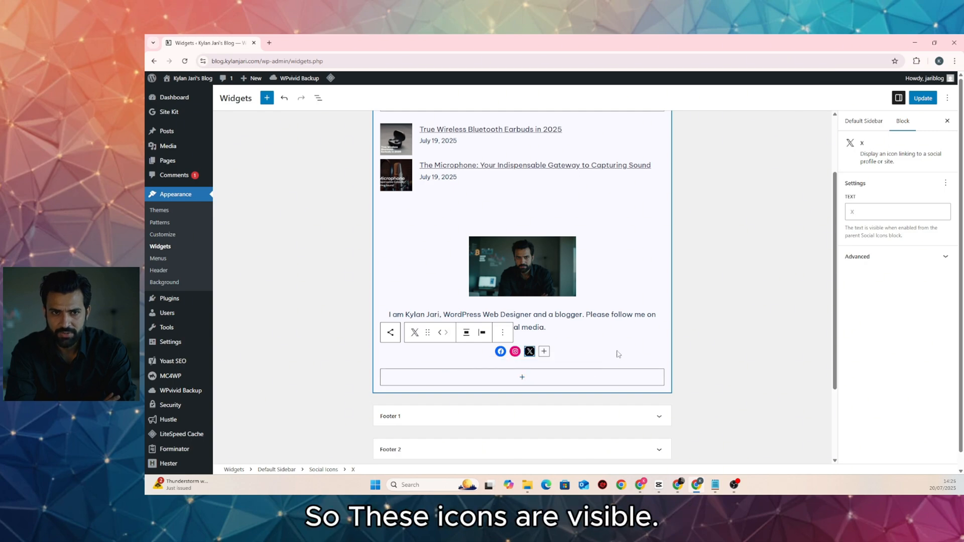
pyautogui.click(921, 98)
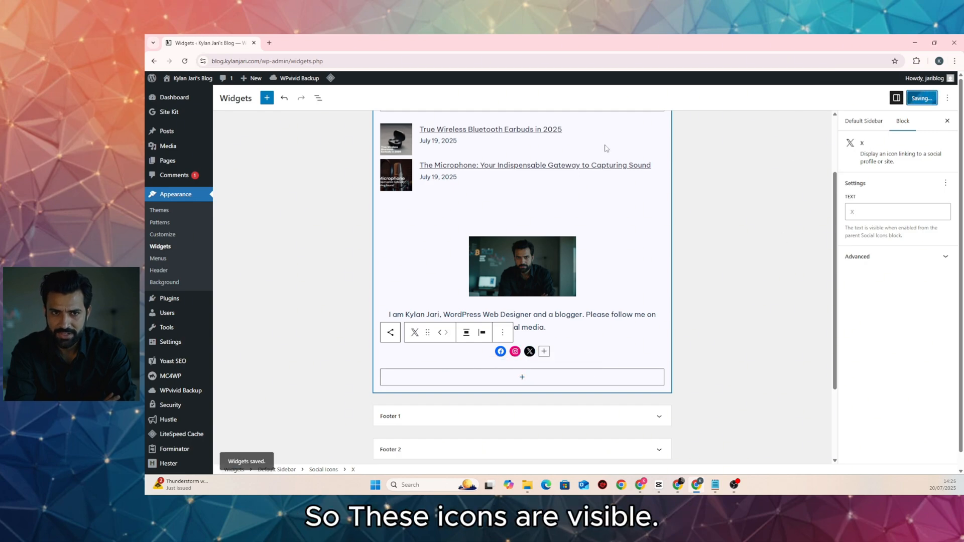
# Open the live site in a new tab and scroll to the homepage sidebar
pyautogui.moveTo(193, 78)
pyautogui.rightClick(176, 93)
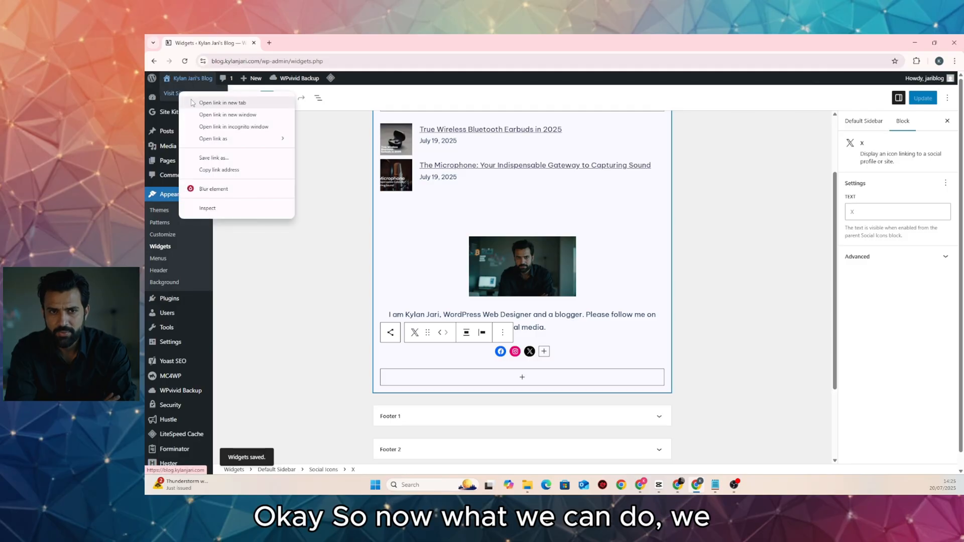
pyautogui.click(203, 100)
pyautogui.click(285, 43)
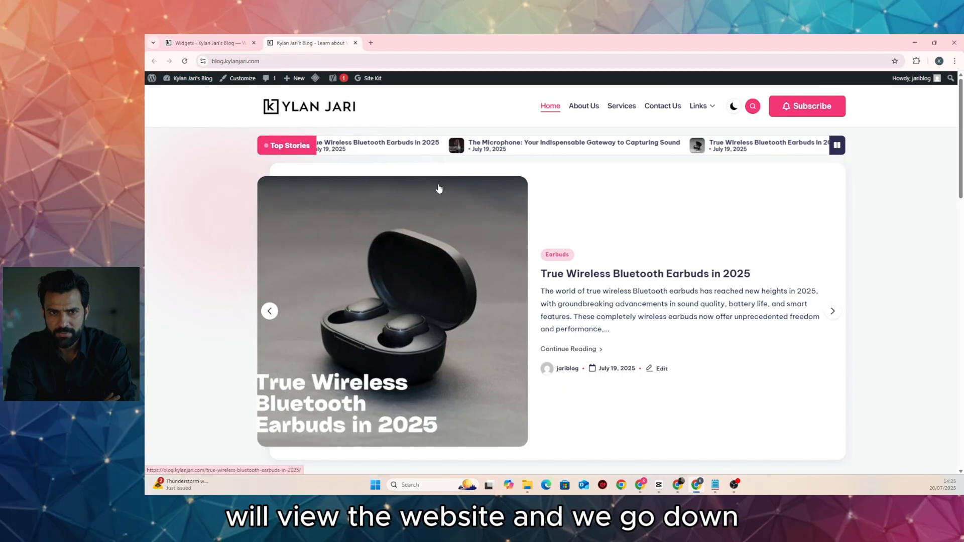
pyautogui.scroll(-5, 438, 189)
pyautogui.scroll(-6, 439, 189)
pyautogui.scroll(4, 517, 241)
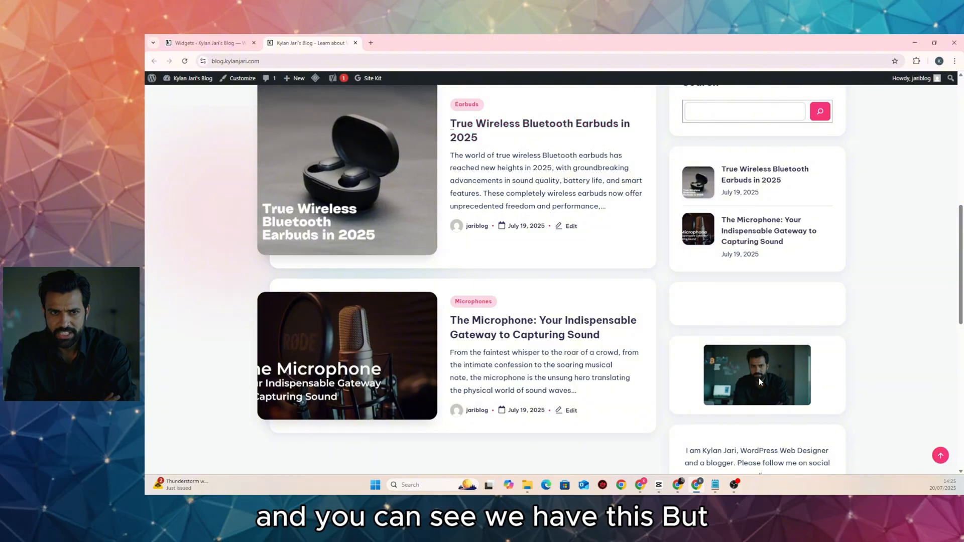
pyautogui.scroll(-1, 746, 385)
pyautogui.scroll(-2, 747, 386)
pyautogui.scroll(-4, 701, 361)
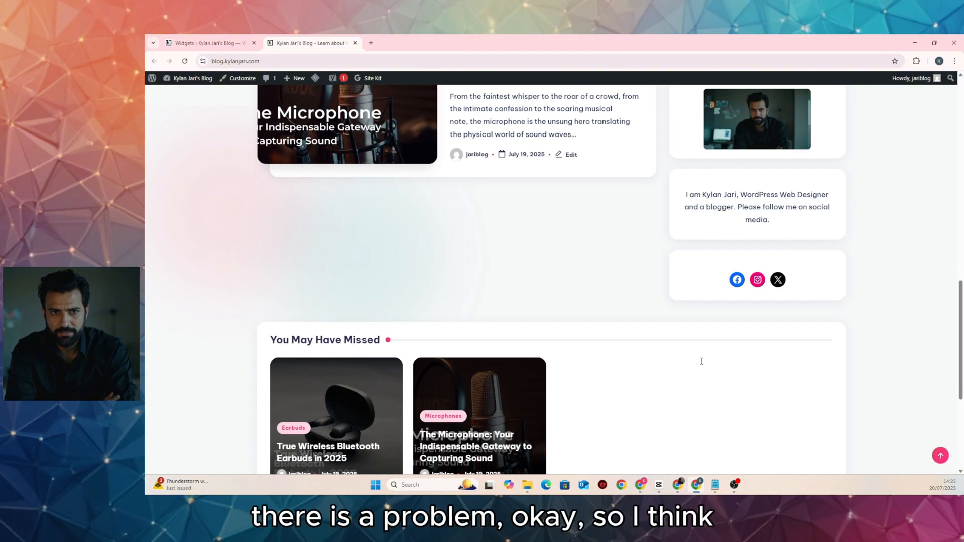
pyautogui.scroll(8, 703, 351)
pyautogui.scroll(2, 704, 301)
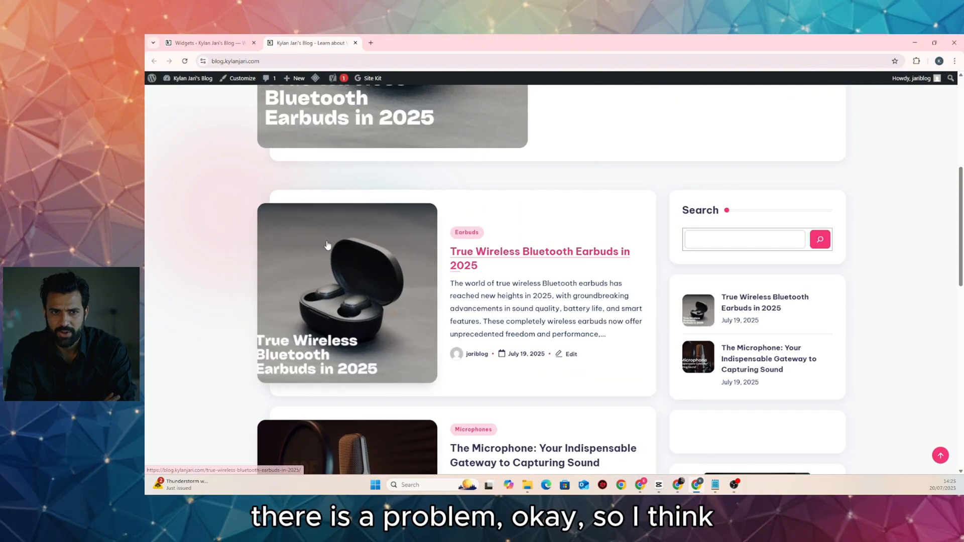
# Check the sidebar on the True Wireless Bluetooth Earbuds post, then return to Widgets
pyautogui.click(358, 230)
pyautogui.scroll(-2, 359, 233)
pyautogui.scroll(-12, 360, 234)
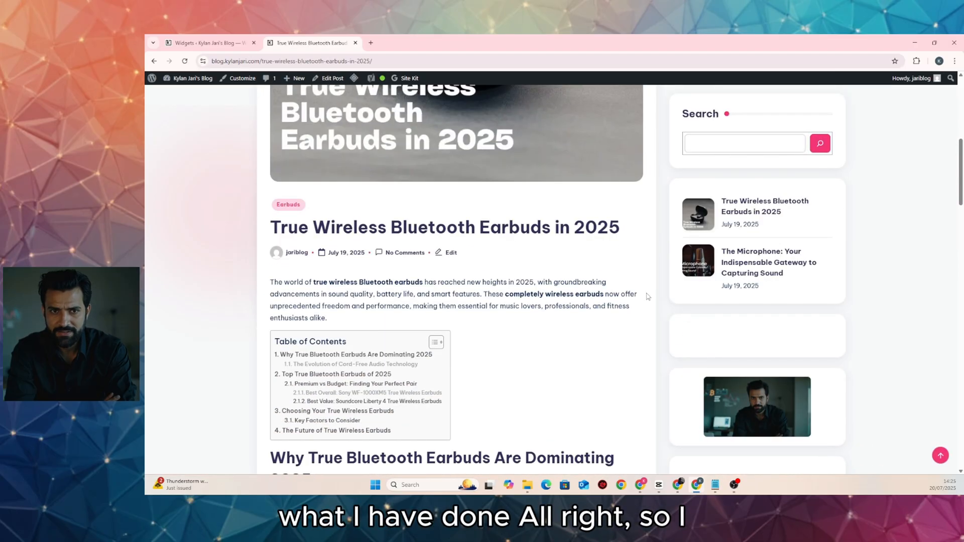
pyautogui.scroll(-15, 786, 376)
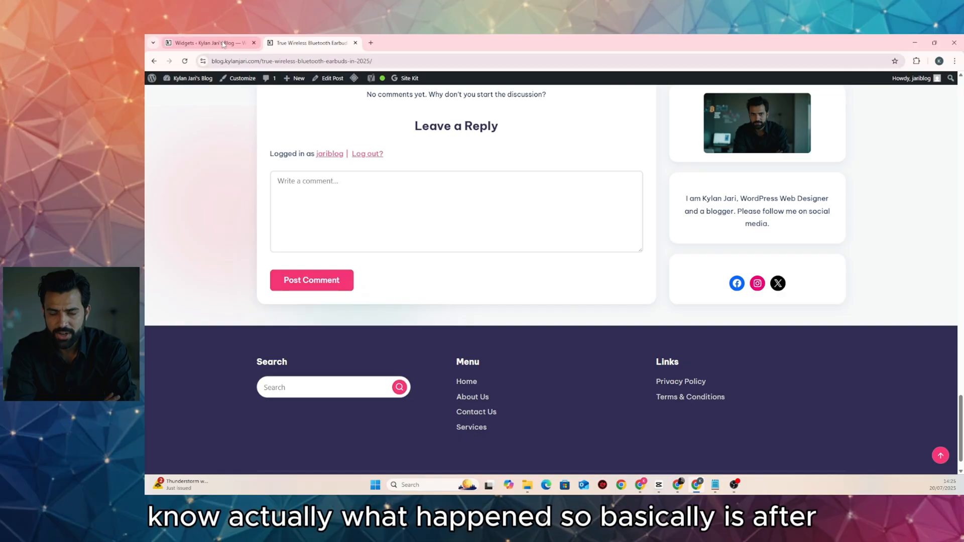
pyautogui.click(206, 43)
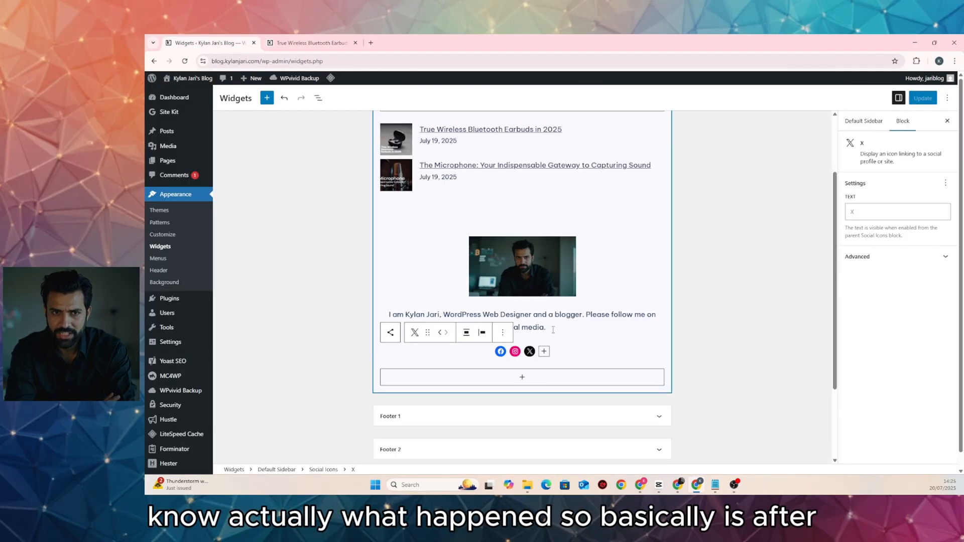
# Add an empty block after the spacer above the profile image
pyautogui.scroll(2, 552, 330)
pyautogui.click(459, 303)
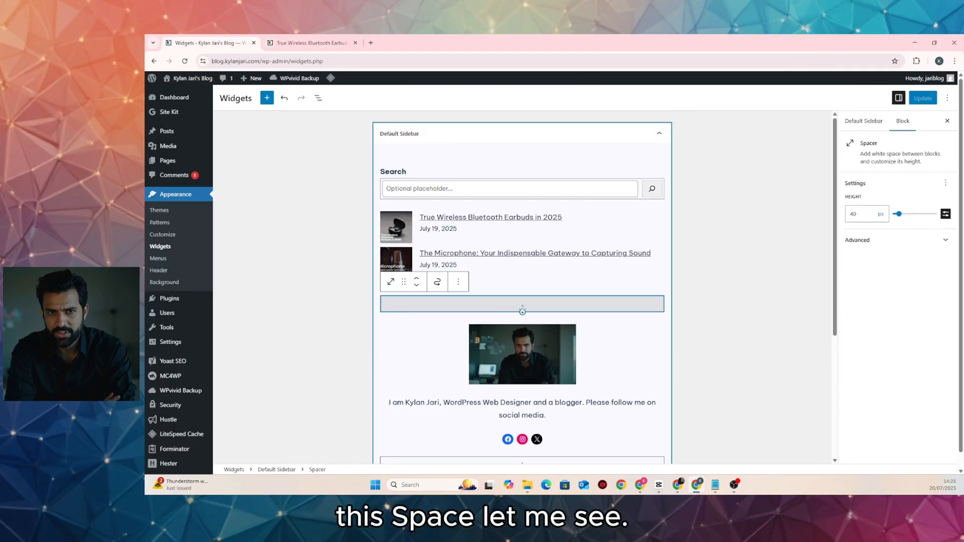
pyautogui.click(458, 283)
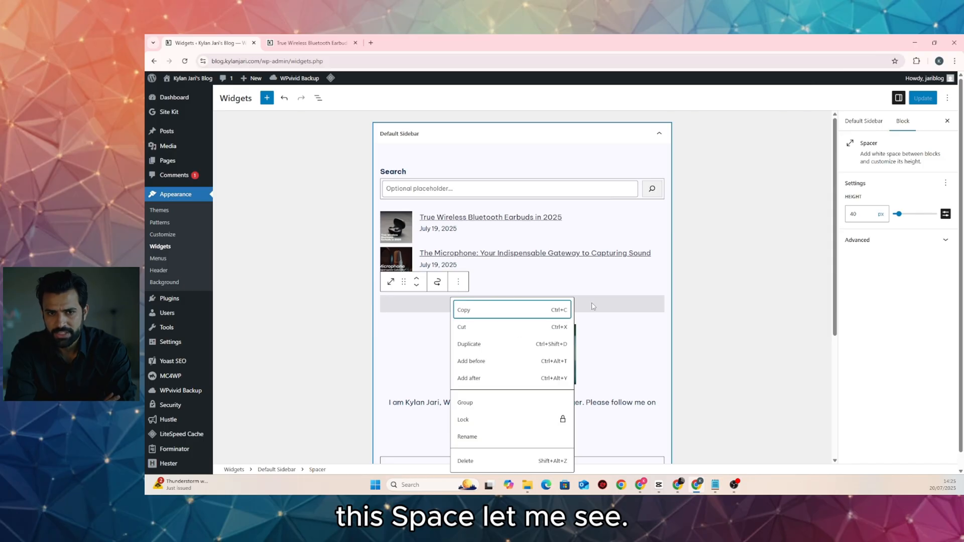
pyautogui.click(311, 42)
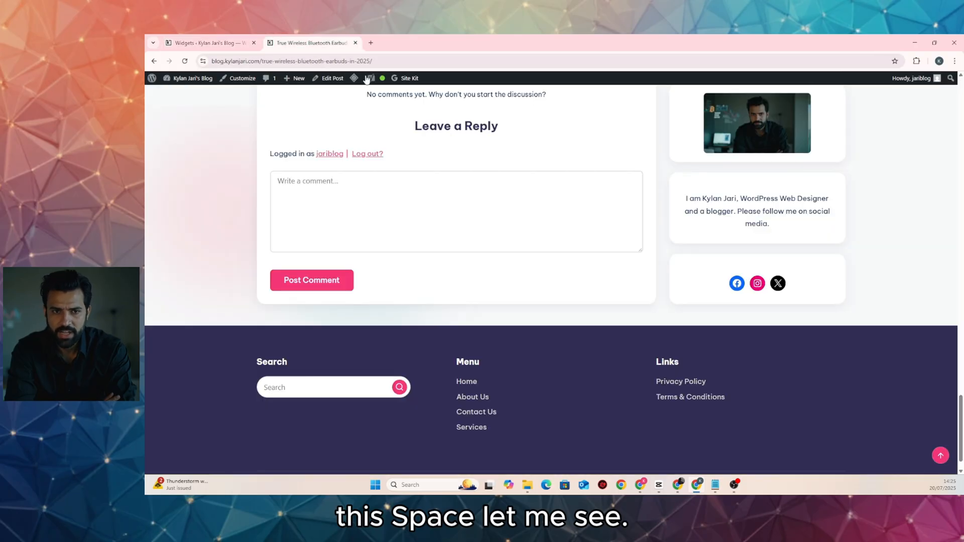
pyautogui.scroll(5, 701, 294)
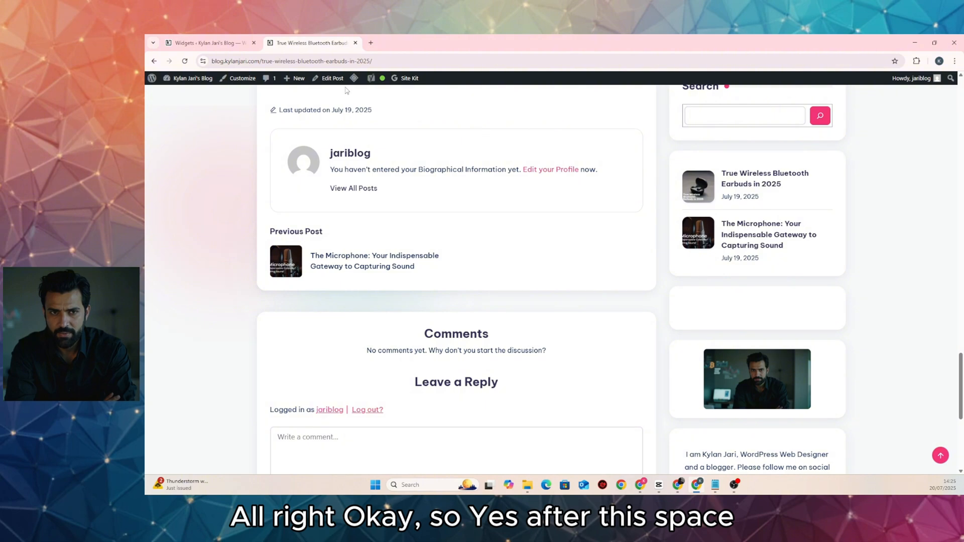
pyautogui.click(224, 45)
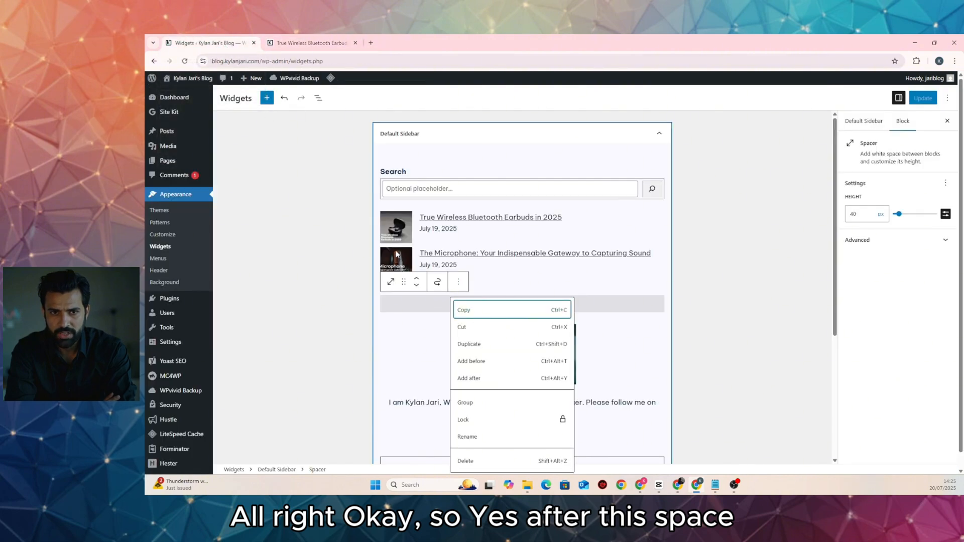
pyautogui.click(519, 287)
pyautogui.click(511, 300)
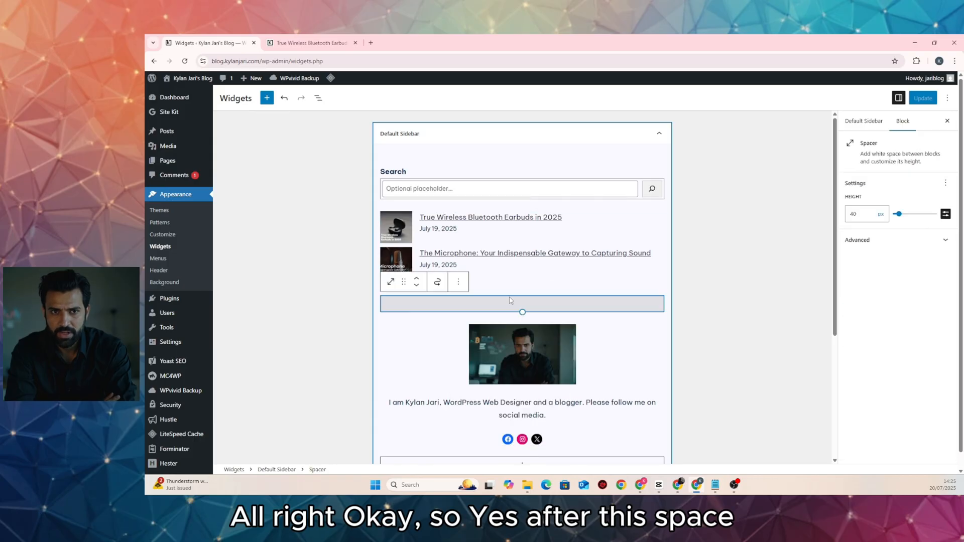
pyautogui.click(457, 281)
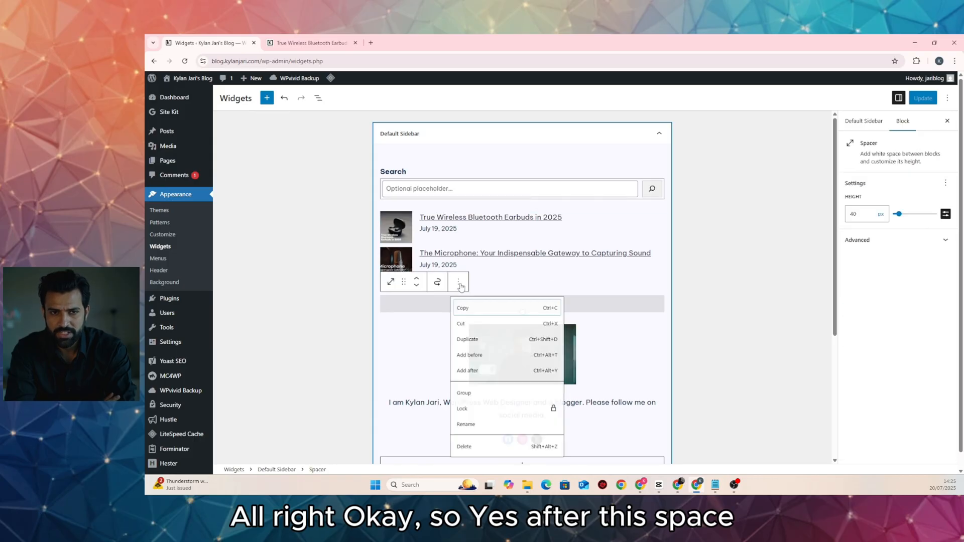
pyautogui.click(488, 377)
# Turn it into a basic Group block and drag the profile image into it
pyautogui.click(659, 329)
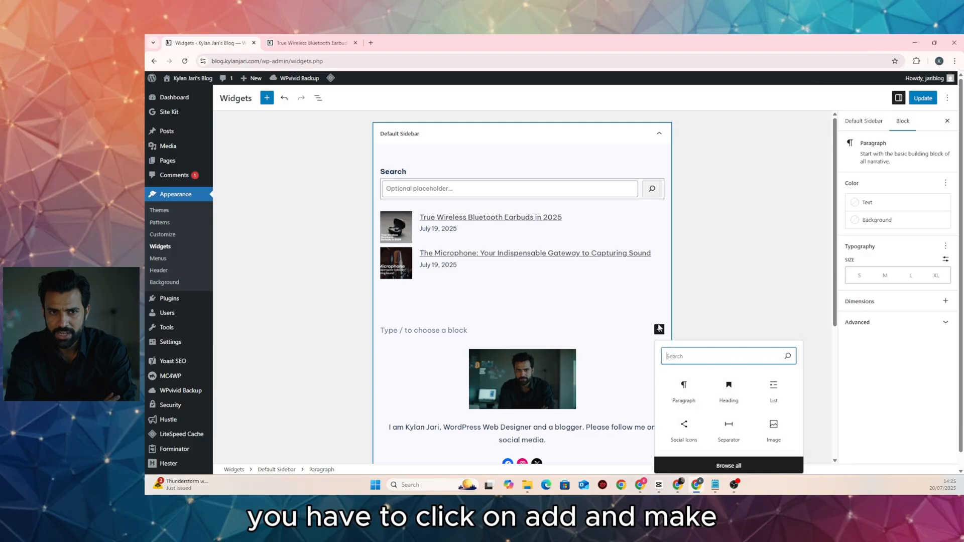
pyautogui.write('gro')
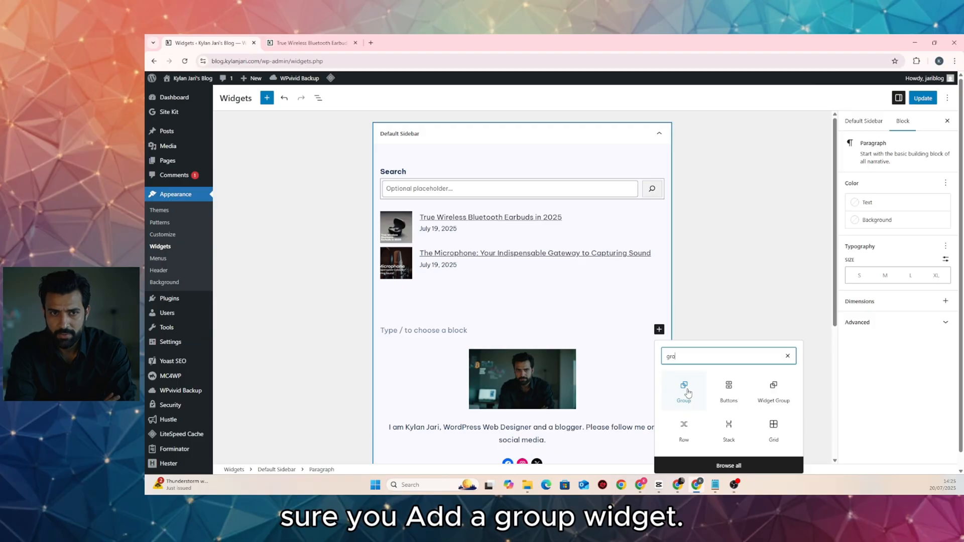
pyautogui.click(688, 392)
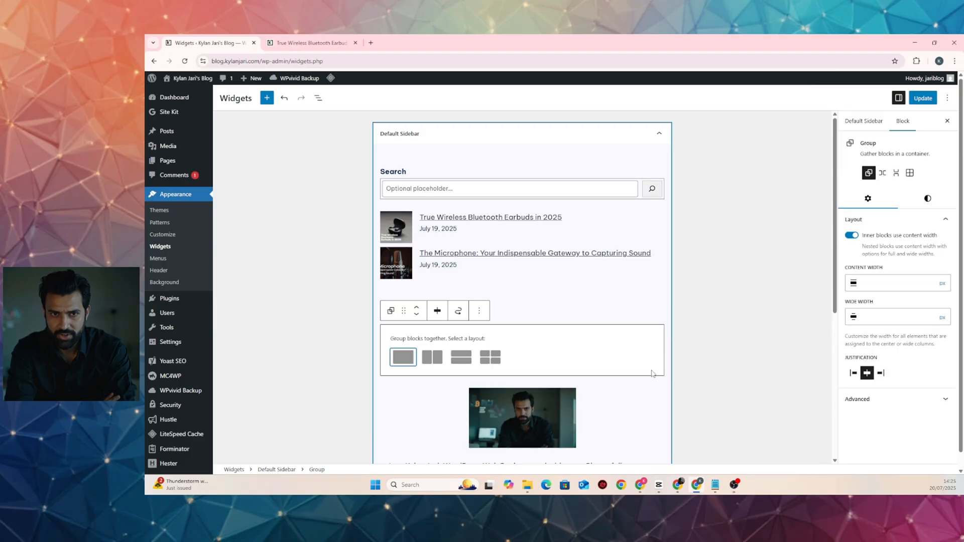
pyautogui.click(401, 362)
pyautogui.click(494, 367)
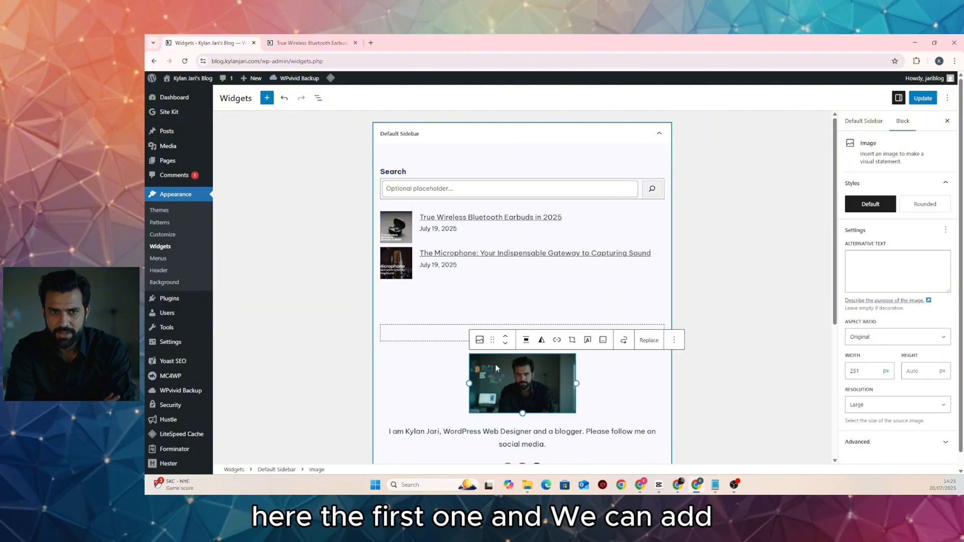
pyautogui.moveTo(494, 338)
pyautogui.mouseDown()
pyautogui.moveTo(495, 350)
pyautogui.moveTo(496, 336)
pyautogui.mouseUp()
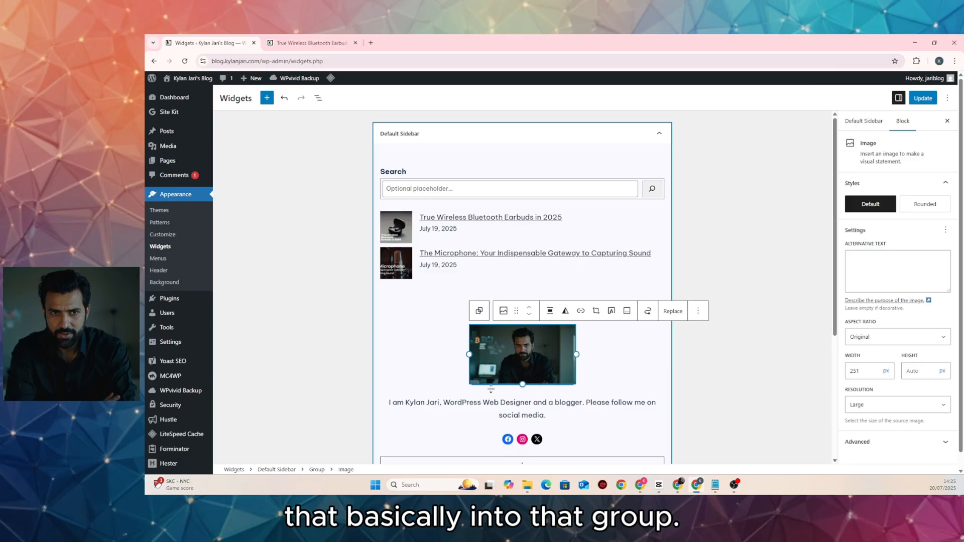
# Move the bio text into a new paragraph under the image inside the group
pyautogui.click(514, 388)
pyautogui.click(515, 307)
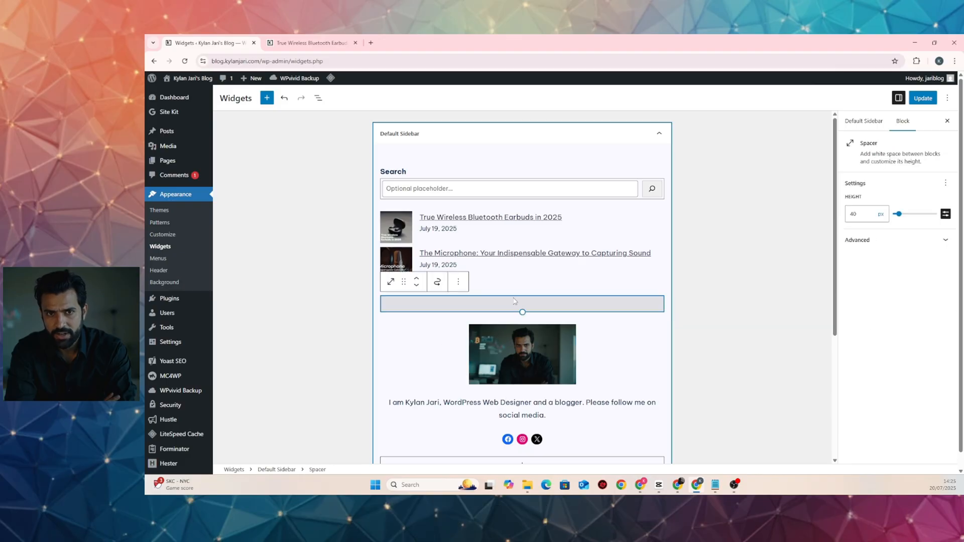
pyautogui.click(508, 332)
pyautogui.click(531, 400)
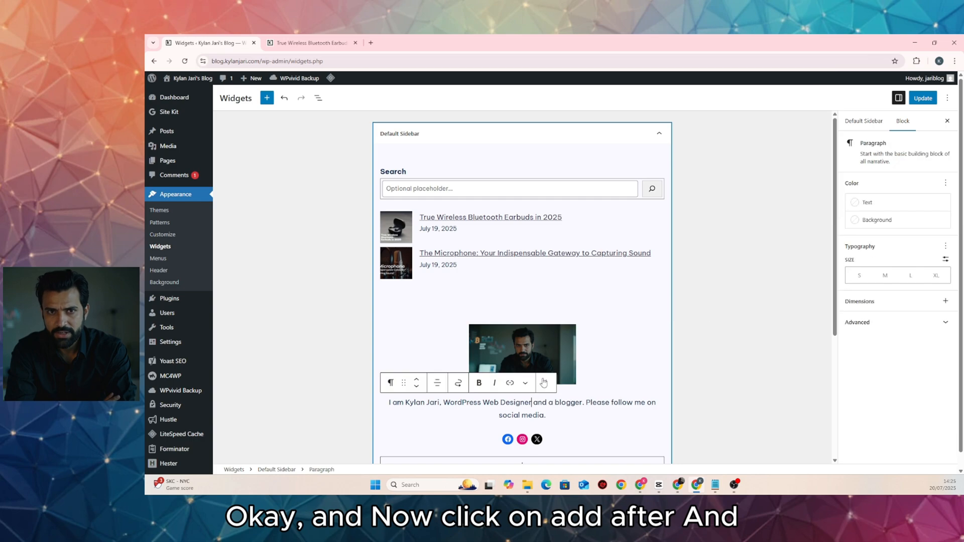
pyautogui.click(567, 343)
pyautogui.click(697, 311)
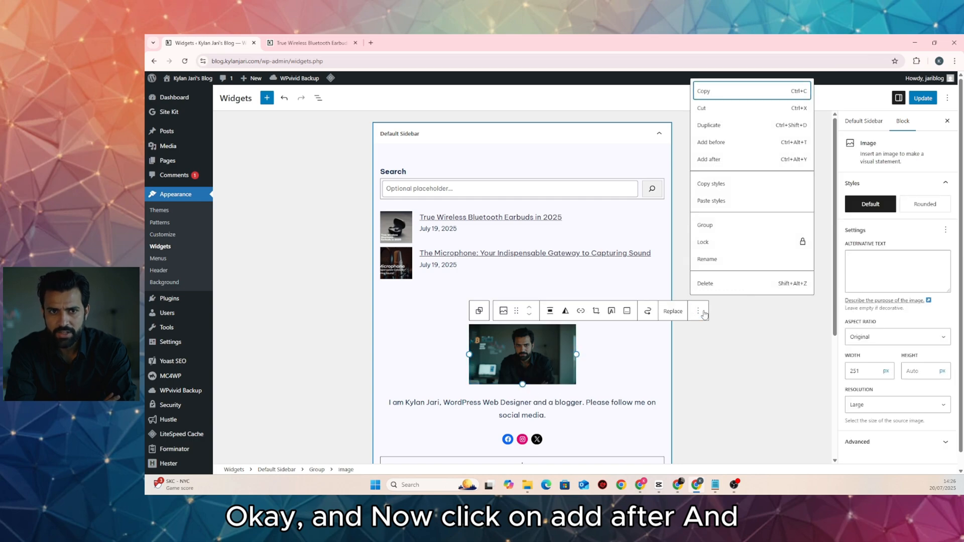
pyautogui.click(715, 160)
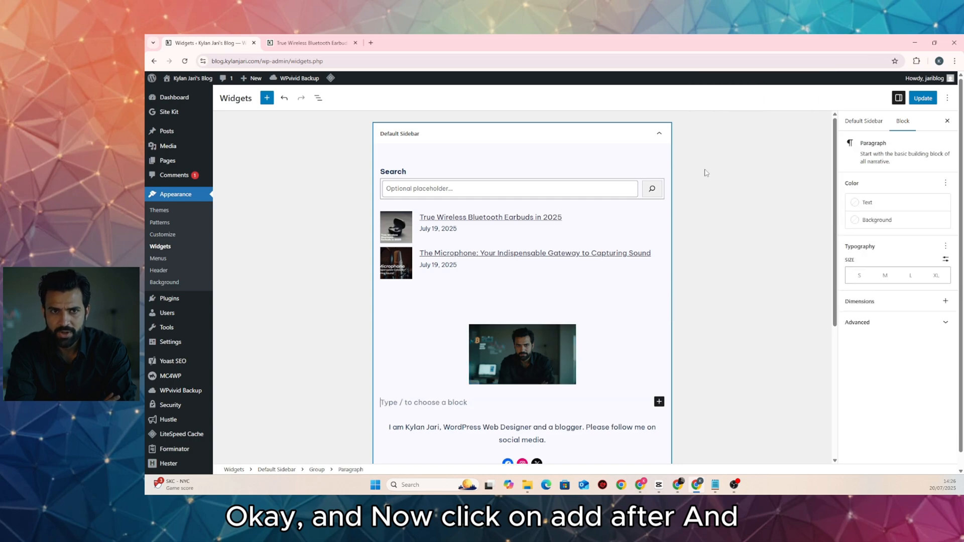
pyautogui.tripleClick(531, 431)
pyautogui.hotkey('ctrl', 'c')
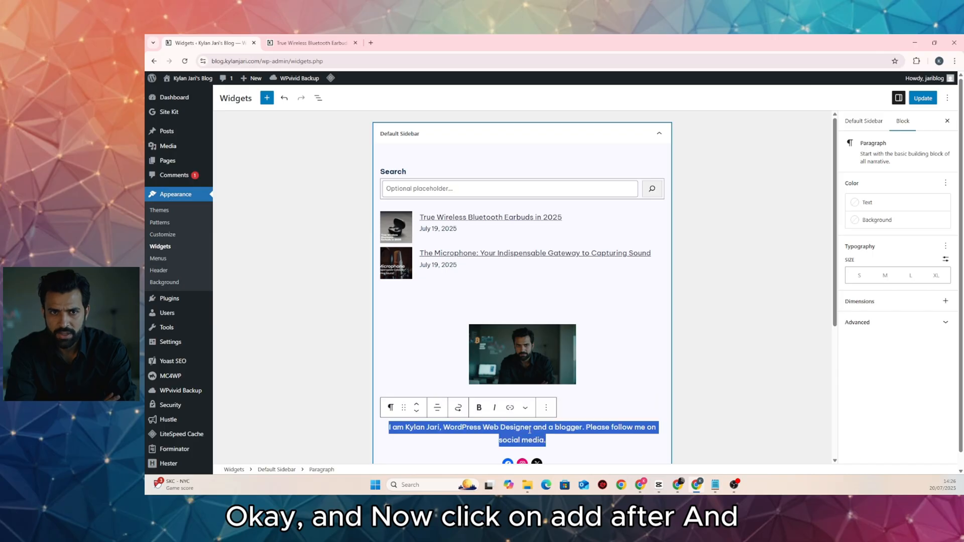
pyautogui.press('BackSpace')
pyautogui.click(562, 402)
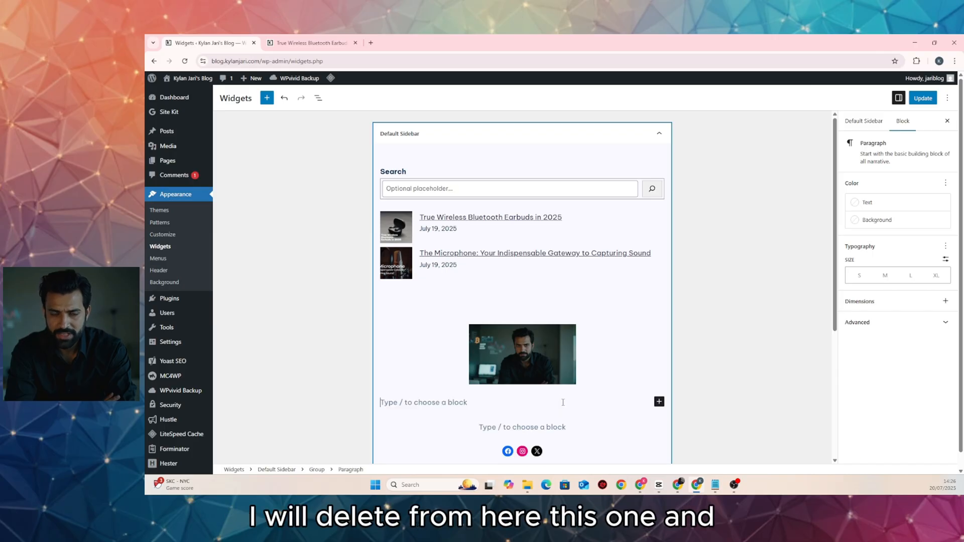
pyautogui.hotkey('ctrl', 'v')
# Center the bio paragraph in the group and start a new block below it
pyautogui.scroll(-2, 461, 299)
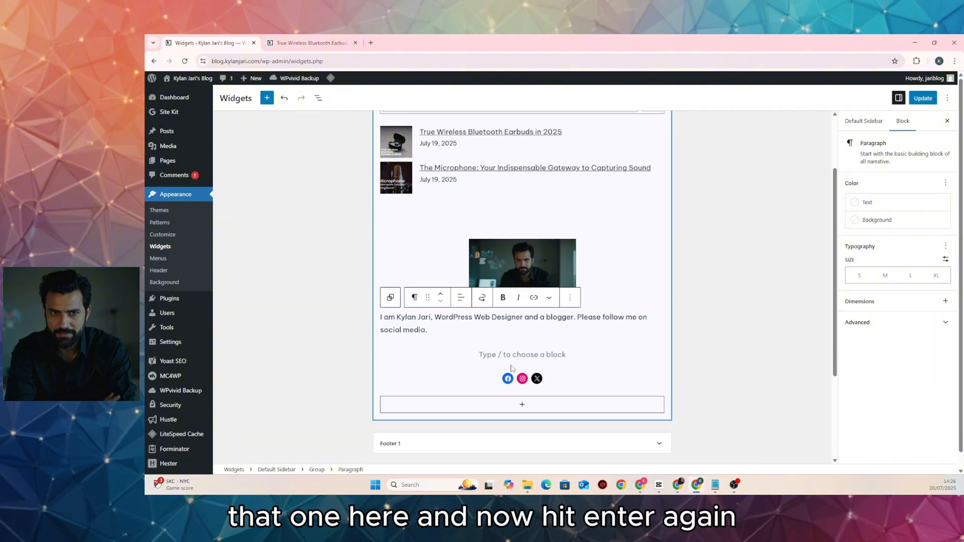
pyautogui.click(461, 298)
pyautogui.click(488, 340)
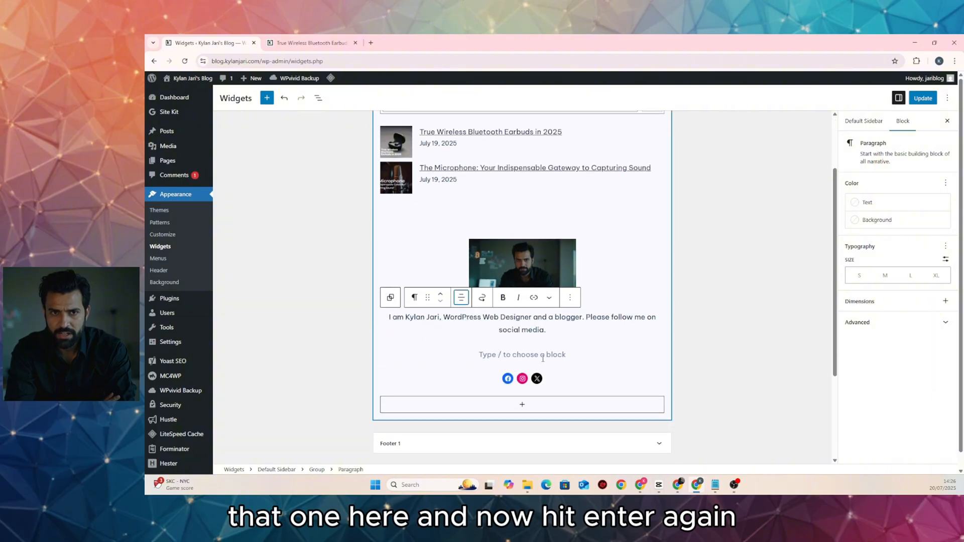
pyautogui.click(555, 328)
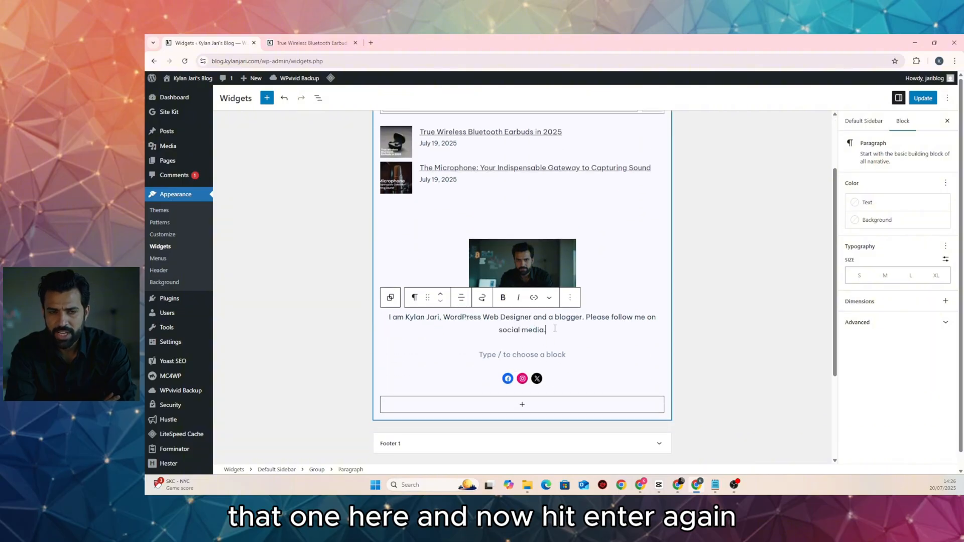
pyautogui.press('Return')
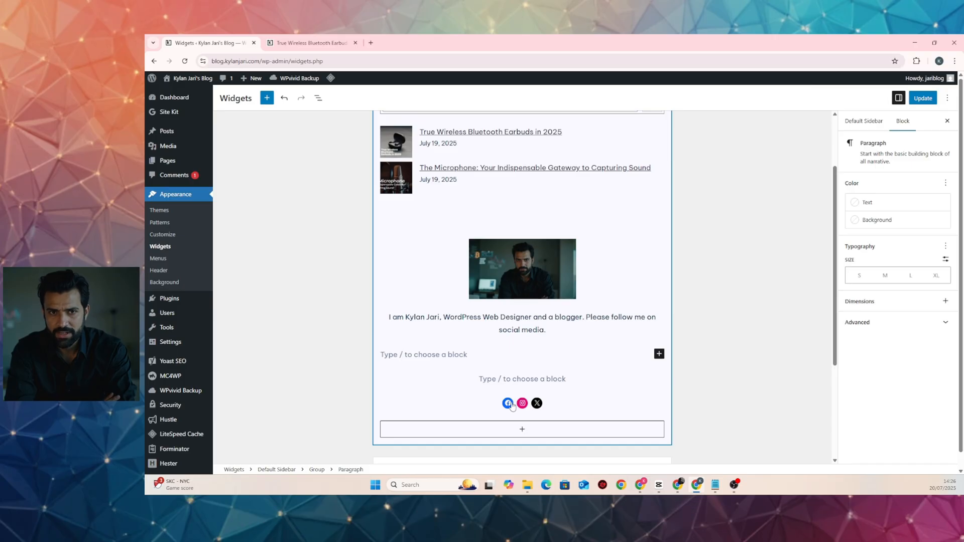
# Move the Social Icons under the bio and delete the leftover empty block
pyautogui.click(499, 405)
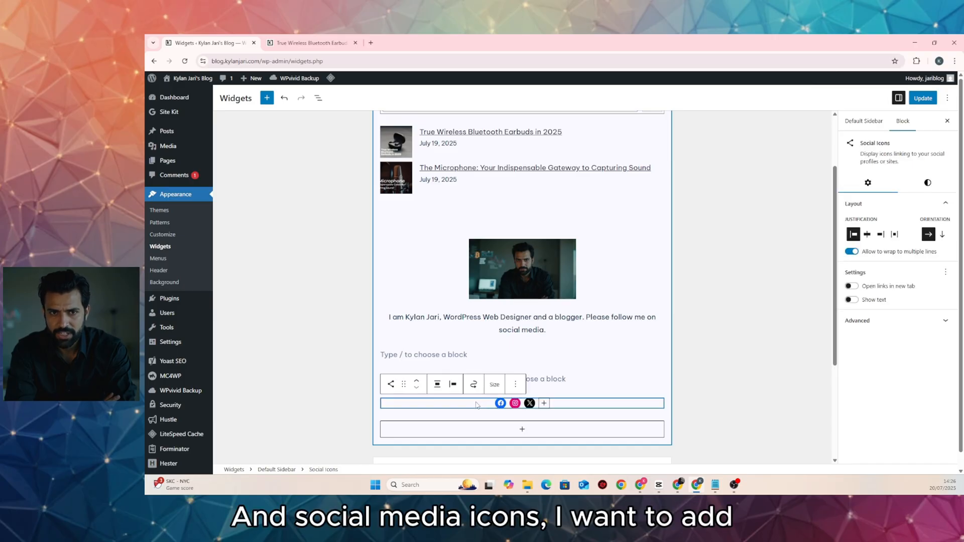
pyautogui.moveTo(476, 404); pyautogui.dragTo(478, 353)
pyautogui.click(523, 379)
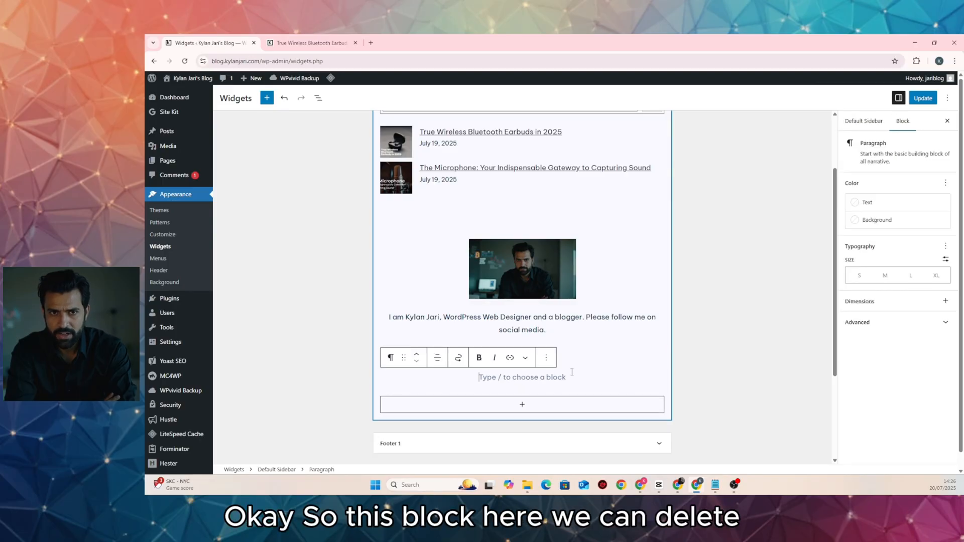
pyautogui.click(547, 358)
pyautogui.click(555, 330)
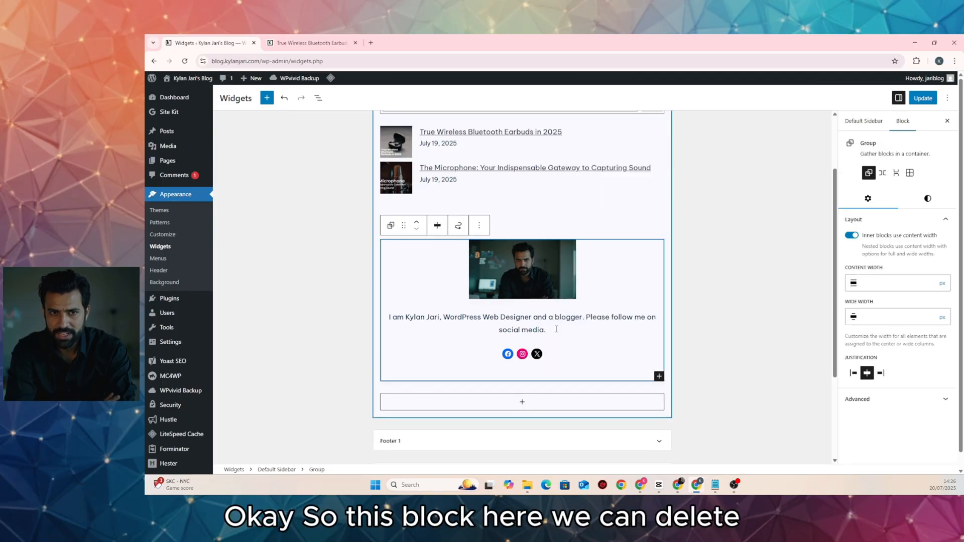
# Save the widgets and reload the earbuds post to check the grouped sidebar
pyautogui.click(930, 101)
pyautogui.click(322, 45)
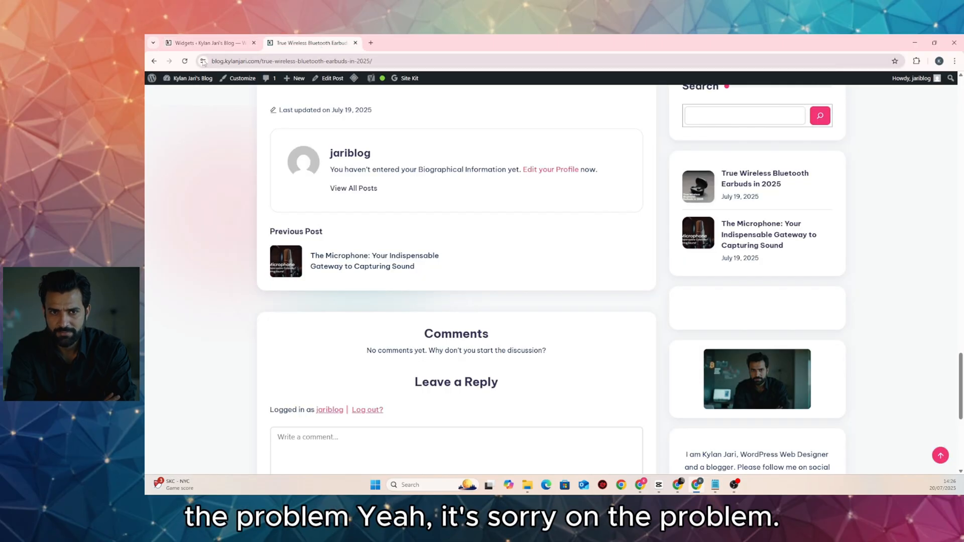
pyautogui.click(184, 60)
pyautogui.scroll(-4, 615, 246)
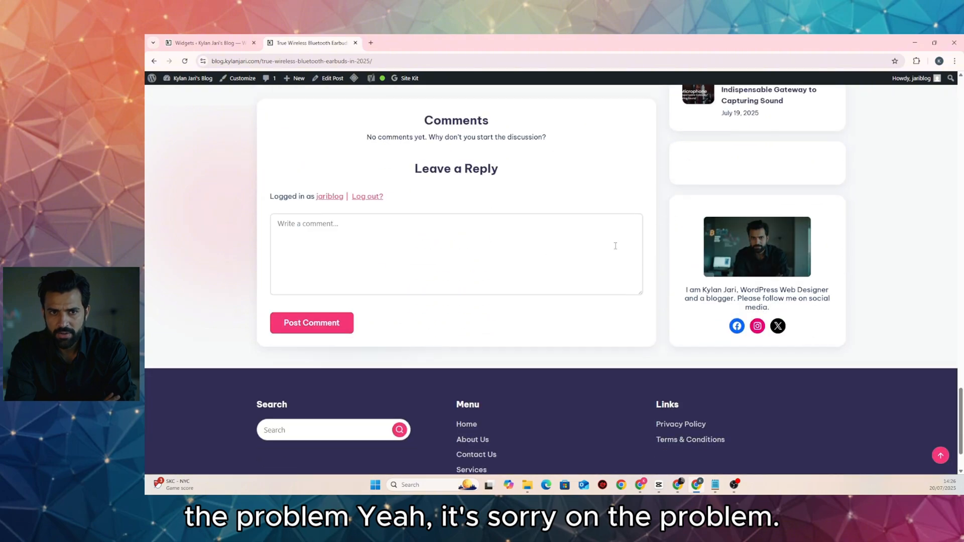
pyautogui.scroll(6, 777, 290)
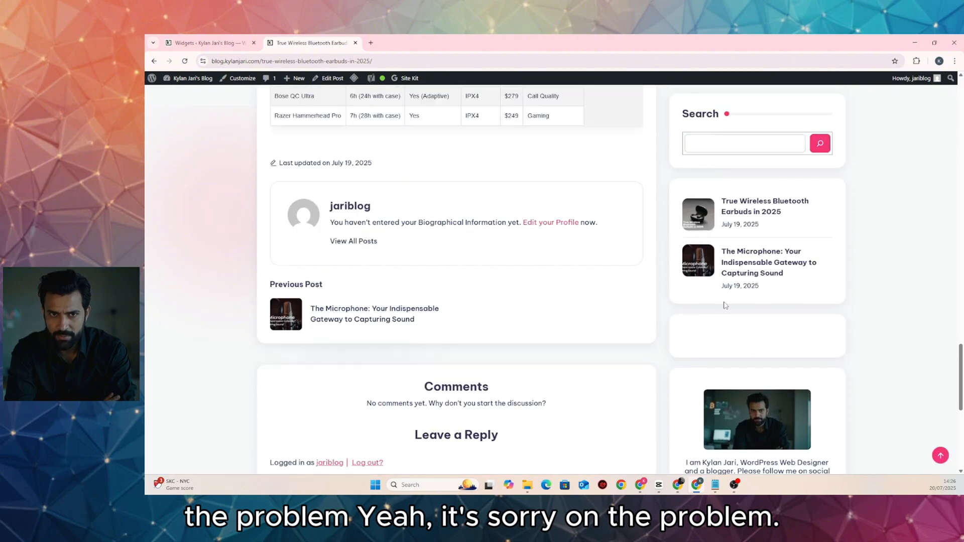
pyautogui.click(206, 42)
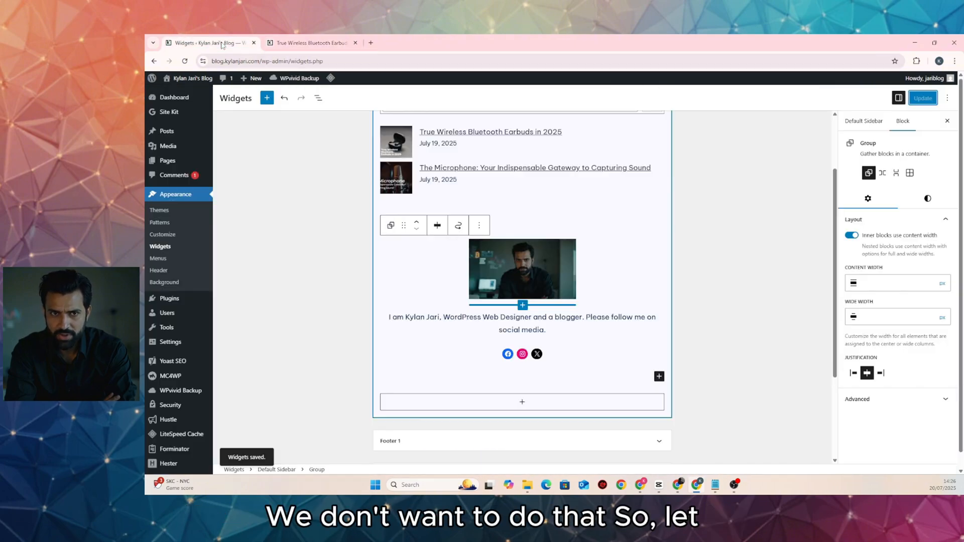
# Delete the empty spacer below Latest Posts and save the sidebar widgets
pyautogui.click(533, 202)
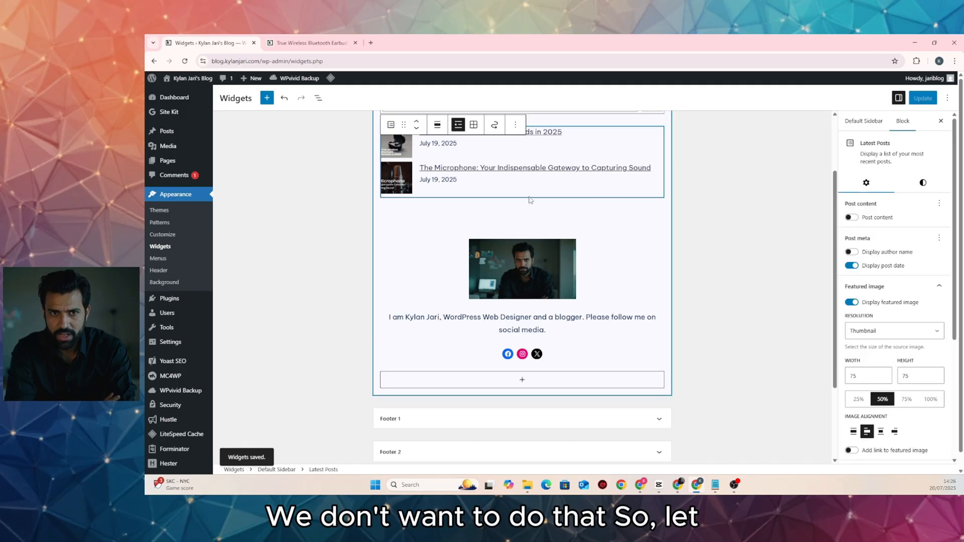
pyautogui.scroll(2, 522, 186)
pyautogui.click(511, 167)
pyautogui.scroll(-2, 510, 168)
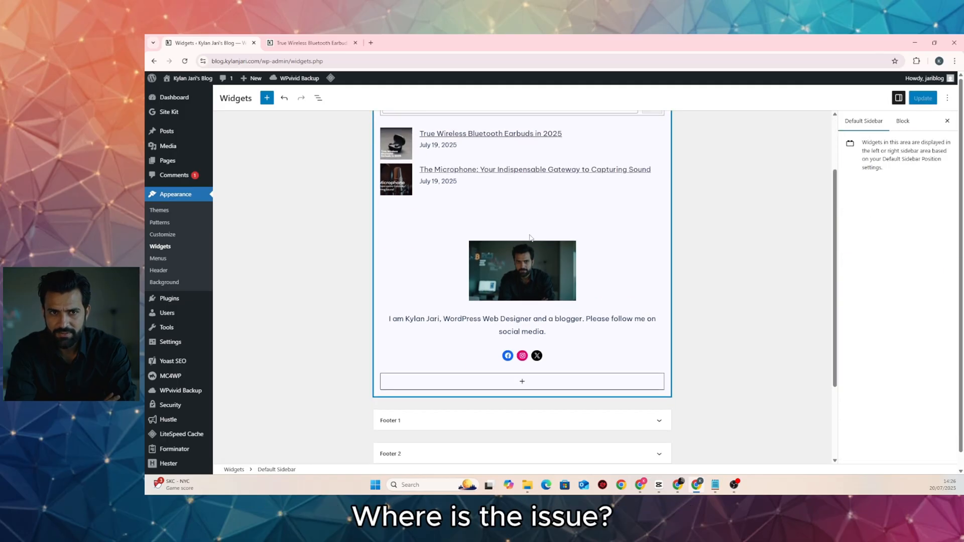
pyautogui.click(494, 215)
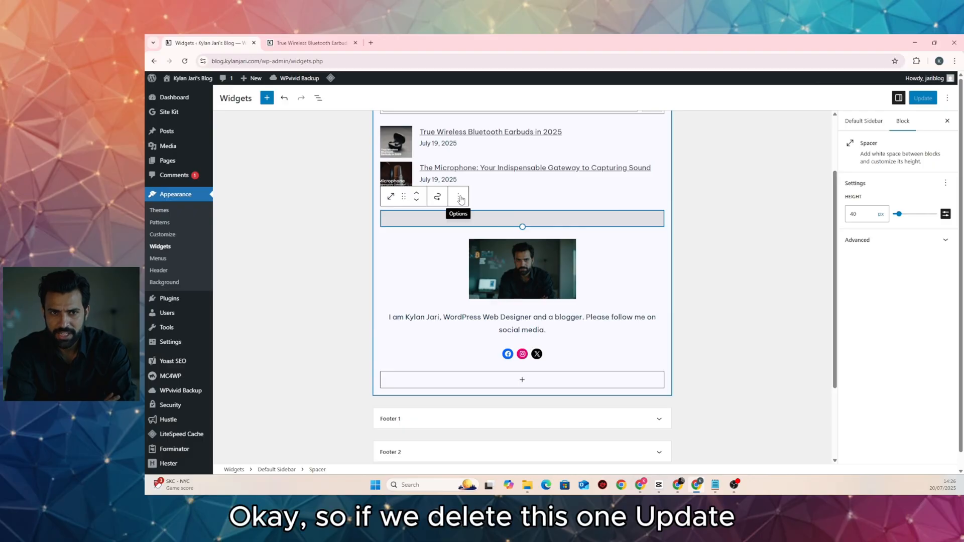
pyautogui.click(459, 197)
pyautogui.click(481, 374)
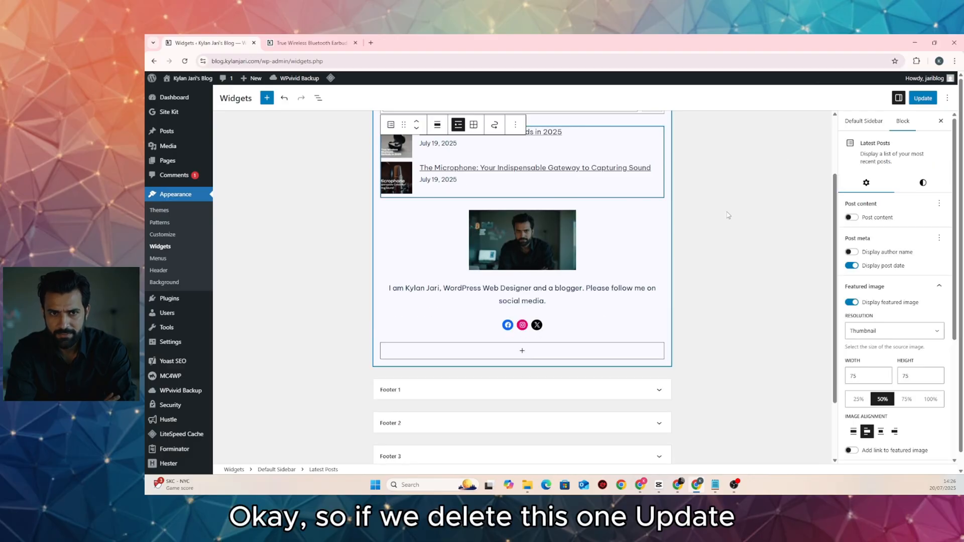
pyautogui.click(922, 98)
# Reload the earbuds post to confirm the sidebar gap is gone
pyautogui.click(281, 44)
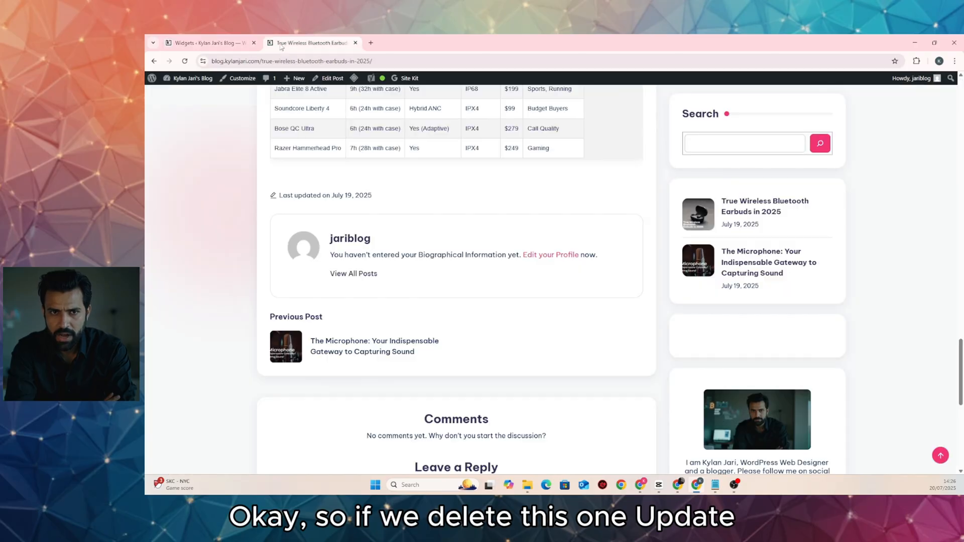
pyautogui.click(184, 60)
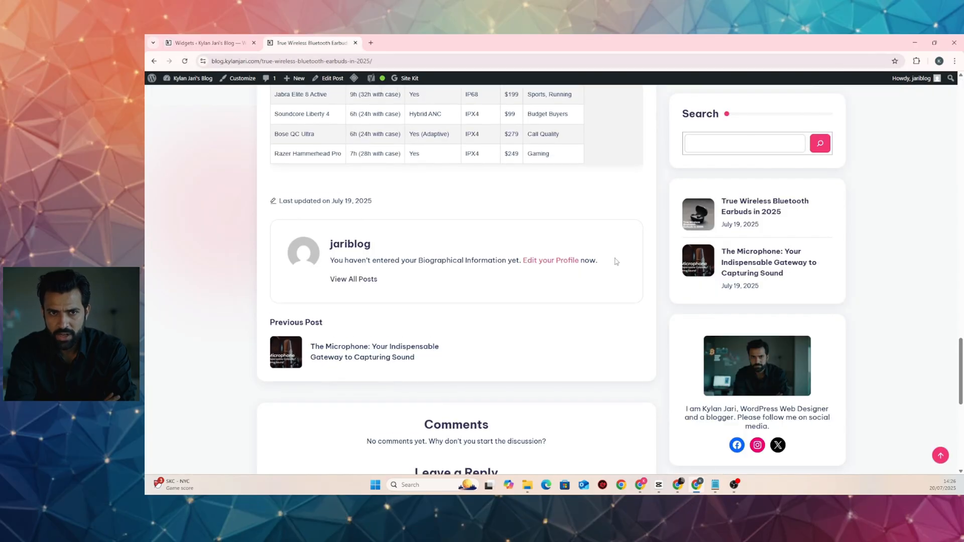
pyautogui.scroll(-4, 614, 262)
pyautogui.scroll(-3, 531, 195)
pyautogui.scroll(3, 534, 194)
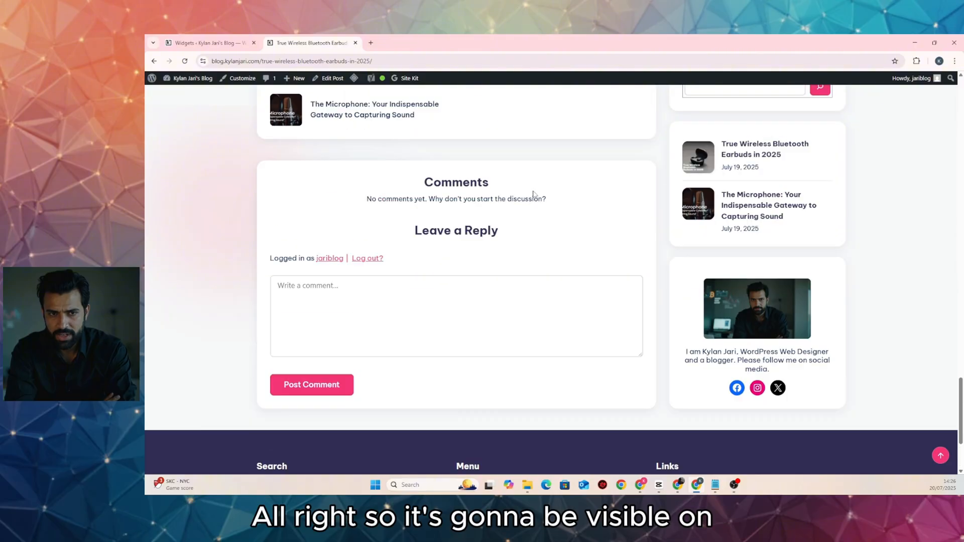
pyautogui.scroll(10, 533, 195)
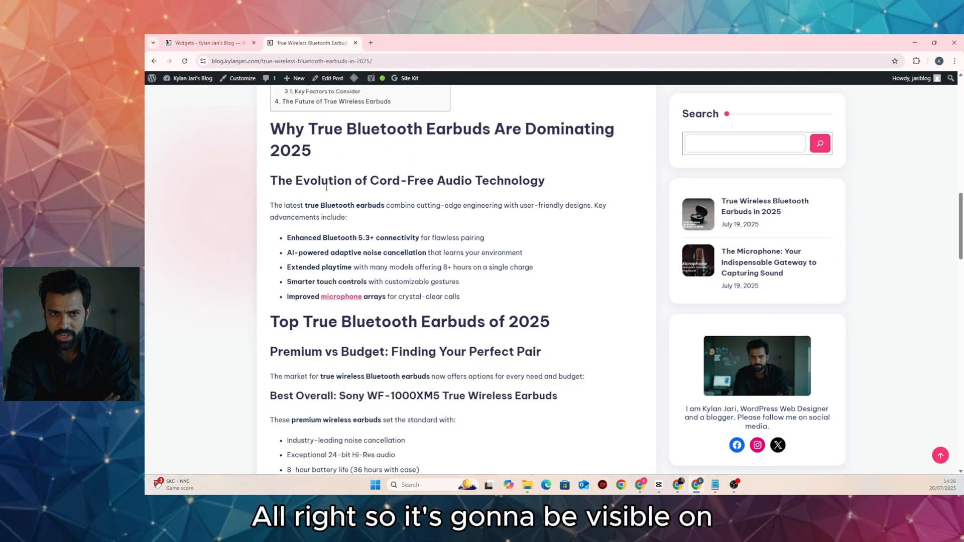
pyautogui.scroll(8, 326, 187)
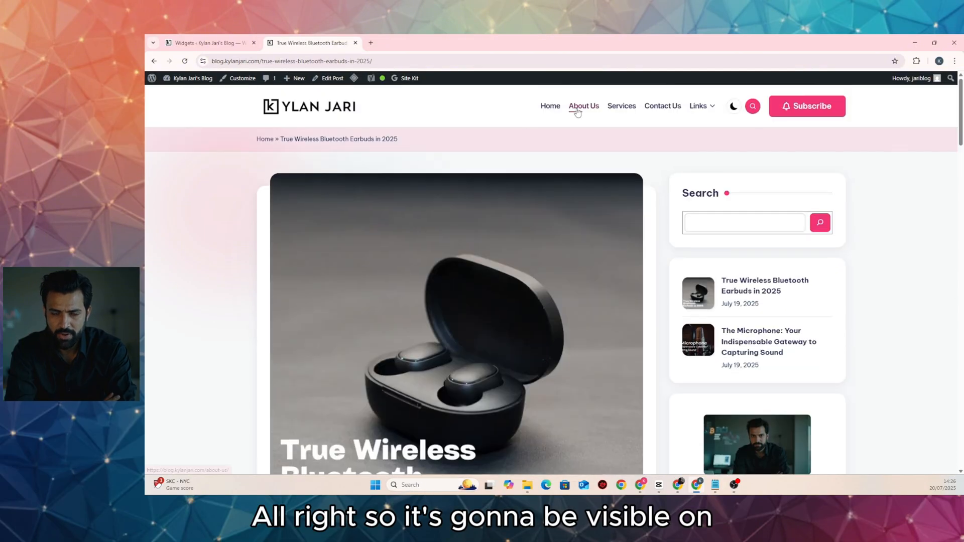
# Check the sidebar on the About Us page
pyautogui.click(577, 112)
pyautogui.scroll(-8, 514, 238)
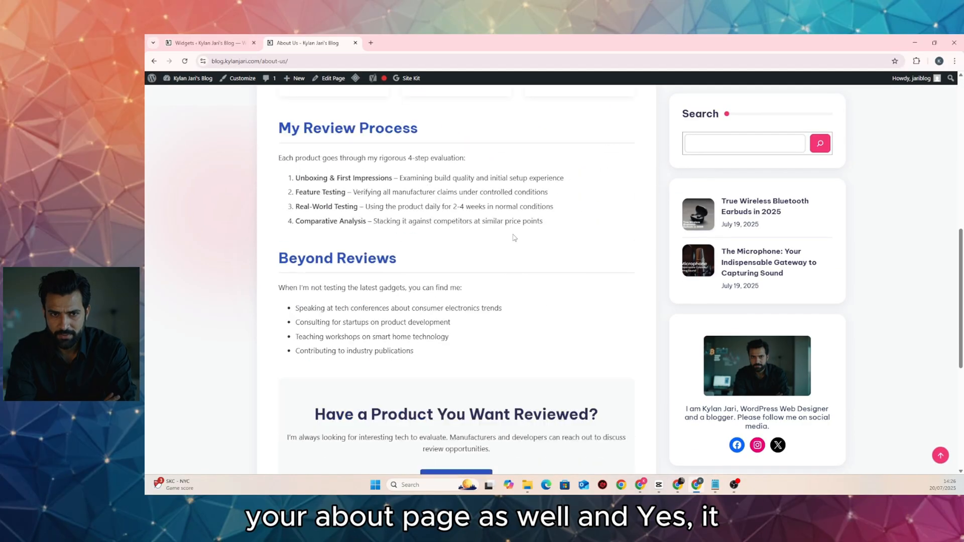
pyautogui.scroll(-1, 514, 237)
pyautogui.scroll(-4, 676, 316)
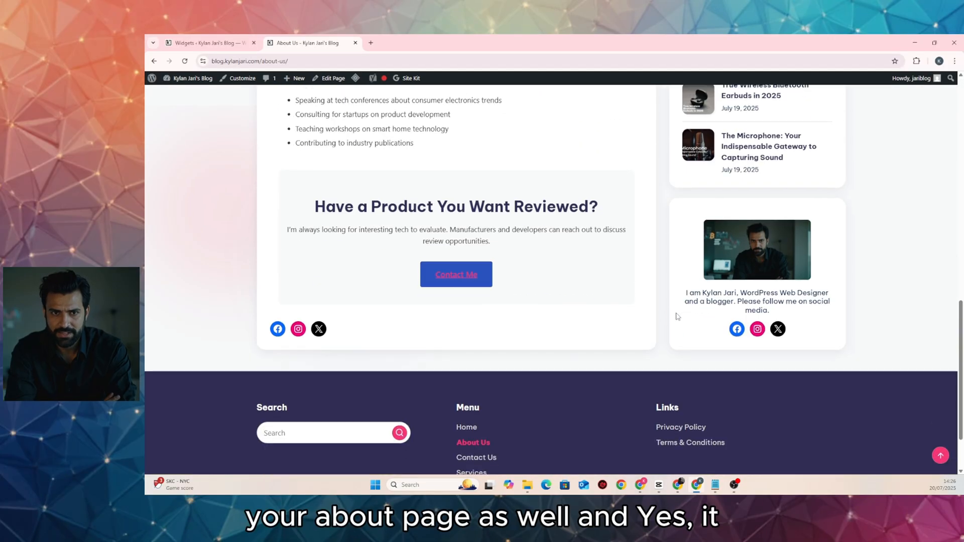
pyautogui.scroll(10, 682, 316)
pyautogui.scroll(-4, 691, 315)
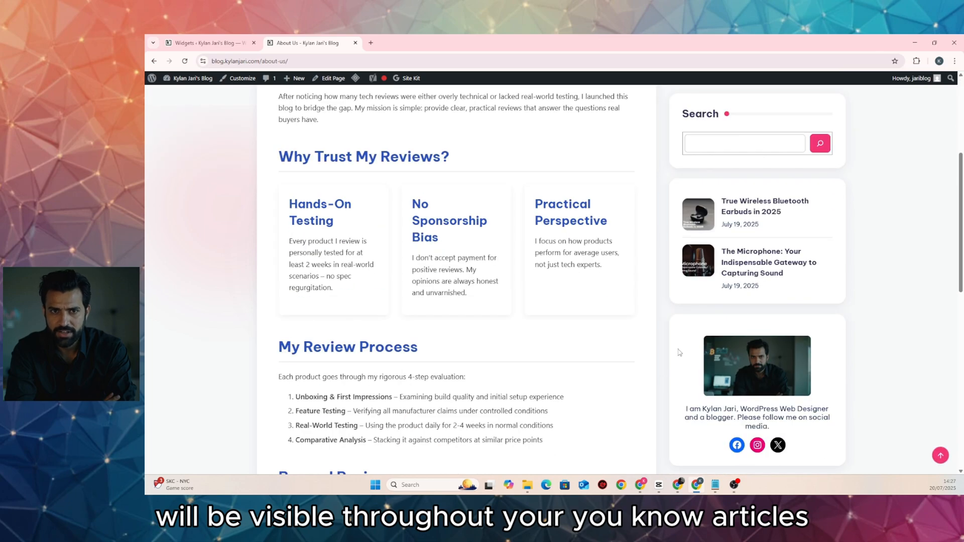
pyautogui.scroll(4, 678, 352)
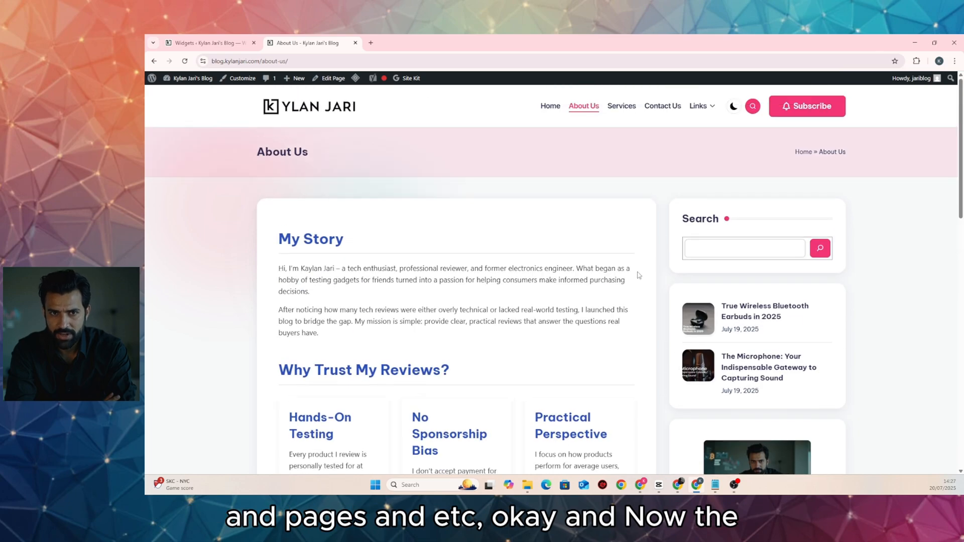
pyautogui.scroll(-4, 575, 291)
pyautogui.scroll(4, 575, 291)
pyautogui.scroll(-4, 490, 243)
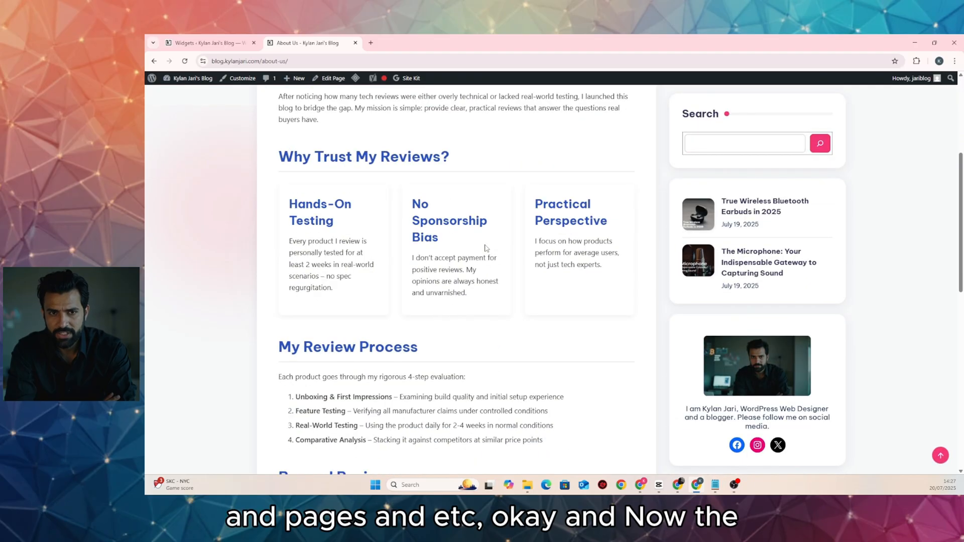
pyautogui.scroll(-5, 485, 248)
pyautogui.scroll(9, 472, 236)
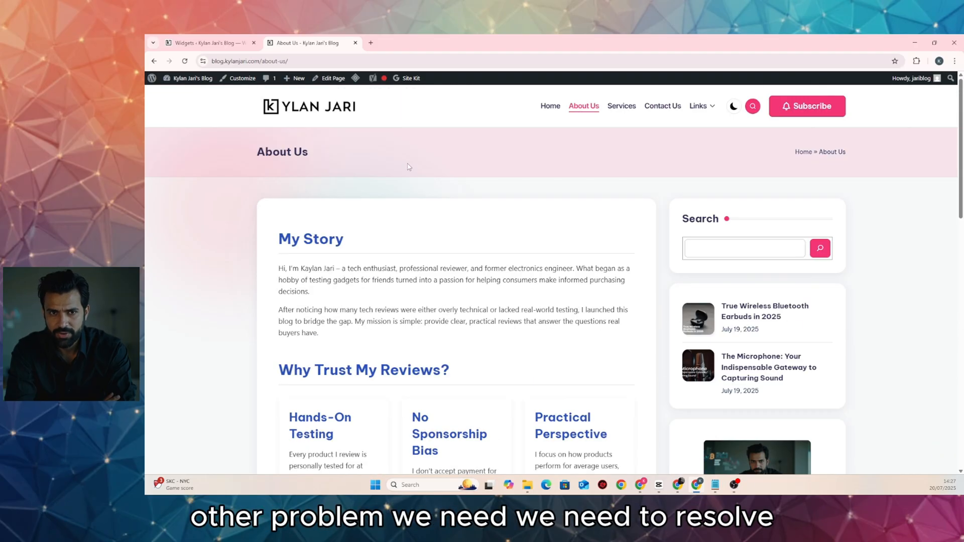
# Reopen the true wireless earbuds post from the blog home and scroll to its author box
pyautogui.click(308, 110)
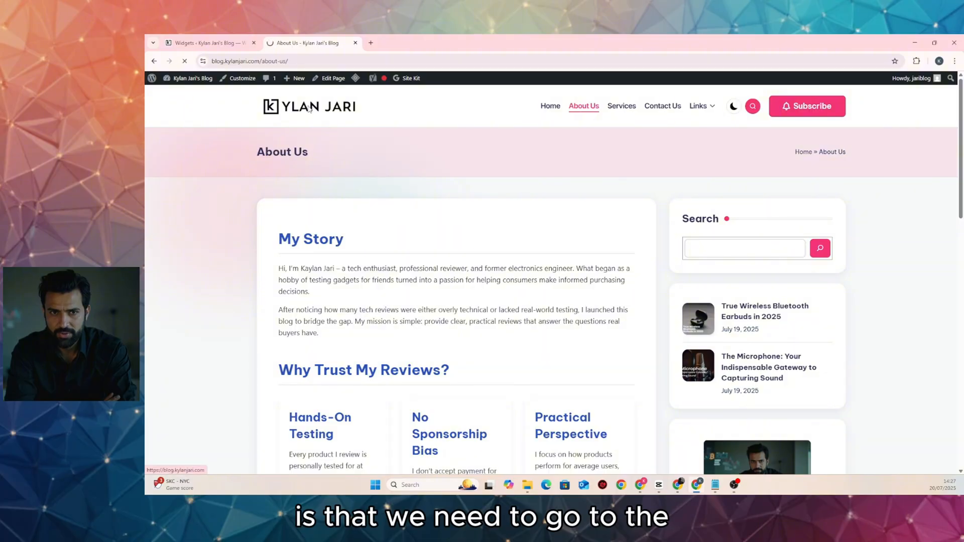
pyautogui.scroll(-3, 380, 162)
pyautogui.click(380, 162)
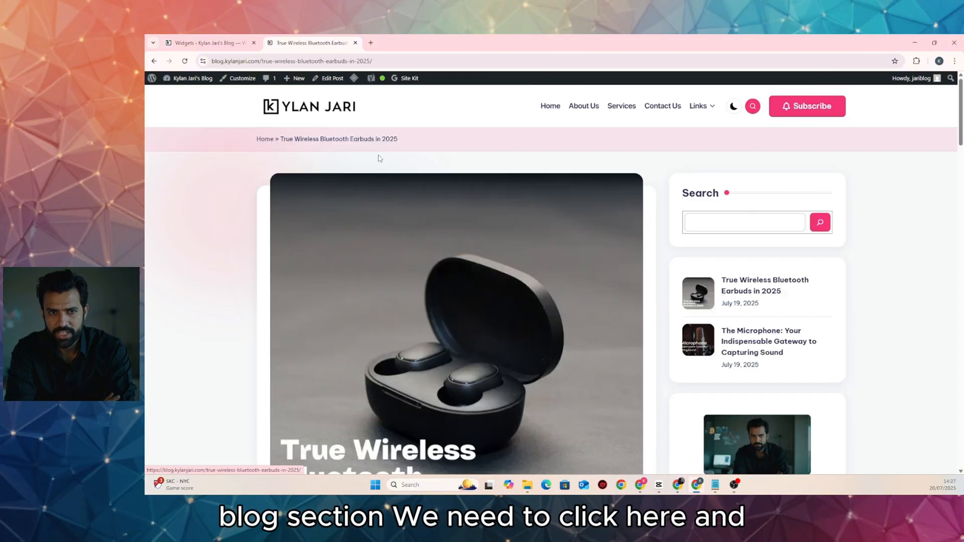
pyautogui.scroll(-10, 378, 158)
pyautogui.scroll(-20, 379, 158)
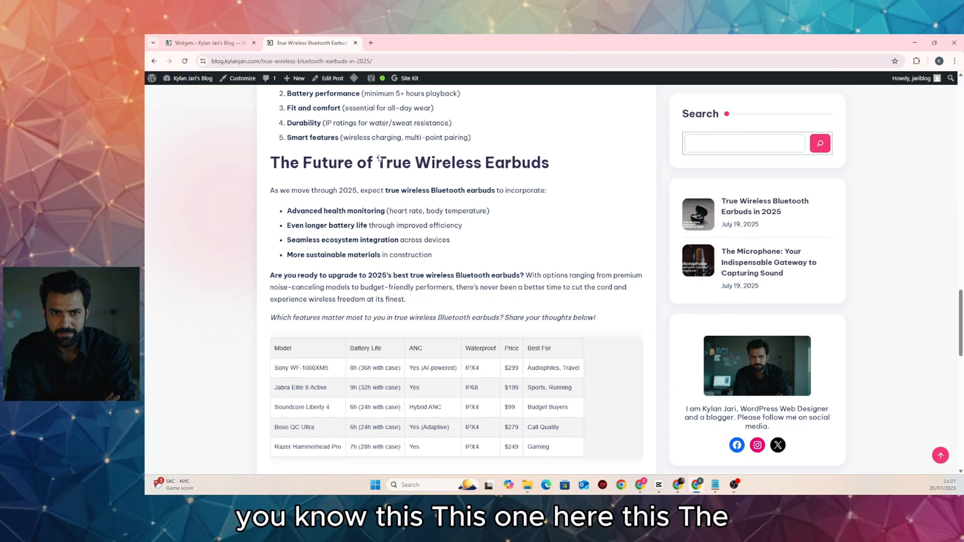
pyautogui.scroll(3, 322, 236)
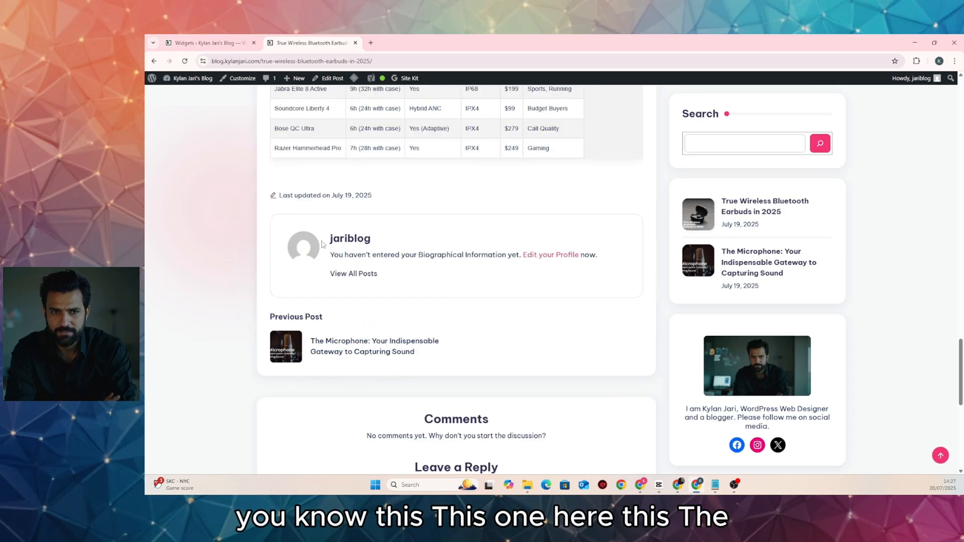
# Write the Biographical Info as a WordPress Web Designer and Blogger
pyautogui.click(544, 255)
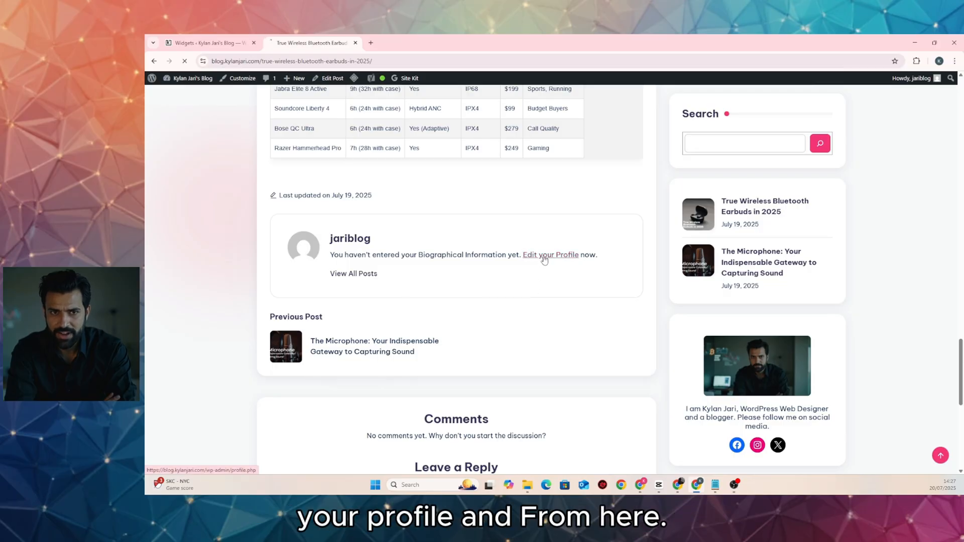
pyautogui.scroll(-4, 432, 259)
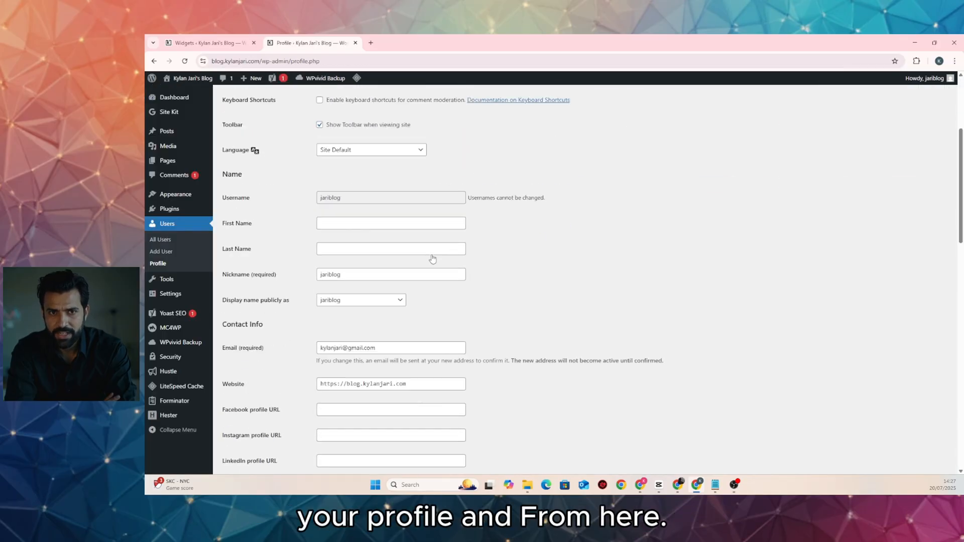
pyautogui.scroll(-2, 436, 253)
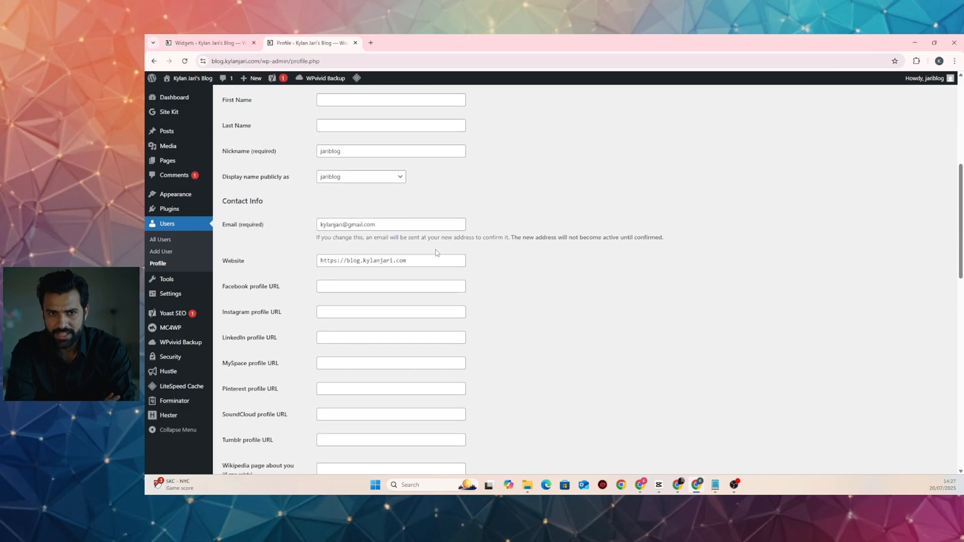
pyautogui.scroll(-3, 441, 251)
pyautogui.scroll(3, 446, 251)
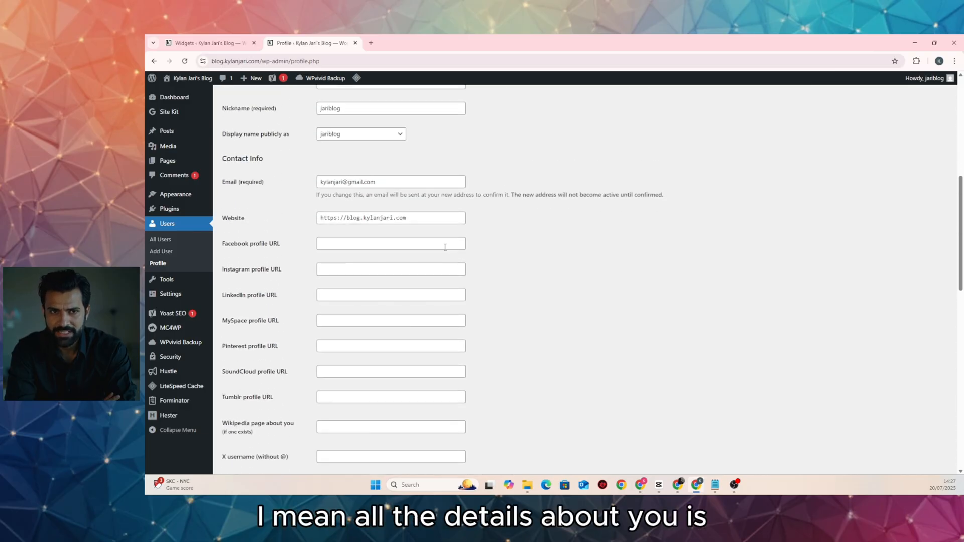
pyautogui.scroll(-2, 445, 247)
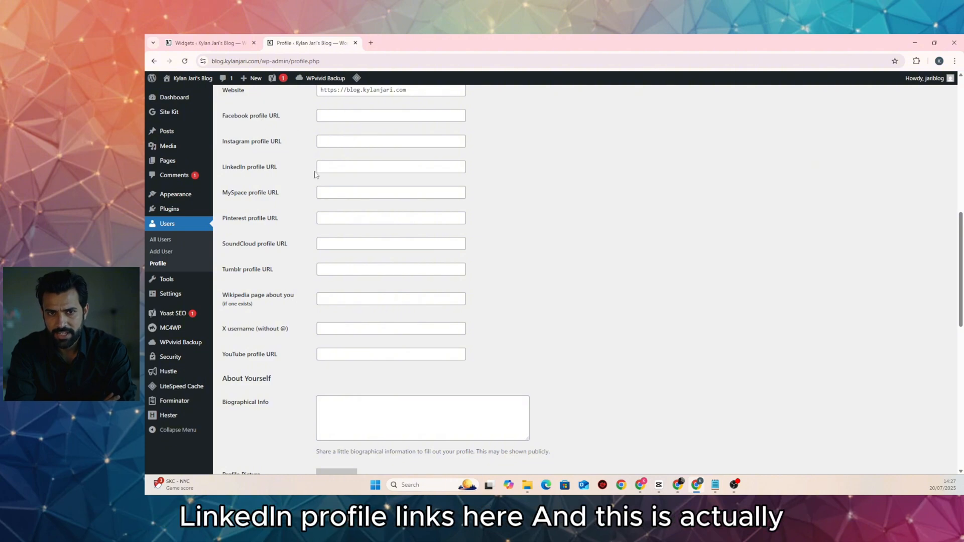
pyautogui.scroll(-3, 366, 234)
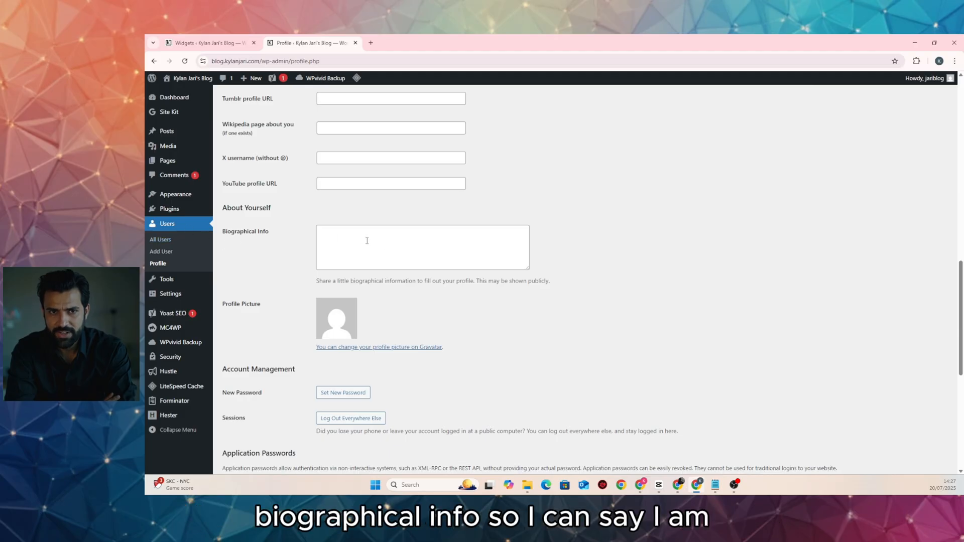
pyautogui.click(369, 240)
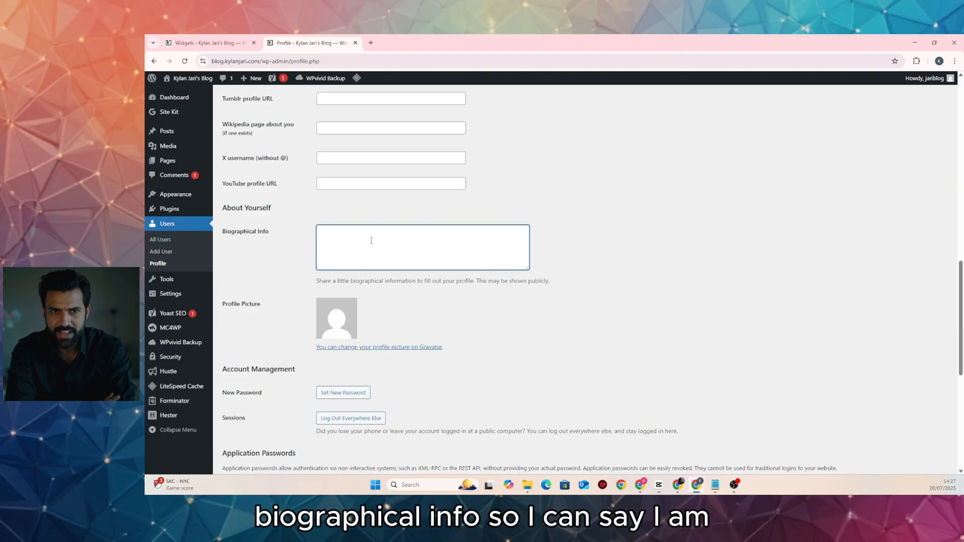
pyautogui.write('I am Kylan Jari, WOr')
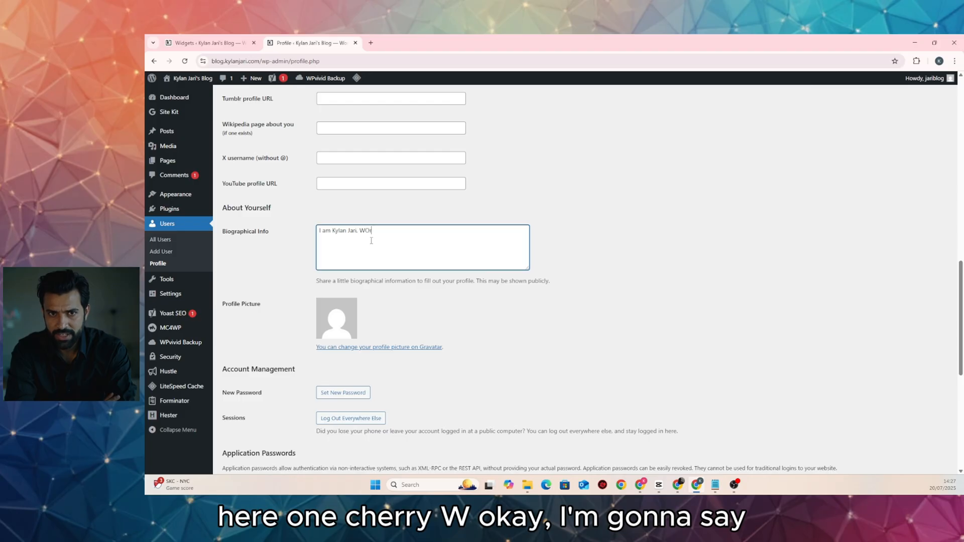
pyautogui.write('d')
pyautogui.press('BackSpace')
pyautogui.press('BackSpace')
pyautogui.press('BackSpace')
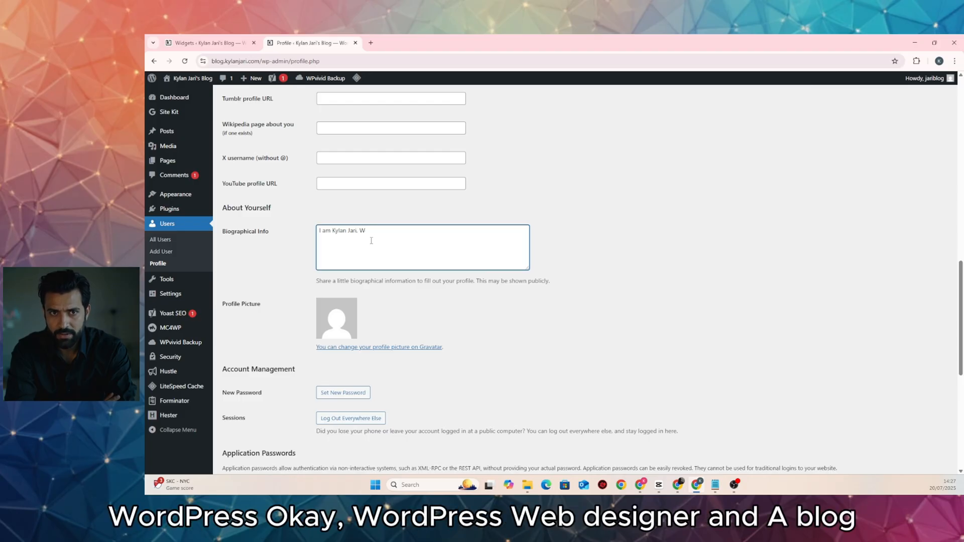
pyautogui.write('ordPress Web Designe')
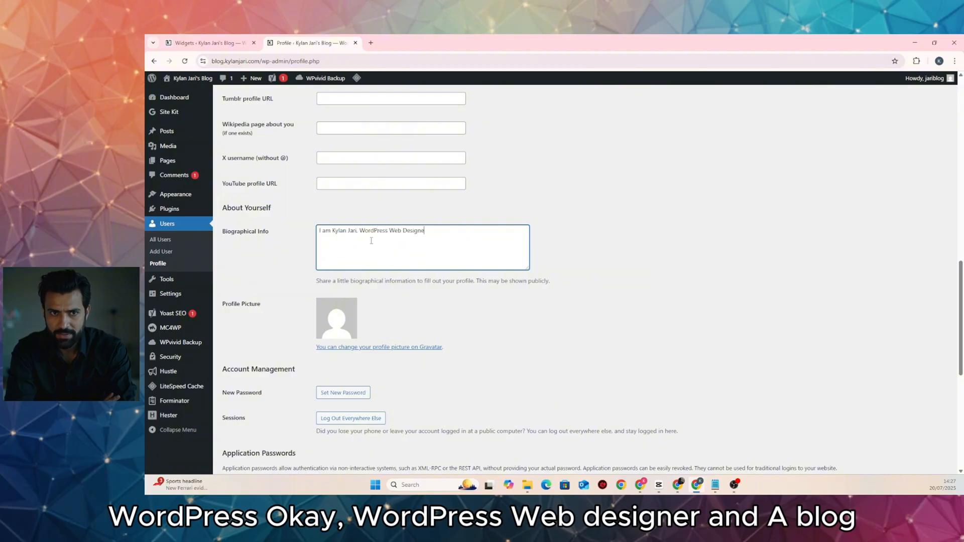
pyautogui.write('r and a Blooger')
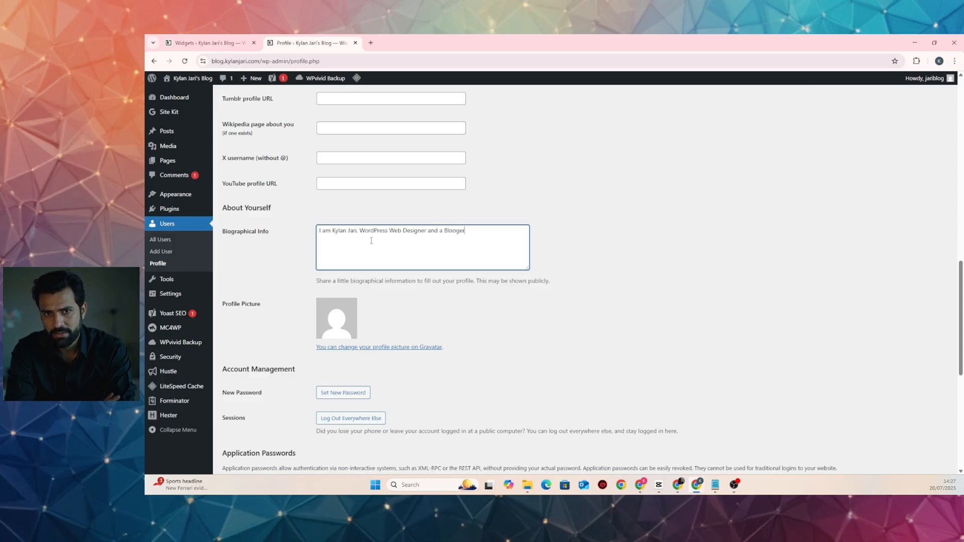
pyautogui.press('BackSpace')
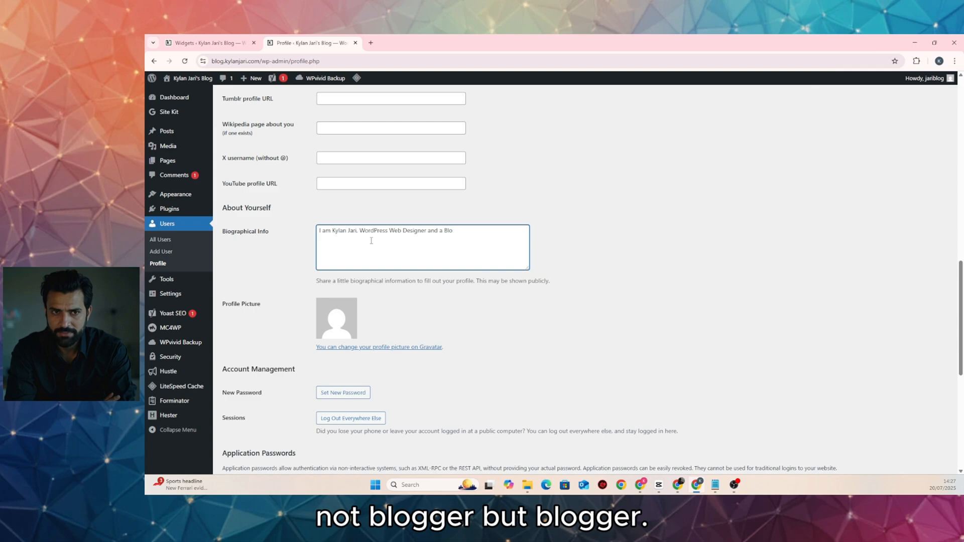
pyautogui.write('gger.')
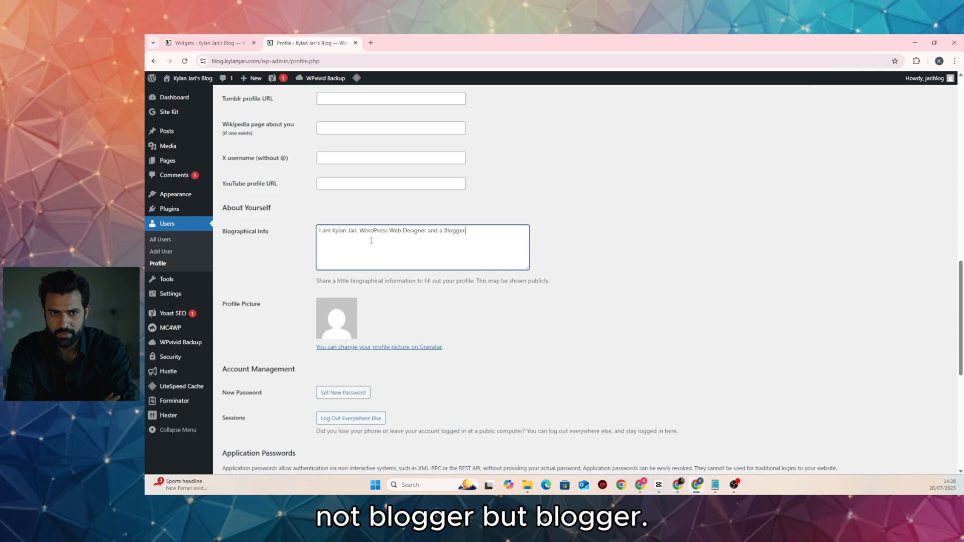
# Put # placeholders in the Facebook, Instagram and LinkedIn profile URL fields
pyautogui.scroll(6, 294, 301)
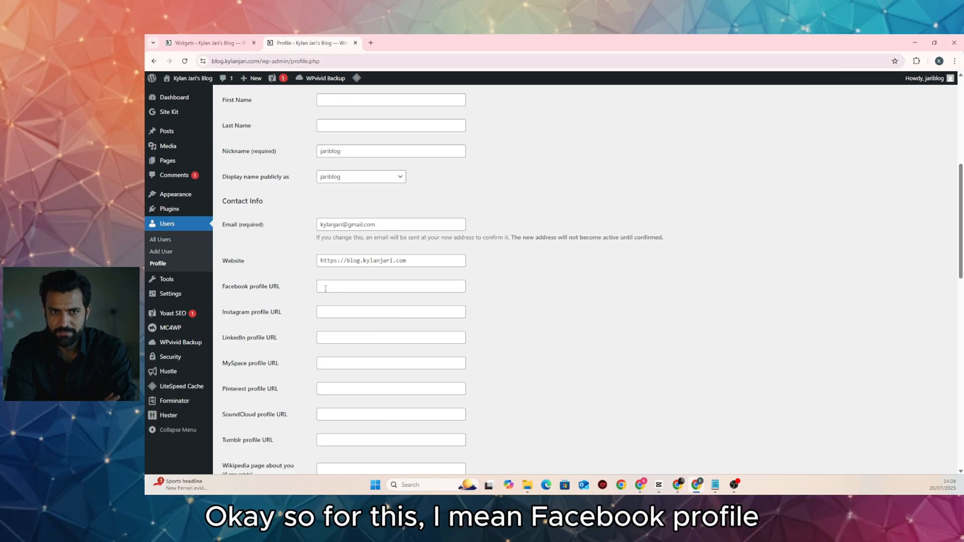
pyautogui.click(351, 287)
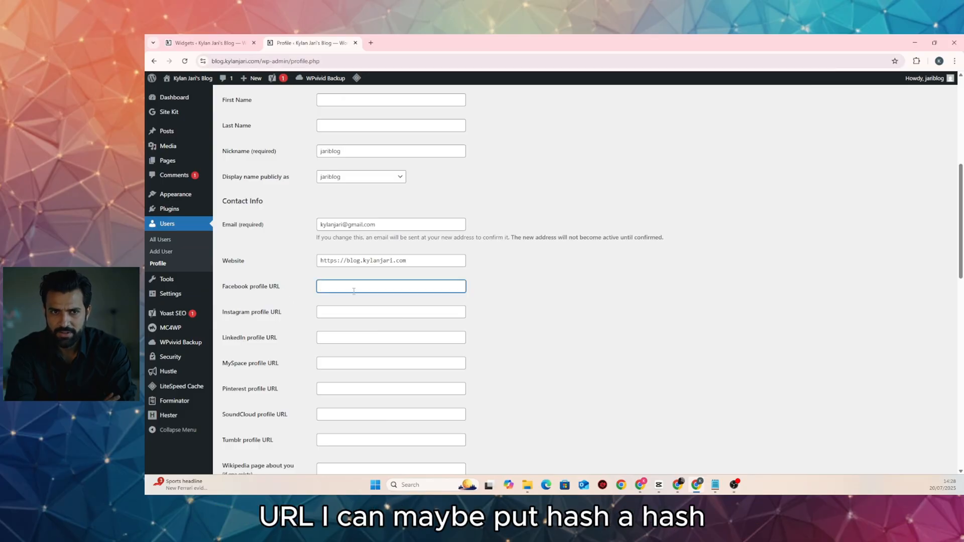
pyautogui.write('#')
pyautogui.click(351, 310)
pyautogui.write('#')
pyautogui.click(352, 337)
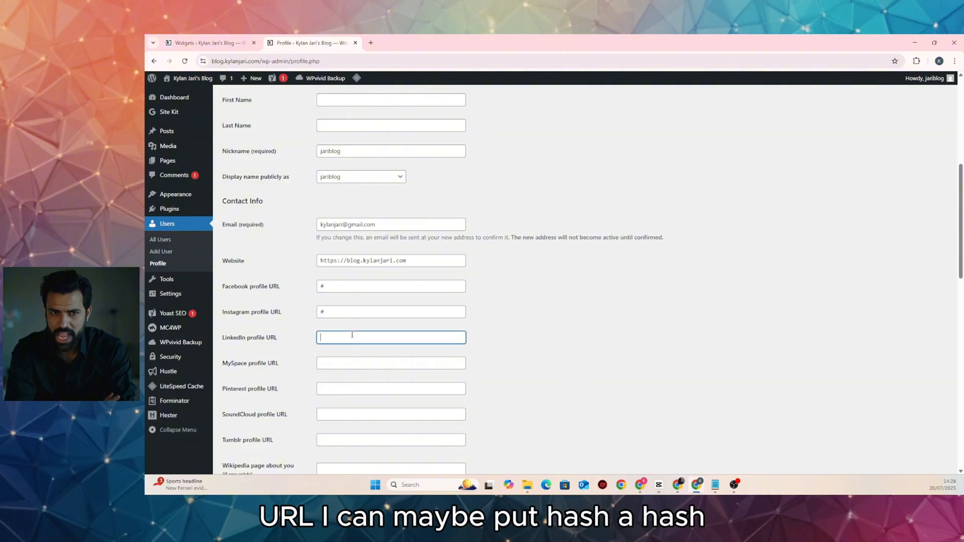
pyautogui.write('#')
# Save the profile changes with Update Profile
pyautogui.scroll(-3, 495, 353)
pyautogui.scroll(-4, 495, 352)
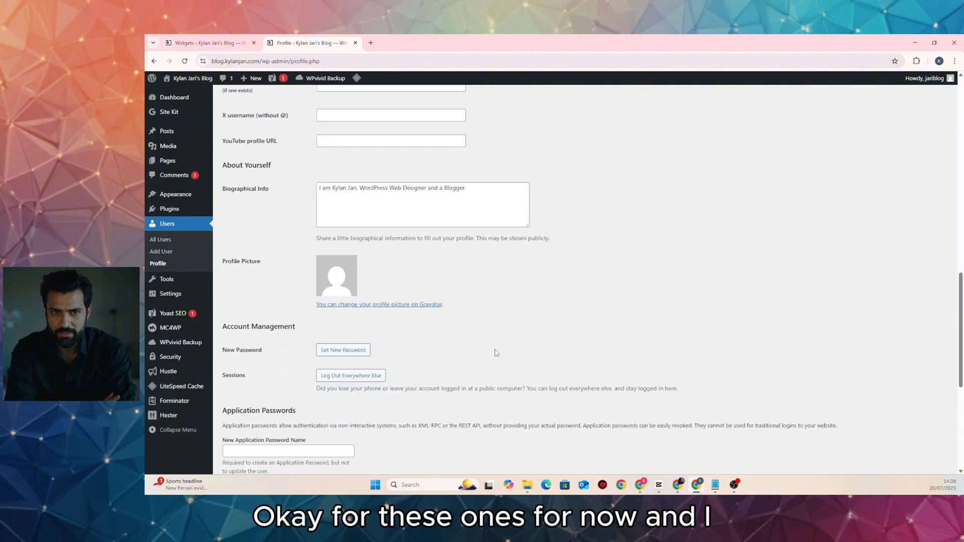
pyautogui.scroll(-5, 497, 351)
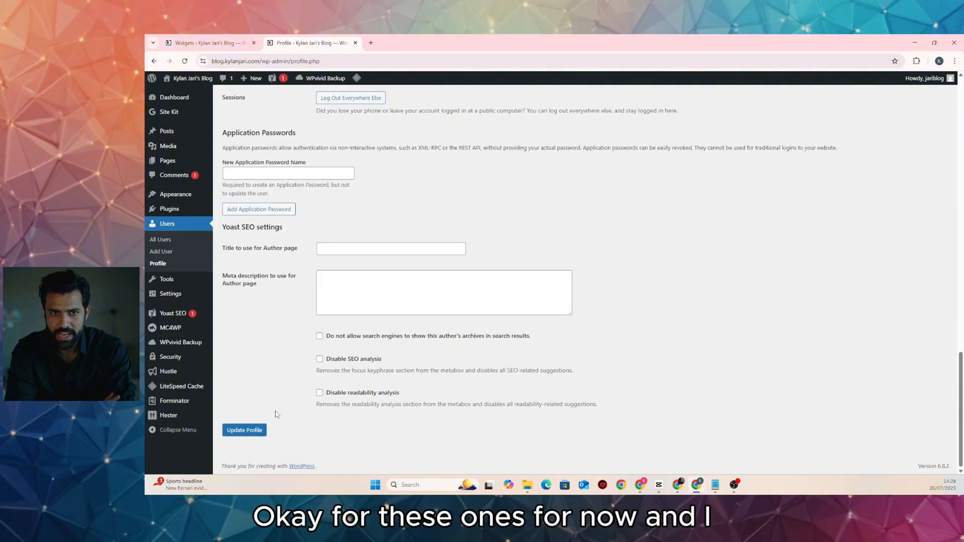
pyautogui.click(260, 433)
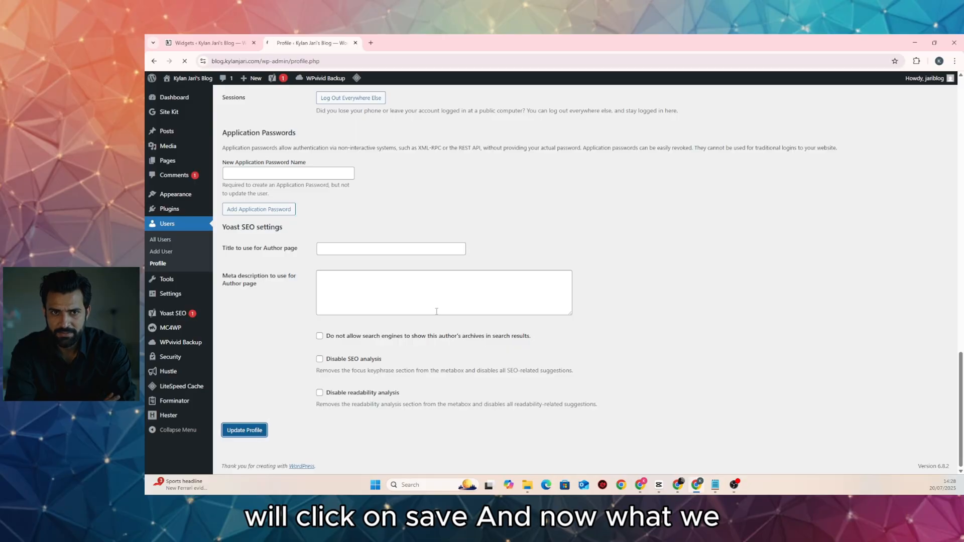
# Open the Gravatar link in a new browser tab and switch to it
pyautogui.scroll(-15, 422, 293)
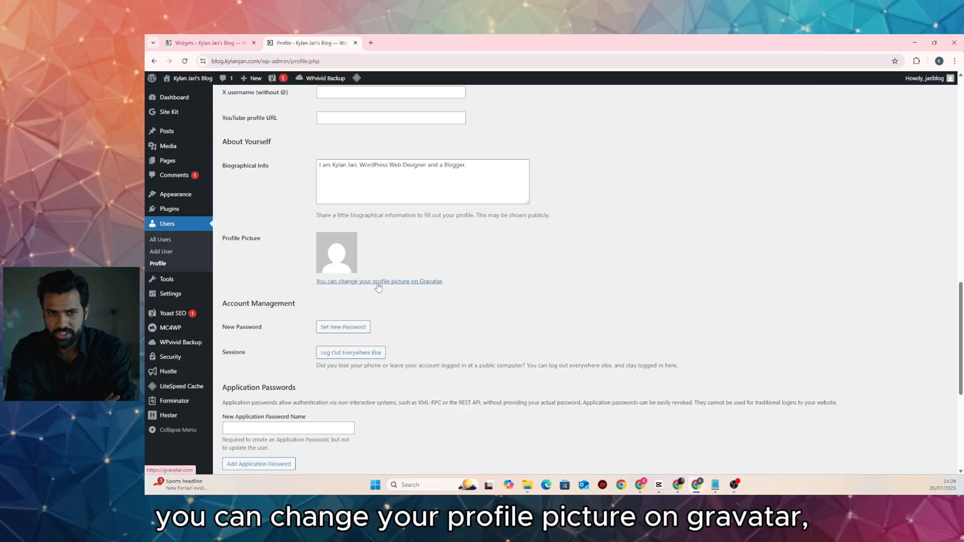
pyautogui.rightClick(429, 282)
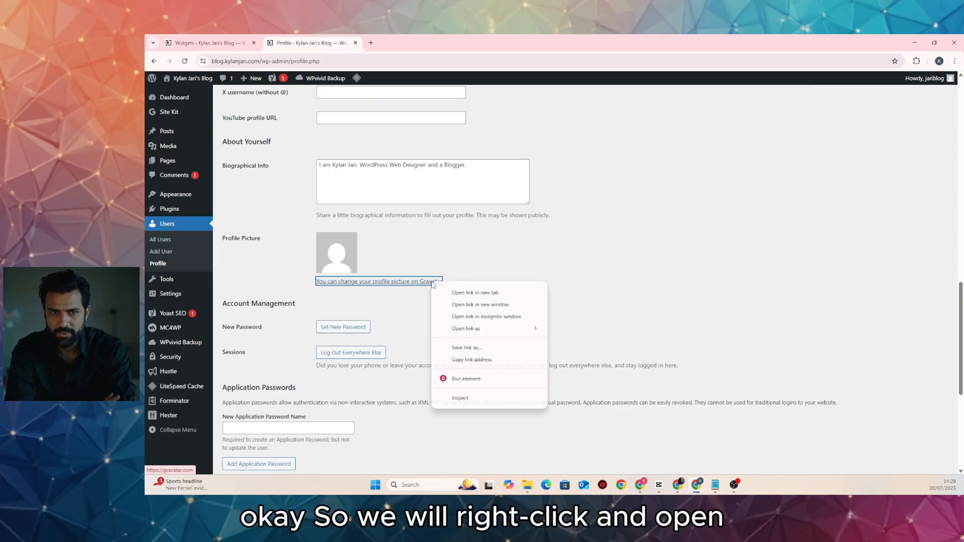
pyautogui.click(458, 287)
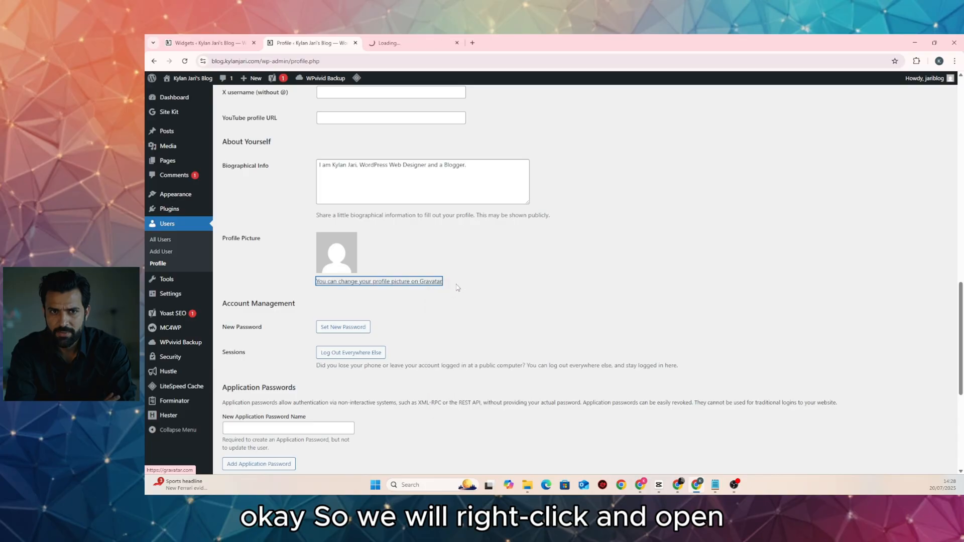
pyautogui.click(410, 43)
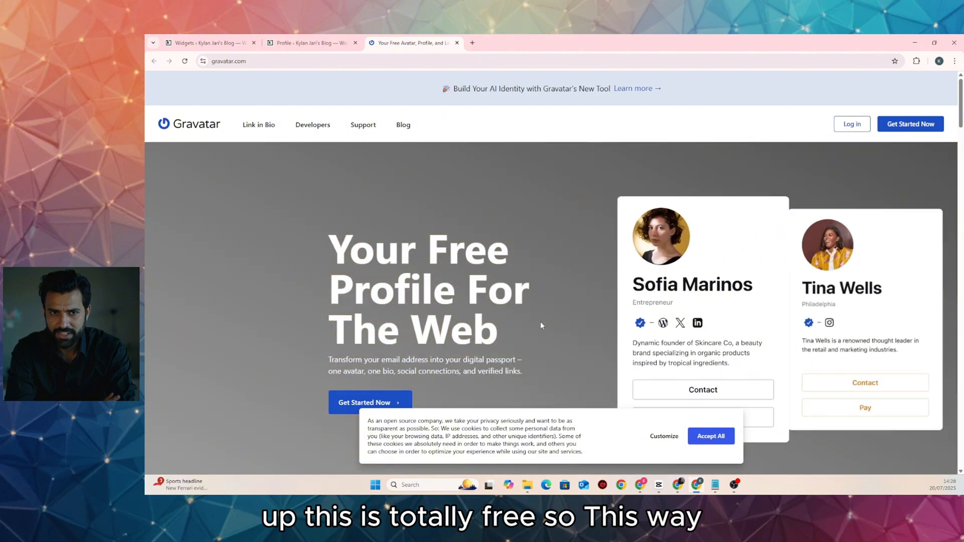
# Accept cookies and attempt Gravatar login with Google, reaching the no-WordPress.com-account error
pyautogui.click(708, 438)
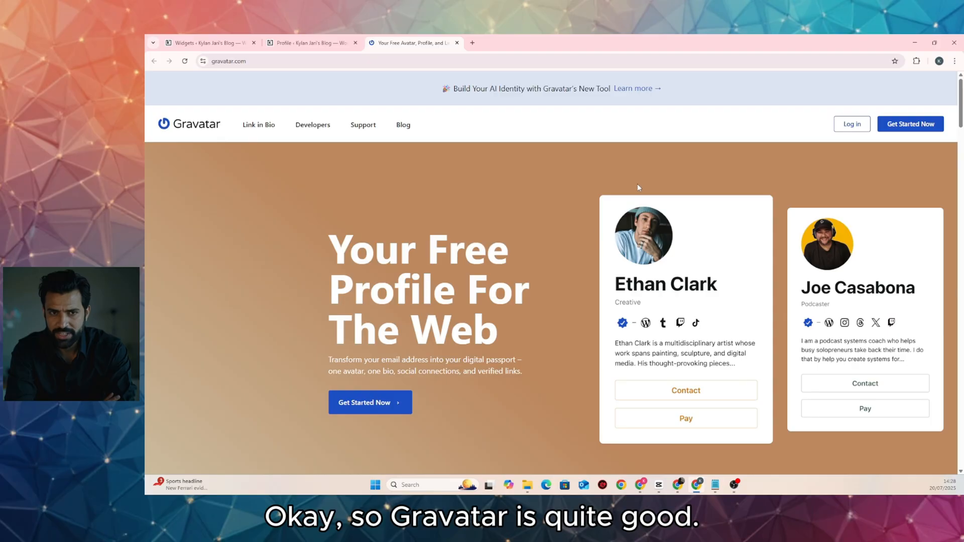
pyautogui.click(842, 126)
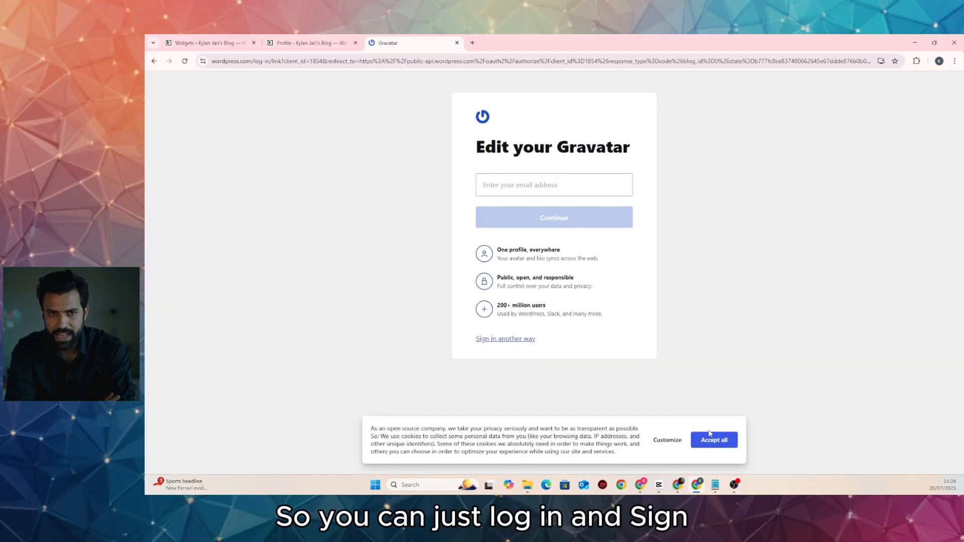
pyautogui.click(712, 437)
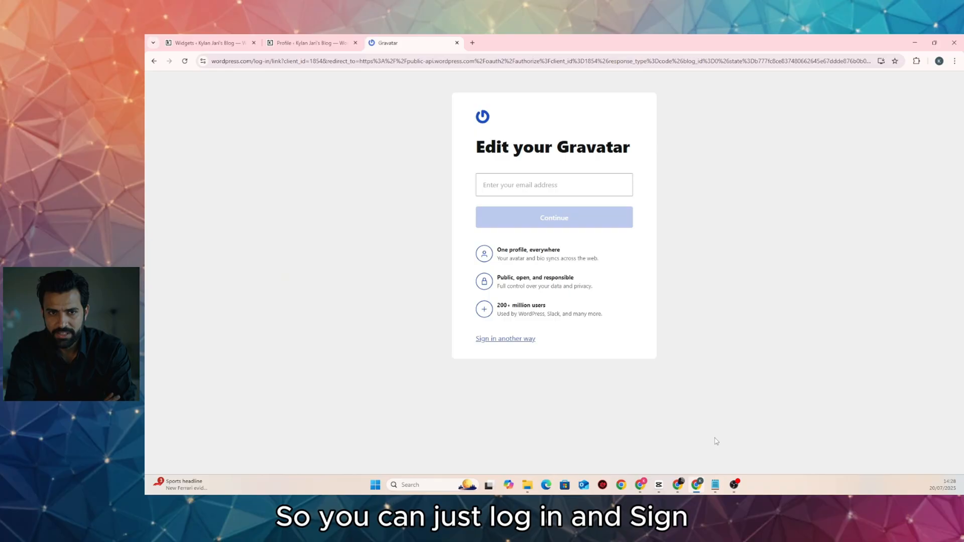
pyautogui.click(523, 341)
pyautogui.click(537, 321)
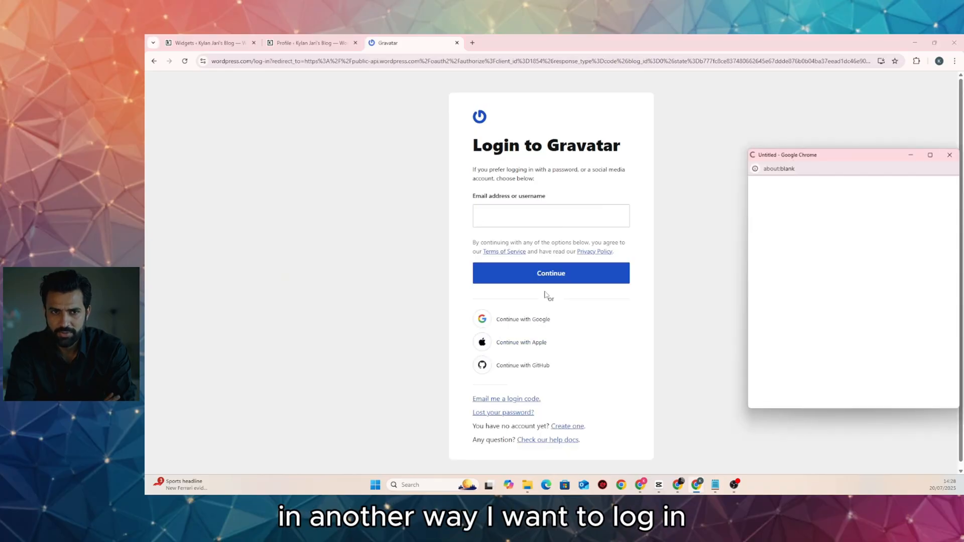
pyautogui.click(784, 279)
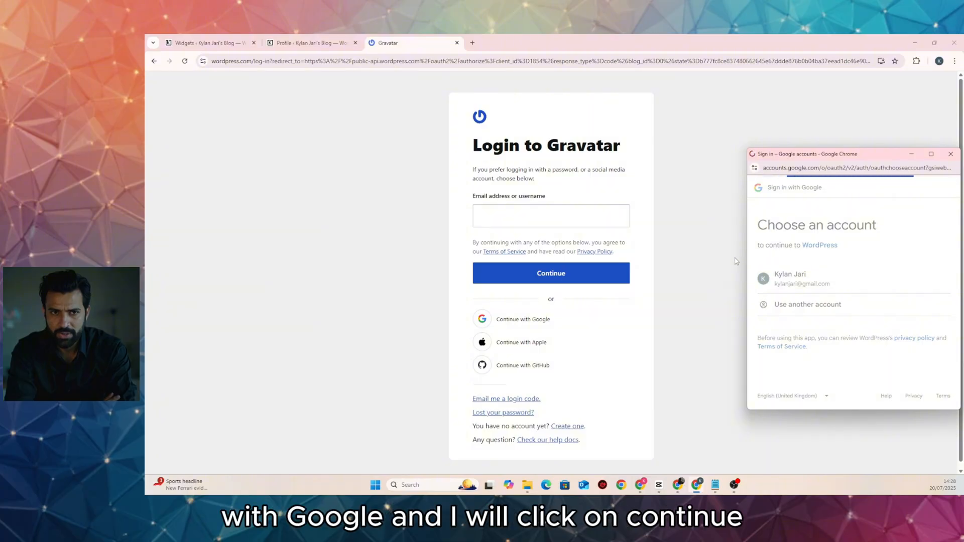
pyautogui.click(907, 342)
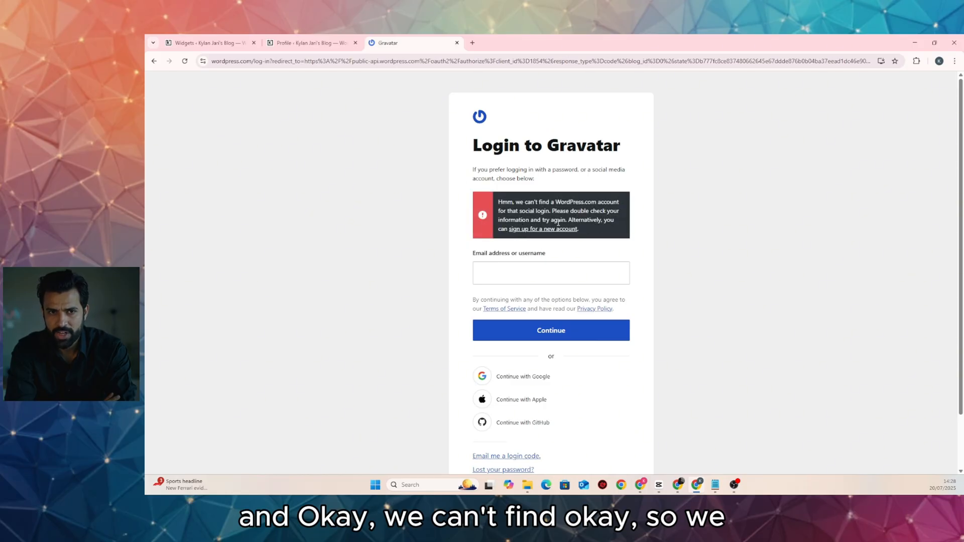
pyautogui.scroll(-2, 557, 224)
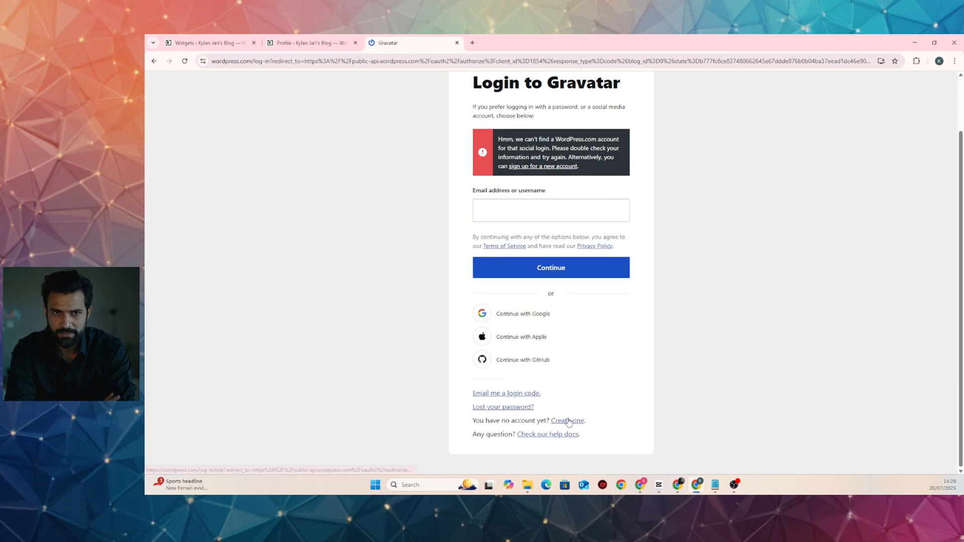
# Sign up for Gravatar with the Gmail address and enter the emailed verification code
pyautogui.click(568, 422)
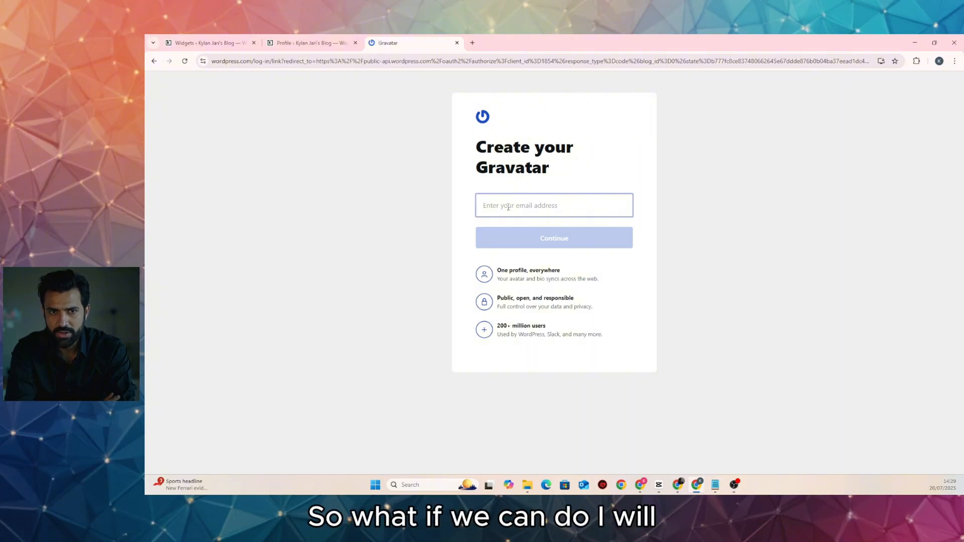
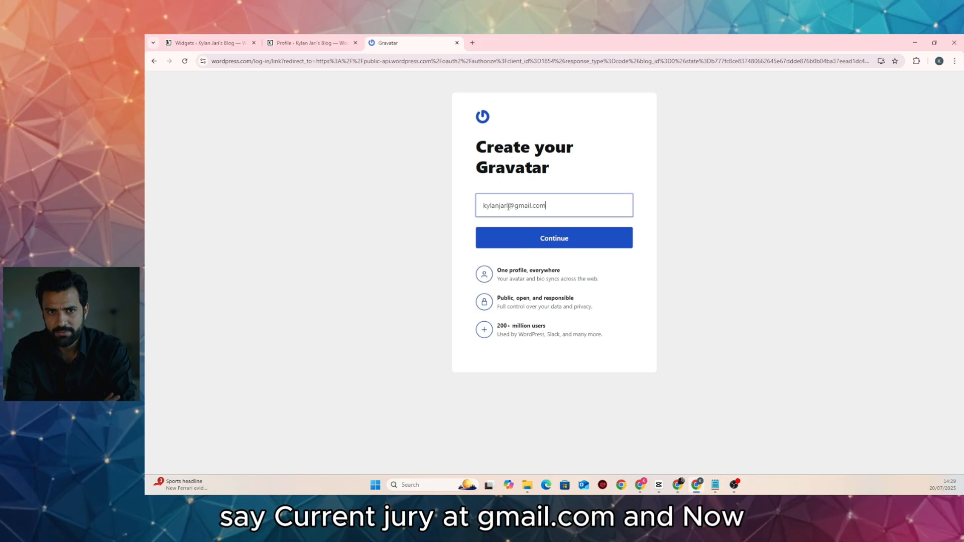
pyautogui.press('Return')
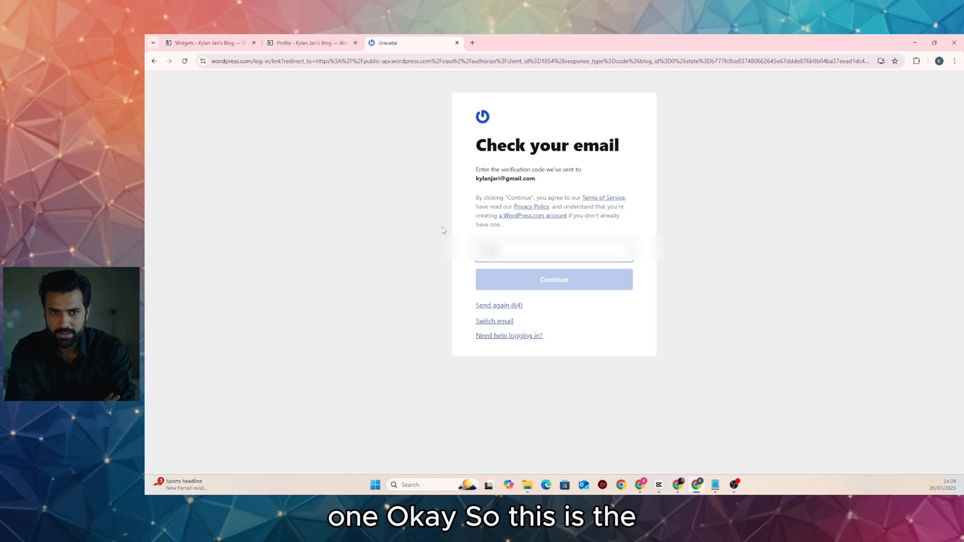
pyautogui.write('*')
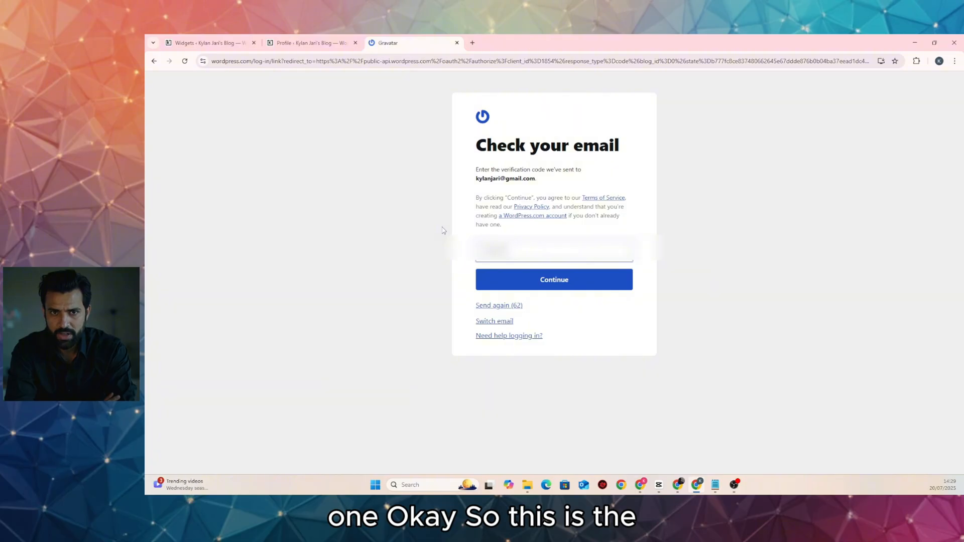
pyautogui.click(548, 293)
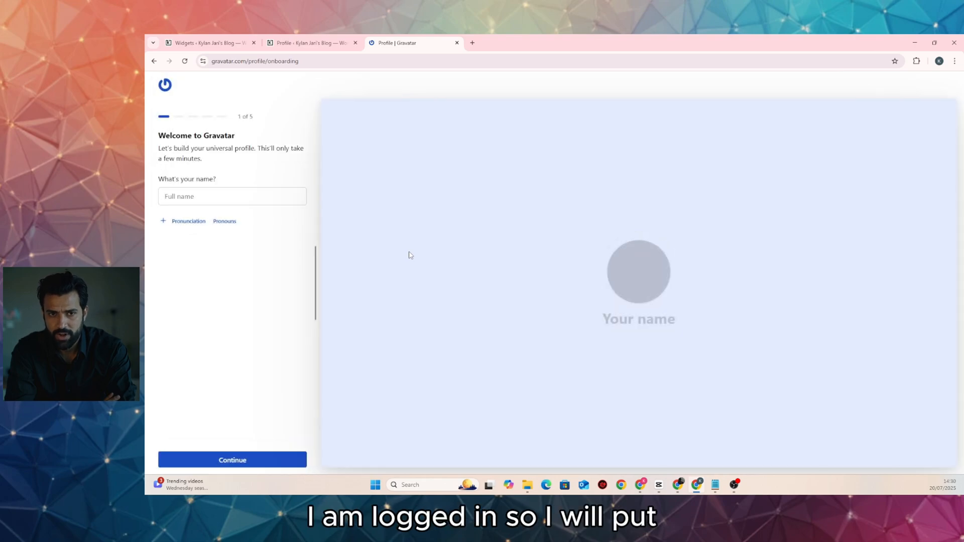
# Fill in the full name from saved suggestions and continue to the avatar step
pyautogui.click(267, 198)
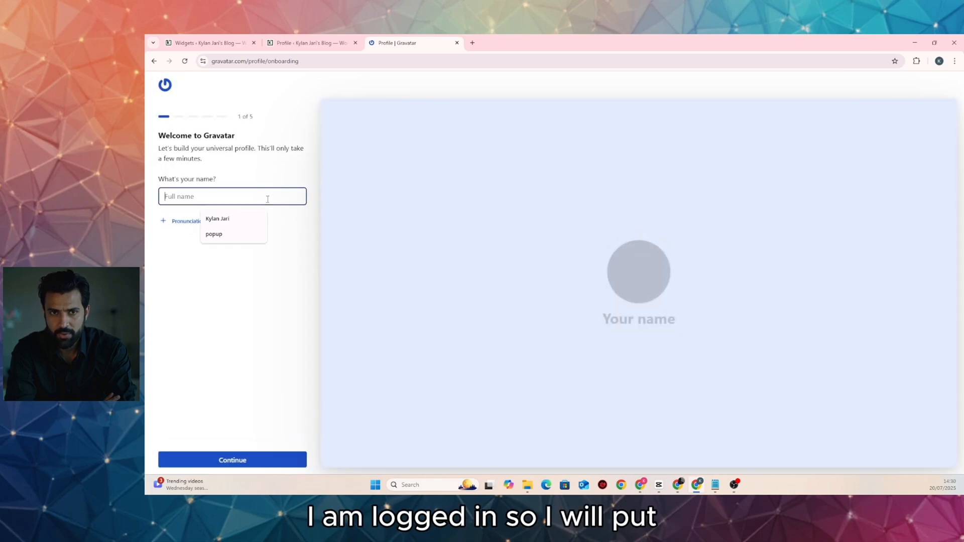
pyautogui.click(244, 219)
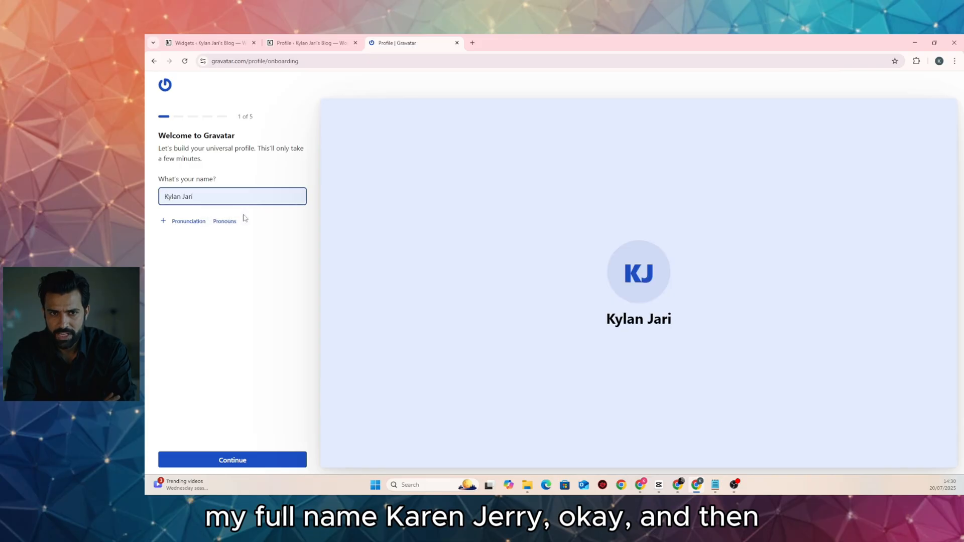
pyautogui.click(275, 461)
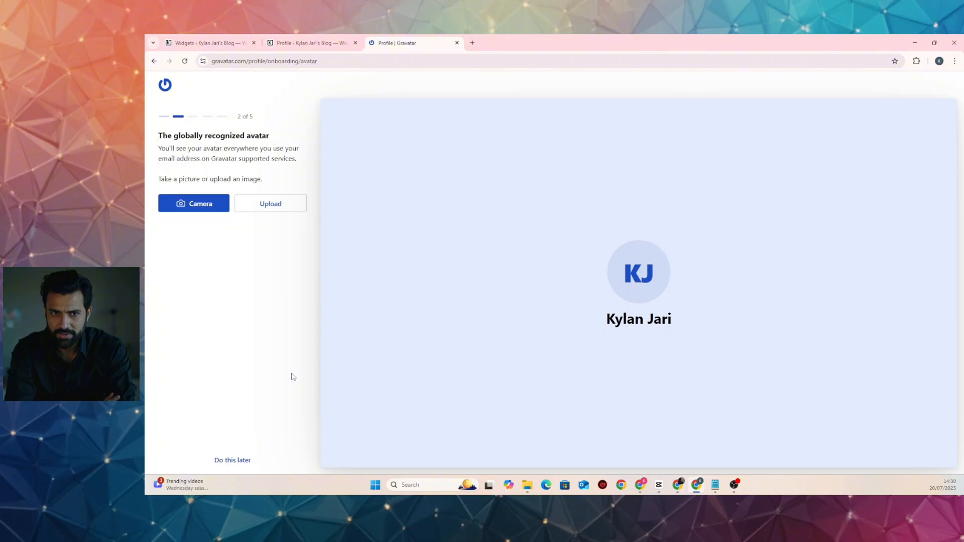
# Upload a photo, crop it tighter around the face, and save it as the avatar
pyautogui.click(270, 203)
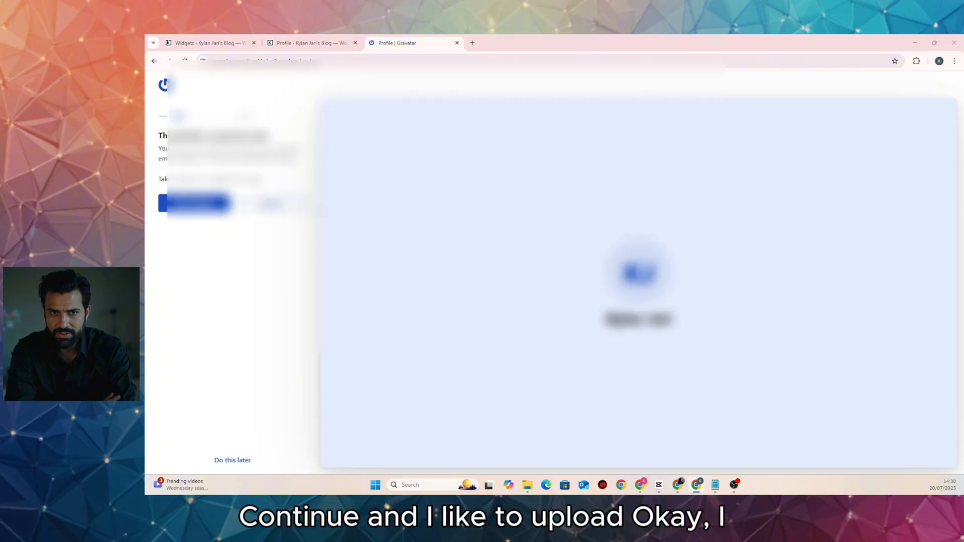
pyautogui.doubleClick(215, 243)
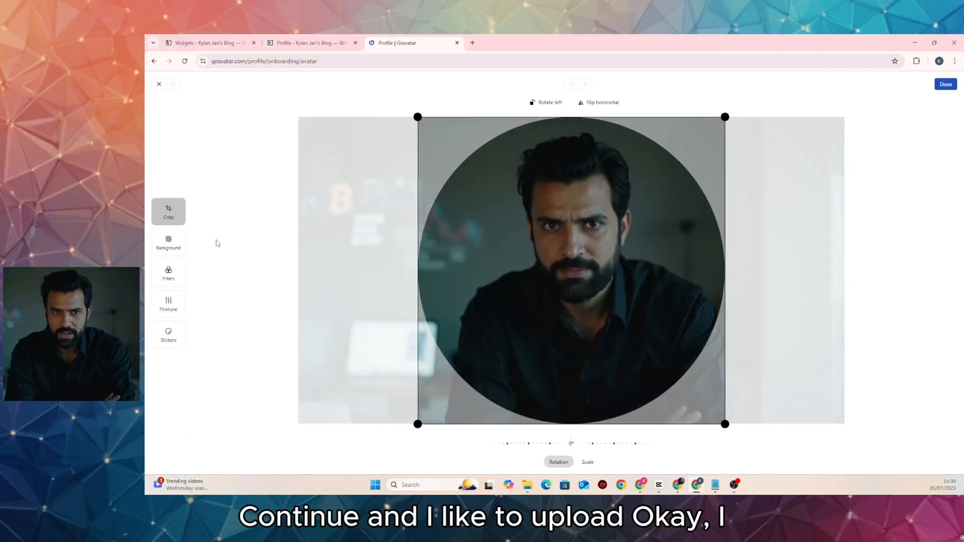
pyautogui.moveTo(725, 424); pyautogui.dragTo(613, 312)
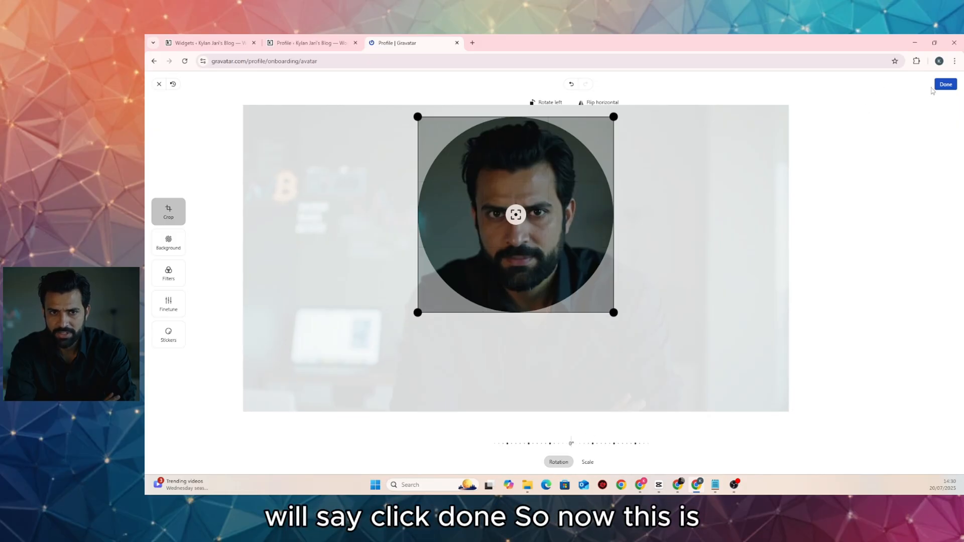
pyautogui.click(937, 85)
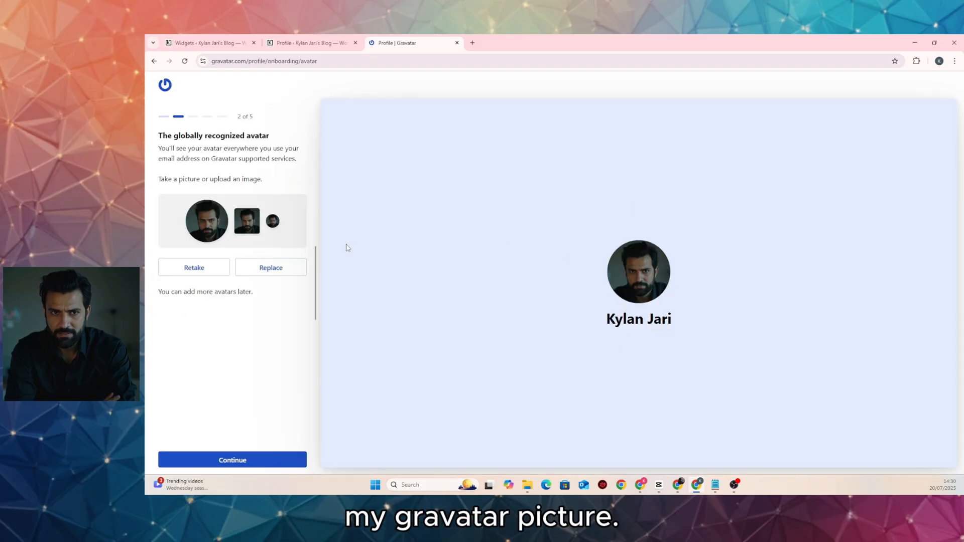
# Enter location Leeds, London, bio 'WordPress Web Designer & Blogger.' and job title Web Designer
pyautogui.click(248, 463)
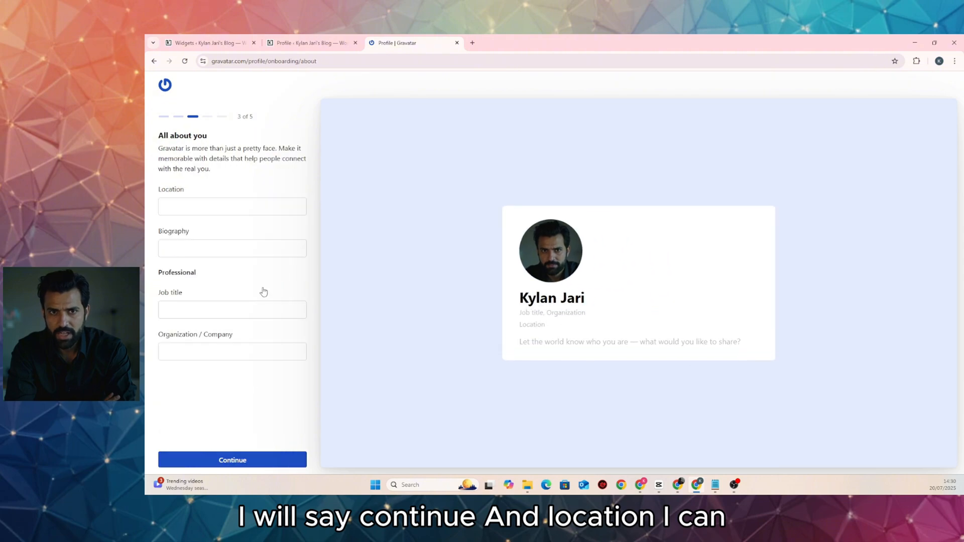
pyautogui.click(243, 198)
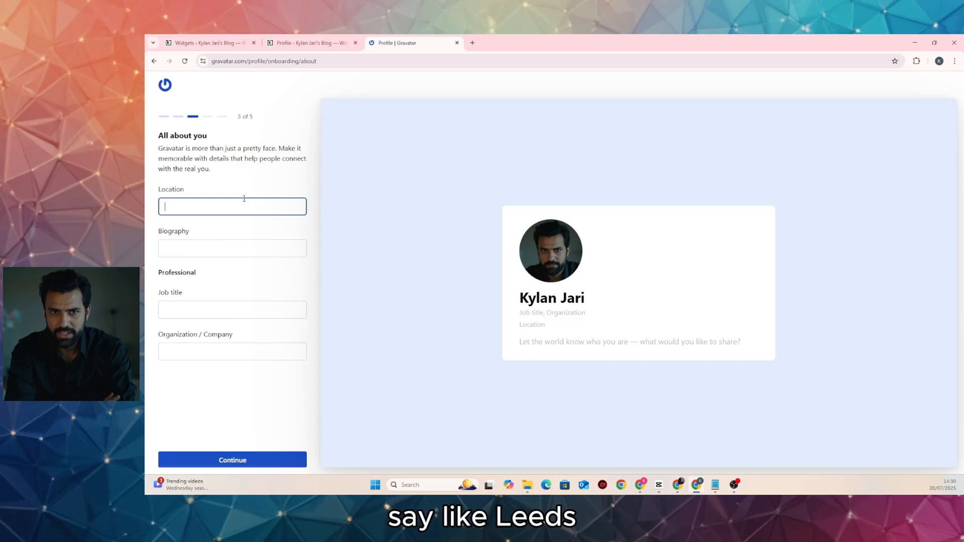
pyautogui.write('L')
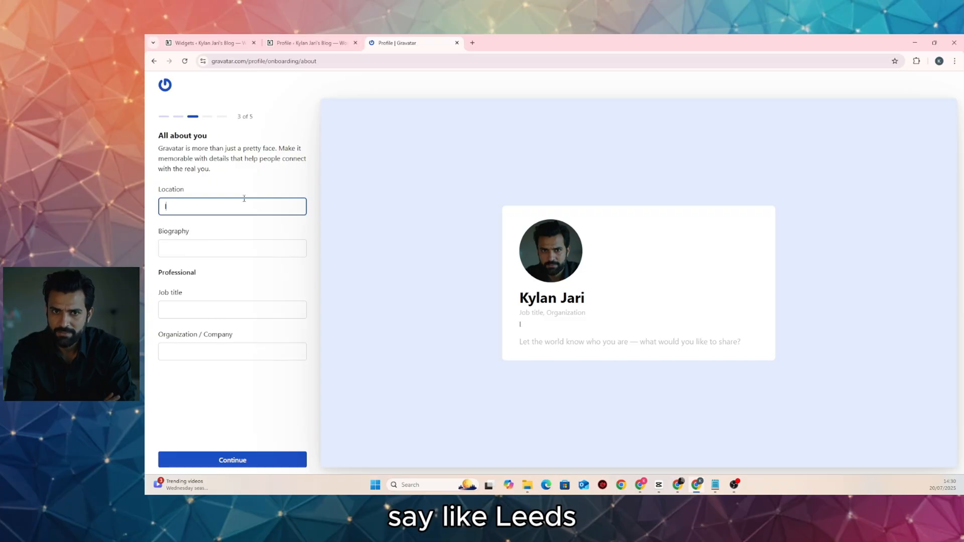
pyautogui.press('BackSpace')
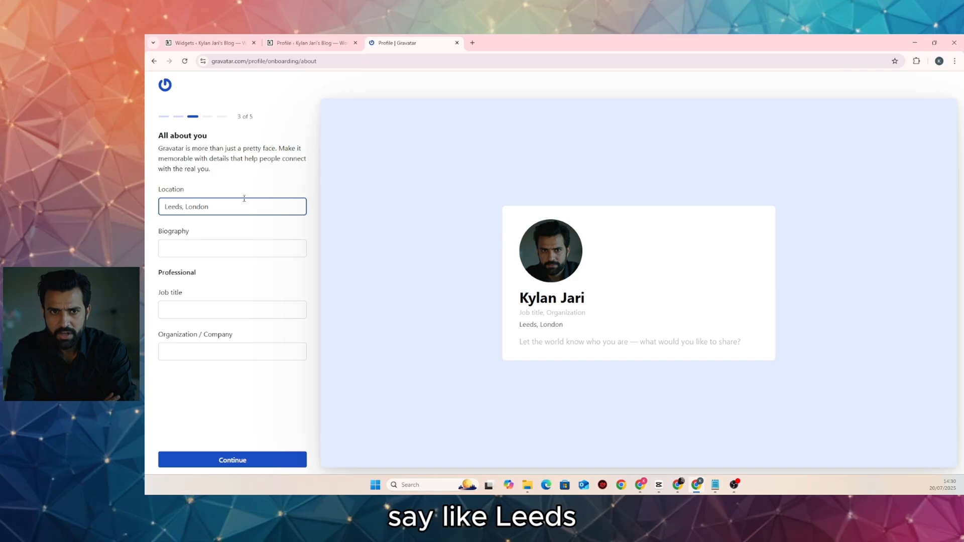
pyautogui.click(248, 250)
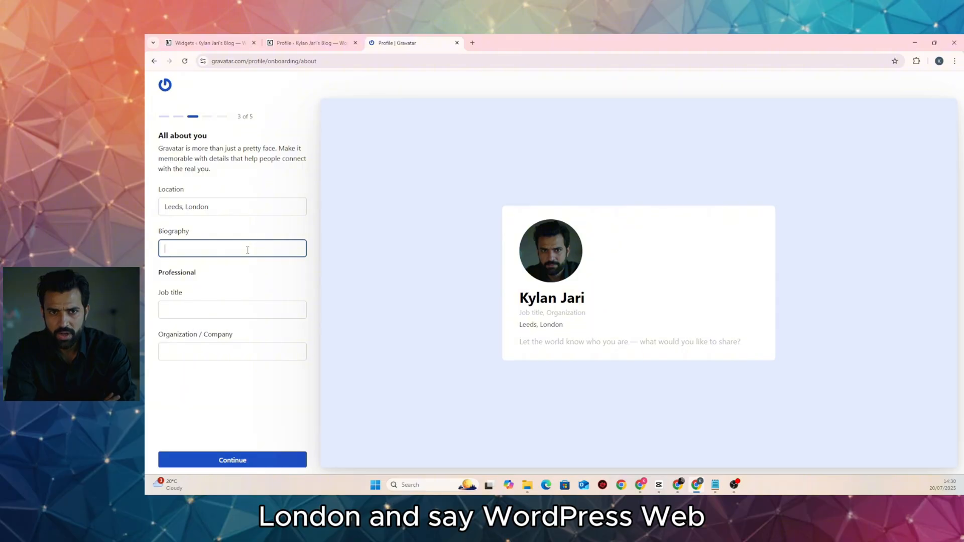
pyautogui.write('WordPress')
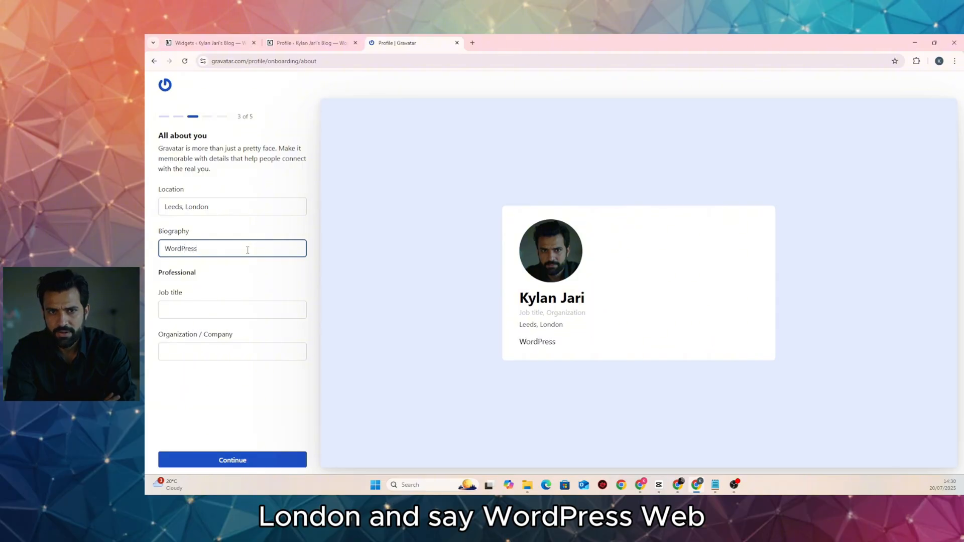
pyautogui.write(' Web Designer')
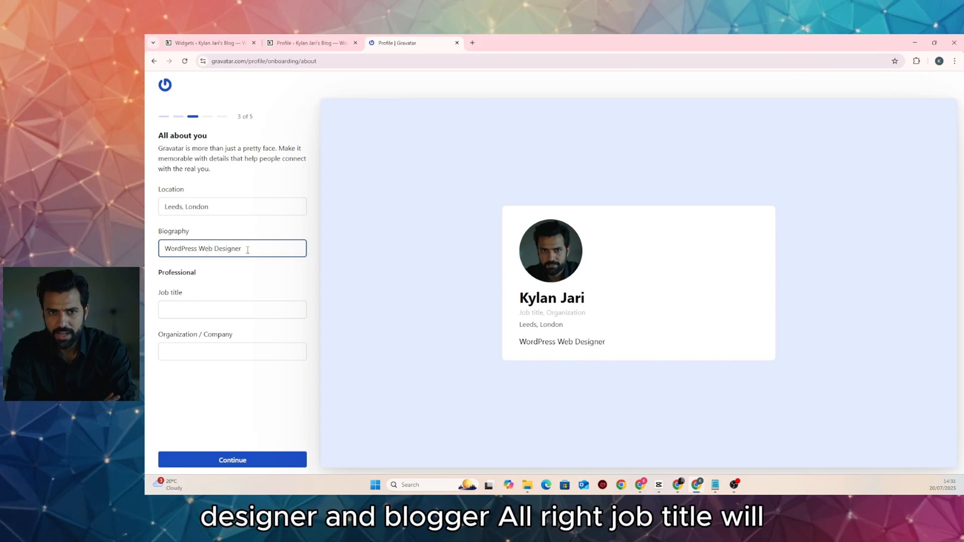
pyautogui.write(' & Blogger.')
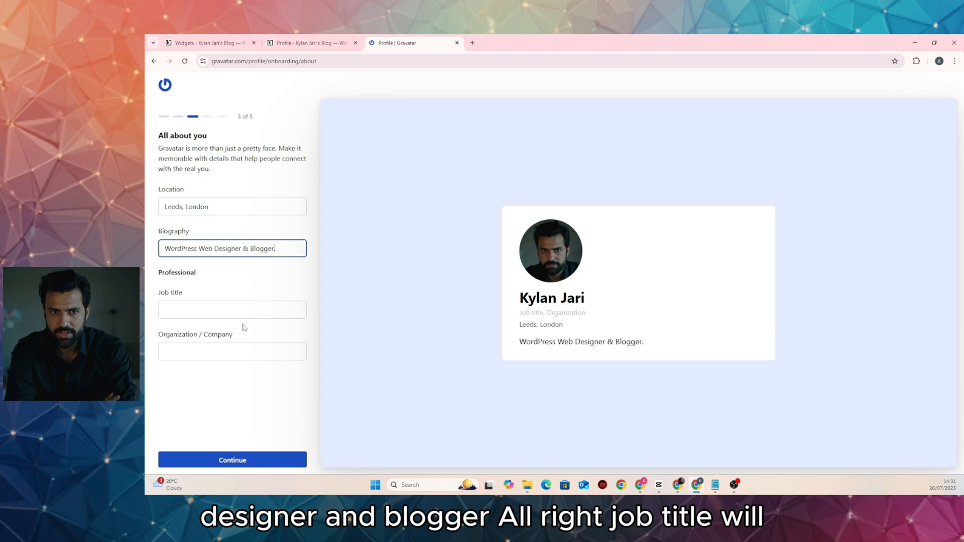
pyautogui.click(235, 306)
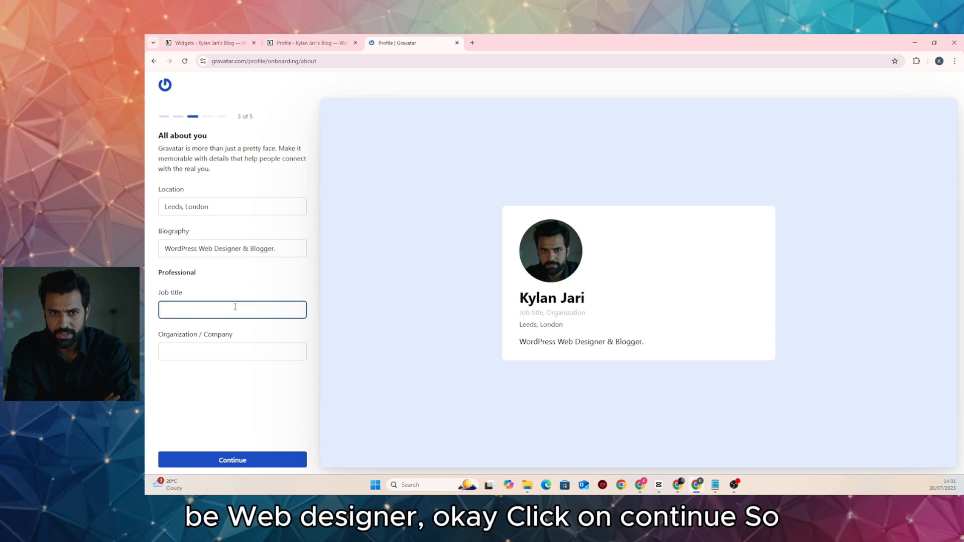
pyautogui.write('Web Designer')
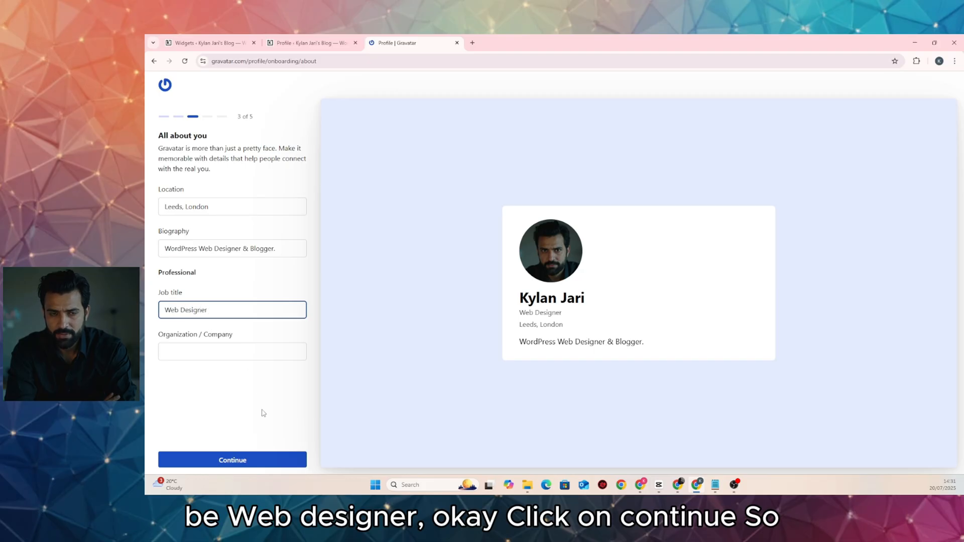
pyautogui.click(274, 465)
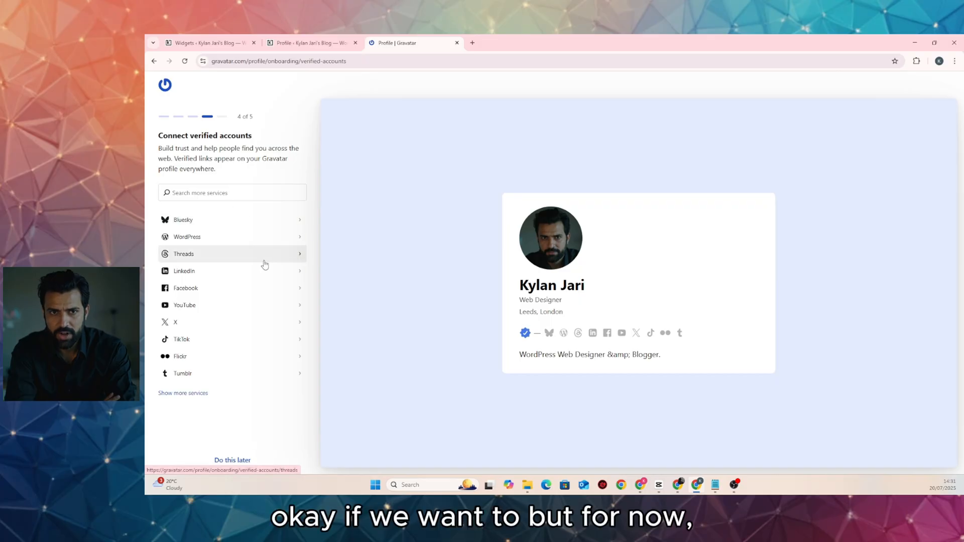
# Skip verified accounts and preview the colour schemes, settling on Classic
pyautogui.click(236, 460)
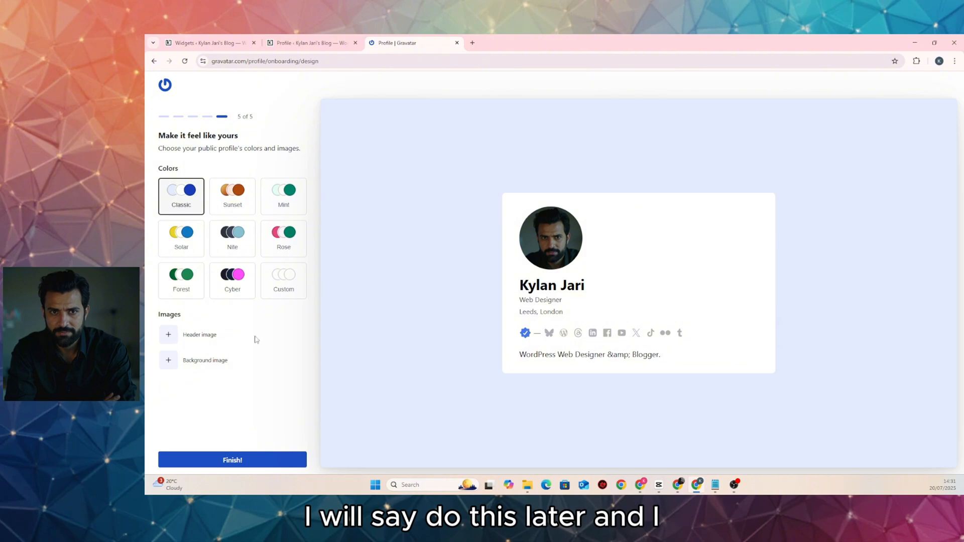
pyautogui.click(229, 200)
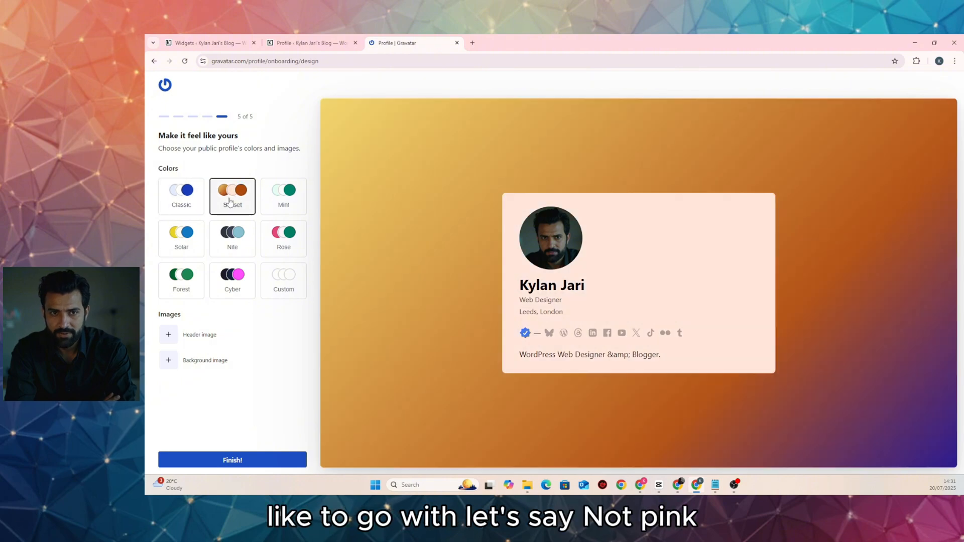
pyautogui.click(290, 206)
pyautogui.click(286, 237)
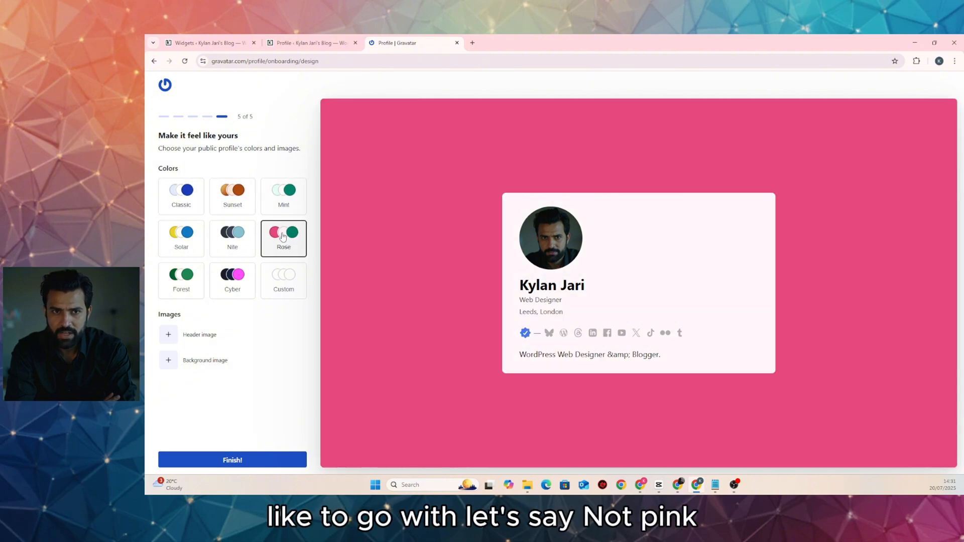
pyautogui.click(183, 197)
pyautogui.click(181, 236)
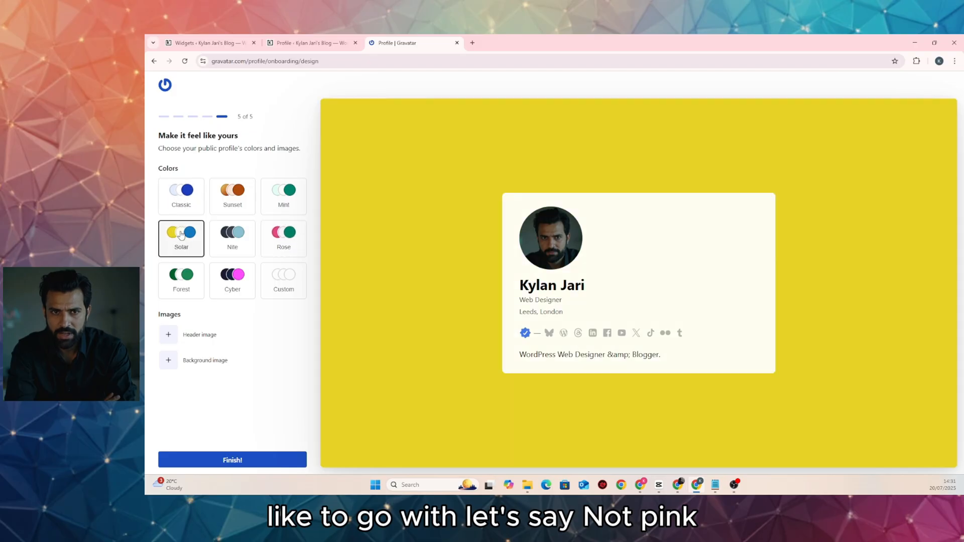
pyautogui.click(238, 242)
pyautogui.click(188, 200)
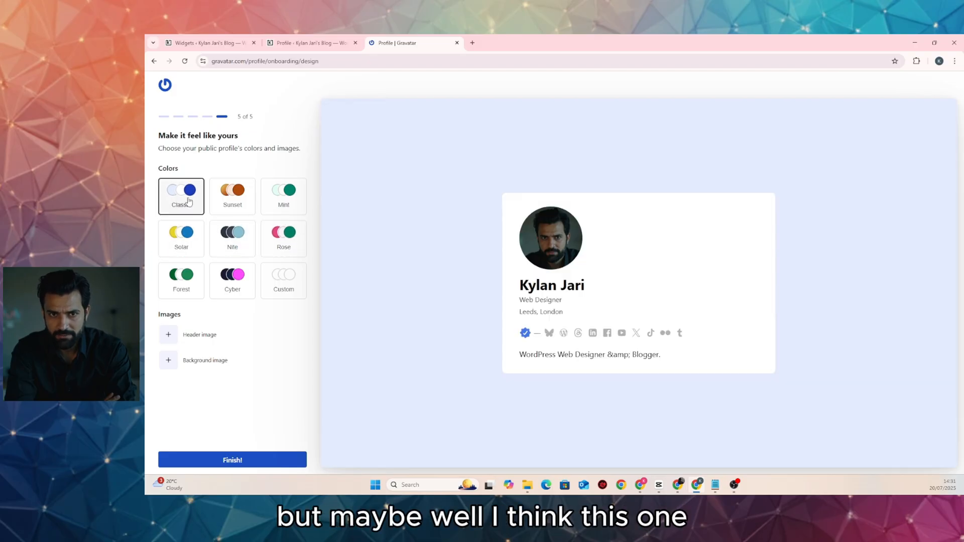
pyautogui.click(233, 201)
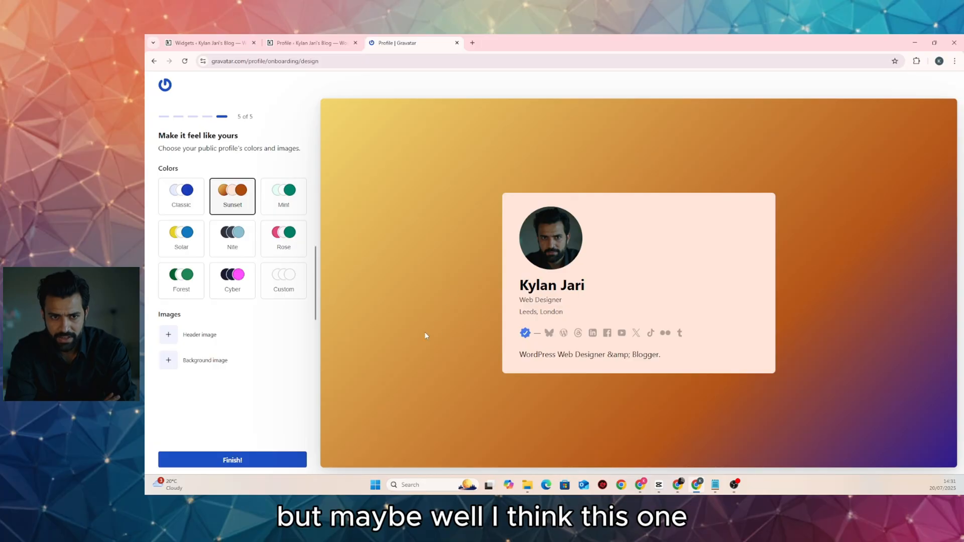
pyautogui.click(223, 290)
pyautogui.click(201, 284)
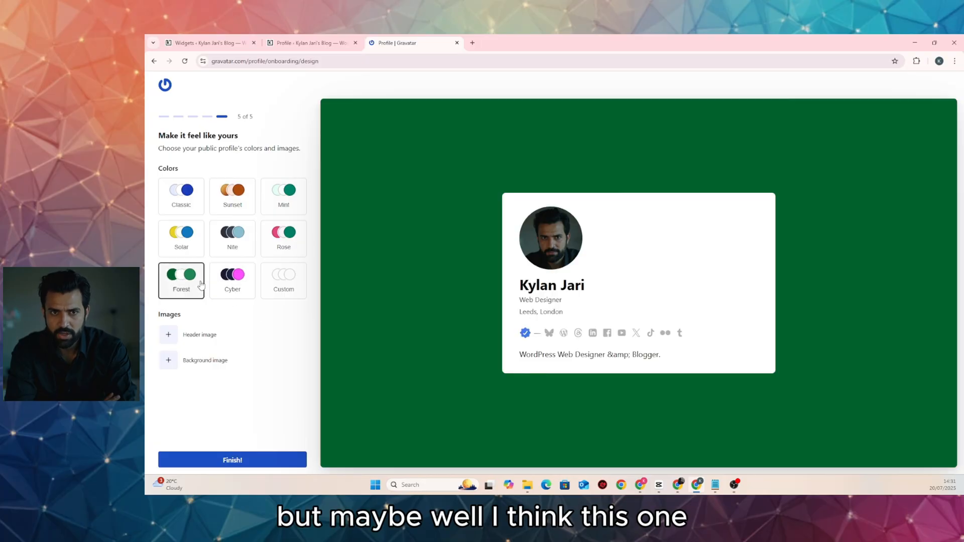
pyautogui.click(294, 246)
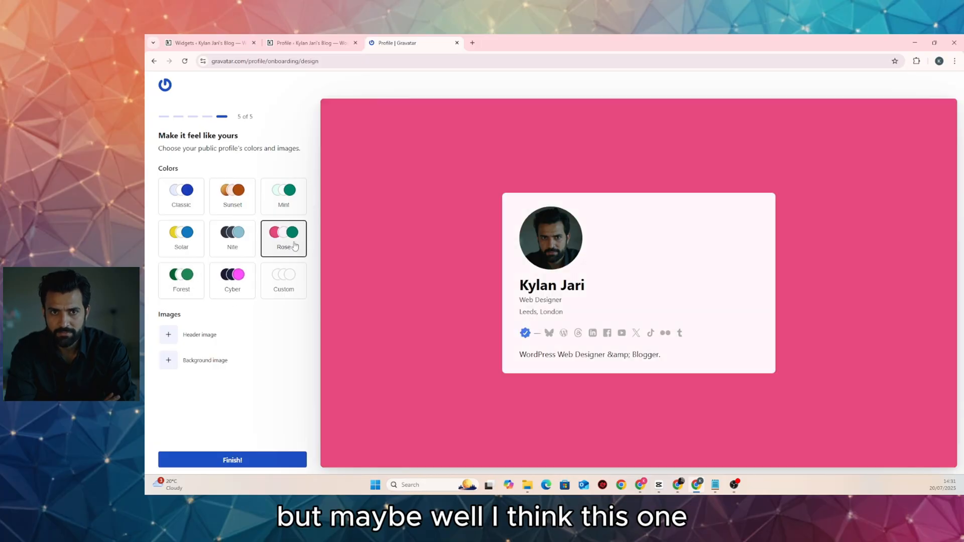
pyautogui.click(185, 198)
pyautogui.click(222, 205)
pyautogui.click(185, 204)
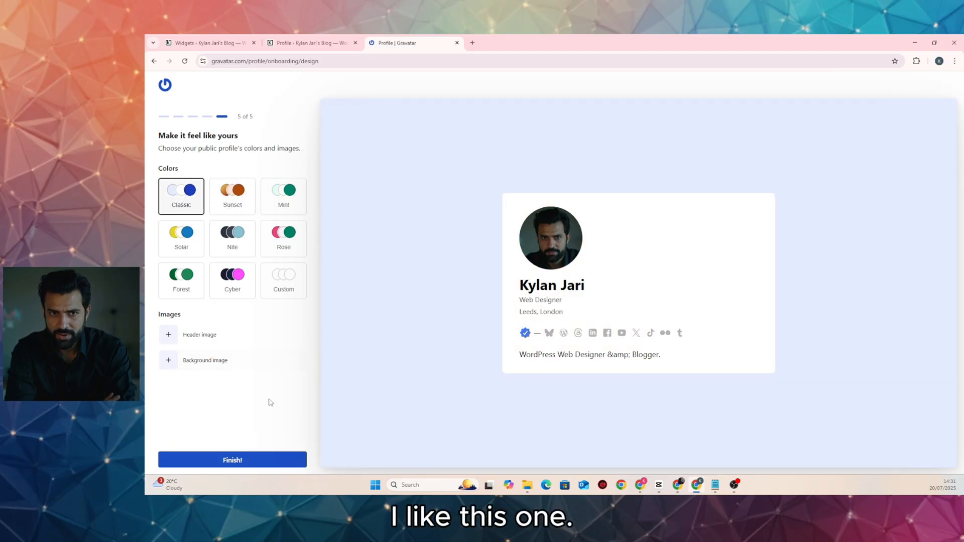
# Finish onboarding and look over the completed public Gravatar profile
pyautogui.click(259, 456)
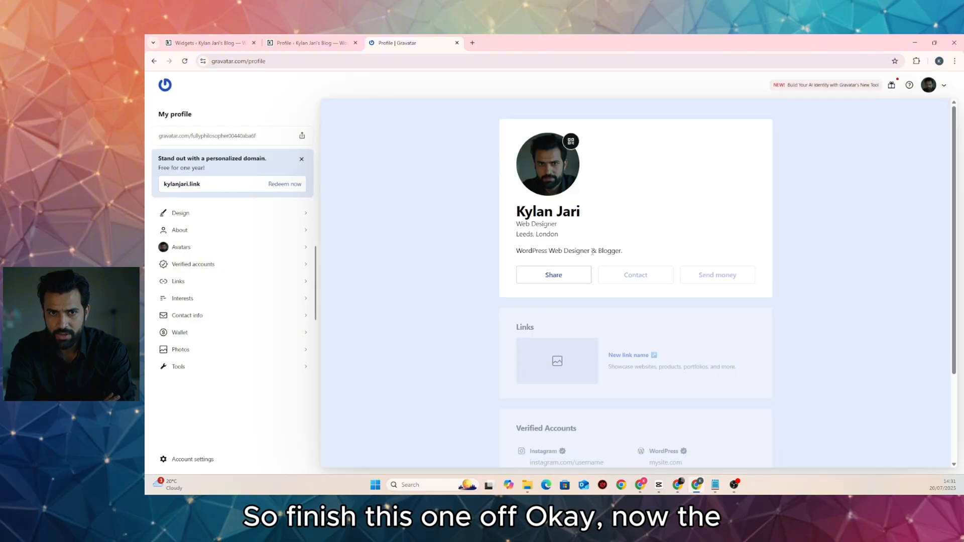
pyautogui.scroll(-2, 471, 333)
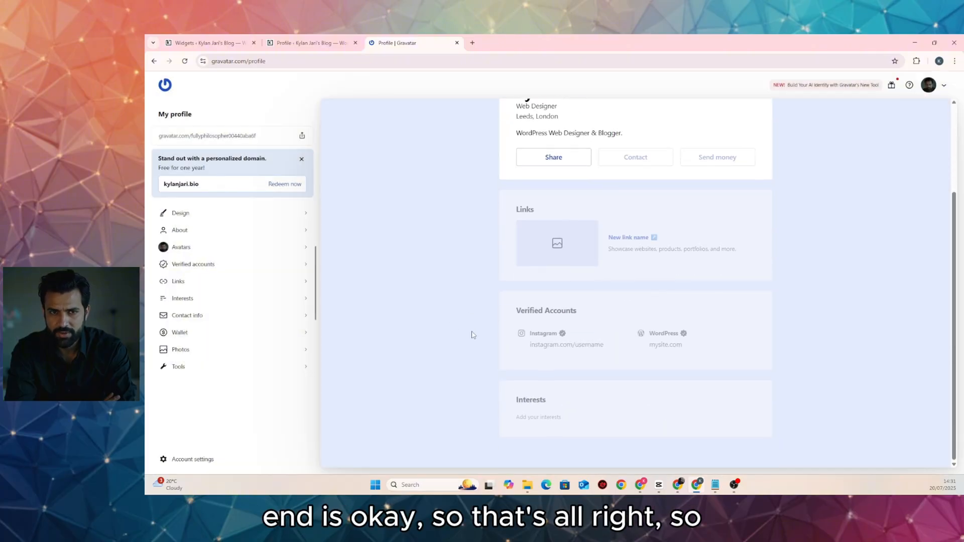
pyautogui.scroll(2, 471, 335)
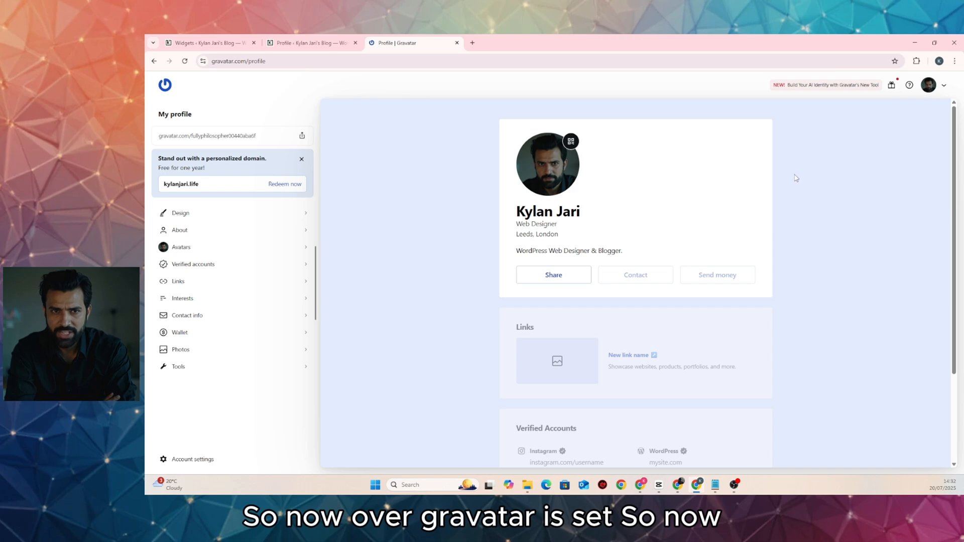
# Back in WordPress, clear all of the site's cached pages
pyautogui.click(309, 43)
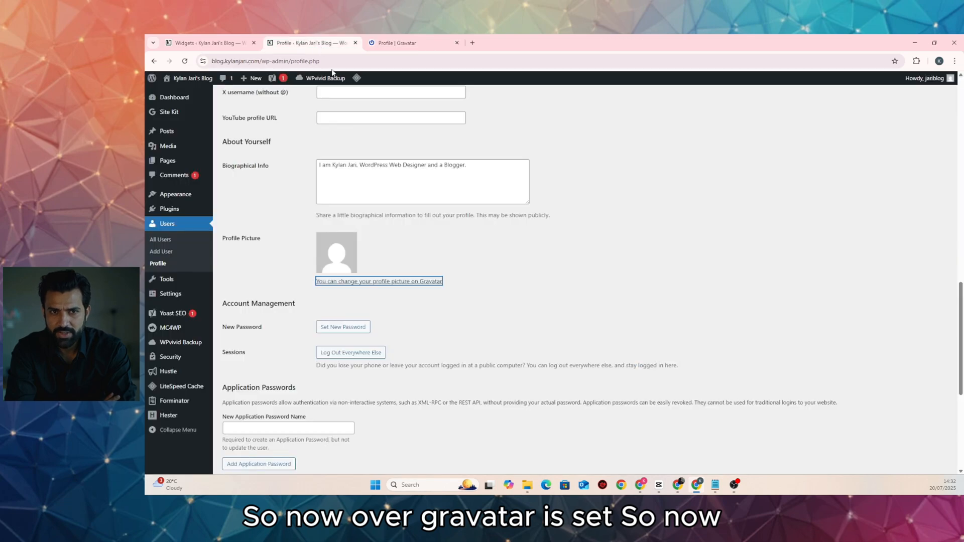
pyautogui.moveTo(356, 78)
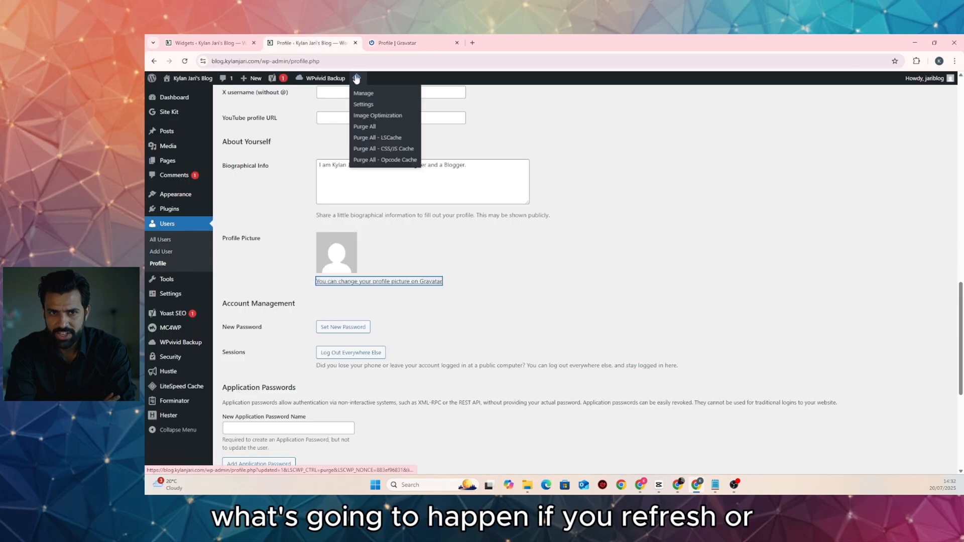
pyautogui.click(370, 127)
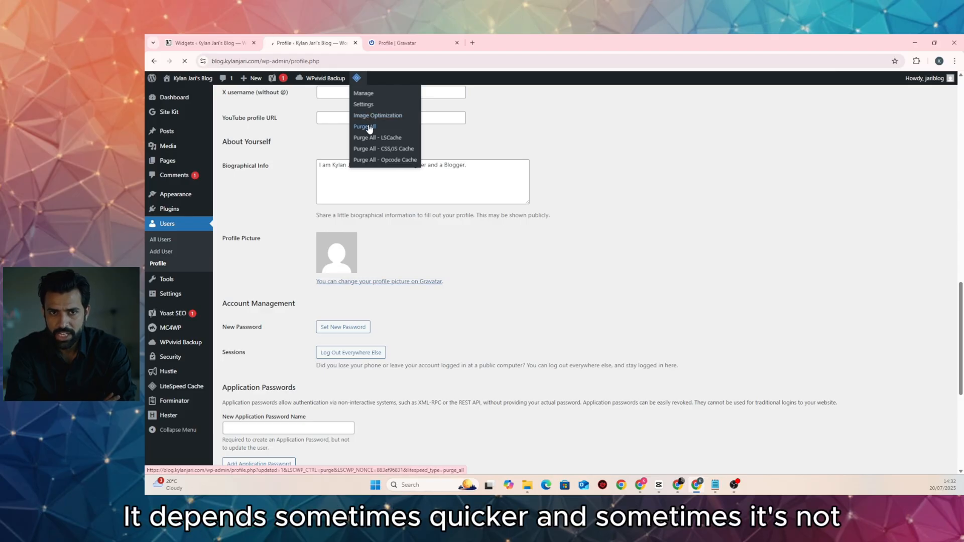
# Check the profile picture still shows the placeholder, then return to the Gravatar tab
pyautogui.scroll(-10, 394, 221)
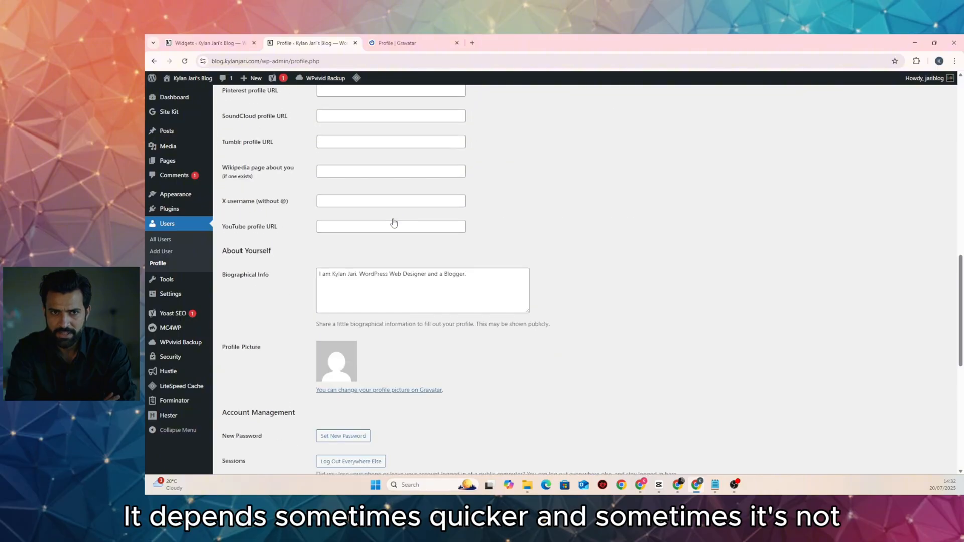
pyautogui.scroll(-5, 393, 222)
pyautogui.scroll(2, 344, 194)
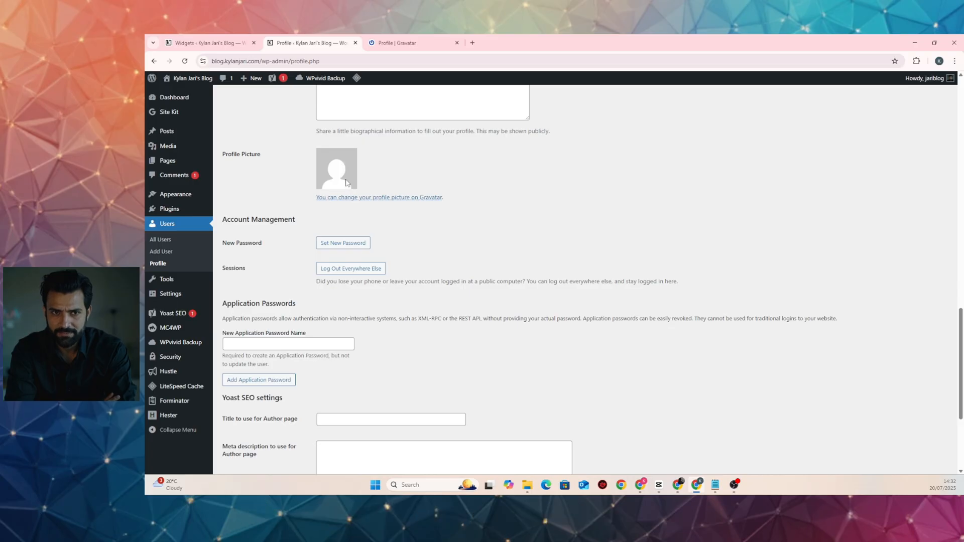
pyautogui.scroll(3, 339, 186)
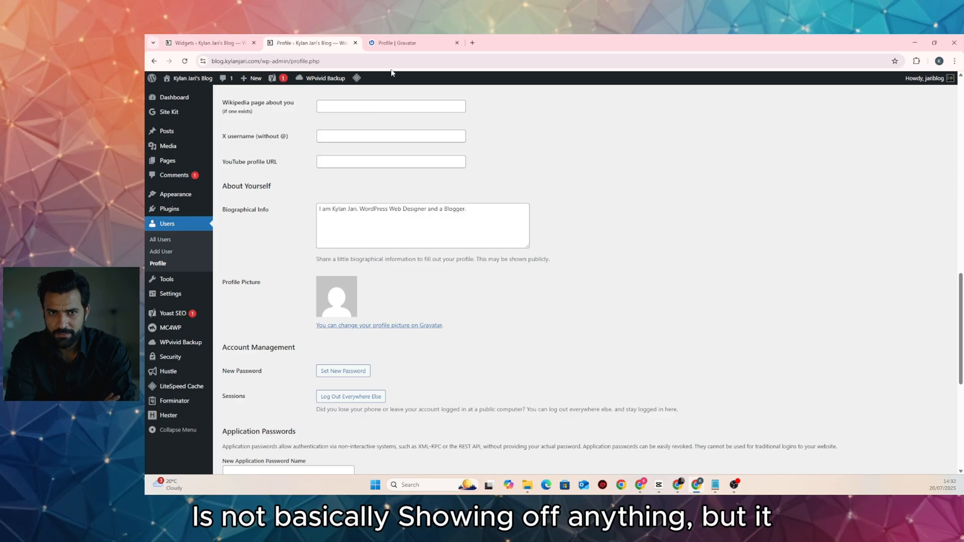
pyautogui.click(396, 43)
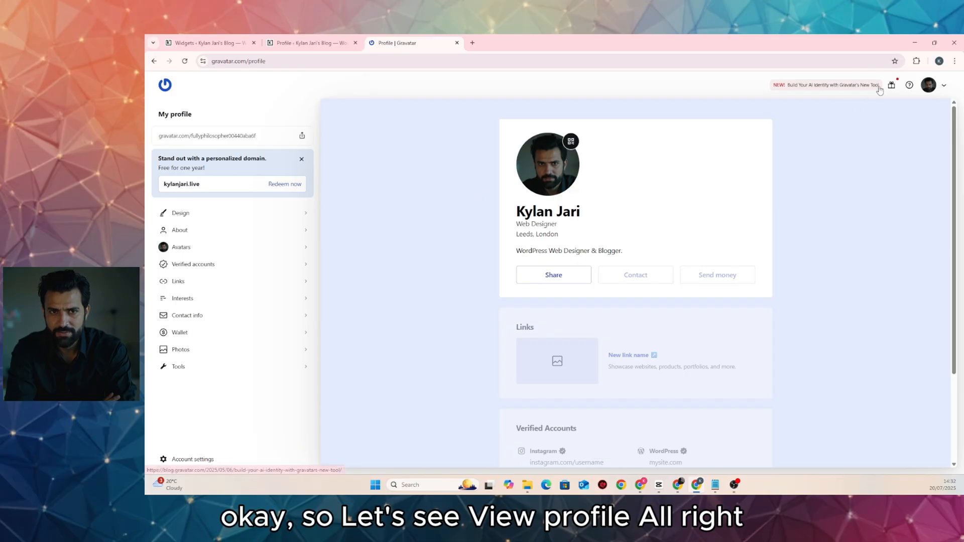
# View the public Gravatar profile and its advanced details, then return to the WordPress tab
pyautogui.click(932, 92)
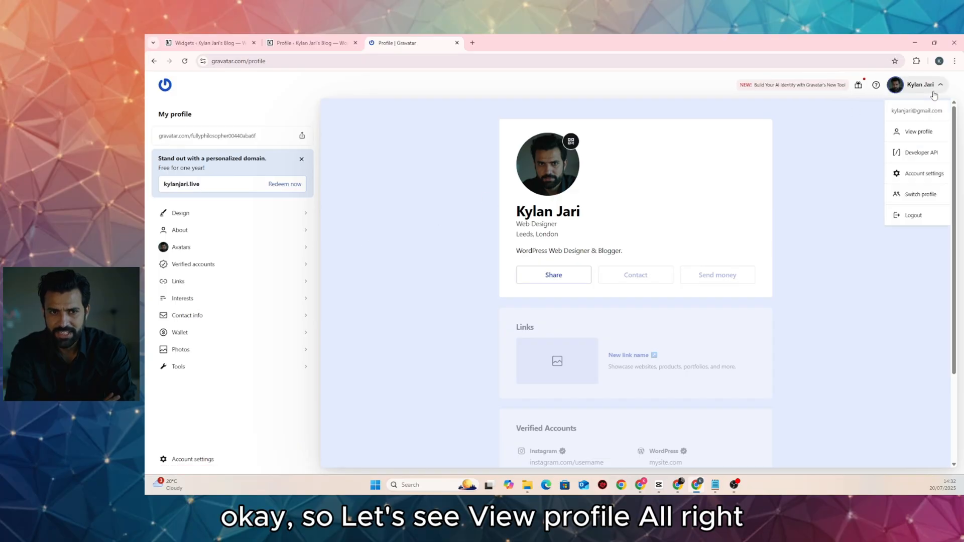
pyautogui.click(918, 131)
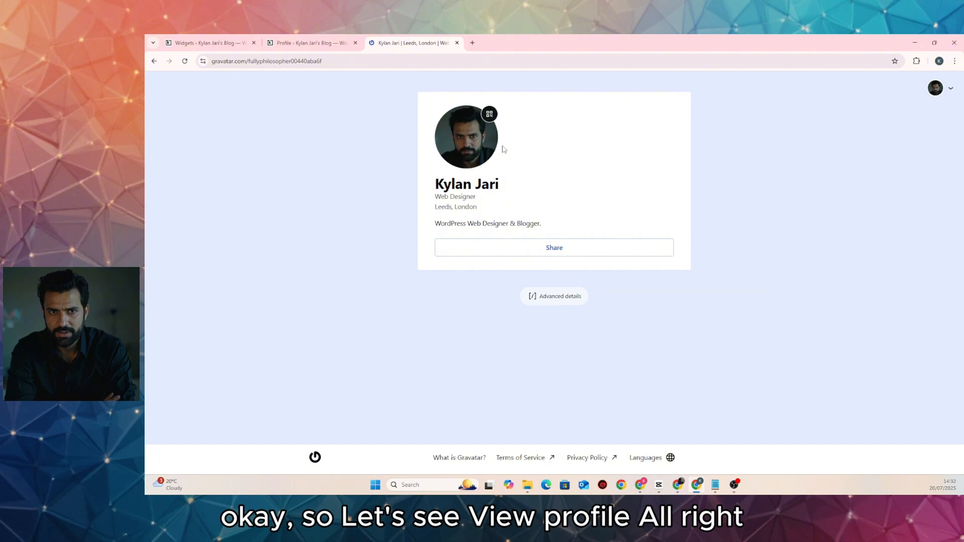
pyautogui.click(546, 301)
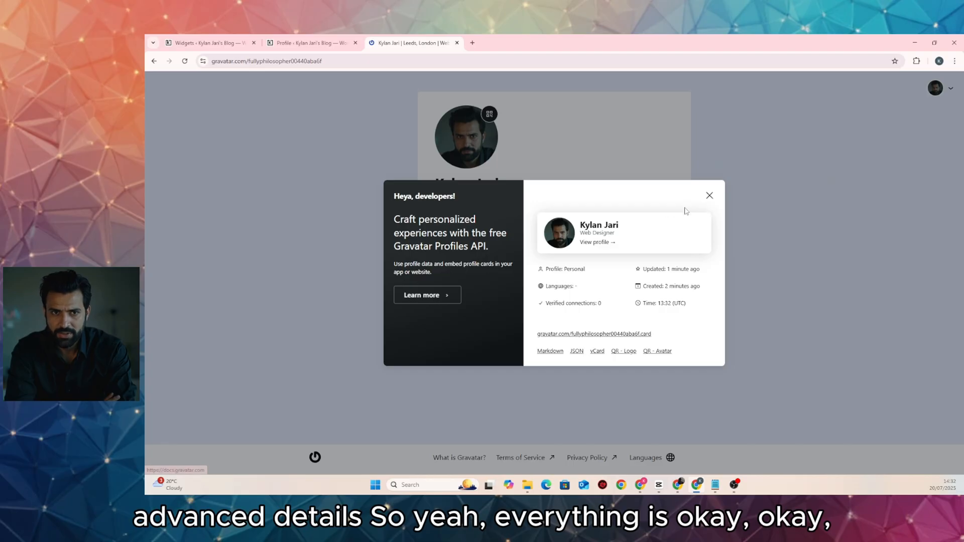
pyautogui.click(709, 196)
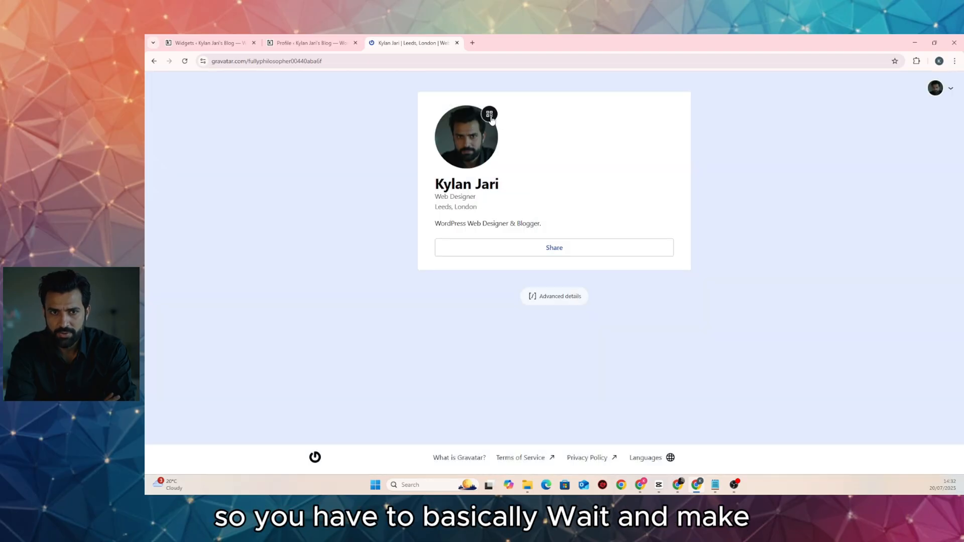
pyautogui.click(340, 45)
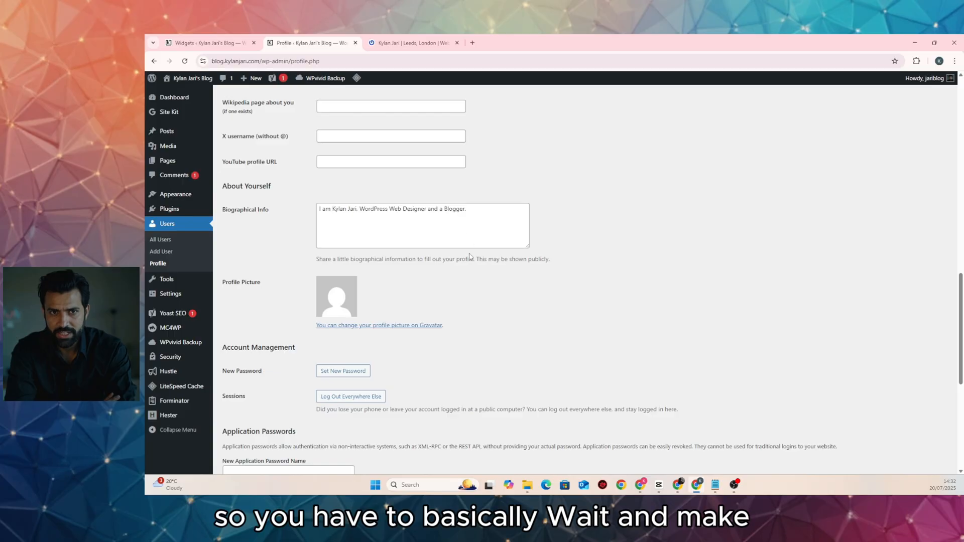
# Select the Contact Info email to confirm it matches the Gravatar account
pyautogui.scroll(-3, 470, 256)
pyautogui.scroll(10, 448, 271)
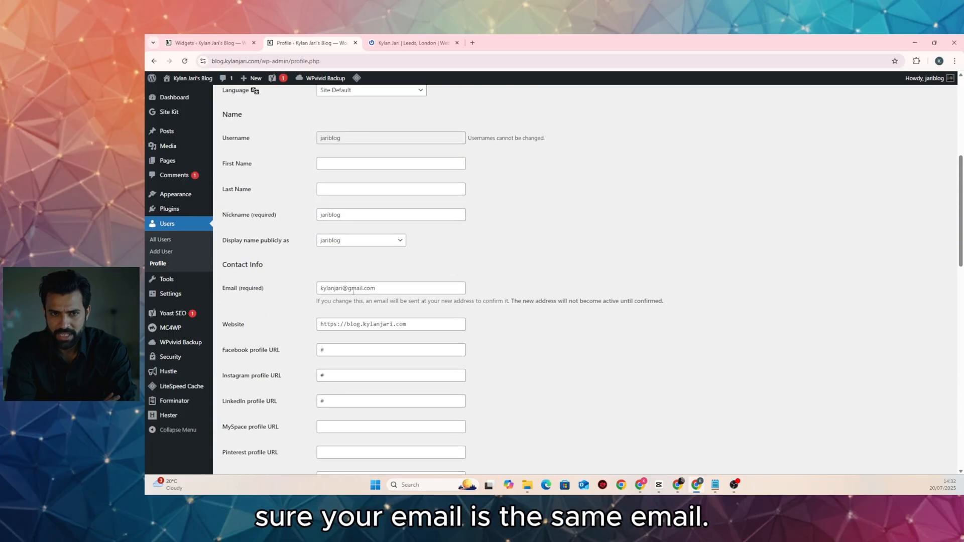
pyautogui.click(390, 289)
pyautogui.doubleClick(390, 289)
pyautogui.click(389, 290)
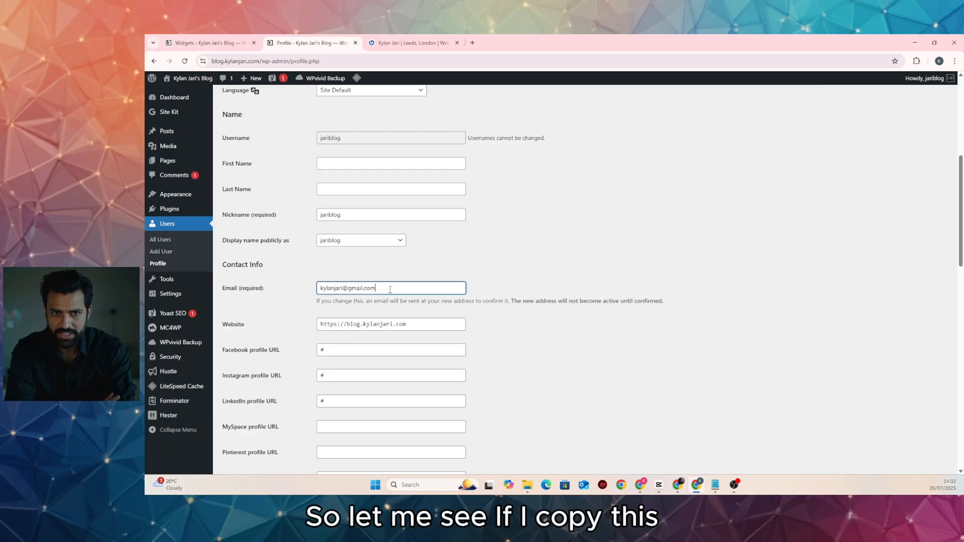
pyautogui.doubleClick(390, 290)
pyautogui.moveTo(413, 287); pyautogui.dragTo(291, 270)
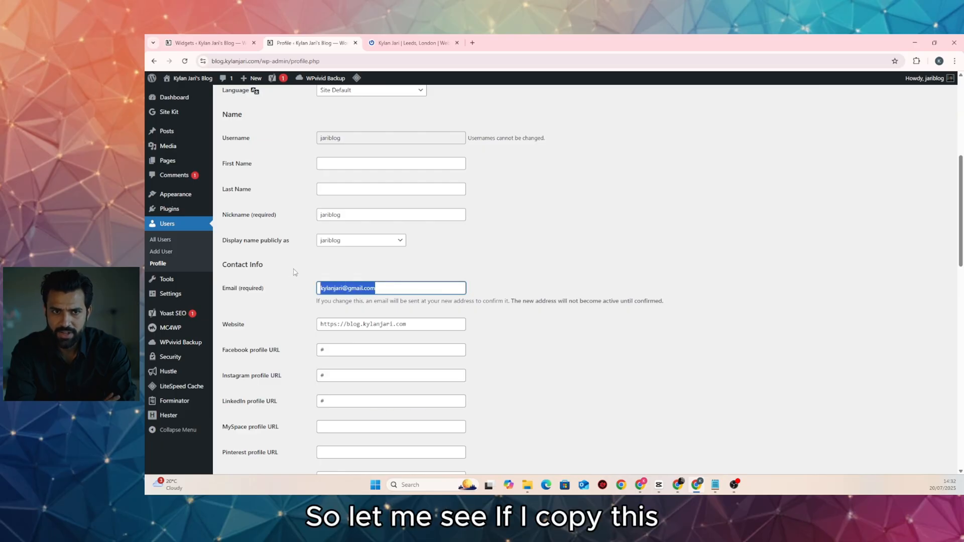
# Save the profile again so it reports Profile updated
pyautogui.scroll(-7, 380, 316)
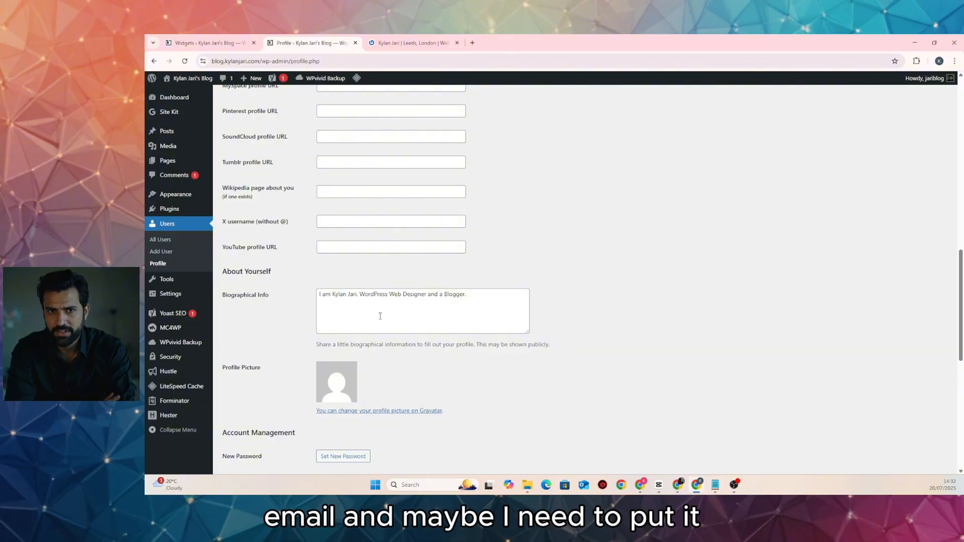
pyautogui.scroll(-6, 380, 316)
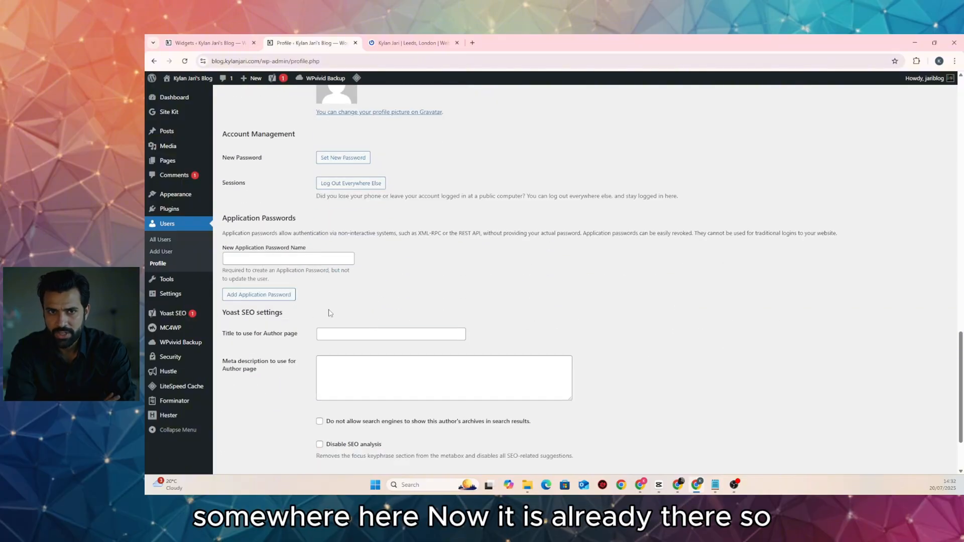
pyautogui.scroll(-2, 284, 249)
pyautogui.scroll(6, 359, 319)
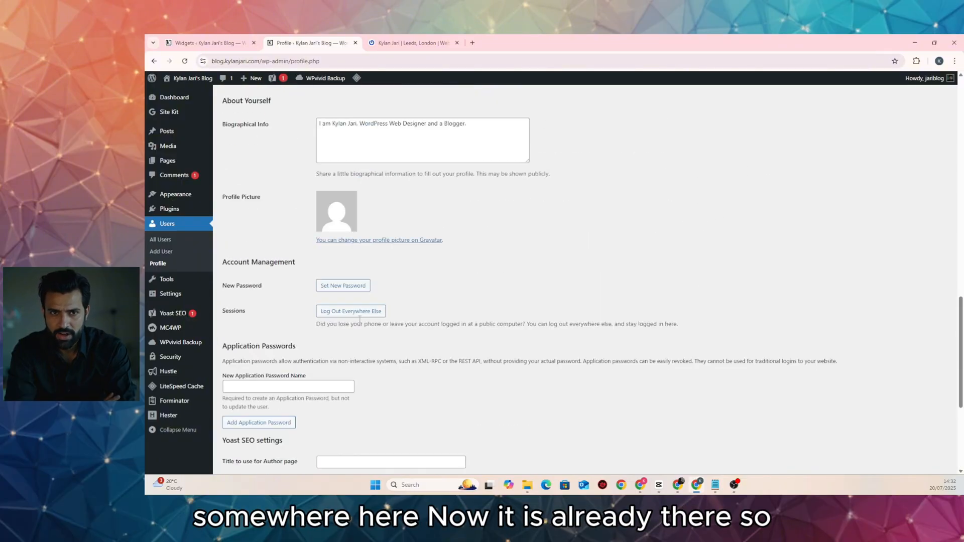
pyautogui.scroll(8, 360, 319)
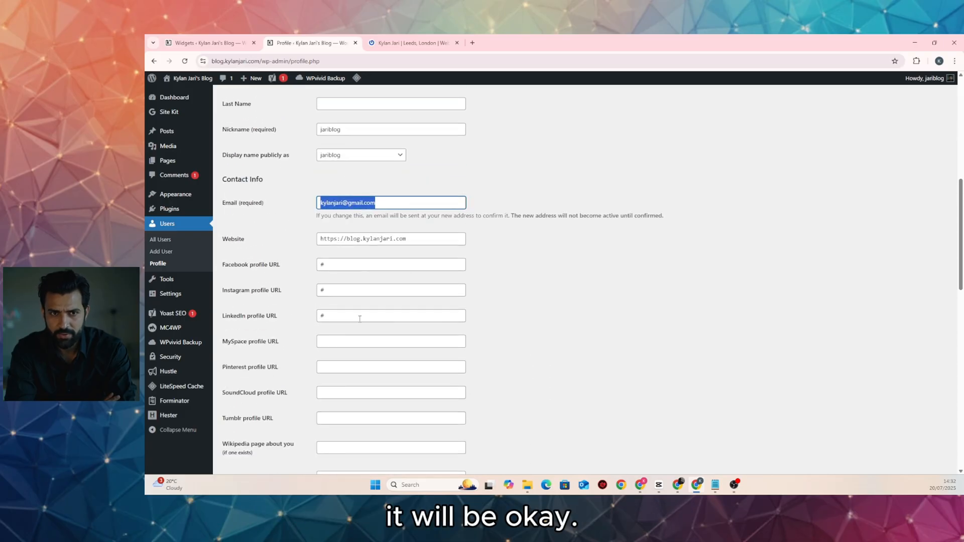
pyautogui.scroll(7, 363, 303)
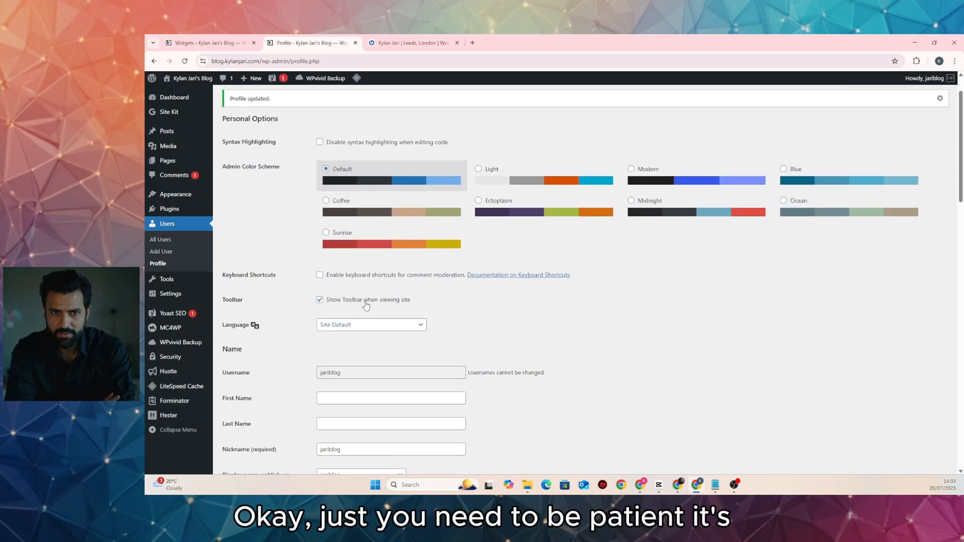
pyautogui.scroll(-16, 411, 315)
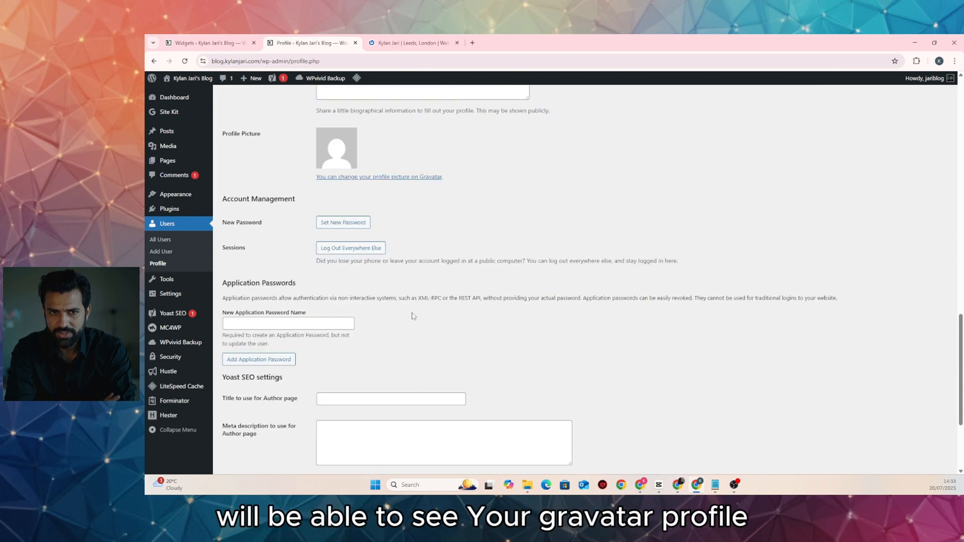
pyautogui.scroll(-3, 413, 315)
pyautogui.click(244, 430)
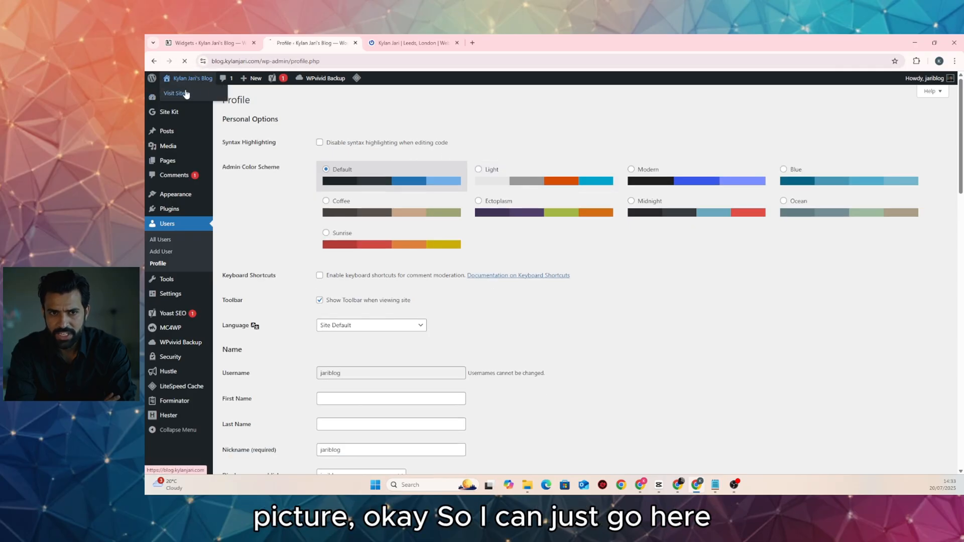
# Open the live blog's home page from the admin bar
pyautogui.click(184, 94)
pyautogui.scroll(-4, 549, 164)
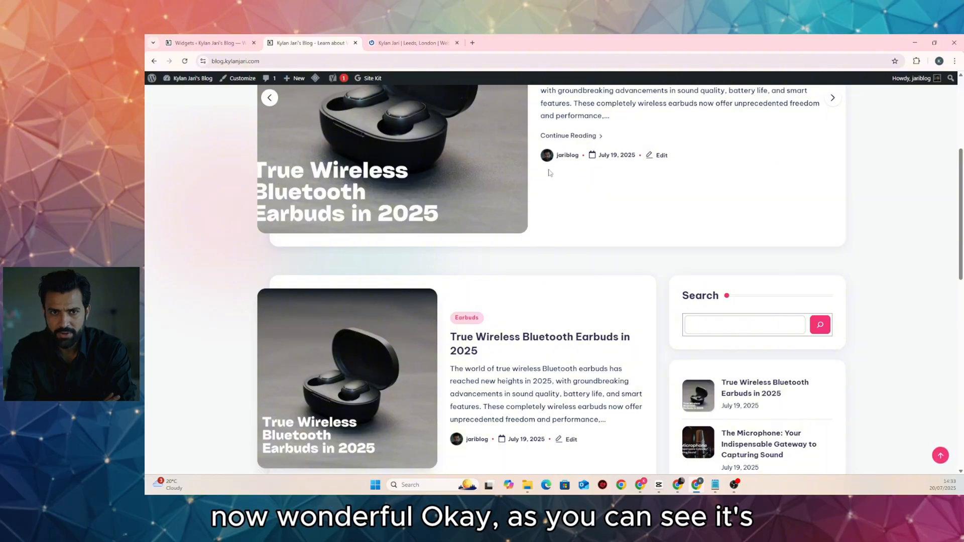
pyautogui.scroll(2, 548, 173)
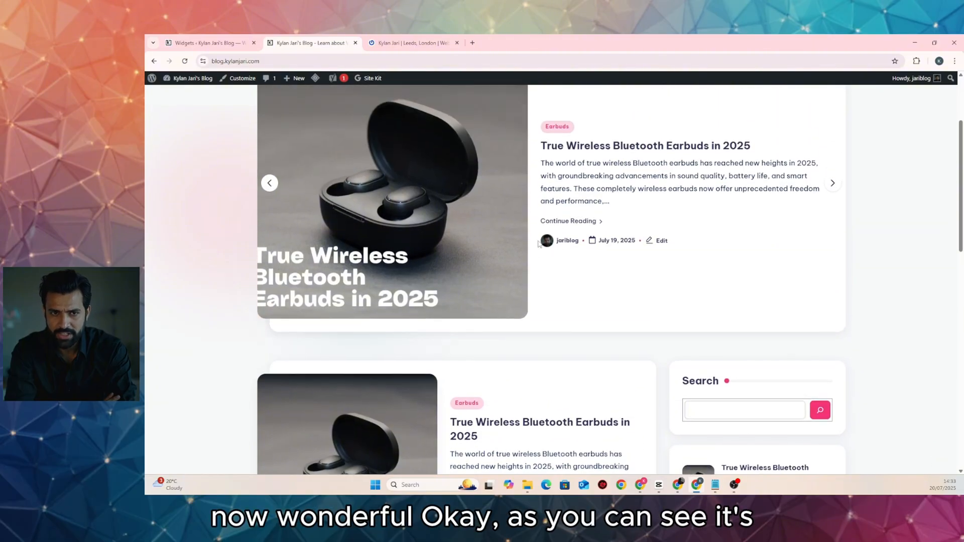
# Read through the True Wireless Bluetooth Earbuds in 2025 post, checking the author avatar and bio
pyautogui.click(476, 222)
pyautogui.scroll(-10, 279, 185)
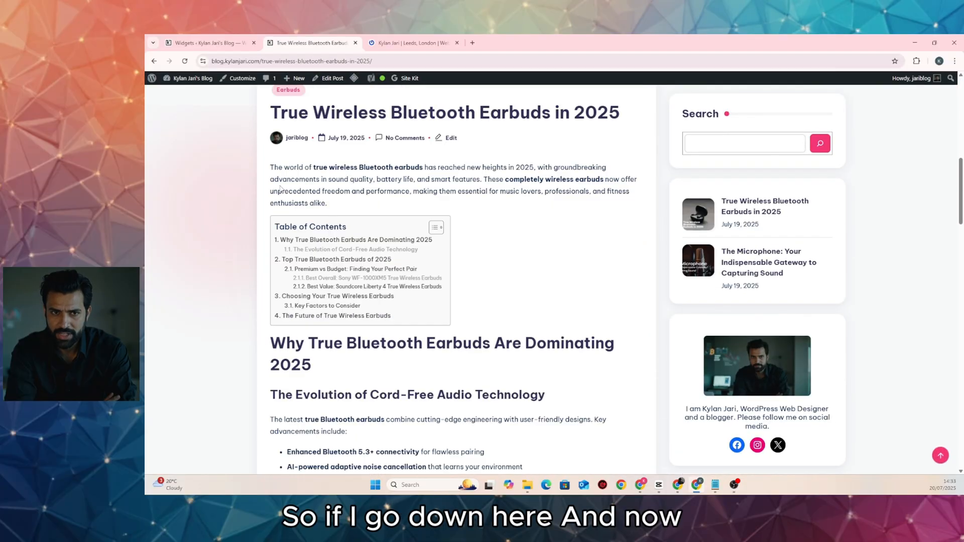
pyautogui.scroll(-20, 280, 188)
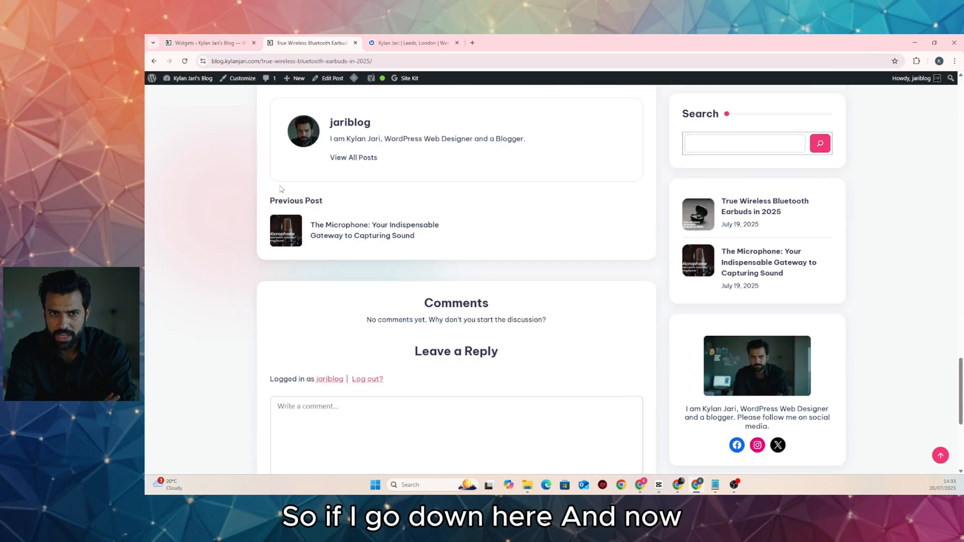
pyautogui.scroll(2, 363, 199)
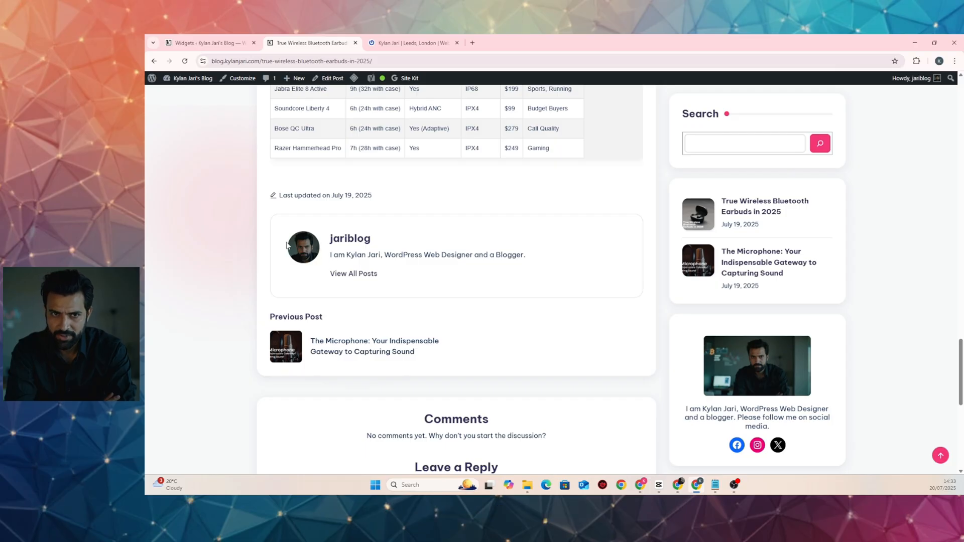
pyautogui.scroll(-3, 512, 296)
pyautogui.scroll(4, 503, 227)
pyautogui.scroll(20, 504, 227)
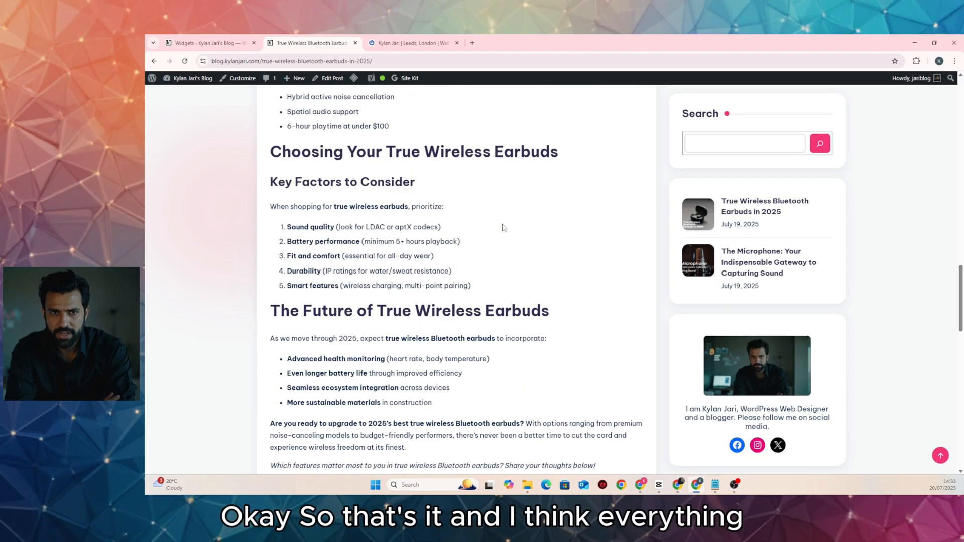
pyautogui.scroll(4, 504, 227)
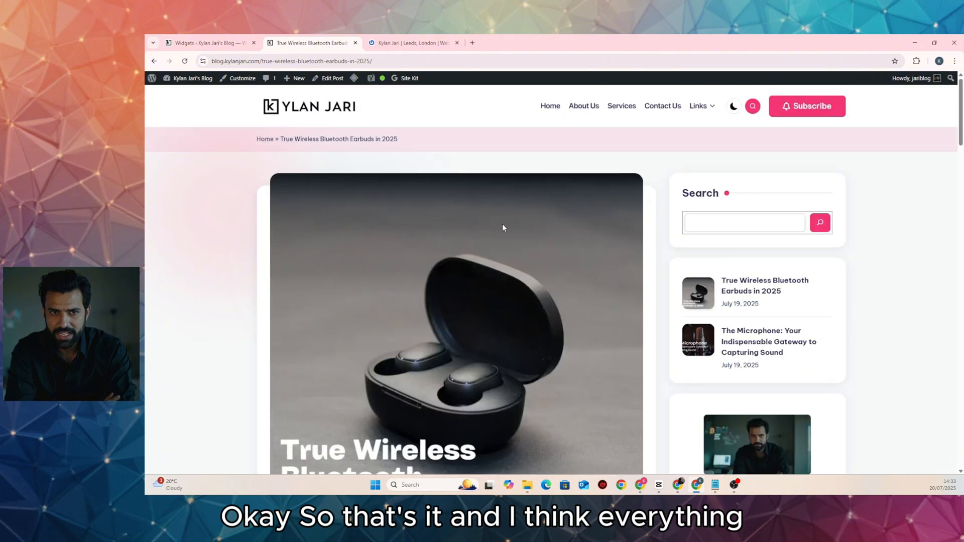
# Return to the blog homepage and scroll through its posts
pyautogui.click(346, 112)
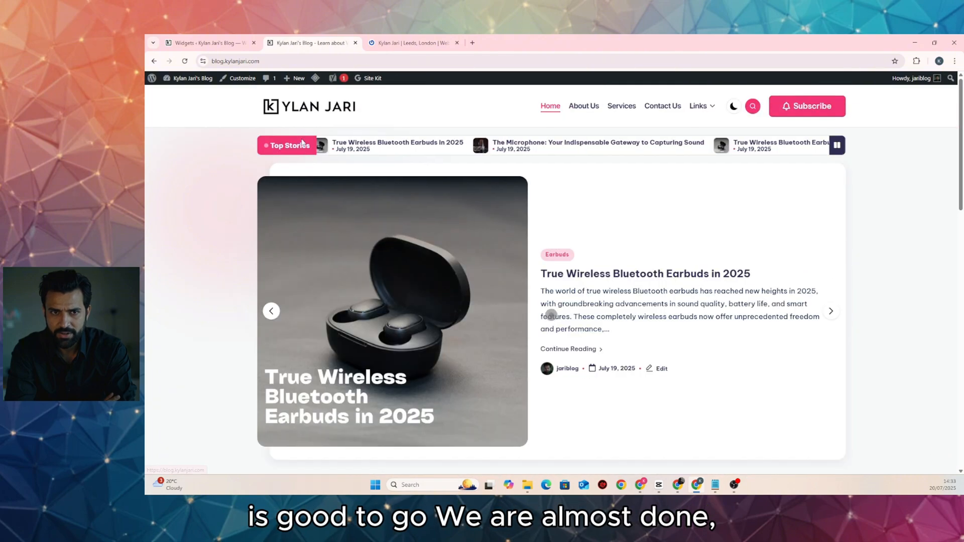
pyautogui.scroll(-2, 308, 172)
pyautogui.scroll(-12, 308, 172)
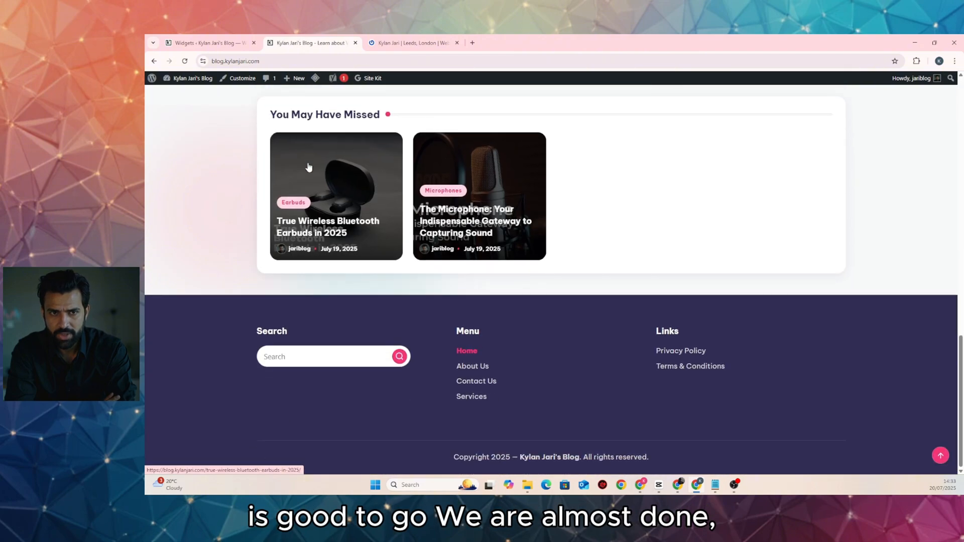
pyautogui.scroll(14, 308, 167)
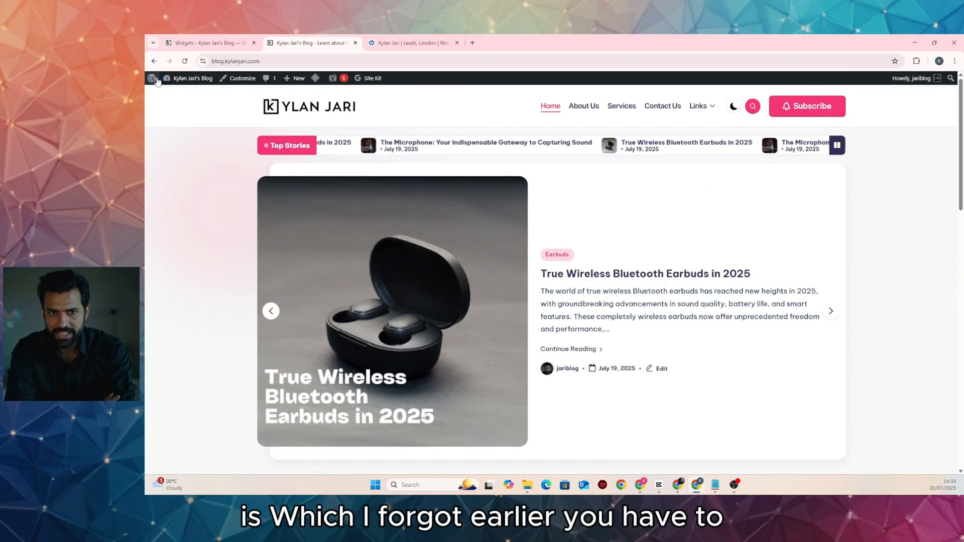
# Start a full WPvivid backup of the site's database and files
pyautogui.click(185, 94)
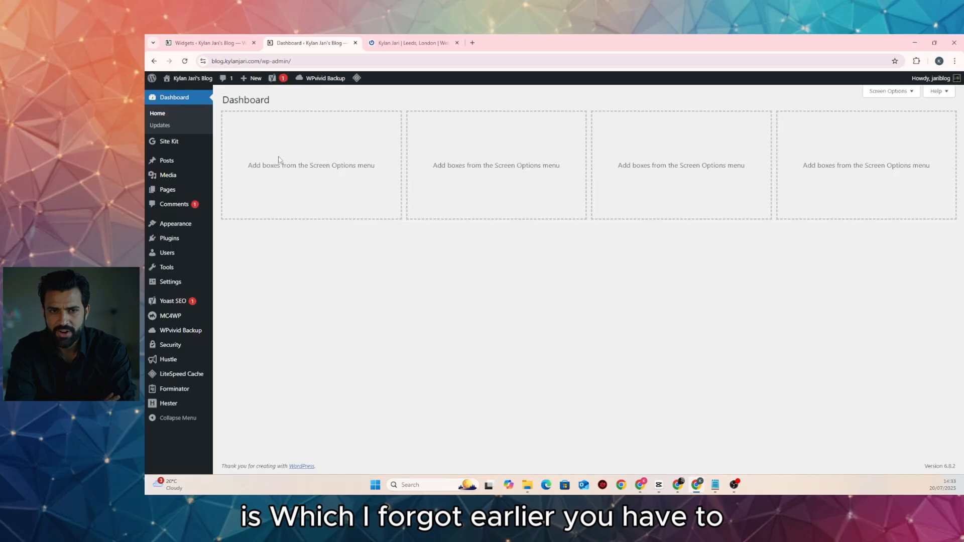
pyautogui.click(181, 333)
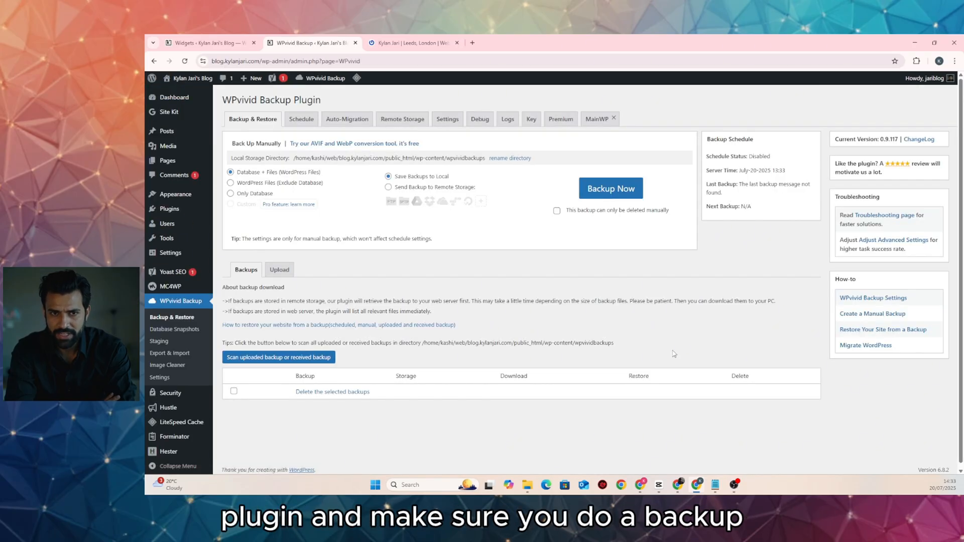
pyautogui.click(600, 196)
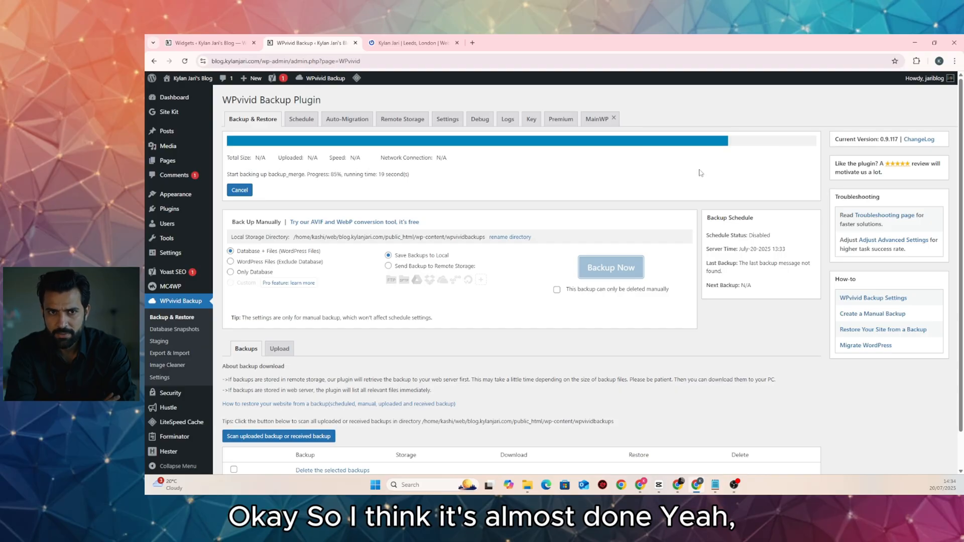
# Get the download link for the new 43.71 MB backup zip
pyautogui.scroll(-1, 523, 202)
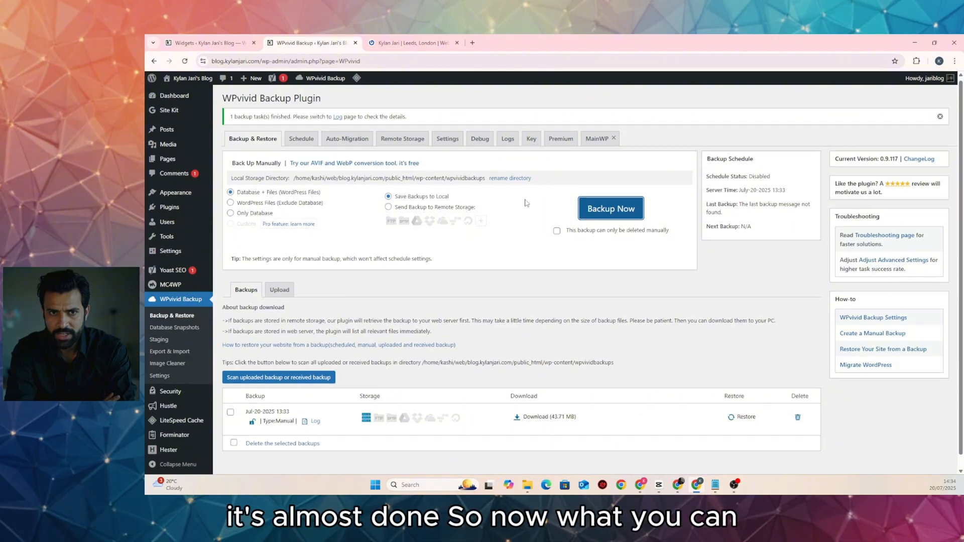
pyautogui.click(533, 404)
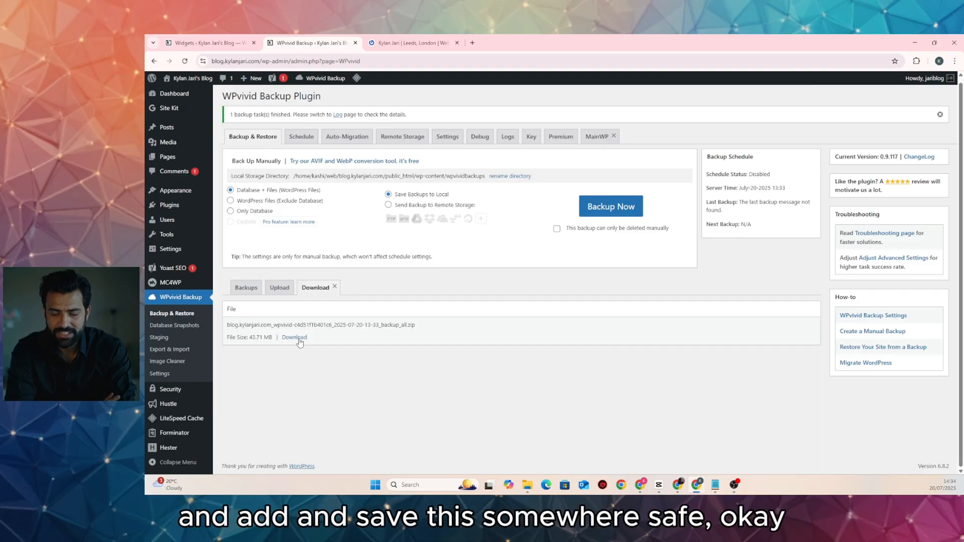
pyautogui.scroll(1, 371, 345)
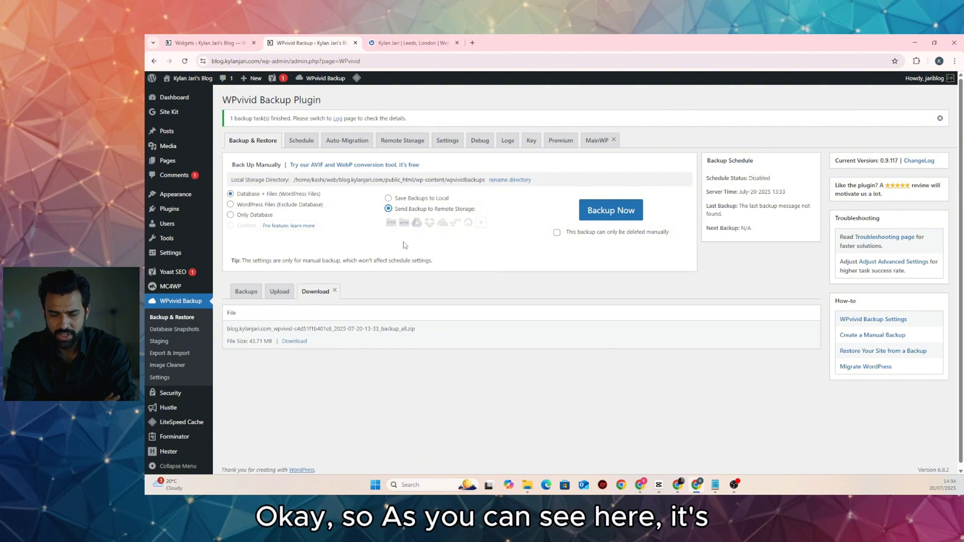
# Authenticate WPvivid with Google Drive from the Remote Storage settings
pyautogui.click(404, 145)
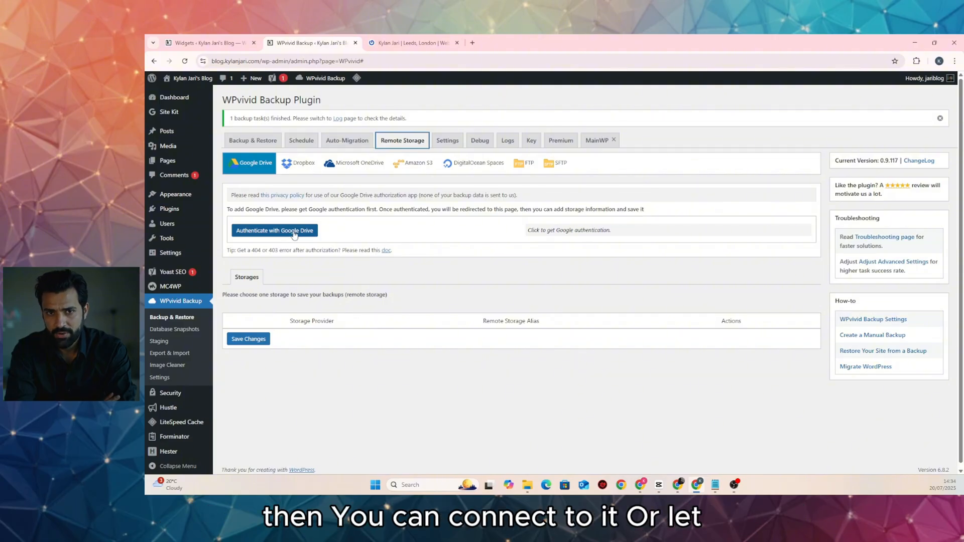
pyautogui.click(295, 233)
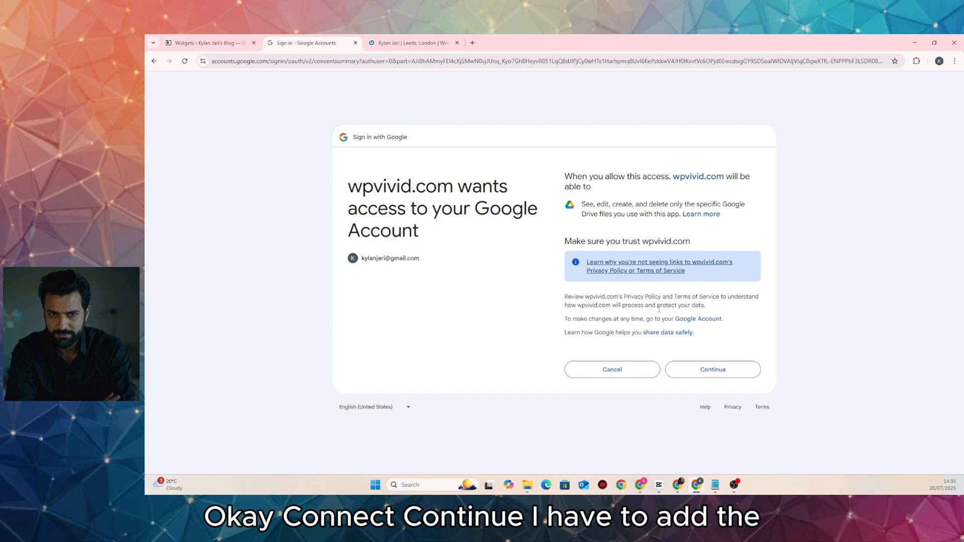
pyautogui.click(709, 369)
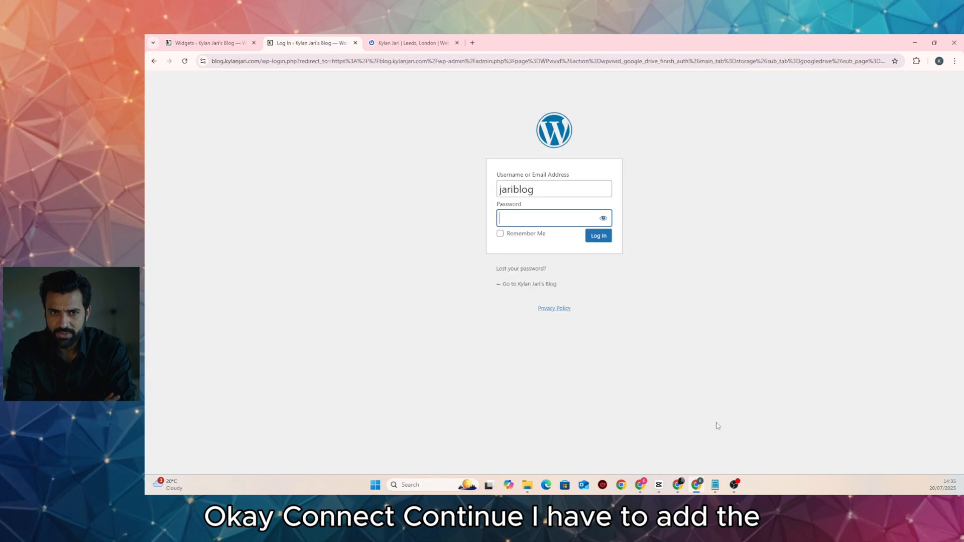
# Log back in with the pasted admin password and choose Send Backup to Remote Storage
pyautogui.click(715, 485)
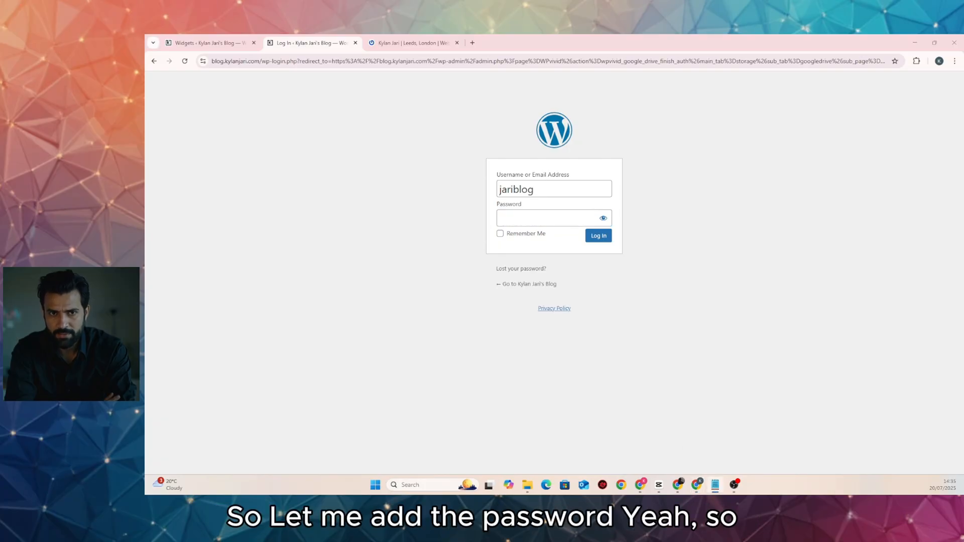
pyautogui.click(553, 214)
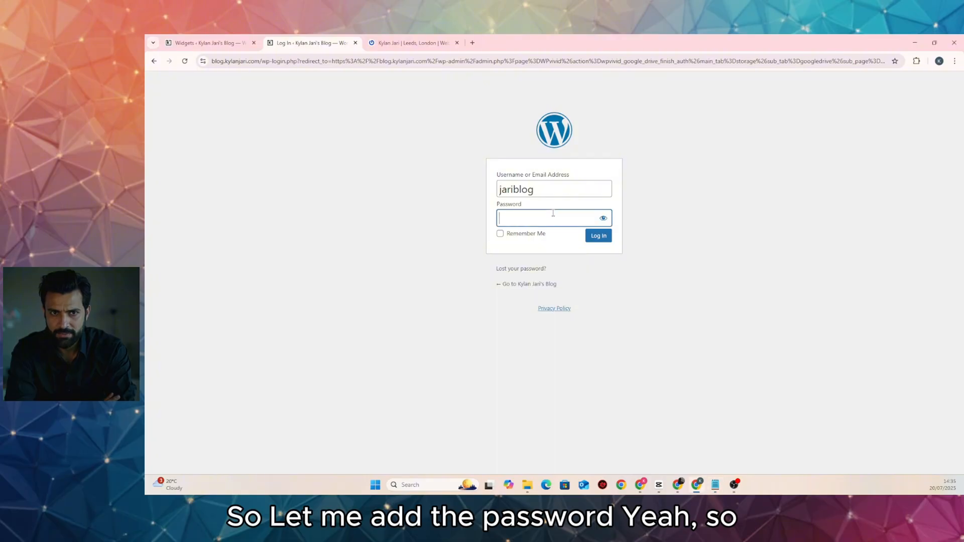
pyautogui.hotkey('ctrl', 'v')
pyautogui.click(598, 235)
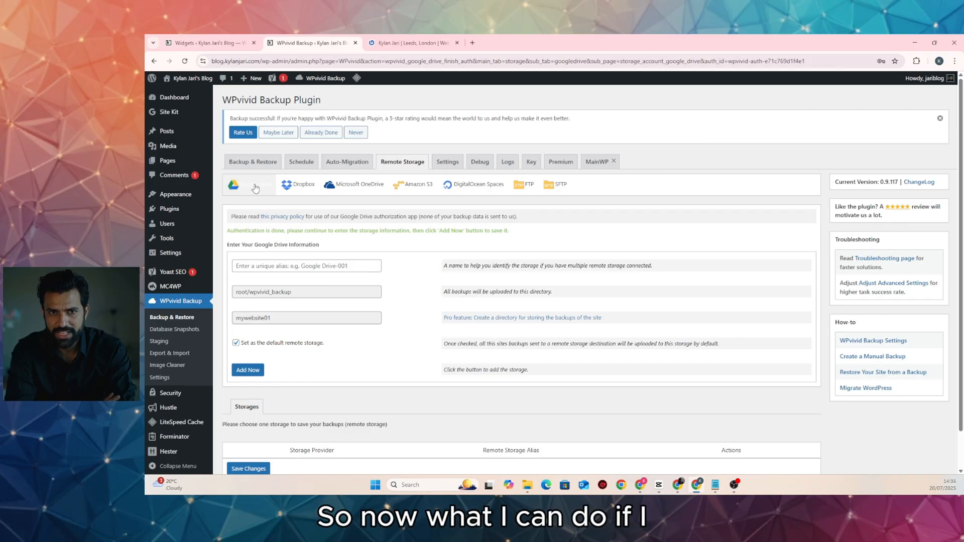
pyautogui.click(250, 163)
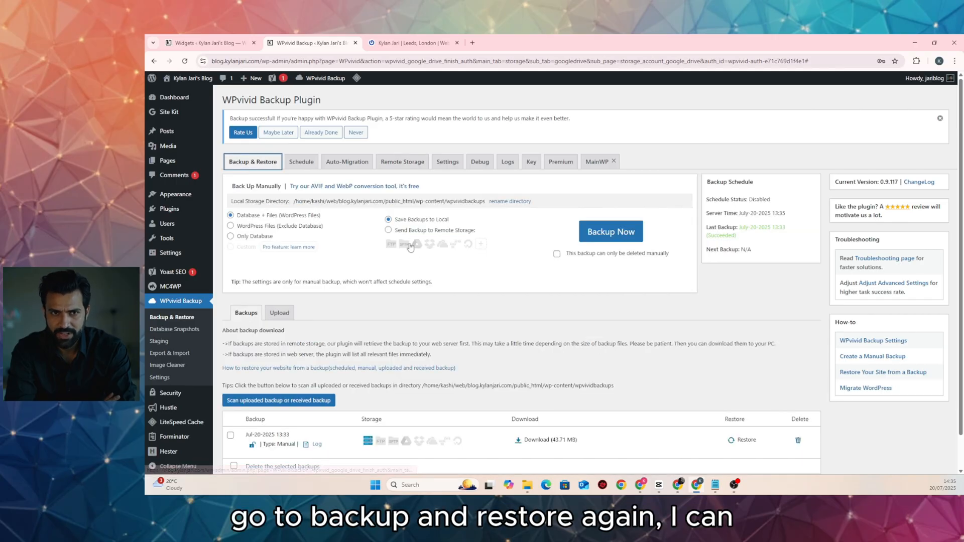
pyautogui.click(394, 232)
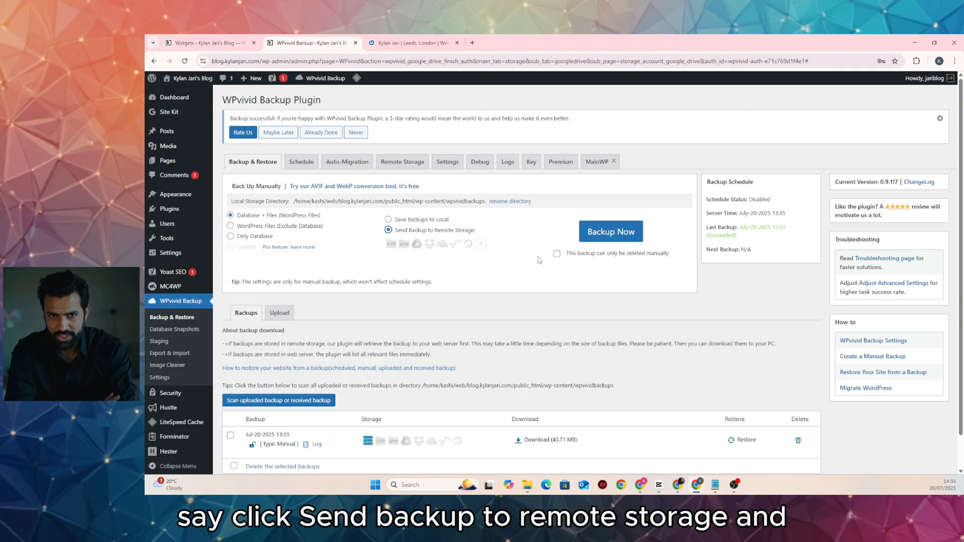
# Attempt a remote-storage backup, then return to the Remote Storage setup
pyautogui.click(606, 234)
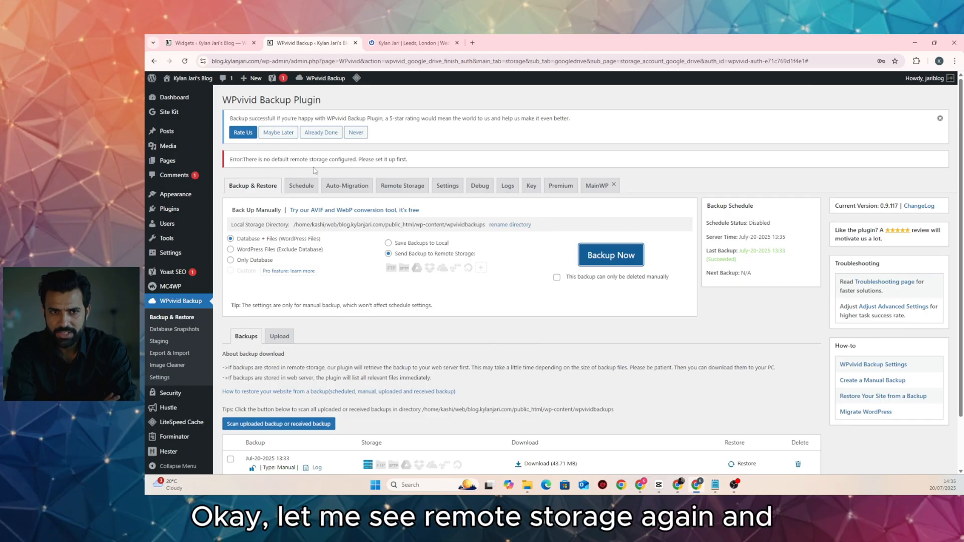
pyautogui.click(399, 187)
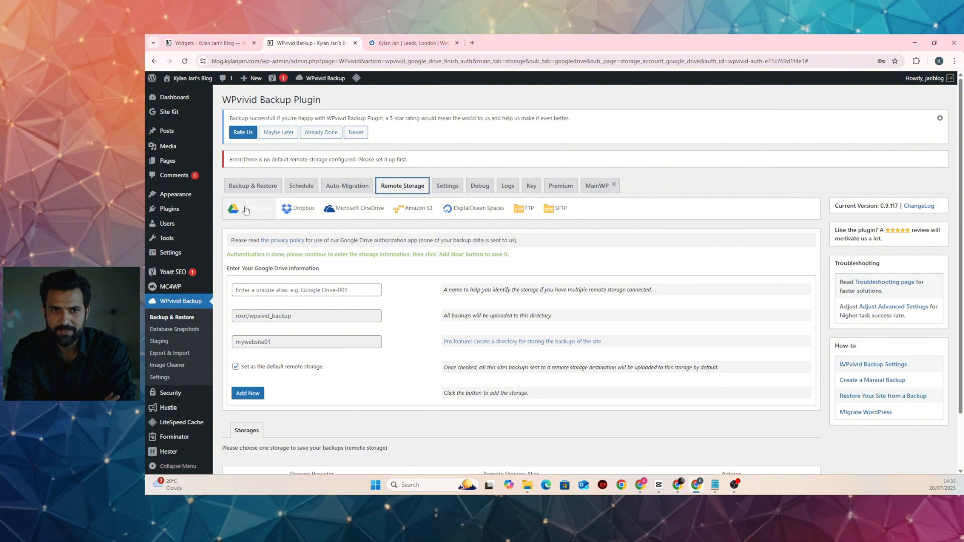
pyautogui.scroll(-2, 249, 307)
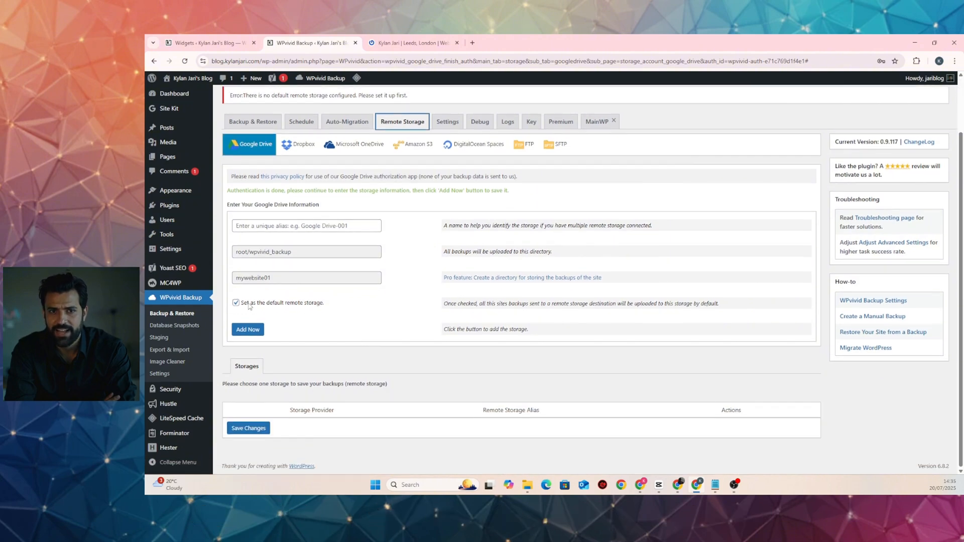
# Enter a storage alias for Google Drive and add it as the default storage
pyautogui.click(261, 331)
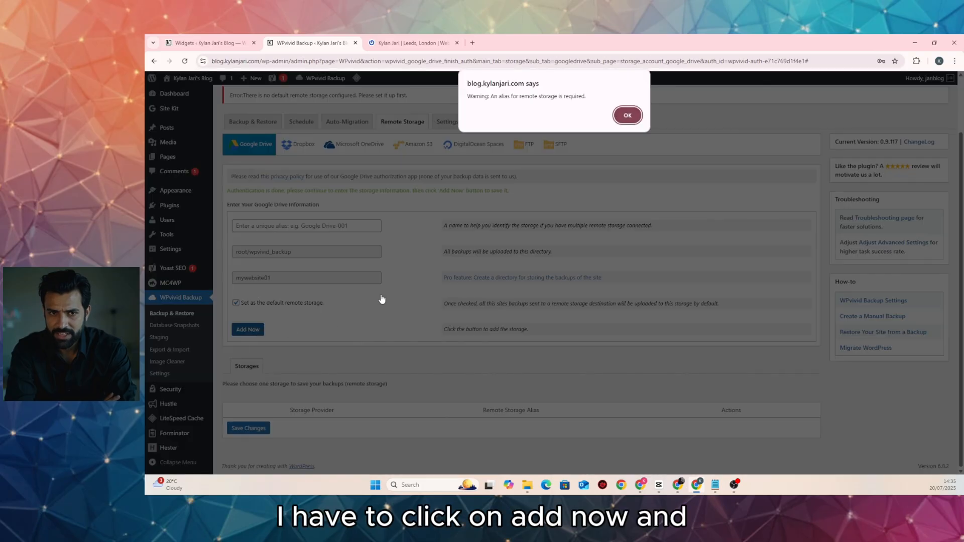
pyautogui.click(628, 116)
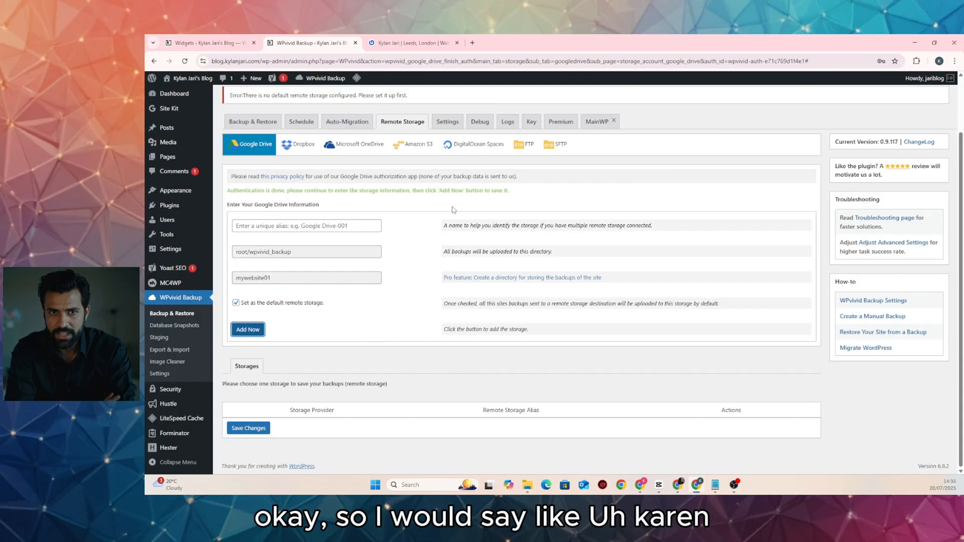
pyautogui.click(299, 224)
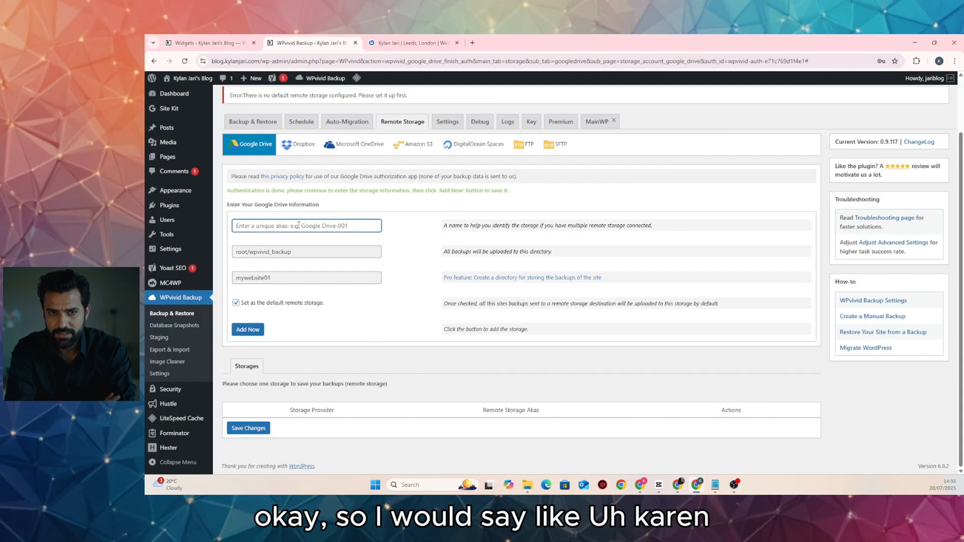
pyautogui.write('Kyla')
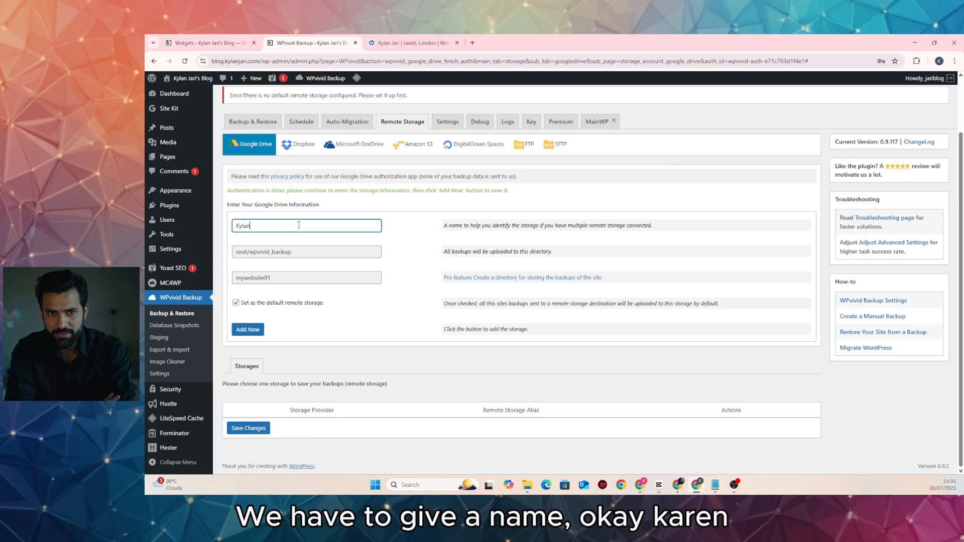
pyautogui.write('n')
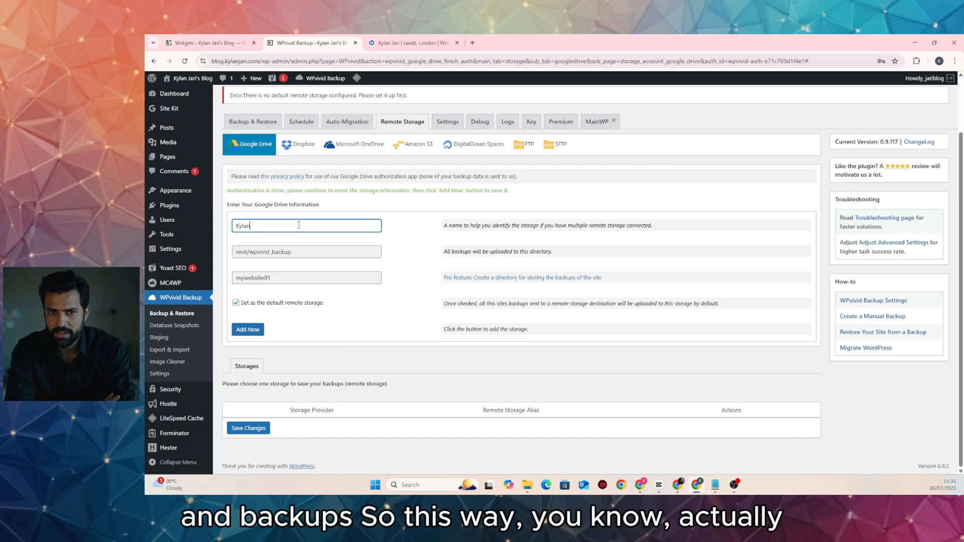
pyautogui.write('Backups')
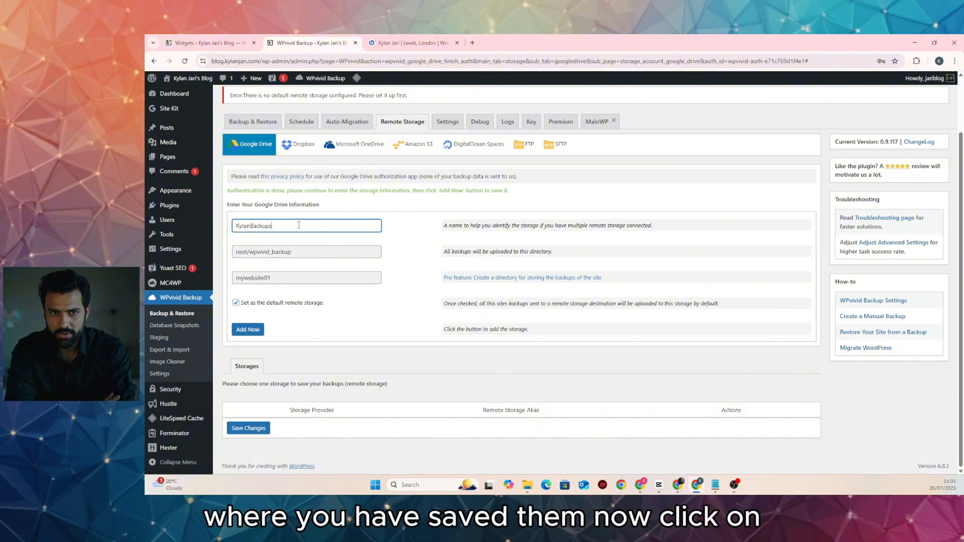
pyautogui.click(248, 330)
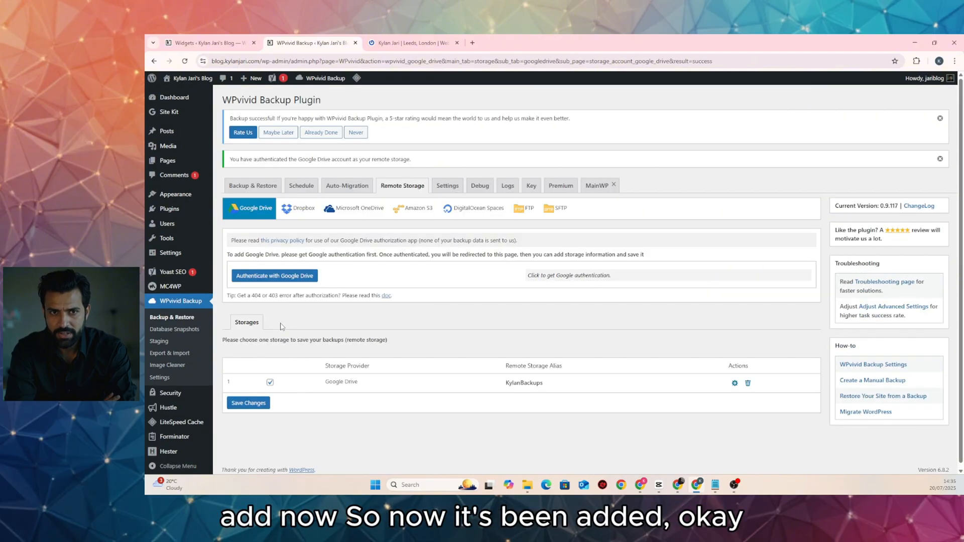
# Run Backup Now to Google Drive until the 43.71 MB Jul-20-2025 13:36 backup is listed
pyautogui.scroll(-1, 451, 417)
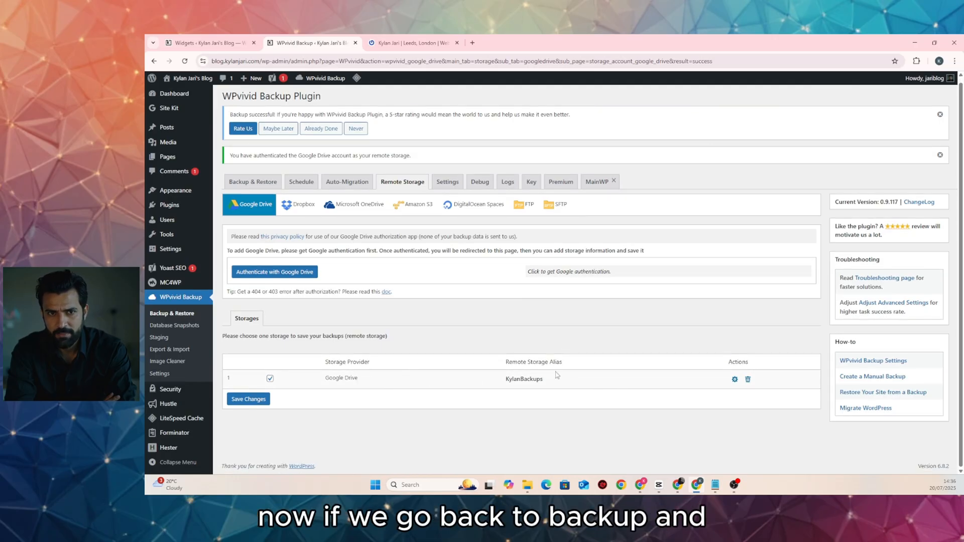
pyautogui.click(252, 182)
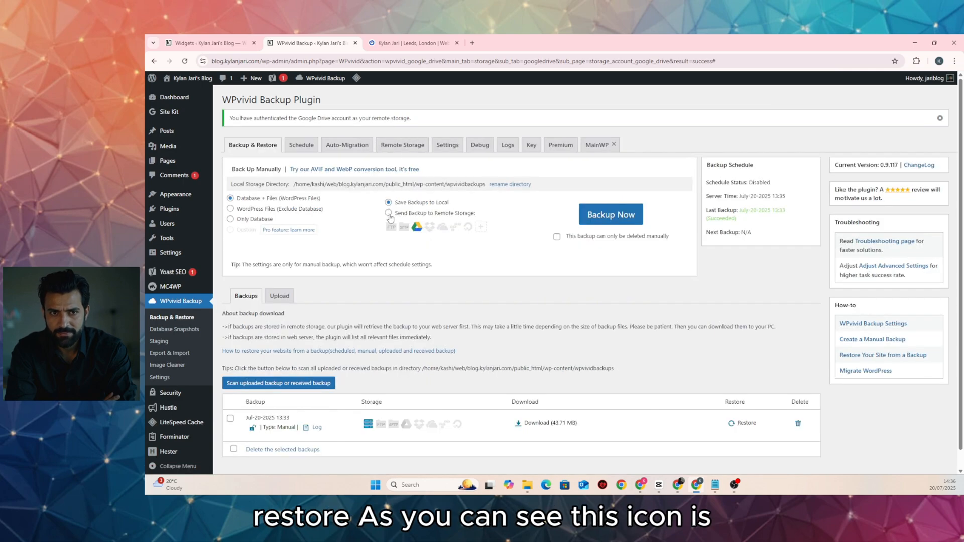
pyautogui.click(388, 213)
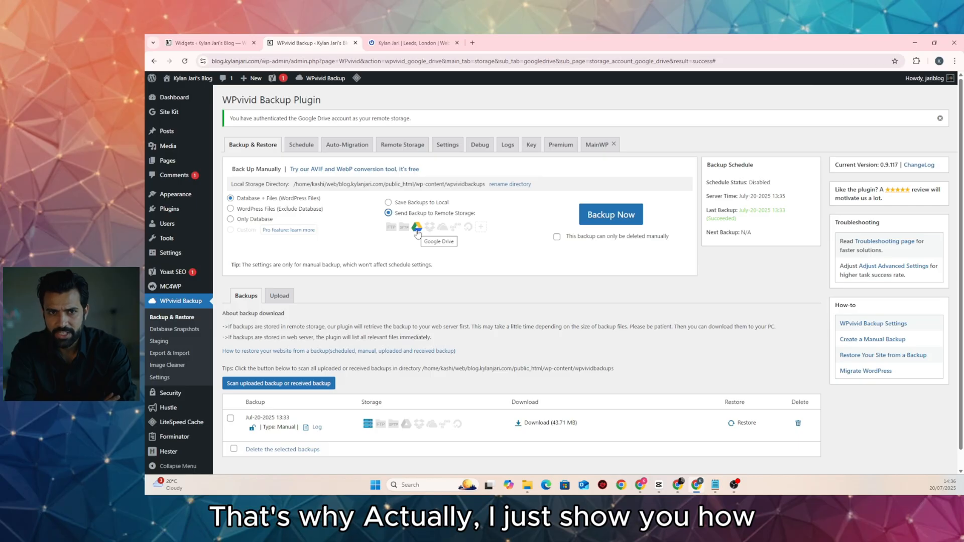
pyautogui.click(604, 220)
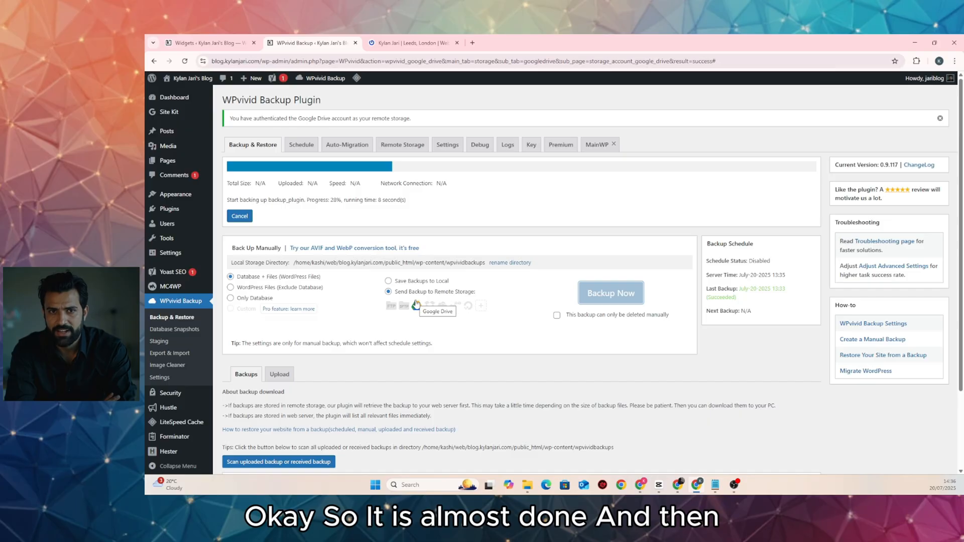
pyautogui.scroll(-1, 502, 271)
pyautogui.scroll(1, 652, 216)
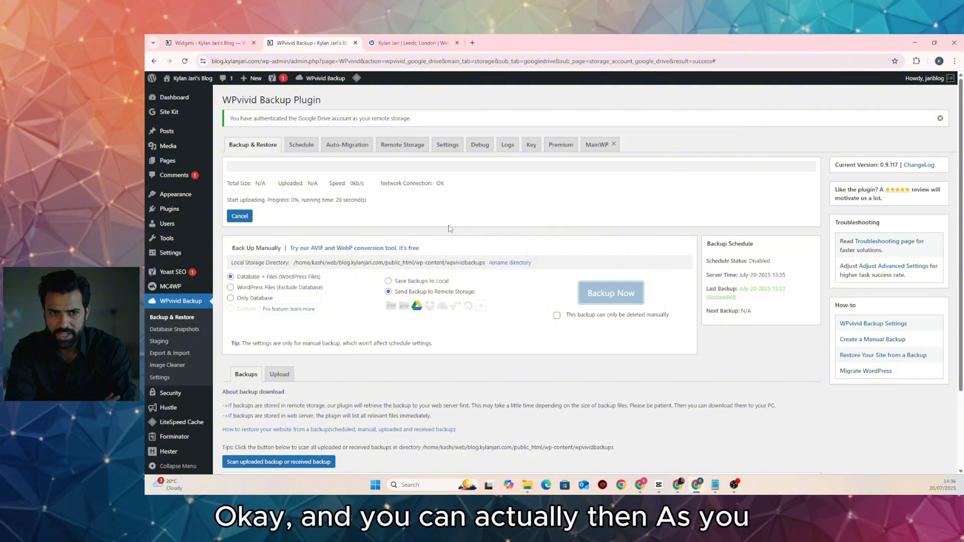
pyautogui.scroll(-2, 382, 221)
pyautogui.scroll(2, 379, 220)
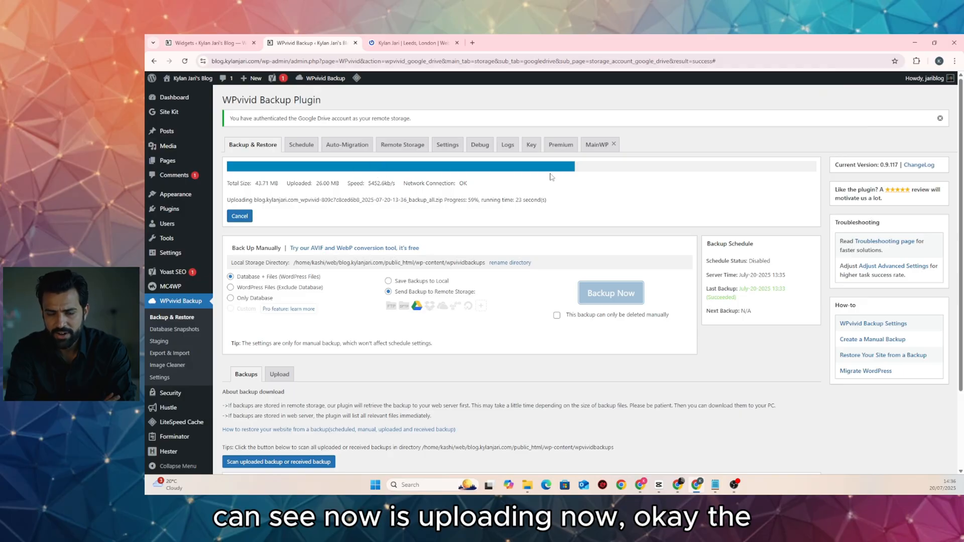
pyautogui.scroll(-2, 409, 384)
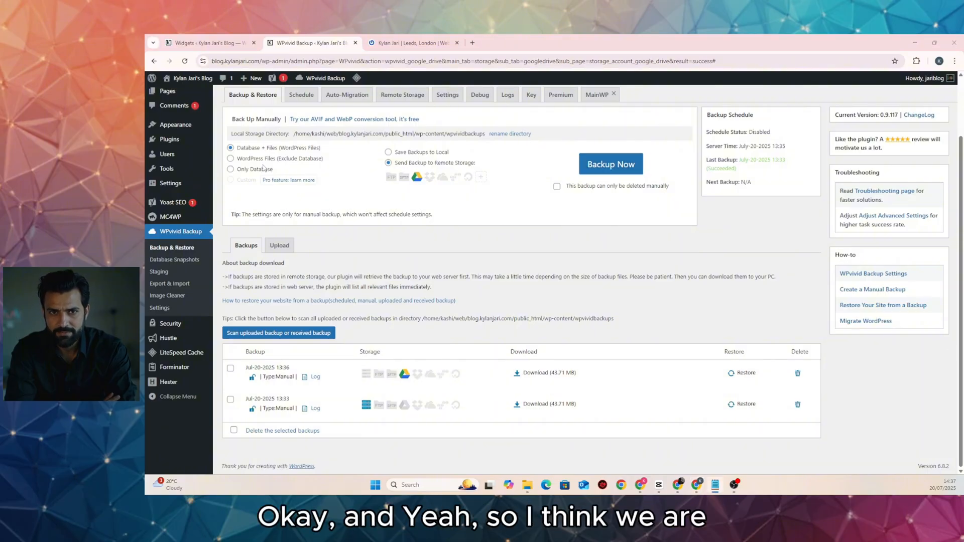
# Visit the live blog from the admin bar and scroll through its home page
pyautogui.click(175, 79)
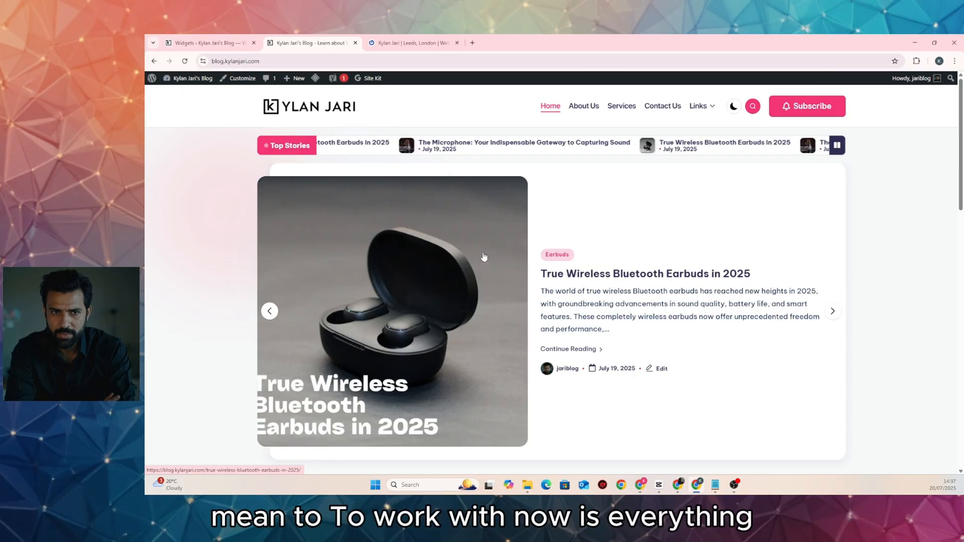
pyautogui.scroll(-15, 484, 257)
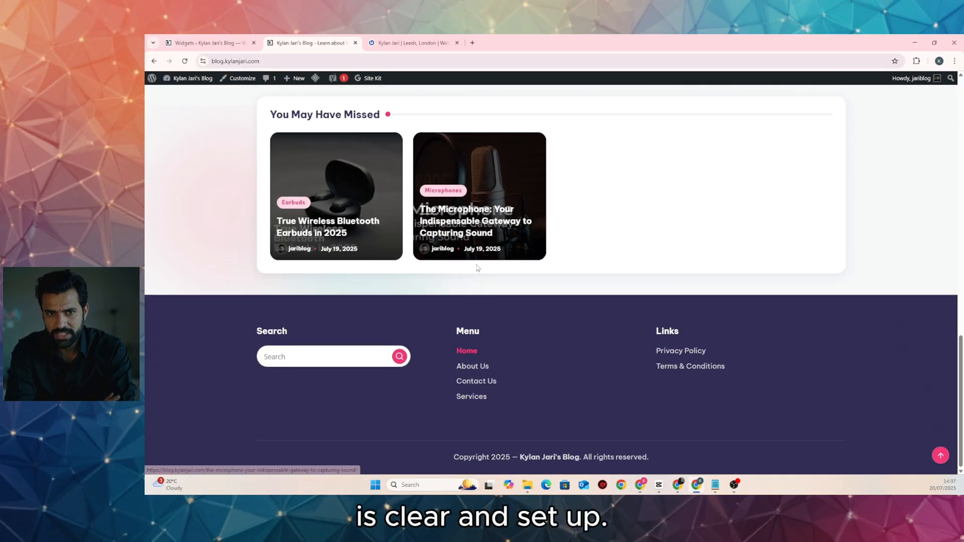
pyautogui.scroll(15, 476, 266)
pyautogui.scroll(2, 476, 264)
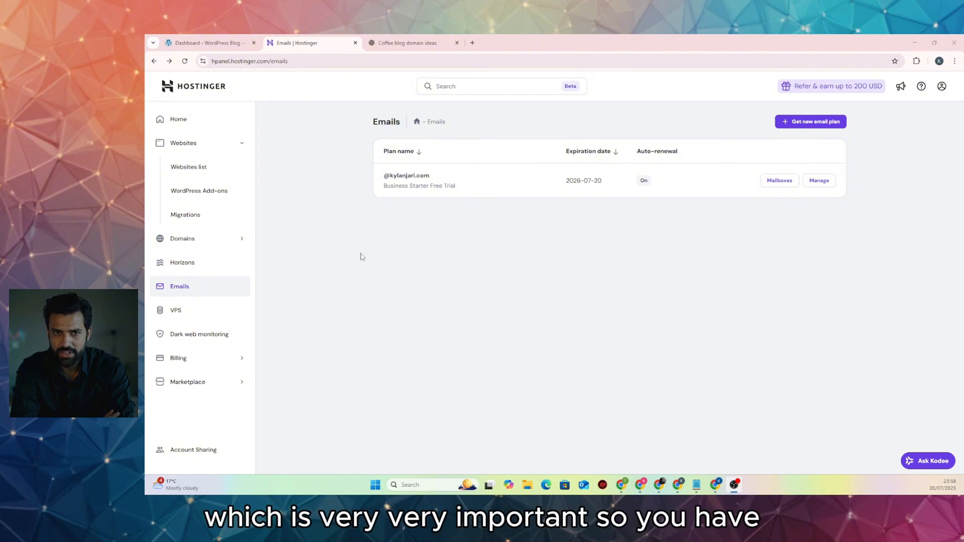
# Go to Emails from the hPanel home and open Mailboxes for the Business Starter Free Trial plan
pyautogui.click(202, 90)
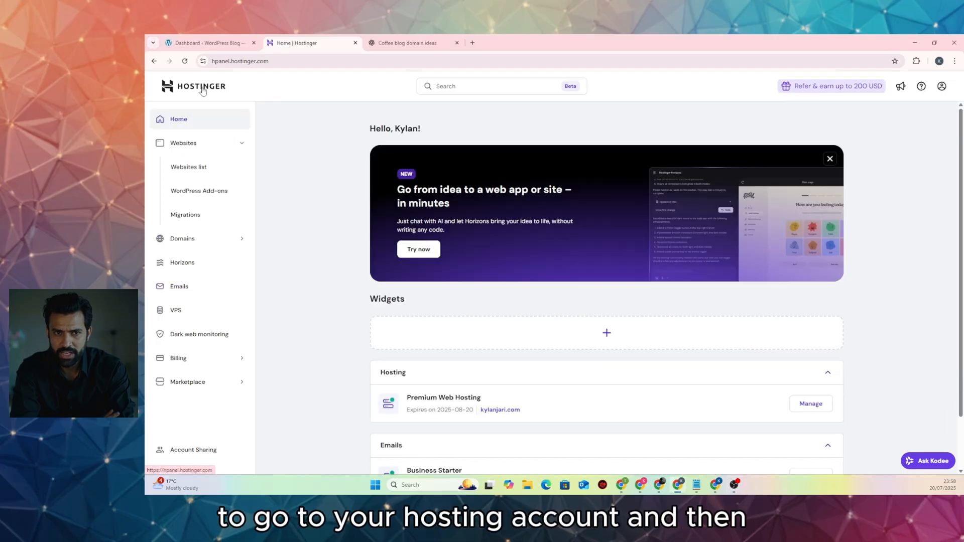
pyautogui.click(180, 290)
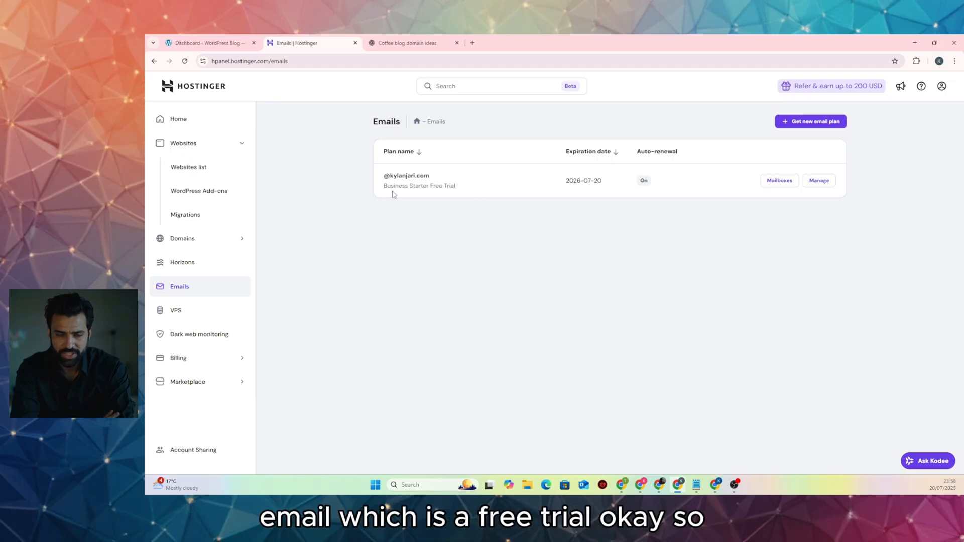
pyautogui.moveTo(383, 186); pyautogui.dragTo(457, 194)
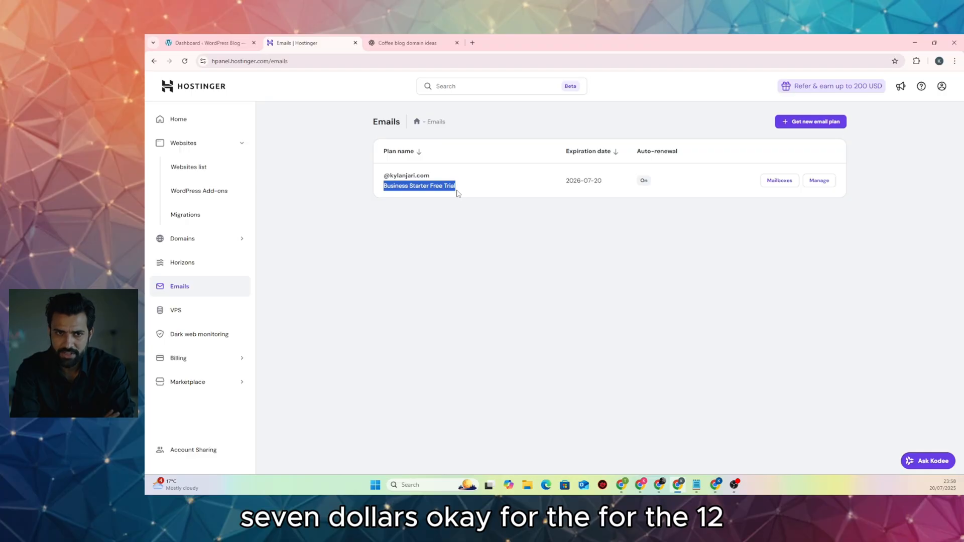
pyautogui.click(502, 250)
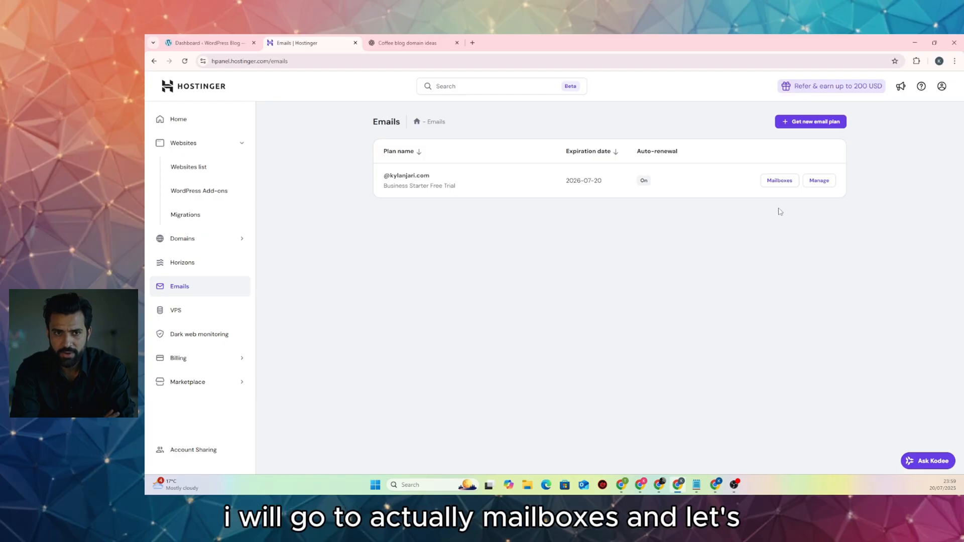
pyautogui.click(781, 183)
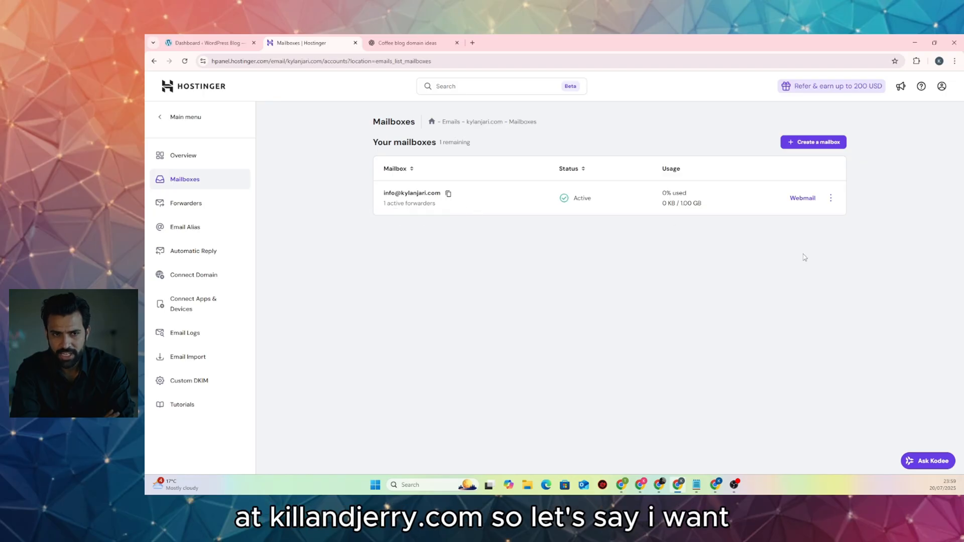
# Create a mailbox named support with a pasted password, skipping app setup
pyautogui.click(812, 145)
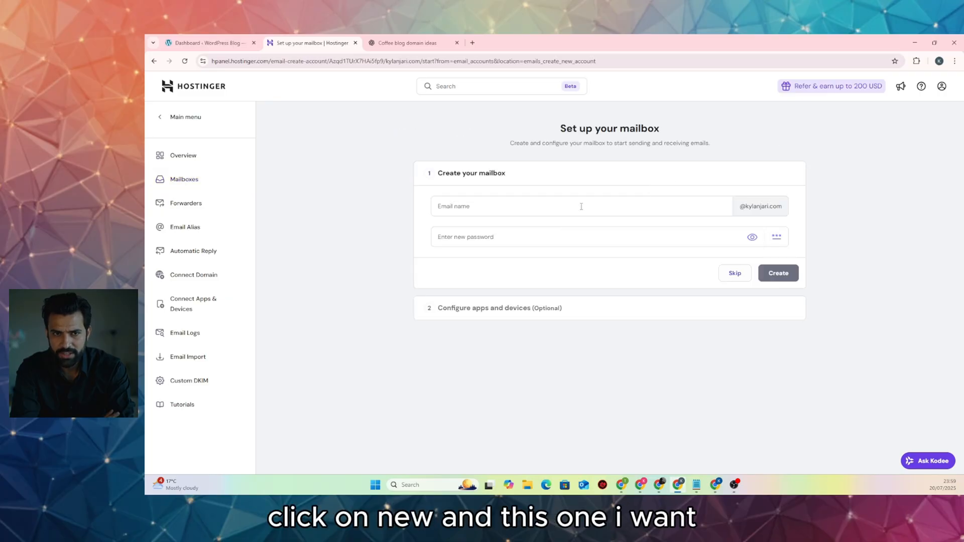
pyautogui.click(541, 206)
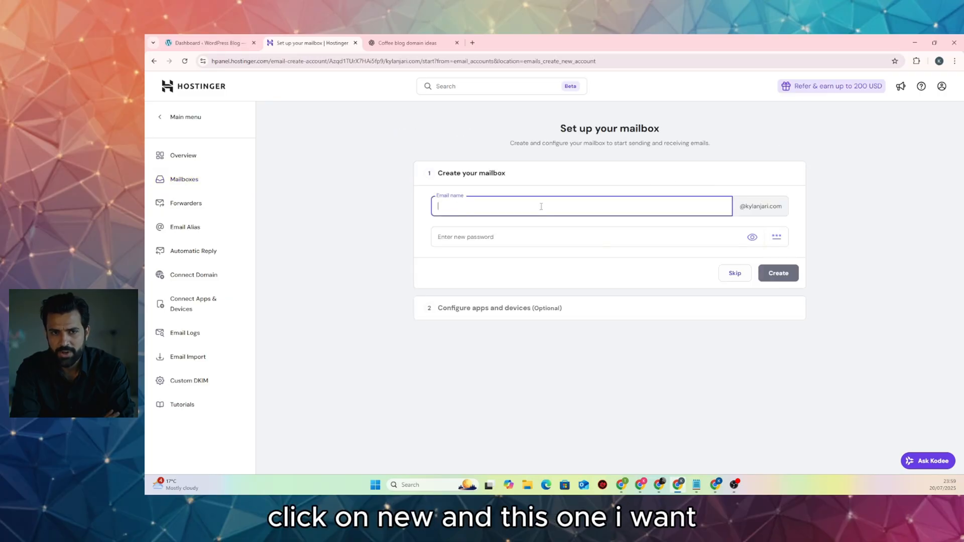
pyautogui.write('support')
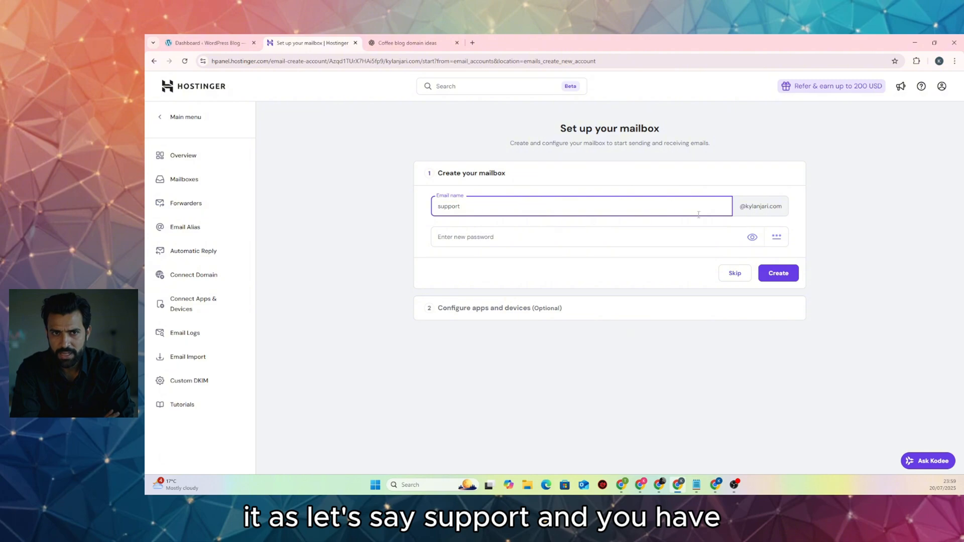
pyautogui.click(520, 236)
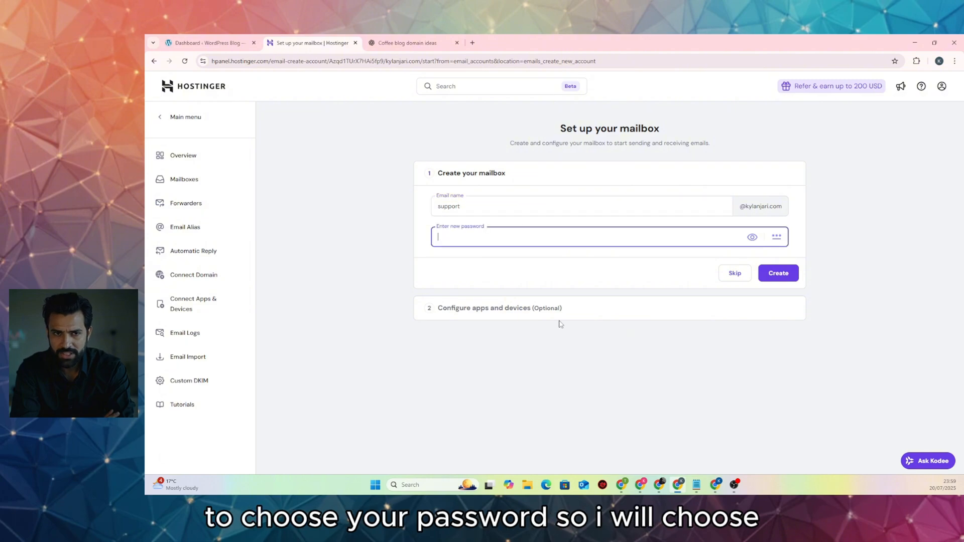
pyautogui.hotkey('ctrl', 'v')
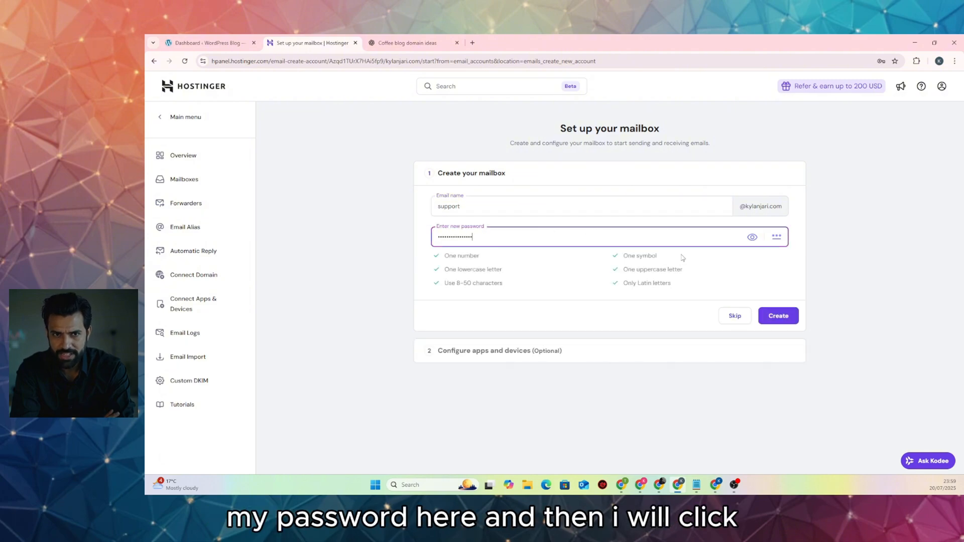
pyautogui.click(778, 315)
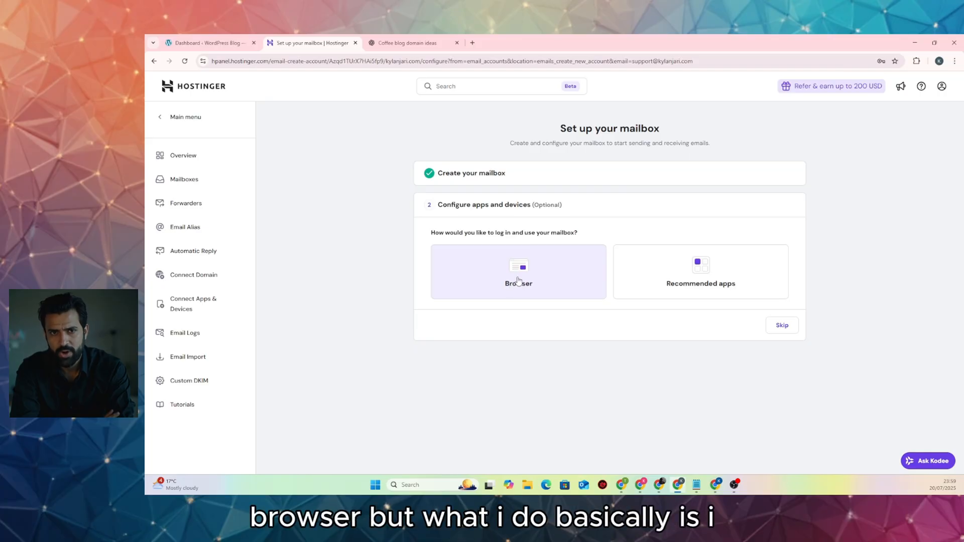
pyautogui.click(777, 321)
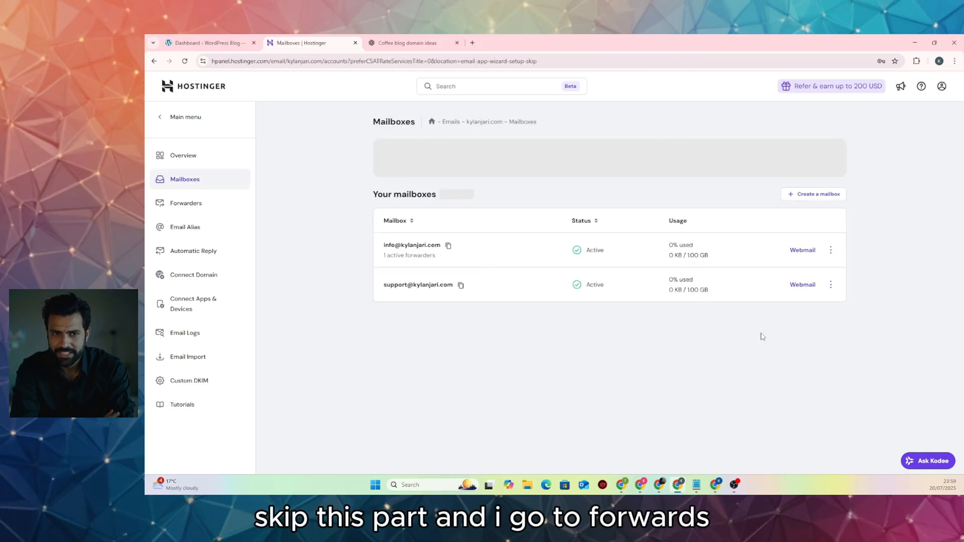
# Create a forwarder from the support mailbox to the Gmail address
pyautogui.click(195, 211)
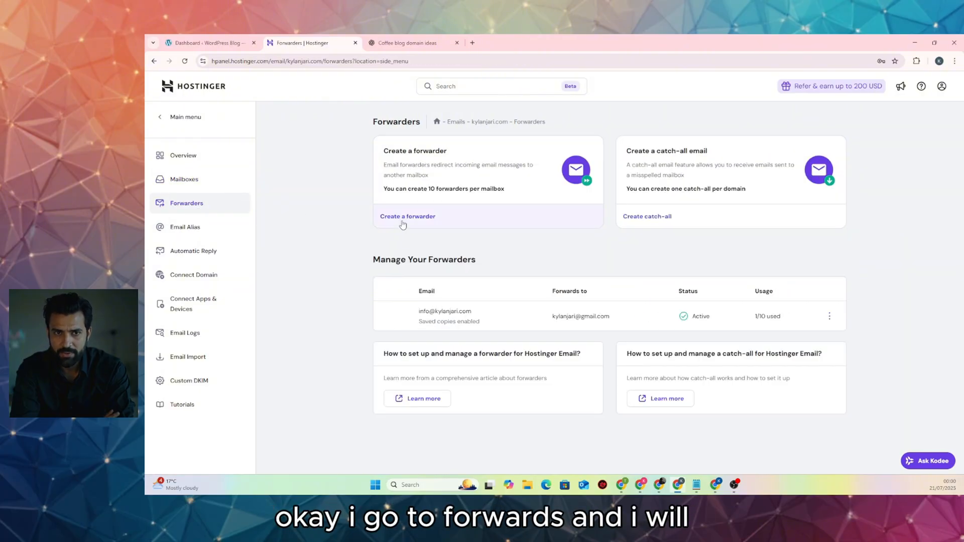
pyautogui.click(419, 219)
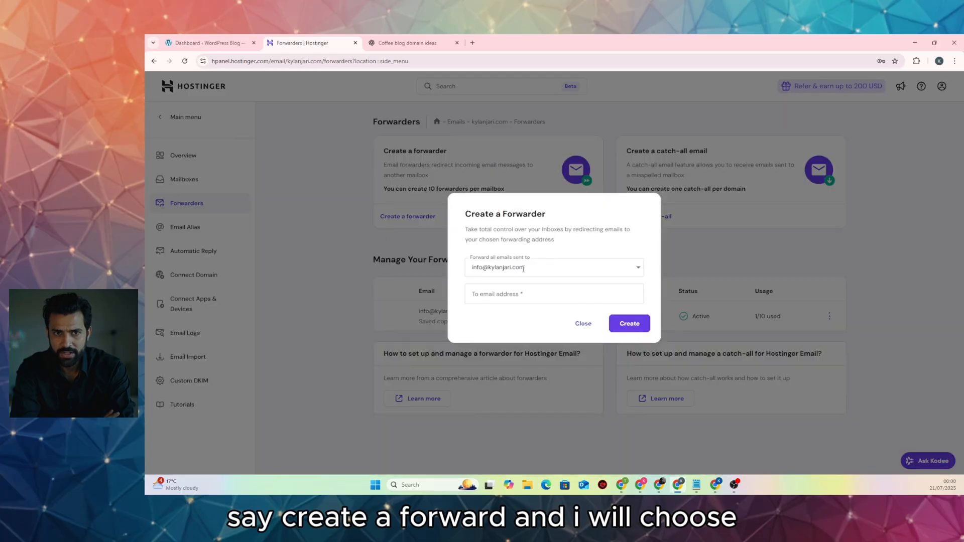
pyautogui.click(552, 268)
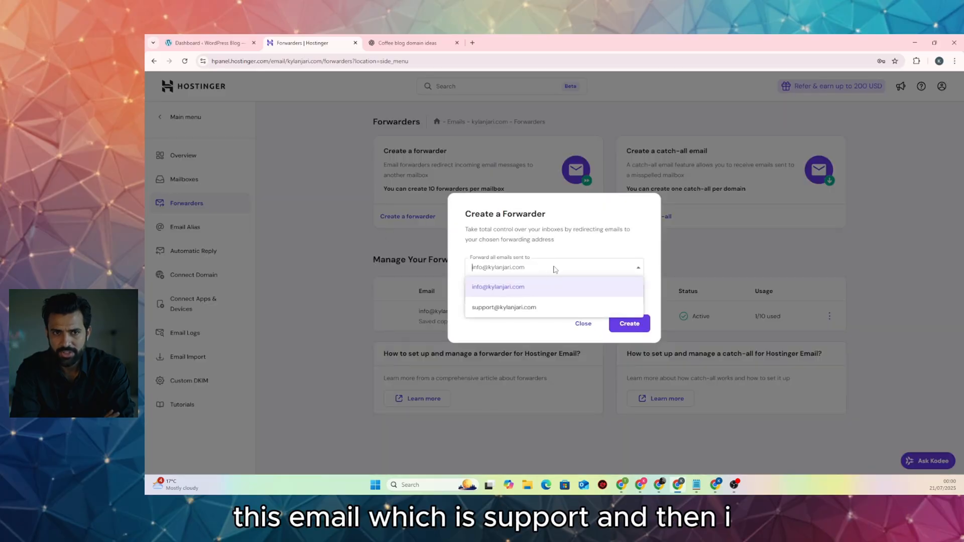
pyautogui.click(513, 309)
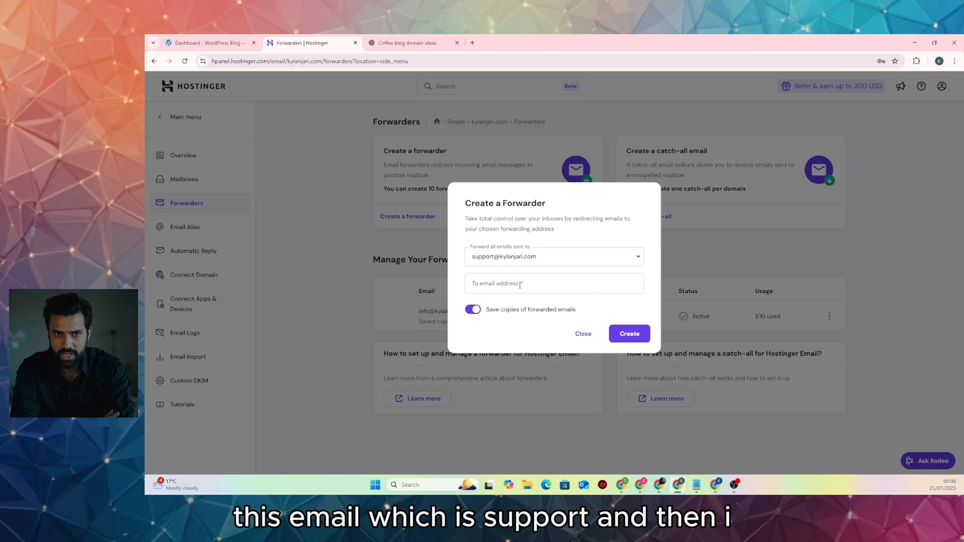
pyautogui.click(520, 285)
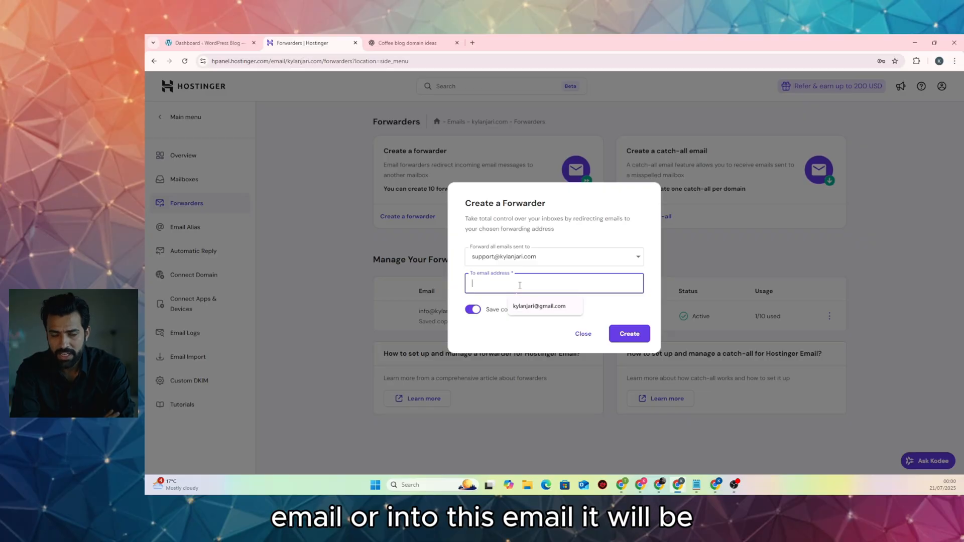
pyautogui.click(537, 307)
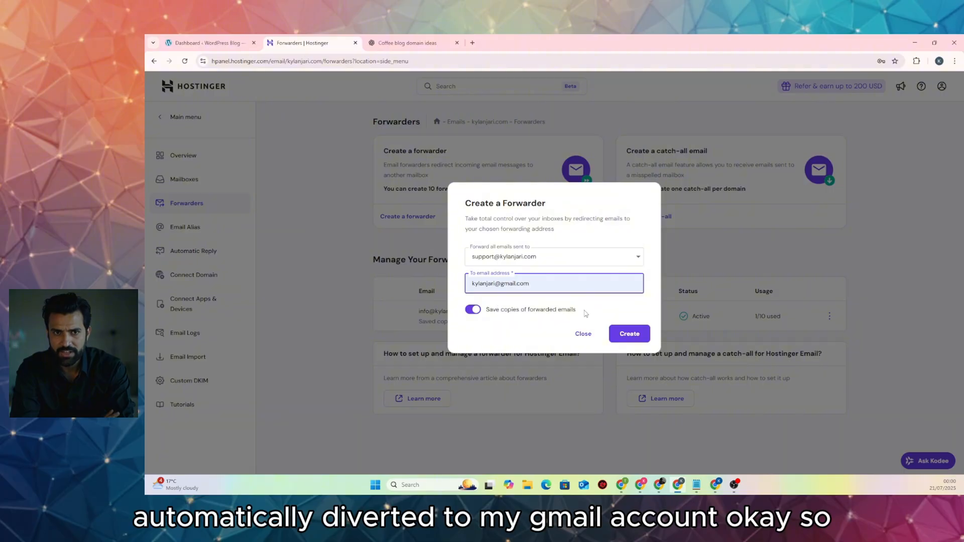
pyautogui.click(629, 334)
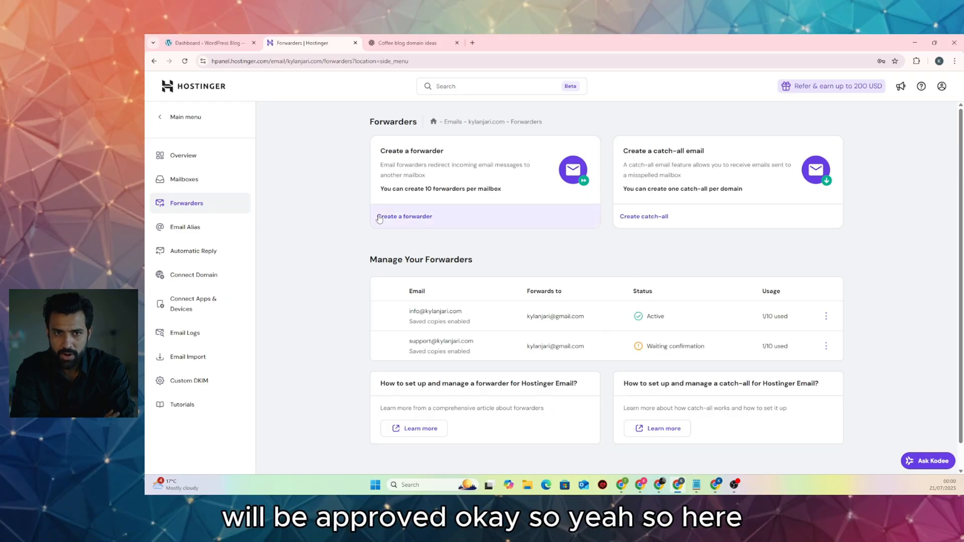
pyautogui.hotkey('alt', 'Tab')
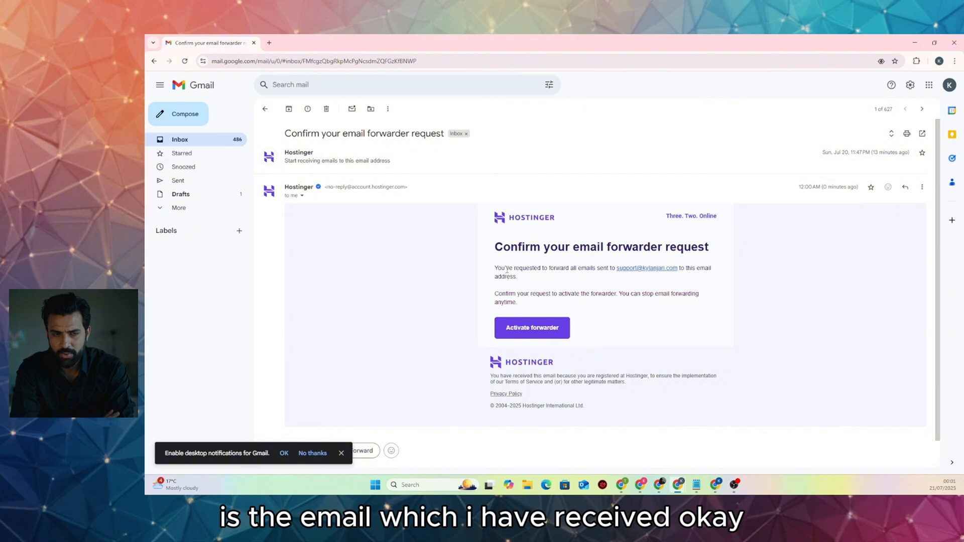
# Choose Activate forwarder in Gmail's 'Confirm your email forwarder request' message
pyautogui.click(544, 330)
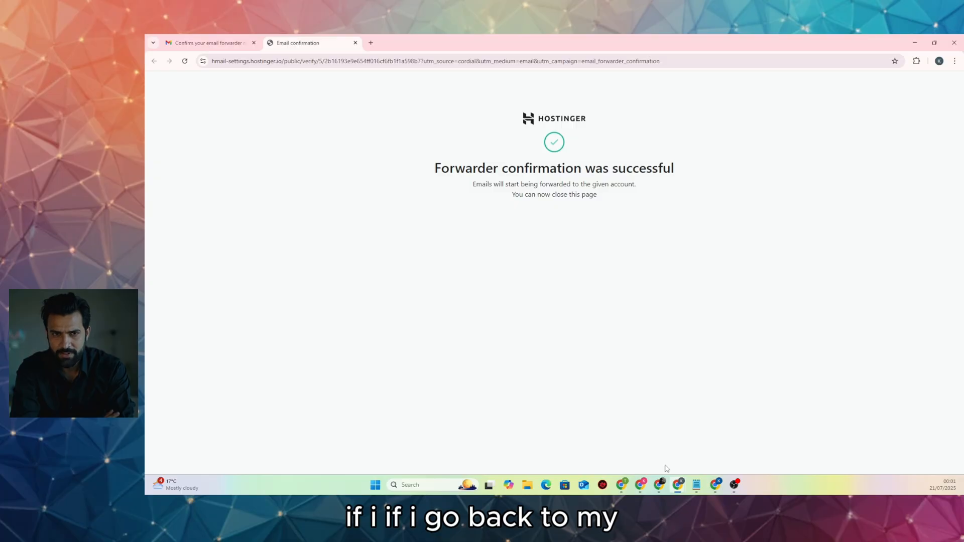
# Return to Hostinger's Forwarders page and reload it to check the support forwarder's status
pyautogui.moveTo(679, 486)
pyautogui.click(667, 432)
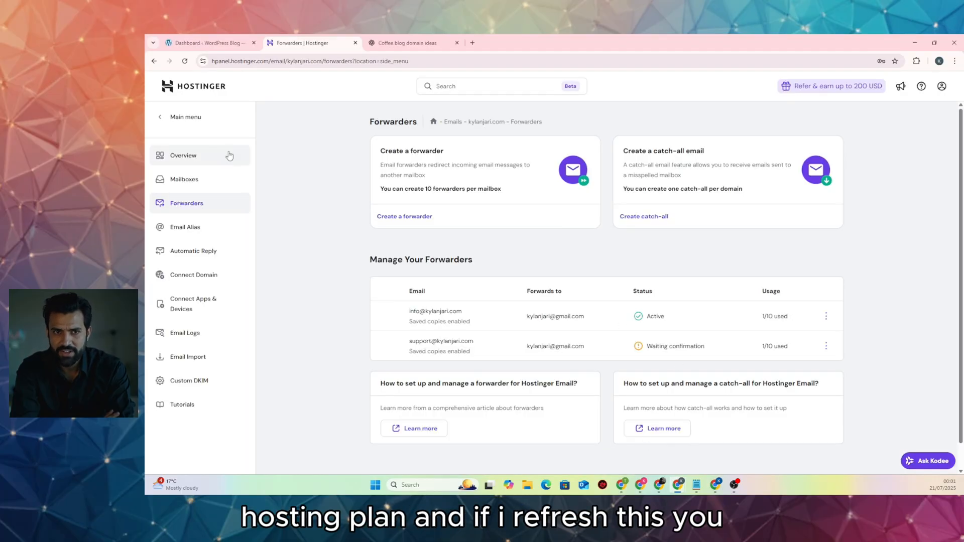
pyautogui.click(189, 64)
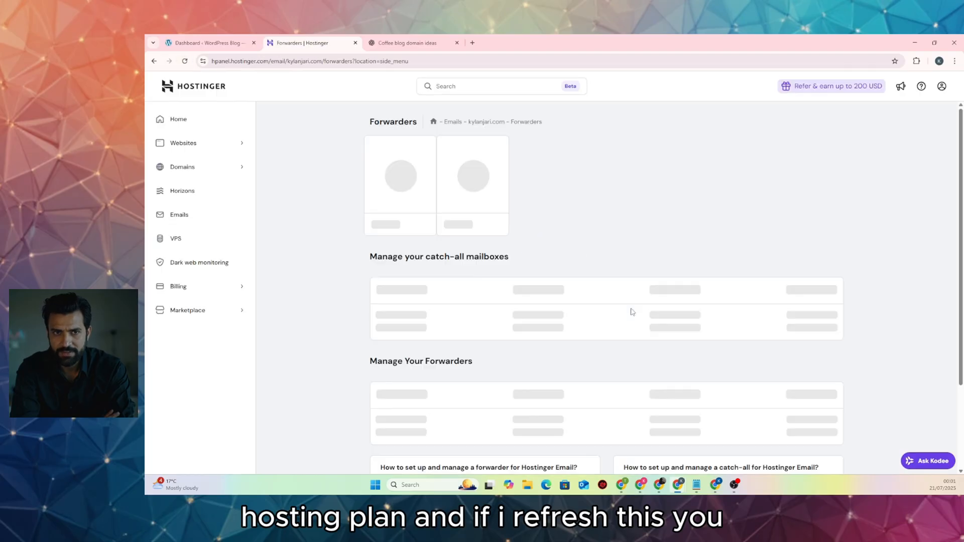